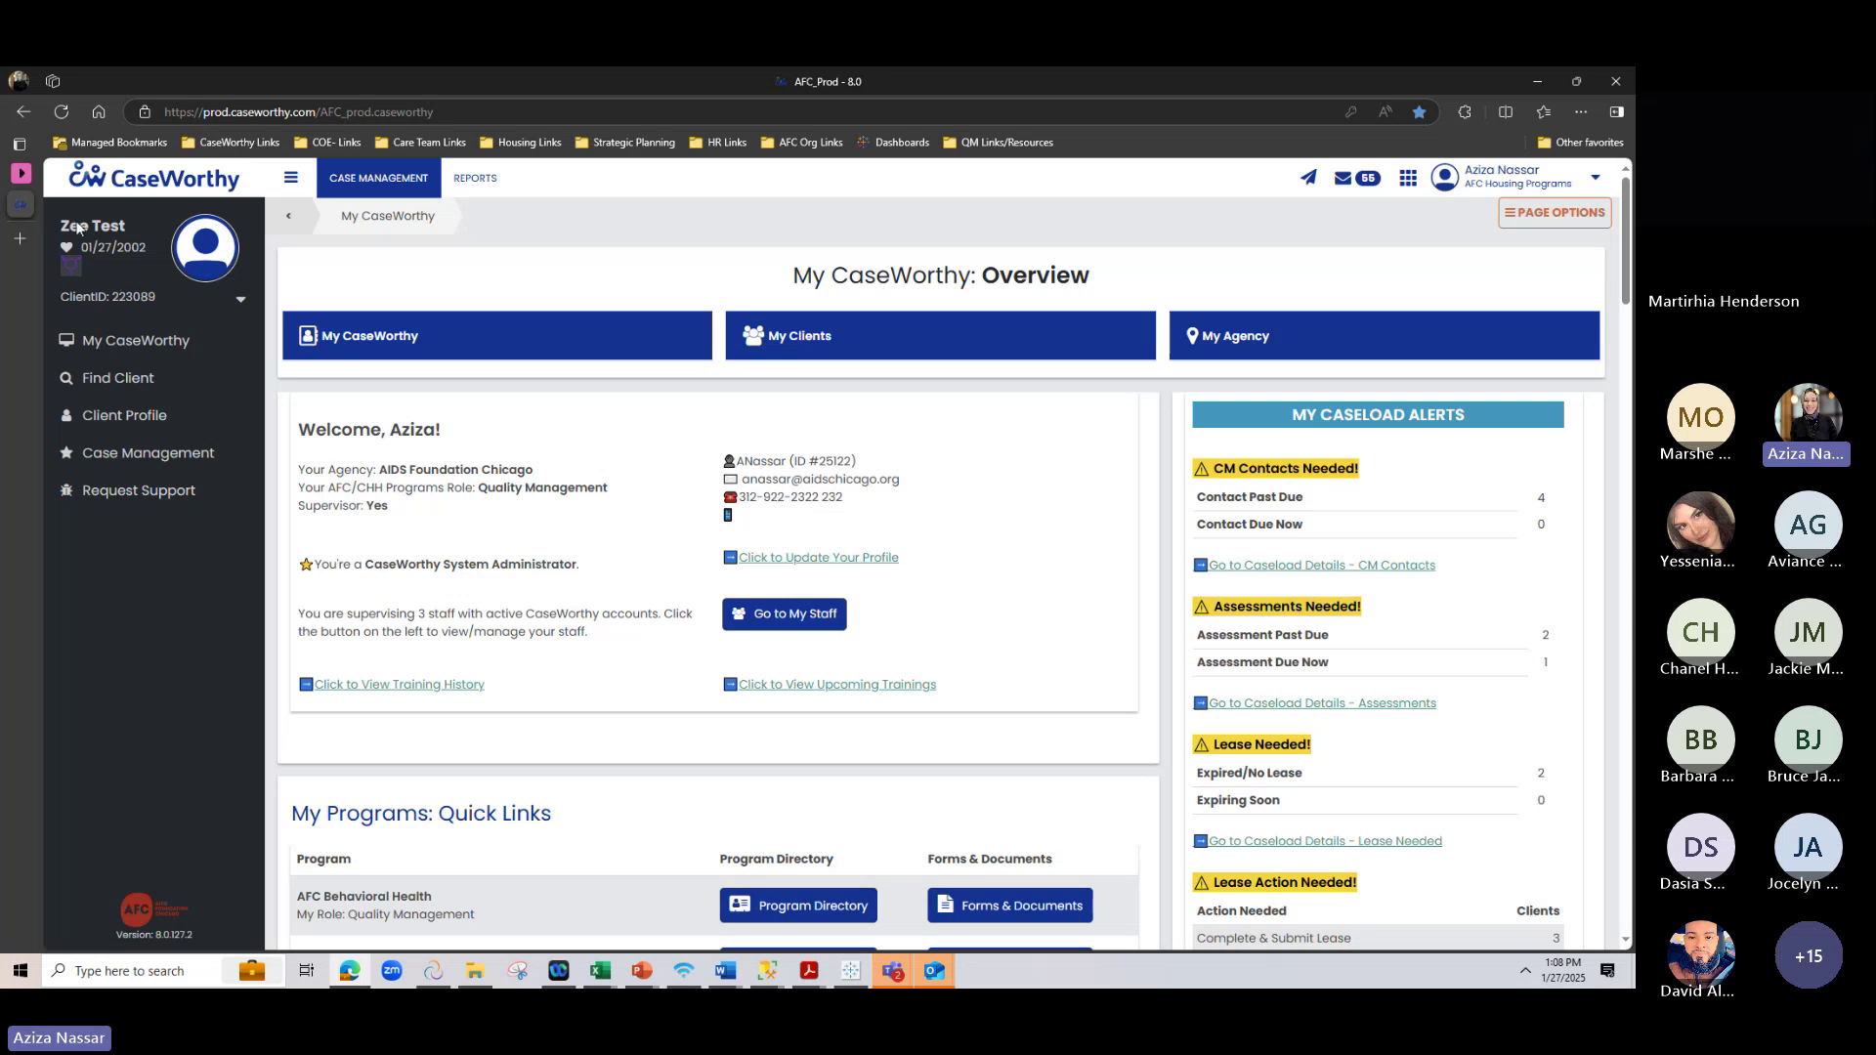
Review the My CaseWorthy dashboard, pointing out the caseload alerts section
scroll(327, 322, down, 2)
scroll(327, 323, up, 2)
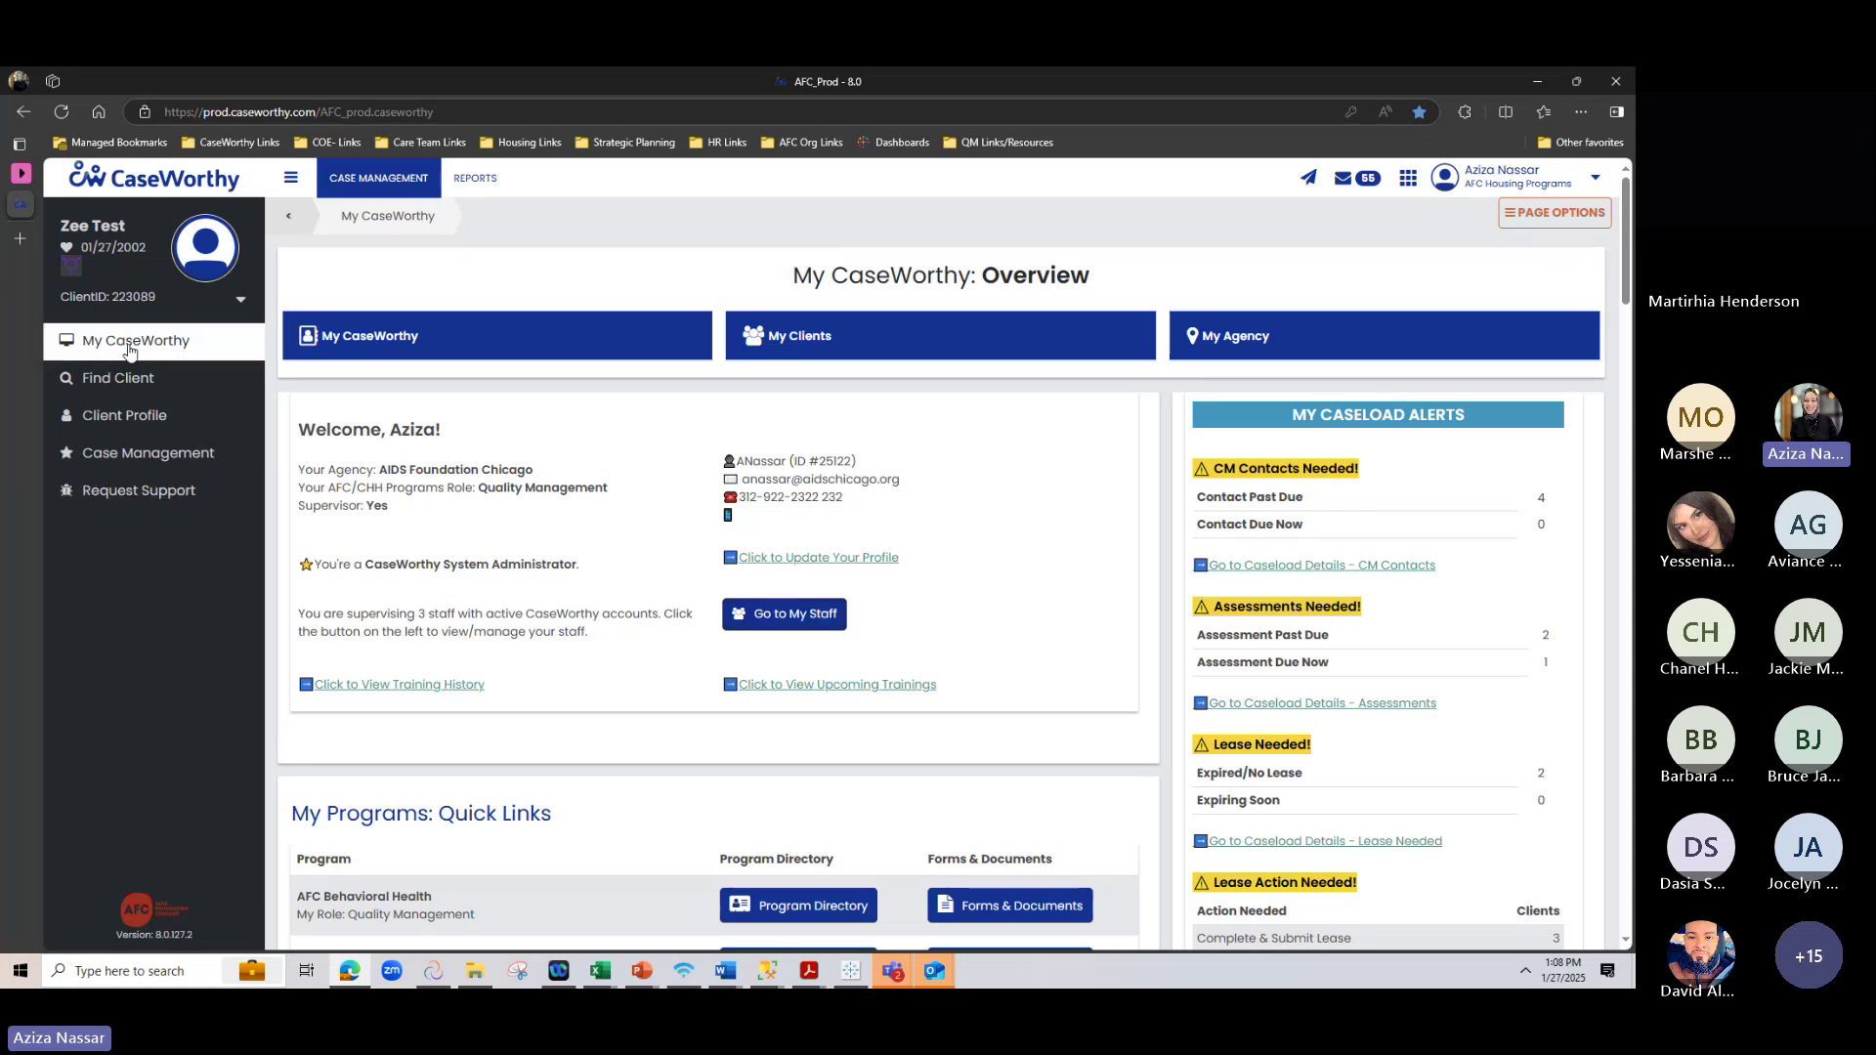
scroll(437, 532, down, 1)
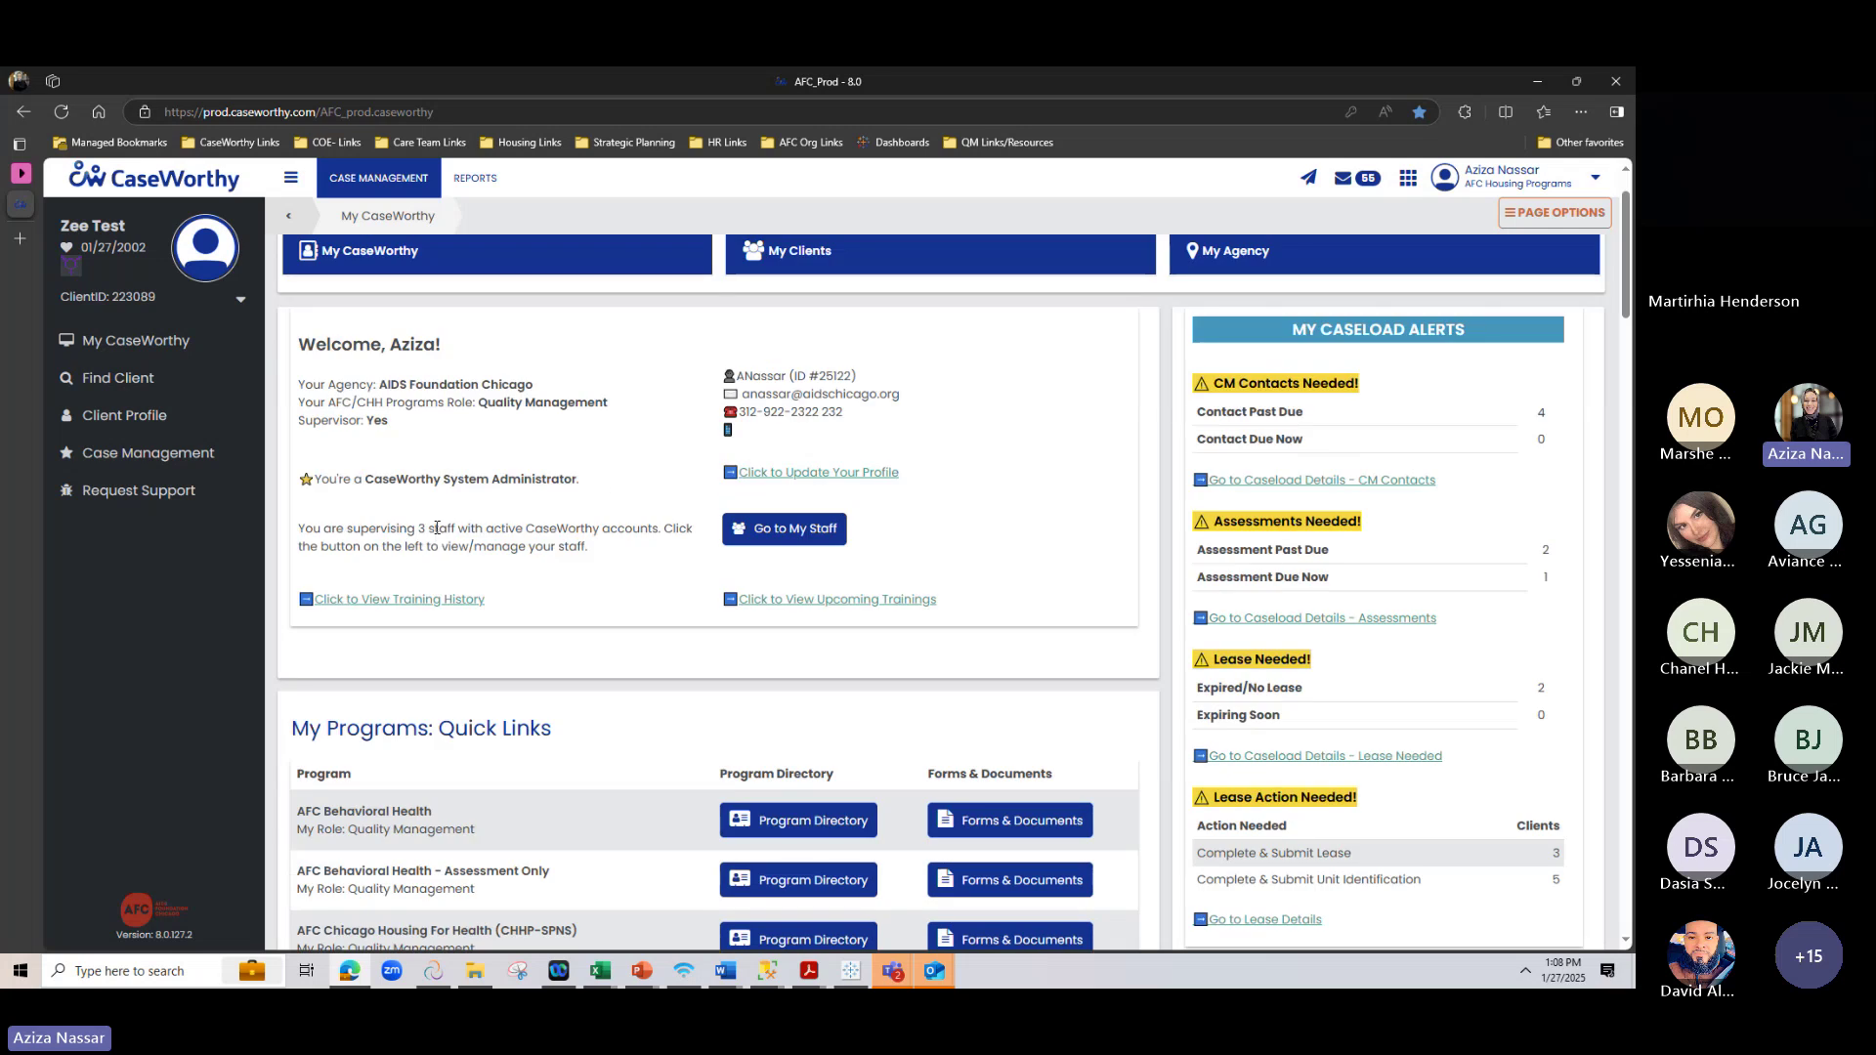
scroll(436, 528, up, 1)
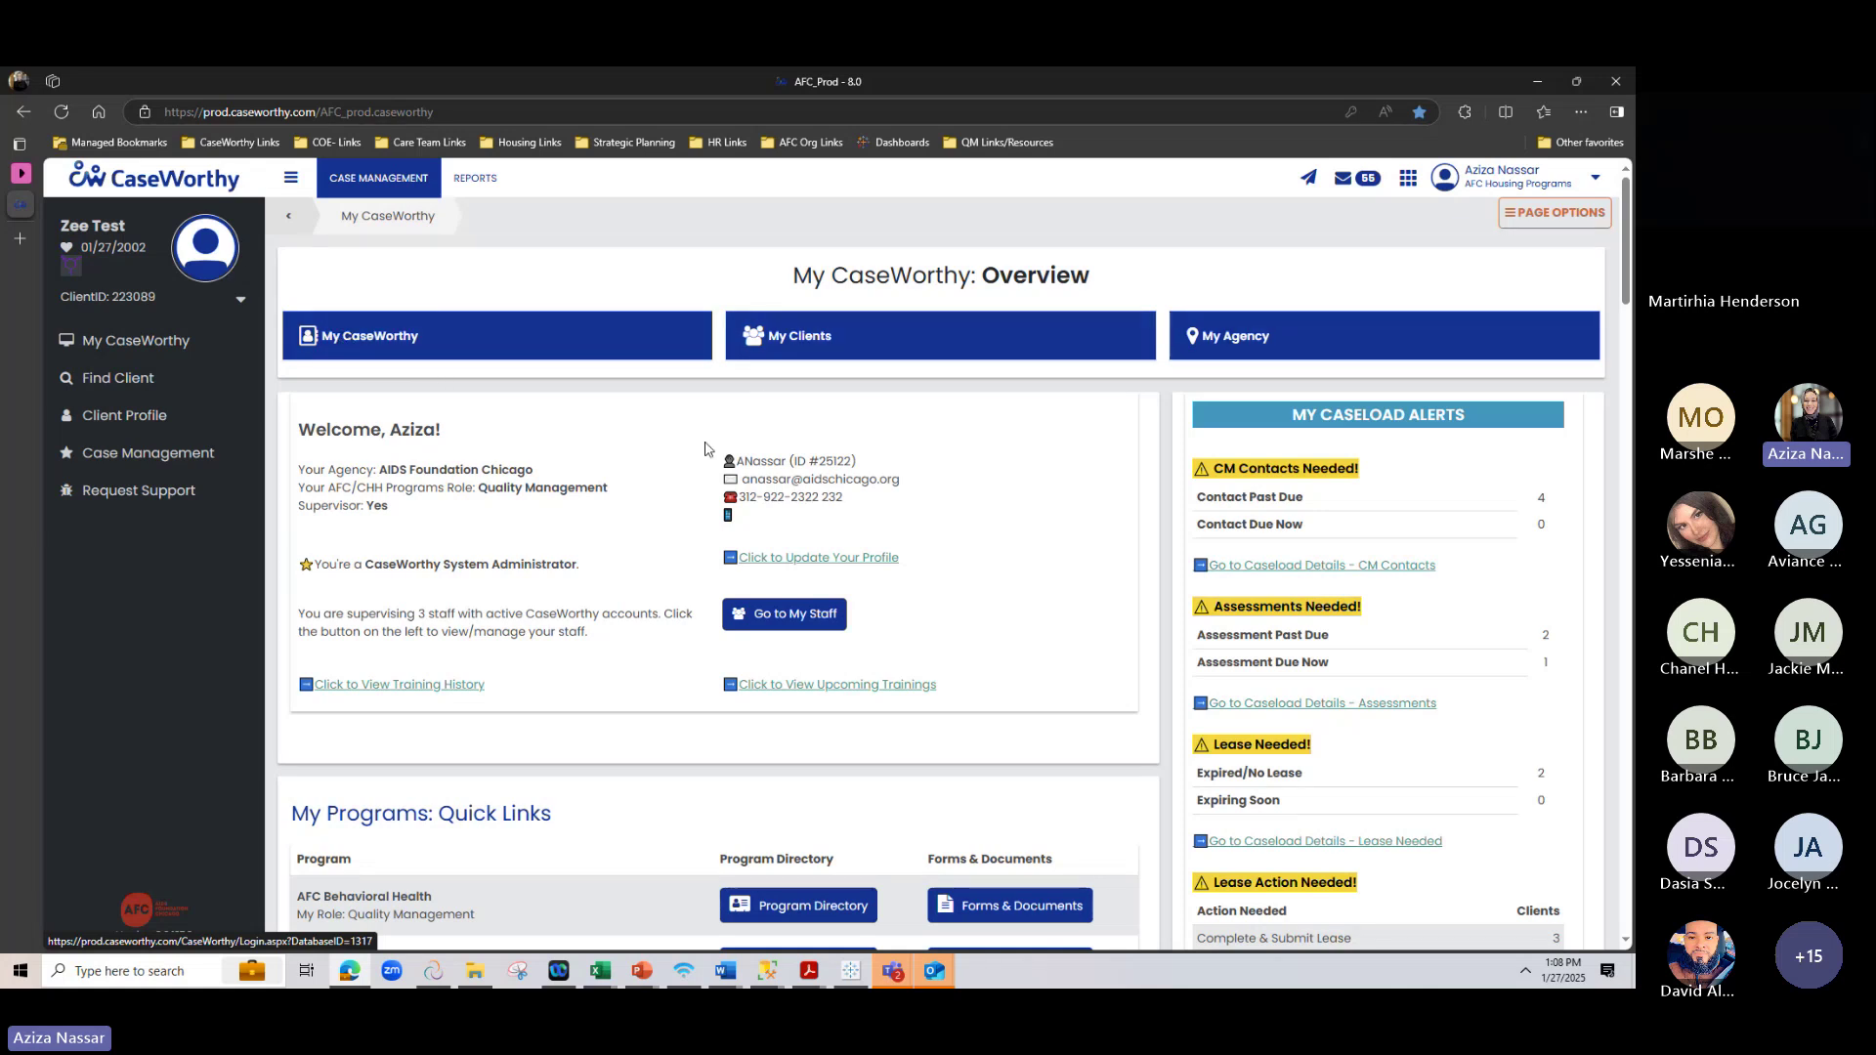
scroll(705, 449, down, 1)
scroll(704, 449, down, 3)
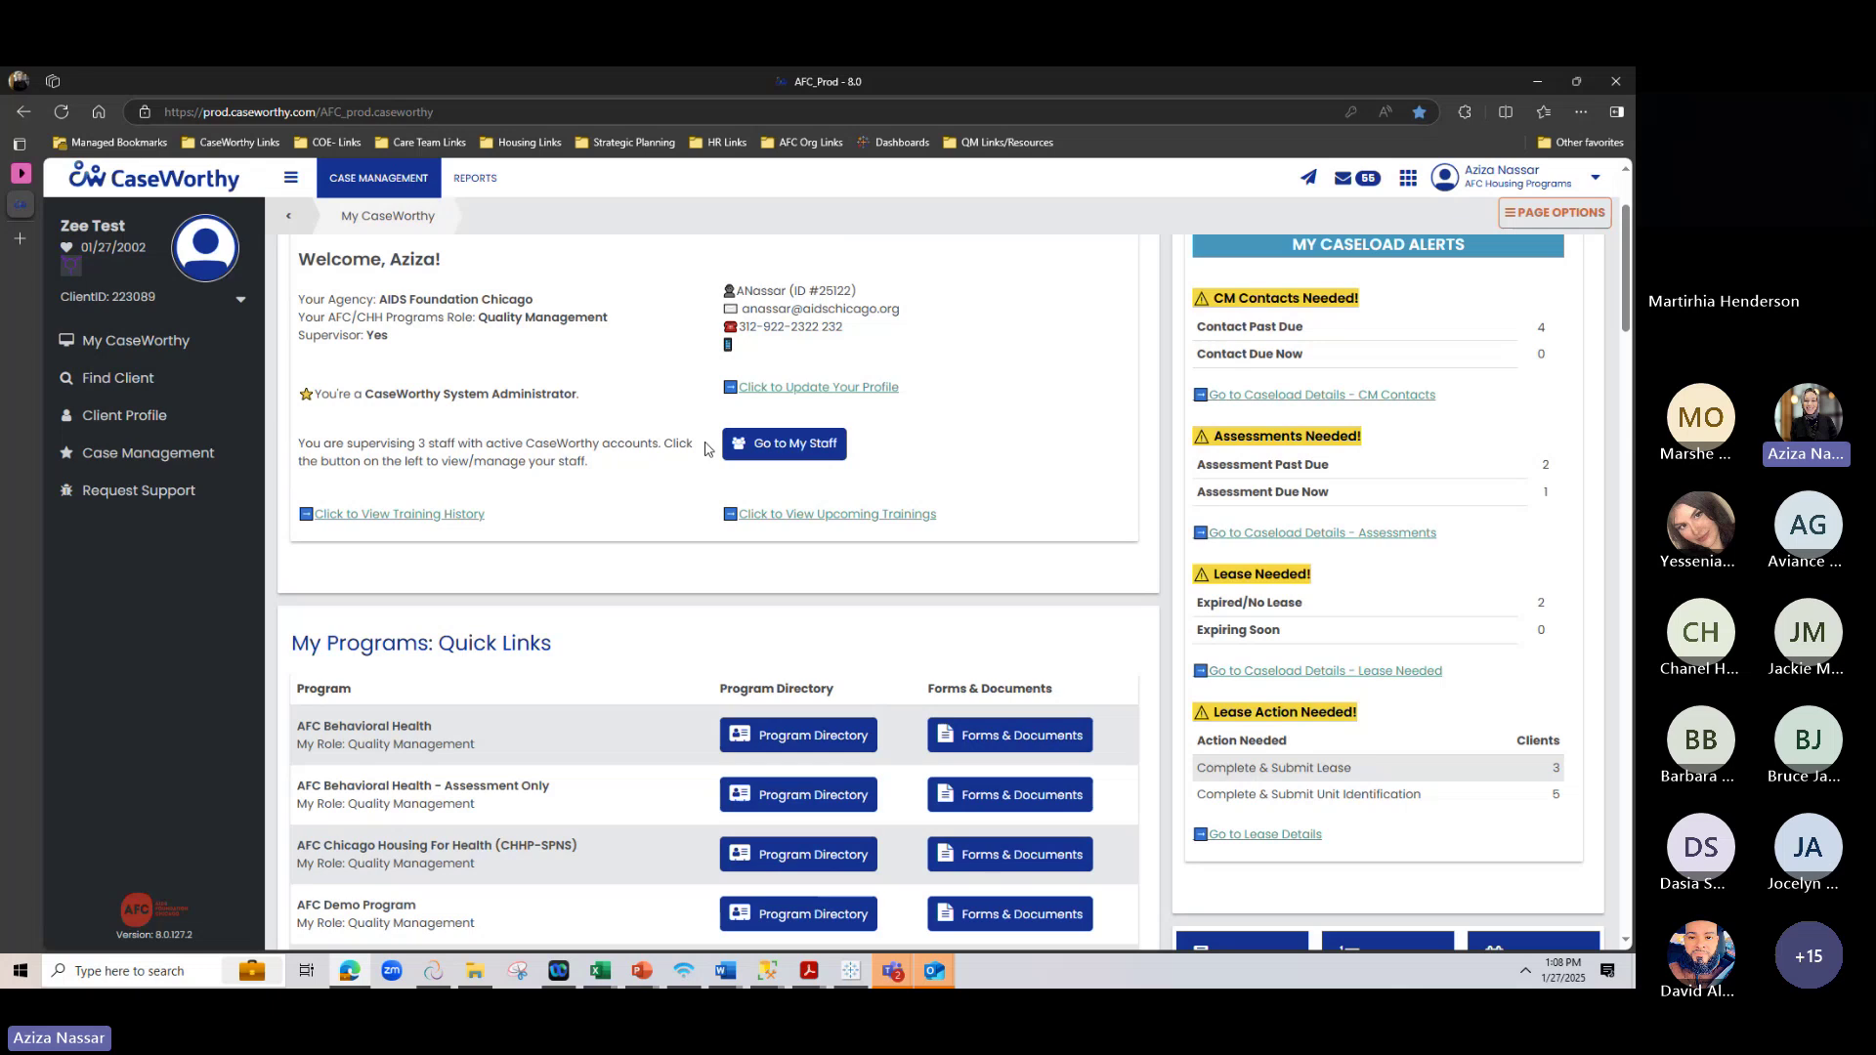
scroll(704, 448, down, 4)
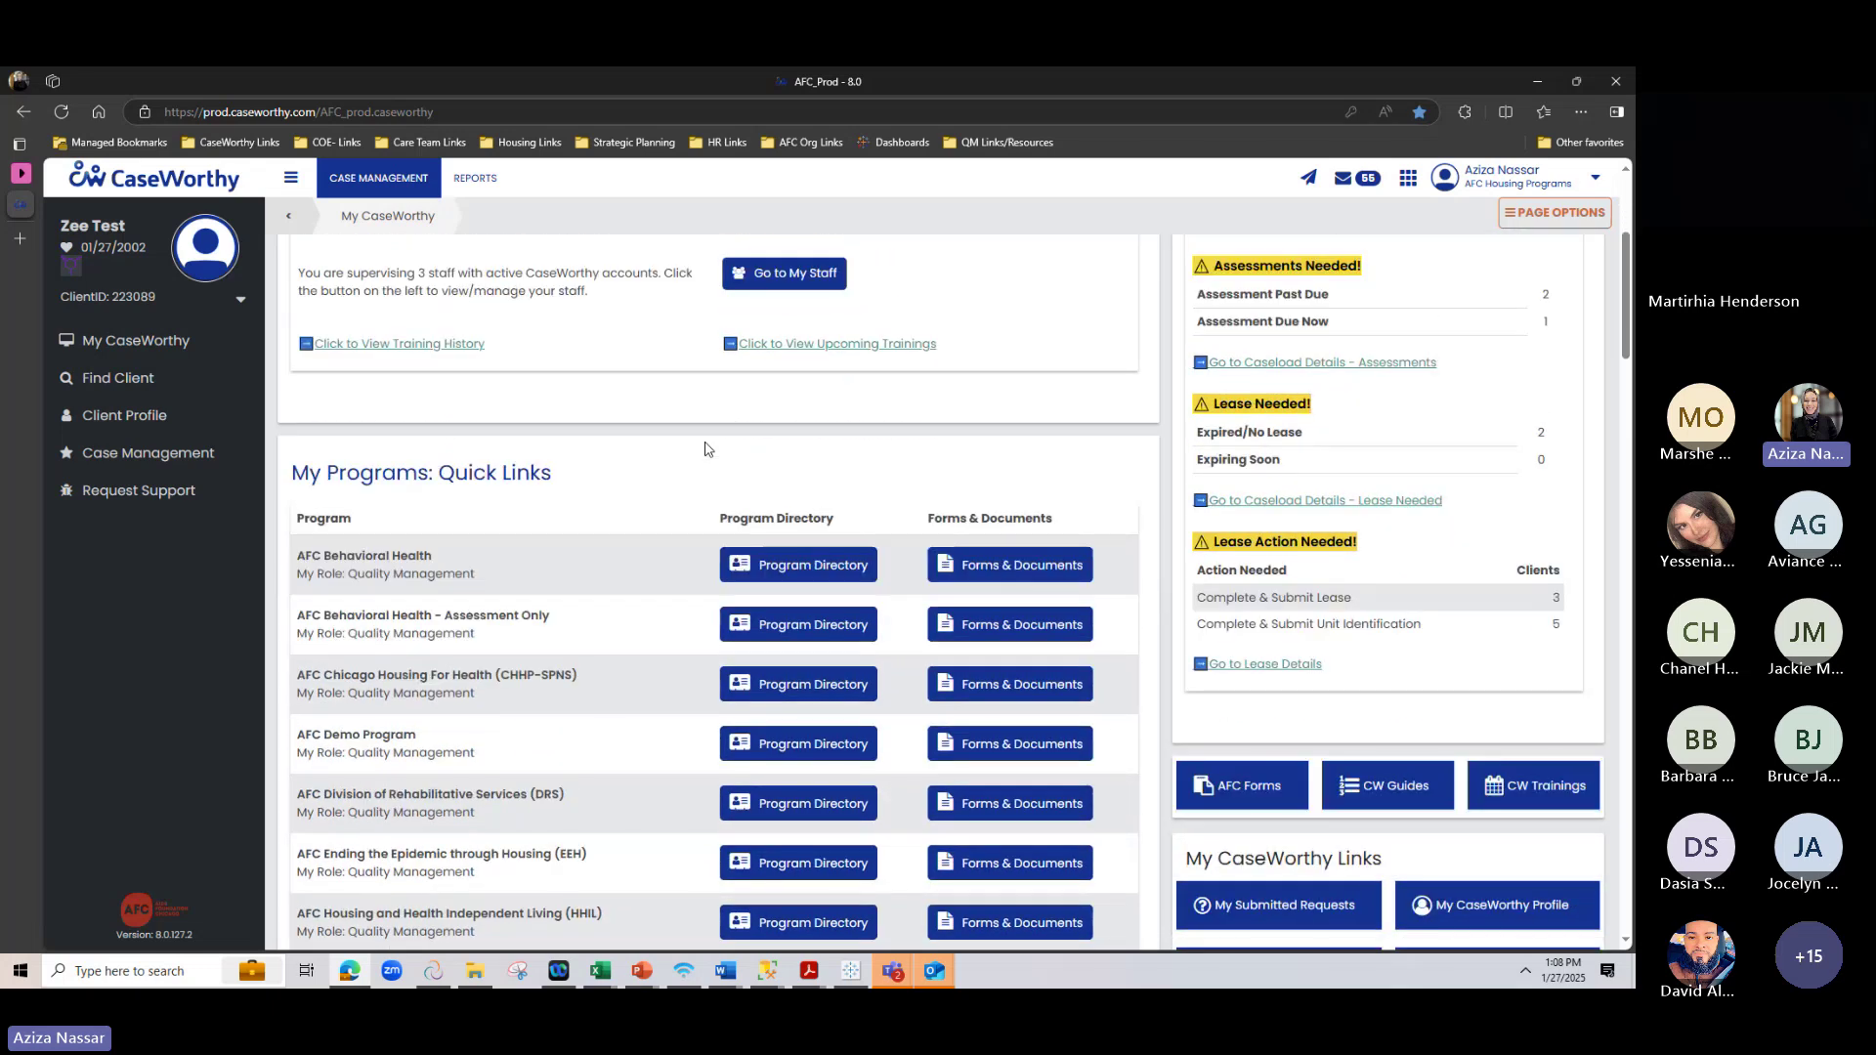
scroll(707, 449, up, 4)
scroll(707, 450, up, 4)
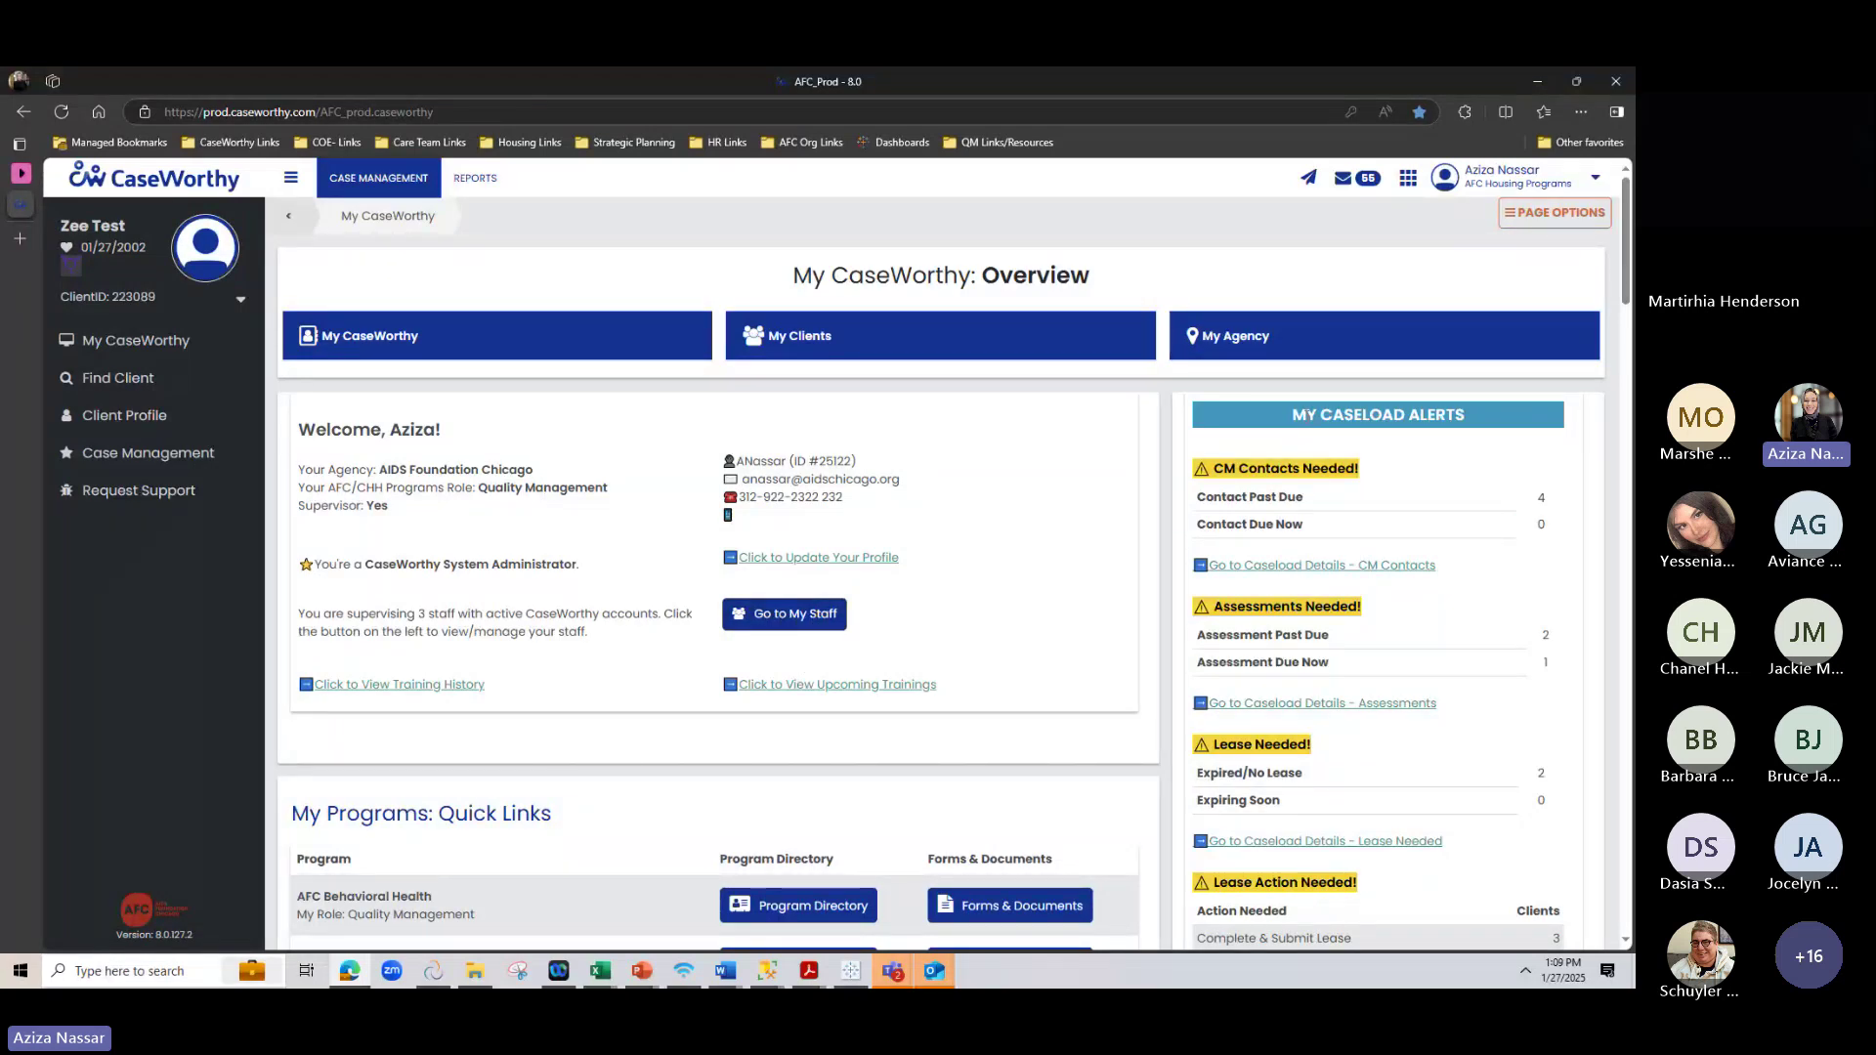
drag(1293, 414, 1481, 423)
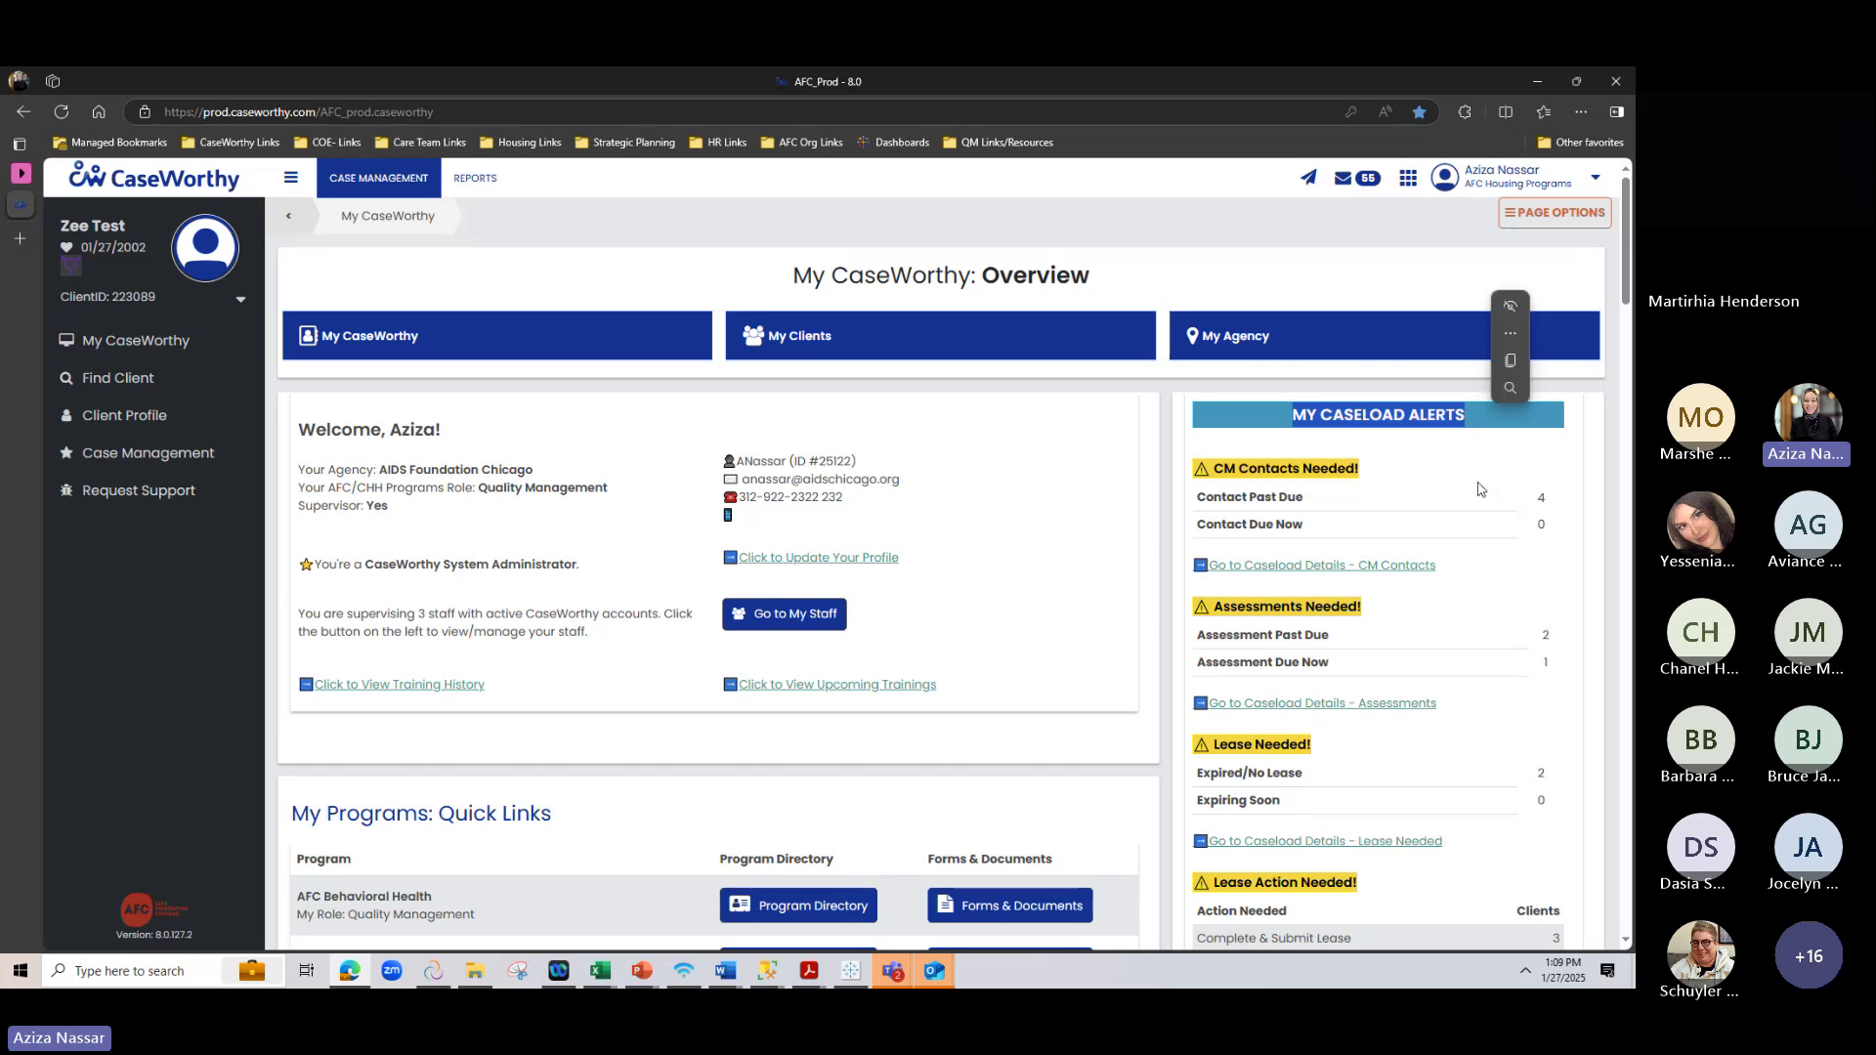
scroll(1016, 473, down, 1)
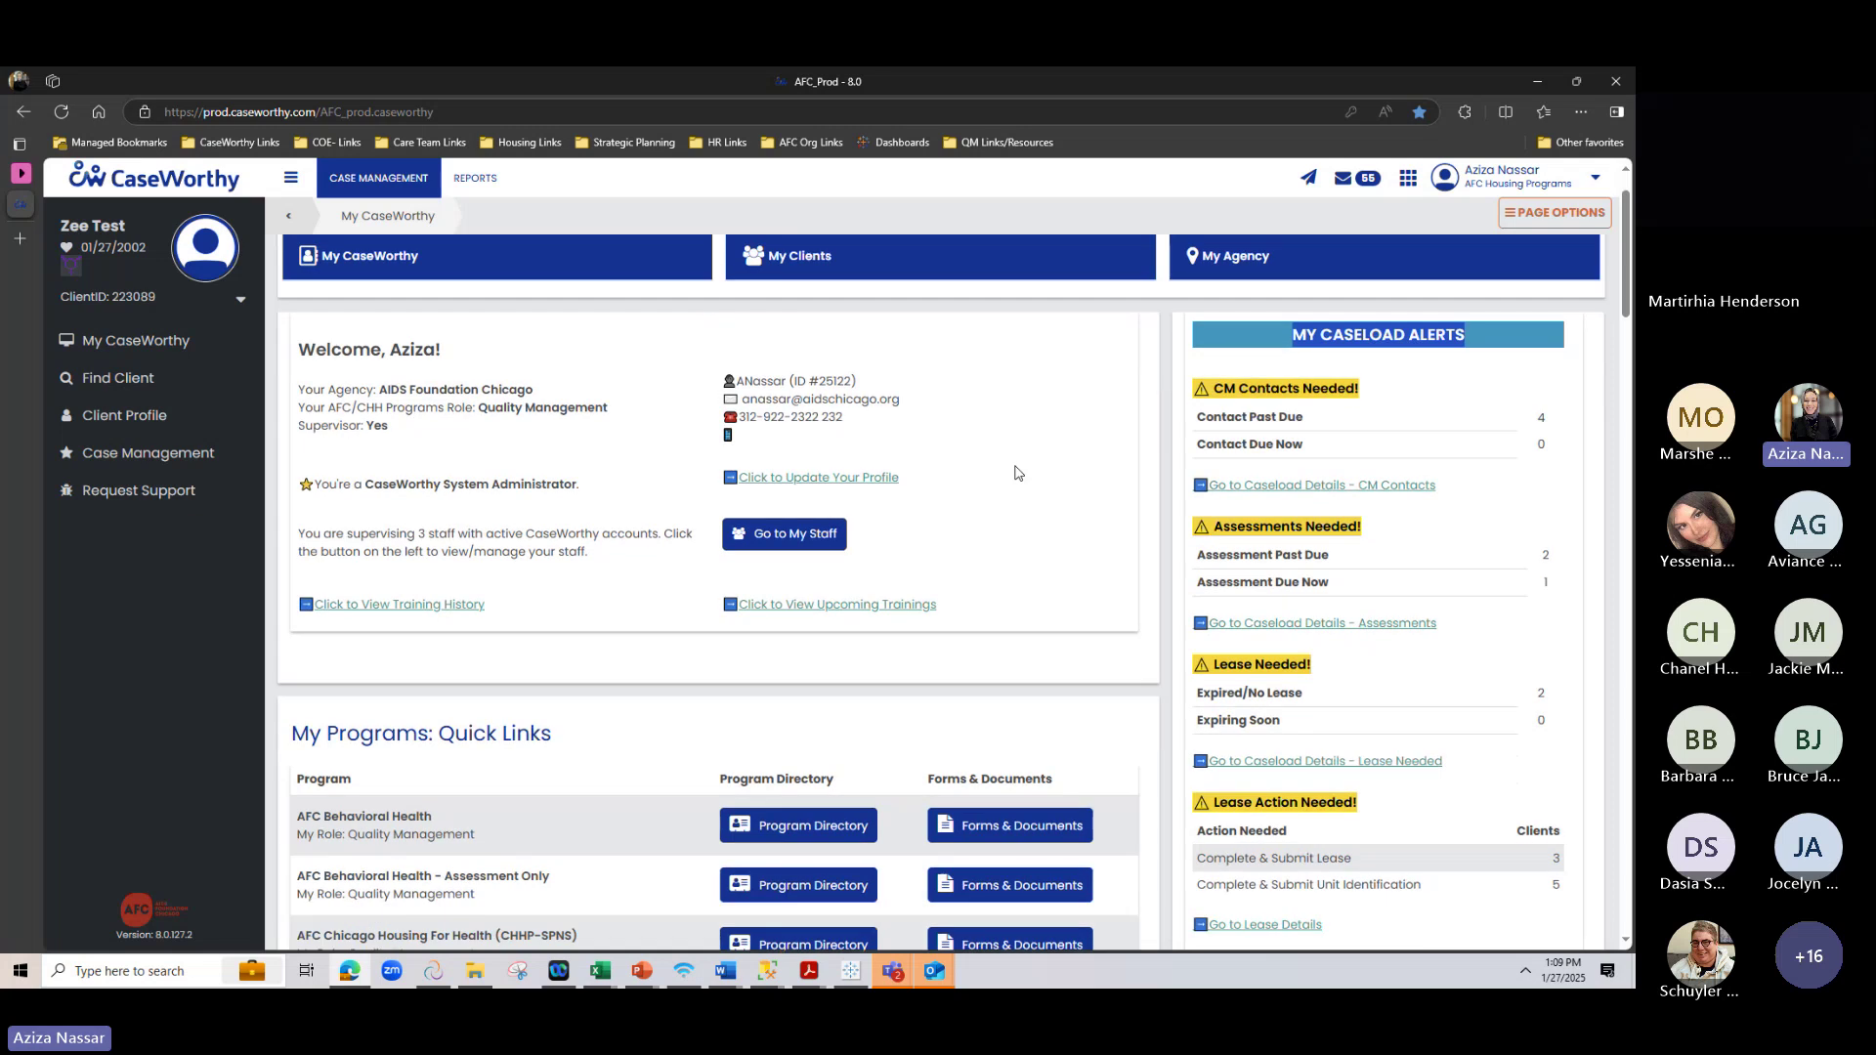
scroll(1015, 474, up, 1)
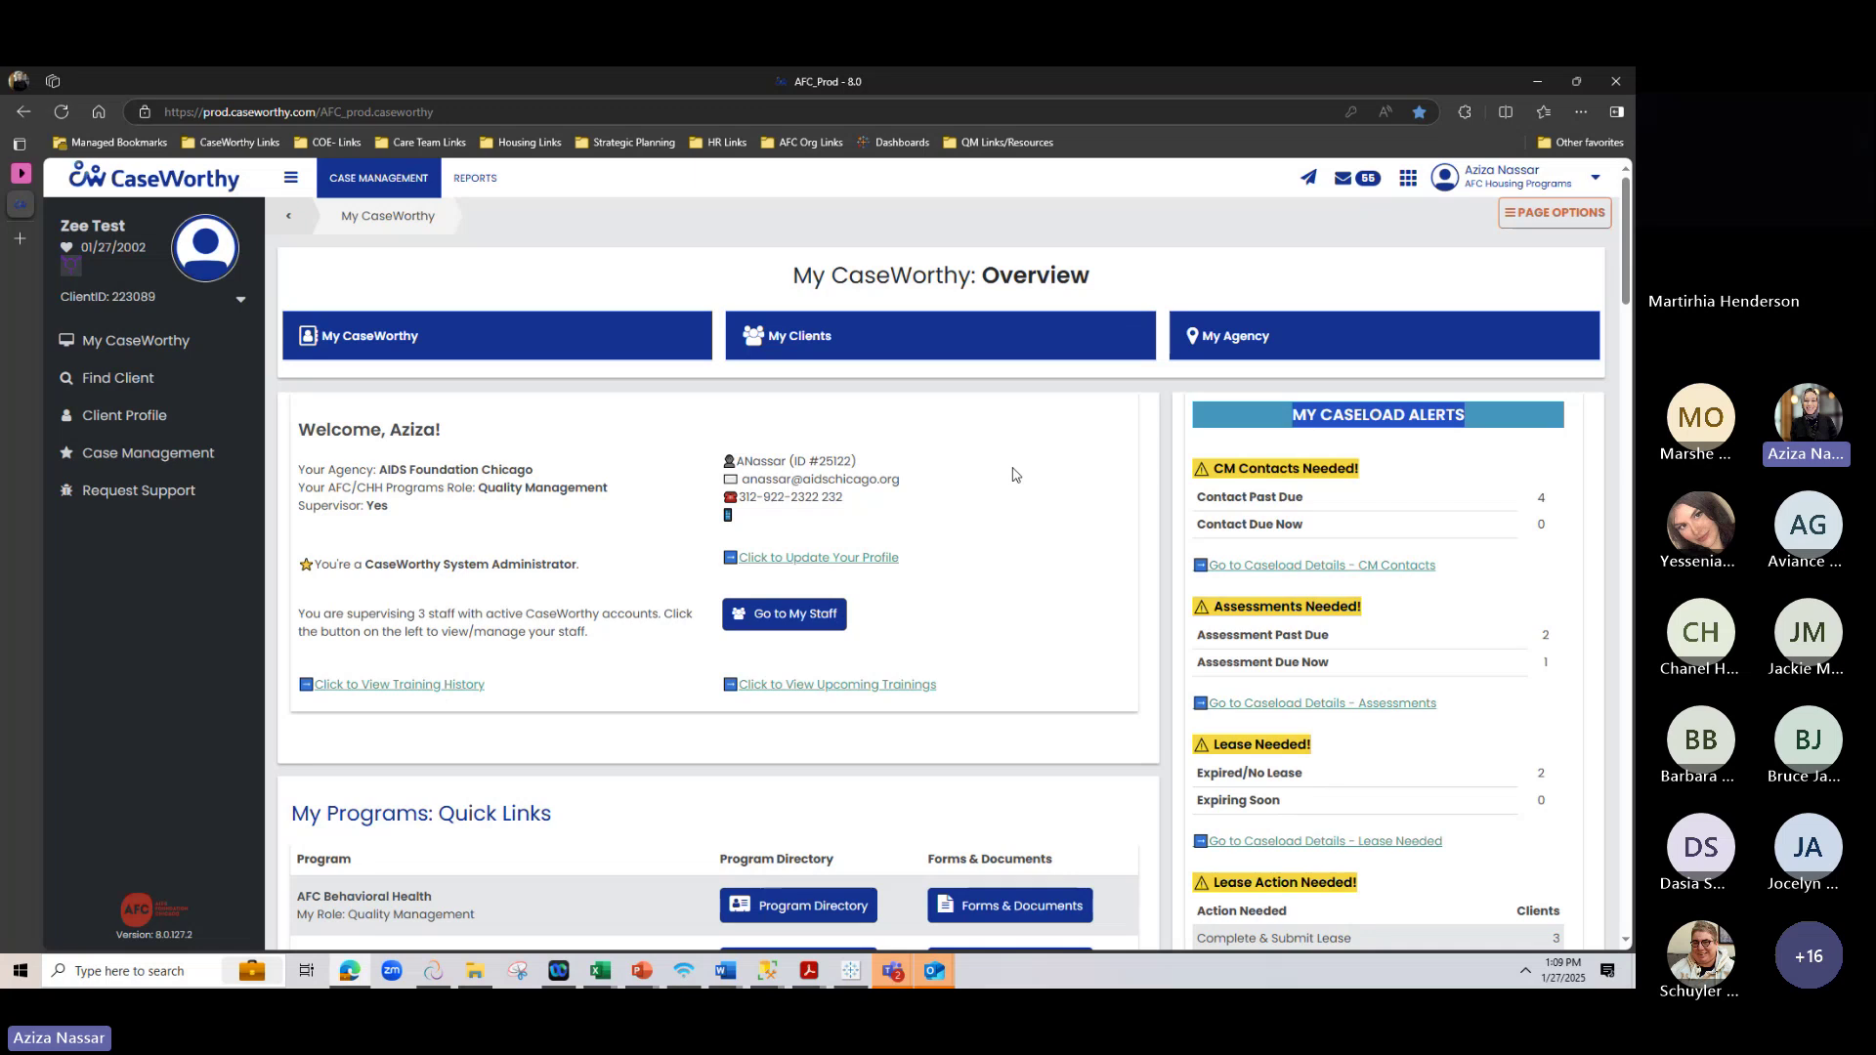
Look through the user's training history, noting CaseWorthy 101, then close it
click(367, 684)
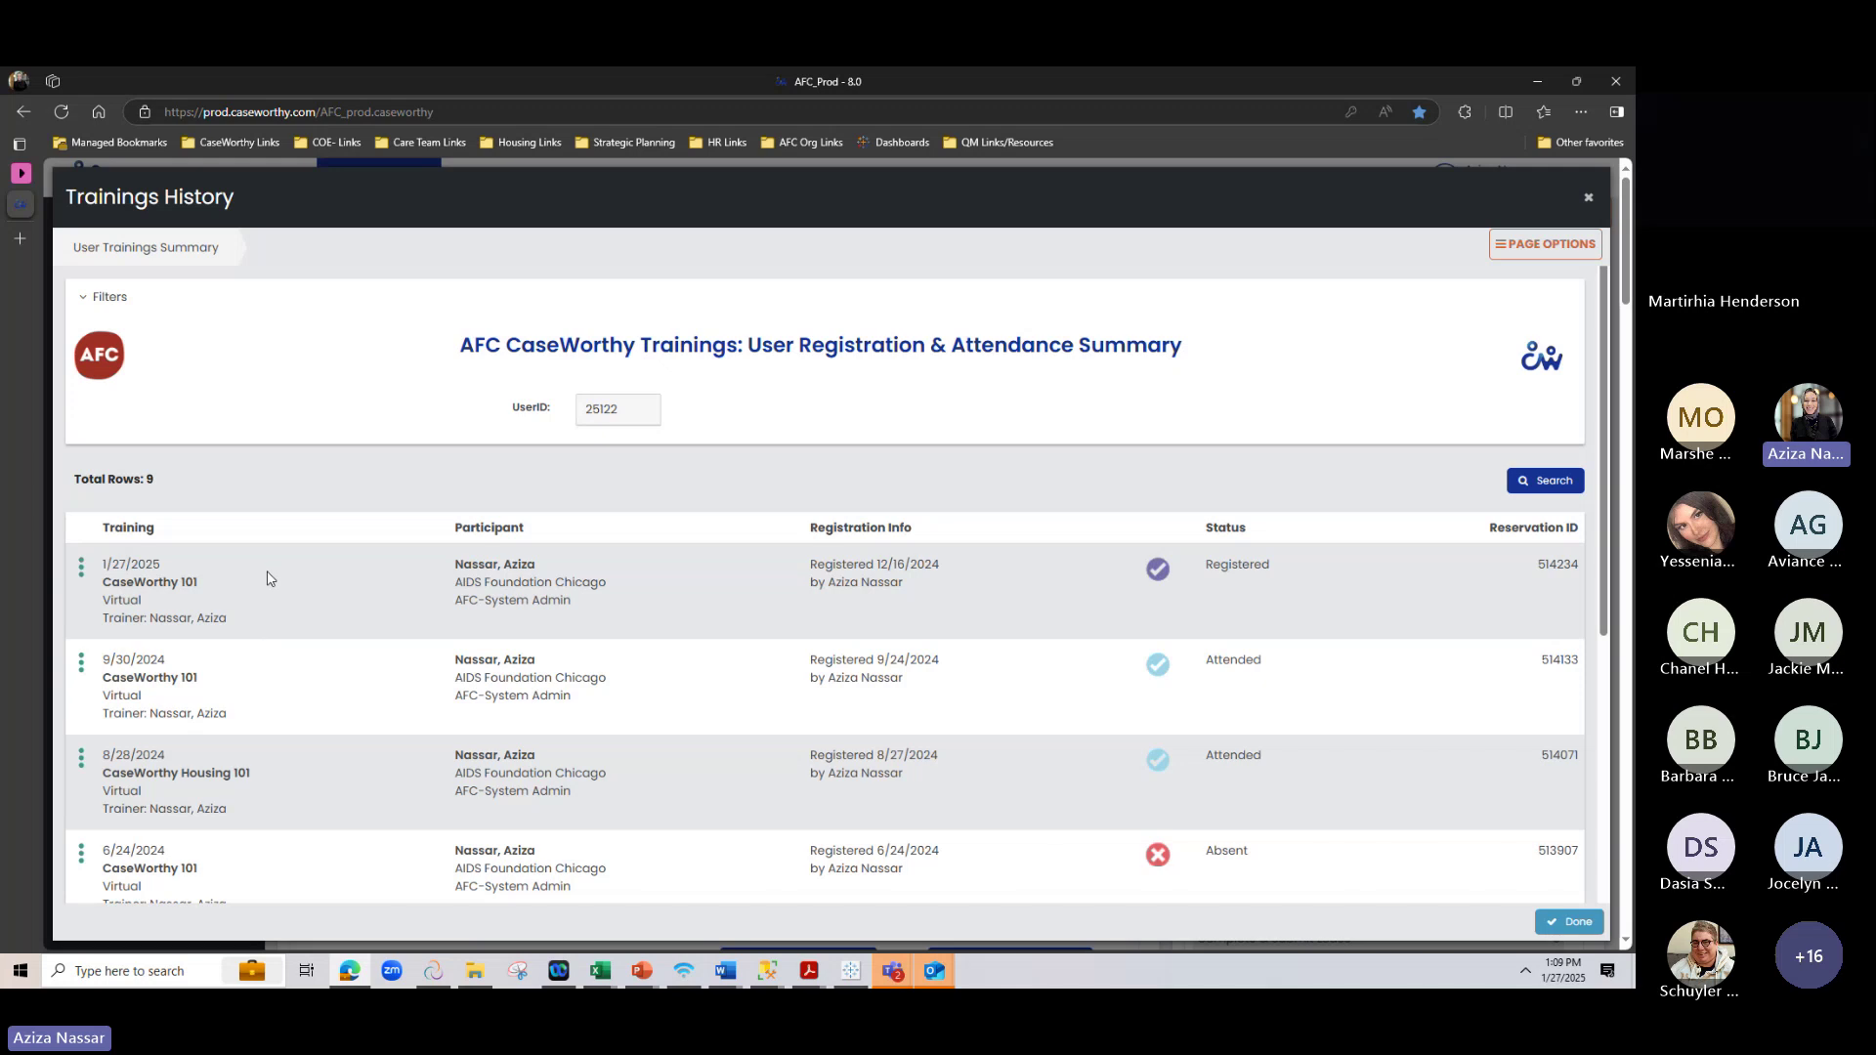
scroll(268, 578, down, 1)
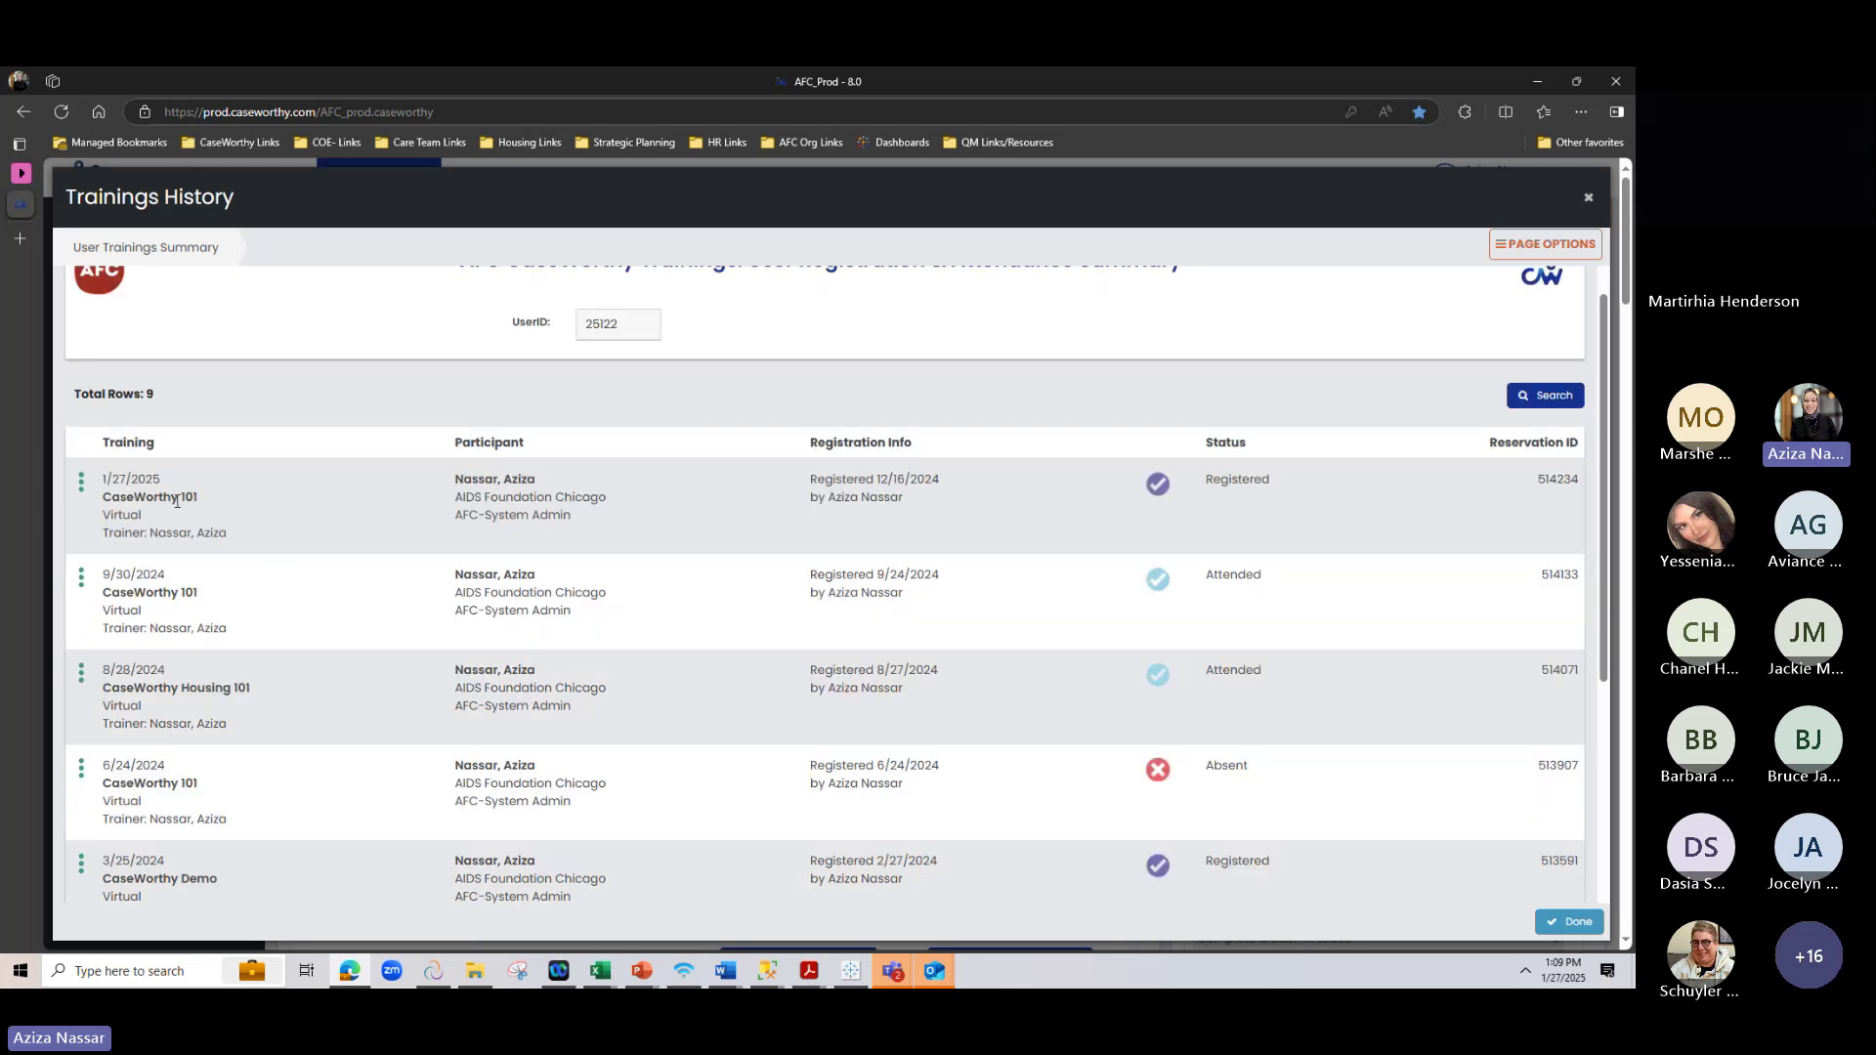
drag(177, 500, 203, 500)
scroll(1158, 772, down, 3)
scroll(1160, 766, up, 5)
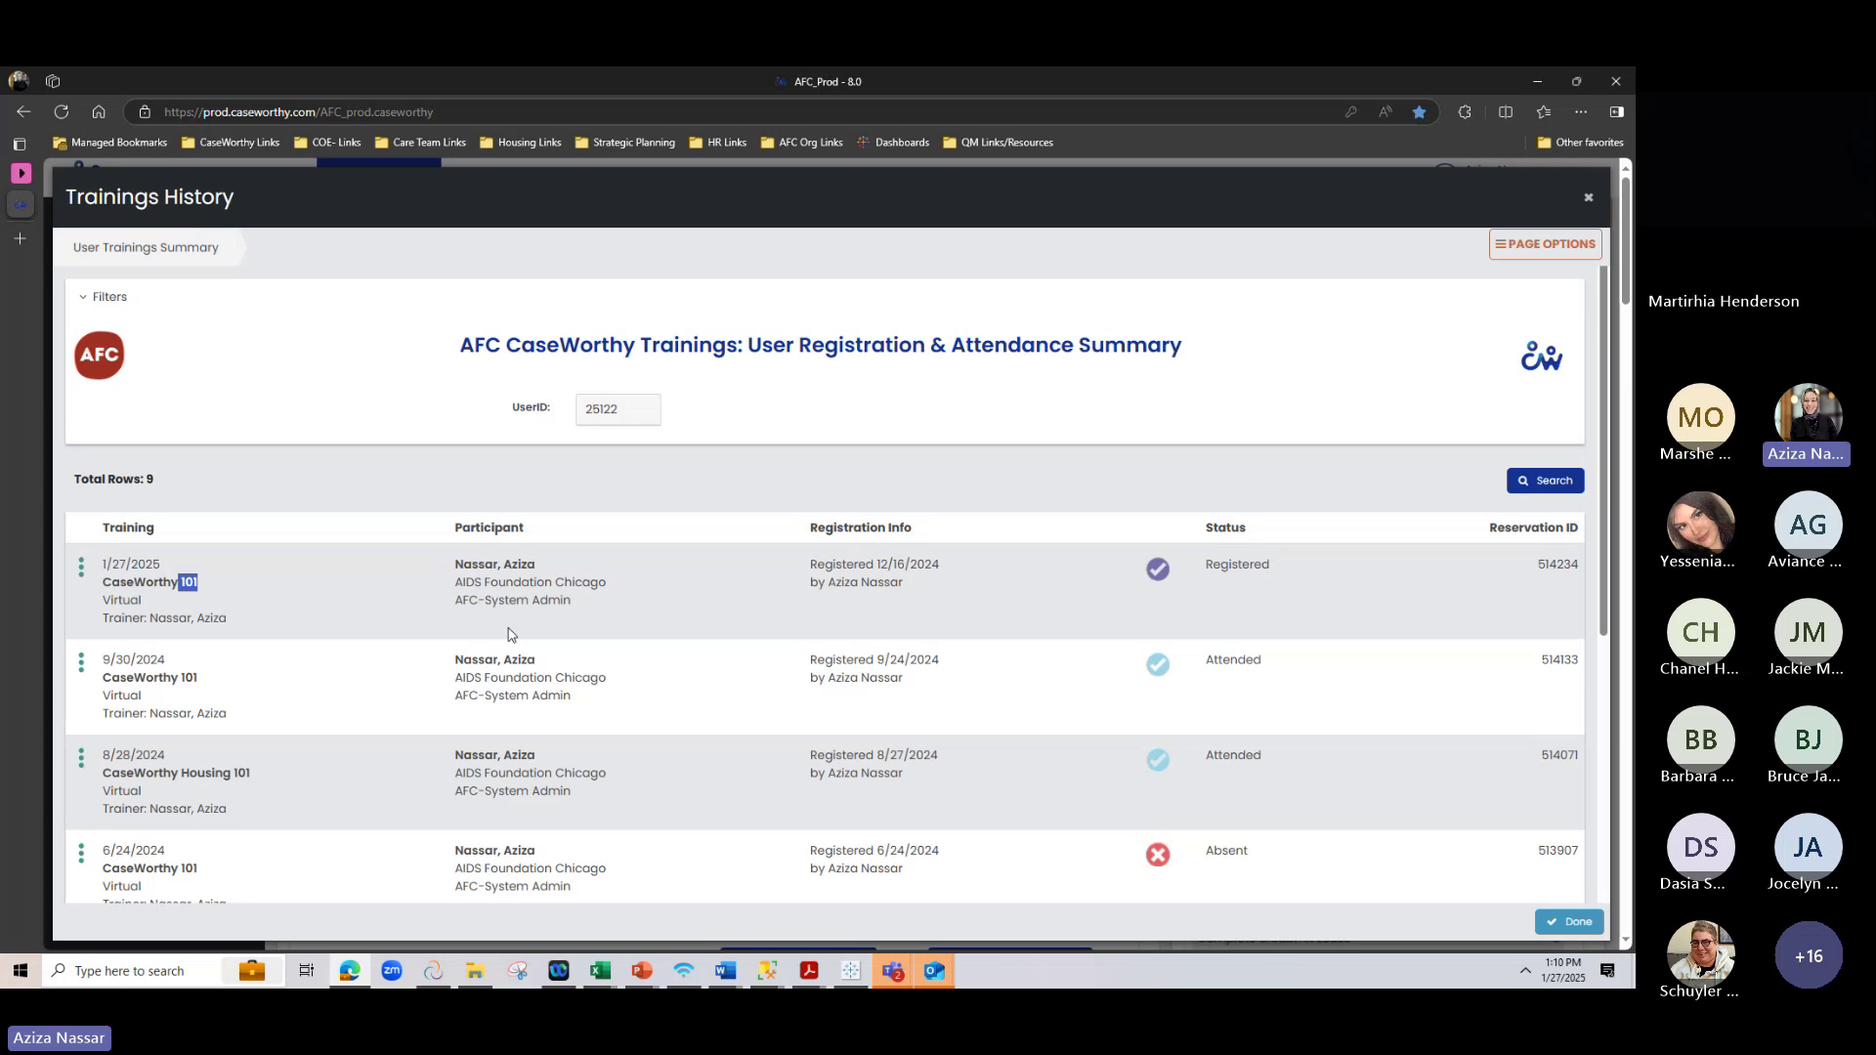
click(1588, 198)
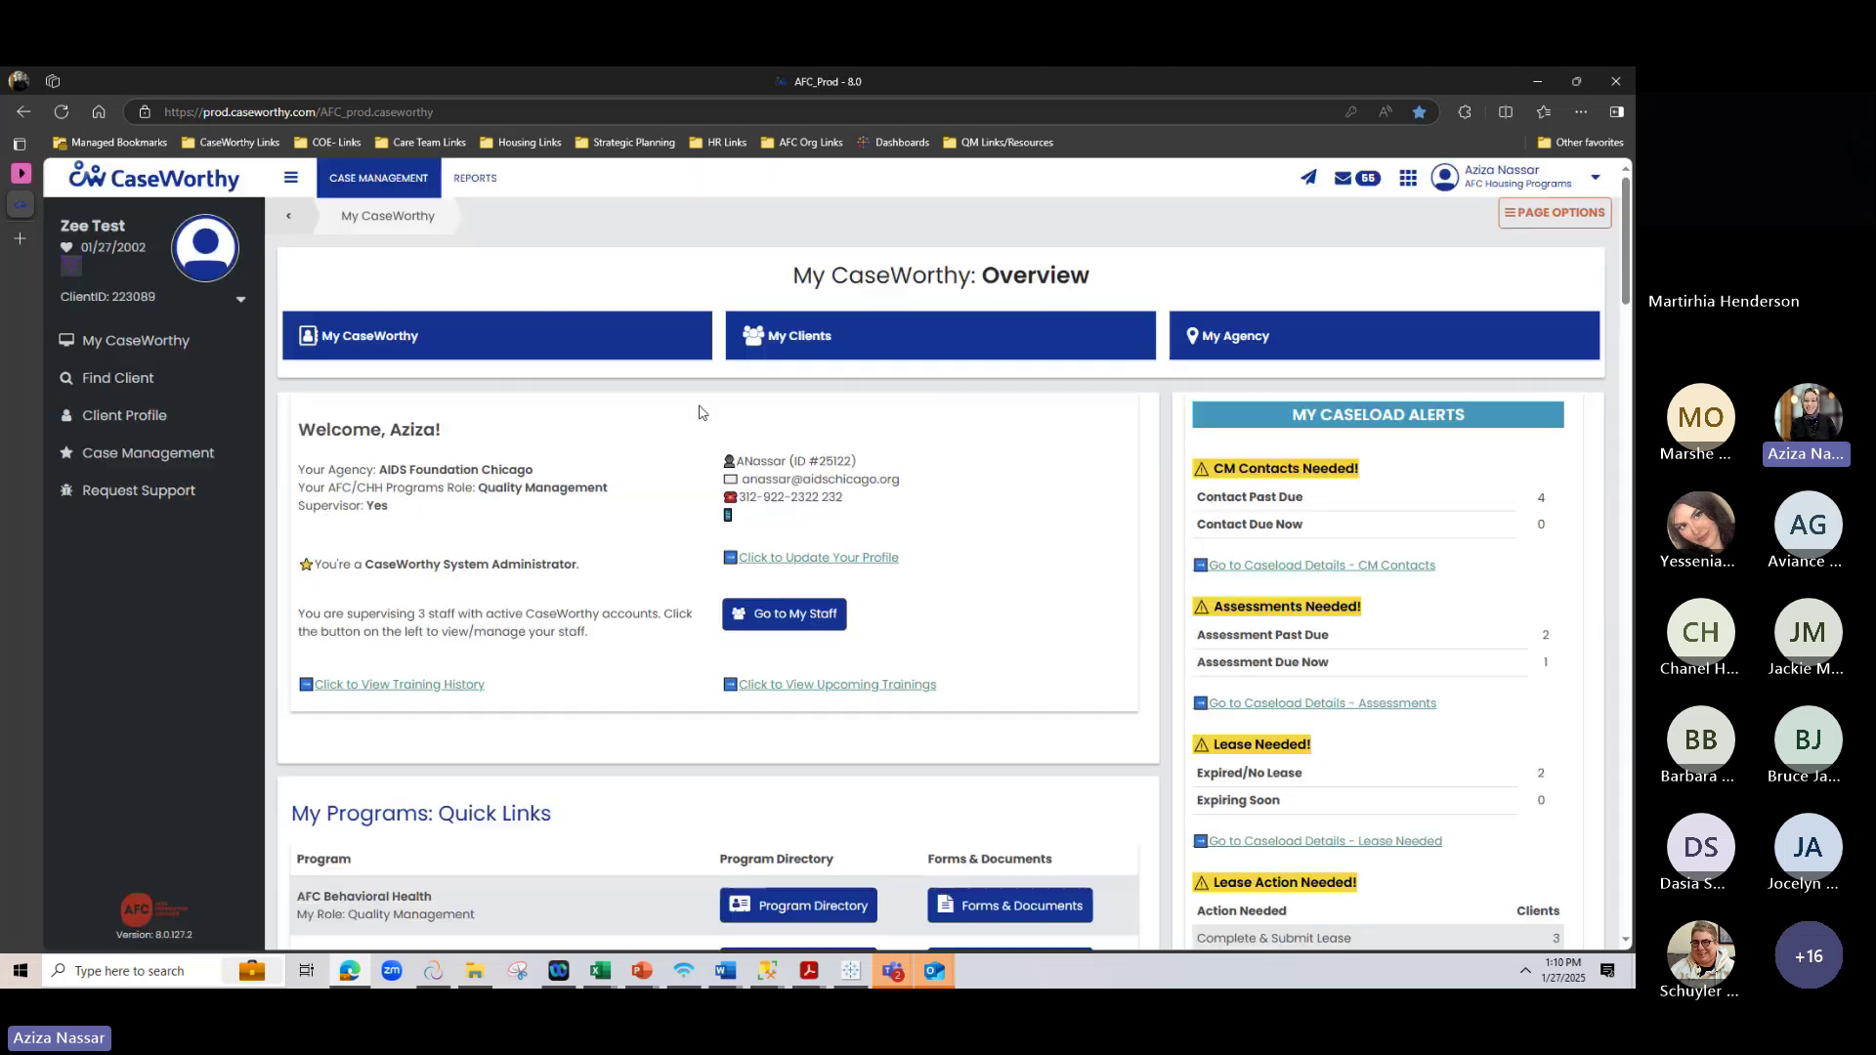
View upcoming scheduled trainings, pointing out the Emergency Financial Assistance training
click(794, 687)
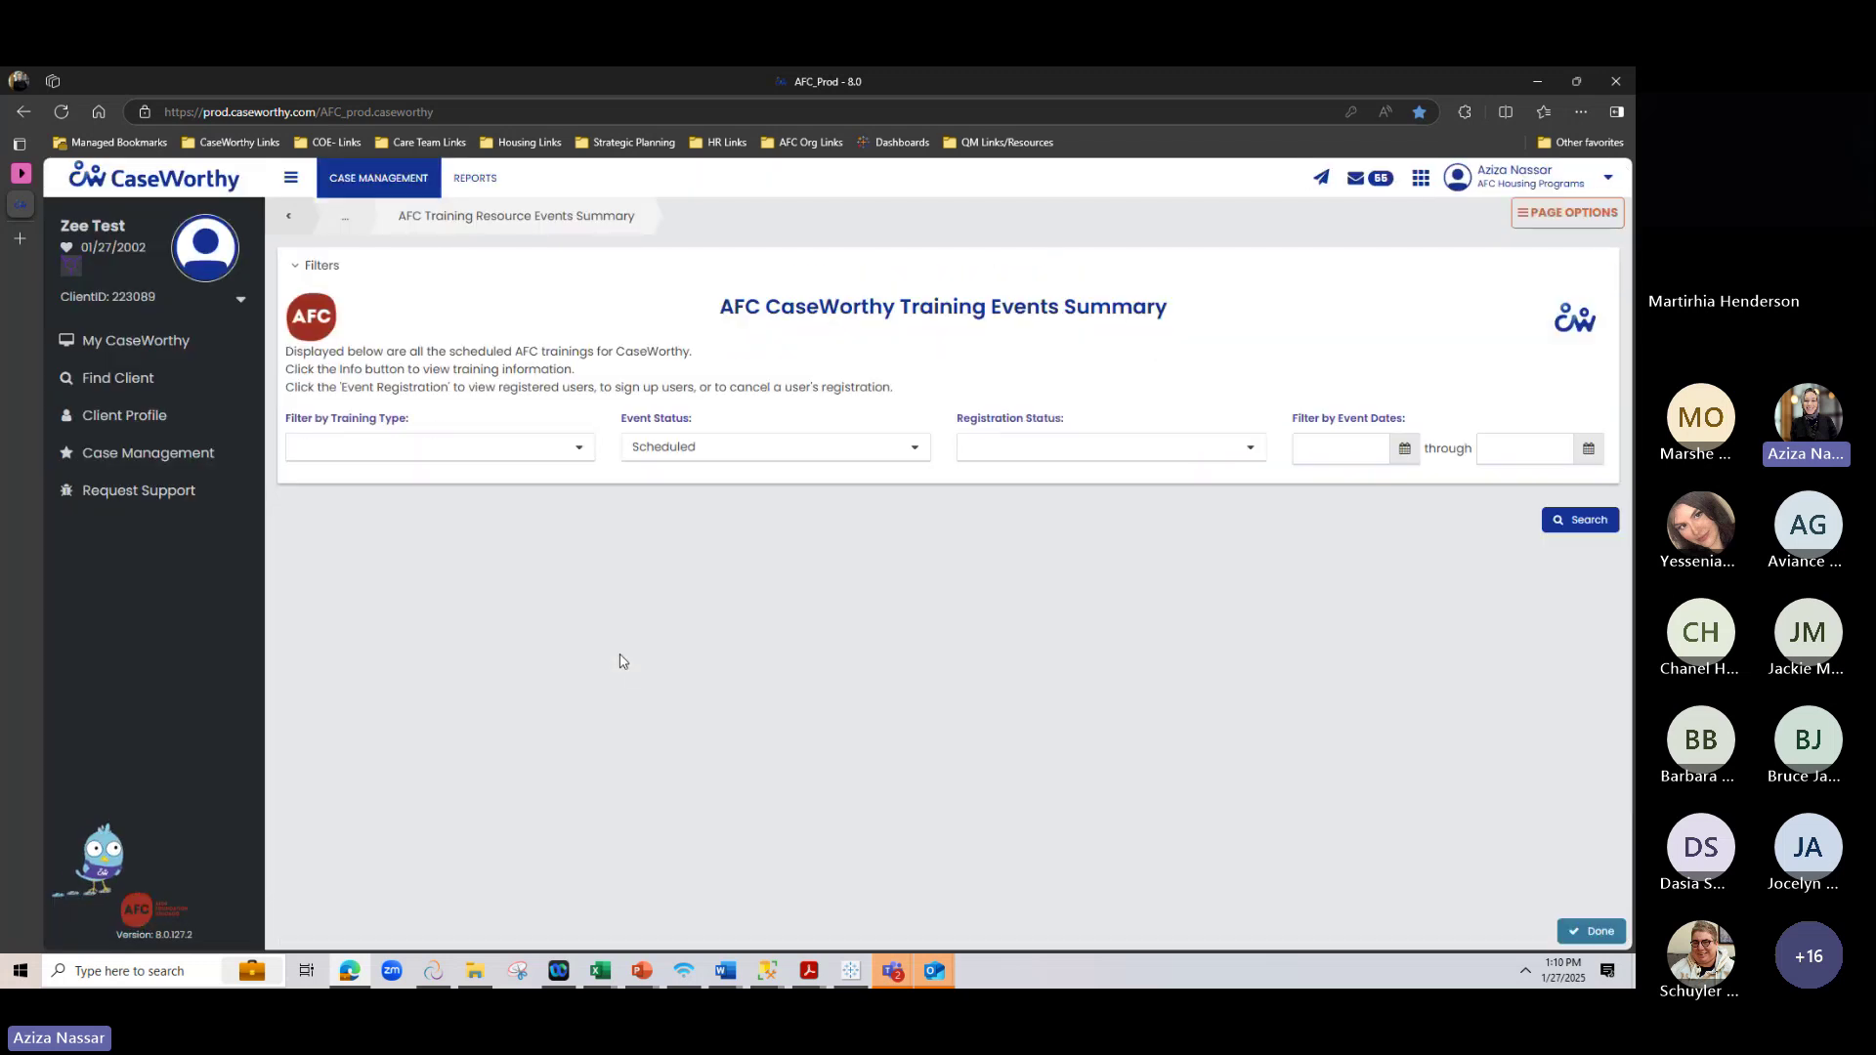
scroll(488, 616, down, 3)
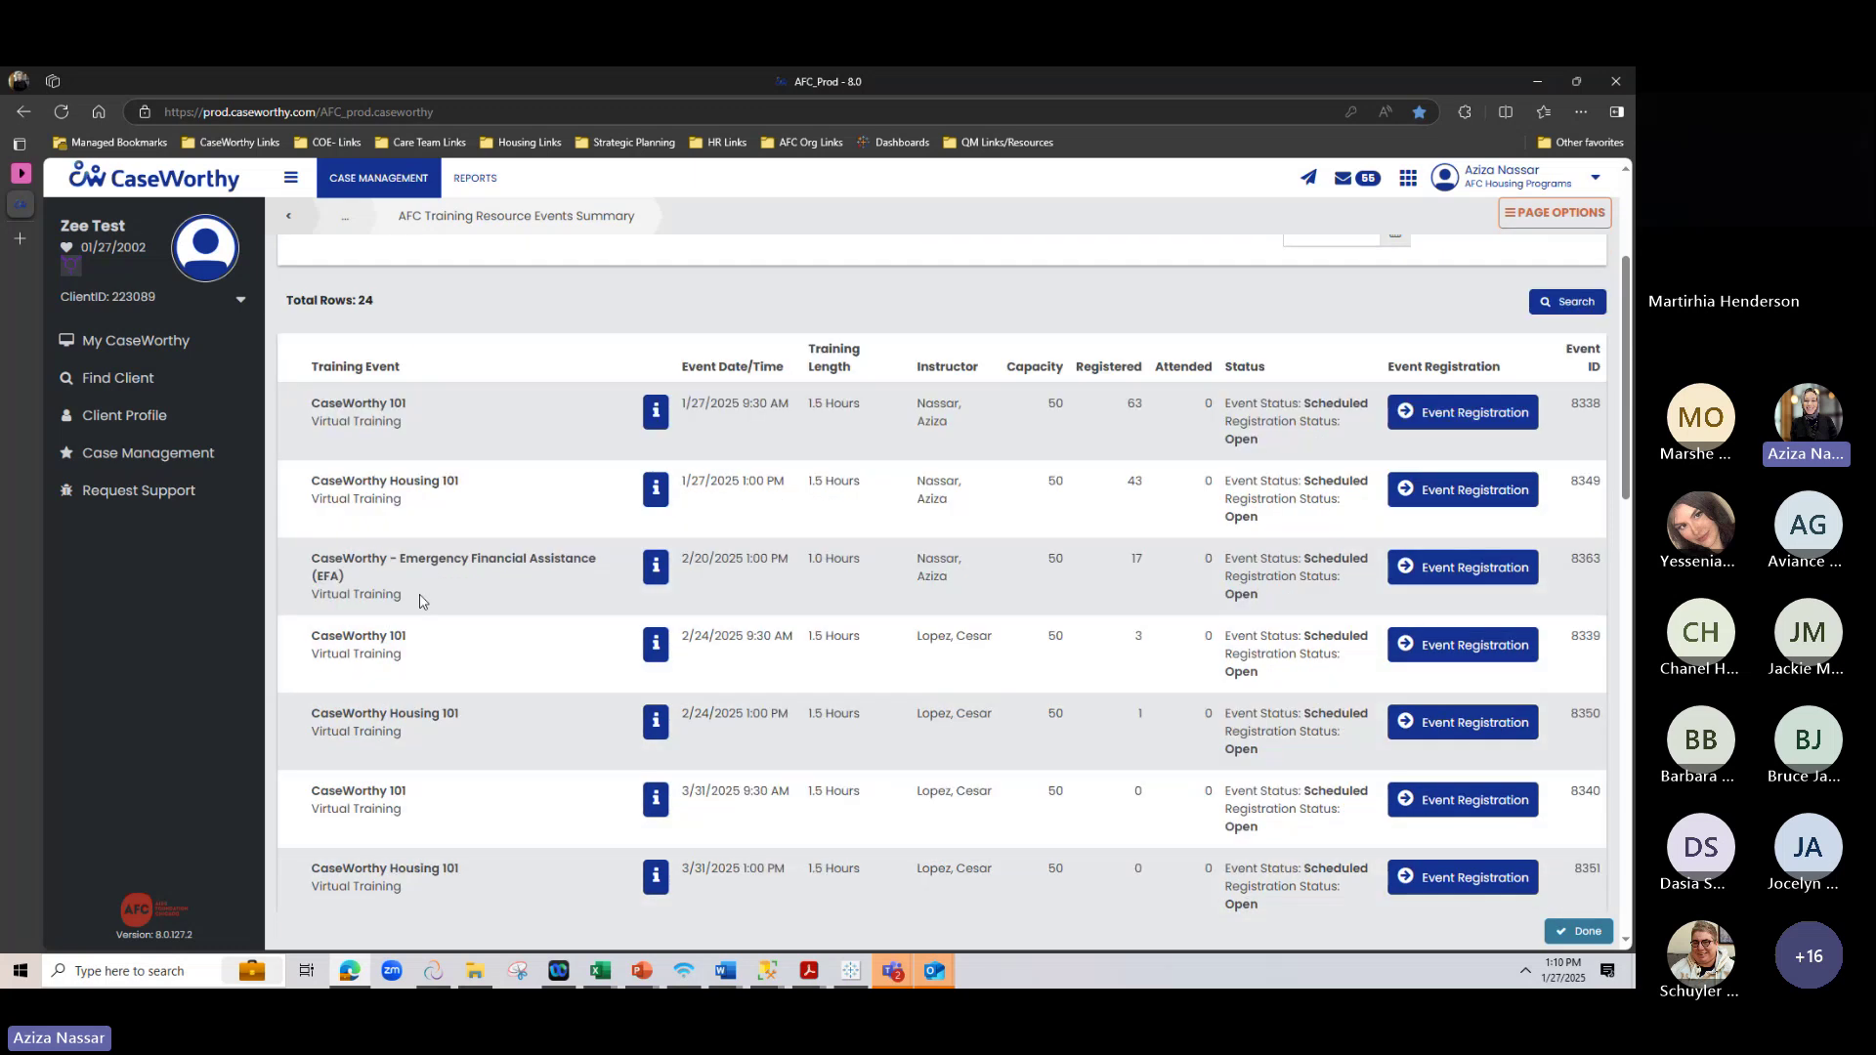
drag(403, 559, 624, 587)
click(700, 581)
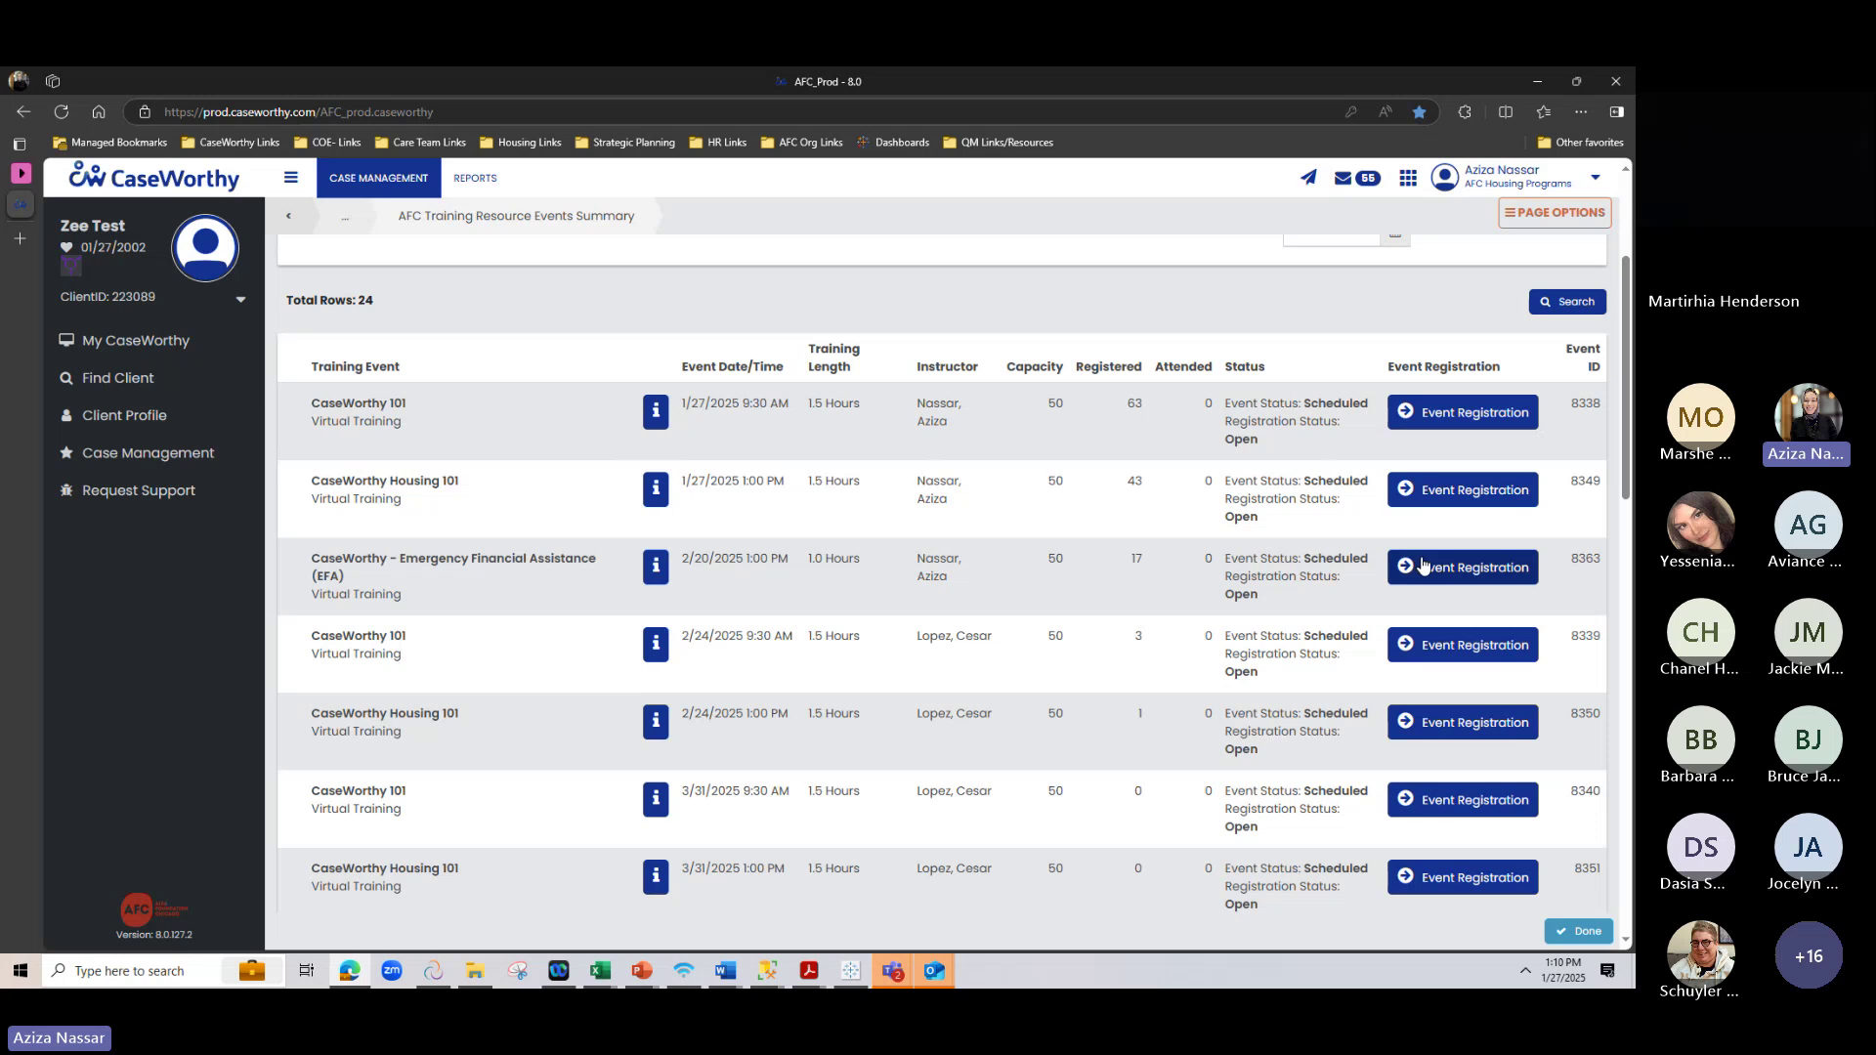
scroll(963, 628, up, 3)
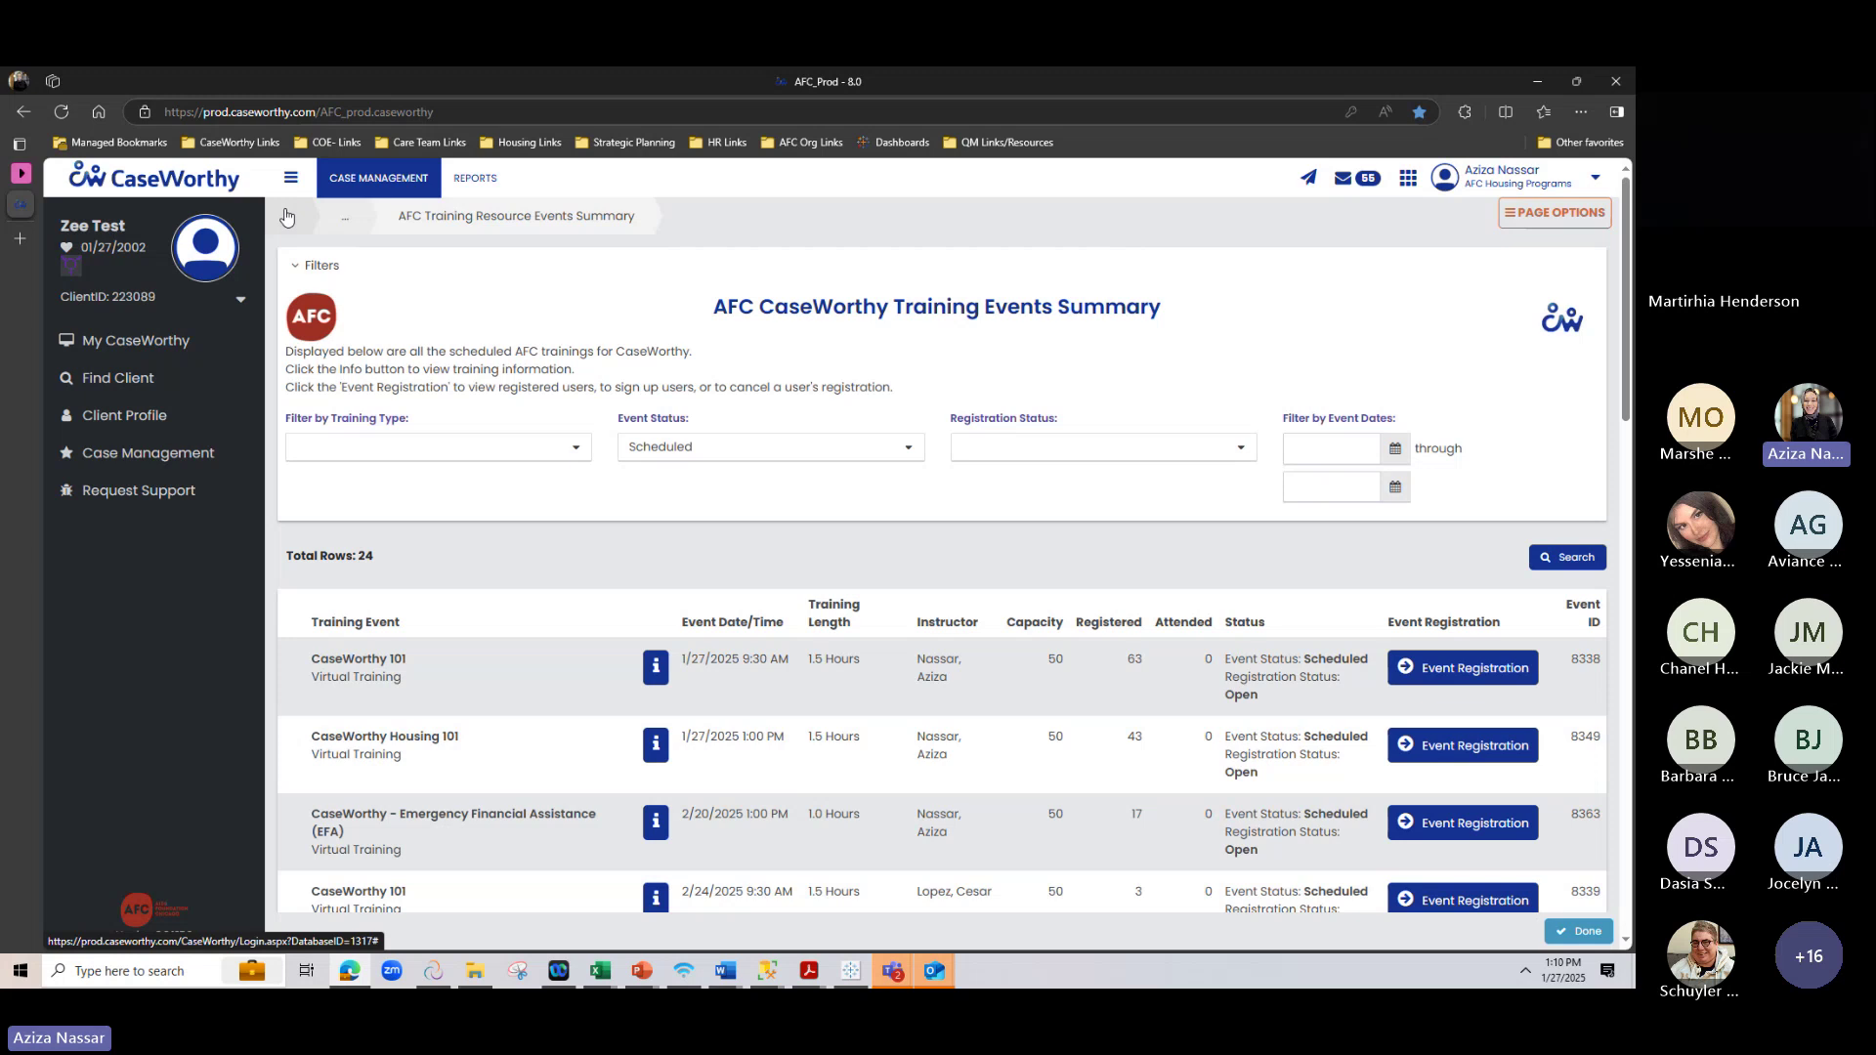
Return to the My CaseWorthy overview and point out the Quick Links section
click(287, 216)
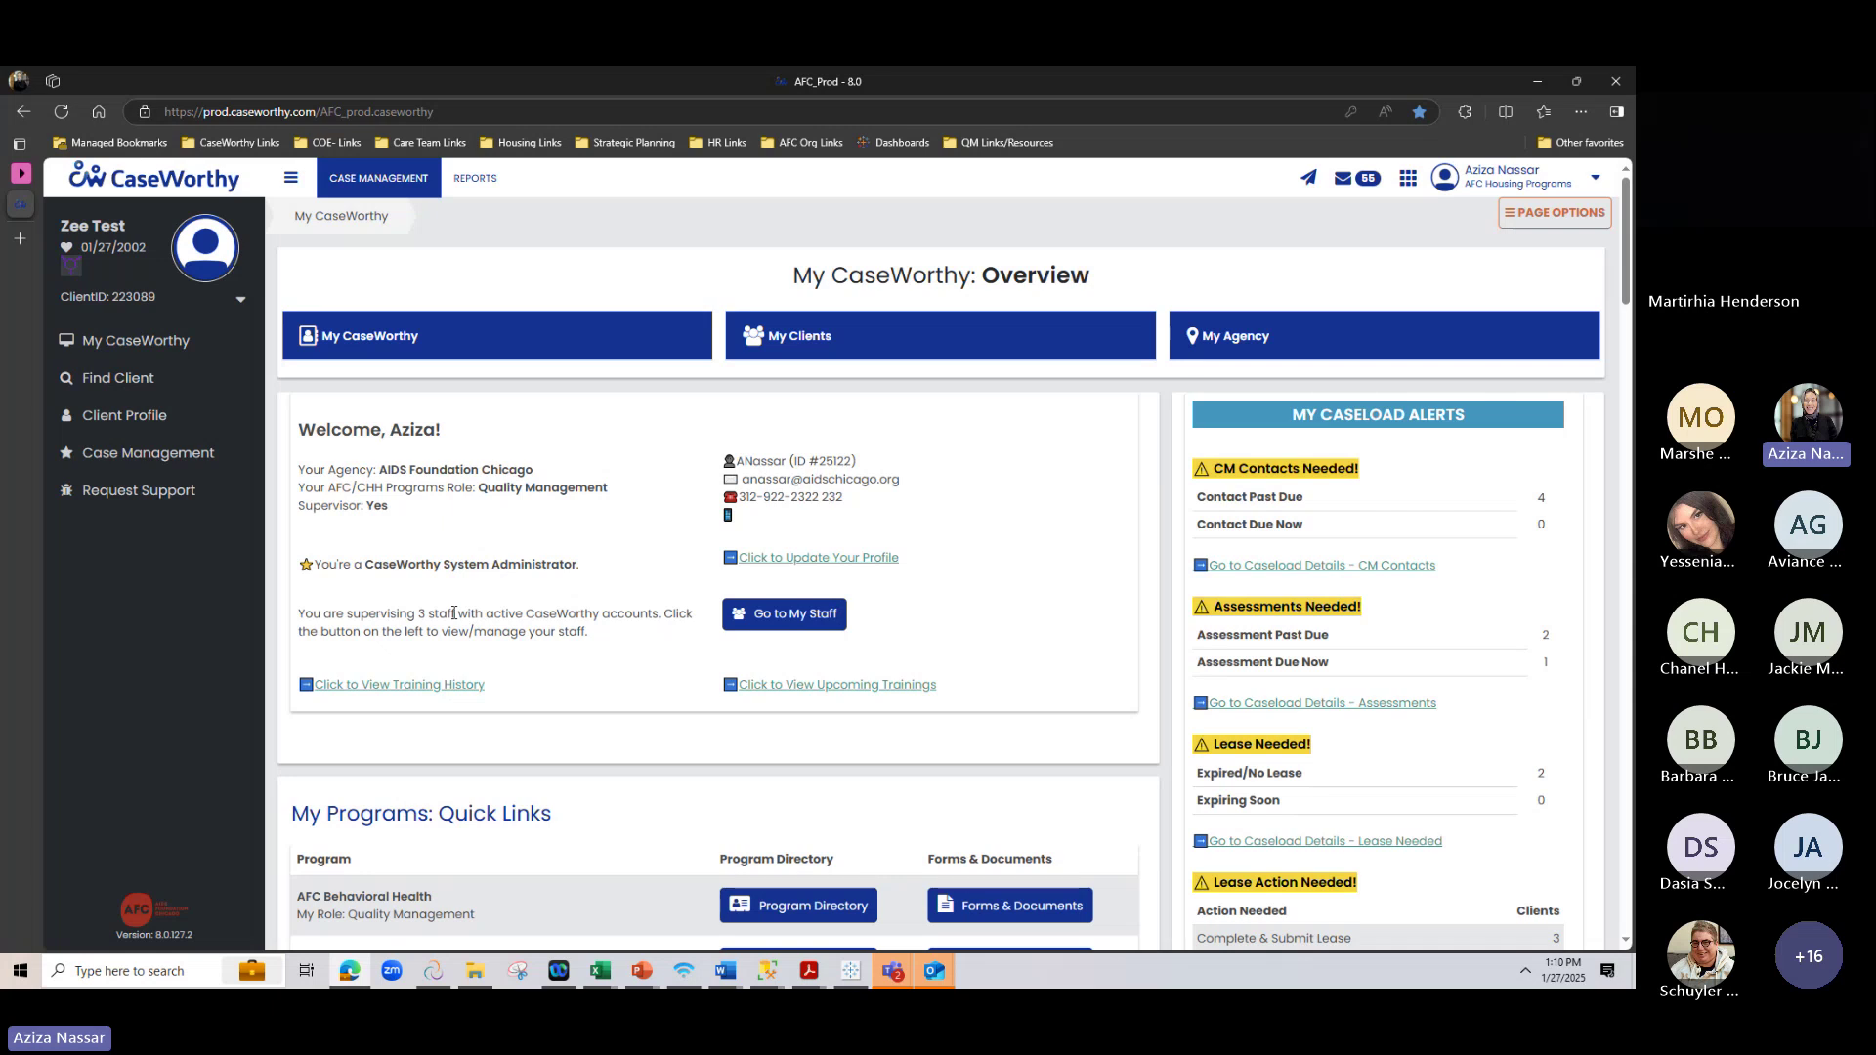
scroll(453, 612, down, 3)
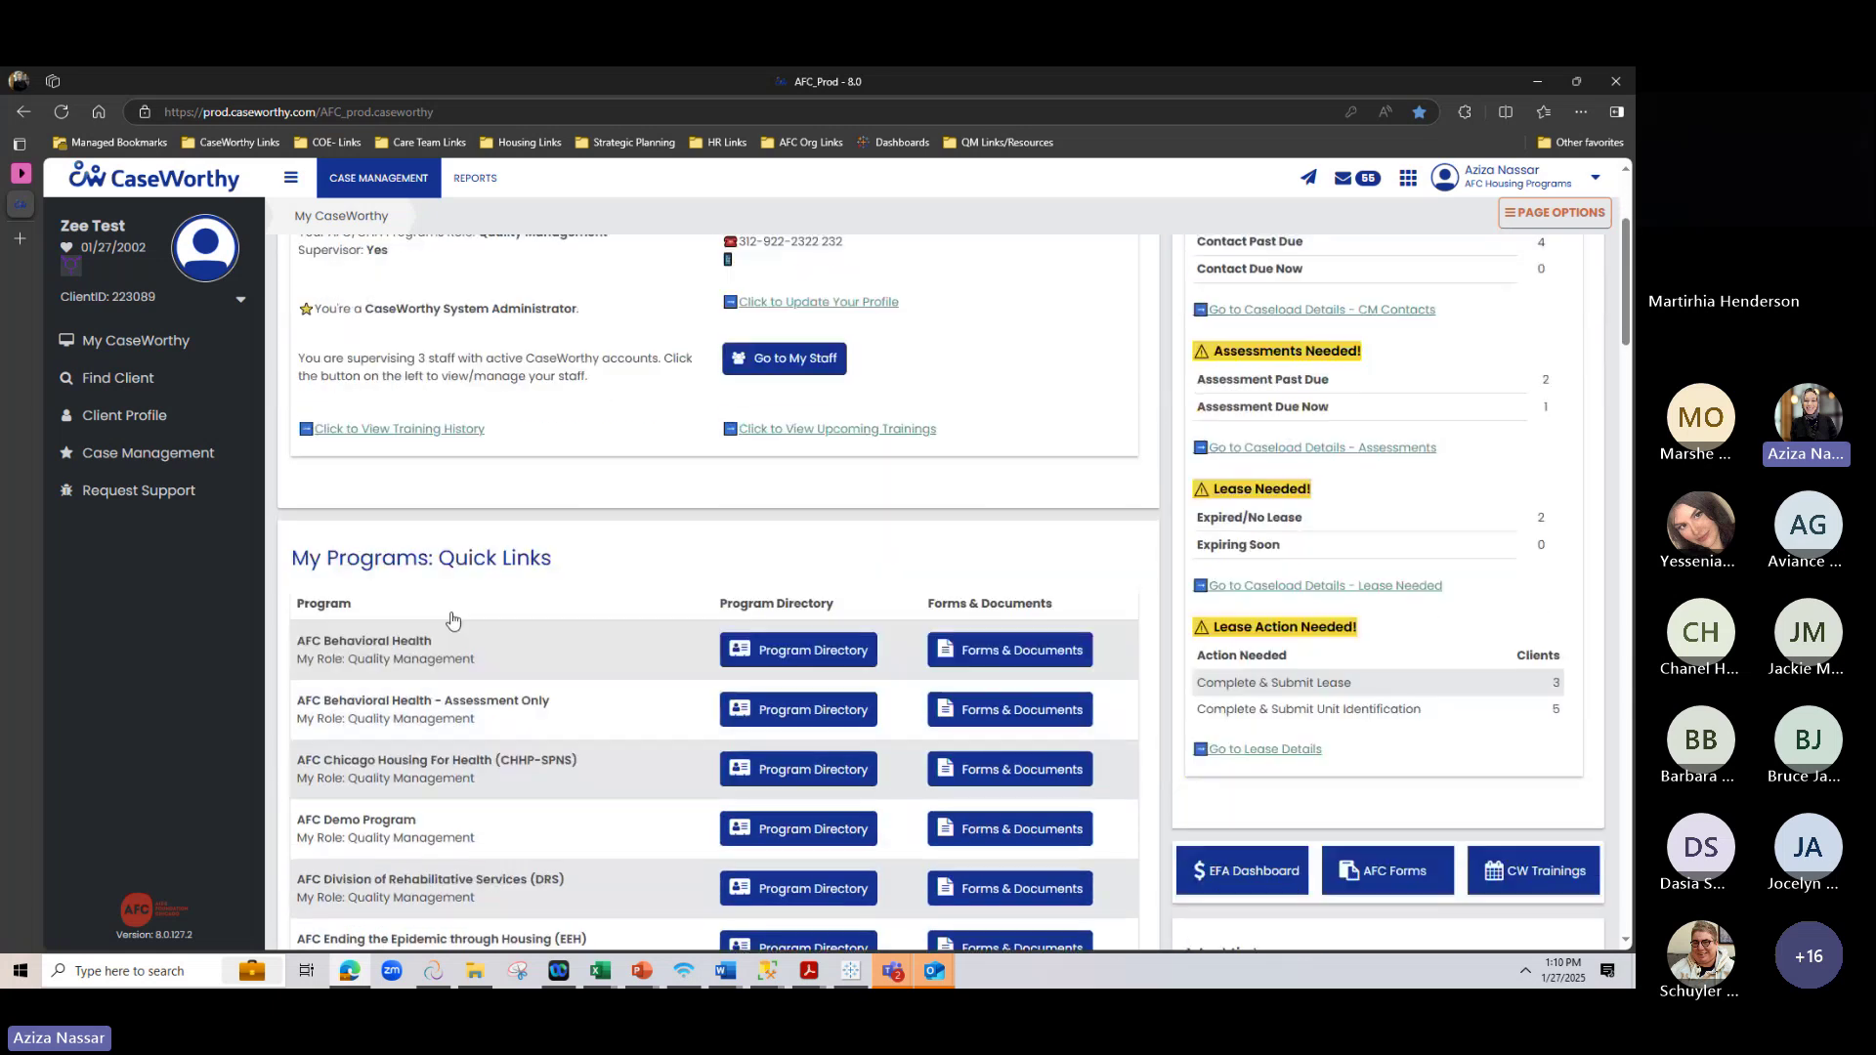
drag(438, 558, 491, 560)
scroll(490, 560, down, 3)
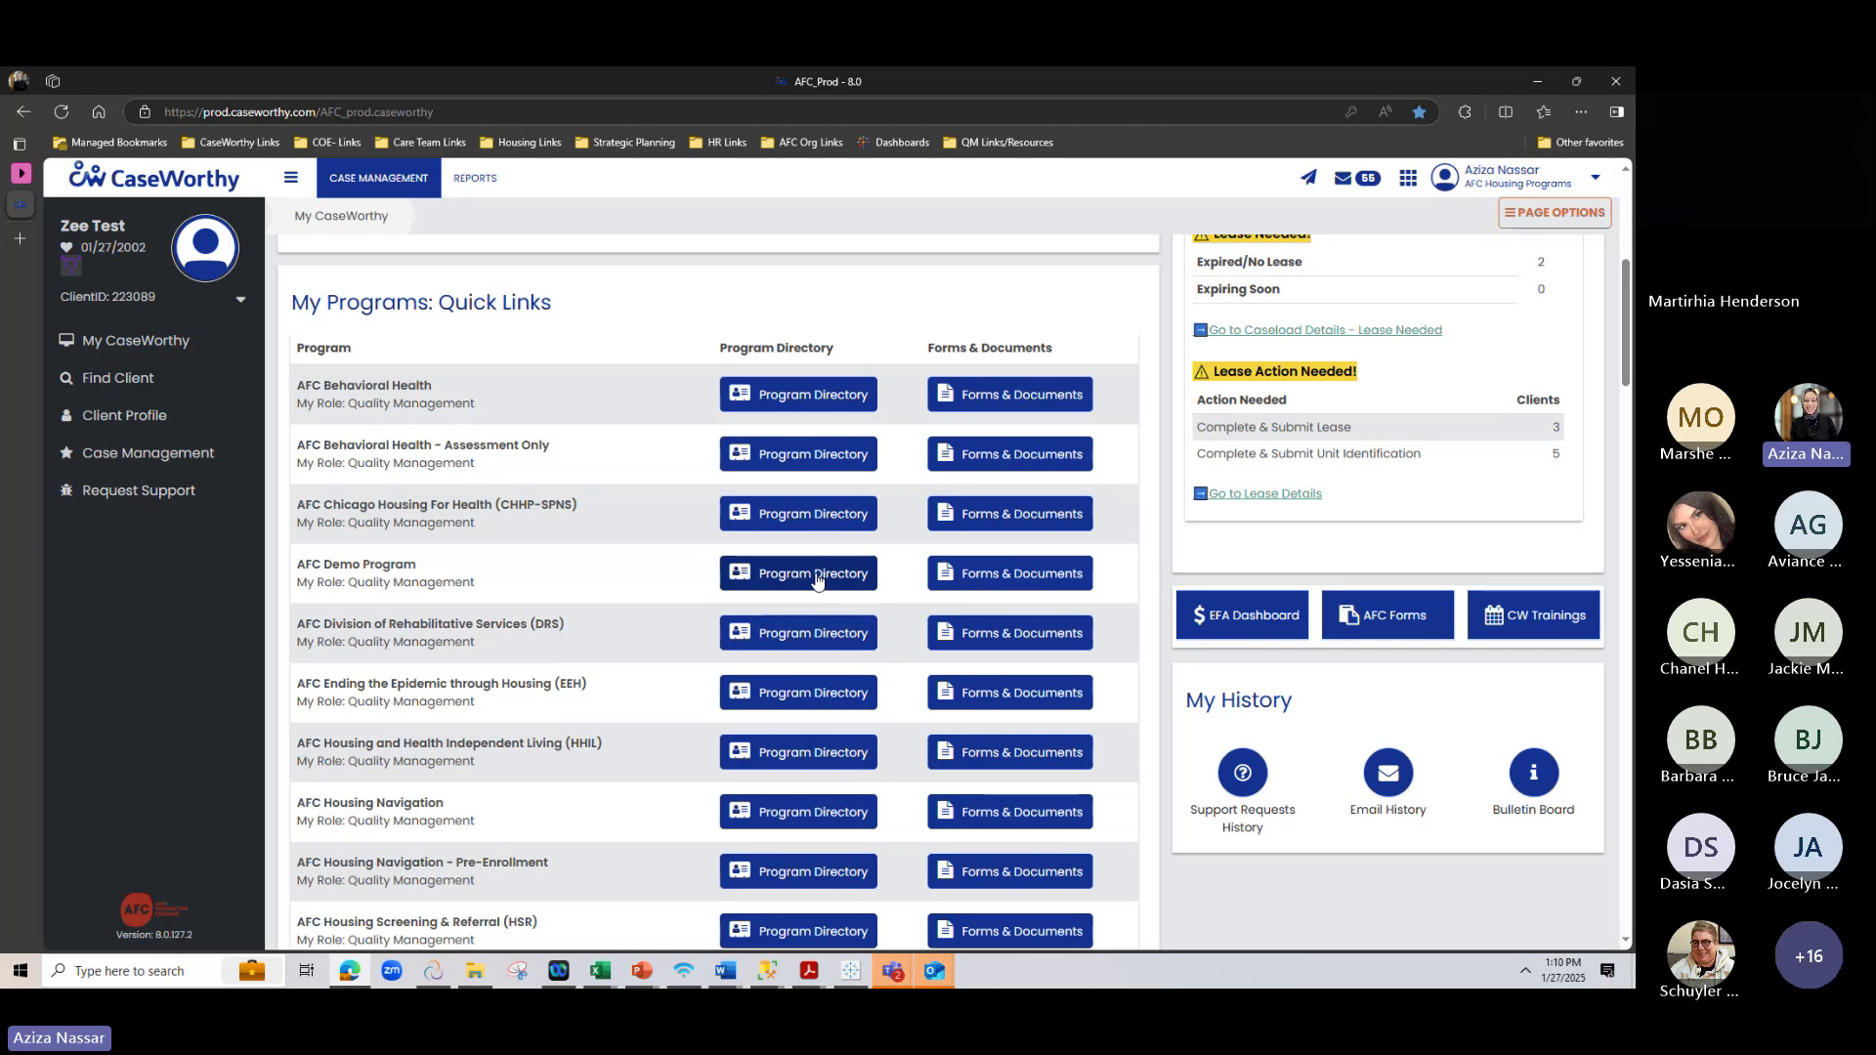
Browse the AFC Demo Program user directory and close it
click(818, 579)
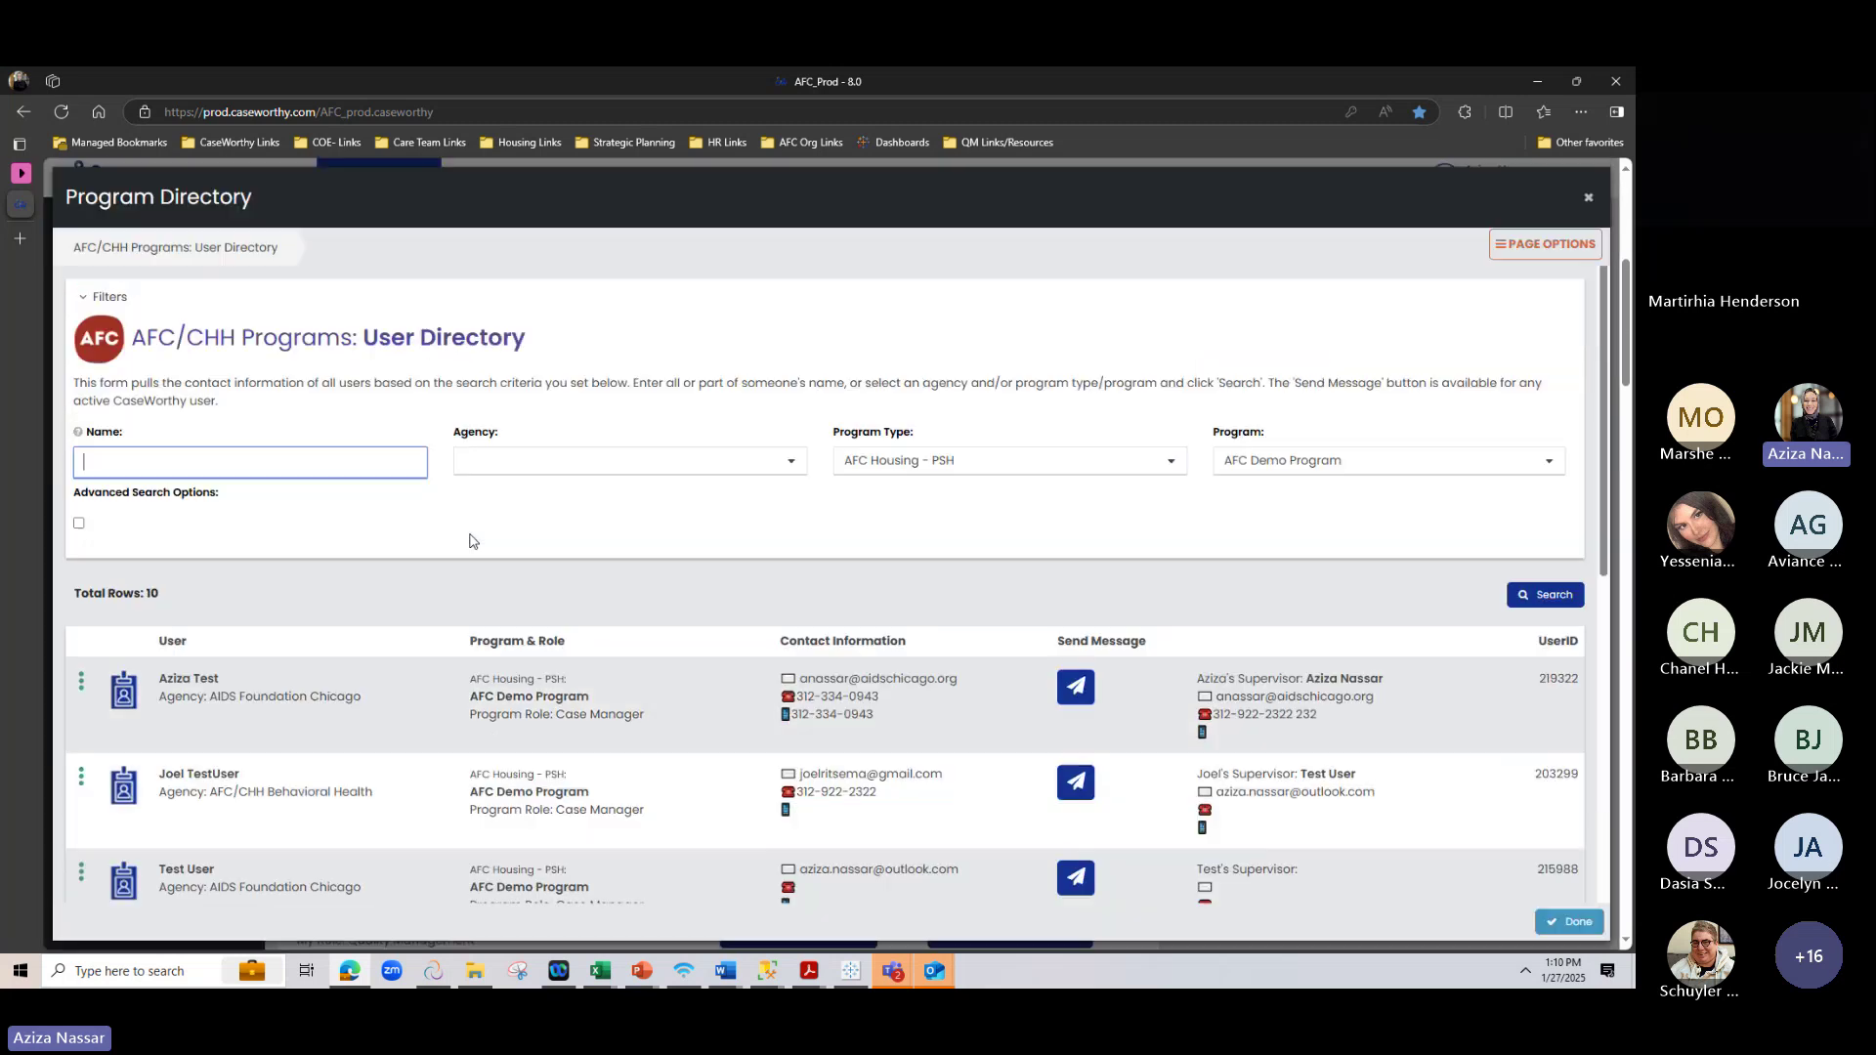
scroll(535, 668, down, 3)
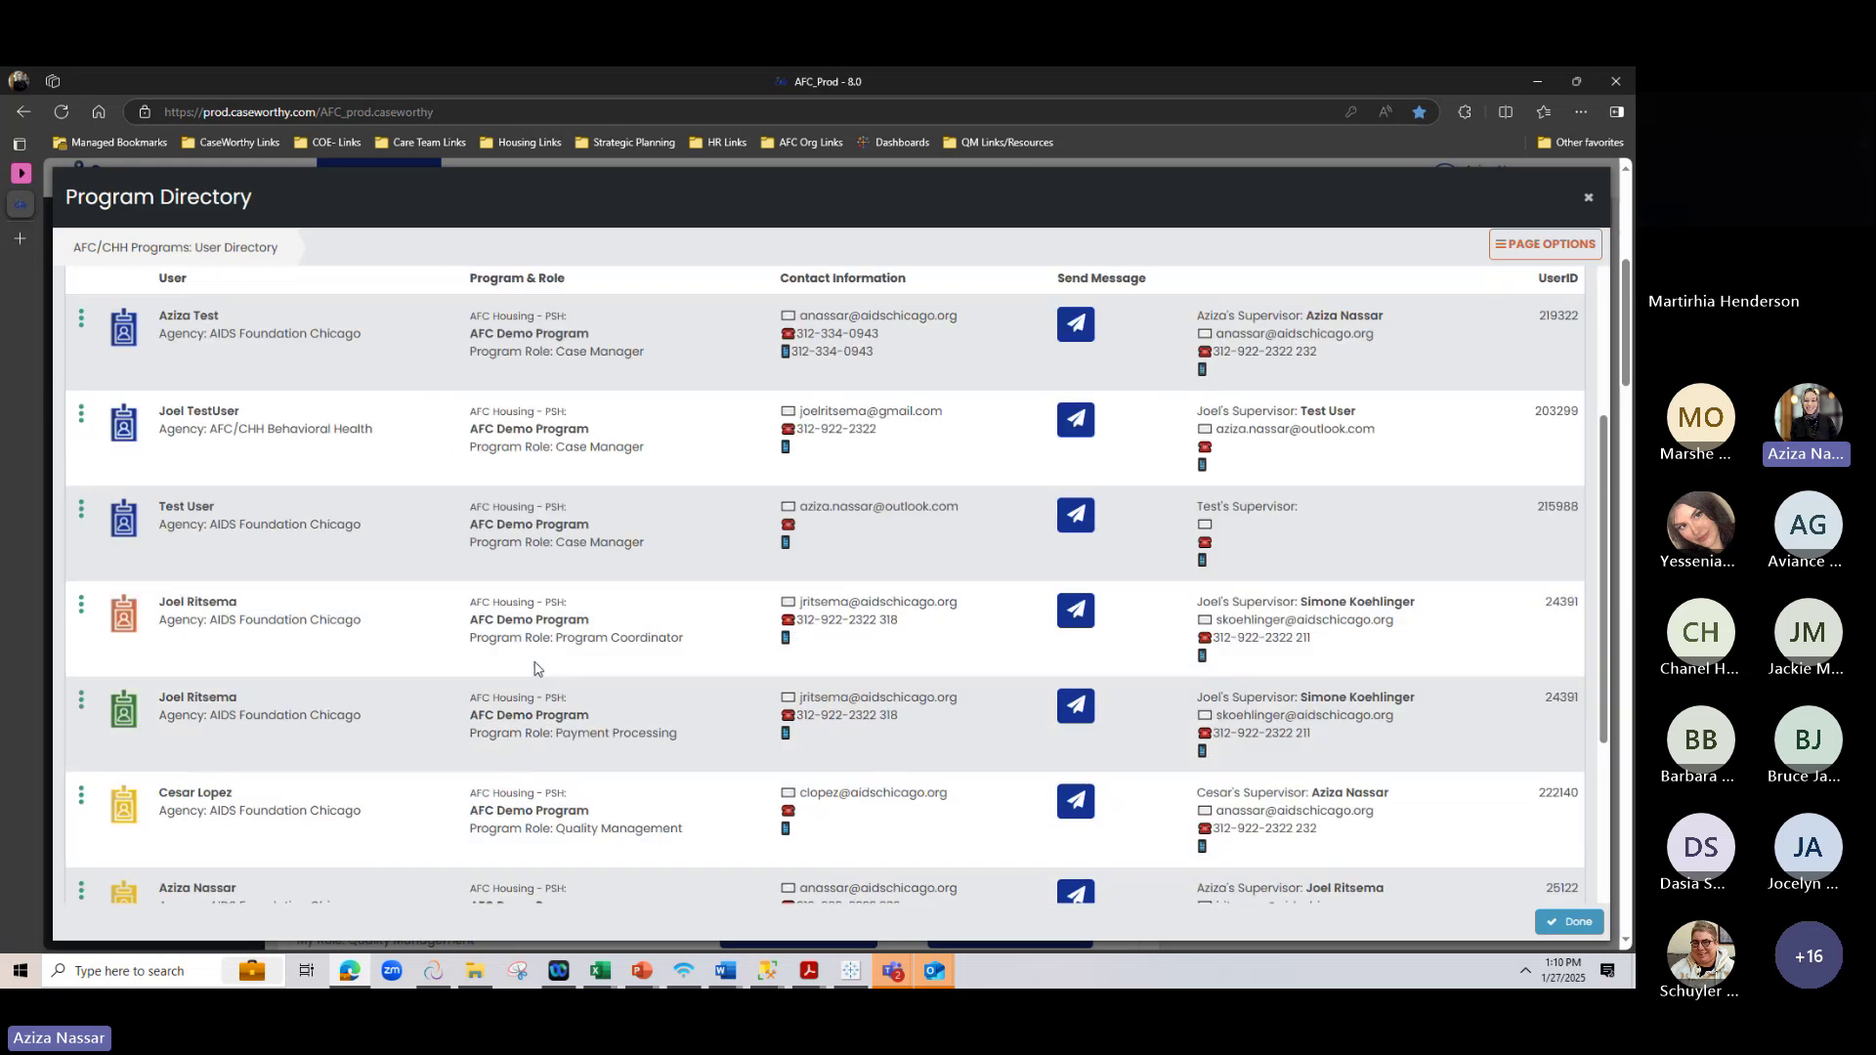
scroll(535, 668, down, 1)
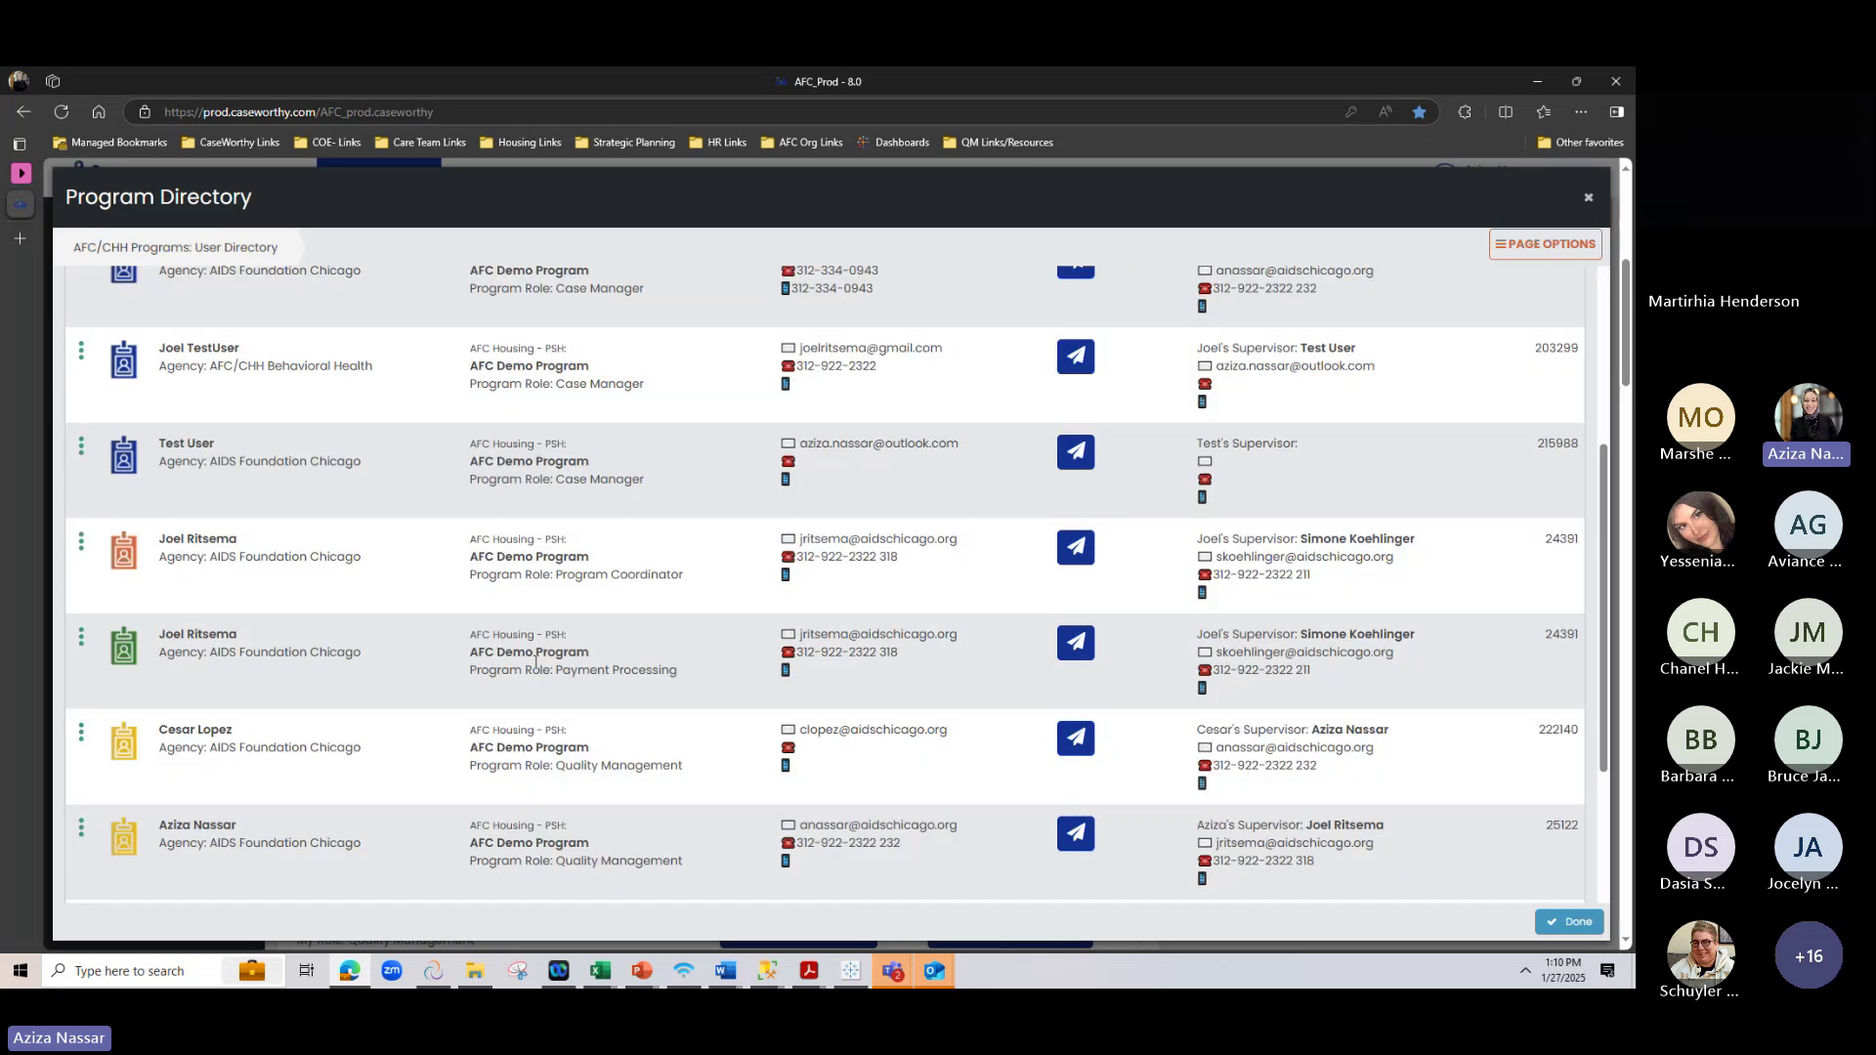
click(1588, 199)
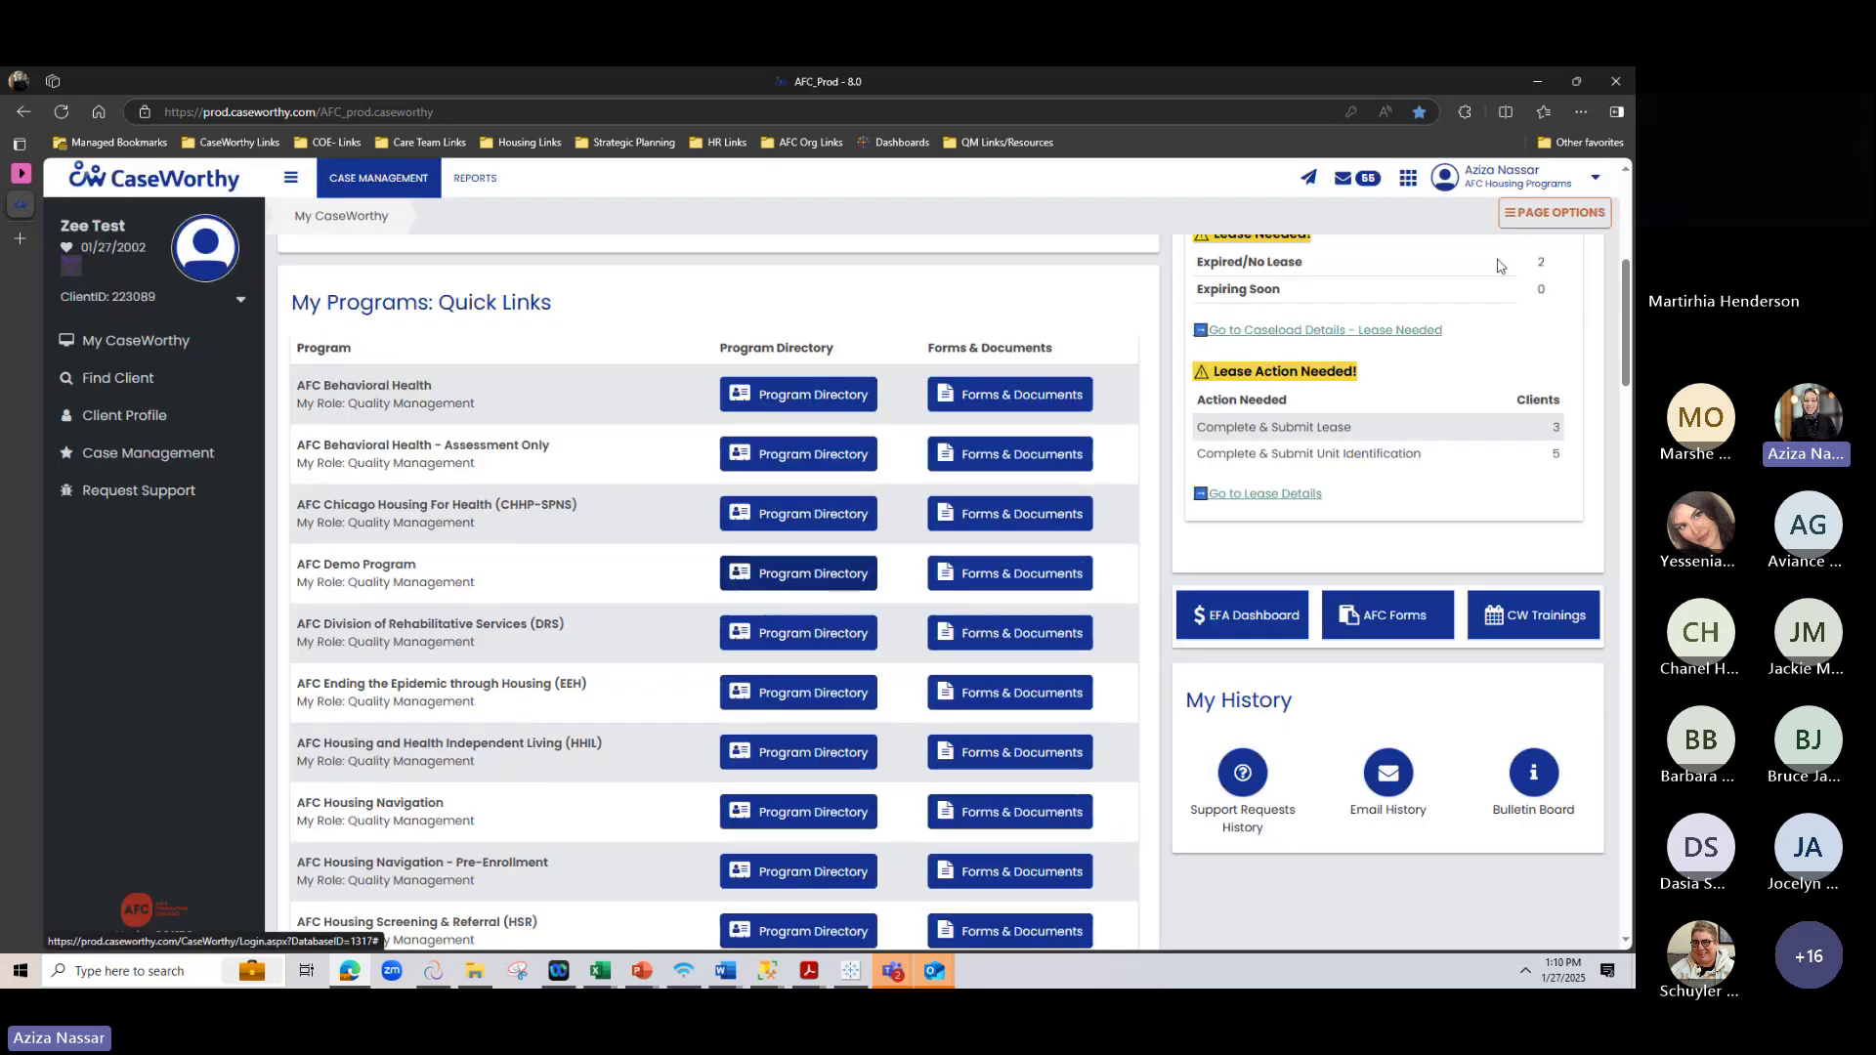
Browse AFC Demo Program forms like Housing Unit Inspections and Landlord Contract, then close the library
click(982, 571)
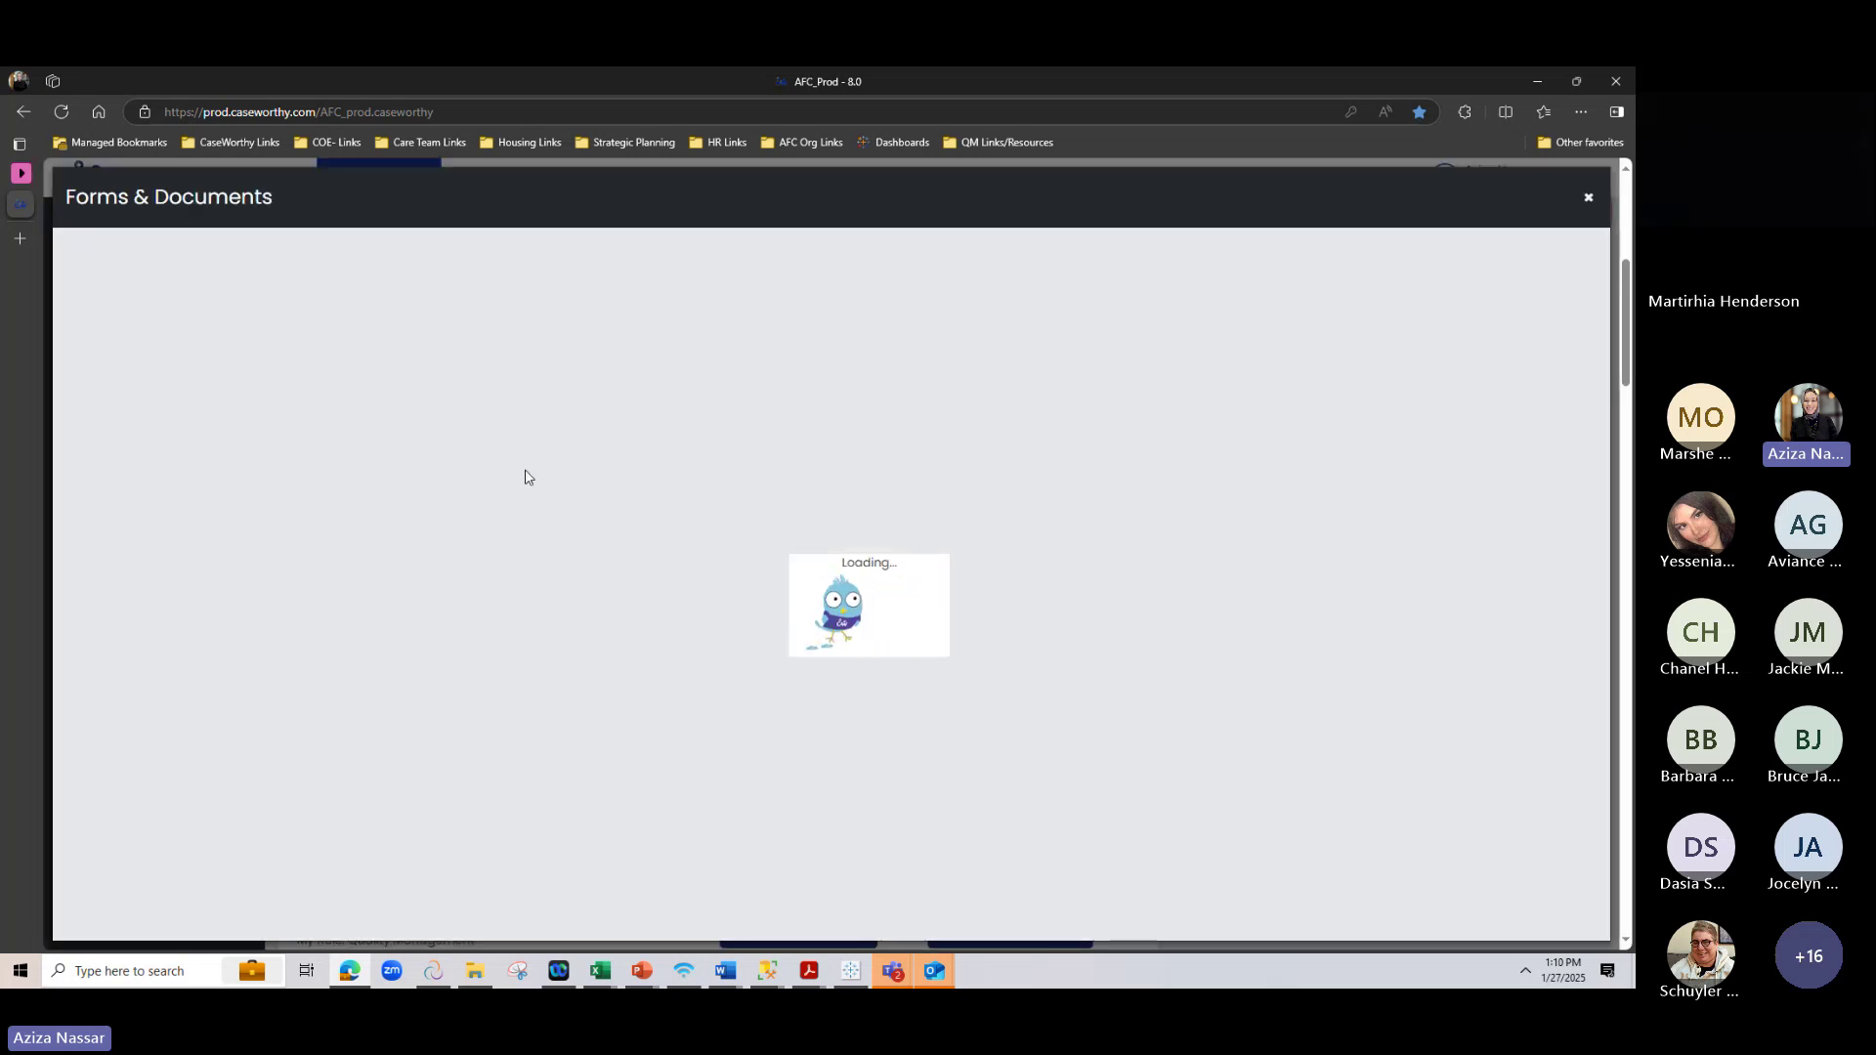
scroll(344, 518, down, 8)
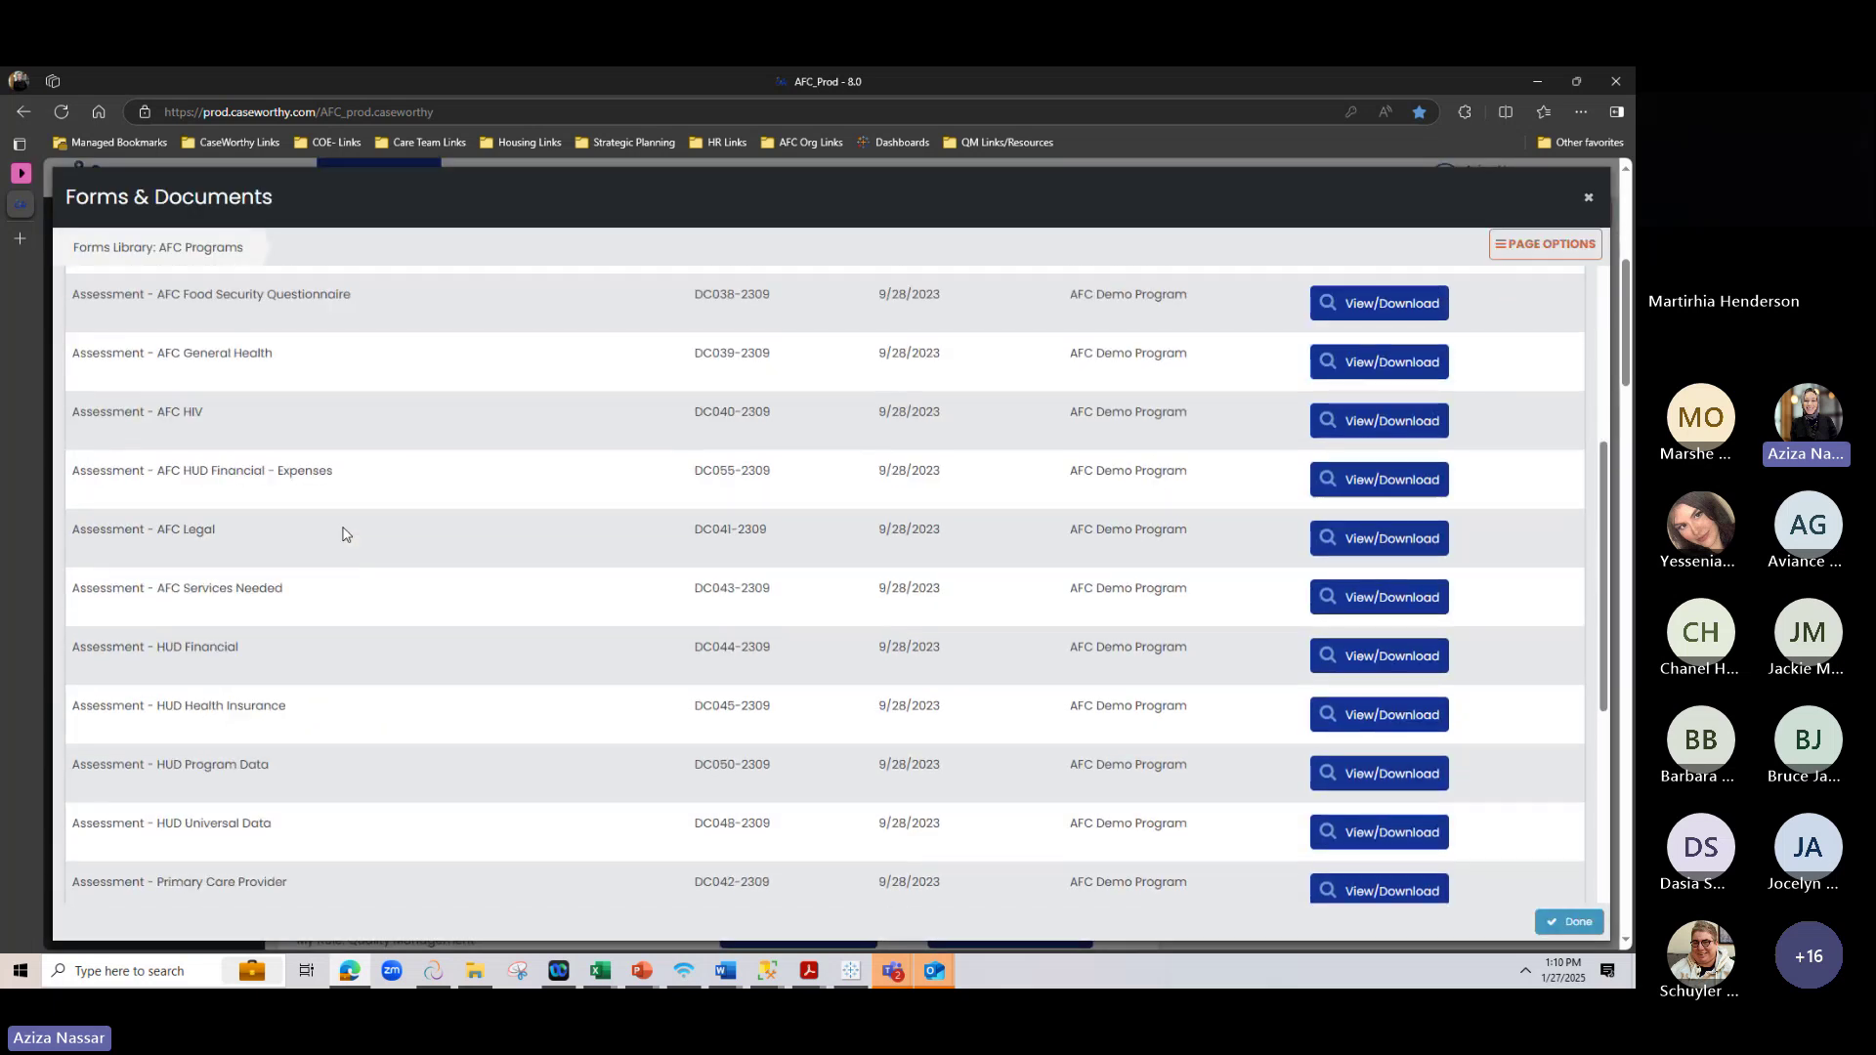
scroll(344, 532, down, 2)
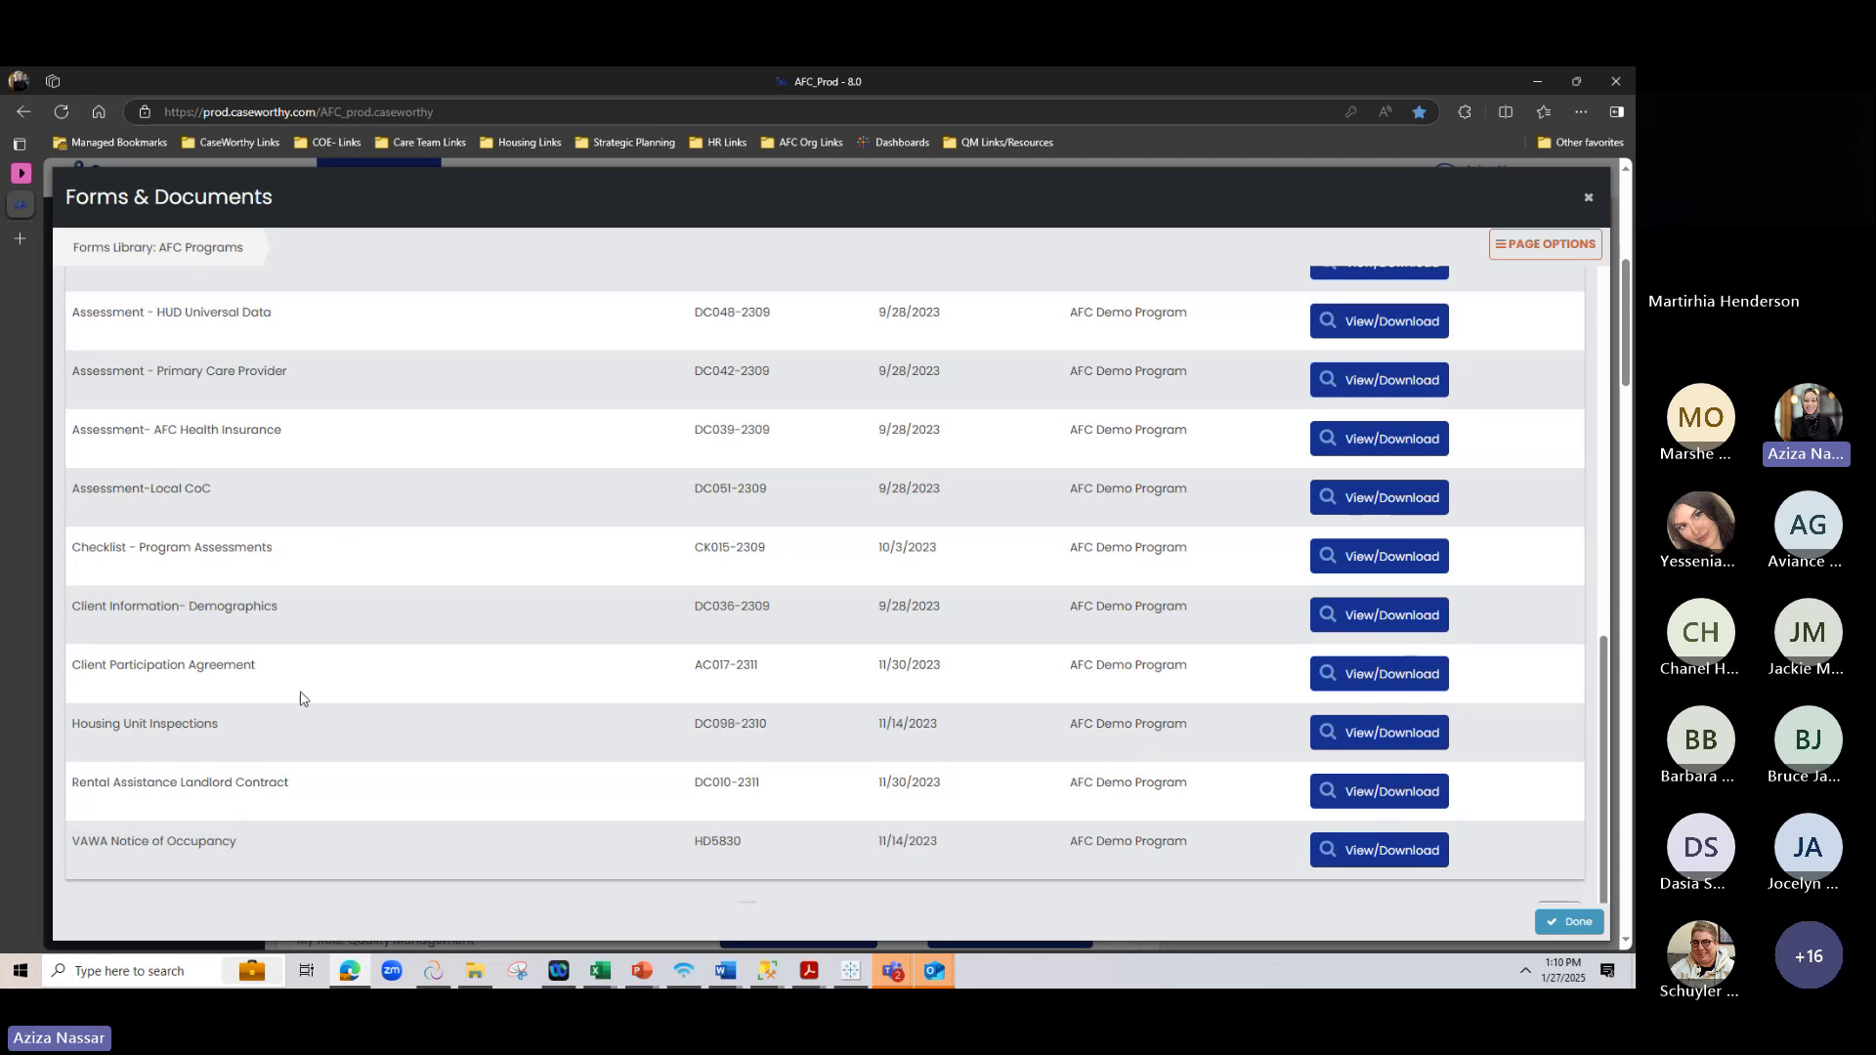
drag(72, 725, 229, 724)
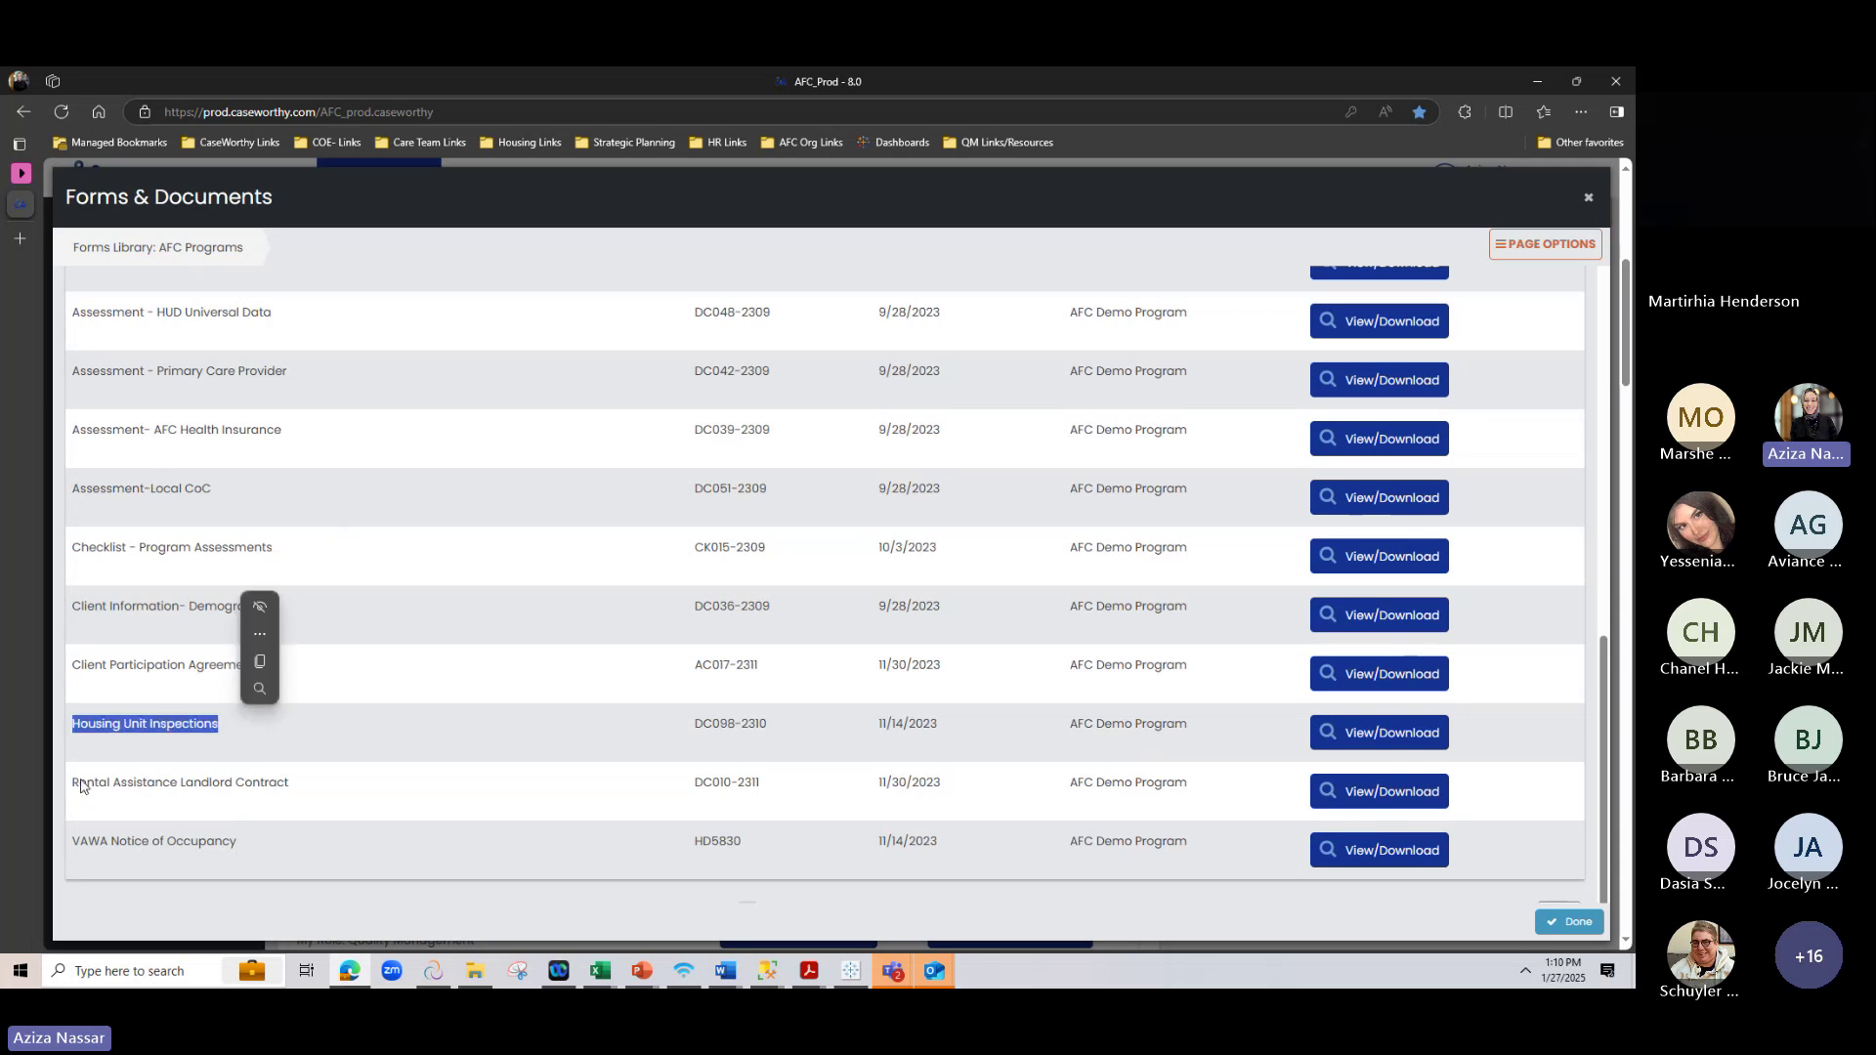
drag(75, 779, 377, 817)
click(138, 755)
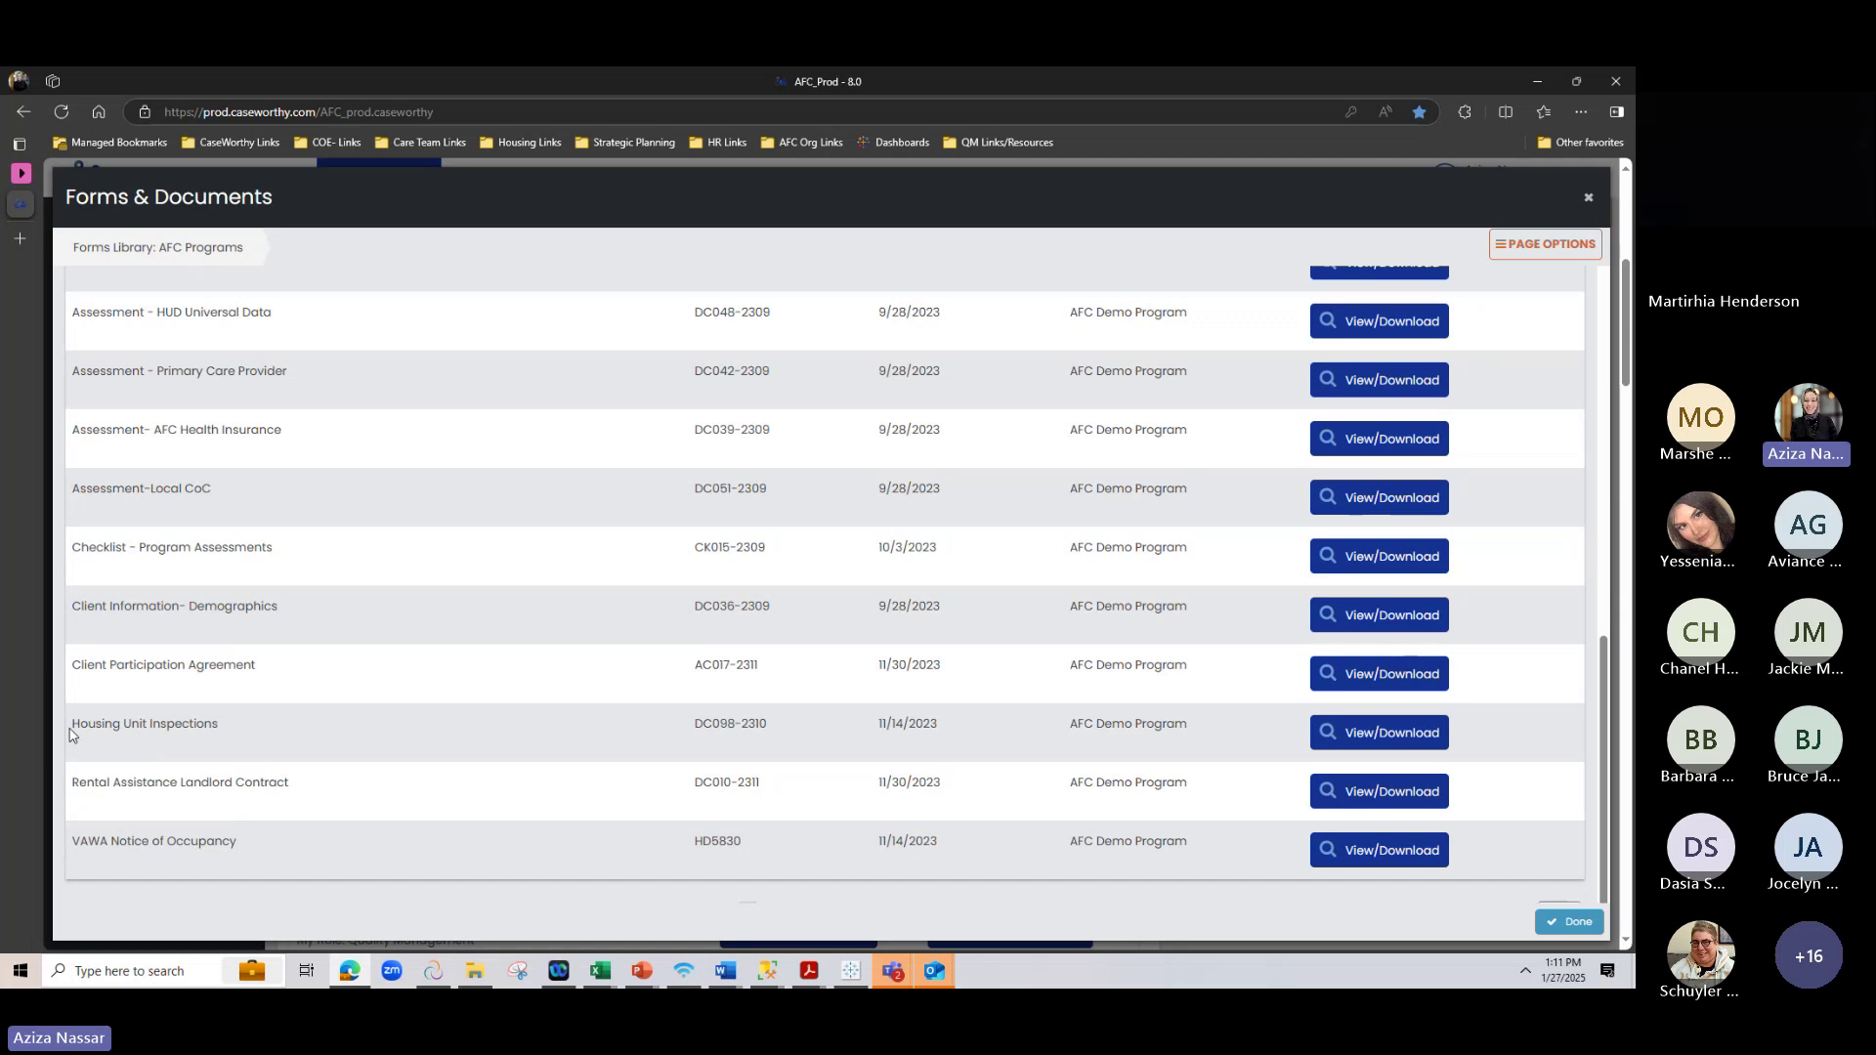
drag(70, 725, 355, 700)
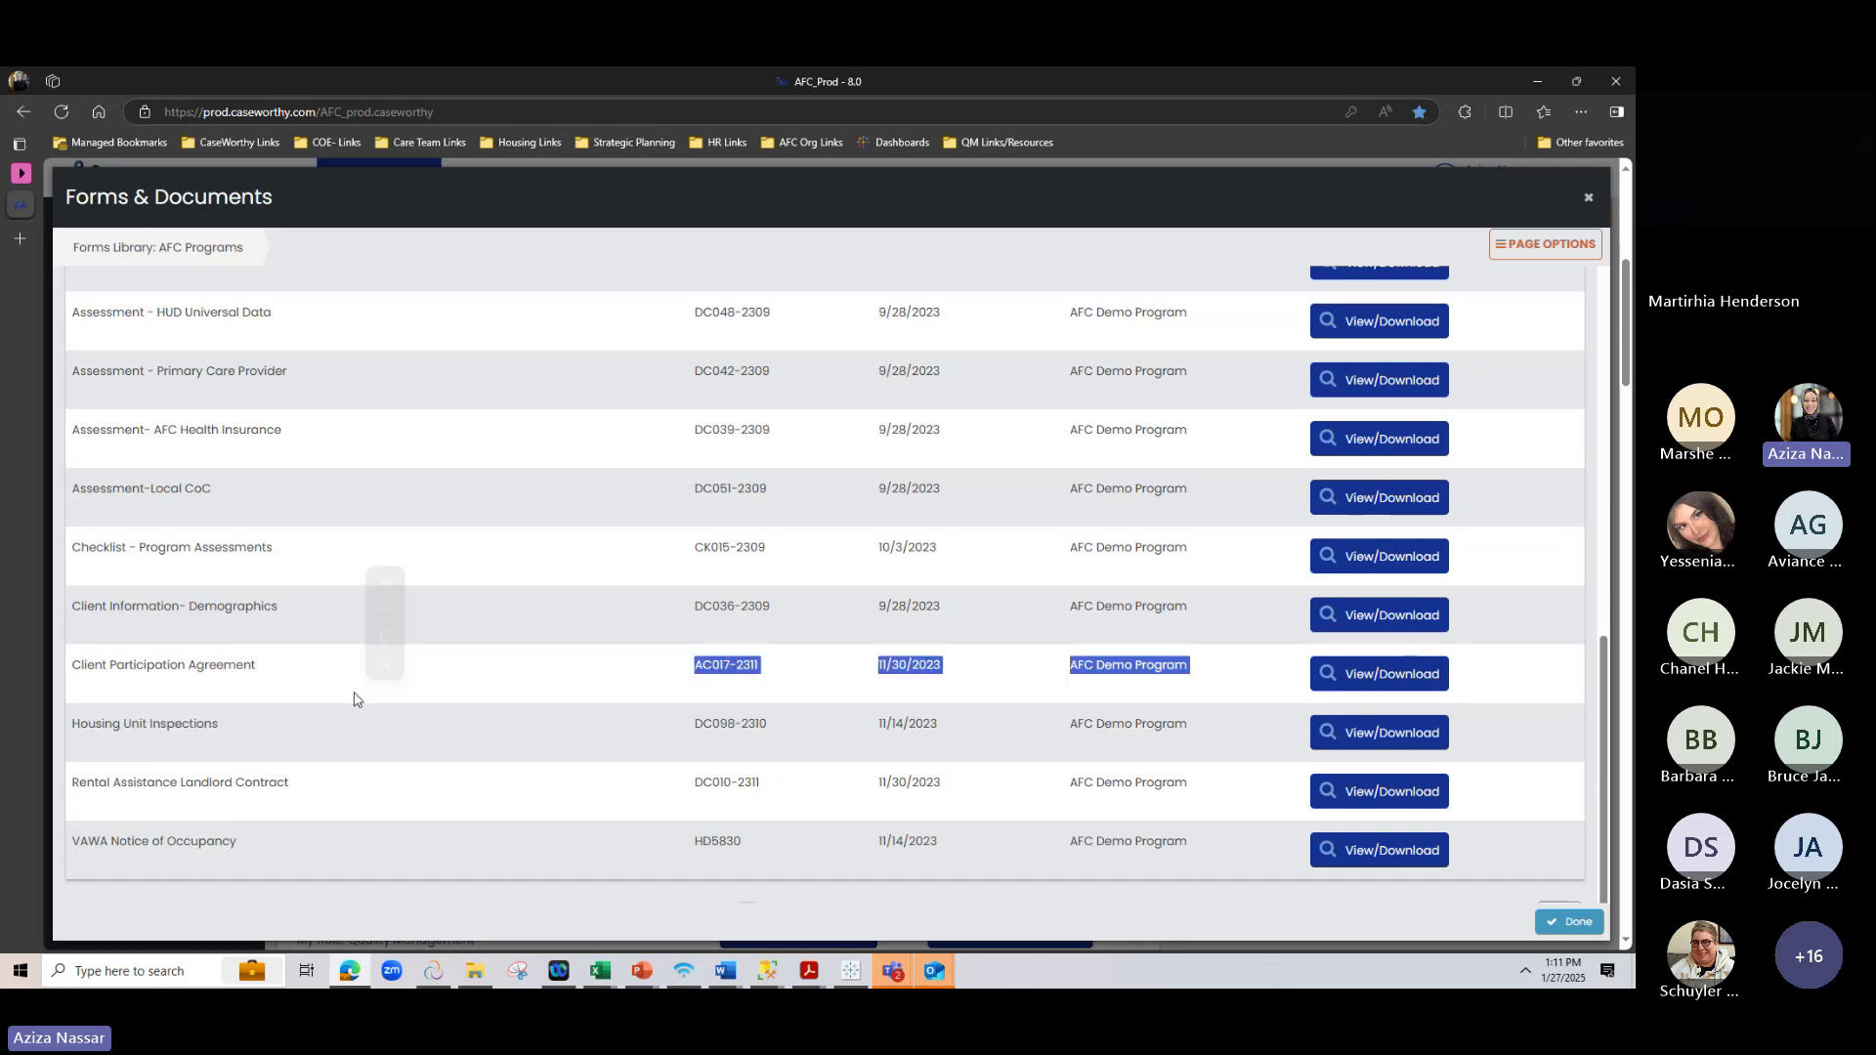
click(1588, 198)
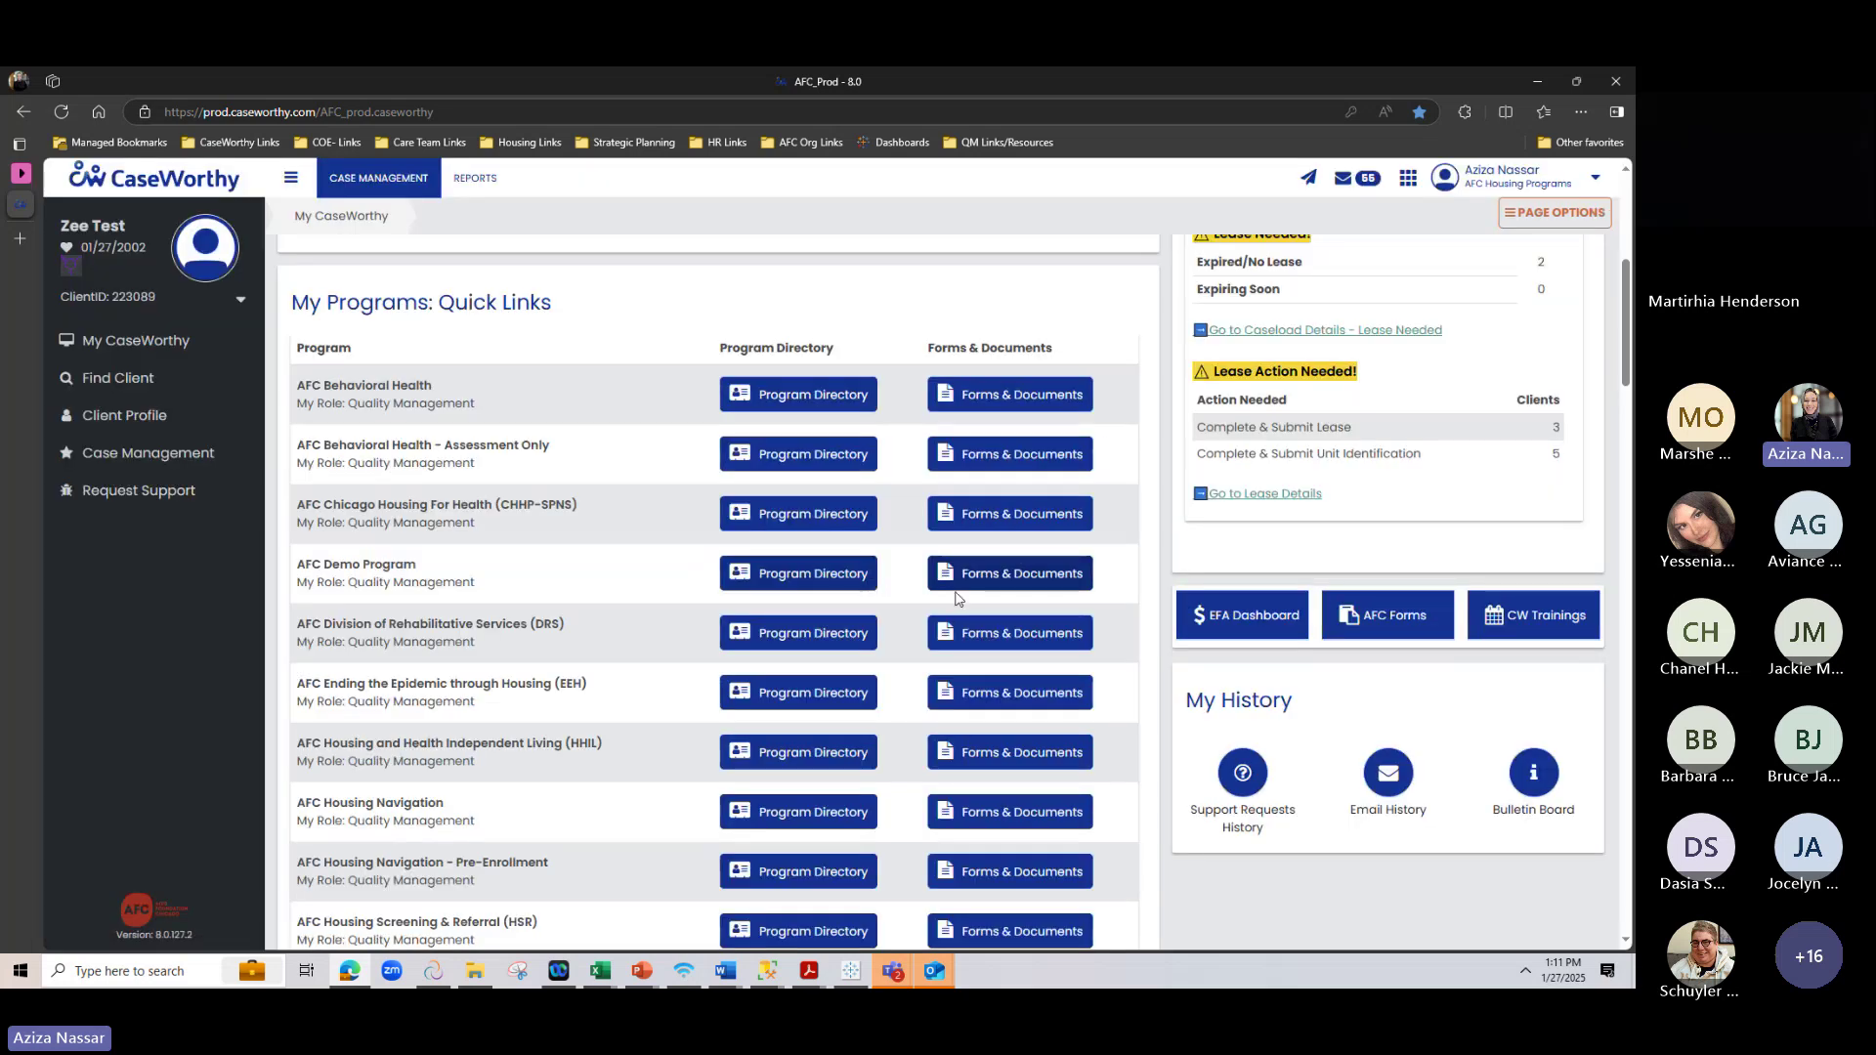
scroll(943, 592, up, 4)
scroll(944, 598, up, 2)
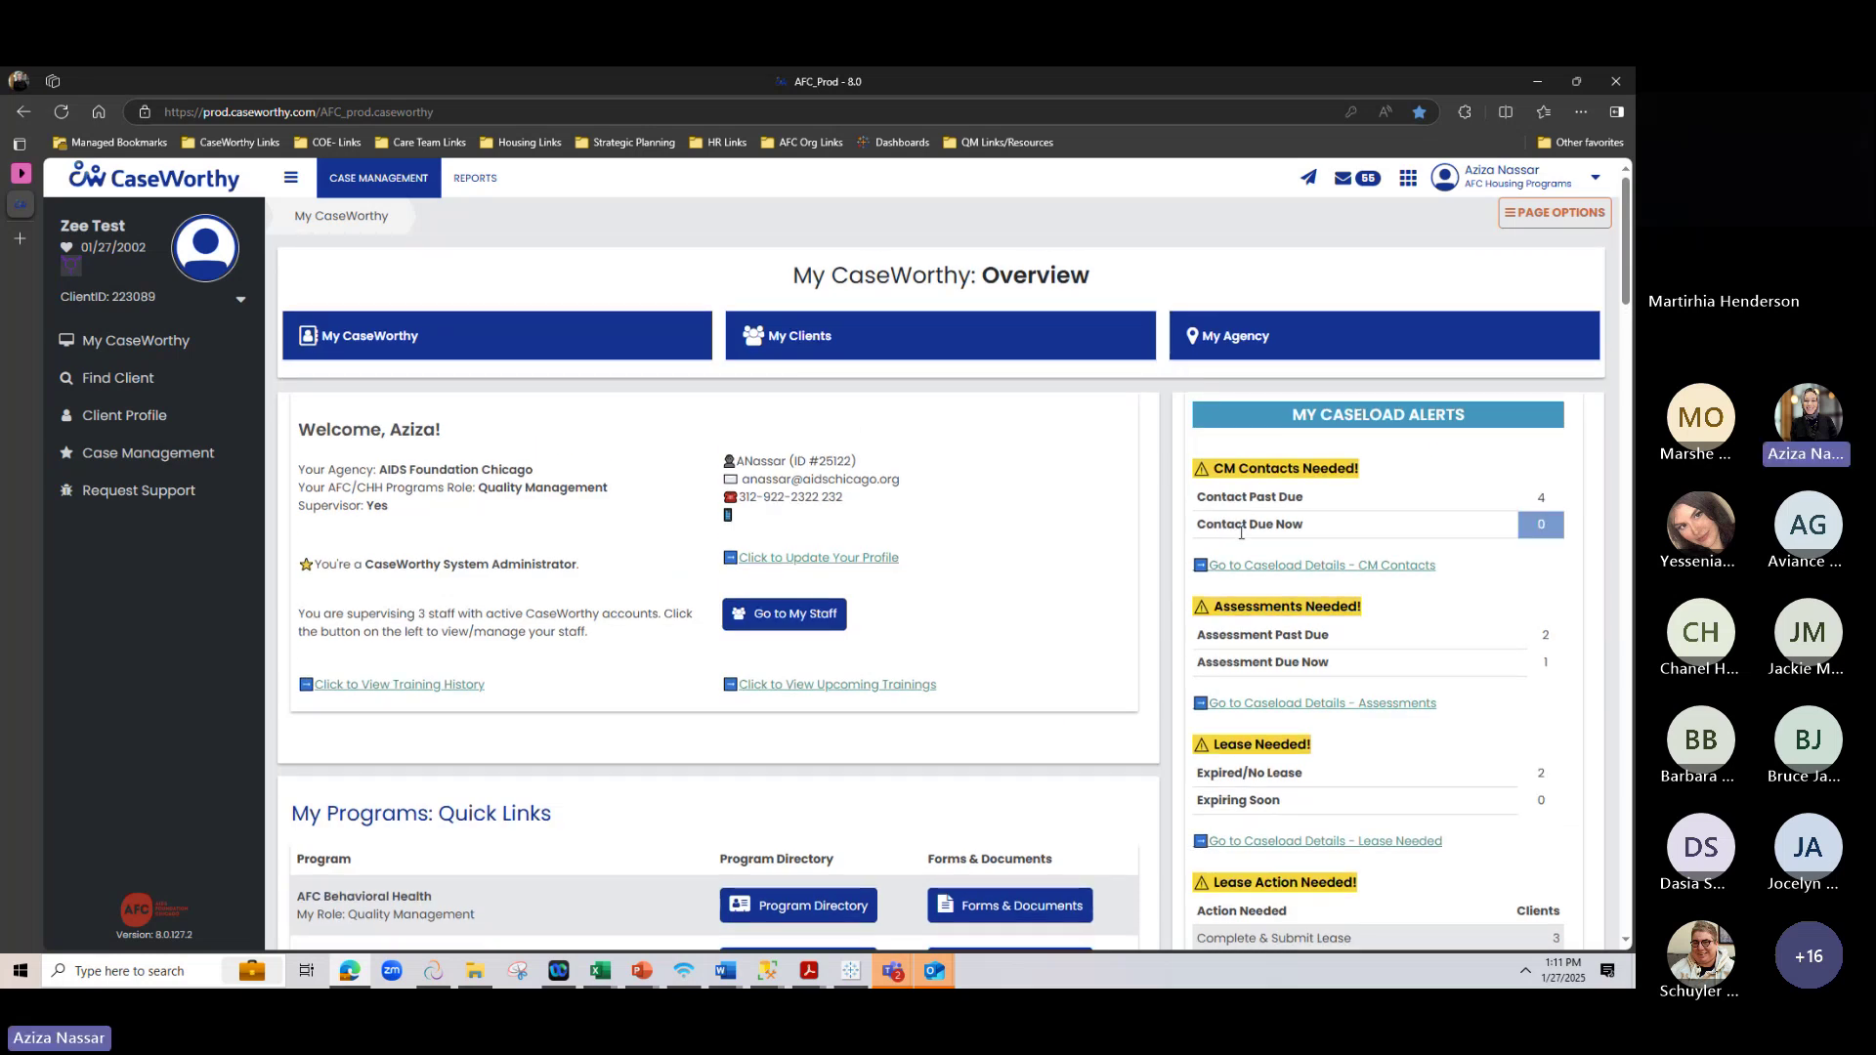
scroll(1321, 595, down, 1)
scroll(1320, 592, down, 2)
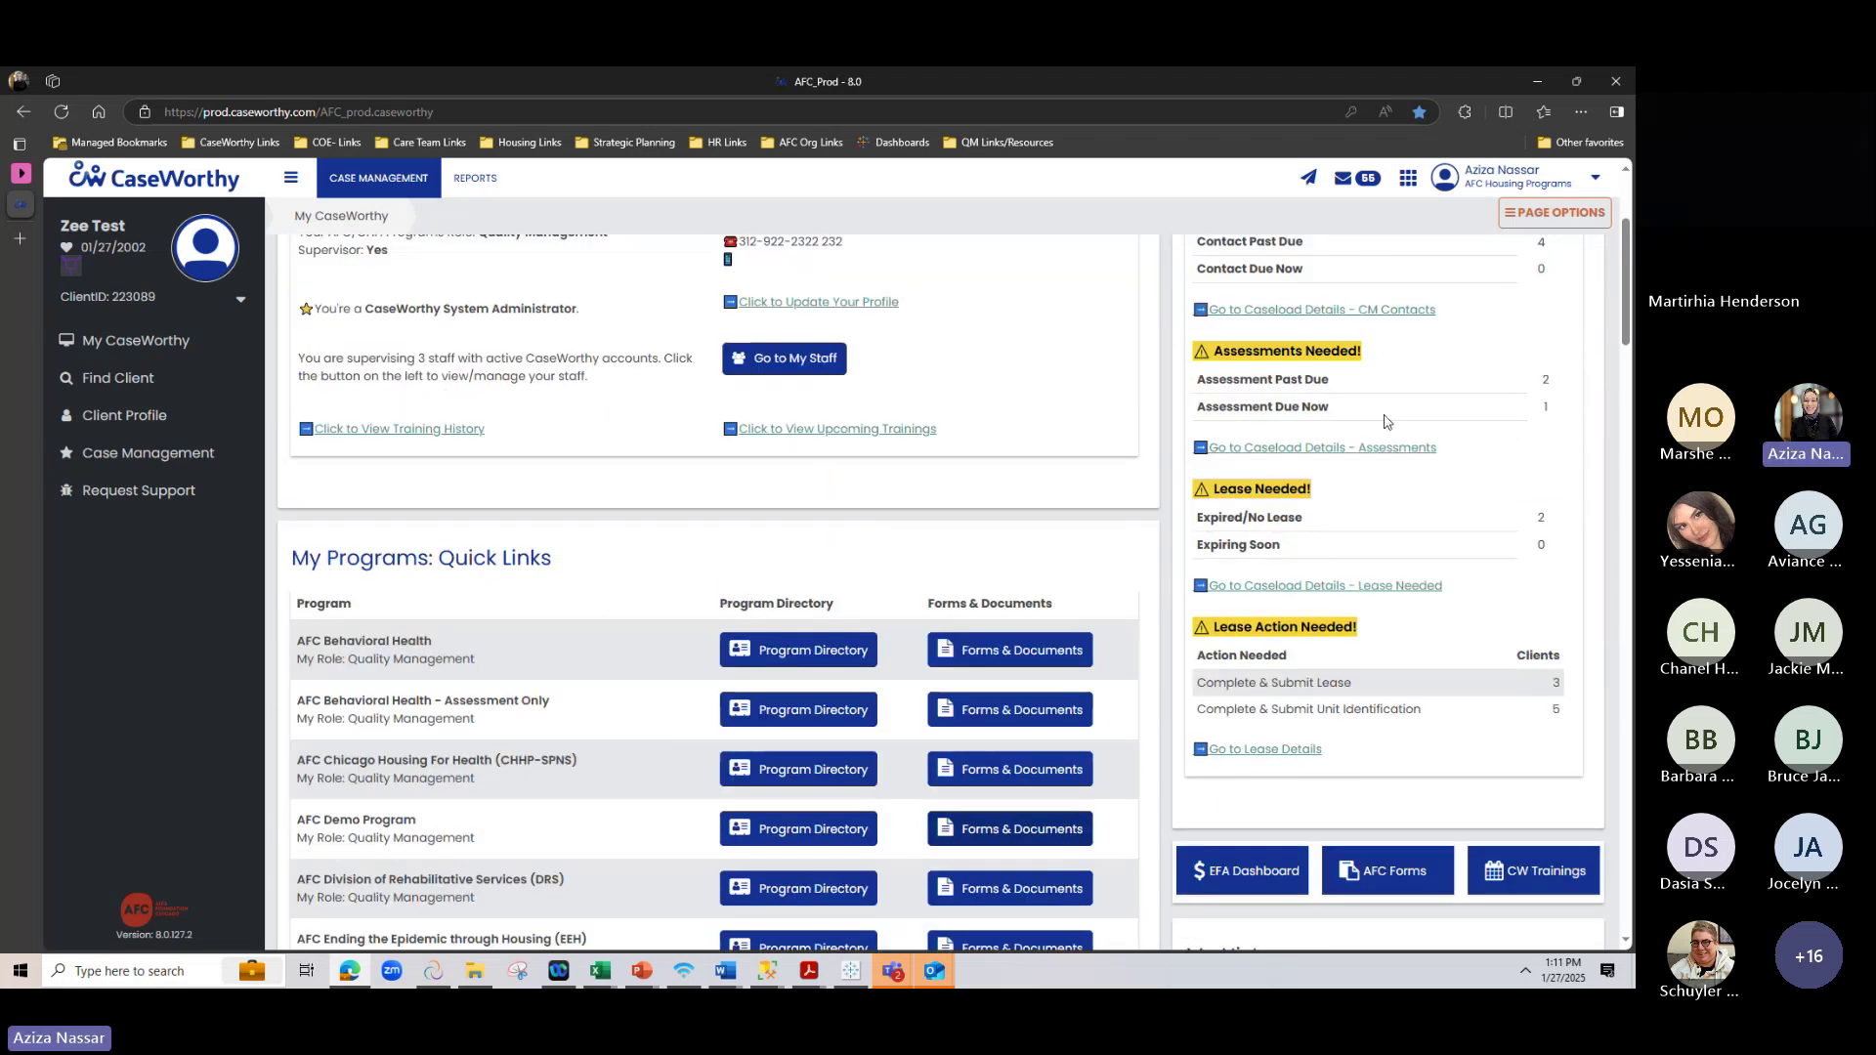
click(1352, 587)
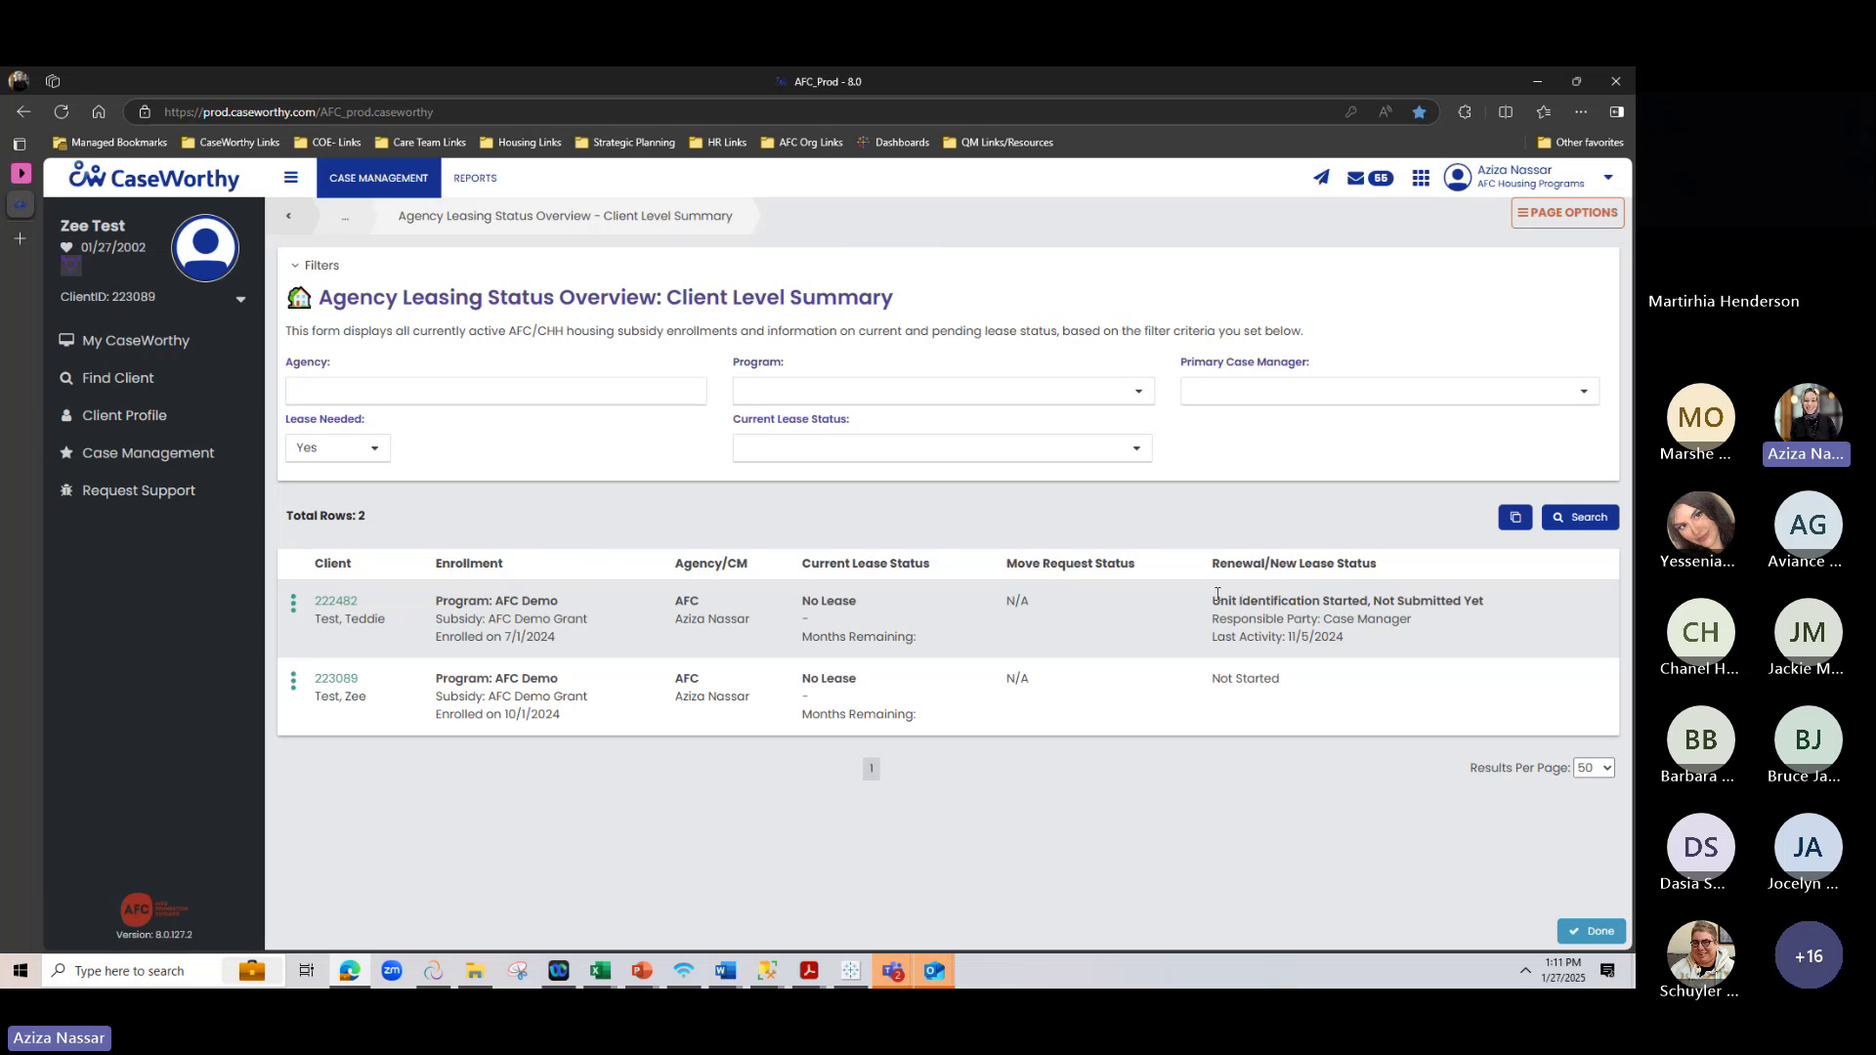
drag(1212, 598, 1452, 649)
click(1229, 778)
click(287, 216)
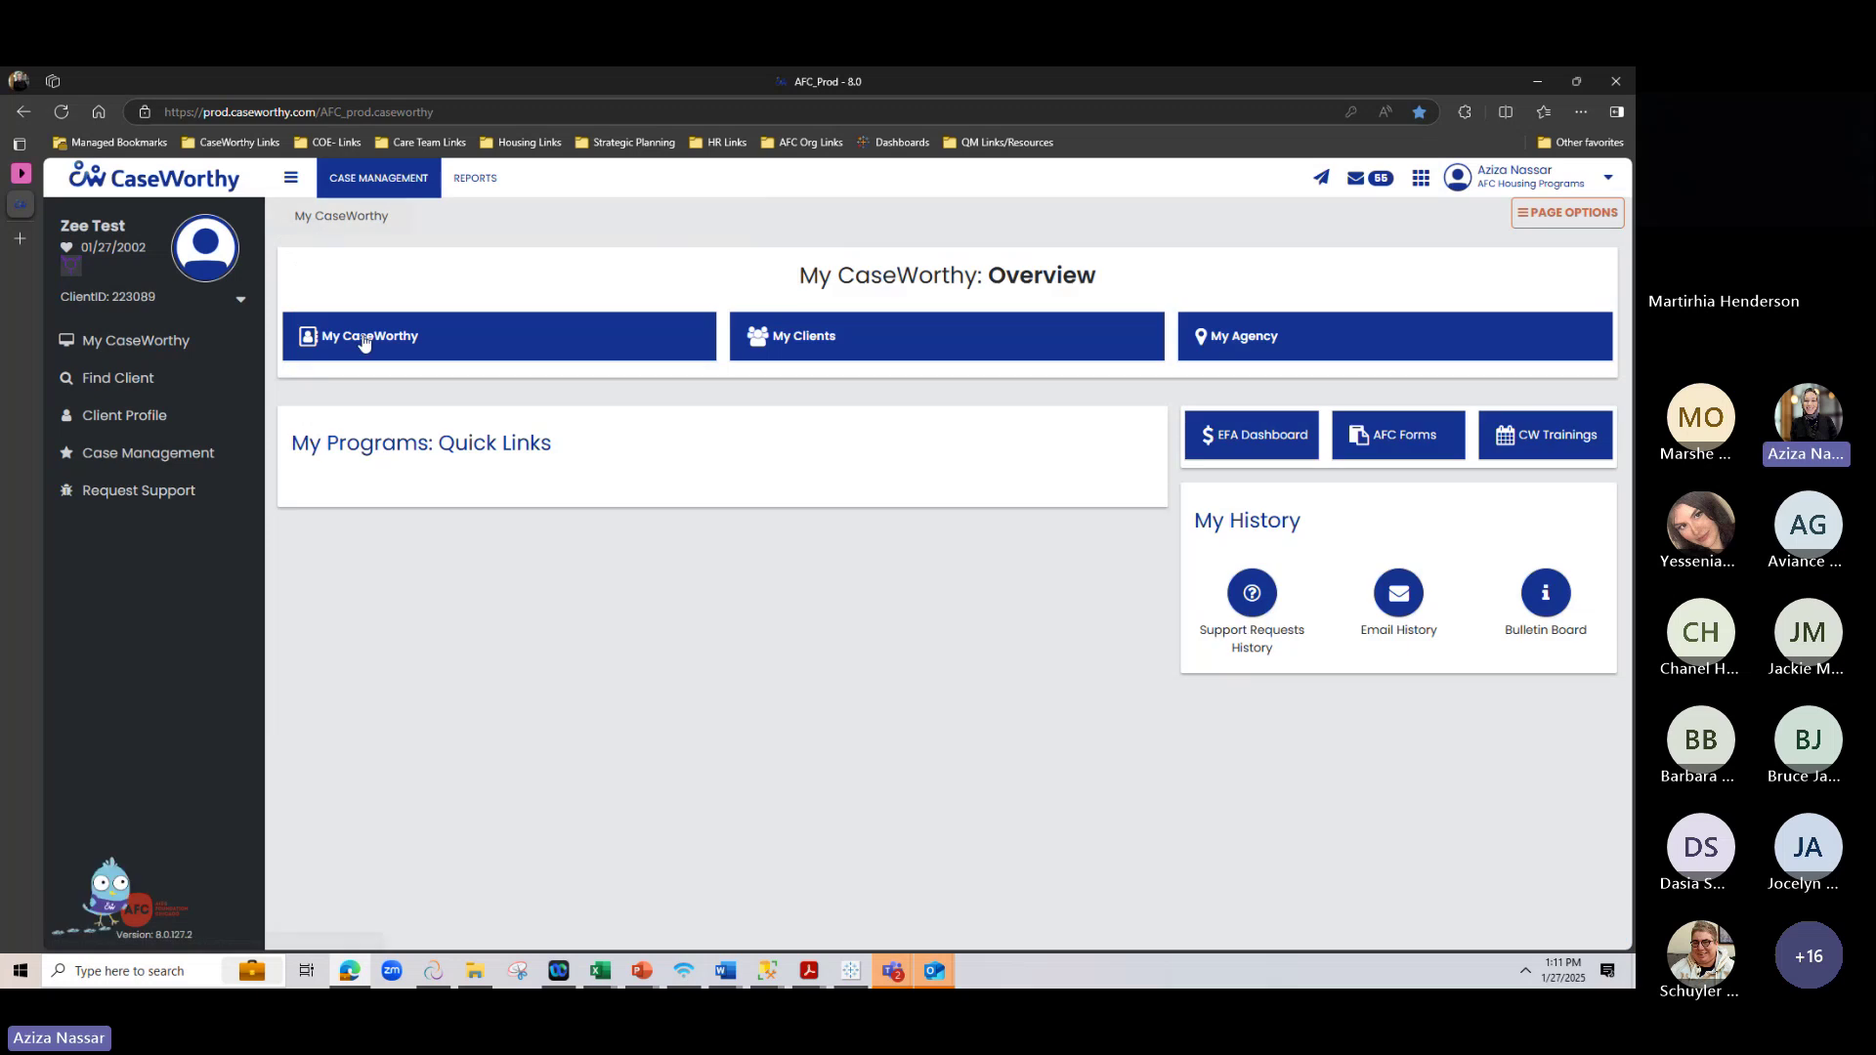
Review the My Clients Assessments & CM Contacts summary, then return to the My Clients dashboard
click(868, 352)
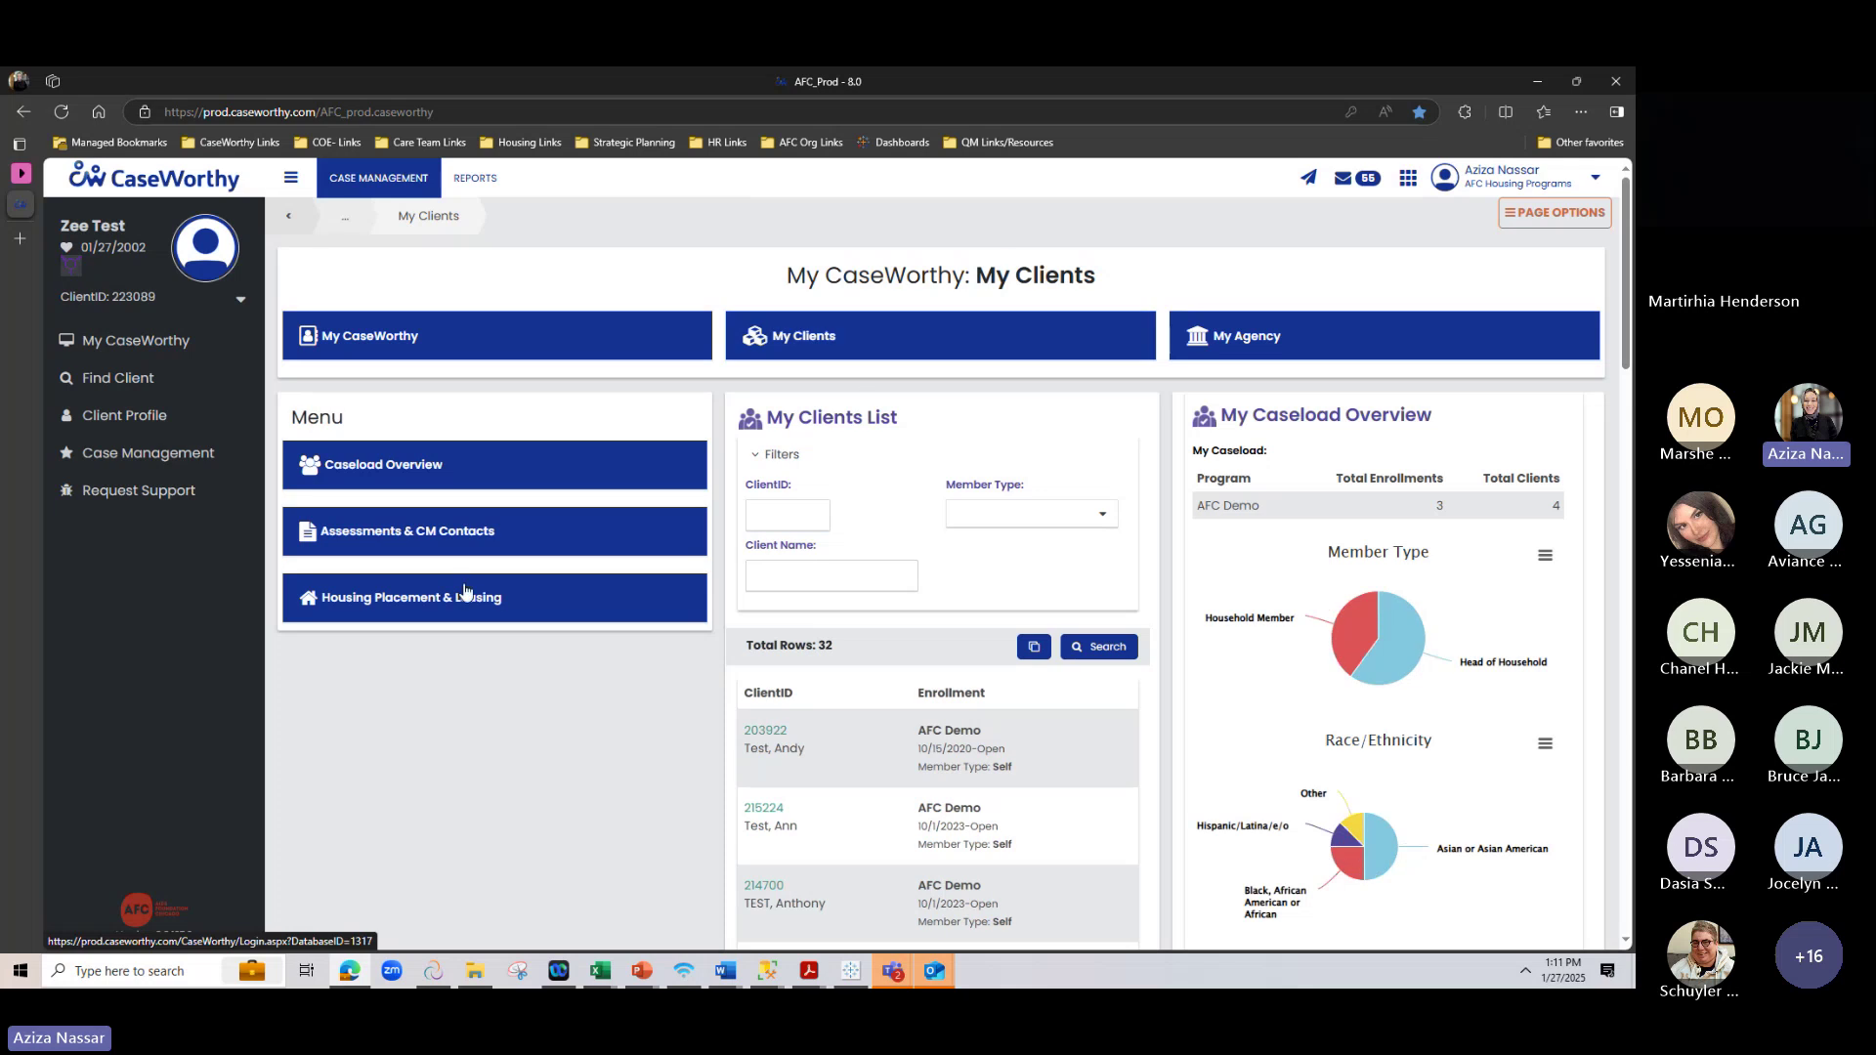
click(422, 544)
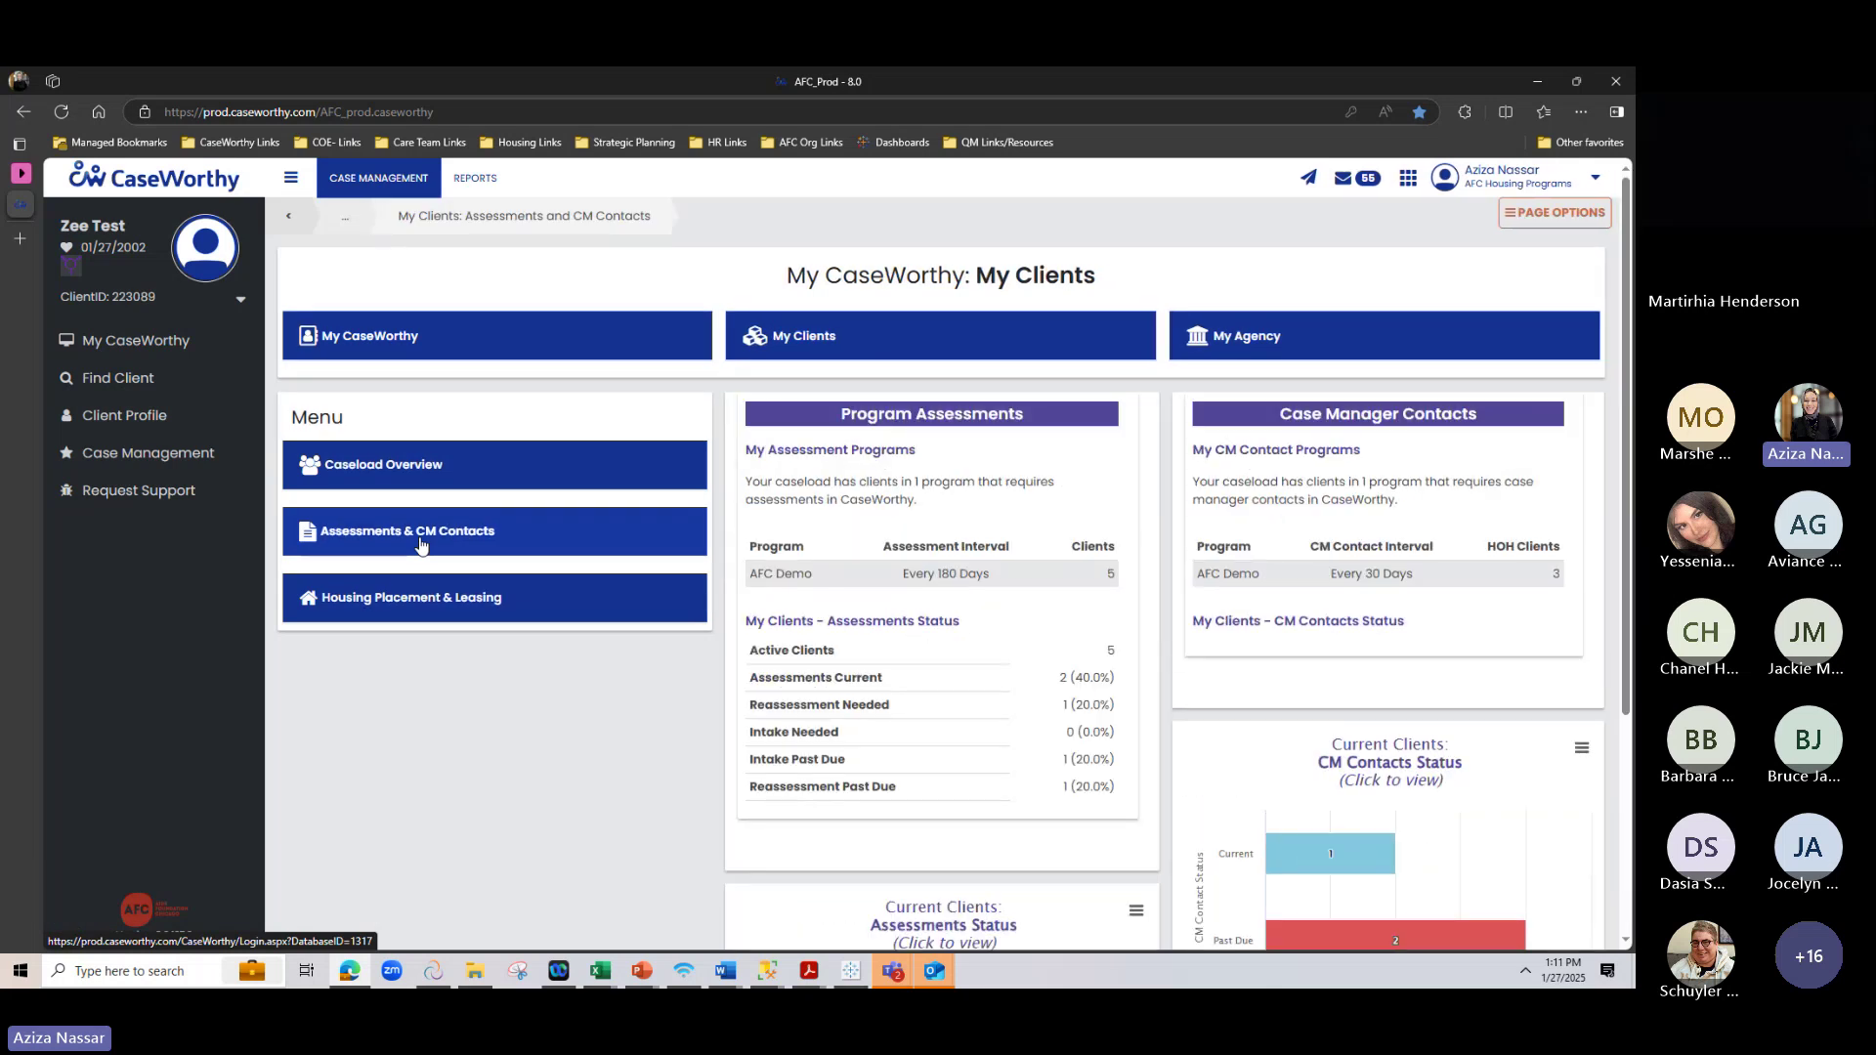
scroll(749, 523, down, 1)
scroll(750, 523, down, 3)
scroll(749, 523, up, 2)
scroll(879, 587, up, 1)
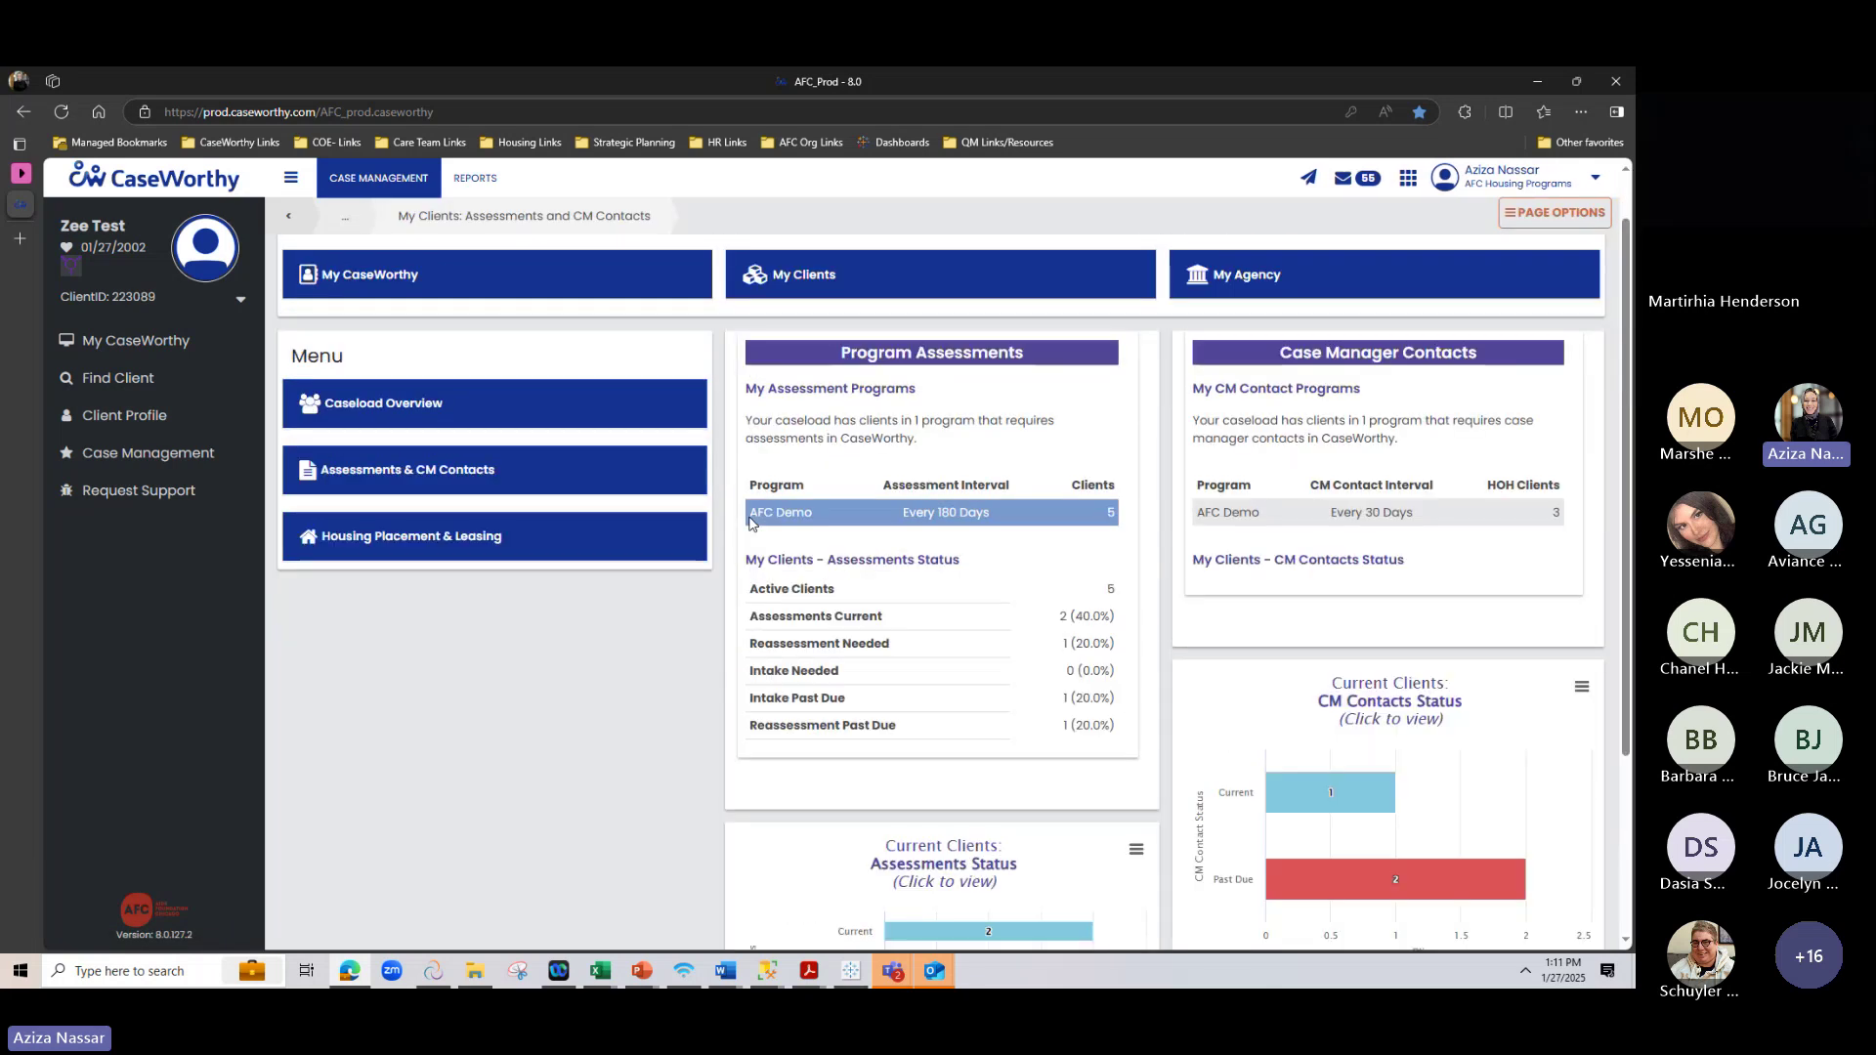
scroll(1000, 647, down, 2)
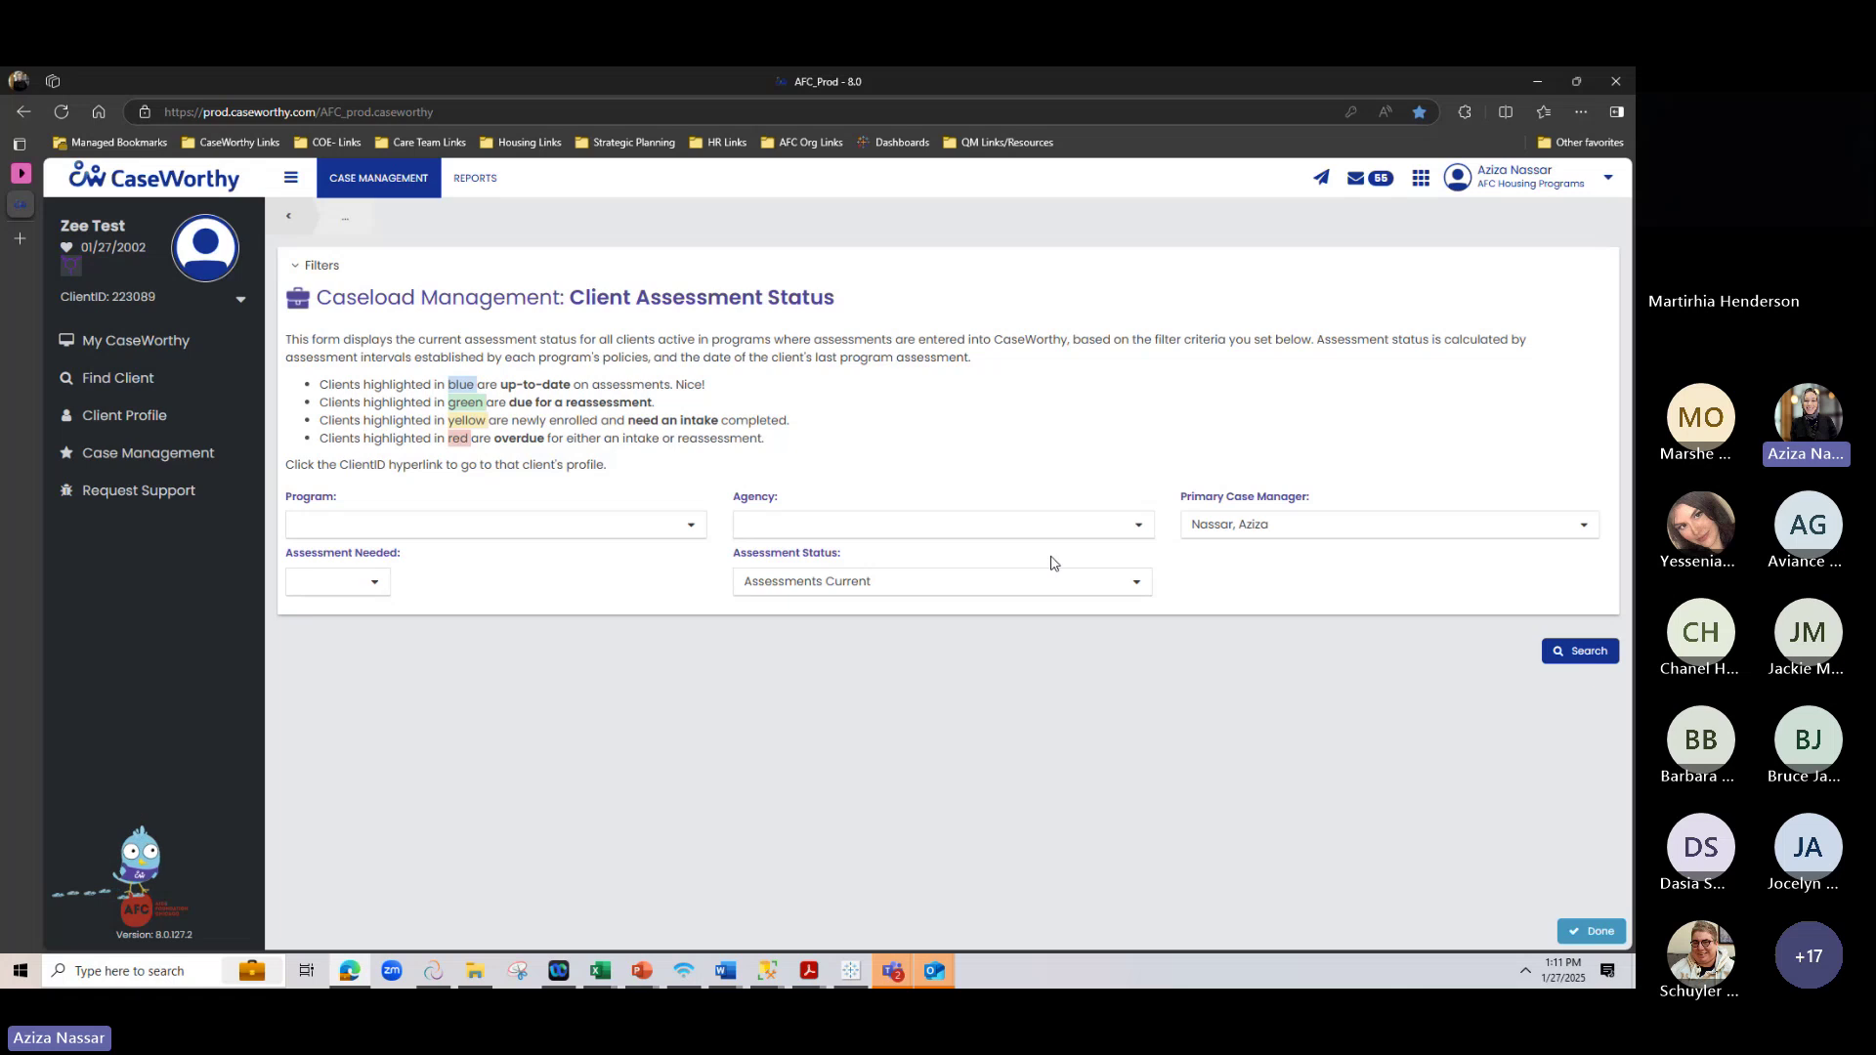
click(291, 216)
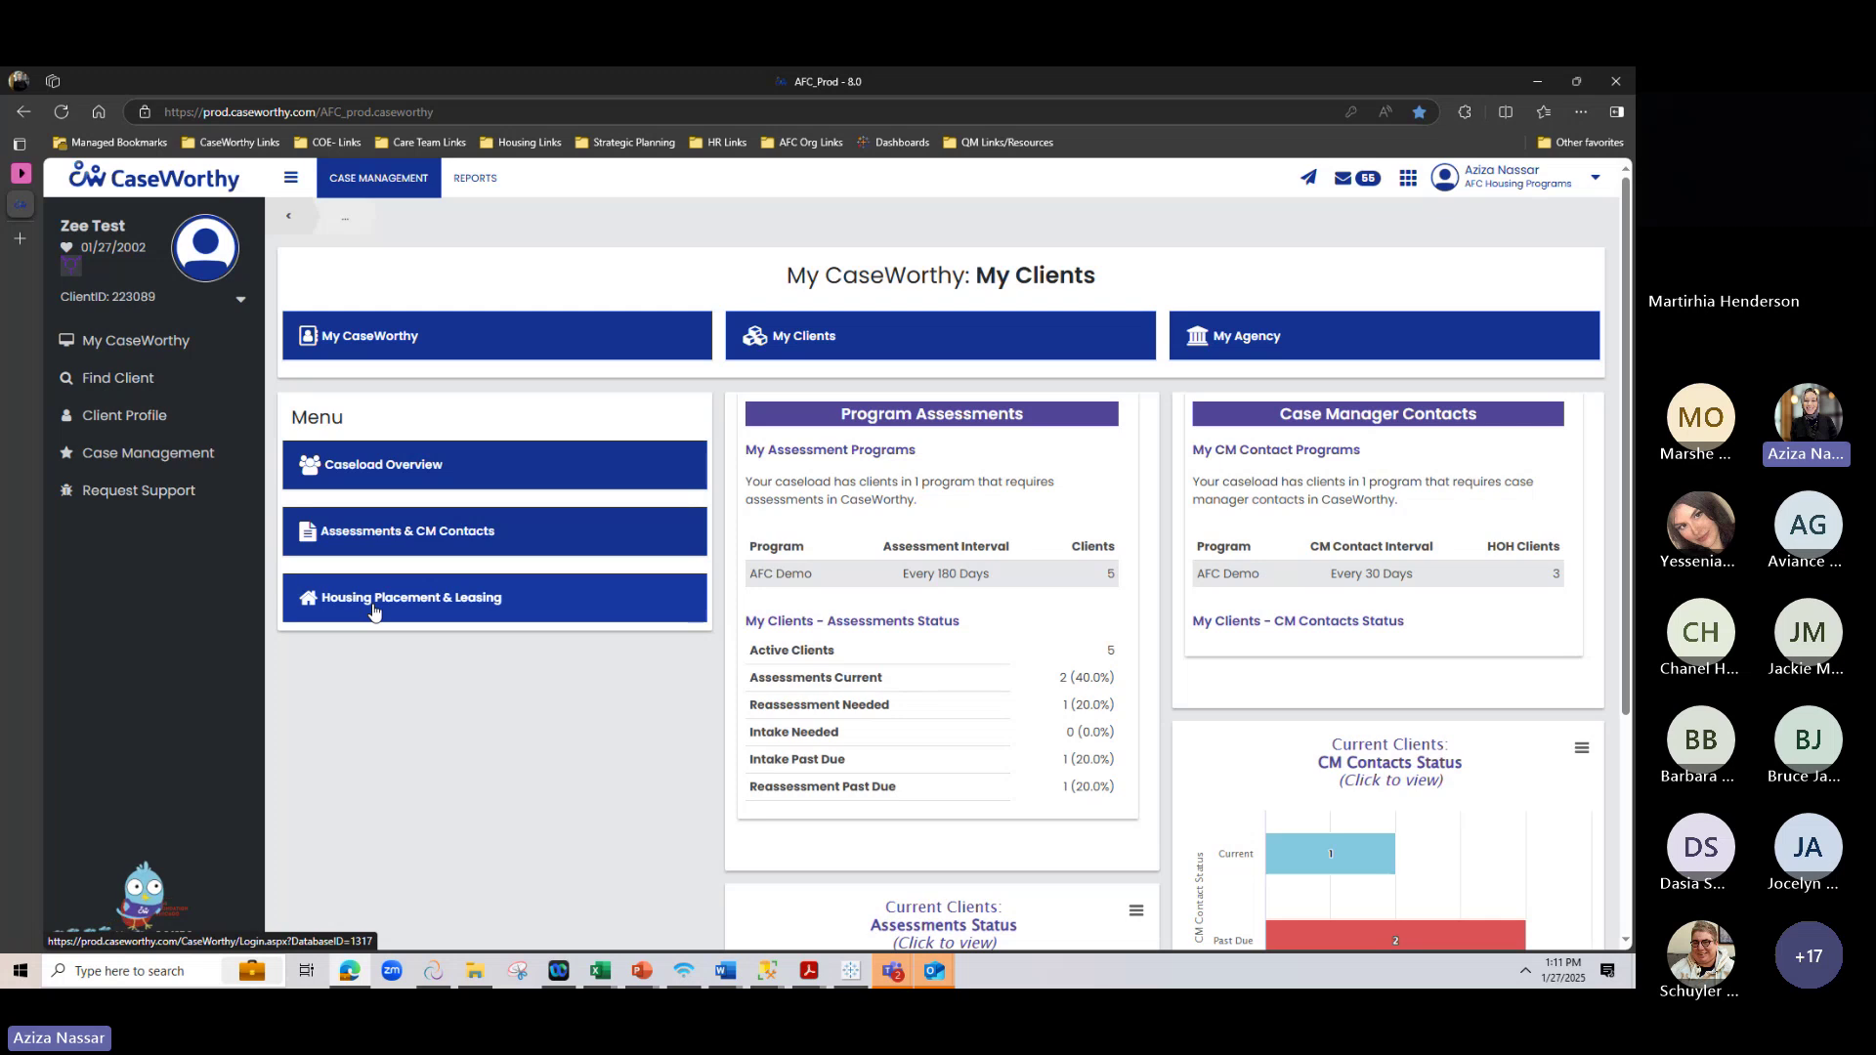
Show the housing placement summary, expand Subsidy Programs Overview, and list the No Lease clients
click(374, 609)
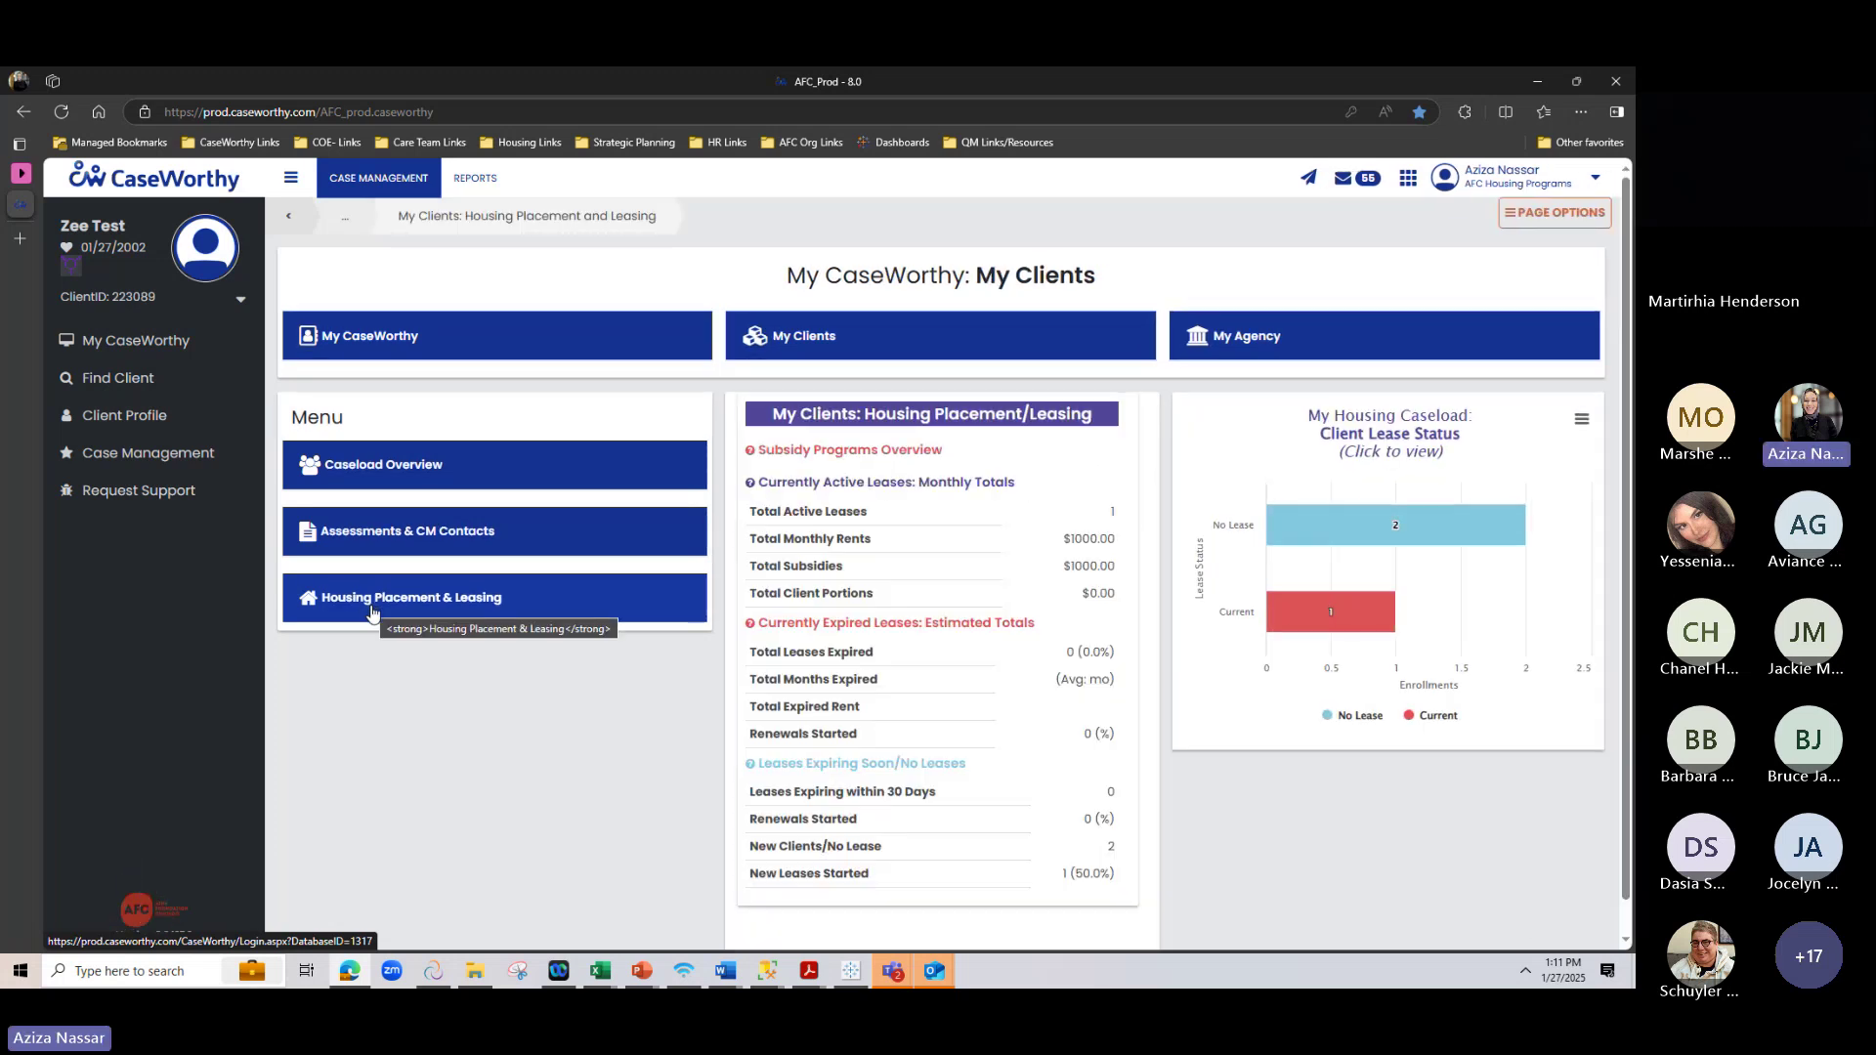
scroll(1162, 473, down, 1)
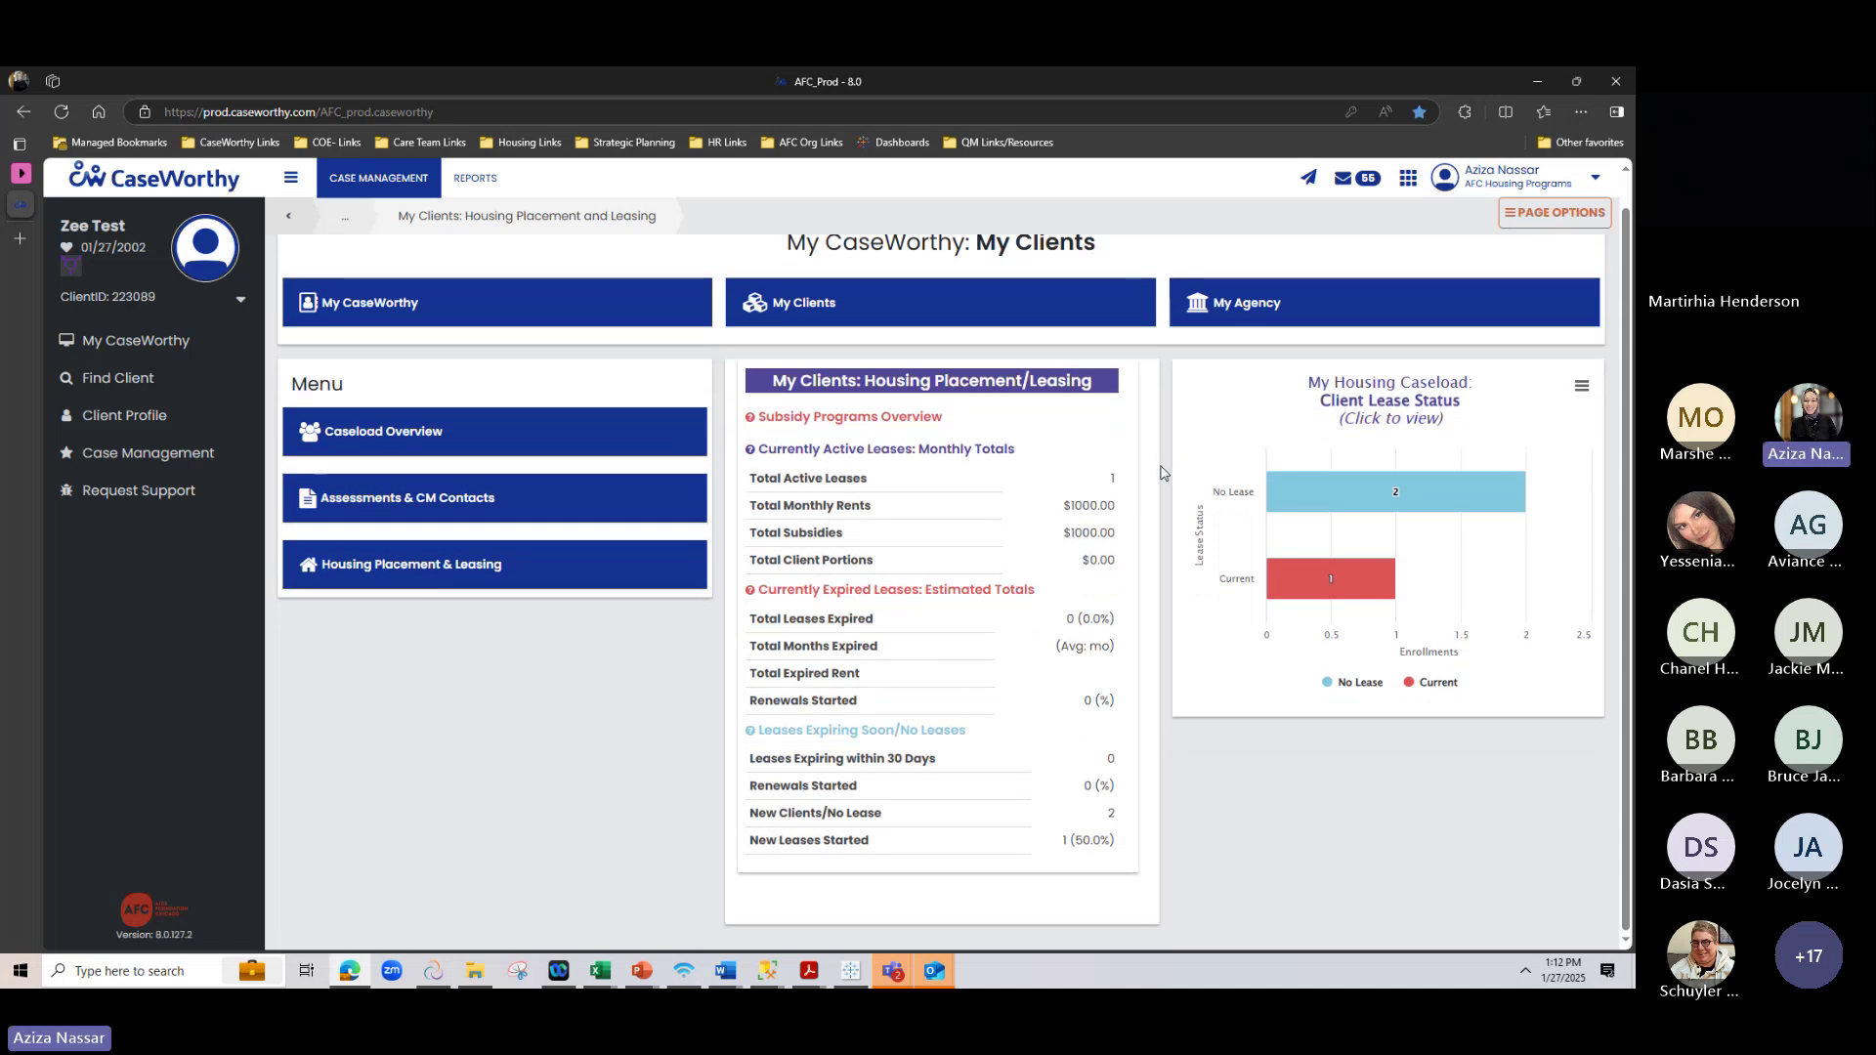
drag(1161, 473, 1118, 482)
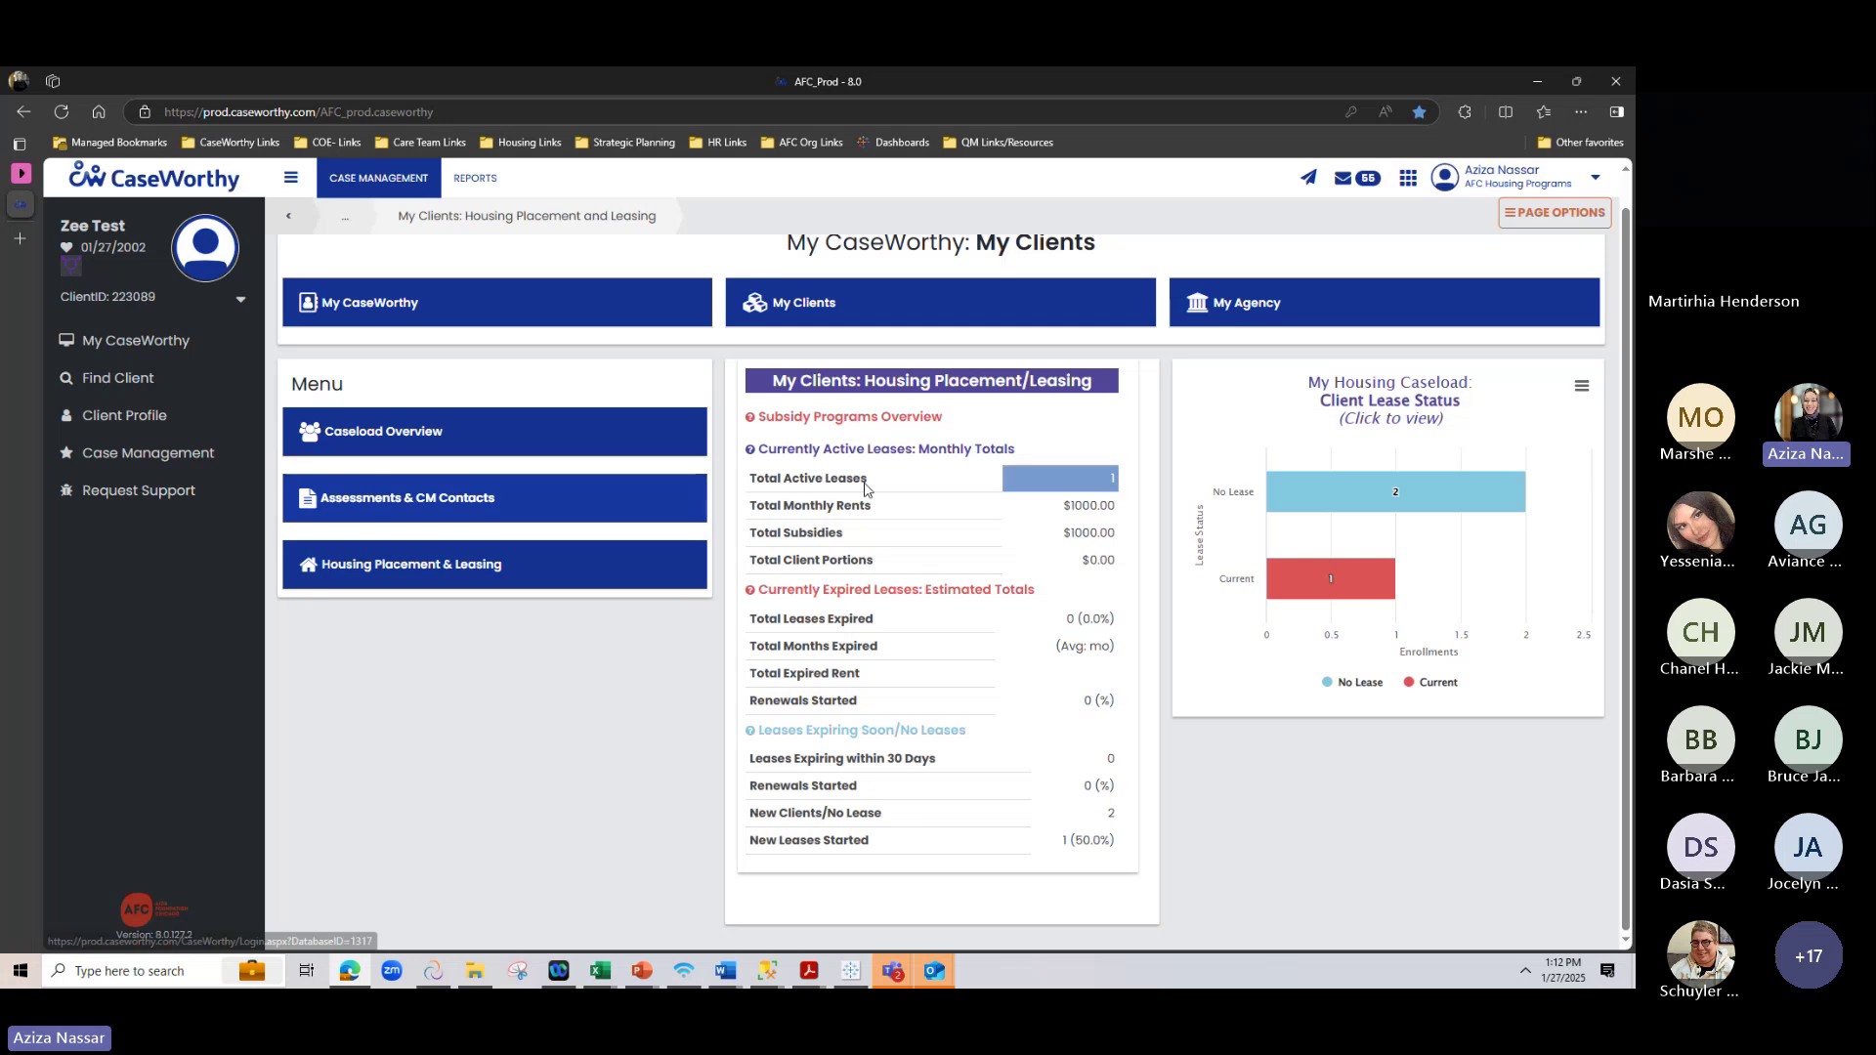
click(850, 417)
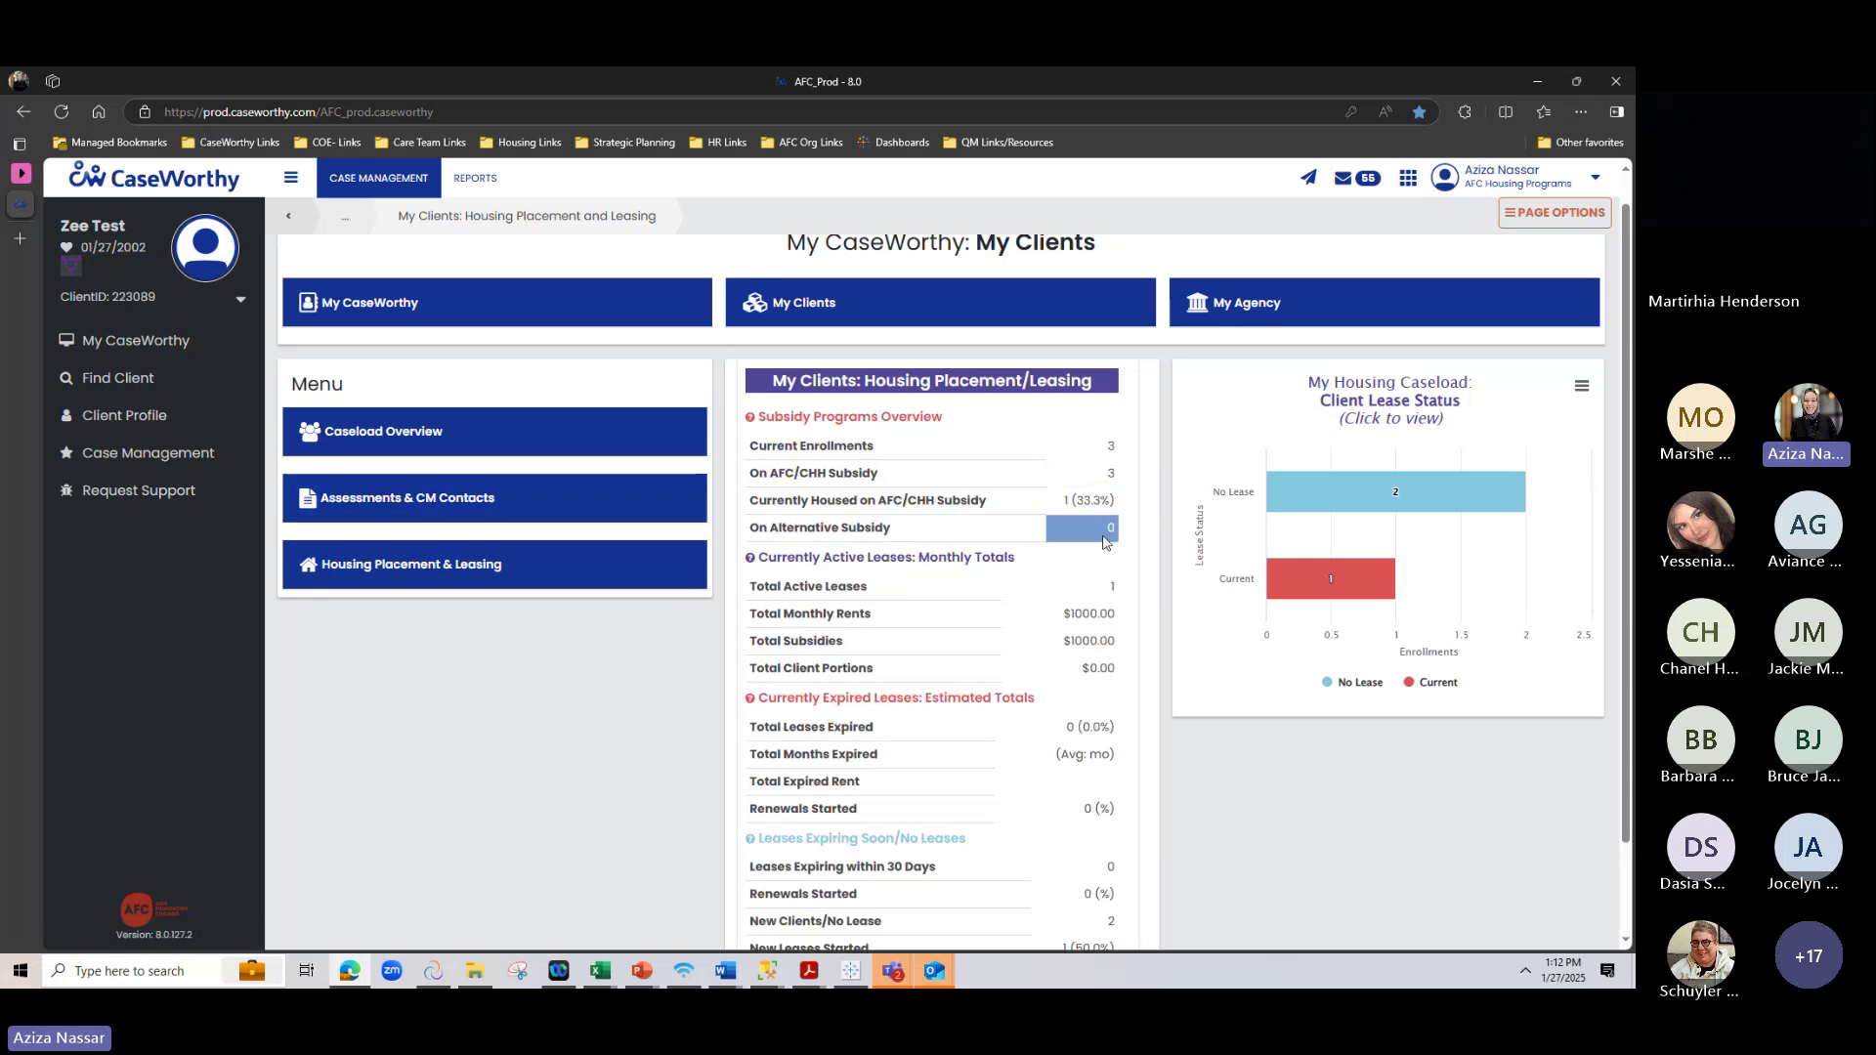
scroll(1104, 542, down, 1)
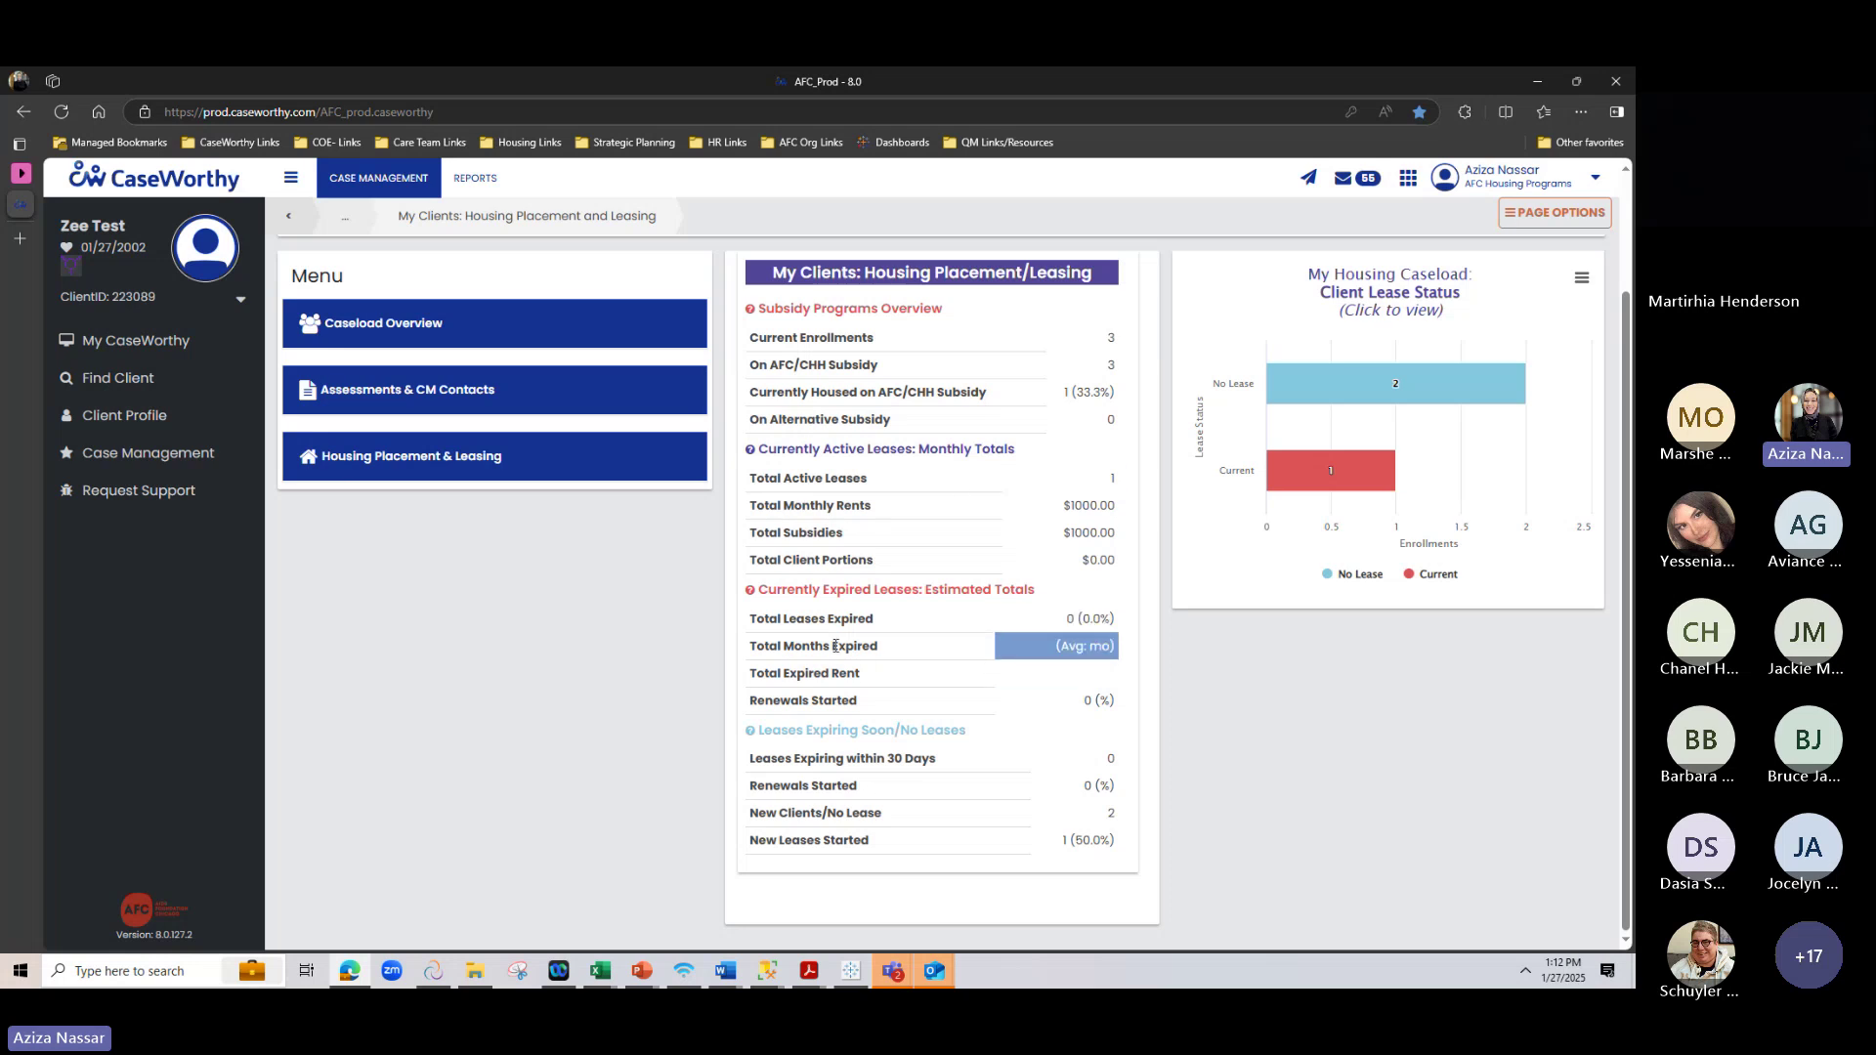
mouse_move(1392, 388)
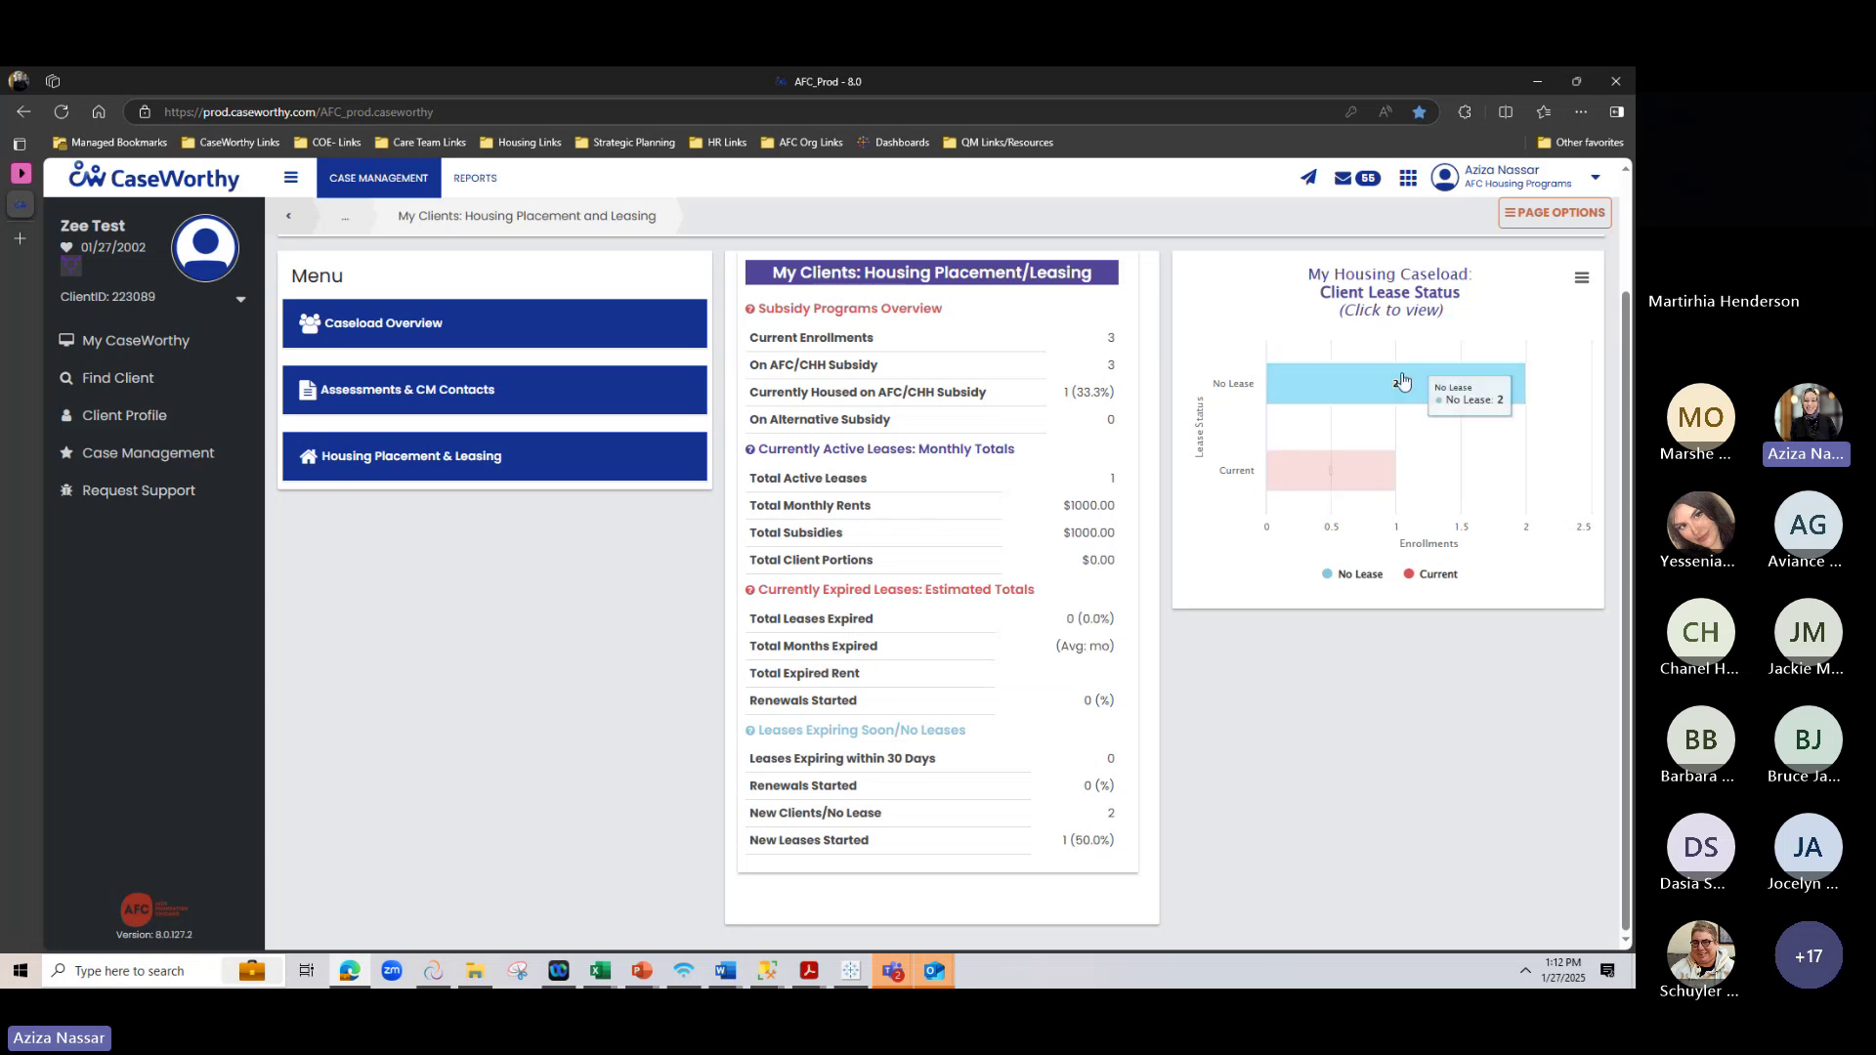
click(1323, 396)
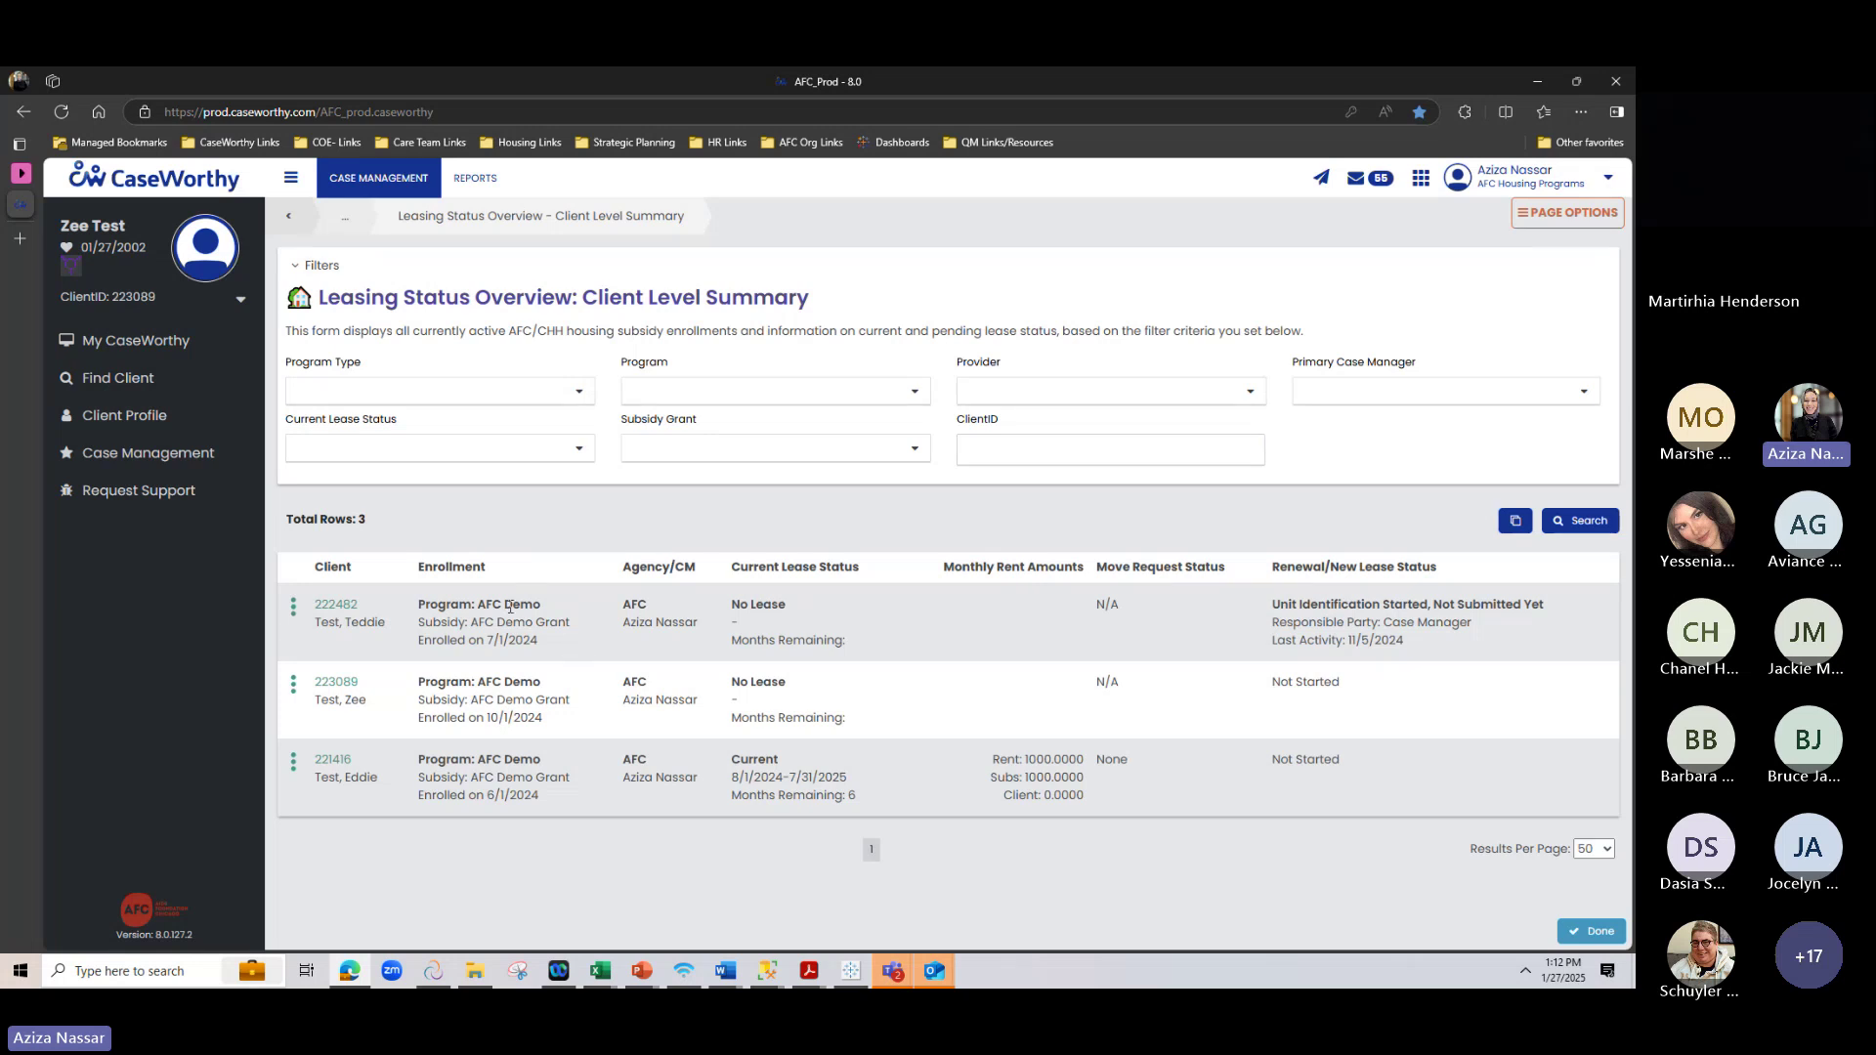
Review the three client rows, highlighting the Unit Identification Started status and 11/5/2024 last activity
drag(436, 688, 1348, 731)
click(1330, 733)
drag(1417, 643, 1265, 608)
click(1407, 621)
drag(1279, 604, 1460, 606)
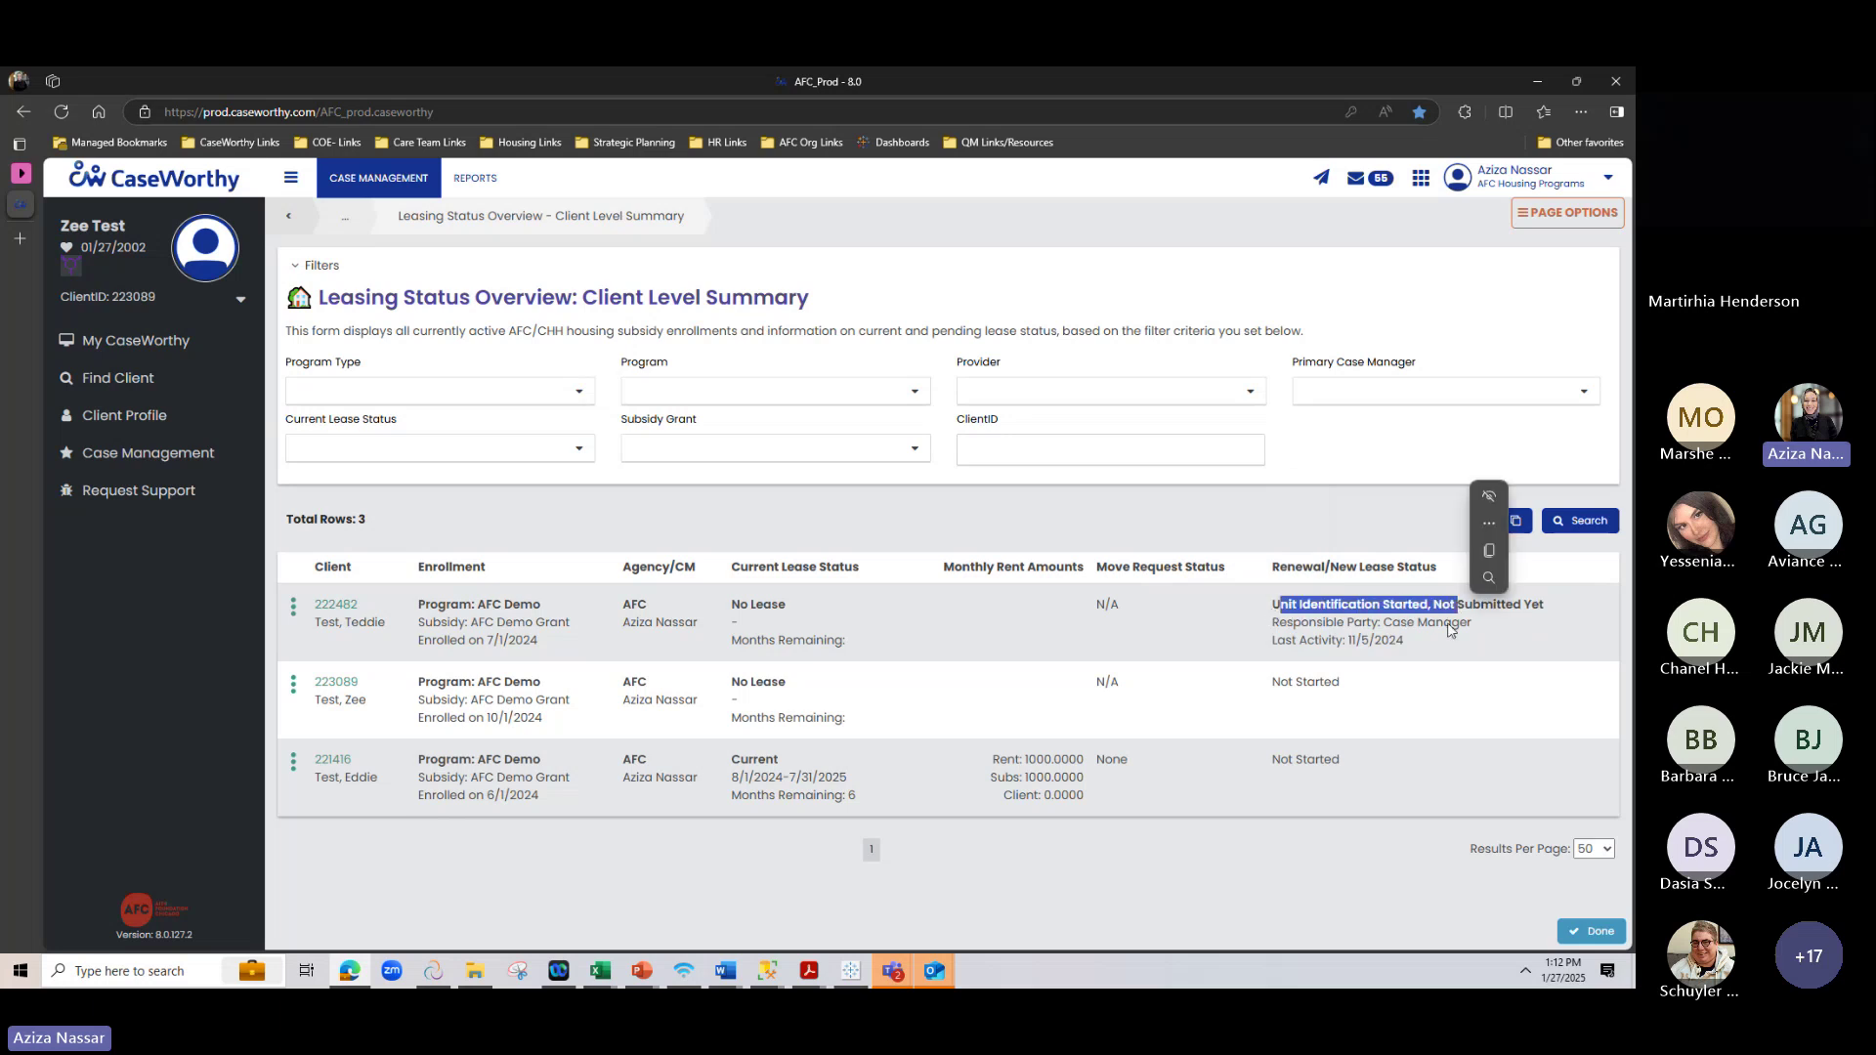
click(1426, 625)
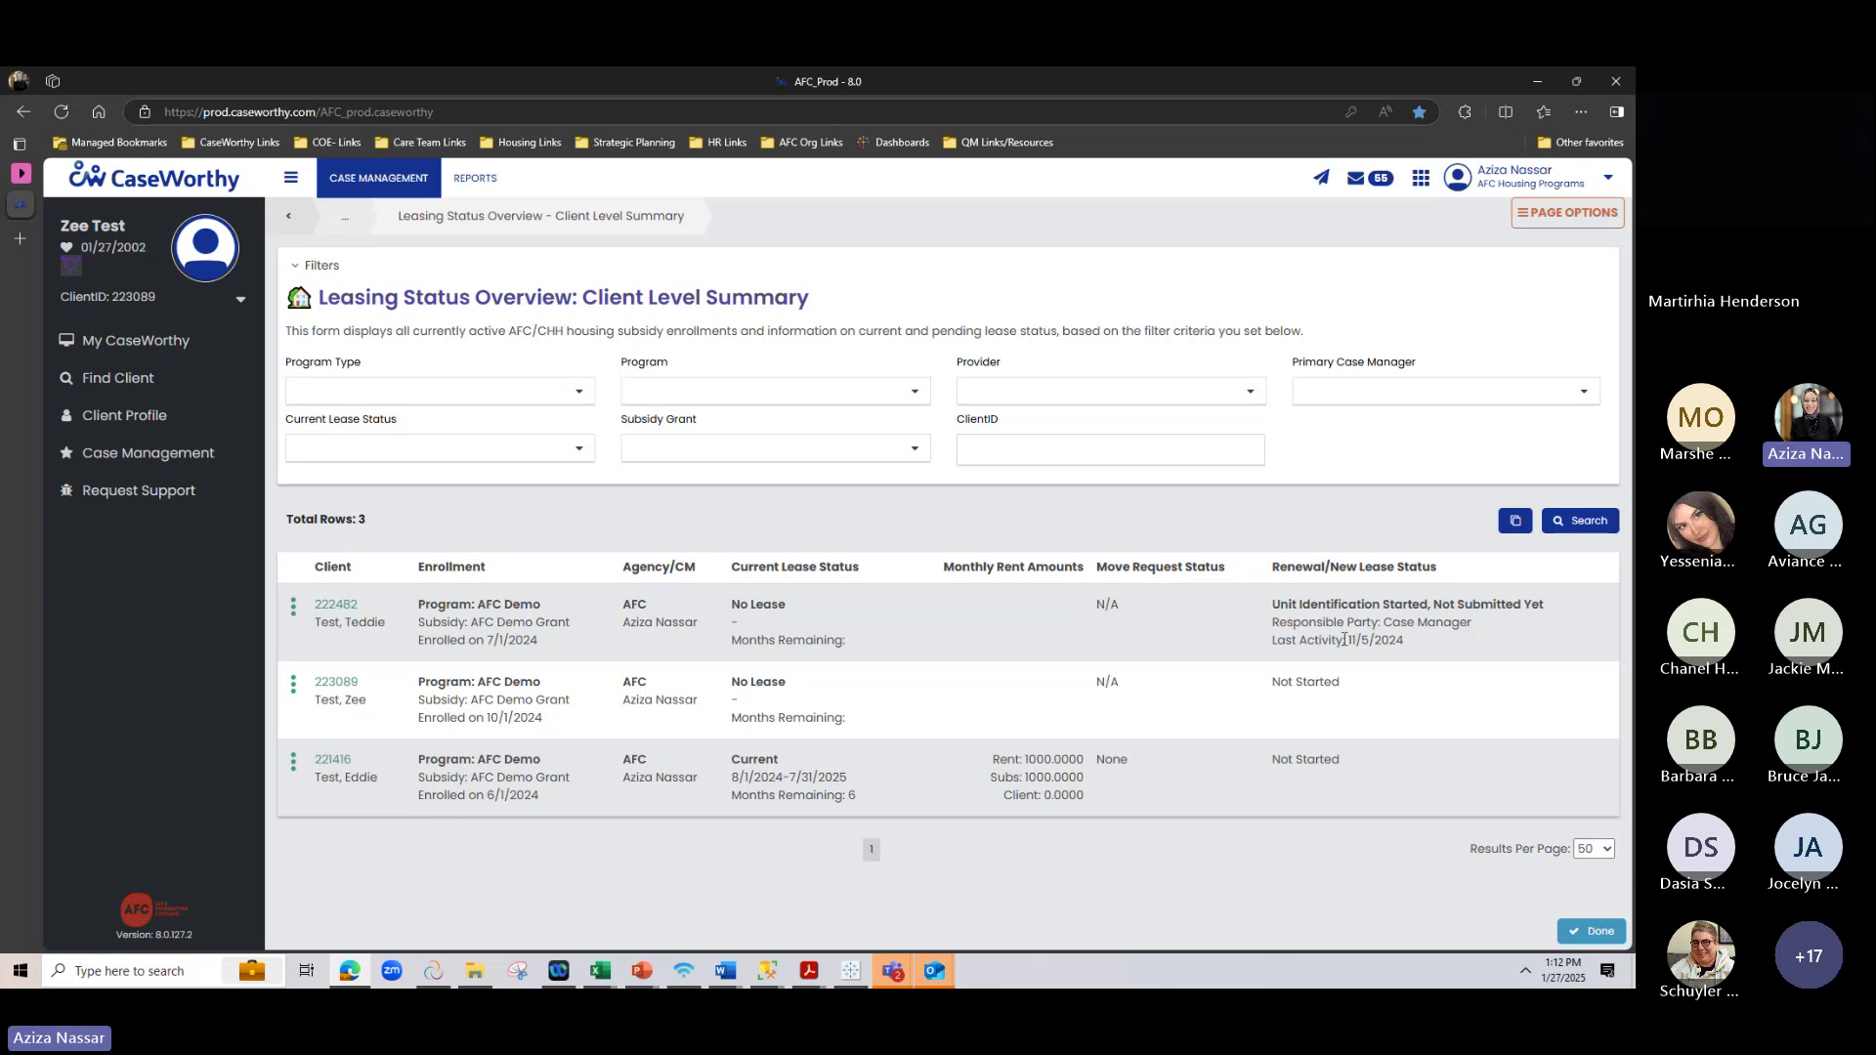
drag(1347, 640, 1427, 641)
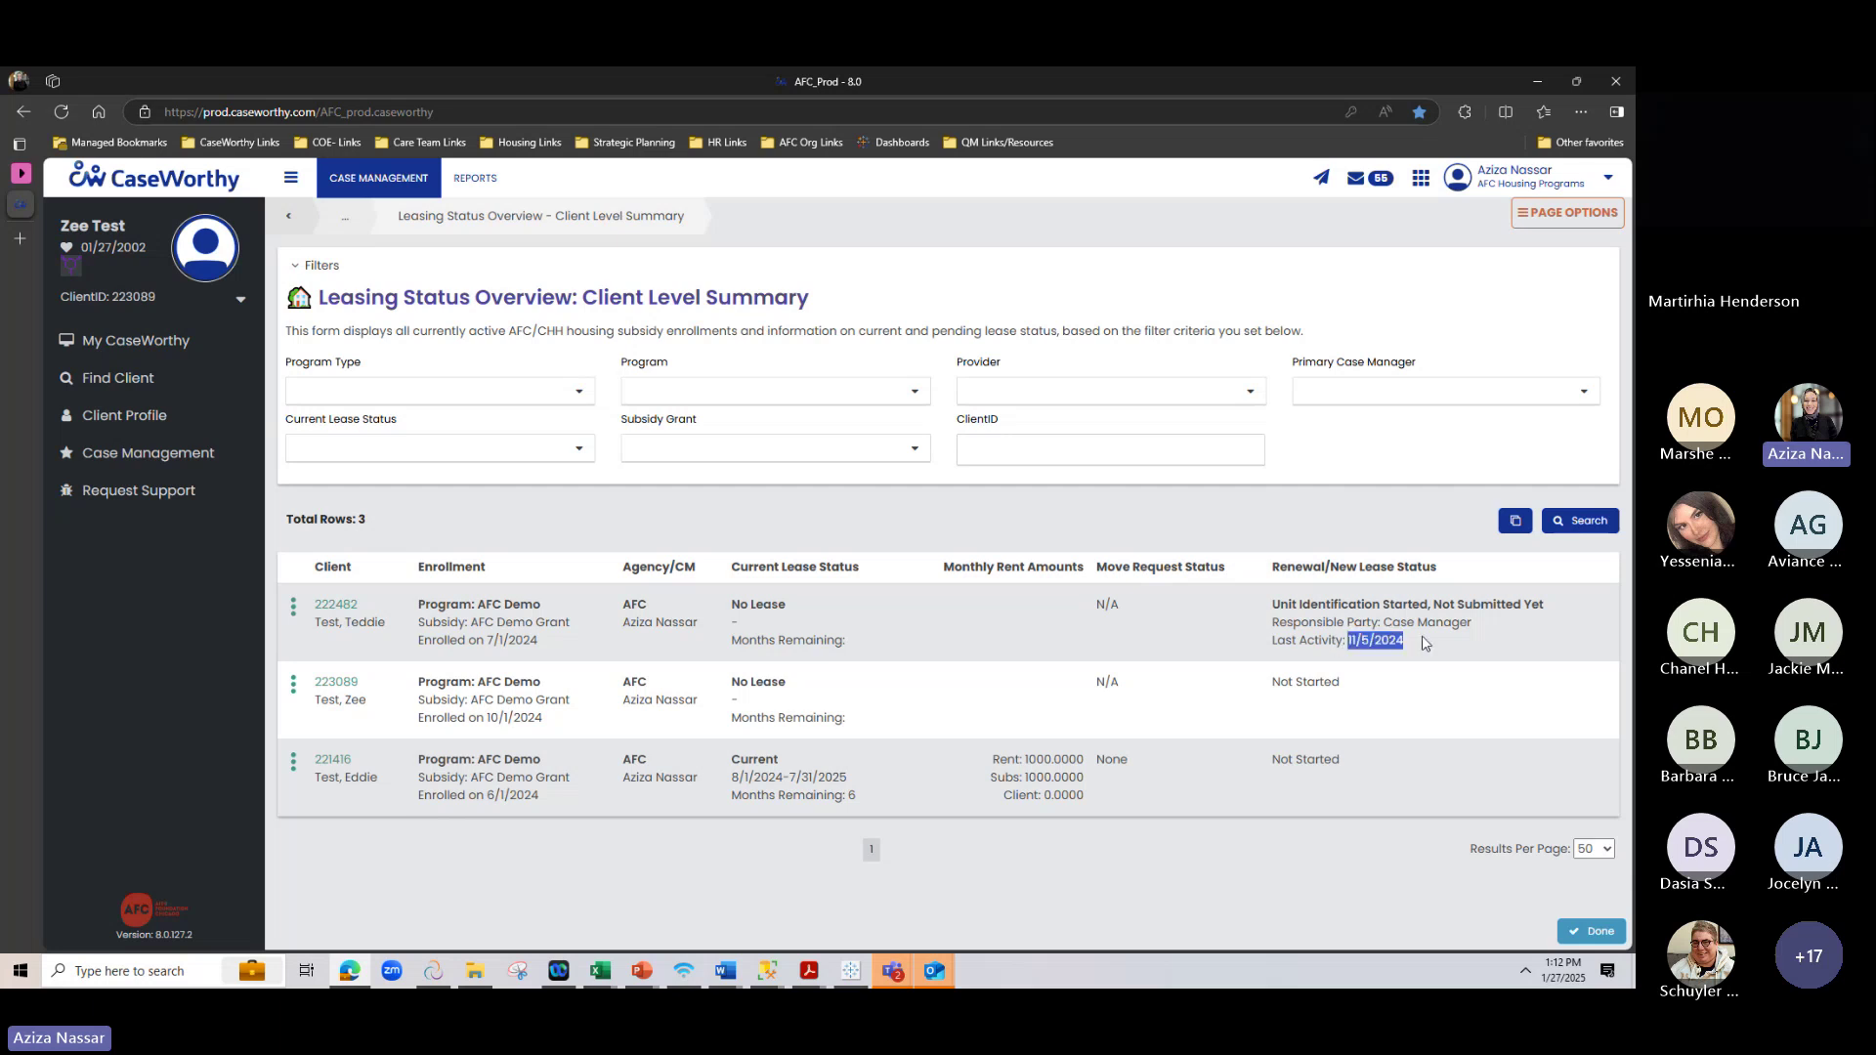
click(930, 502)
Open the test client's profile and go to its Housing Placement & Leasing page
click(198, 436)
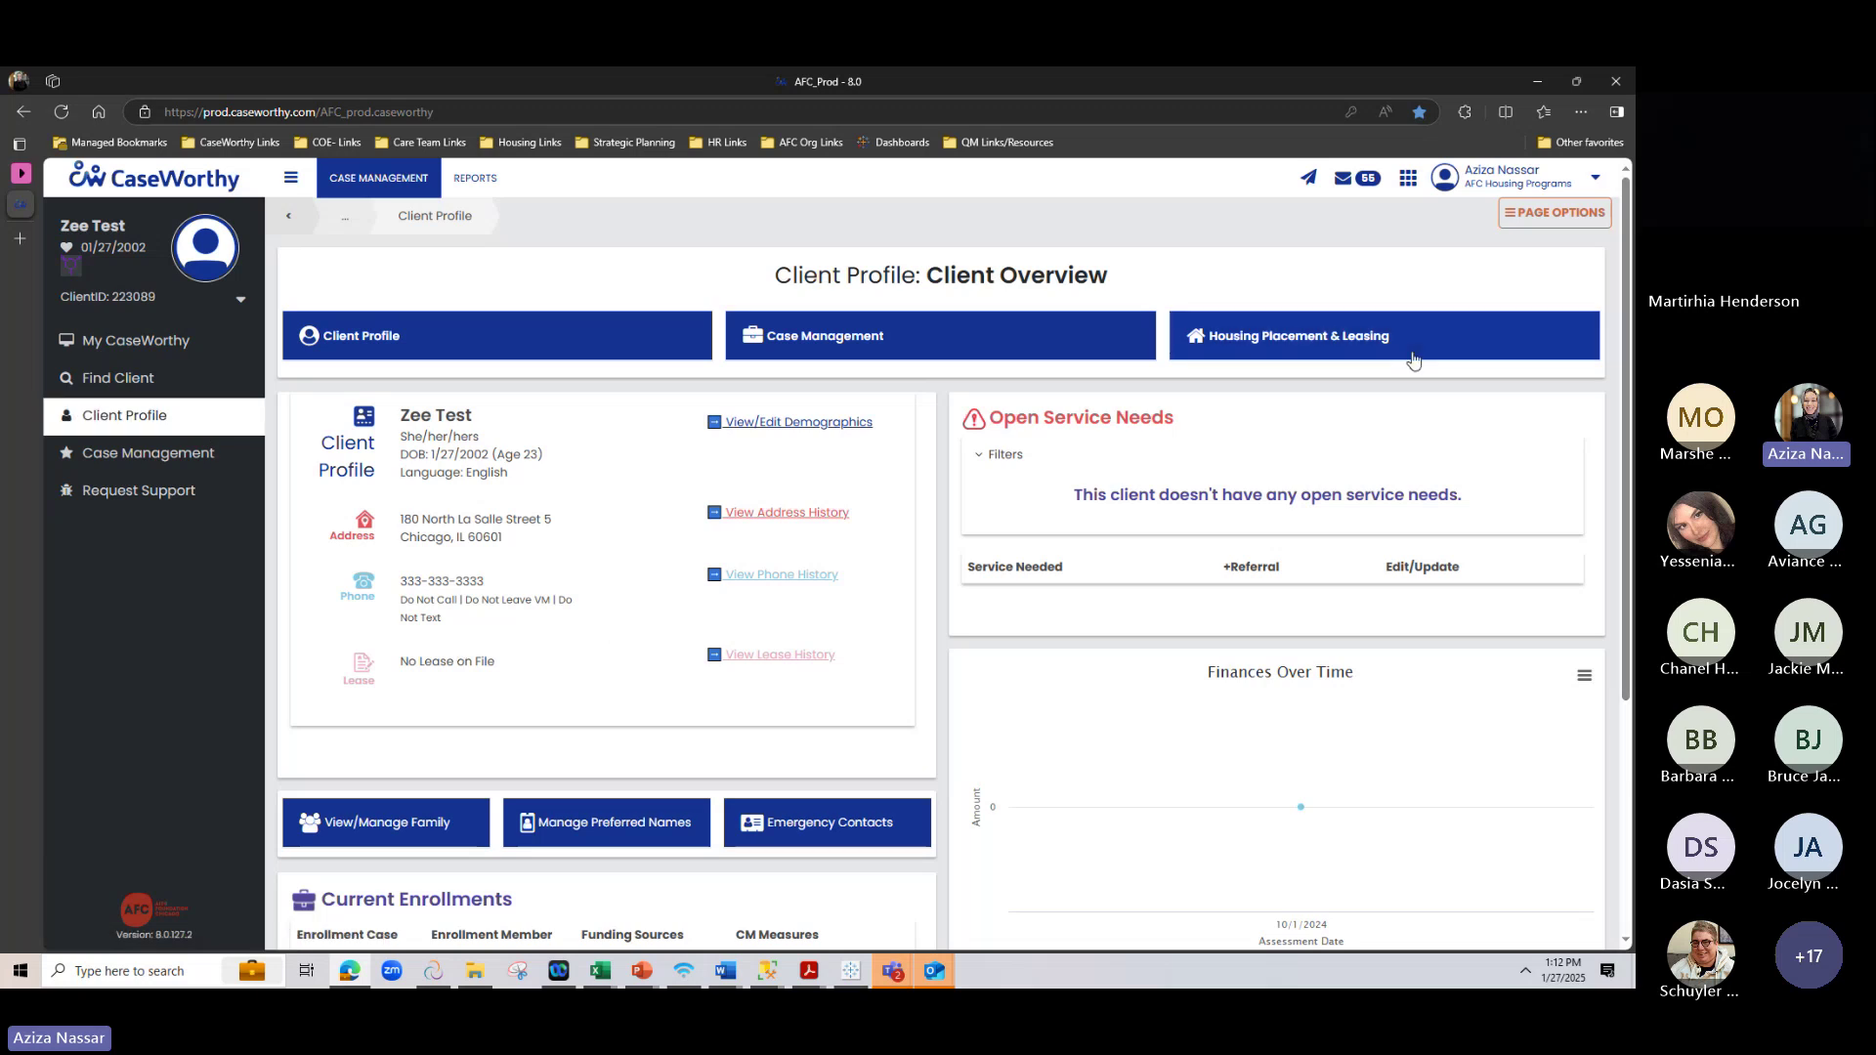
click(1337, 350)
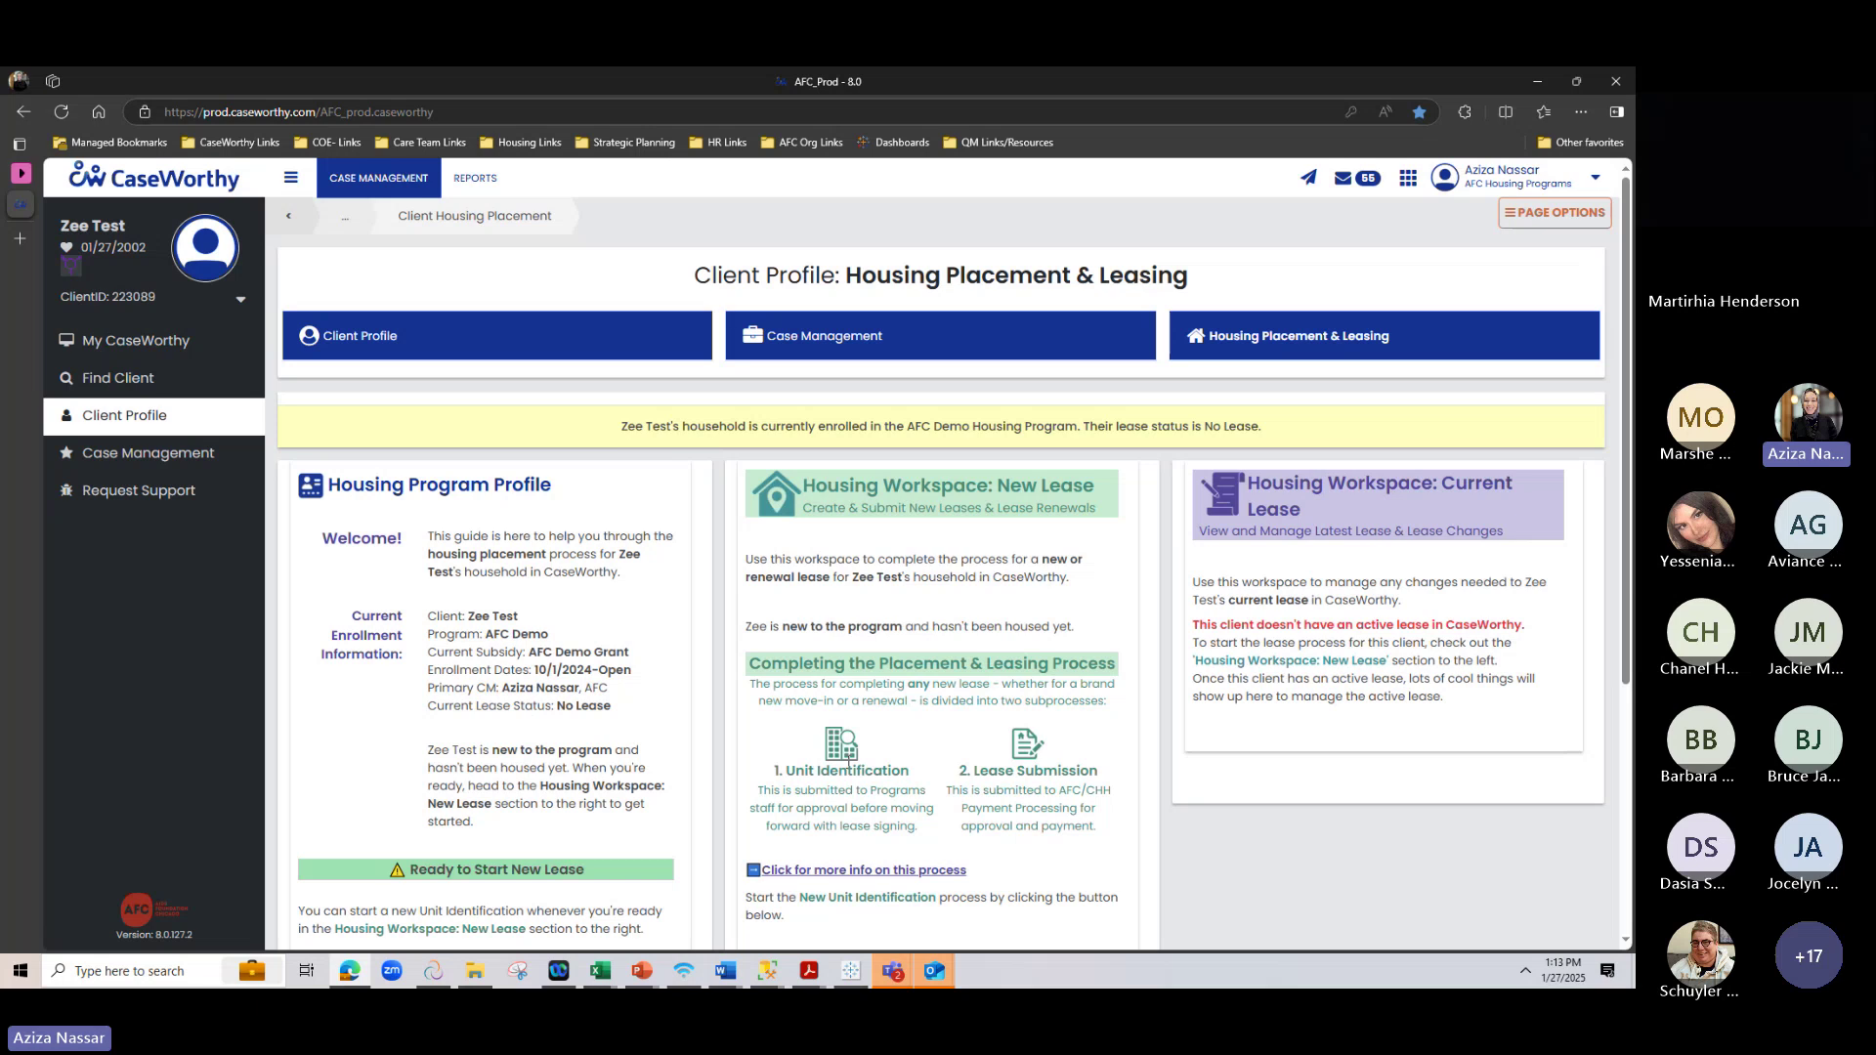
scroll(847, 764, down, 1)
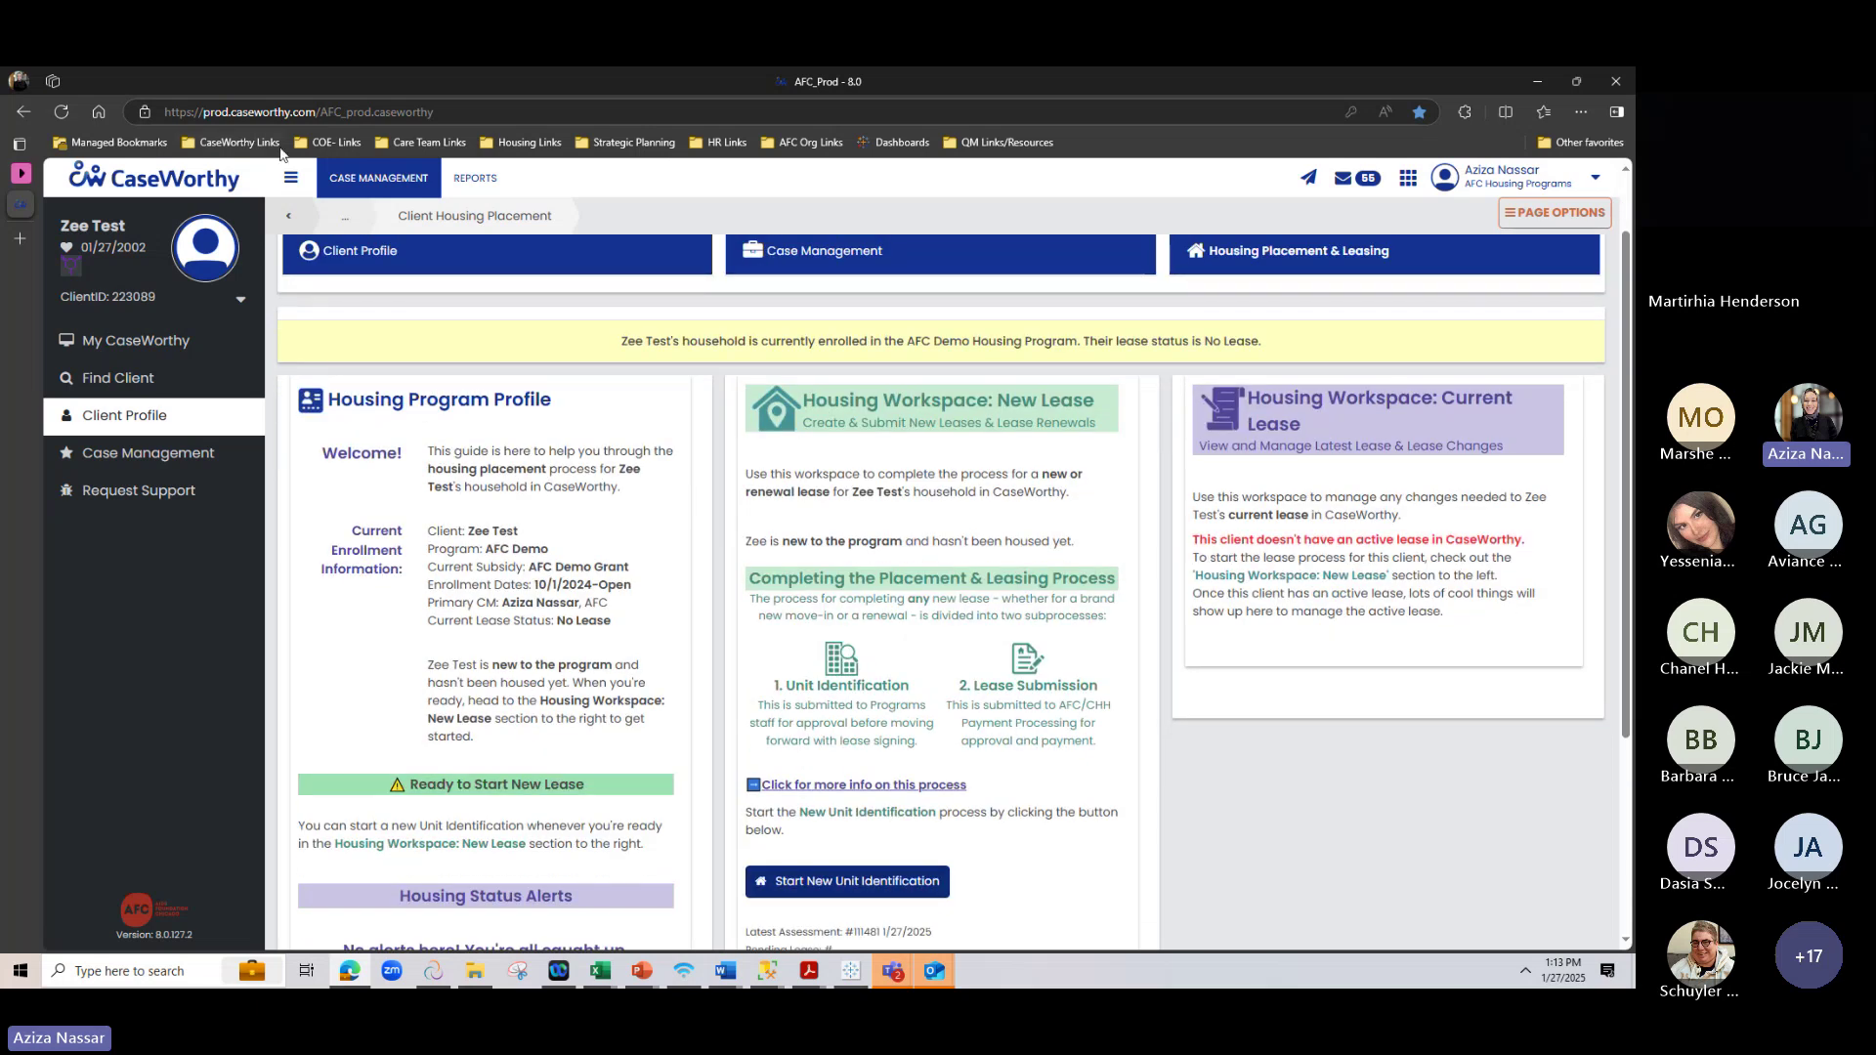
click(290, 177)
scroll(354, 584, up, 1)
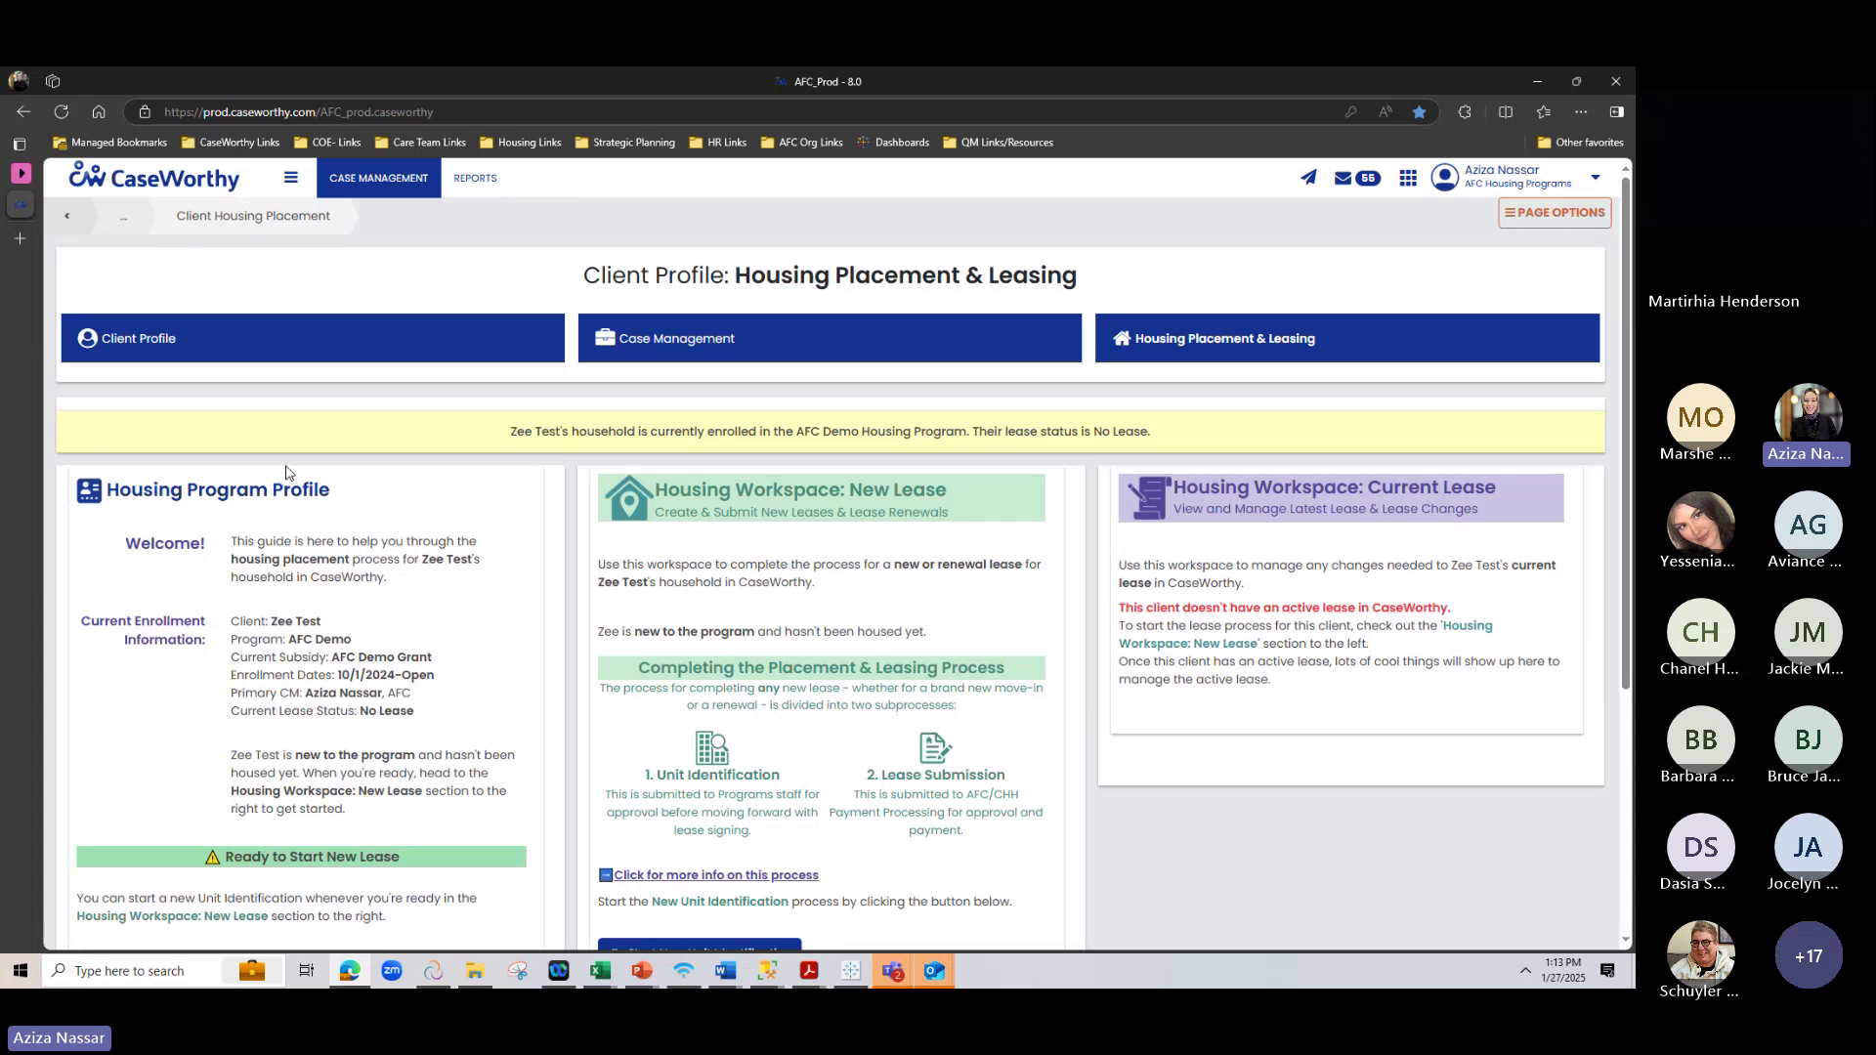
scroll(286, 473, down, 2)
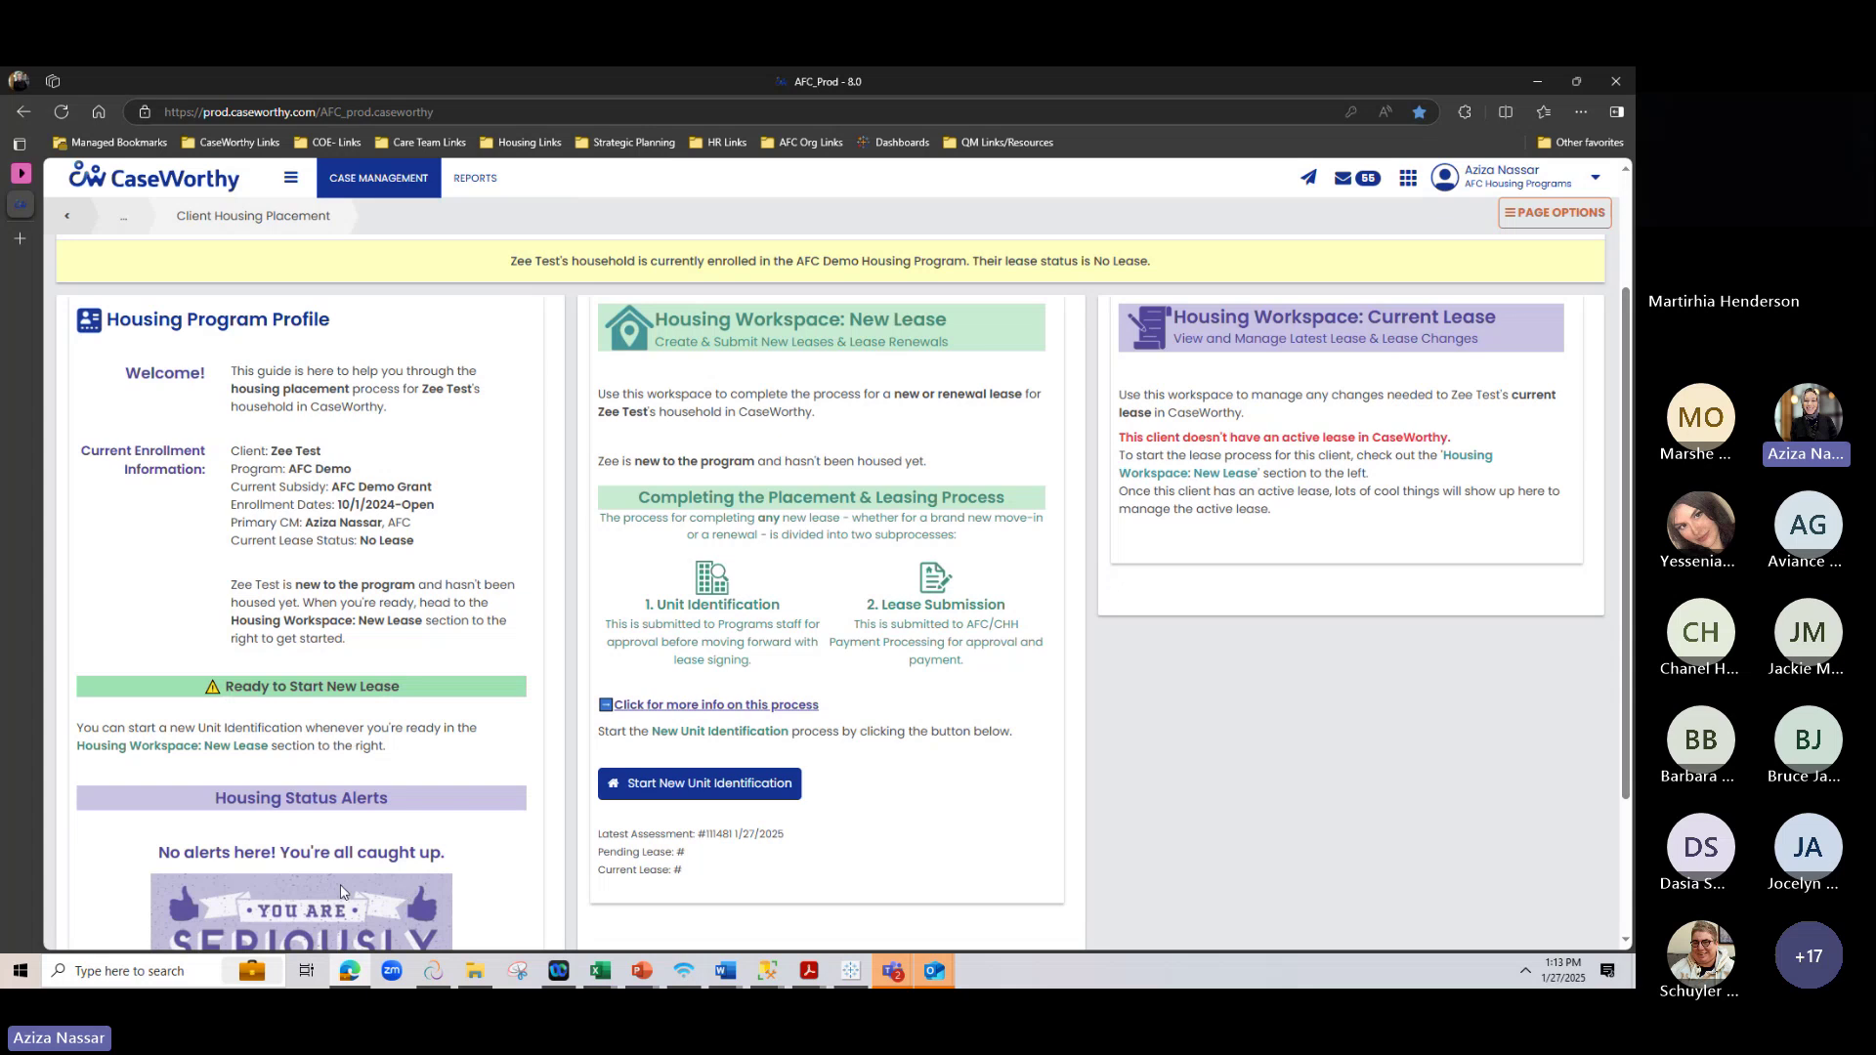
scroll(278, 324, down, 1)
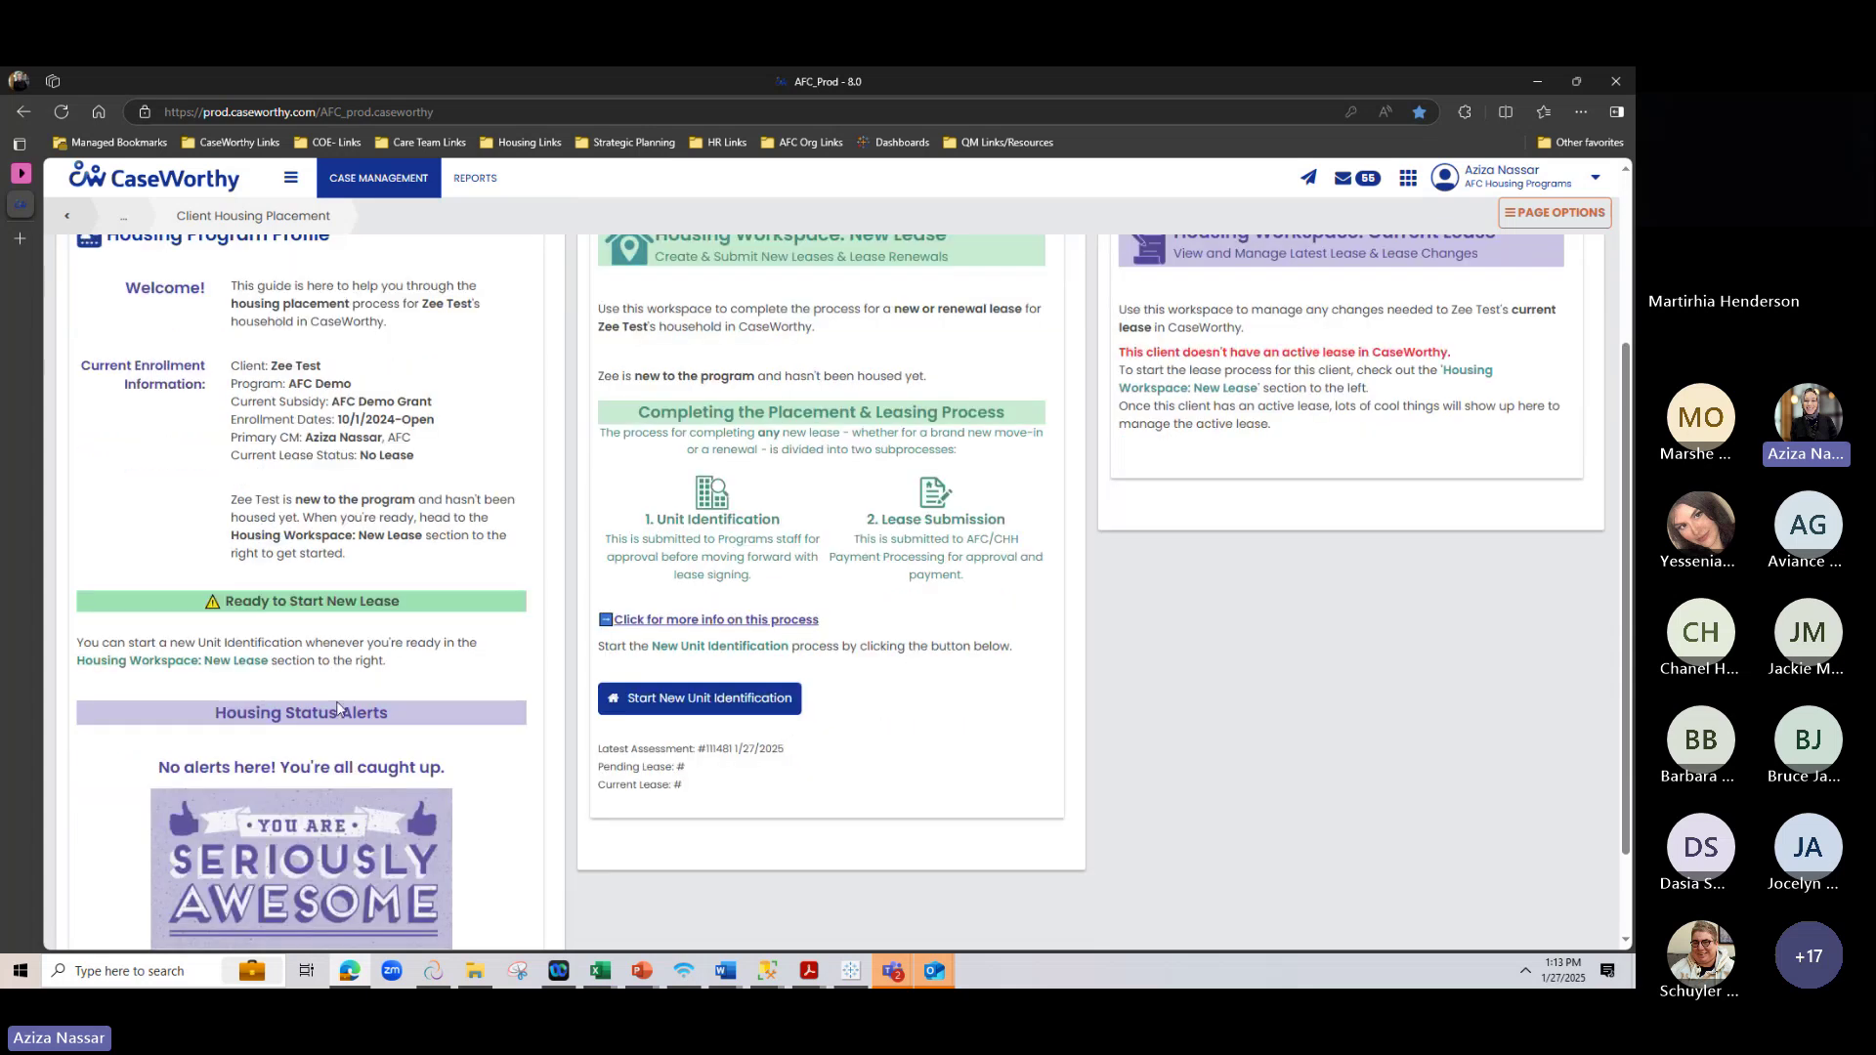
scroll(259, 638, down, 1)
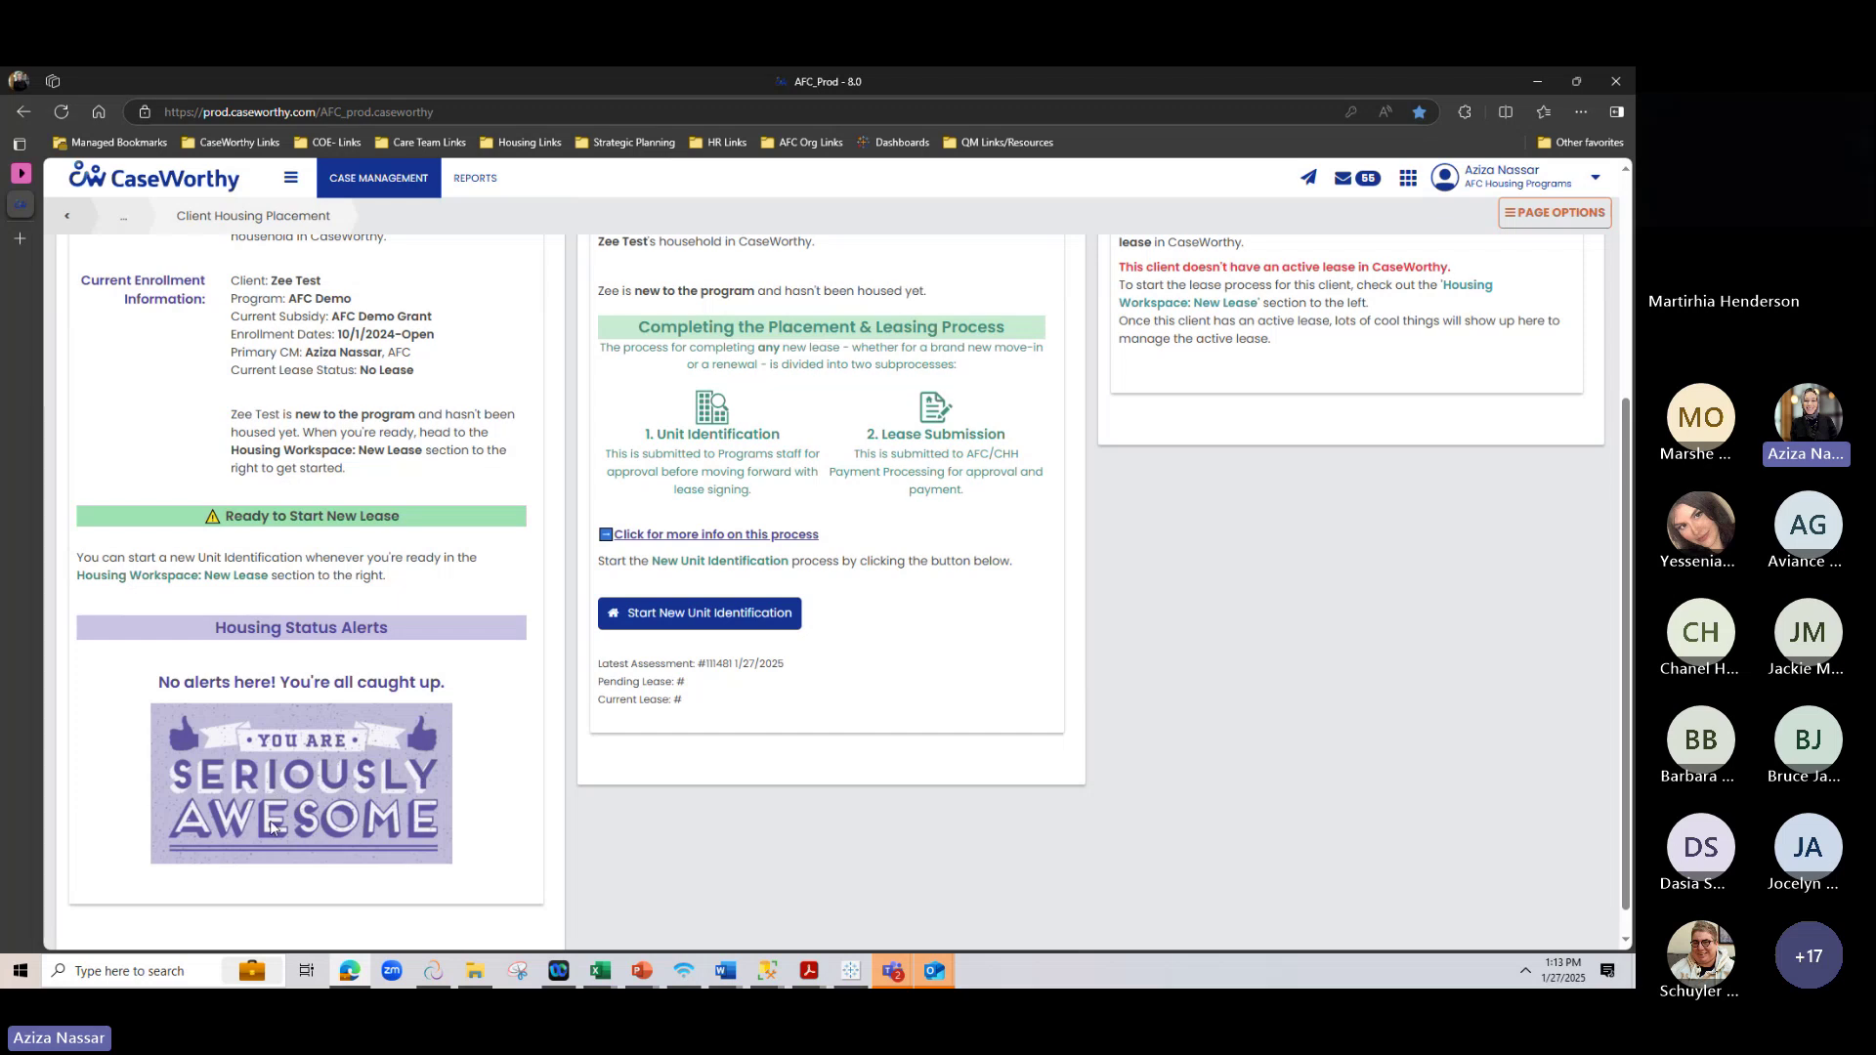
scroll(271, 827, up, 3)
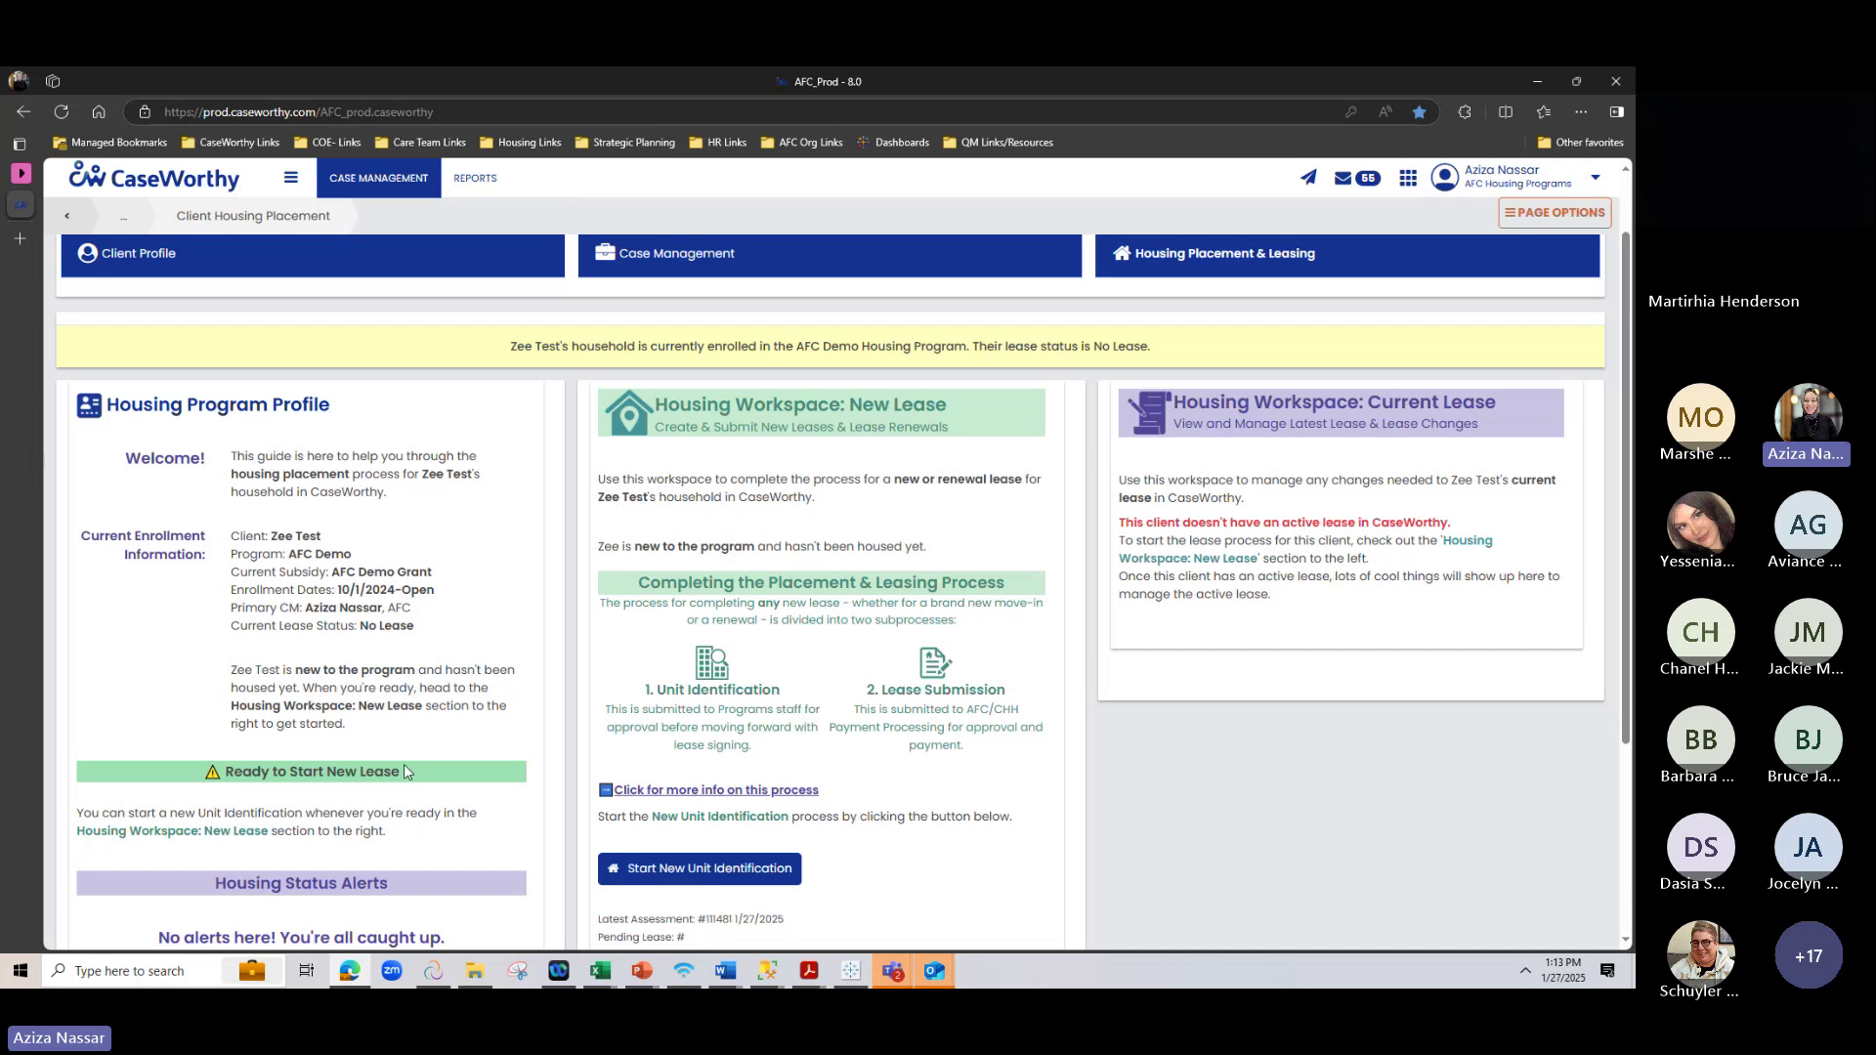
scroll(405, 772, down, 3)
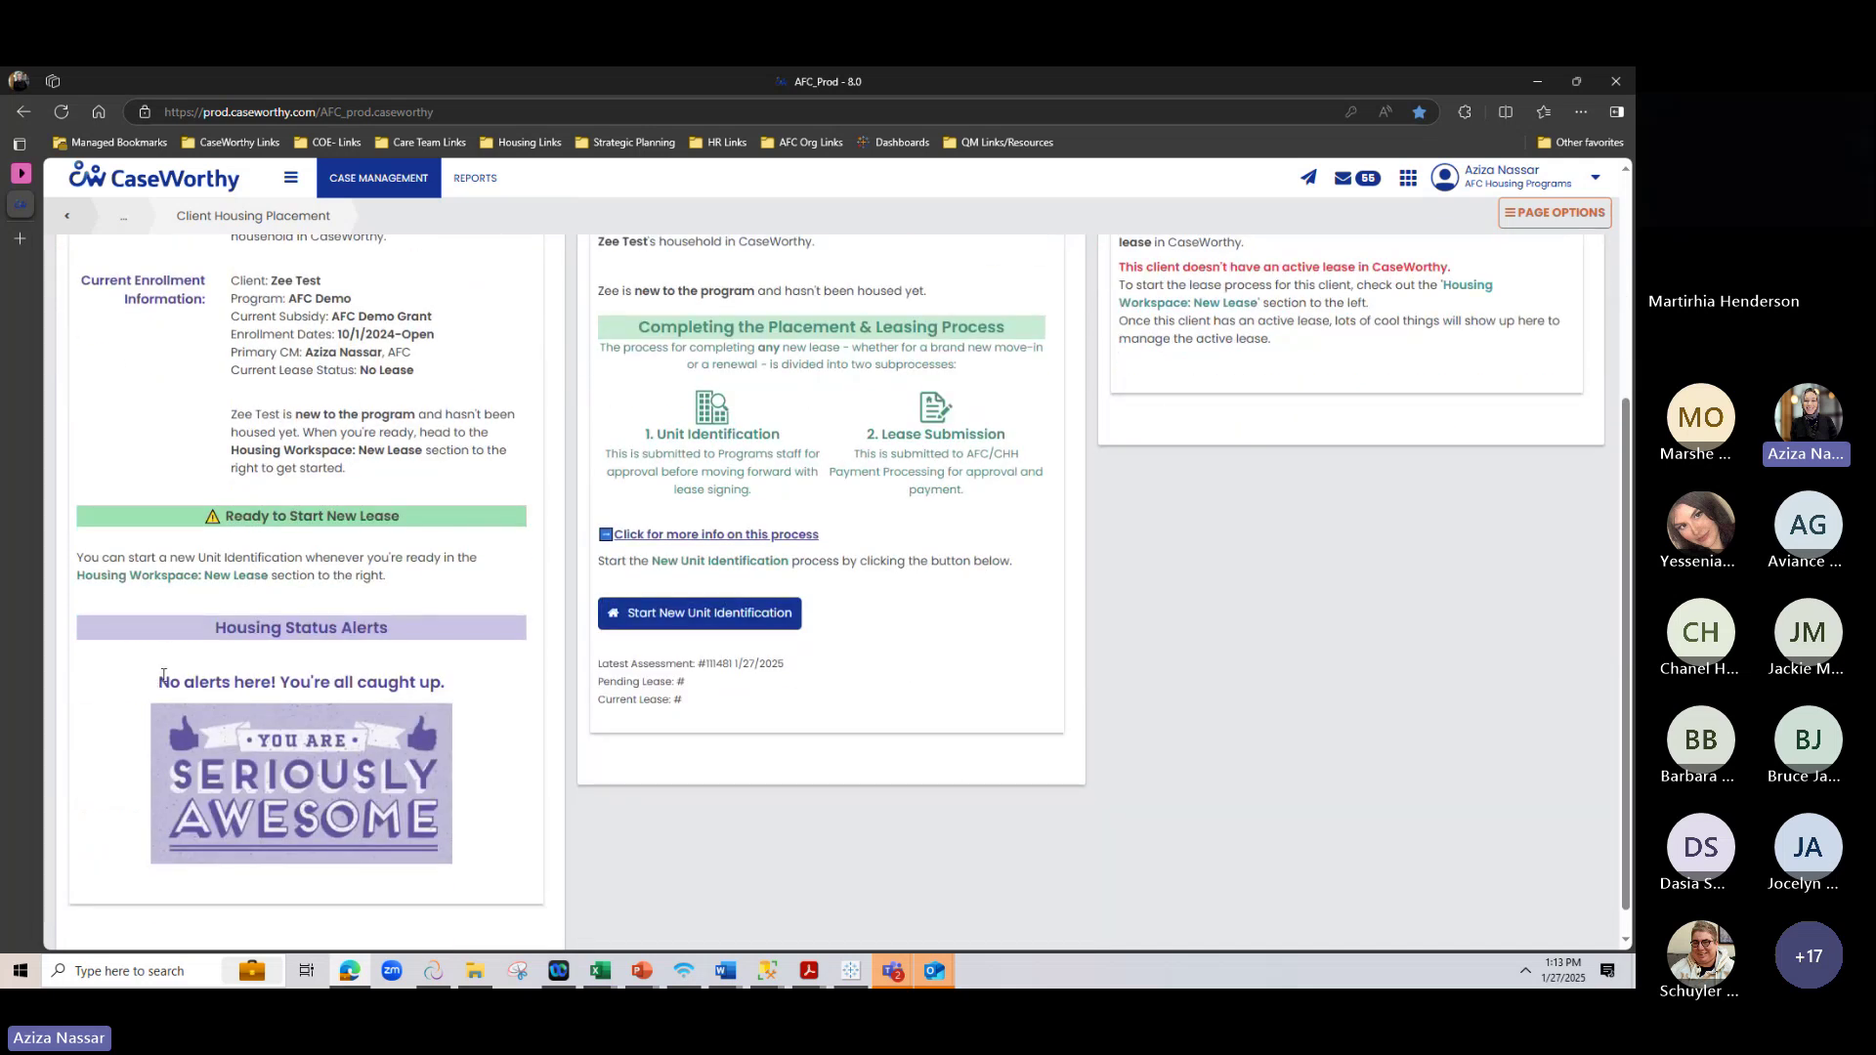
drag(157, 683, 493, 680)
click(518, 824)
scroll(479, 821, up, 3)
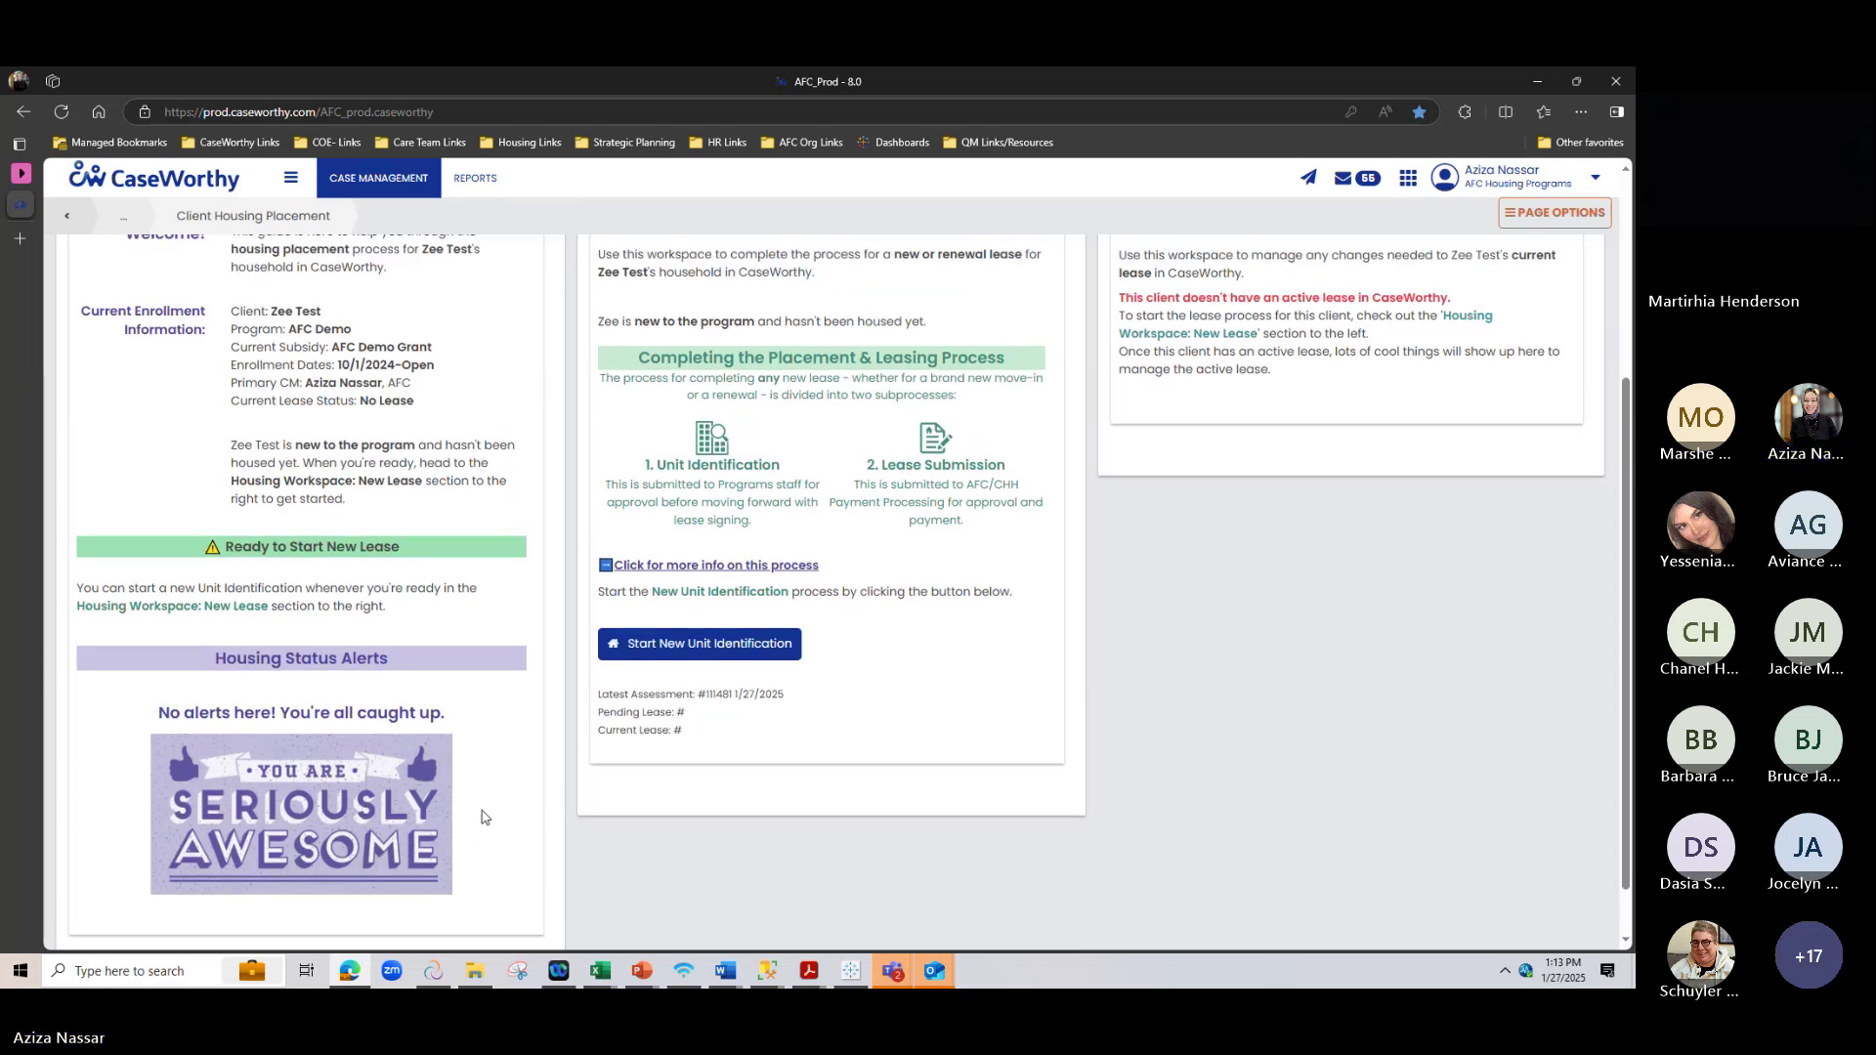
drag(227, 534, 404, 672)
click(369, 725)
scroll(370, 725, down, 1)
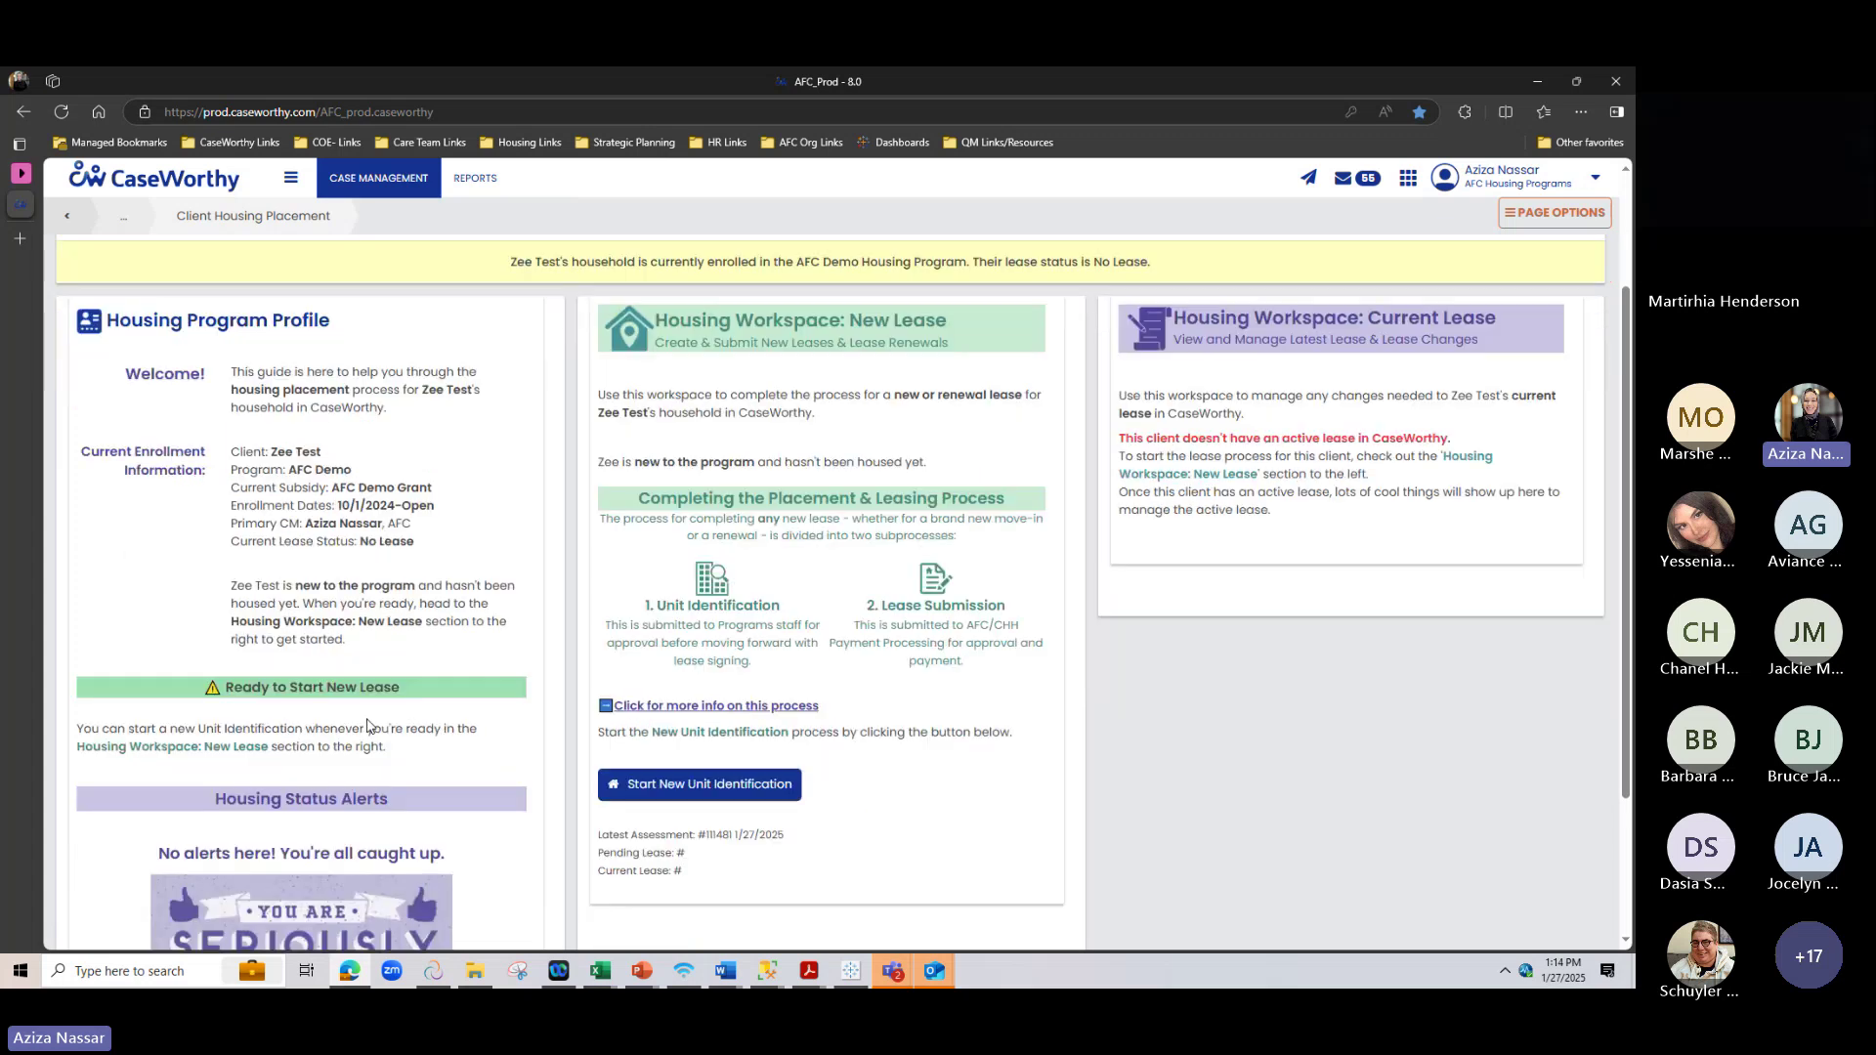
scroll(824, 483, up, 1)
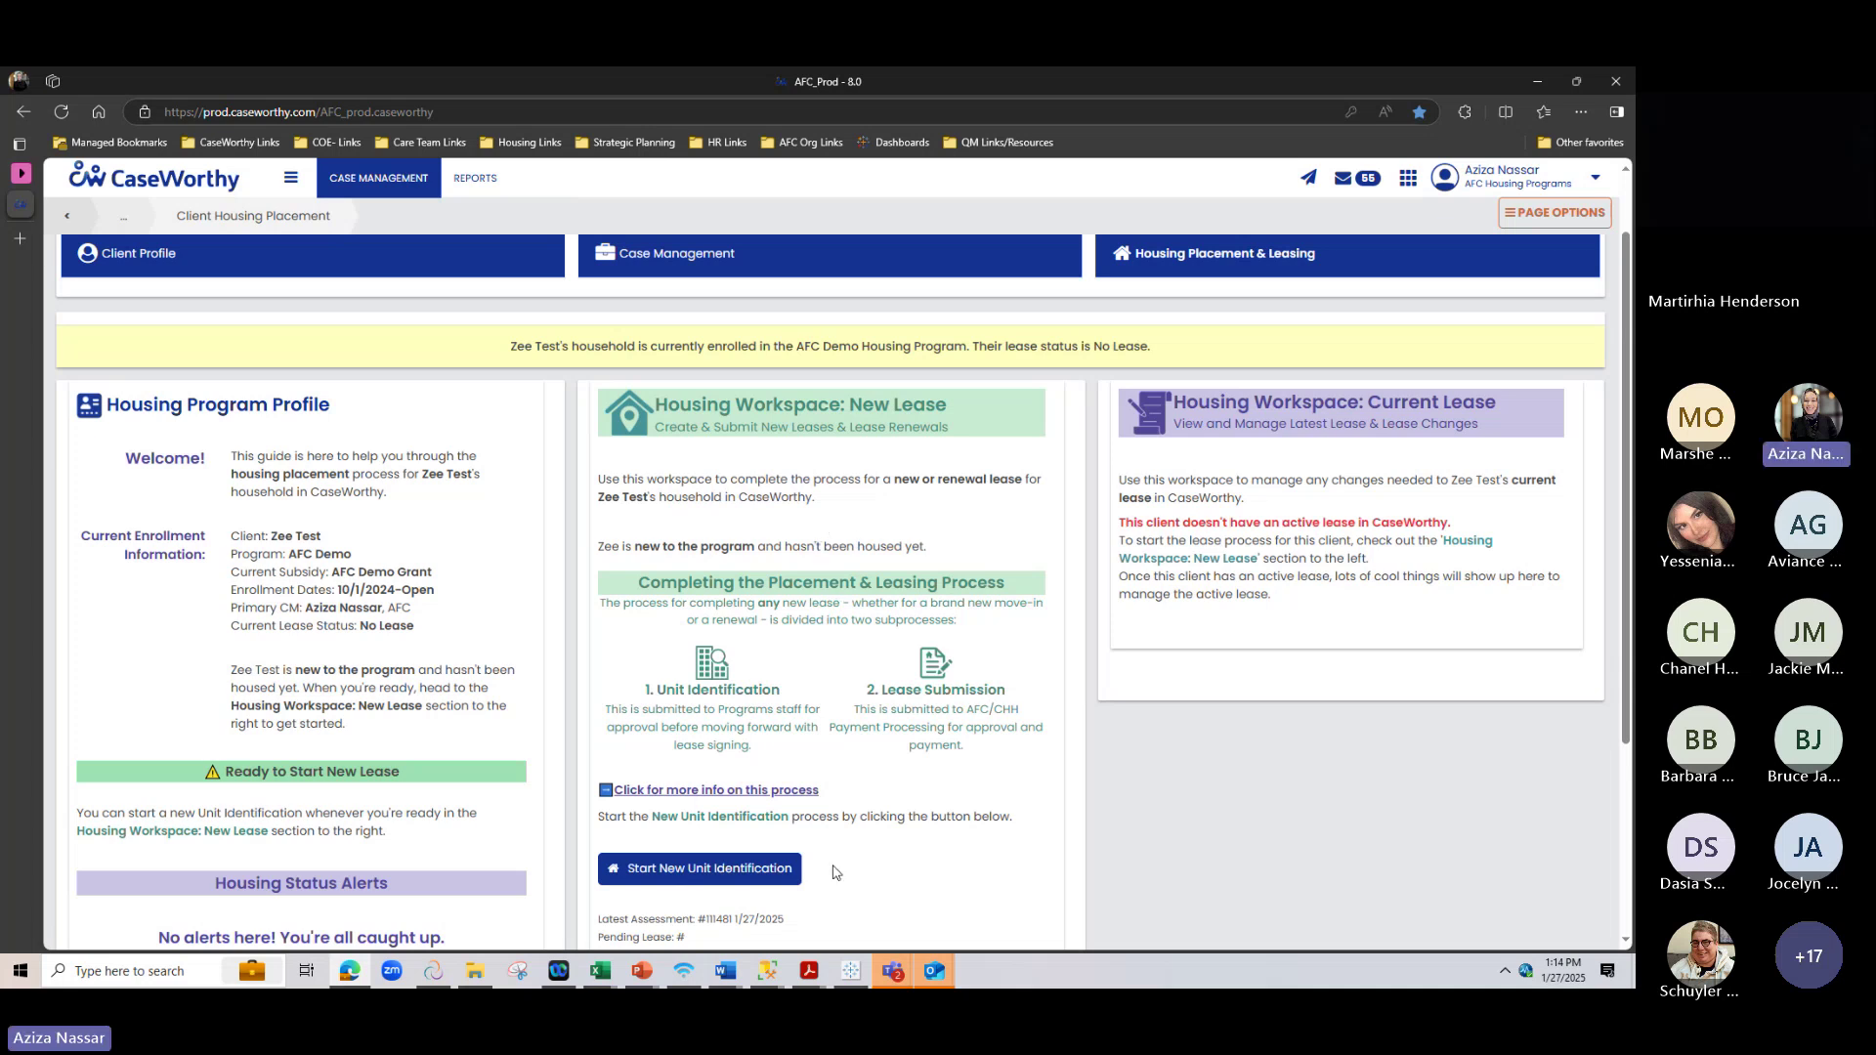
scroll(822, 852, up, 1)
scroll(820, 850, up, 1)
scroll(830, 830, down, 5)
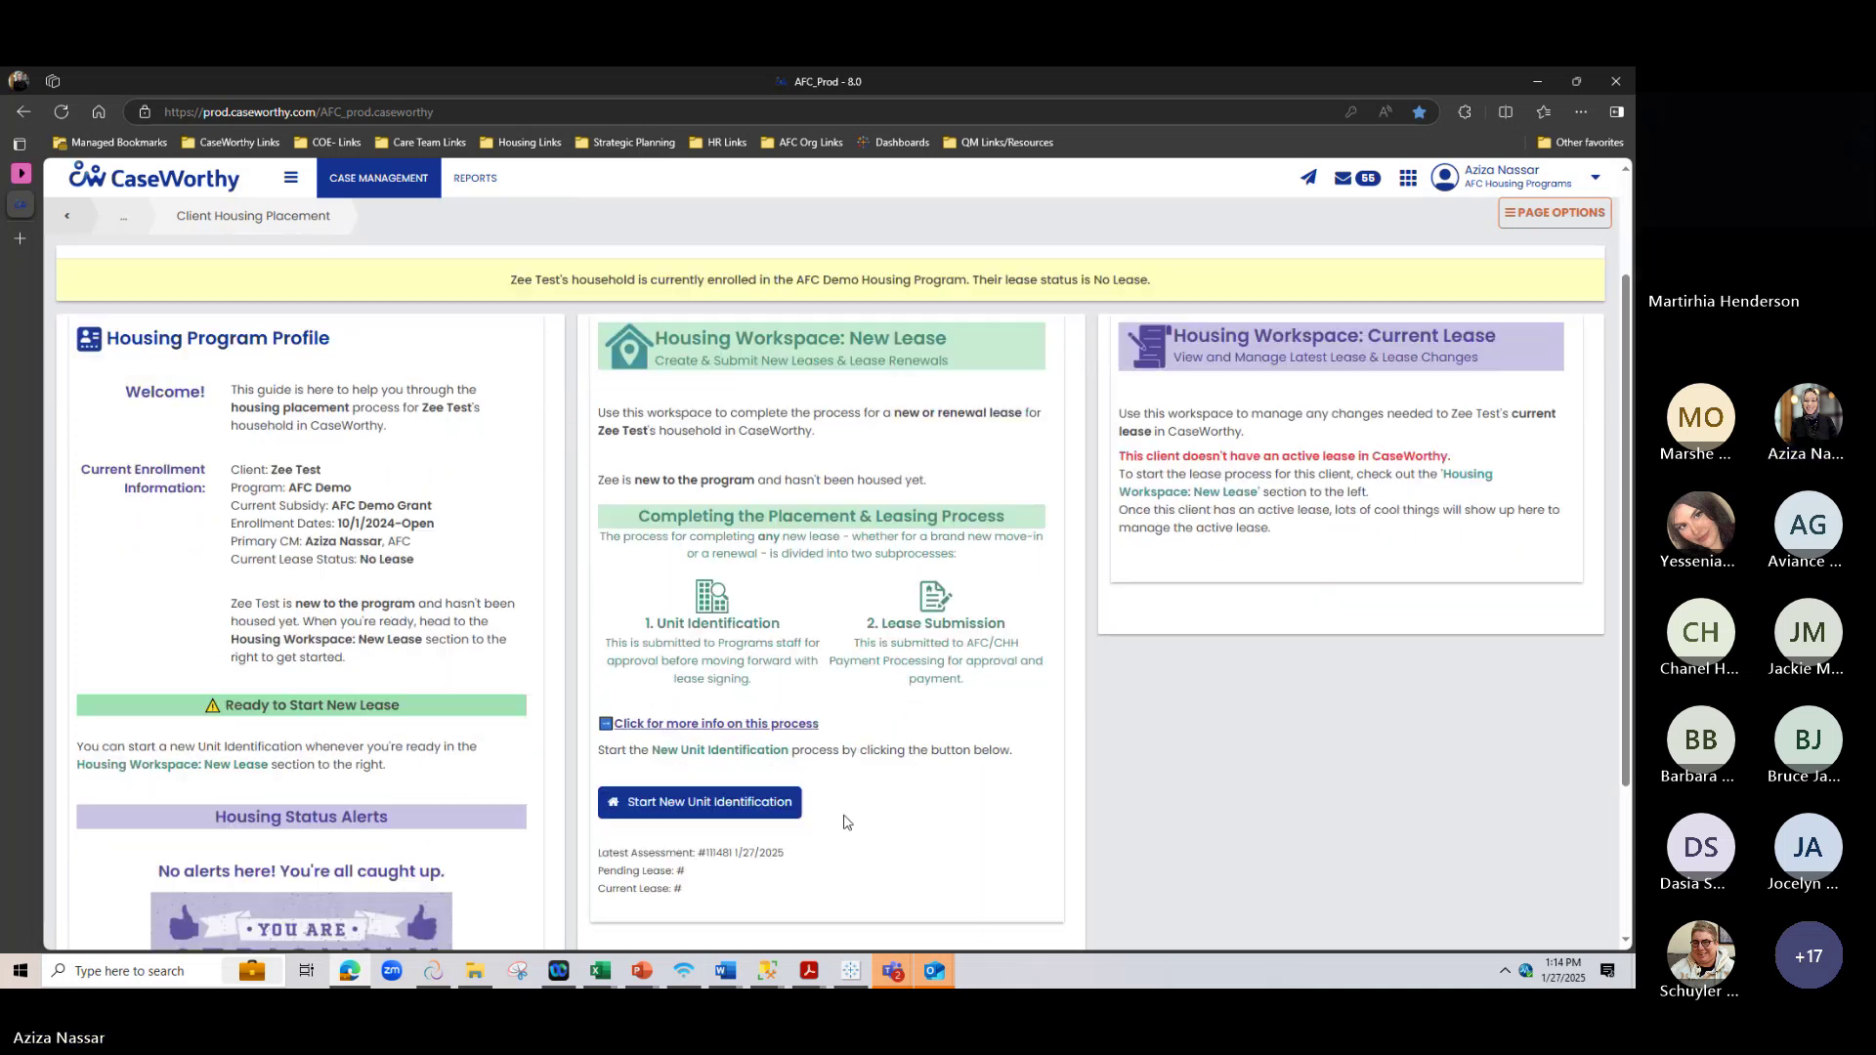
scroll(841, 804, up, 3)
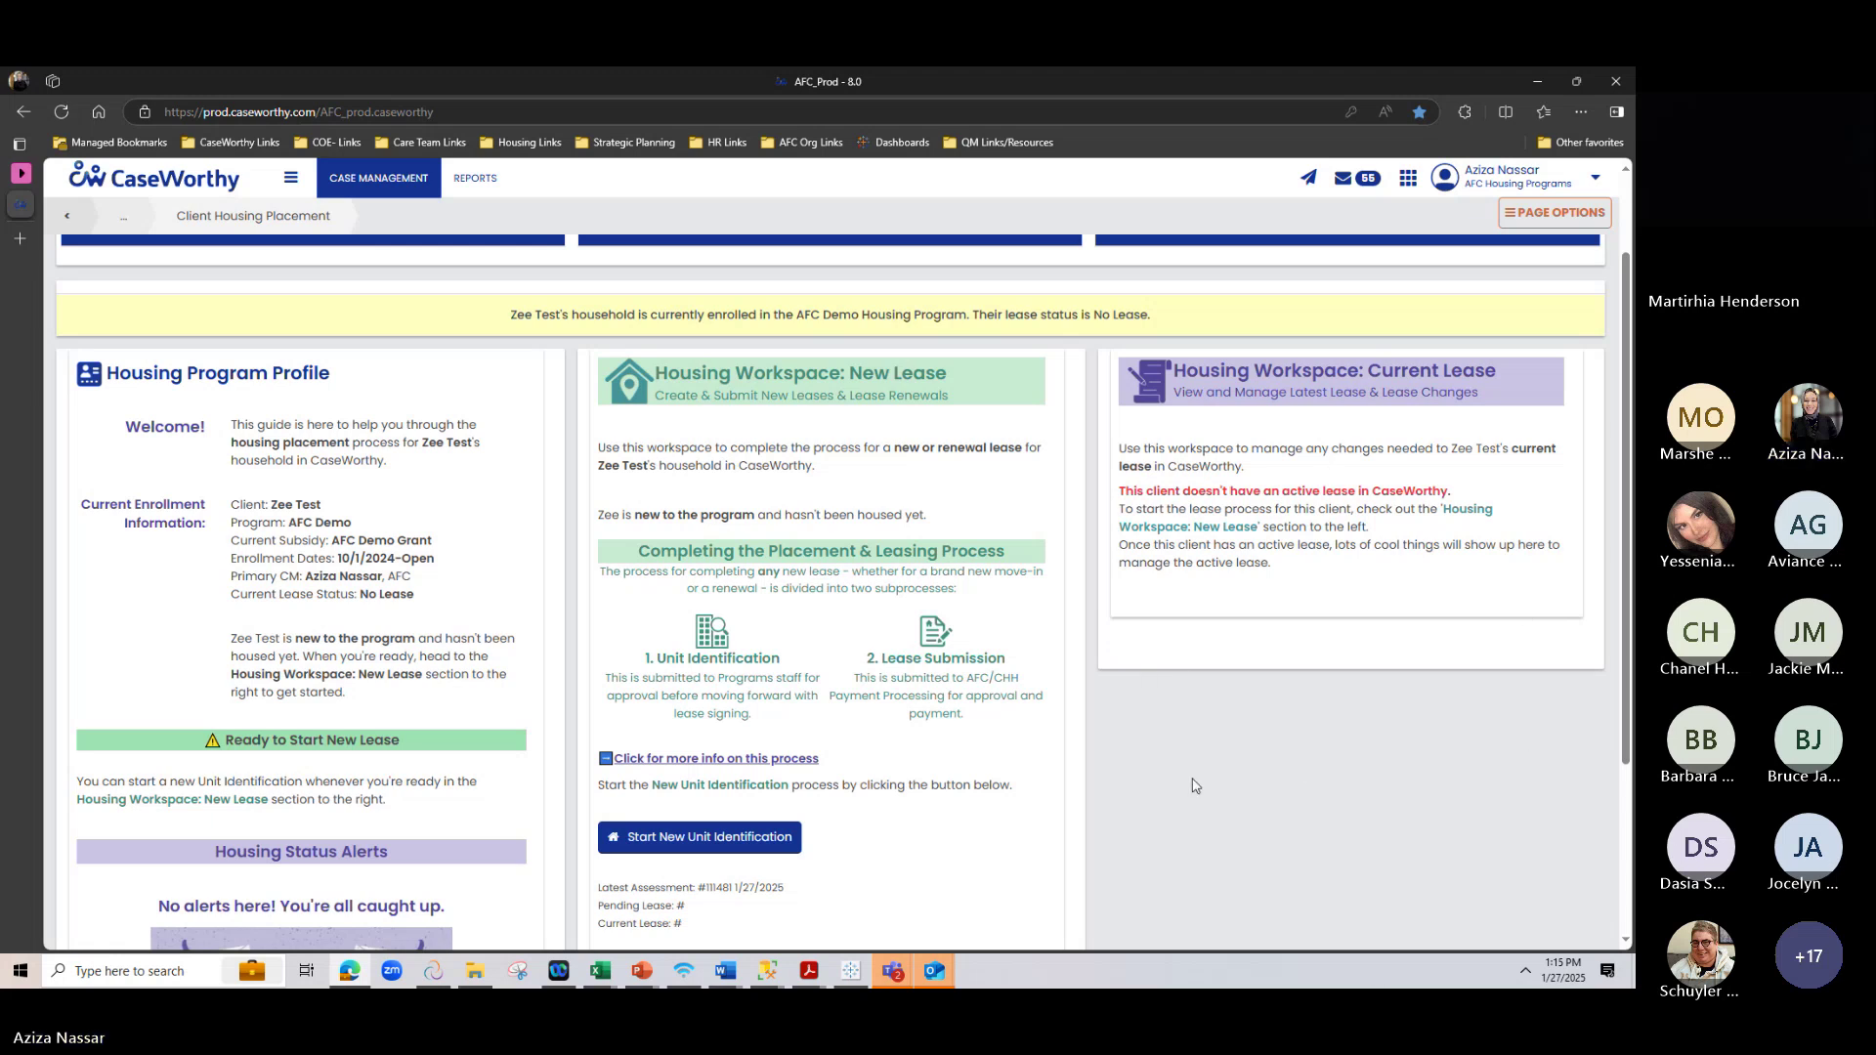
scroll(1269, 778, up, 2)
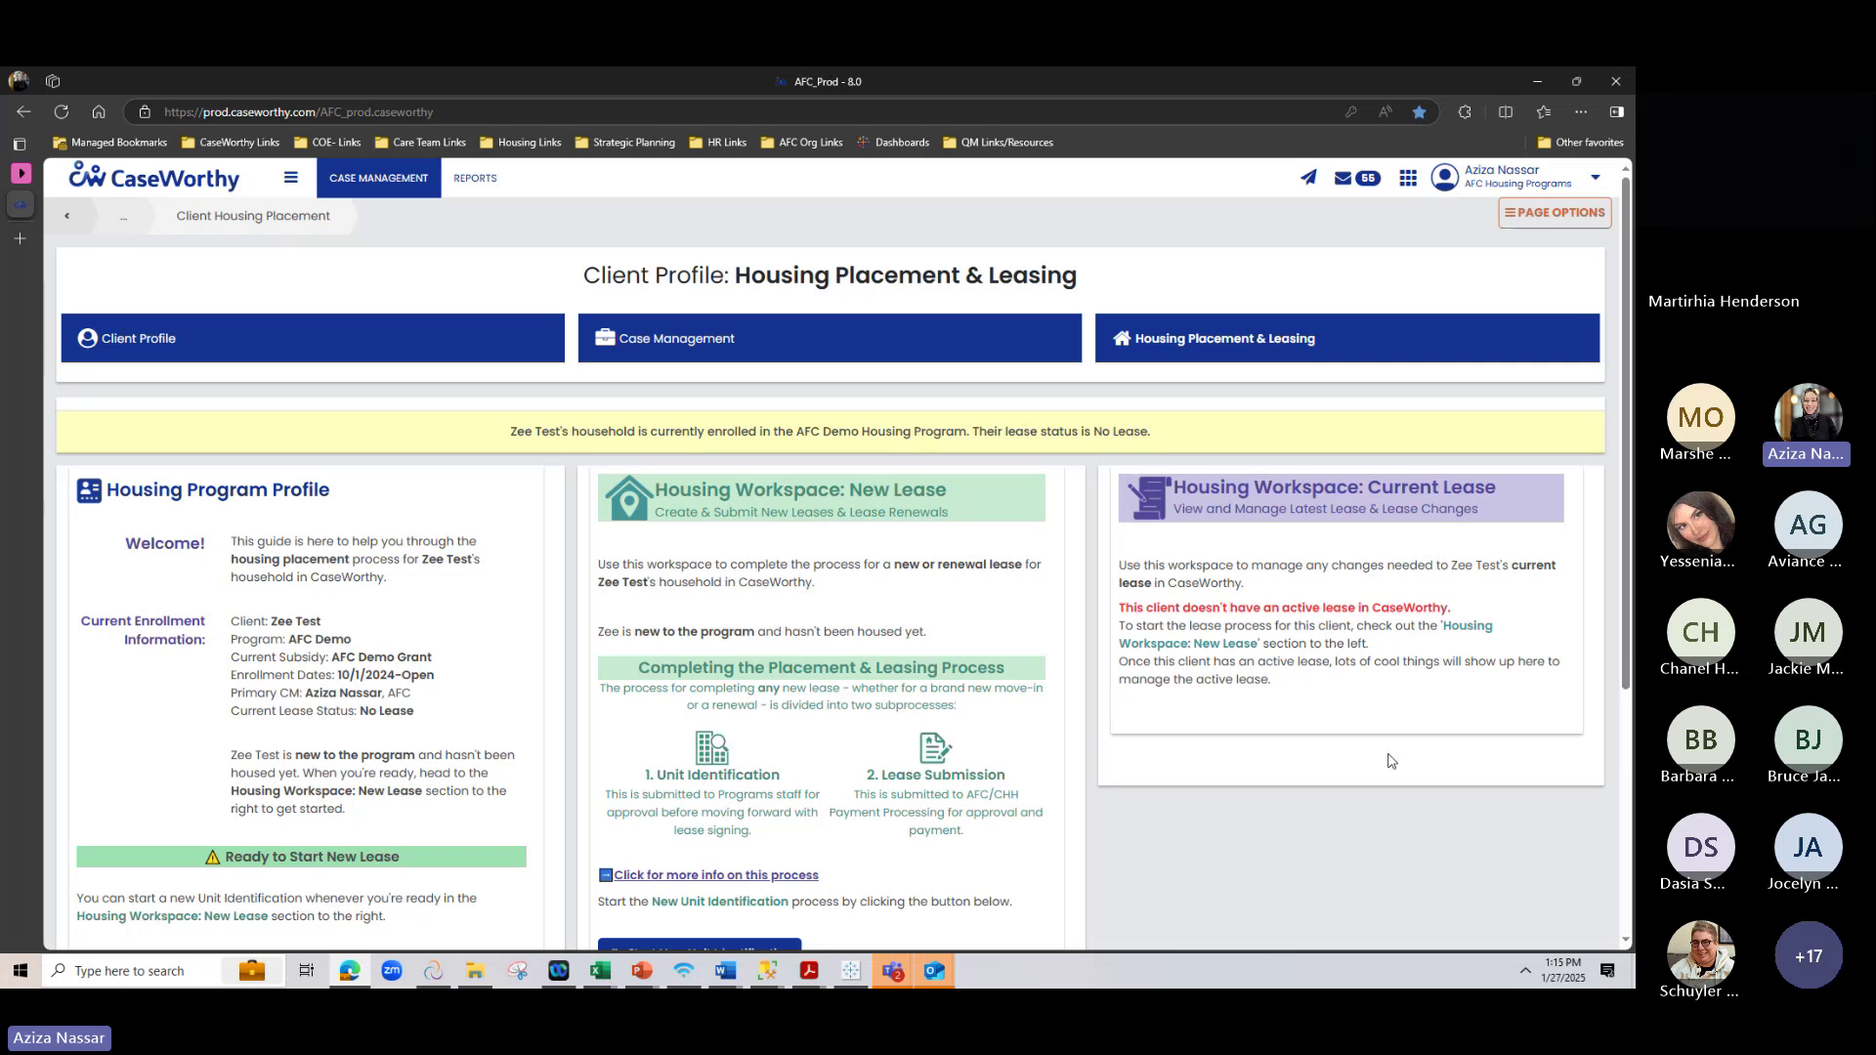
From Case Management enrollments, view Assessment History for the AFC Demo Program enrollment
click(694, 347)
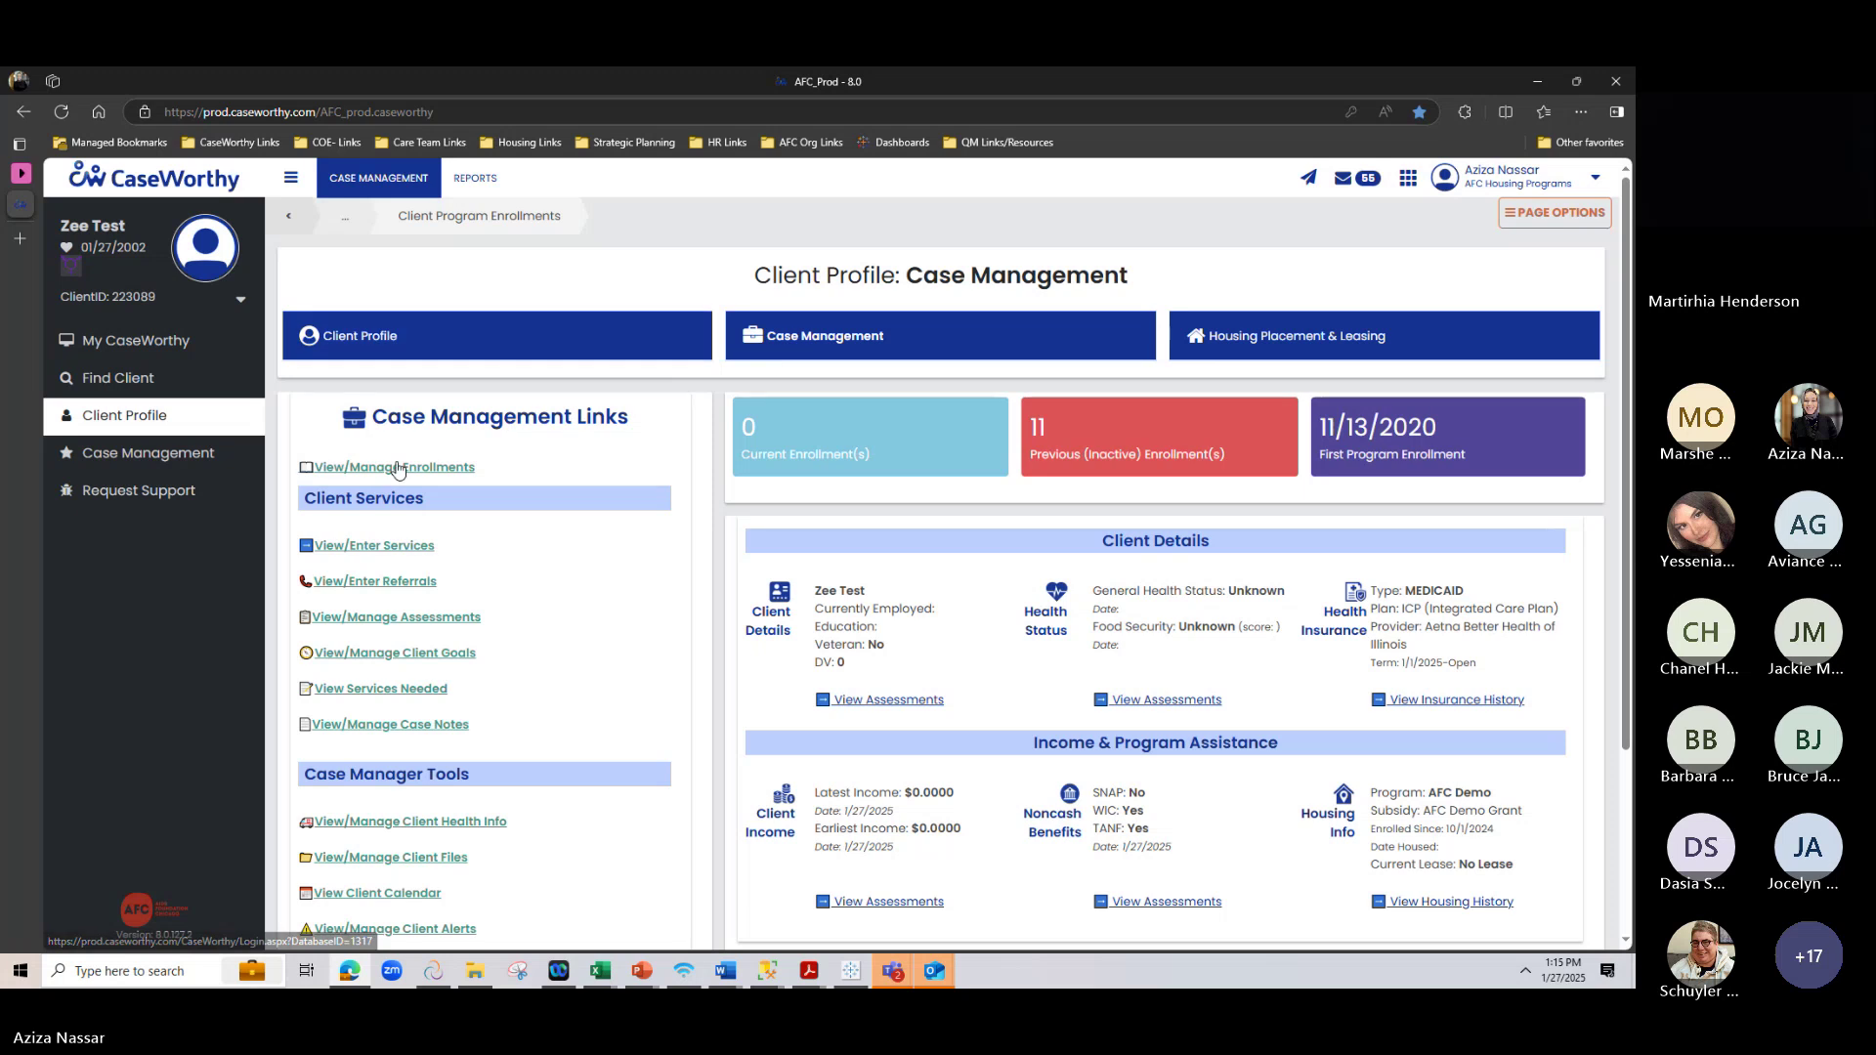
click(394, 468)
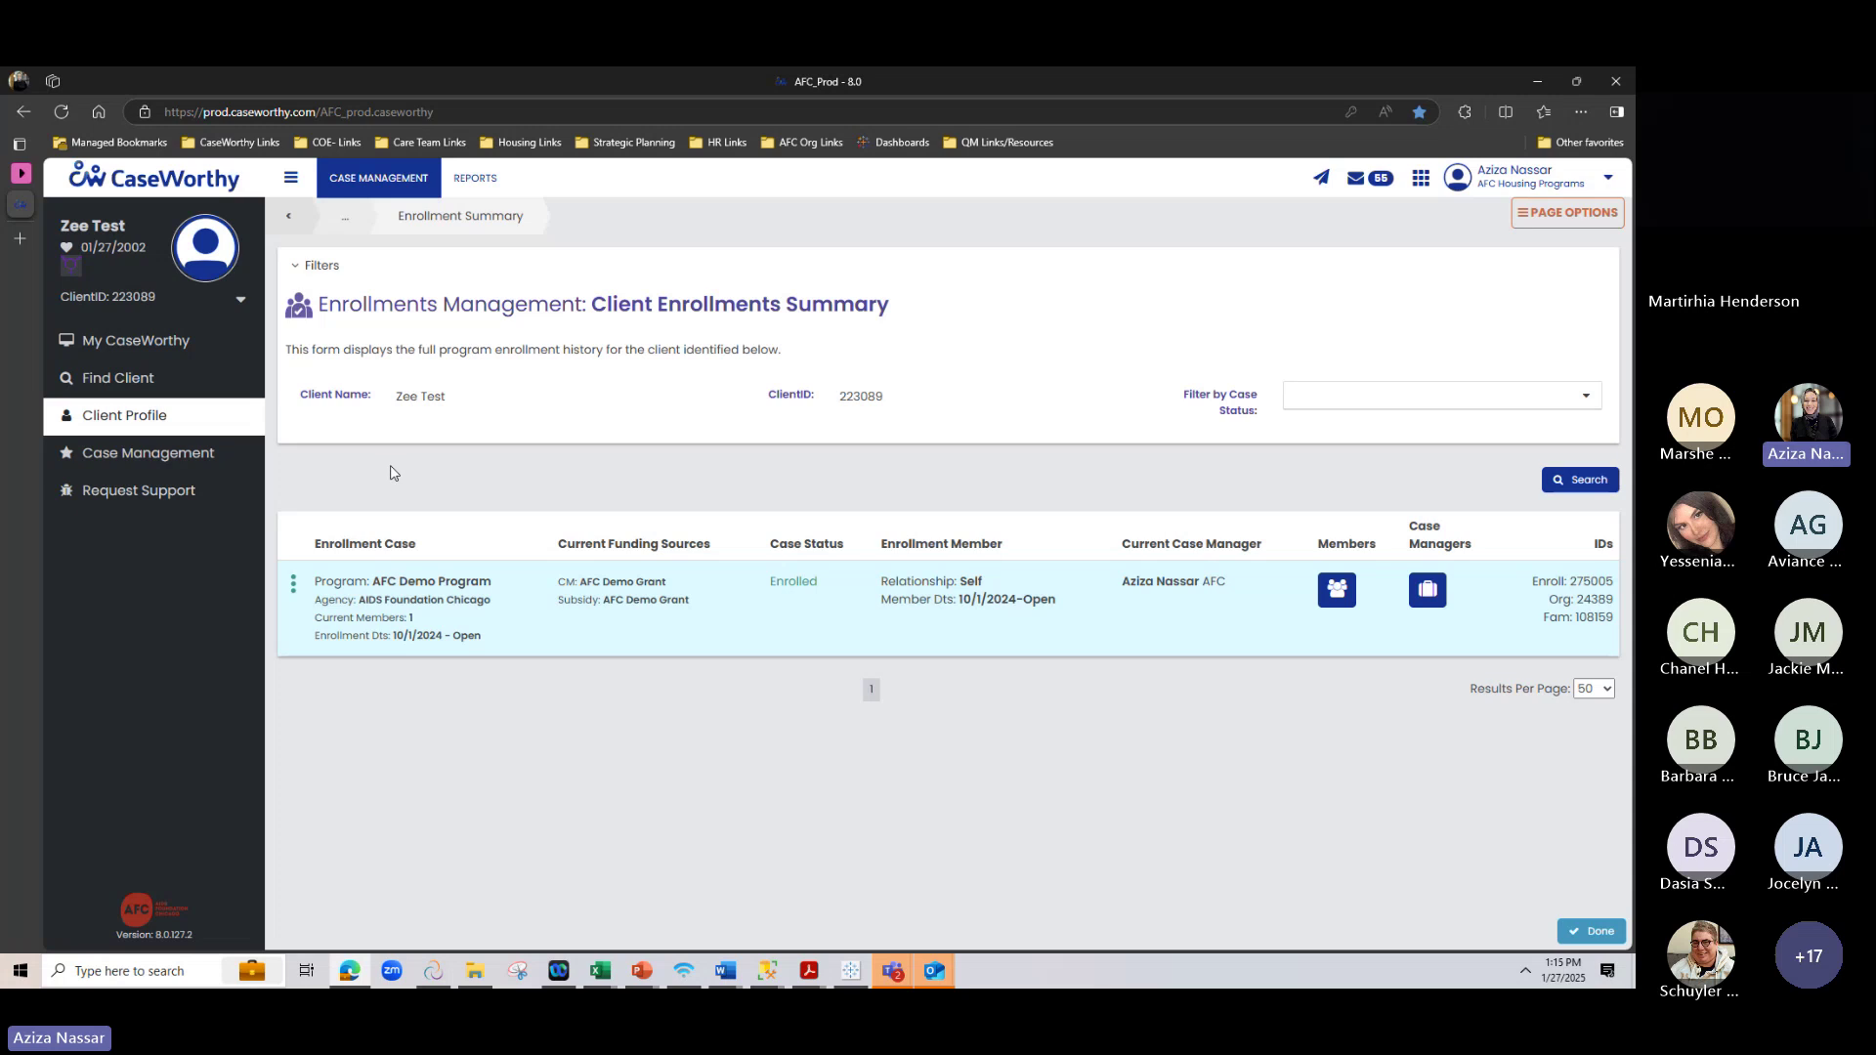
click(293, 584)
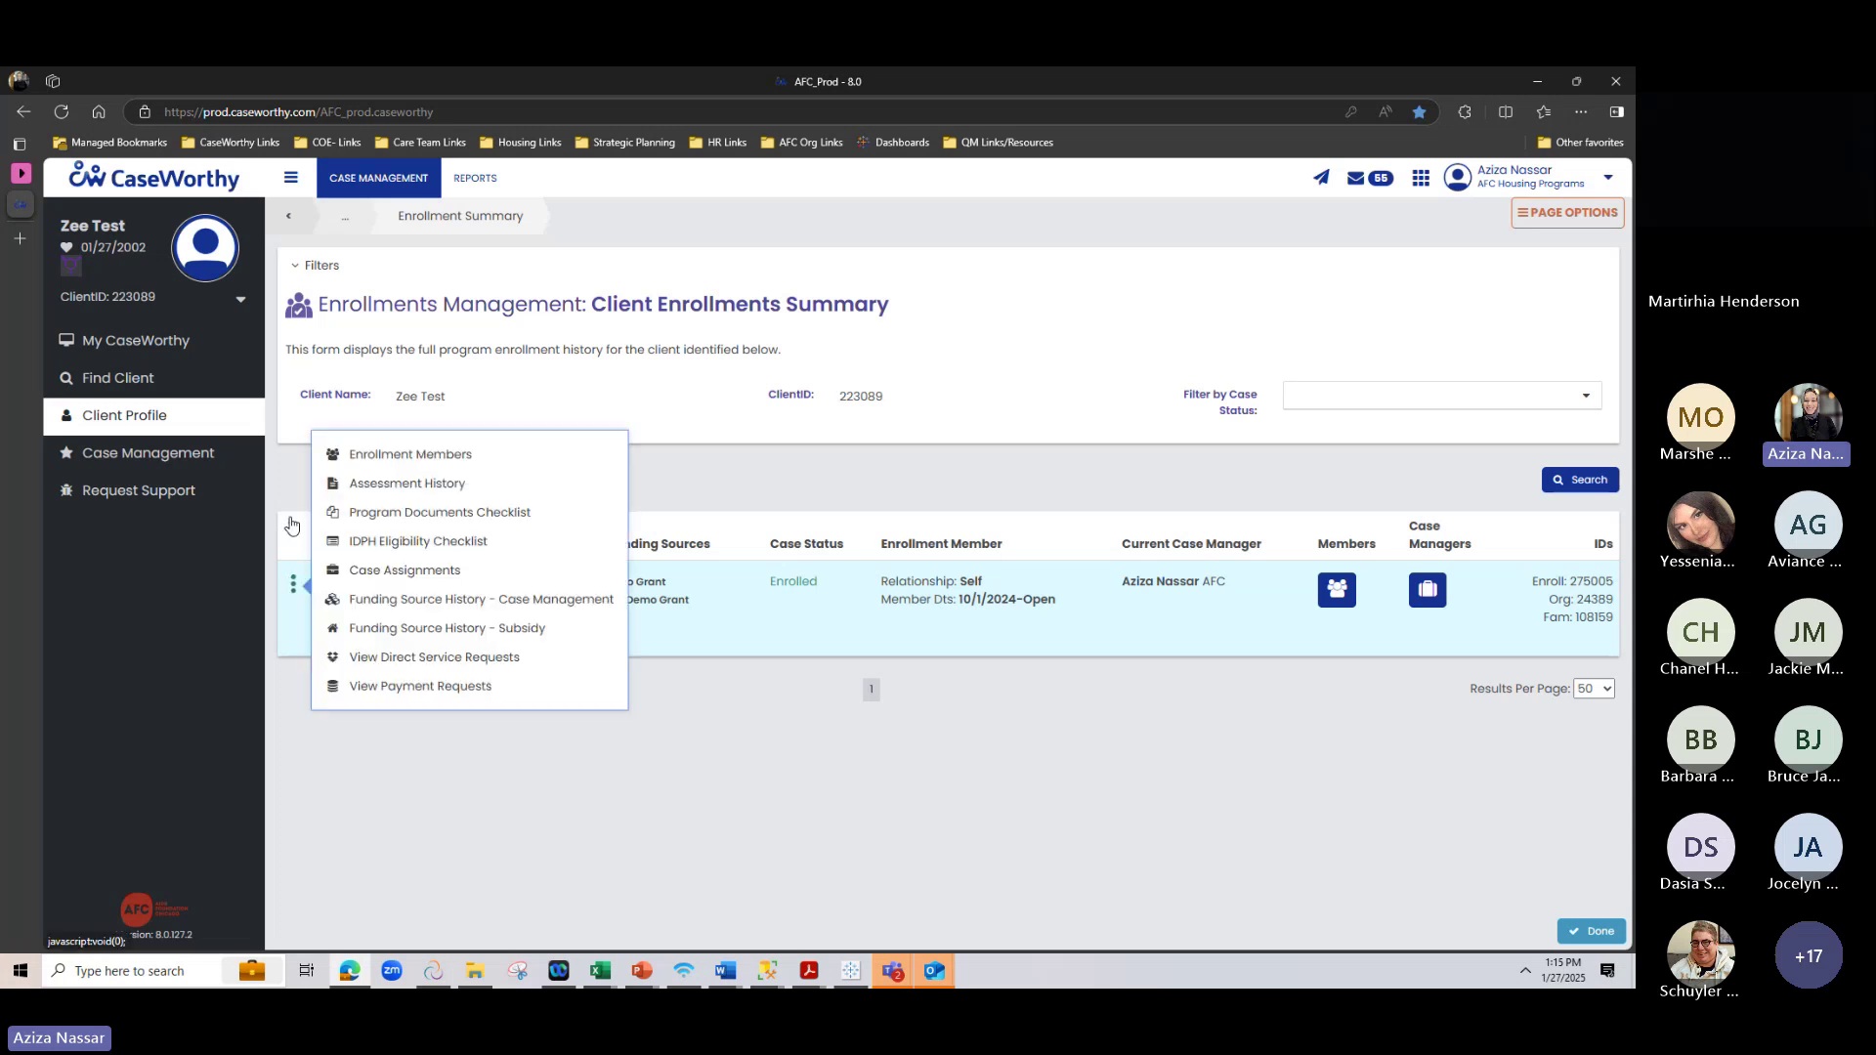
click(367, 486)
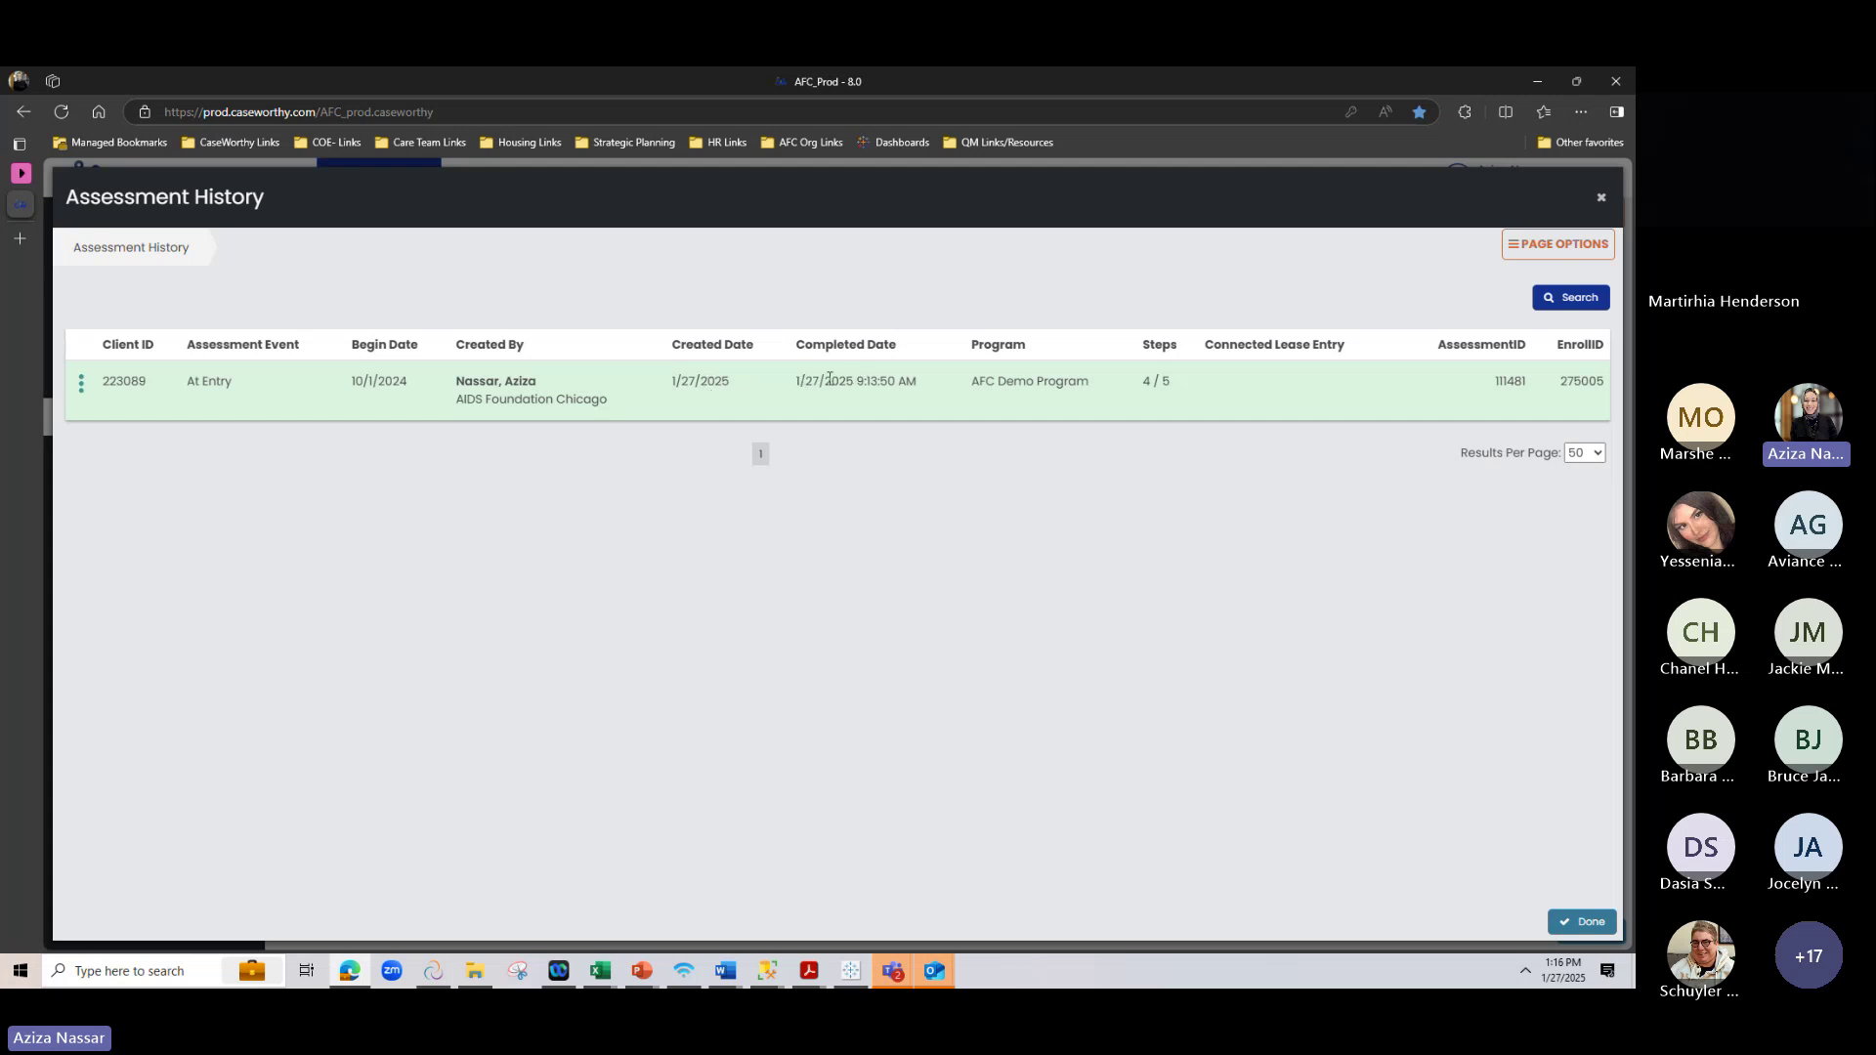
drag(799, 380, 918, 384)
click(1042, 477)
Close Assessment History and go back to the client's Housing Placement & Leasing page
click(1598, 200)
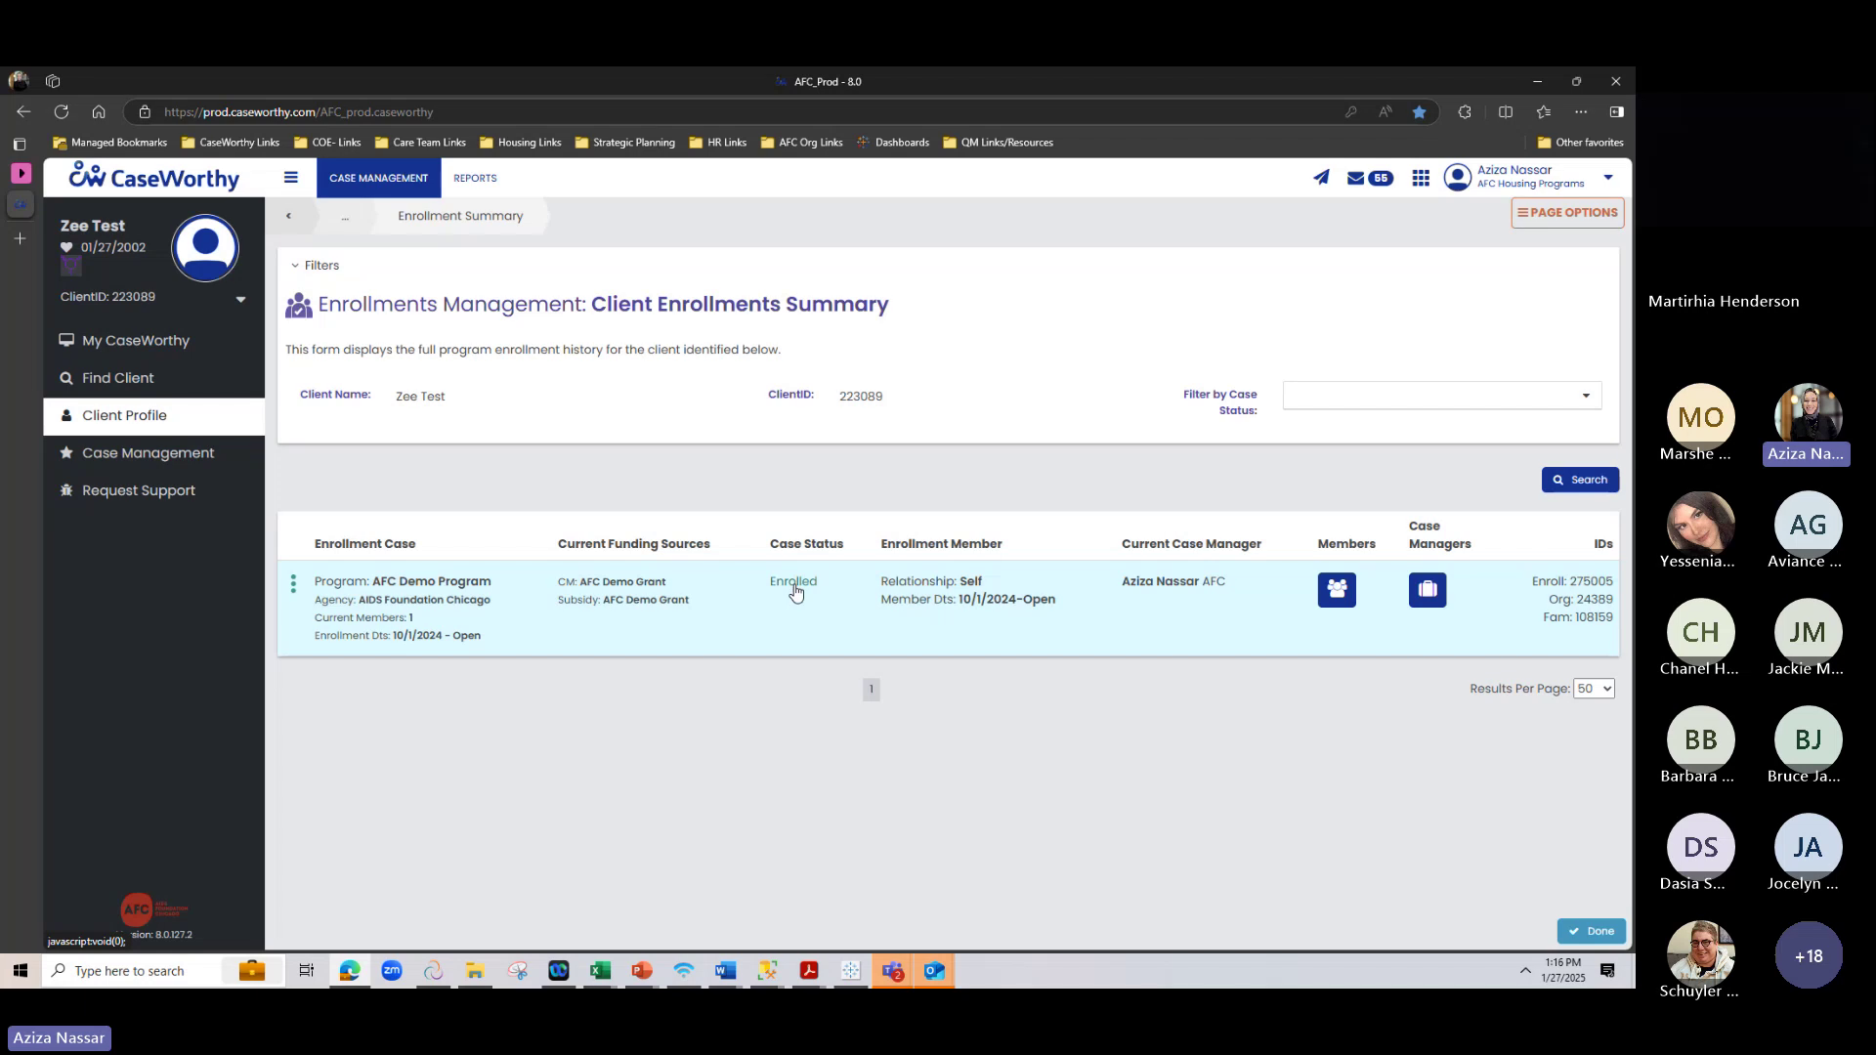
click(288, 215)
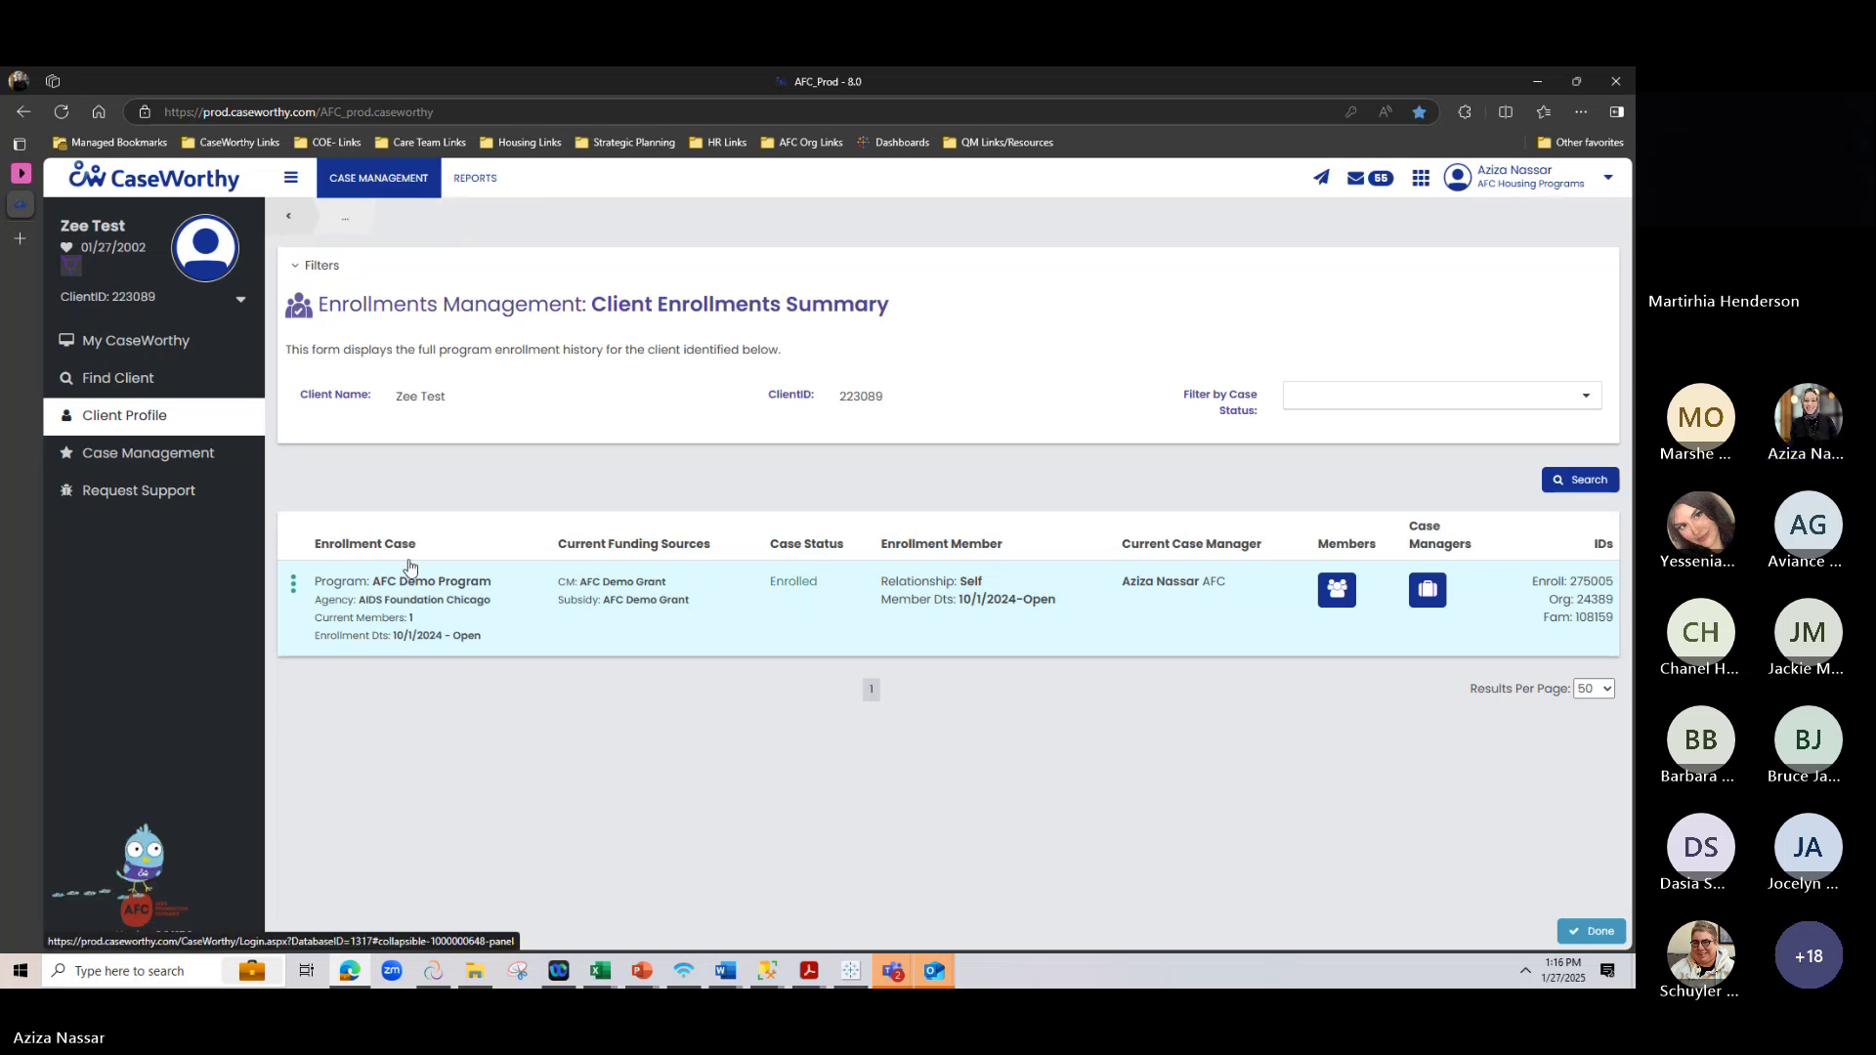
click(1236, 322)
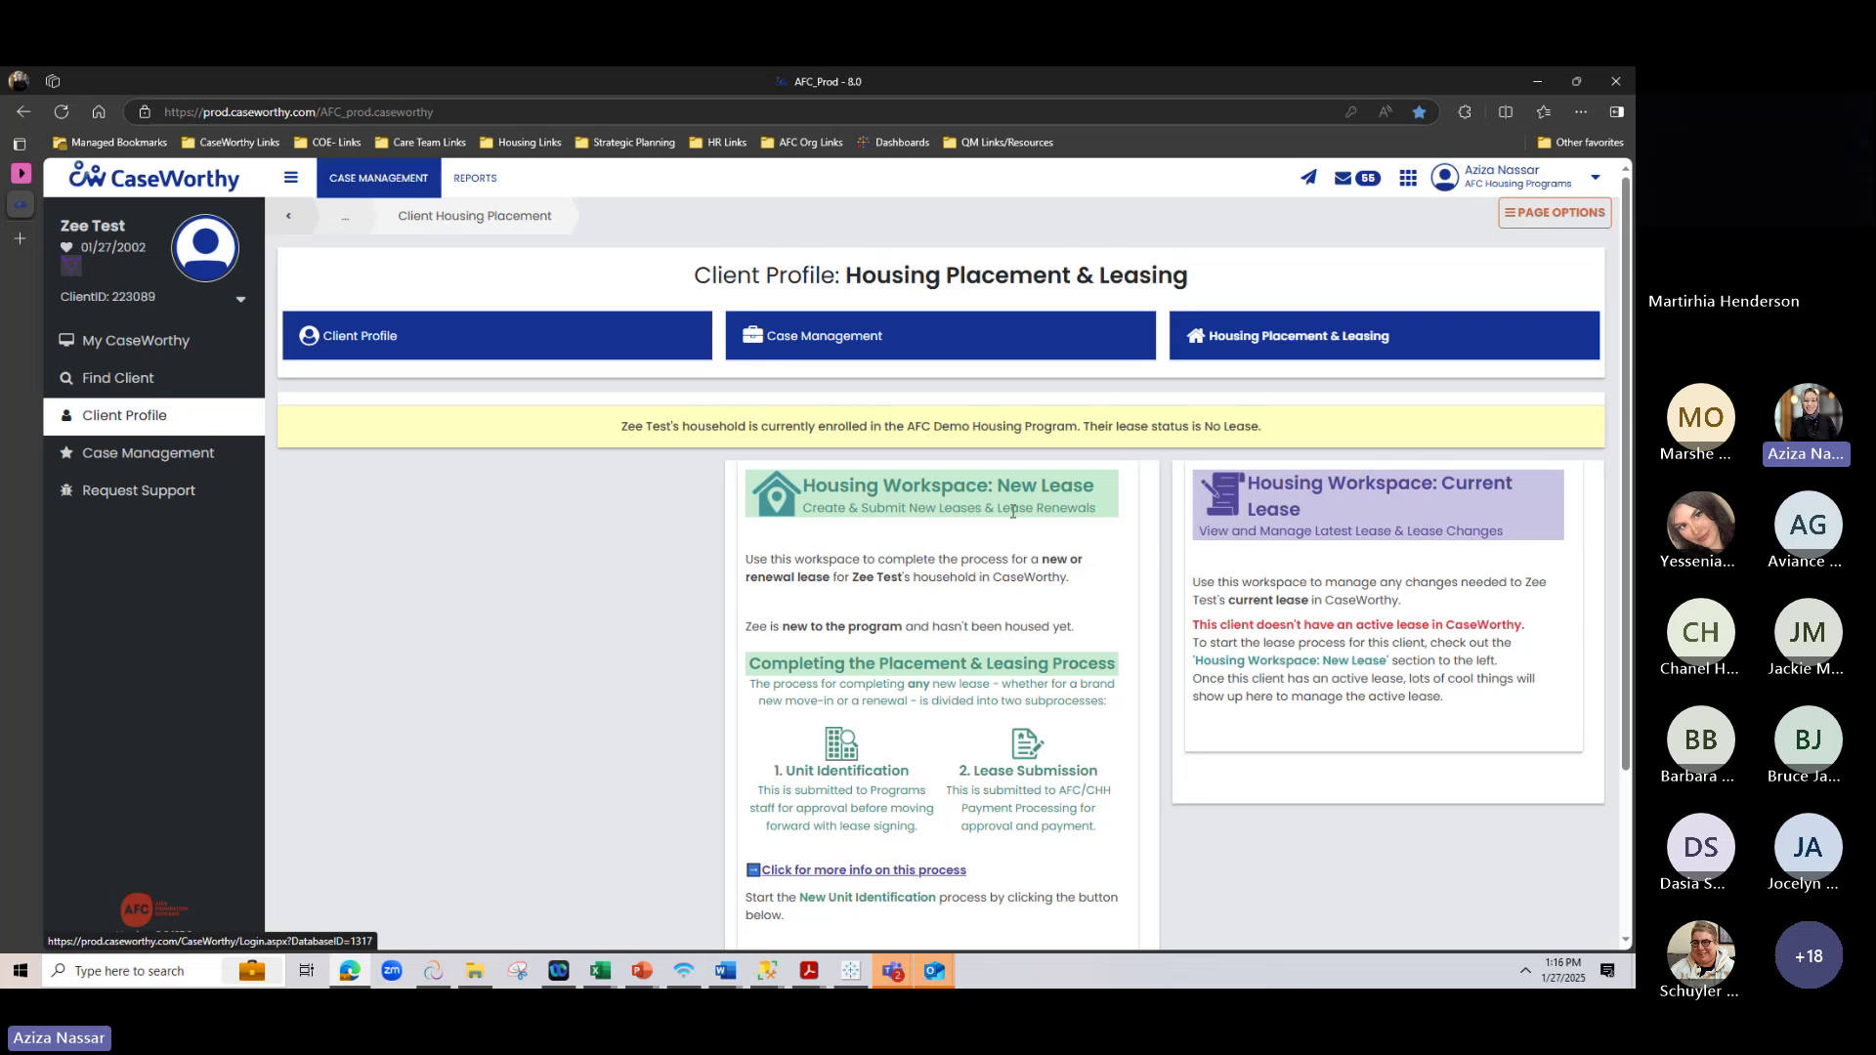
Read the new lease process description, highlighting Lease Submission and its payment processing wording
scroll(921, 427, down, 2)
drag(931, 314, 933, 549)
click(933, 549)
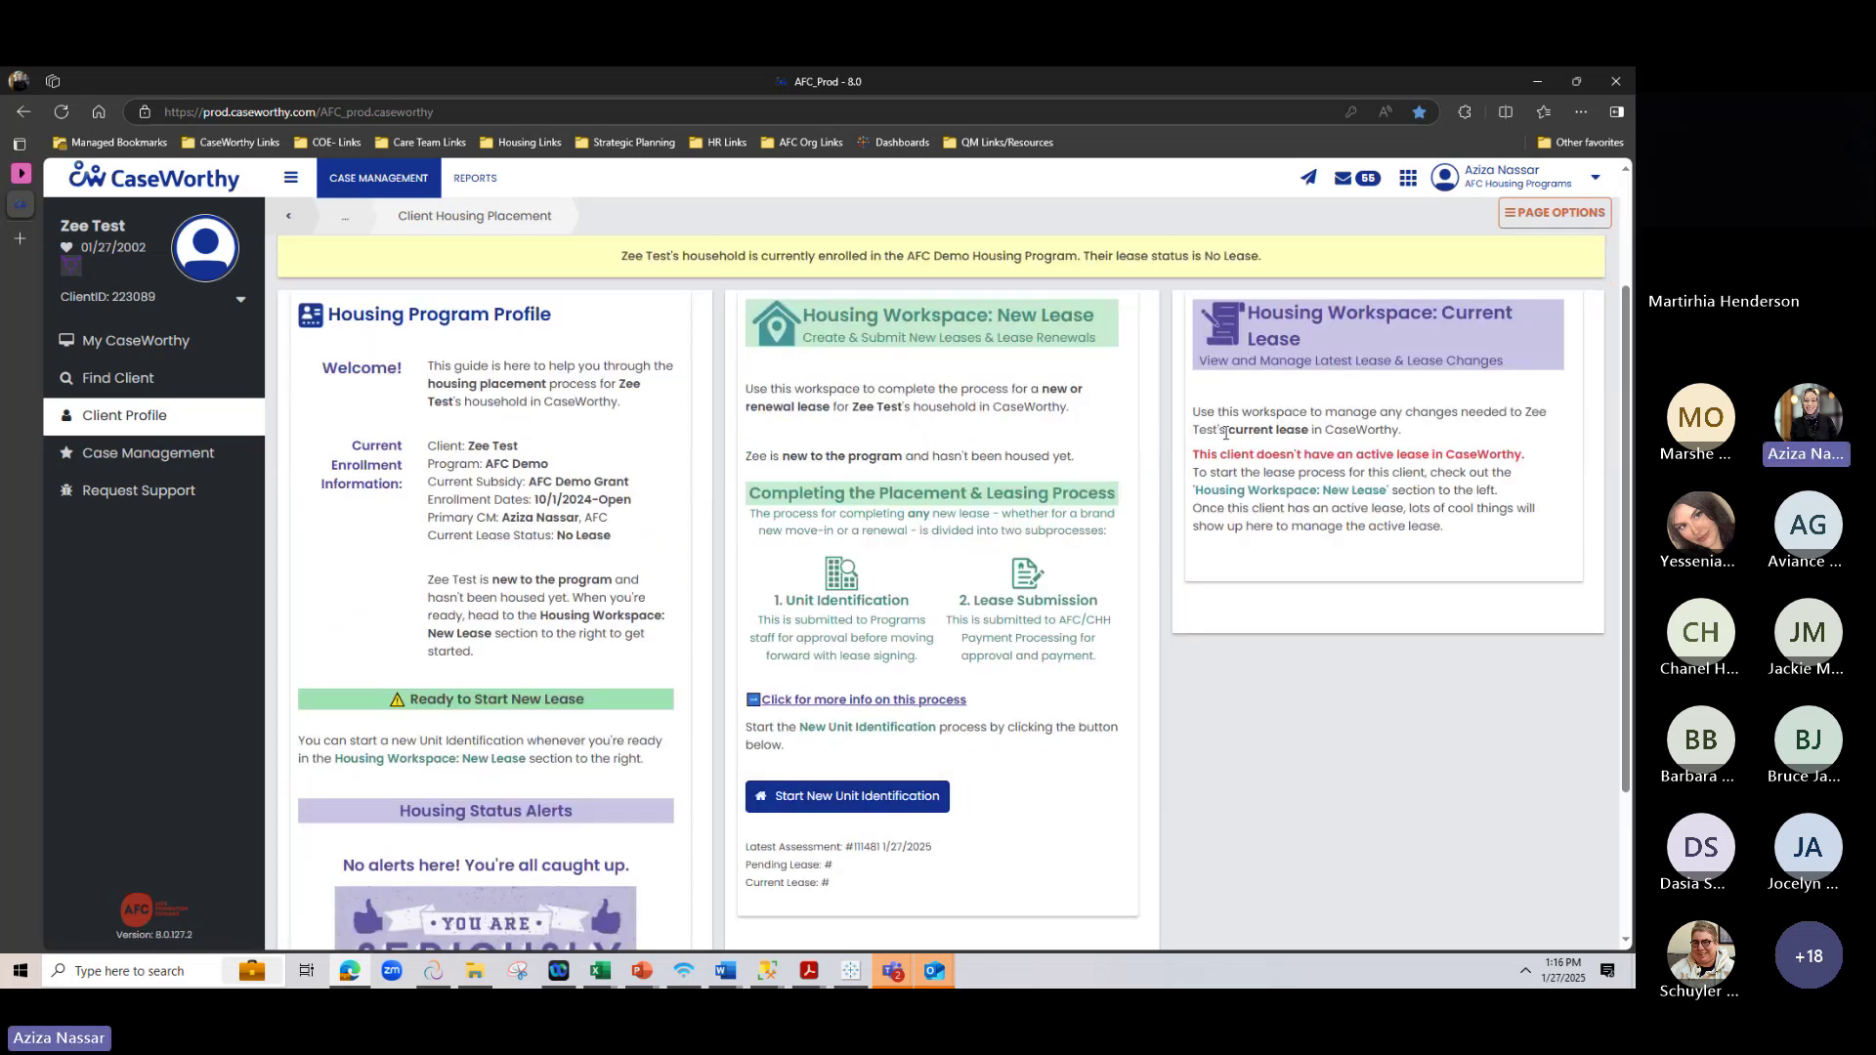
scroll(1153, 489, down, 1)
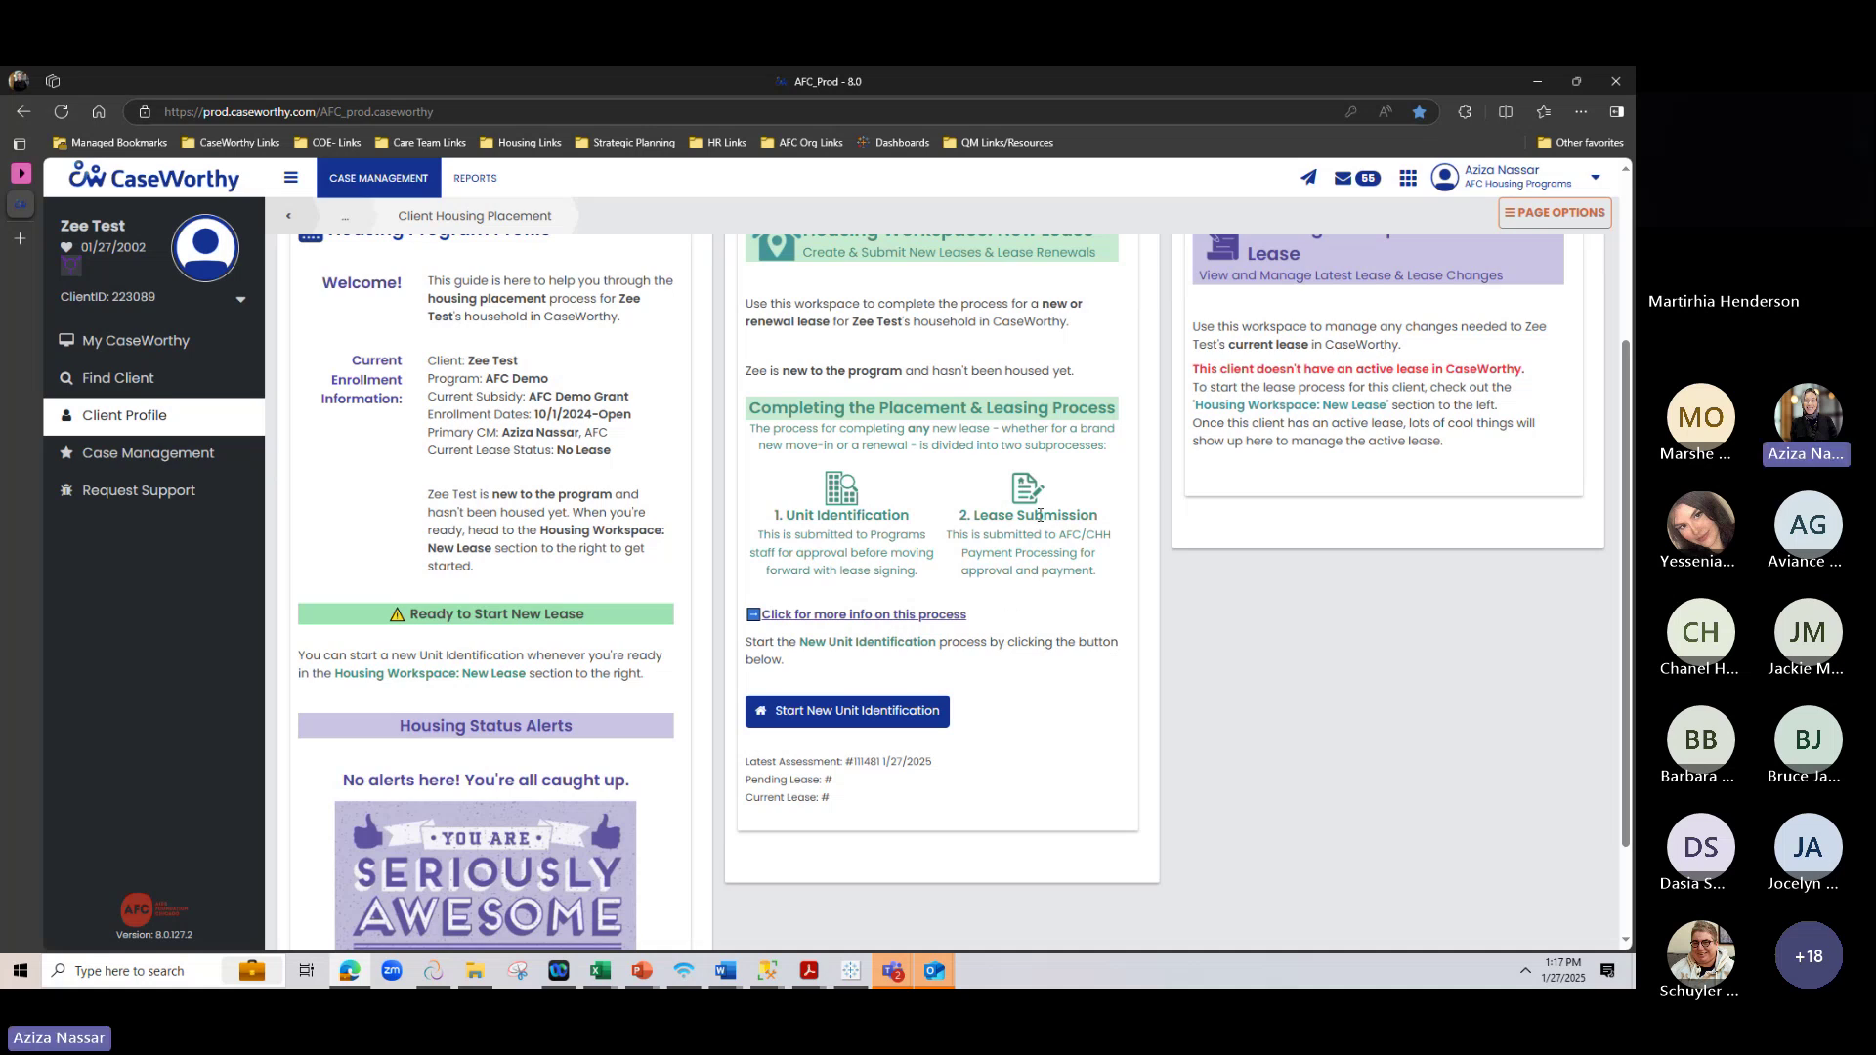
drag(971, 523, 1098, 517)
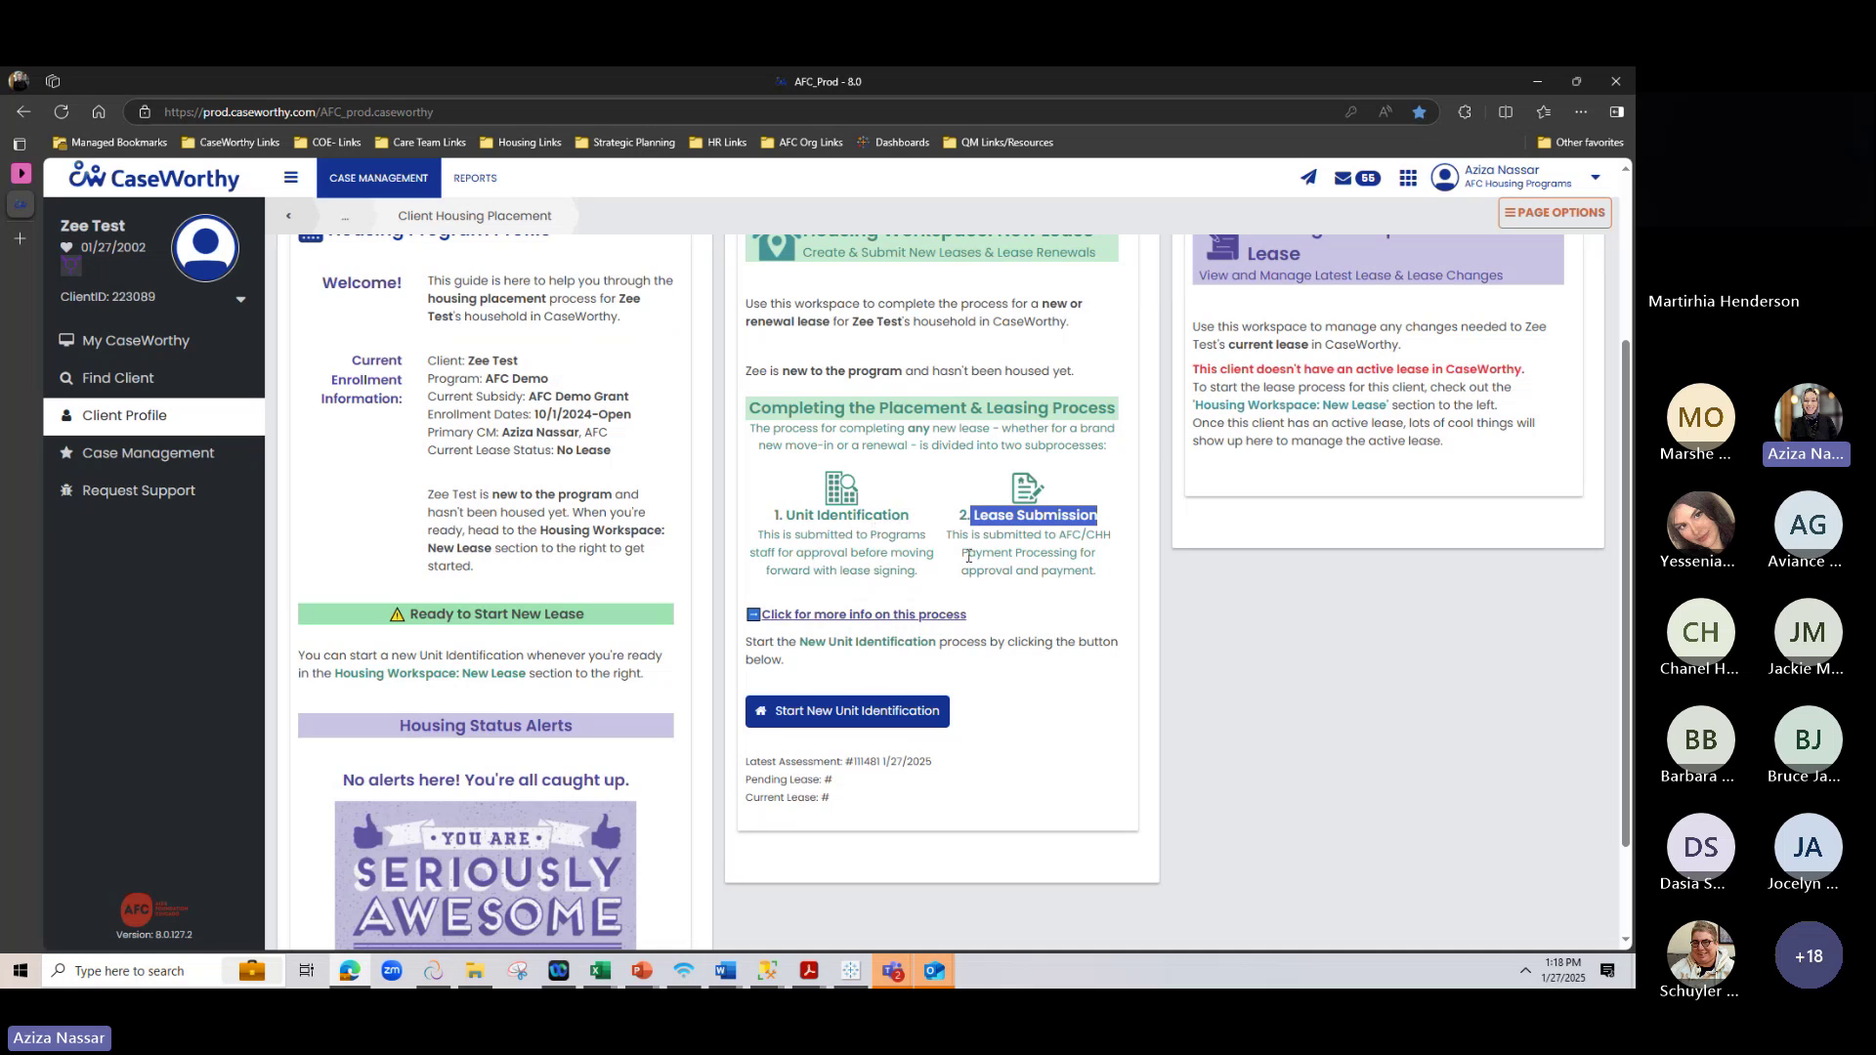
drag(963, 553, 1119, 563)
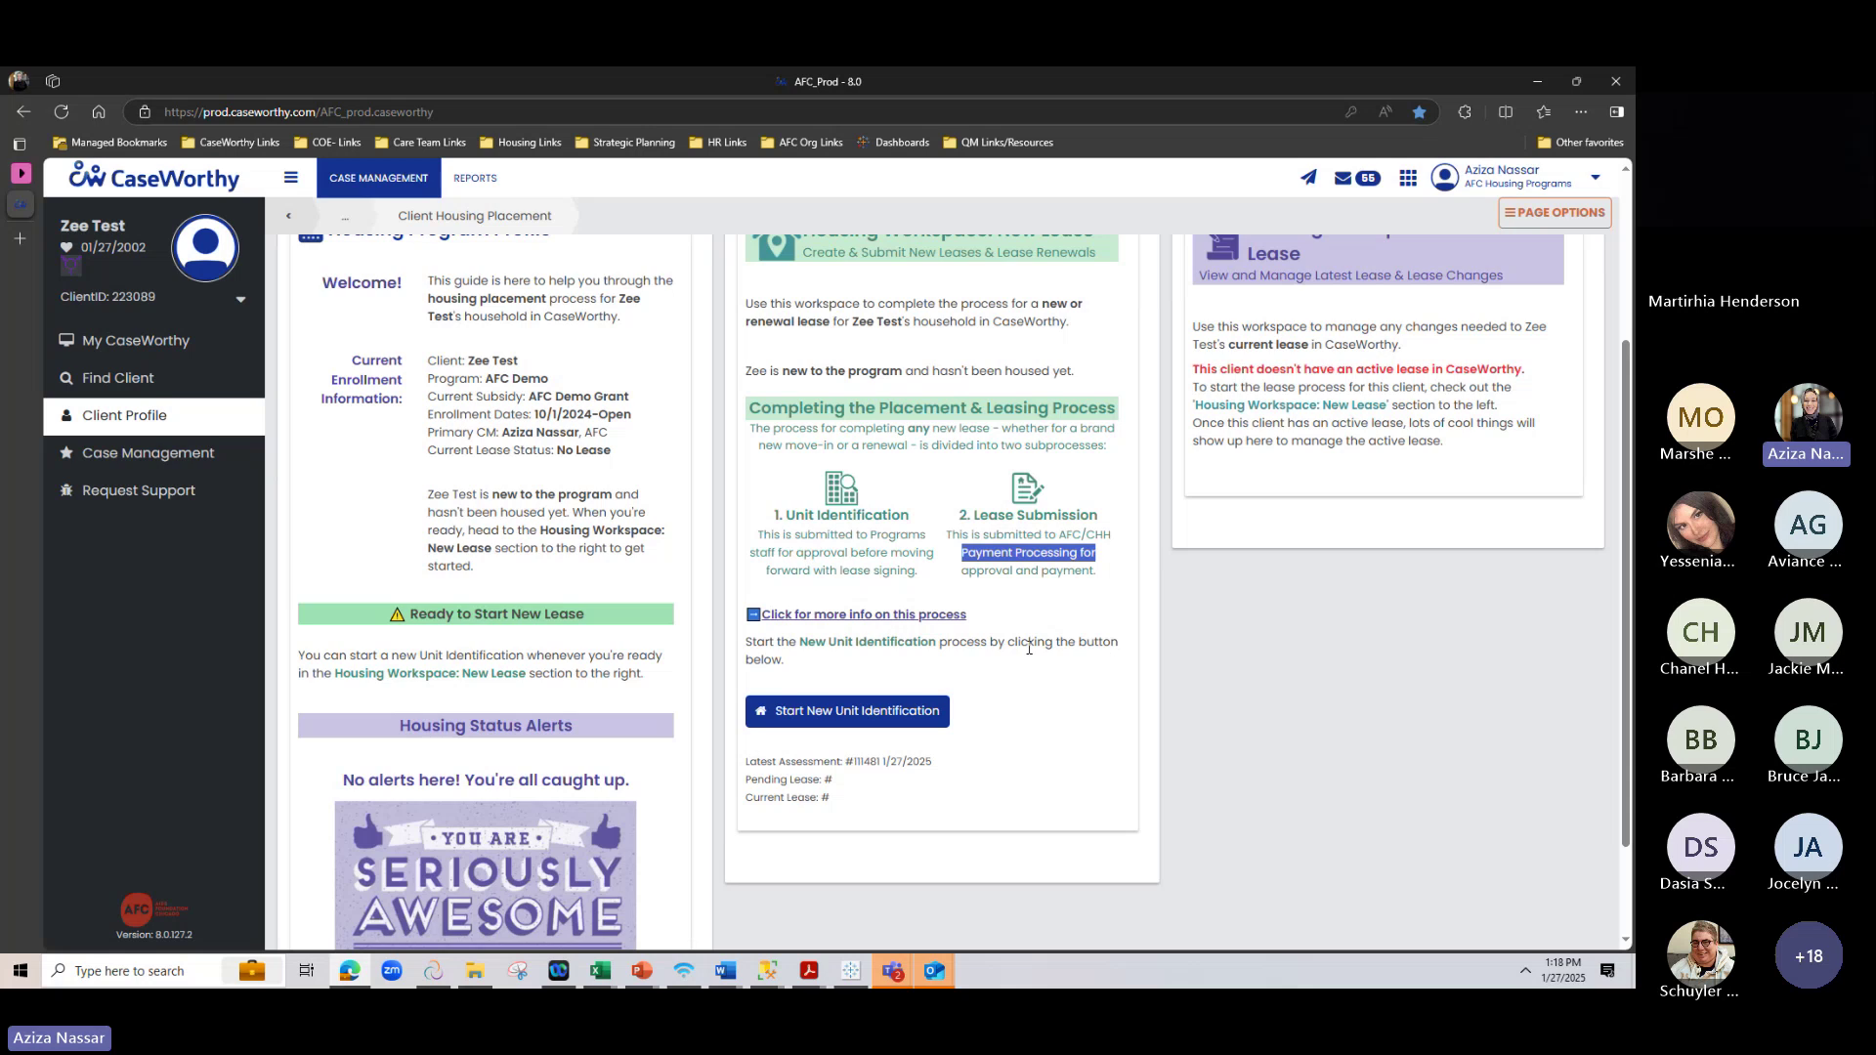
scroll(1029, 649, up, 2)
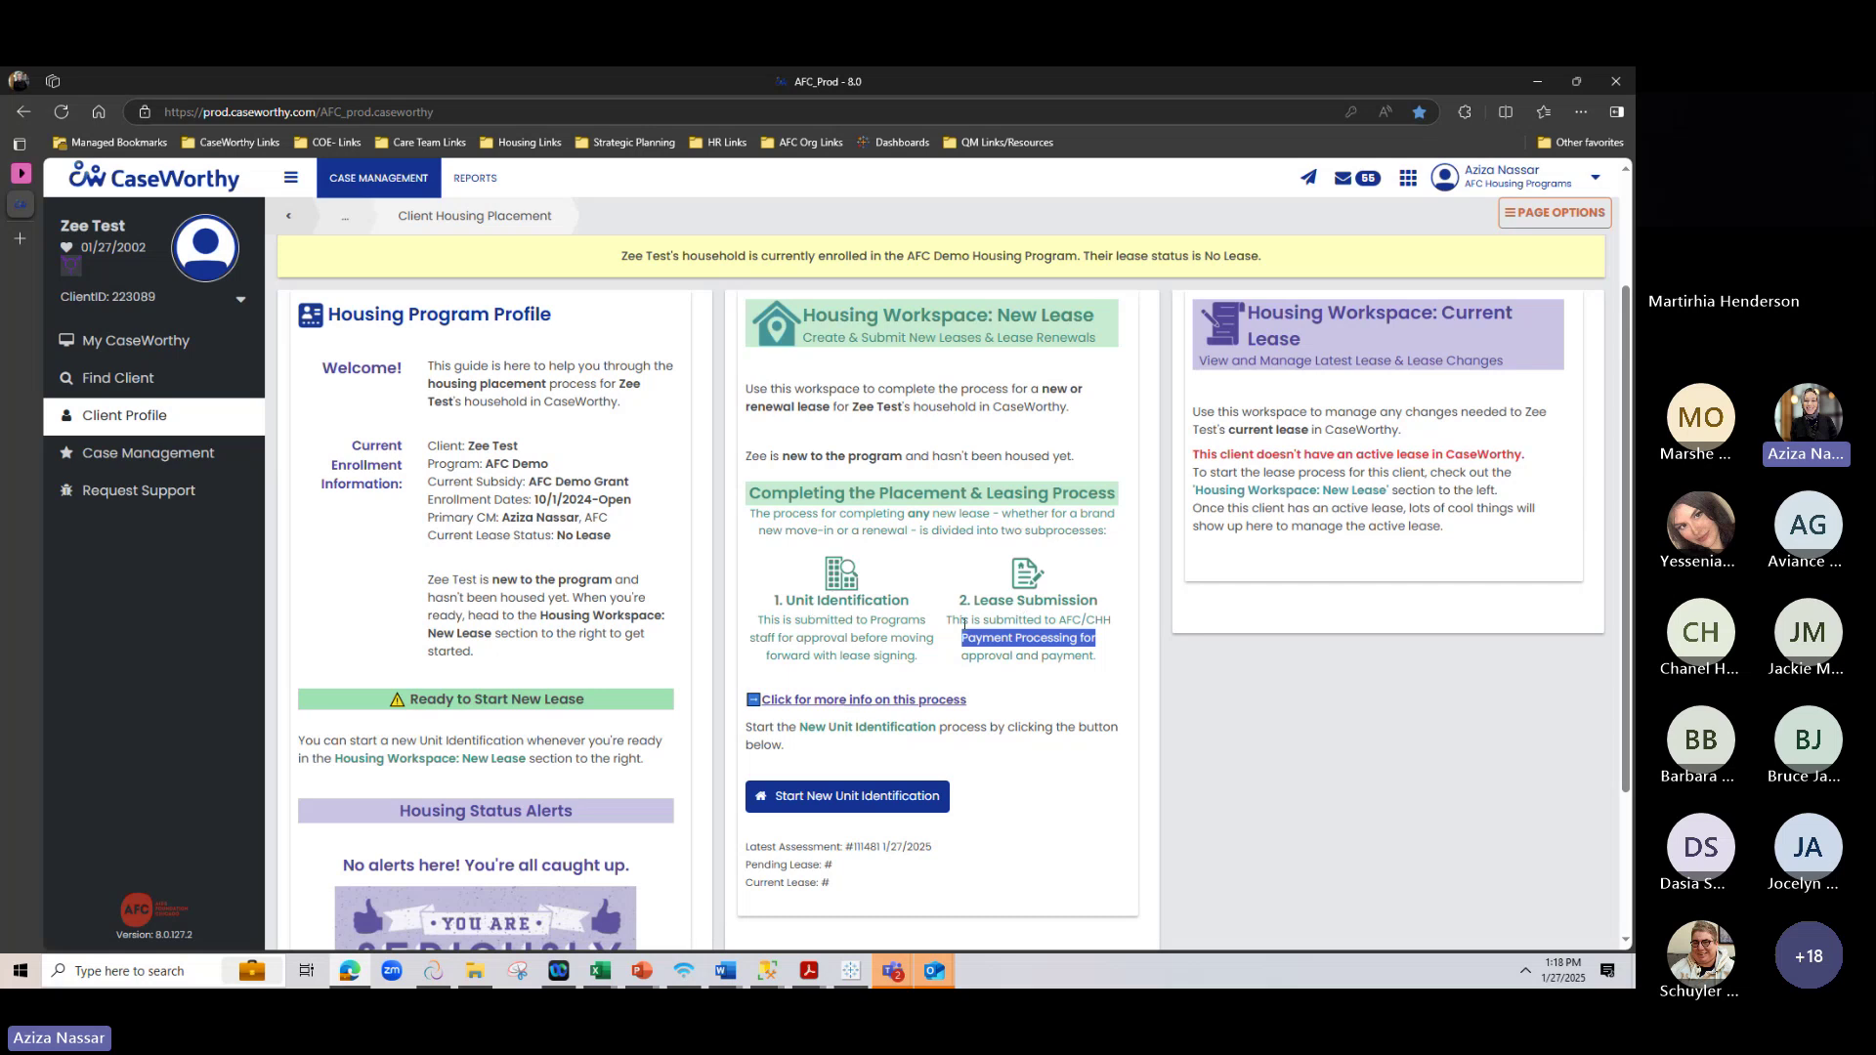
click(1006, 702)
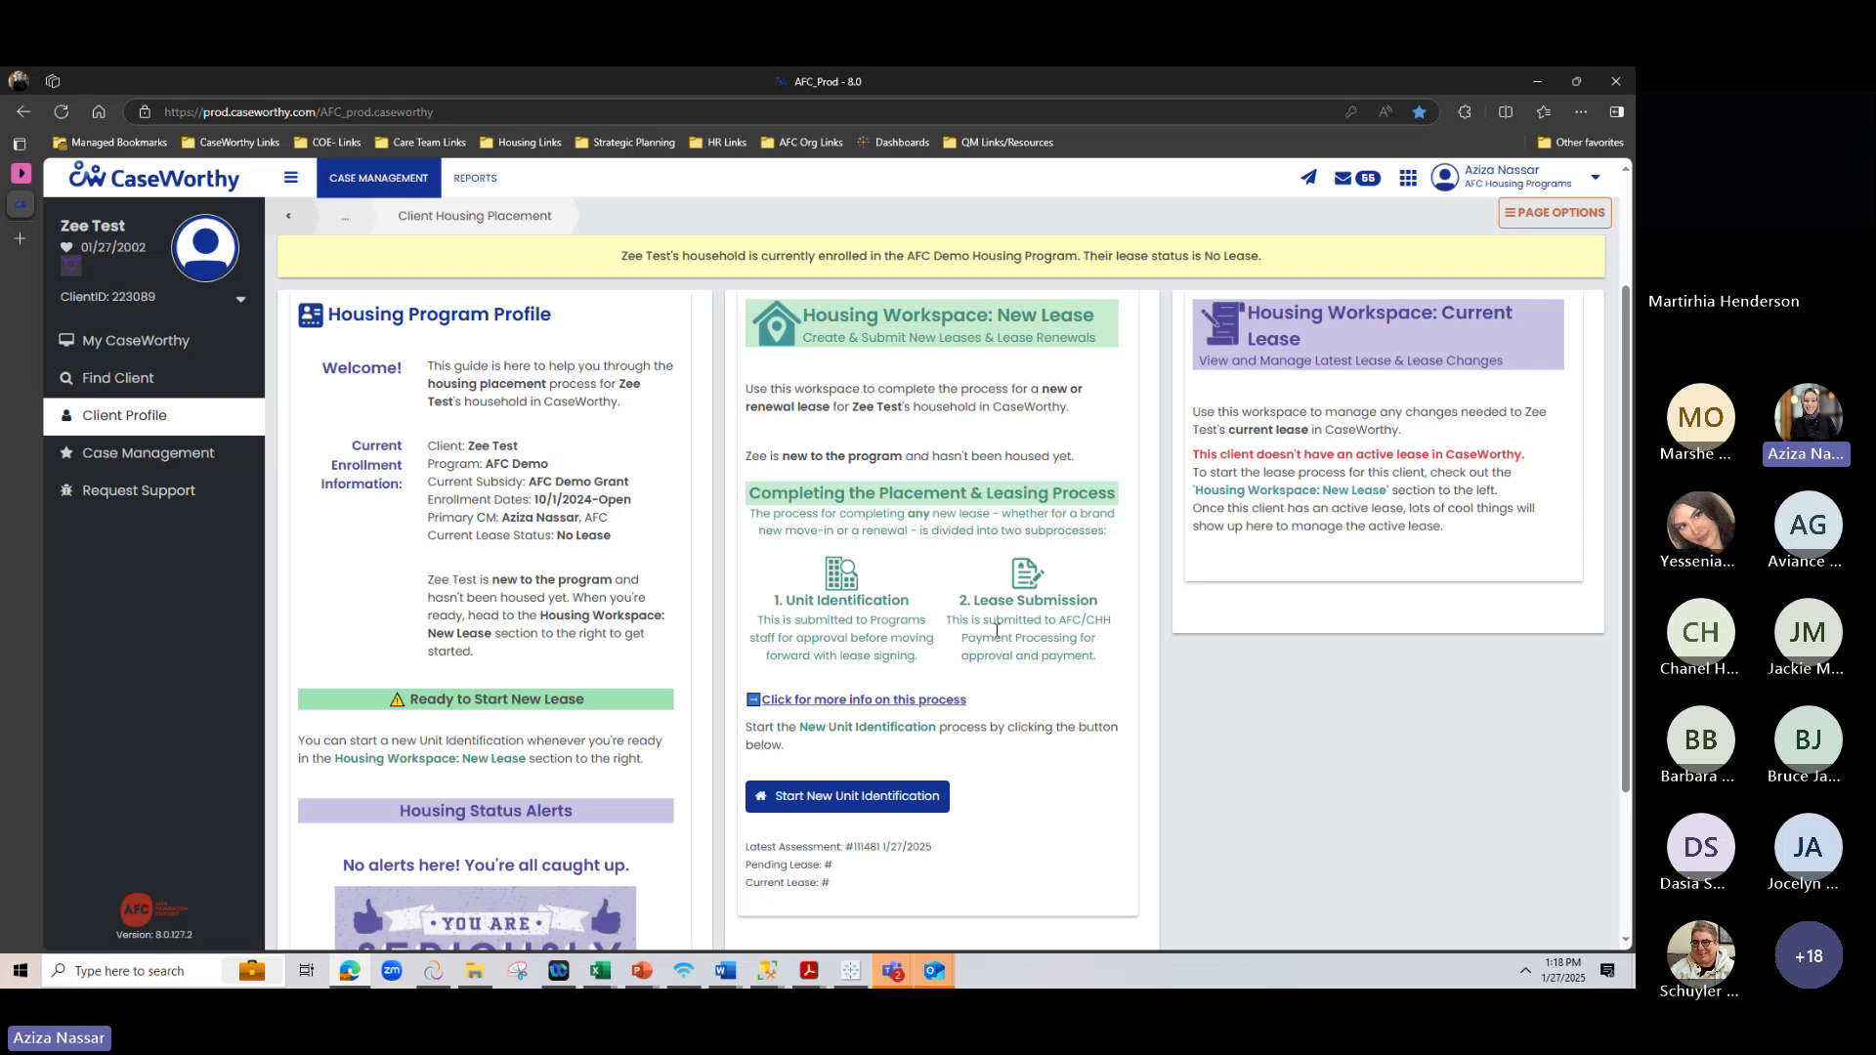
Open the leasing process's detailed description and switch to its walkthrough videos
click(799, 699)
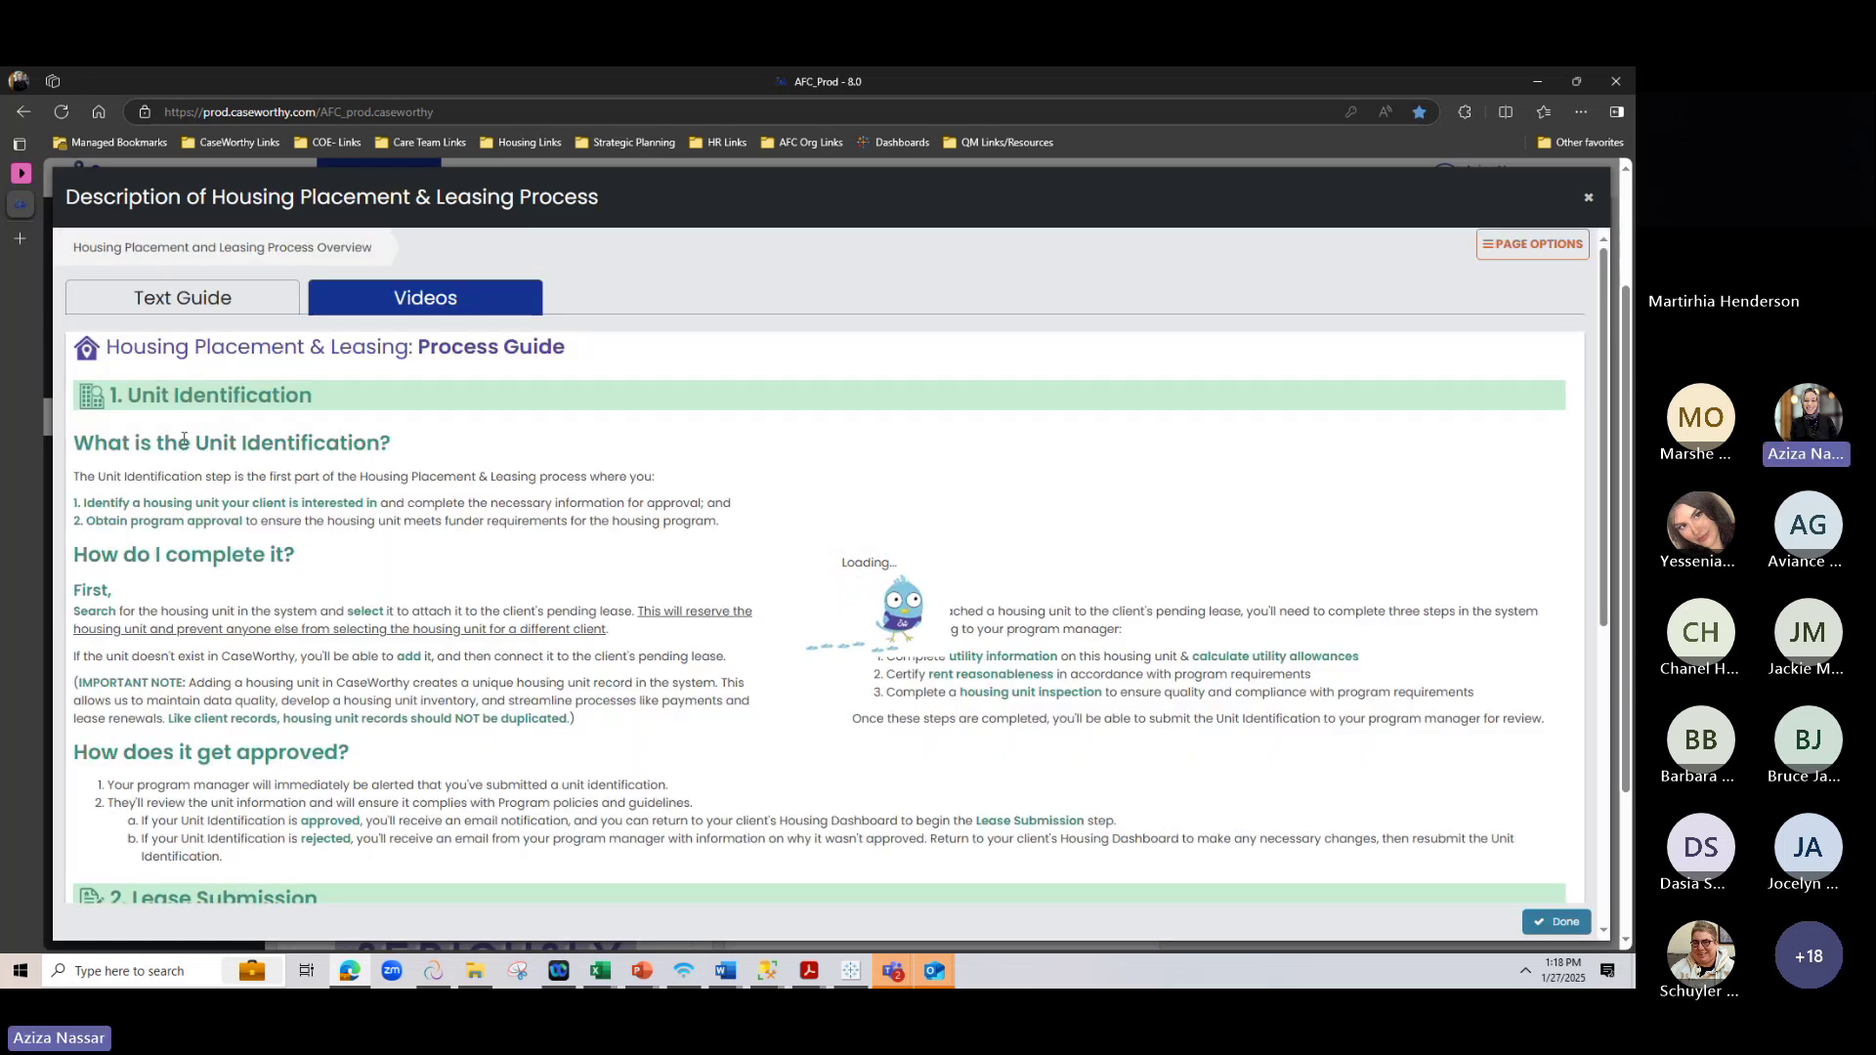
scroll(183, 439, down, 4)
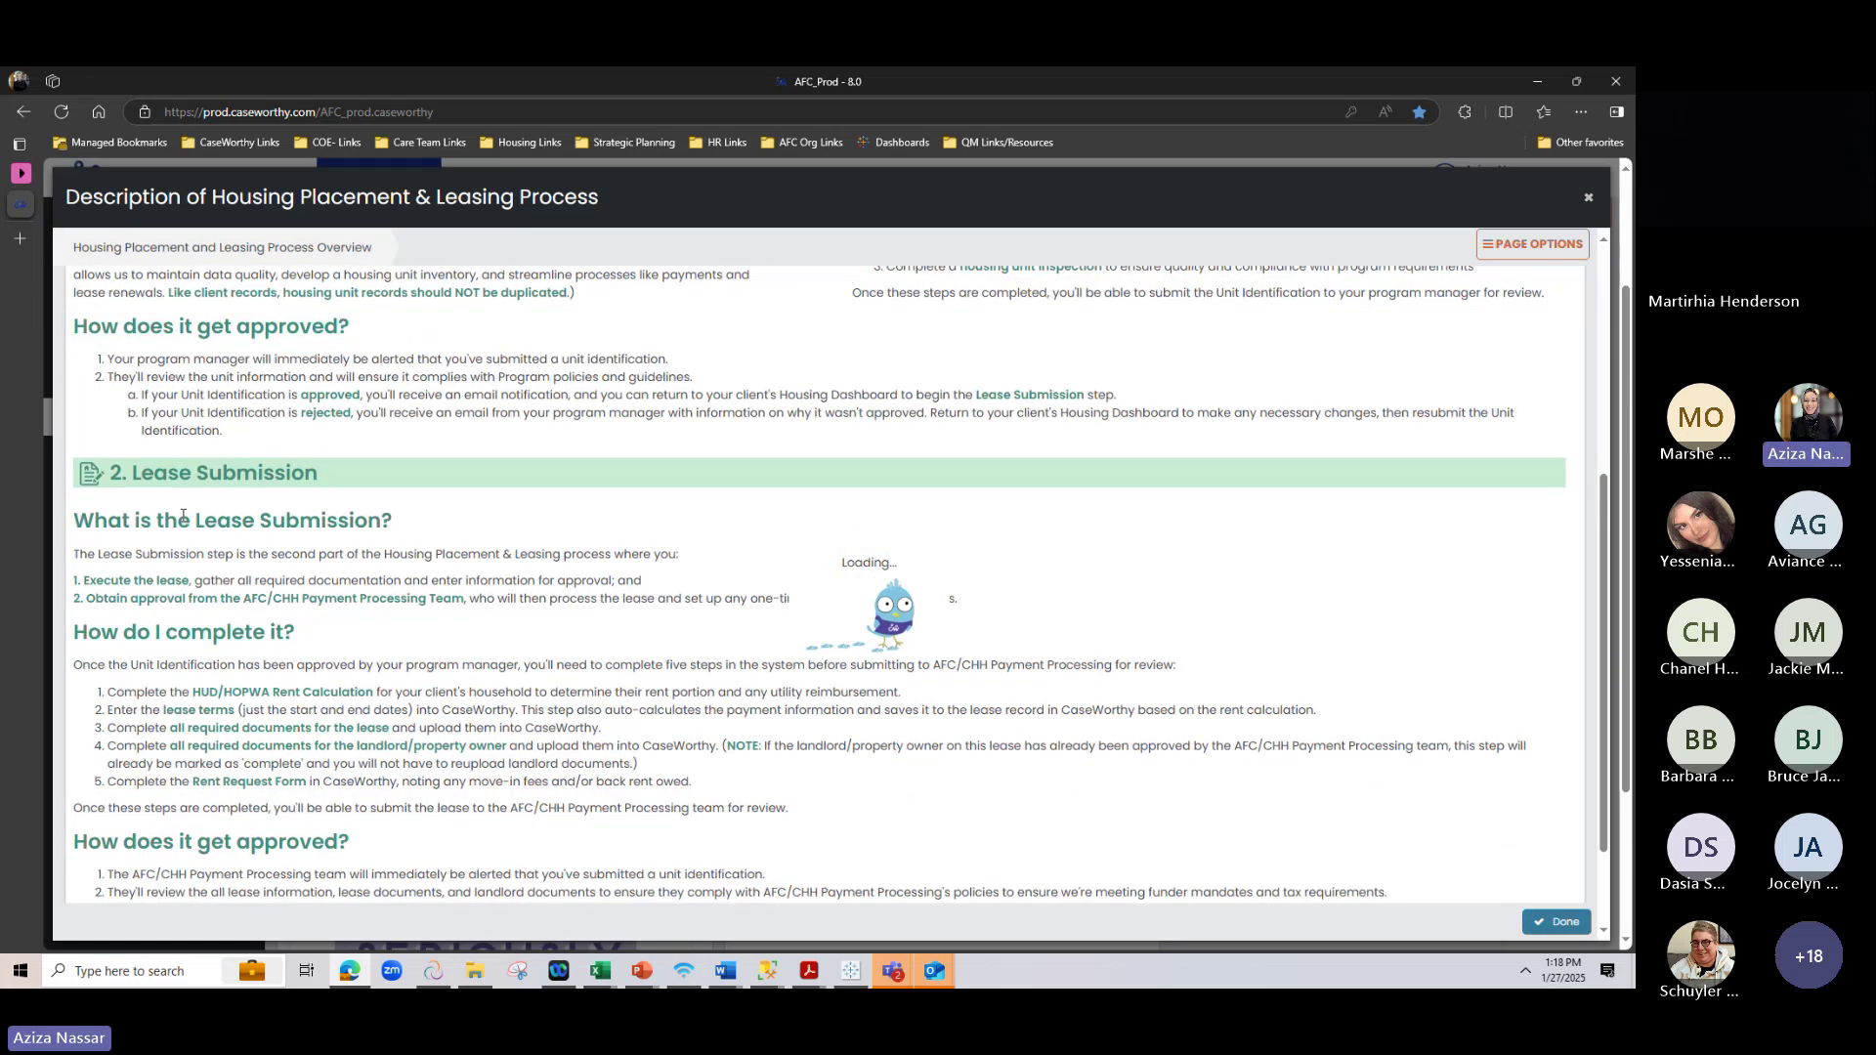
scroll(183, 515, up, 4)
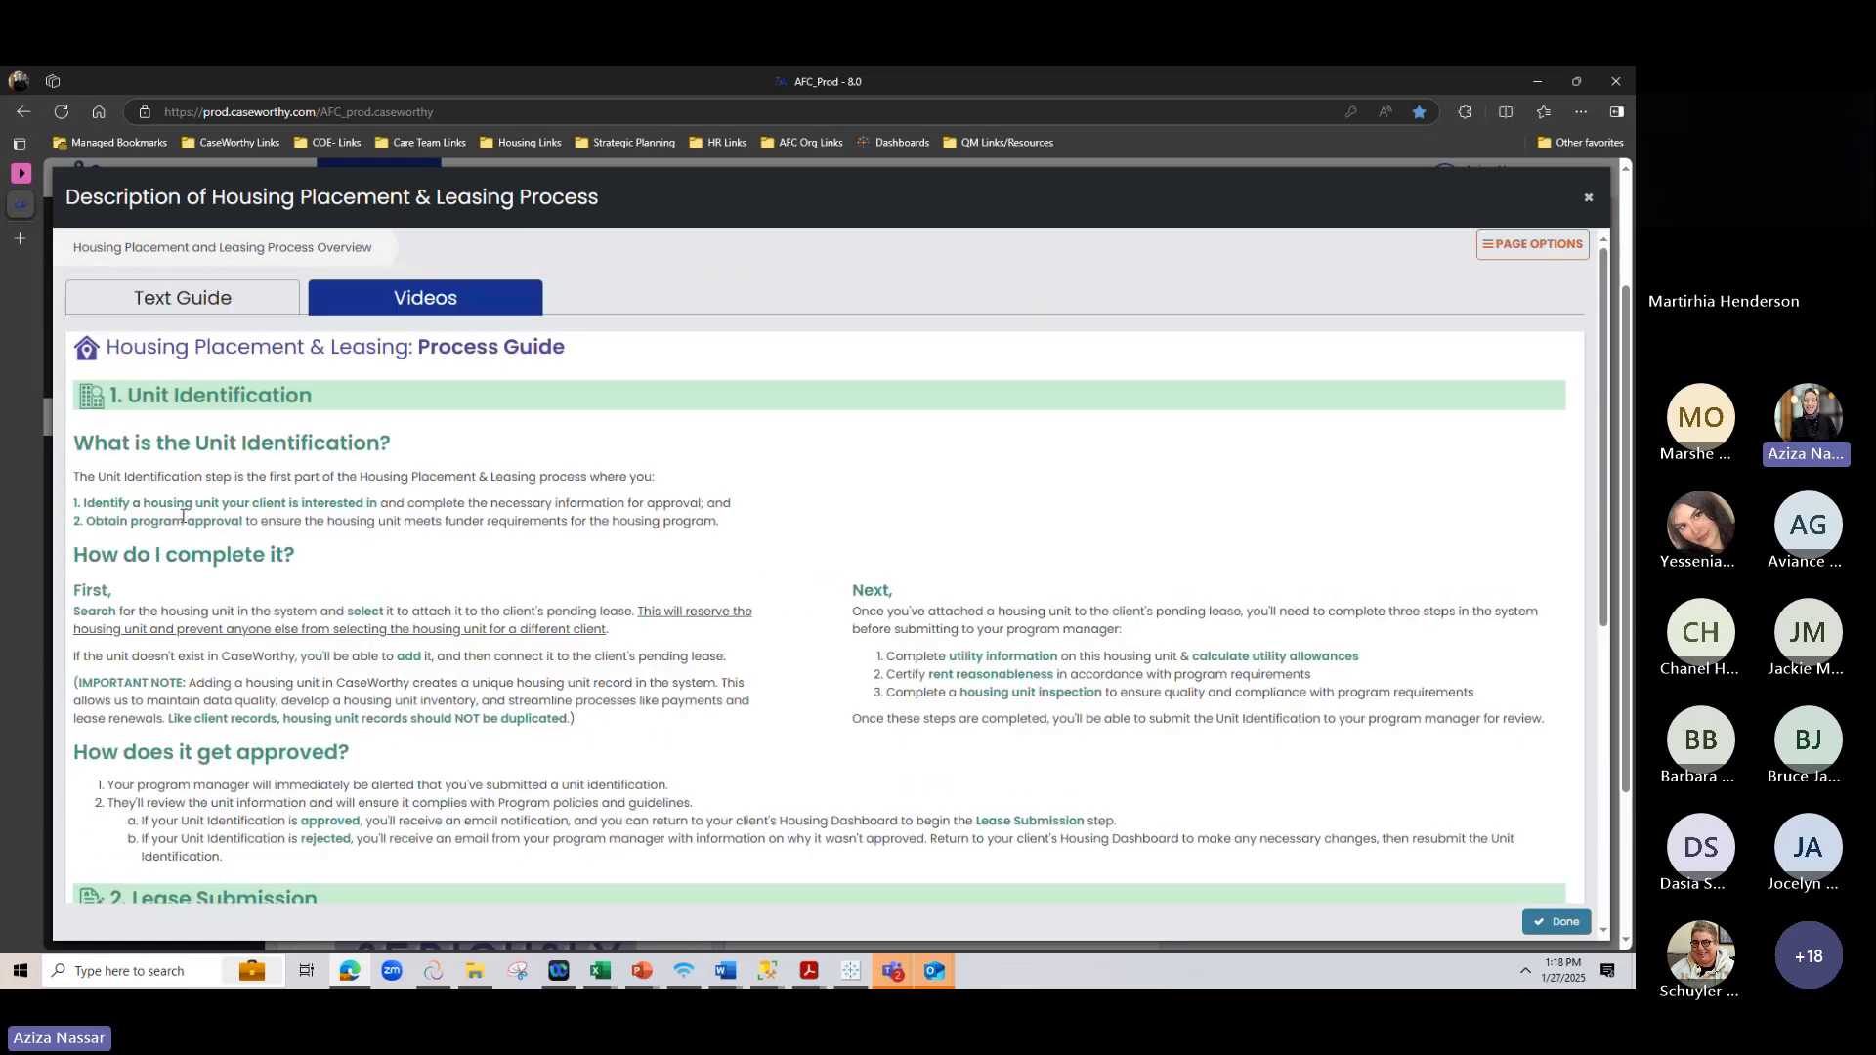
click(391, 294)
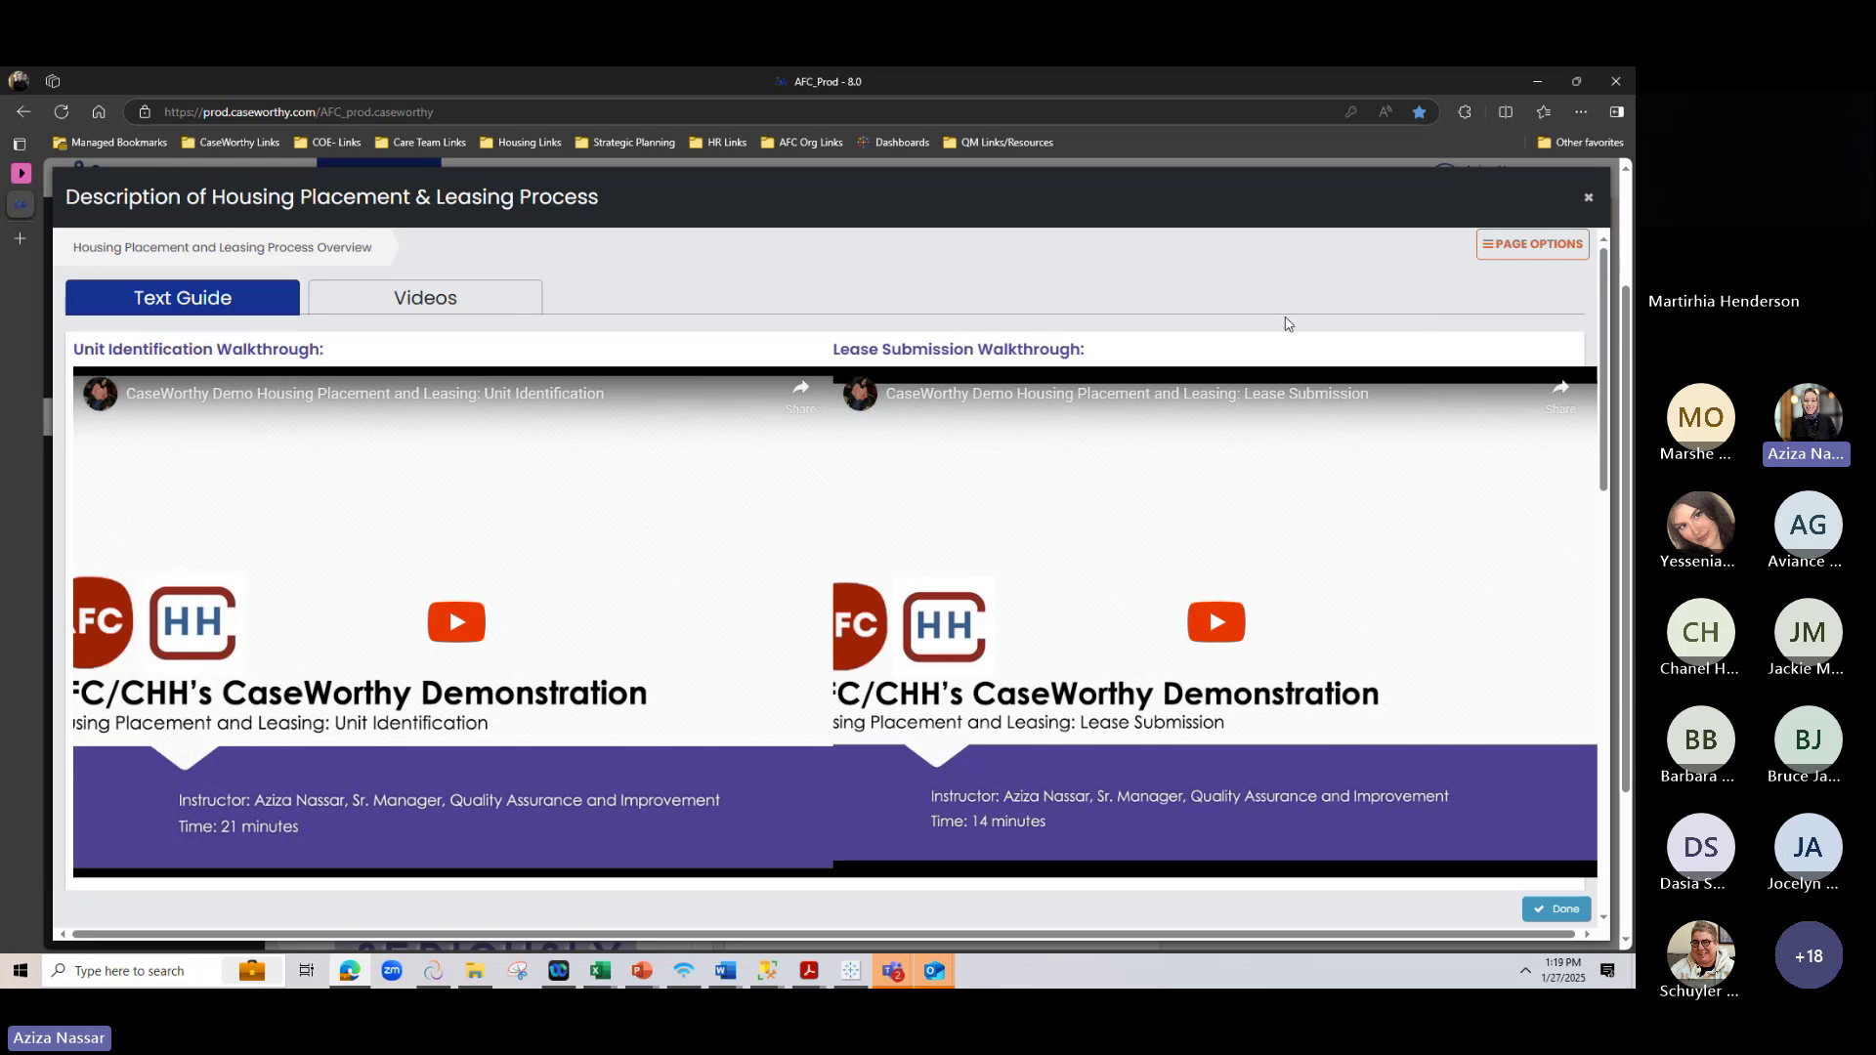
Zoom out and enlarge the description window to browse the walkthrough videos, then close it
key(ctrl+minus)
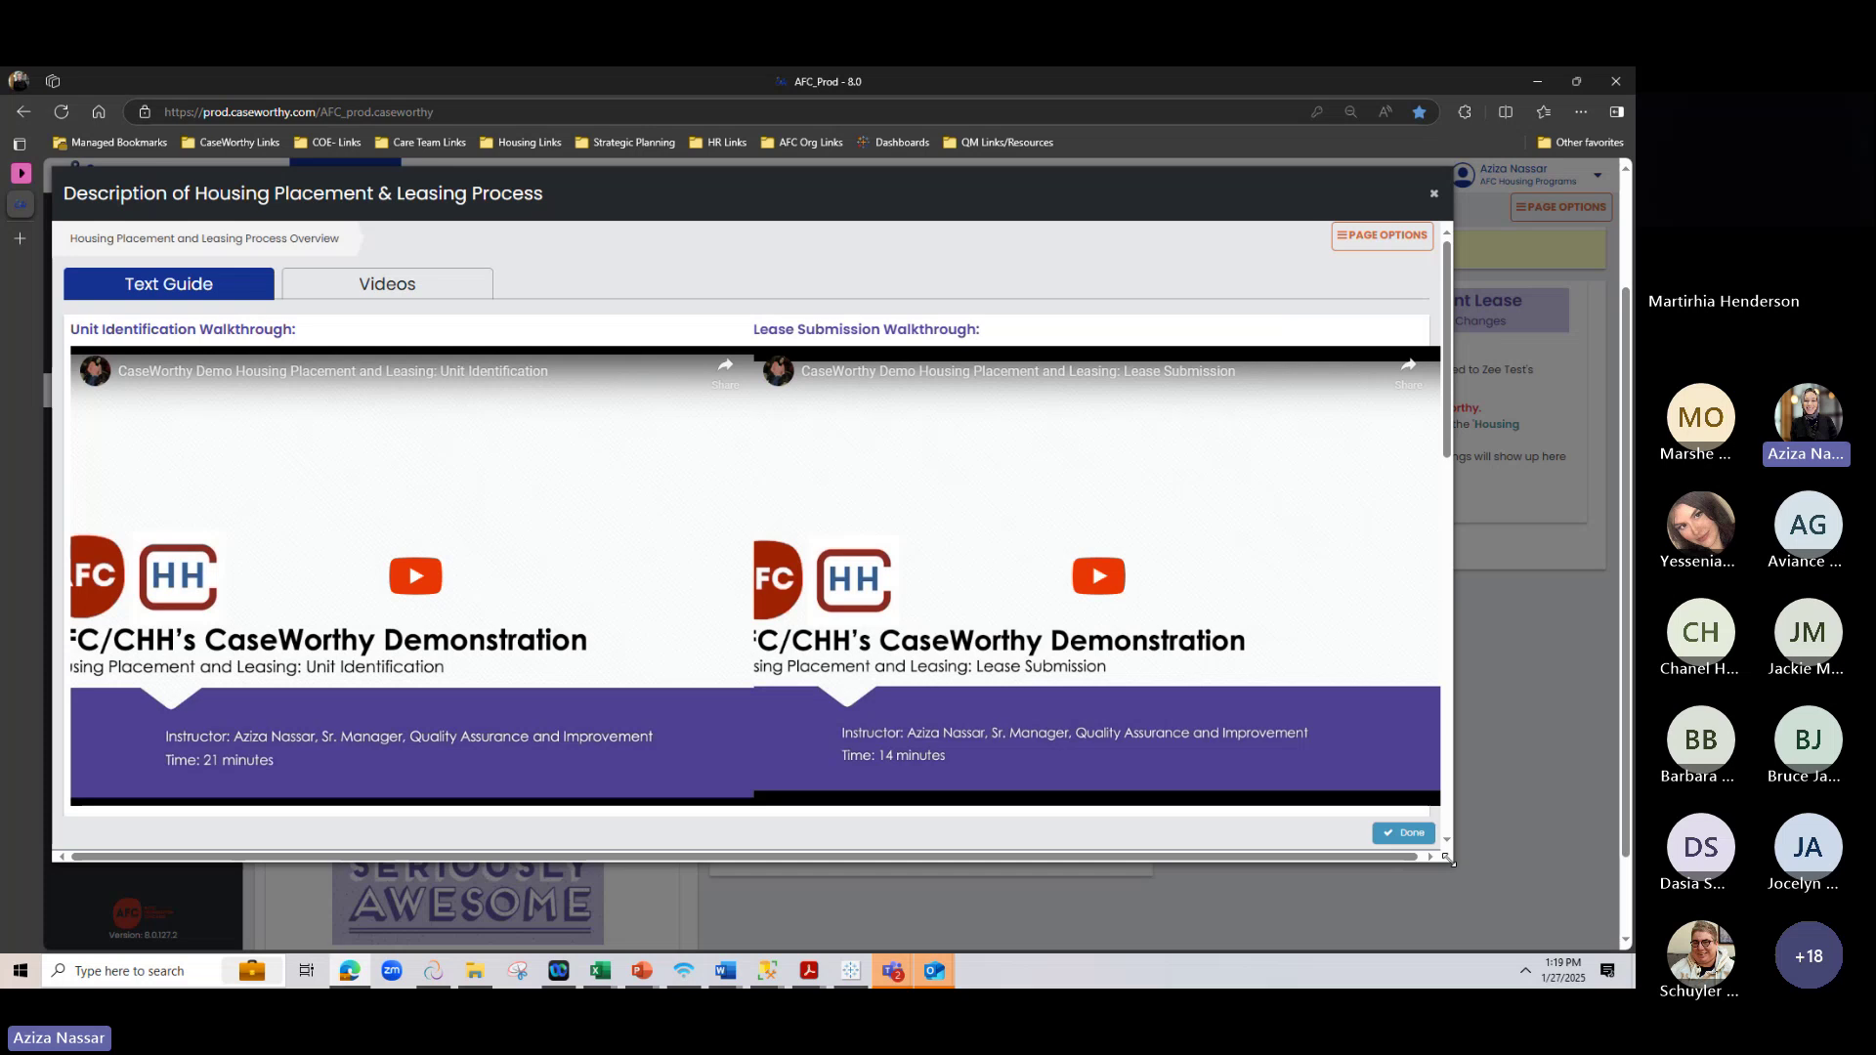
drag(1454, 861, 1629, 985)
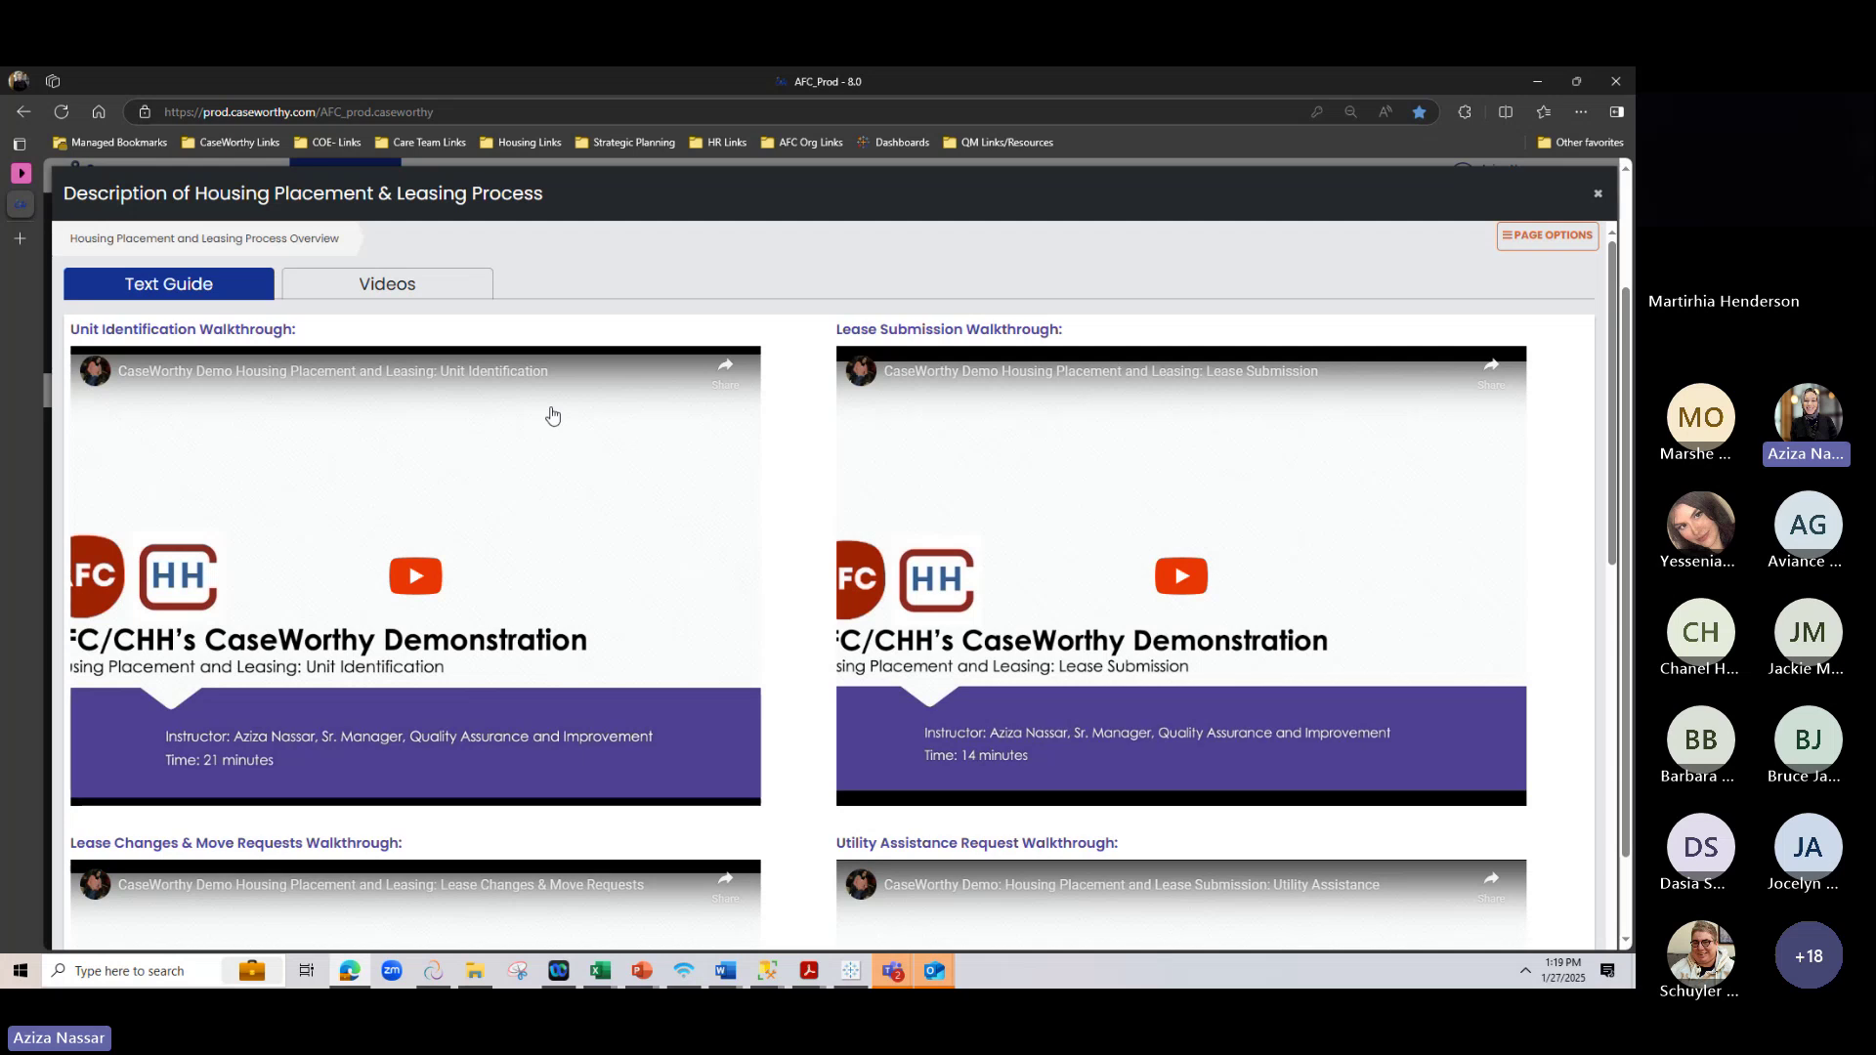
scroll(552, 416, down, 4)
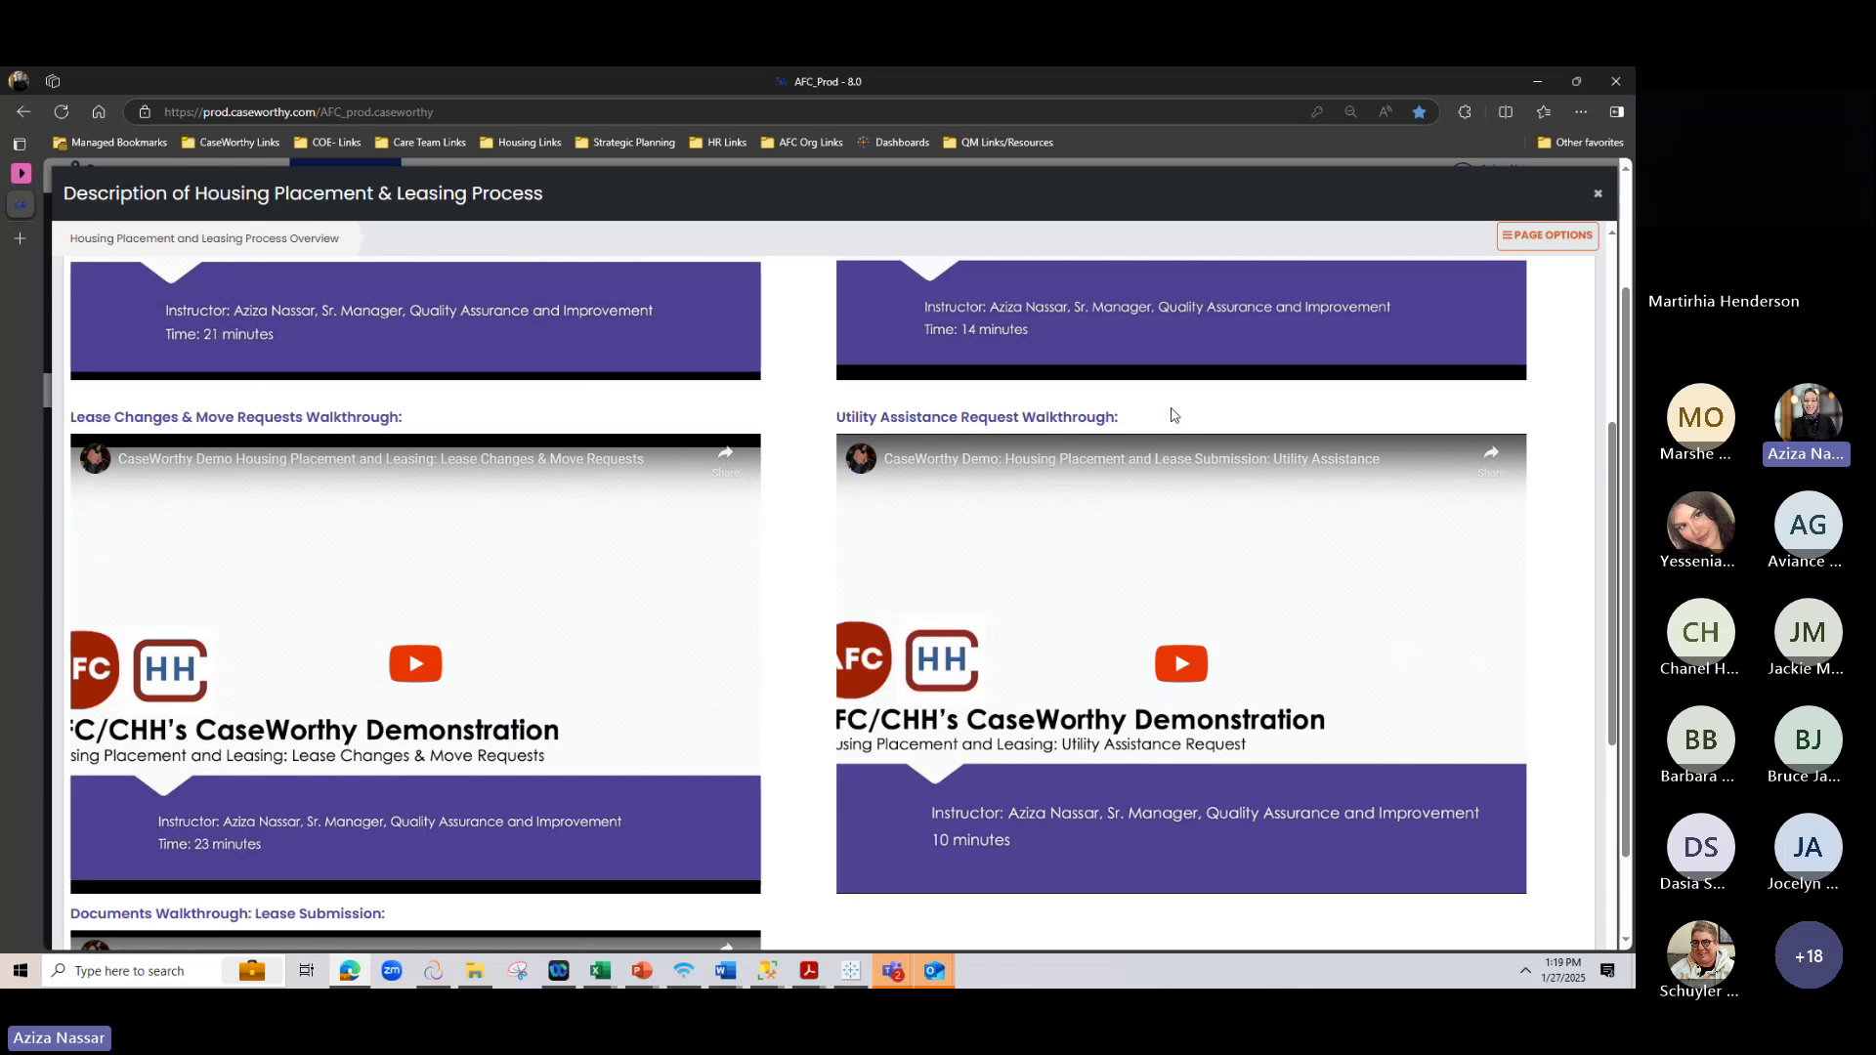
scroll(1173, 423, down, 3)
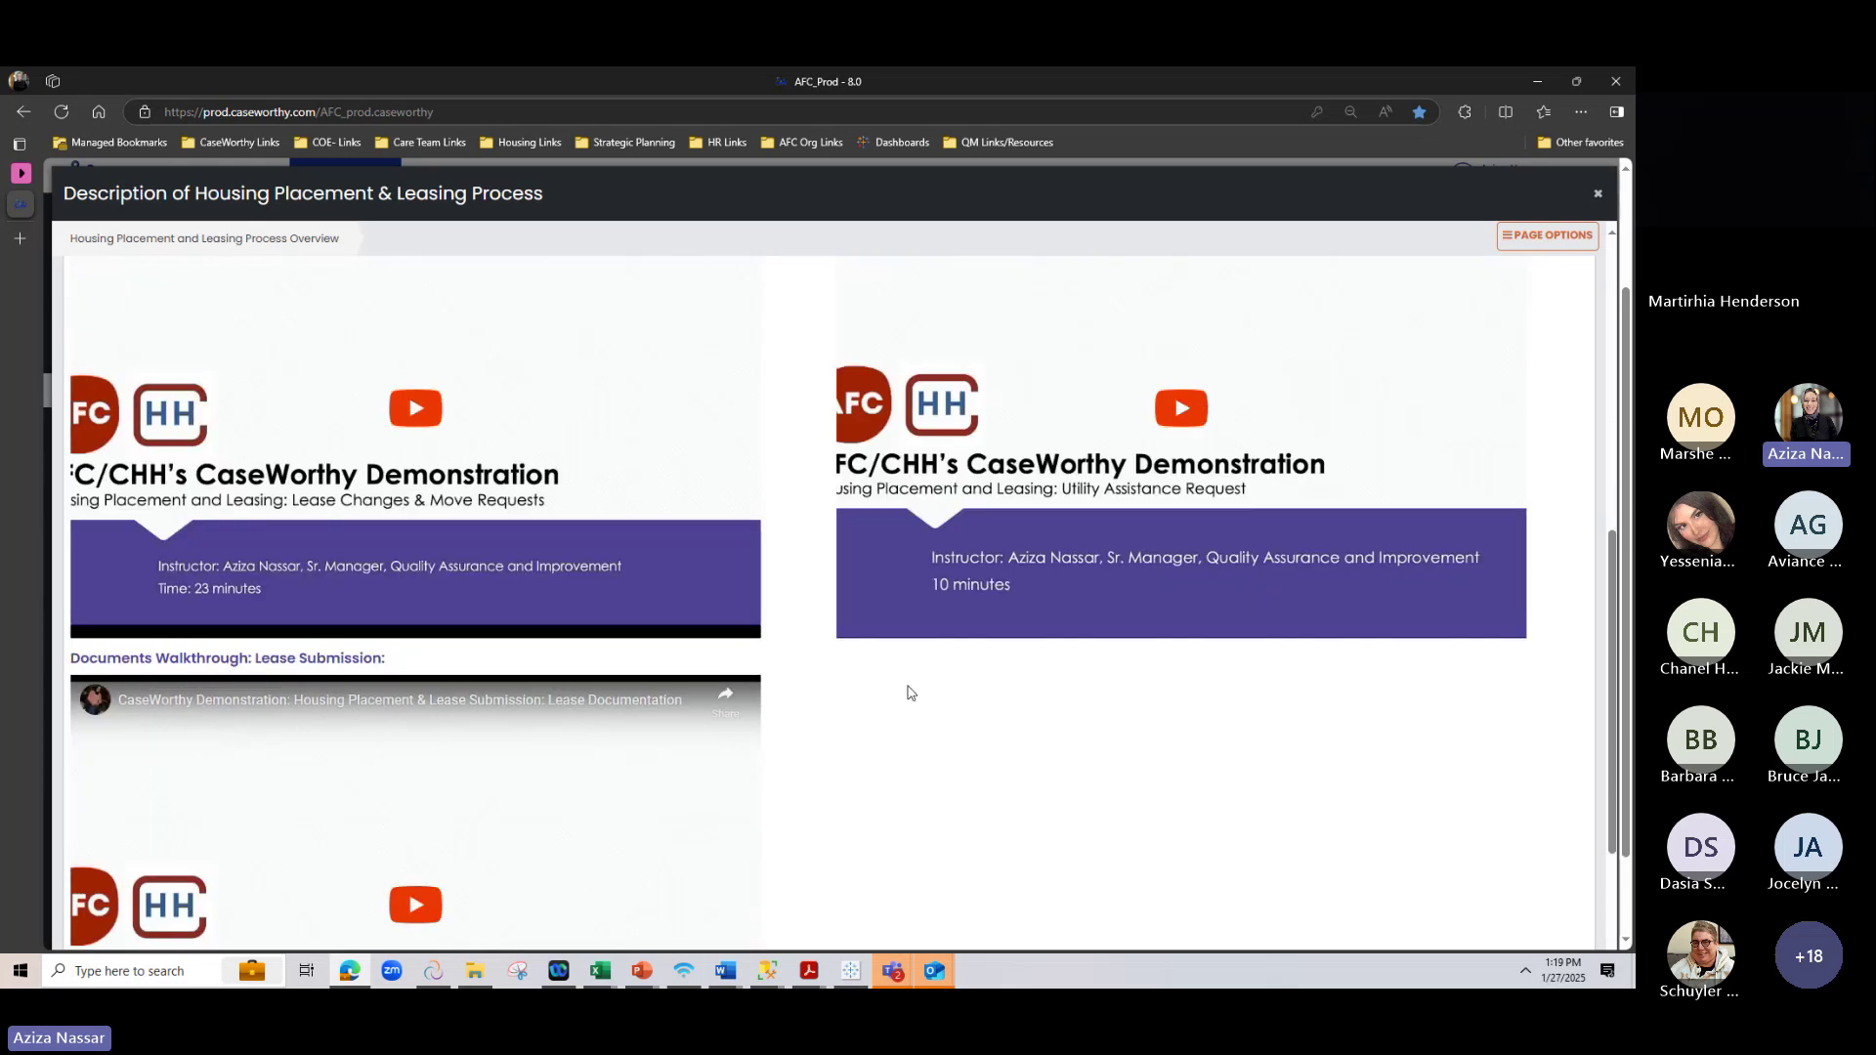
scroll(431, 515, up, 5)
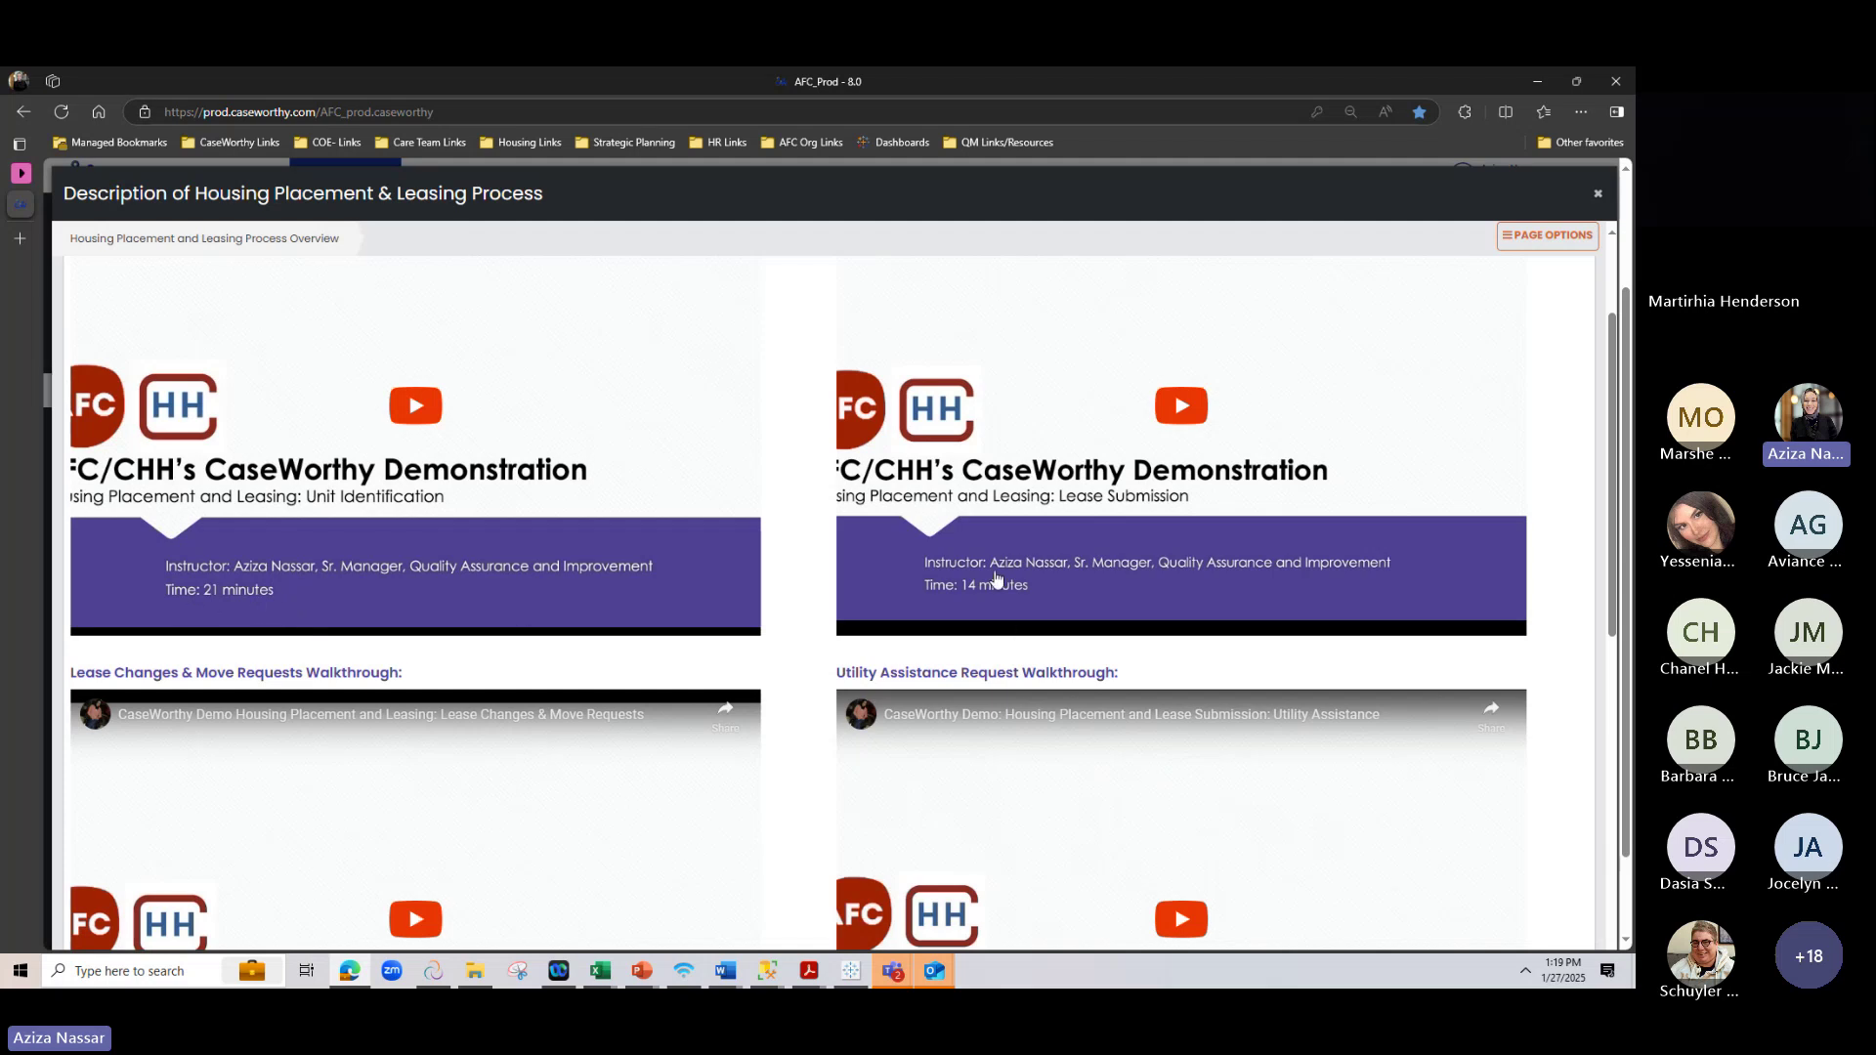
scroll(1011, 578, down, 1)
scroll(1012, 578, down, 2)
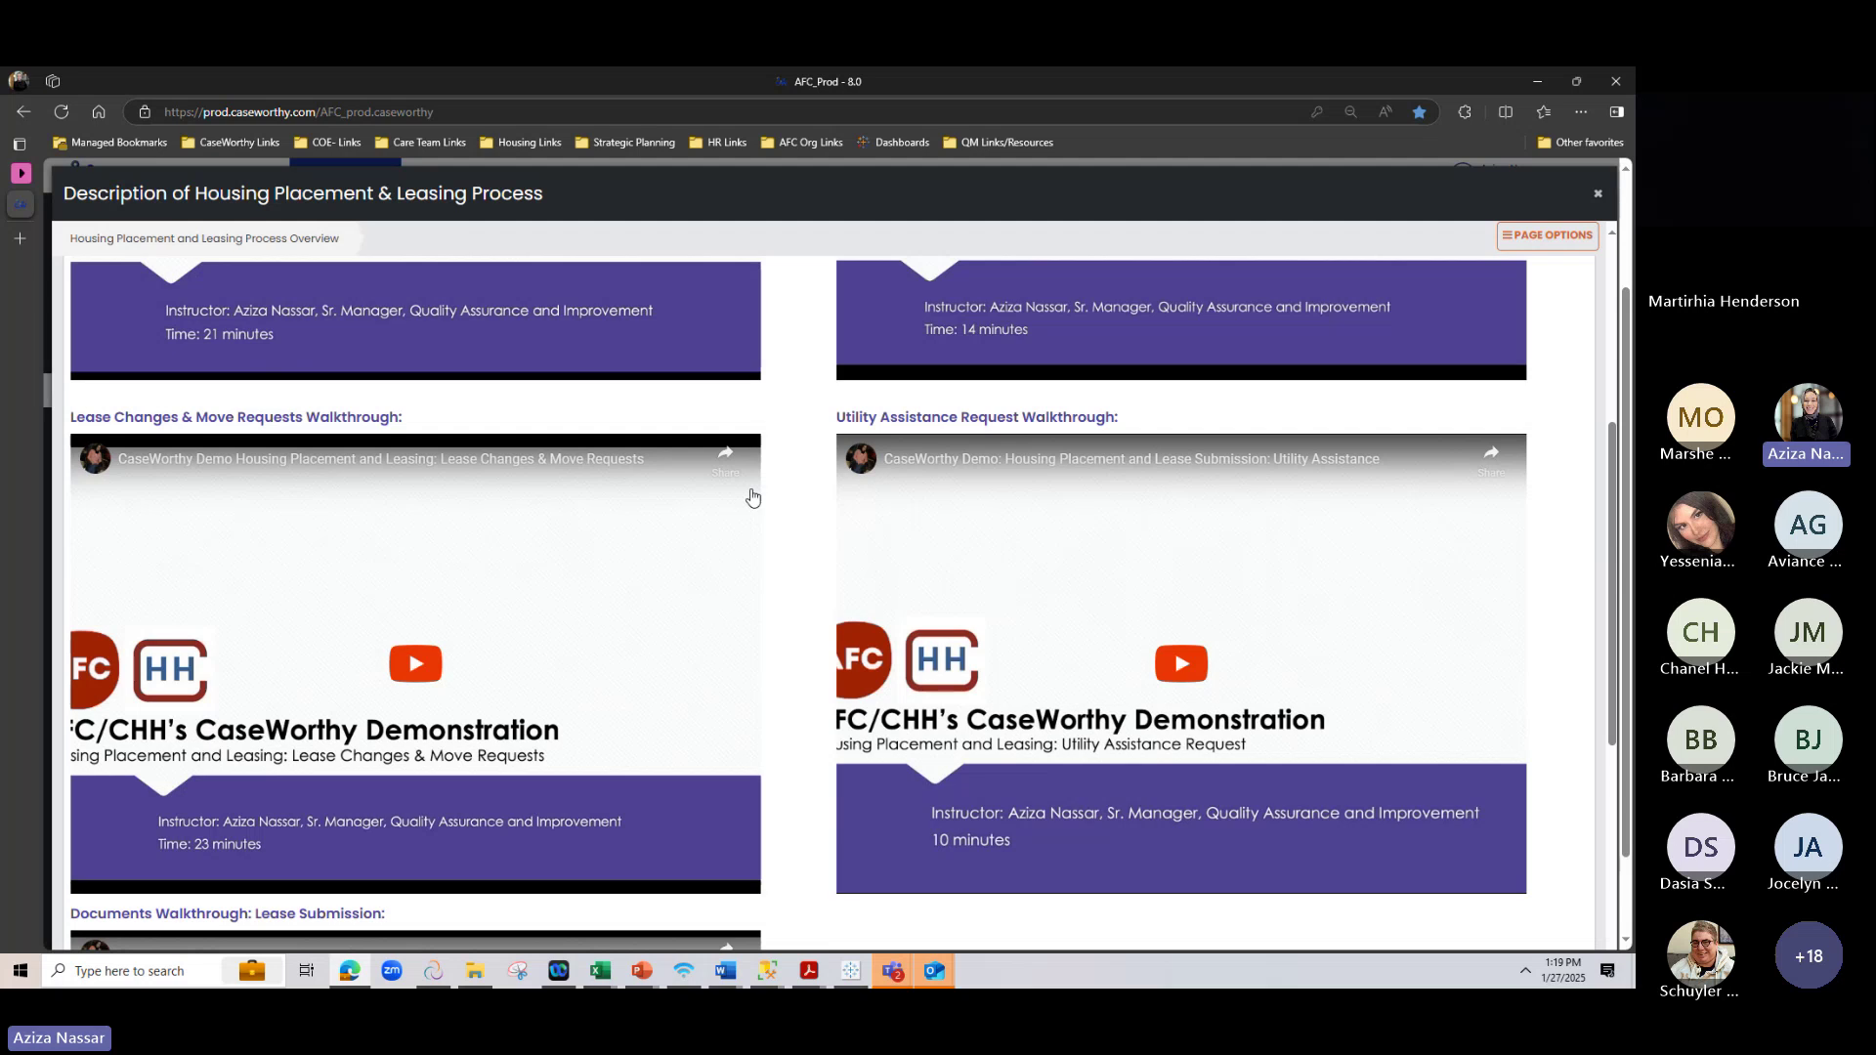
scroll(744, 504, up, 2)
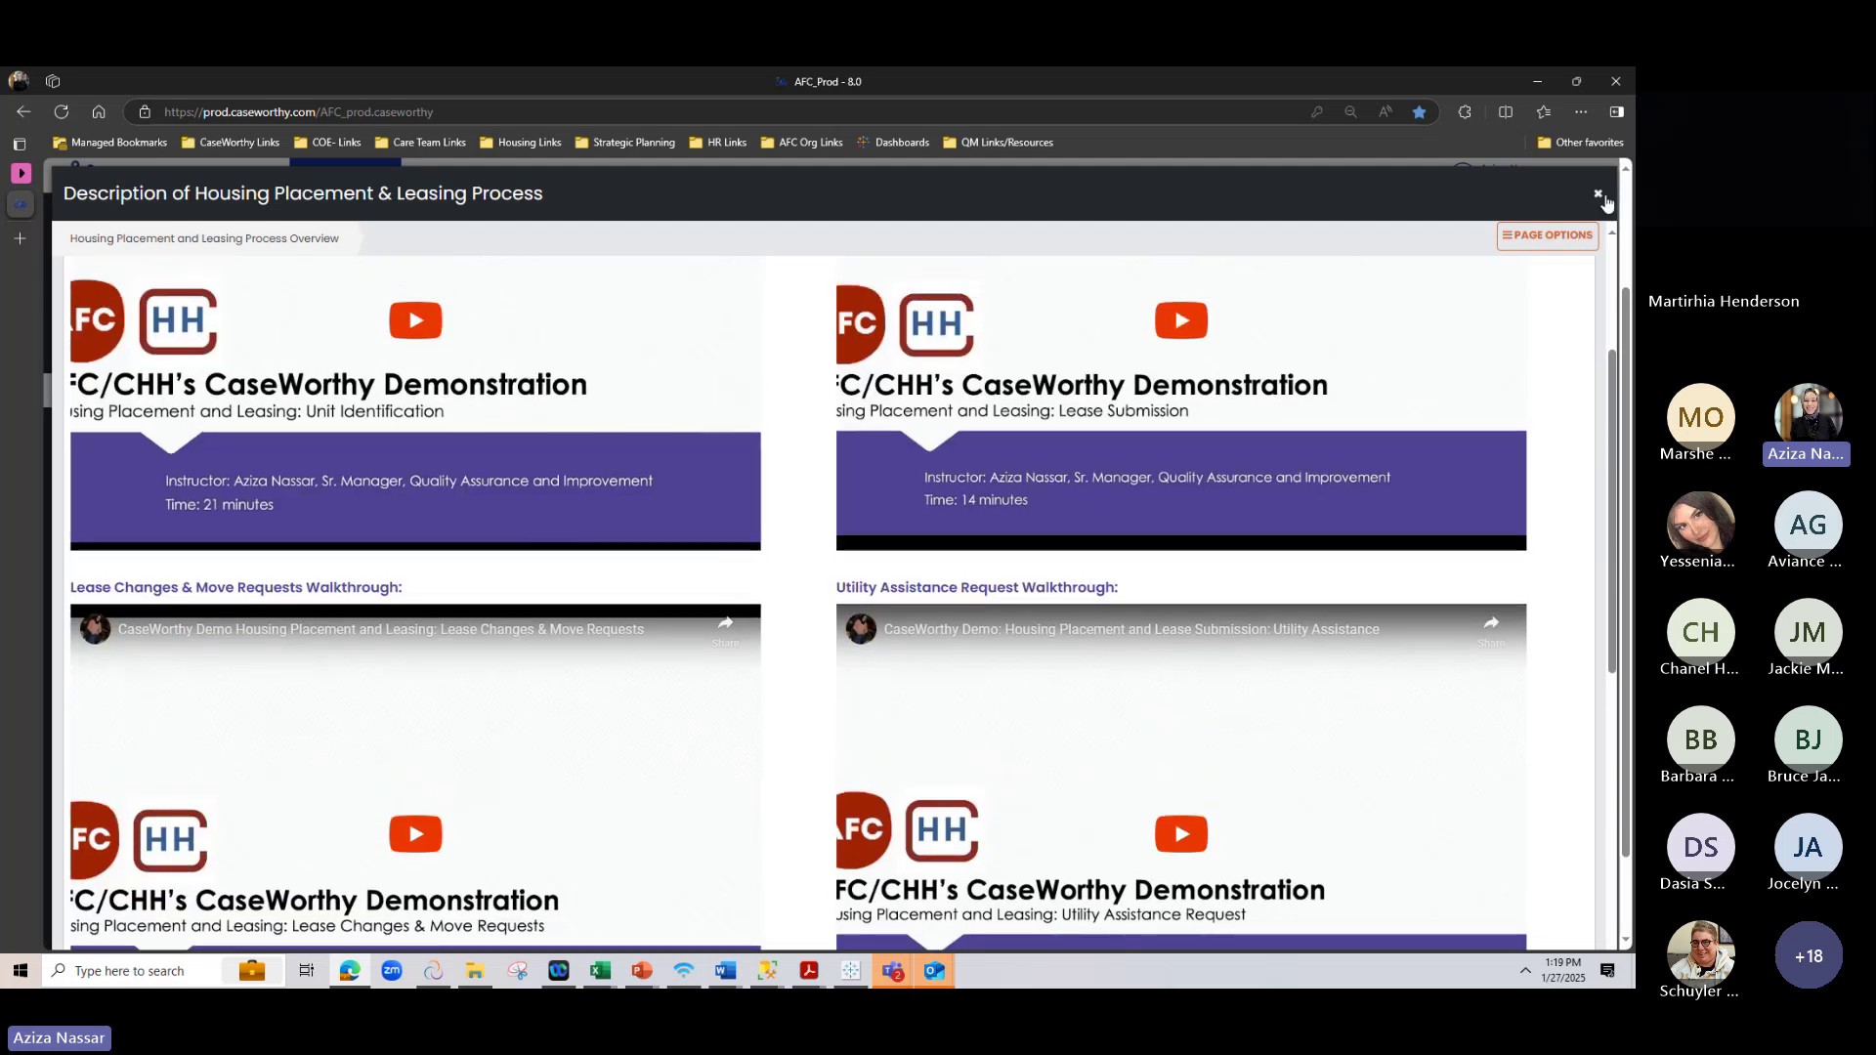
click(1598, 194)
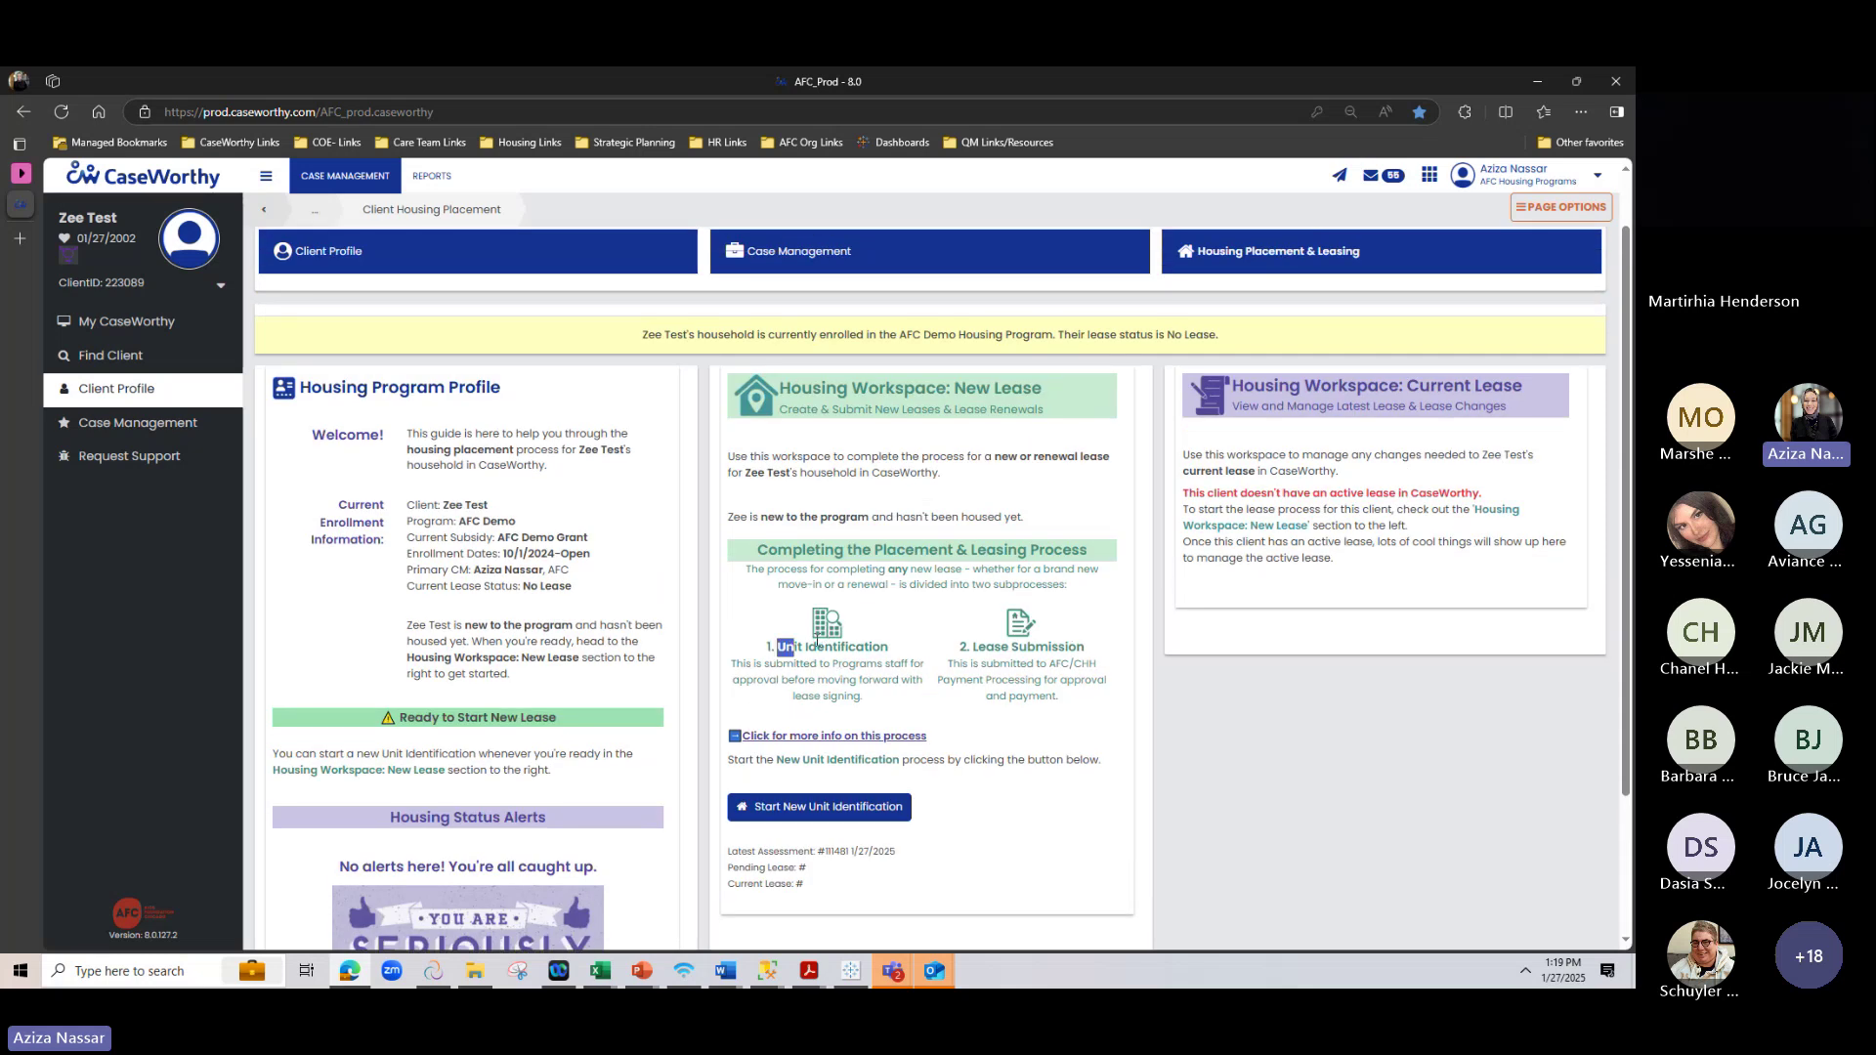
Start a new Unit Identification from the Housing Workspace: New Lease panel
drag(778, 647, 931, 648)
click(929, 647)
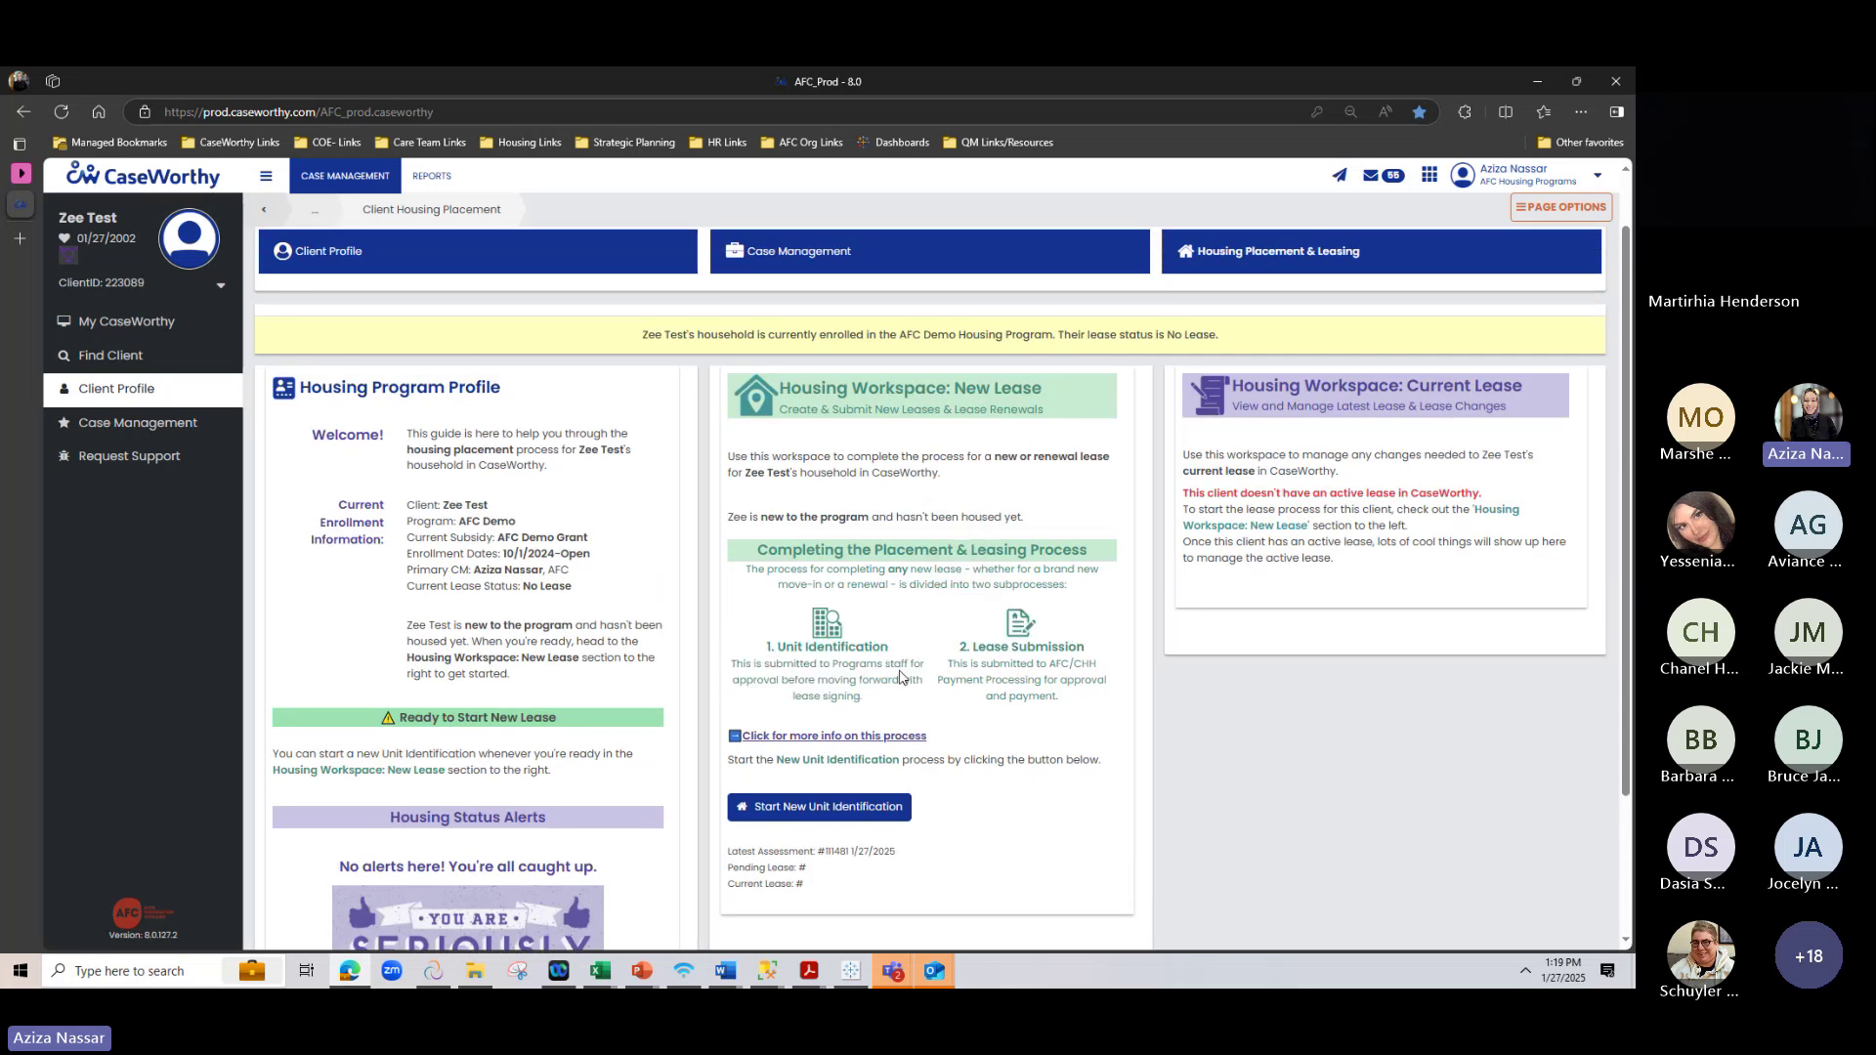
click(771, 809)
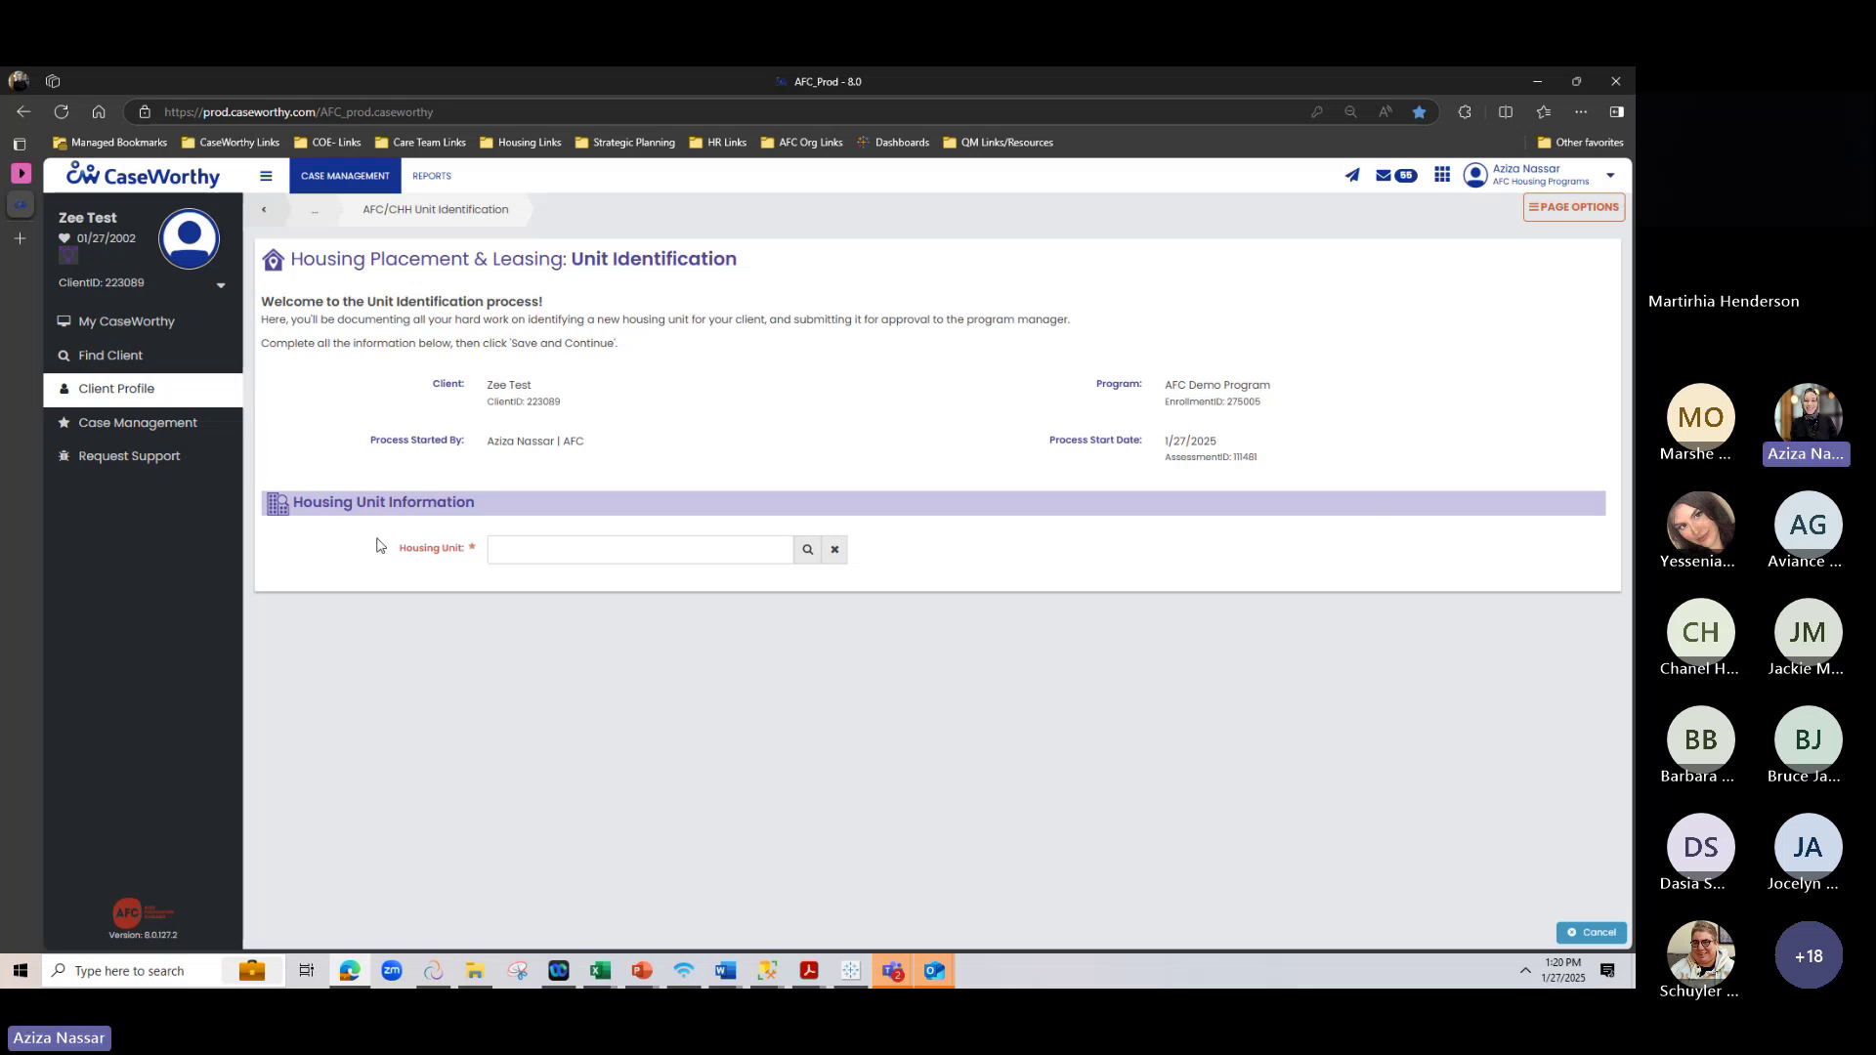
Open the Find Housing Unit Lookup from the Housing Unit field's magnifier button
drag(391, 548, 486, 551)
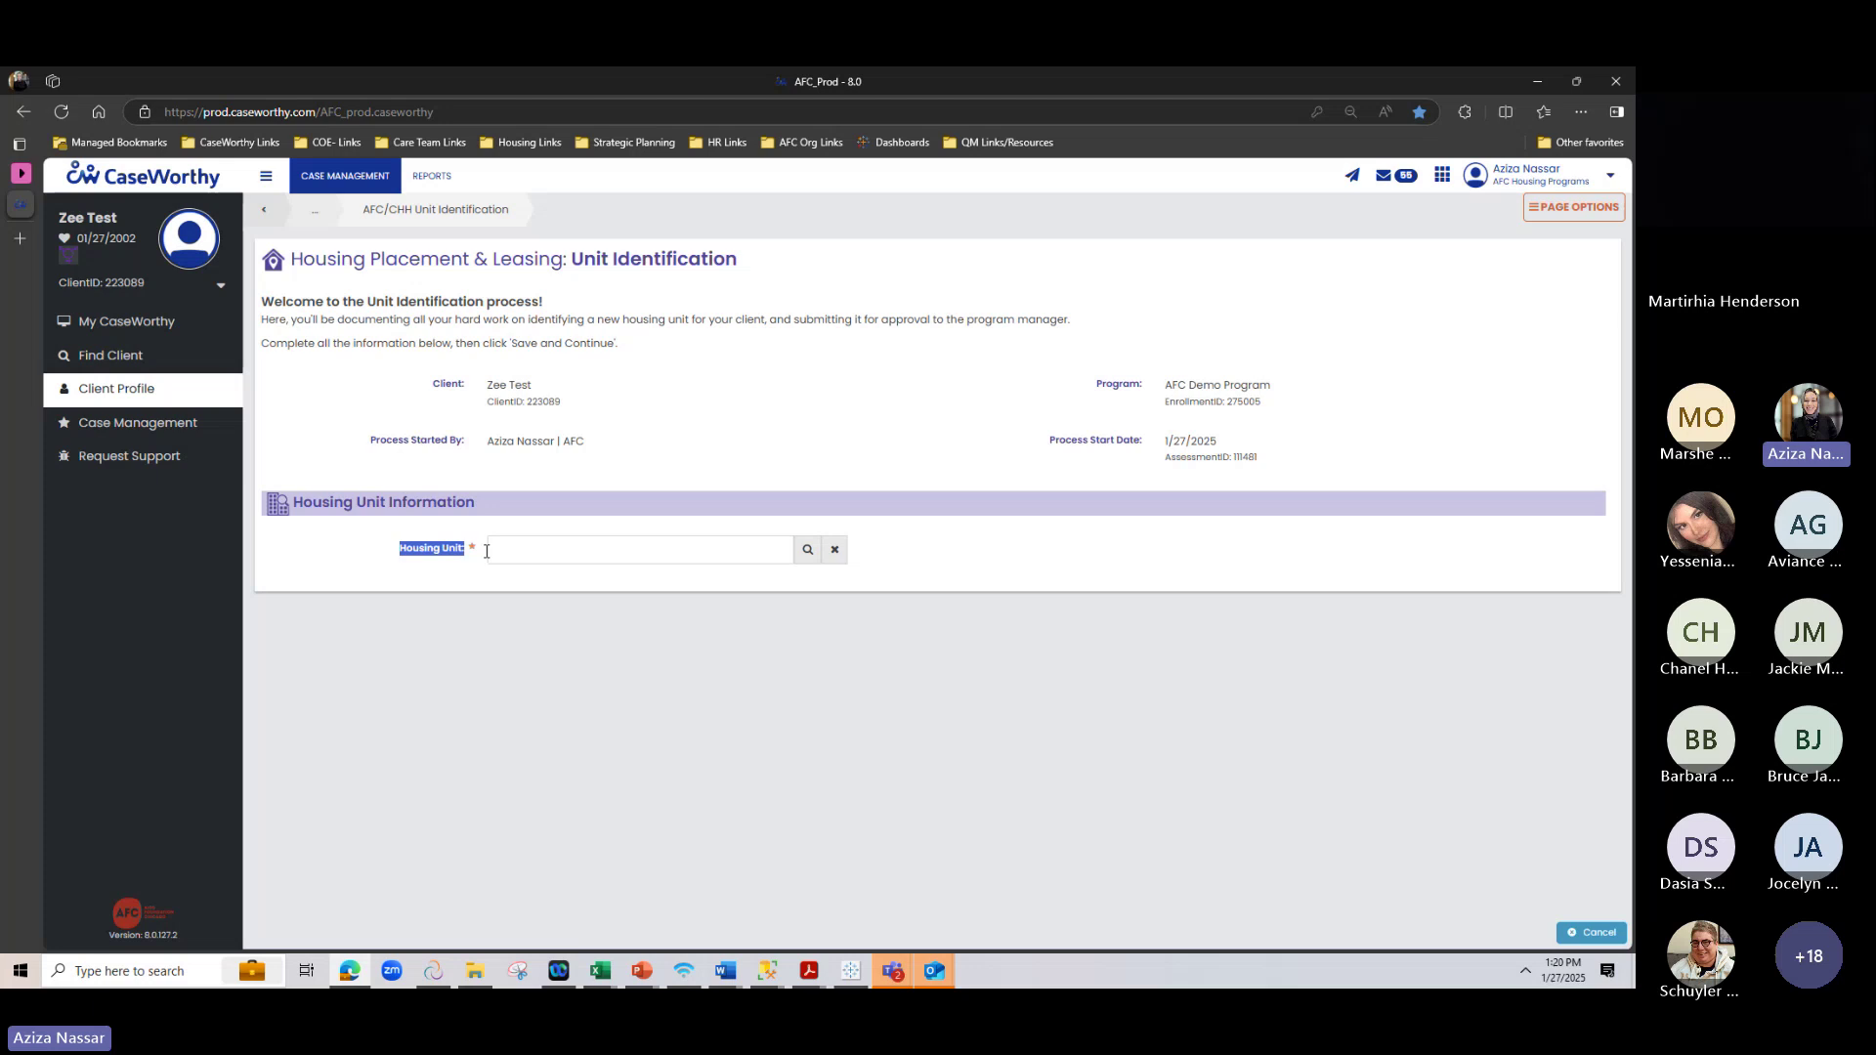
click(423, 600)
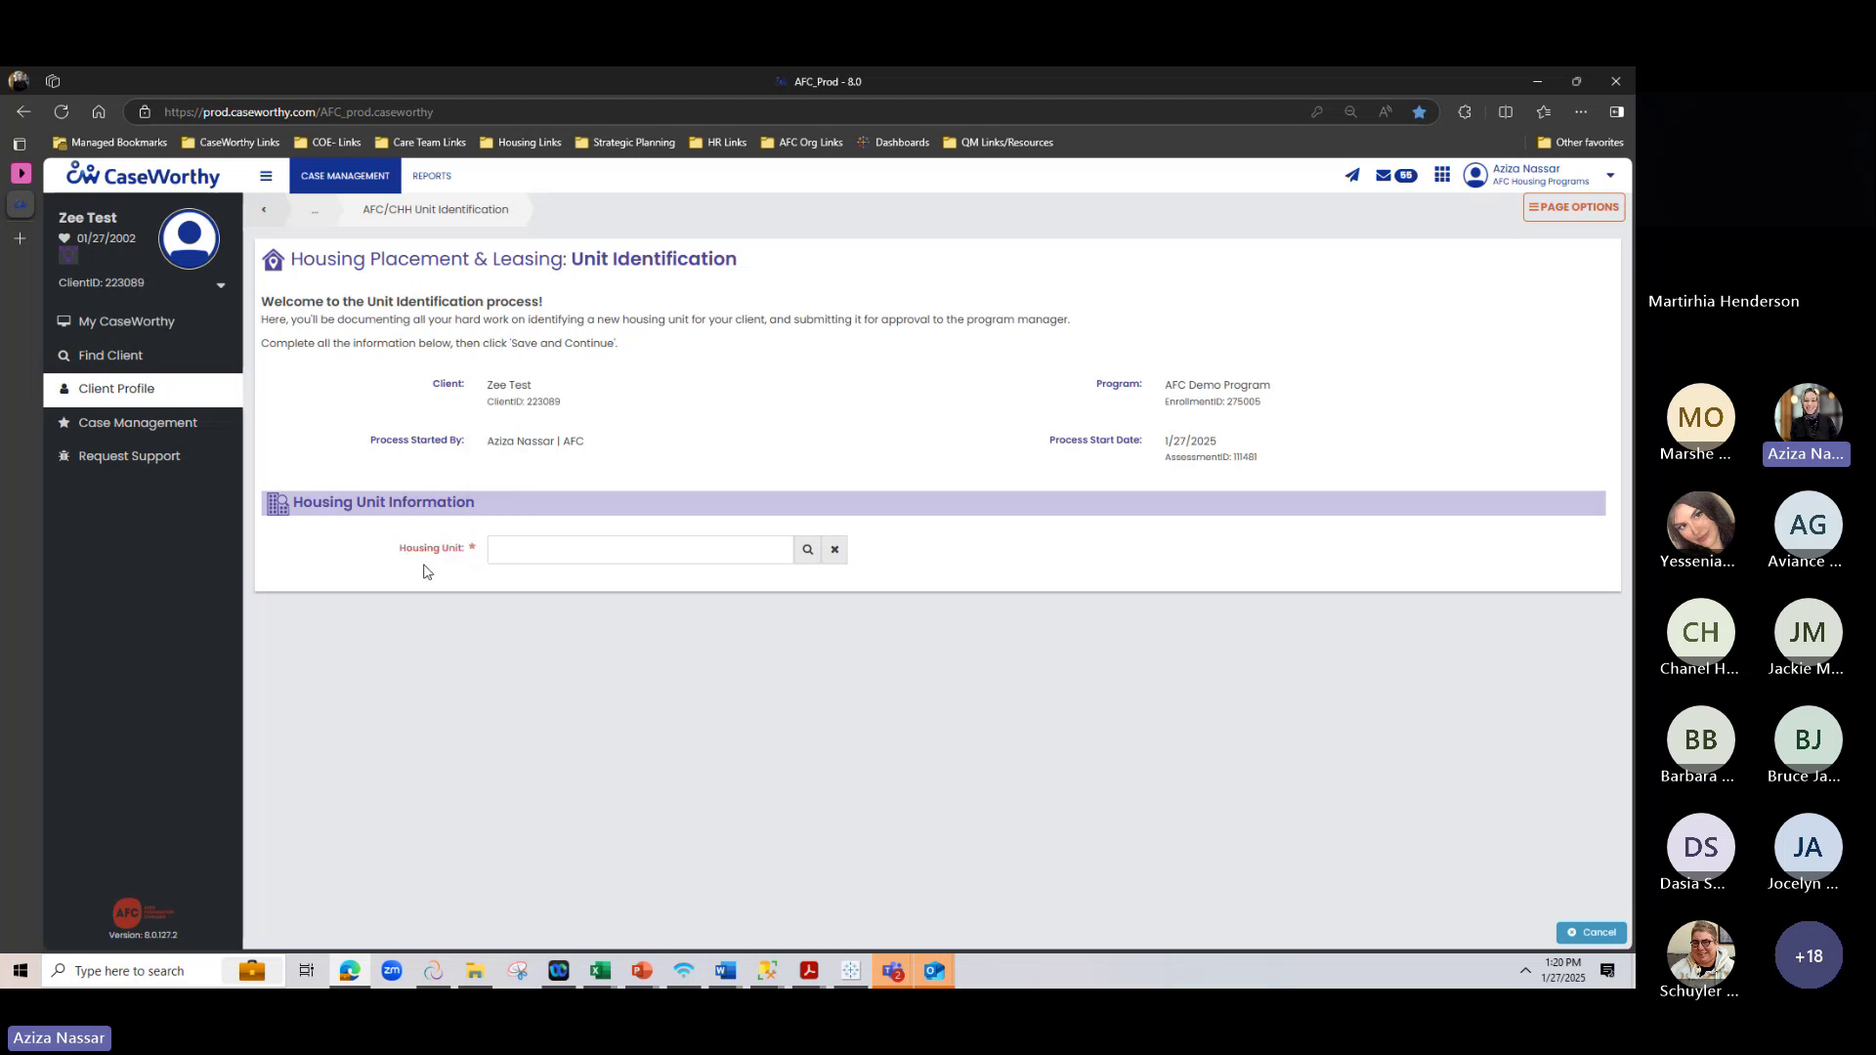
key(ctrl+plus)
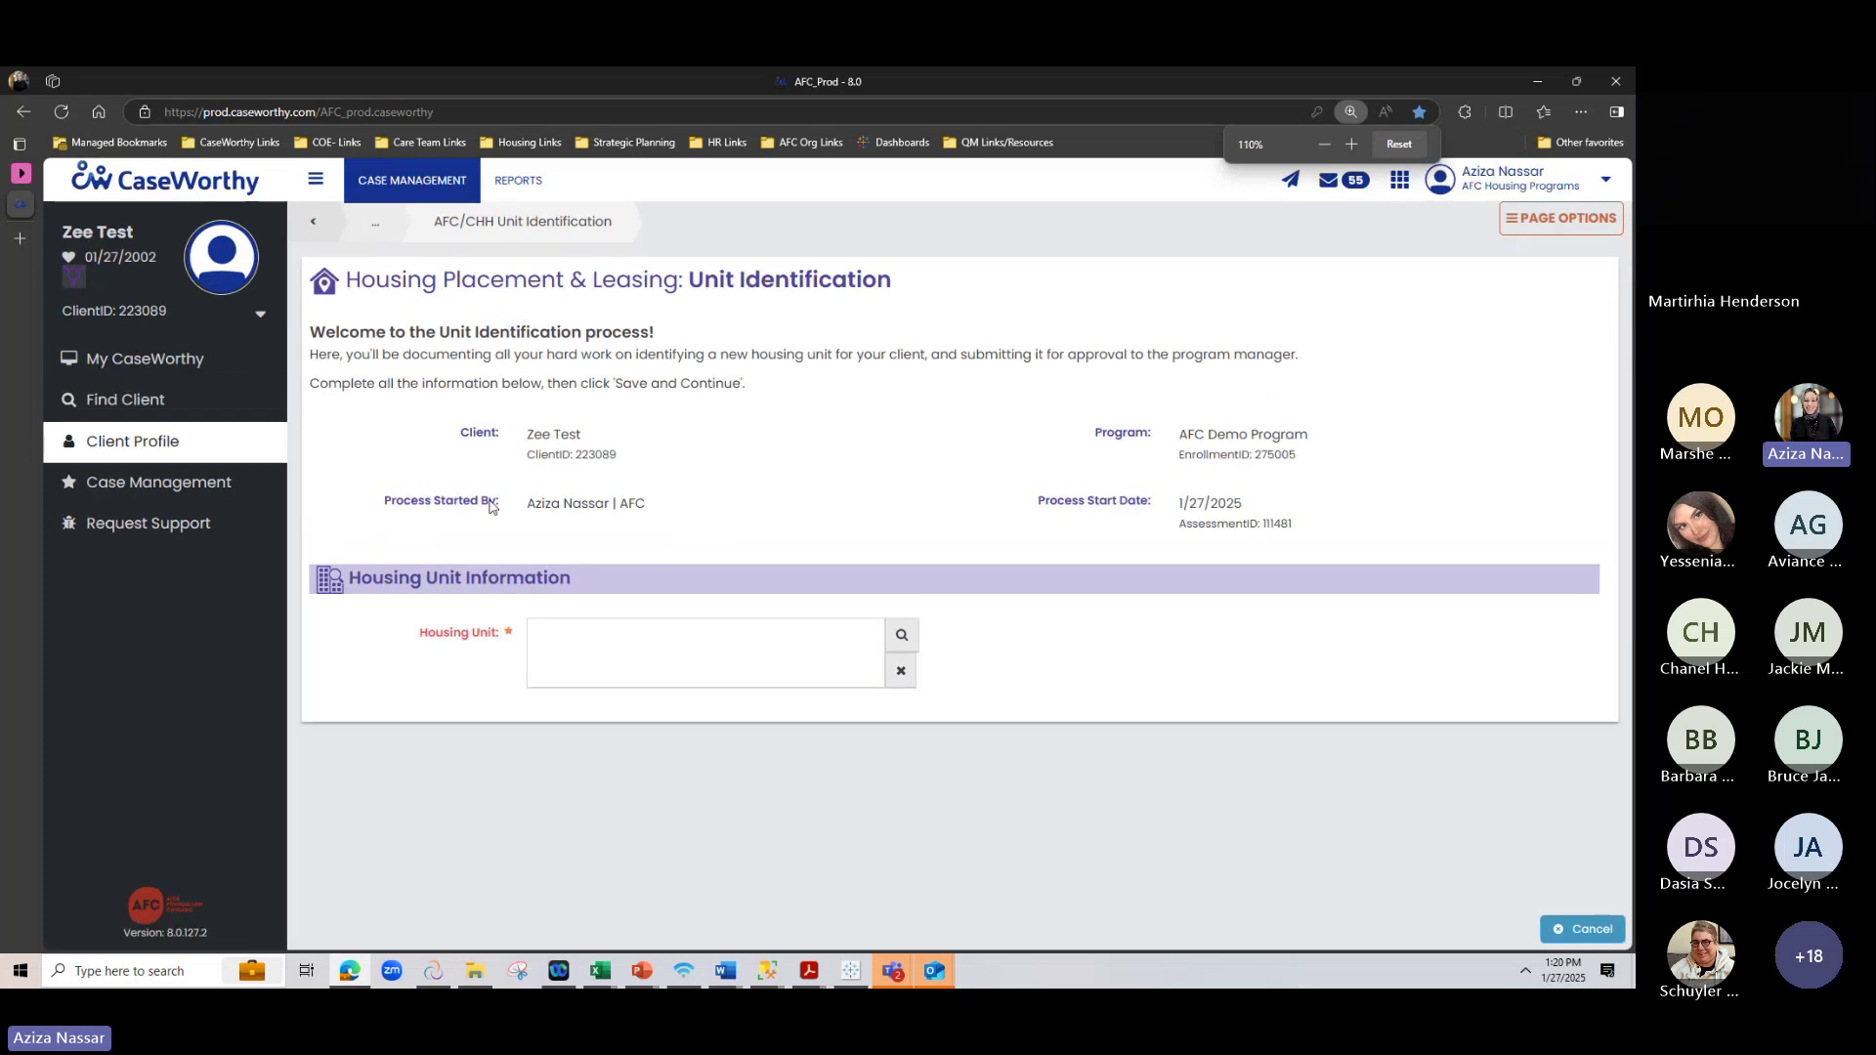
key(ctrl+minus)
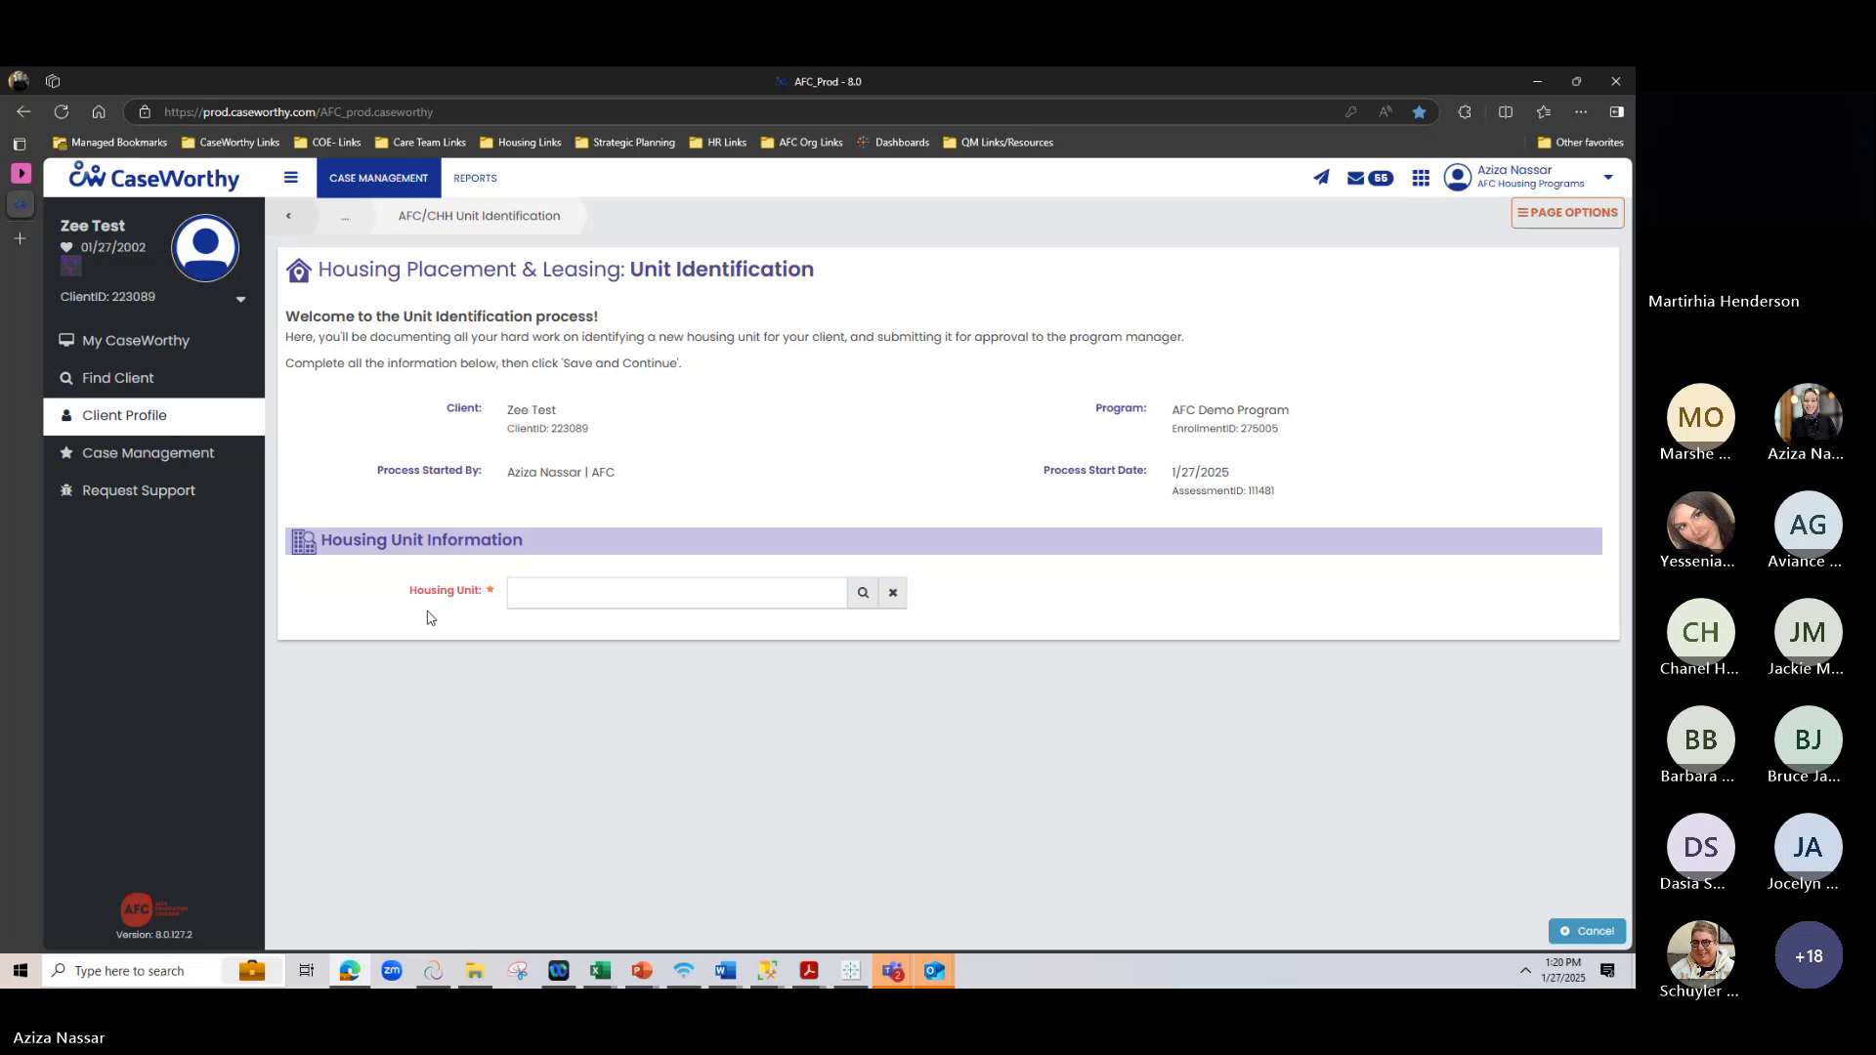
click(862, 593)
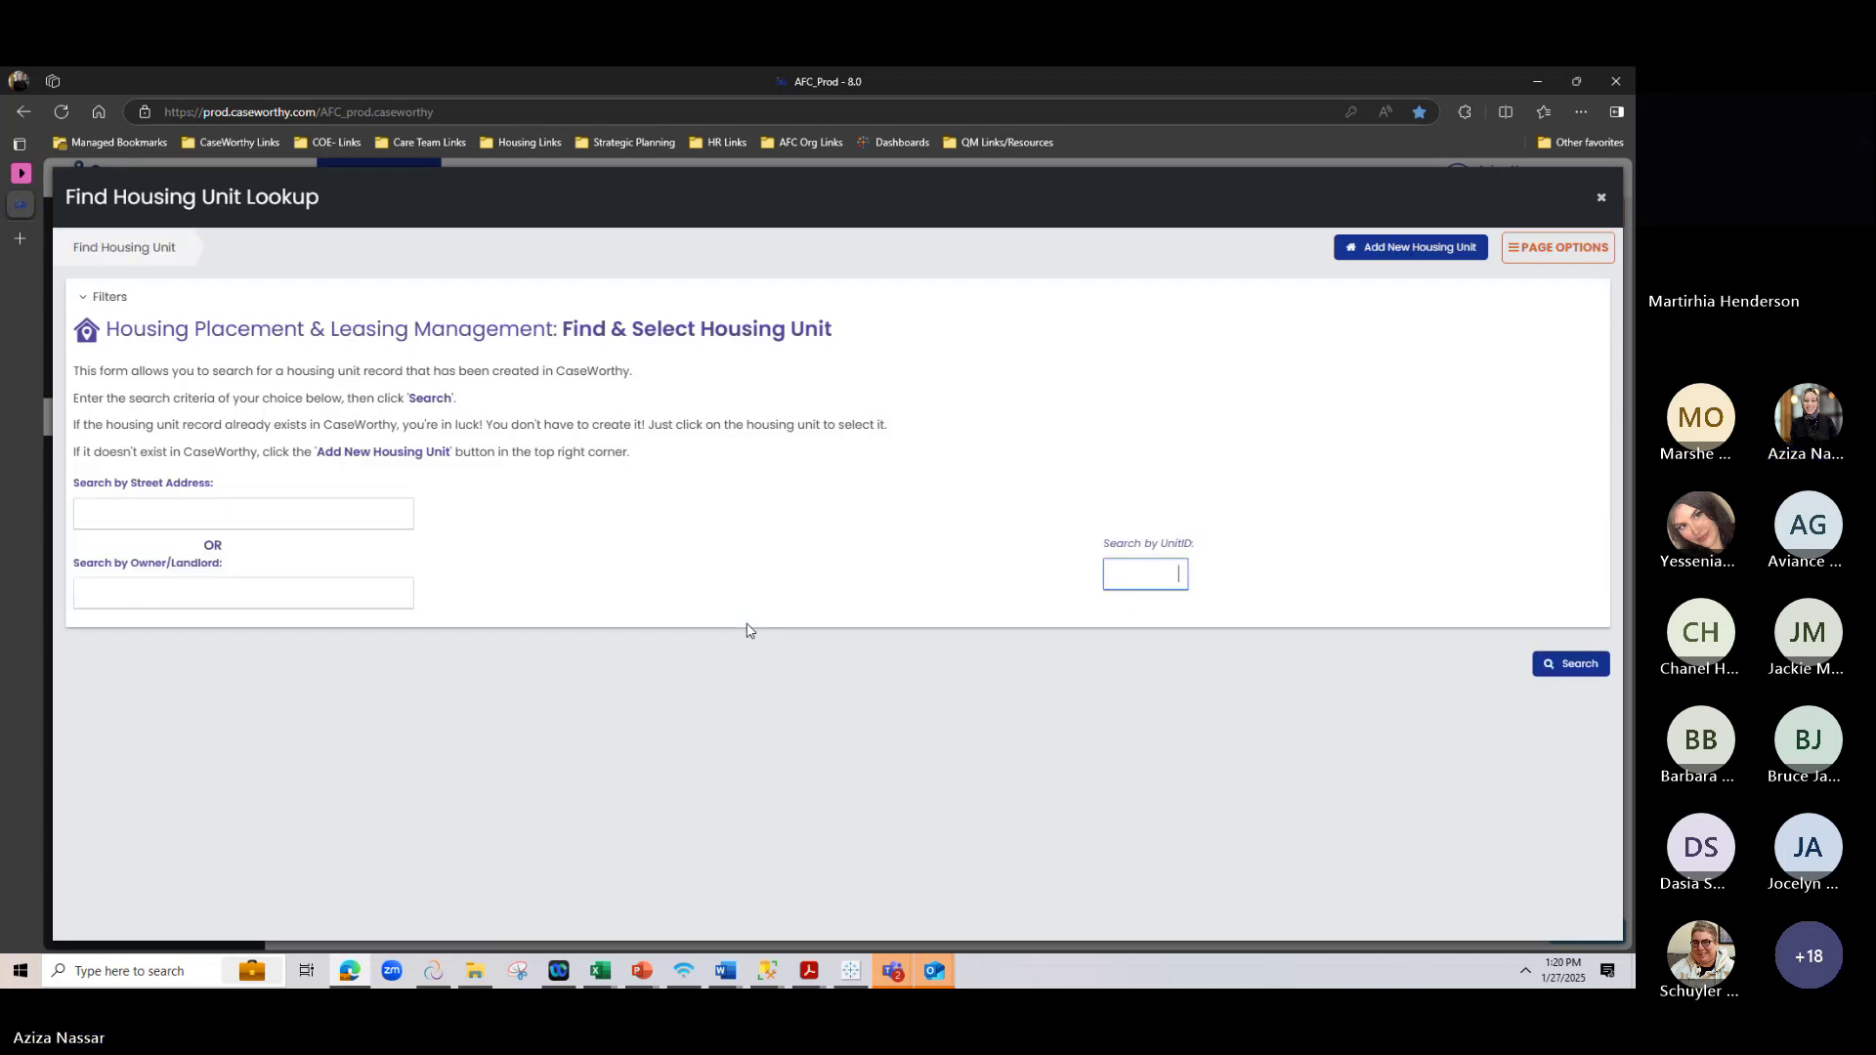
List all 5615 housing units and switch to searching by street address
click(1583, 668)
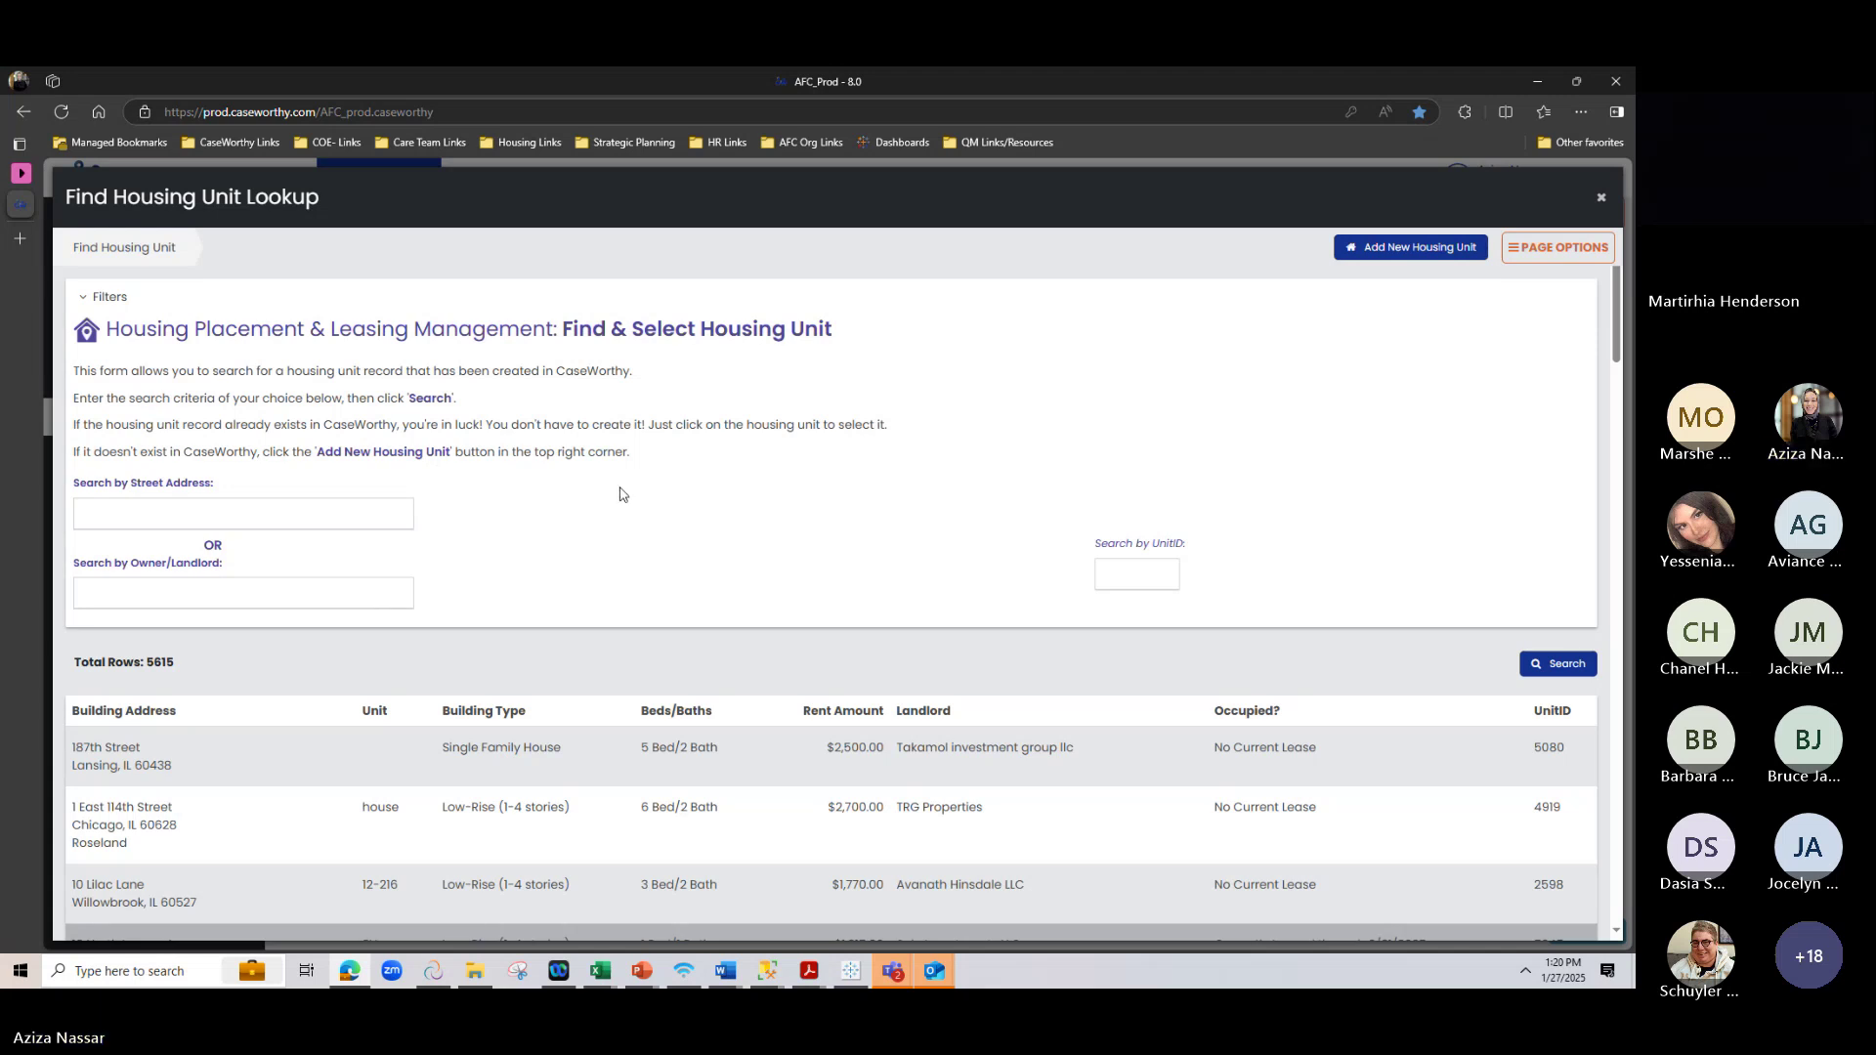
click(131, 505)
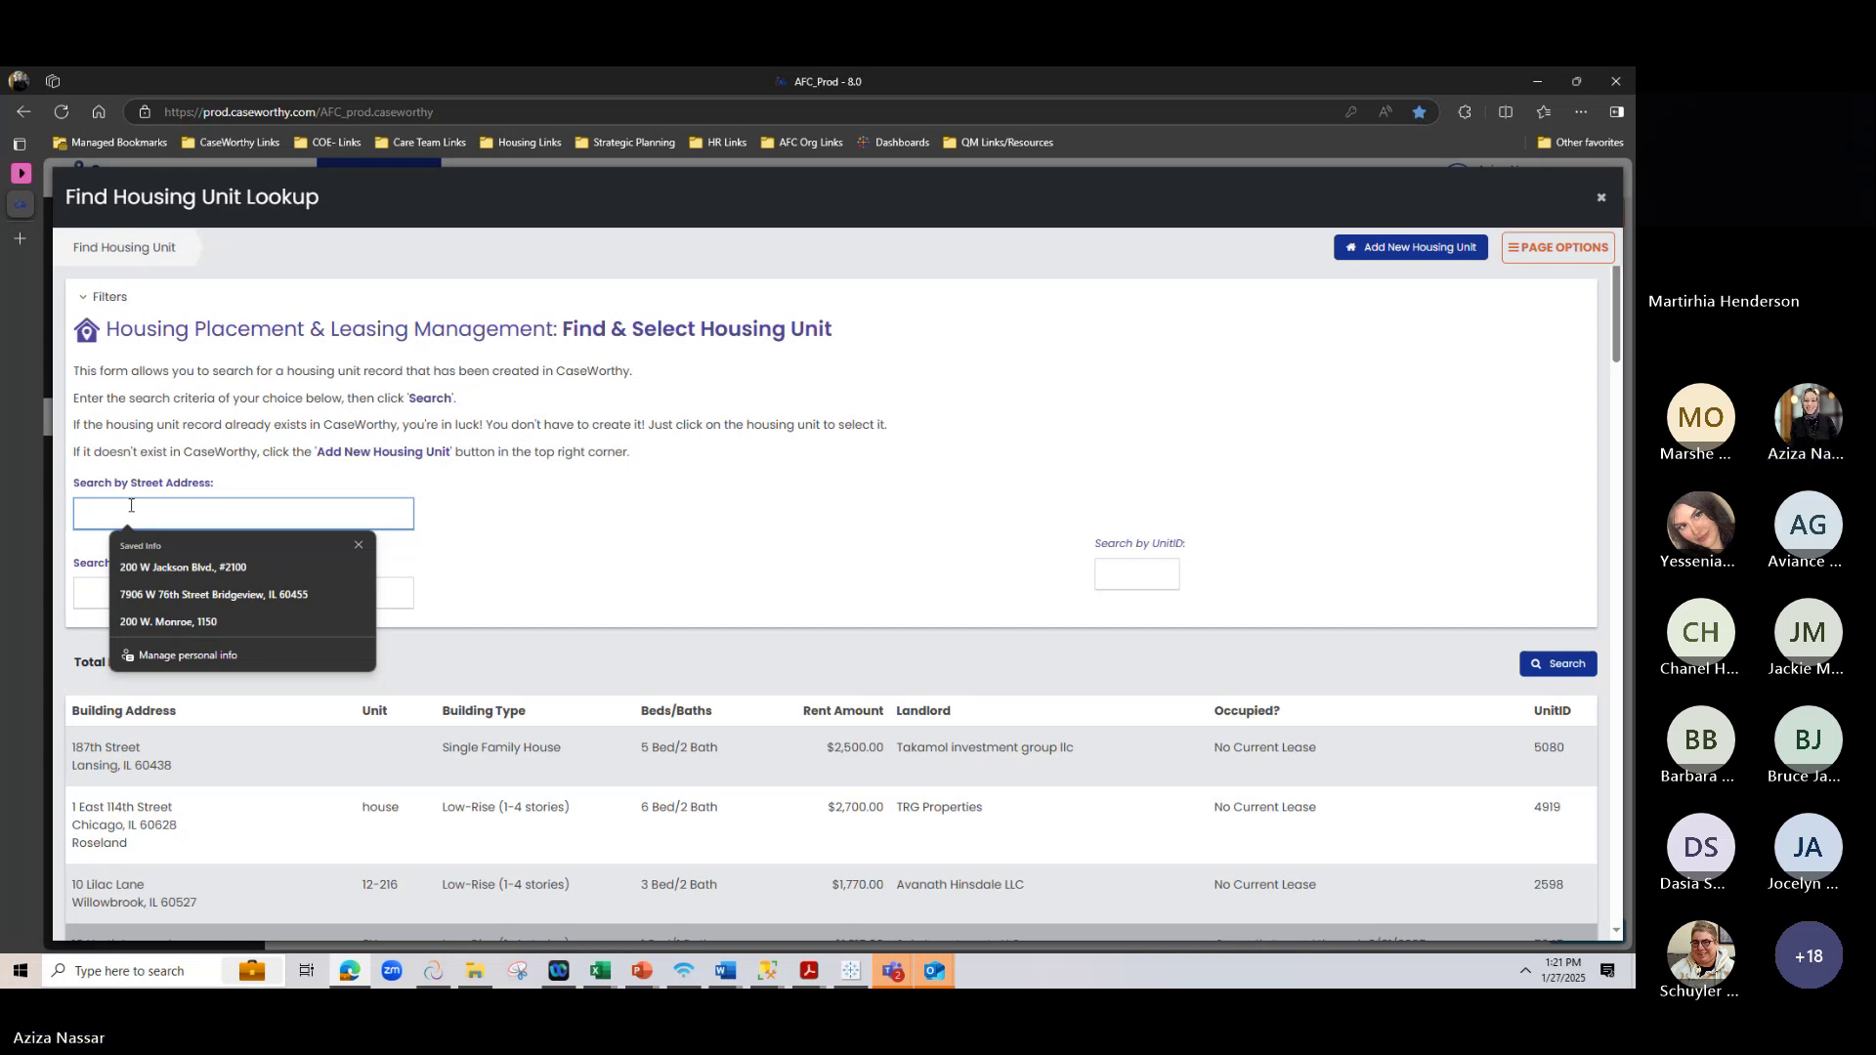
click(84, 581)
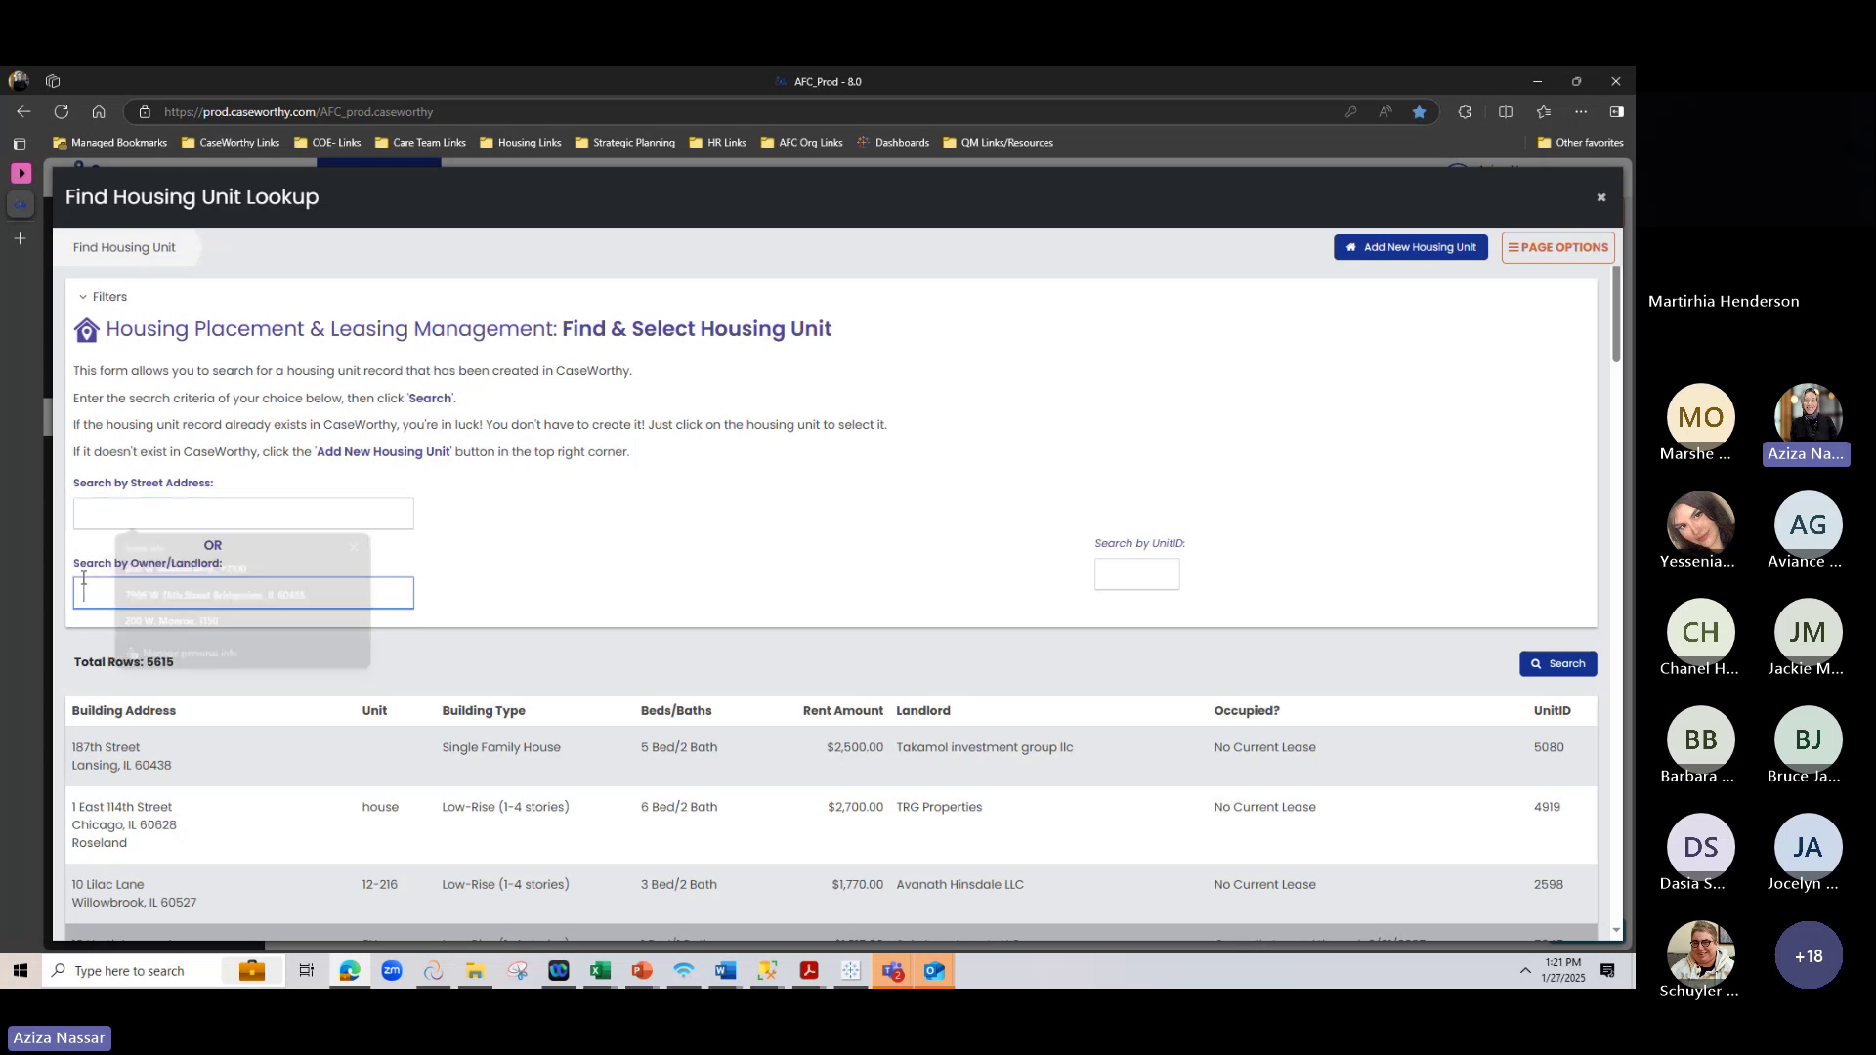
click(116, 511)
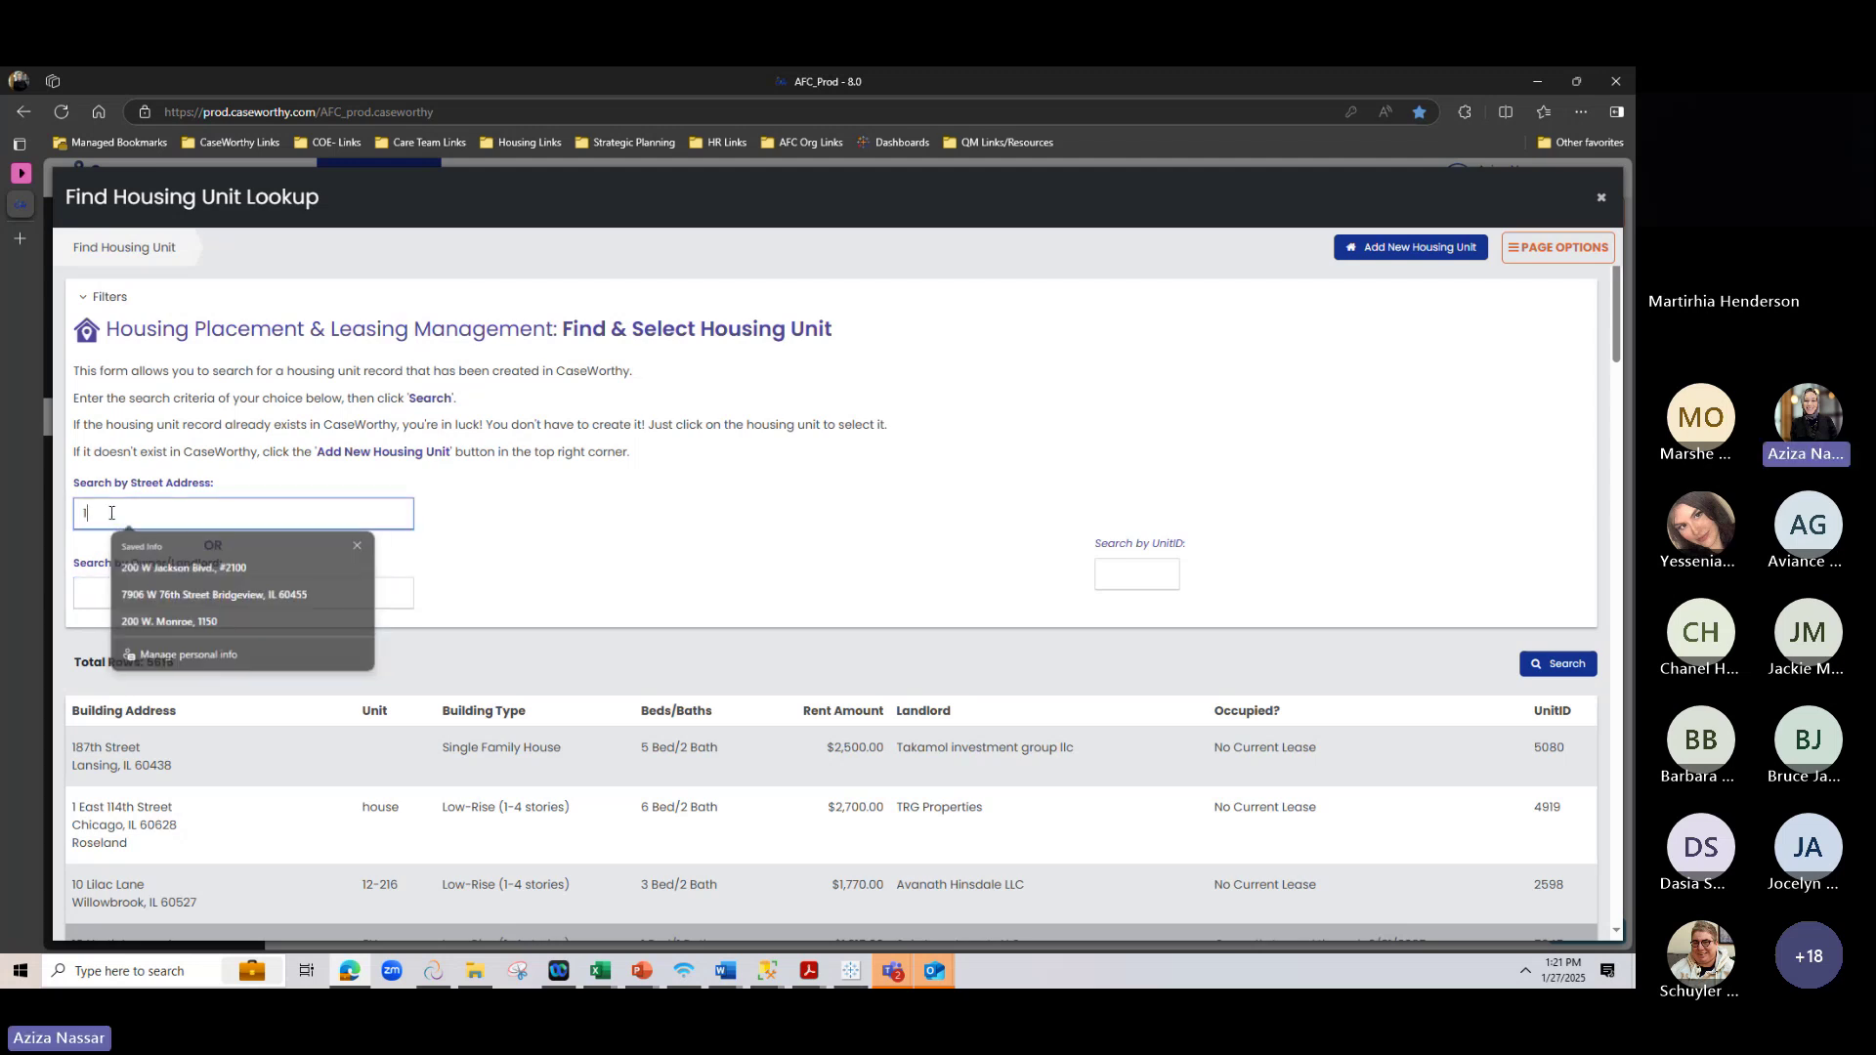
Enter '180 n' as the street address search
text(18)
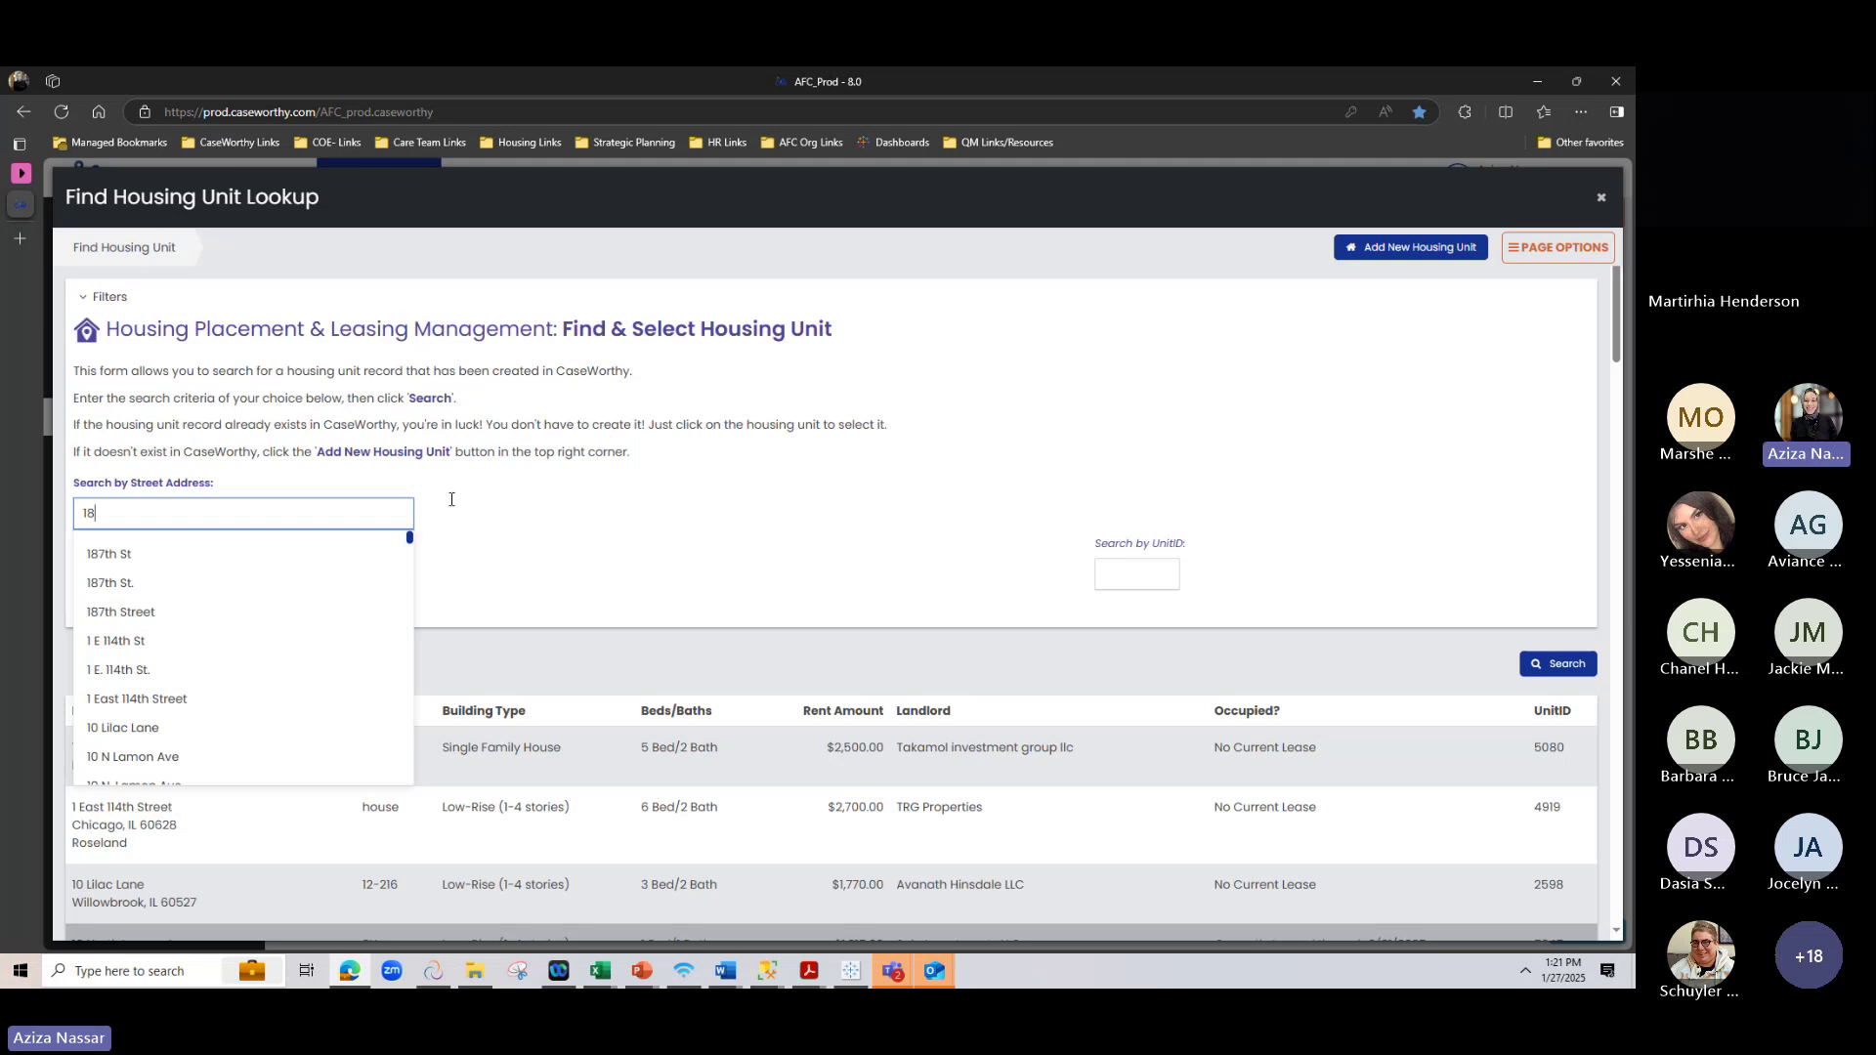
key(BackSpace)
key(BackSpace)
click(333, 515)
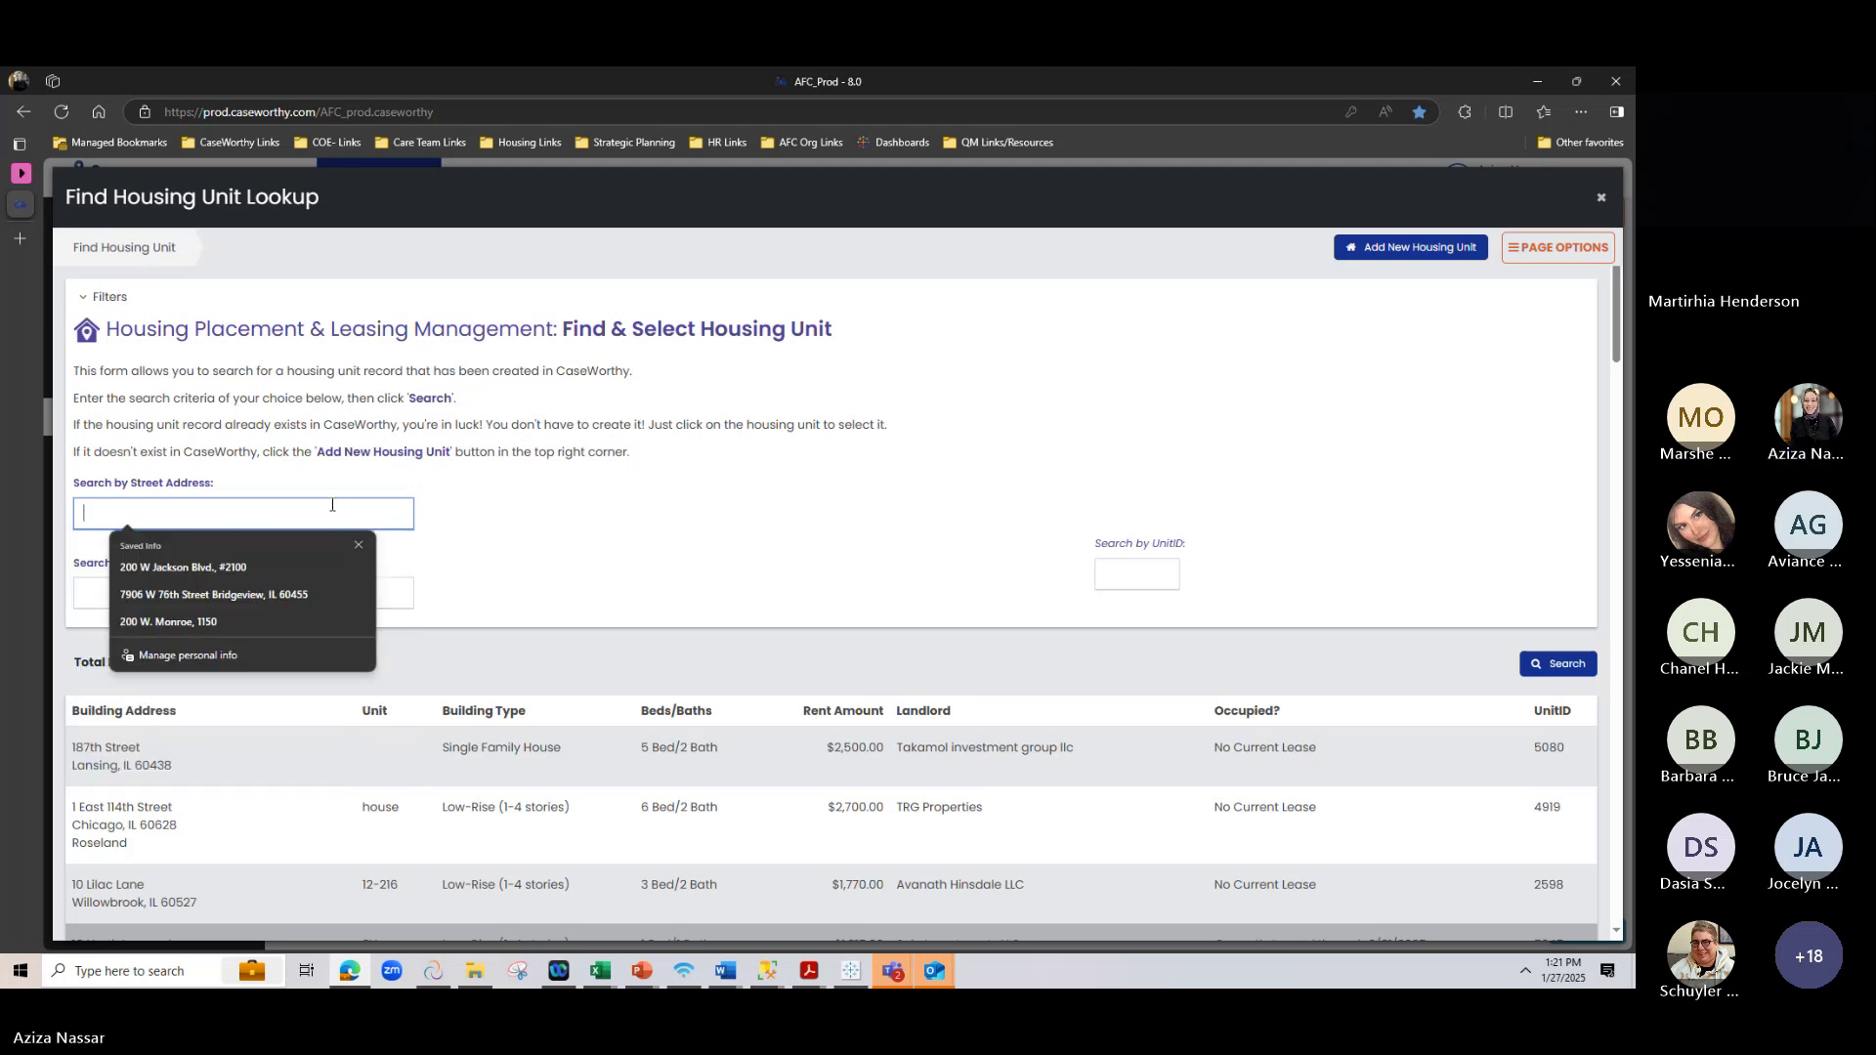
text(1)
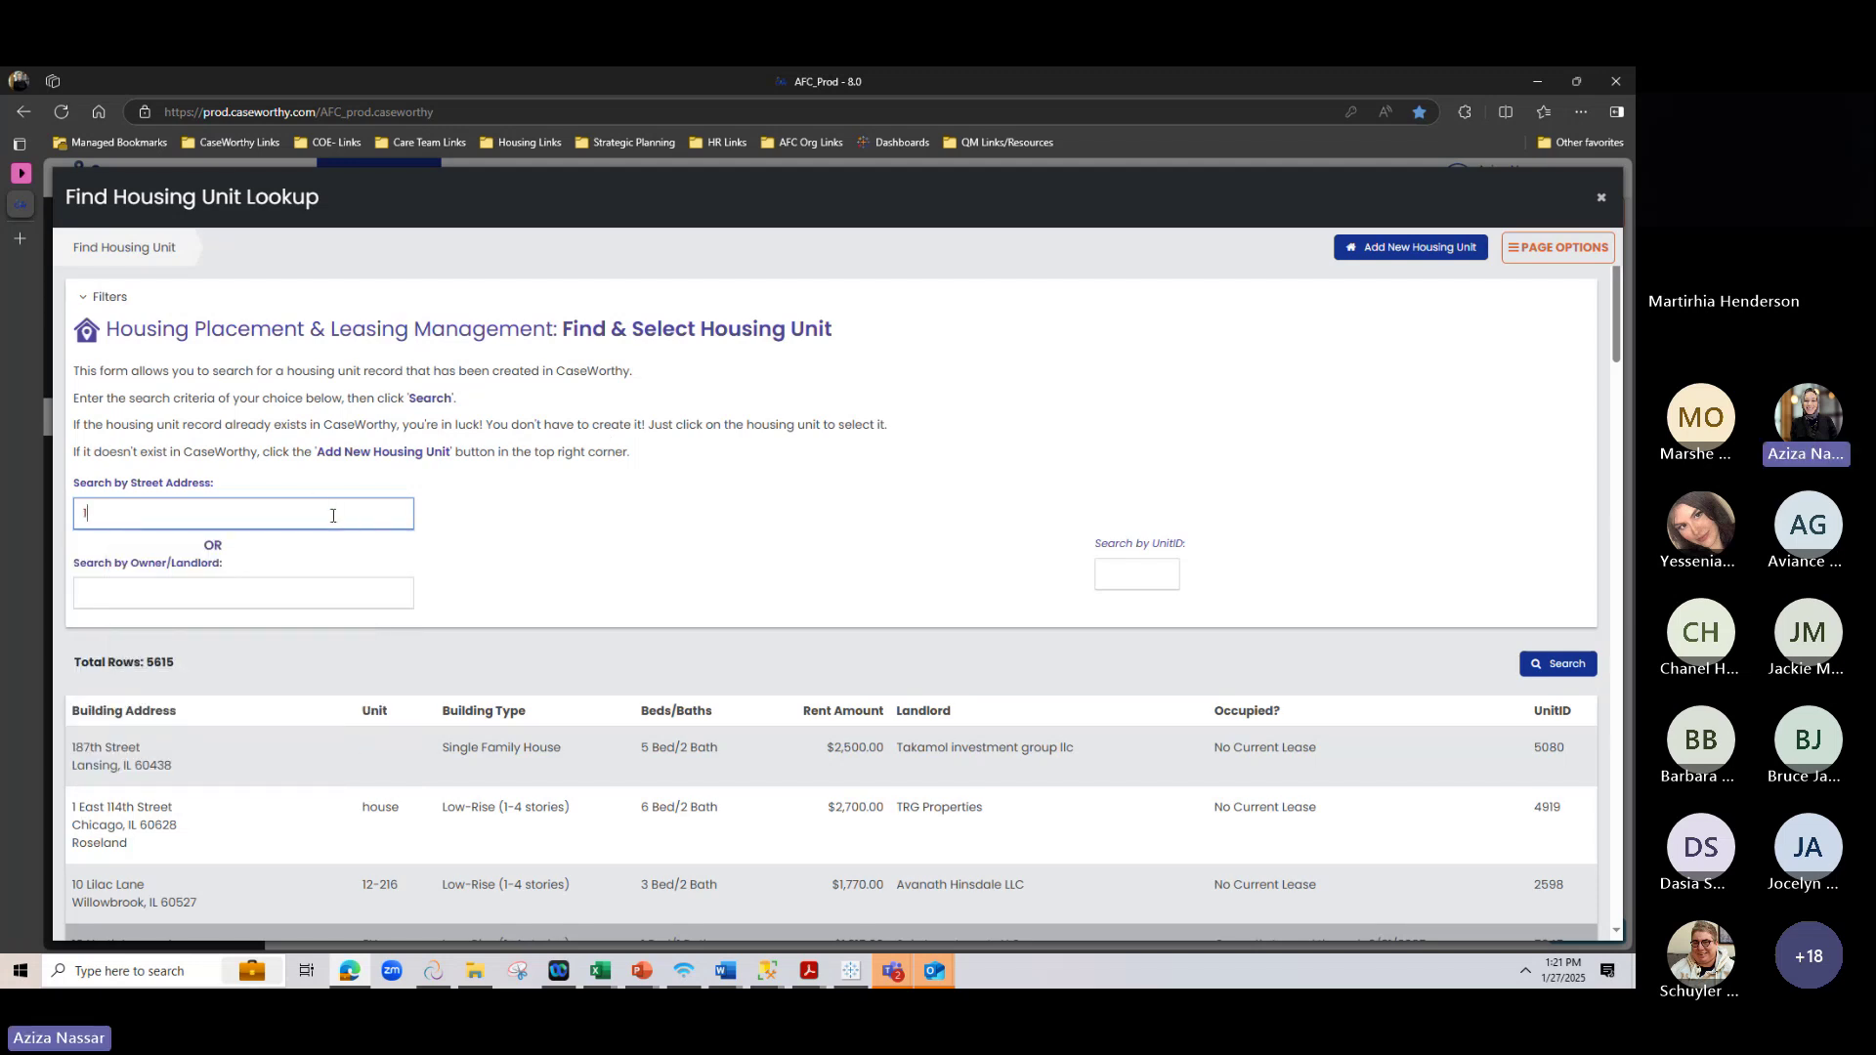
text(80)
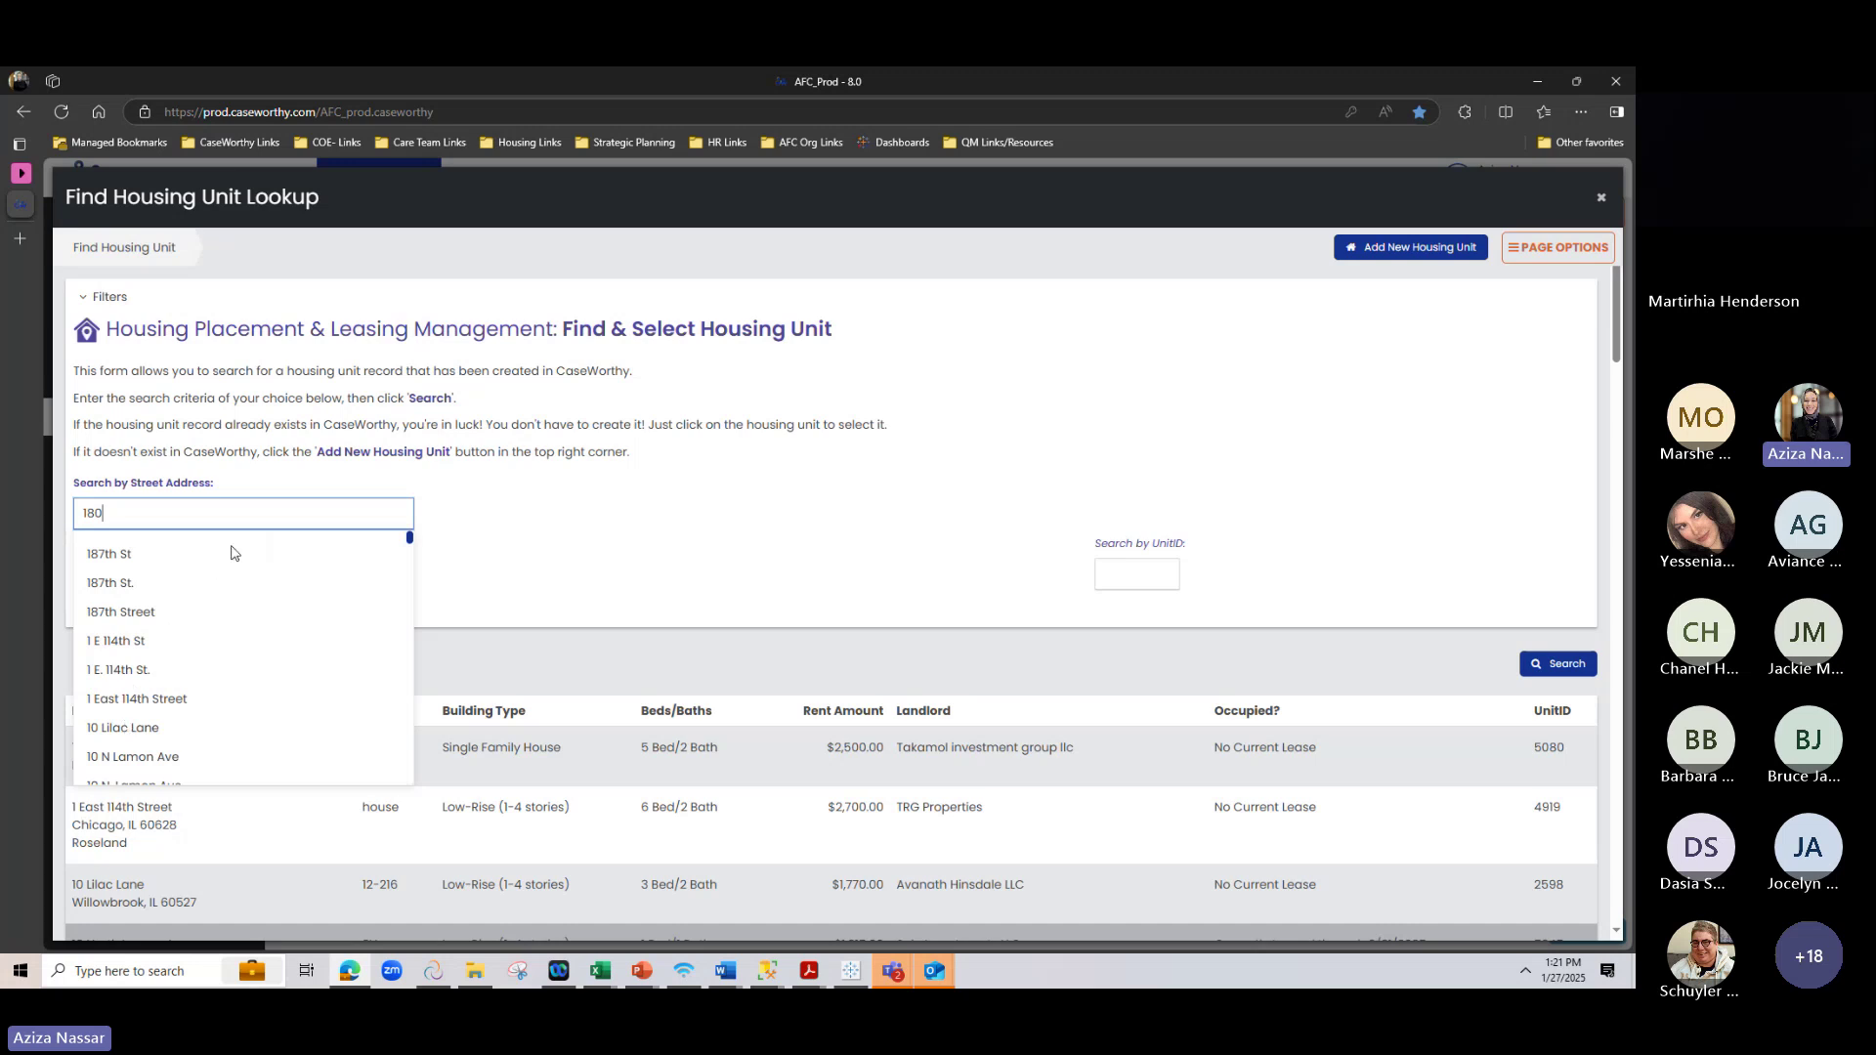
text(n)
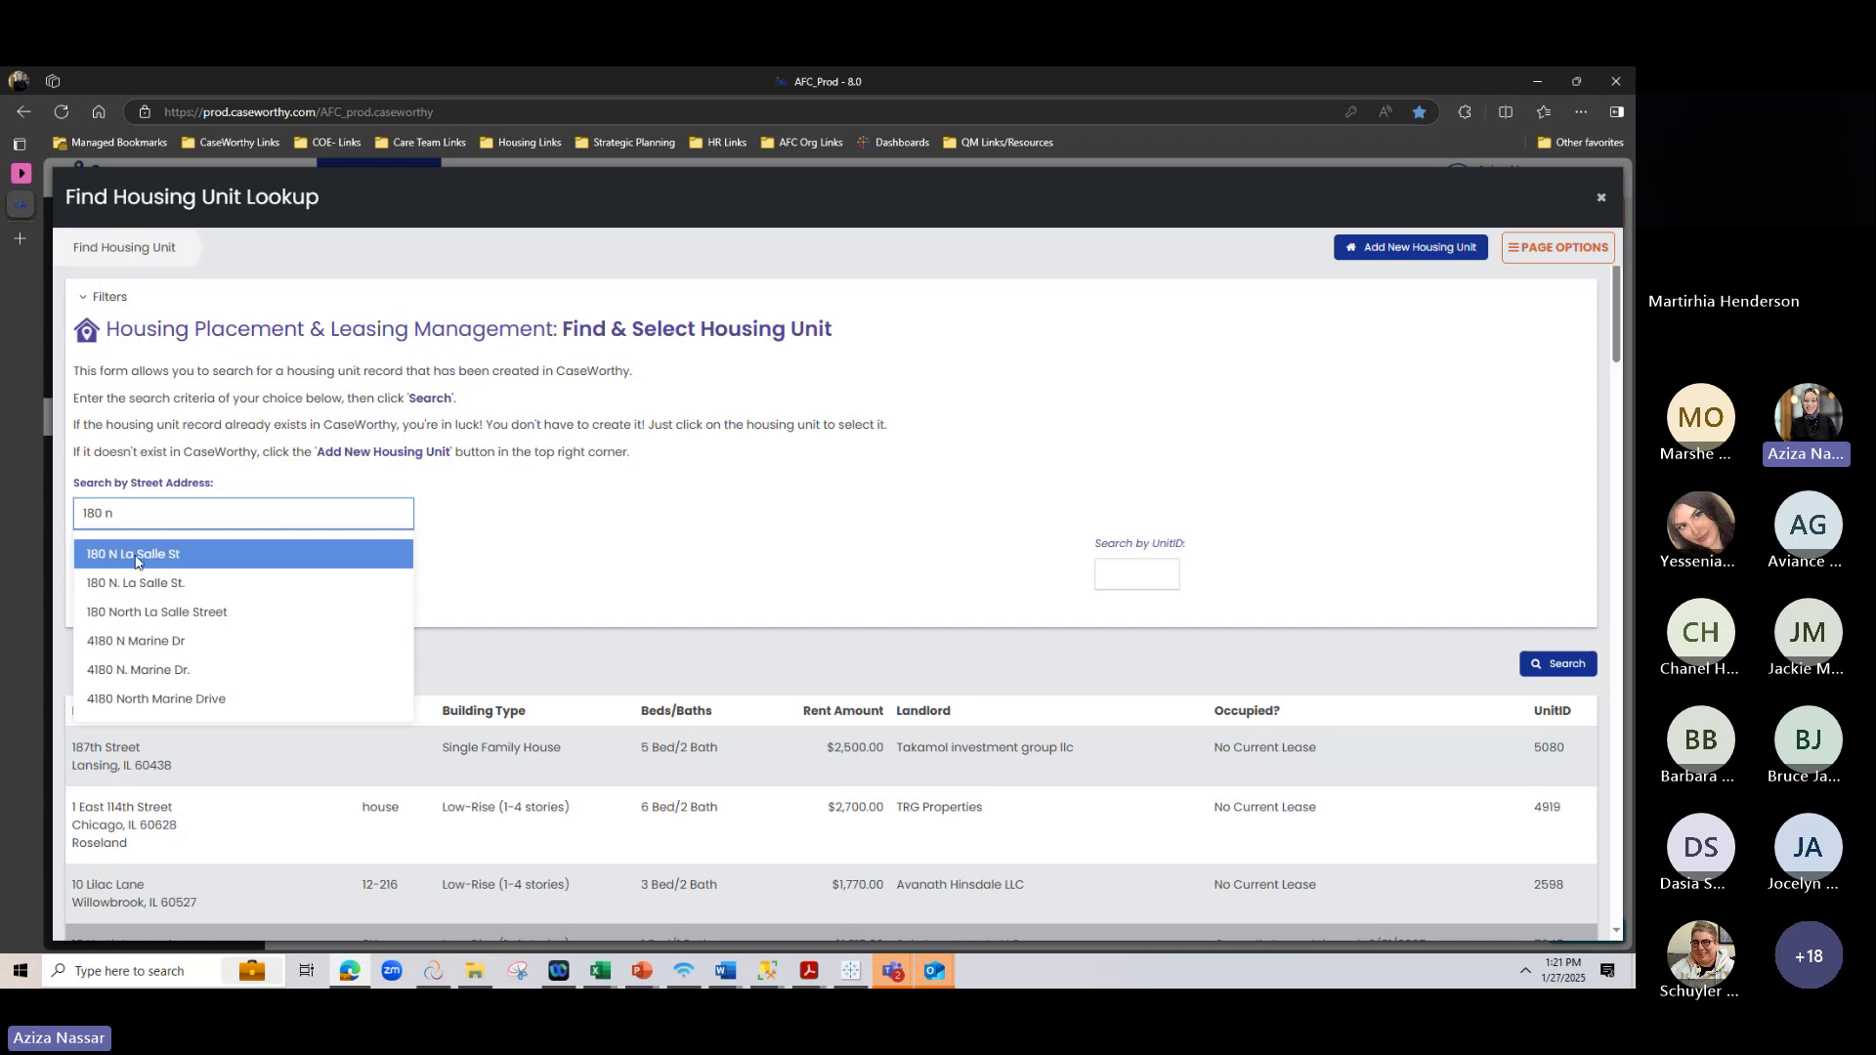
click(139, 553)
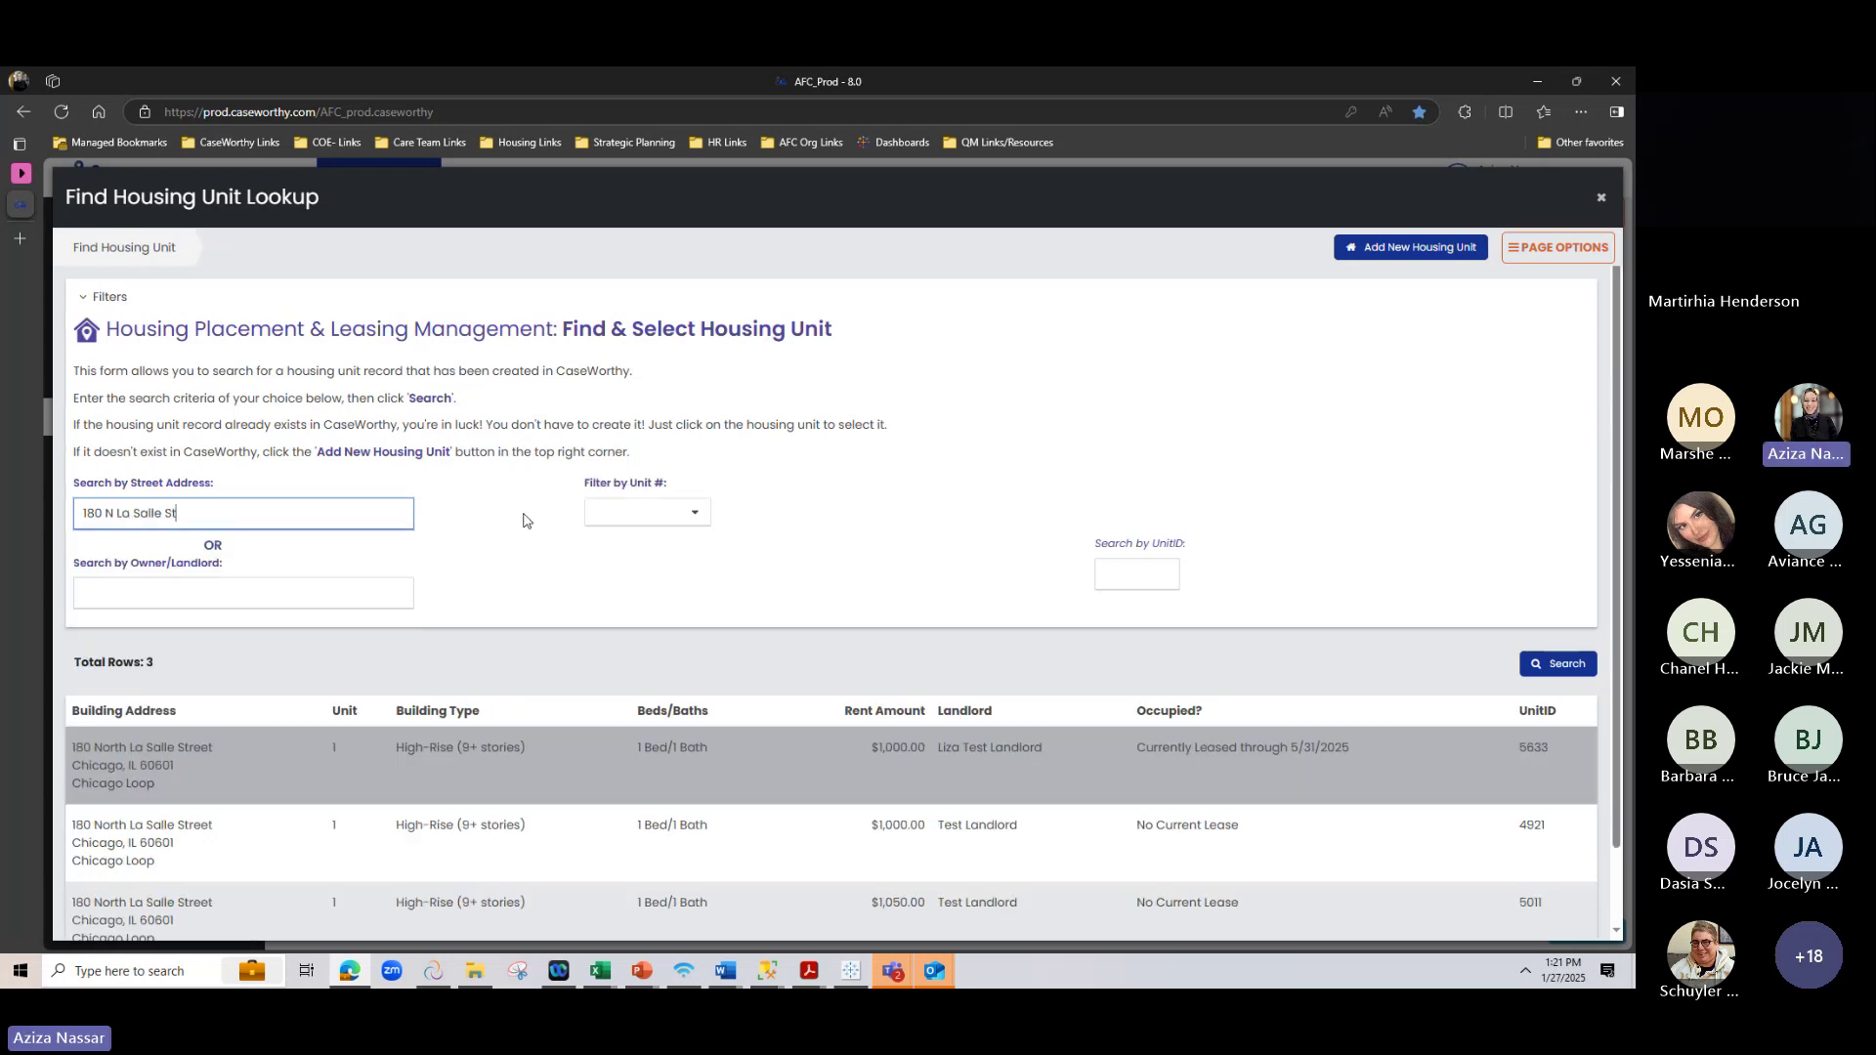
scroll(524, 520, down, 1)
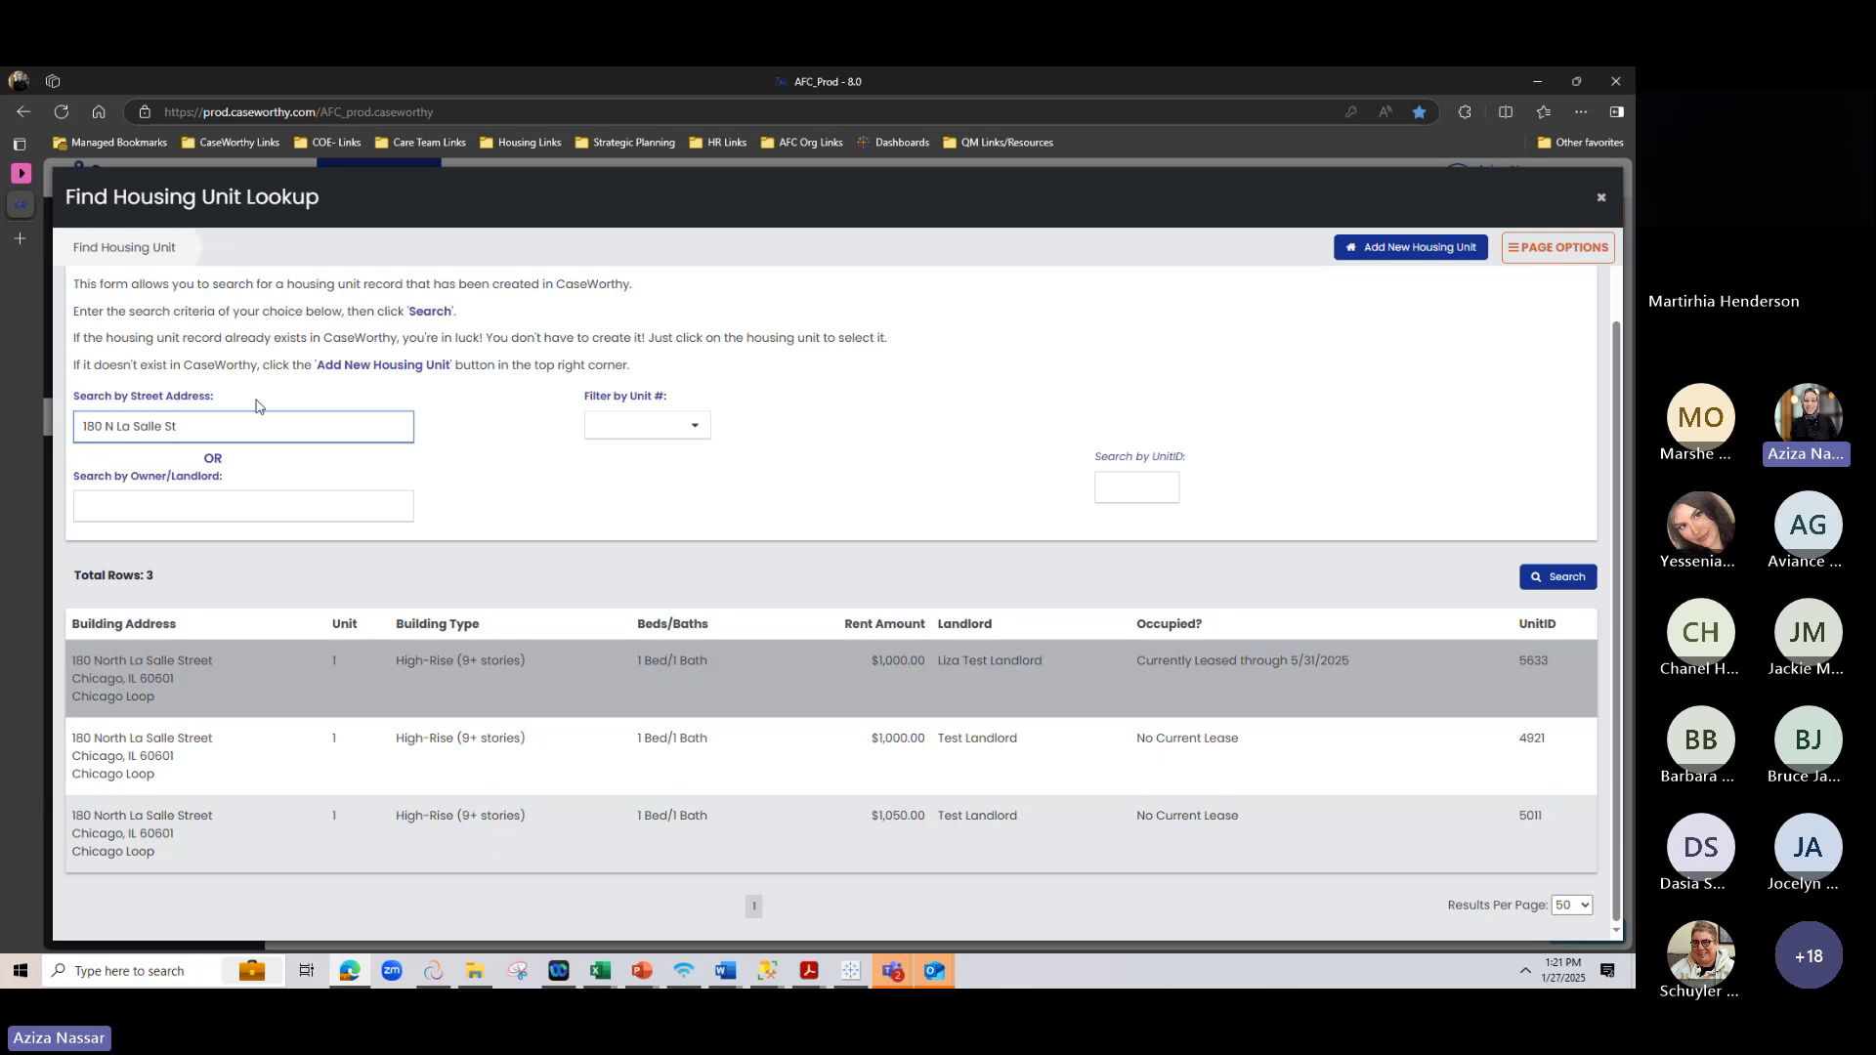
click(193, 418)
key(BackSpace)
key(BackSpace)
key(BackSpace)
key(BackSpace)
key(BackSpace)
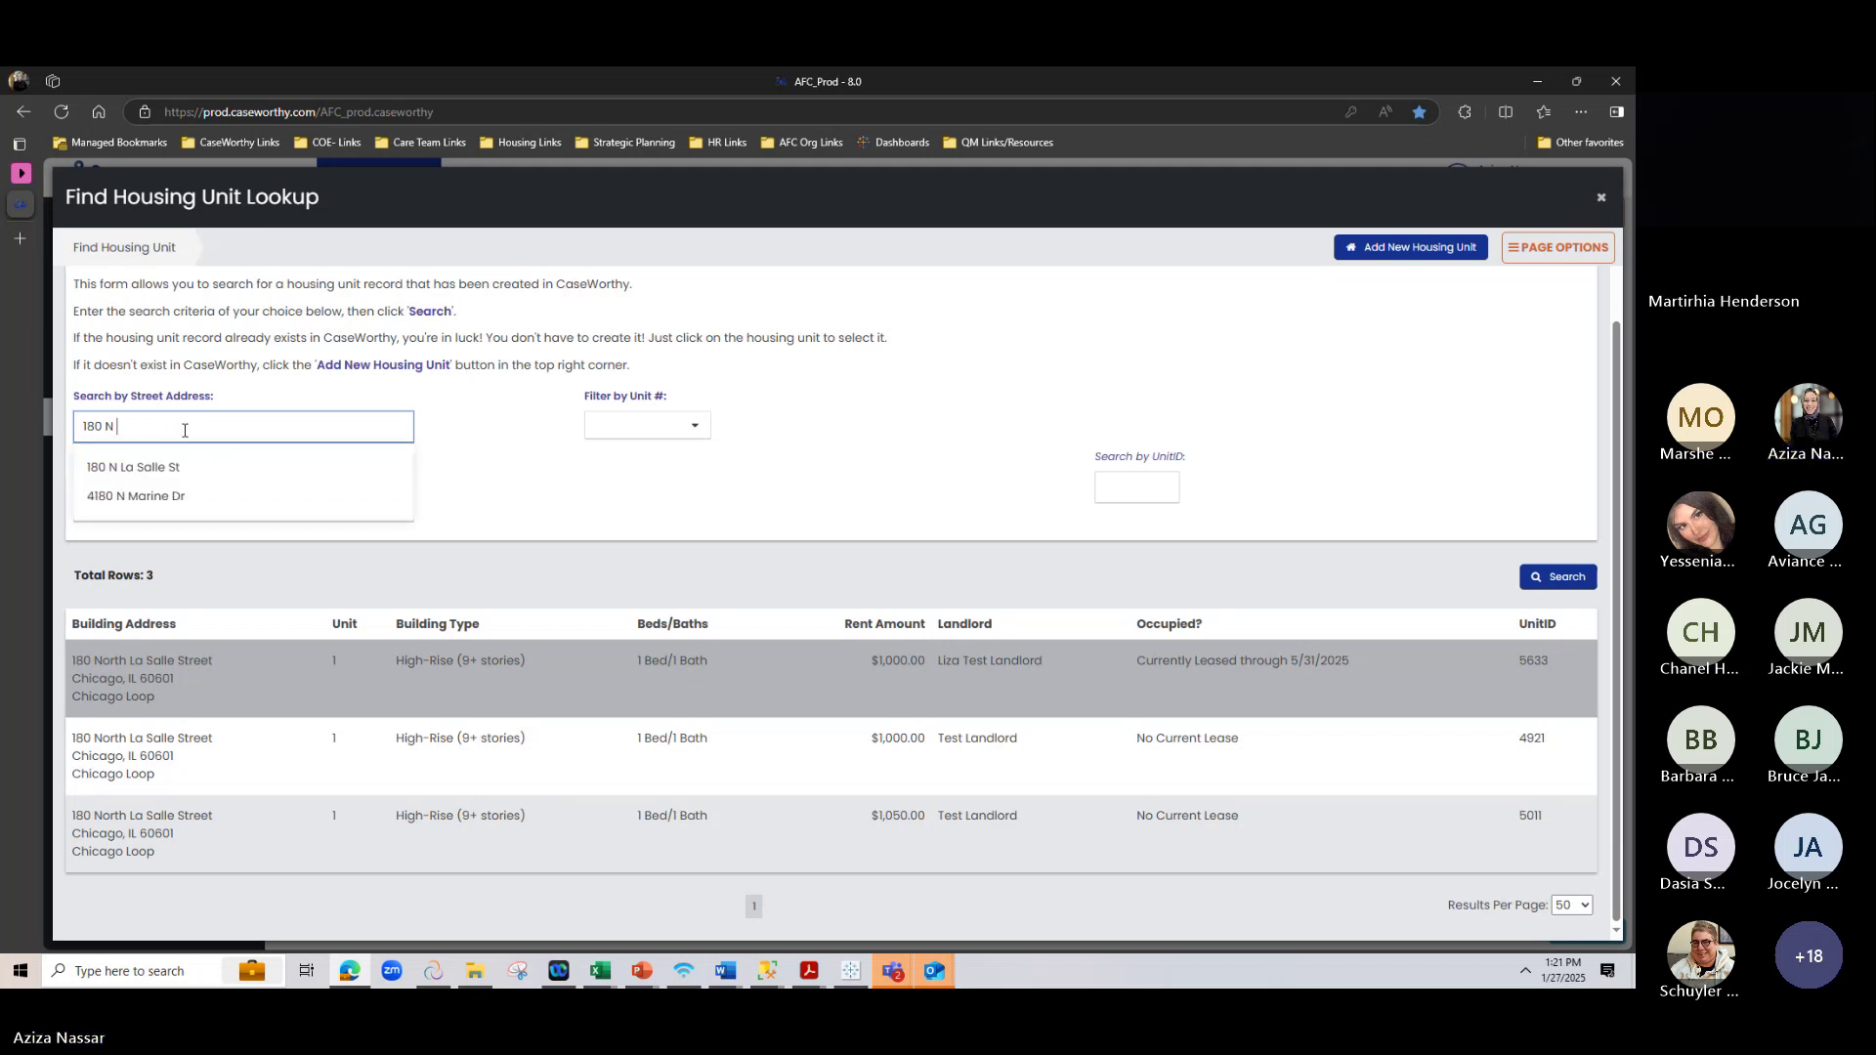
key(BackSpace)
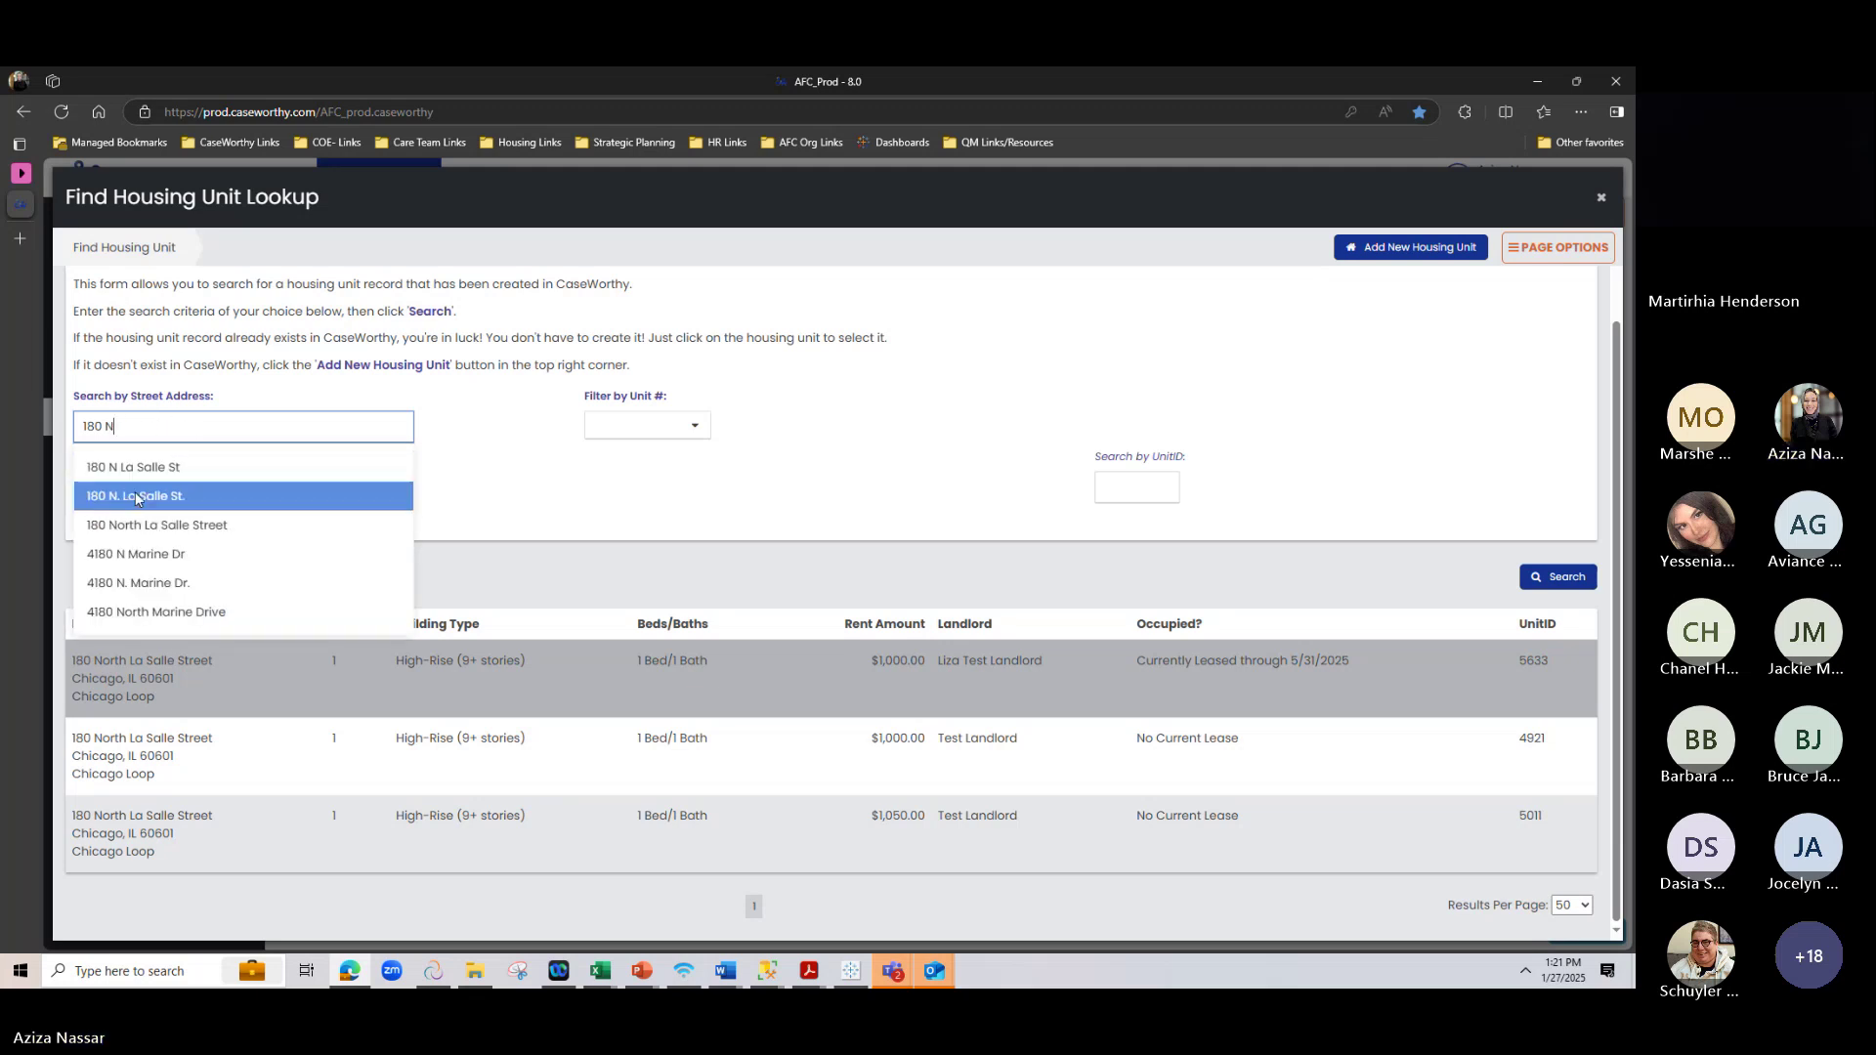
click(139, 496)
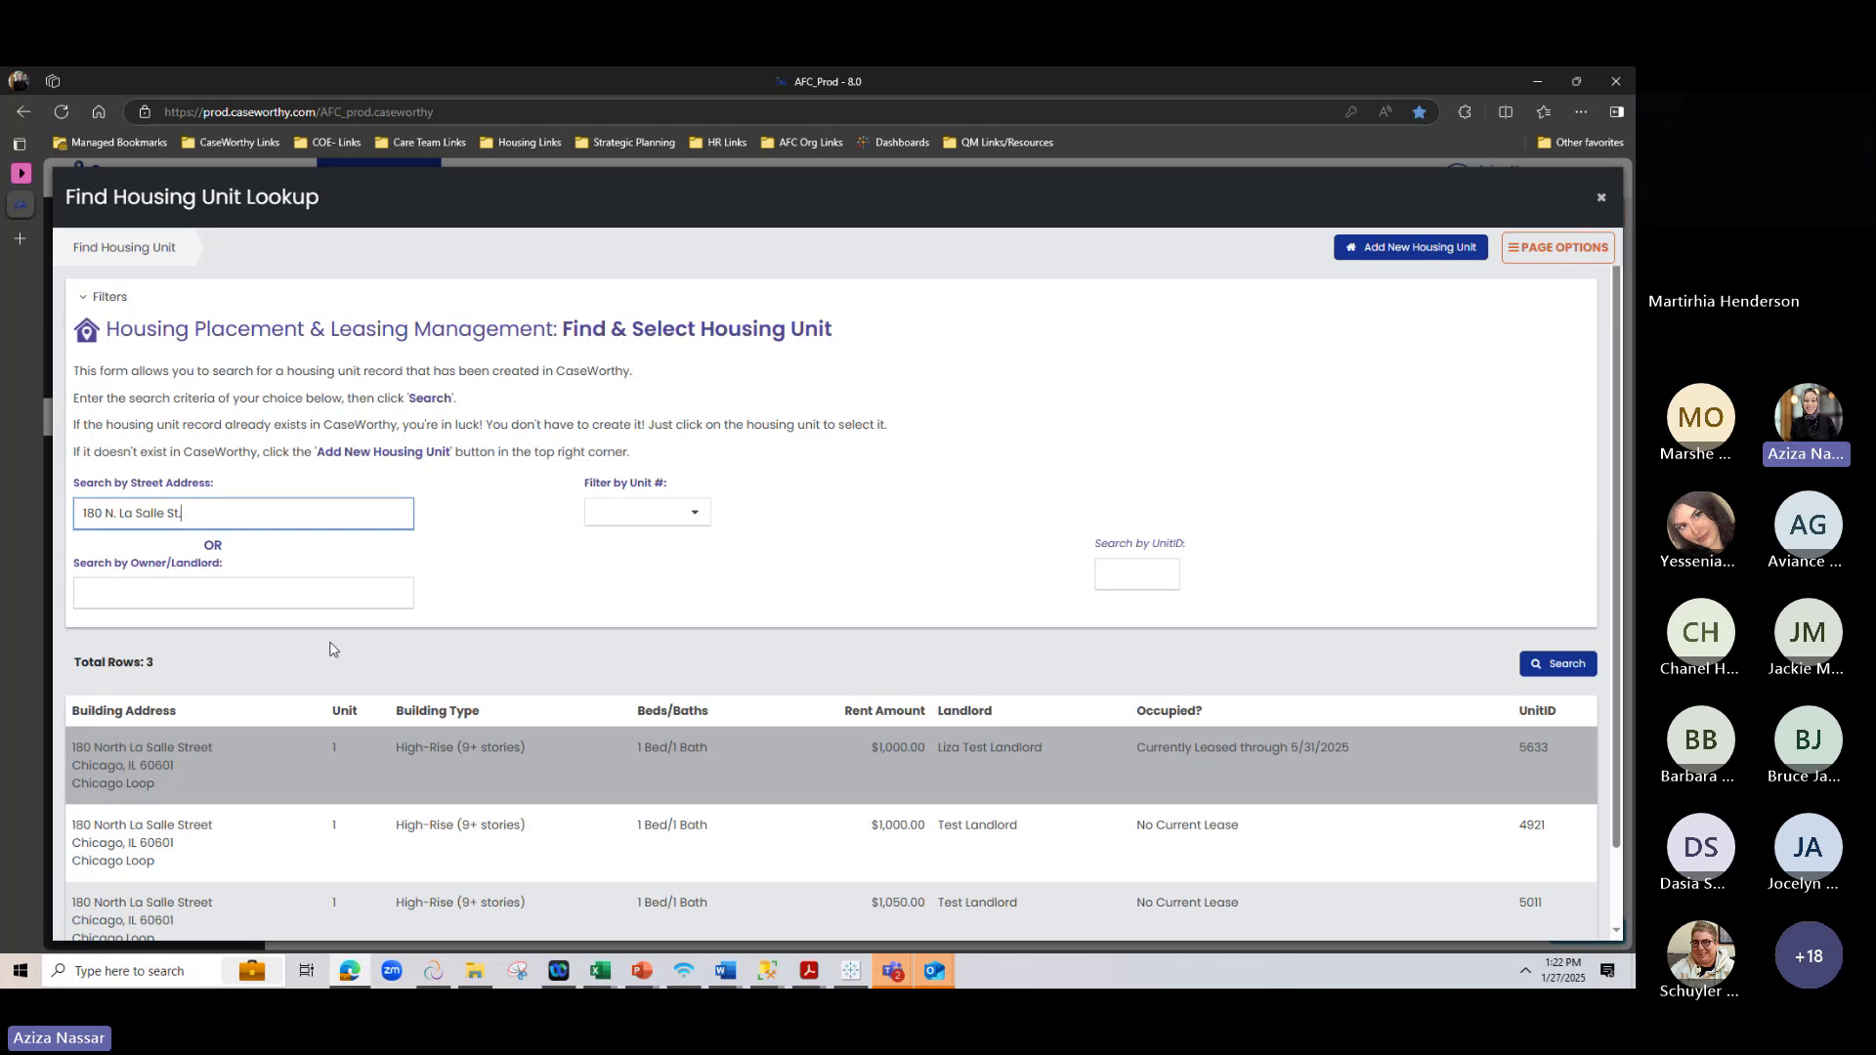
scroll(334, 655, down, 1)
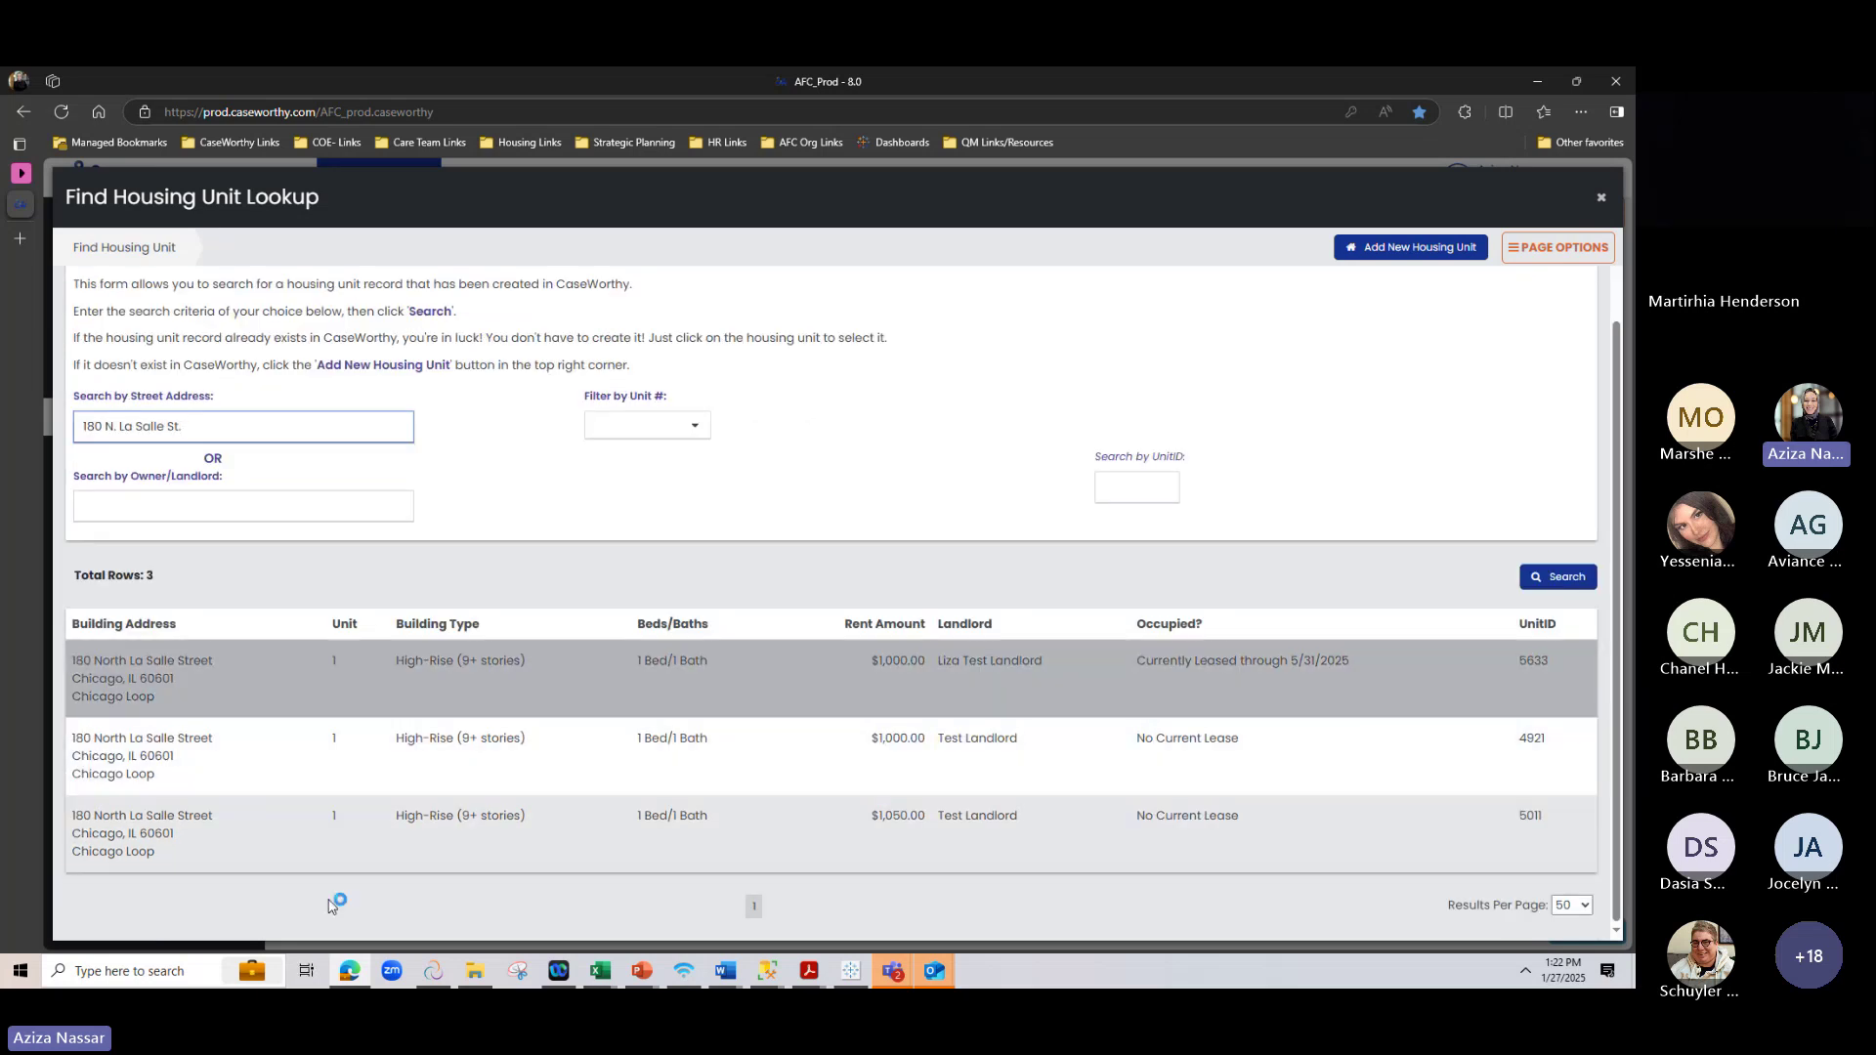
Clear the street address search box
triple_click(227, 421)
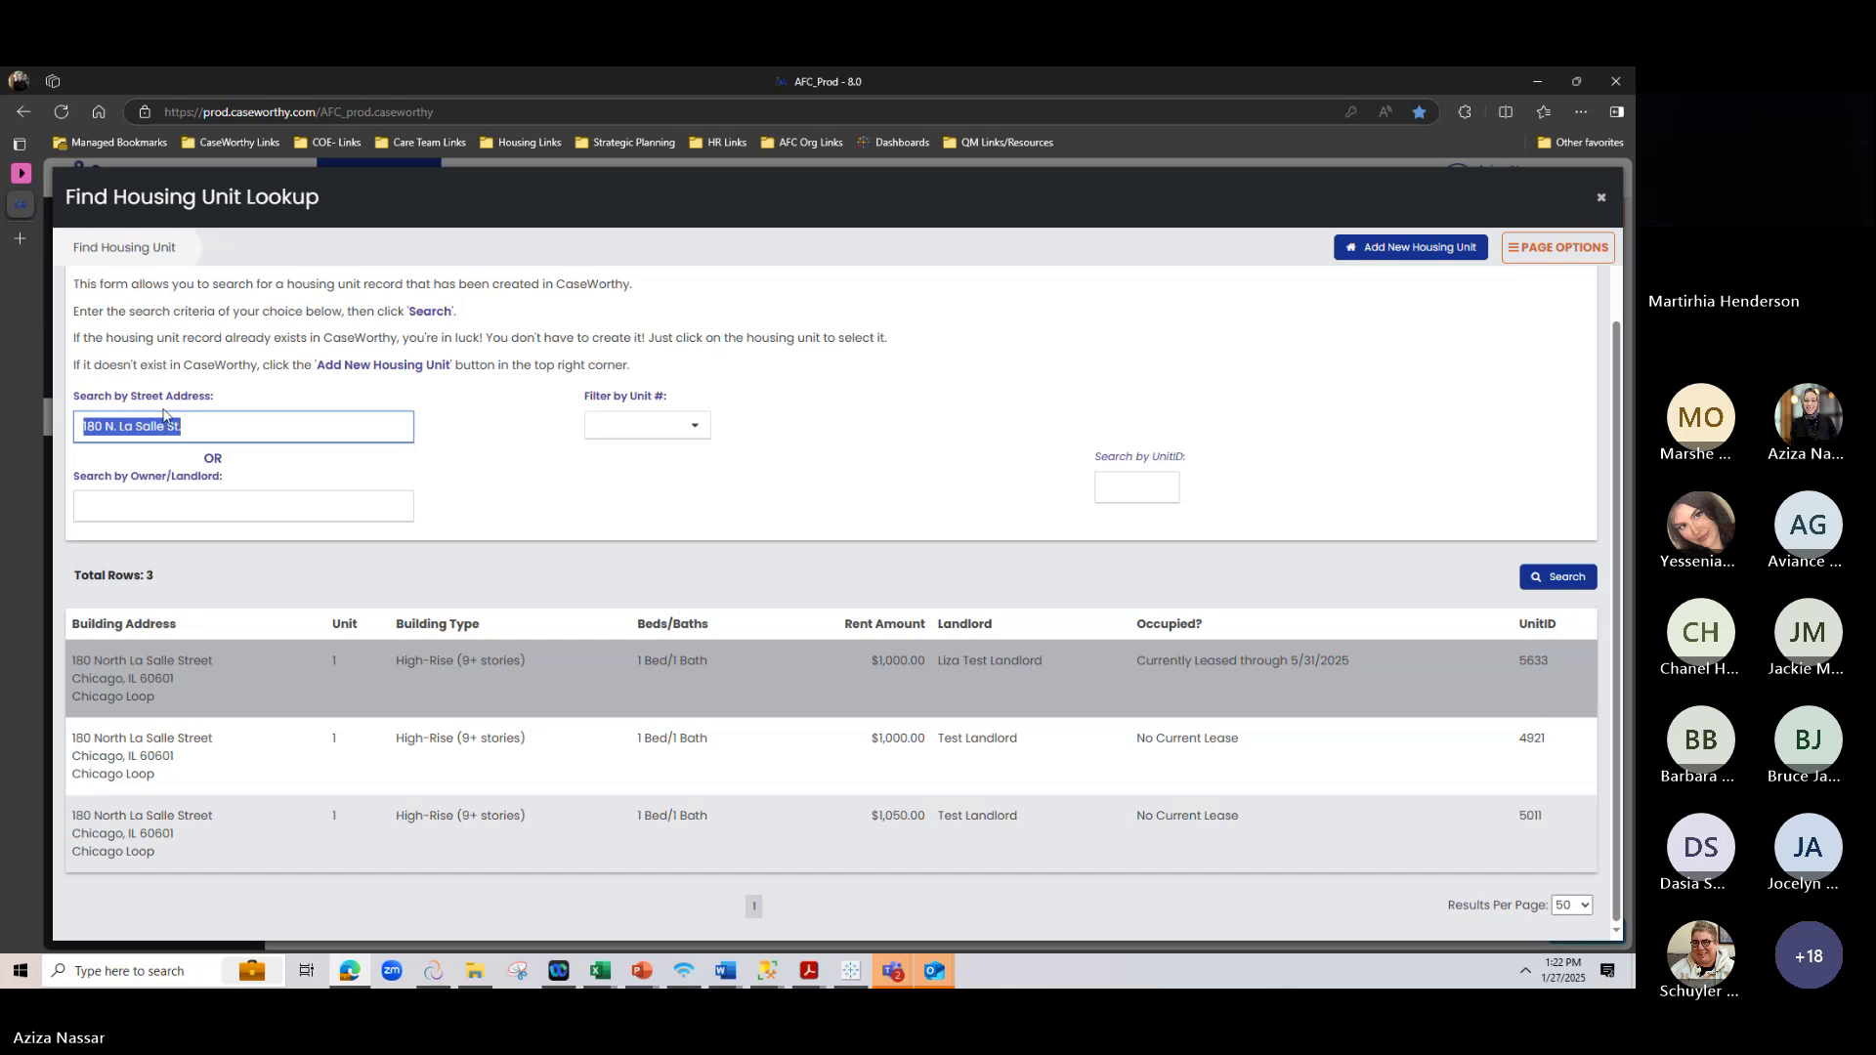
key(BackSpace)
click(170, 507)
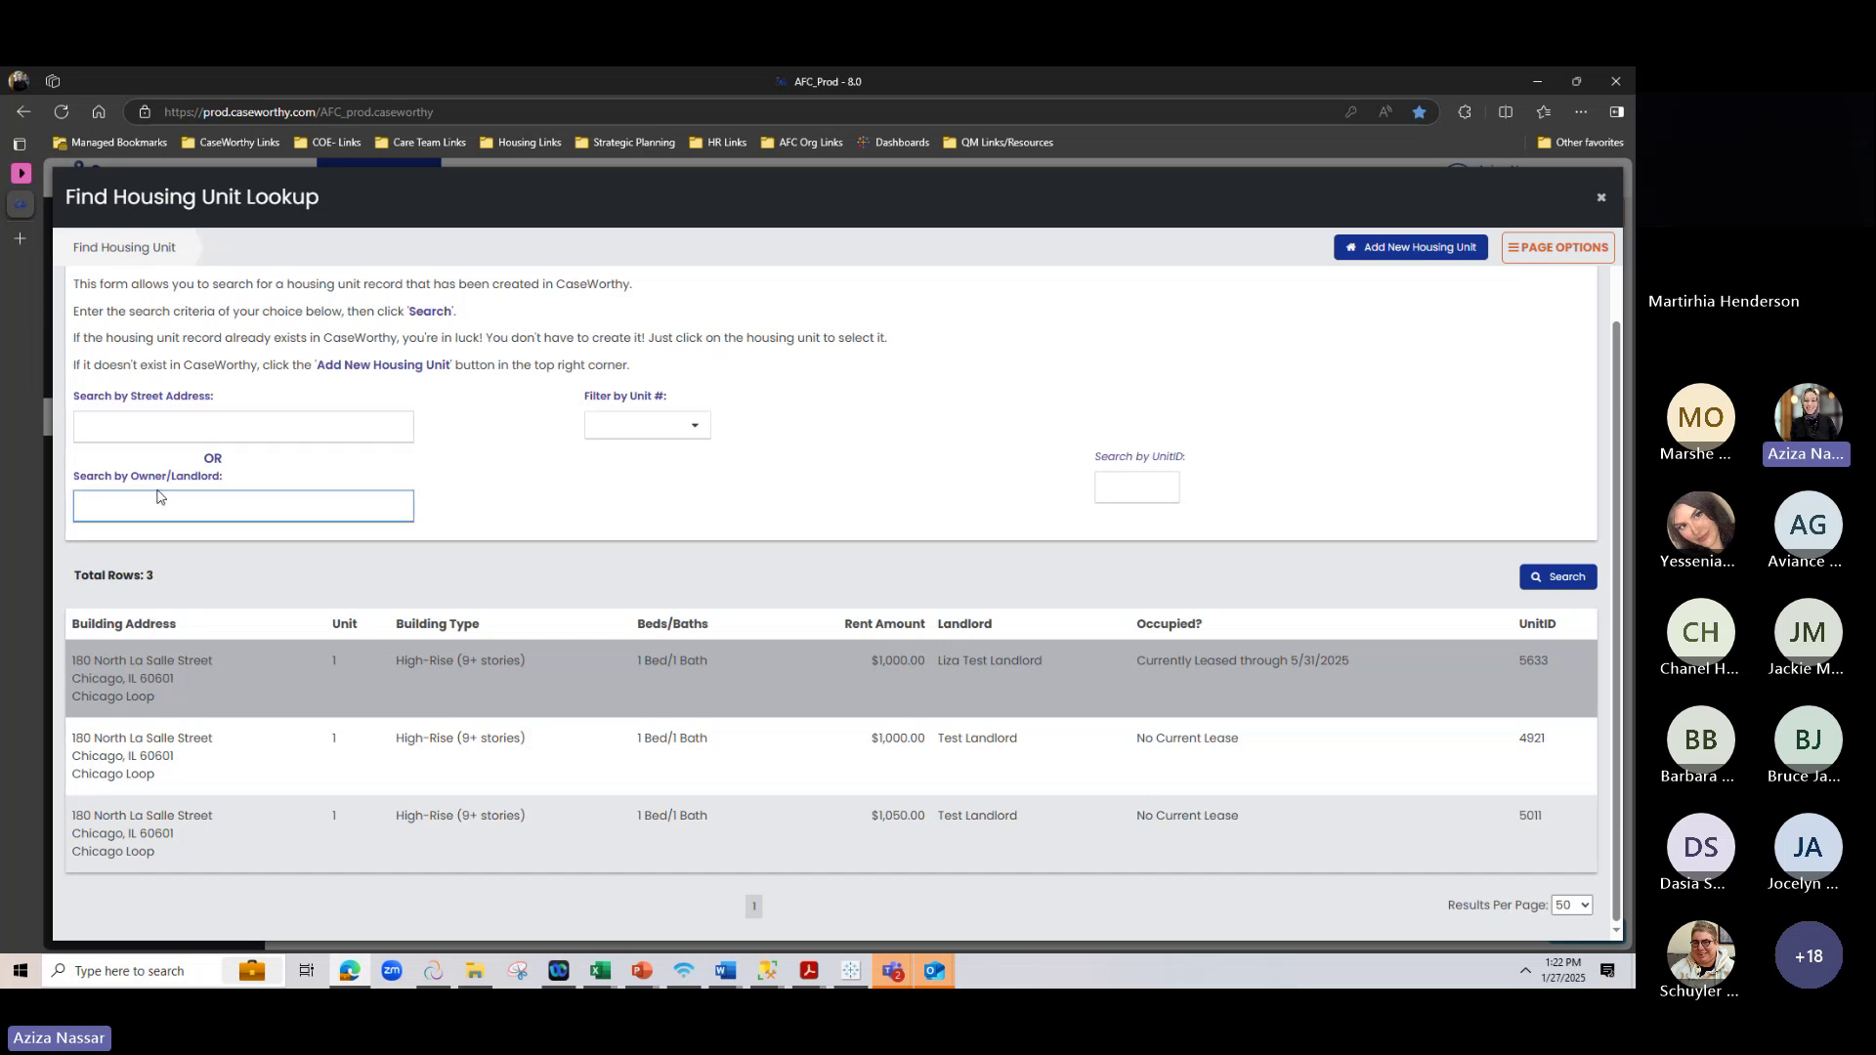
Search housing units with 'test' as the owner/landlord filter and skim the results
text(tes)
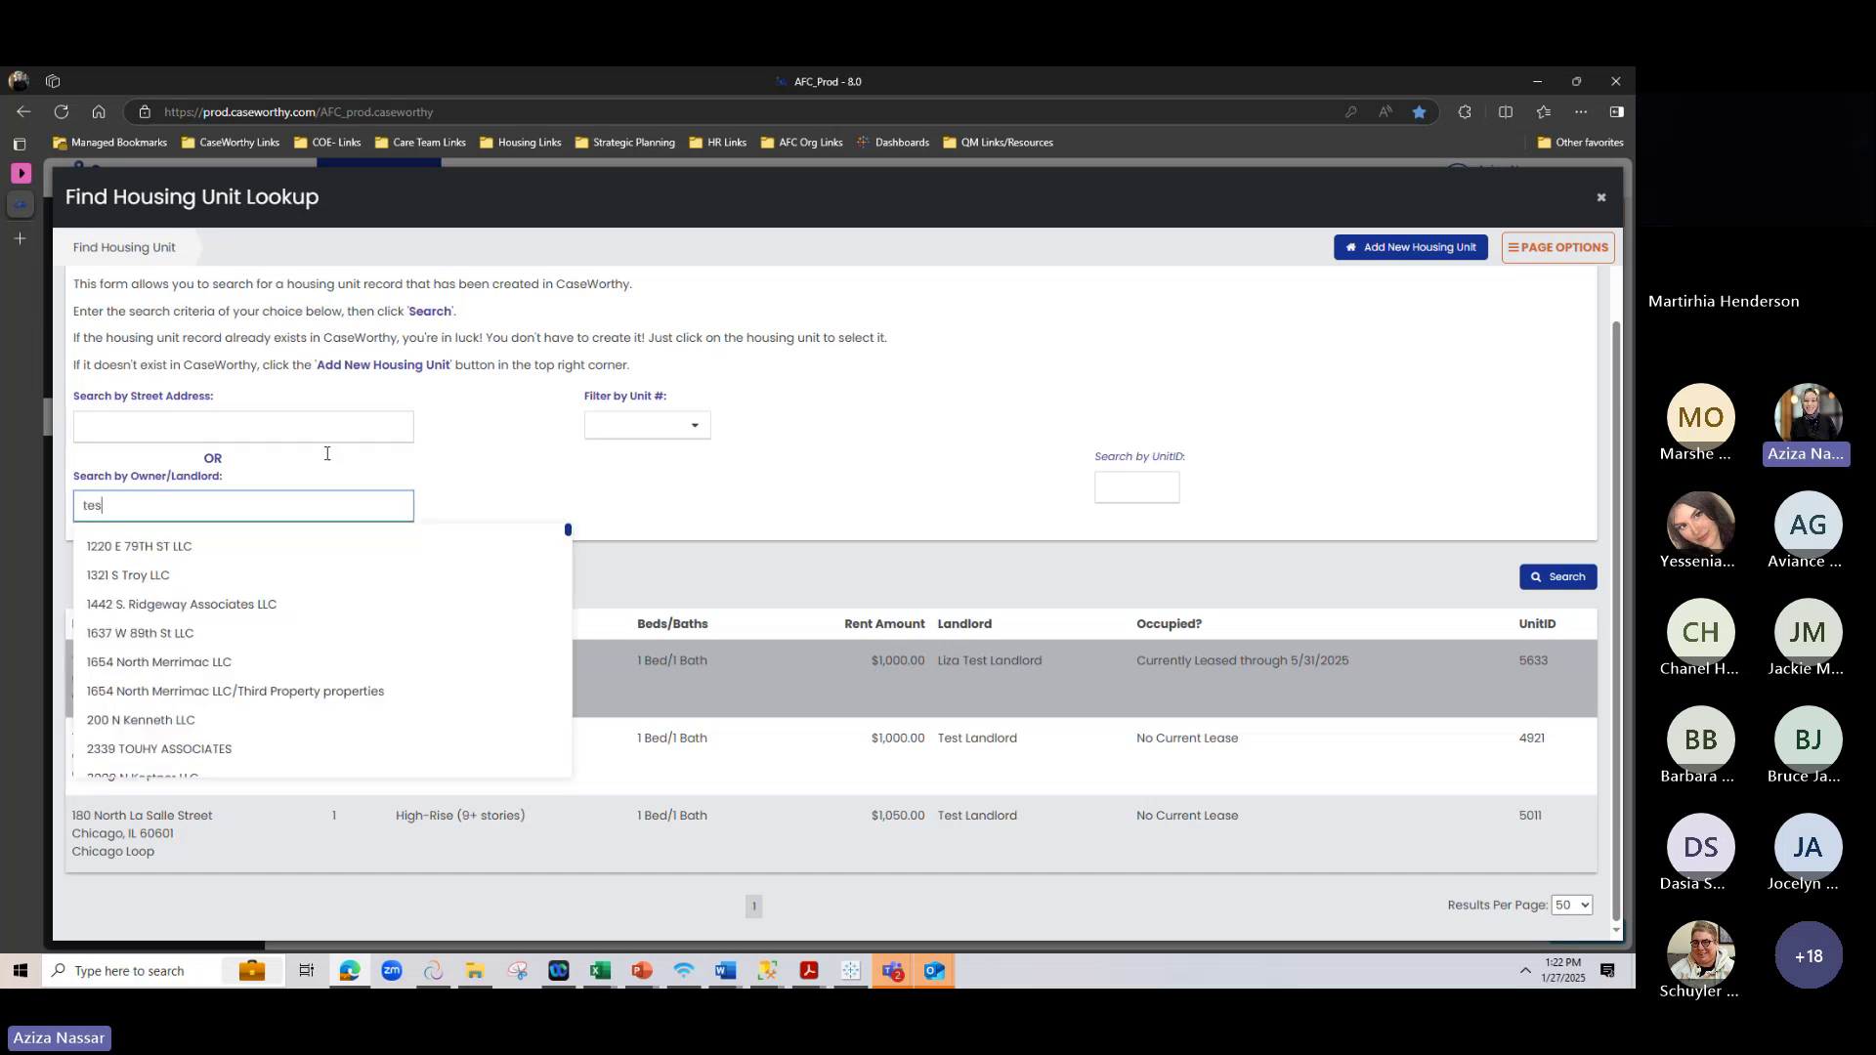
text(t)
click(1563, 574)
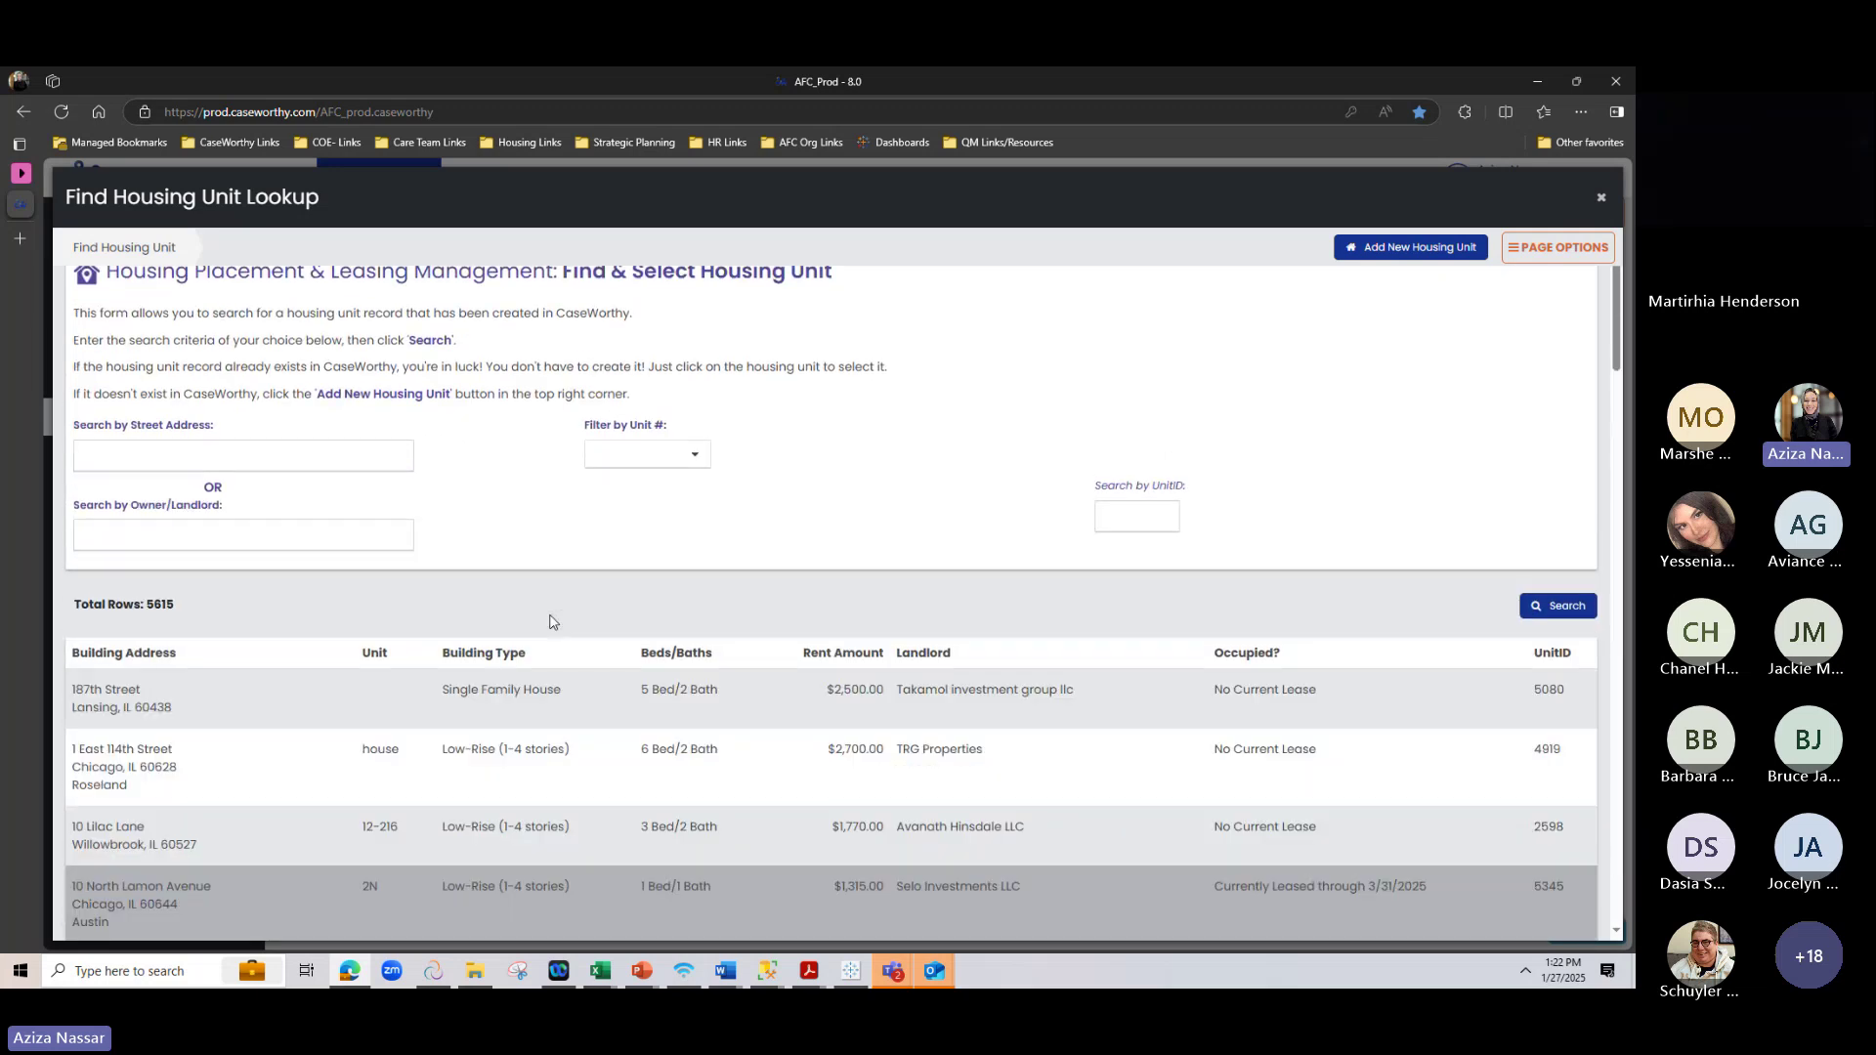
scroll(552, 622, down, 1)
scroll(552, 623, down, 1)
scroll(552, 623, up, 2)
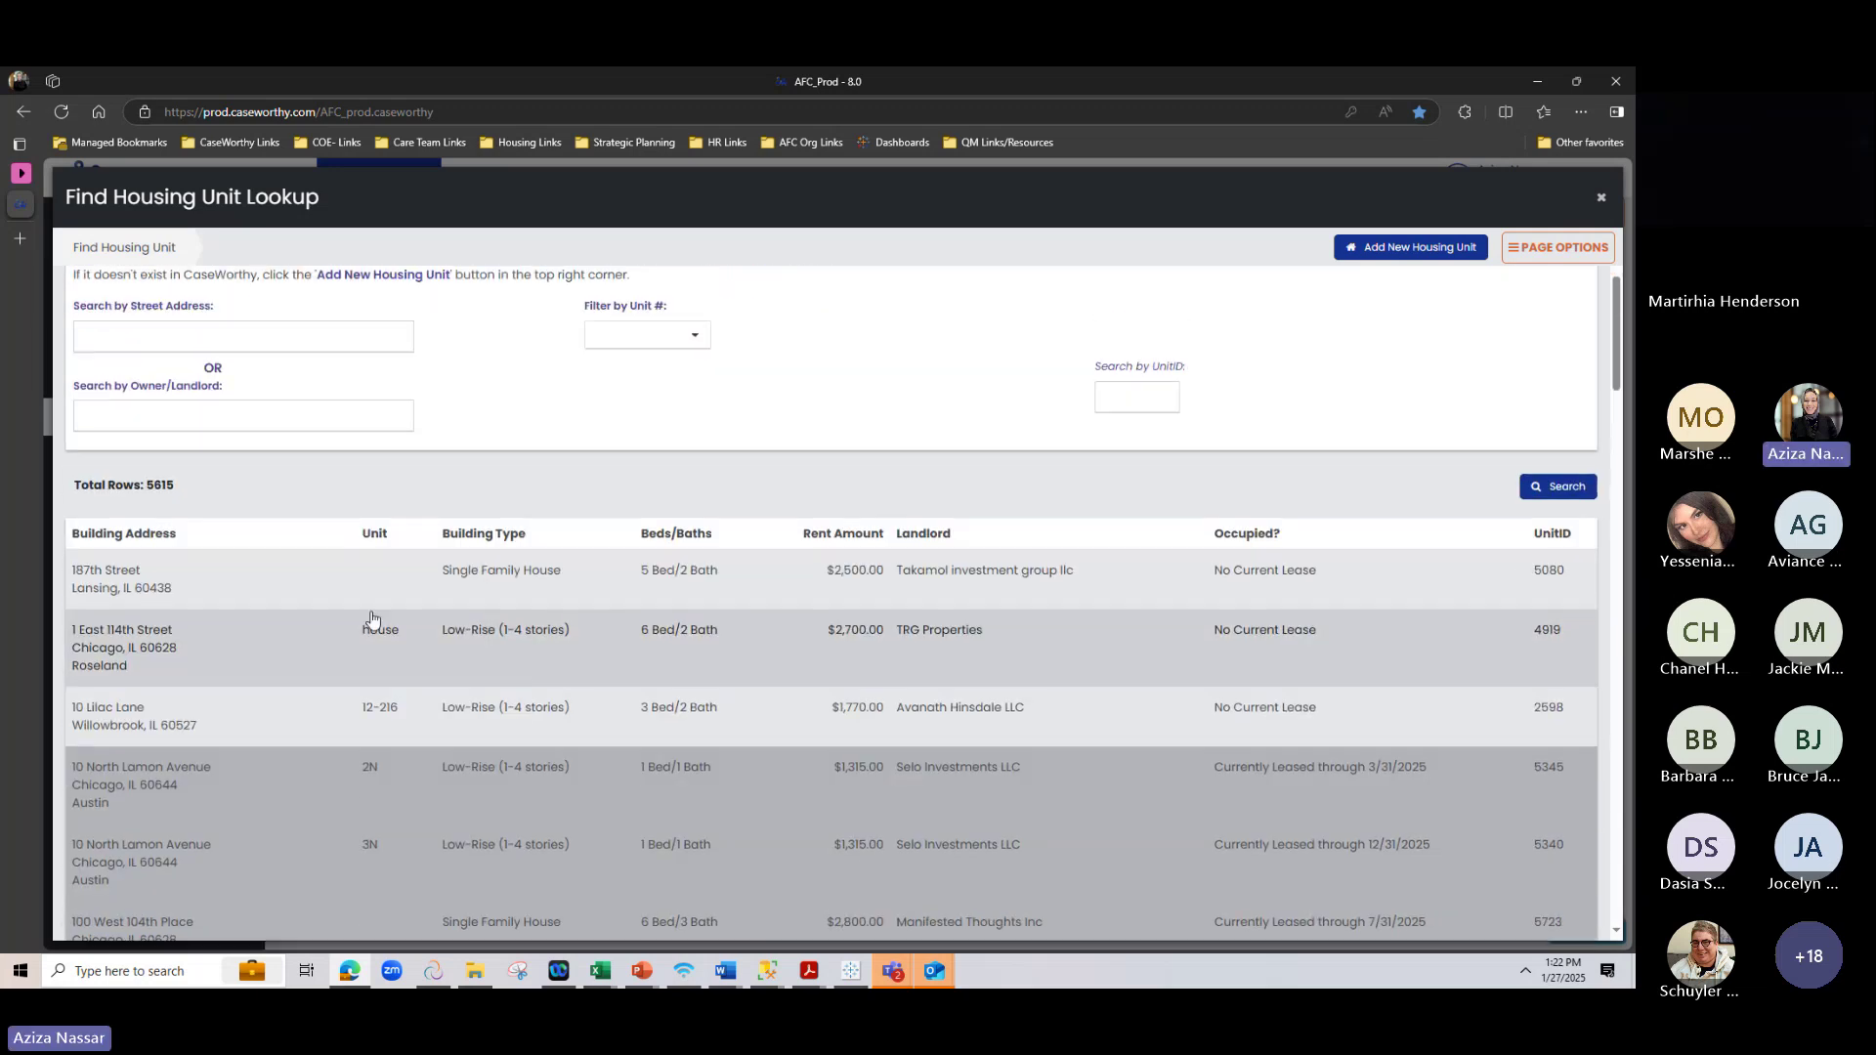
Search by the test landlord's name and review the 13 units it owns
click(330, 528)
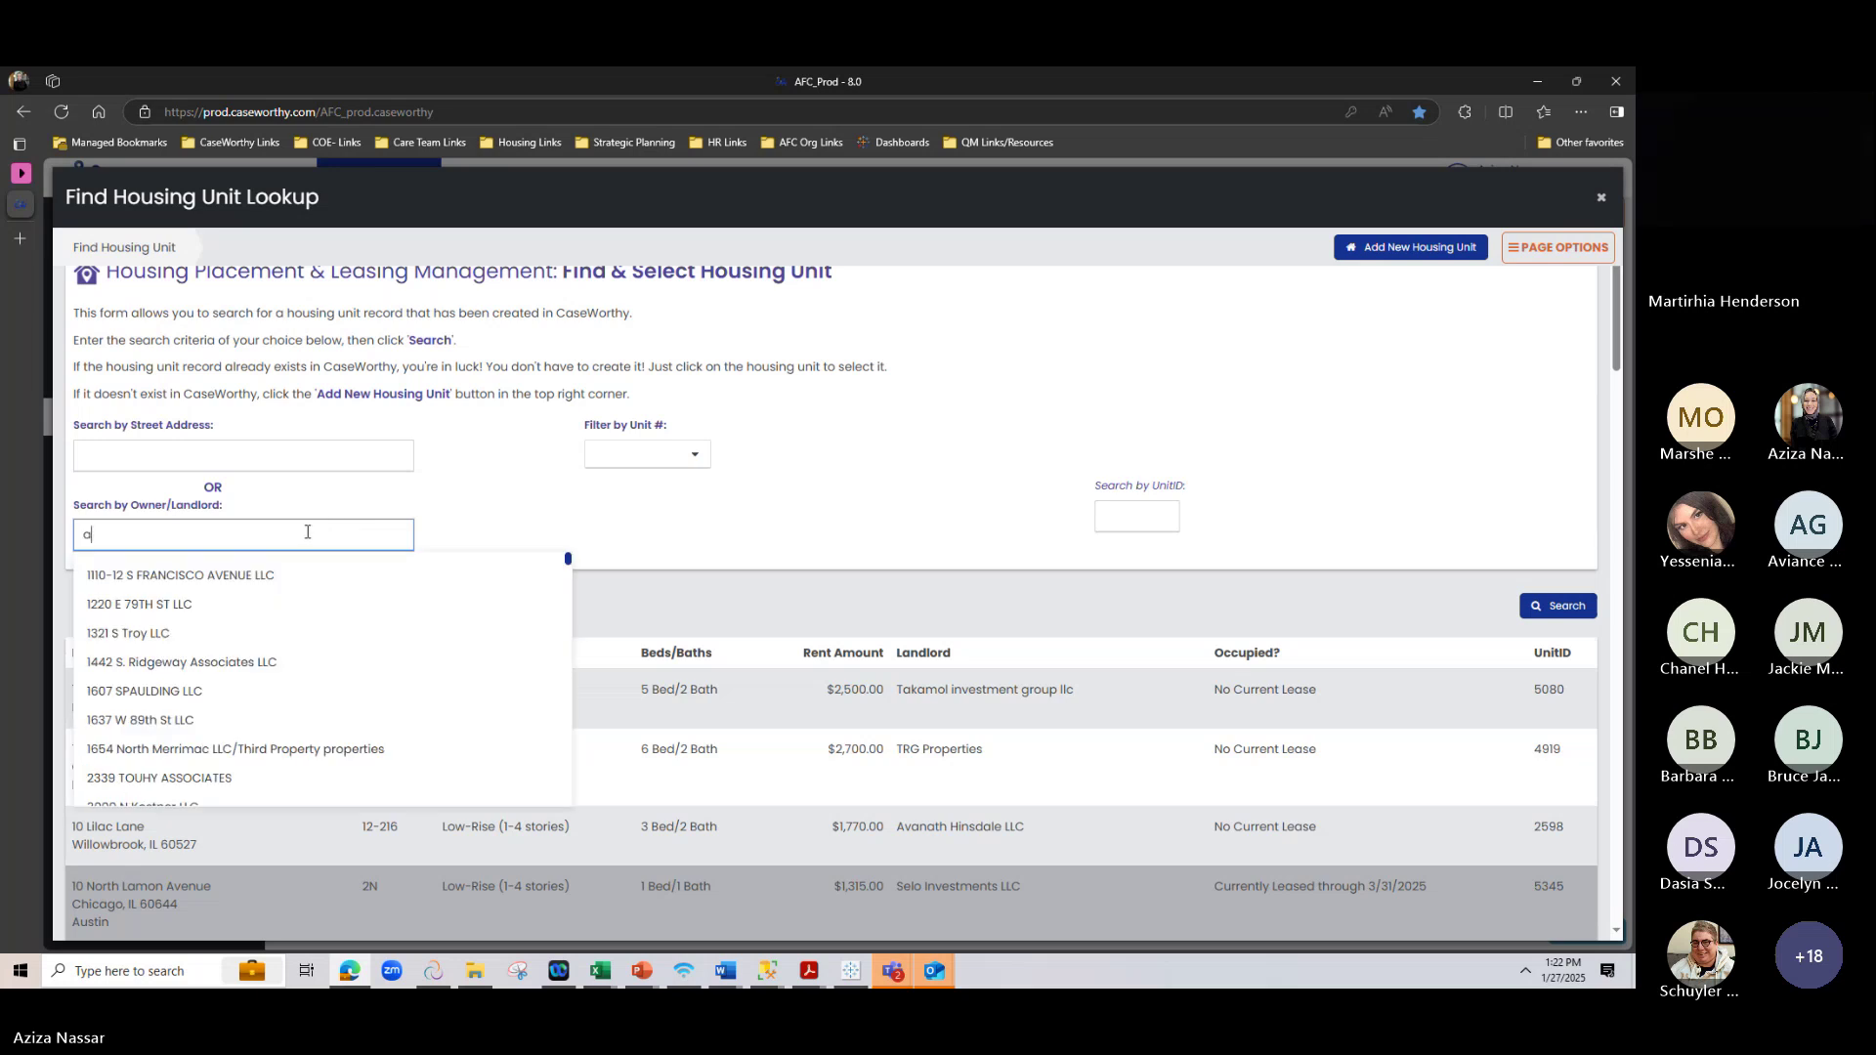
text(azi)
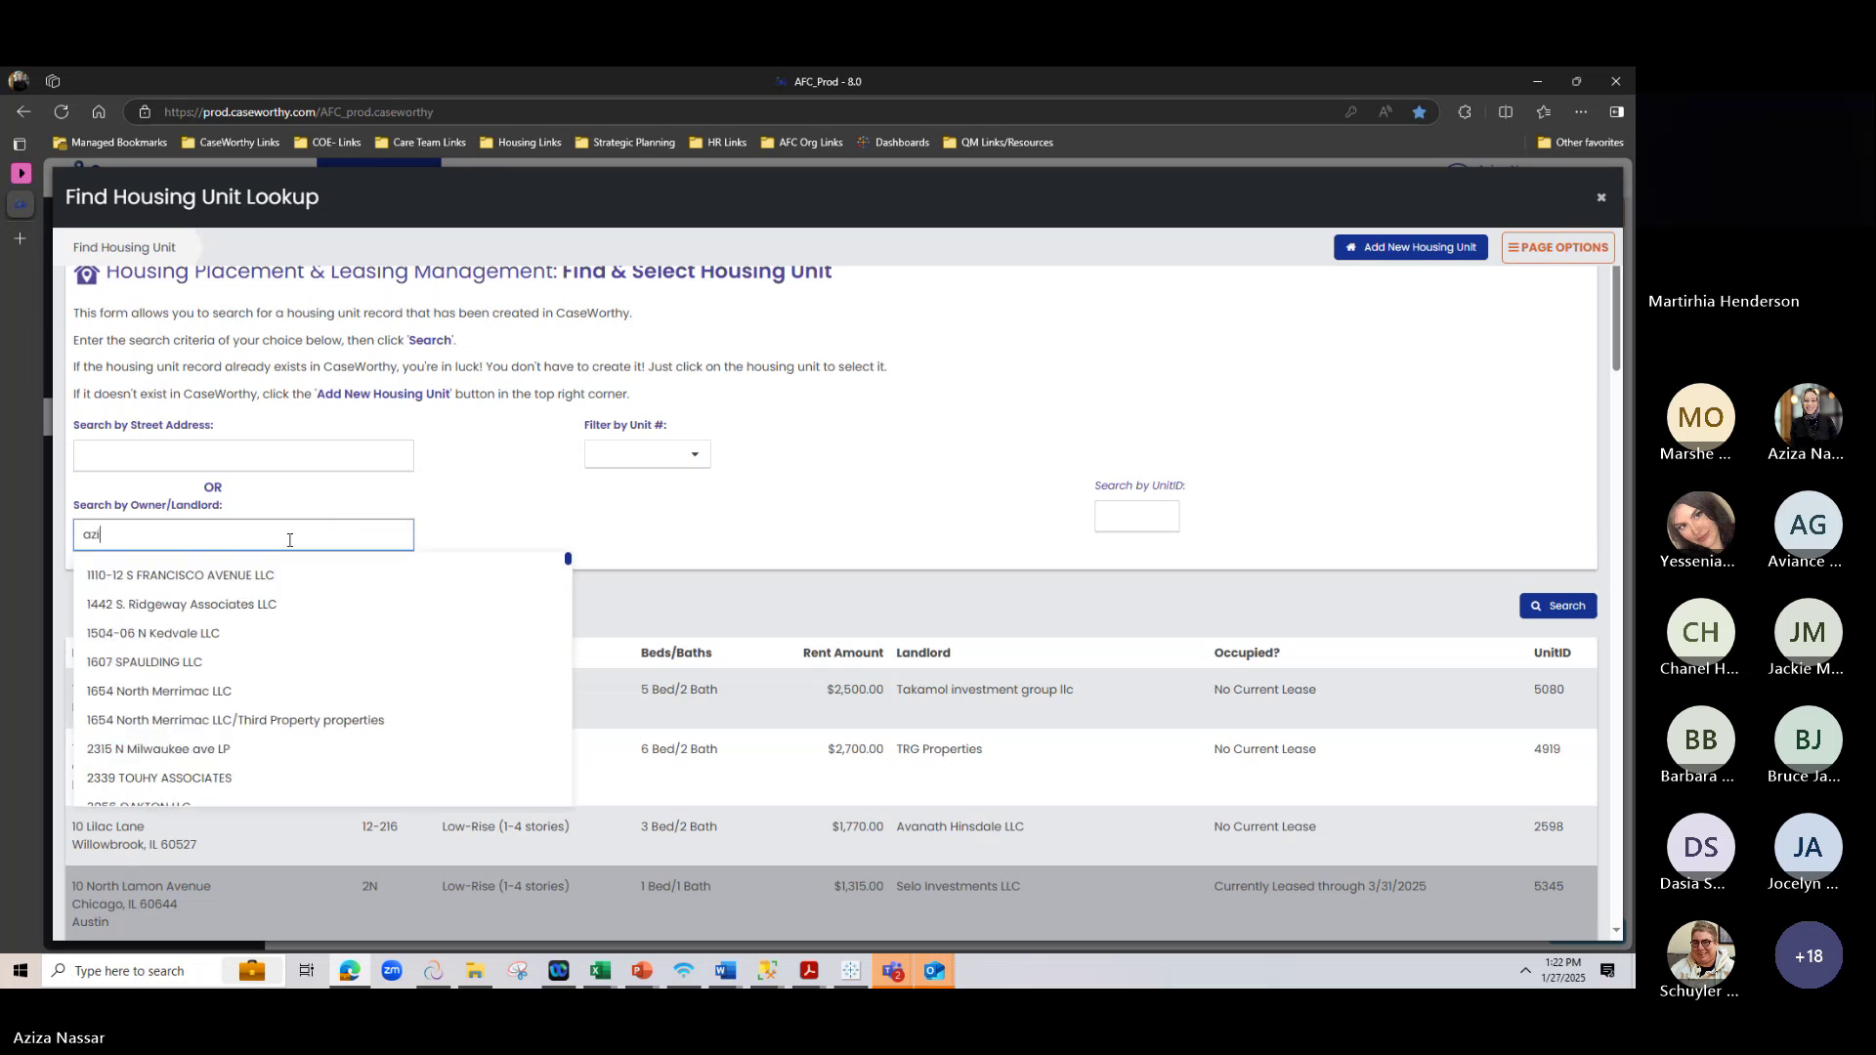
text(za)
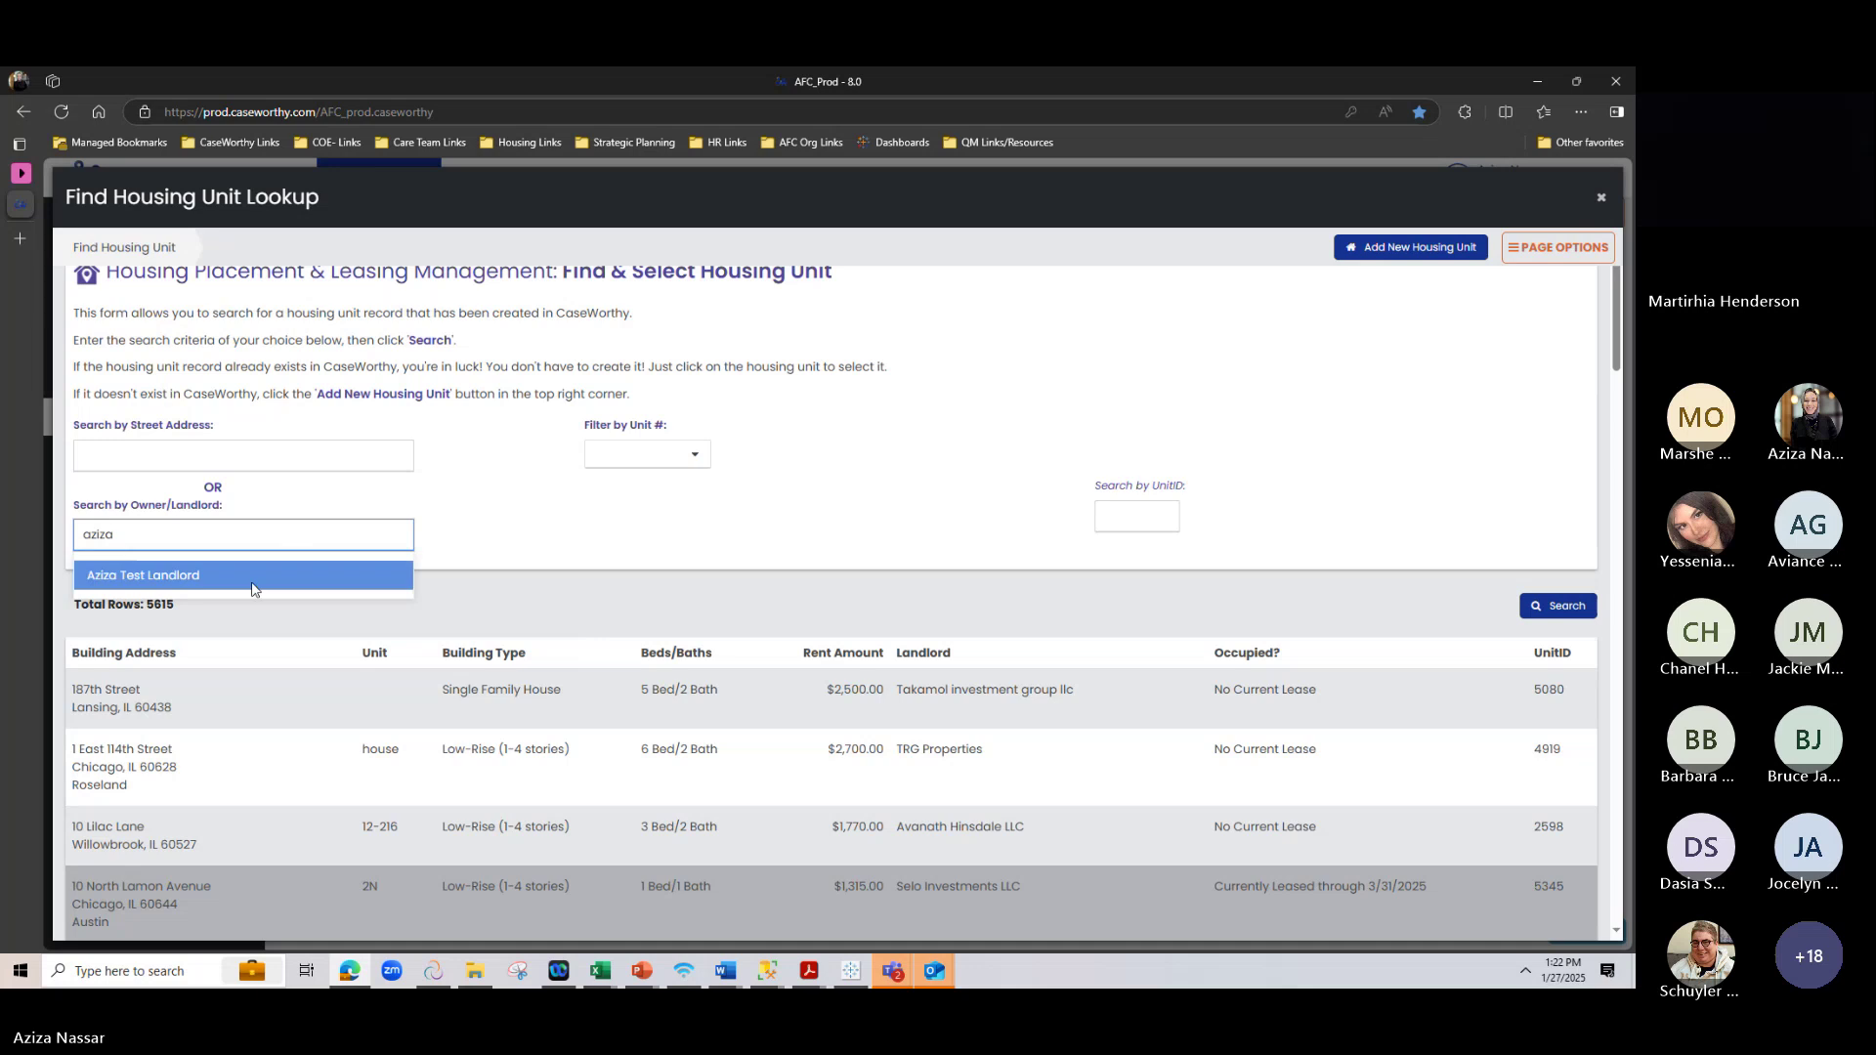
click(254, 574)
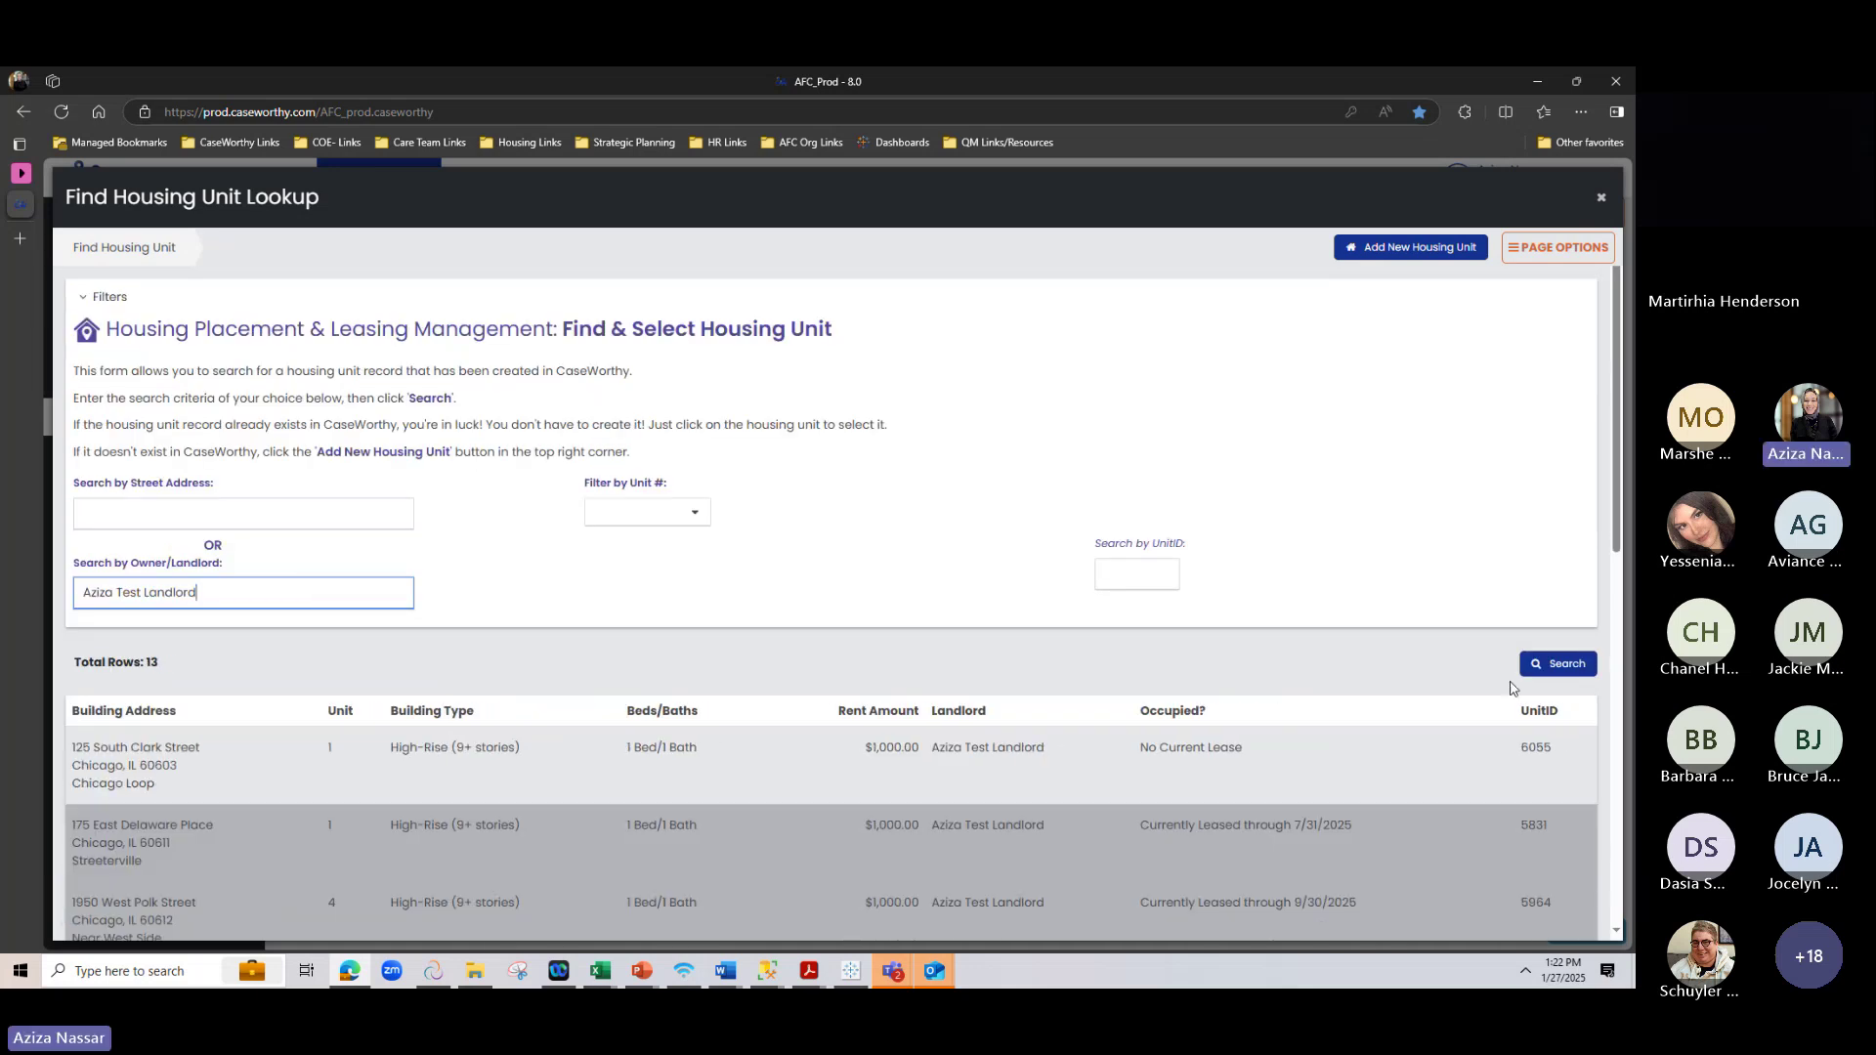
click(1527, 663)
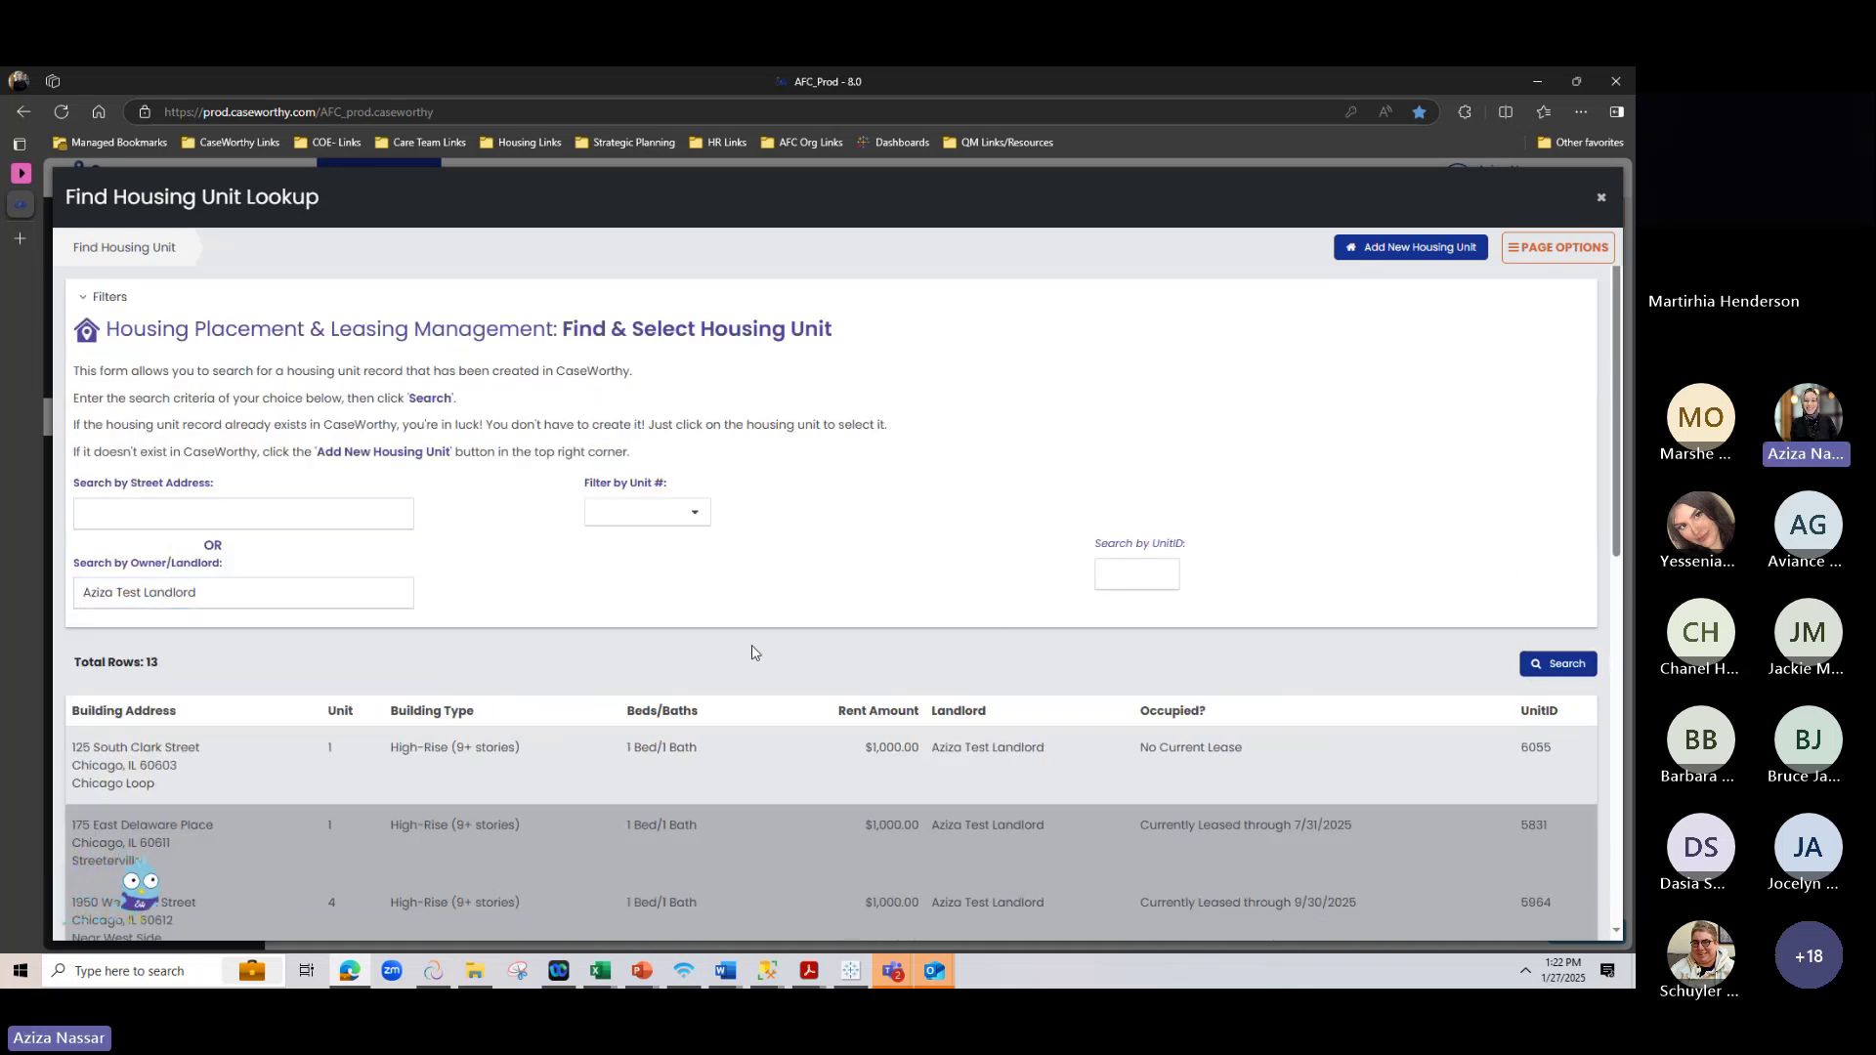
scroll(753, 649, down, 2)
scroll(752, 650, down, 2)
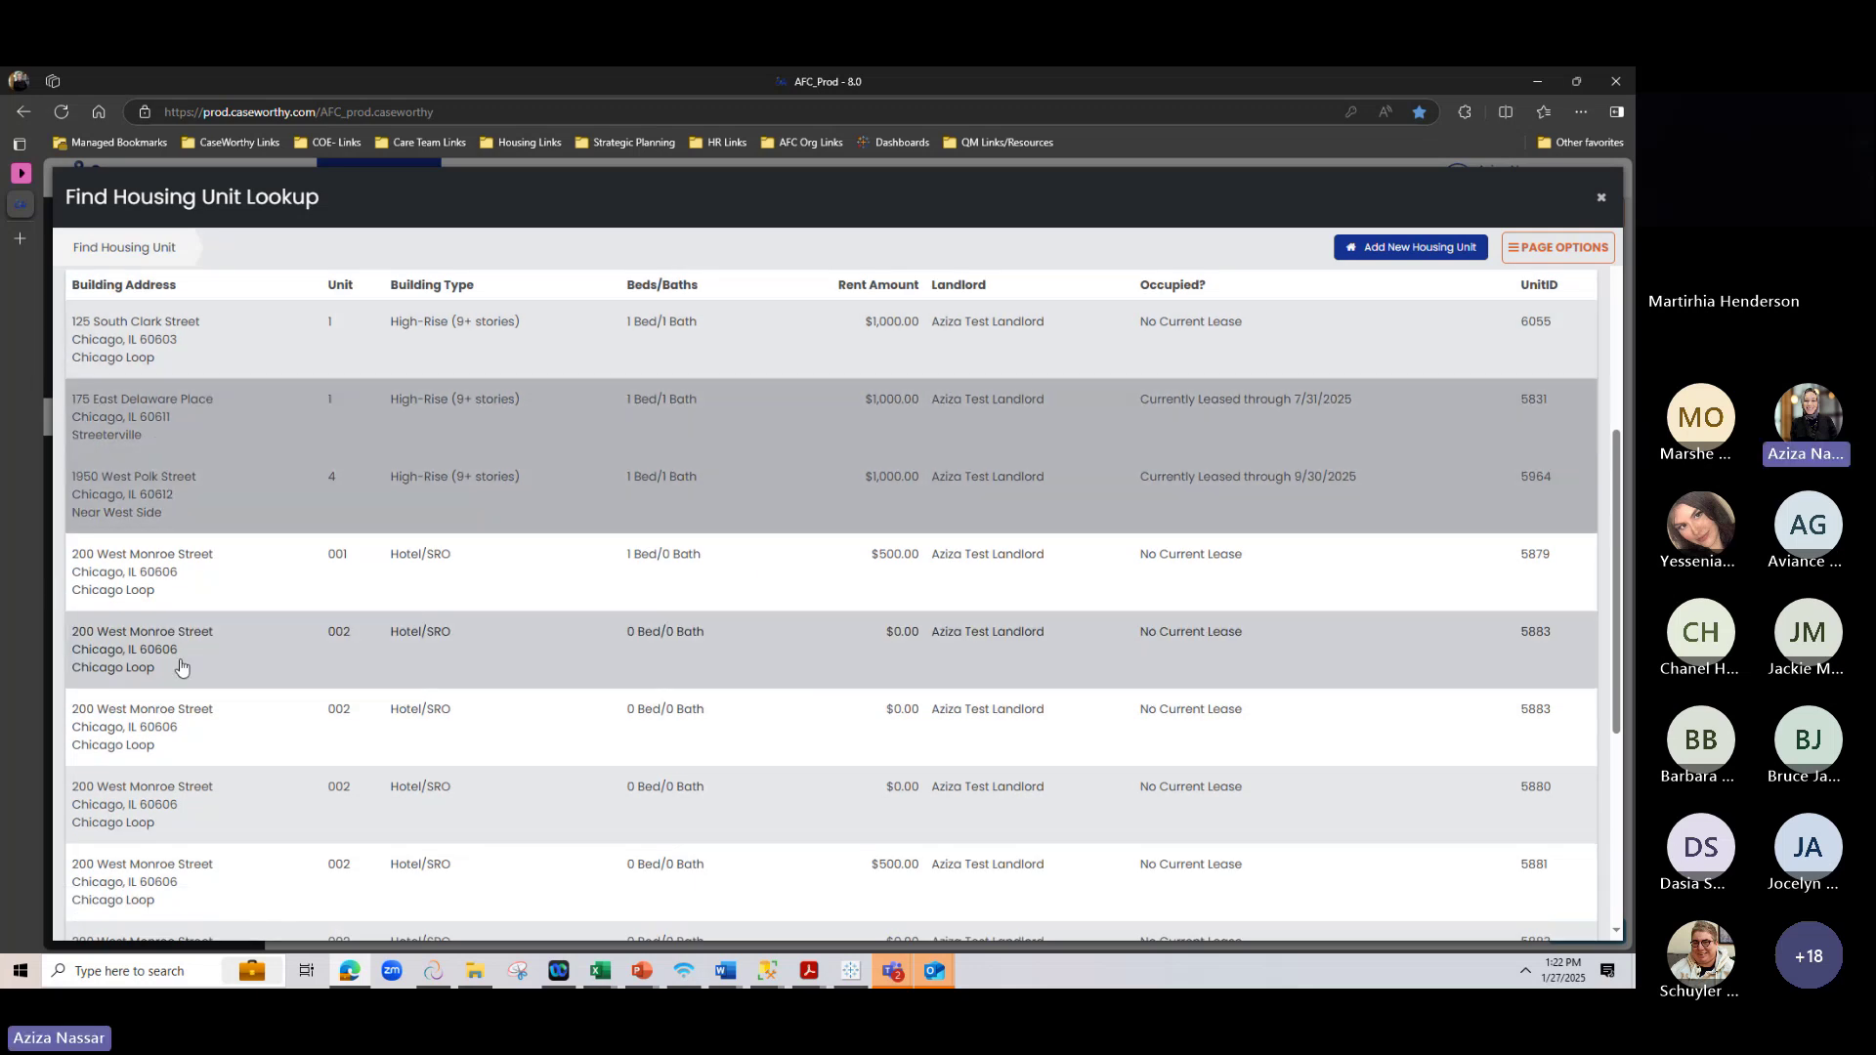
scroll(174, 703, down, 4)
scroll(160, 830, down, 1)
scroll(160, 808, up, 8)
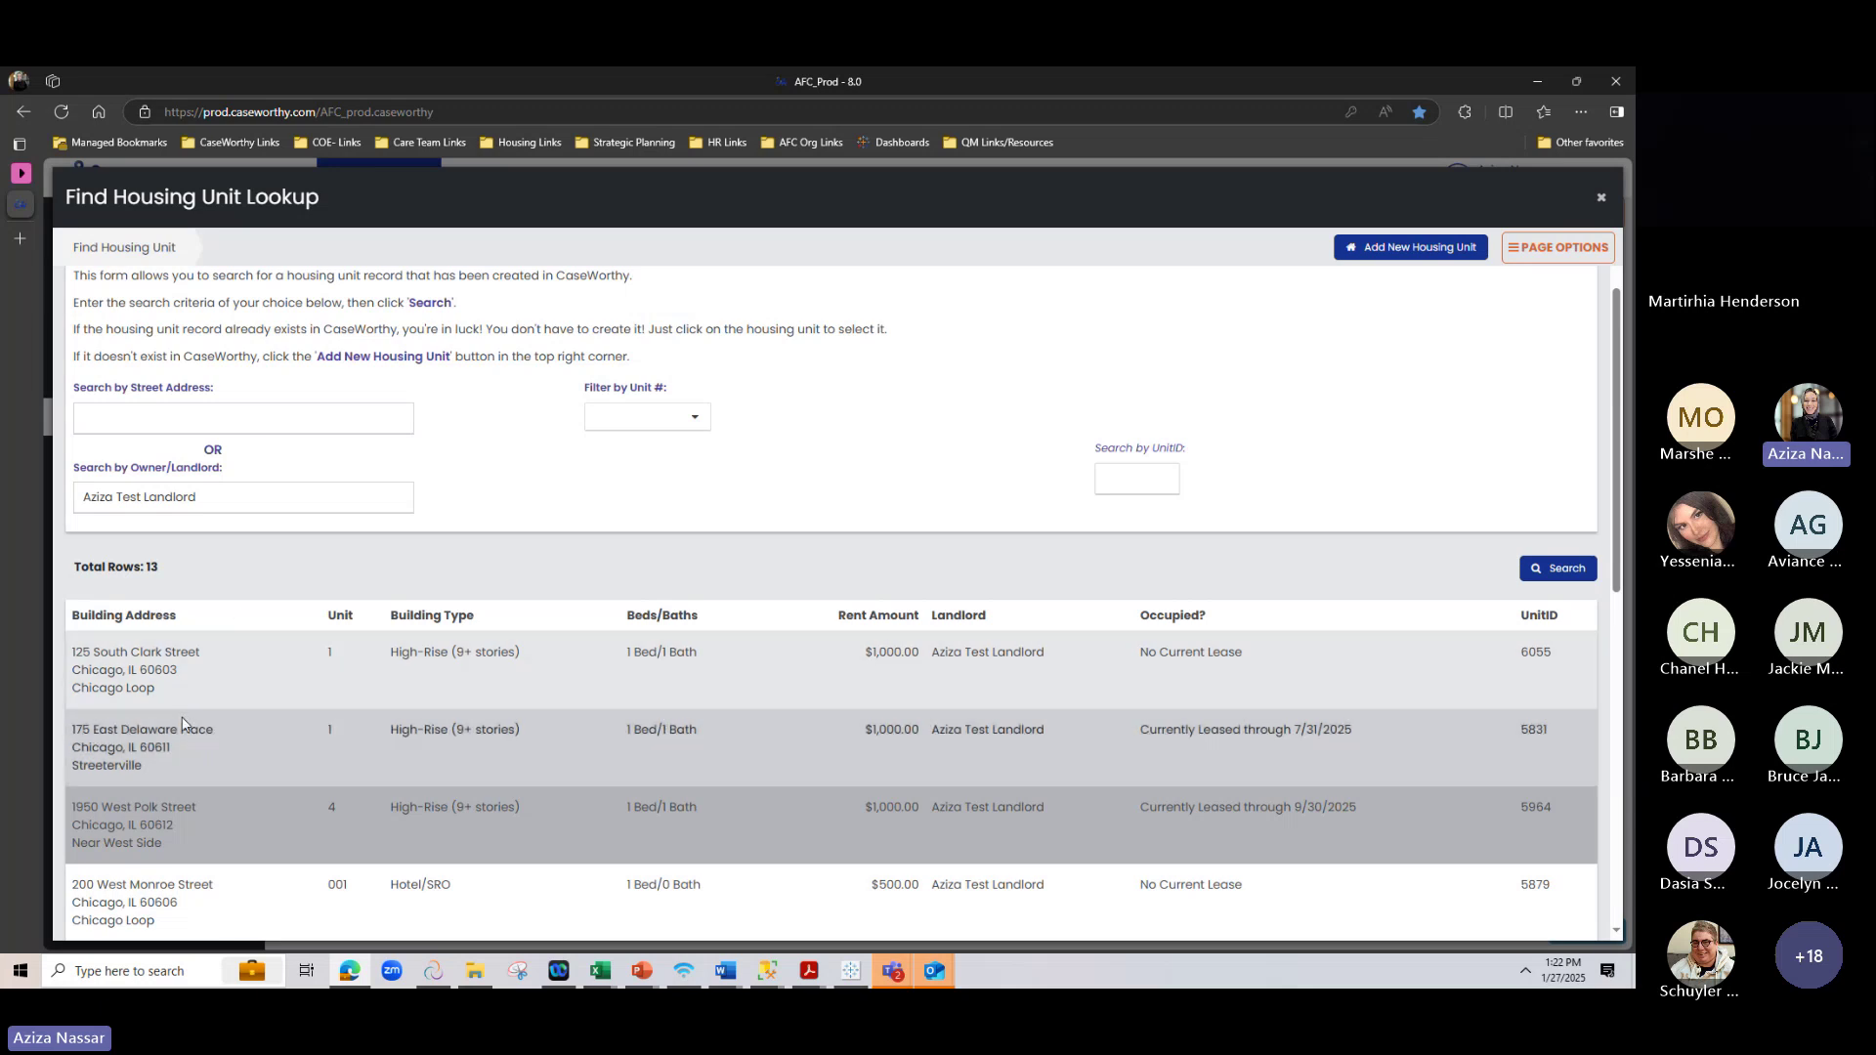
scroll(186, 723, up, 1)
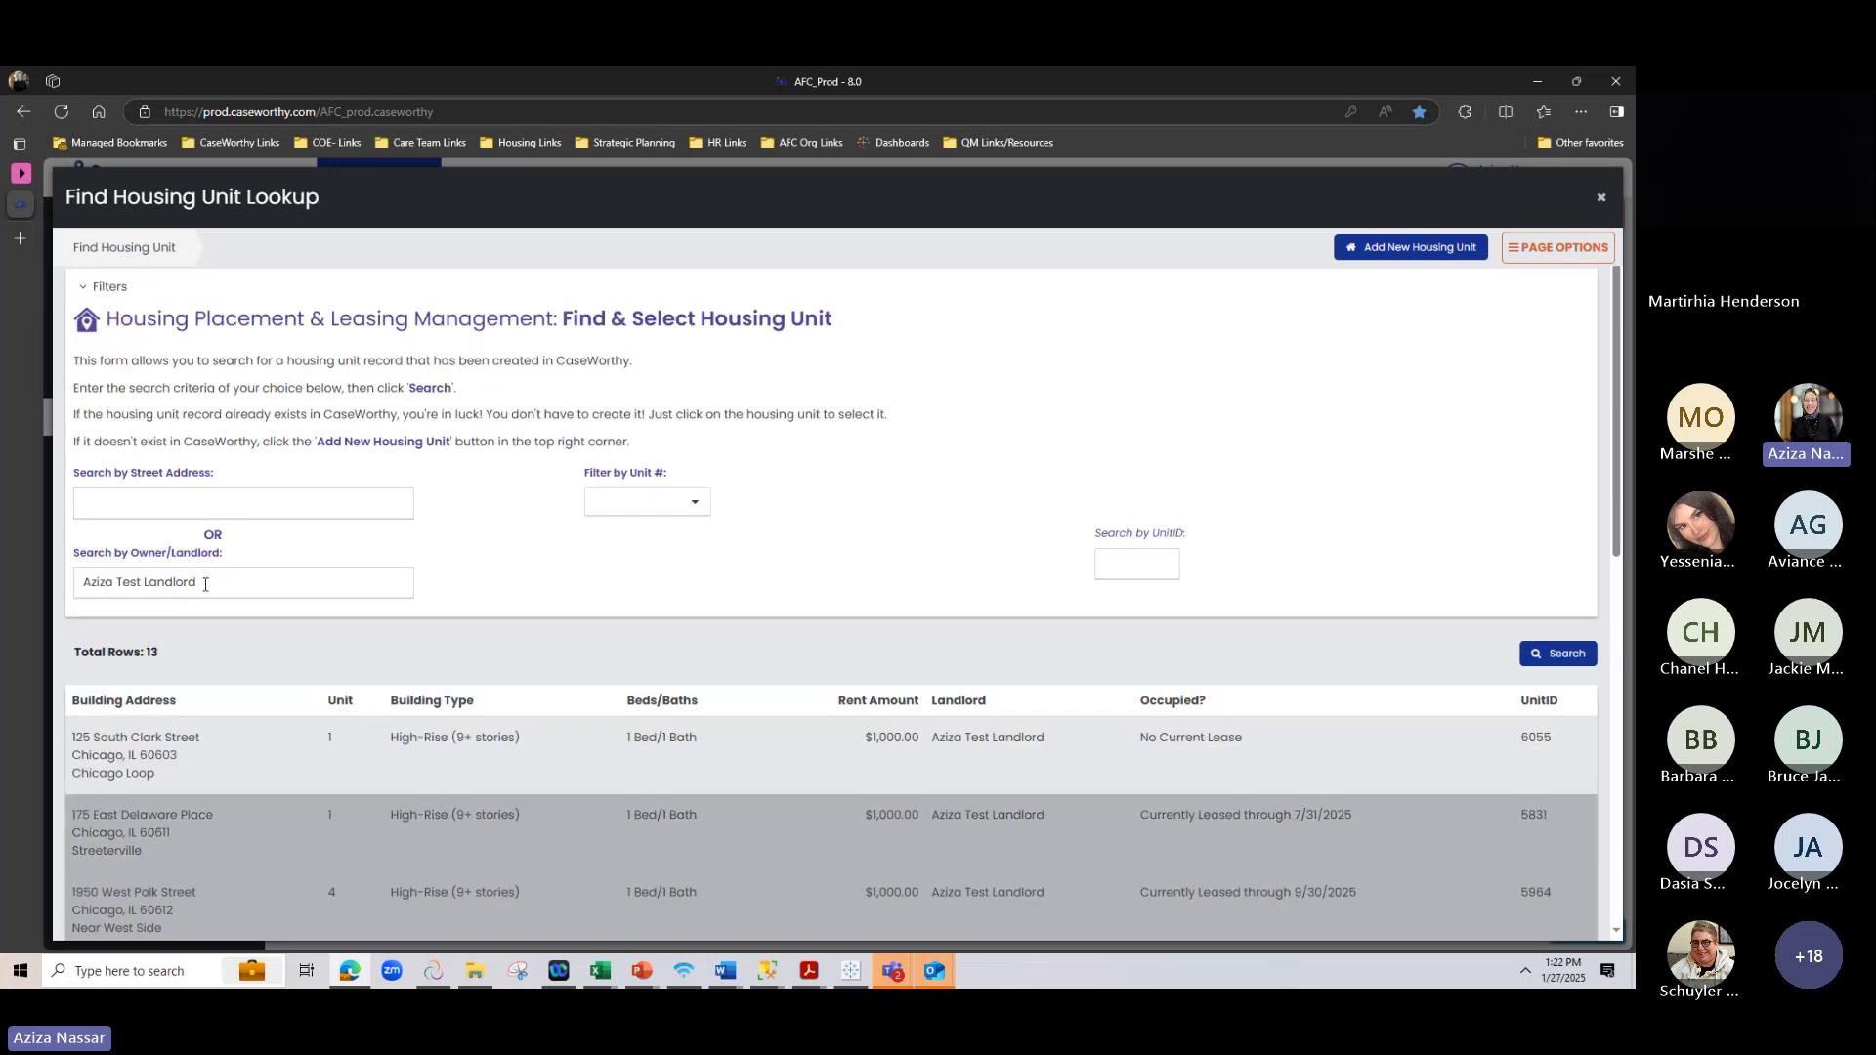
click(1395, 253)
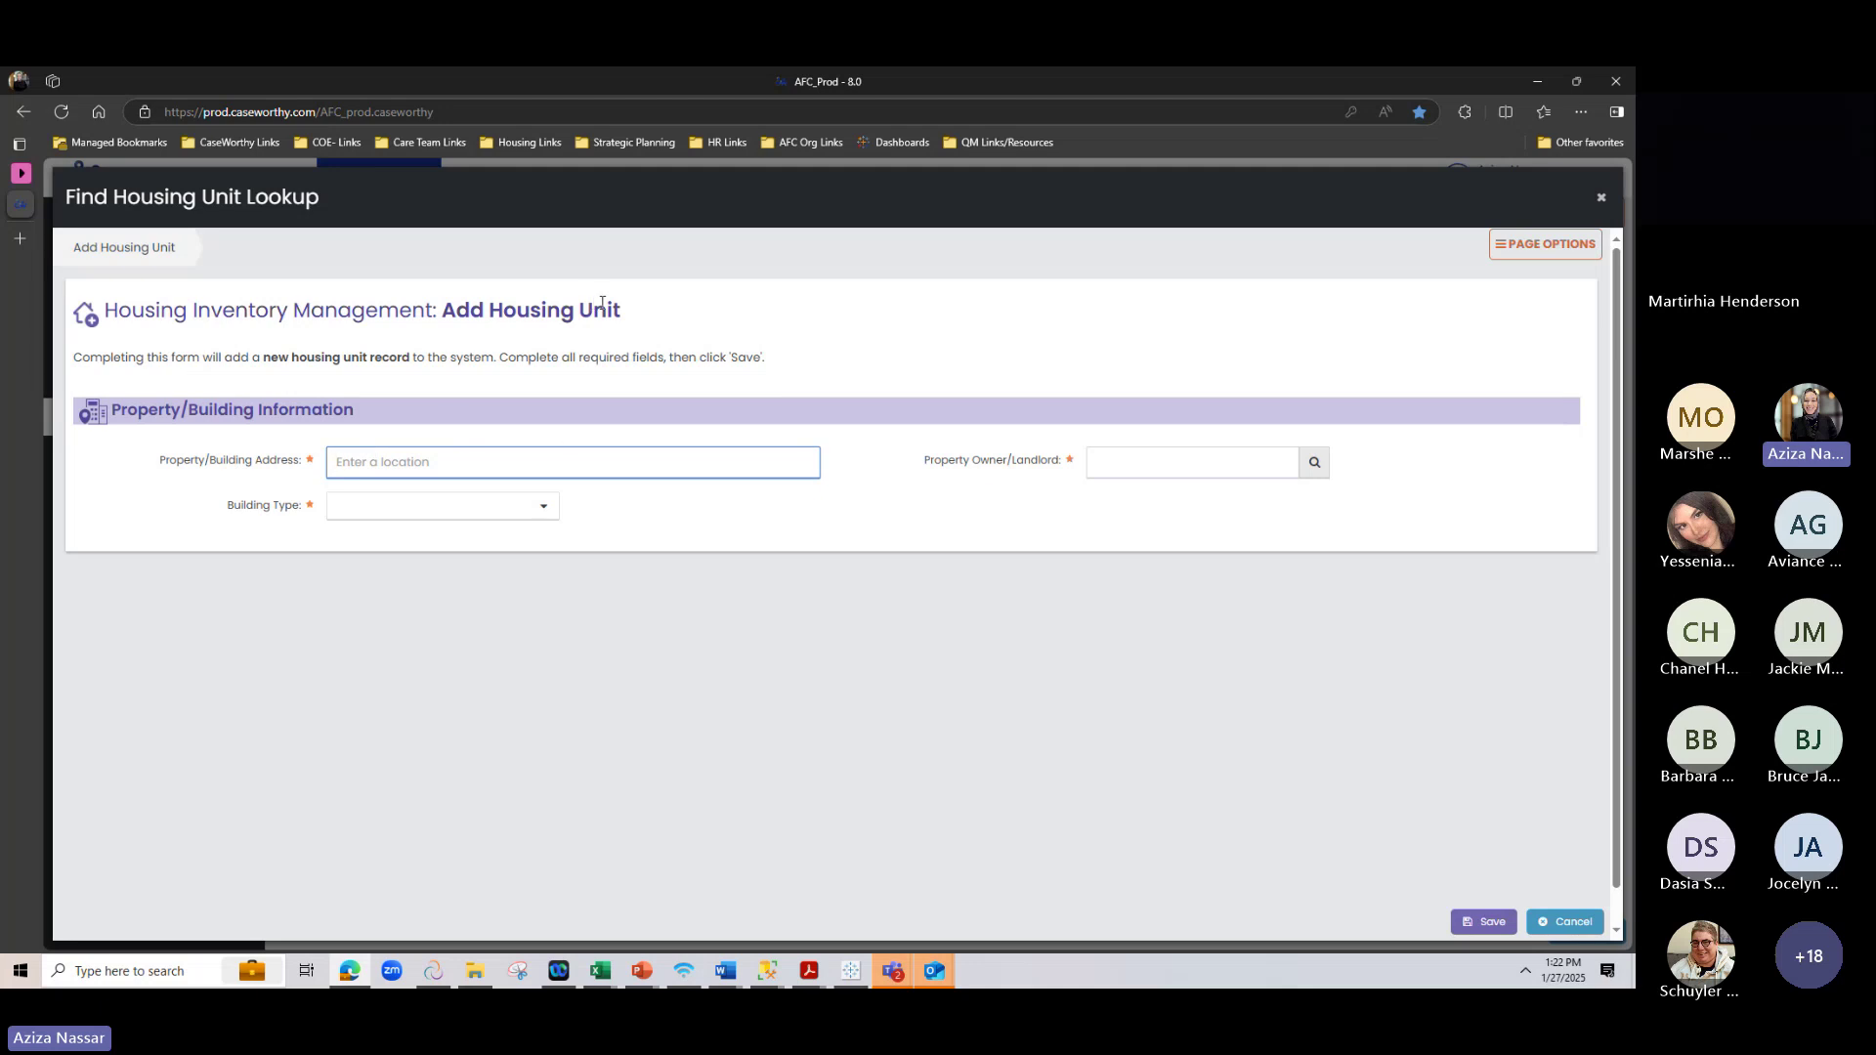
text(180)
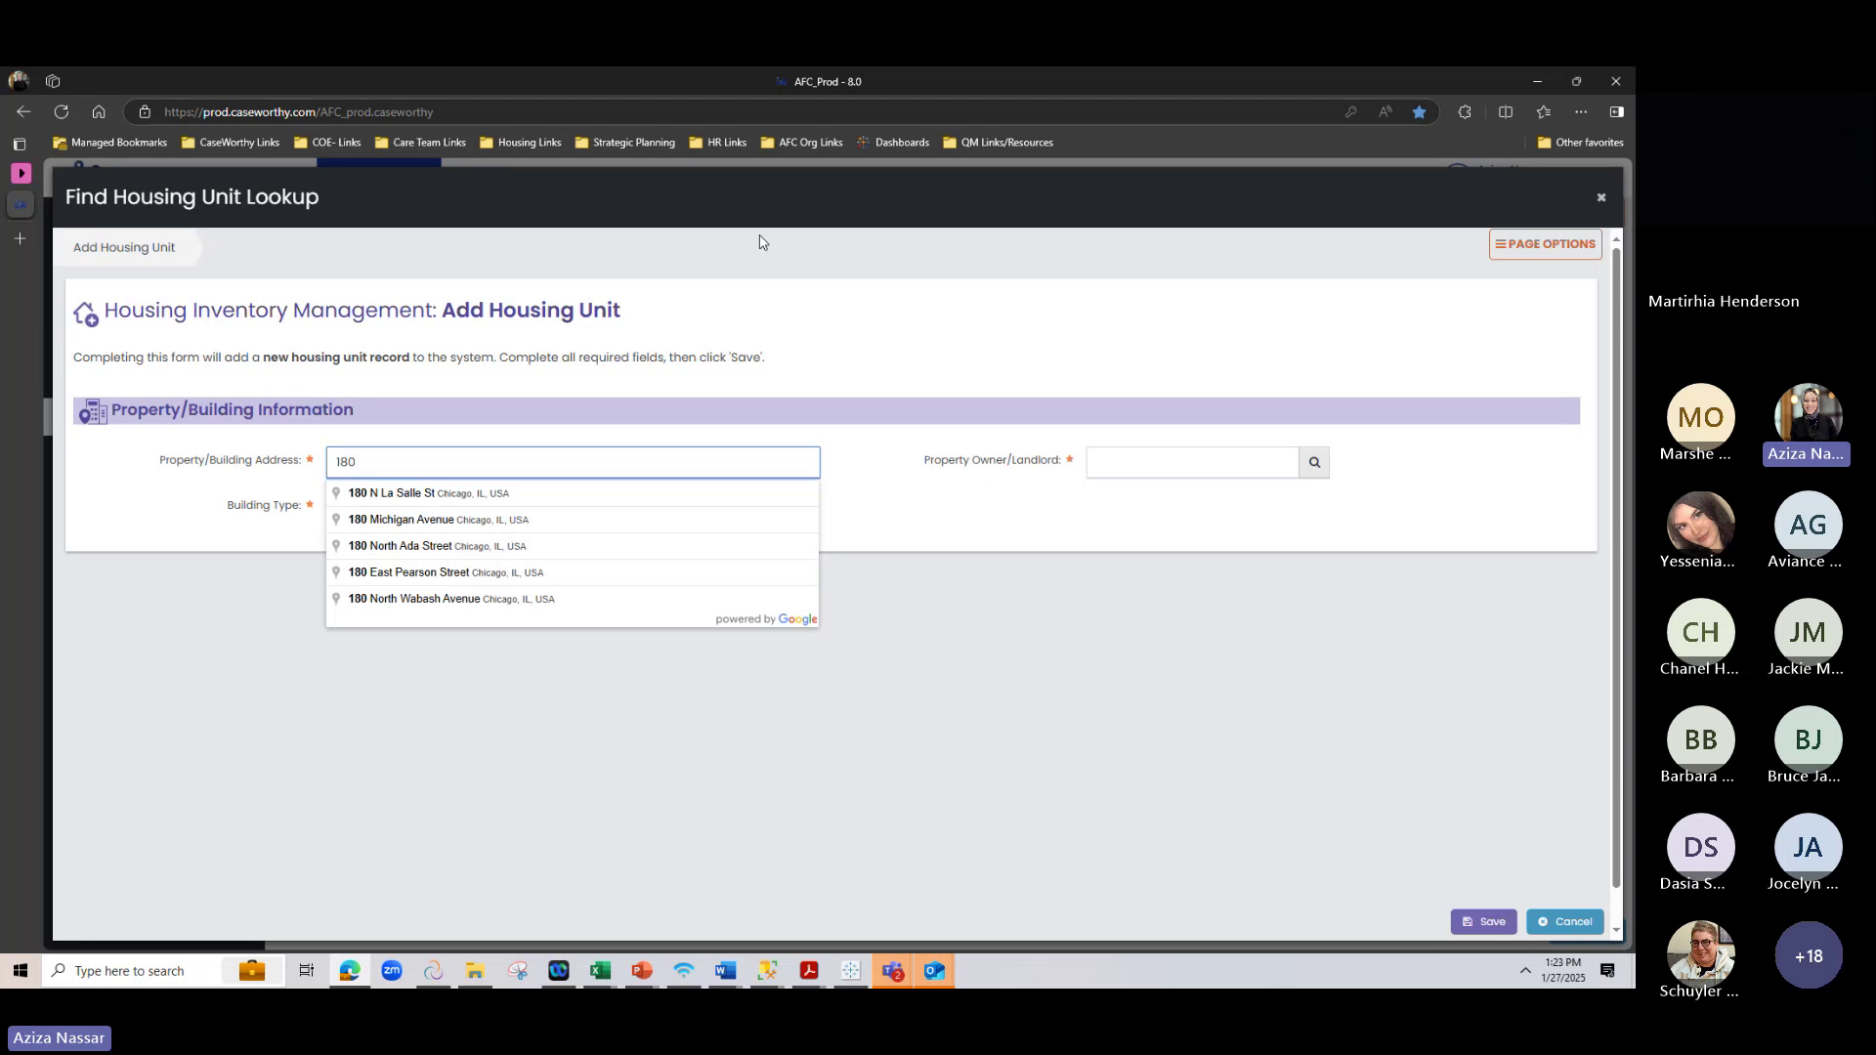
click(603, 493)
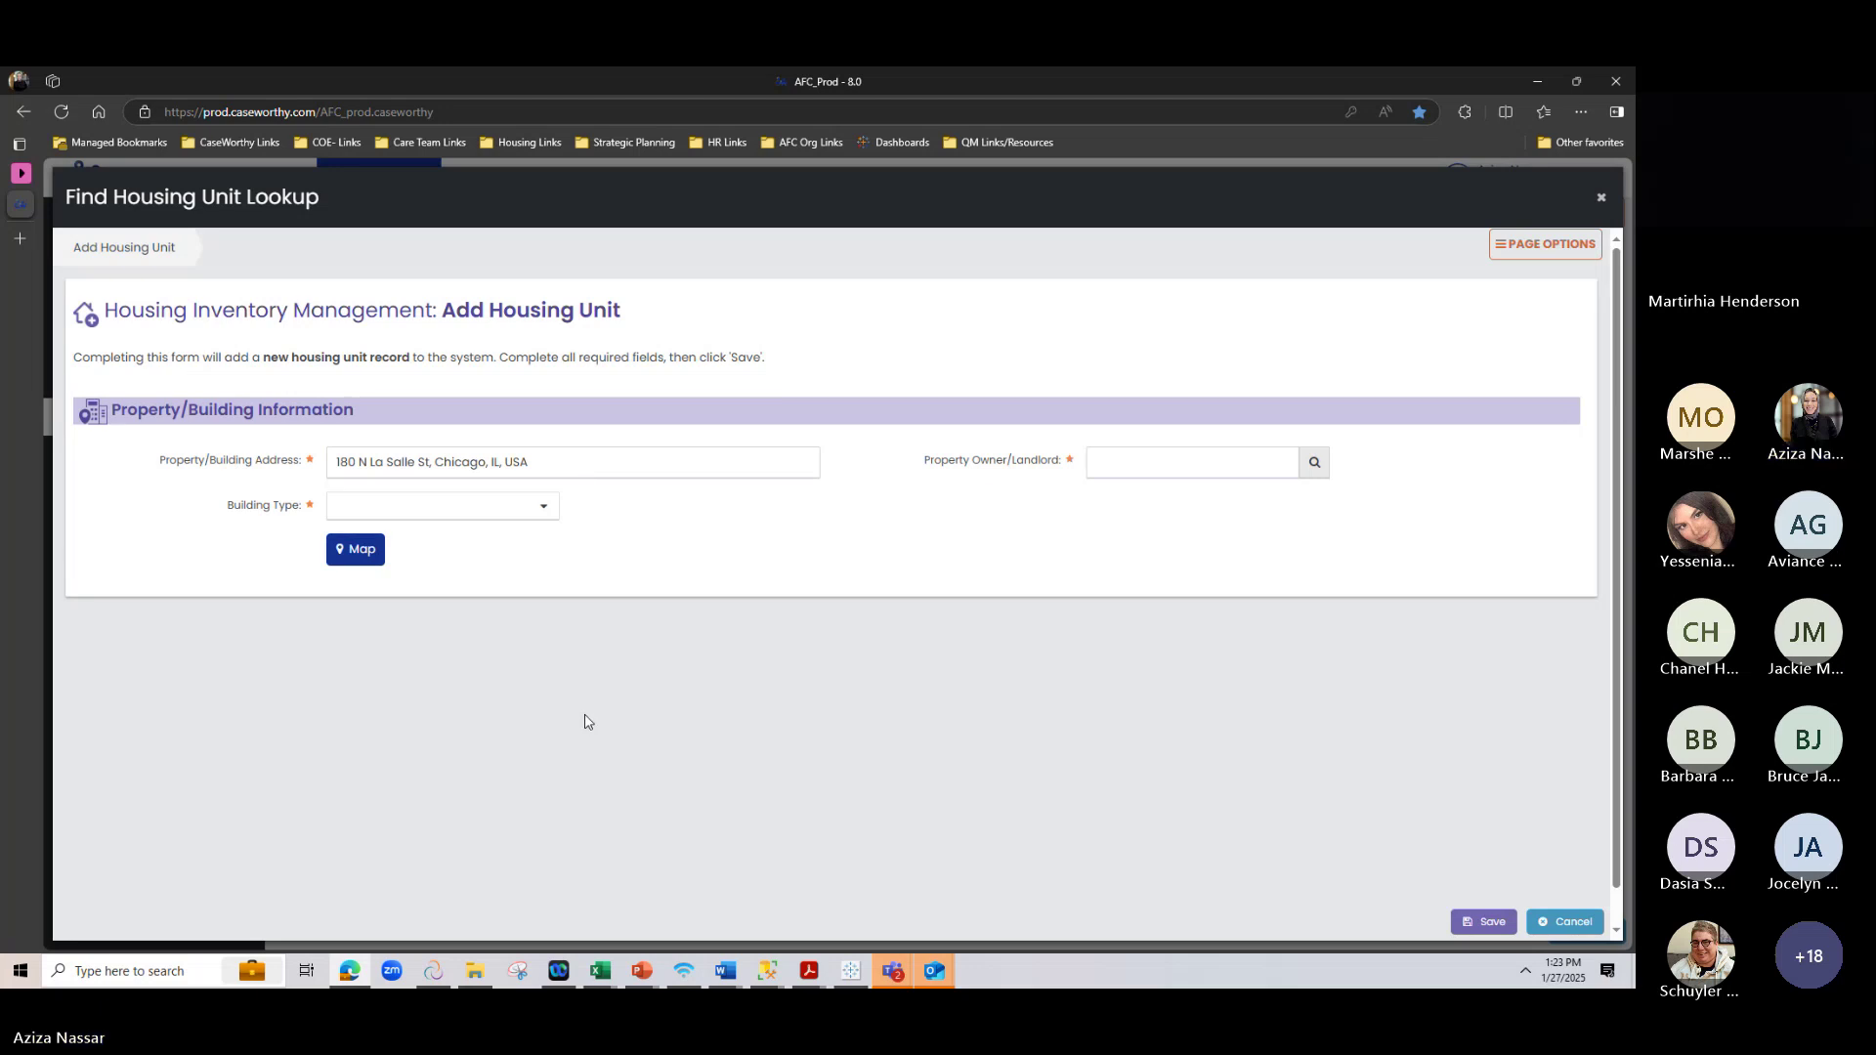
click(1315, 463)
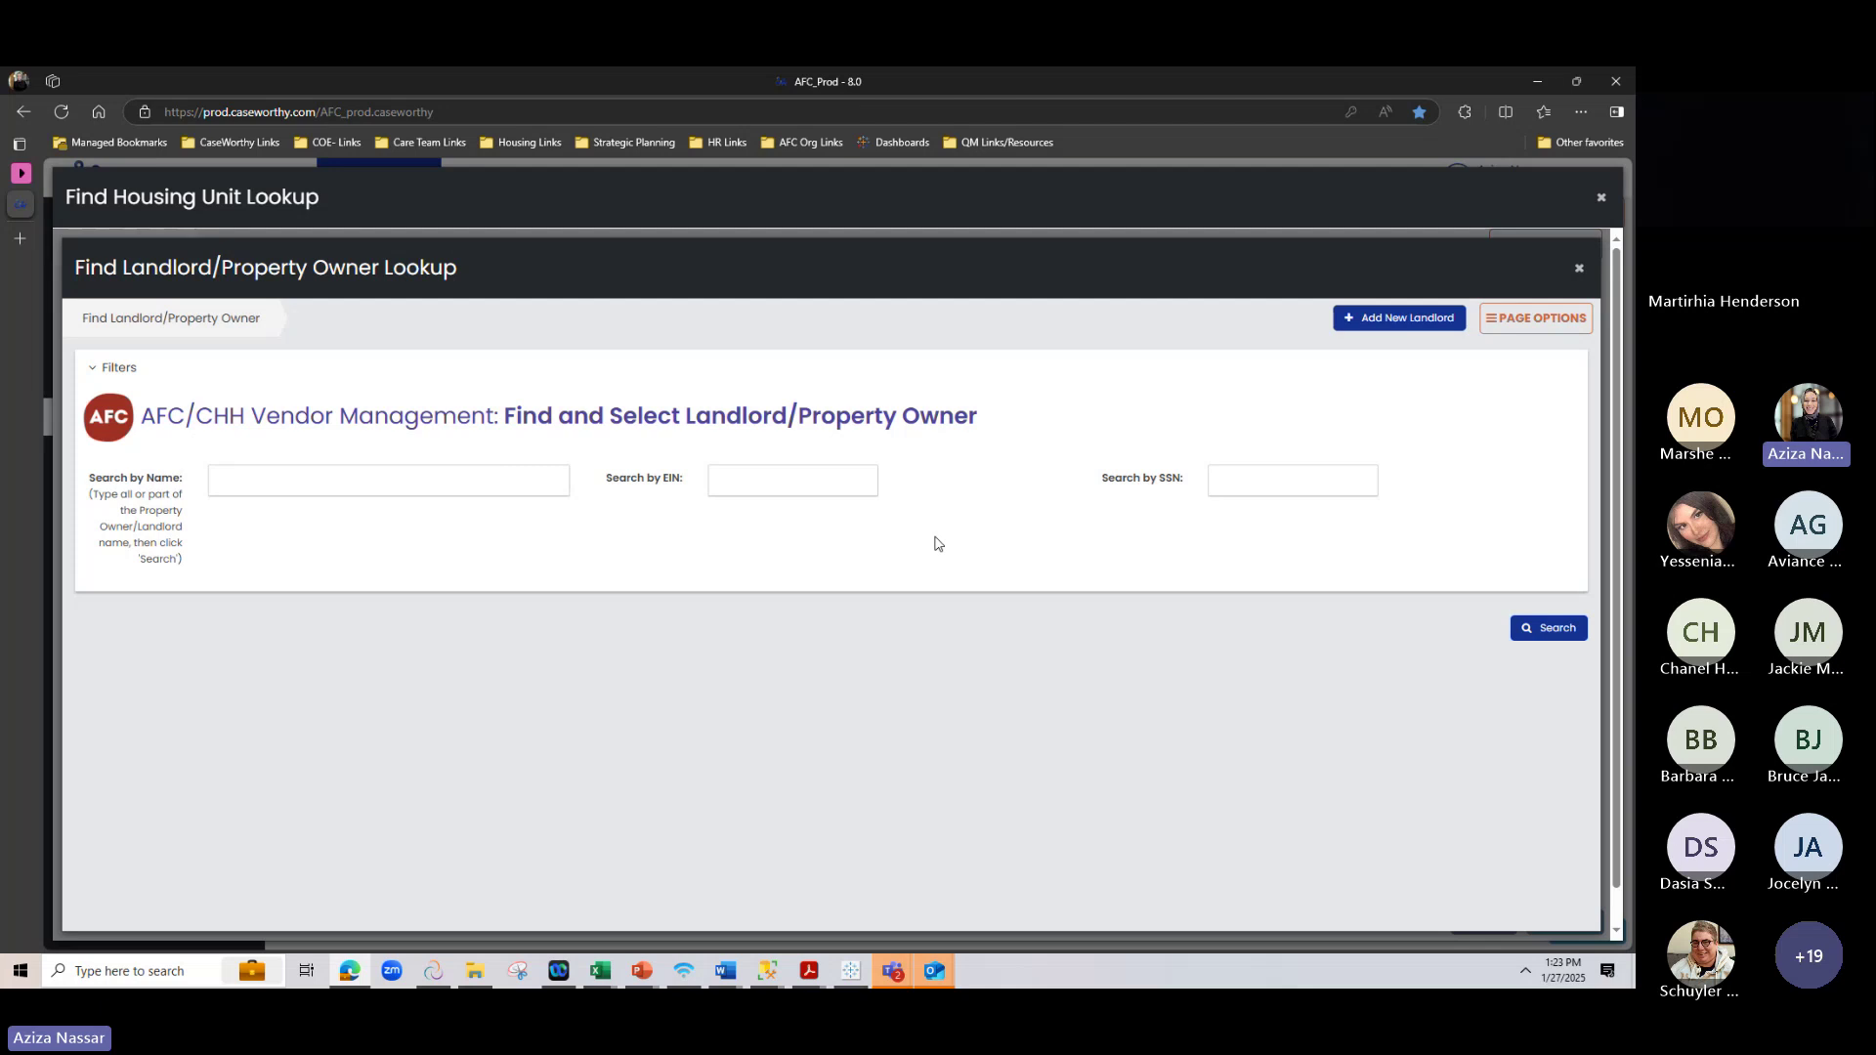
Search landlords by the test landlord's name, returning one match with 11 properties
click(1563, 628)
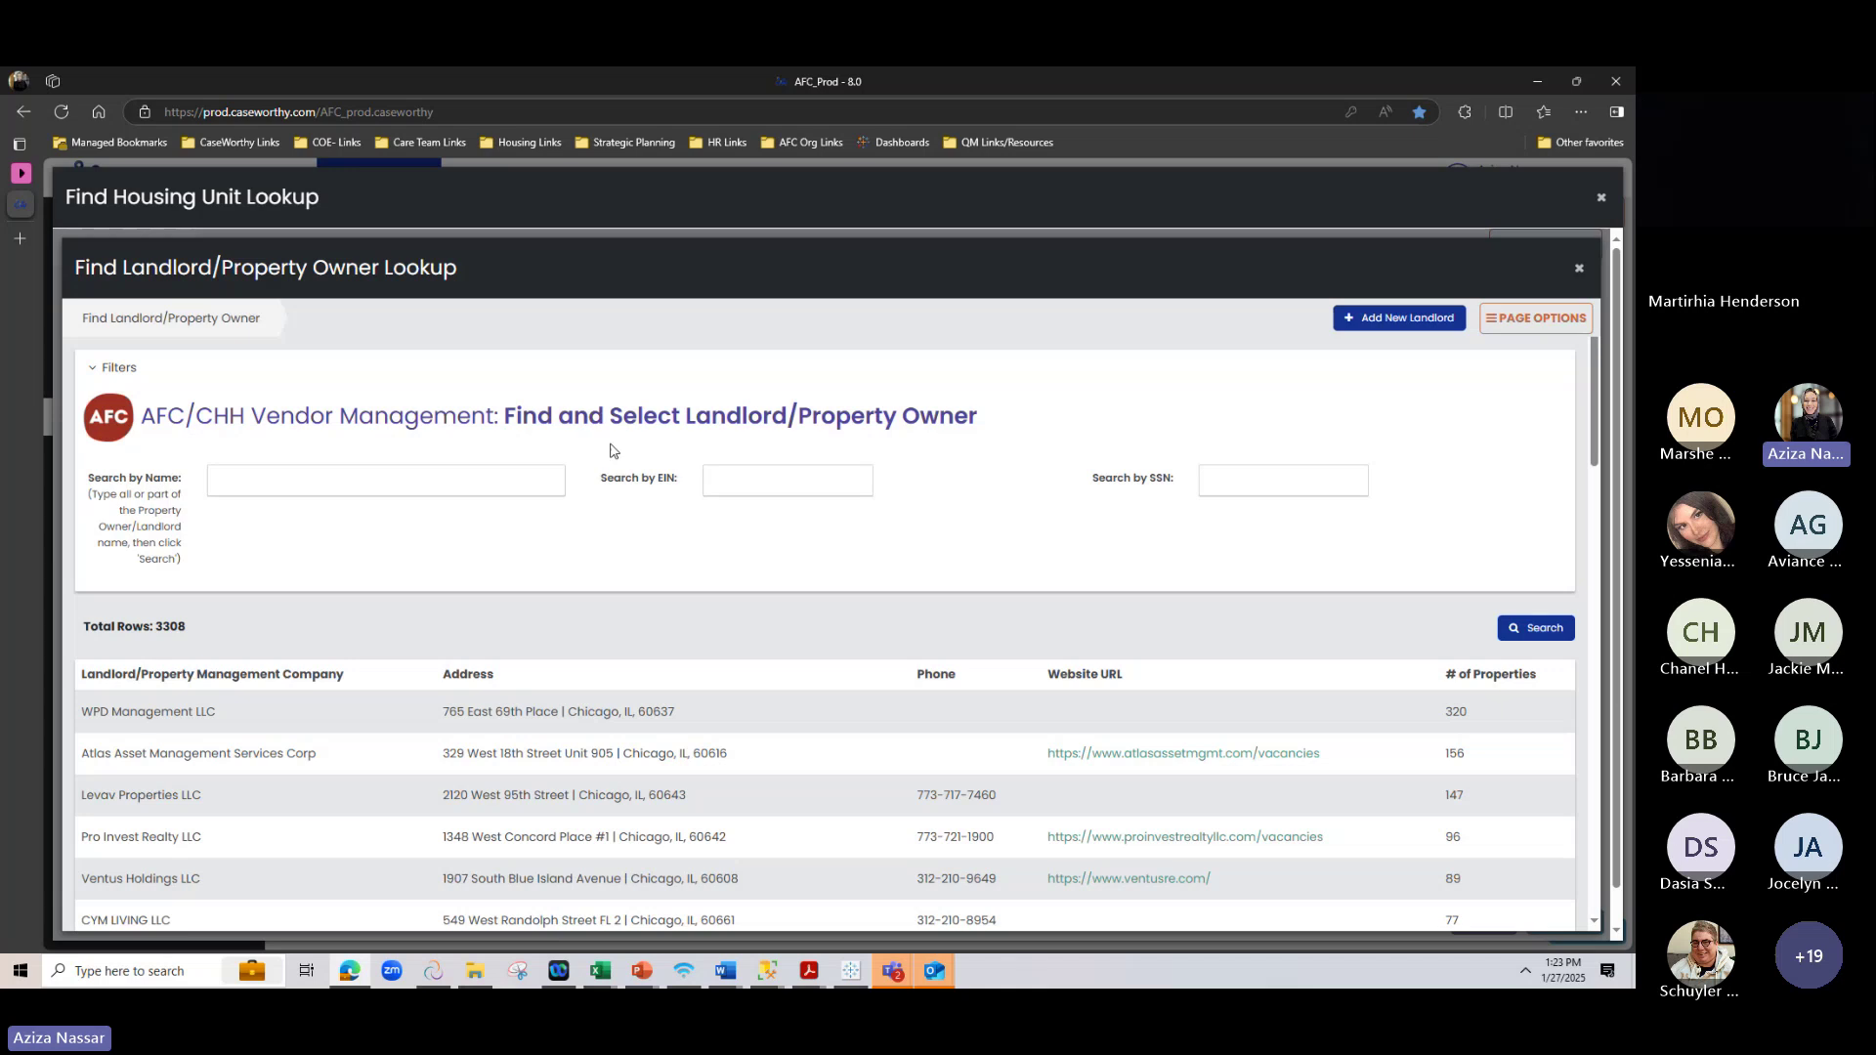
click(475, 482)
text(a)
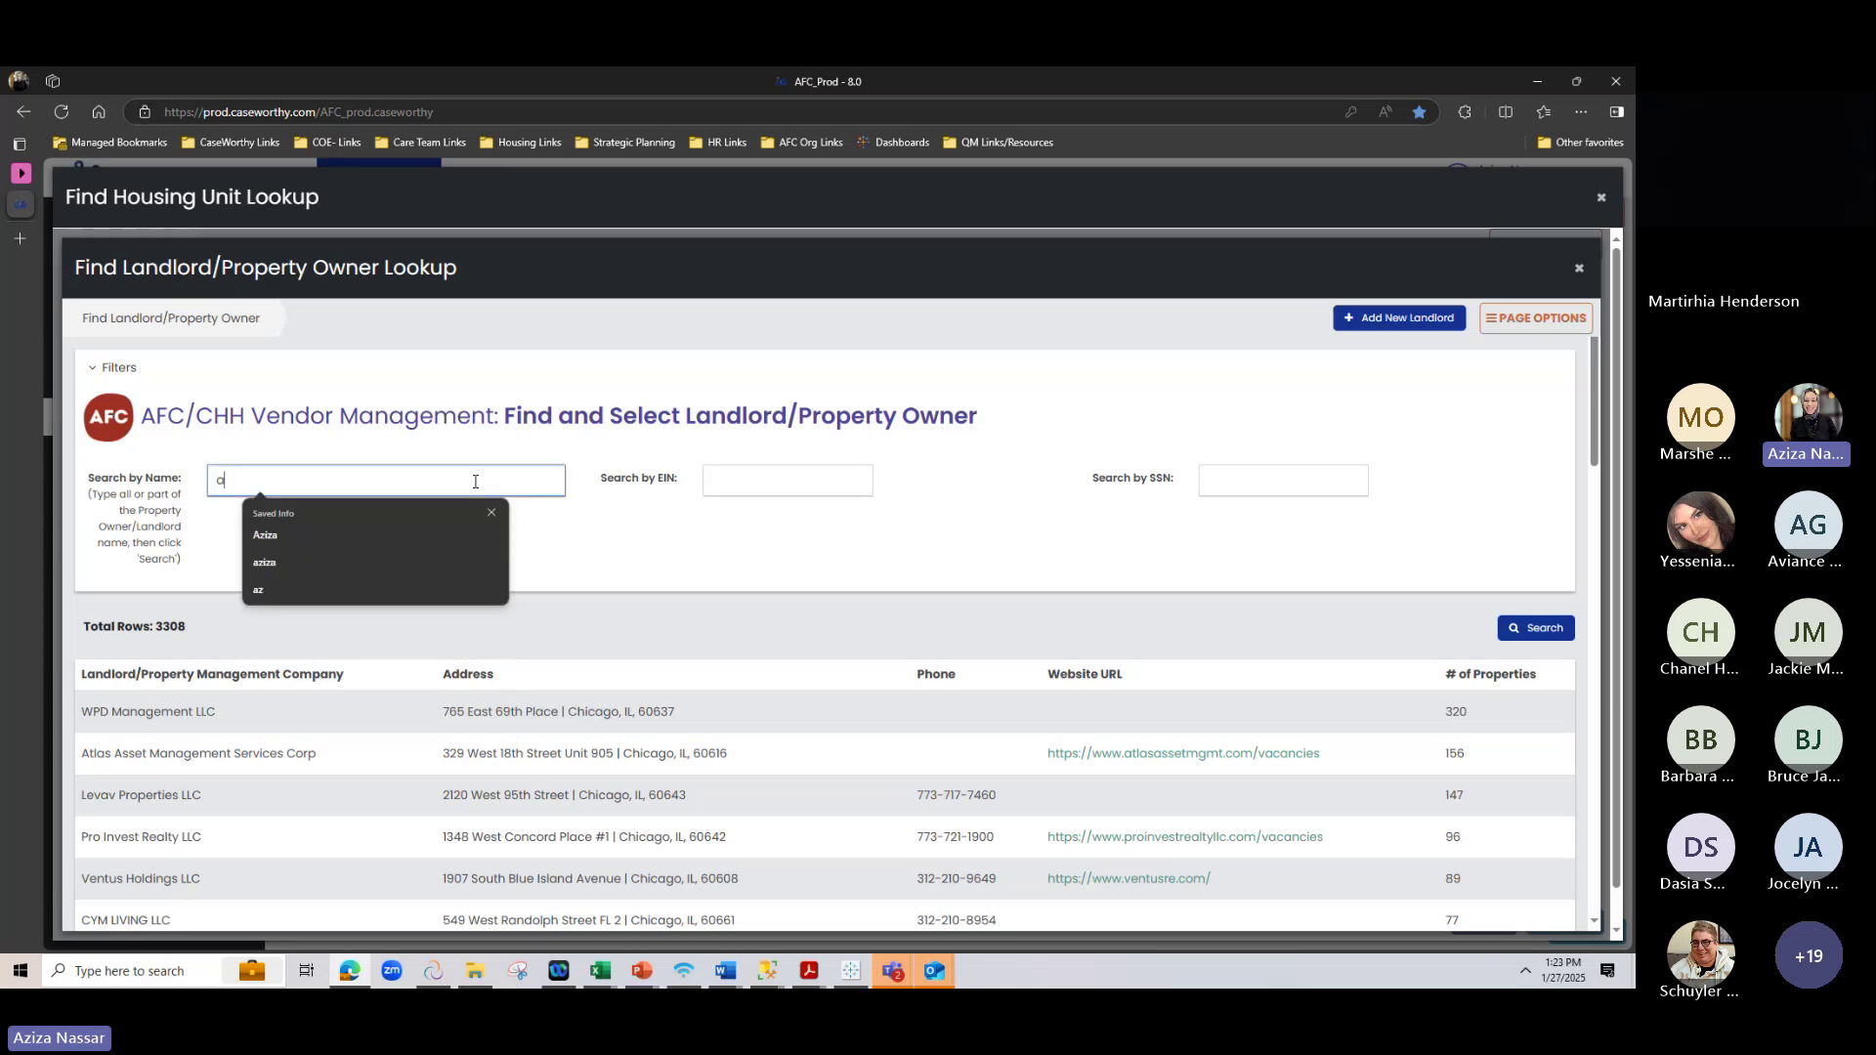
text(ziza)
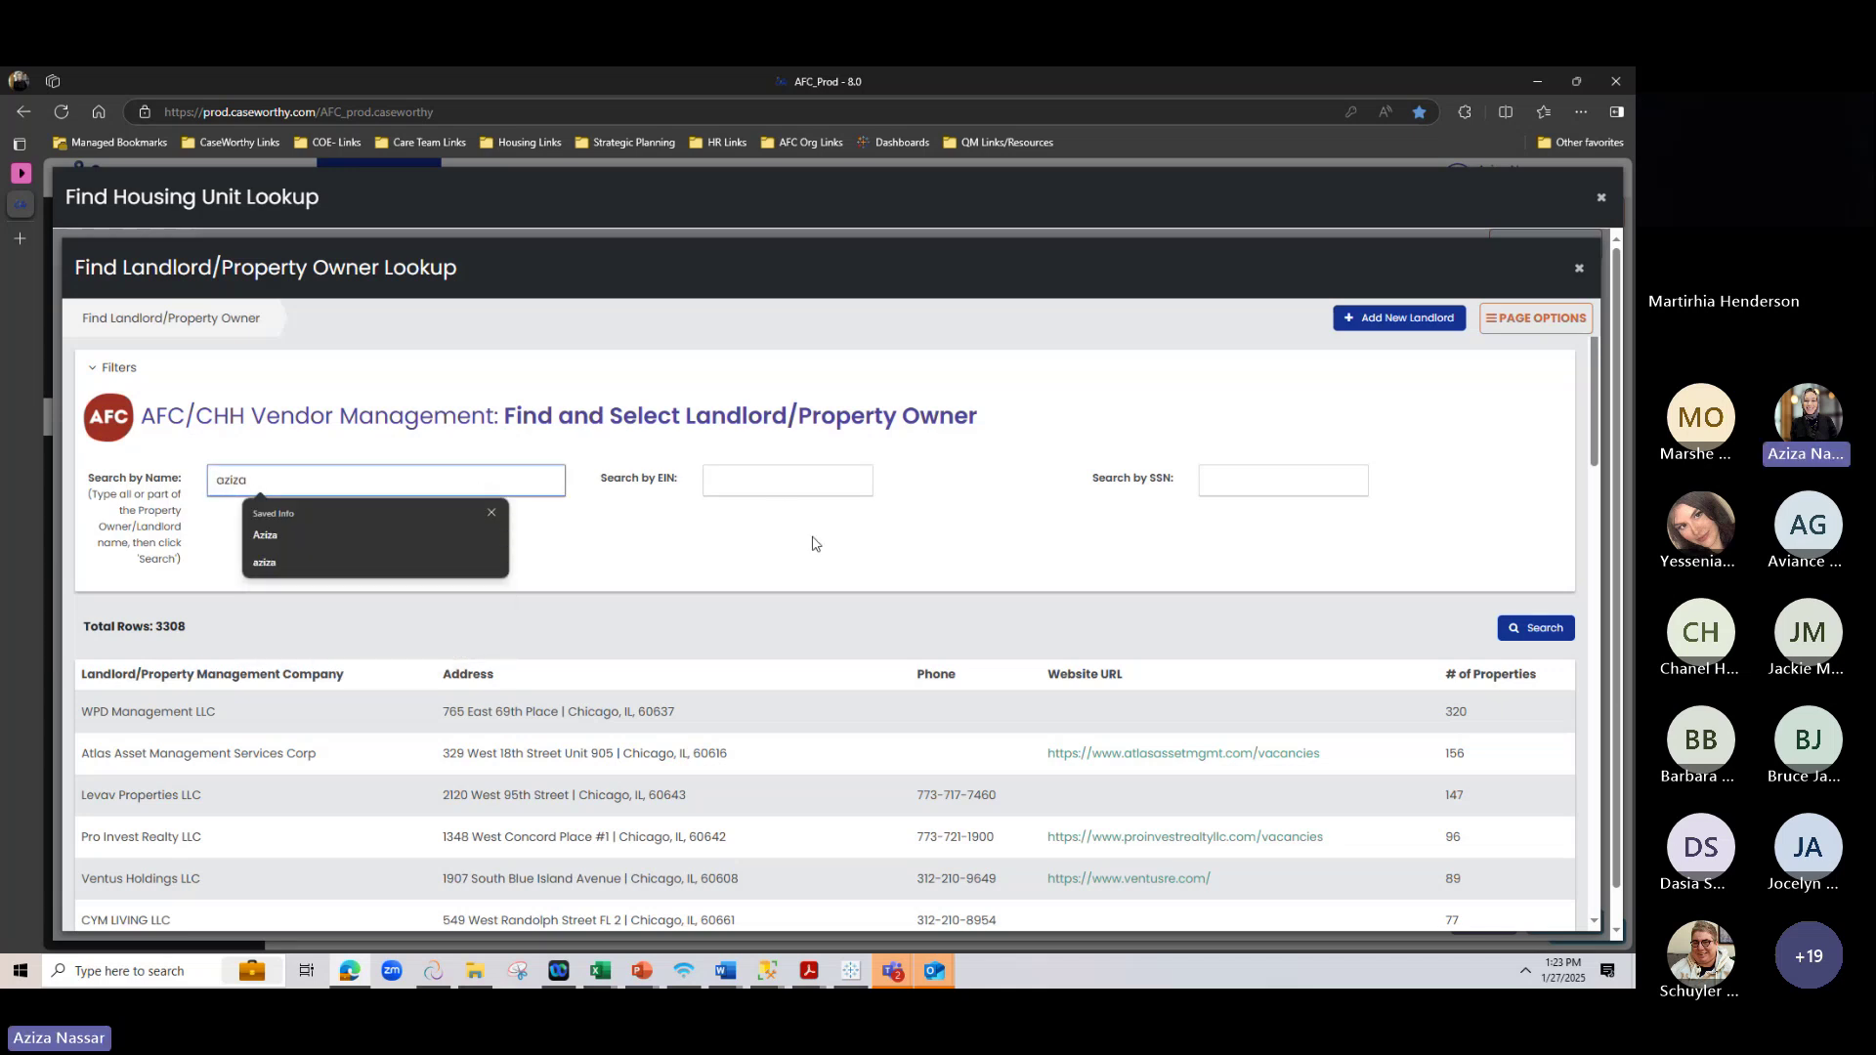
click(1555, 633)
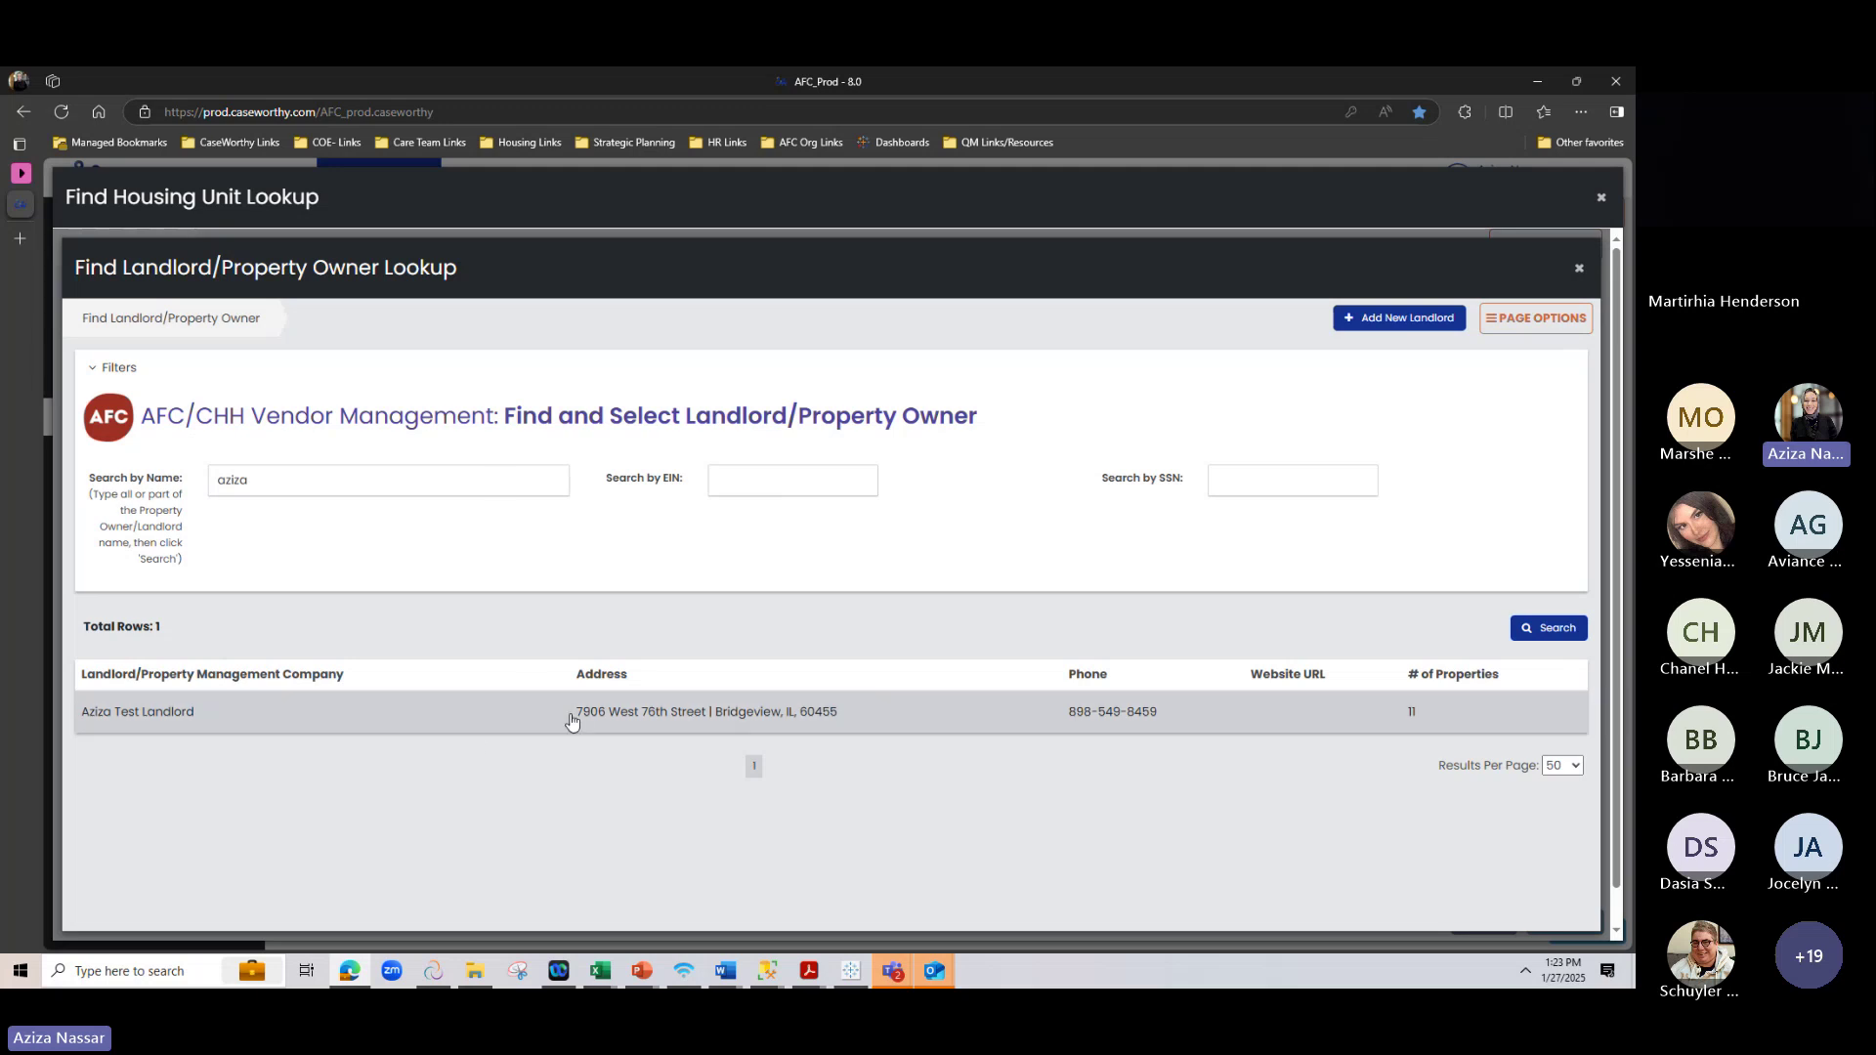
click(1396, 317)
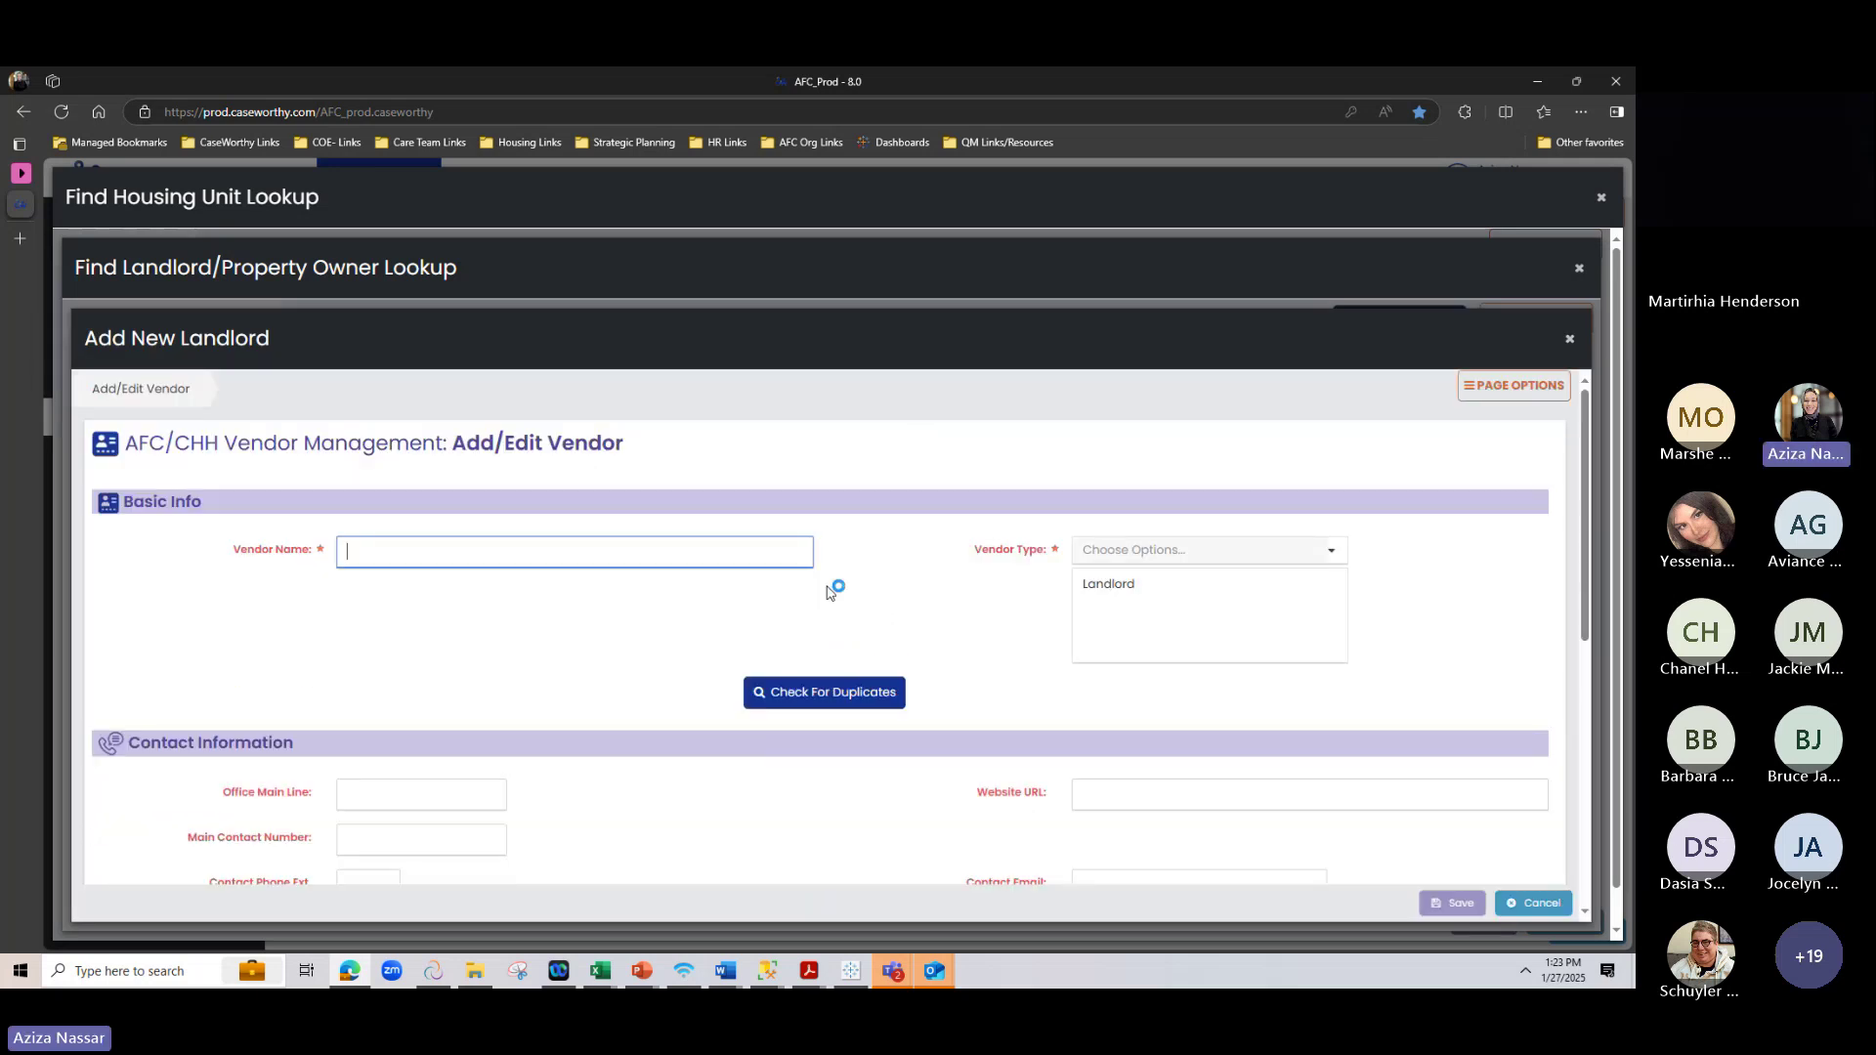
scroll(658, 741, down, 5)
scroll(654, 724, up, 4)
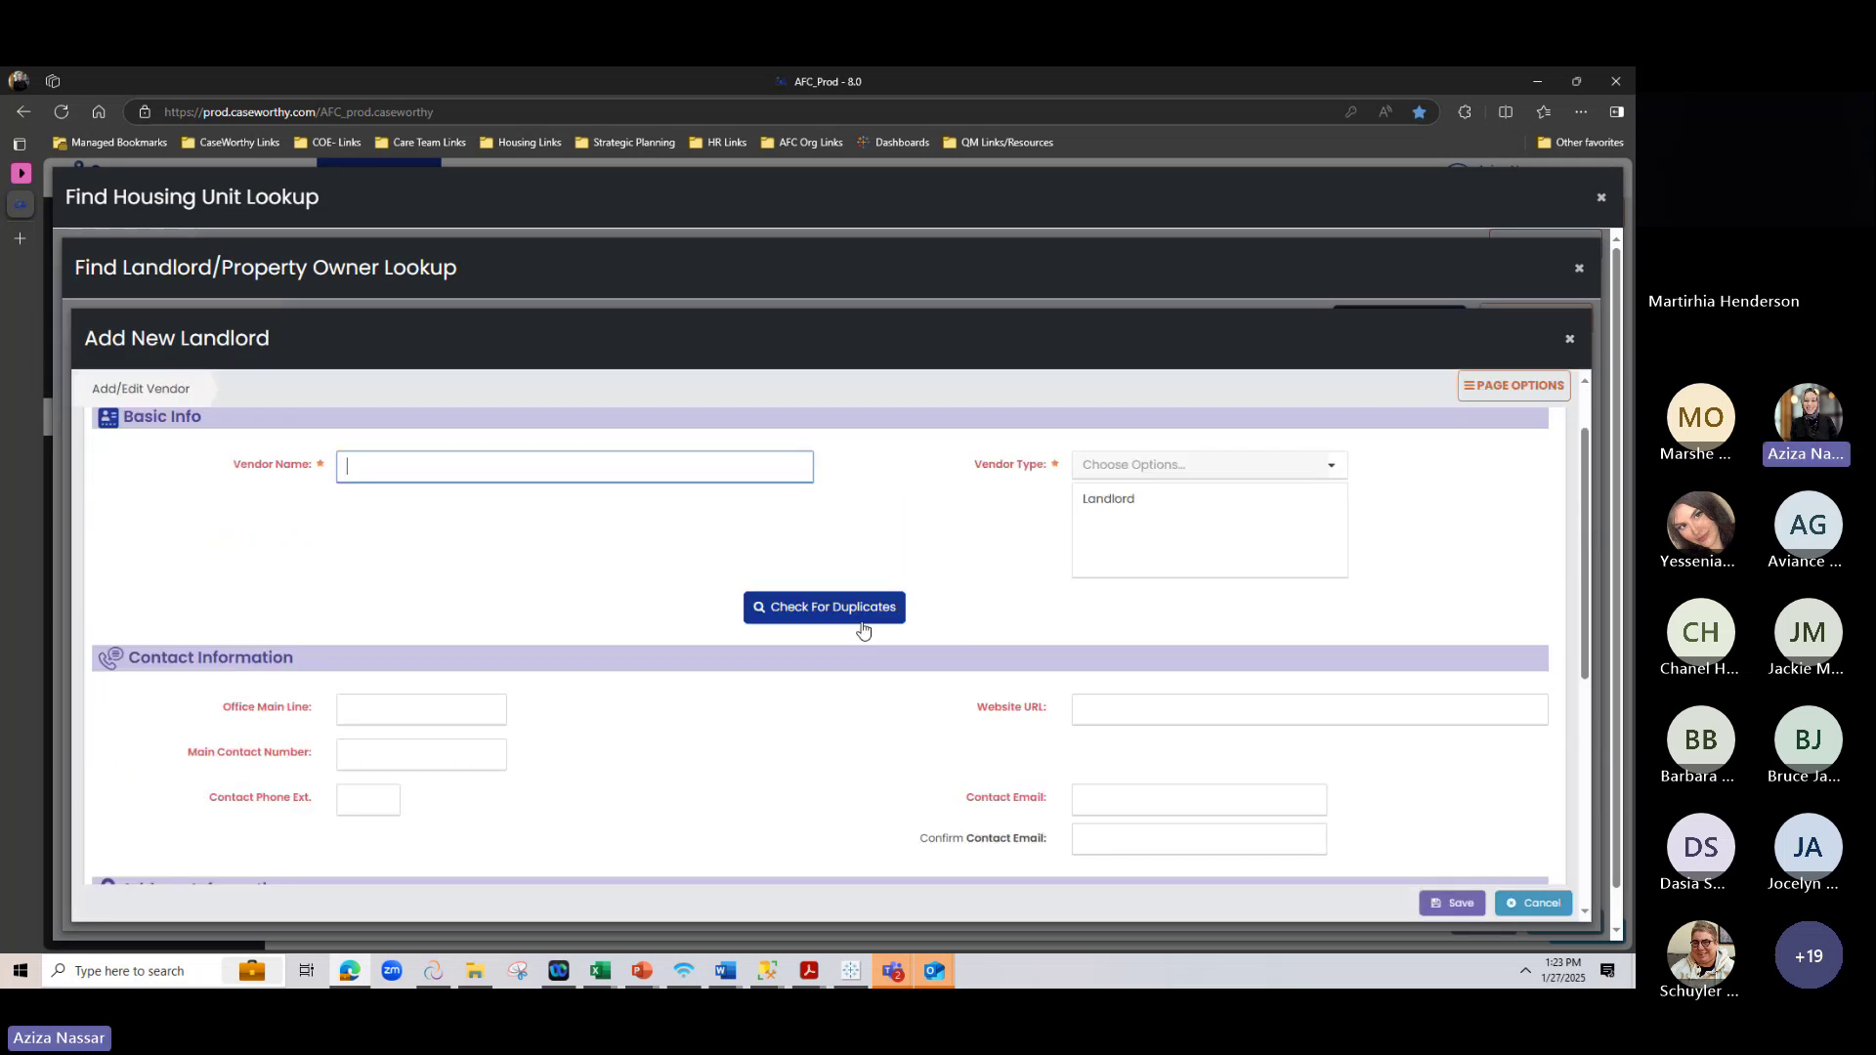
scroll(635, 591, down, 3)
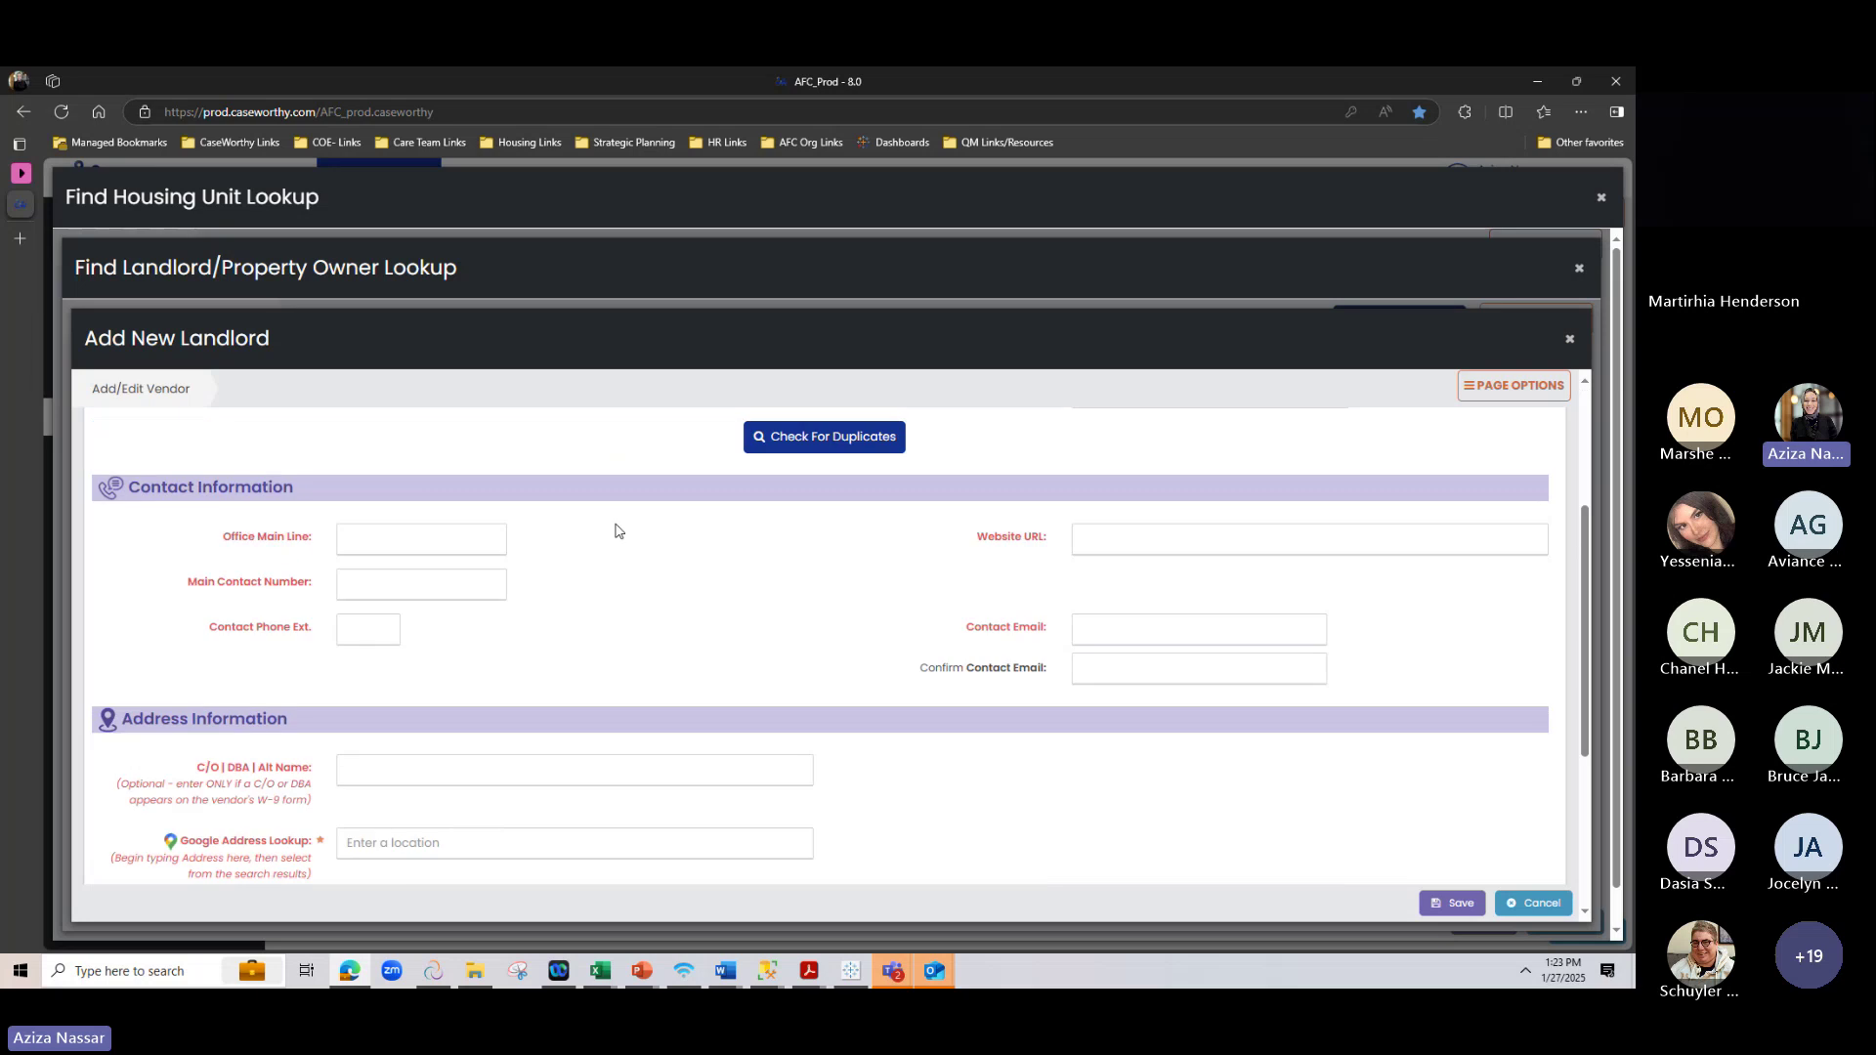
scroll(574, 565, down, 3)
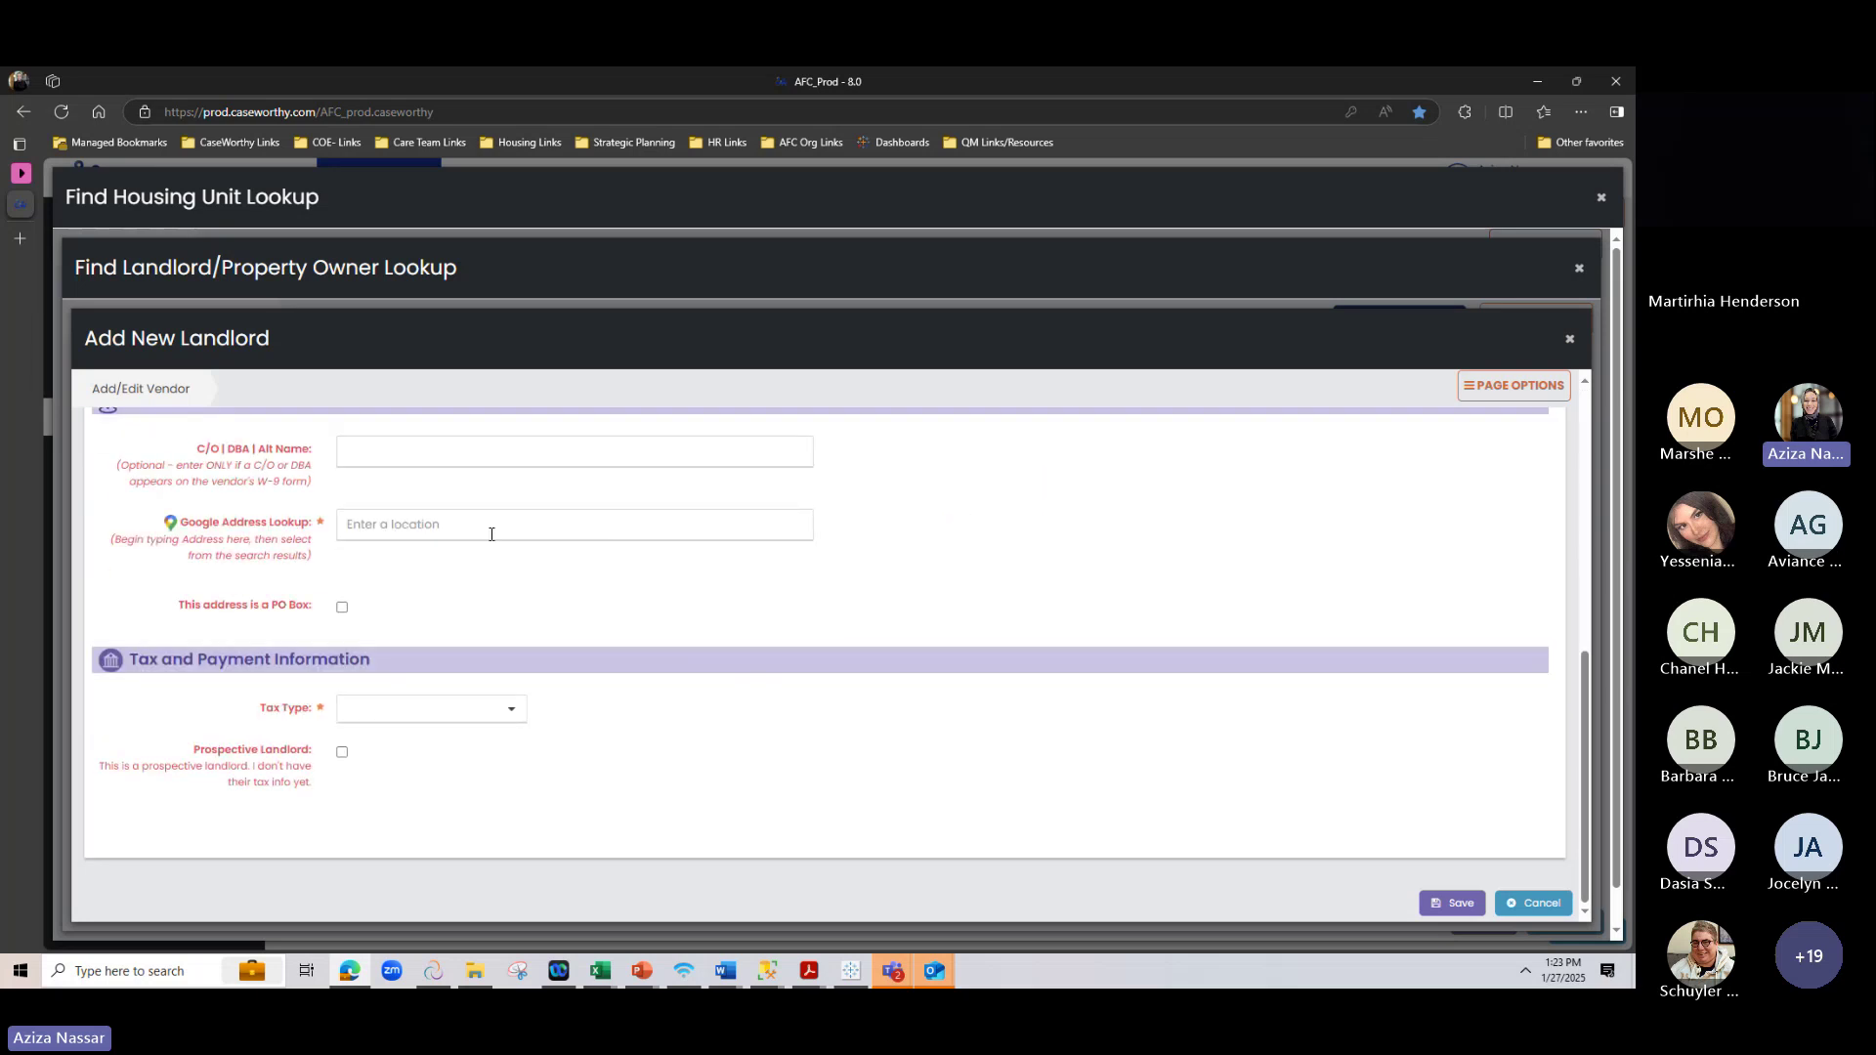
click(459, 709)
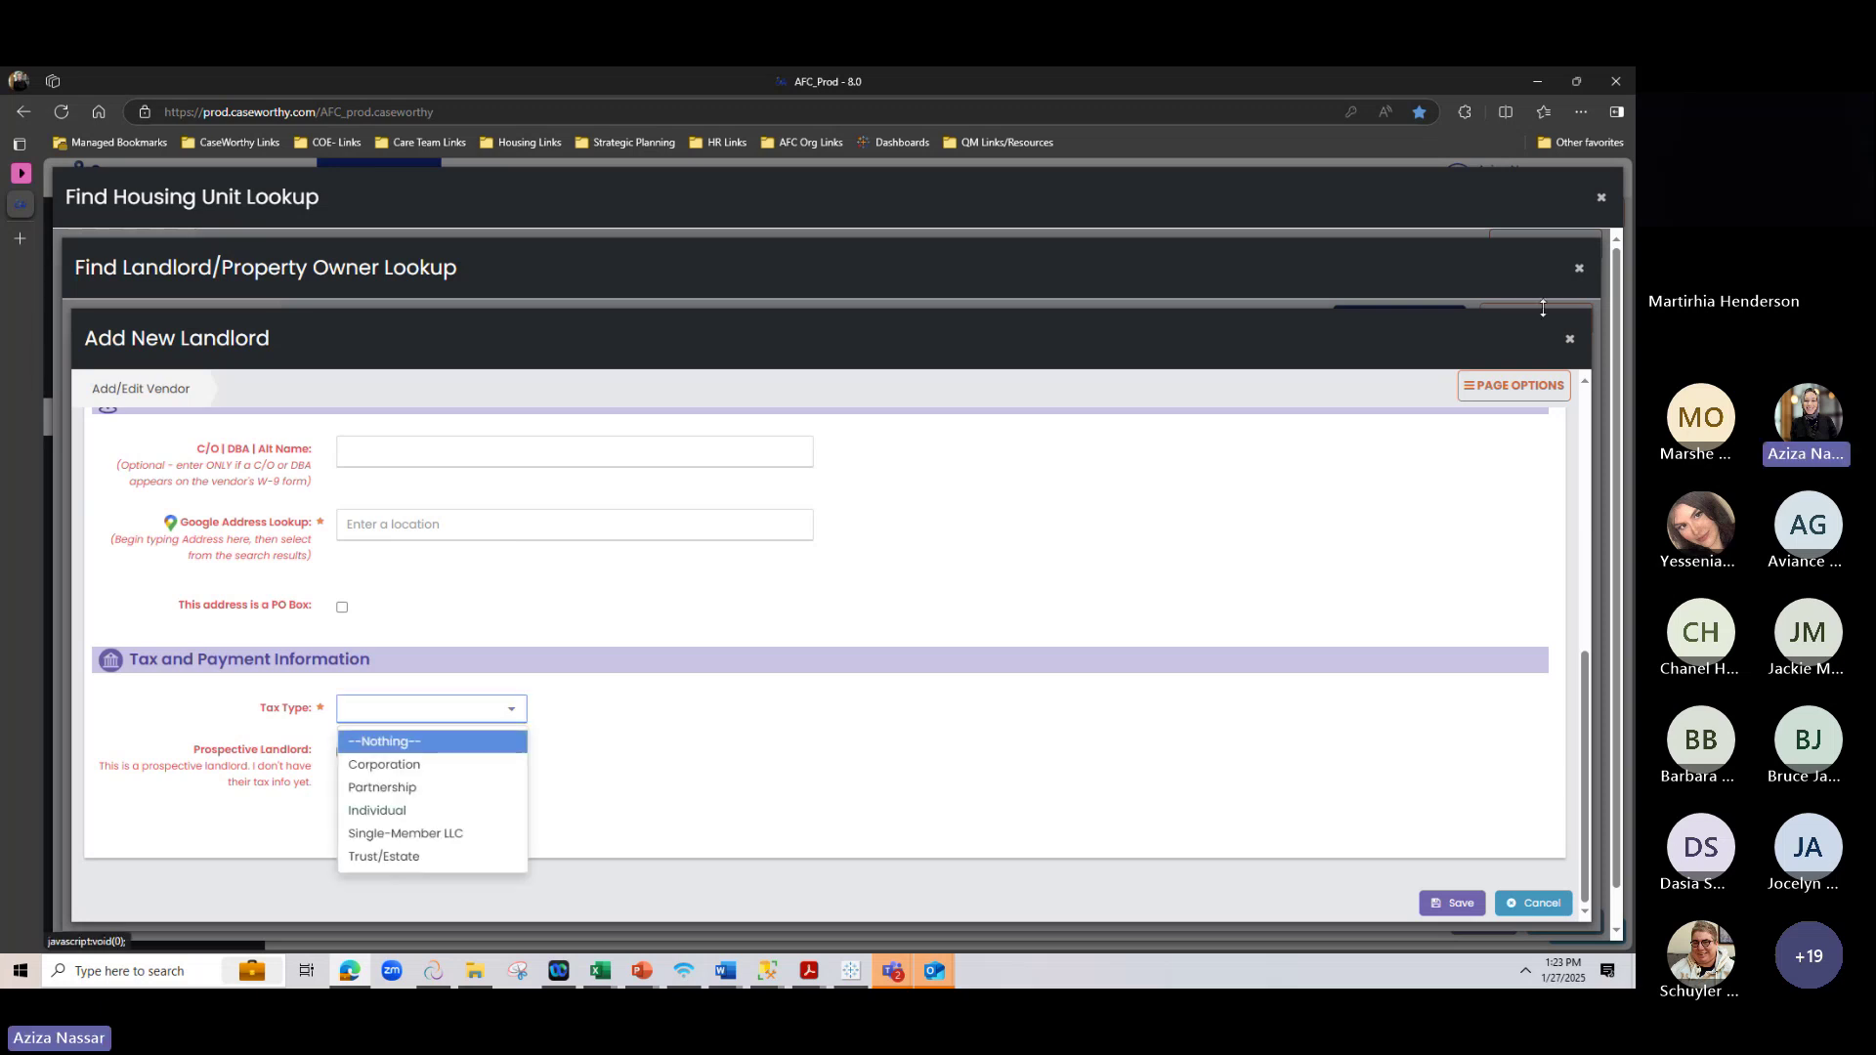
click(1567, 341)
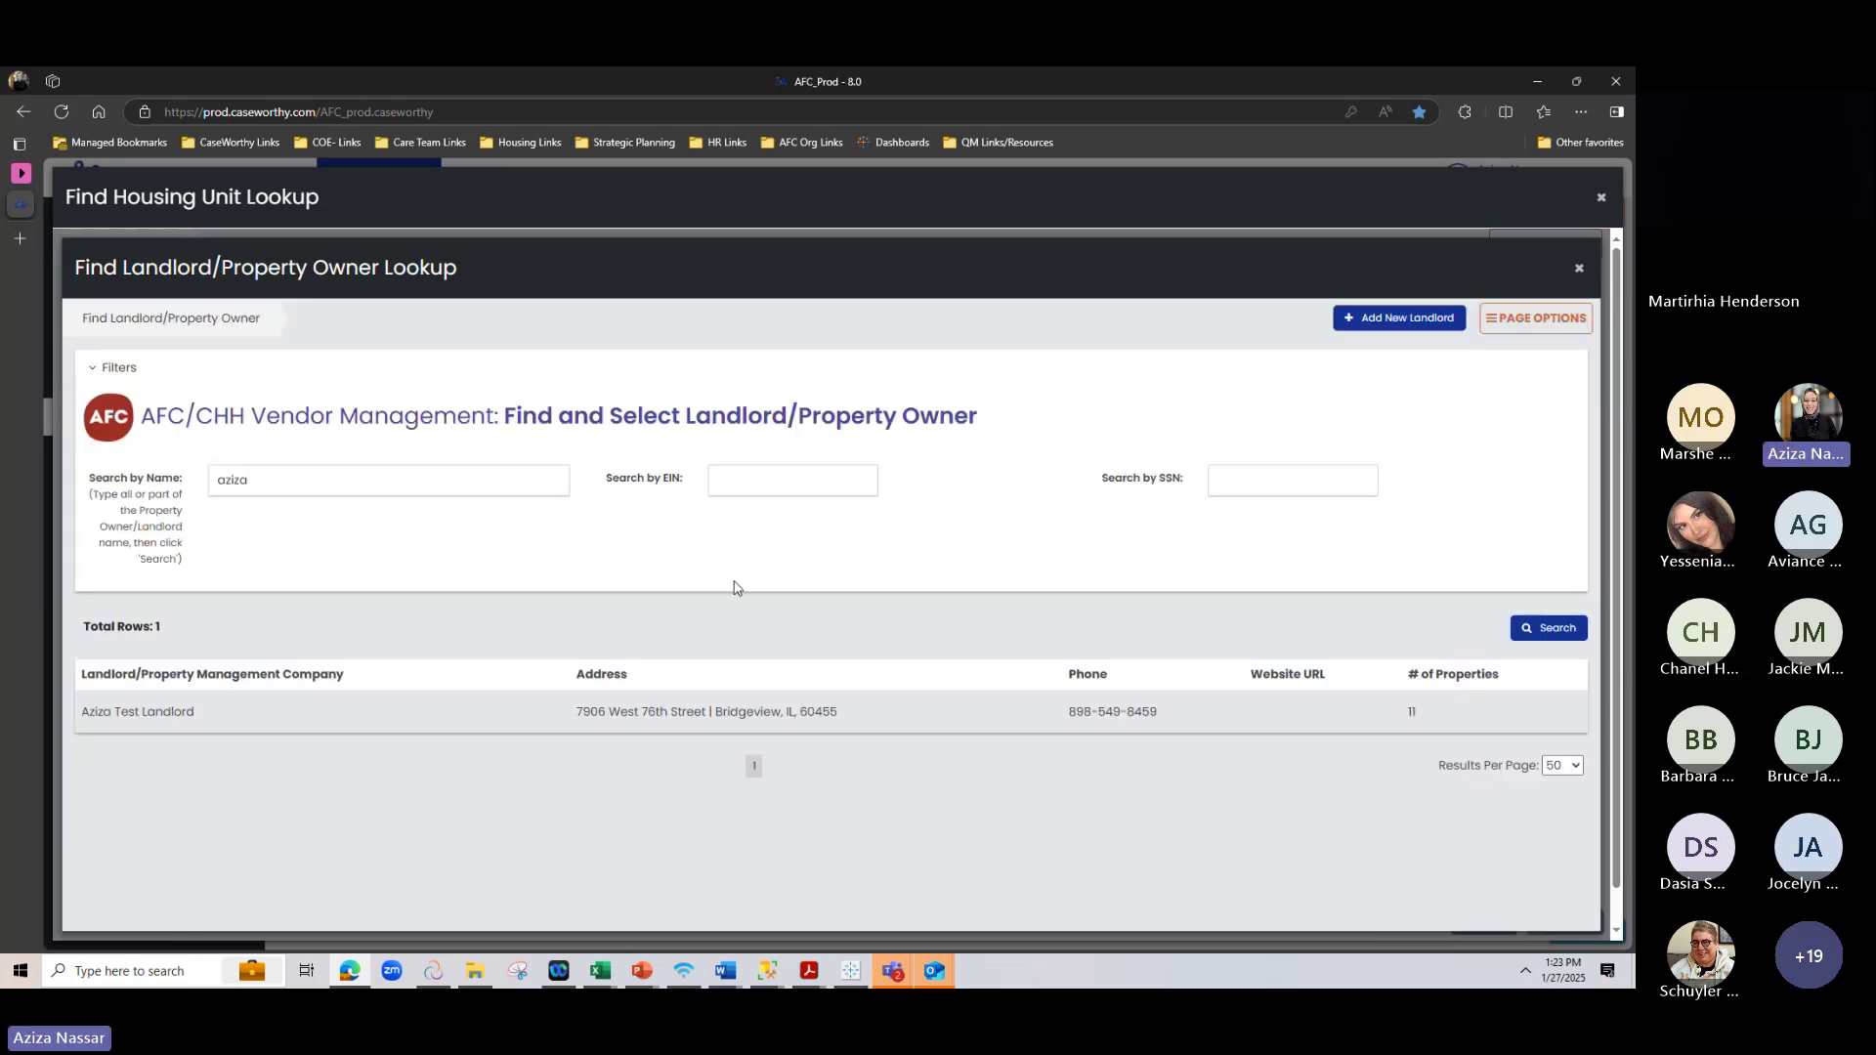
Set the test landlord as Property Owner/Landlord, leaving Building Type empty
click(848, 721)
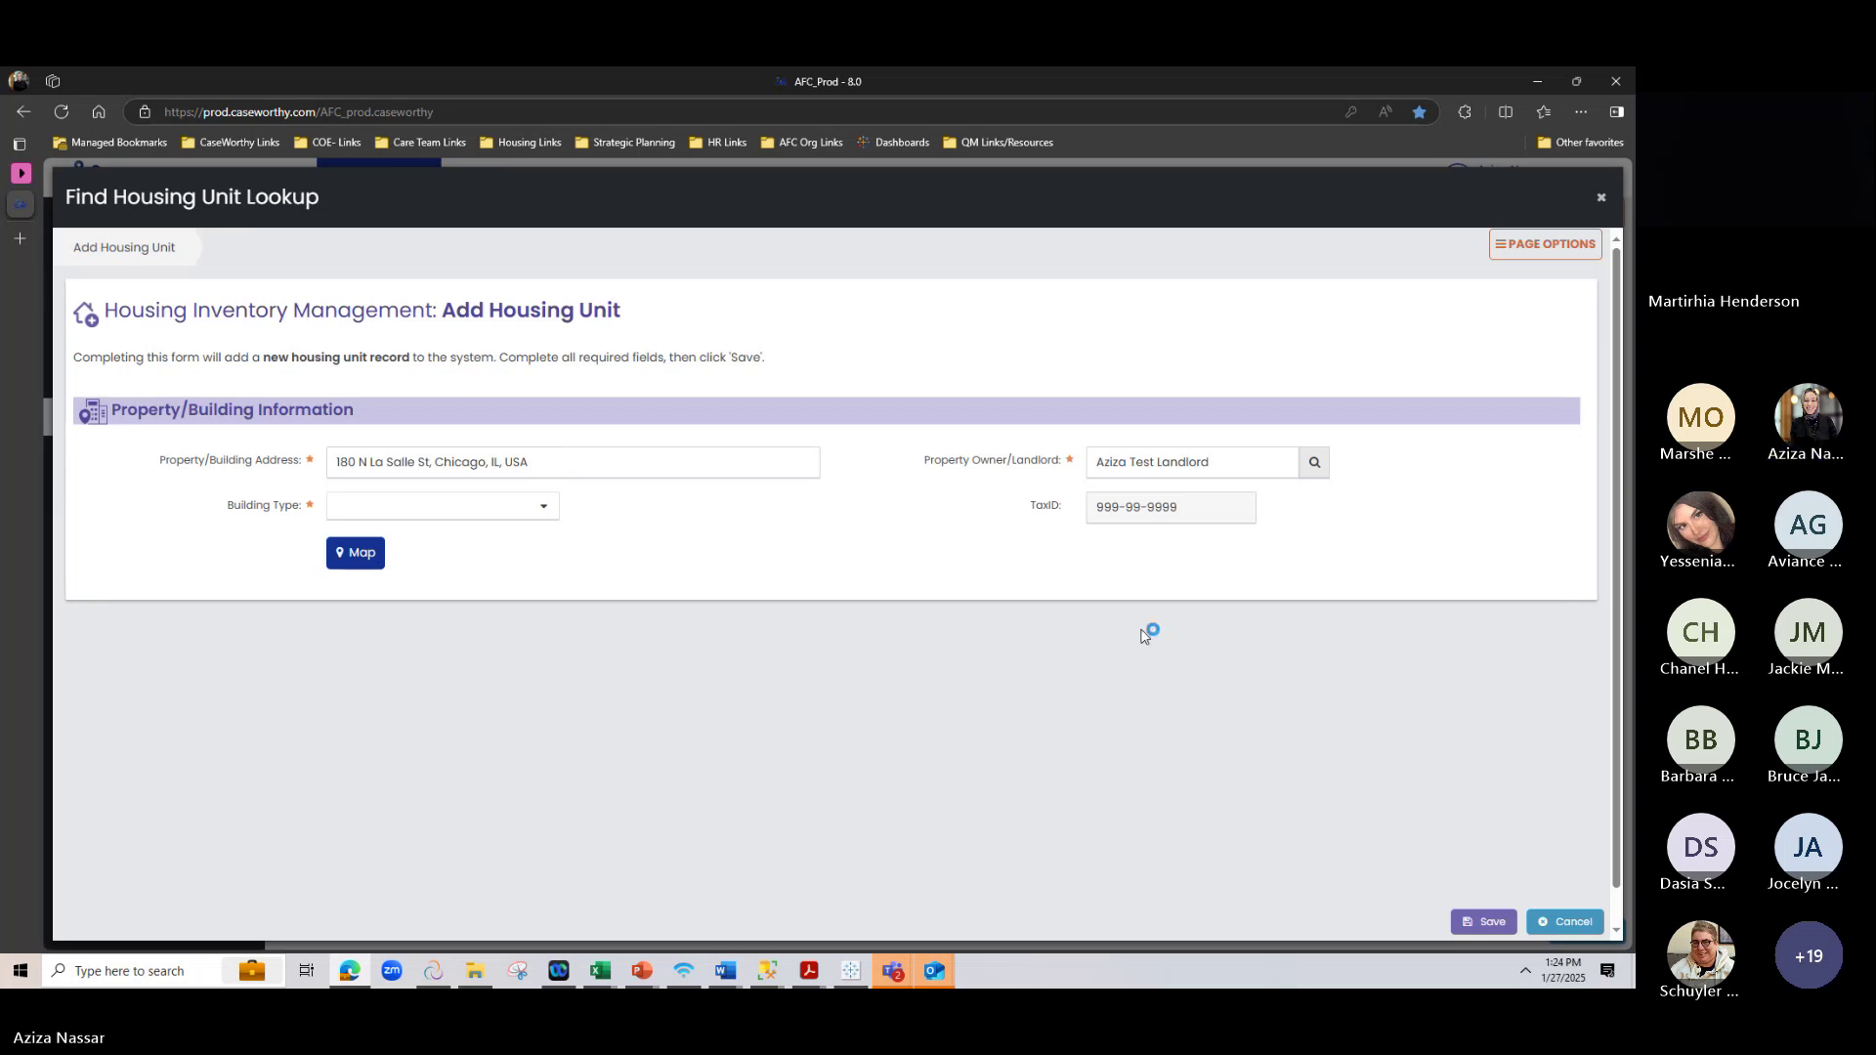
click(438, 505)
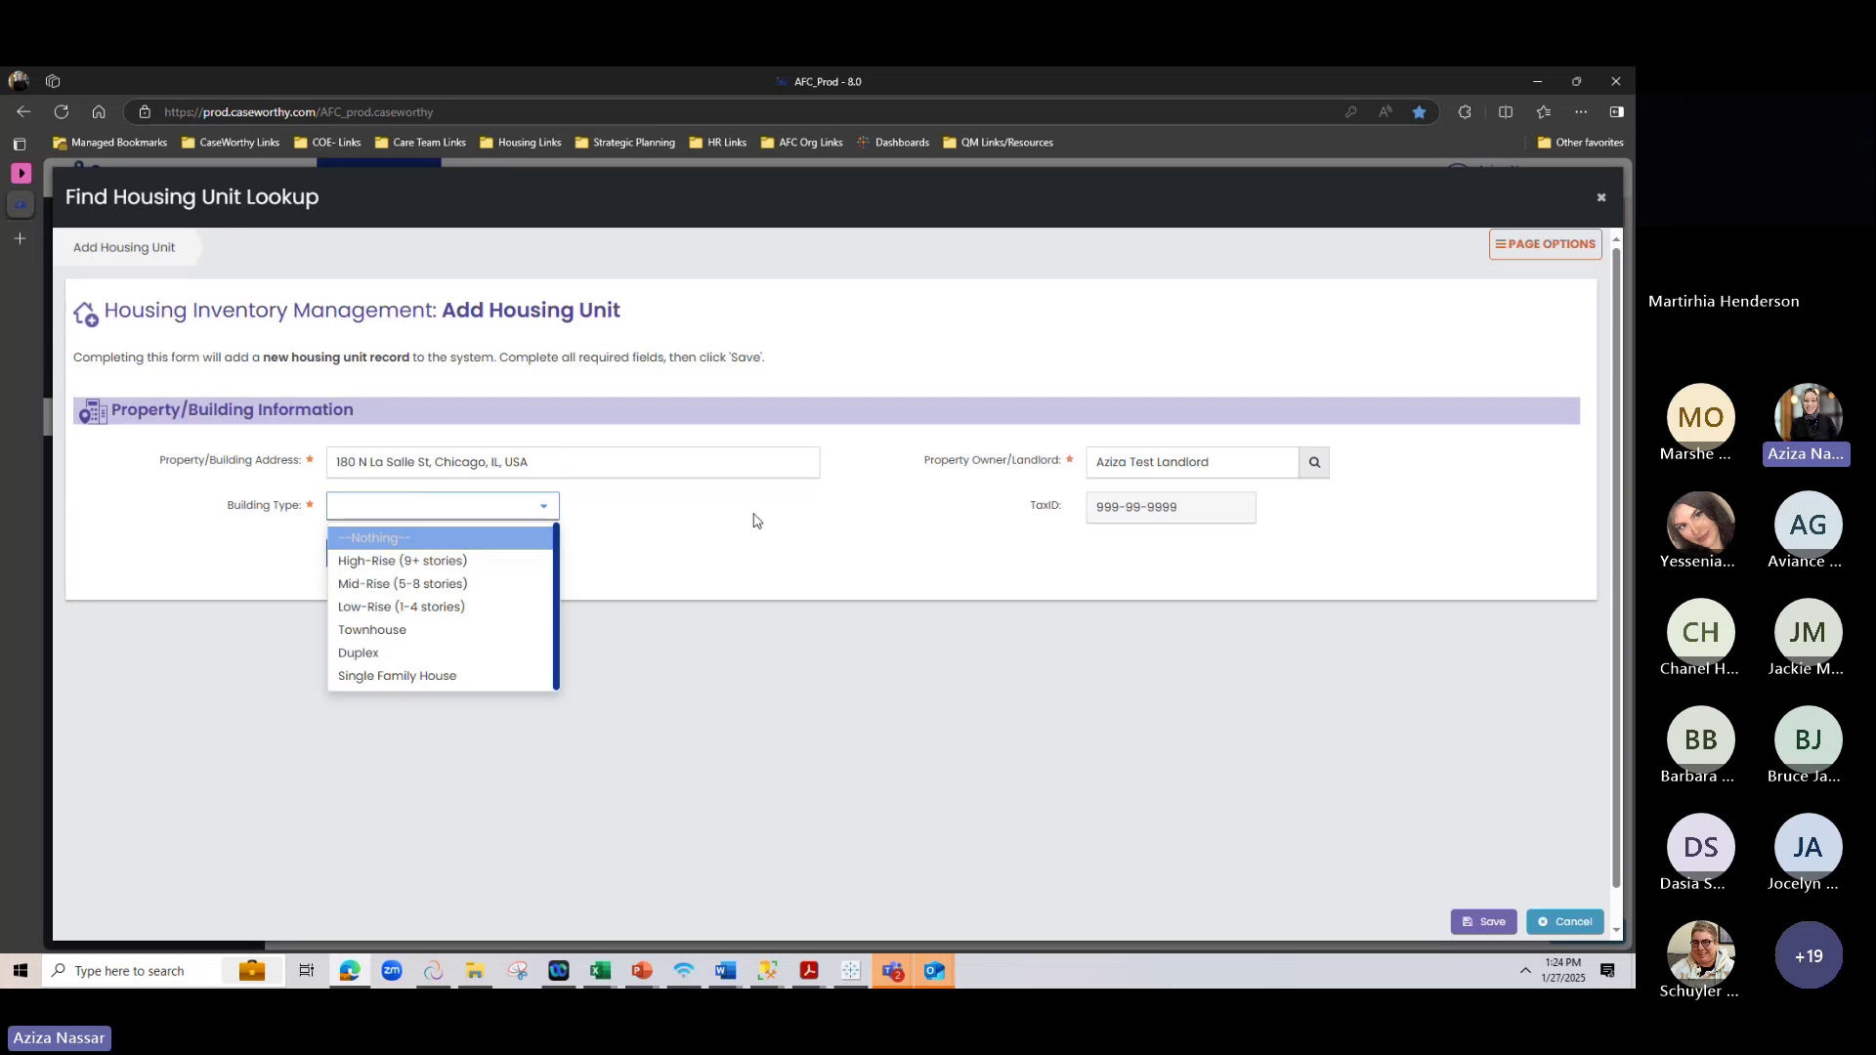
click(720, 547)
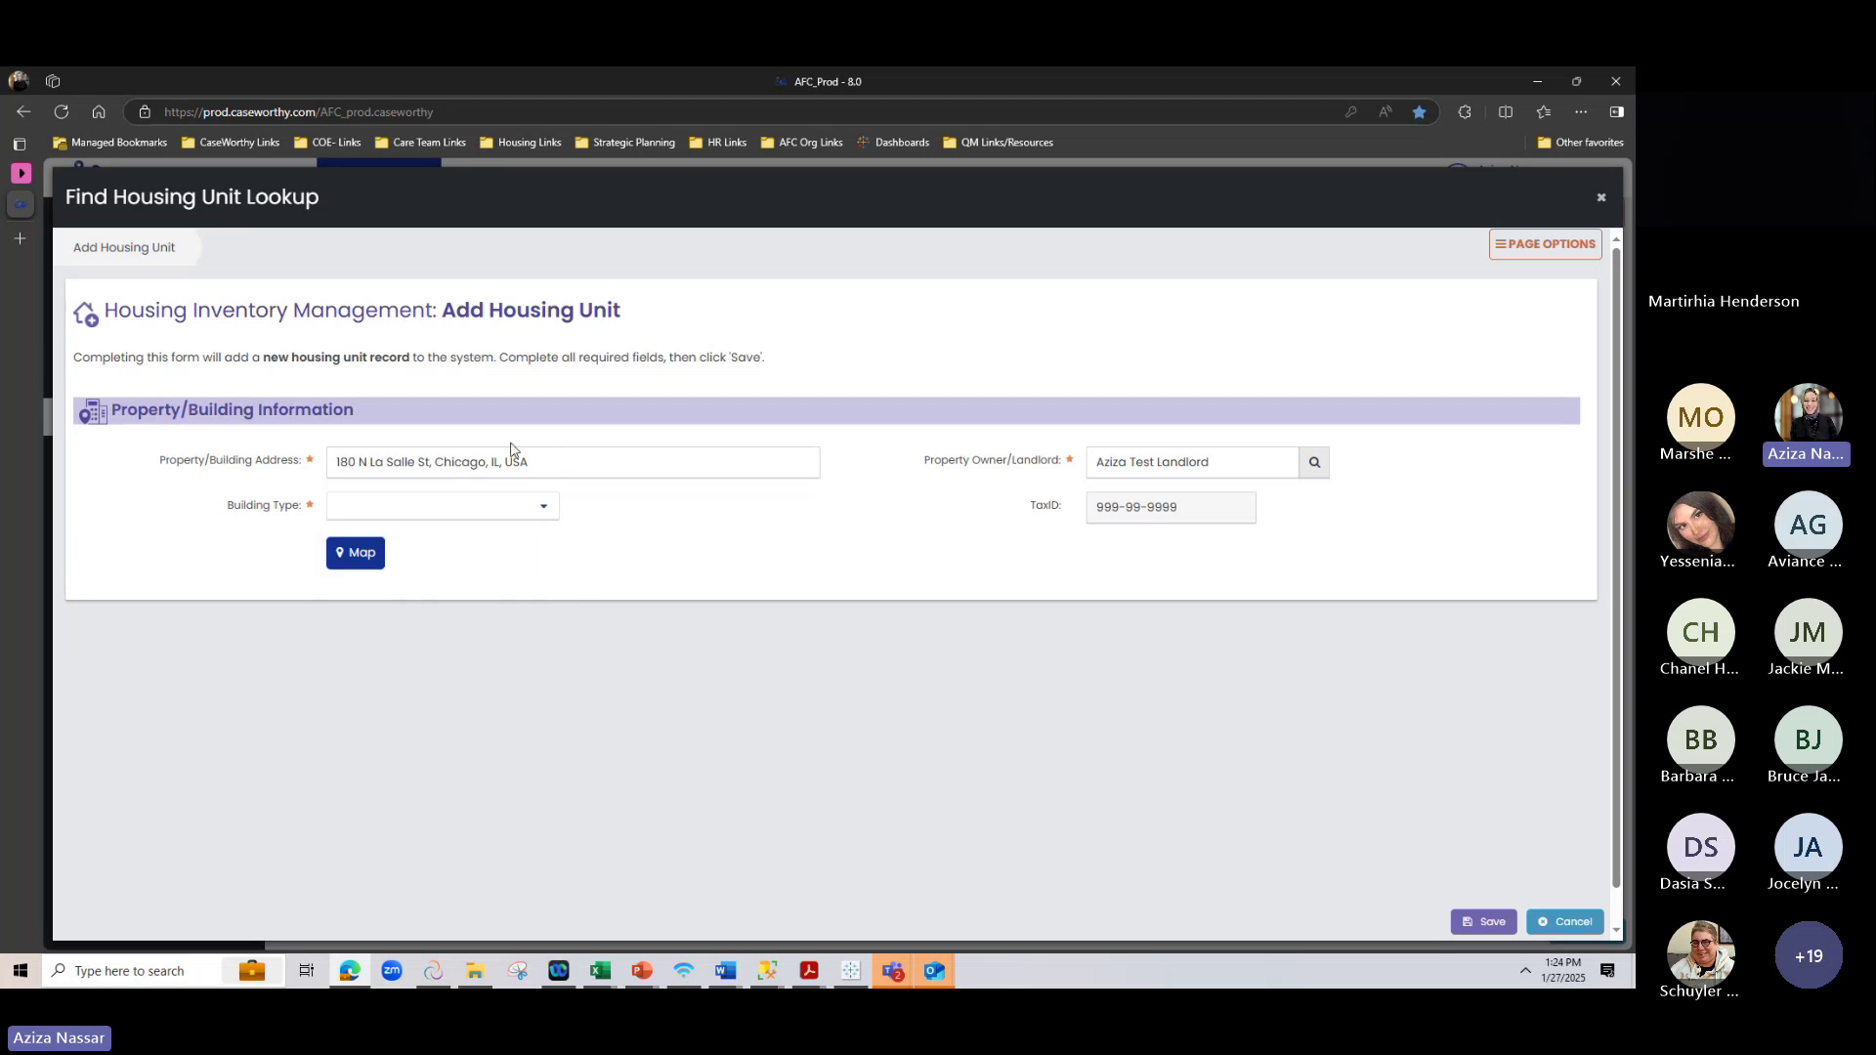
click(356, 553)
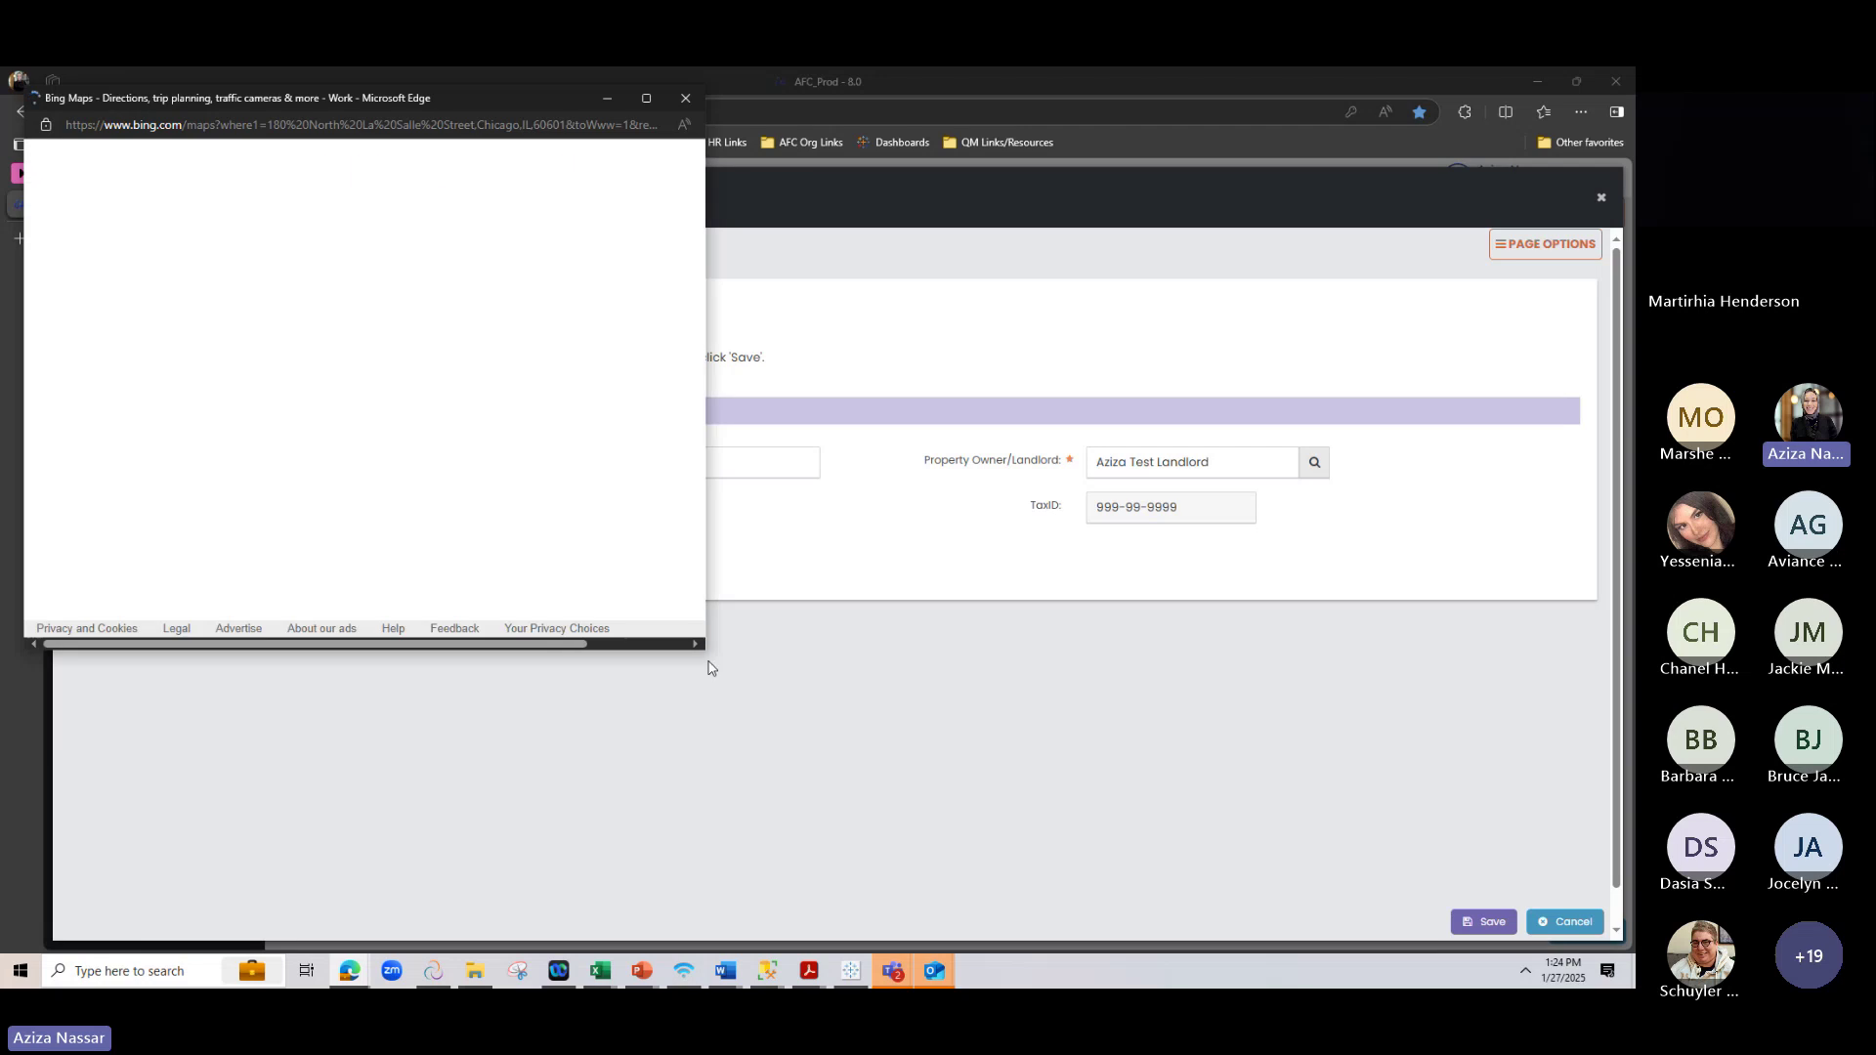
drag(702, 654, 978, 879)
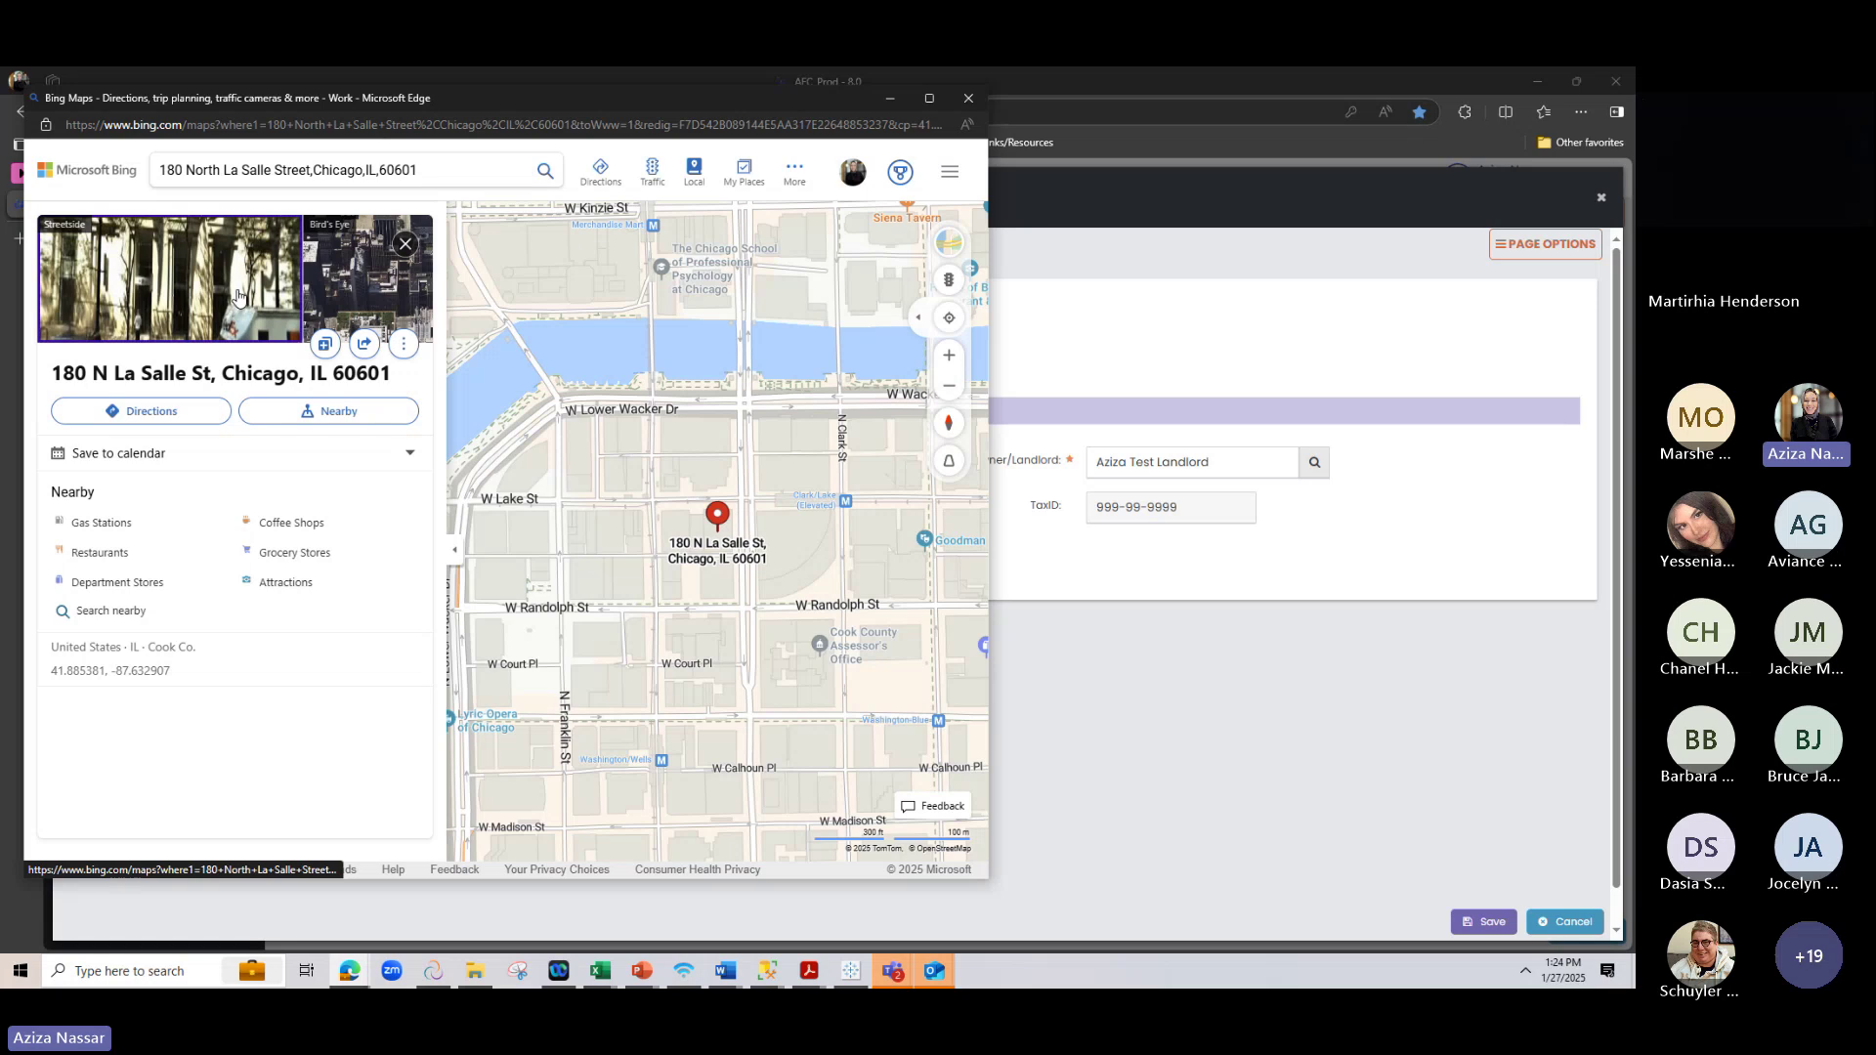
click(239, 293)
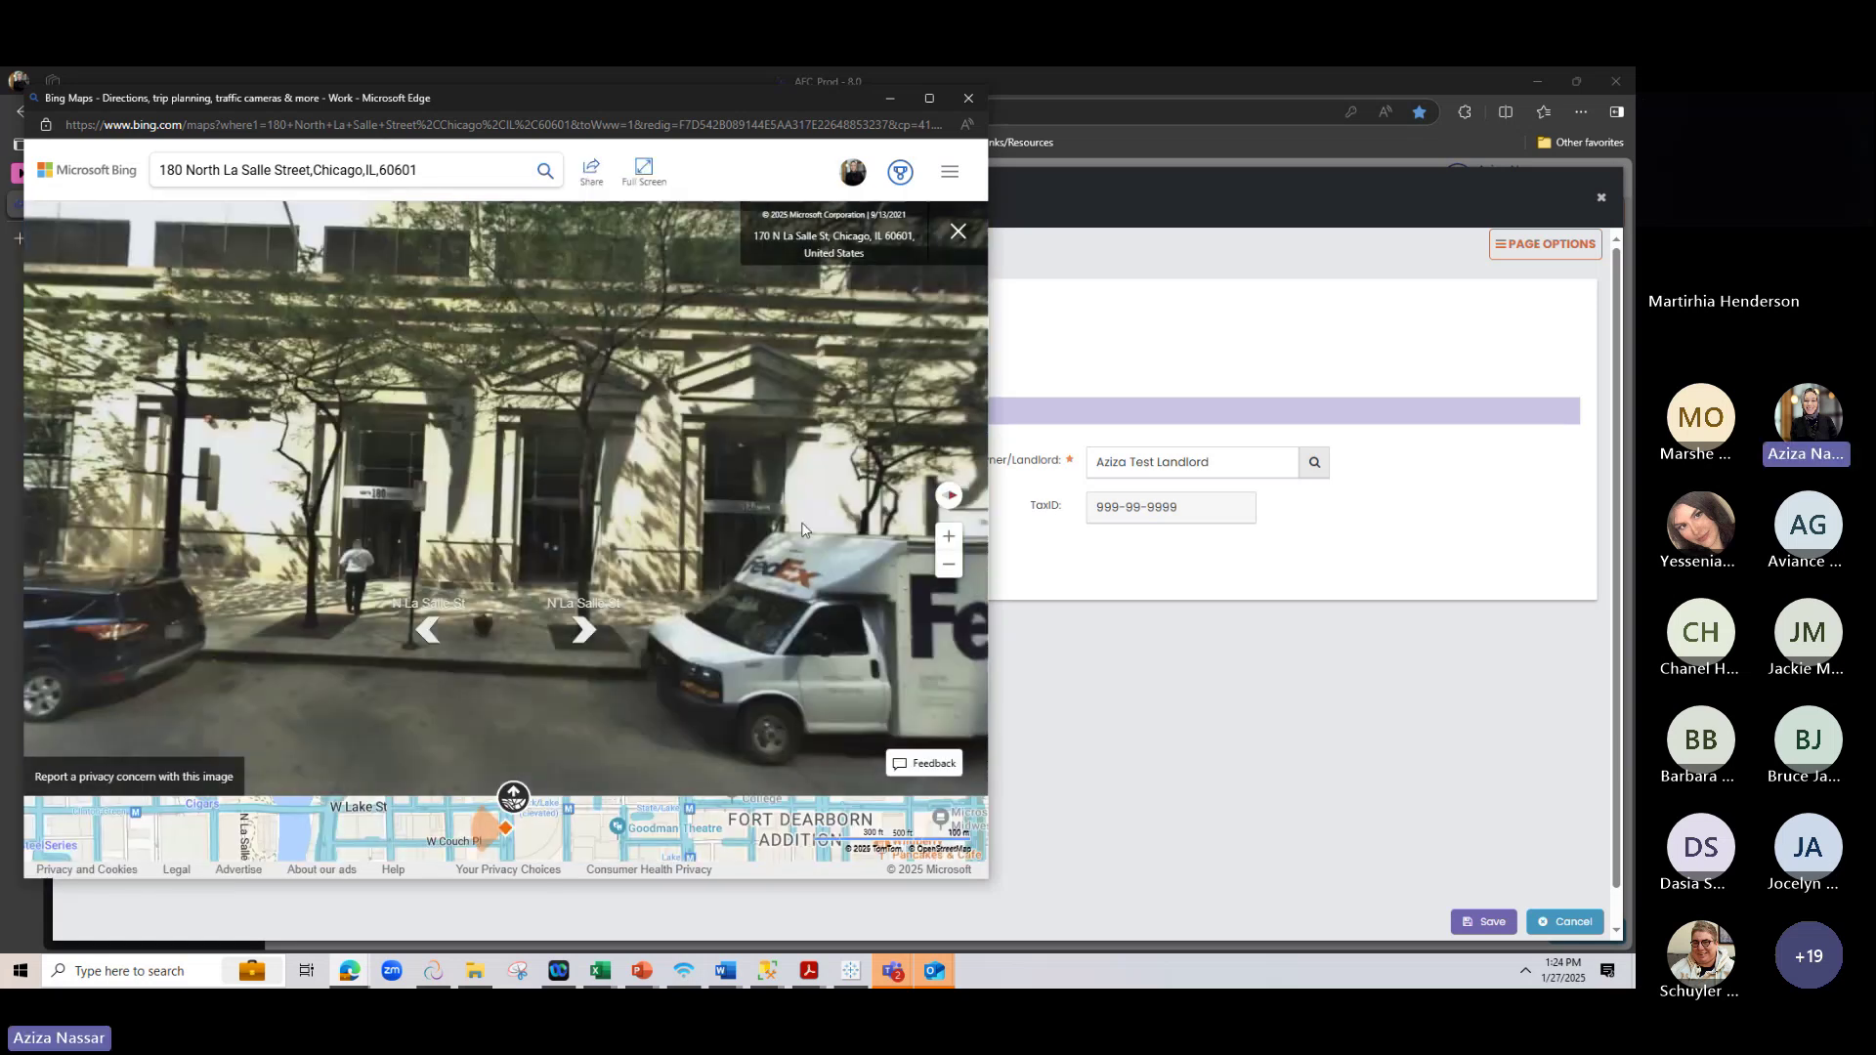
drag(712, 639, 693, 442)
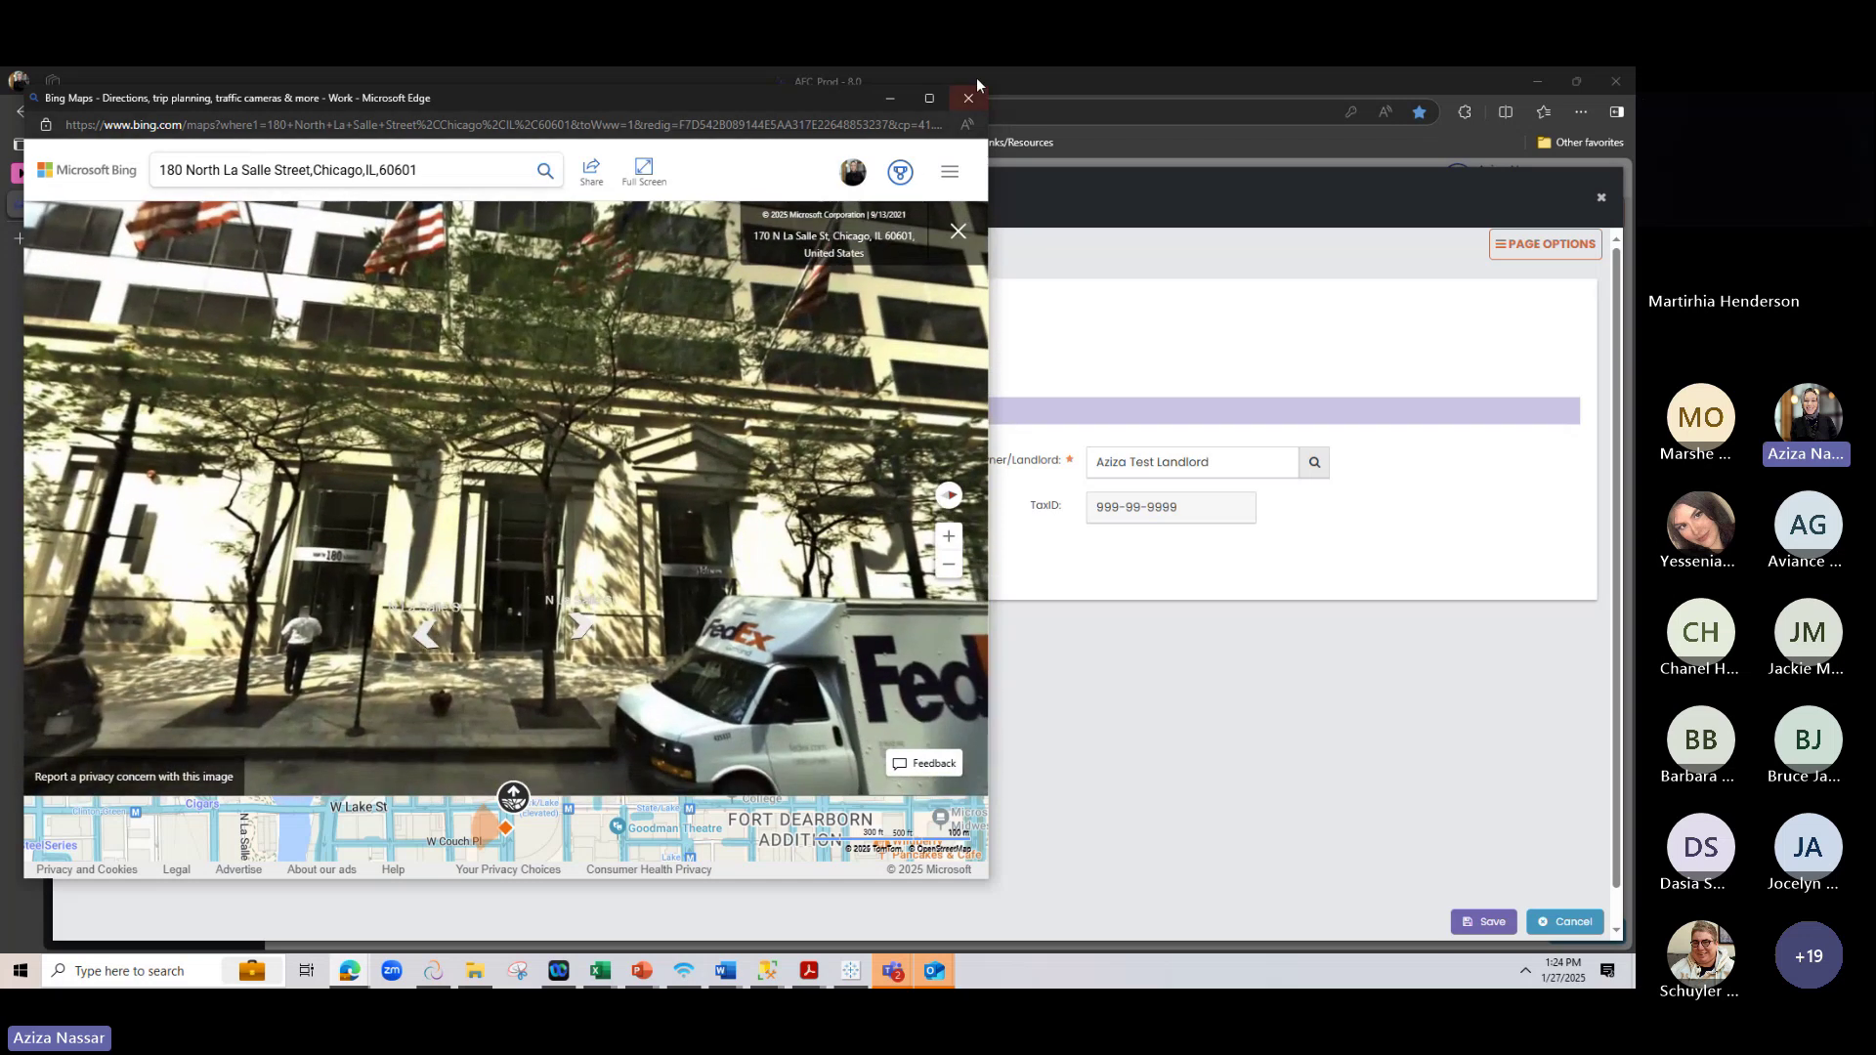
click(969, 99)
click(429, 507)
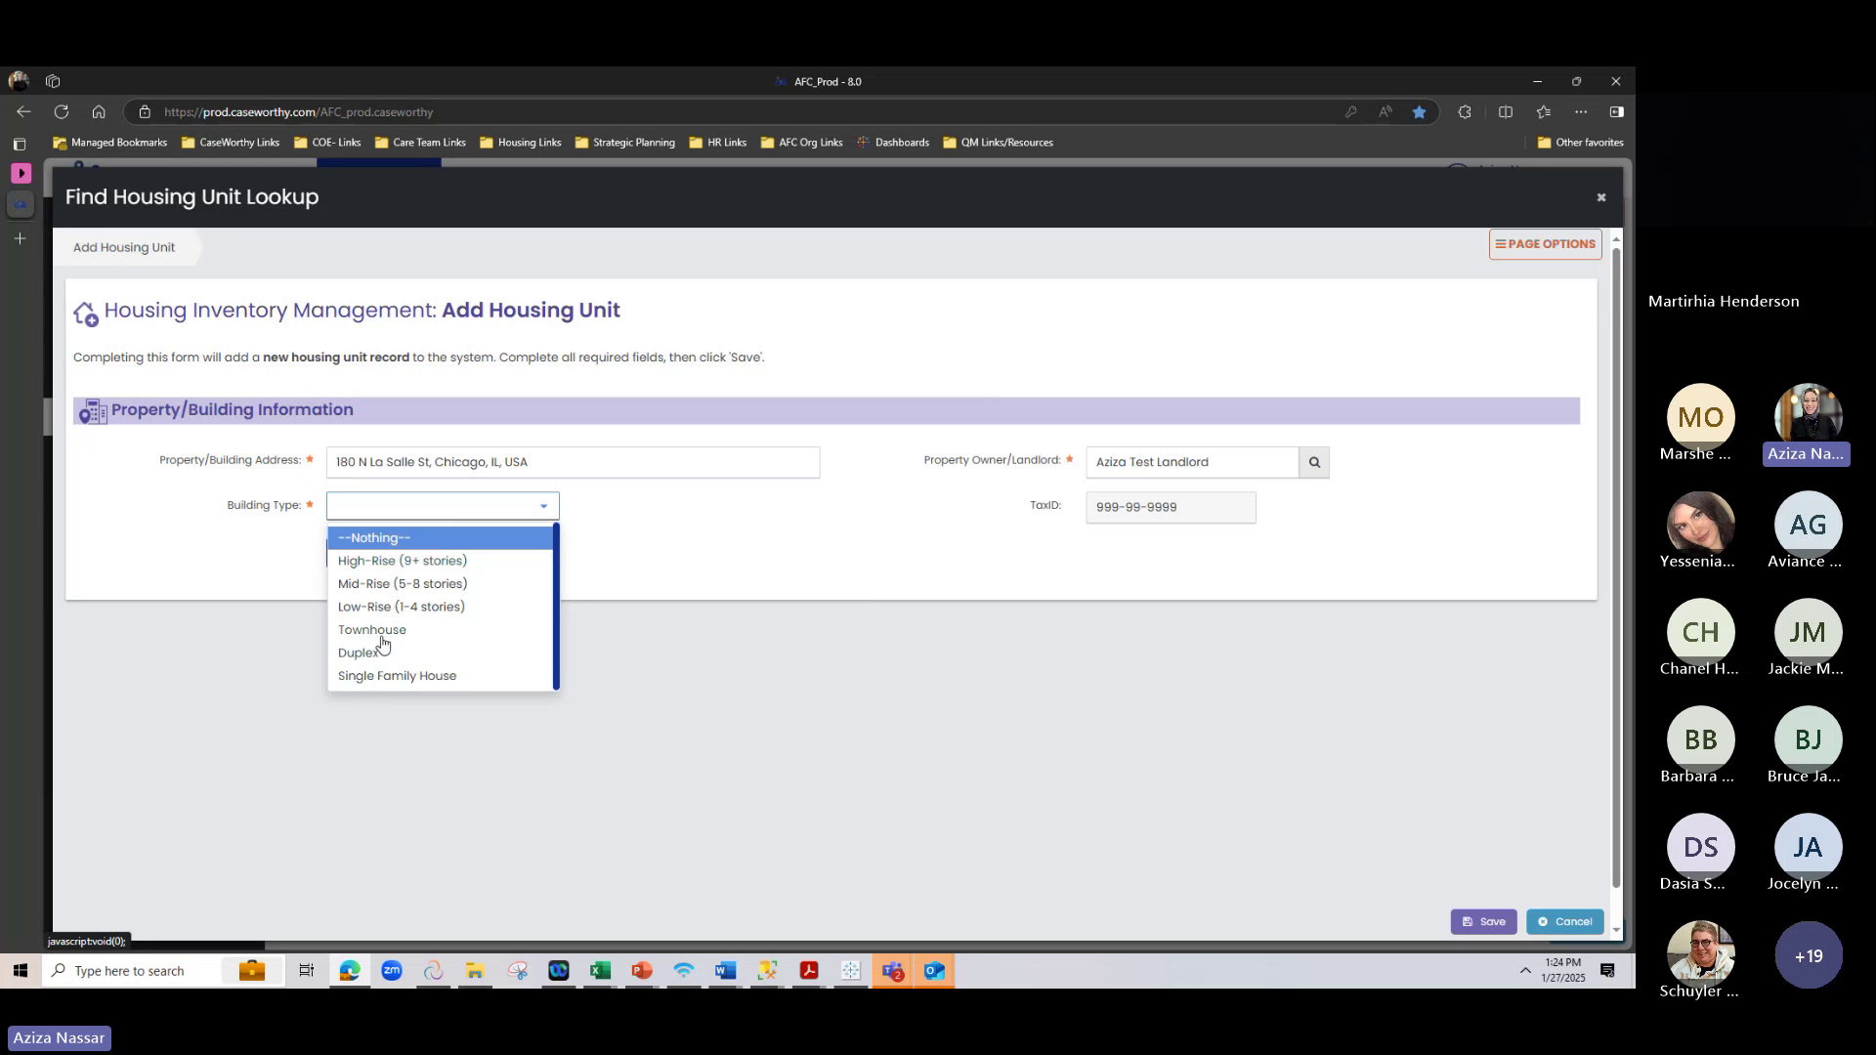
click(779, 577)
click(420, 503)
click(452, 559)
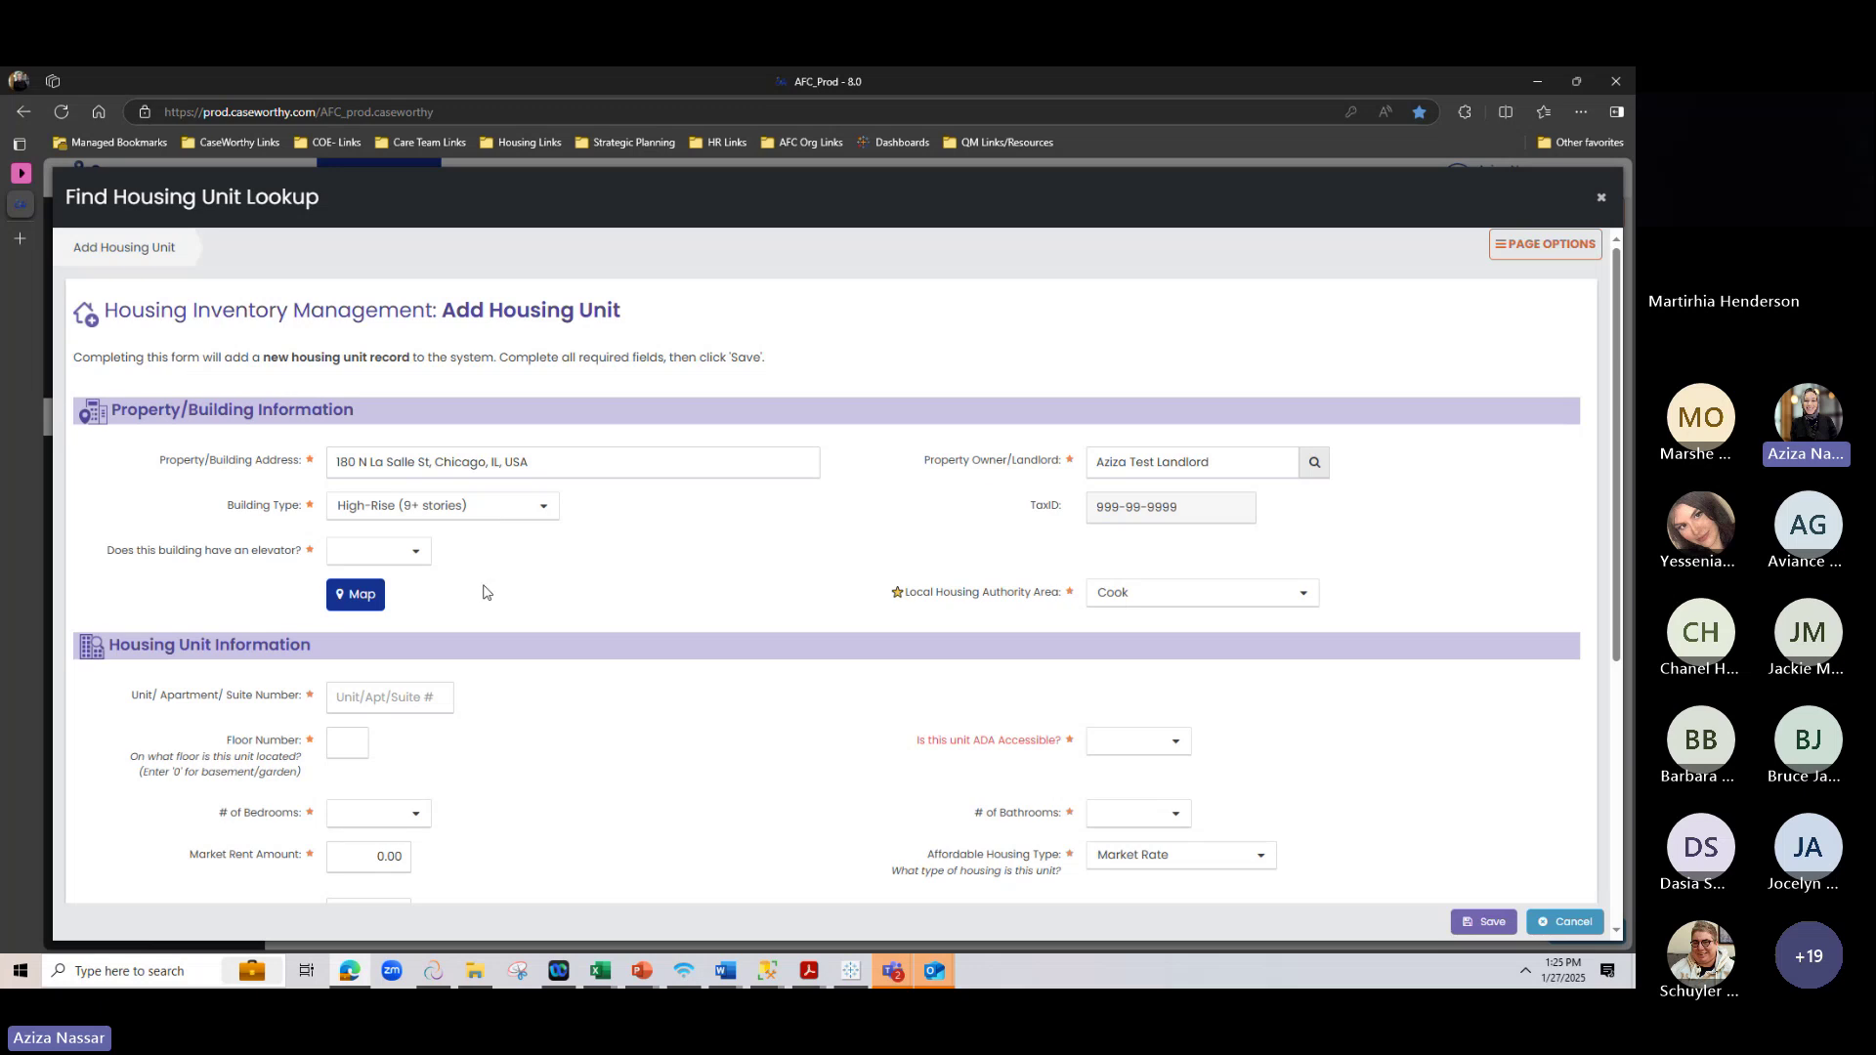
scroll(484, 613, down, 5)
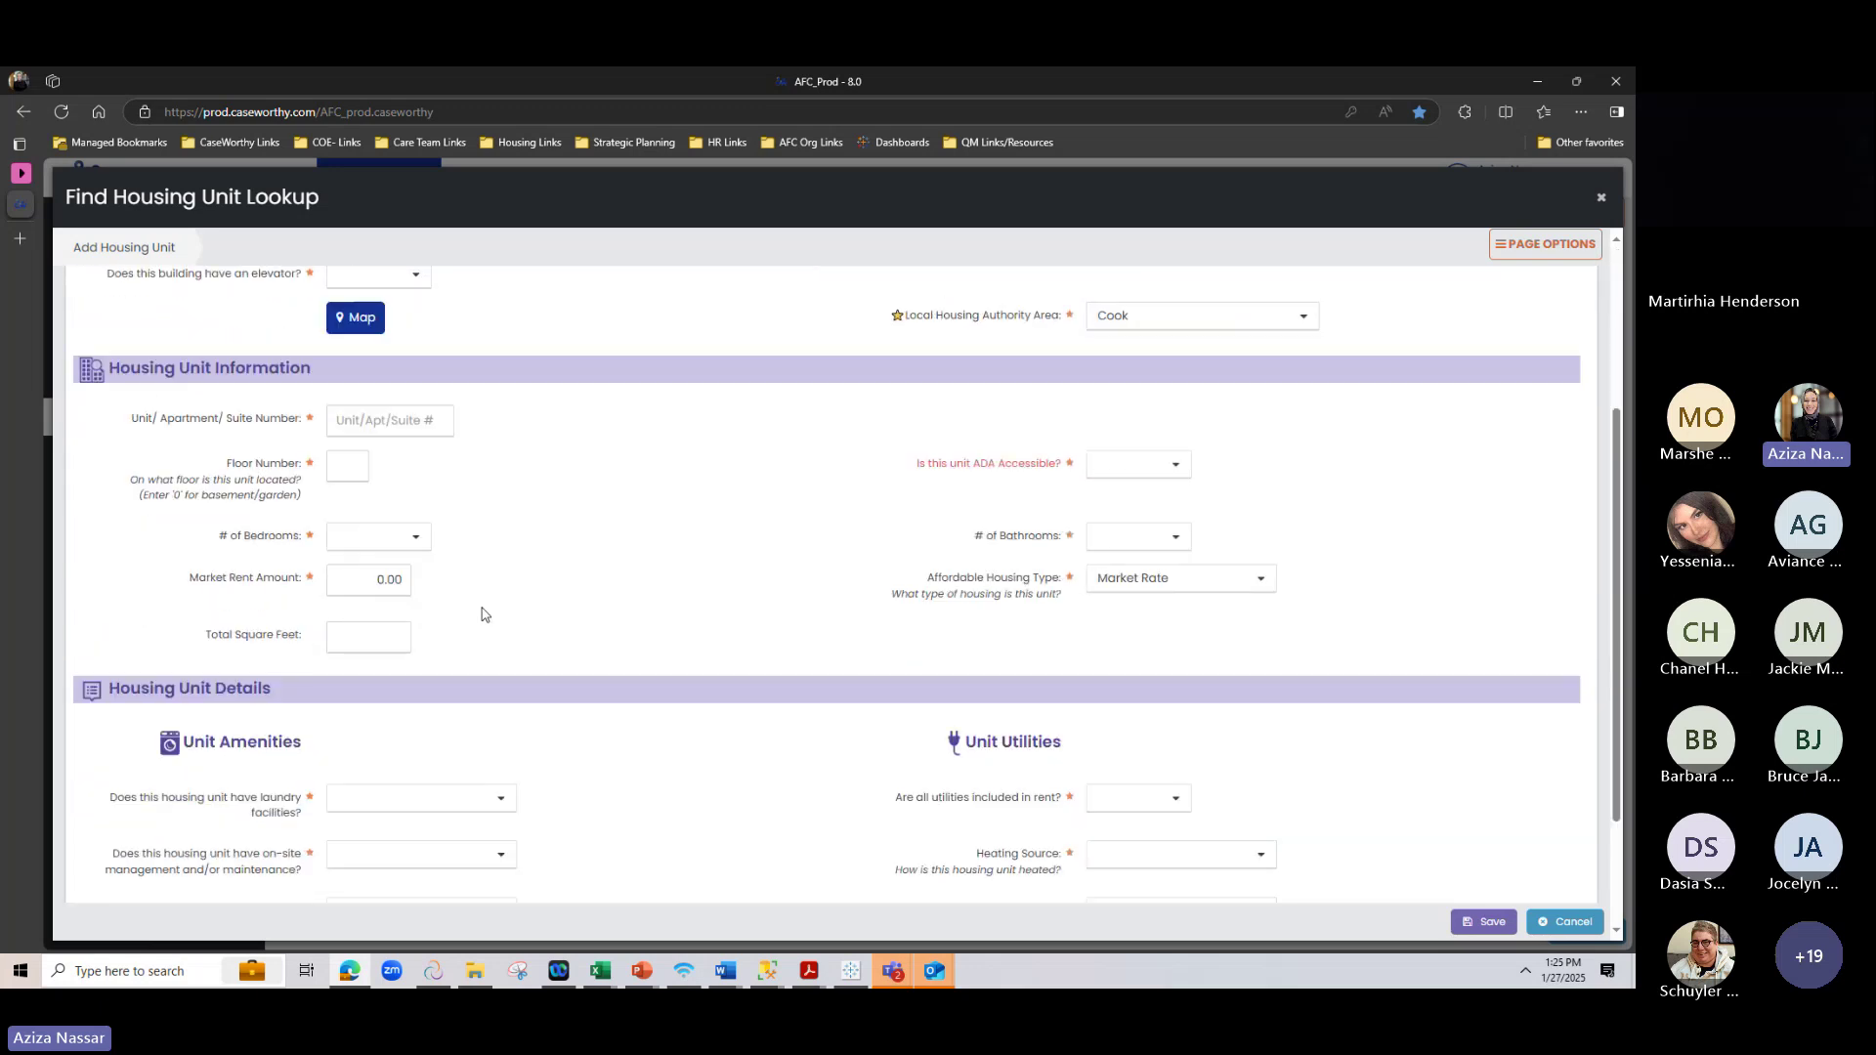
scroll(482, 613, up, 5)
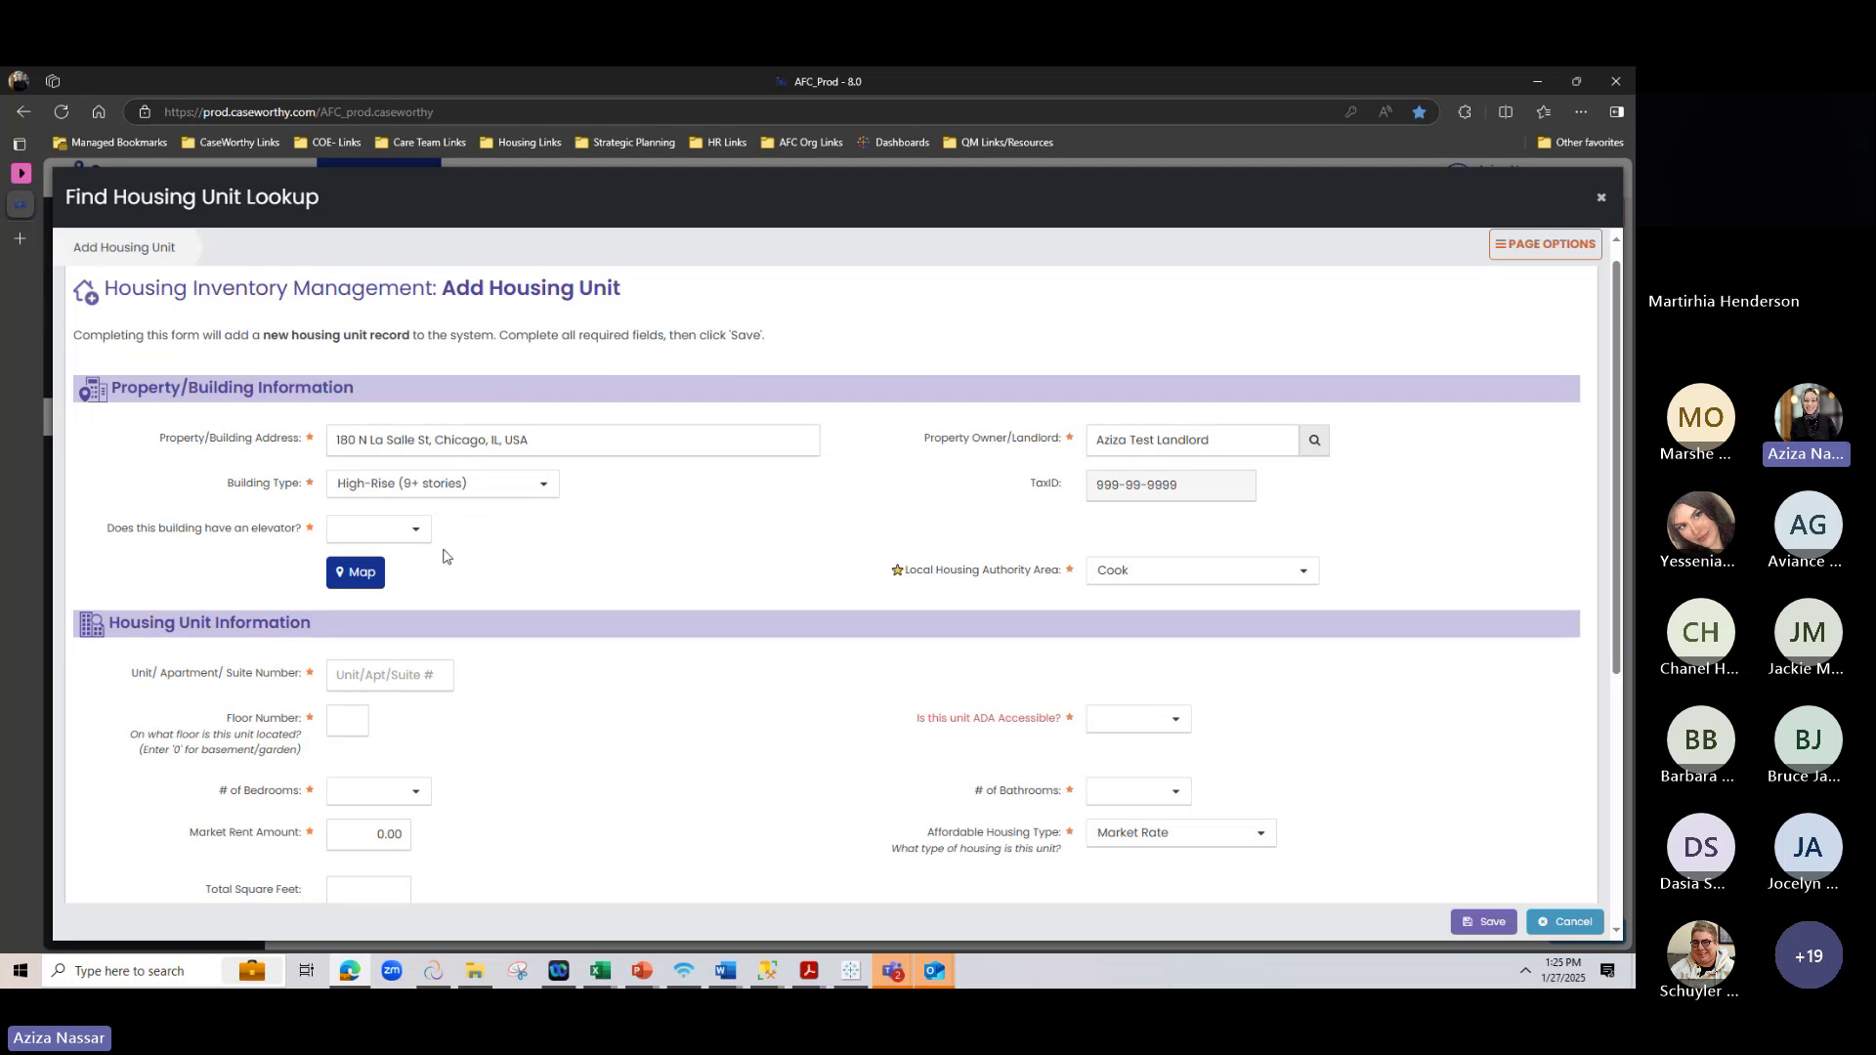
scroll(425, 586, down, 3)
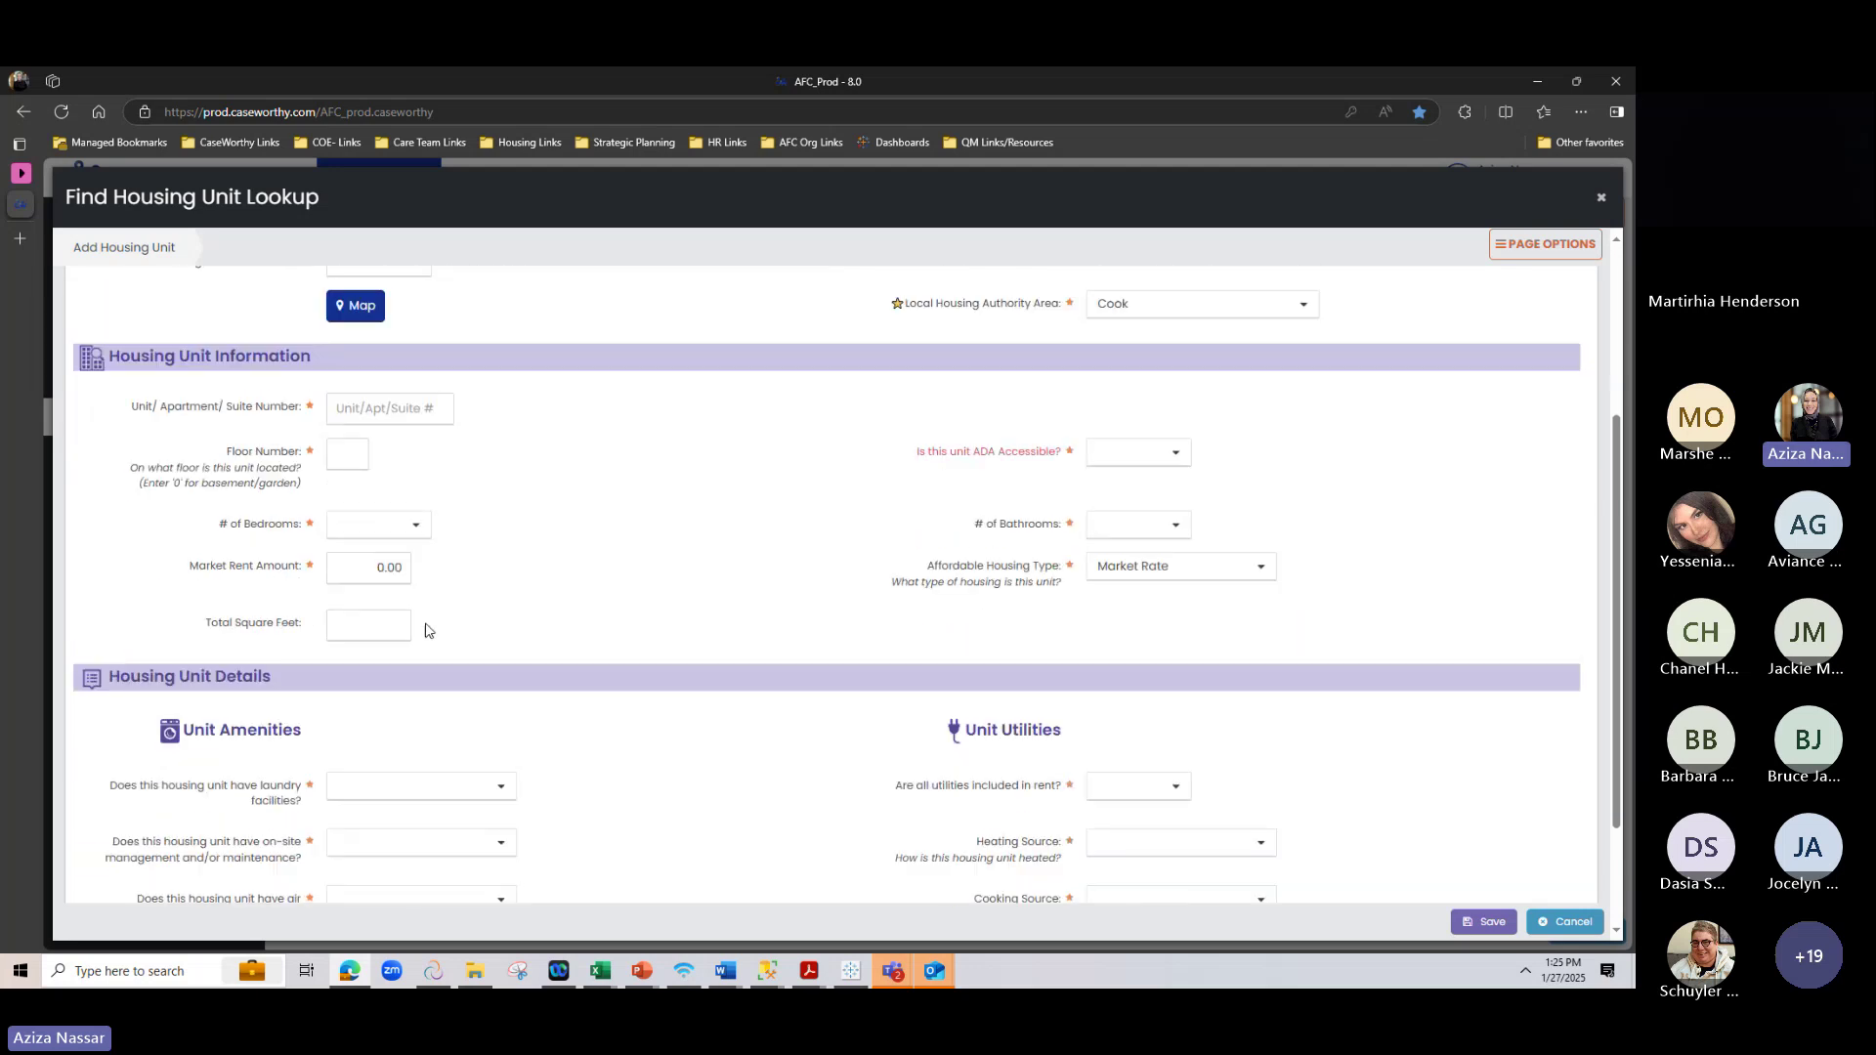
scroll(418, 619, down, 2)
scroll(420, 622, up, 4)
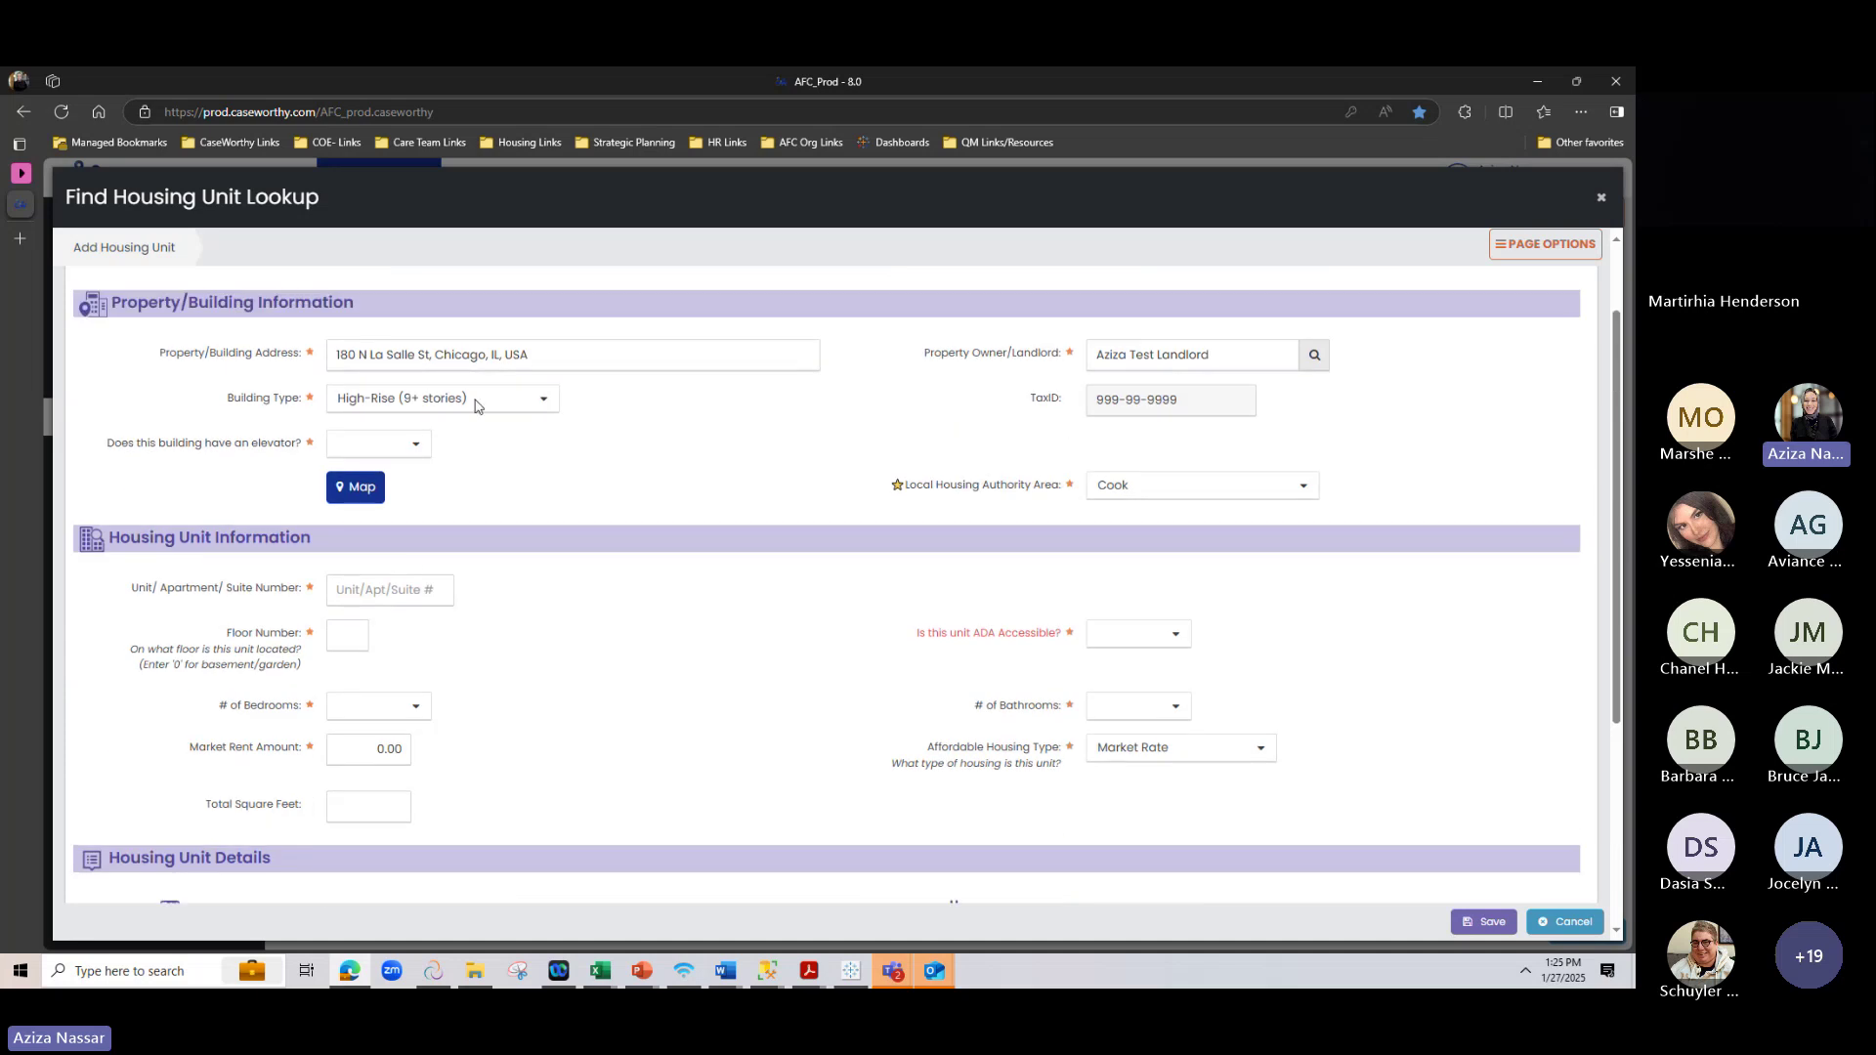
Answer Yes to 'Does this building have an elevator?'
click(407, 446)
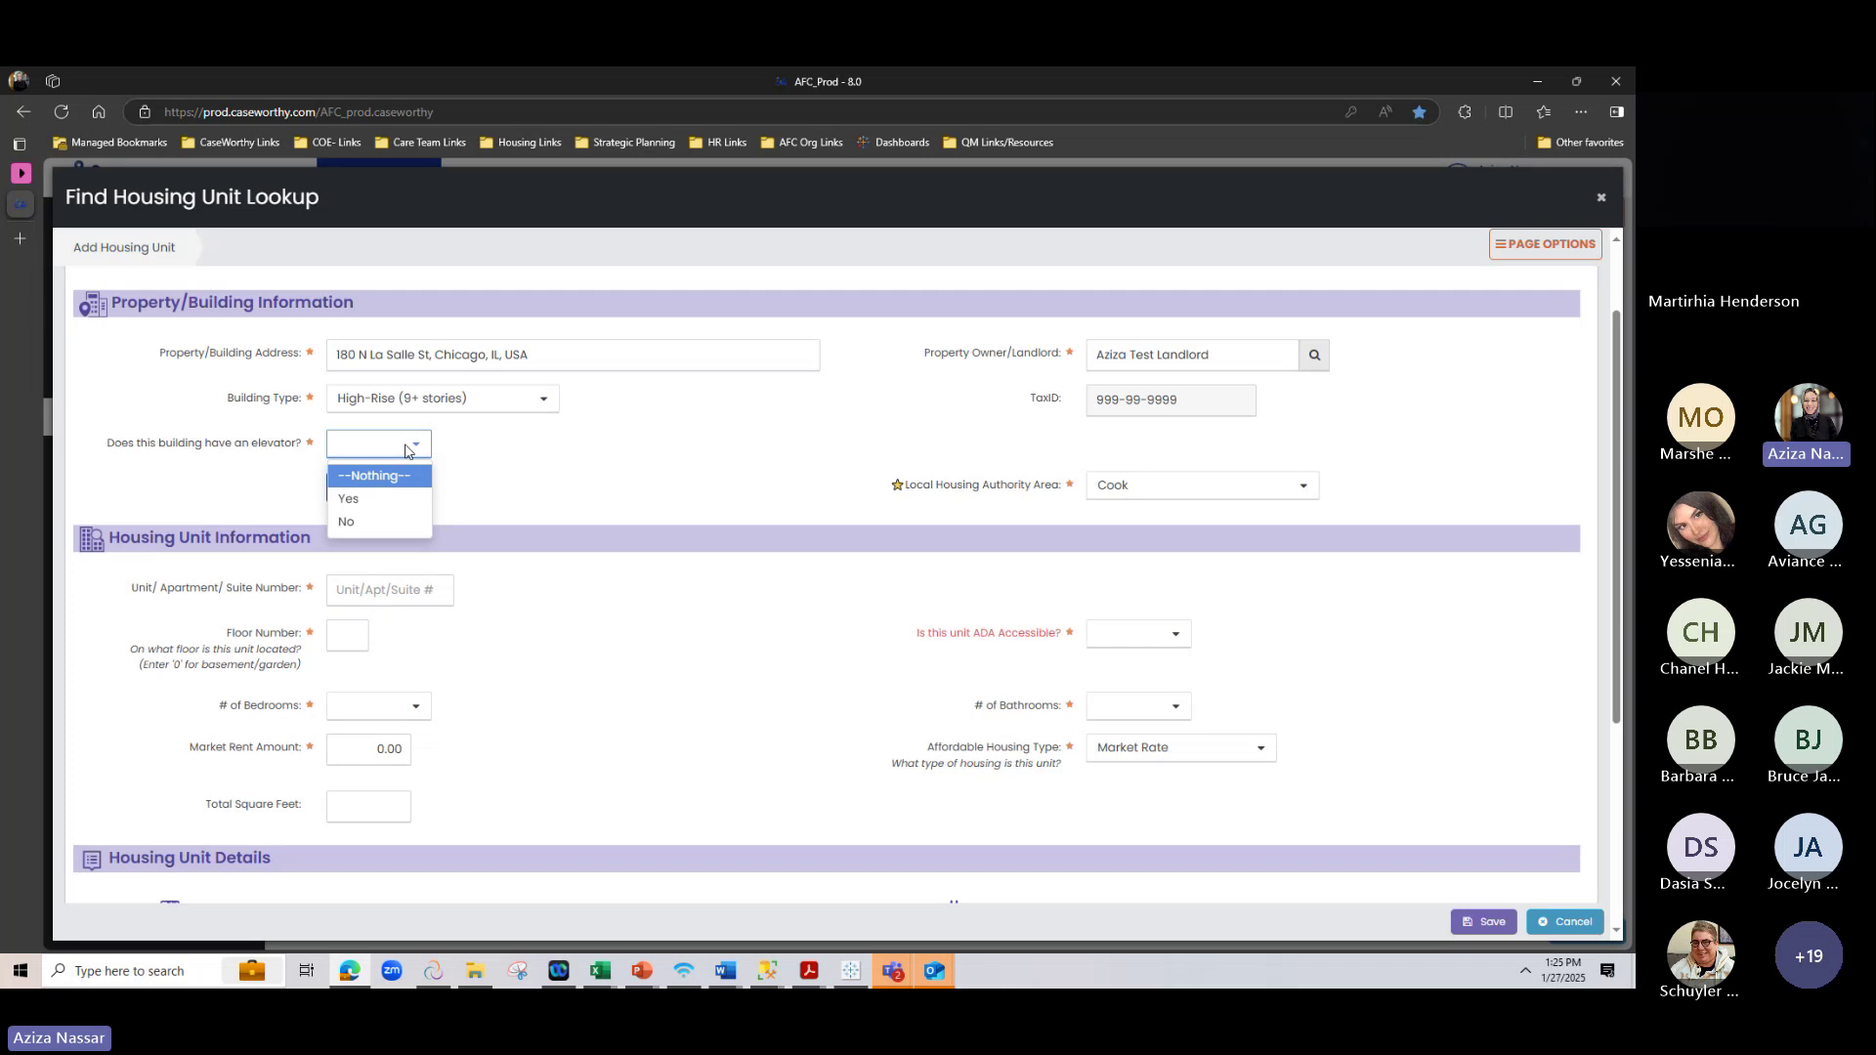
click(391, 499)
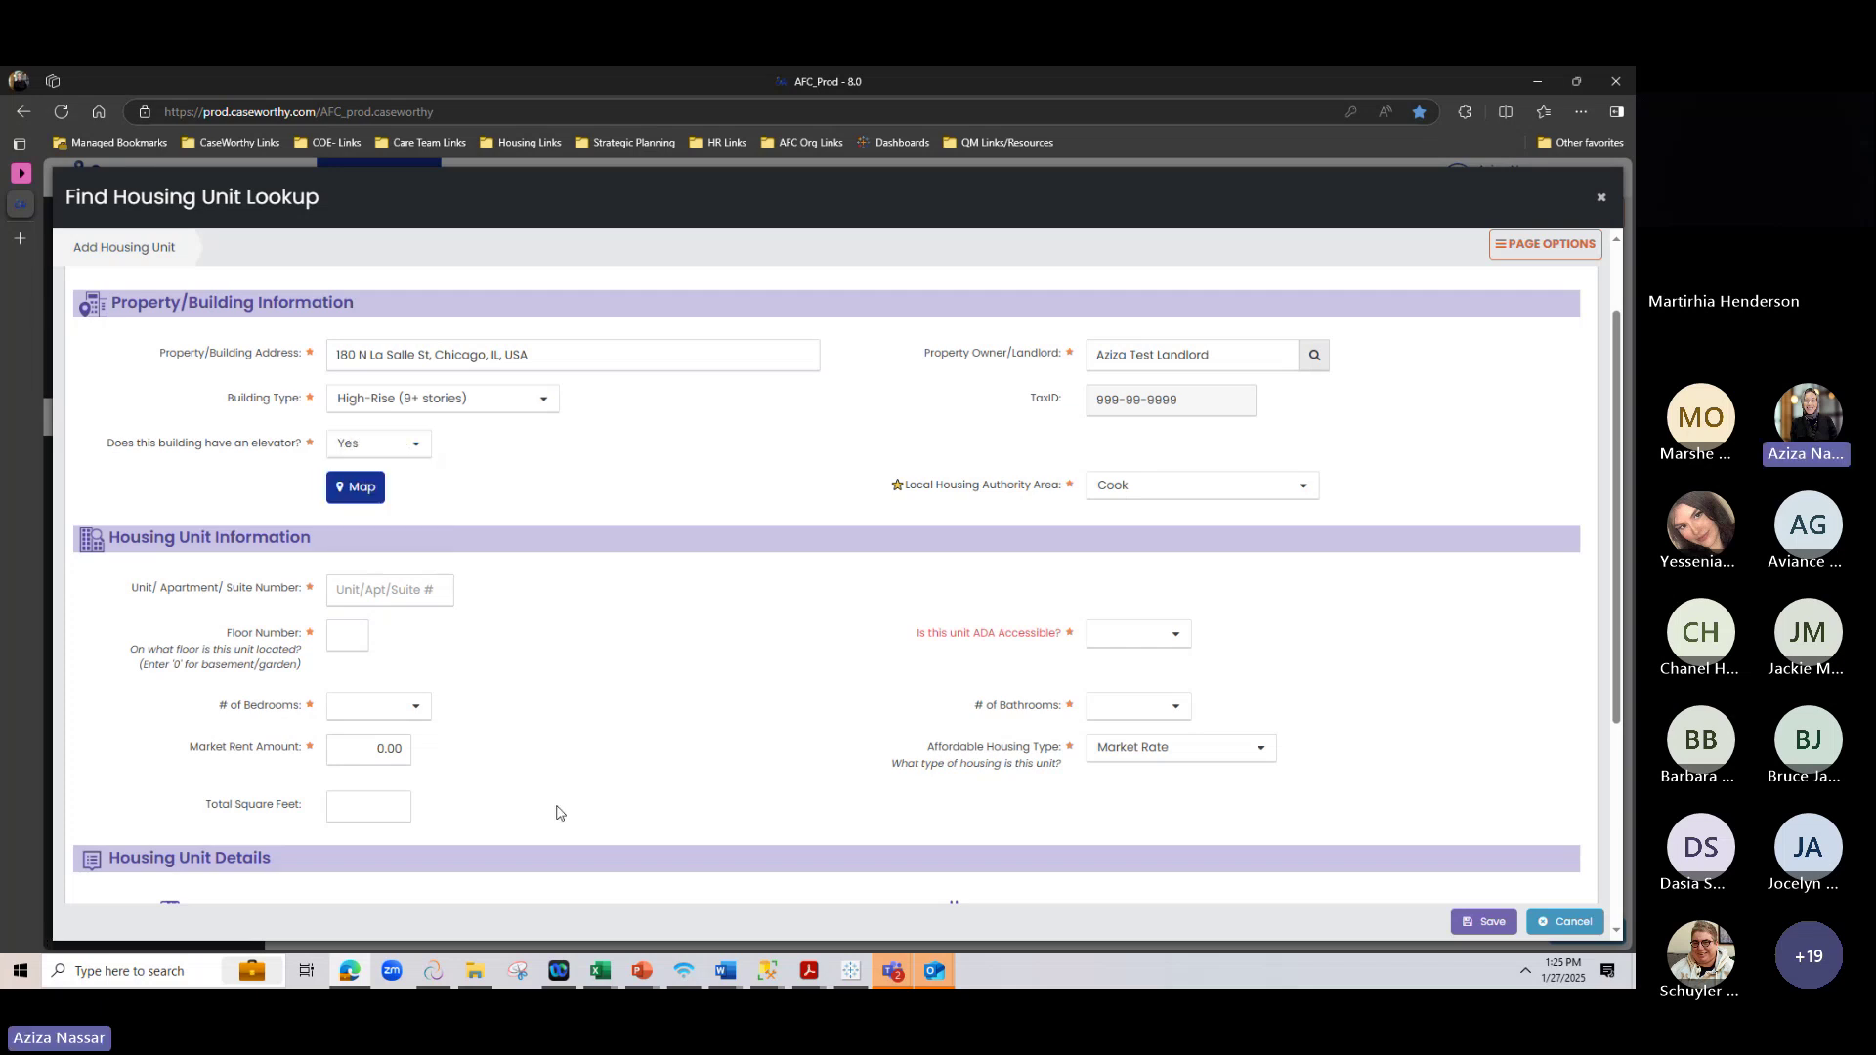
scroll(695, 633, down, 1)
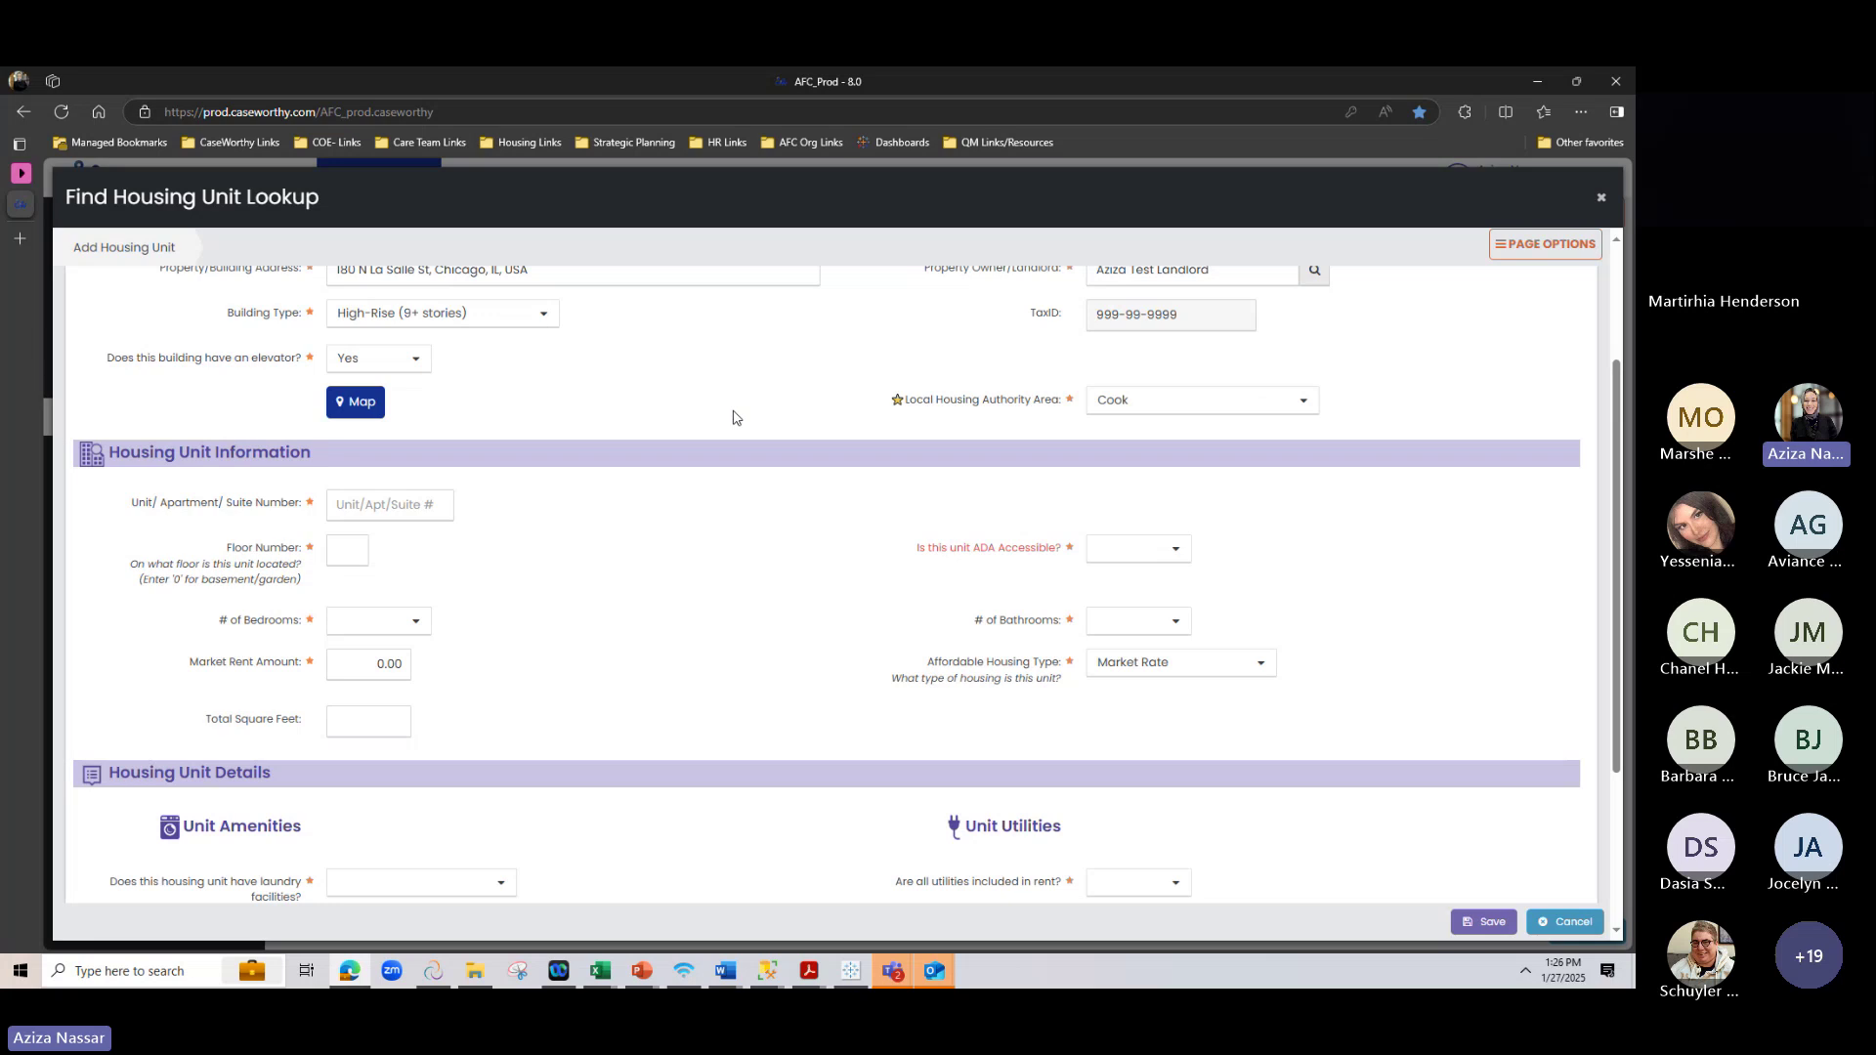
scroll(735, 417, down, 1)
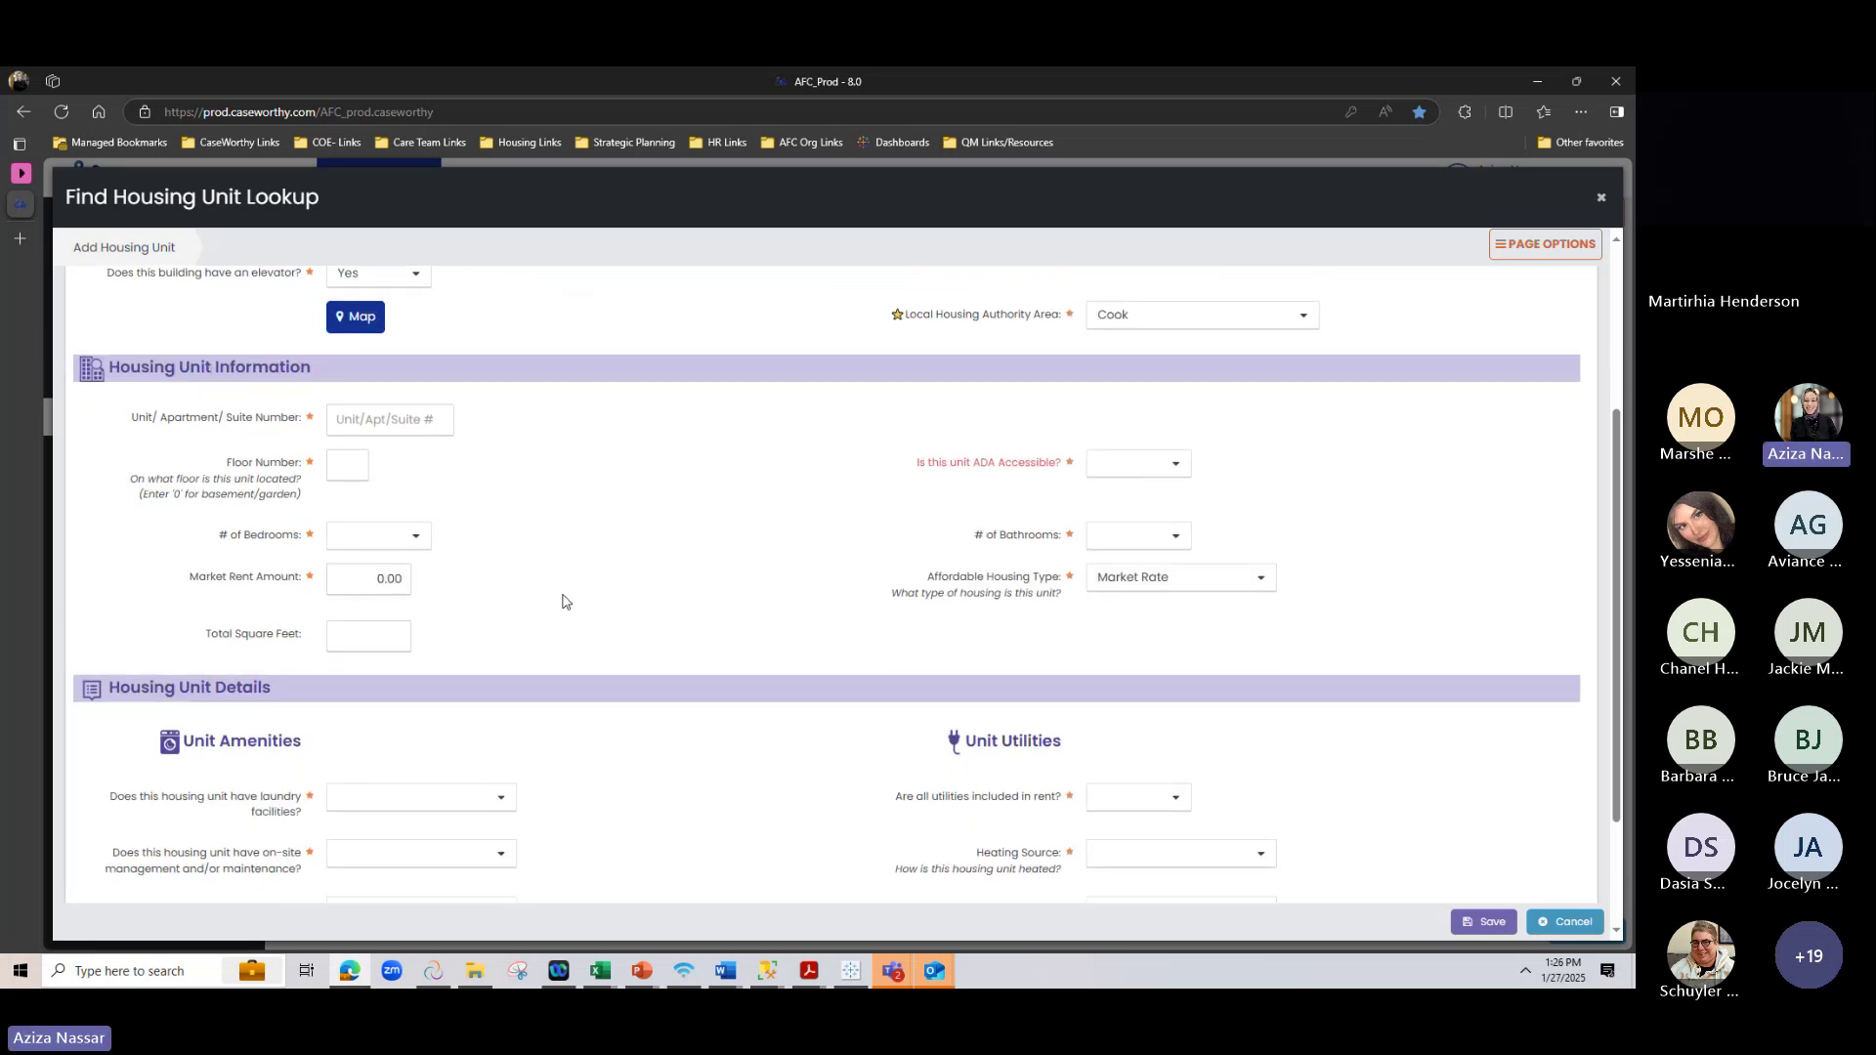
scroll(544, 601, up, 2)
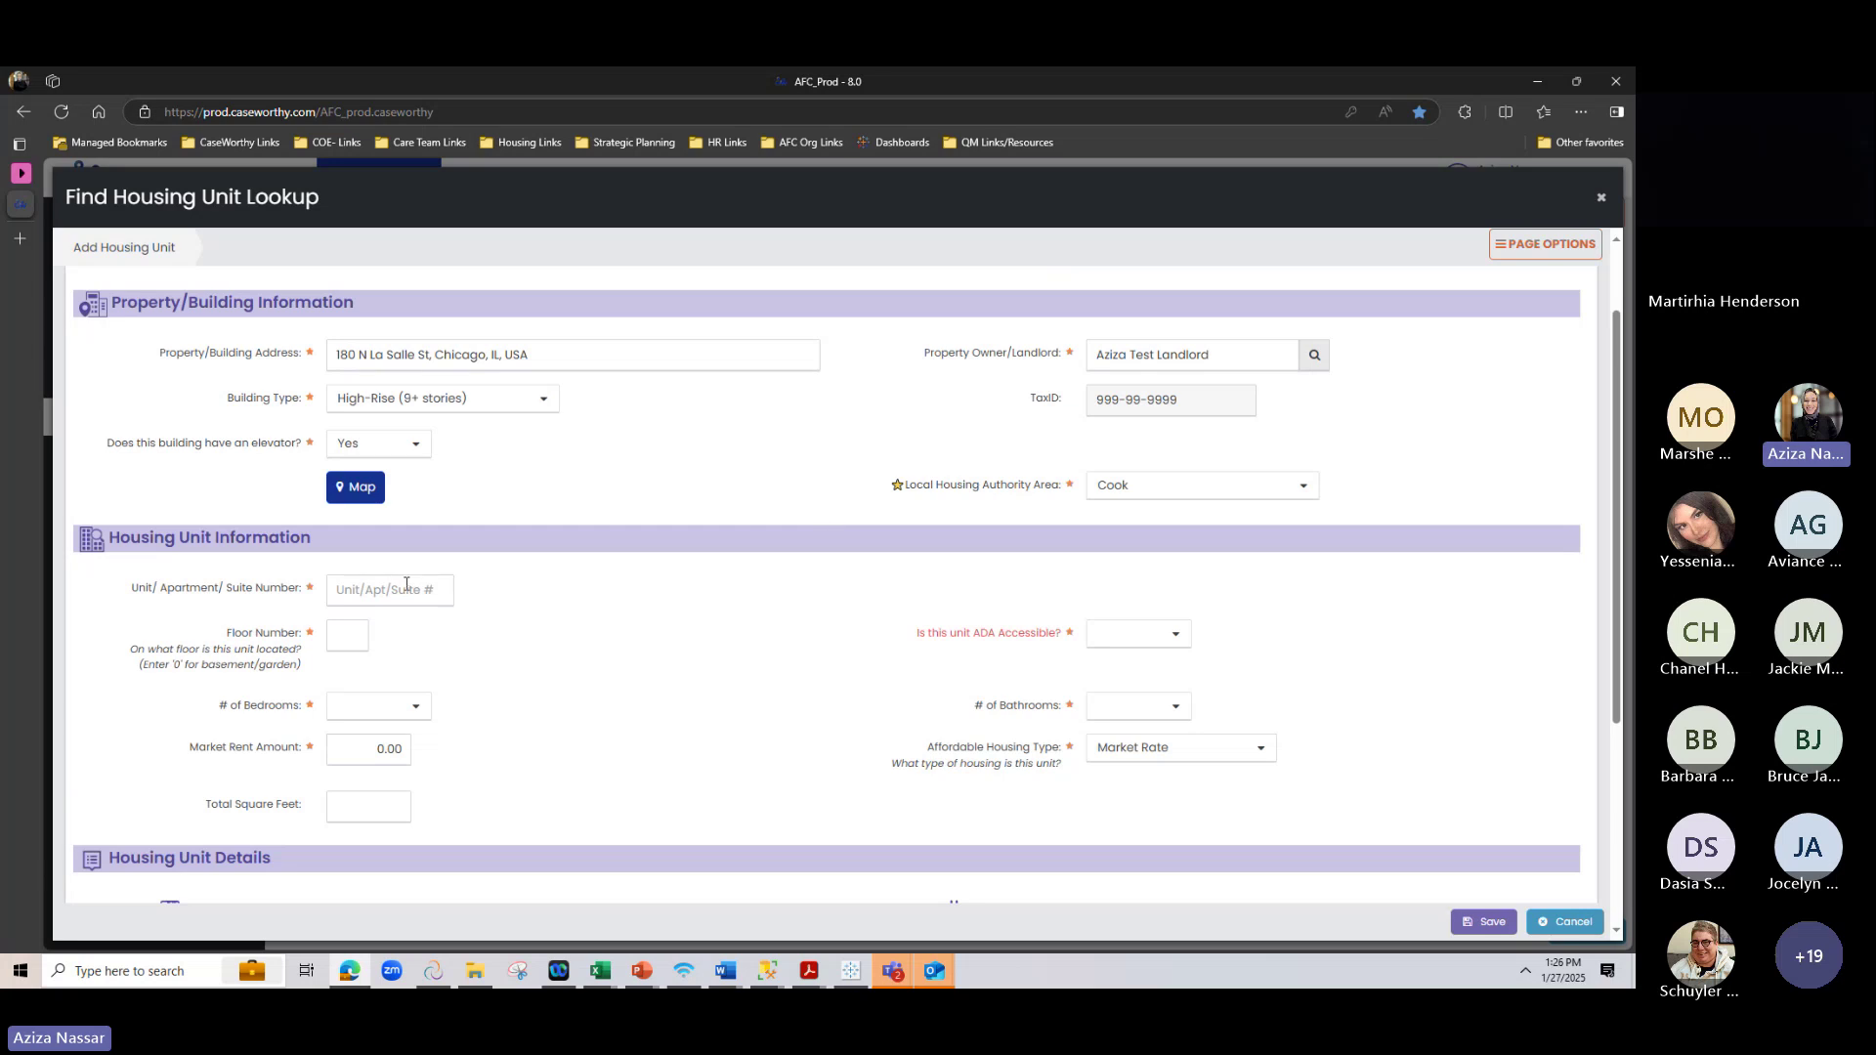
Enter unit number 5 and floor number 1
click(406, 586)
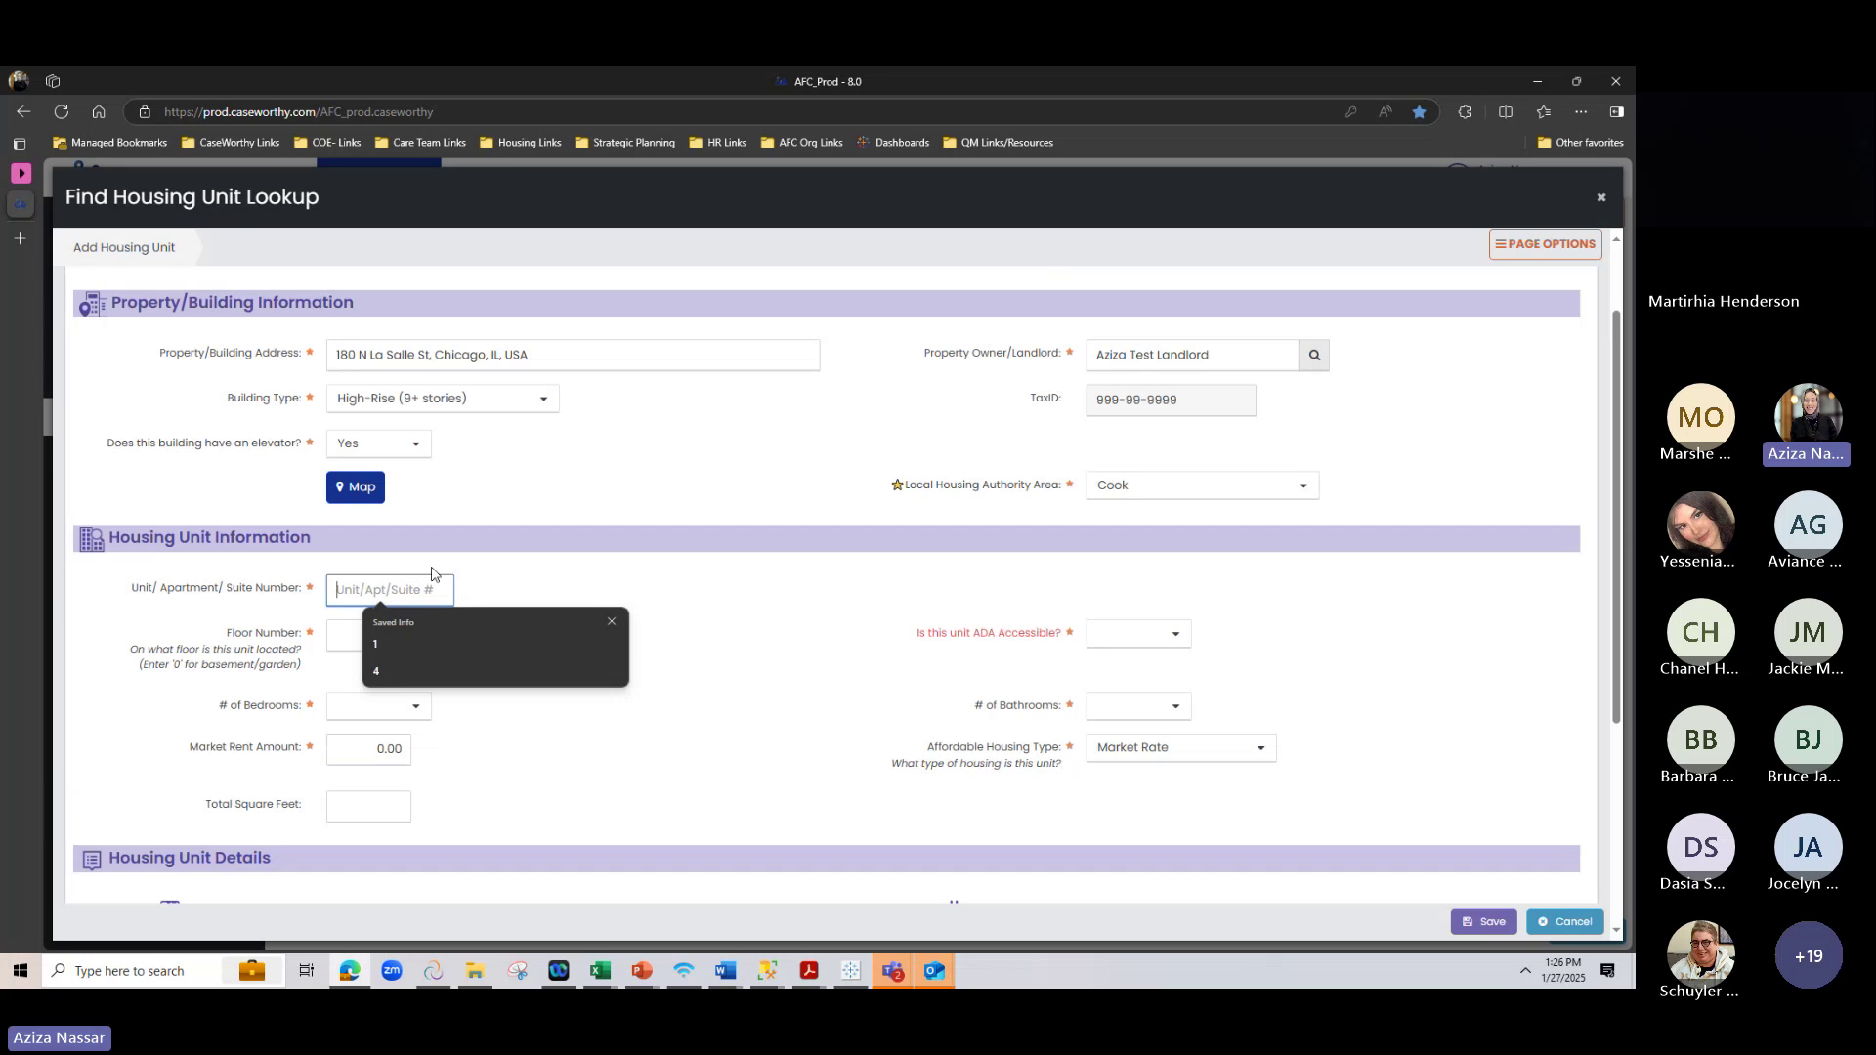
text(5)
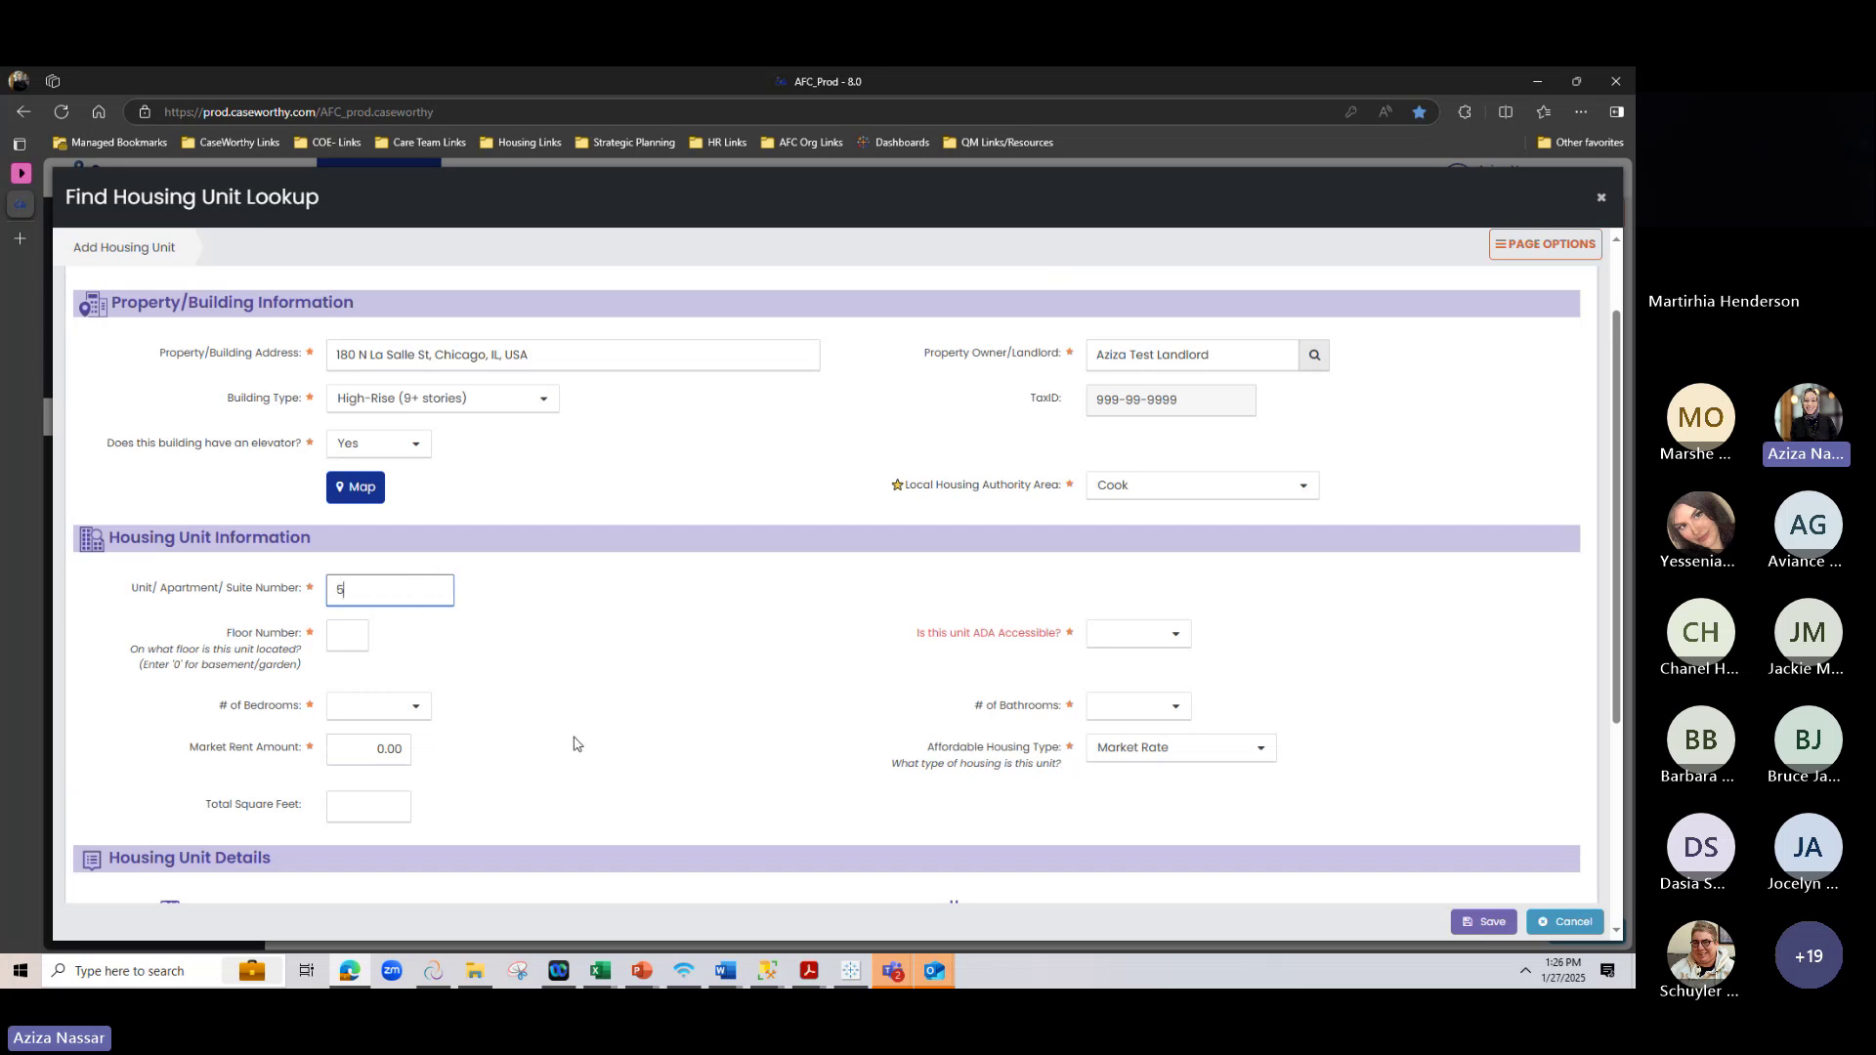
key(Tab)
text(1)
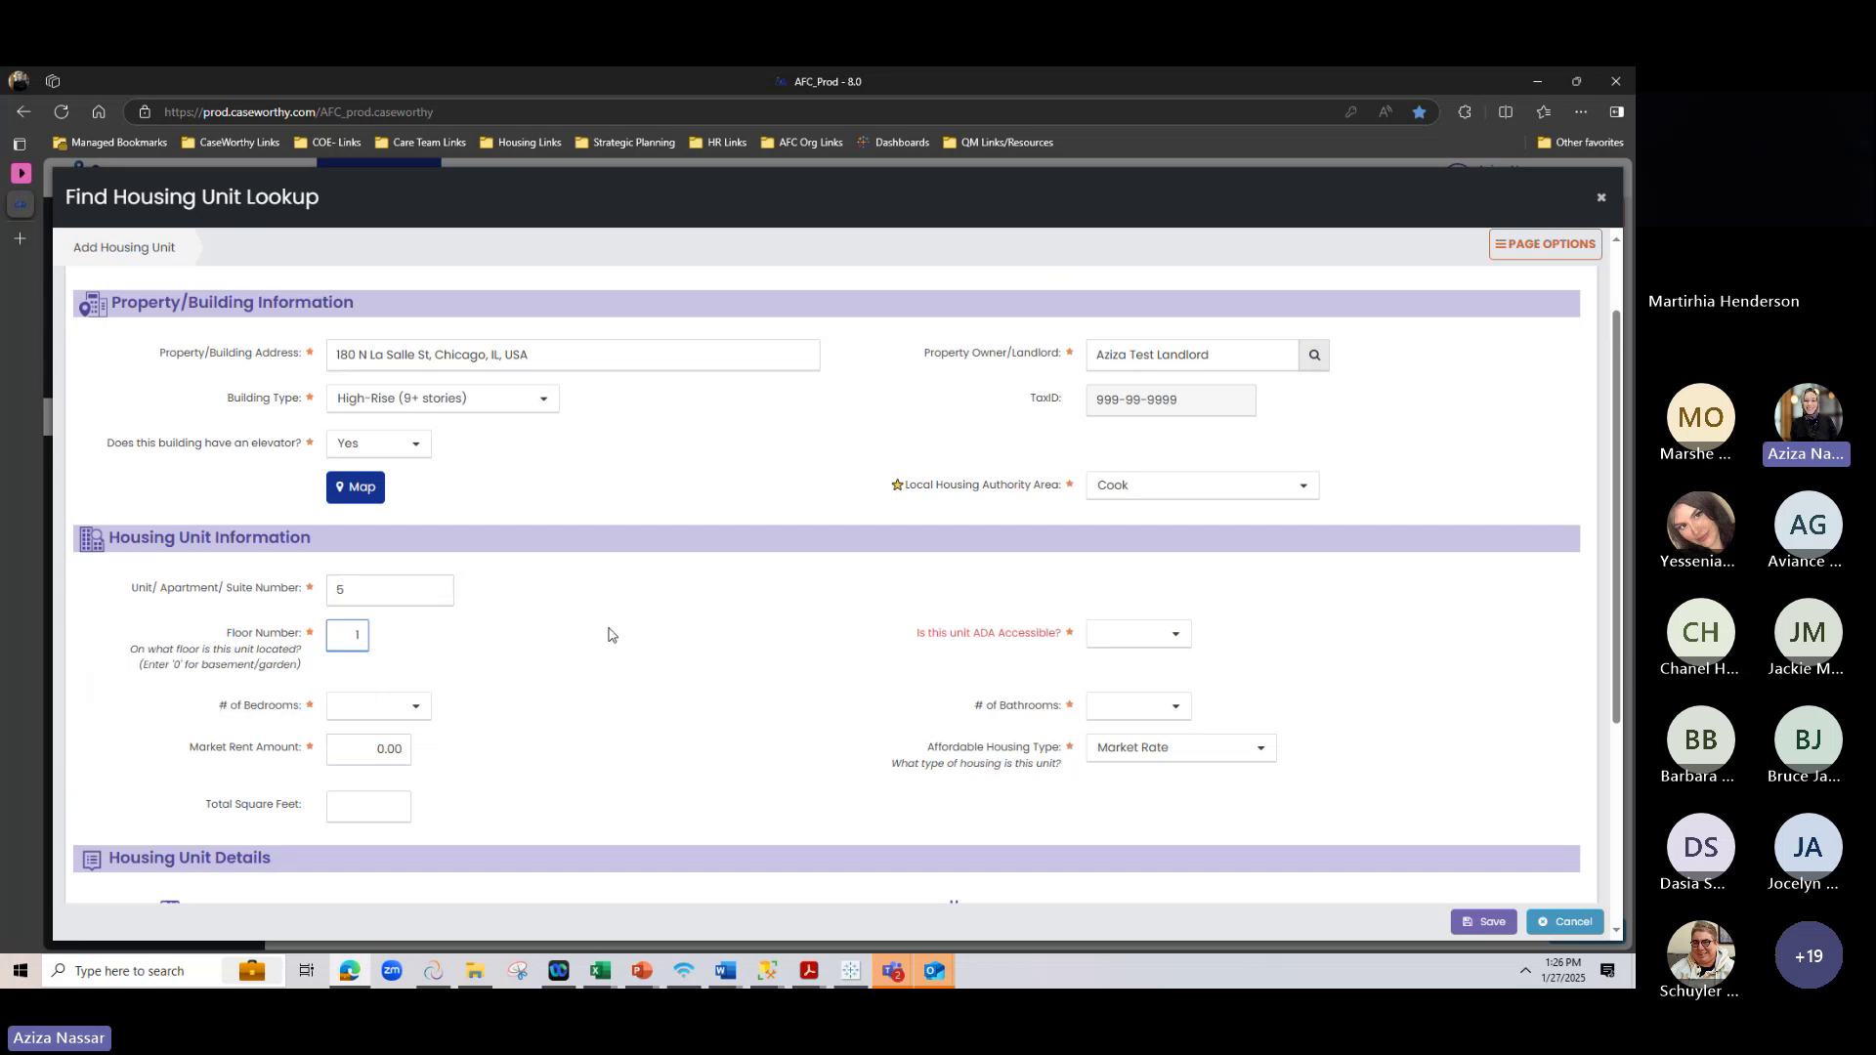
click(606, 636)
Answer Yes to 'Is this unit ADA Accessible?'
drag(918, 635, 1089, 641)
click(1009, 668)
drag(915, 637, 1060, 646)
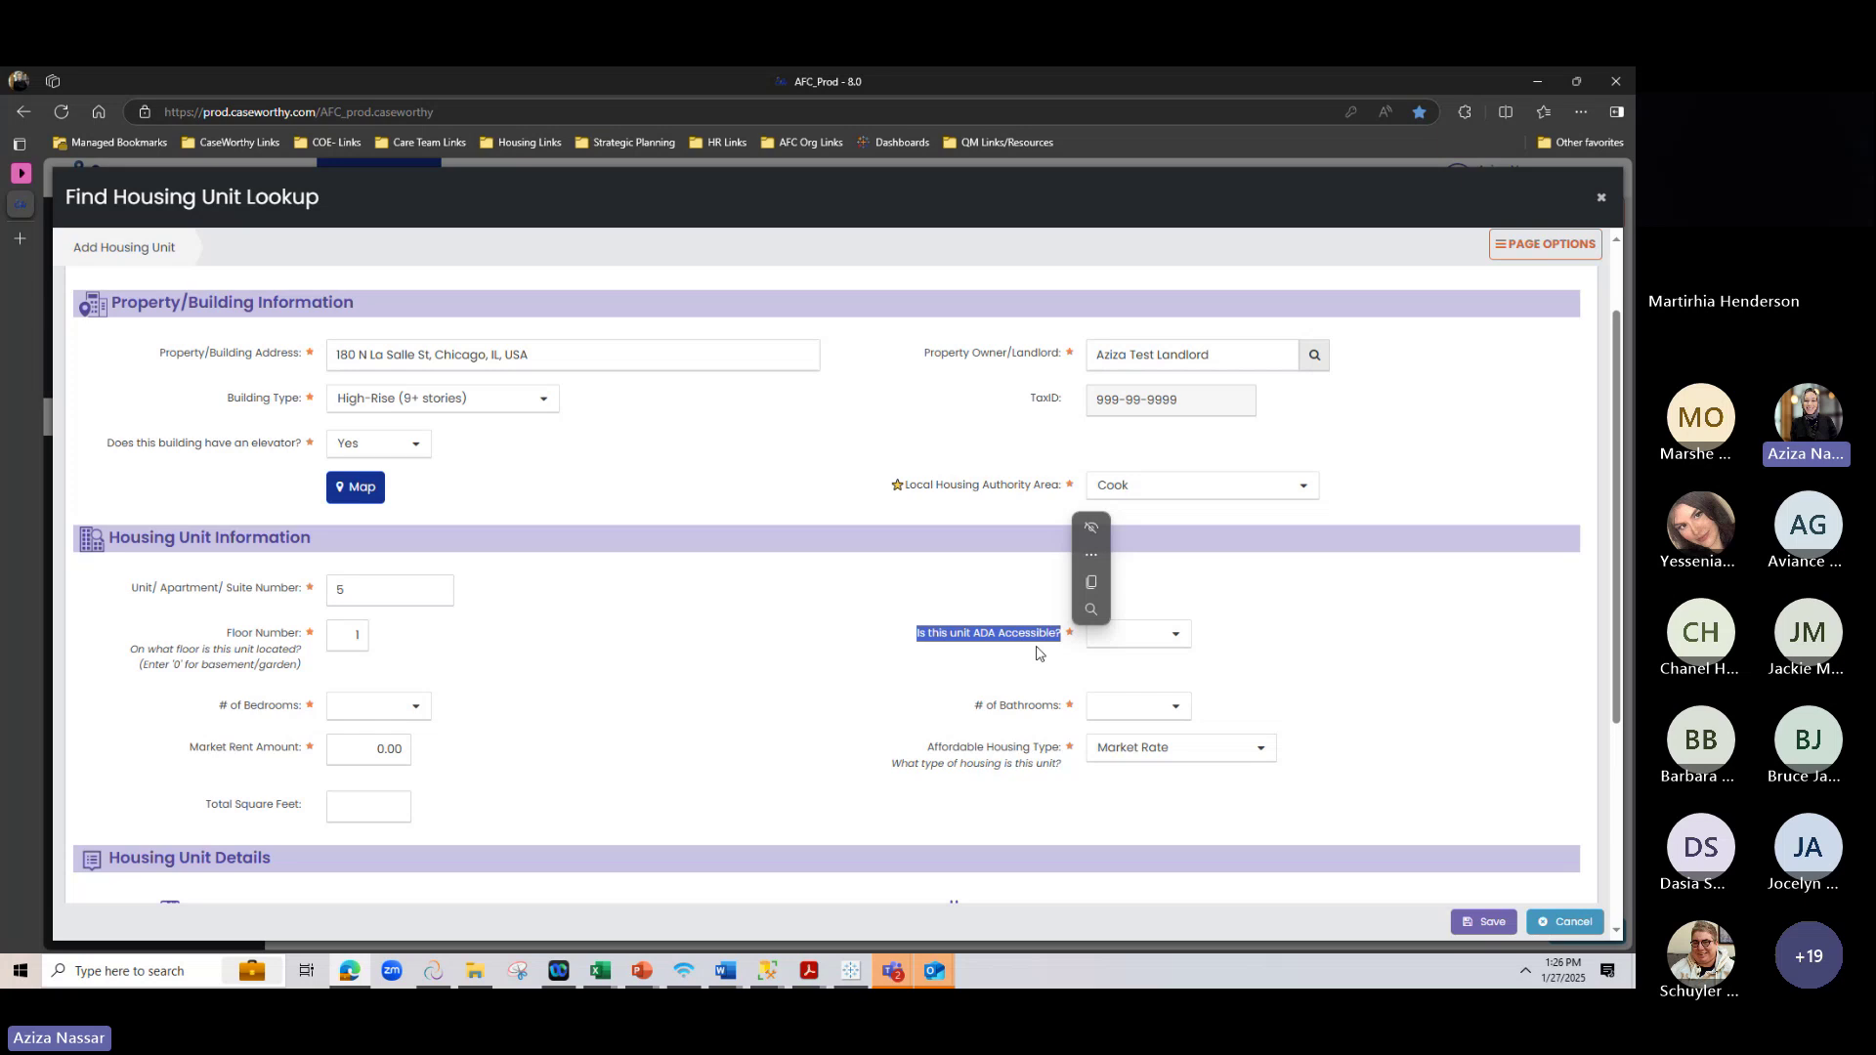
click(1036, 651)
drag(914, 635, 1060, 645)
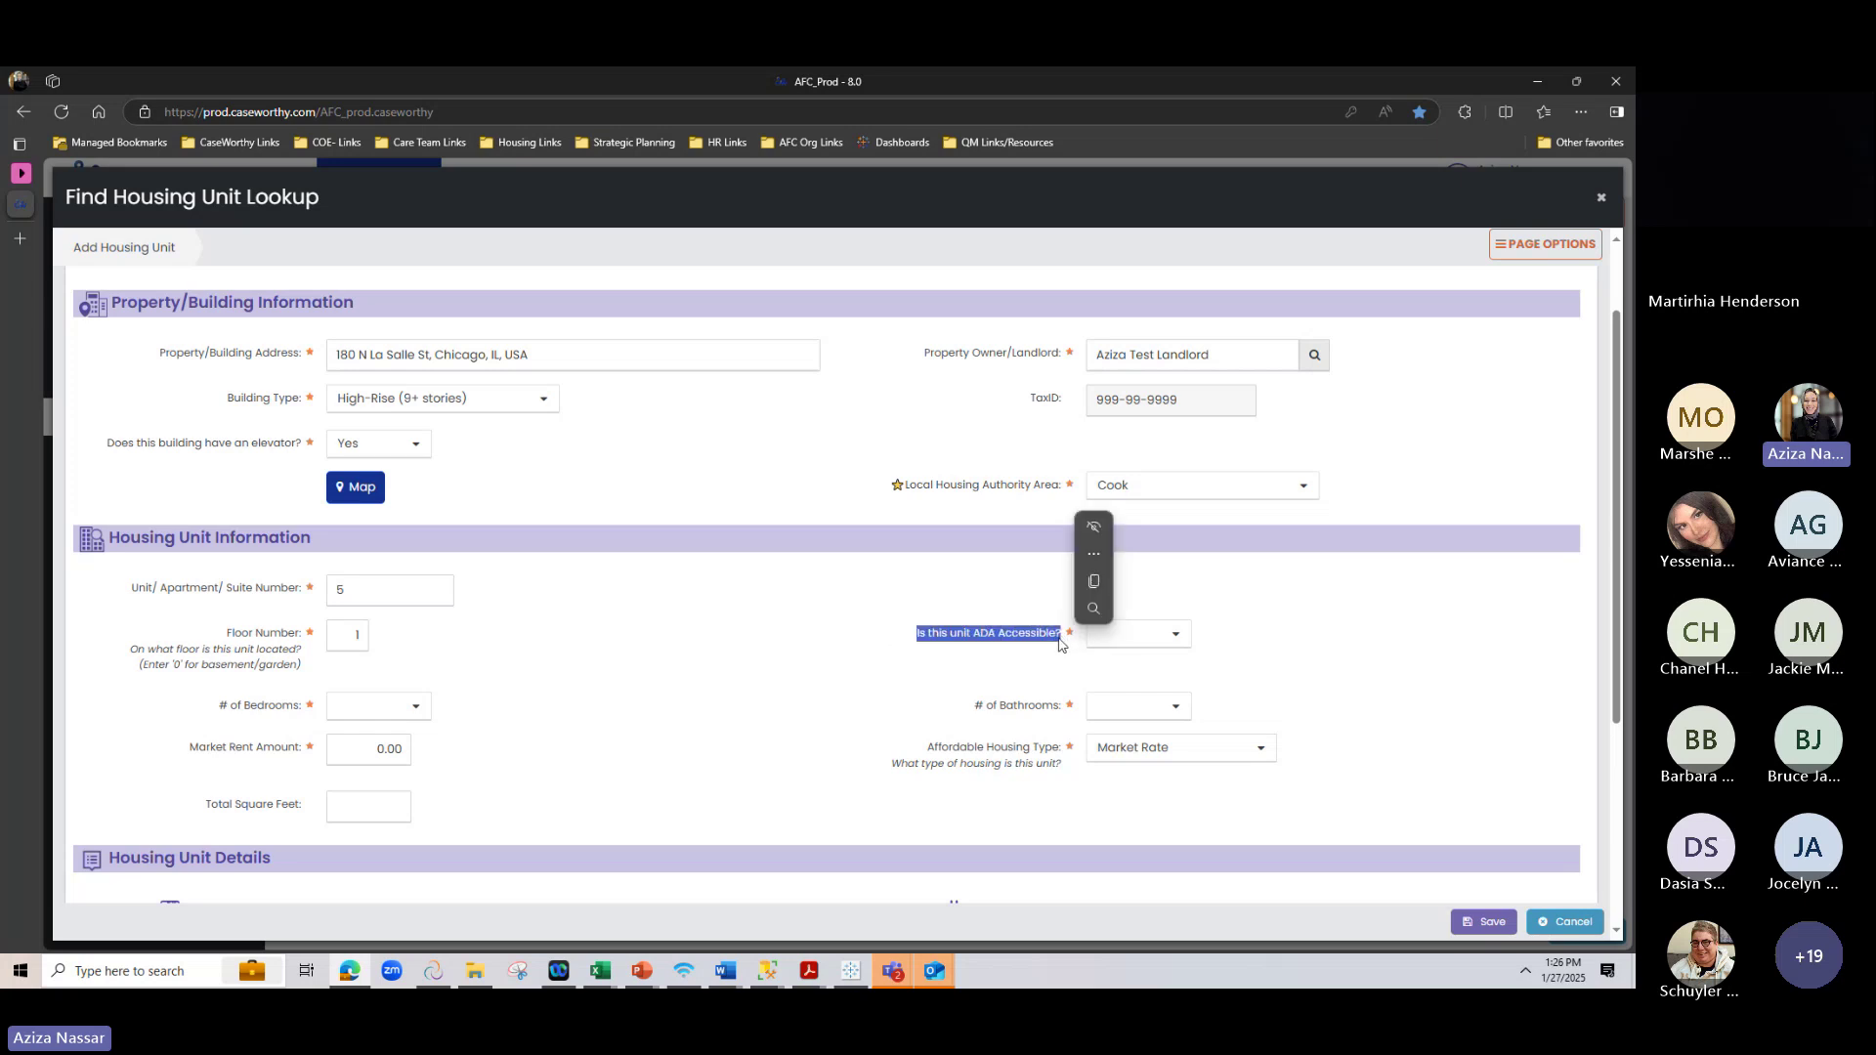
click(928, 656)
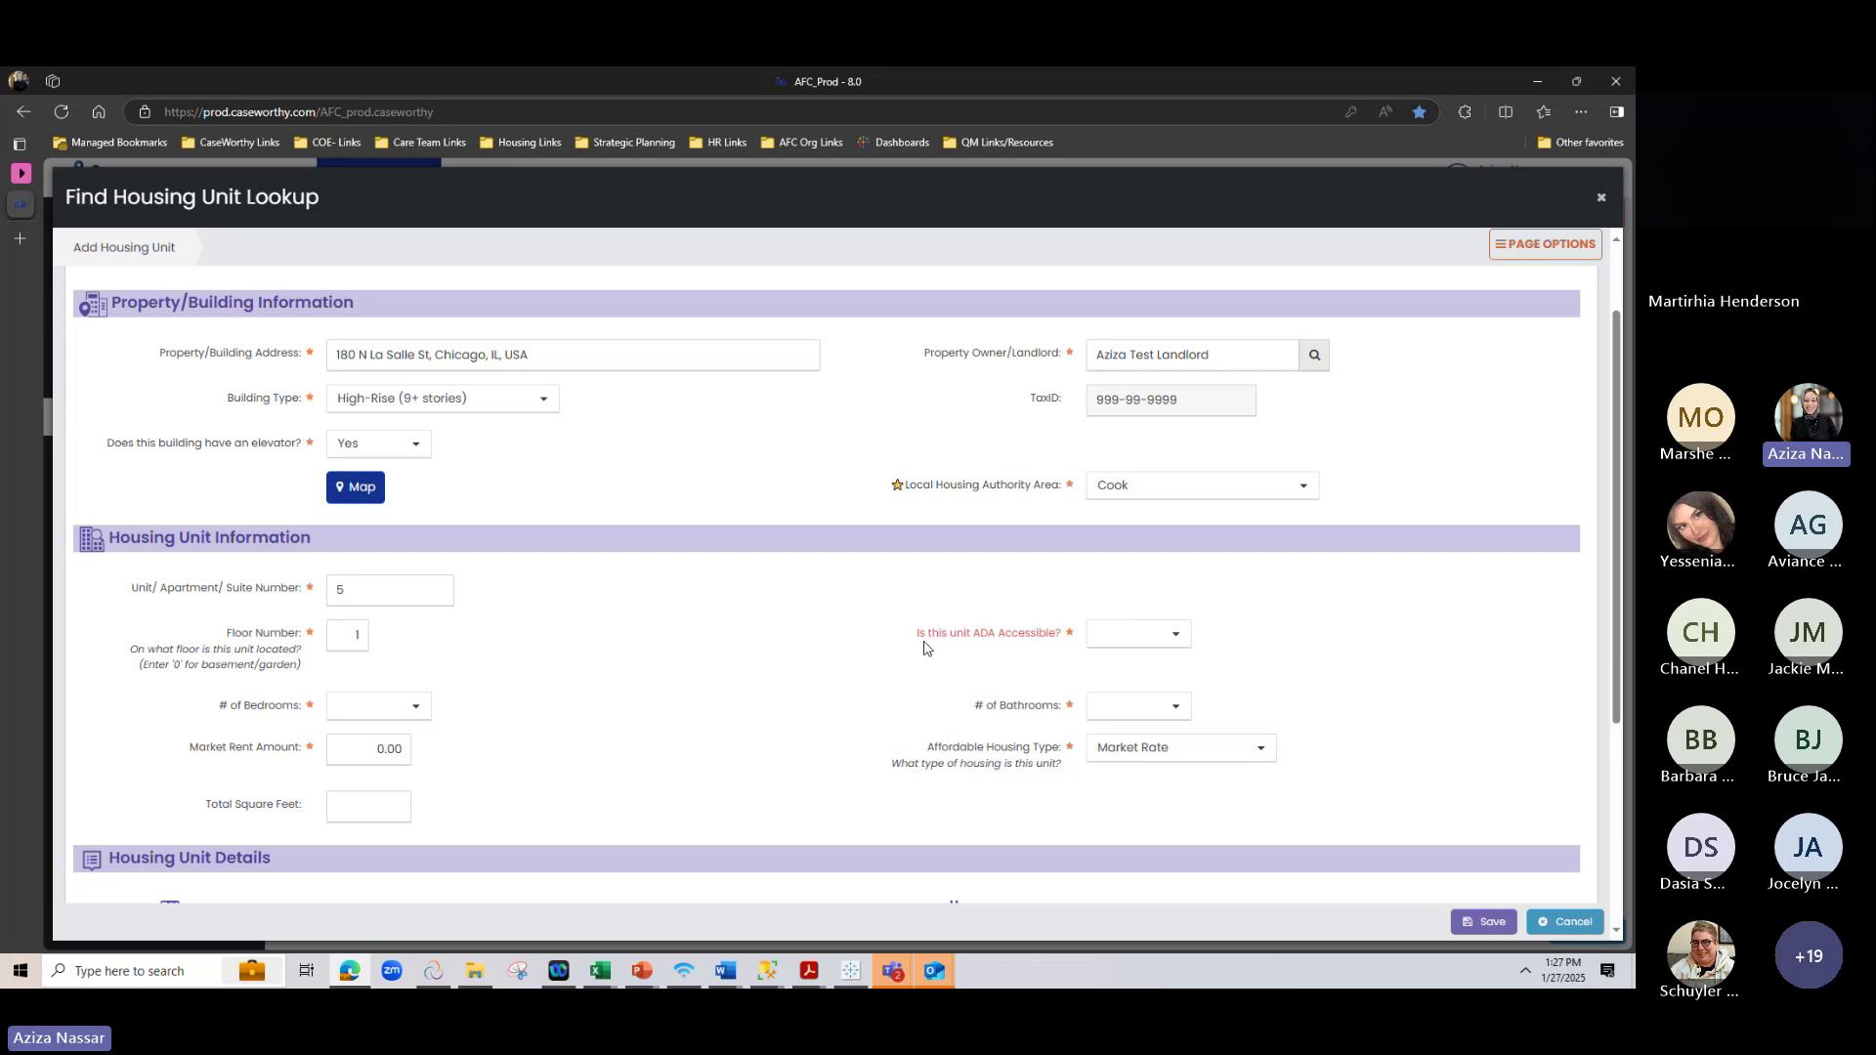
drag(926, 642, 1059, 645)
click(1058, 646)
click(1154, 634)
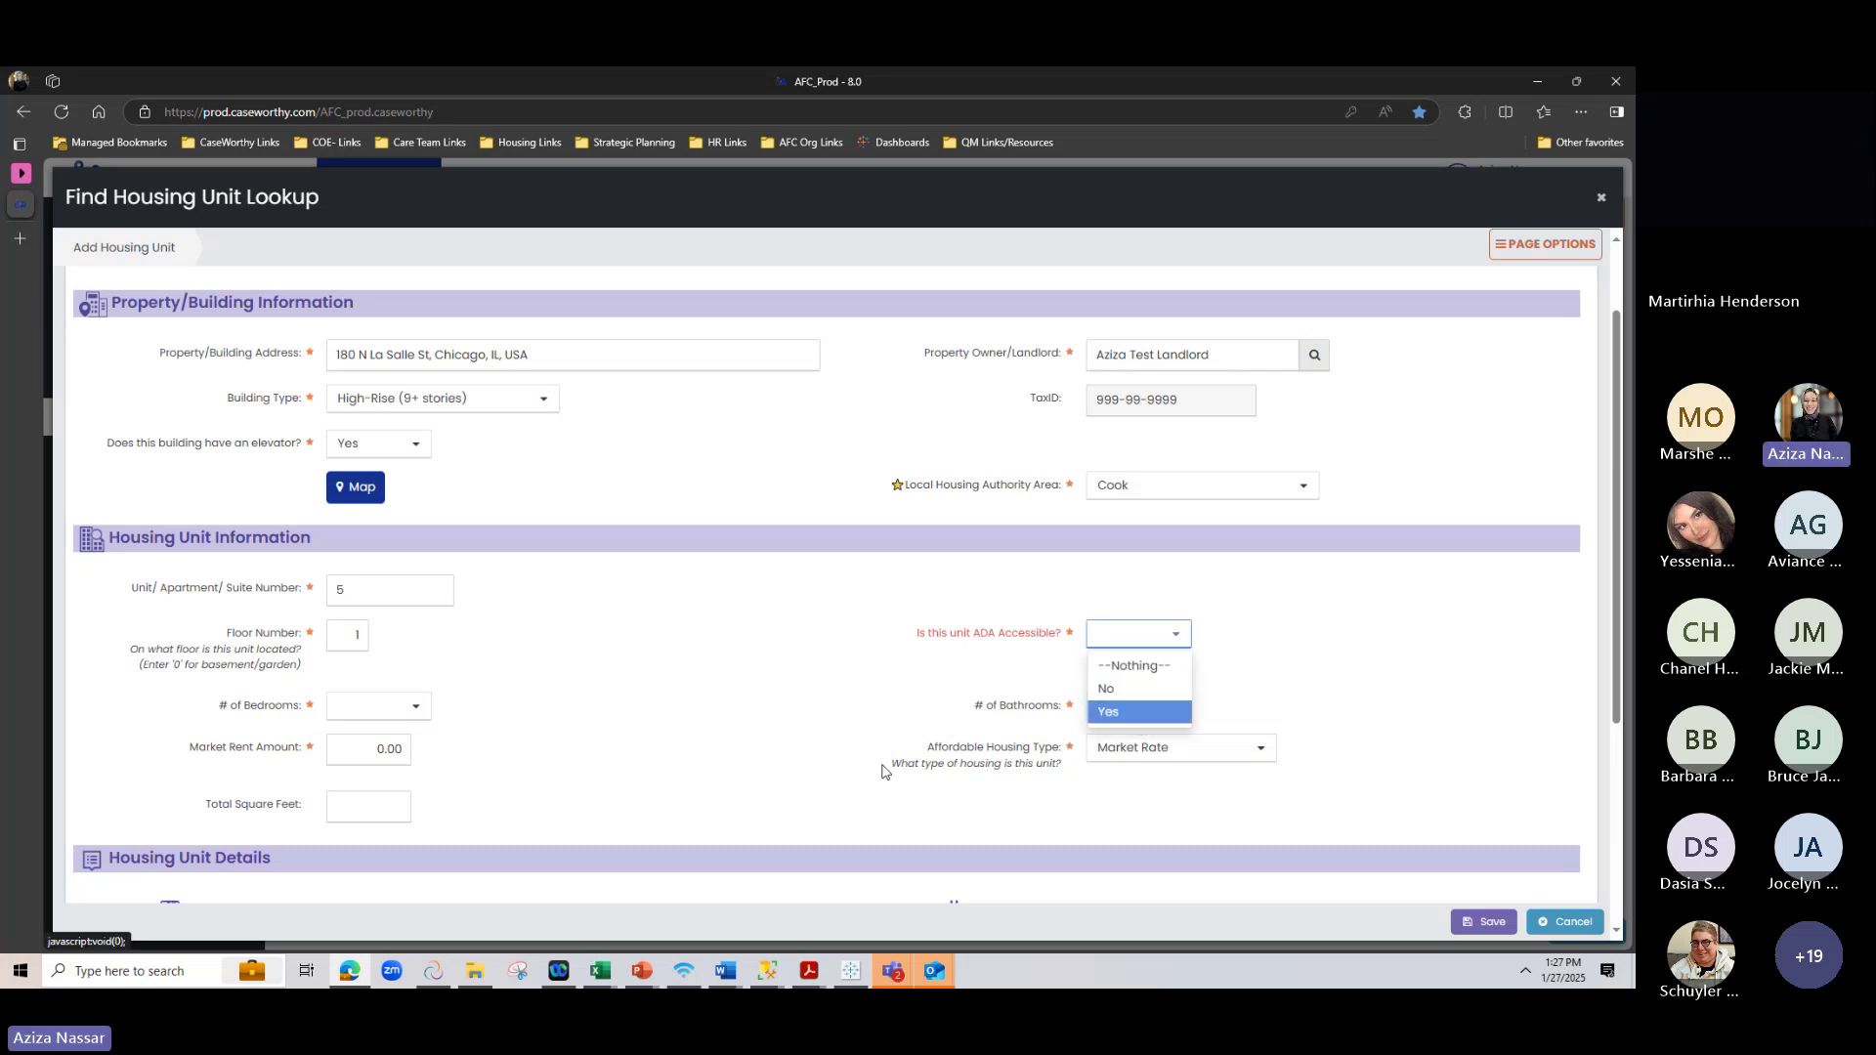
click(1178, 721)
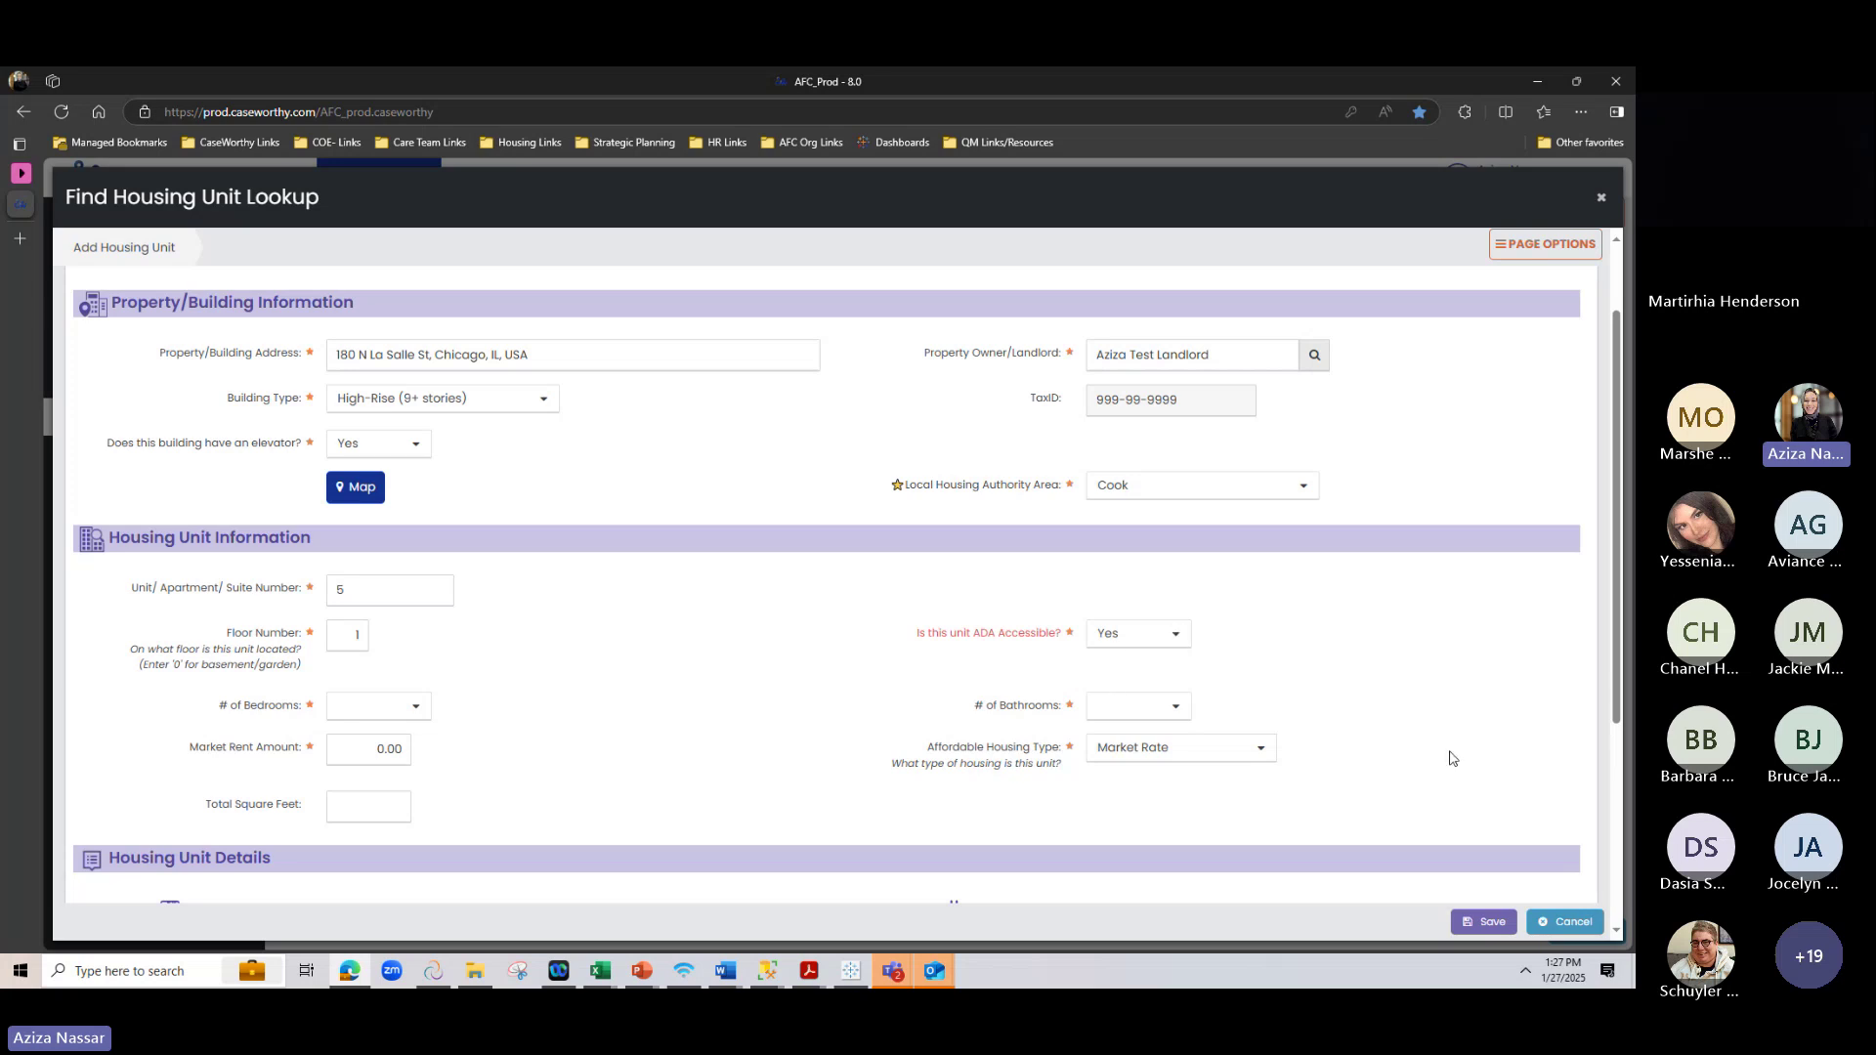
click(1172, 635)
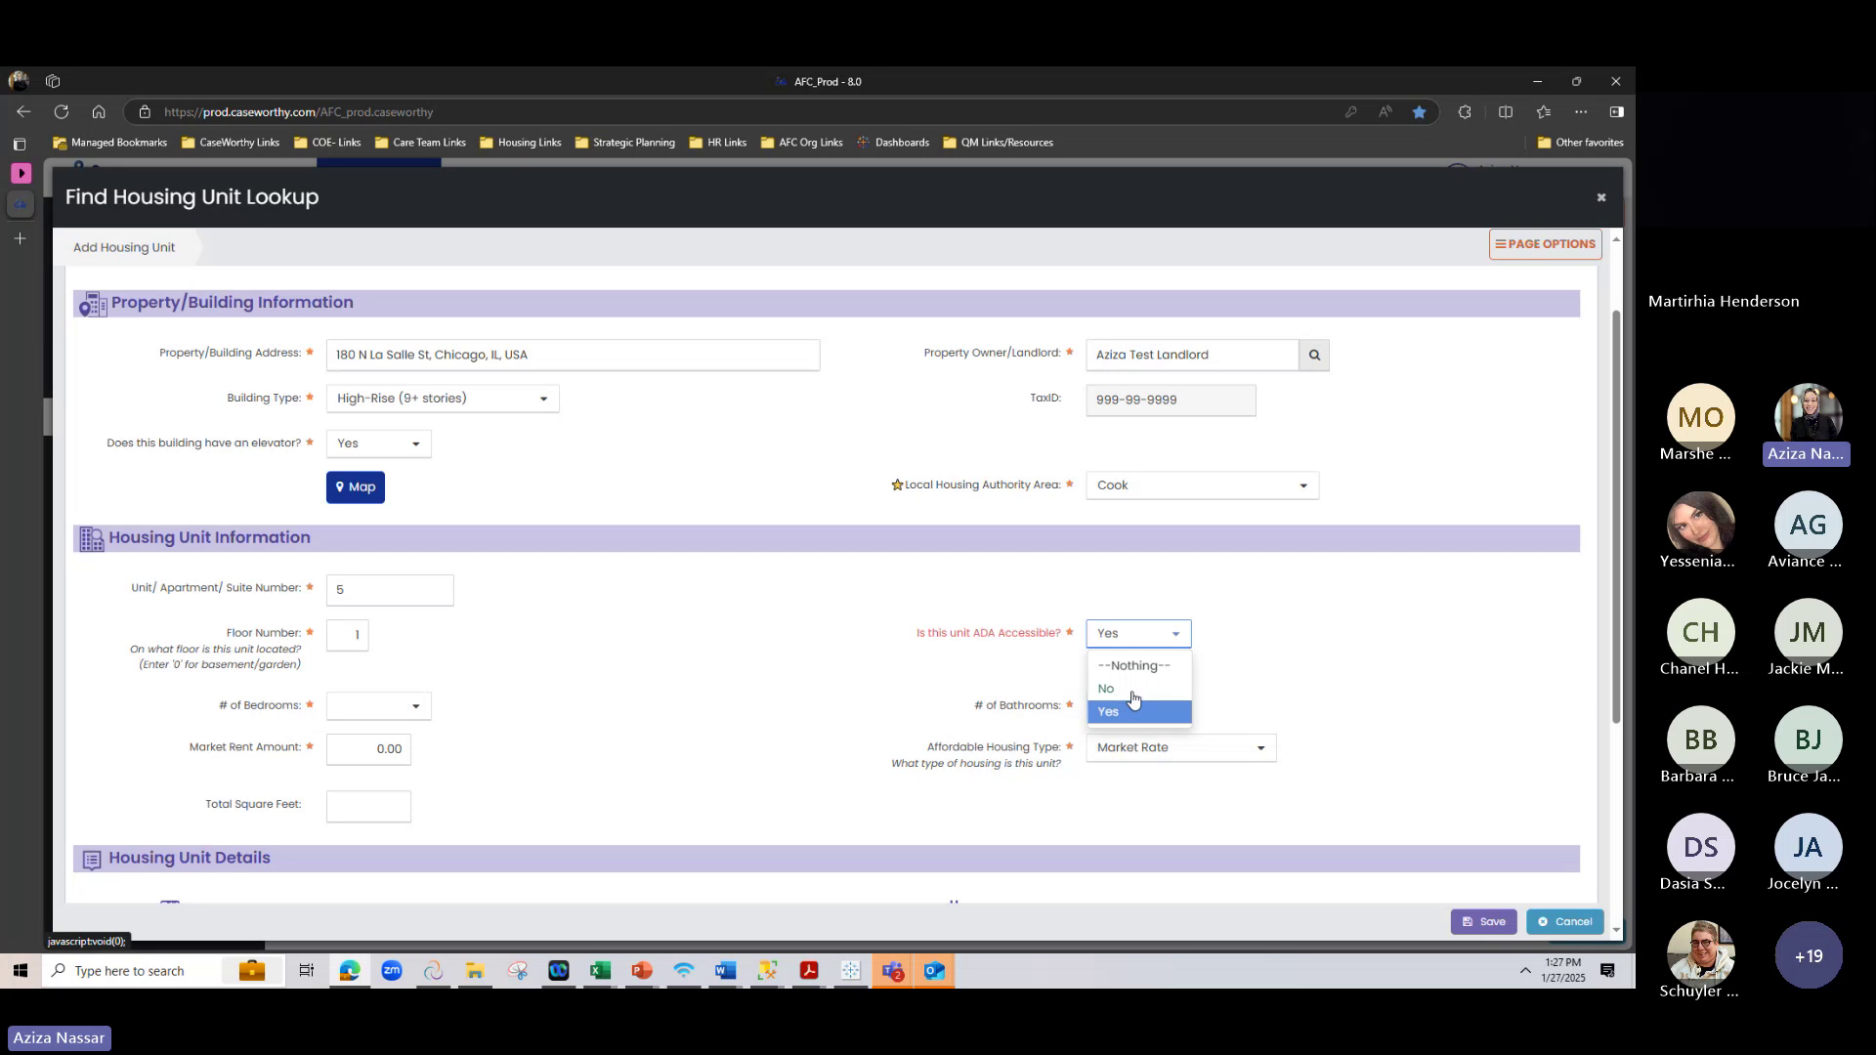
click(1208, 616)
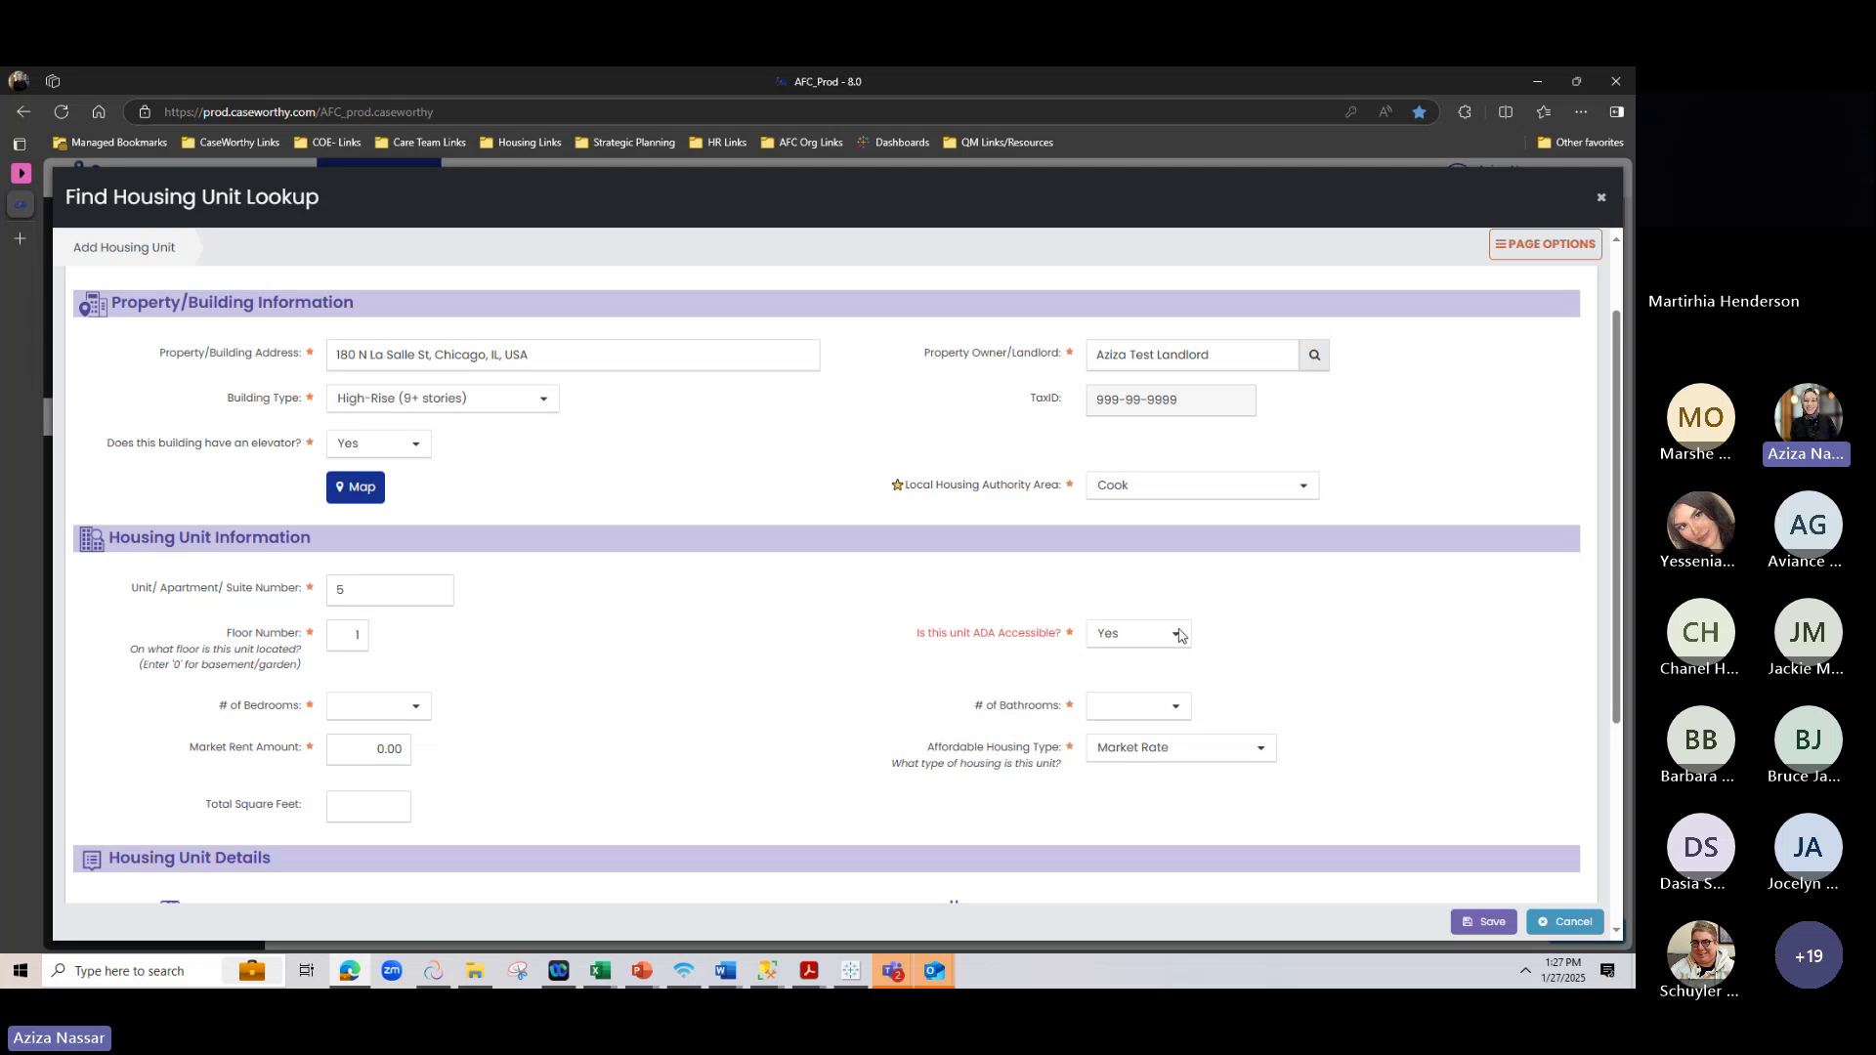
Set # of Bedrooms to 1 and # of Bathrooms to 1
click(356, 719)
click(400, 785)
click(1177, 705)
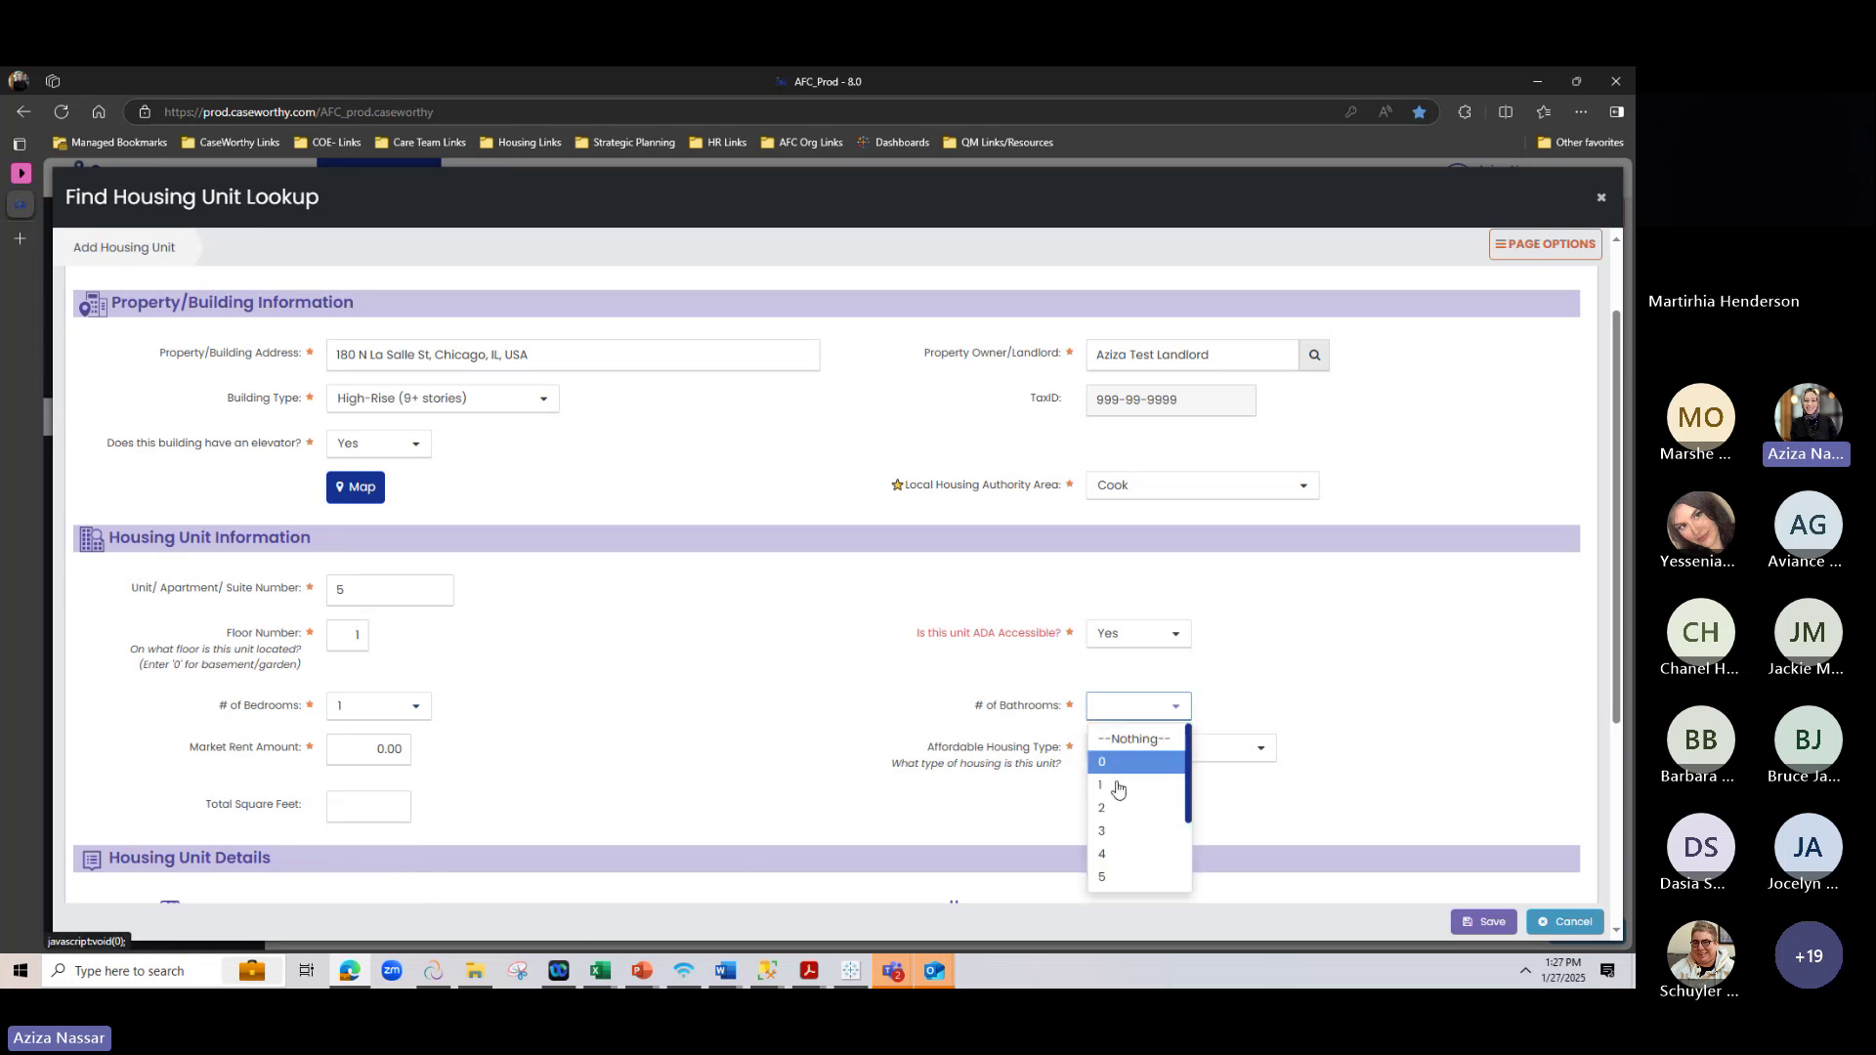
click(1119, 787)
scroll(878, 759, down, 1)
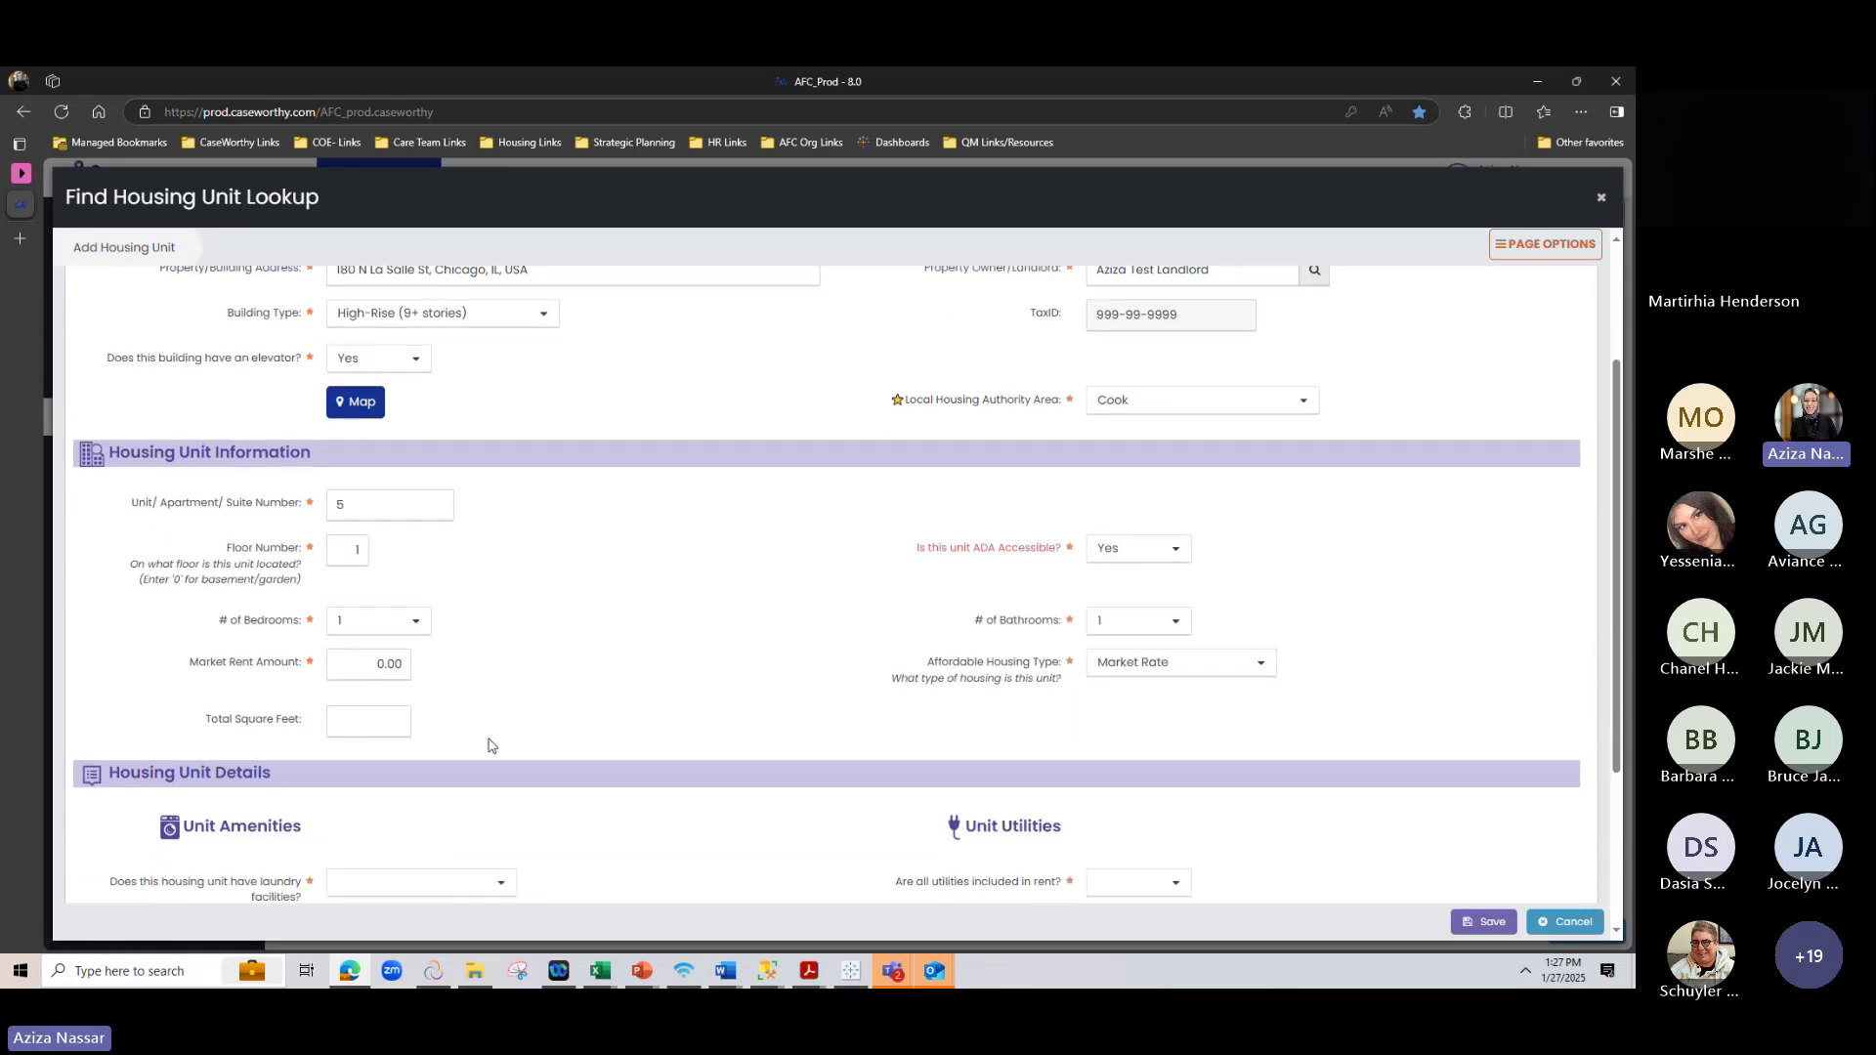
click(384, 633)
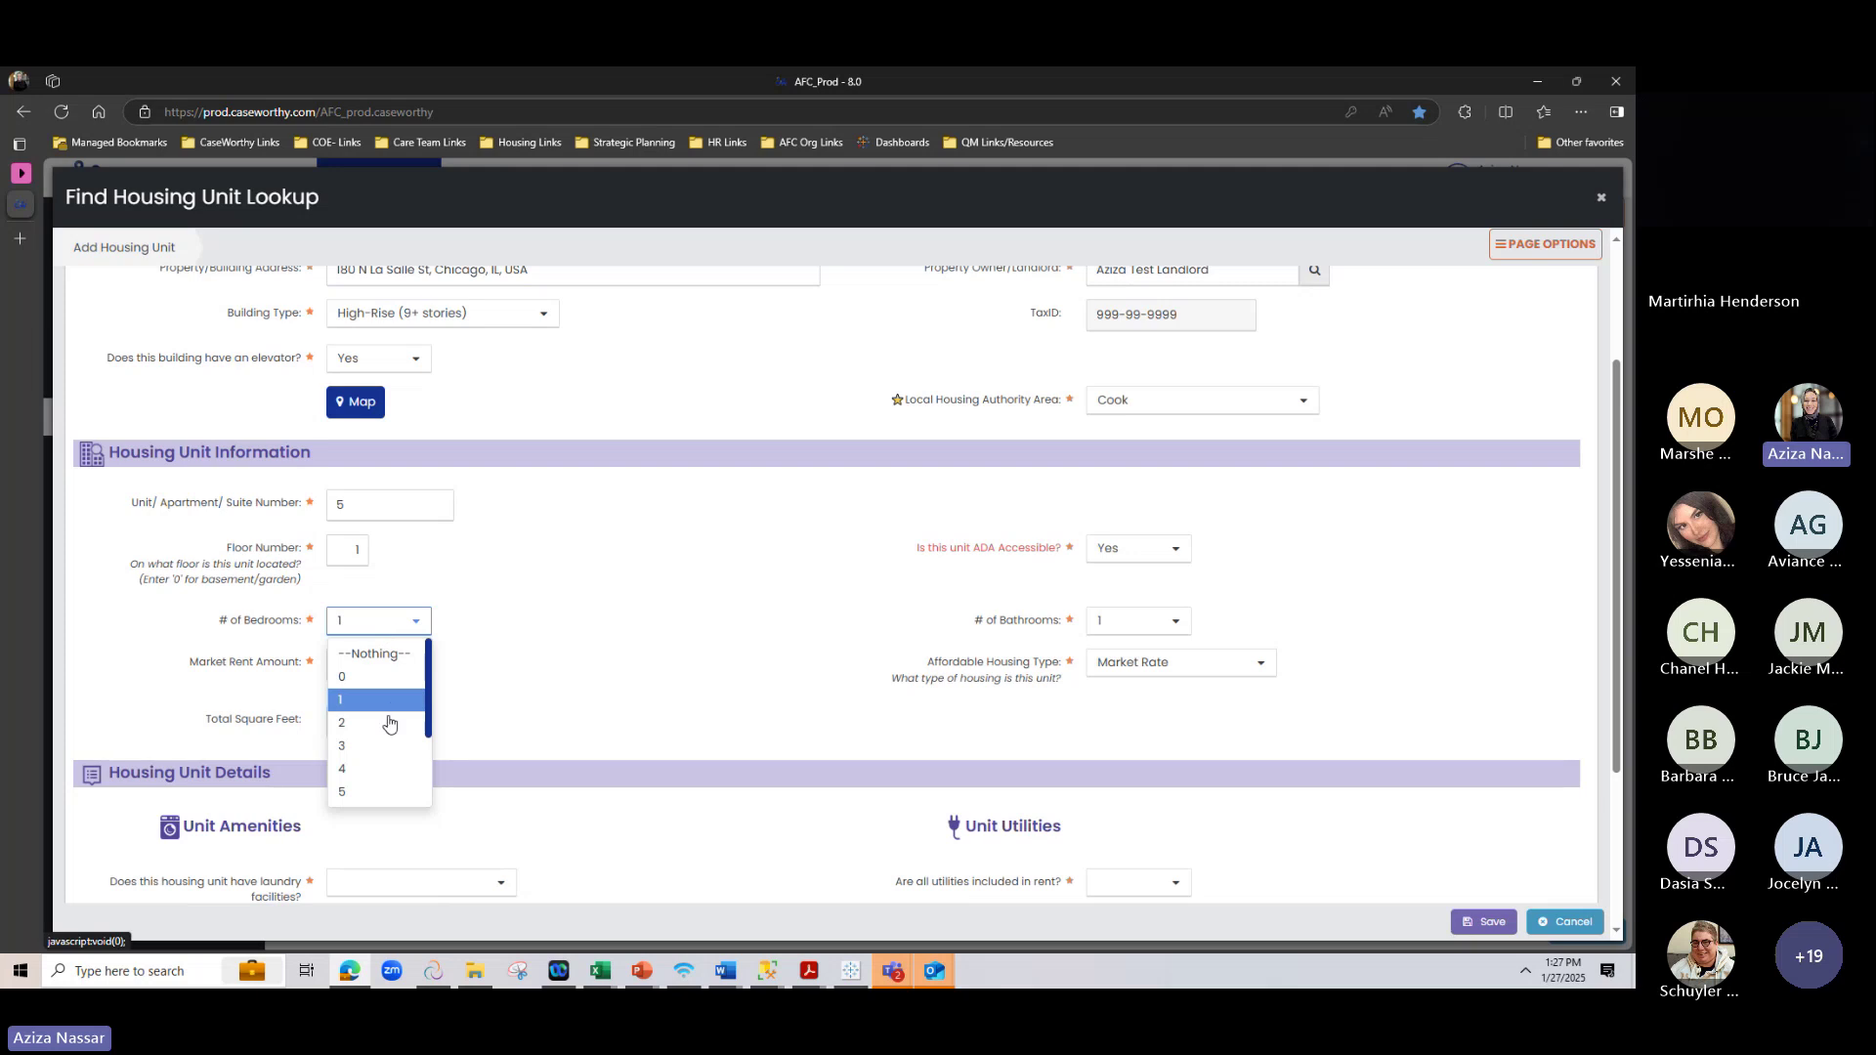
click(667, 647)
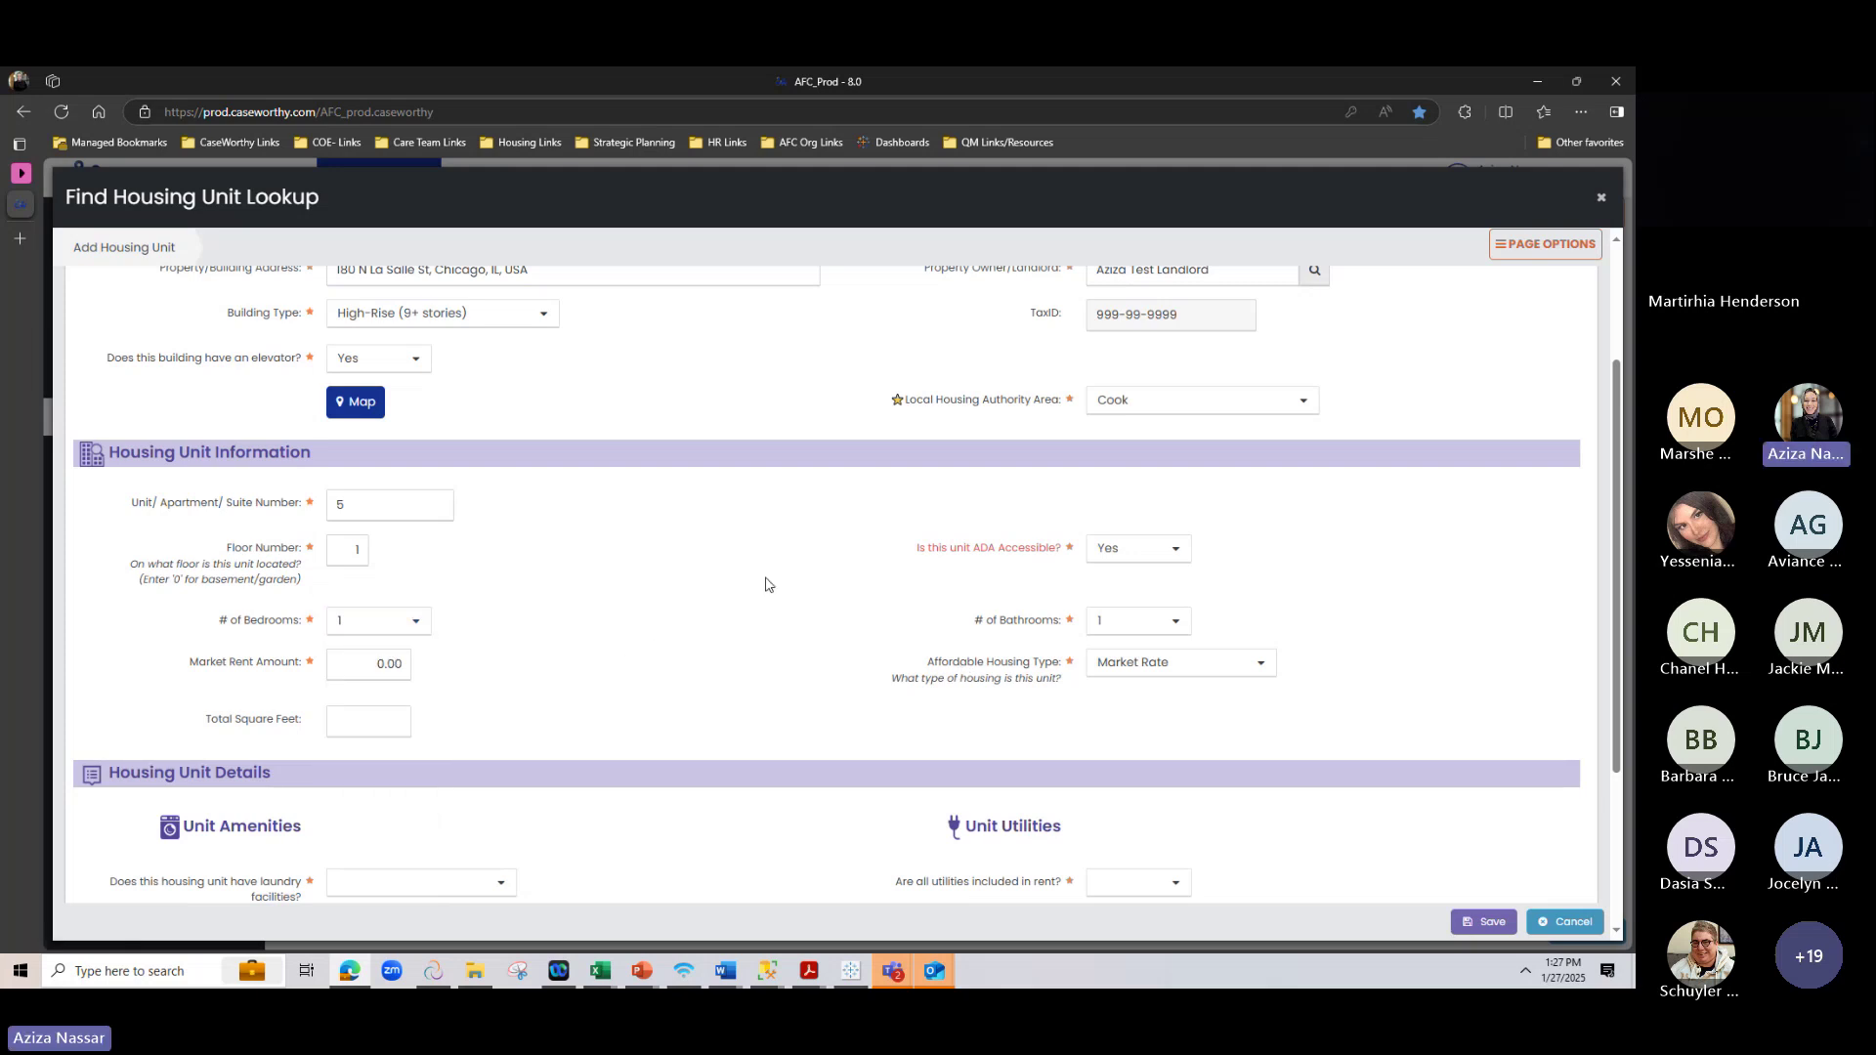
click(373, 664)
Commit the Market Rent Amount as $1,000.00 and leave Affordable Housing Type on Market Rate
text(00)
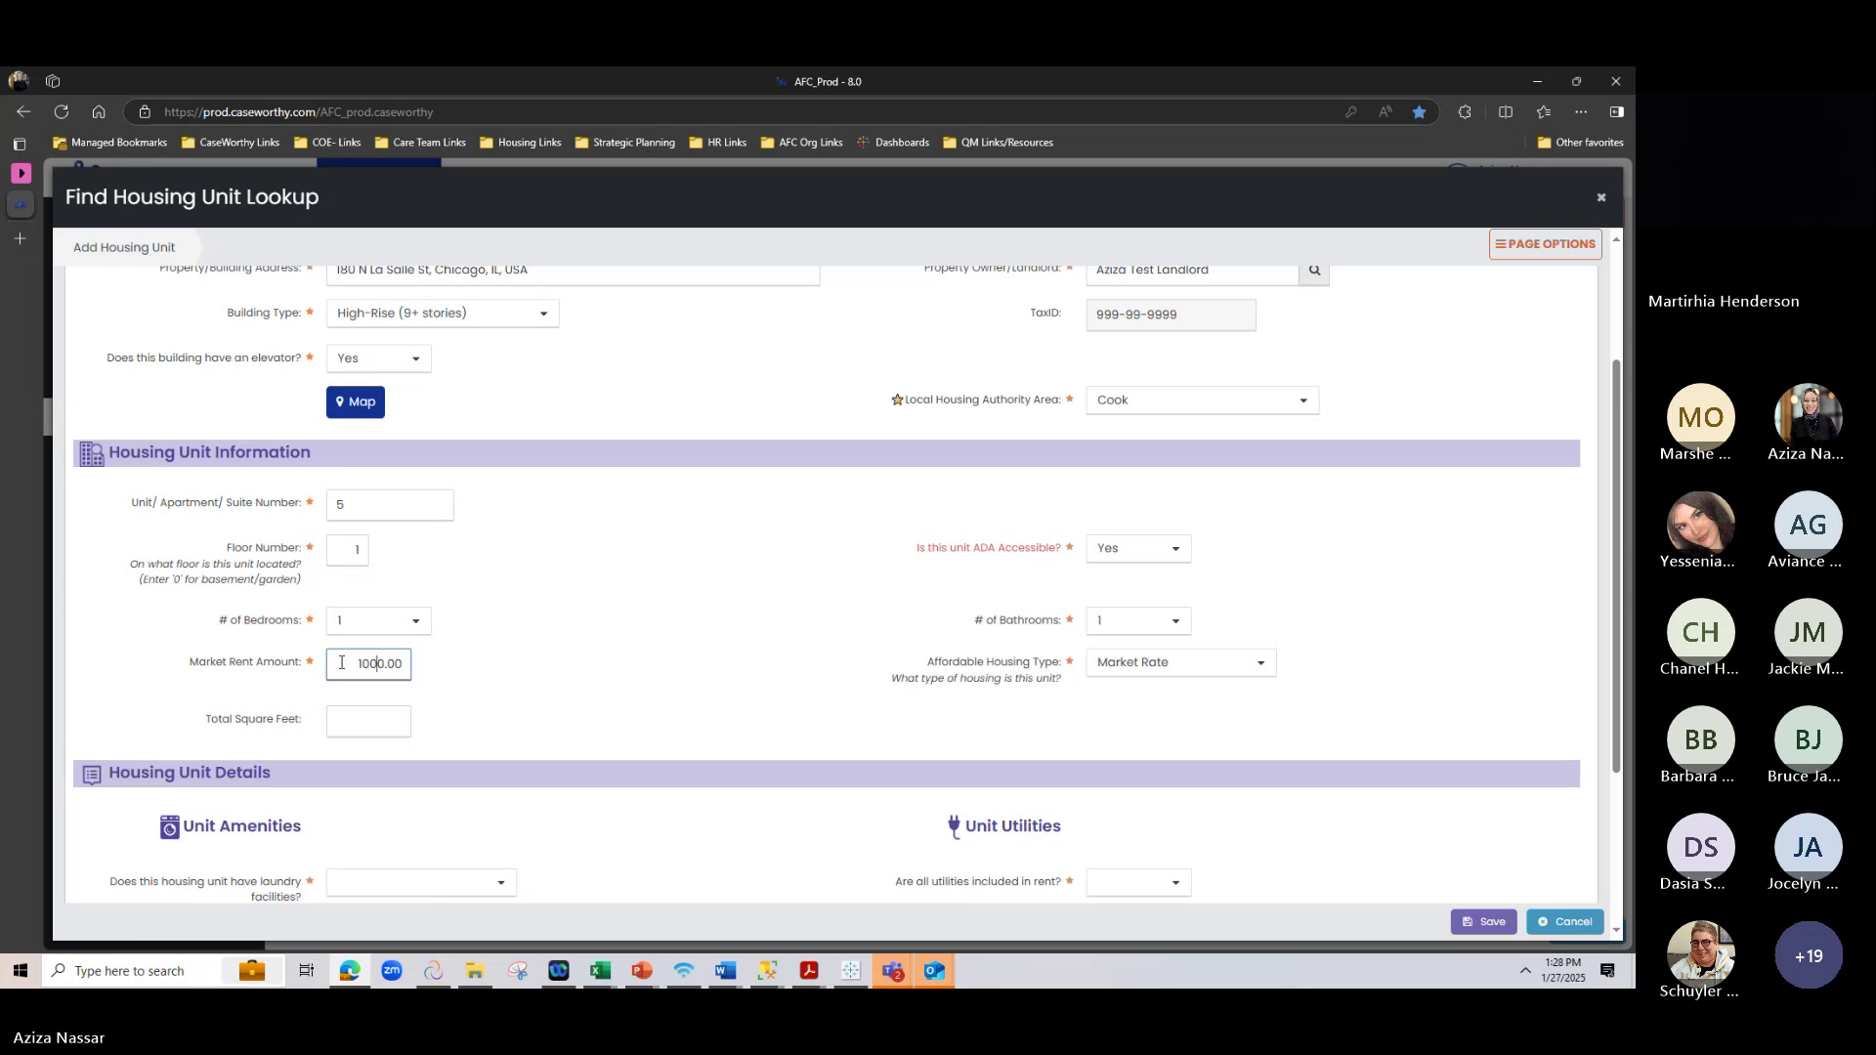
click(532, 662)
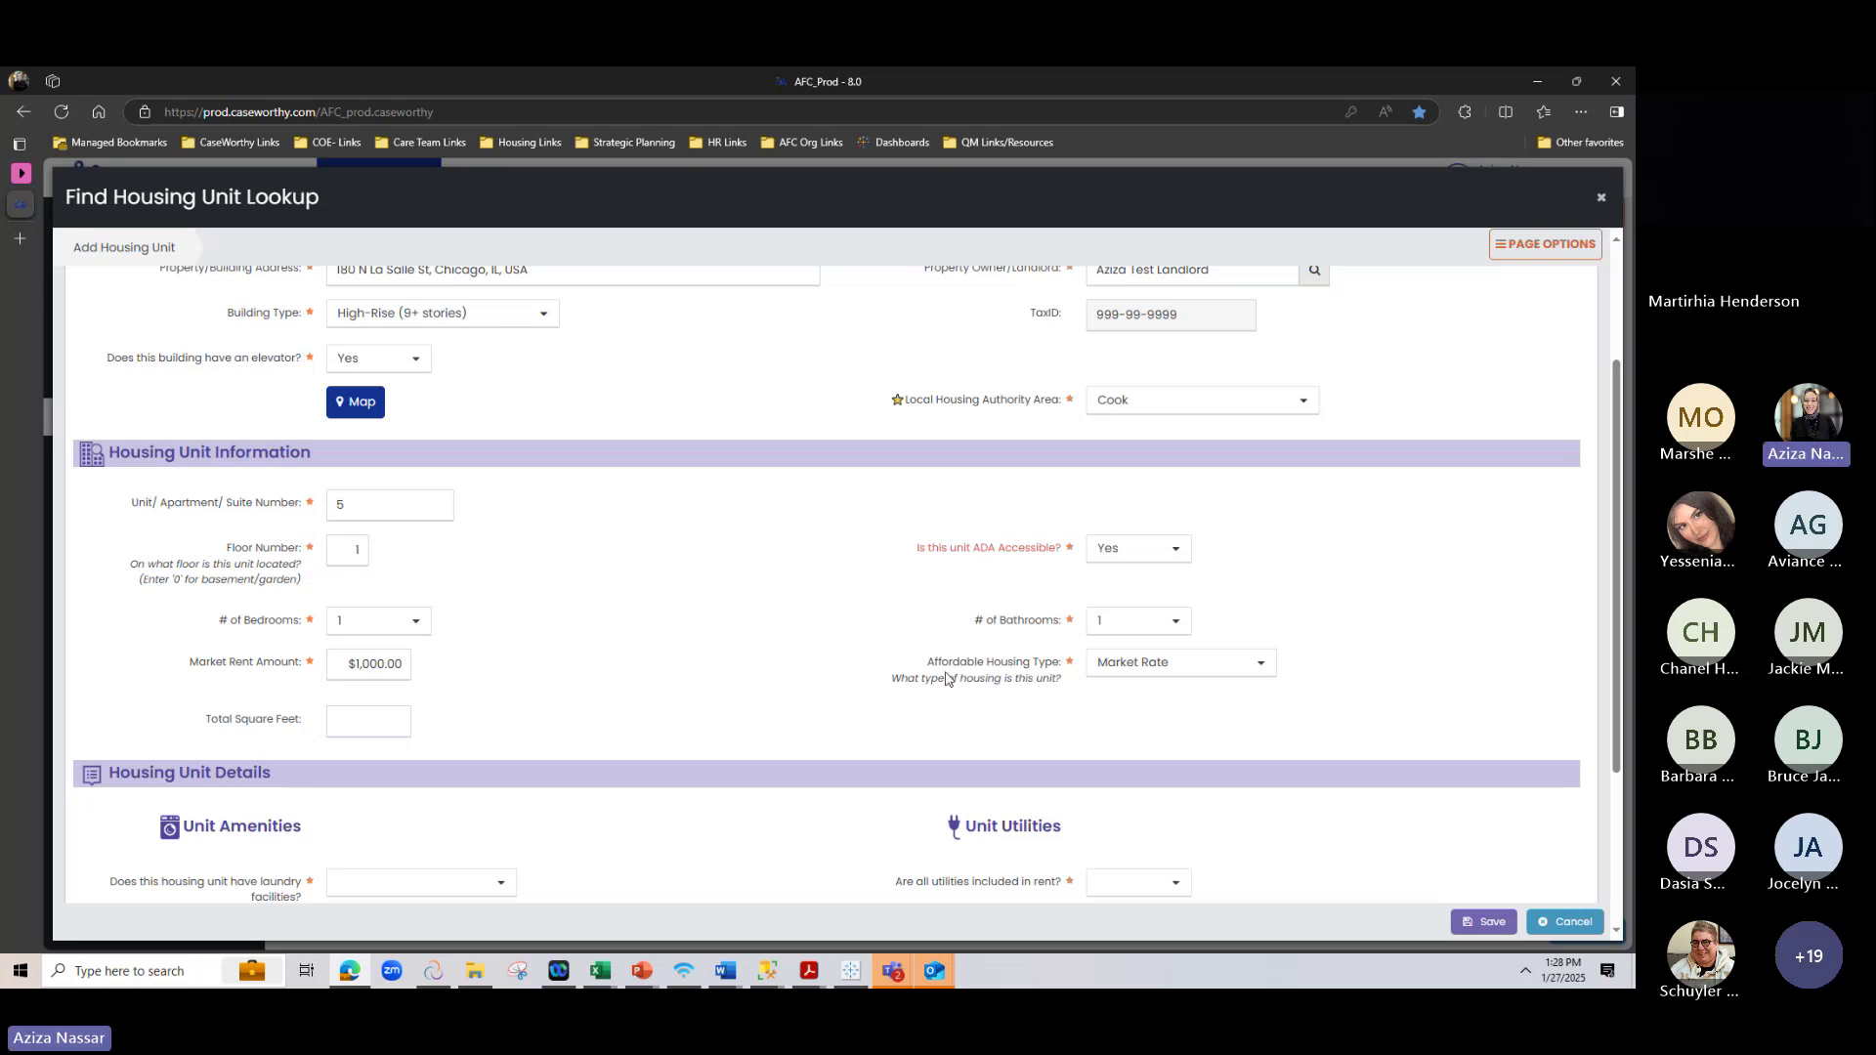
drag(925, 668, 973, 703)
click(1009, 692)
click(922, 745)
click(1272, 668)
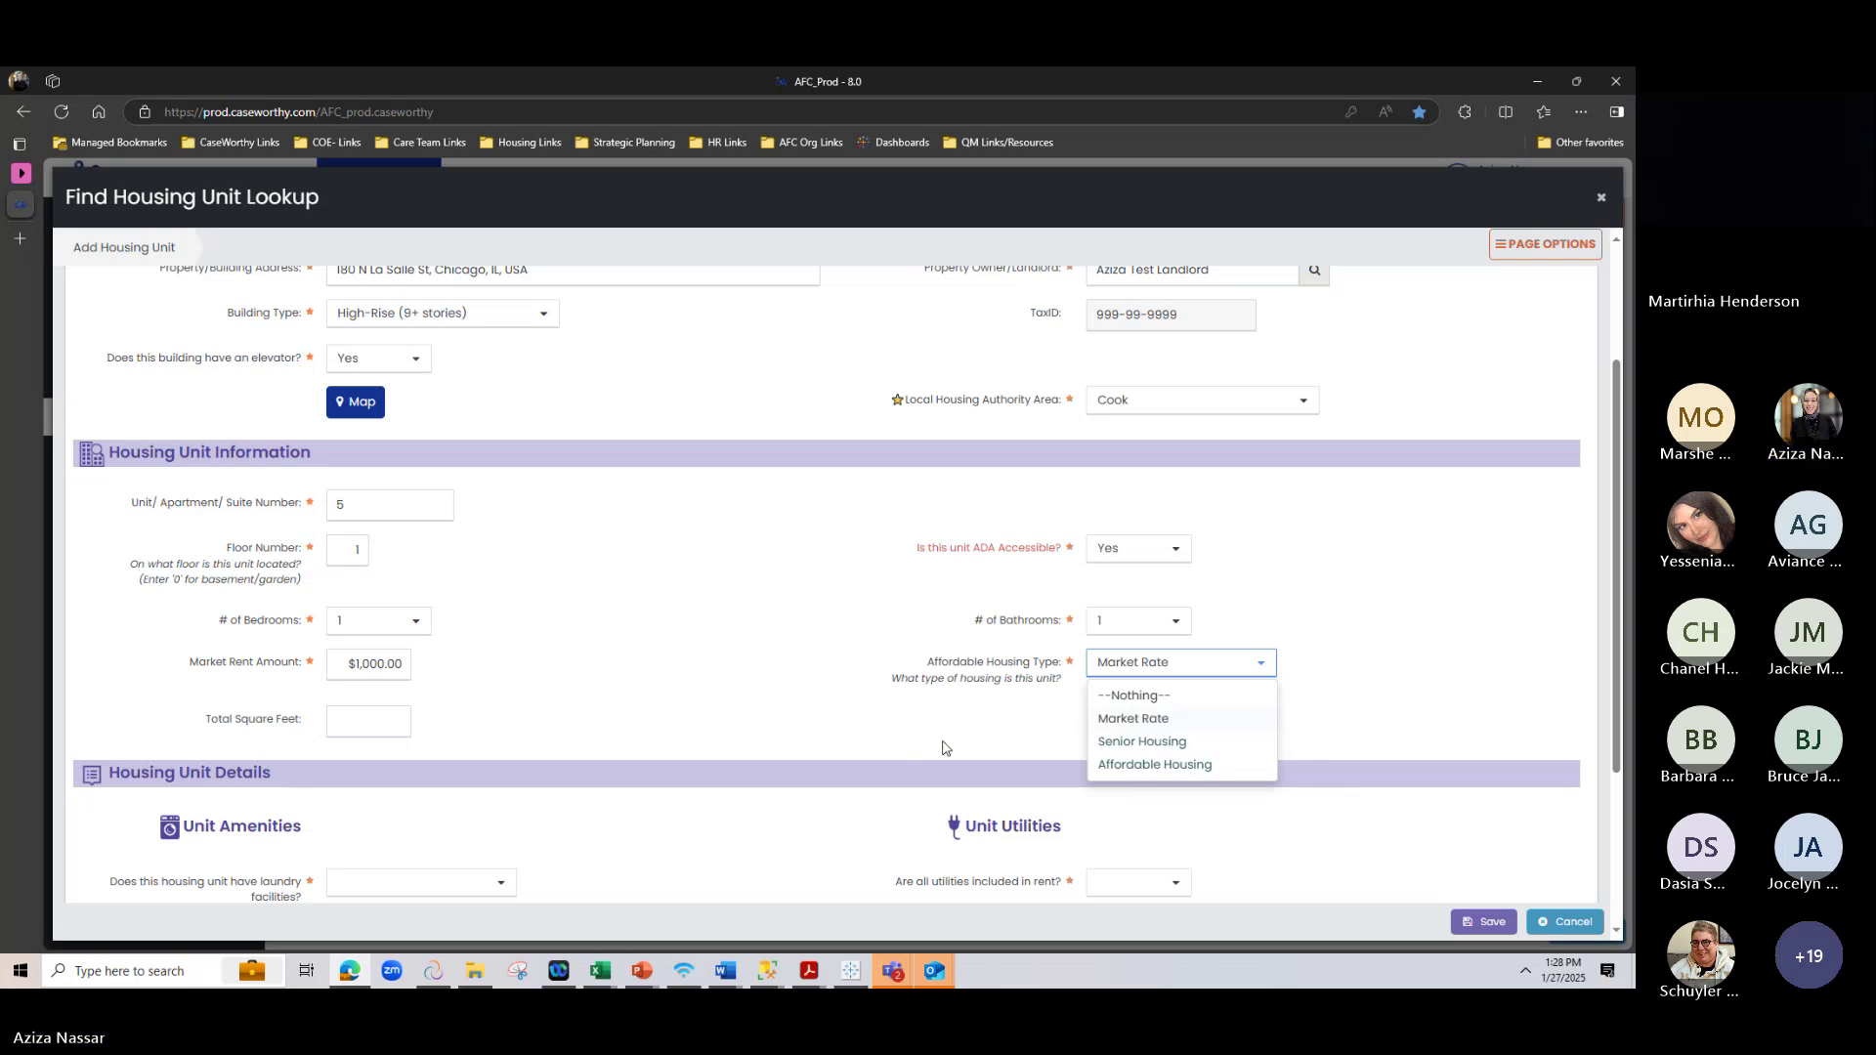
click(1119, 728)
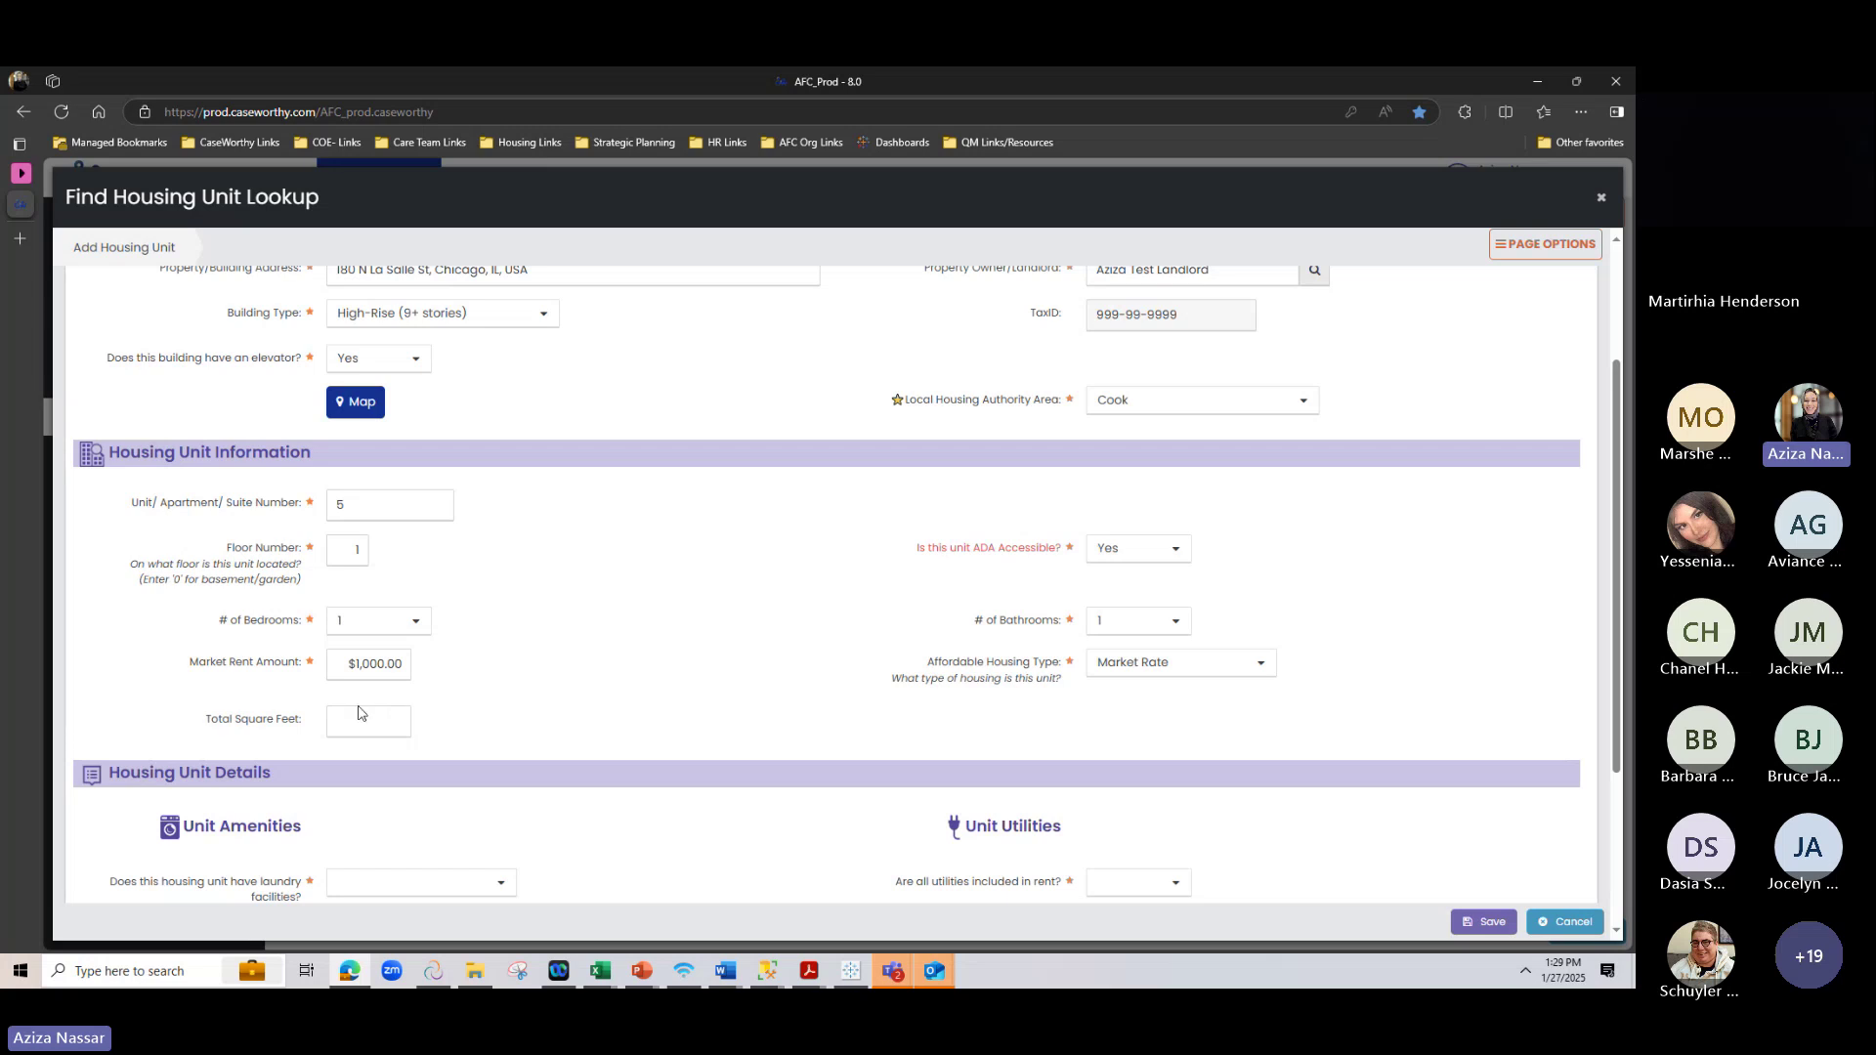
scroll(495, 685, down, 3)
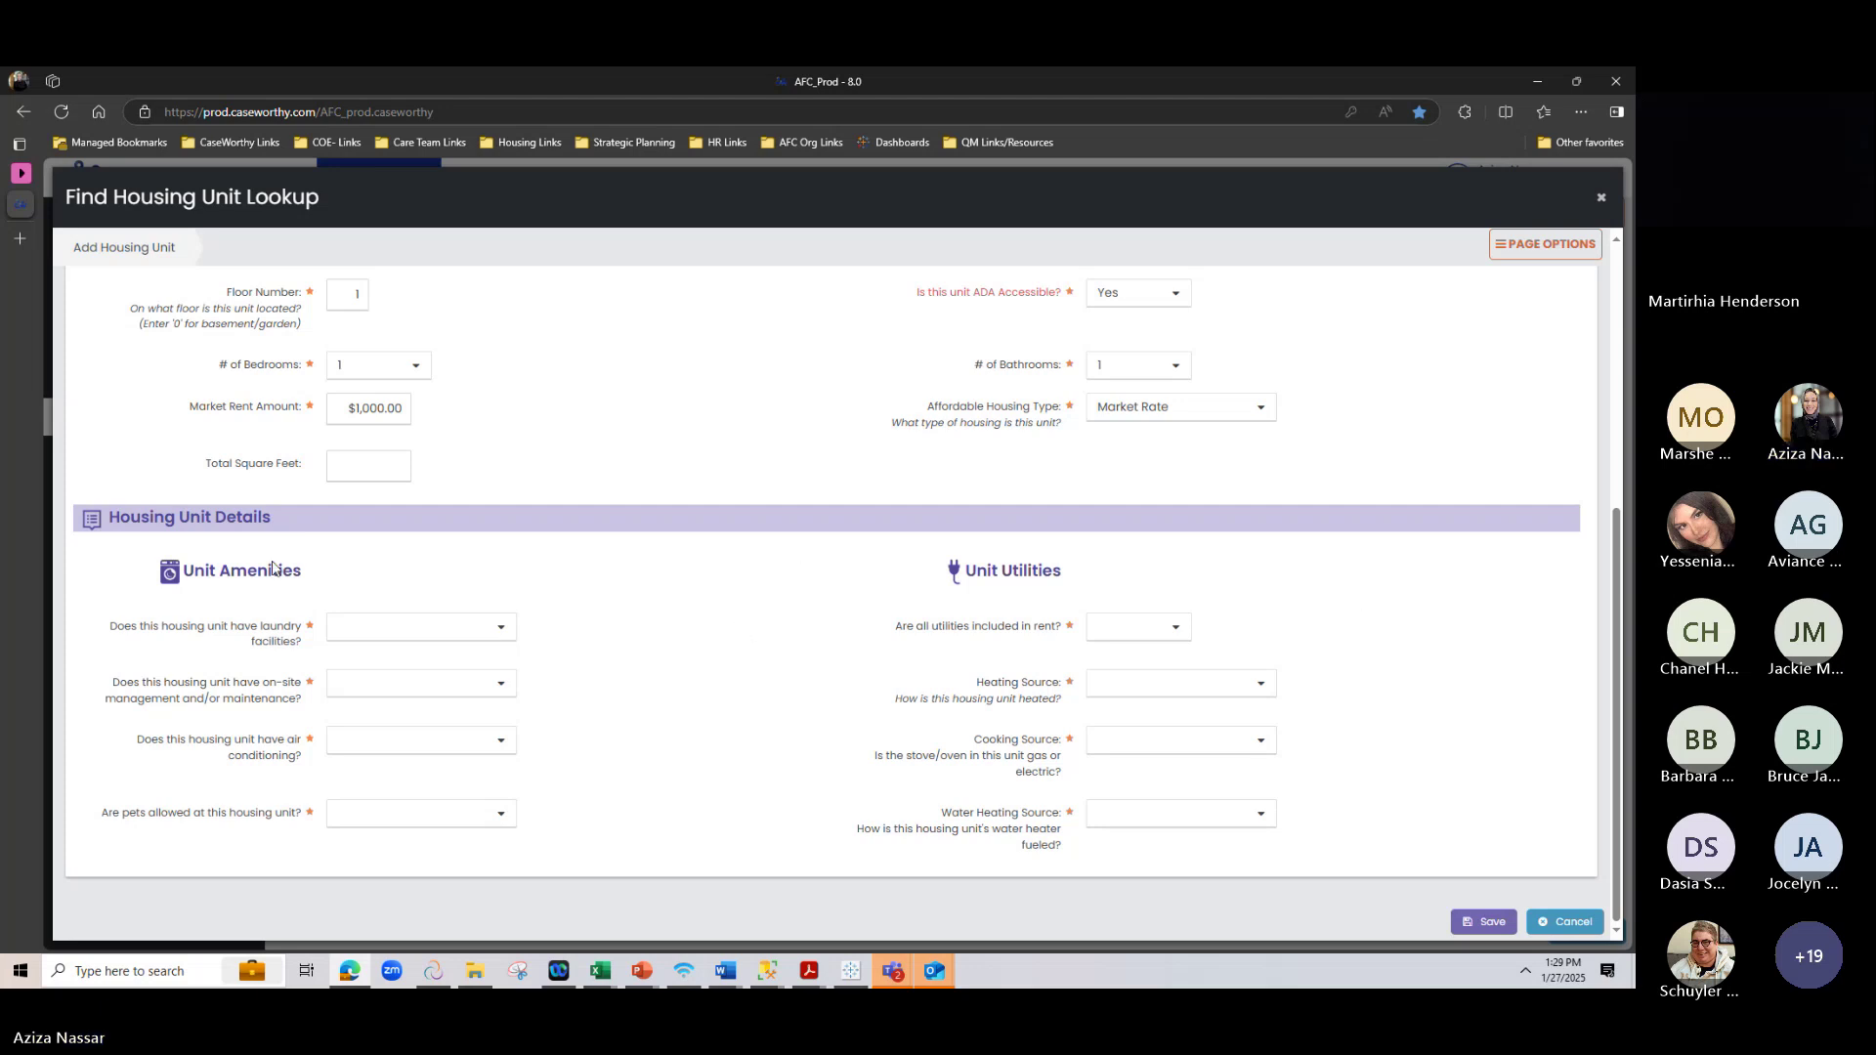
scroll(213, 645, up, 3)
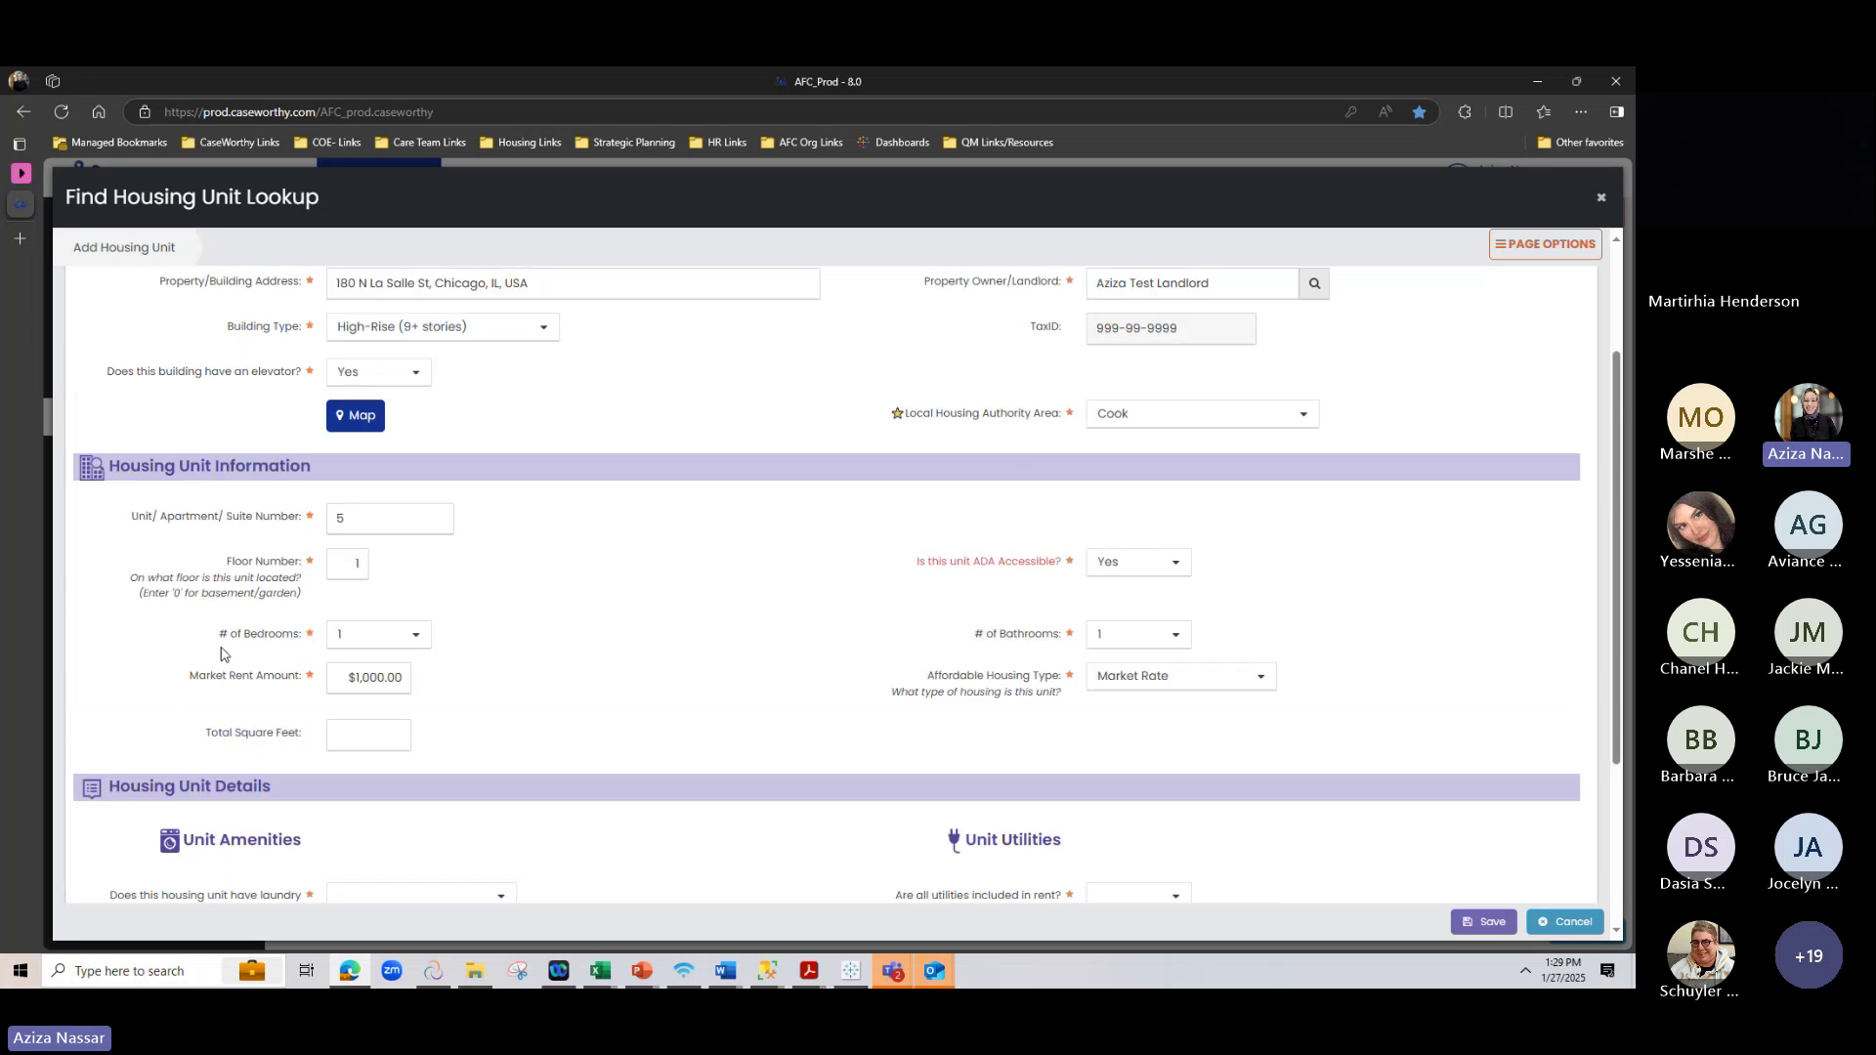
scroll(221, 652, up, 2)
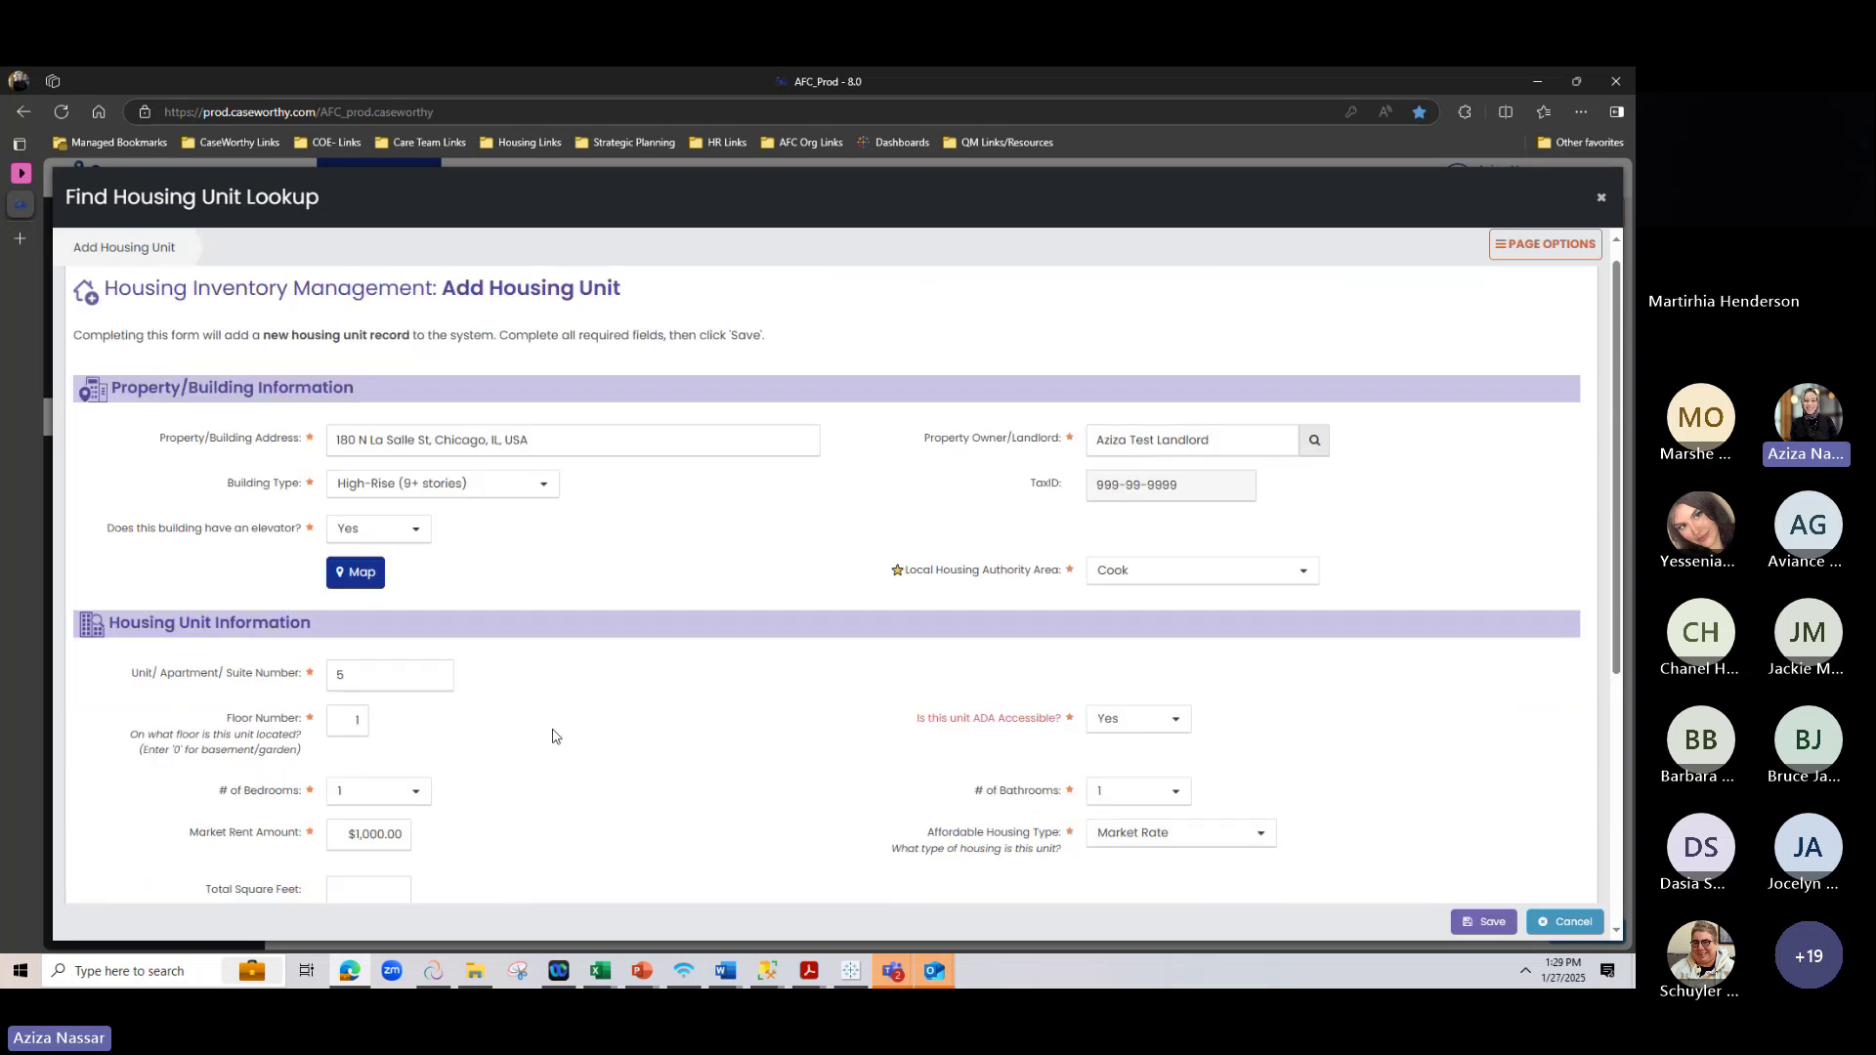
scroll(553, 736, down, 5)
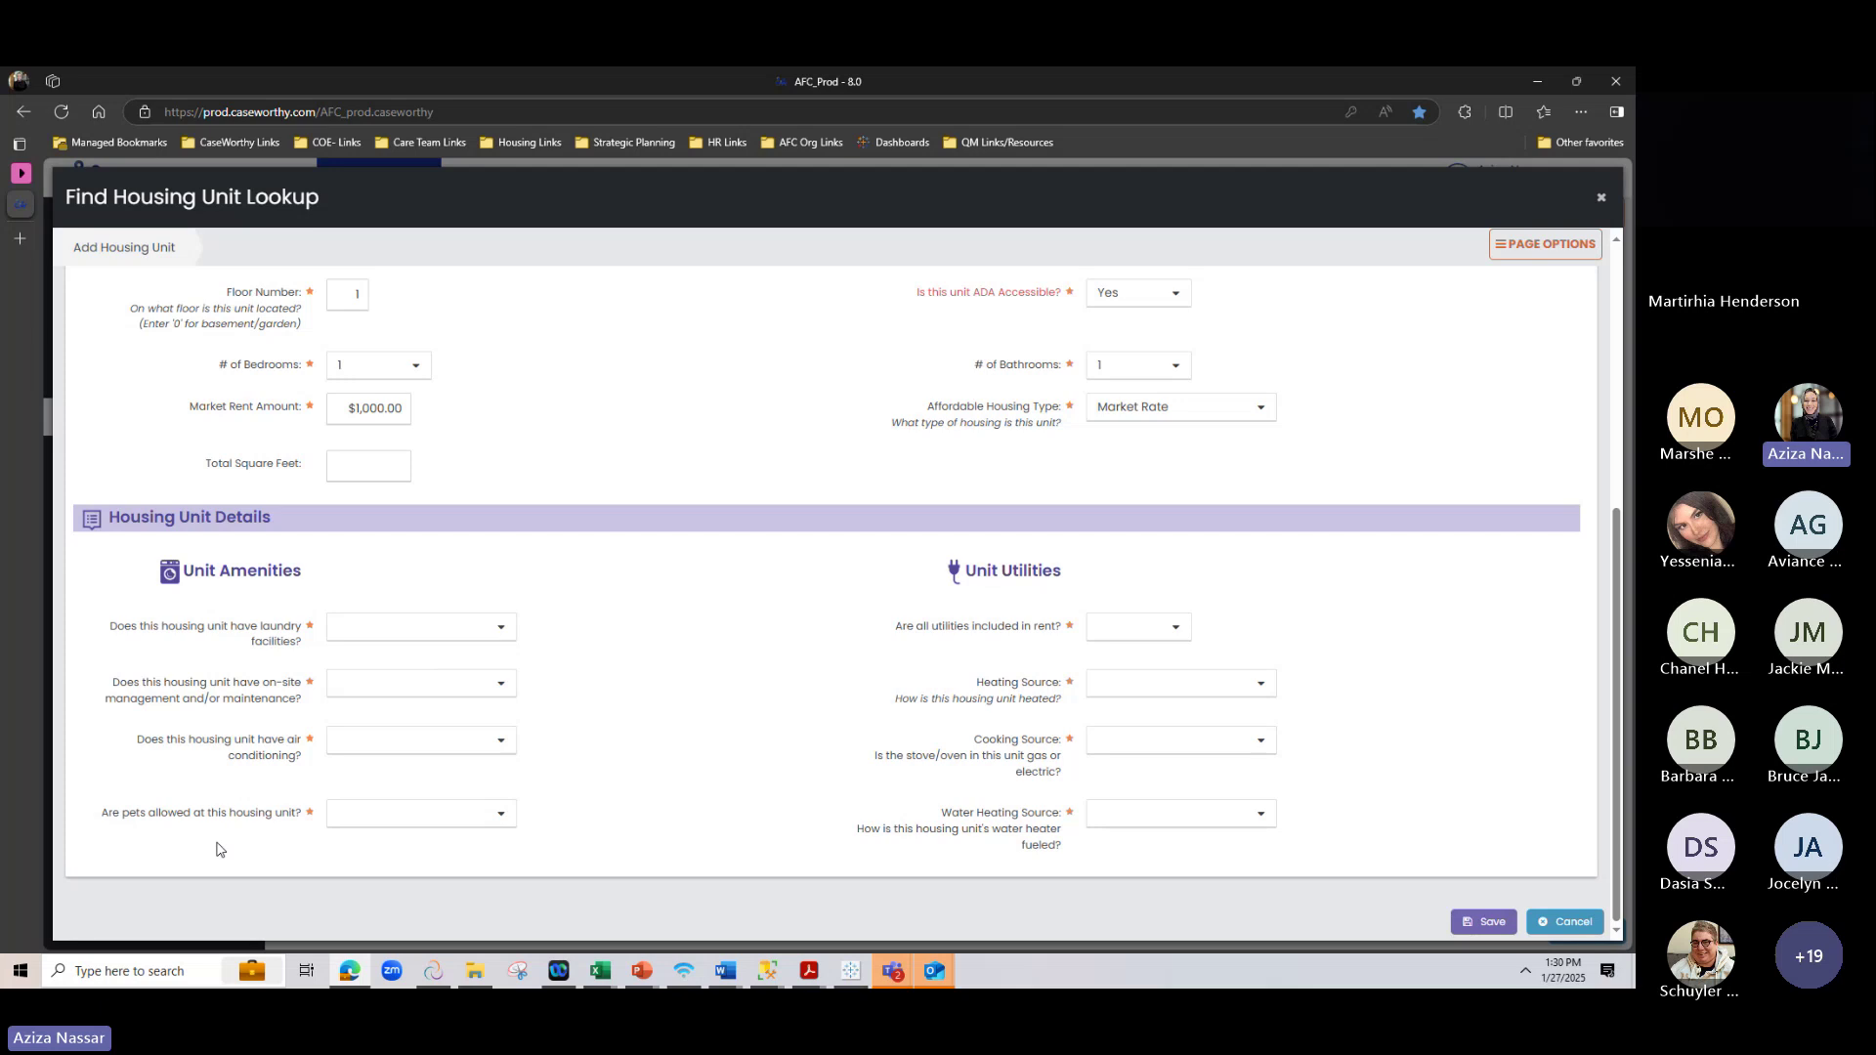
Set amenities to In-unit laundry, on-site management Yes, Central A/C, and No pets allowed
click(363, 633)
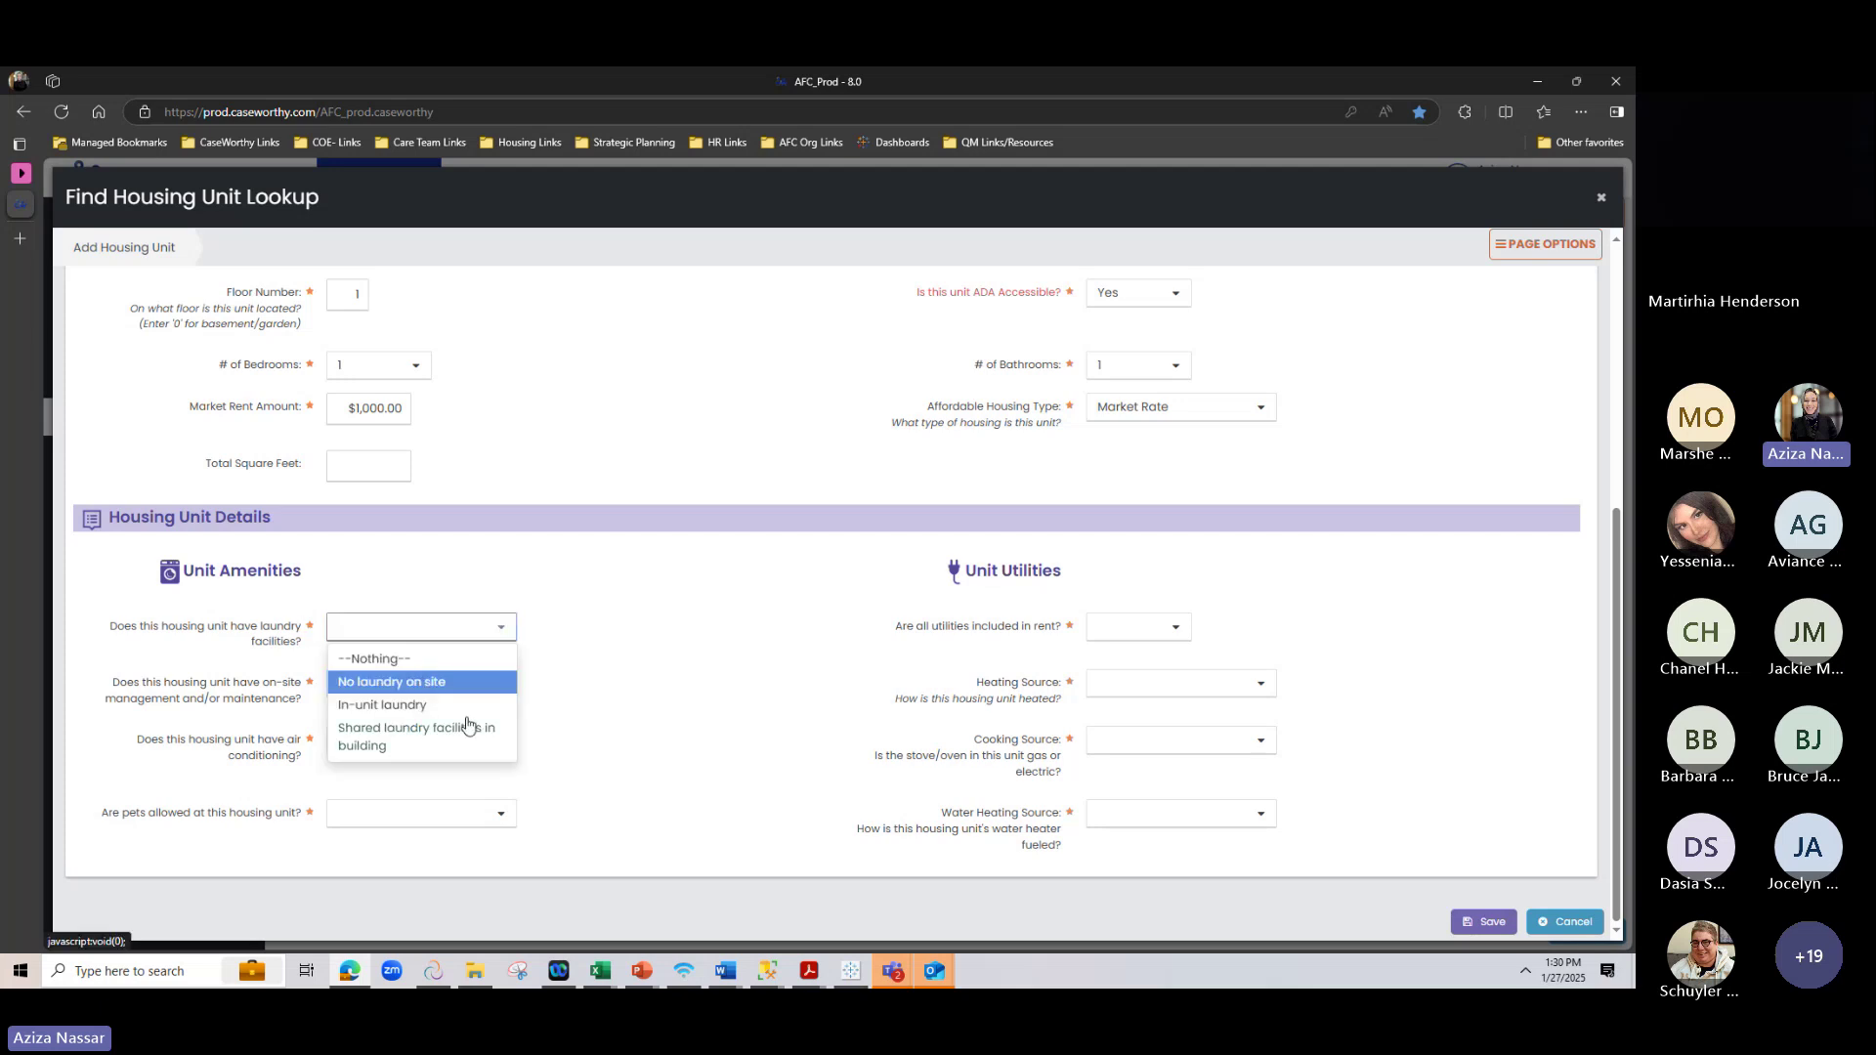
click(469, 705)
click(418, 687)
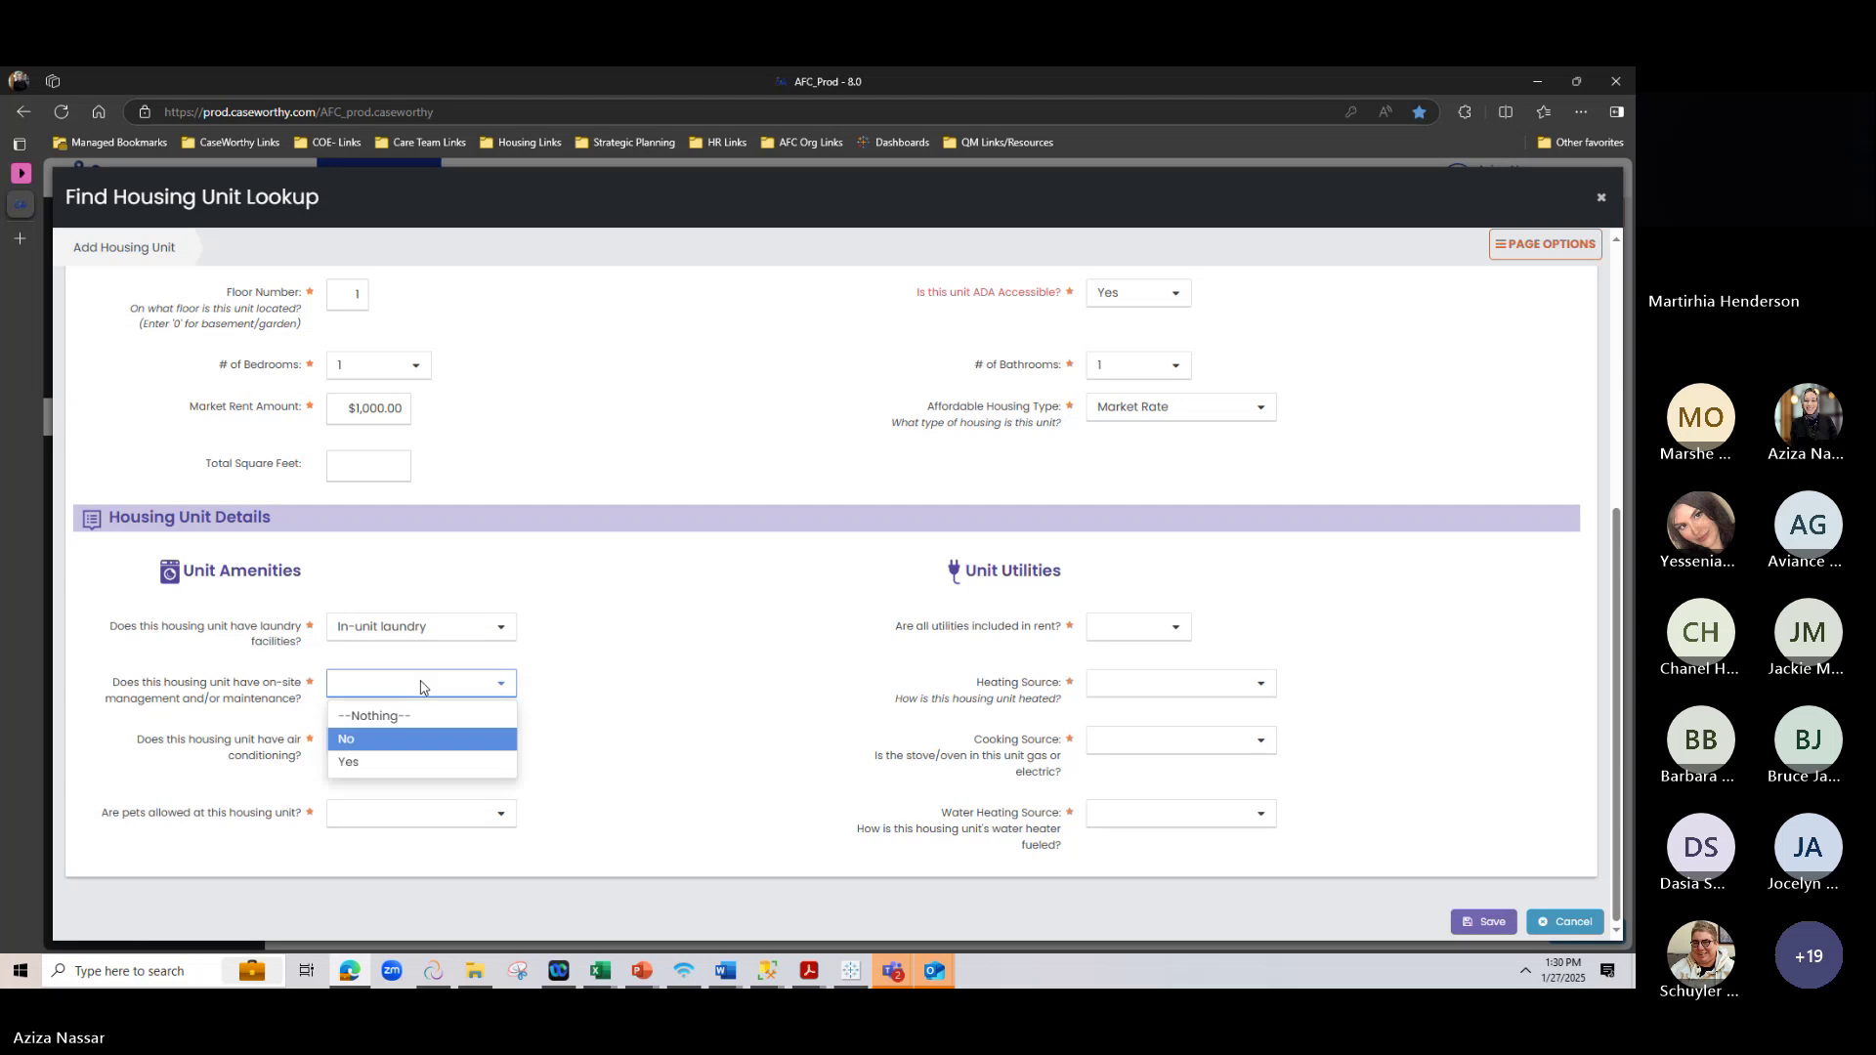
click(354, 764)
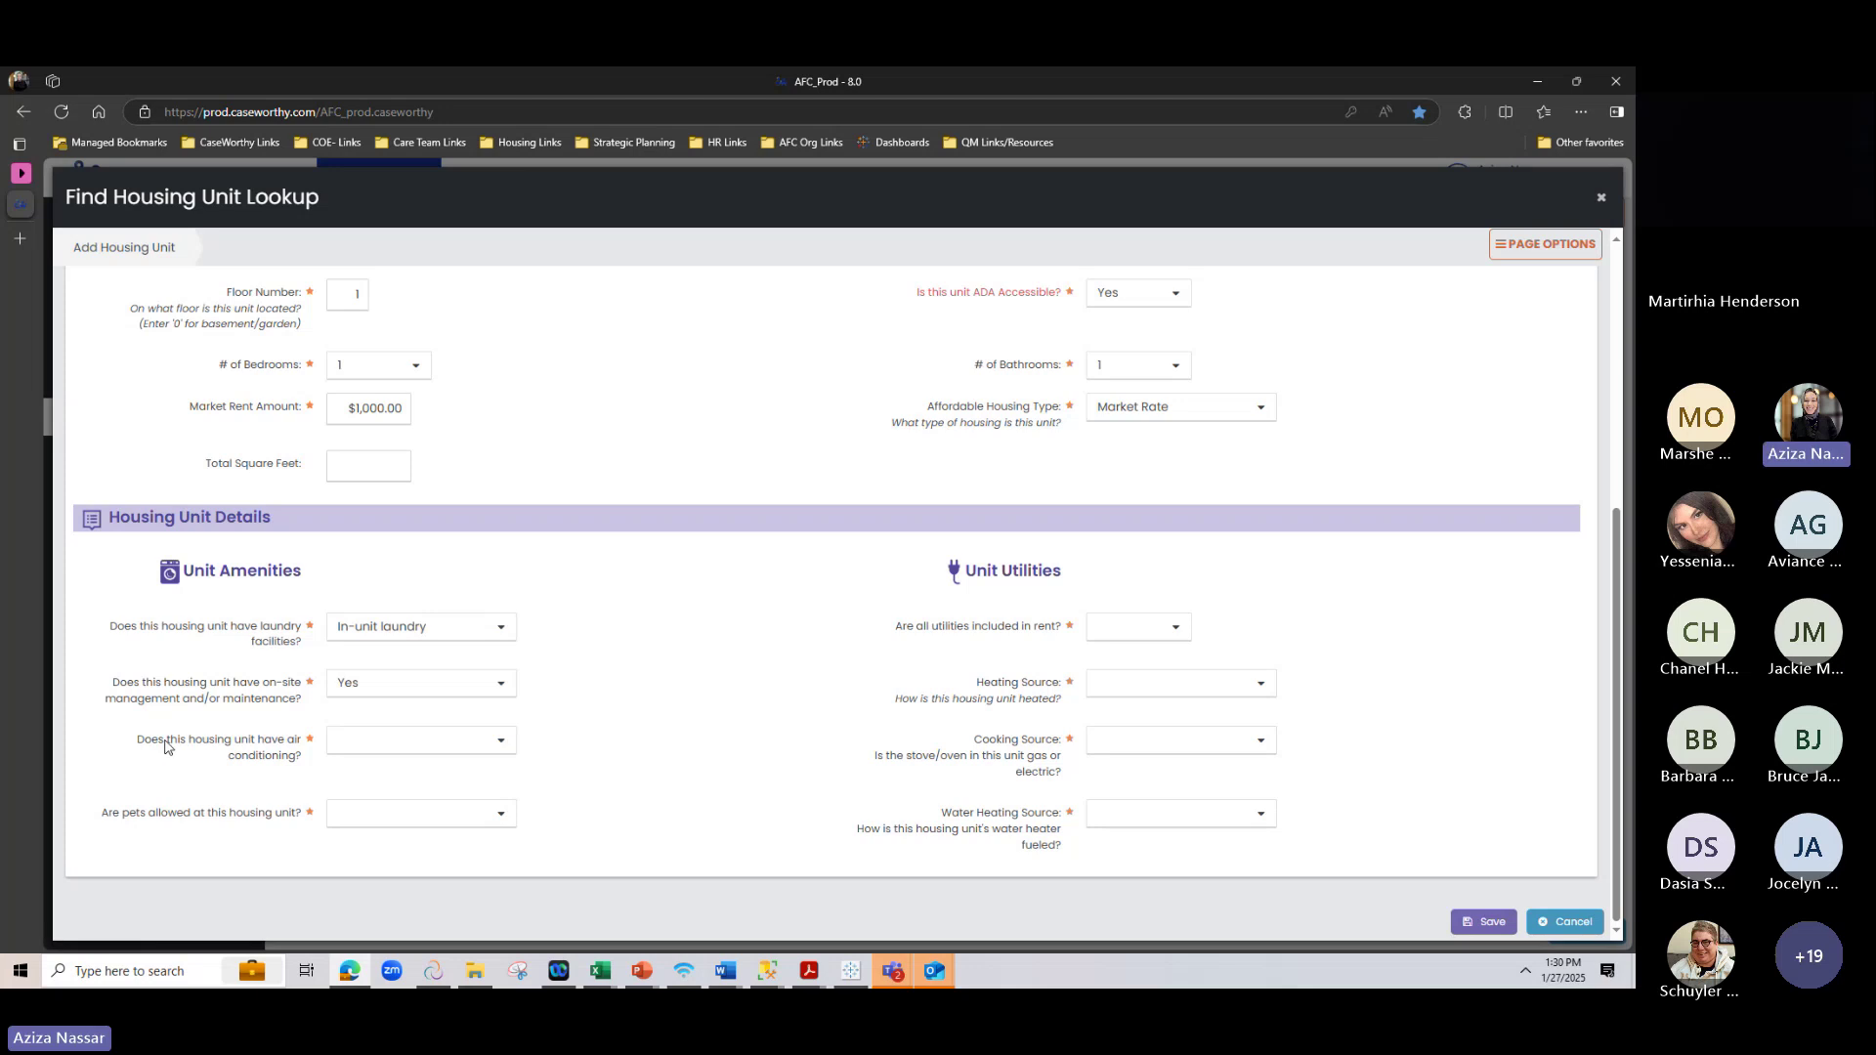
click(382, 750)
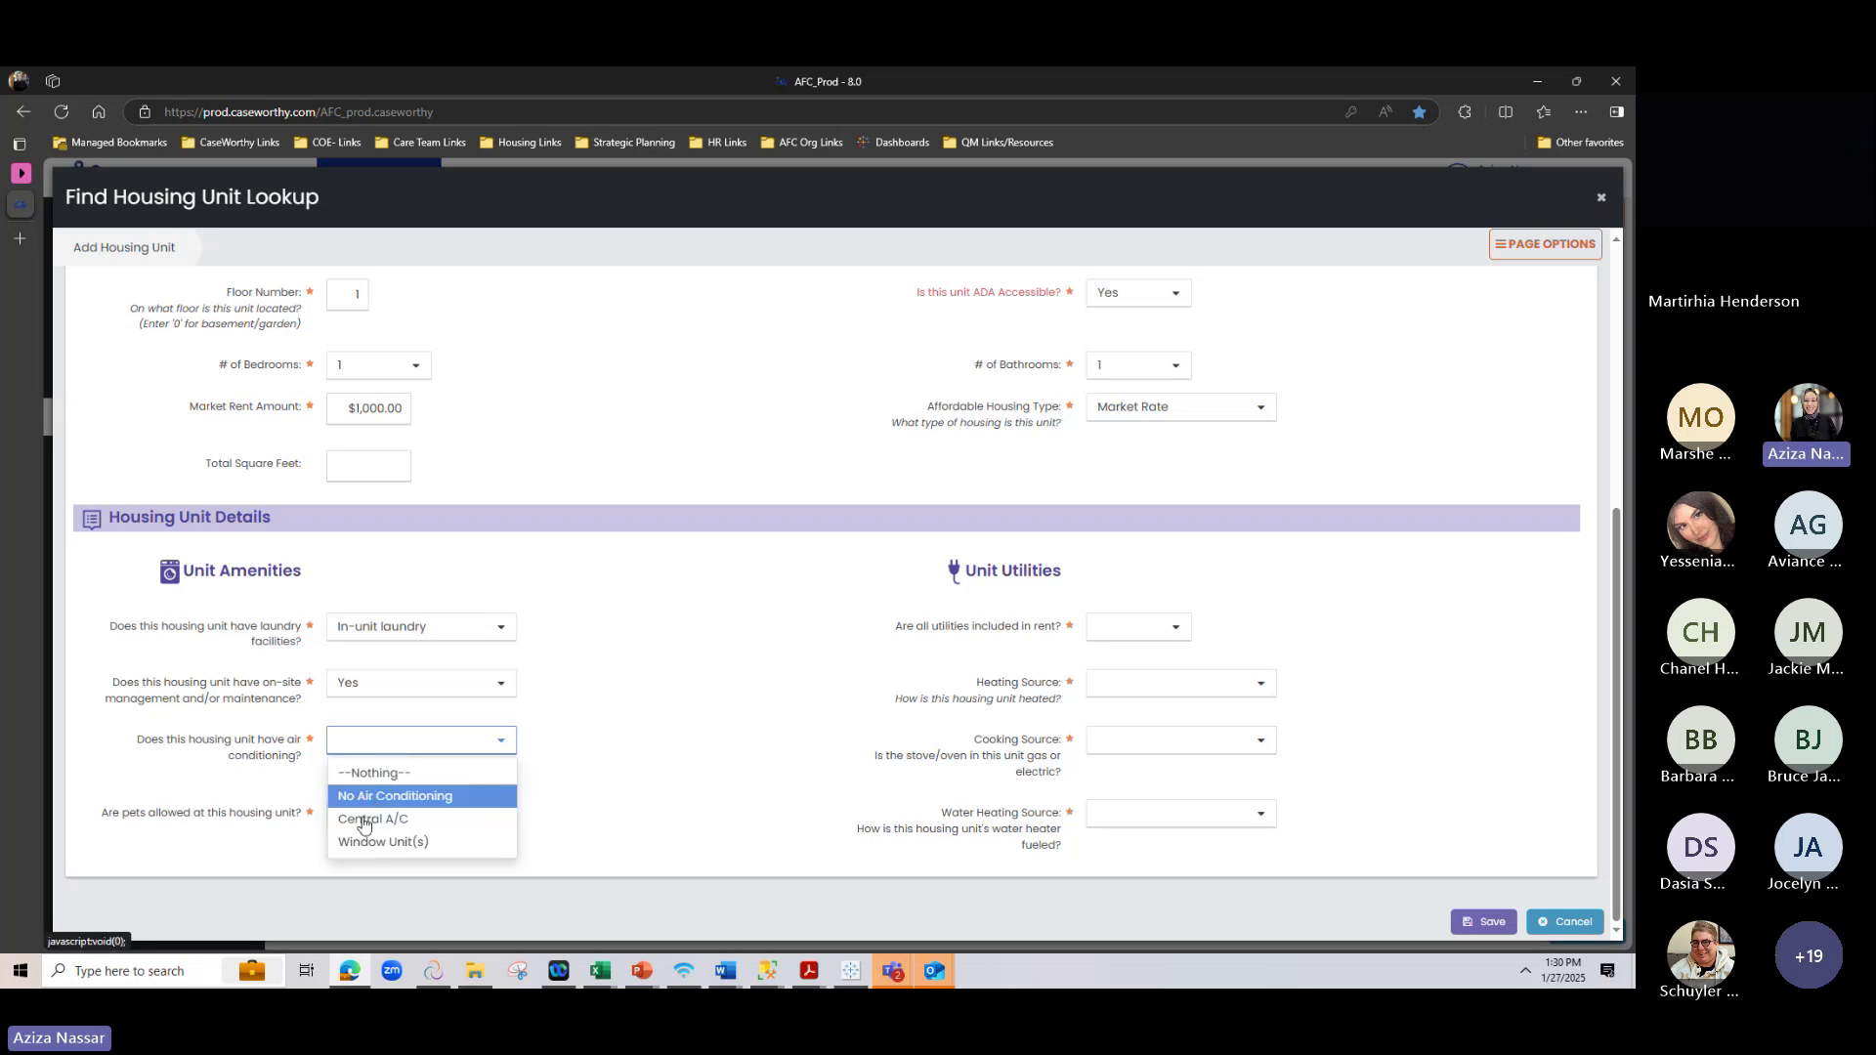
click(363, 794)
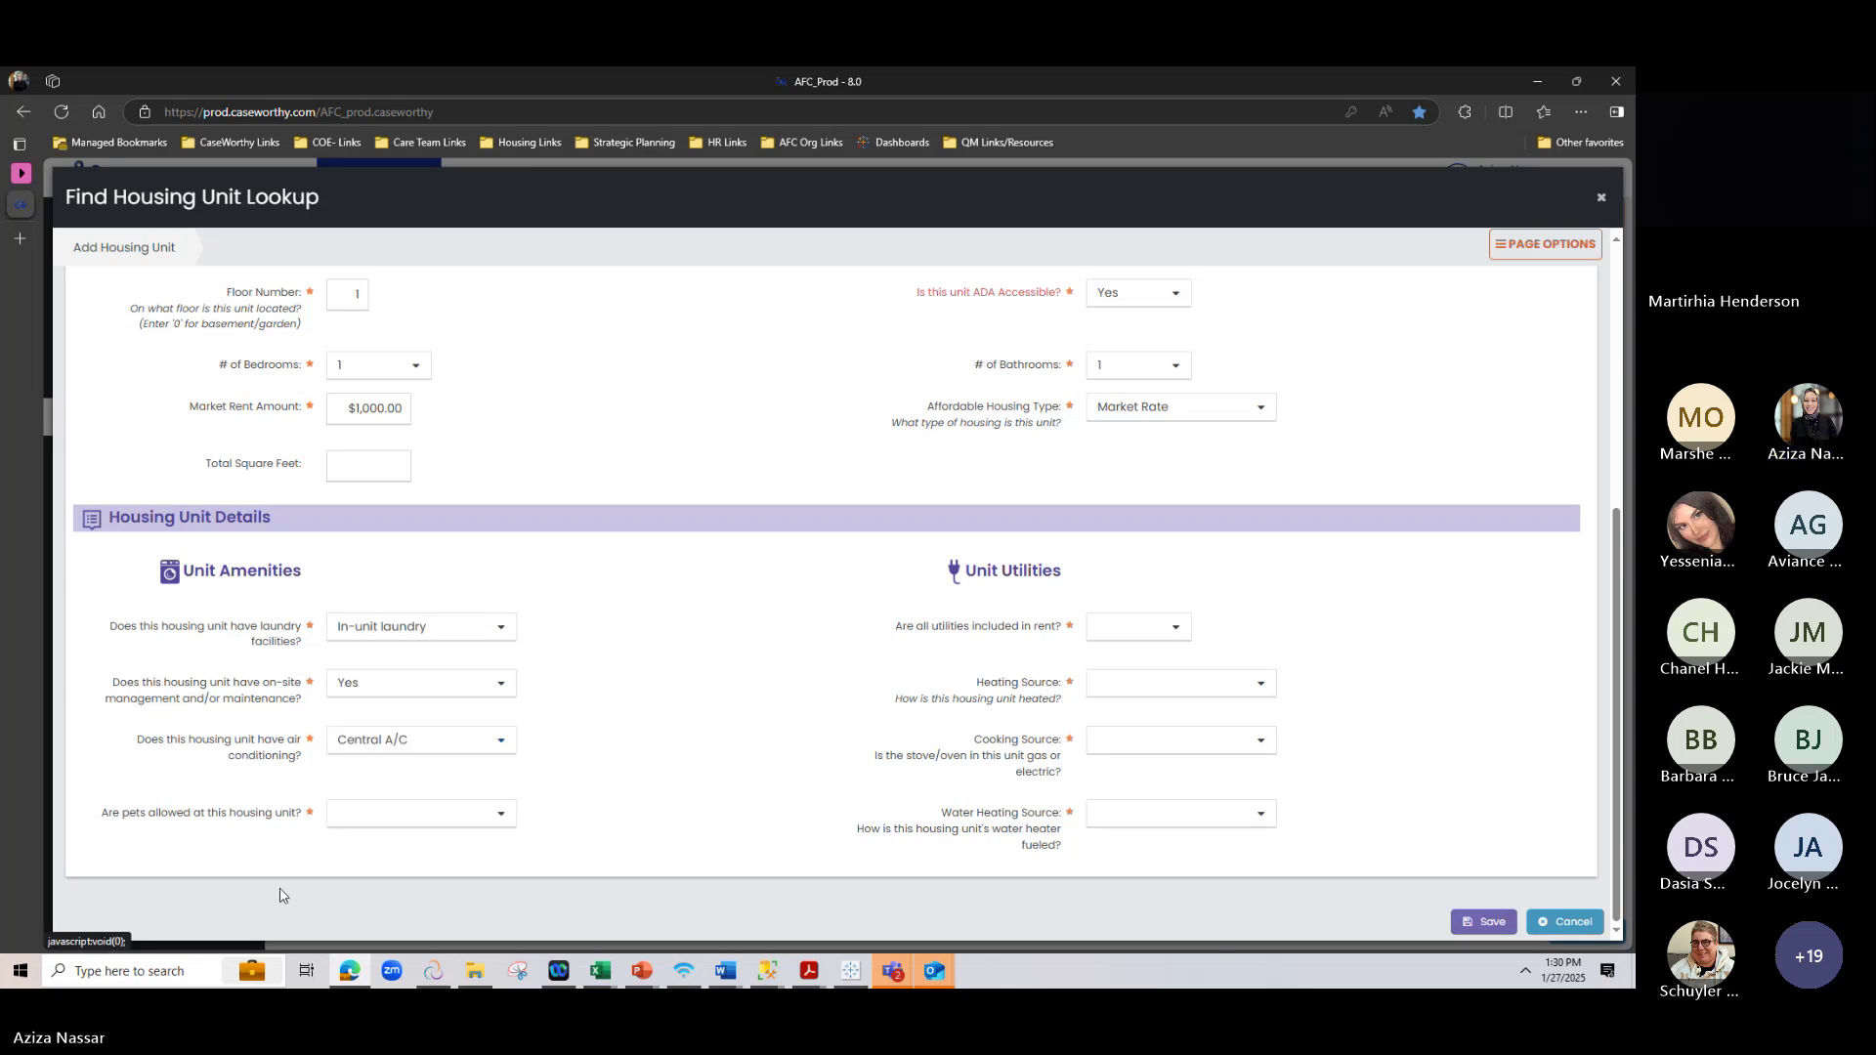
click(432, 814)
click(412, 869)
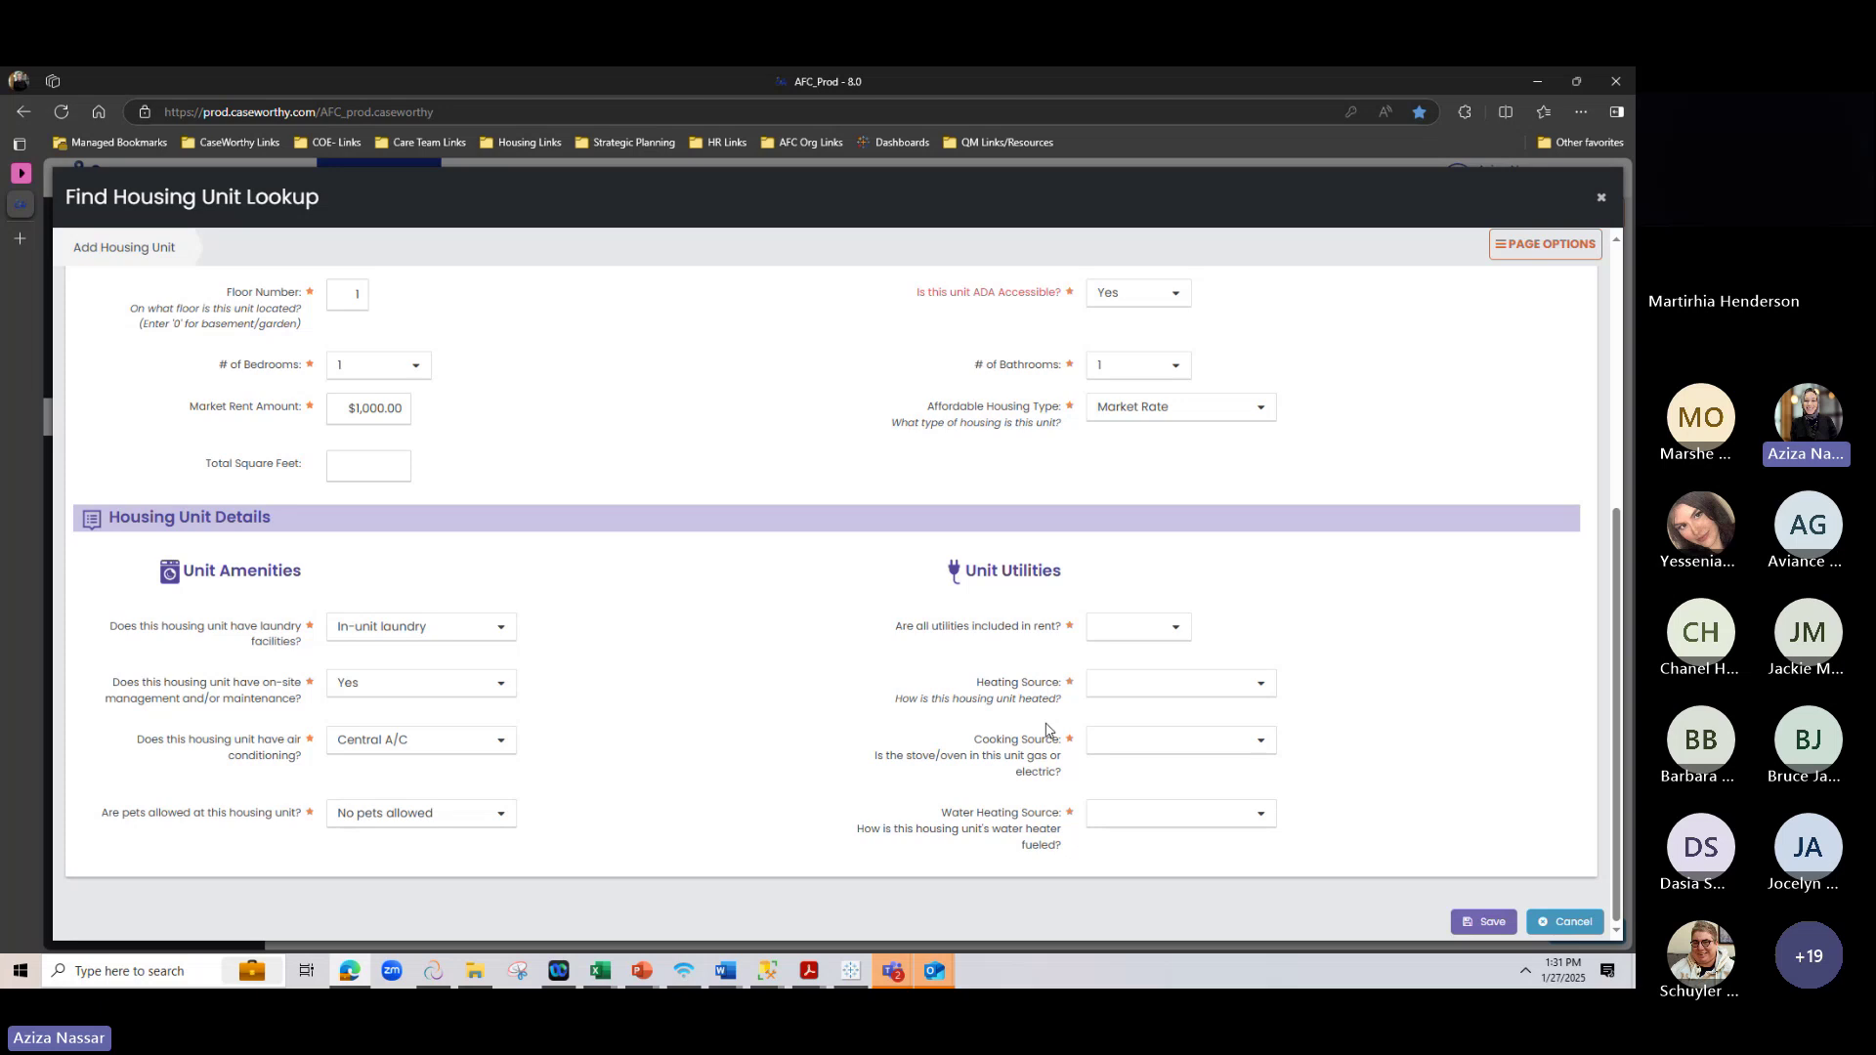
Mark utilities as not included in rent, with Natural Gas for heating and cooking
click(1114, 630)
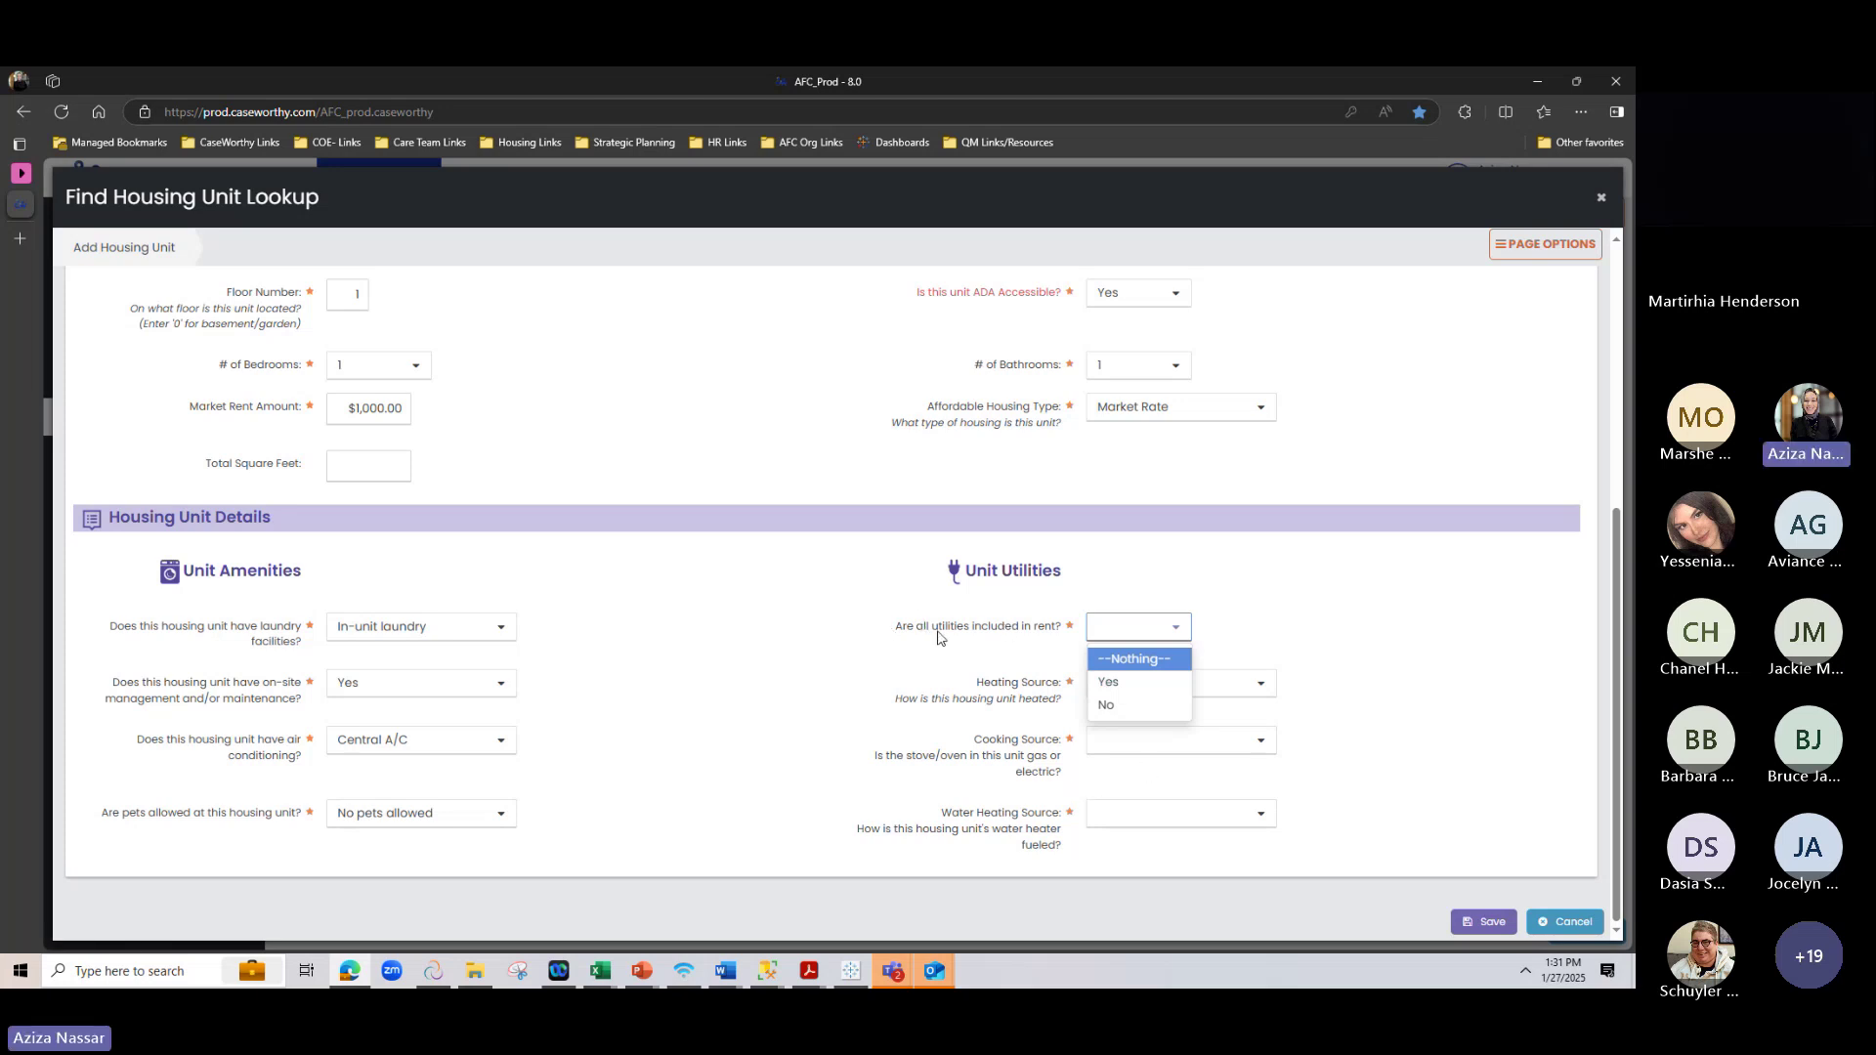
click(1122, 713)
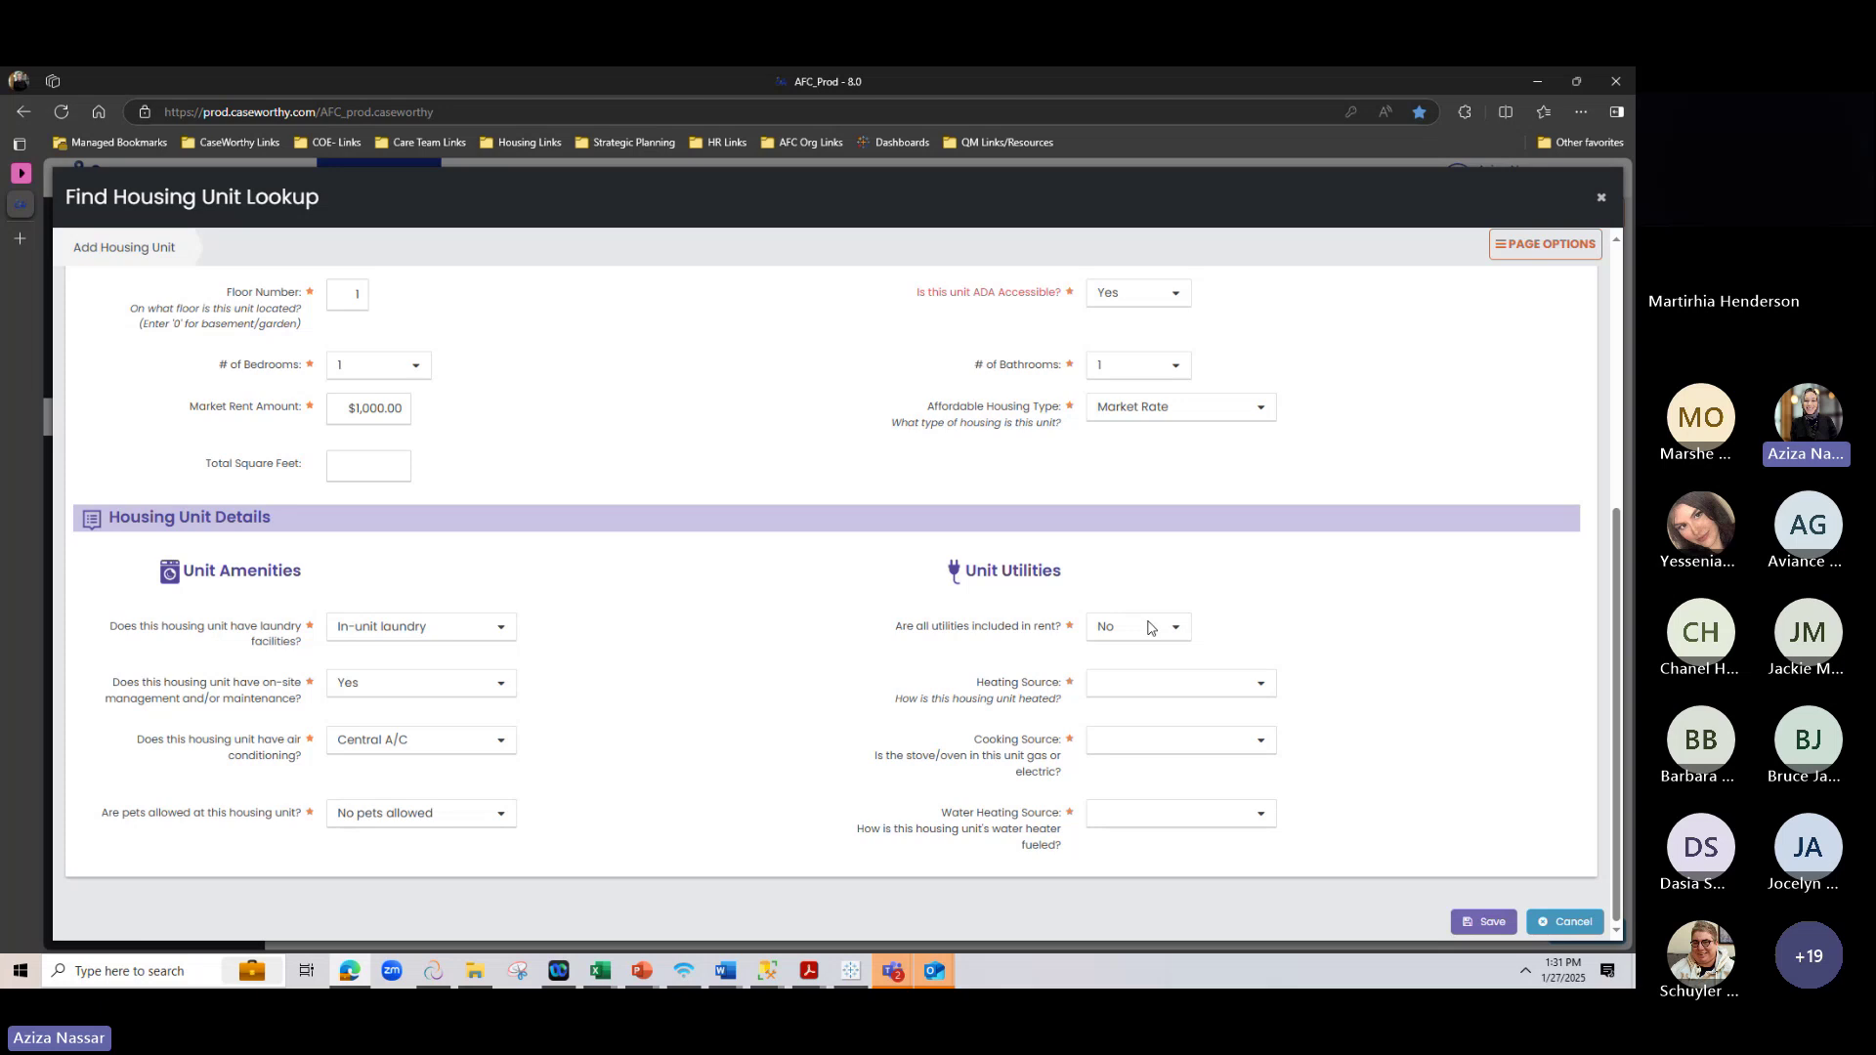
click(1173, 683)
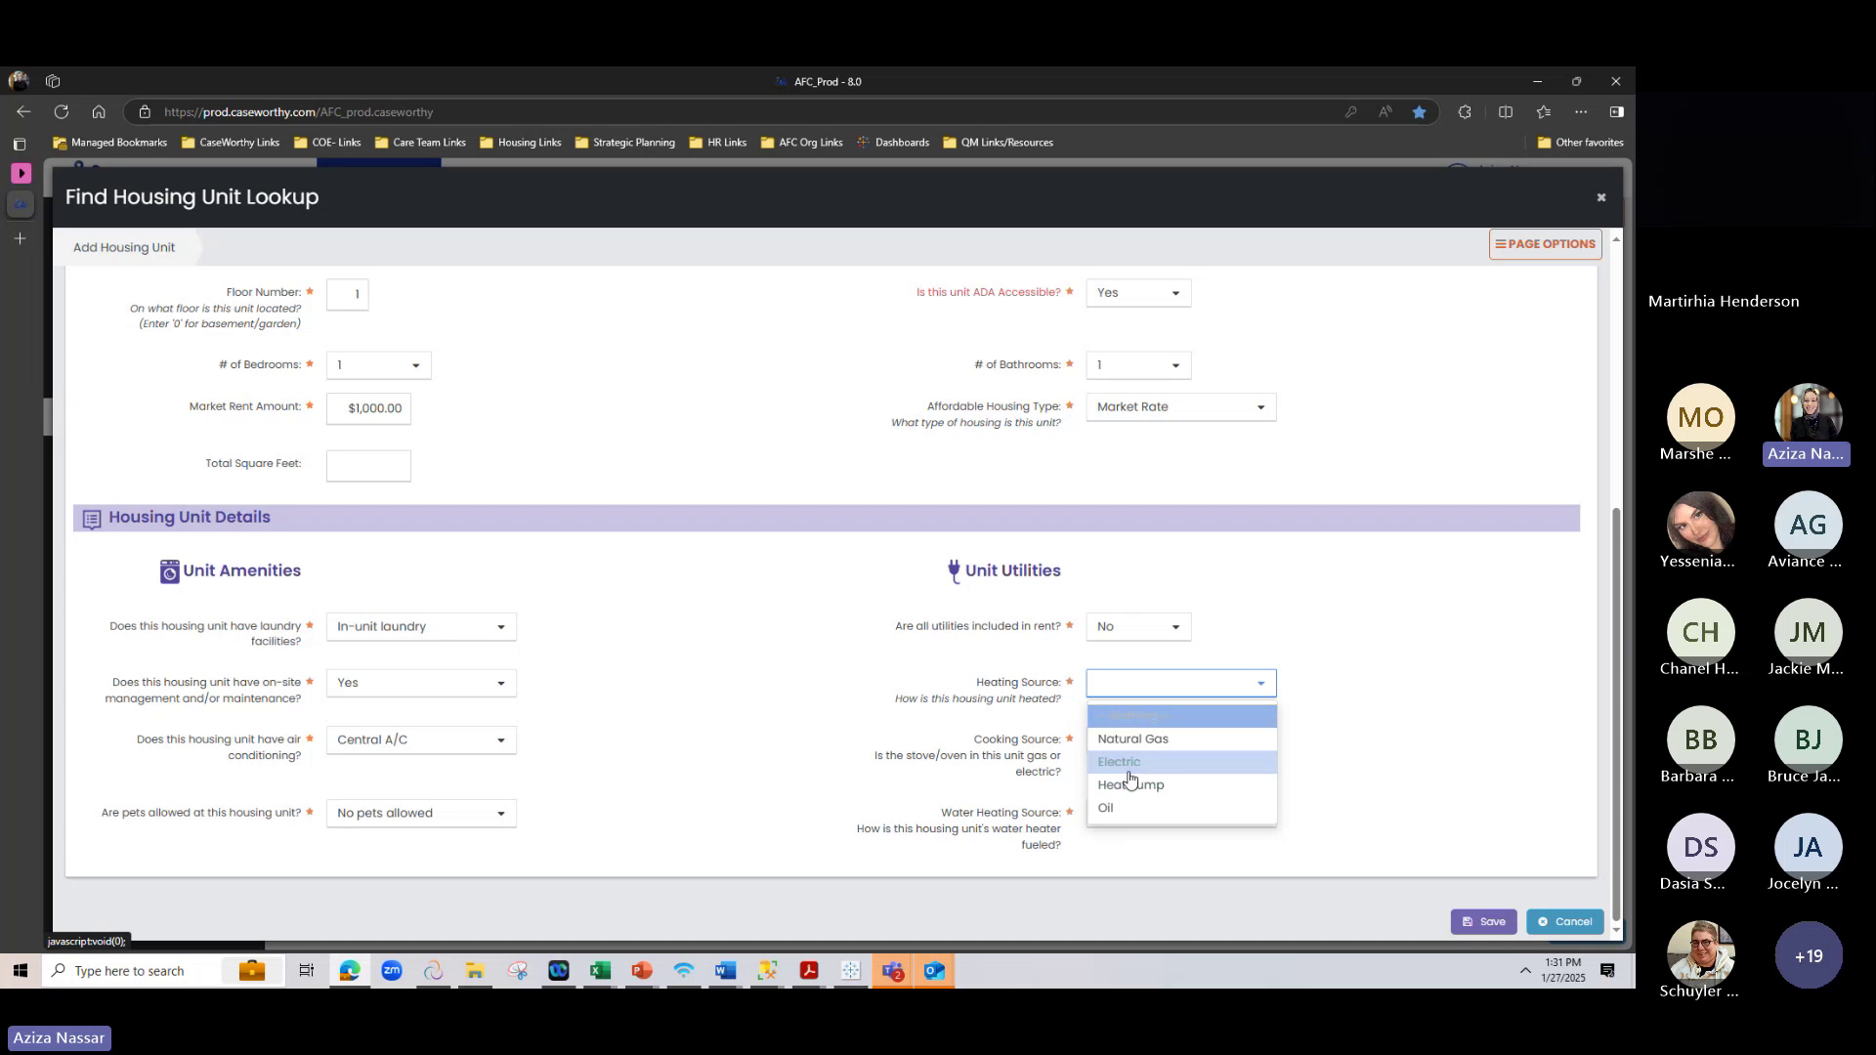
click(1148, 739)
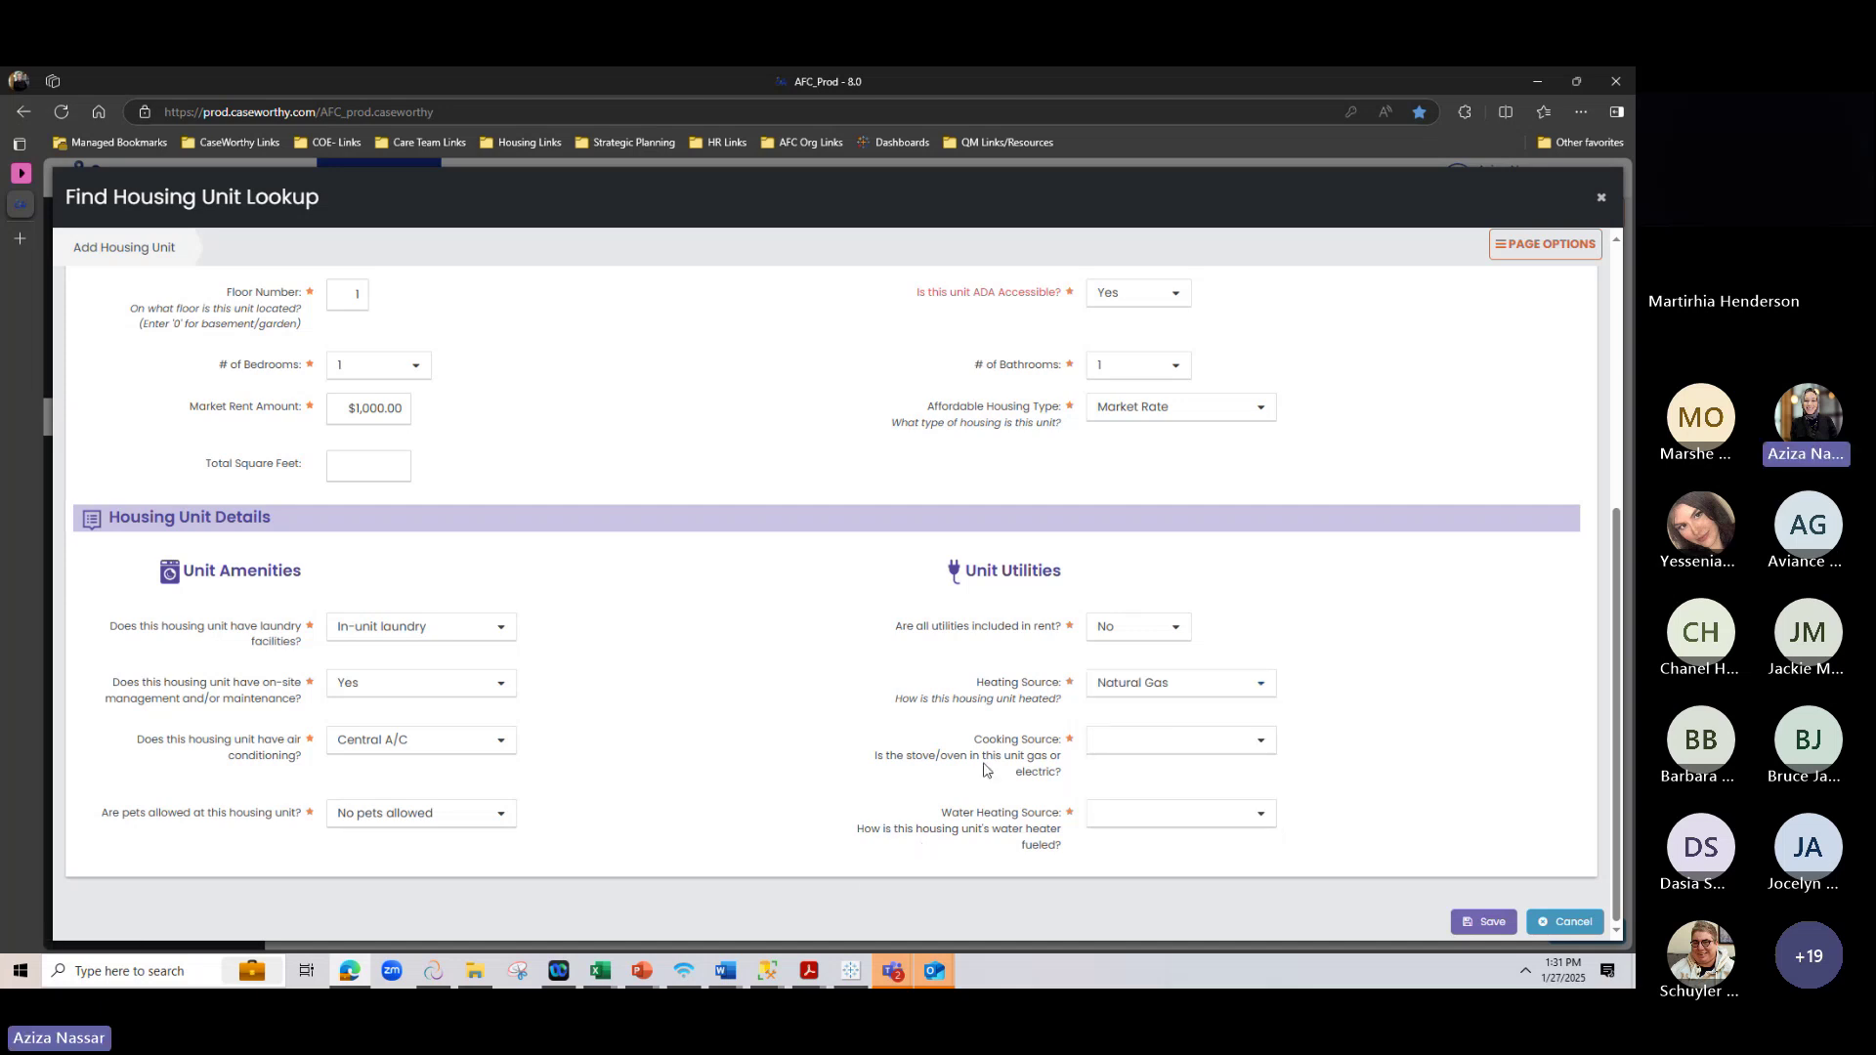
click(1184, 745)
click(1101, 793)
Set the water heating source to Electric
drag(940, 822, 1050, 852)
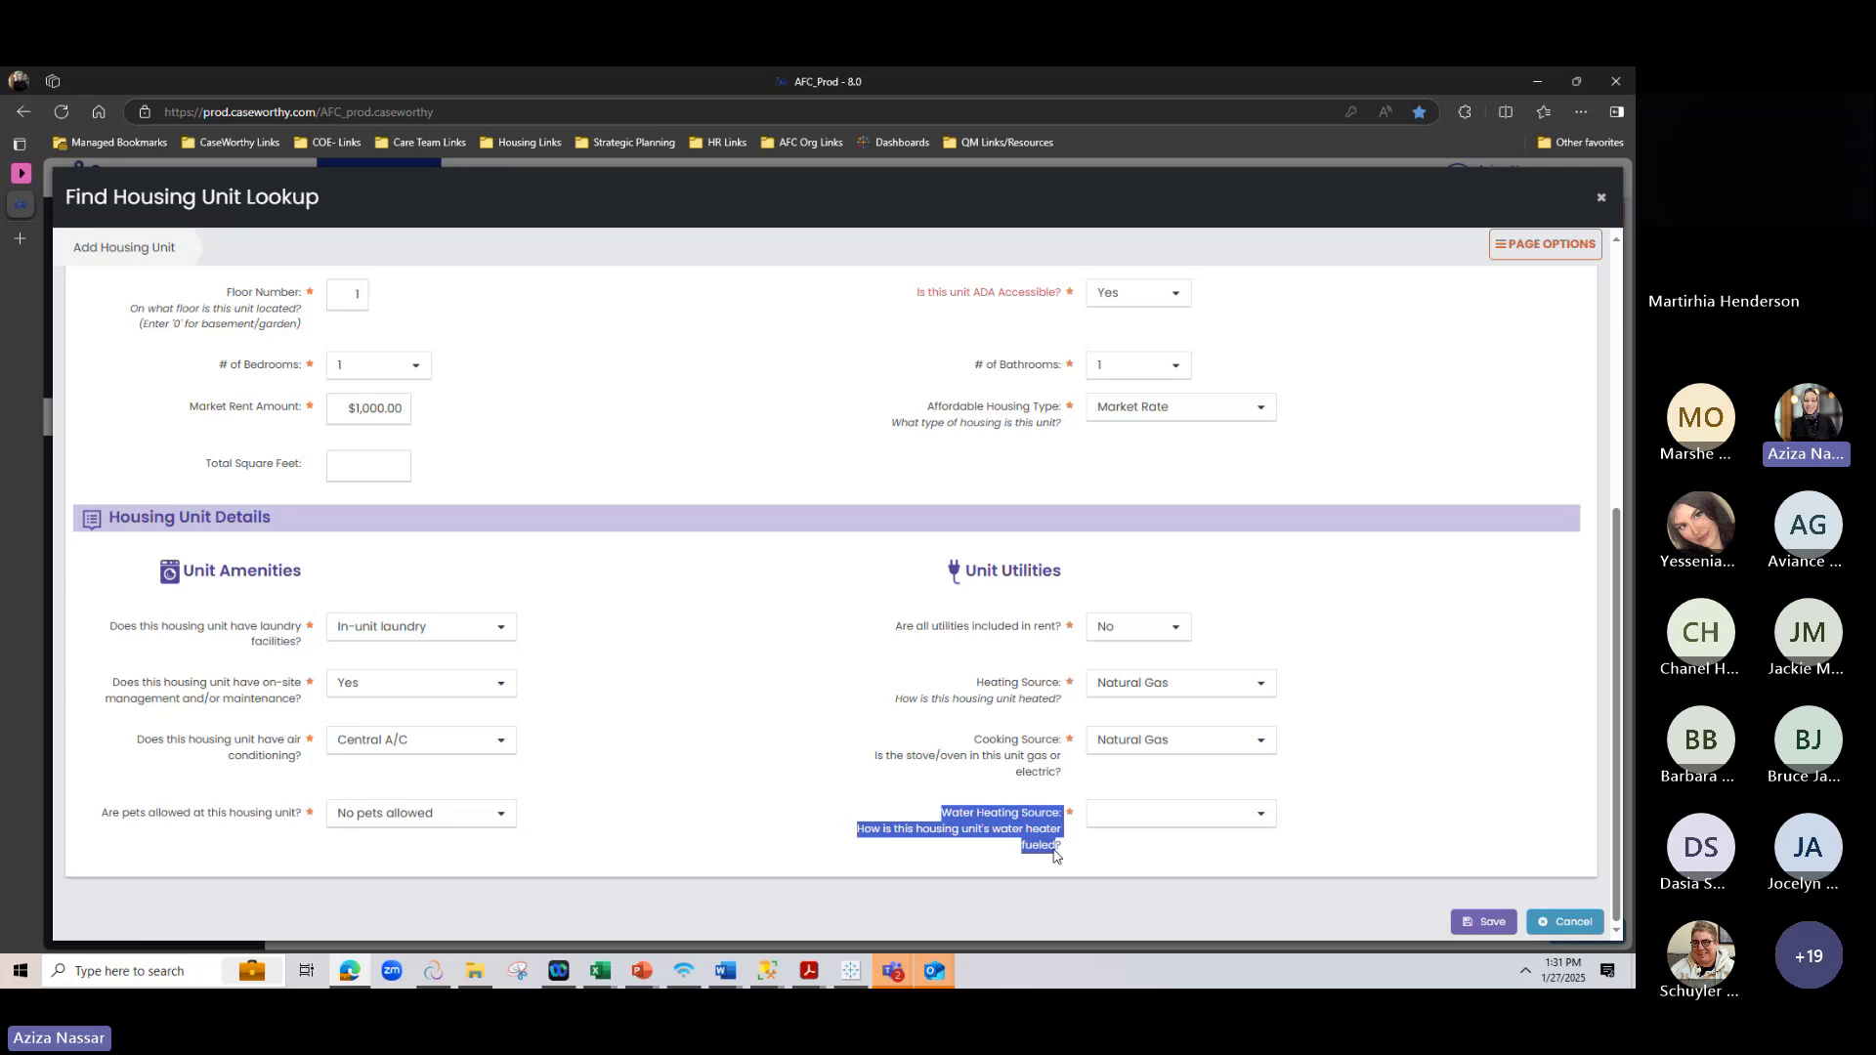
click(1052, 858)
click(1172, 813)
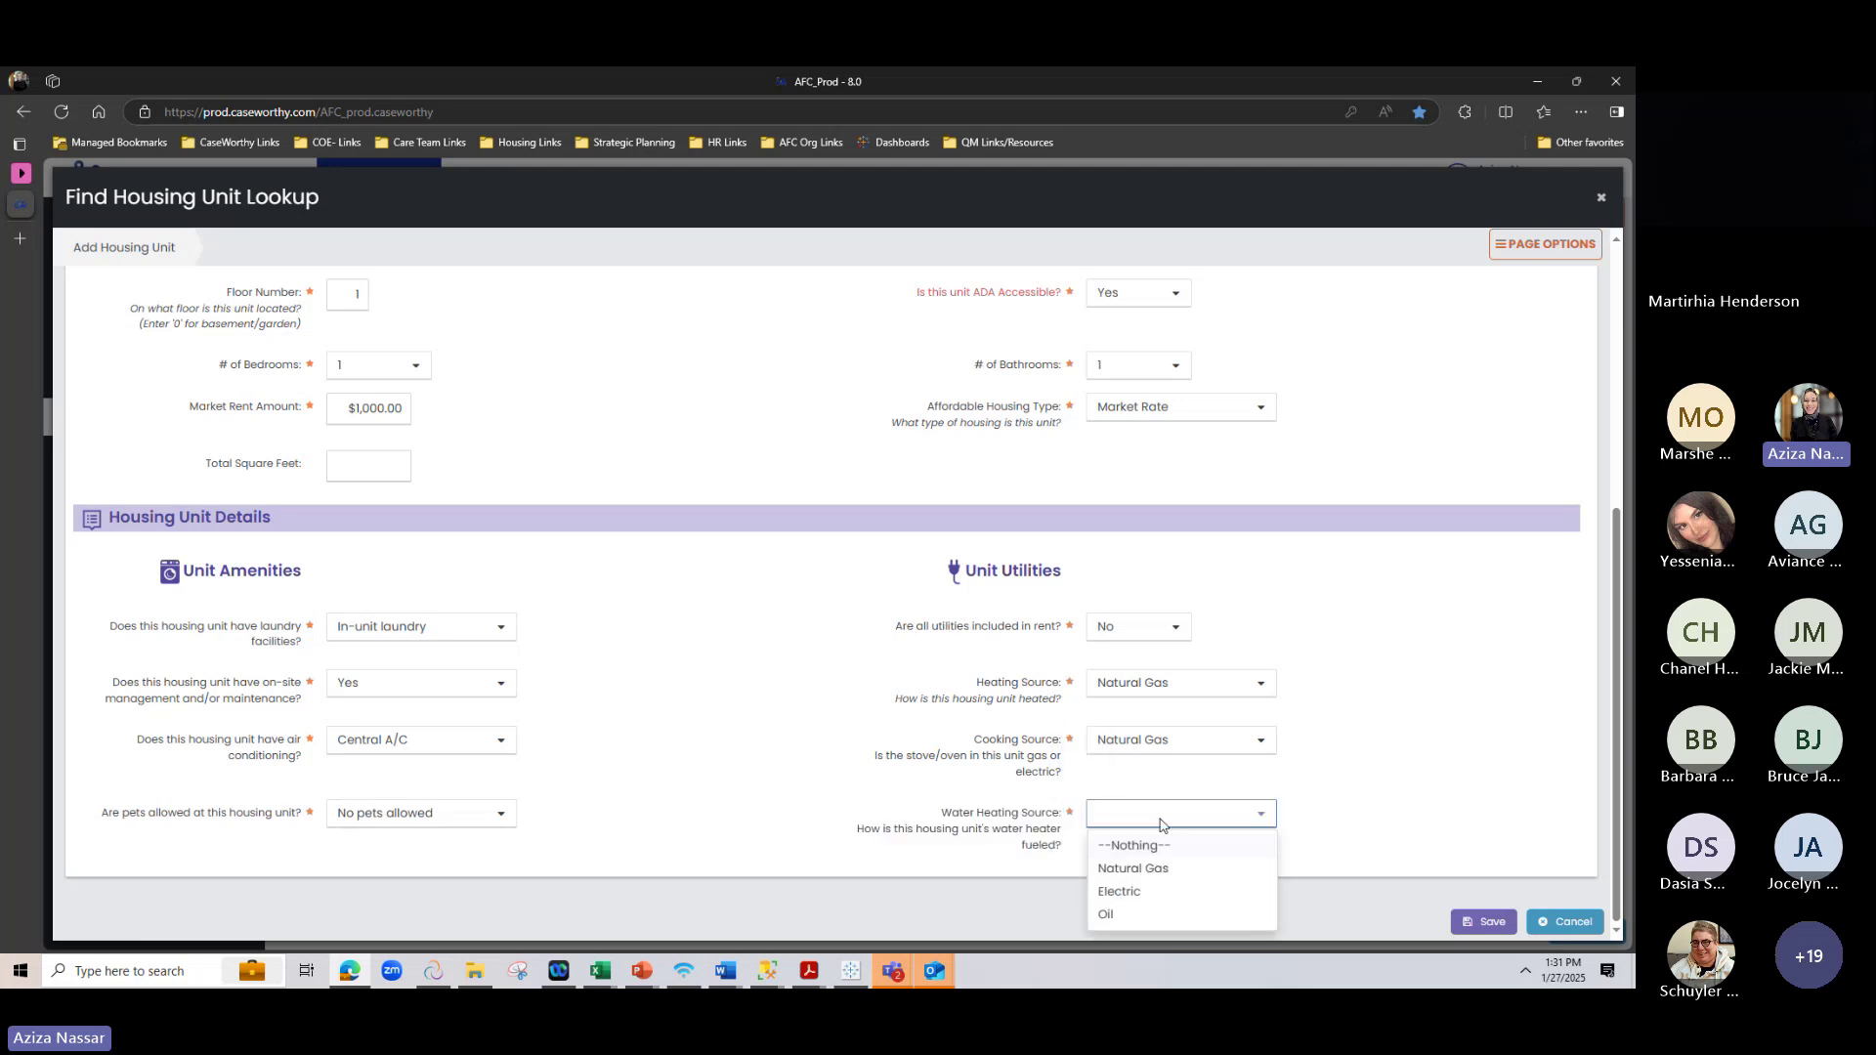
click(1119, 892)
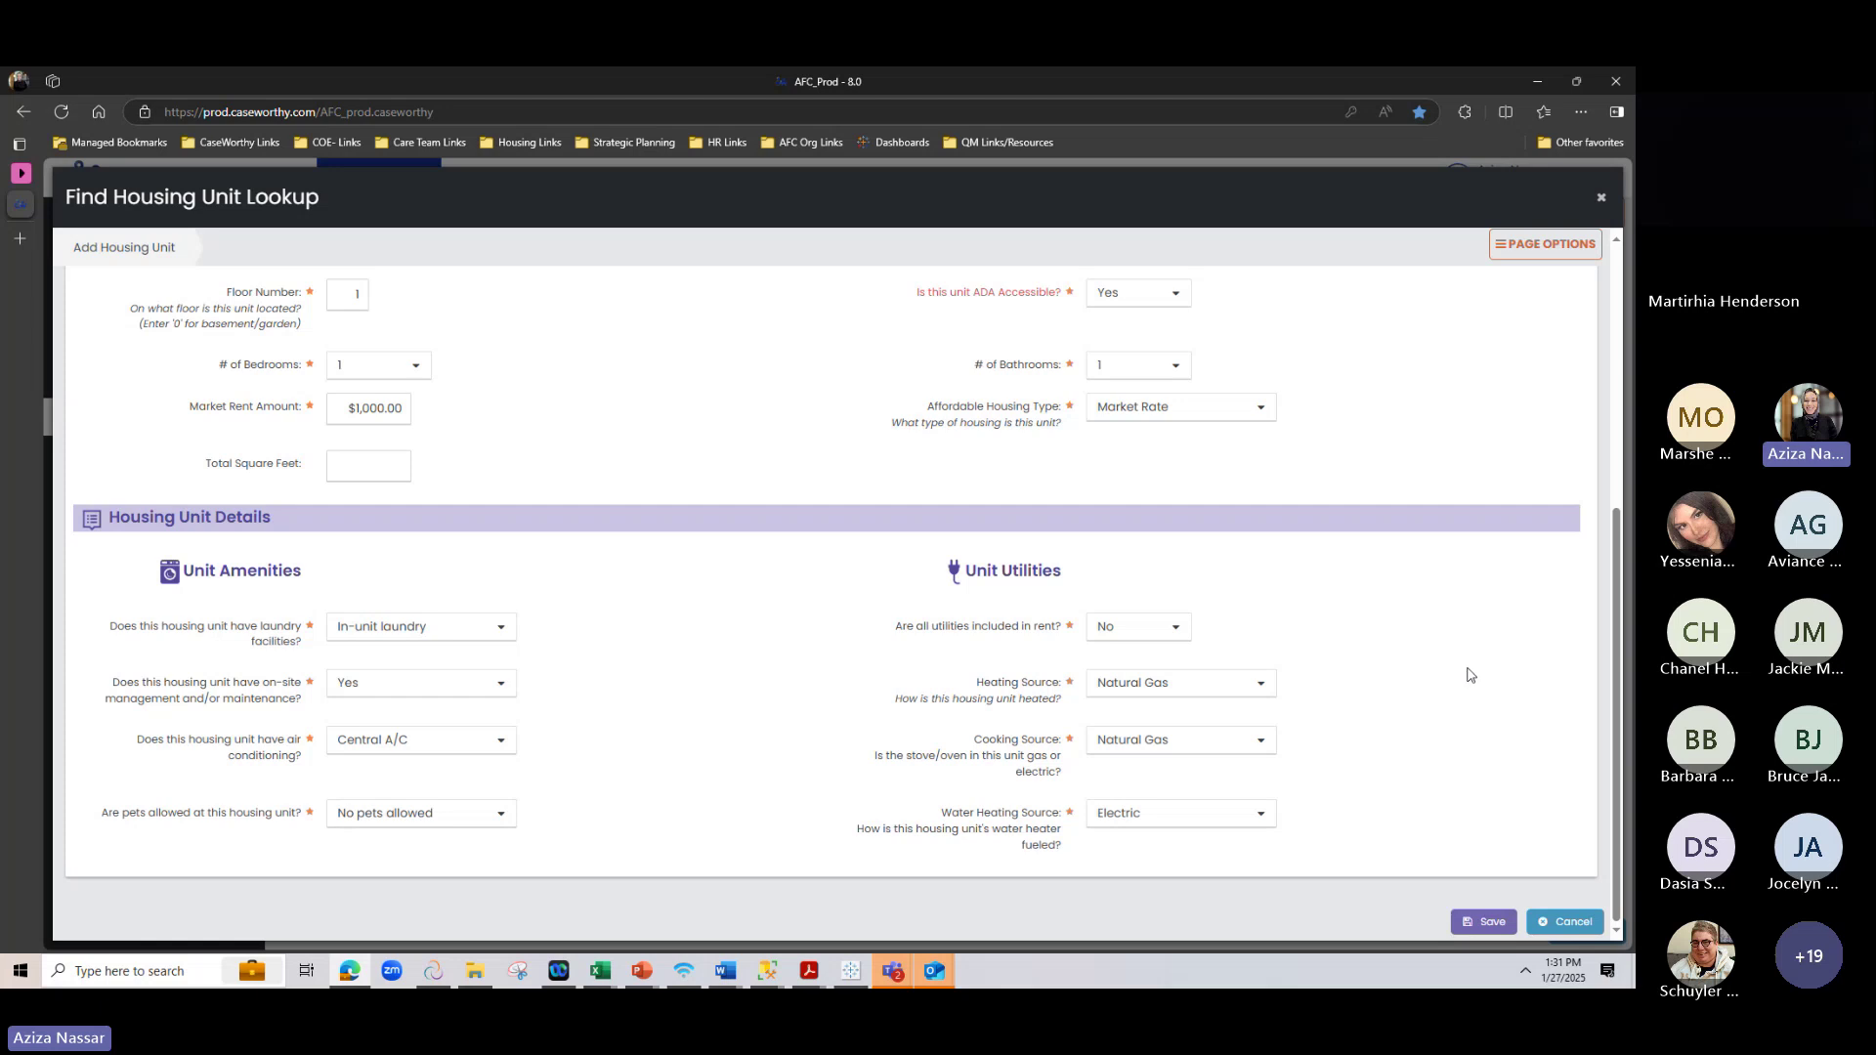
scroll(1471, 630, up, 5)
scroll(1470, 625, down, 5)
click(1487, 922)
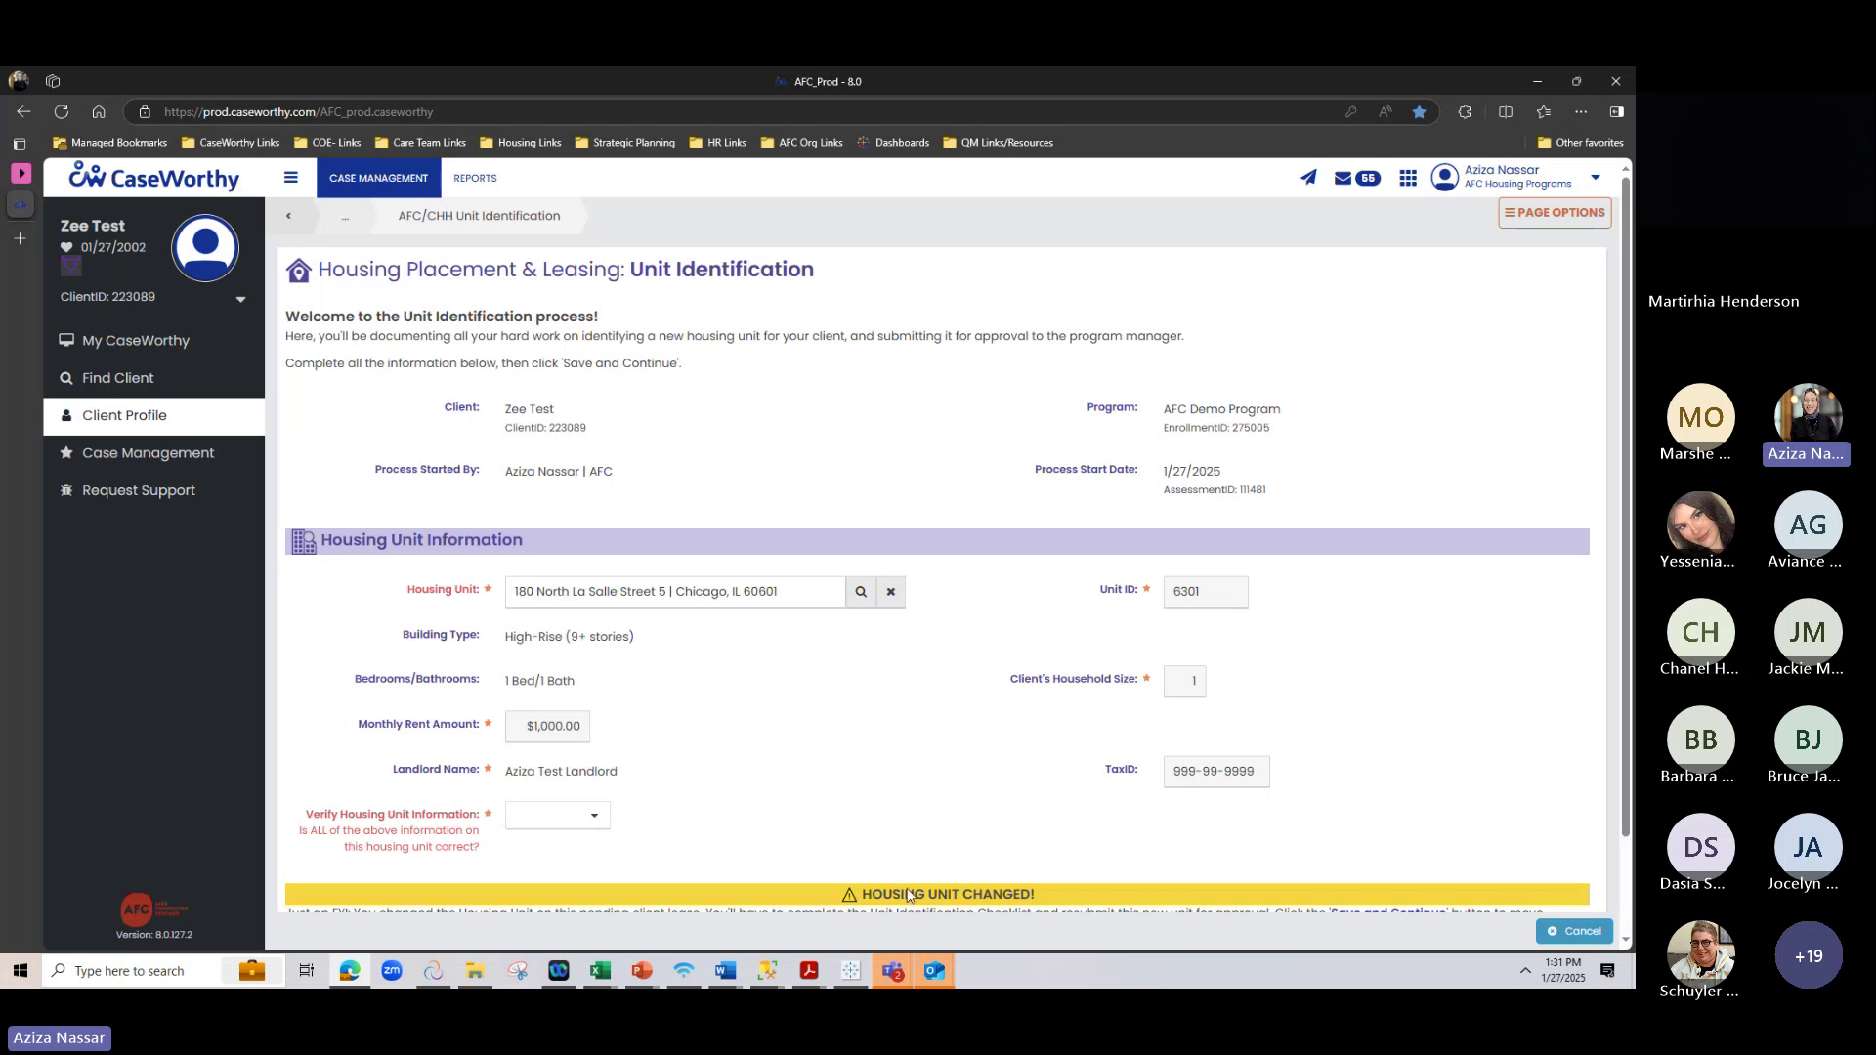
scroll(887, 862, down, 1)
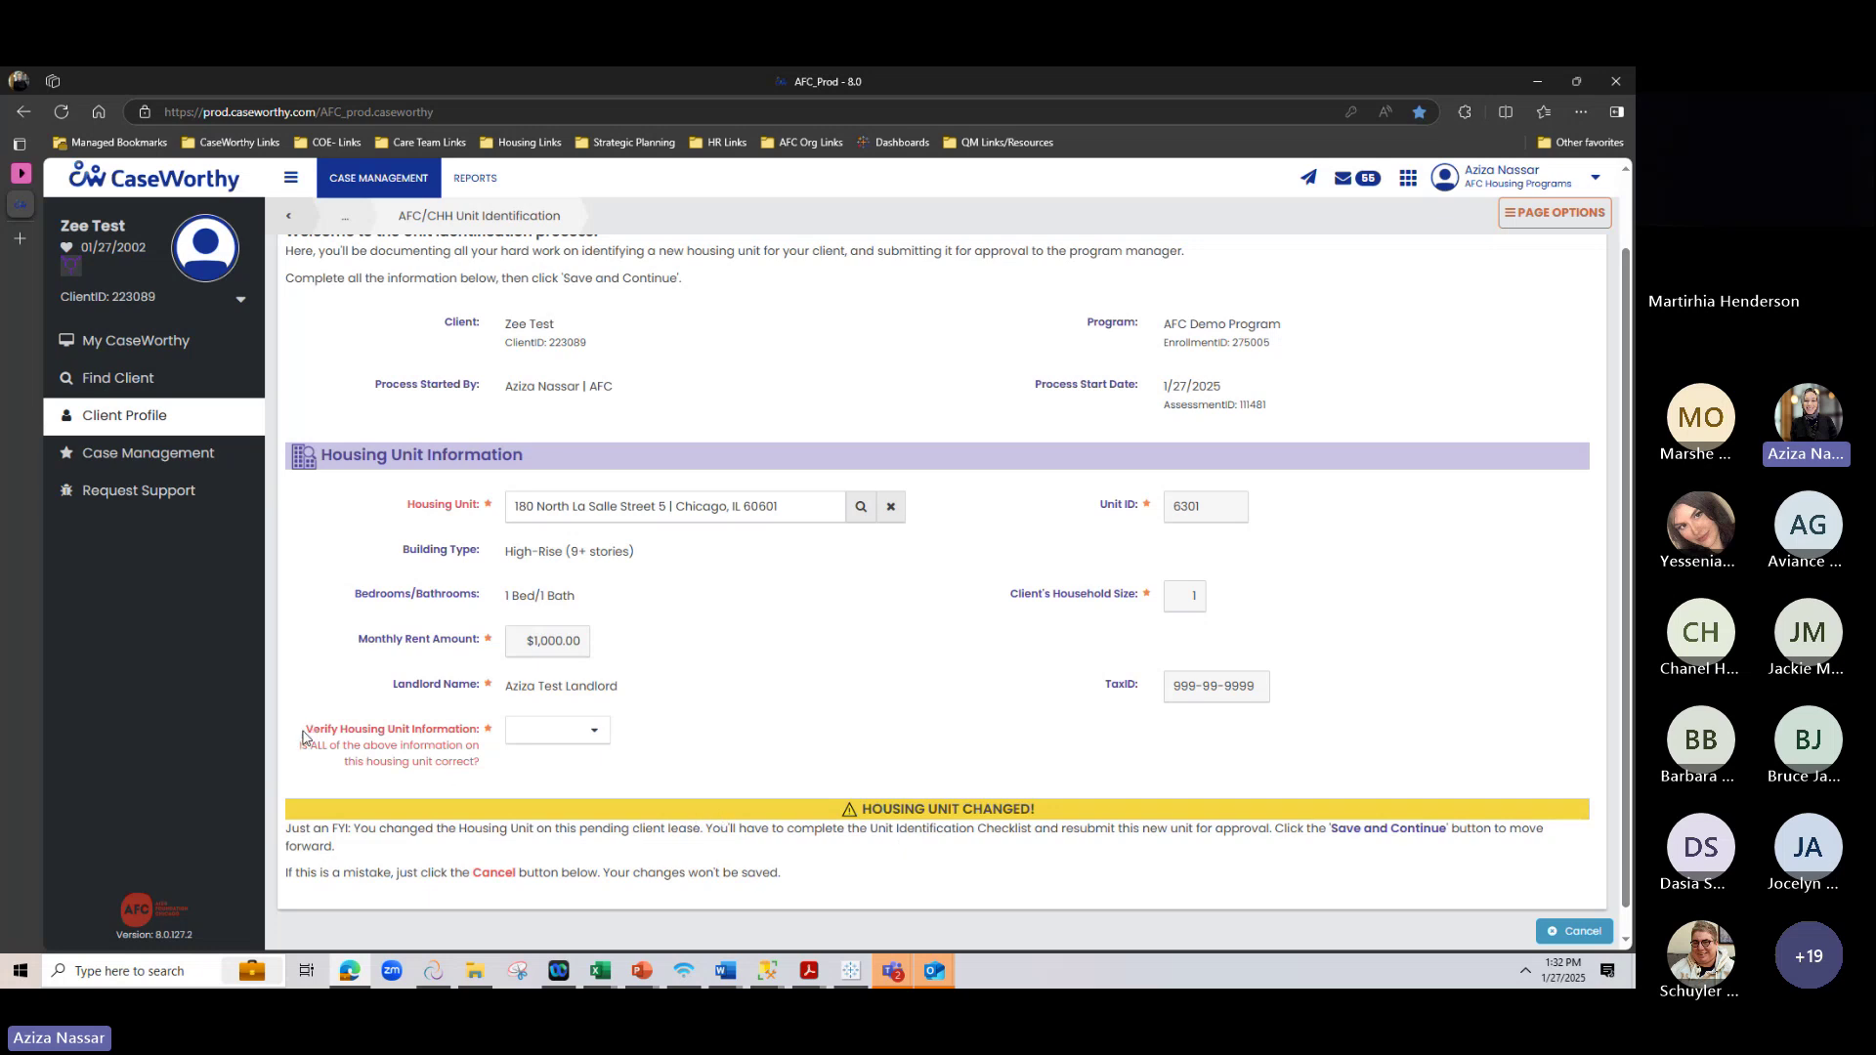
drag(305, 730, 480, 772)
click(430, 668)
Answer Verify Housing Unit Information No, address correct Yes, and 'The rent amount is incorrect'
click(590, 738)
click(533, 809)
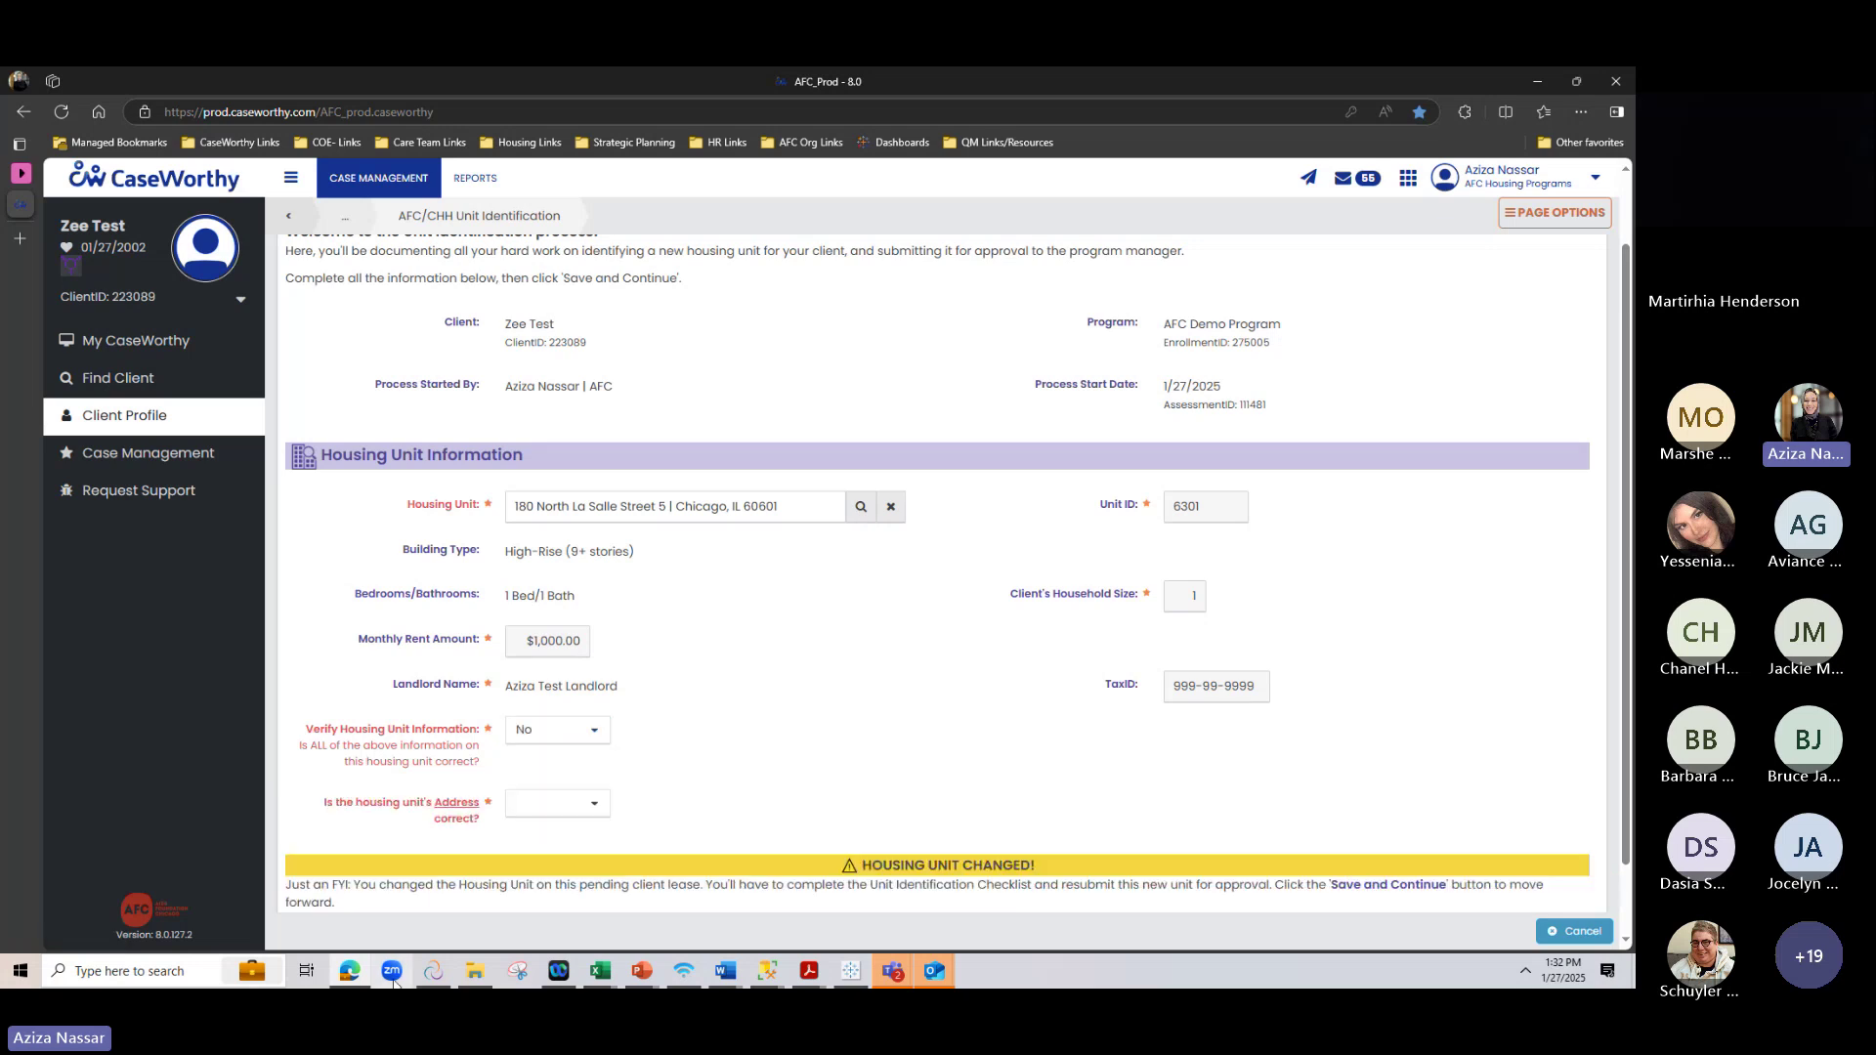
click(561, 803)
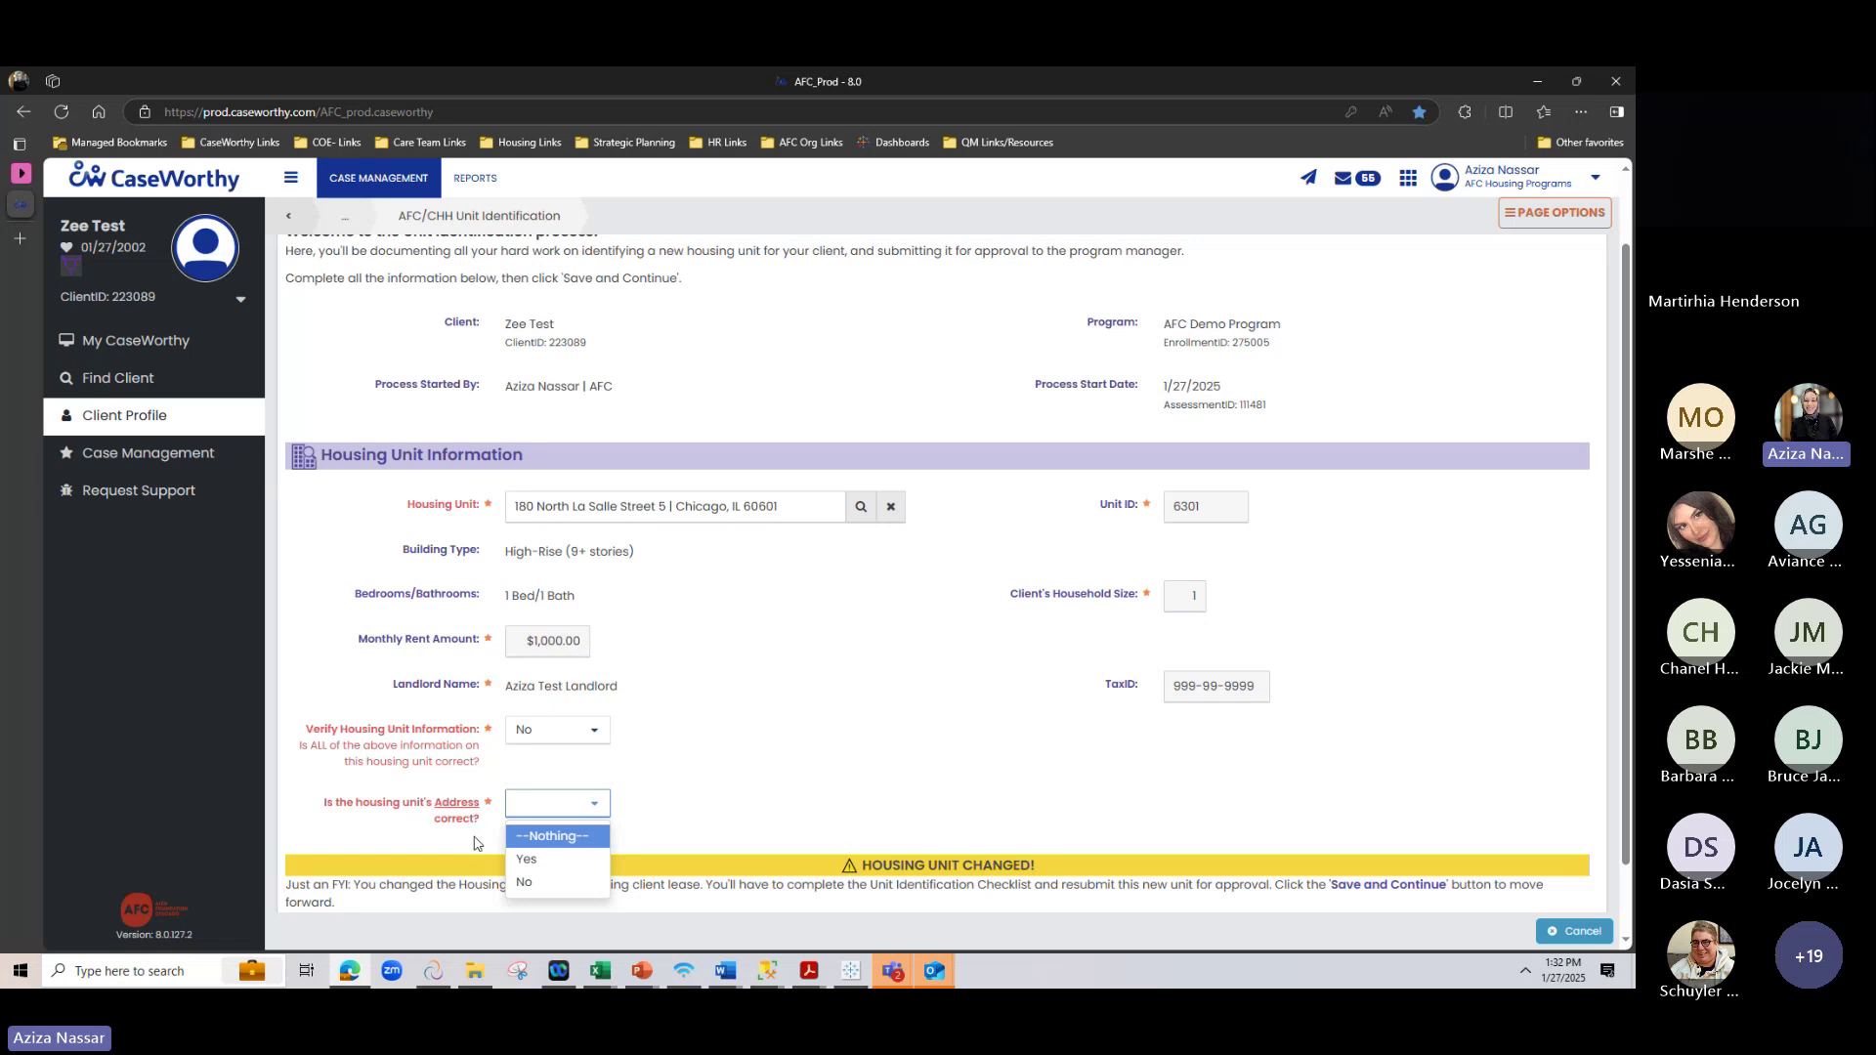
click(528, 861)
mouse_move(350, 970)
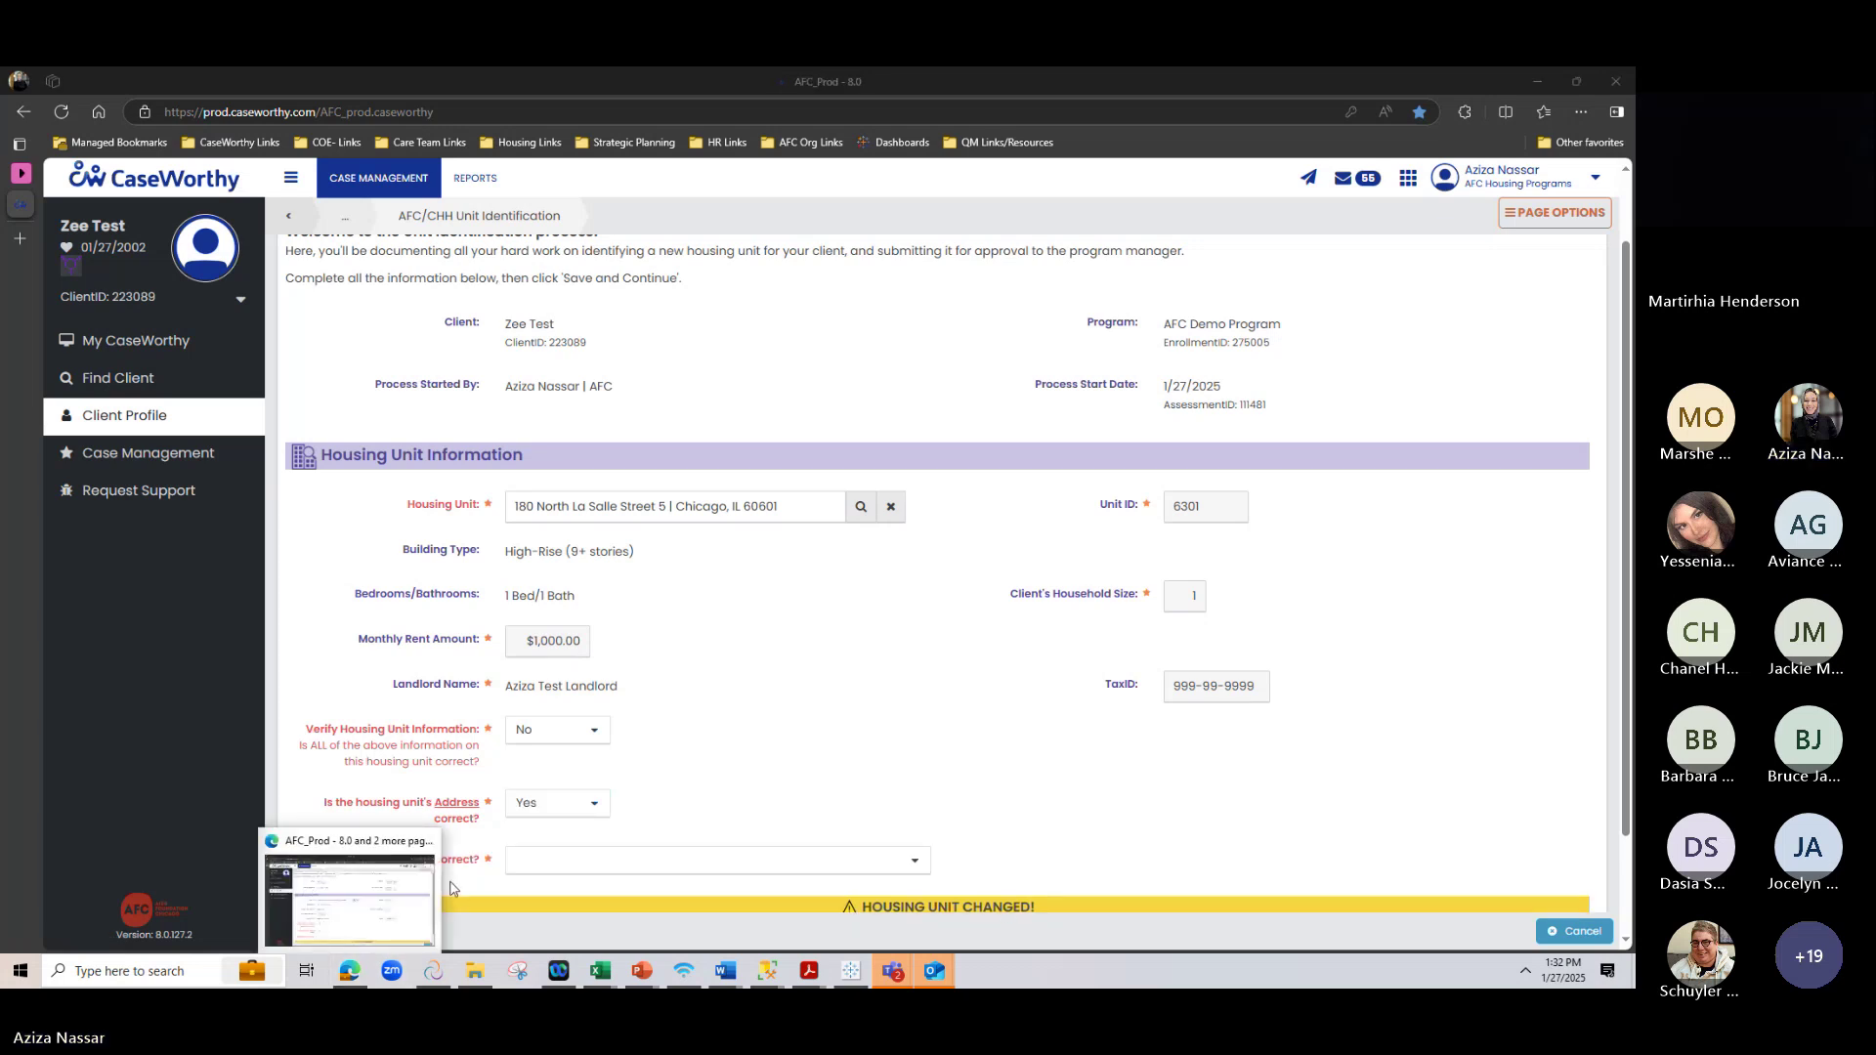
click(515, 861)
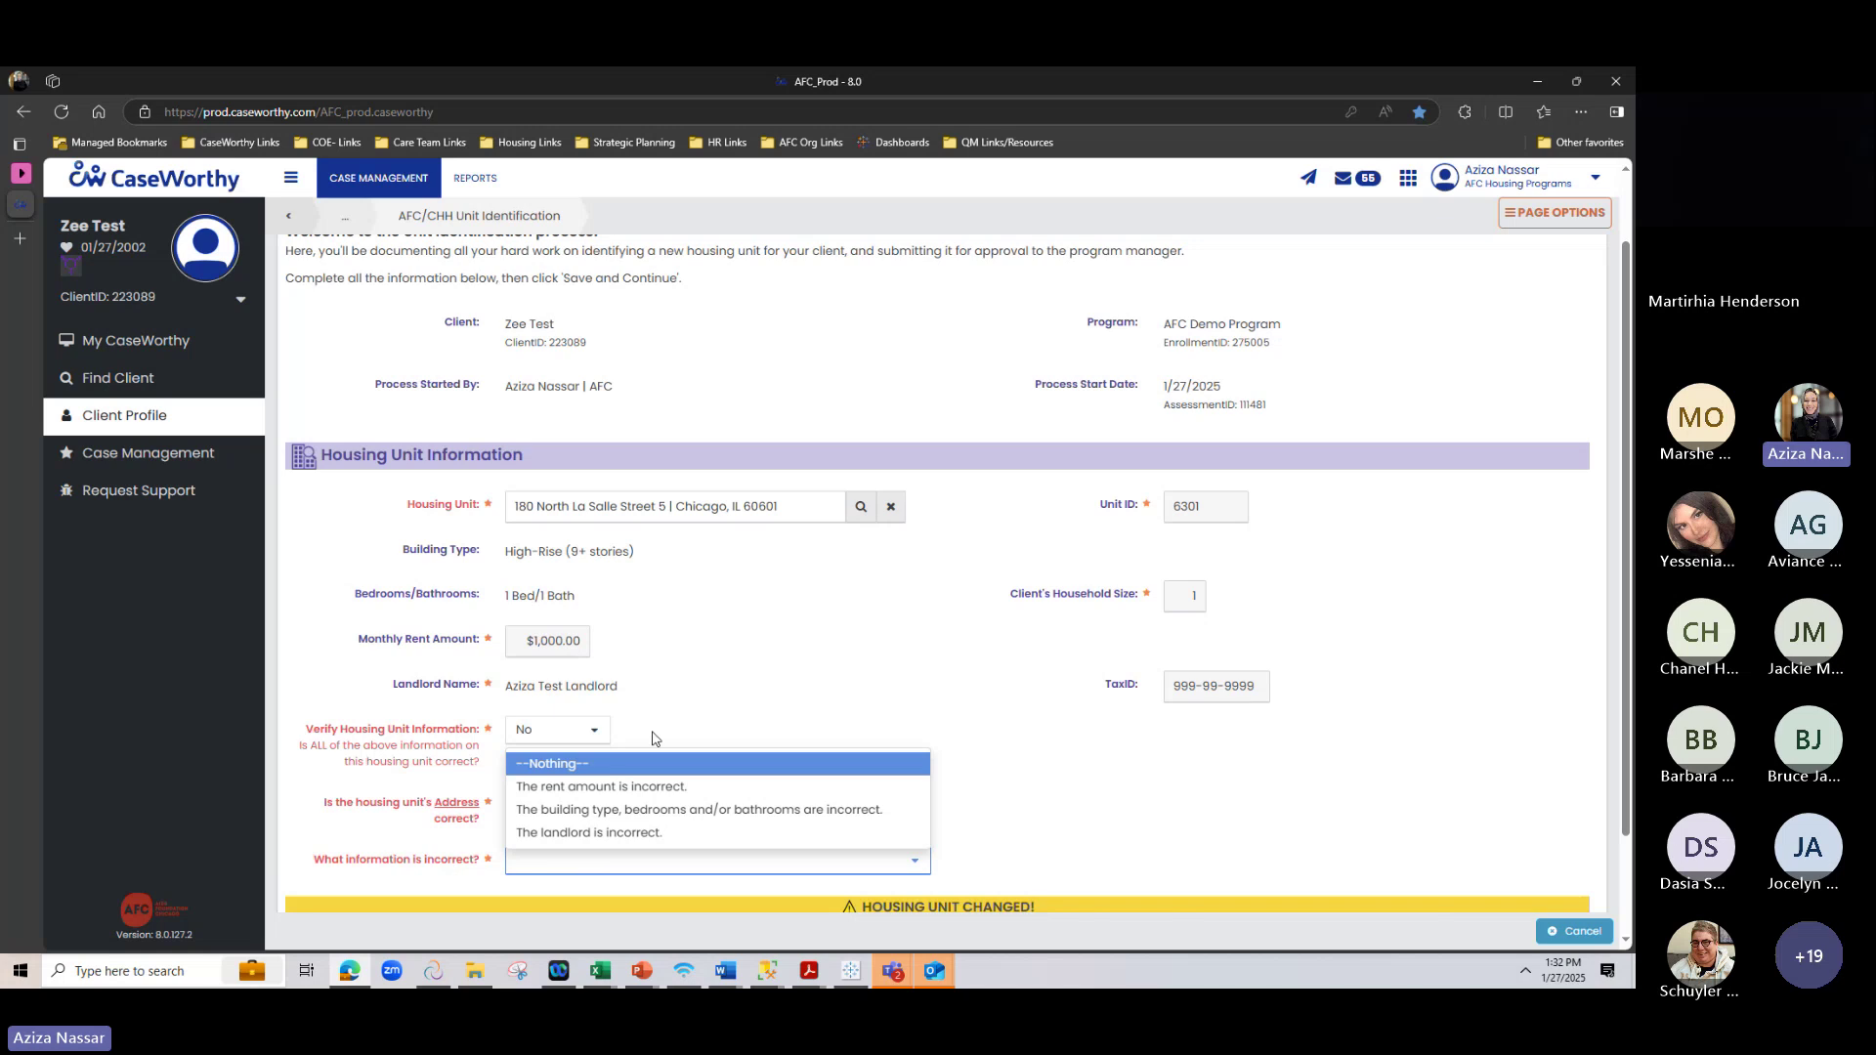
click(614, 787)
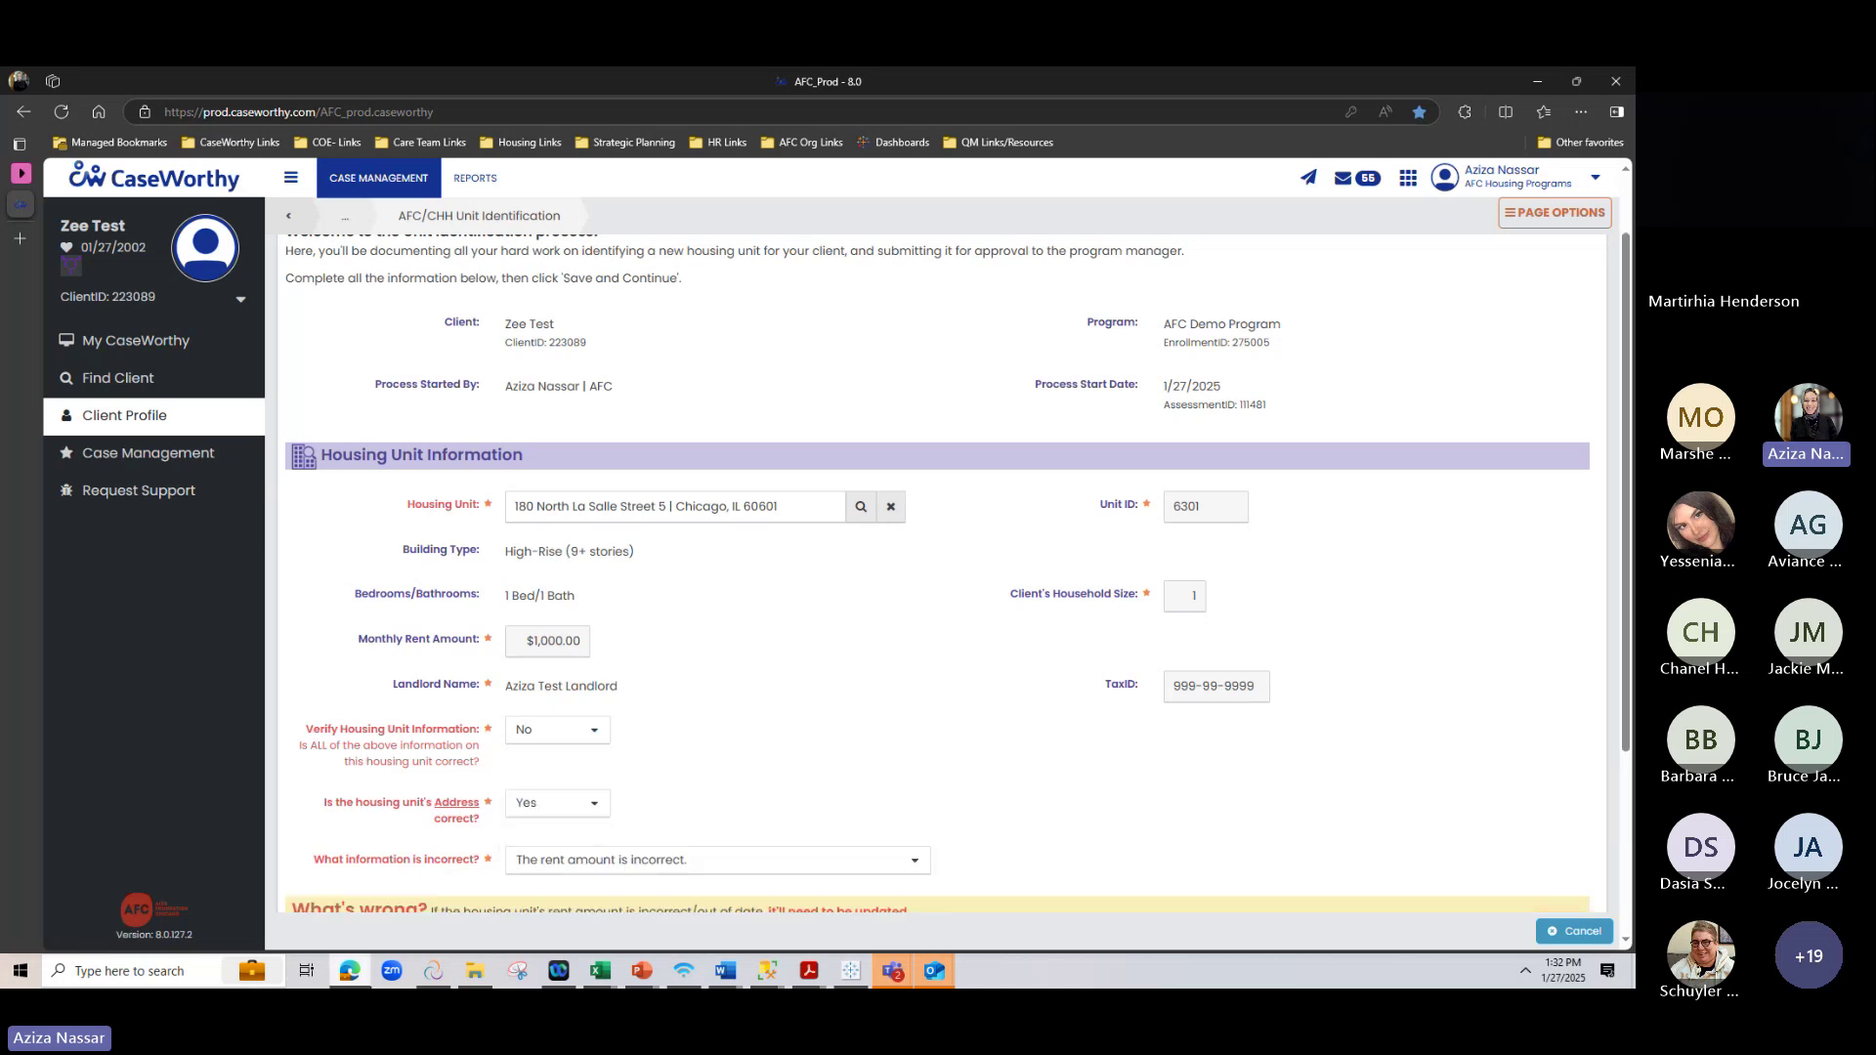
Update the unit's rent amount to $1,050.00 and save it
scroll(869, 656, down, 3)
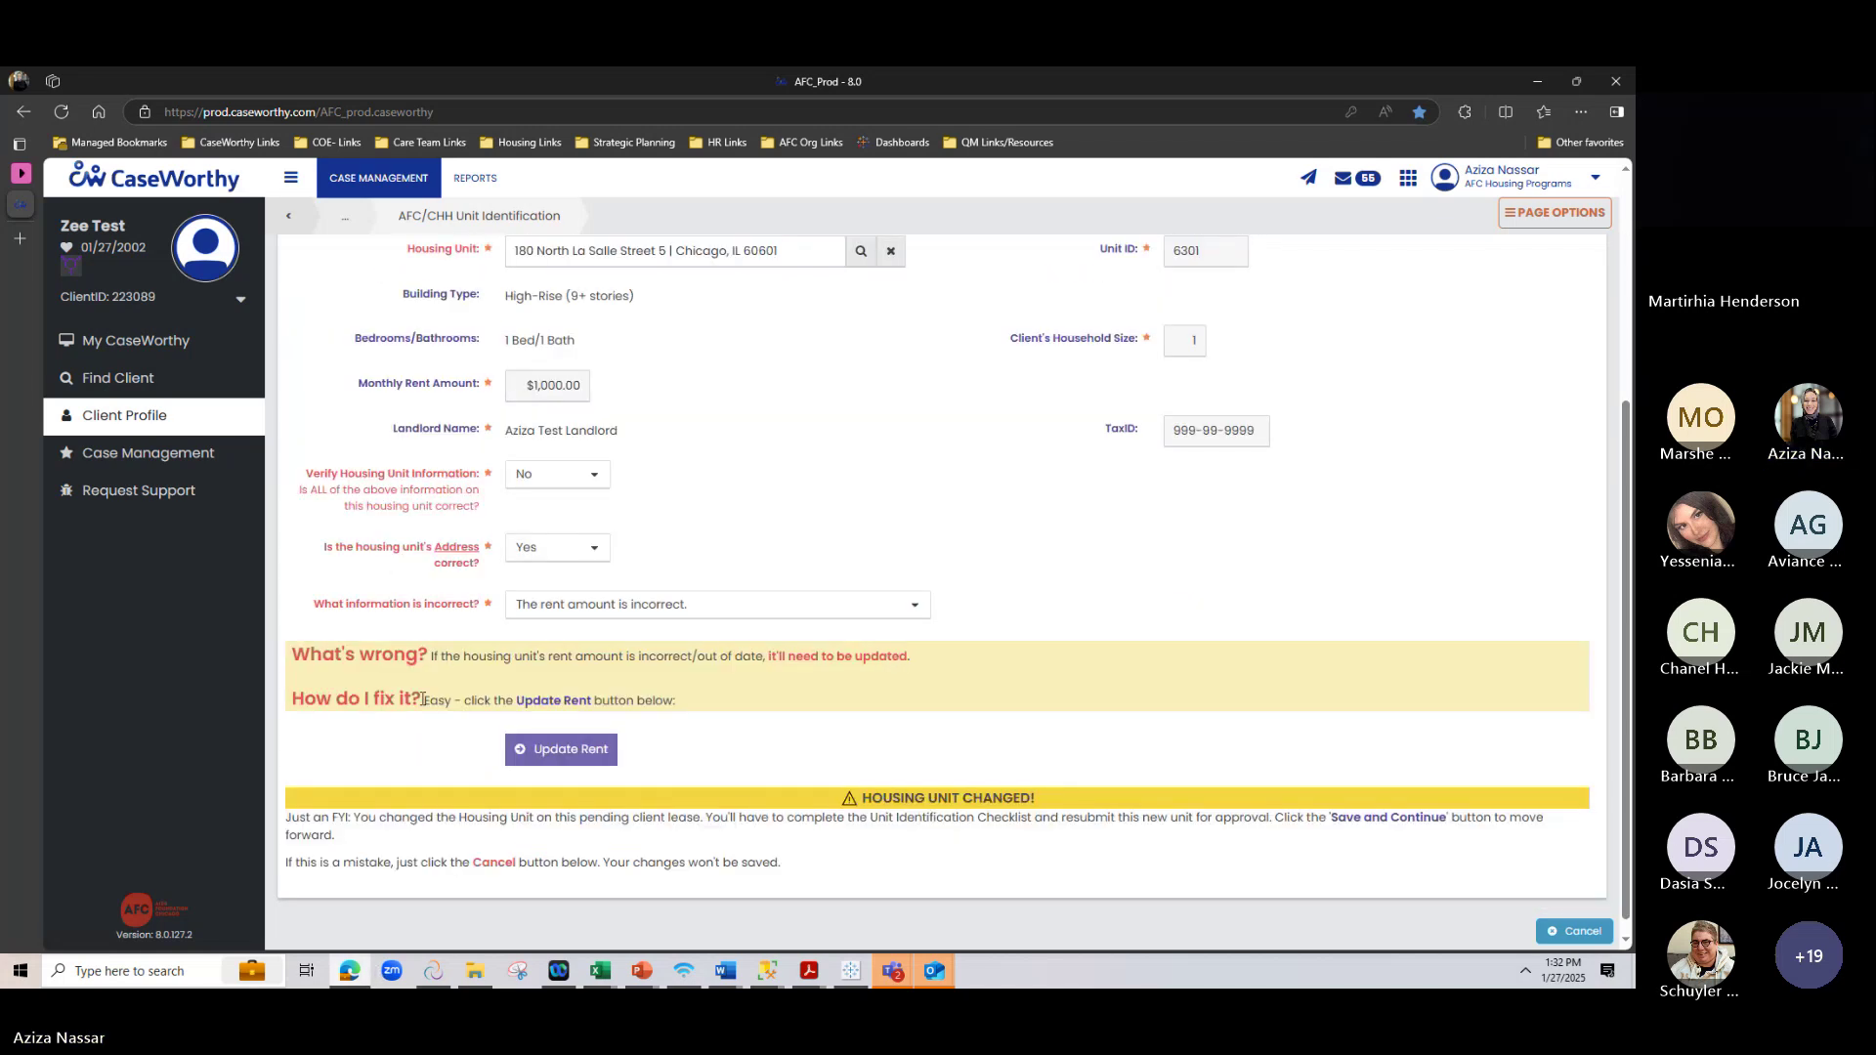
click(554, 754)
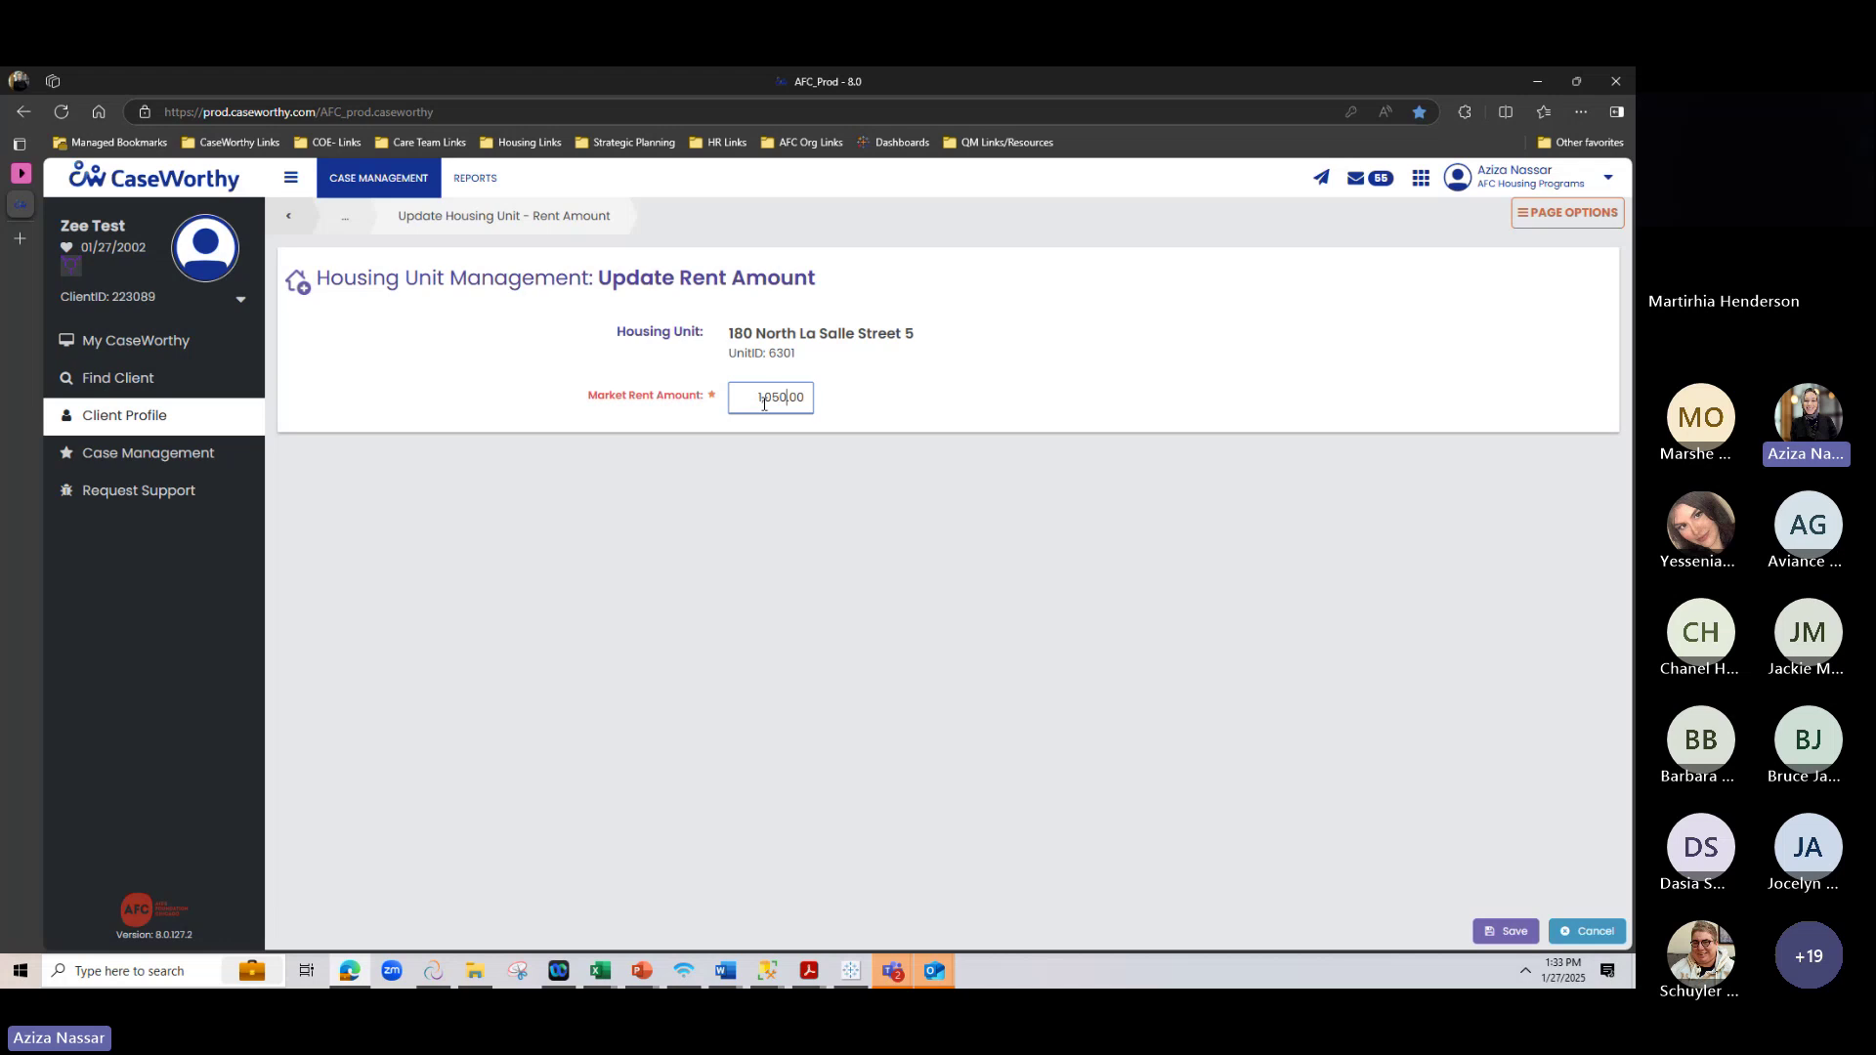
click(1507, 931)
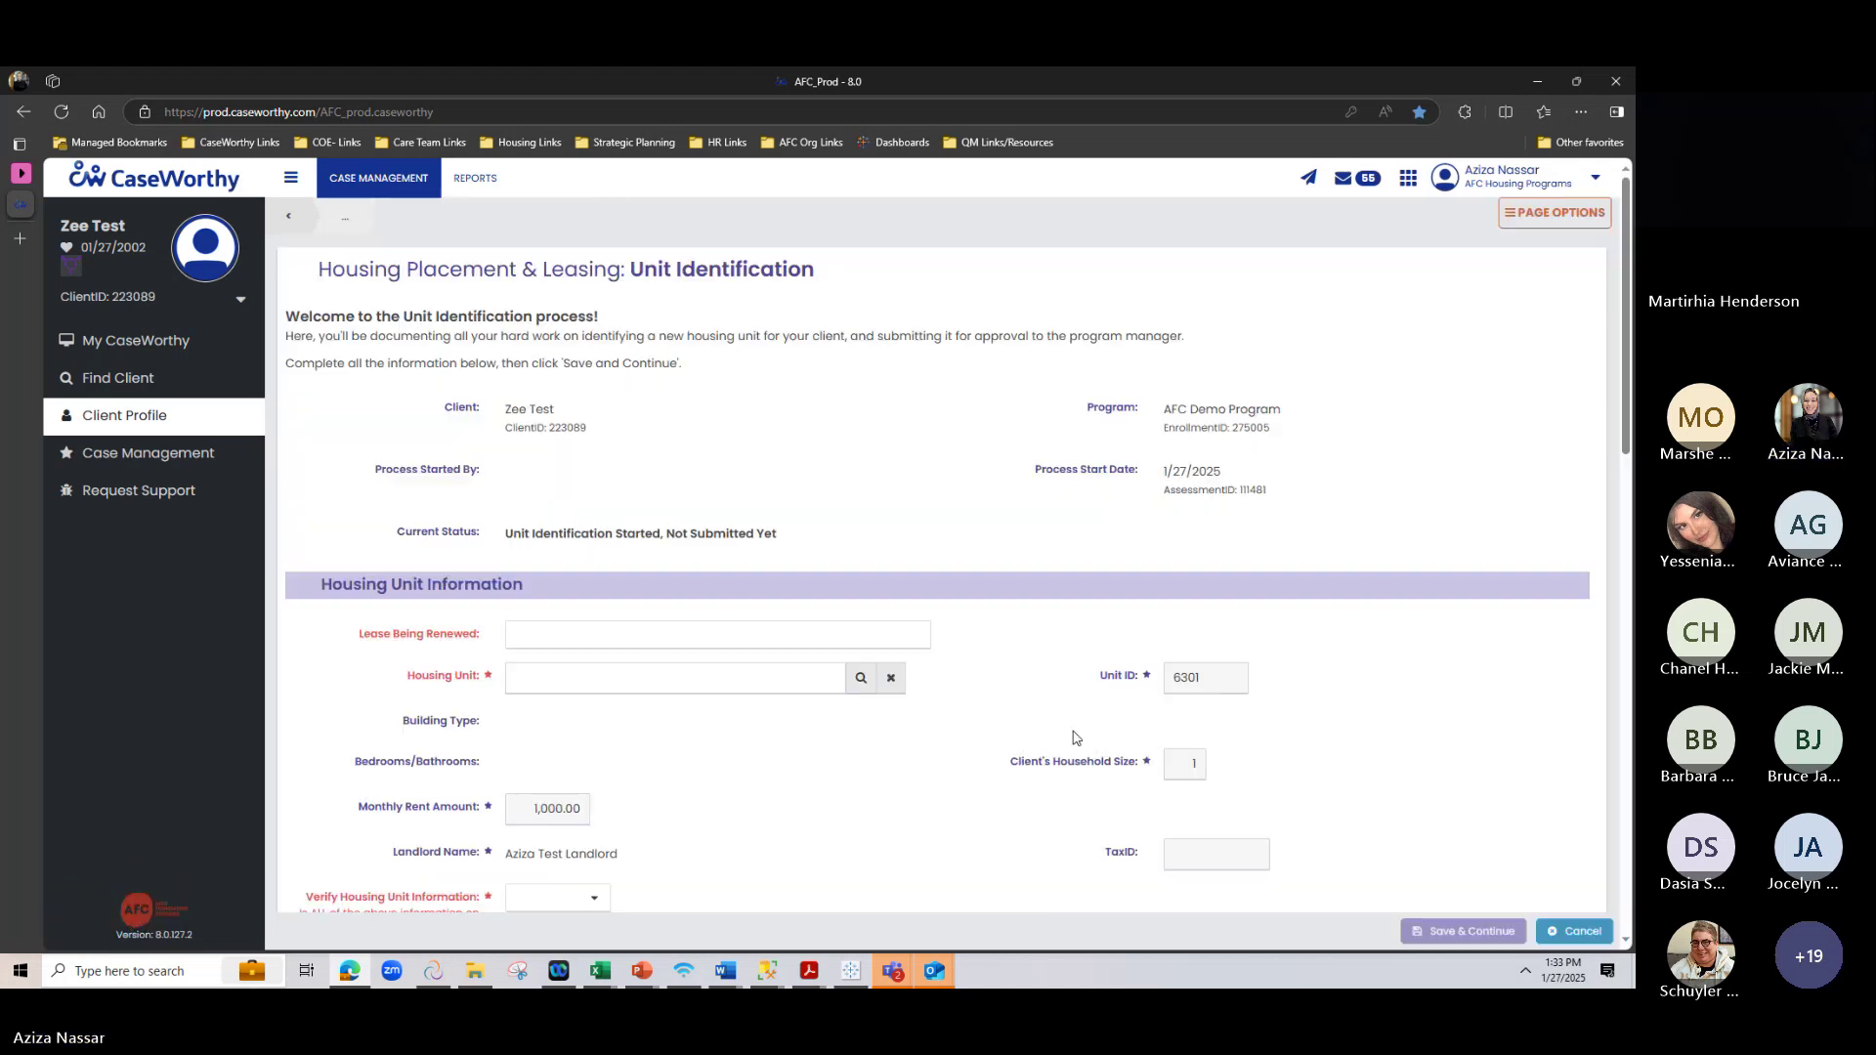
Answer Yes to Verify Housing Unit Information and Save & Continue the Unit Identification
scroll(985, 633, down, 1)
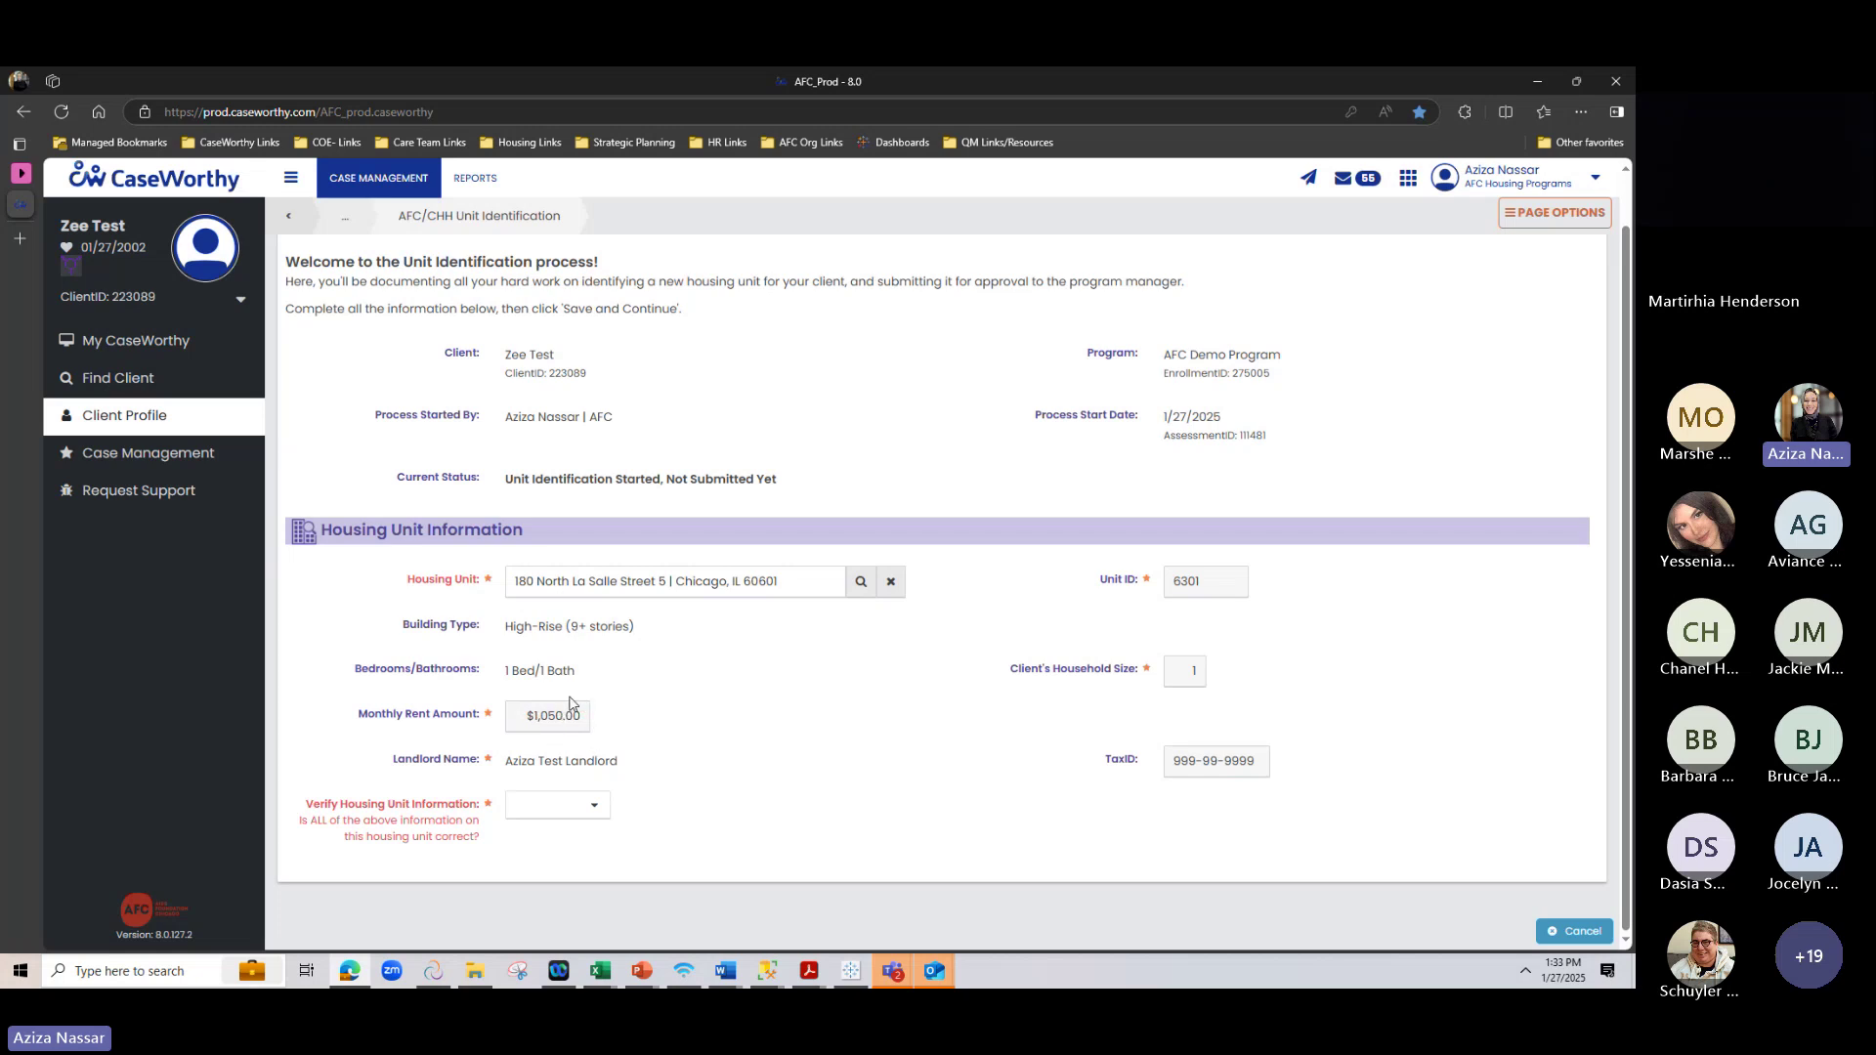
click(573, 804)
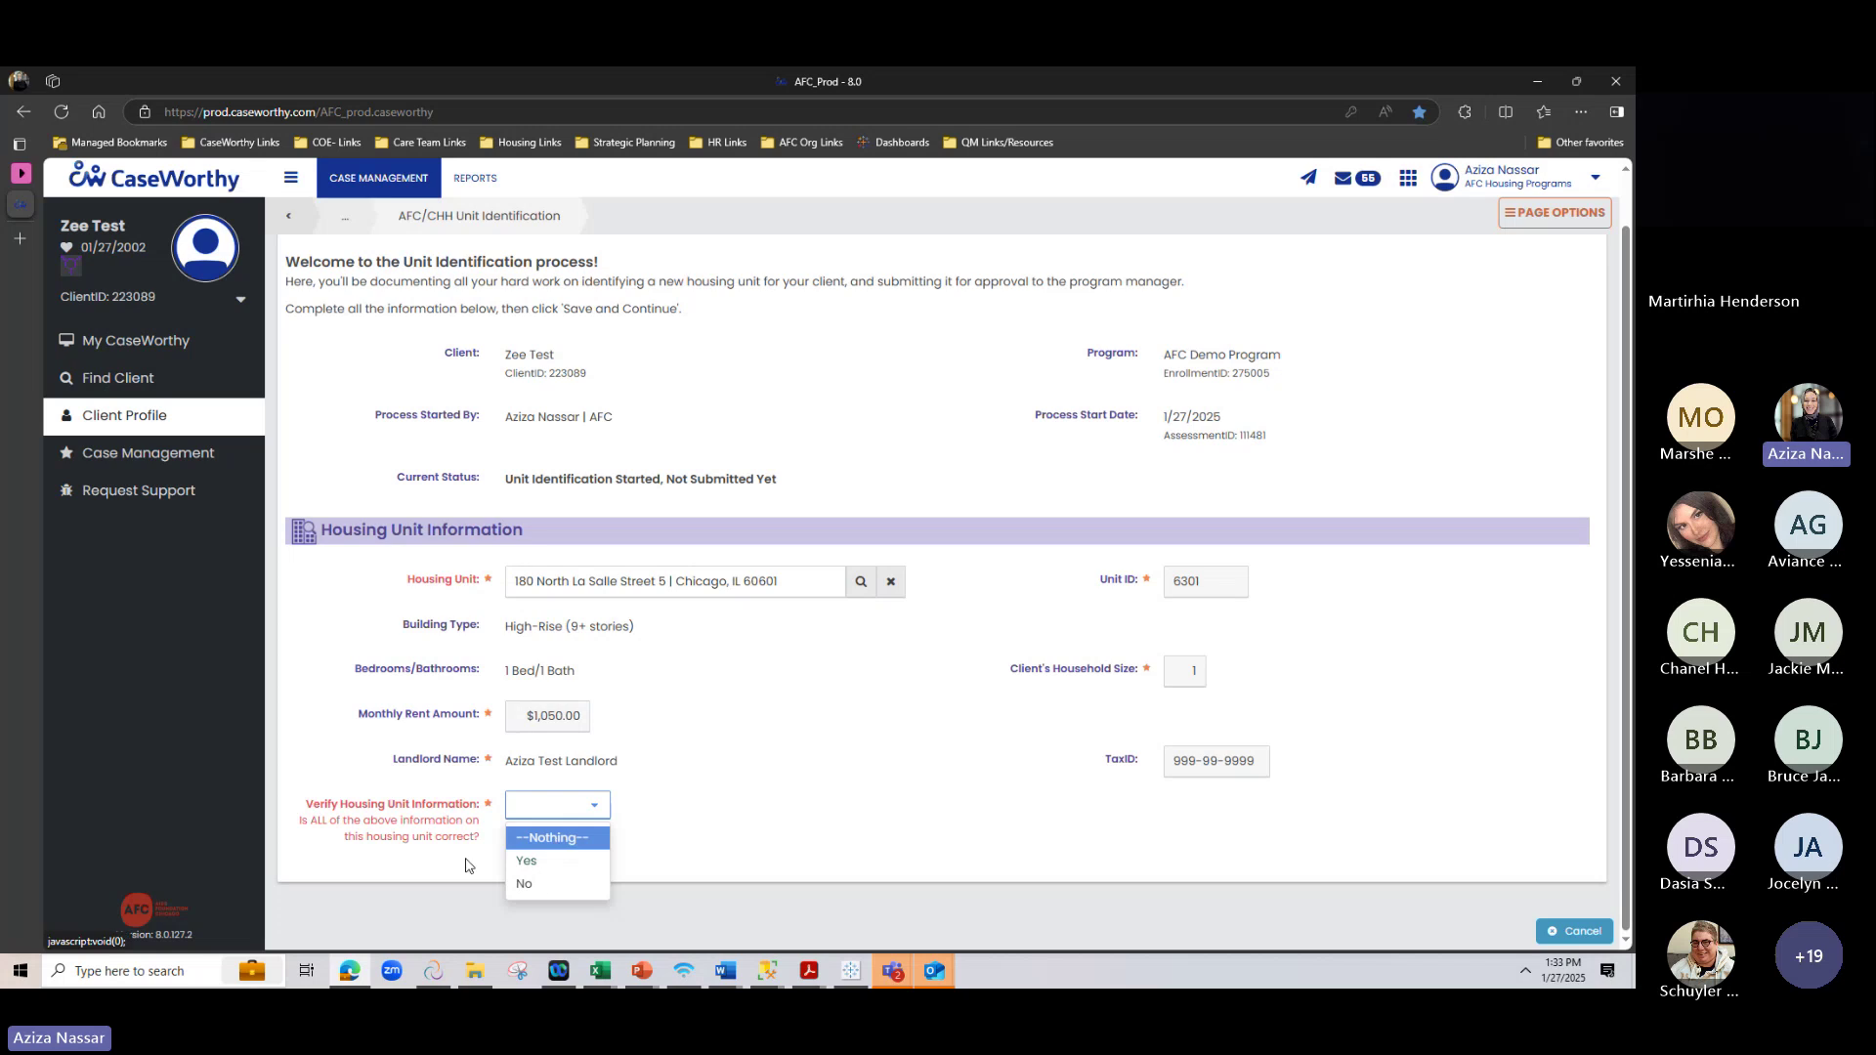
click(526, 864)
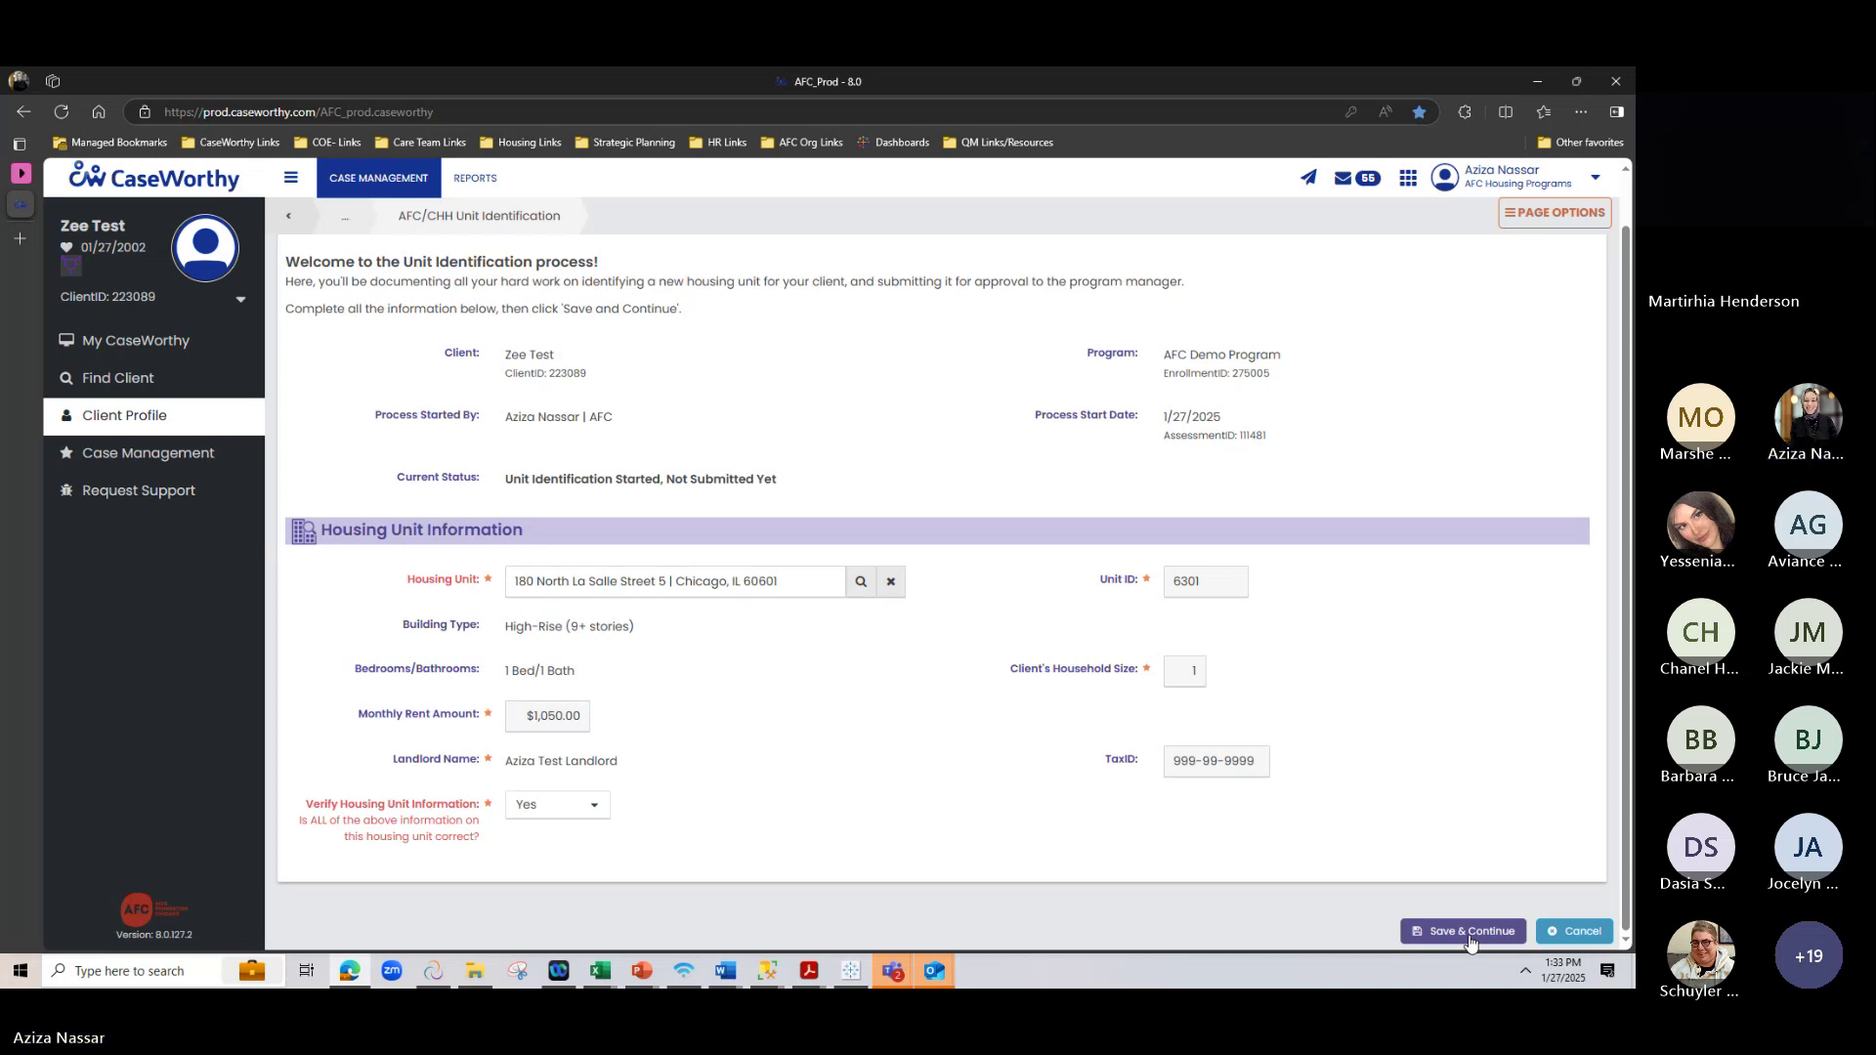
click(1468, 933)
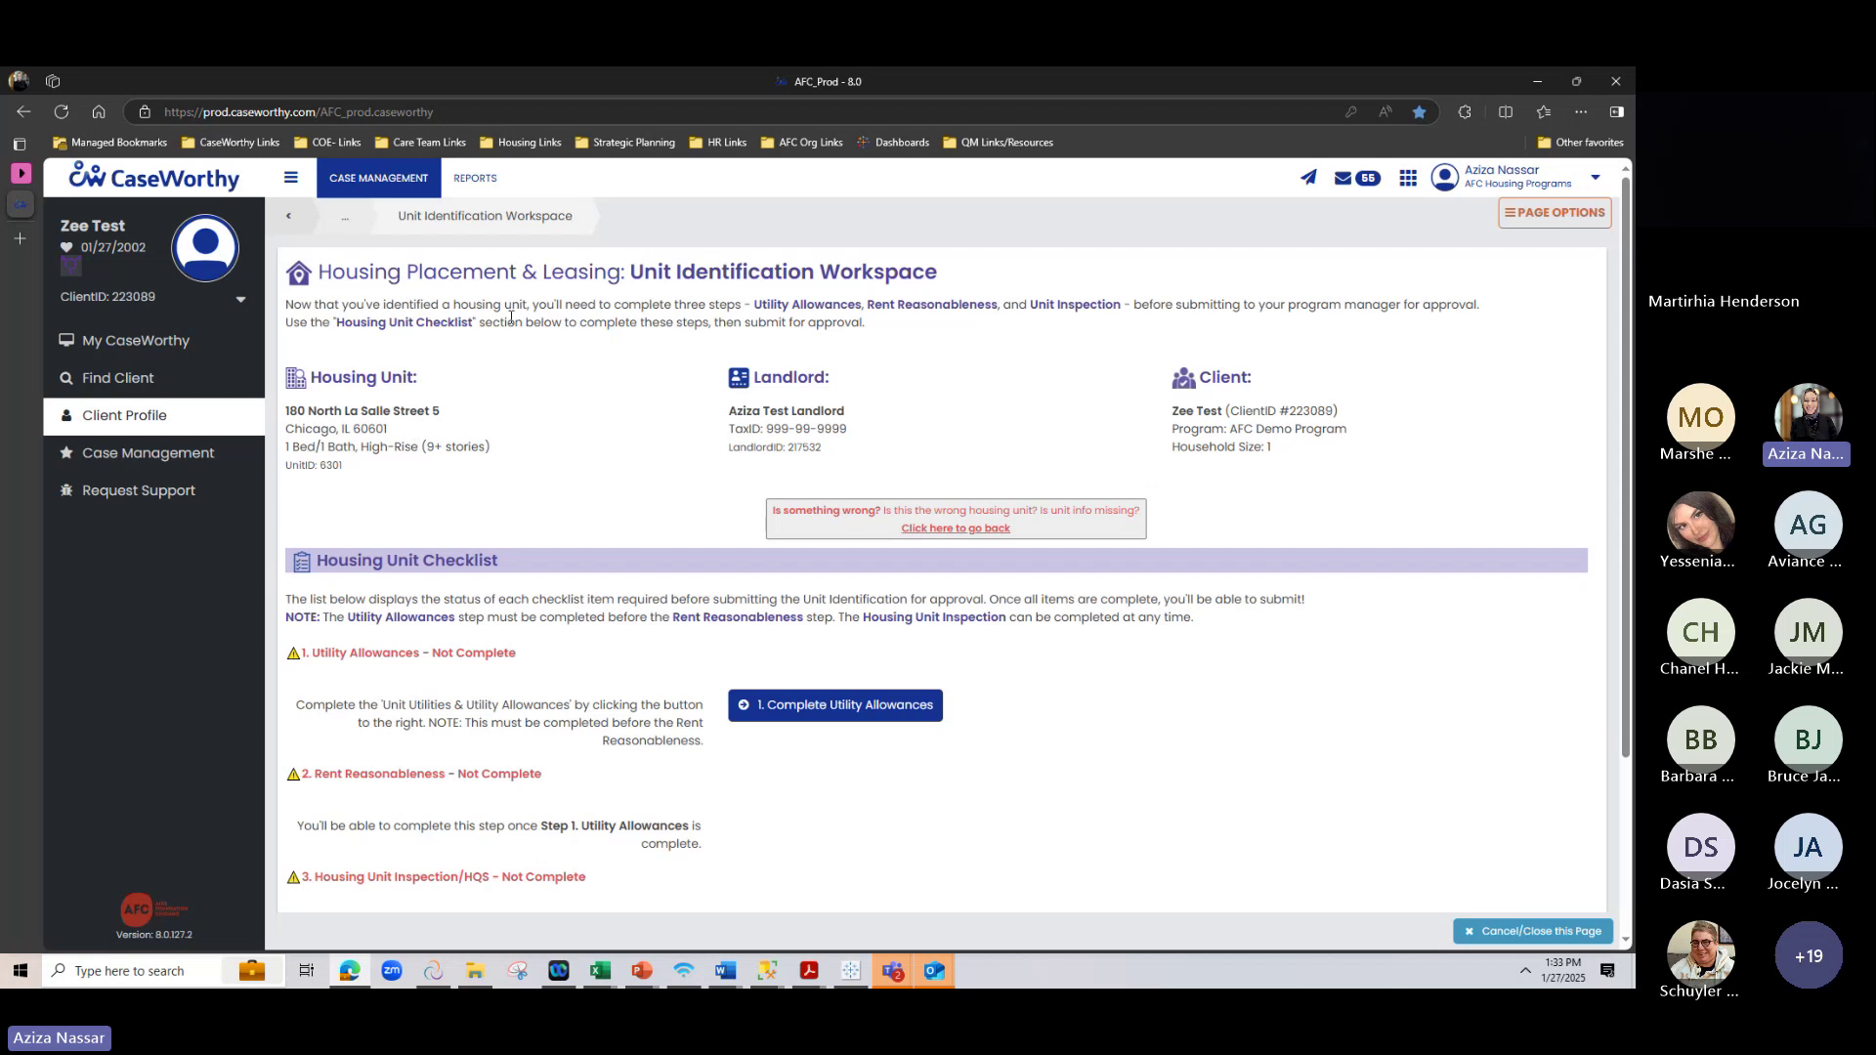
drag(630, 272, 817, 274)
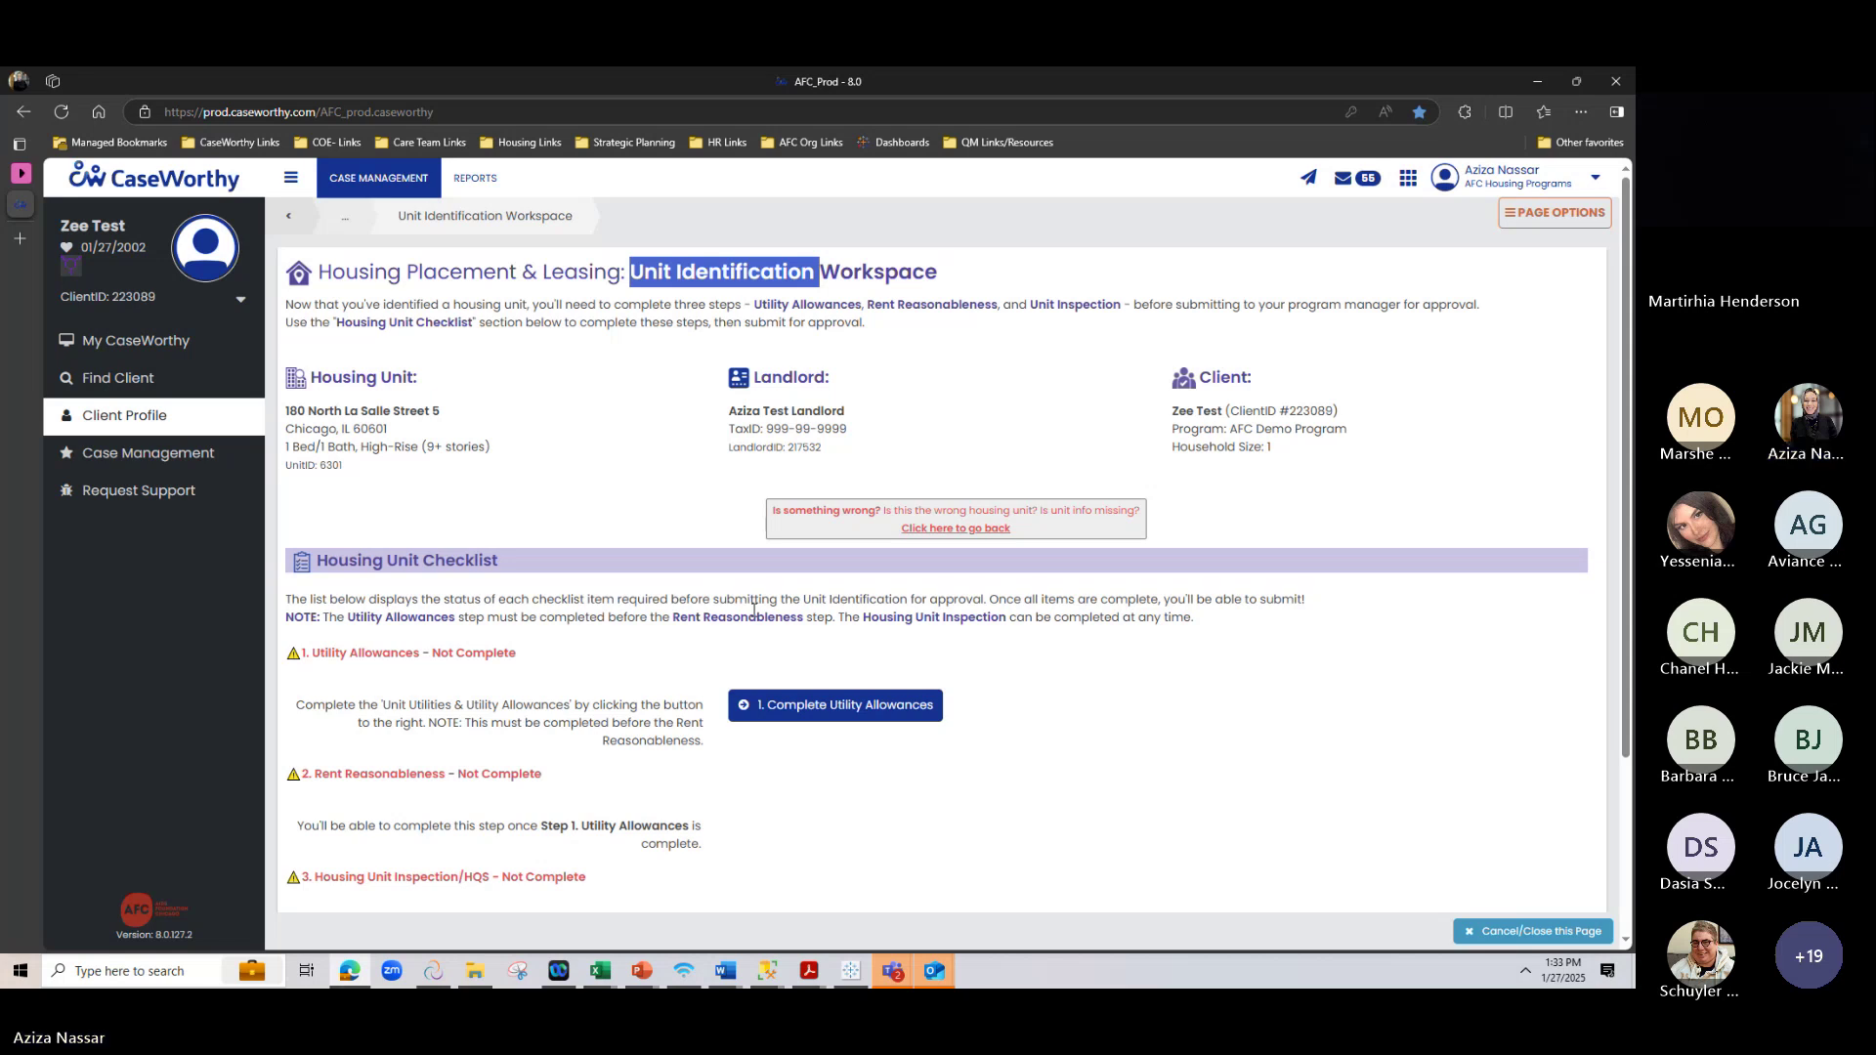
scroll(687, 582, down, 1)
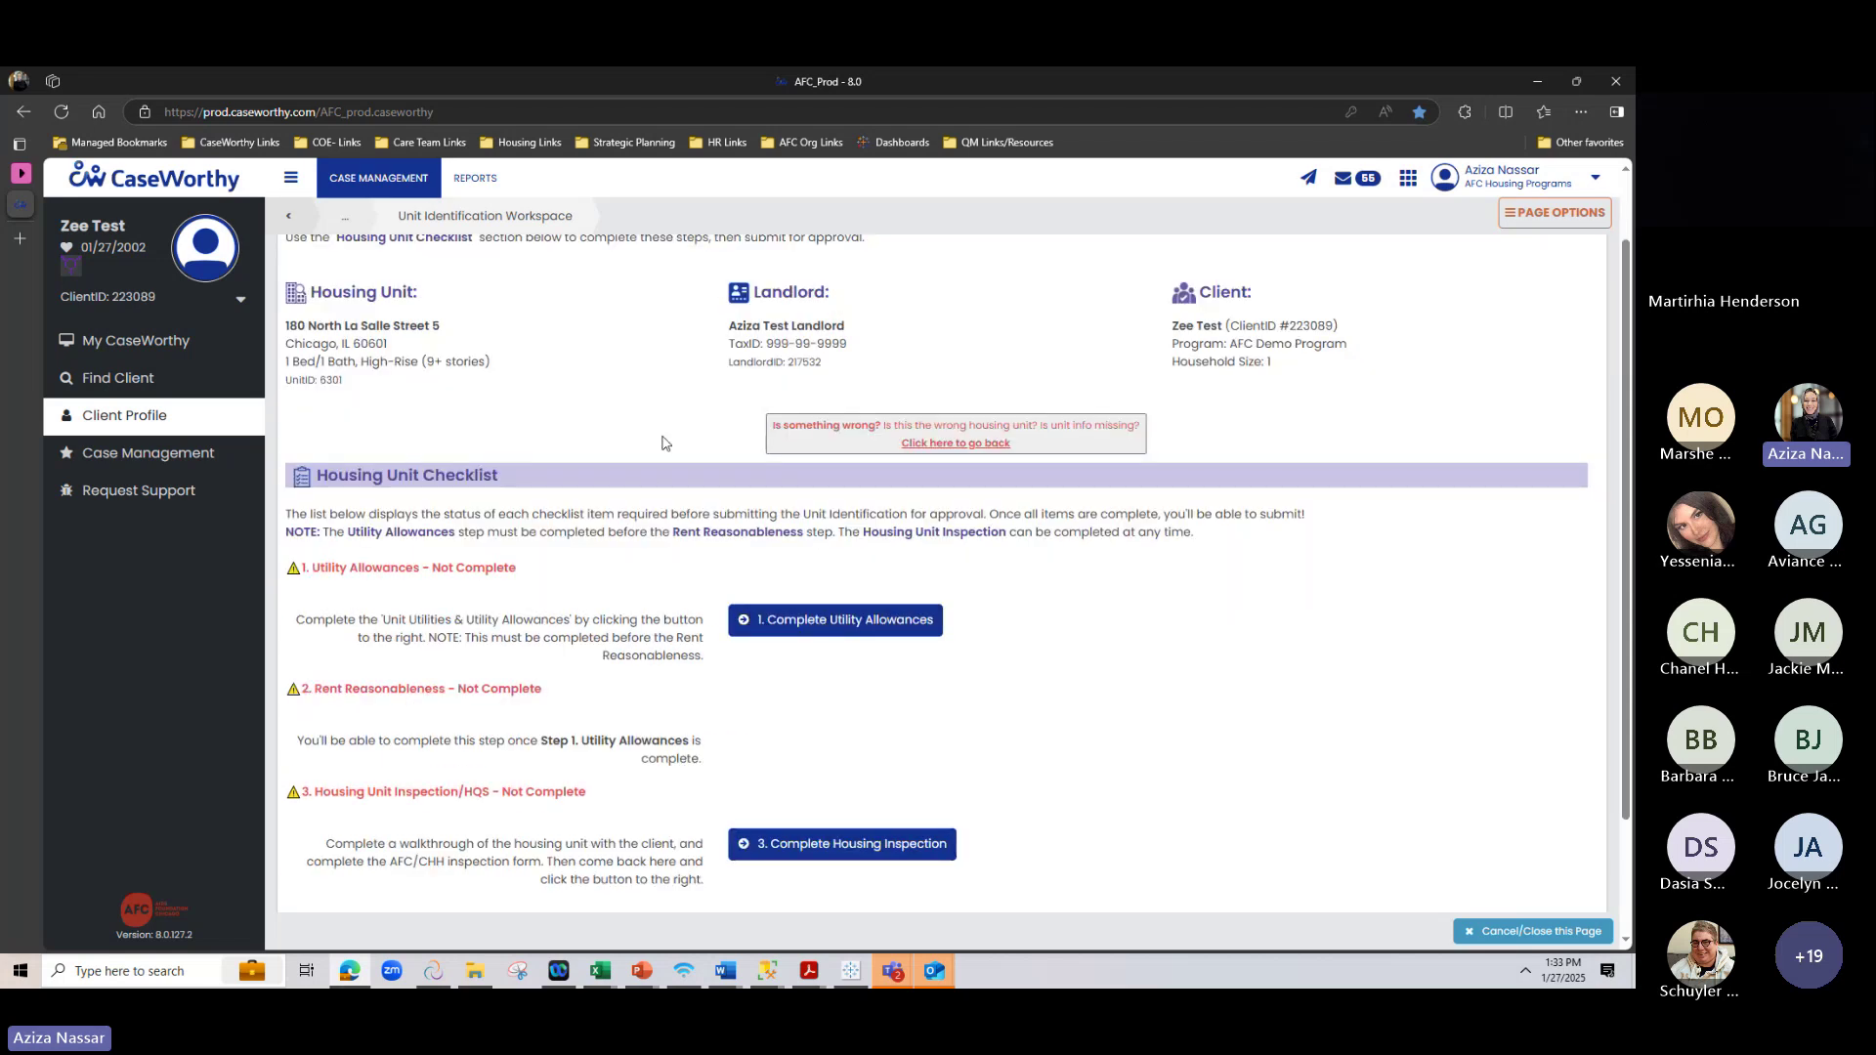
scroll(655, 490, up, 1)
scroll(664, 321, down, 1)
drag(310, 565, 354, 841)
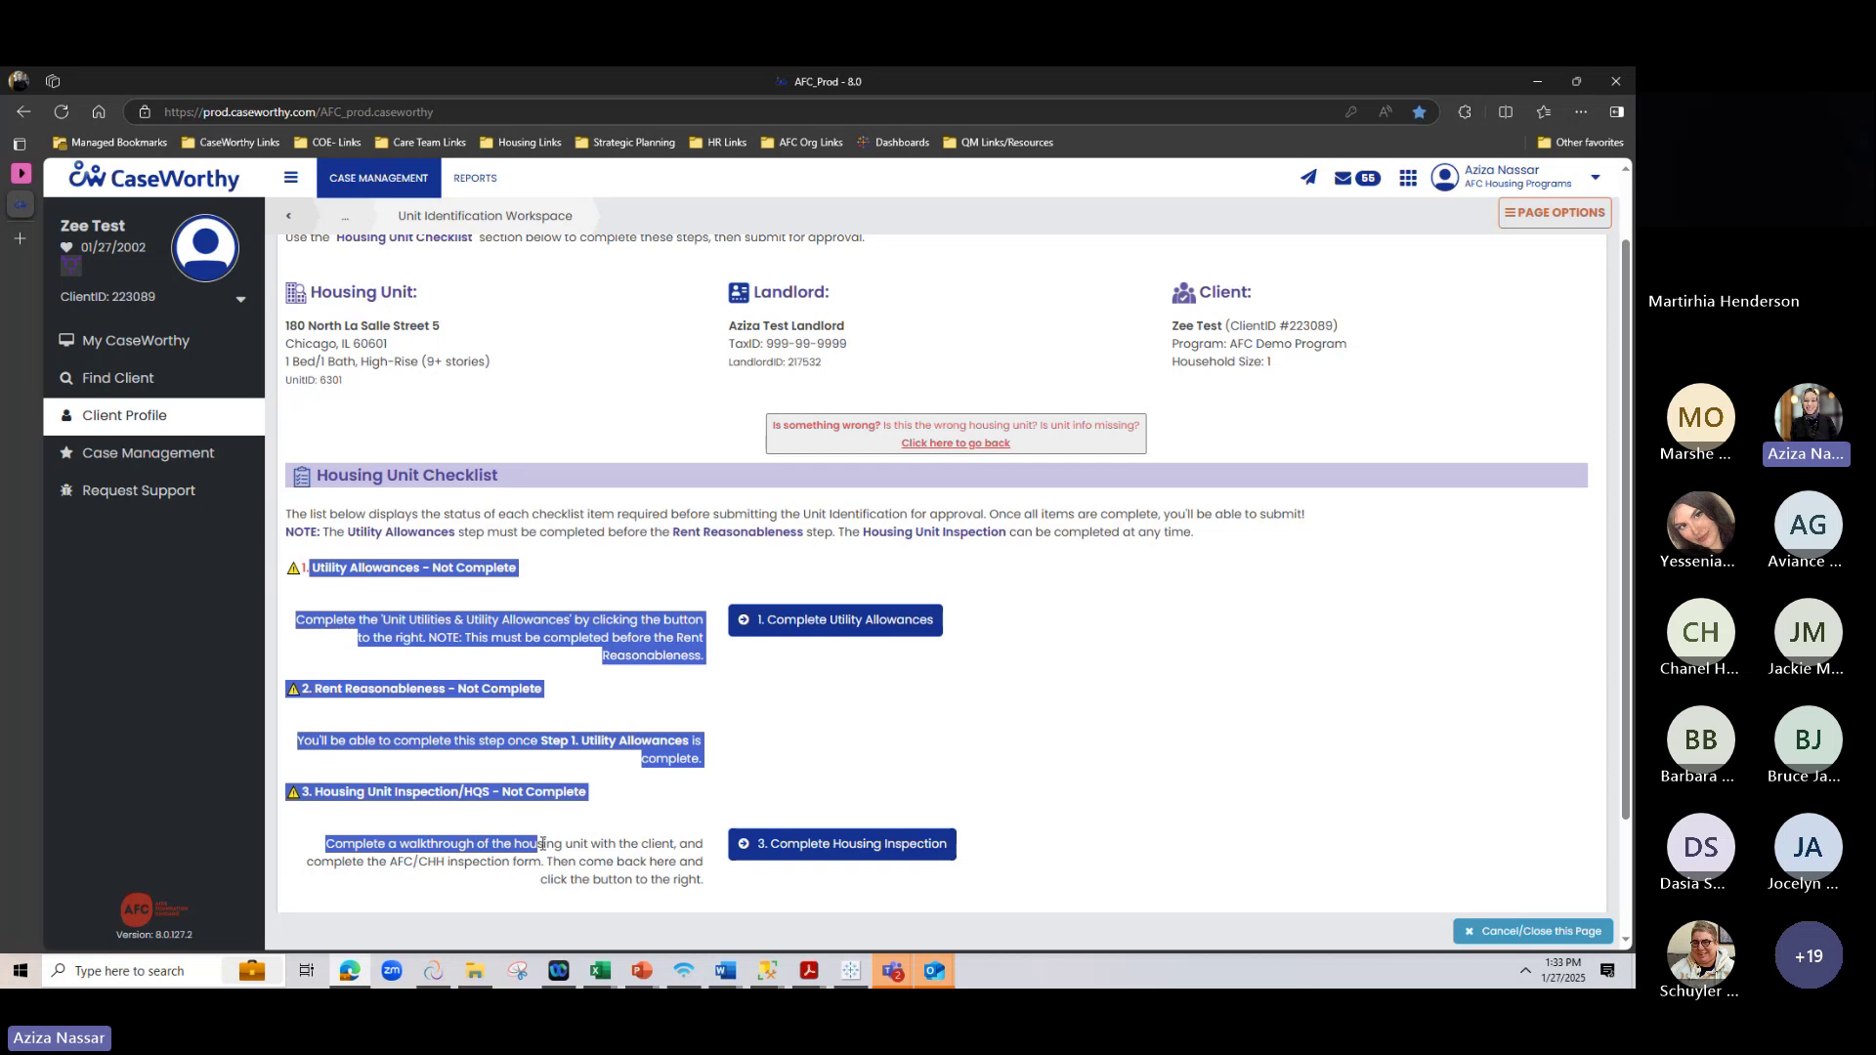
click(354, 841)
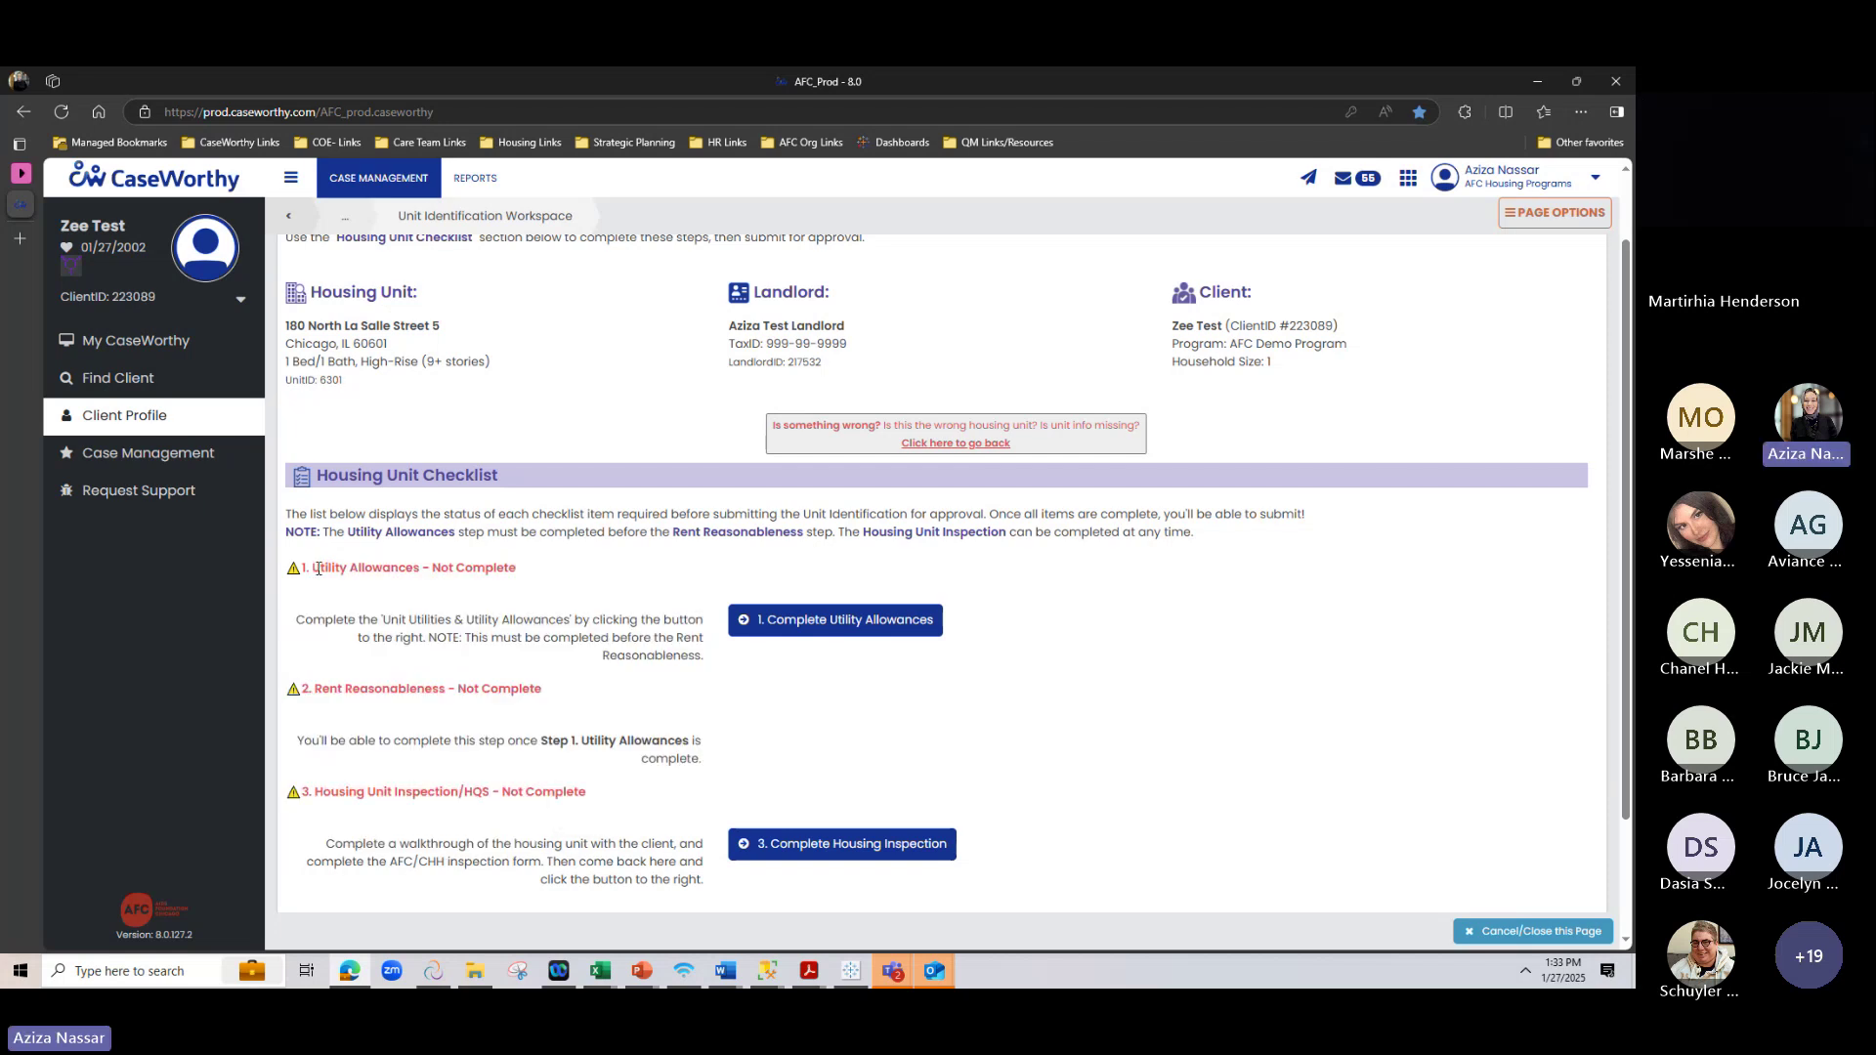
drag(317, 568, 426, 568)
click(328, 688)
drag(327, 688, 451, 692)
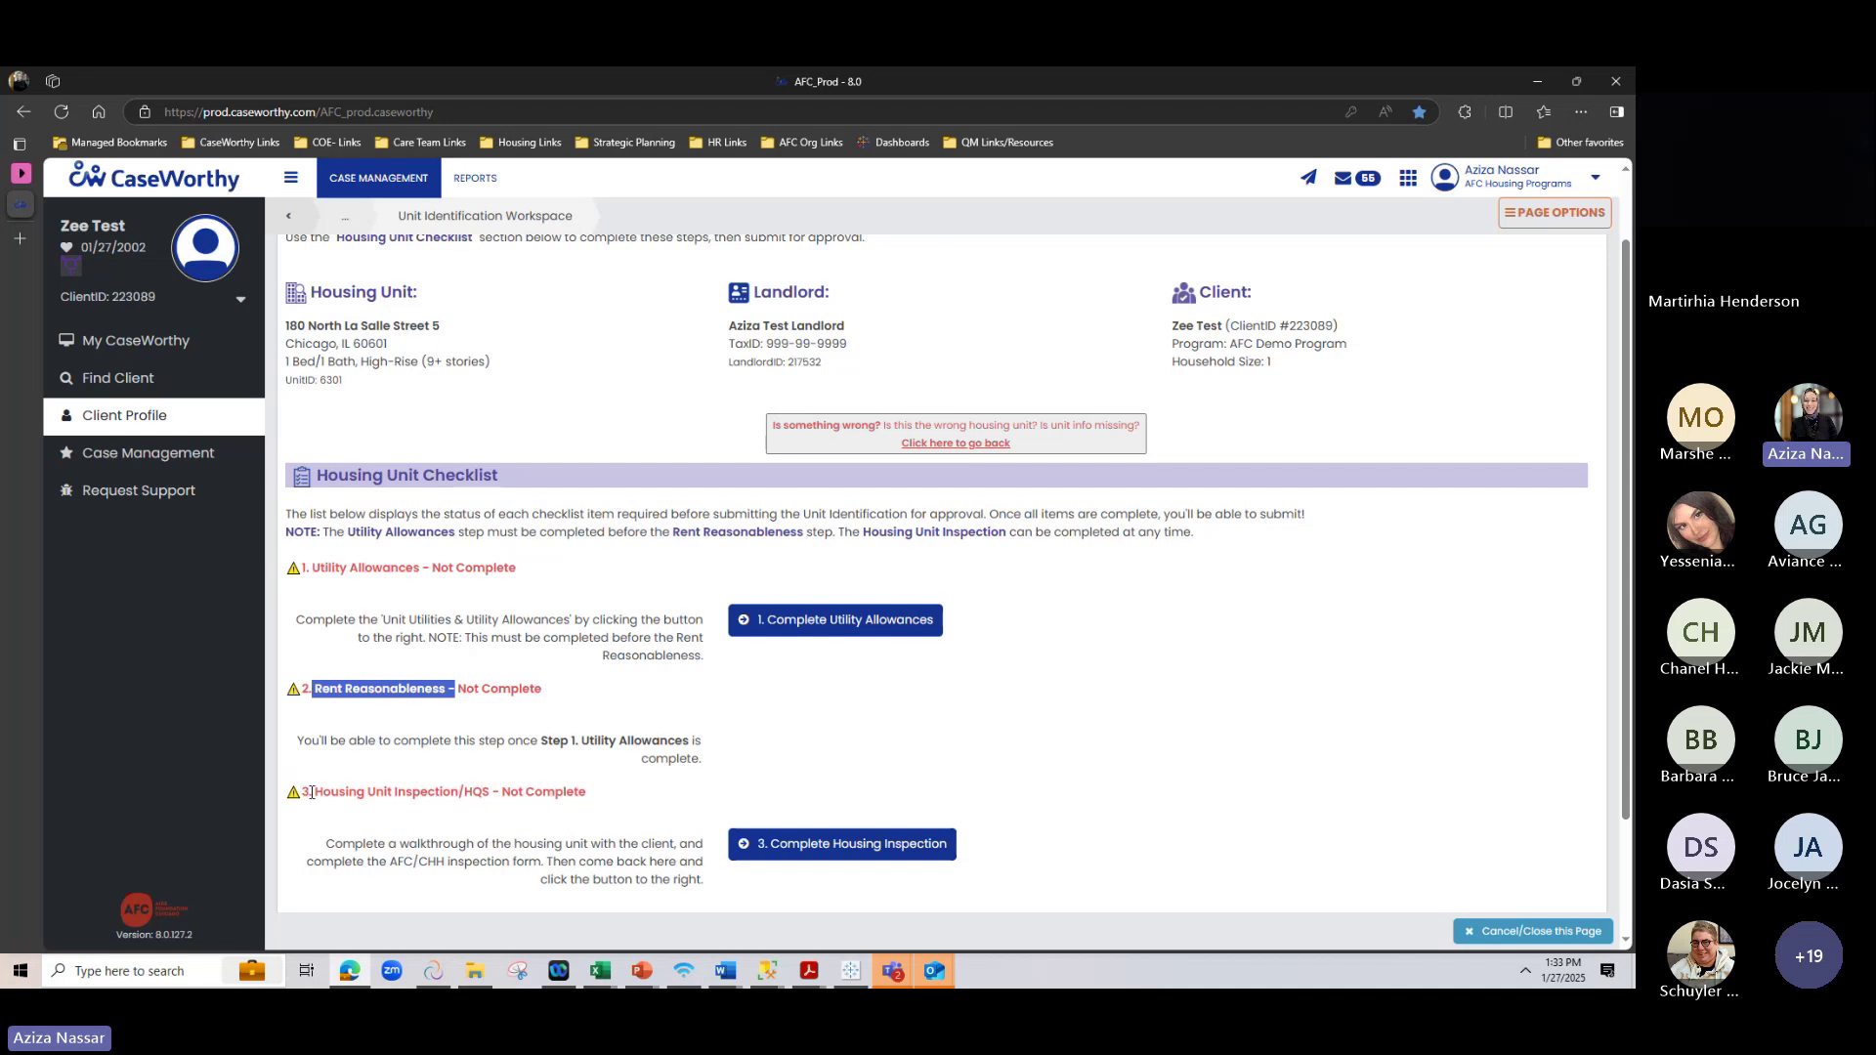
drag(311, 792, 601, 791)
click(603, 792)
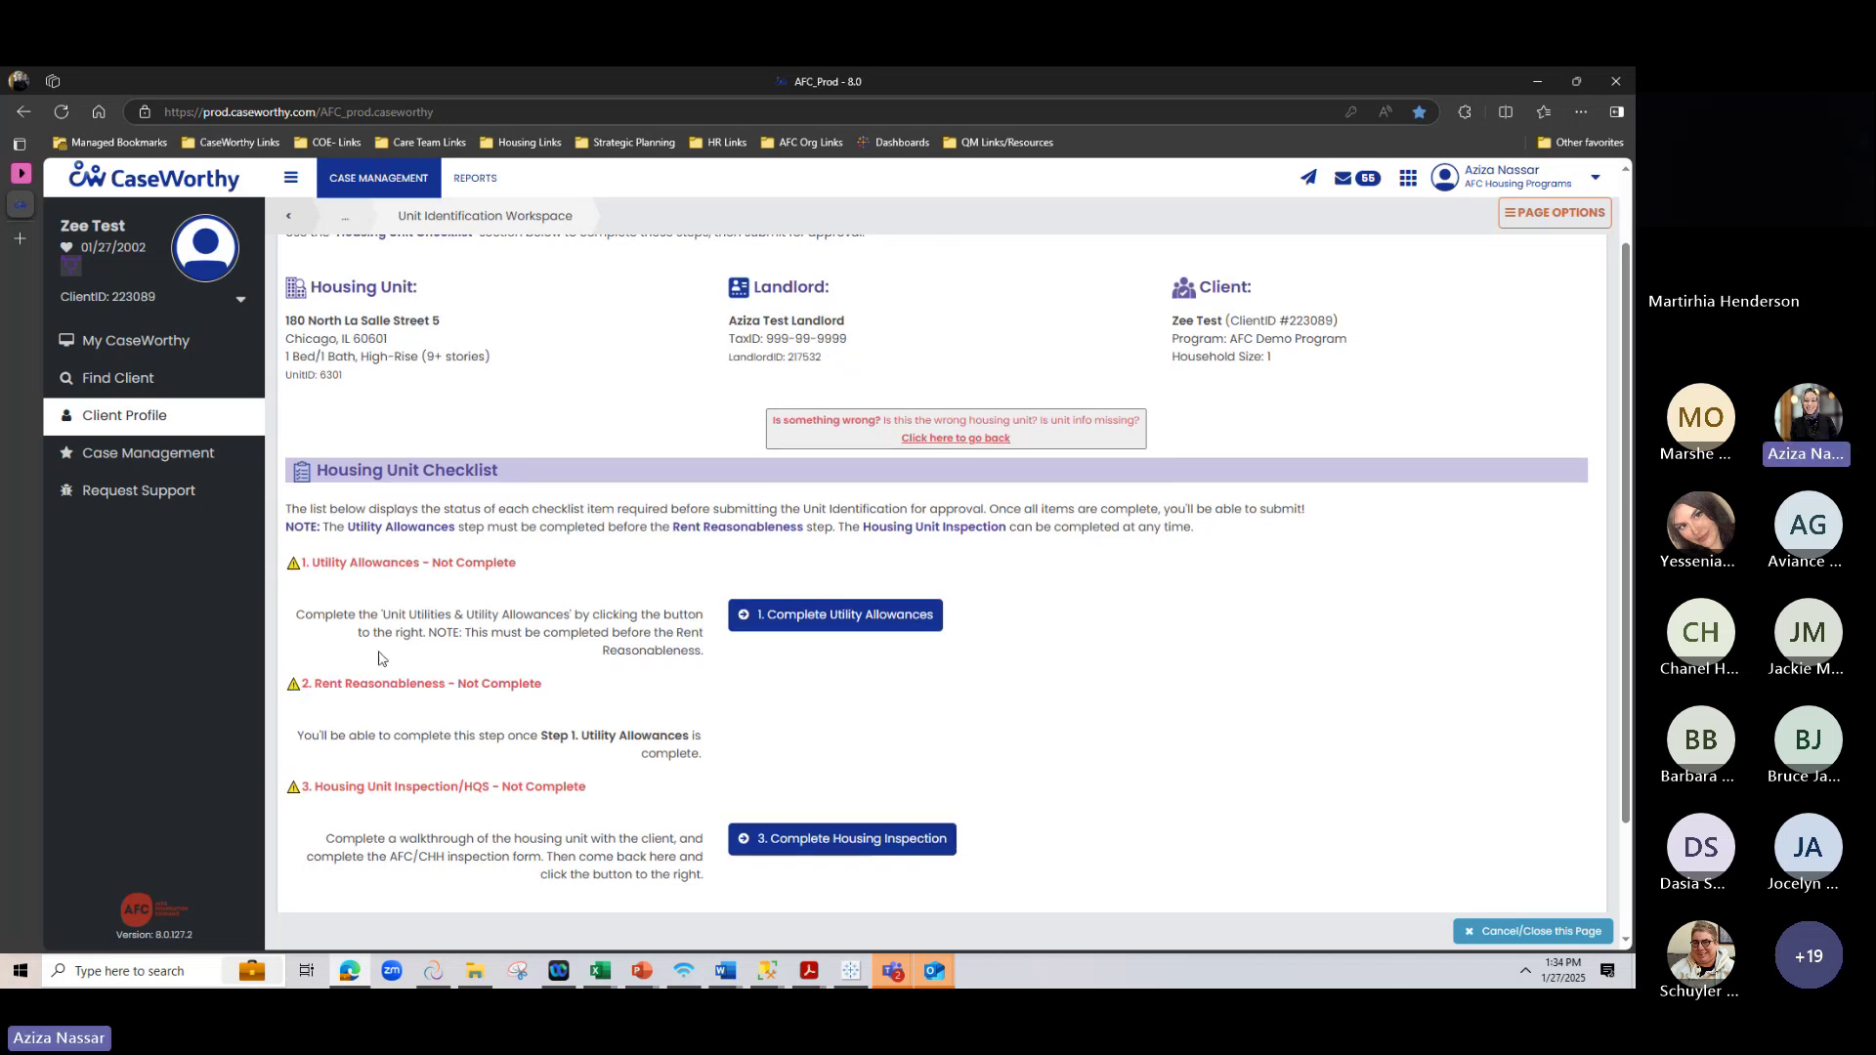
scroll(325, 635, down, 2)
drag(325, 635, 605, 642)
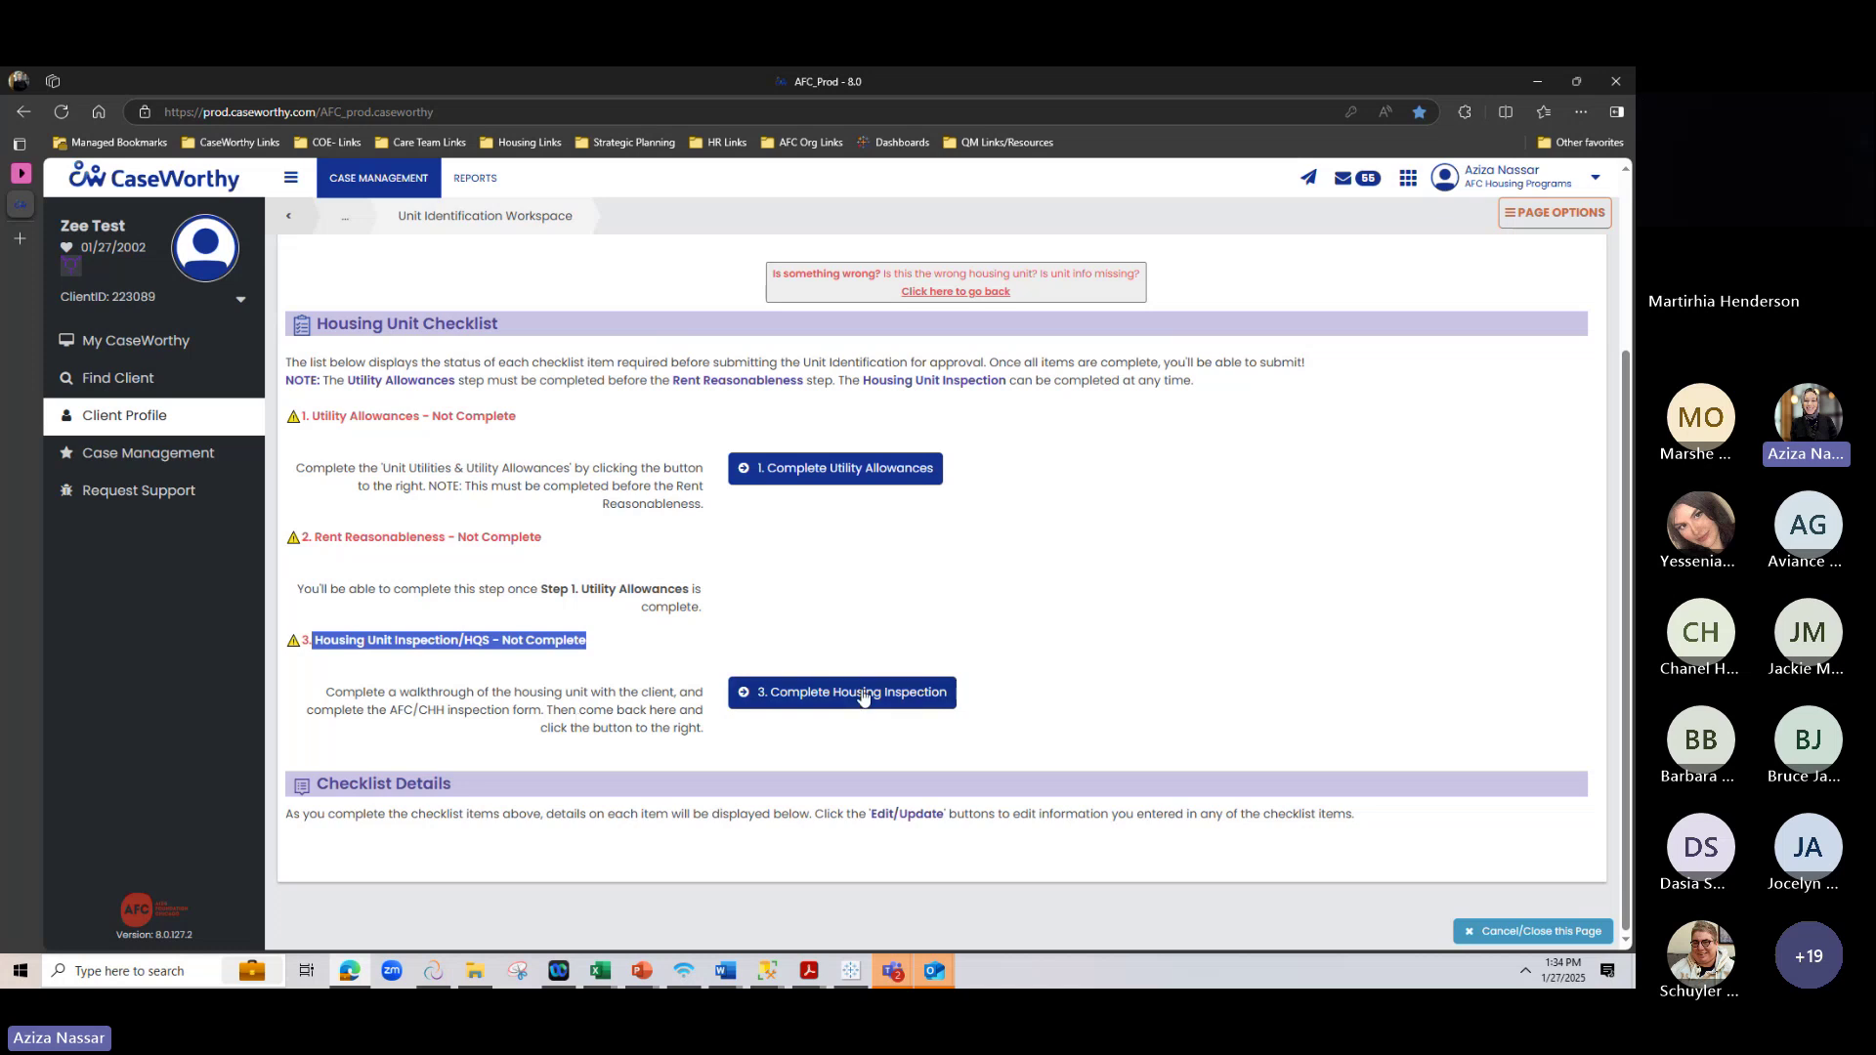
Open '1. Complete Utility Allowances' and choose 'Yes, all utilities are included in the rent'
click(825, 468)
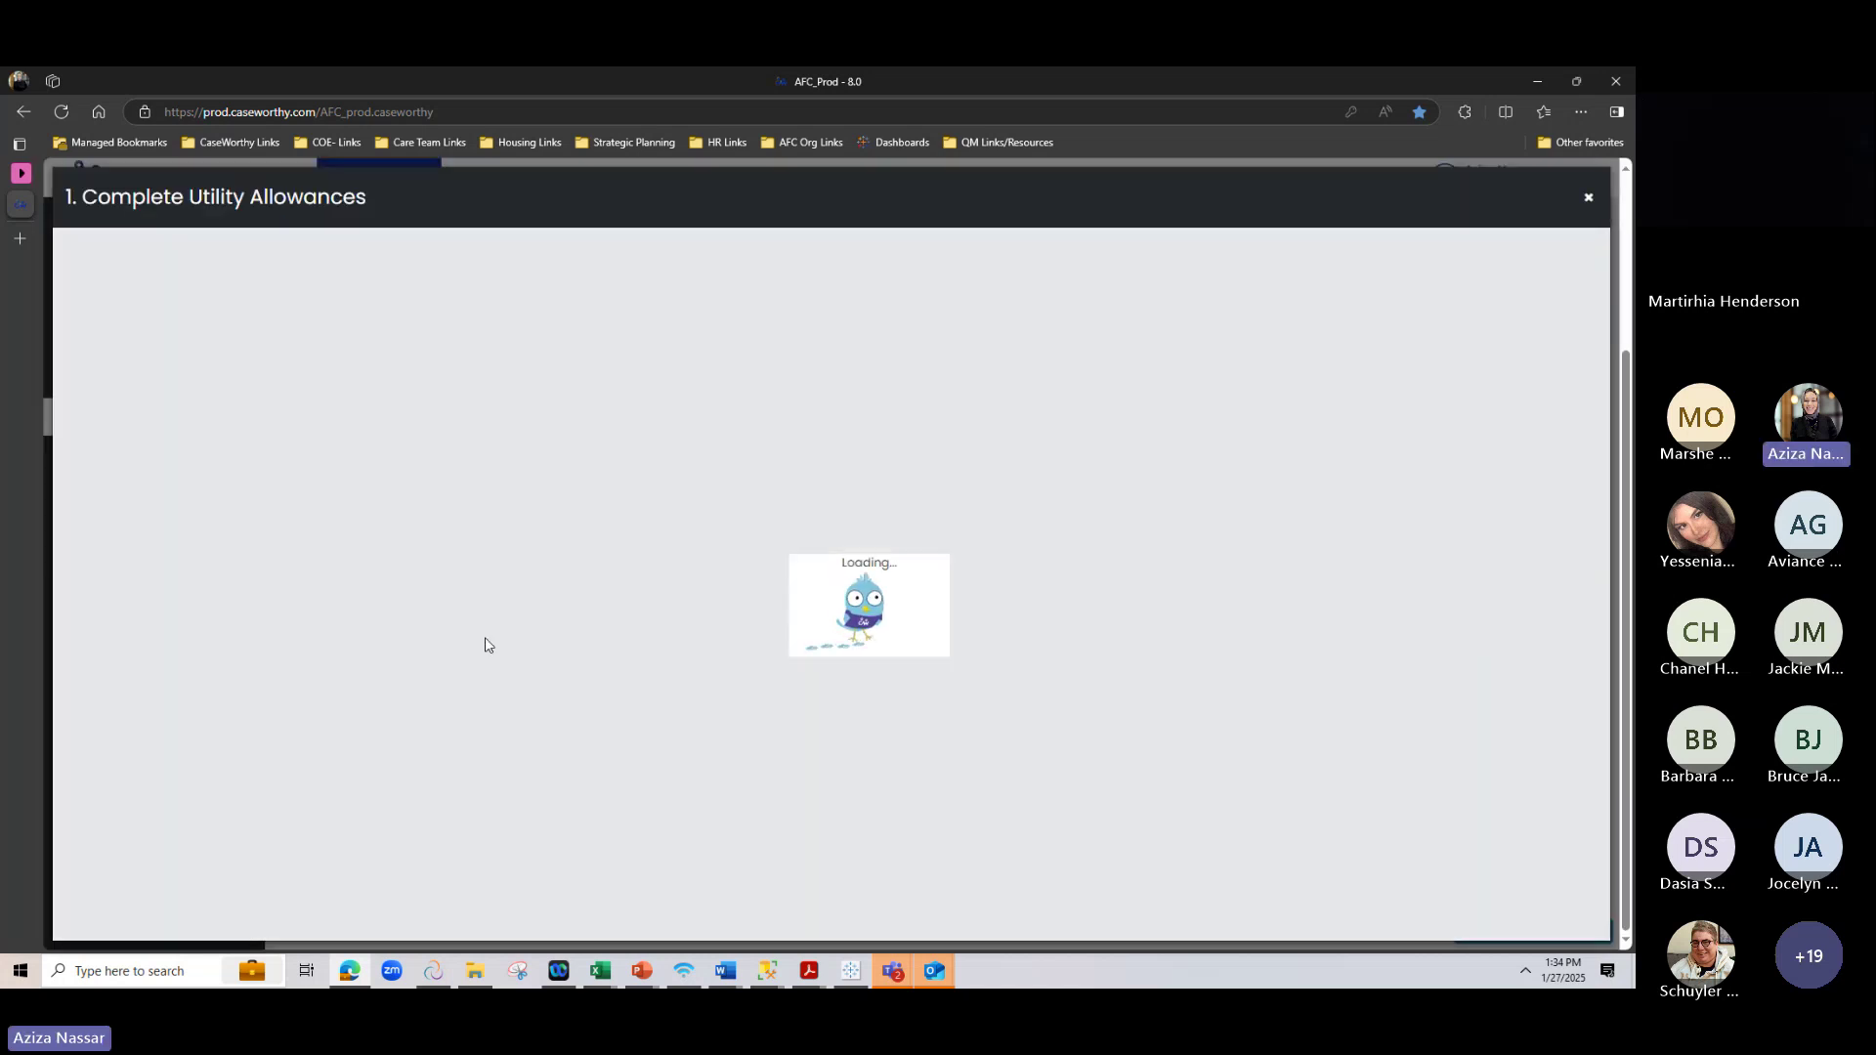
scroll(516, 602, down, 1)
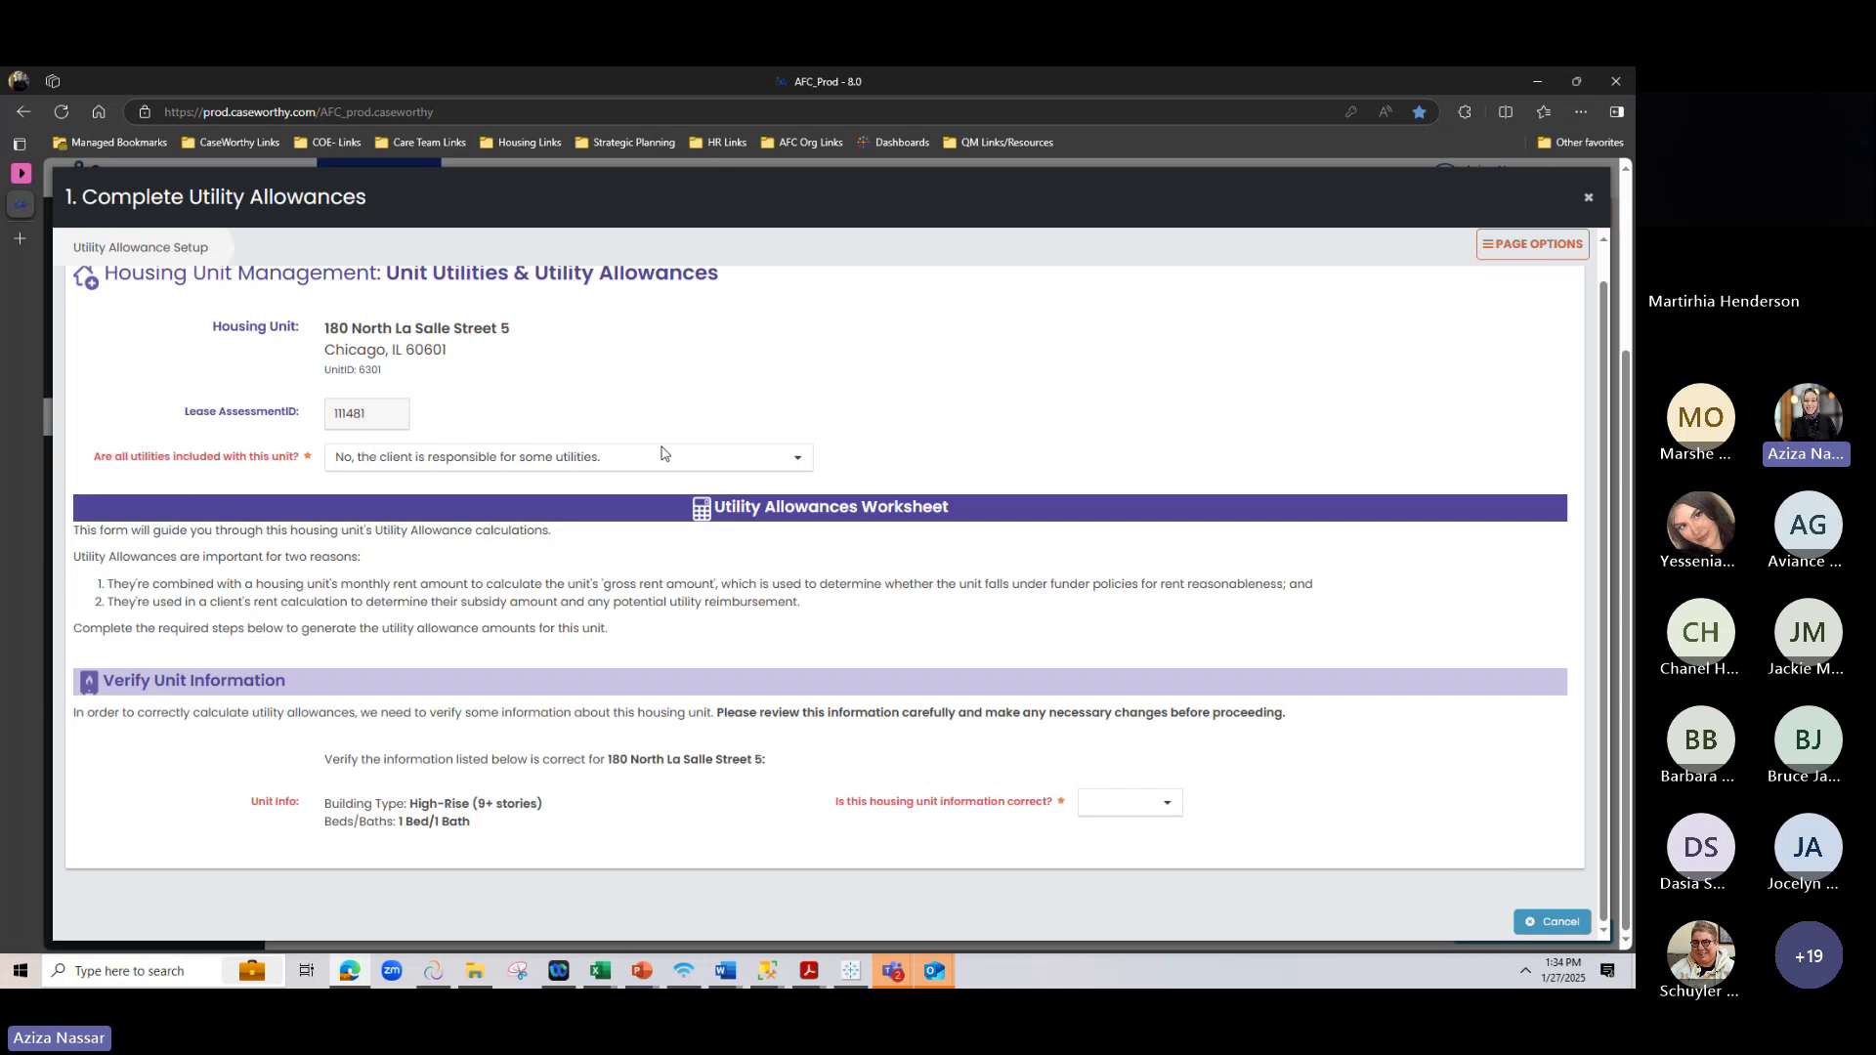
click(791, 459)
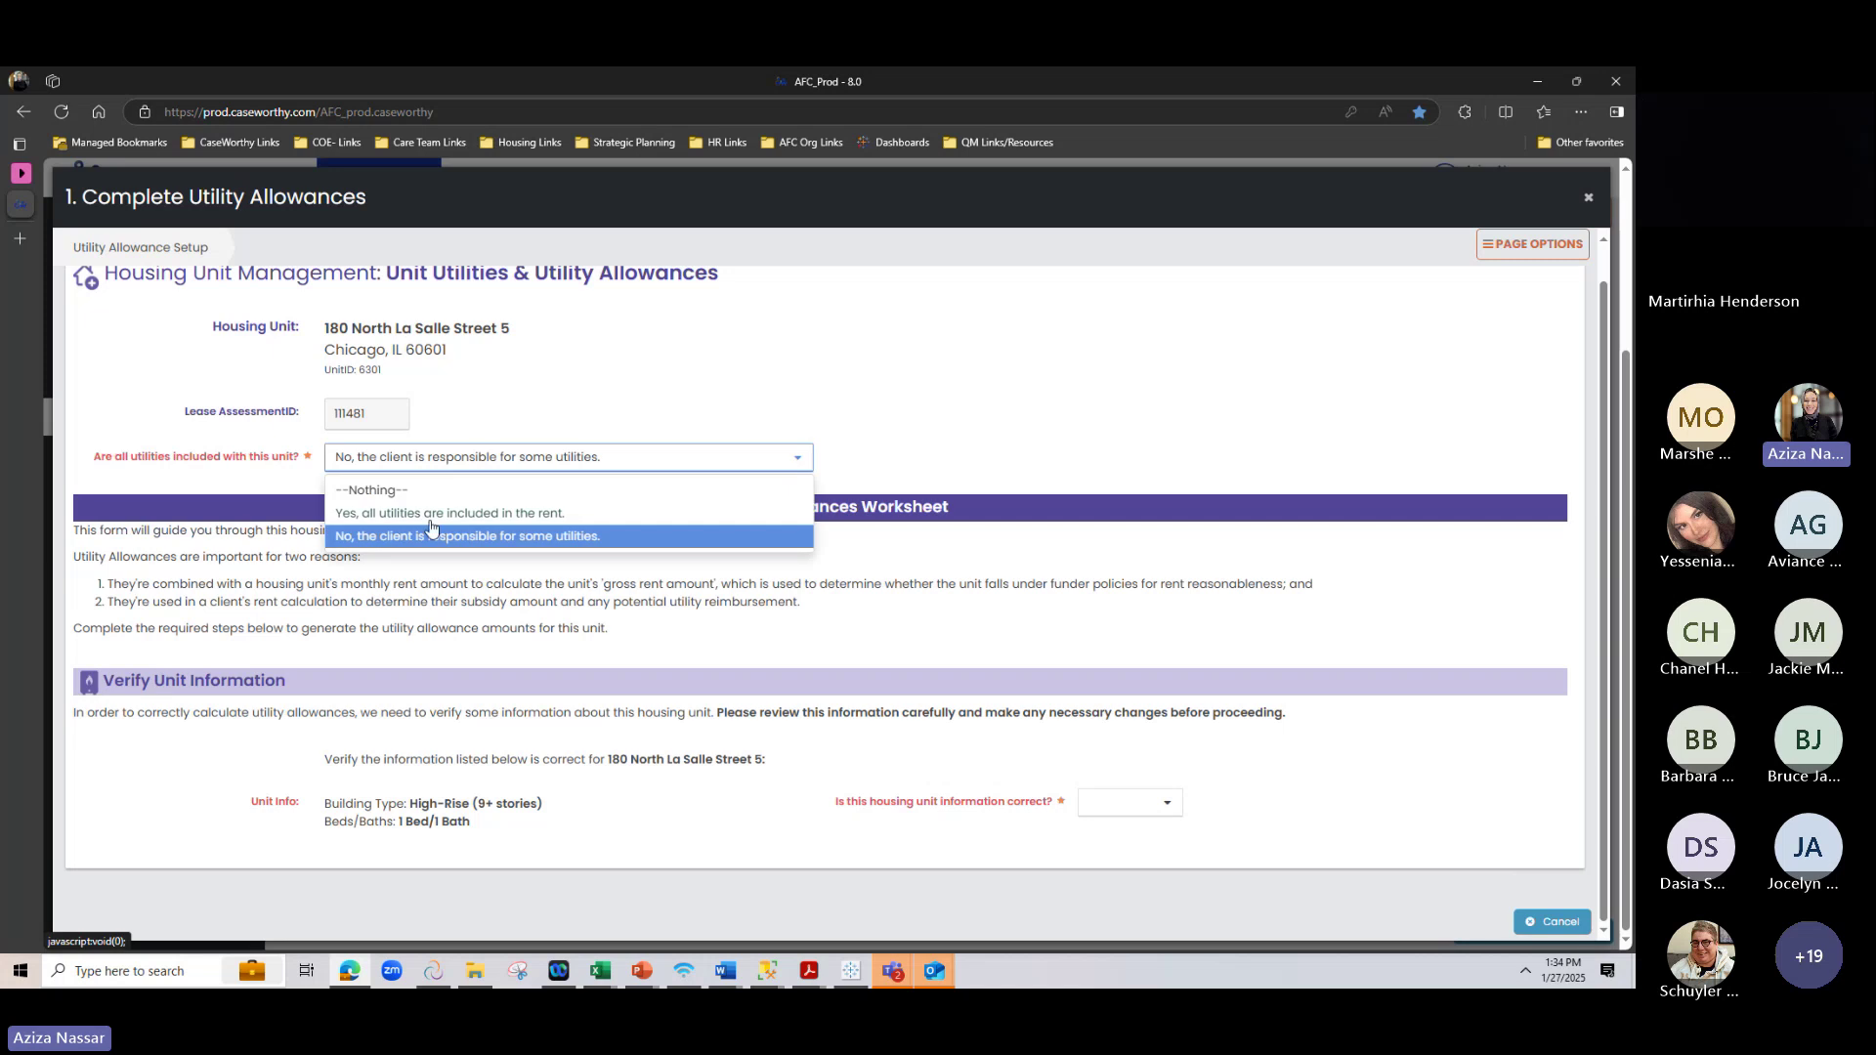
click(386, 515)
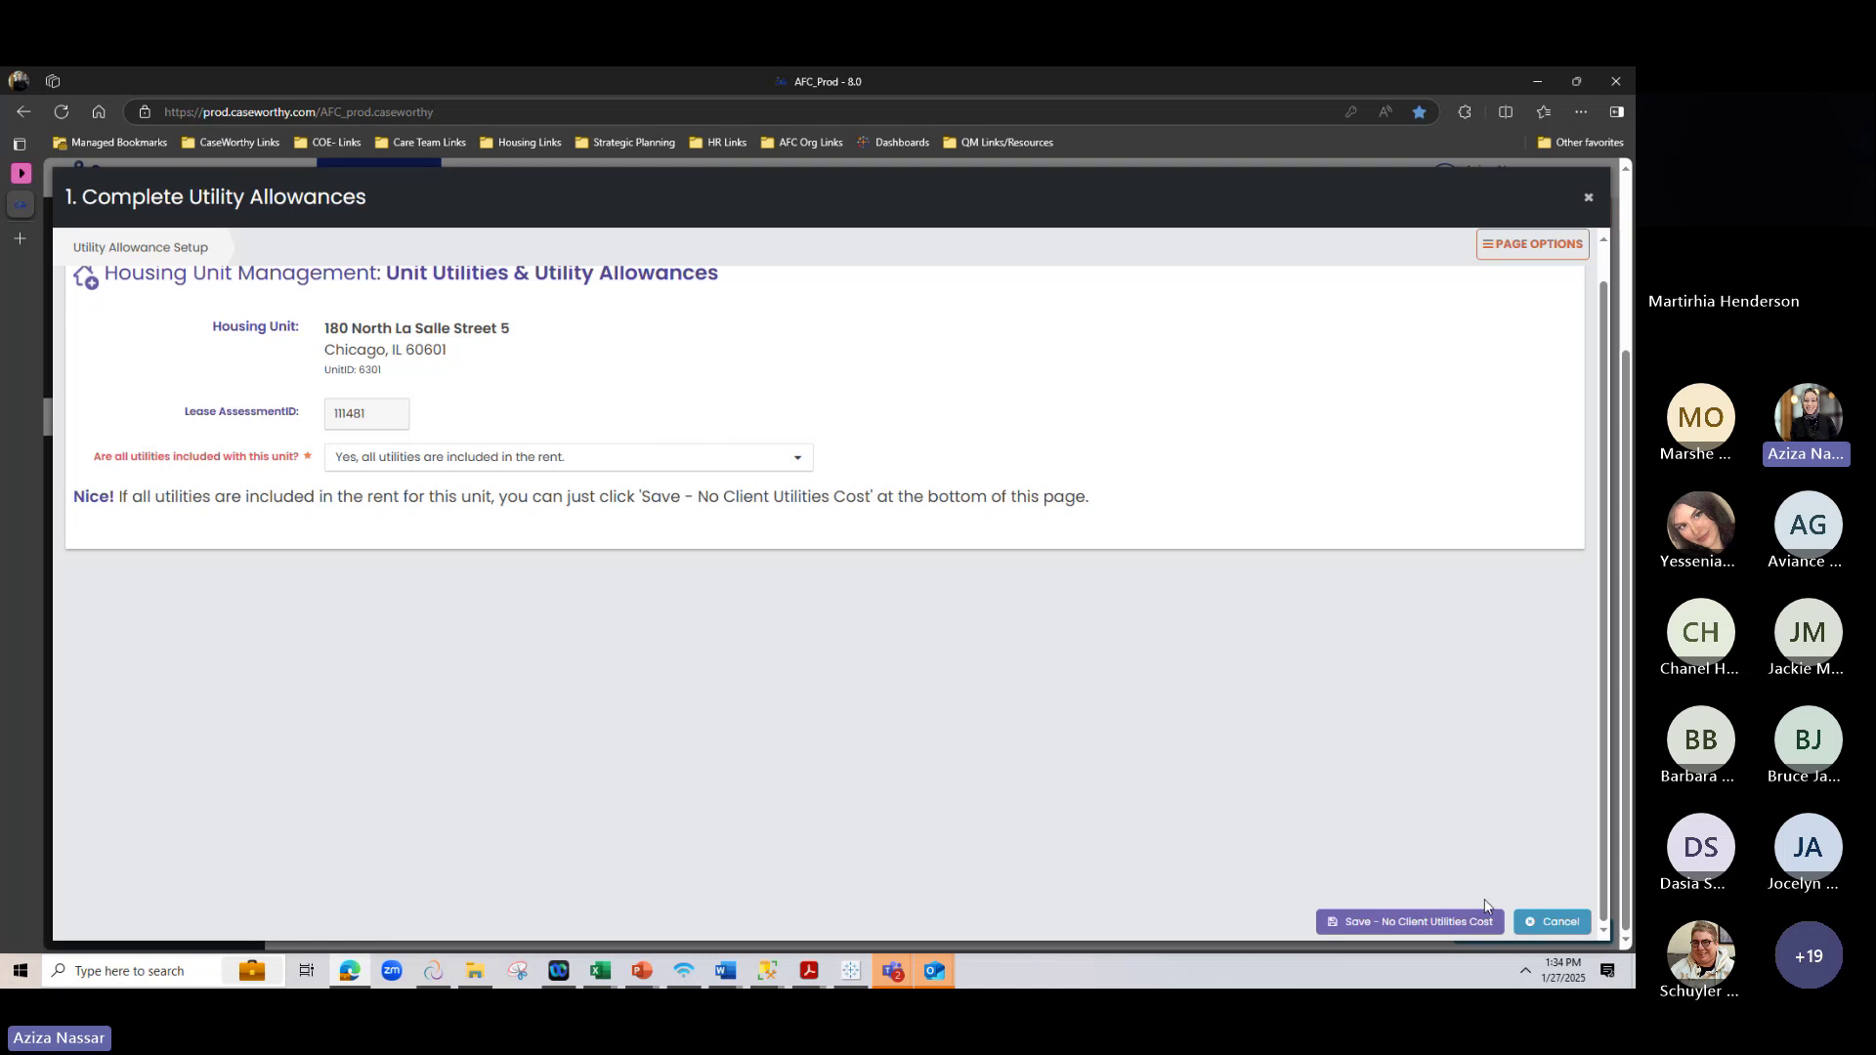
click(777, 459)
Choose 'No, the client is responsible for some utilities' and review the Utilities NOT Included section
click(527, 535)
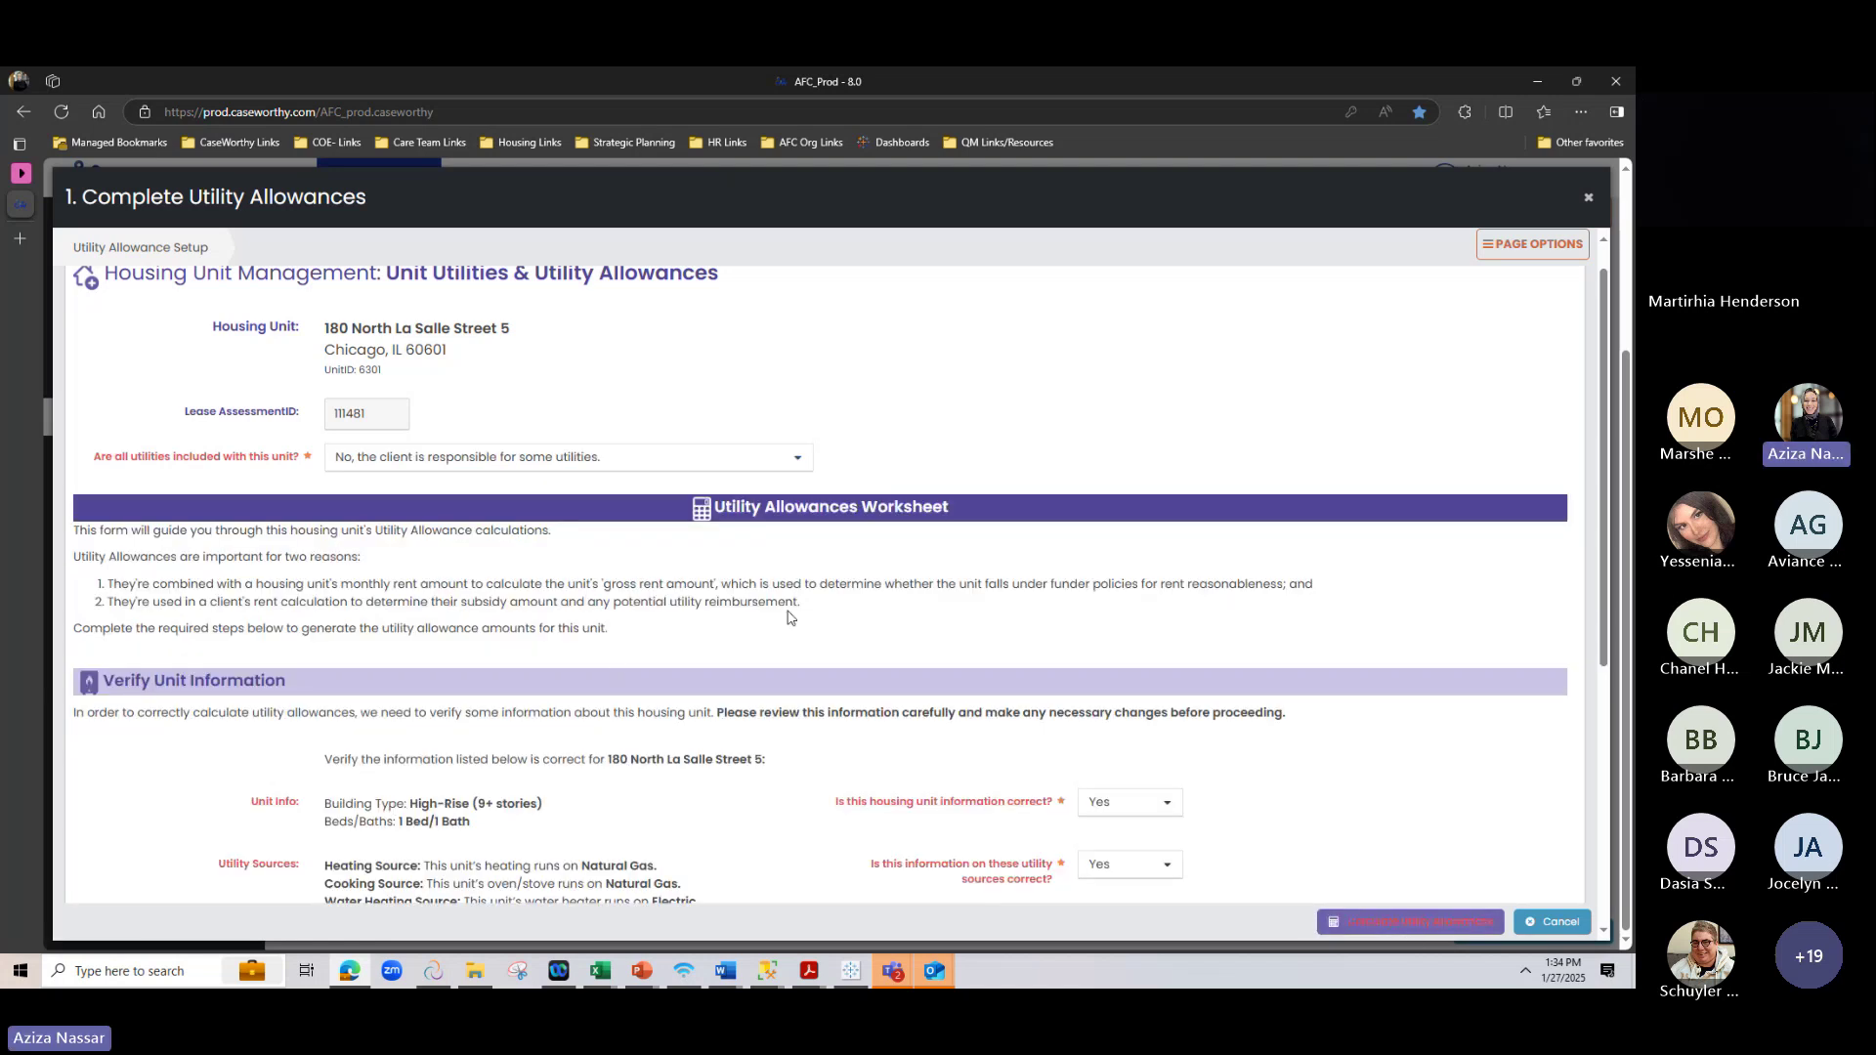
scroll(791, 618, down, 3)
scroll(791, 618, down, 1)
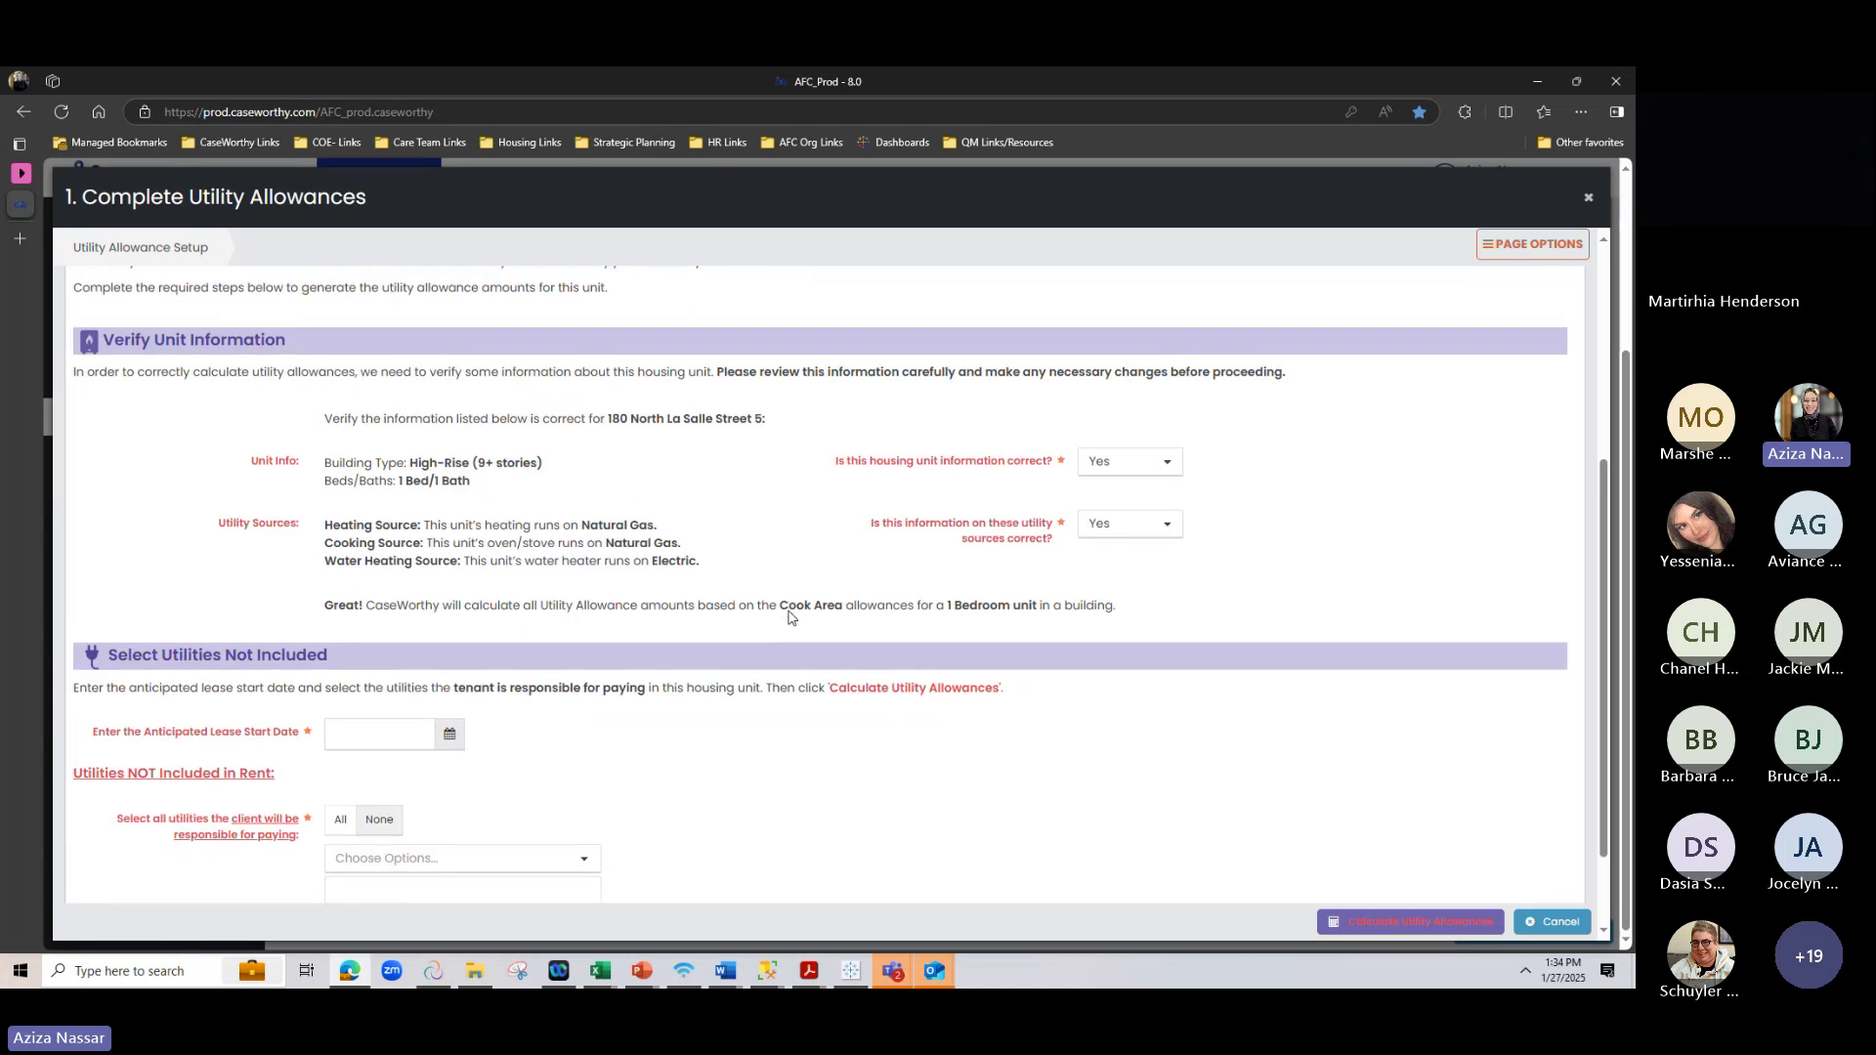
scroll(380, 614, down, 1)
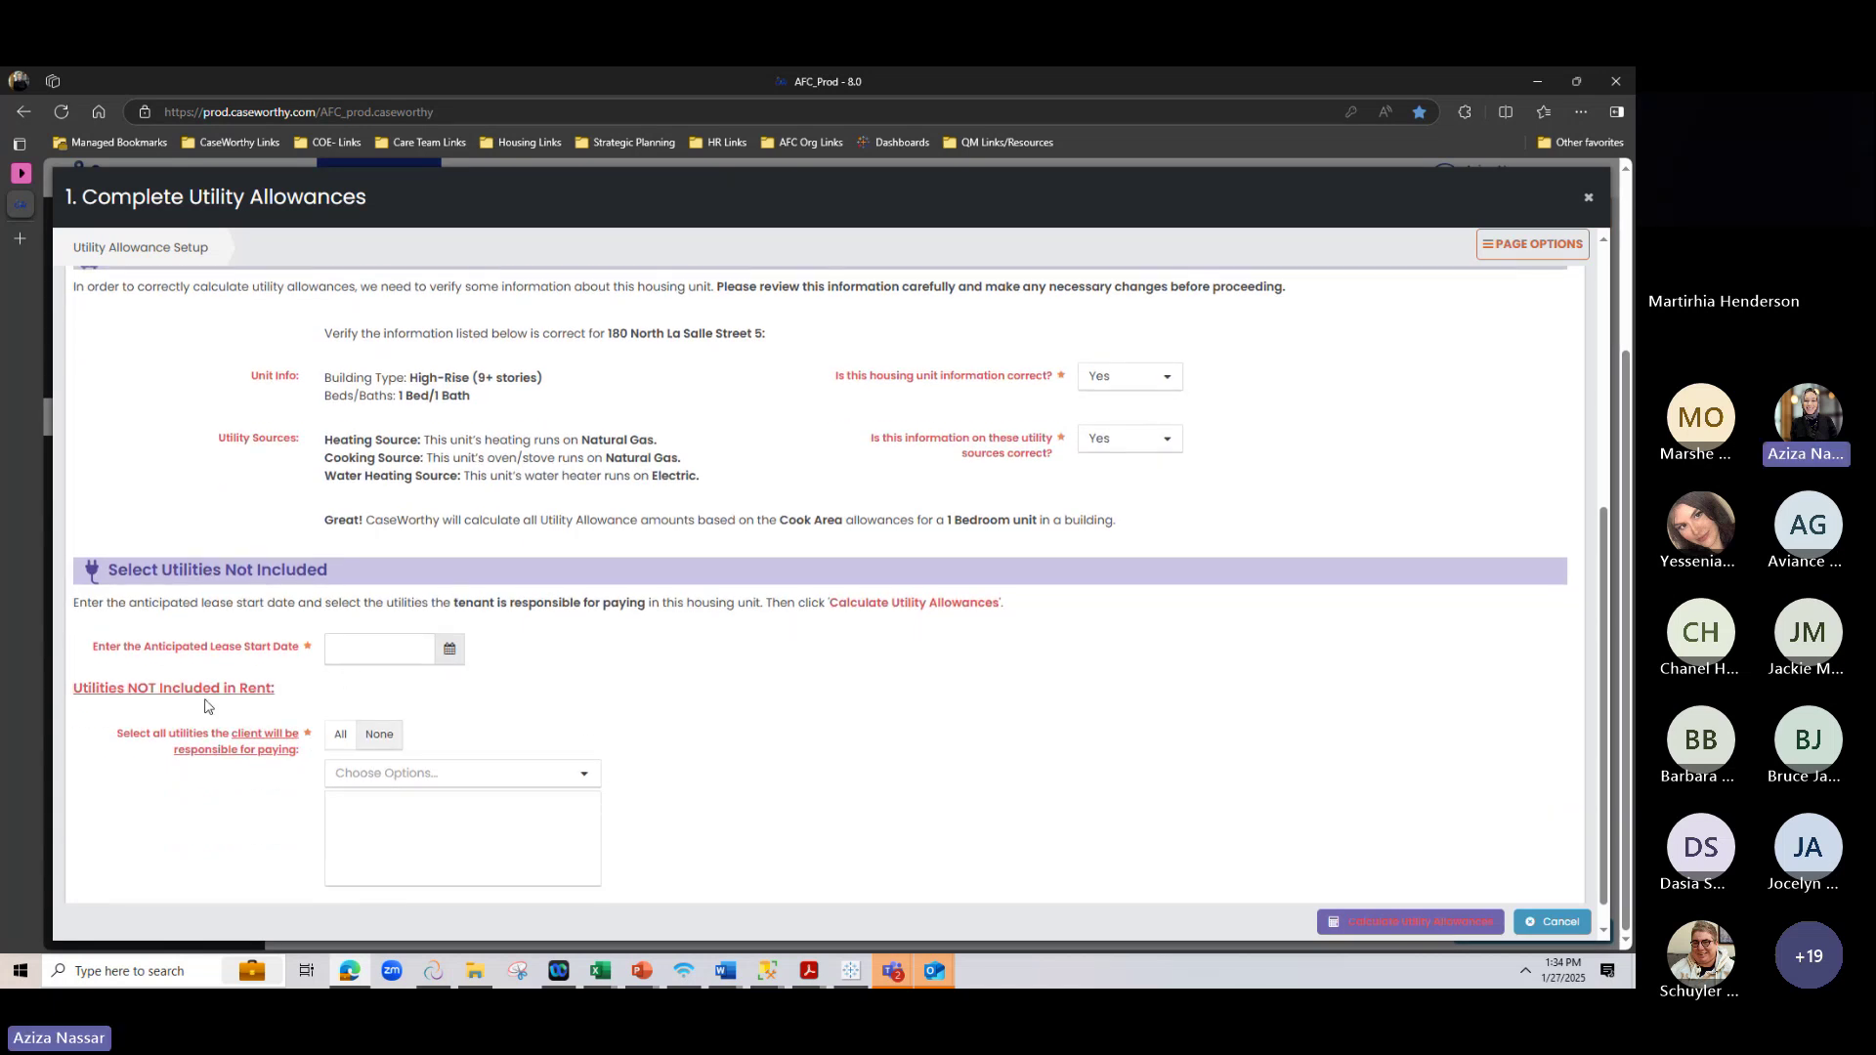
drag(128, 684, 268, 684)
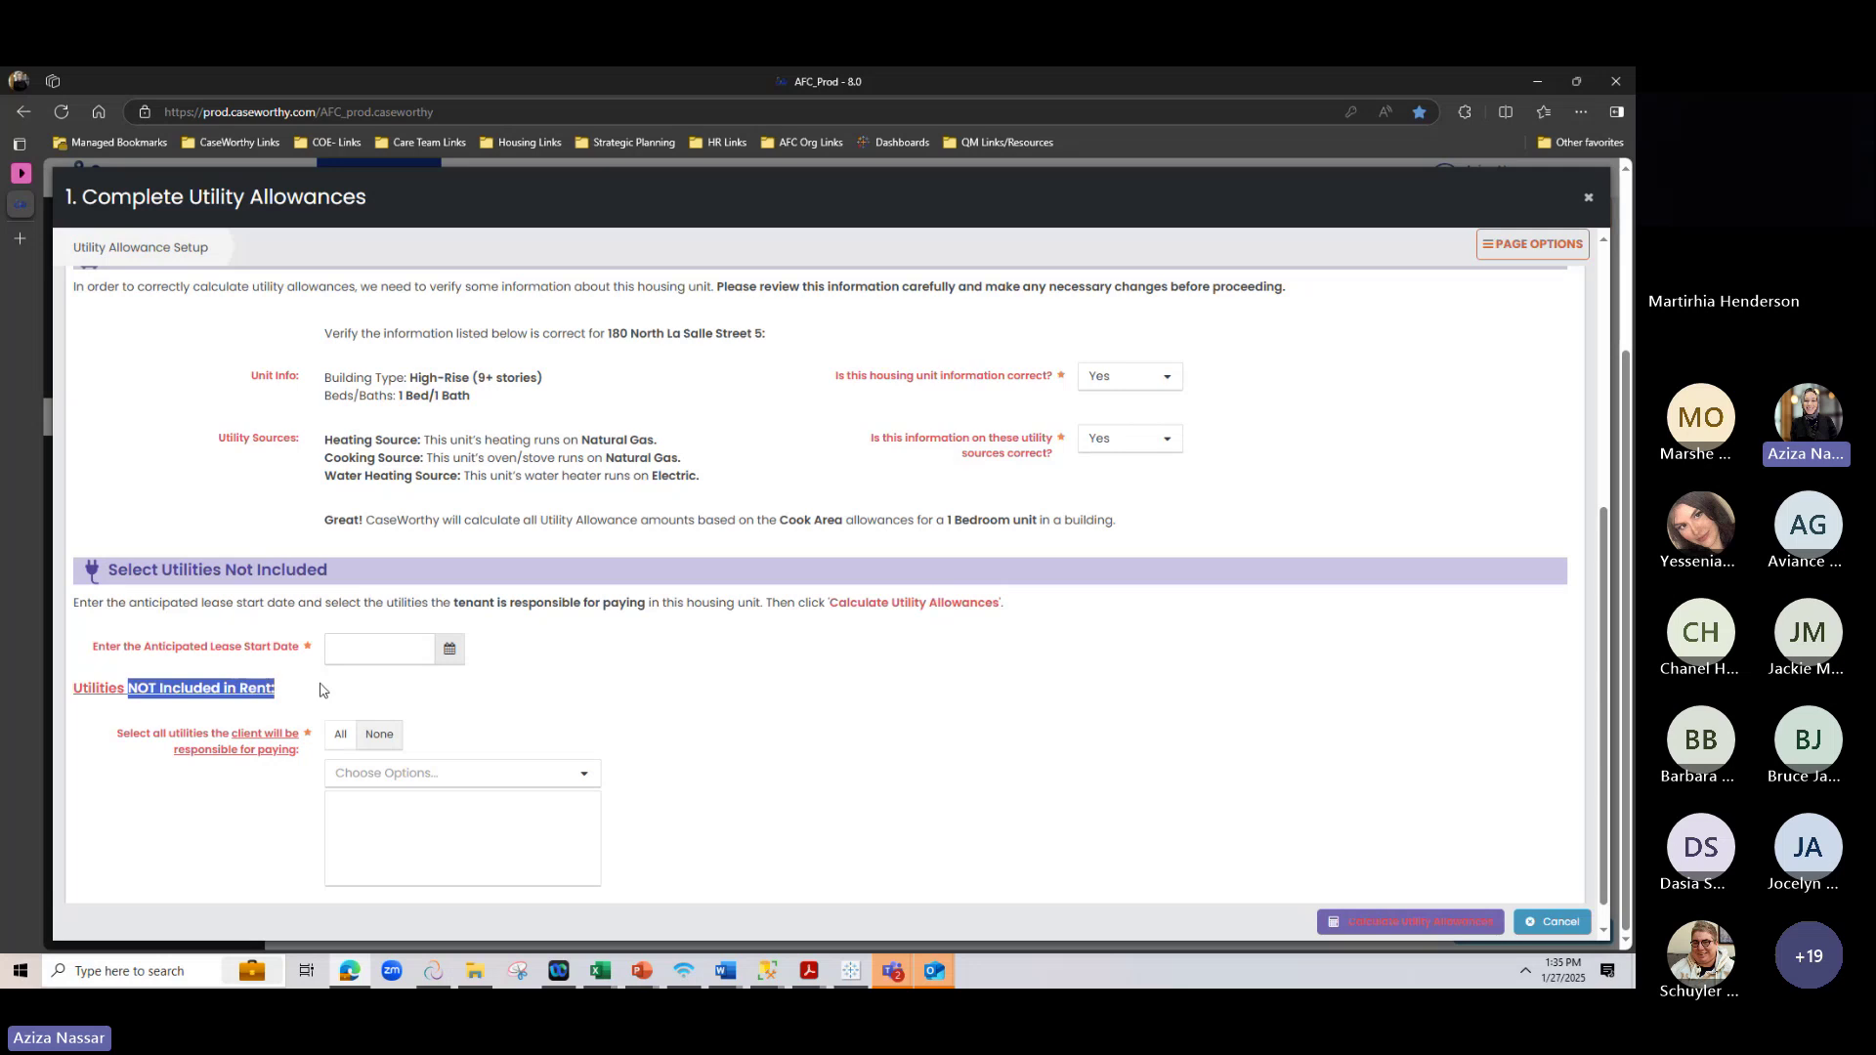
click(246, 678)
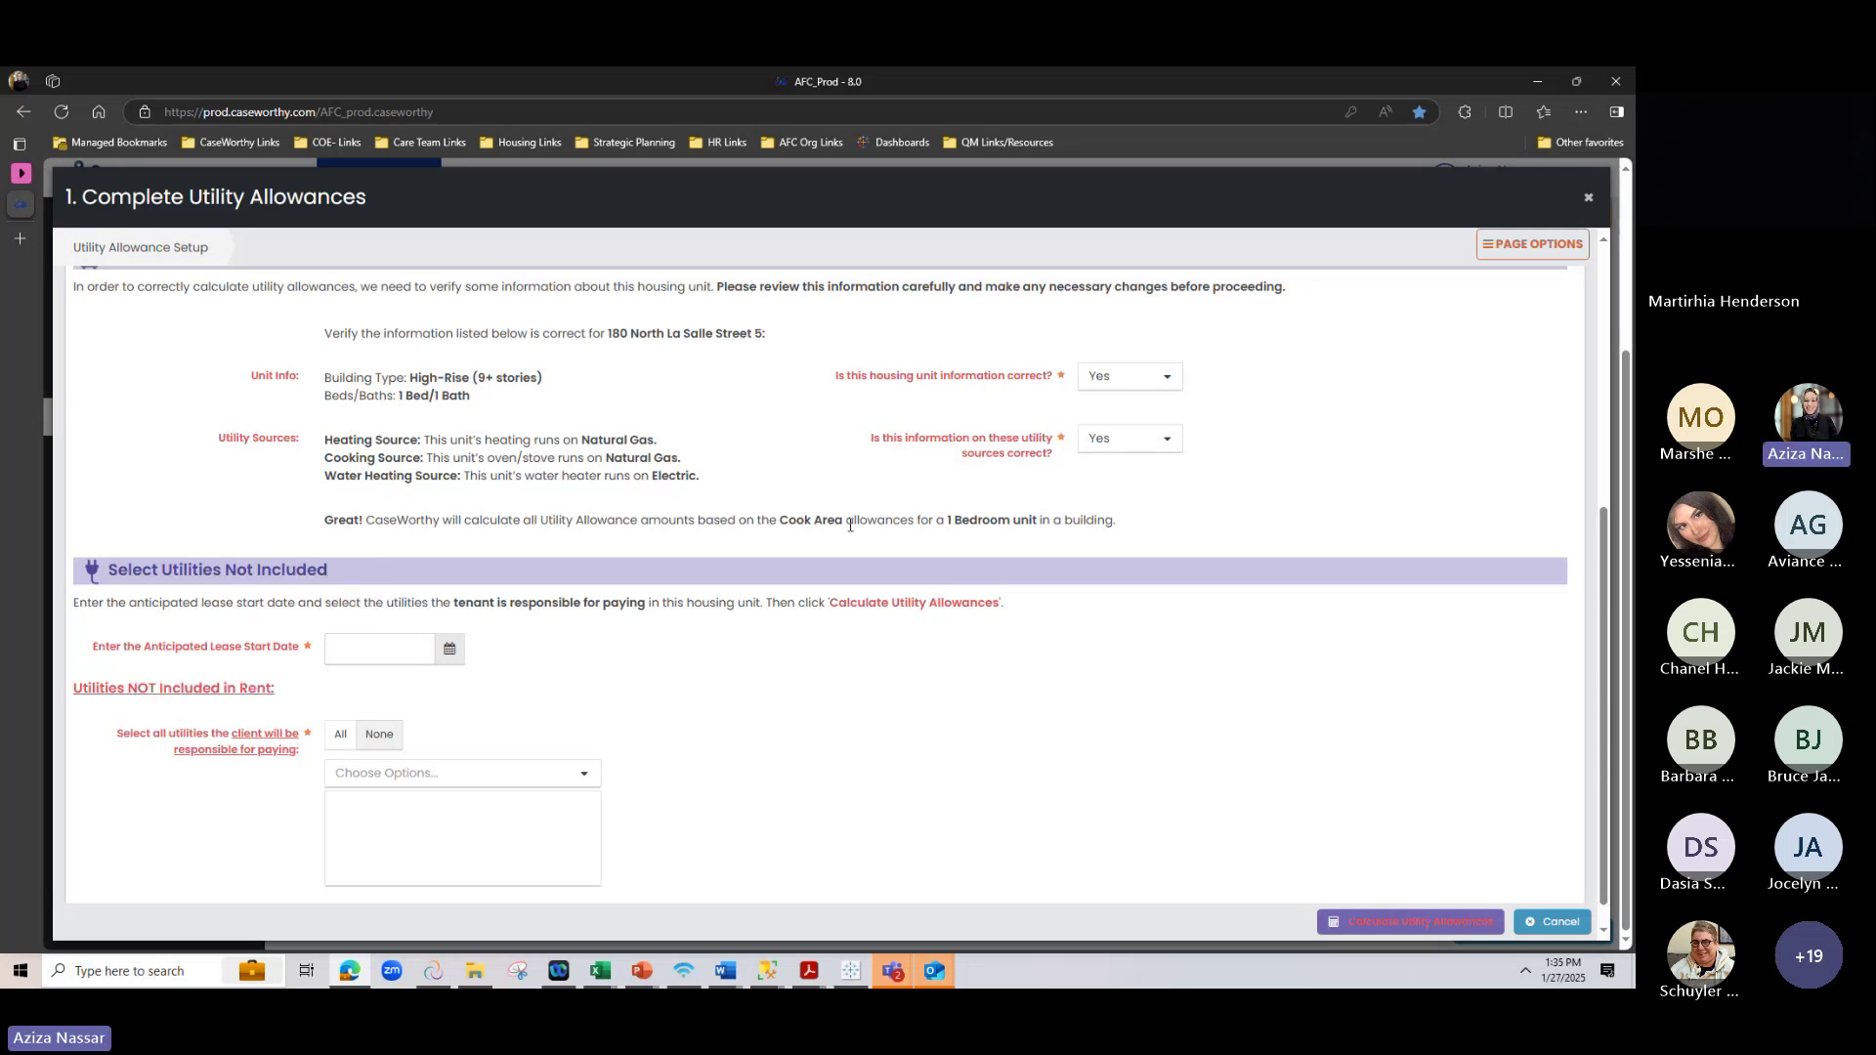
scroll(1009, 483, up, 1)
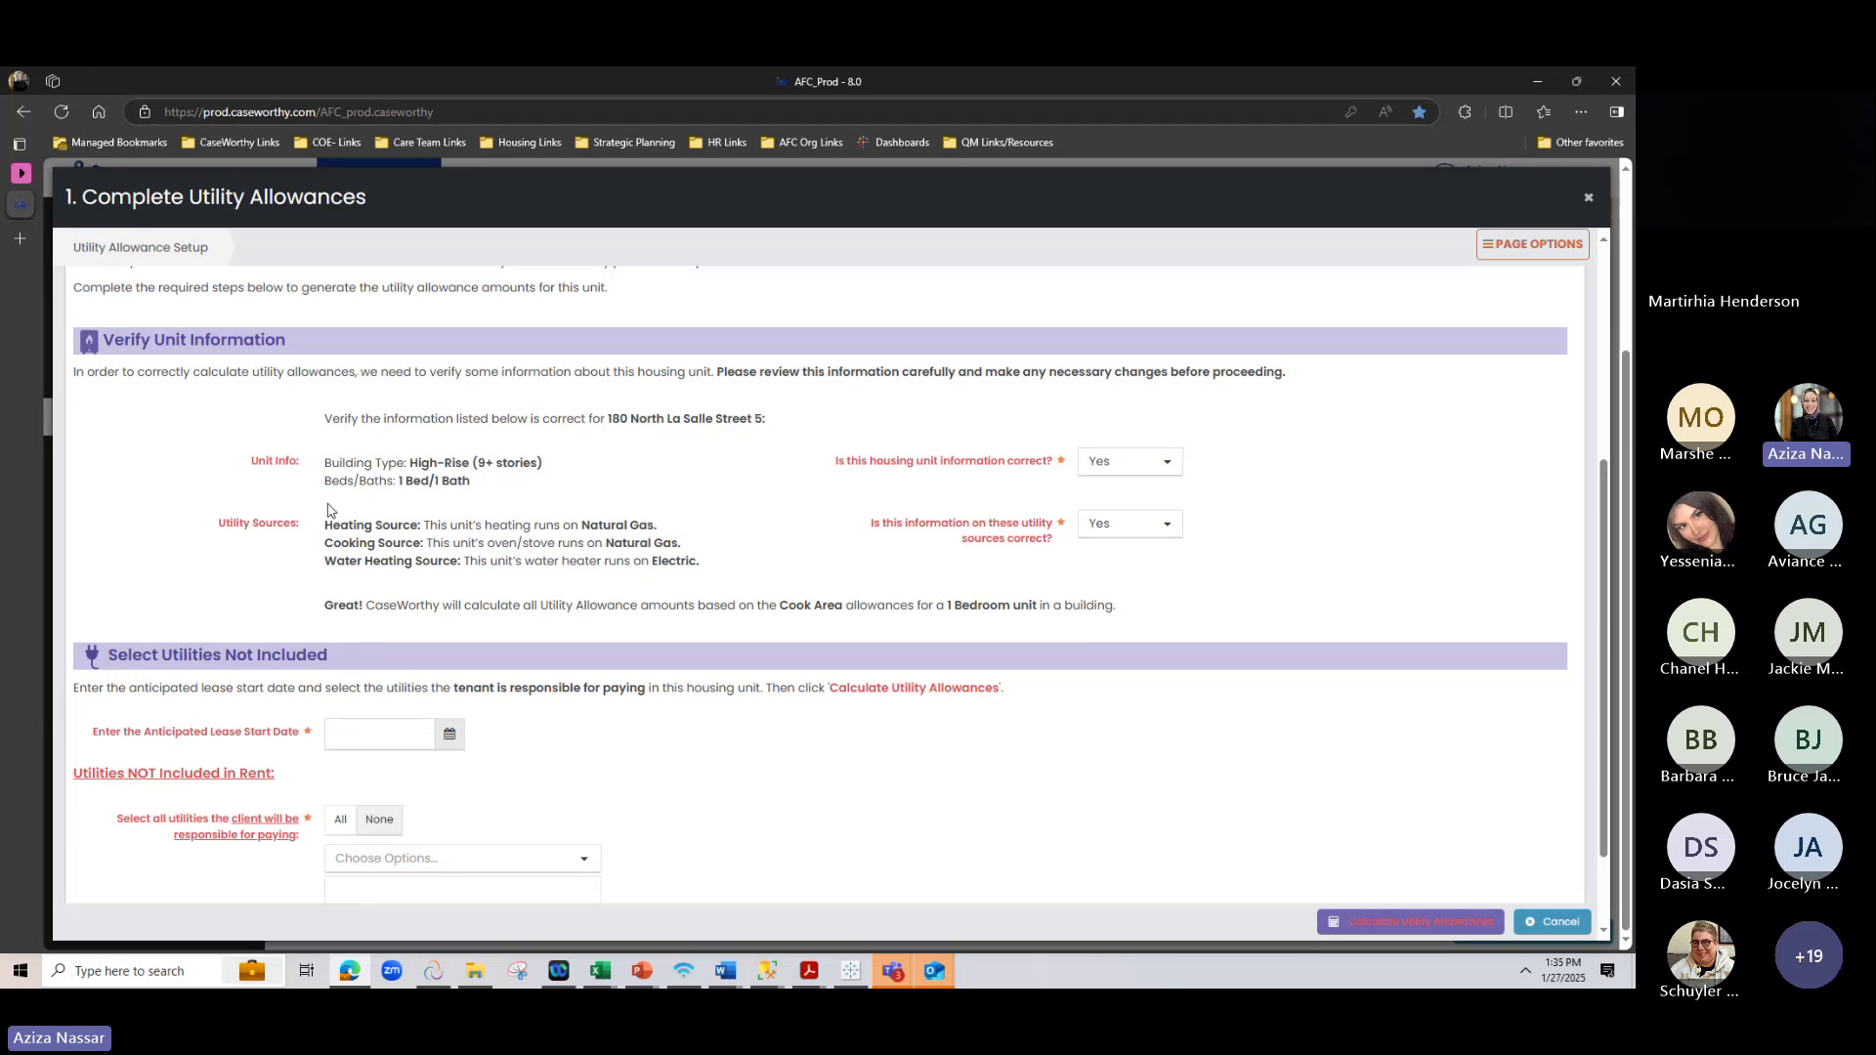
Keep the unit information question answered Yes and bring up the utility sources answers
drag(410, 462, 471, 482)
click(609, 529)
click(1138, 462)
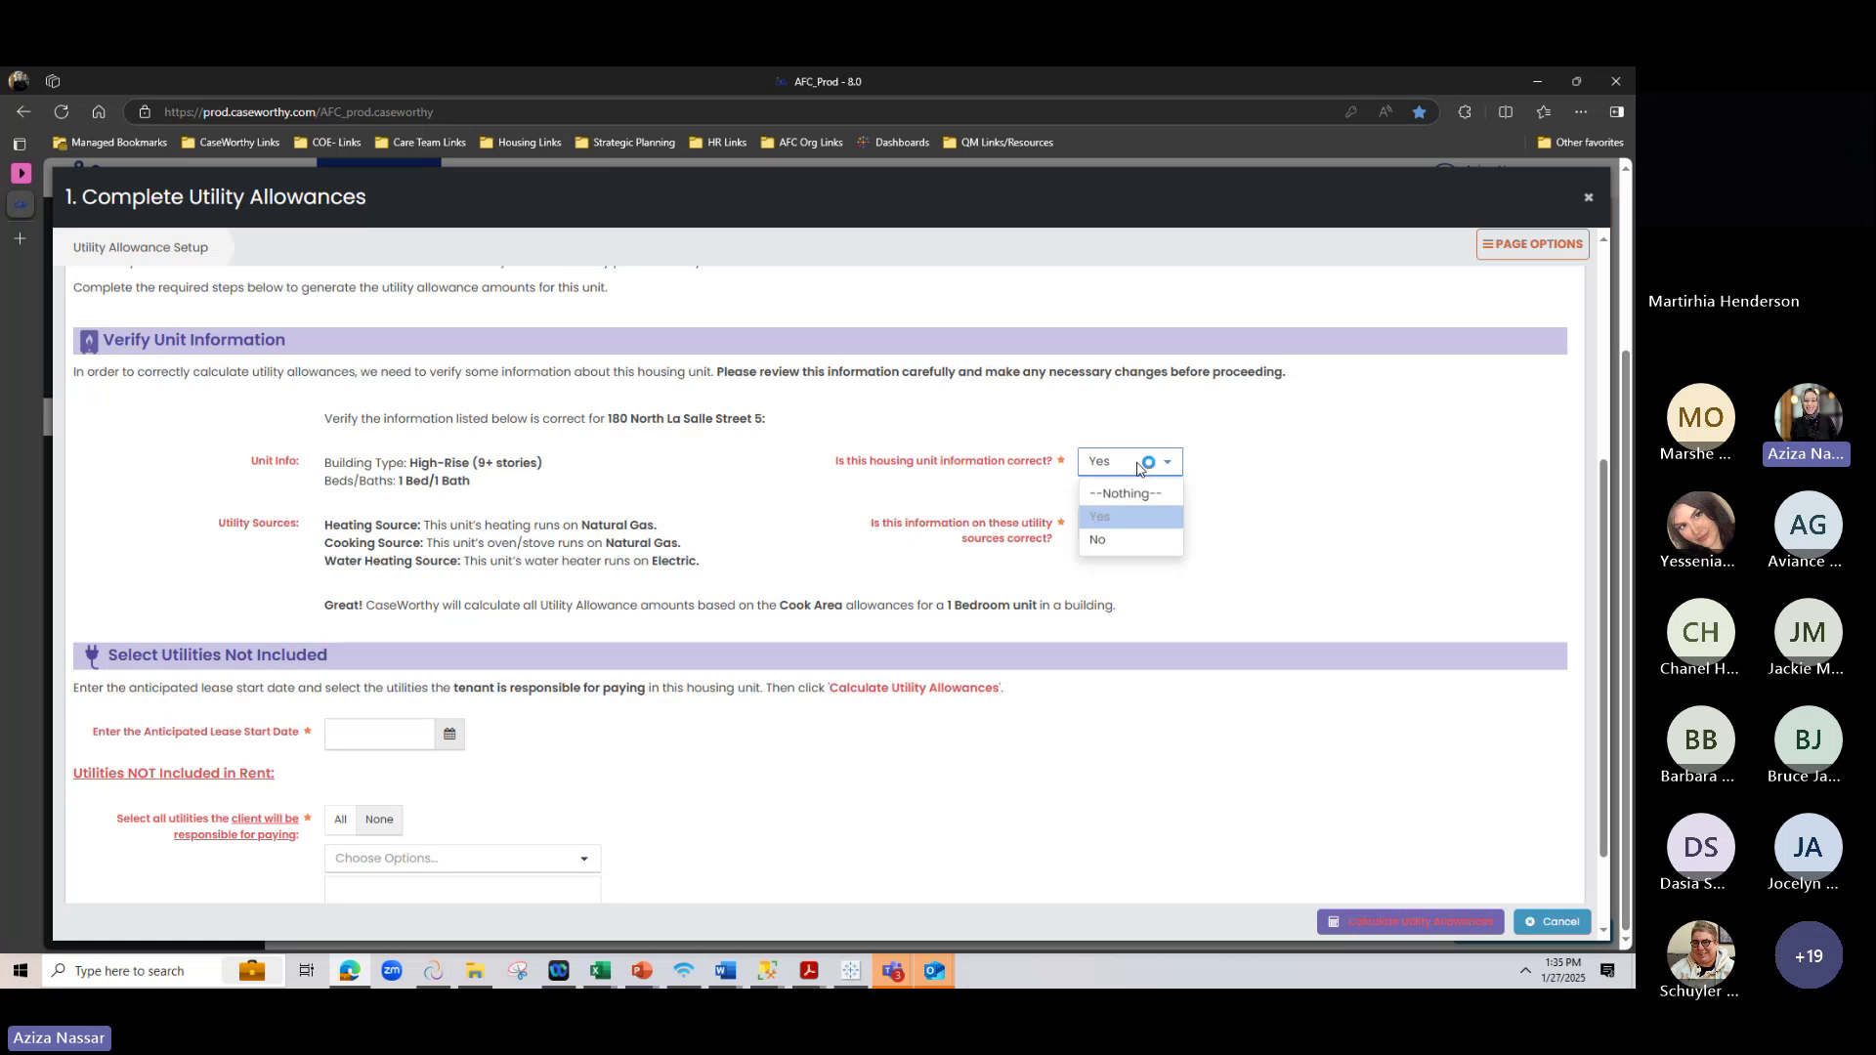
click(1114, 517)
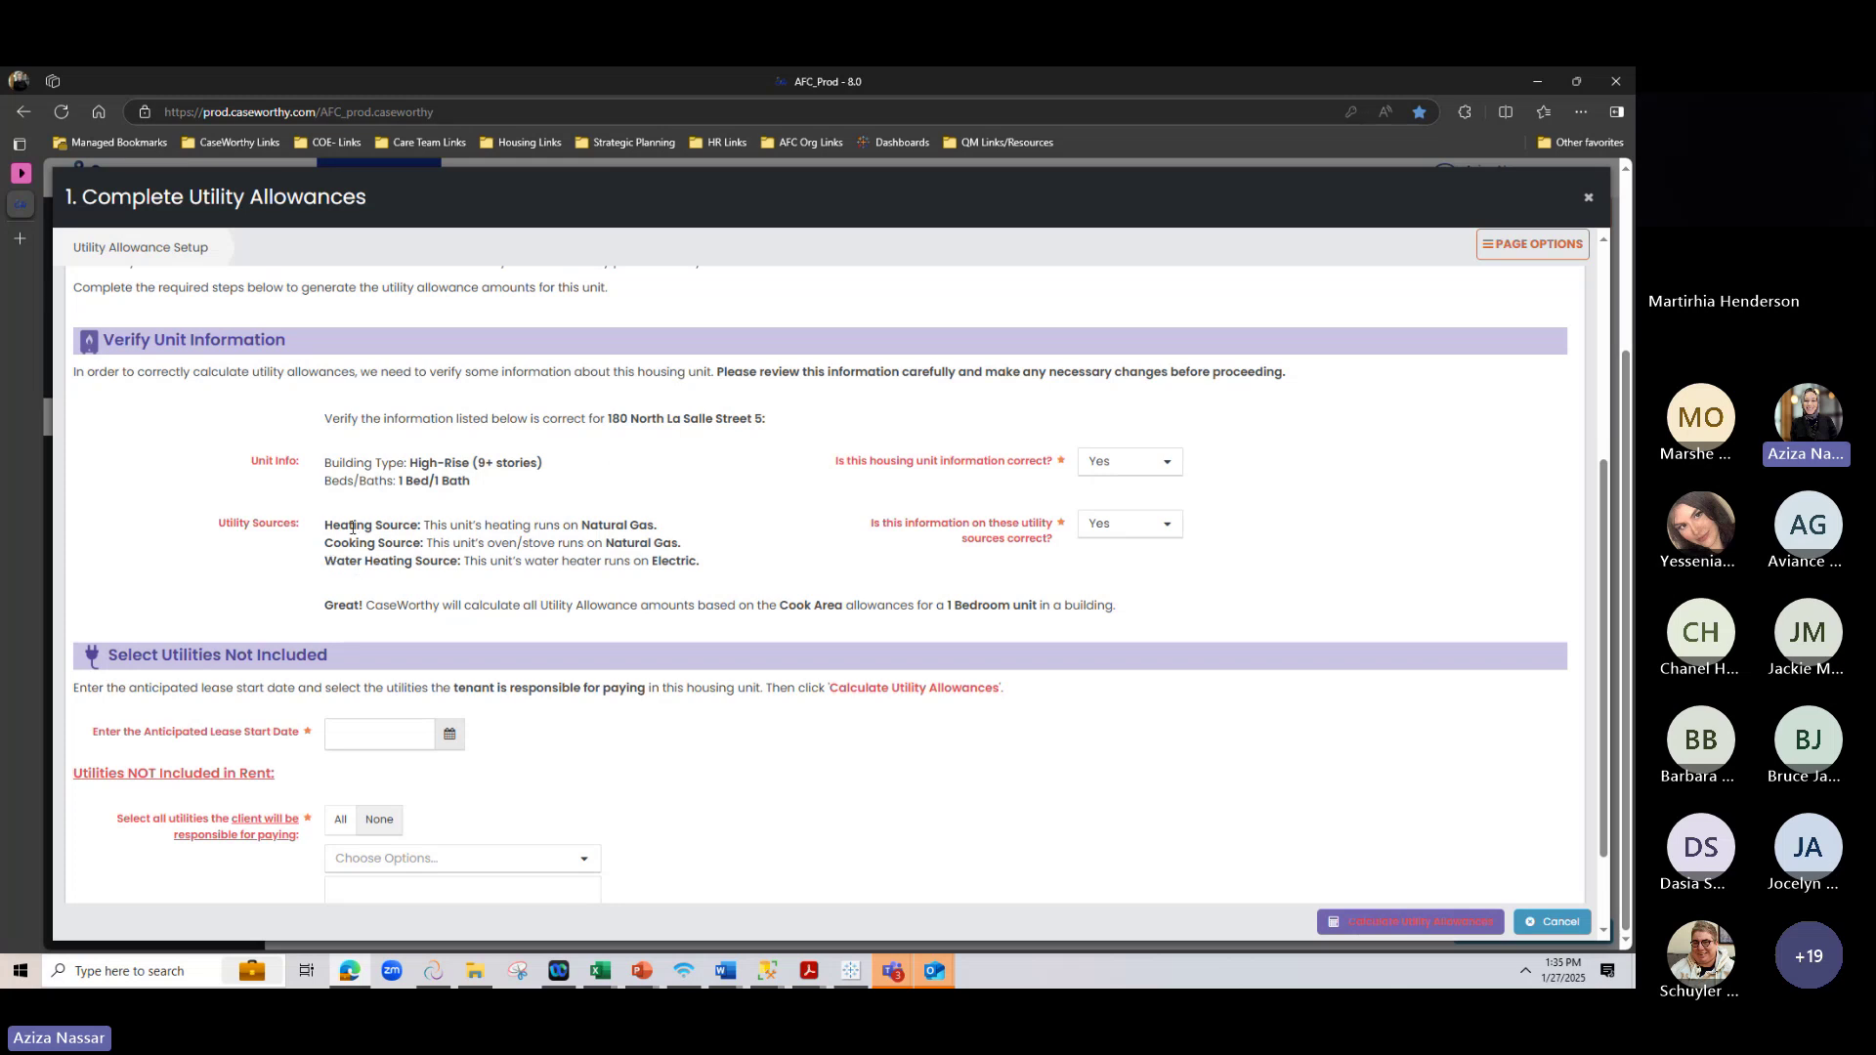
drag(468, 543, 708, 543)
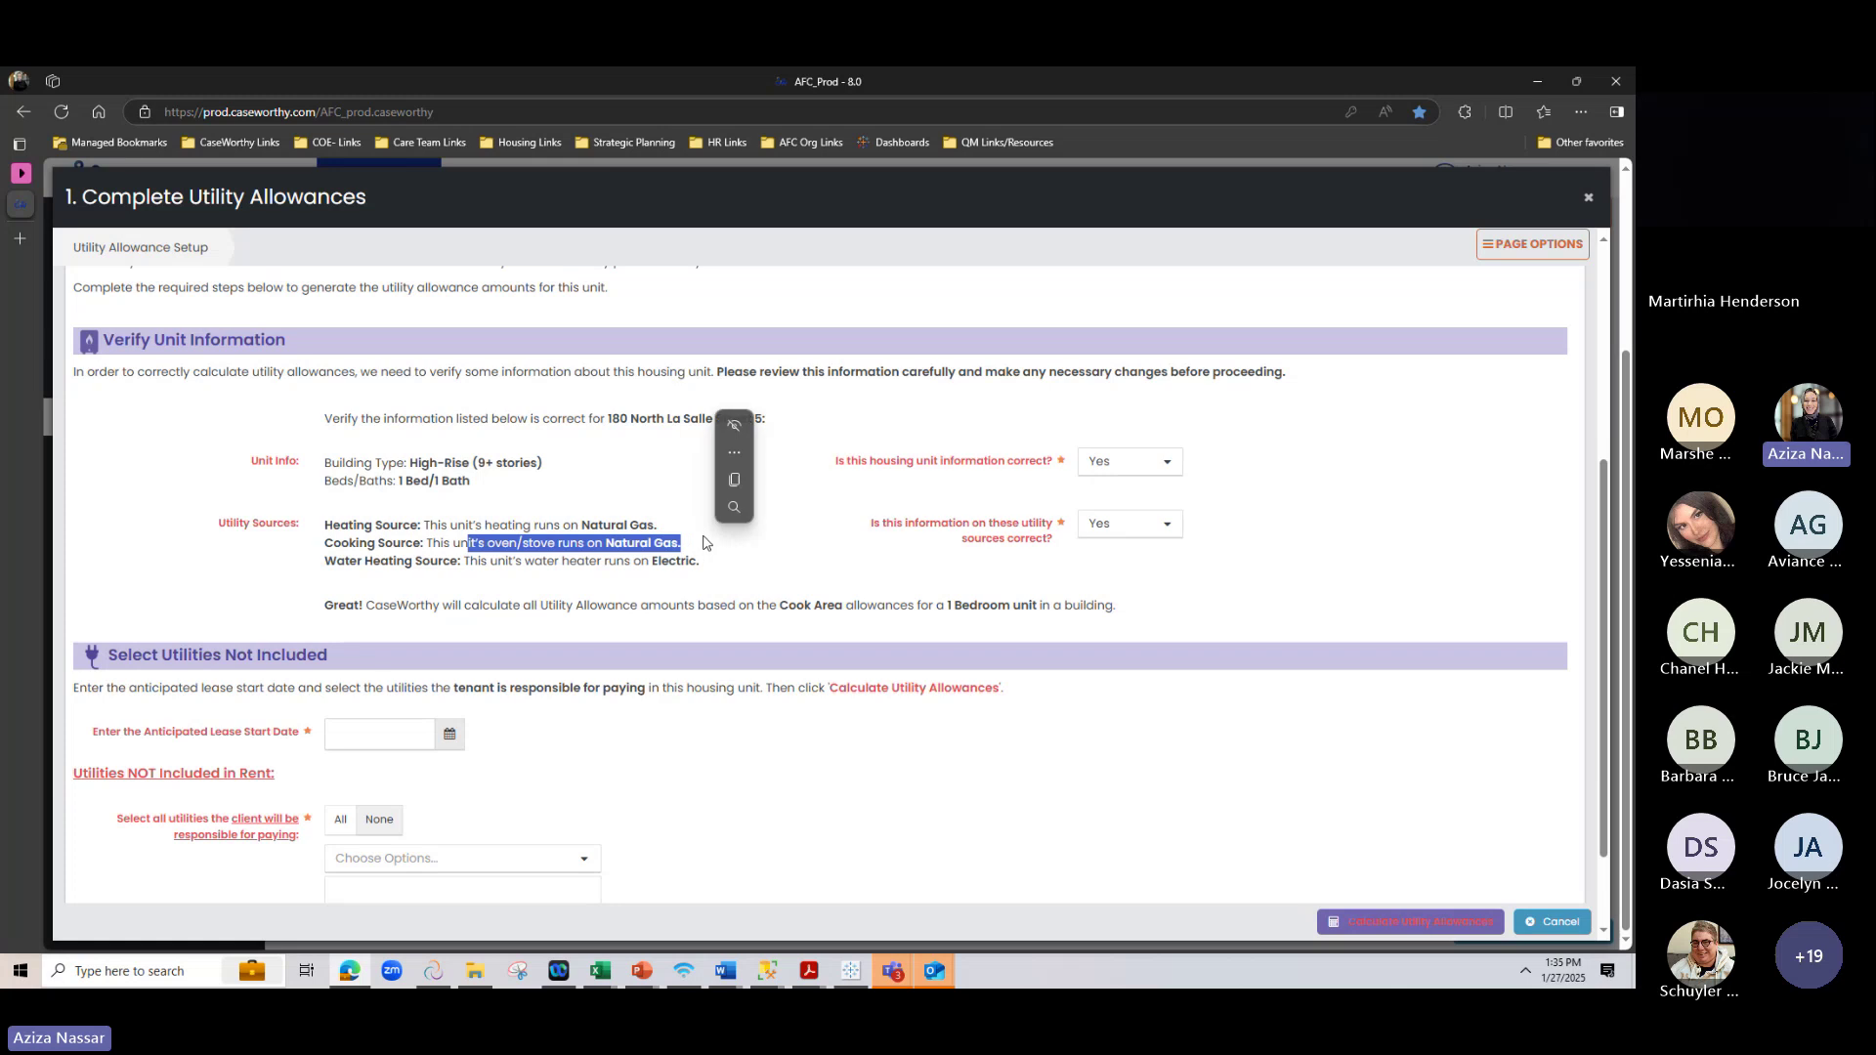
click(714, 535)
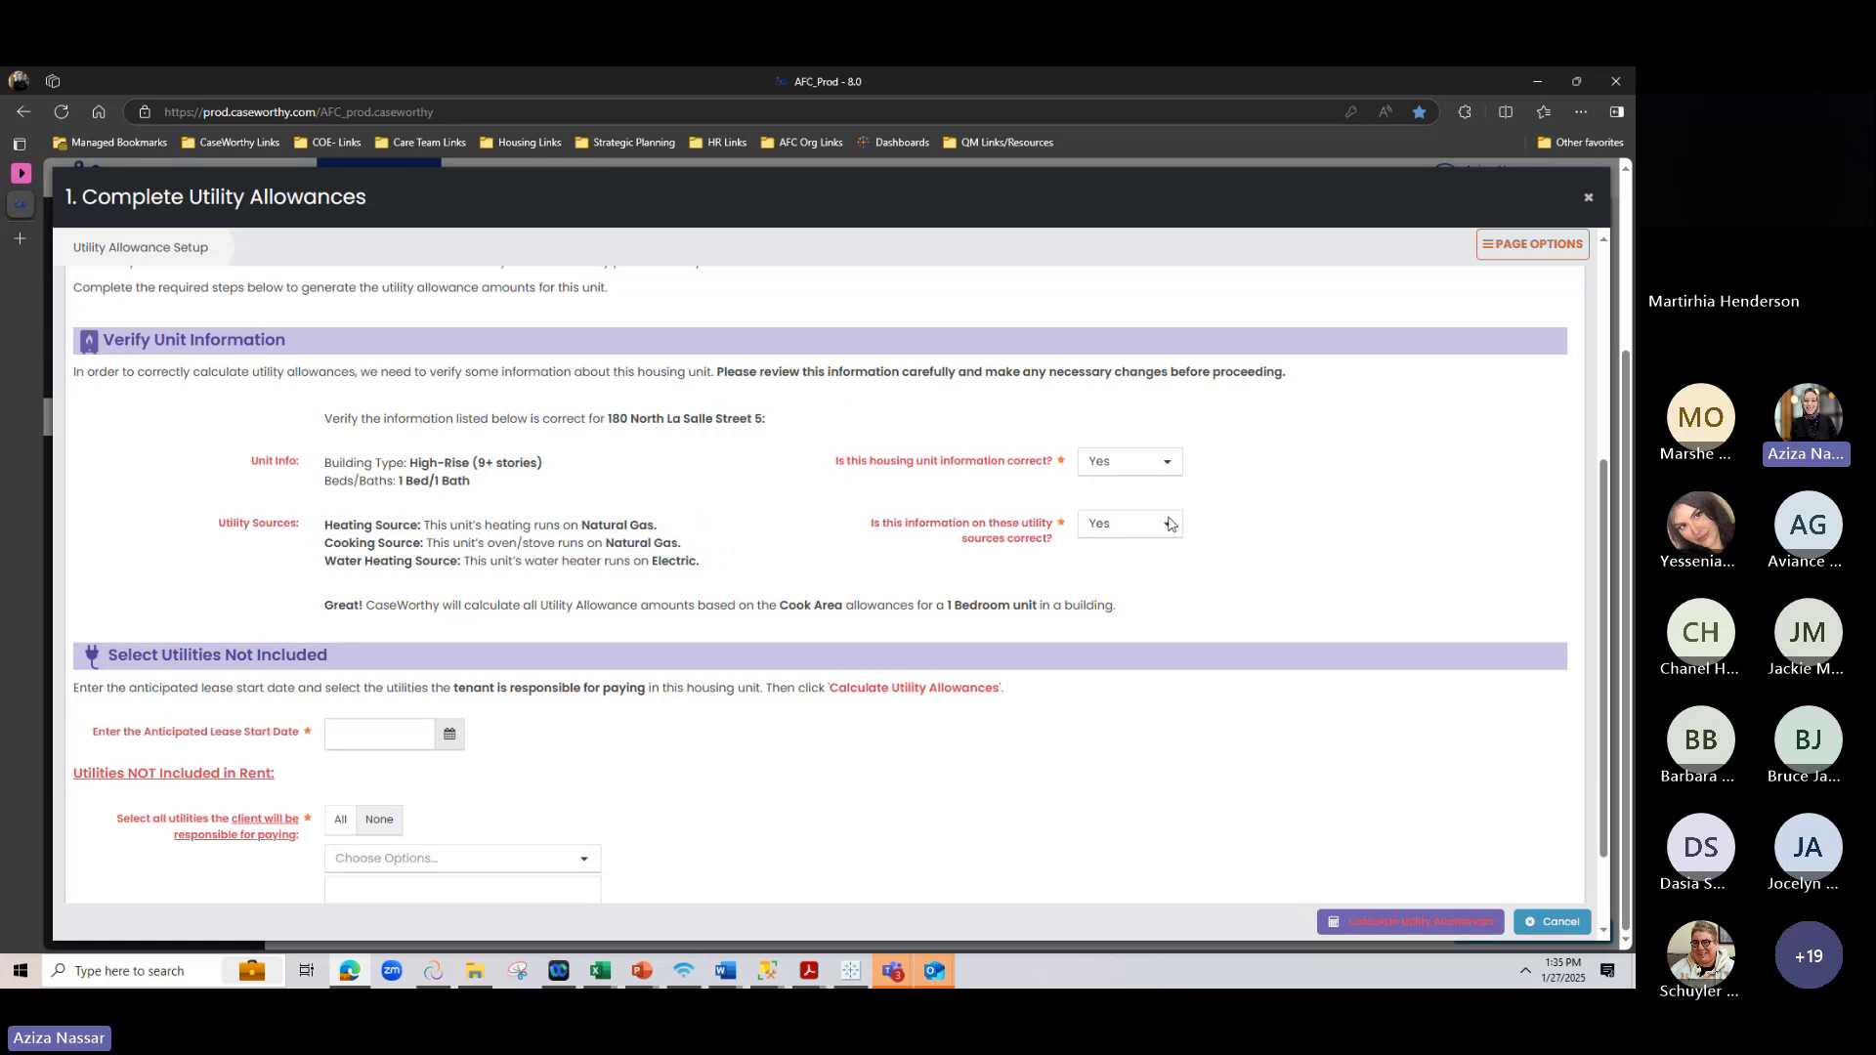
click(1148, 528)
Mark utility sources incorrect, try saving the cooking source as Electric, and dismiss the error
click(1102, 602)
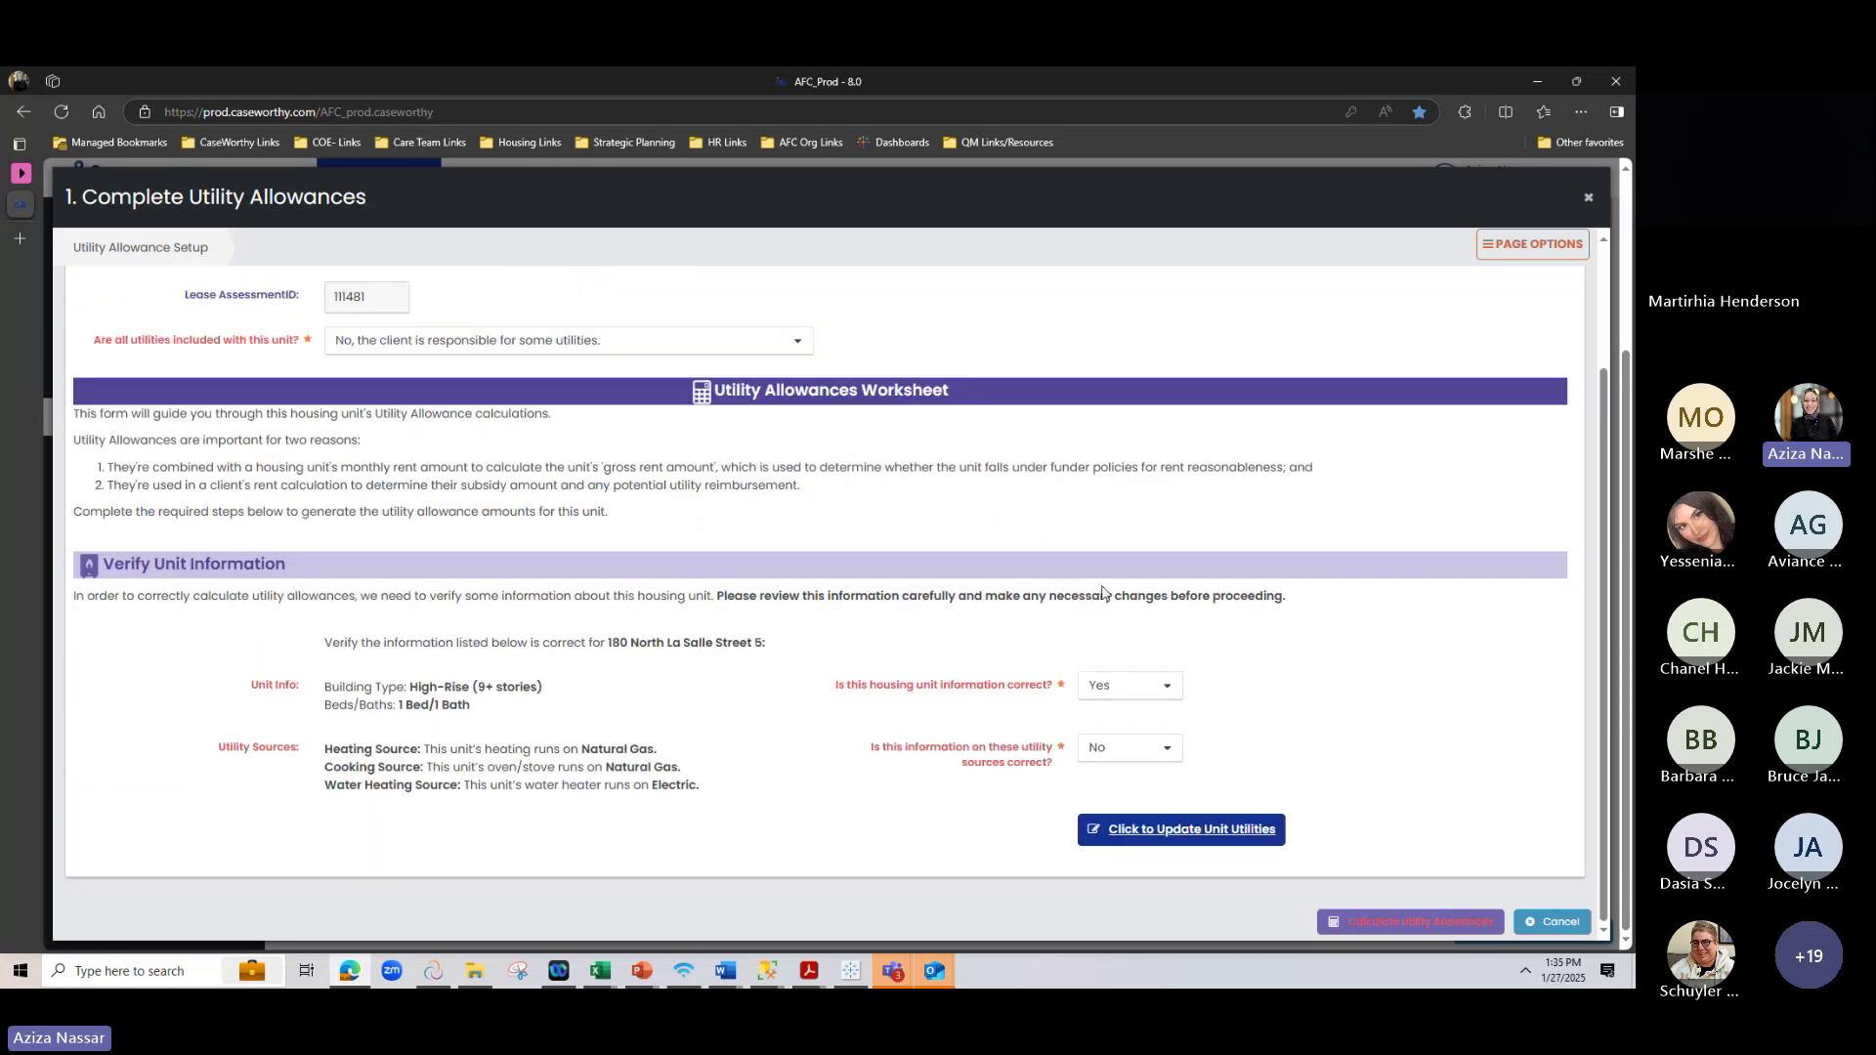
click(1158, 834)
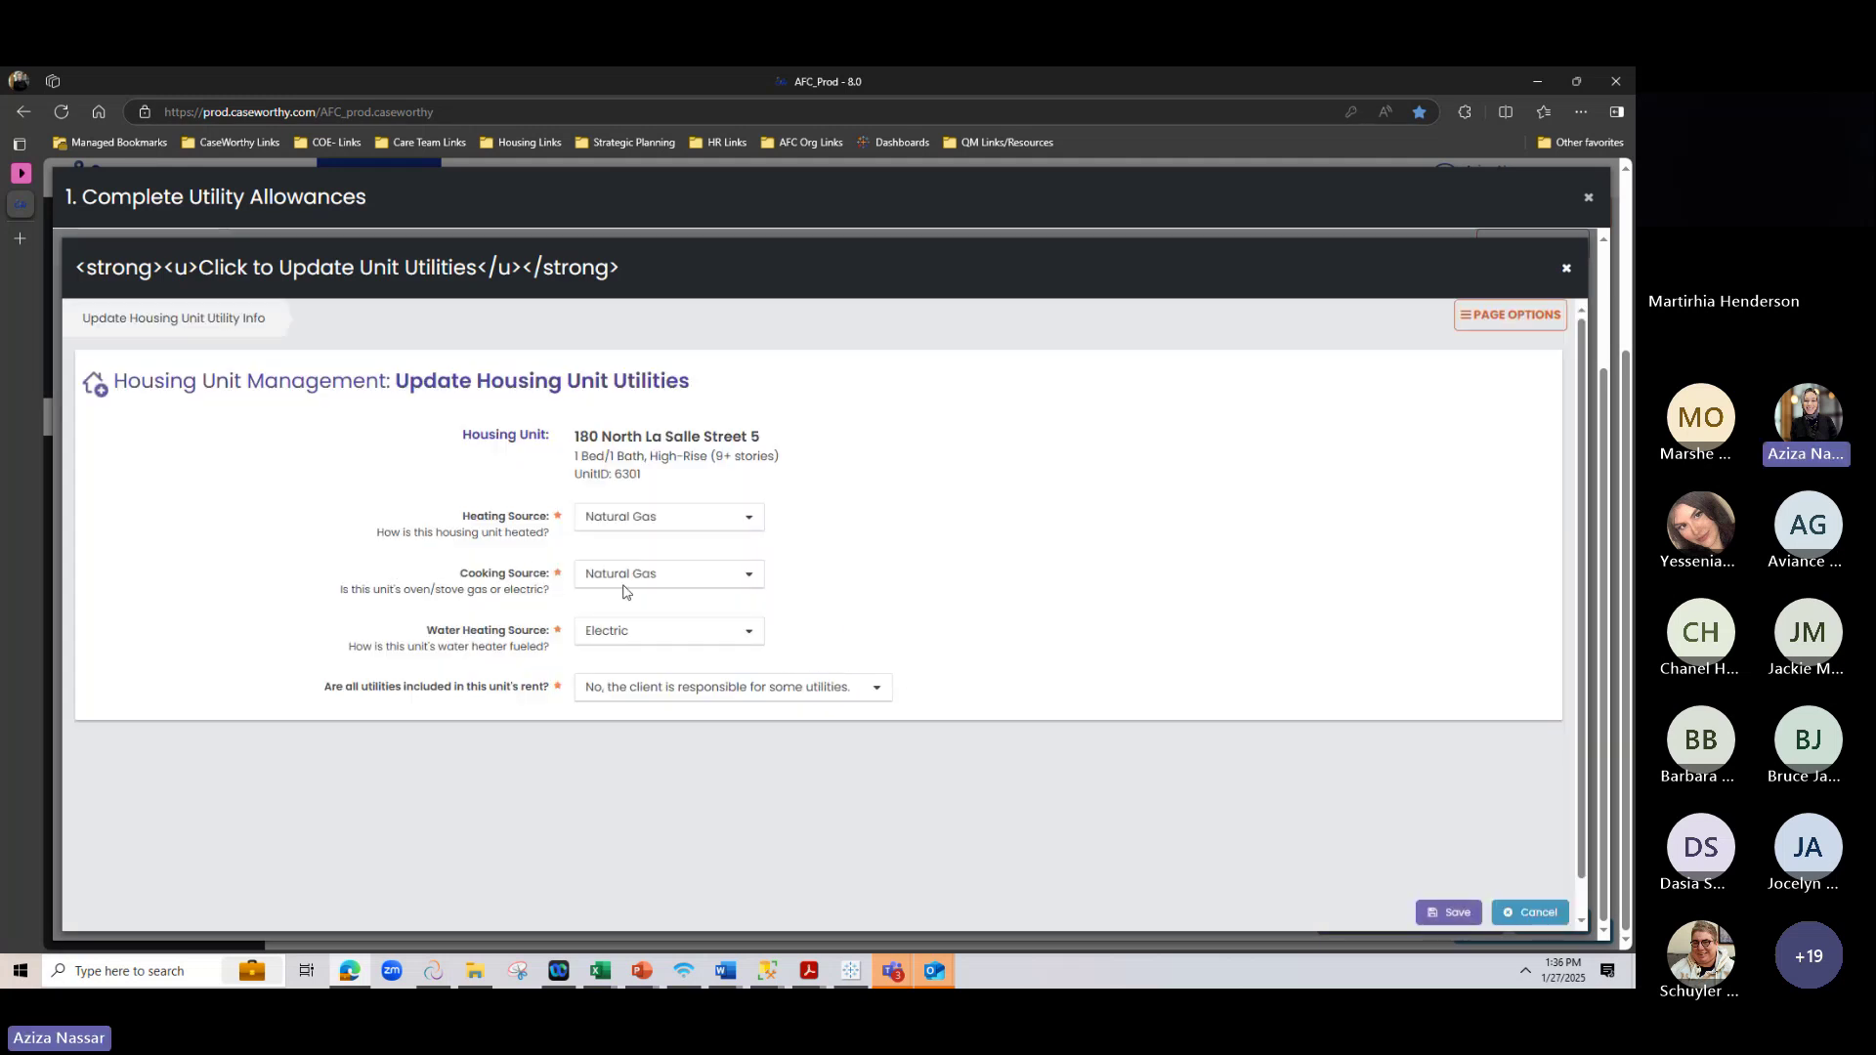
click(623, 577)
click(657, 655)
click(1456, 913)
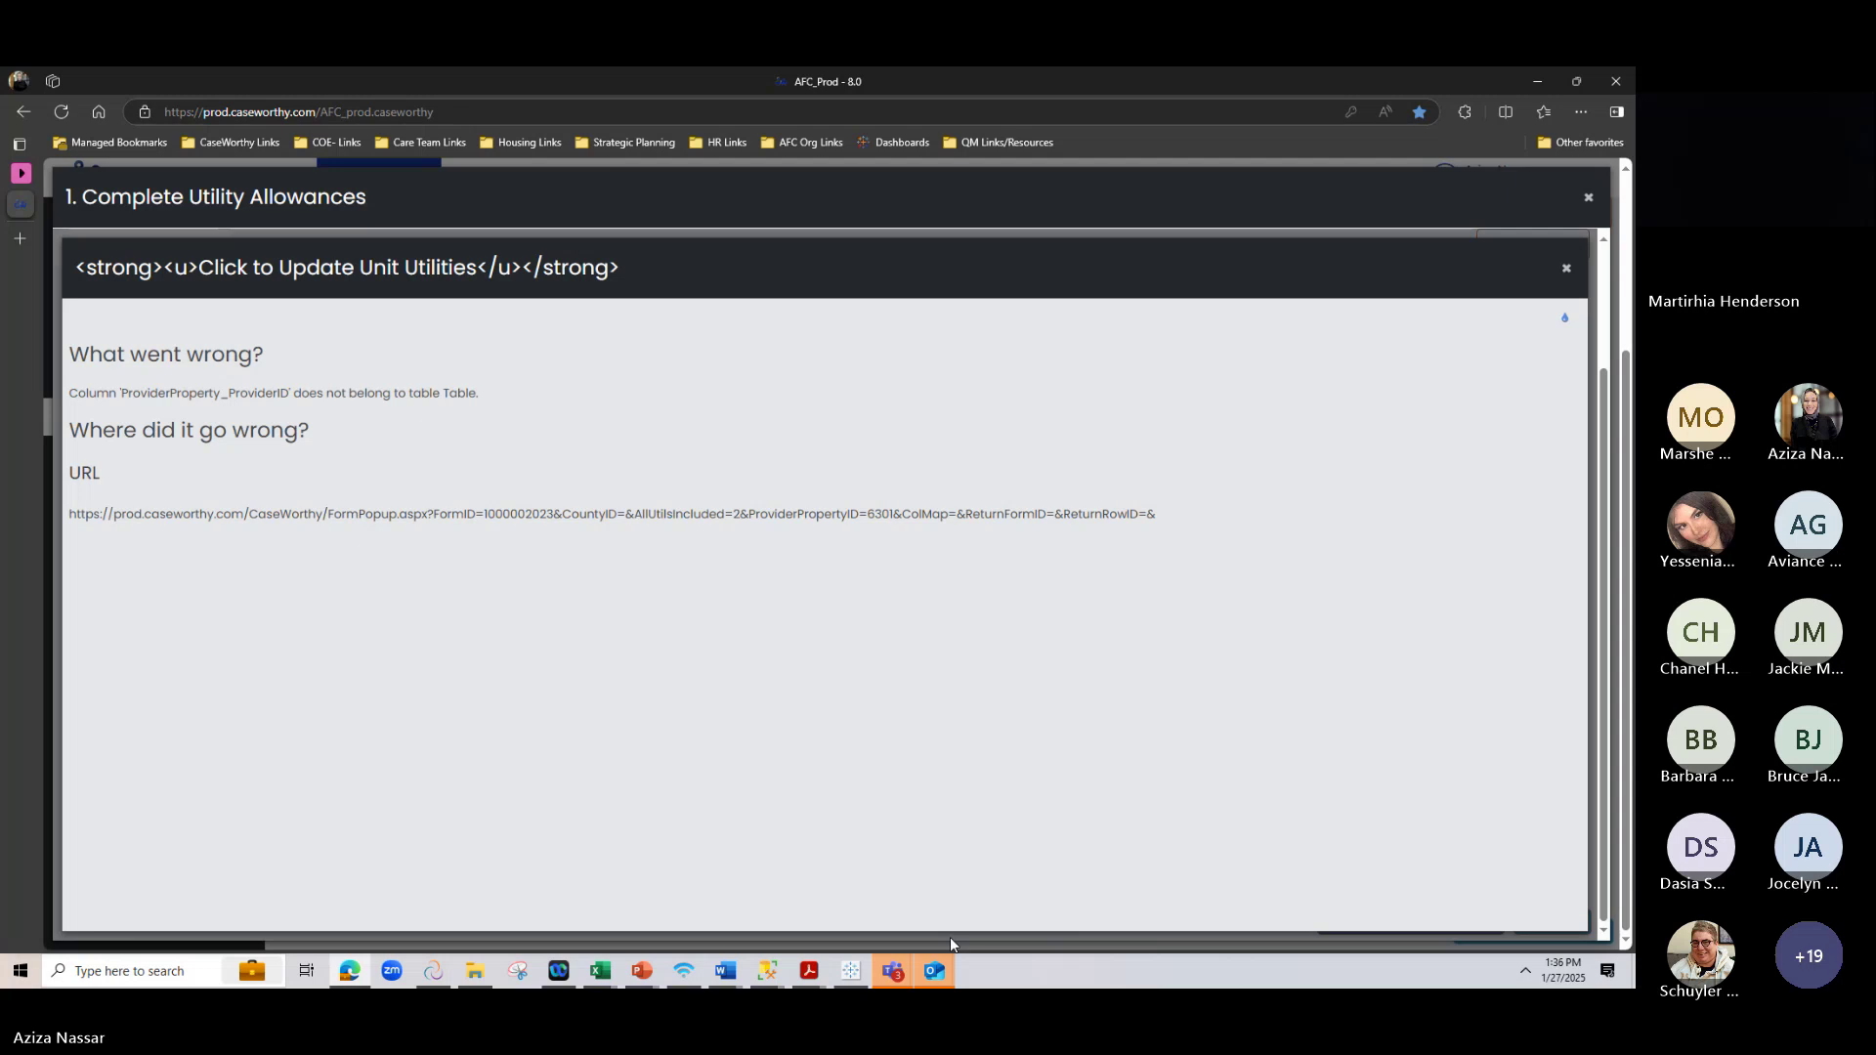
click(1566, 267)
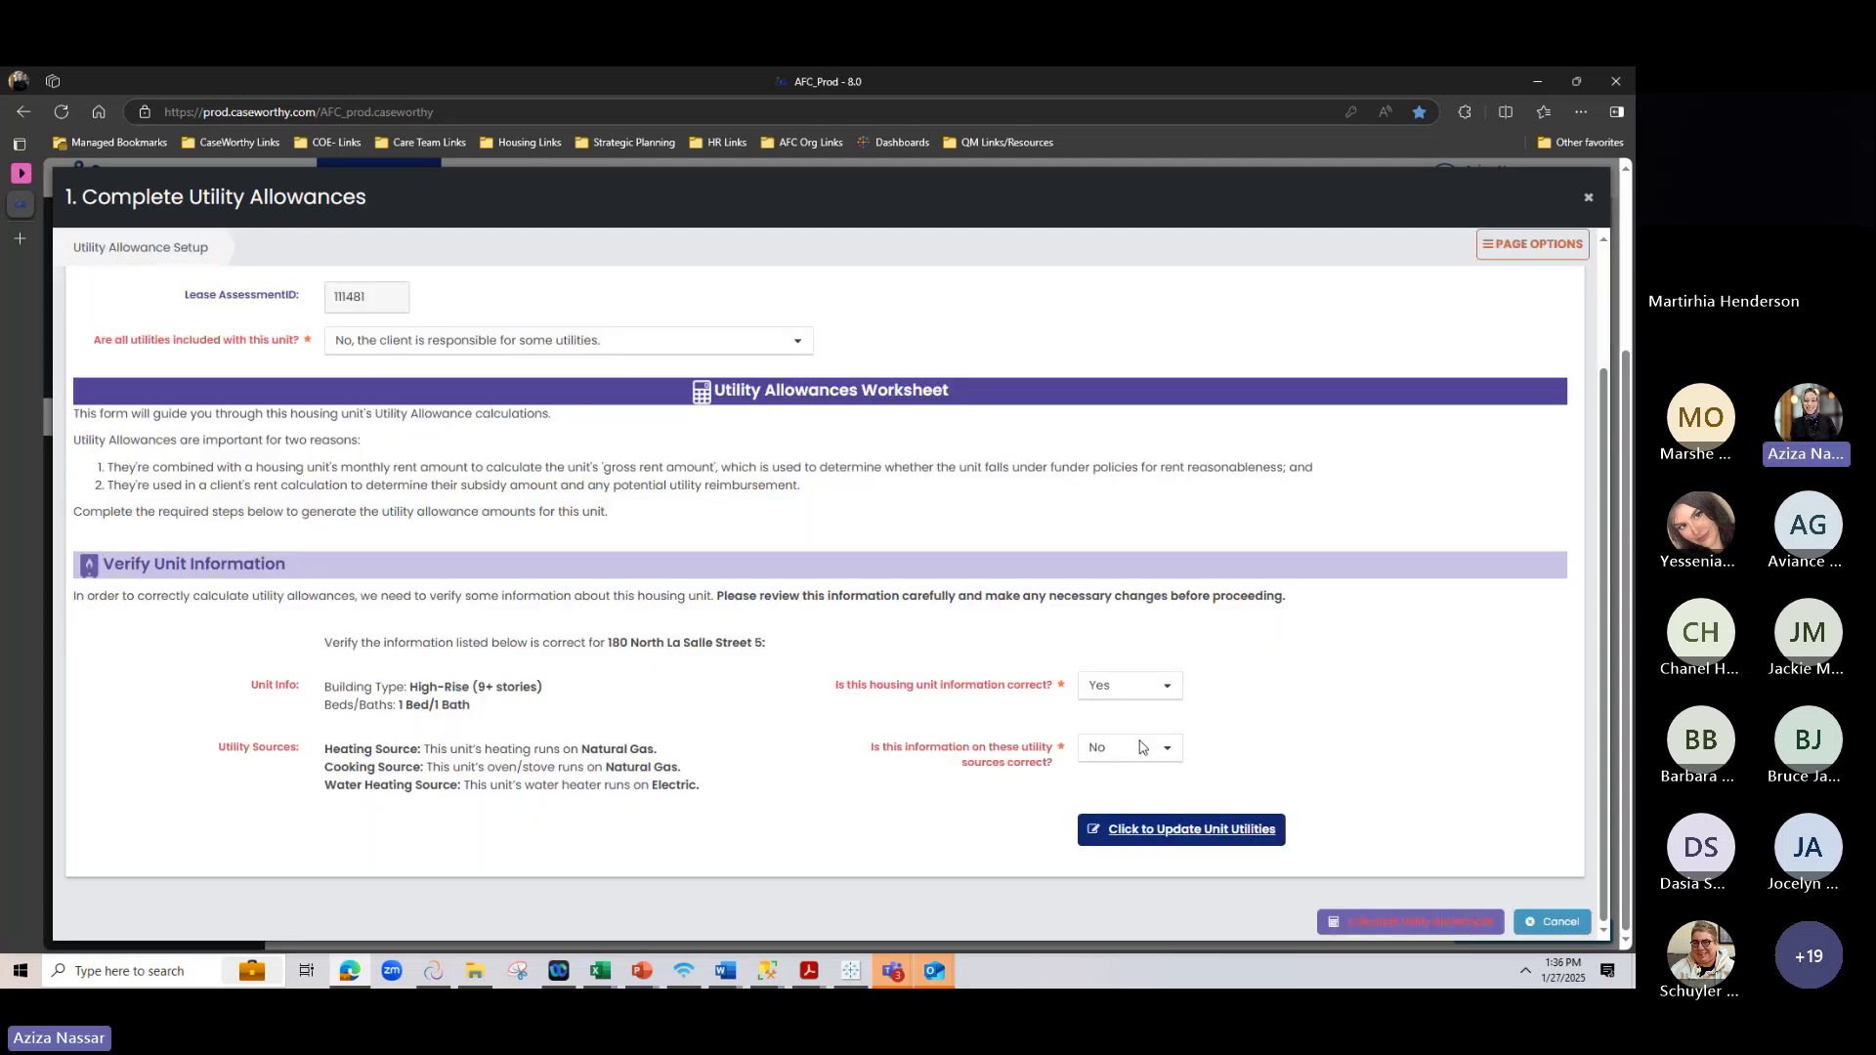
Set the utility sources question back to Yes to reveal Select Utilities Not Included
click(1143, 748)
click(1137, 802)
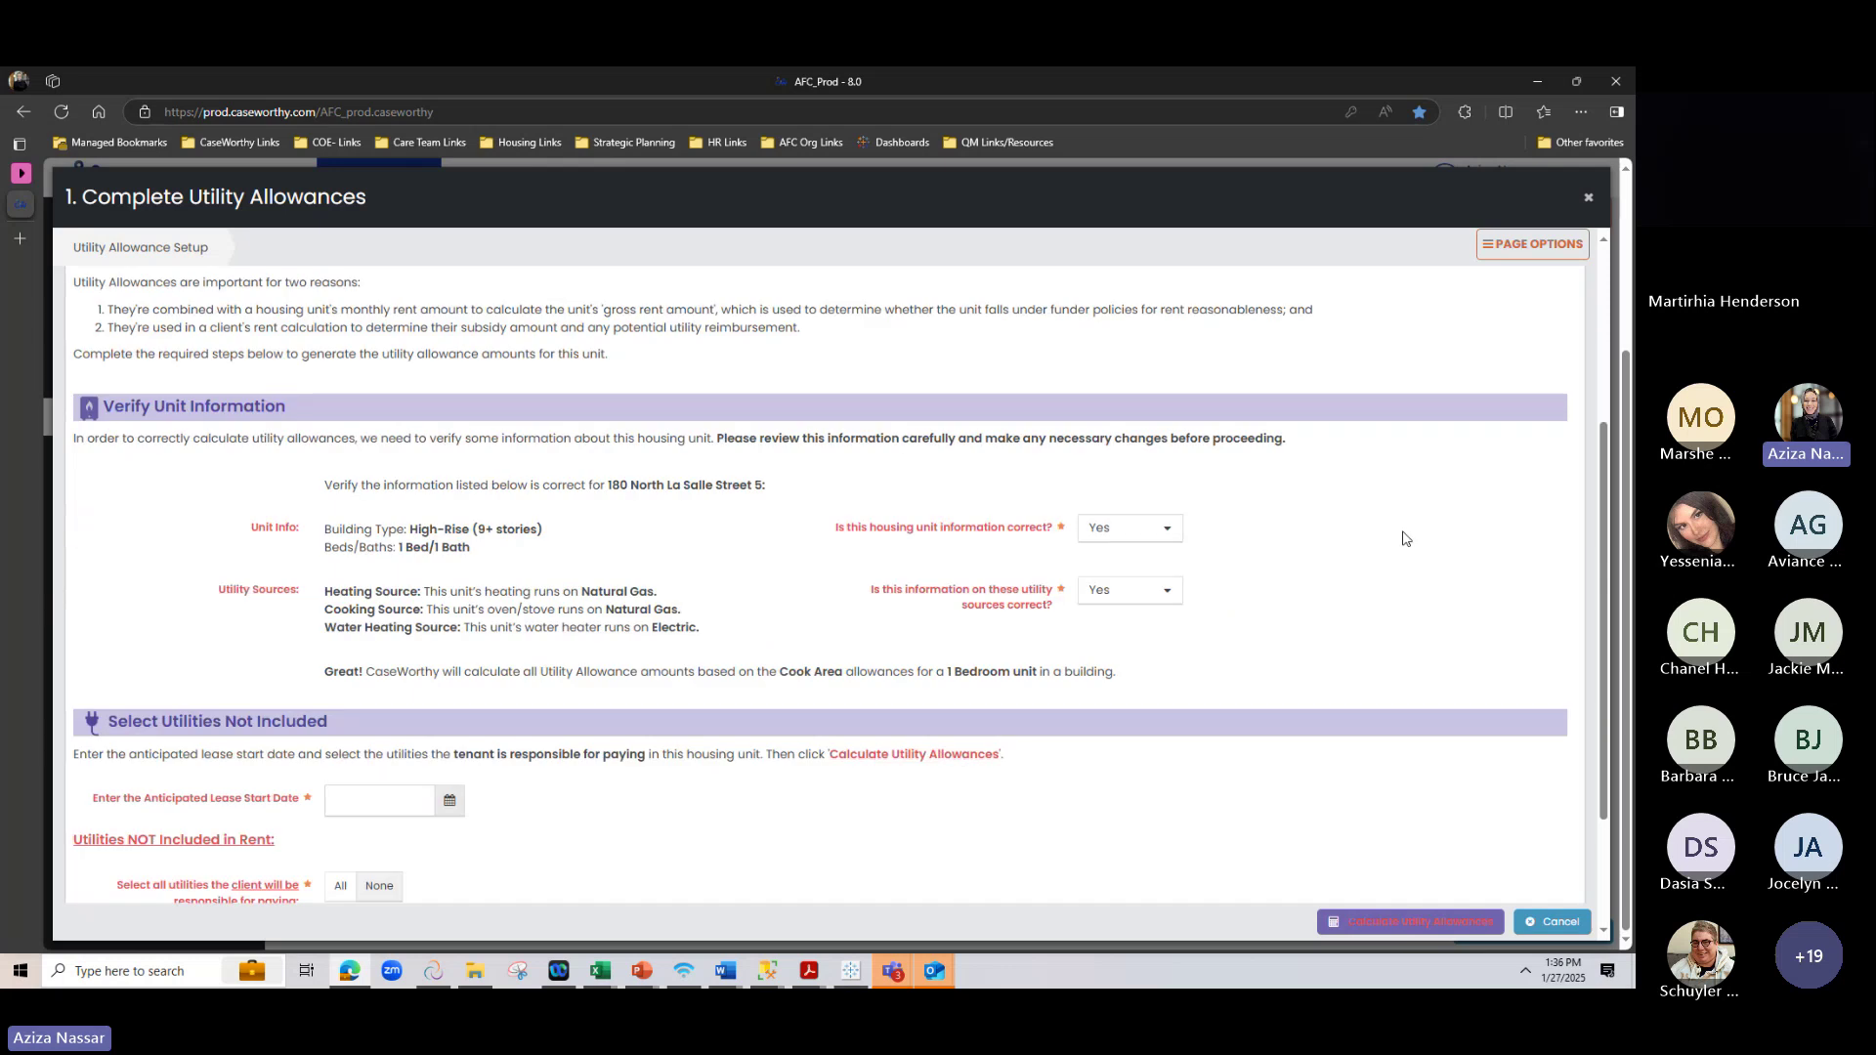
scroll(763, 404, down, 3)
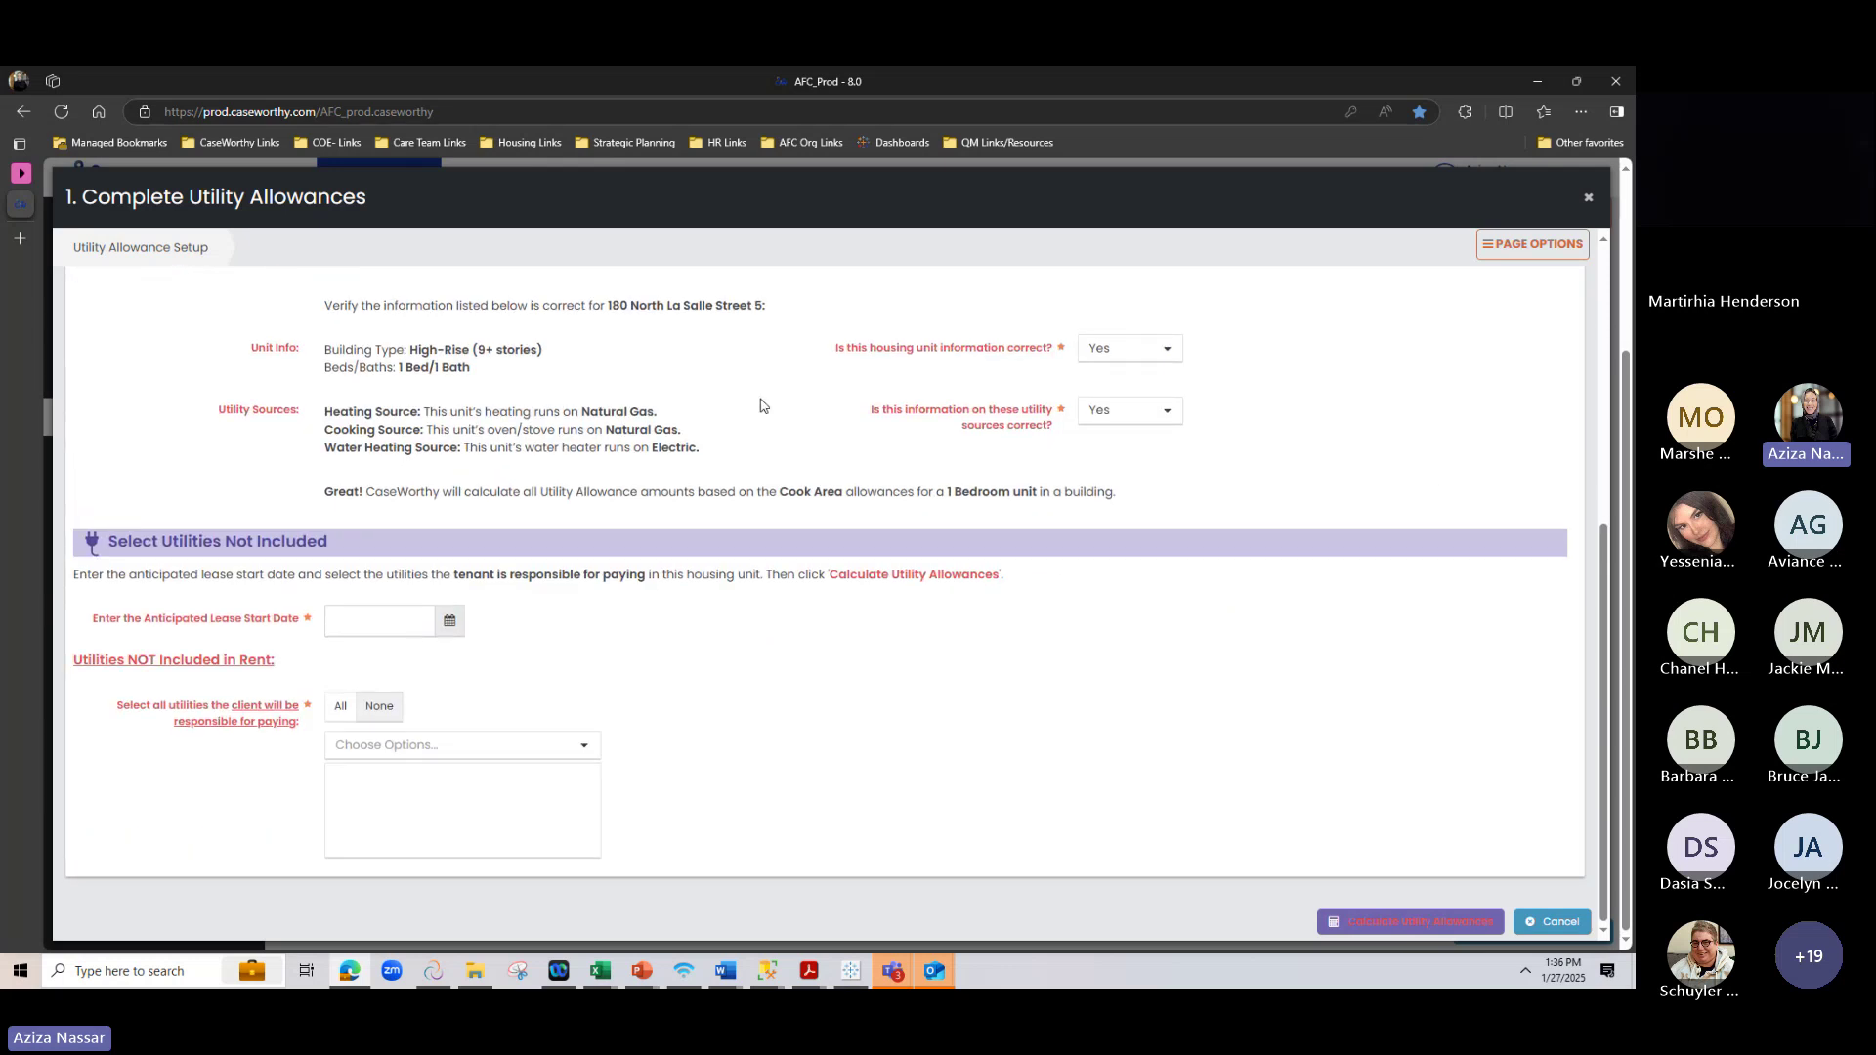
click(1120, 410)
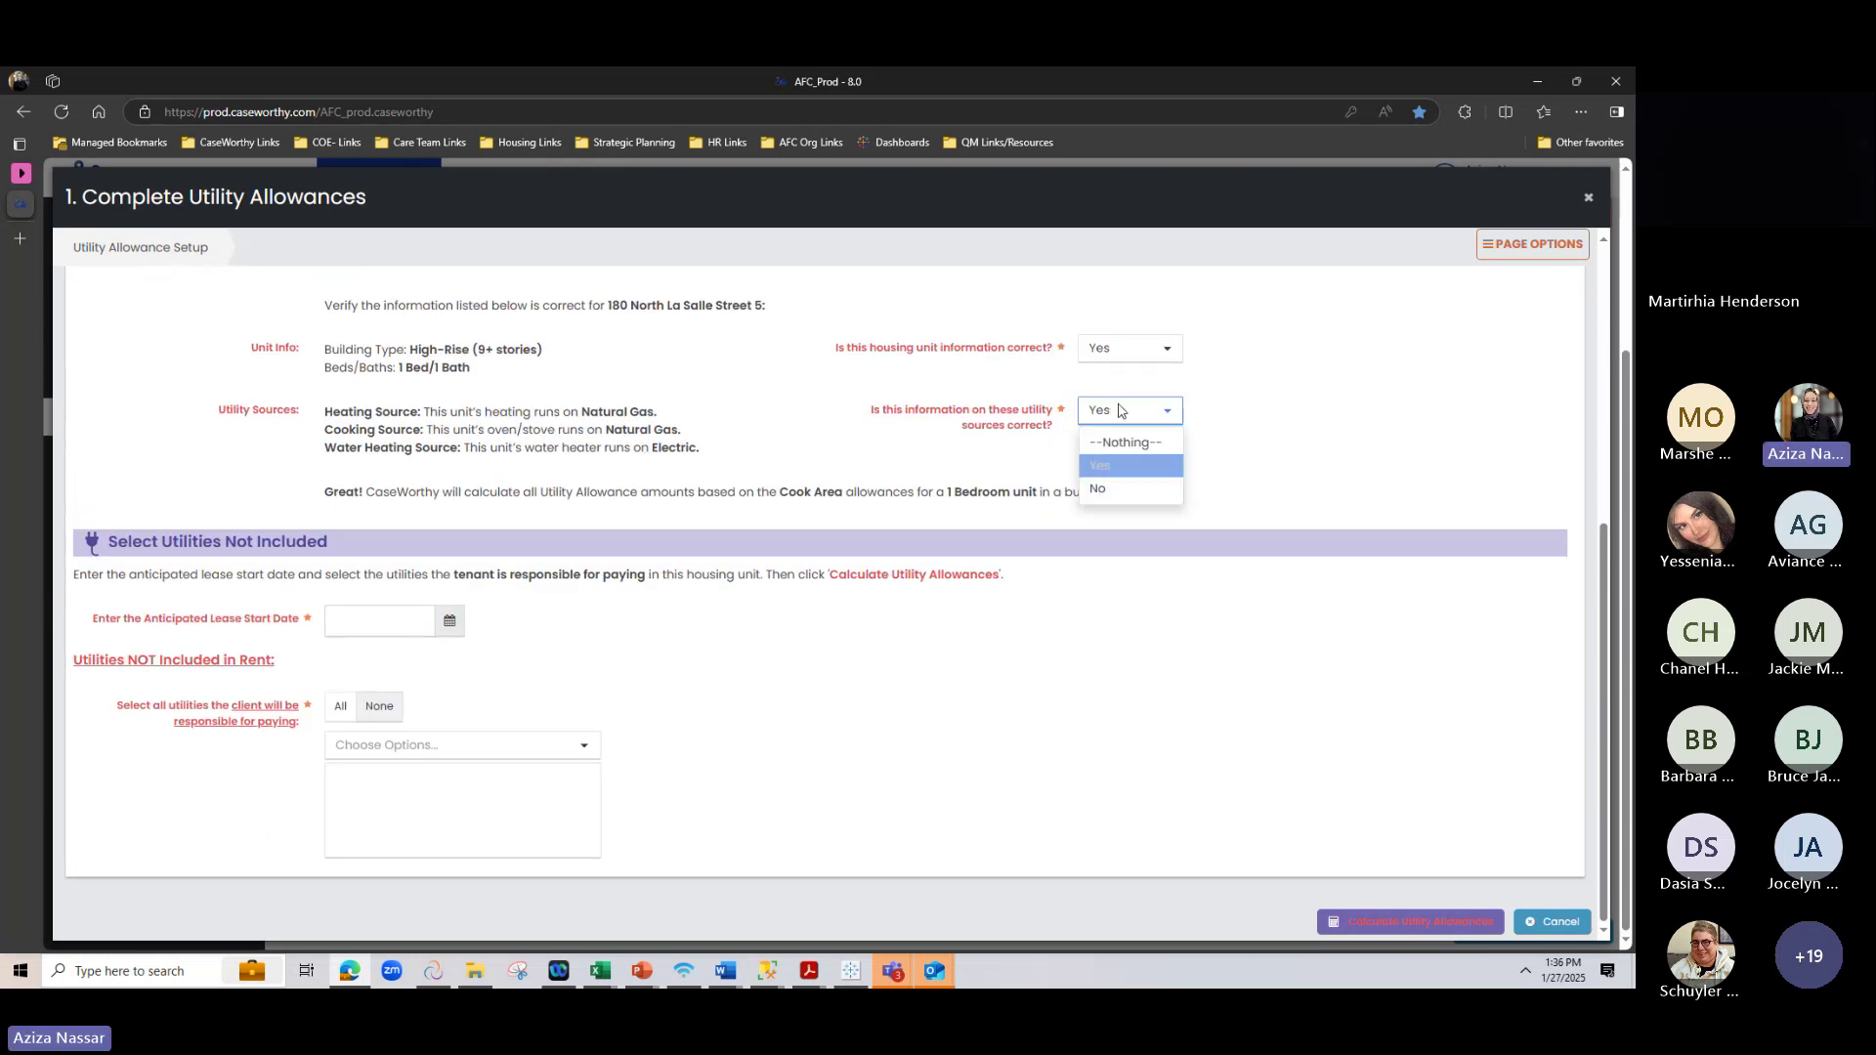
click(1109, 489)
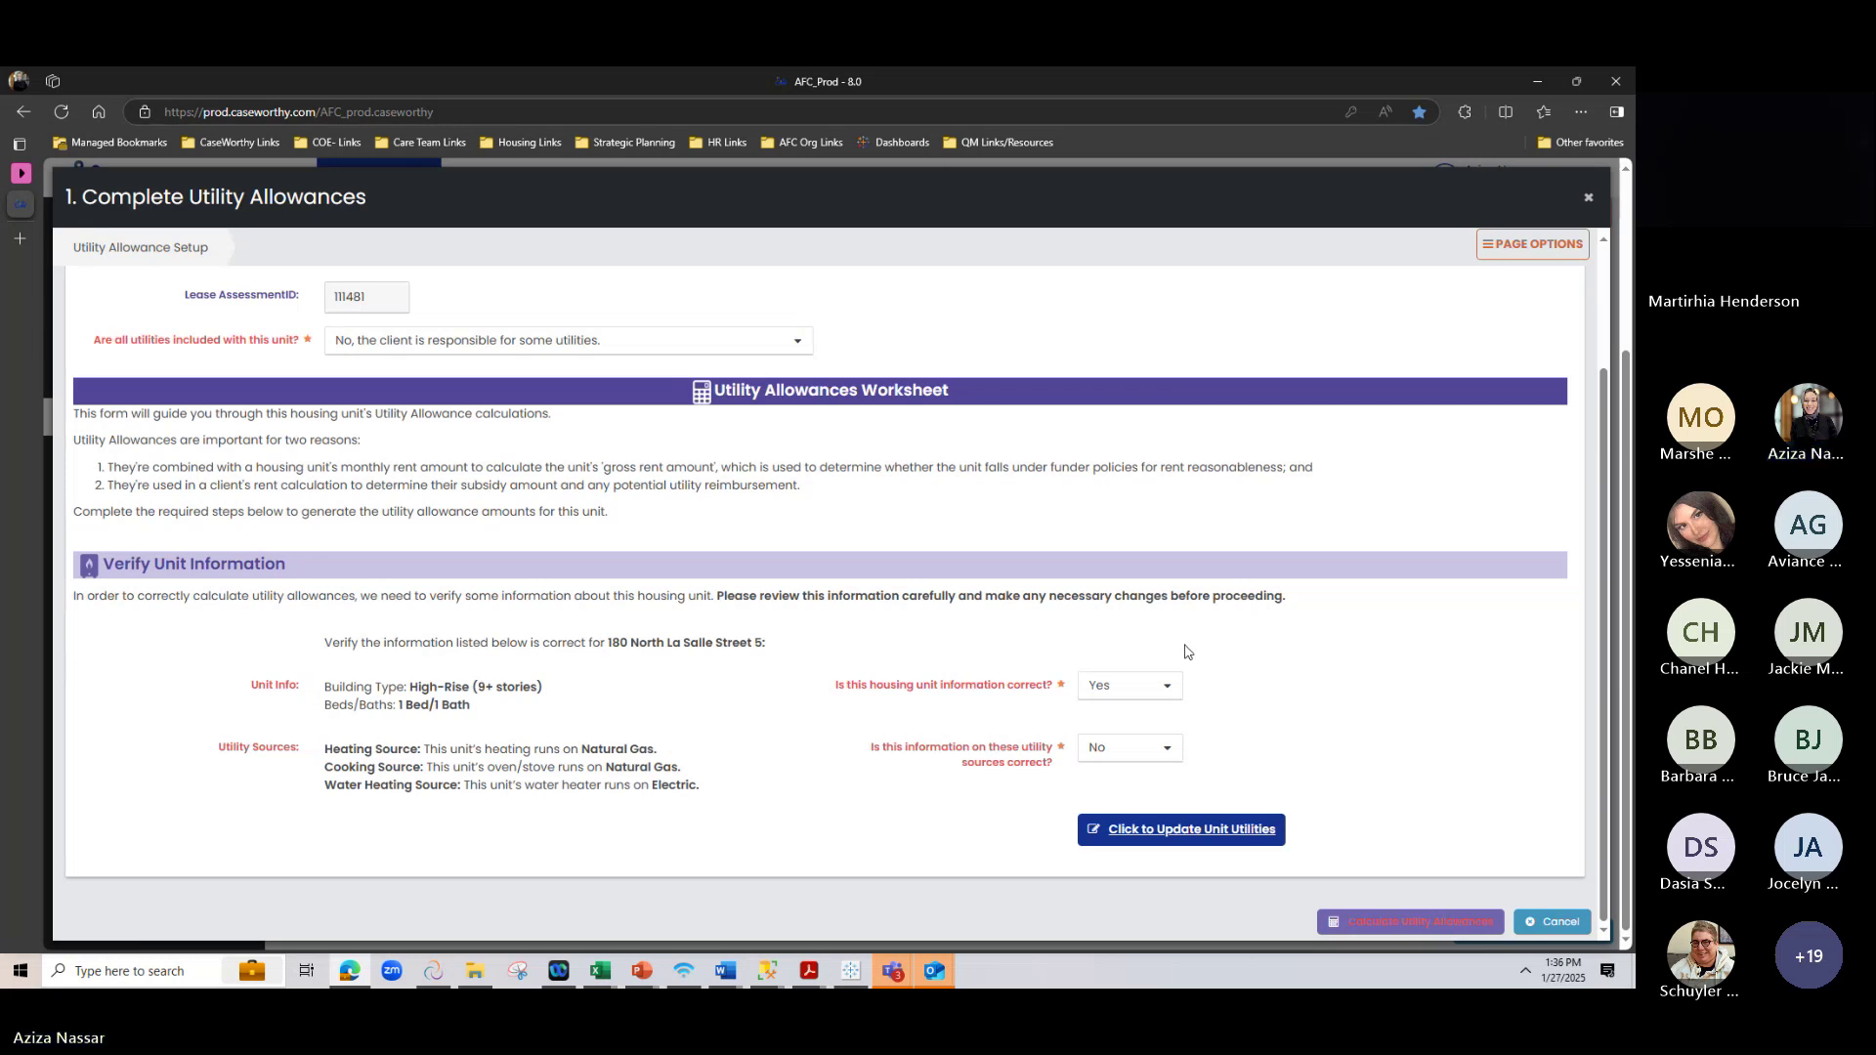
click(1129, 752)
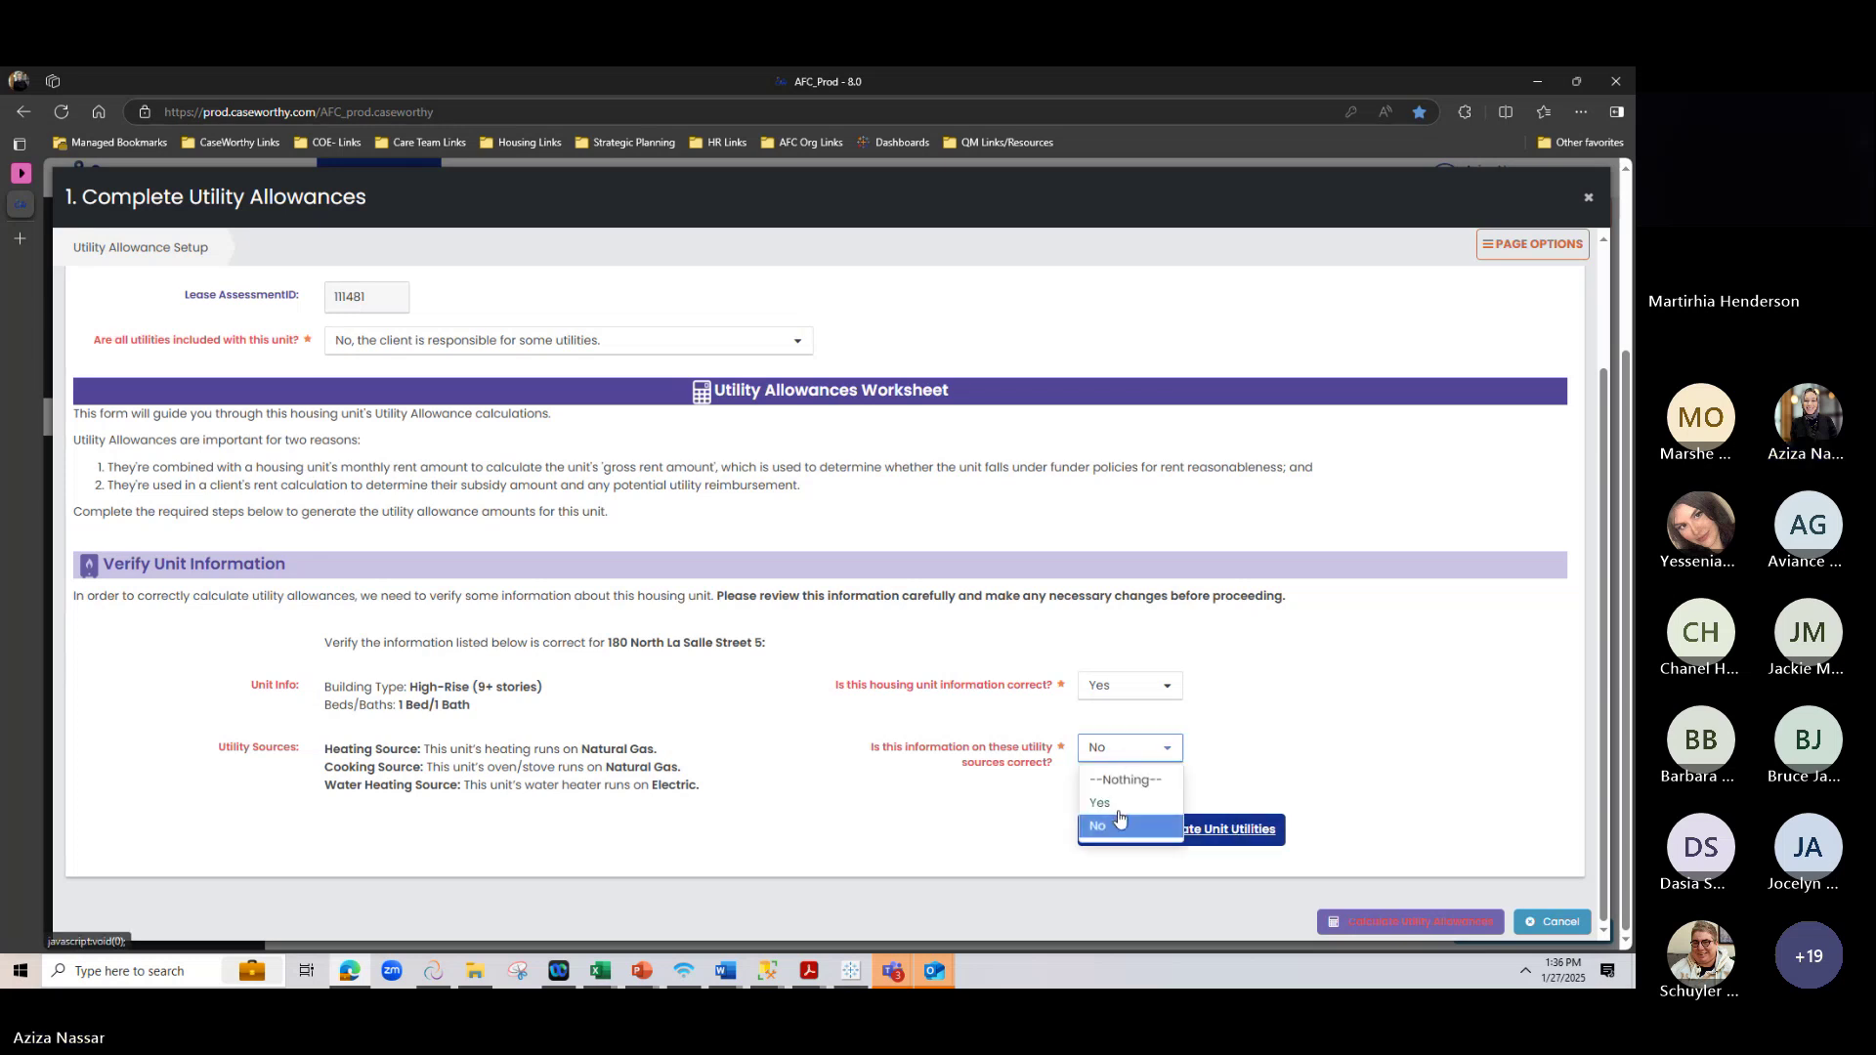
click(1104, 802)
scroll(1138, 489, down, 3)
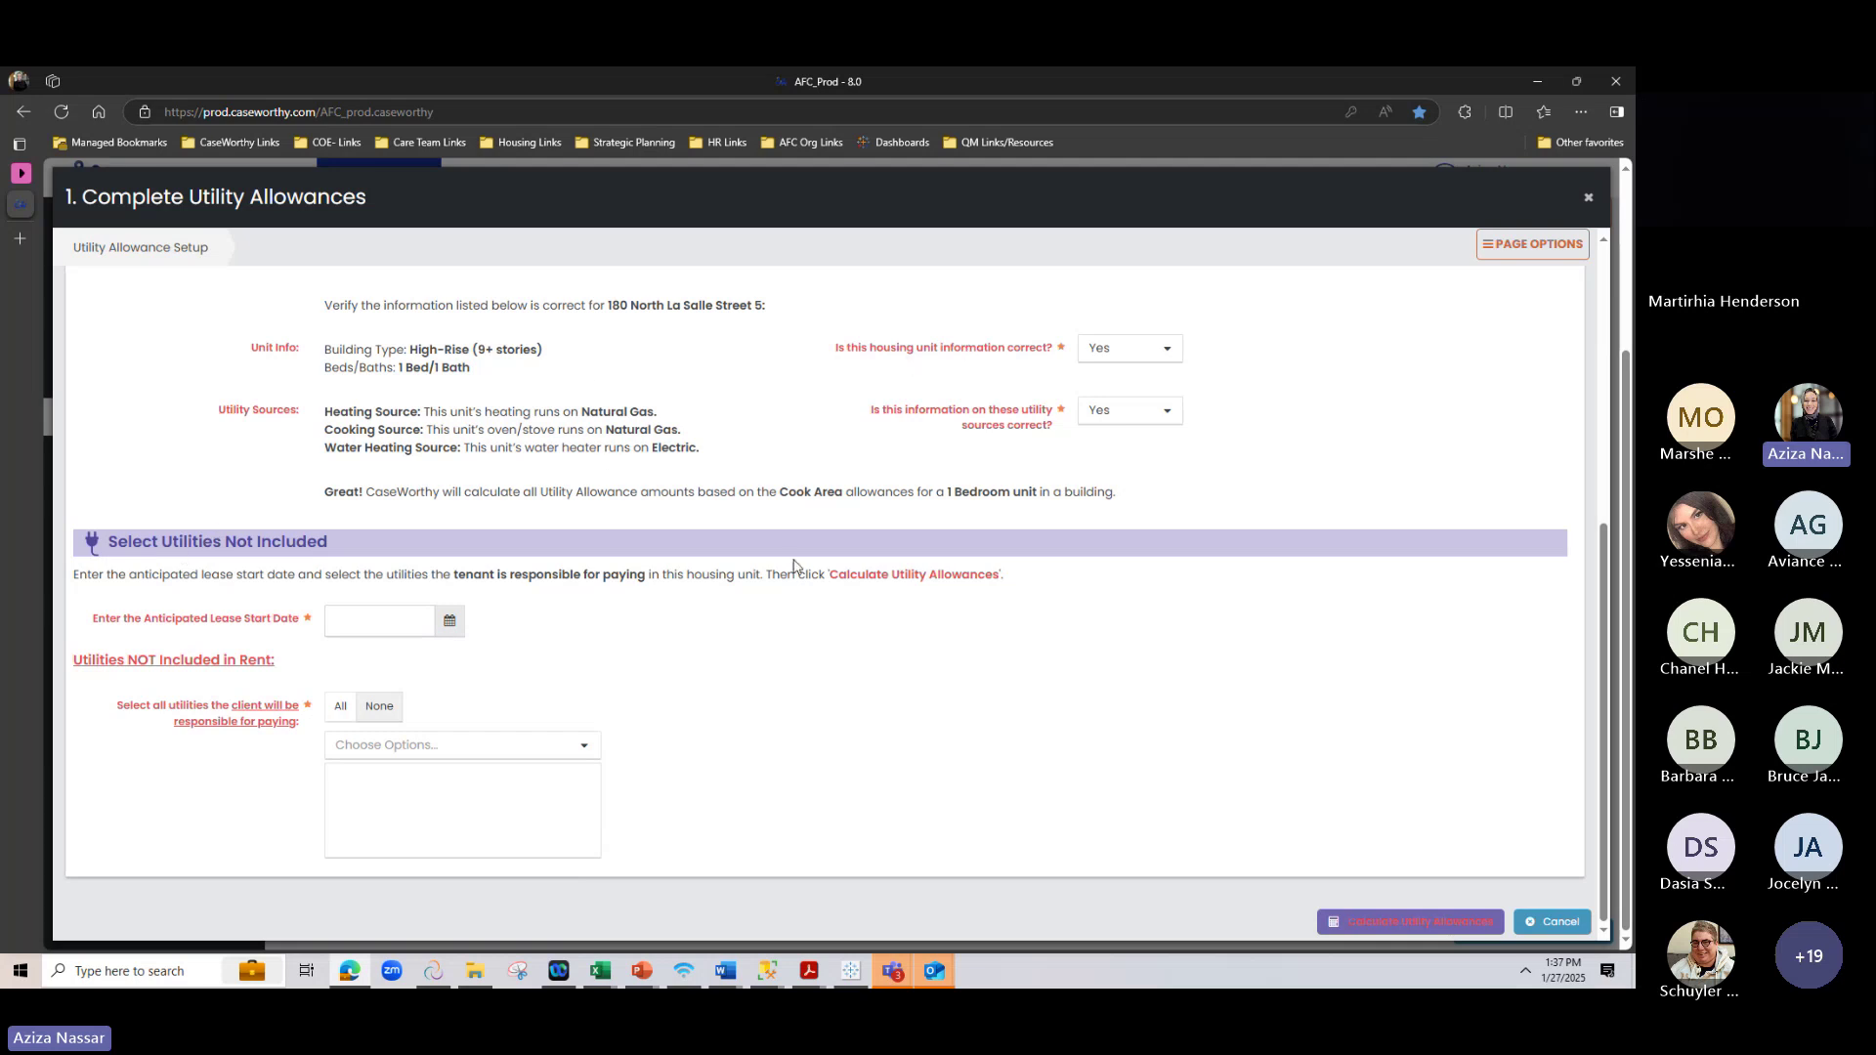
Set the anticipated lease start date to 01/01/2025
drag(158, 540, 471, 547)
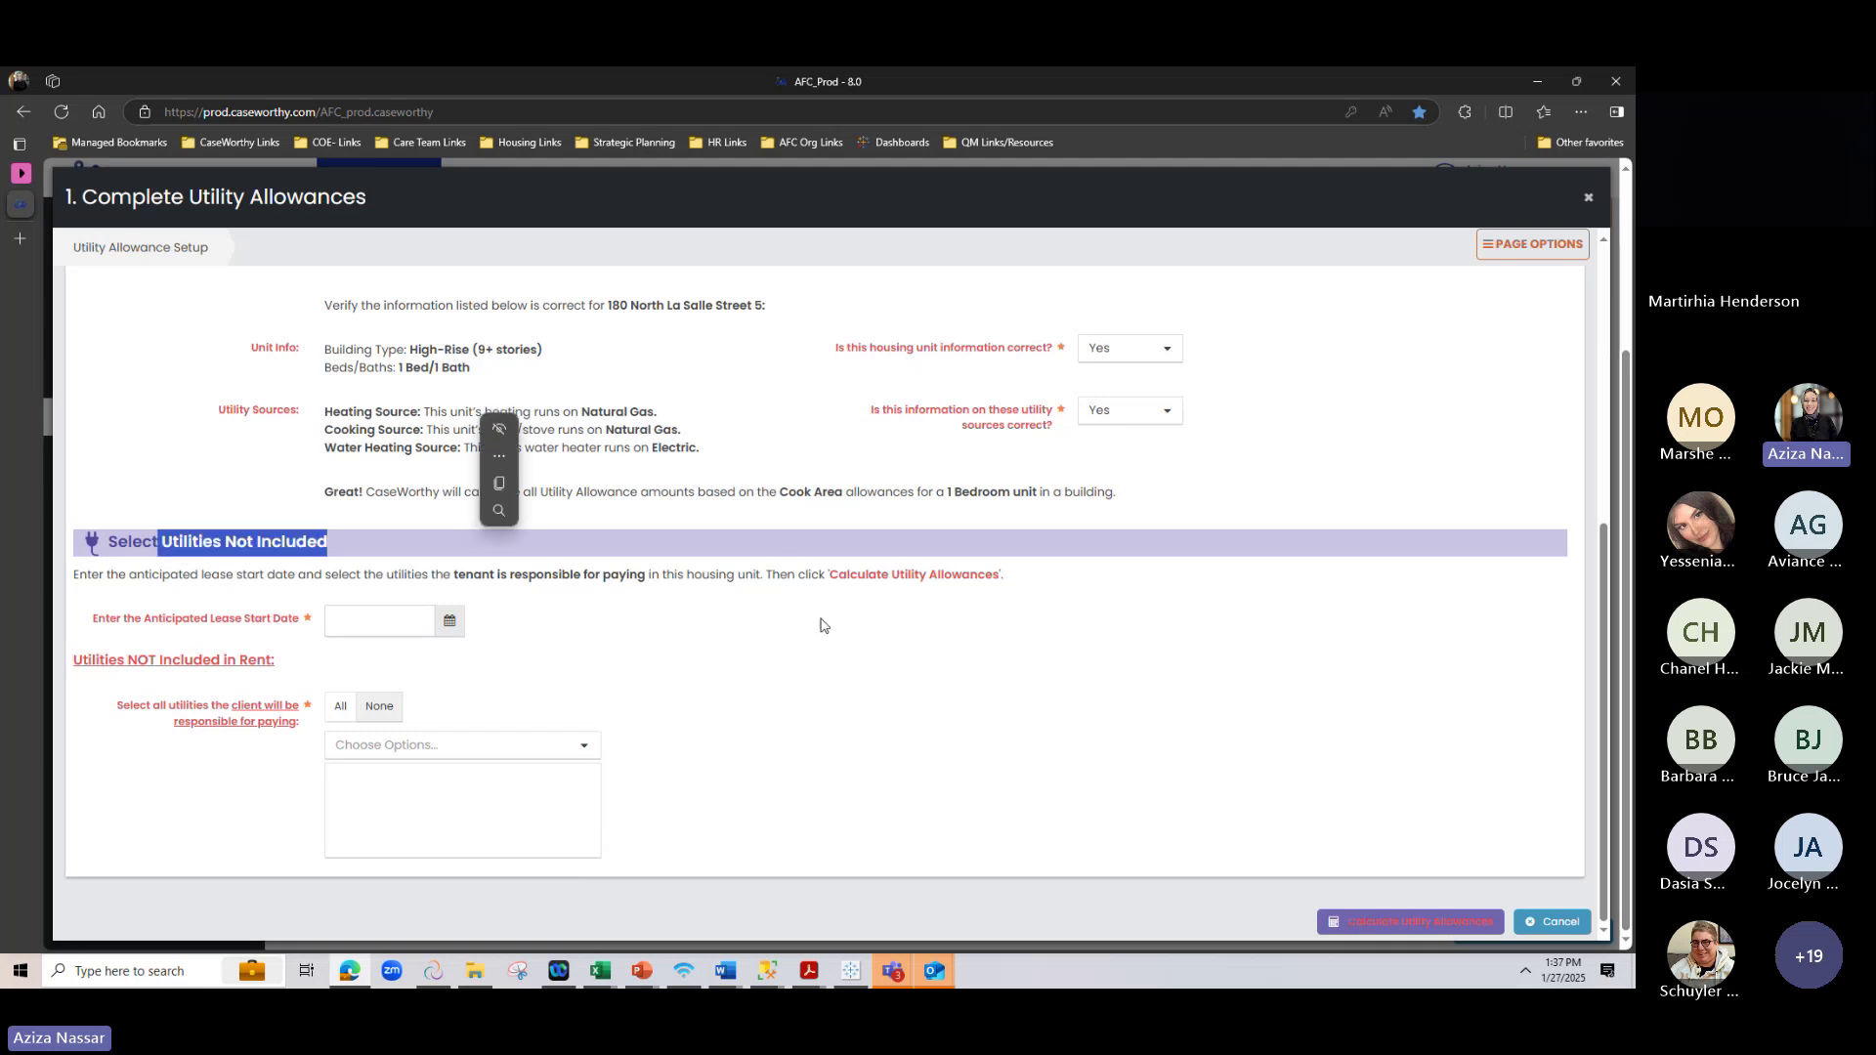
click(674, 615)
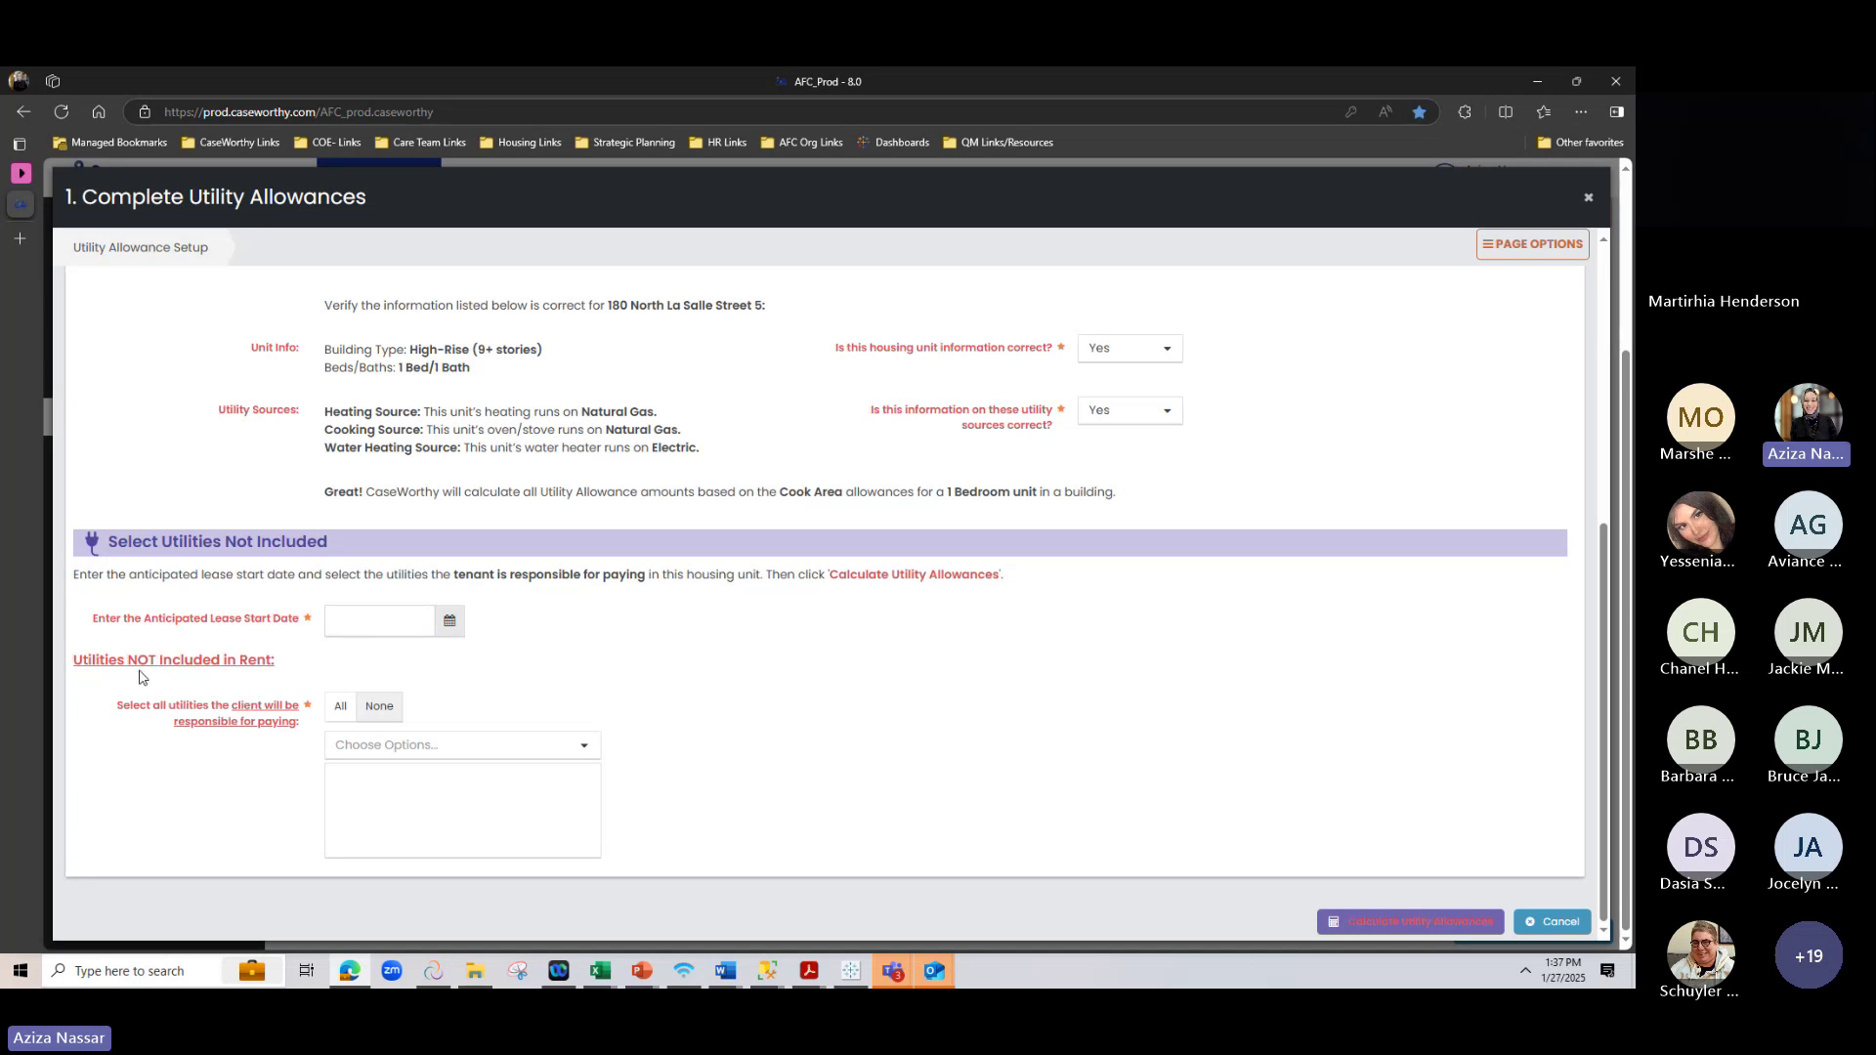
double_click(142, 664)
scroll(362, 411, up, 5)
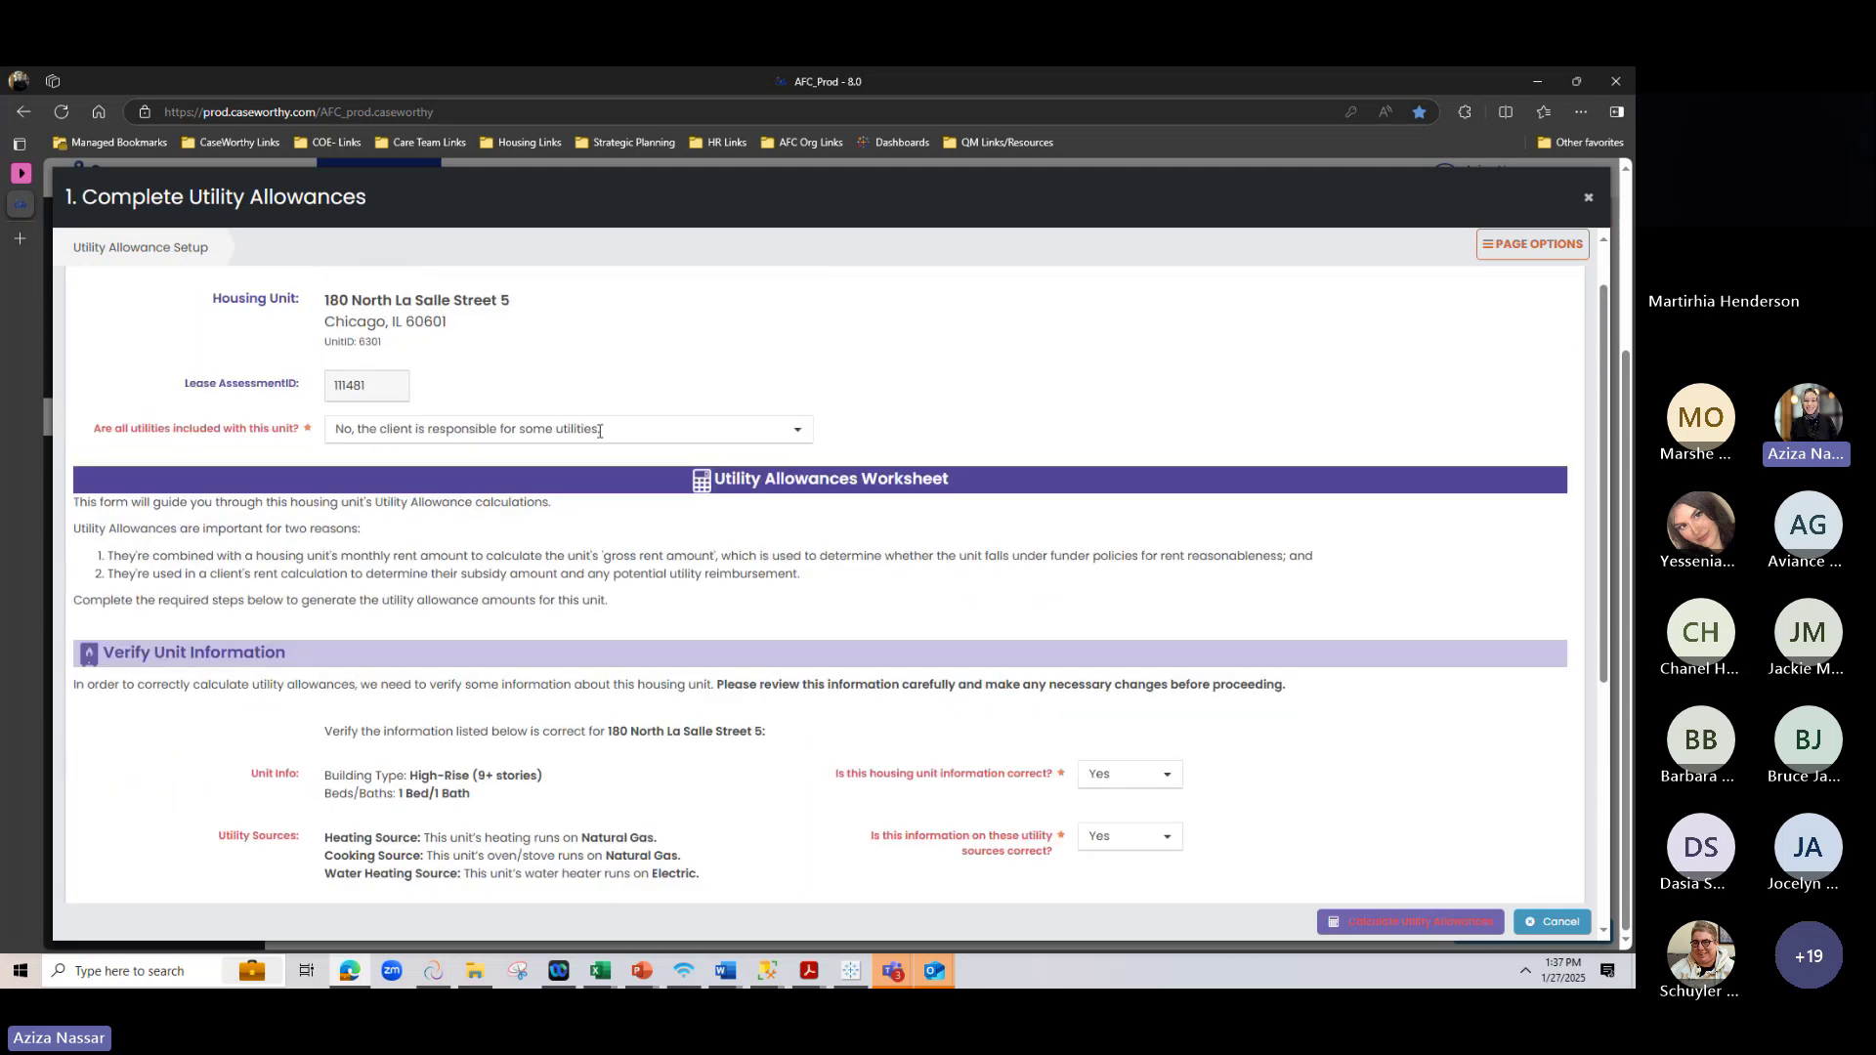
scroll(846, 415, down, 5)
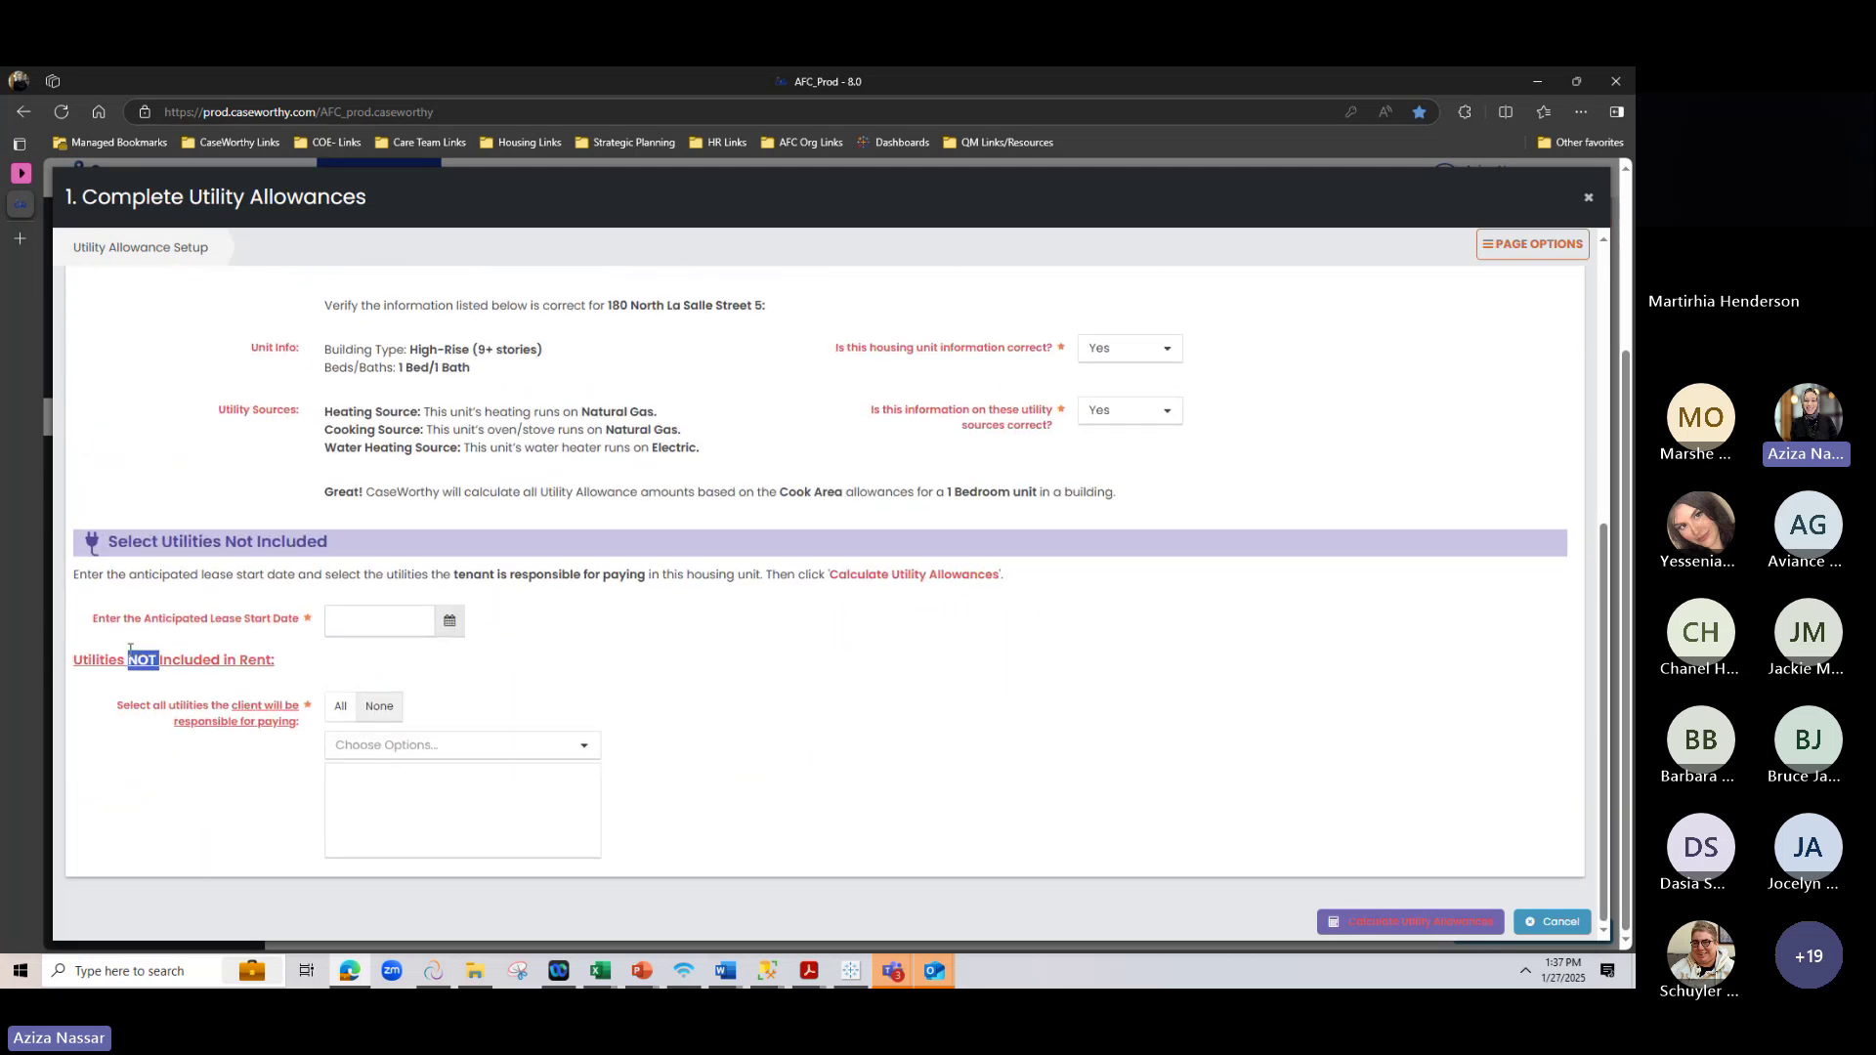
click(450, 621)
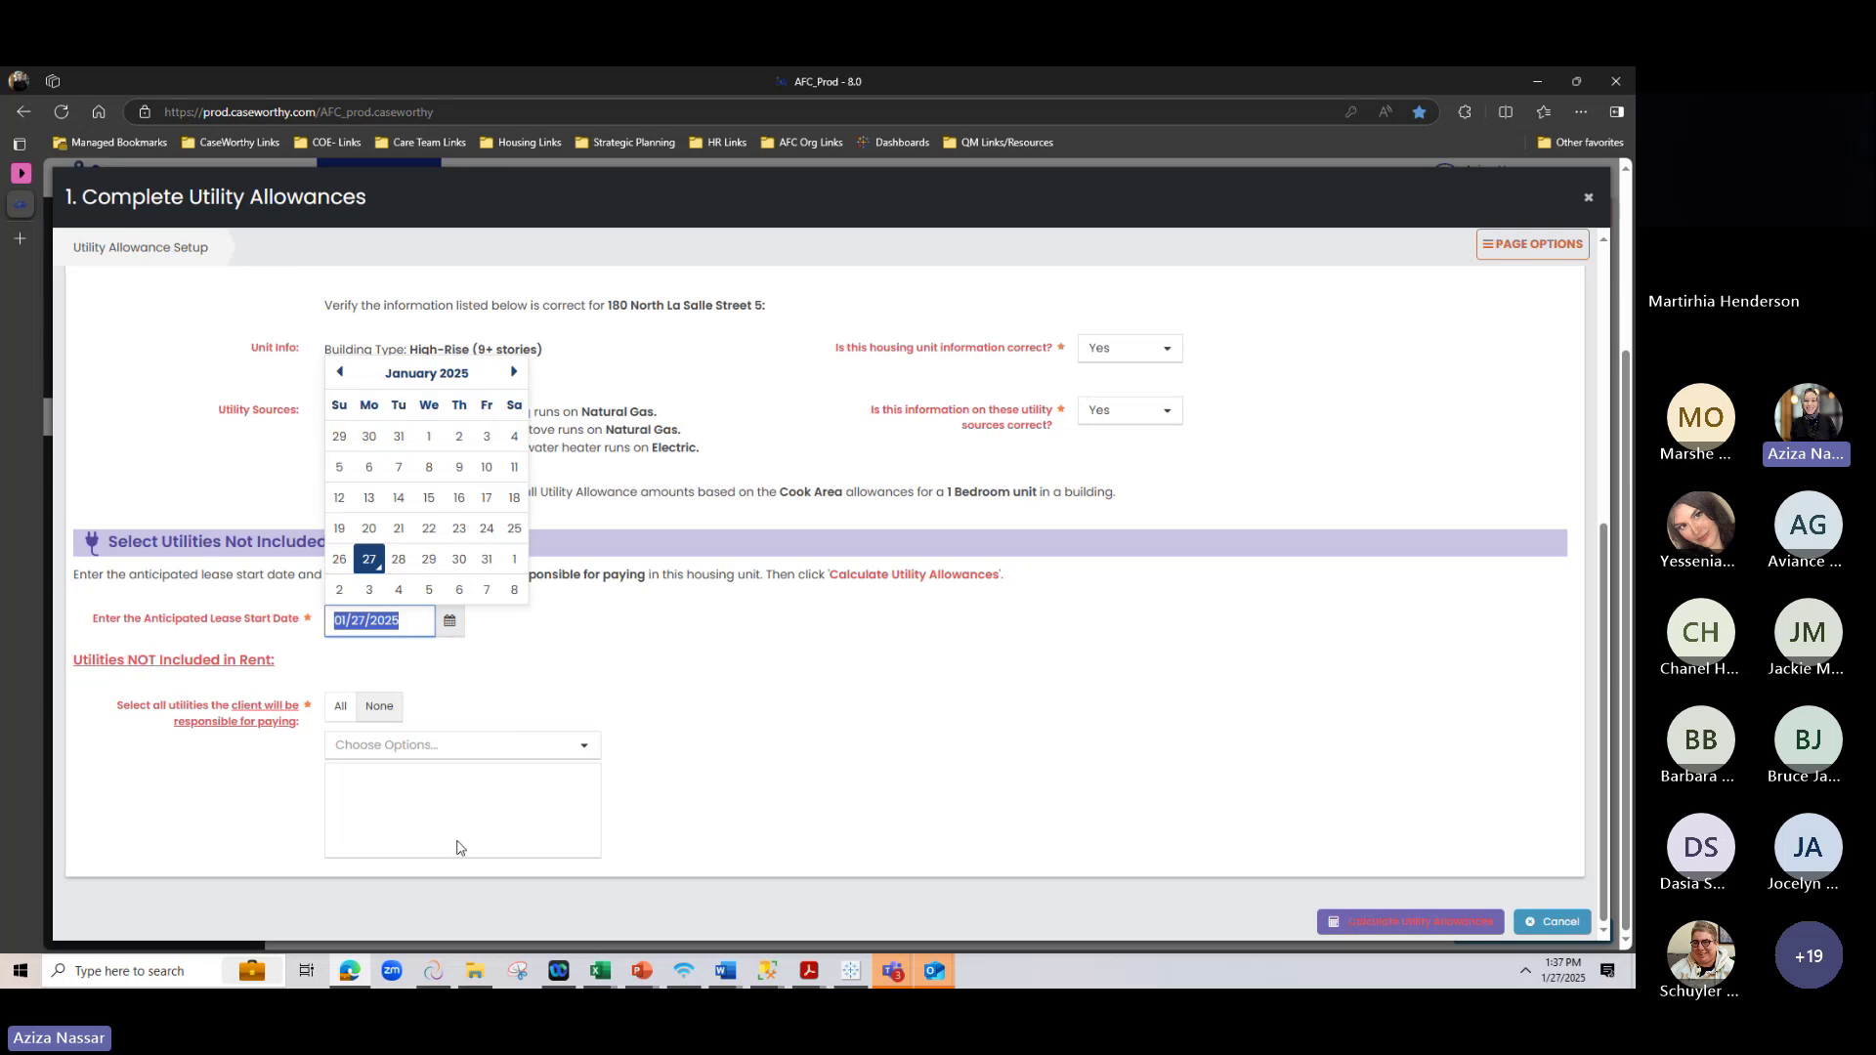
click(428, 436)
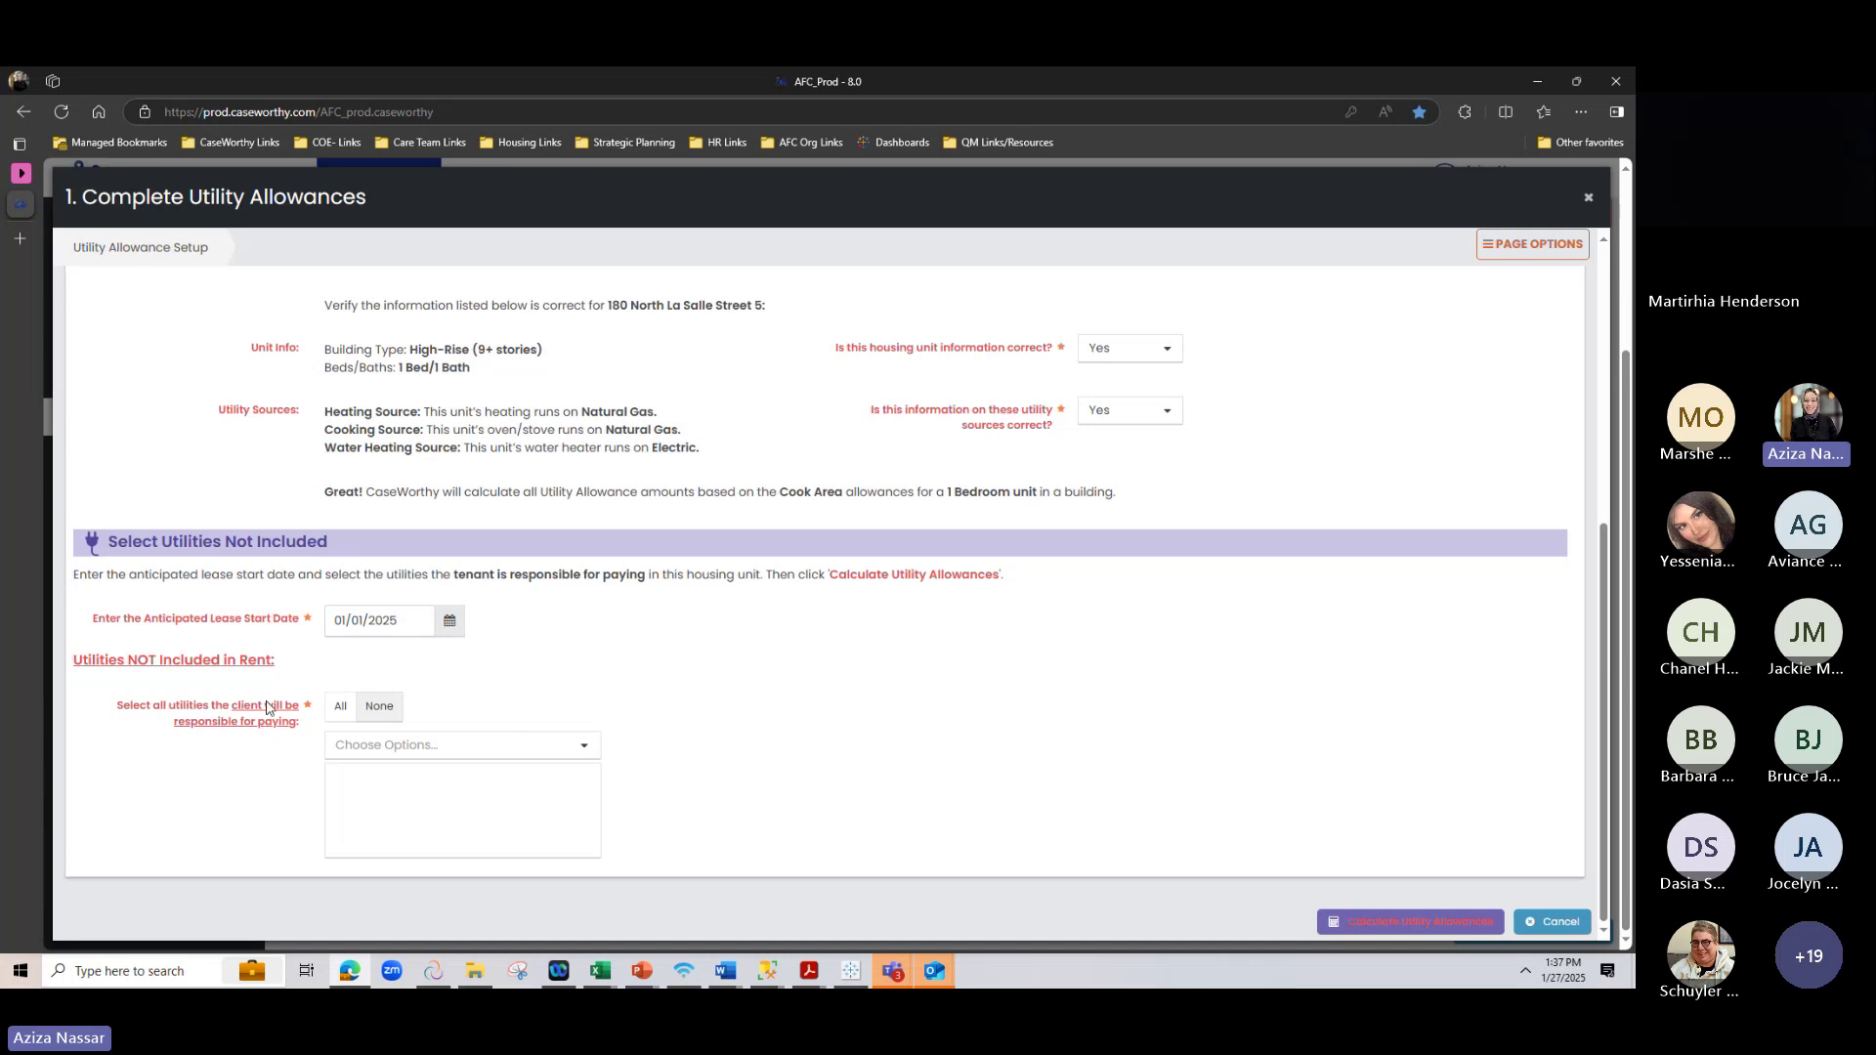
Add Electricity, Cooking (Gas) and Heating (Gas) as utilities the client pays
click(435, 746)
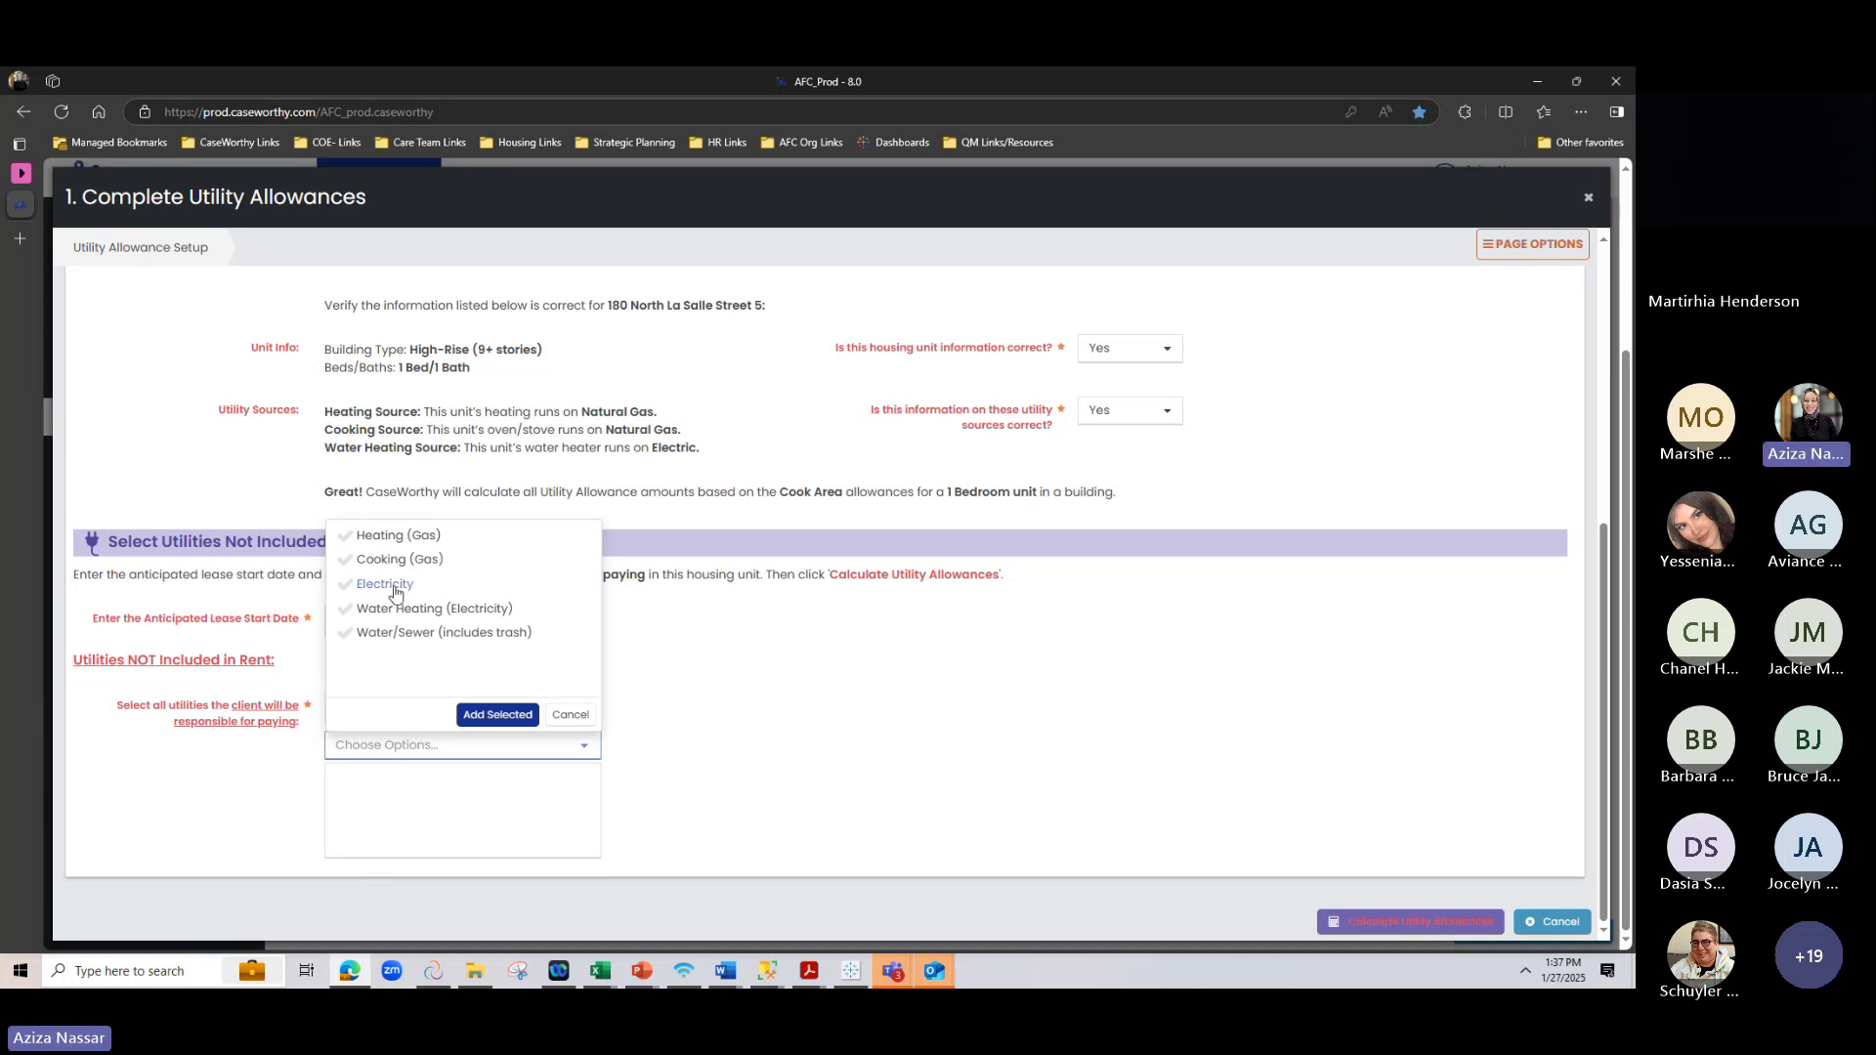
click(354, 586)
click(348, 562)
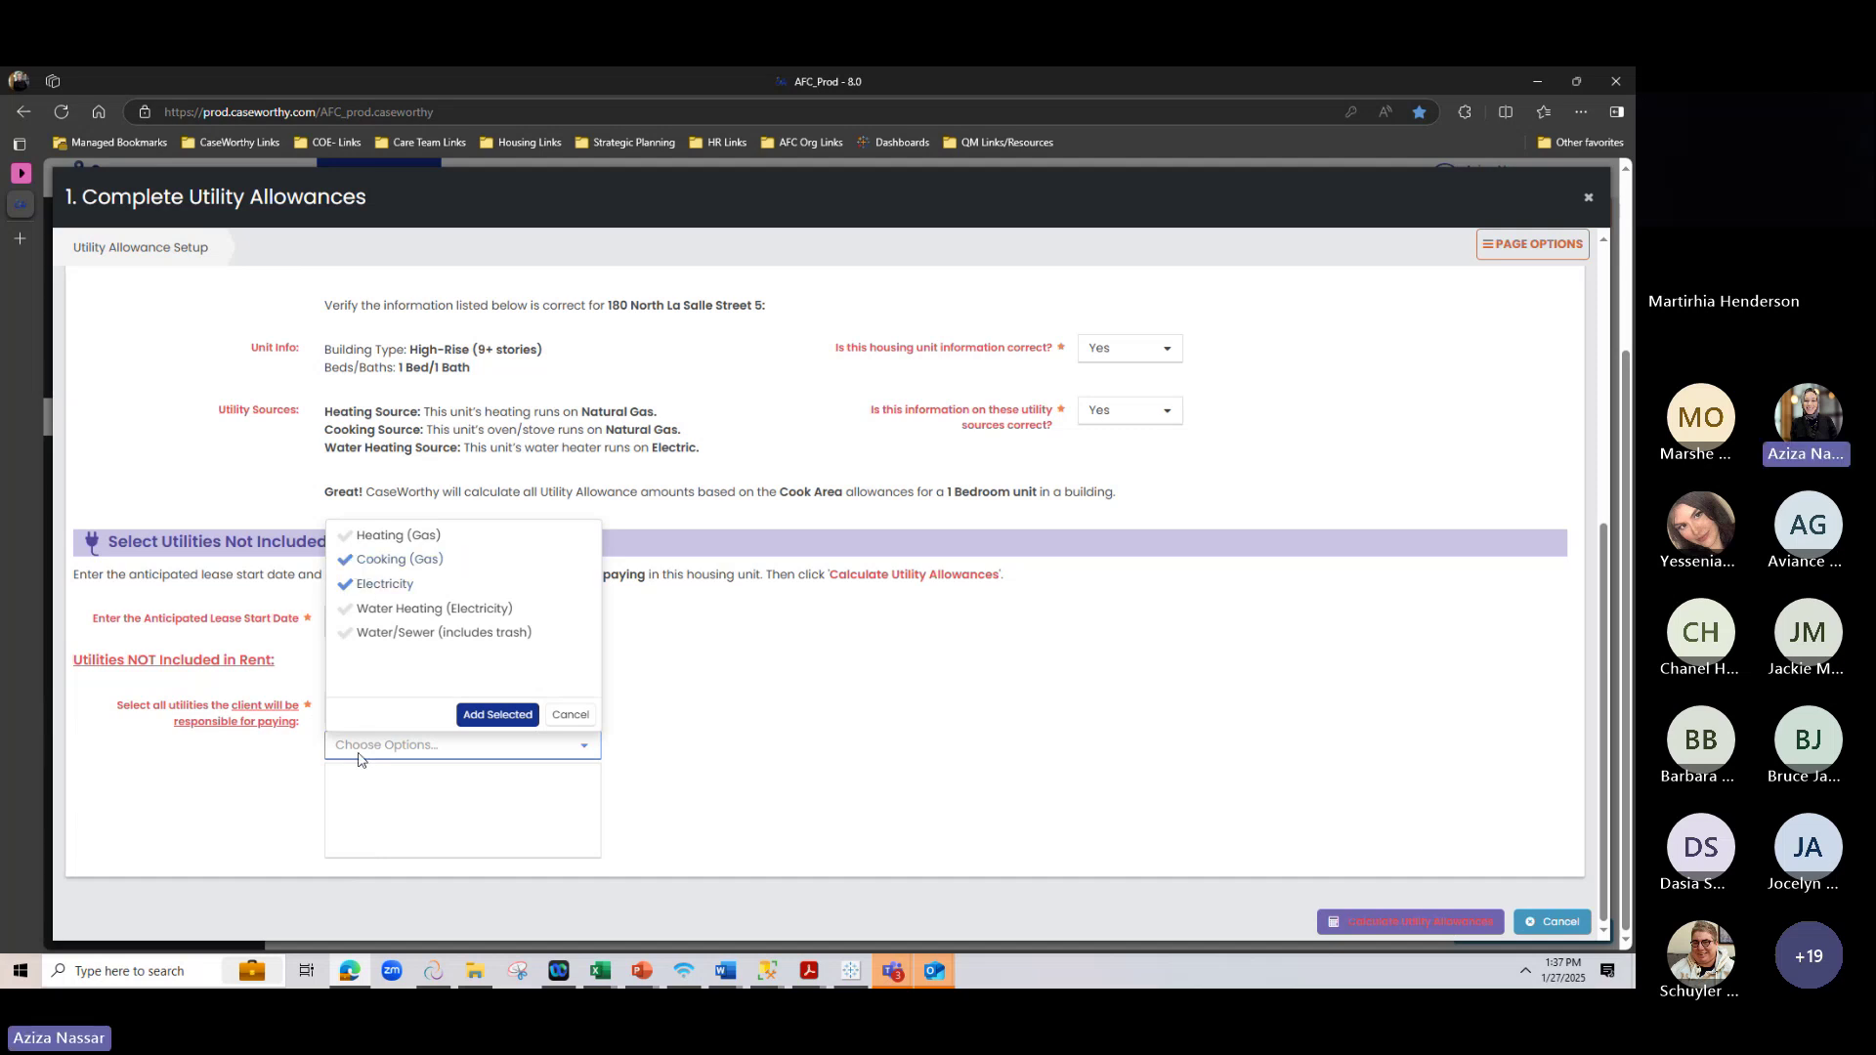
click(348, 537)
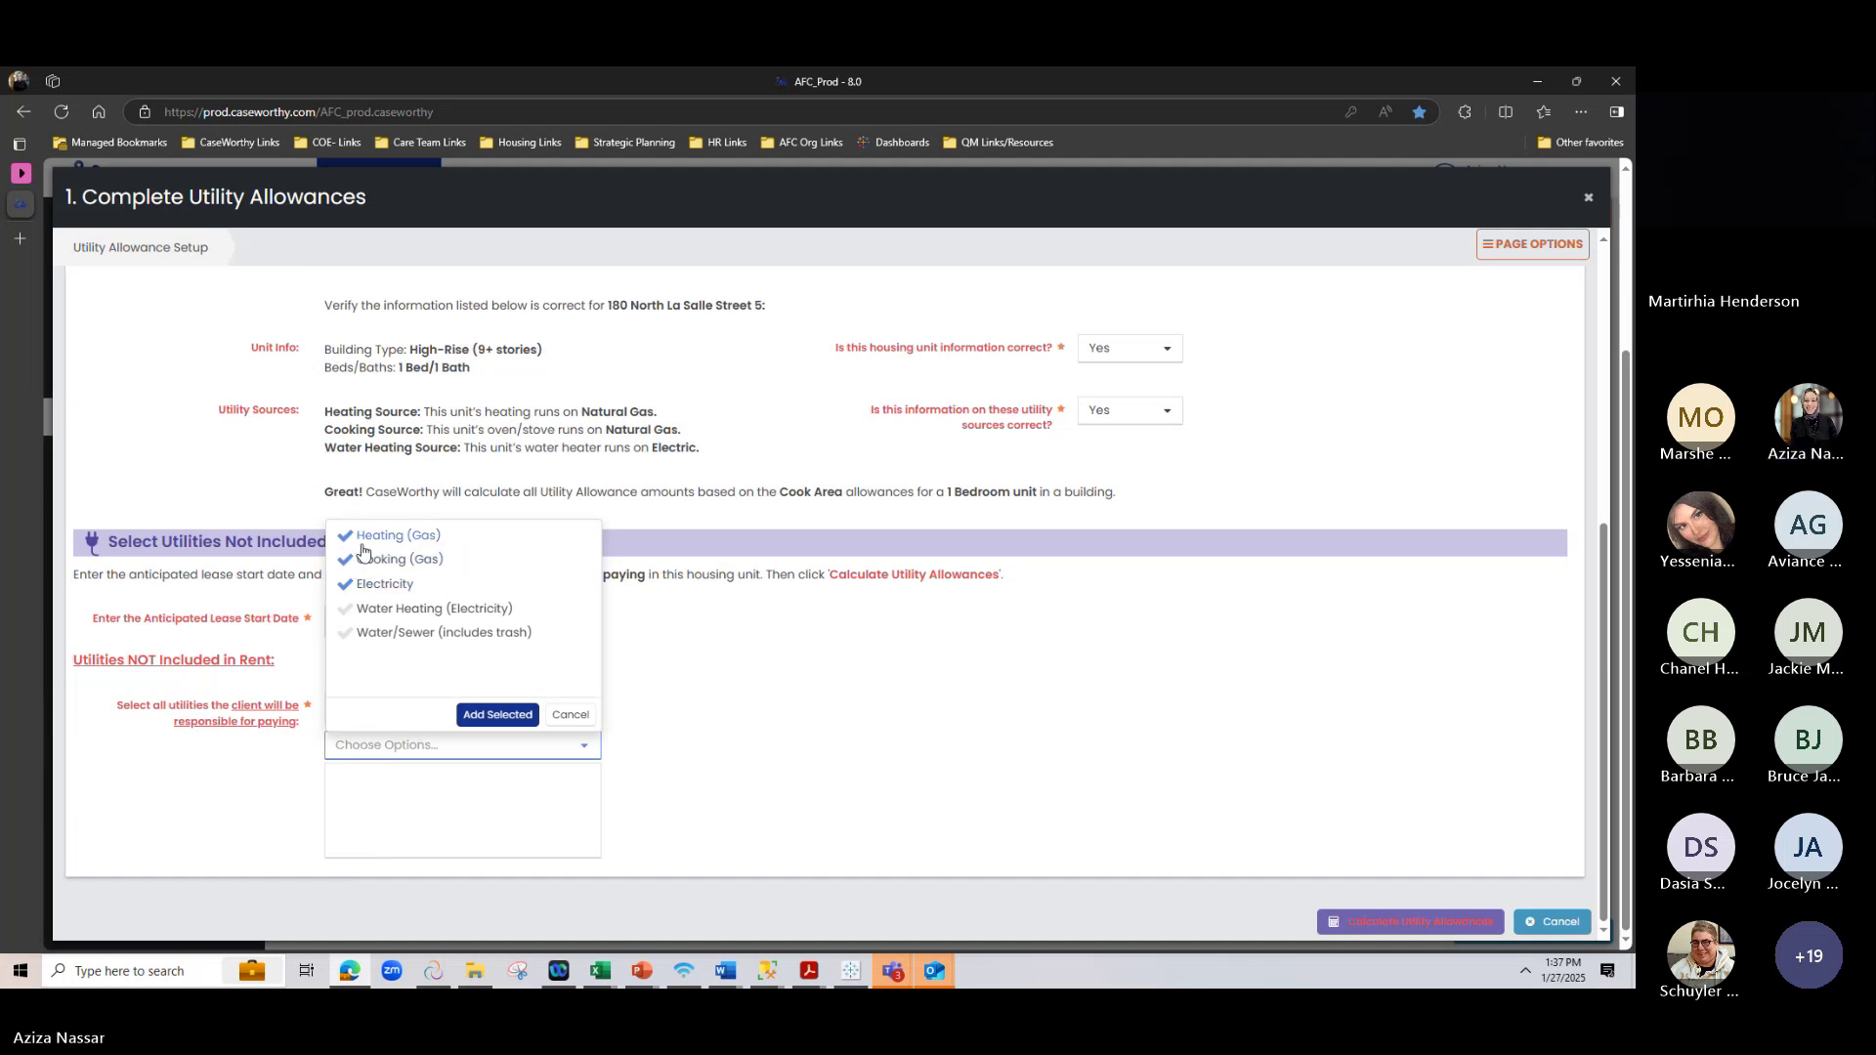
click(498, 715)
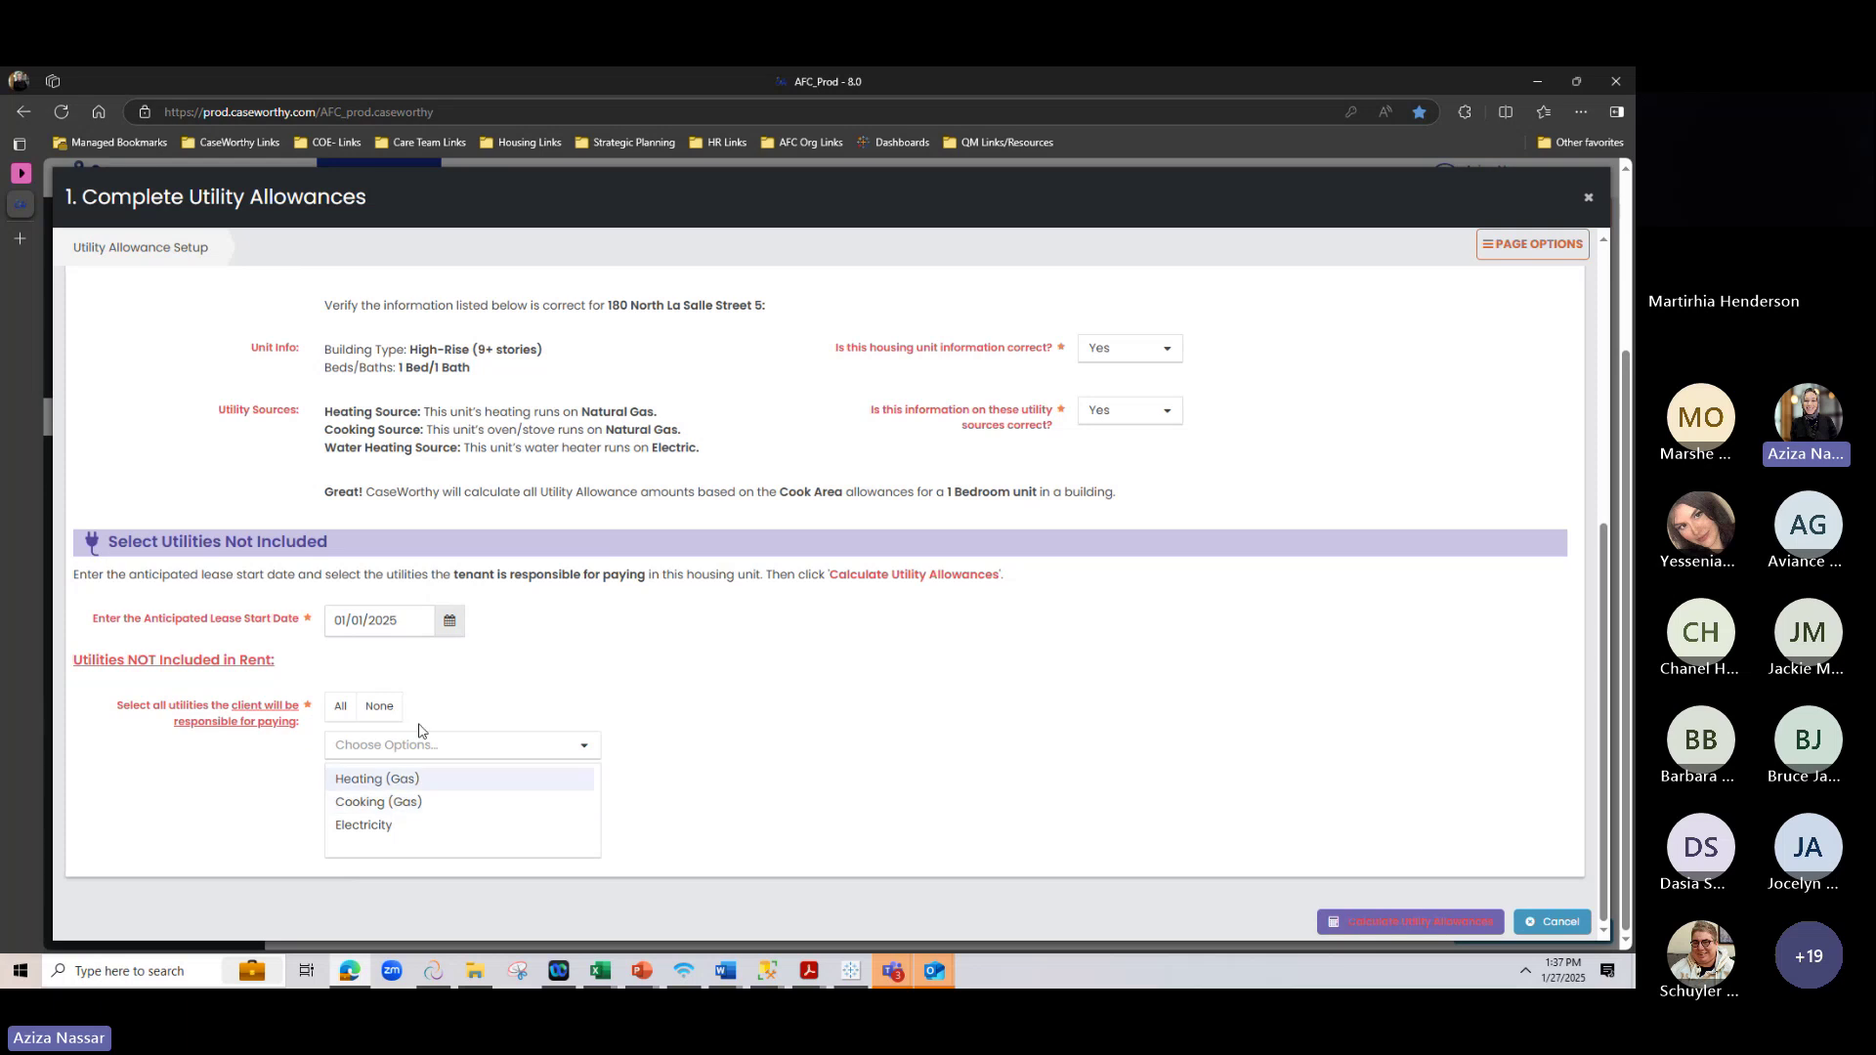
Calculate the utility allowances from the selected utilities
drag(141, 658, 318, 683)
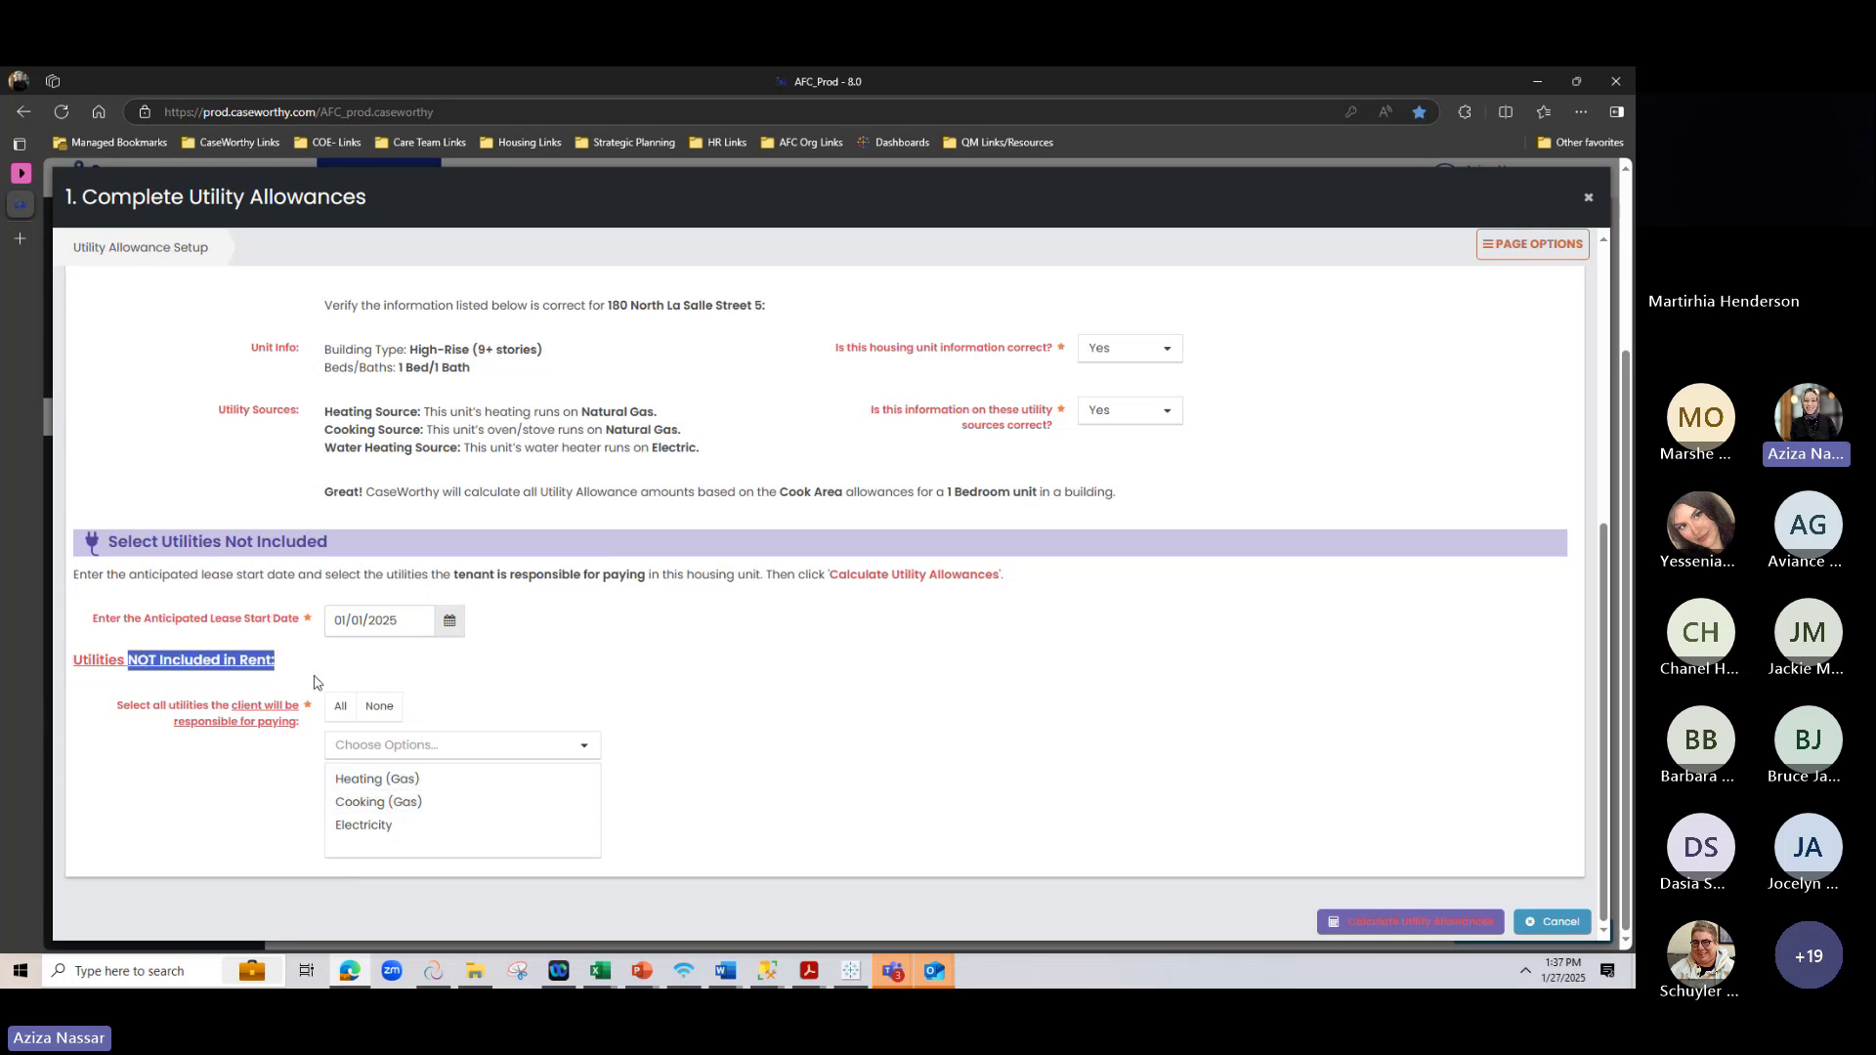
click(844, 720)
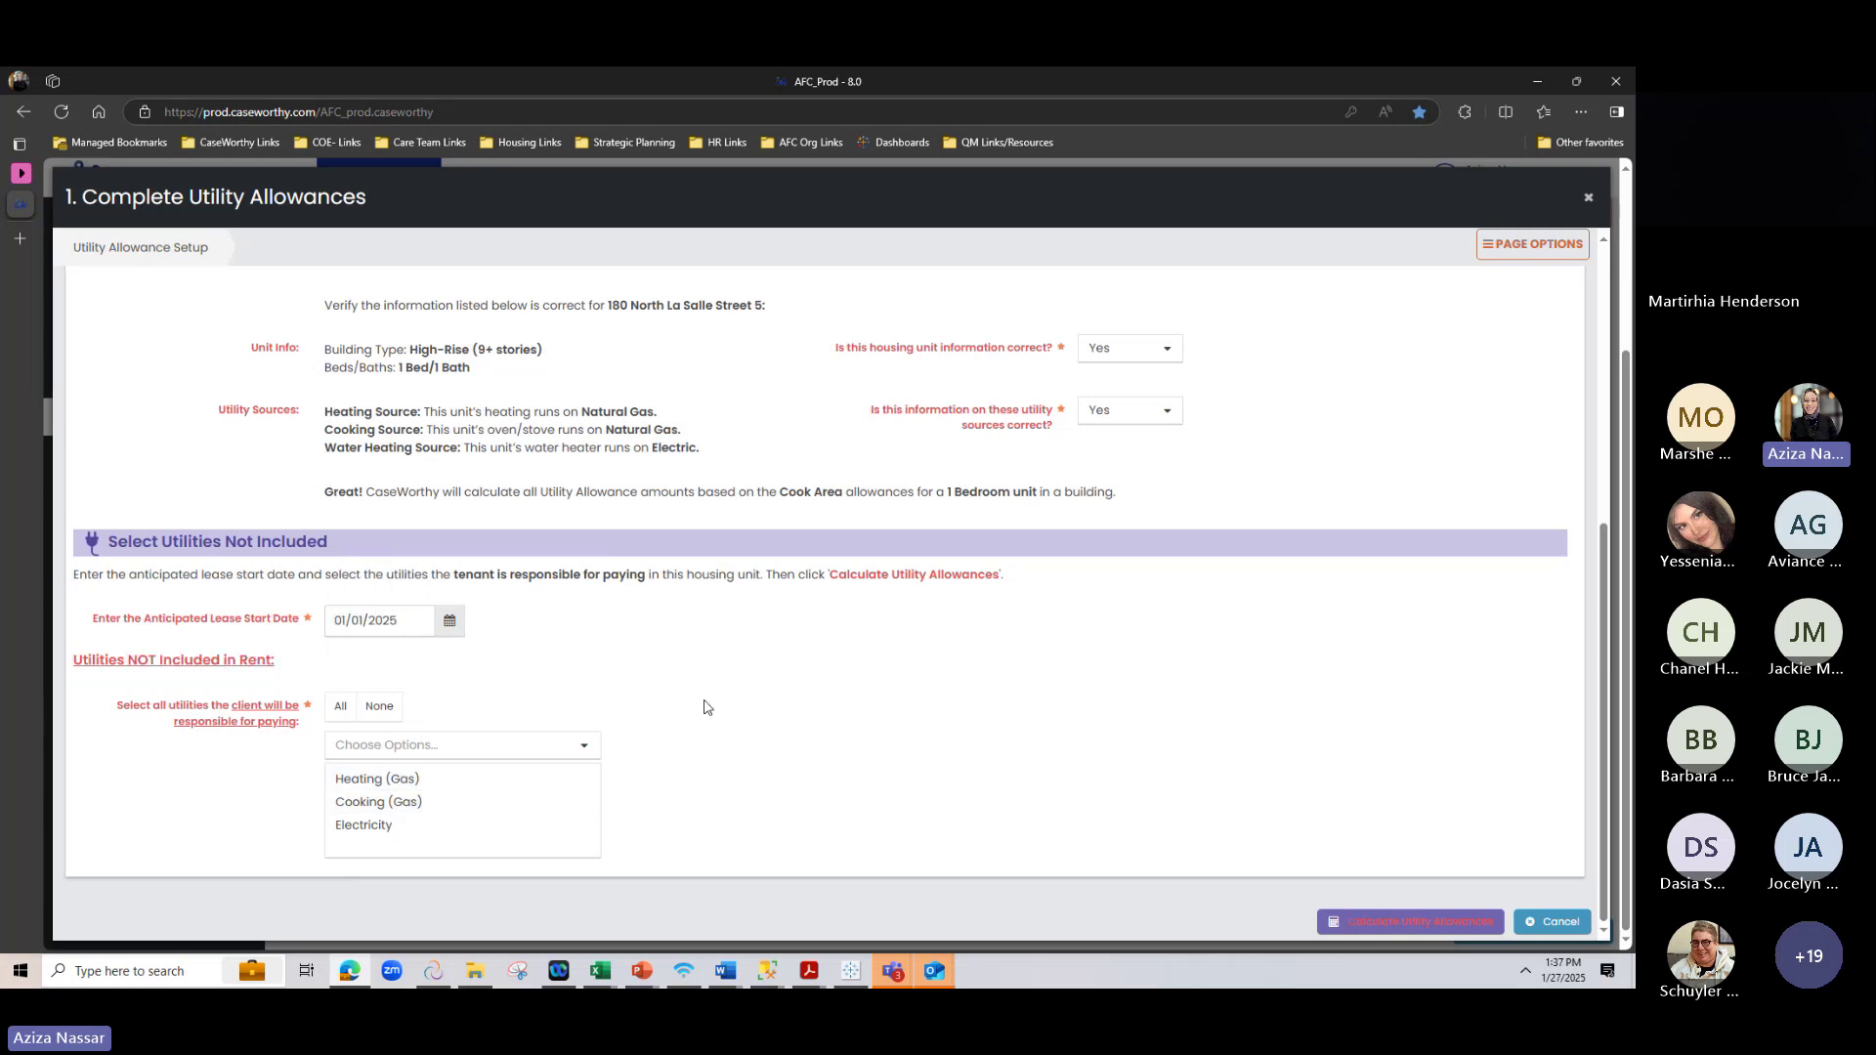
click(1401, 924)
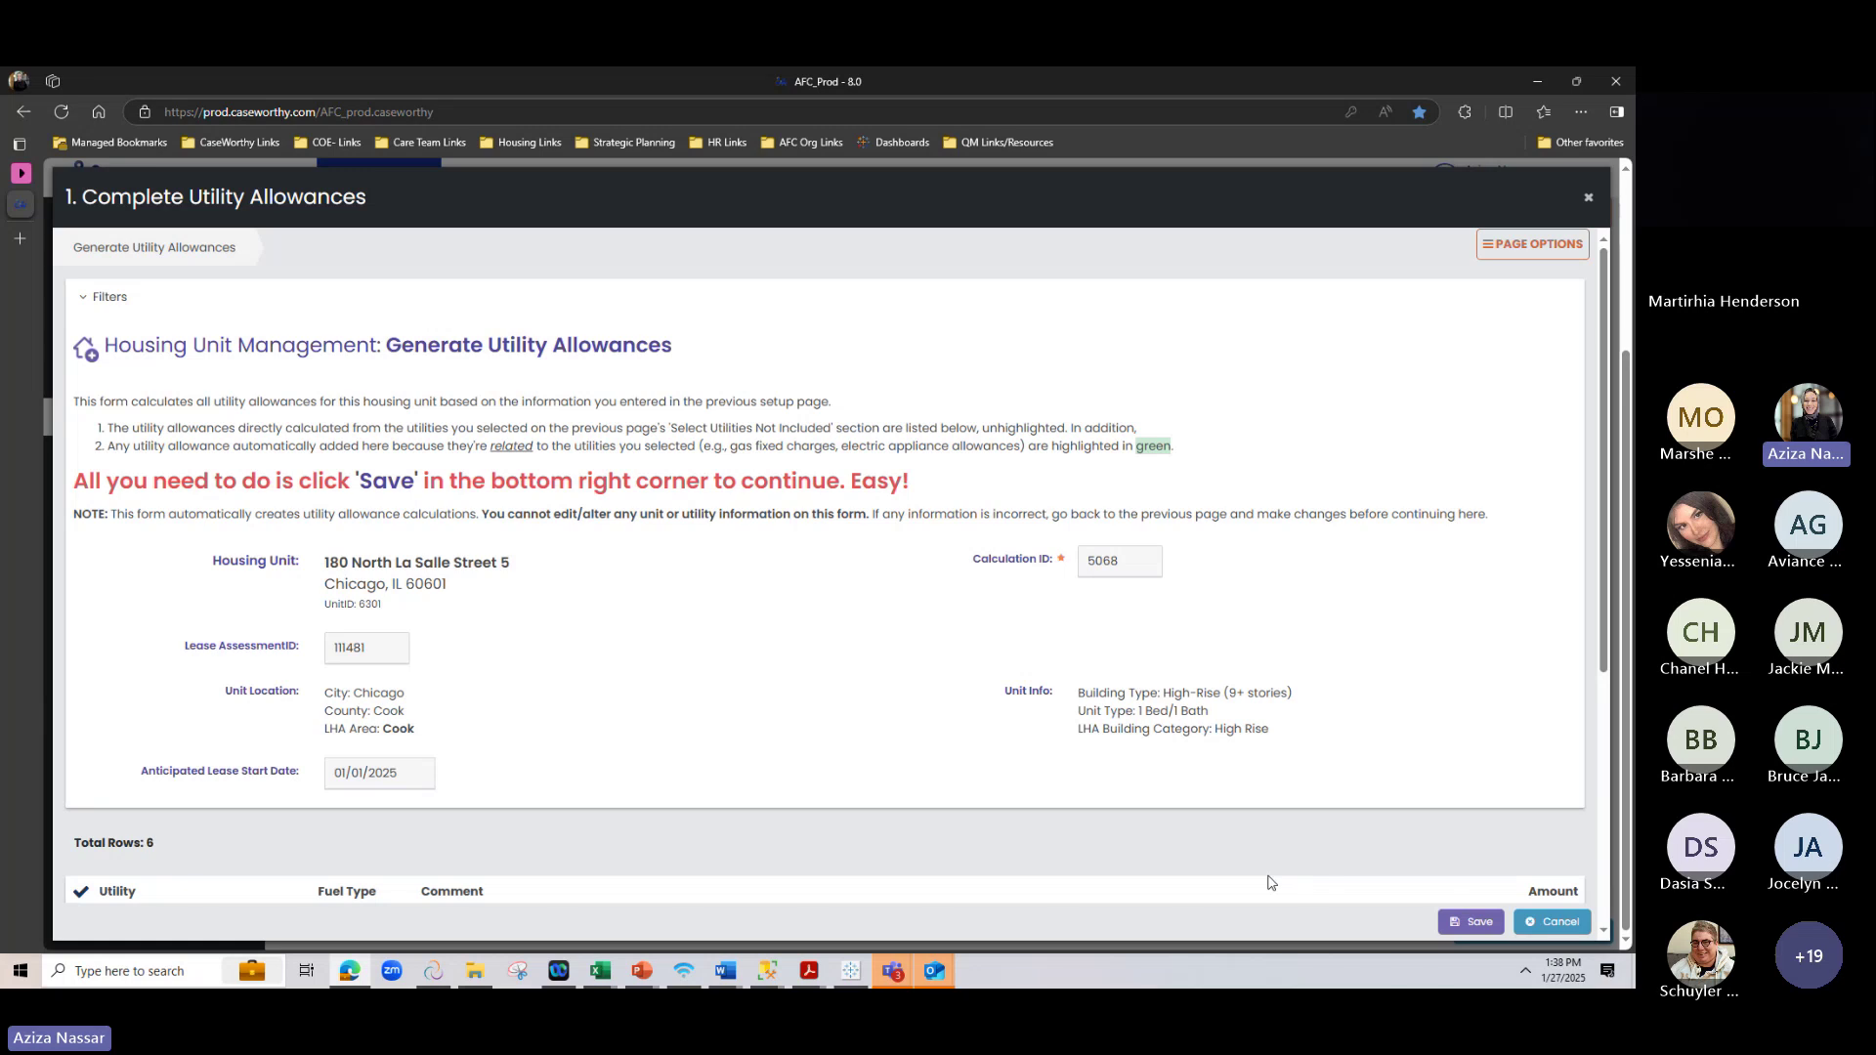
scroll(1270, 882, down, 1)
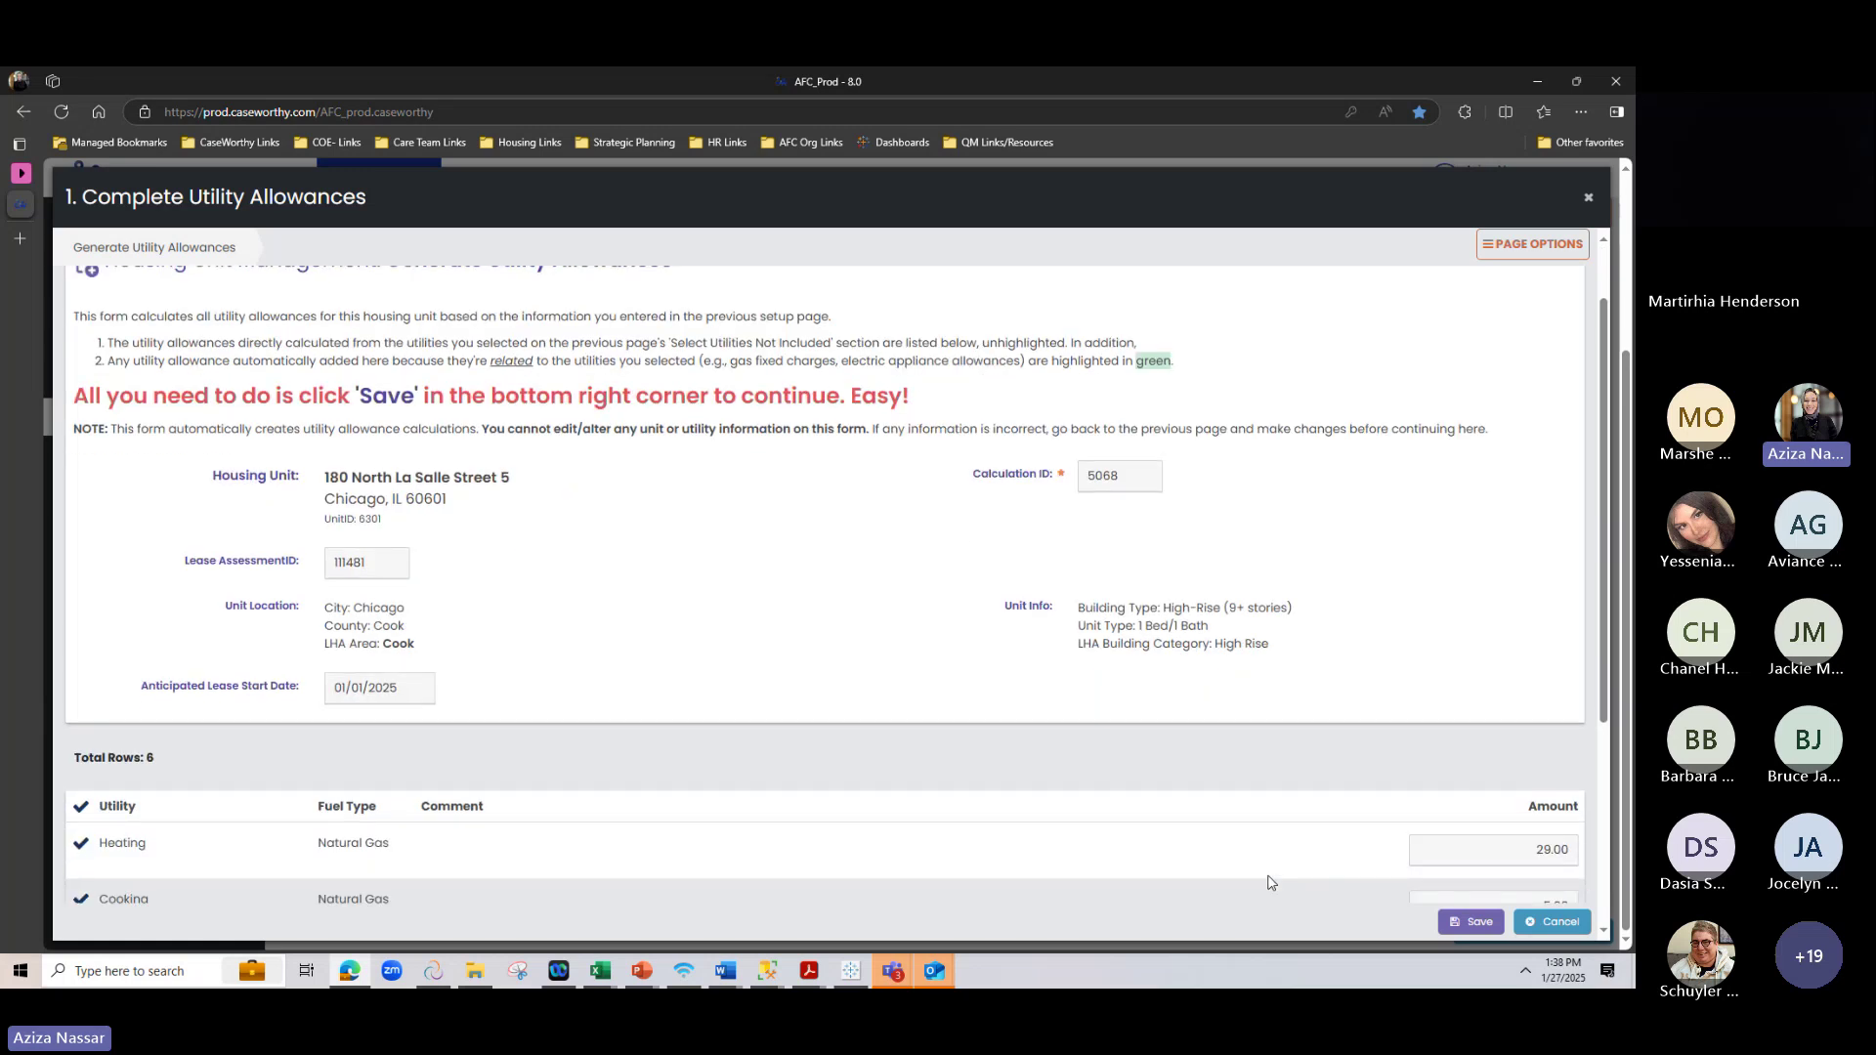
scroll(1270, 883, down, 3)
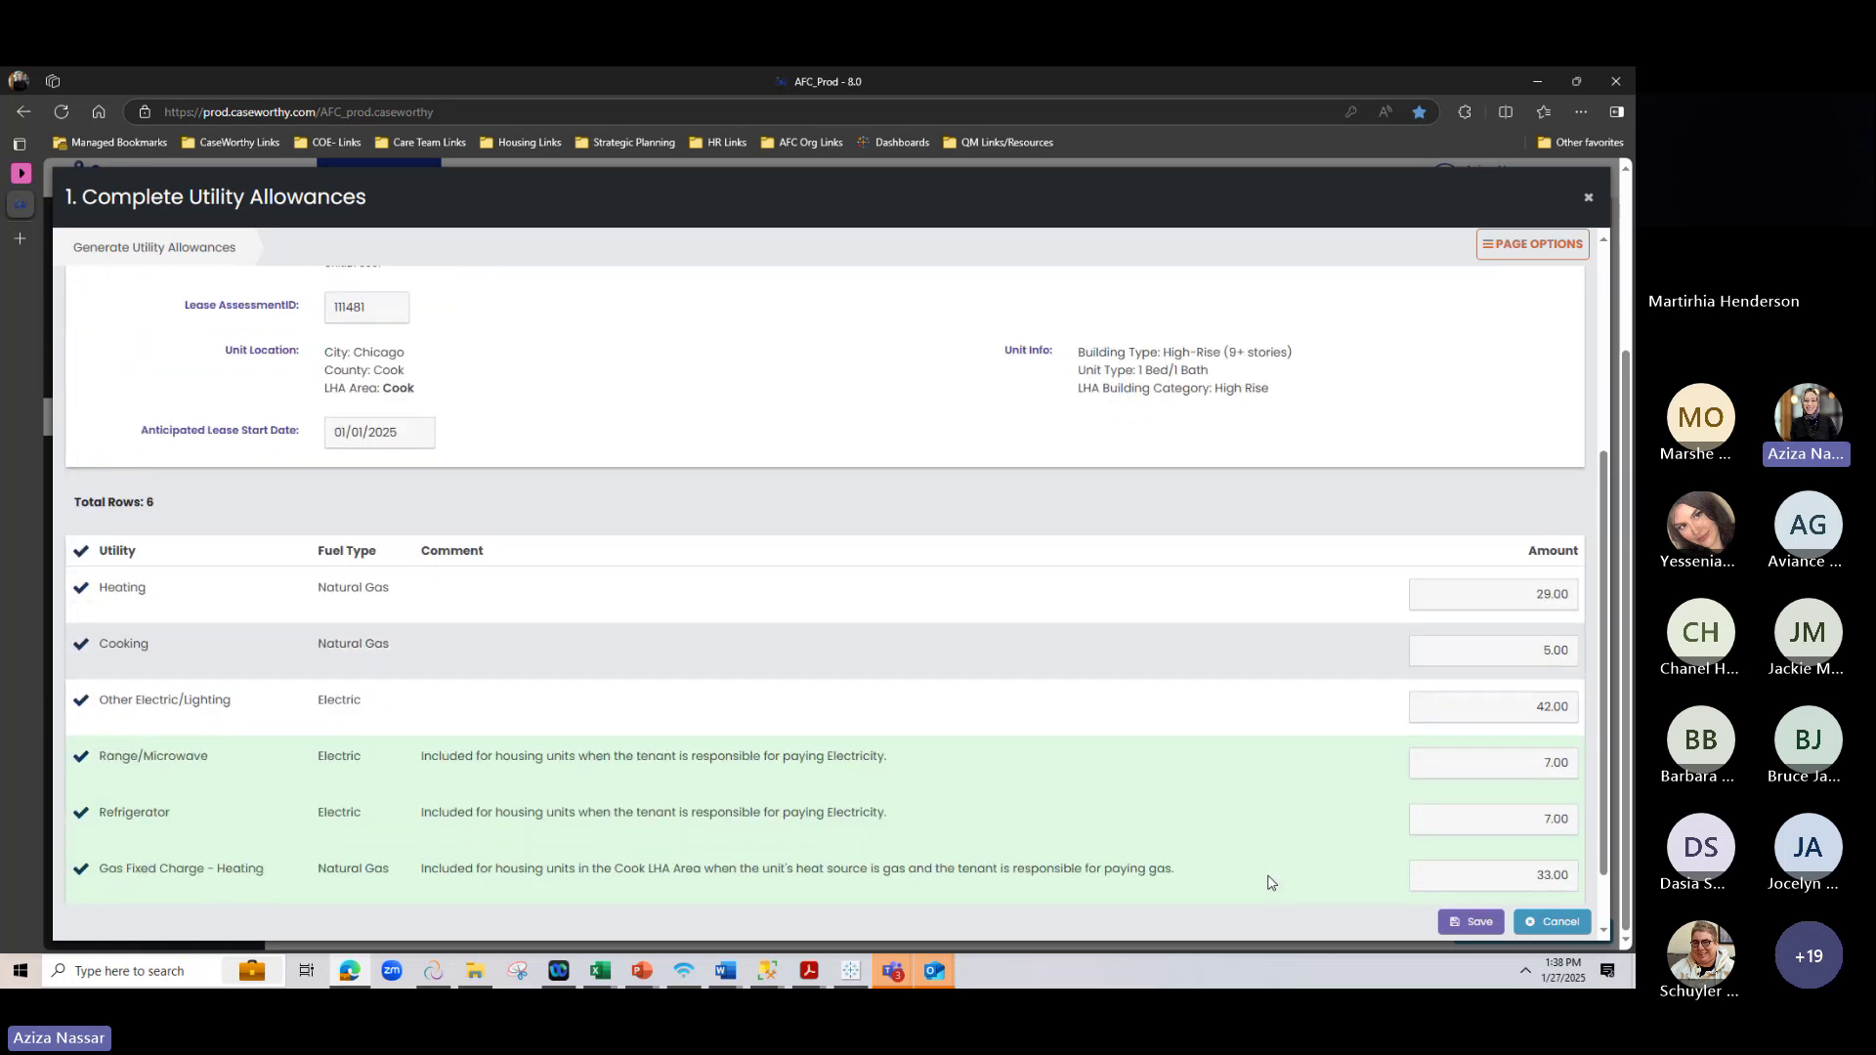
scroll(862, 607, up, 2)
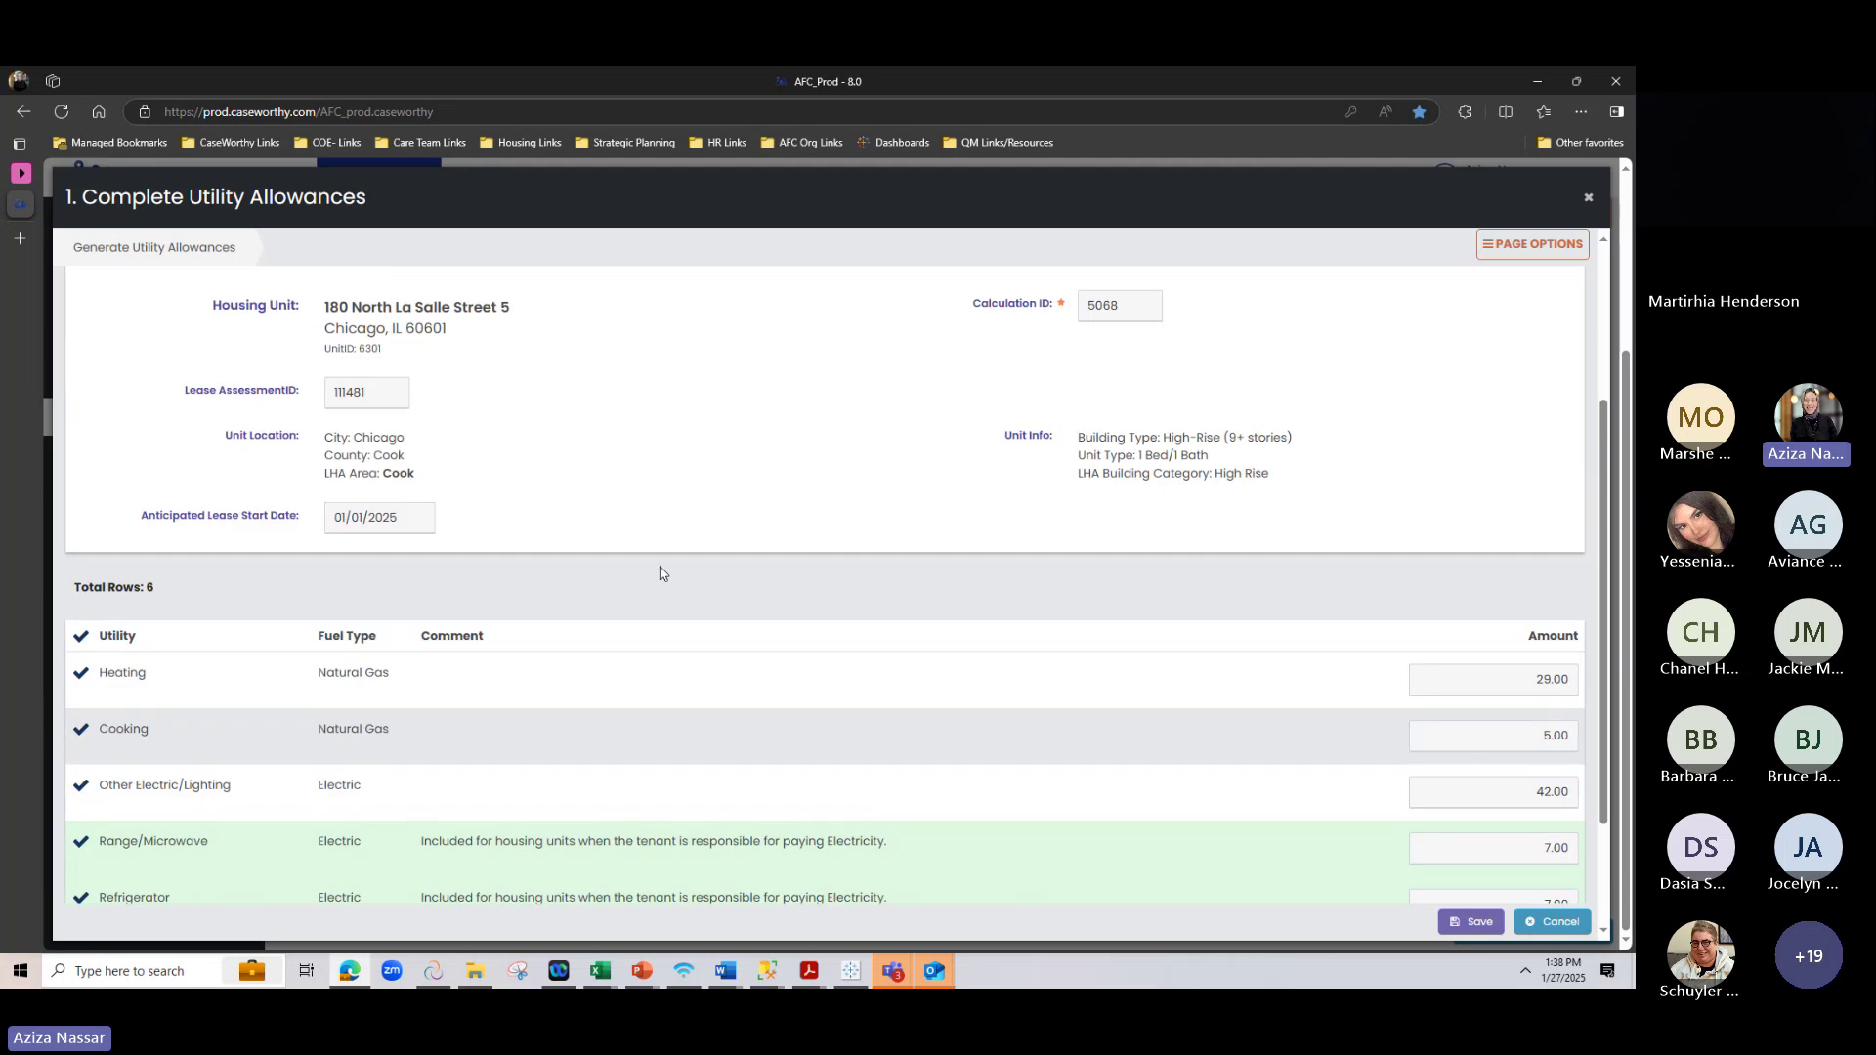
drag(335, 515, 441, 555)
click(390, 539)
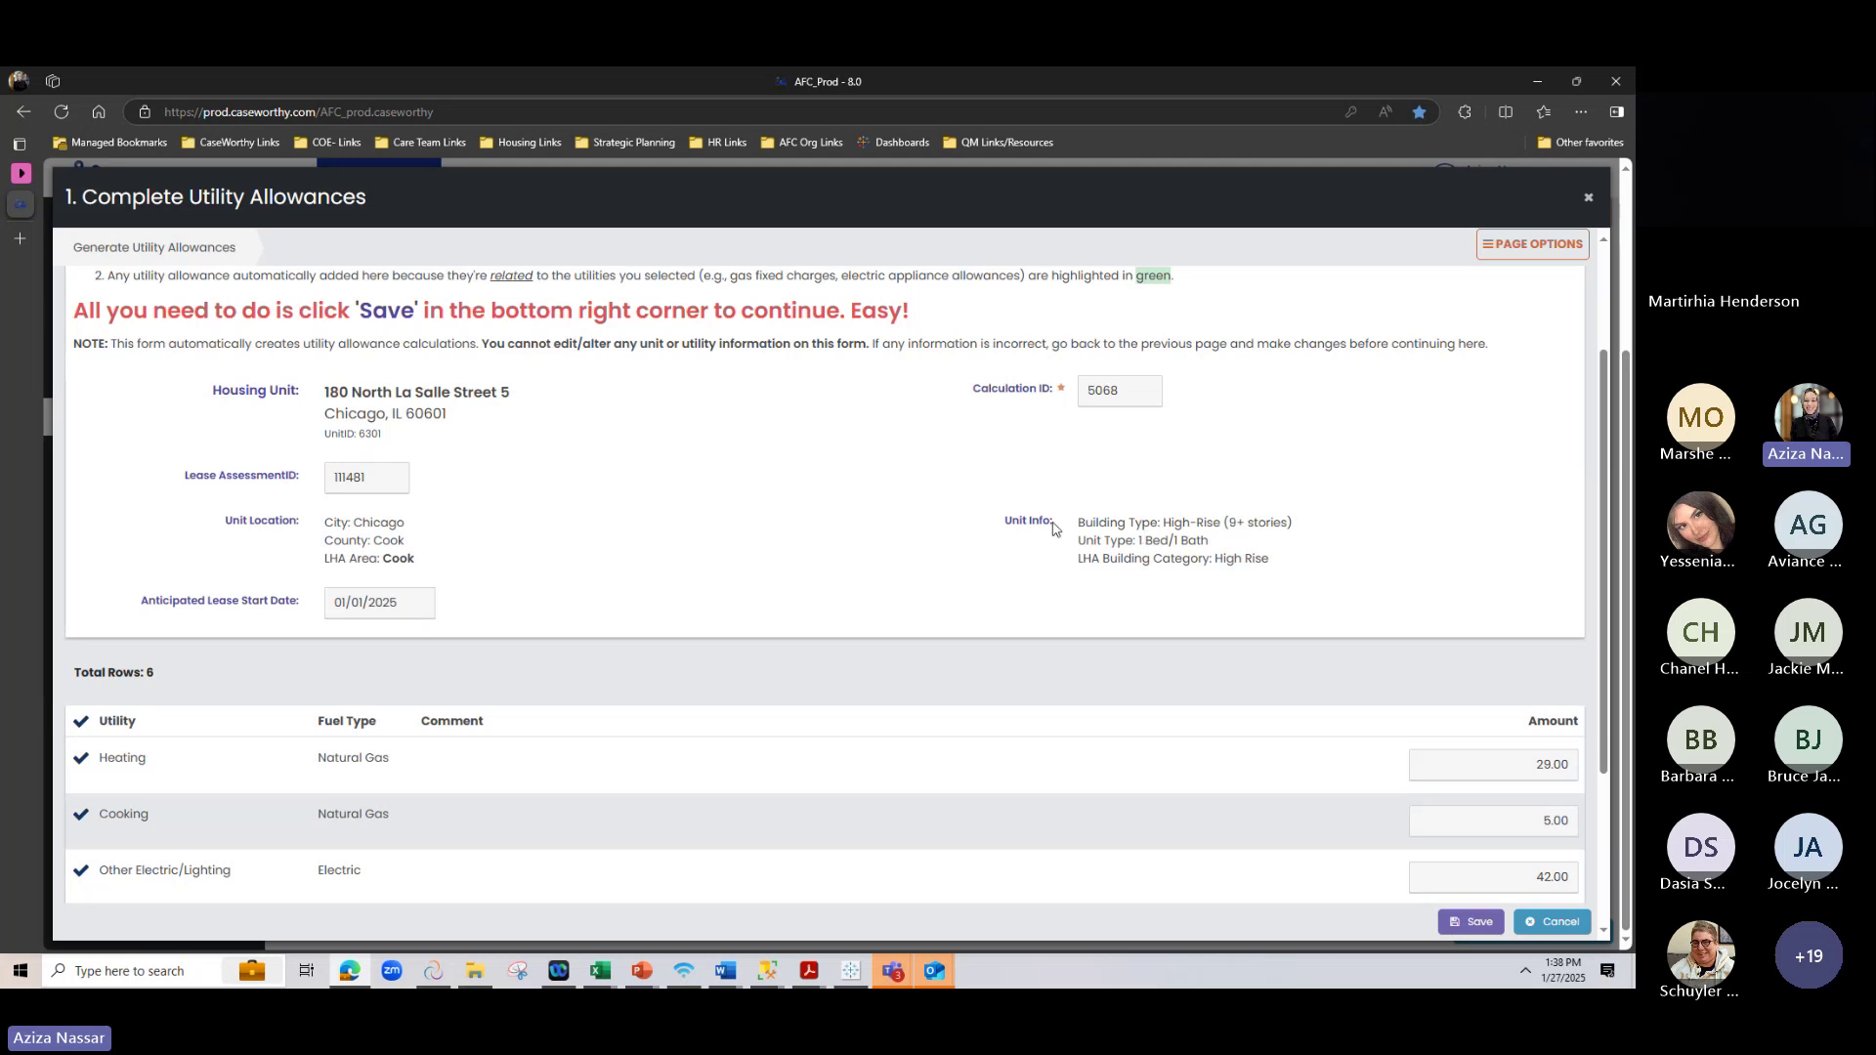
drag(1291, 527, 1303, 564)
click(1267, 535)
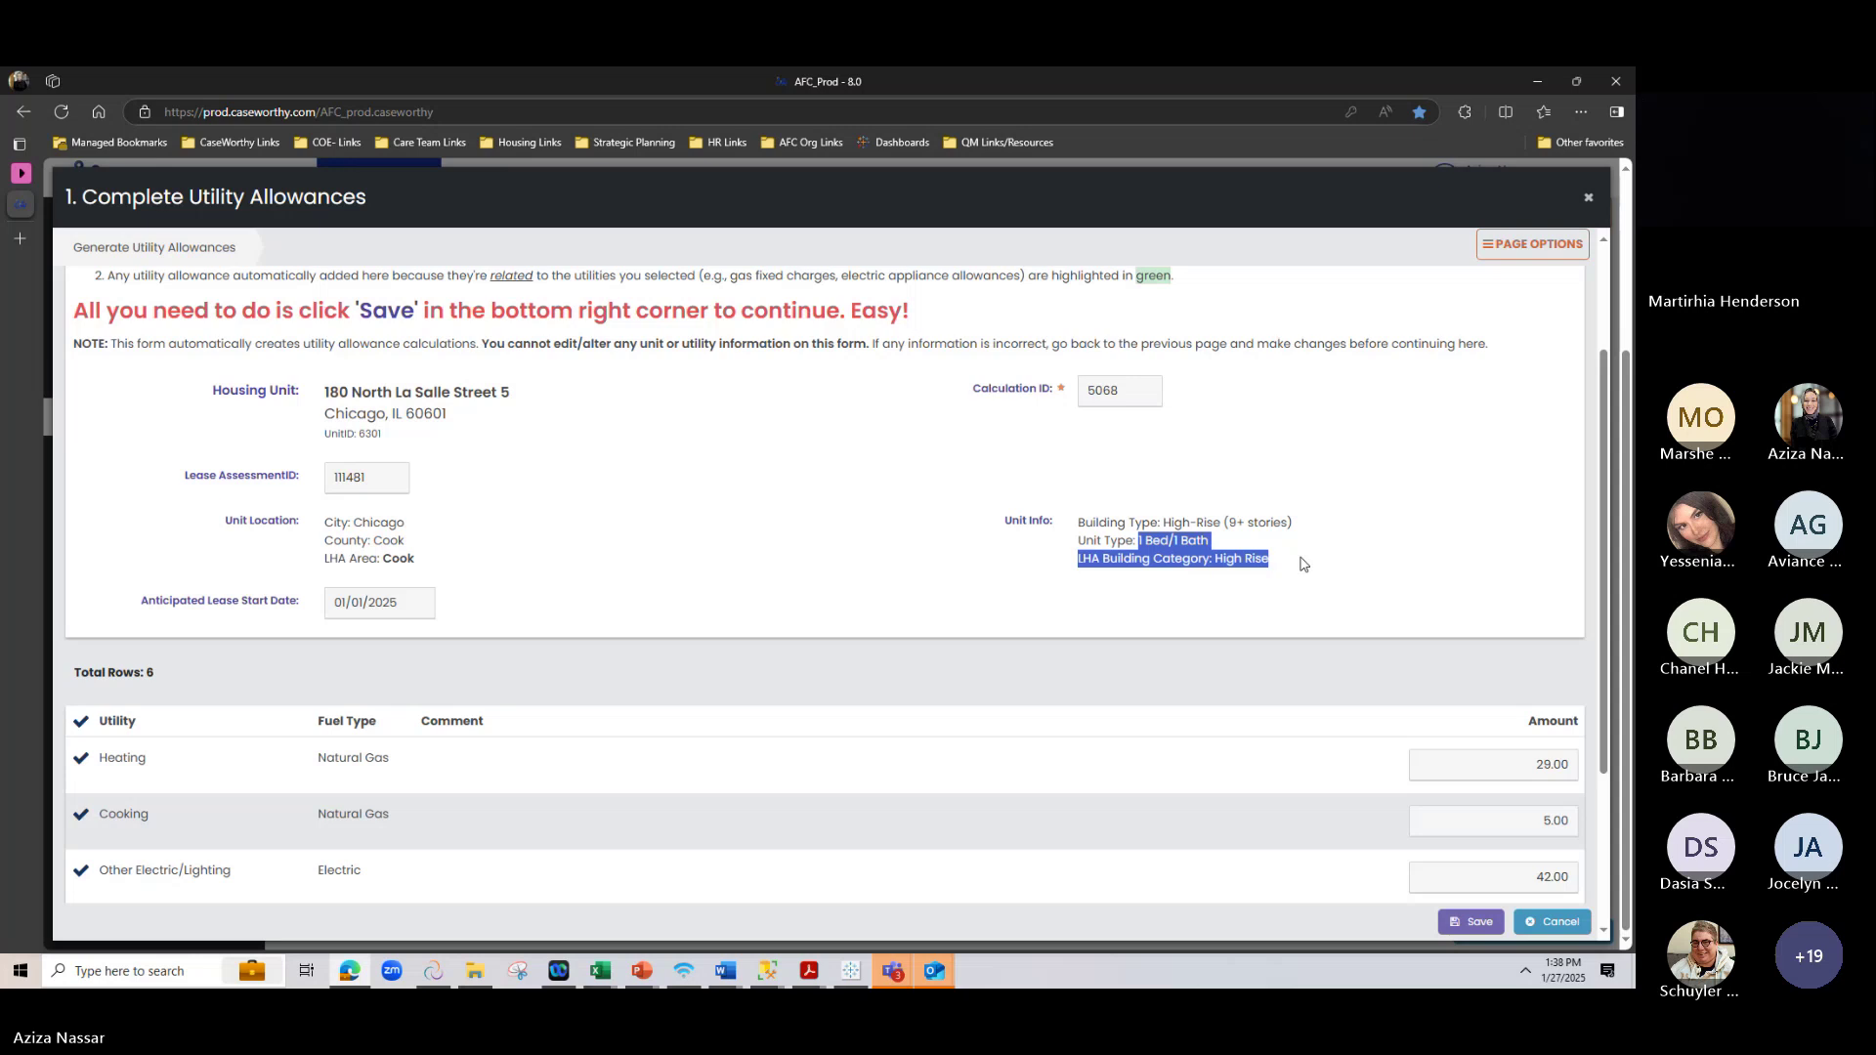
click(1302, 564)
scroll(872, 608, down, 1)
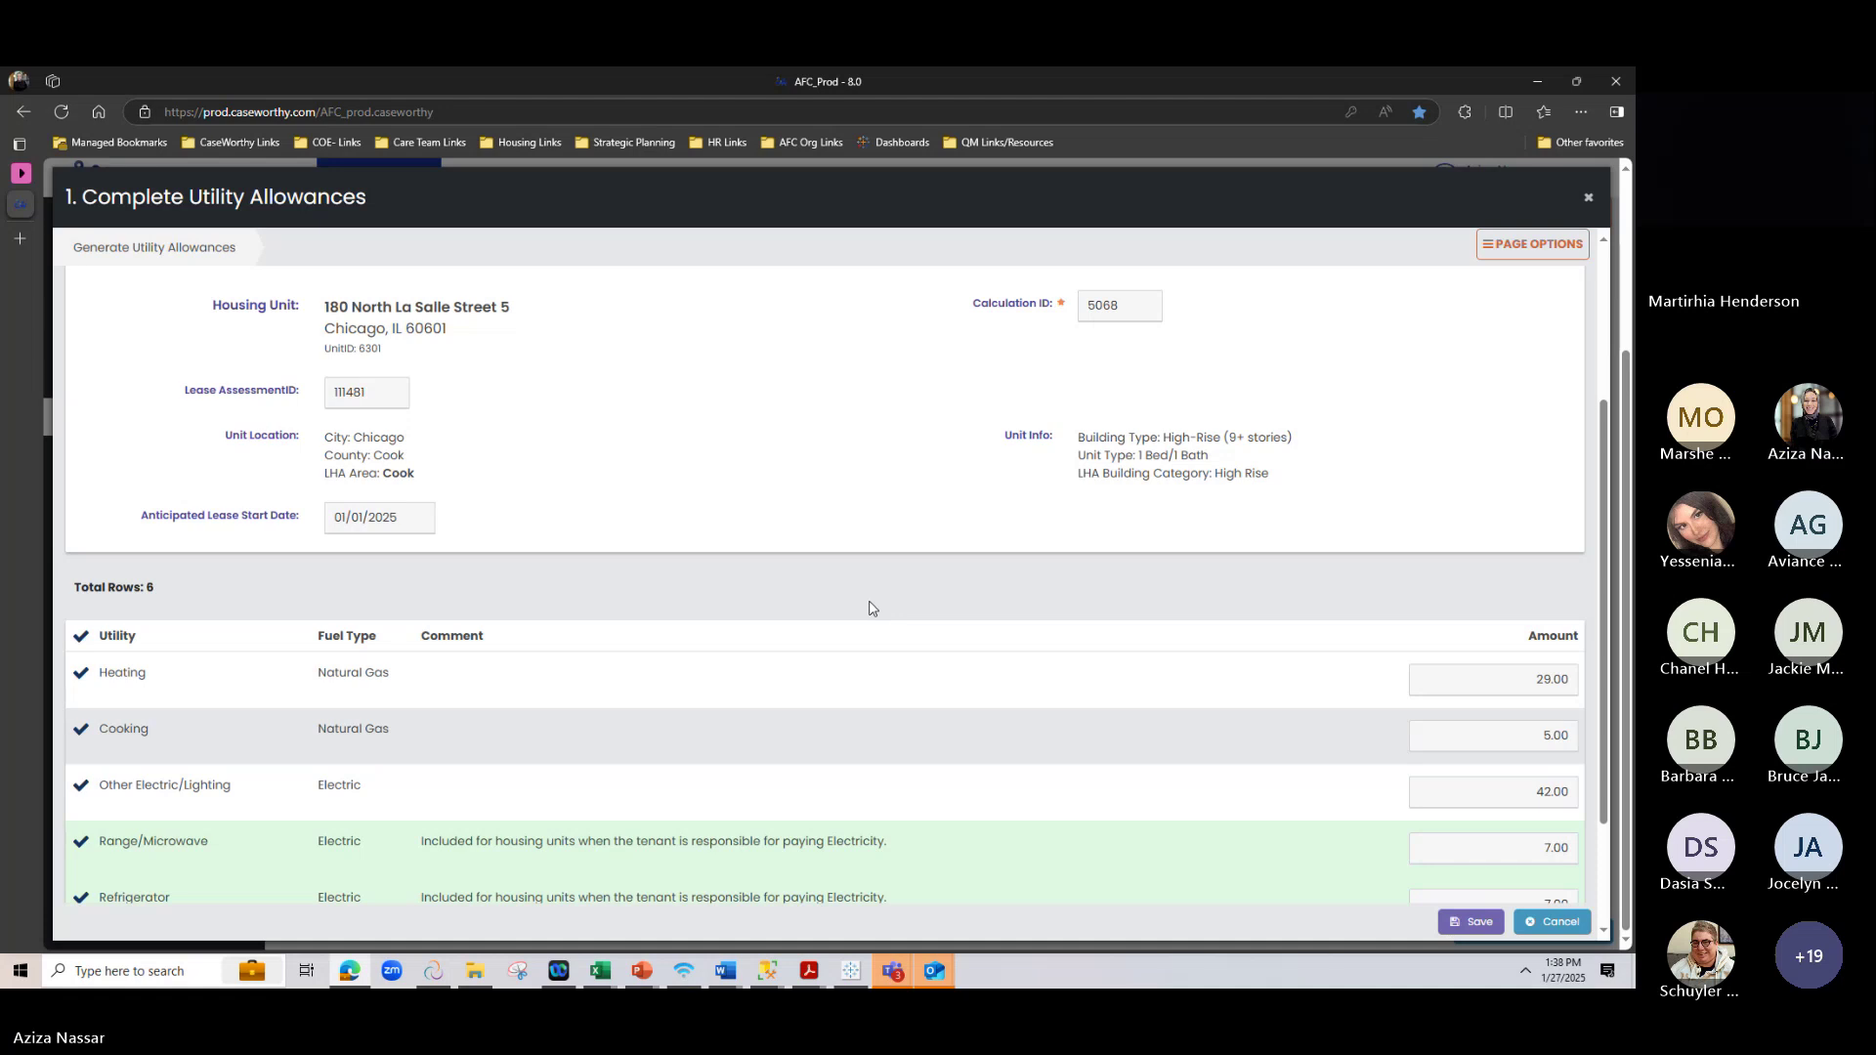
double_click(401, 476)
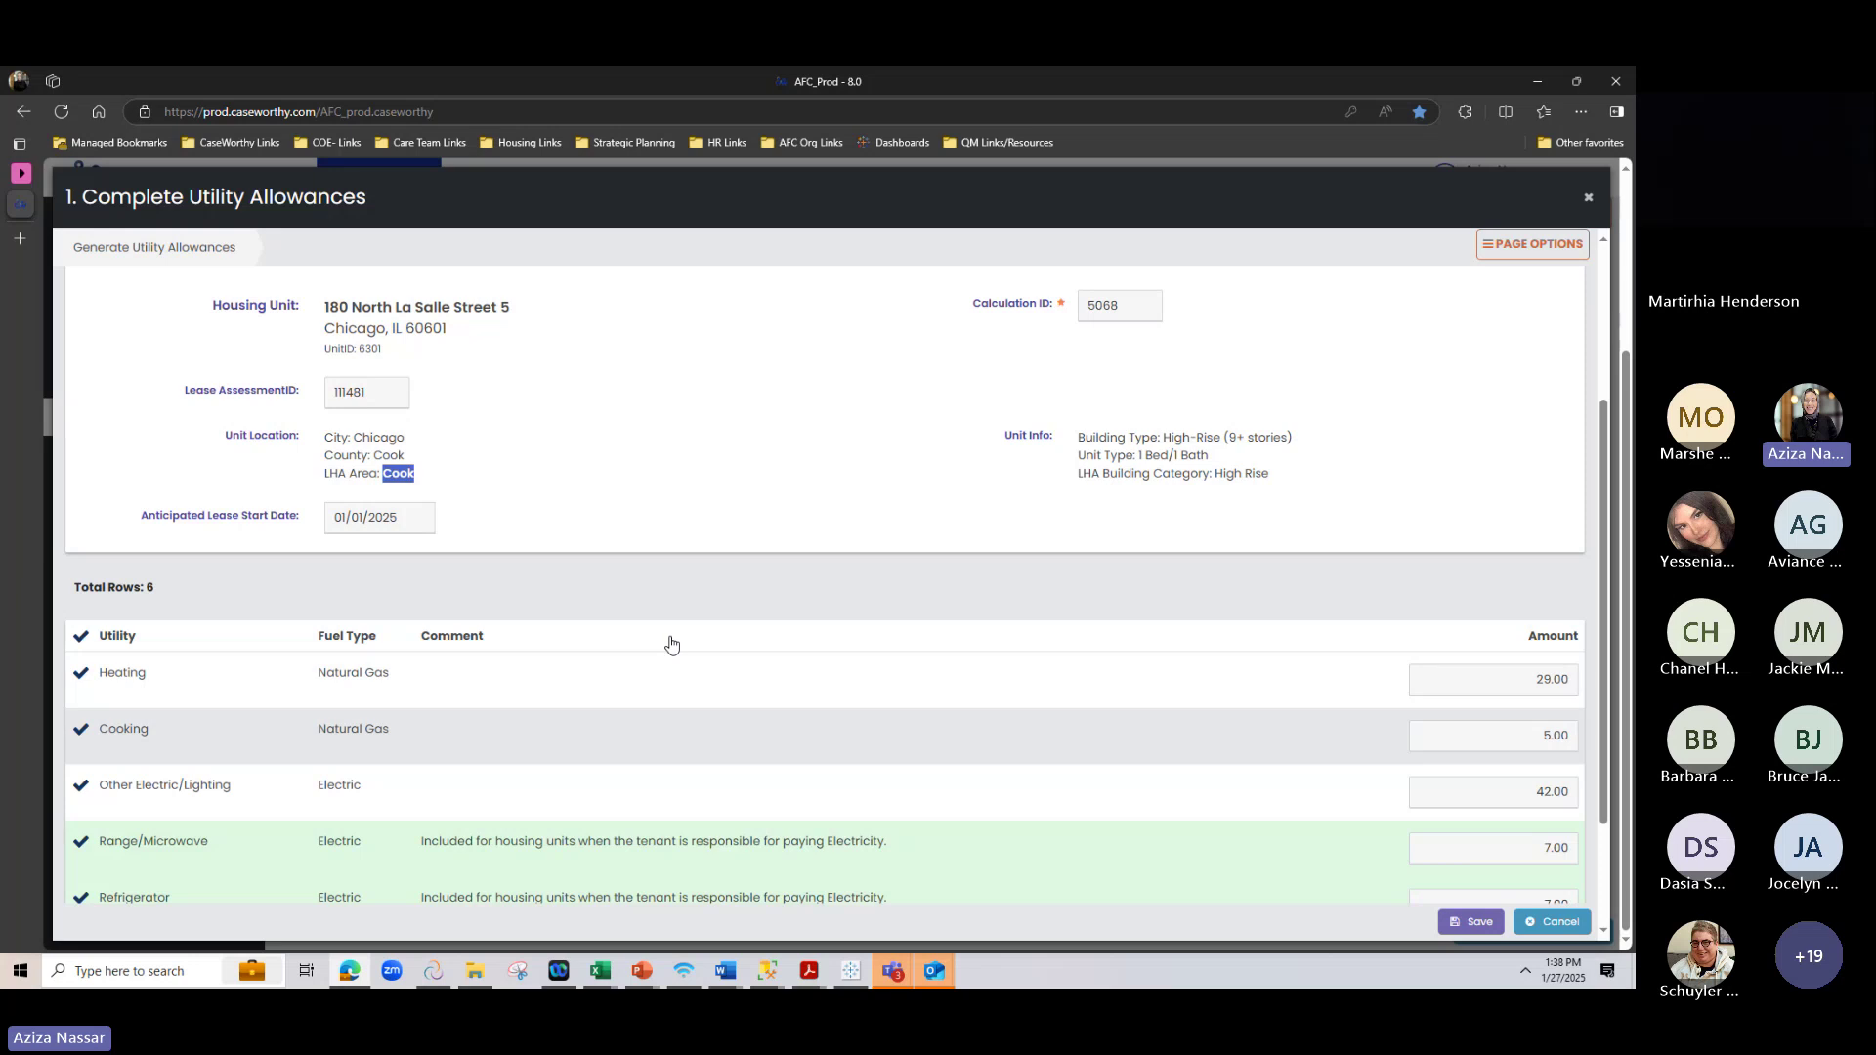
scroll(670, 644, down, 2)
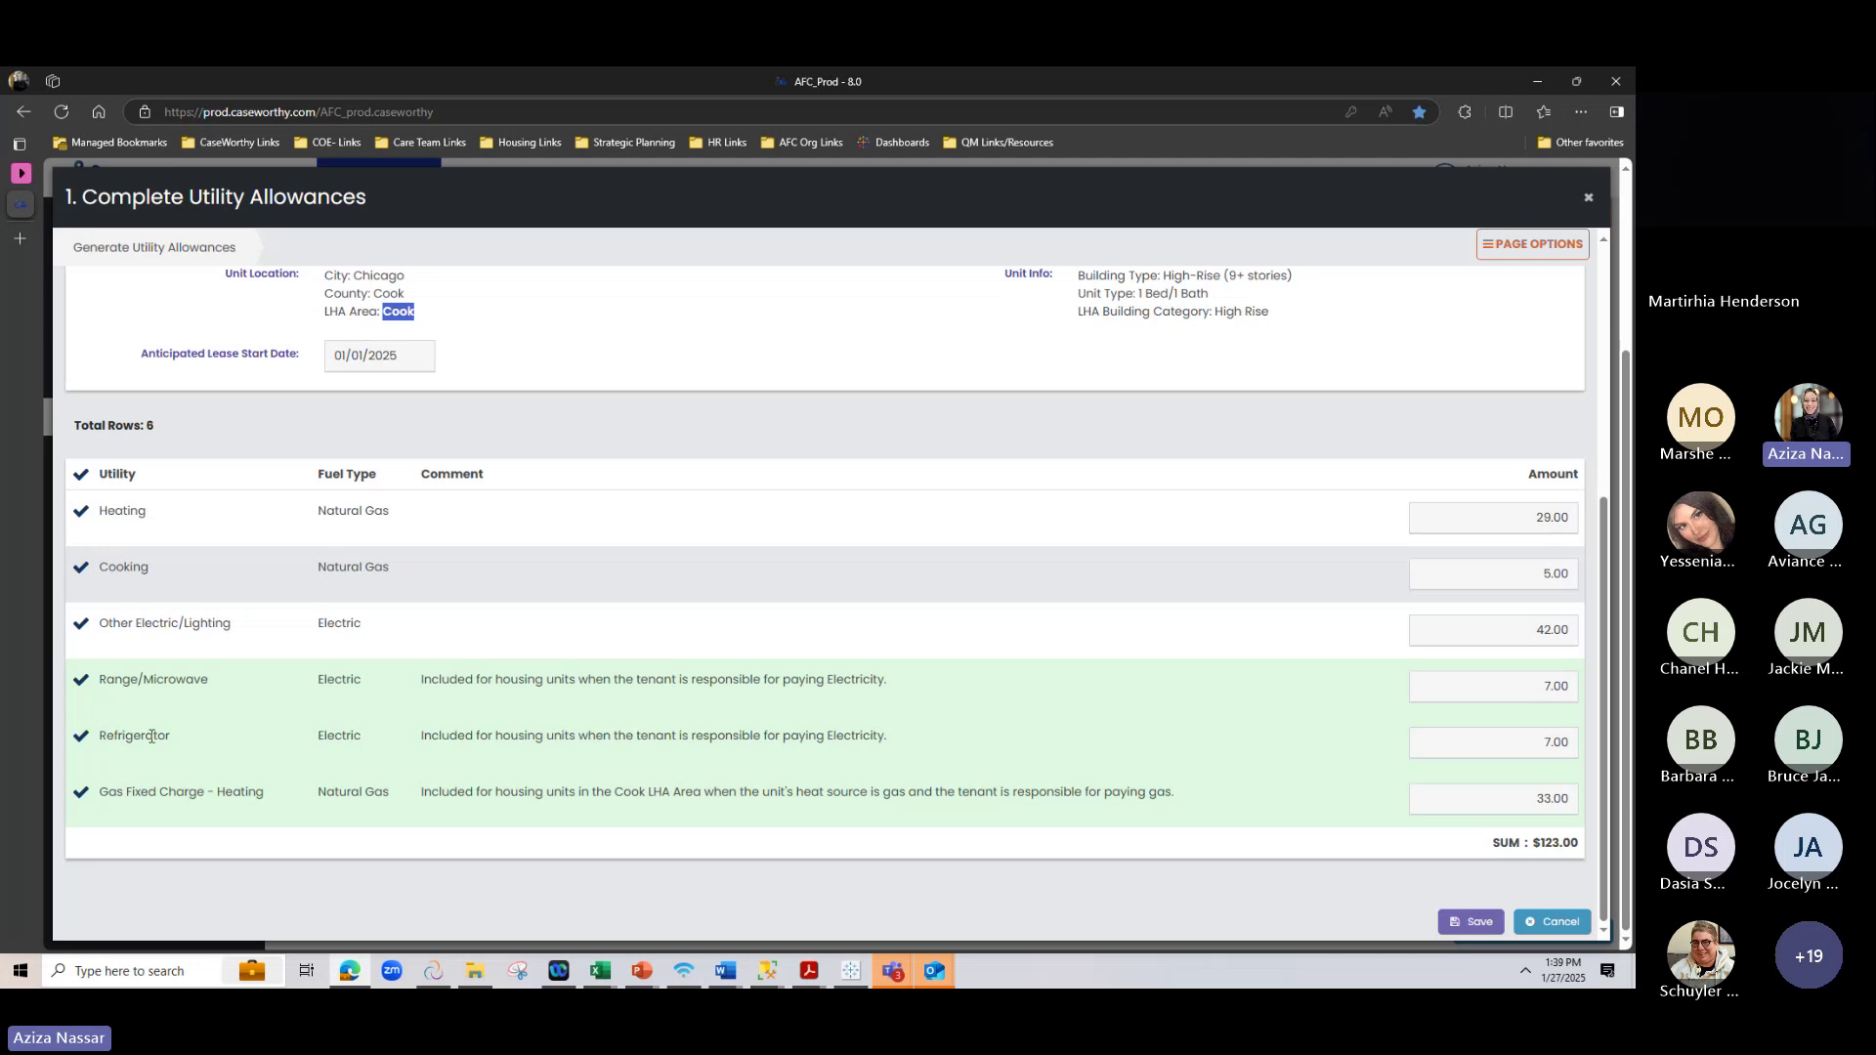
Review the six allowance rows and the $123.00 SUM, then save them
drag(99, 792, 360, 832)
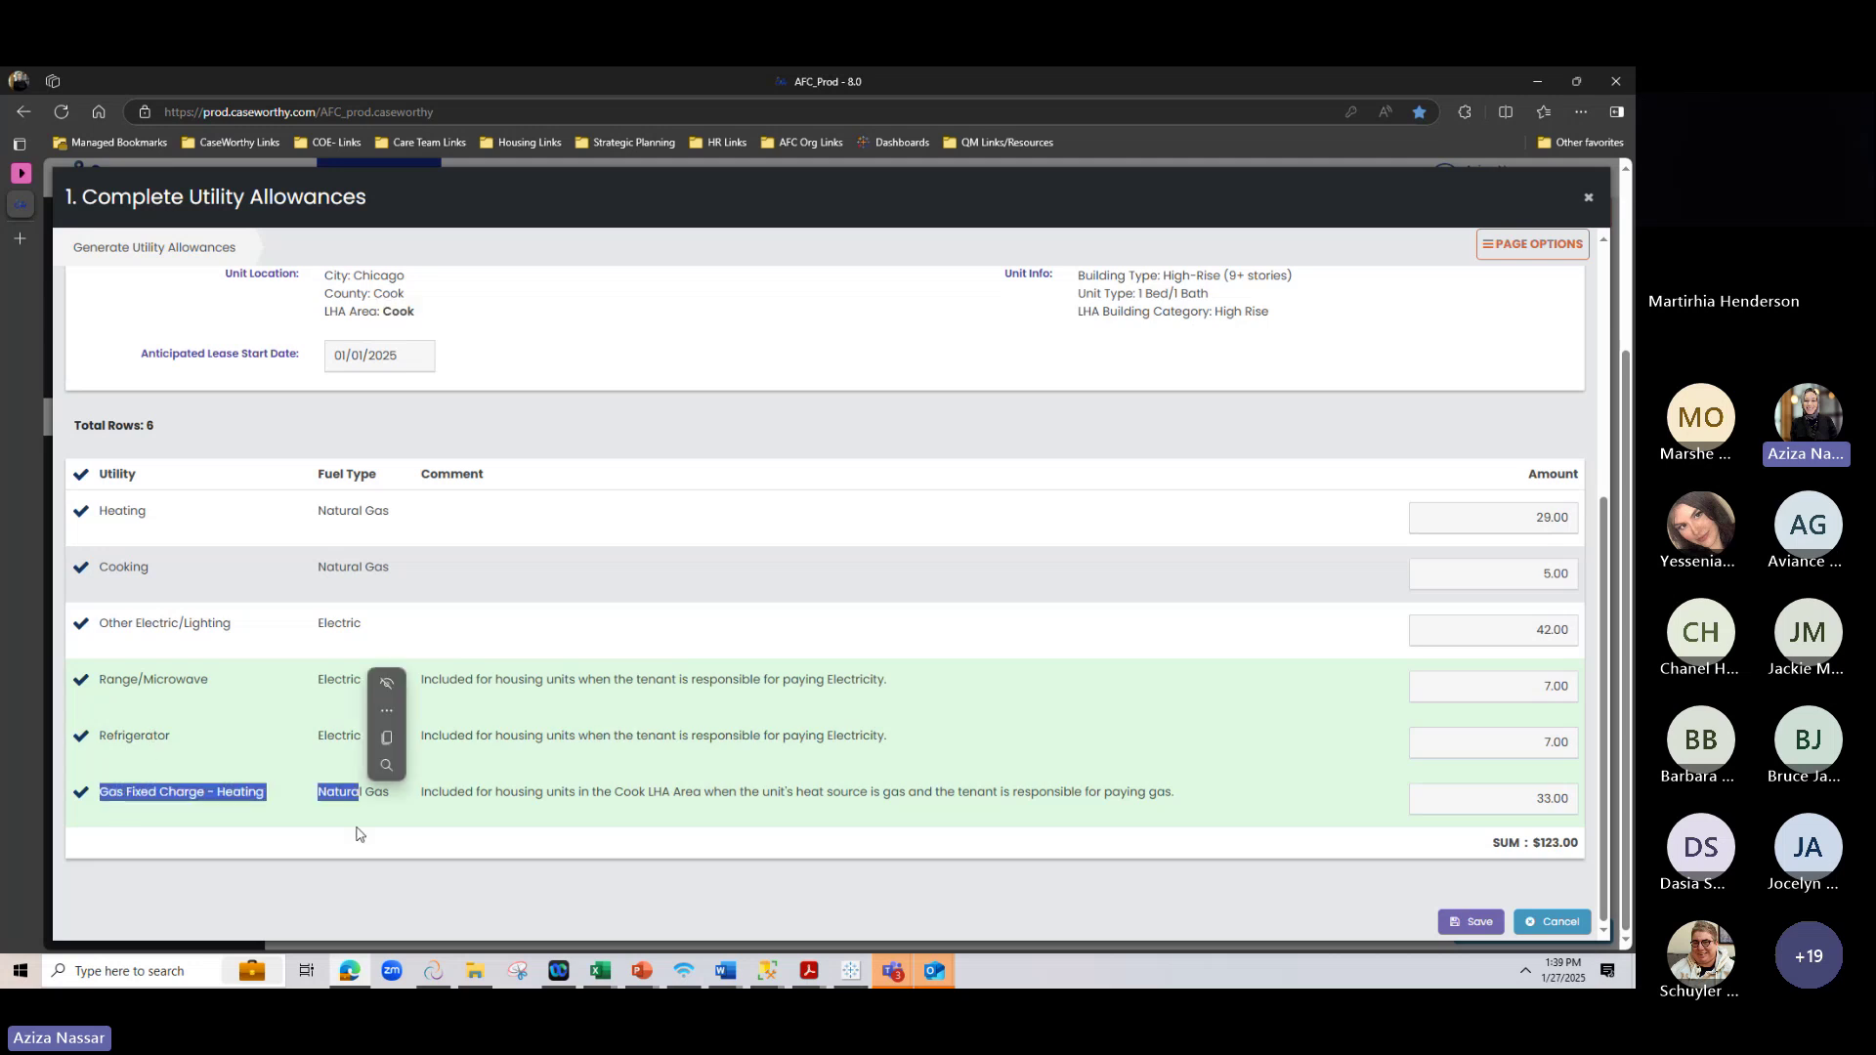
click(358, 856)
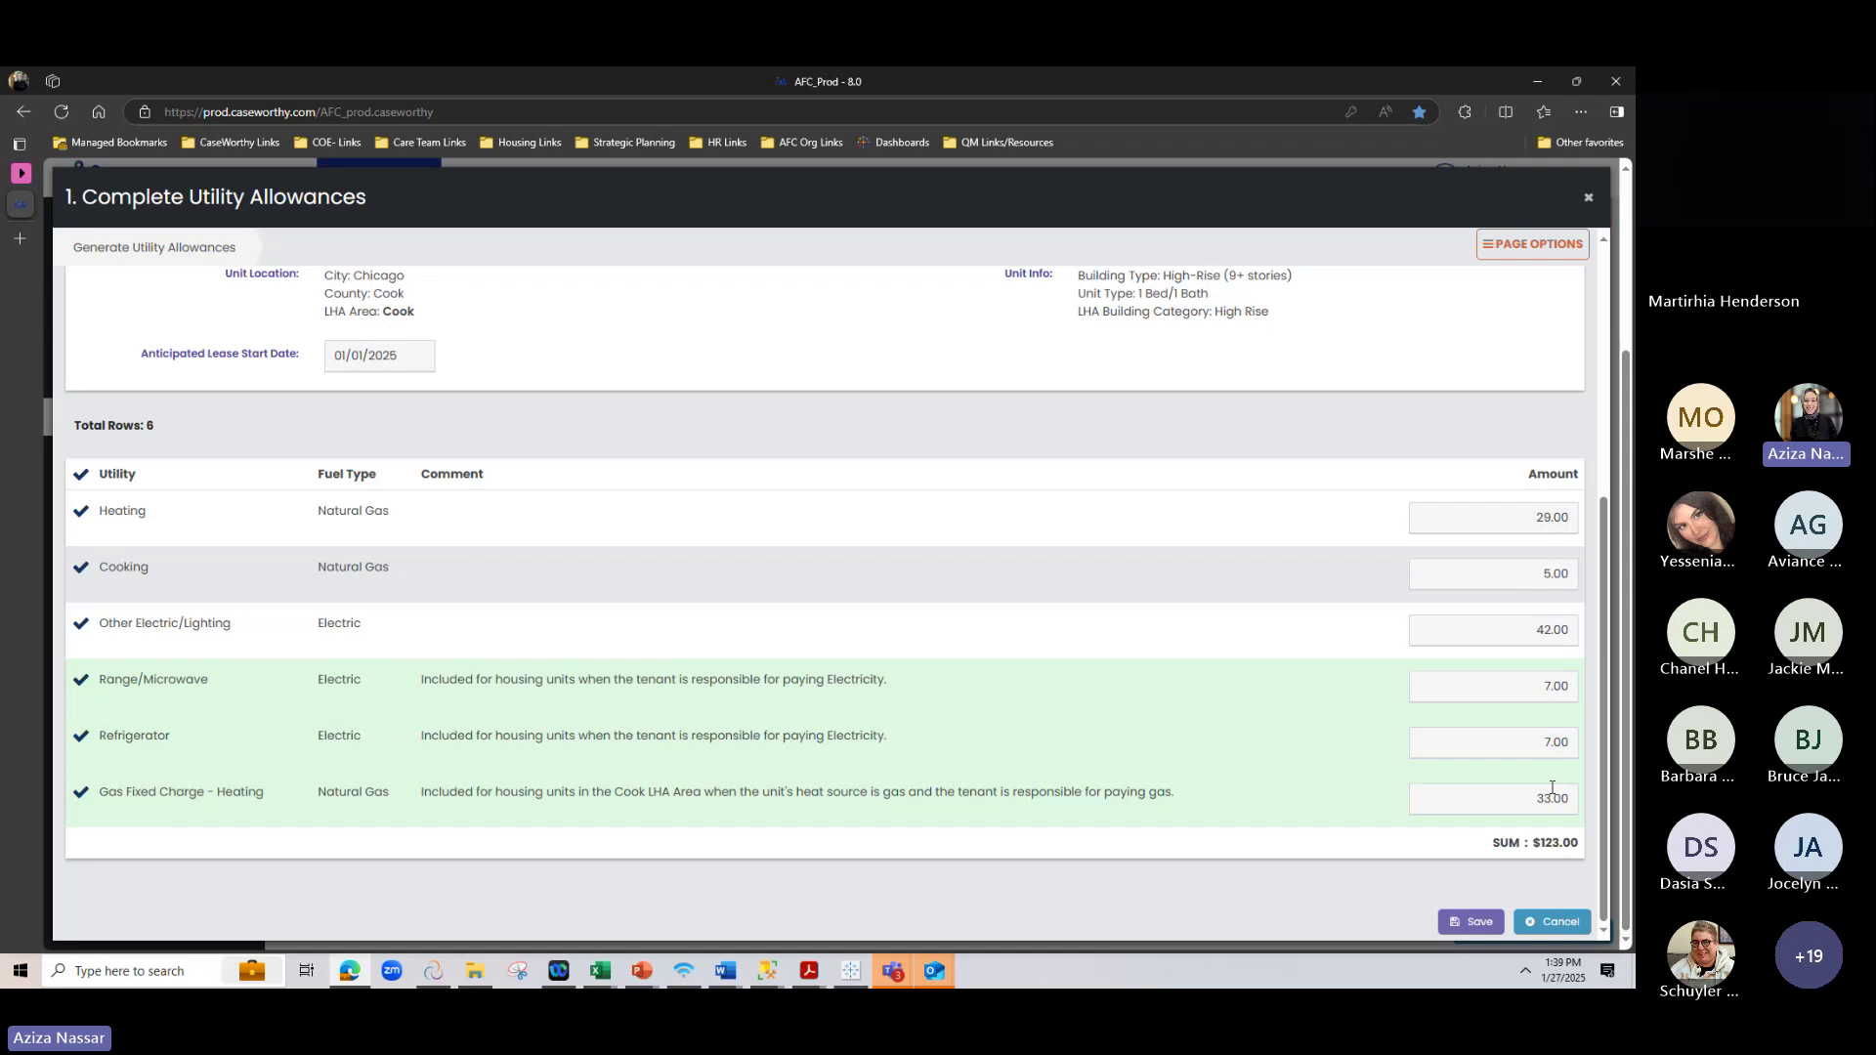
drag(1535, 846, 1587, 846)
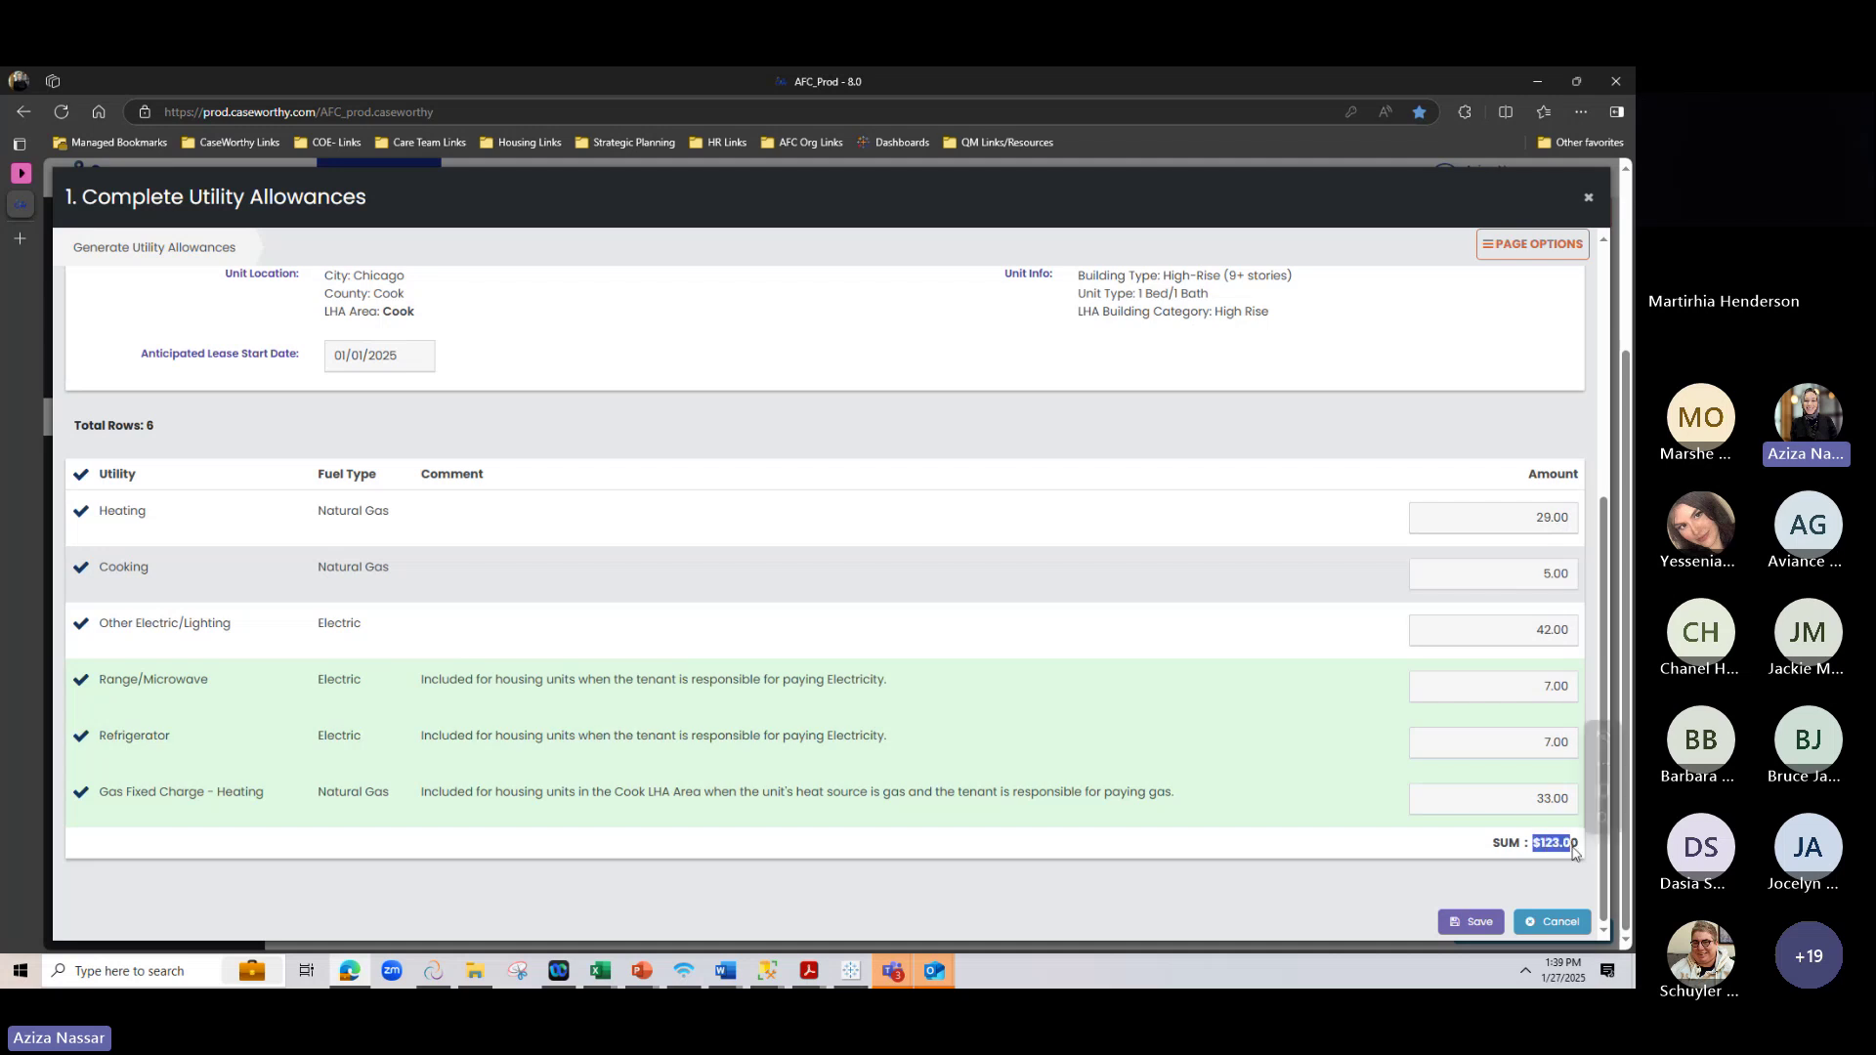
click(1401, 869)
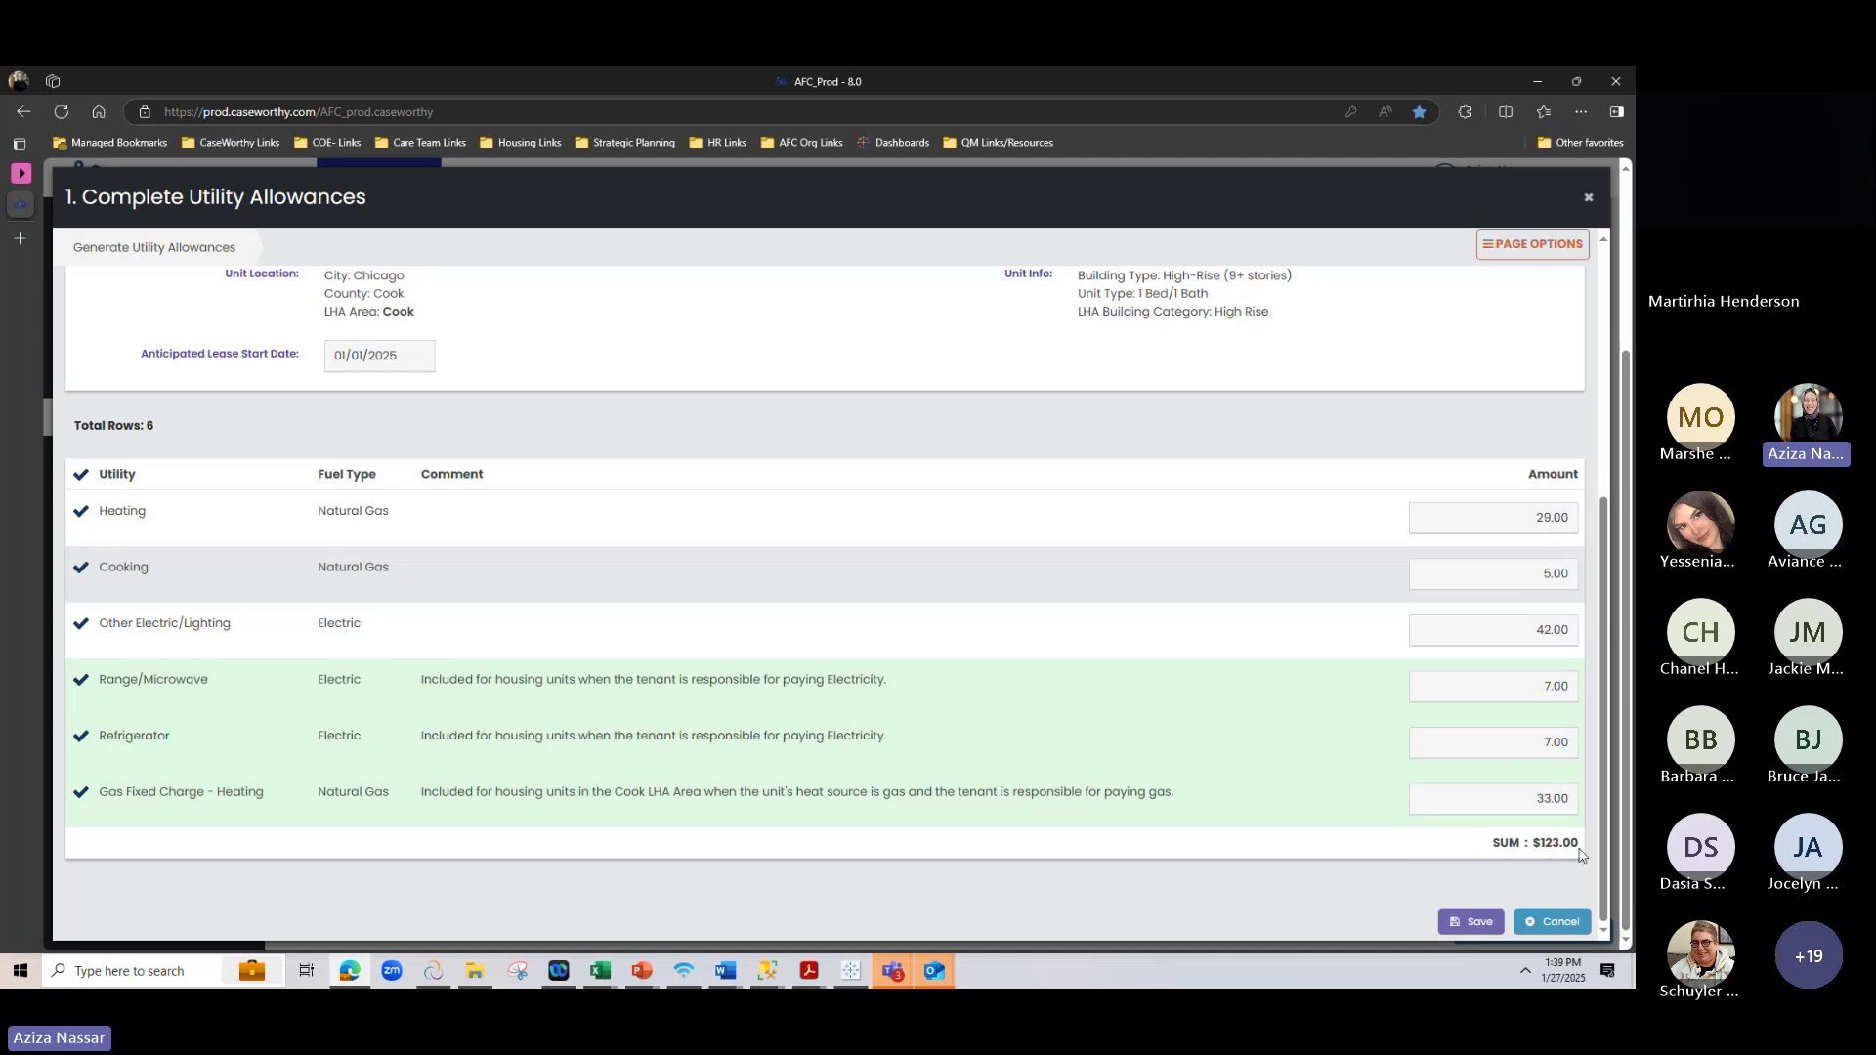
drag(1490, 842, 1577, 842)
drag(1532, 843, 1594, 852)
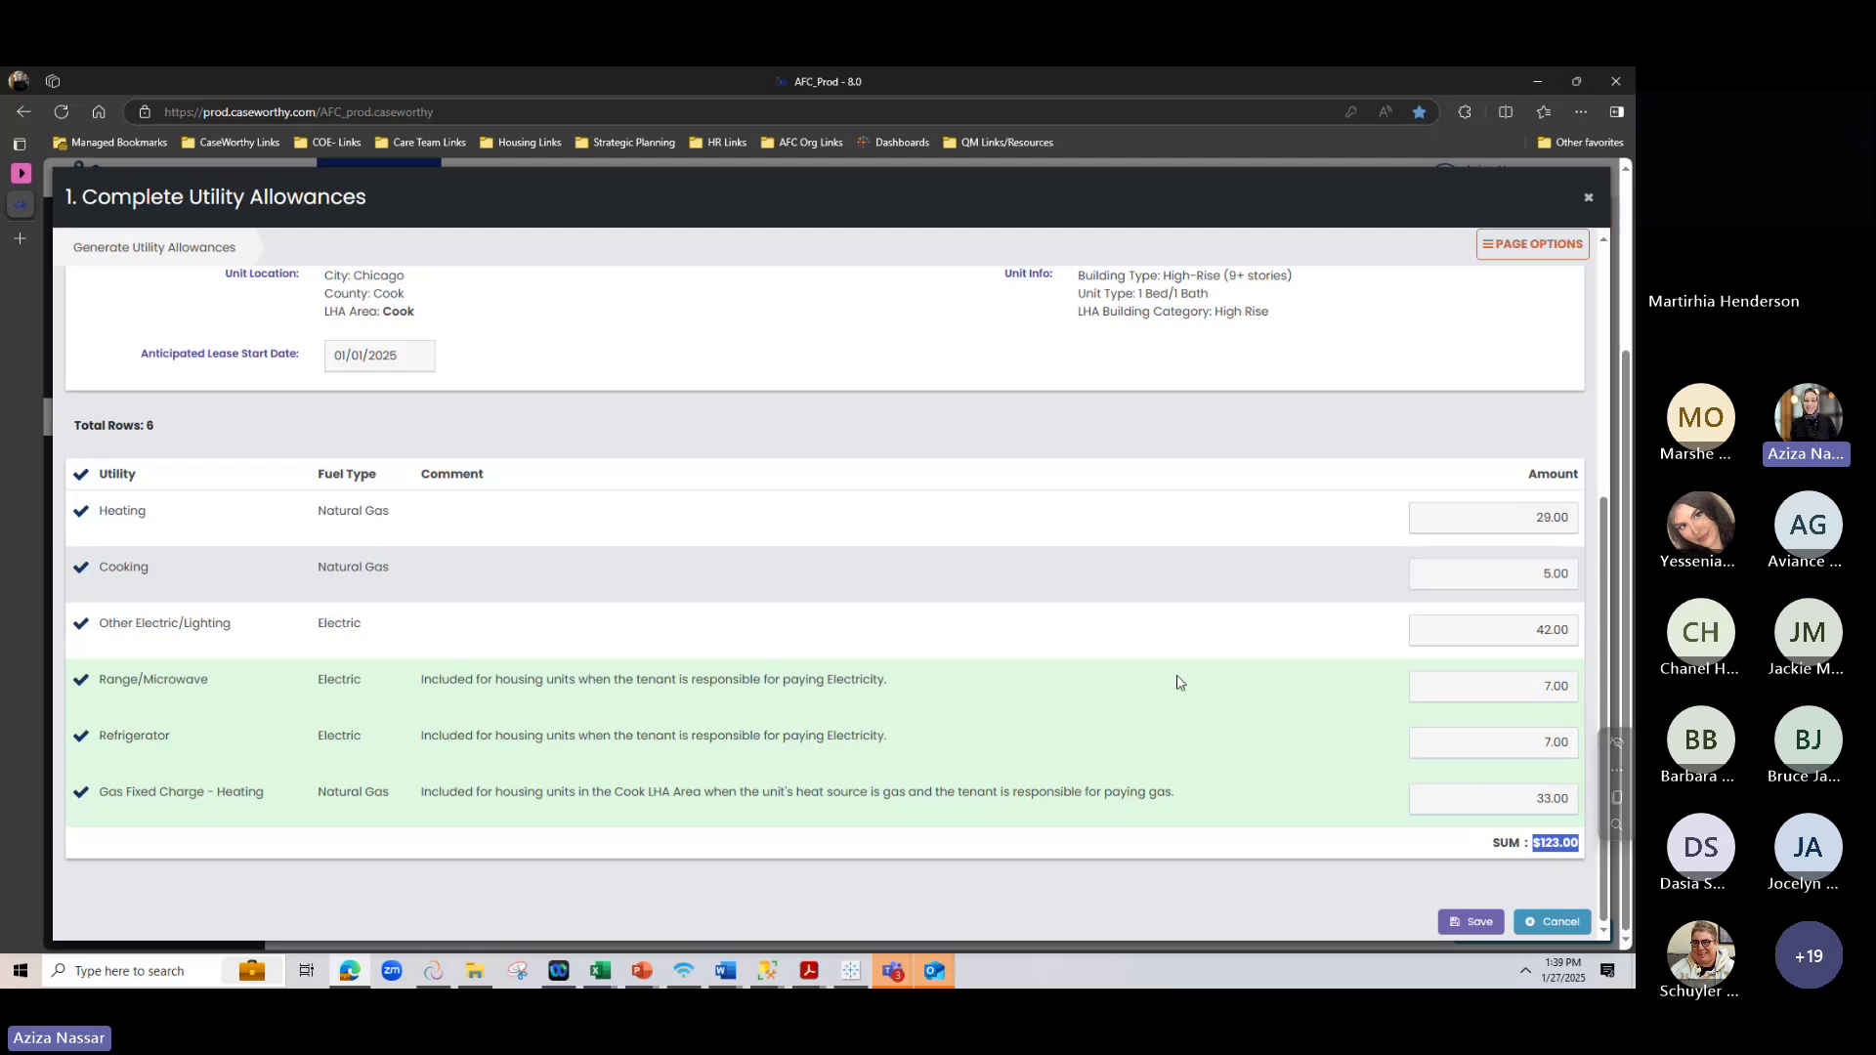
scroll(1133, 608, up, 2)
scroll(1133, 608, down, 2)
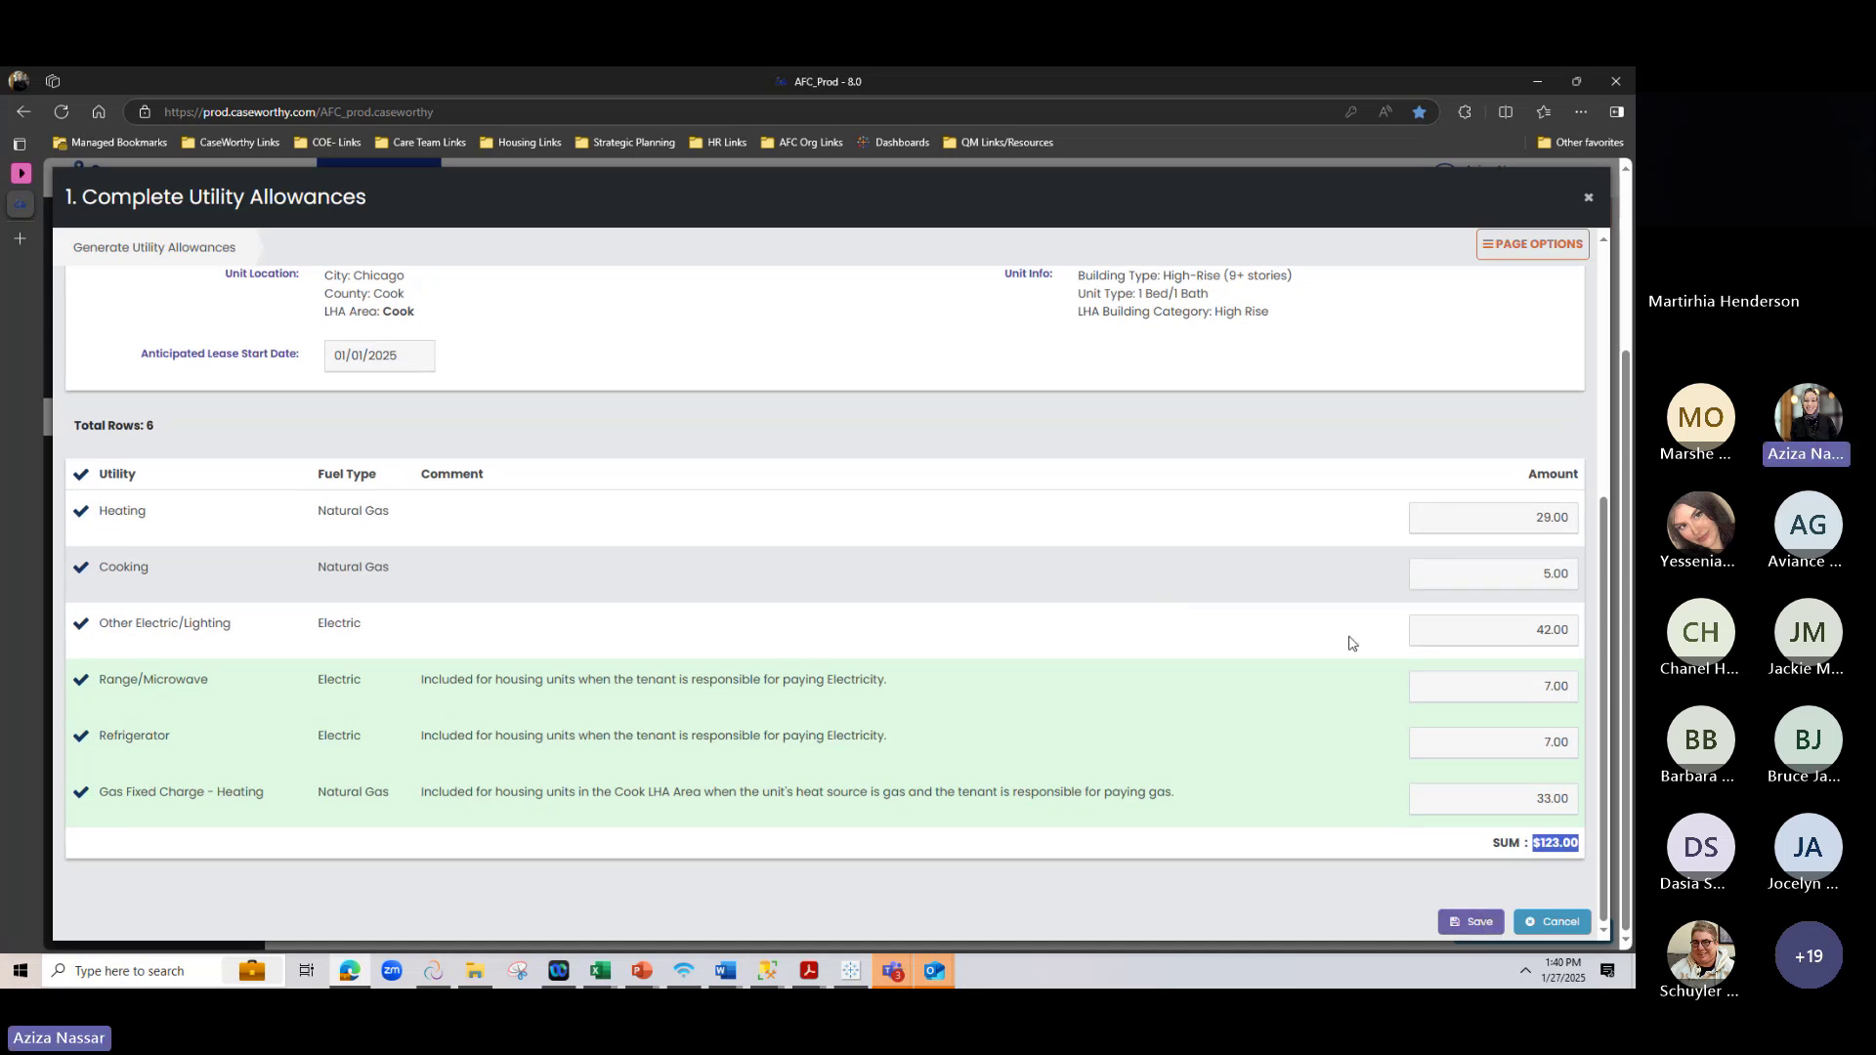
click(1471, 921)
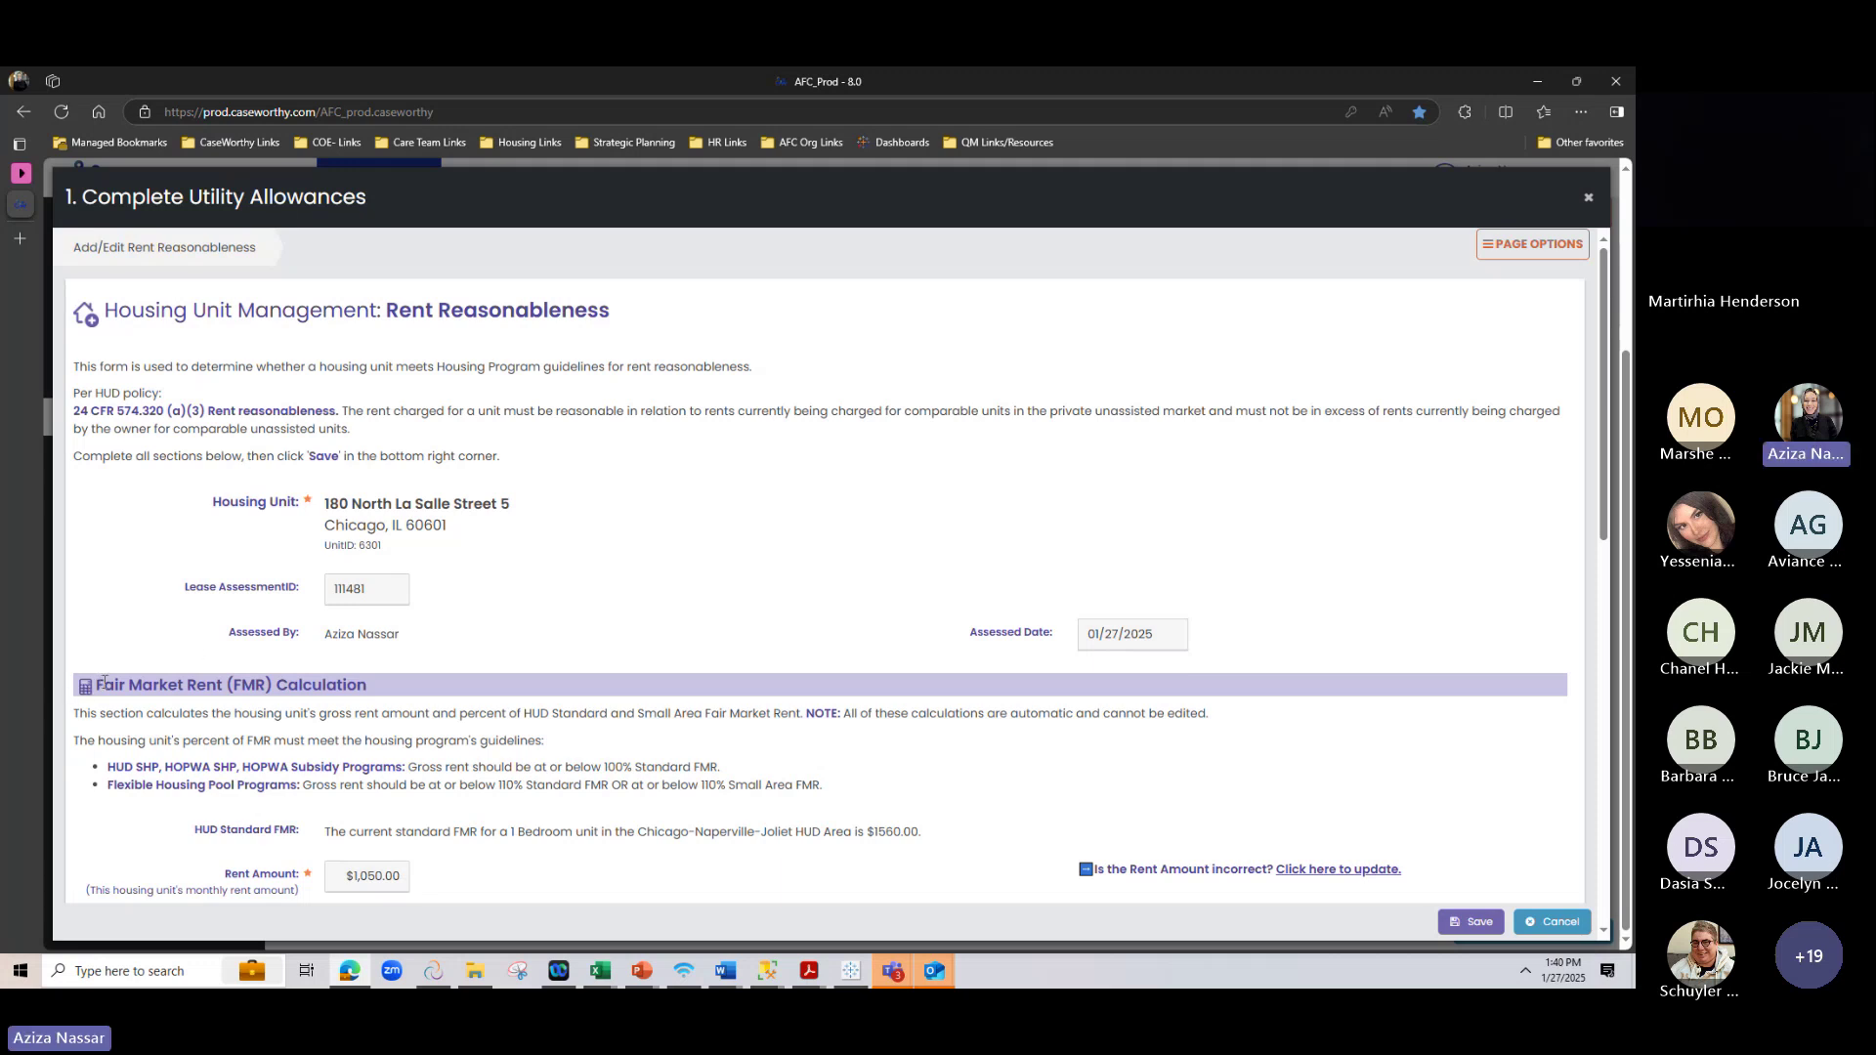
drag(104, 681, 325, 689)
scroll(320, 674, down, 4)
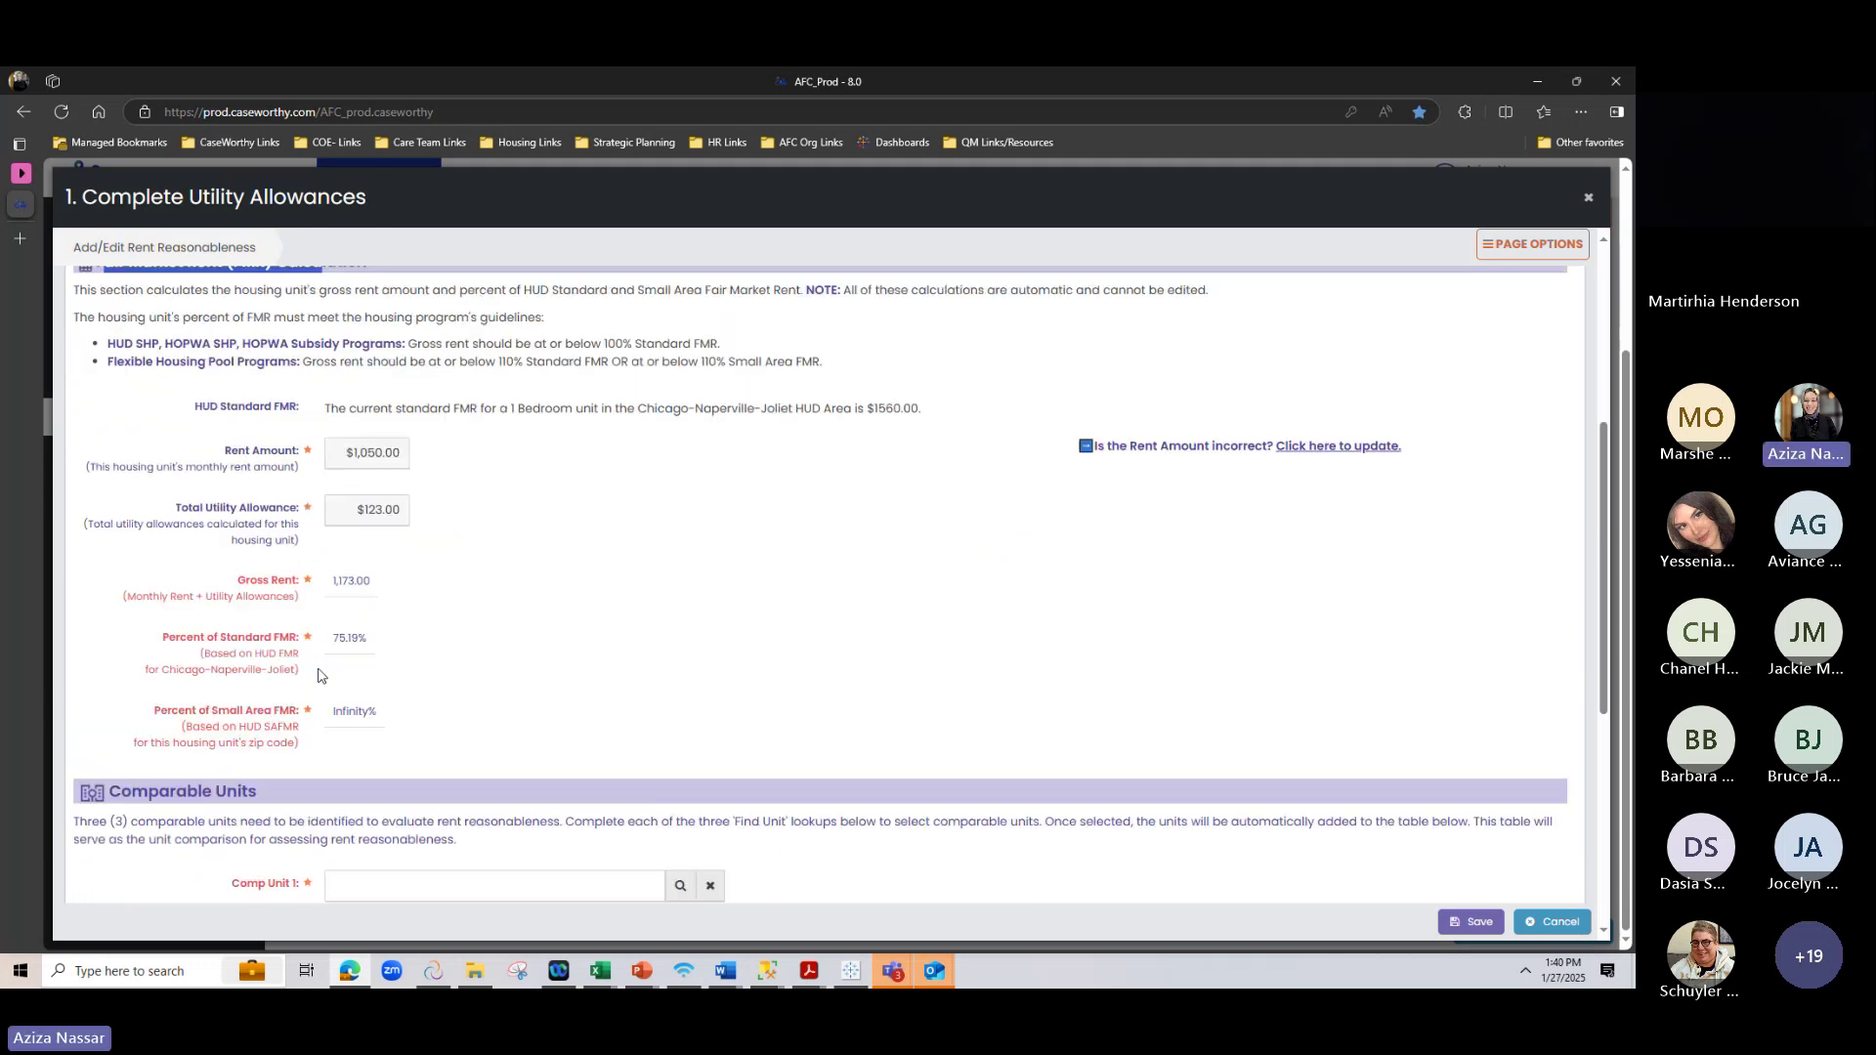
scroll(319, 674, down, 3)
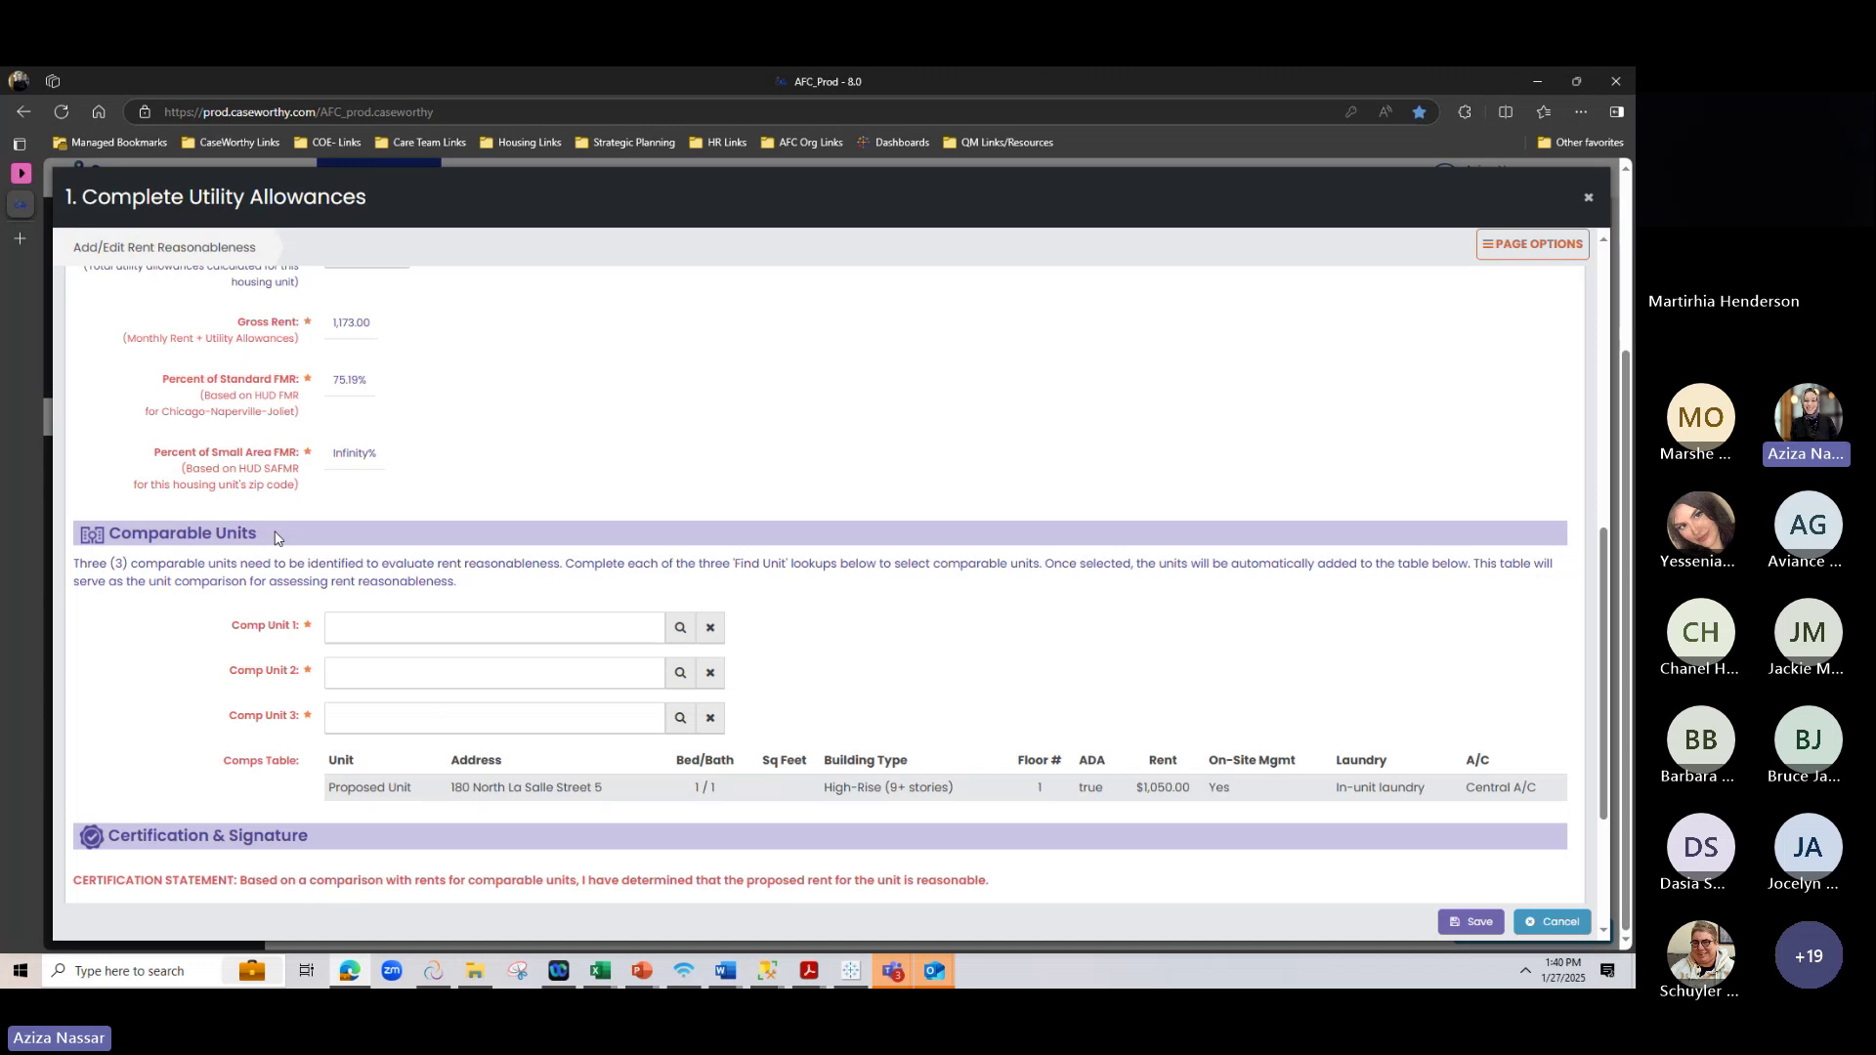
scroll(251, 645, up, 3)
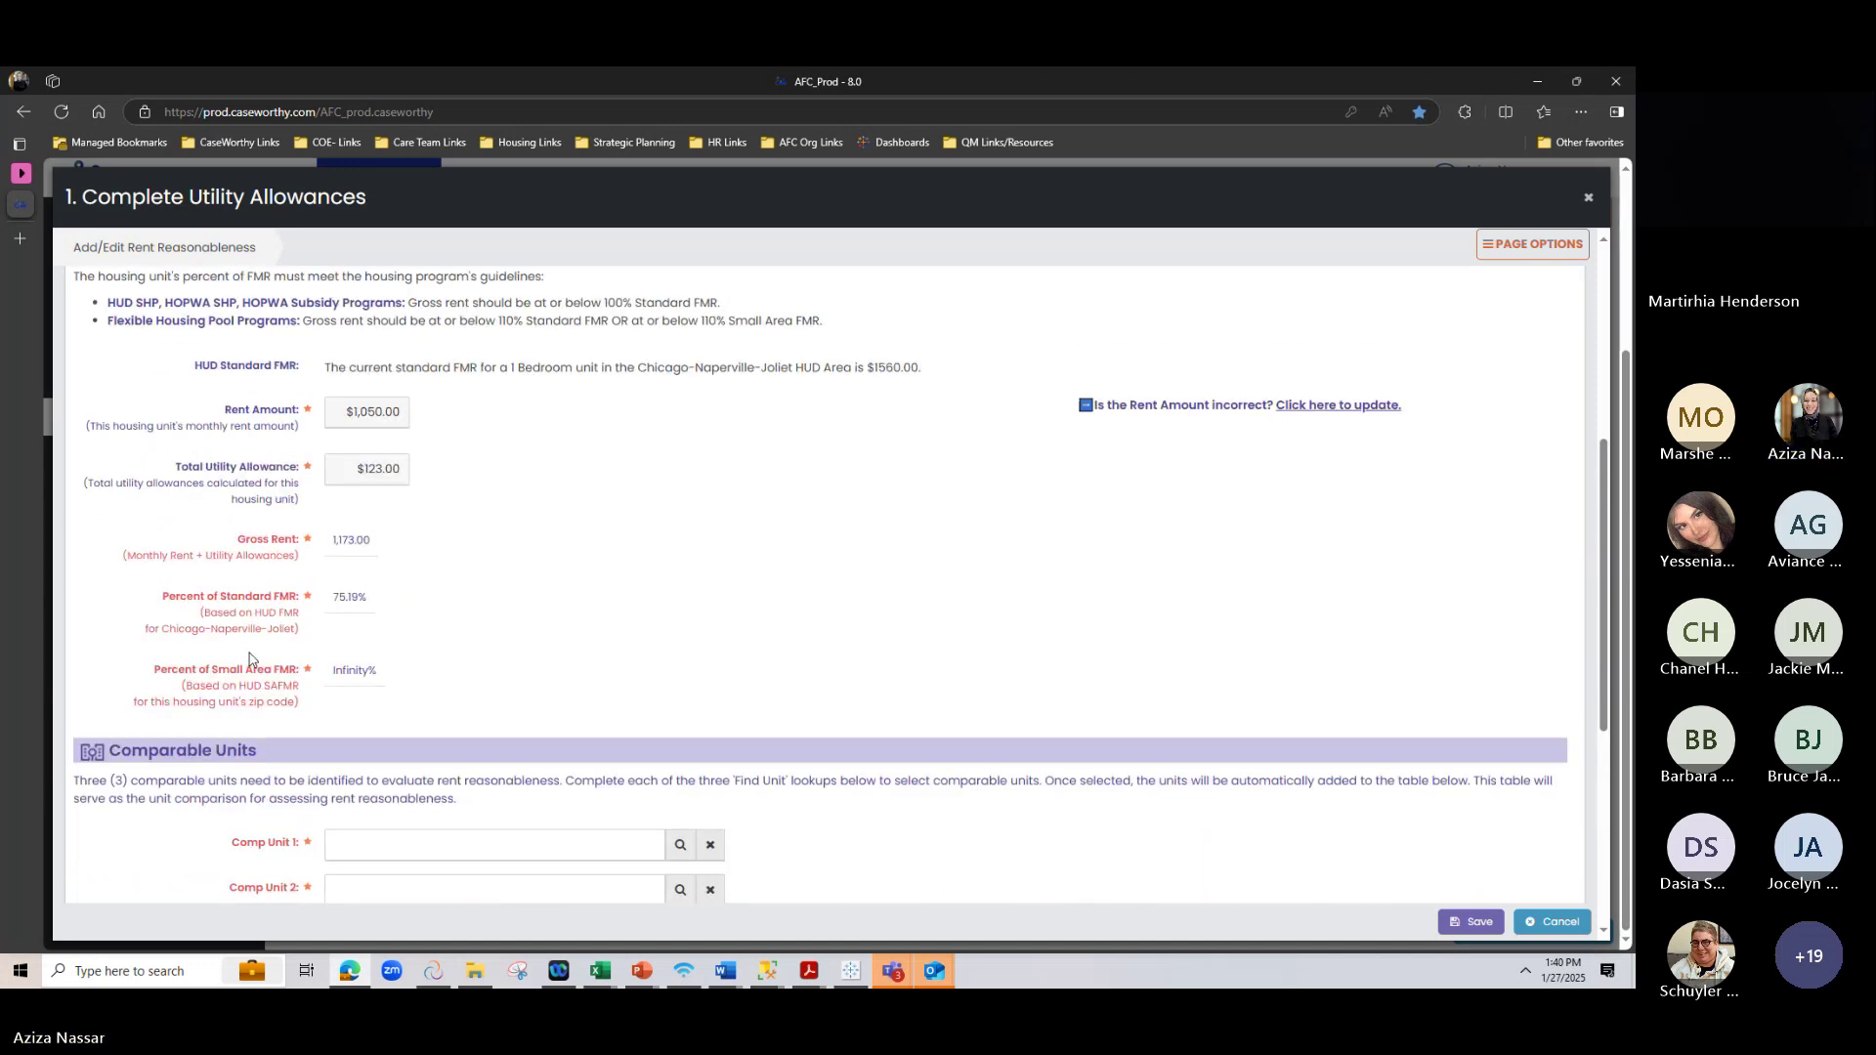
scroll(249, 660, up, 2)
drag(101, 344, 284, 430)
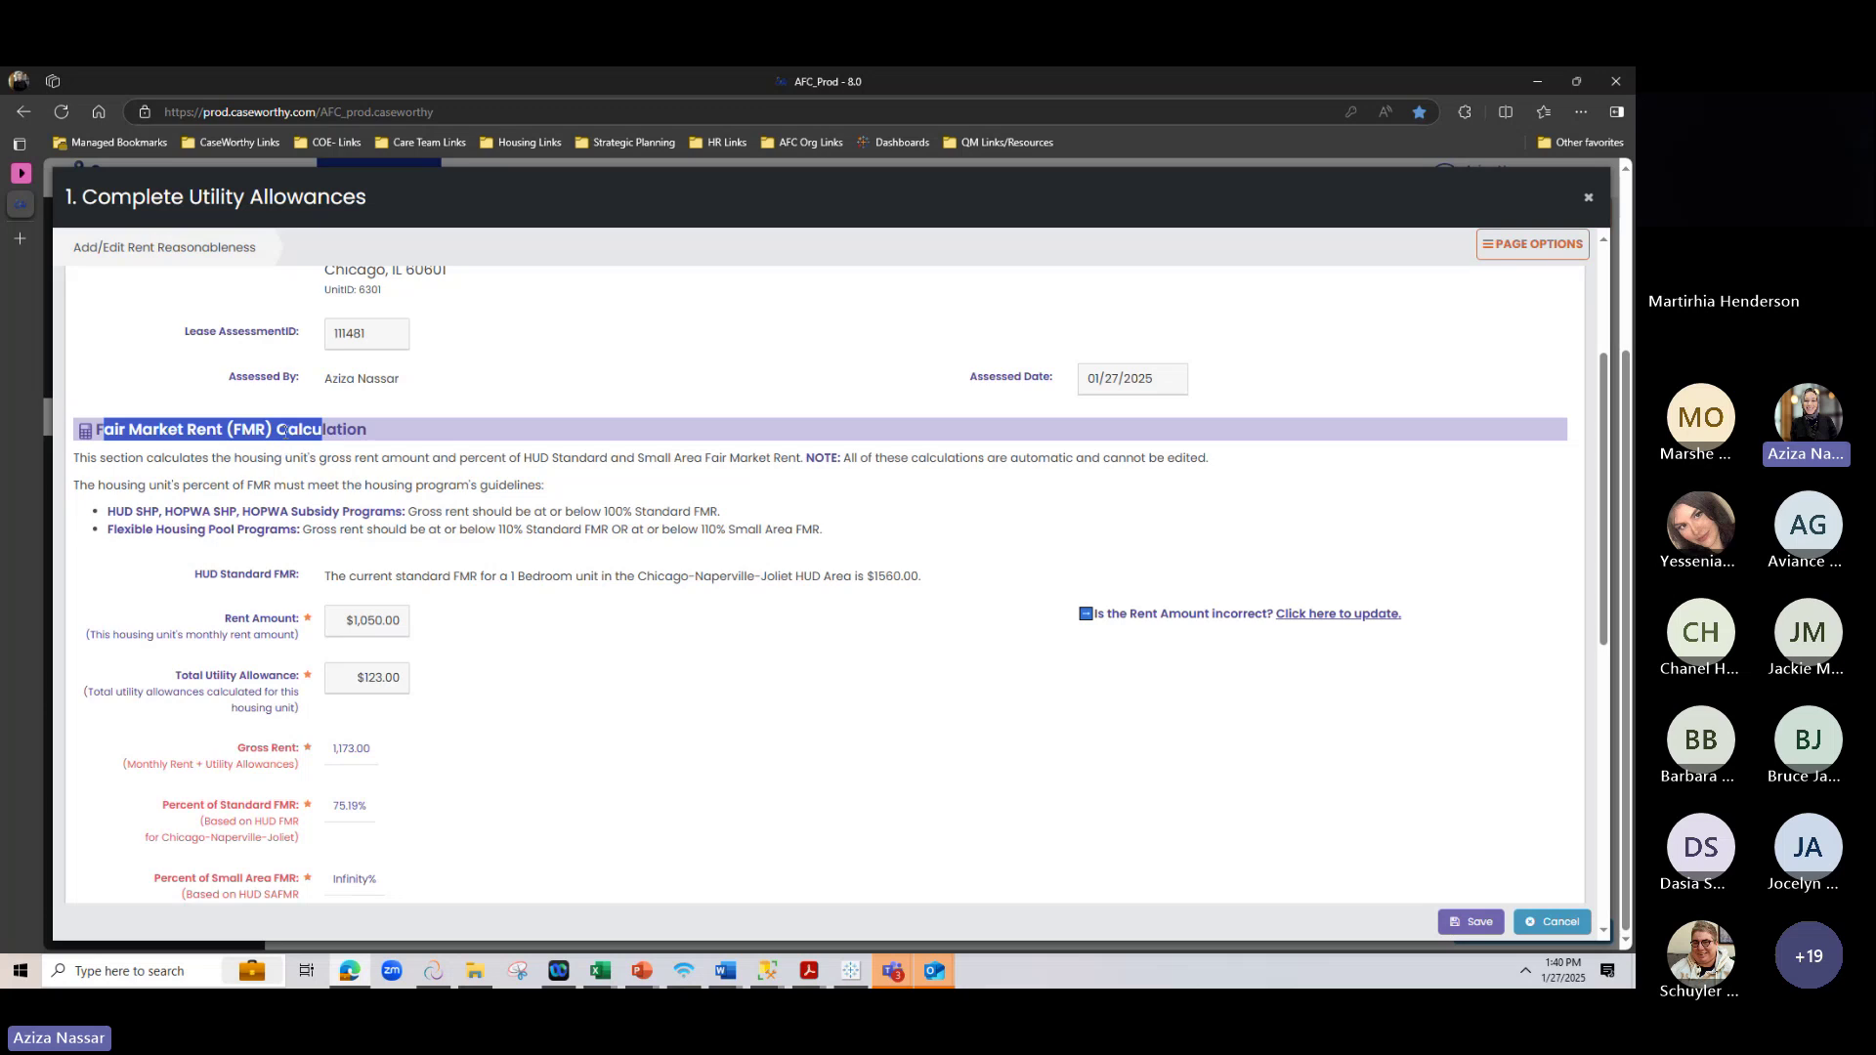
click(285, 430)
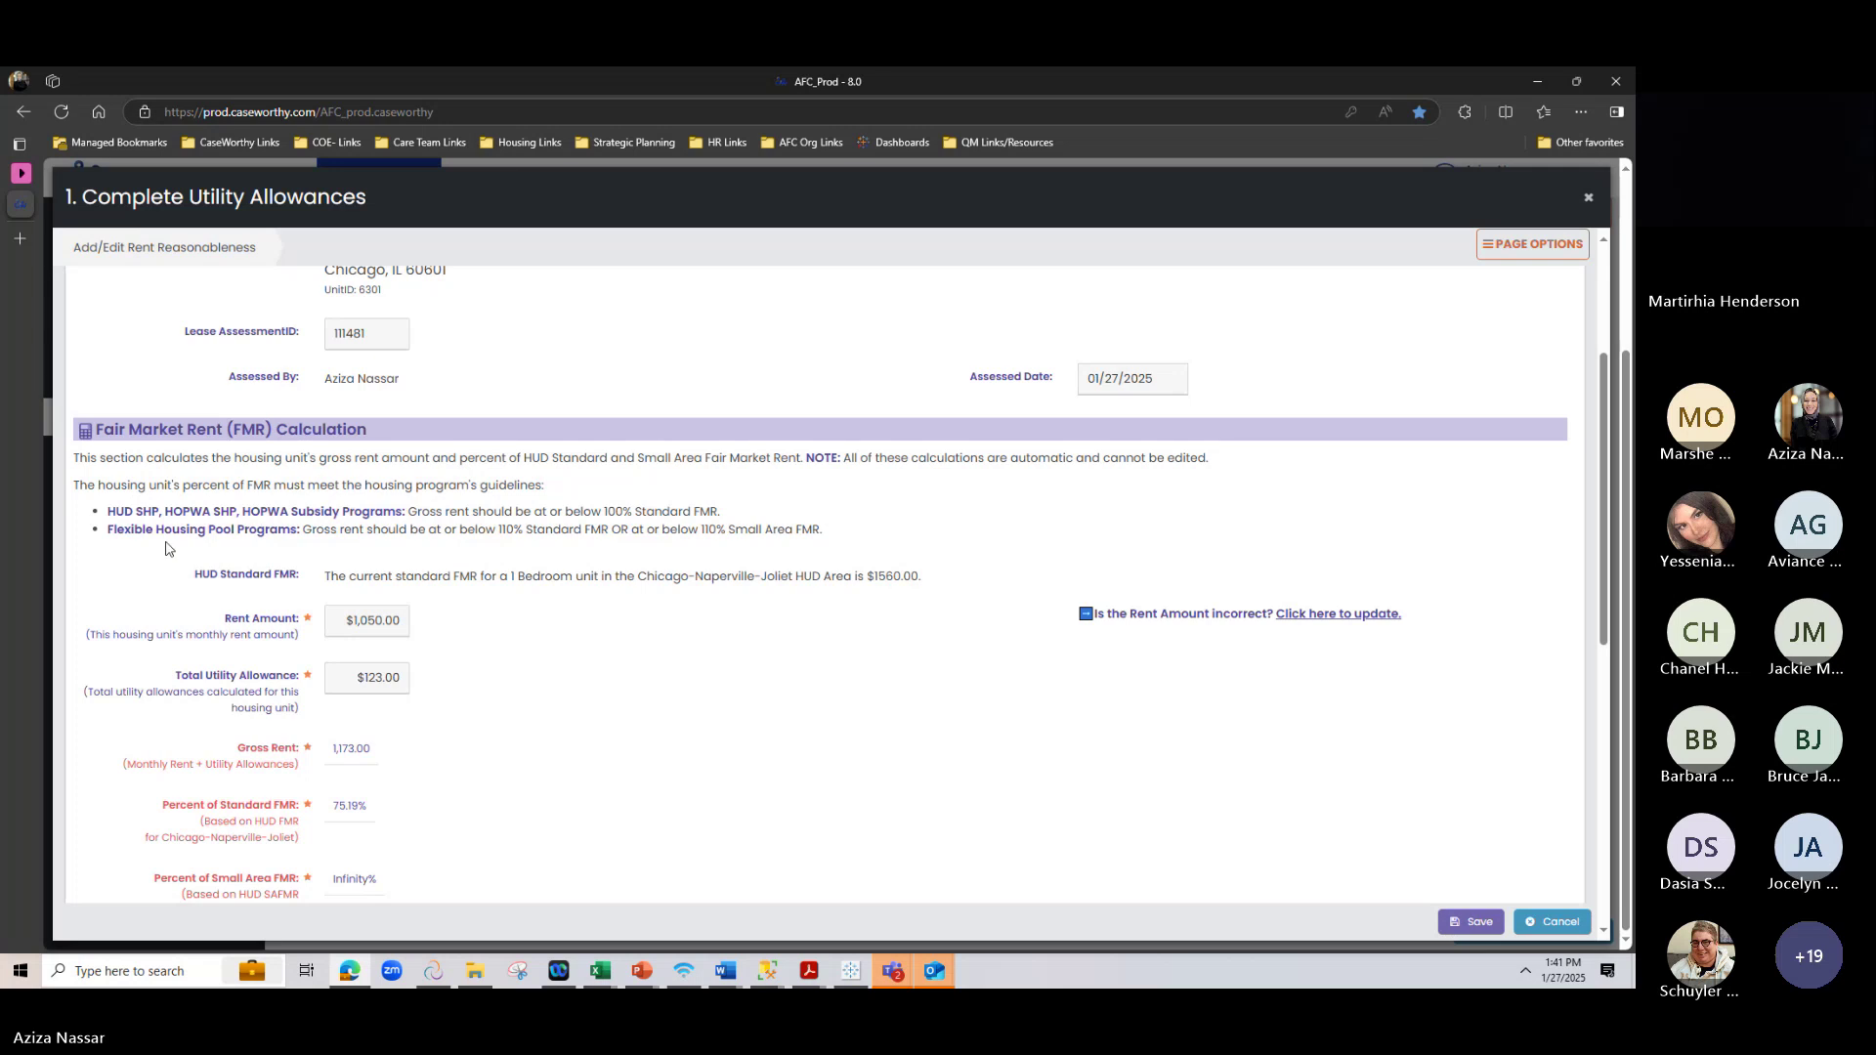
scroll(411, 547, down, 3)
scroll(352, 566, up, 1)
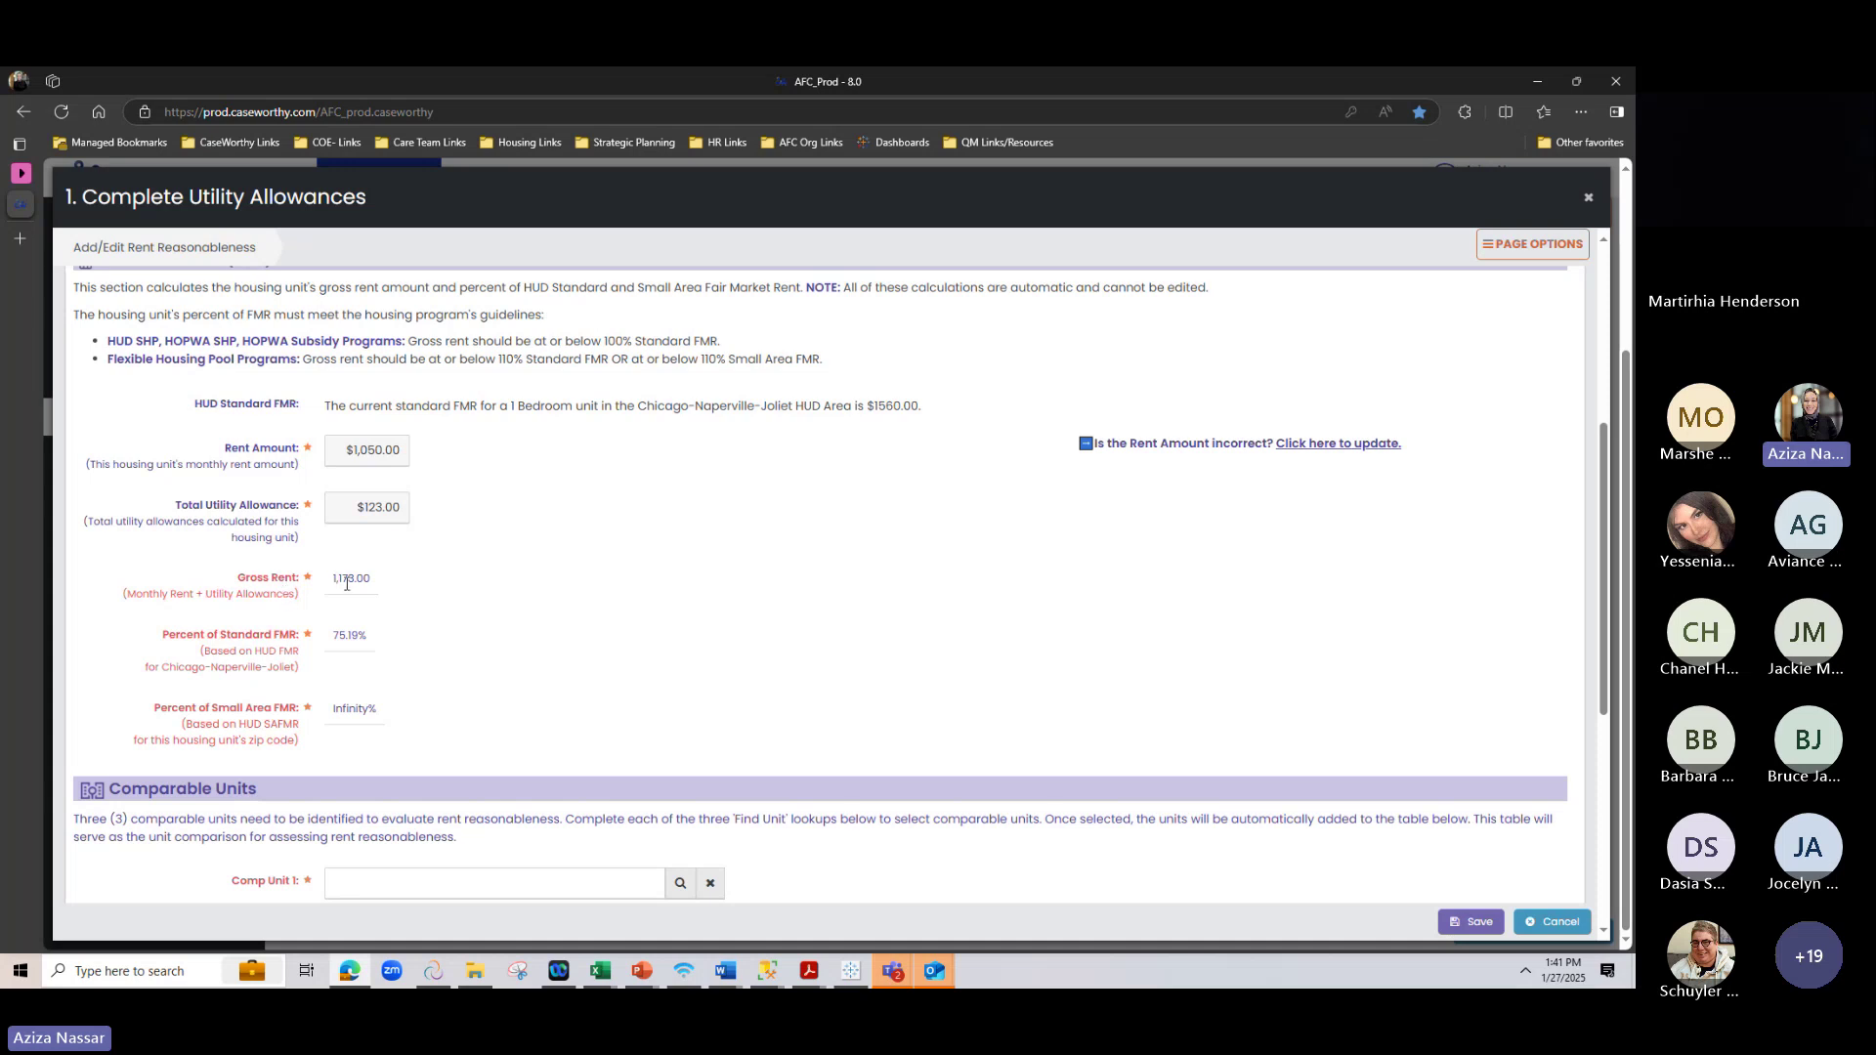
drag(869, 405, 946, 410)
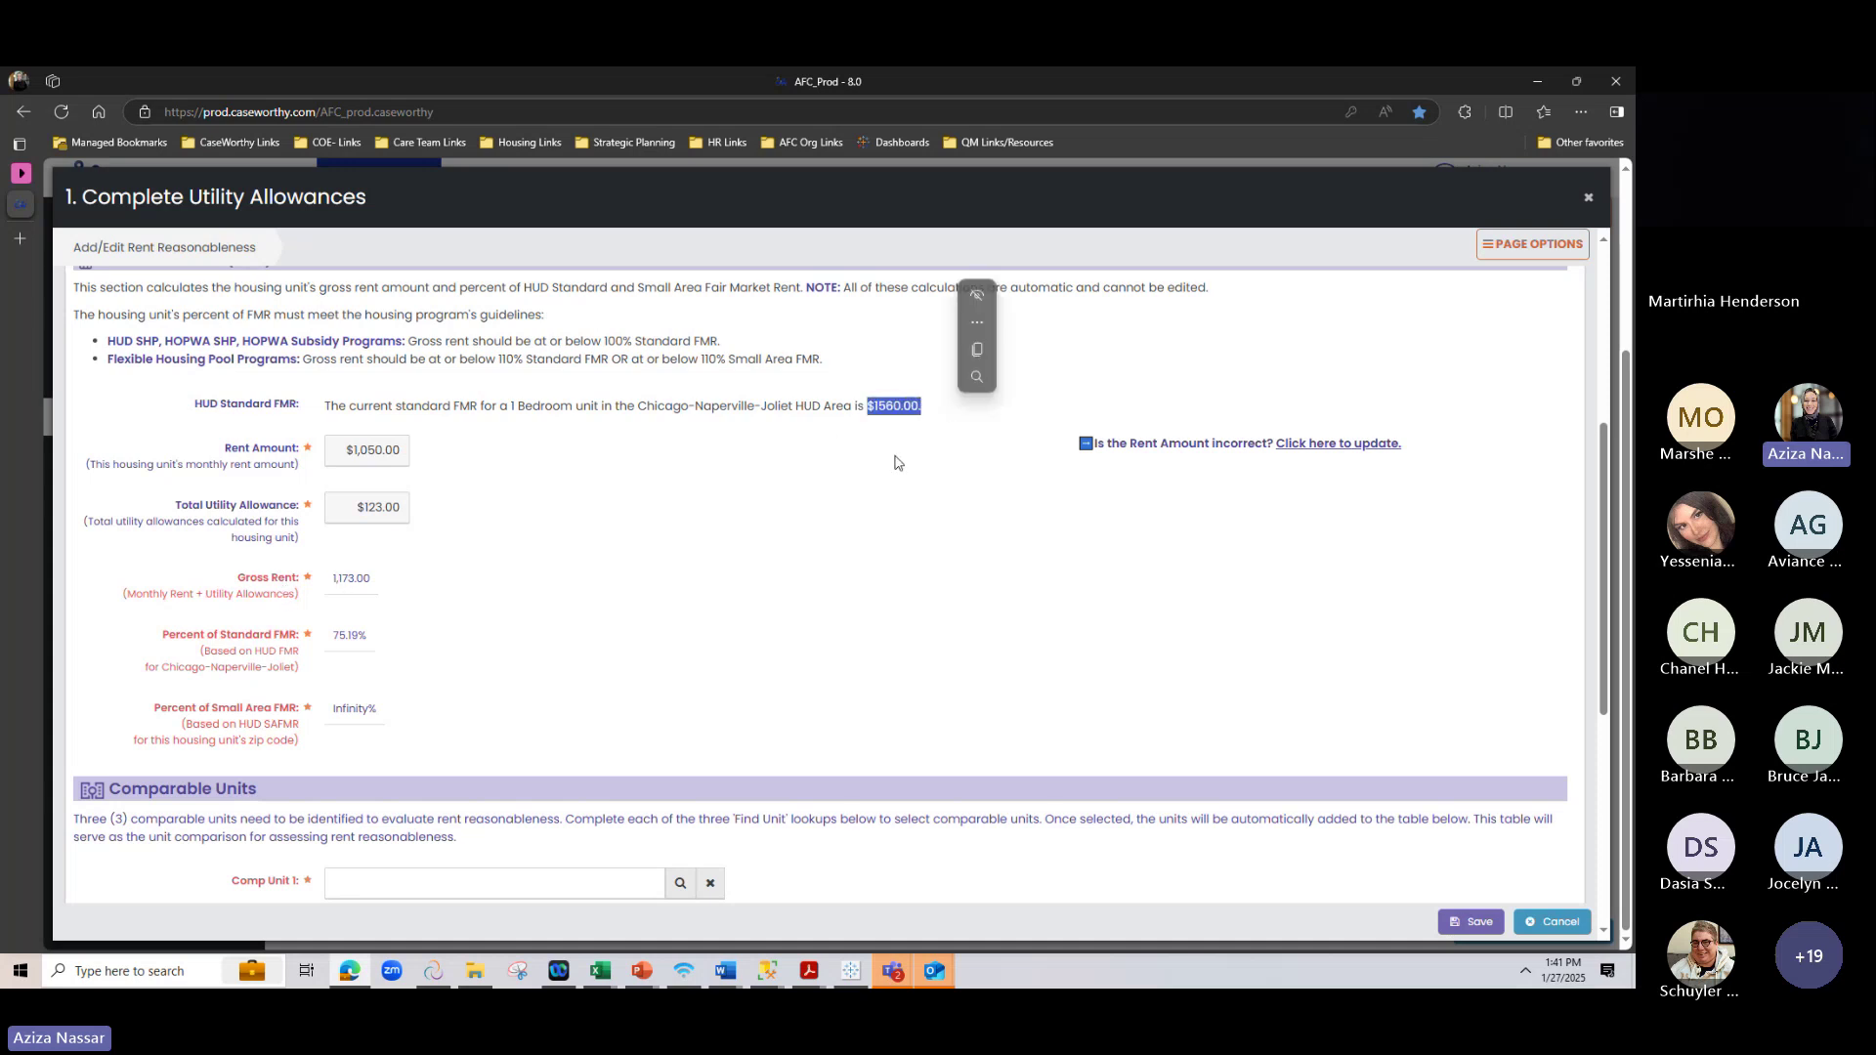
click(508, 677)
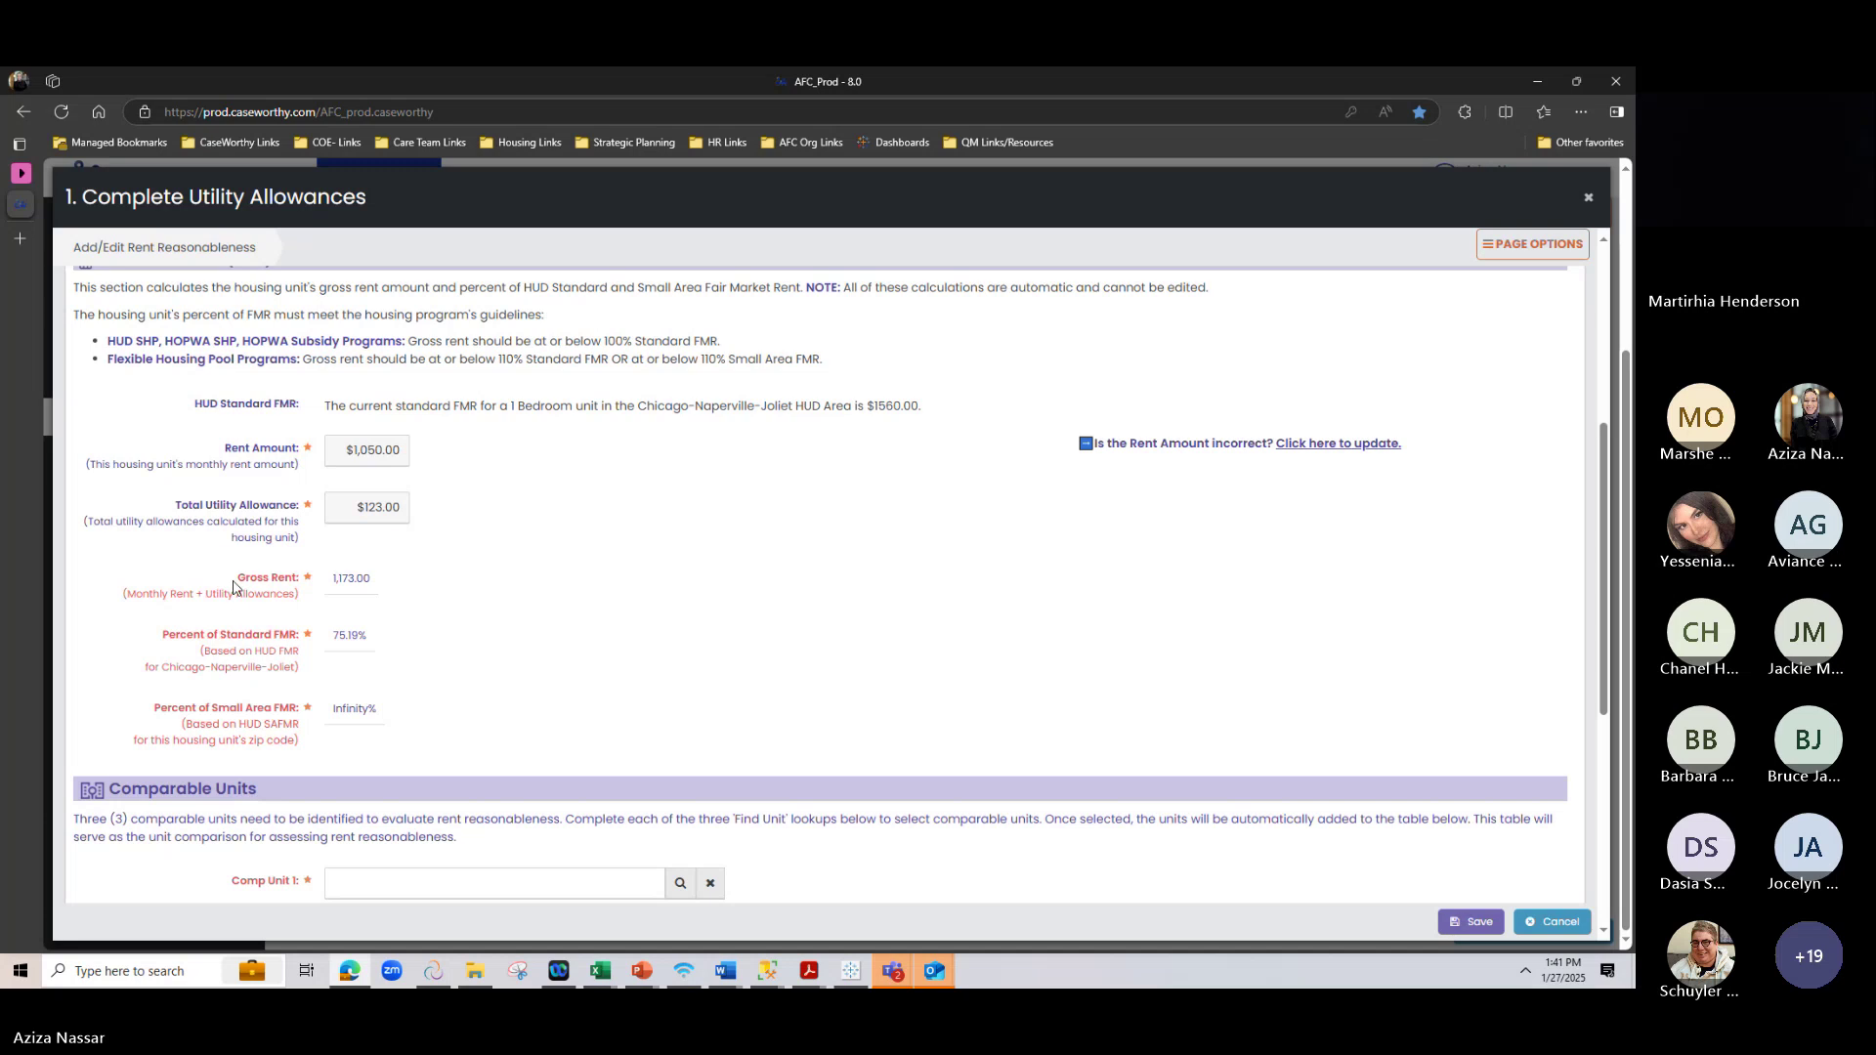
drag(235, 584, 300, 607)
click(391, 457)
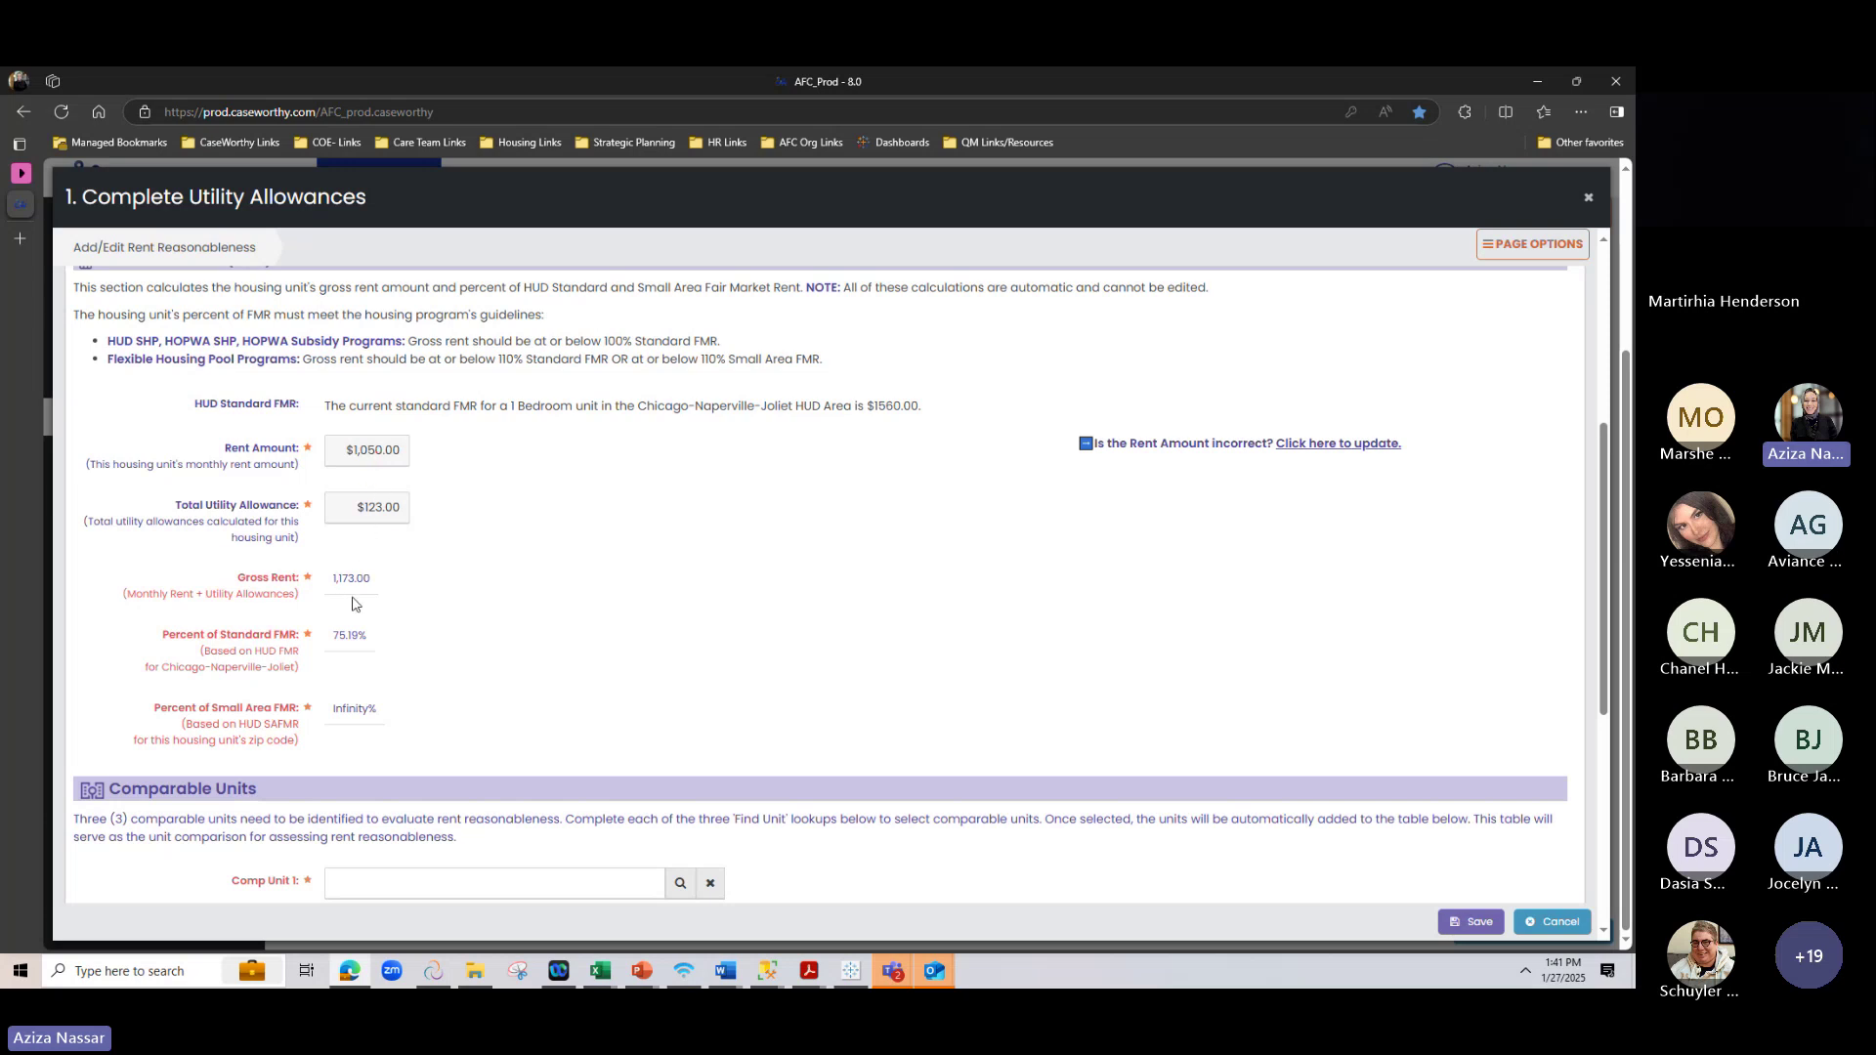
drag(374, 579, 329, 583)
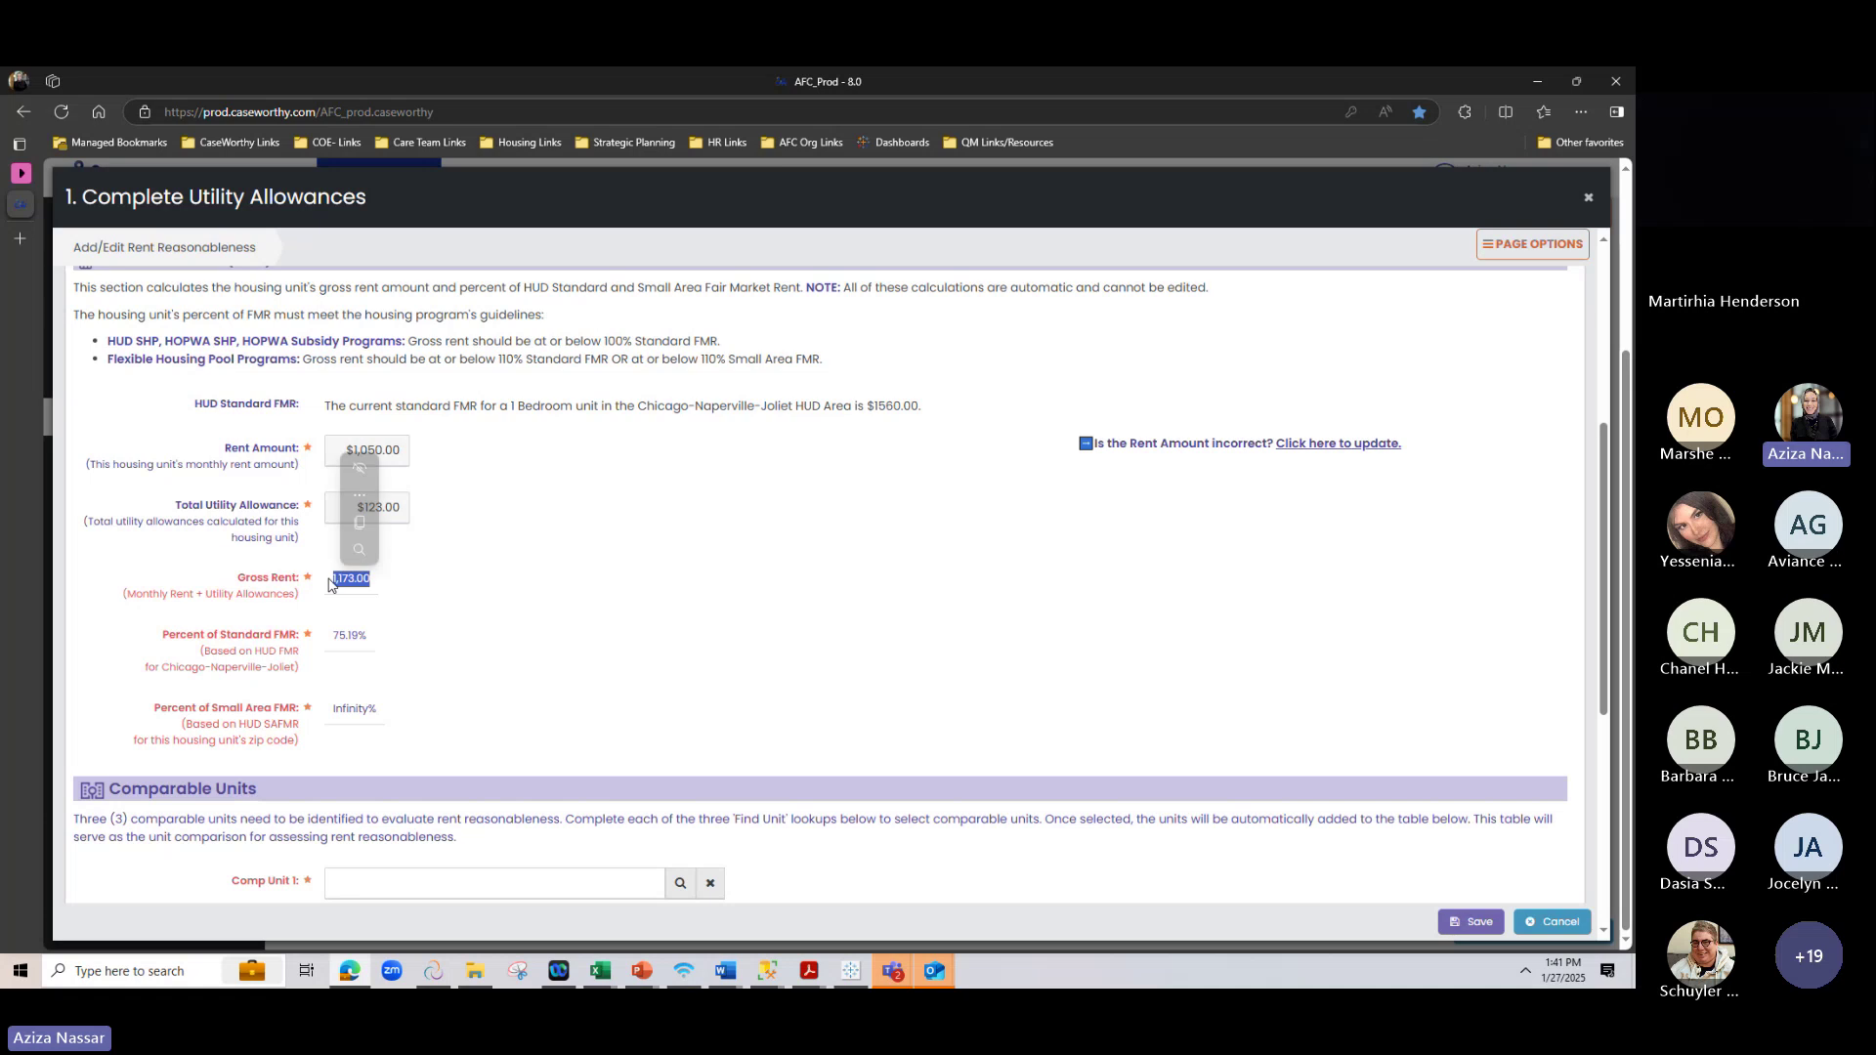
click(330, 587)
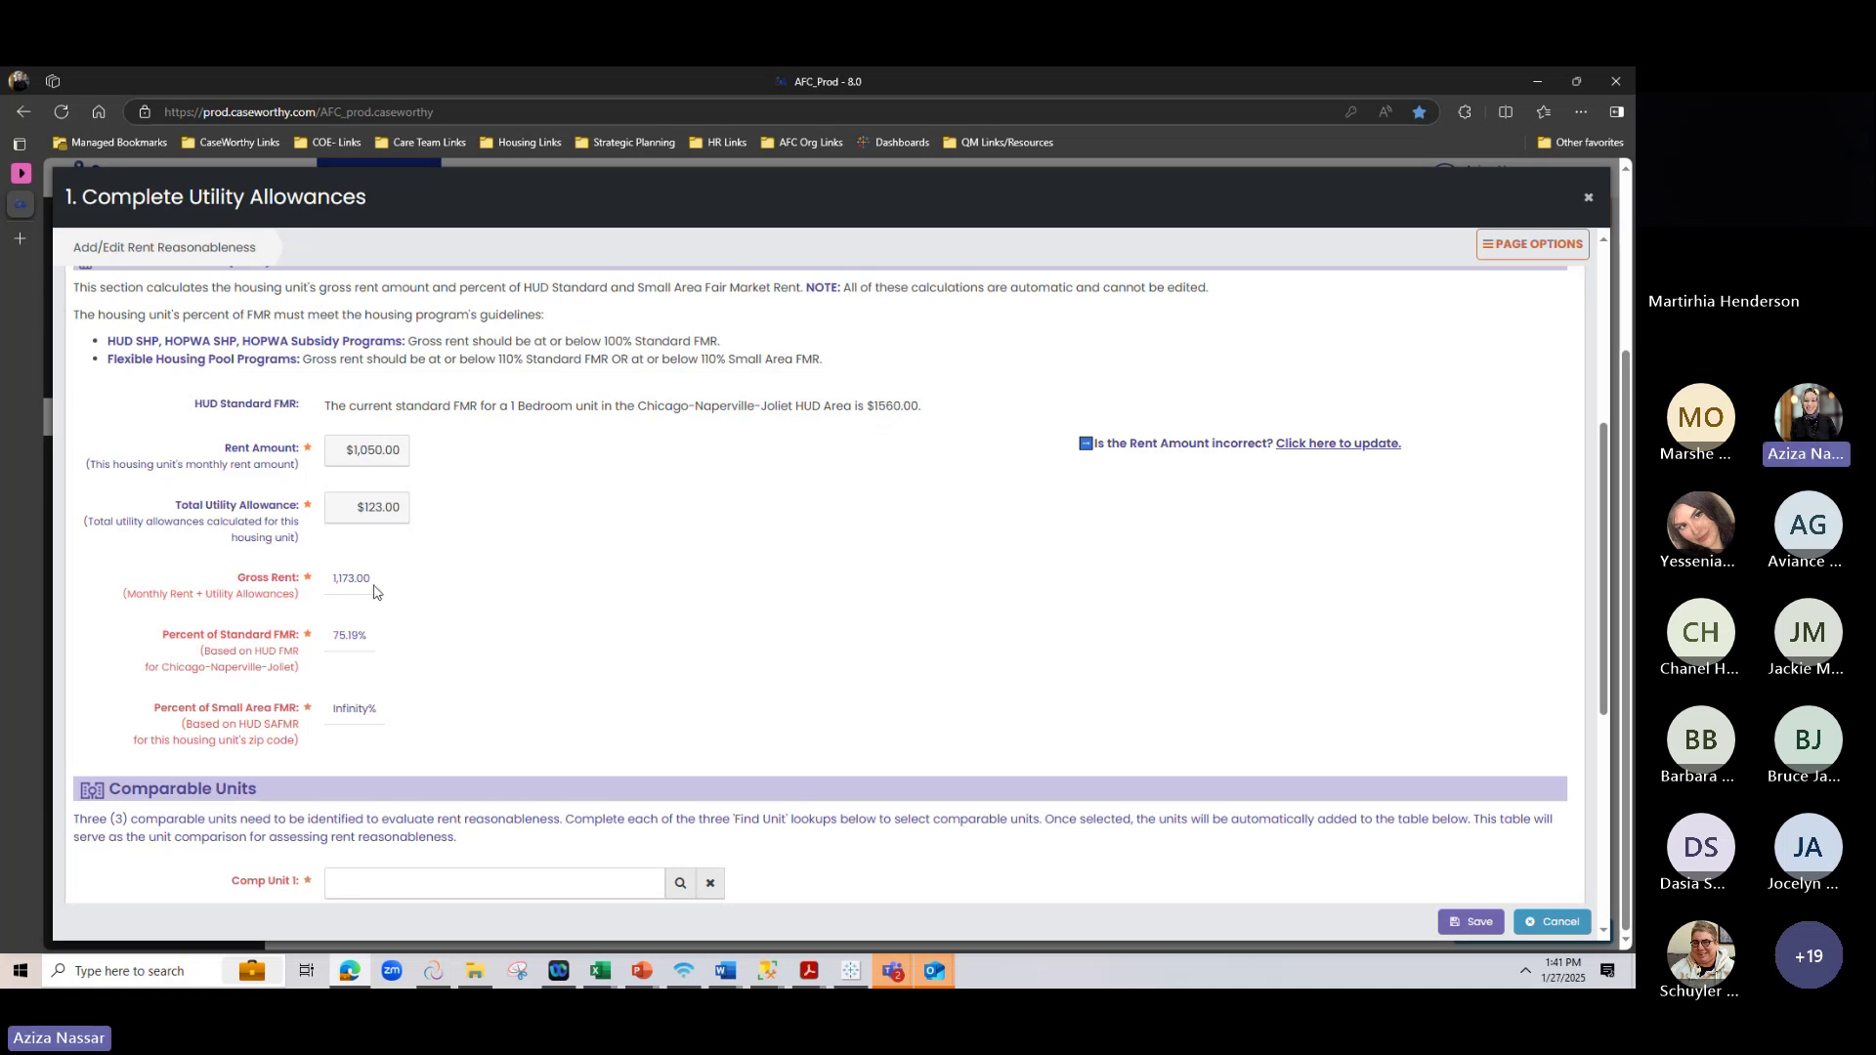
double_click(340, 580)
click(342, 582)
drag(332, 580, 420, 599)
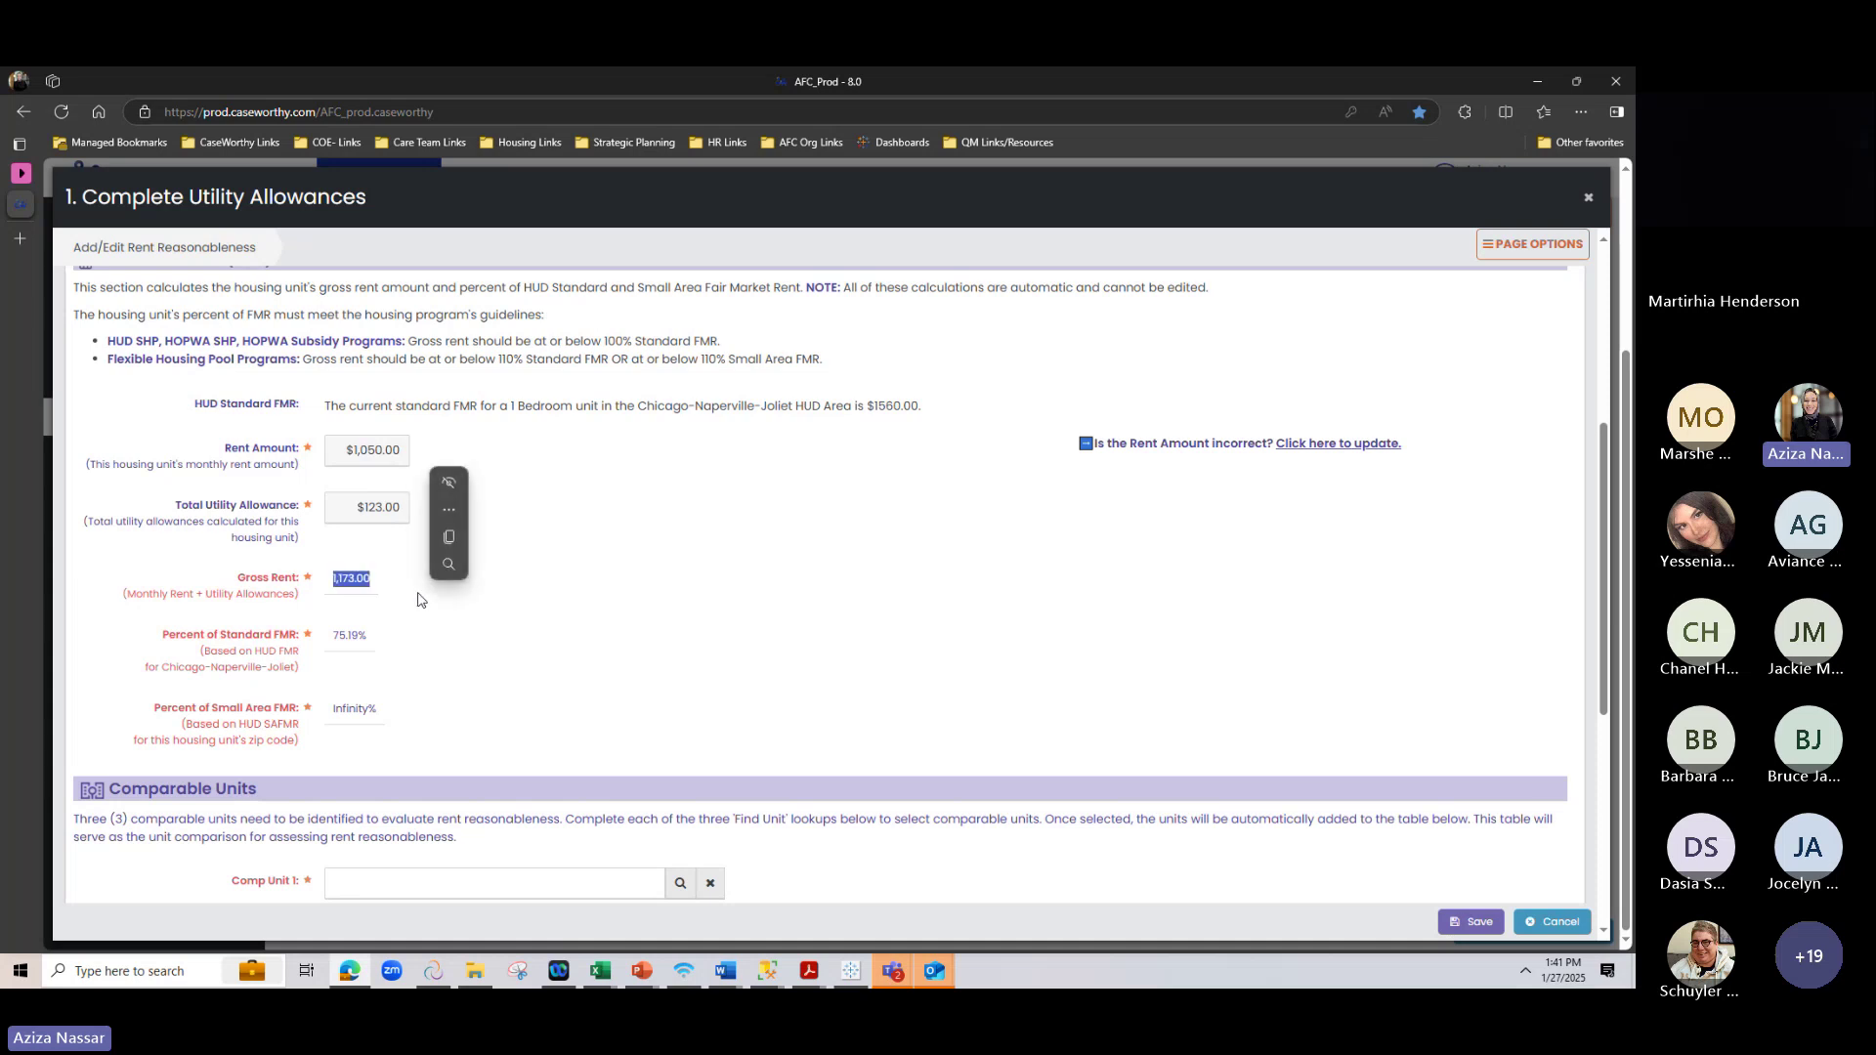
click(418, 599)
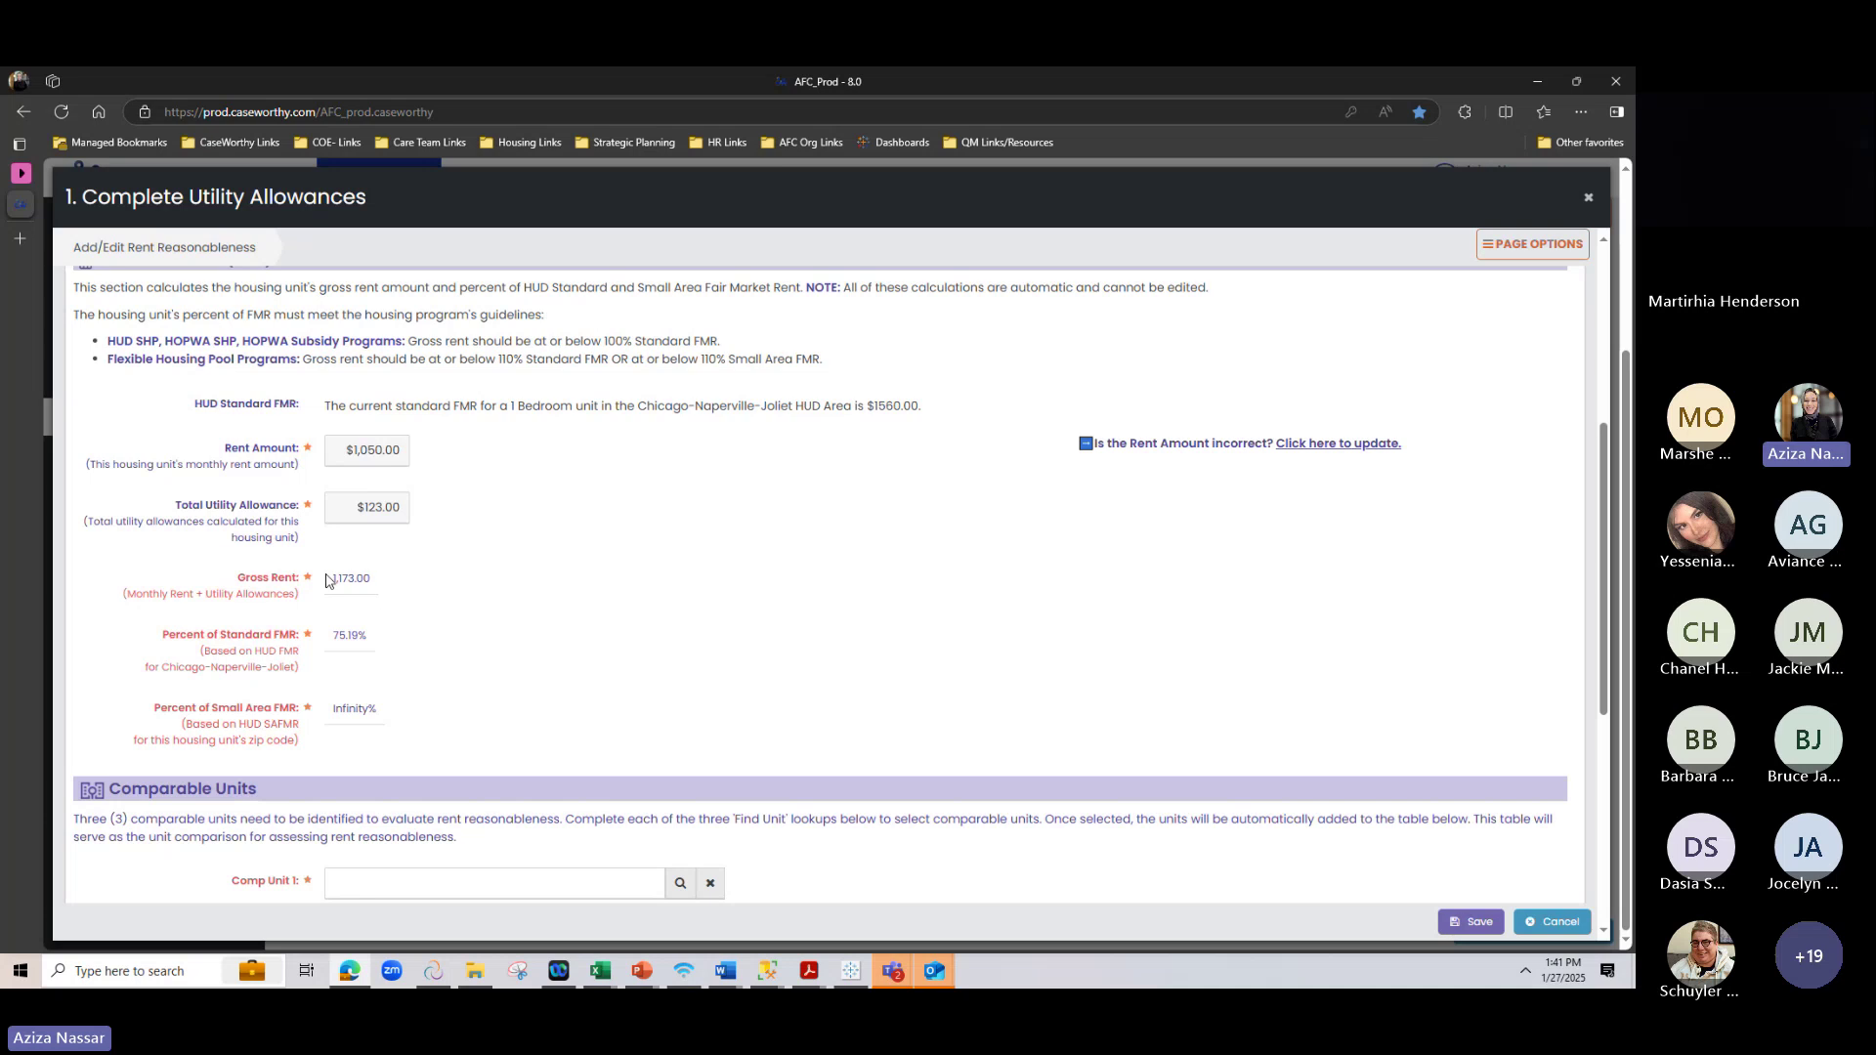
drag(333, 576, 390, 587)
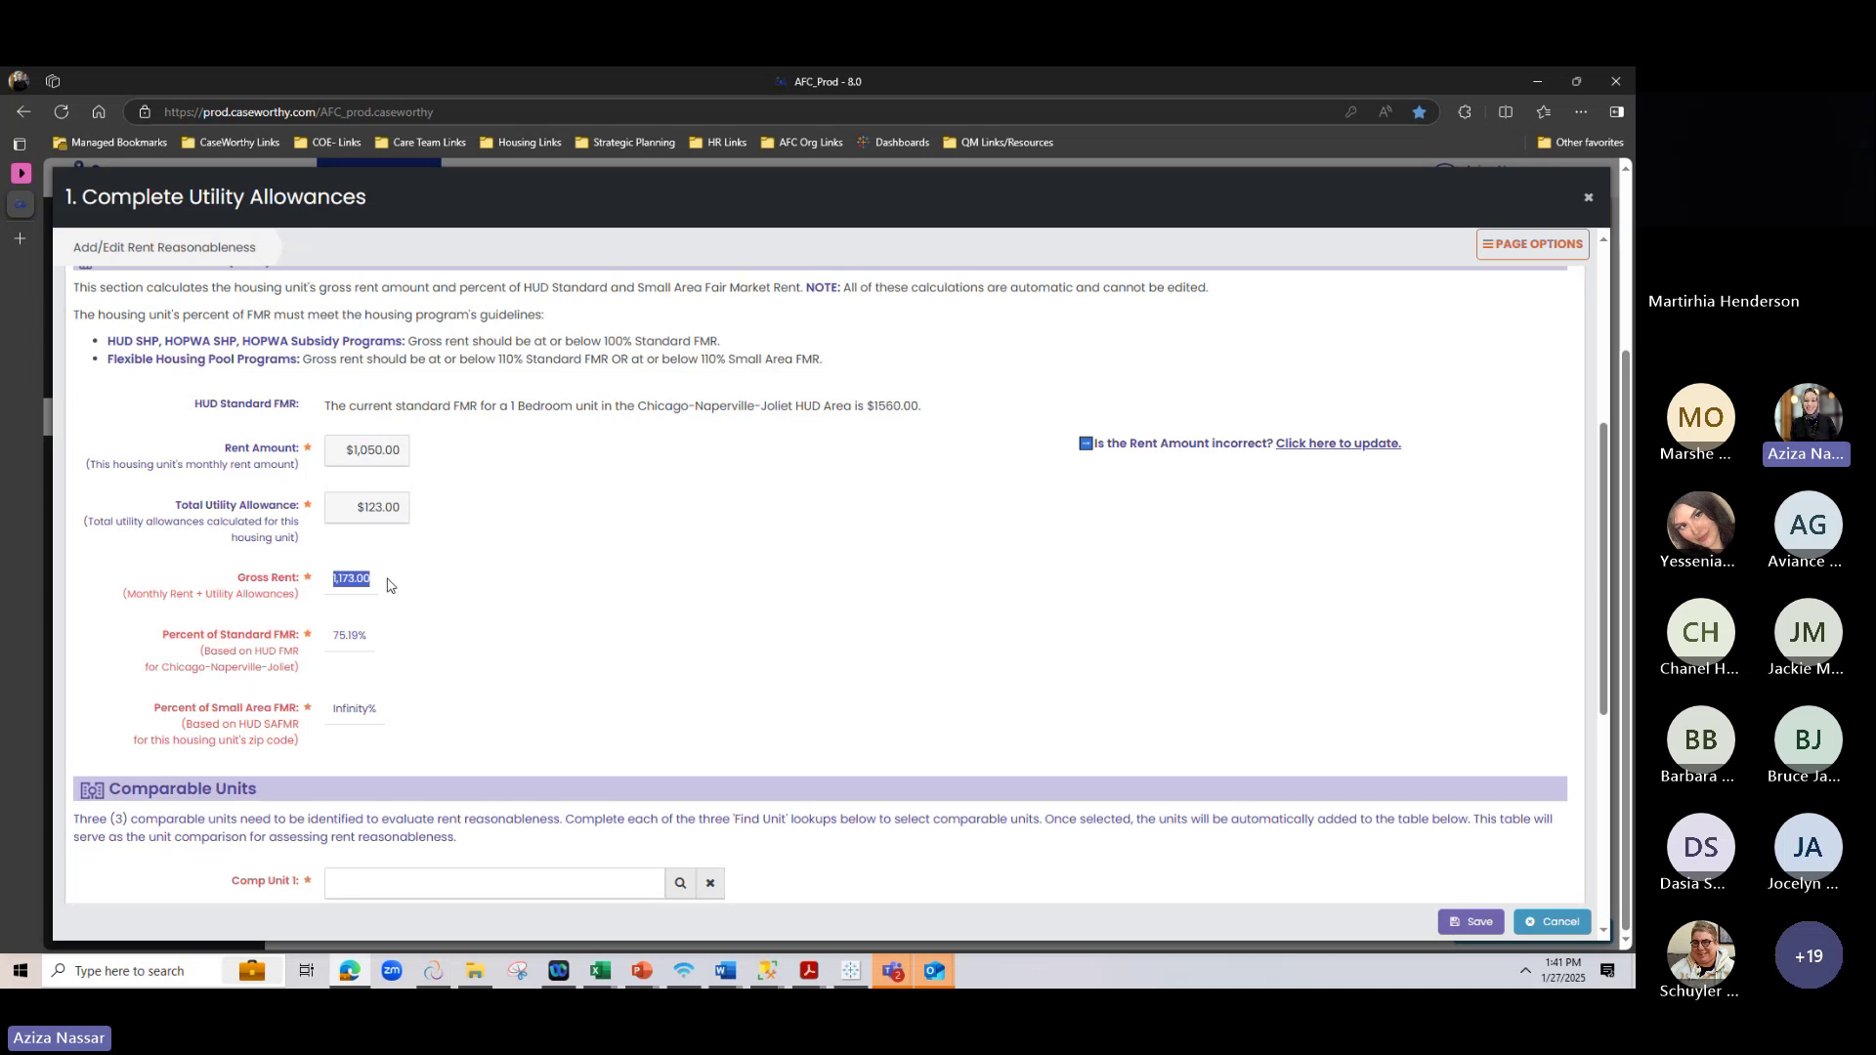
click(347, 663)
drag(377, 641, 330, 637)
drag(331, 578, 375, 581)
drag(328, 637, 383, 644)
click(390, 656)
drag(108, 360, 300, 361)
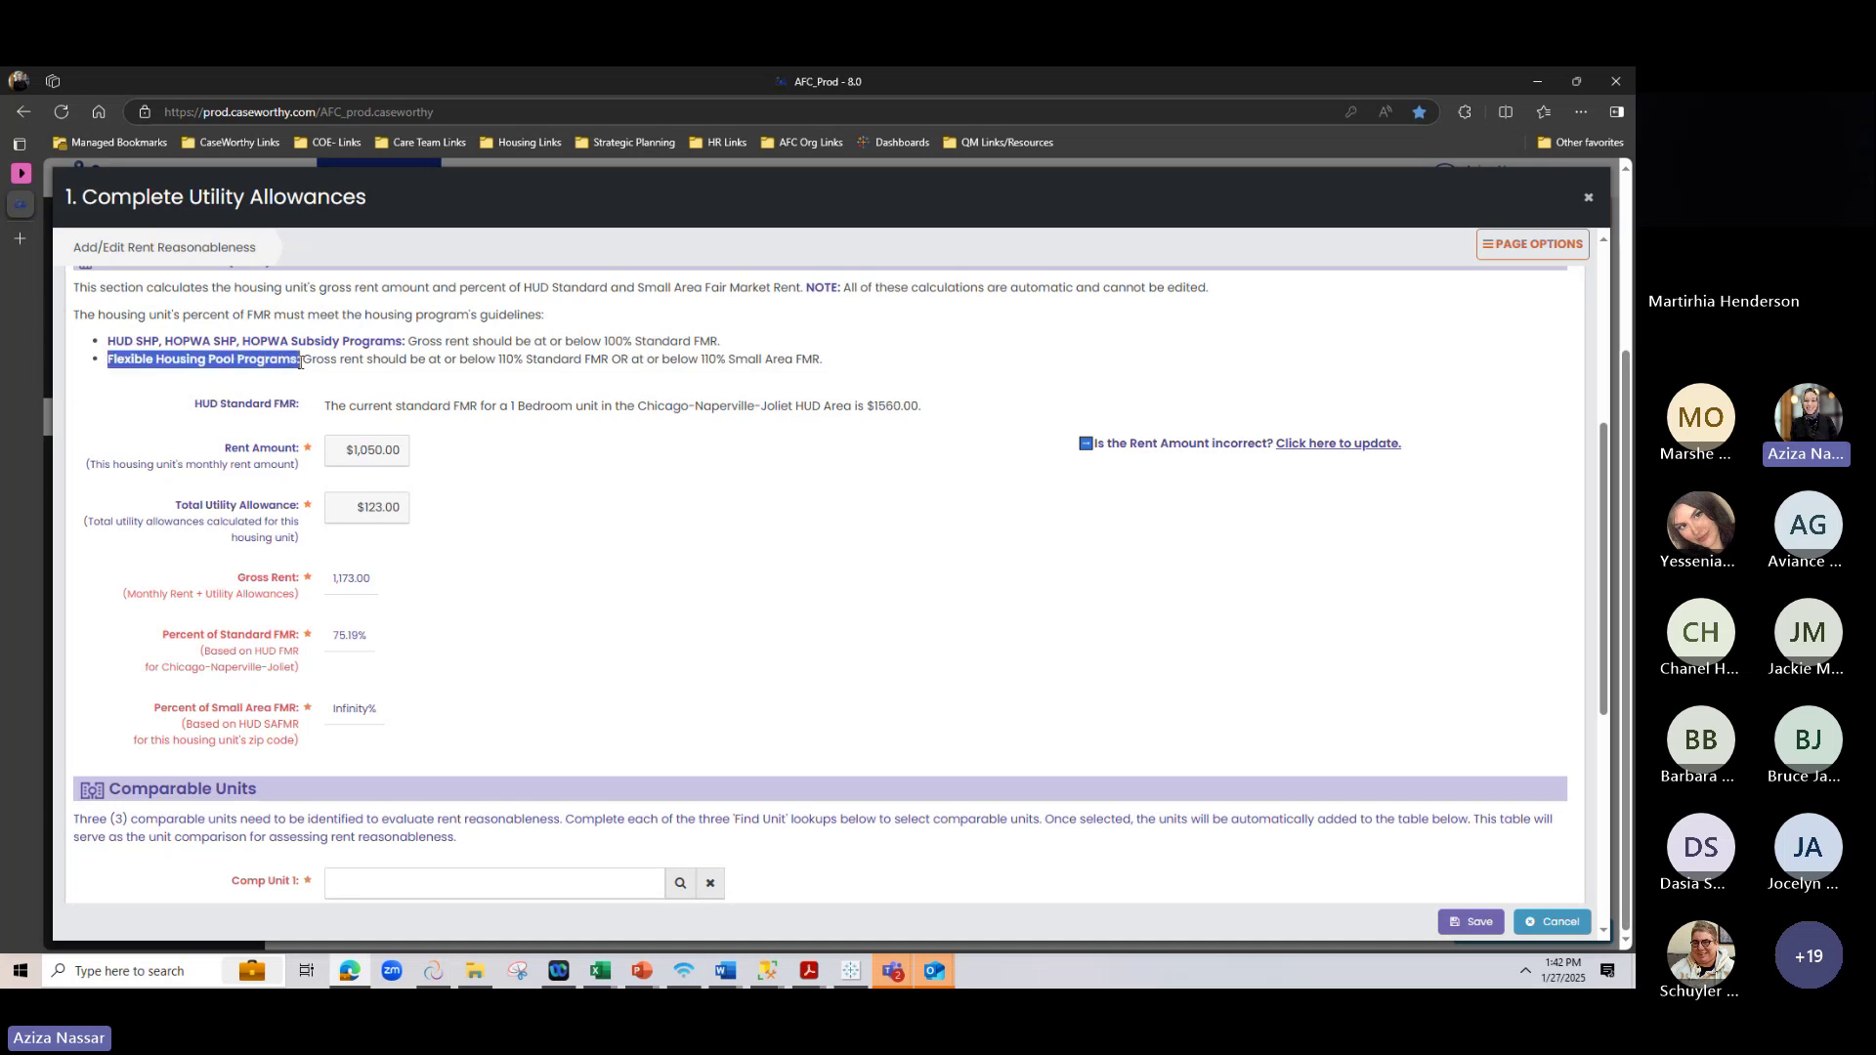
click(725, 359)
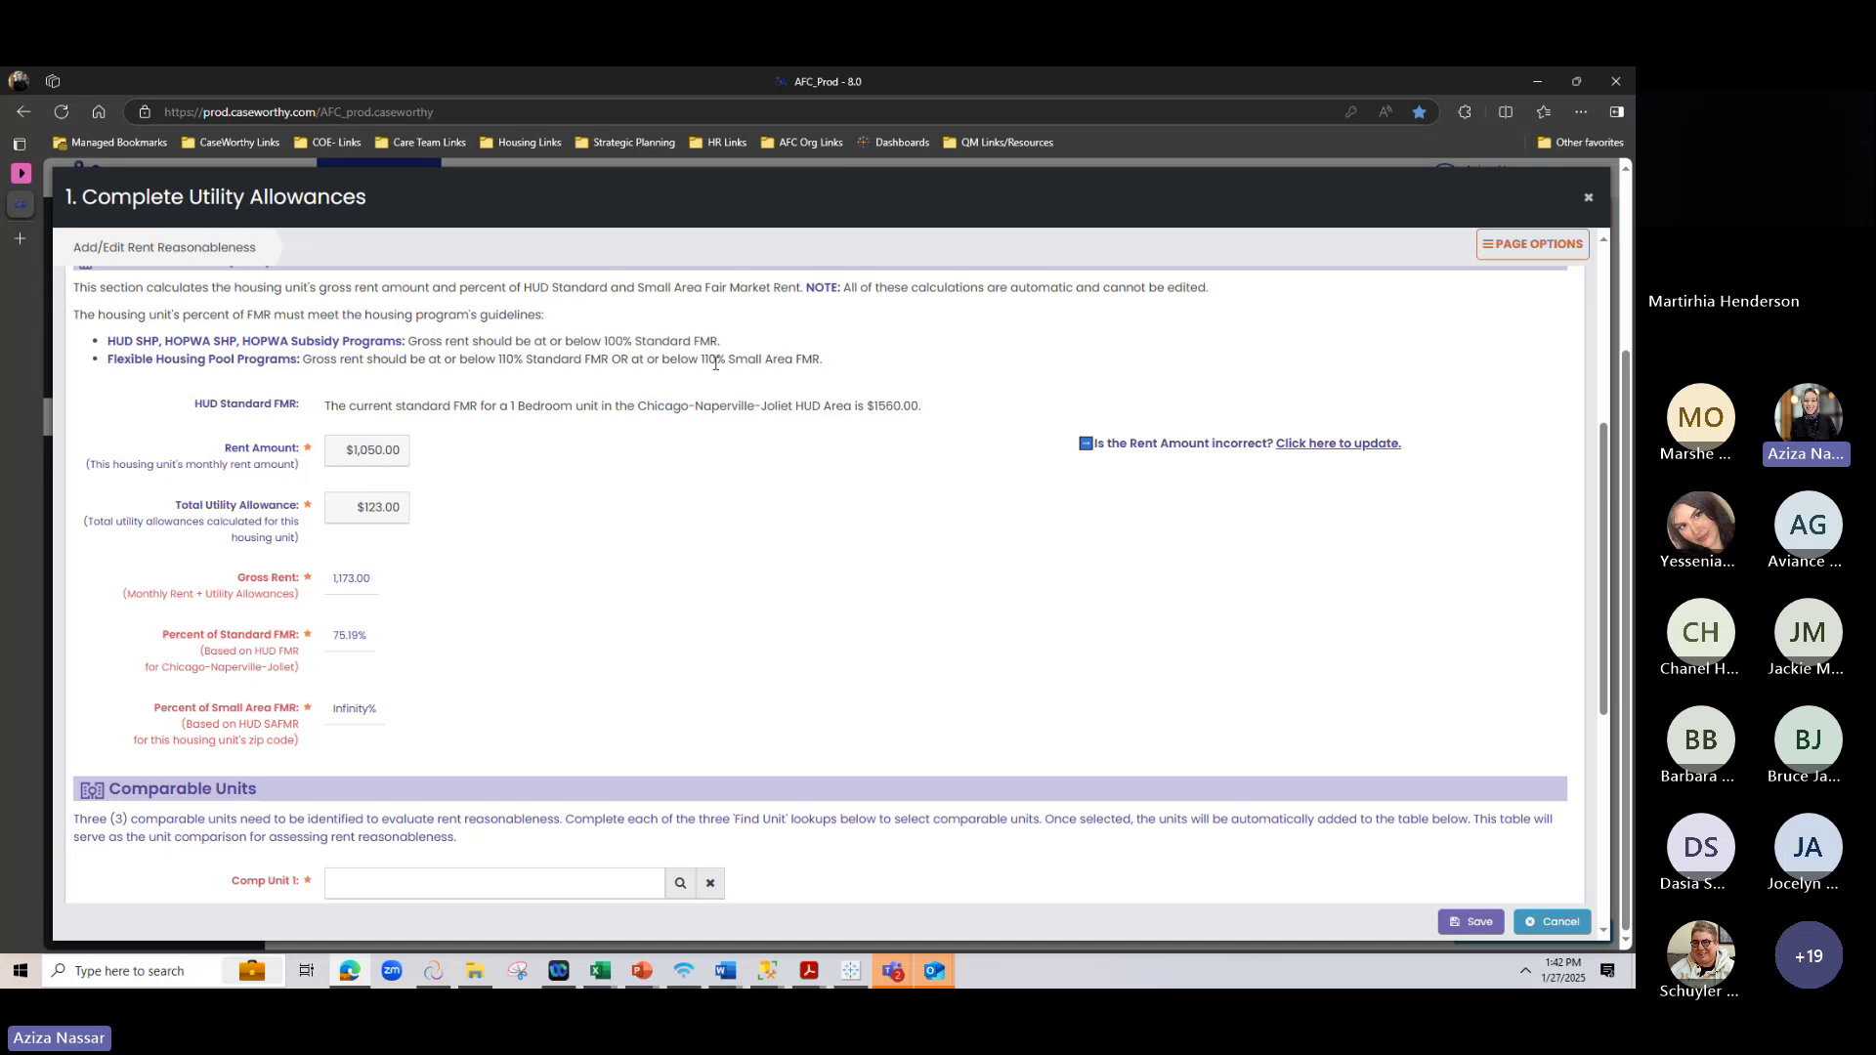
drag(725, 359, 700, 359)
drag(112, 360, 305, 361)
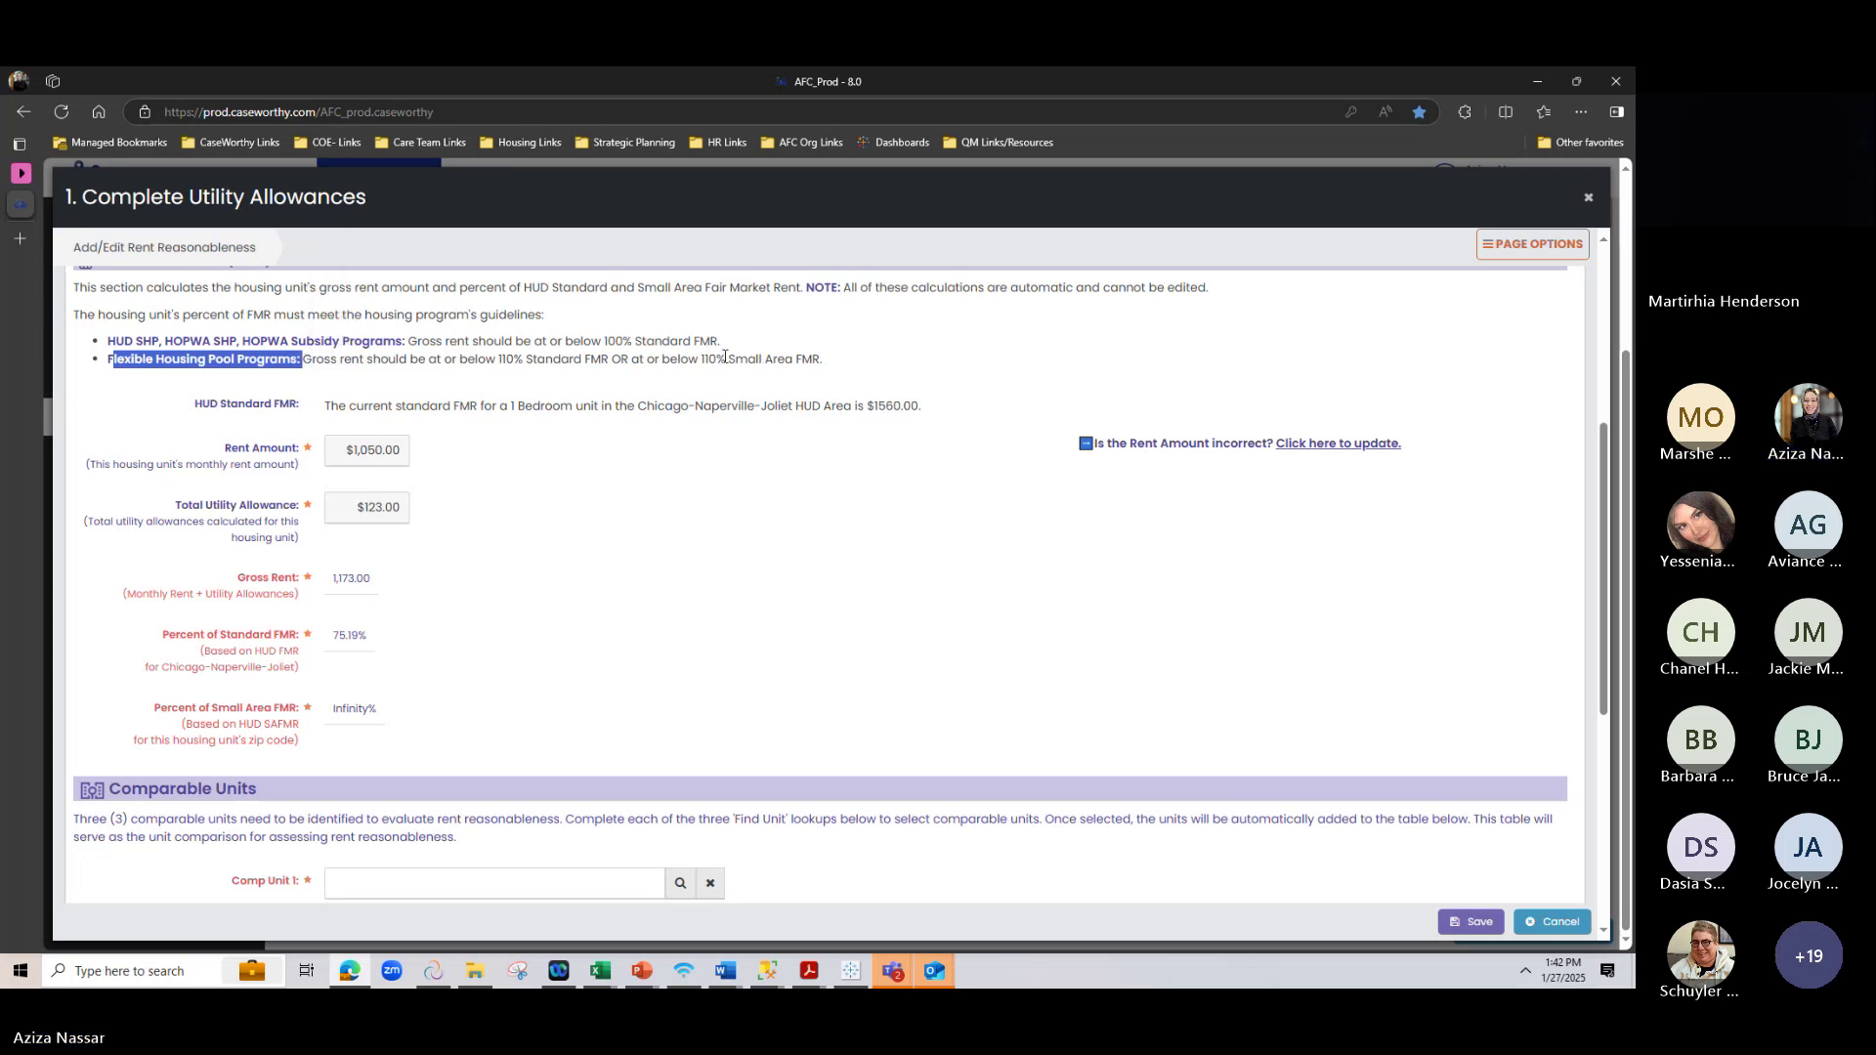
drag(726, 360, 687, 360)
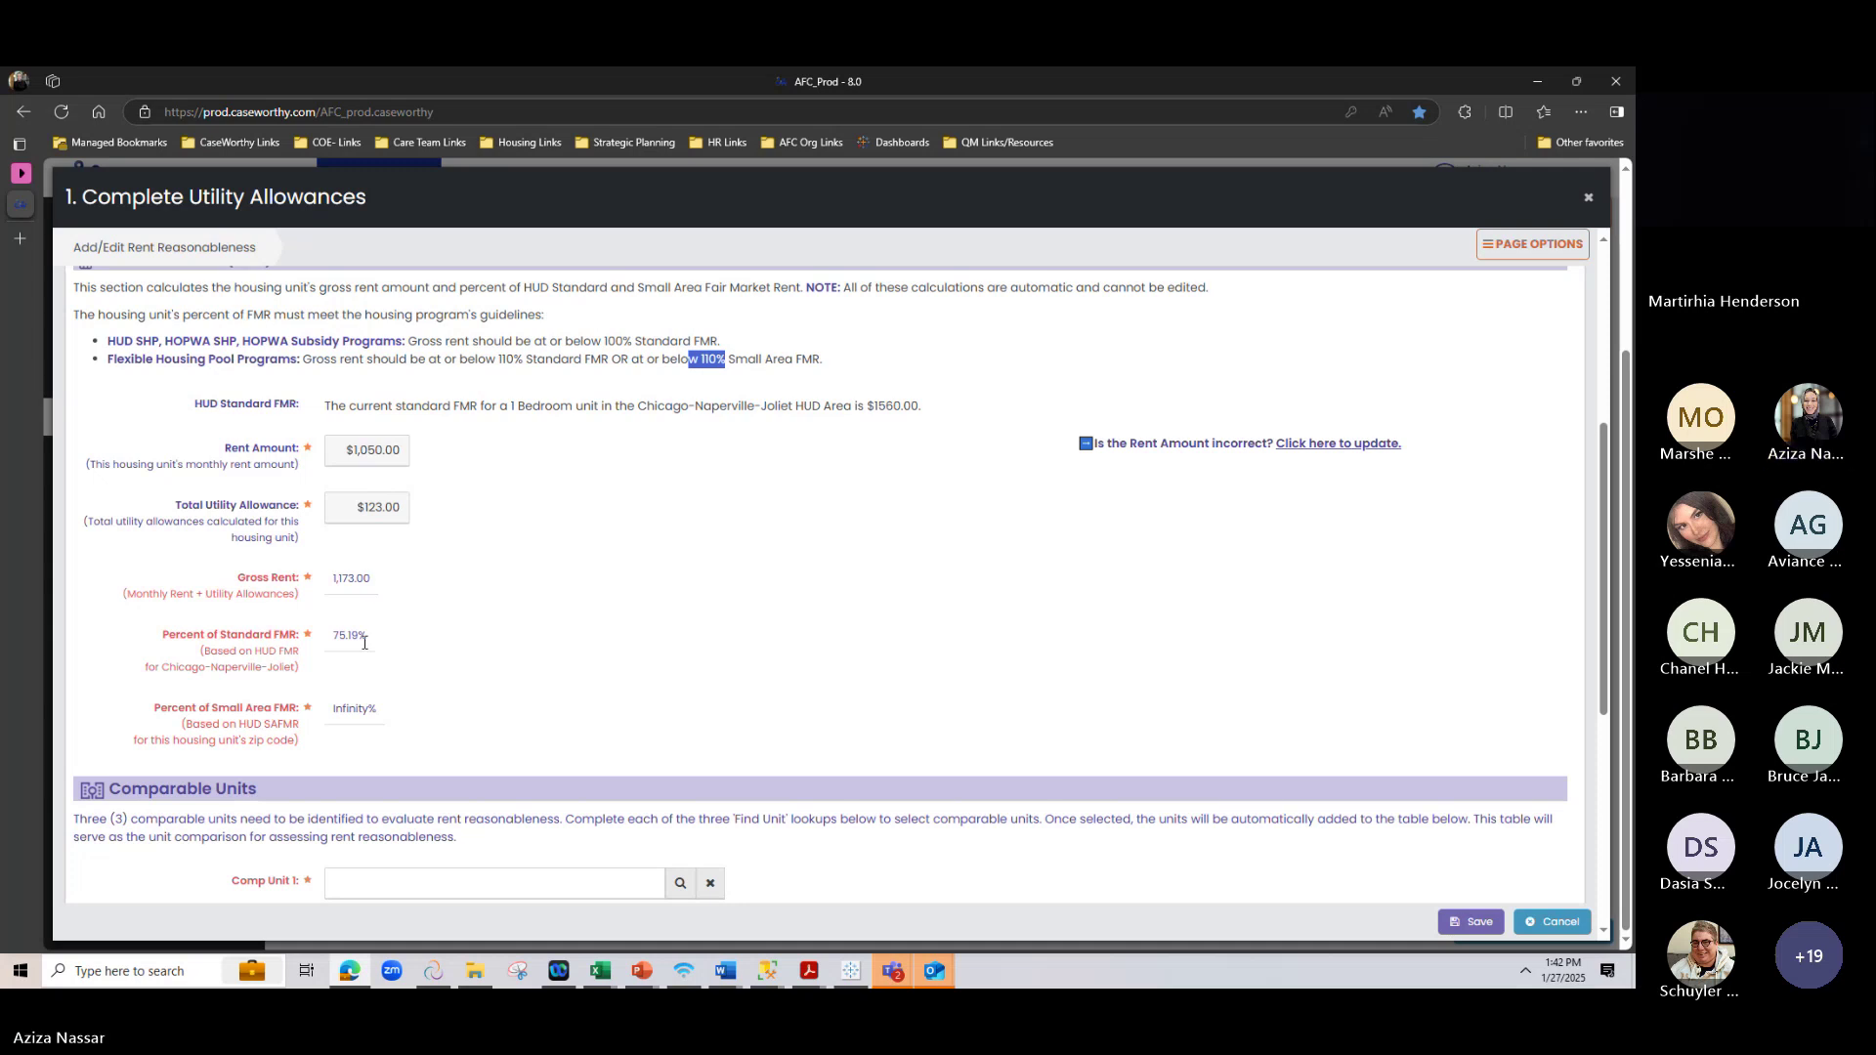
click(559, 506)
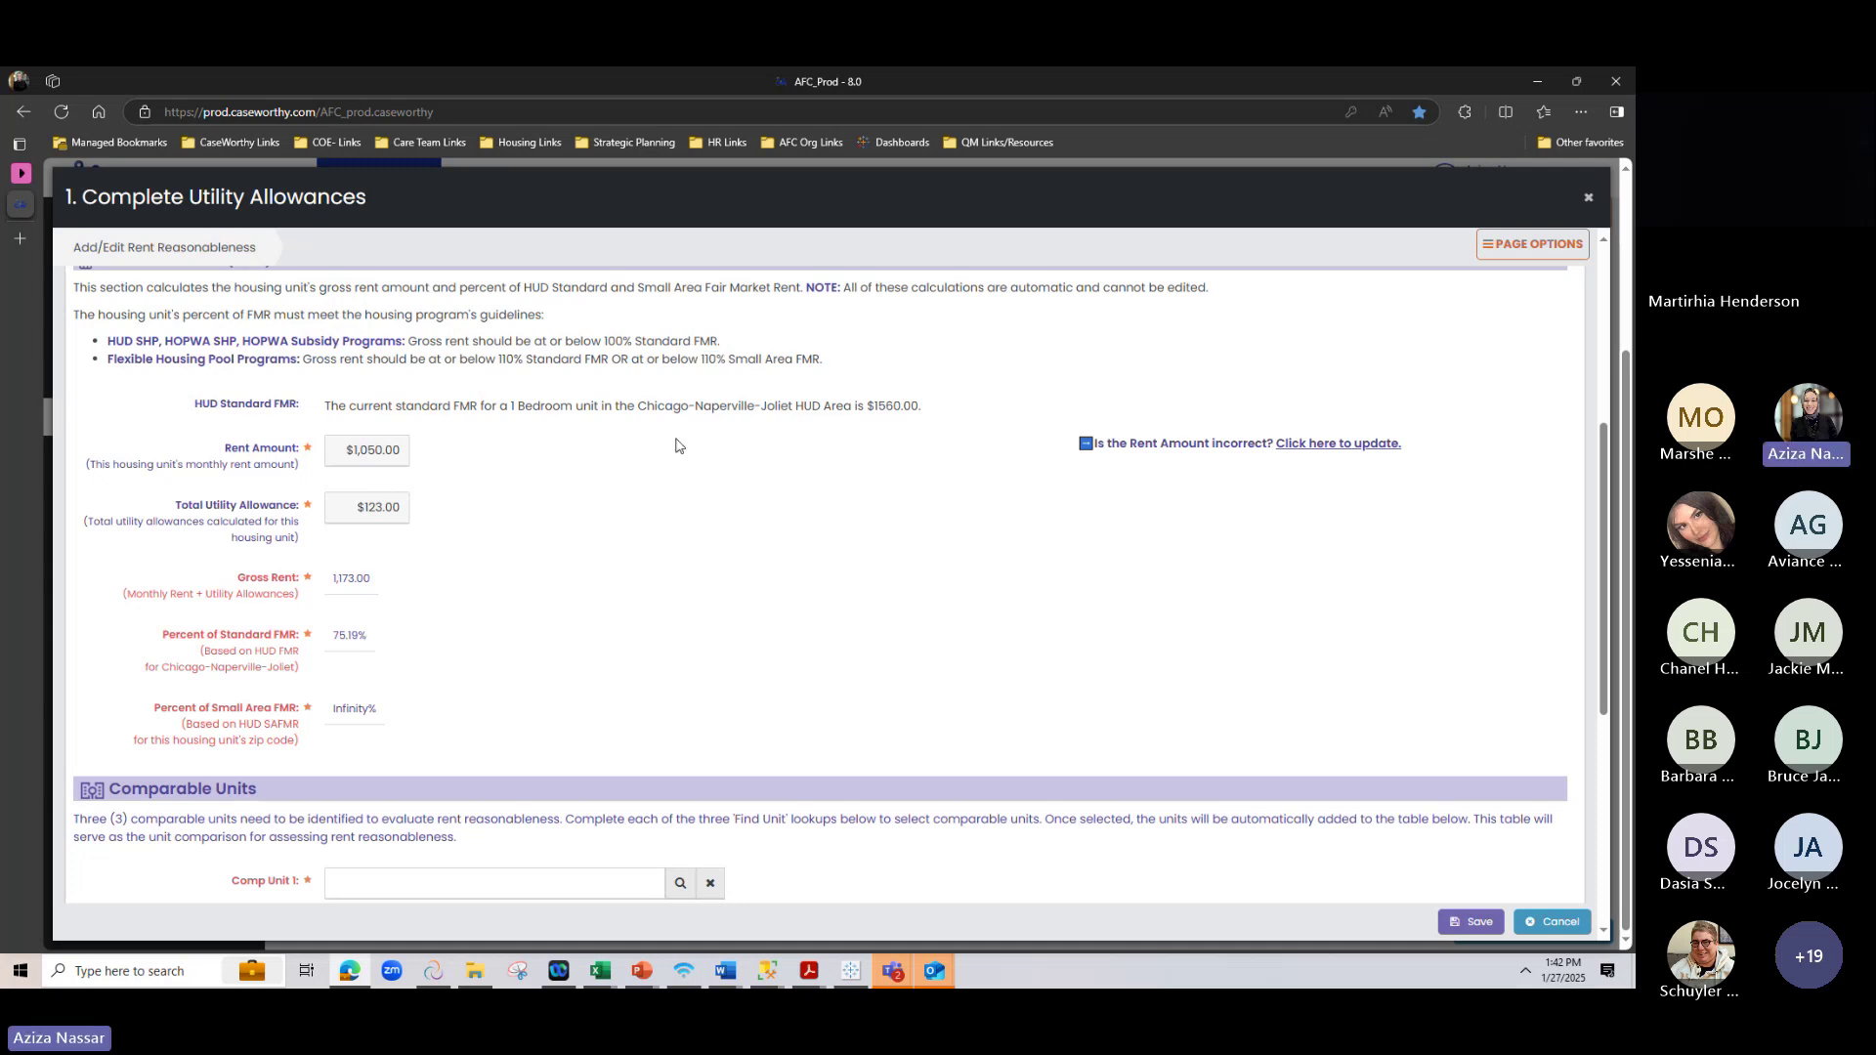
scroll(914, 612, up, 1)
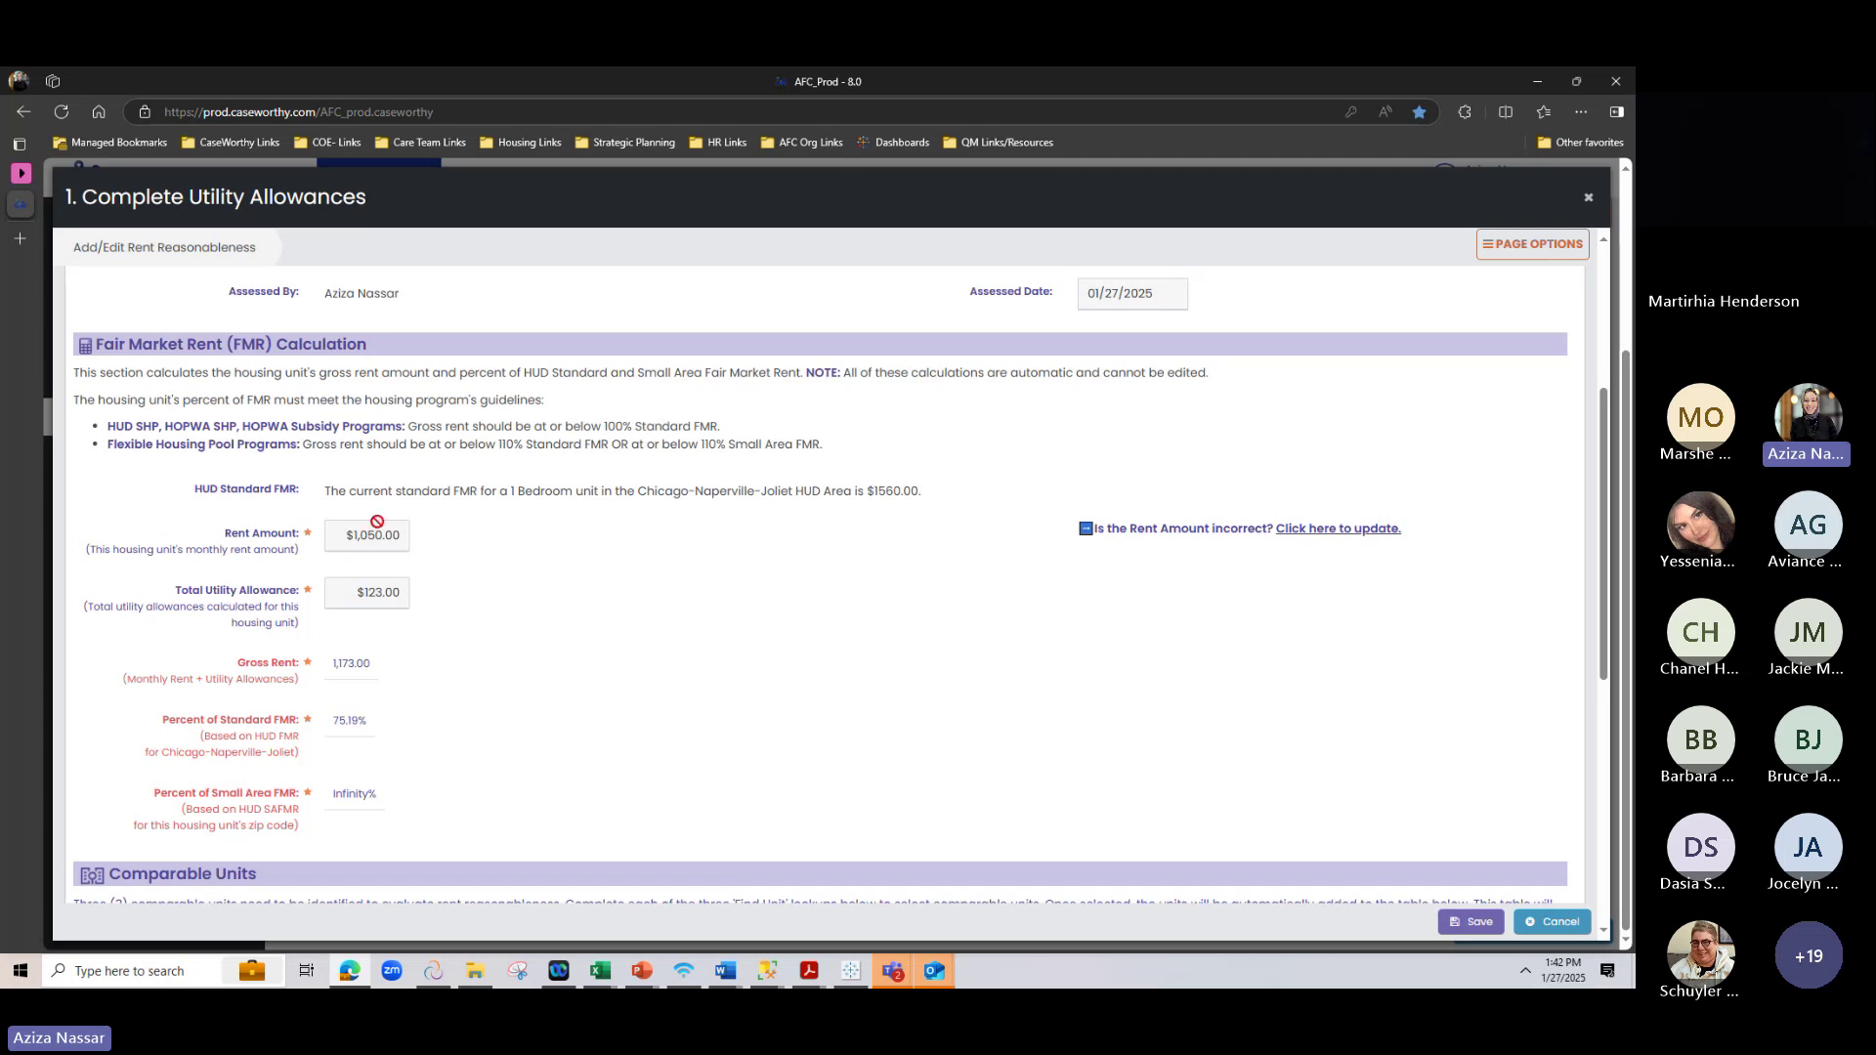
Replace the 1,050.00 market rent amount with 3000 and save it
click(1147, 533)
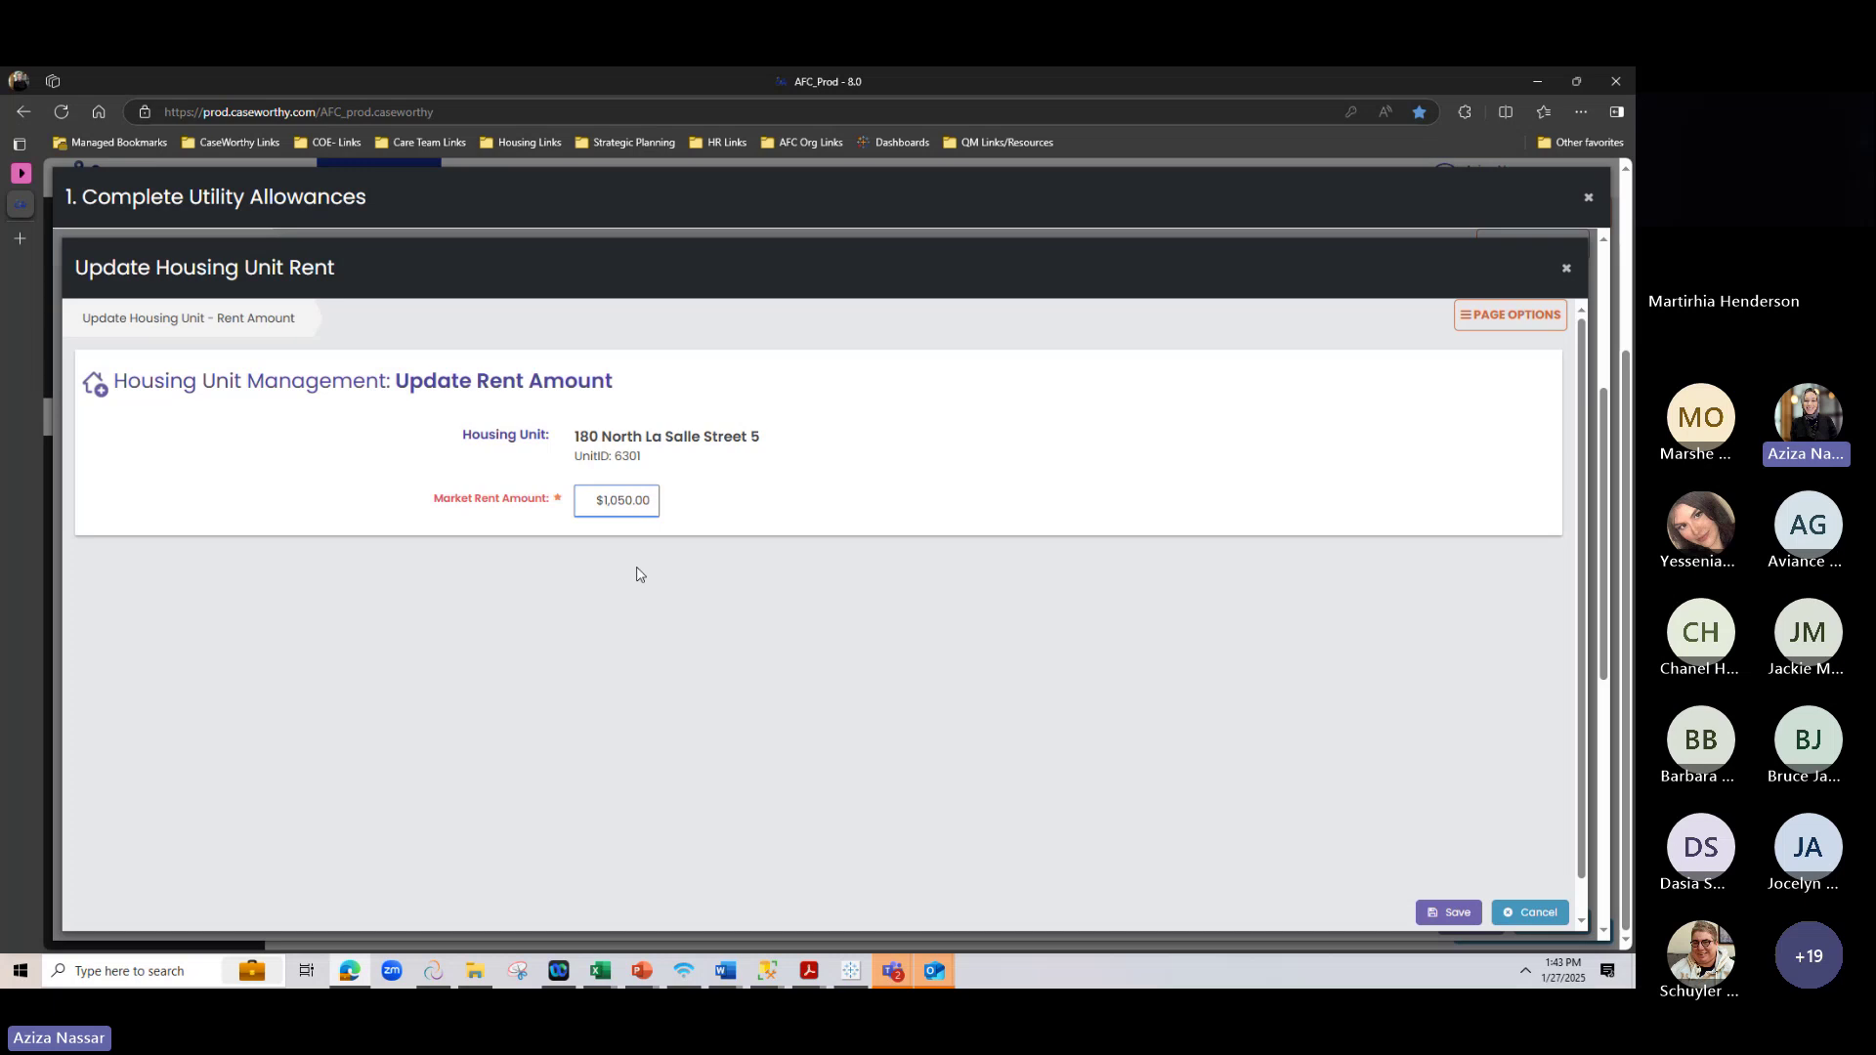
drag(601, 504, 750, 524)
text(3000)
click(1448, 912)
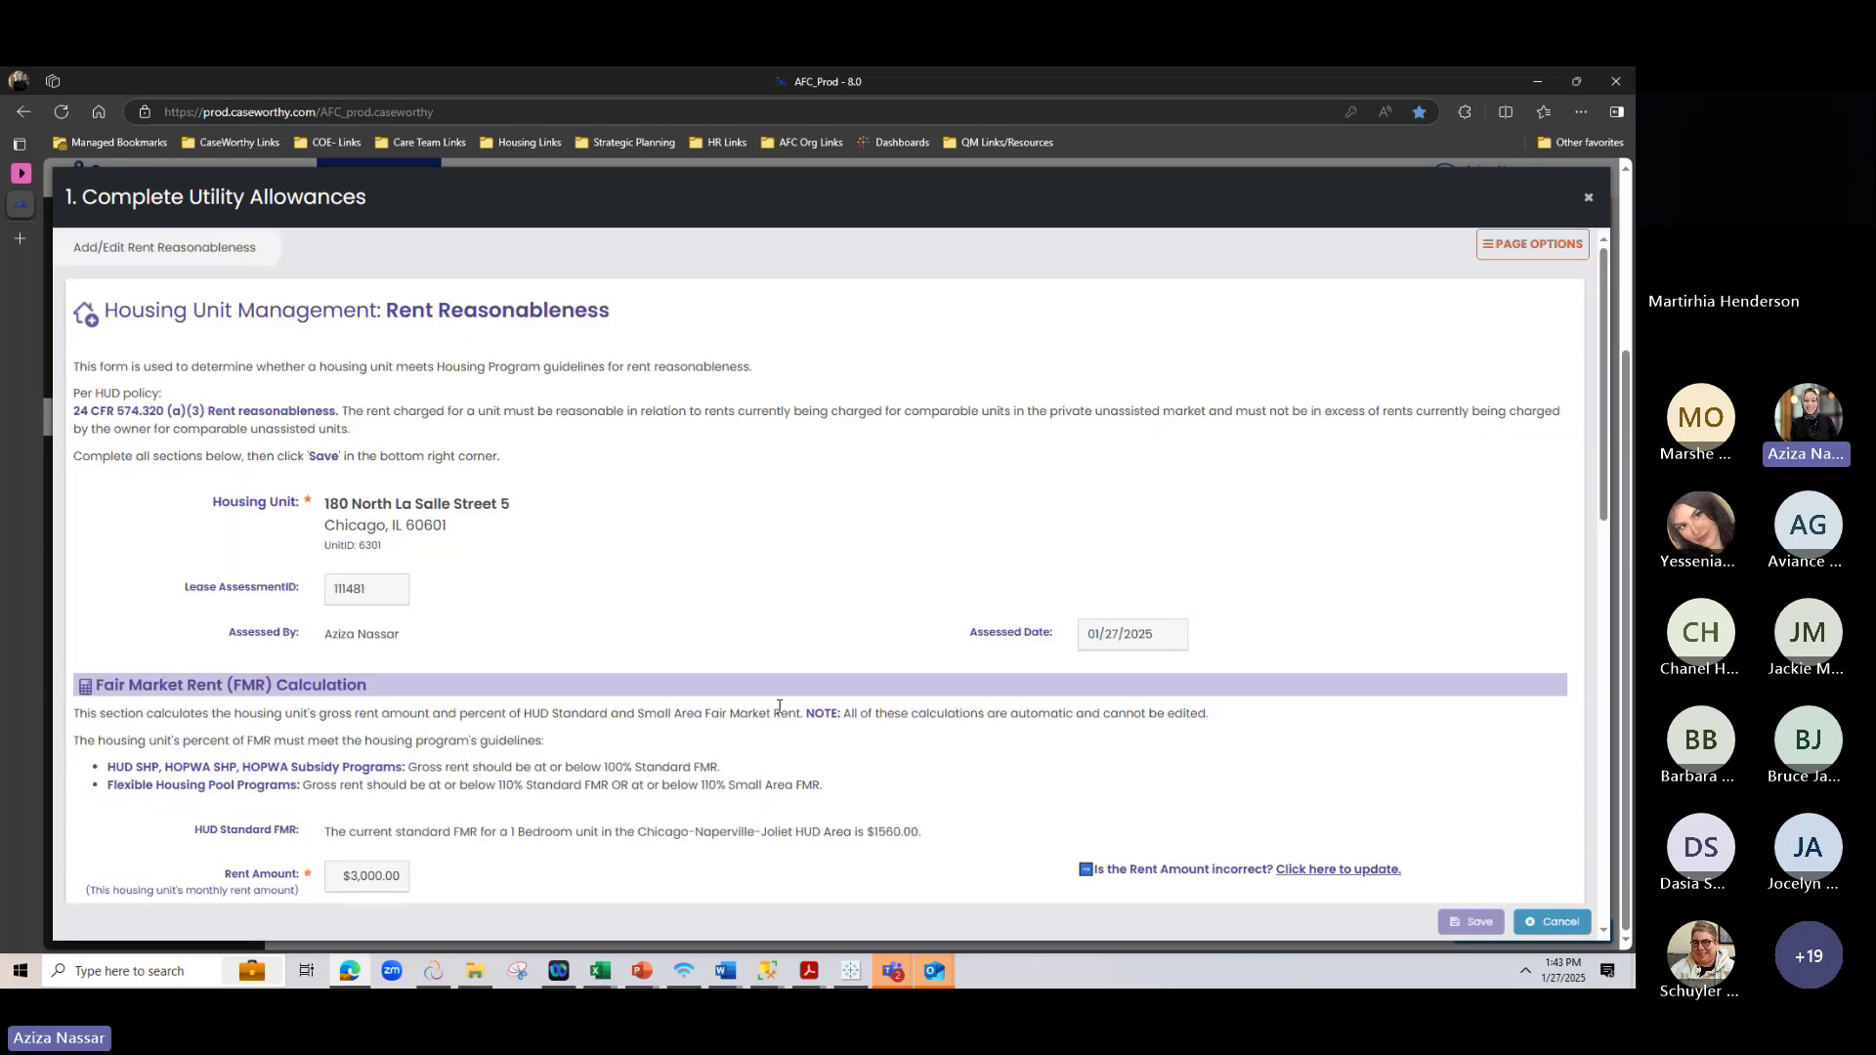
scroll(780, 705, down, 1)
scroll(780, 706, down, 5)
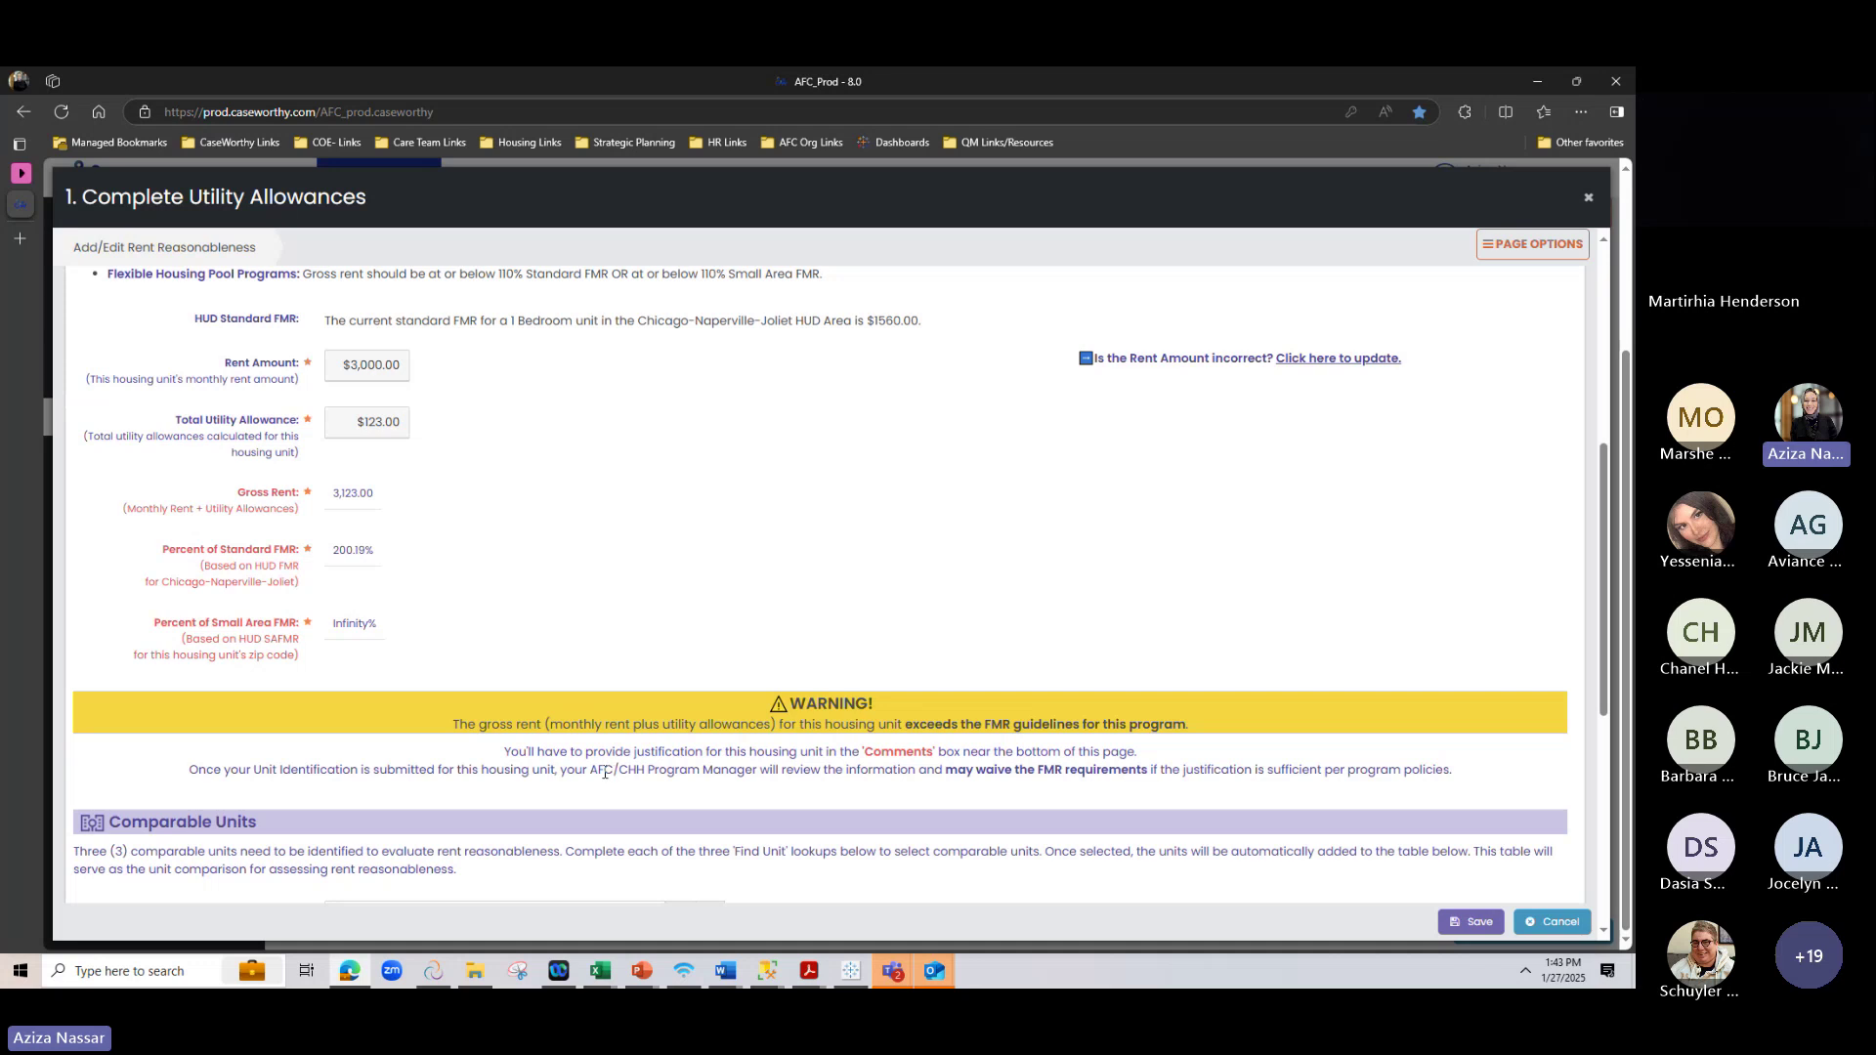
Review the exceeds-FMR WARNING and its waiver note, then focus the required Comments field
drag(604, 772, 801, 772)
click(1076, 771)
scroll(1114, 733, down, 1)
scroll(634, 785, up, 1)
drag(1150, 771, 946, 771)
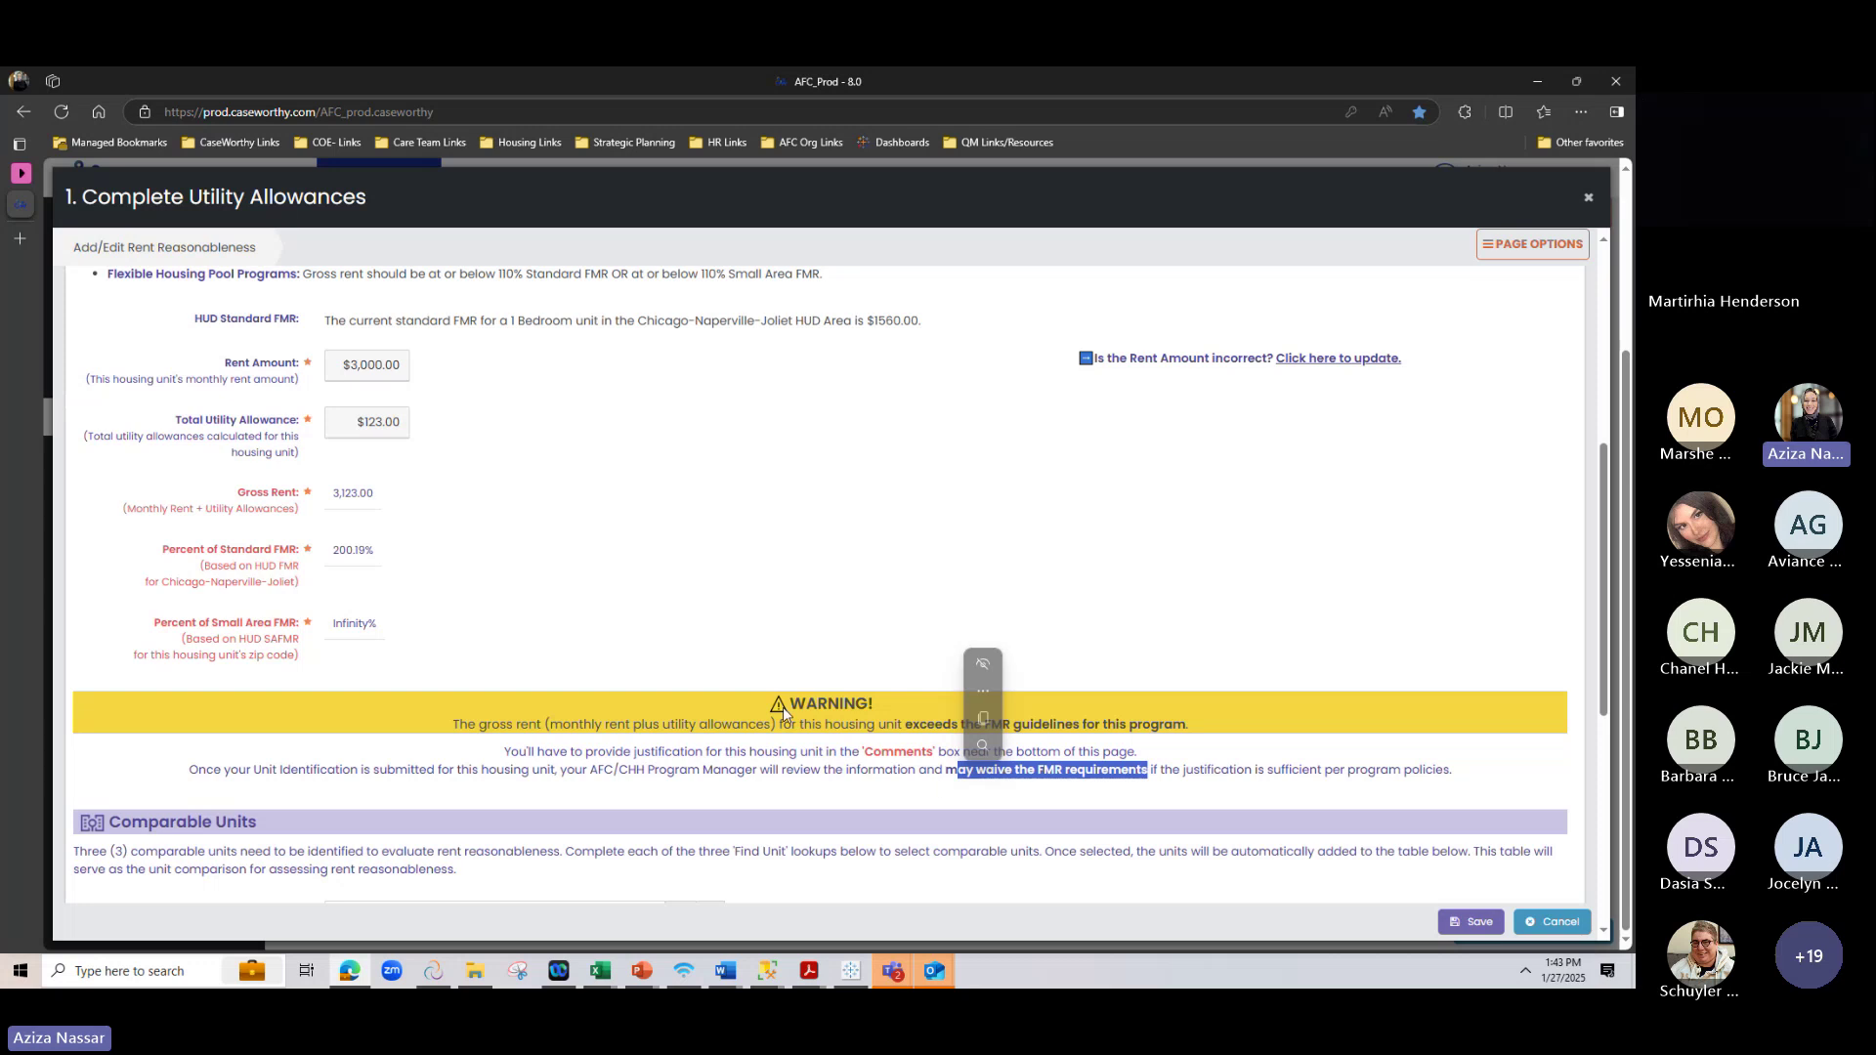
drag(787, 704, 936, 700)
scroll(935, 699, down, 6)
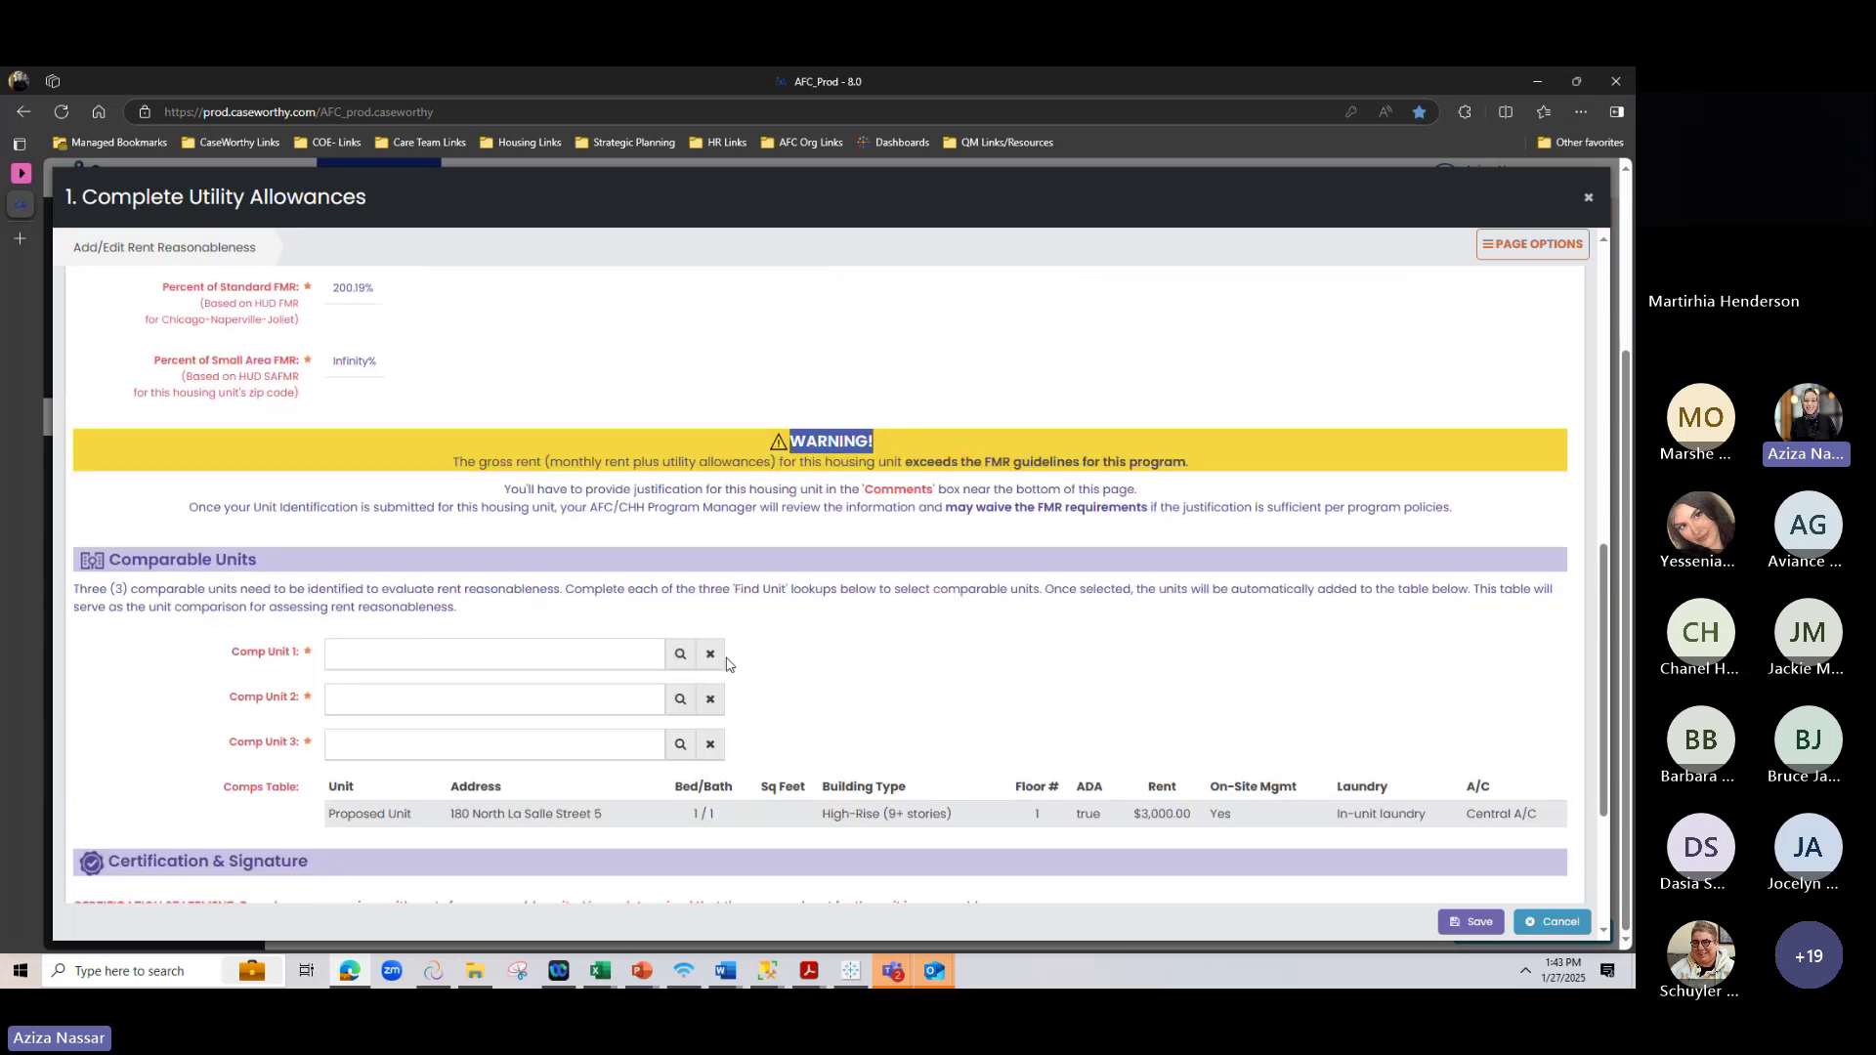
click(333, 735)
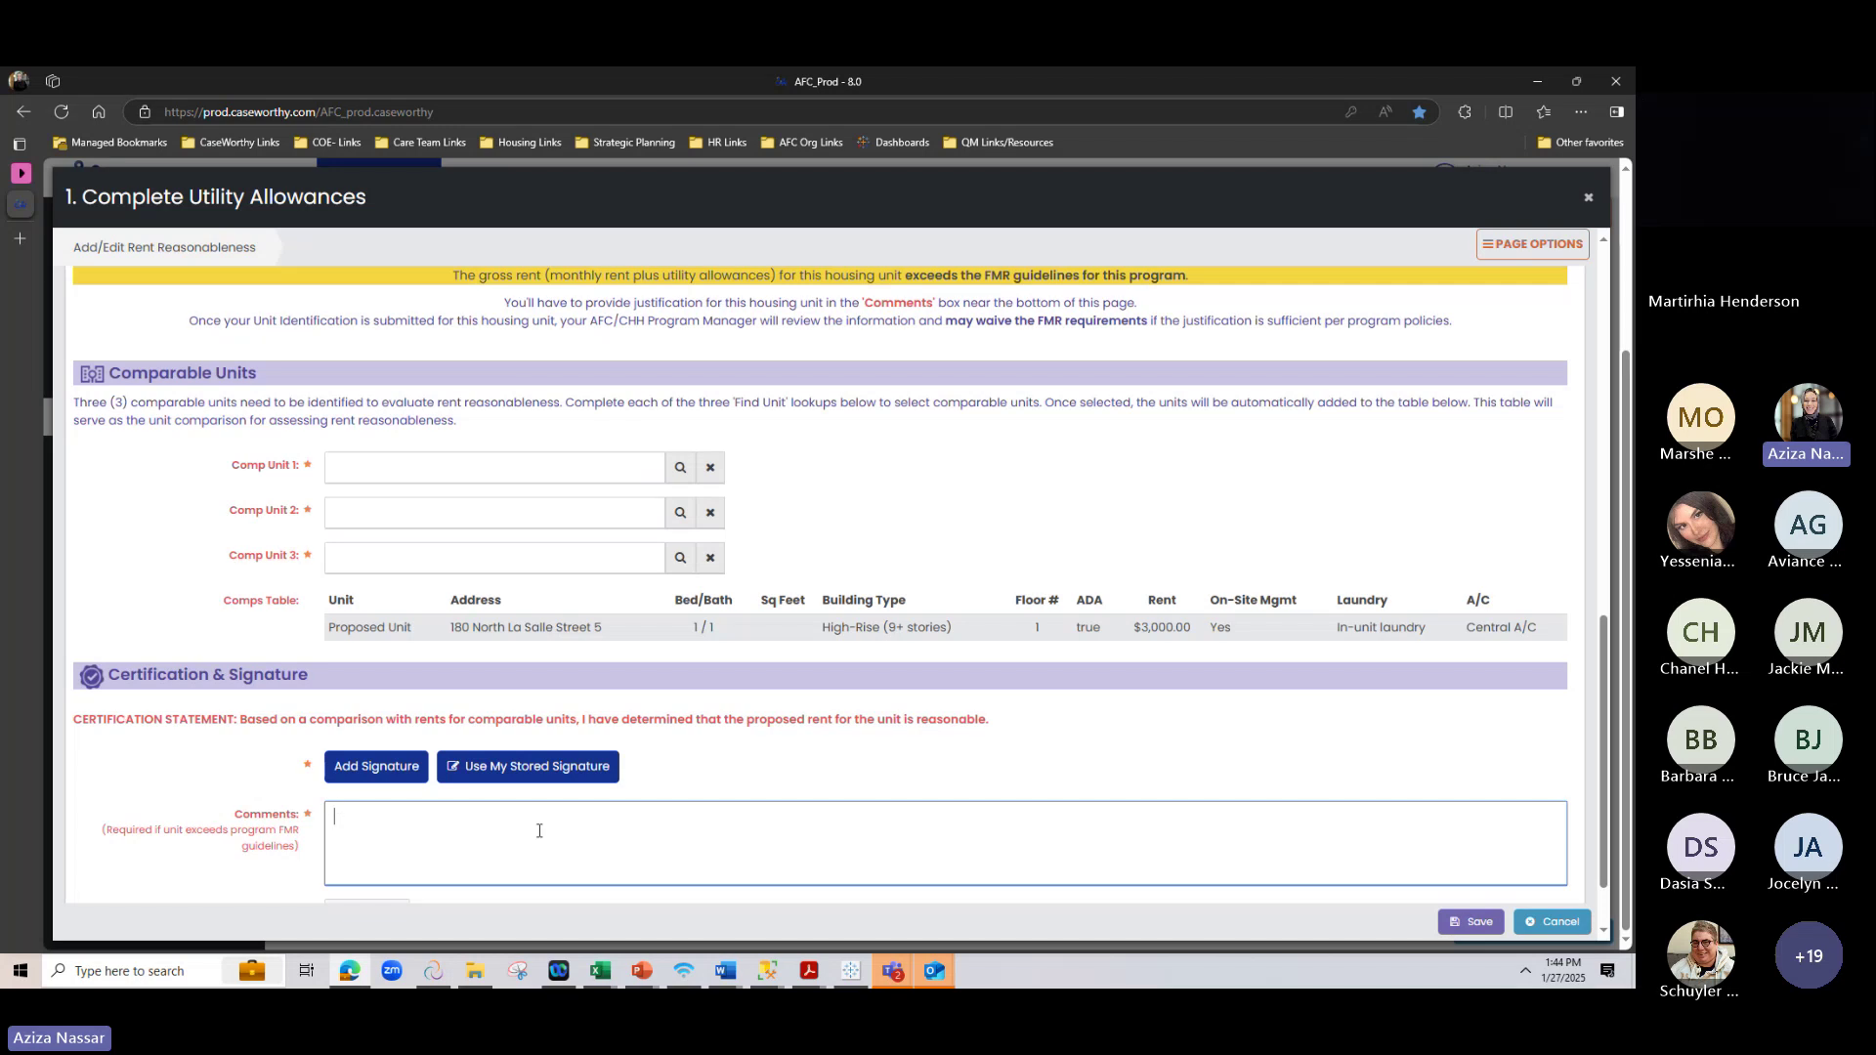
scroll(724, 752, up, 4)
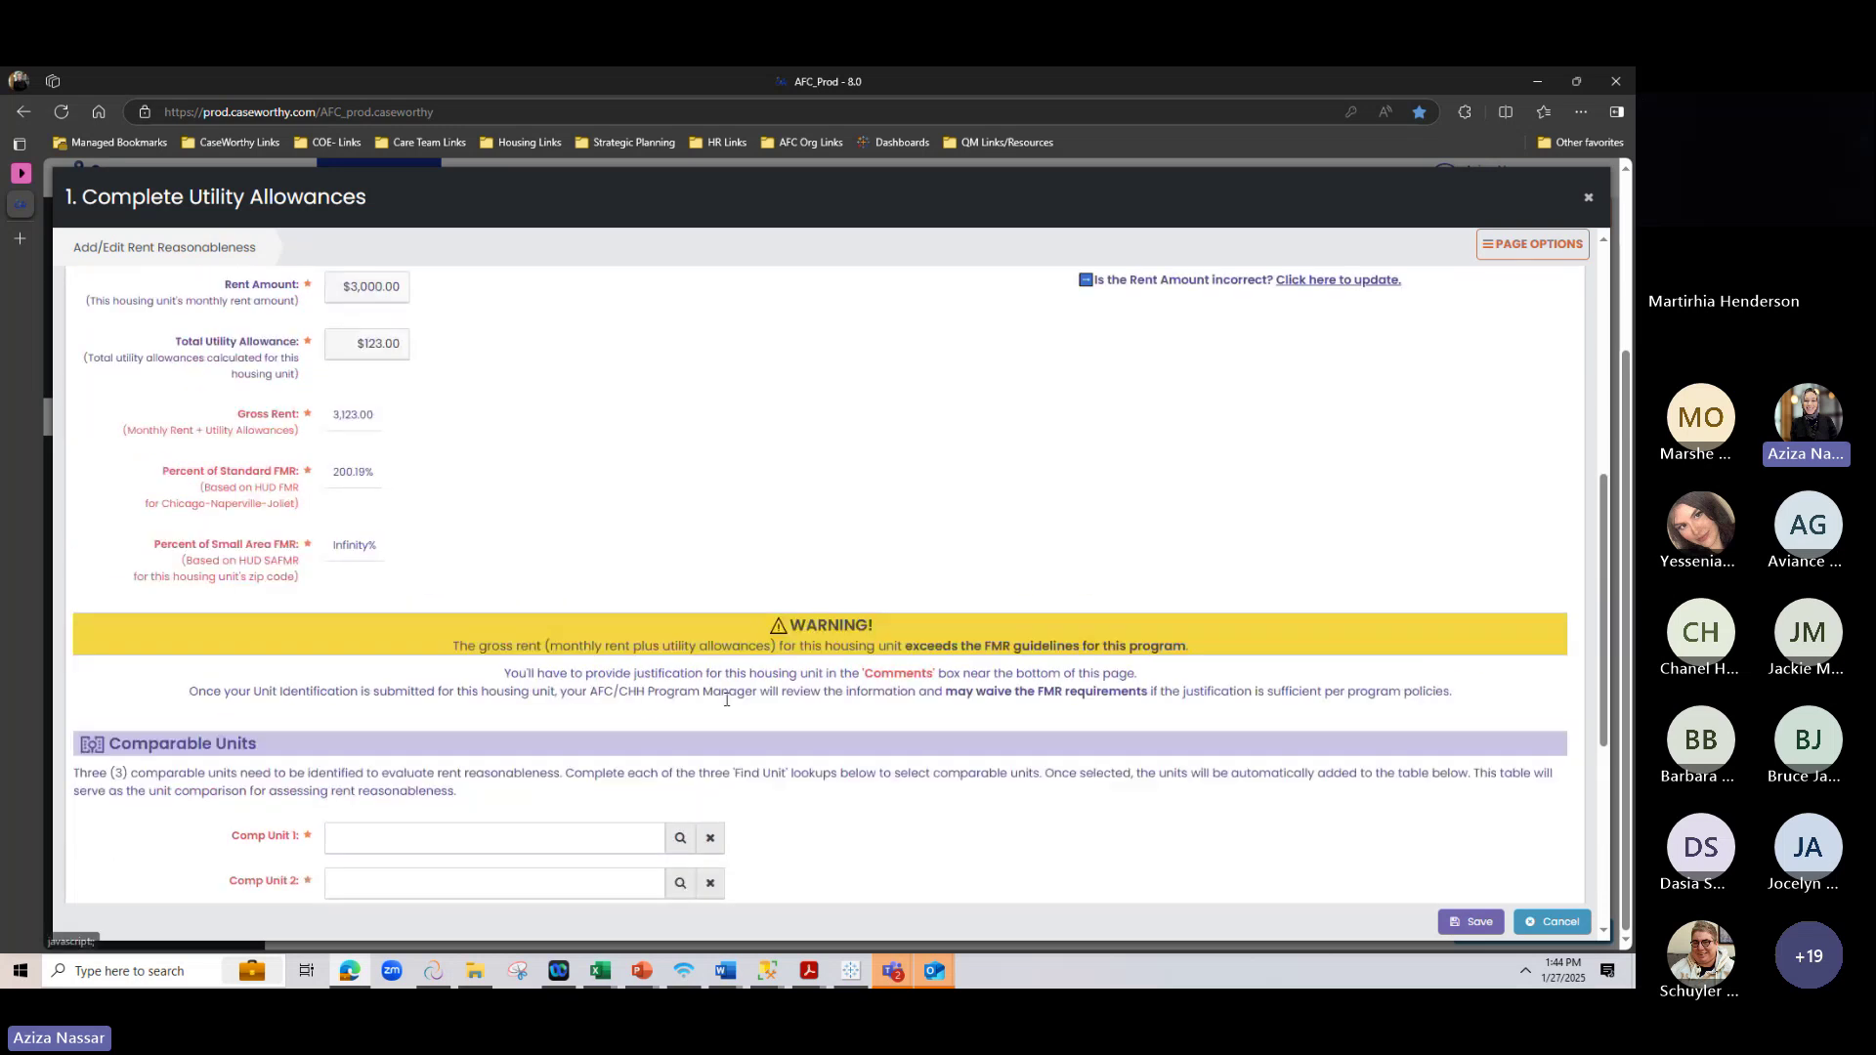
scroll(726, 699, up, 1)
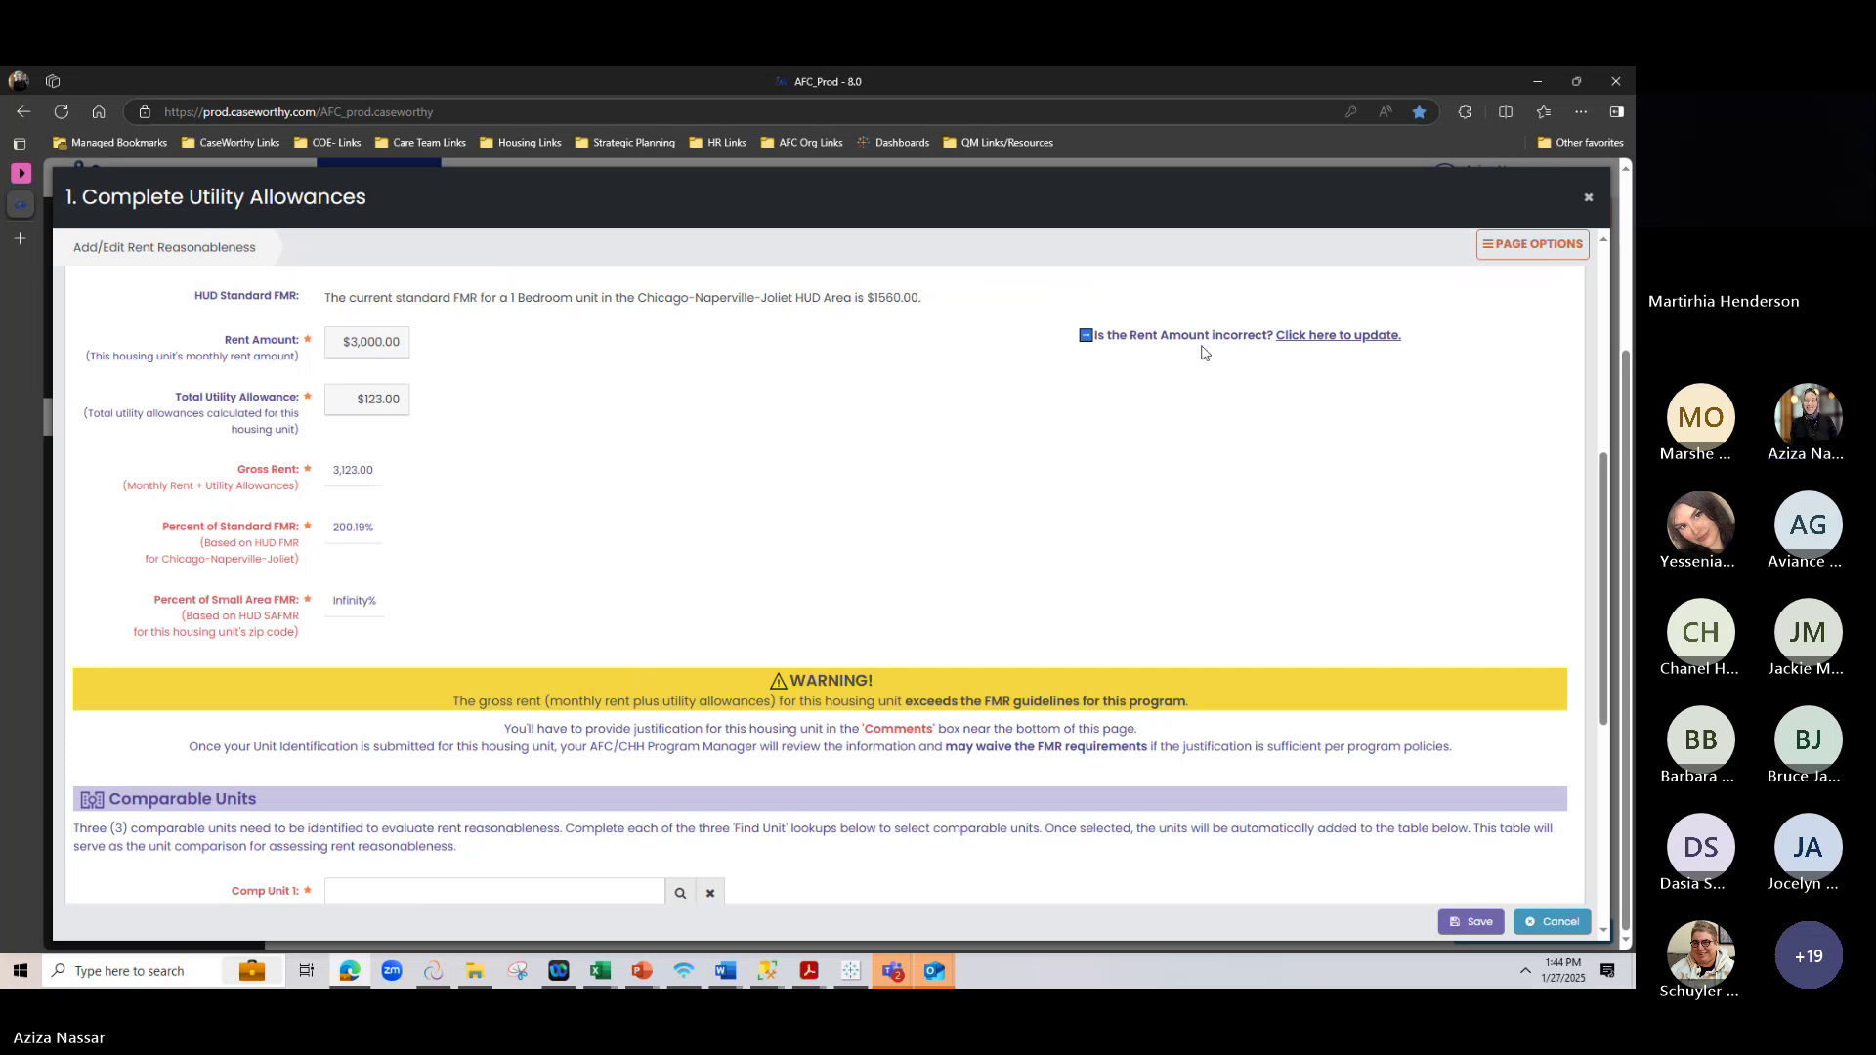
Change the market rent's leading 3 to 1 for $1,000.00, save, and scroll to Comparable Units
click(1358, 335)
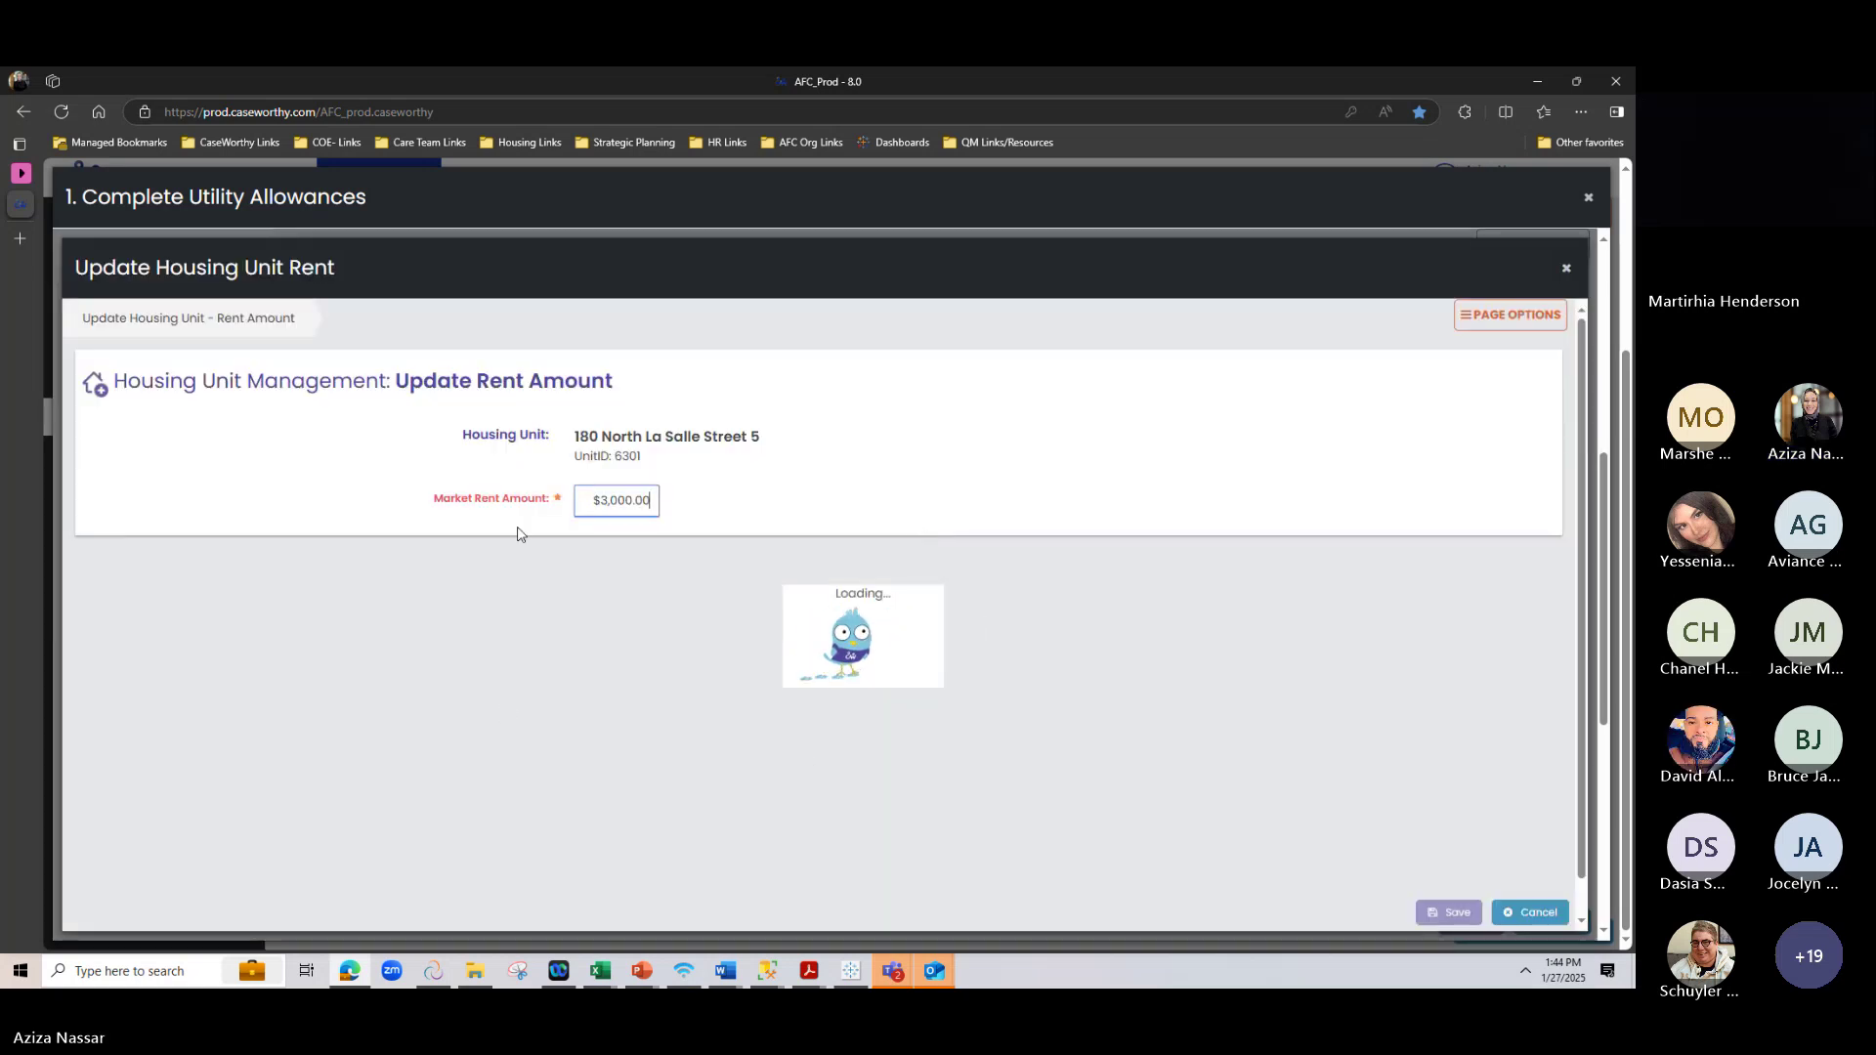
drag(607, 499, 592, 499)
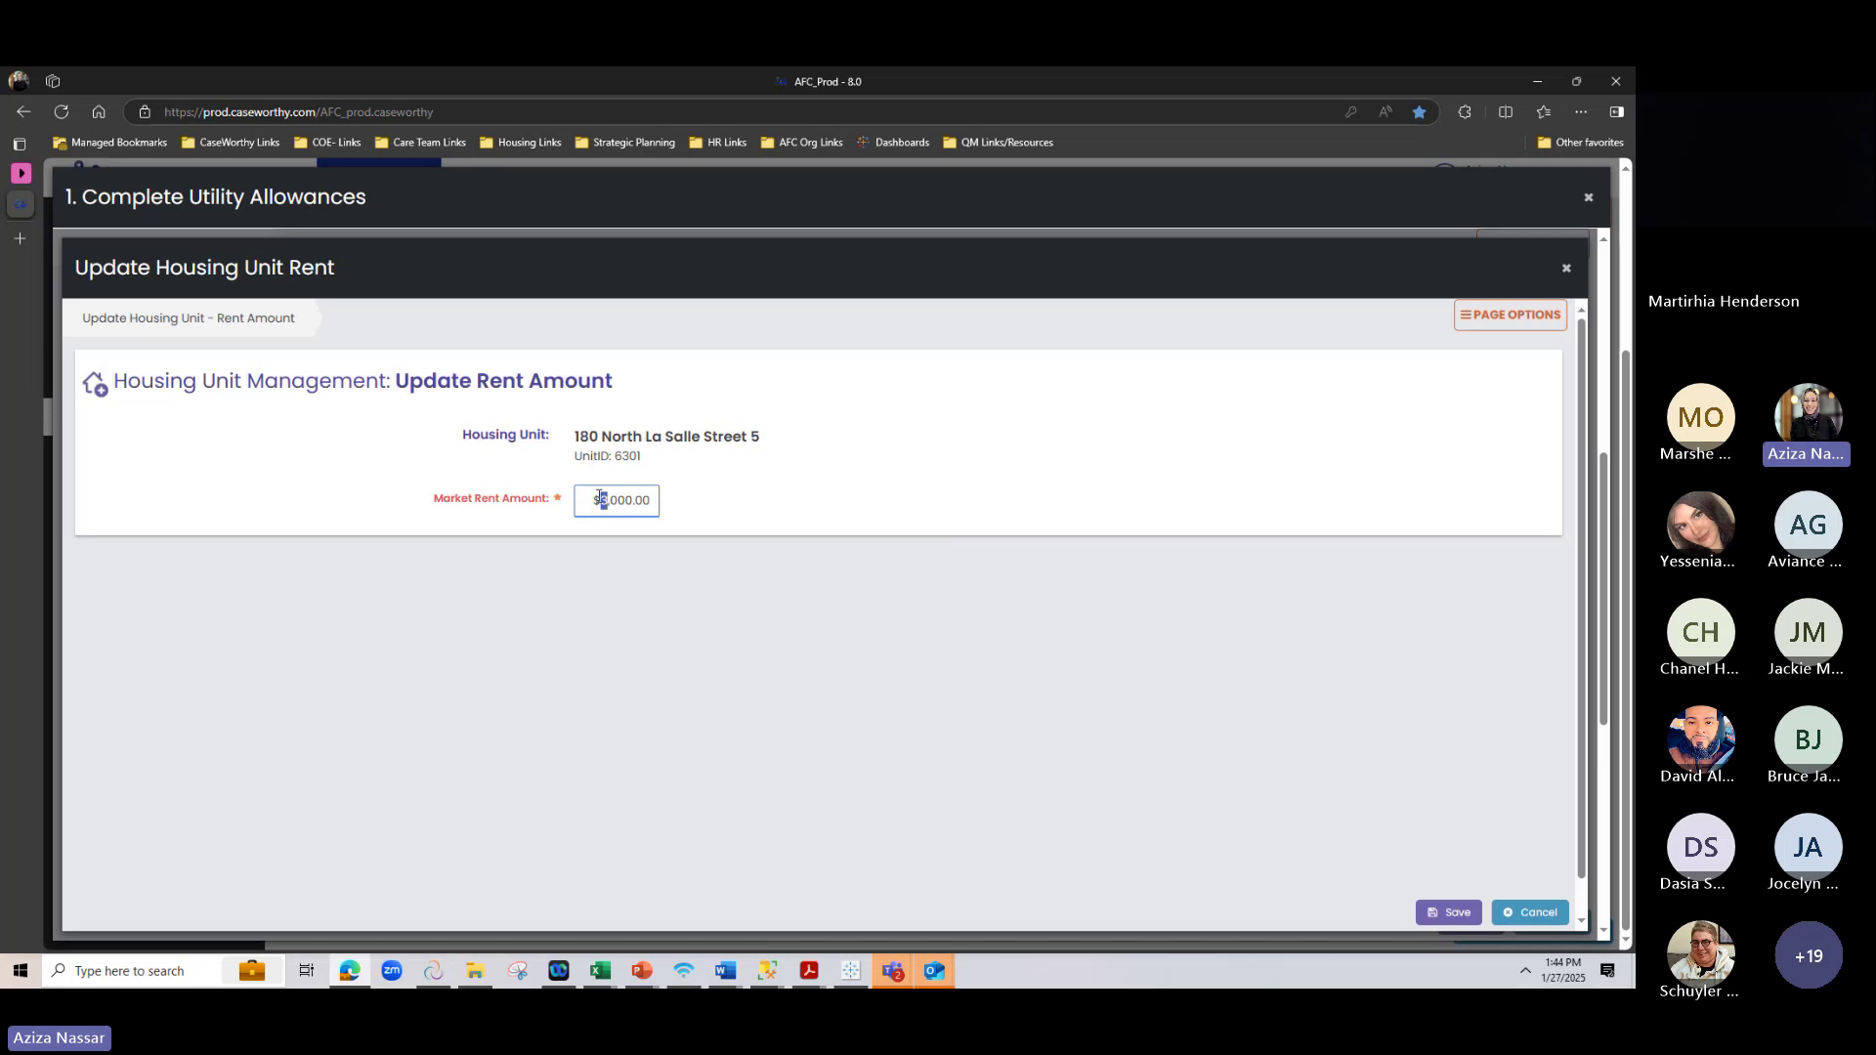
text(1)
click(1449, 912)
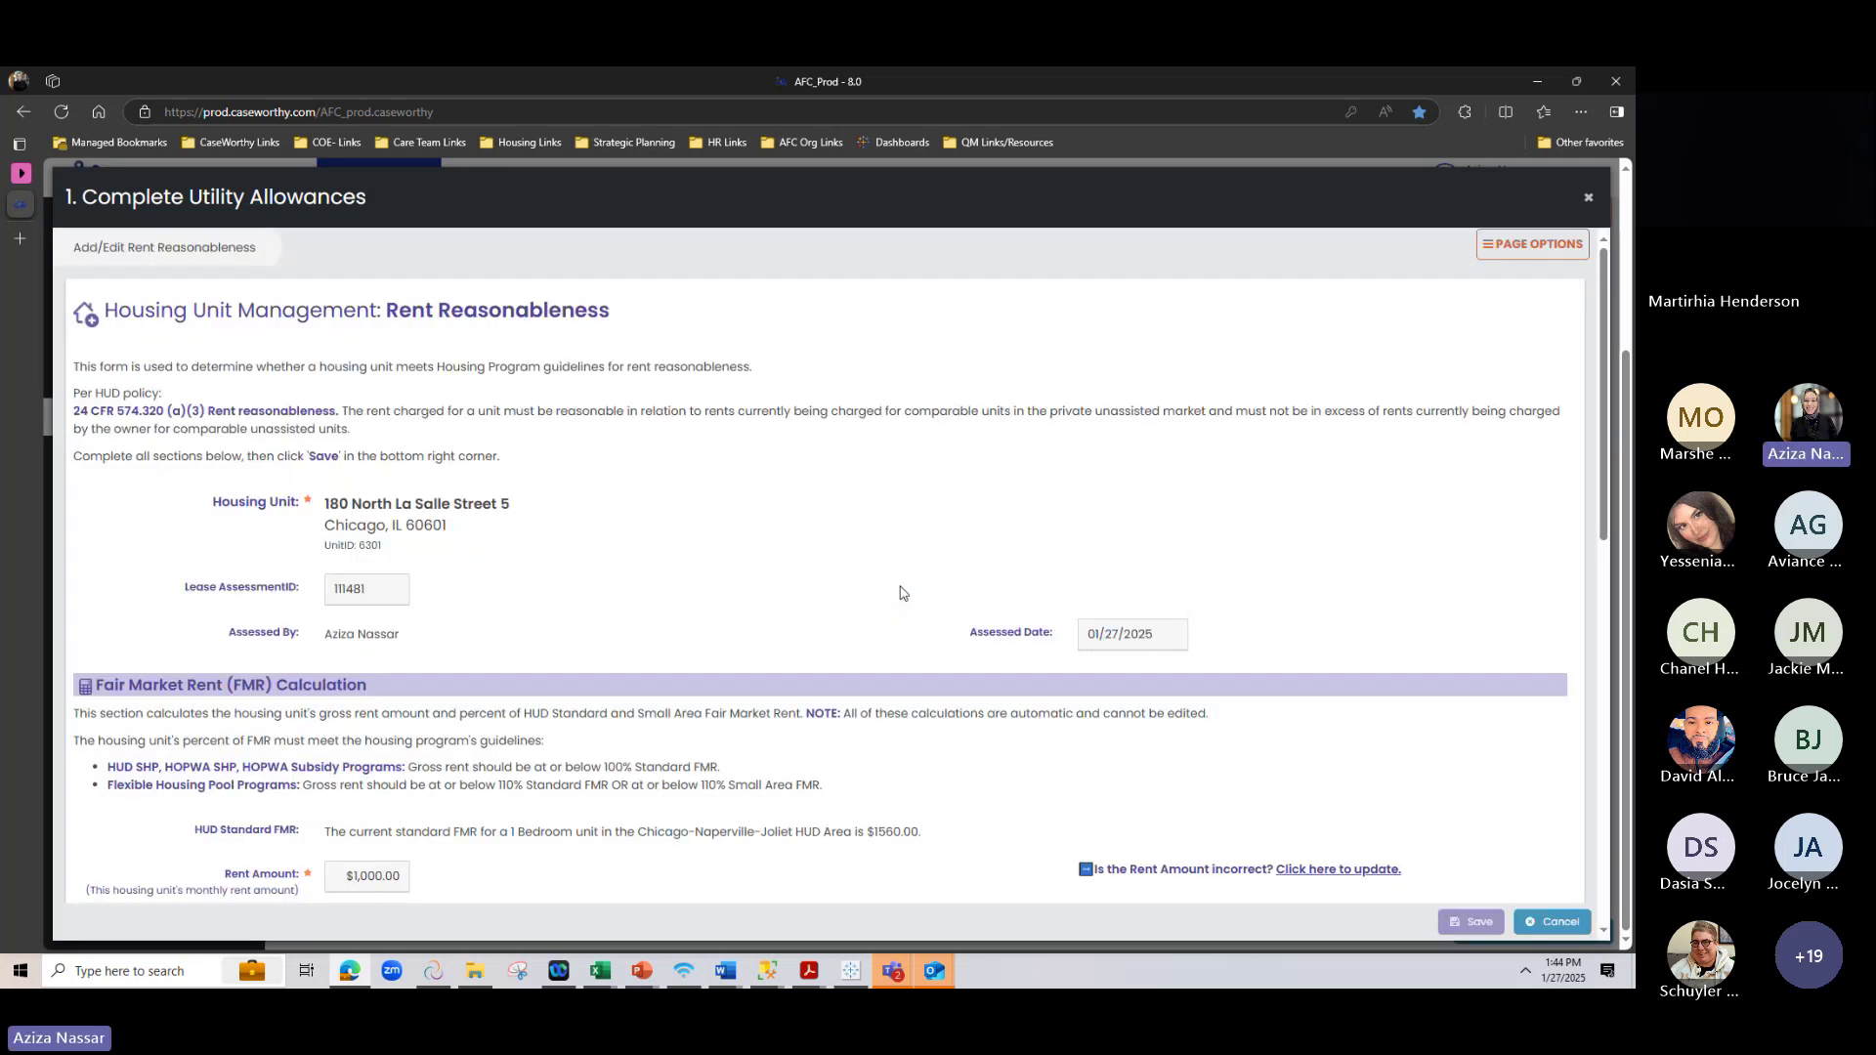
scroll(789, 638, down, 5)
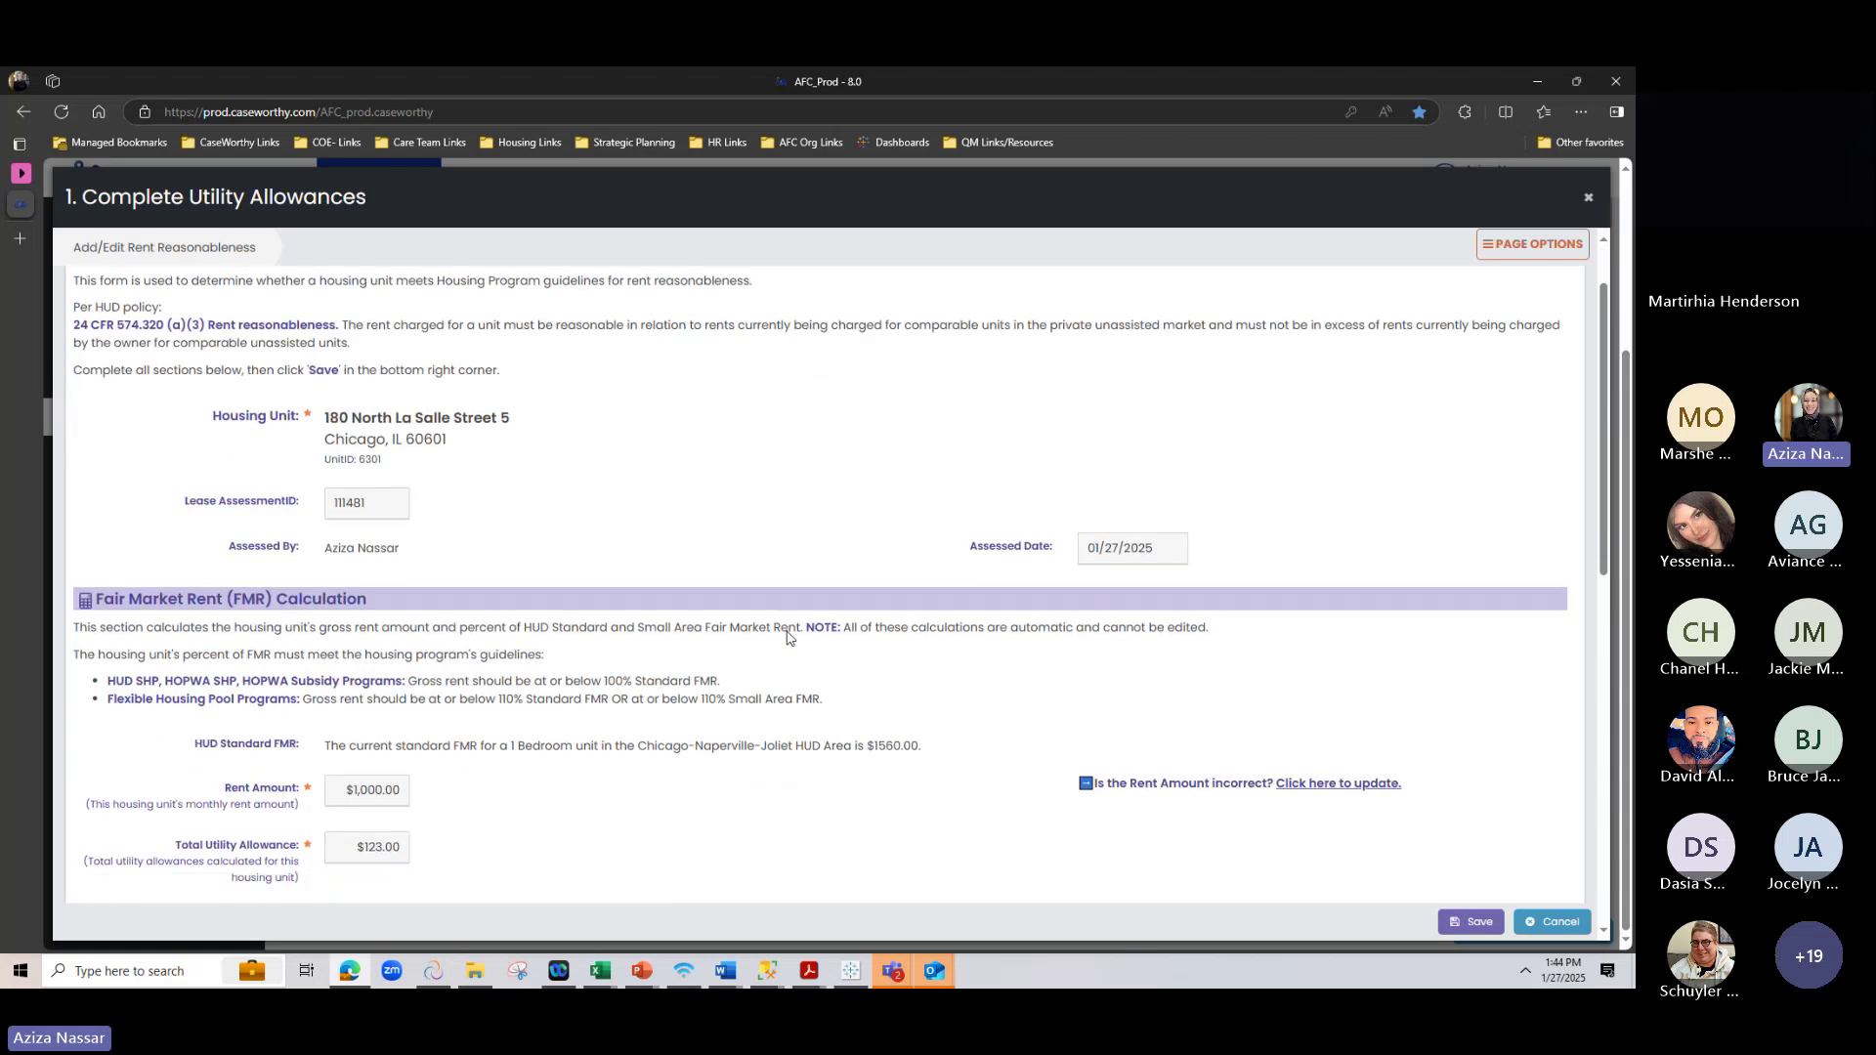
scroll(789, 638, down, 1)
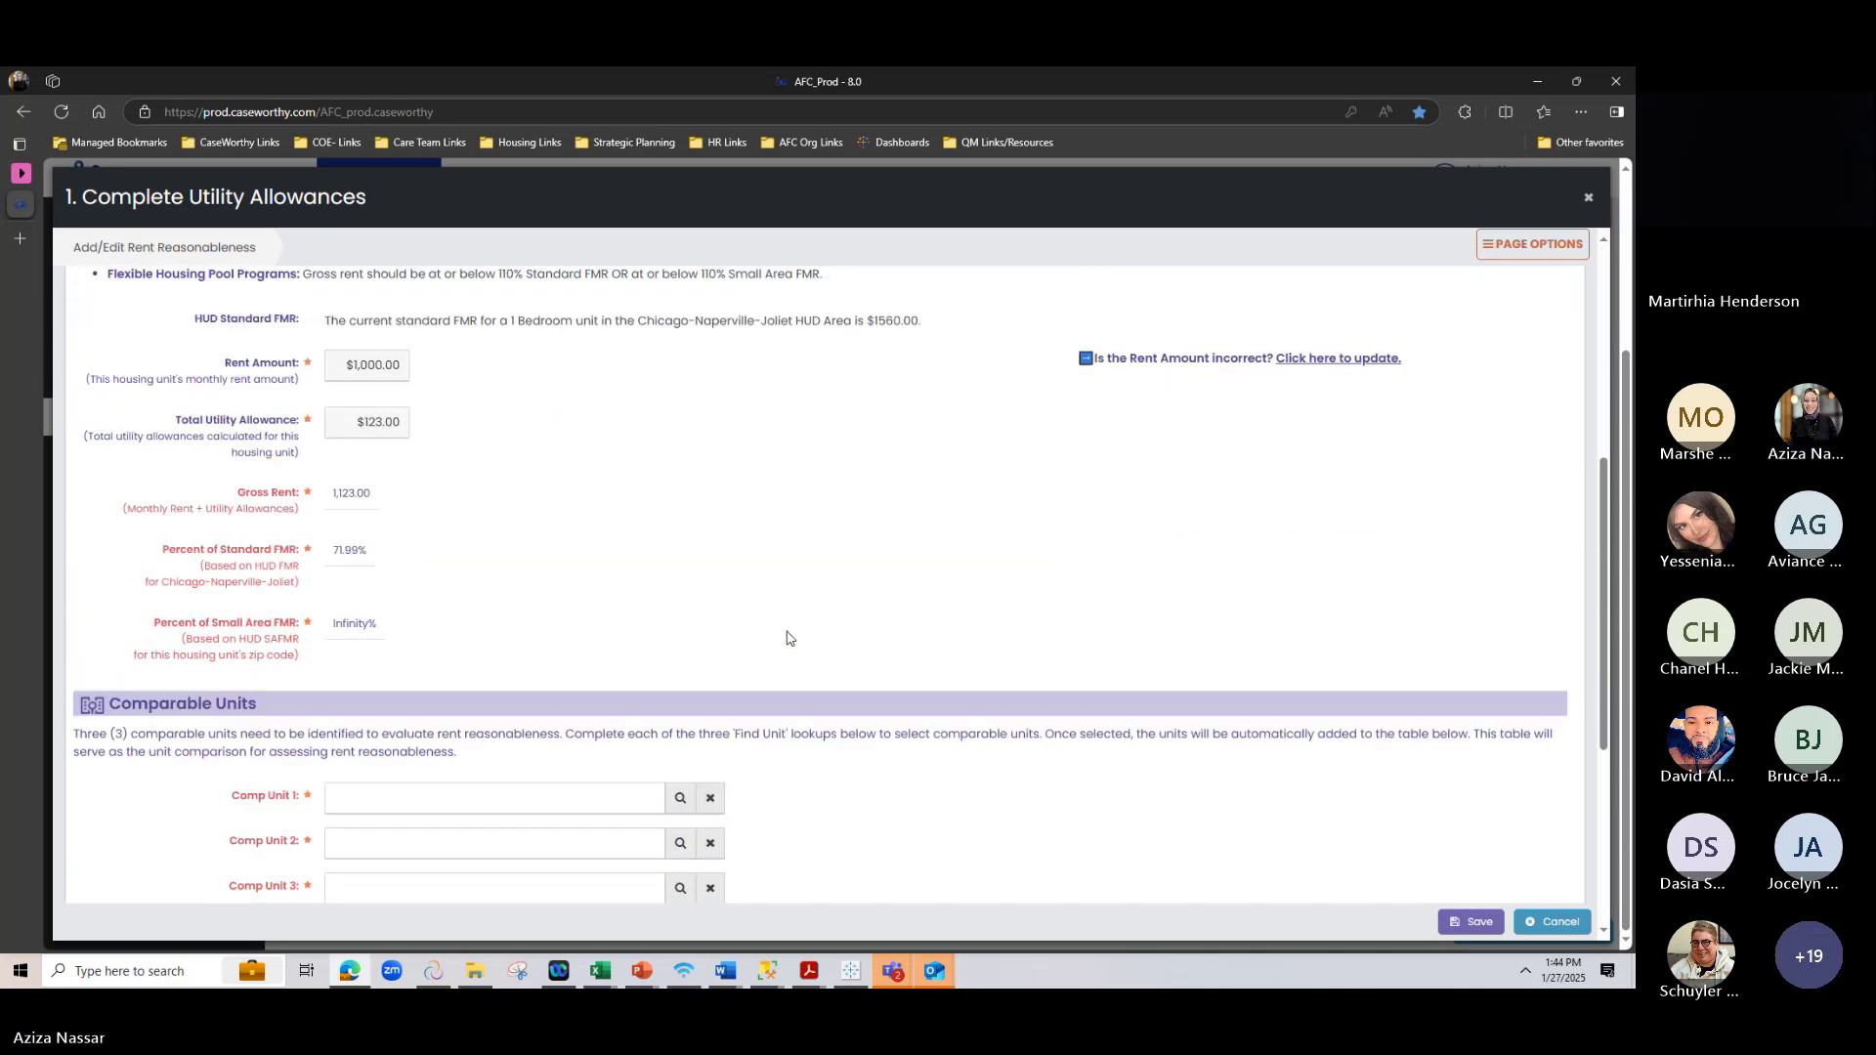
scroll(790, 638, down, 1)
scroll(1312, 479, down, 2)
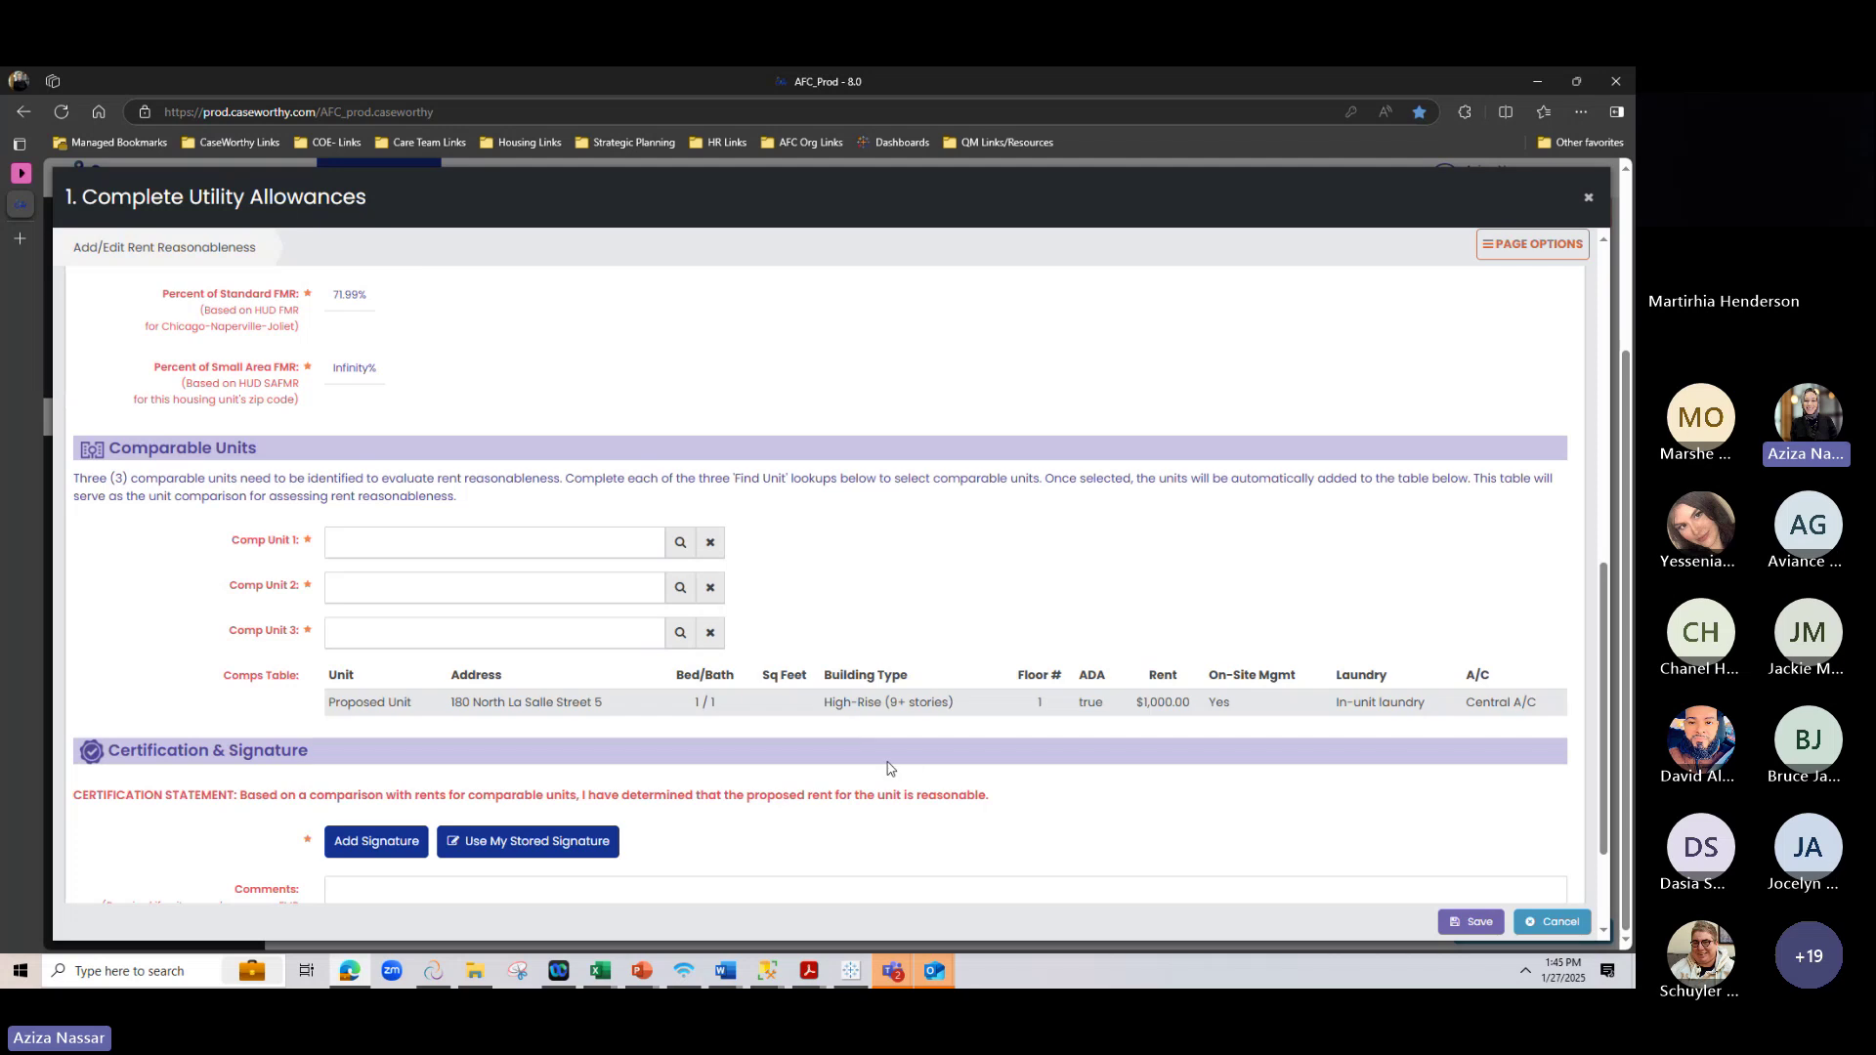
click(670, 544)
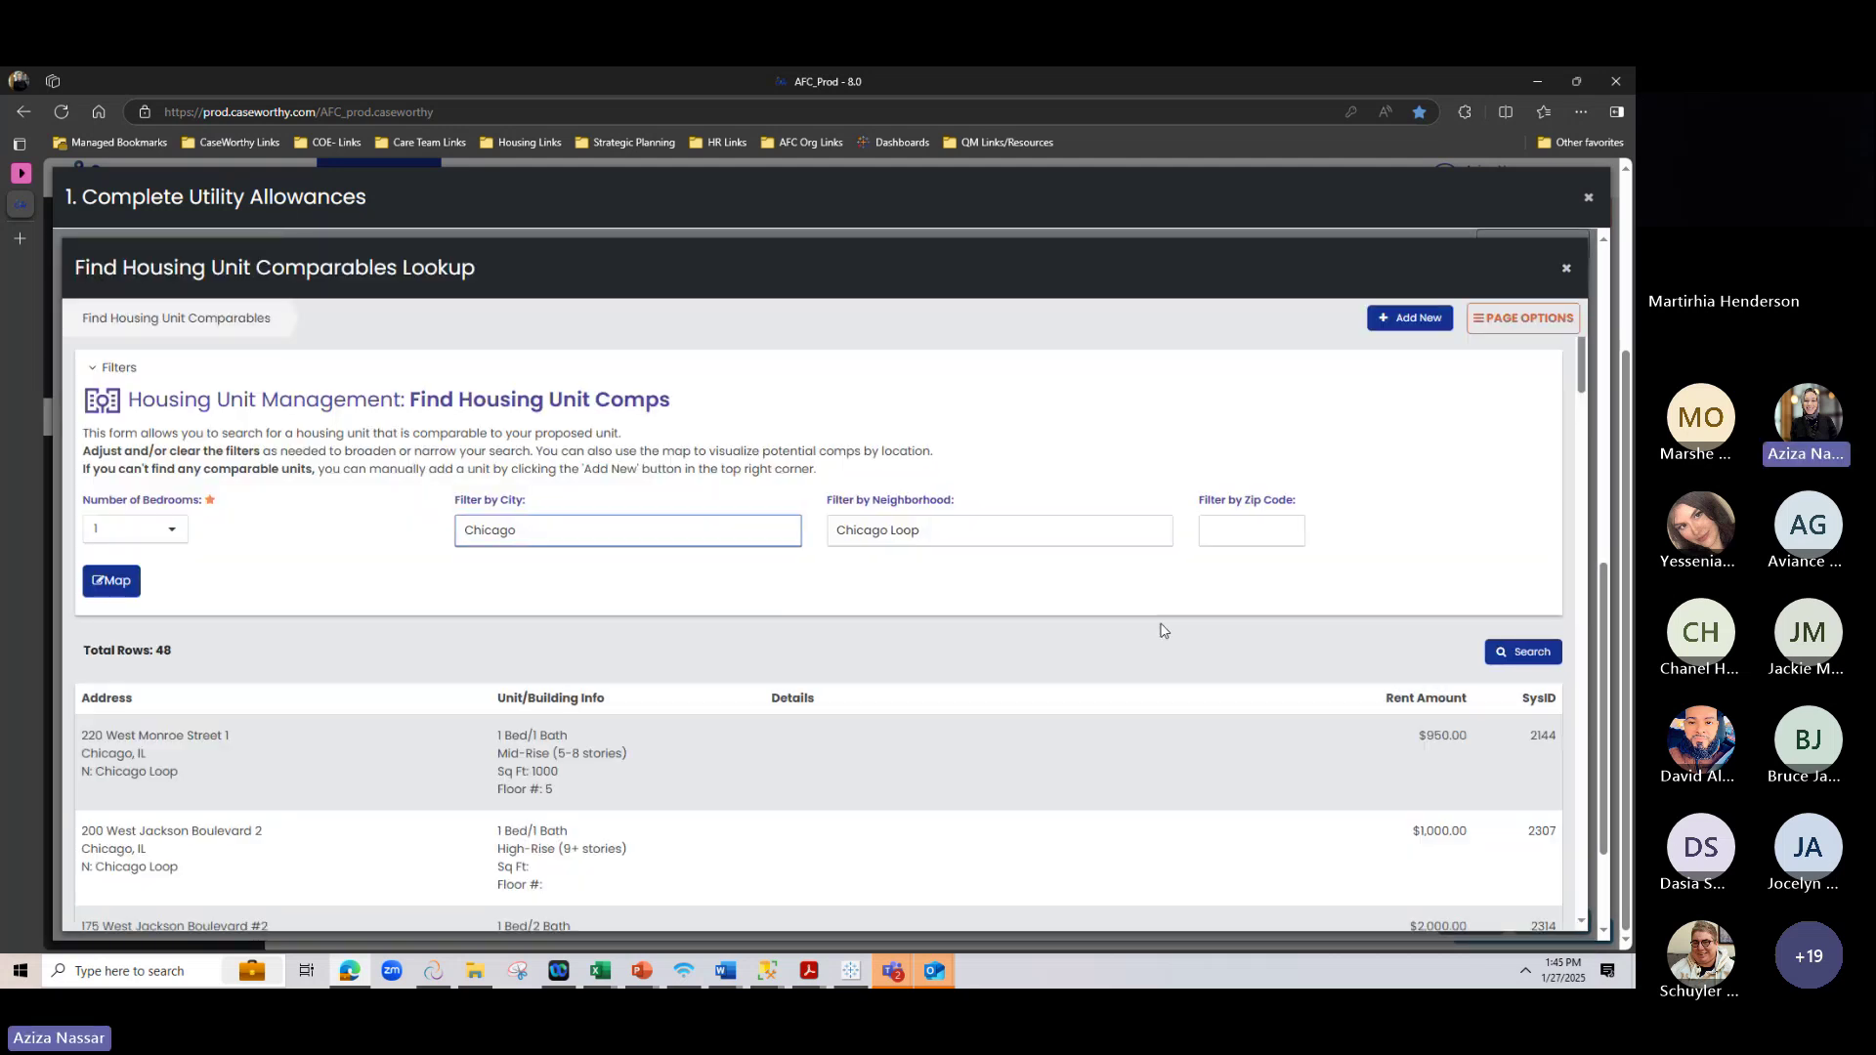
scroll(996, 630, down, 3)
scroll(713, 630, up, 3)
scroll(206, 629, down, 3)
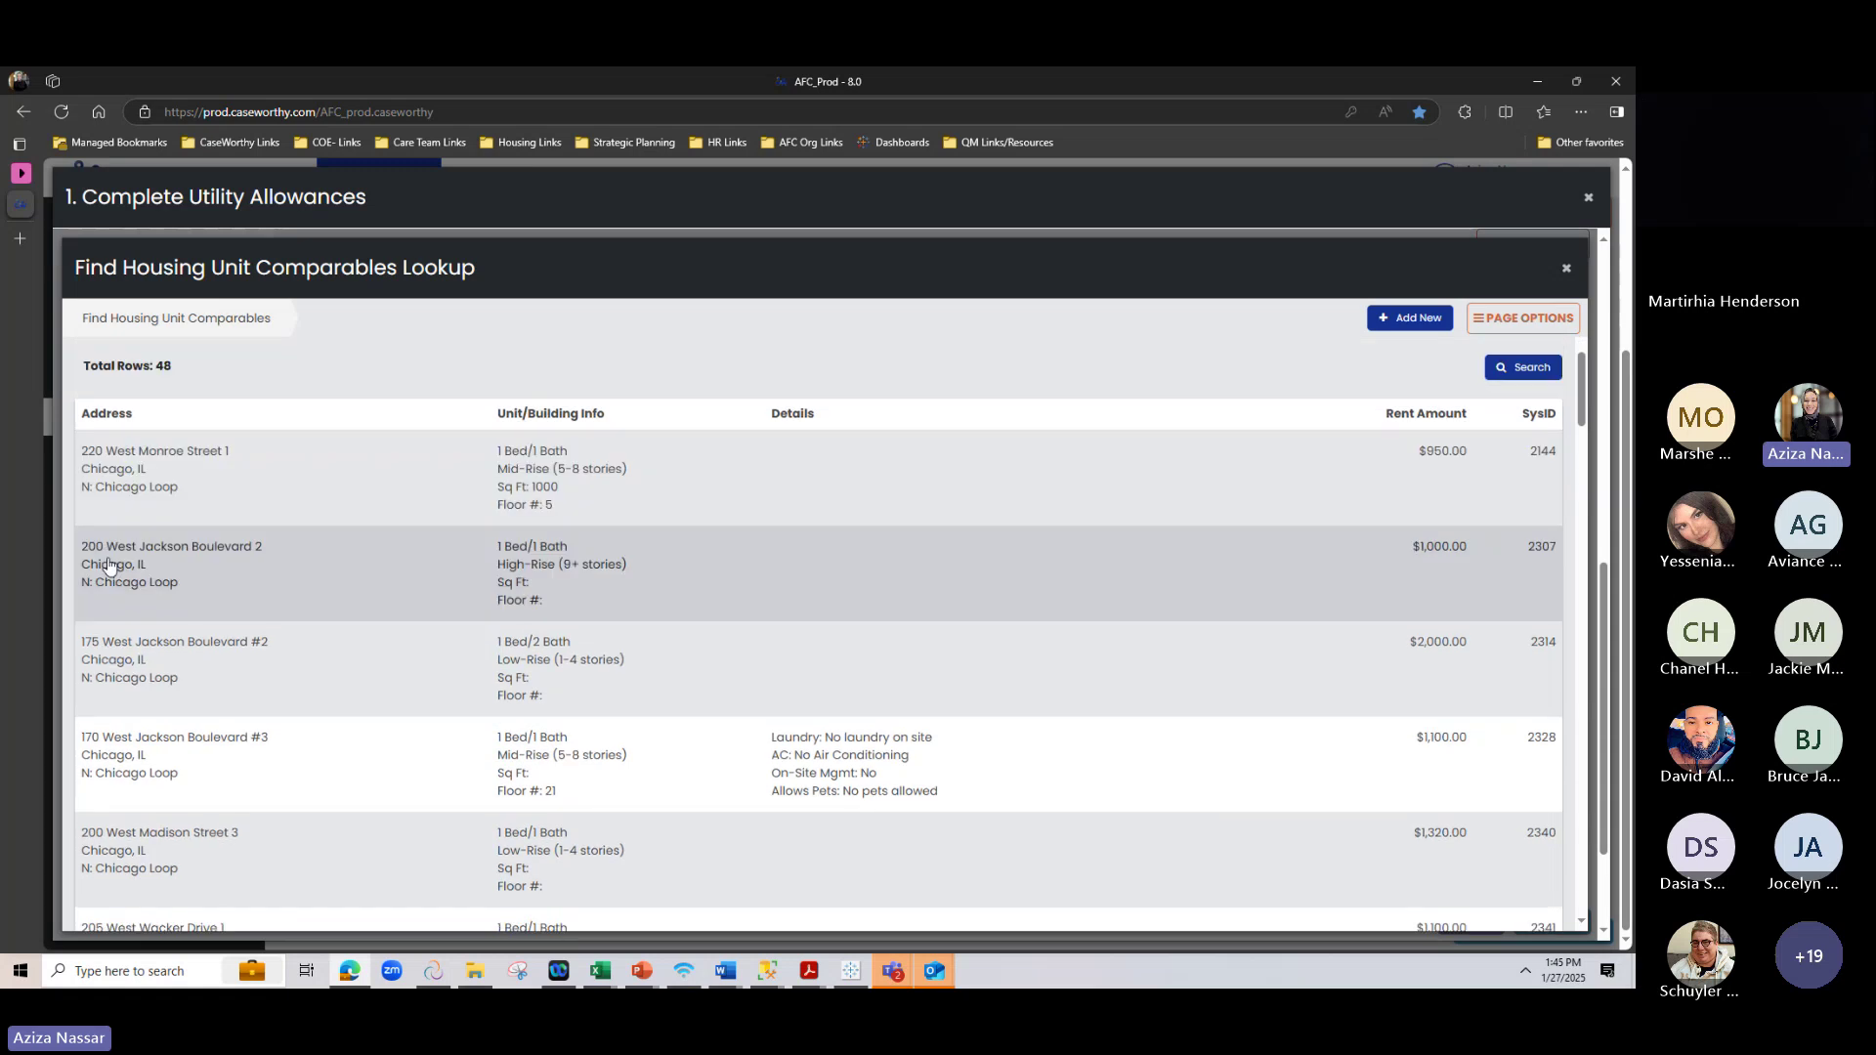
drag(160, 392, 272, 407)
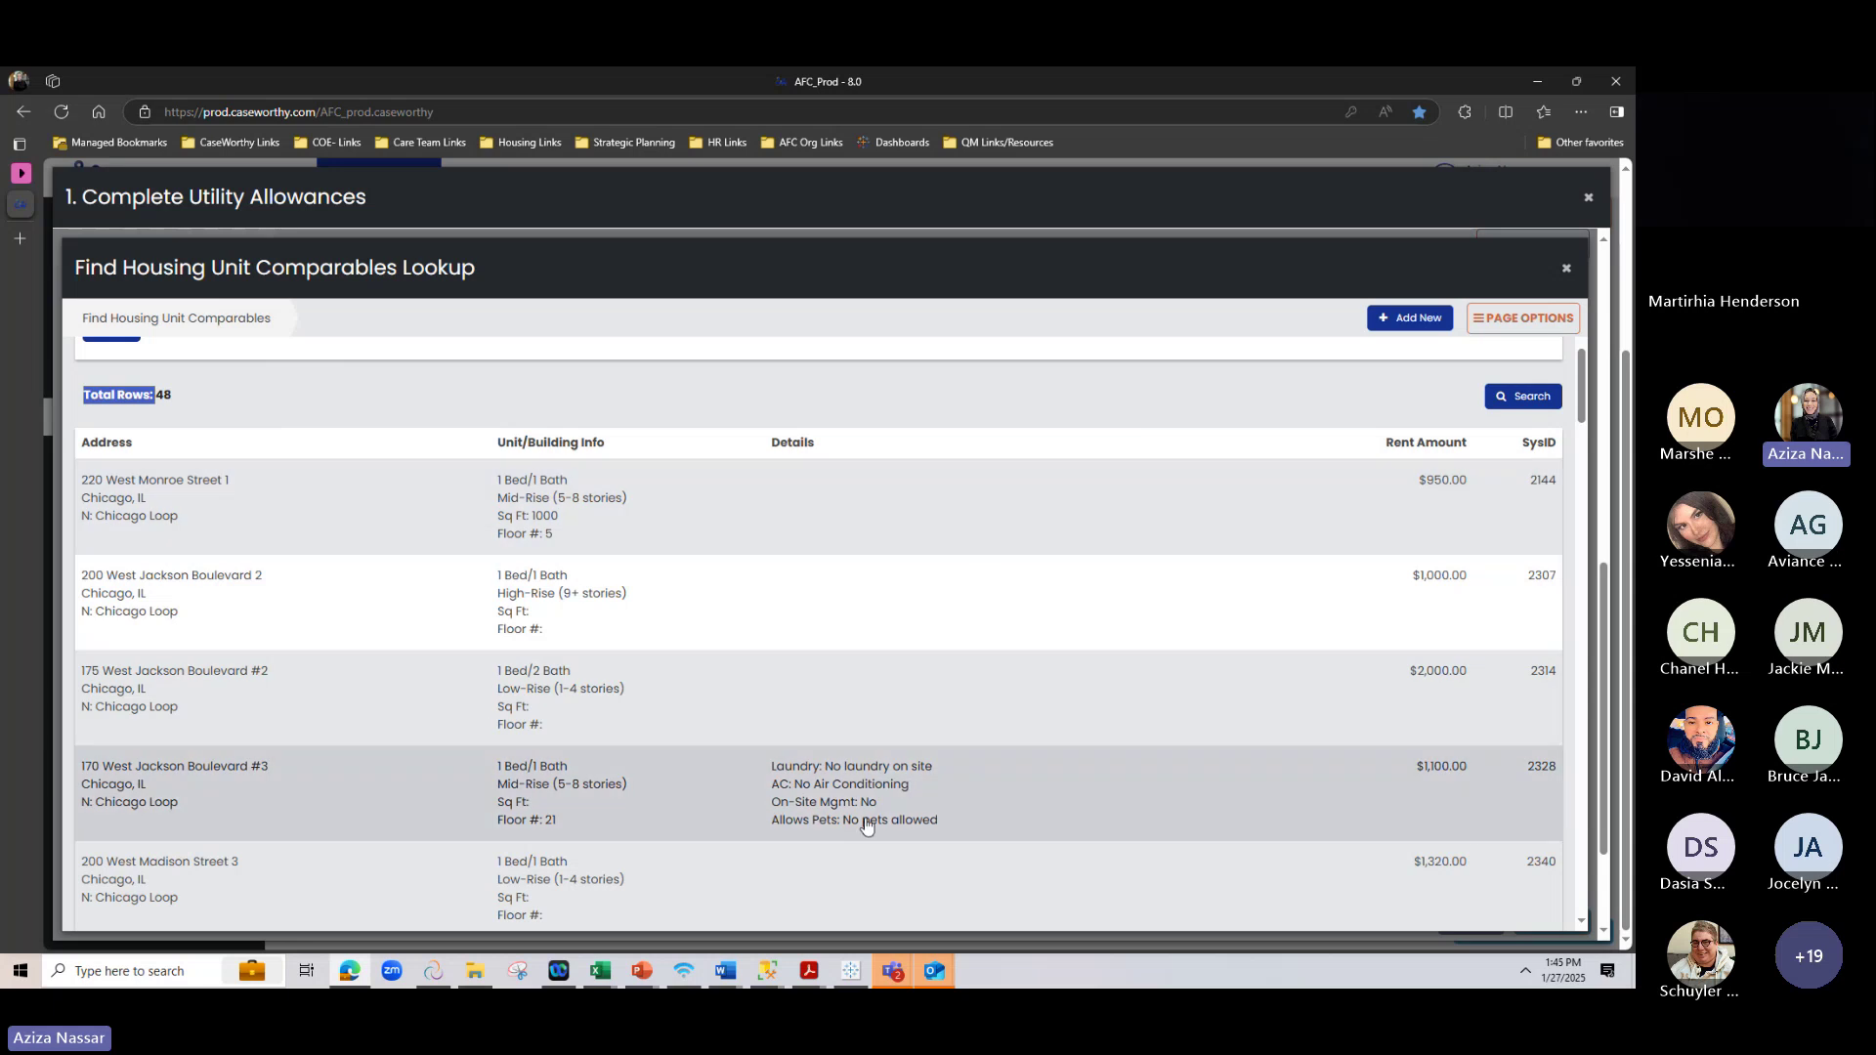
click(539, 532)
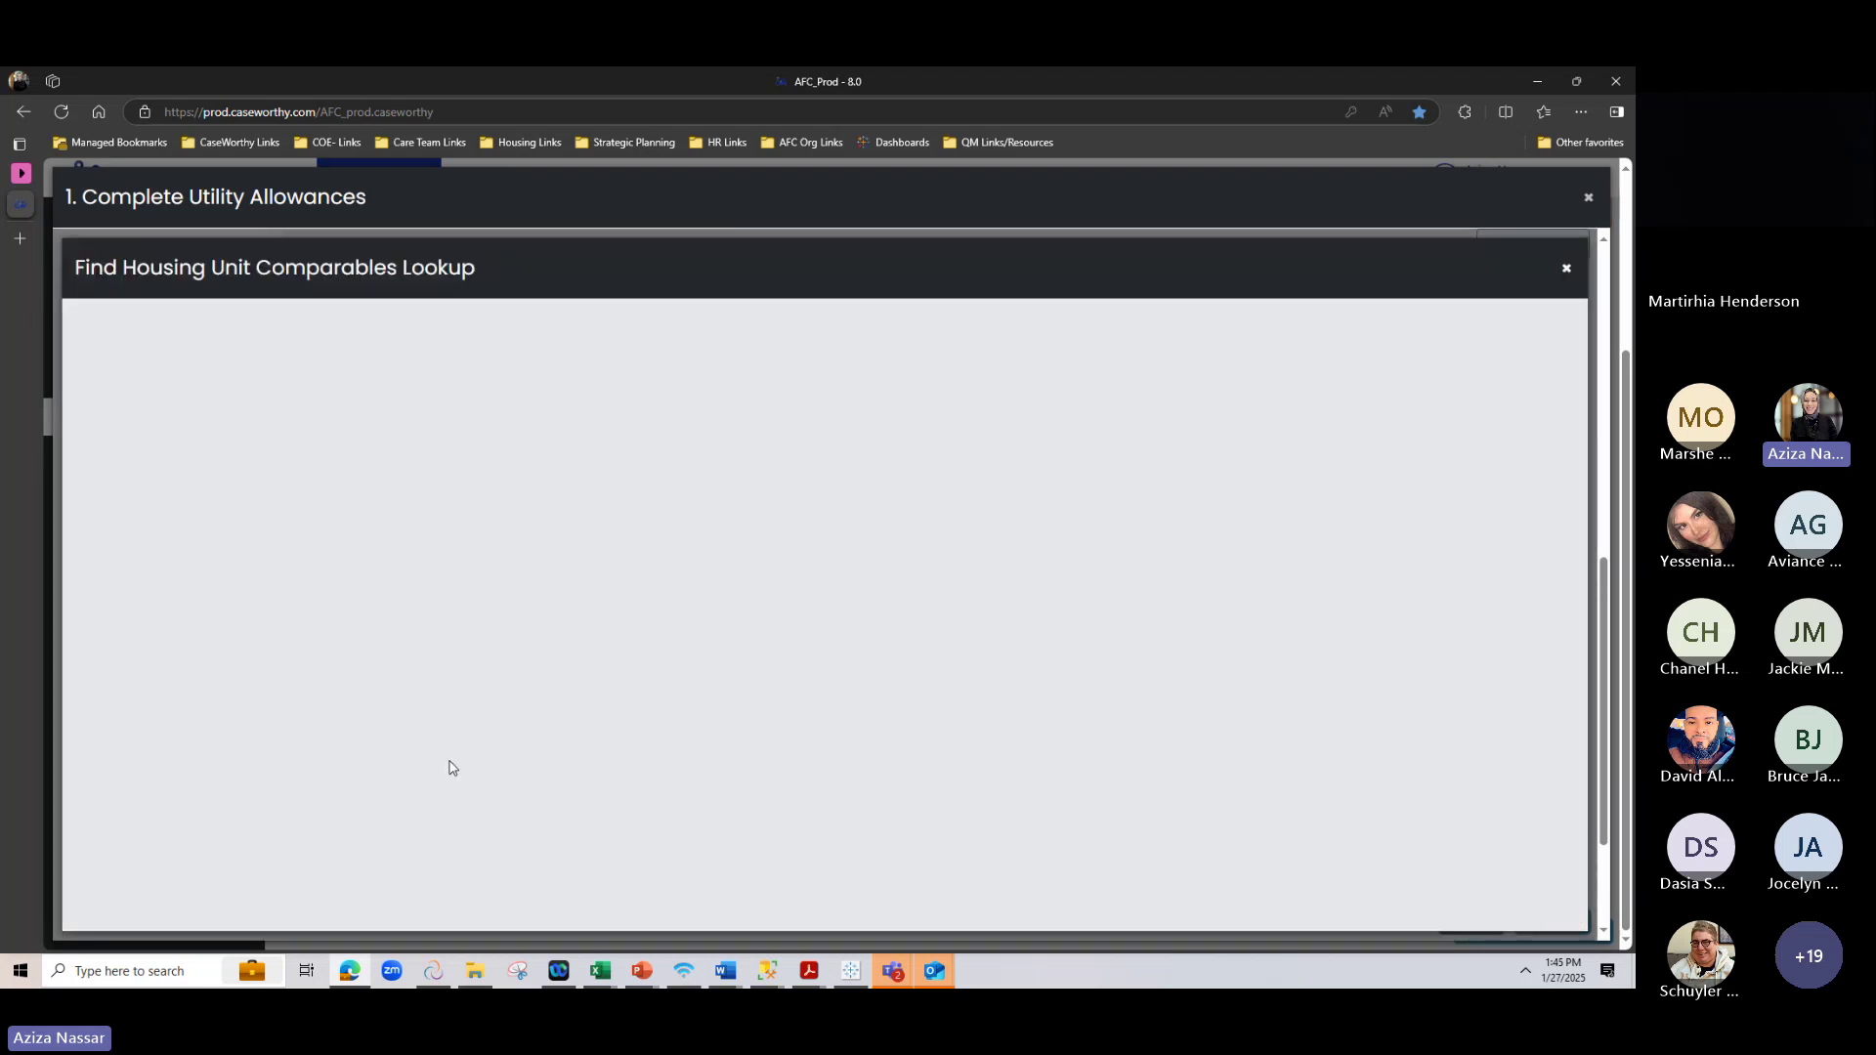
scroll(406, 723, down, 3)
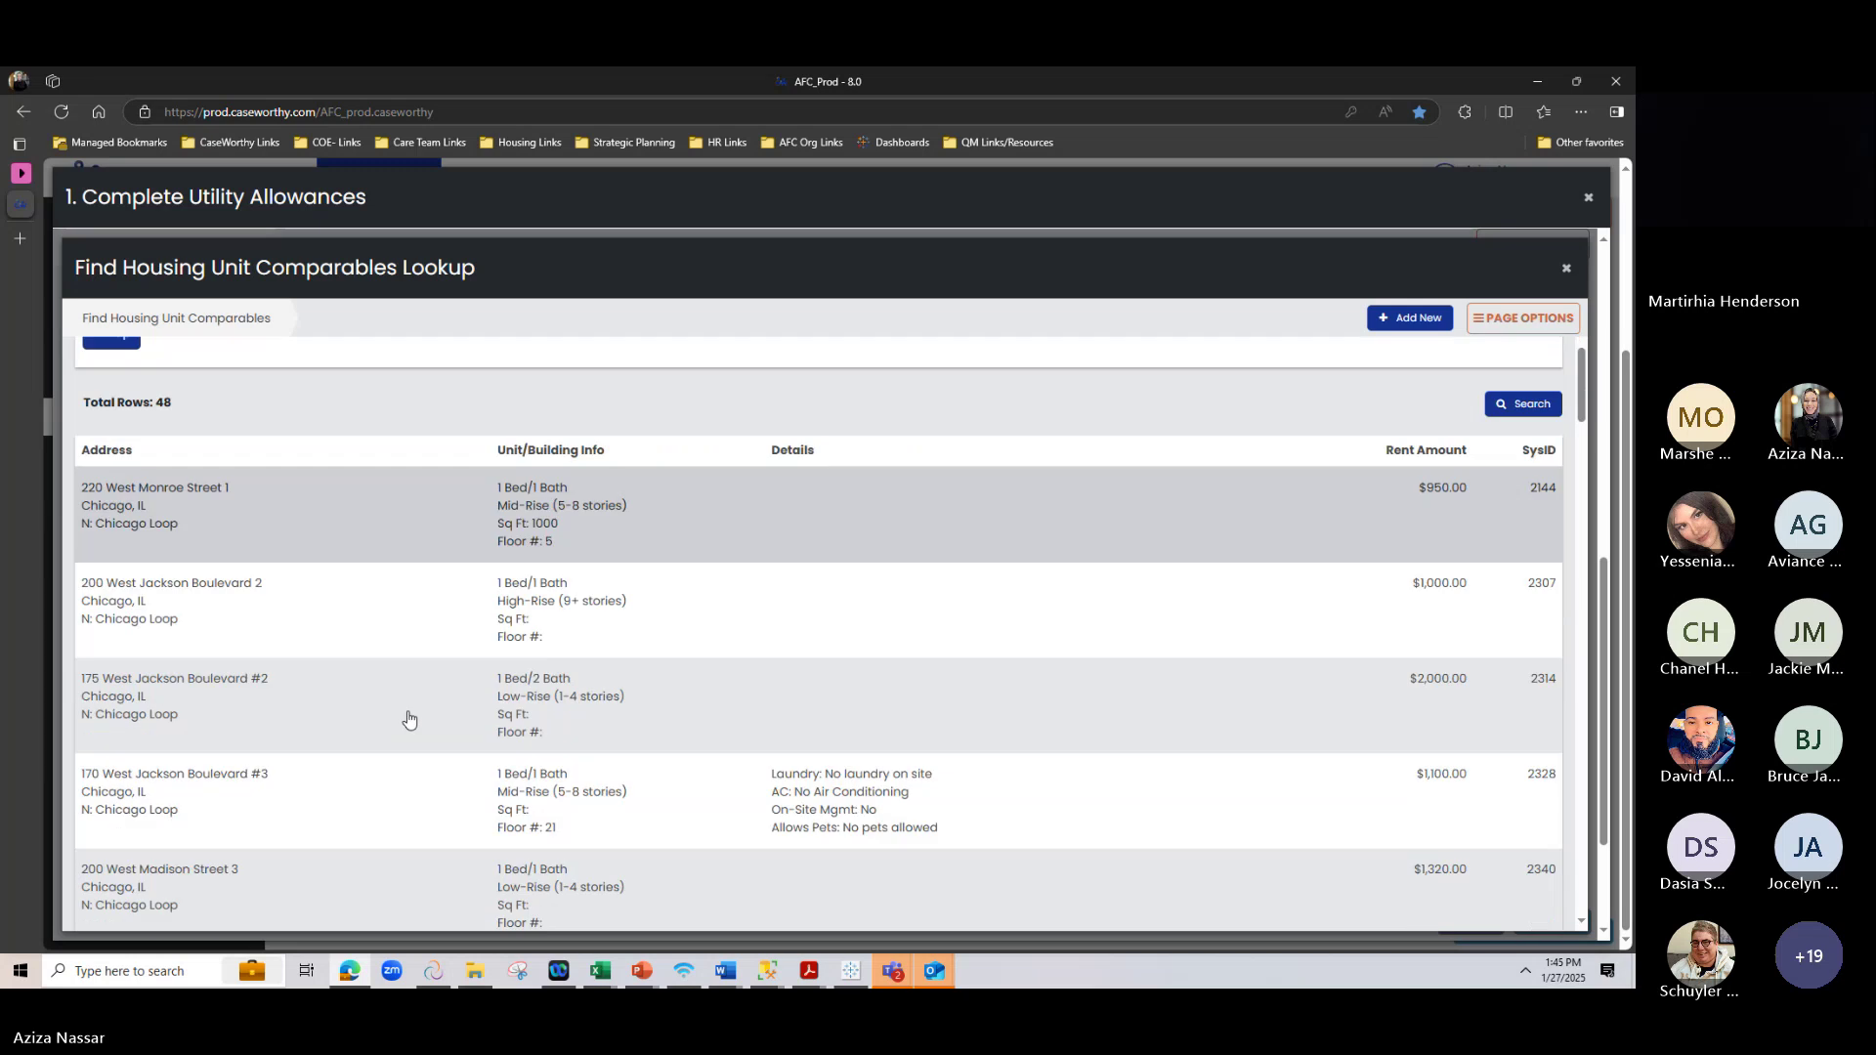
click(411, 699)
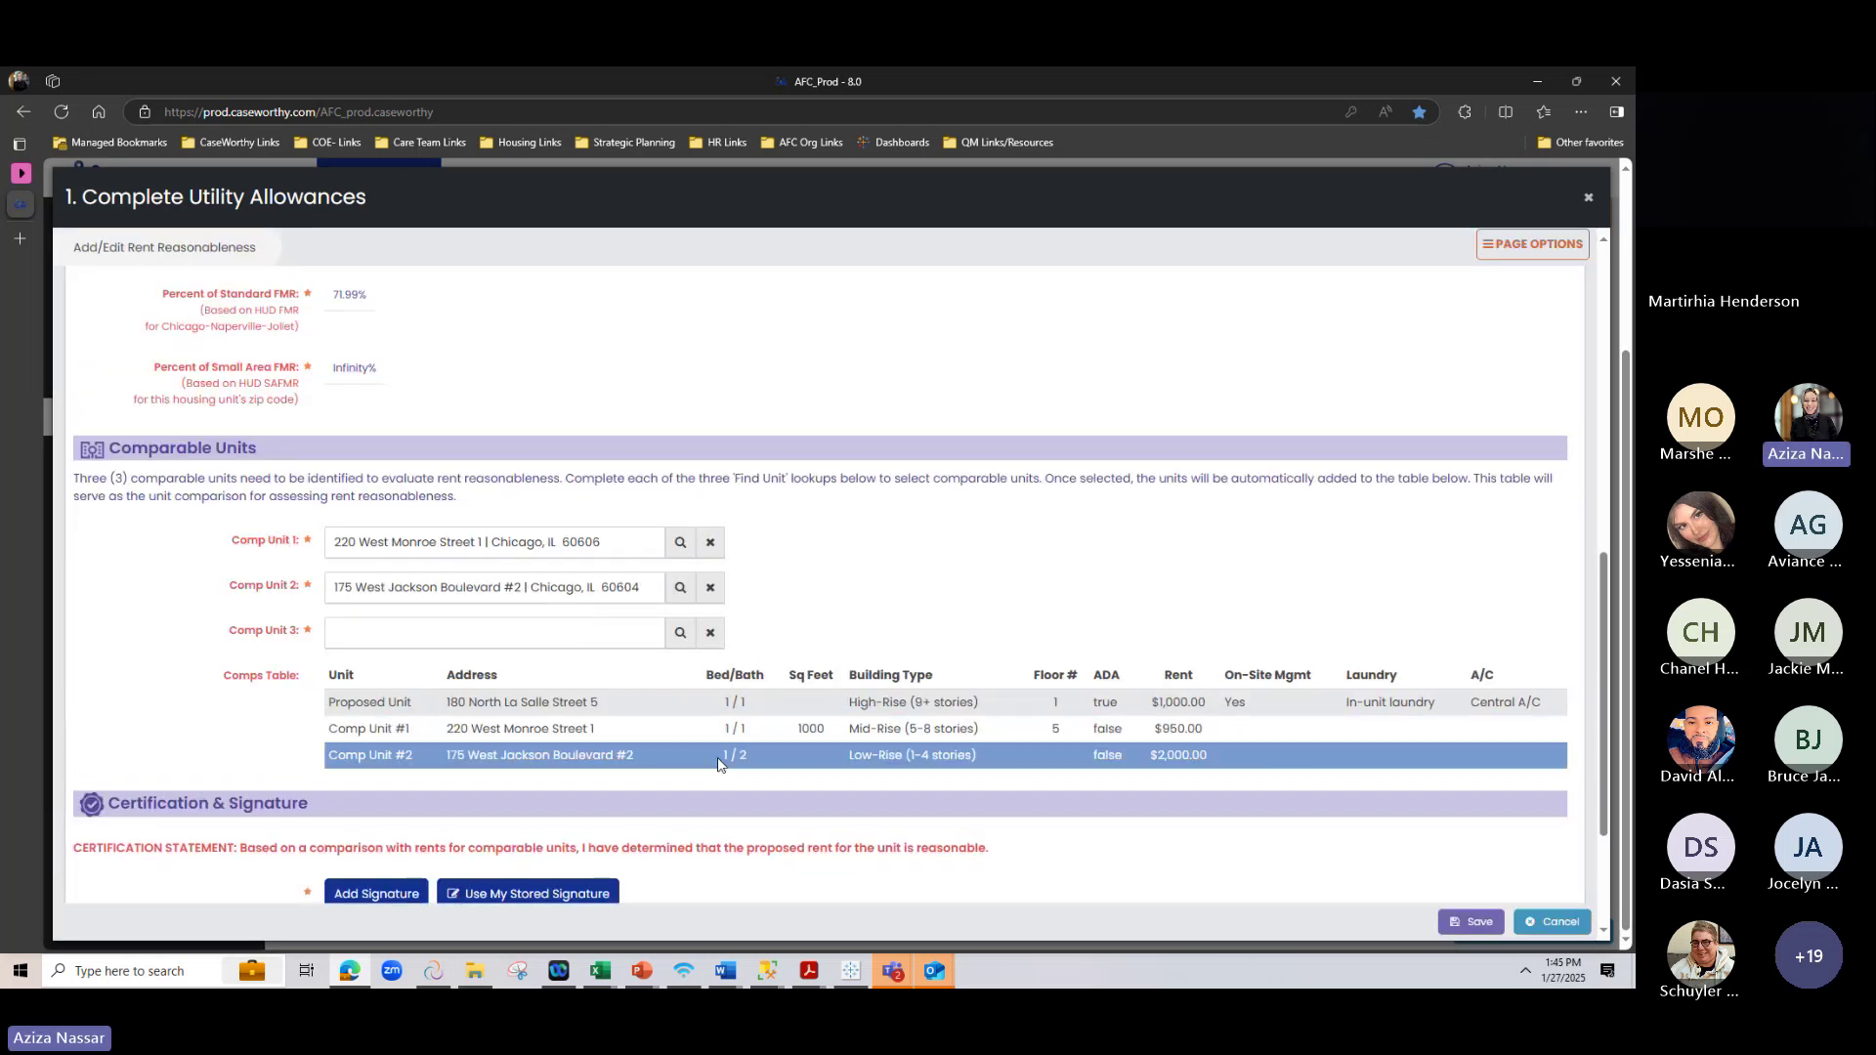
In the Comp Unit 3 lookup, remove the Chicago Loop neighborhood filter and search again
click(680, 632)
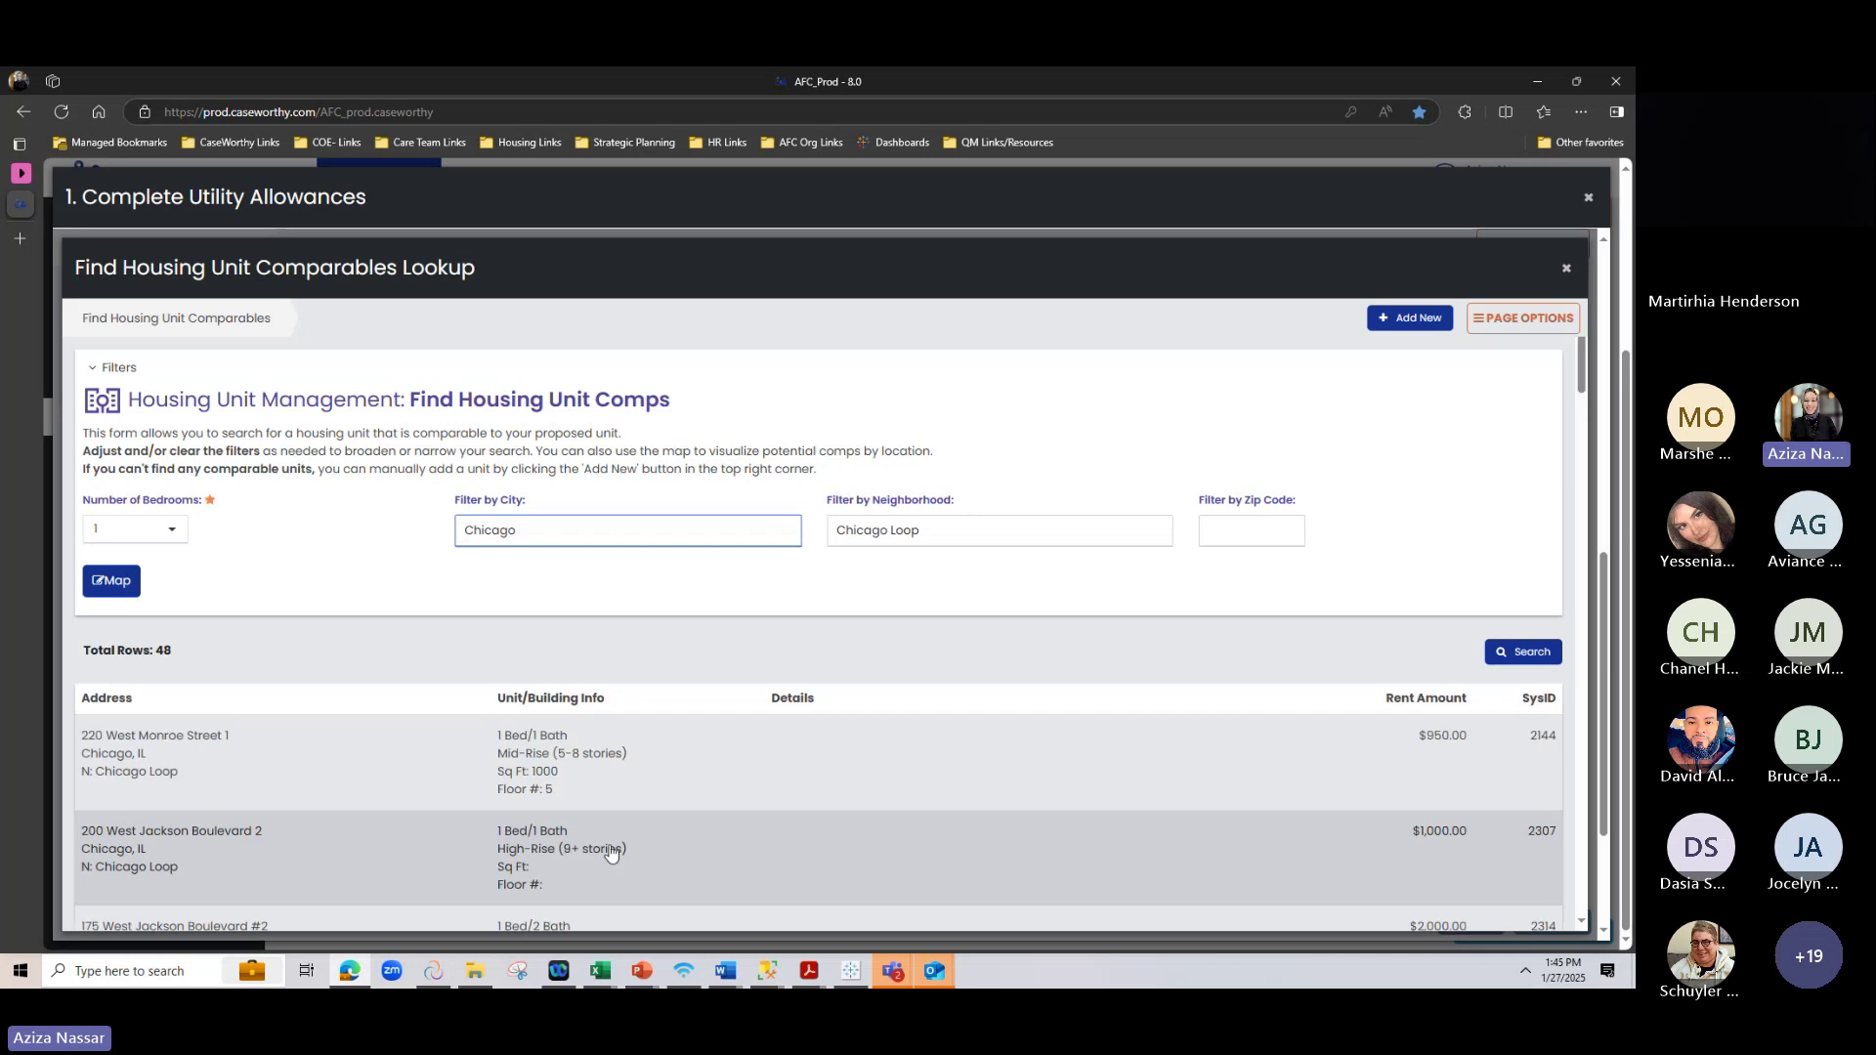
drag(930, 528, 821, 521)
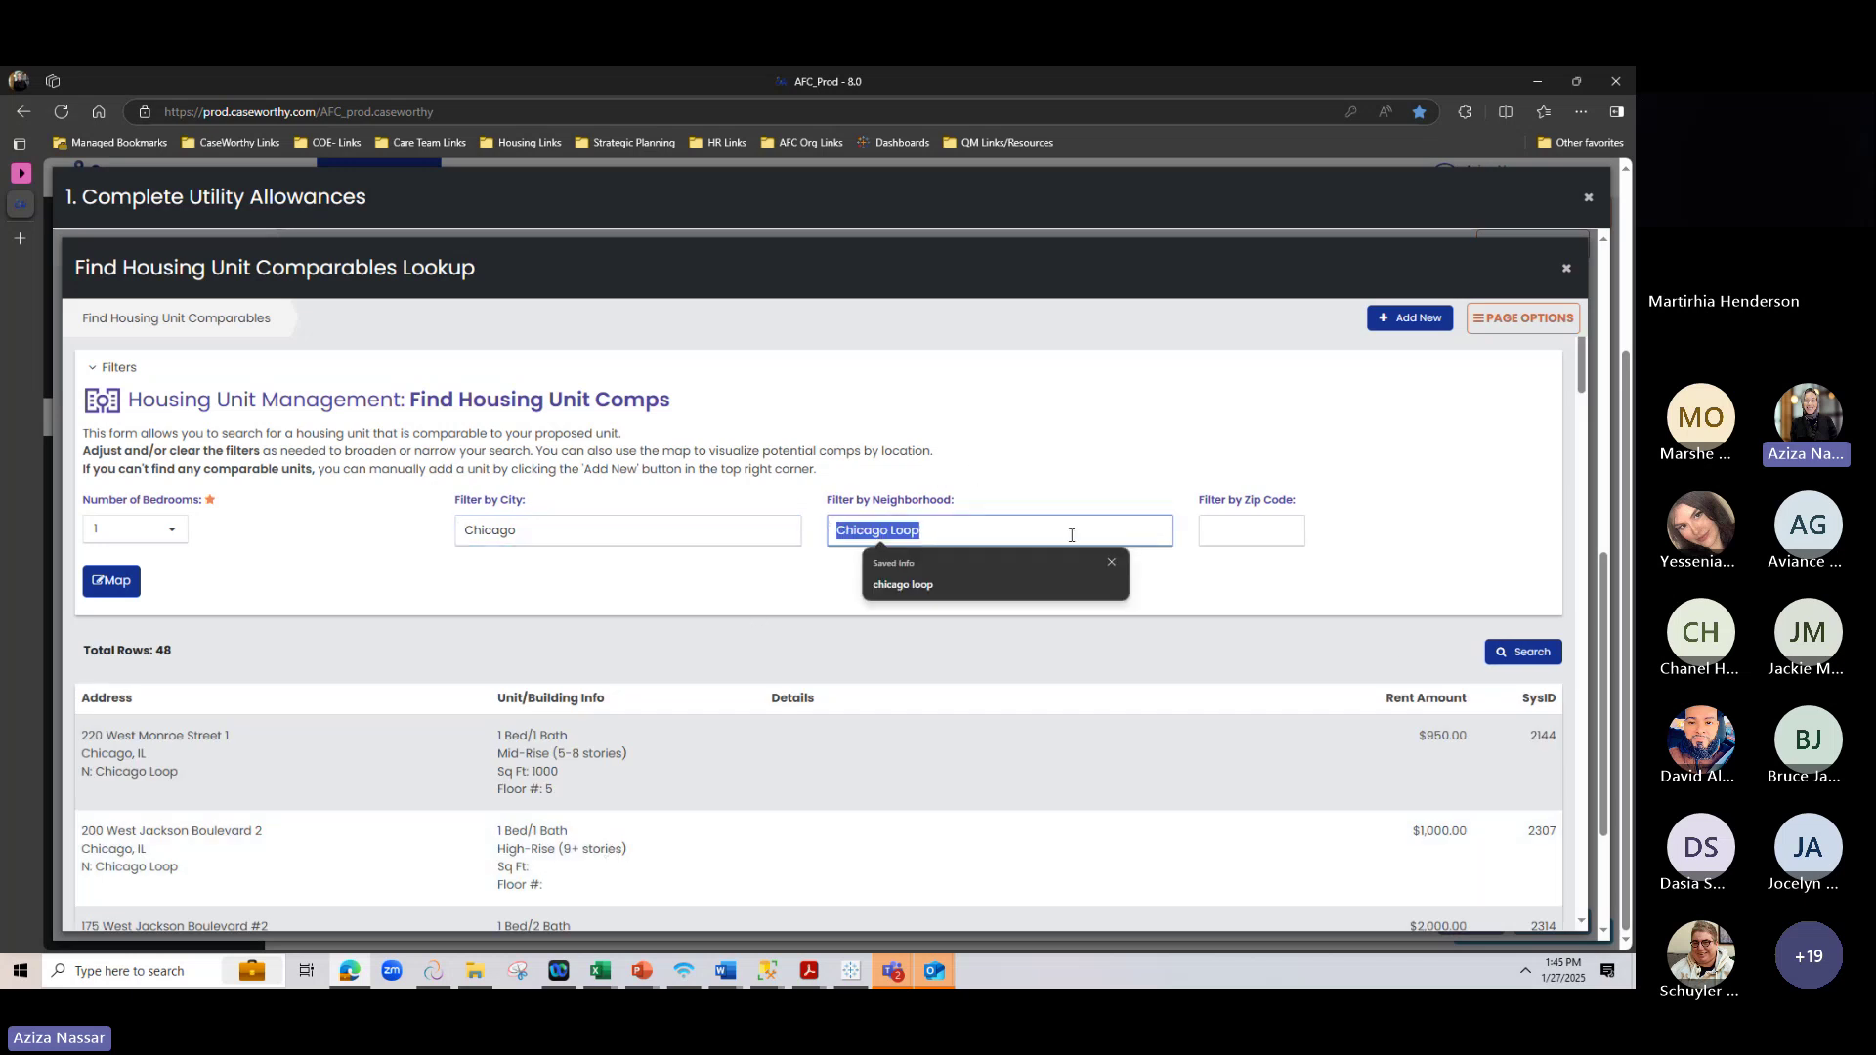
click(849, 657)
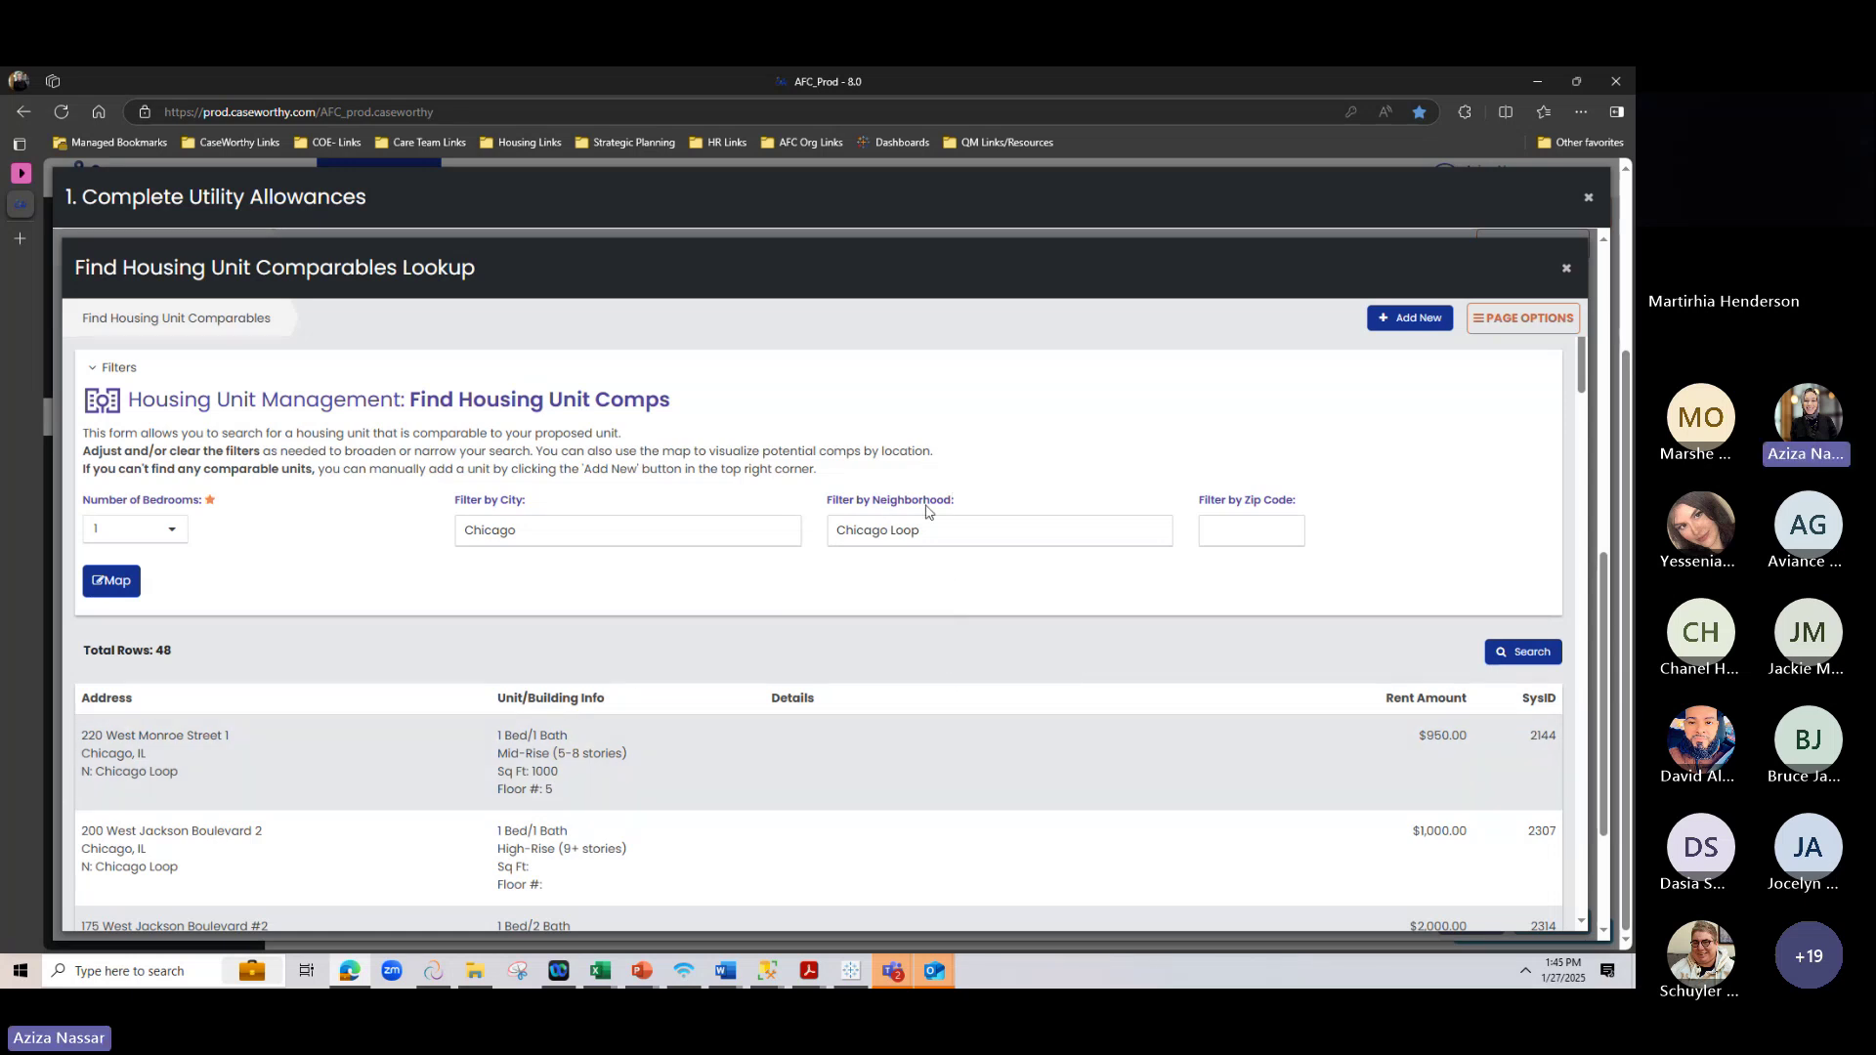
drag(928, 543, 814, 531)
key(BackSpace)
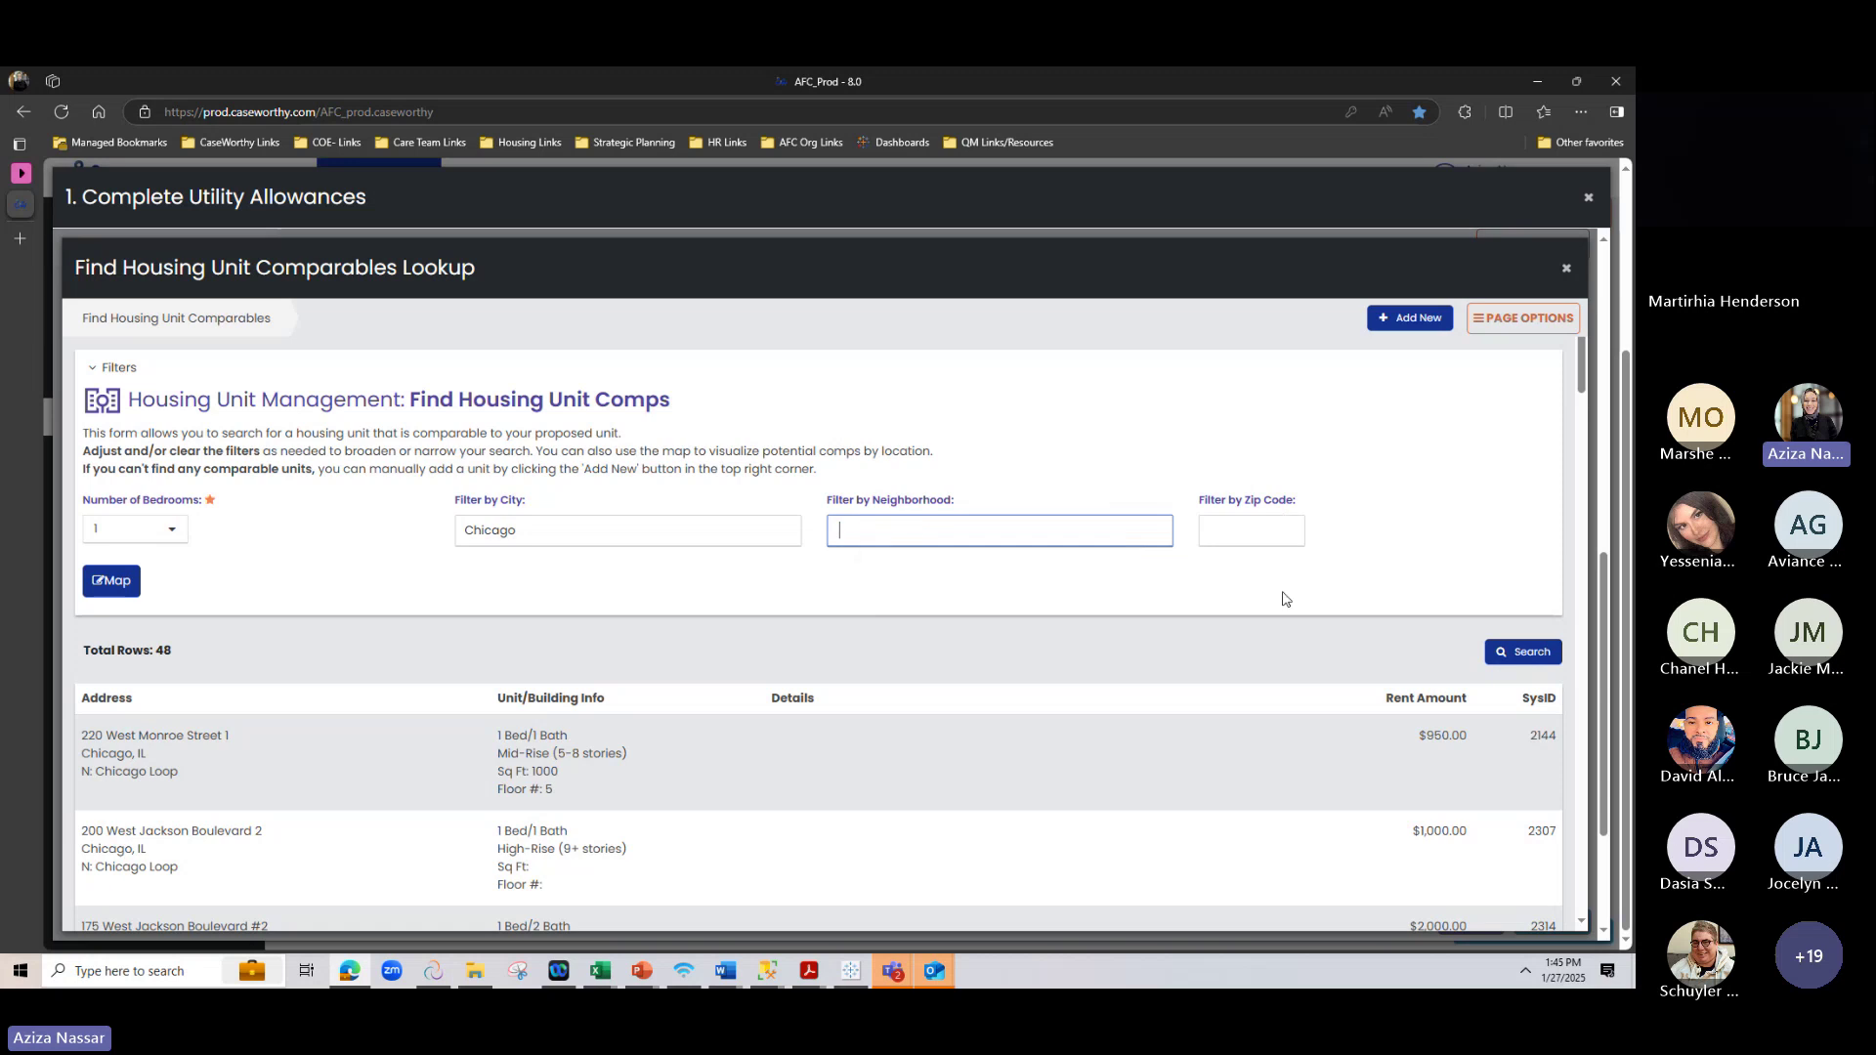
click(1256, 644)
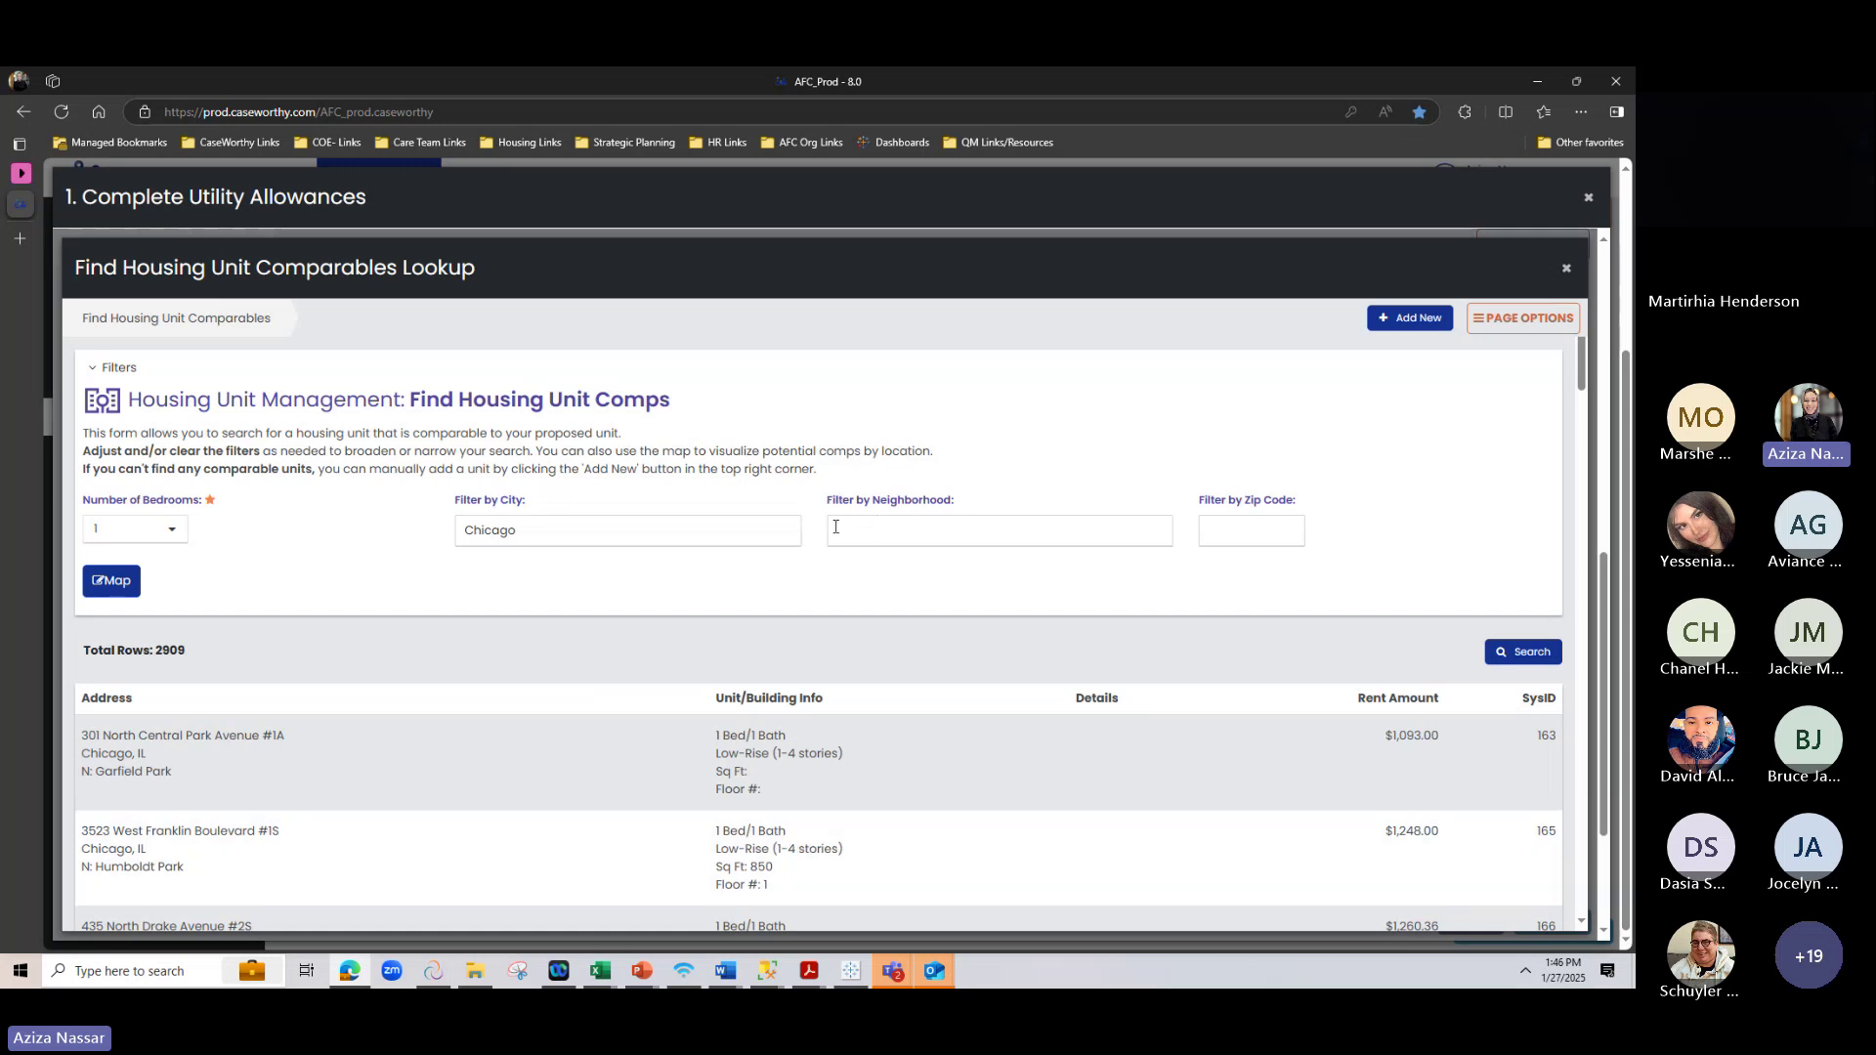
drag(145, 653, 82, 652)
scroll(167, 793, down, 5)
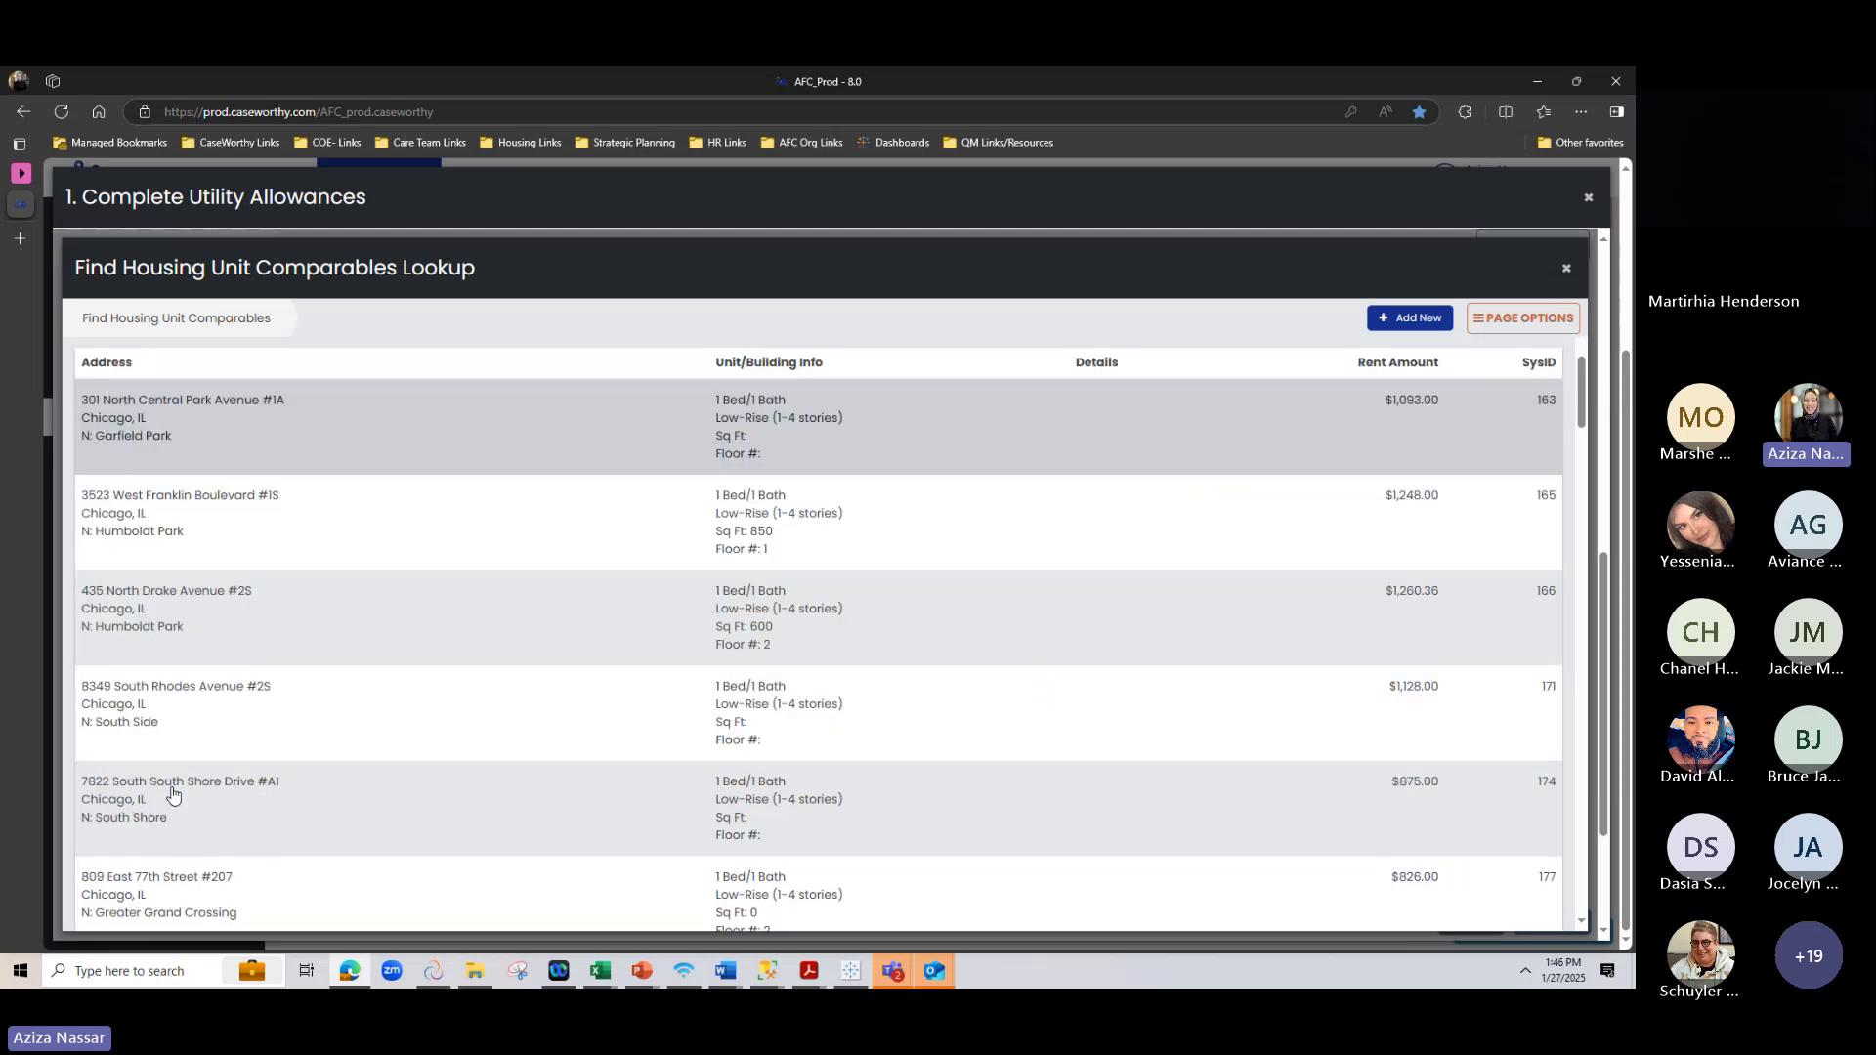
scroll(227, 742, up, 5)
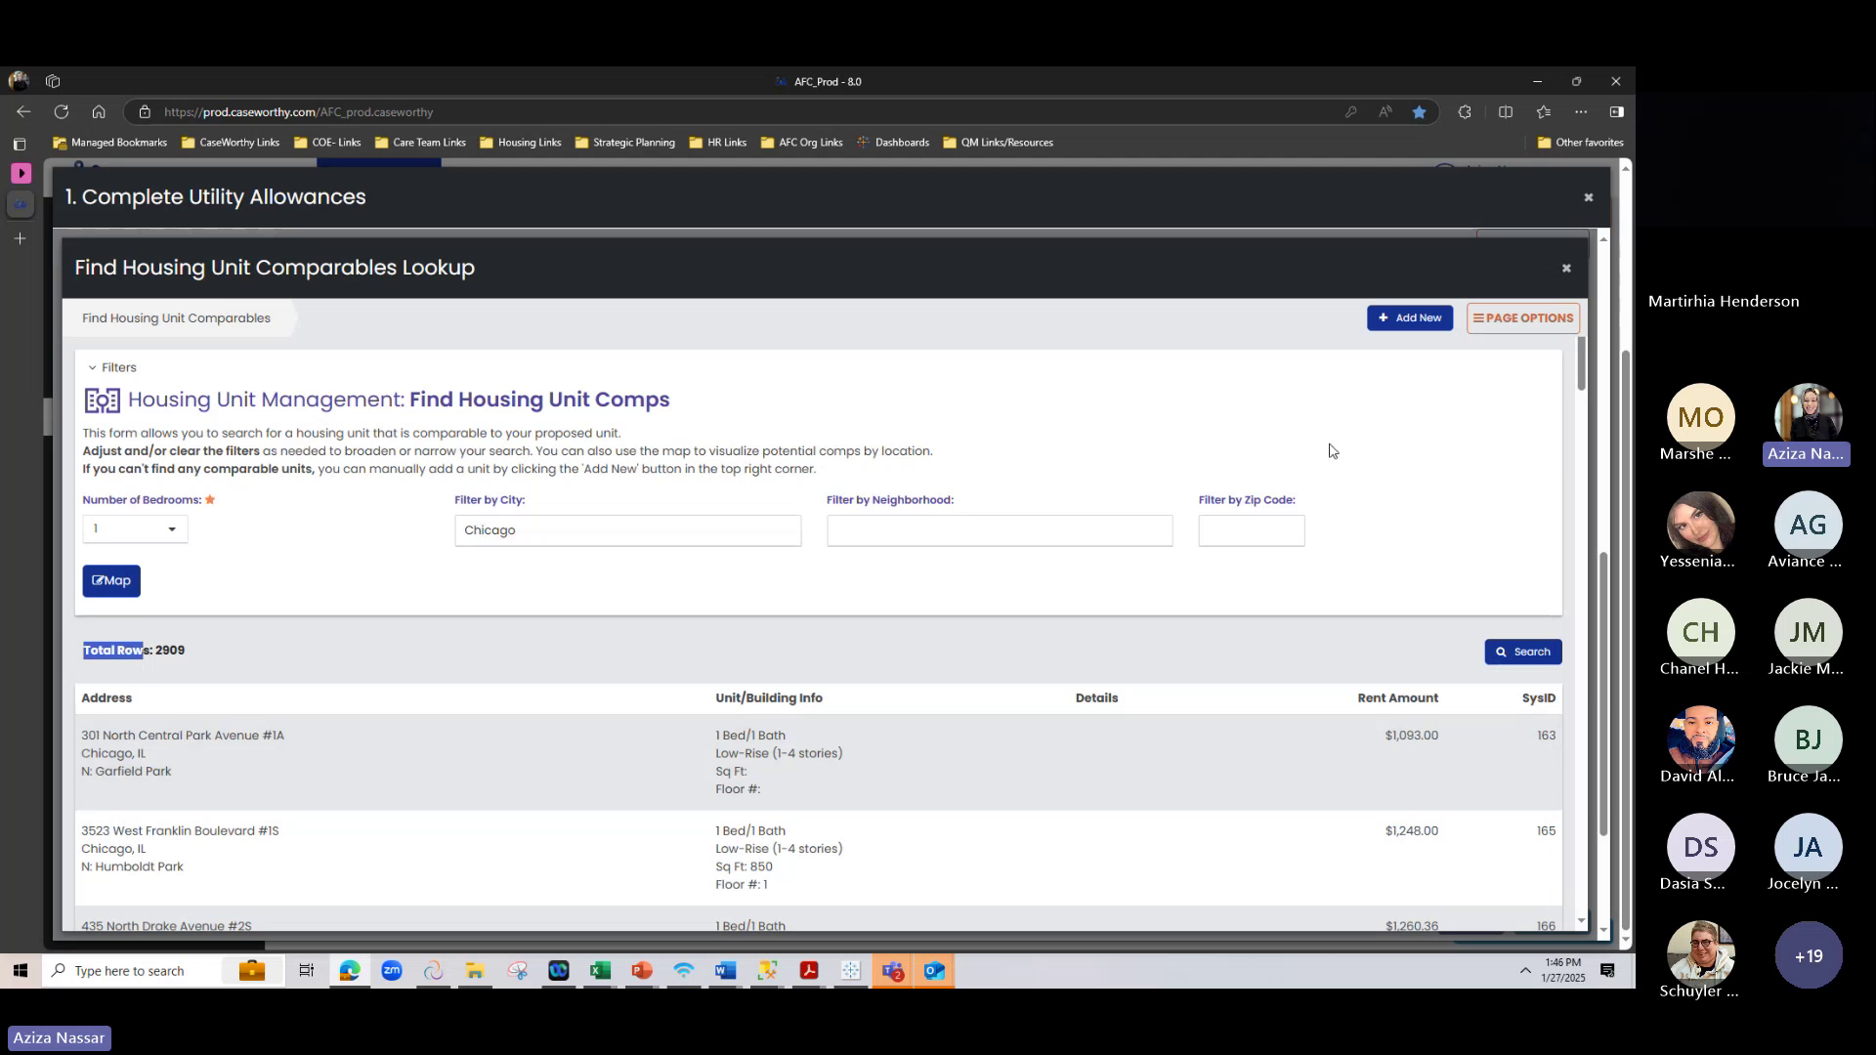
click(1419, 316)
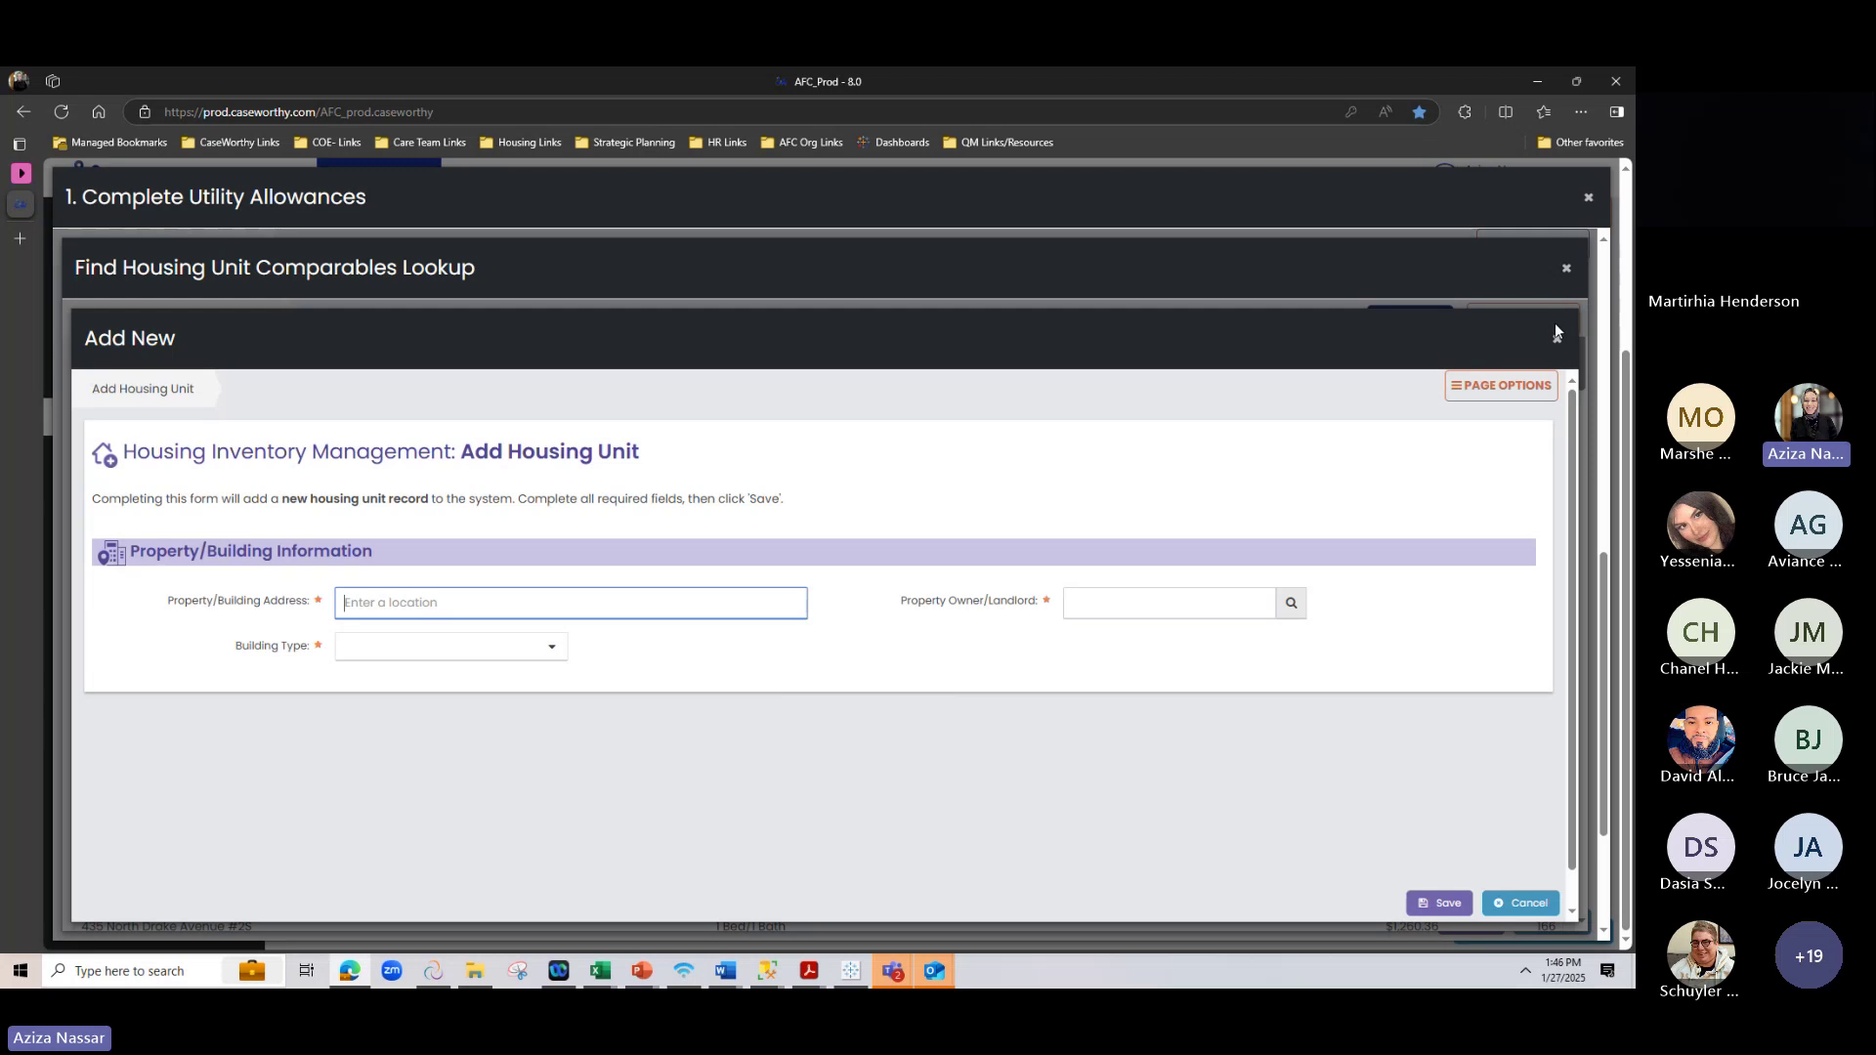
click(1557, 340)
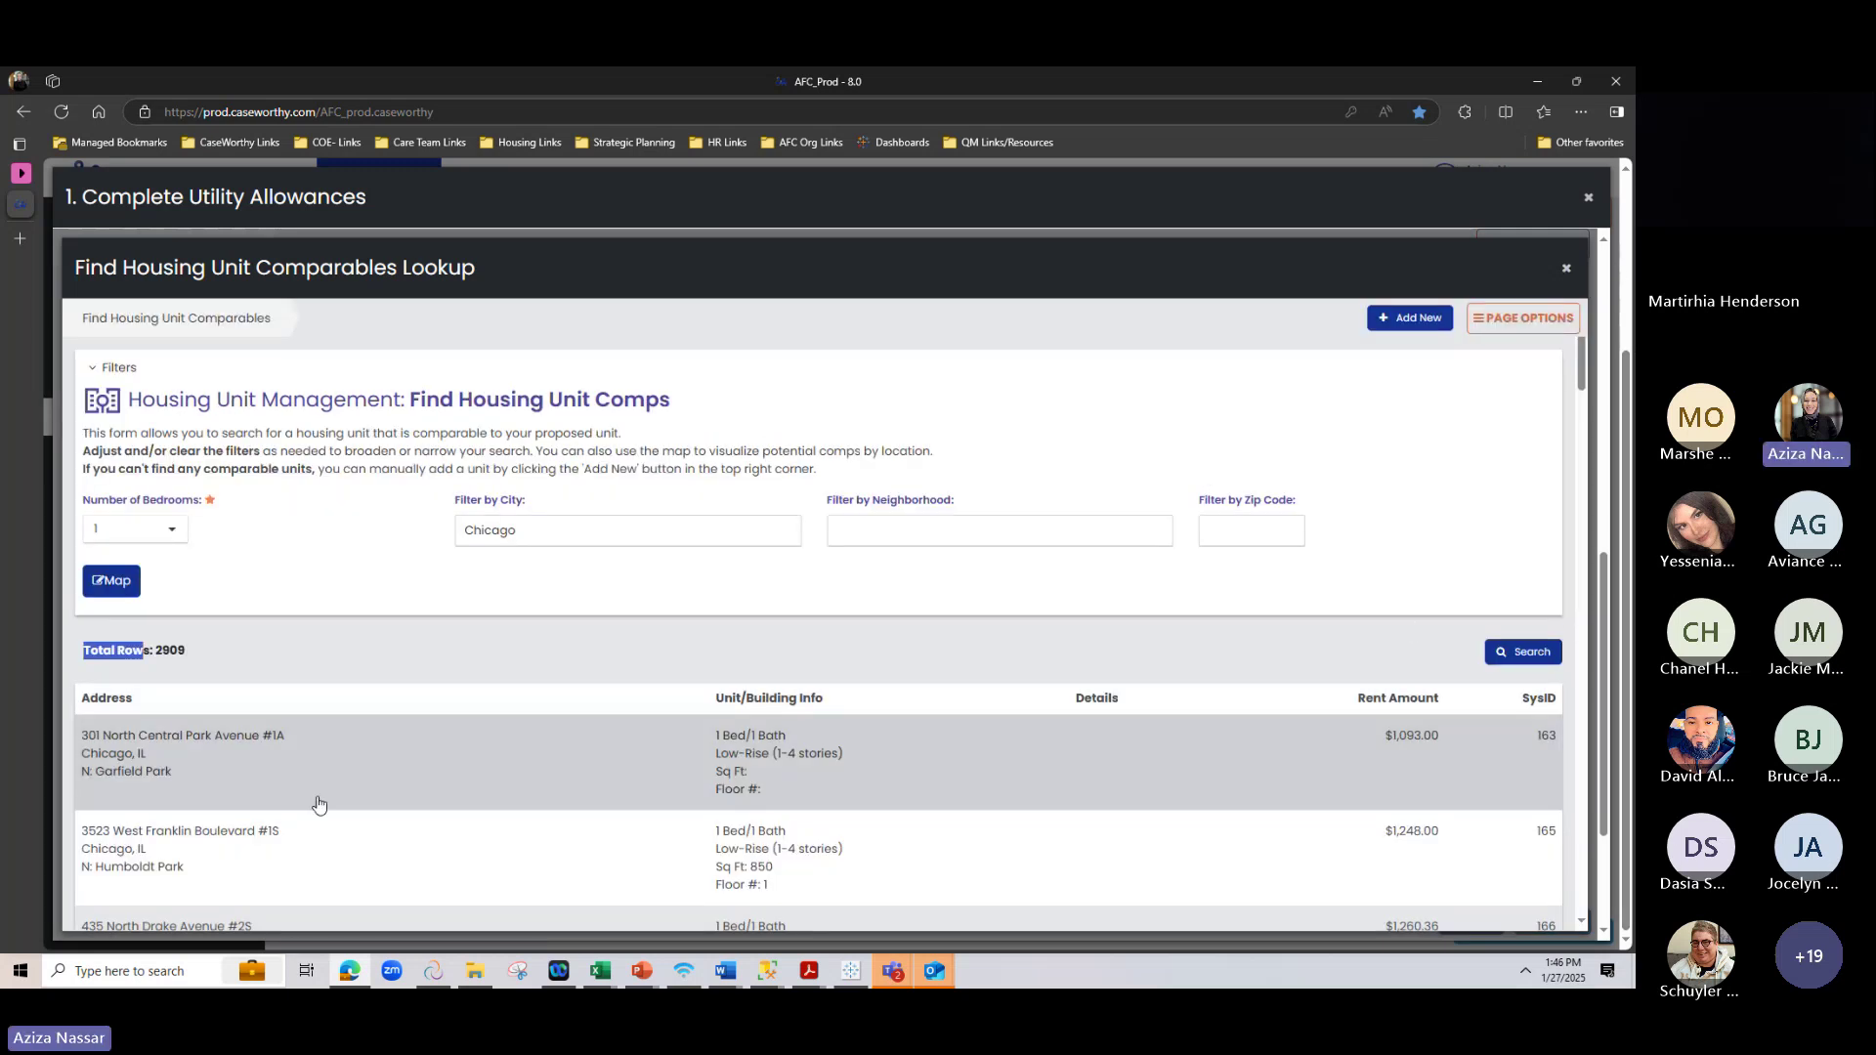
click(303, 850)
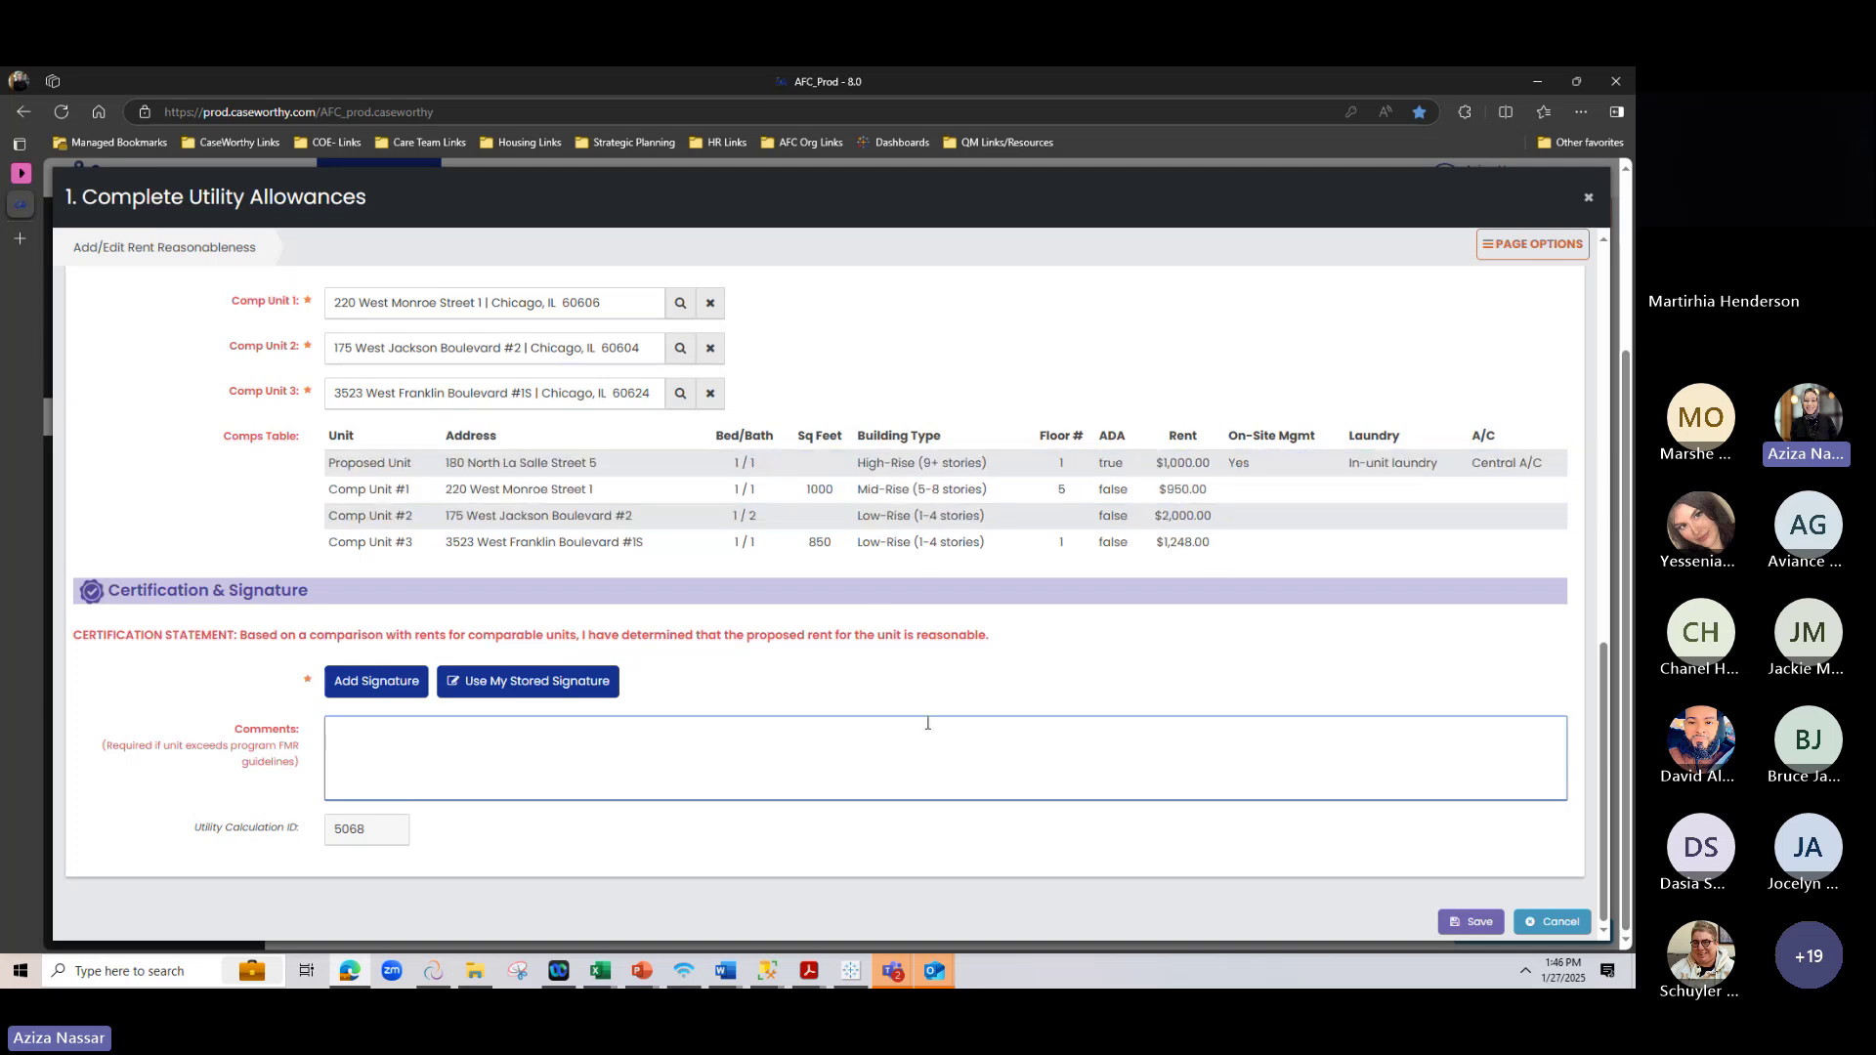
scroll(927, 722, up, 7)
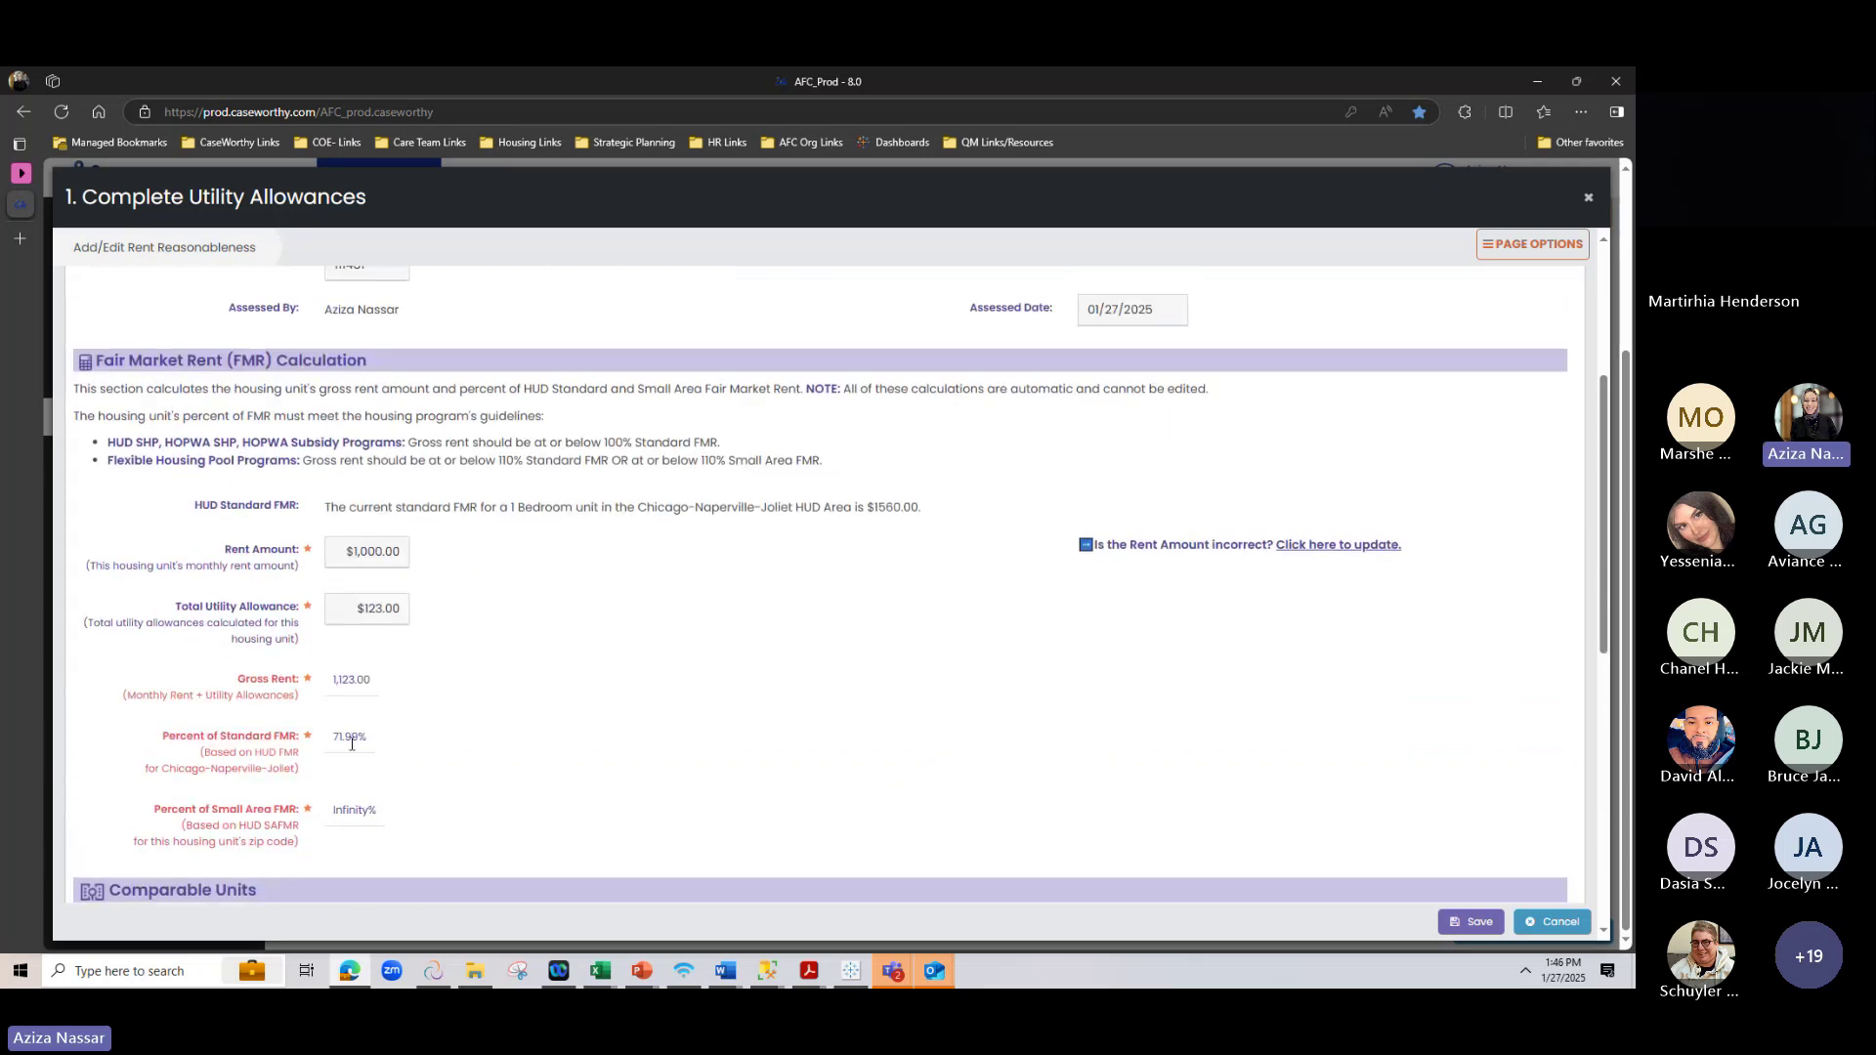
scroll(599, 661, down, 3)
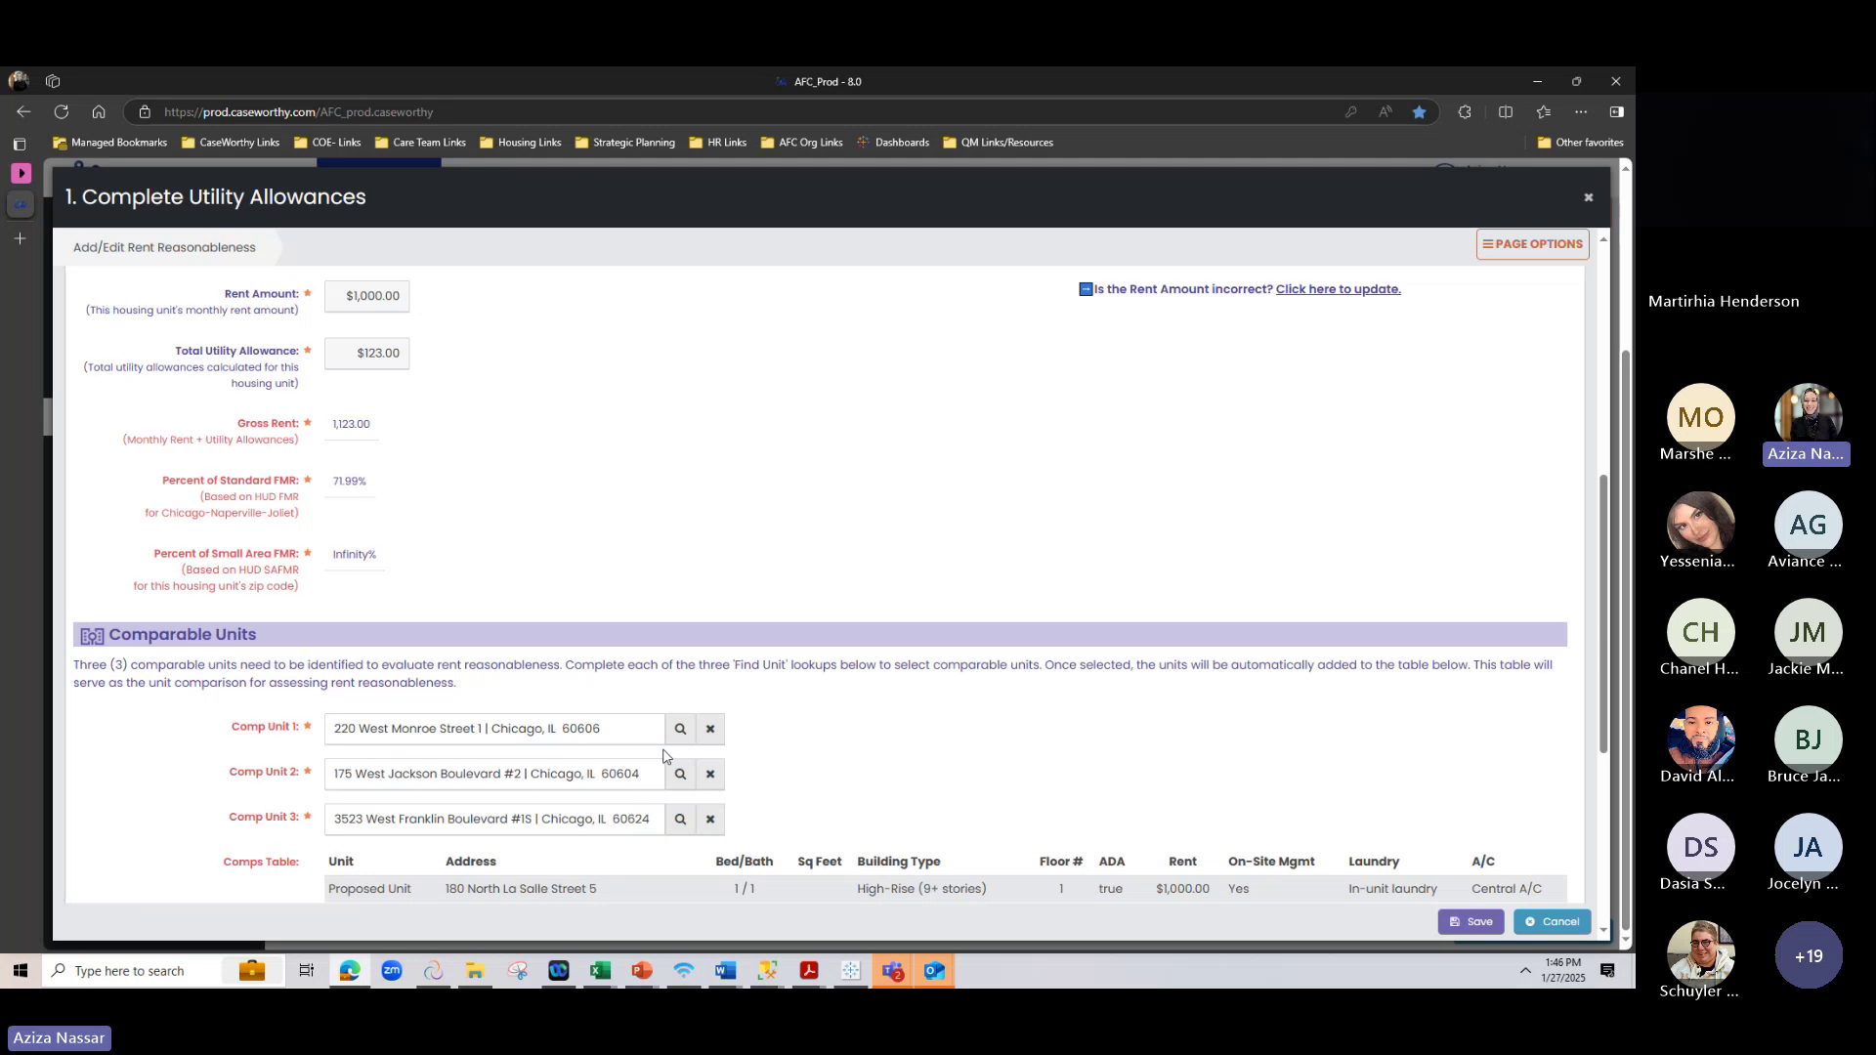
scroll(663, 755, down, 5)
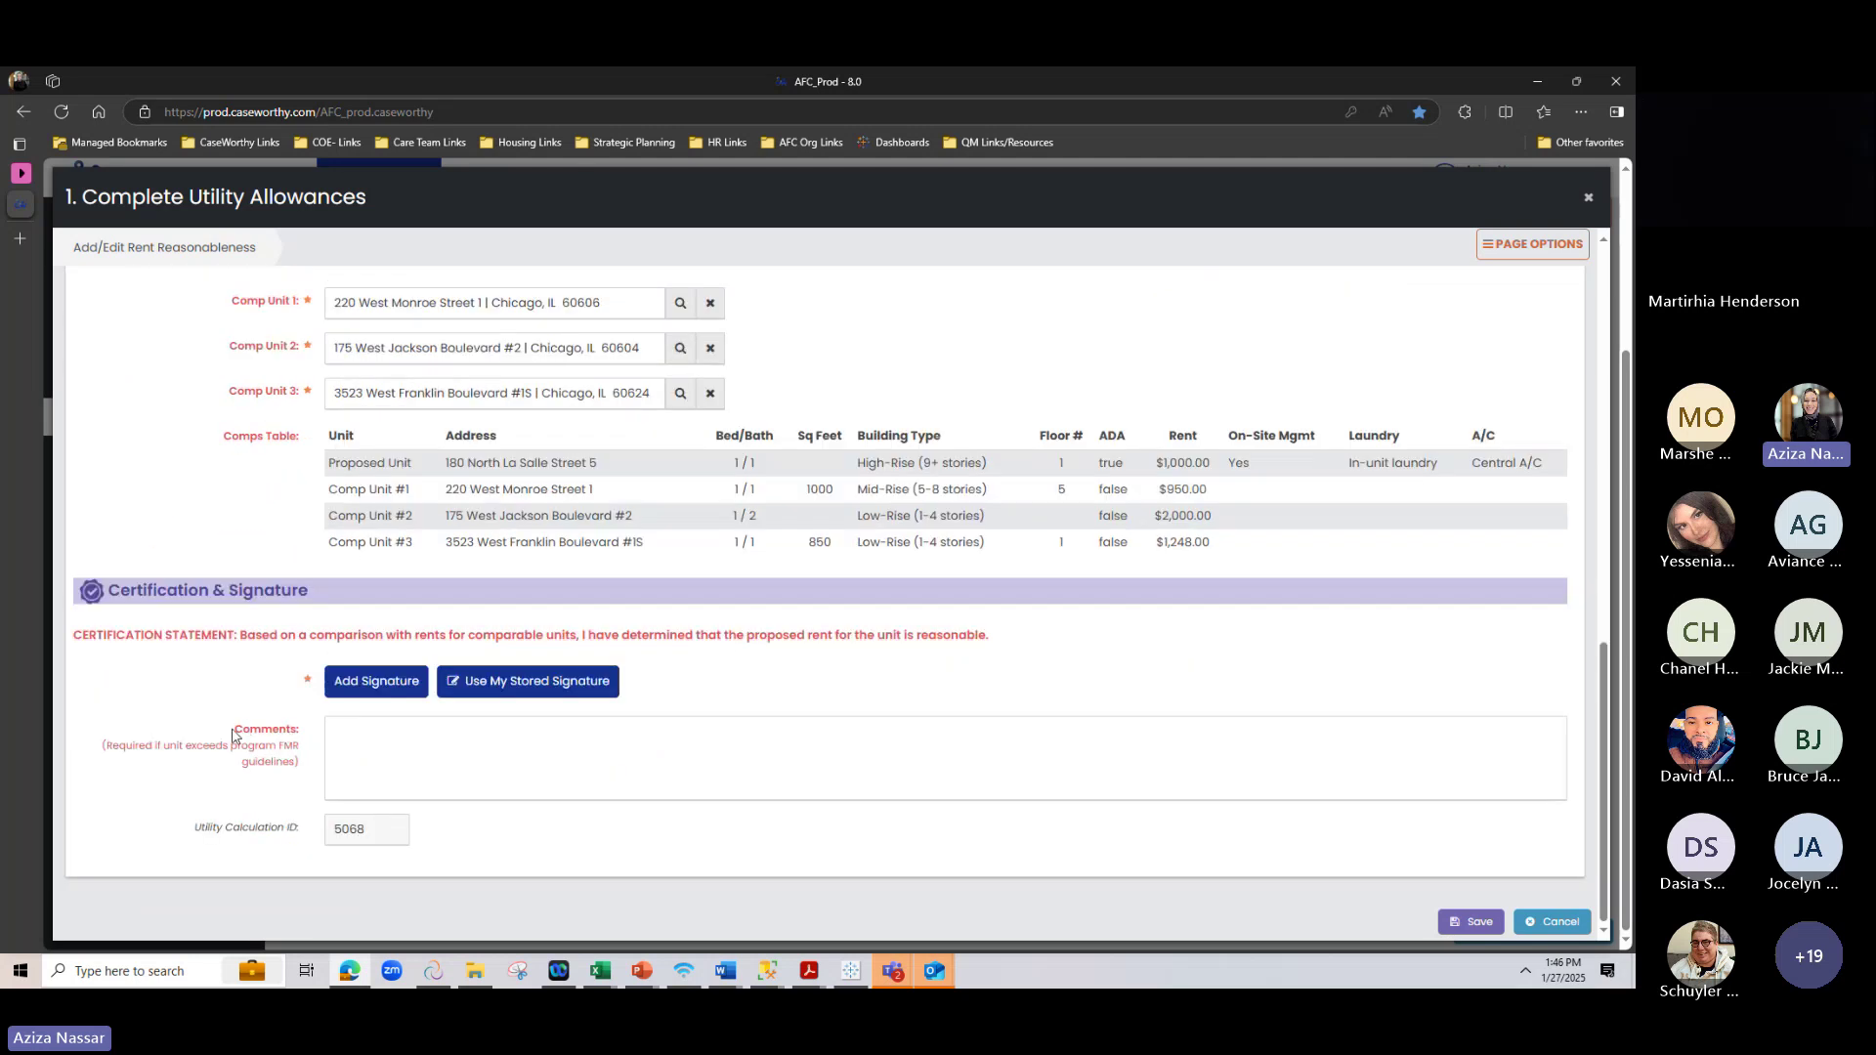
drag(234, 735, 311, 752)
click(317, 764)
Draw a signature, fill in the signer's name, and save it to the Certification & Signature section
click(421, 775)
click(351, 683)
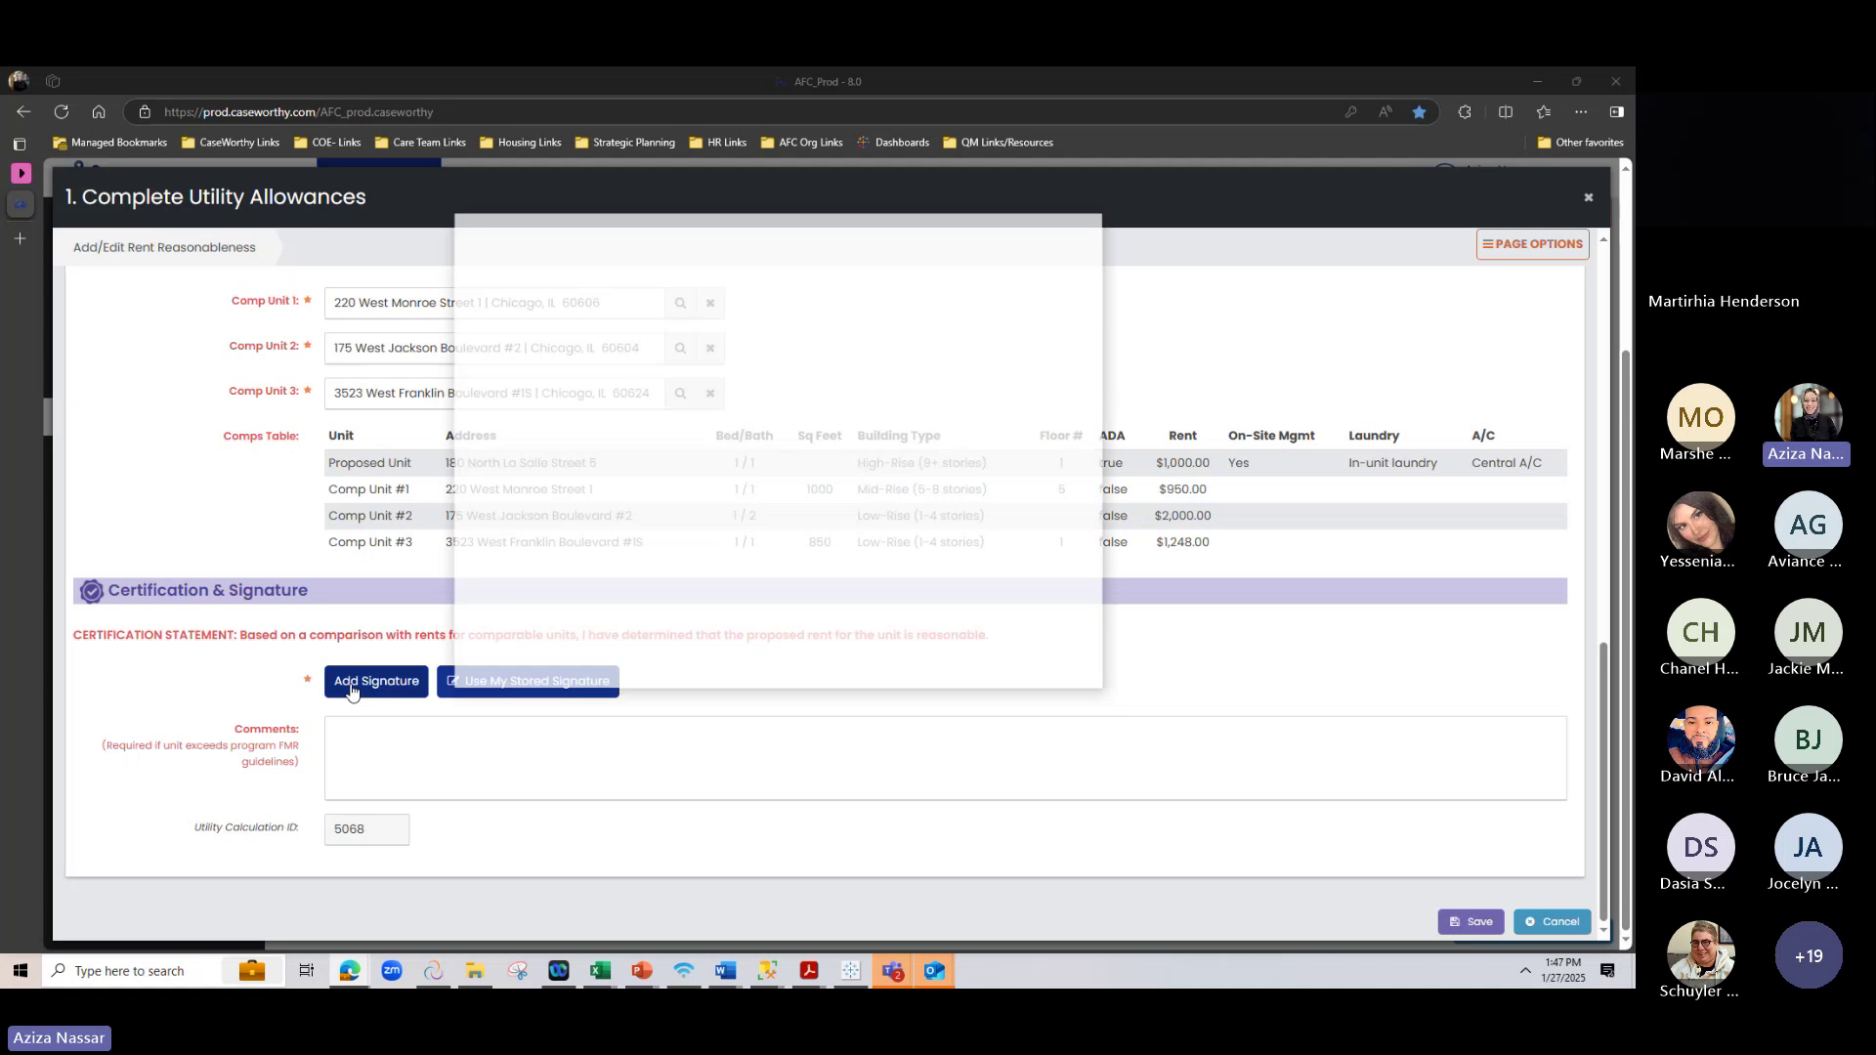
mouse_move(745, 486)
mouse_down()
mouse_move(684, 493)
mouse_move(720, 532)
mouse_move(718, 496)
mouse_move(974, 486)
mouse_up()
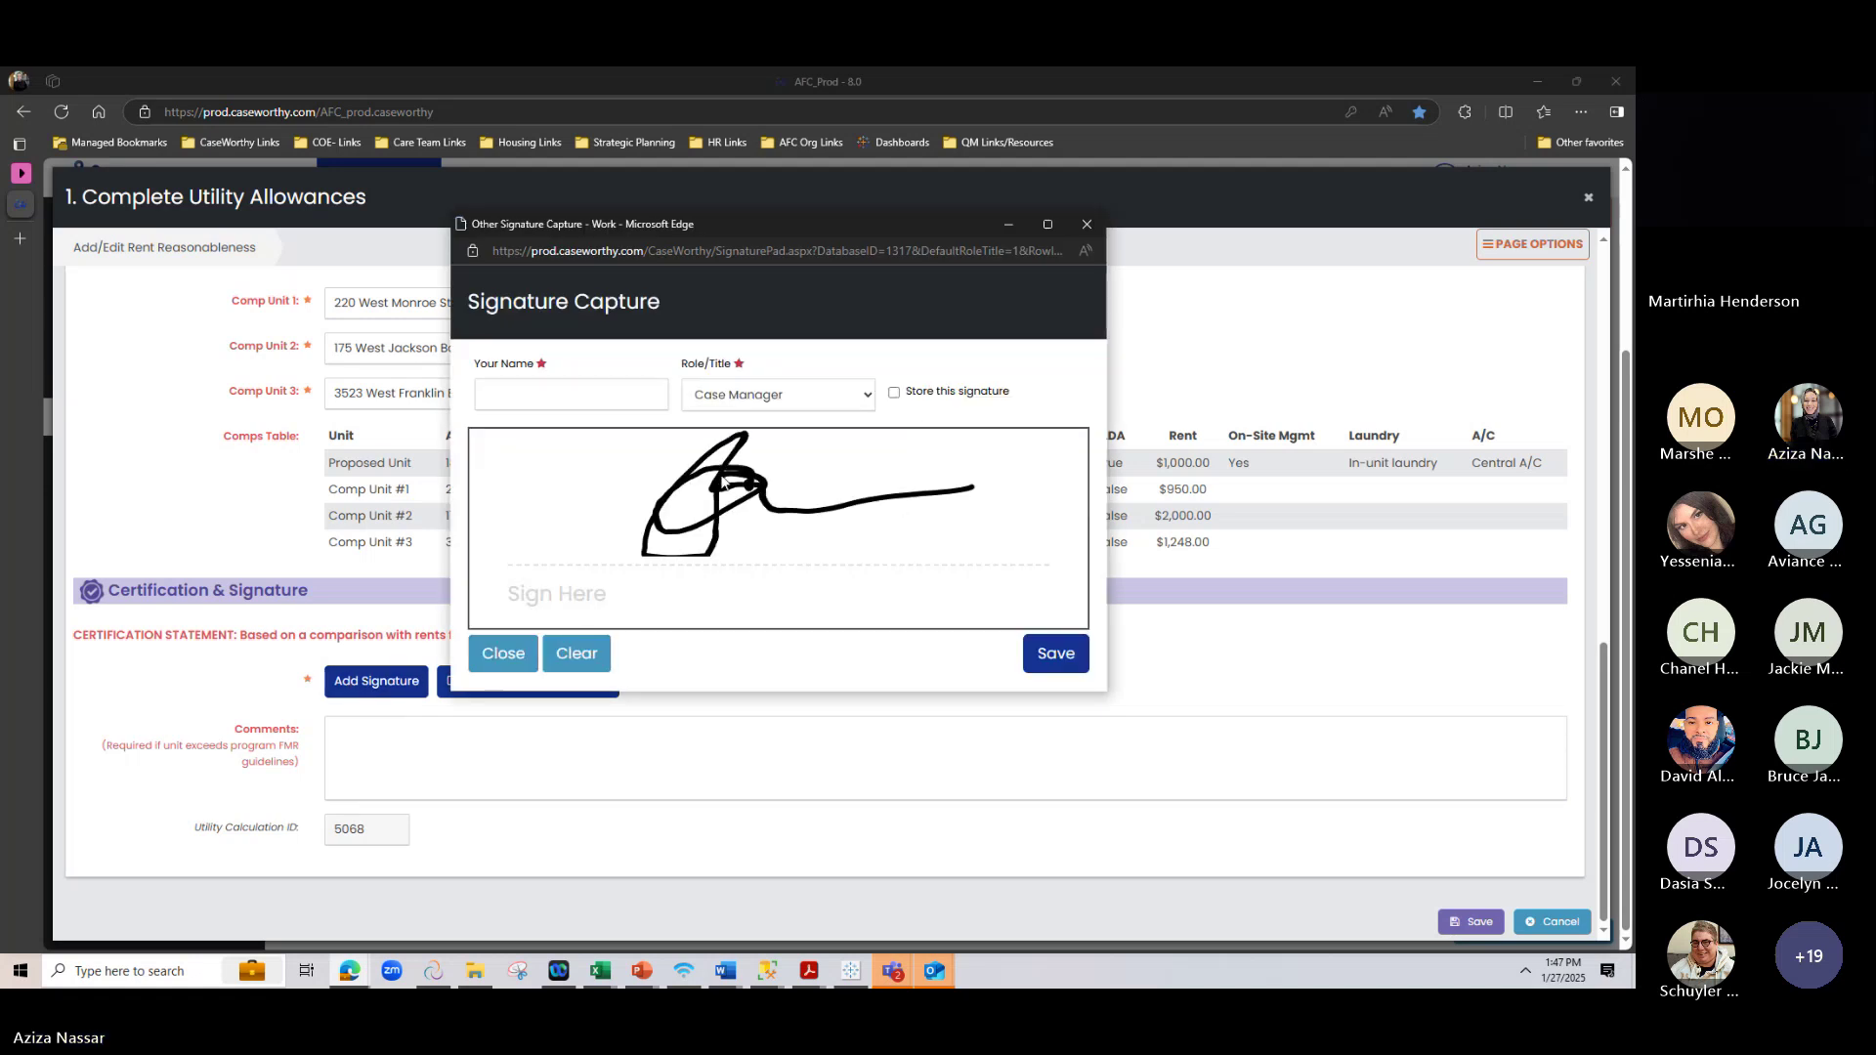
click(542, 387)
click(562, 449)
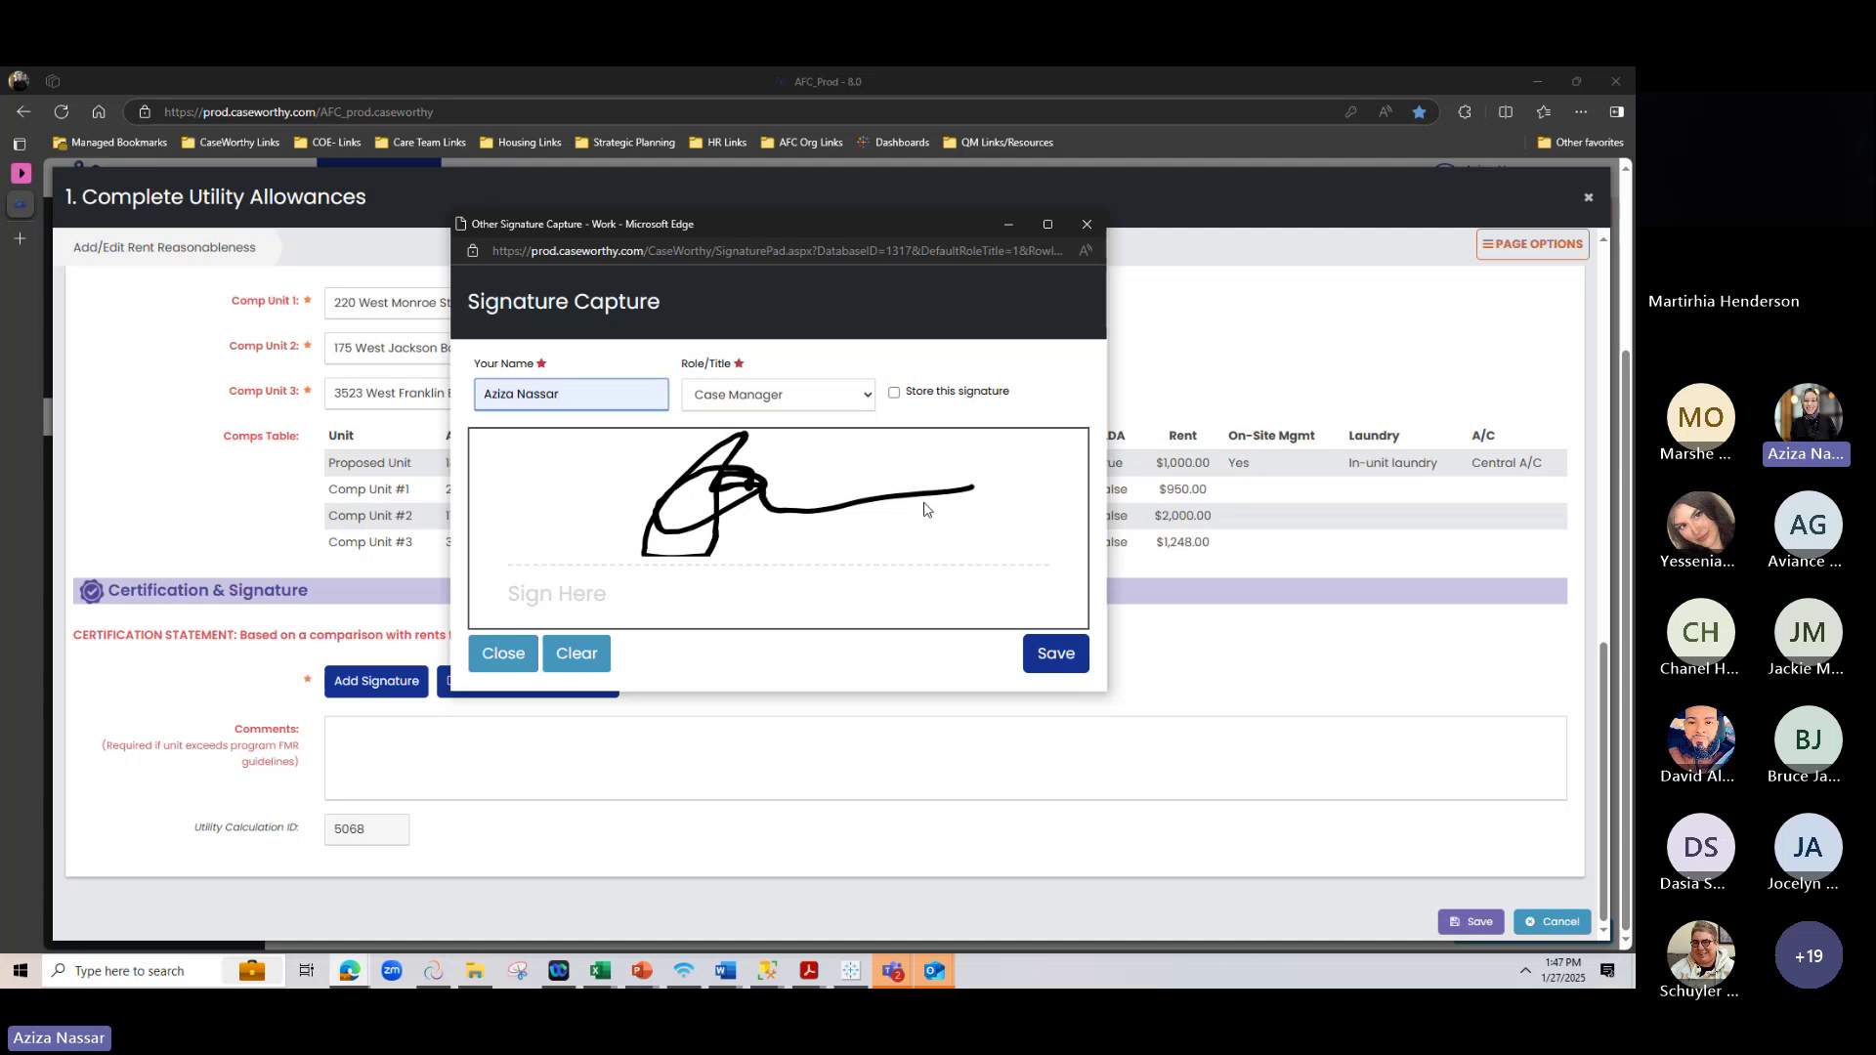
click(895, 394)
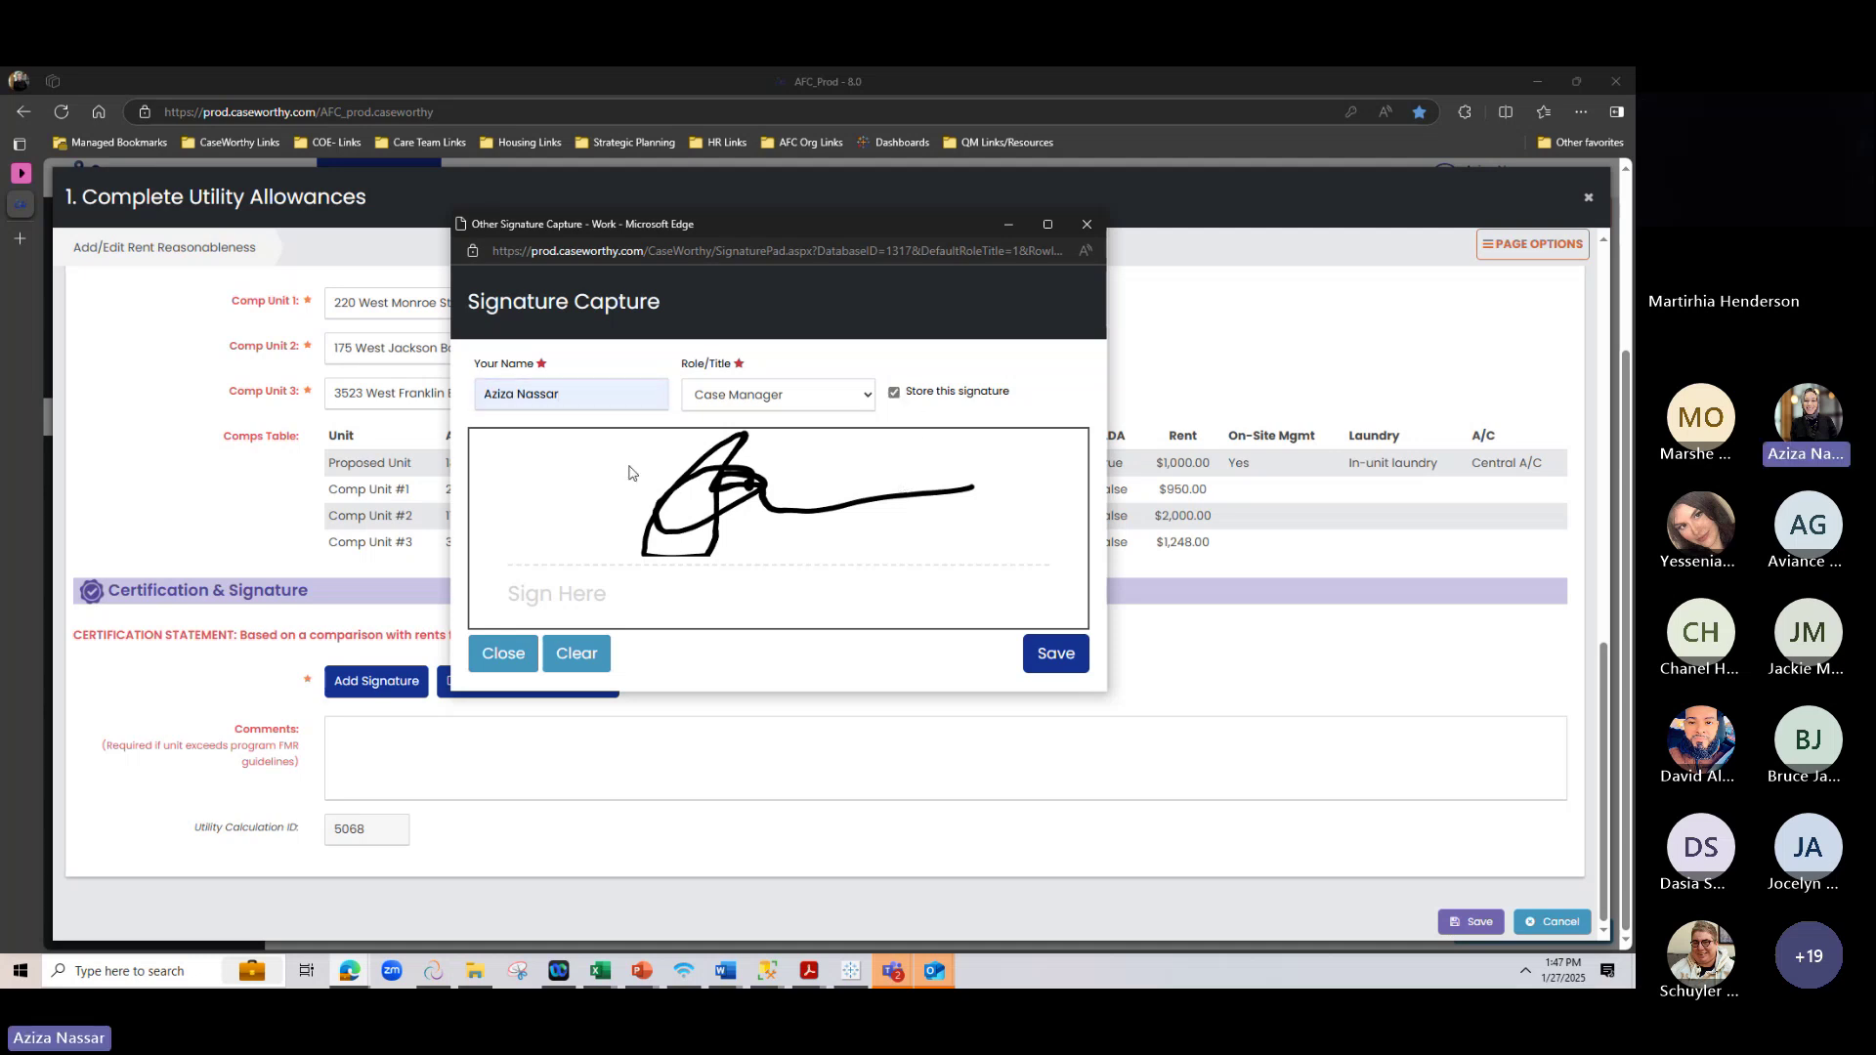
click(1050, 652)
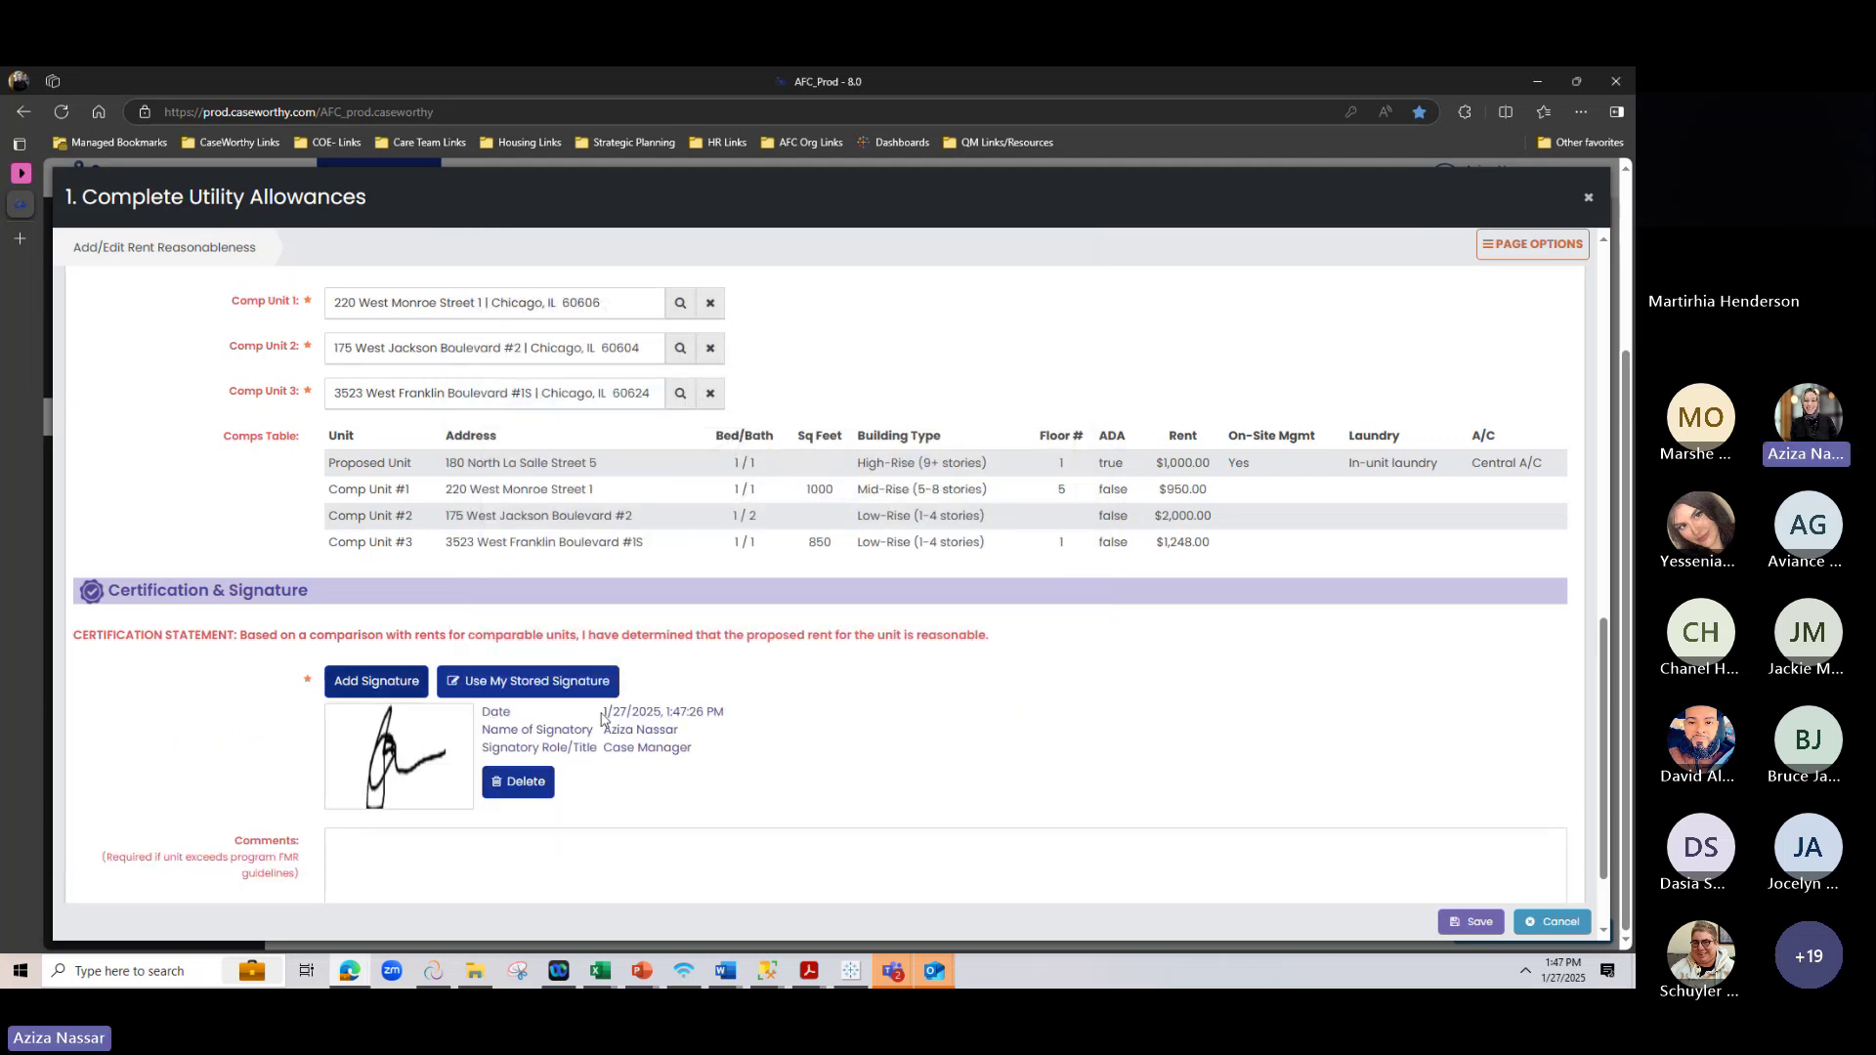
drag(601, 718, 908, 686)
click(909, 686)
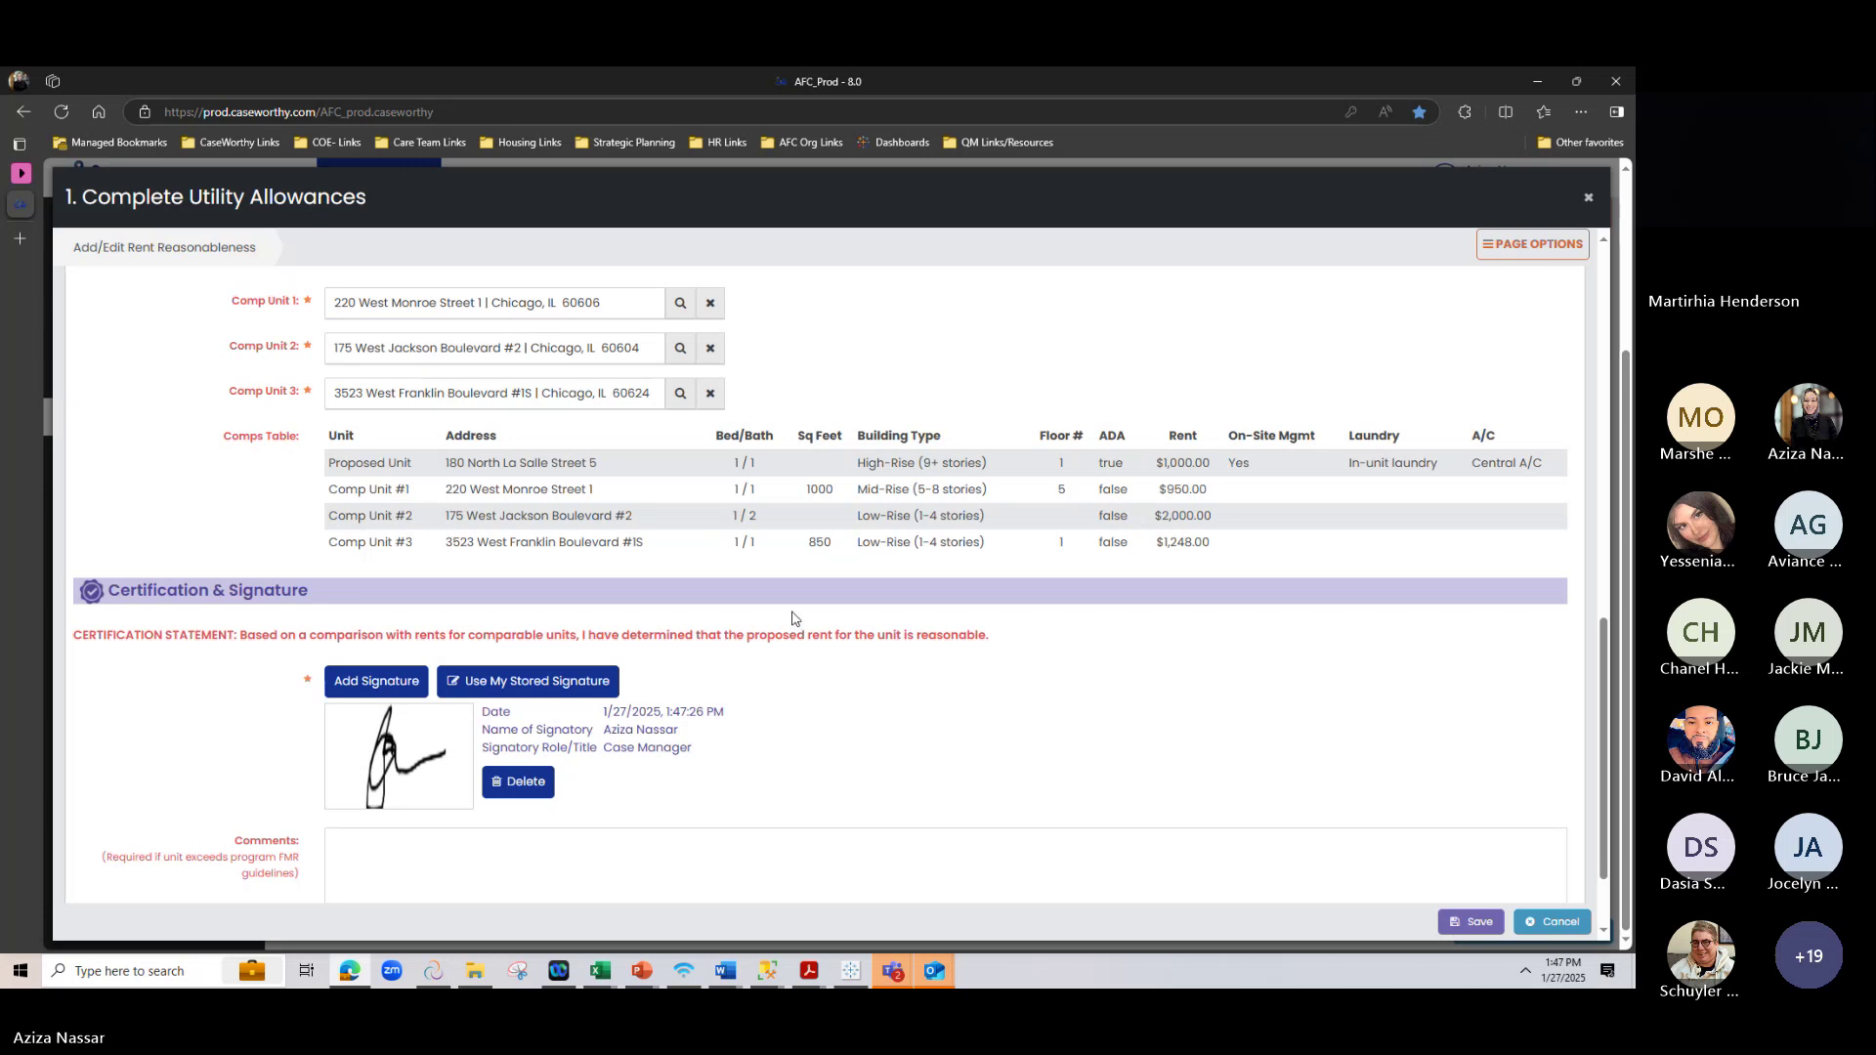
Save the certification and confirm Utility Allowances and Rent Reasonableness show Complete on the workspace
click(1468, 922)
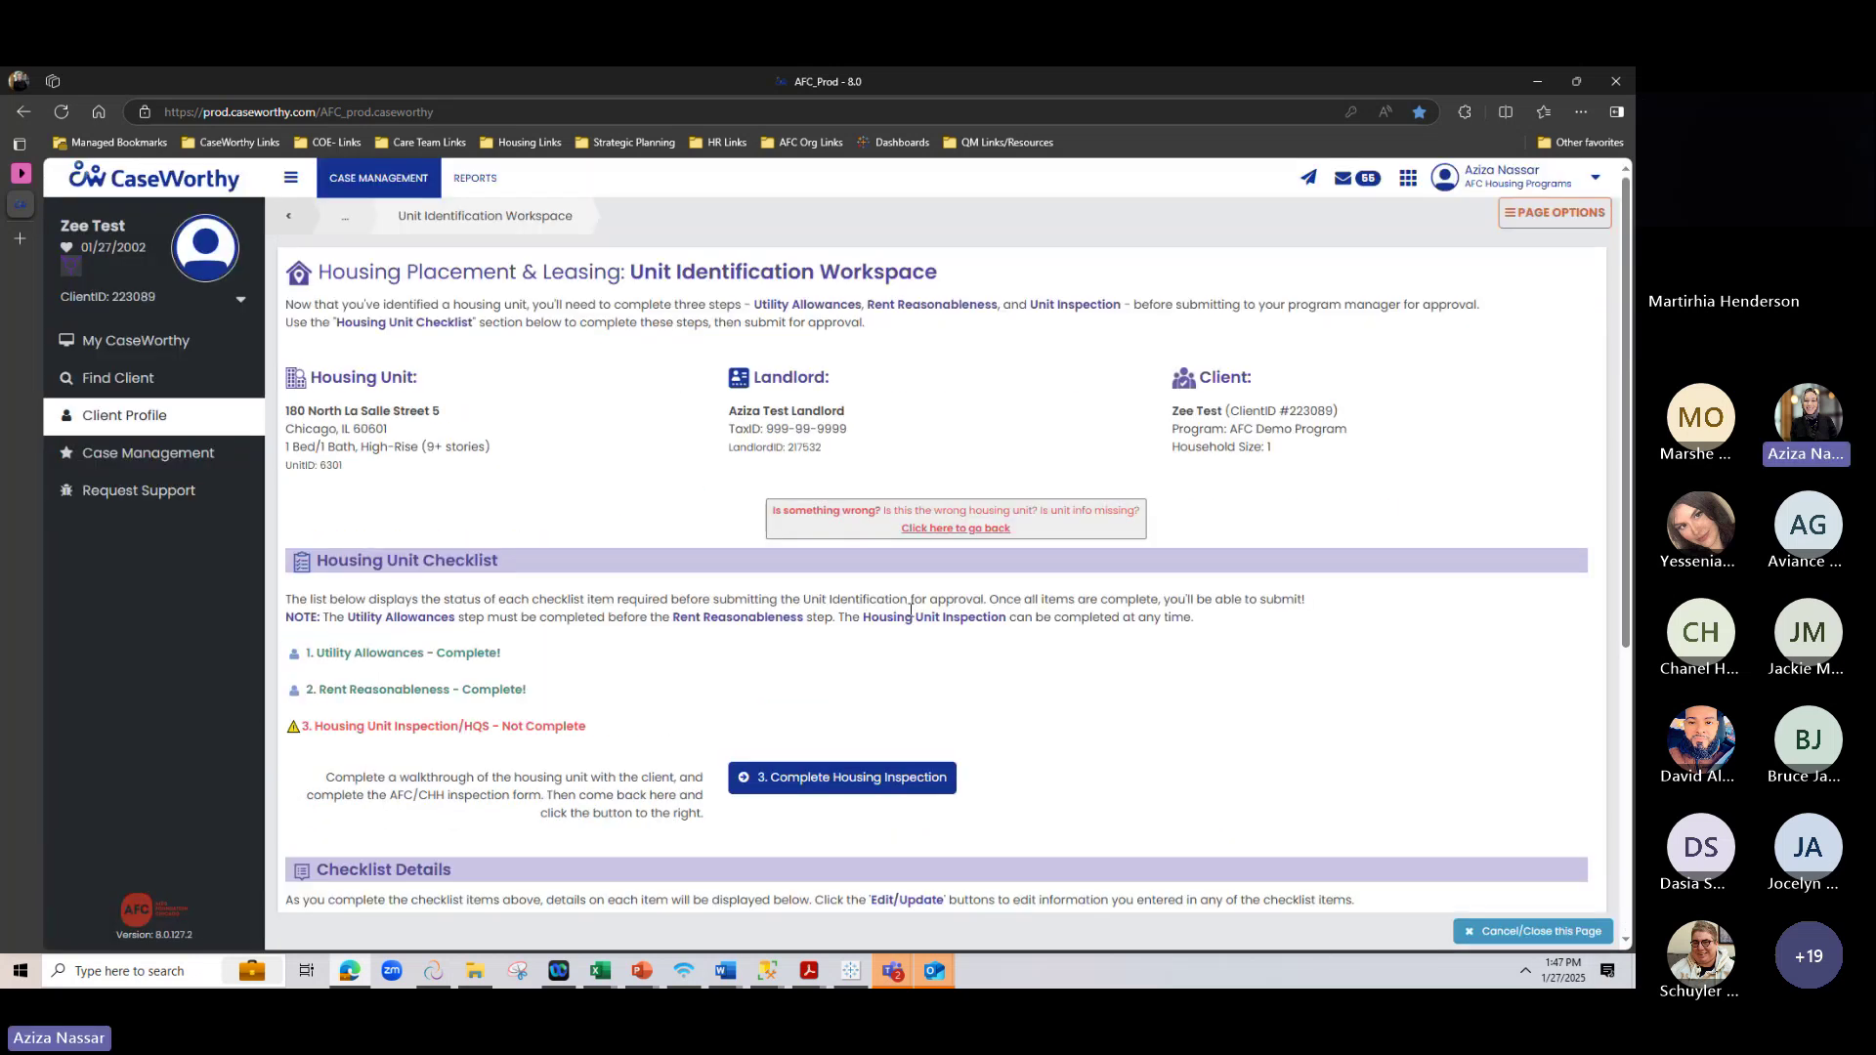
drag(307, 654, 544, 708)
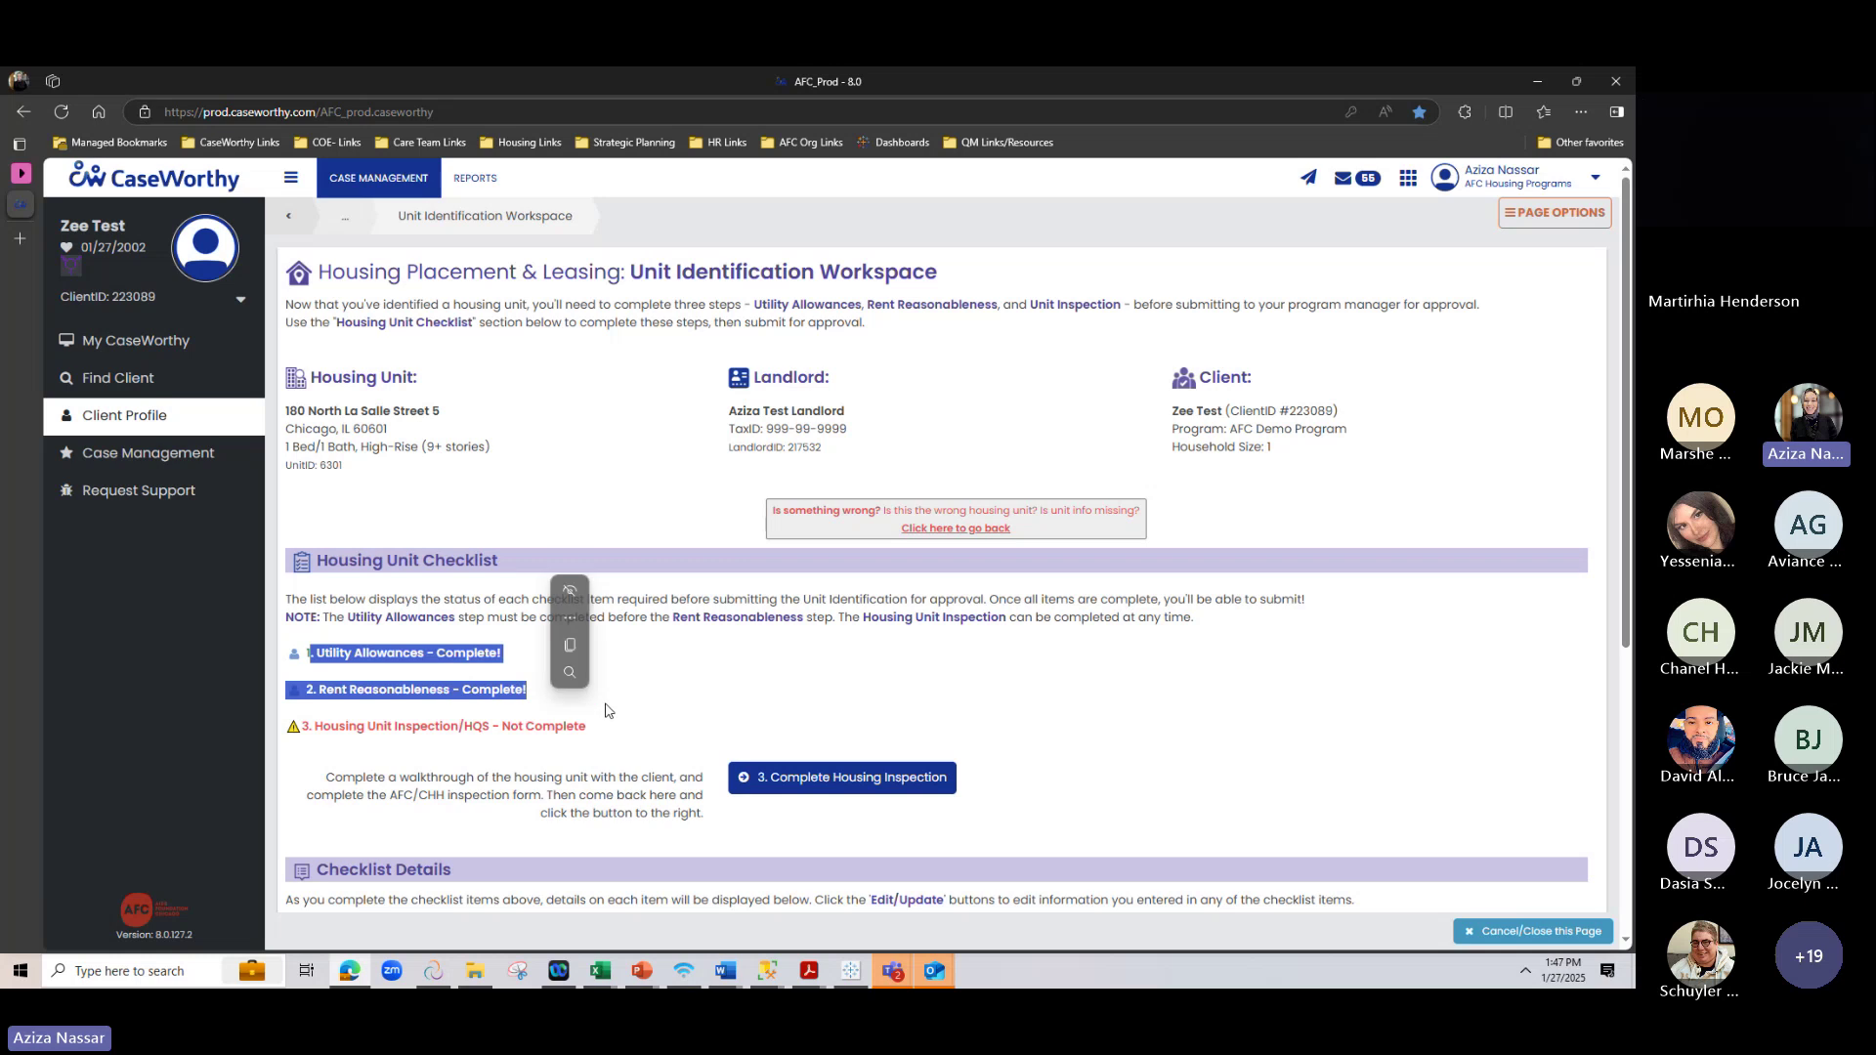
click(611, 708)
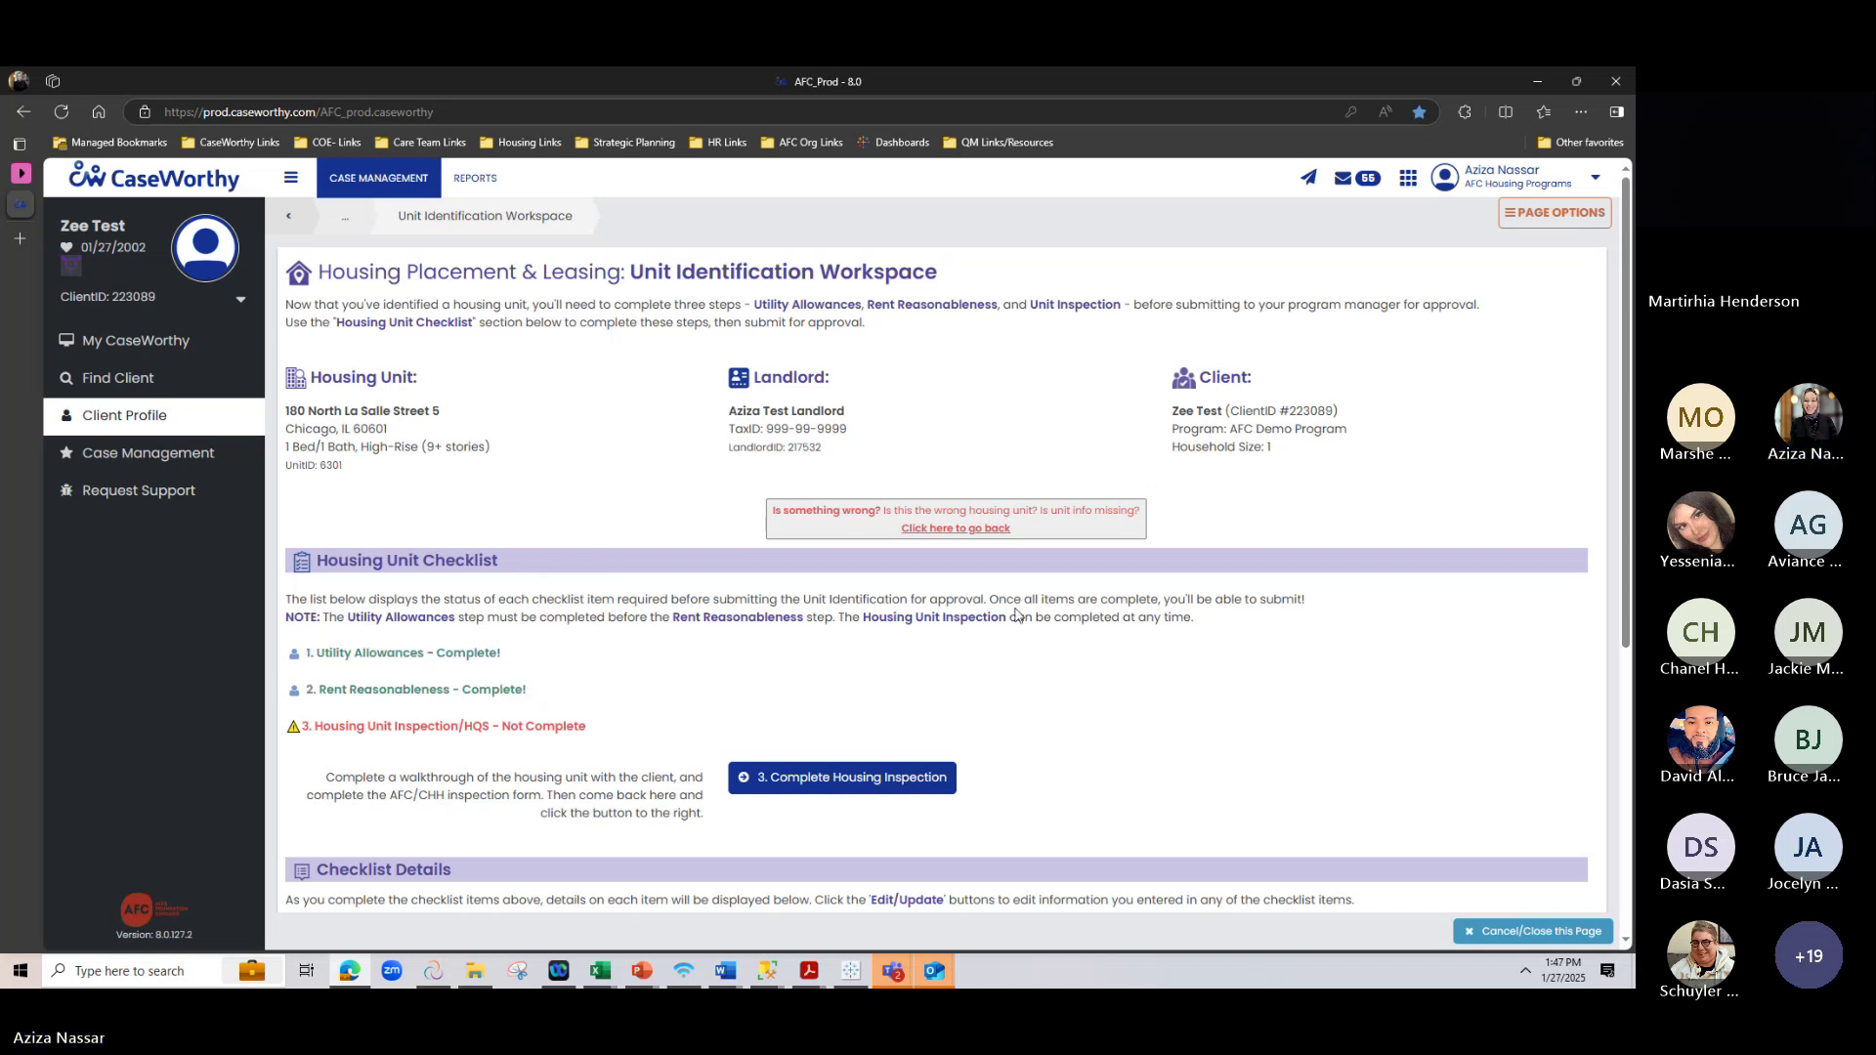
drag(630, 269, 816, 273)
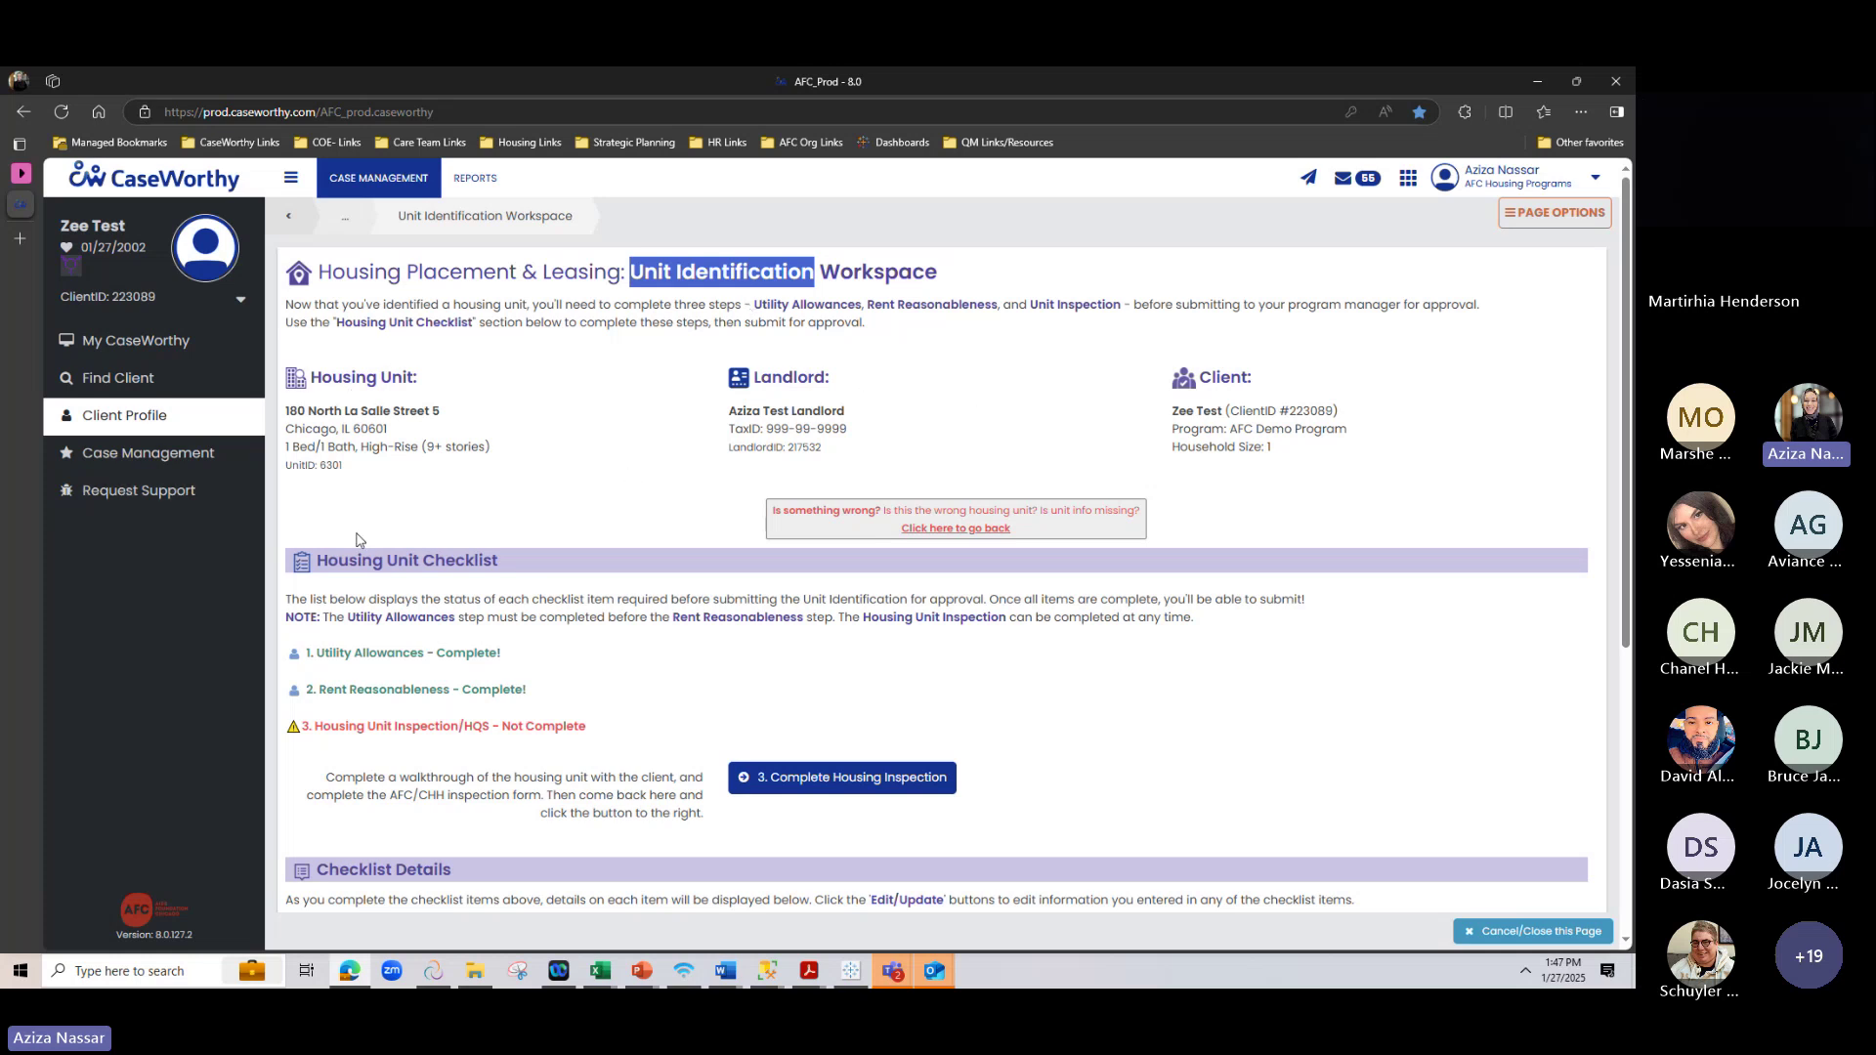
drag(314, 657, 317, 707)
click(301, 740)
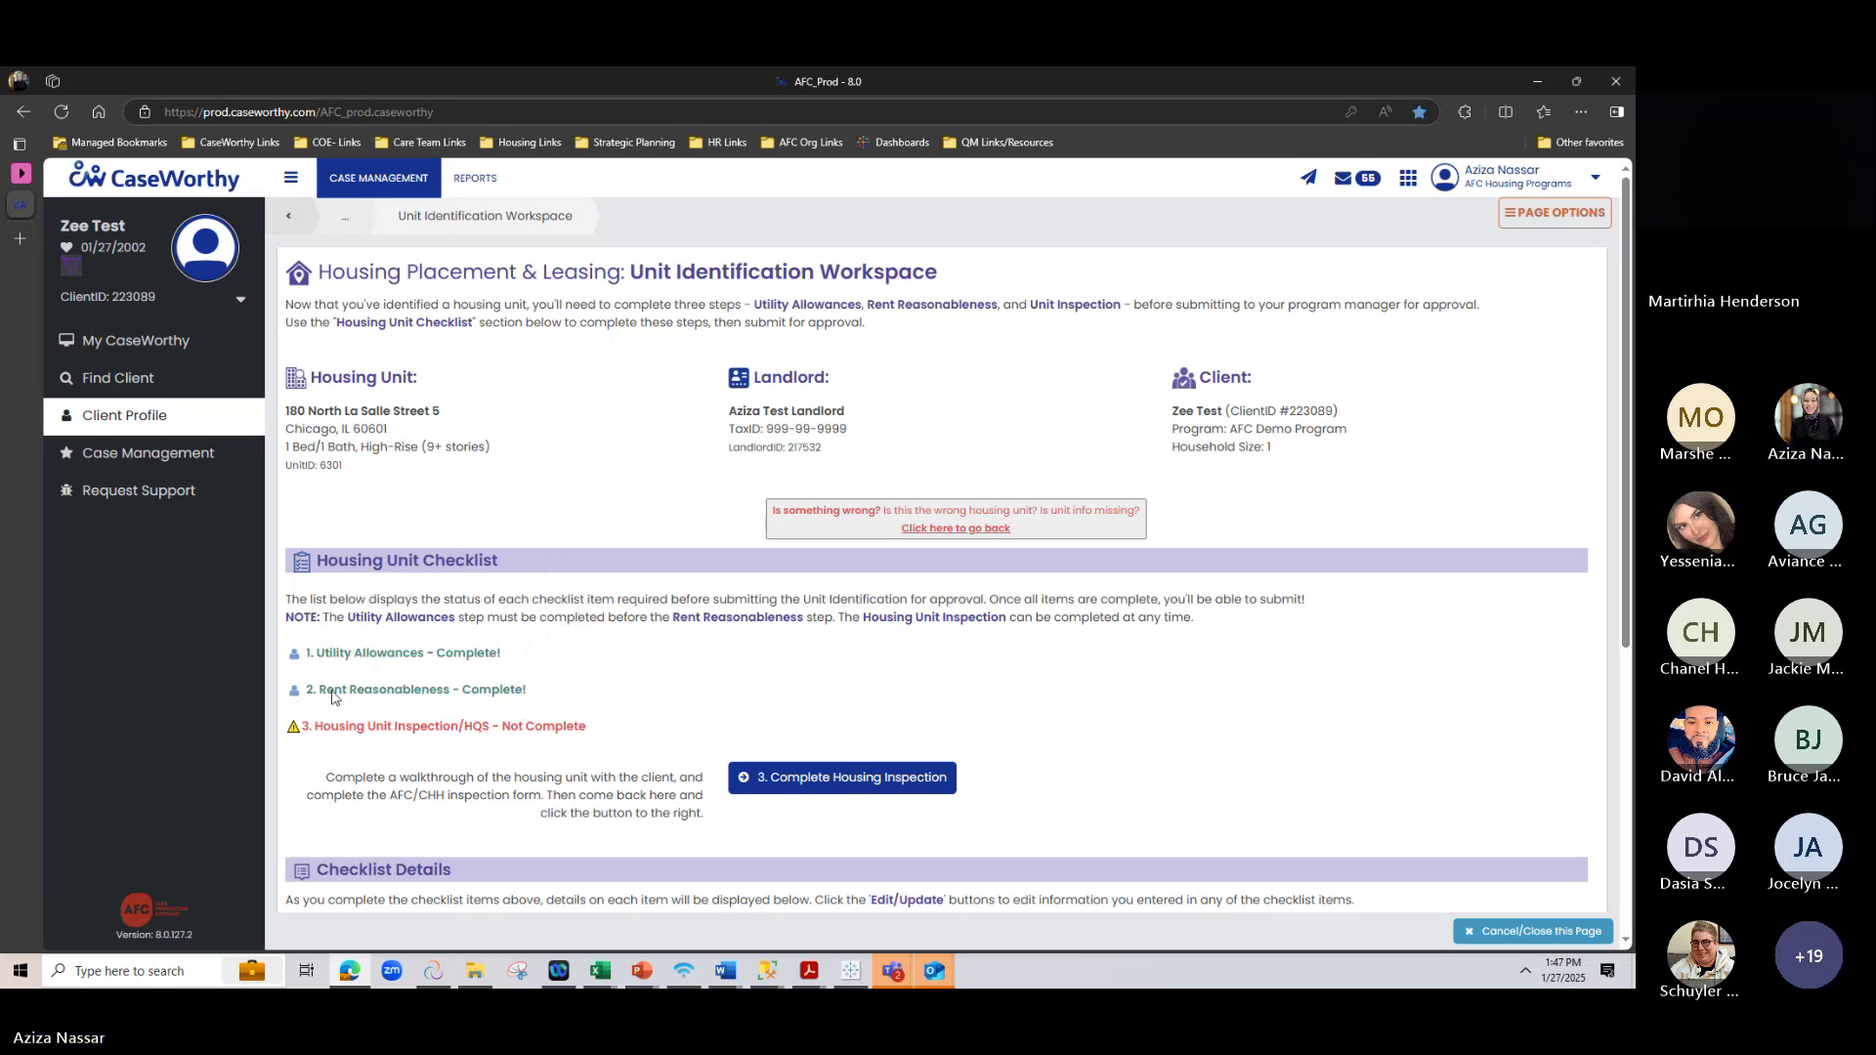
scroll(483, 318, down, 3)
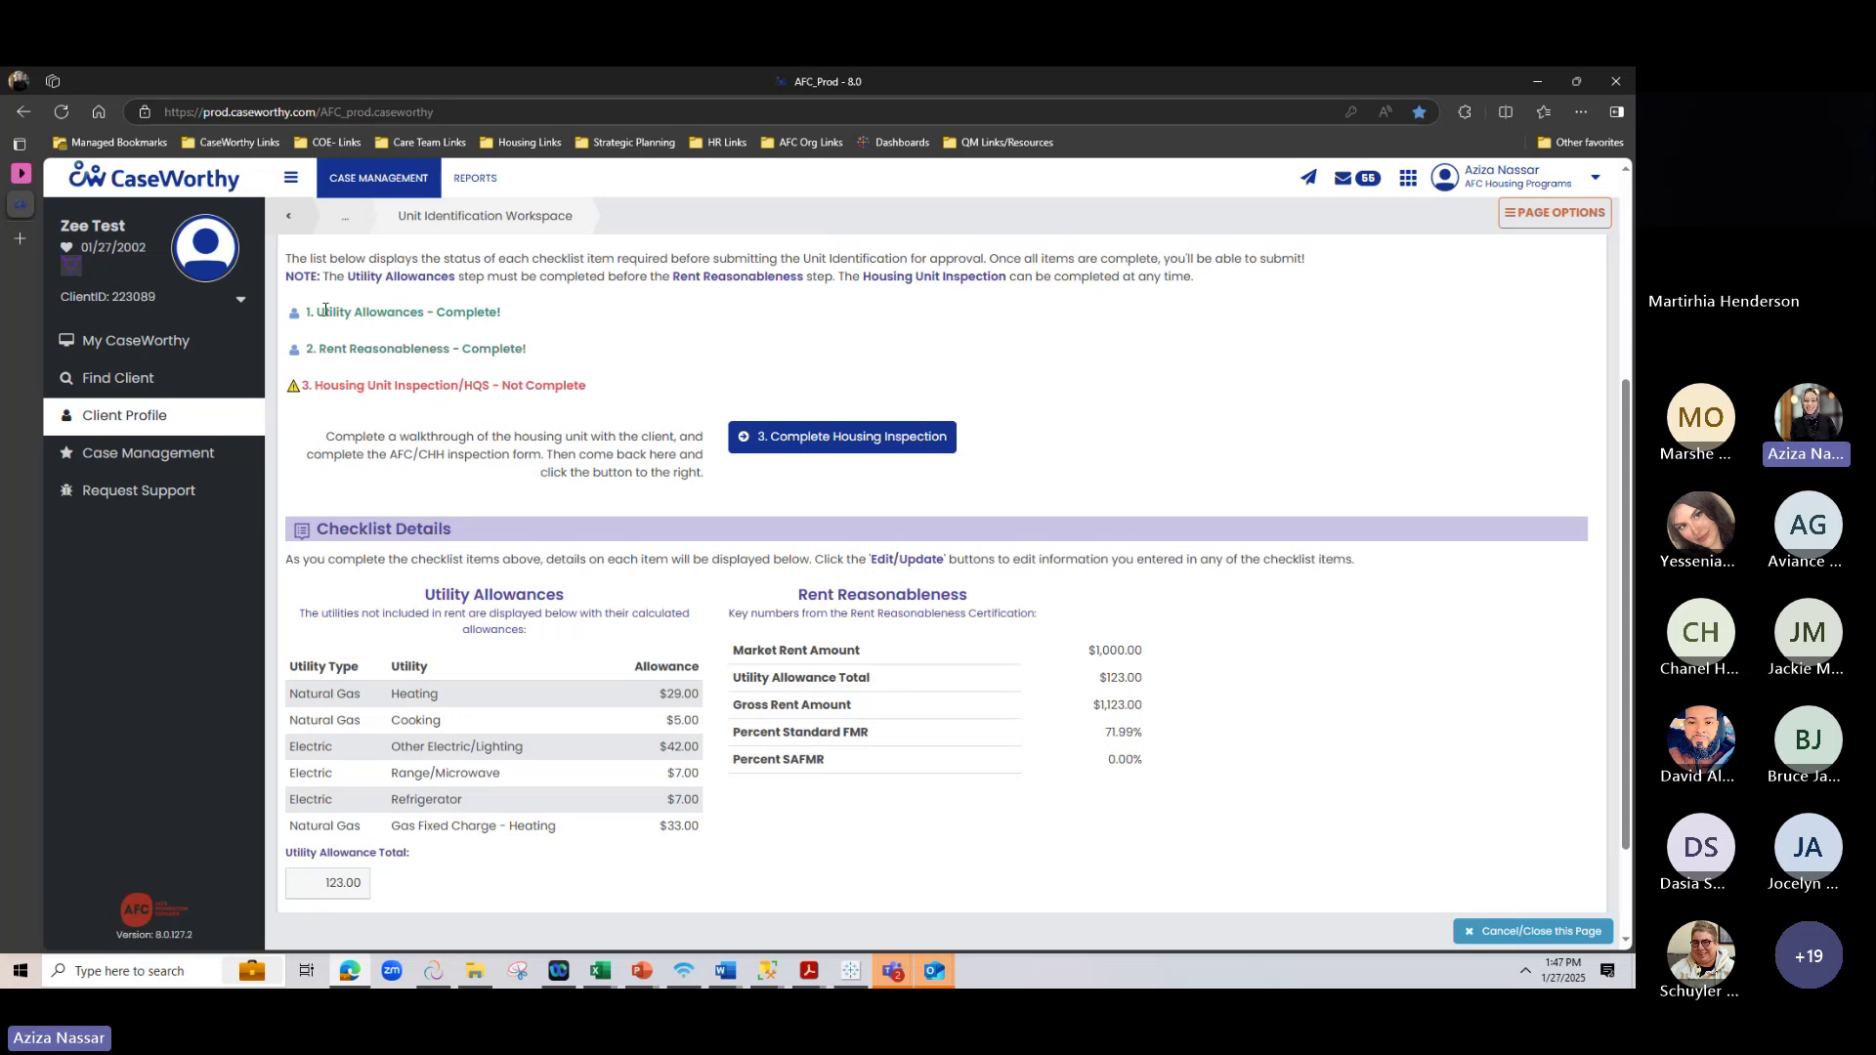
drag(316, 312, 503, 313)
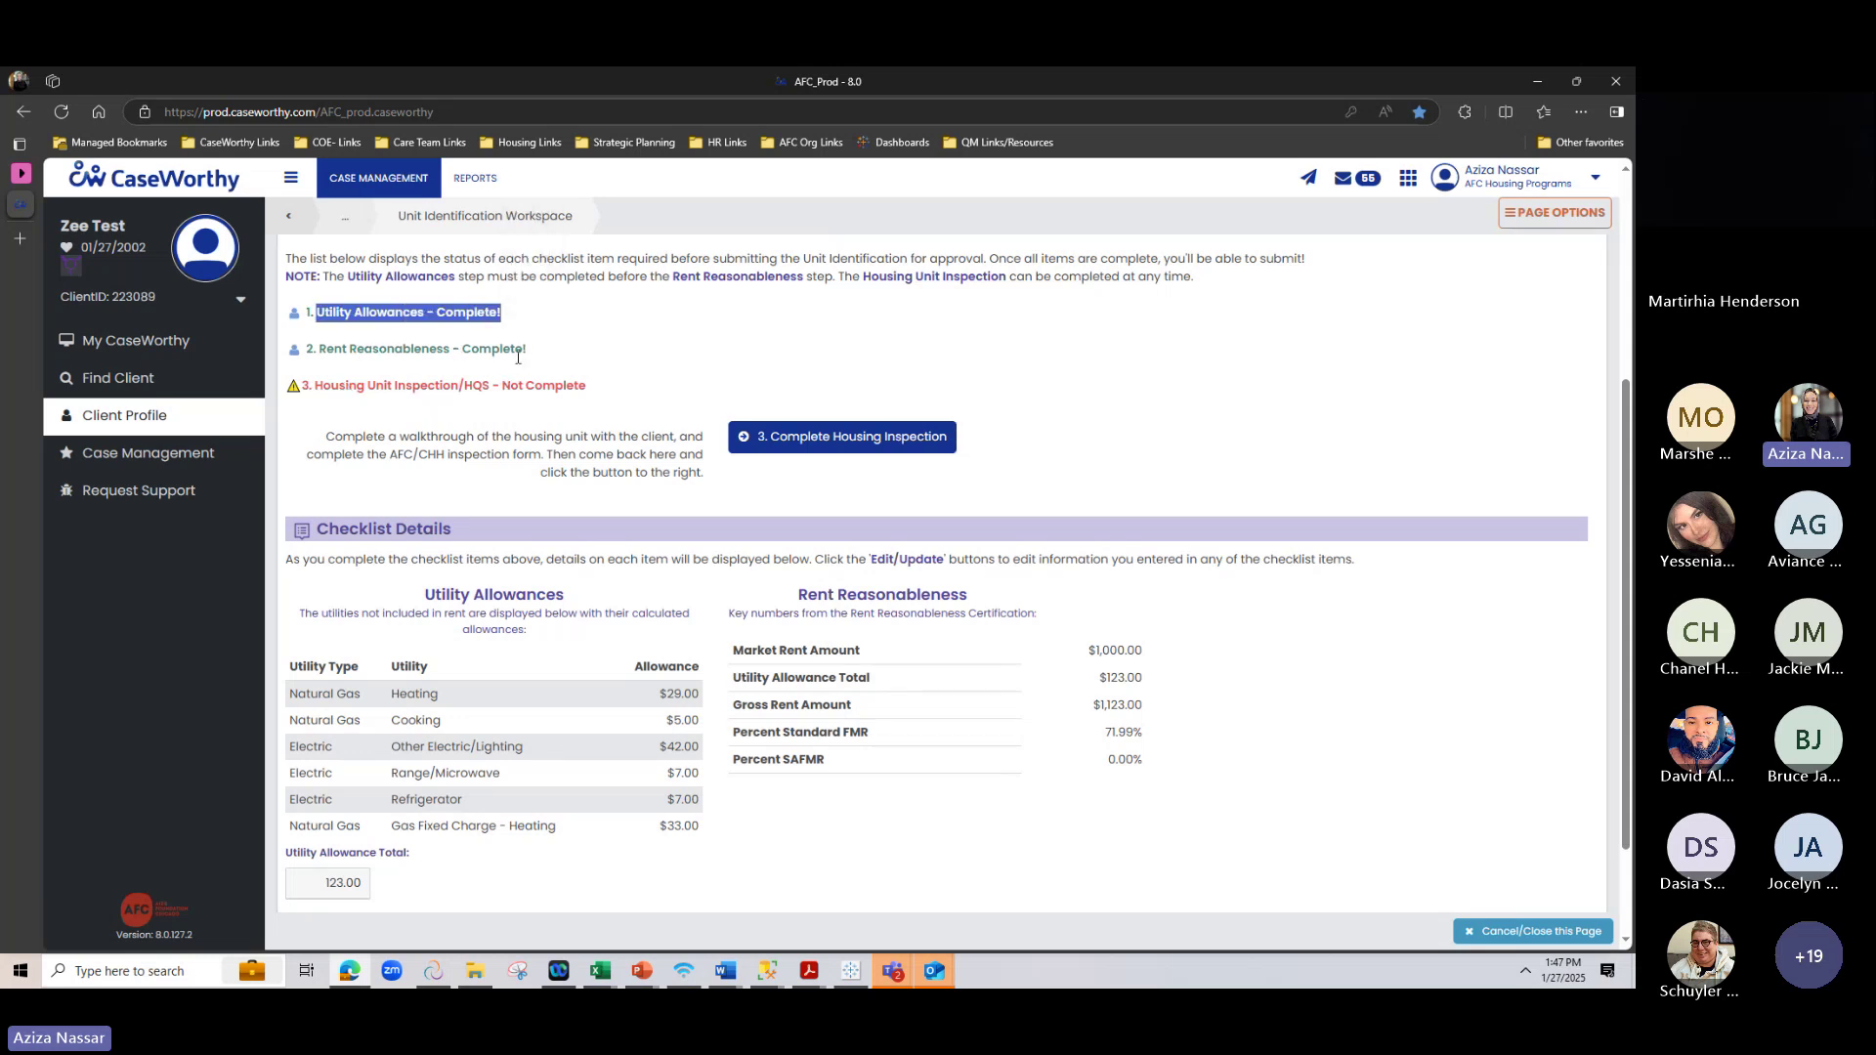
triple_click(344, 341)
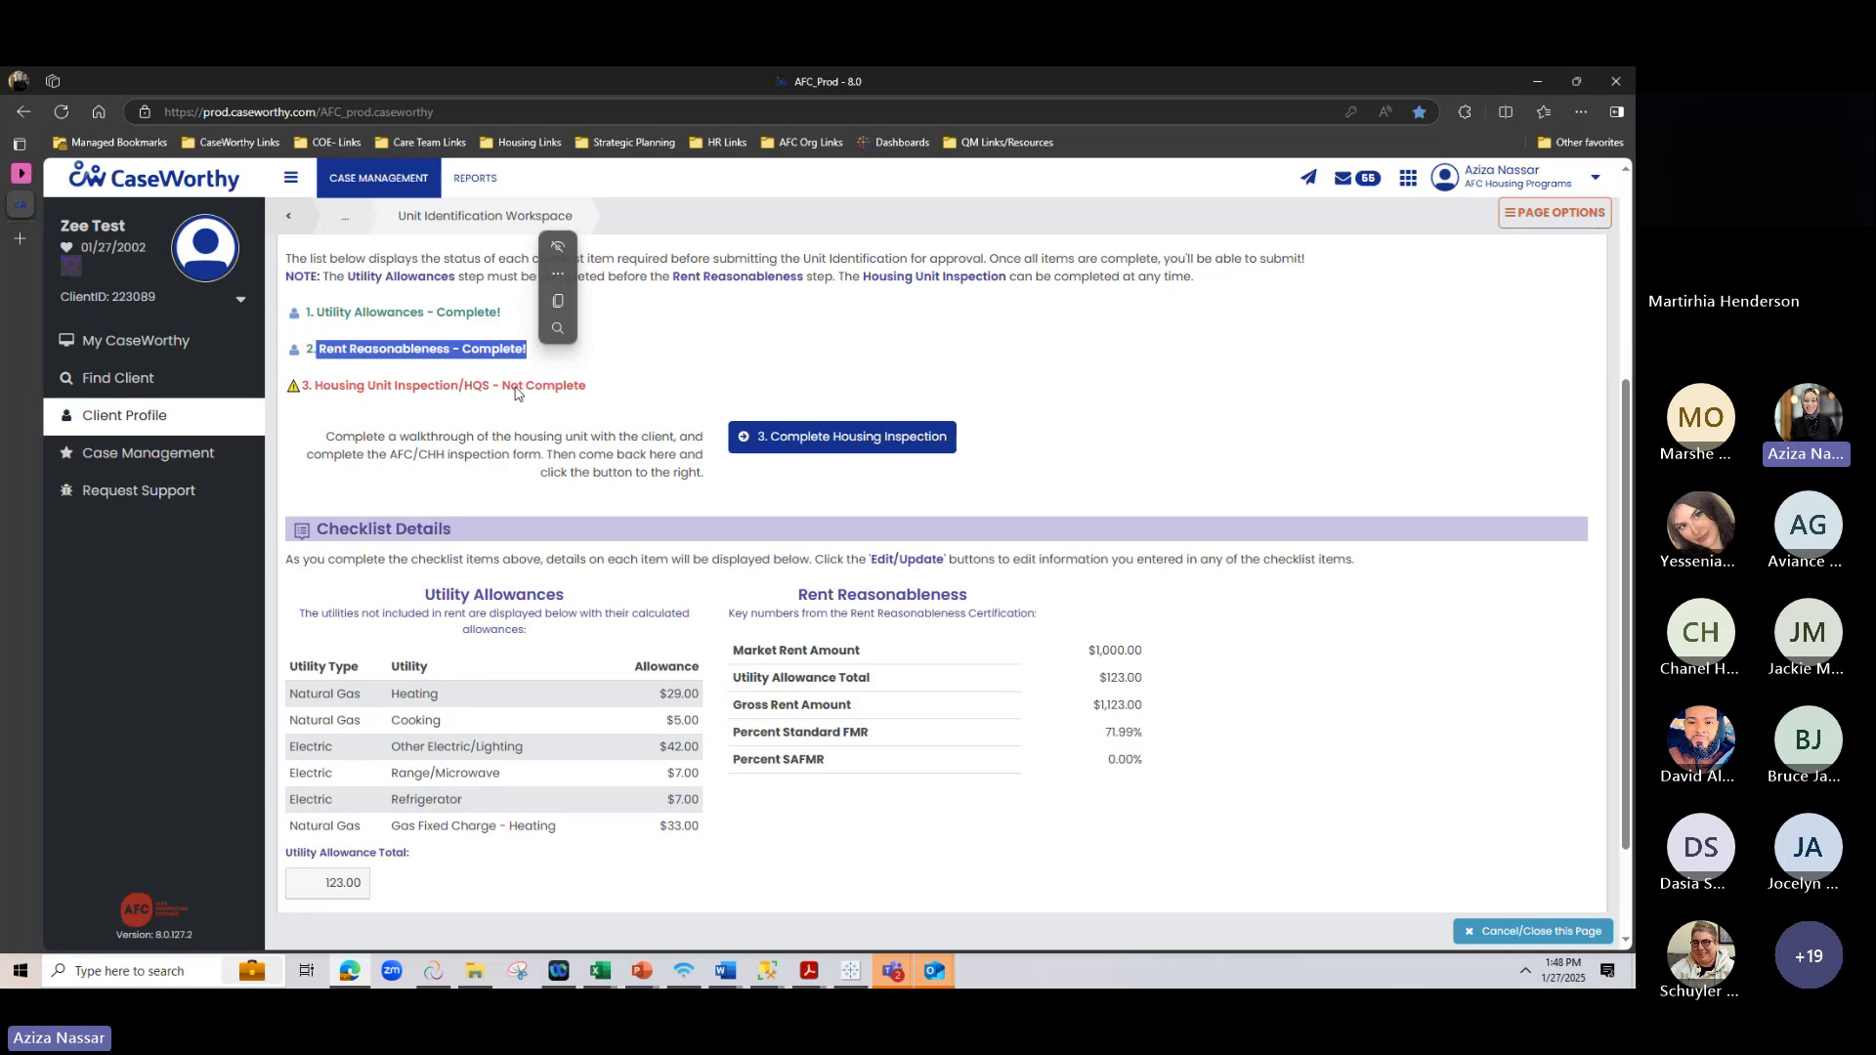
scroll(542, 379, down, 2)
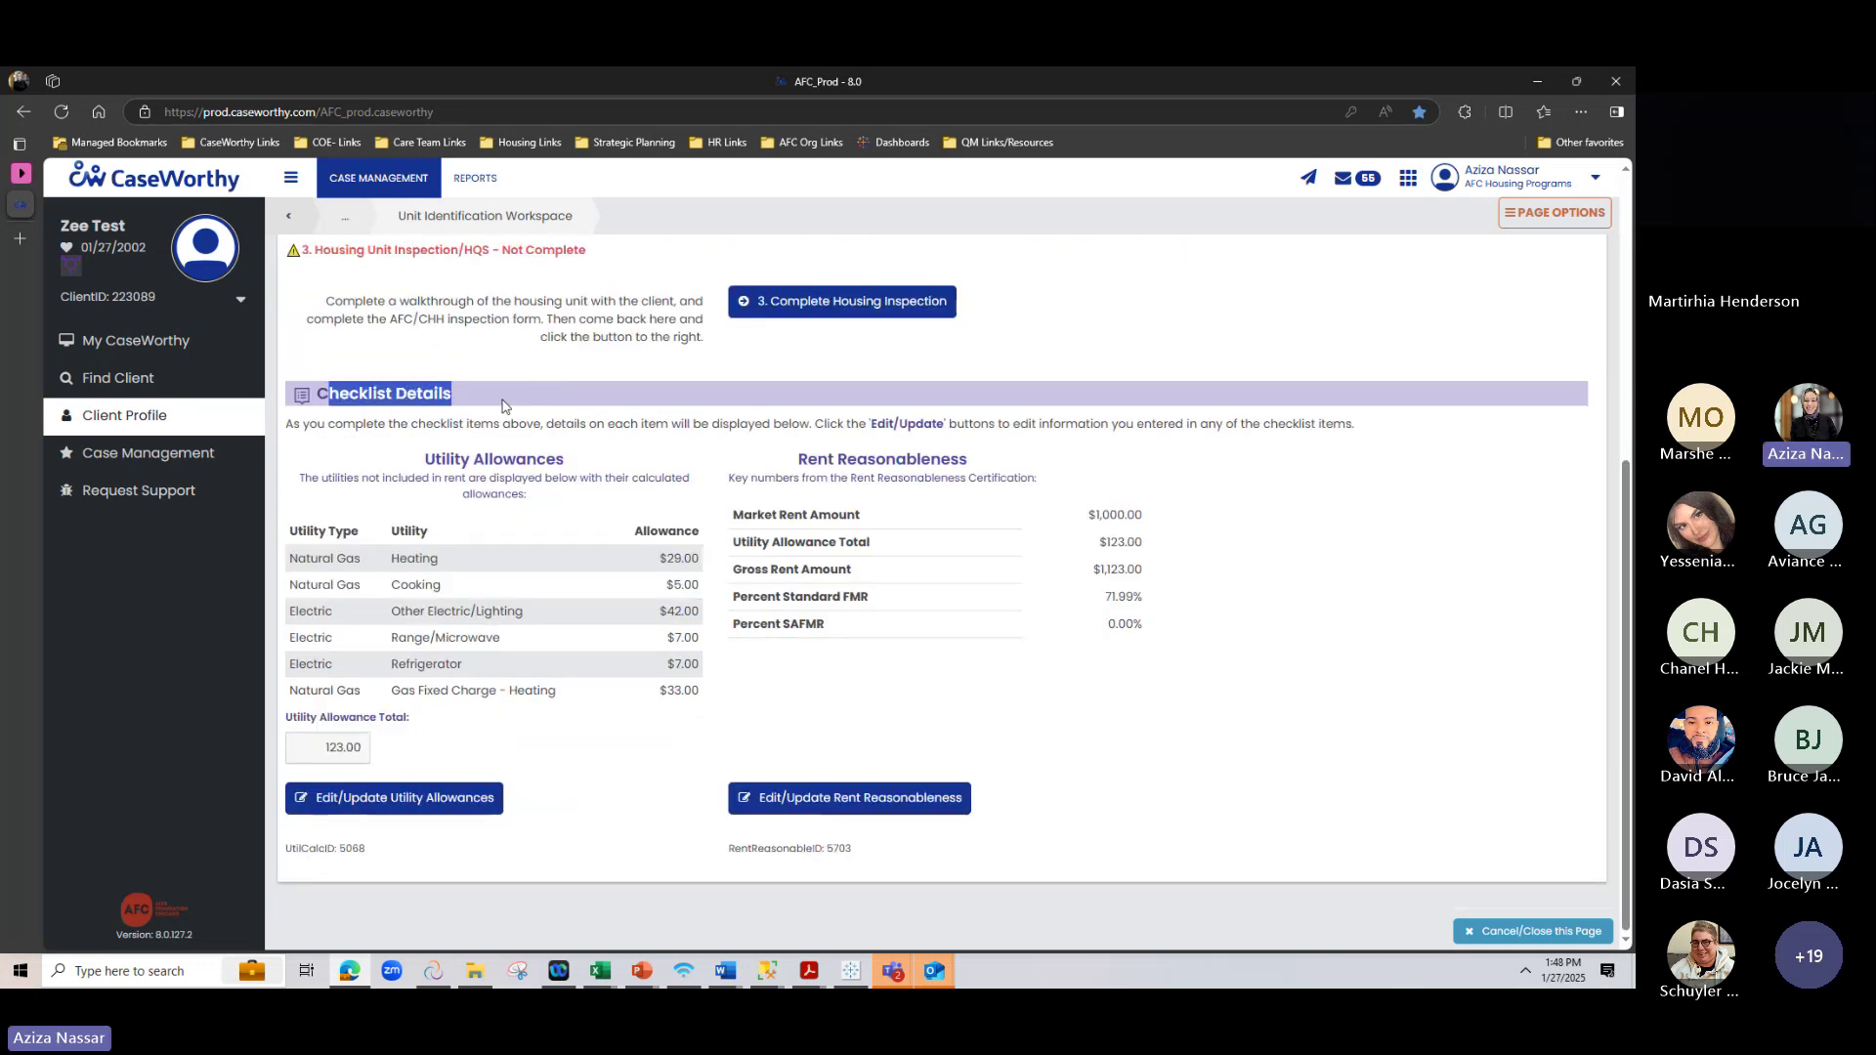
Reopen Rent Reasonableness for review, close it, and note Housing Unit Inspection/HQS is still incomplete
click(747, 799)
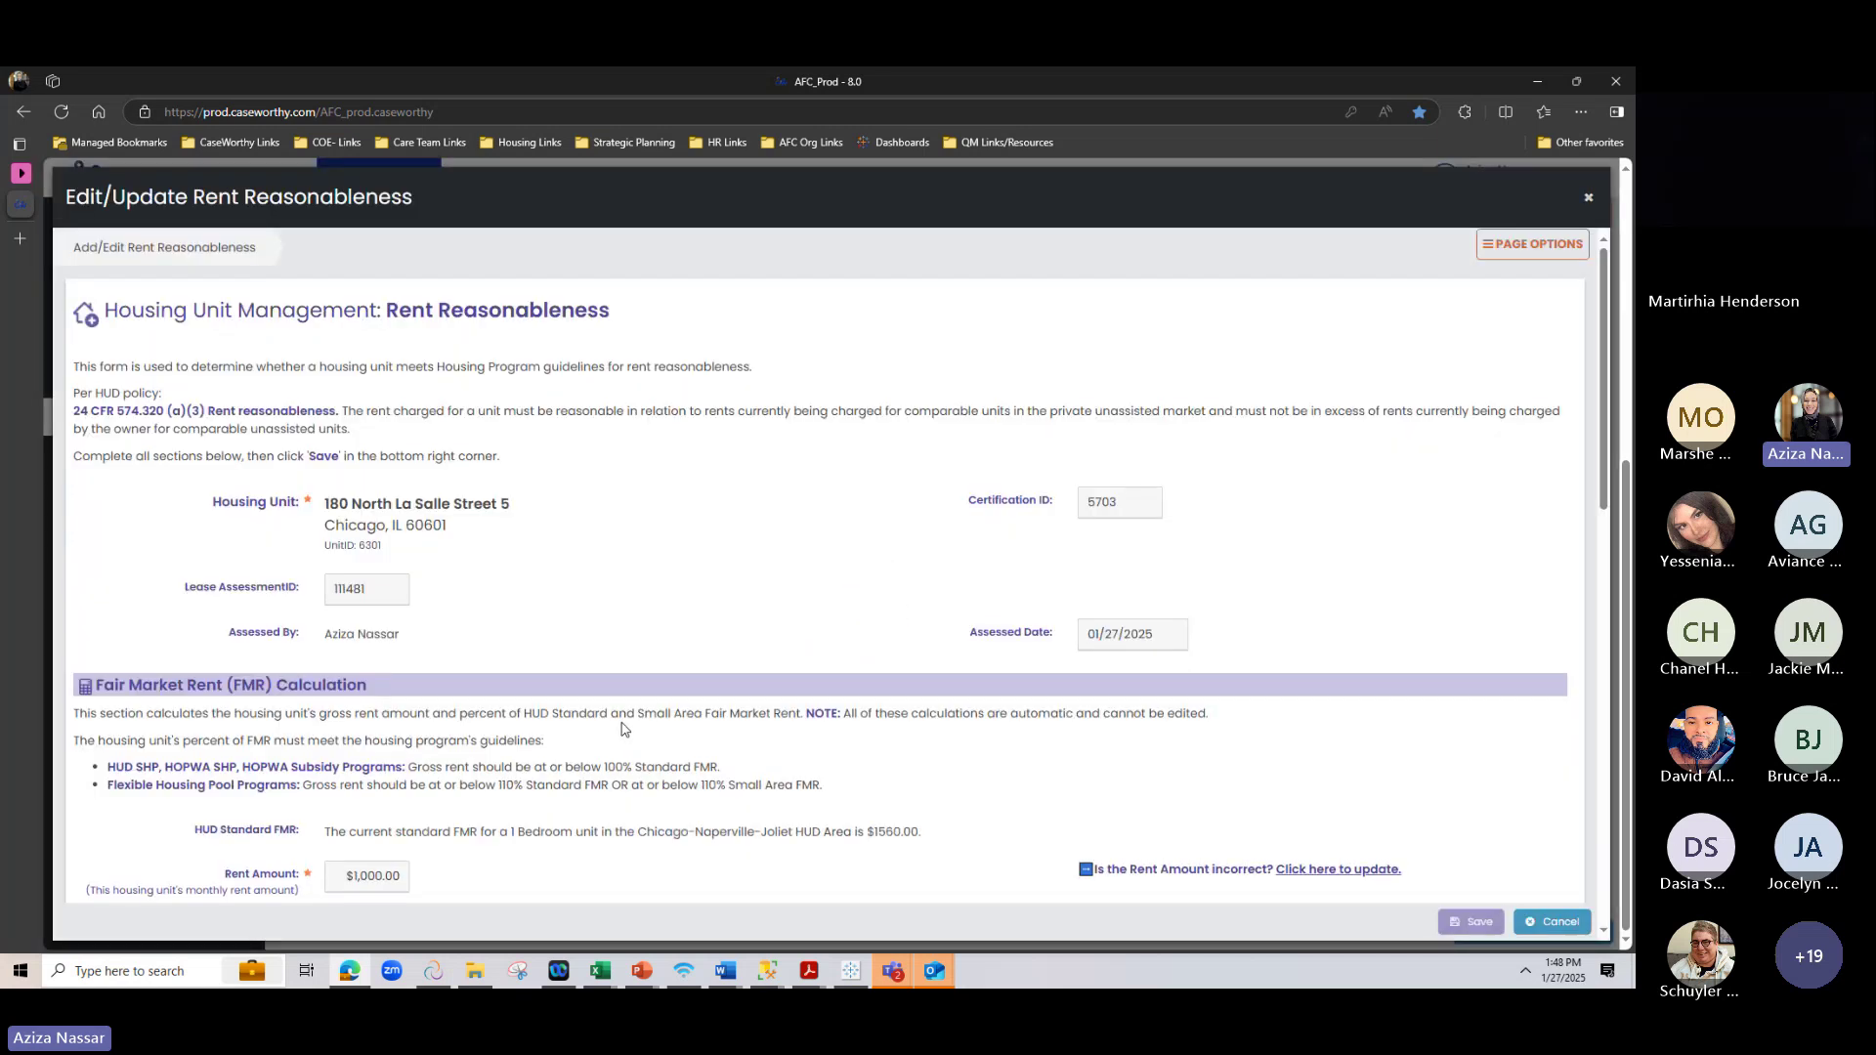
scroll(644, 671, down, 6)
scroll(1220, 295, up, 4)
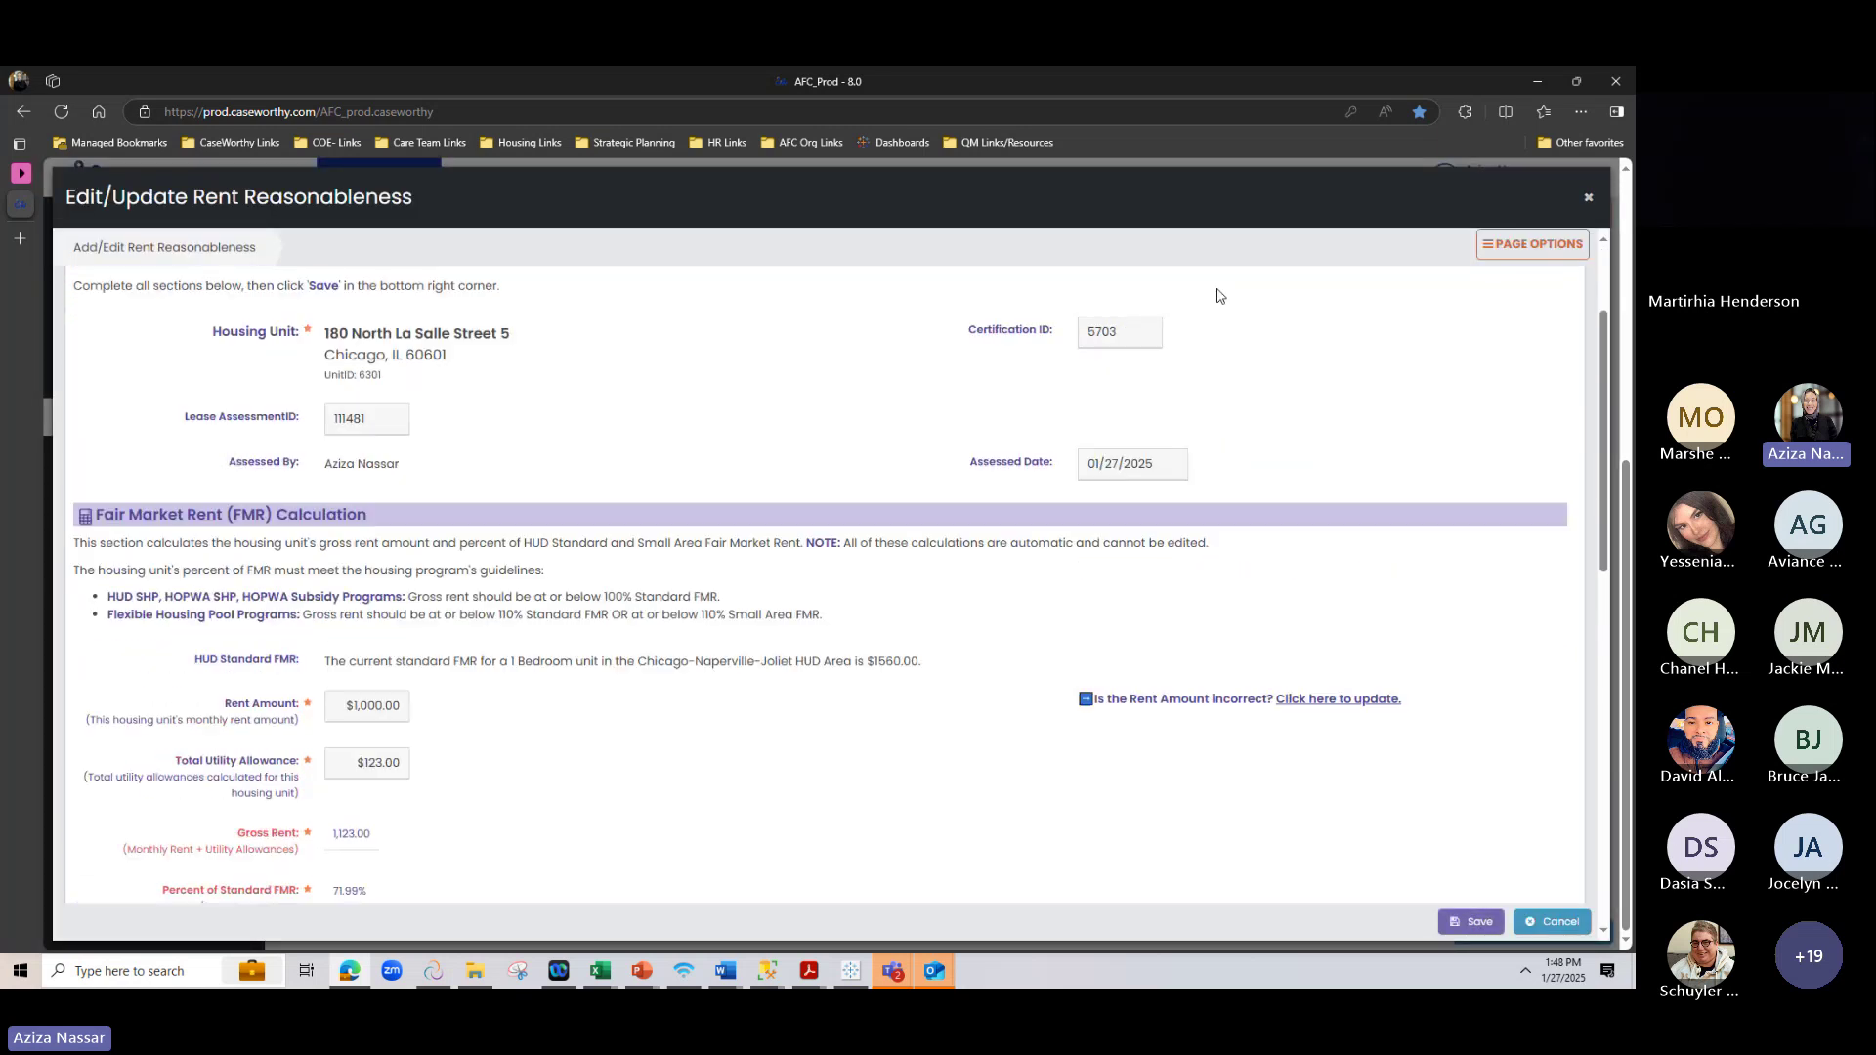
click(1588, 197)
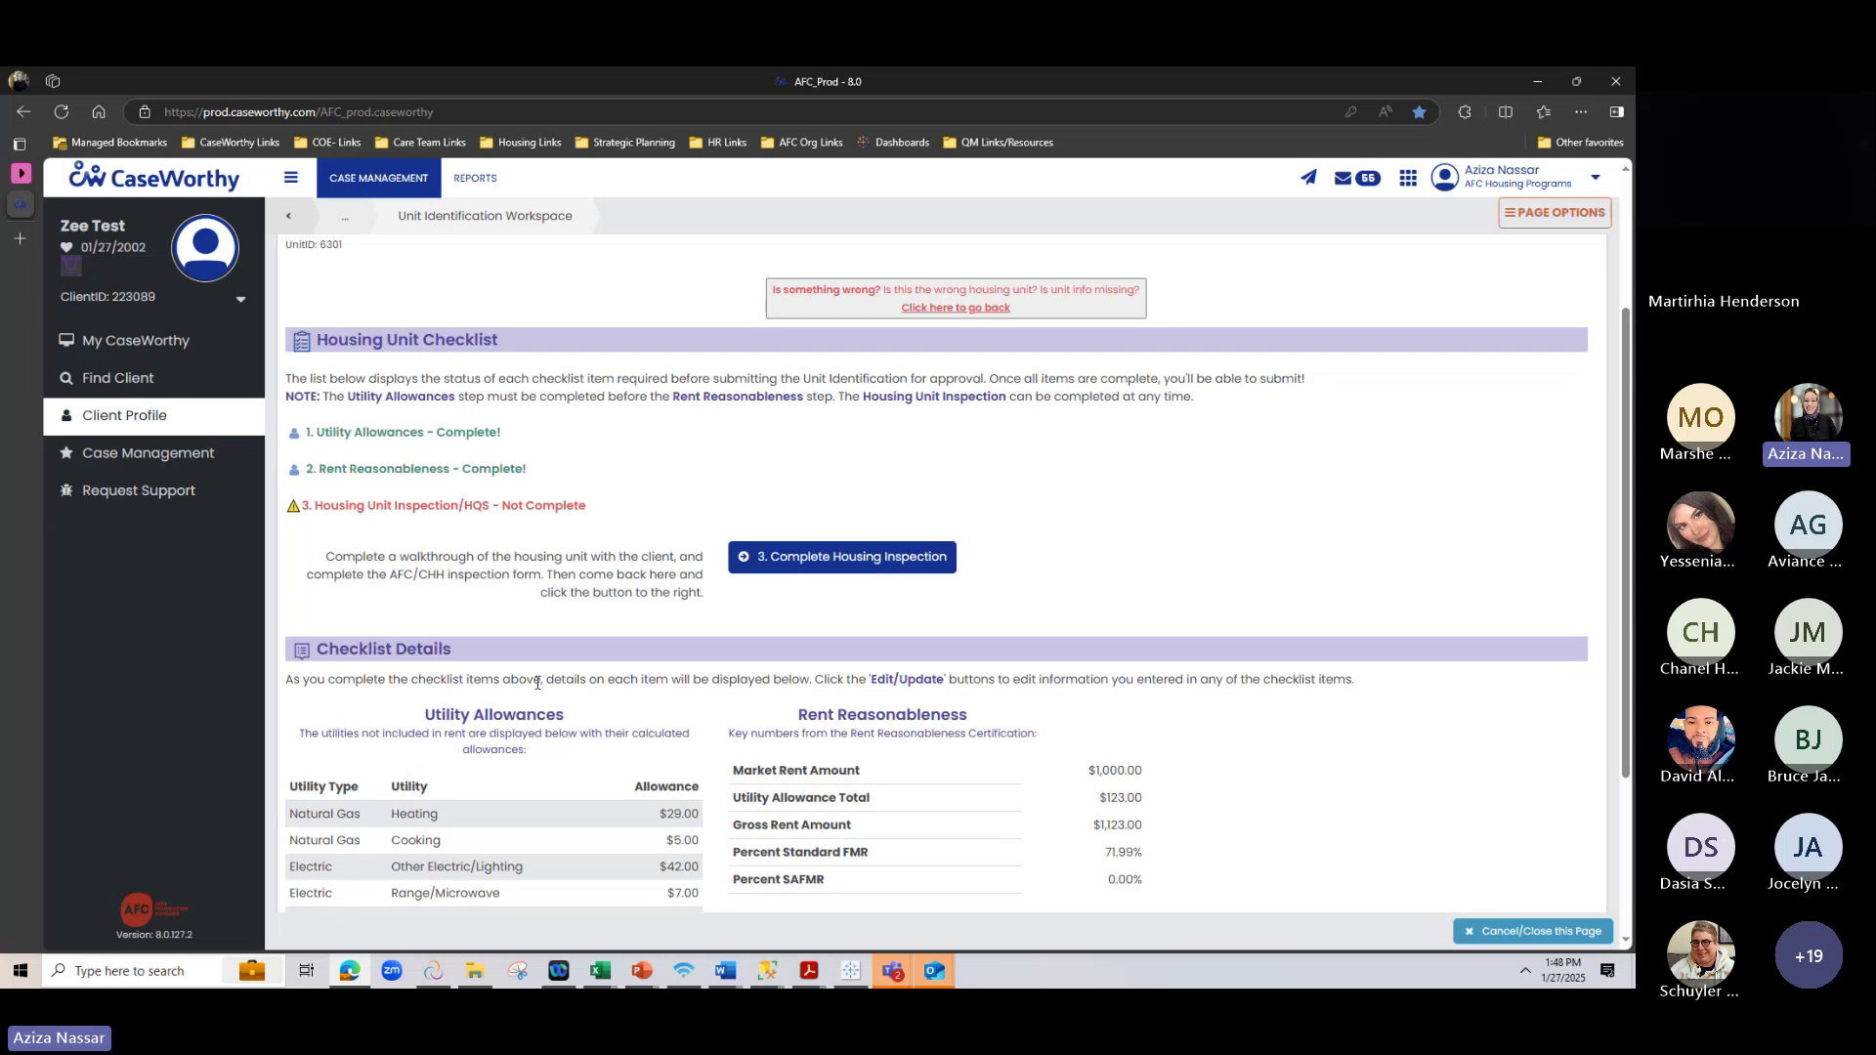
scroll(1310, 582, down, 3)
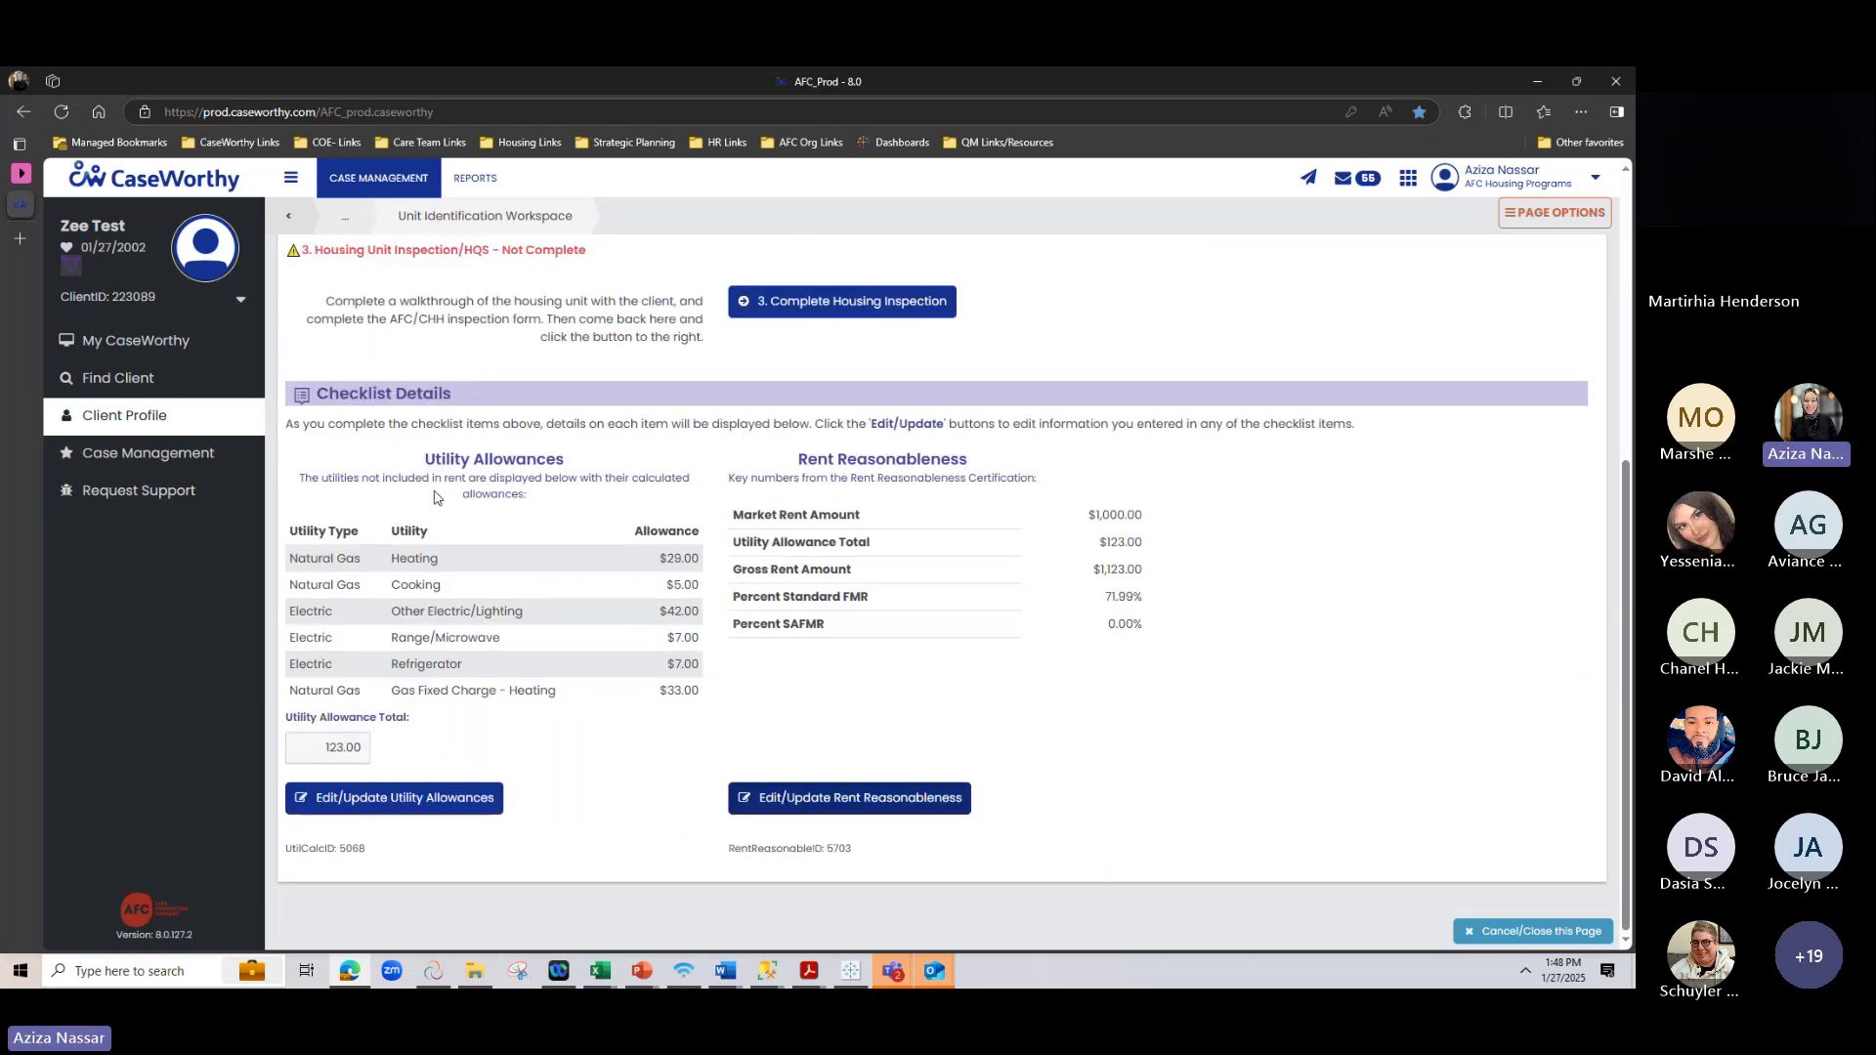
scroll(280, 401, up, 2)
drag(314, 421, 686, 428)
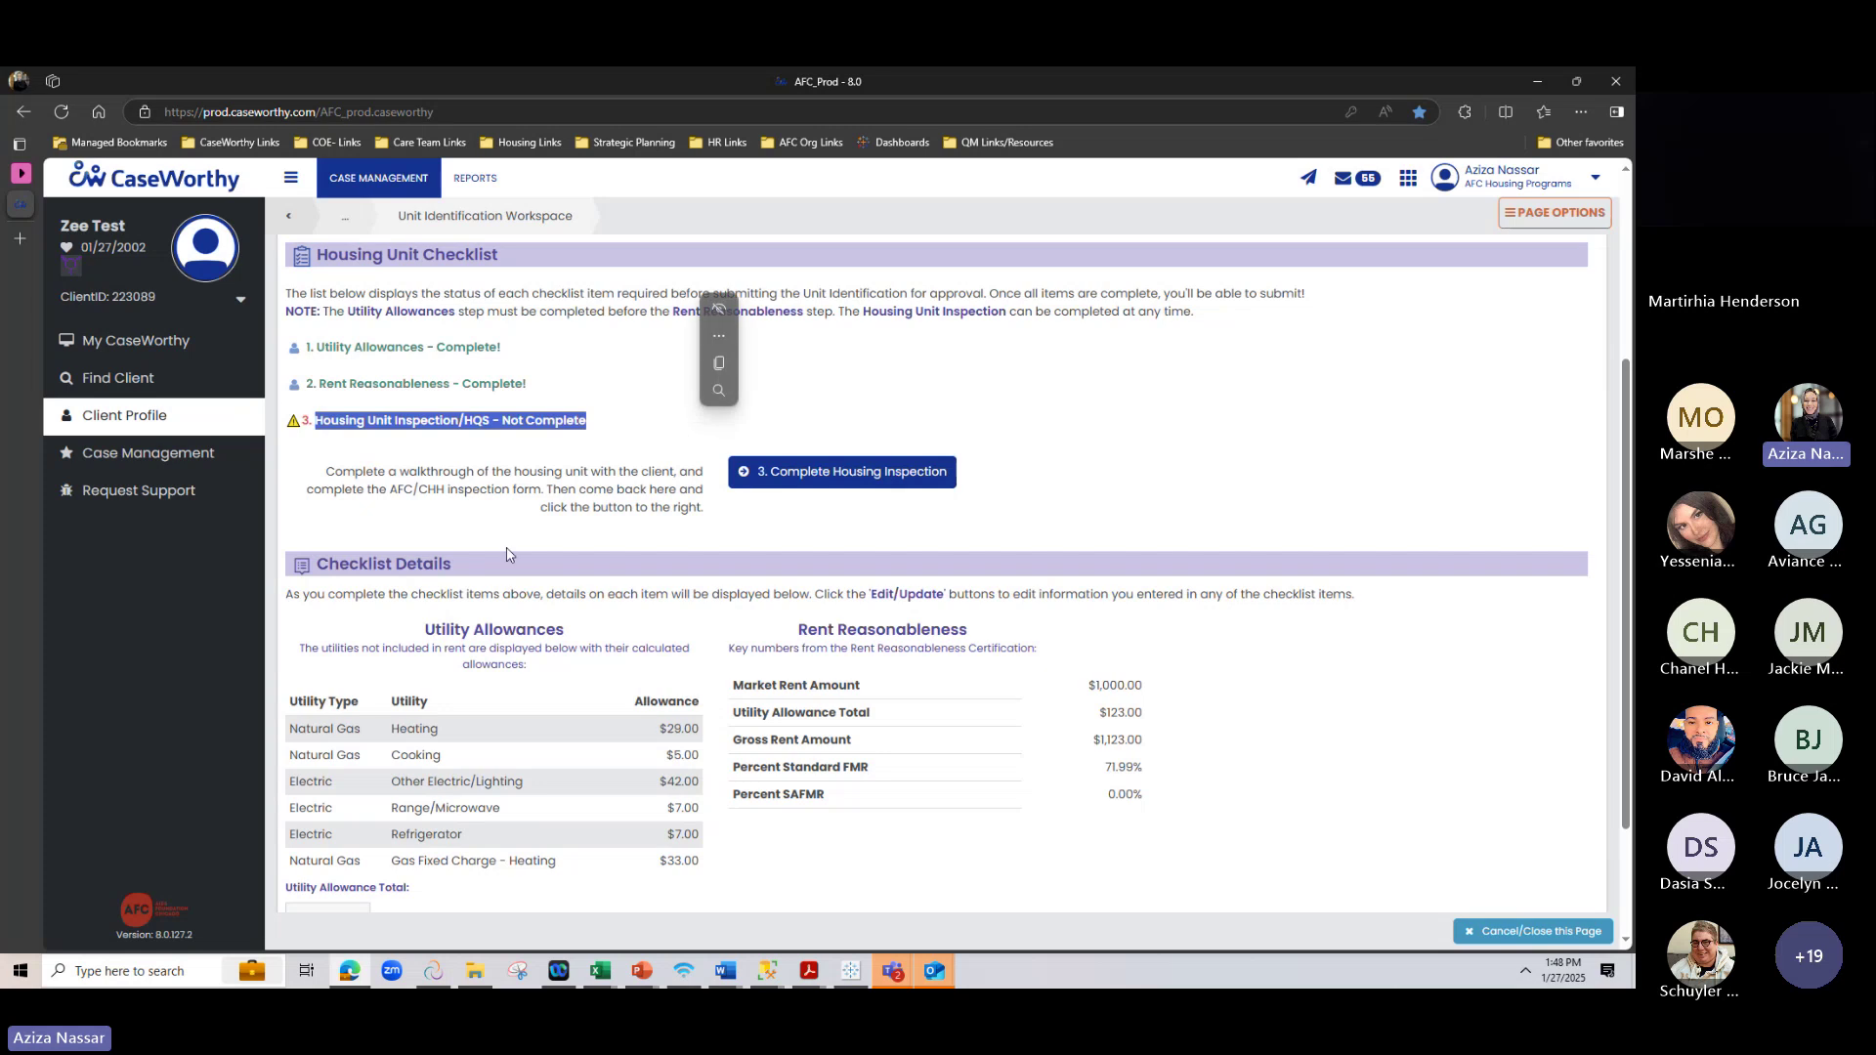
click(509, 554)
drag(357, 421, 518, 422)
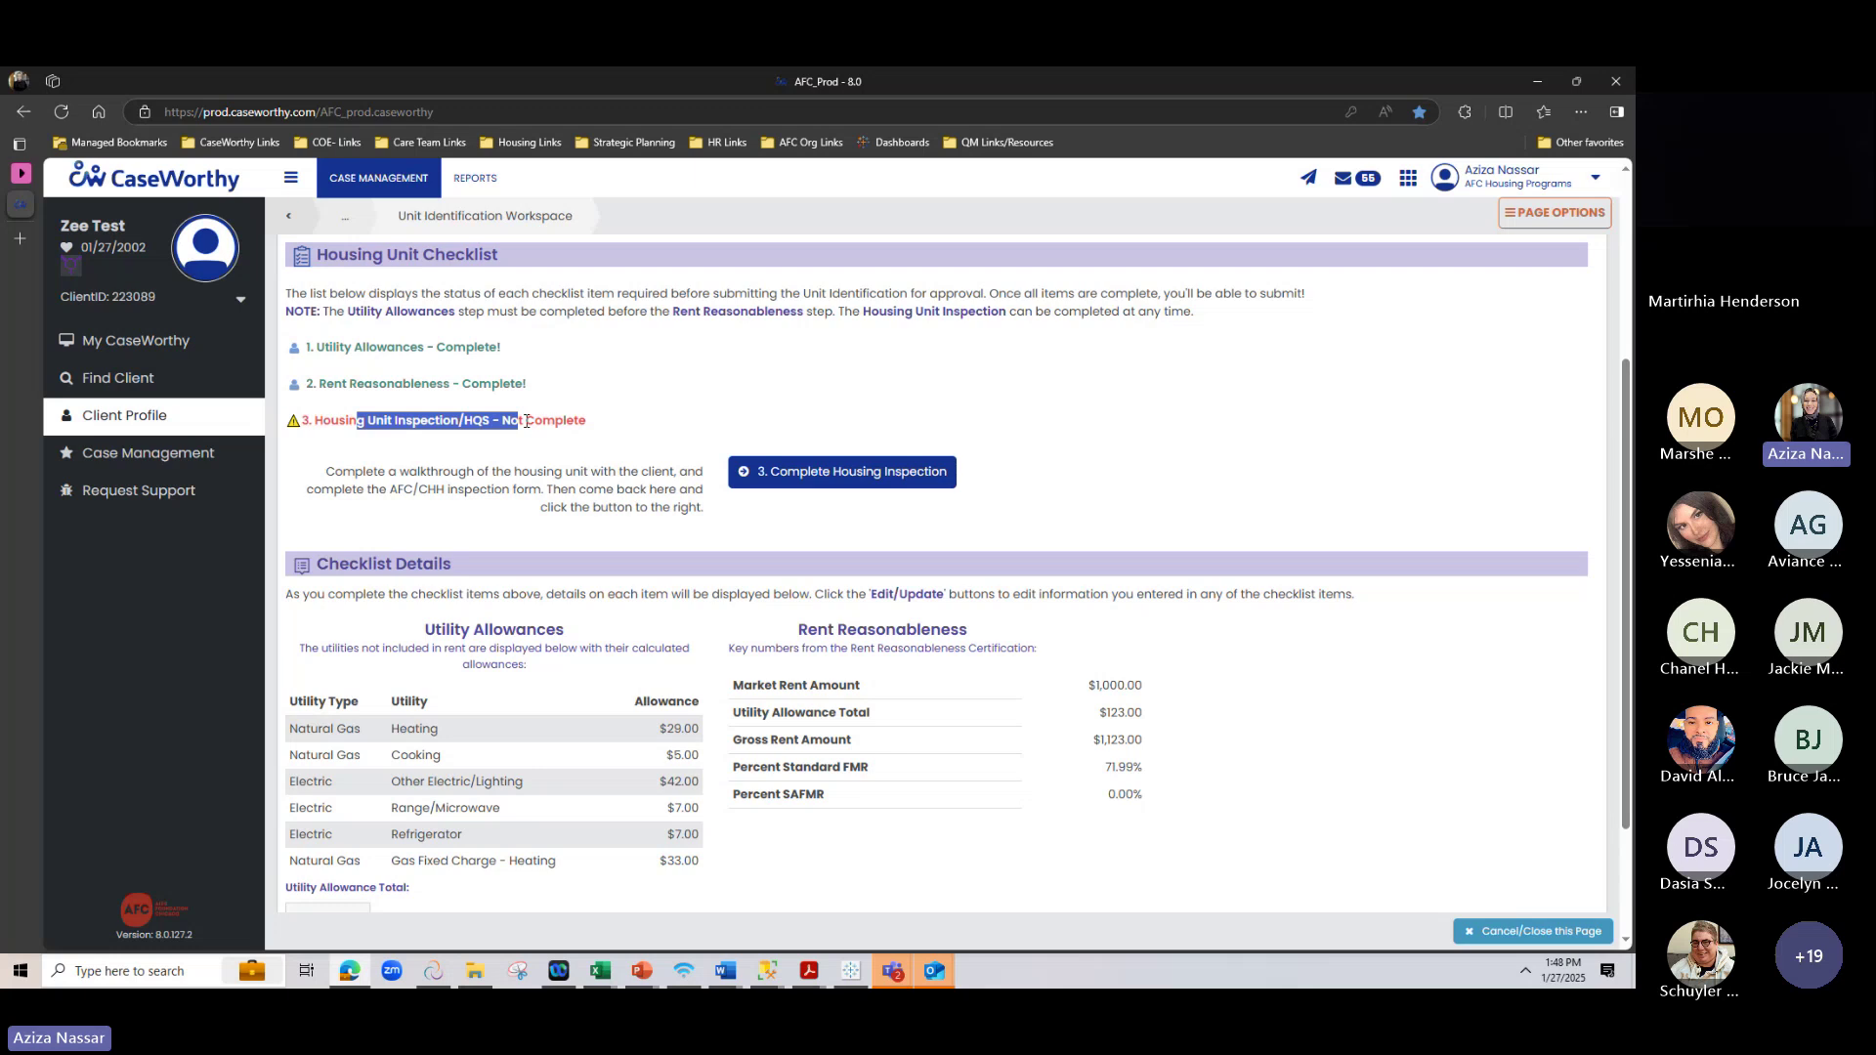
Open Complete Housing Inspection and preview the blank Housing Unit Inspections PDF from Download HUI Form
click(848, 471)
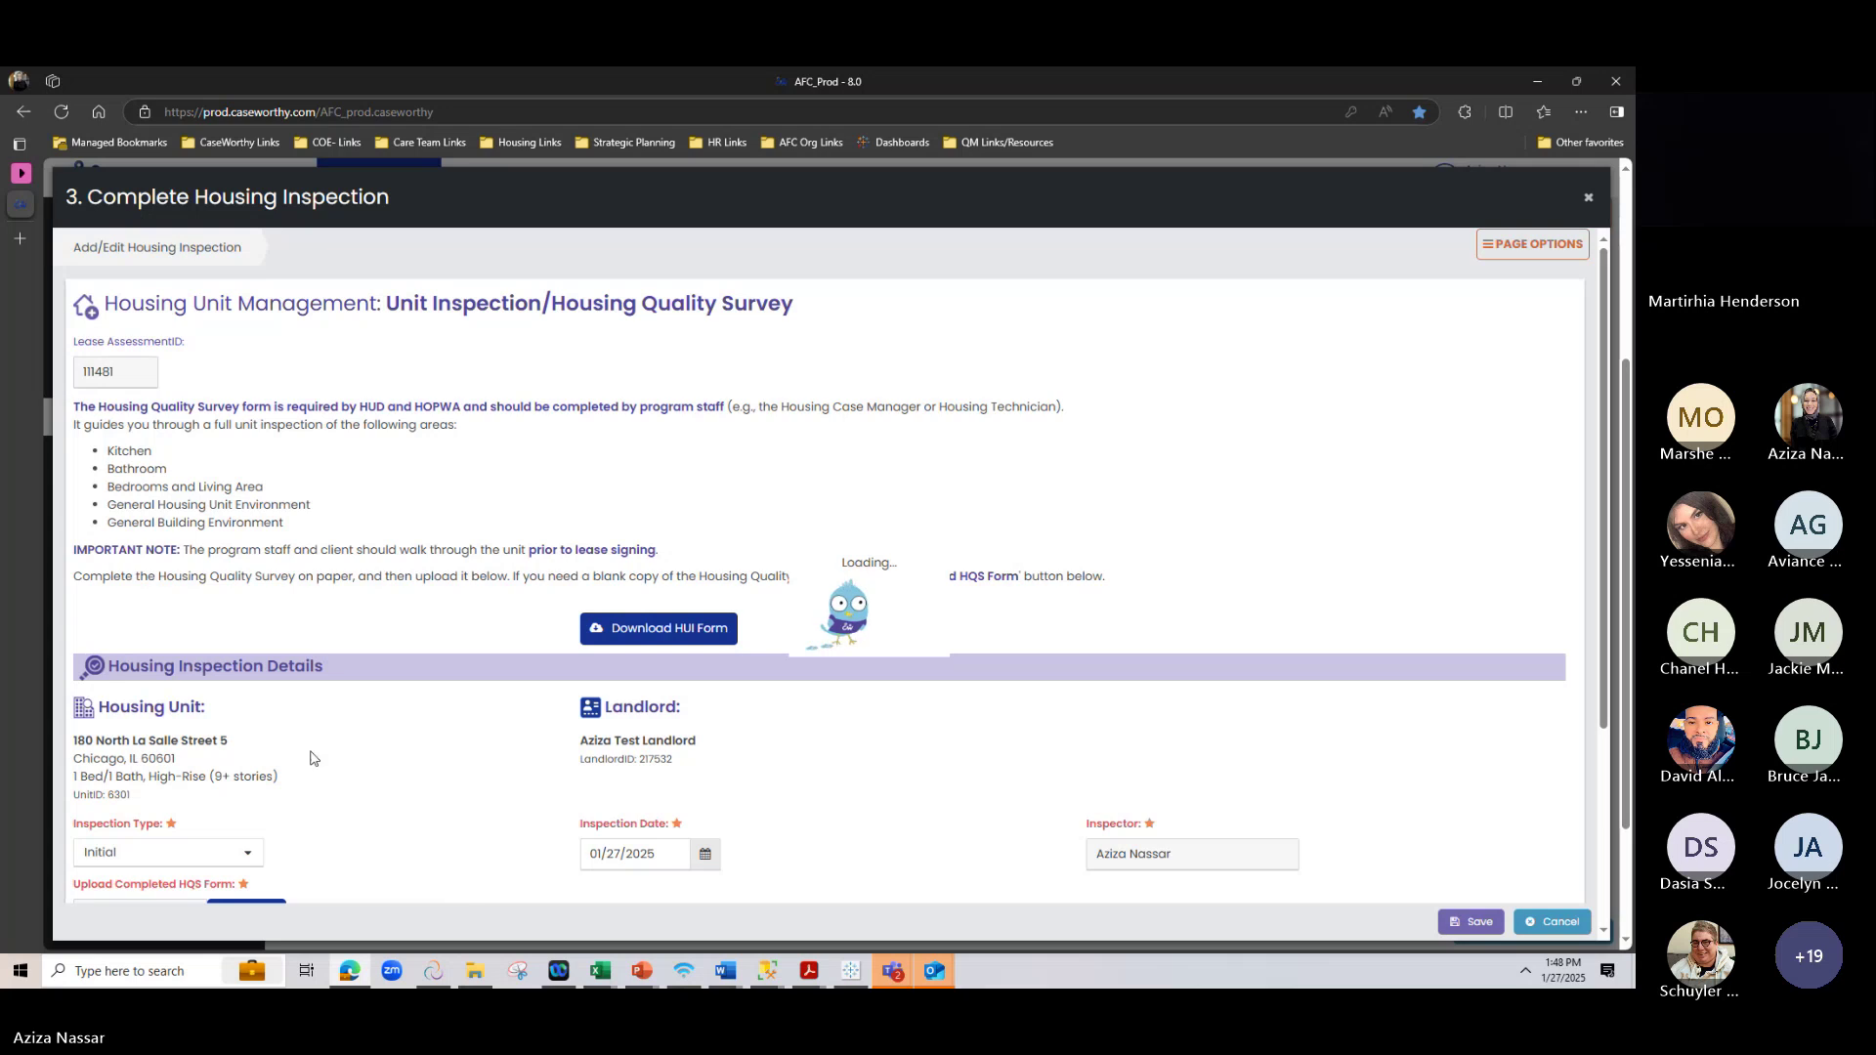
scroll(389, 689, down, 1)
scroll(389, 690, down, 1)
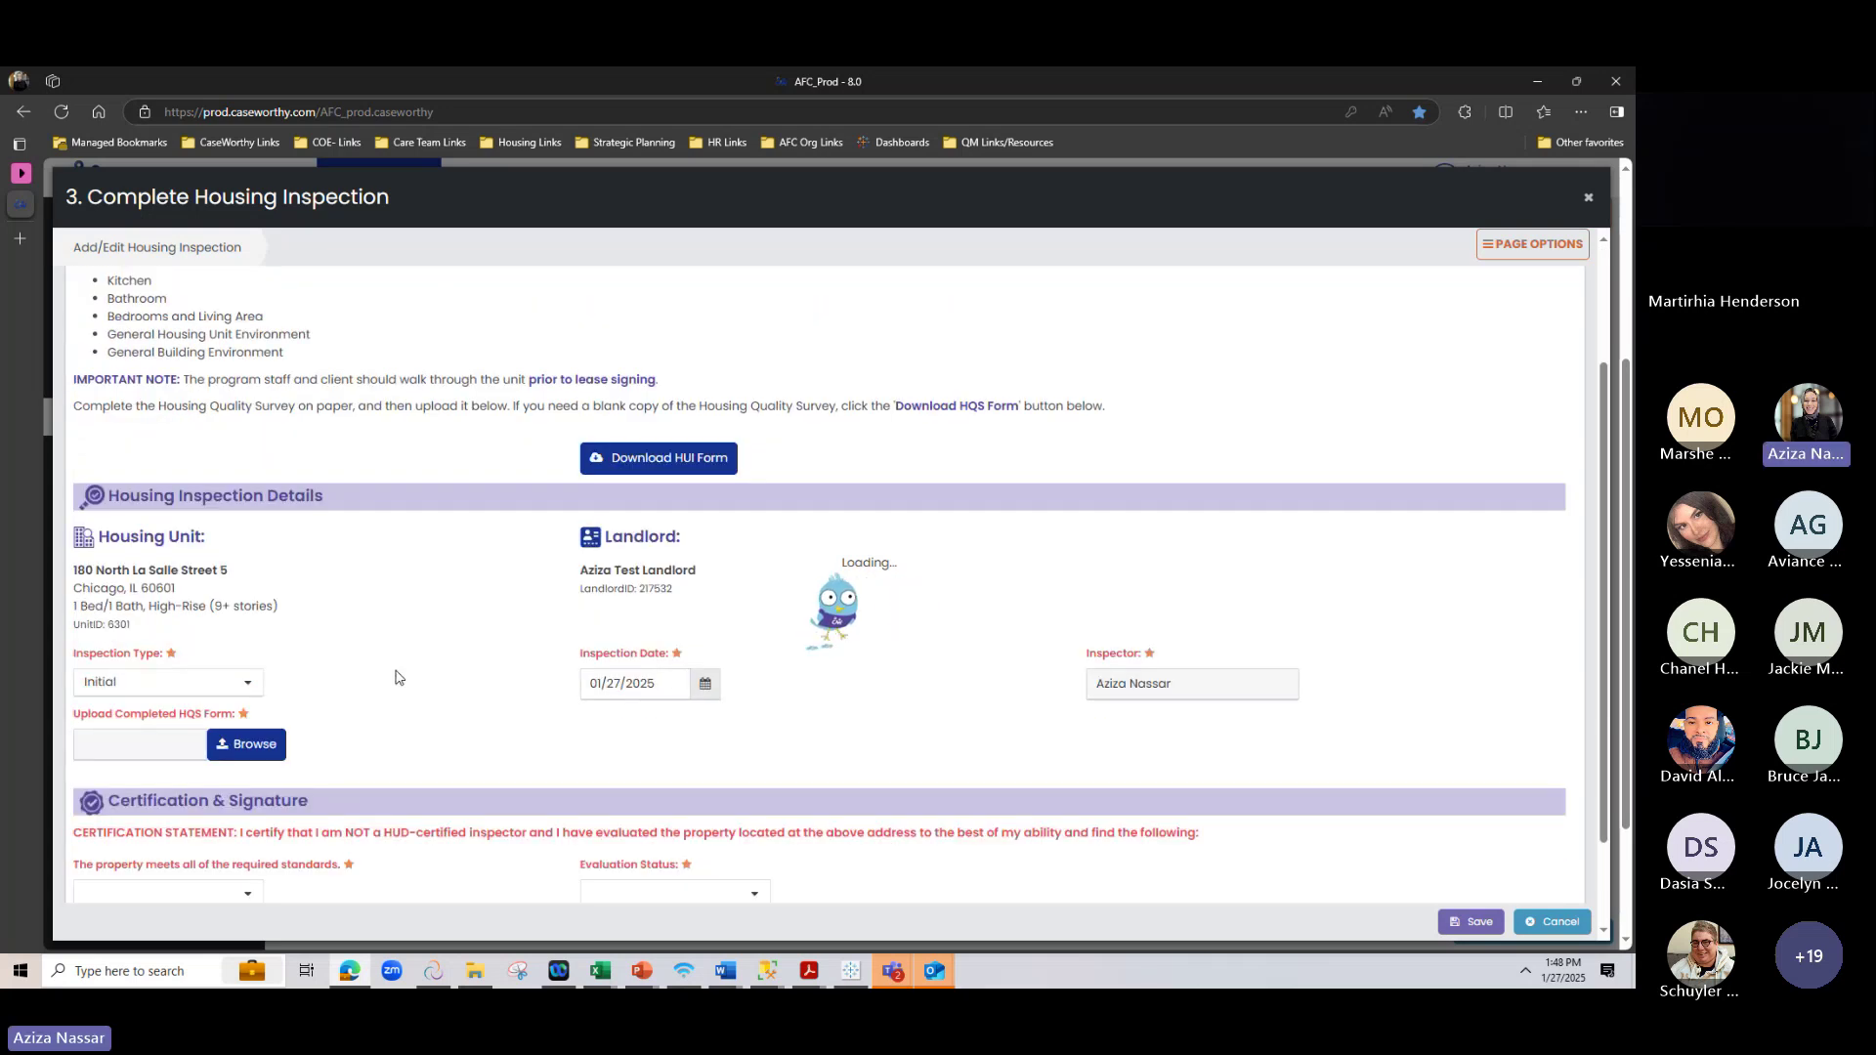
click(664, 461)
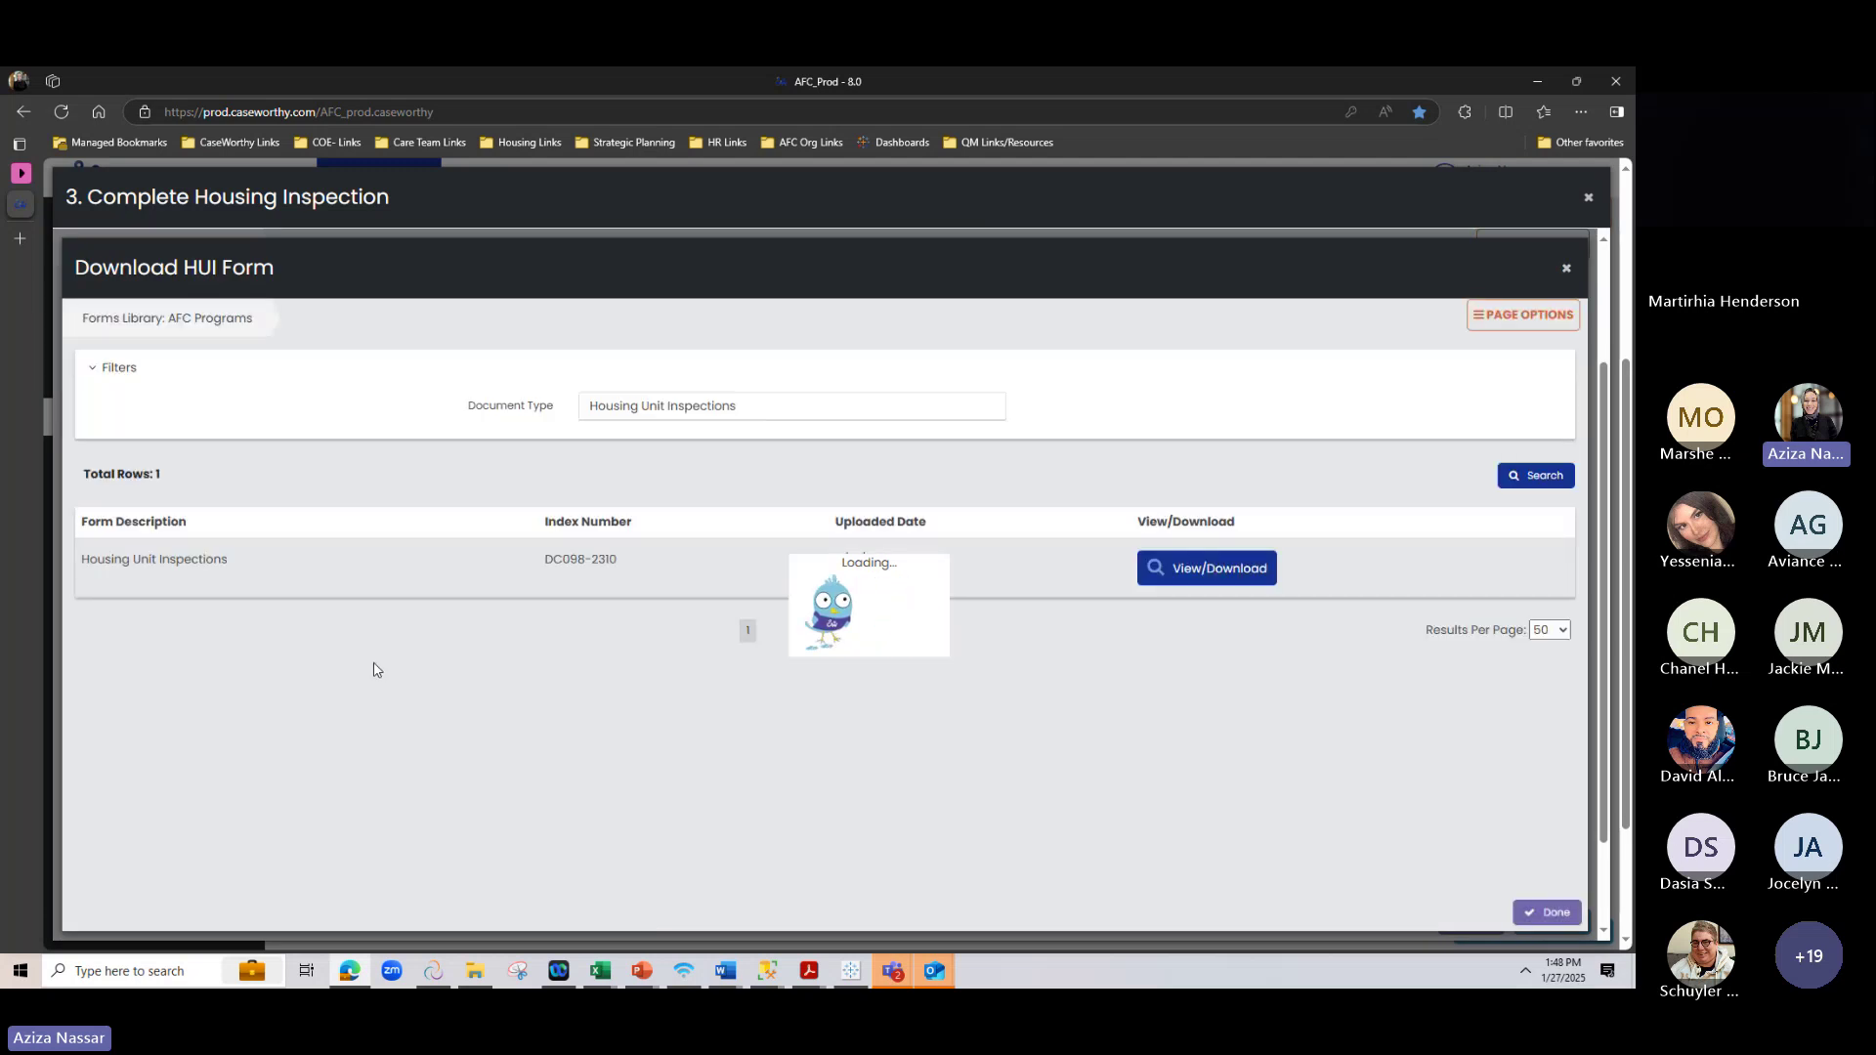
click(1229, 581)
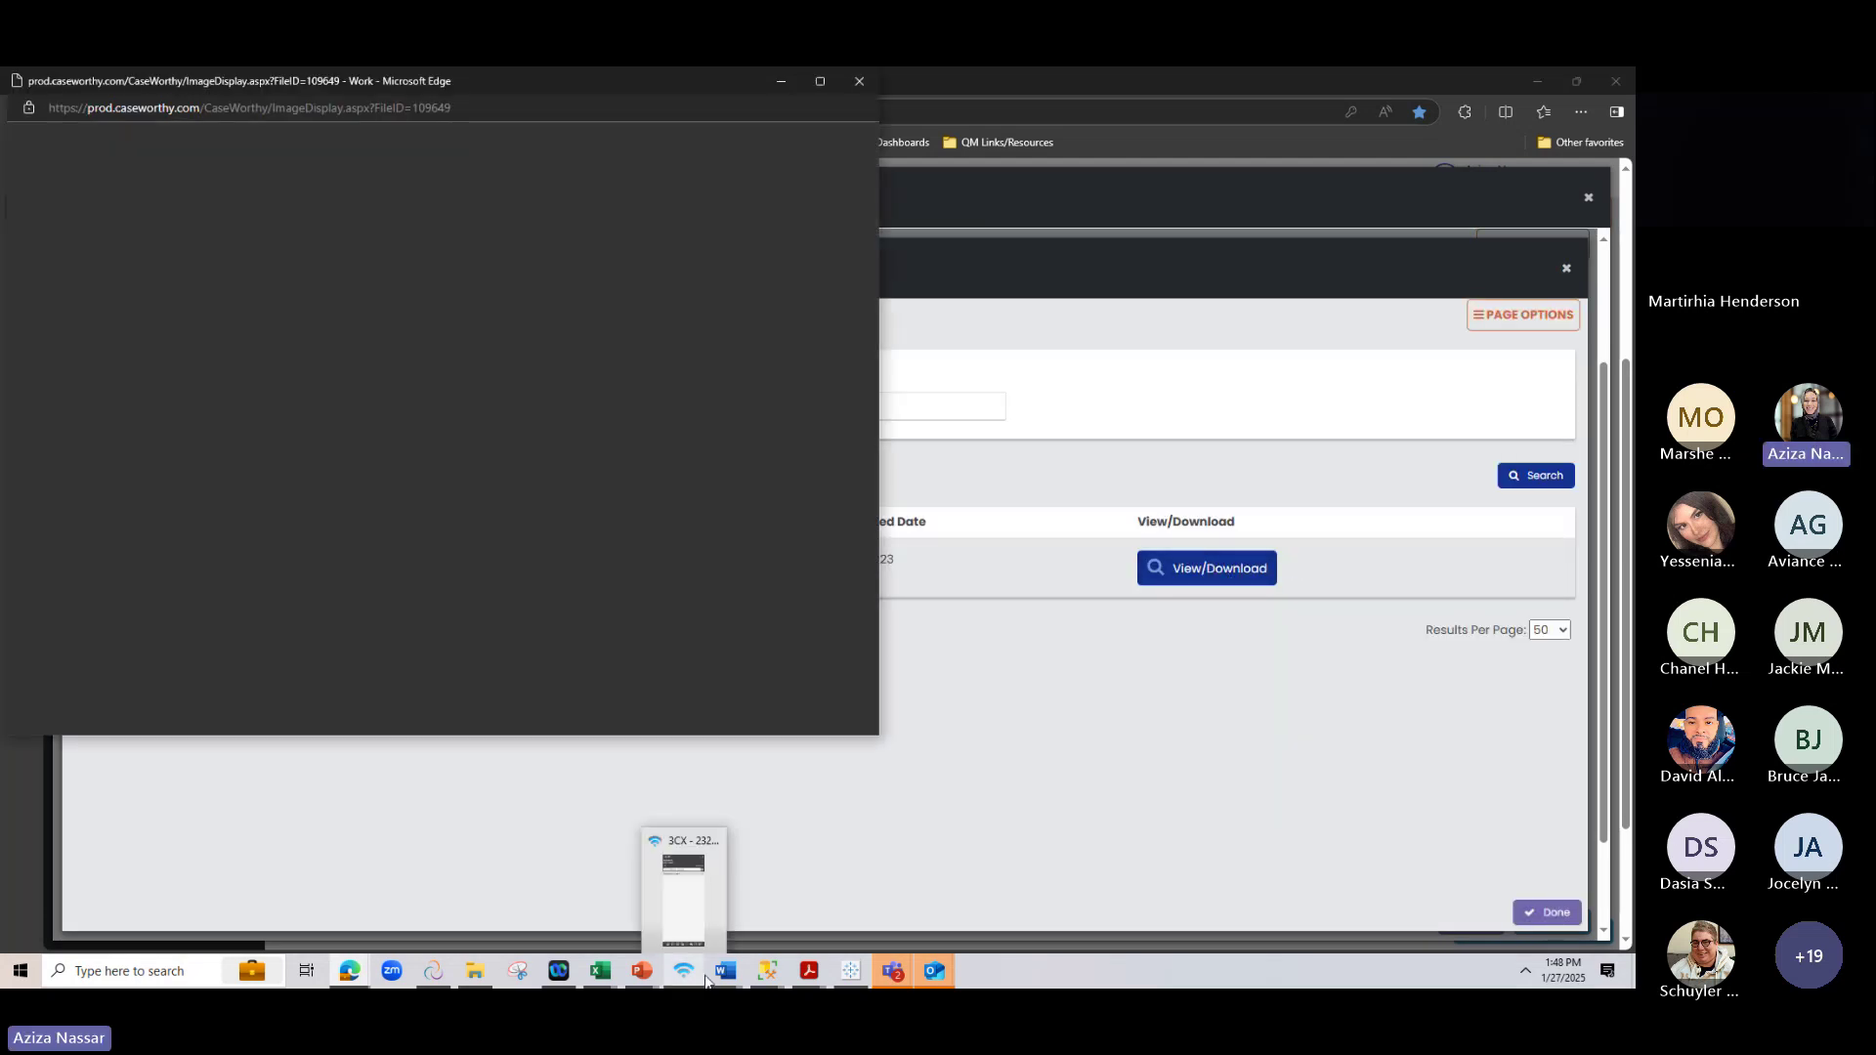
scroll(649, 698, up, 3)
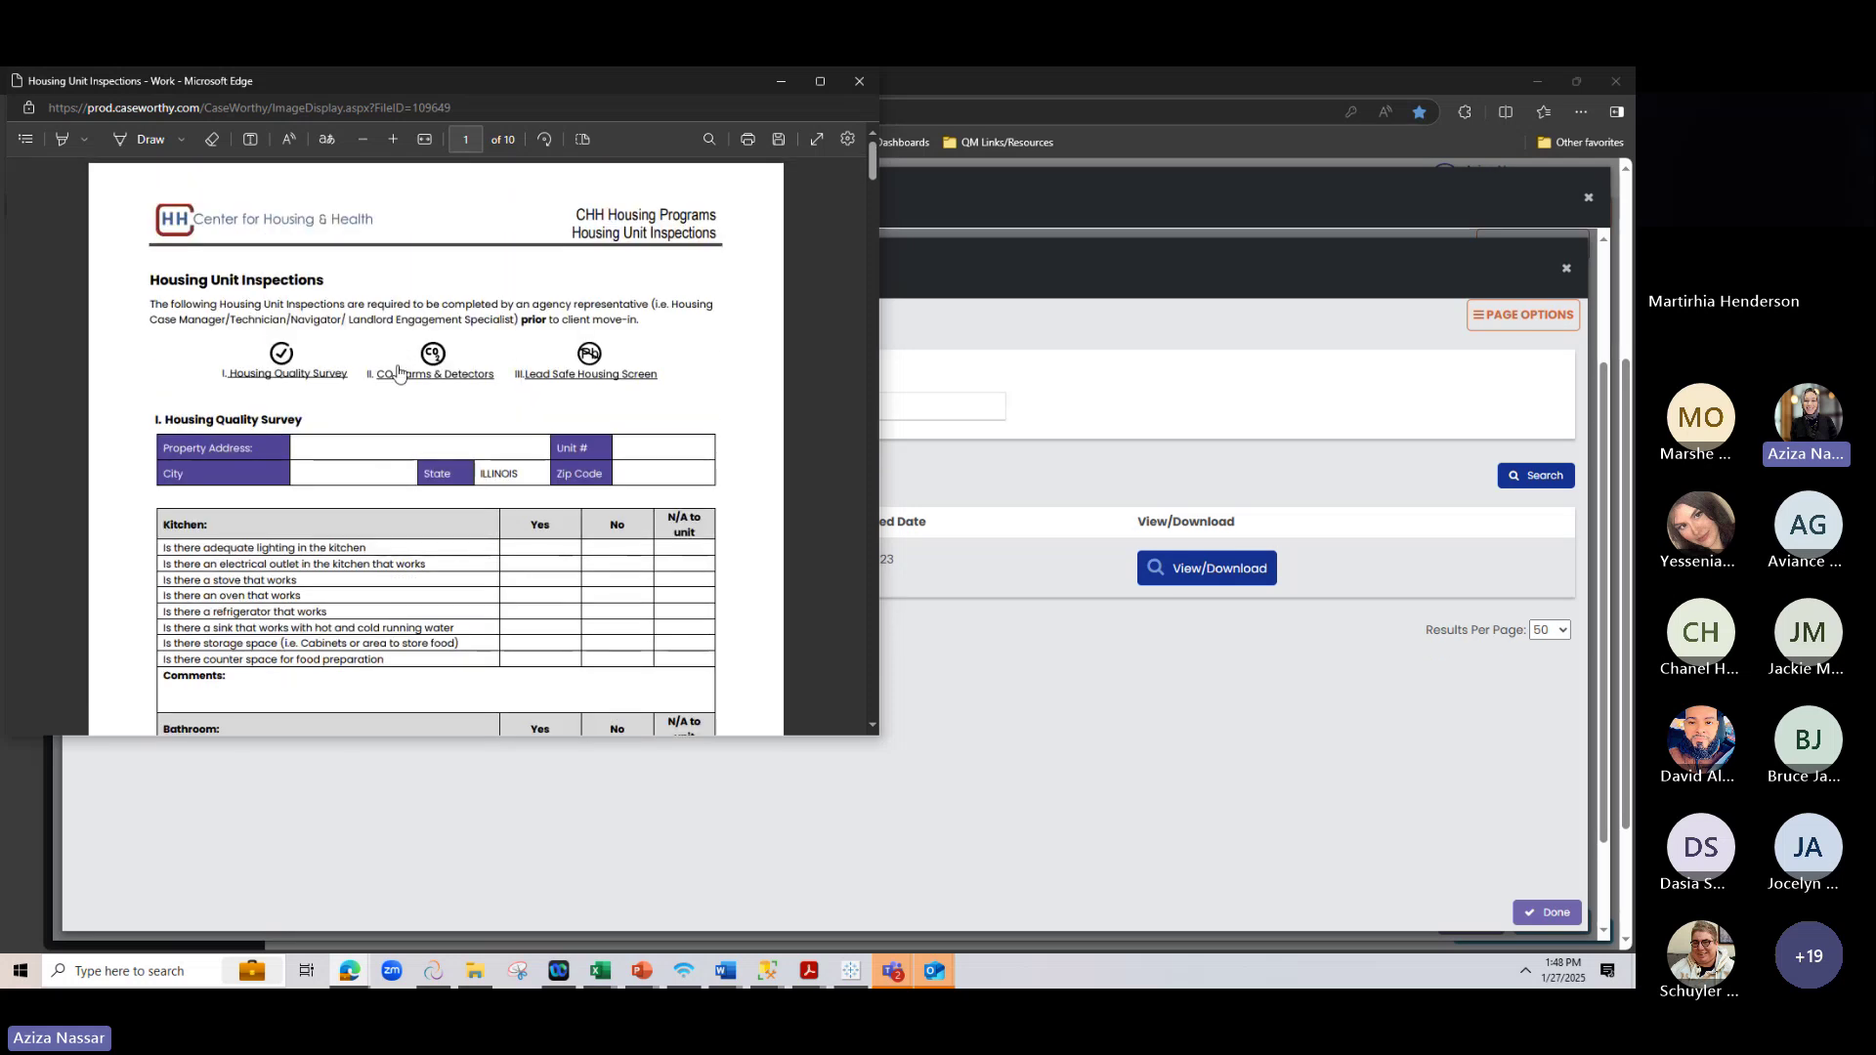
drag(870, 166, 972, 156)
click(1053, 283)
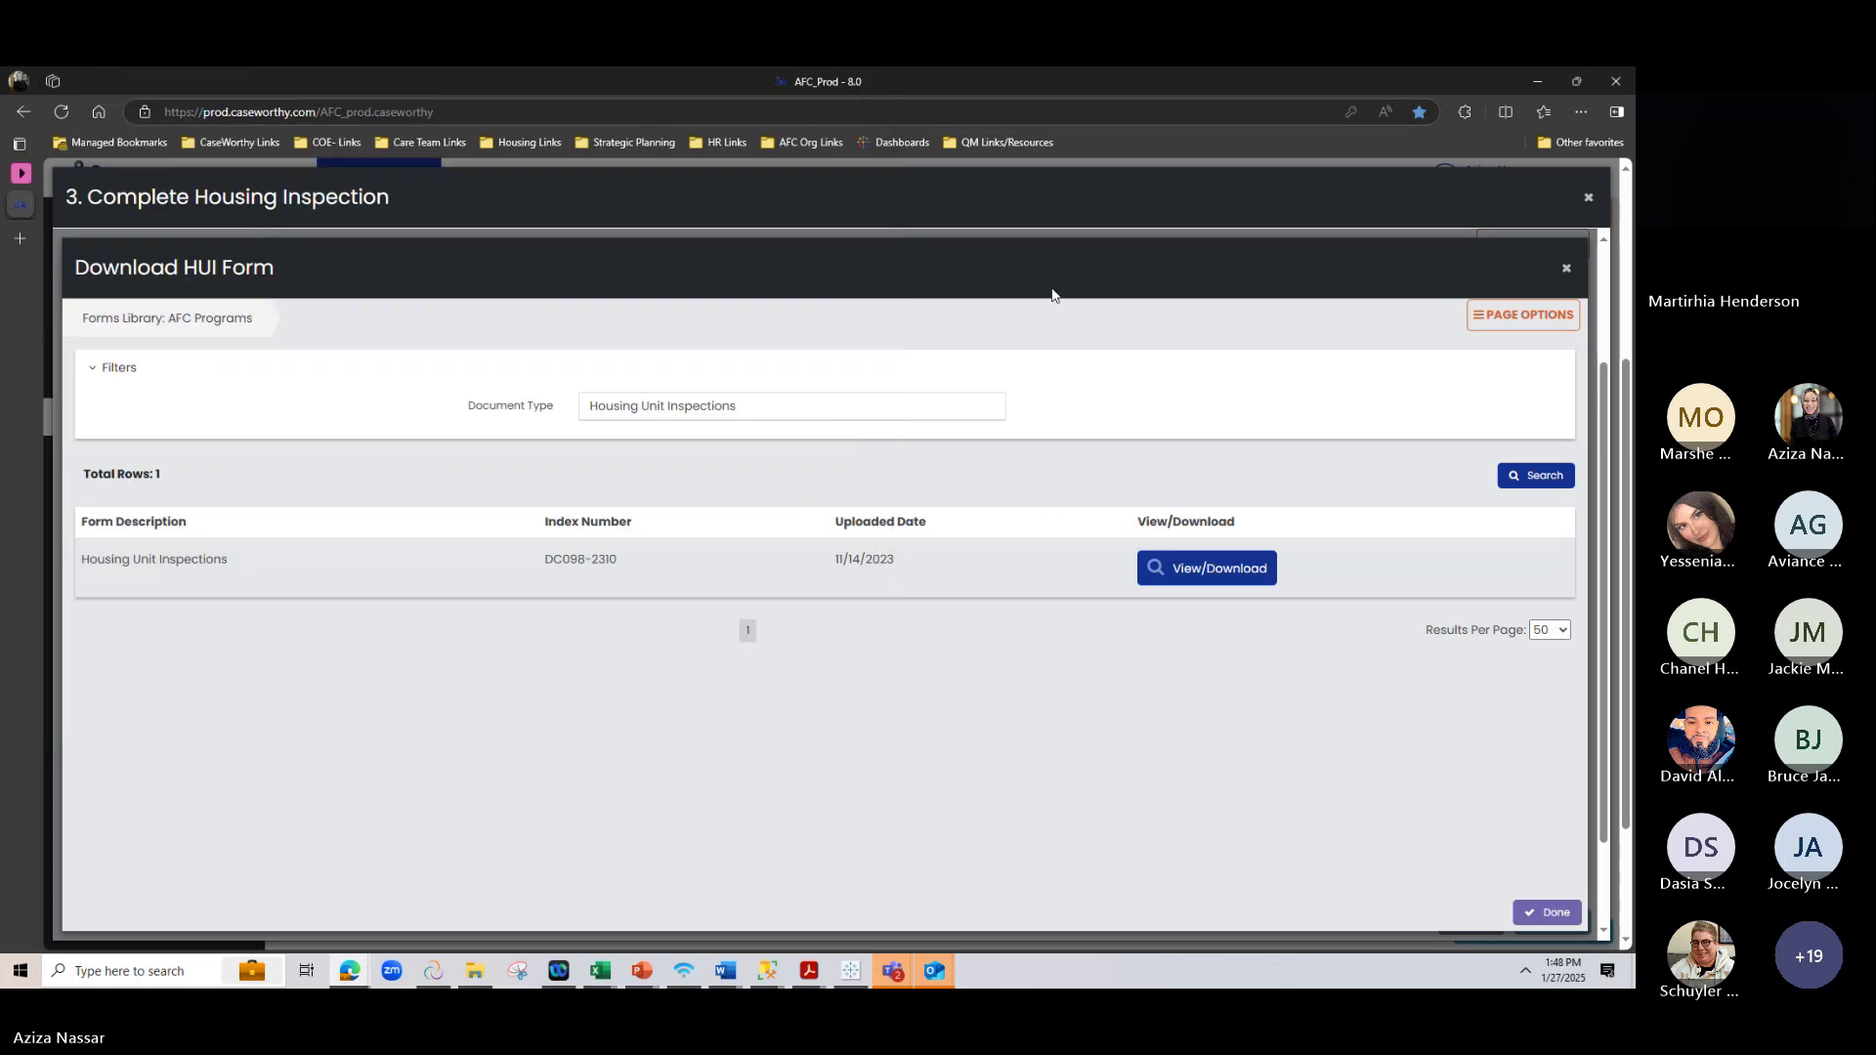
click(1567, 268)
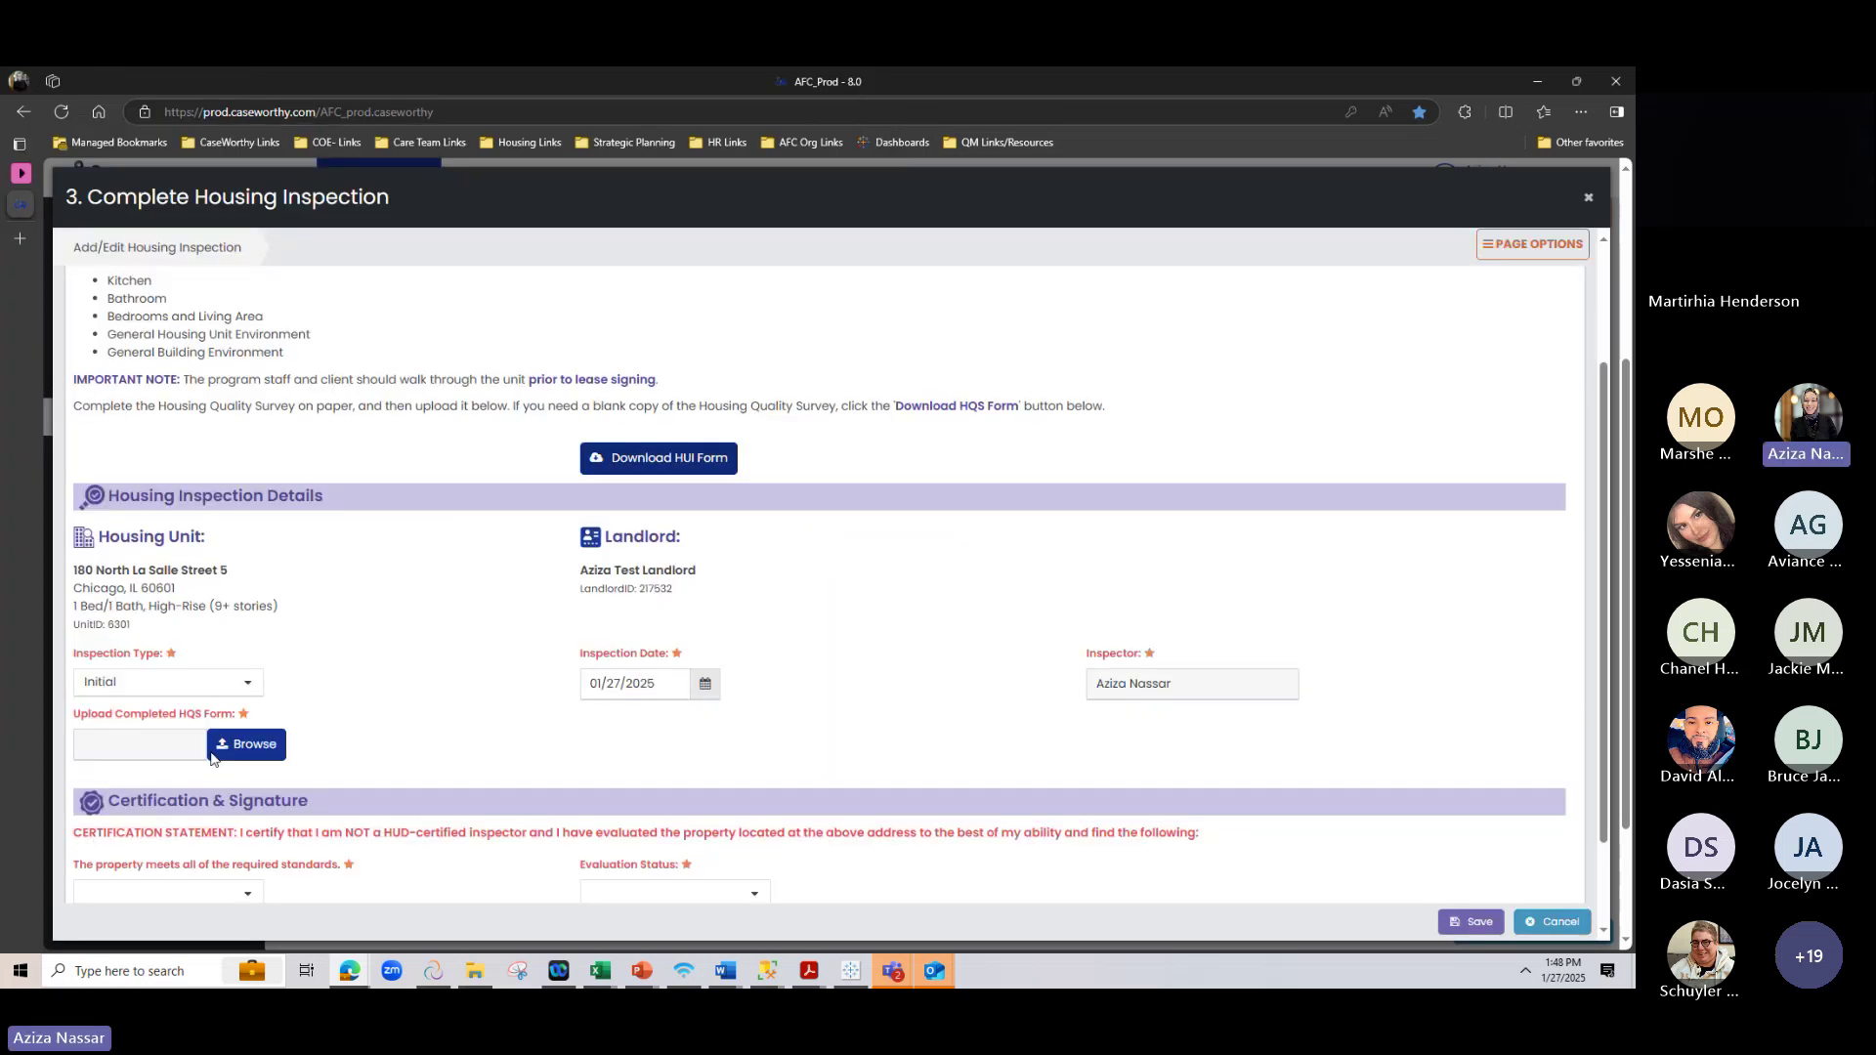
Keep the inspection type as Initial with the inspection date 01/27/2025
scroll(211, 758, down, 2)
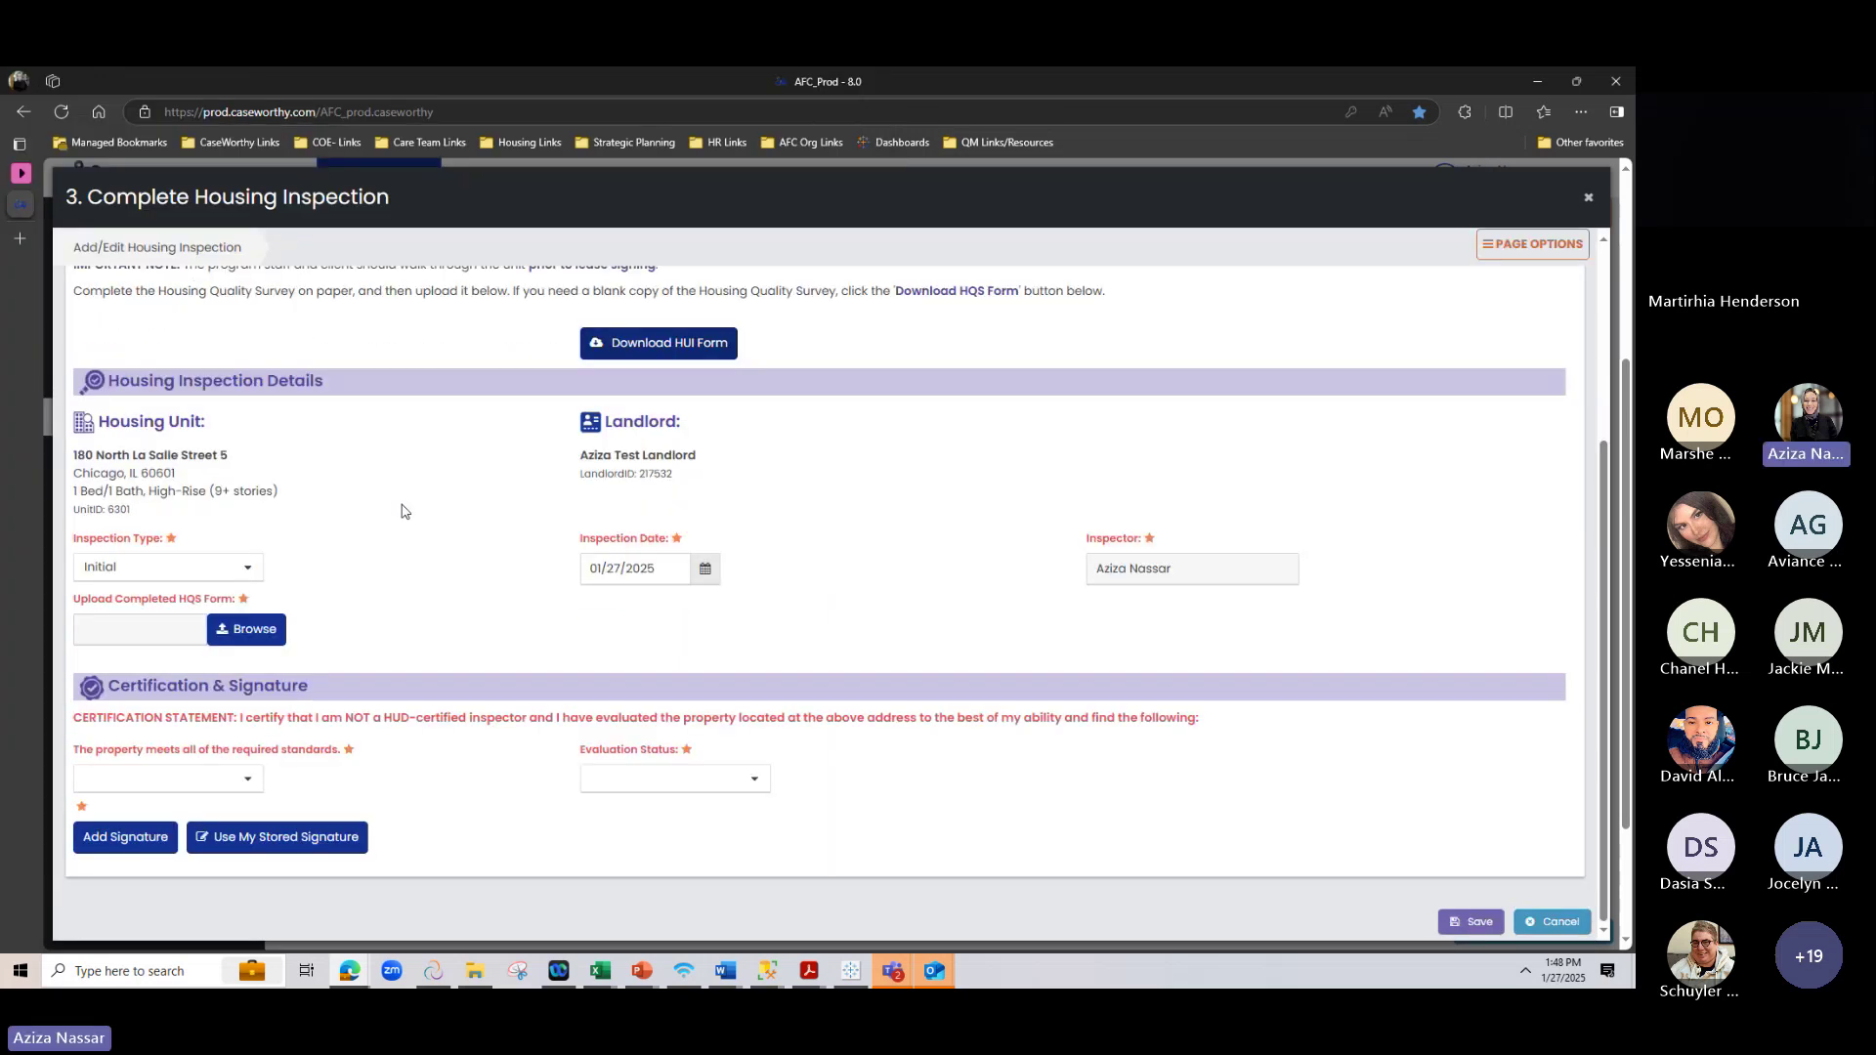
click(238, 567)
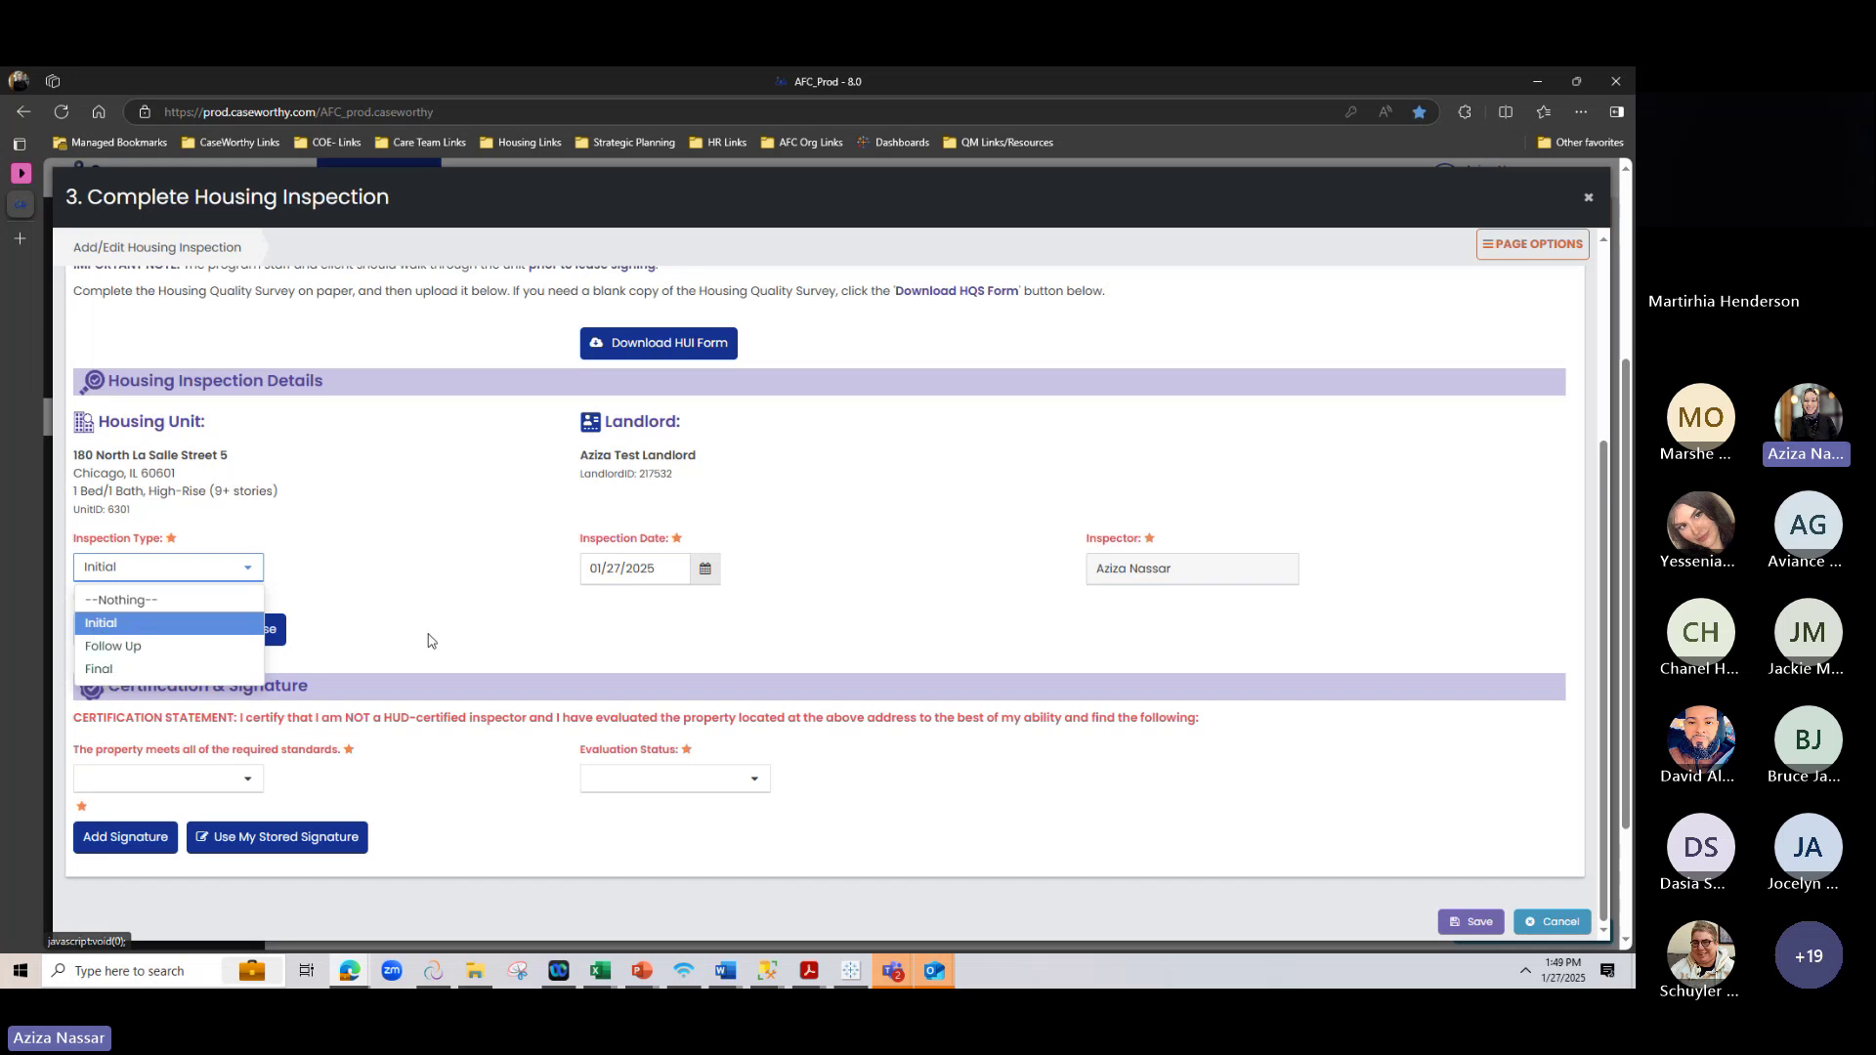
click(402, 588)
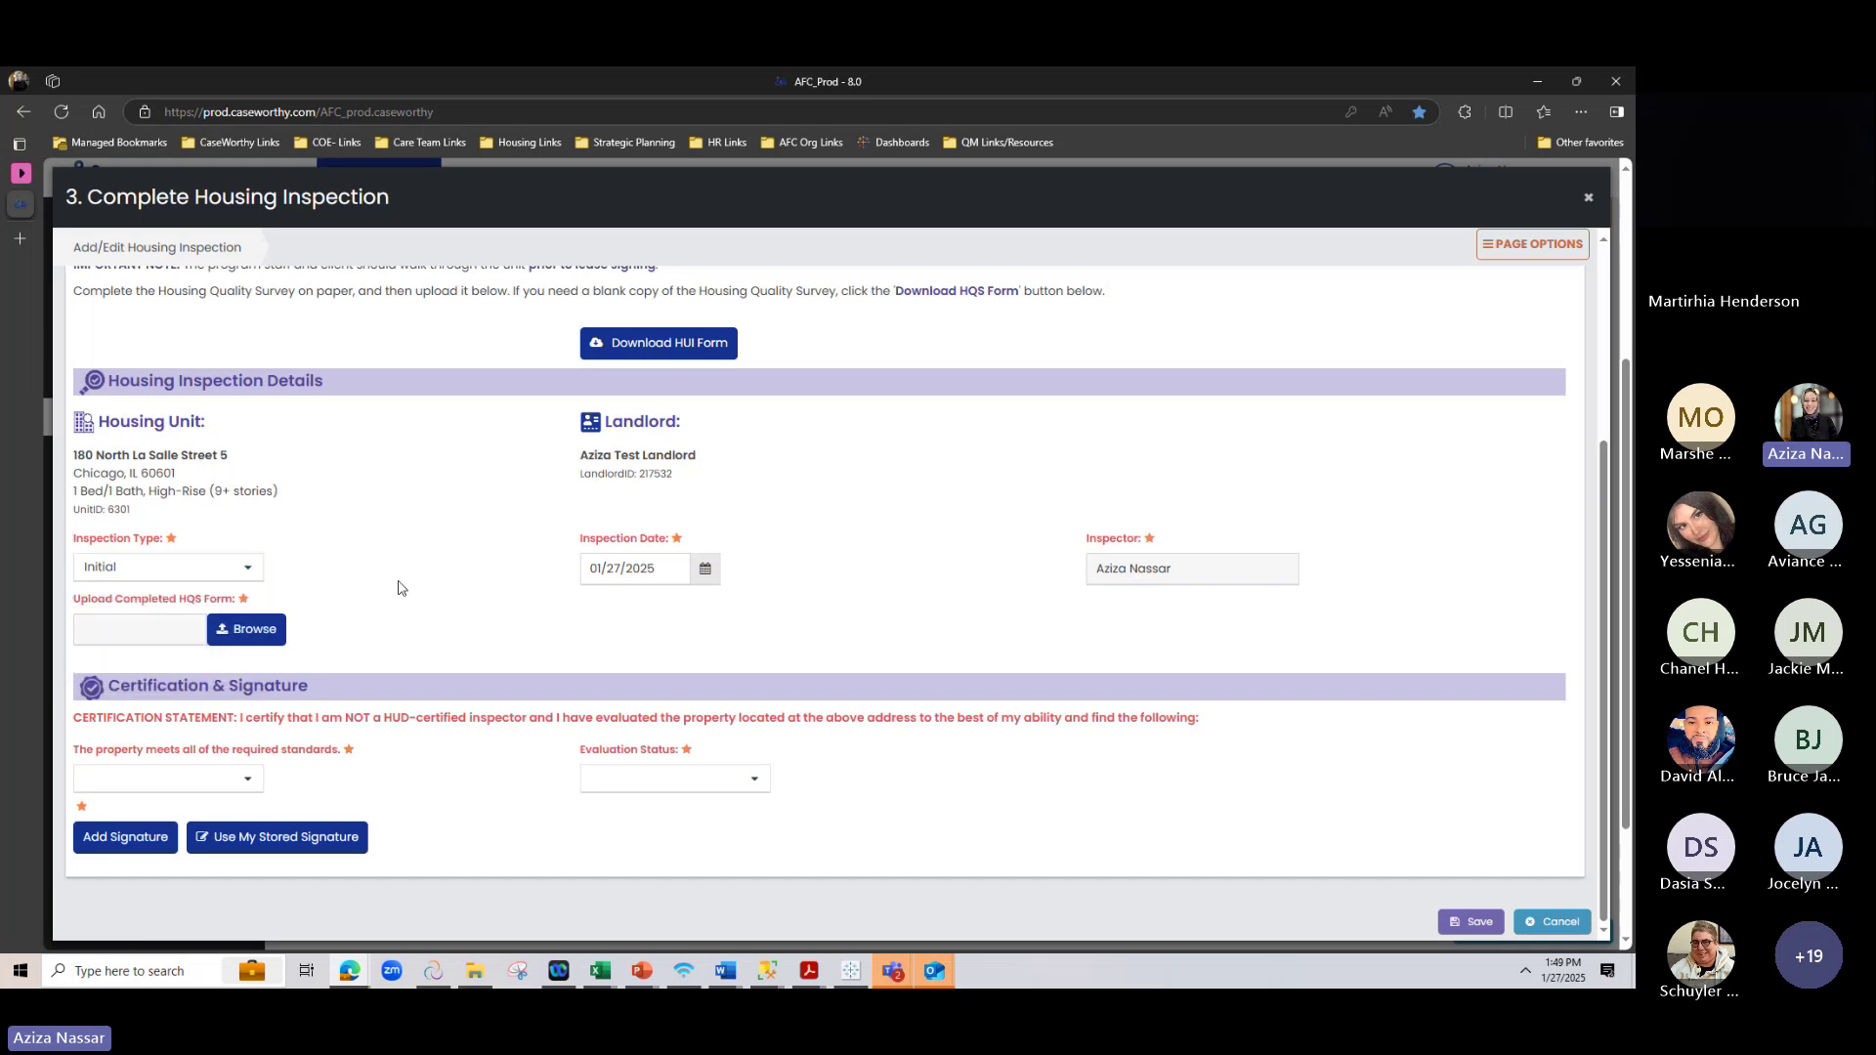
click(149, 566)
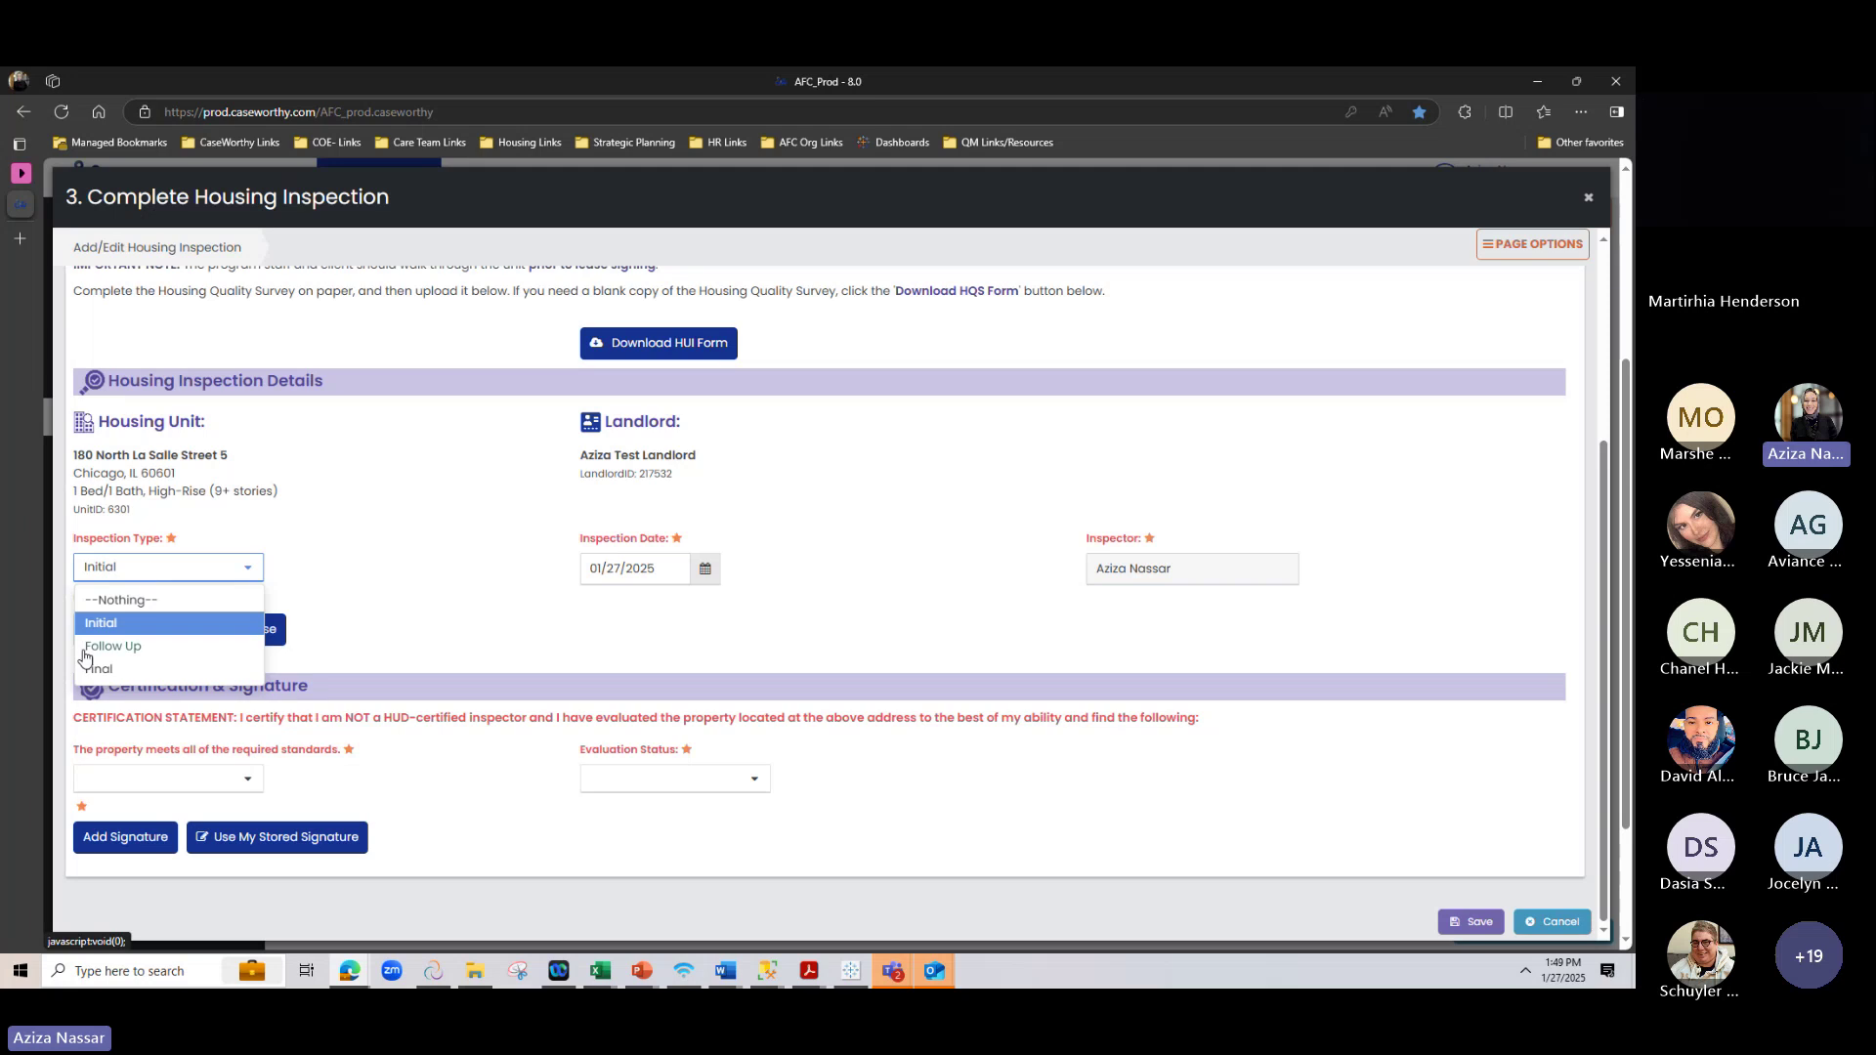
click(395, 516)
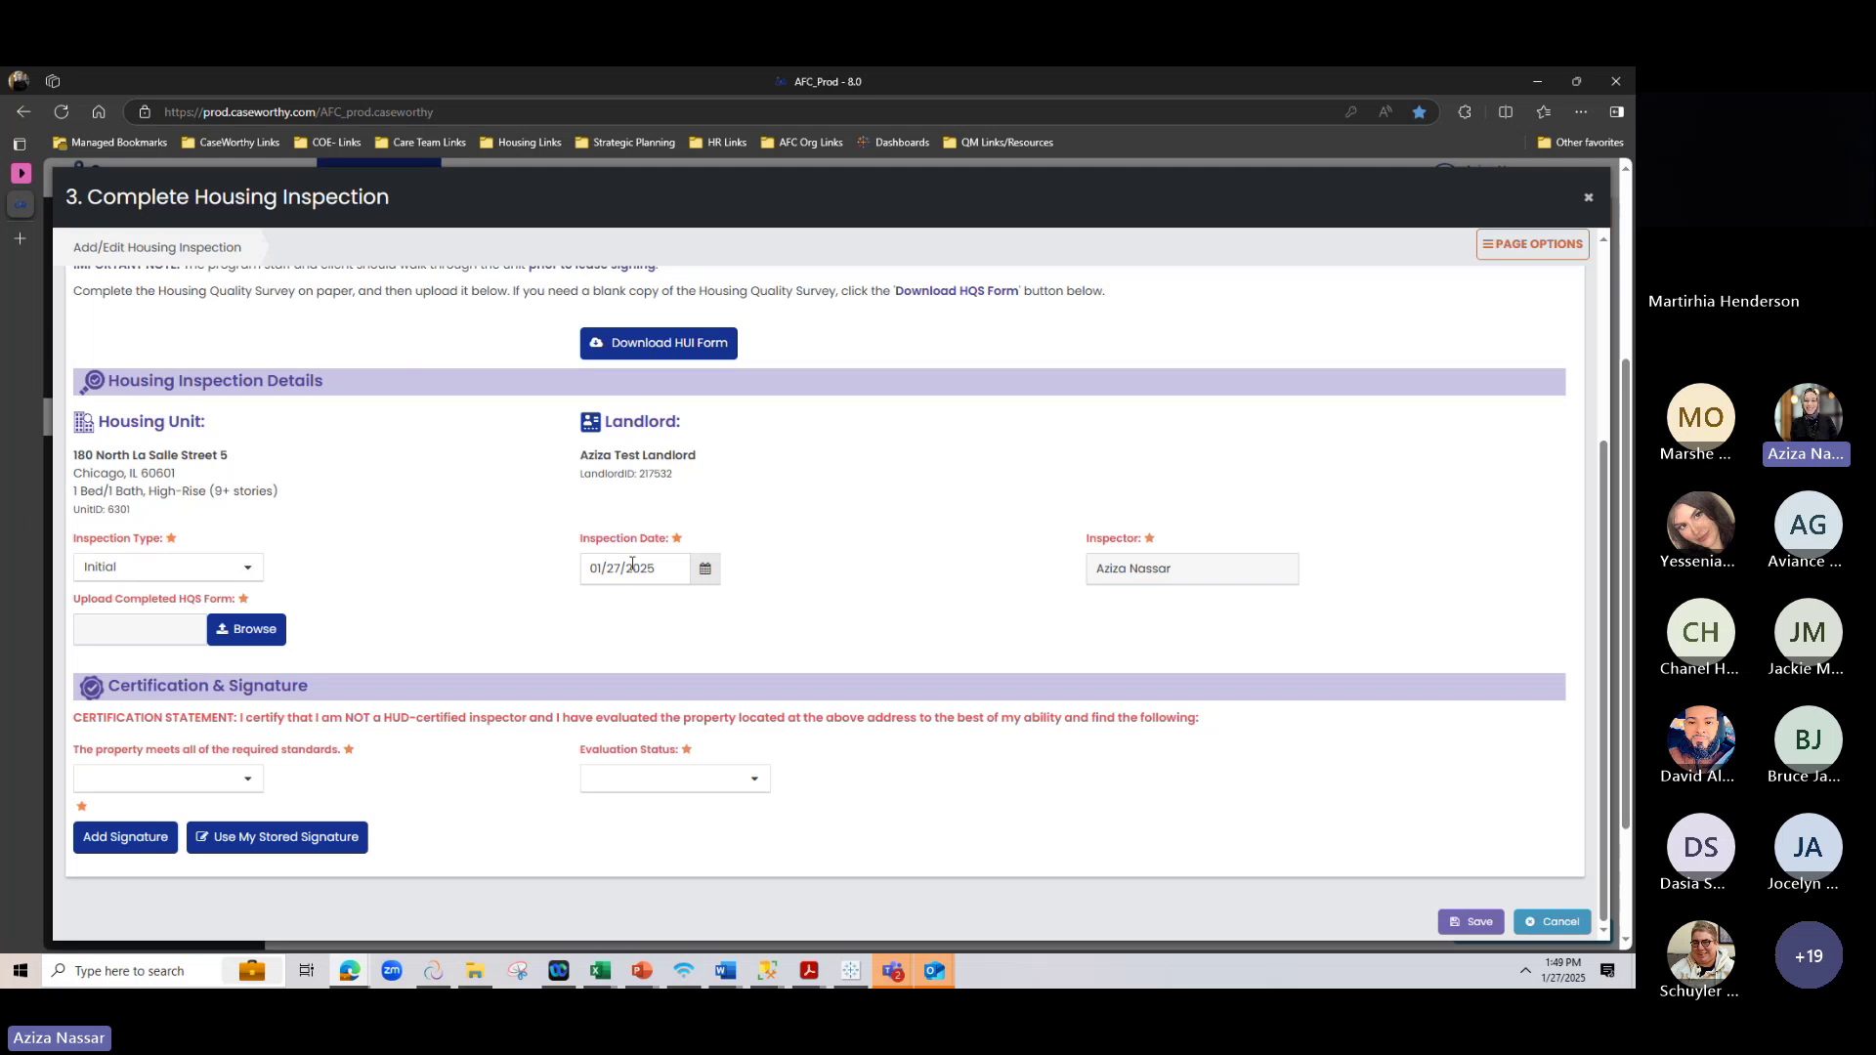
drag(579, 539, 694, 545)
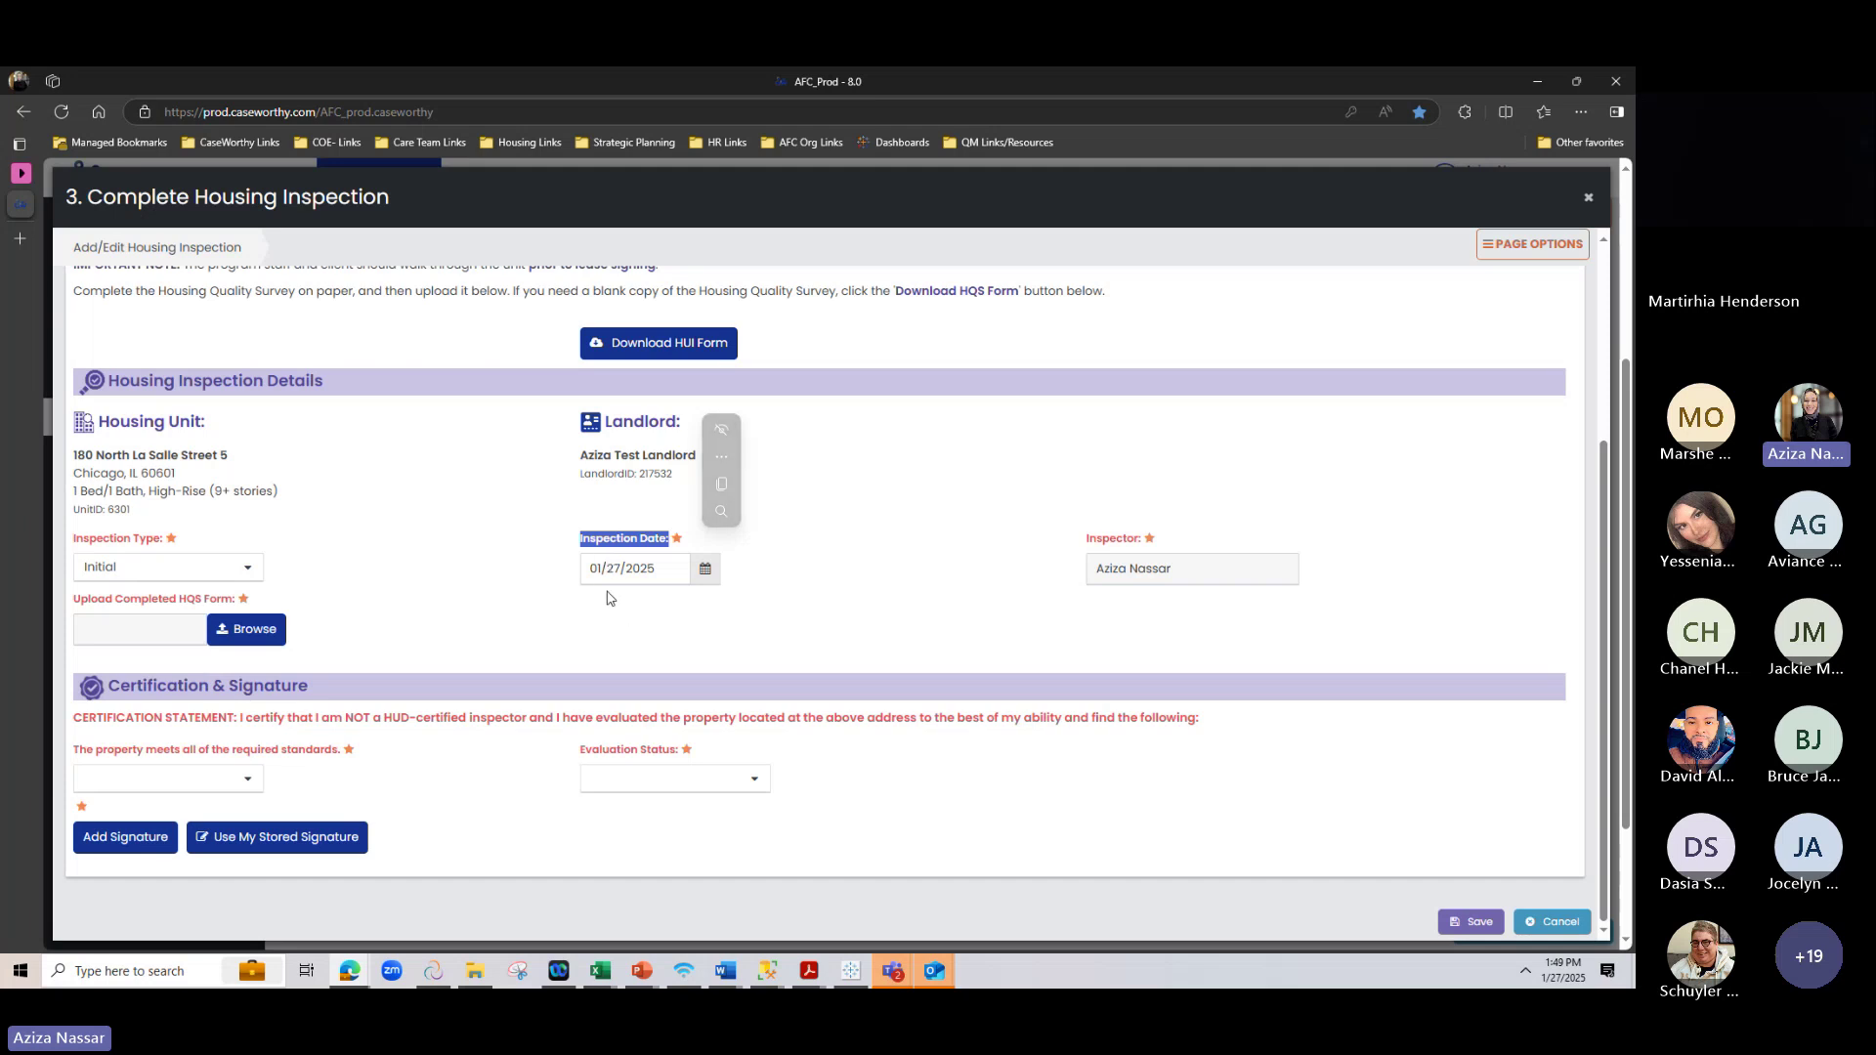
click(603, 568)
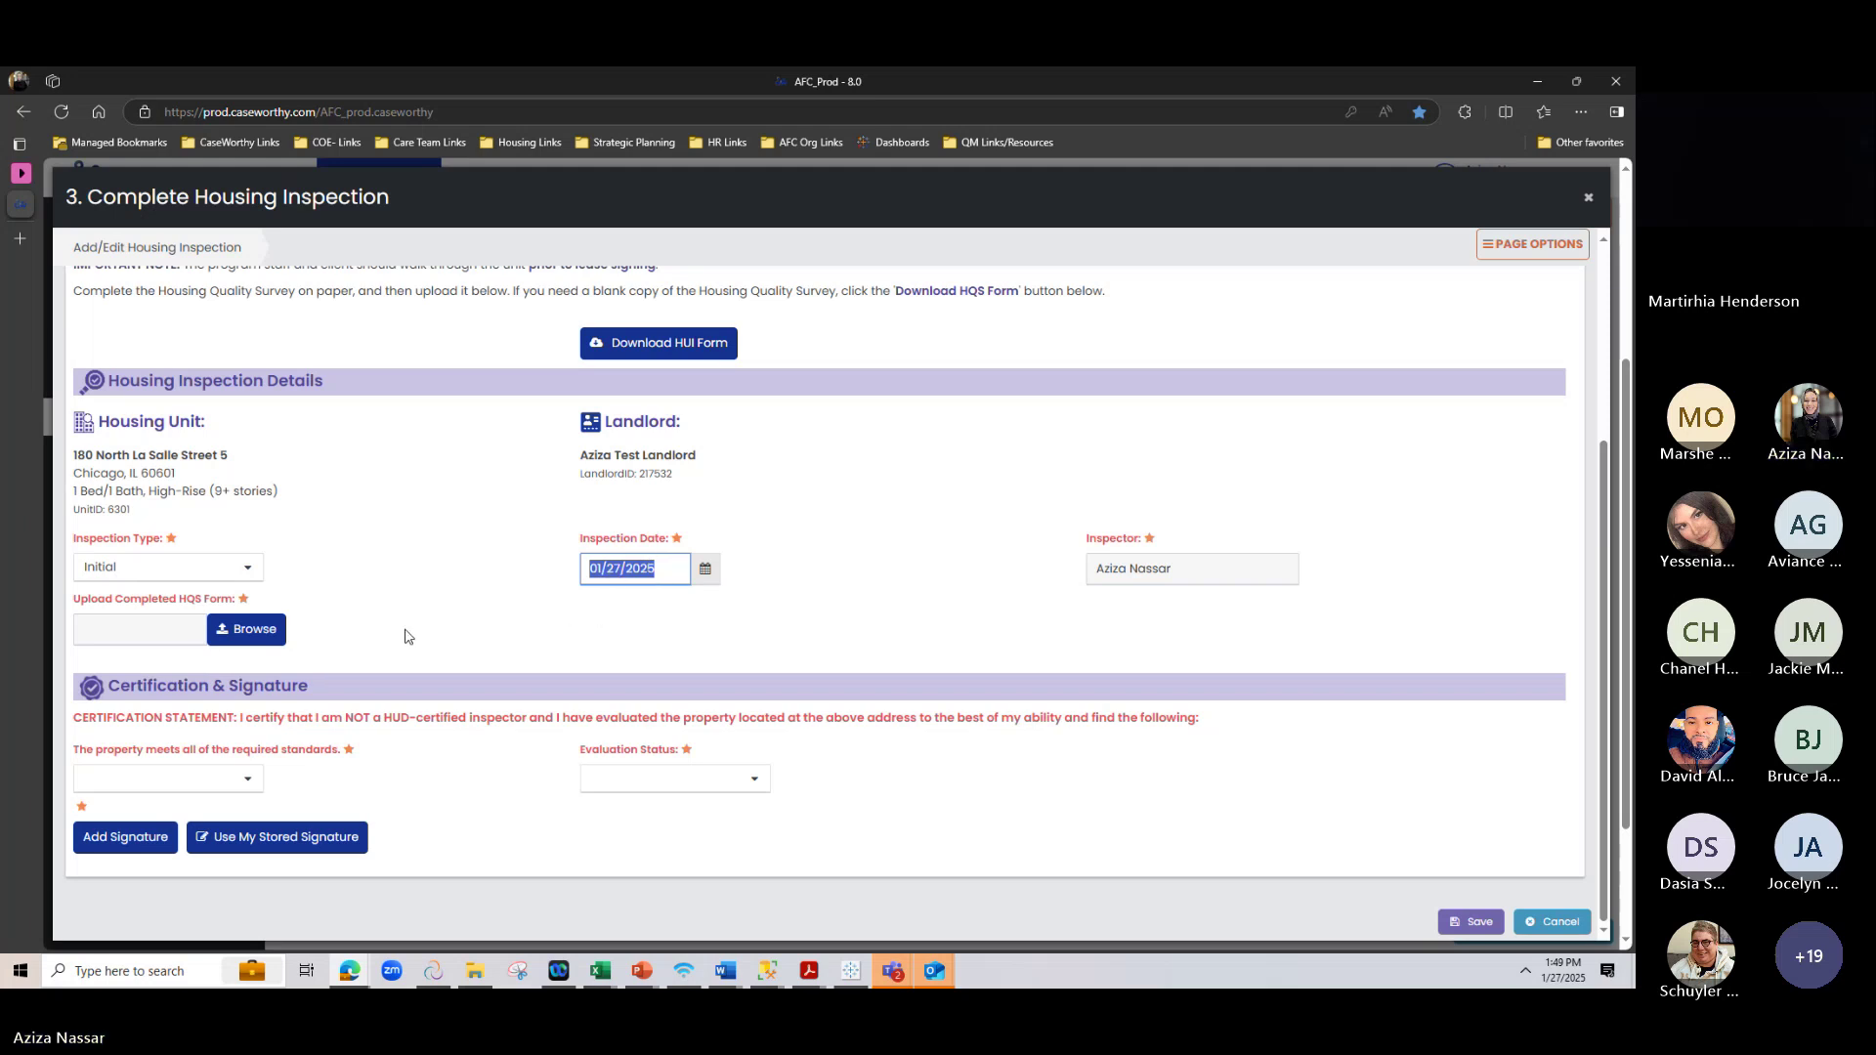
Upload TEST DOC.docx from the Desktop as the completed HQS form
click(258, 626)
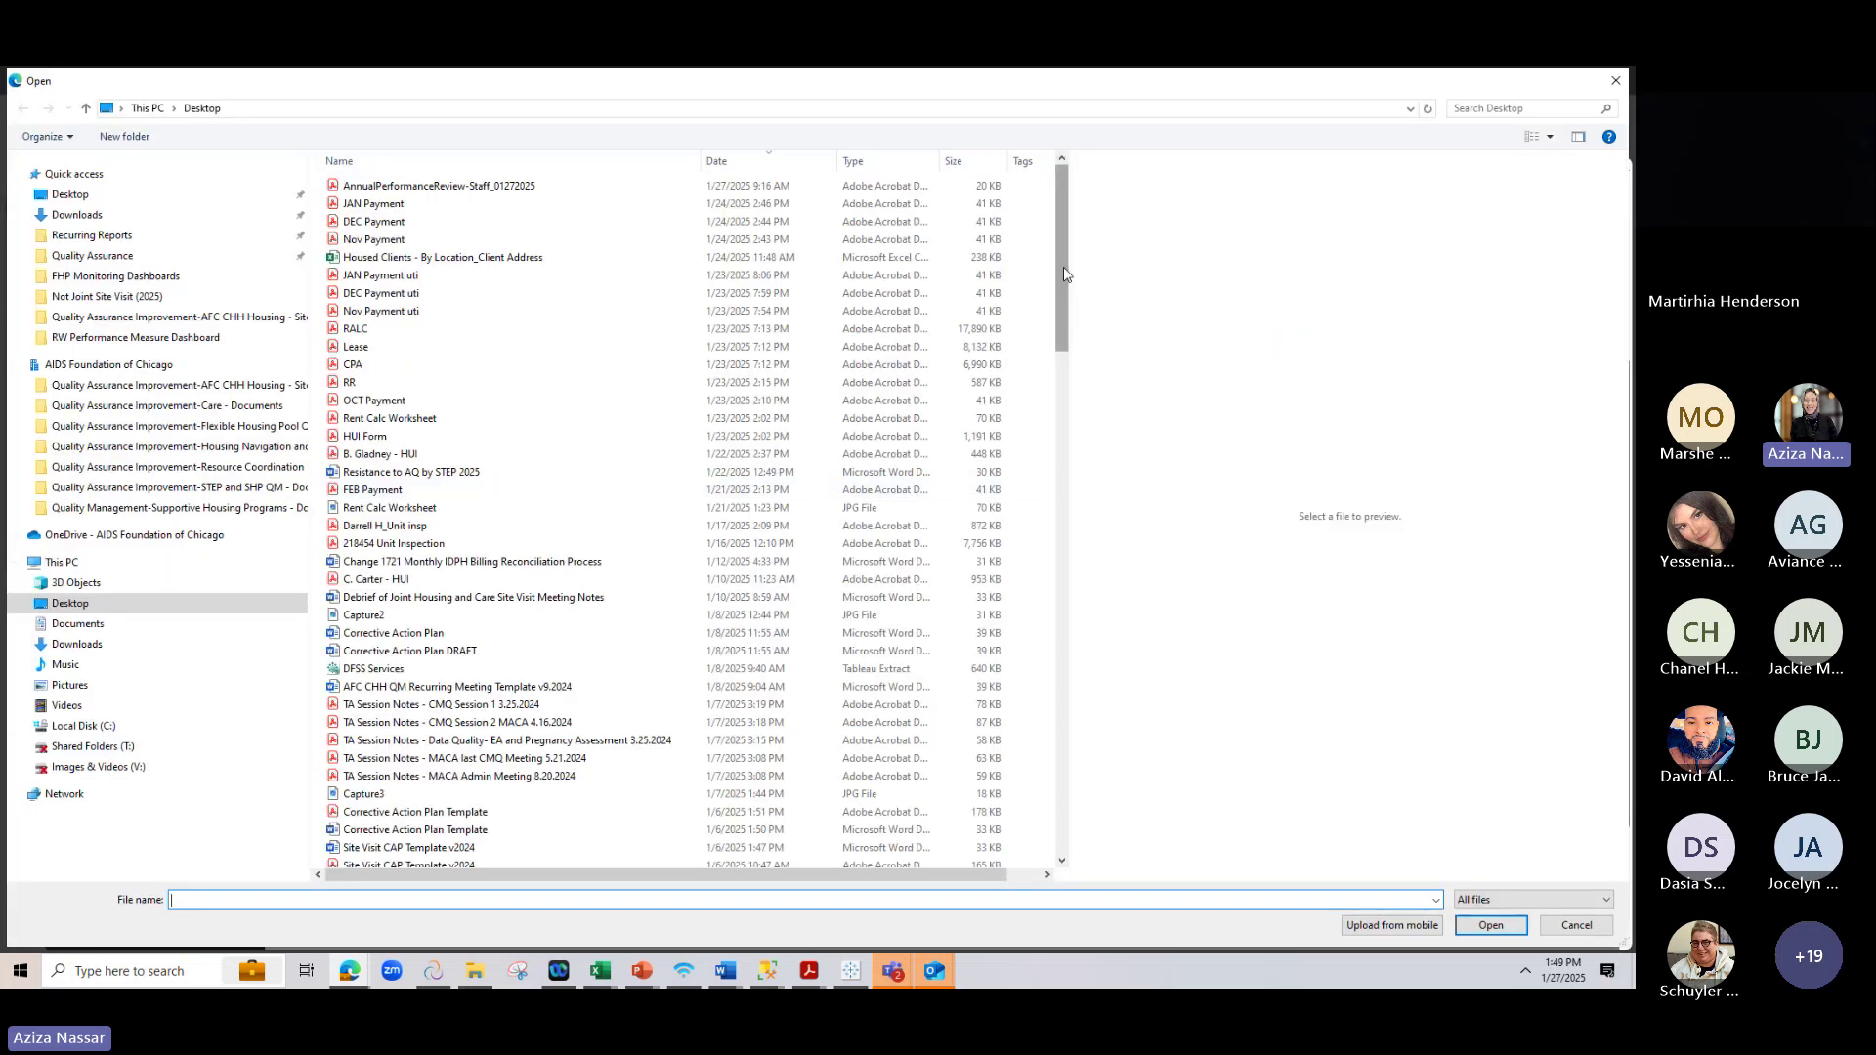
drag(1064, 274, 1071, 840)
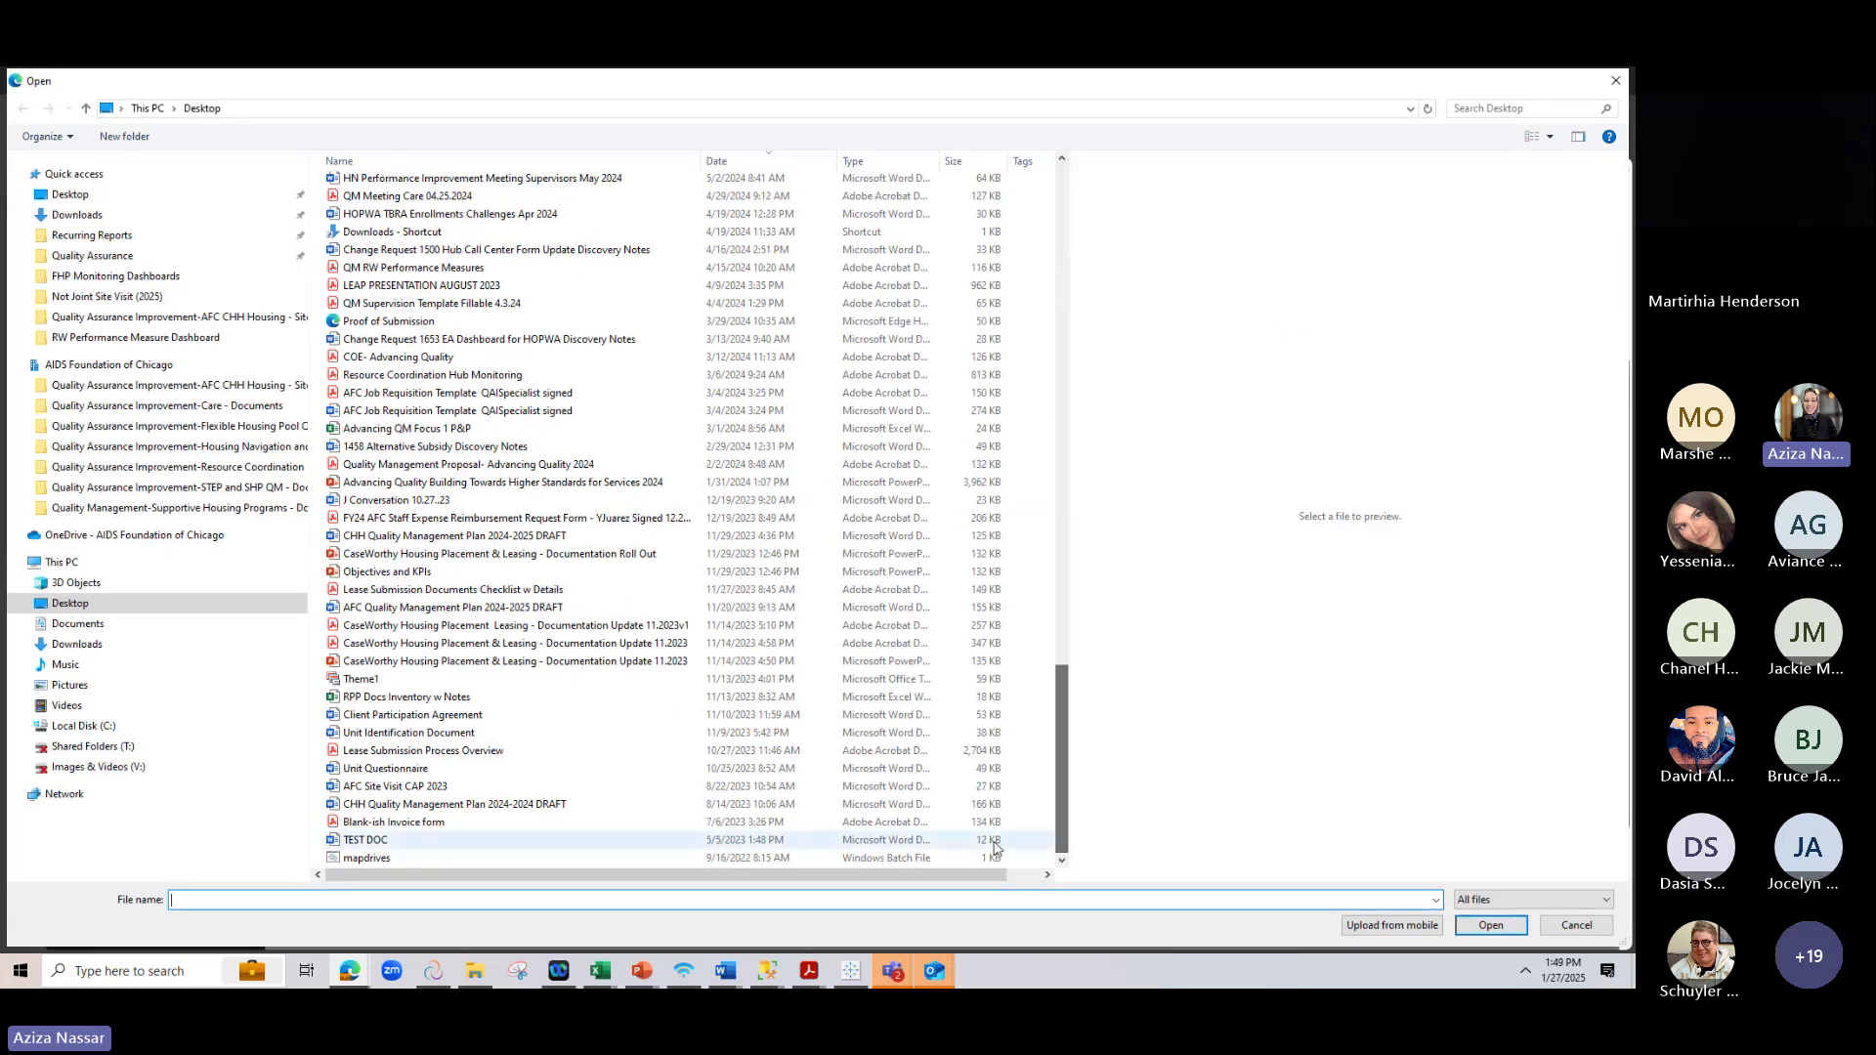
click(532, 842)
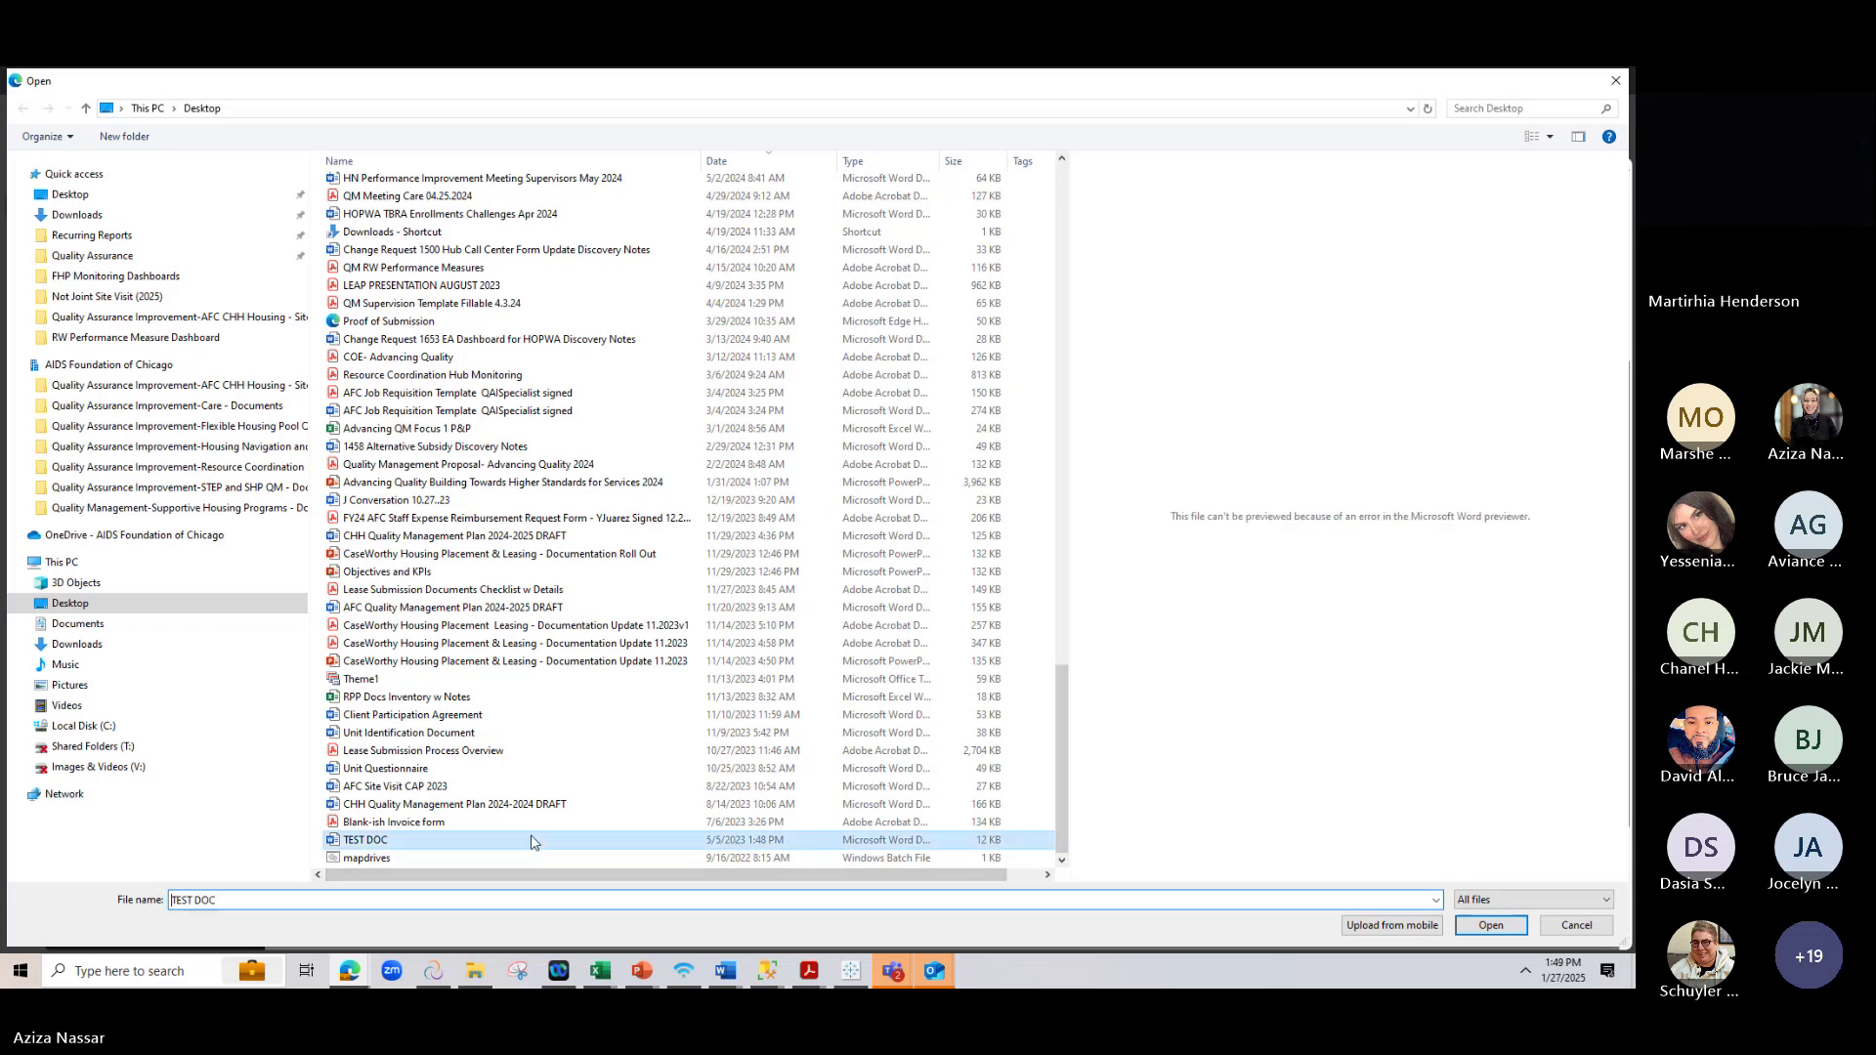
click(1514, 931)
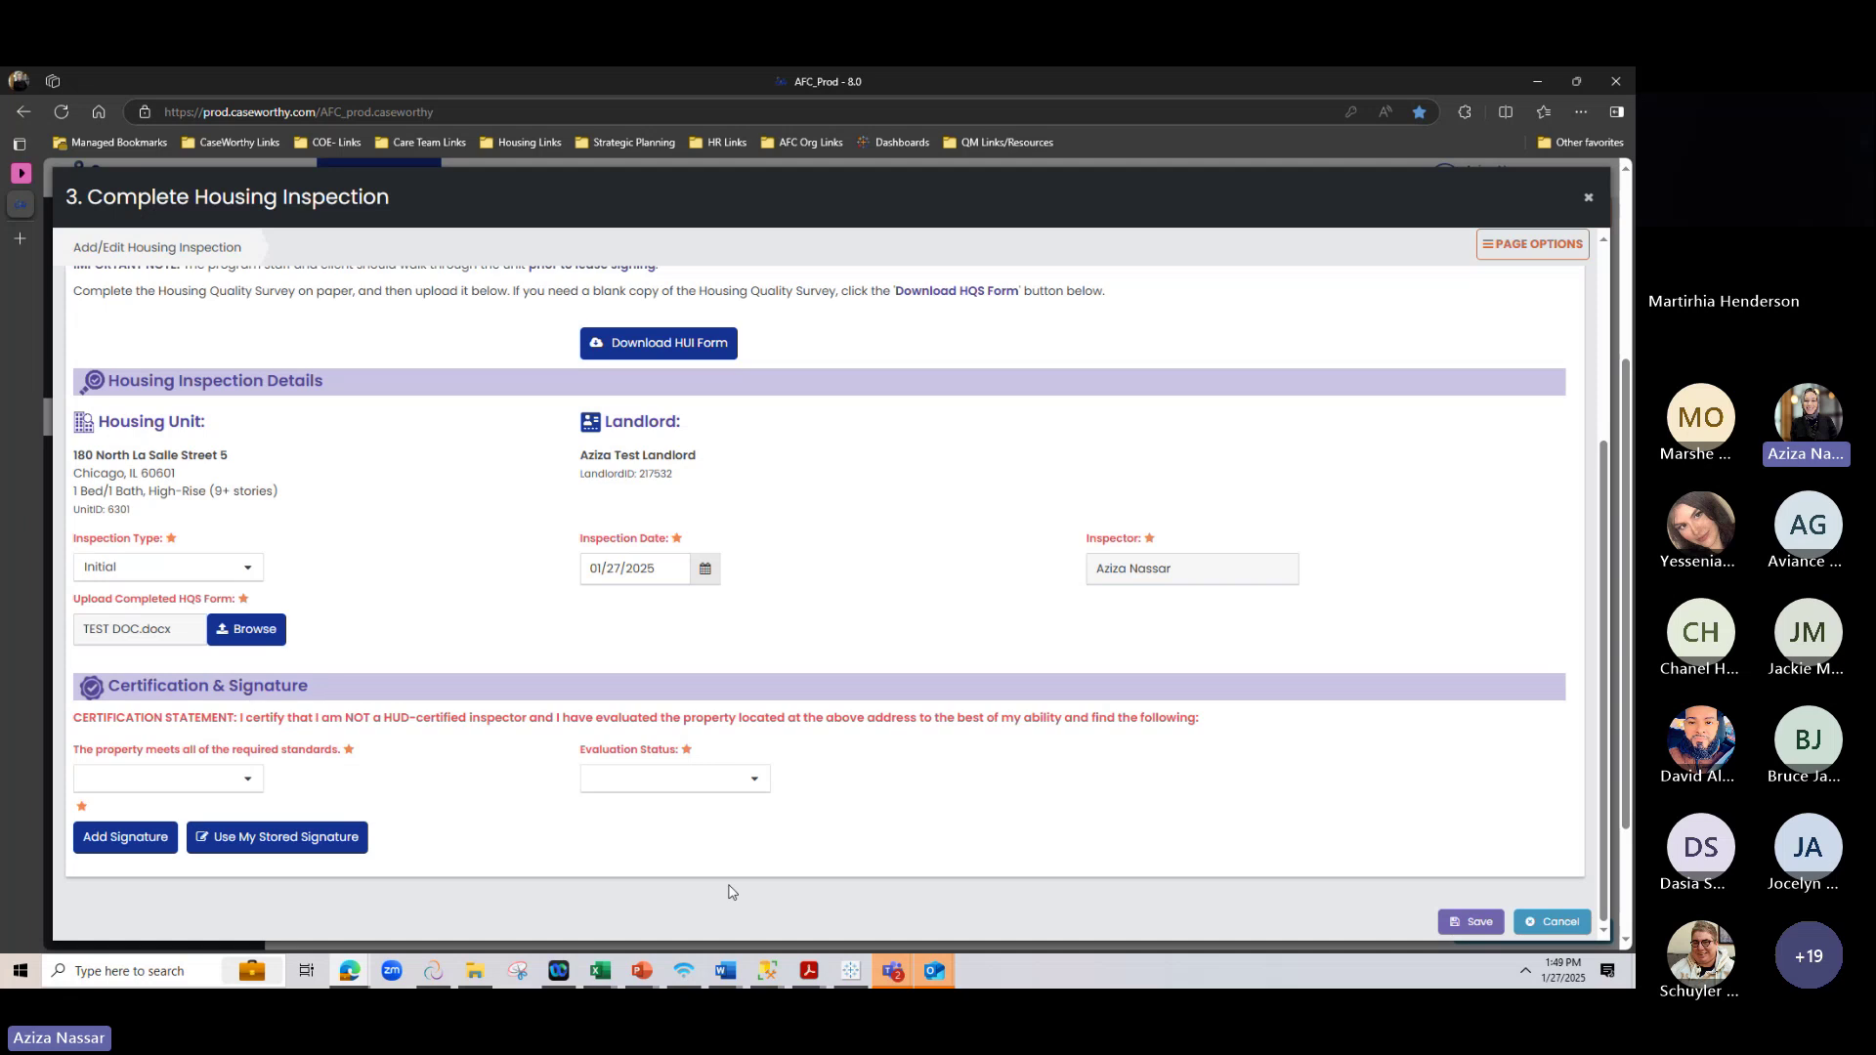
Answer Yes that the property meets required standards and set Evaluation Status to Pass
click(100, 781)
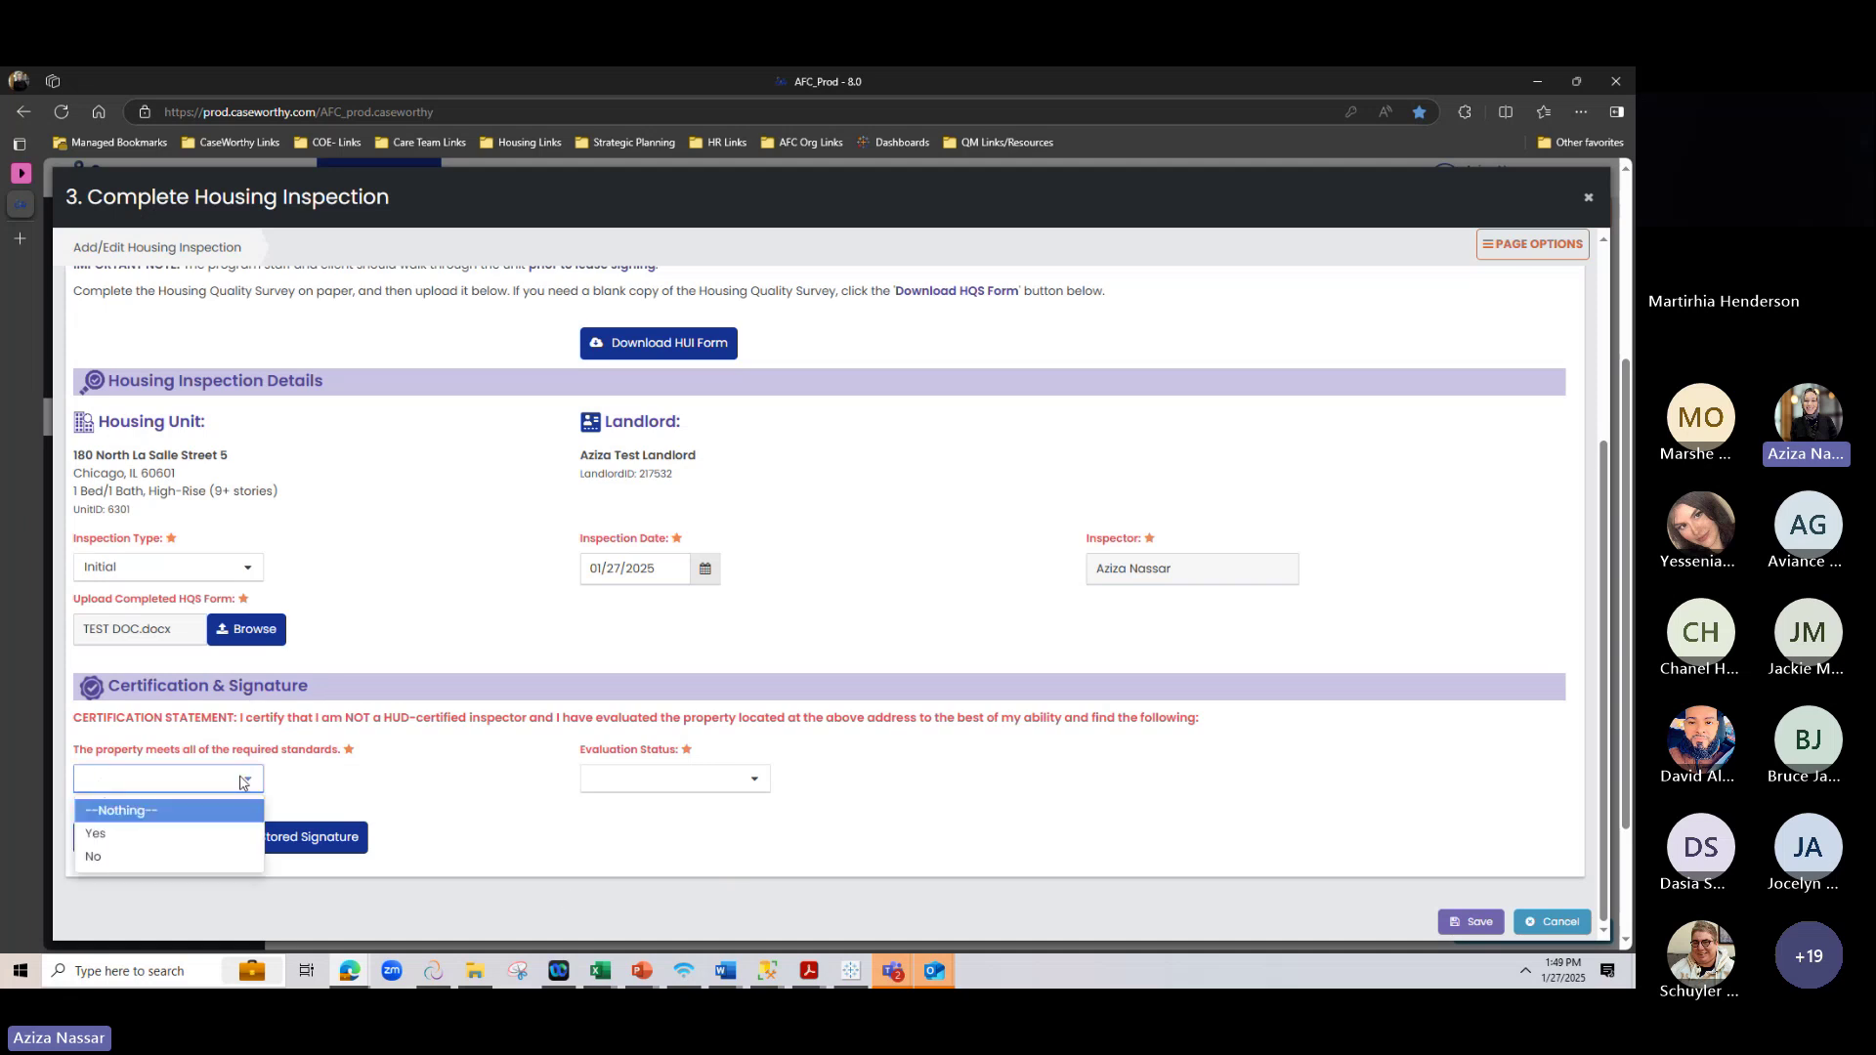
click(227, 820)
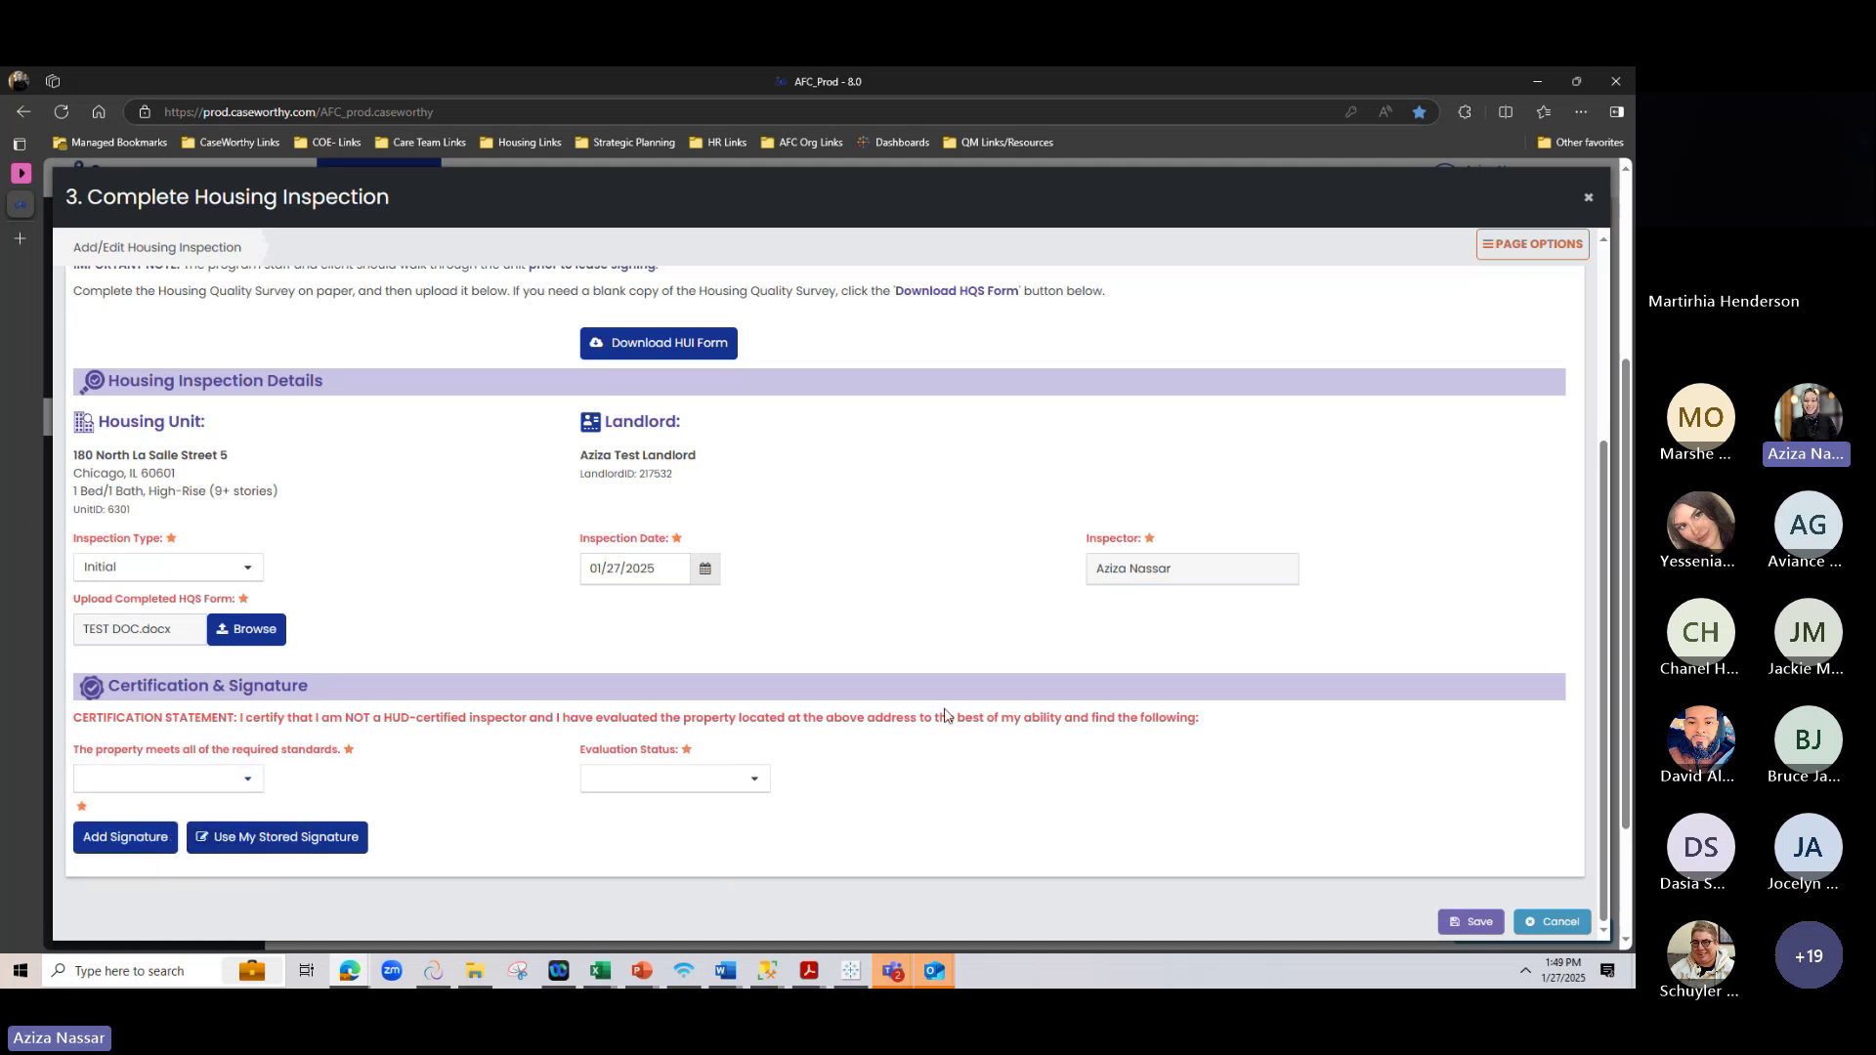
click(213, 778)
click(147, 834)
click(723, 785)
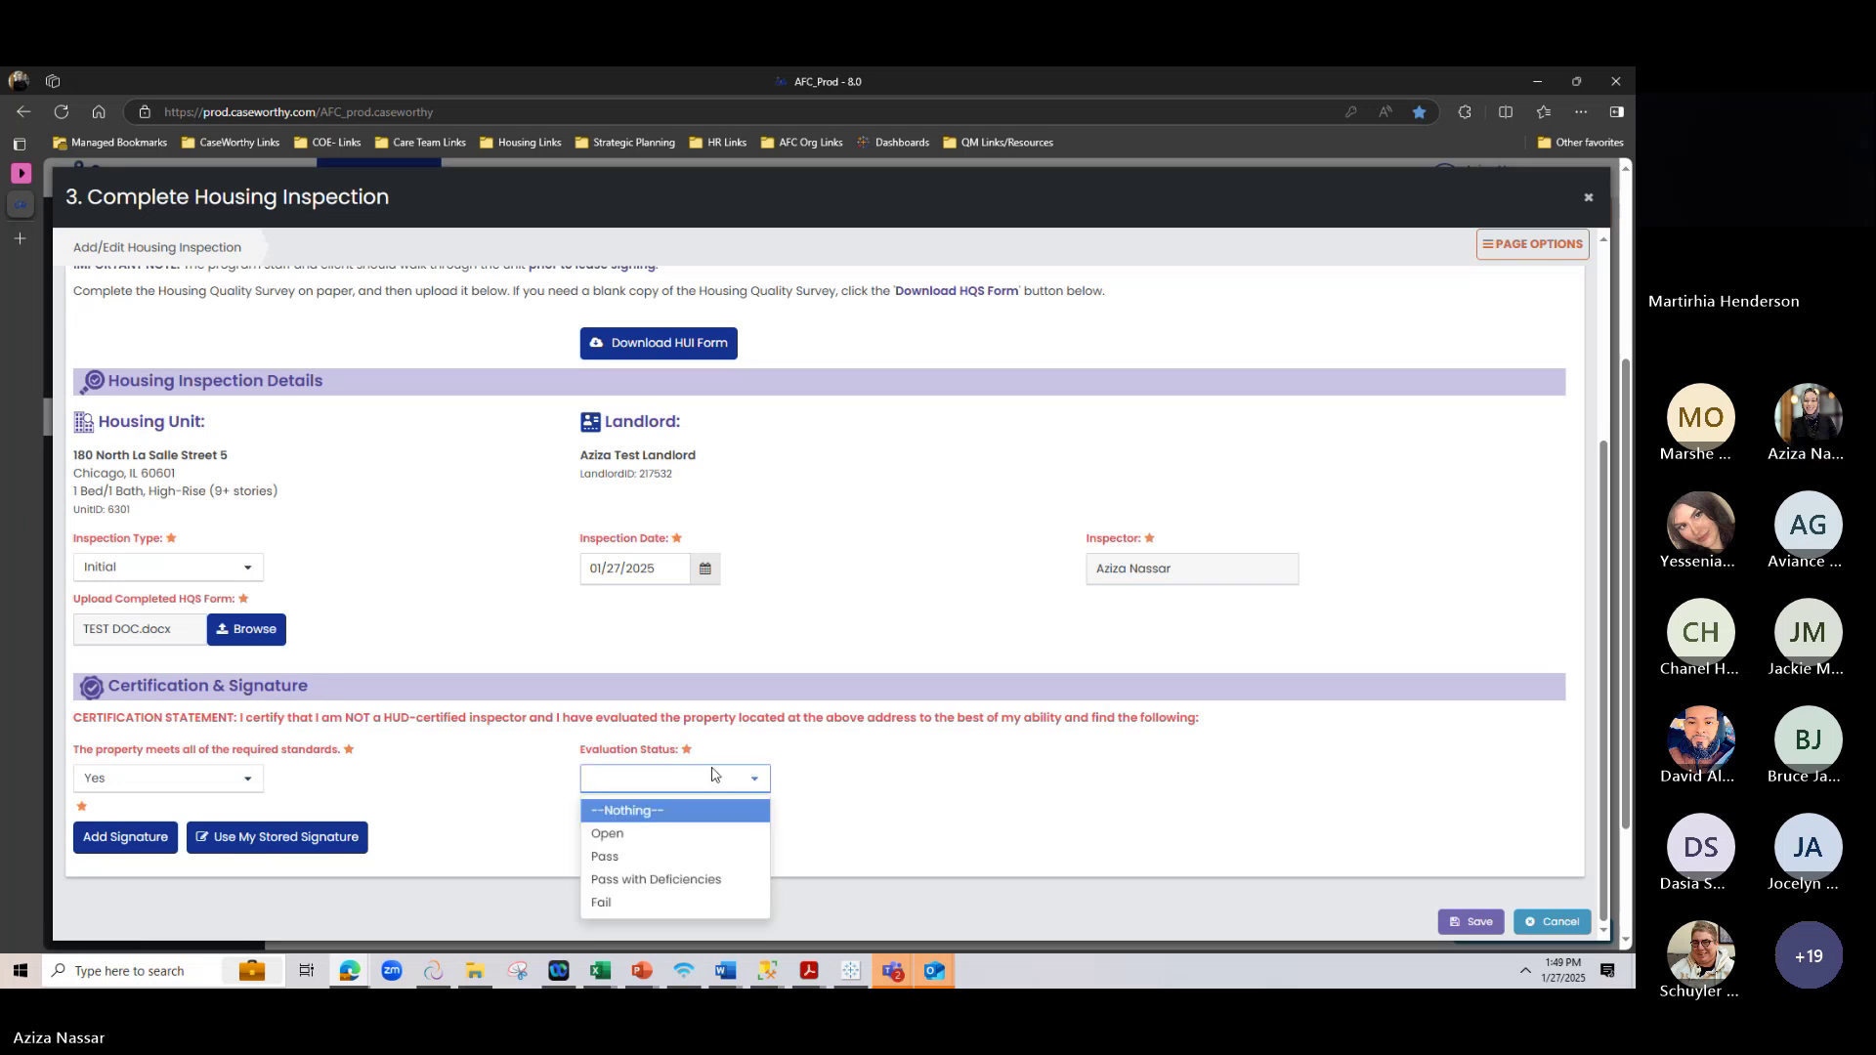
click(606, 857)
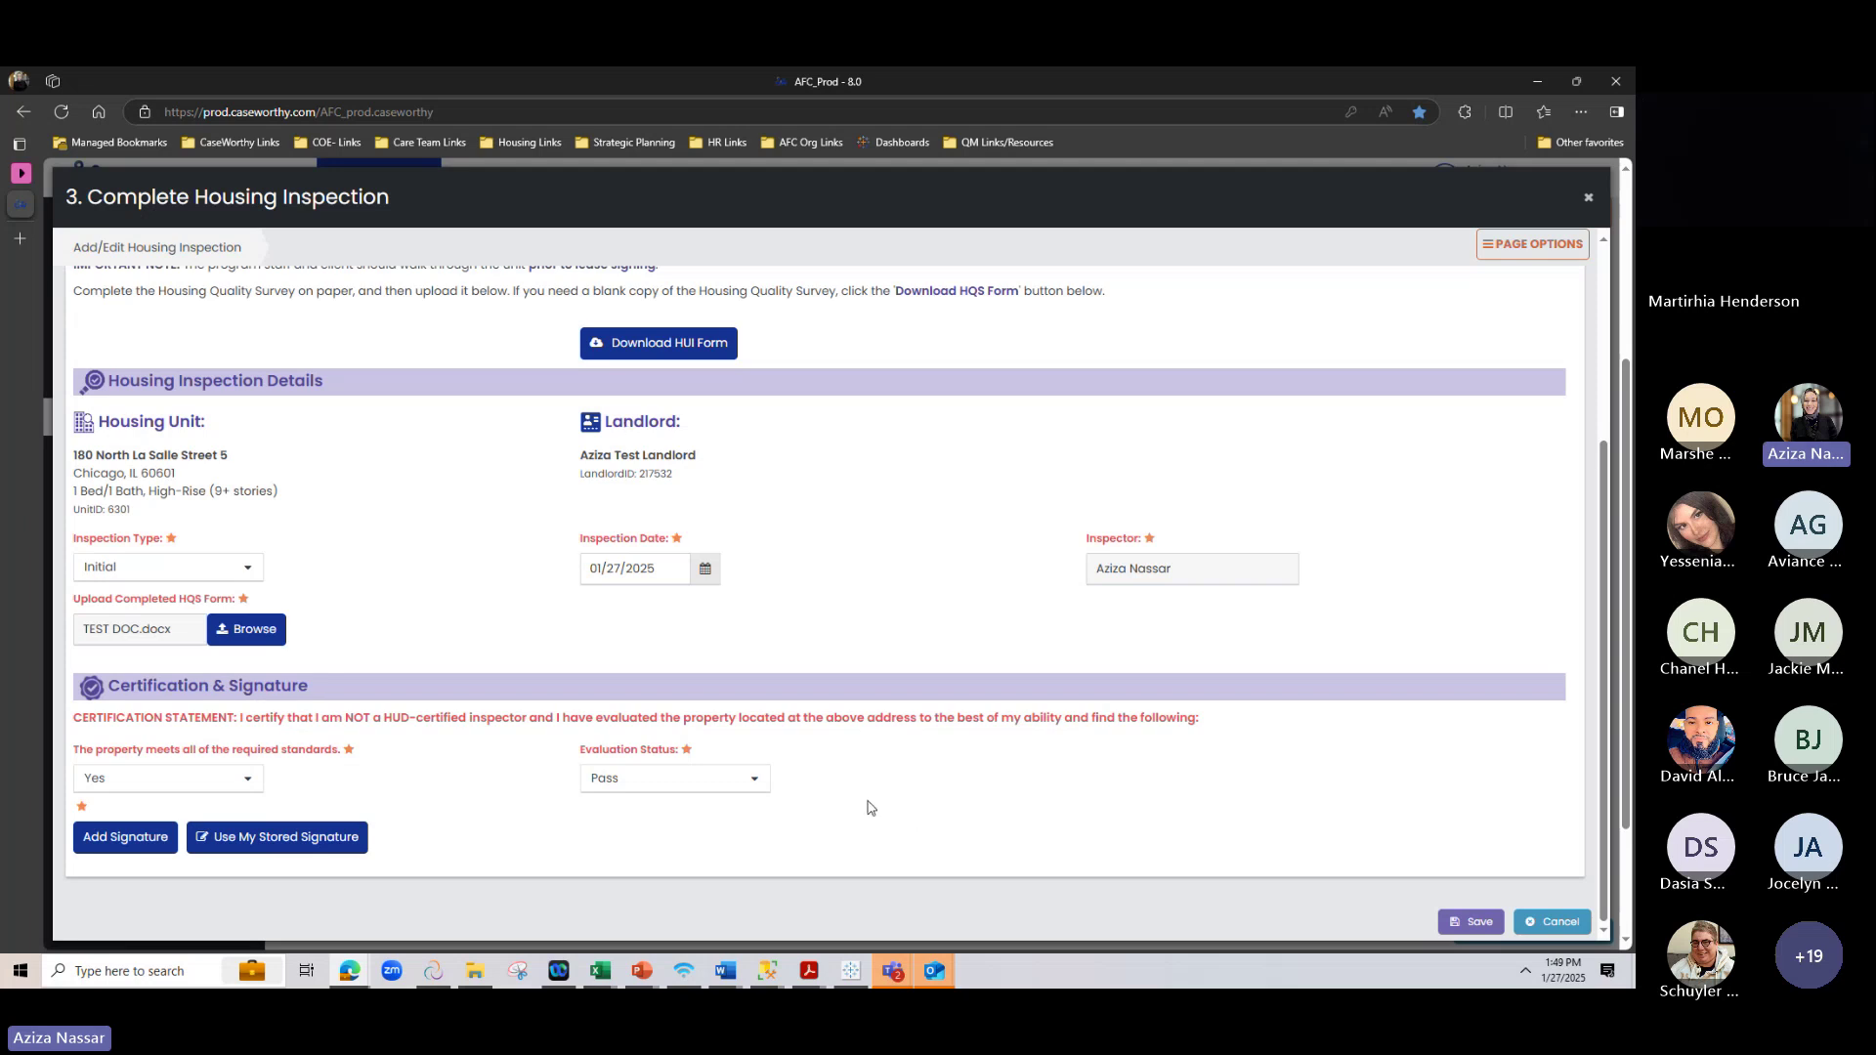
click(723, 778)
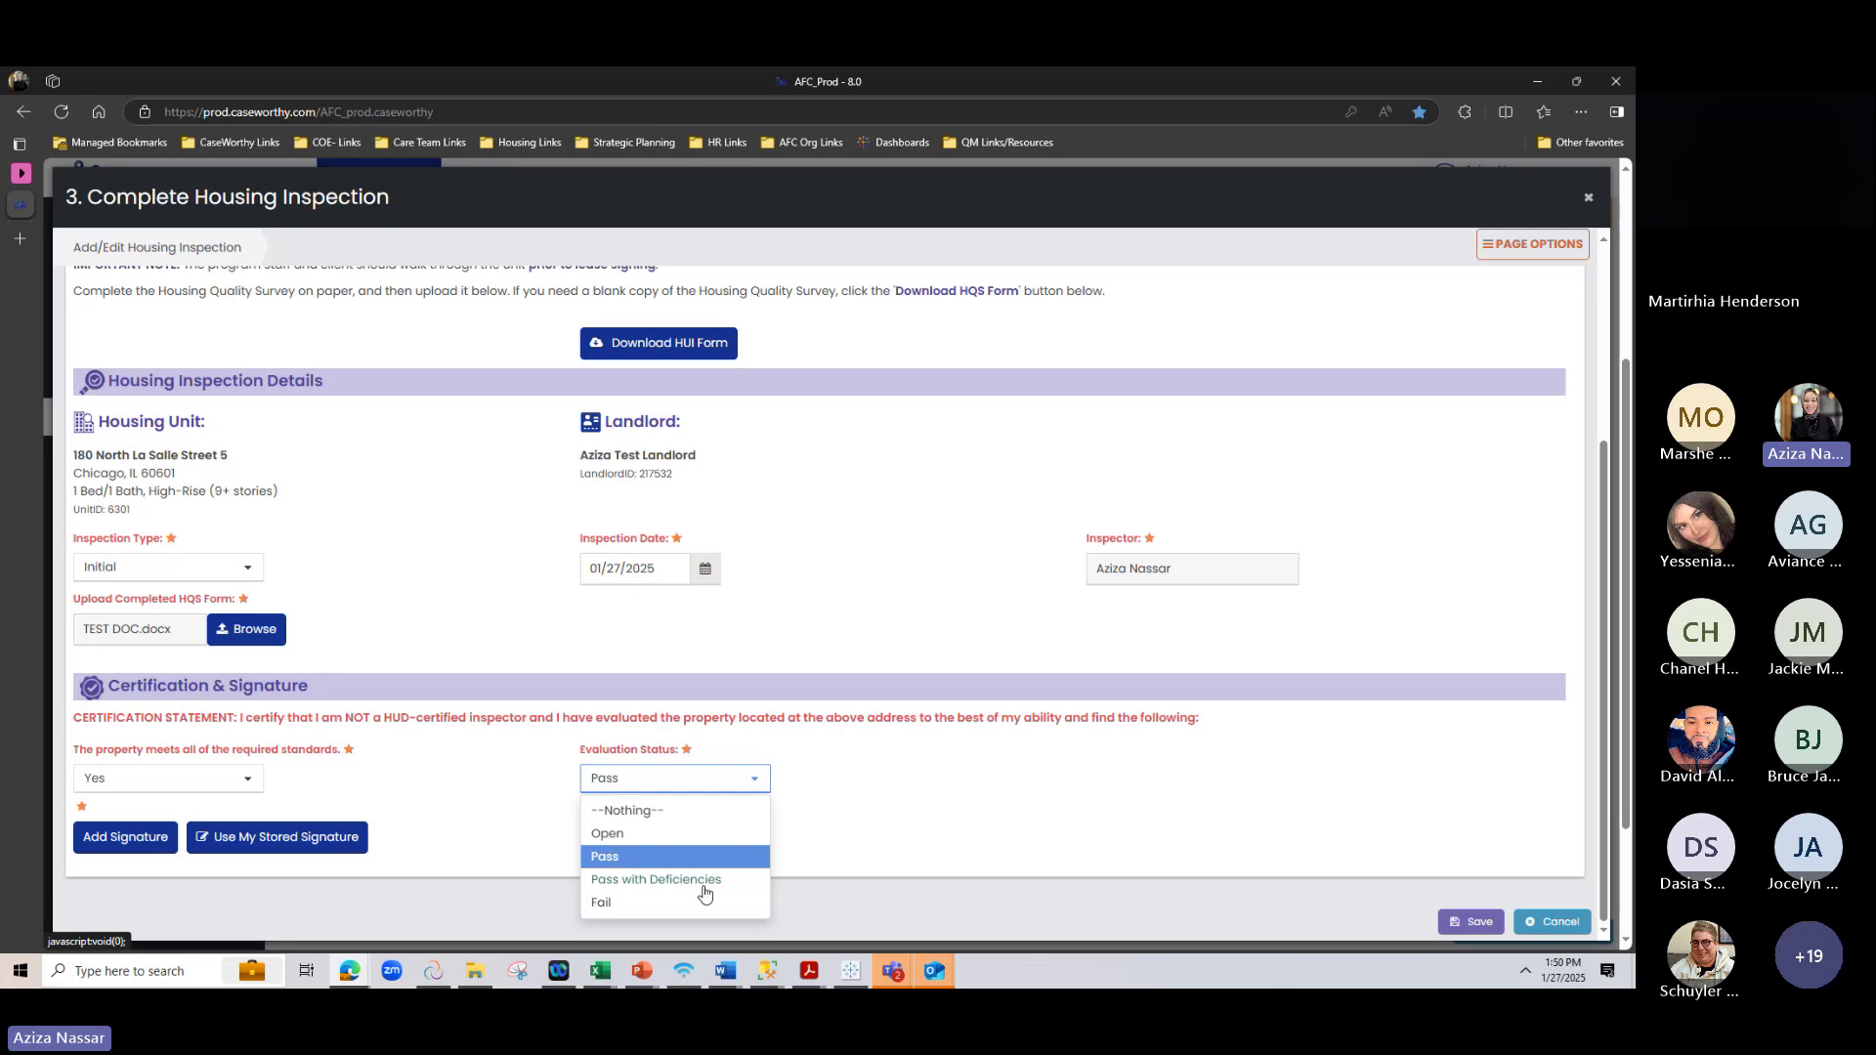
click(946, 738)
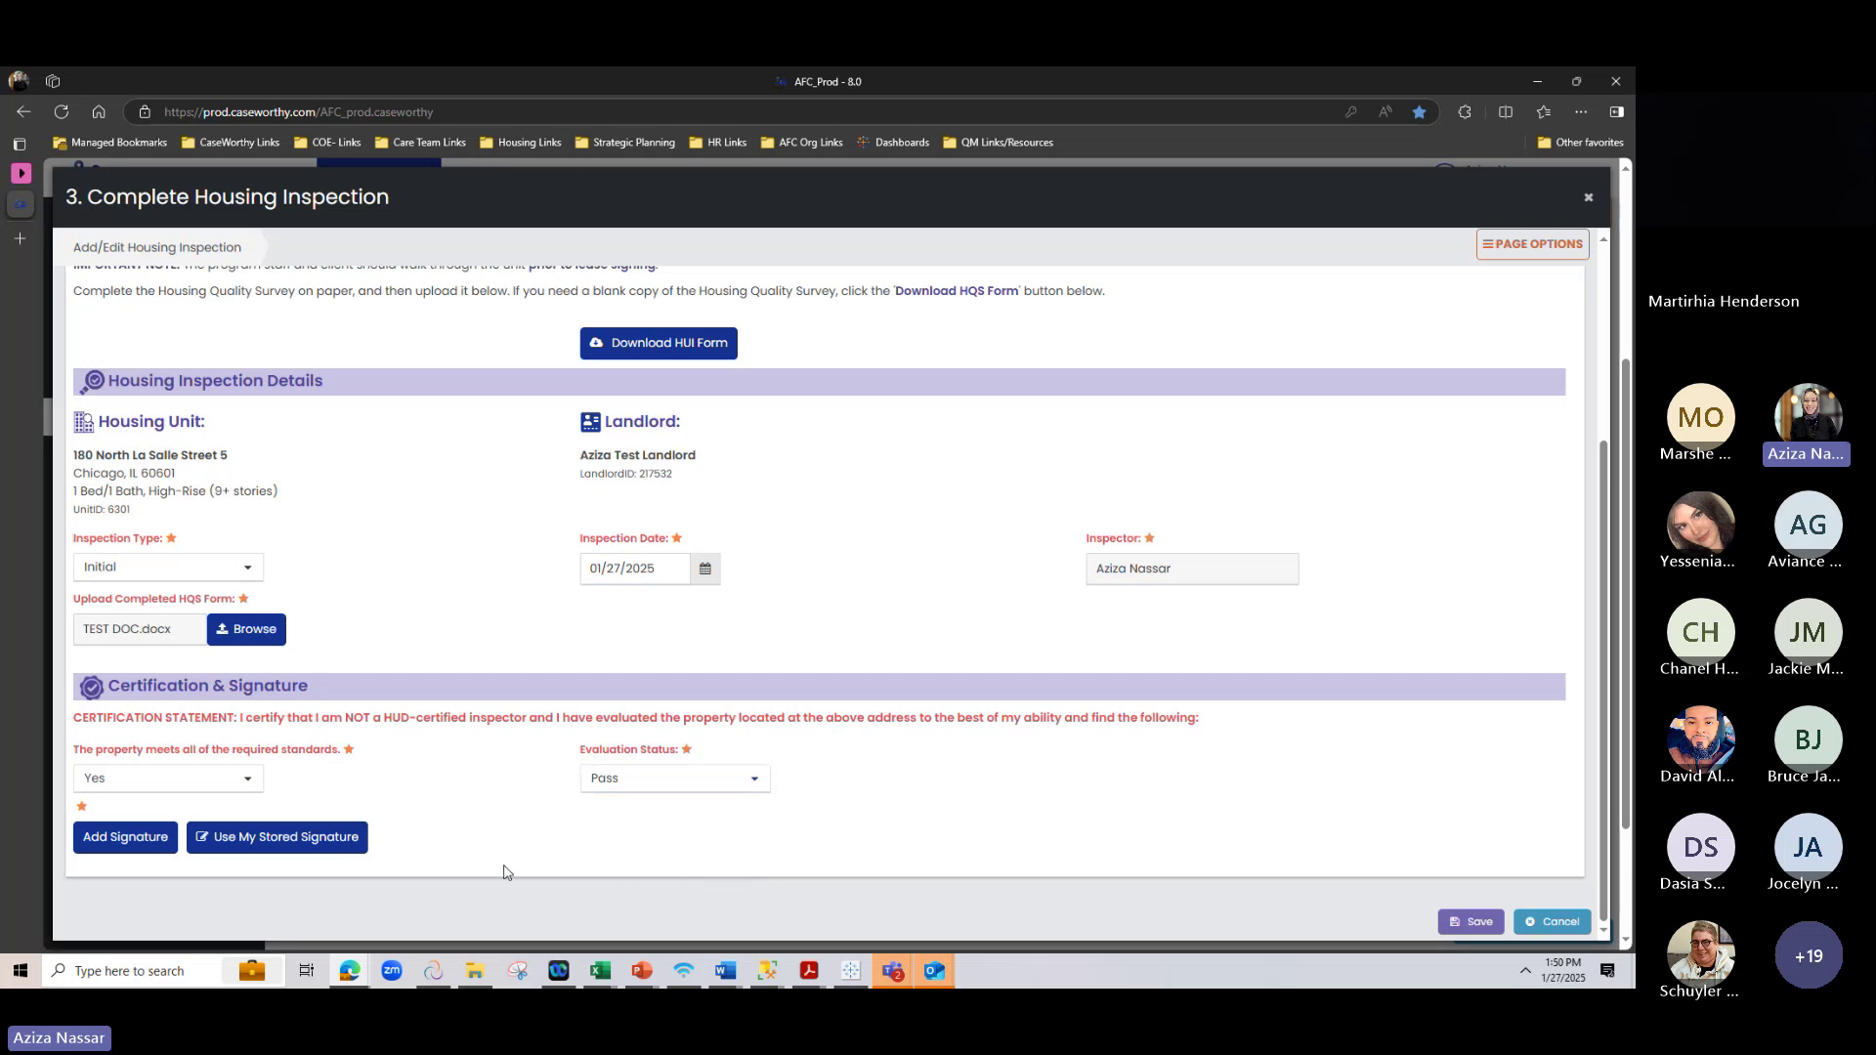
Sign the certification with the stored signature and check the completed inspection form
click(235, 840)
scroll(640, 786, down, 1)
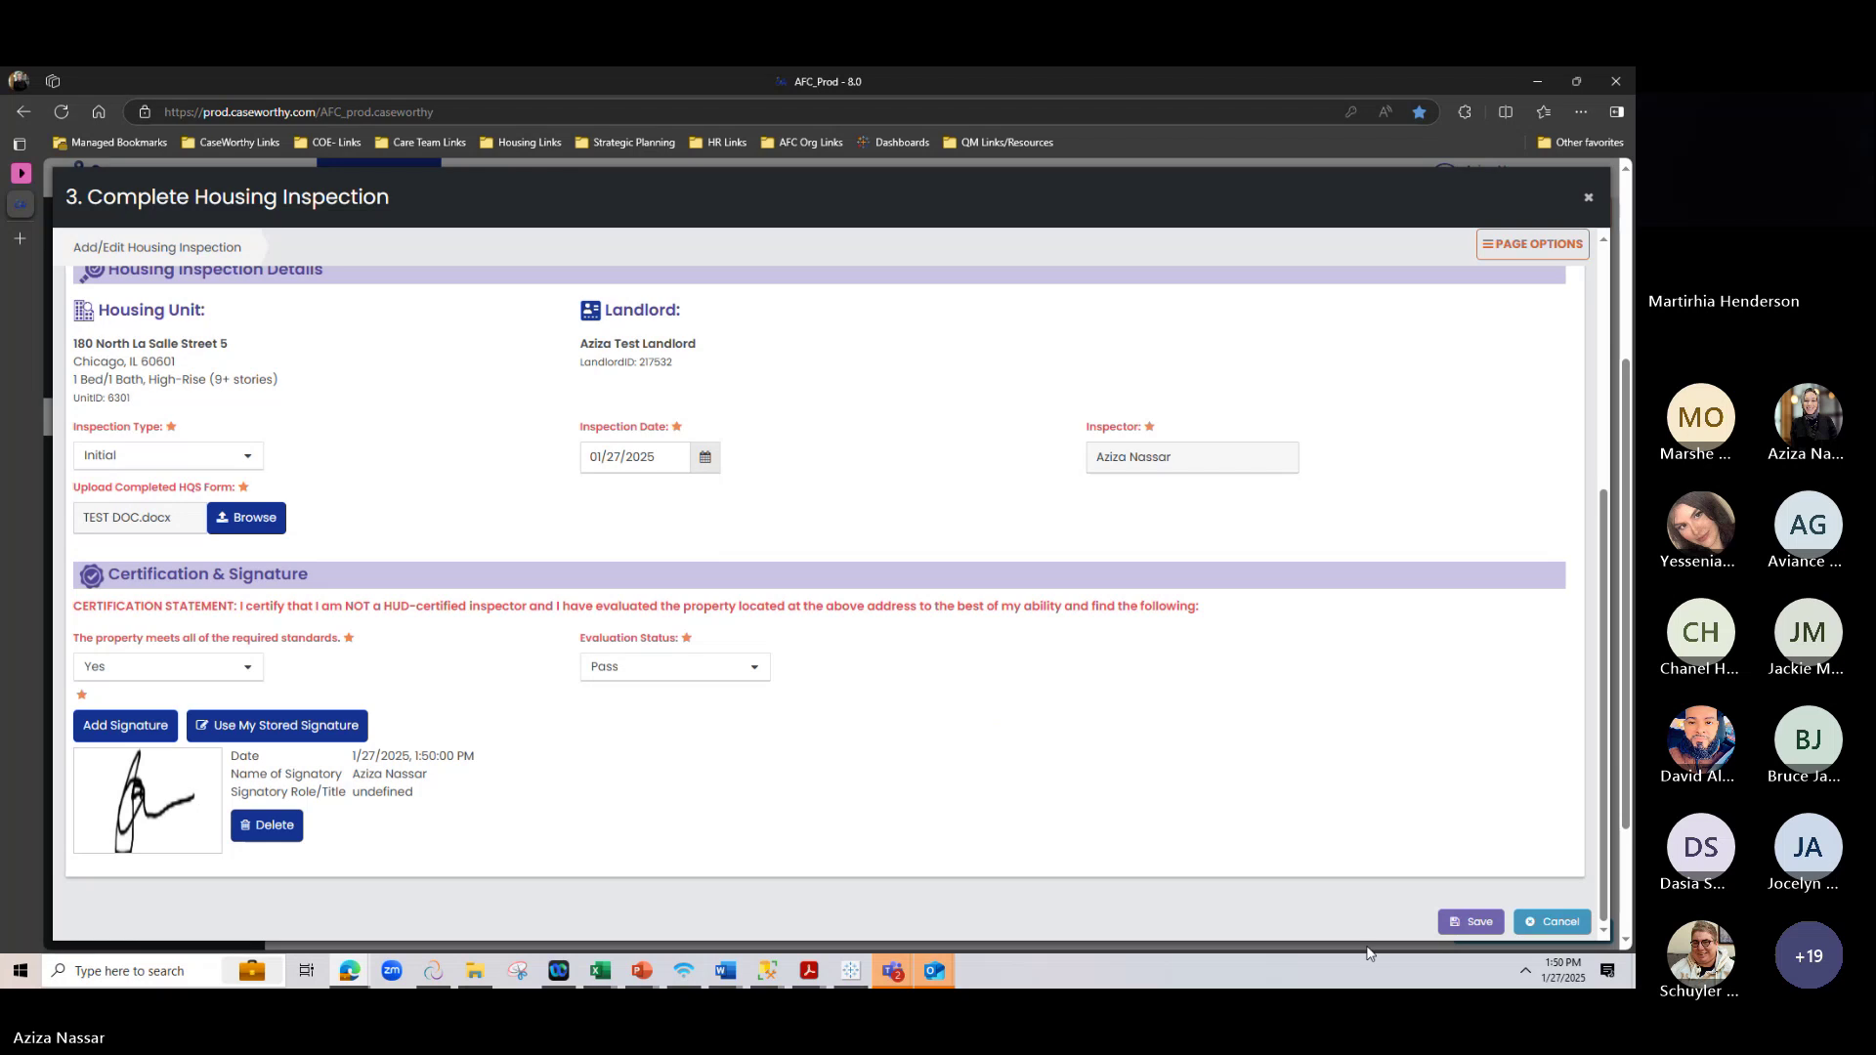
scroll(1401, 928, up, 1)
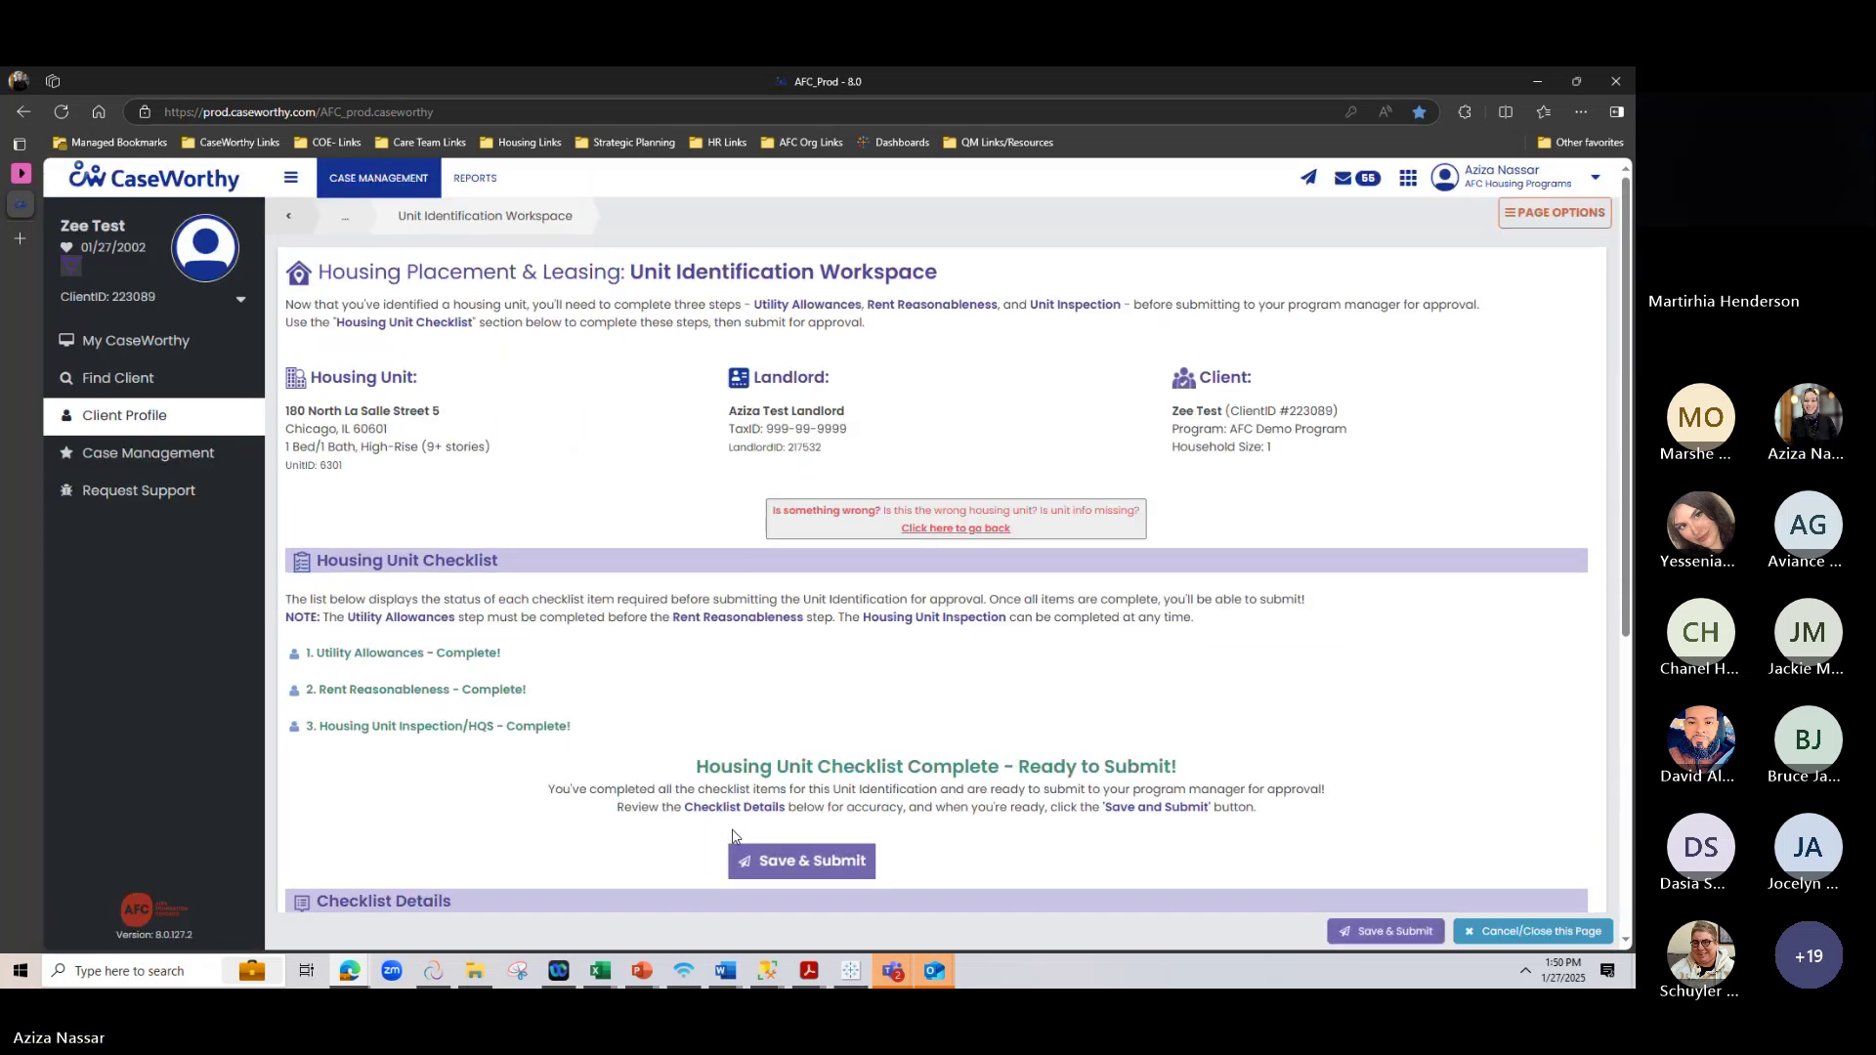
Confirm the Checklist Details show all items complete, then Save & Submit the Unit Identification
scroll(1124, 701, down, 2)
scroll(1123, 702, down, 3)
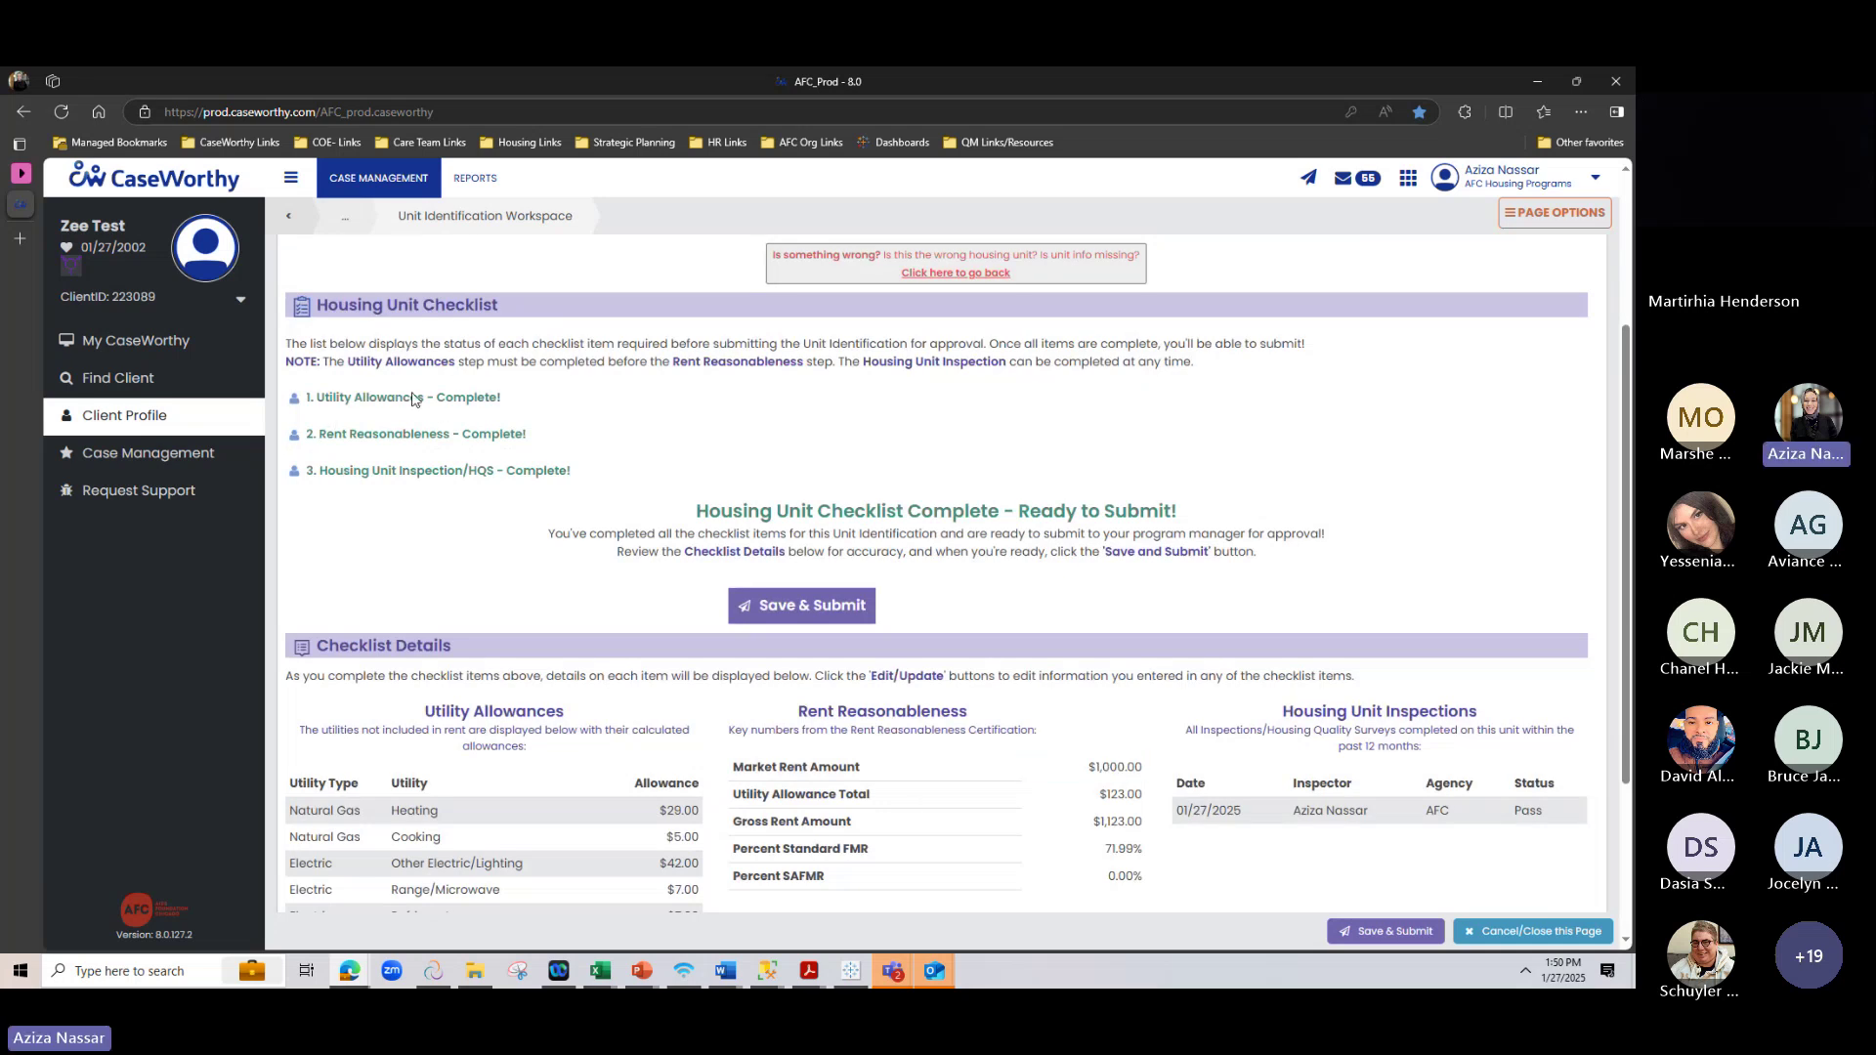
scroll(356, 630, down, 1)
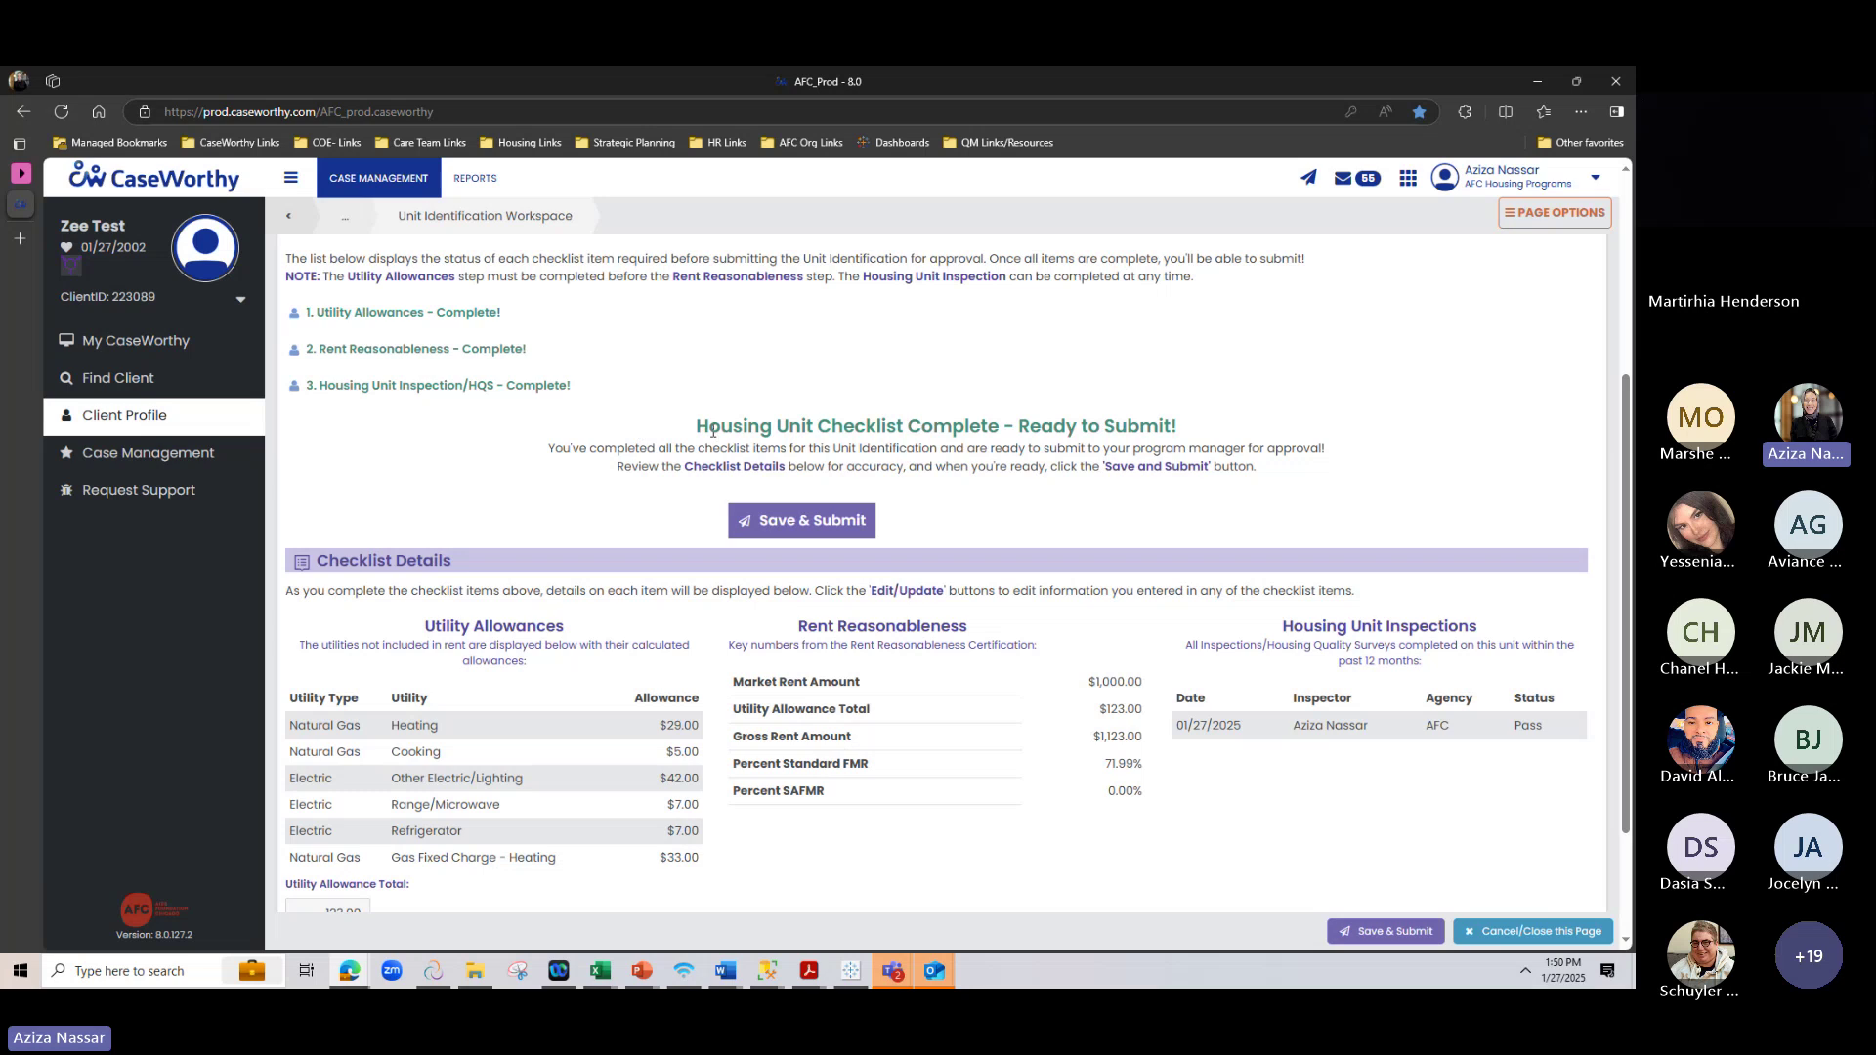
drag(712, 430, 1278, 437)
click(1296, 493)
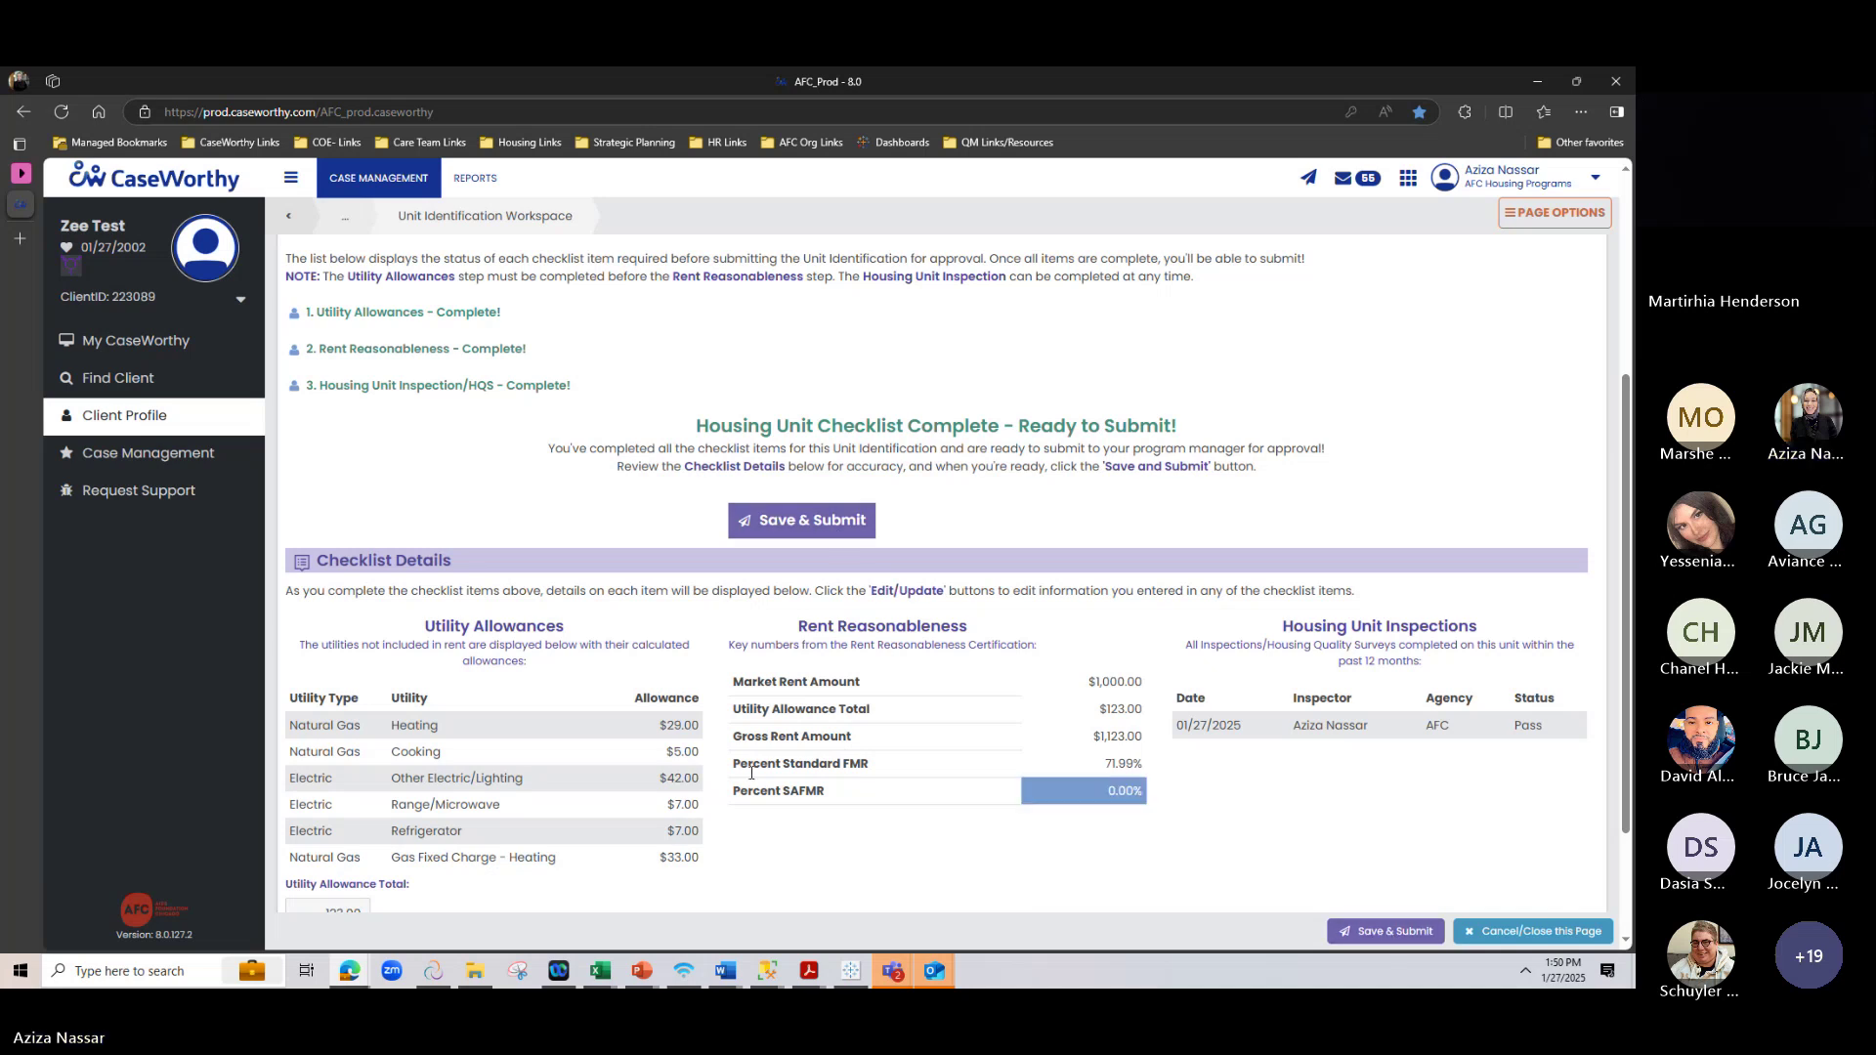
scroll(977, 684, up, 1)
click(807, 608)
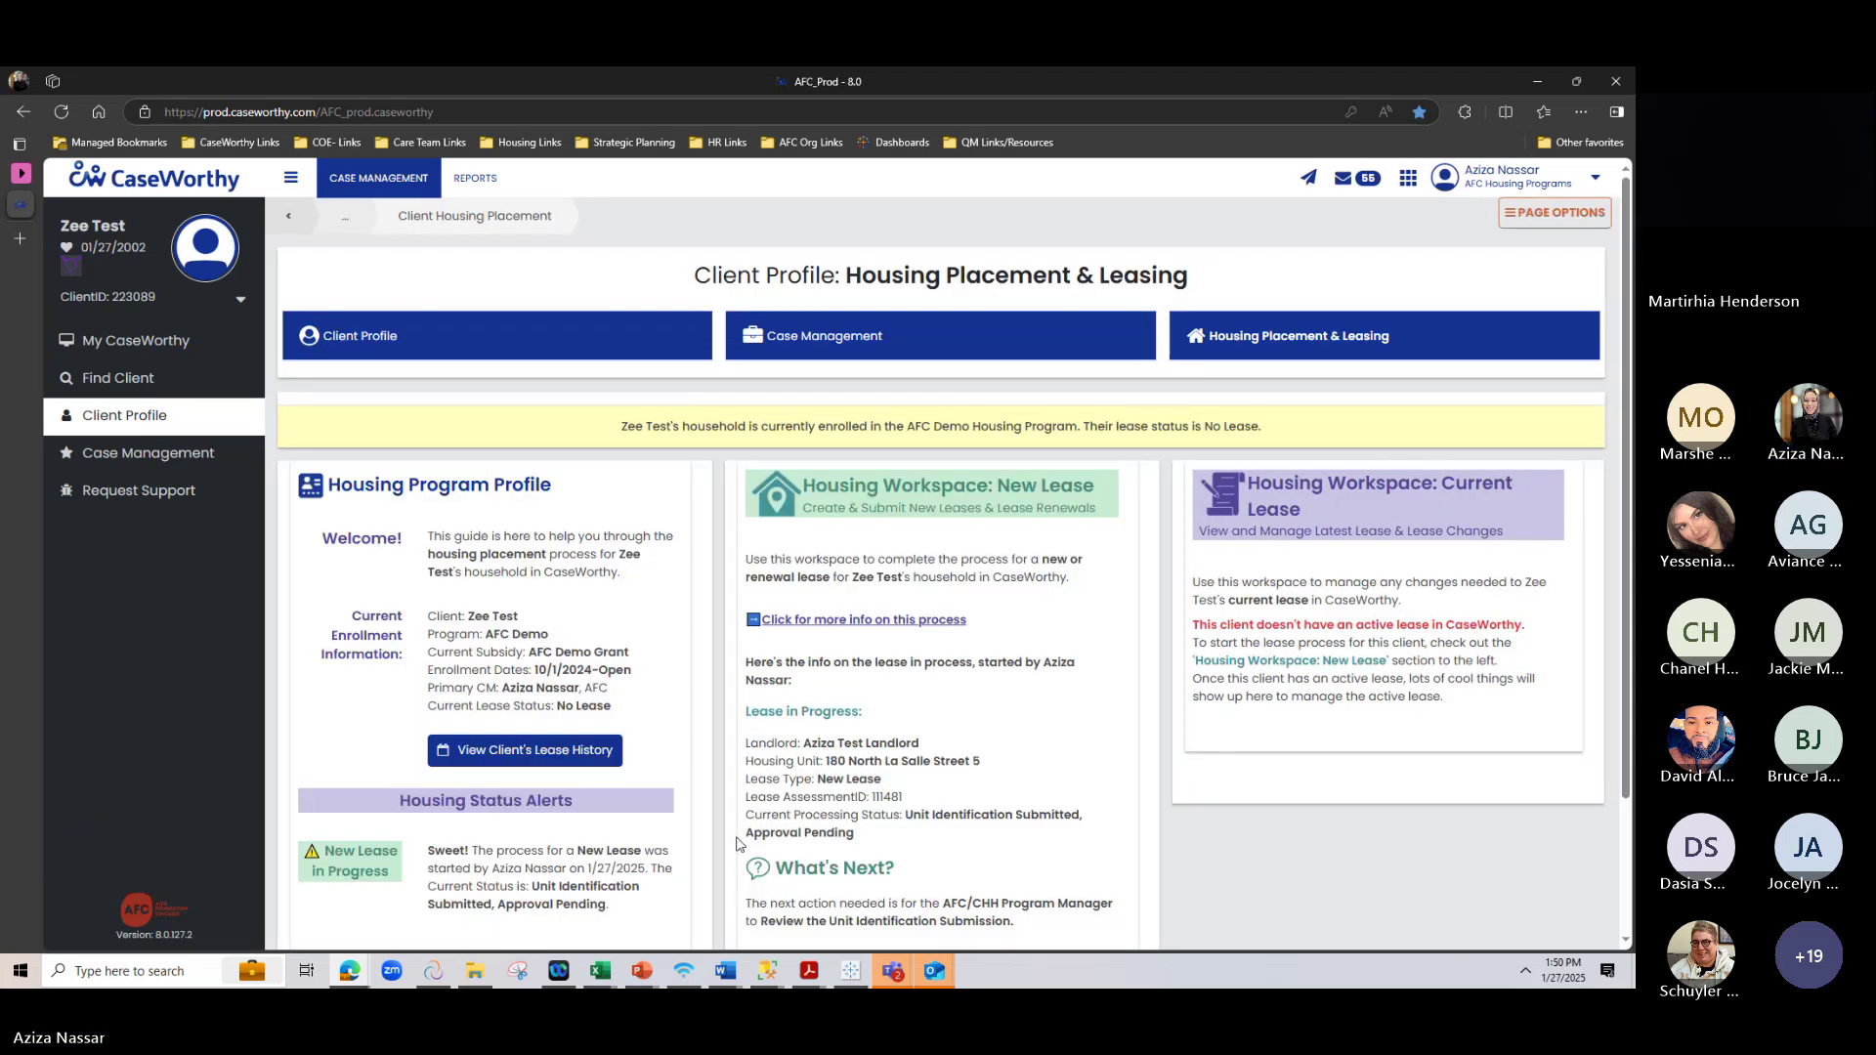
scroll(737, 843, down, 2)
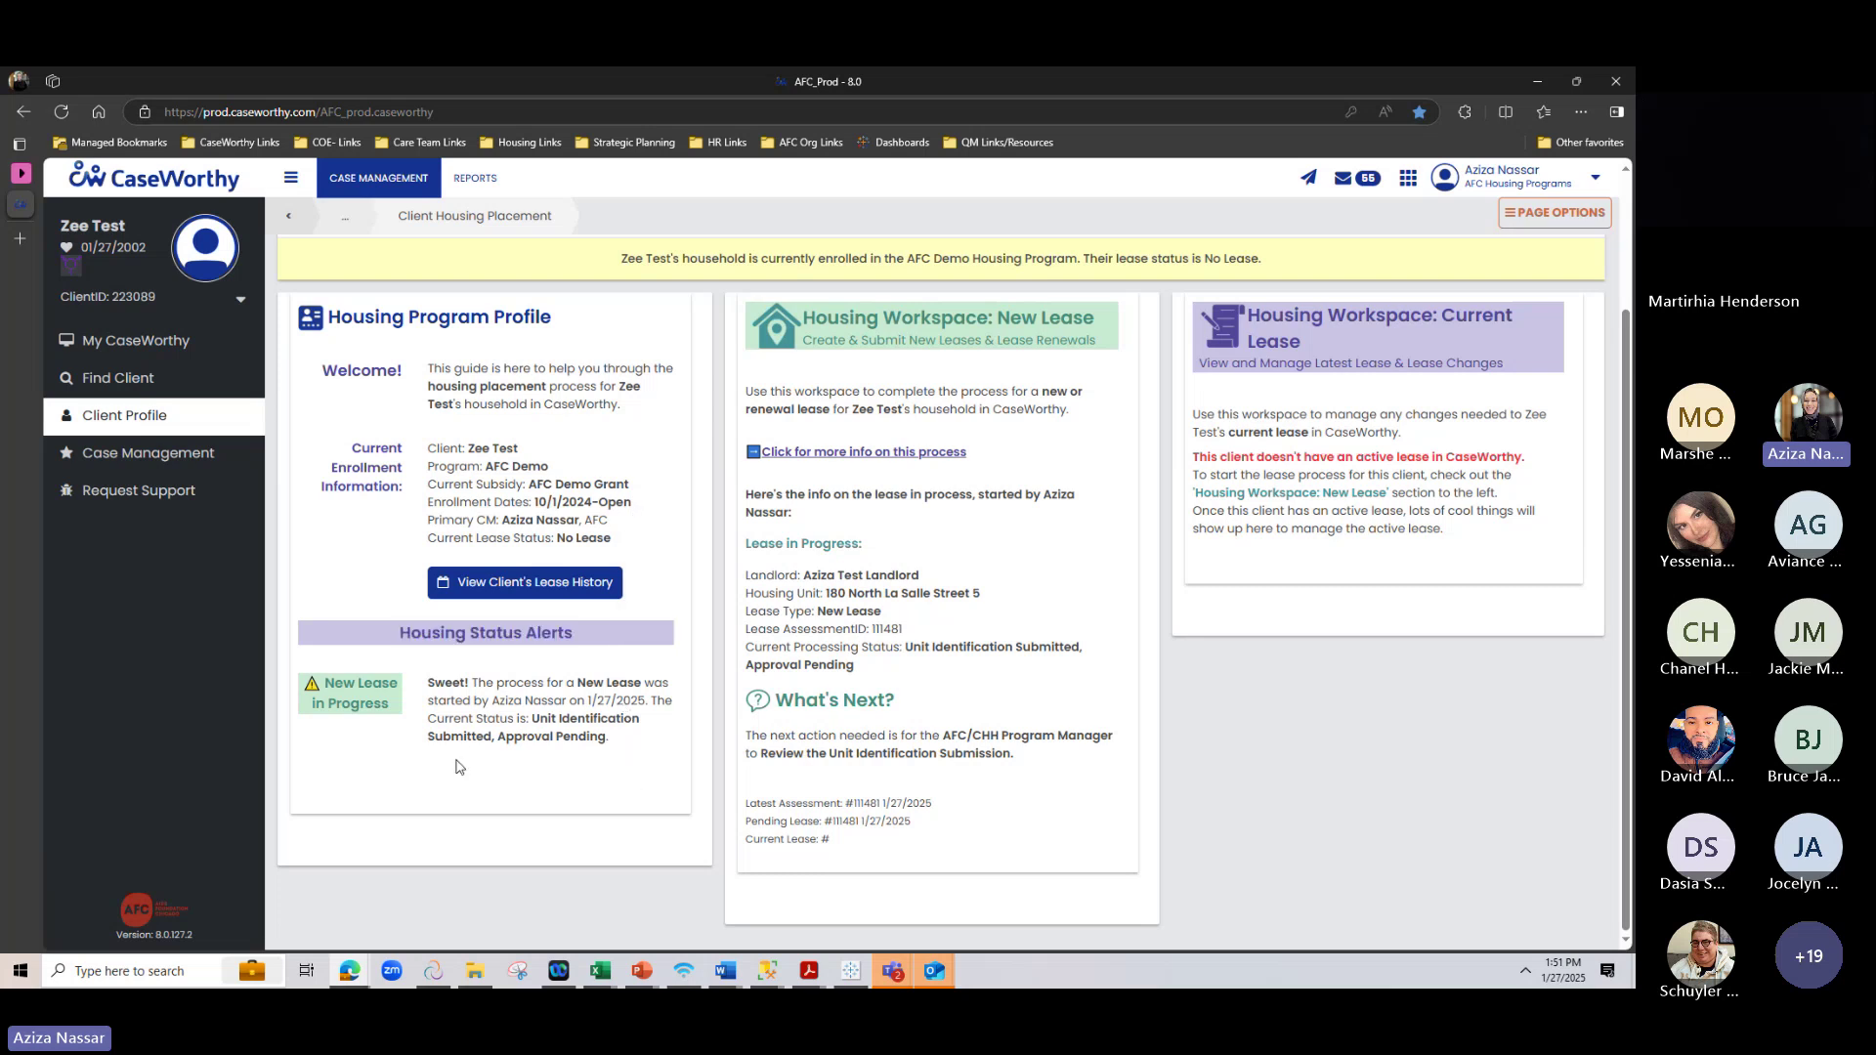
drag(427, 750, 610, 742)
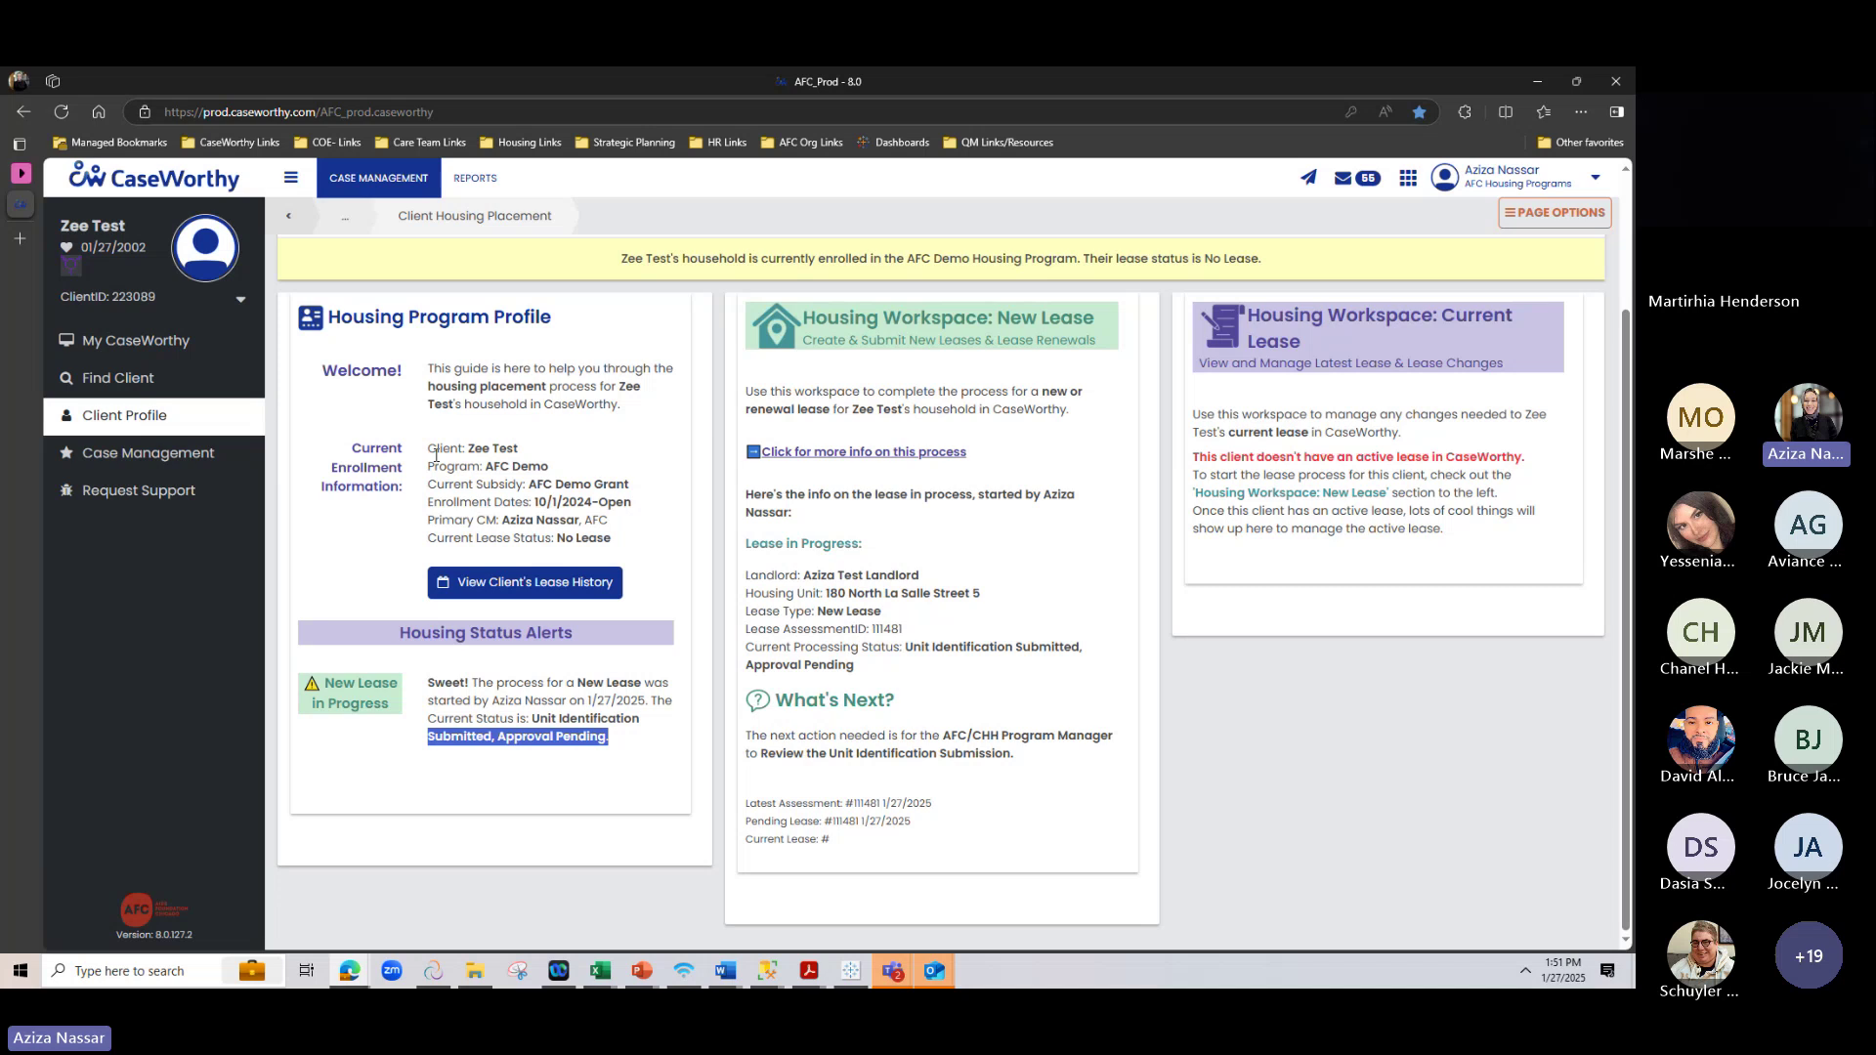
drag(463, 448, 519, 448)
click(920, 489)
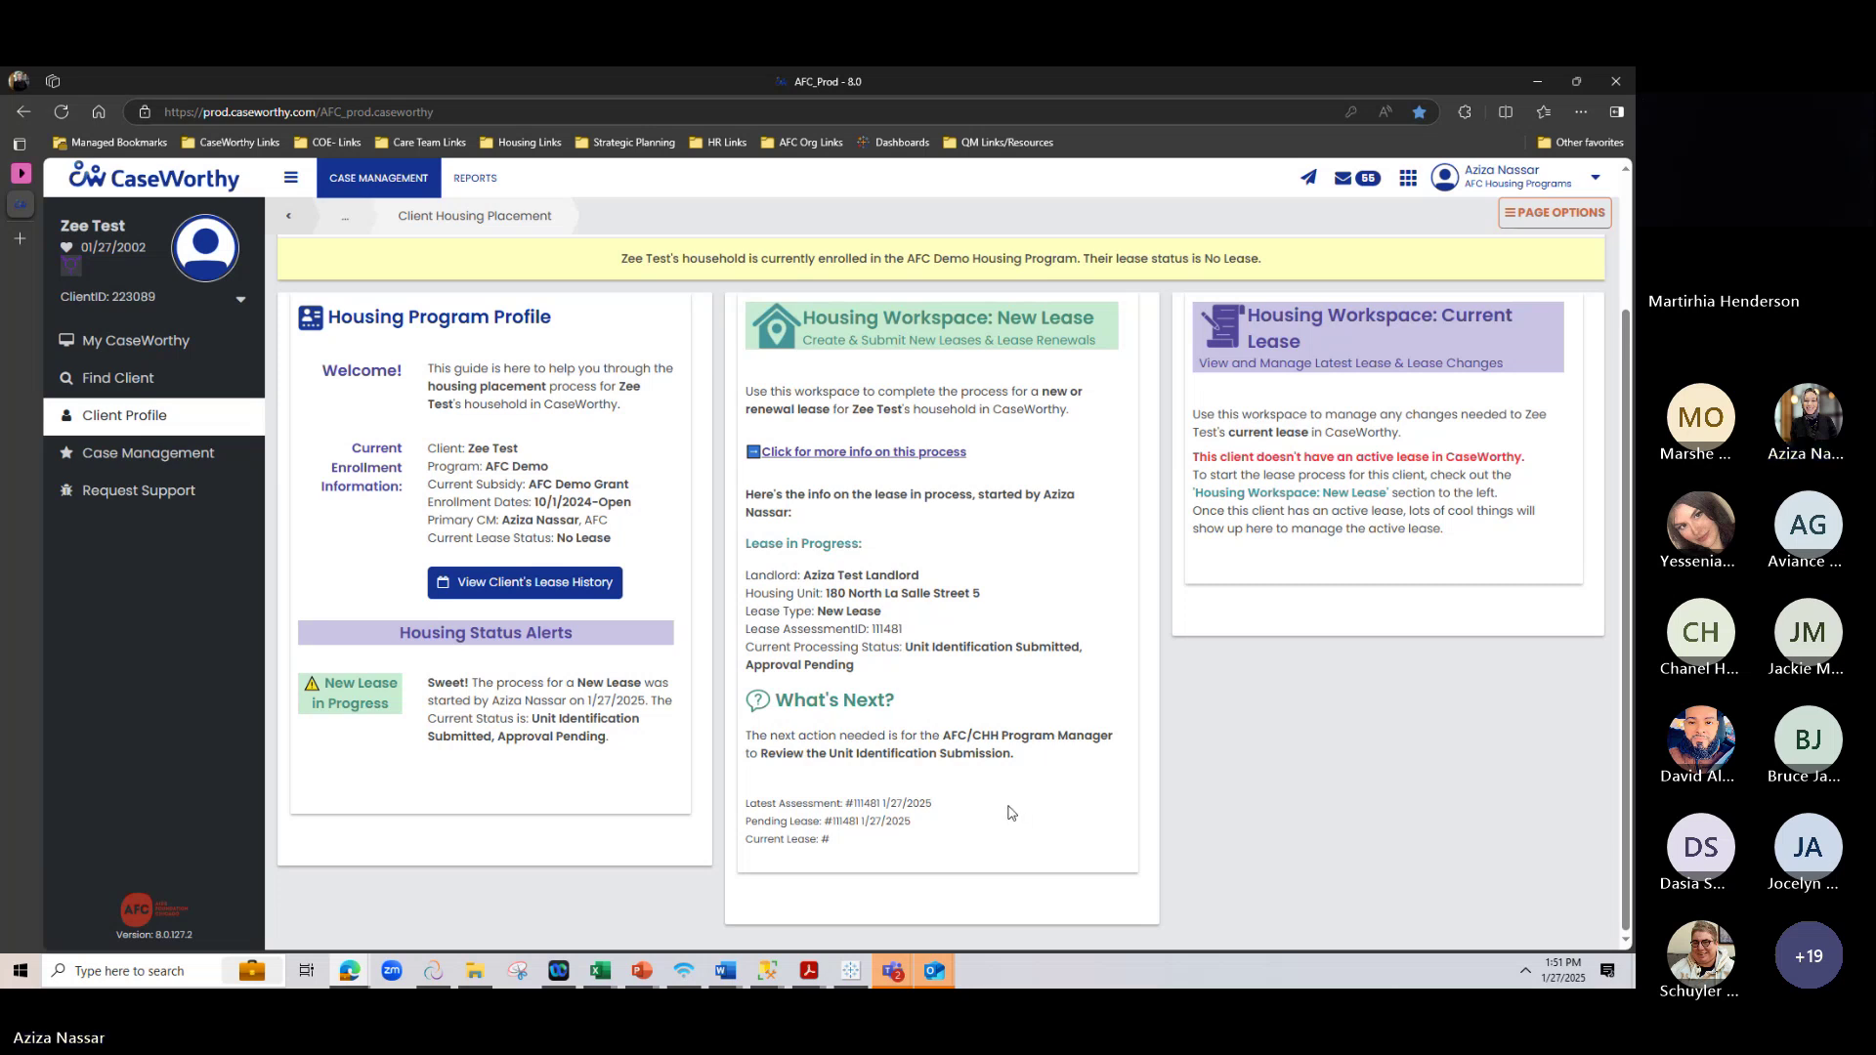
scroll(1011, 813, up, 2)
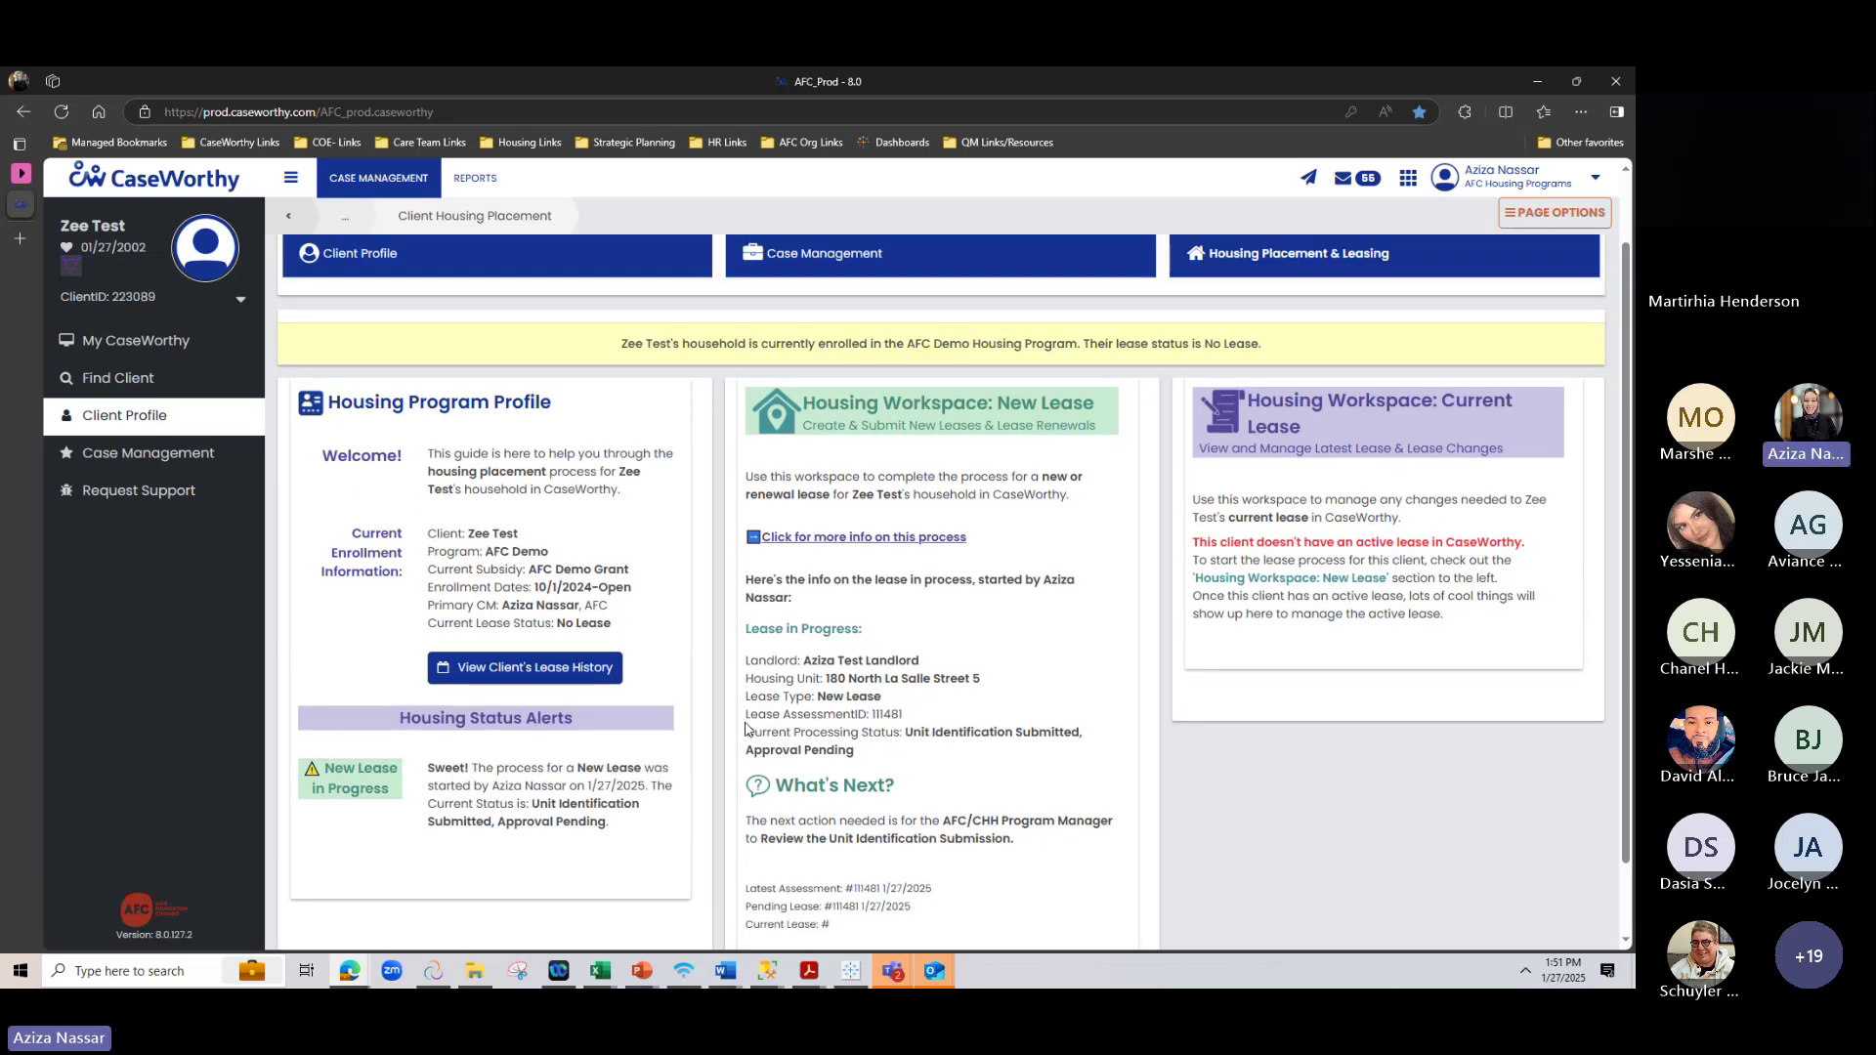
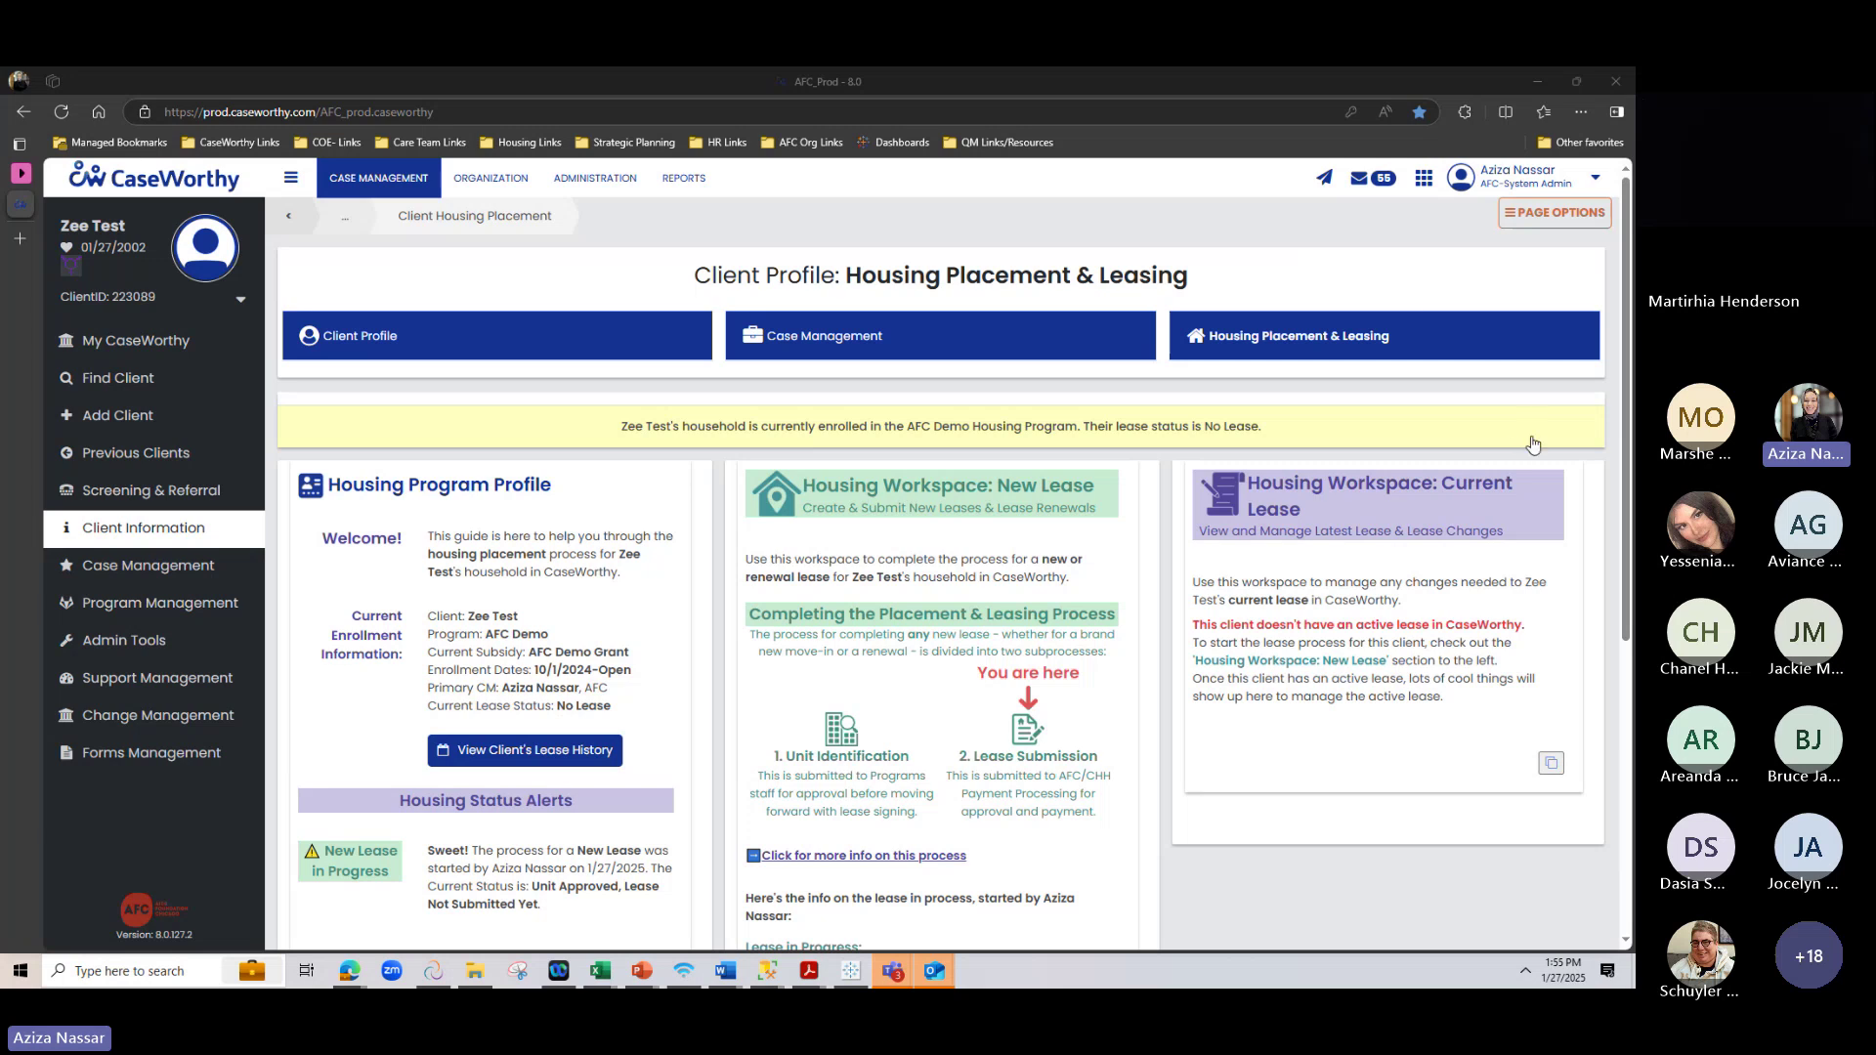
Point out the Unit Identification step and the two lease subprocess descriptions on the Housing Placement page
scroll(782, 508, down, 1)
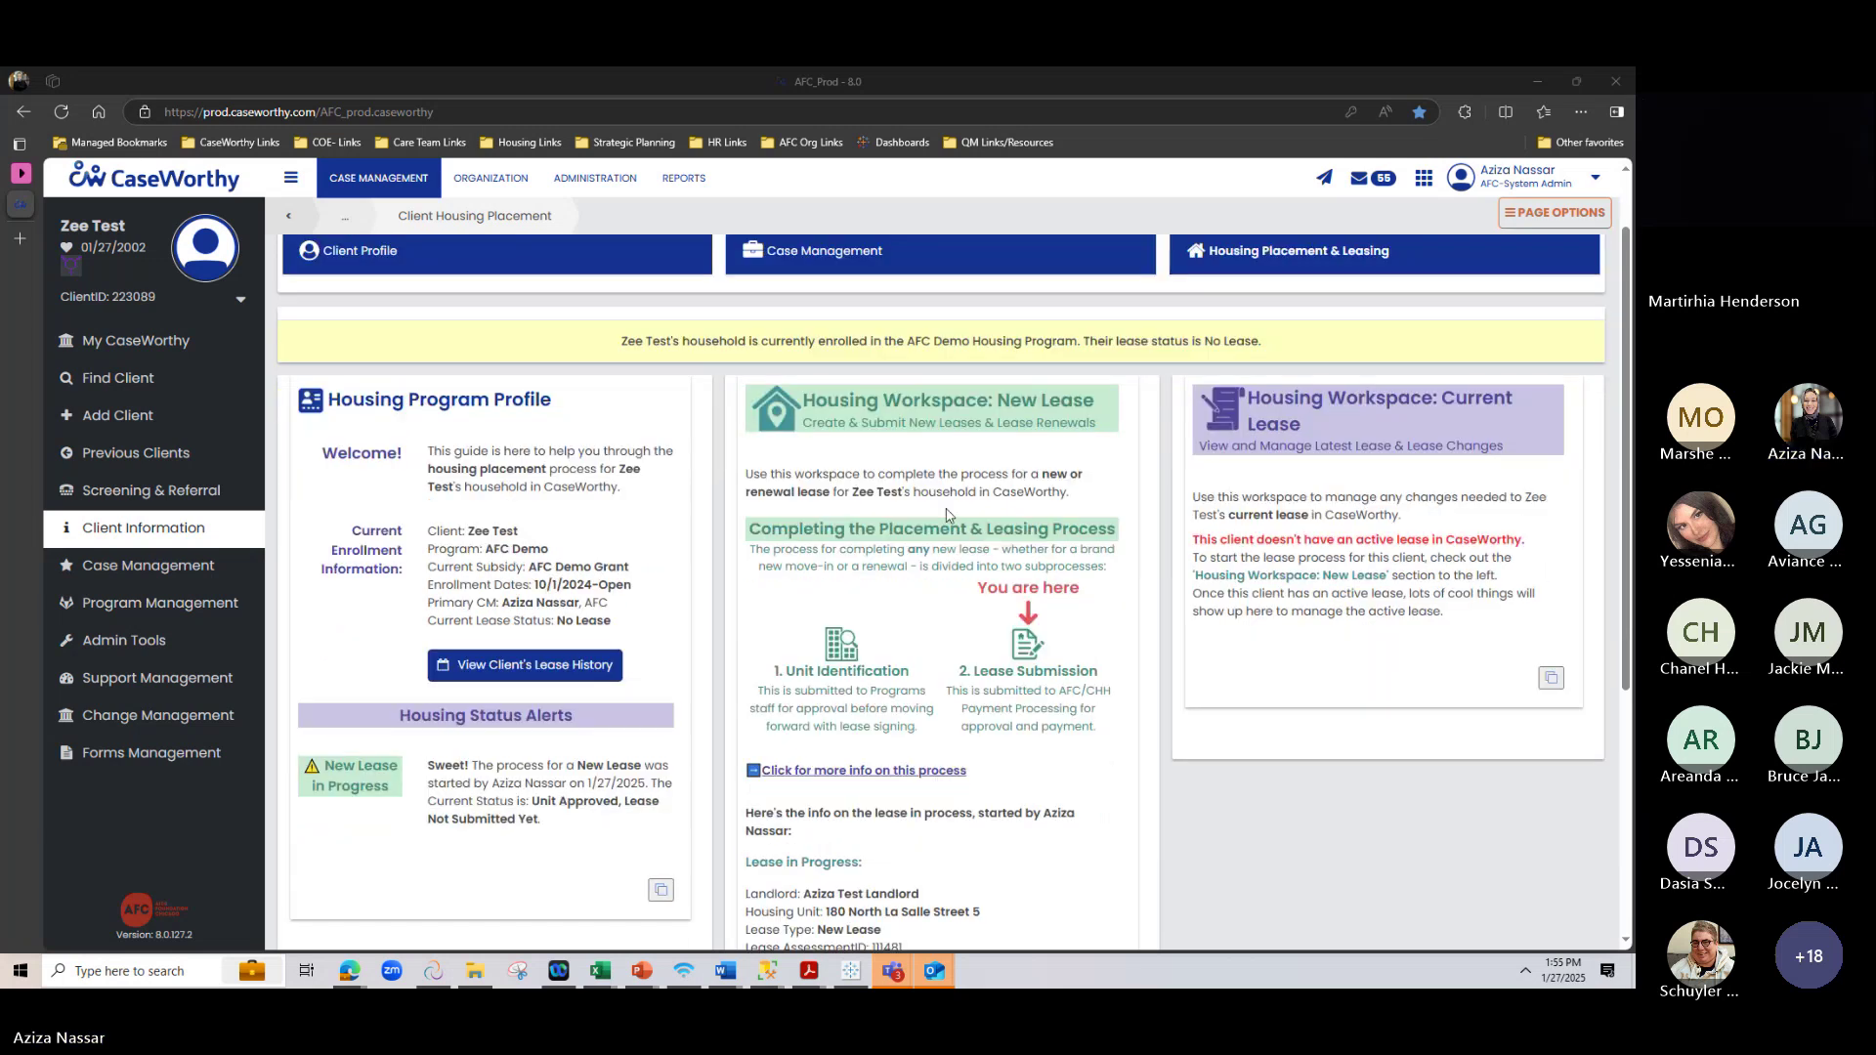
scroll(760, 483, up, 1)
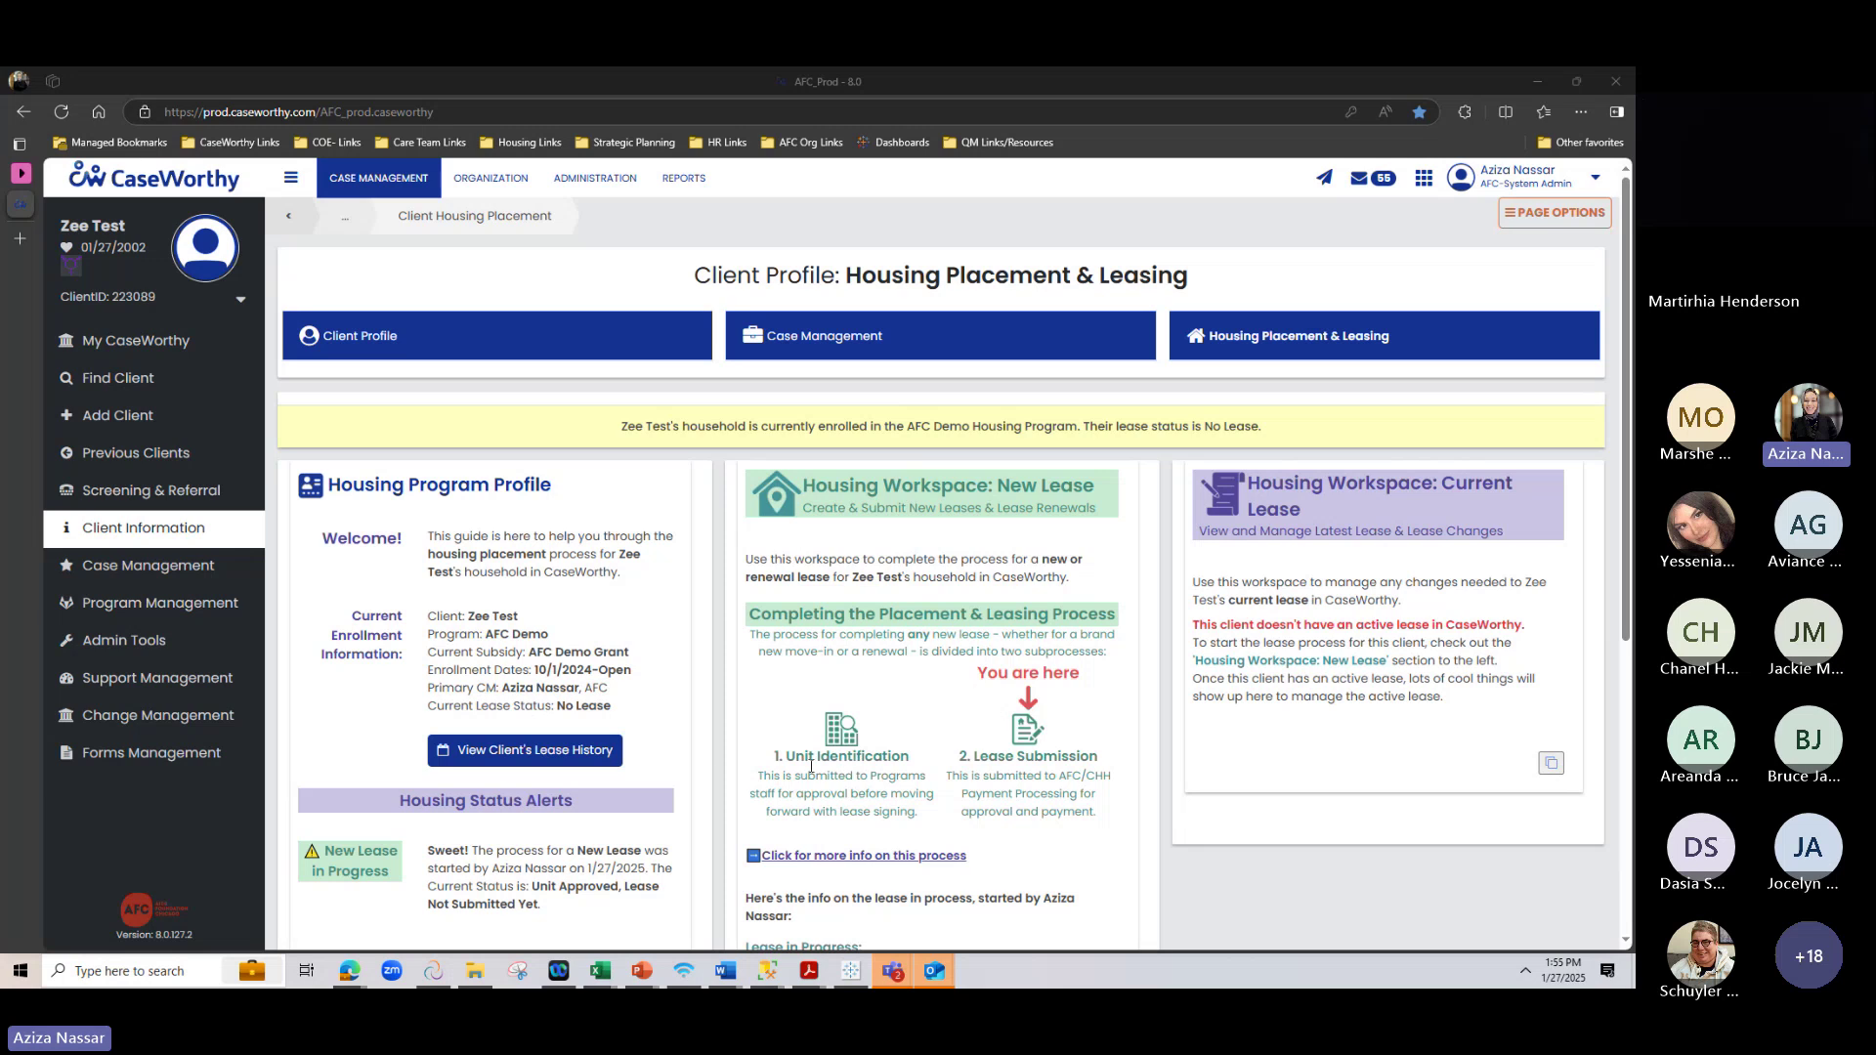
drag(781, 760, 911, 758)
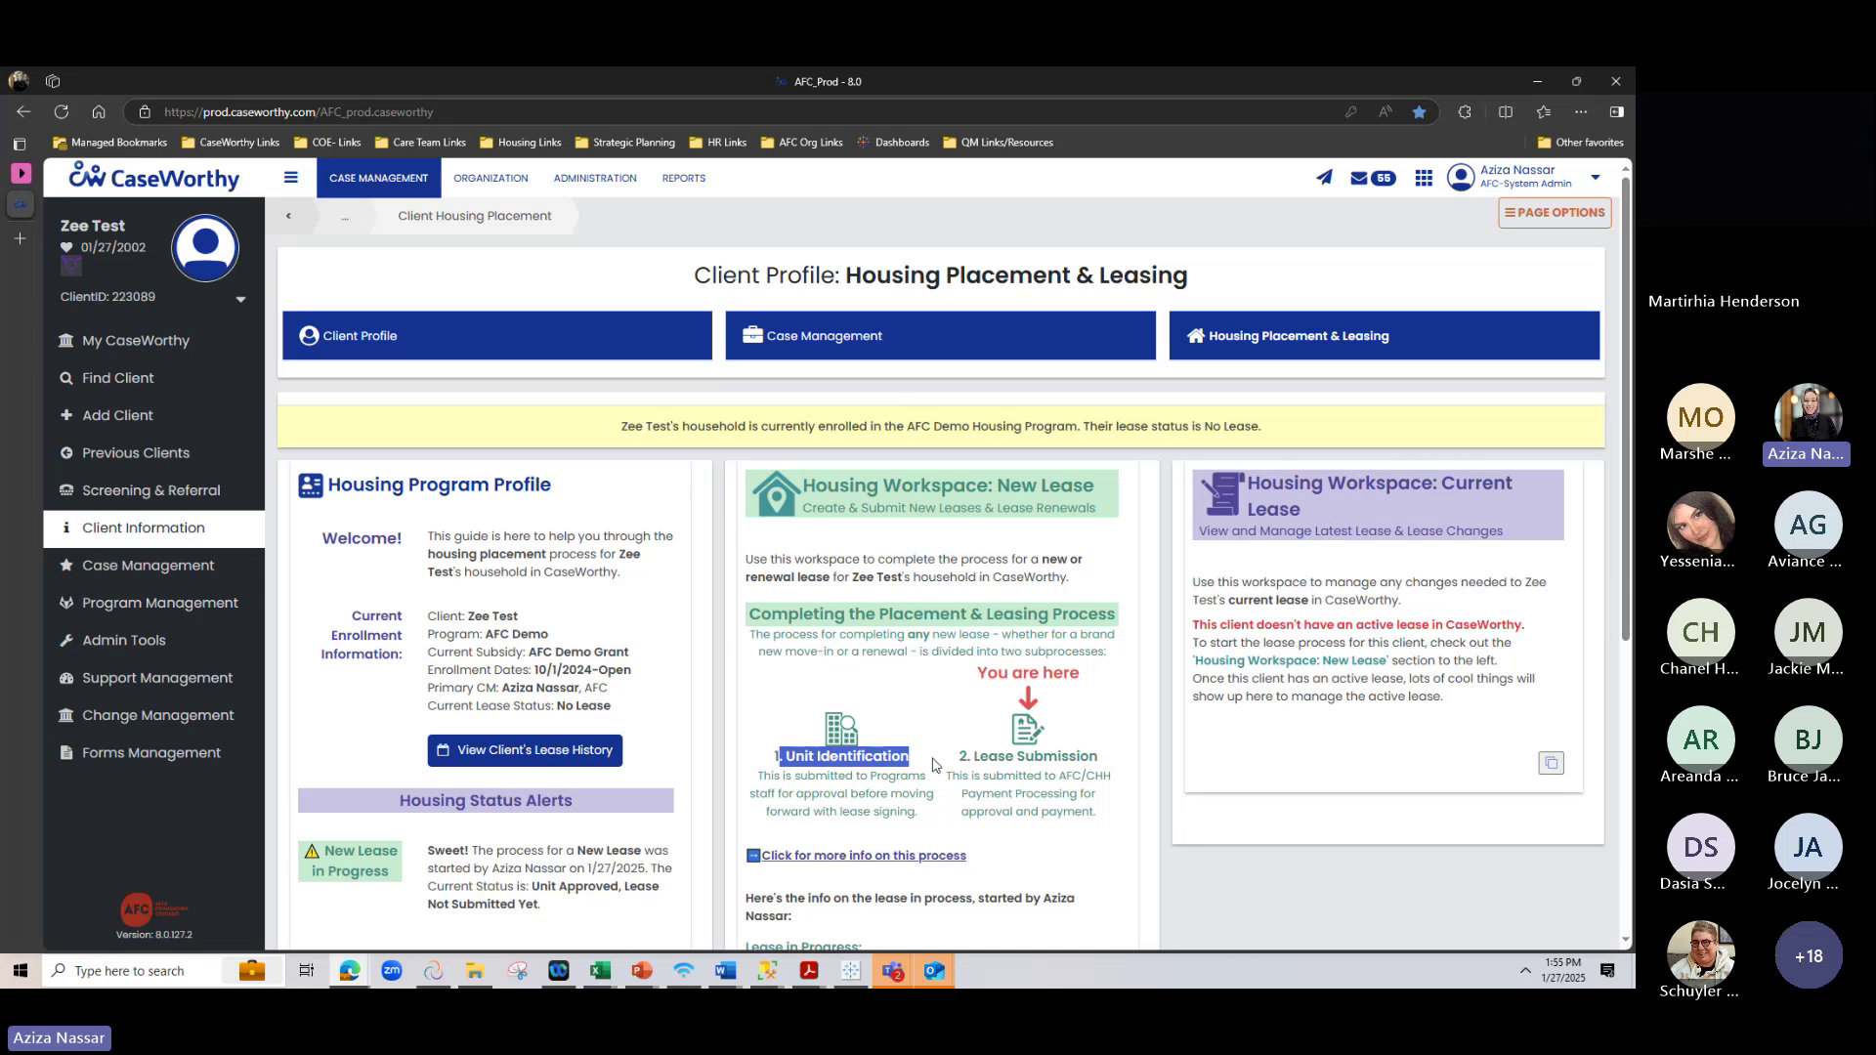
click(879, 838)
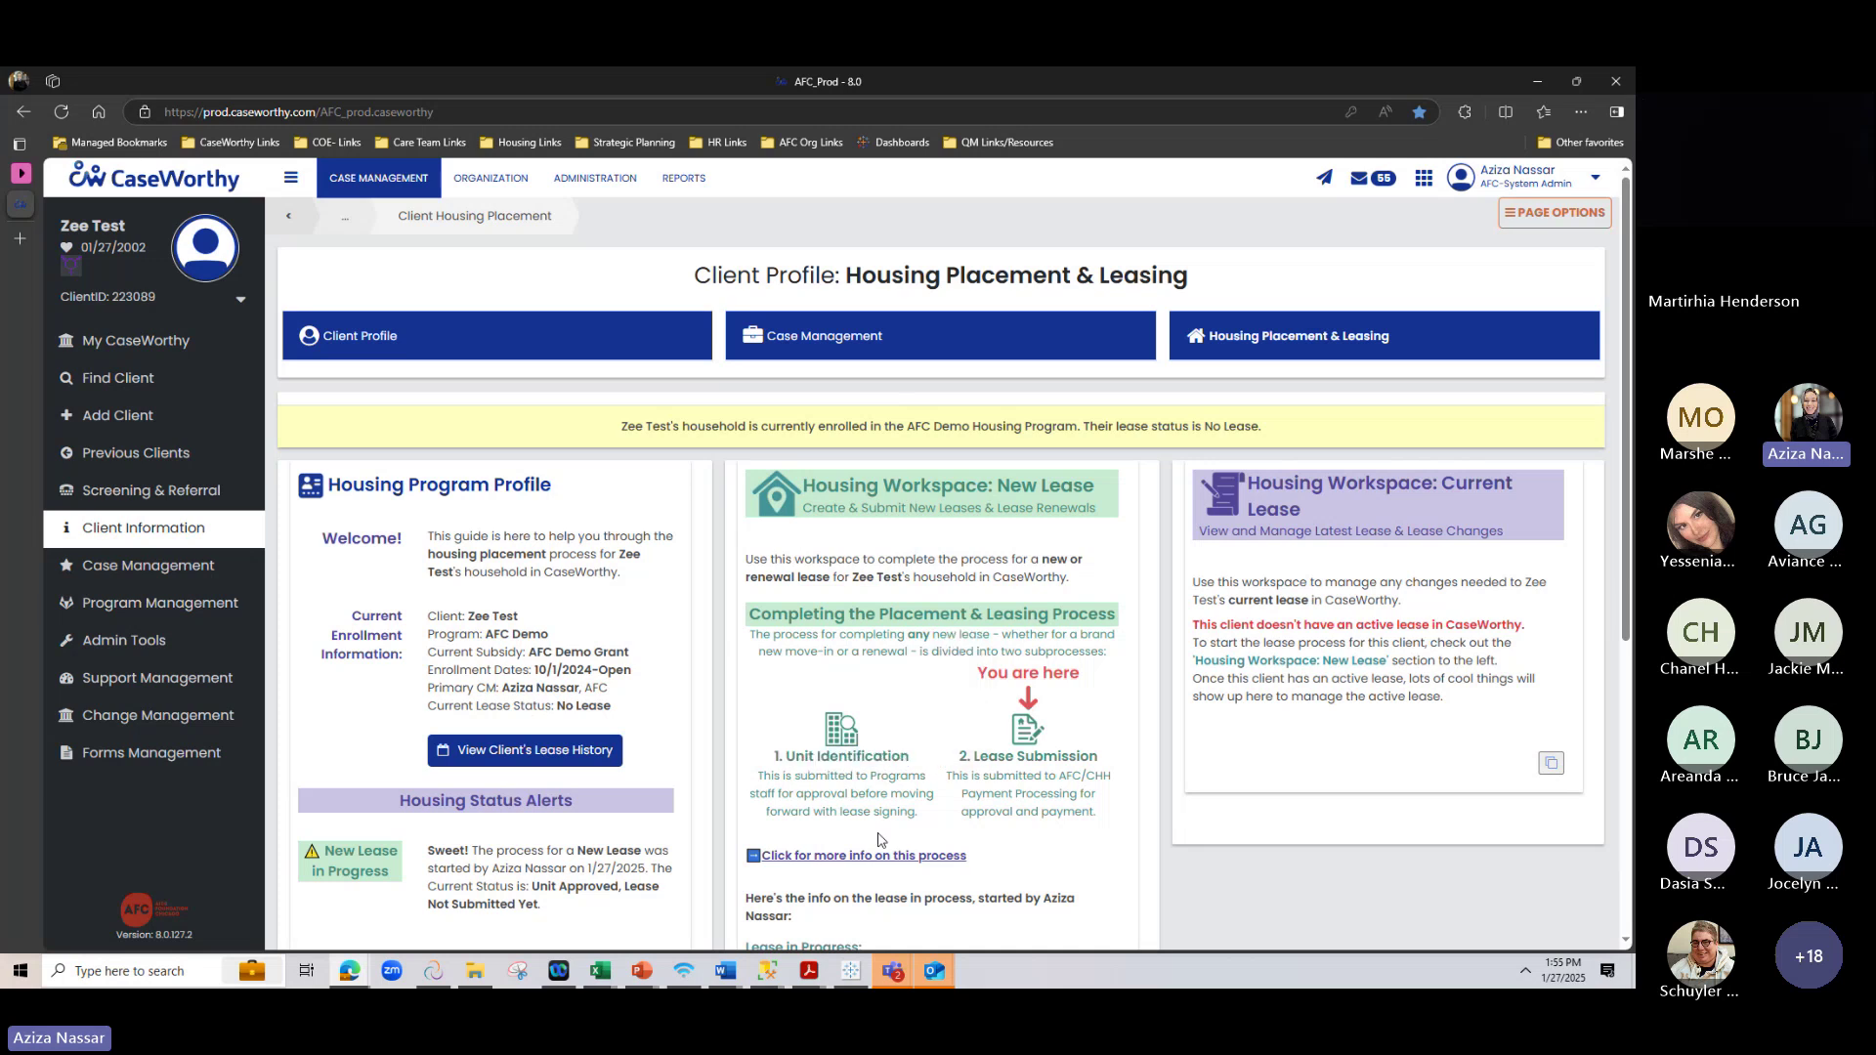
scroll(831, 752, down, 1)
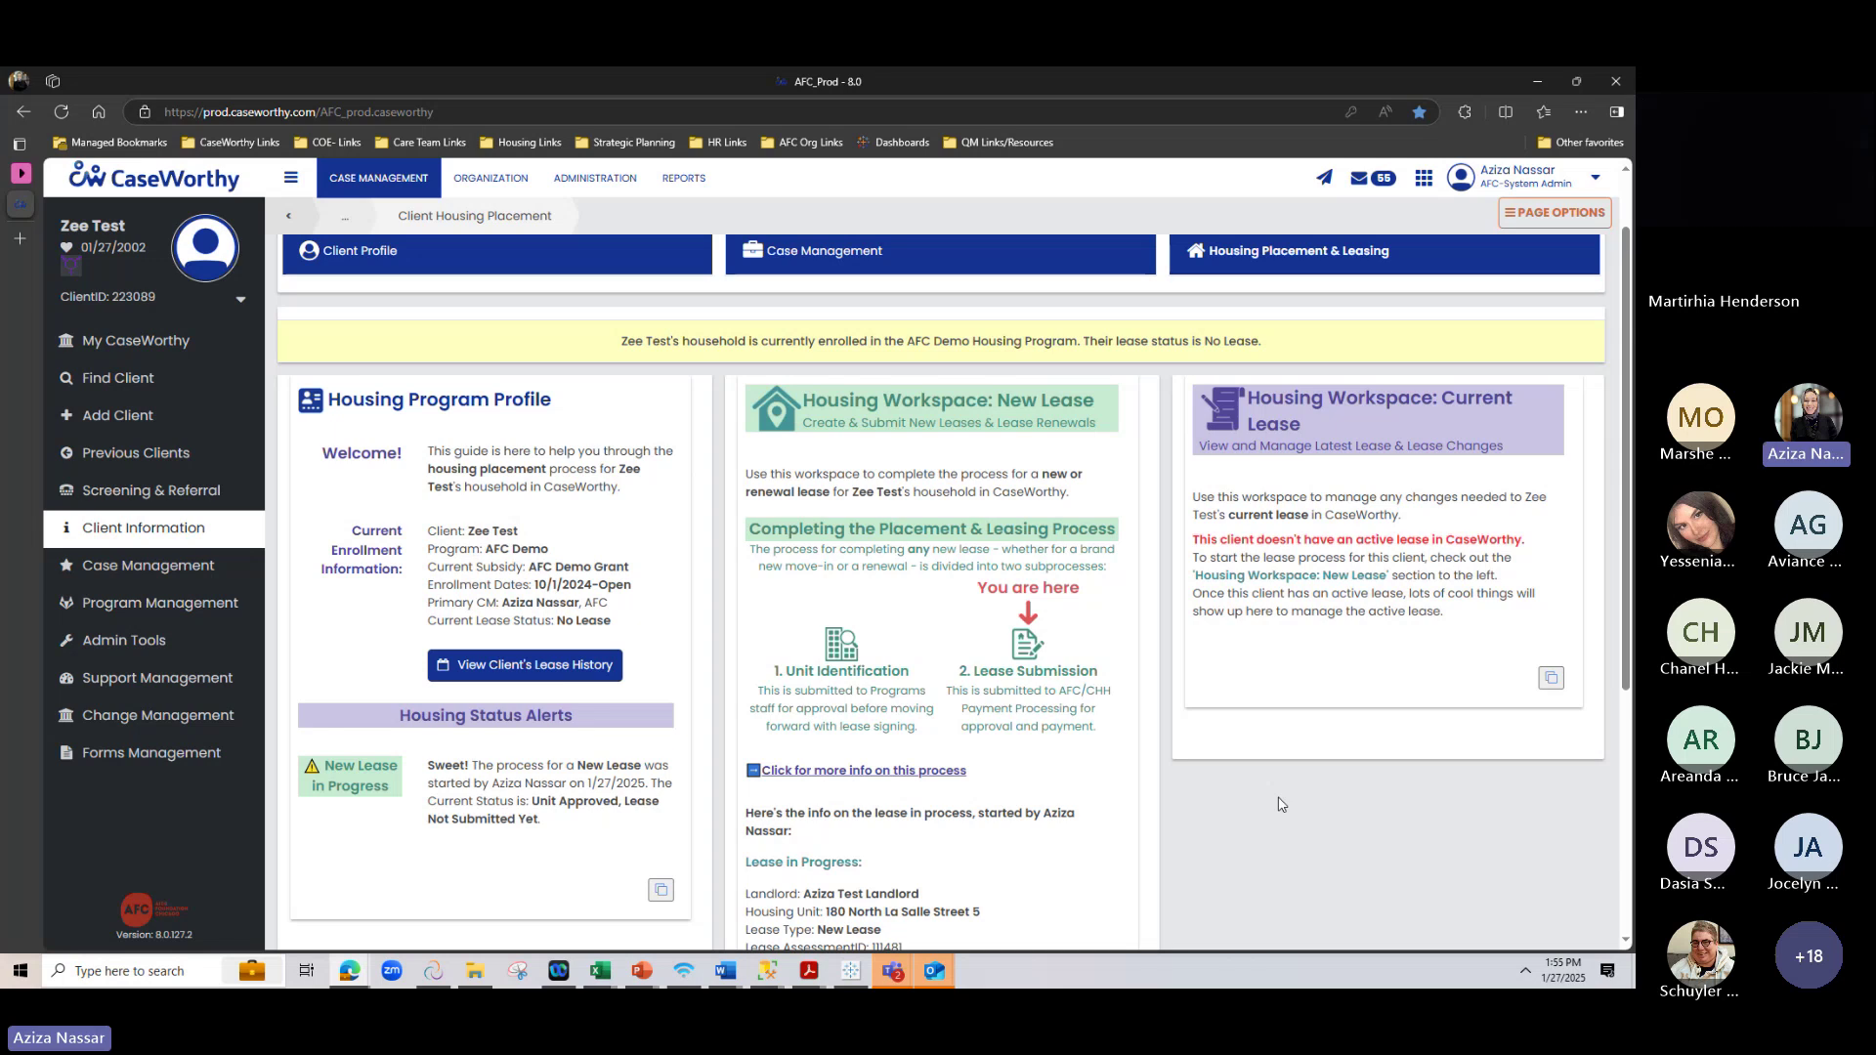
scroll(1280, 804, down, 1)
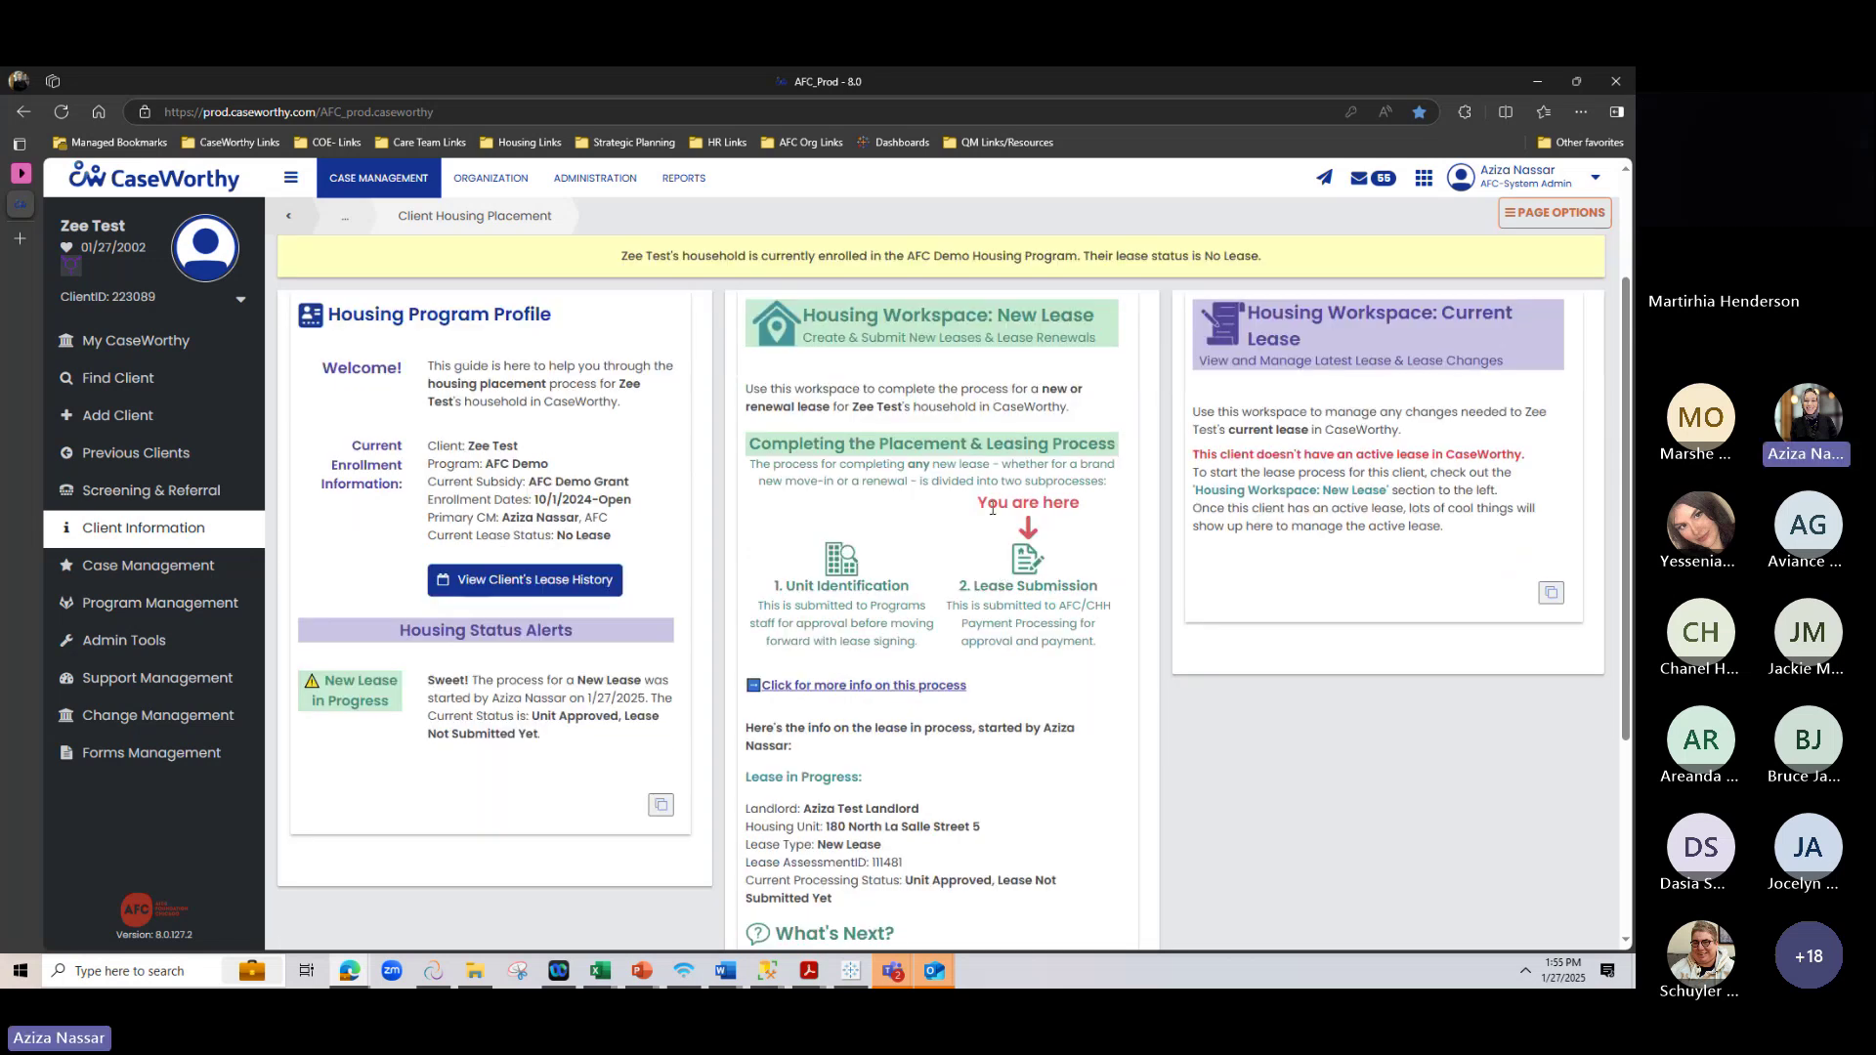
drag(982, 501, 1035, 601)
click(1038, 605)
Highlight the Lease Submission step and the 'Unit Approved, Lease Not Submitted Yet' status alert
drag(961, 591, 1099, 587)
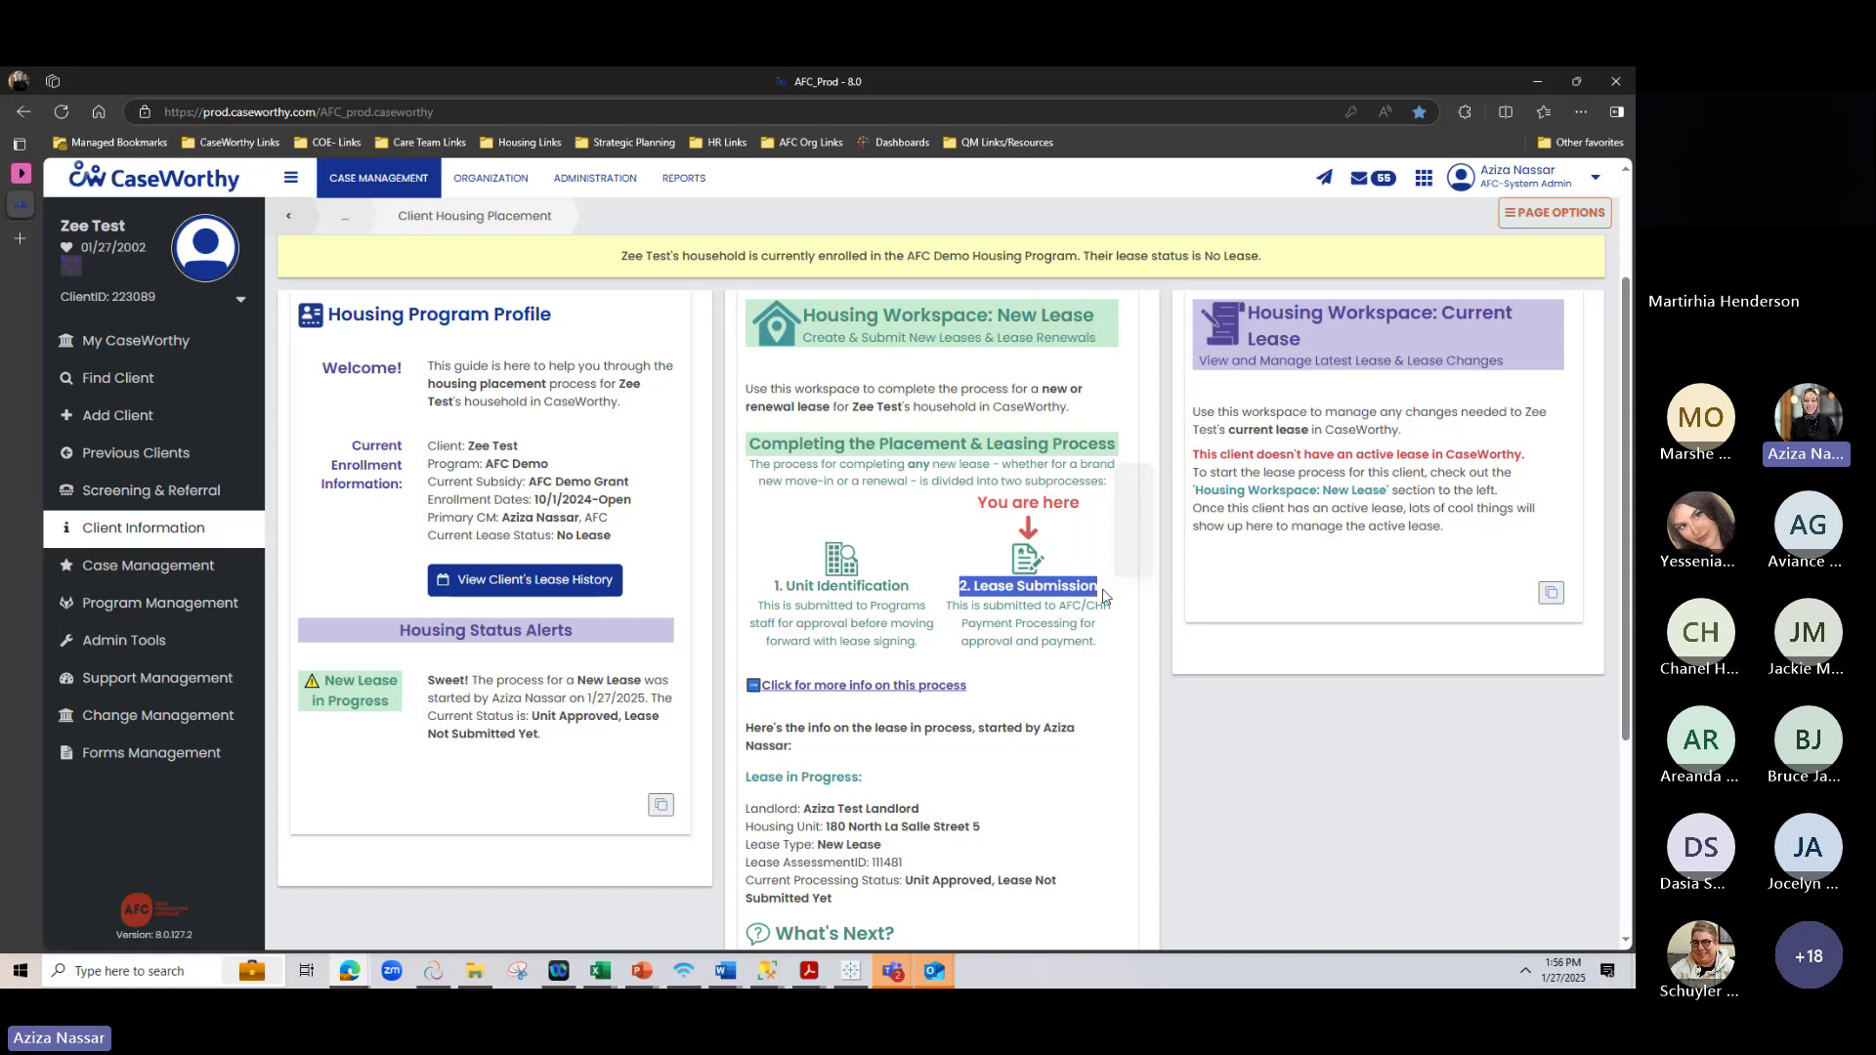
click(1089, 681)
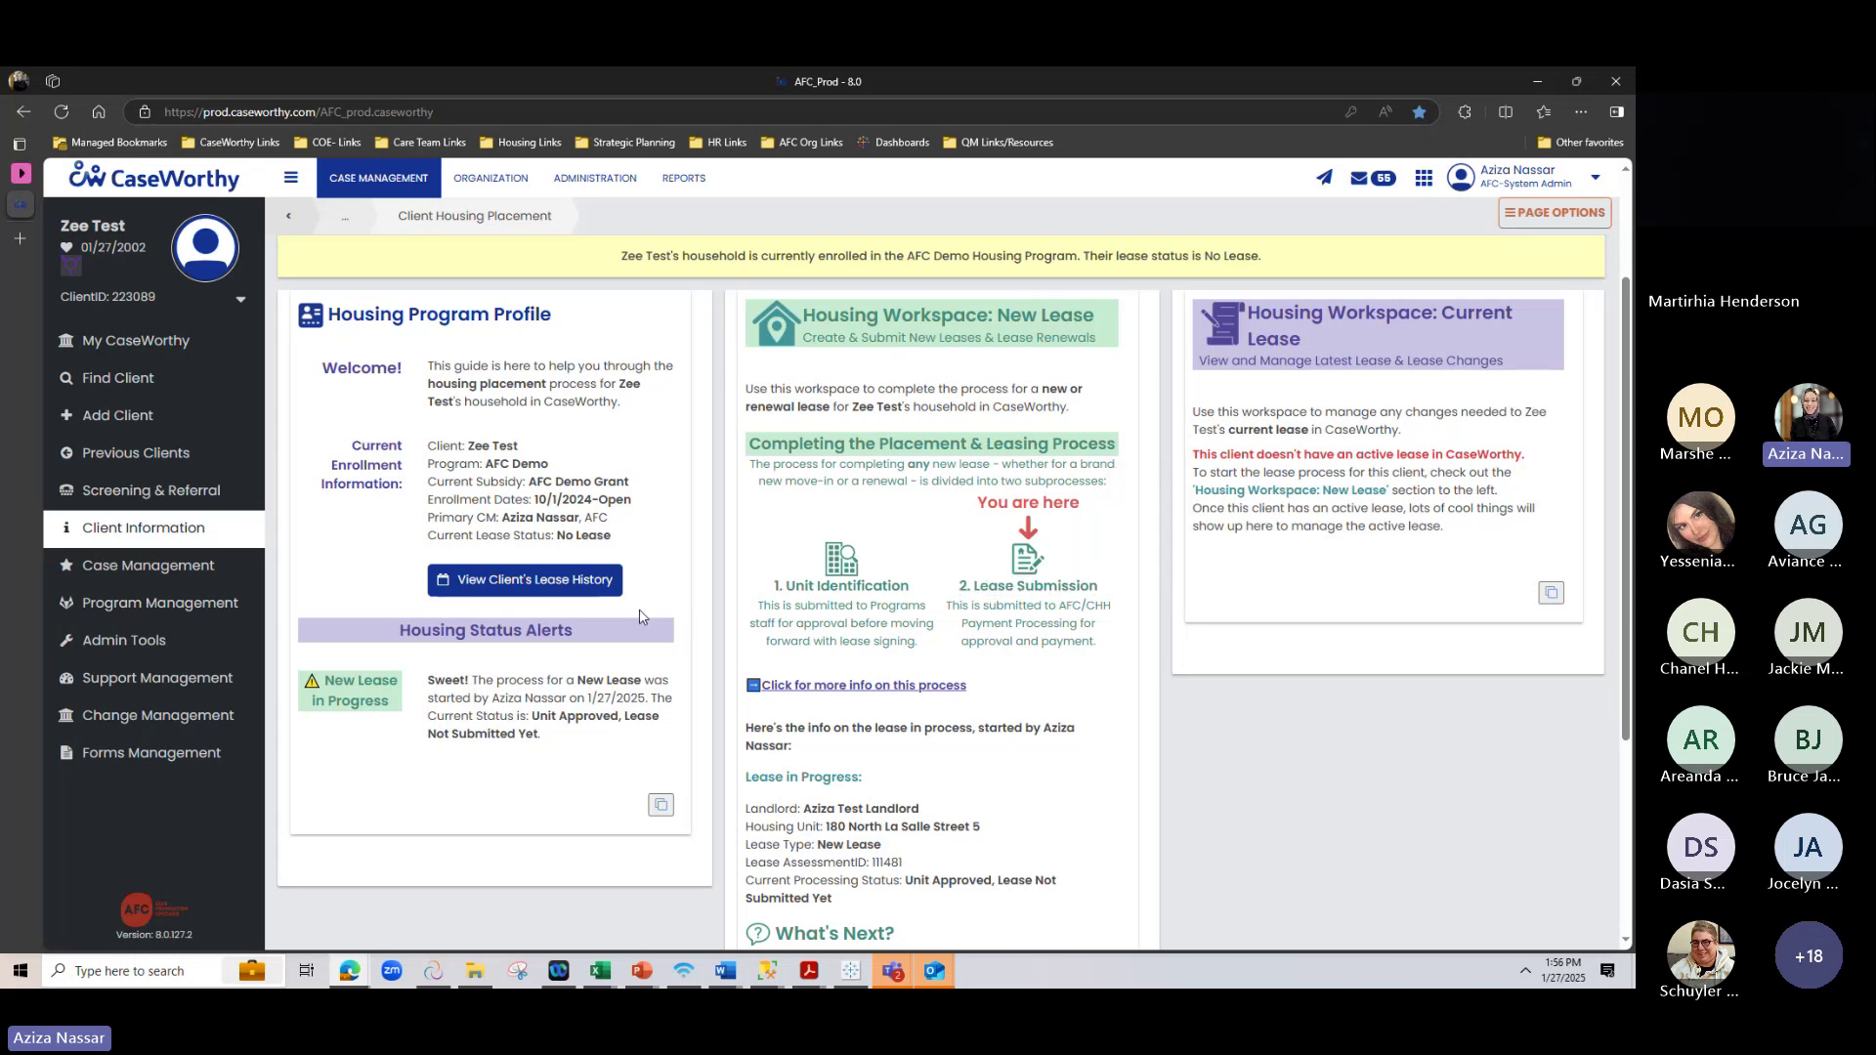
scroll(869, 512, down, 2)
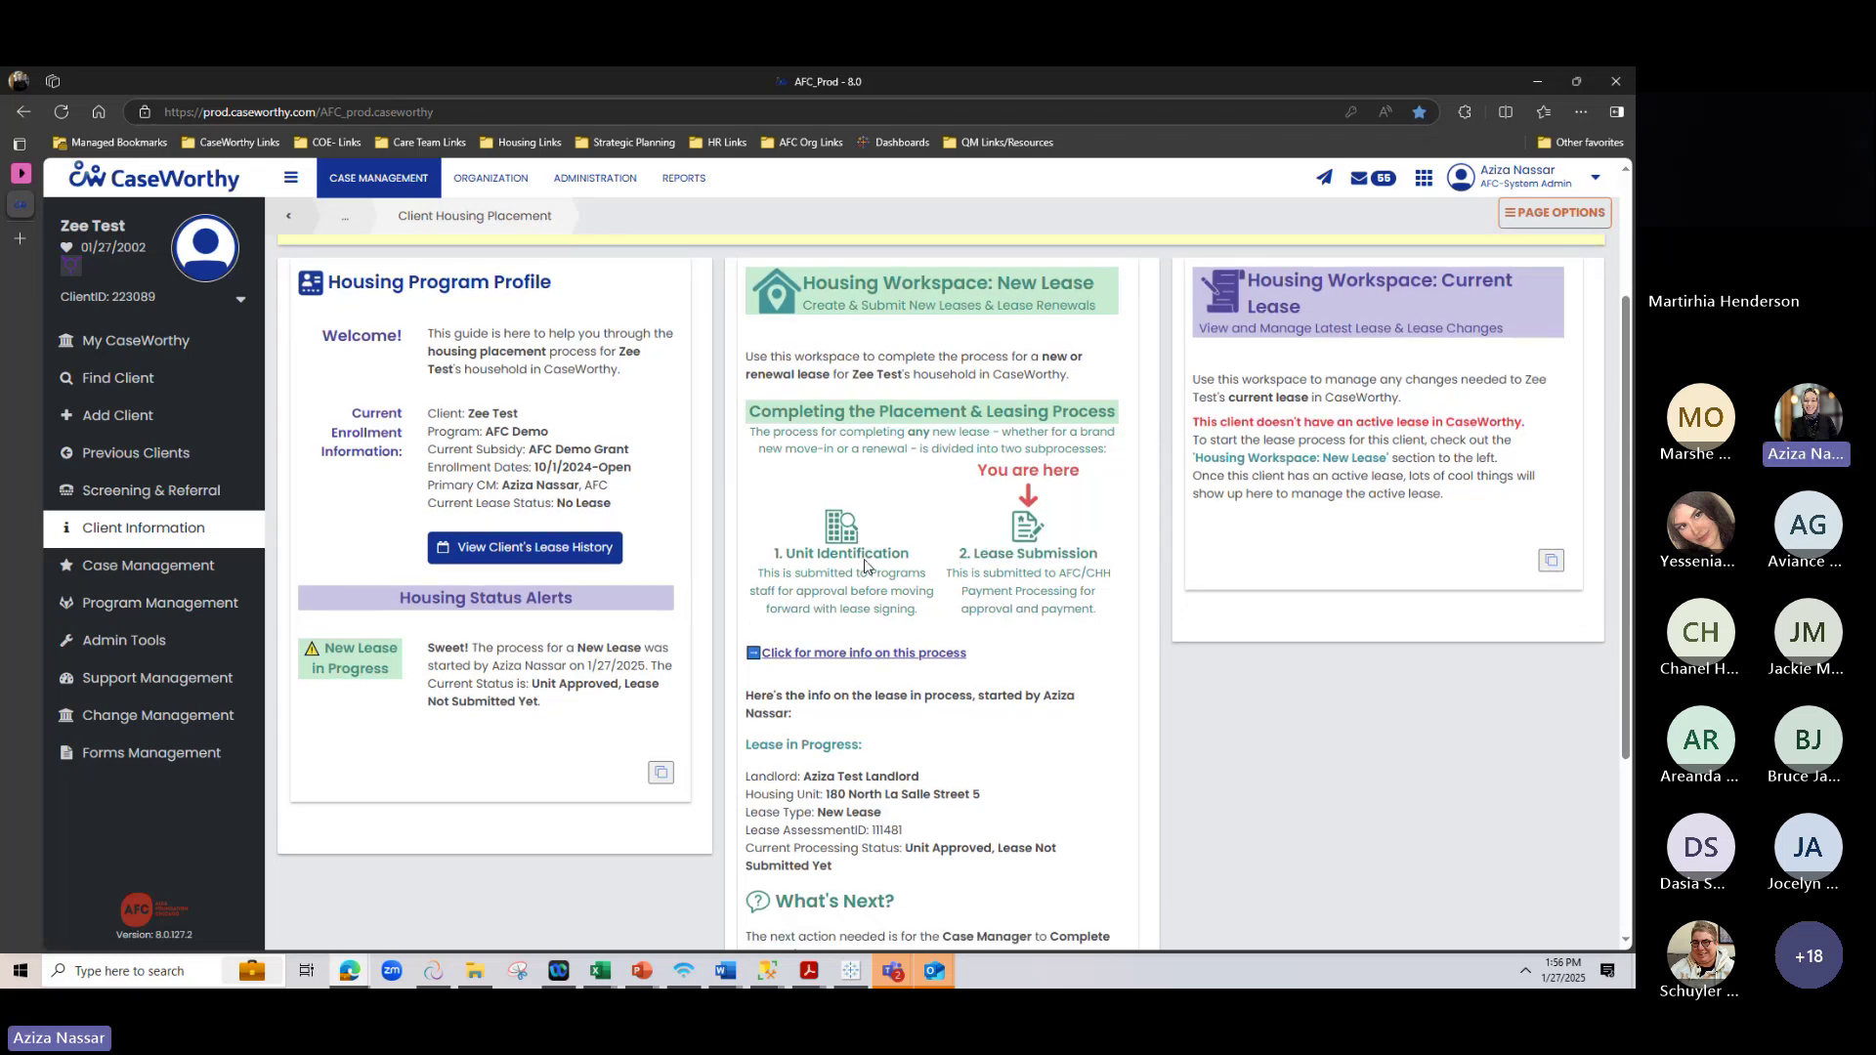
scroll(869, 512, down, 1)
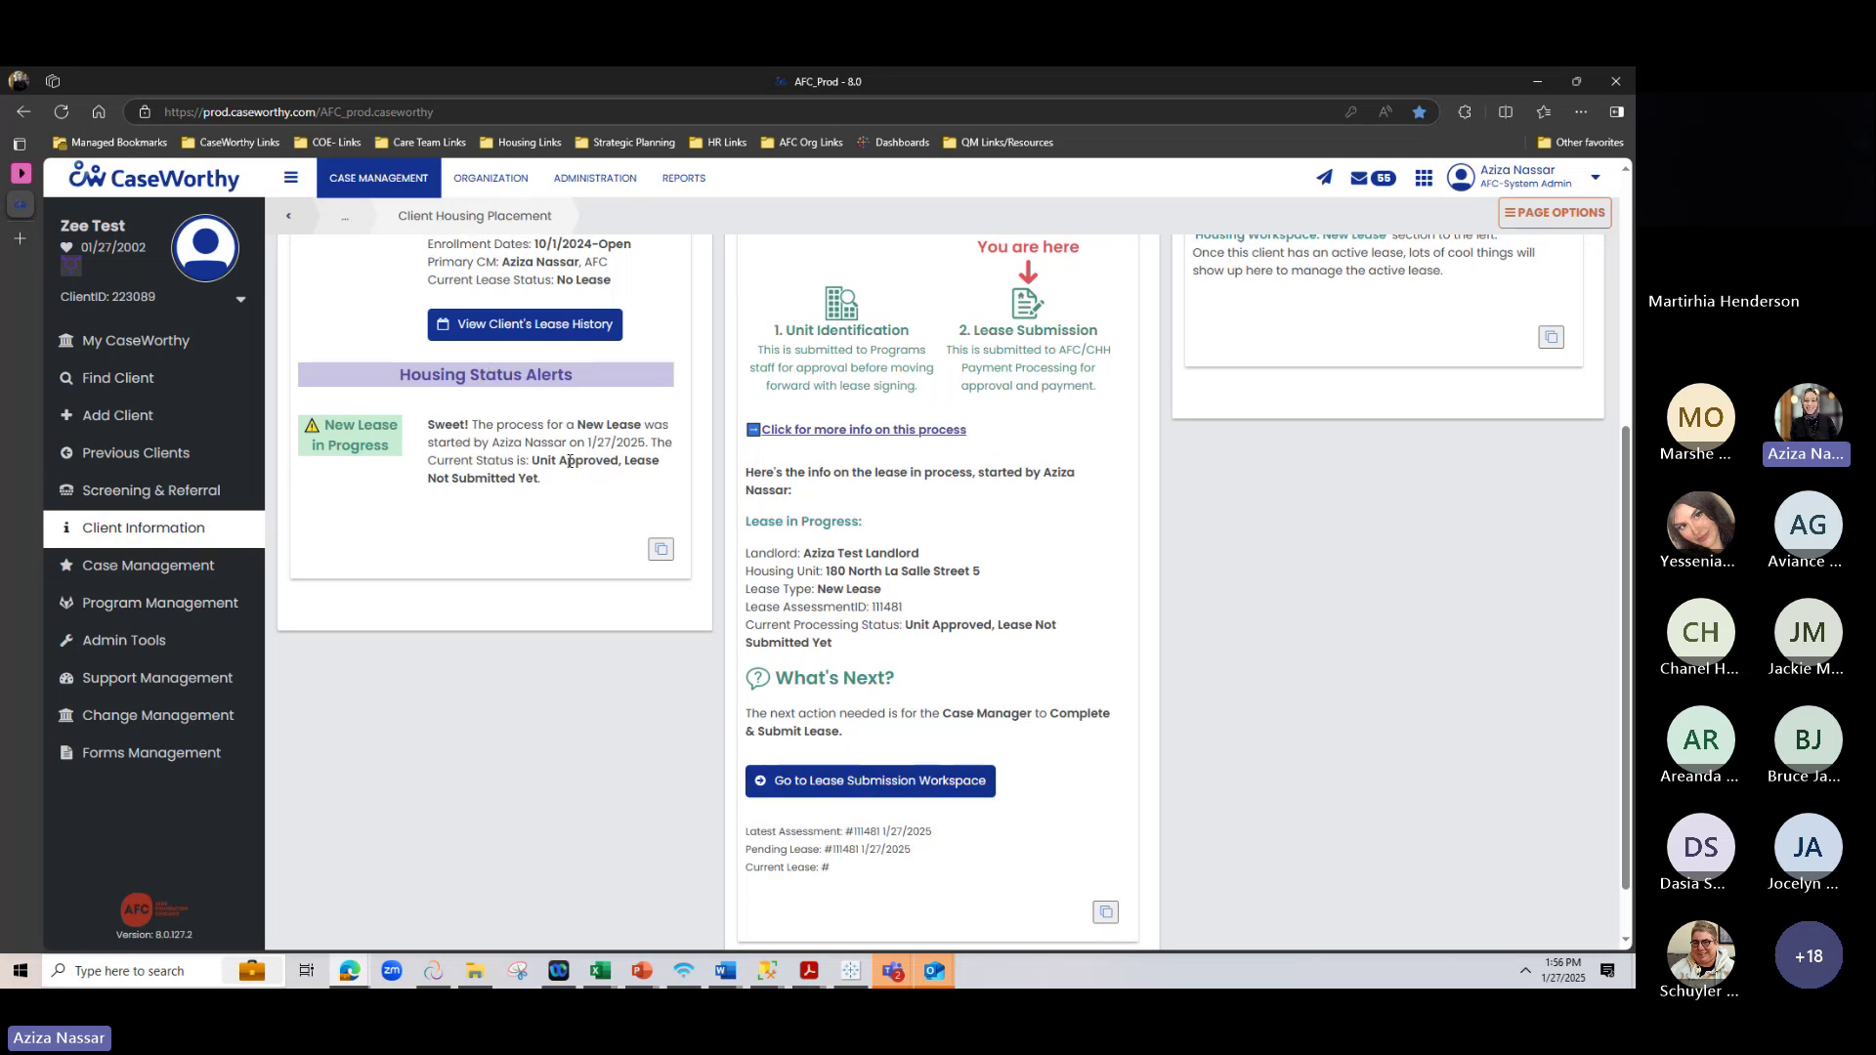
mouse_move(535, 461)
mouse_down()
mouse_move(597, 461)
mouse_move(540, 478)
mouse_up()
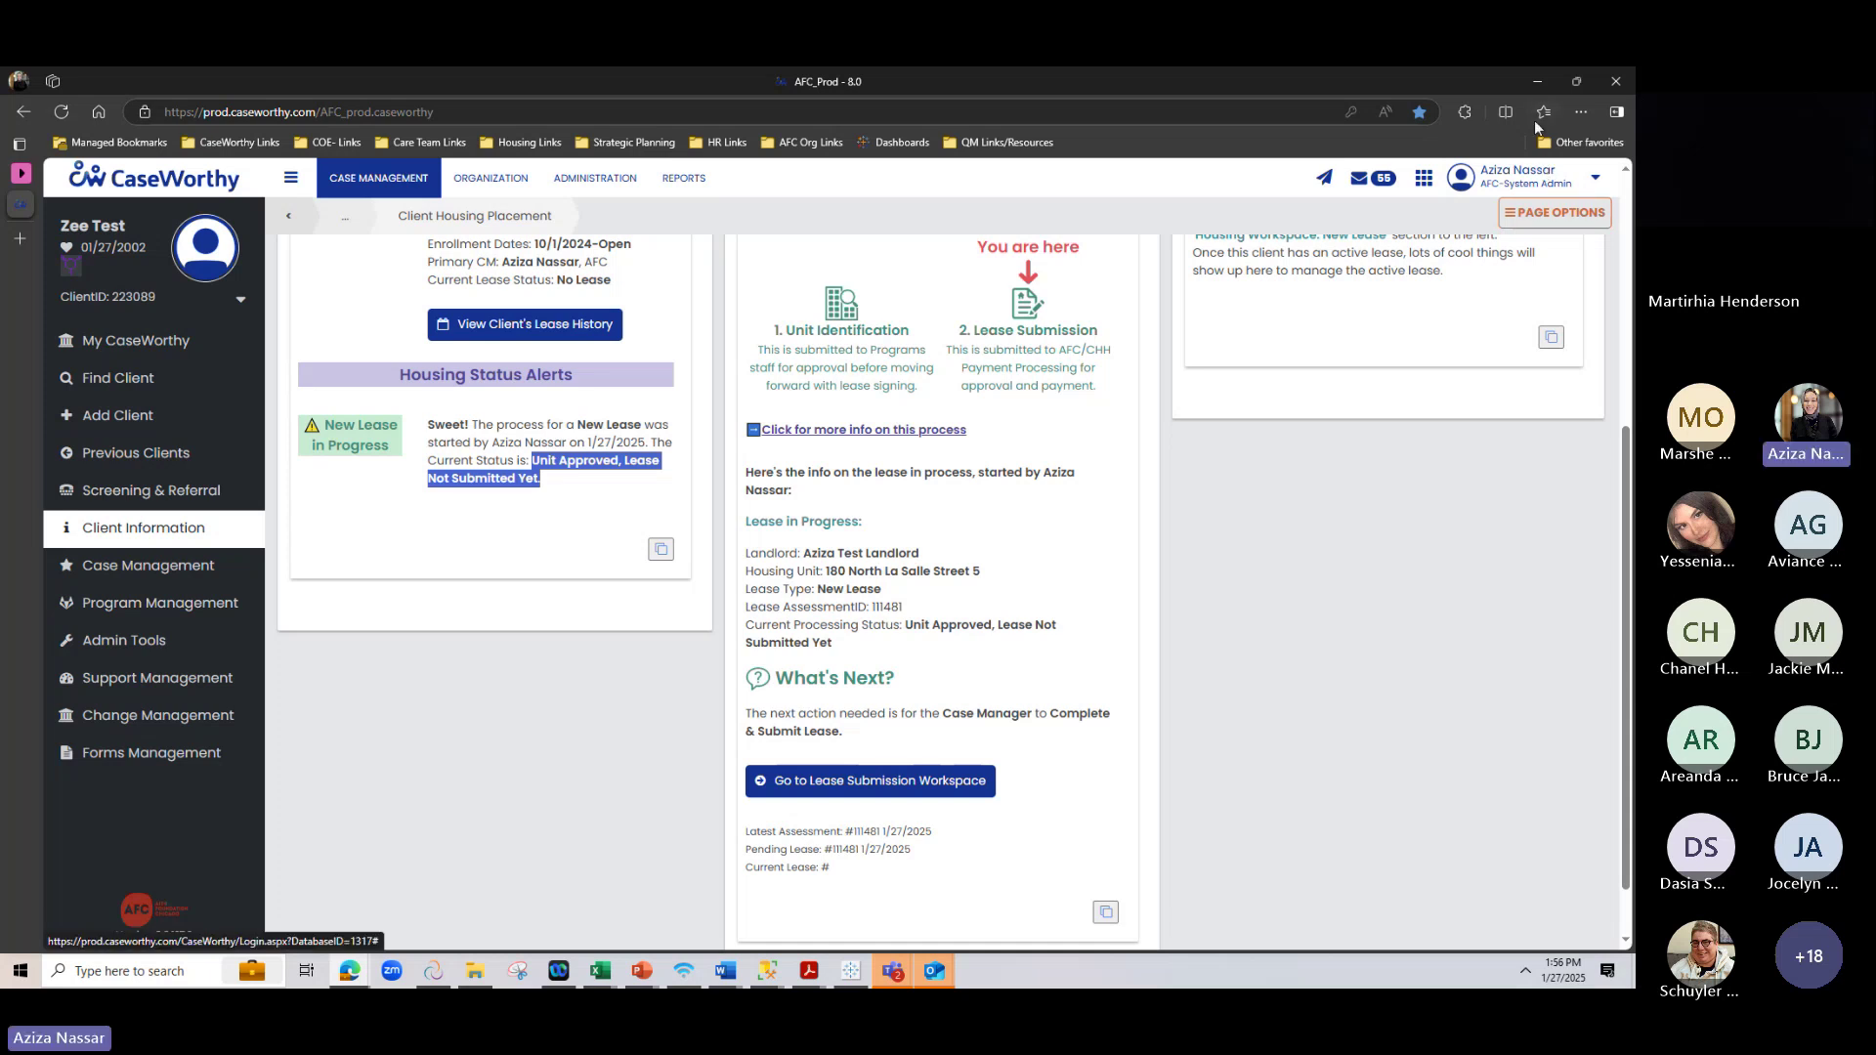
Open the Lease Submission Workspace and review the incomplete rent calculation and lease document steps
click(876, 781)
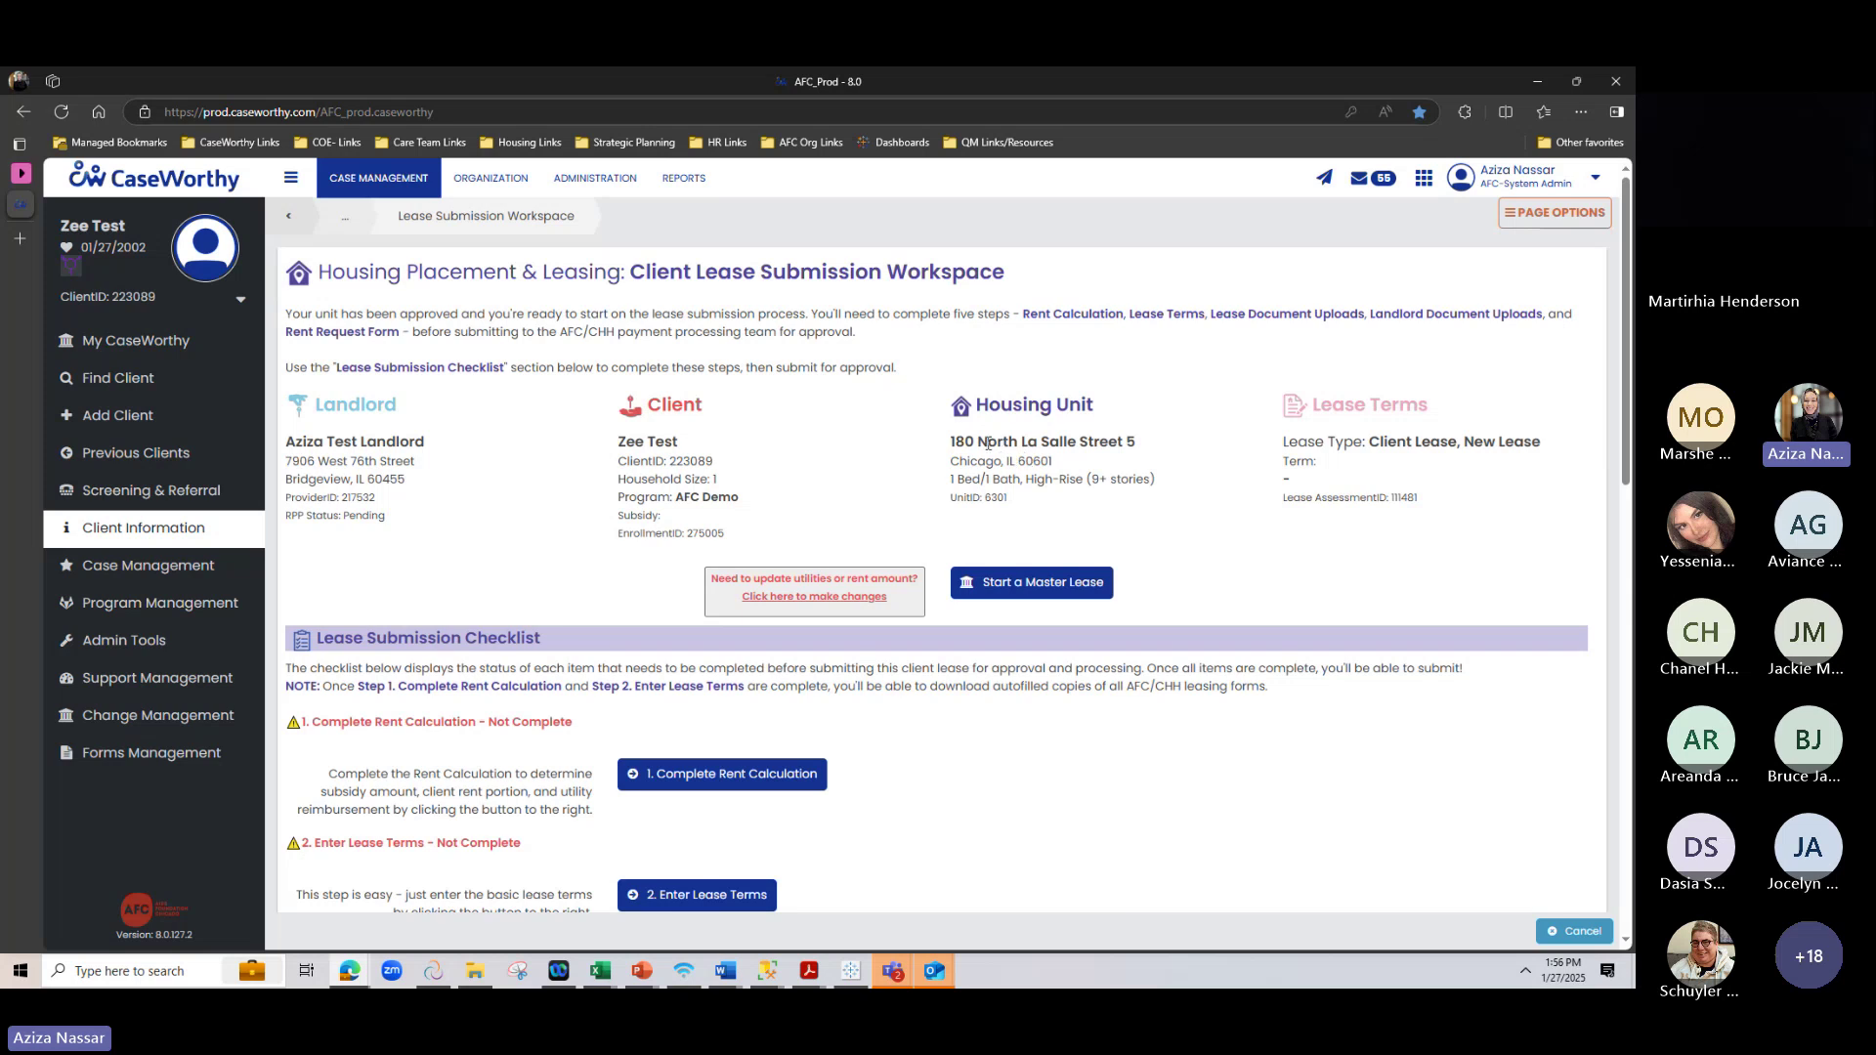
scroll(536, 478, down, 1)
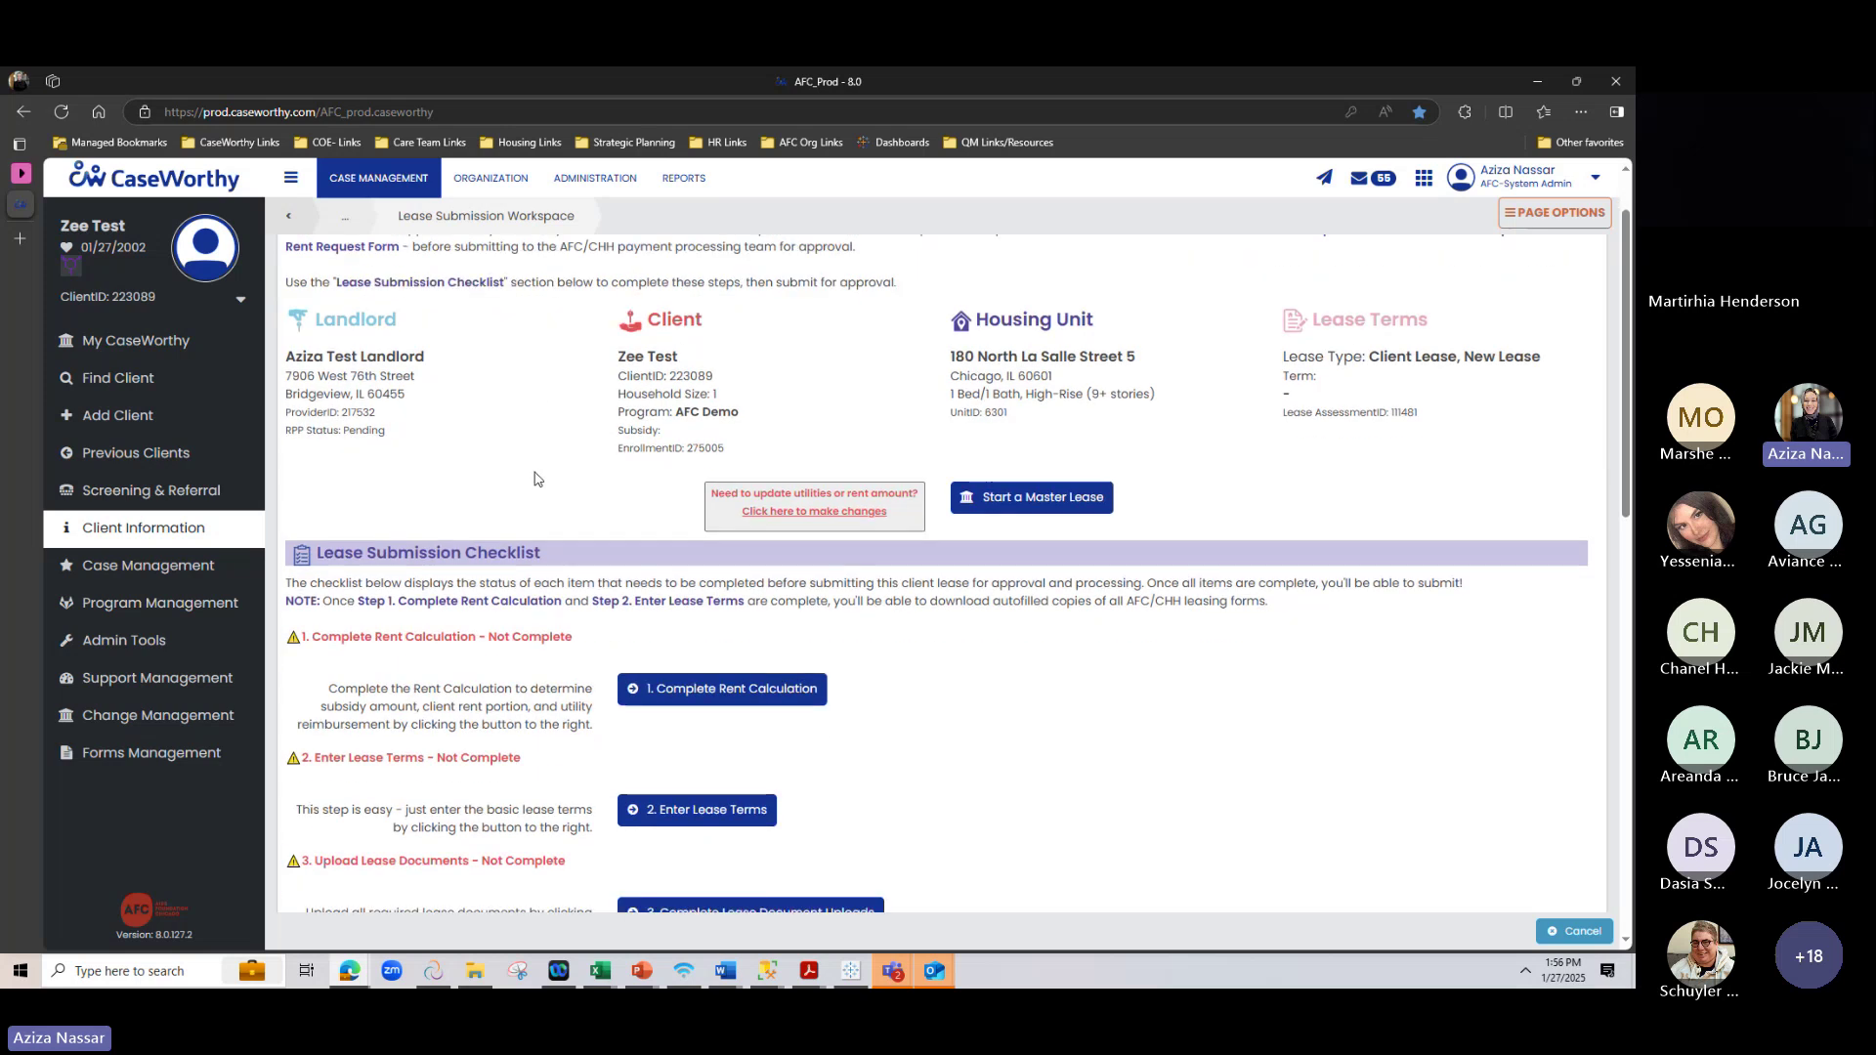
scroll(536, 479, down, 3)
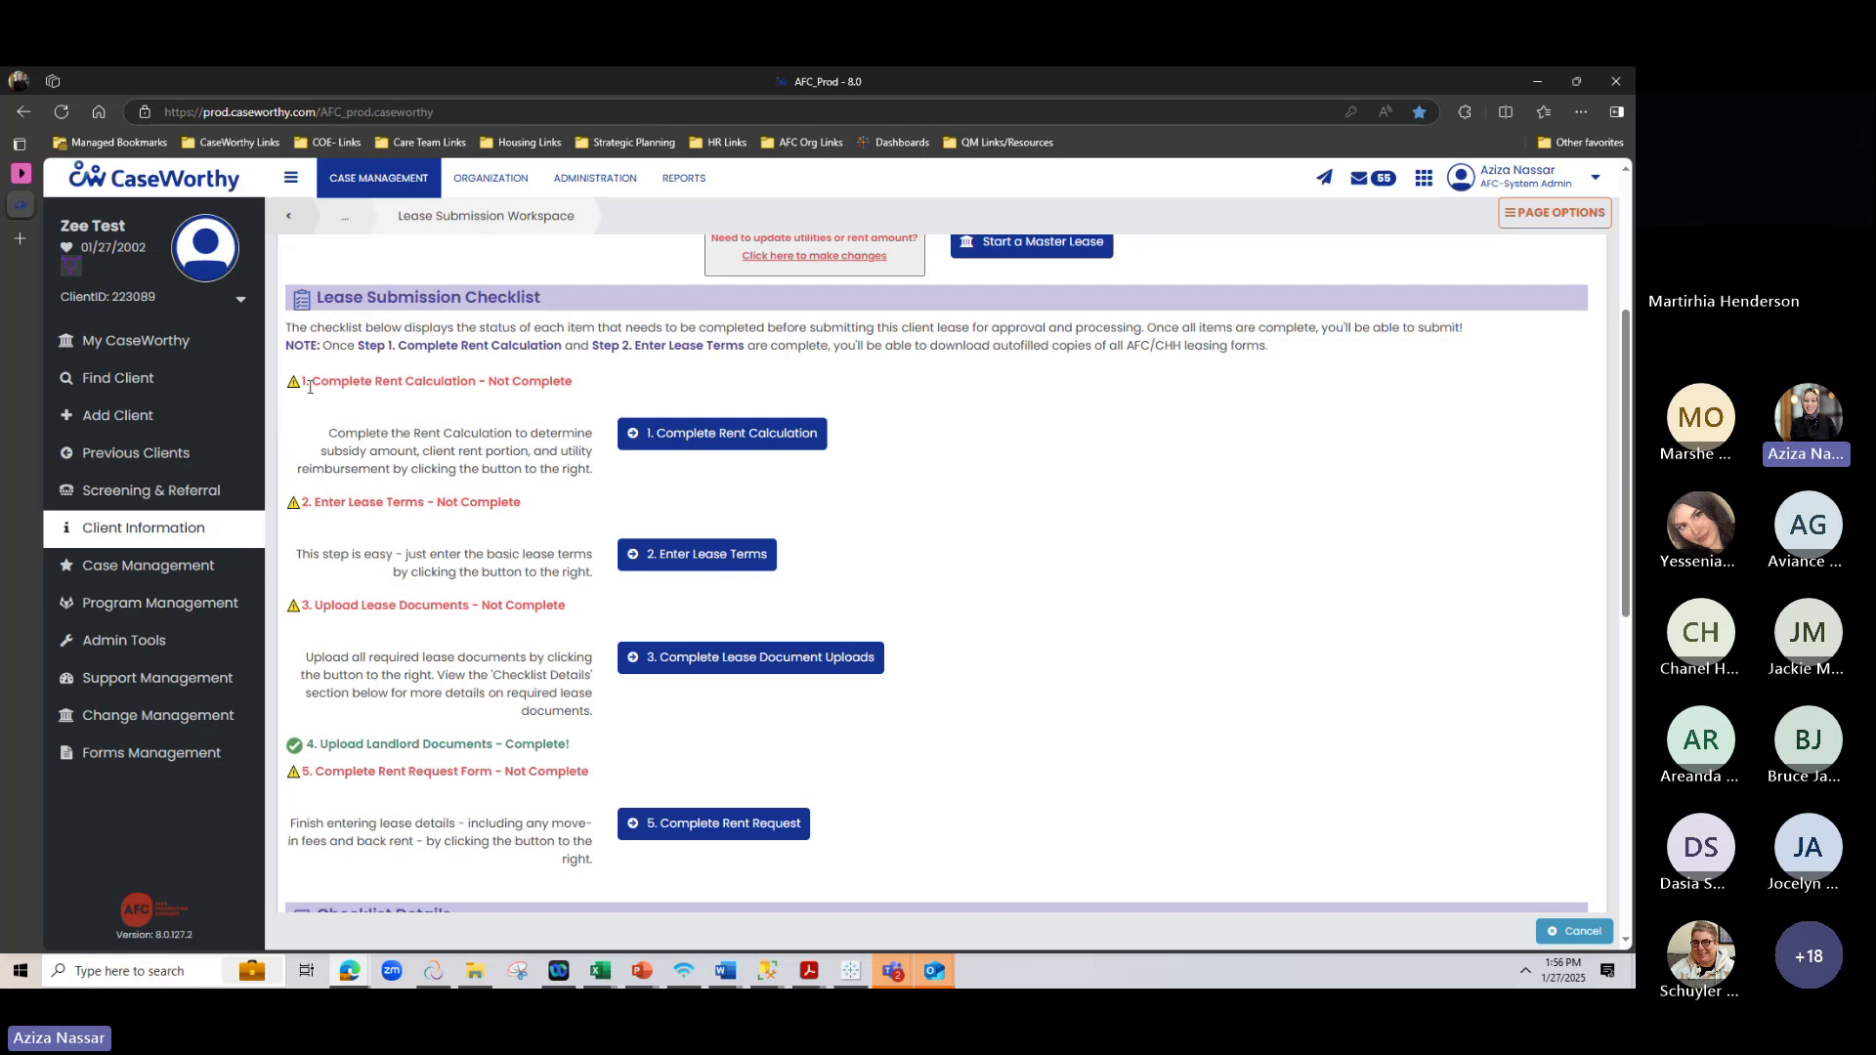
drag(310, 381, 518, 433)
click(438, 555)
scroll(440, 542, up, 2)
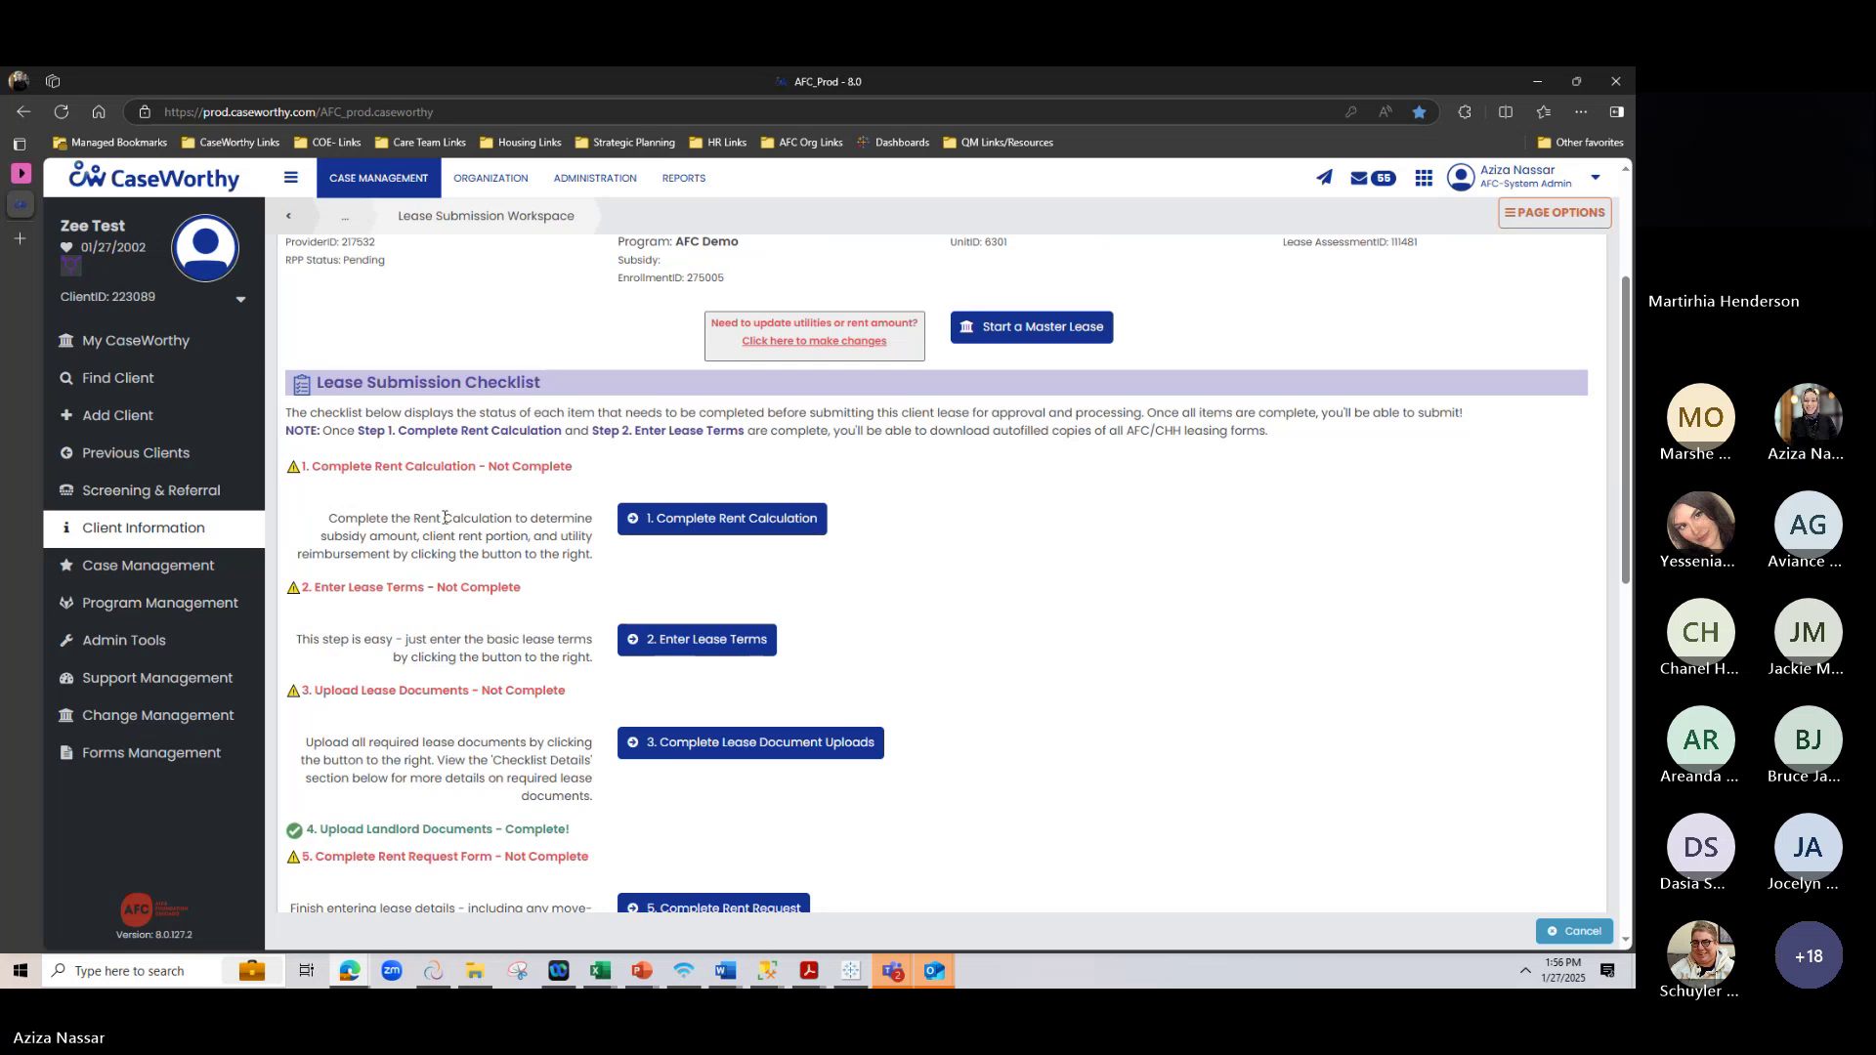
drag(399, 691, 502, 691)
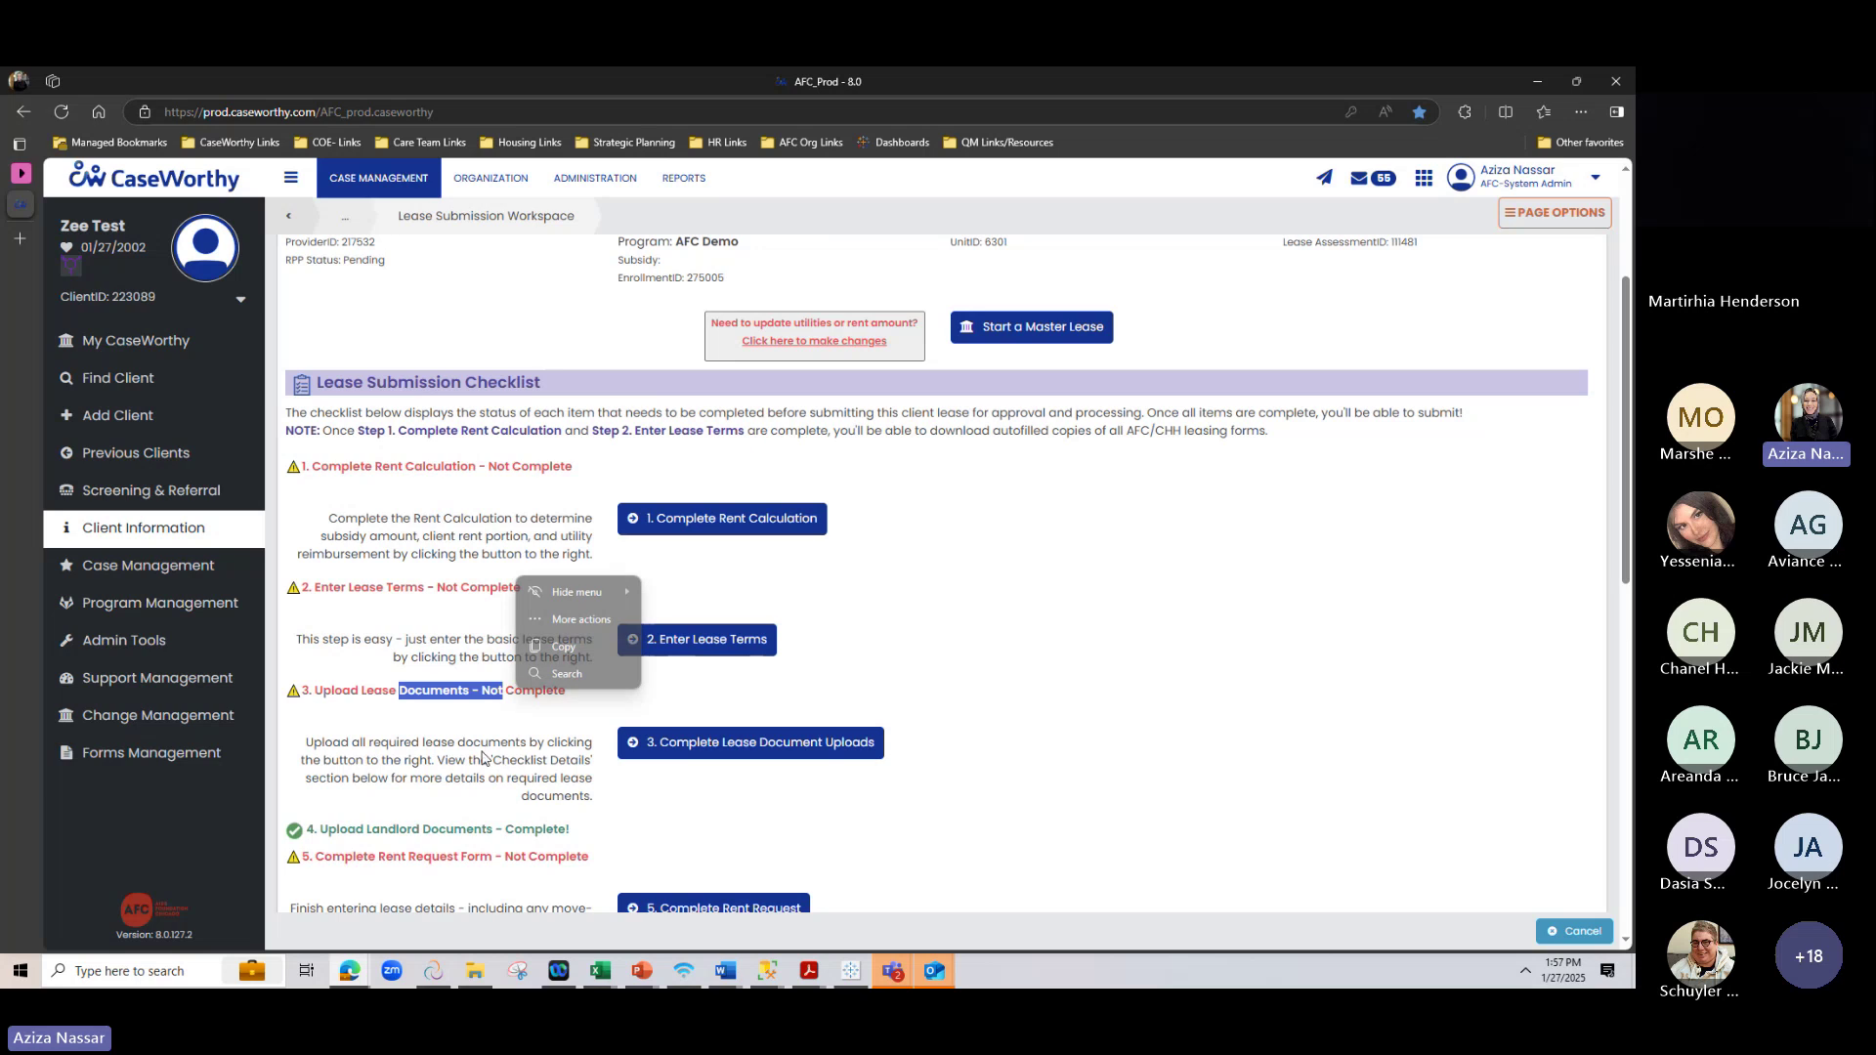
scroll(504, 703, up, 2)
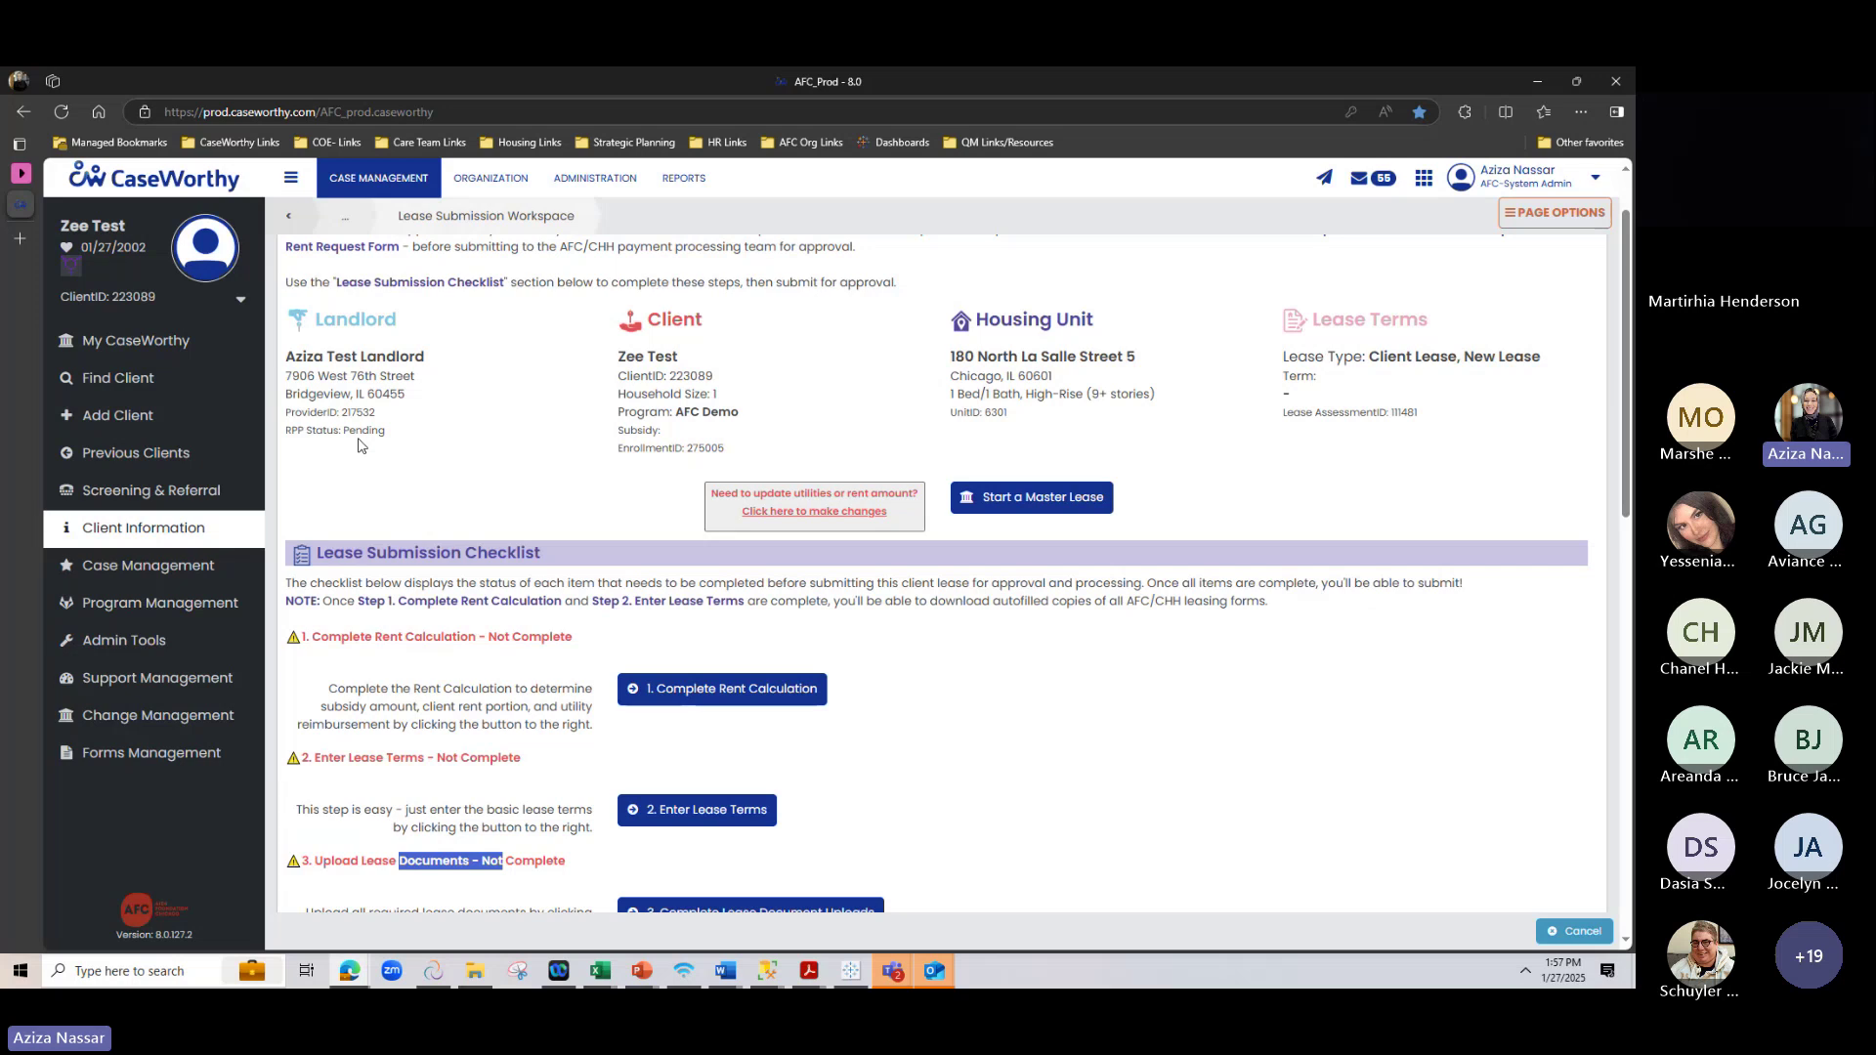
Open the approved unit editor to check $123 utility allowances, $1,123 gross rent and the inspection
click(810, 506)
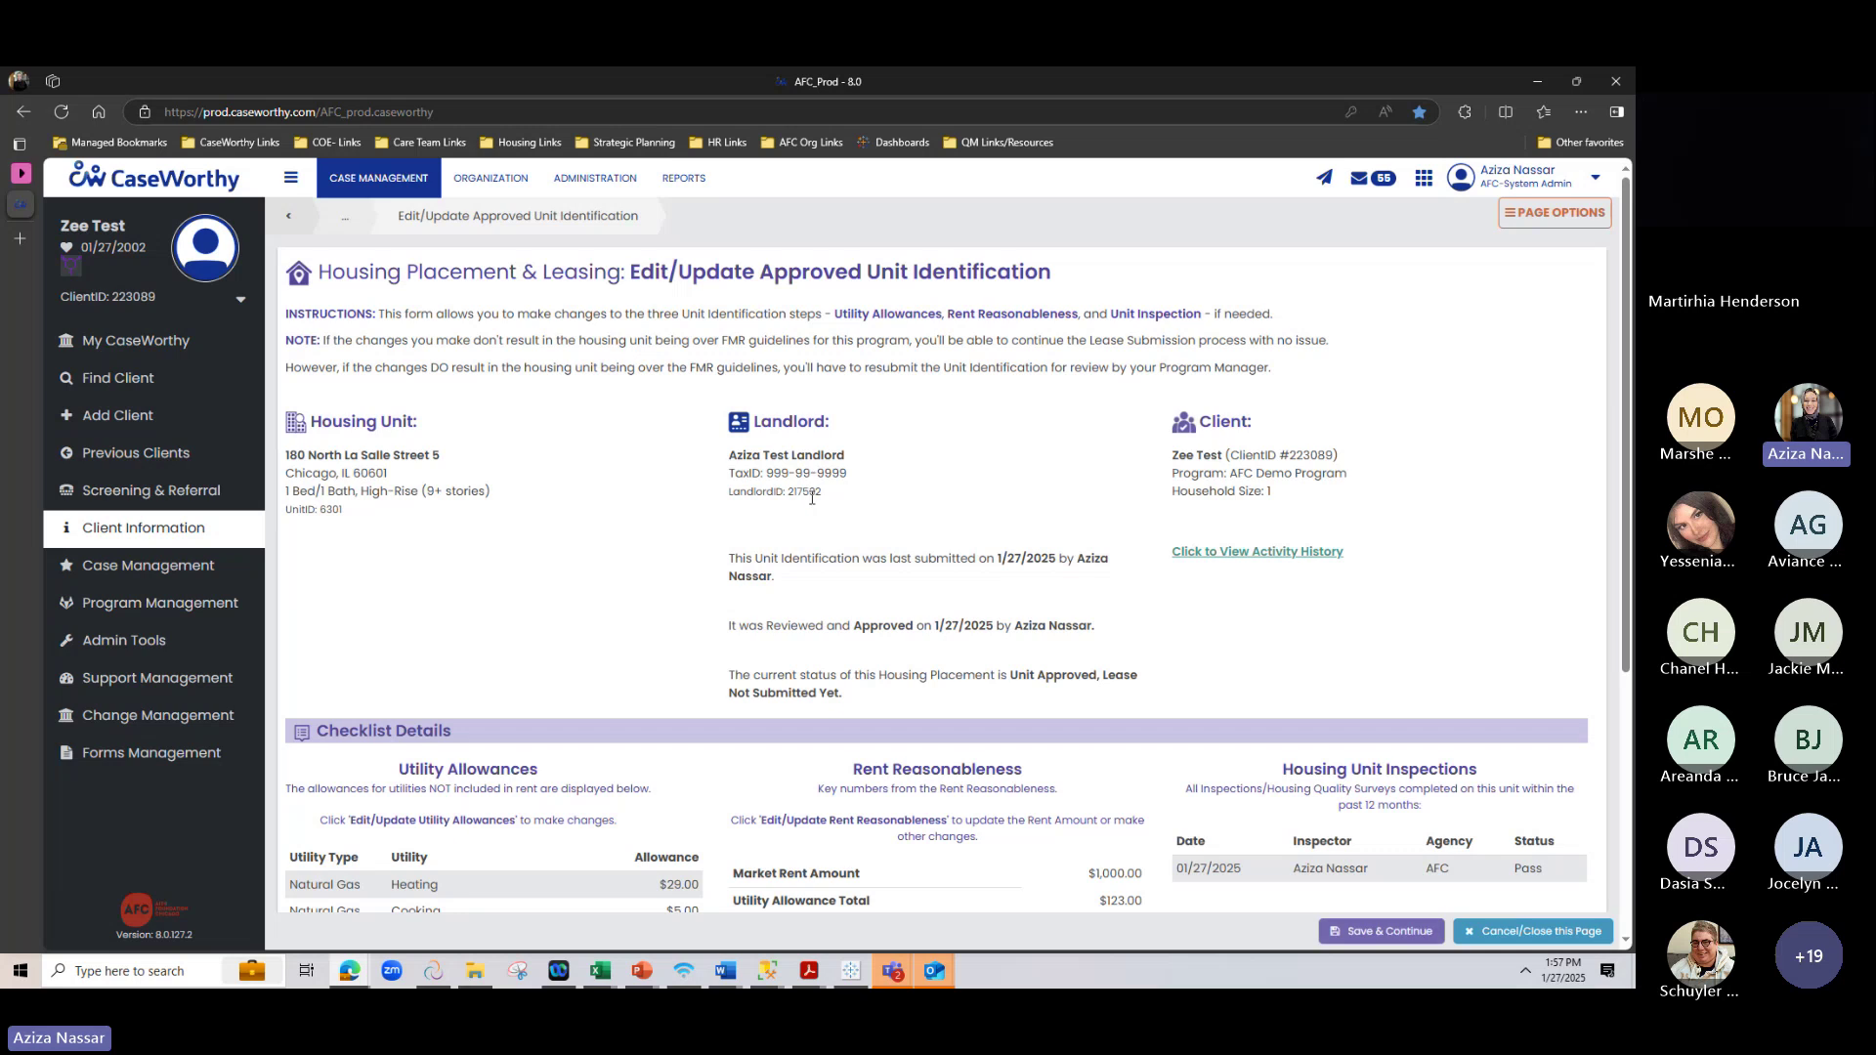
scroll(811, 498, down, 3)
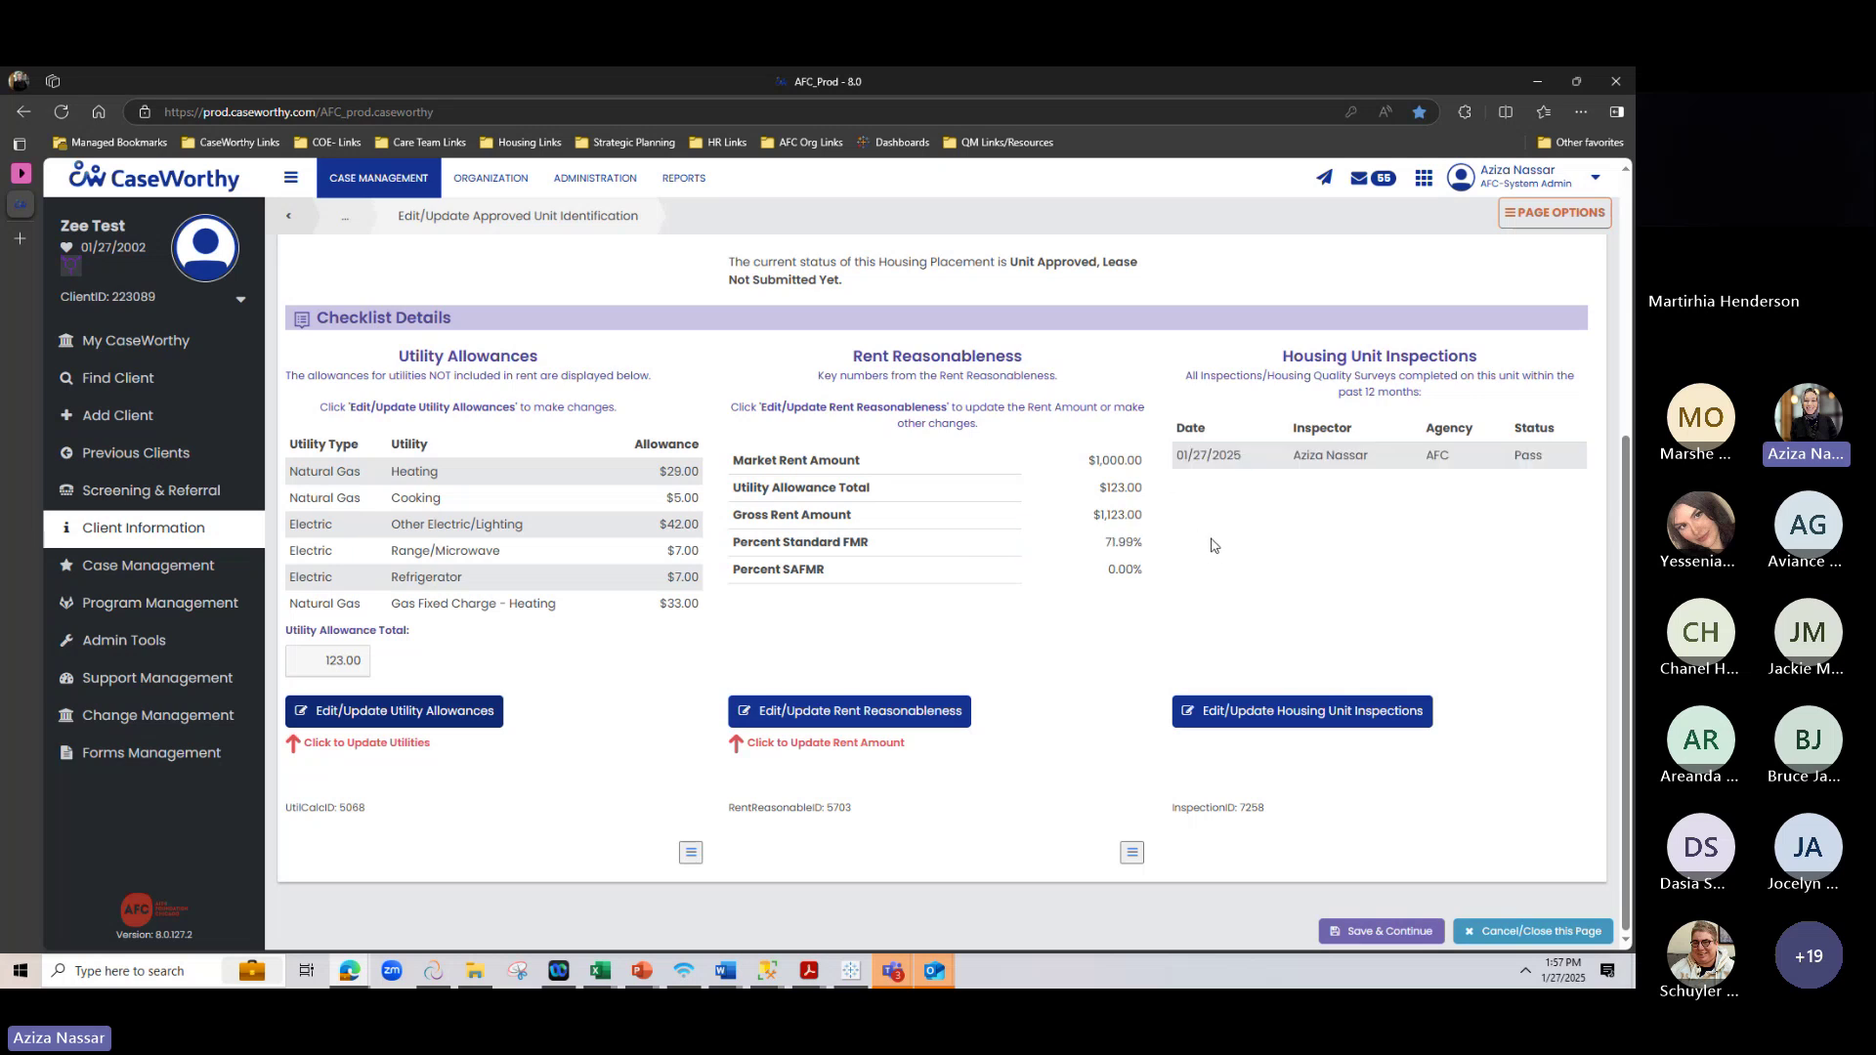
Cancel the unit editor and review the Lease Submission Checklist, where document uploads show Complete
click(1532, 931)
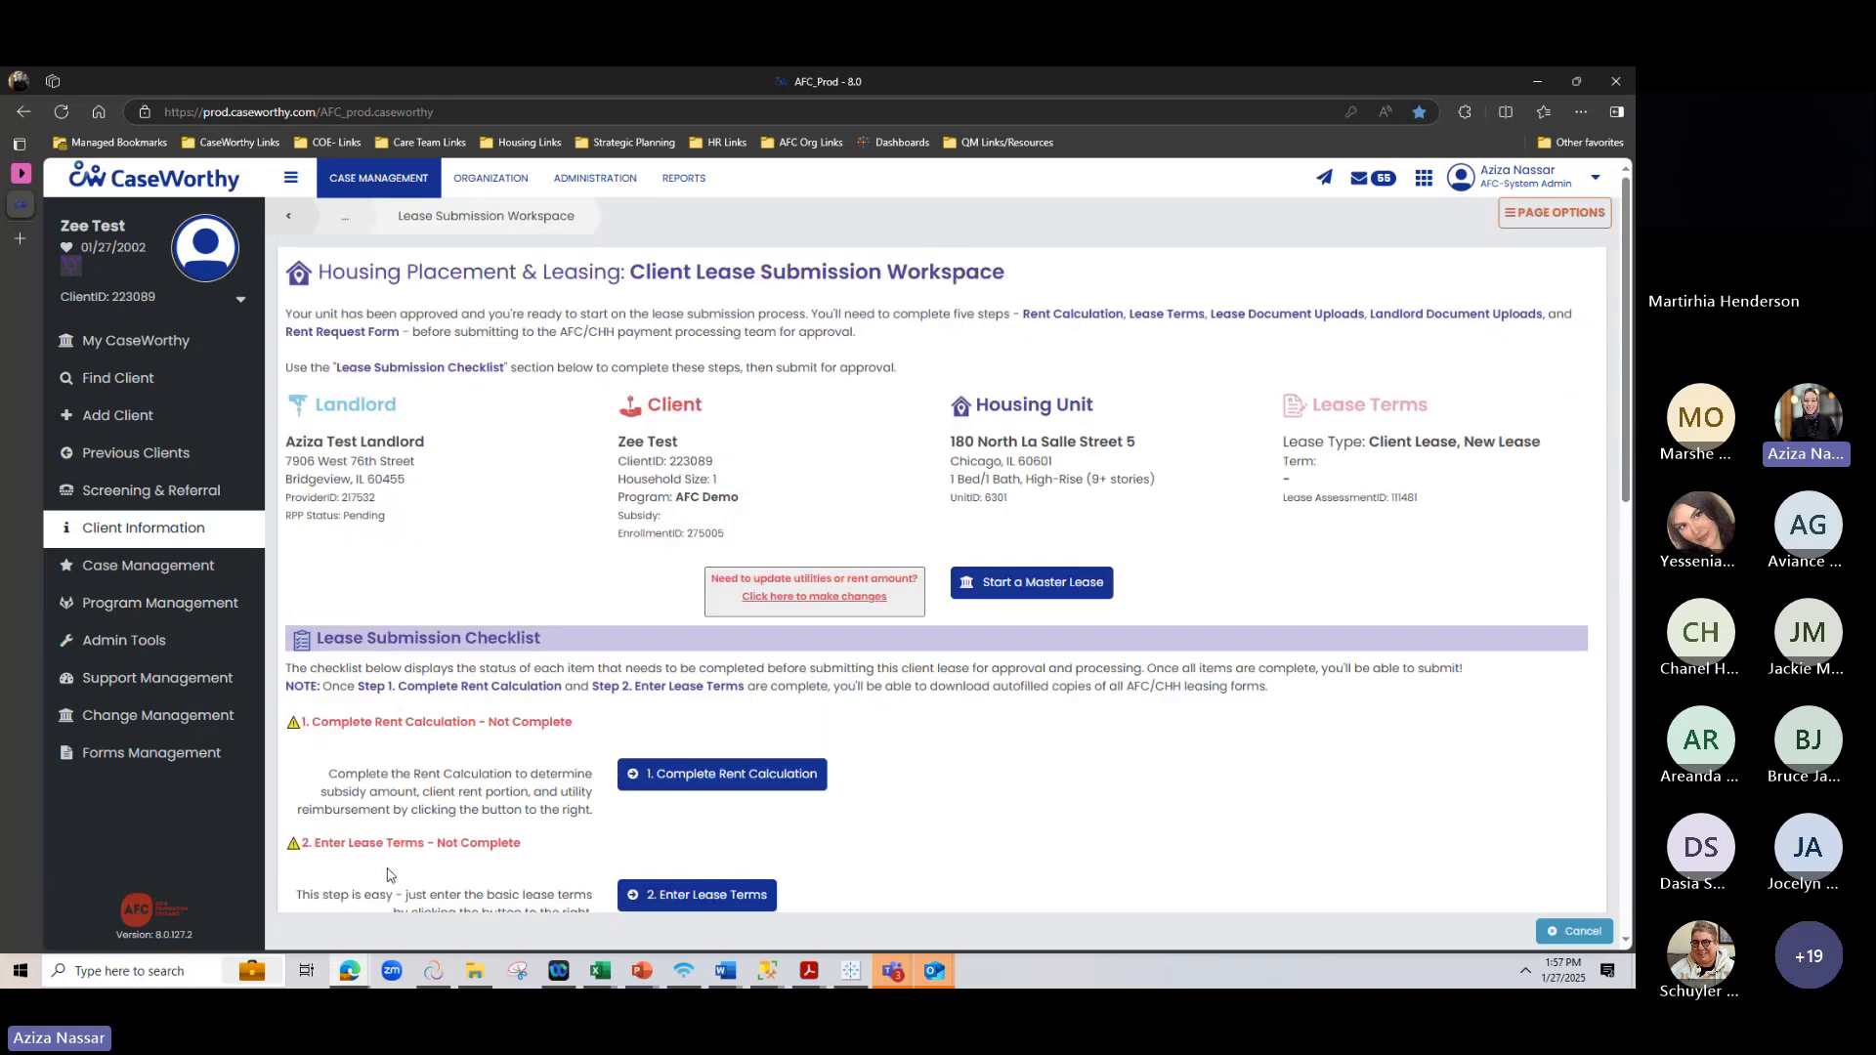
scroll(441, 718, down, 2)
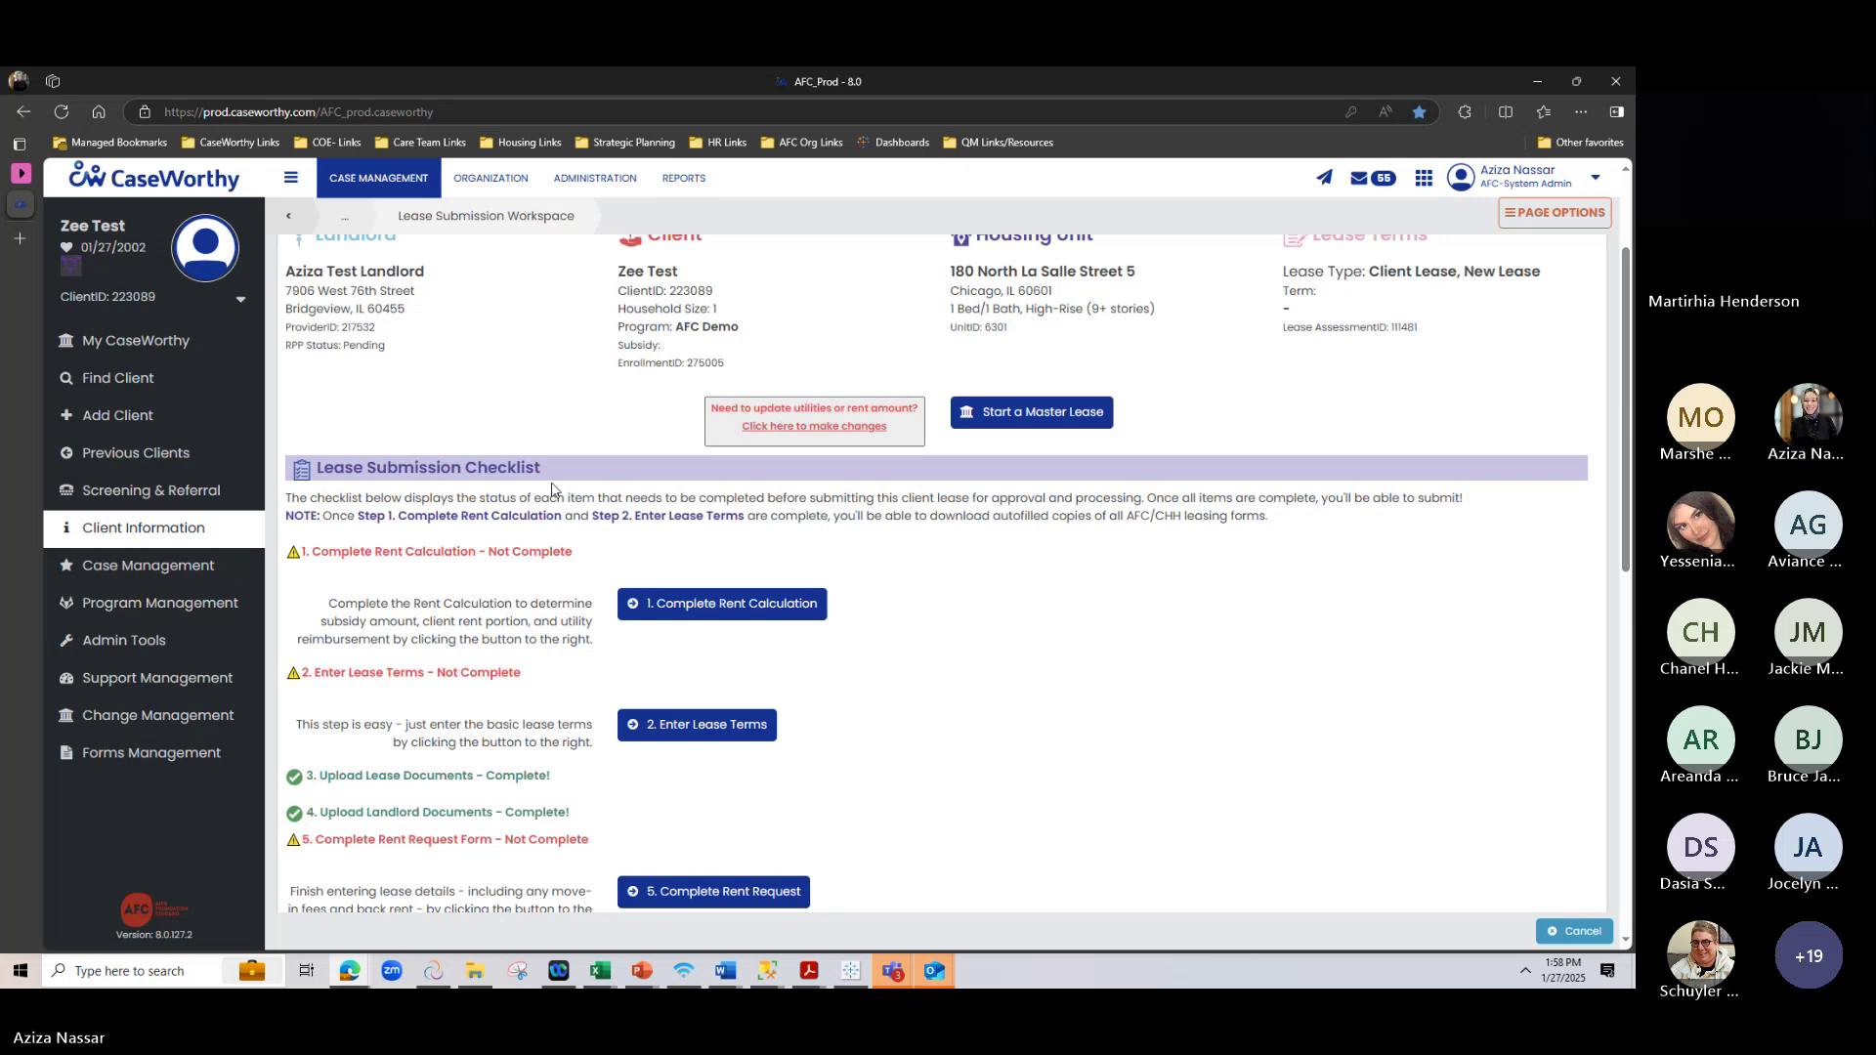
scroll(557, 488, down, 2)
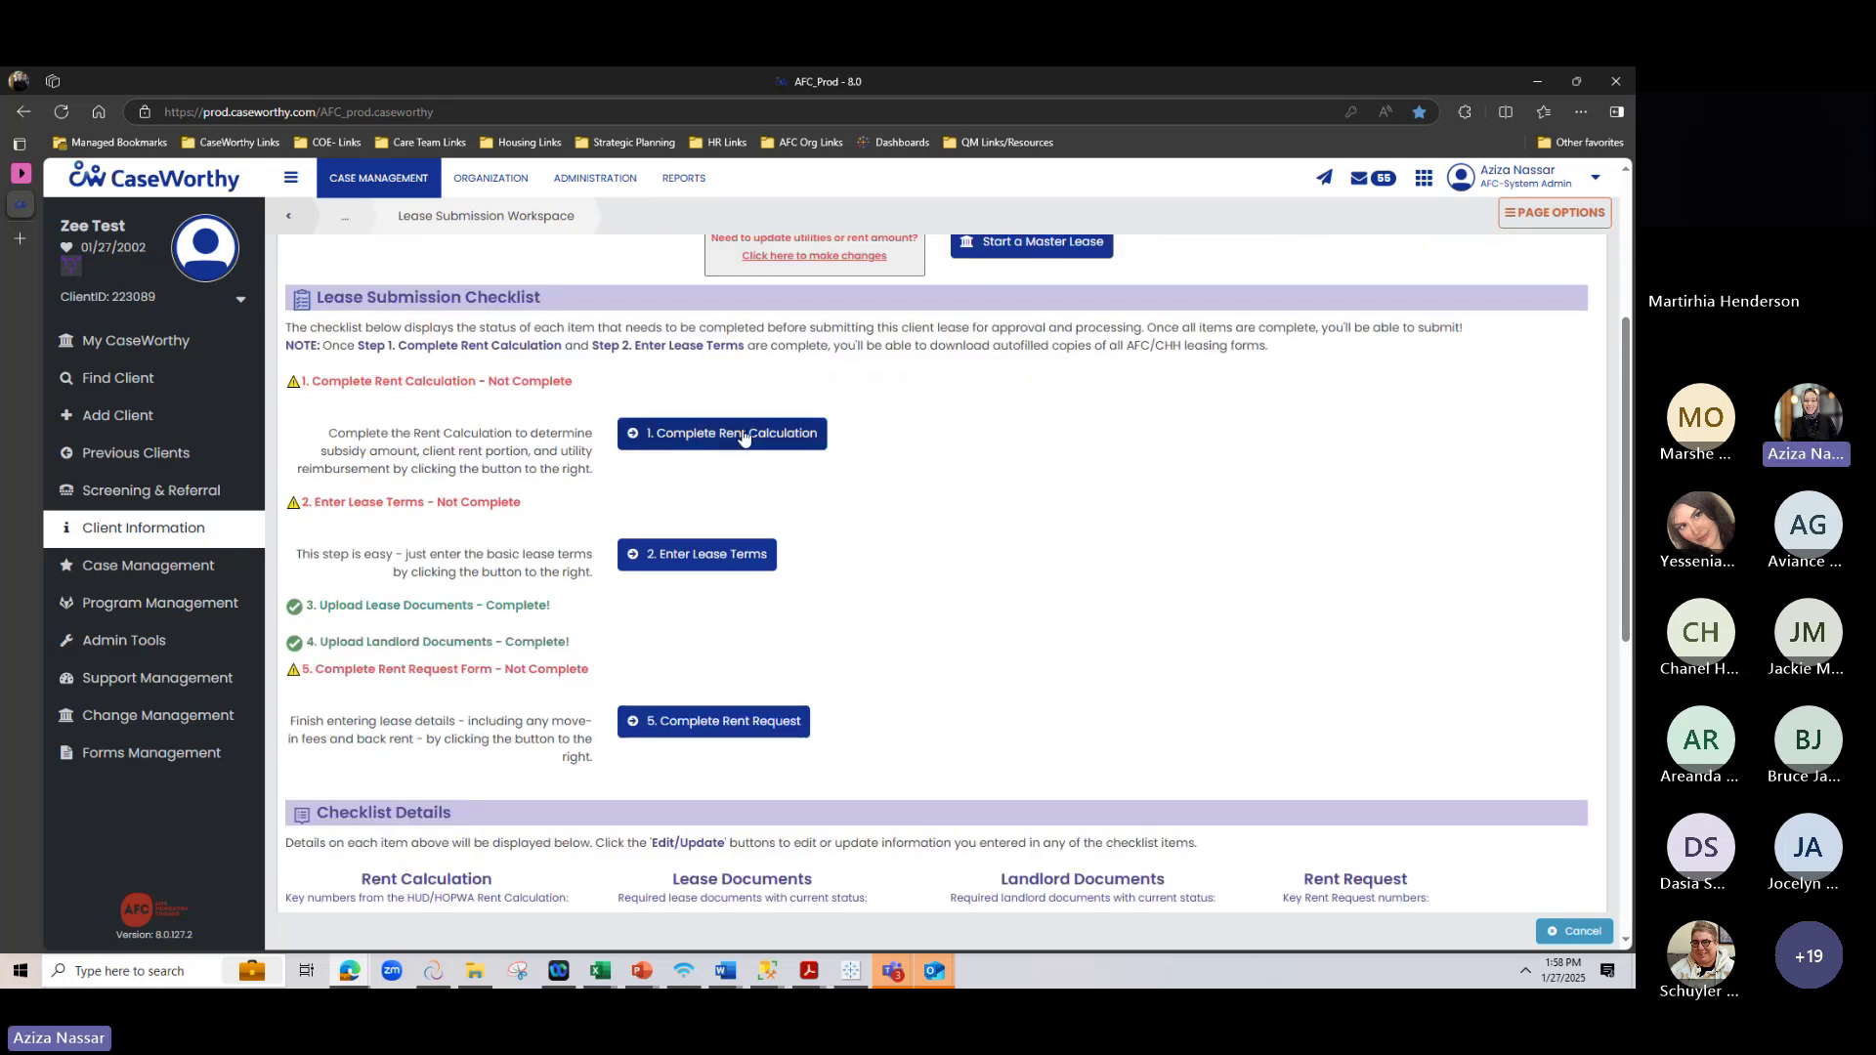
click(745, 433)
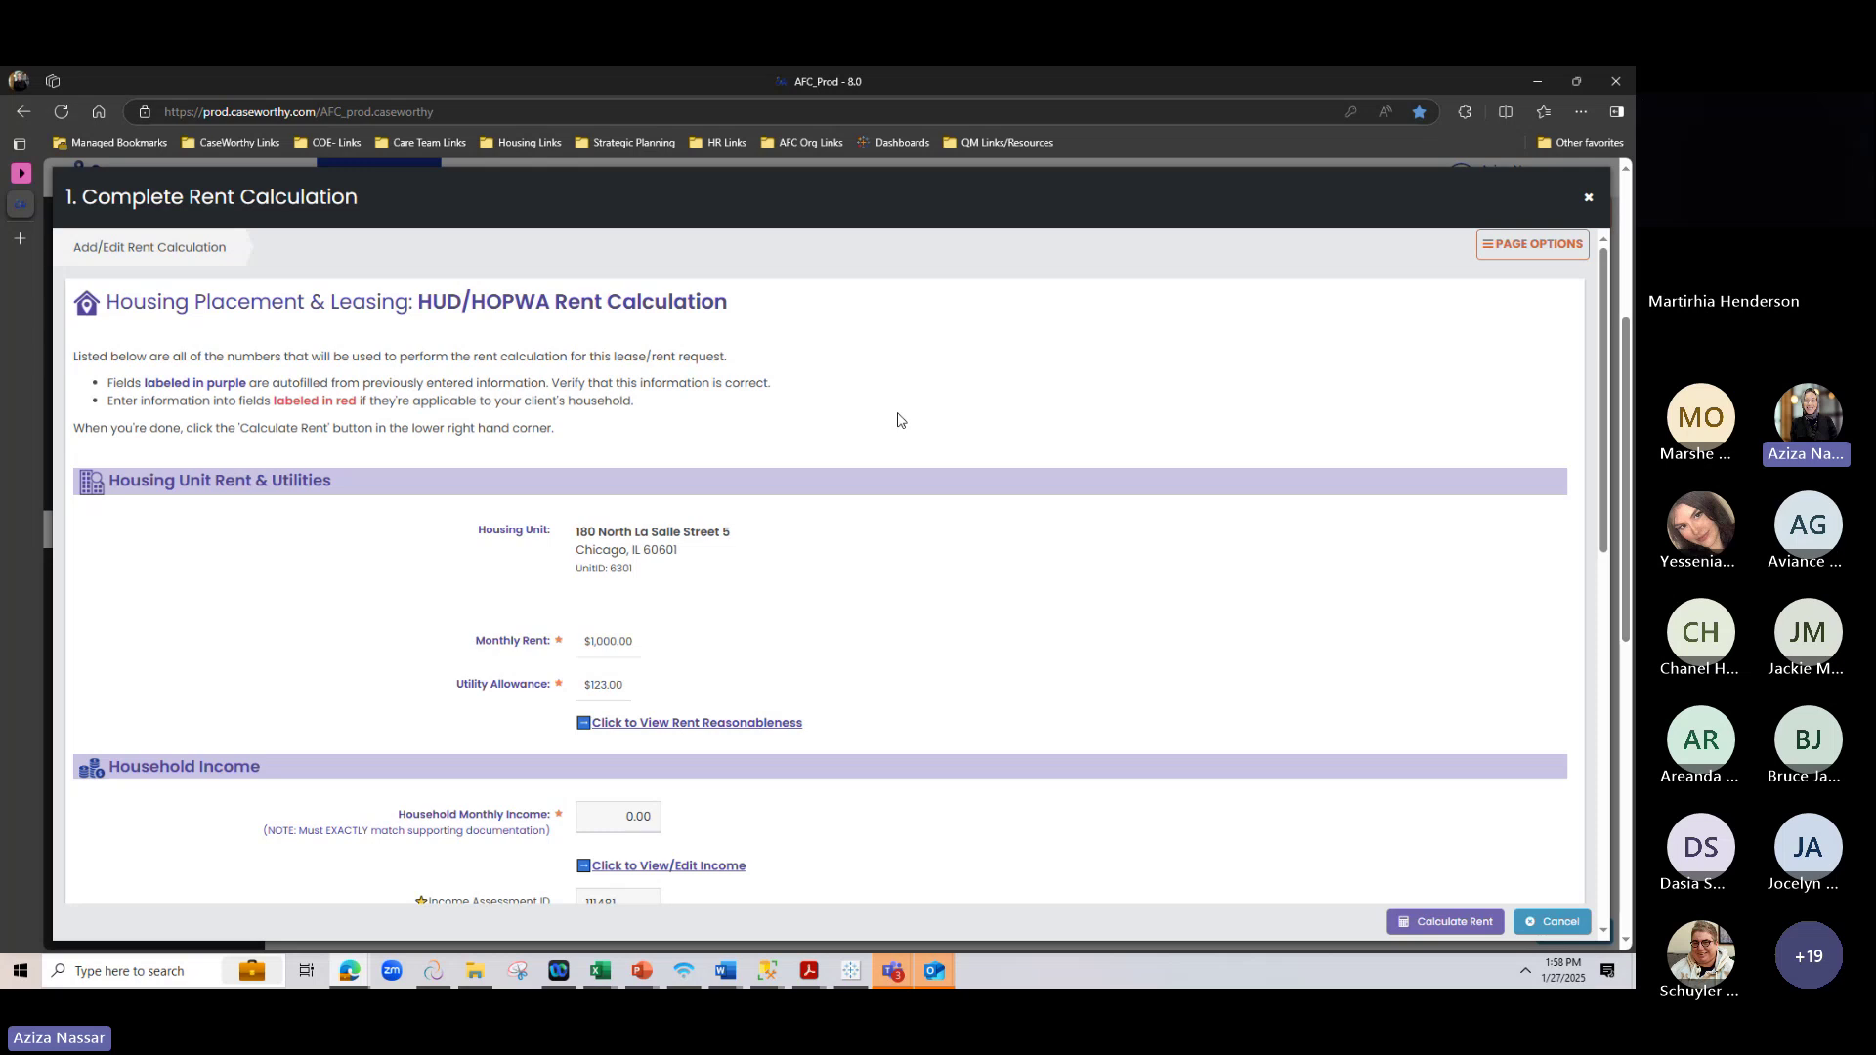
scroll(900, 423, down, 1)
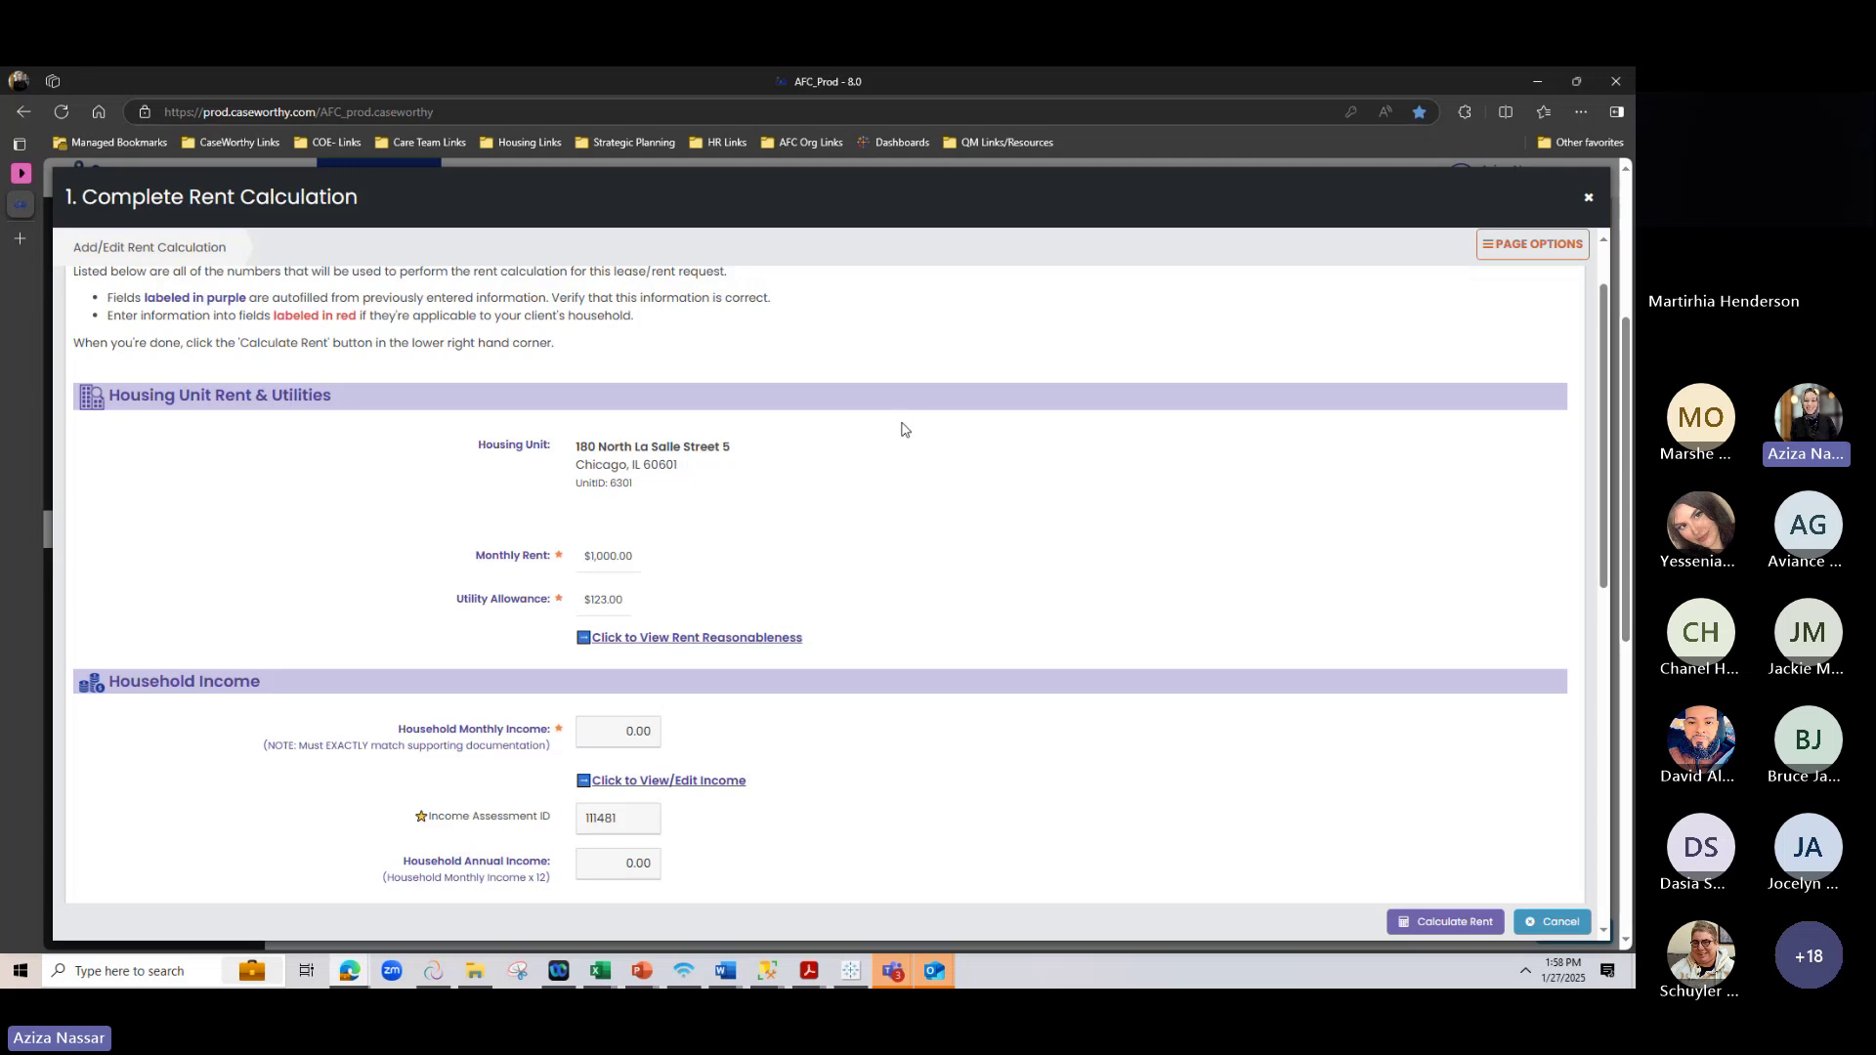
scroll(908, 430, down, 1)
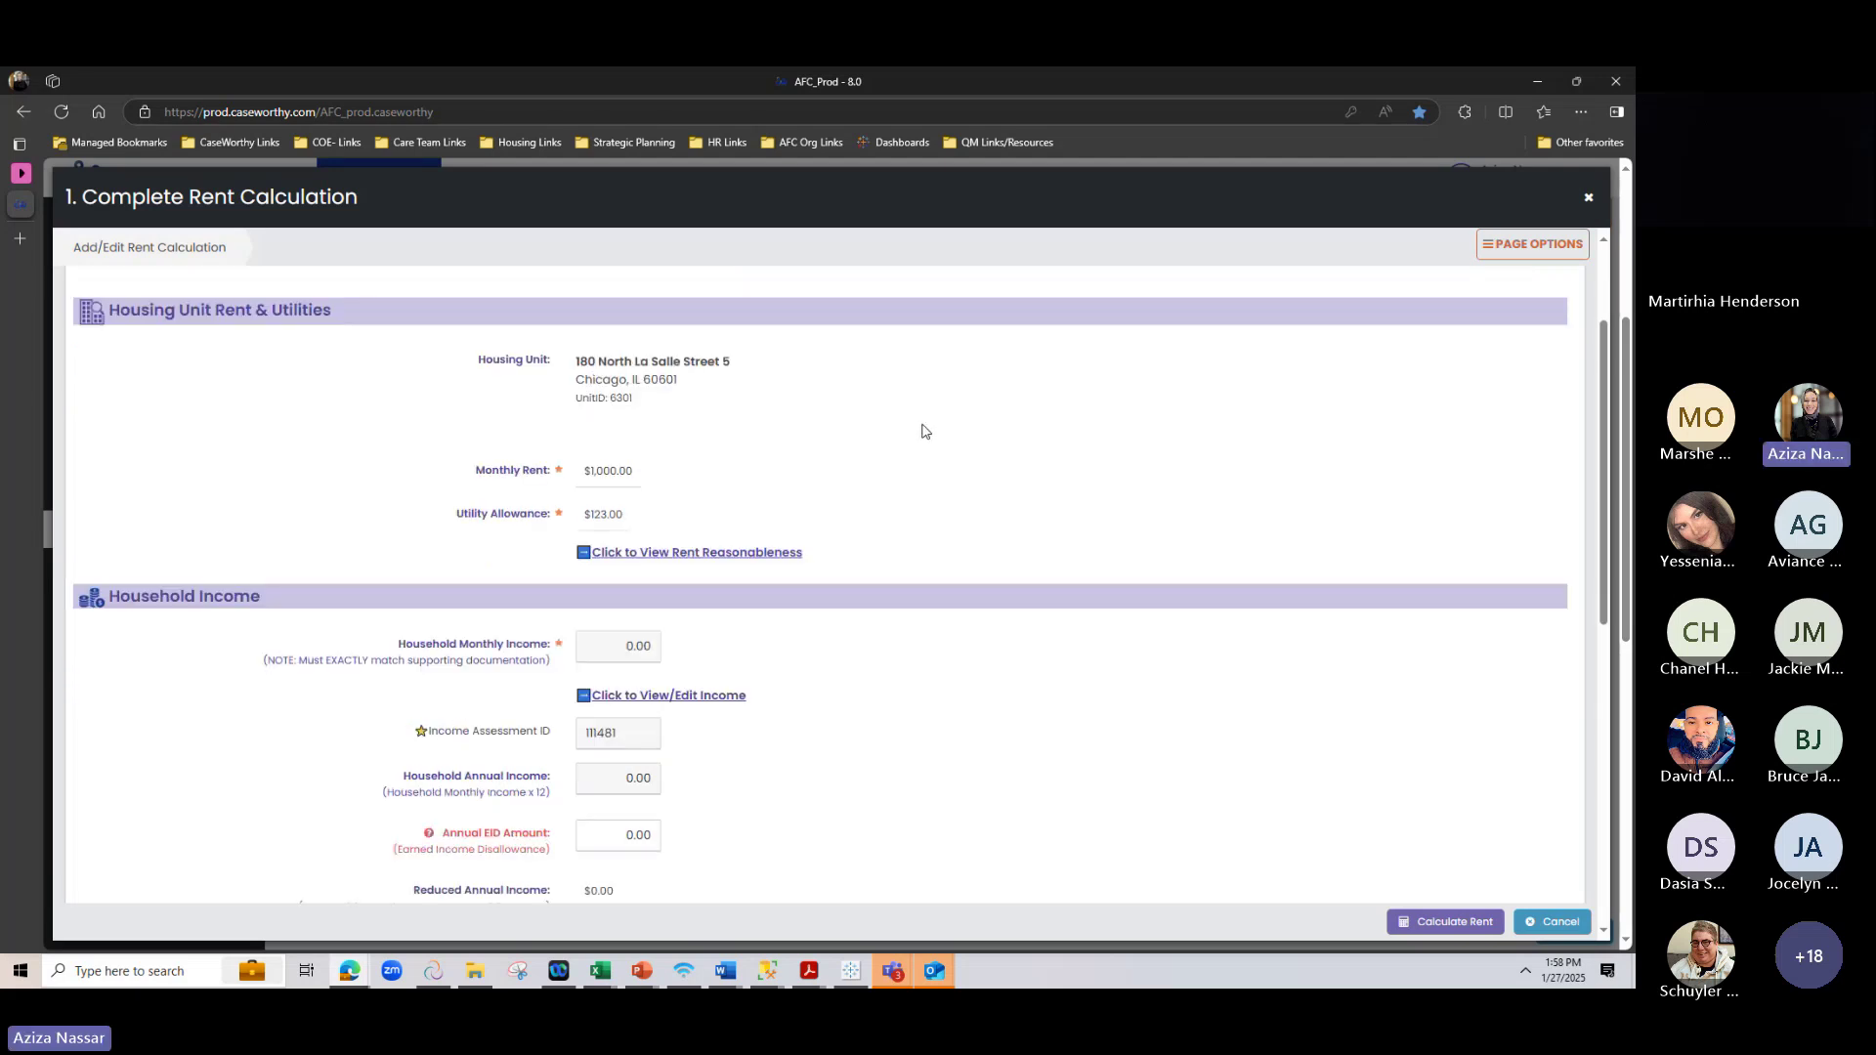
scroll(923, 430, down, 1)
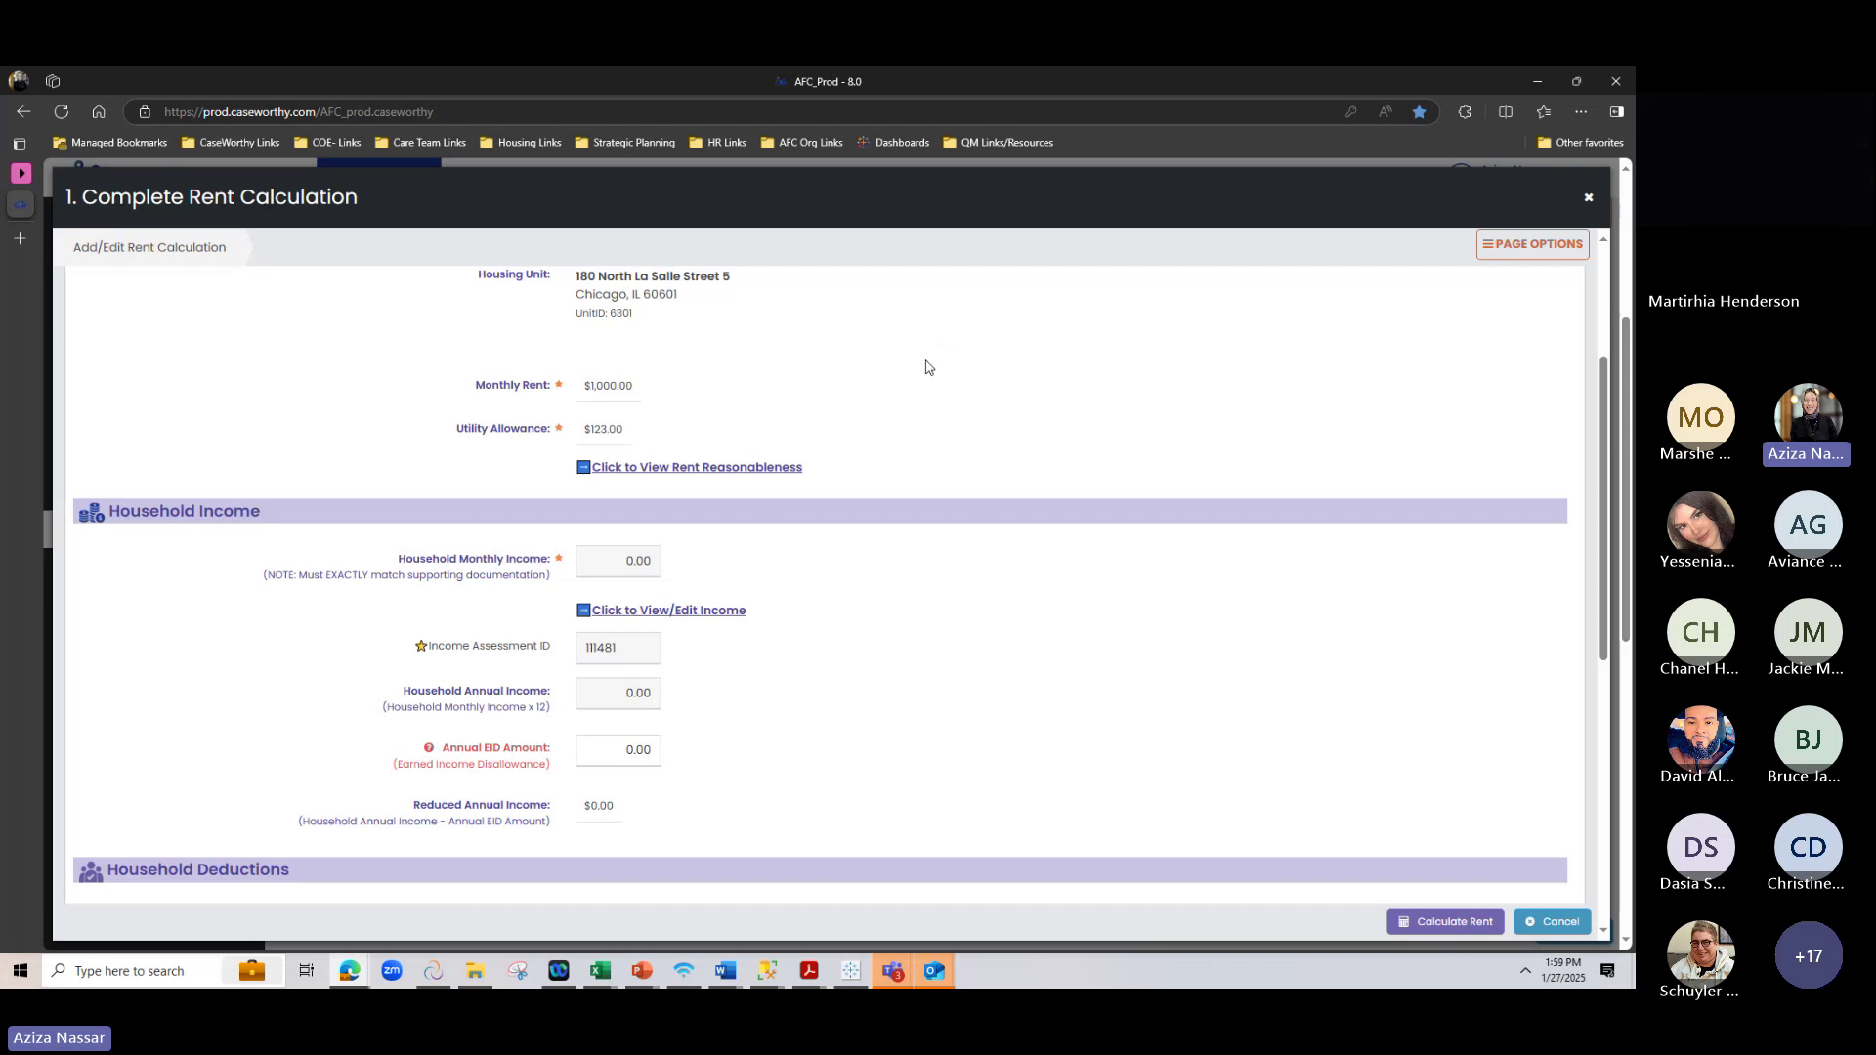
scroll(911, 460, up, 2)
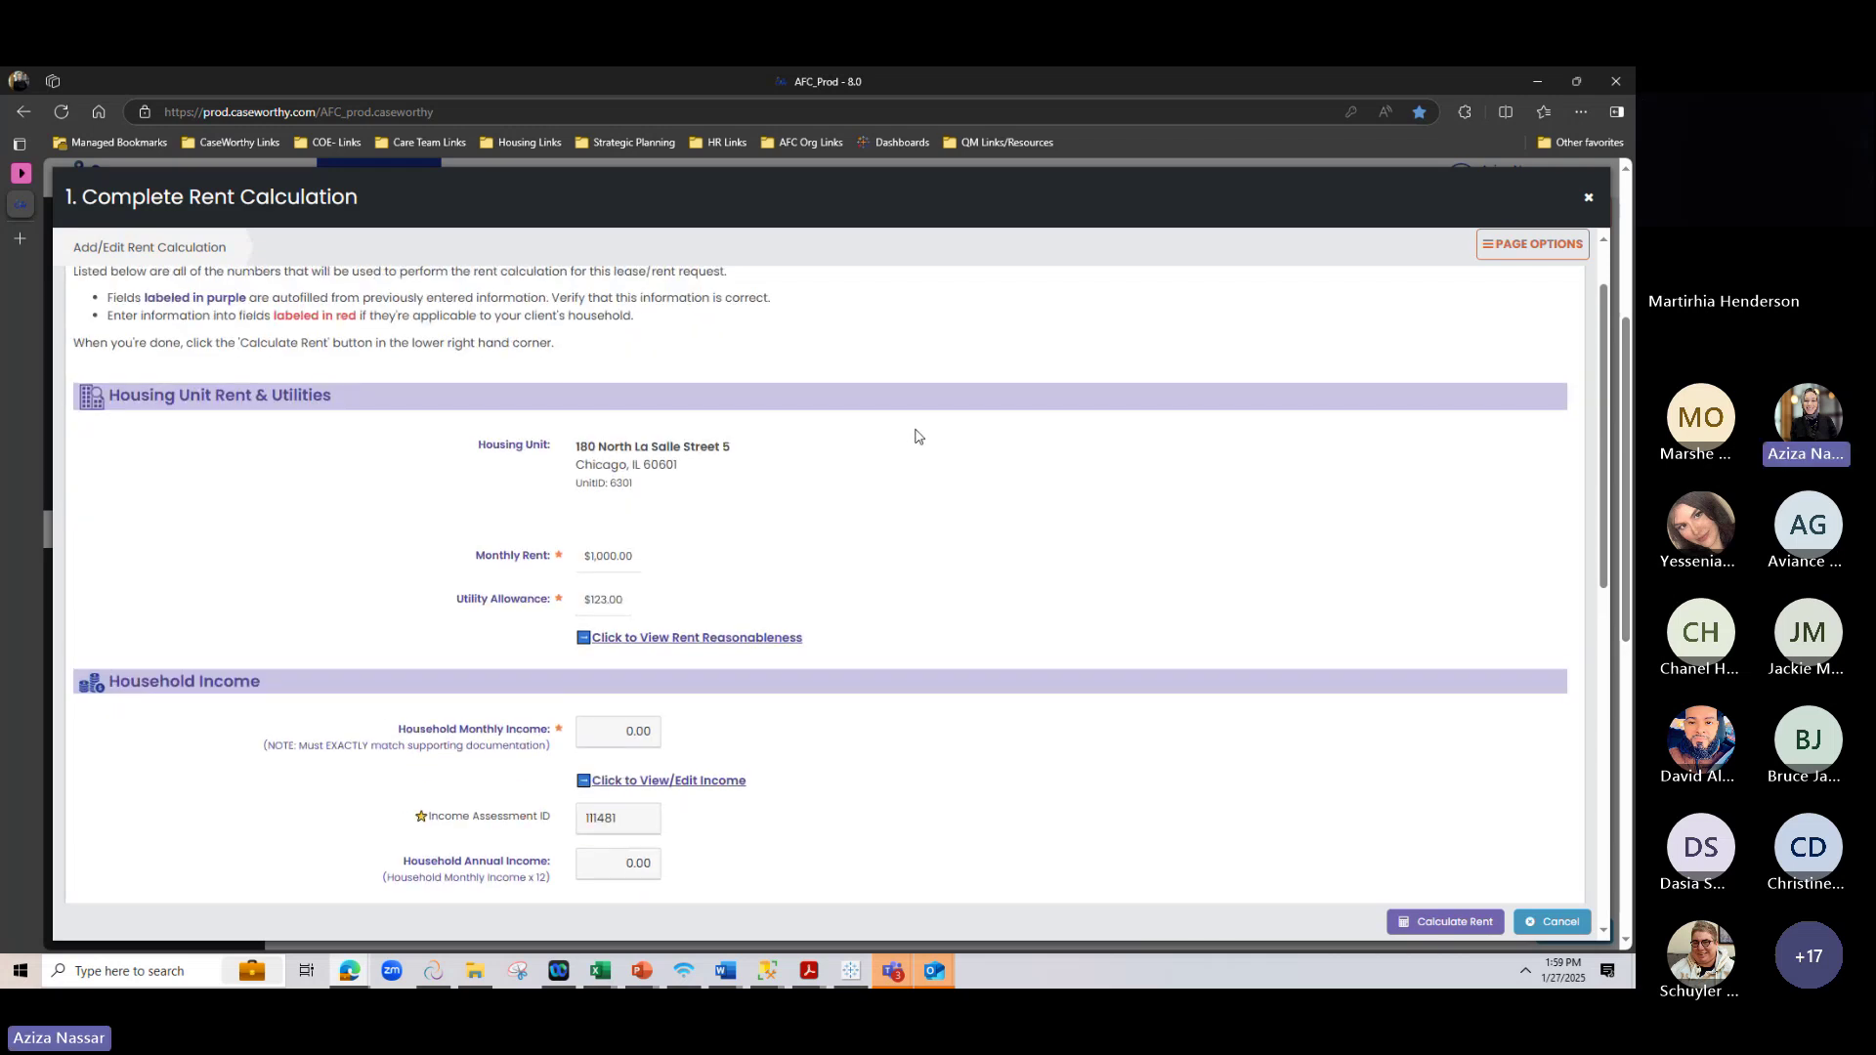
scroll(916, 436, down, 1)
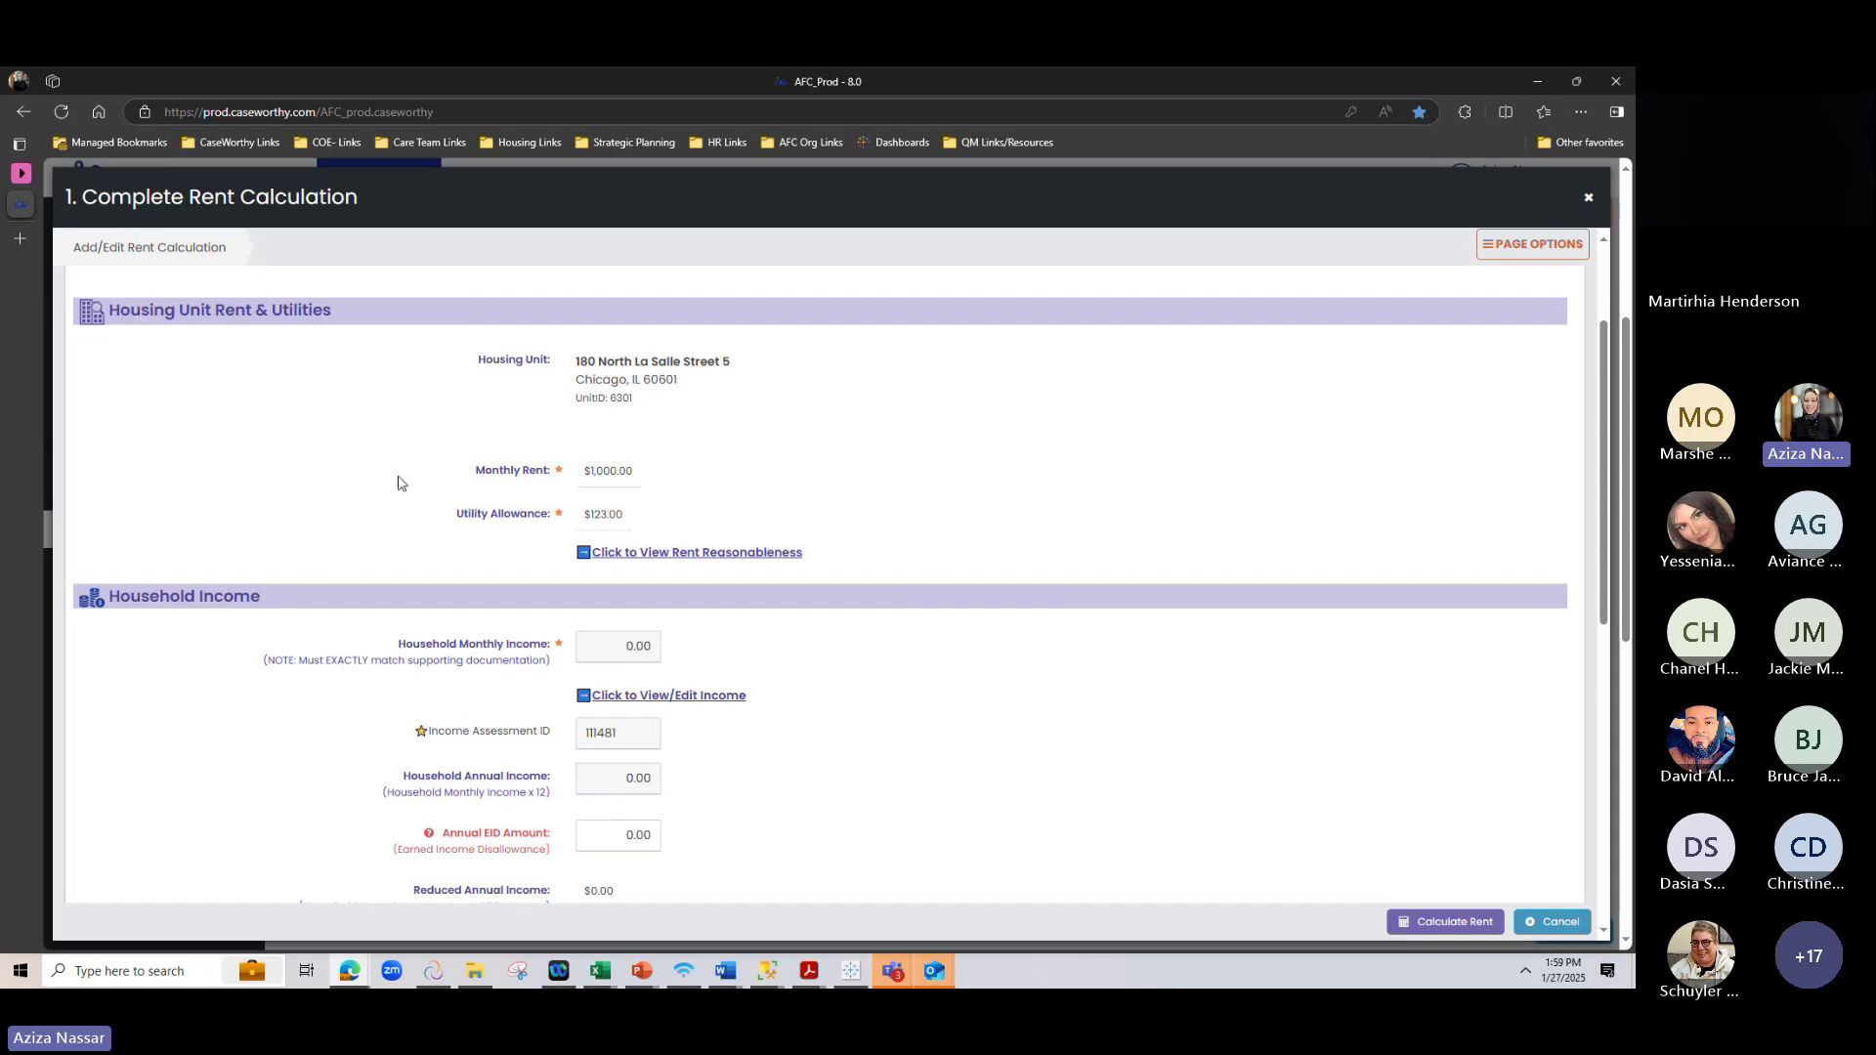
drag(476, 469, 562, 488)
drag(457, 514, 560, 524)
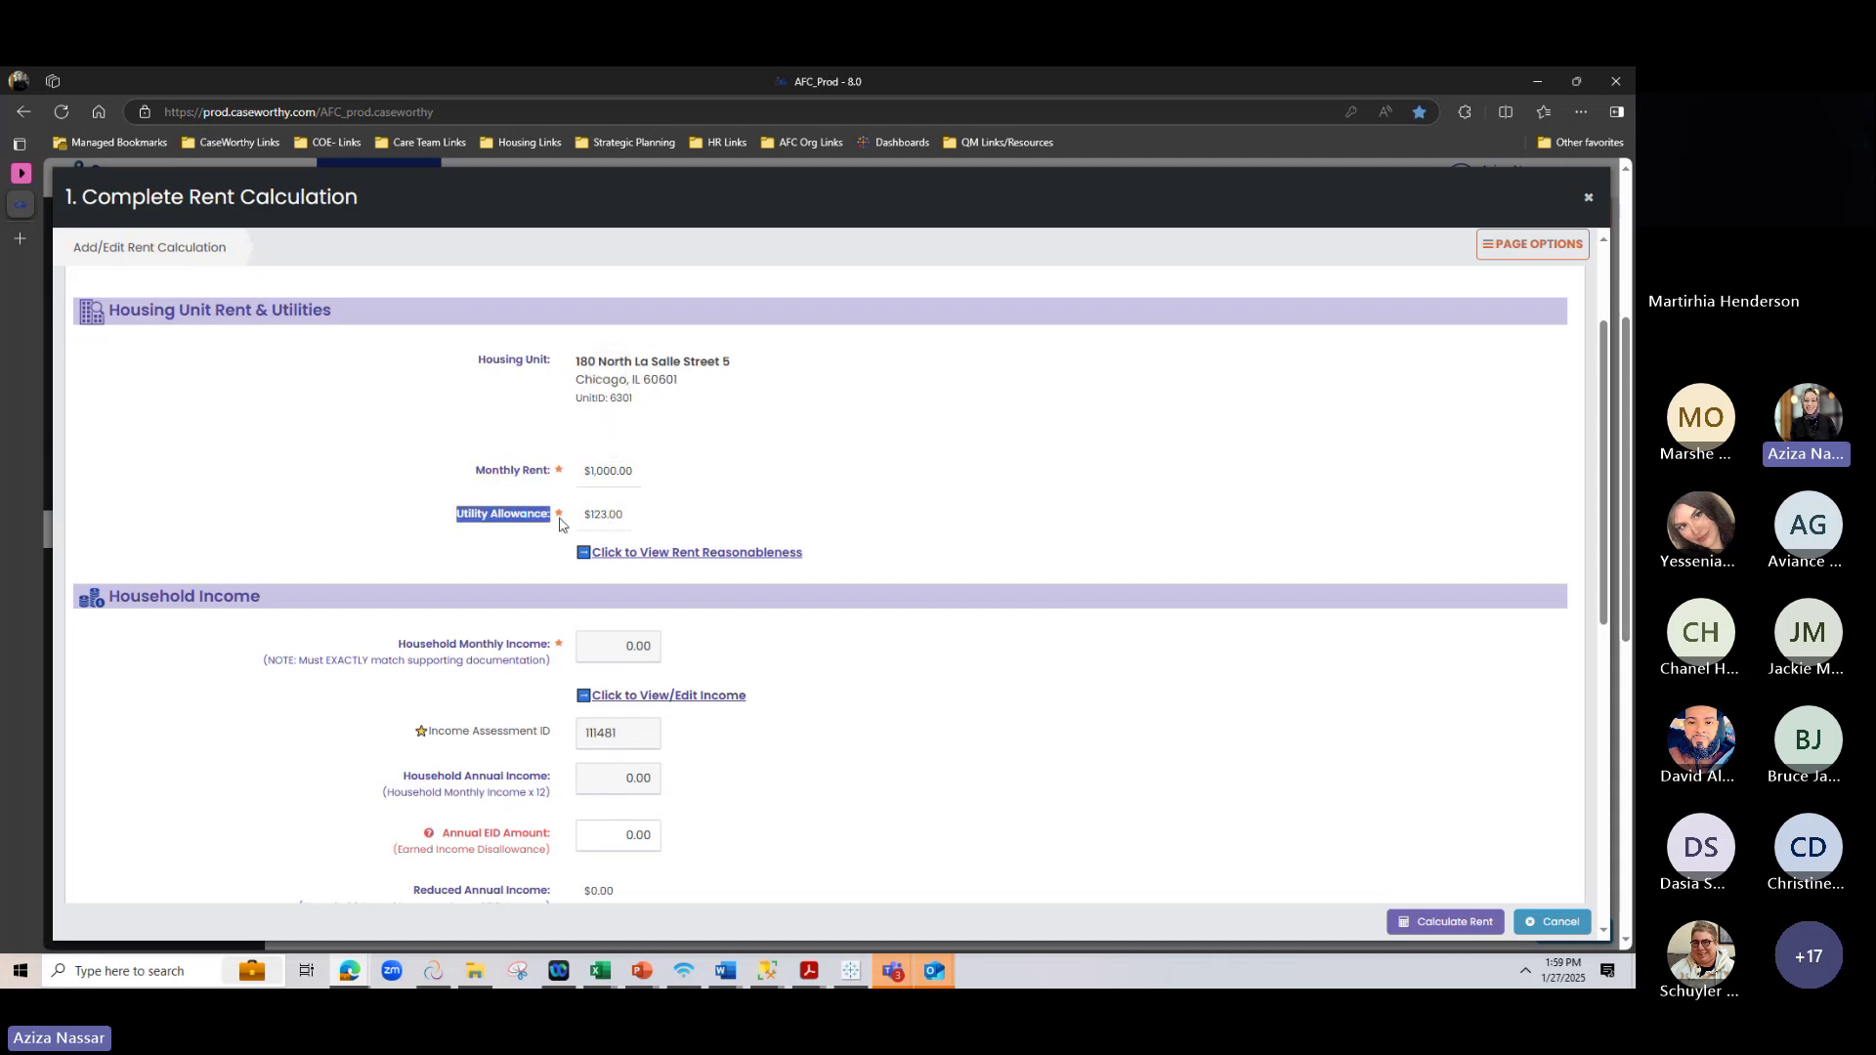
drag(442, 832, 543, 861)
click(911, 584)
scroll(910, 586, down, 1)
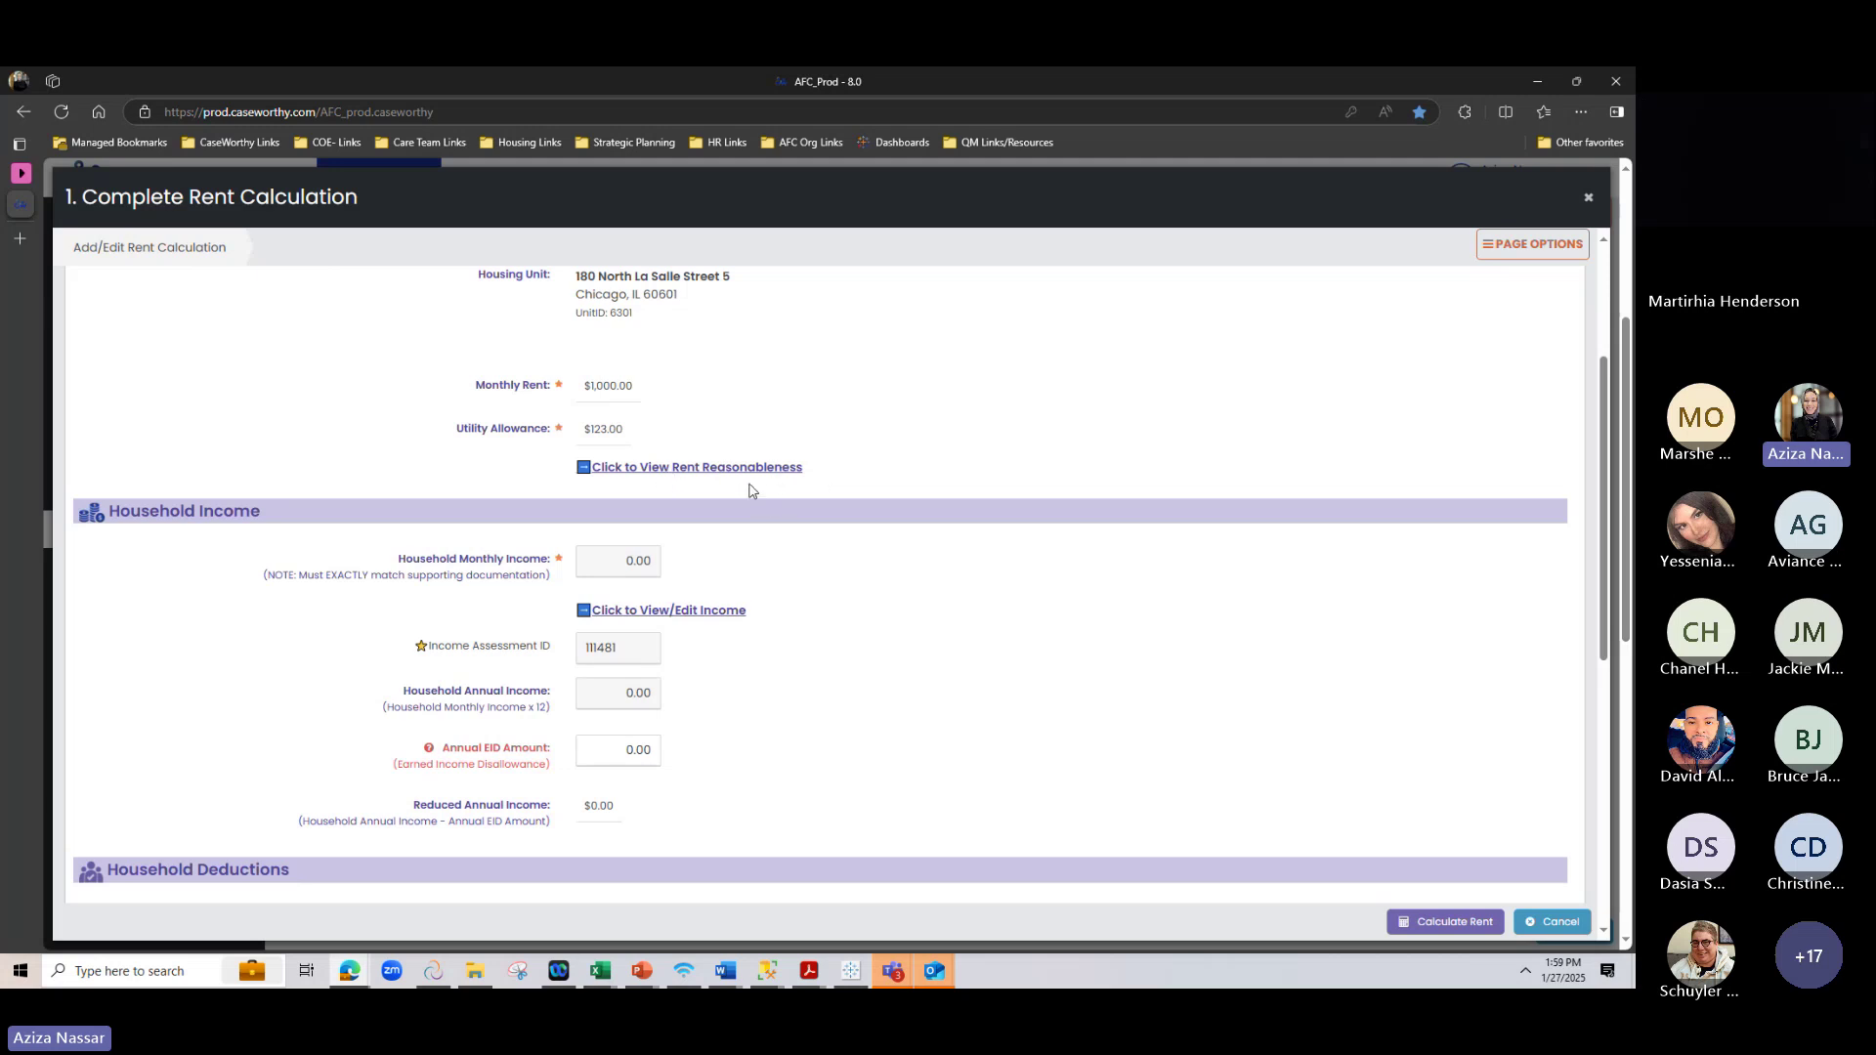
click(676, 469)
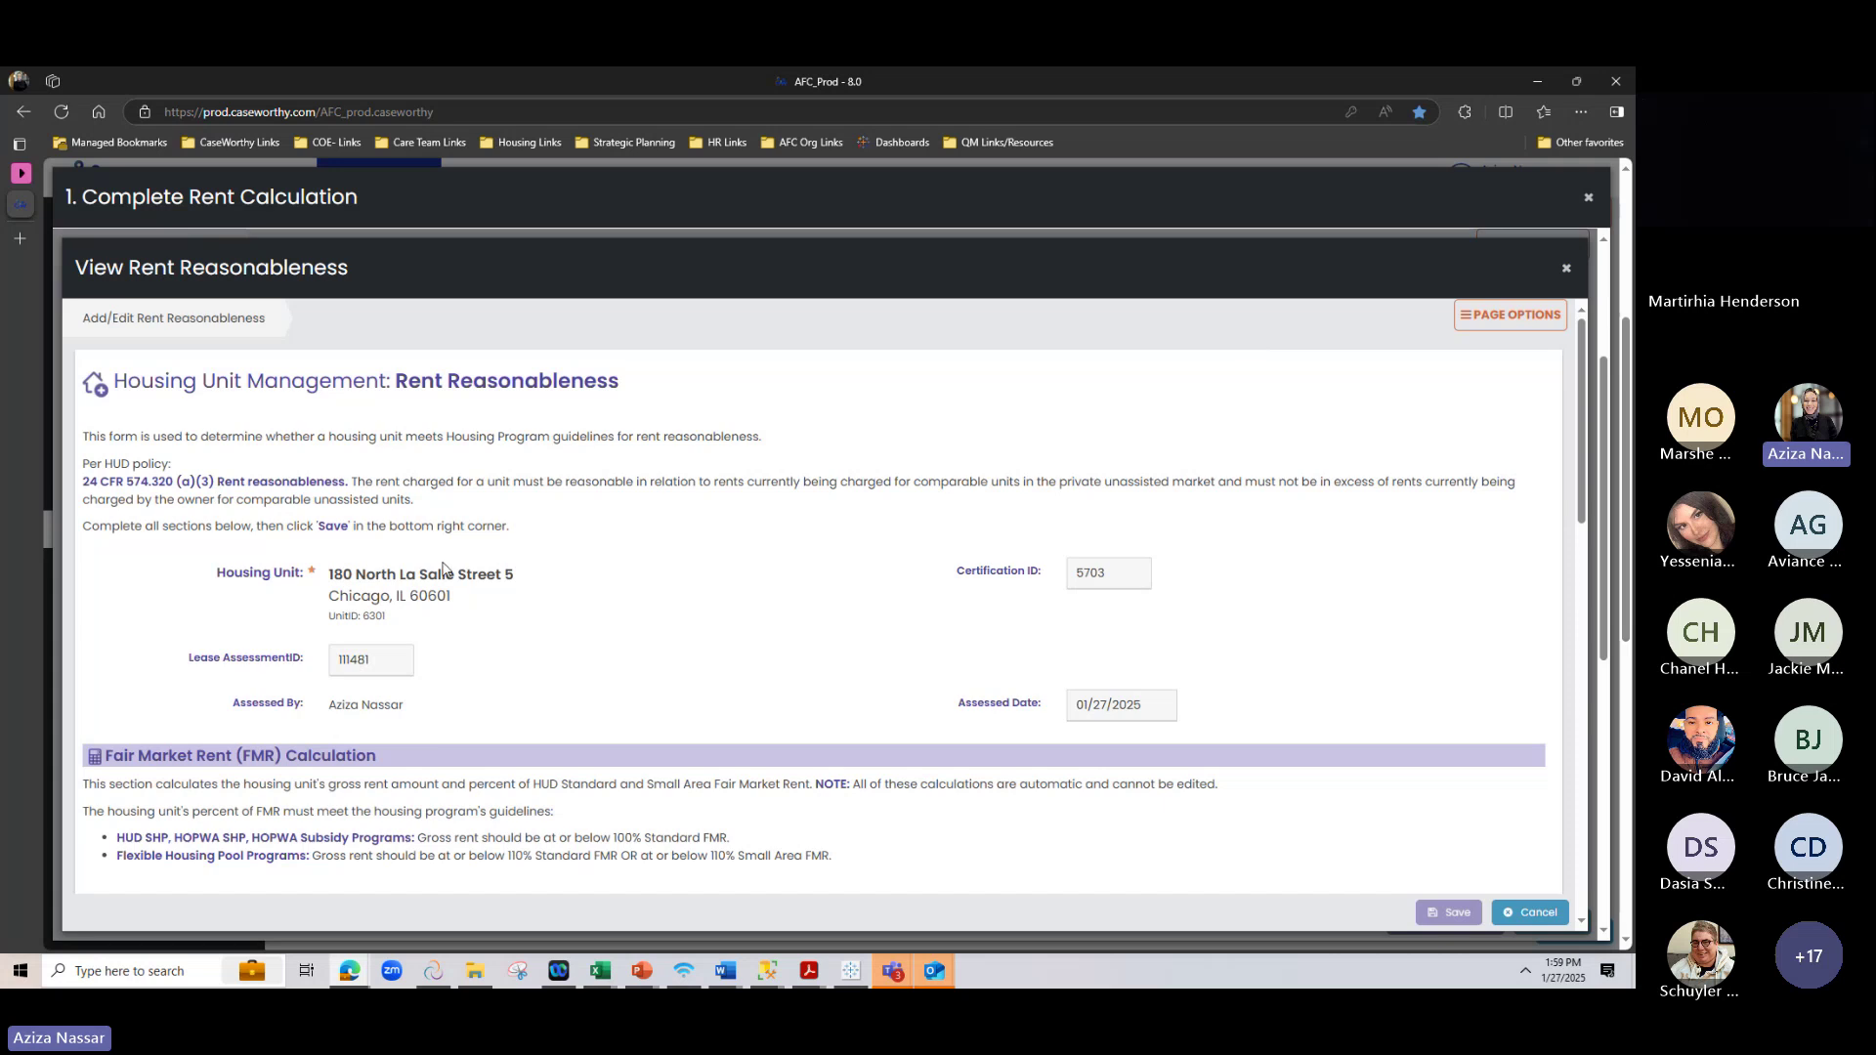
scroll(443, 569, down, 5)
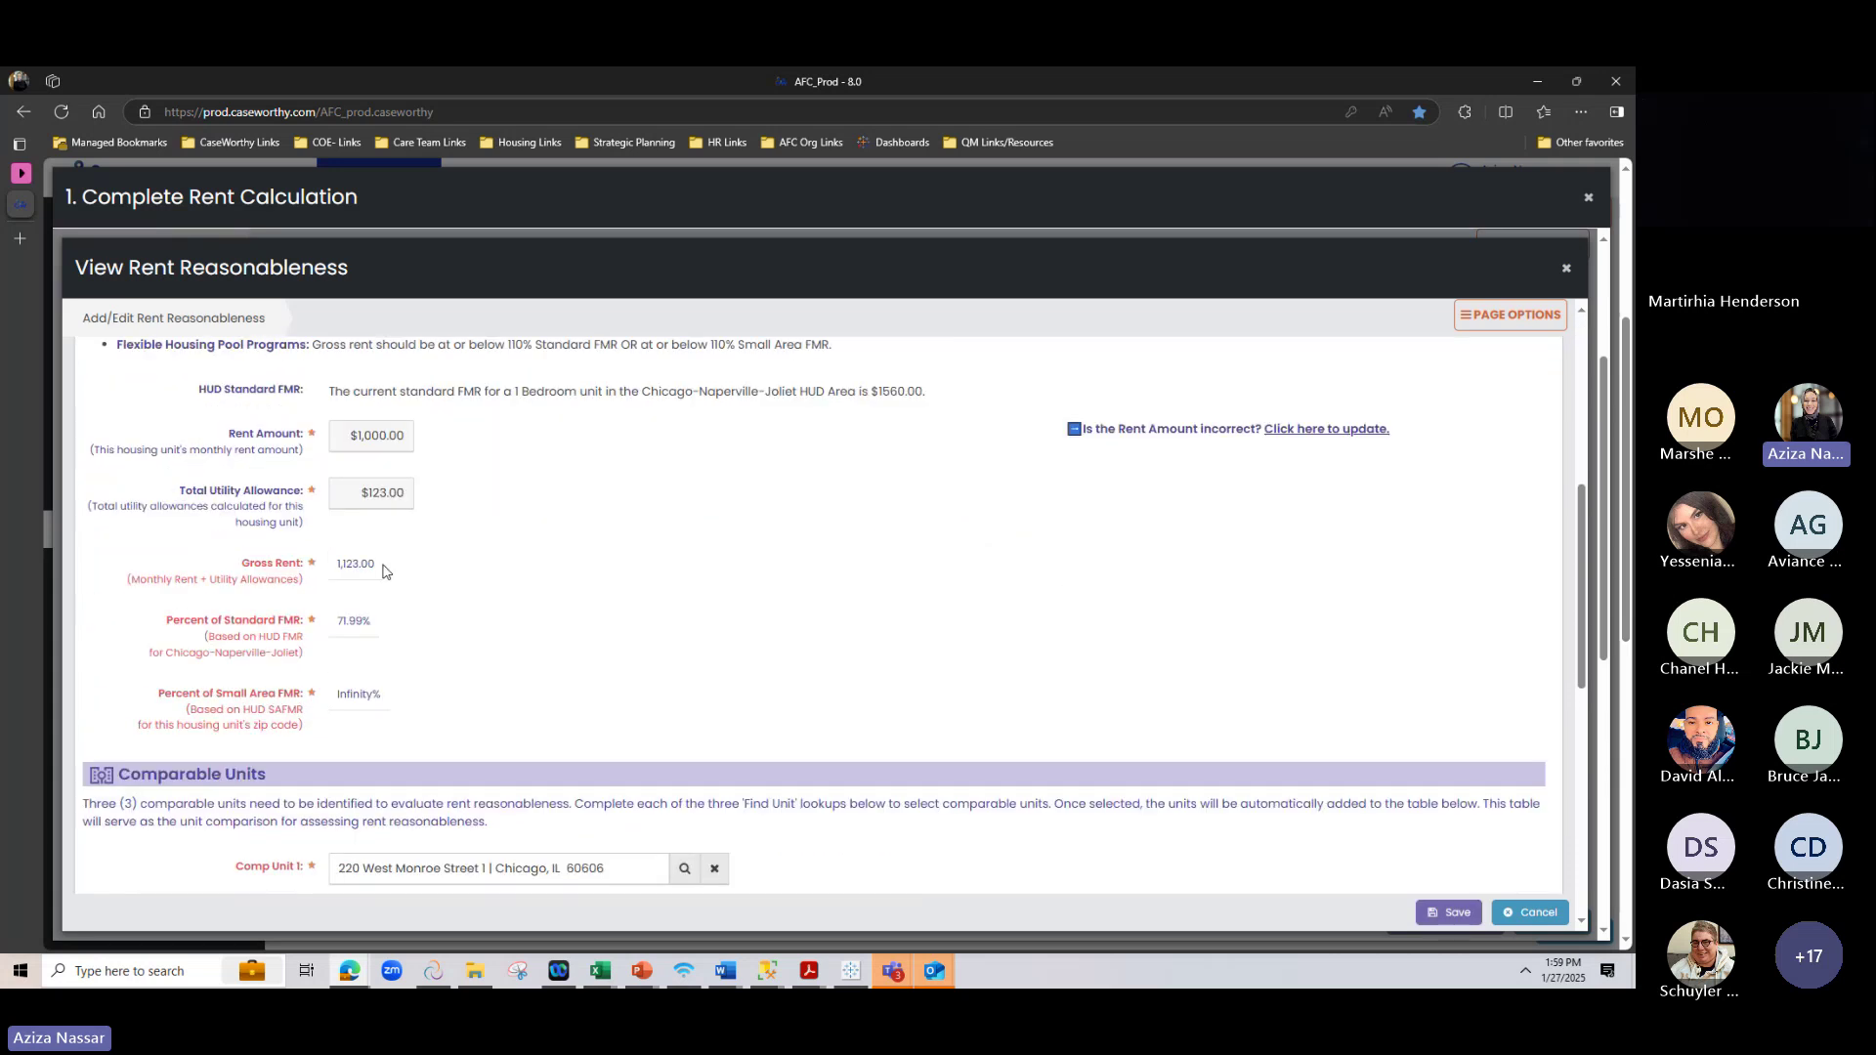
double_click(342, 565)
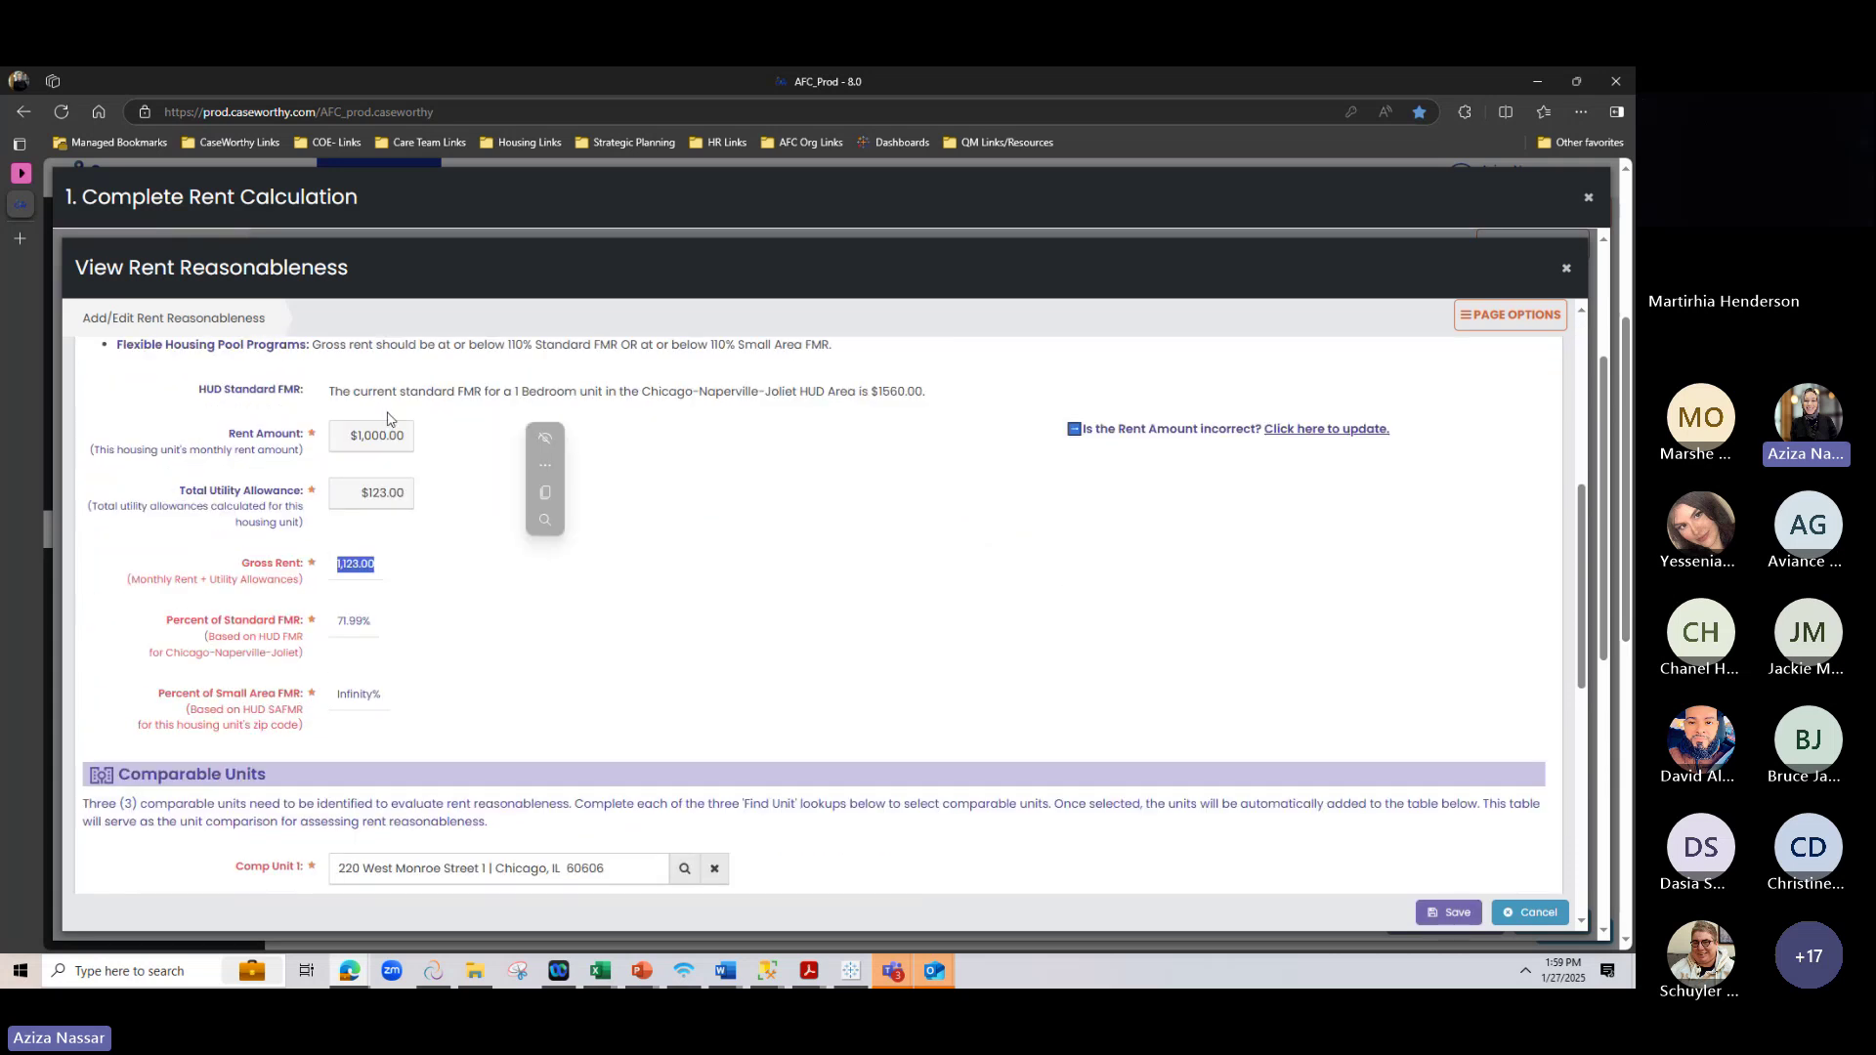
click(1564, 274)
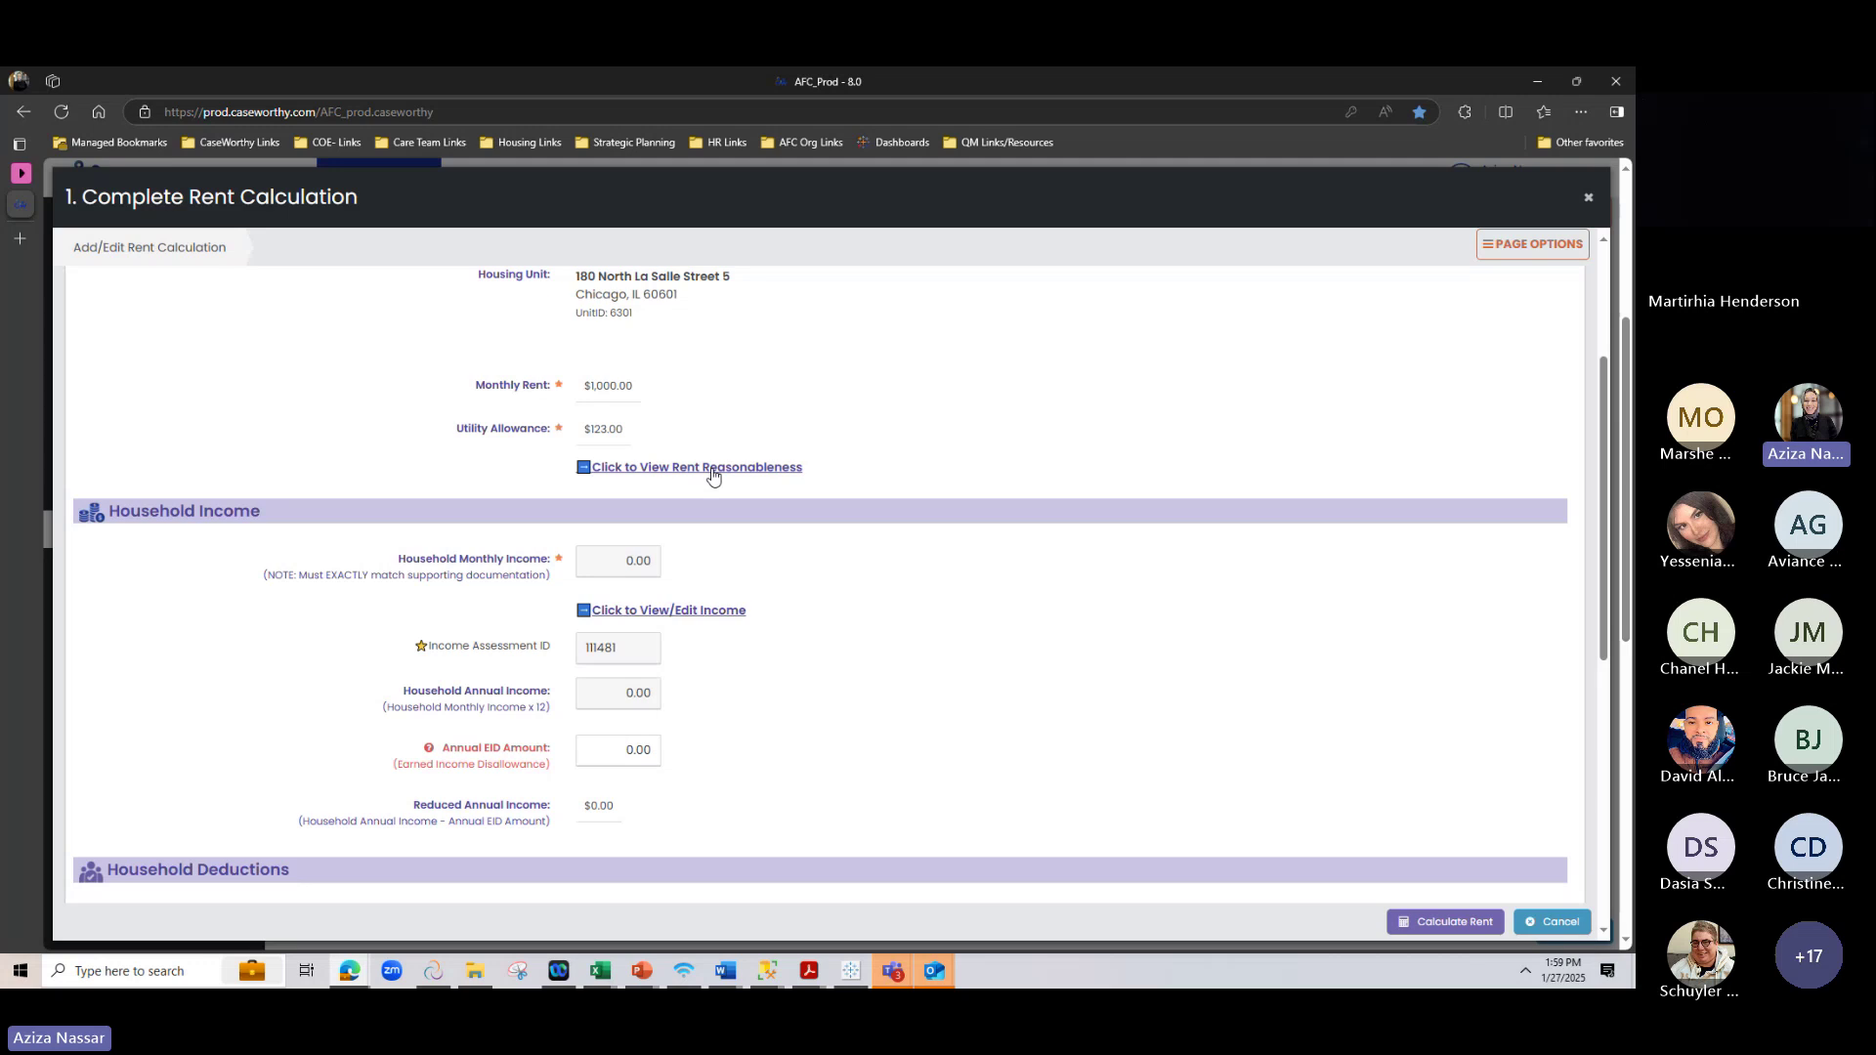
scroll(1187, 605, down, 1)
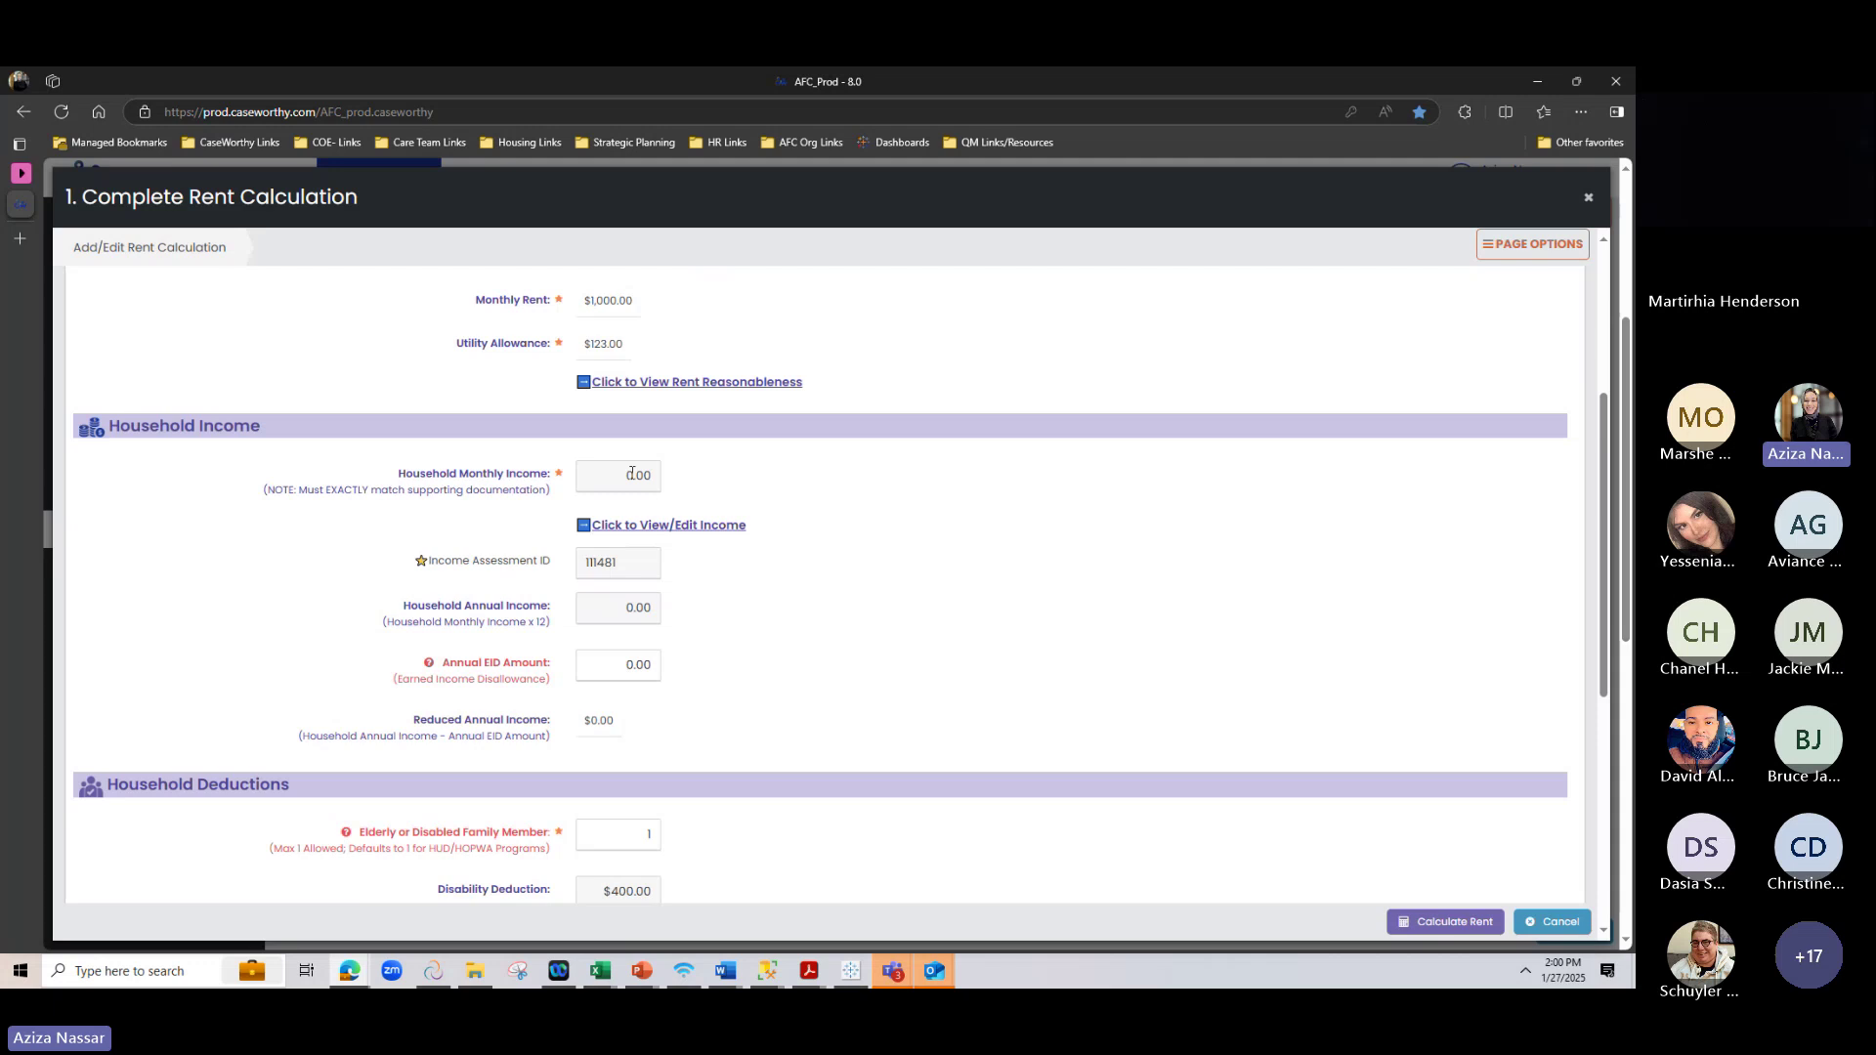
Set Income from Any Source to No in the household income details and save it
click(659, 527)
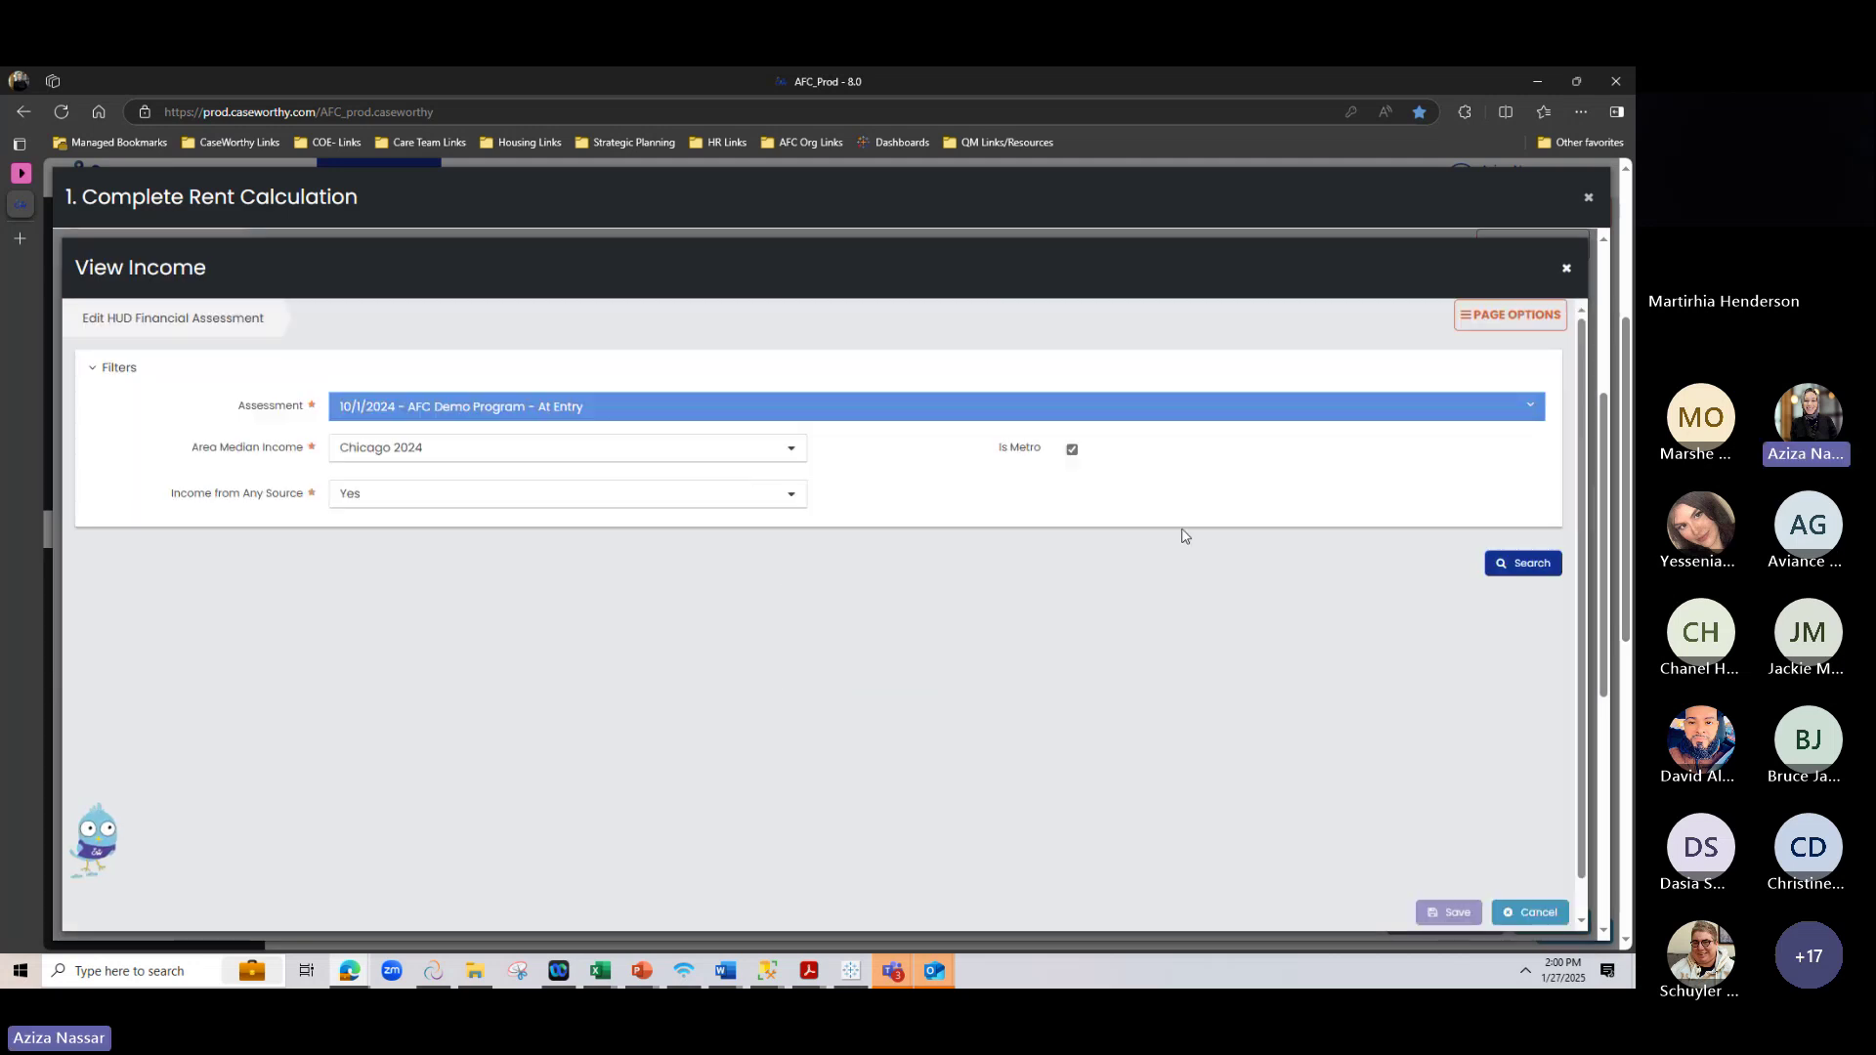
scroll(1182, 536, down, 2)
scroll(1183, 535, up, 1)
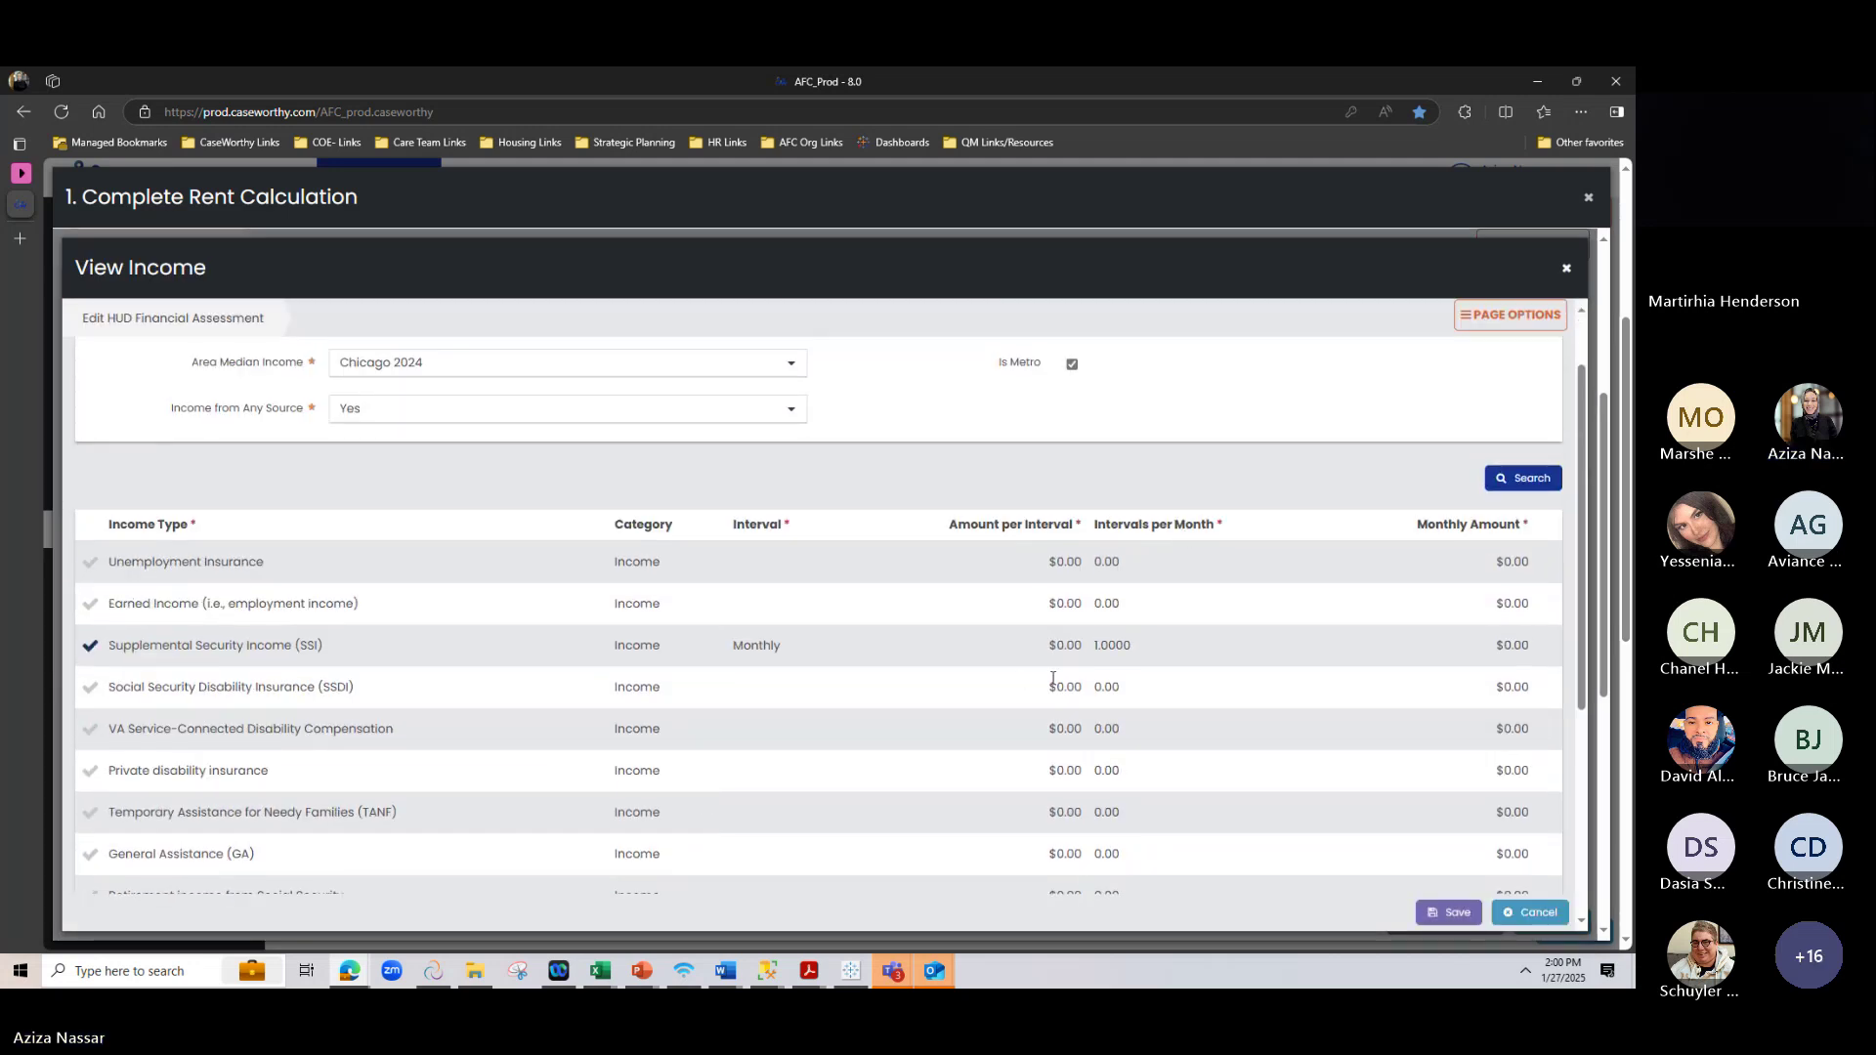
click(1058, 647)
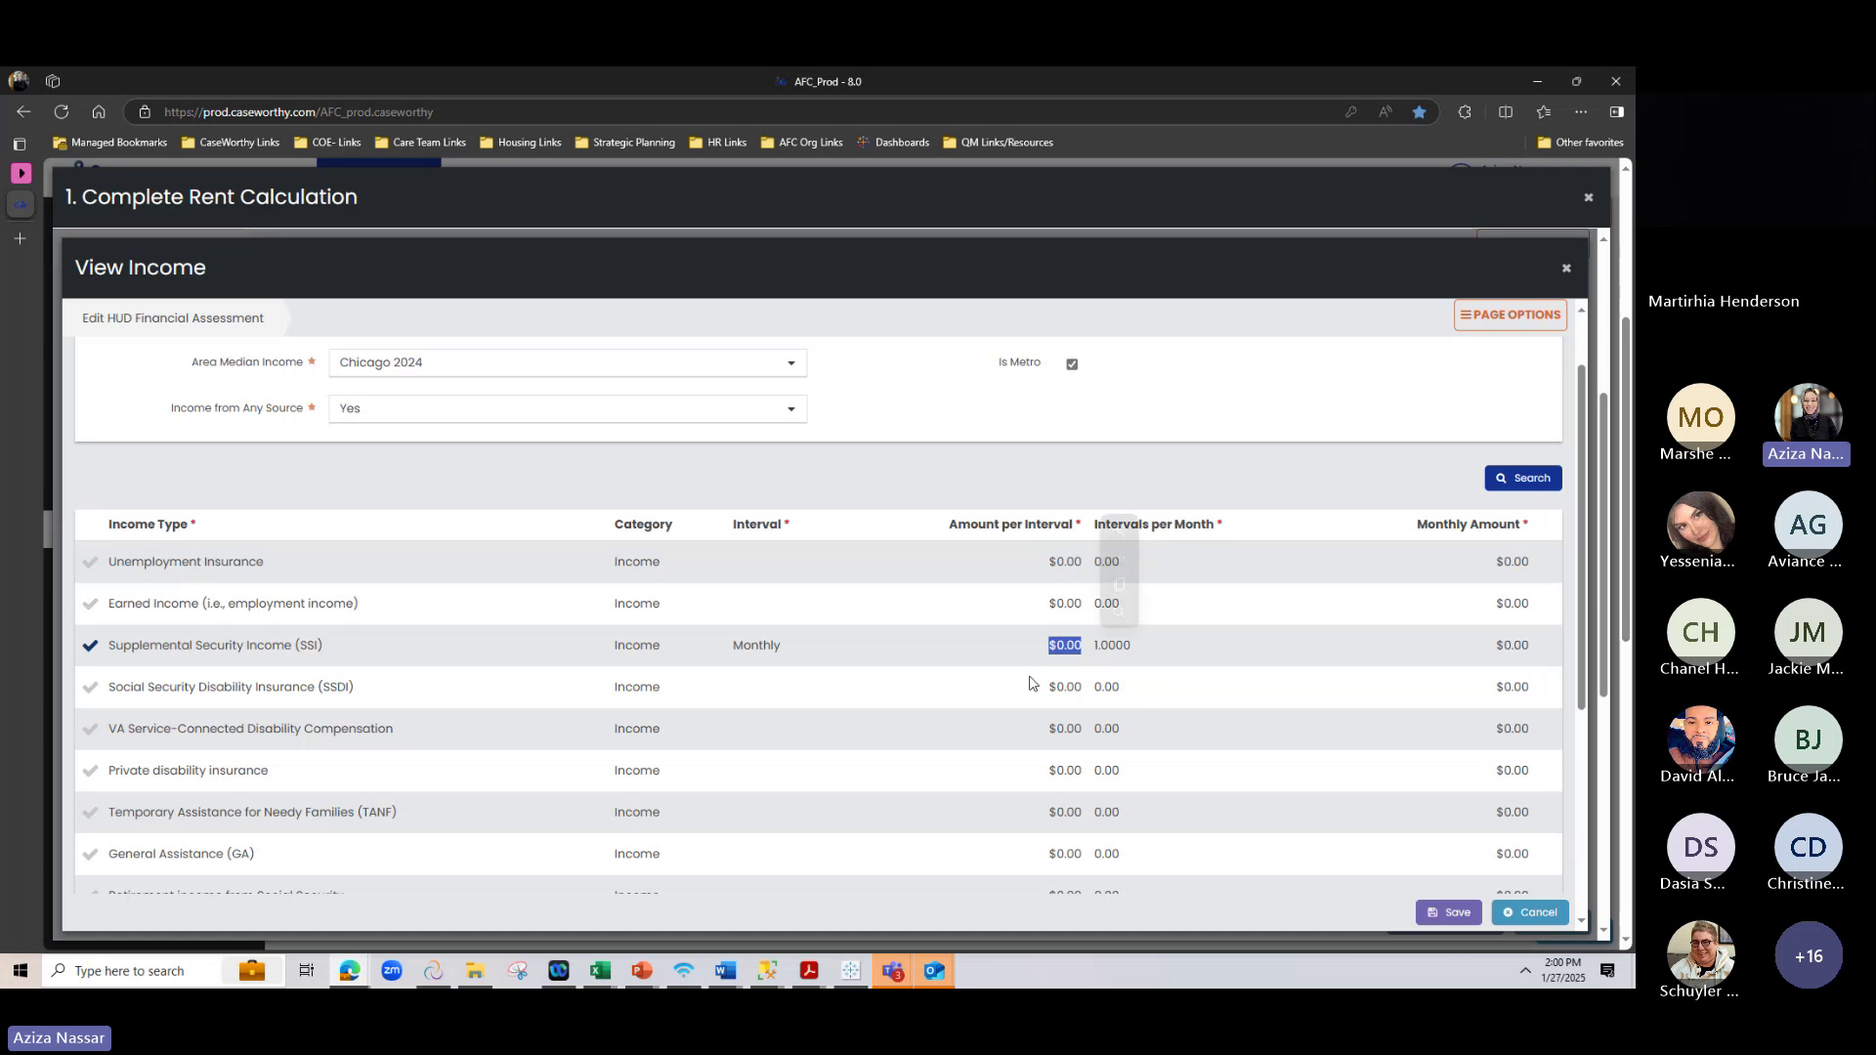
click(424, 419)
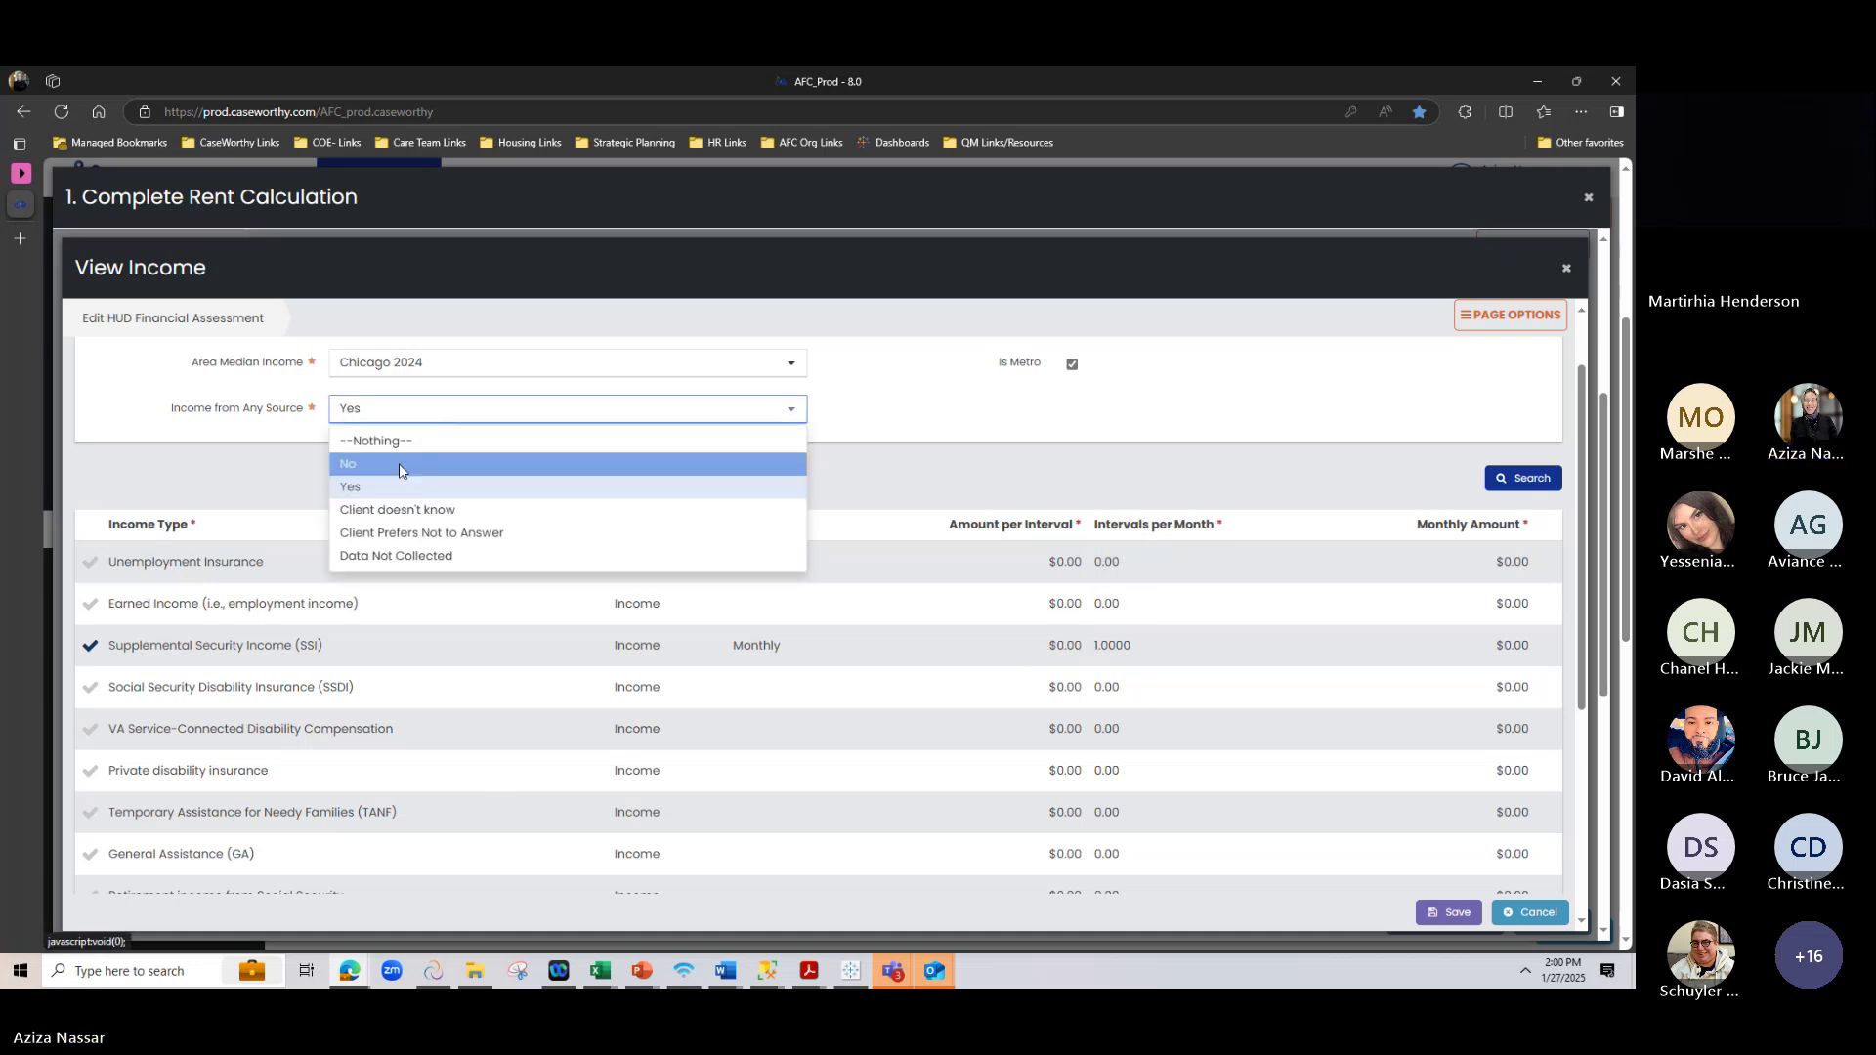
click(404, 459)
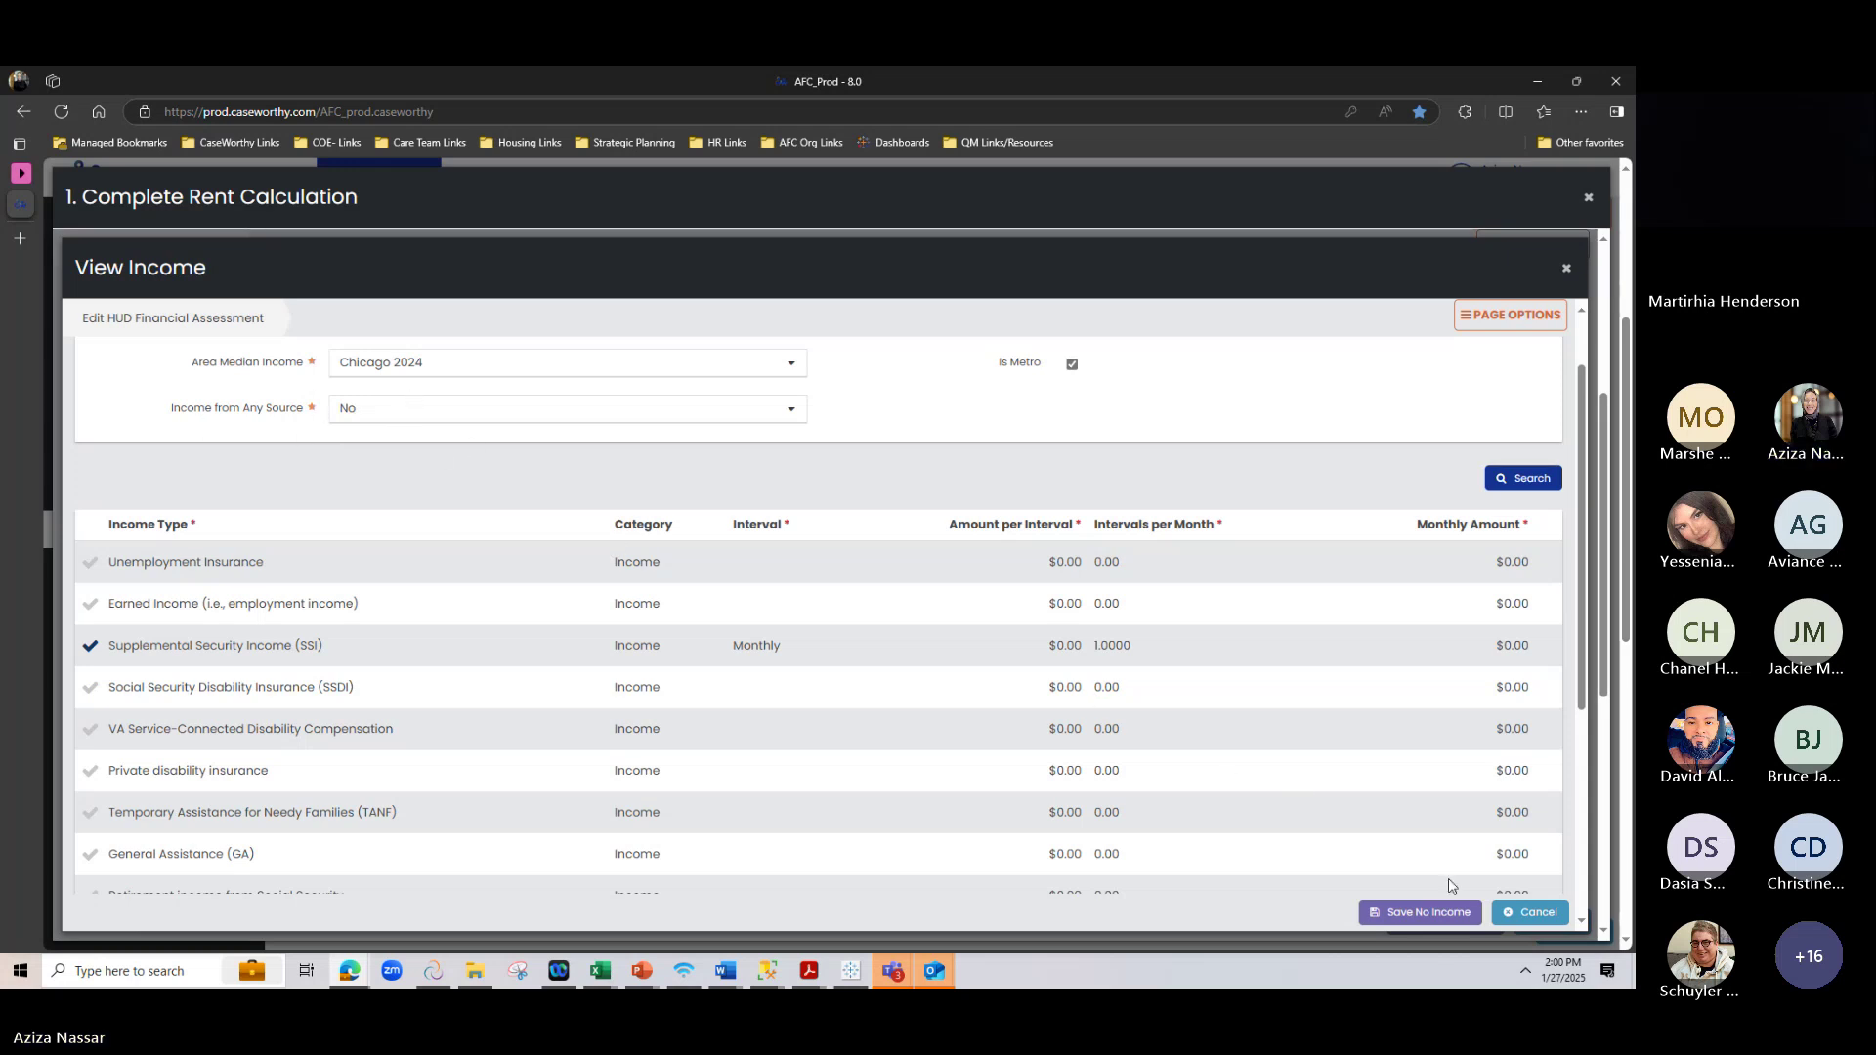
click(1407, 912)
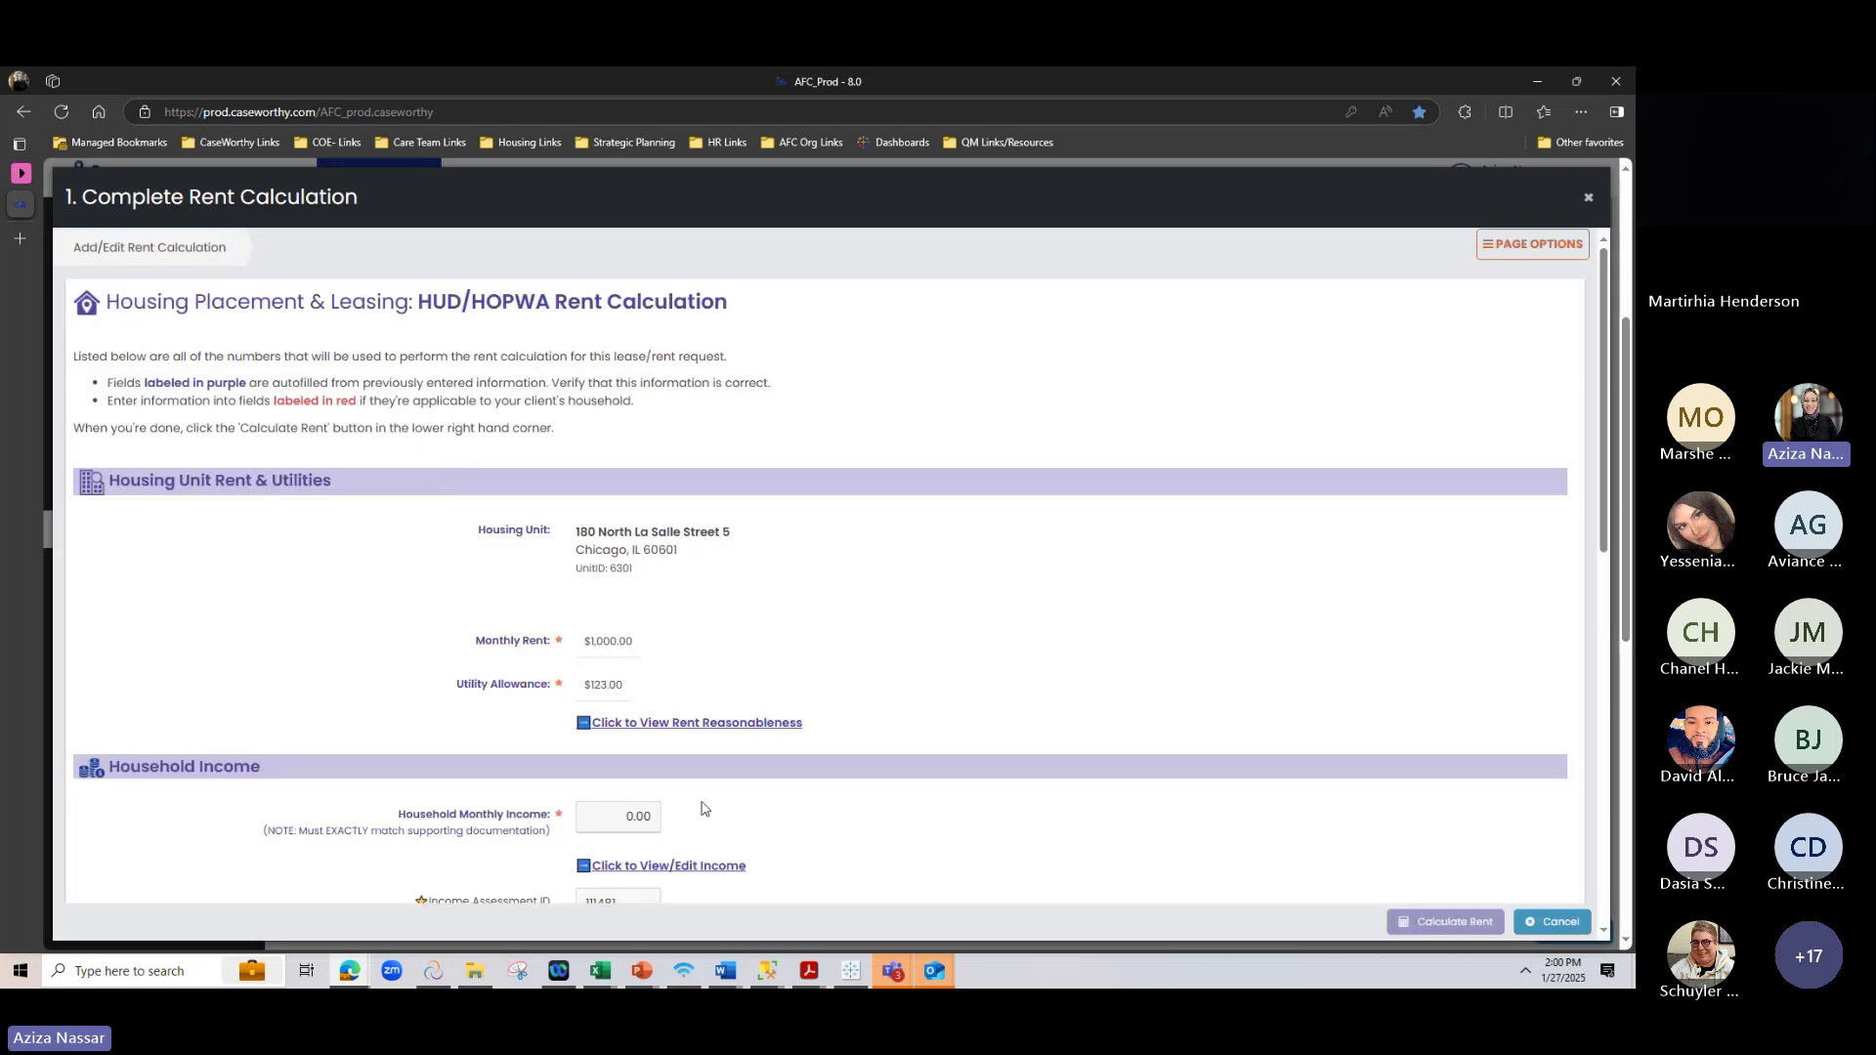
scroll(699, 808, down, 1)
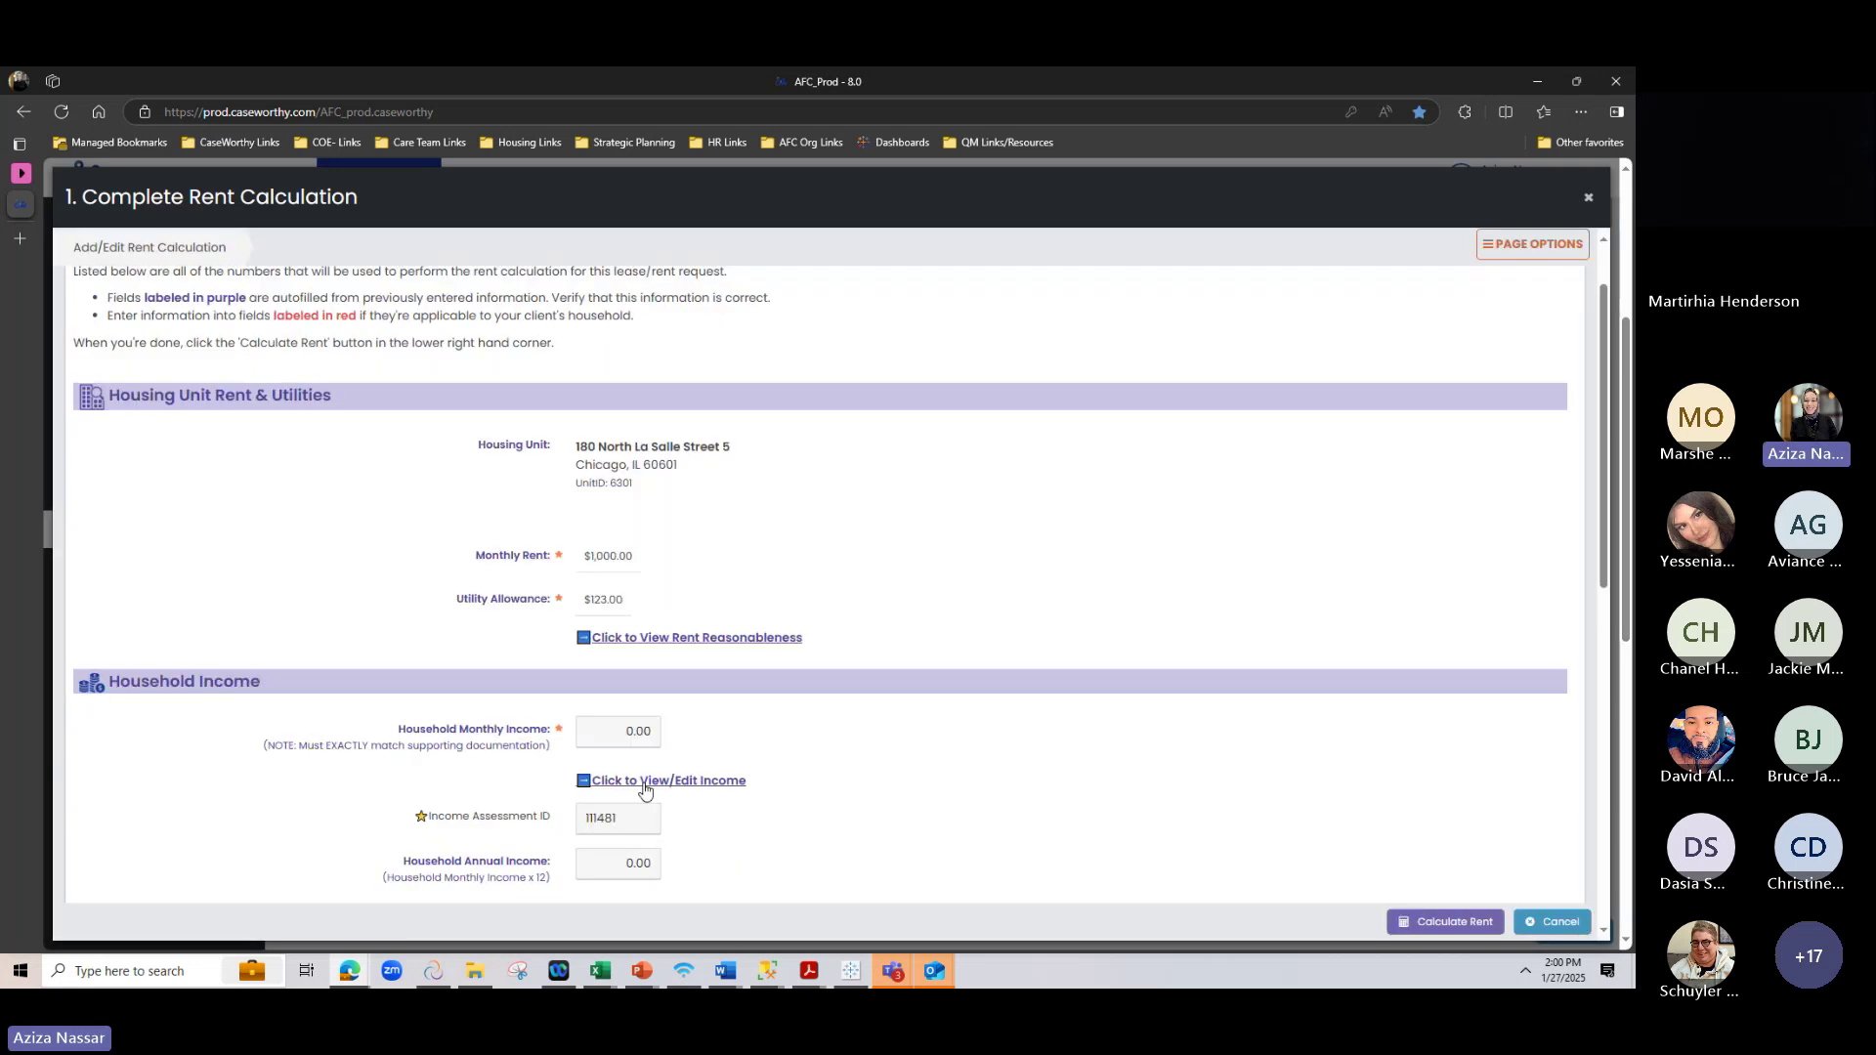
scroll(733, 723, down, 4)
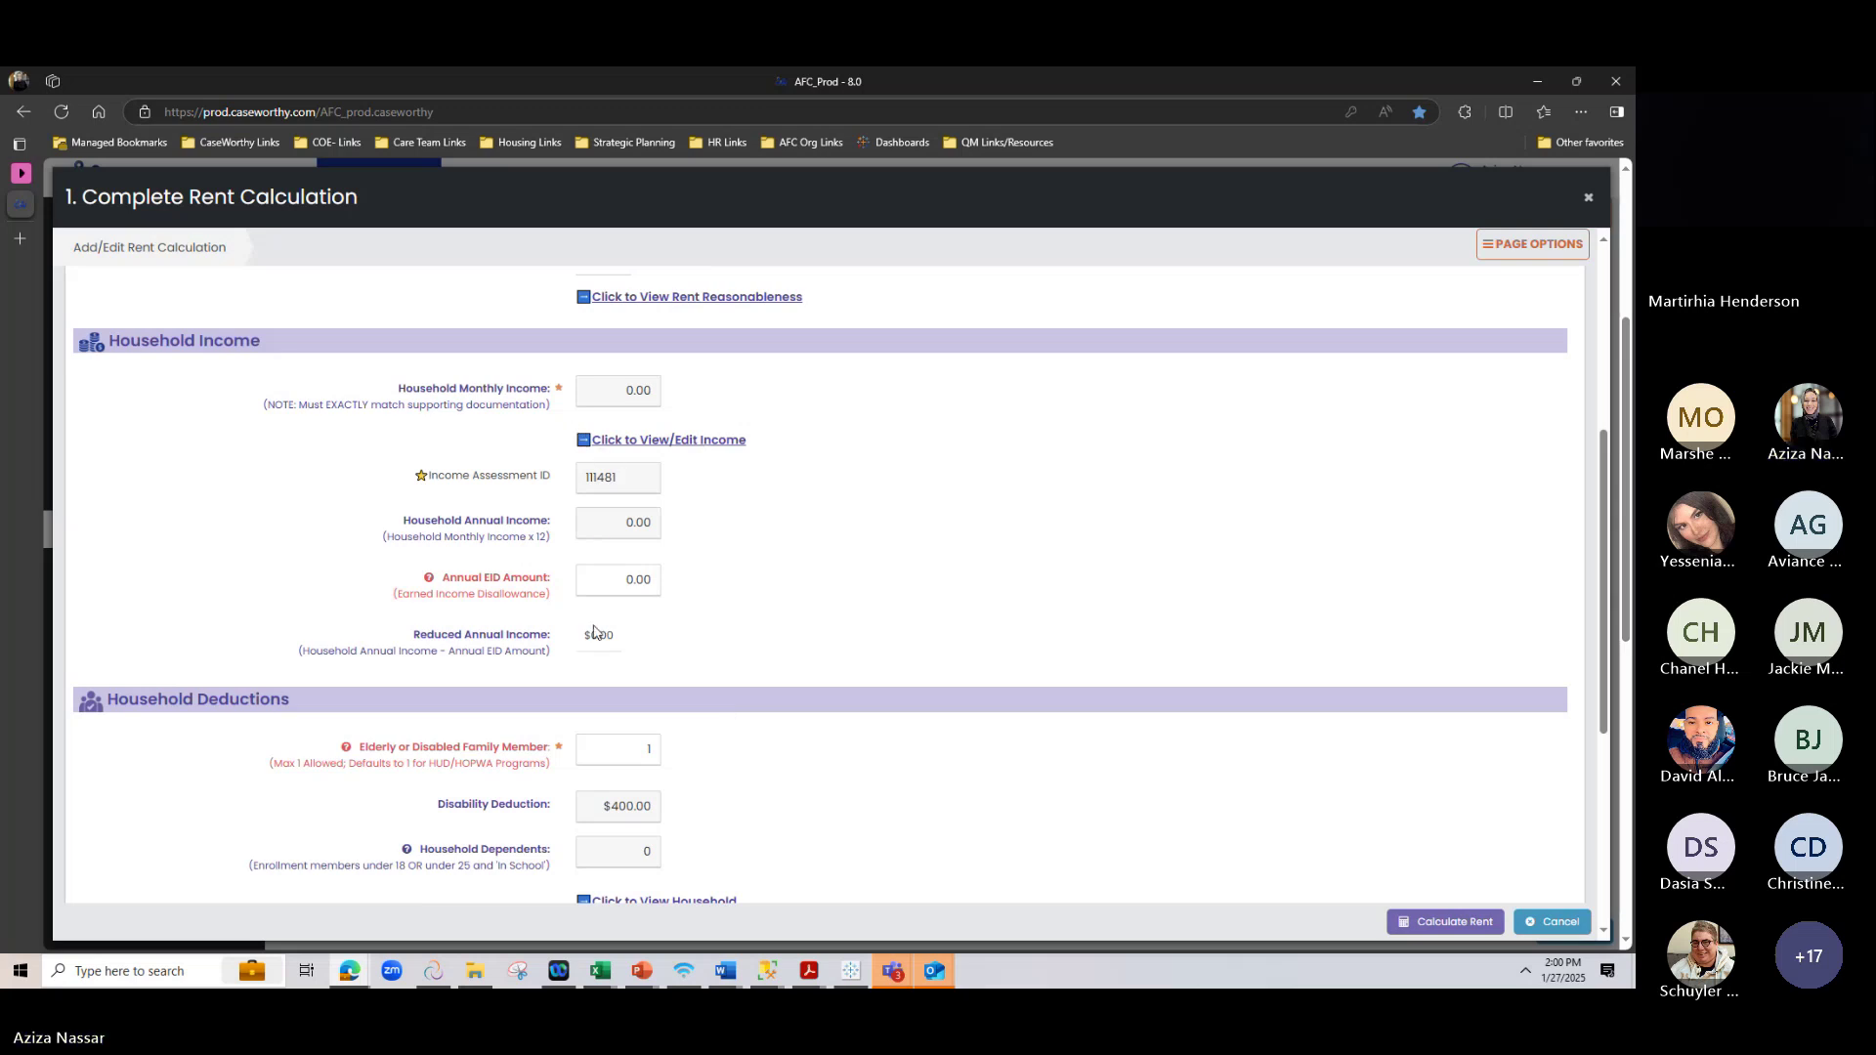
drag(417, 520, 566, 533)
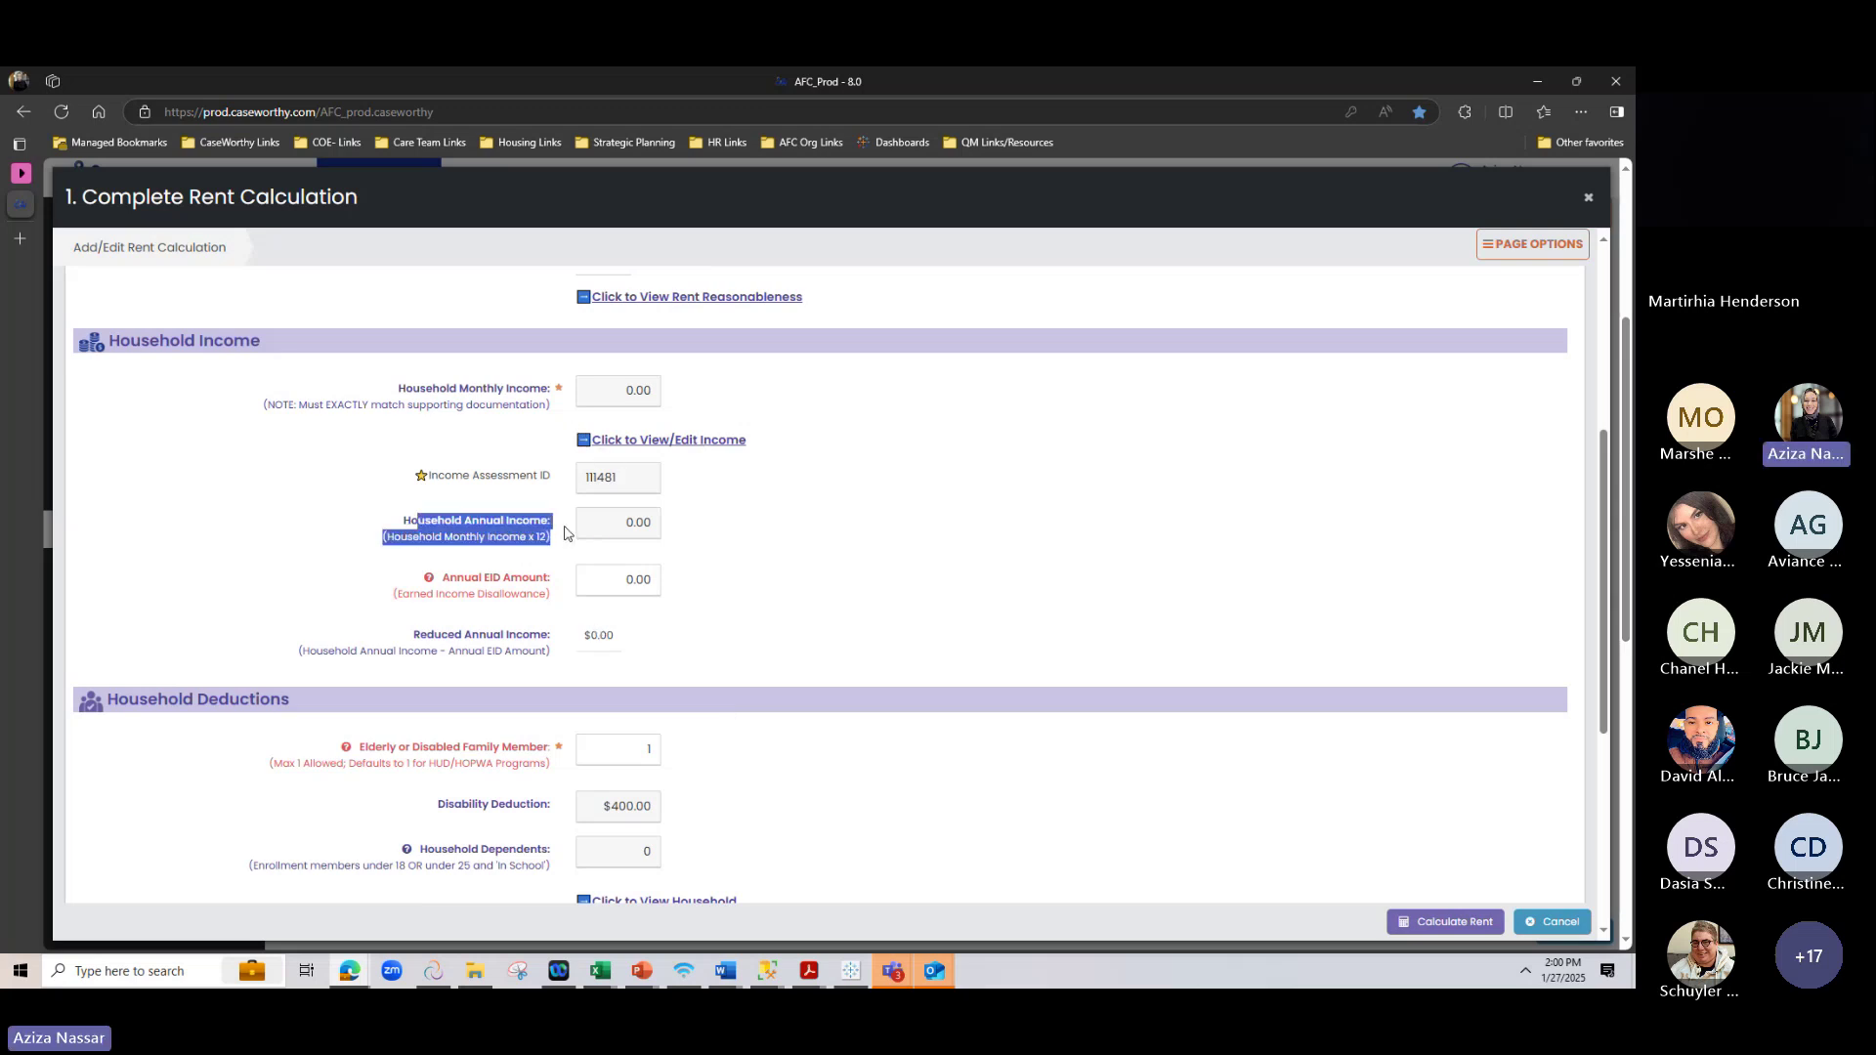
right_click(608, 401)
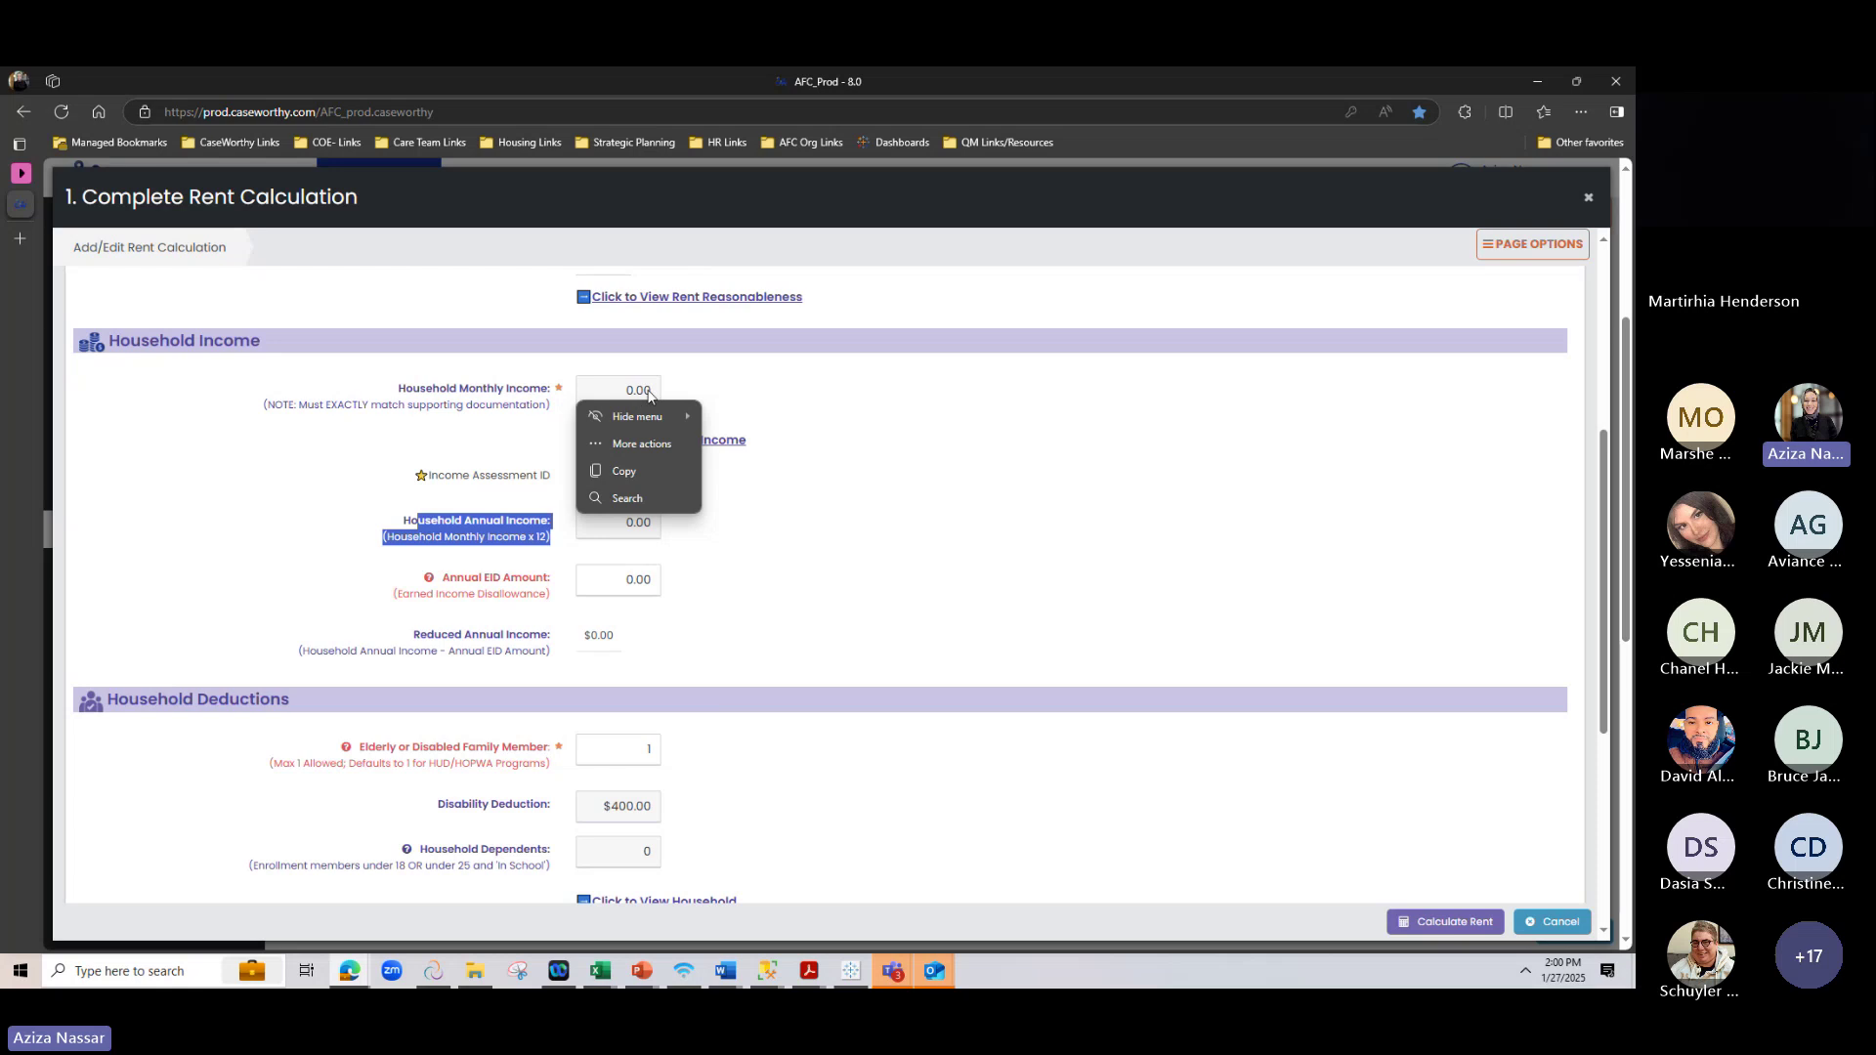
key(Escape)
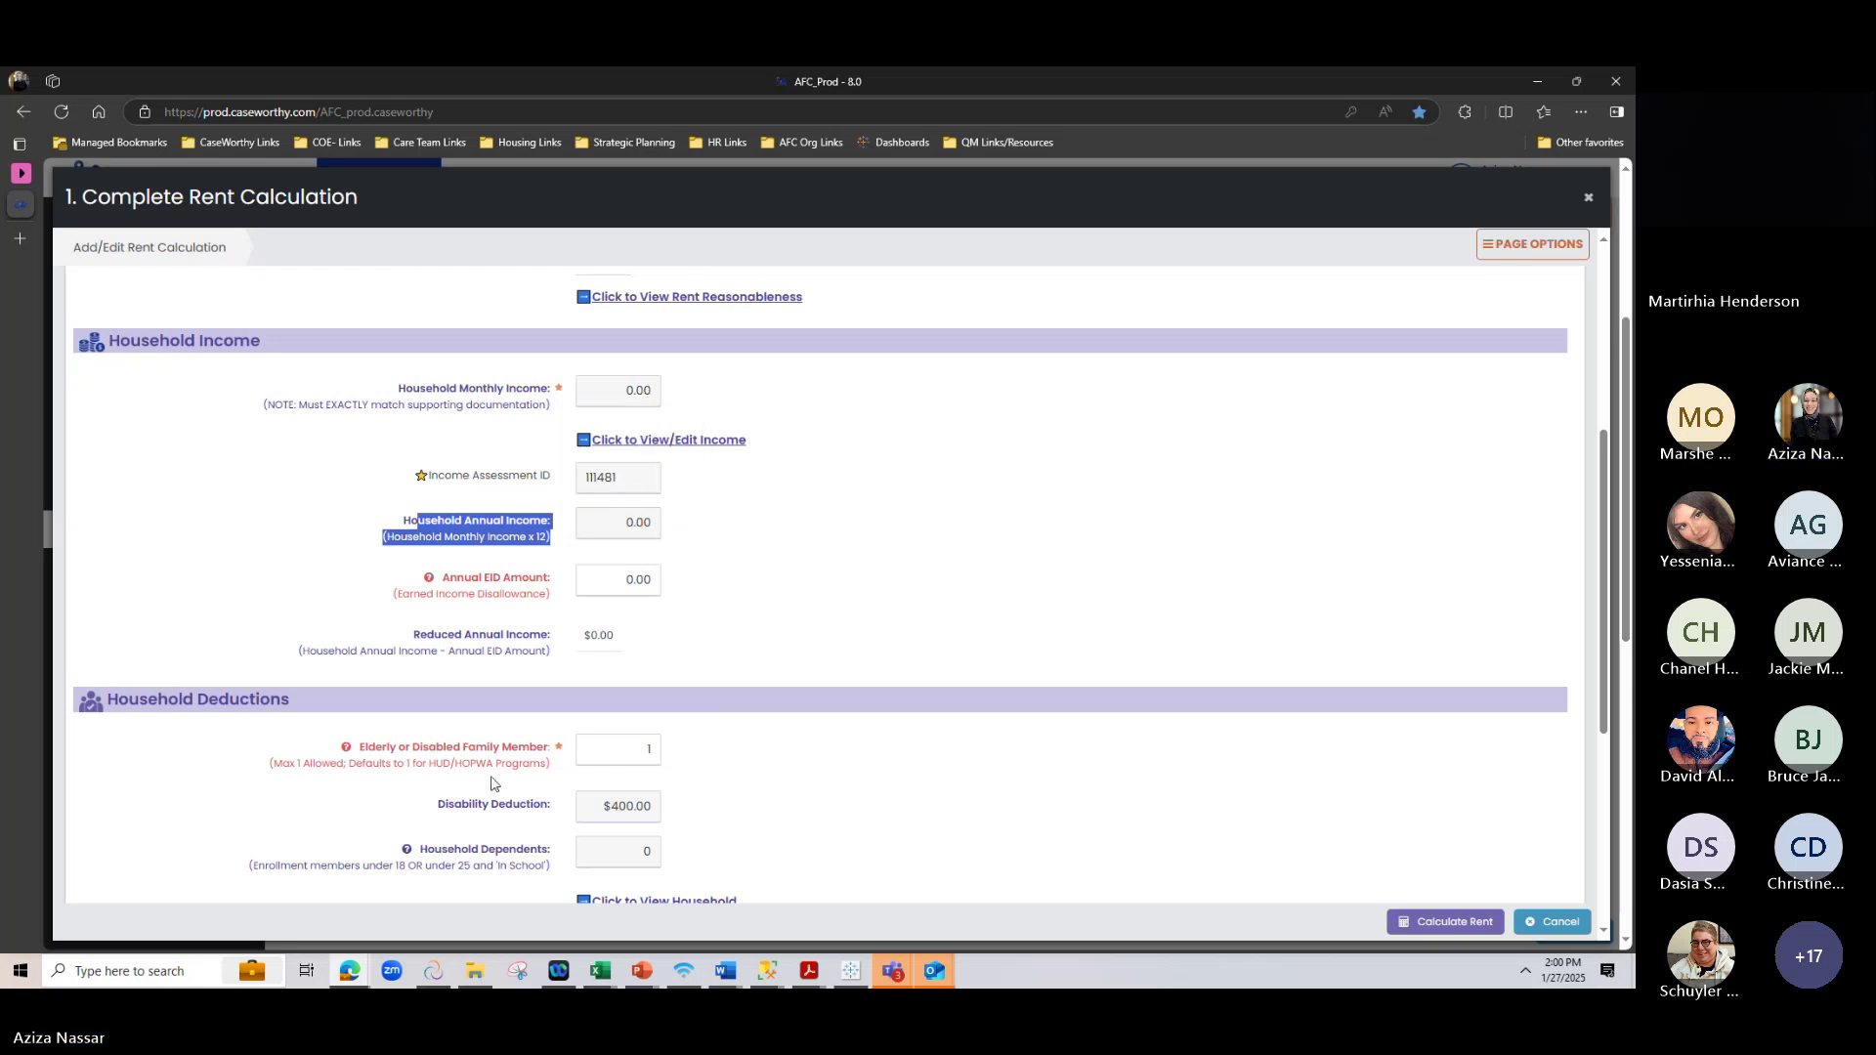
scroll(493, 762, down, 2)
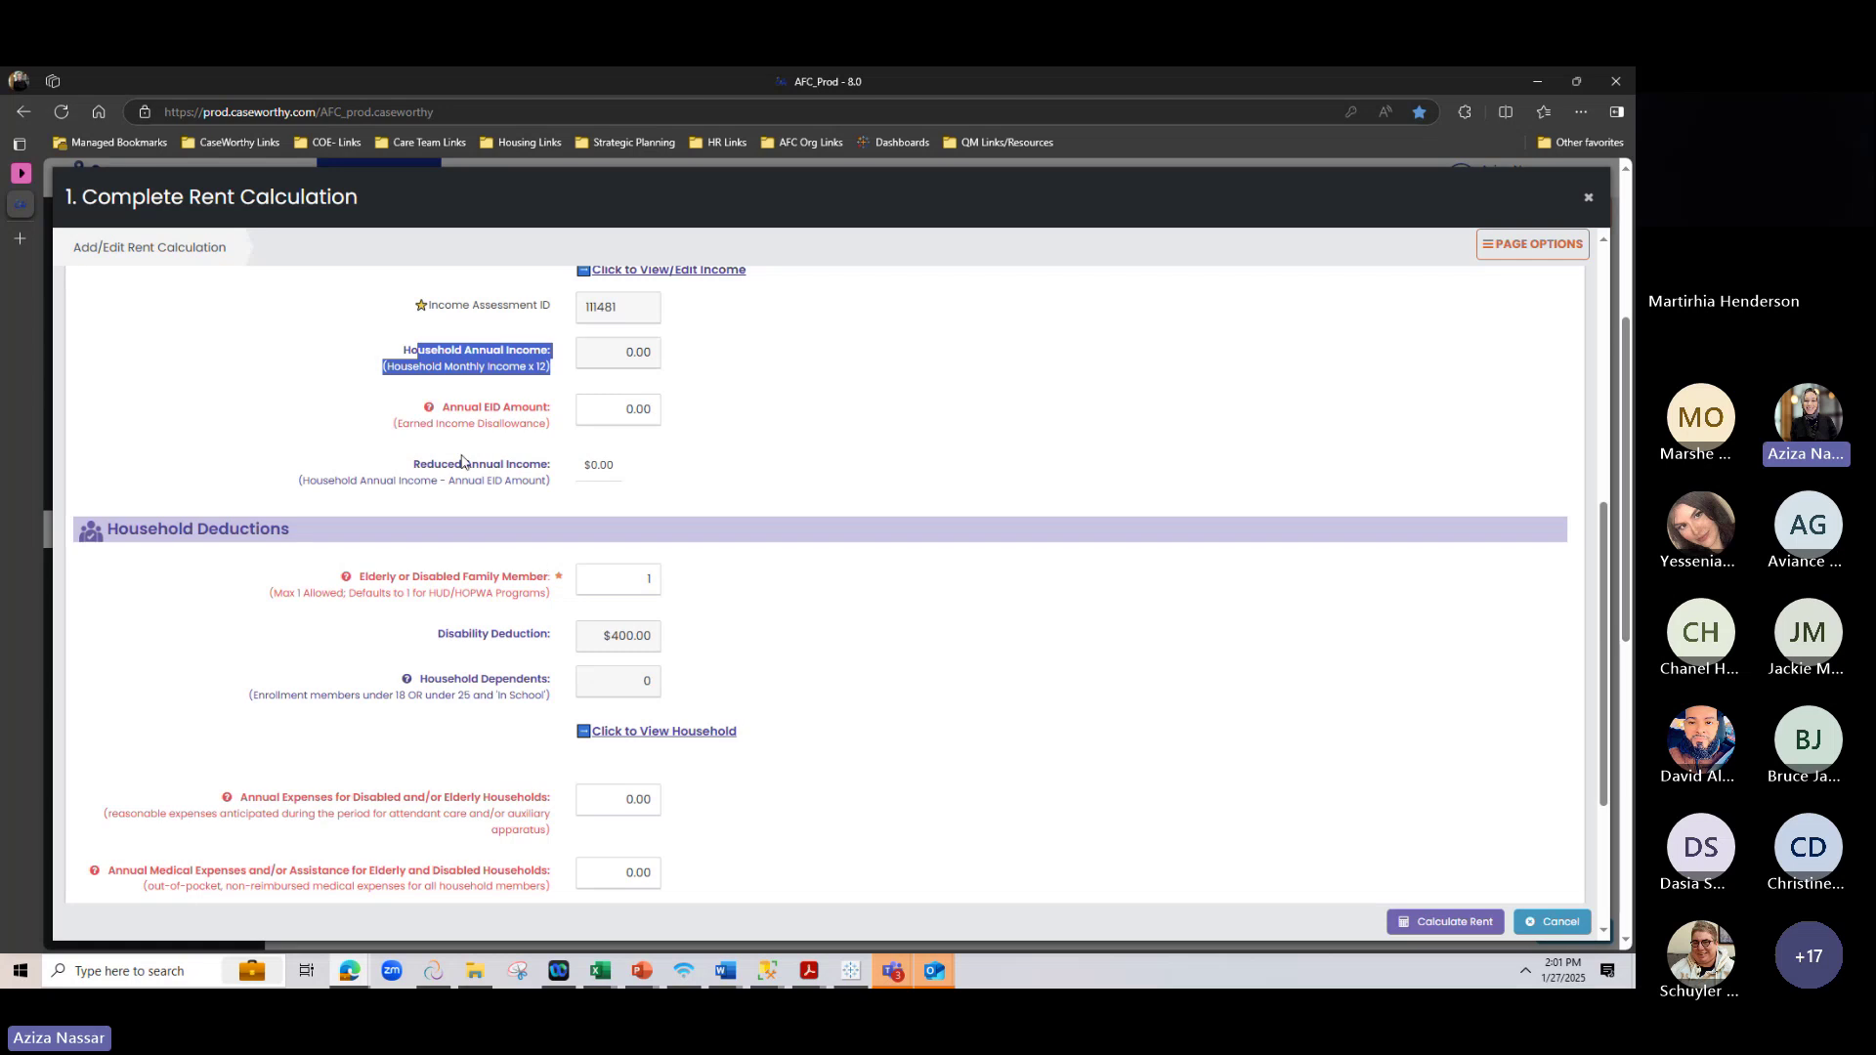
click(618, 480)
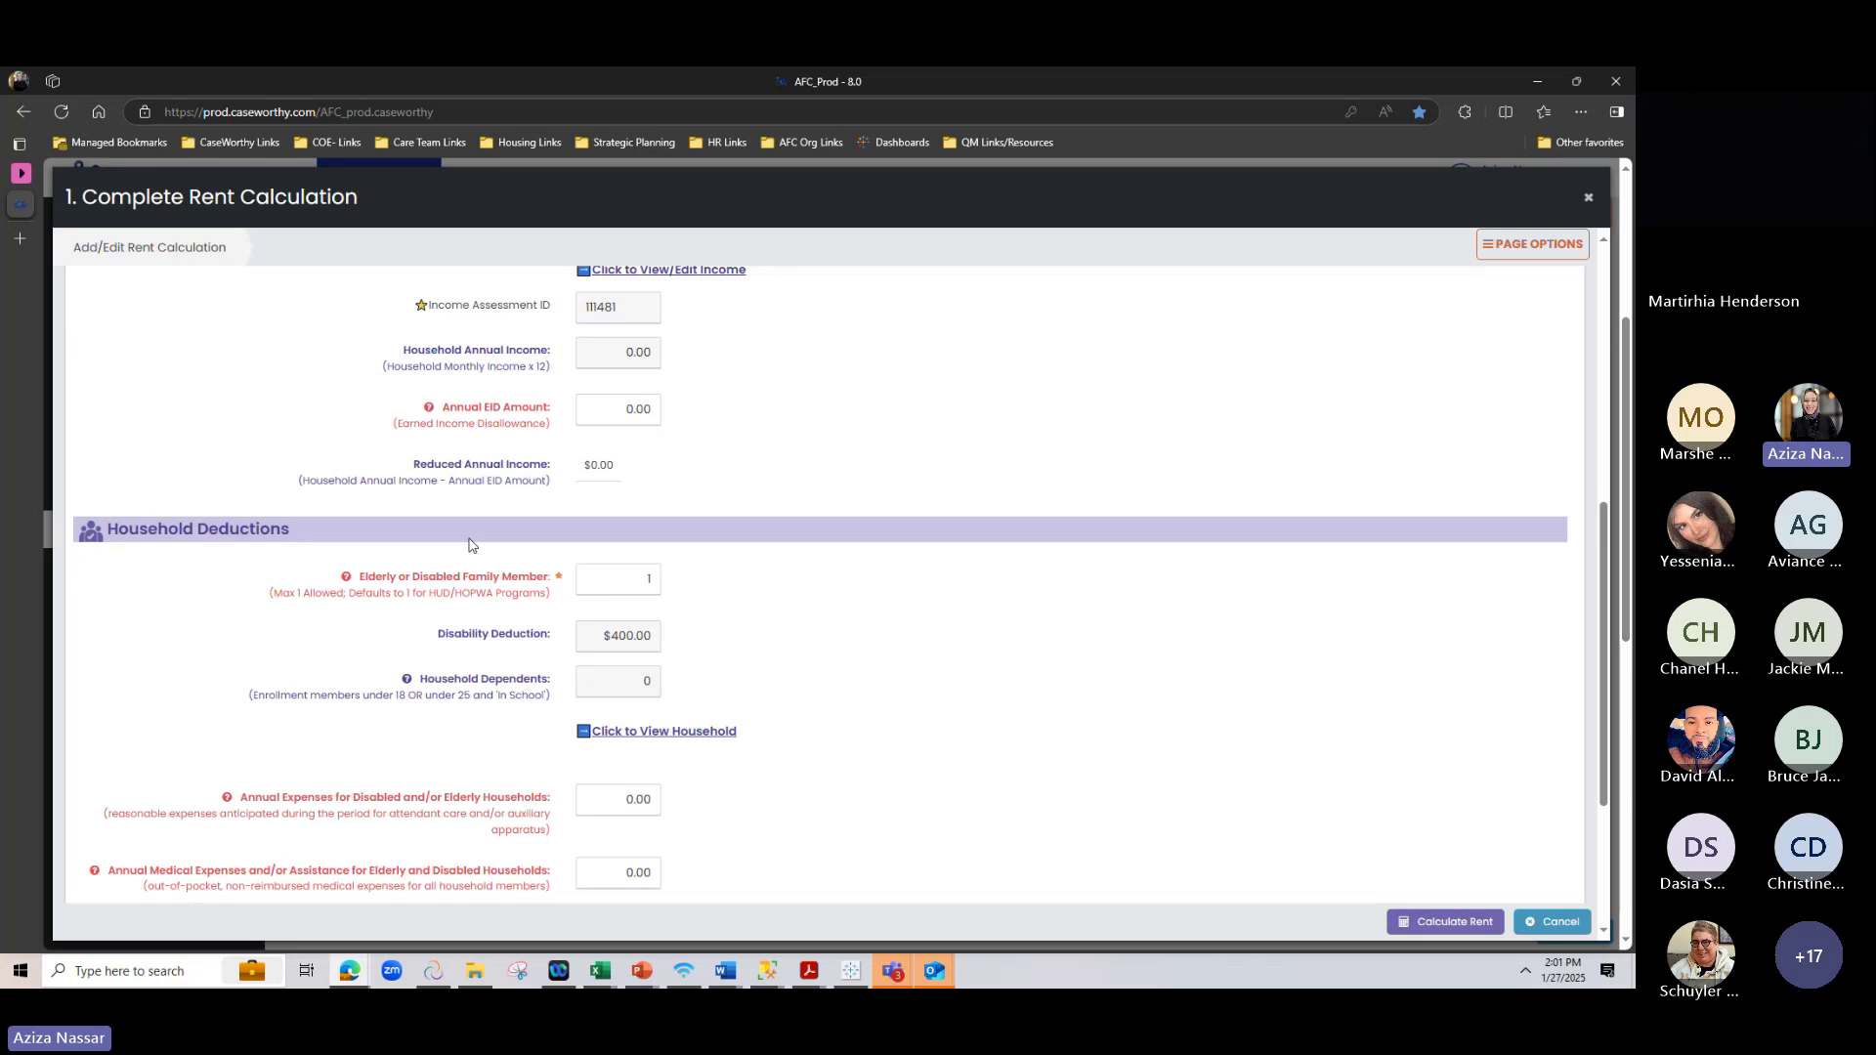
scroll(469, 544, up, 1)
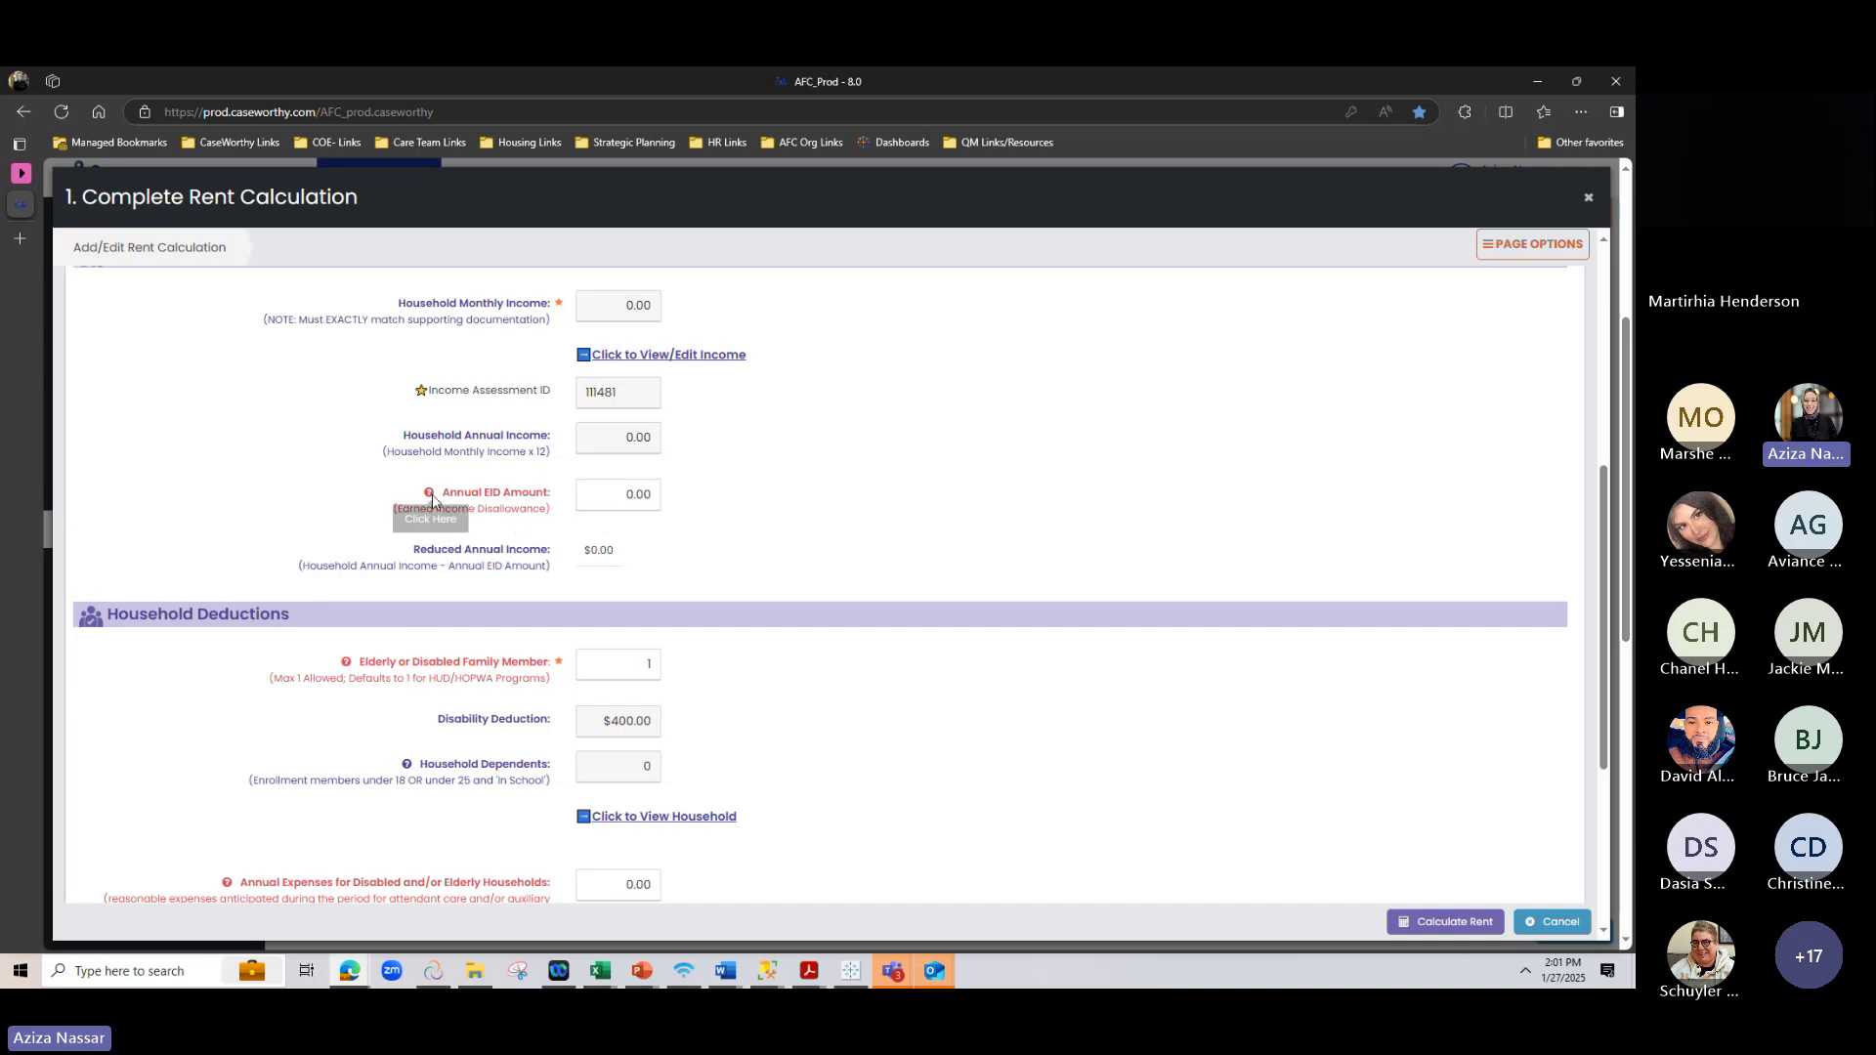
click(429, 493)
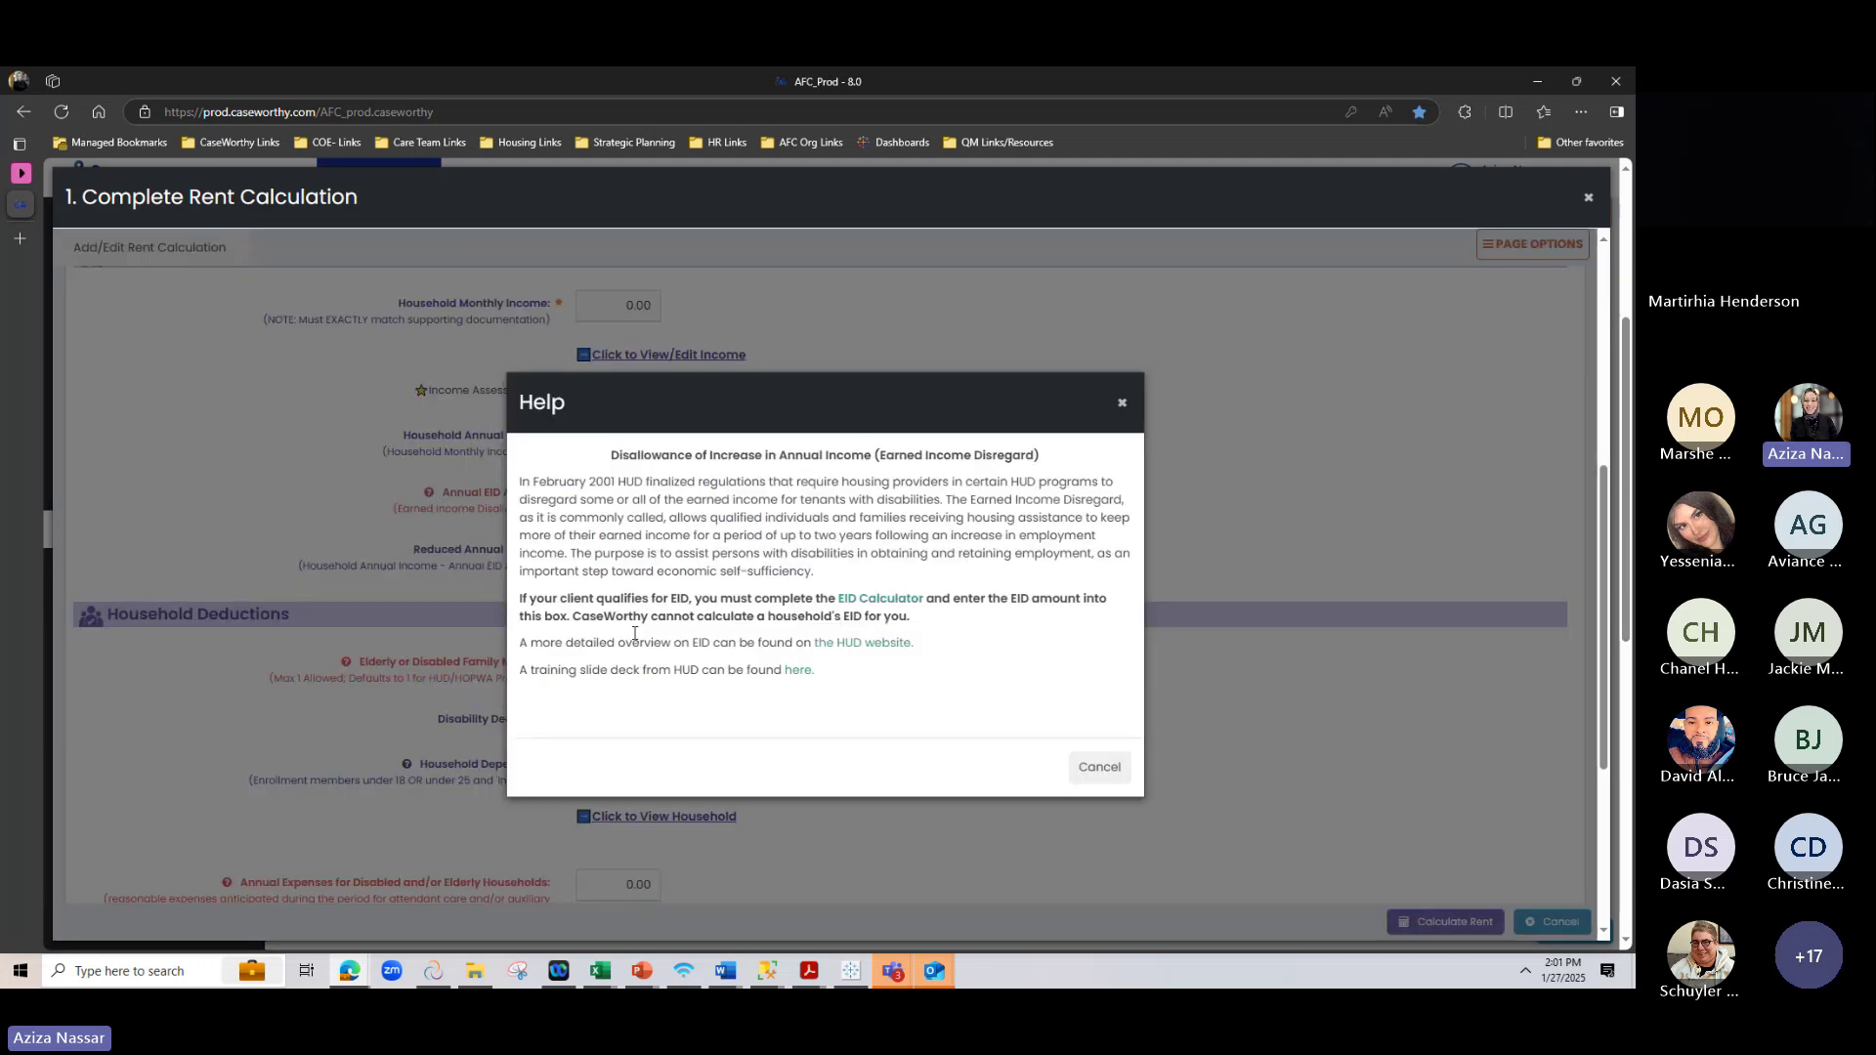
click(1121, 403)
click(593, 490)
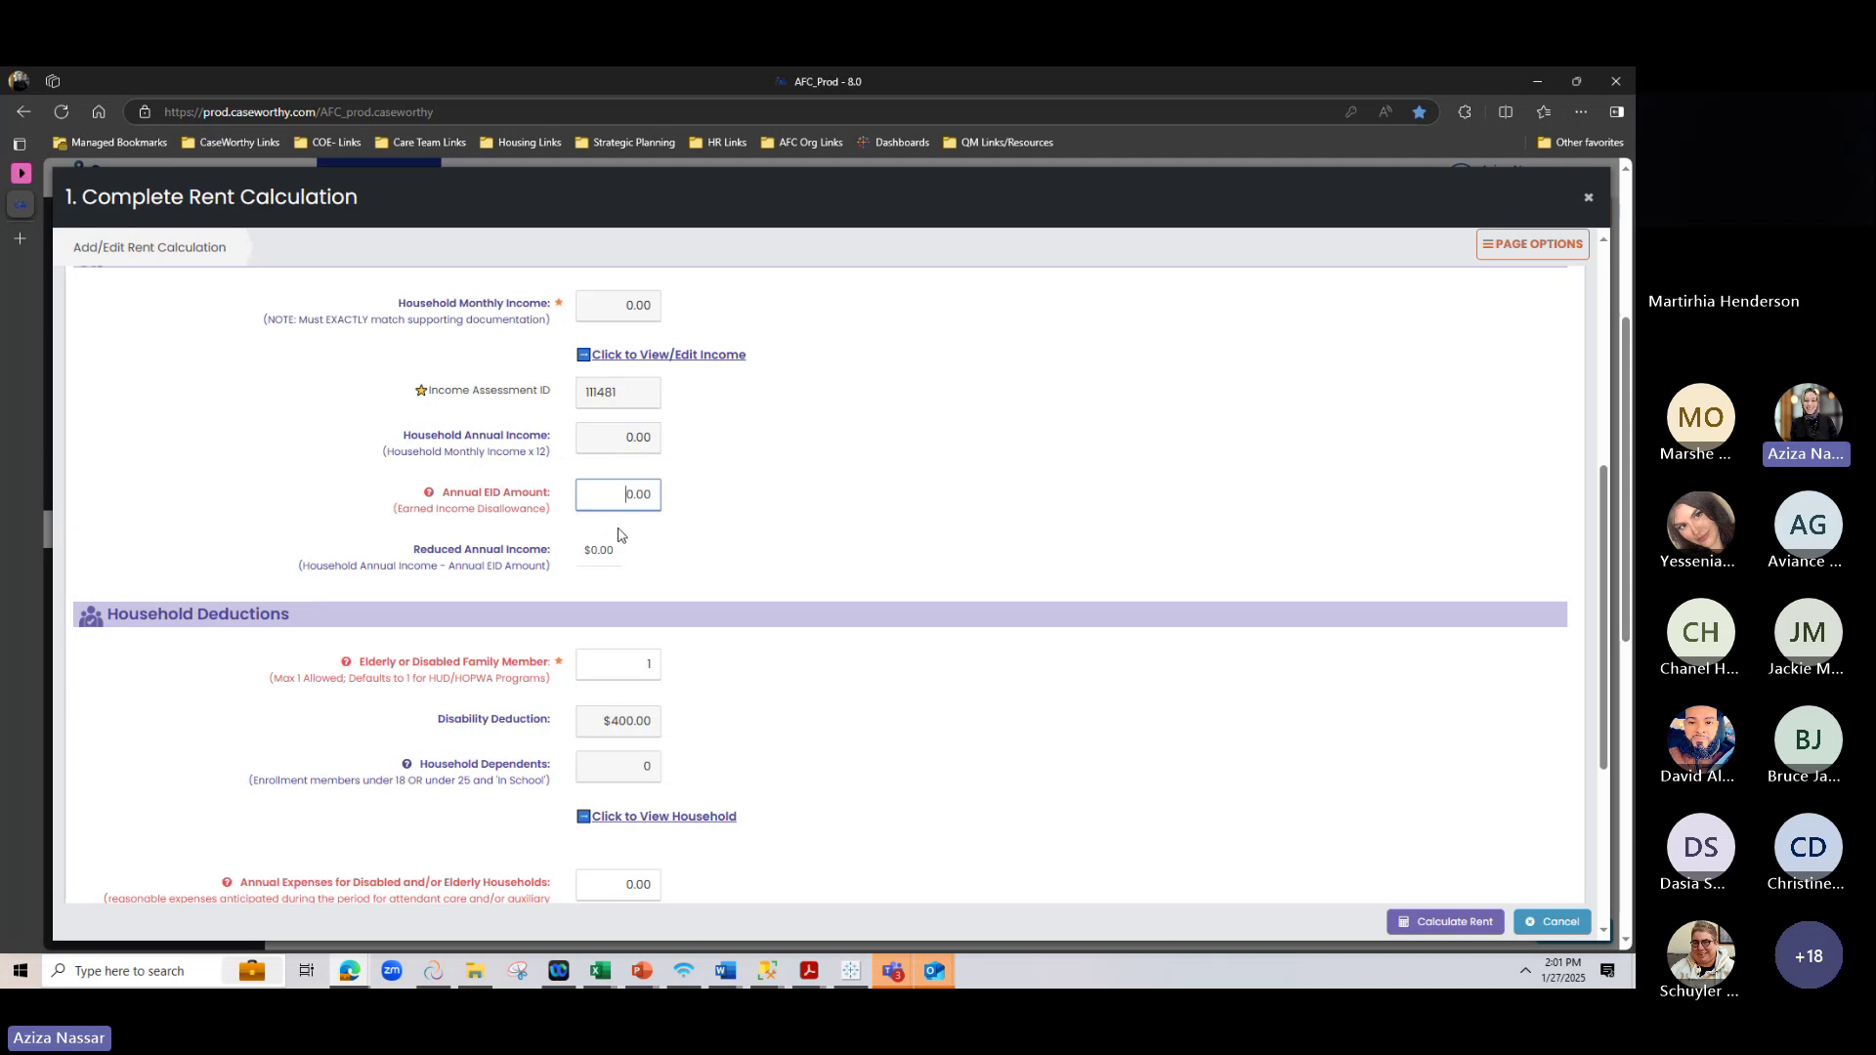
drag(615, 551, 508, 554)
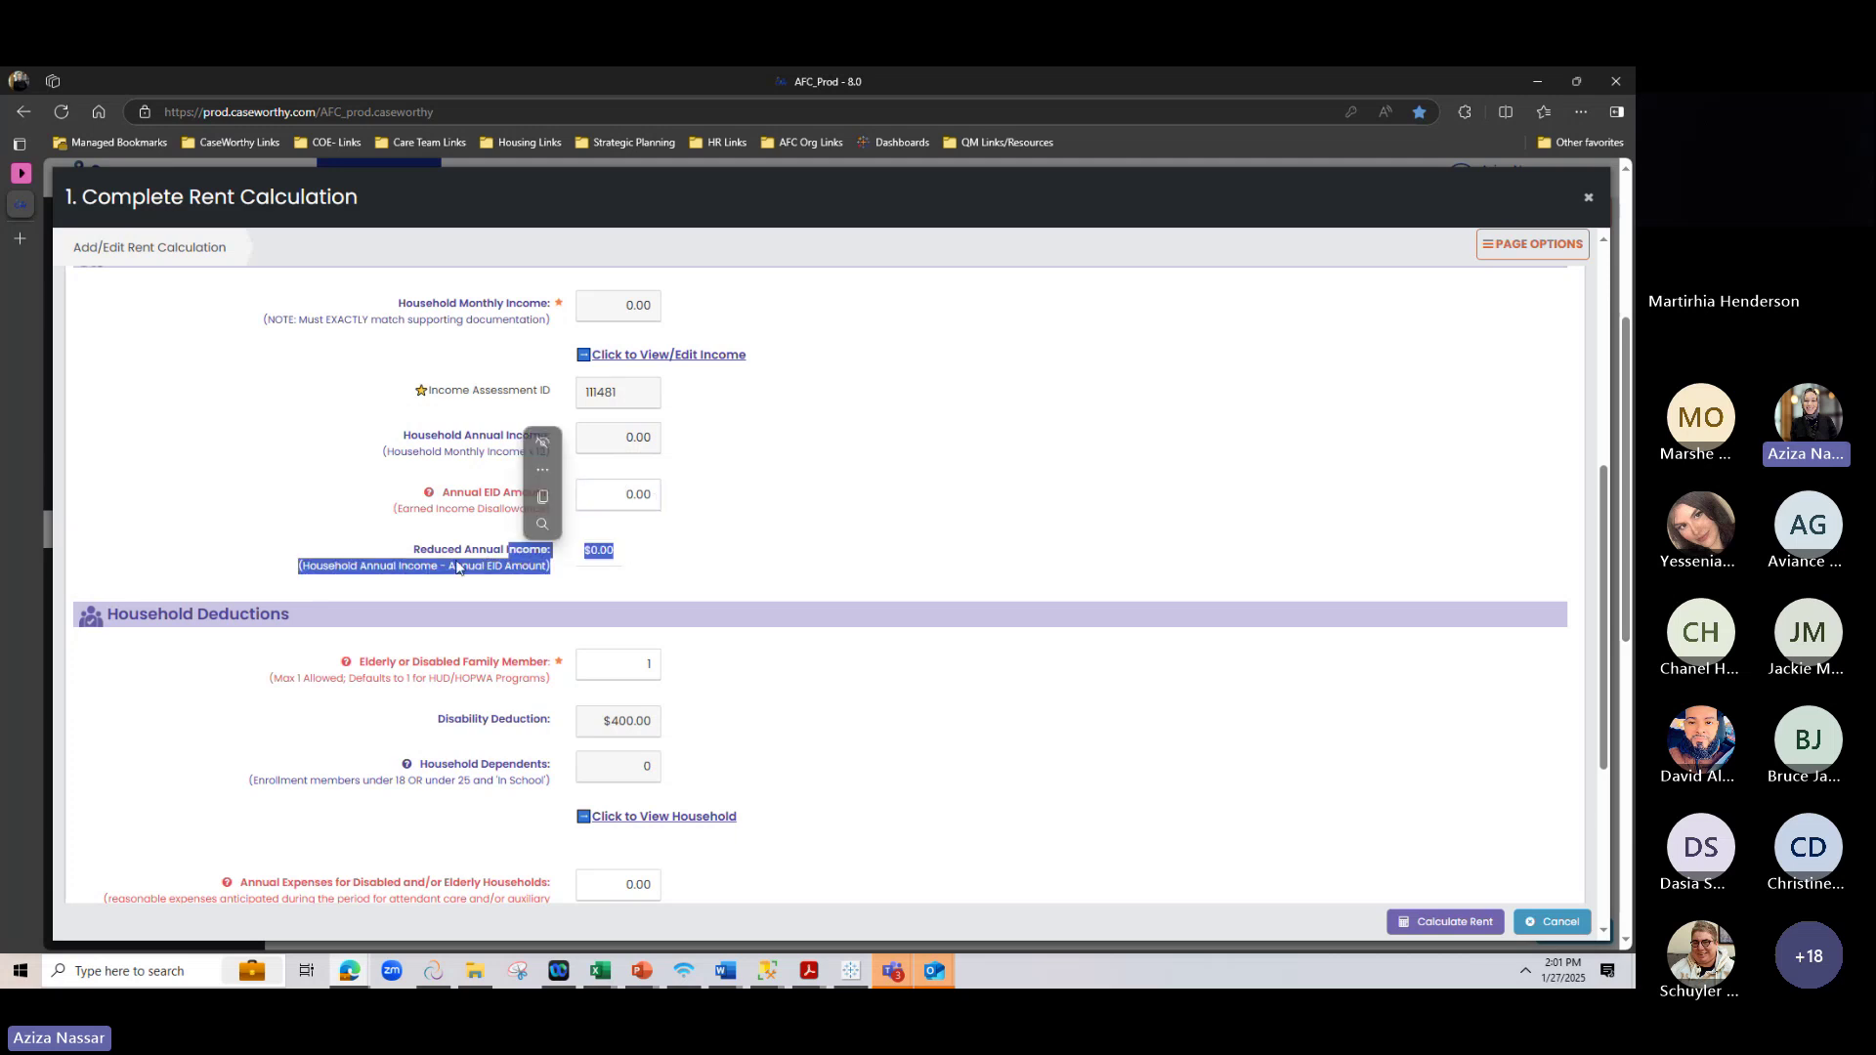
click(985, 519)
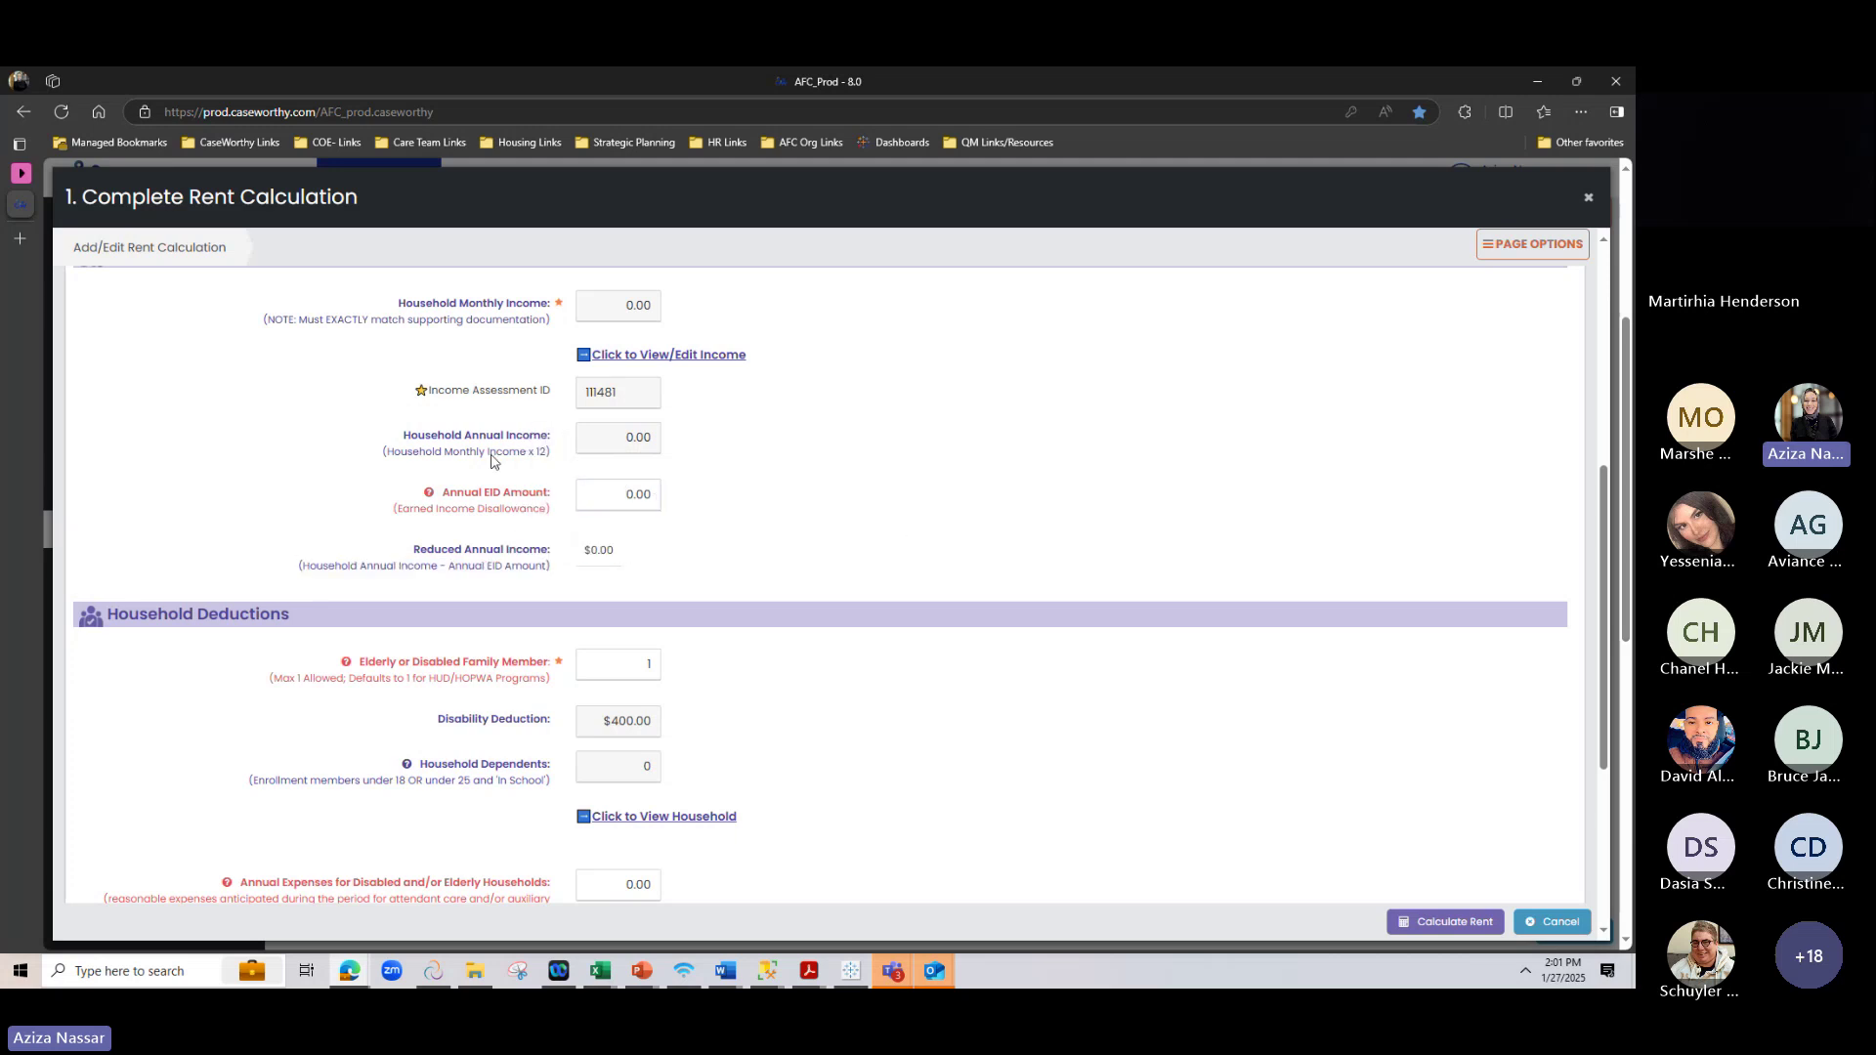
click(615, 498)
scroll(703, 518, down, 2)
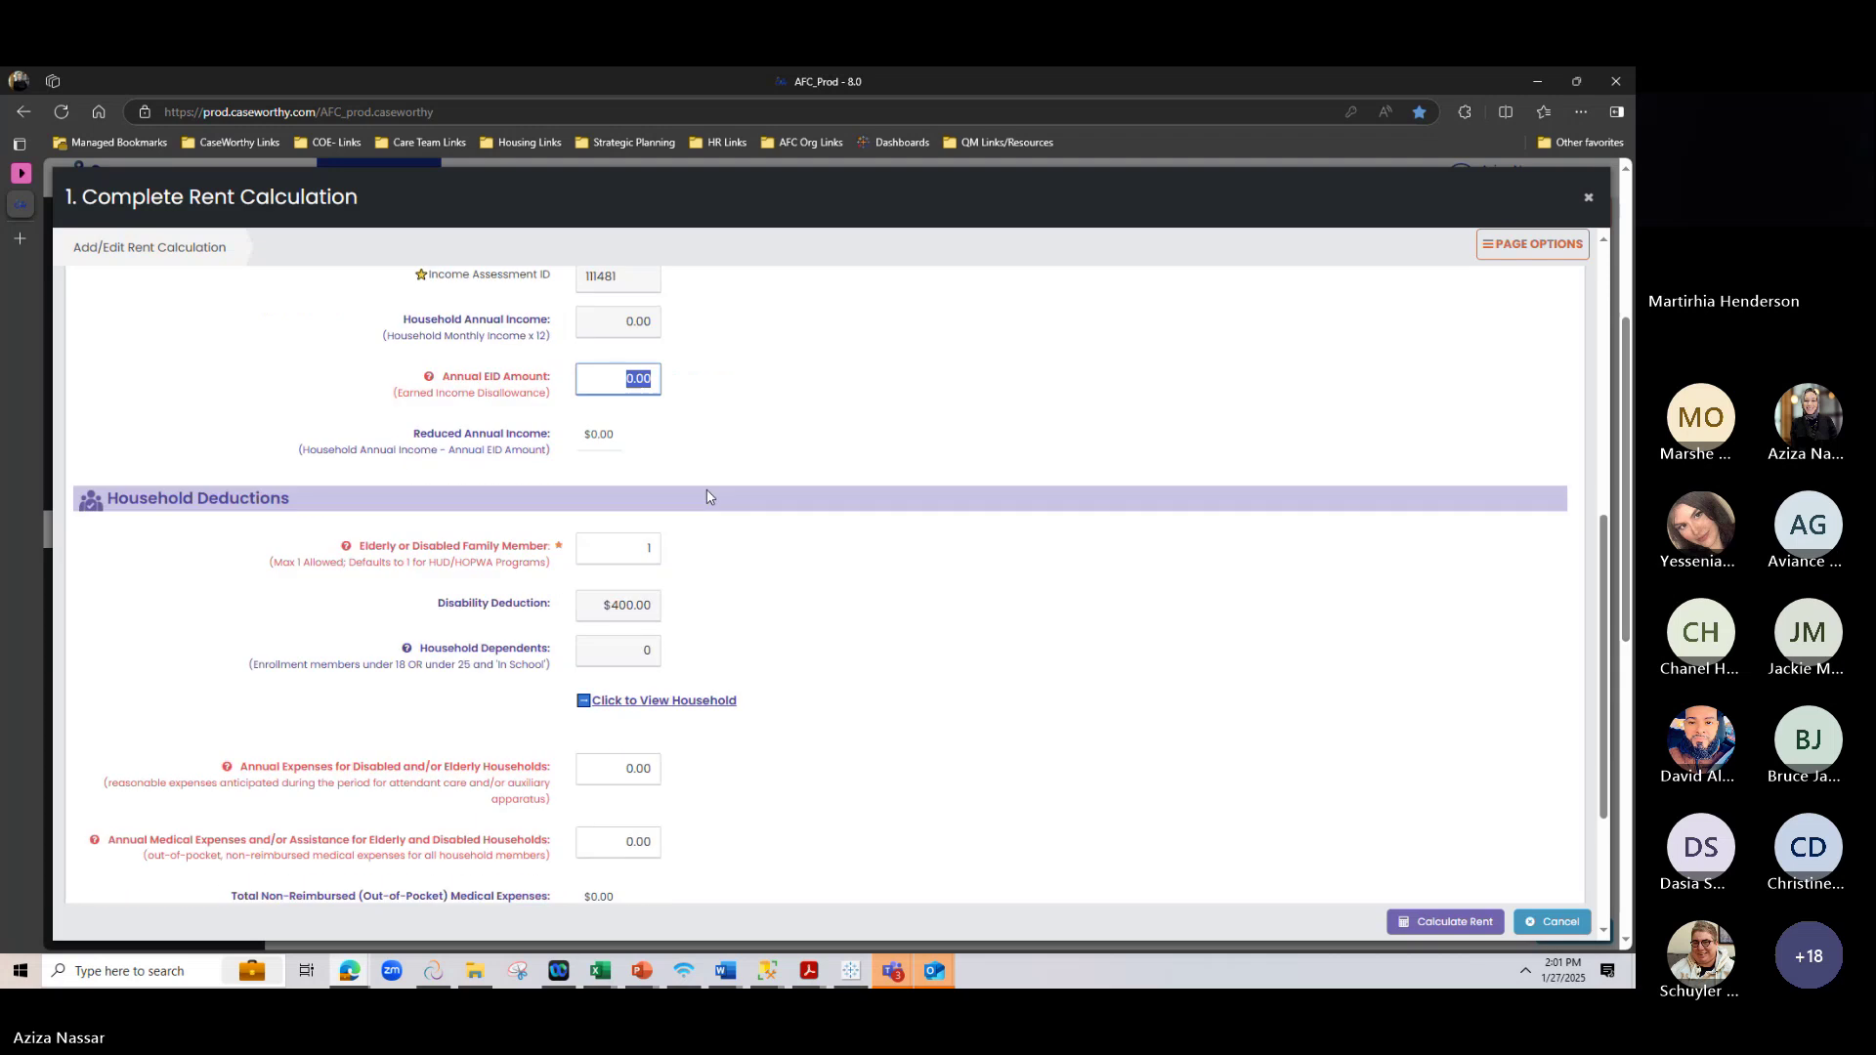
click(686, 494)
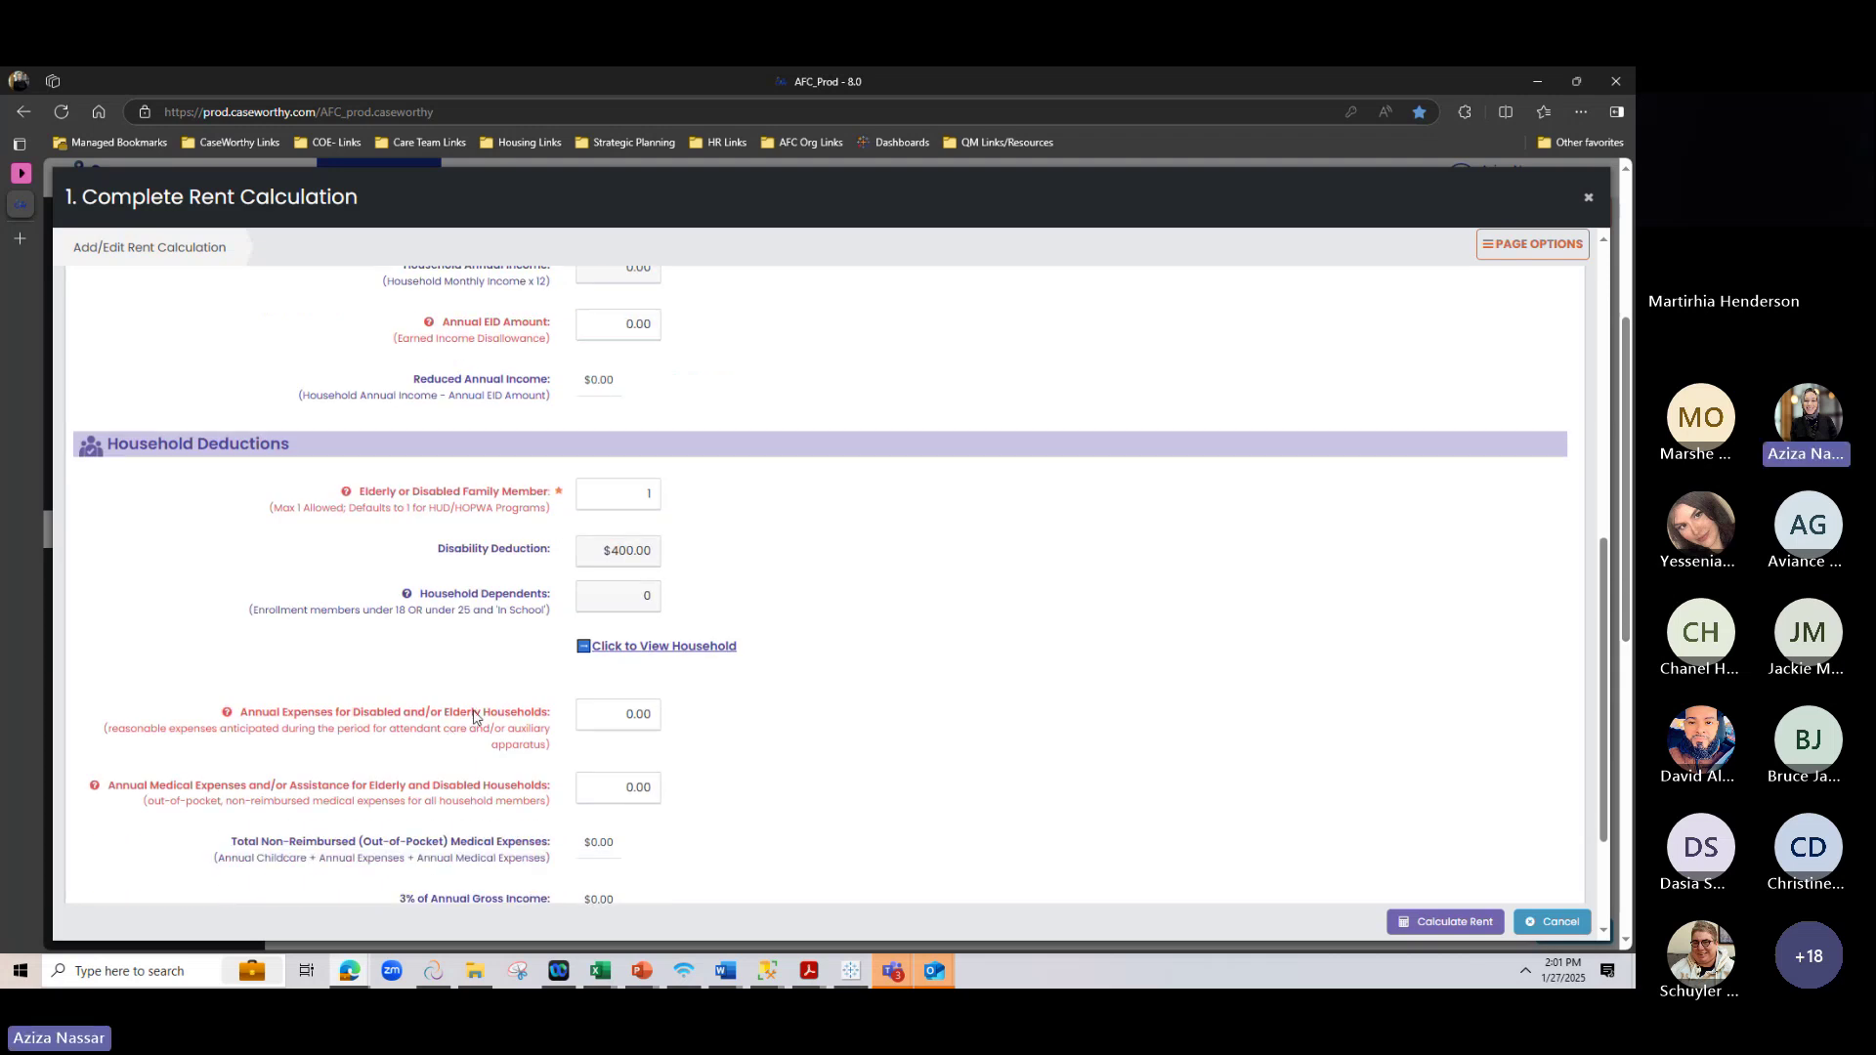
scroll(478, 723, up, 3)
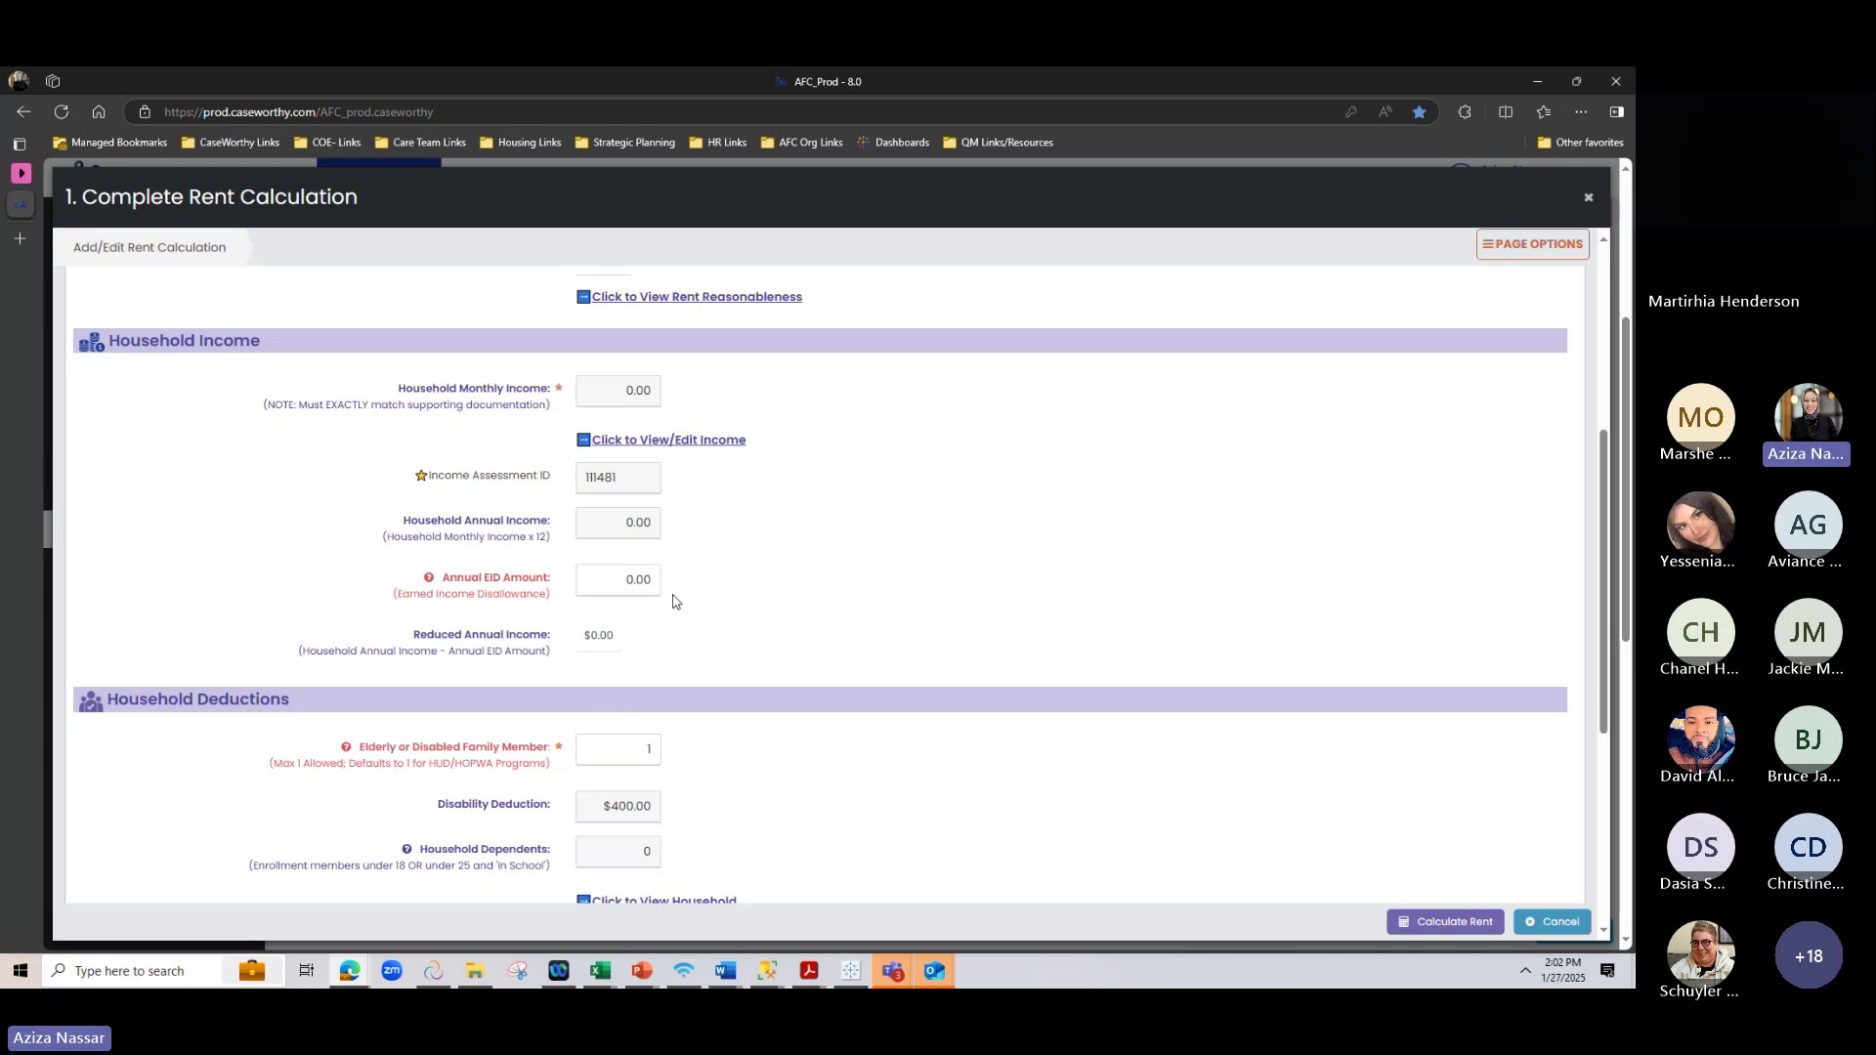
scroll(857, 420, down, 2)
scroll(858, 420, down, 3)
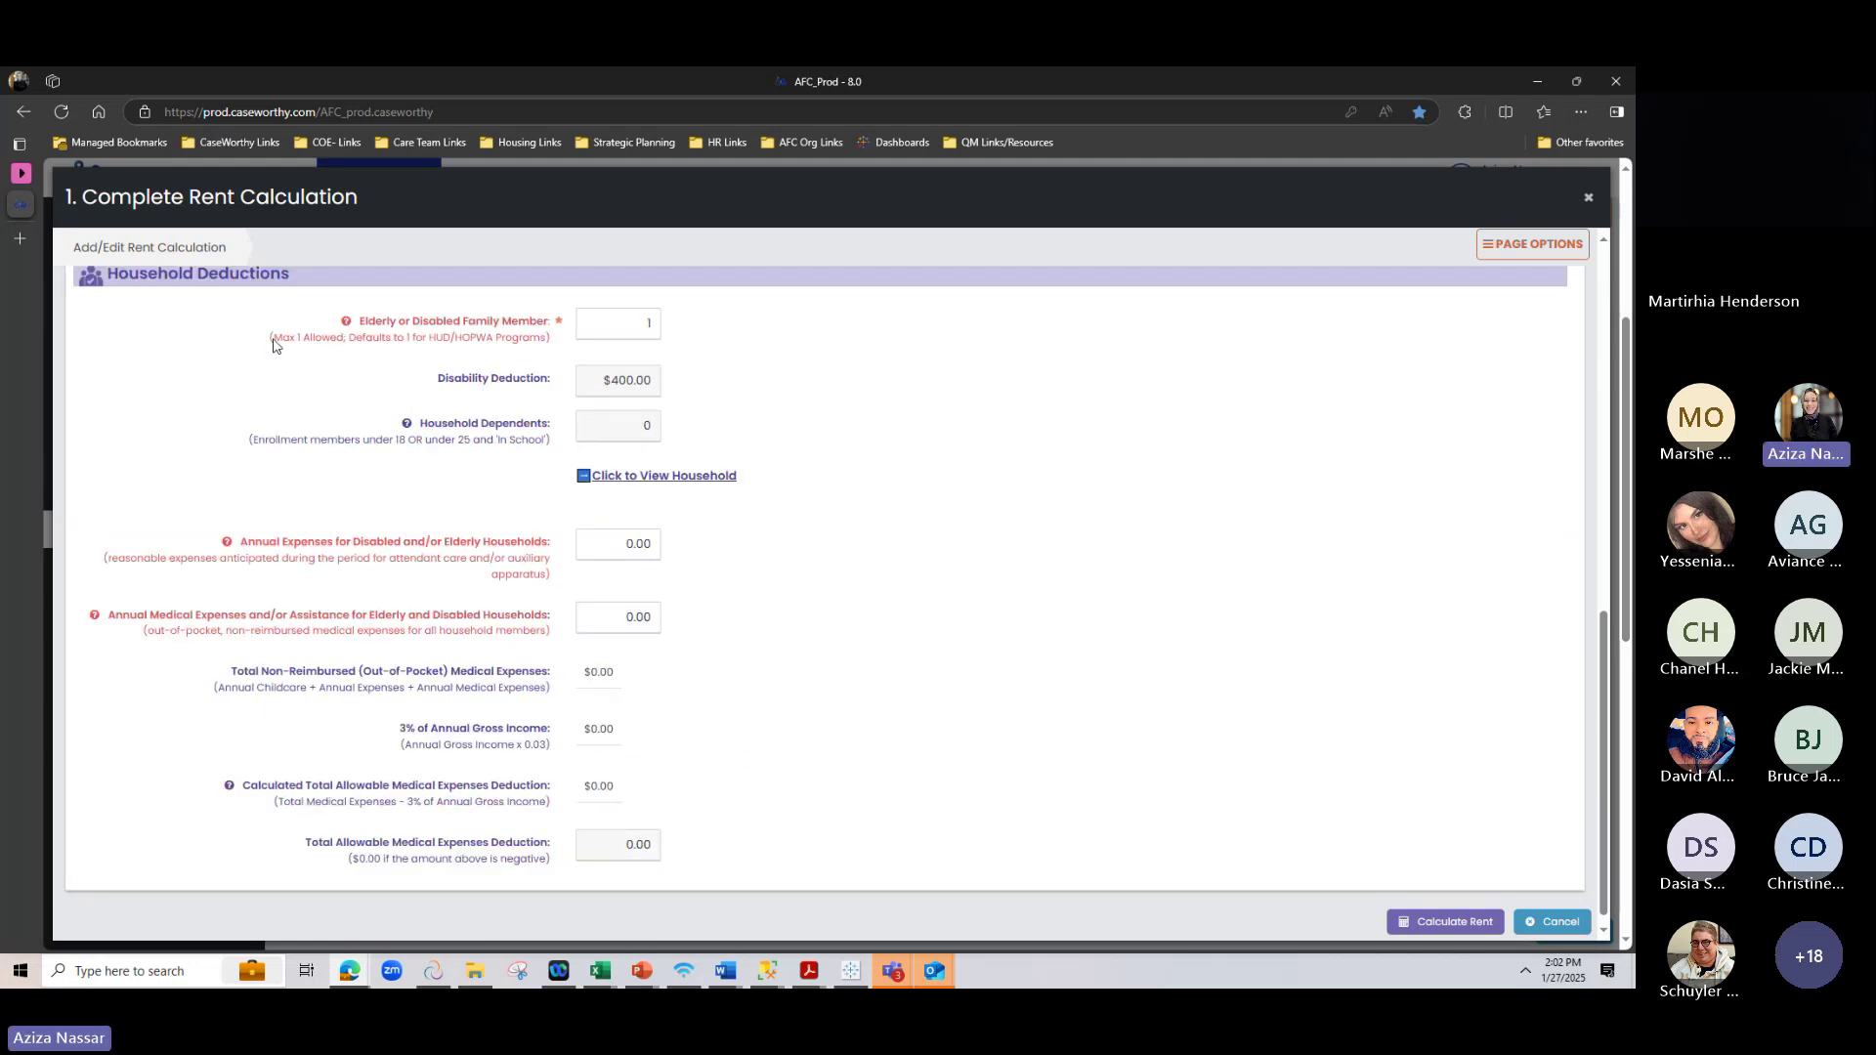
scroll(205, 348, up, 1)
drag(199, 358, 441, 371)
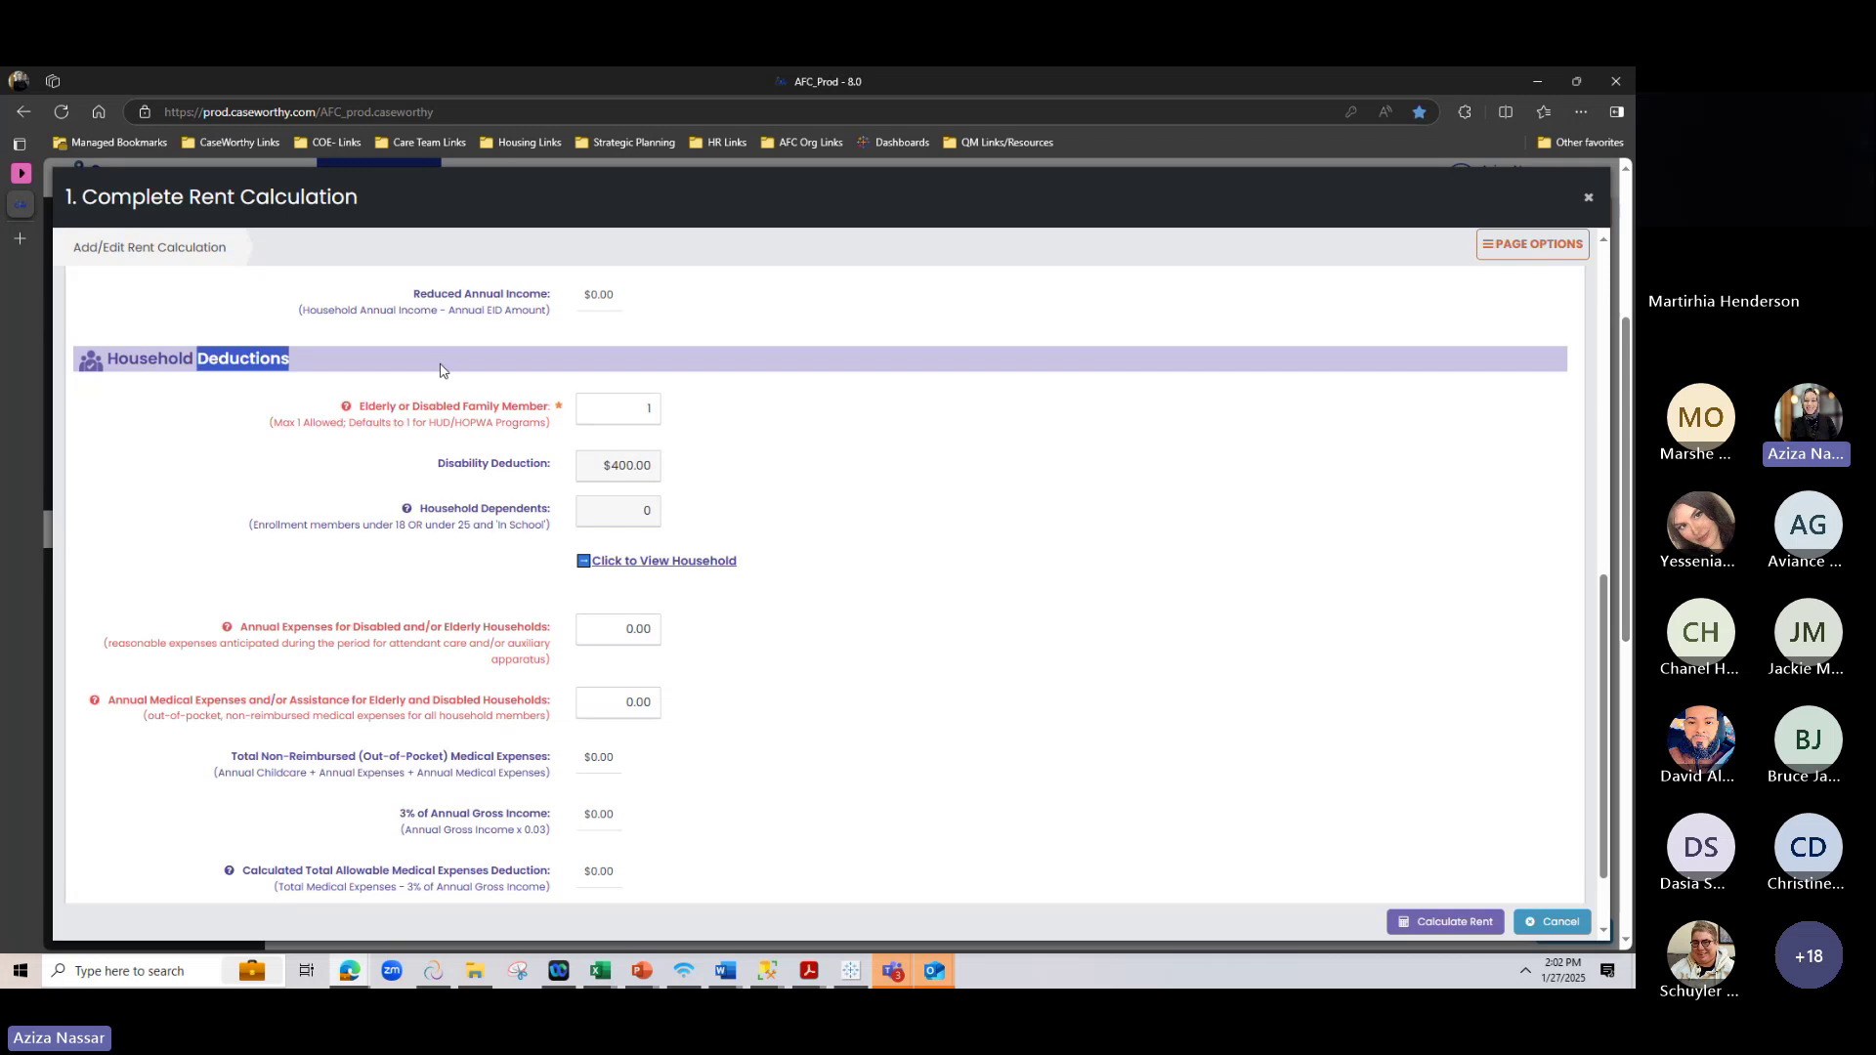
click(398, 460)
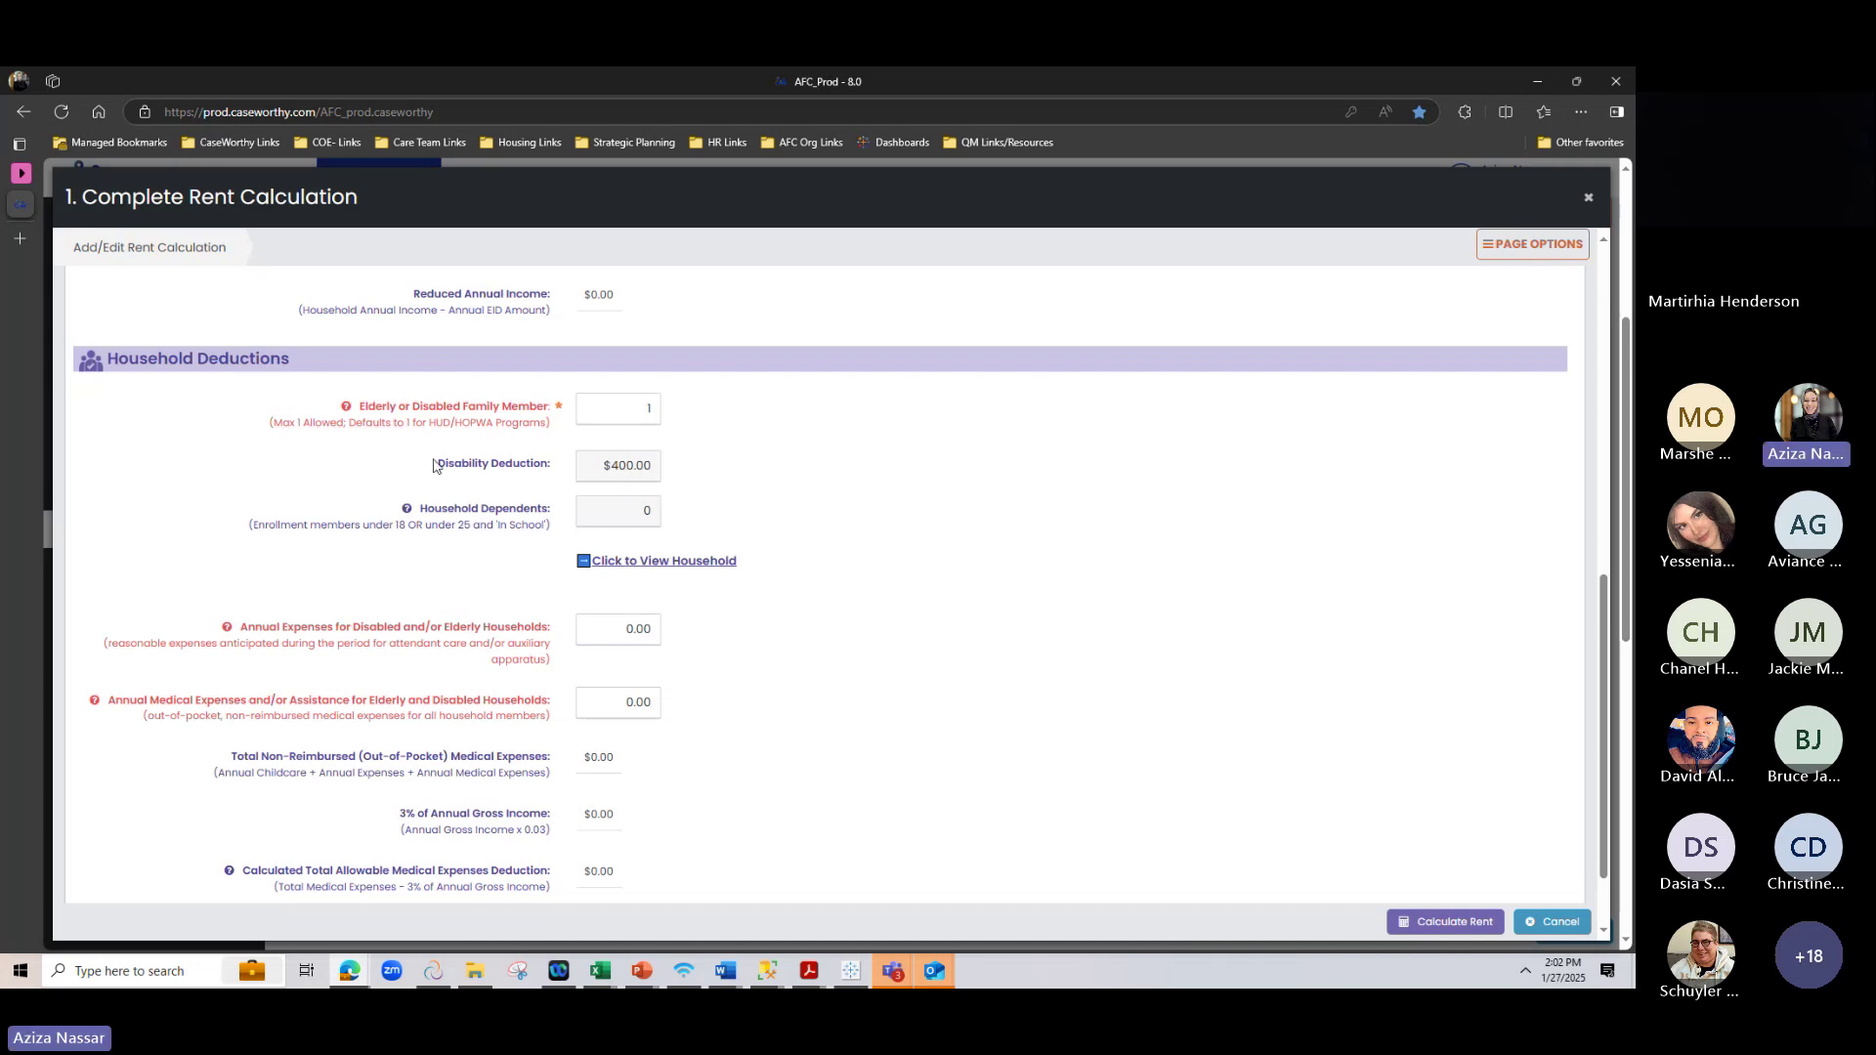
drag(436, 463, 576, 464)
click(1017, 473)
click(649, 413)
key(BackSpace)
text(1)
scroll(684, 430, down, 1)
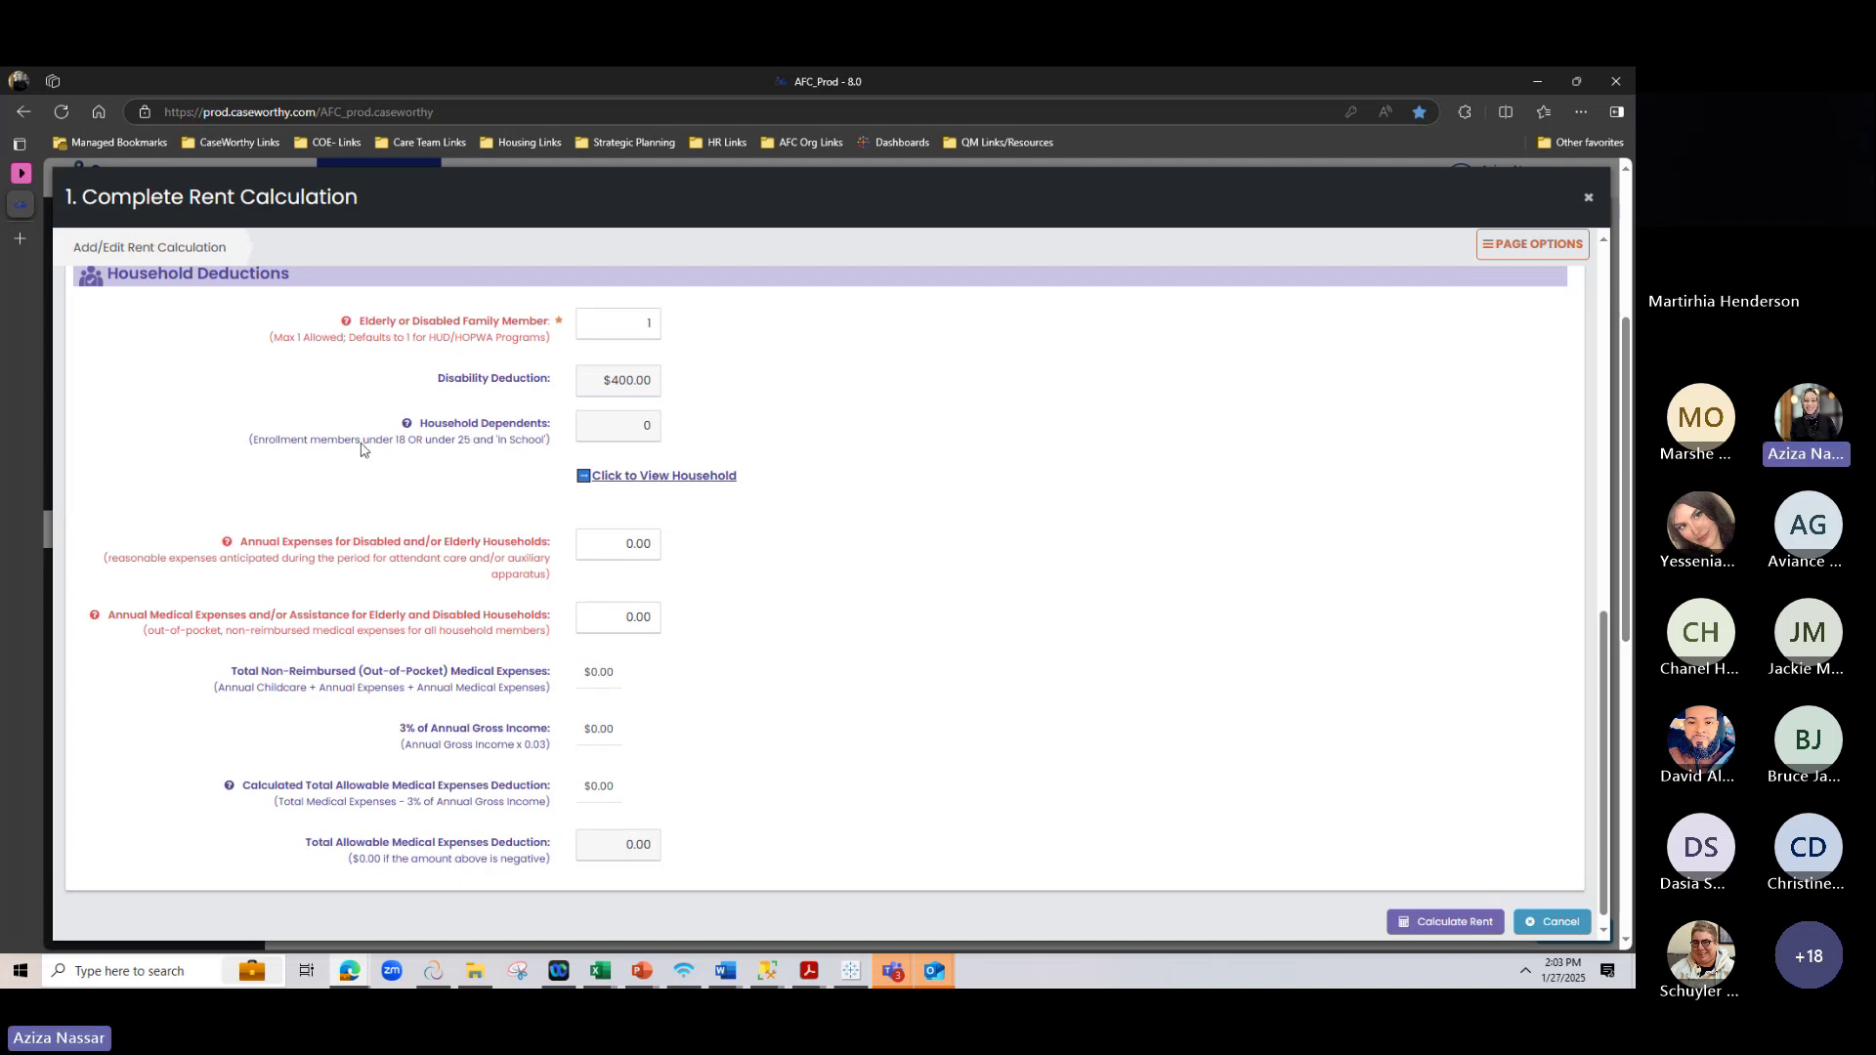
mouse_move(408, 427)
click(659, 478)
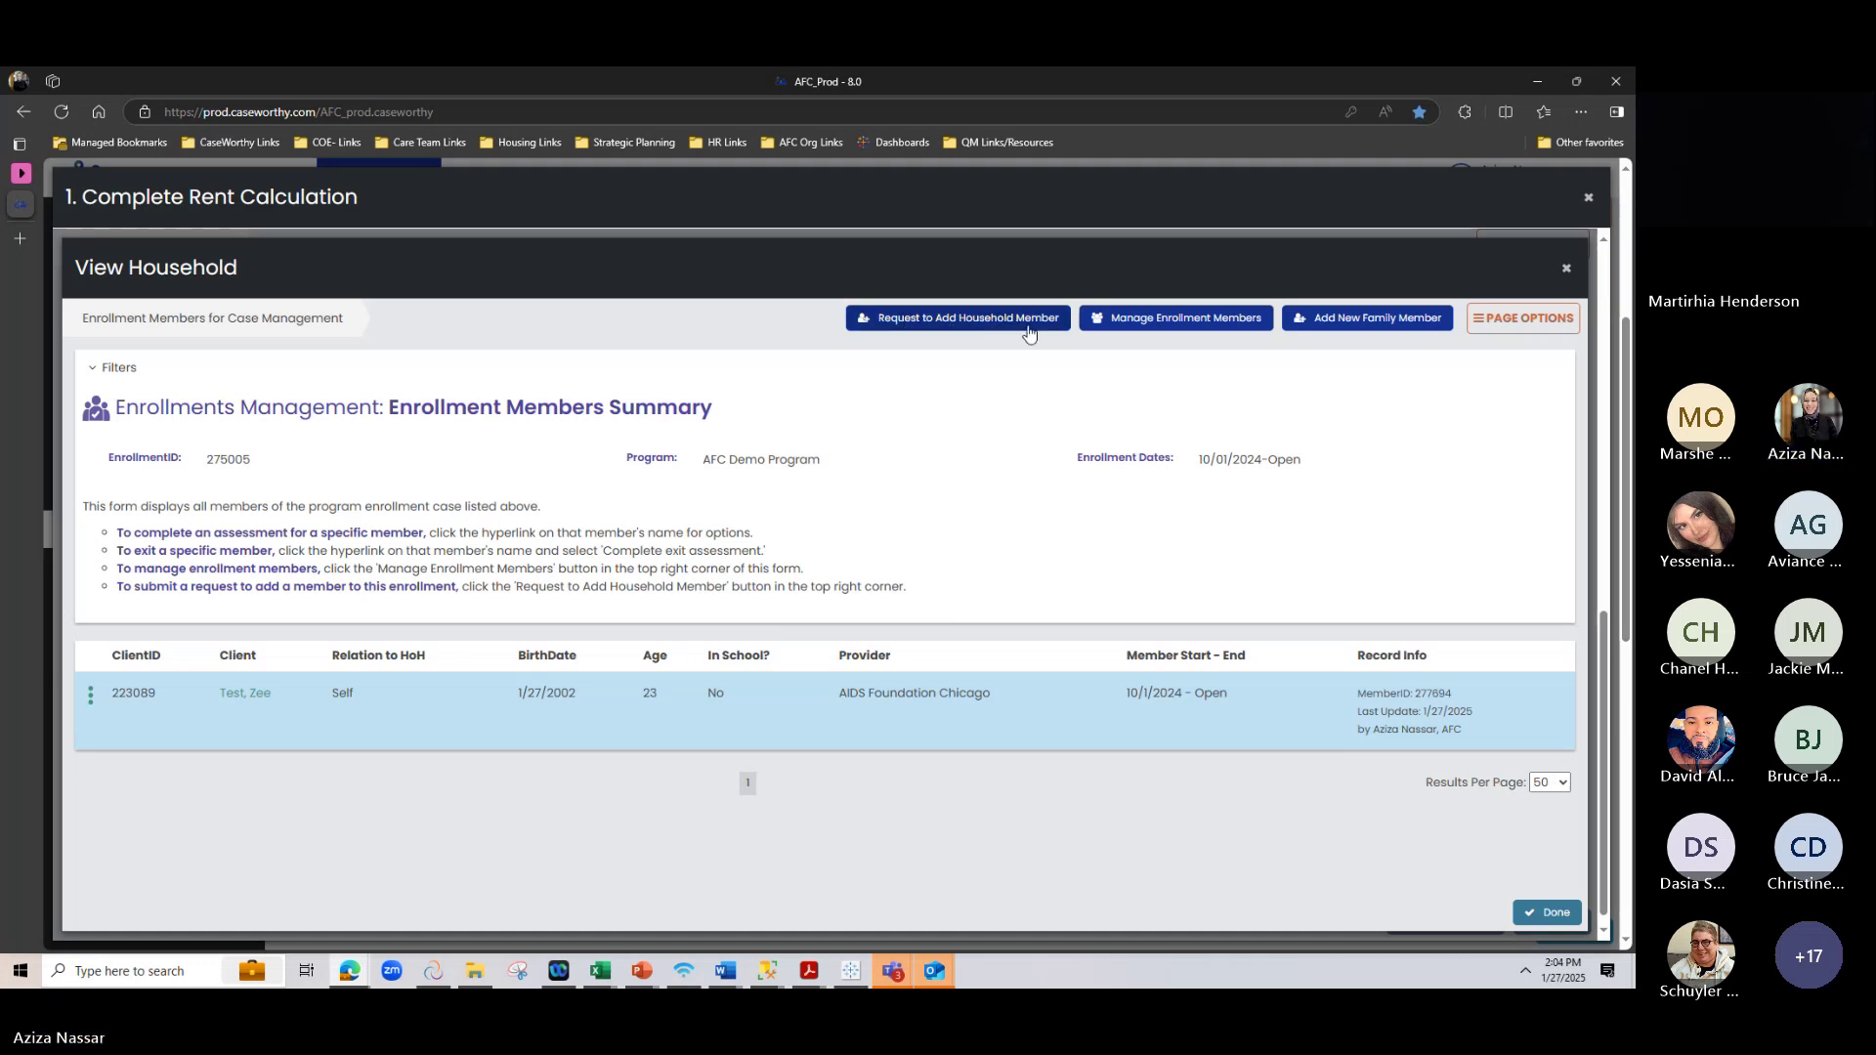
click(984, 324)
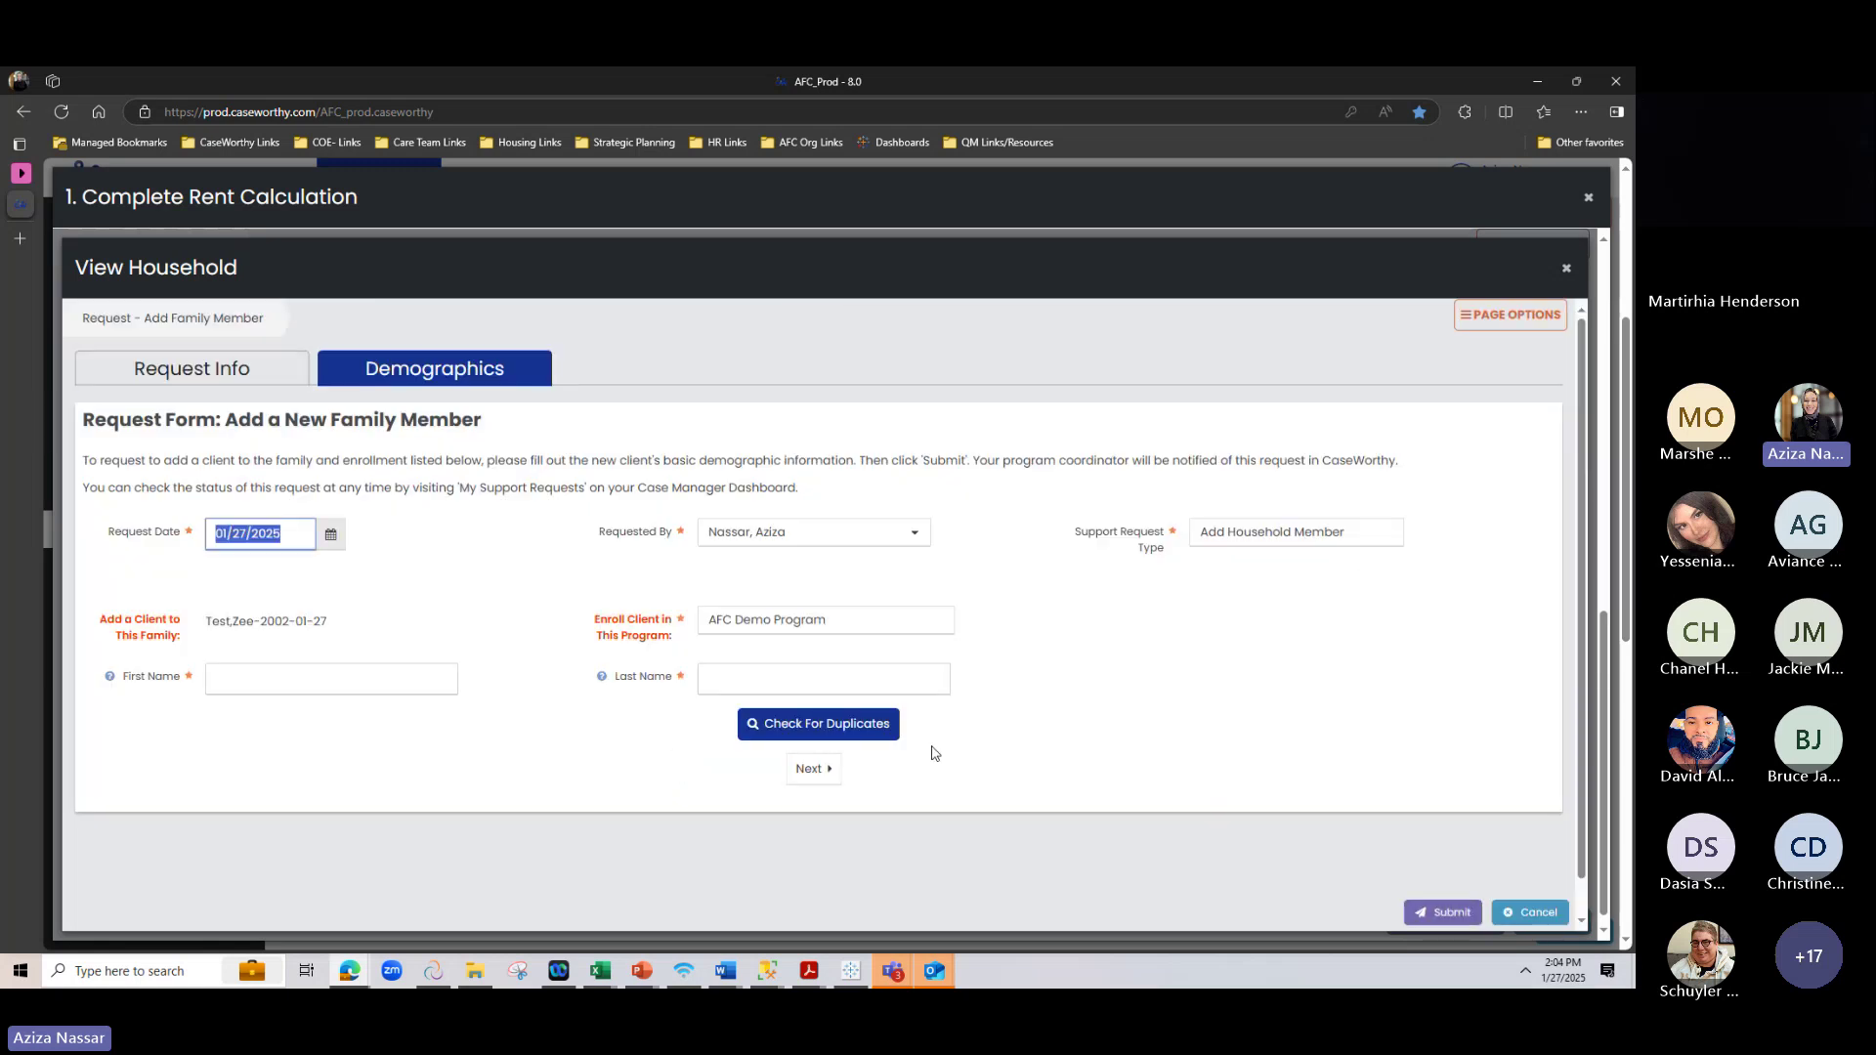
click(1566, 269)
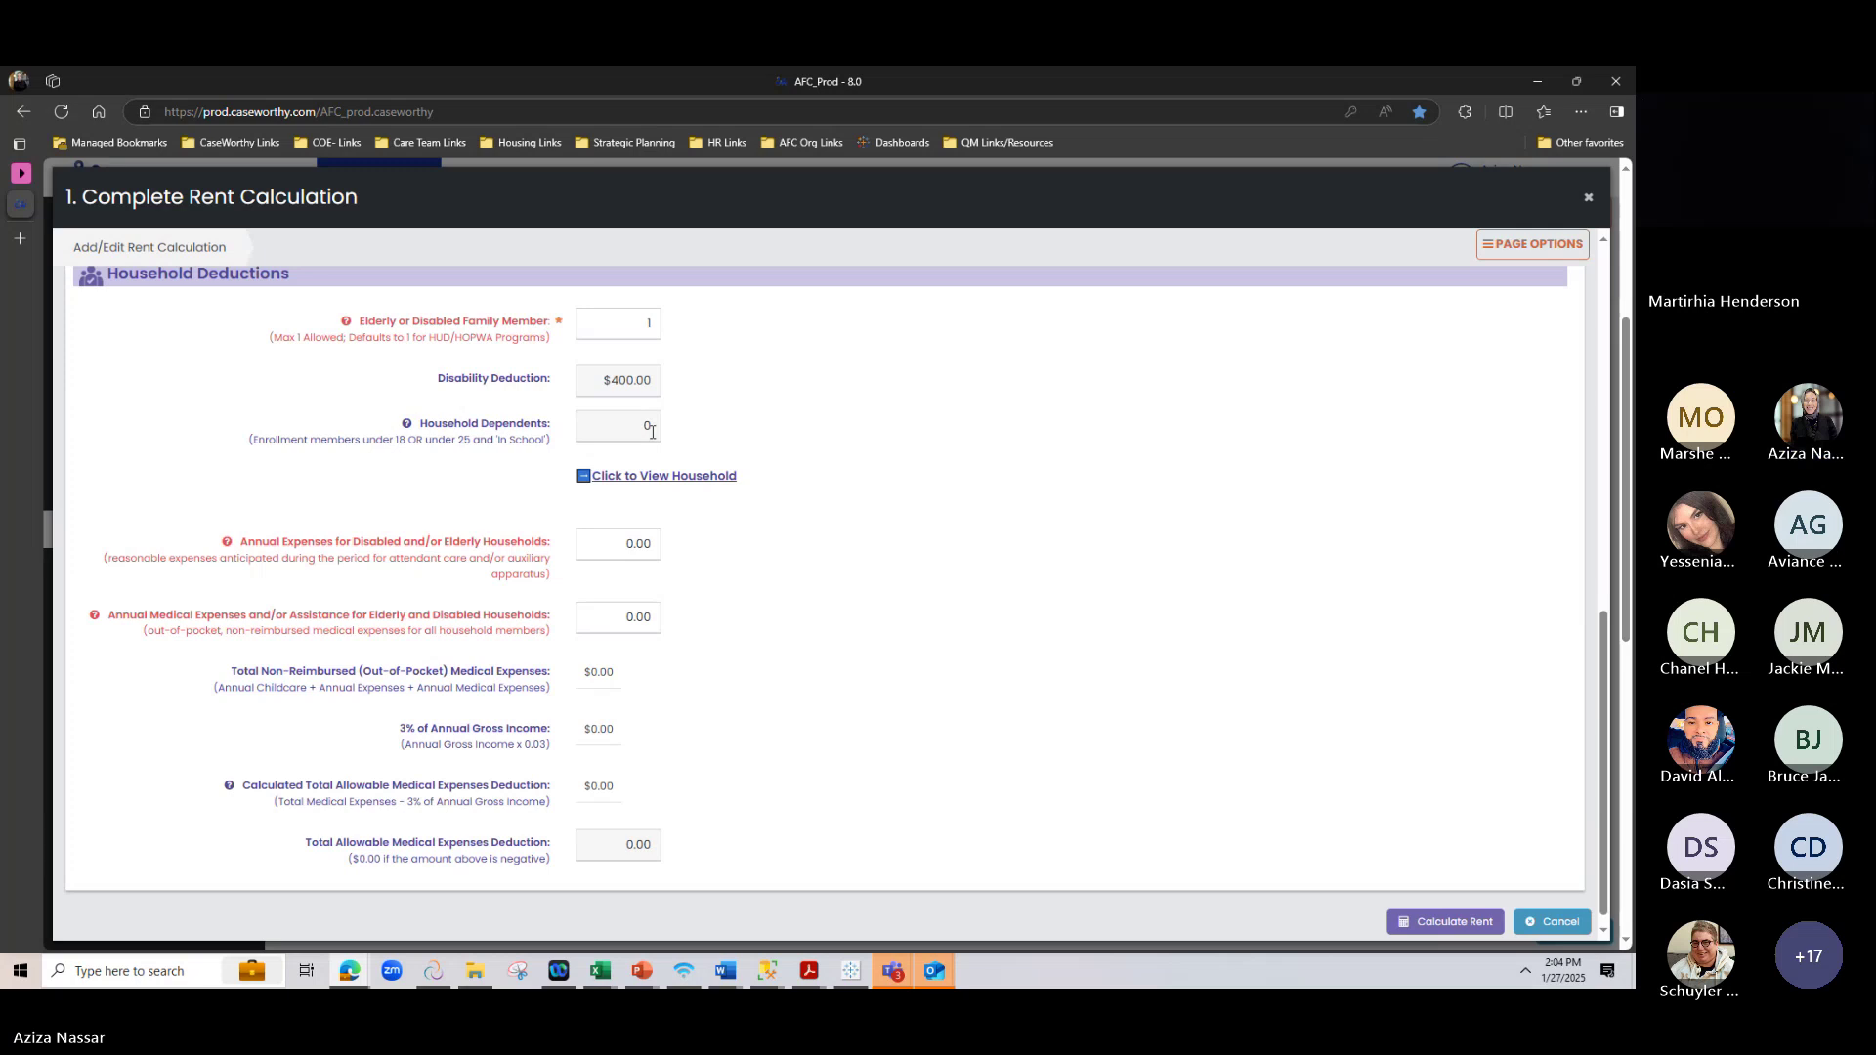
scroll(871, 399, down, 1)
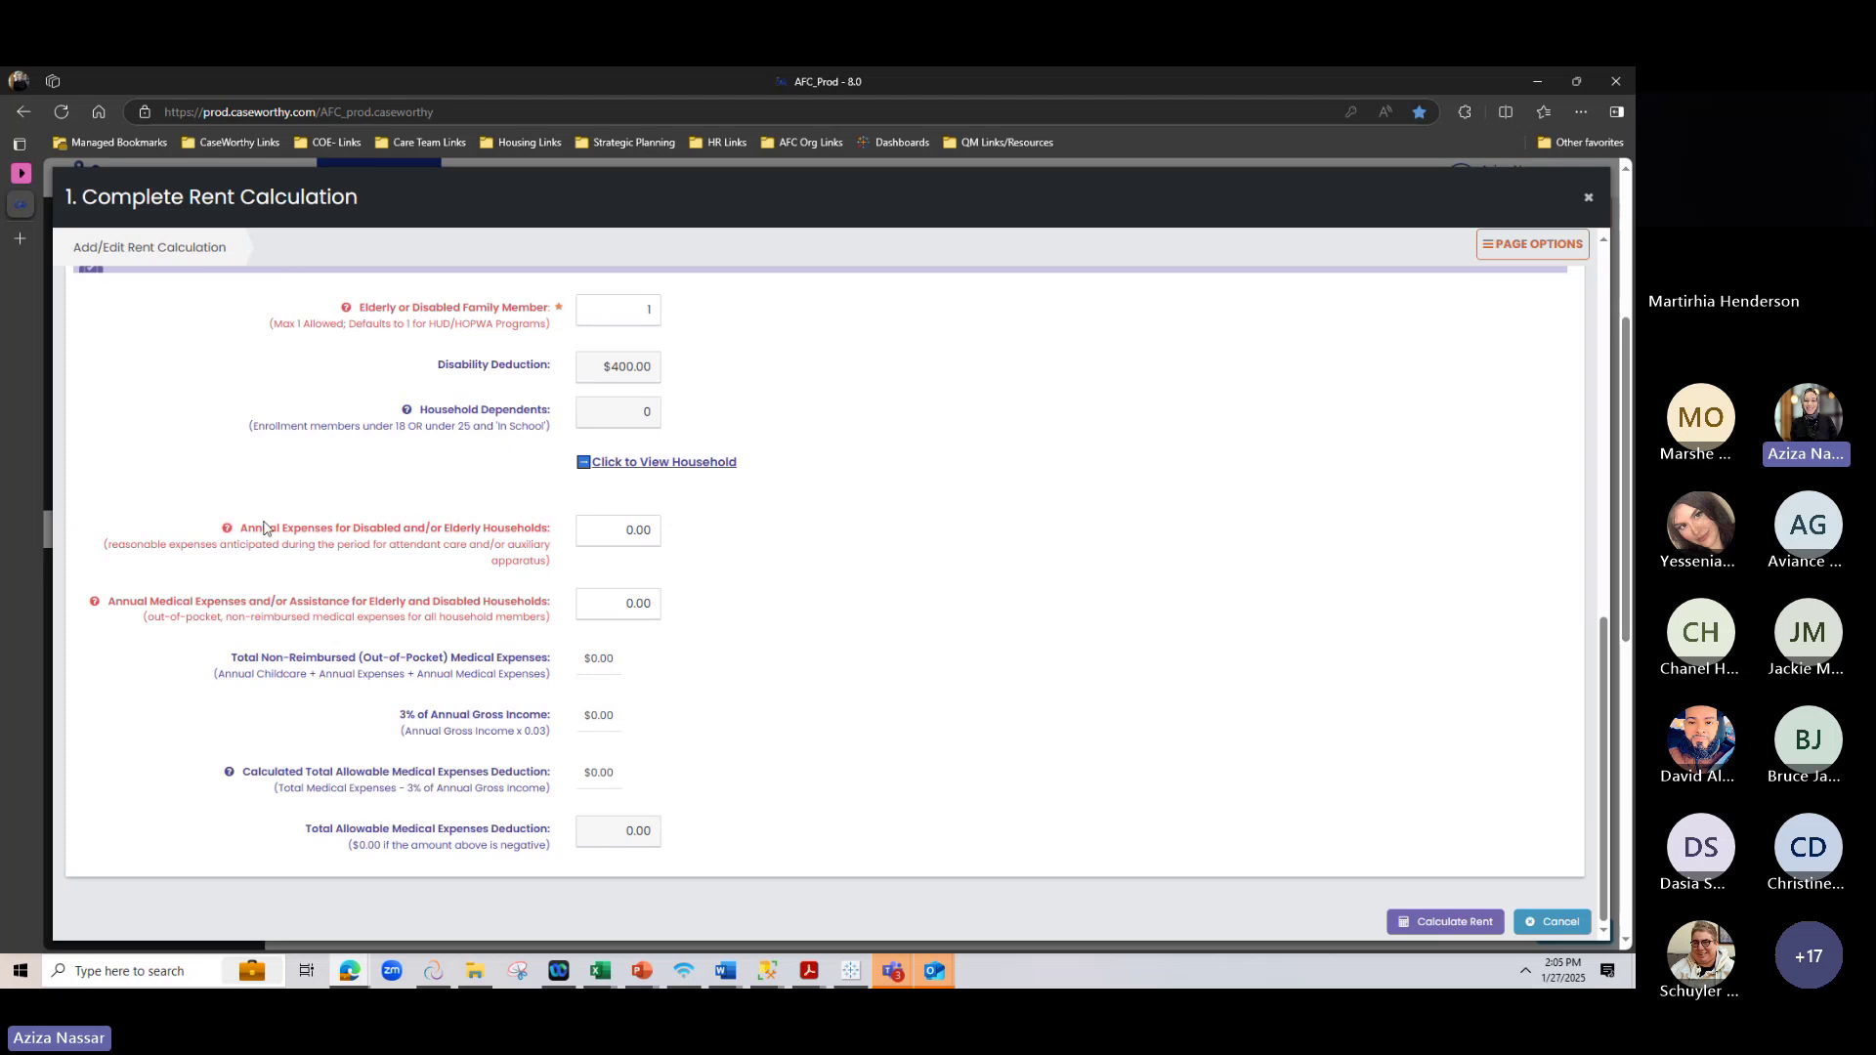
click(306, 532)
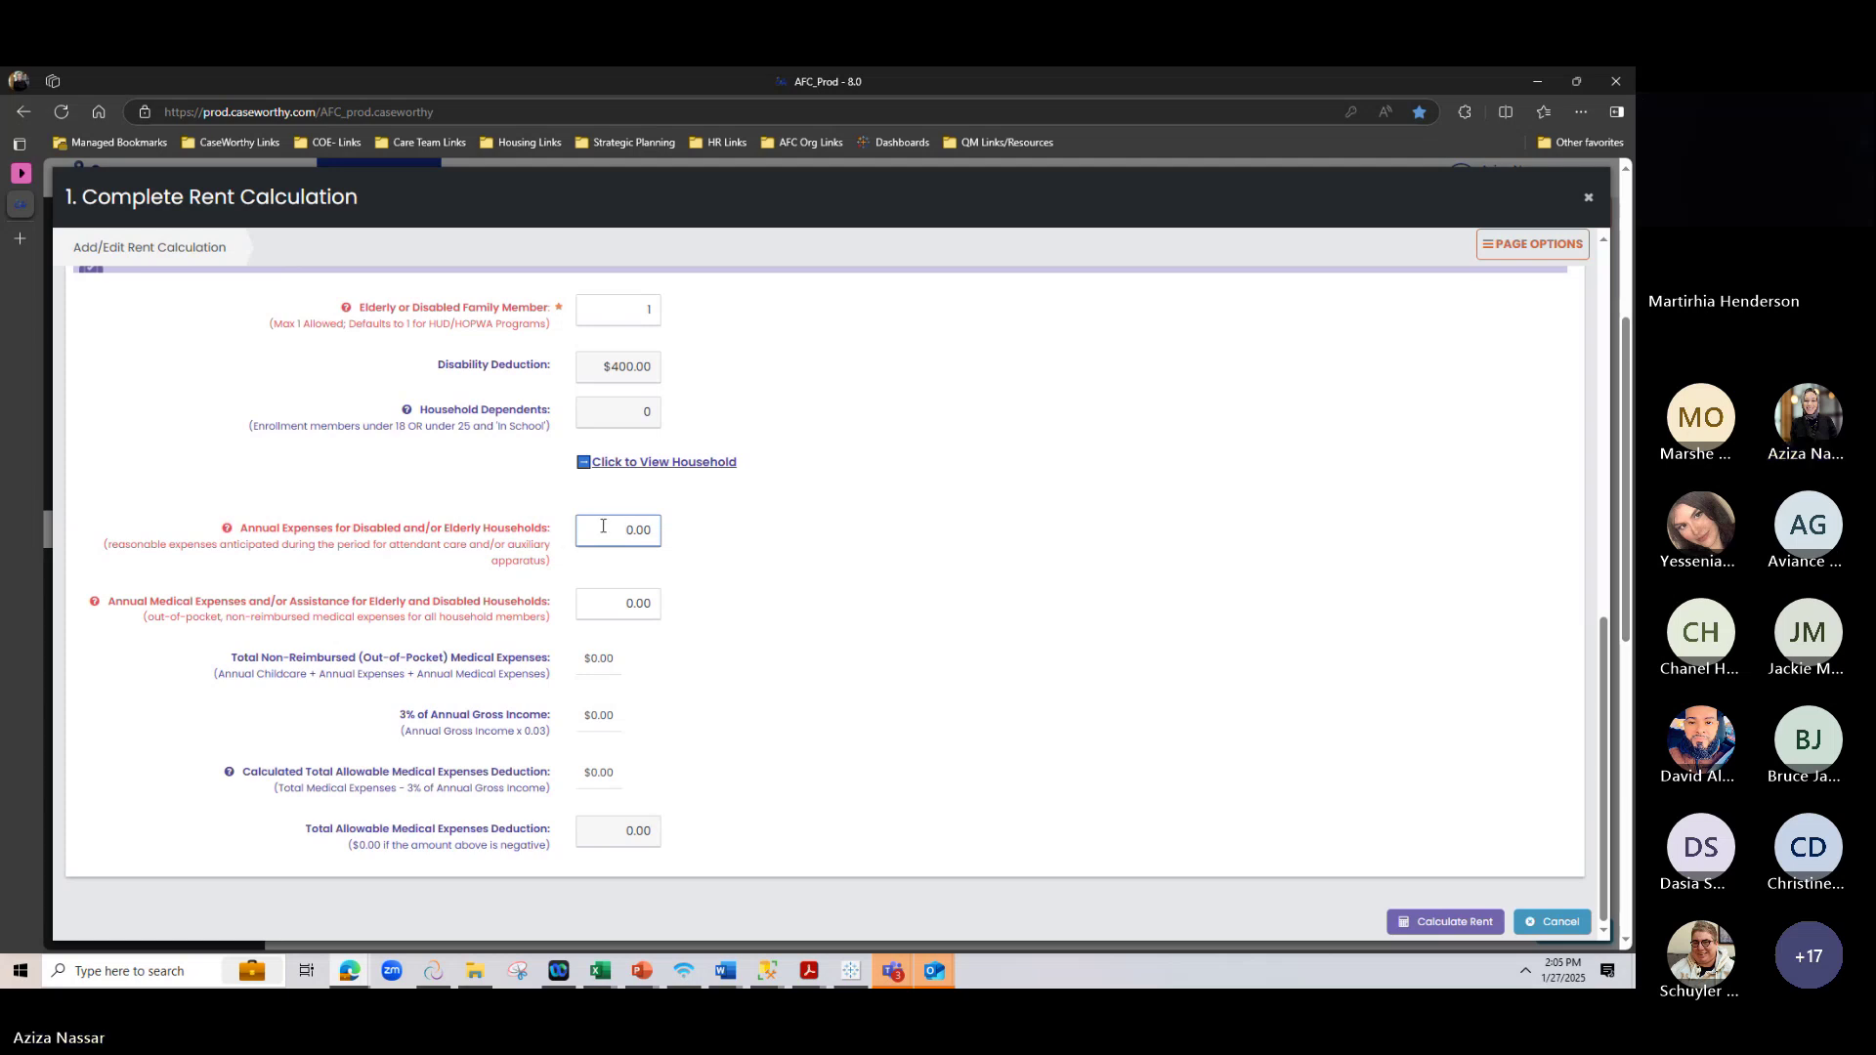
drag(587, 536, 687, 538)
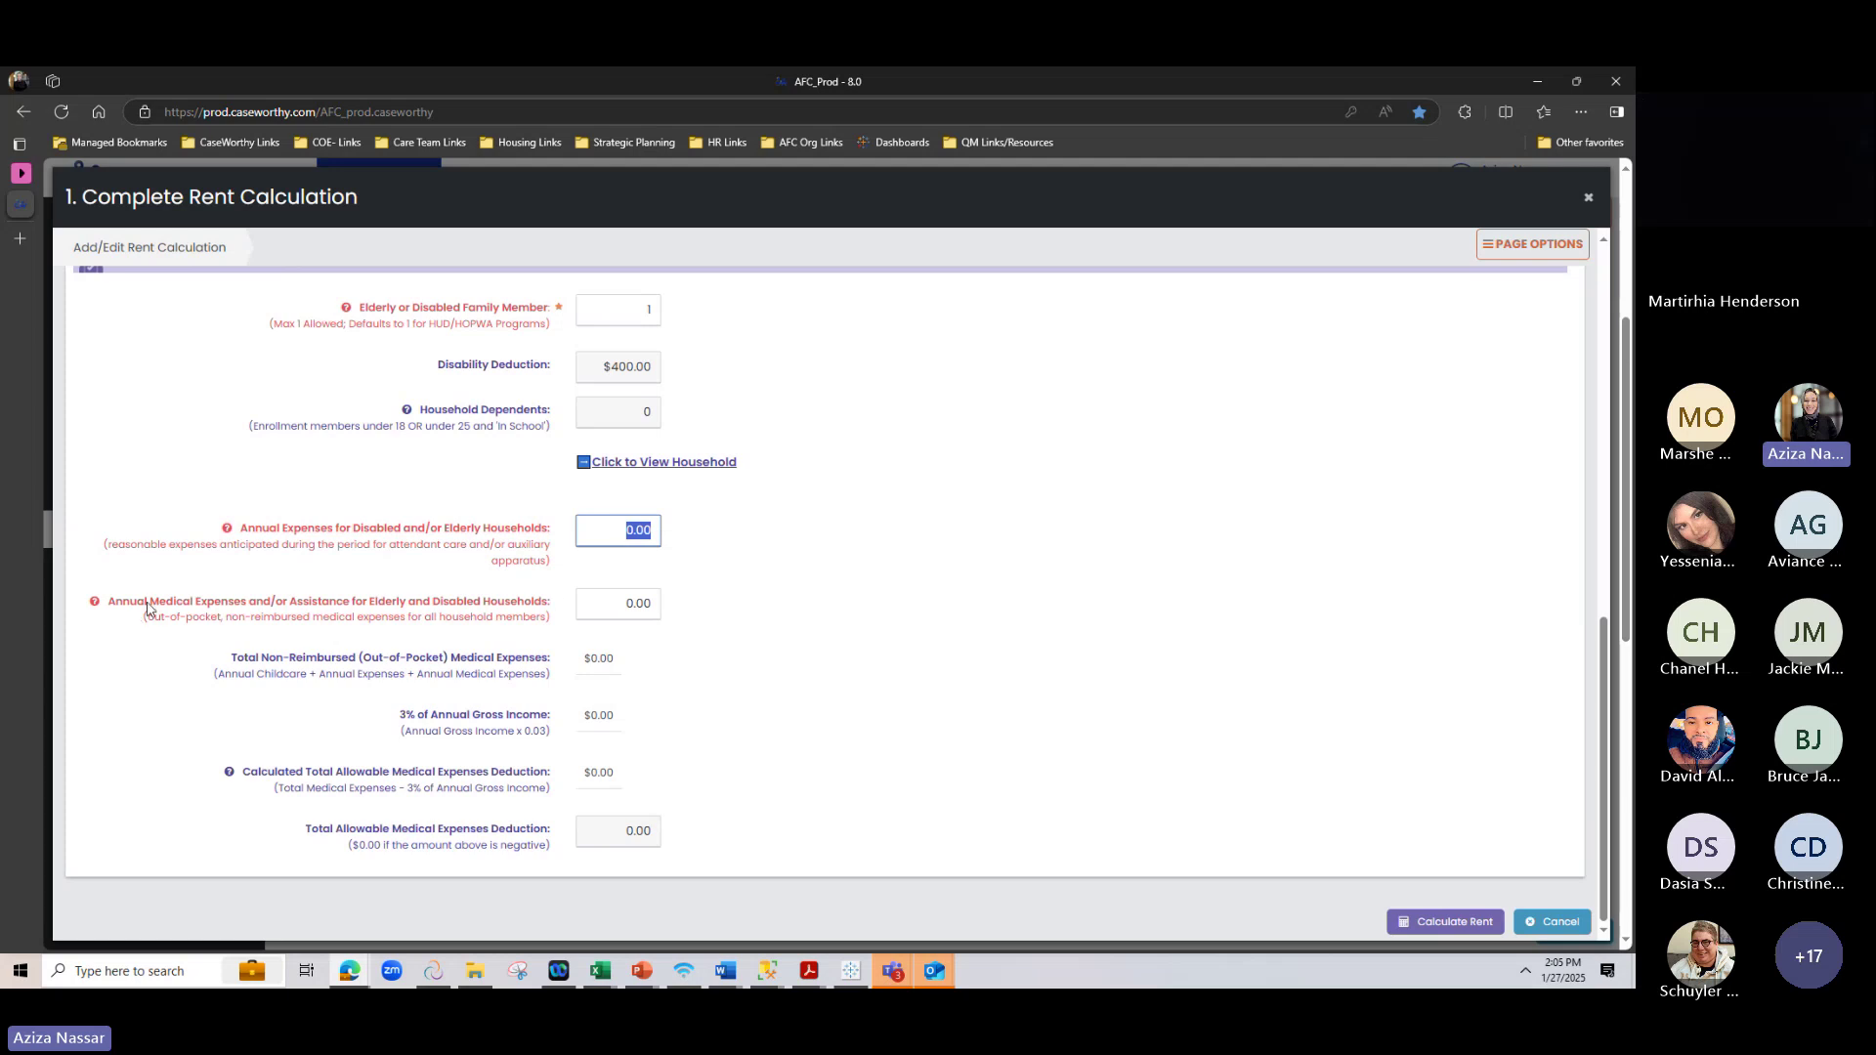
drag(151, 603, 360, 624)
click(367, 621)
drag(148, 618, 237, 621)
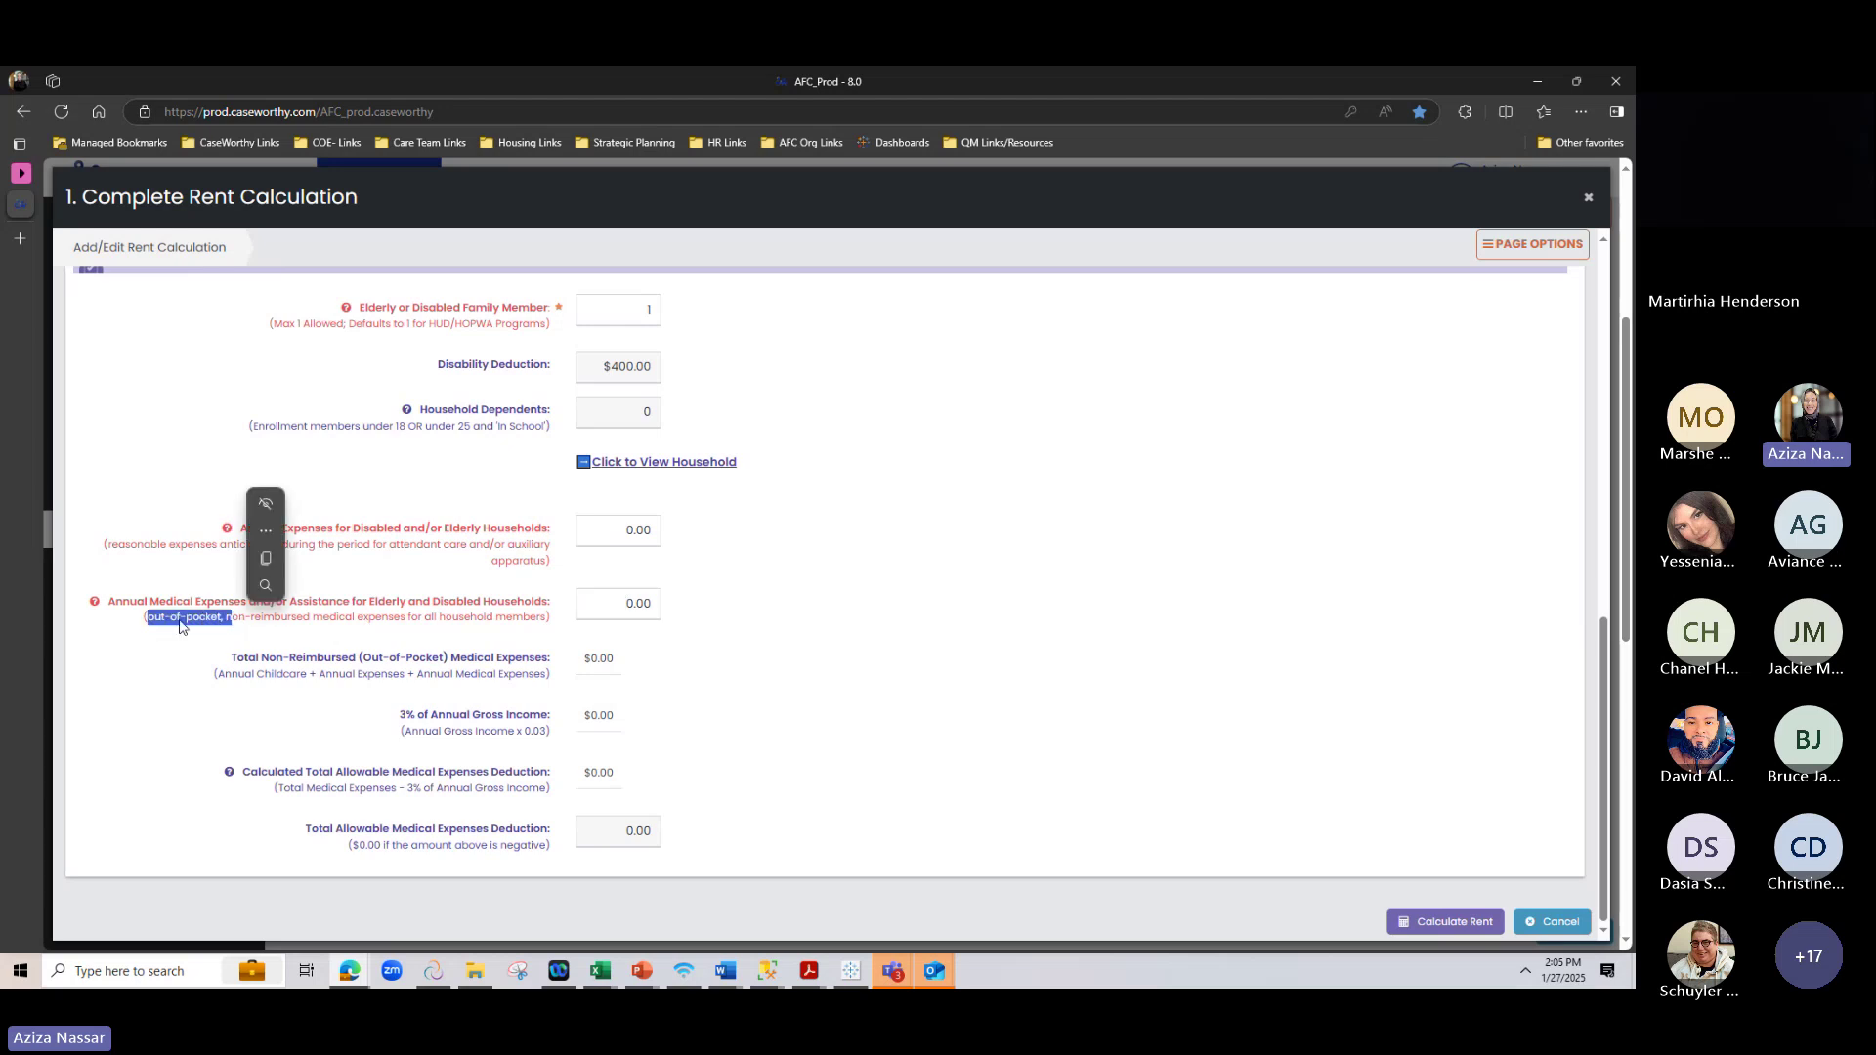
click(618, 603)
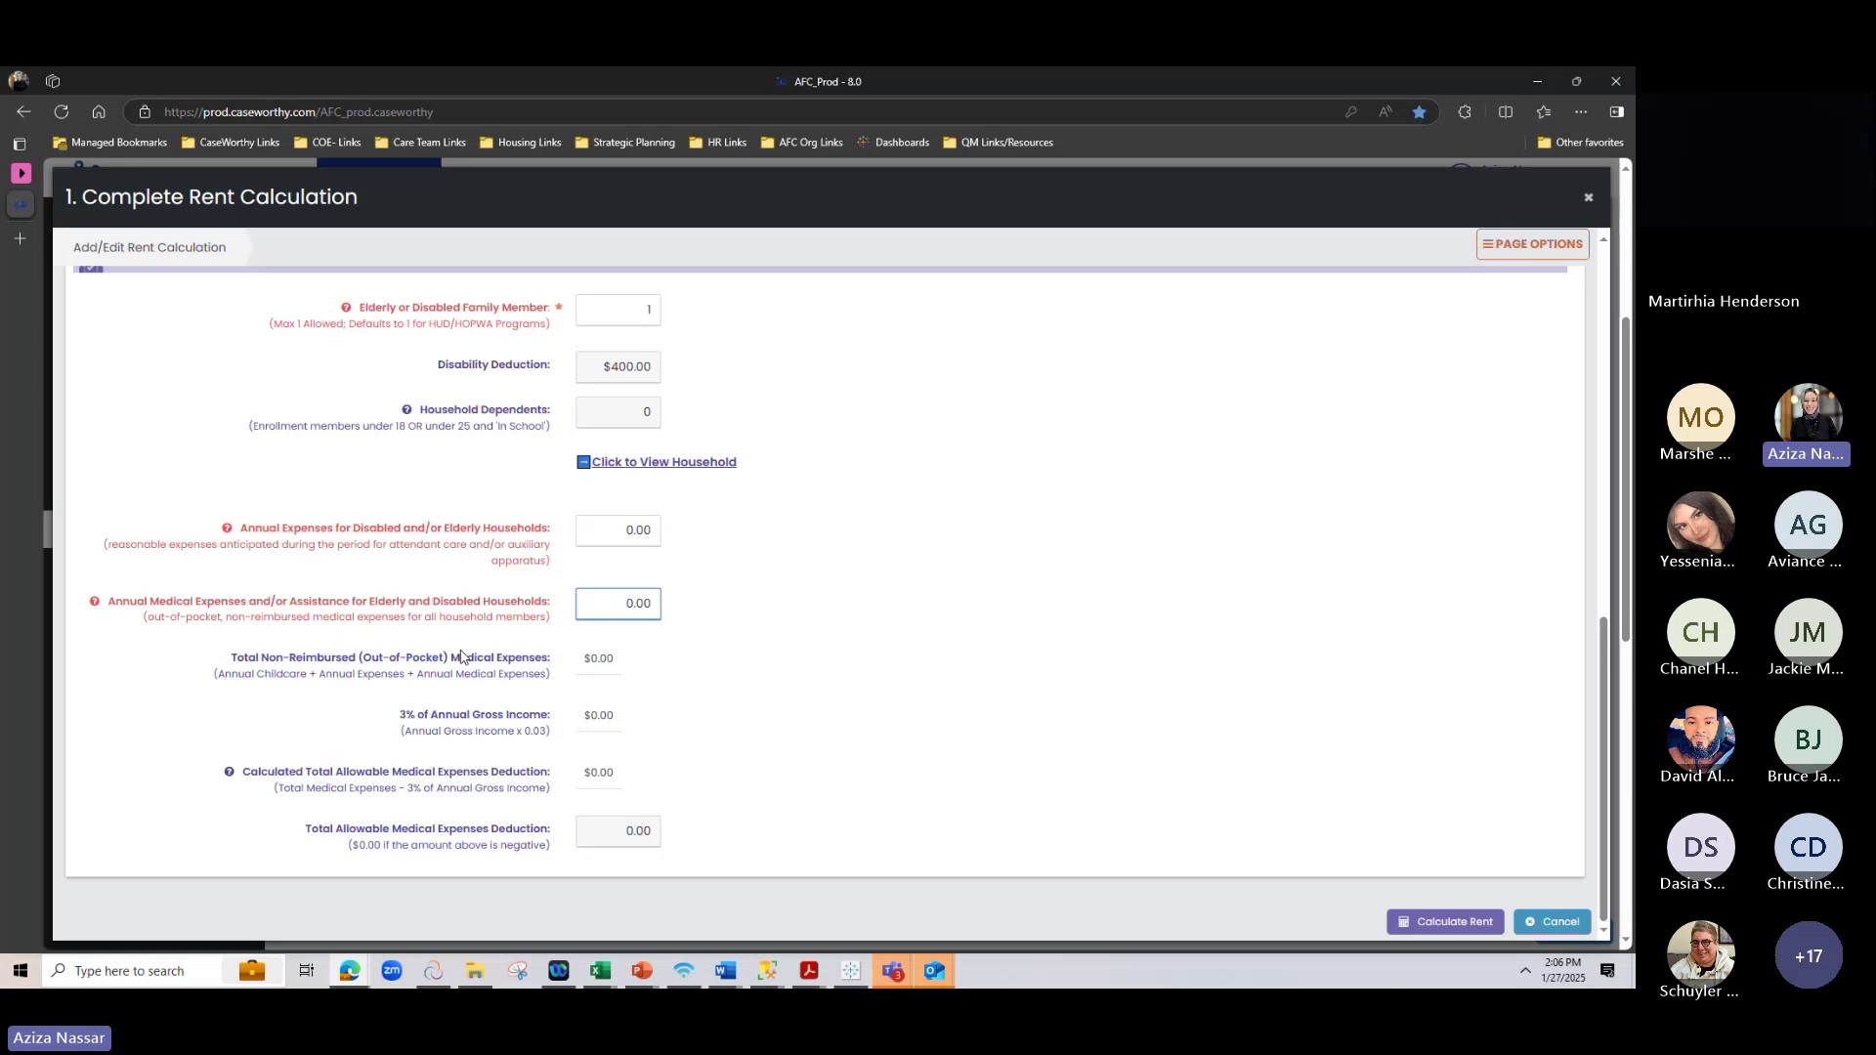
scroll(628, 473, down, 1)
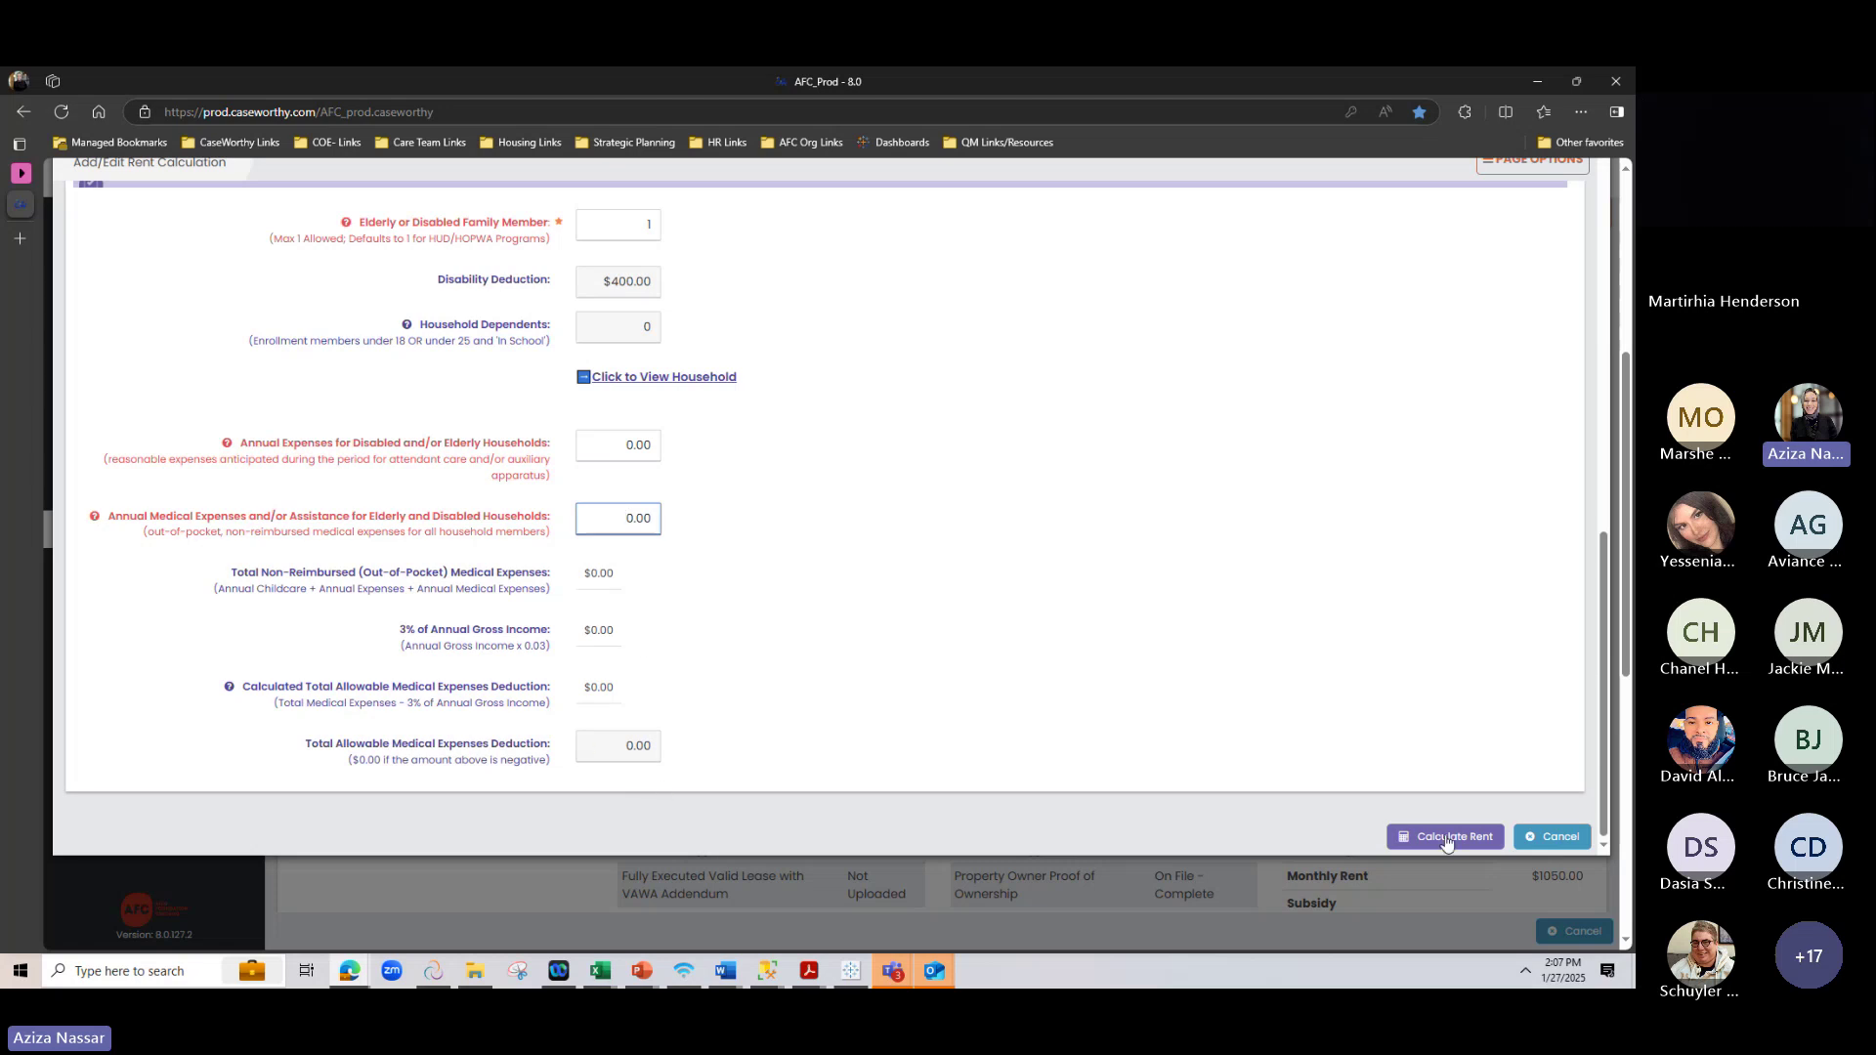
scroll(1048, 664, up, 3)
scroll(1048, 665, up, 3)
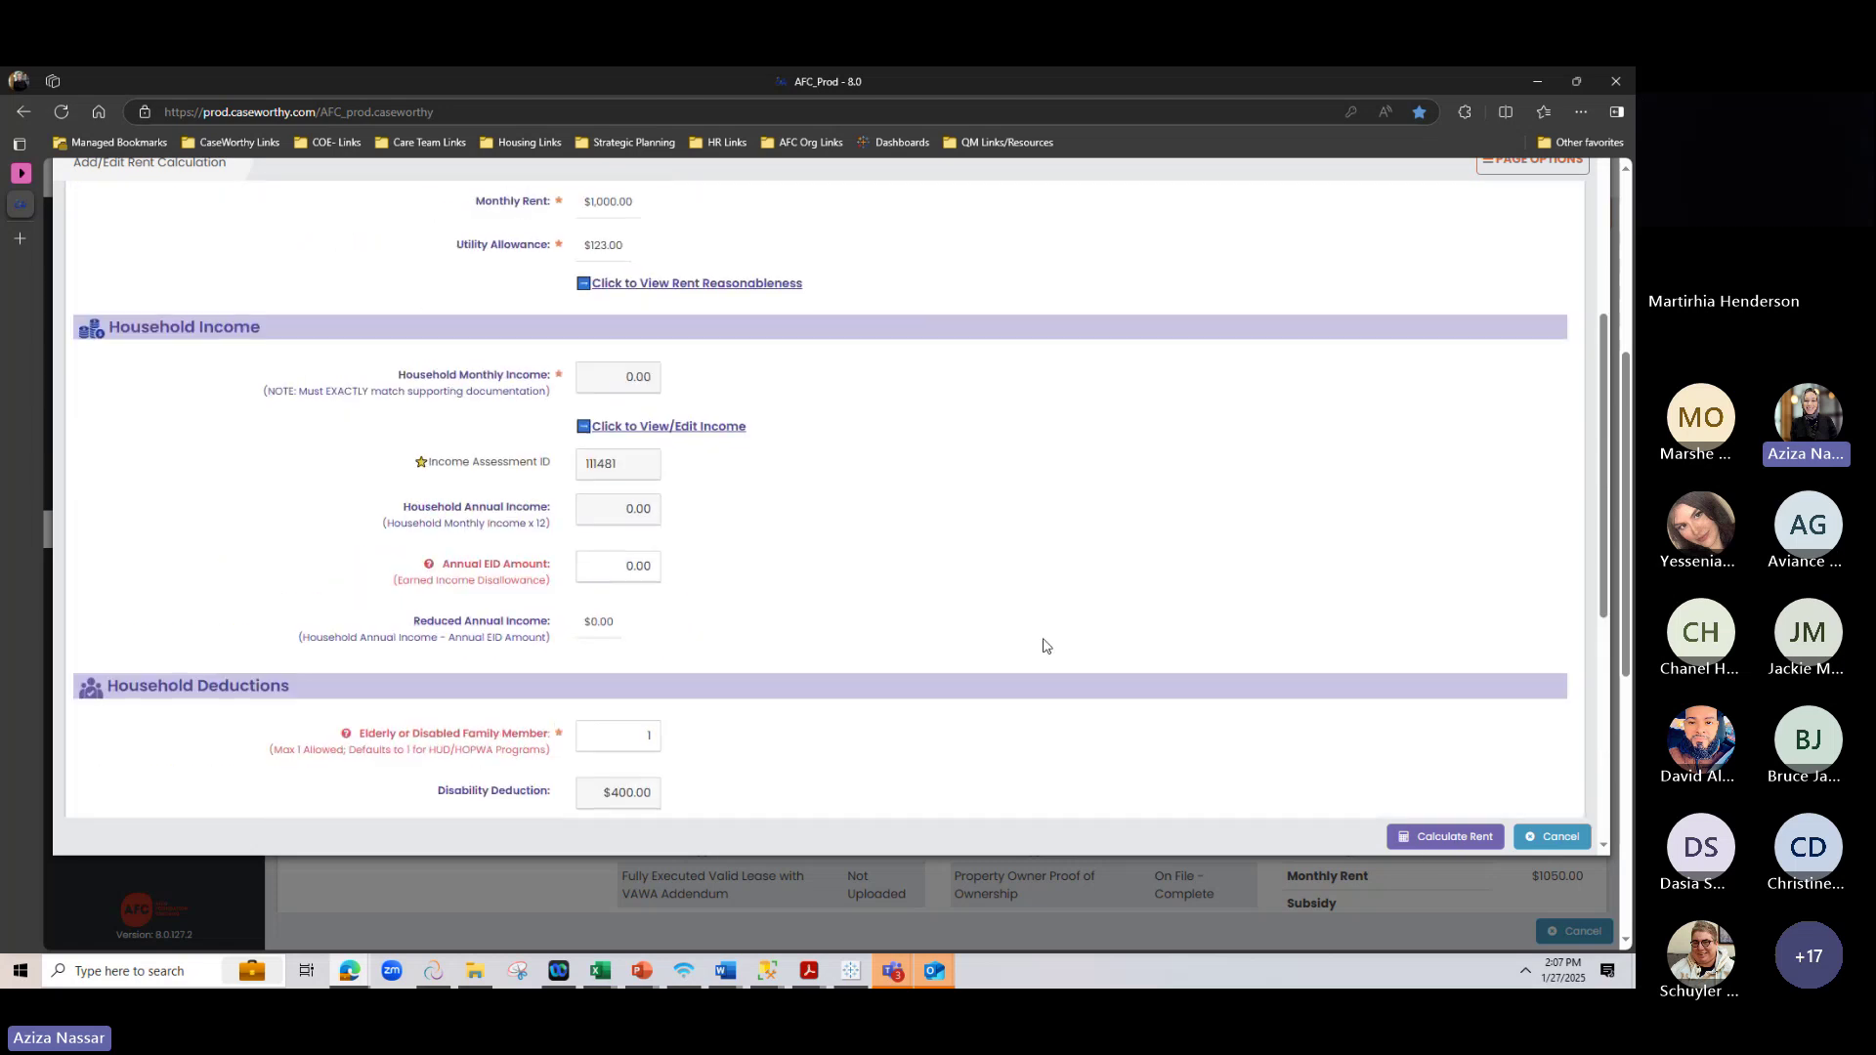
Run the rent calculation and review the Part A results
click(1407, 838)
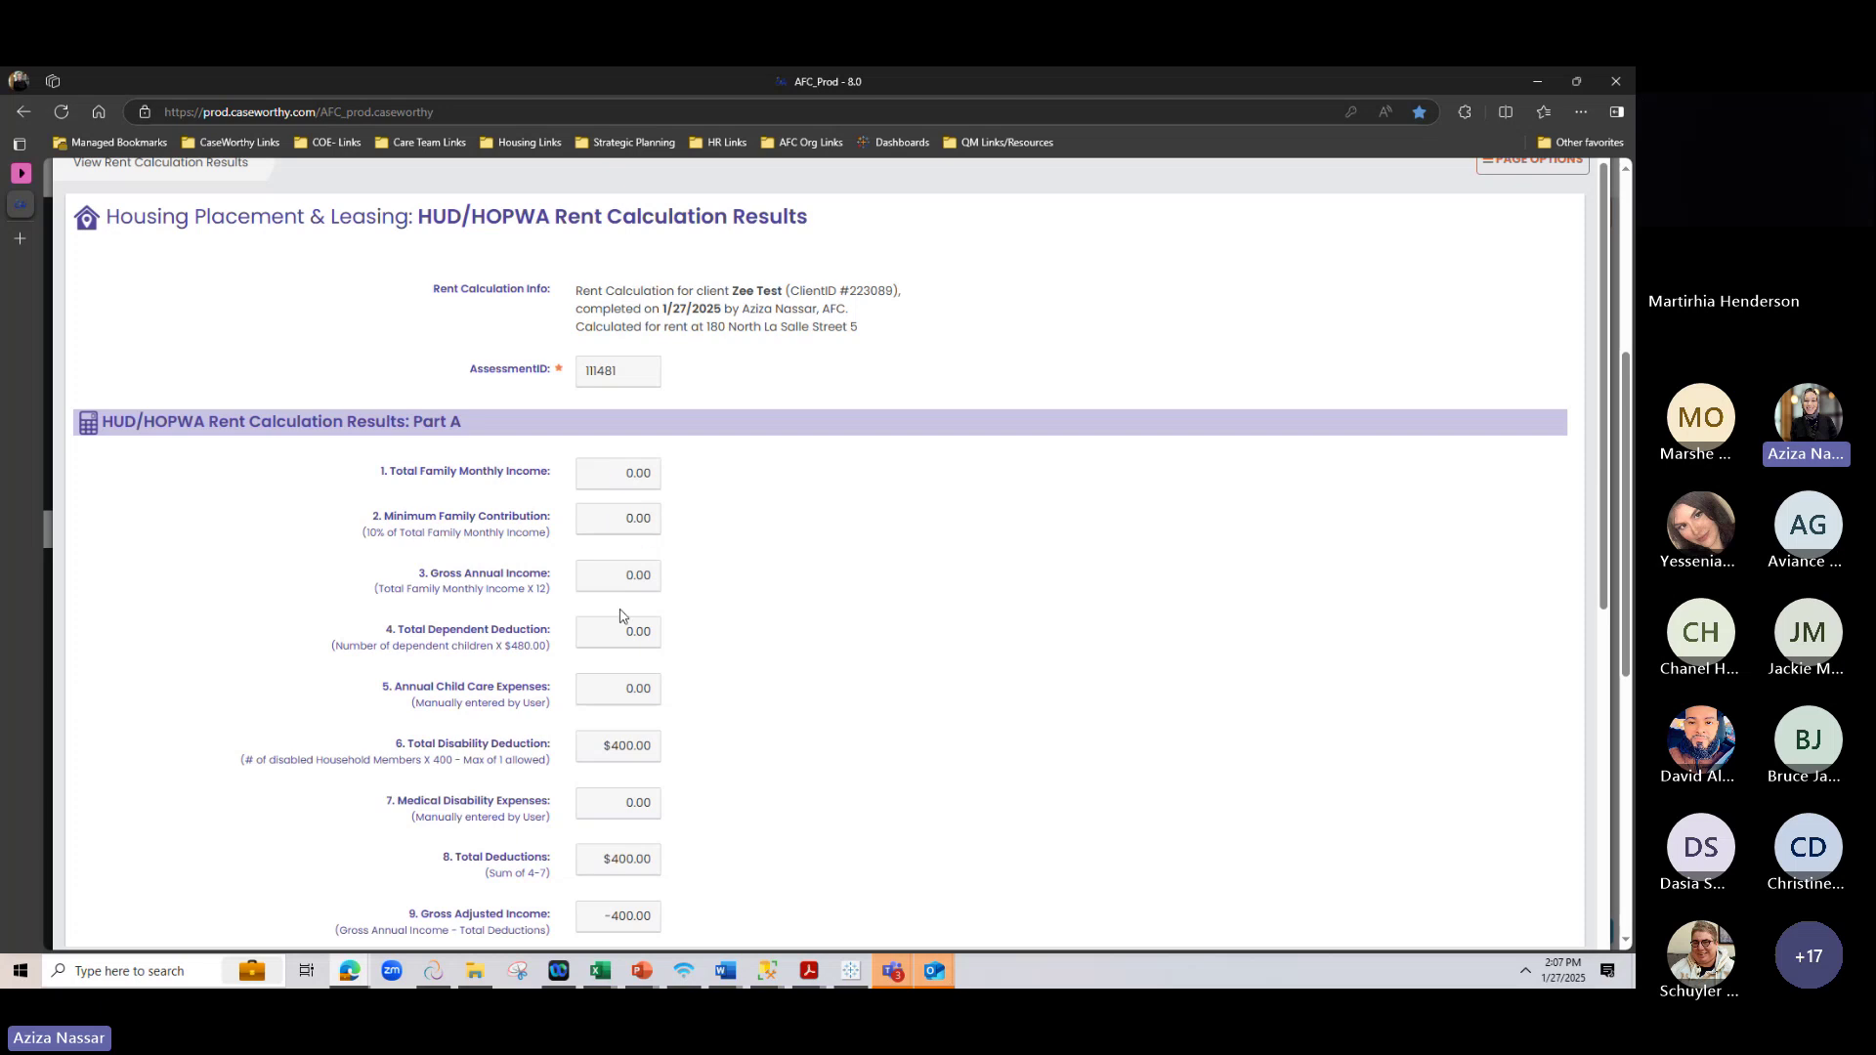
scroll(620, 581, down, 3)
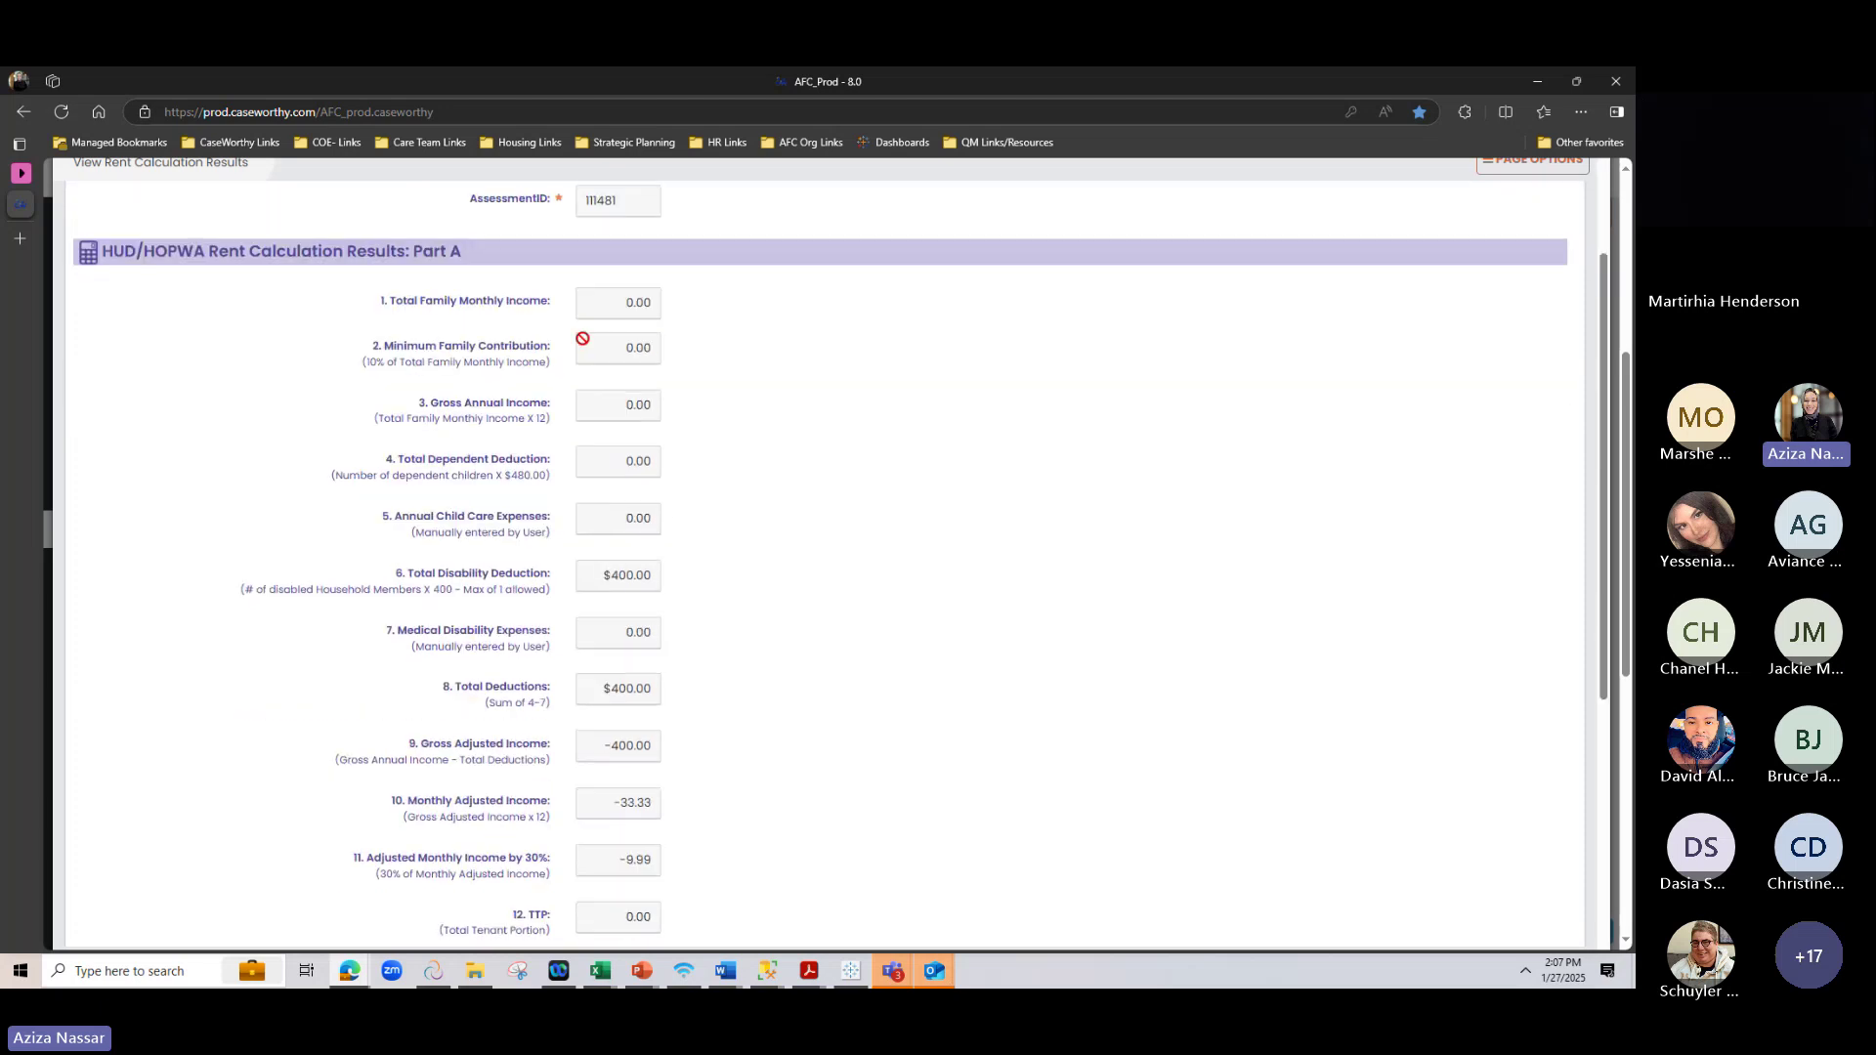
scroll(559, 541, down, 1)
scroll(559, 540, down, 10)
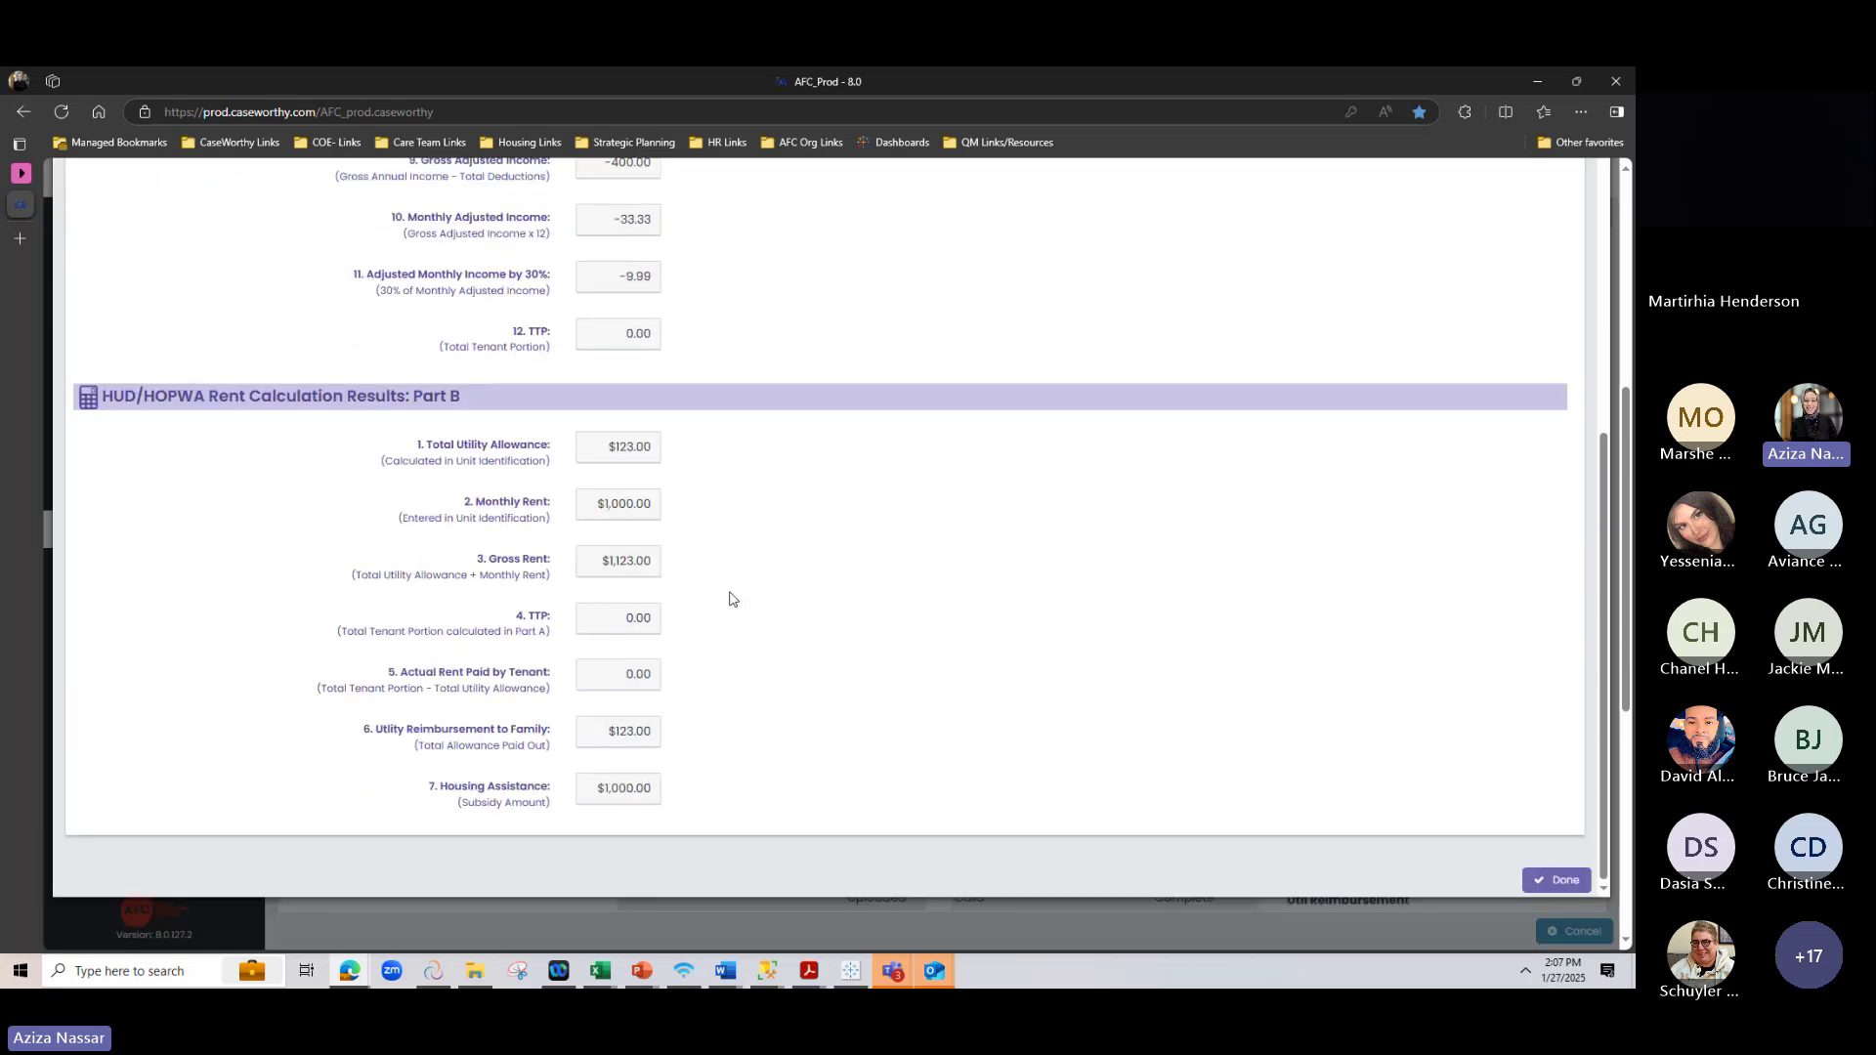
scroll(620, 789, up, 9)
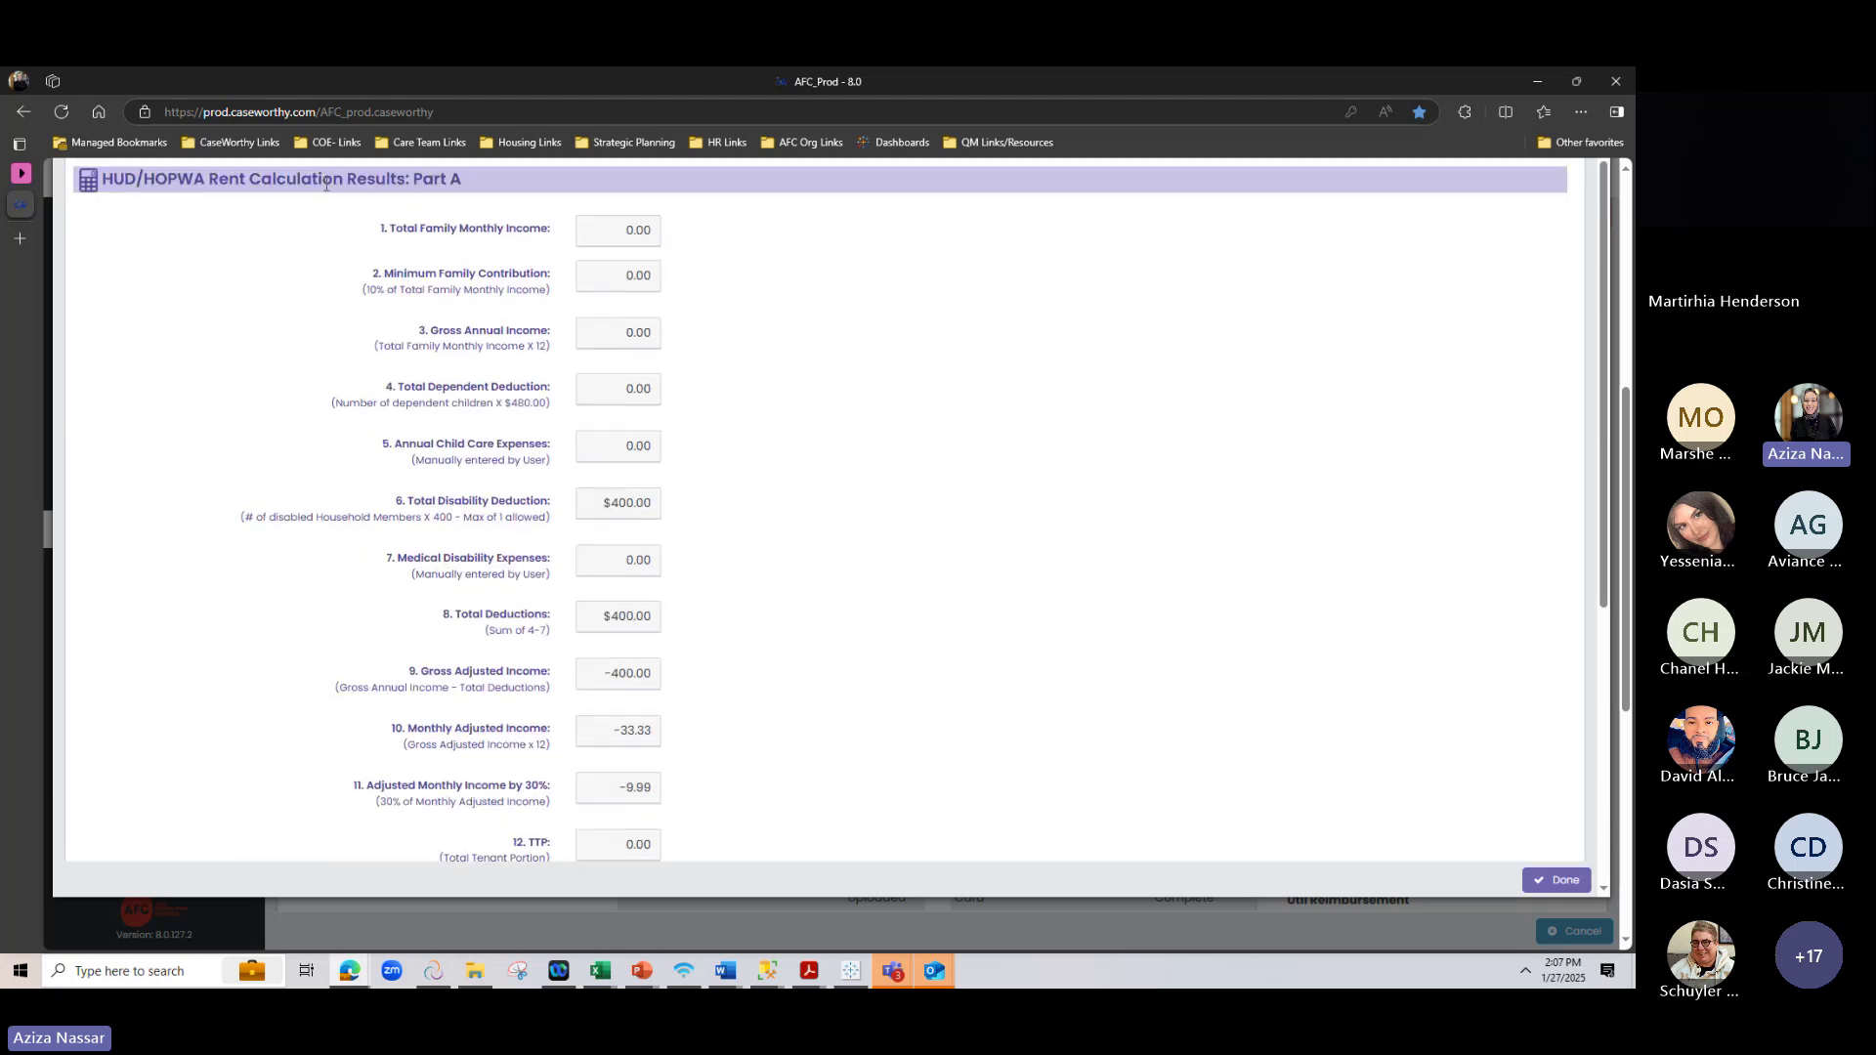
drag(316, 183, 525, 186)
click(748, 246)
Review Part B: $1,000.00 housing assistance and $123.00 utility reimbursement to the family
scroll(501, 499, down, 2)
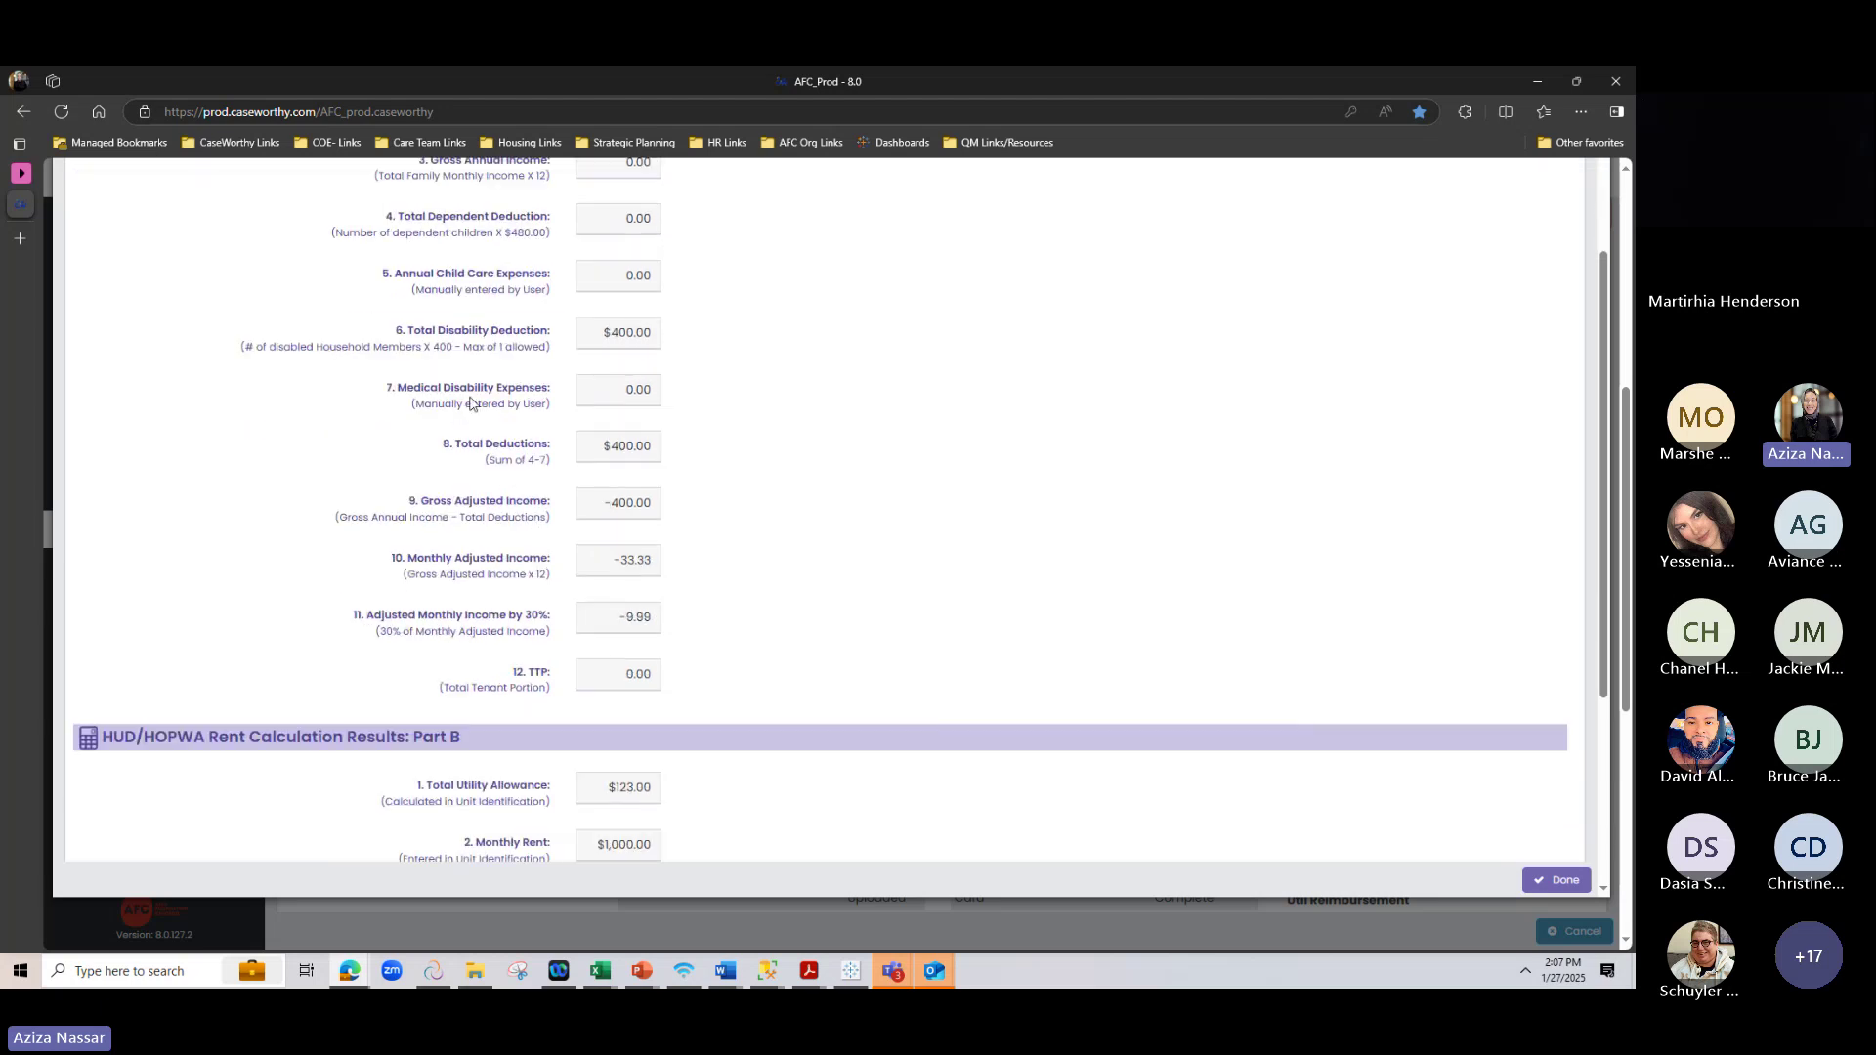
scroll(430, 674, down, 1)
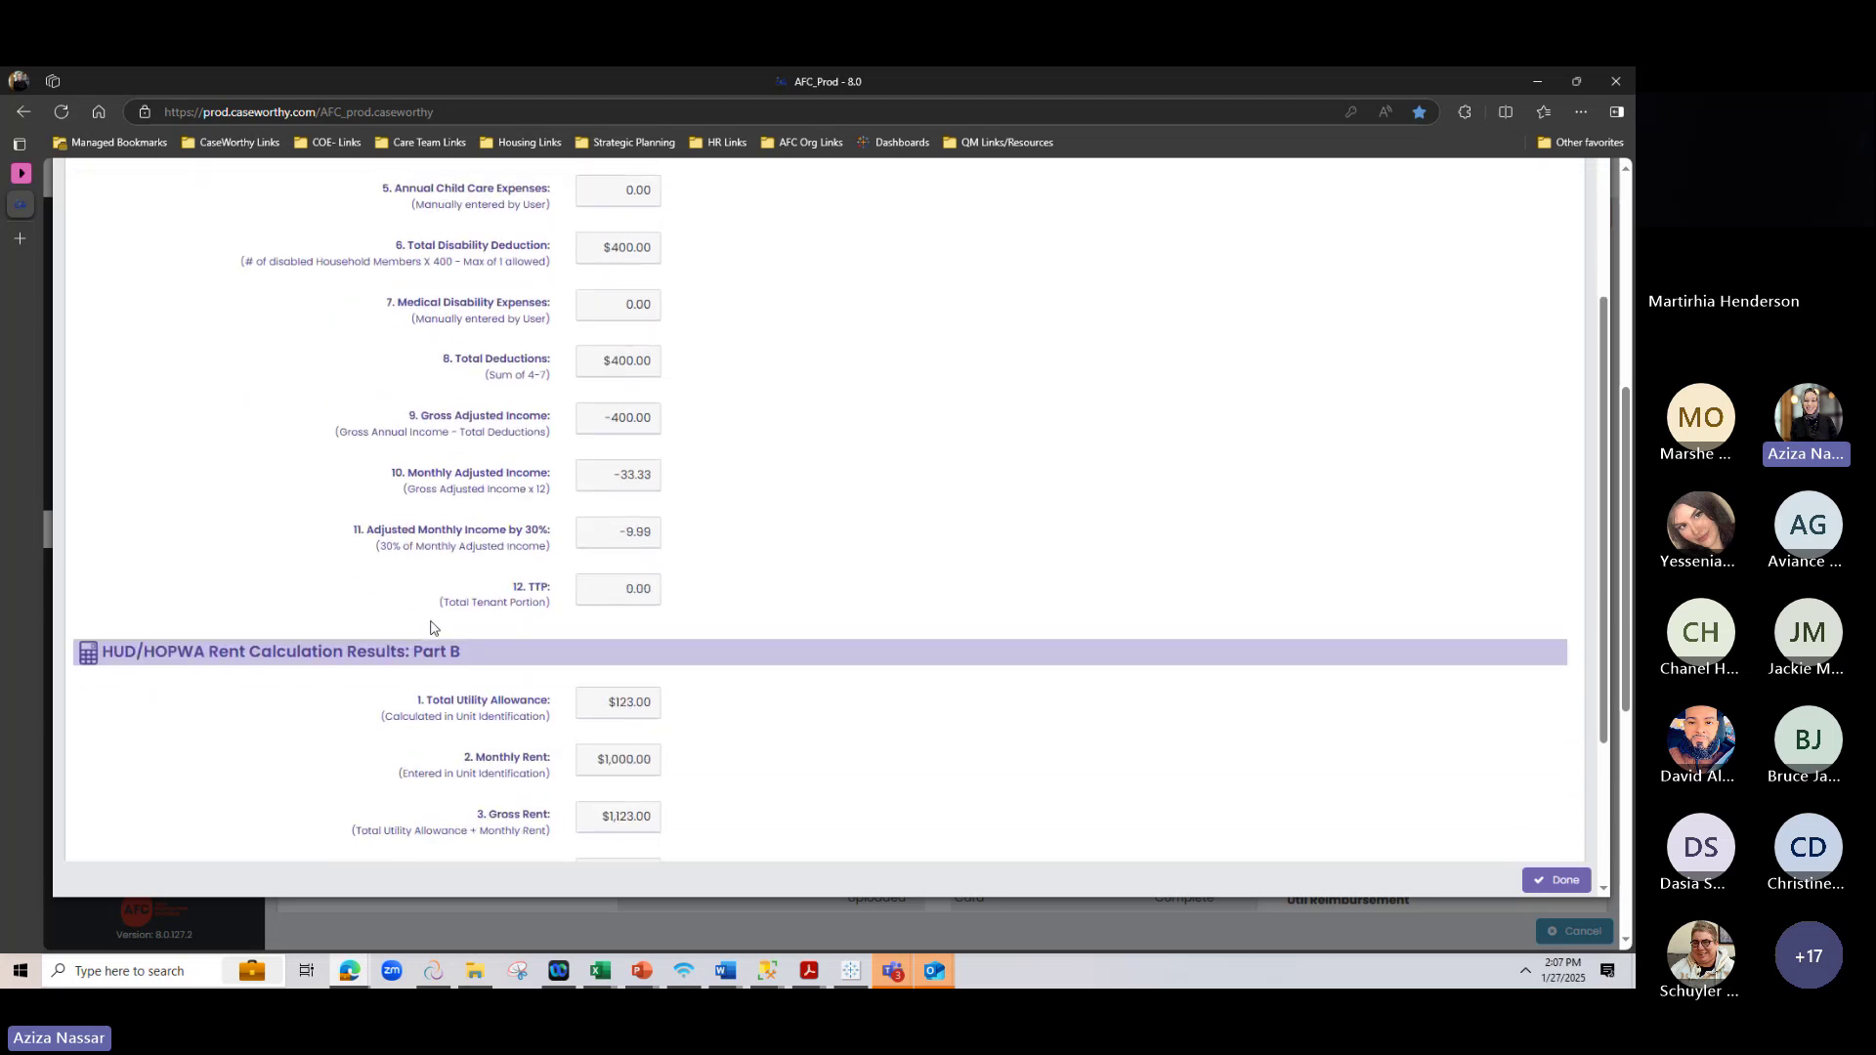
scroll(430, 626, down, 2)
scroll(255, 507, down, 1)
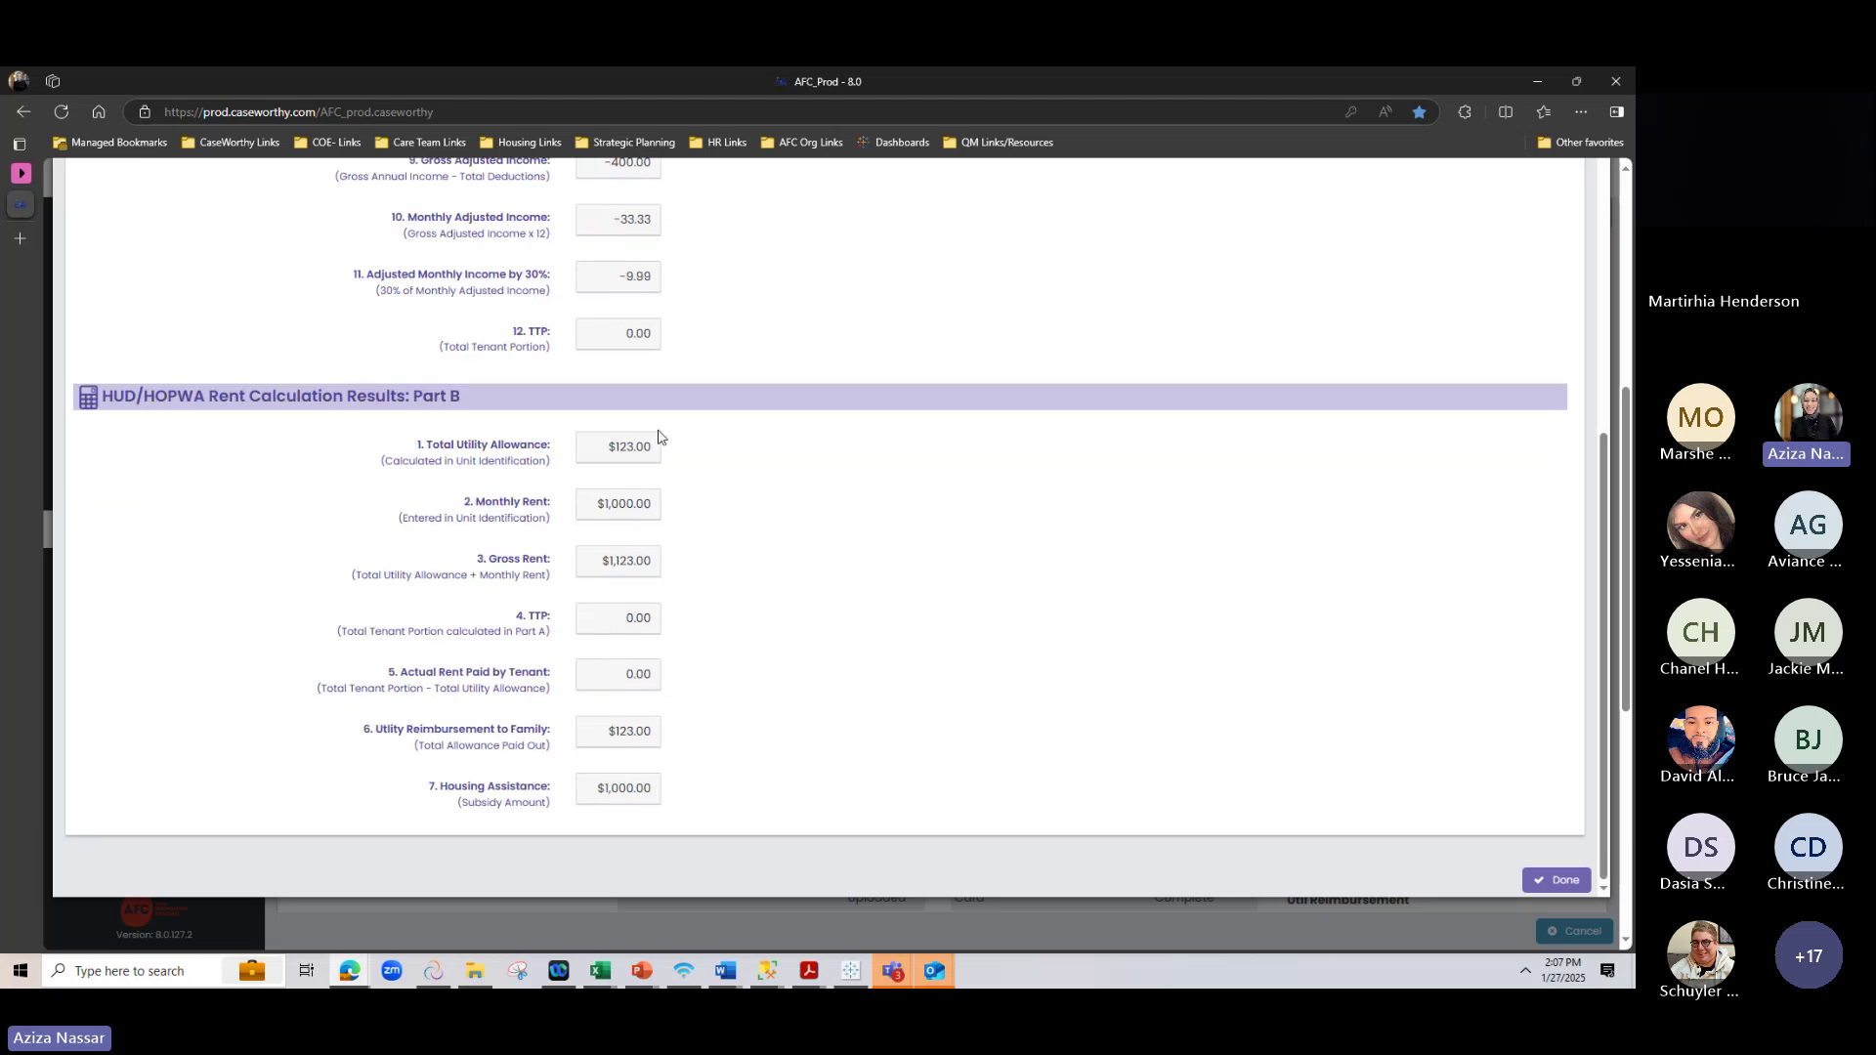
drag(415, 399, 461, 397)
click(525, 457)
drag(372, 738, 548, 748)
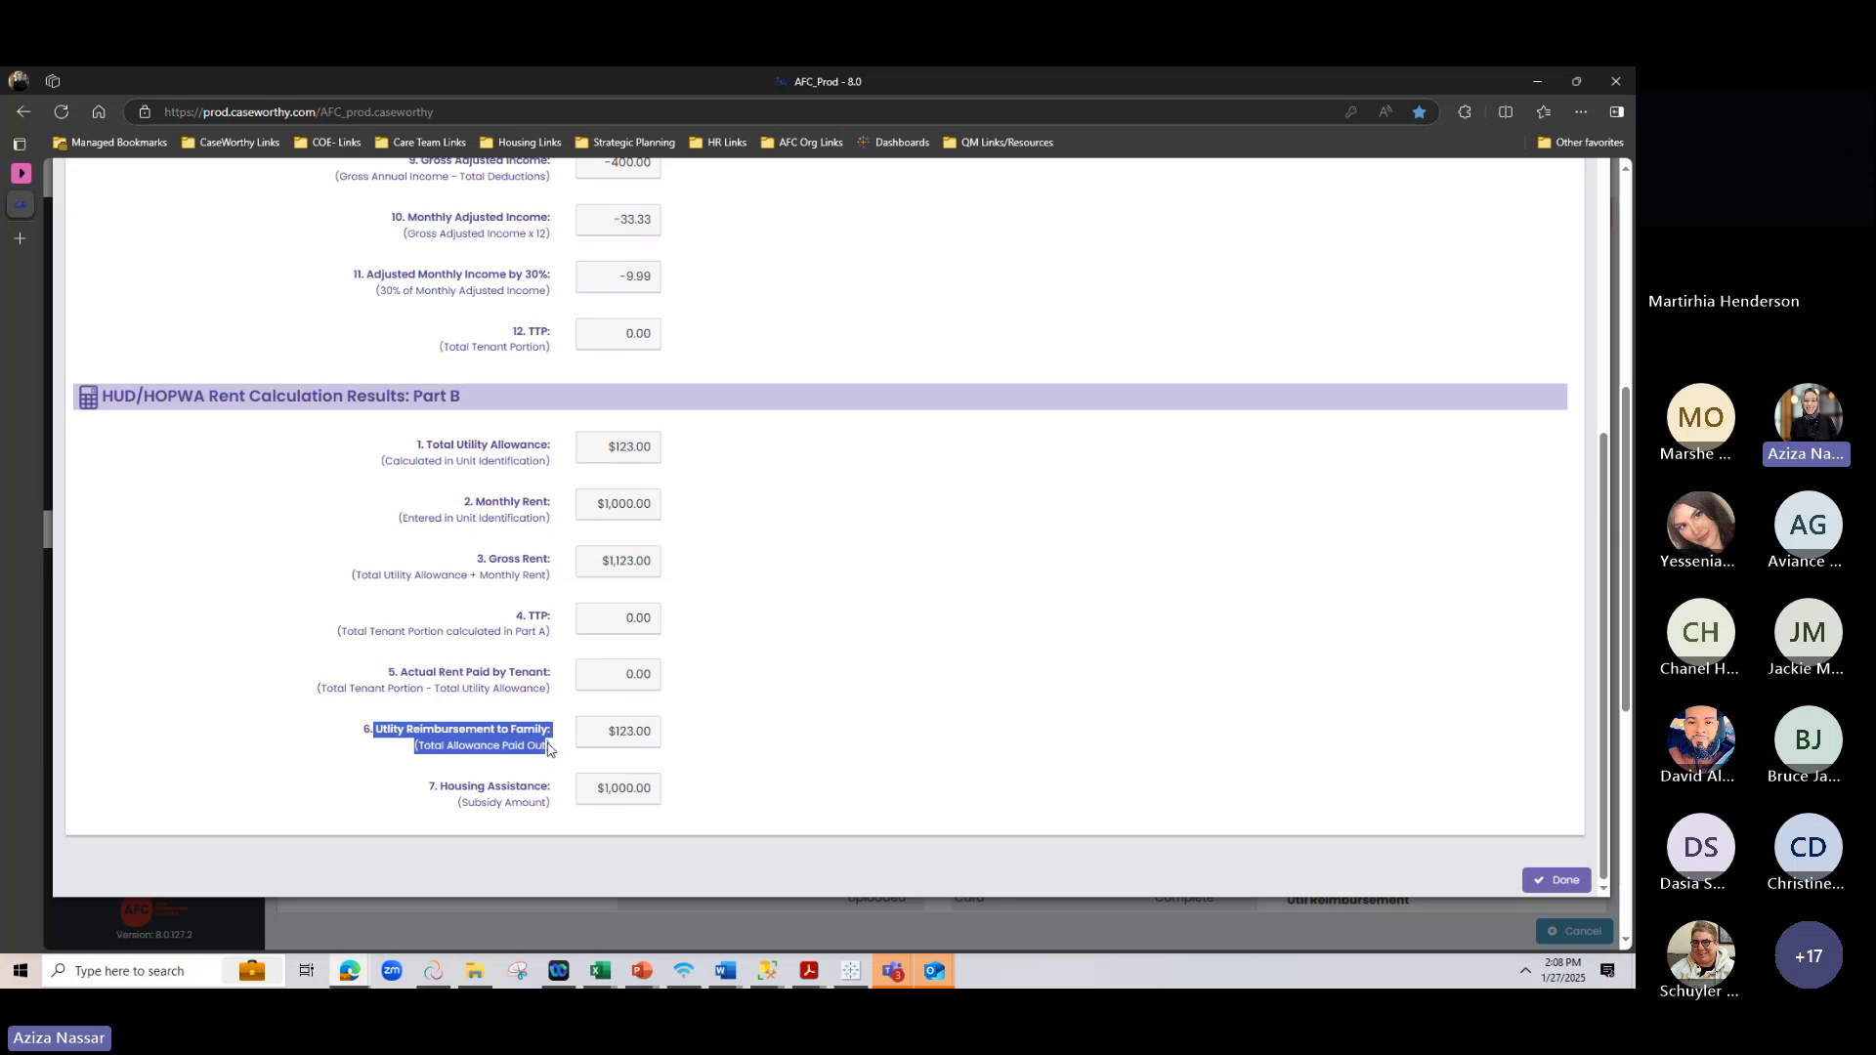
click(551, 755)
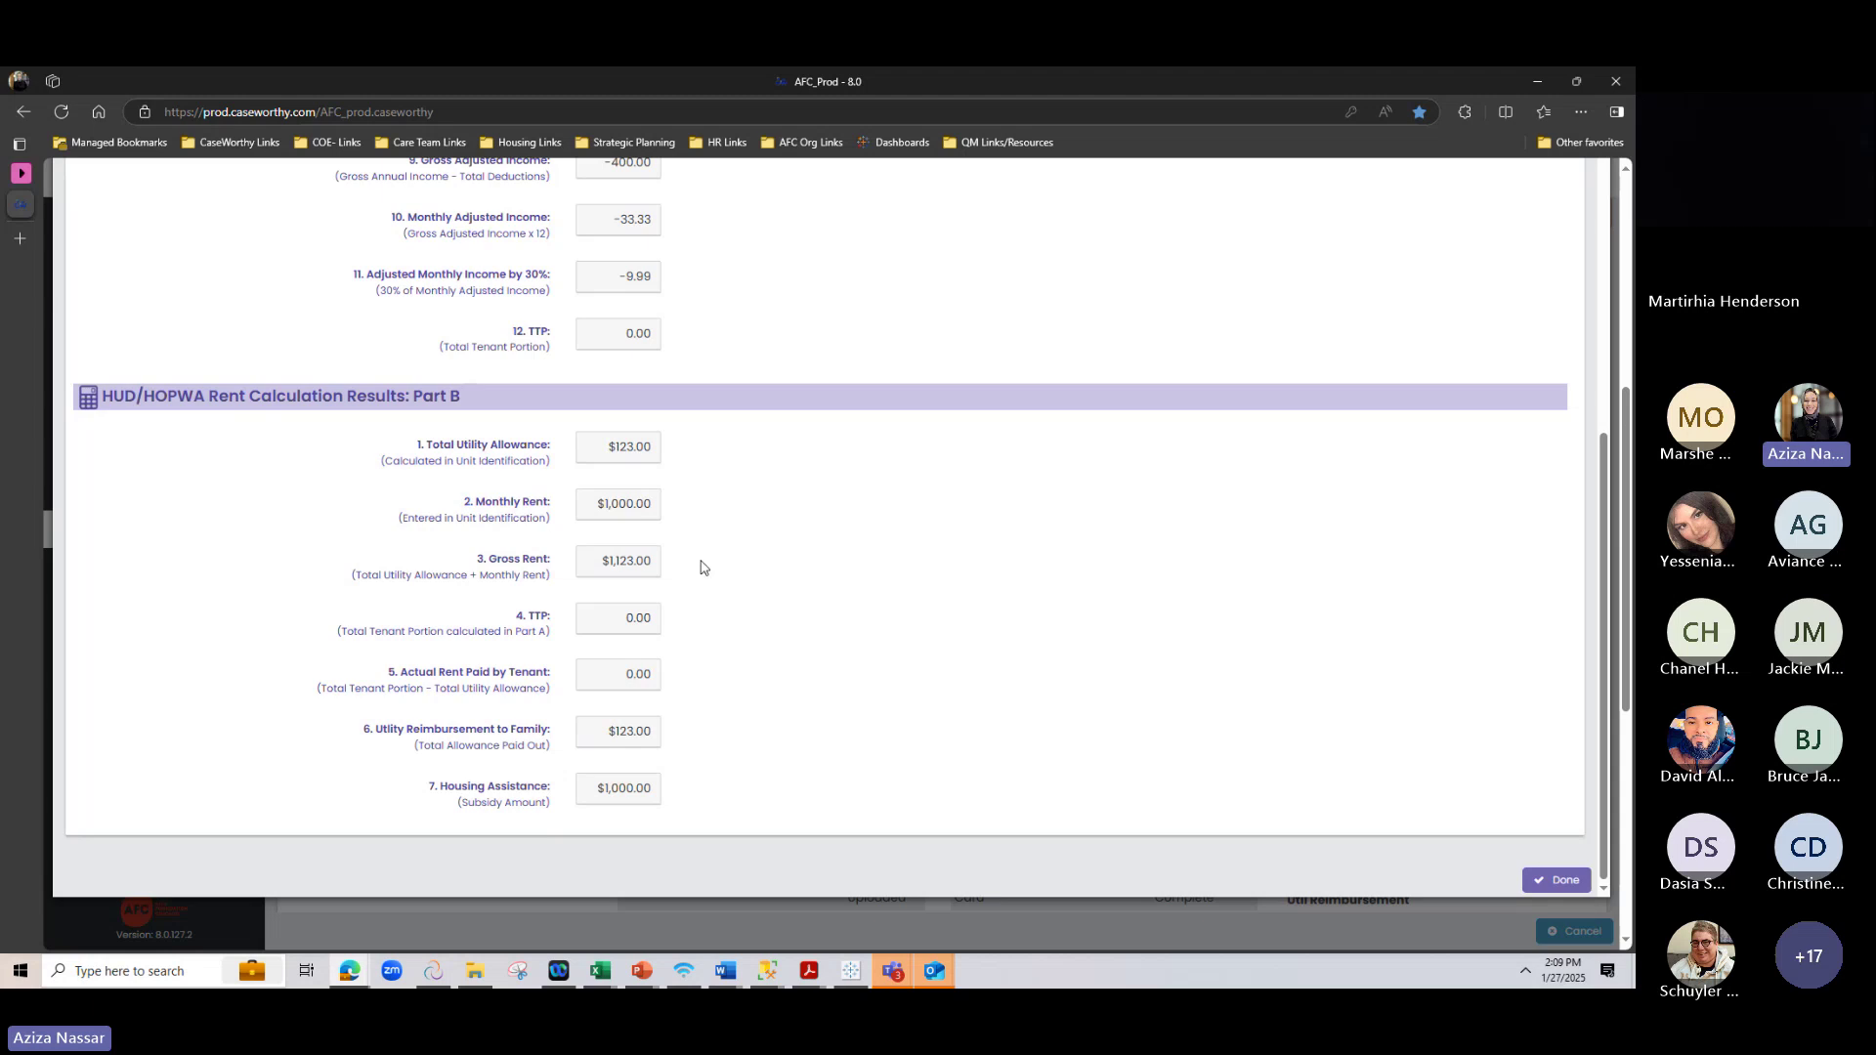
drag(360, 729, 565, 815)
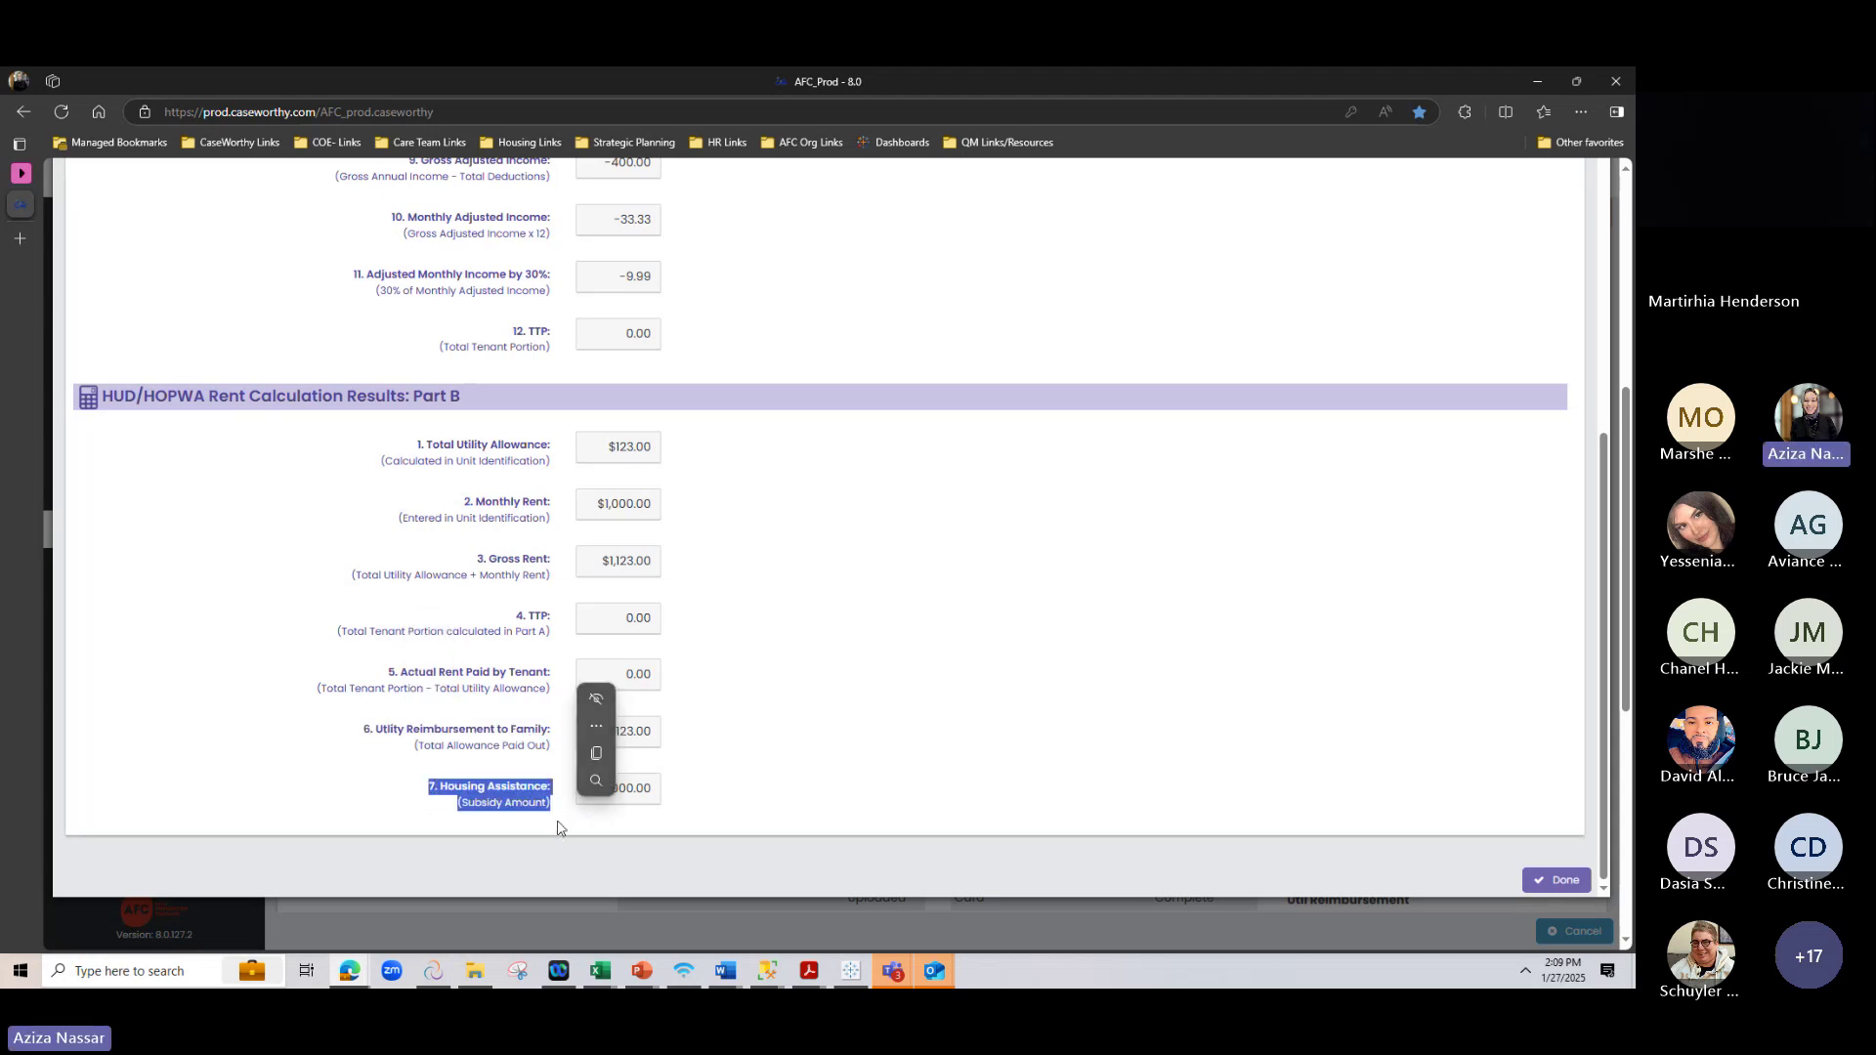
click(558, 829)
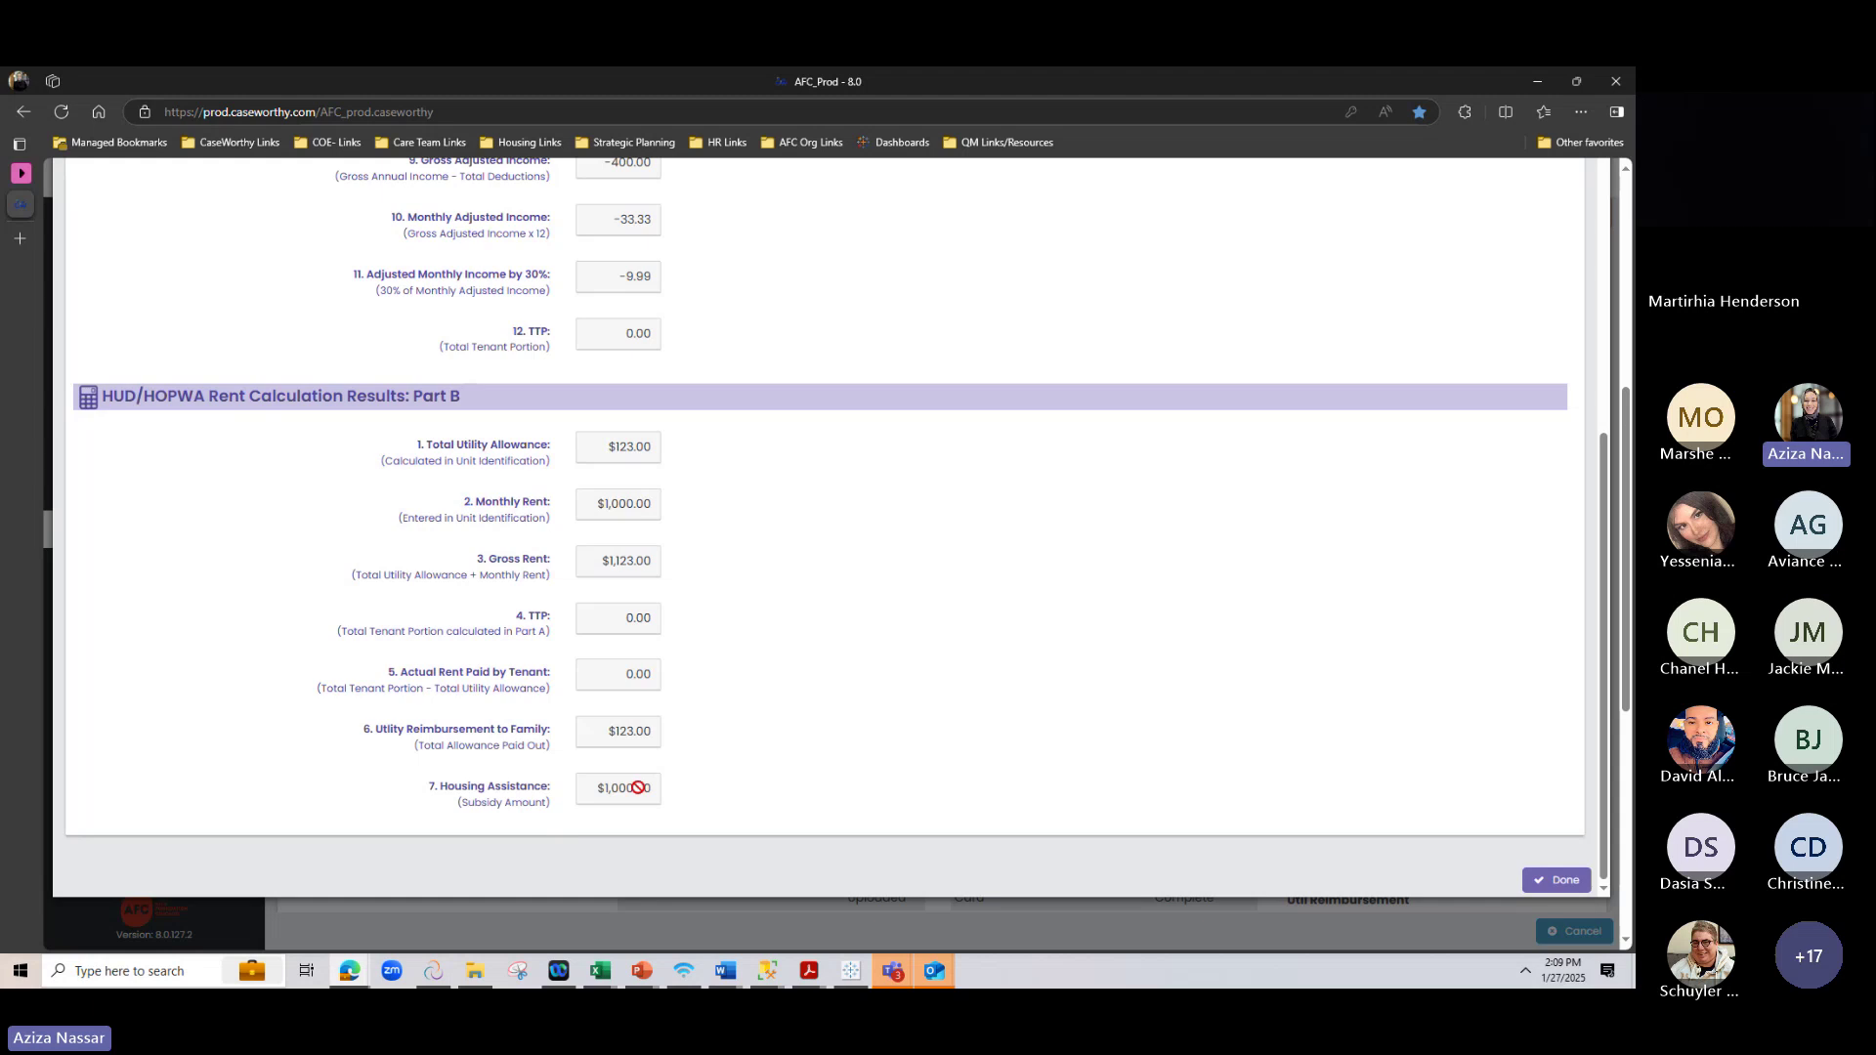
drag(361, 730, 649, 811)
click(606, 817)
Finish the rent calculation and check the $1,000.00 subsidy, $123.00 reimbursement and $0.00 client portion
click(1541, 887)
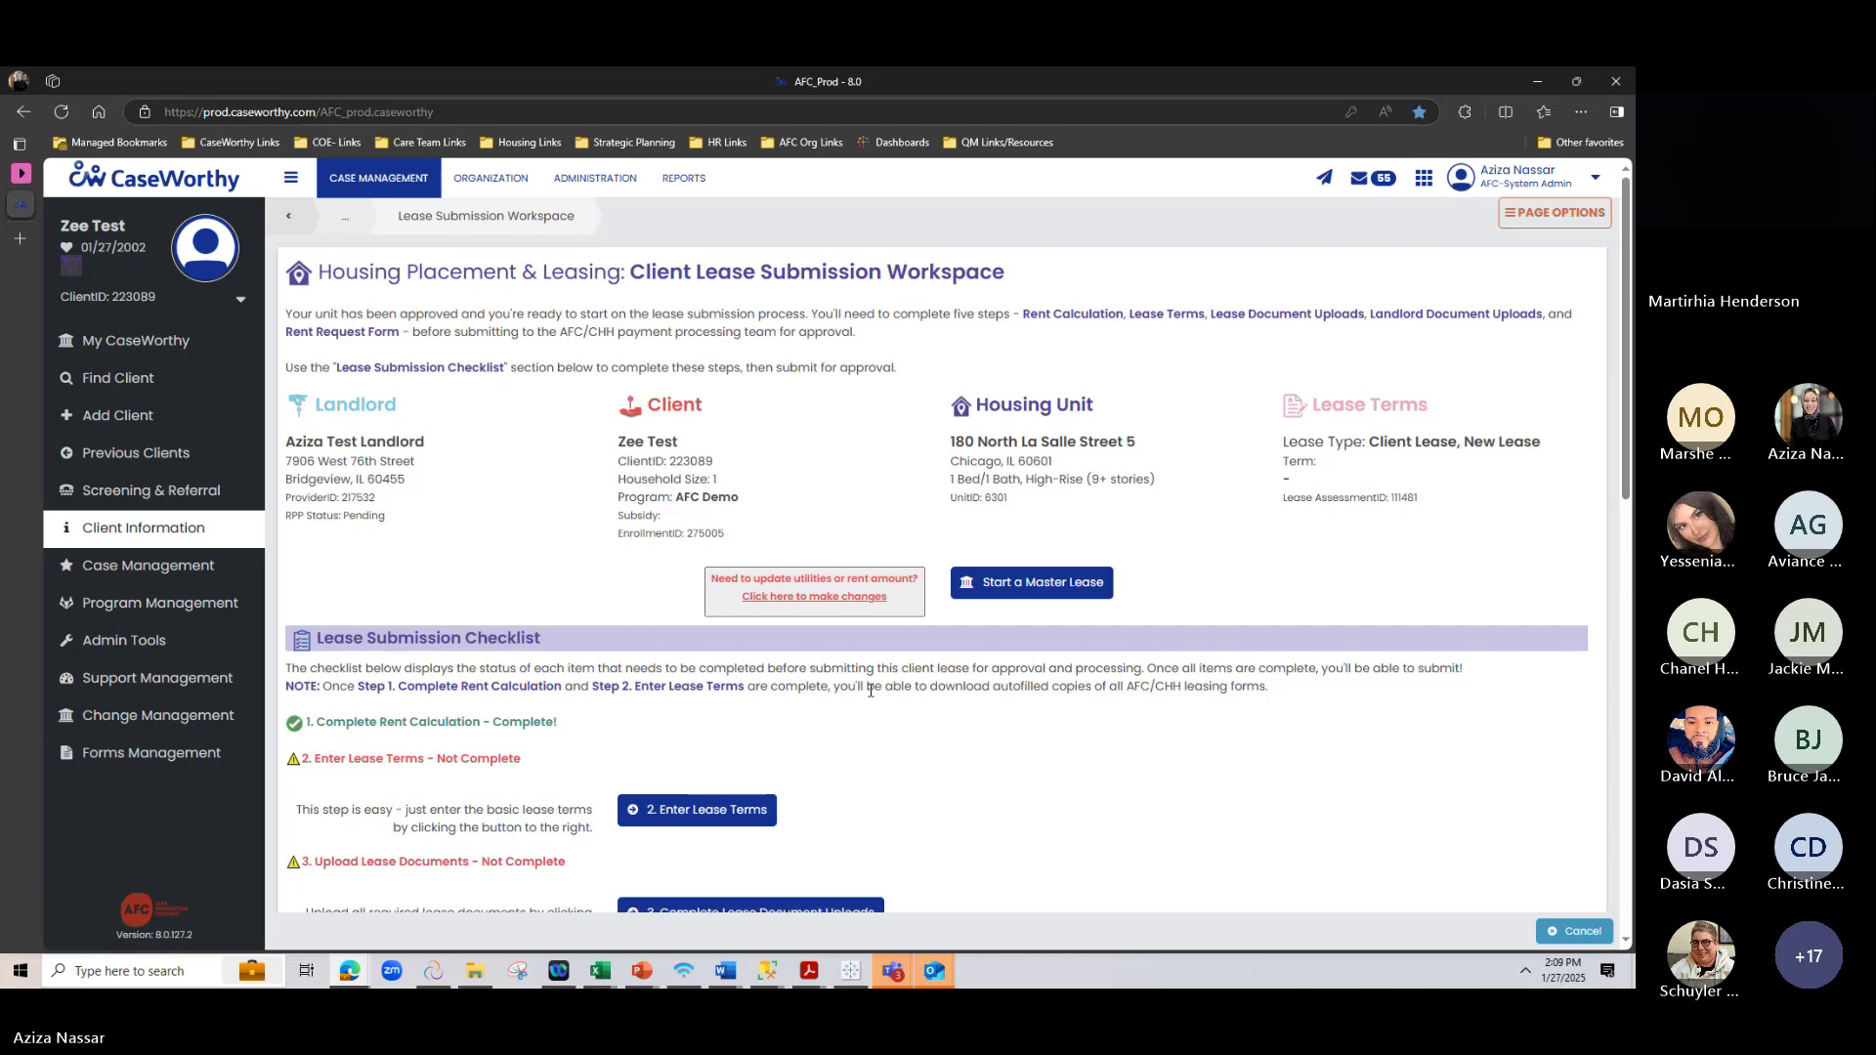
scroll(1341, 616, down, 3)
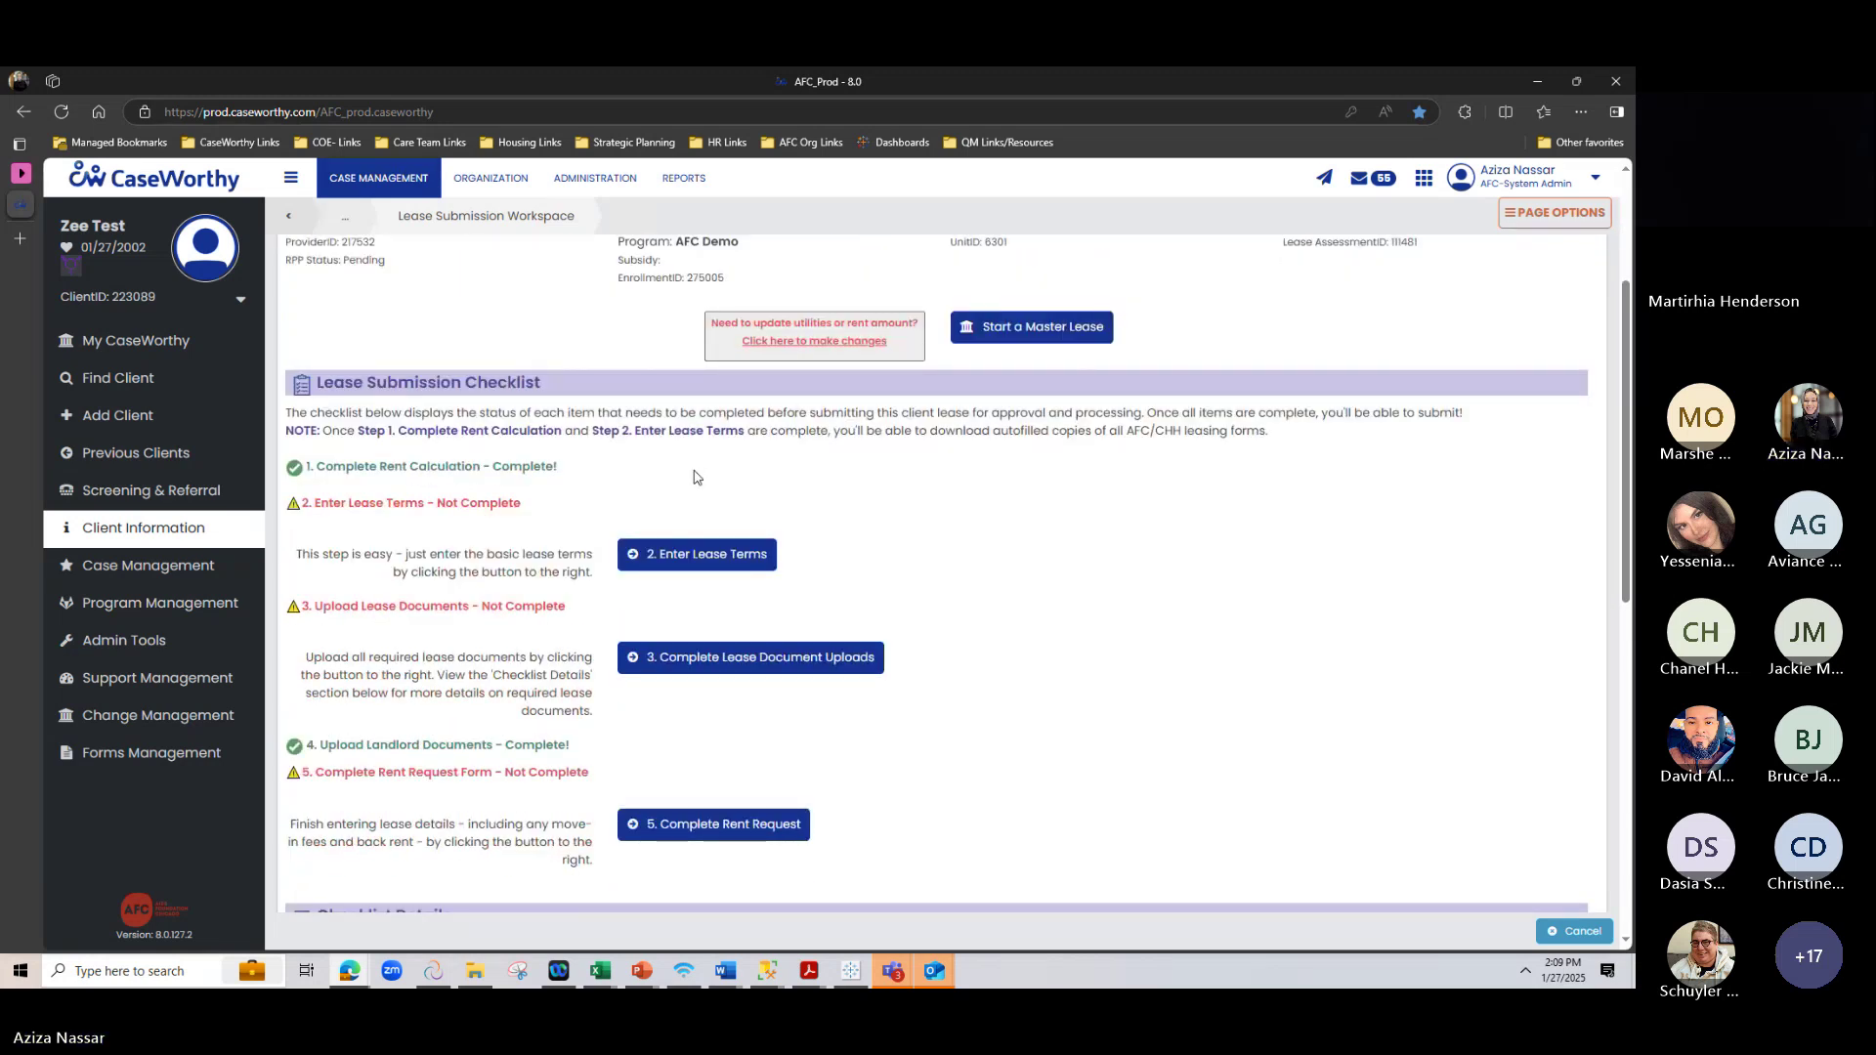
scroll(1011, 570, down, 1)
scroll(1011, 570, down, 5)
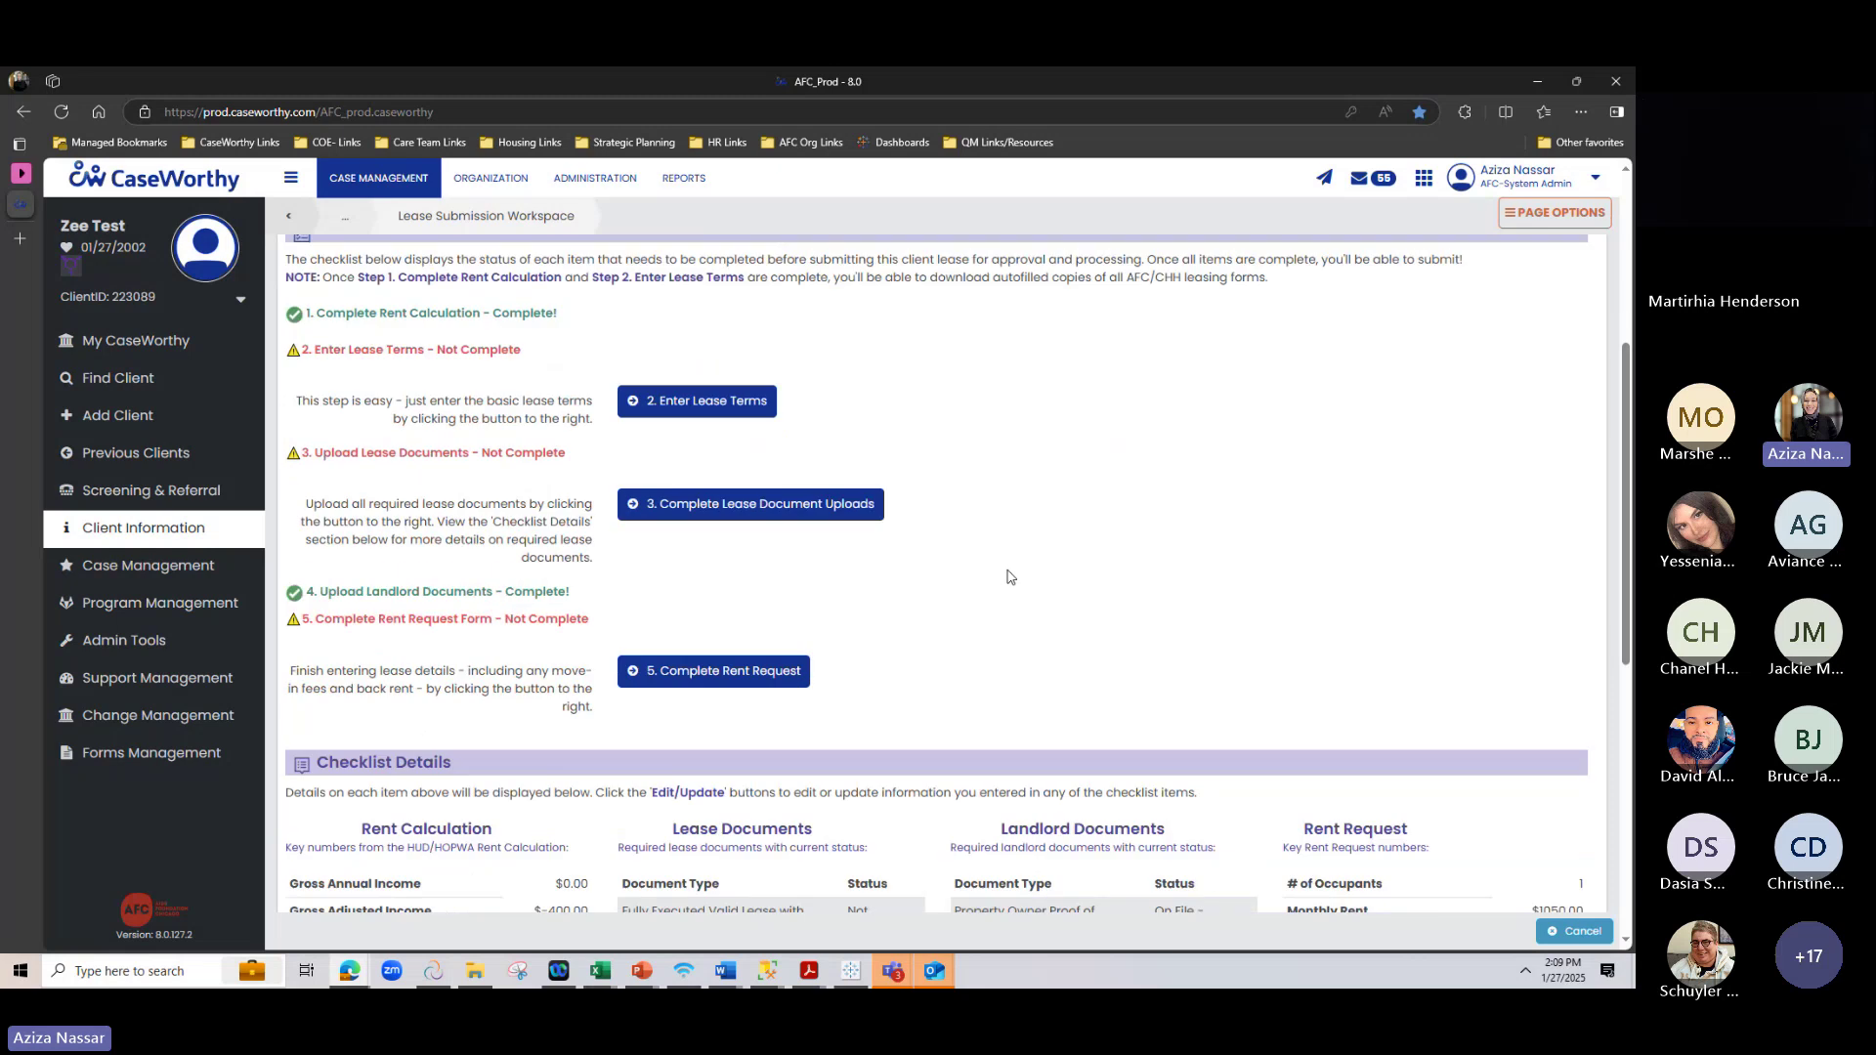
scroll(415, 580, down, 2)
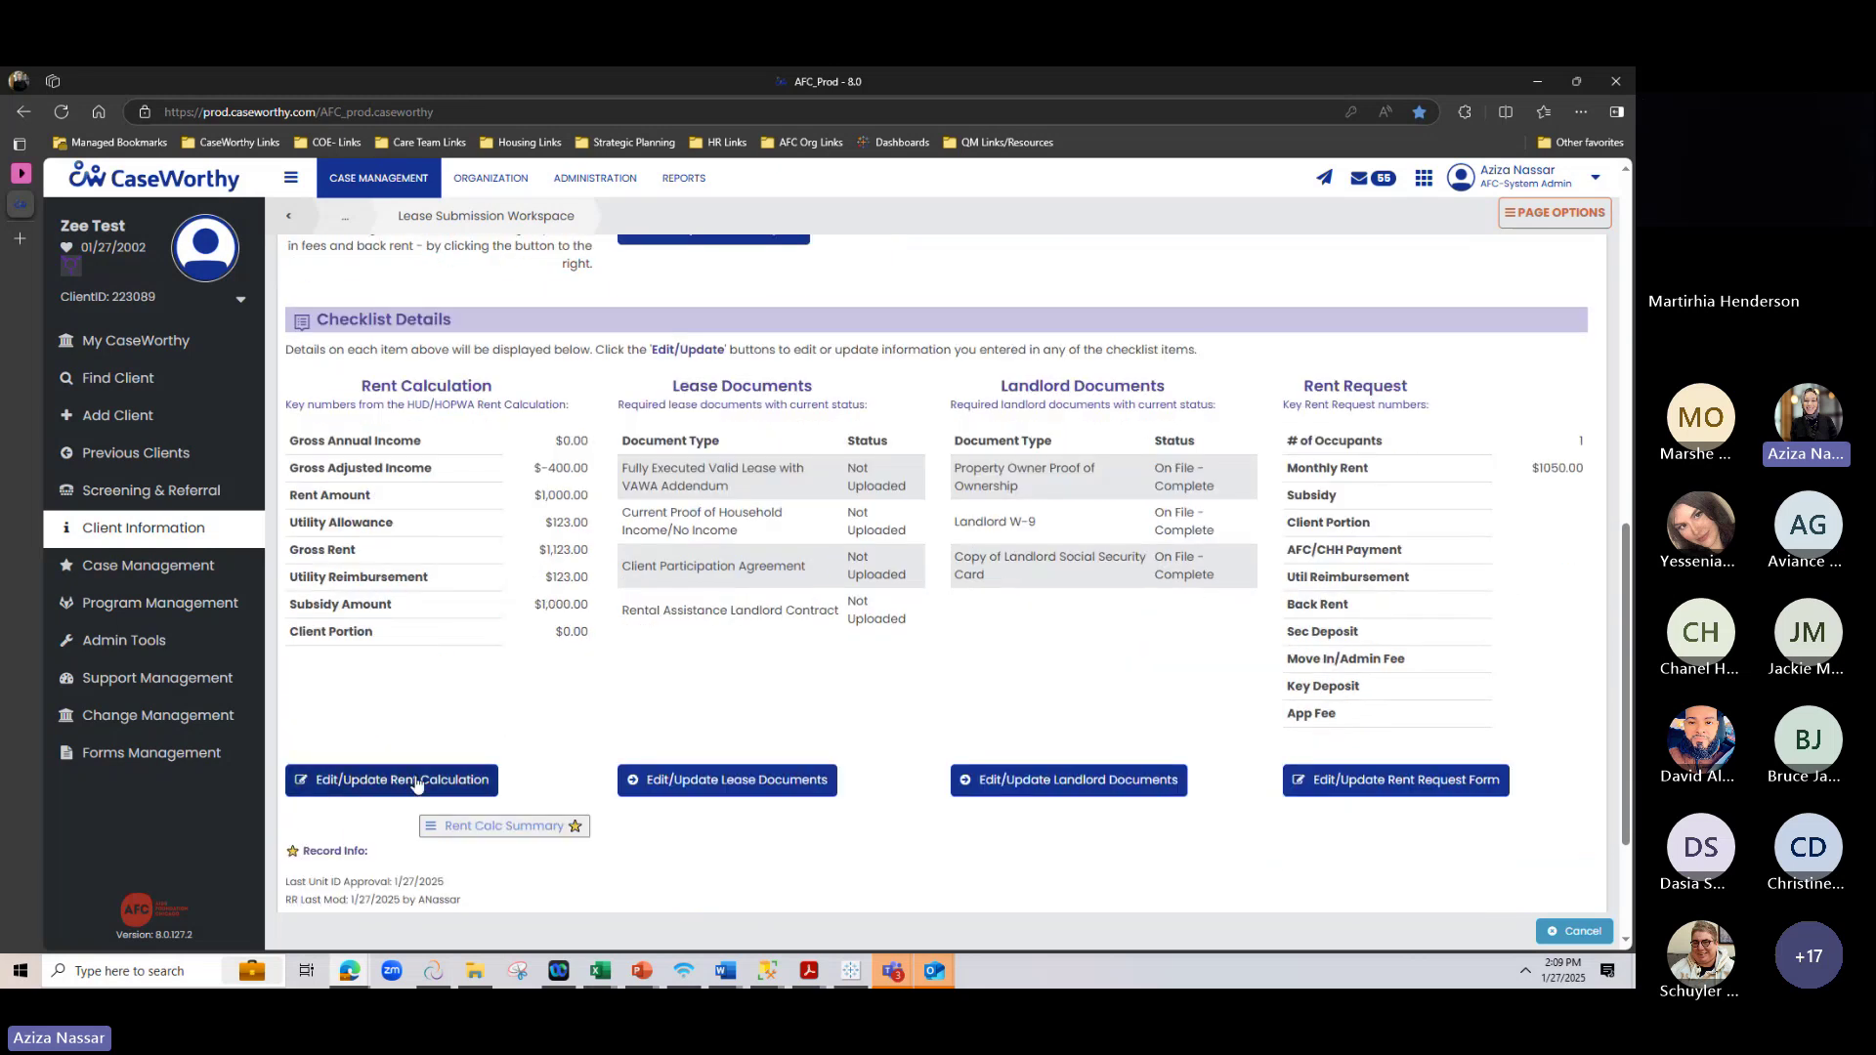
scroll(415, 781, up, 7)
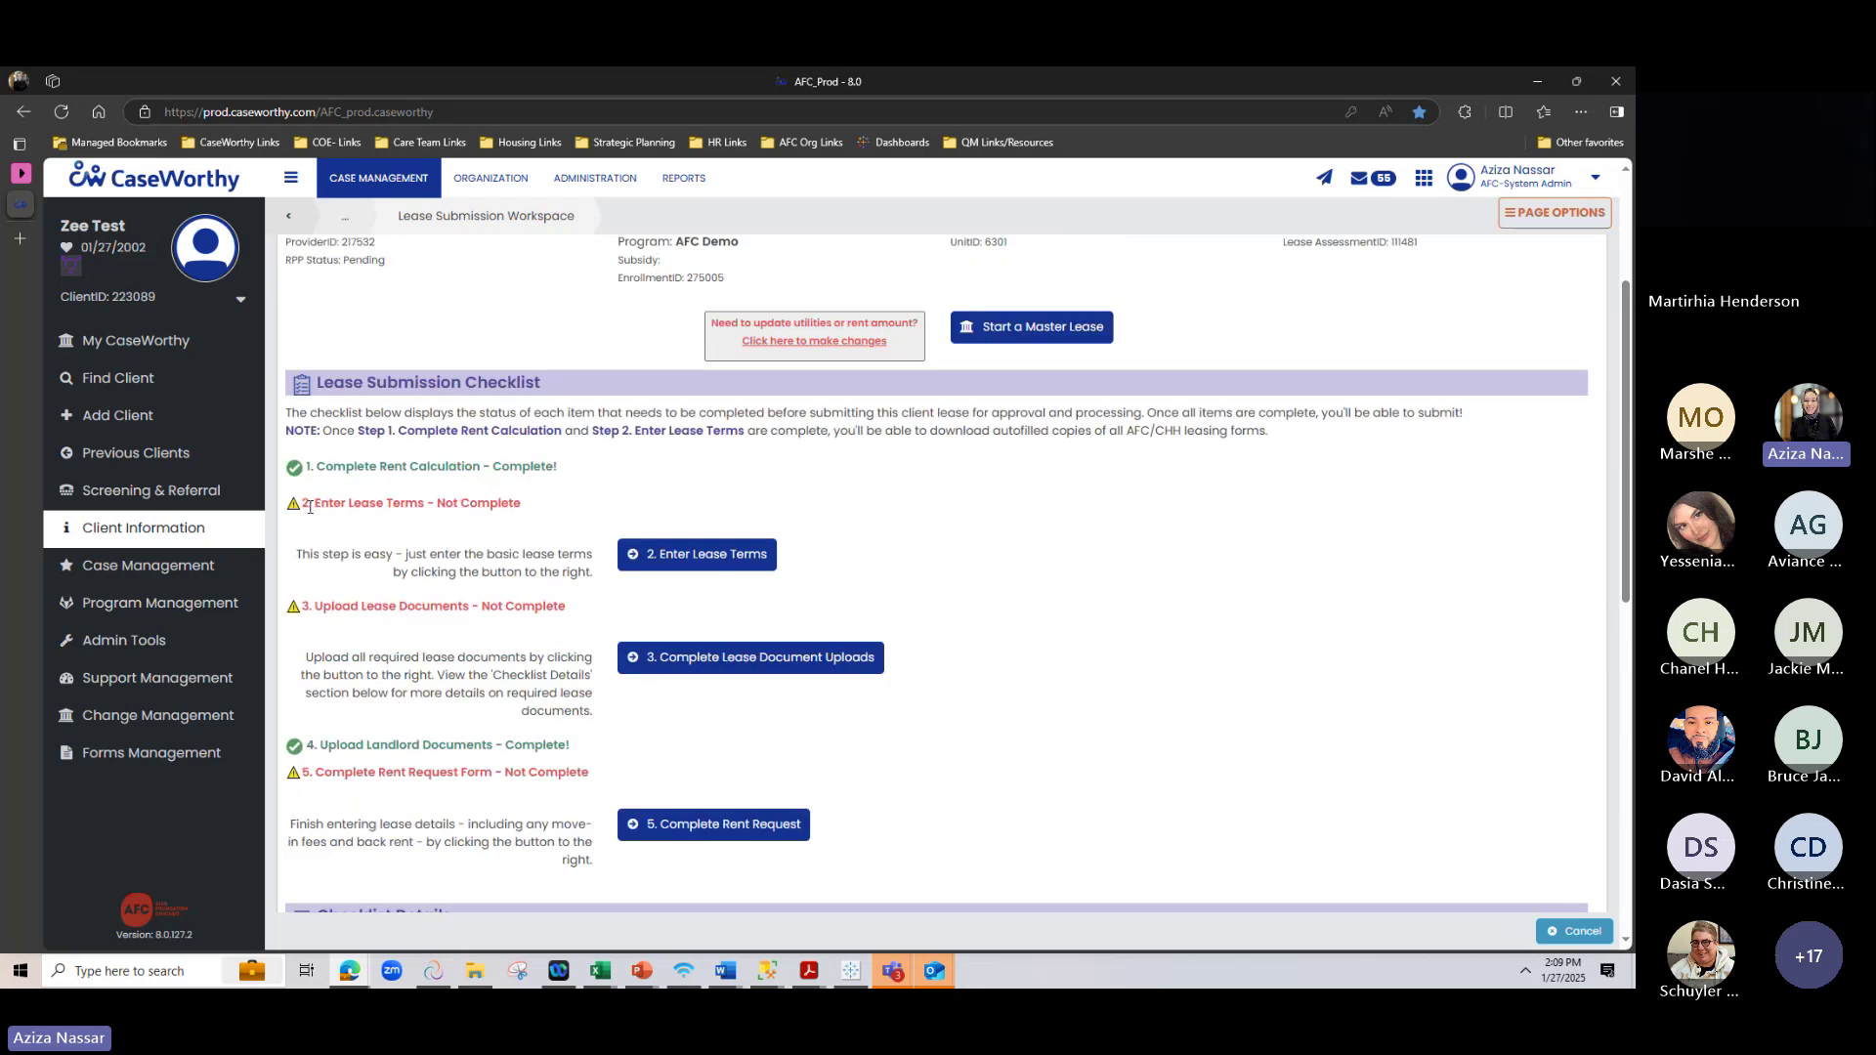
Enter a Twelve Months lease term from 01/01/2025 to 12/31/2025 and save it
click(706, 564)
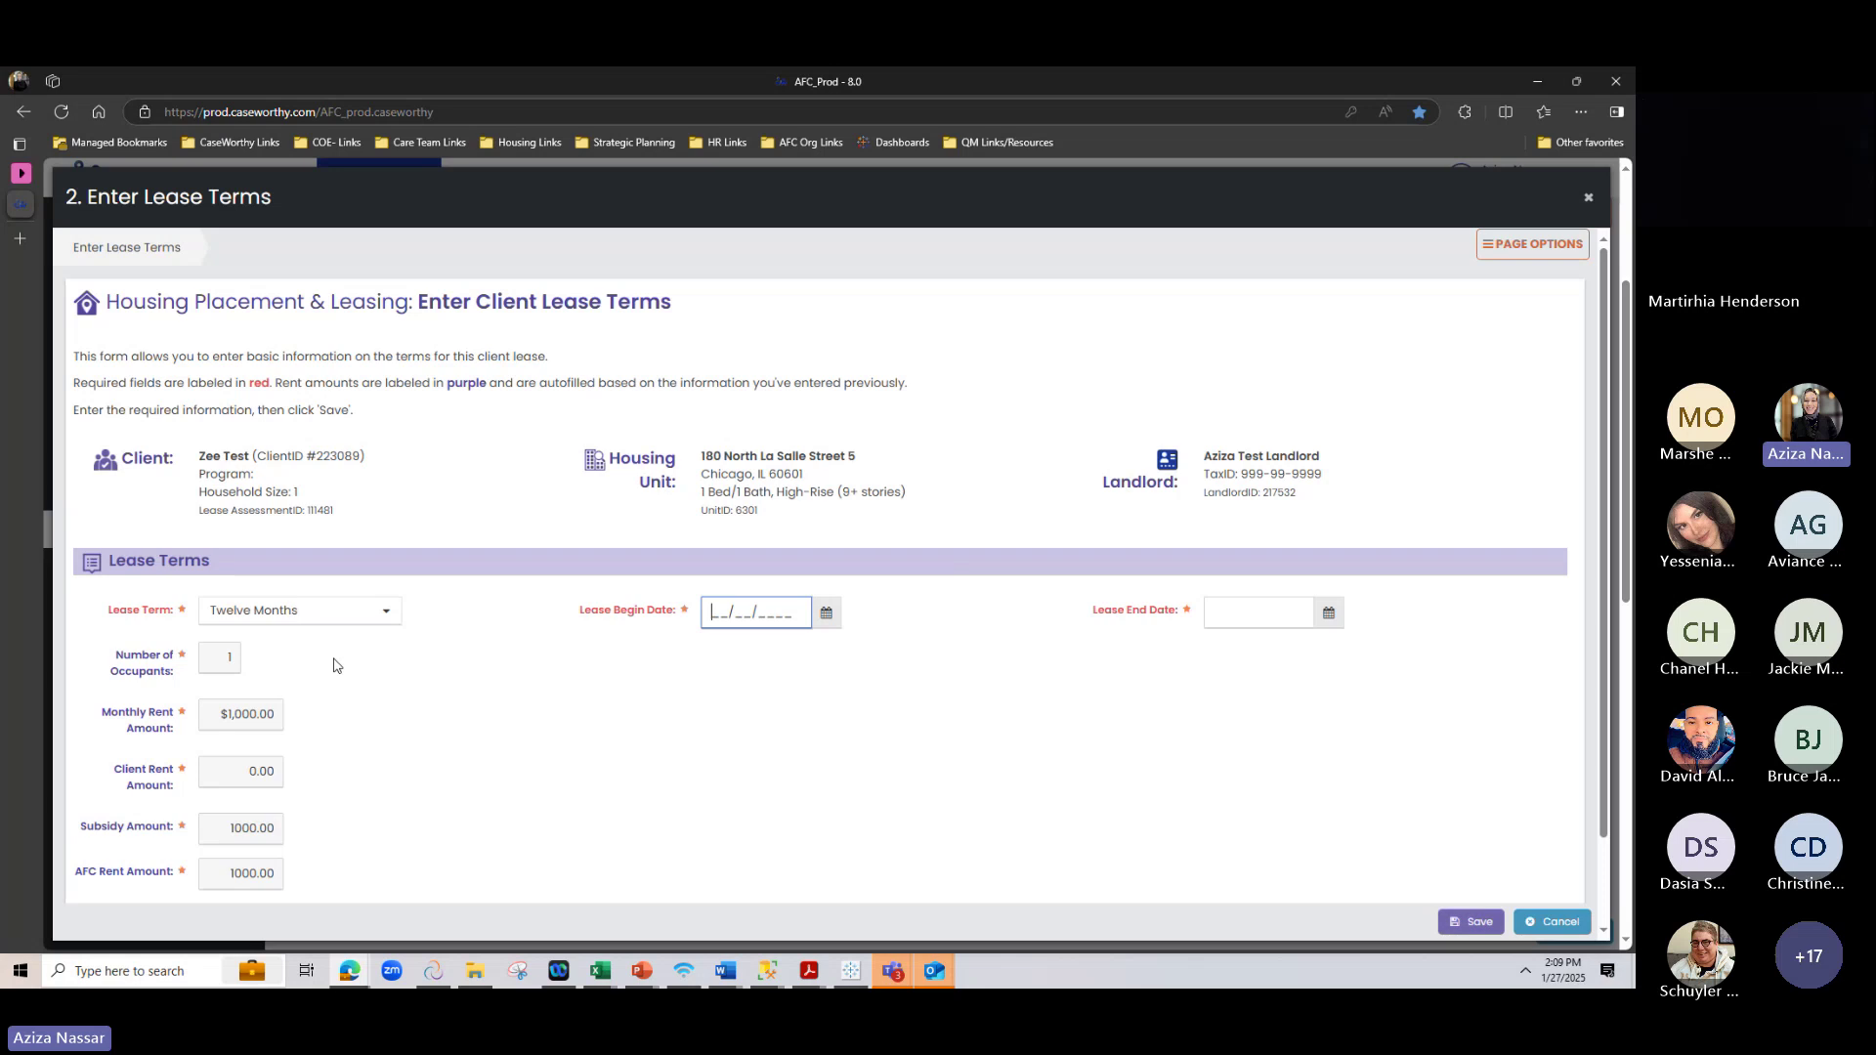
scroll(306, 691, down, 1)
click(379, 535)
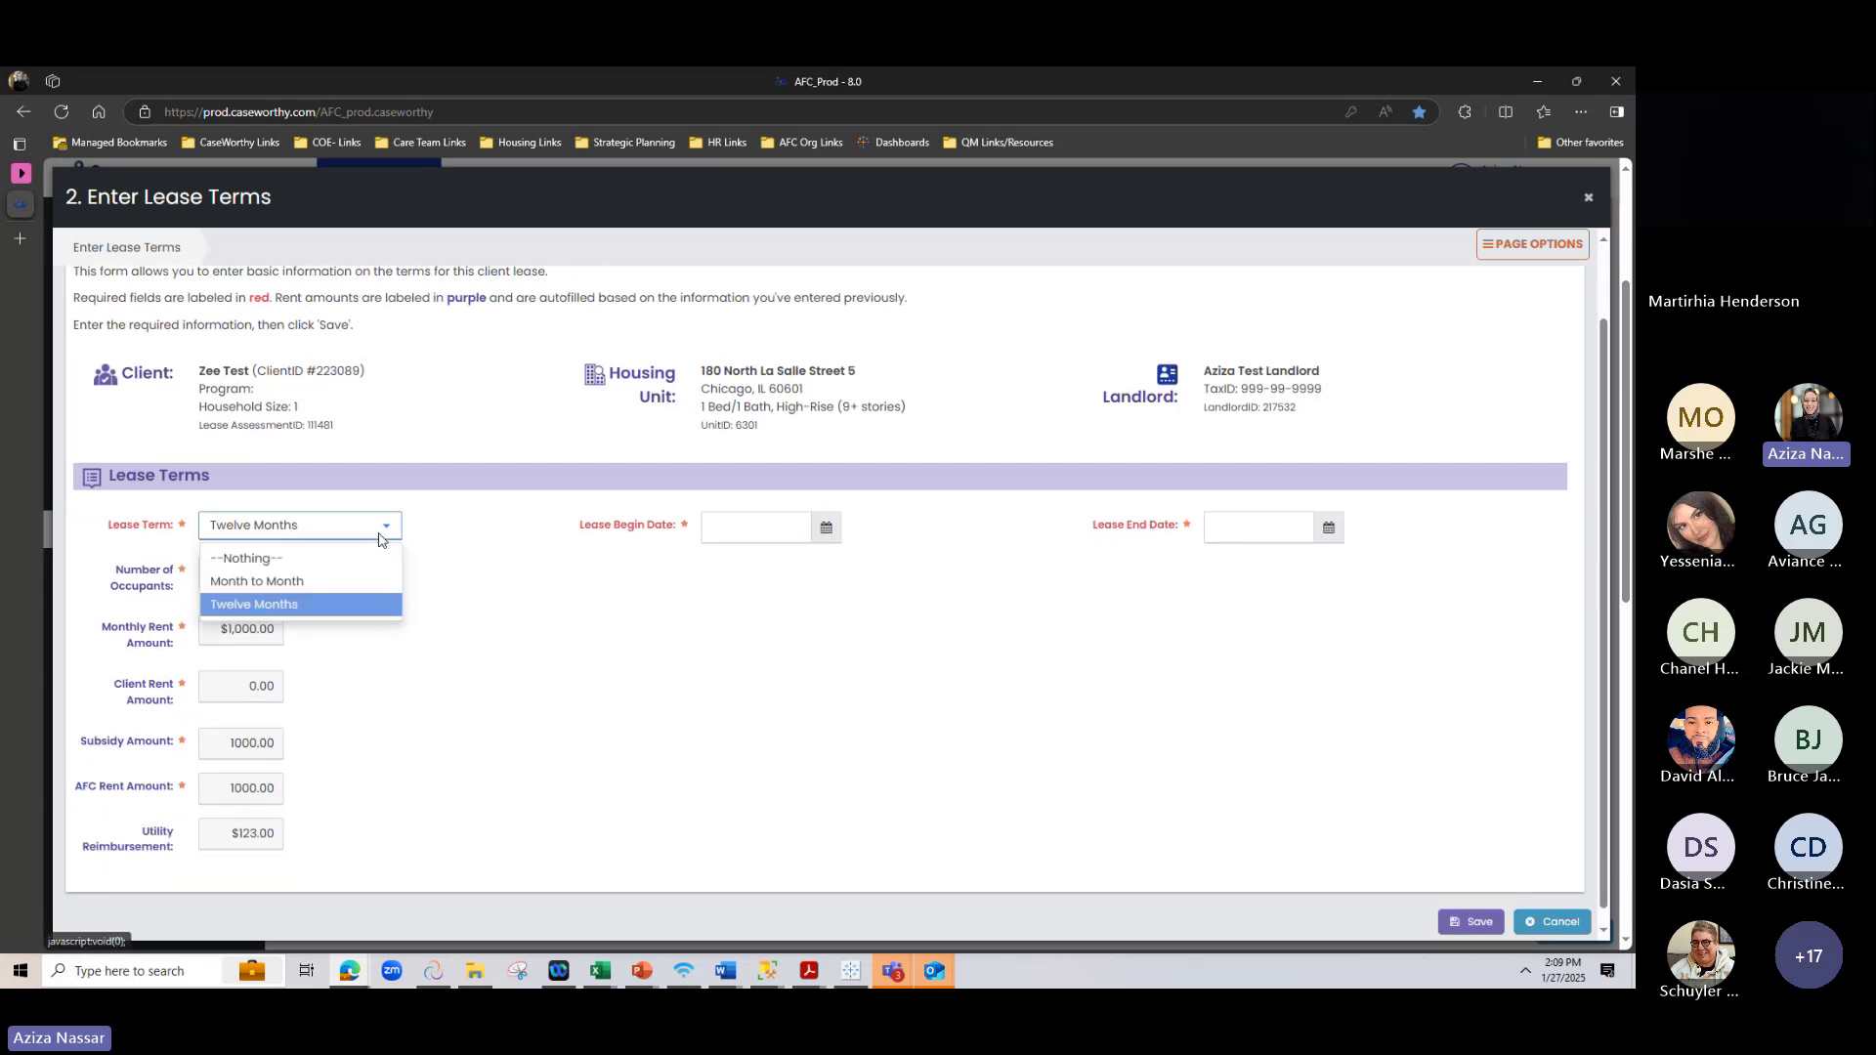
click(361, 604)
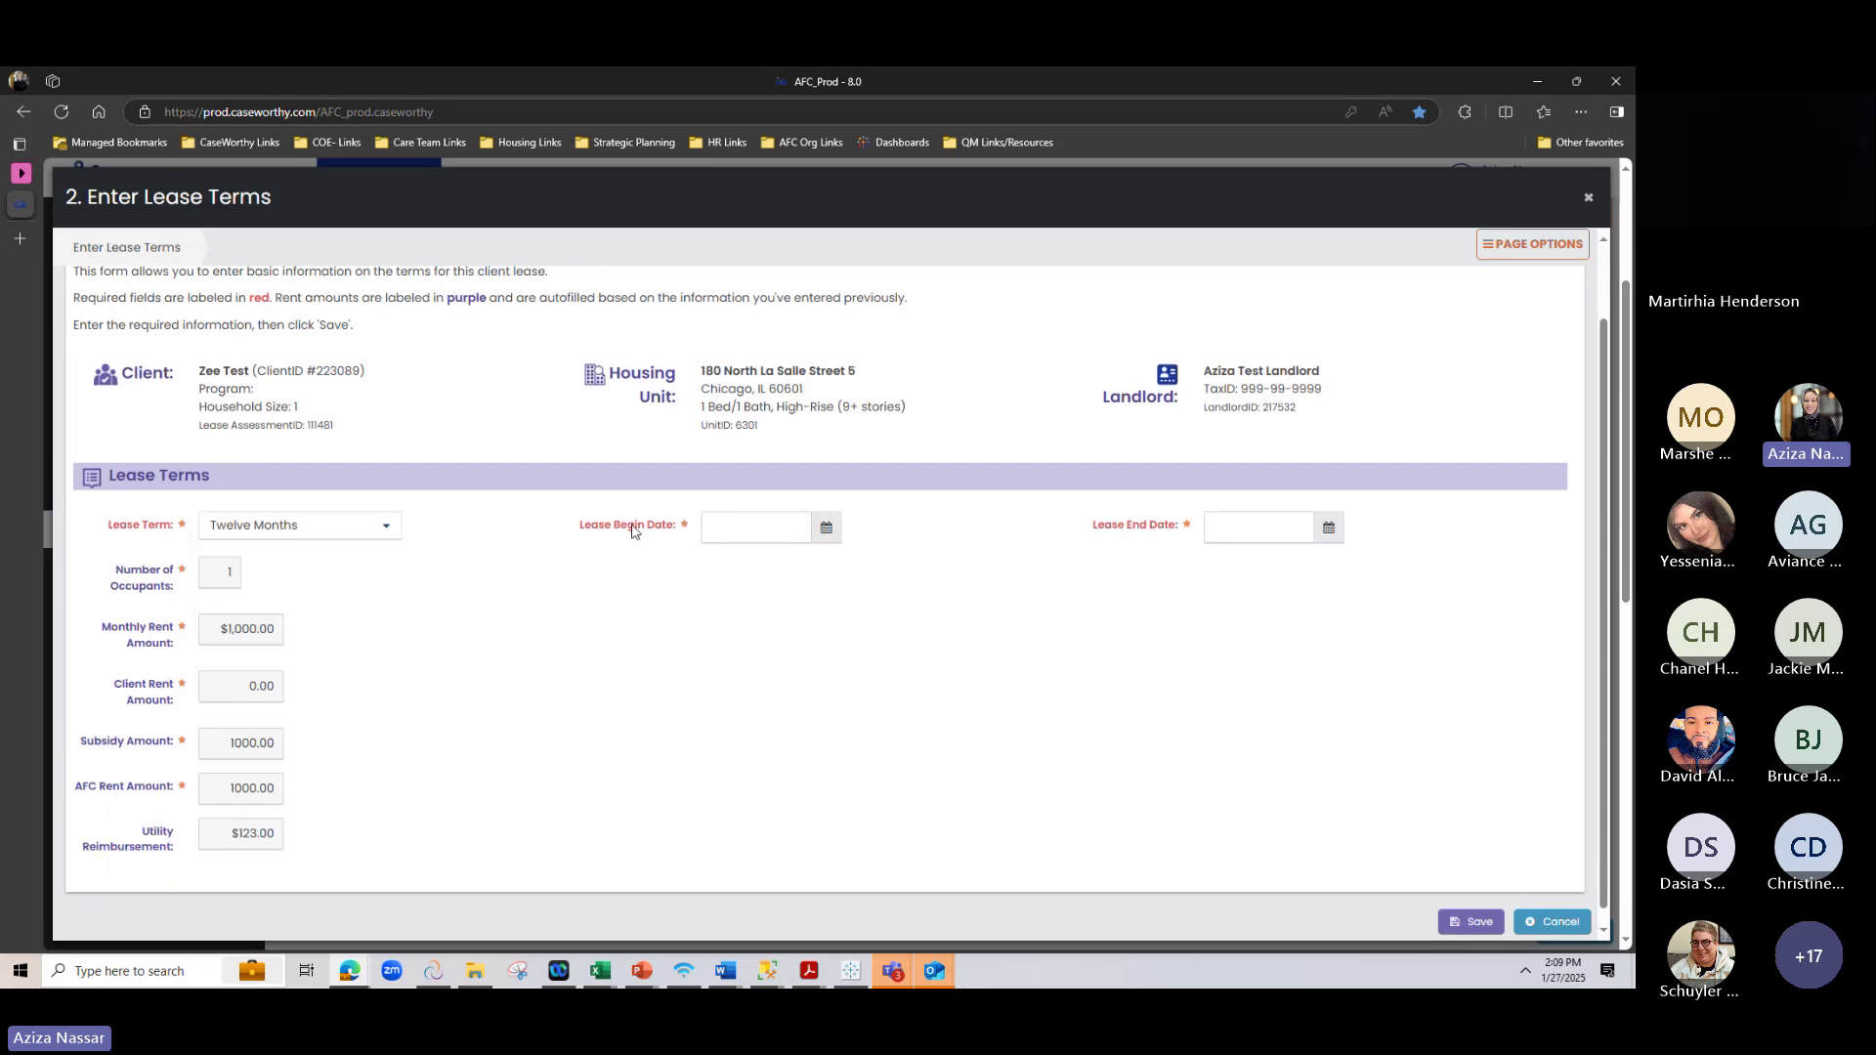
click(826, 529)
click(803, 624)
click(1328, 527)
click(1392, 559)
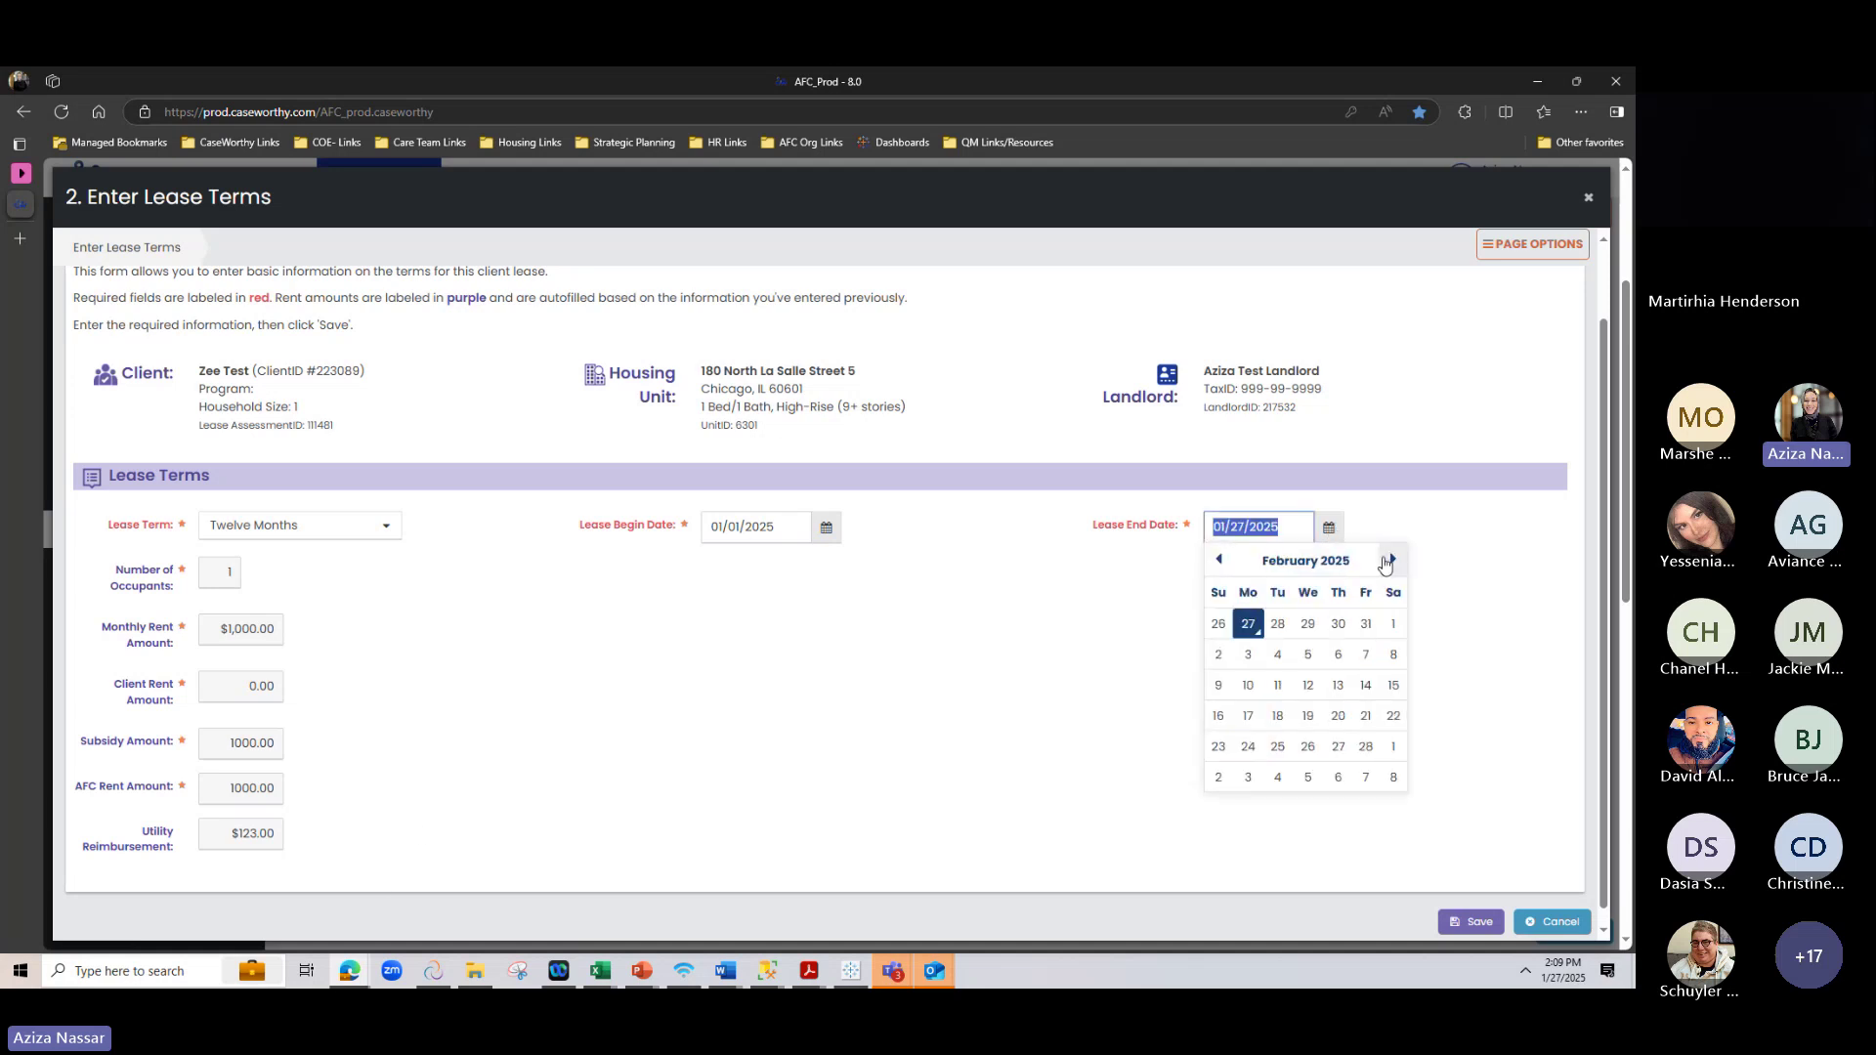
click(1325, 562)
click(1331, 748)
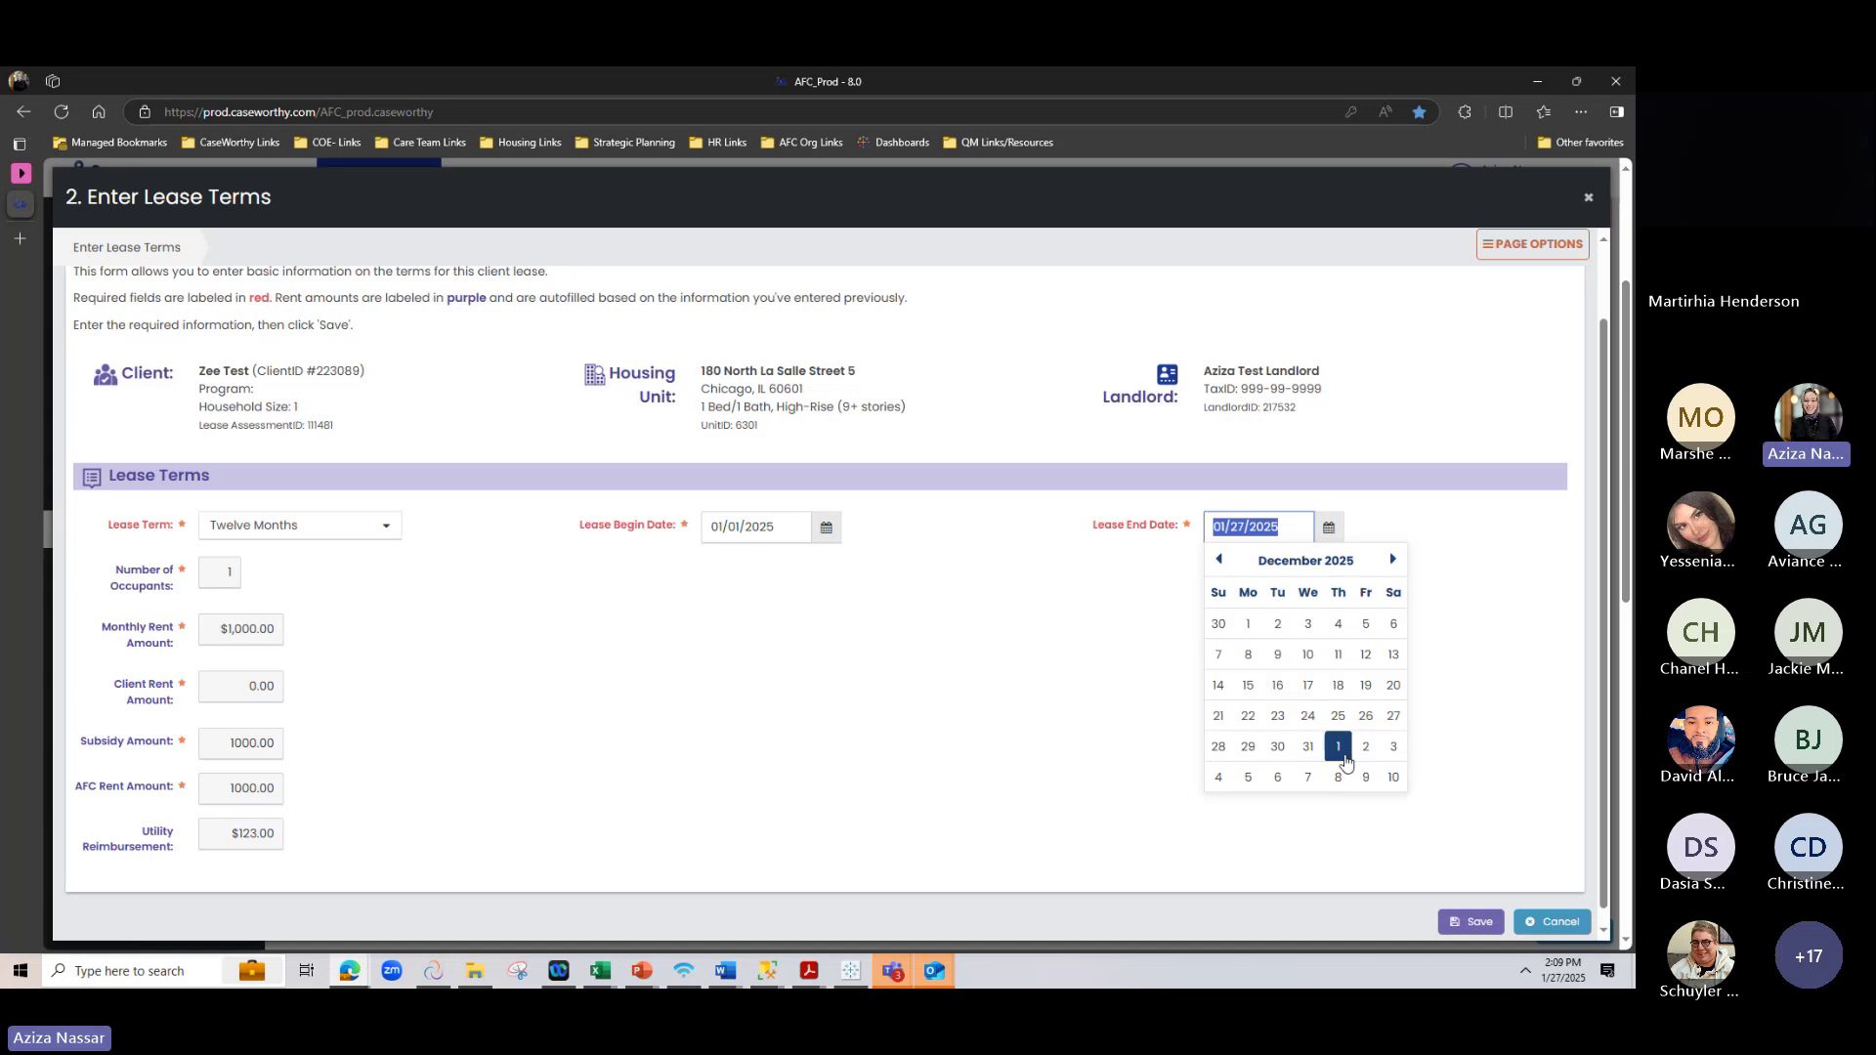
click(1309, 749)
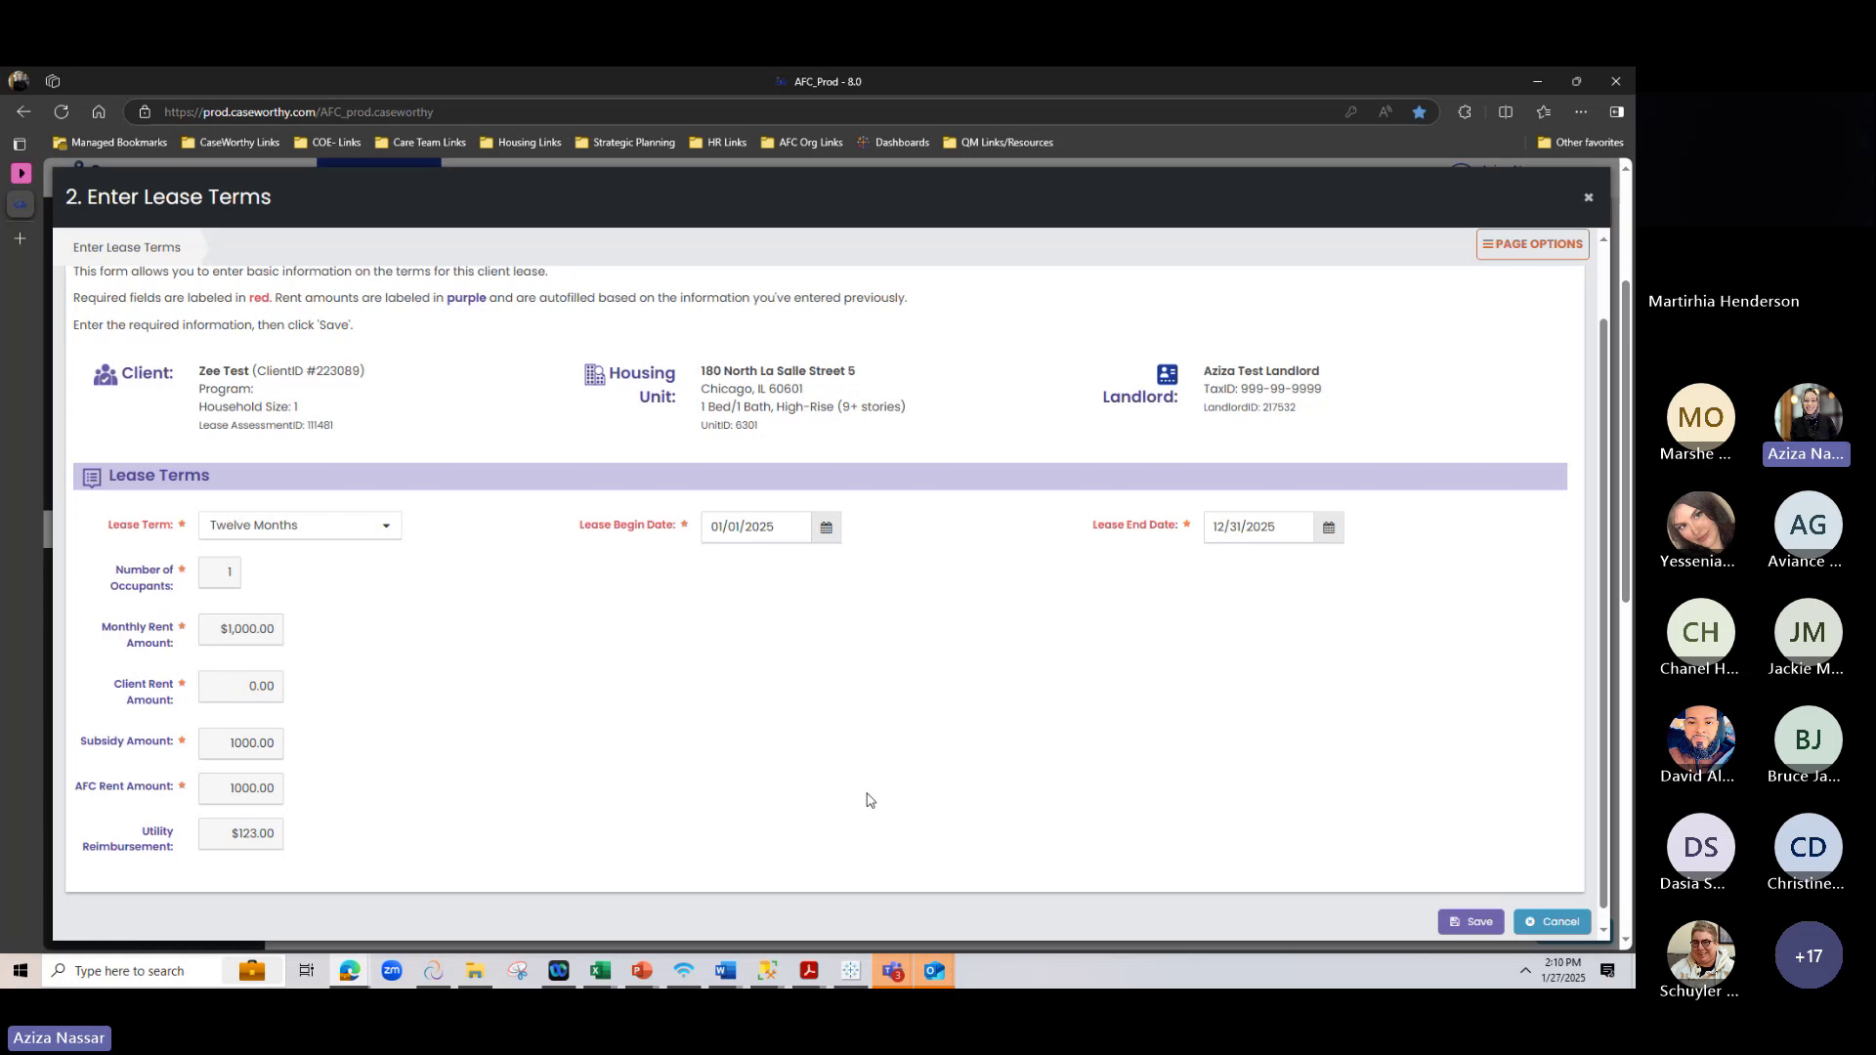
click(1472, 922)
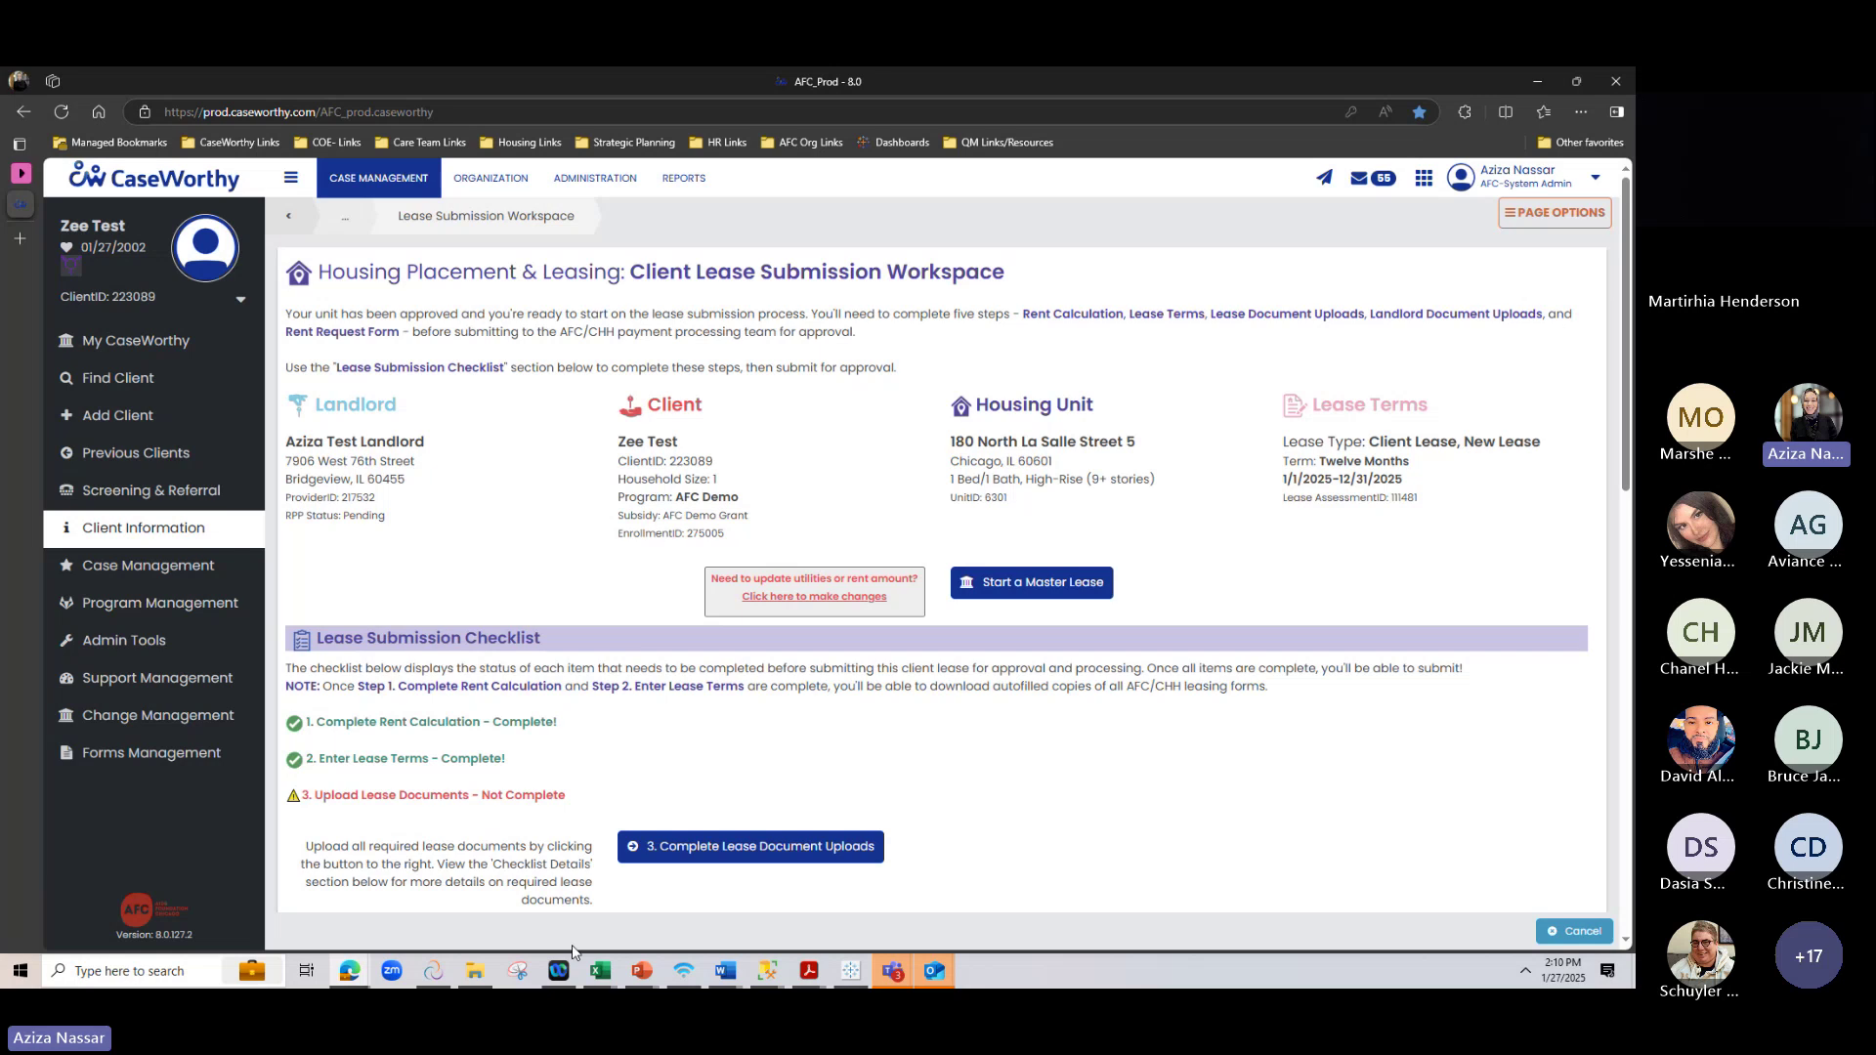
Open '3. Complete Lease Document Uploads' to see the four documents marked Upload Needed
scroll(575, 891, down, 3)
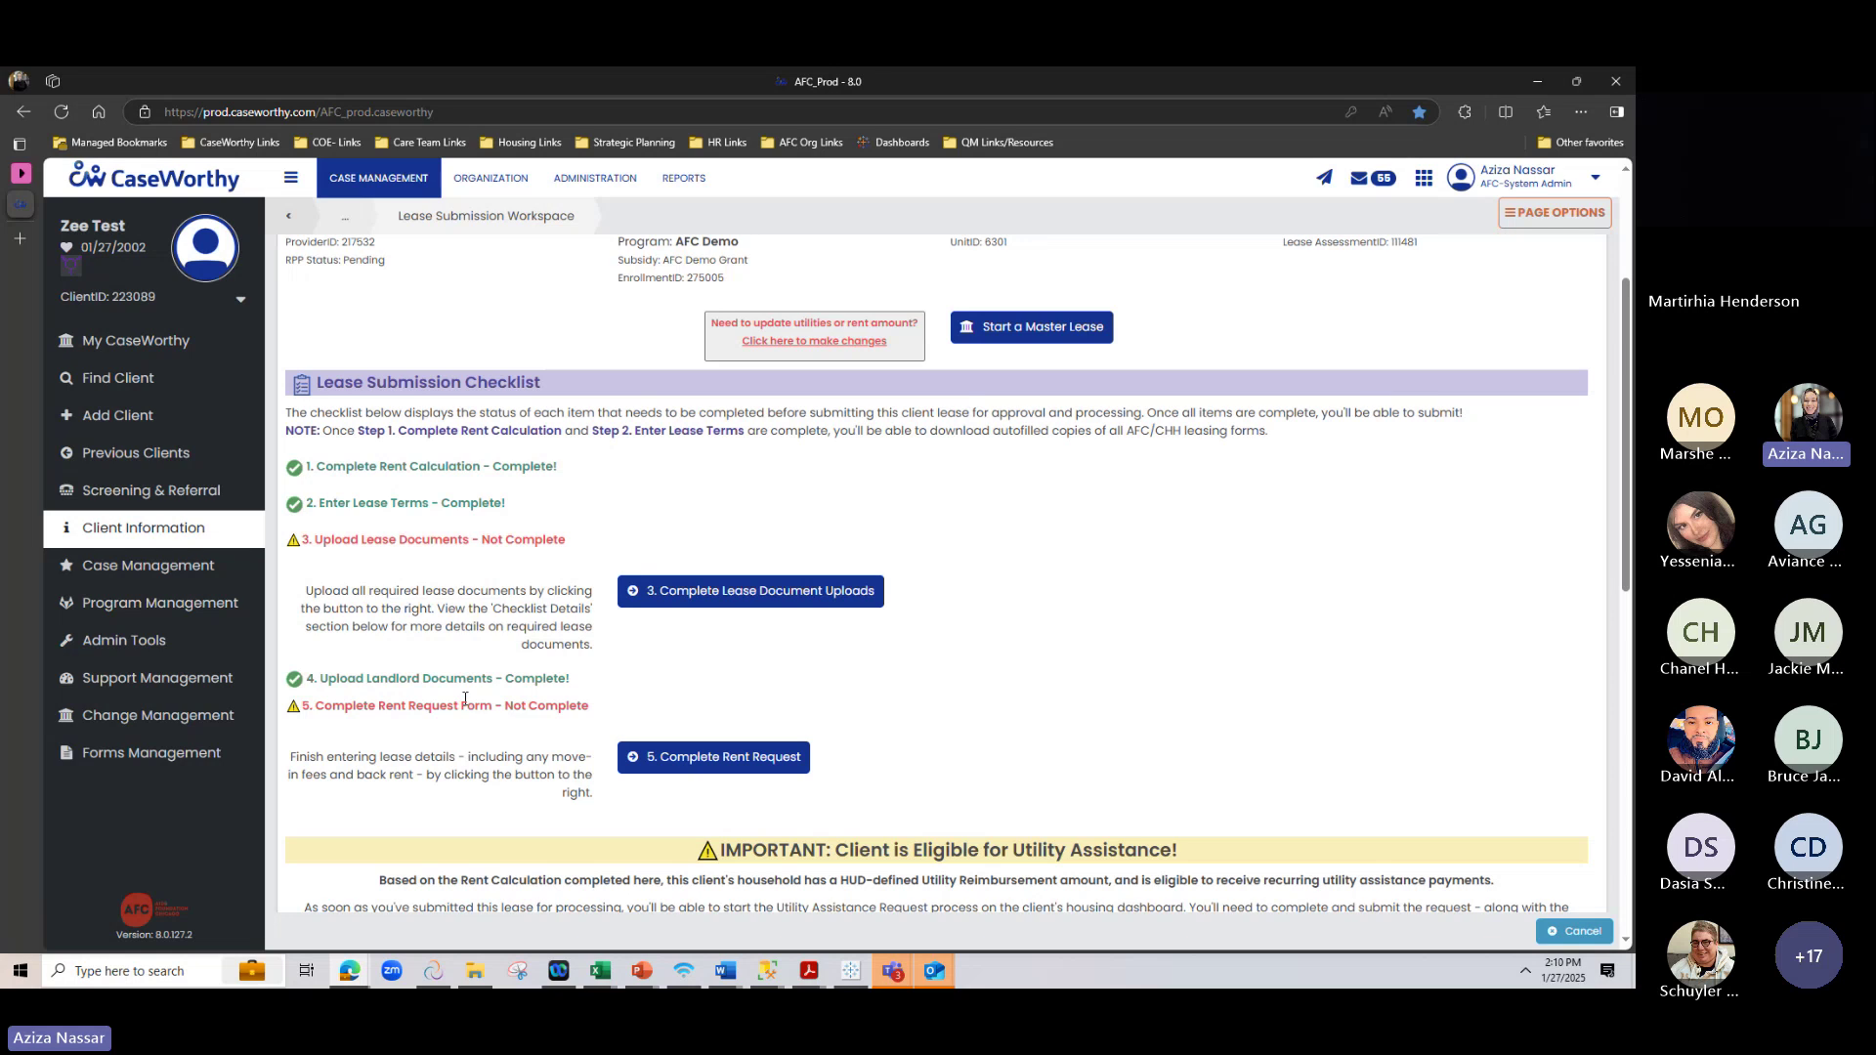
click(826, 598)
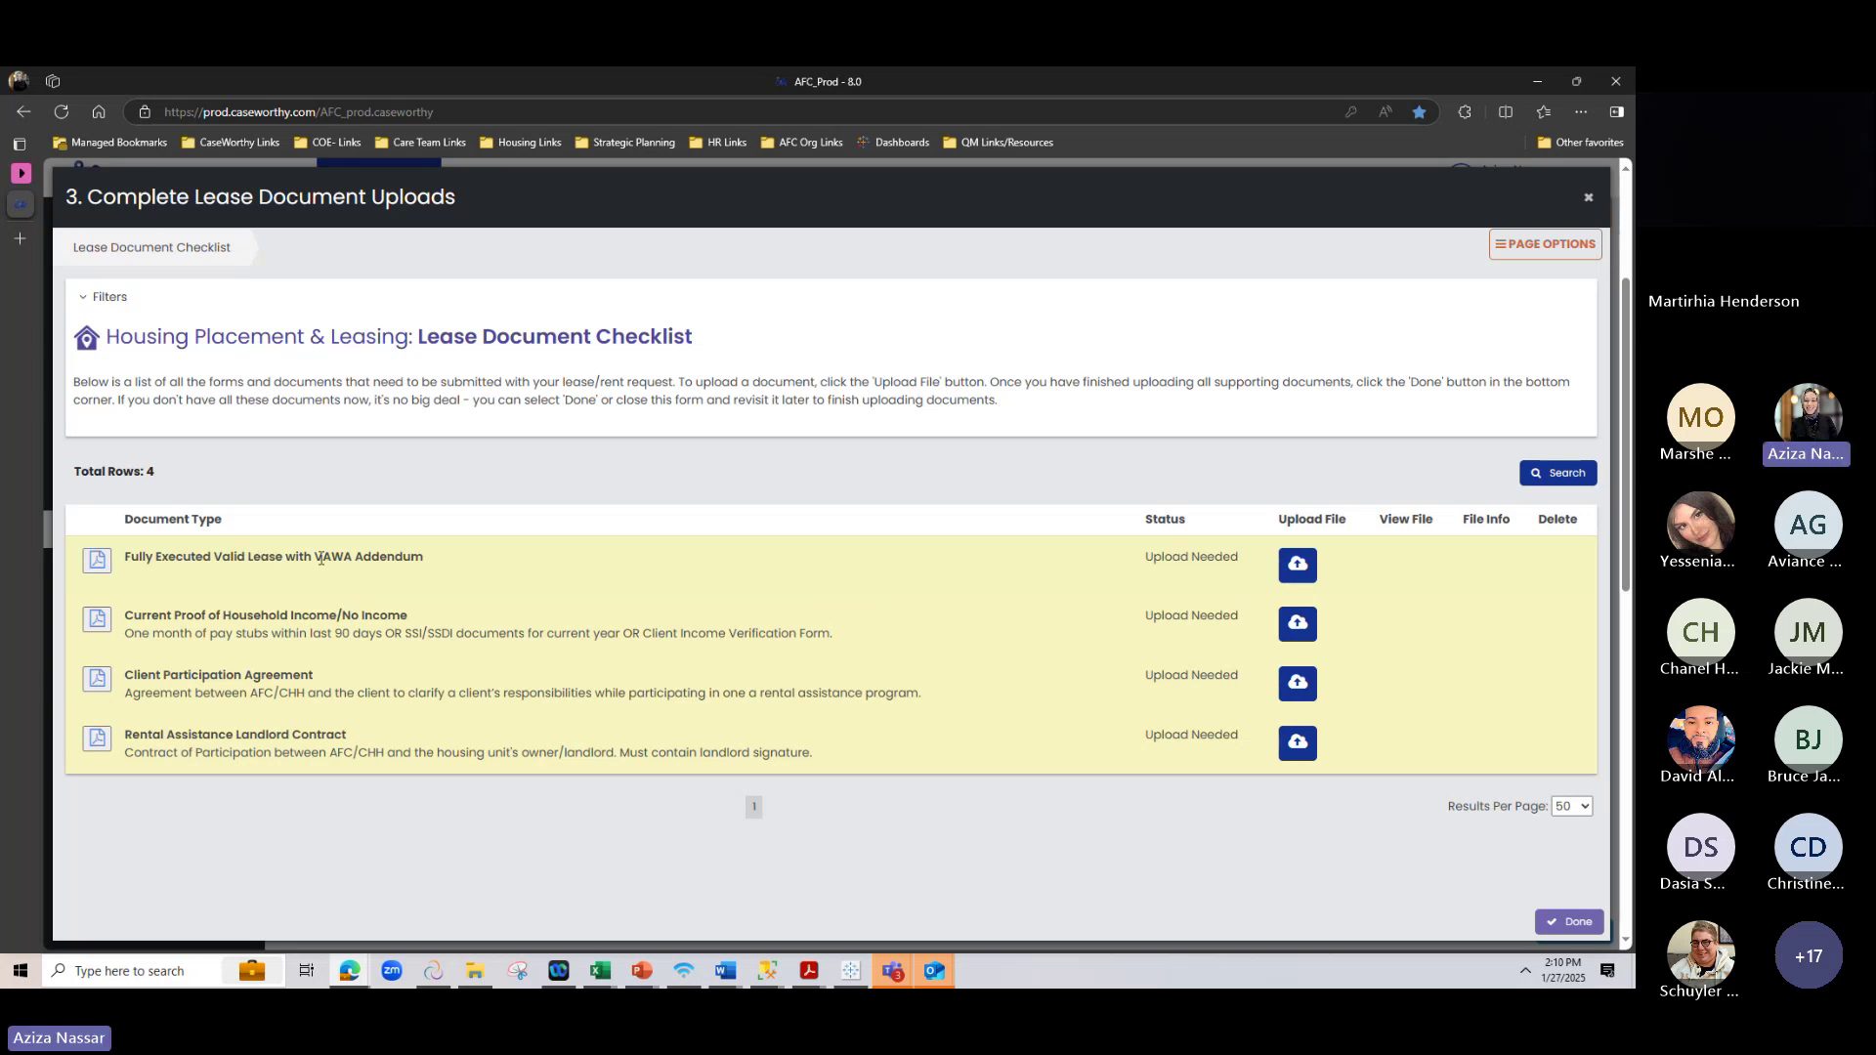
Look up the blank VAWA Addendum lease form in the forms library, then close it
drag(323, 558, 589, 562)
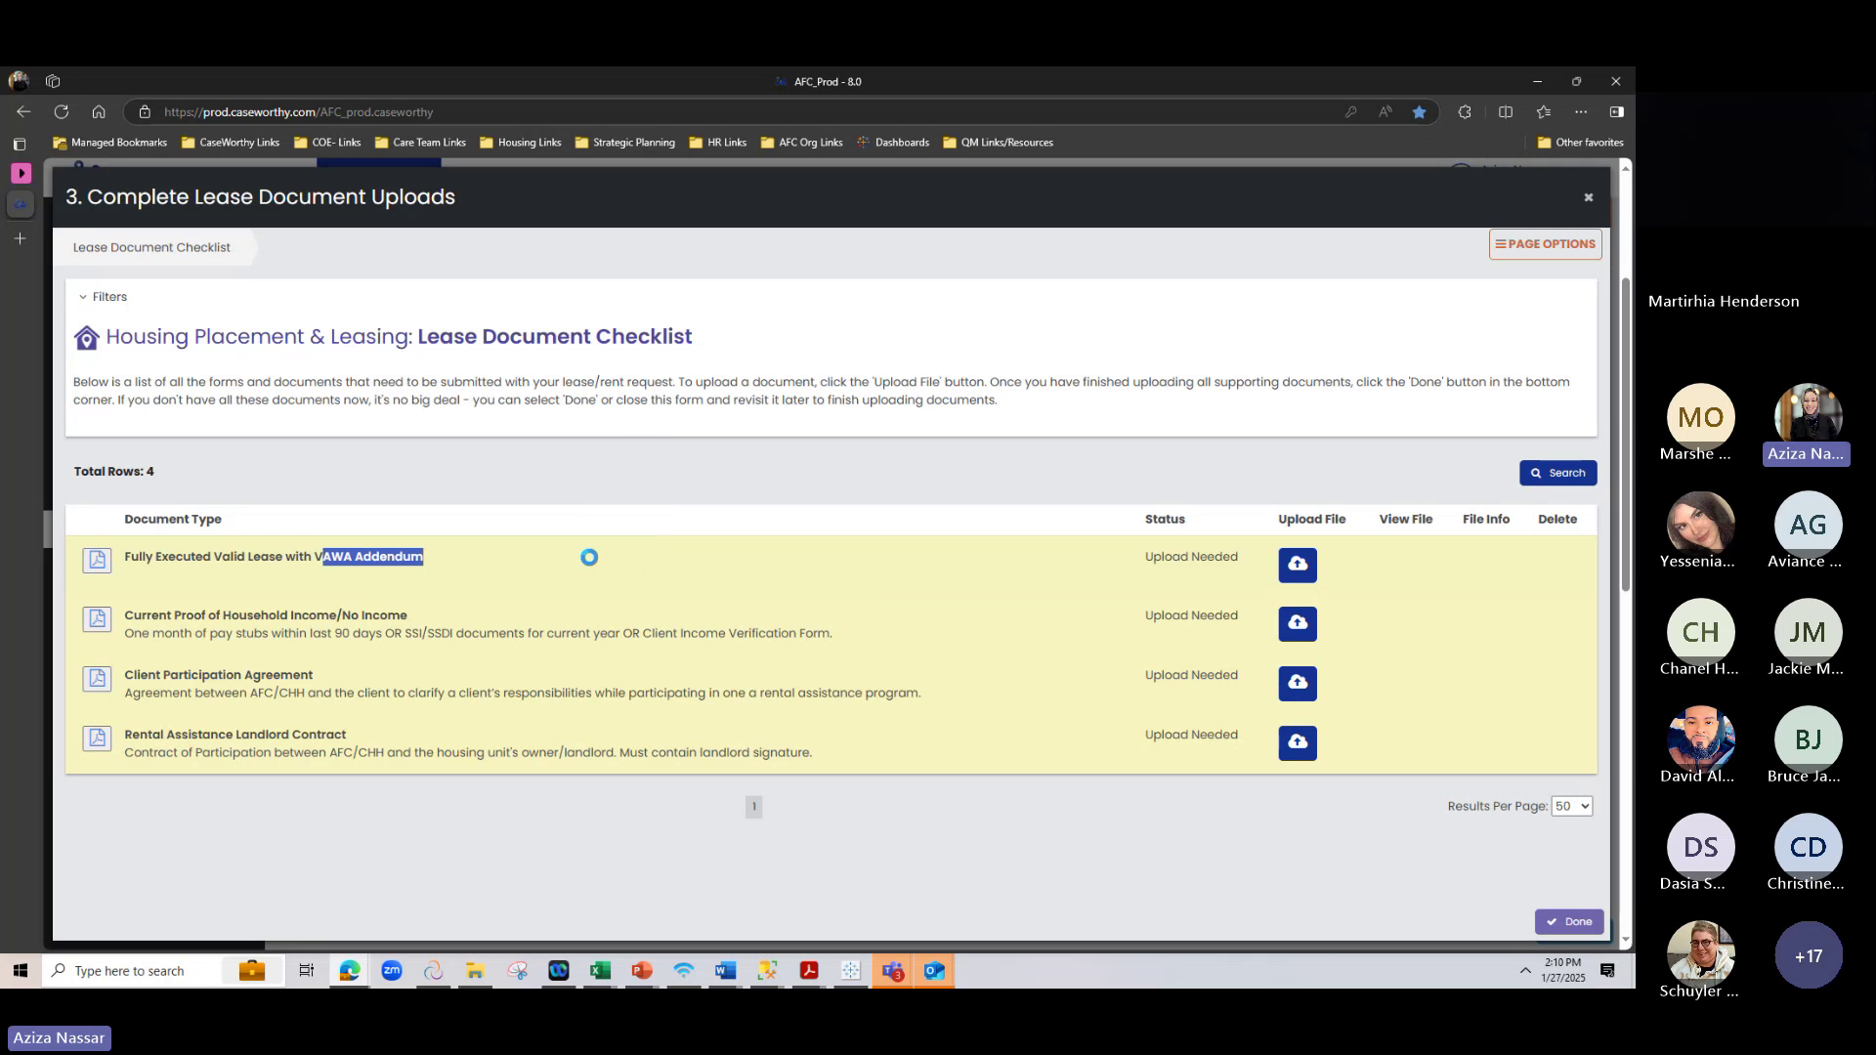
click(476, 667)
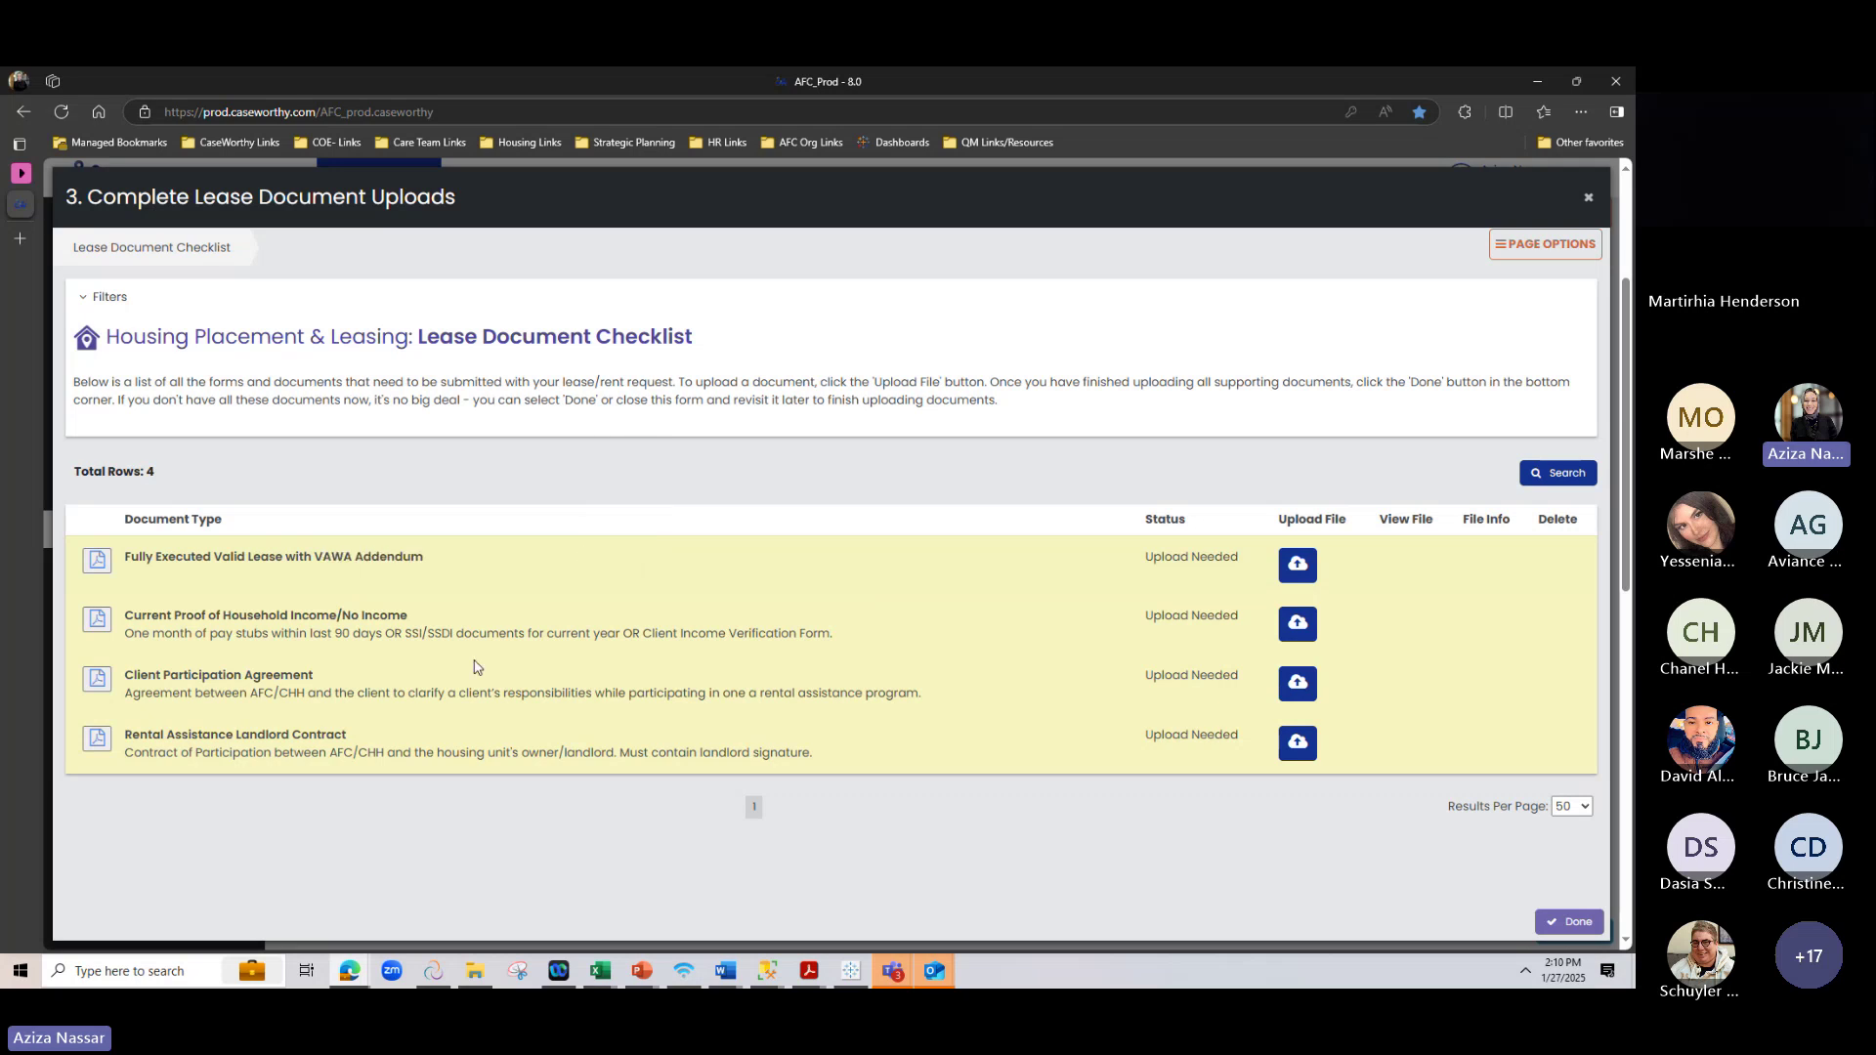
click(96, 560)
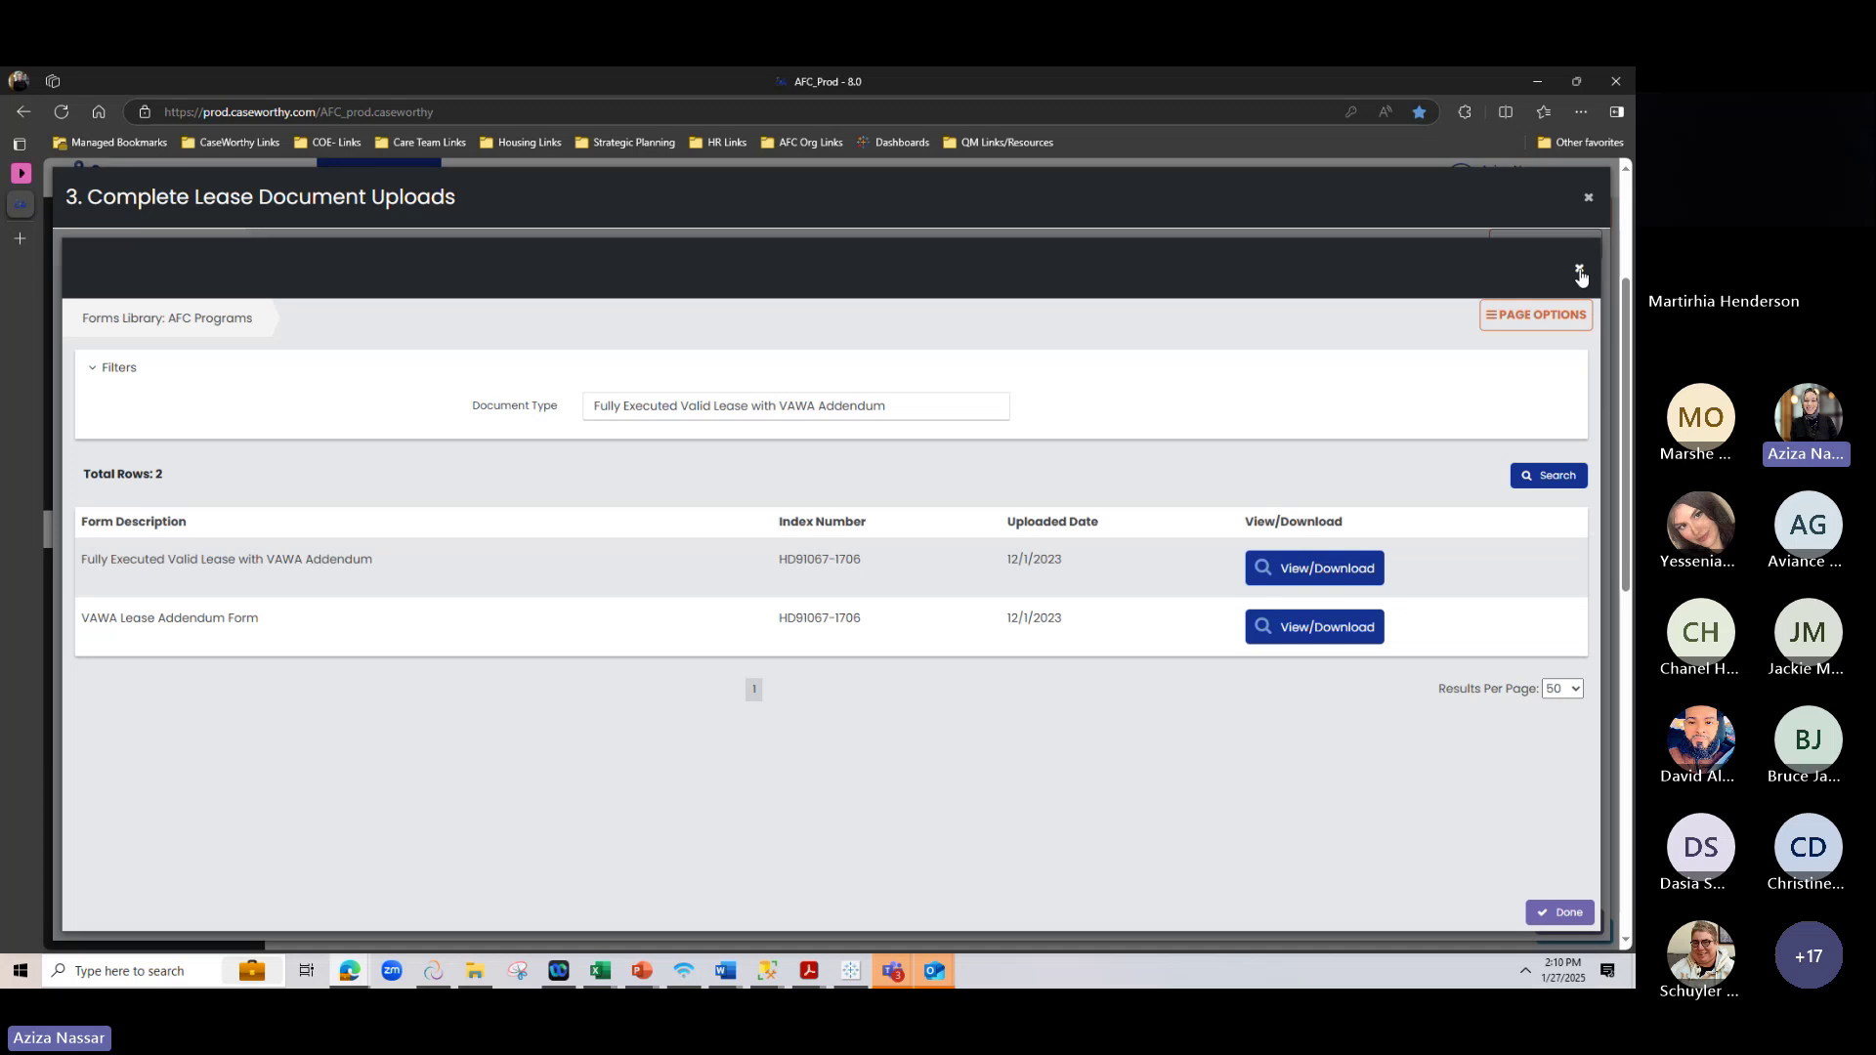
click(1579, 268)
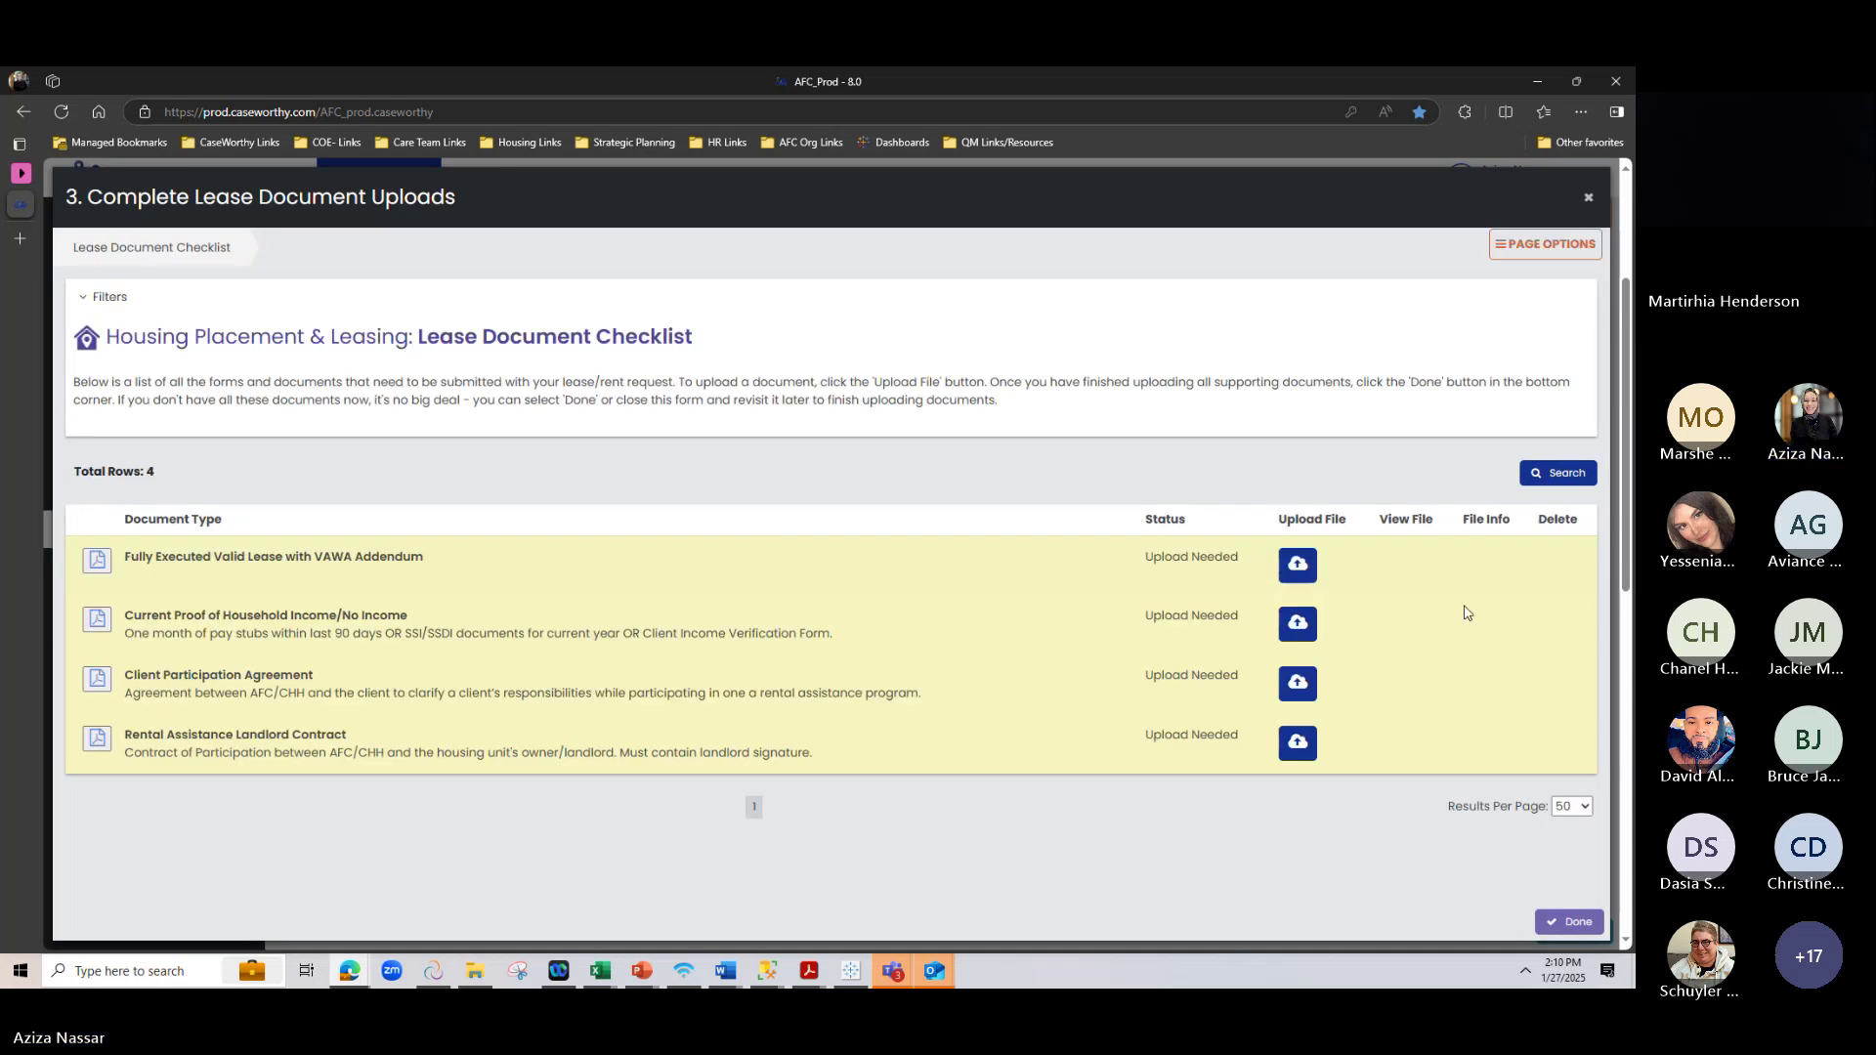
Pull up the blank Client Participation Agreement template from the forms library
drag(132, 613, 426, 618)
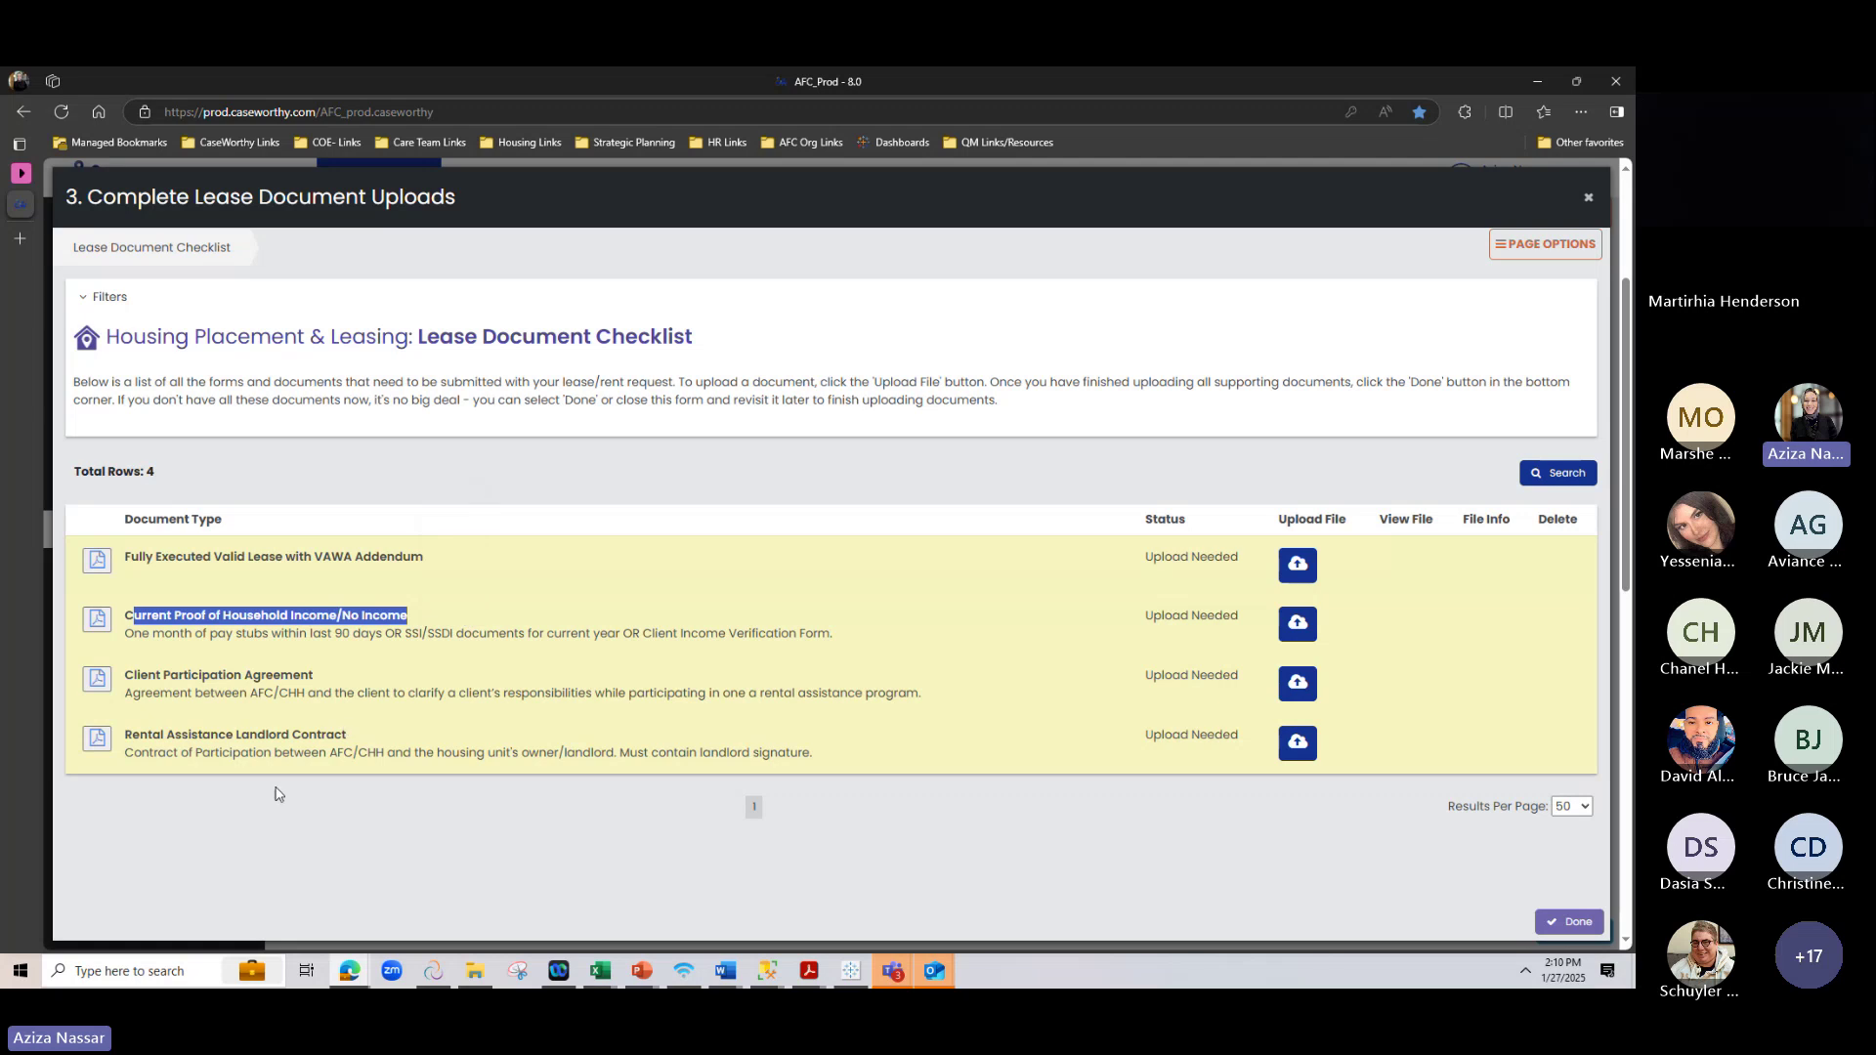
drag(130, 677, 406, 674)
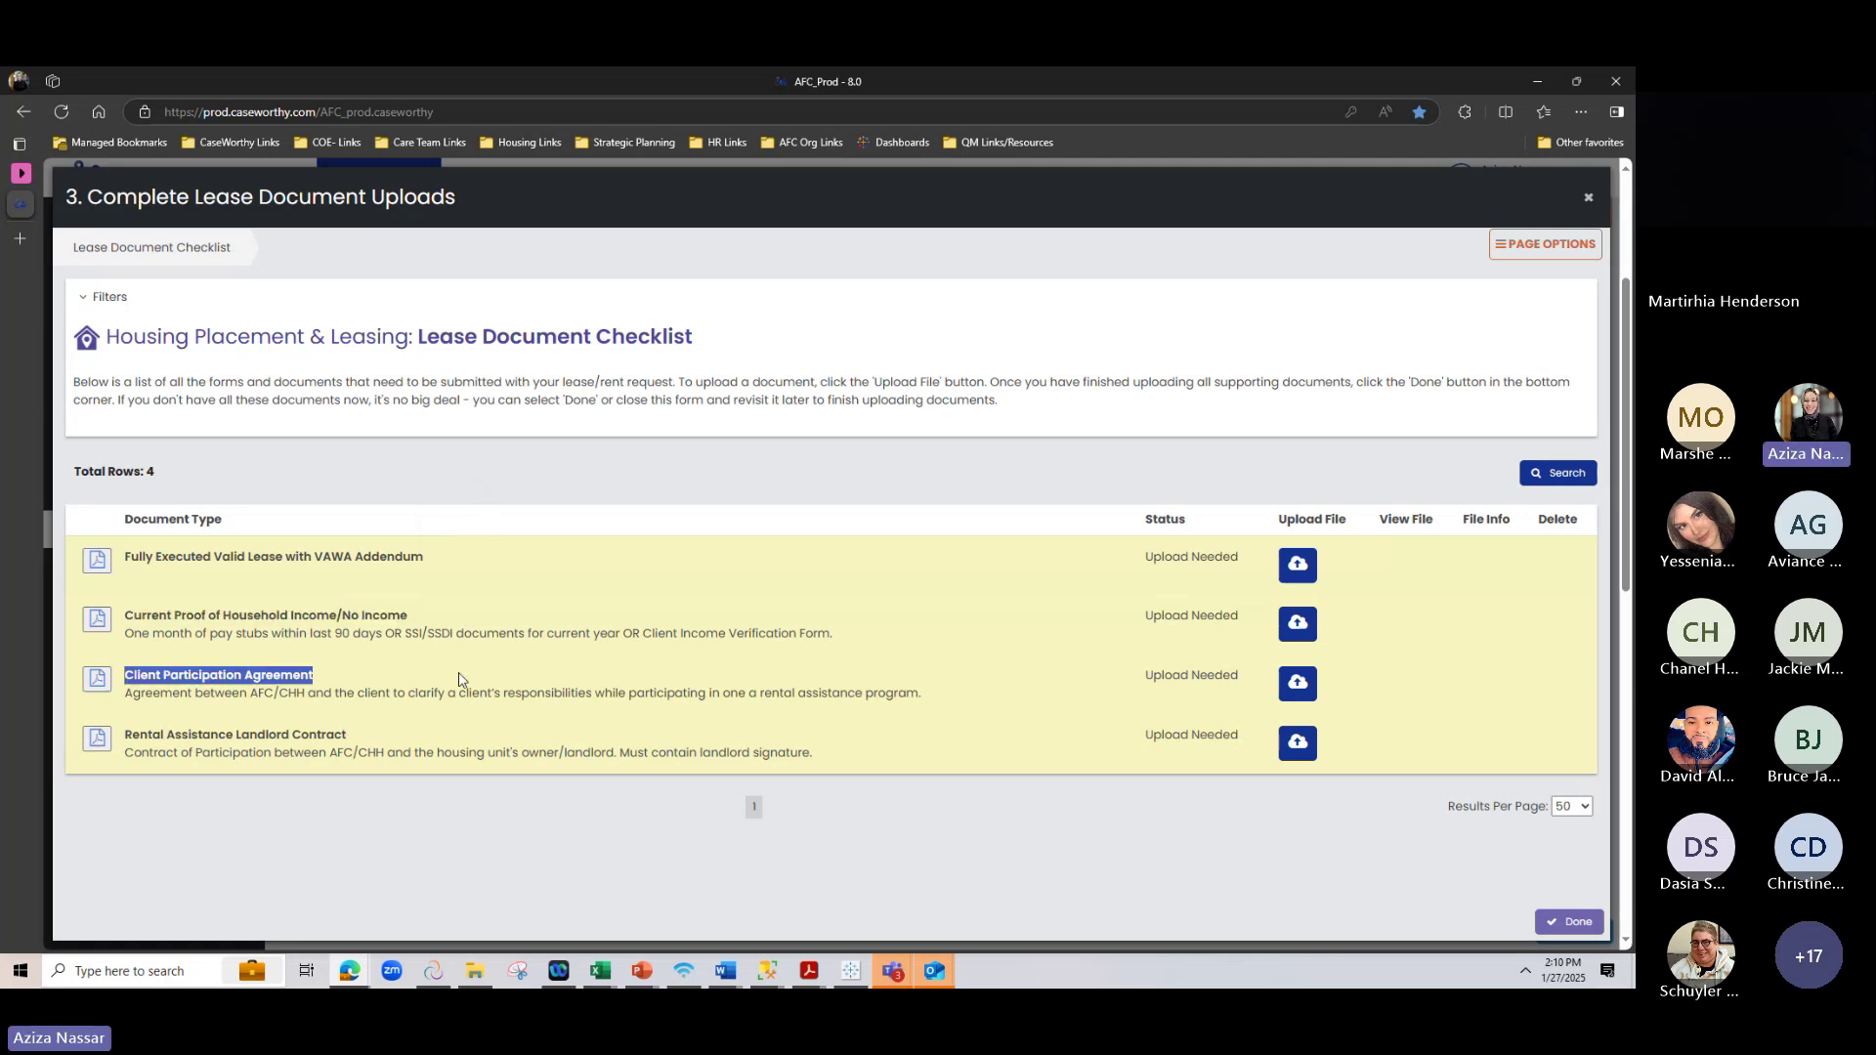
click(96, 690)
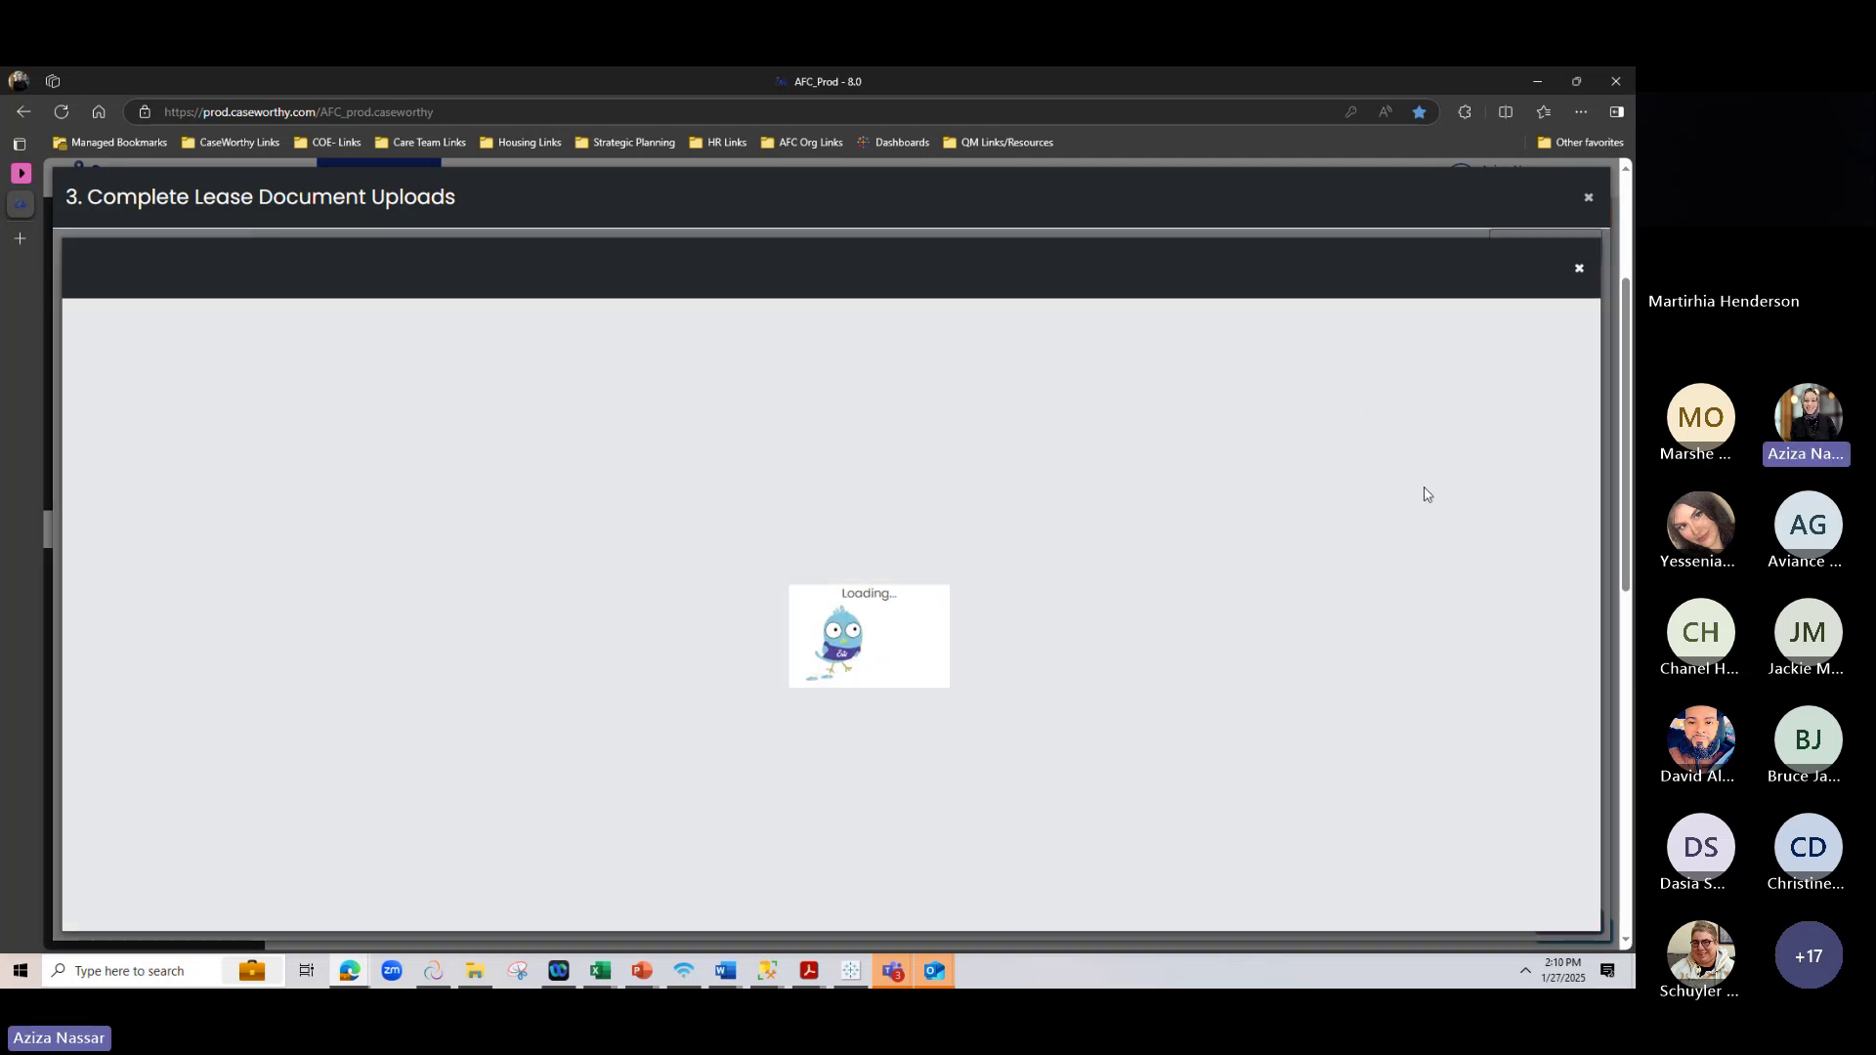
Look over the Client Participation Agreement PDF, then close the Forms Library
click(1244, 572)
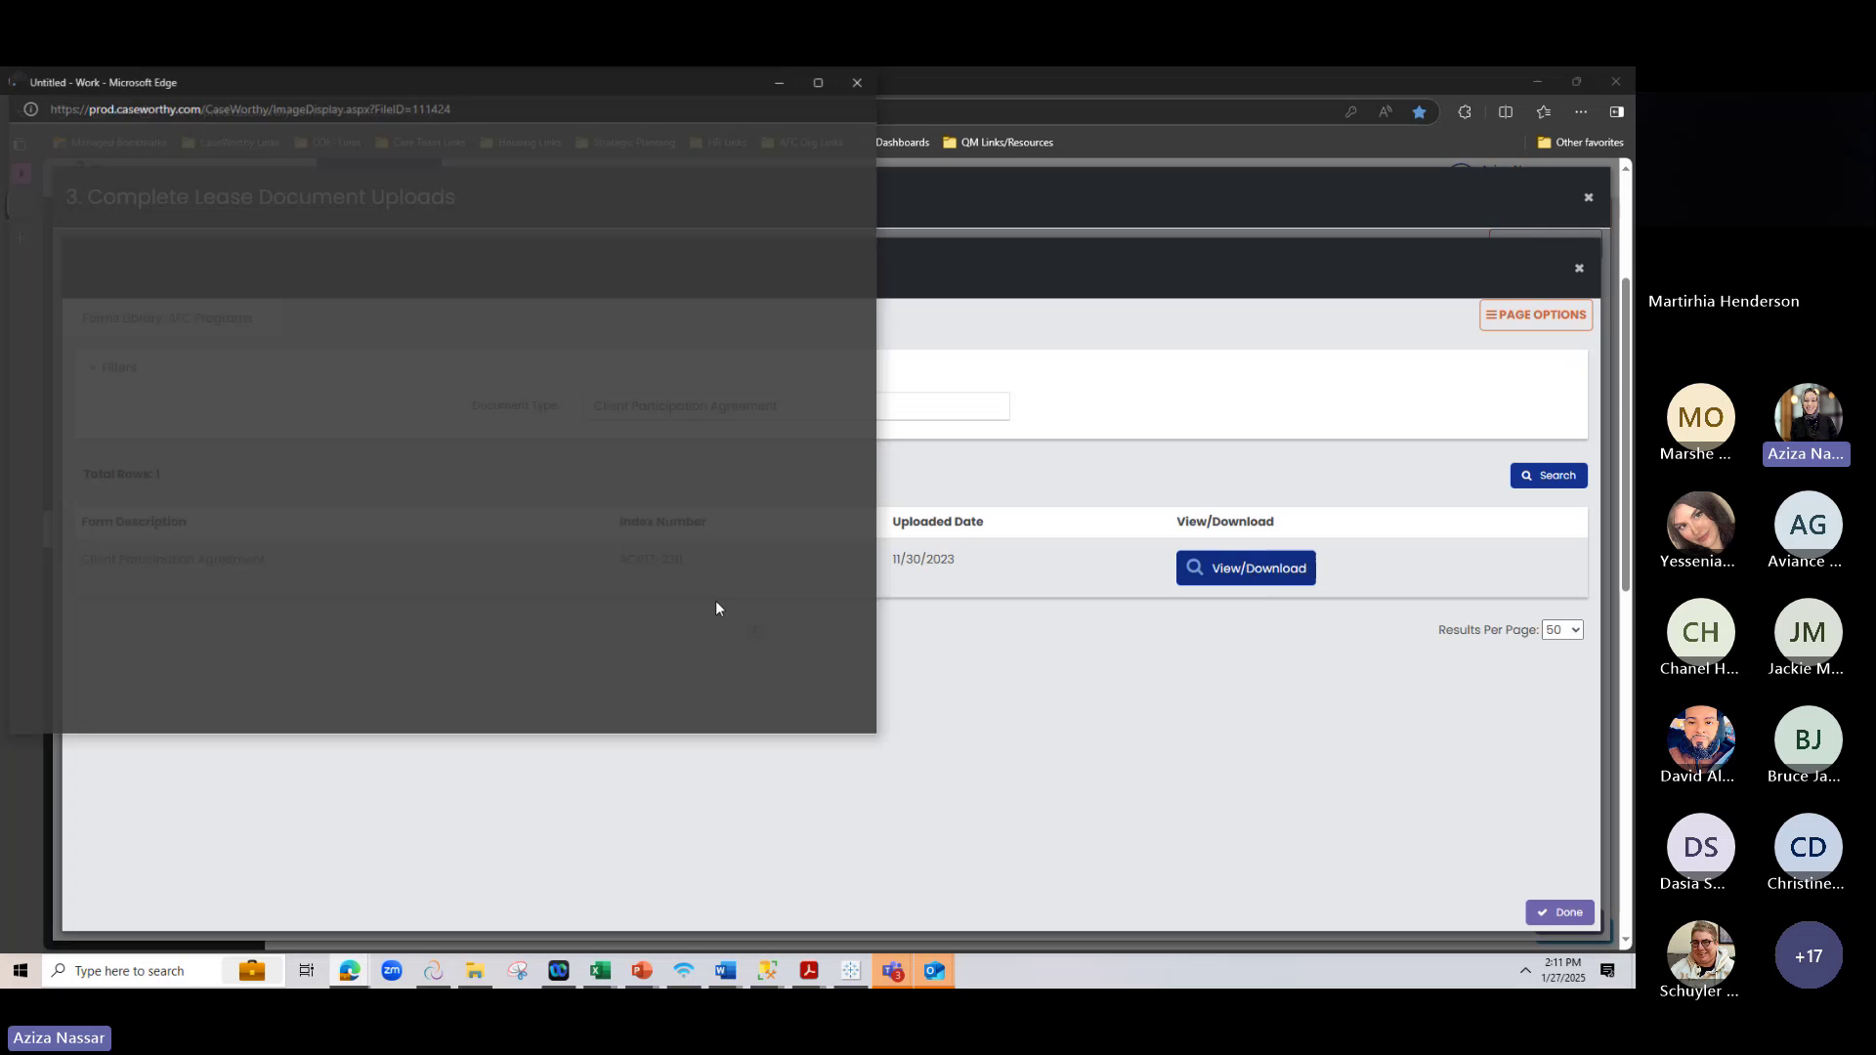
scroll(493, 476, down, 4)
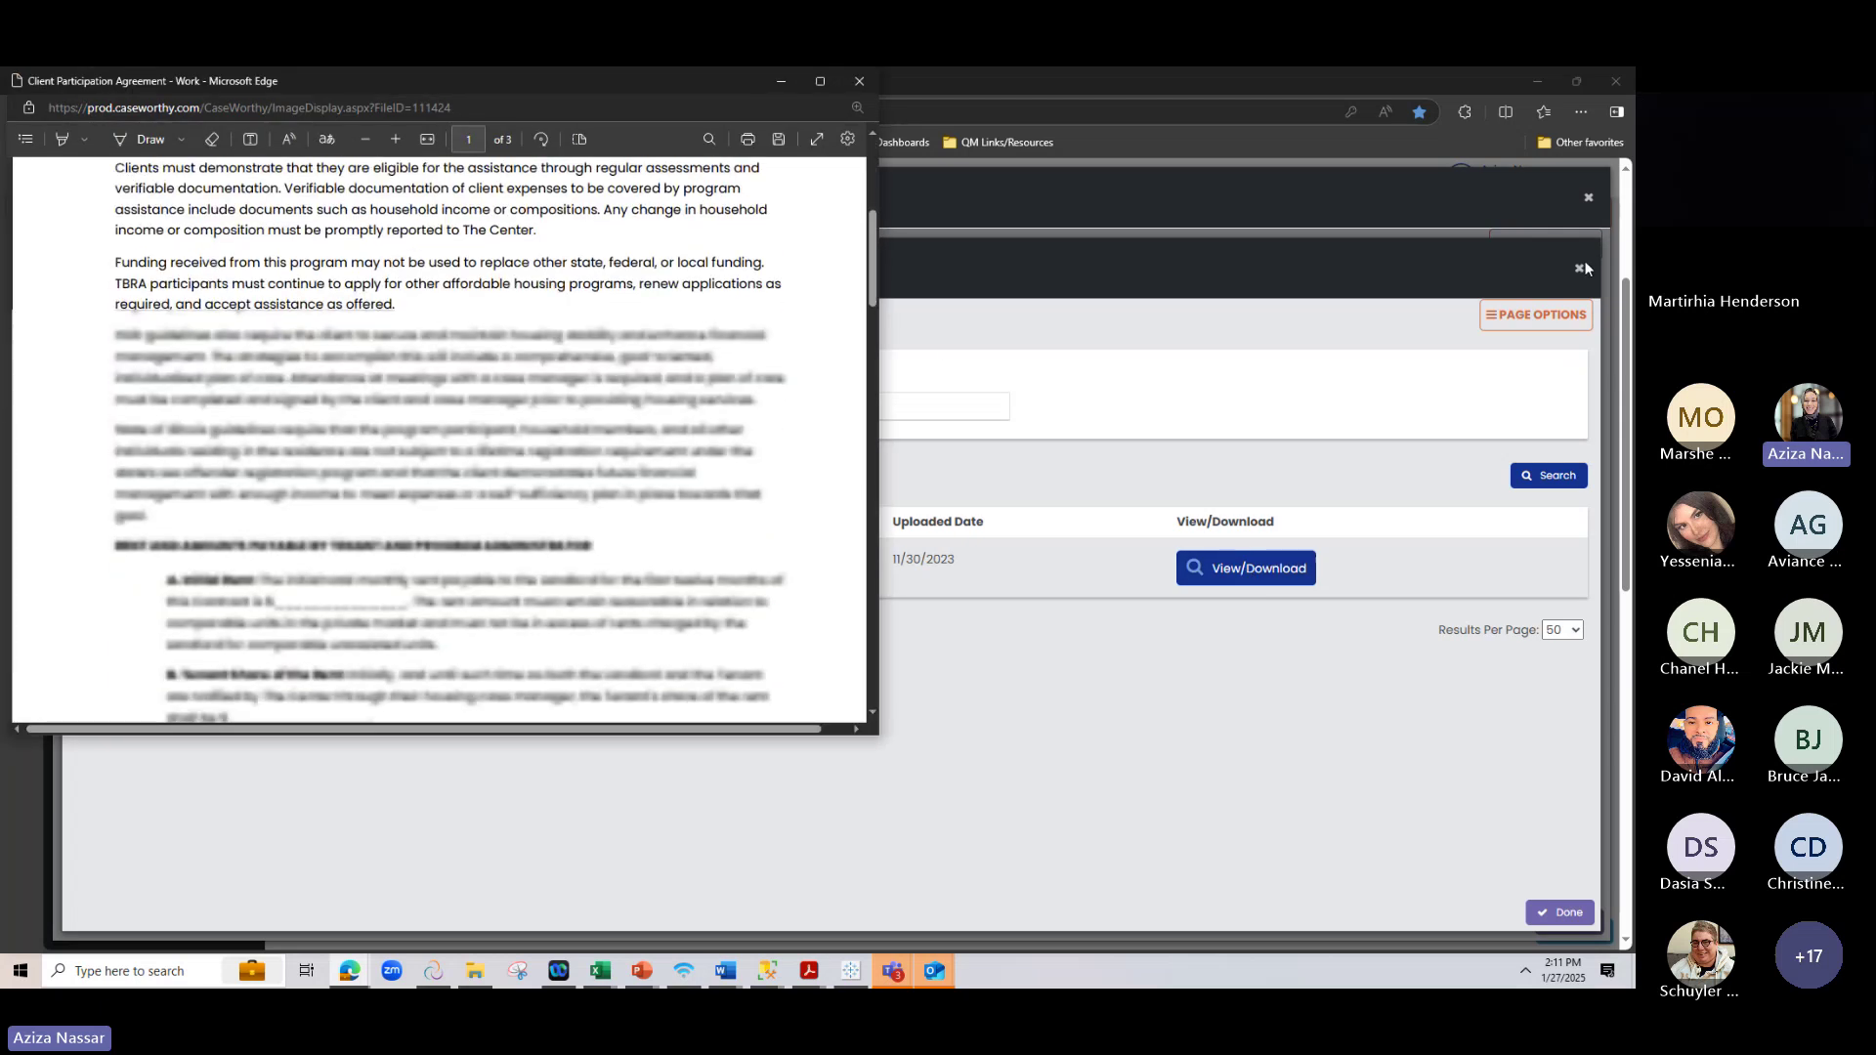
click(1580, 272)
click(1580, 271)
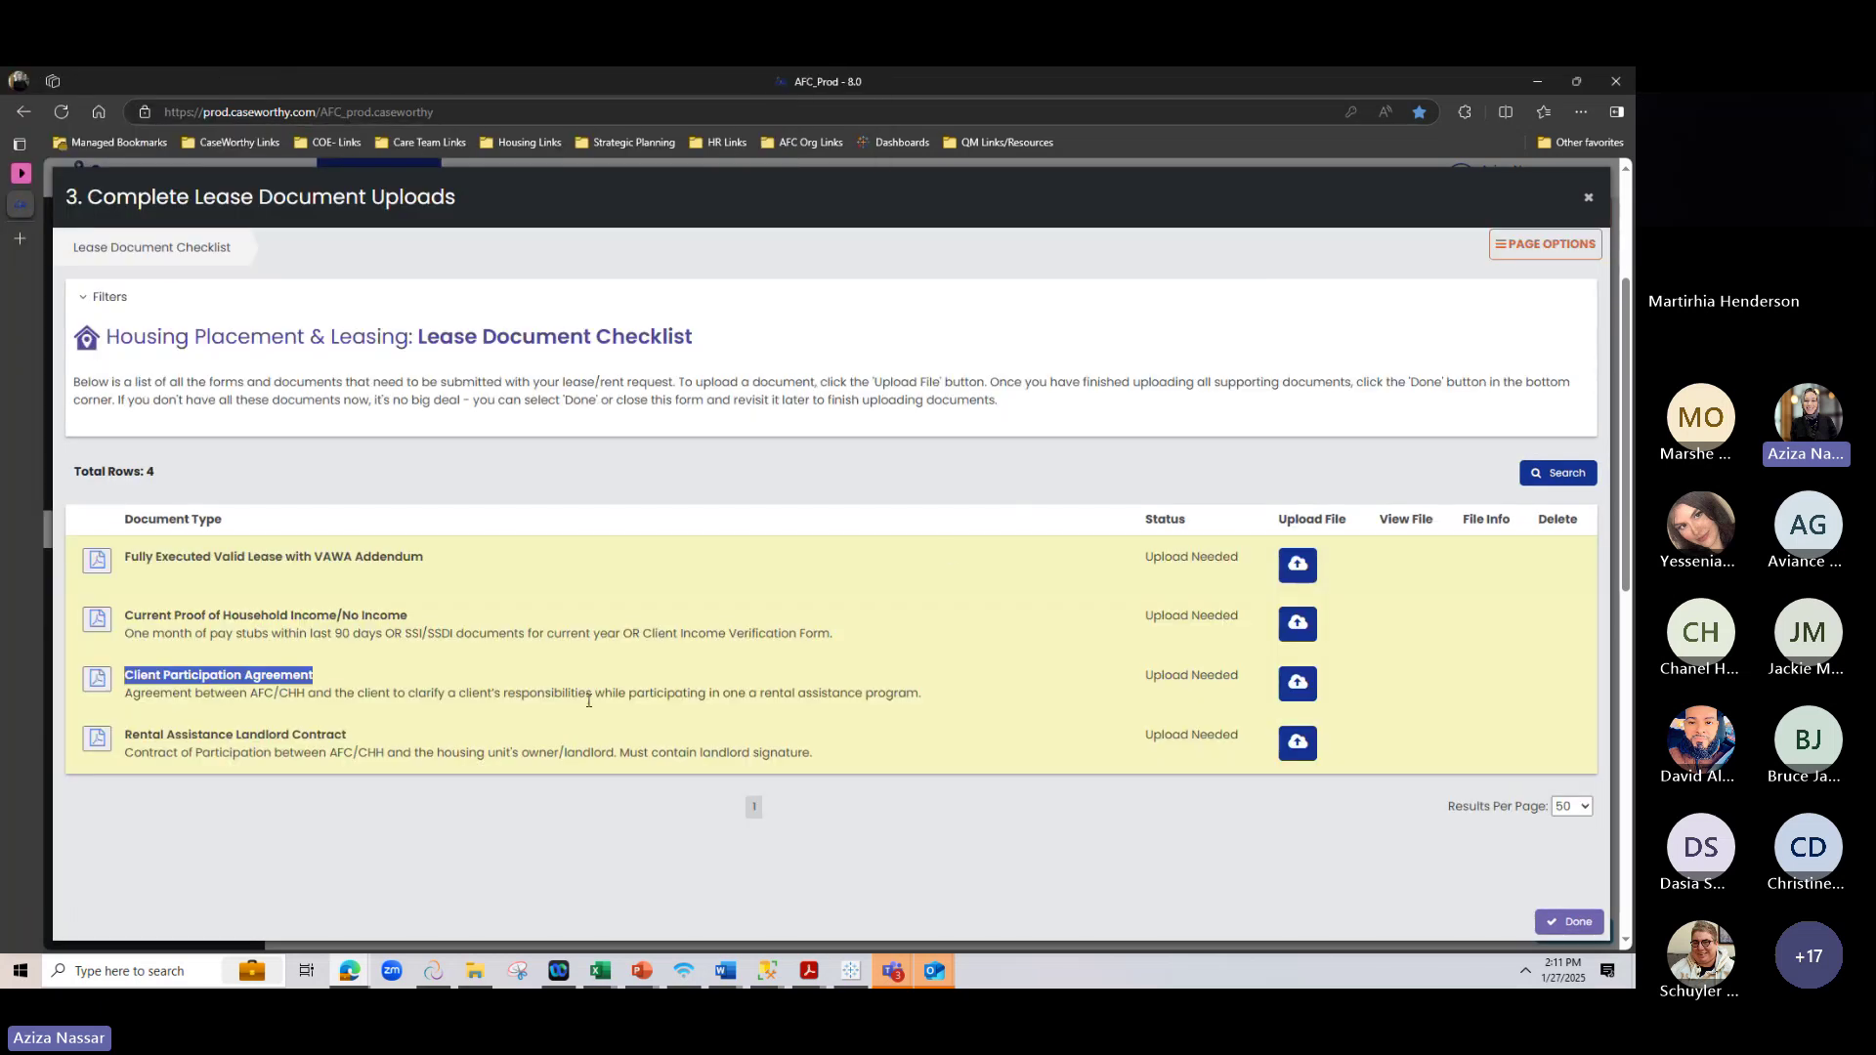
View the blank Rental Assistance Landlord Contract template PDF and return to the Lease Document Checklist
click(128, 733)
drag(128, 732, 418, 720)
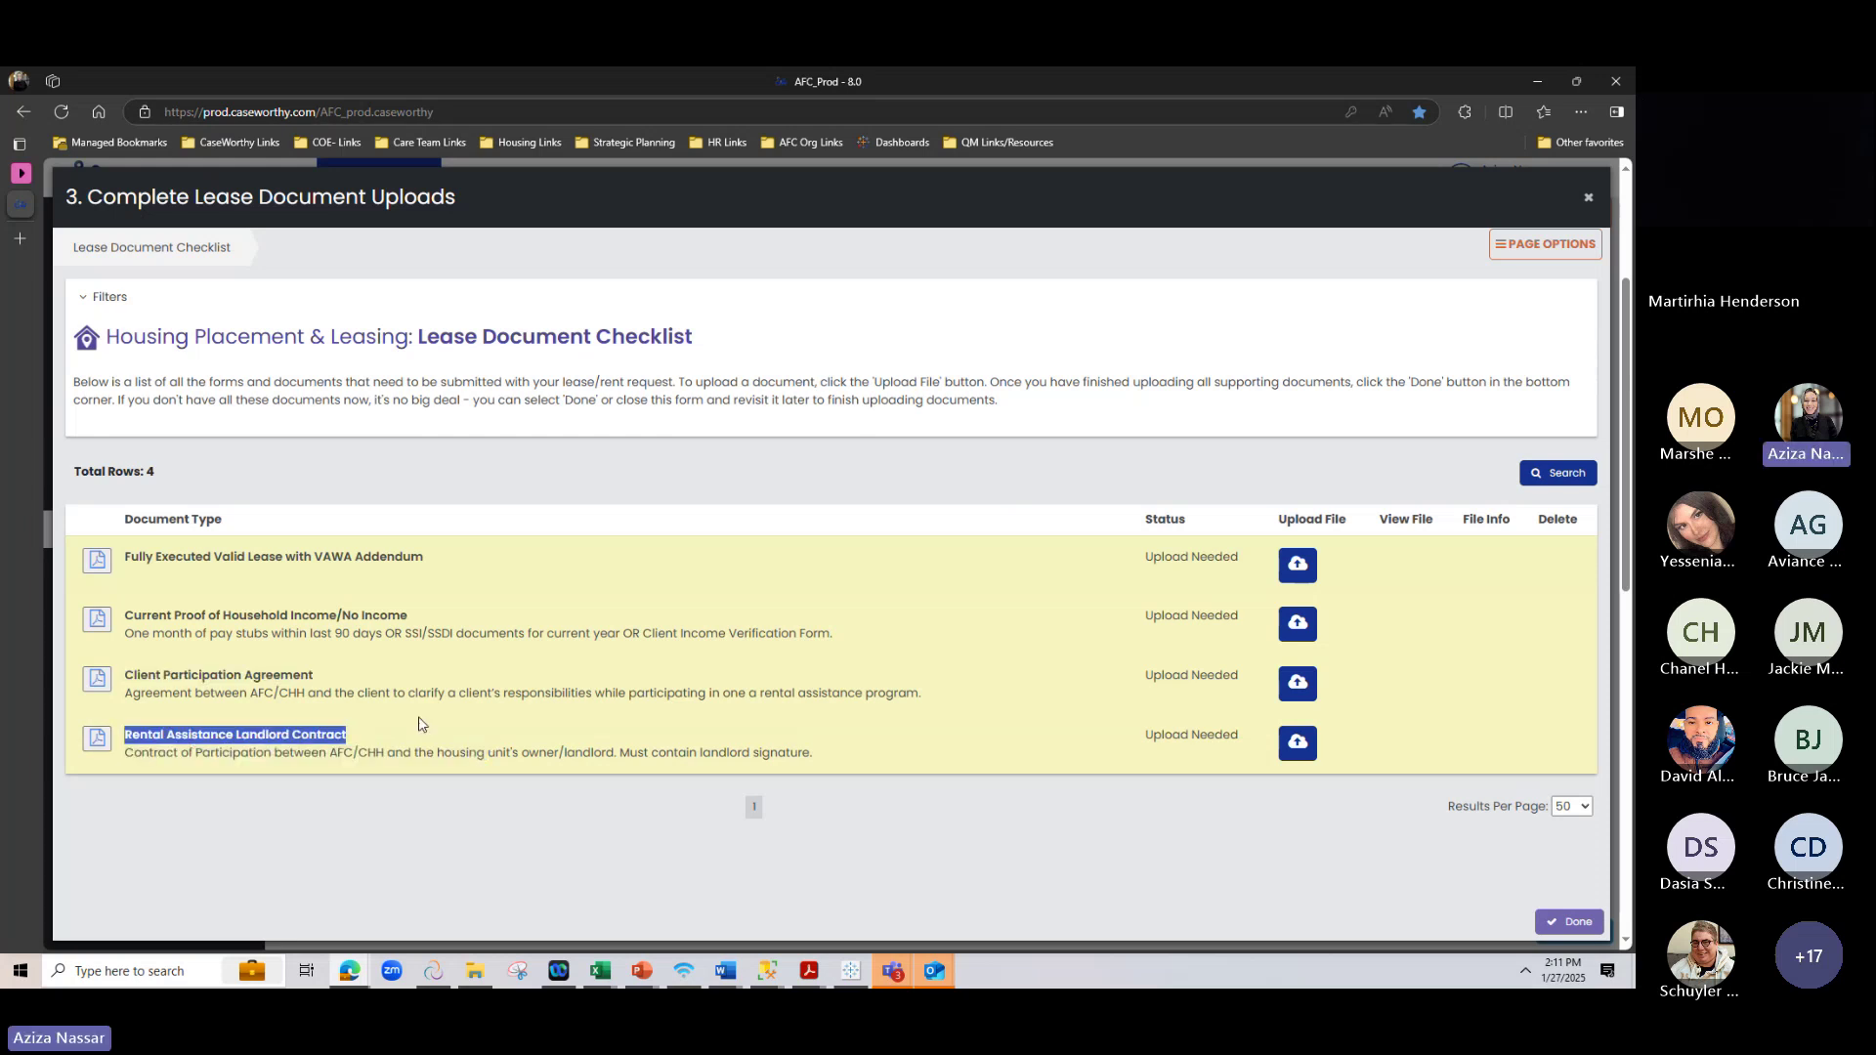
click(115, 738)
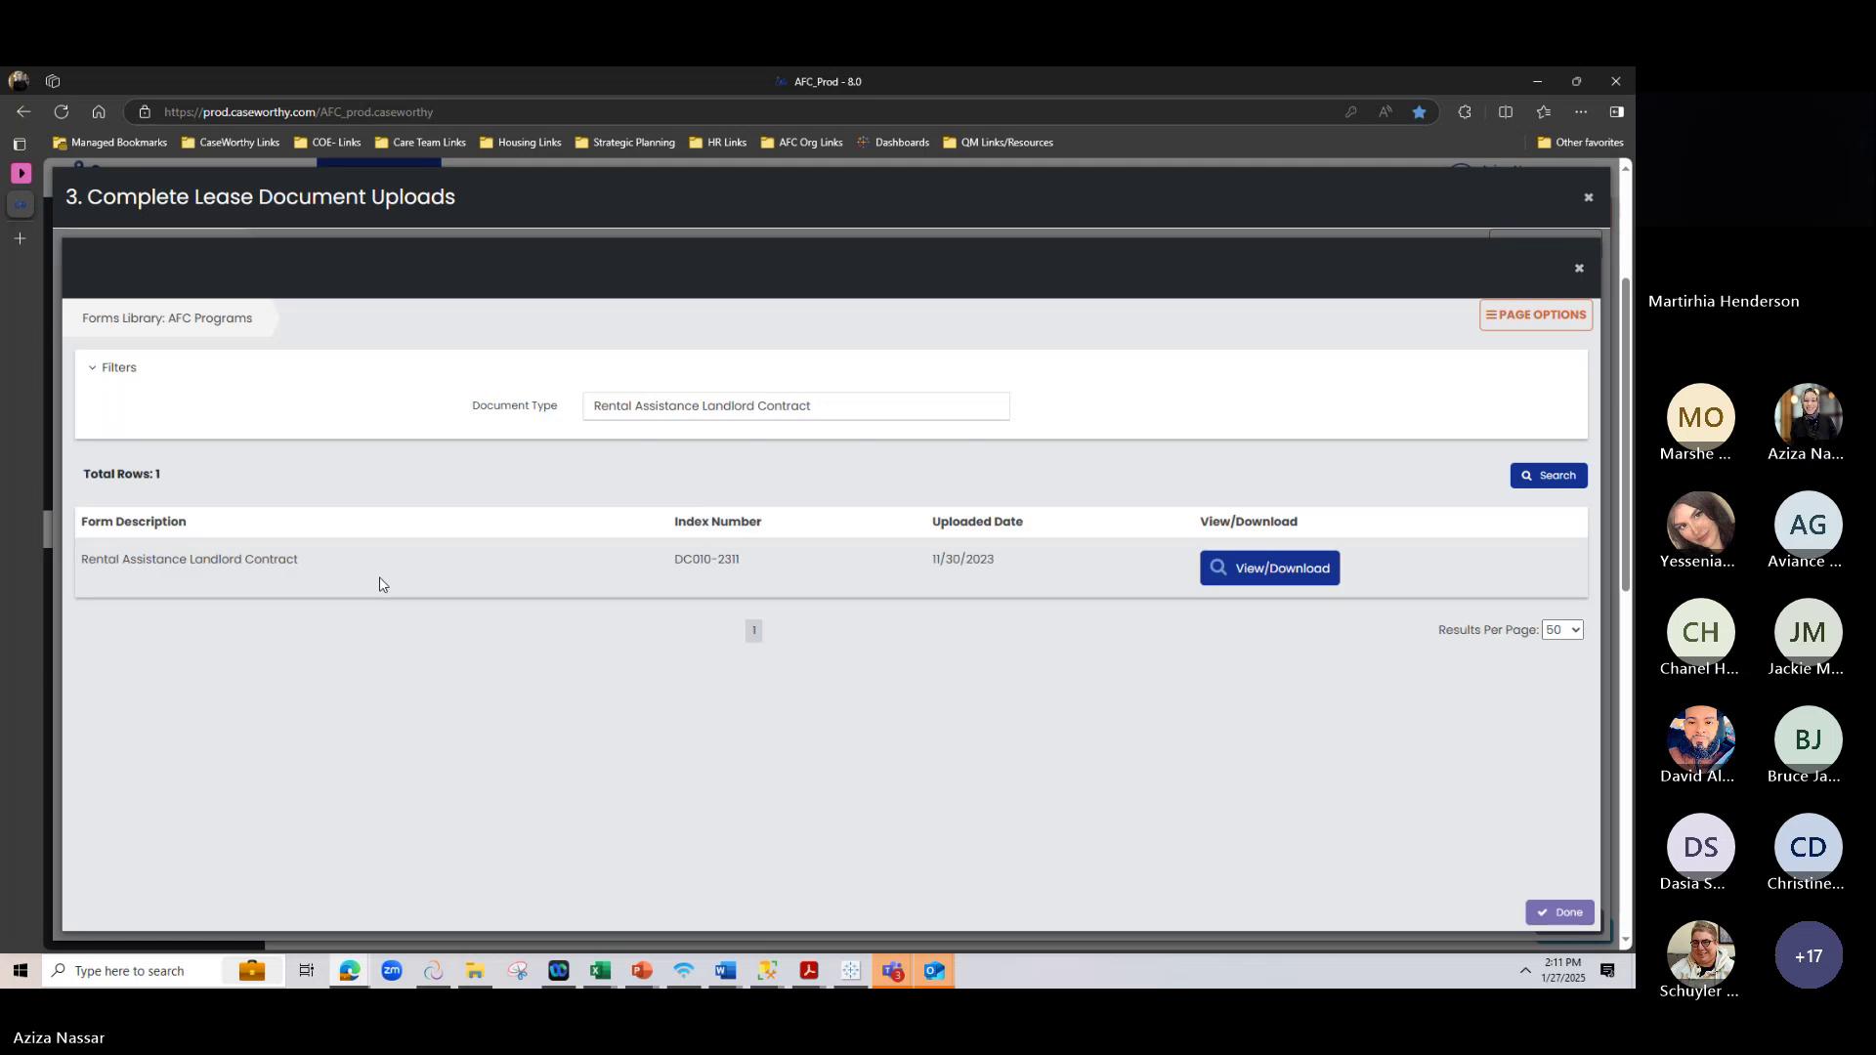
click(1269, 568)
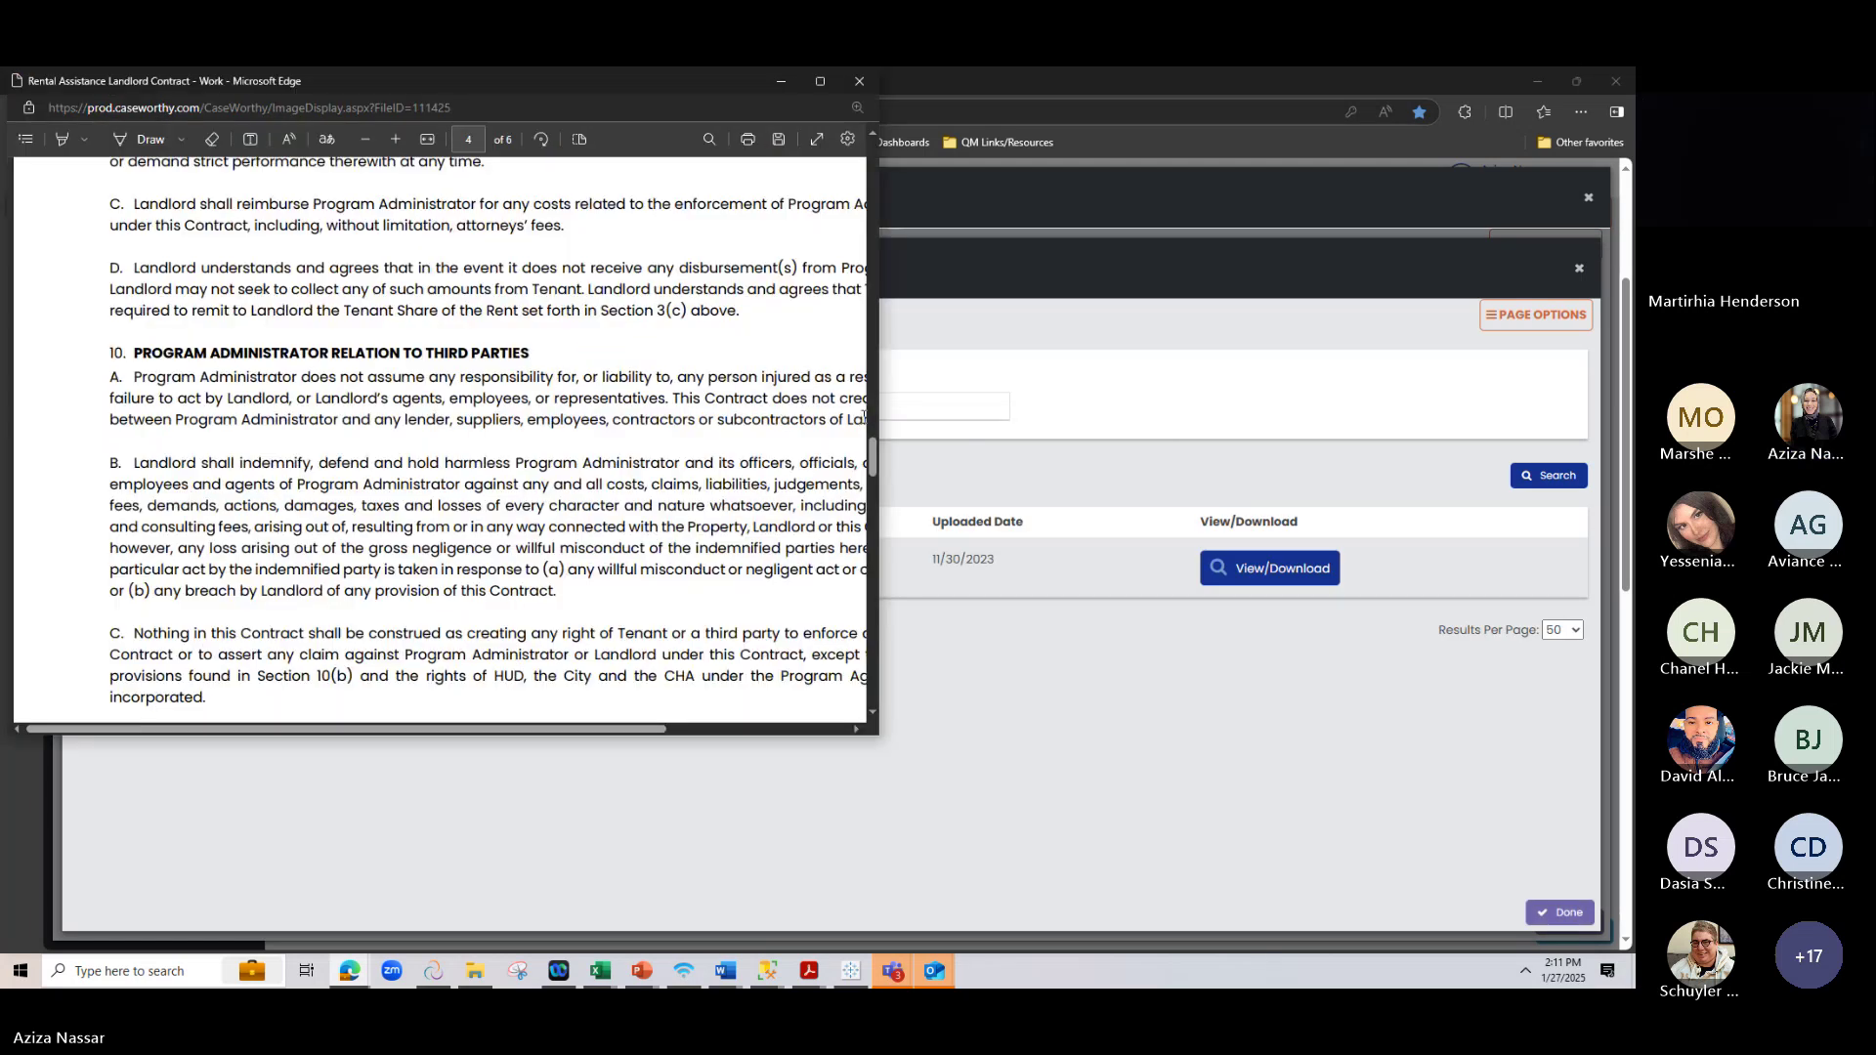
scroll(365, 402, up, 20)
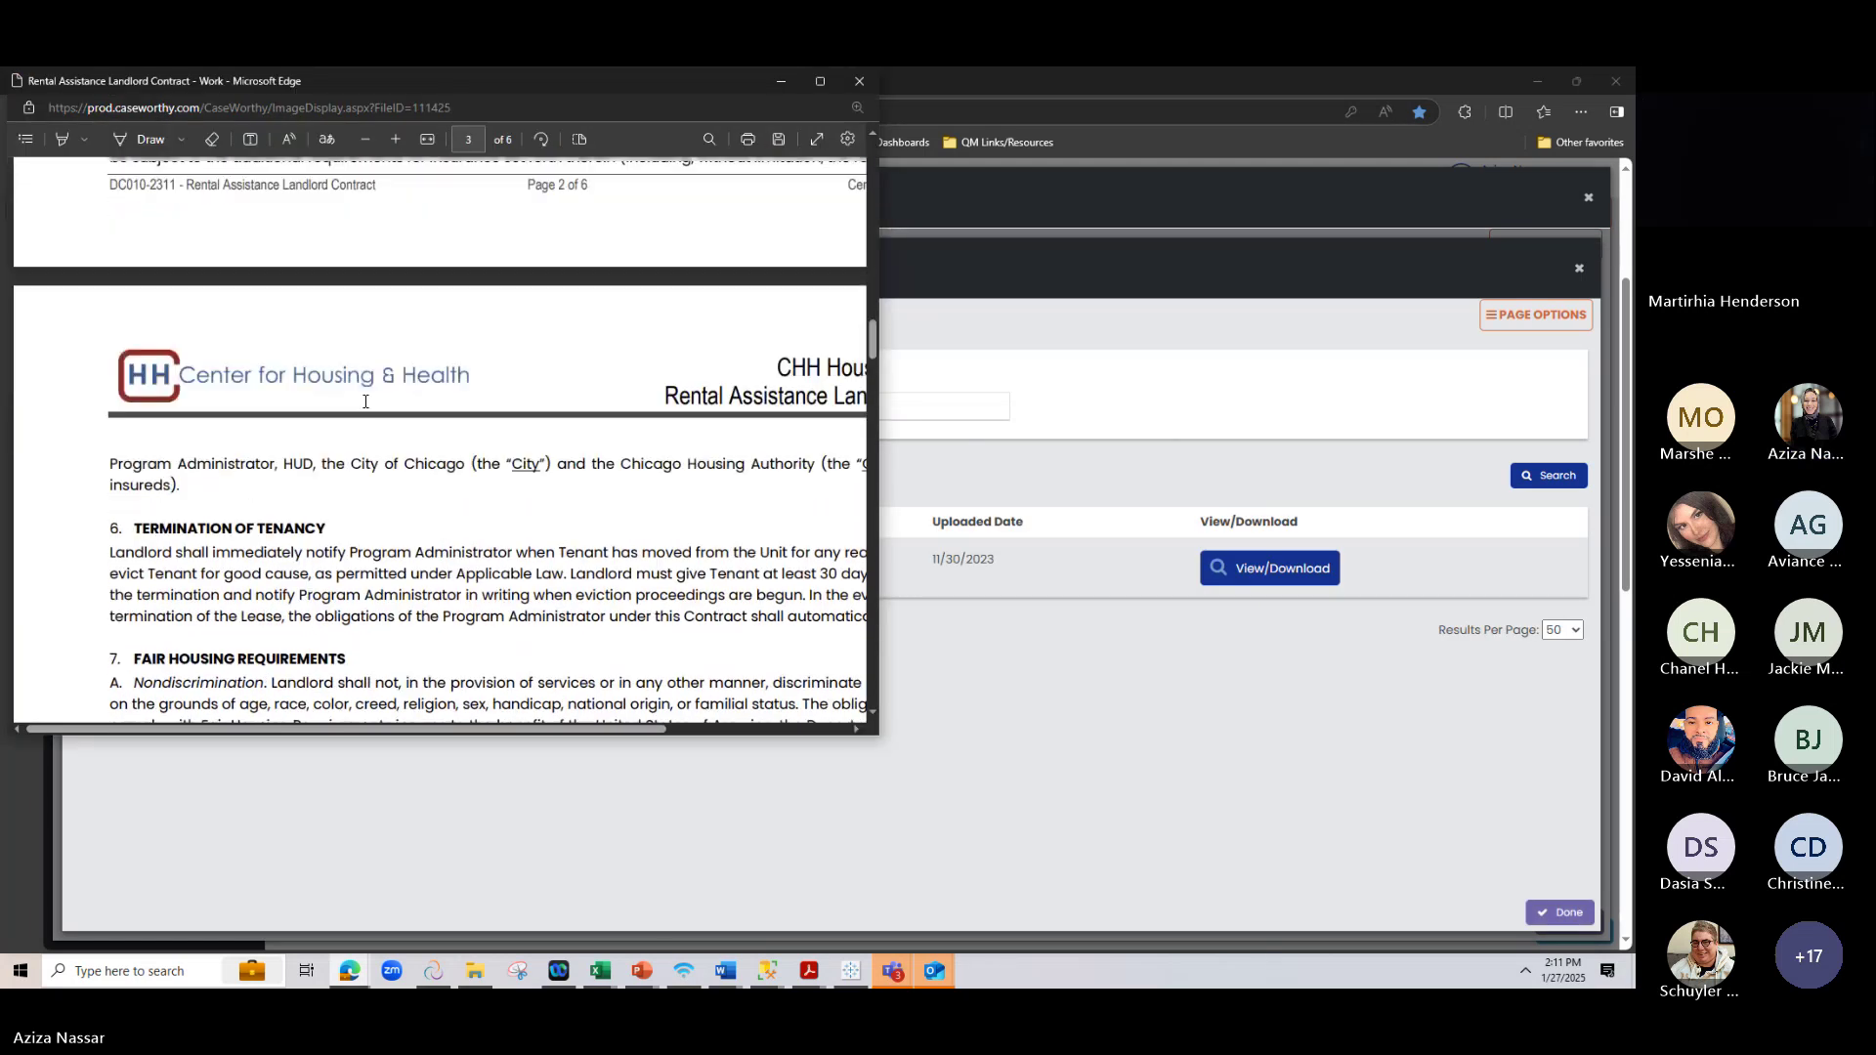
scroll(365, 401, up, 10)
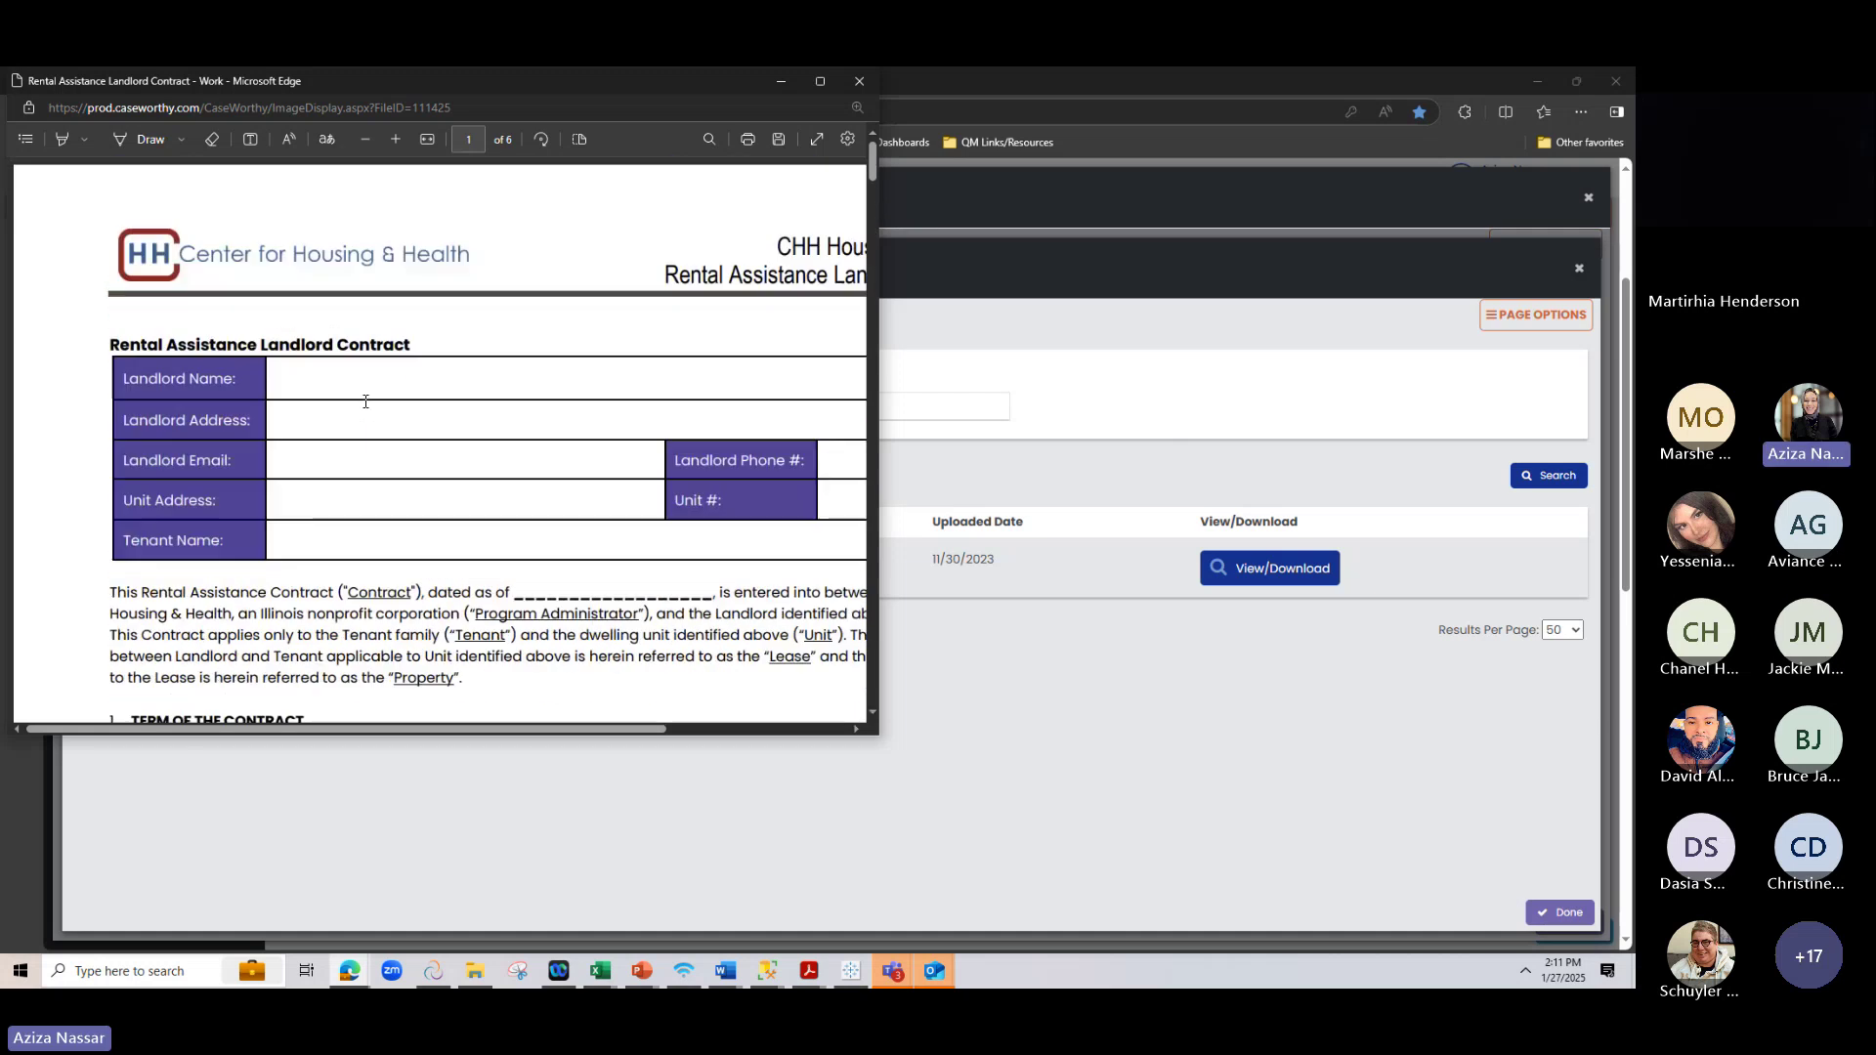
click(1581, 273)
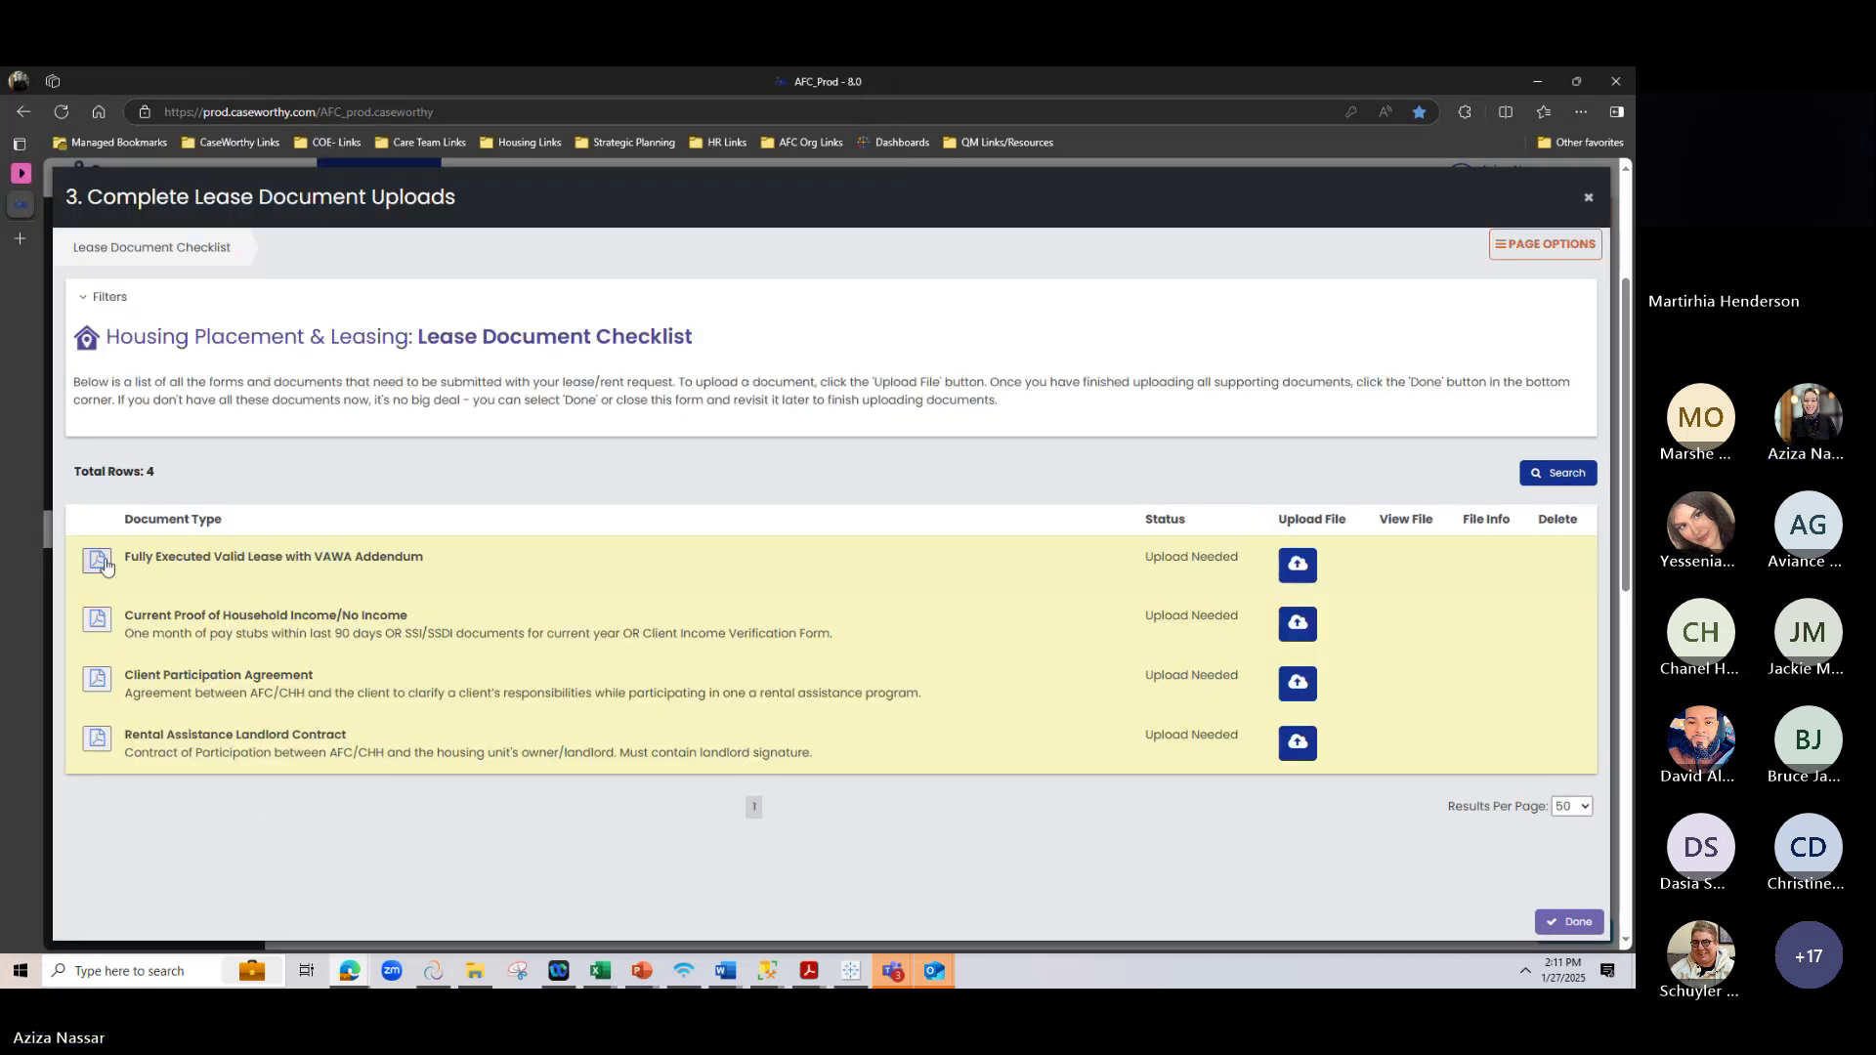
Point out the four required documents: VAWA lease, income proof, participation agreement, and landlord-signed contract
drag(125, 557, 579, 559)
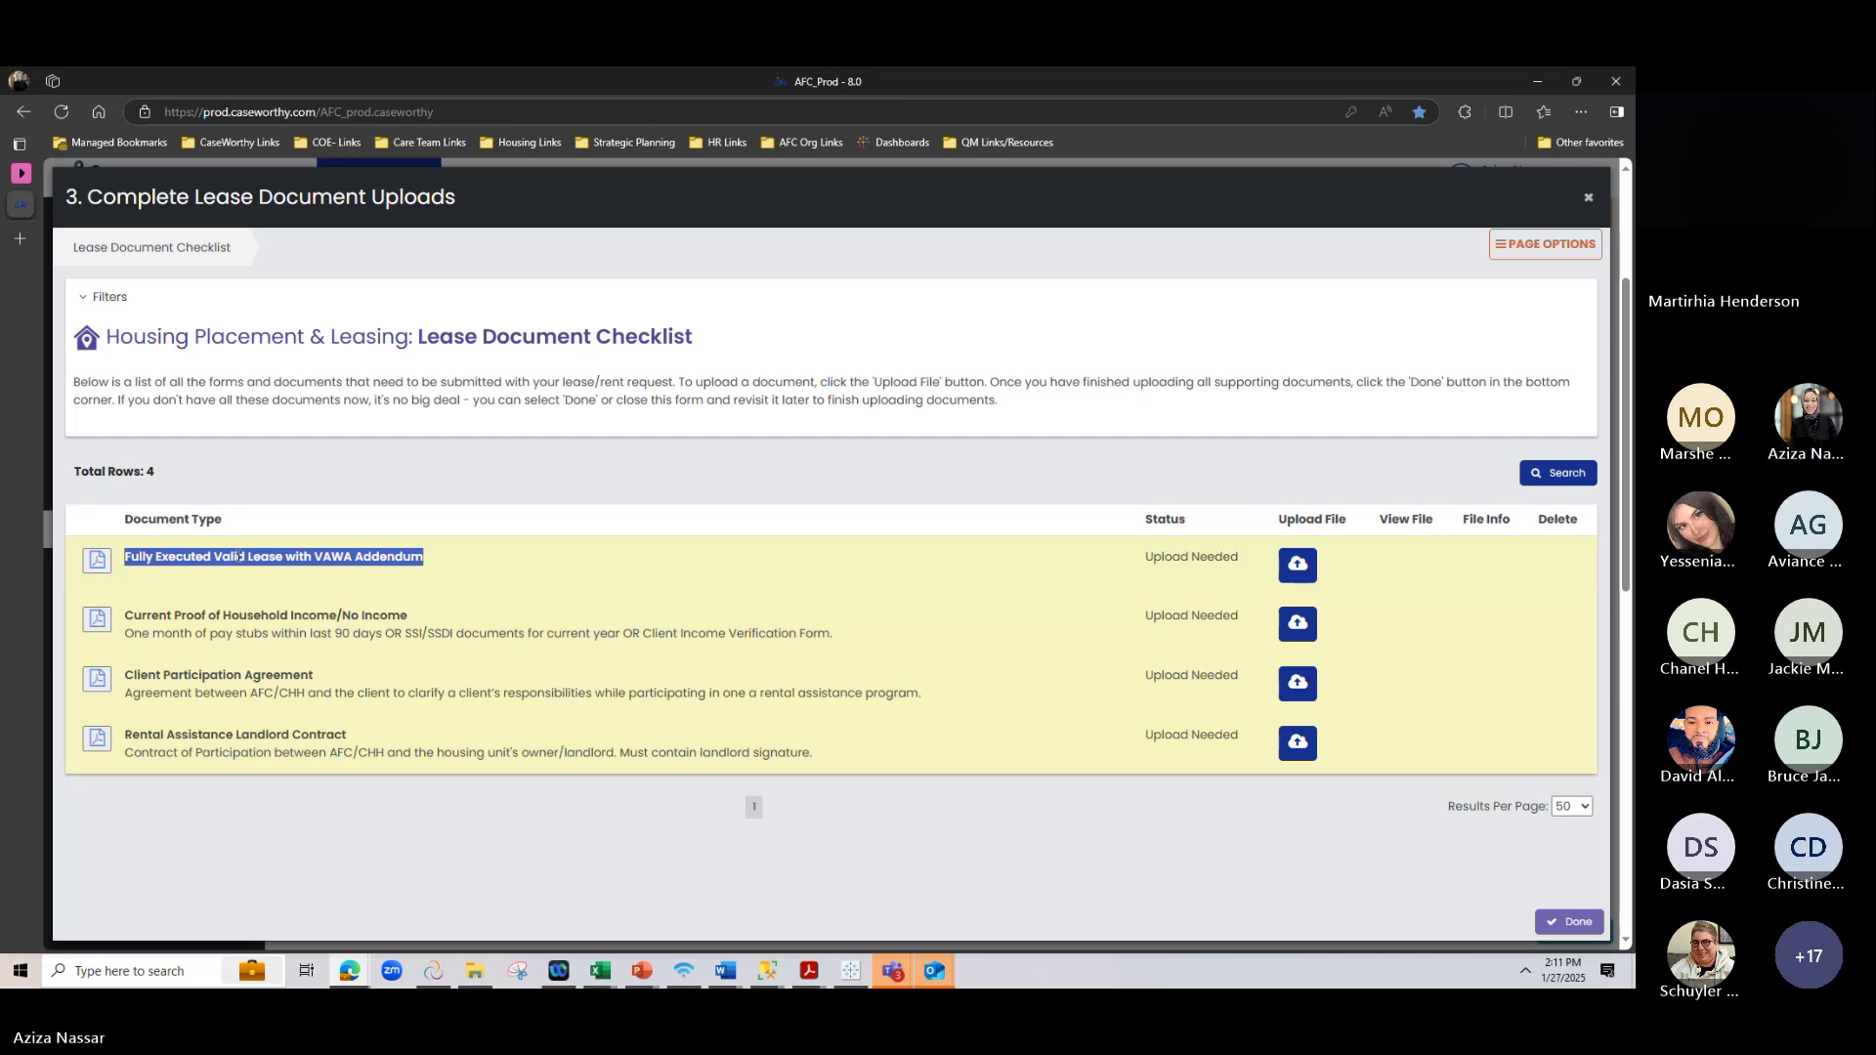
drag(127, 616, 466, 615)
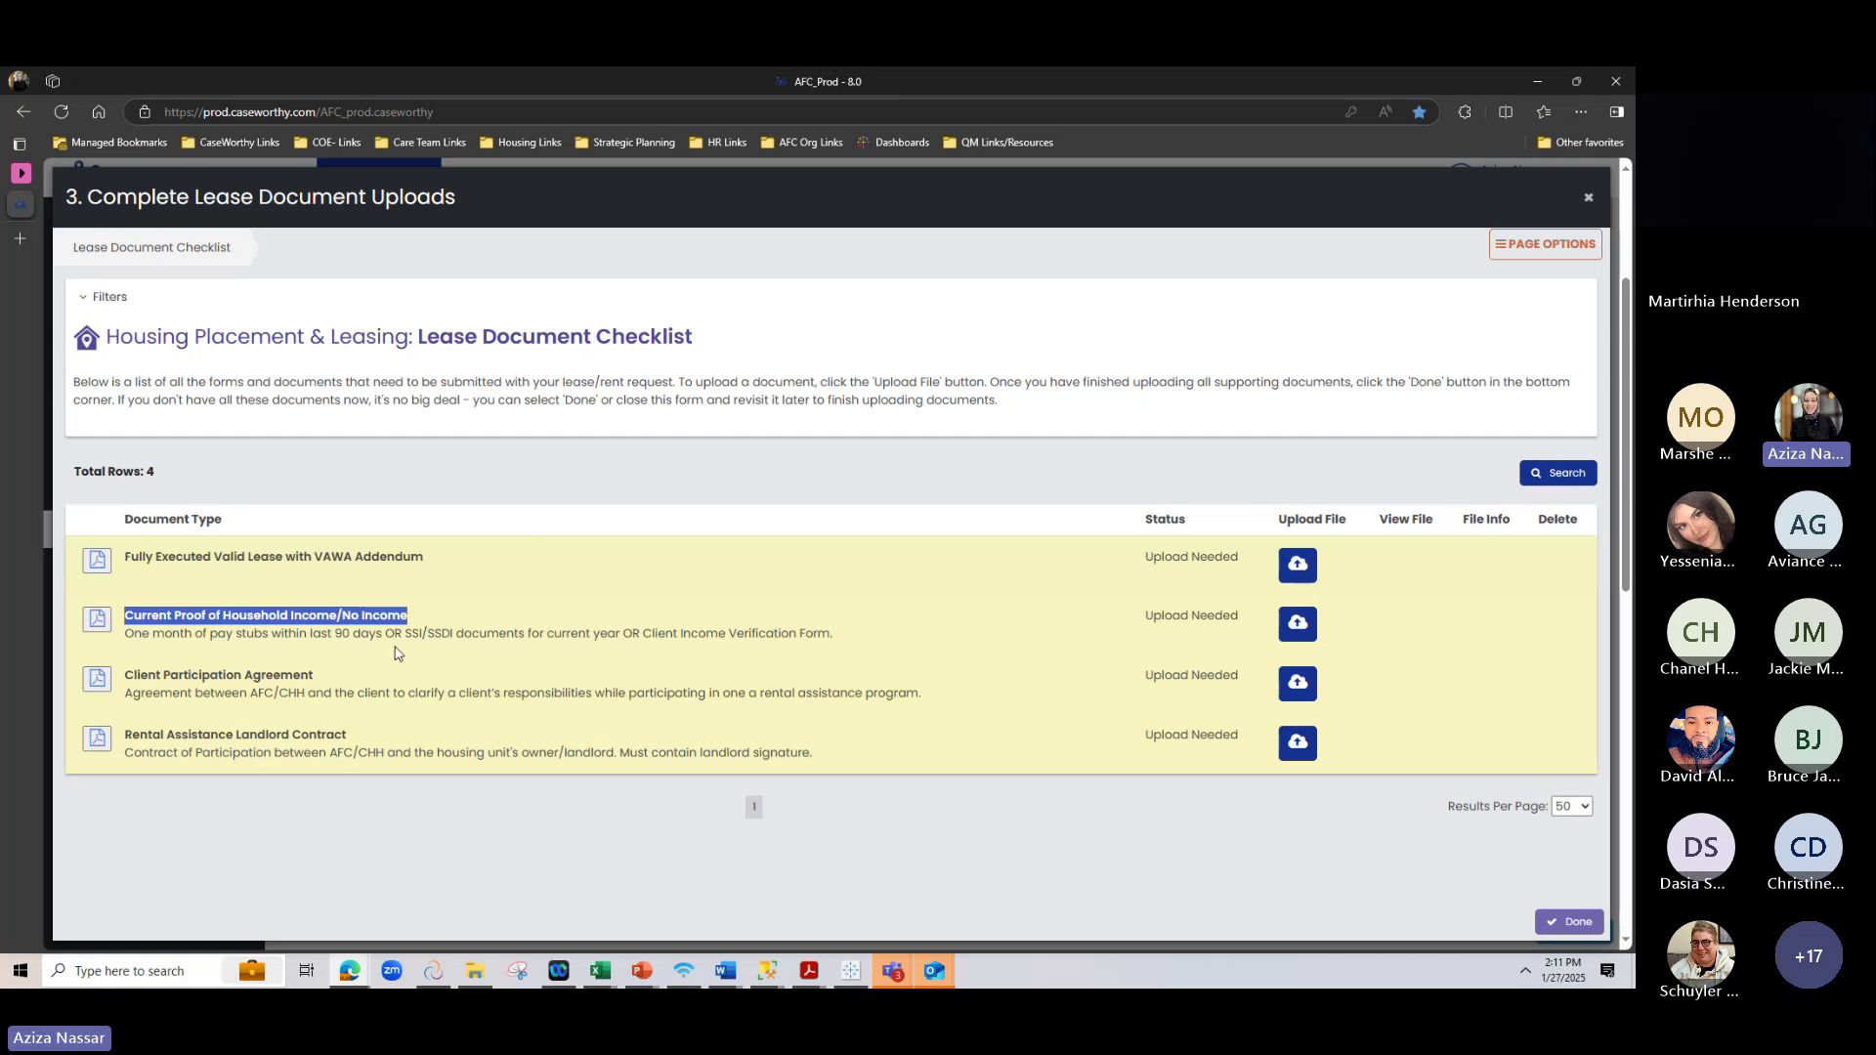
drag(125, 674, 340, 683)
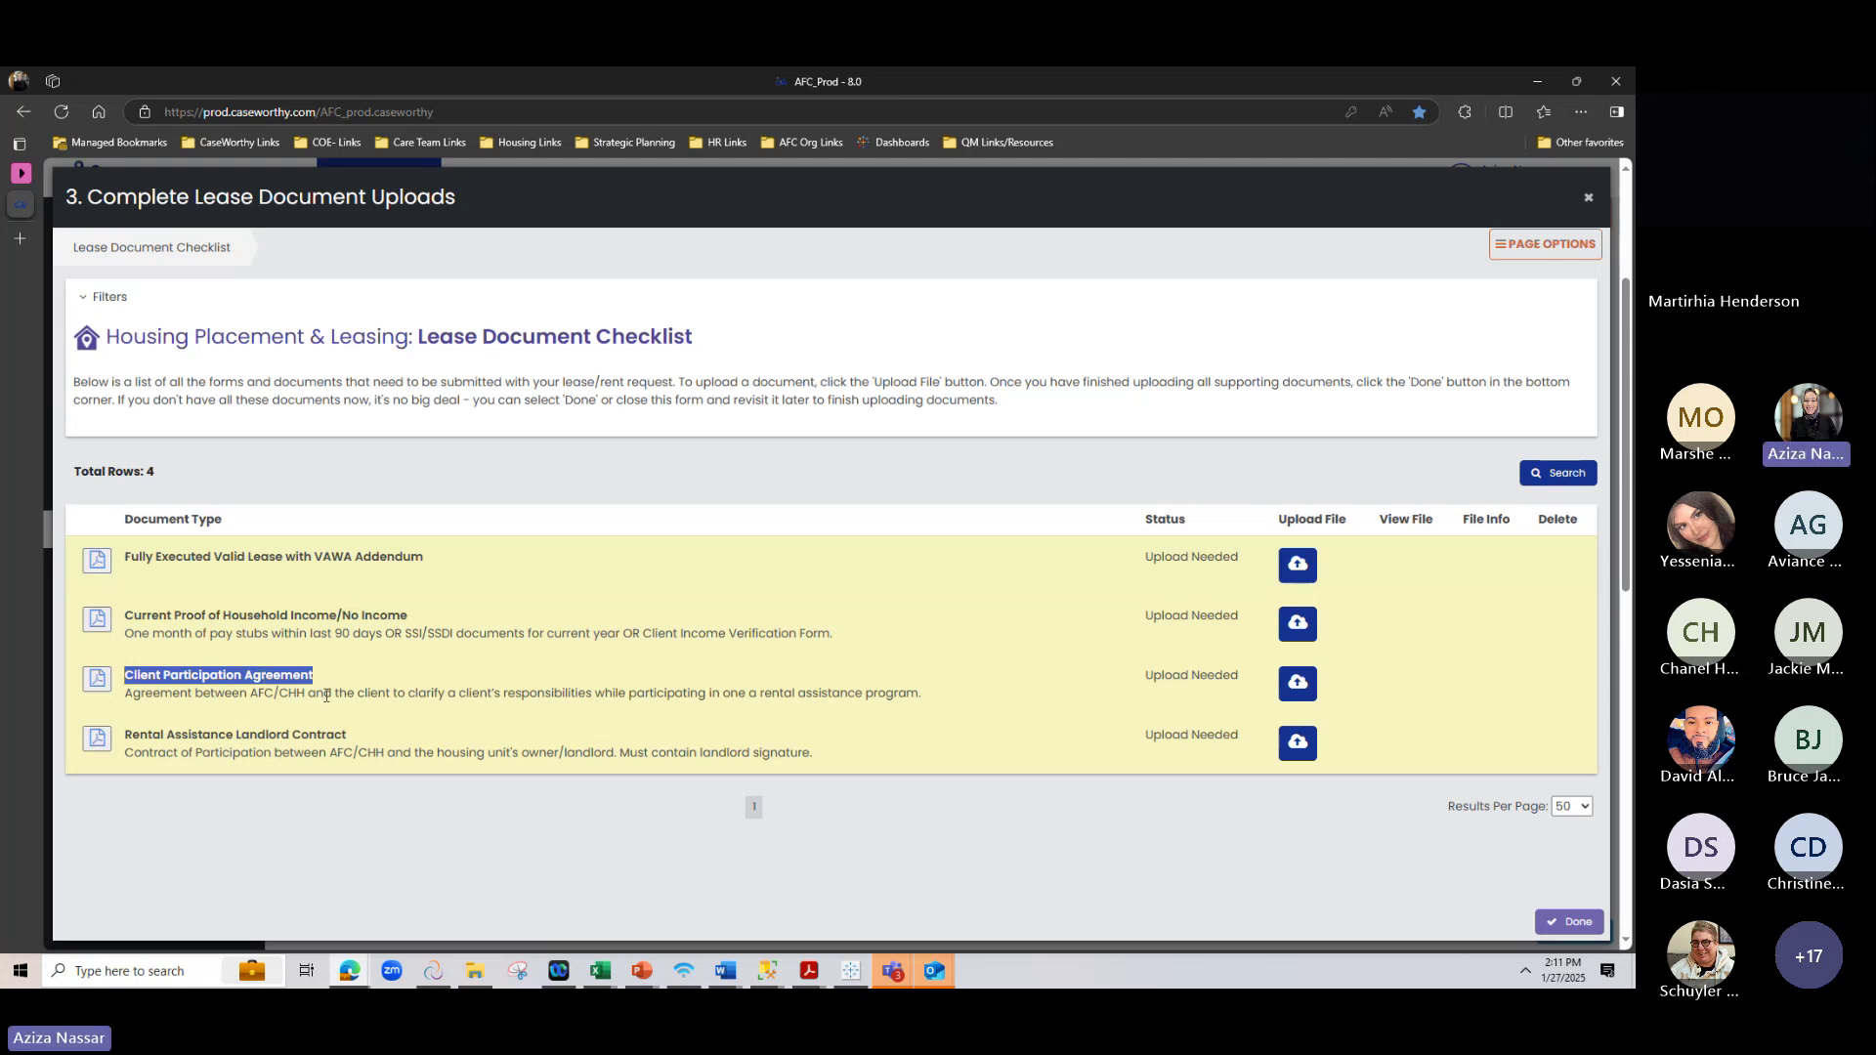
click(226, 782)
drag(128, 732, 362, 737)
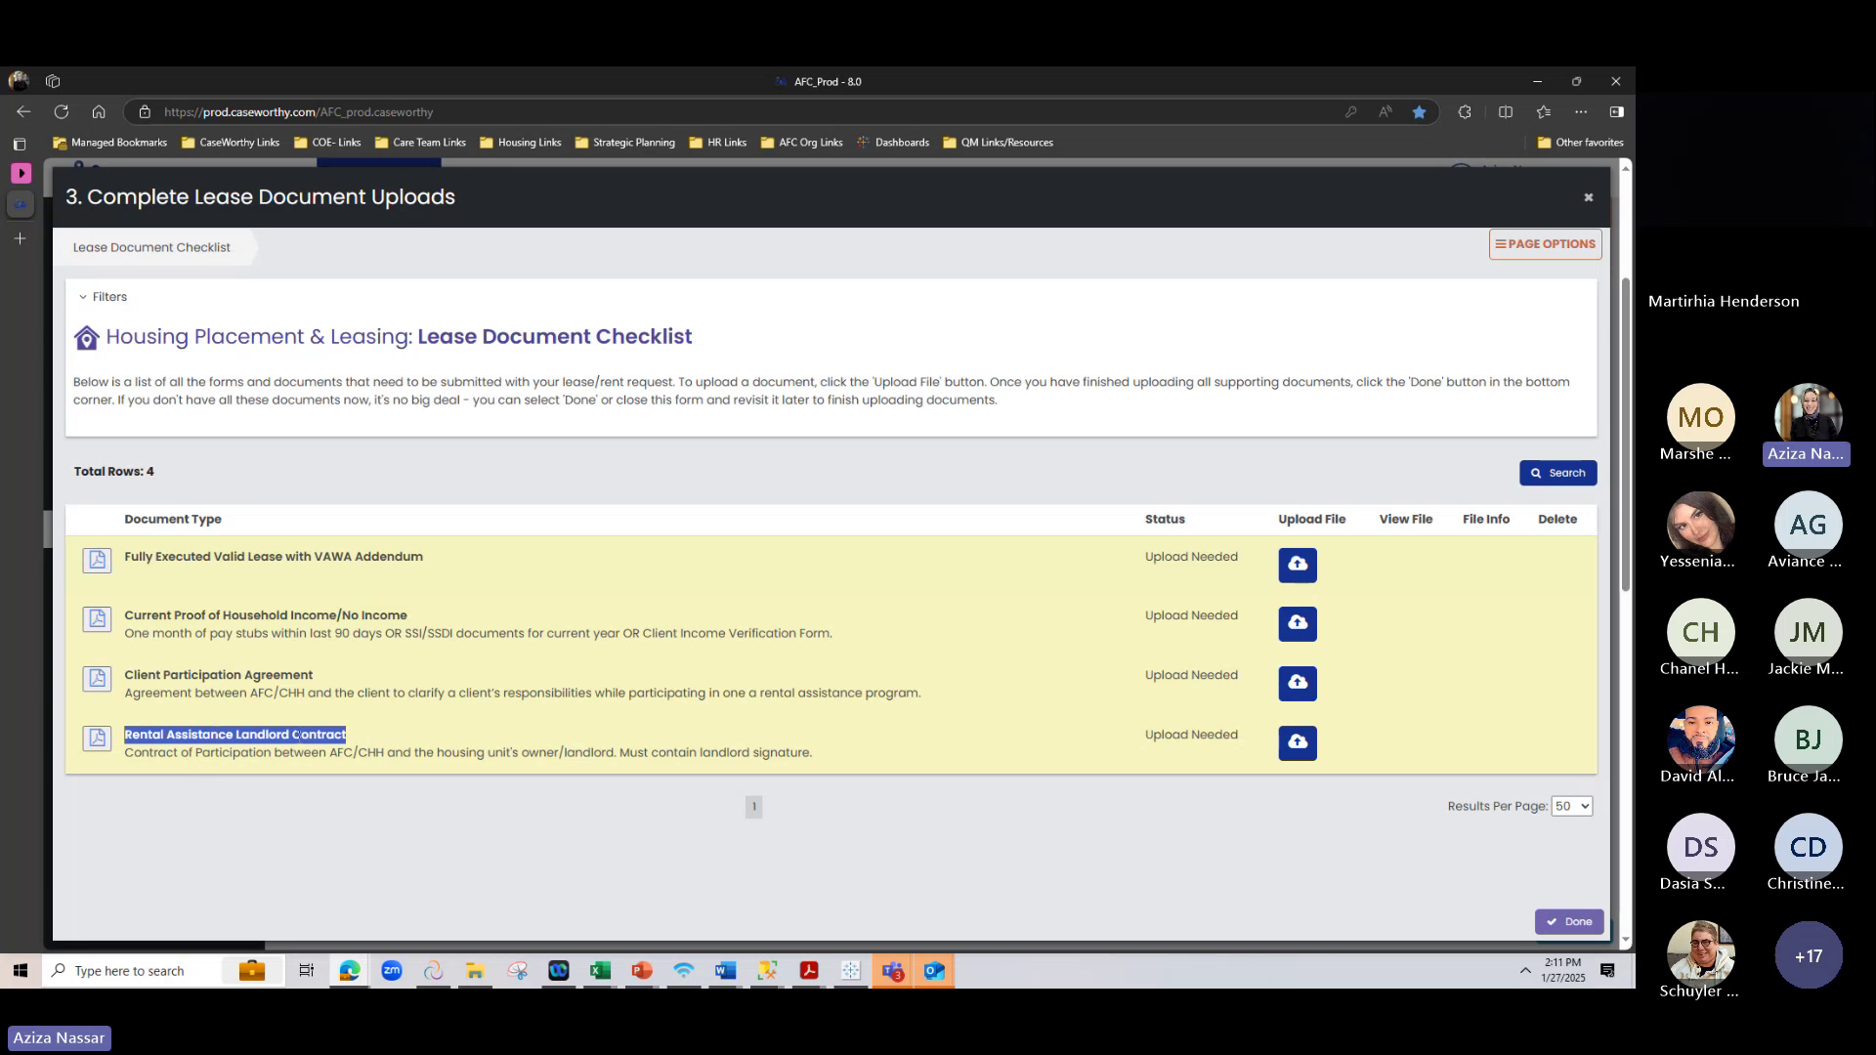
mouse_move(816, 761)
mouse_down()
mouse_move(679, 781)
mouse_move(623, 764)
mouse_up()
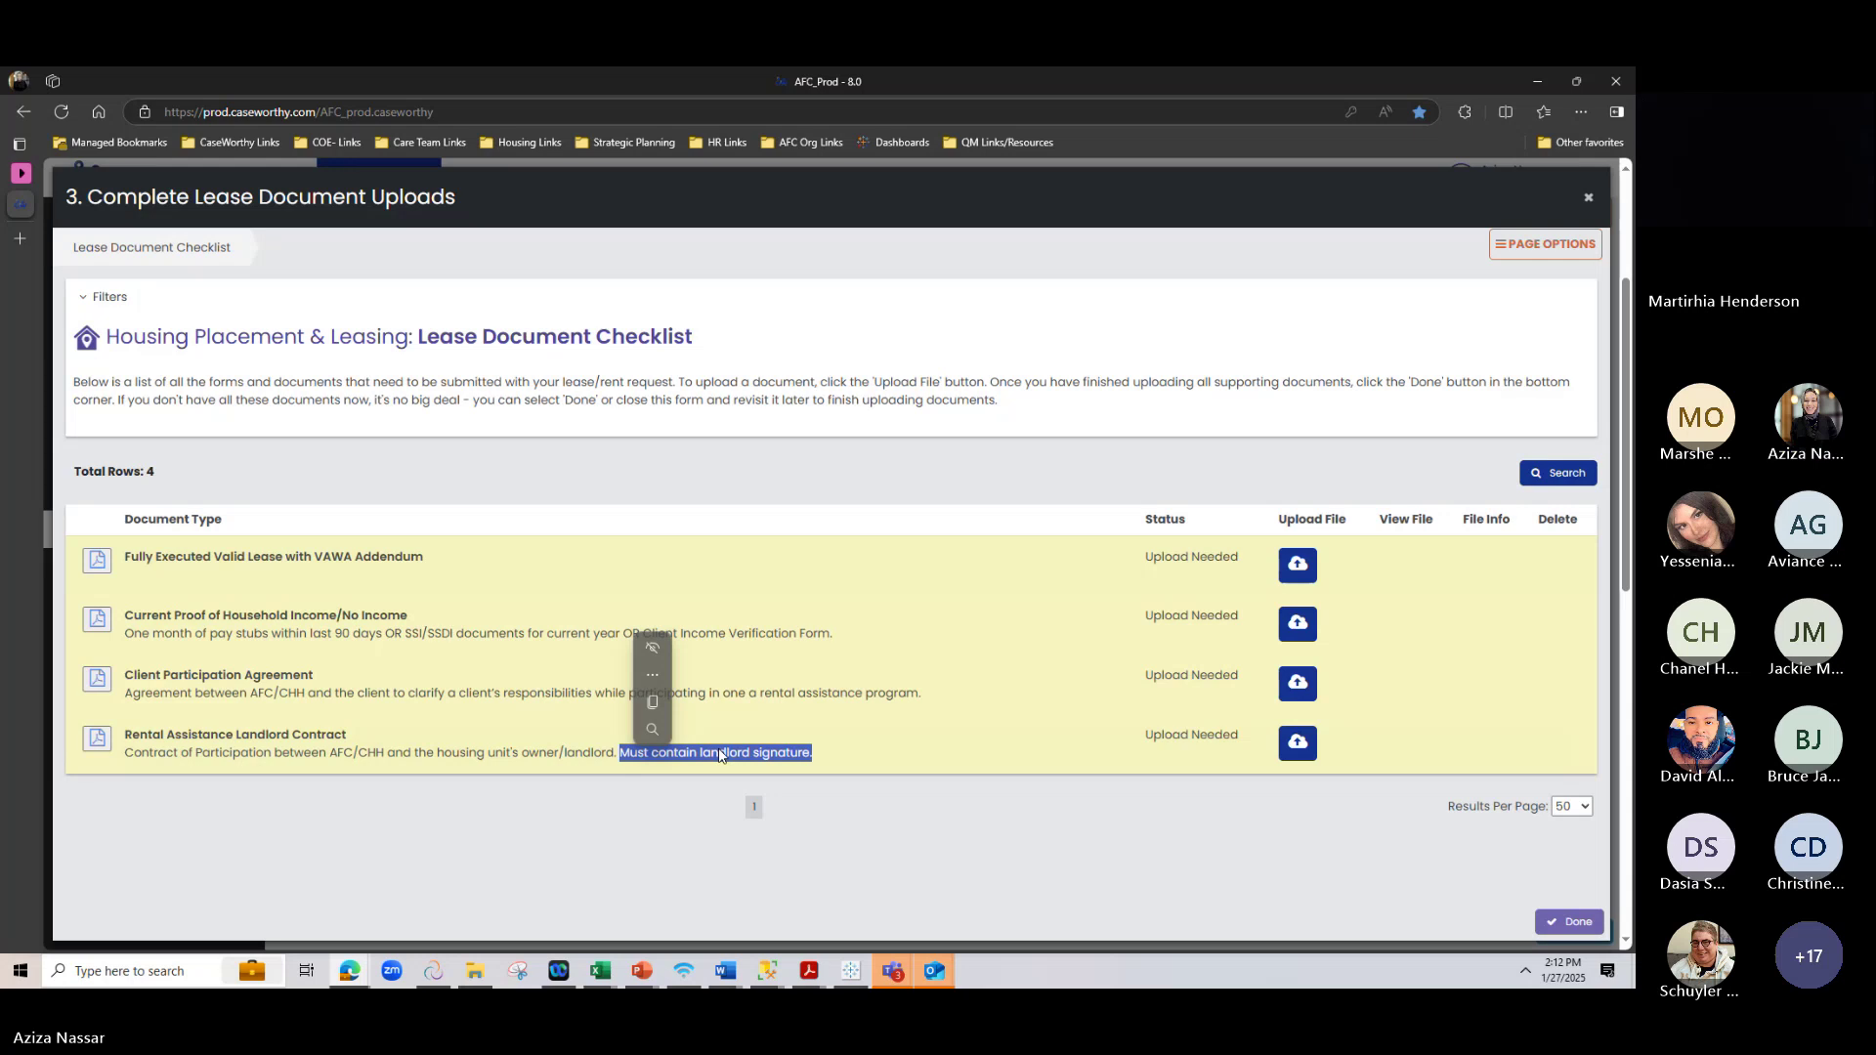
click(711, 828)
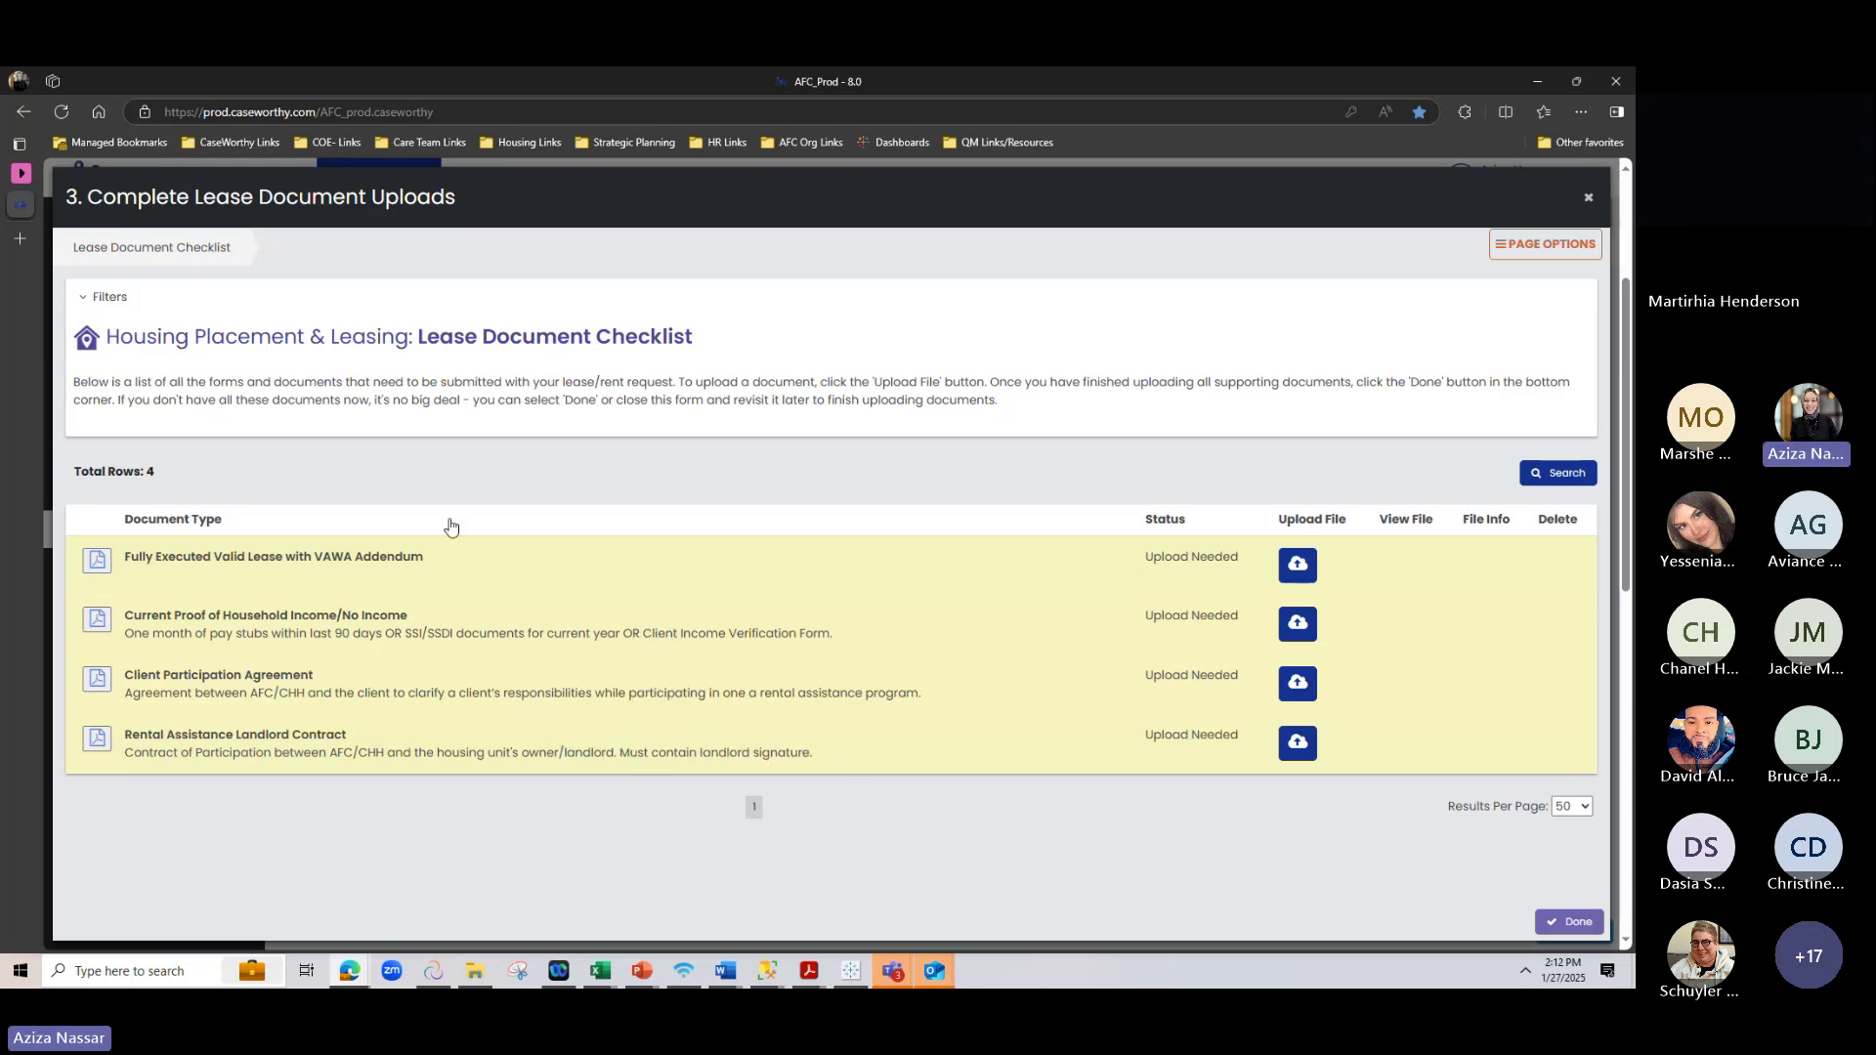
Upload TEST DOC.docx from the Desktop as the Fully Executed Valid Lease
click(1299, 564)
click(264, 696)
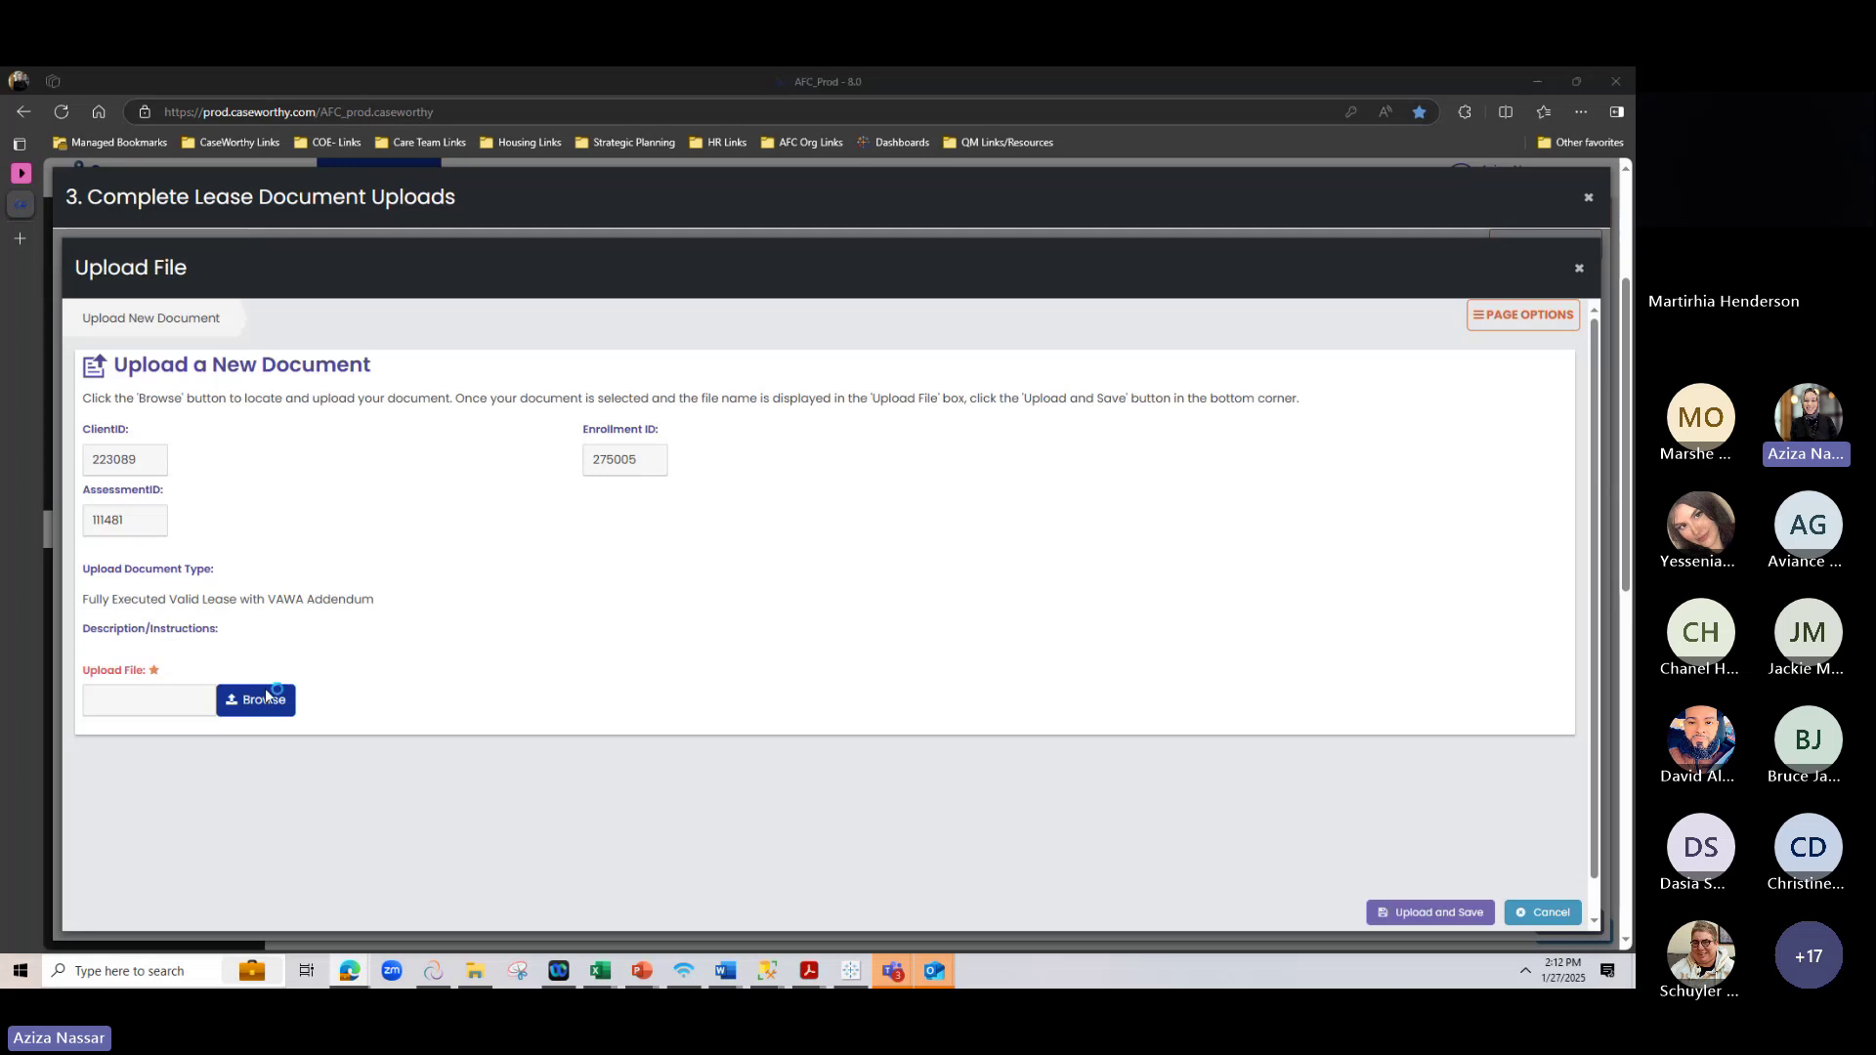
scroll(590, 448, down, 2)
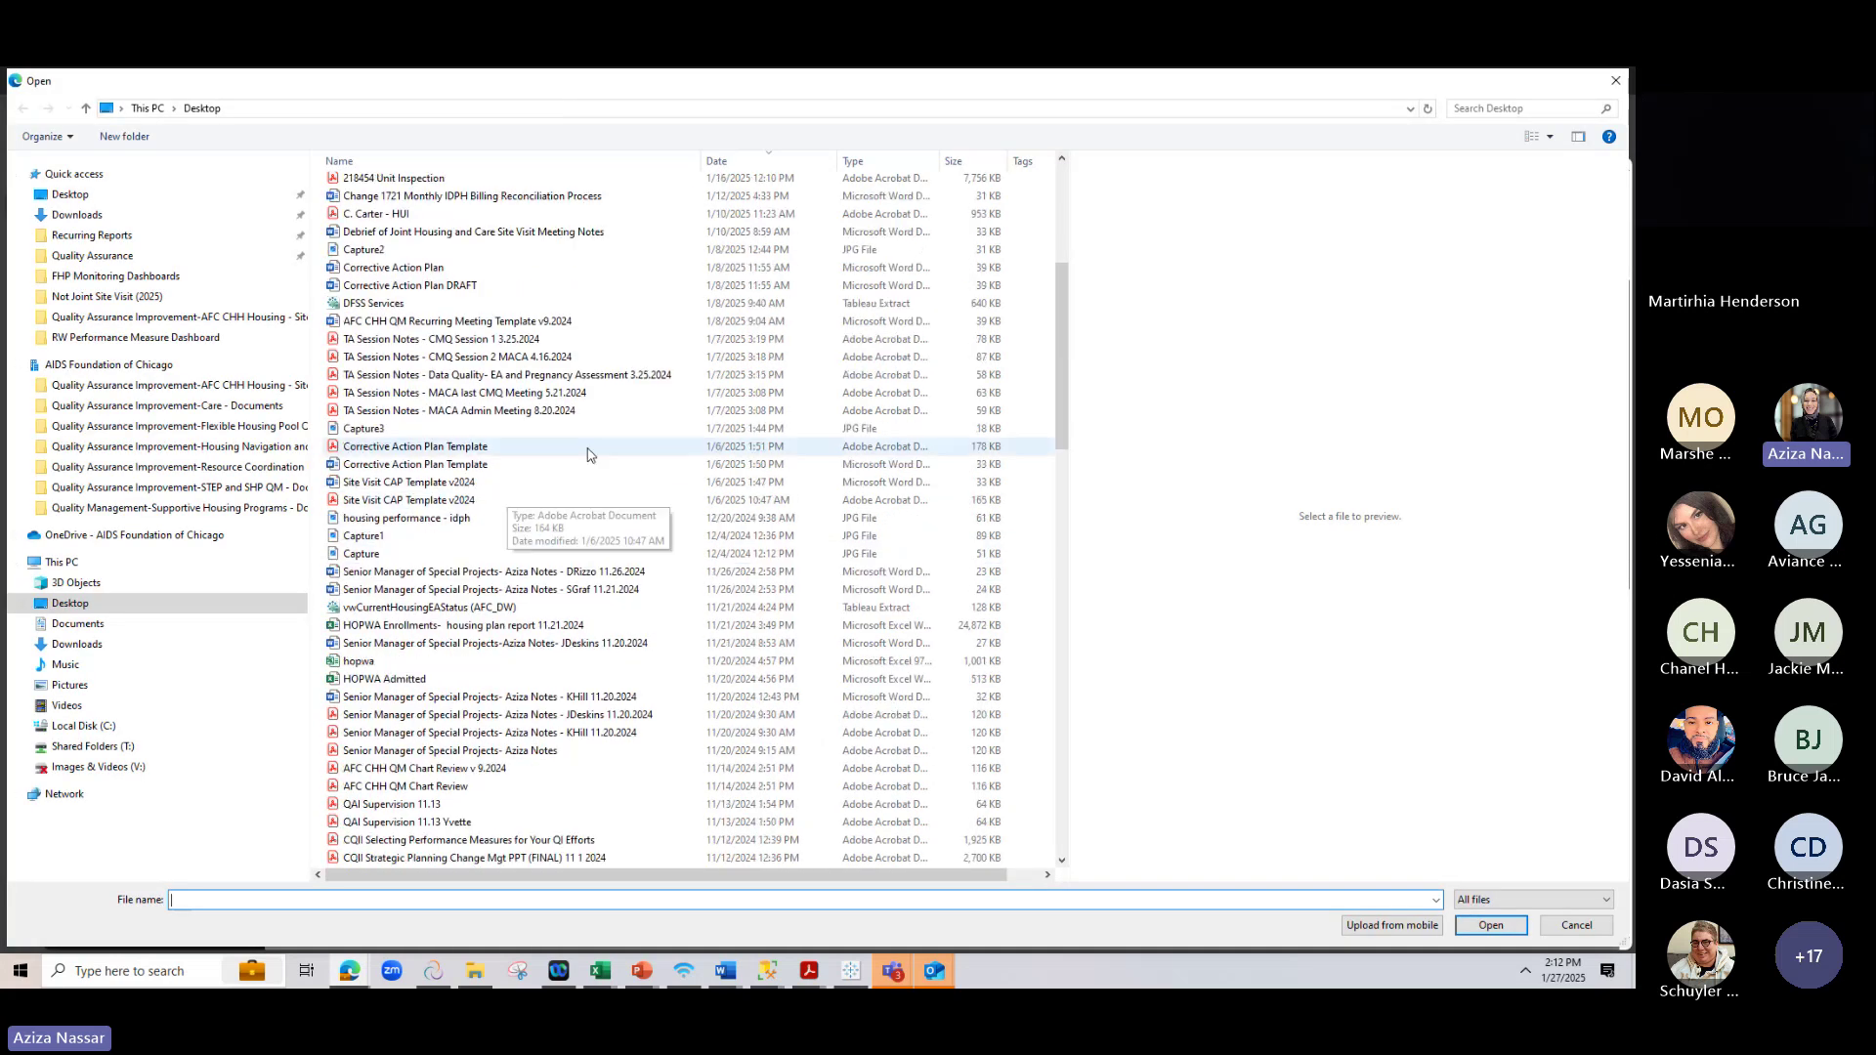
drag(1068, 374, 1038, 892)
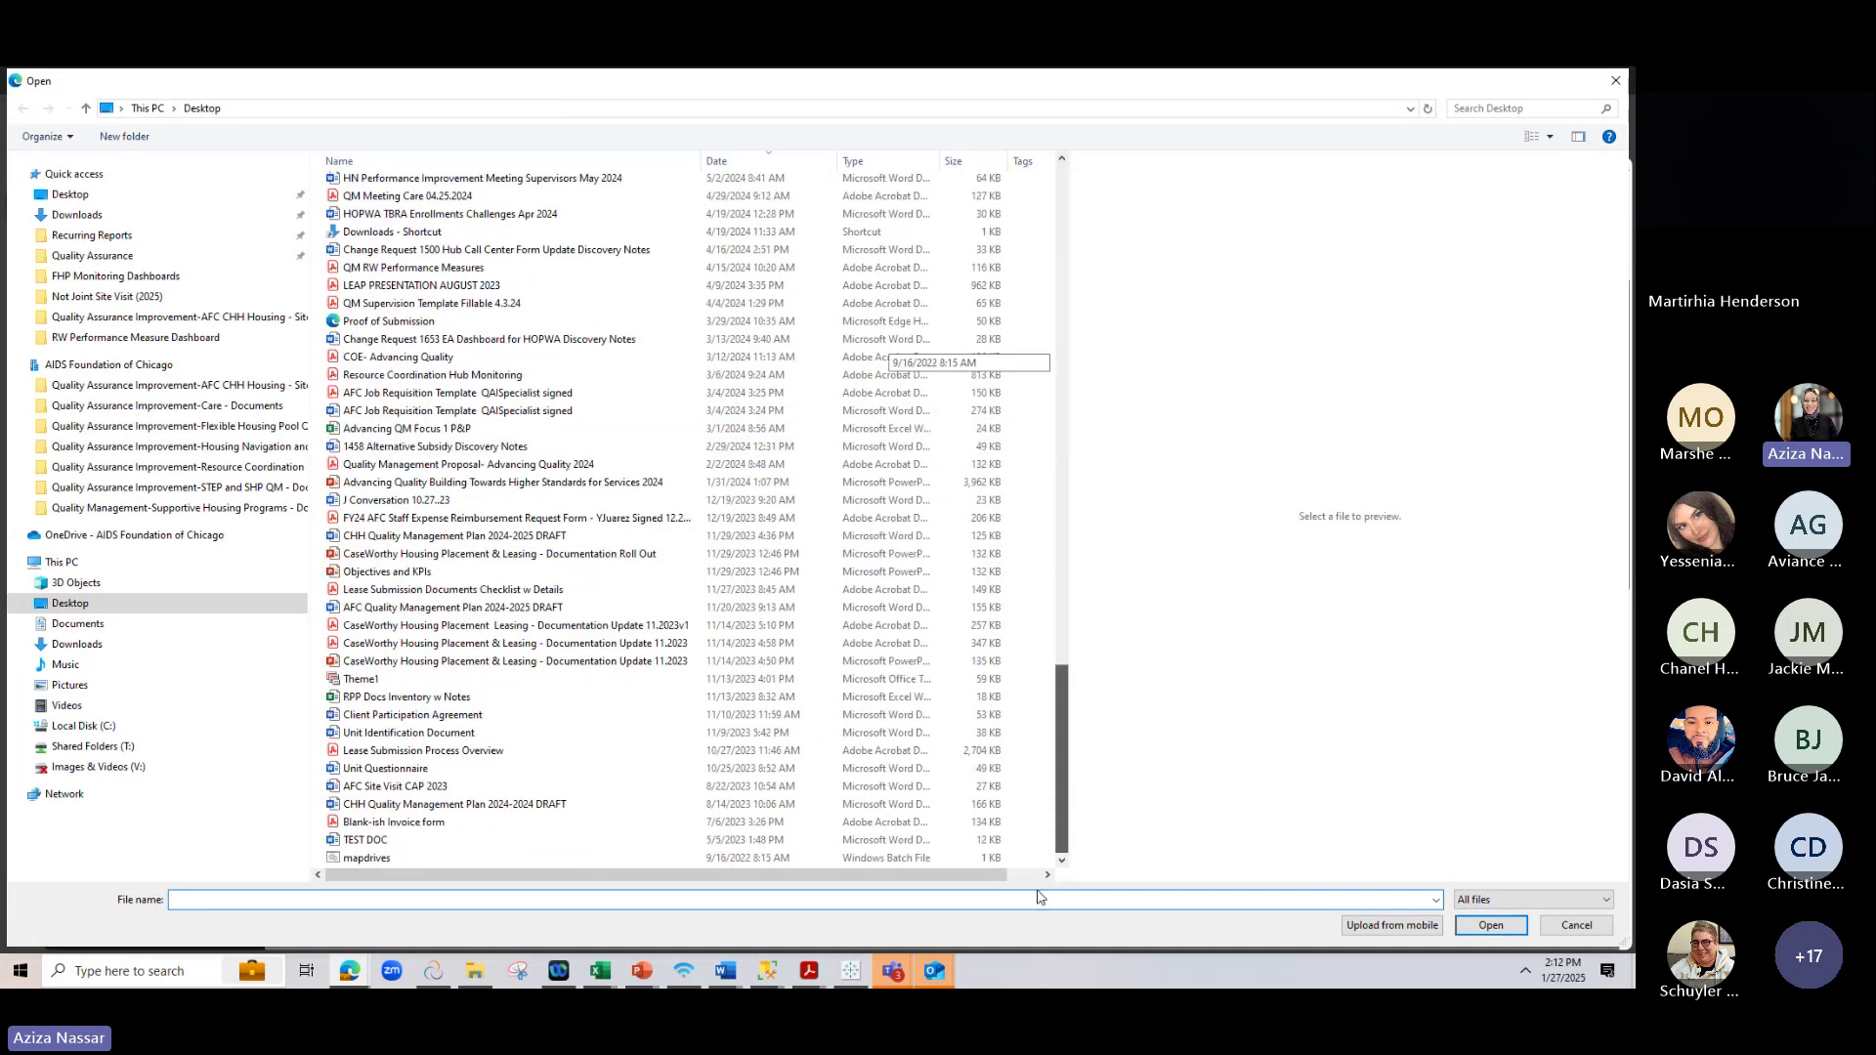
click(357, 840)
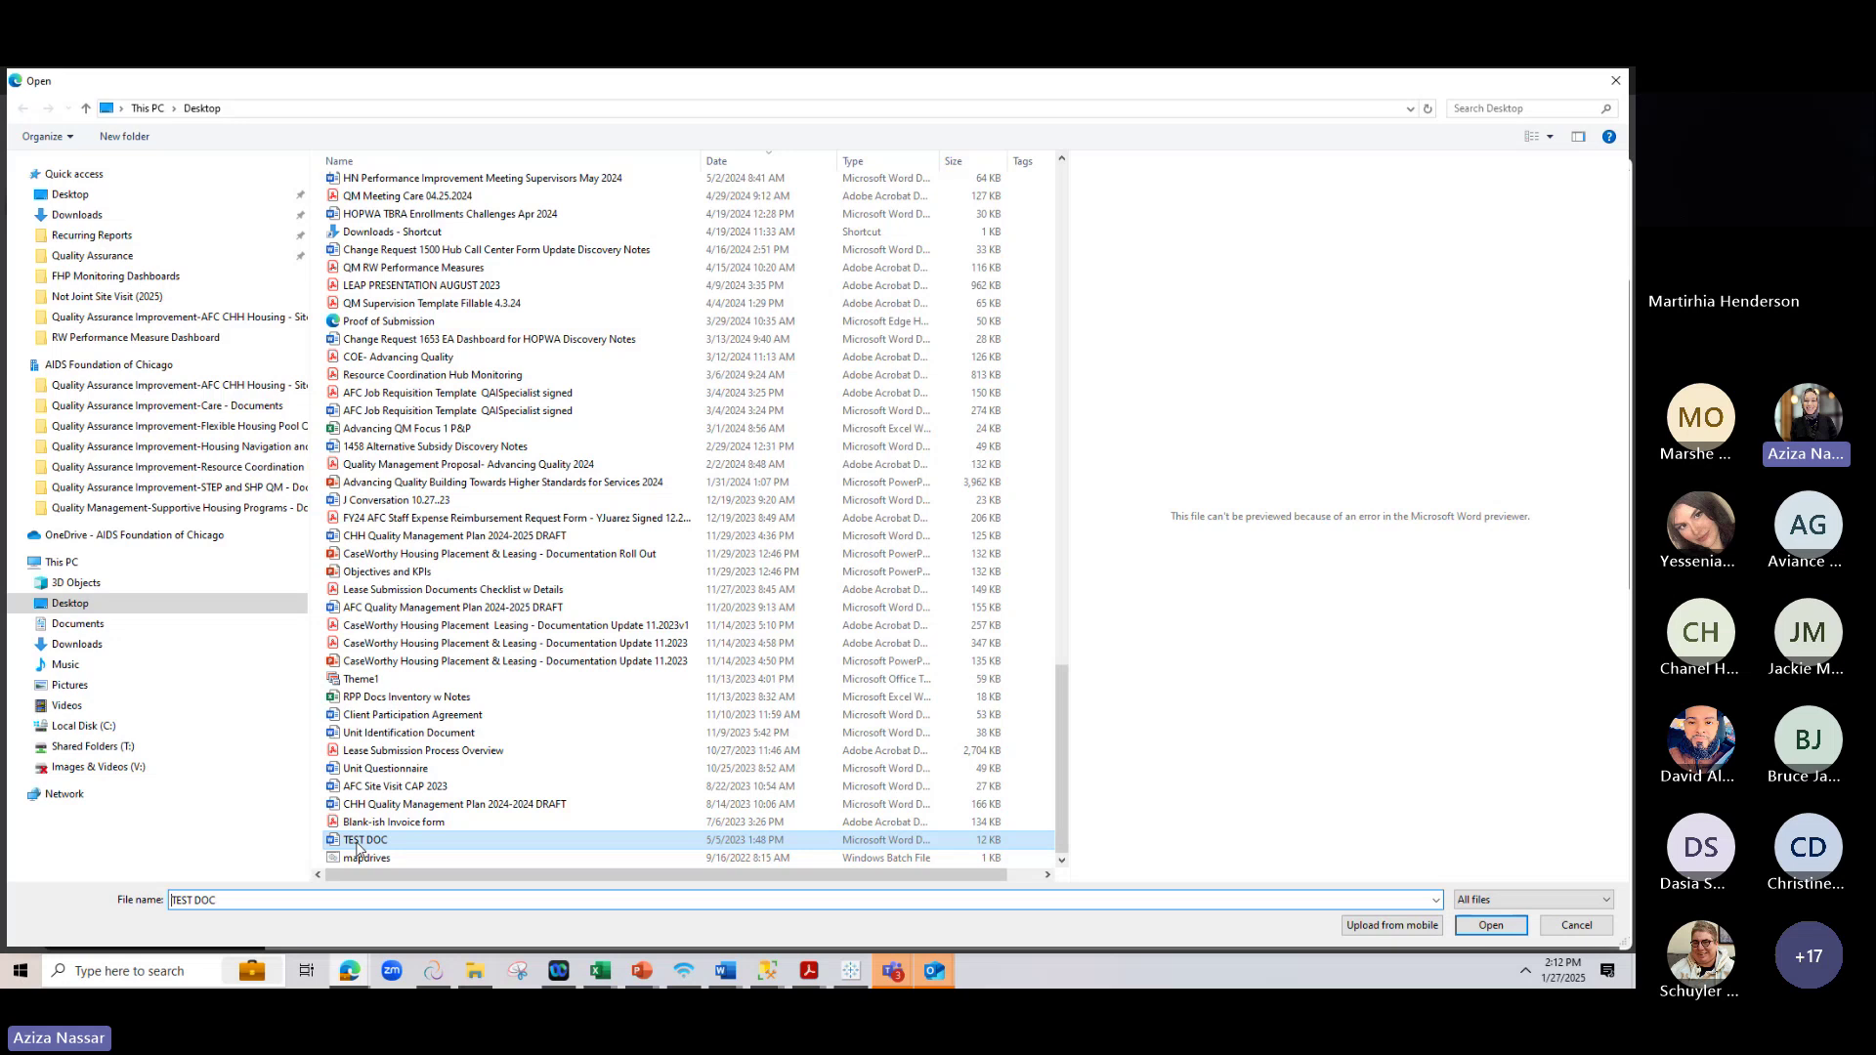
double_click(357, 842)
click(1445, 918)
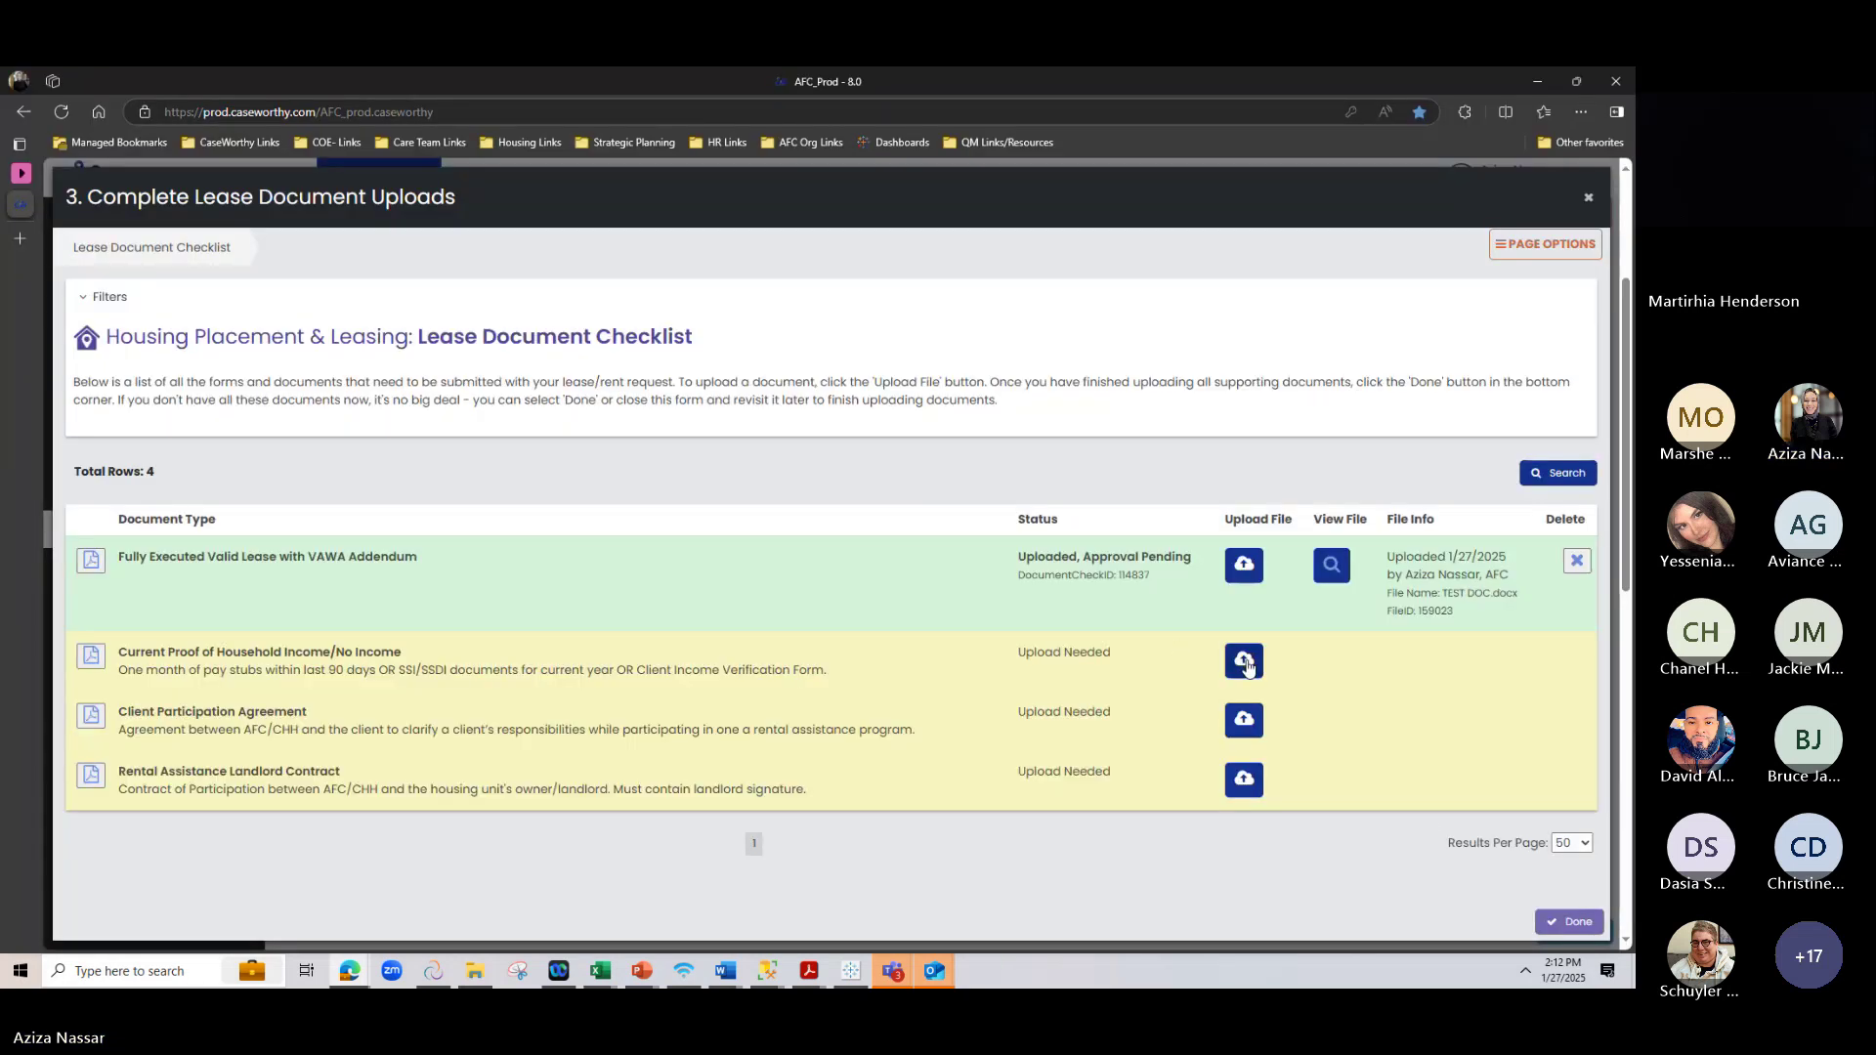
Upload TEST DOC.docx as the household income proof document
click(1244, 661)
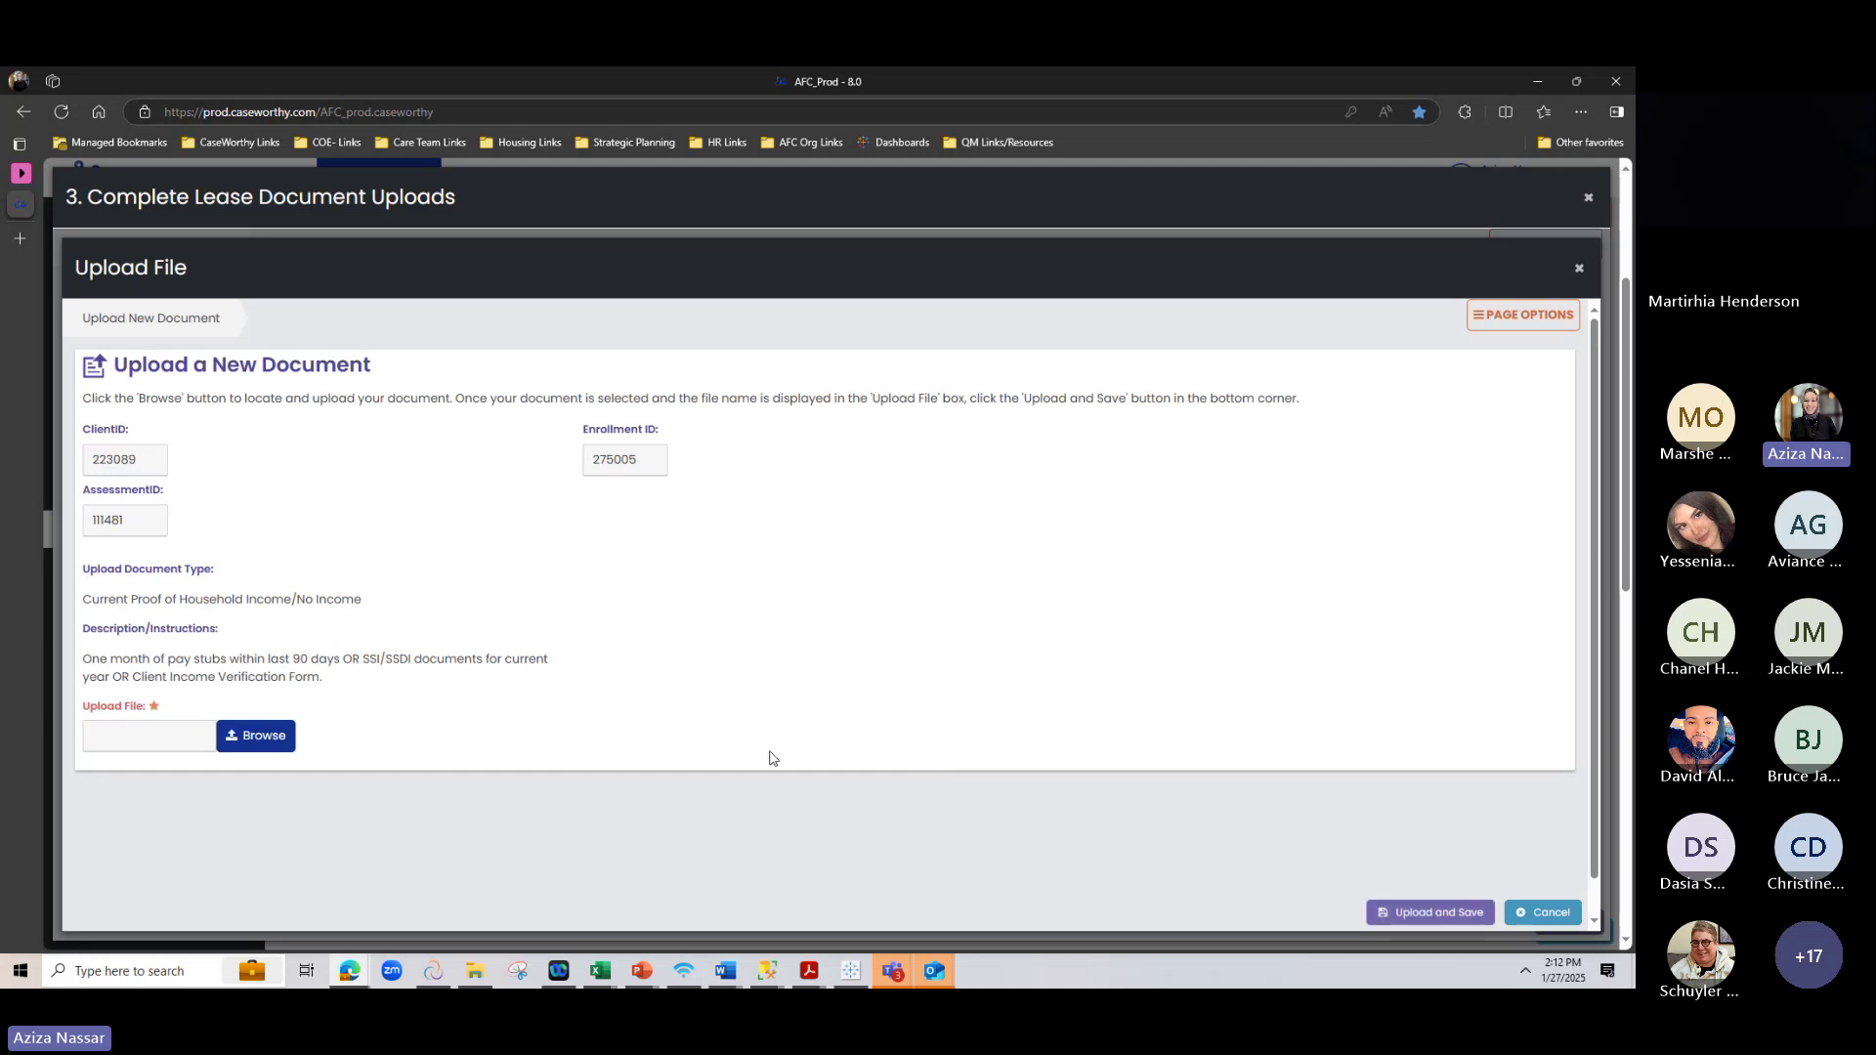
click(284, 734)
scroll(433, 733, down, 15)
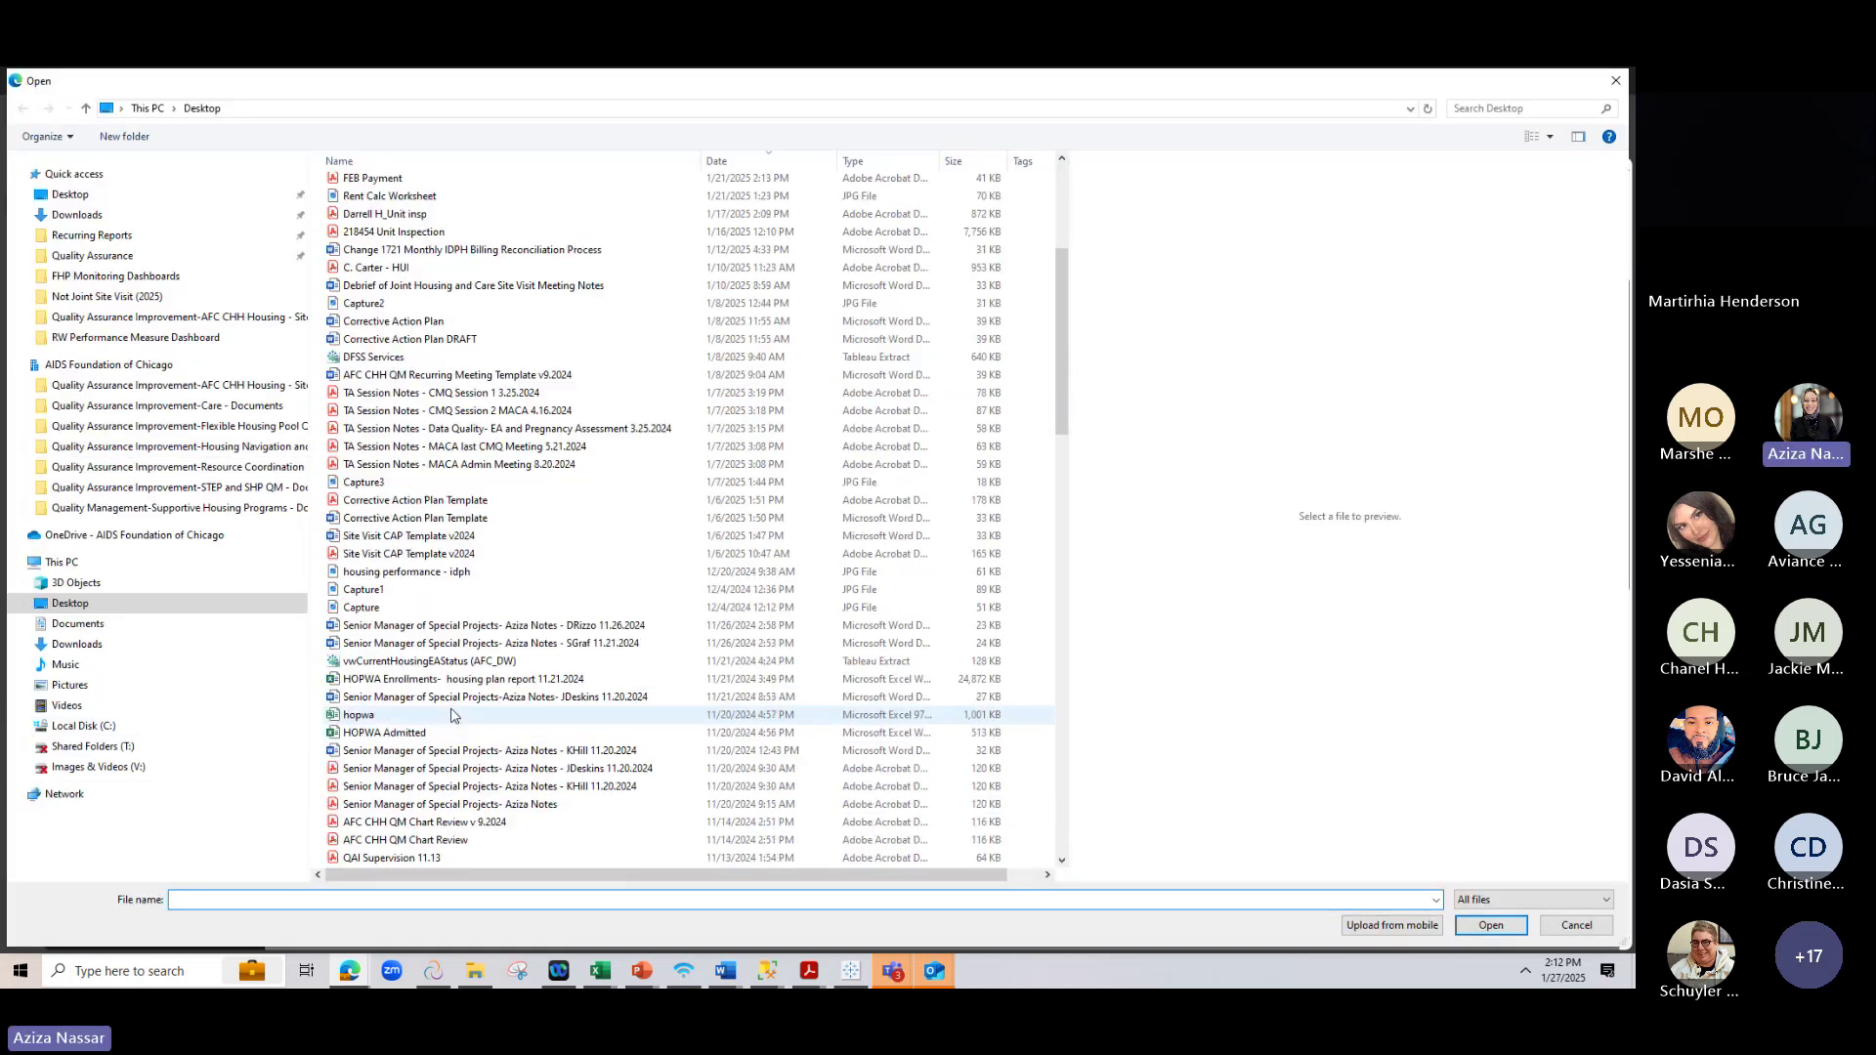
scroll(426, 739, down, 15)
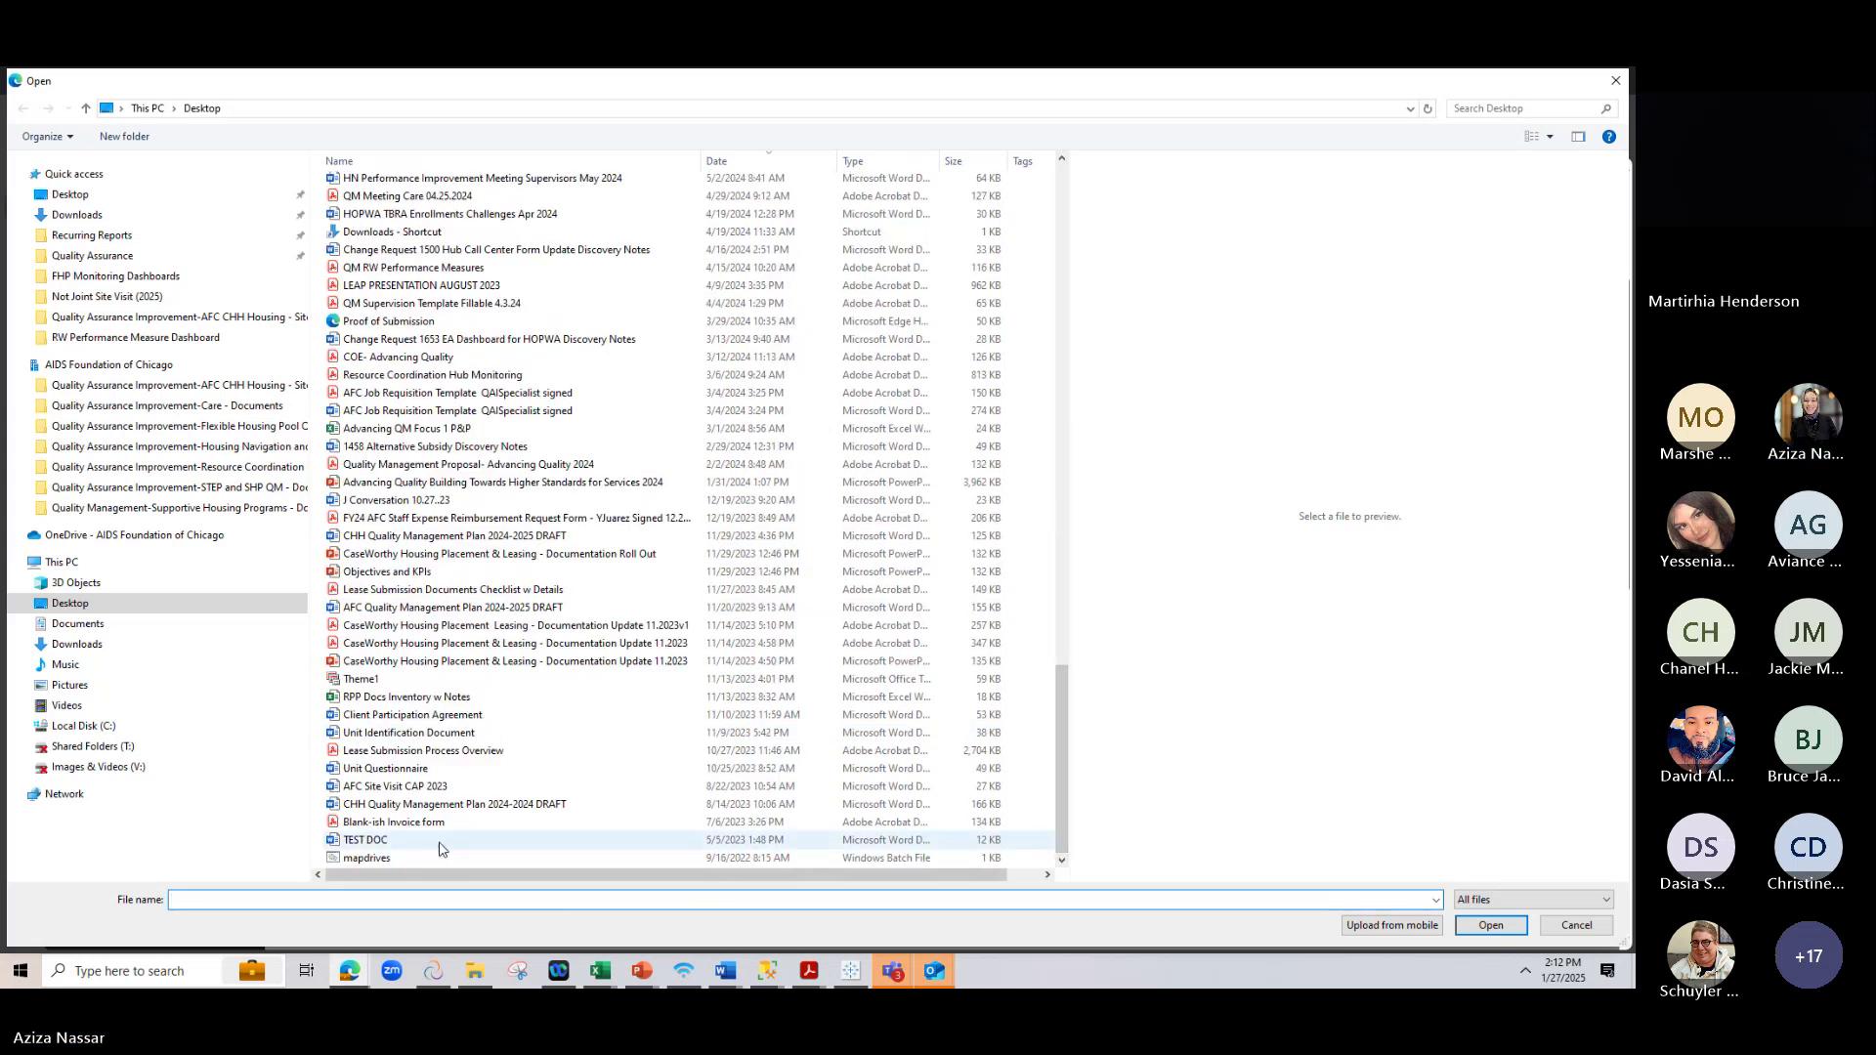
click(441, 842)
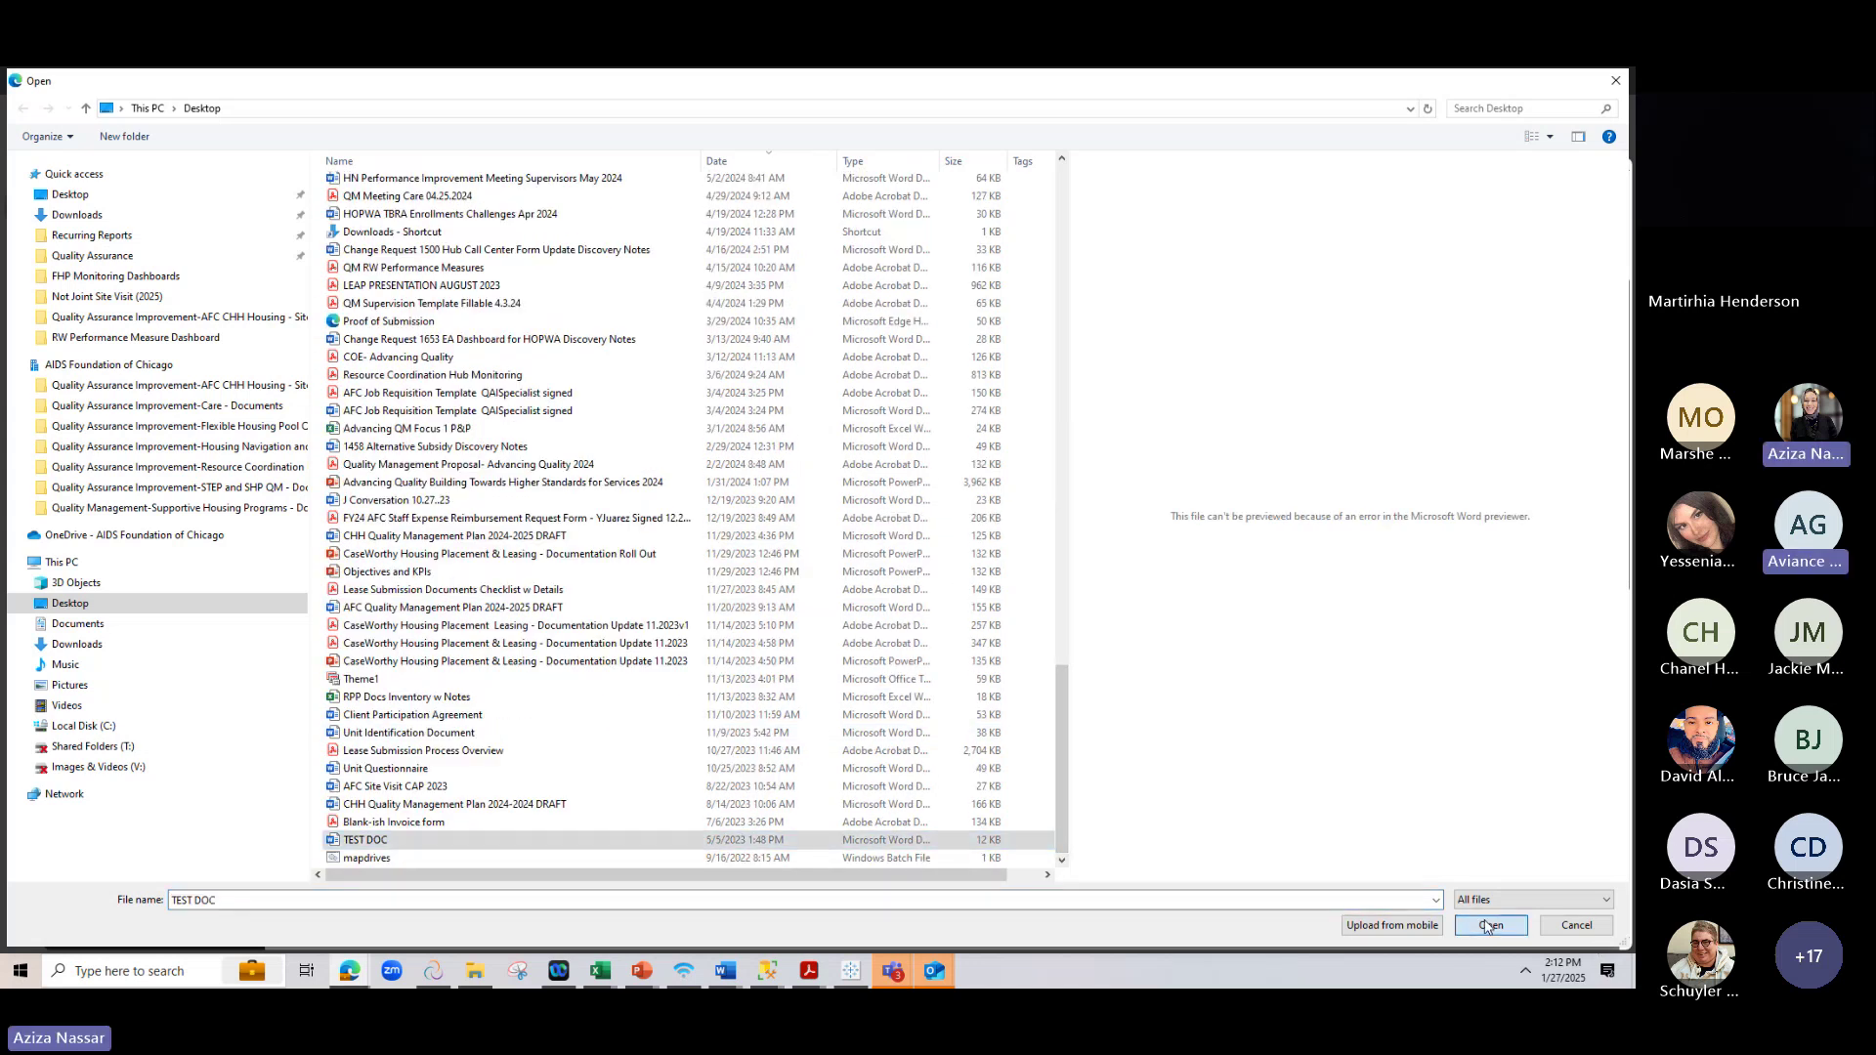
click(1480, 924)
click(1473, 916)
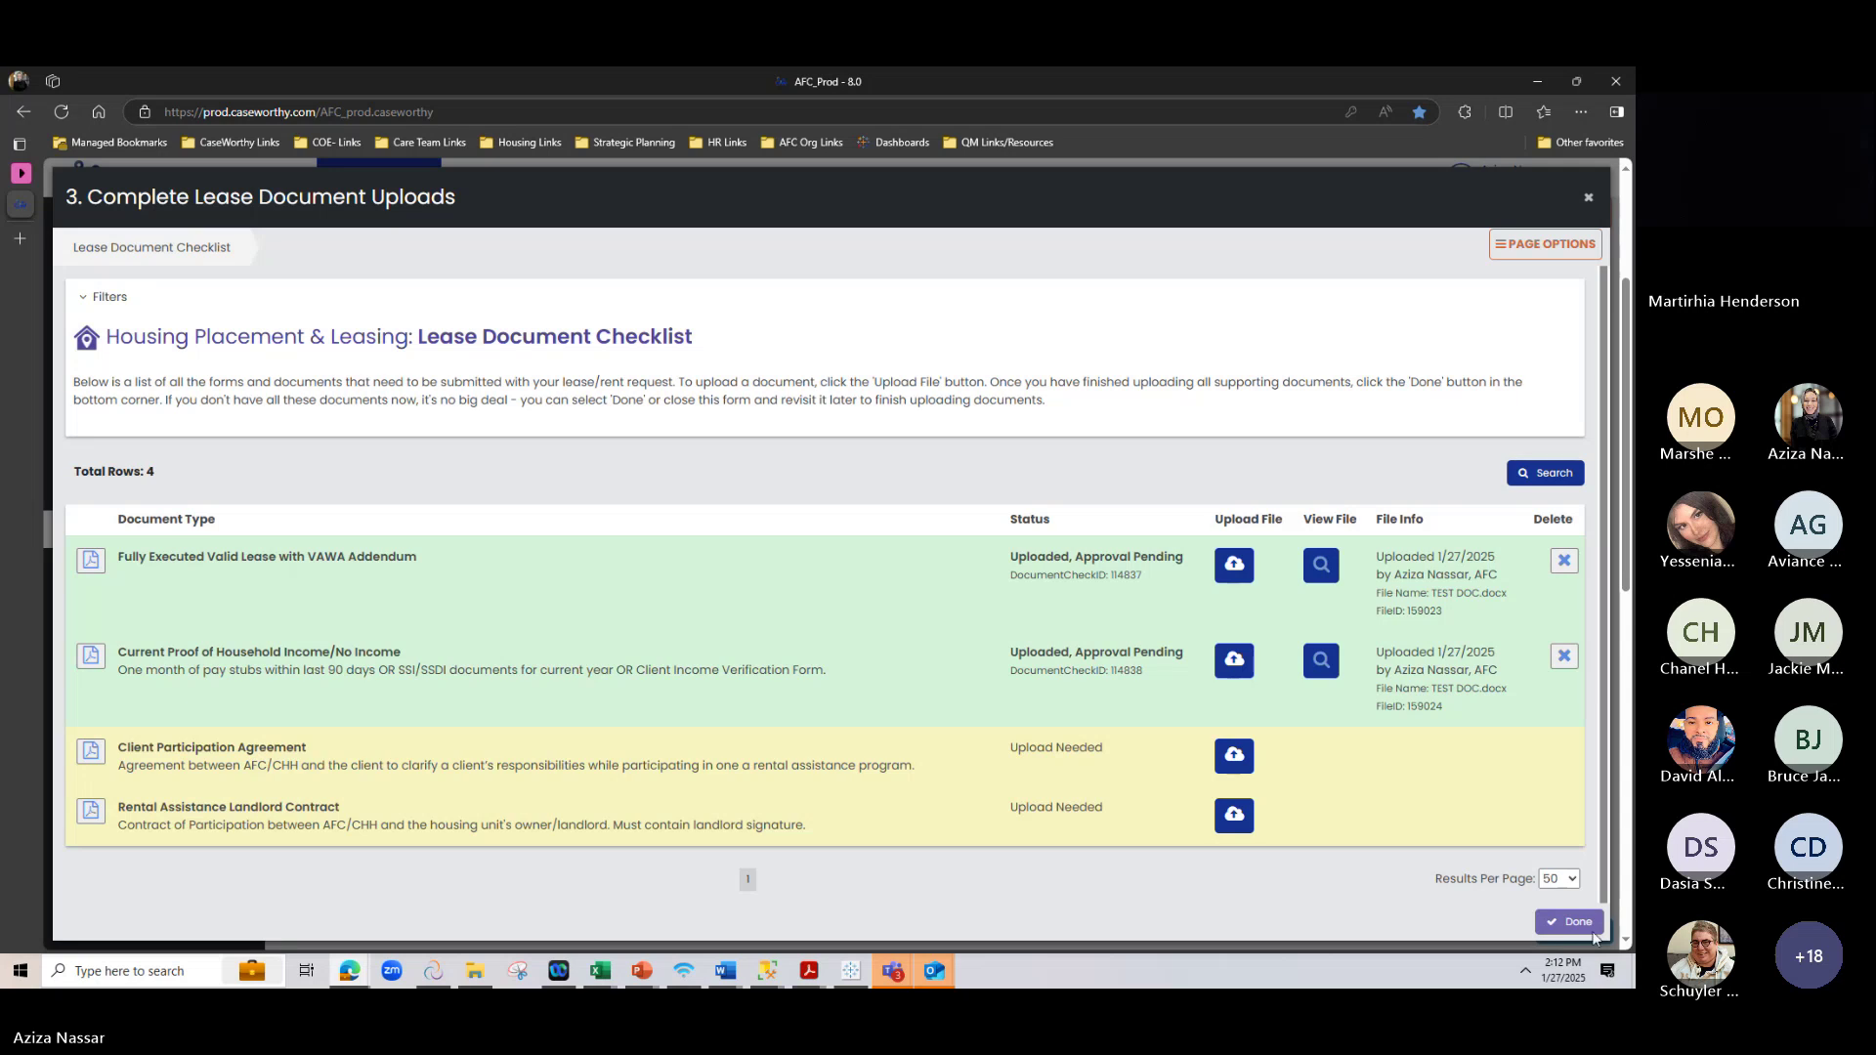
Upload TEST DOC.docx from the Desktop as the Client Participation Agreement
click(1230, 753)
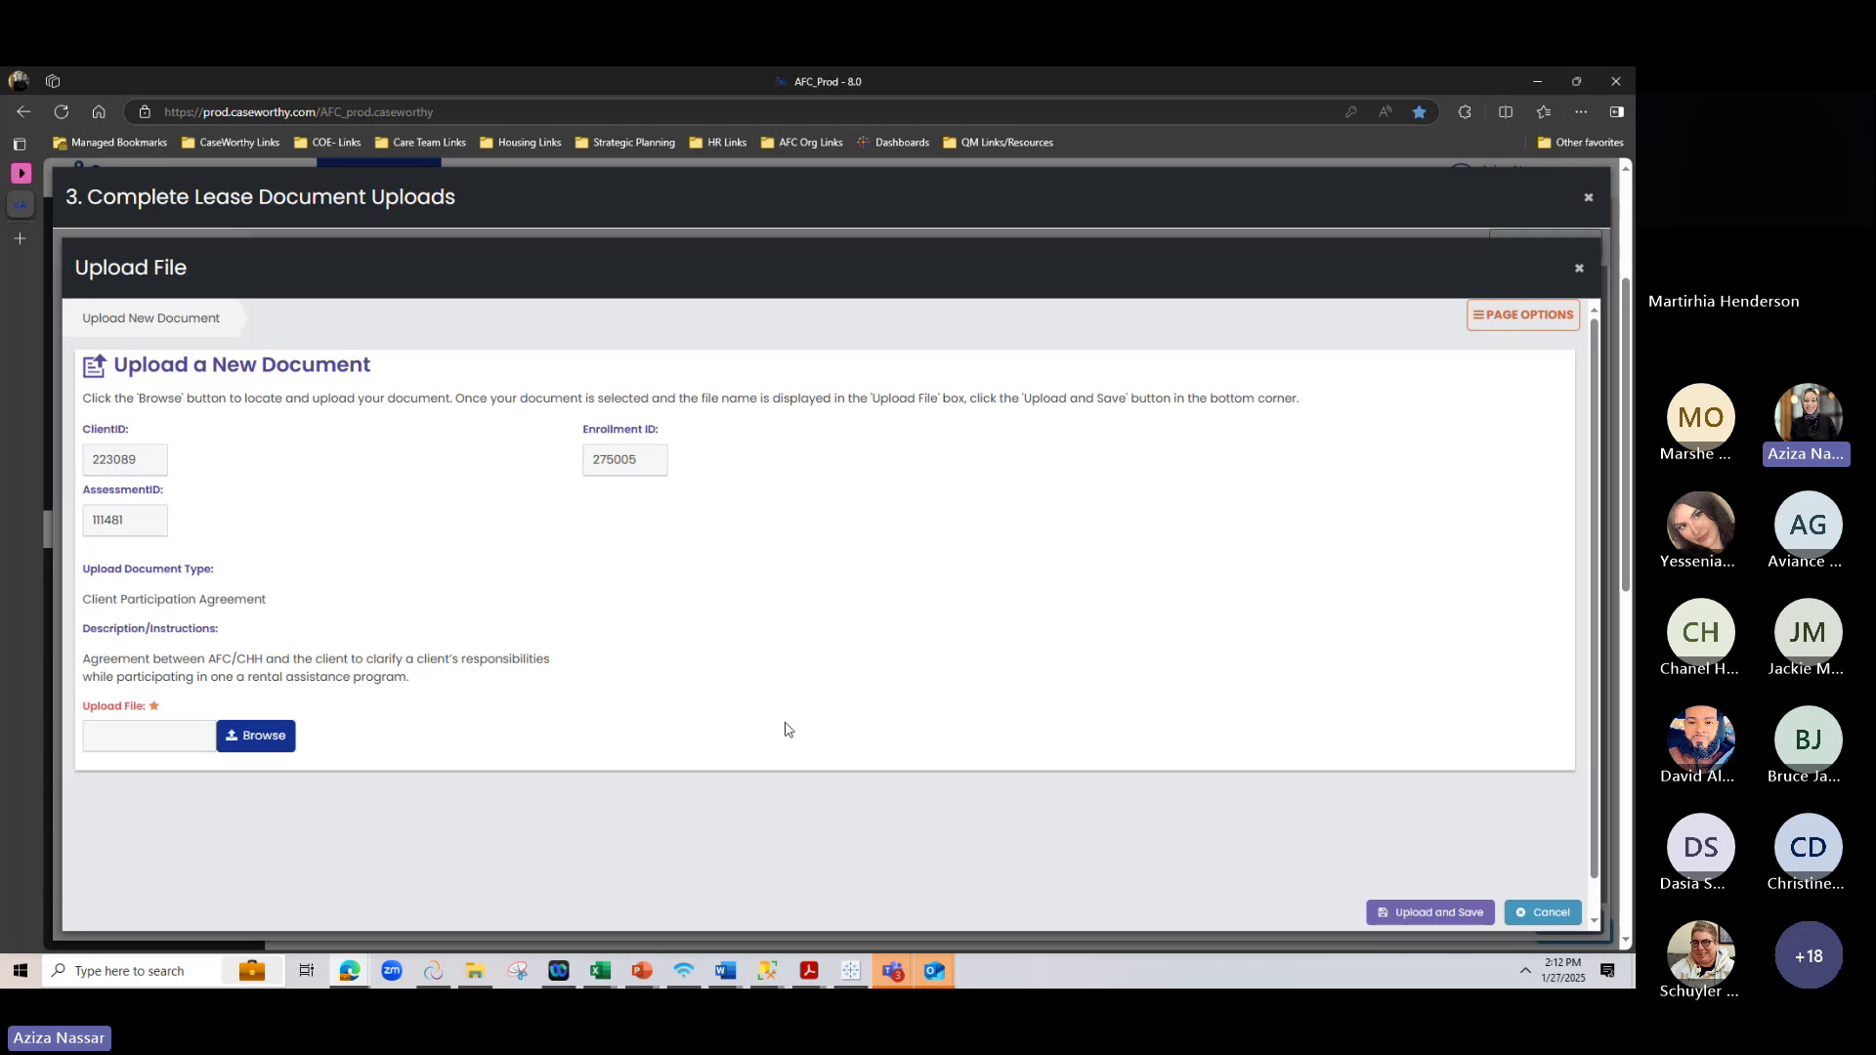
click(285, 738)
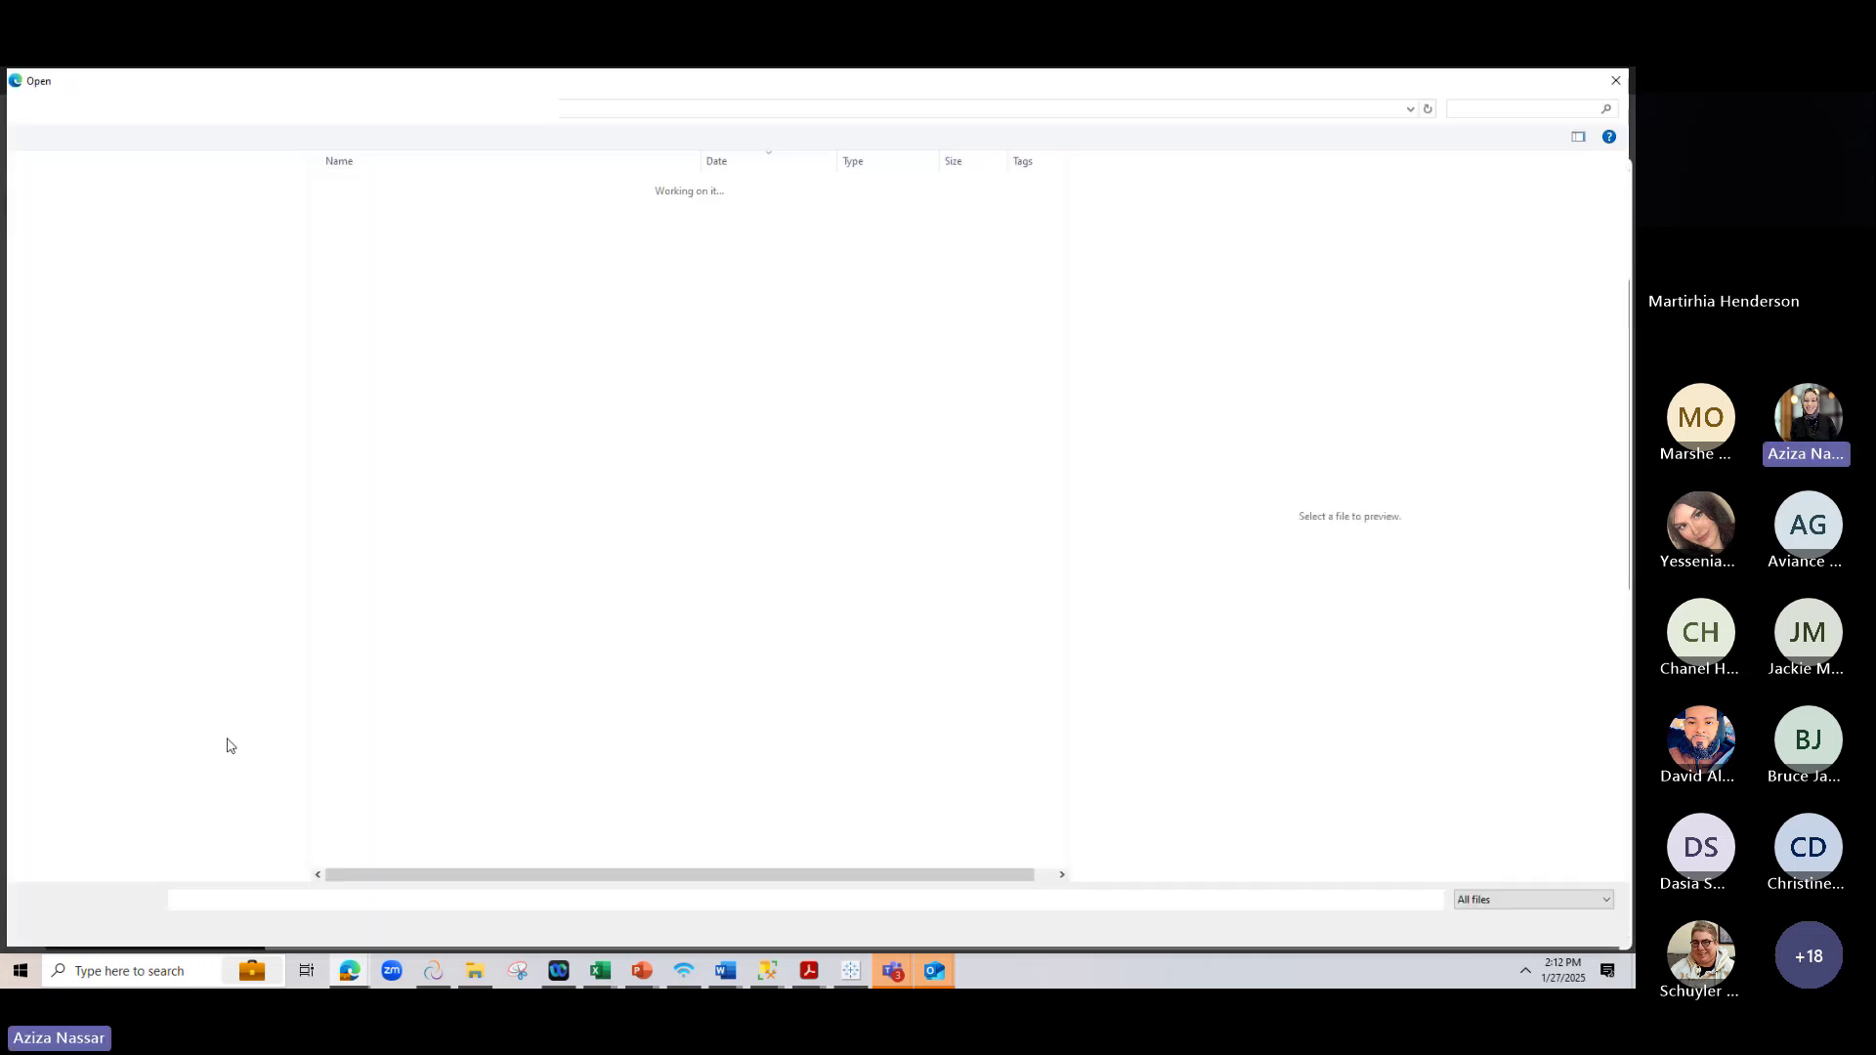
scroll(397, 705, down, 9)
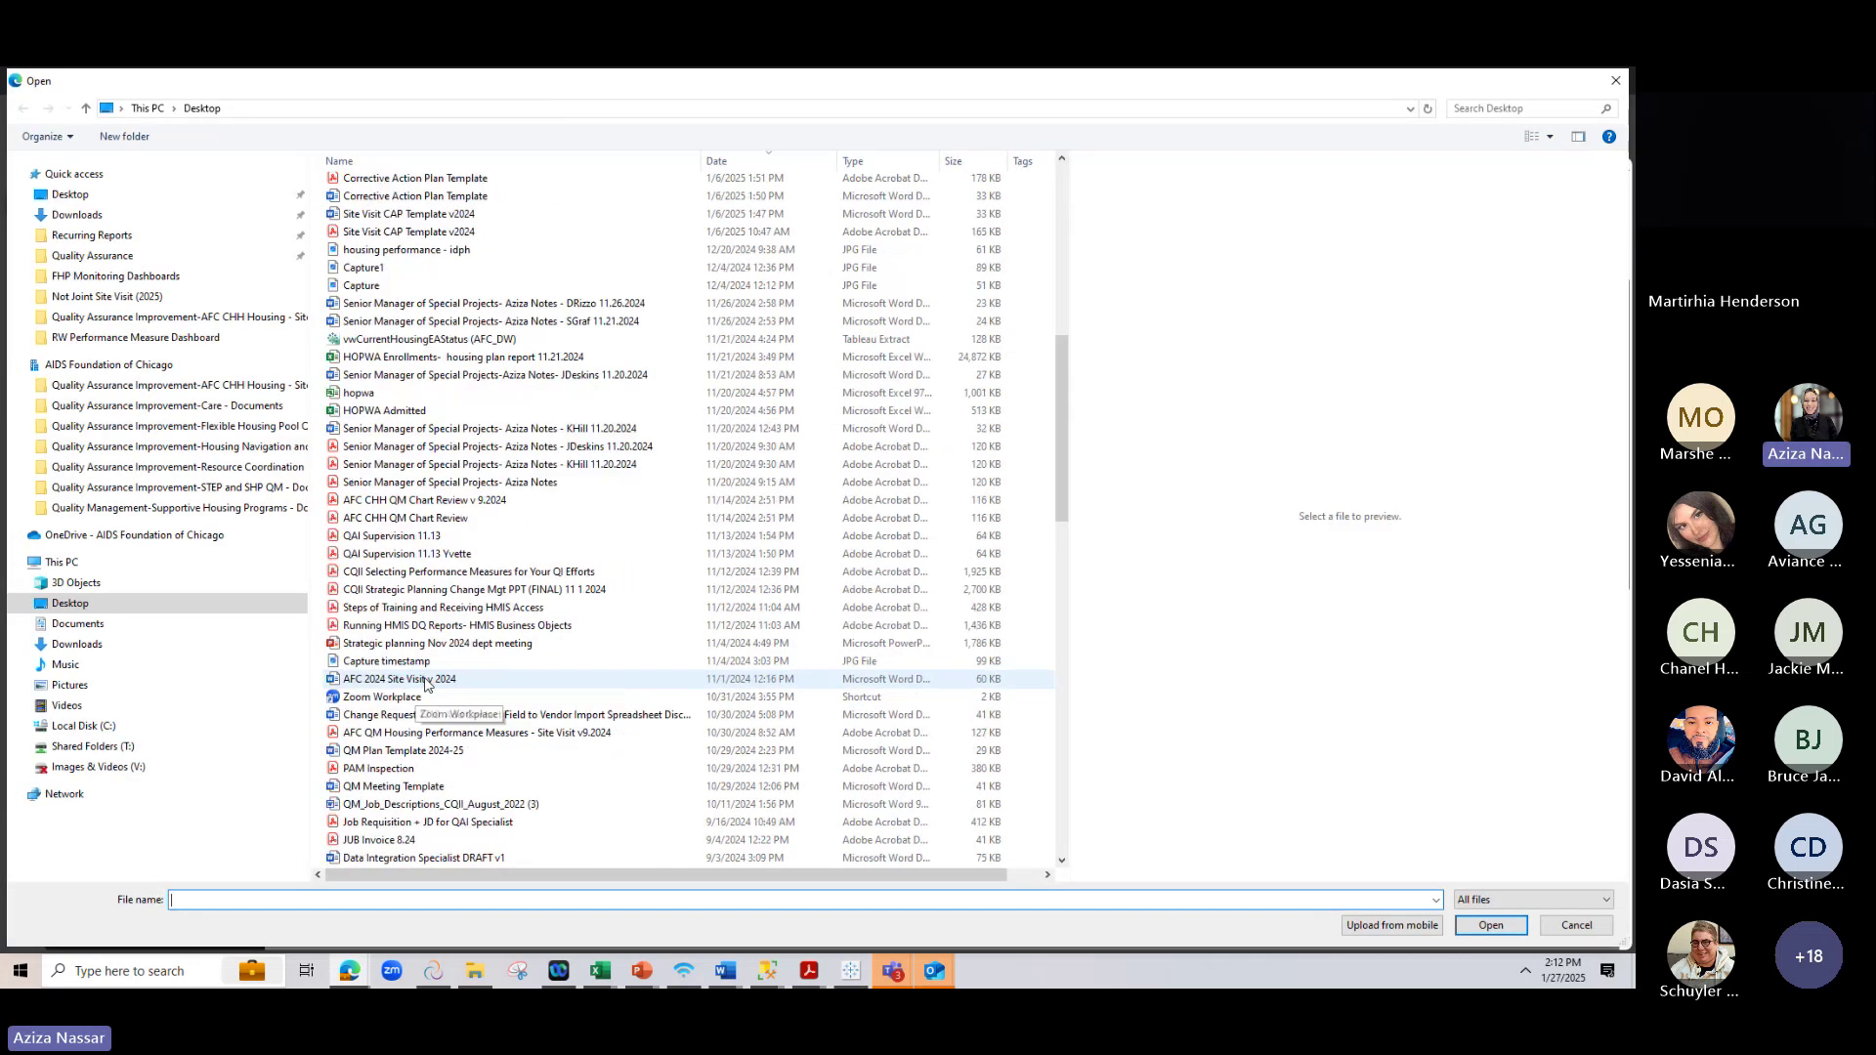
scroll(398, 706, down, 4)
drag(1064, 544, 1063, 821)
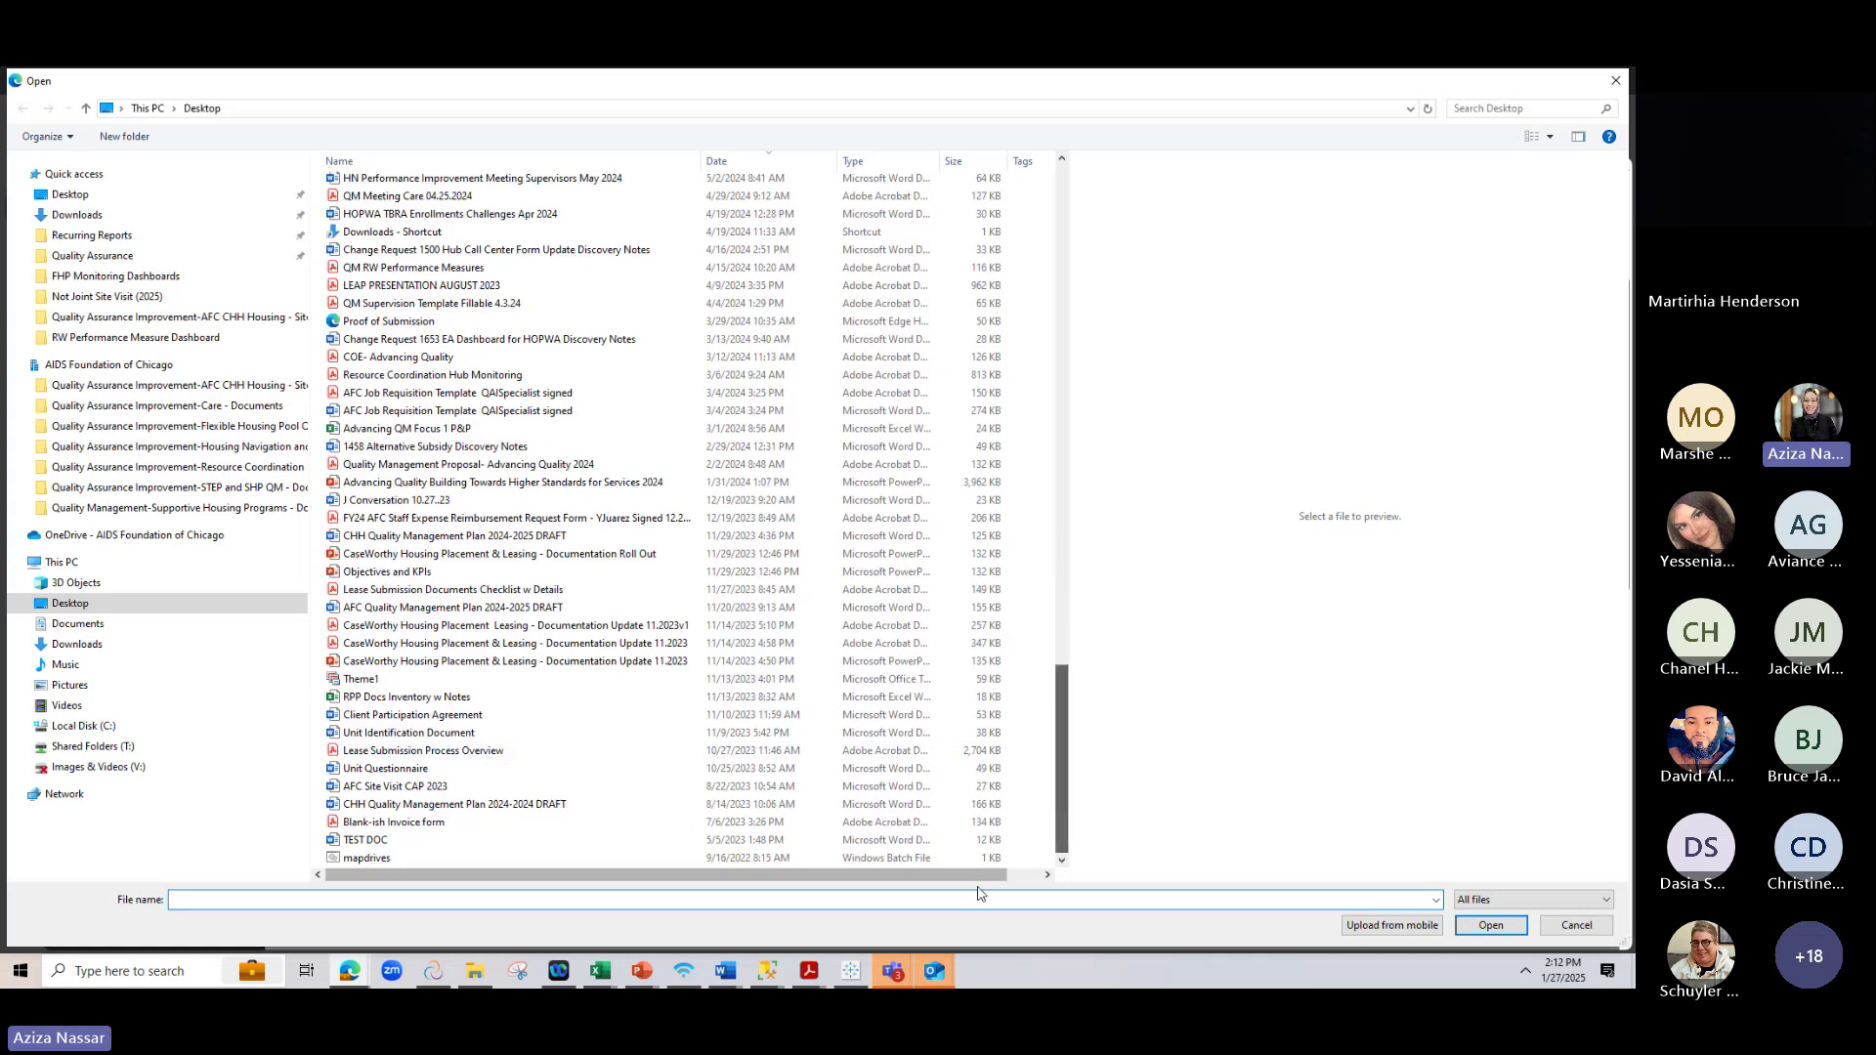
click(400, 841)
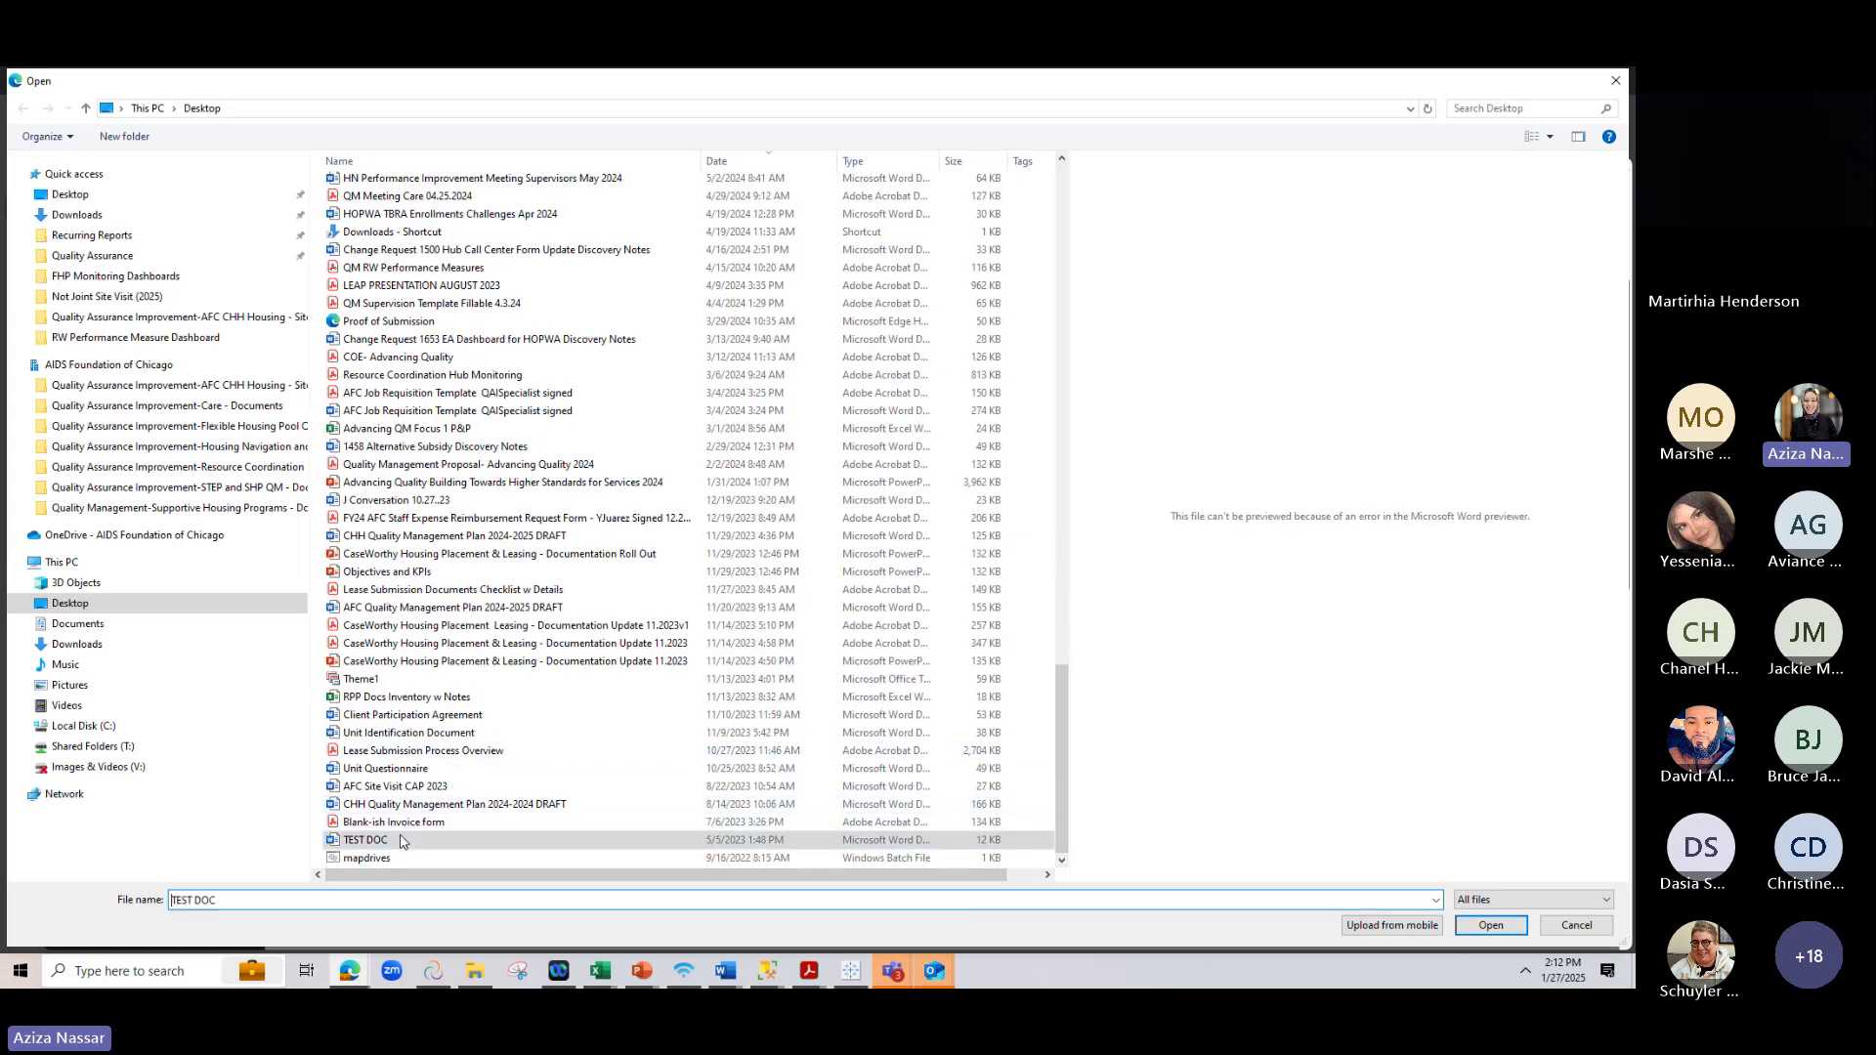
click(1490, 925)
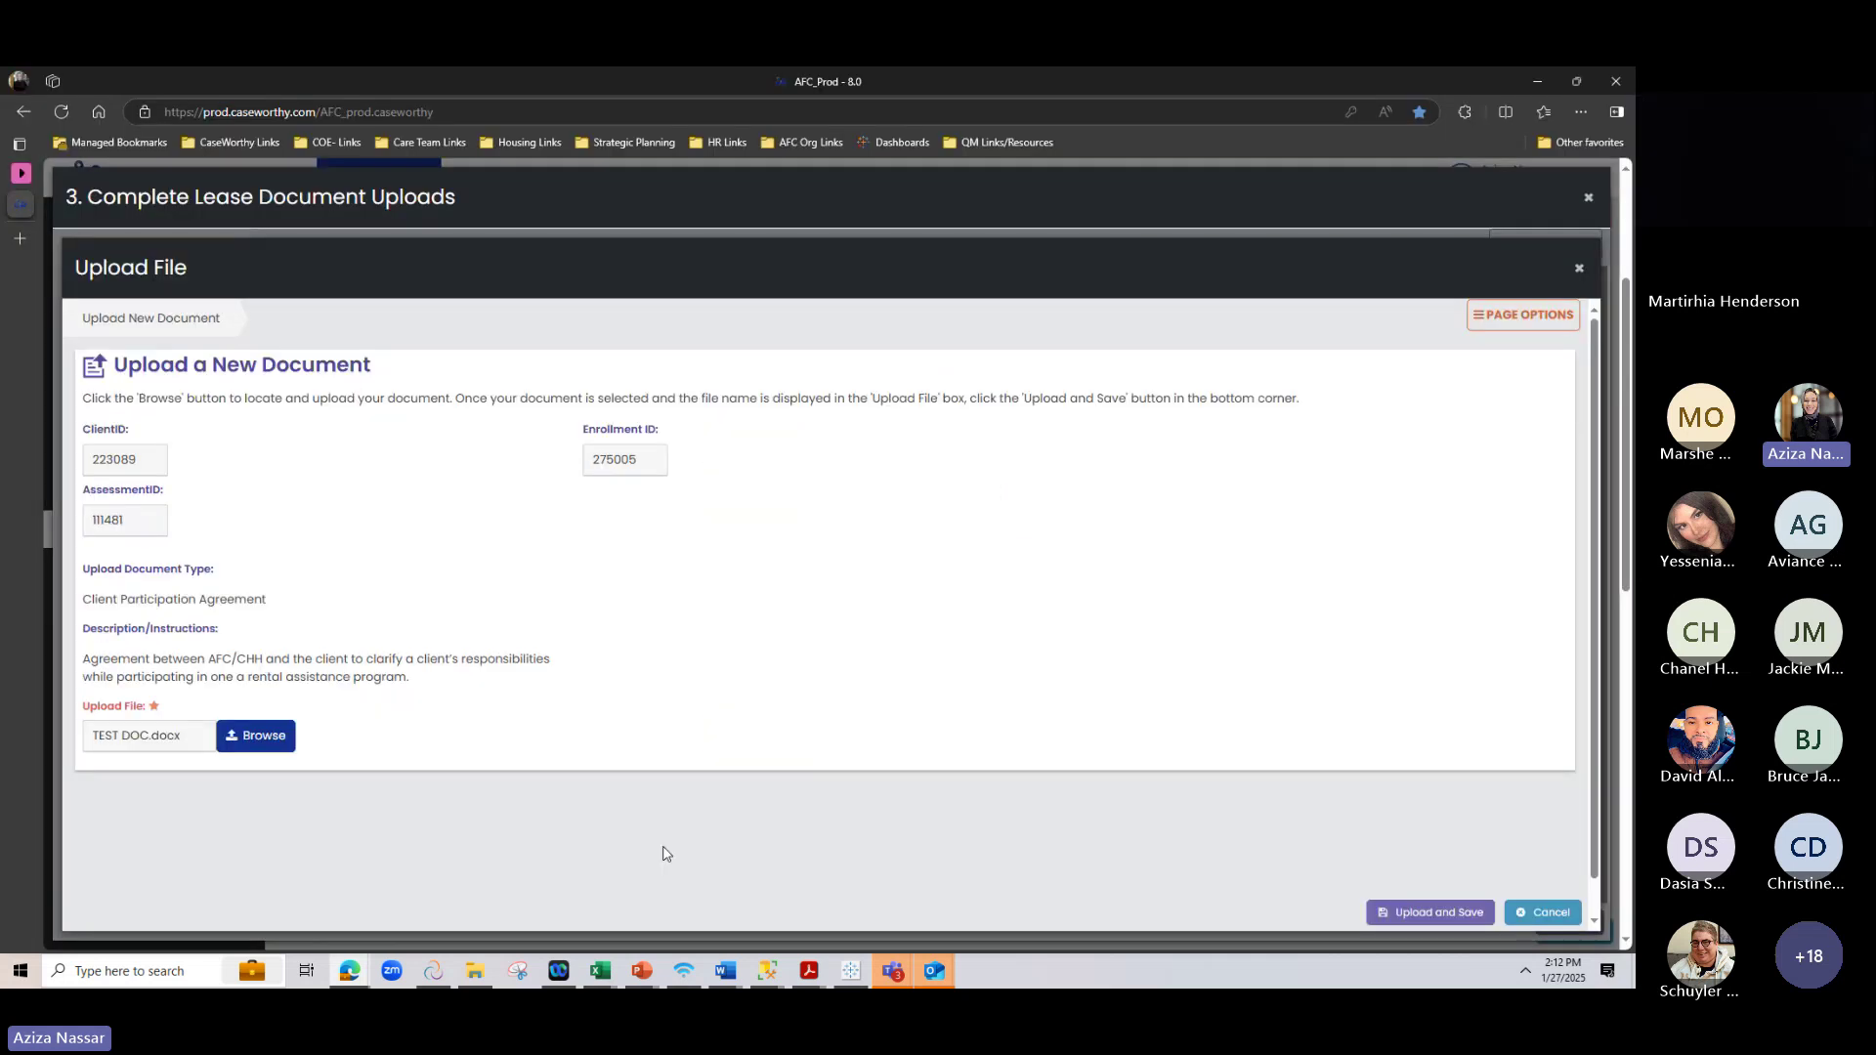
click(1432, 919)
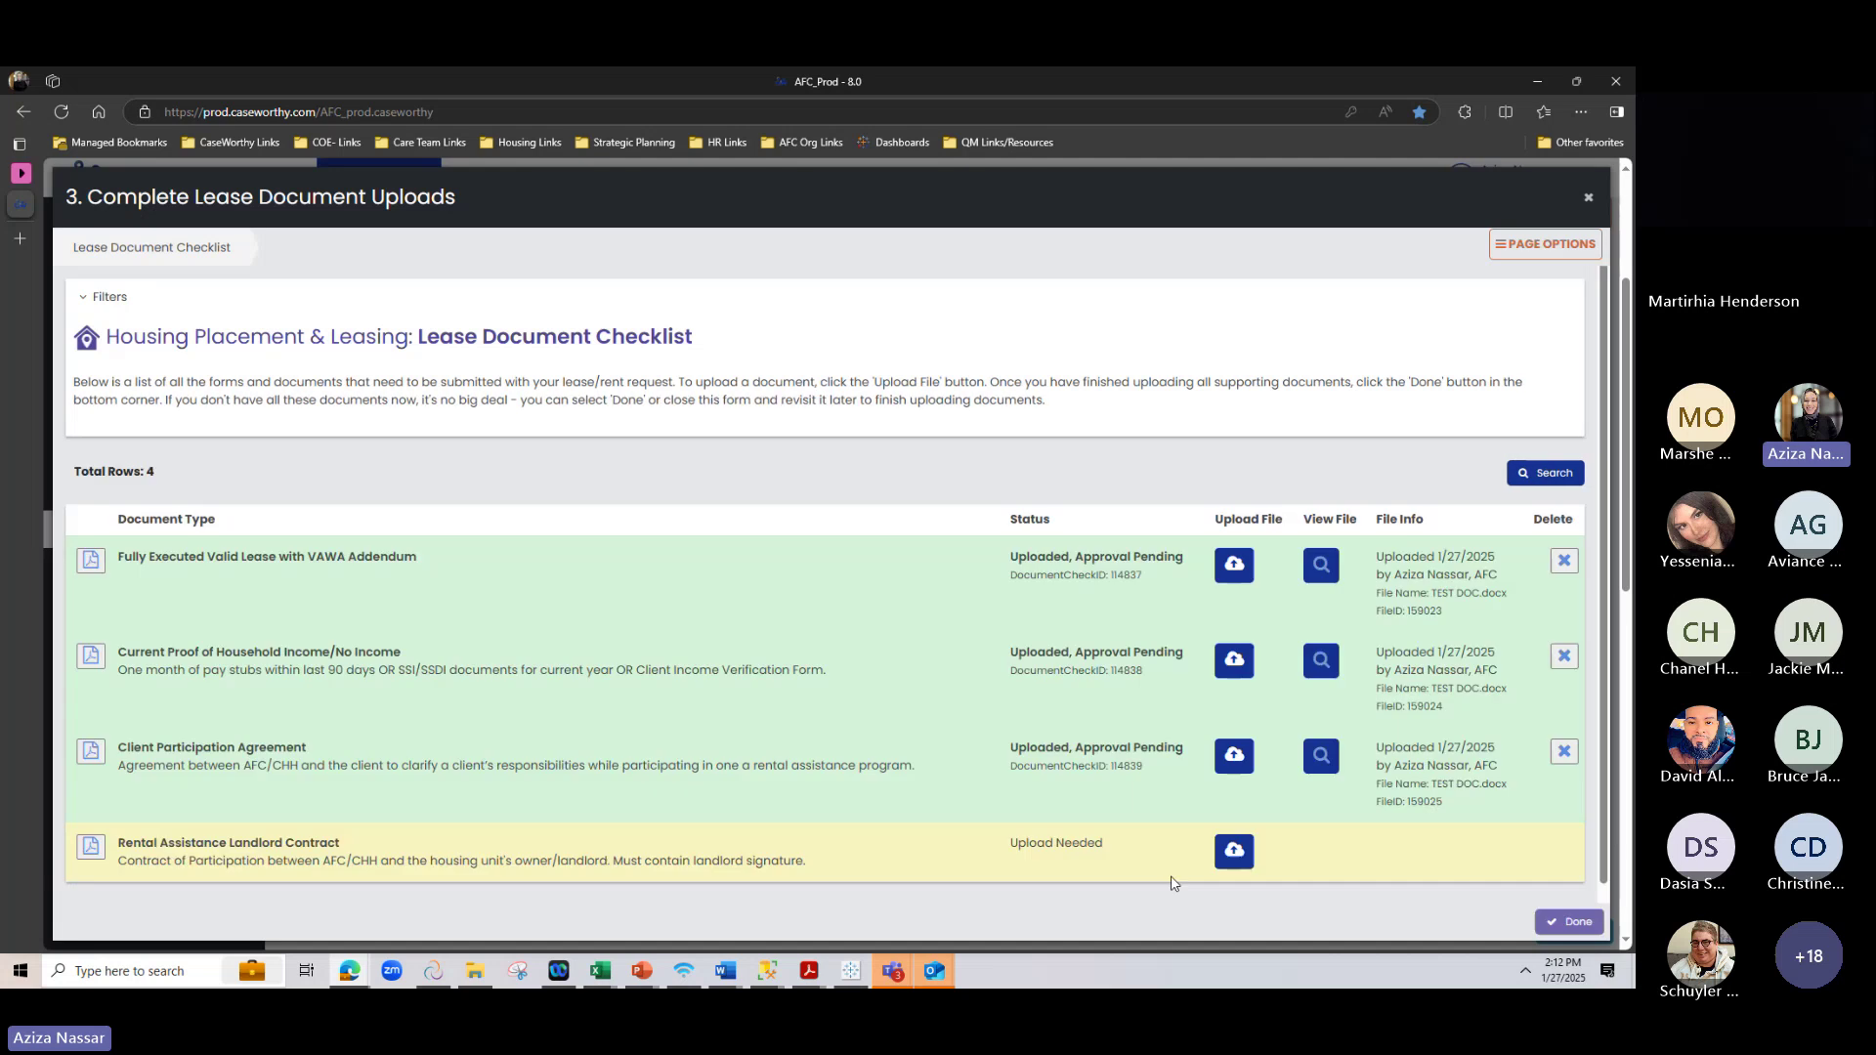
Upload TEST DOC.docx as the Rental Assistance Landlord Contract
click(1233, 852)
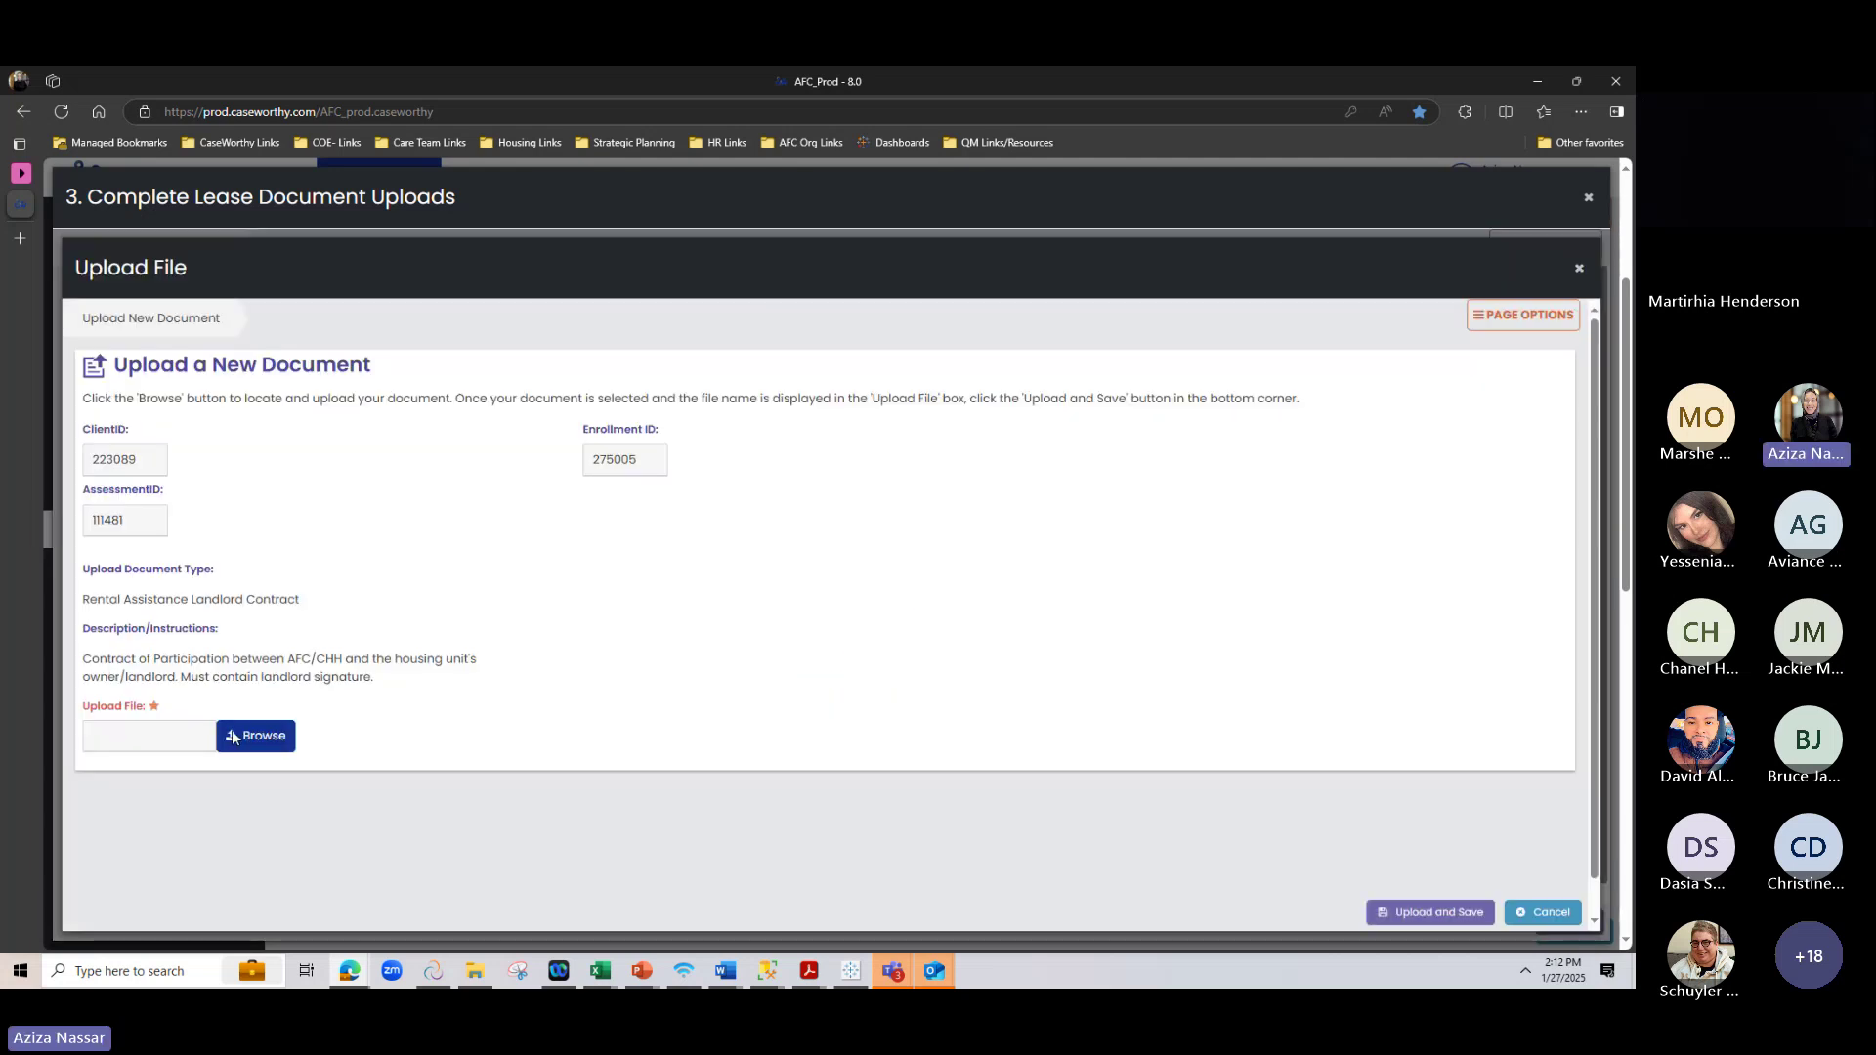
click(232, 736)
scroll(518, 672, down, 1)
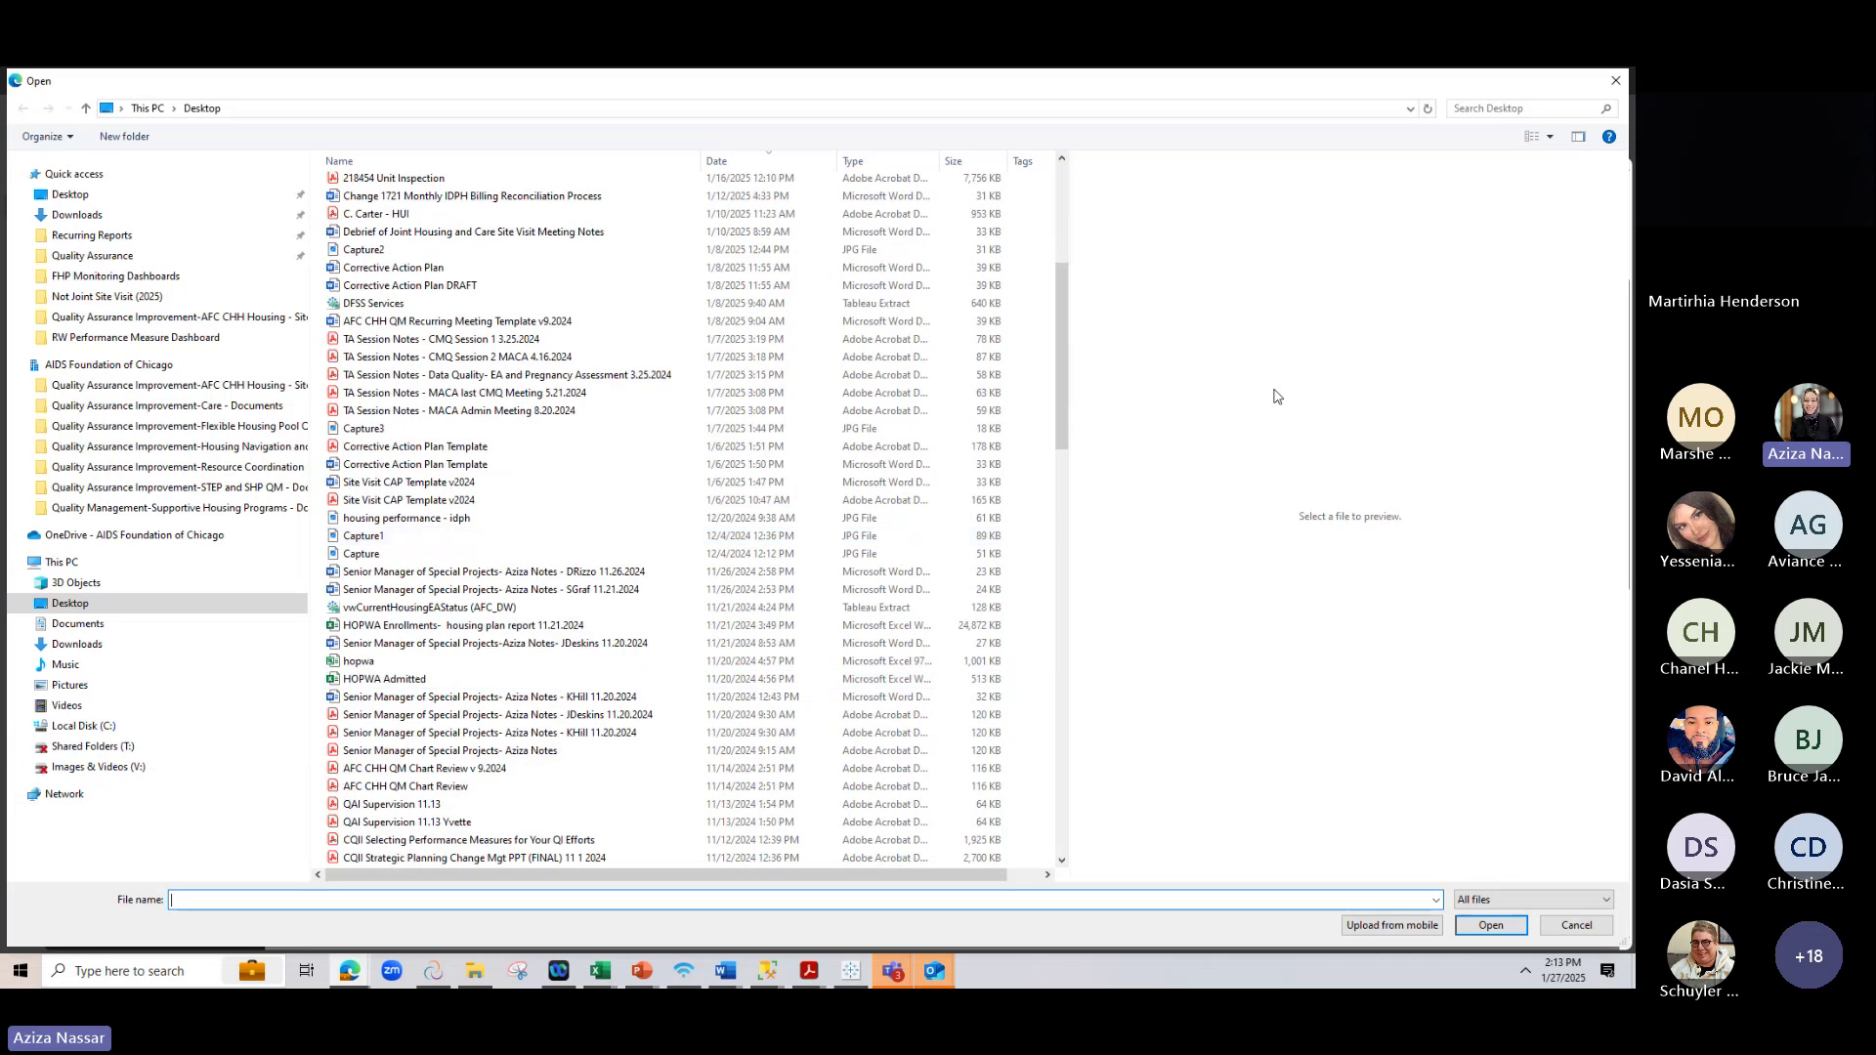
click(1055, 721)
drag(1055, 721, 1063, 825)
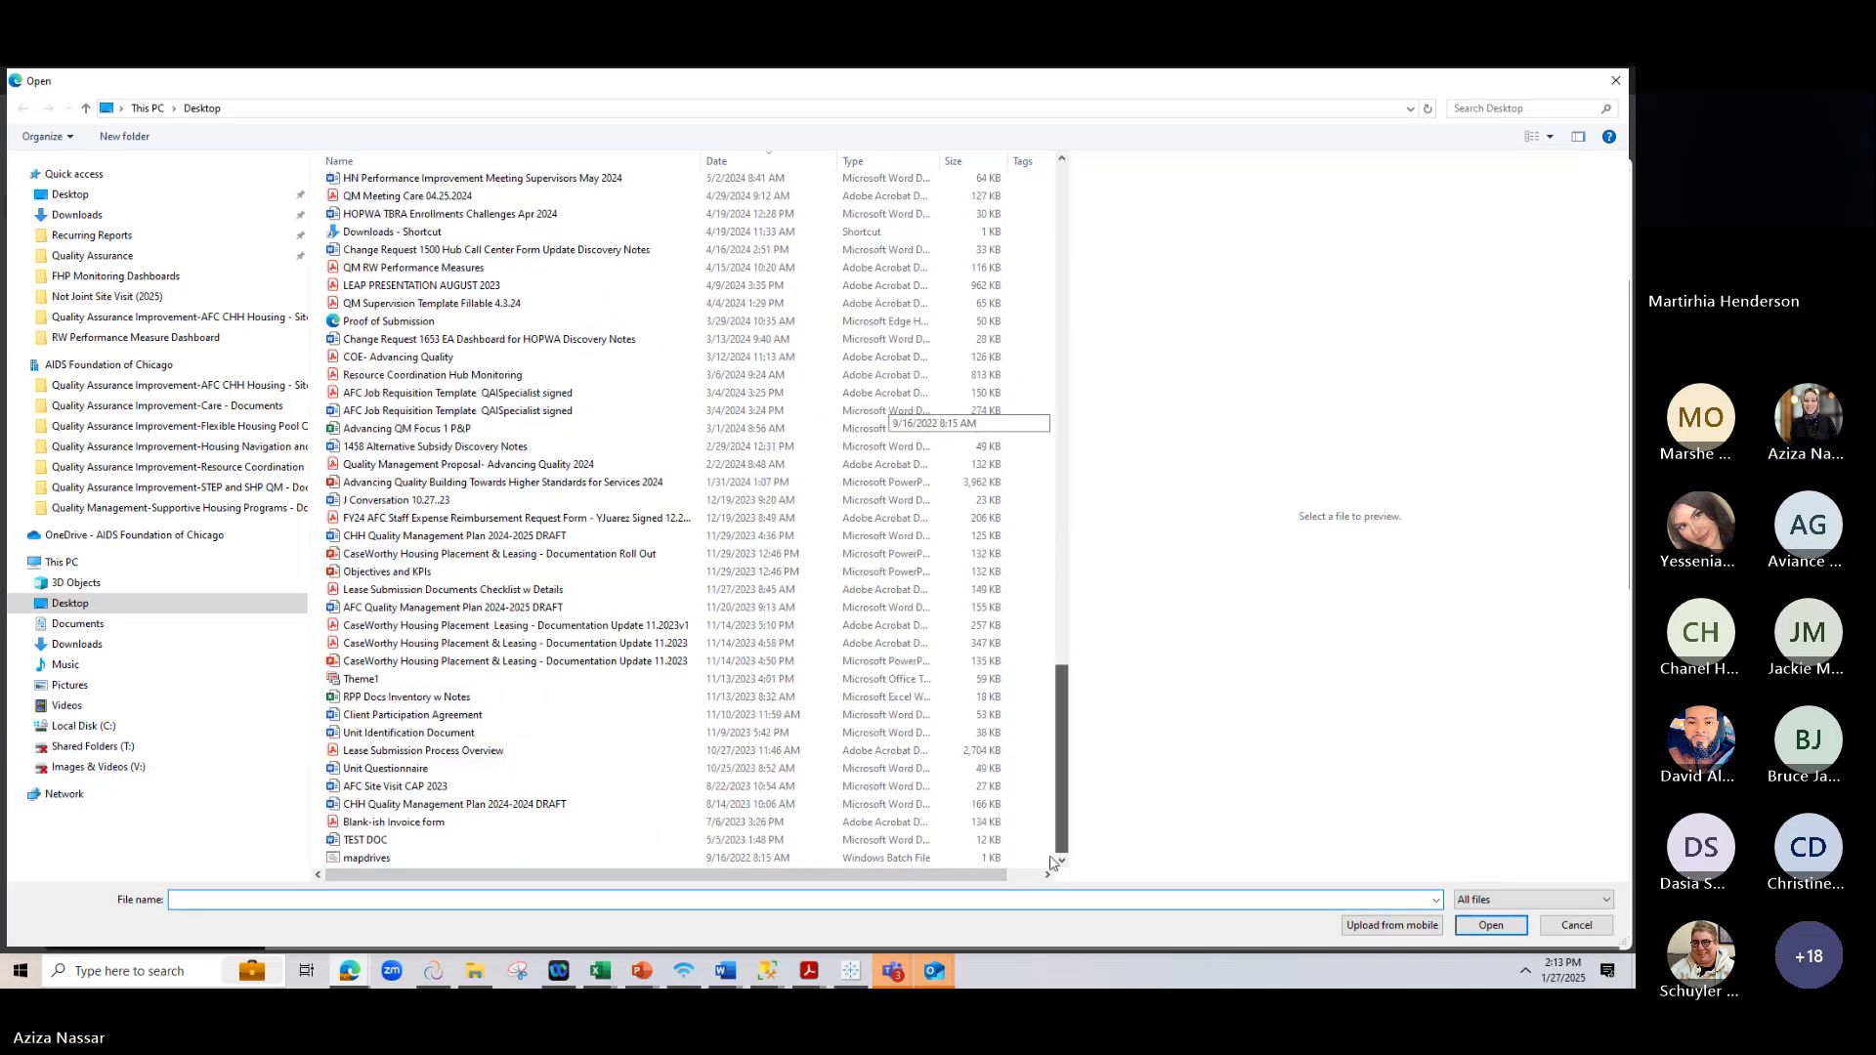
click(475, 842)
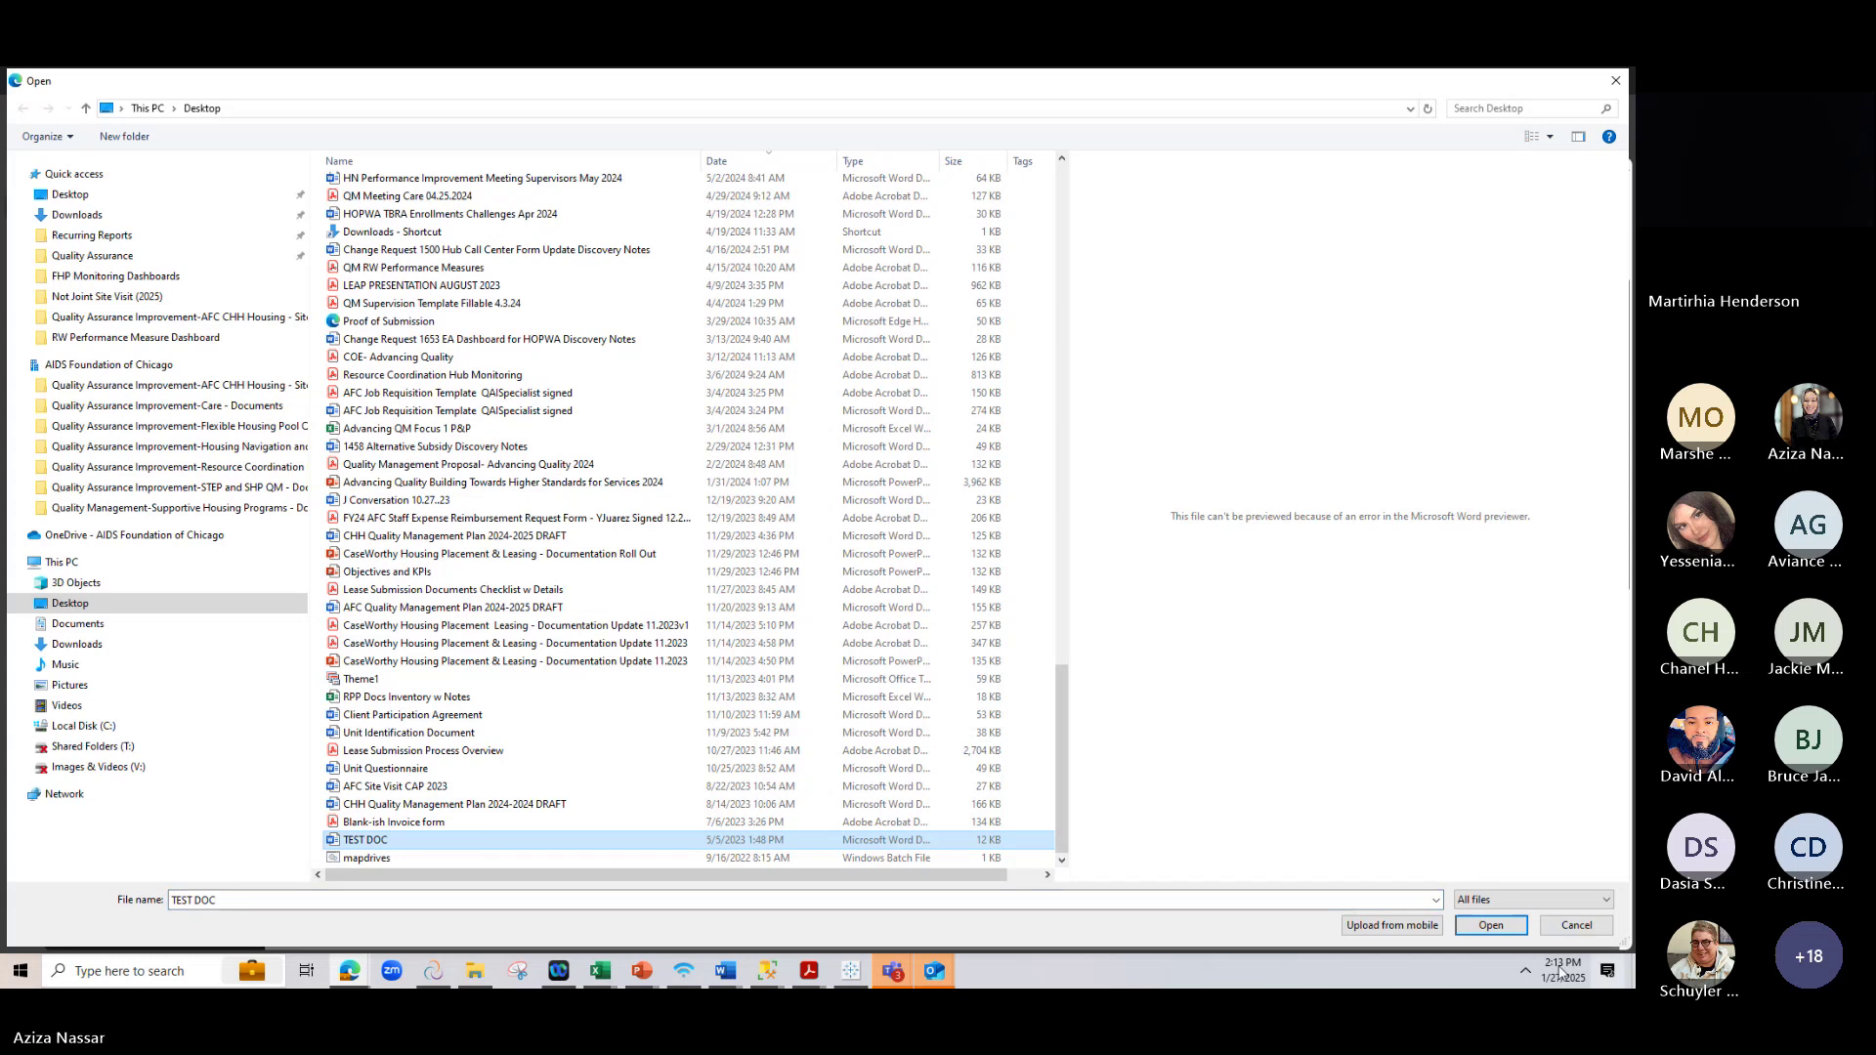
click(1491, 925)
click(1434, 914)
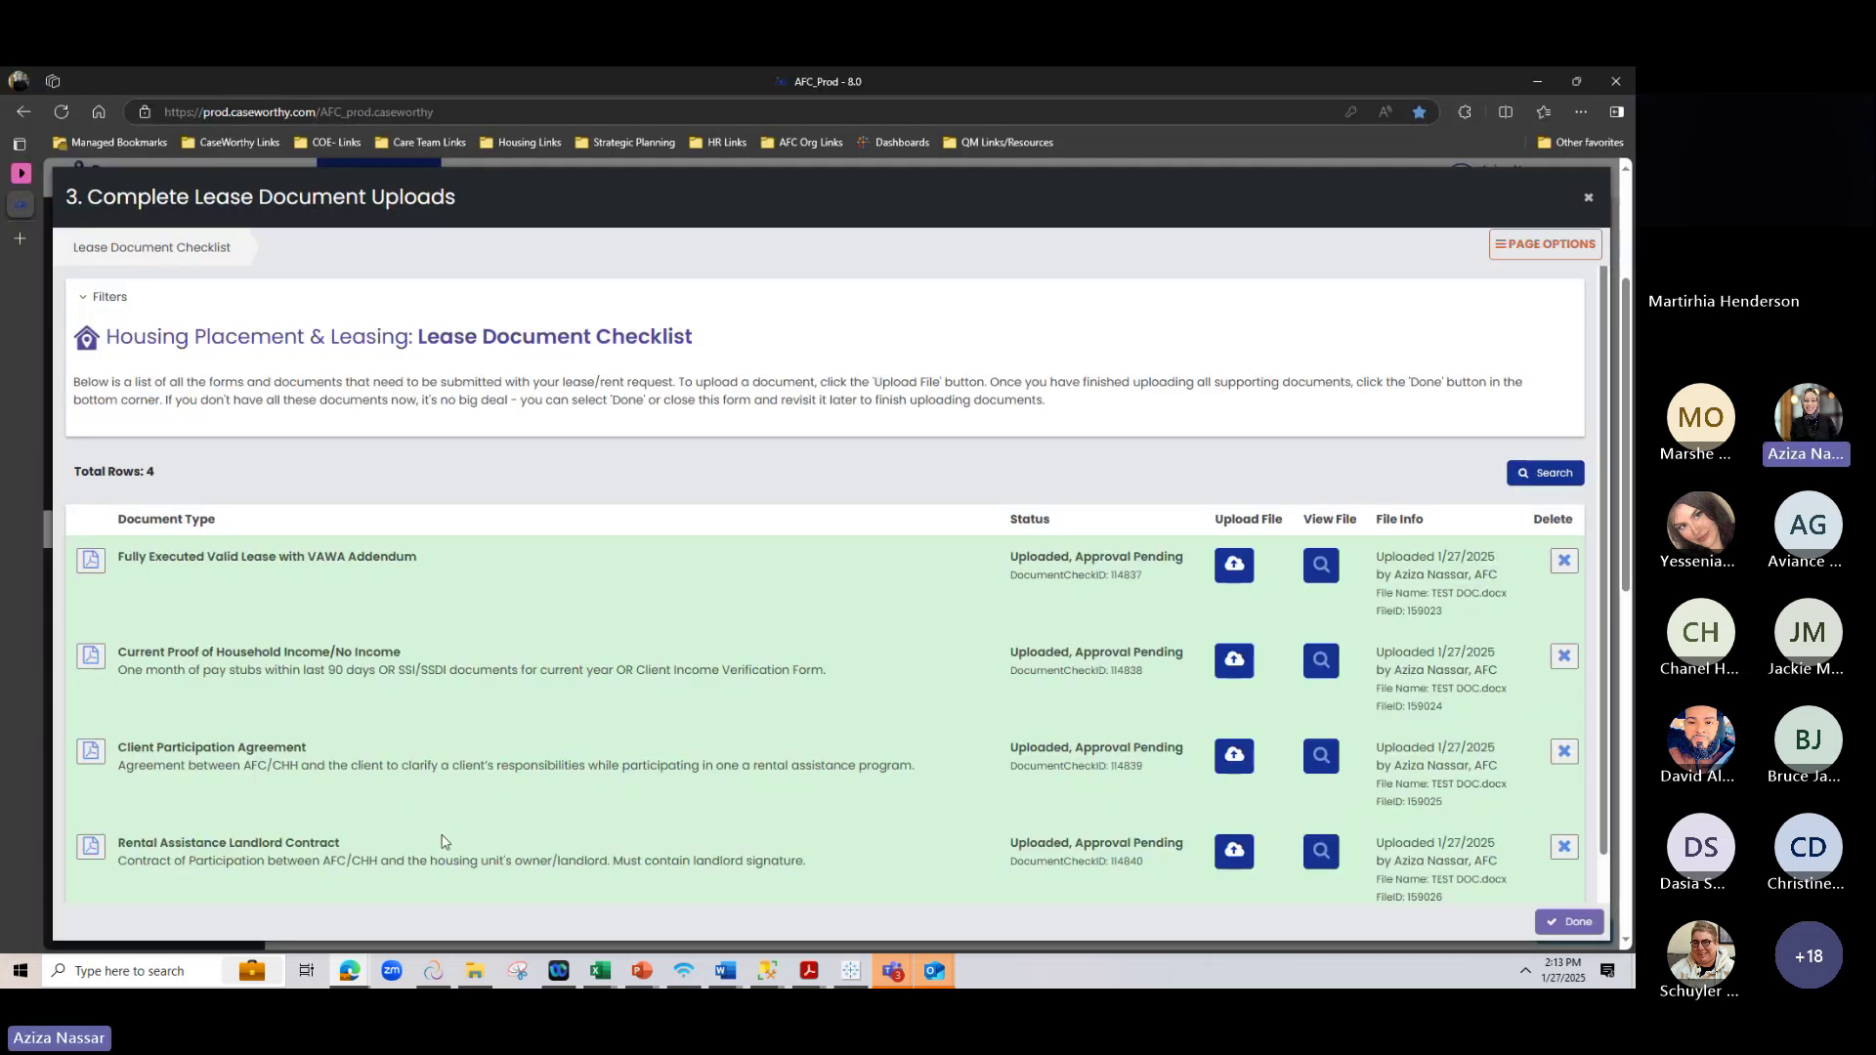
scroll(1549, 581, down, 1)
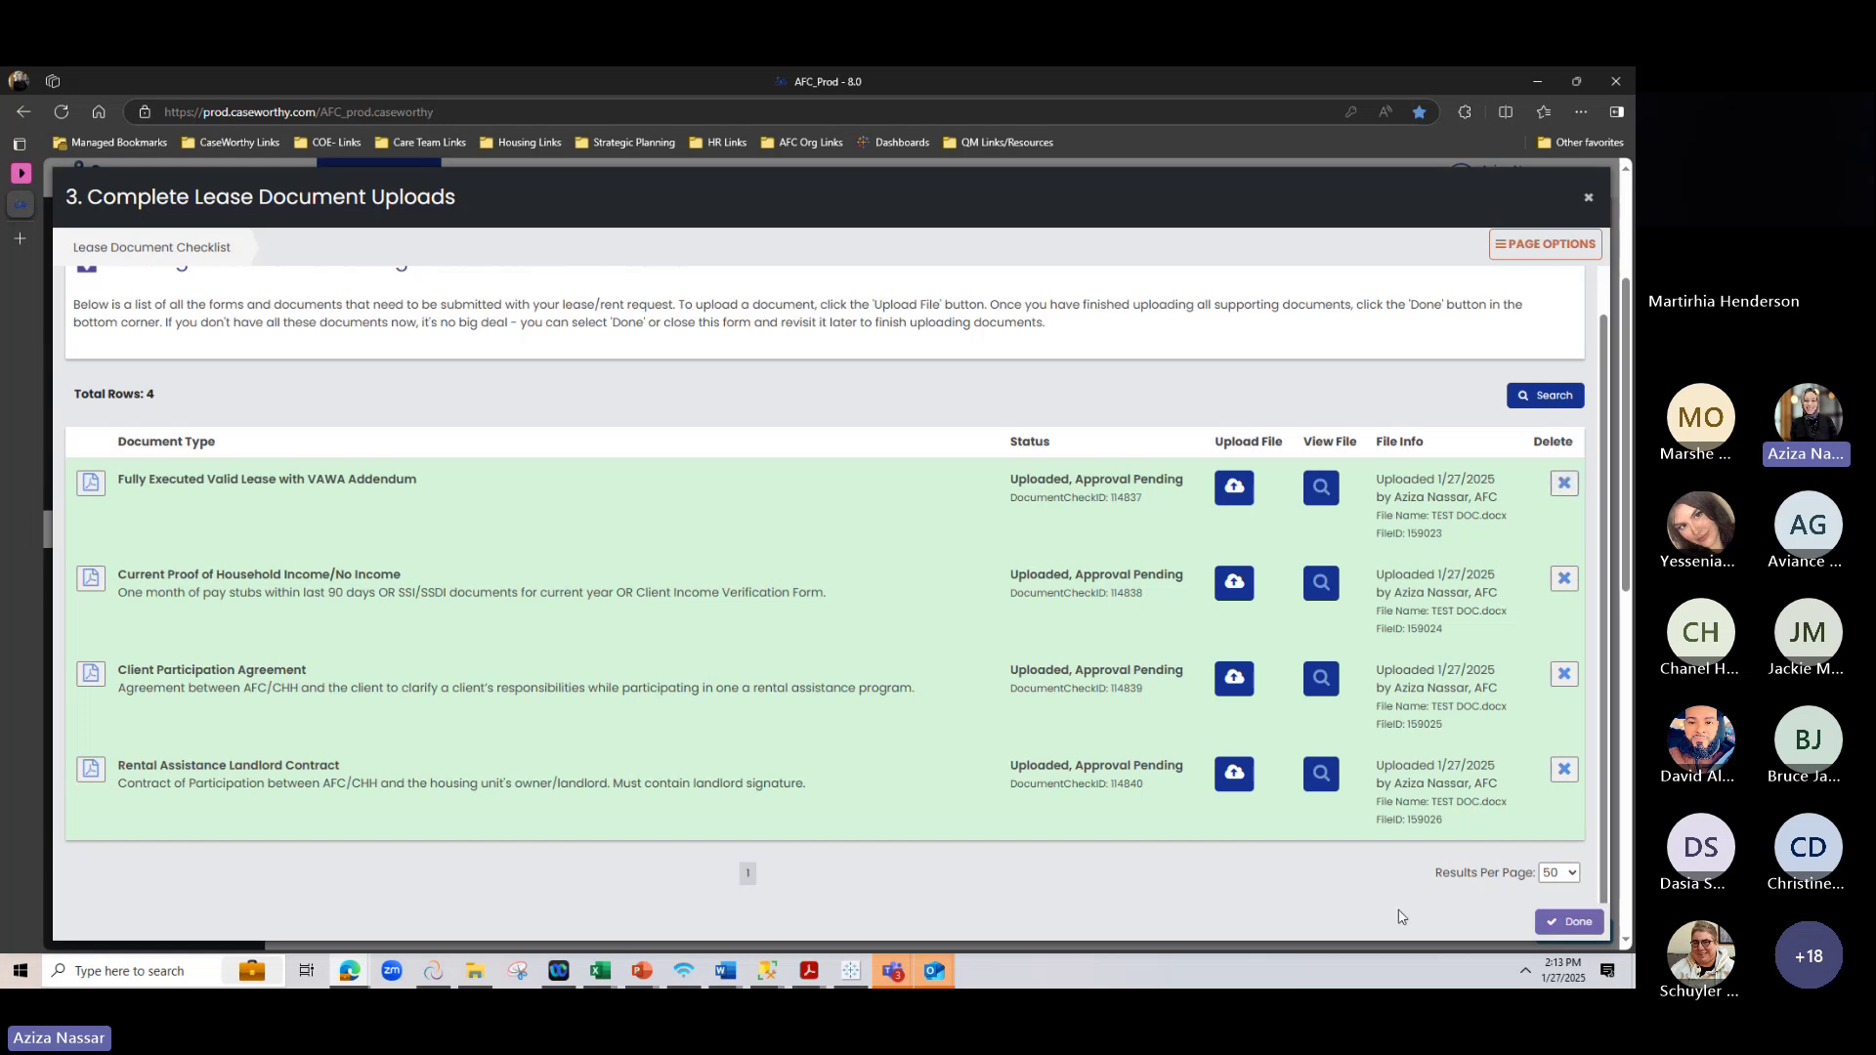
click(1568, 921)
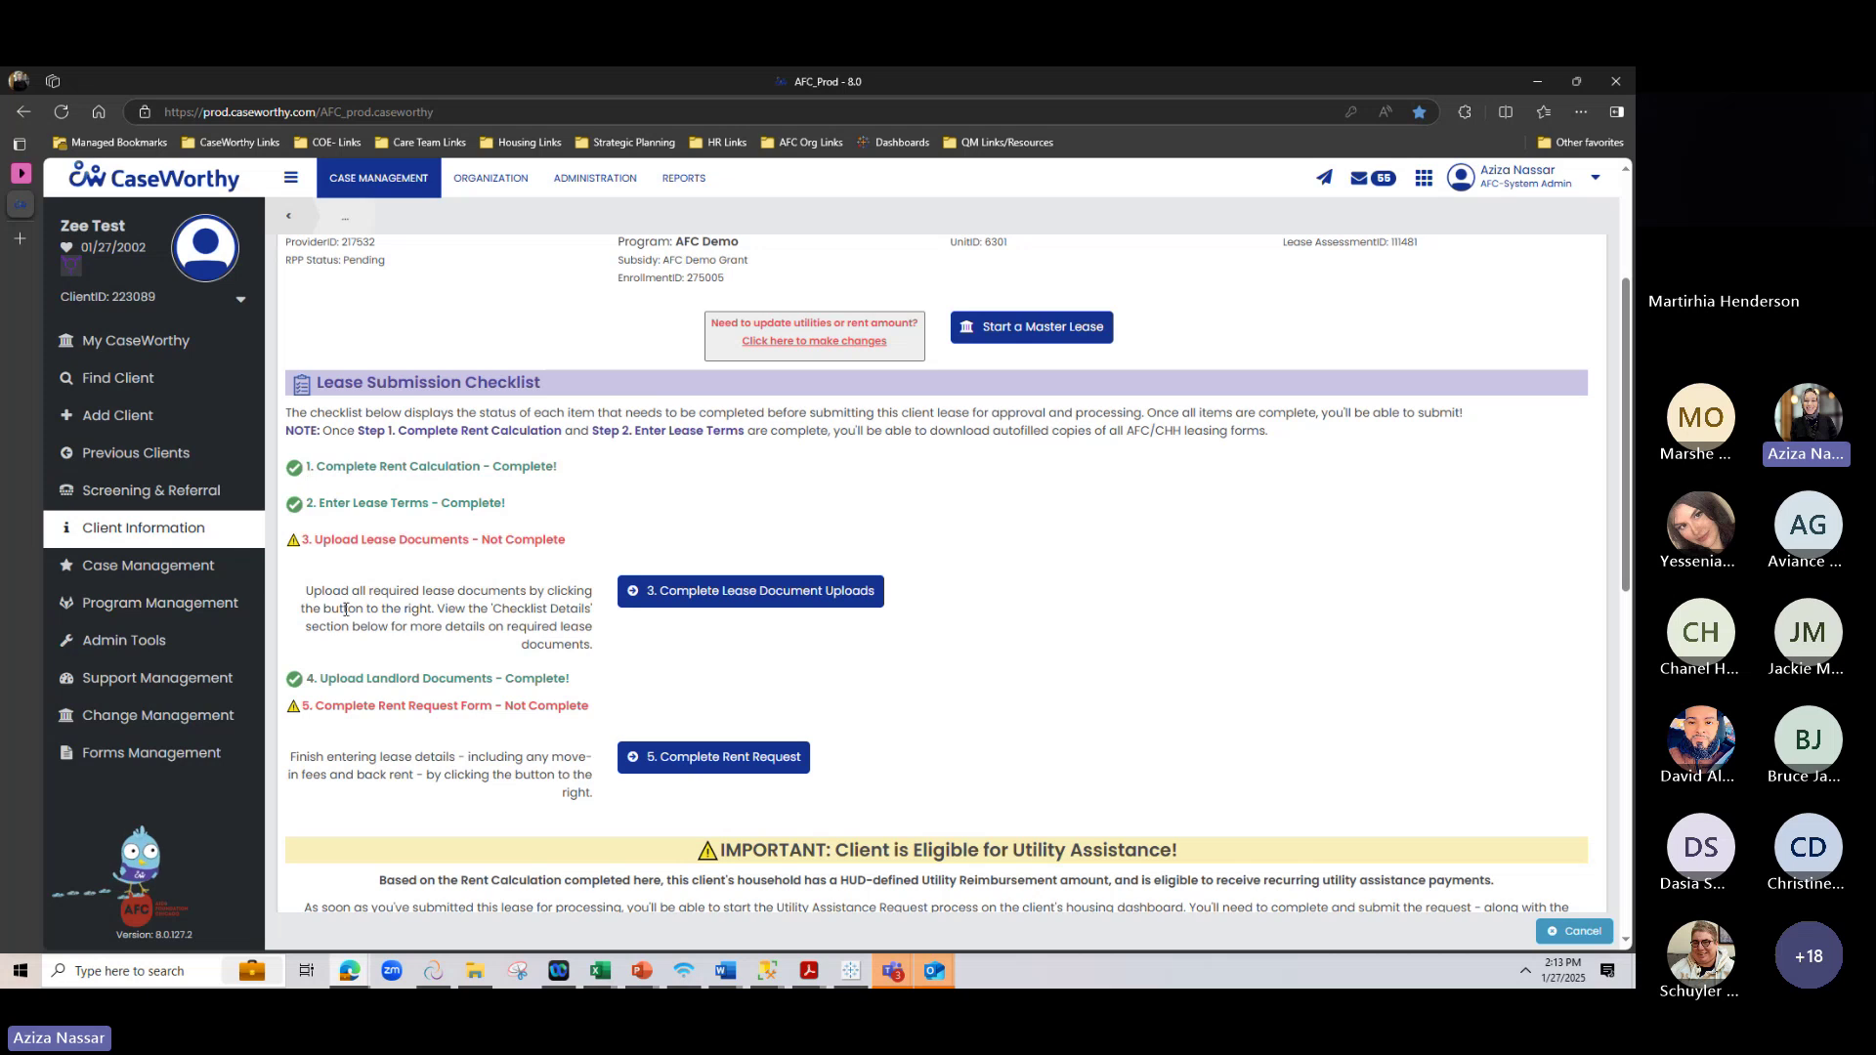
scroll(507, 453, down, 4)
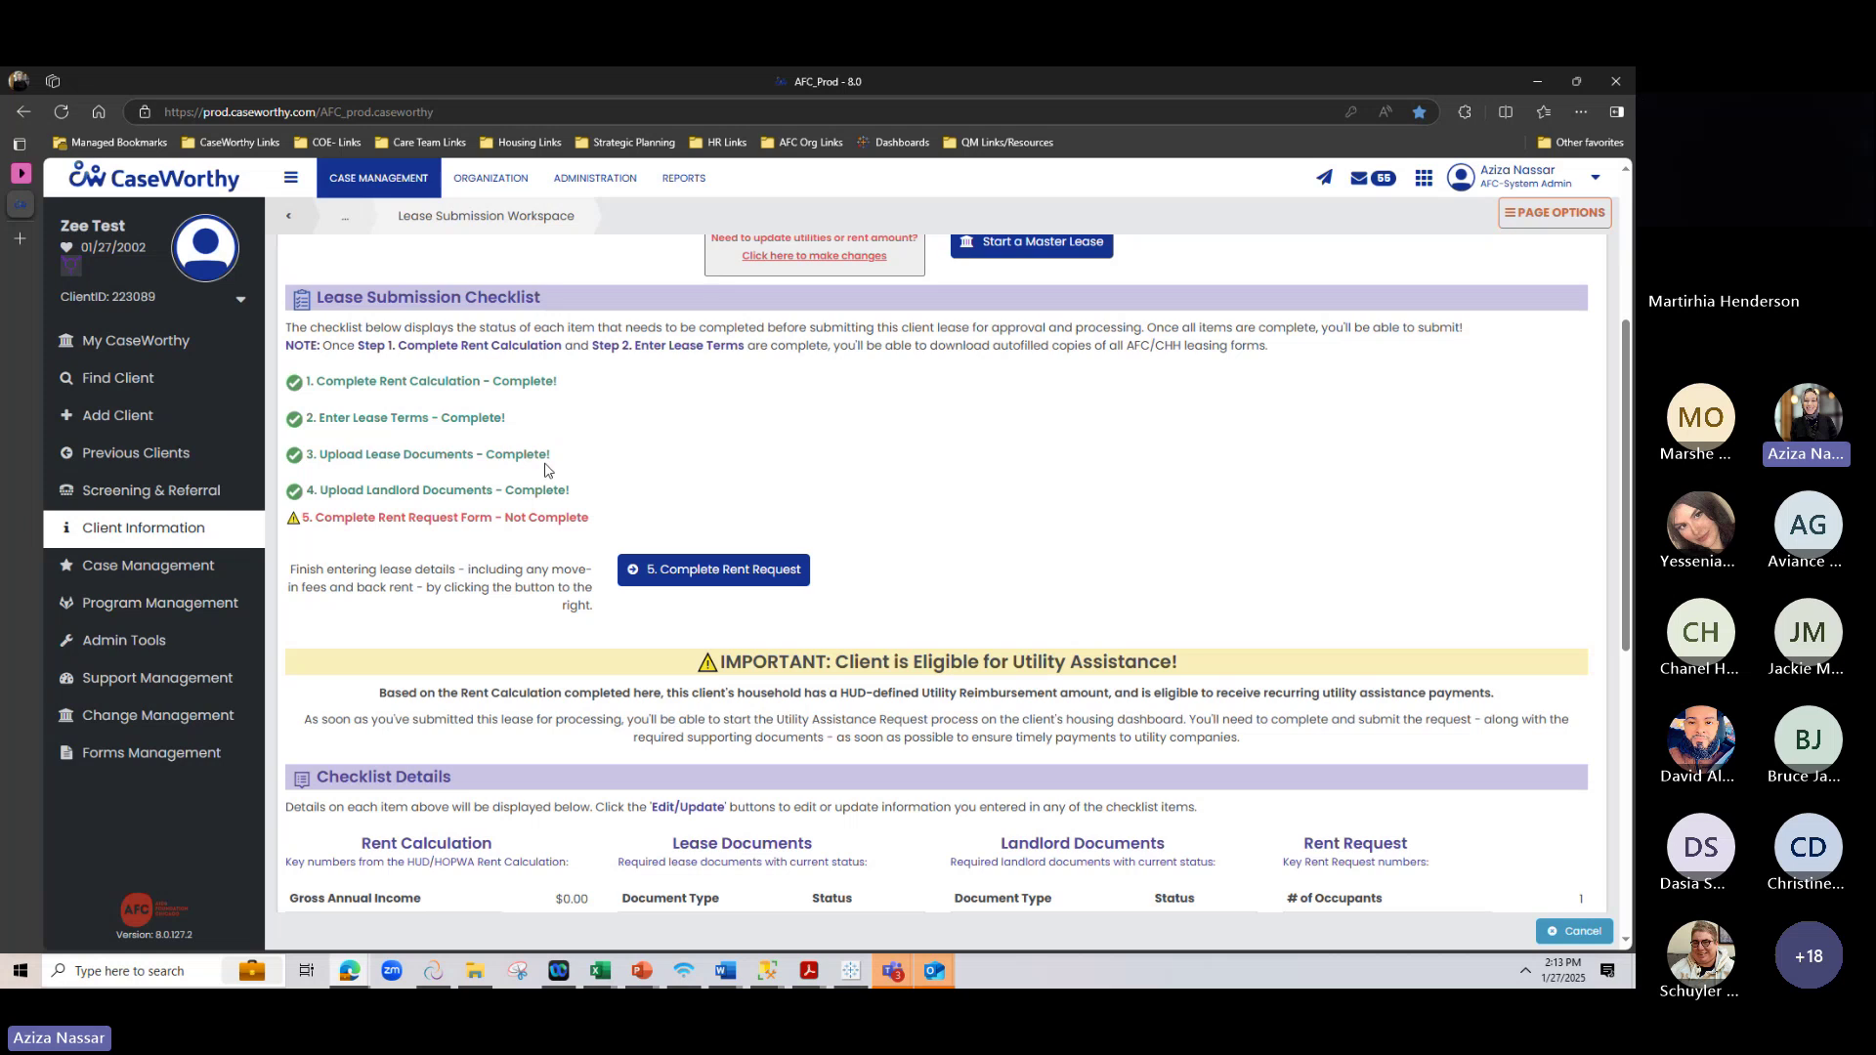
scroll(547, 470, down, 1)
drag(315, 409, 573, 405)
drag(419, 404, 624, 415)
scroll(616, 543, down, 1)
scroll(616, 544, down, 1)
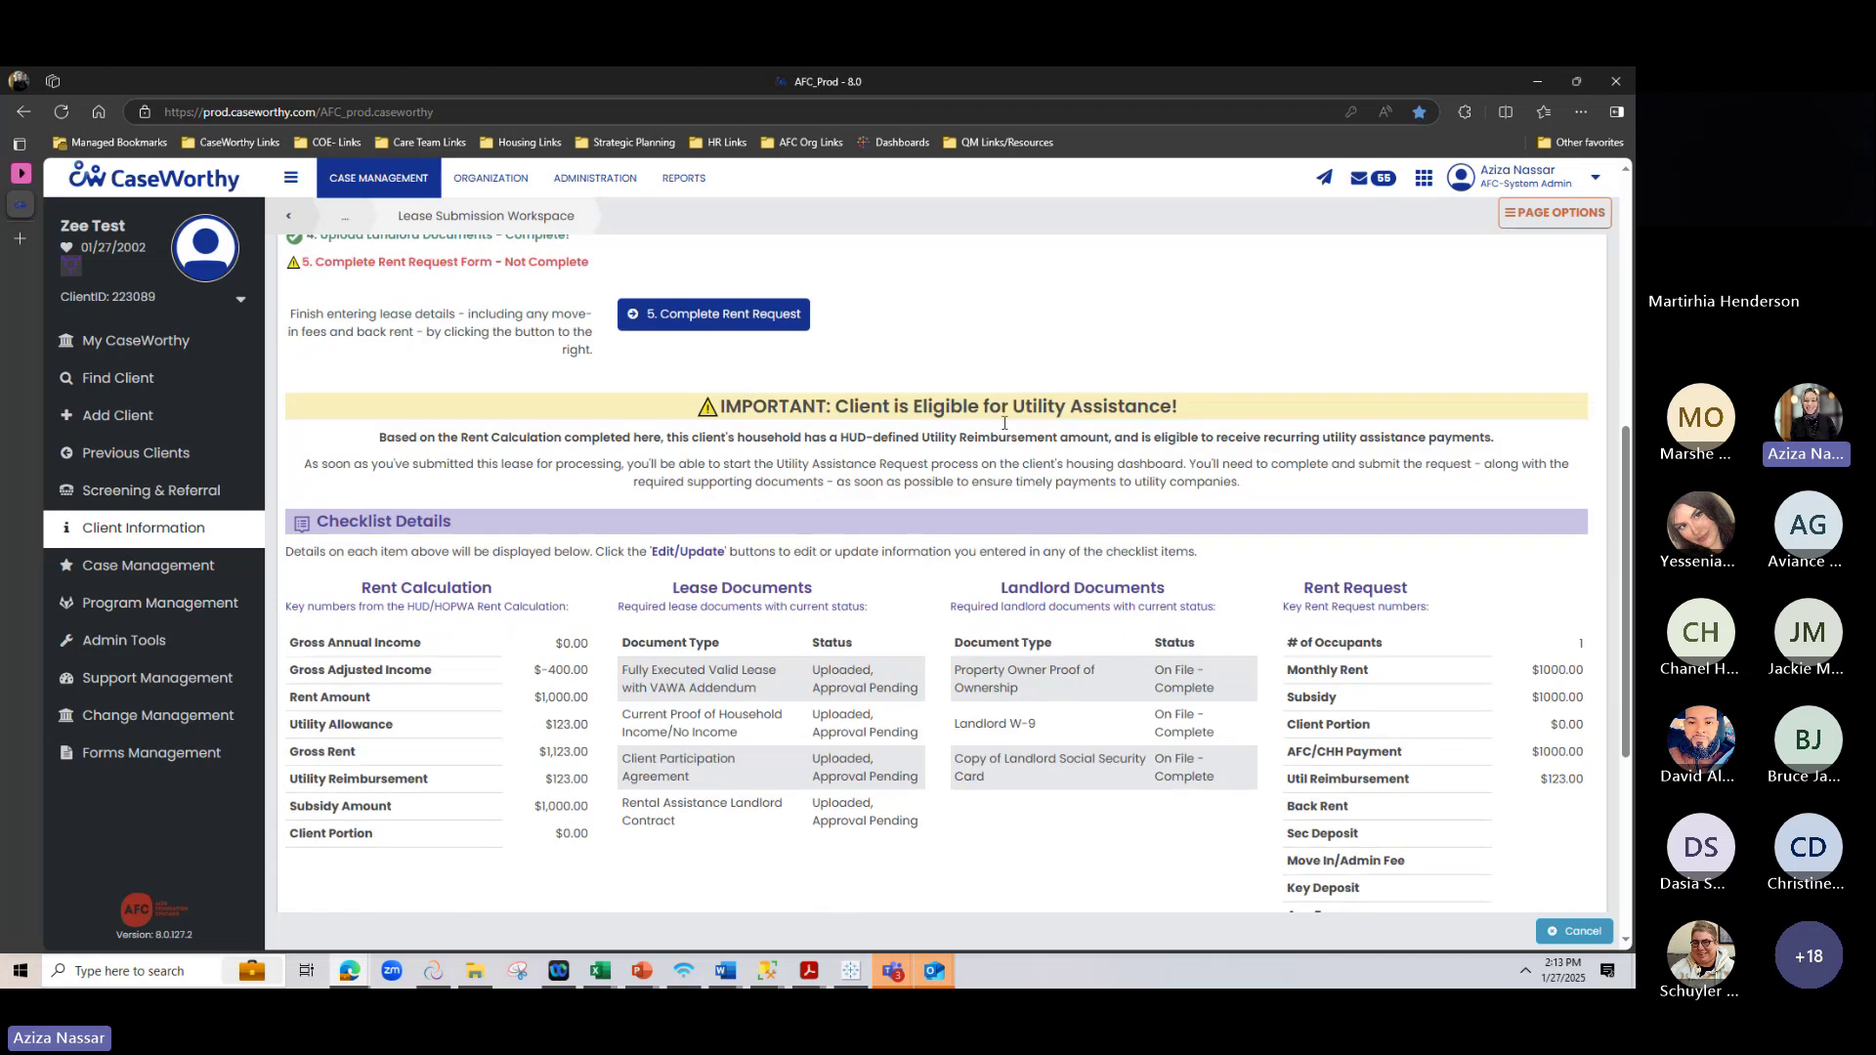
scroll(1082, 503, down, 1)
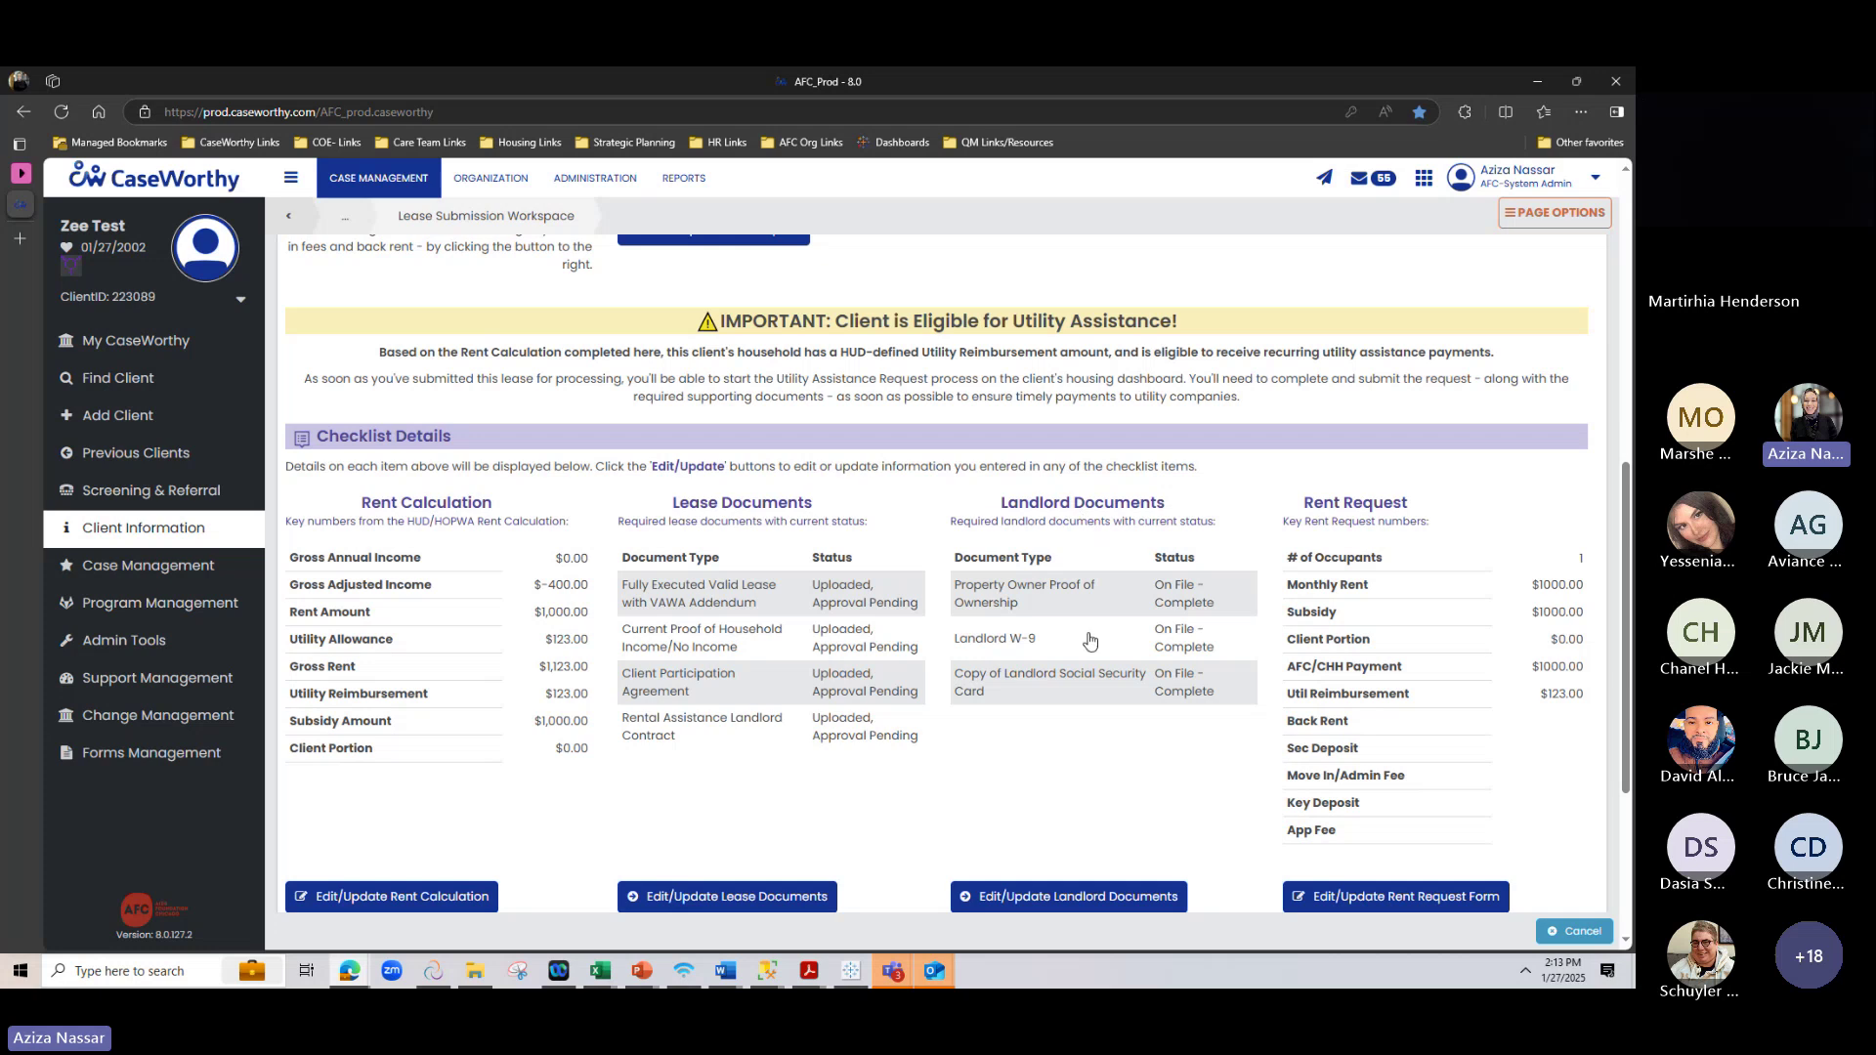
scroll(1094, 542, down, 2)
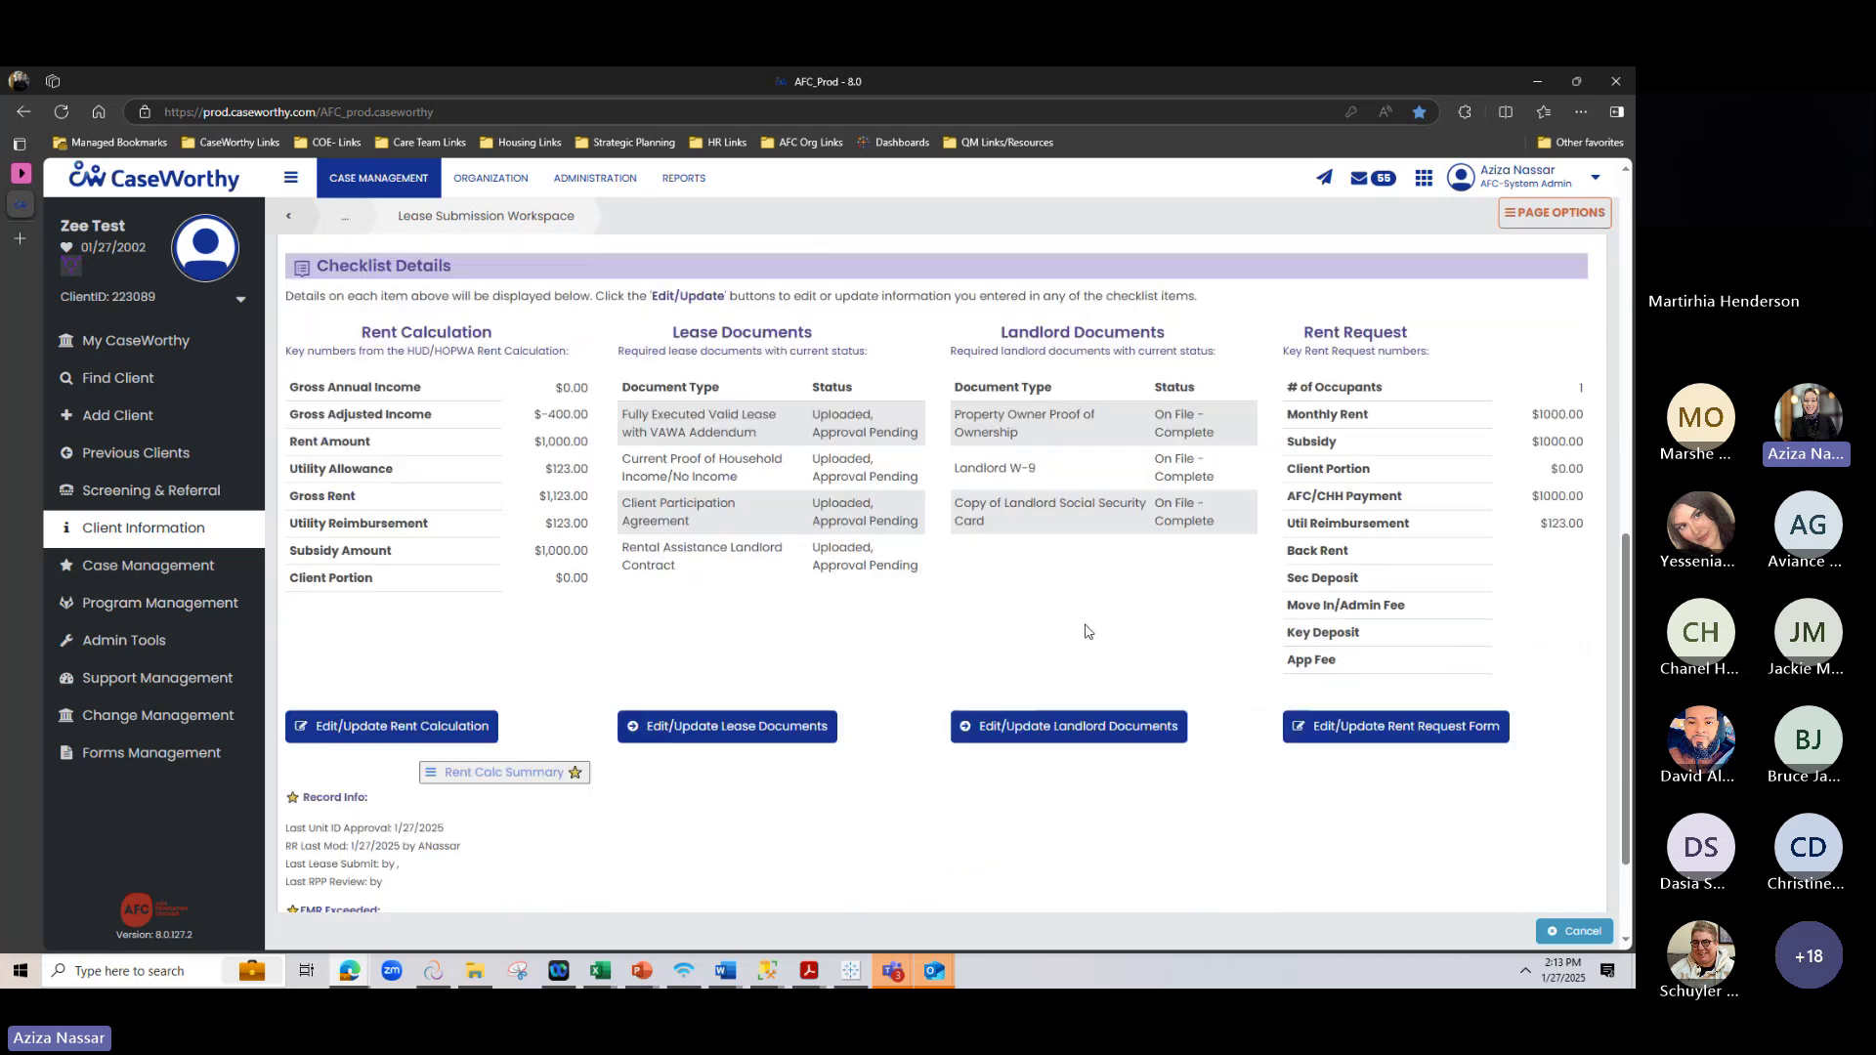
click(1080, 731)
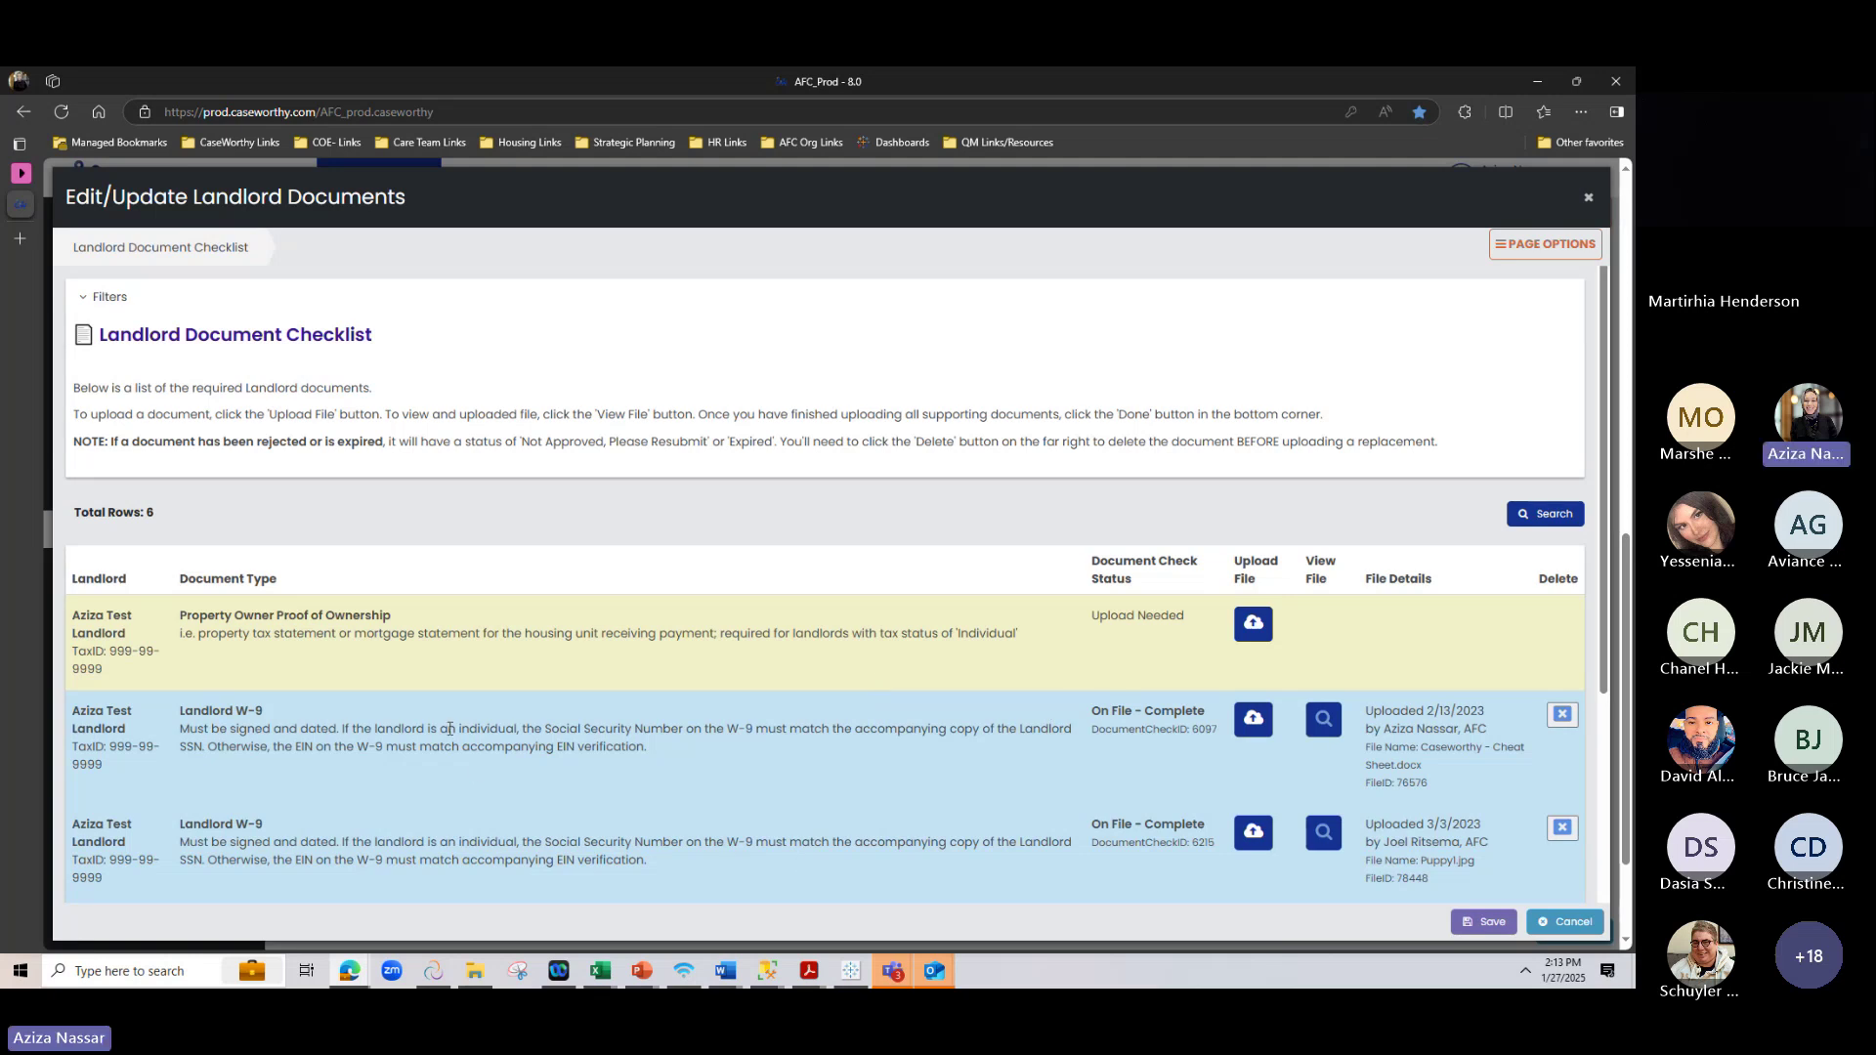
scroll(640, 628, down, 3)
scroll(640, 628, down, 1)
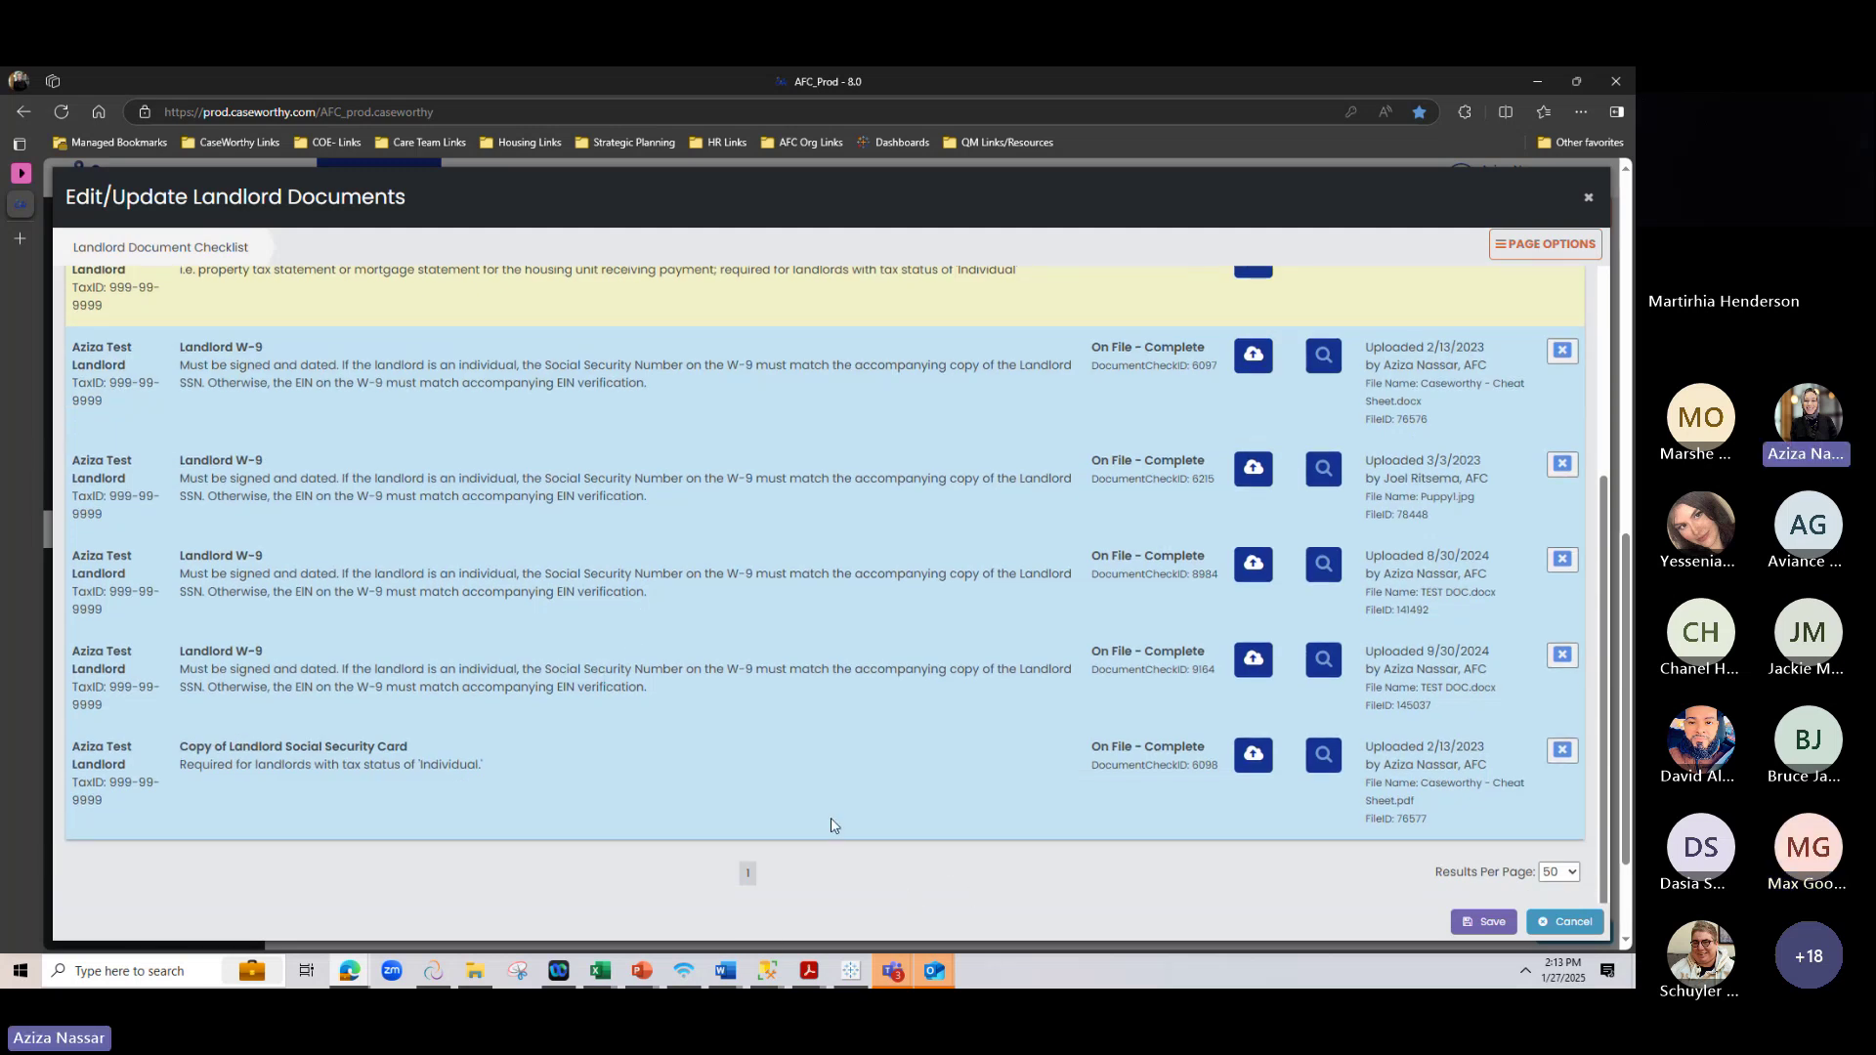
scroll(485, 807, up, 3)
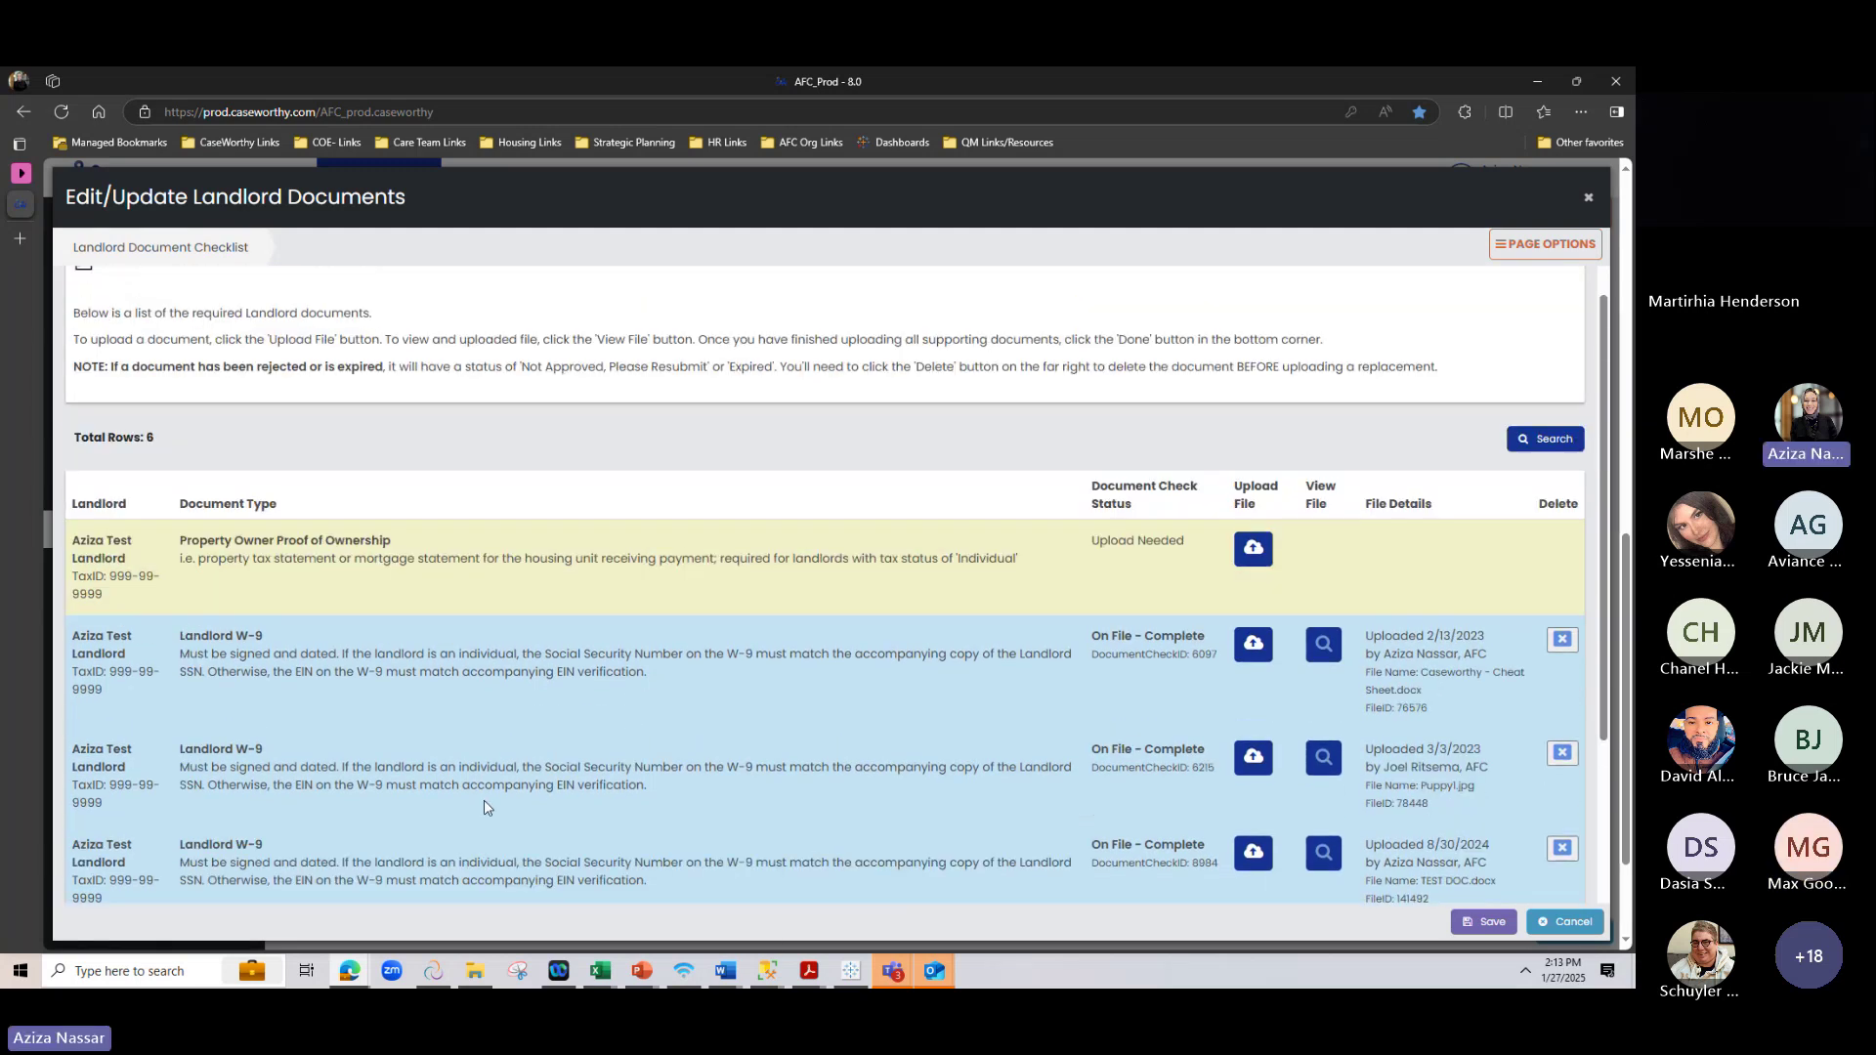
click(1586, 202)
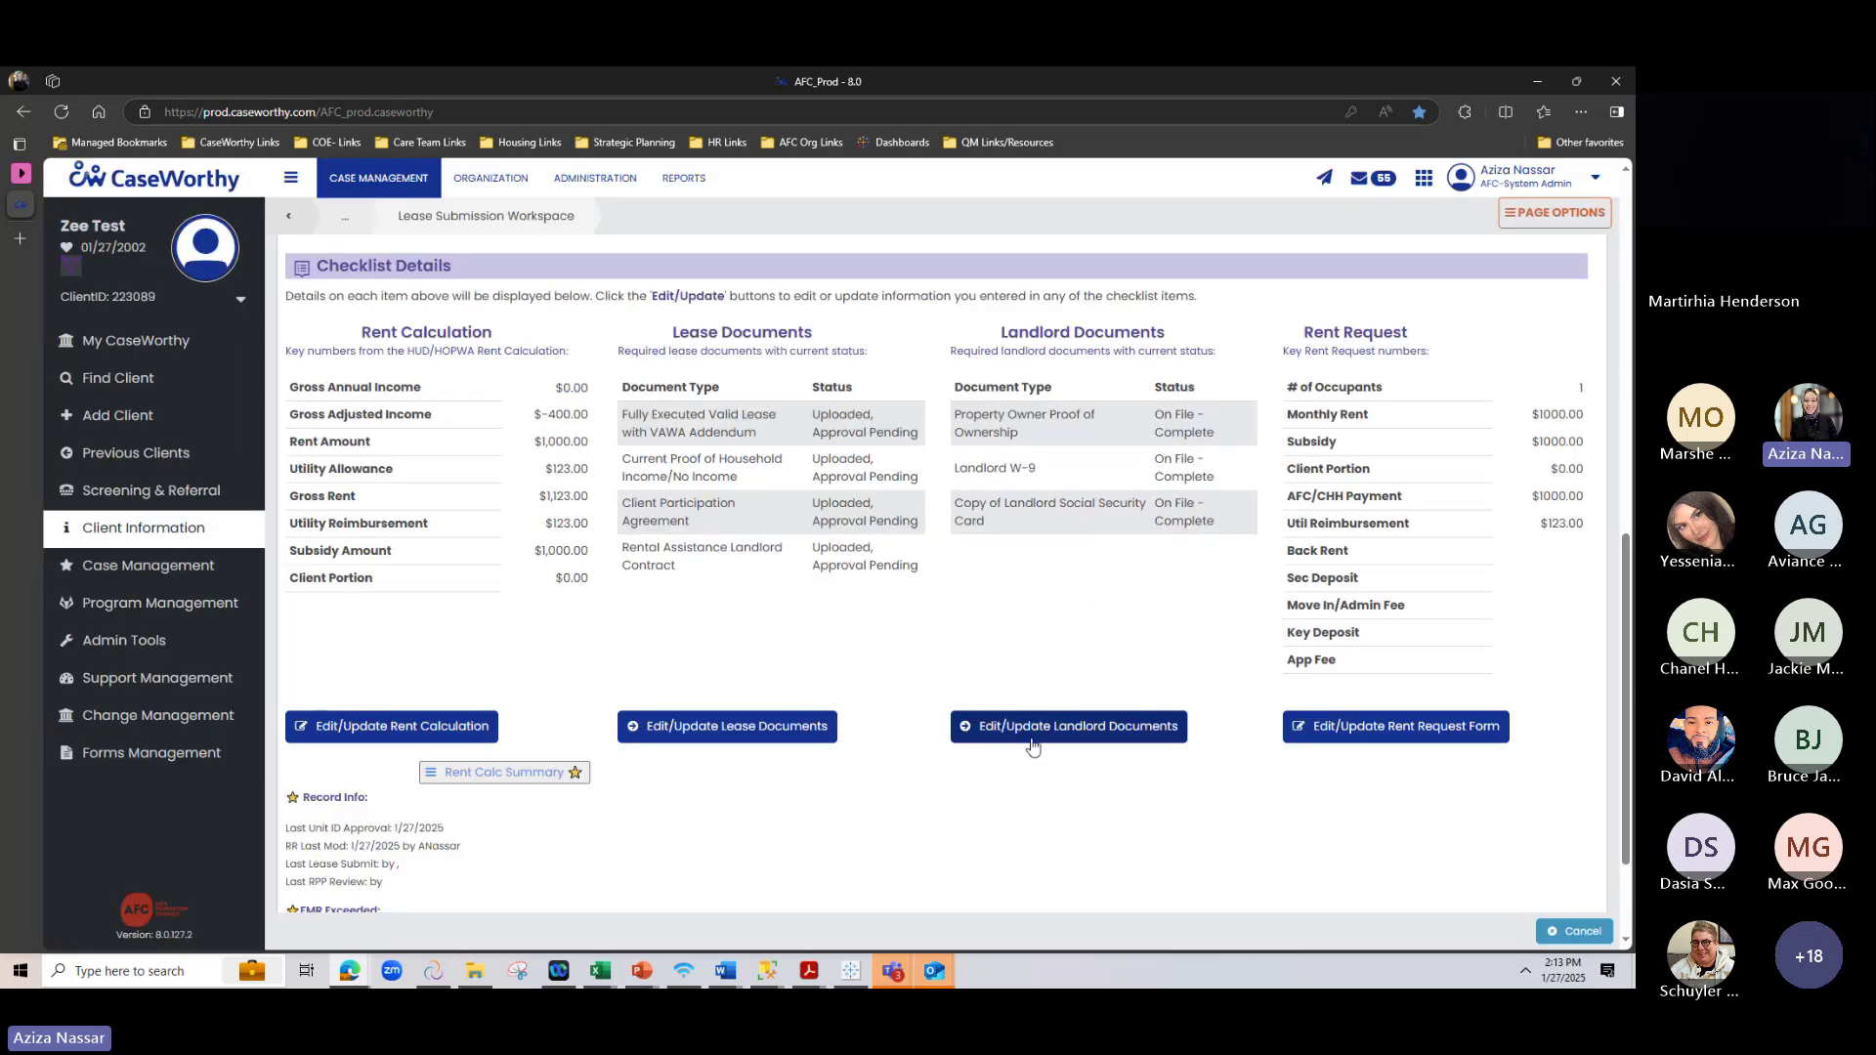
scroll(1031, 744, up, 2)
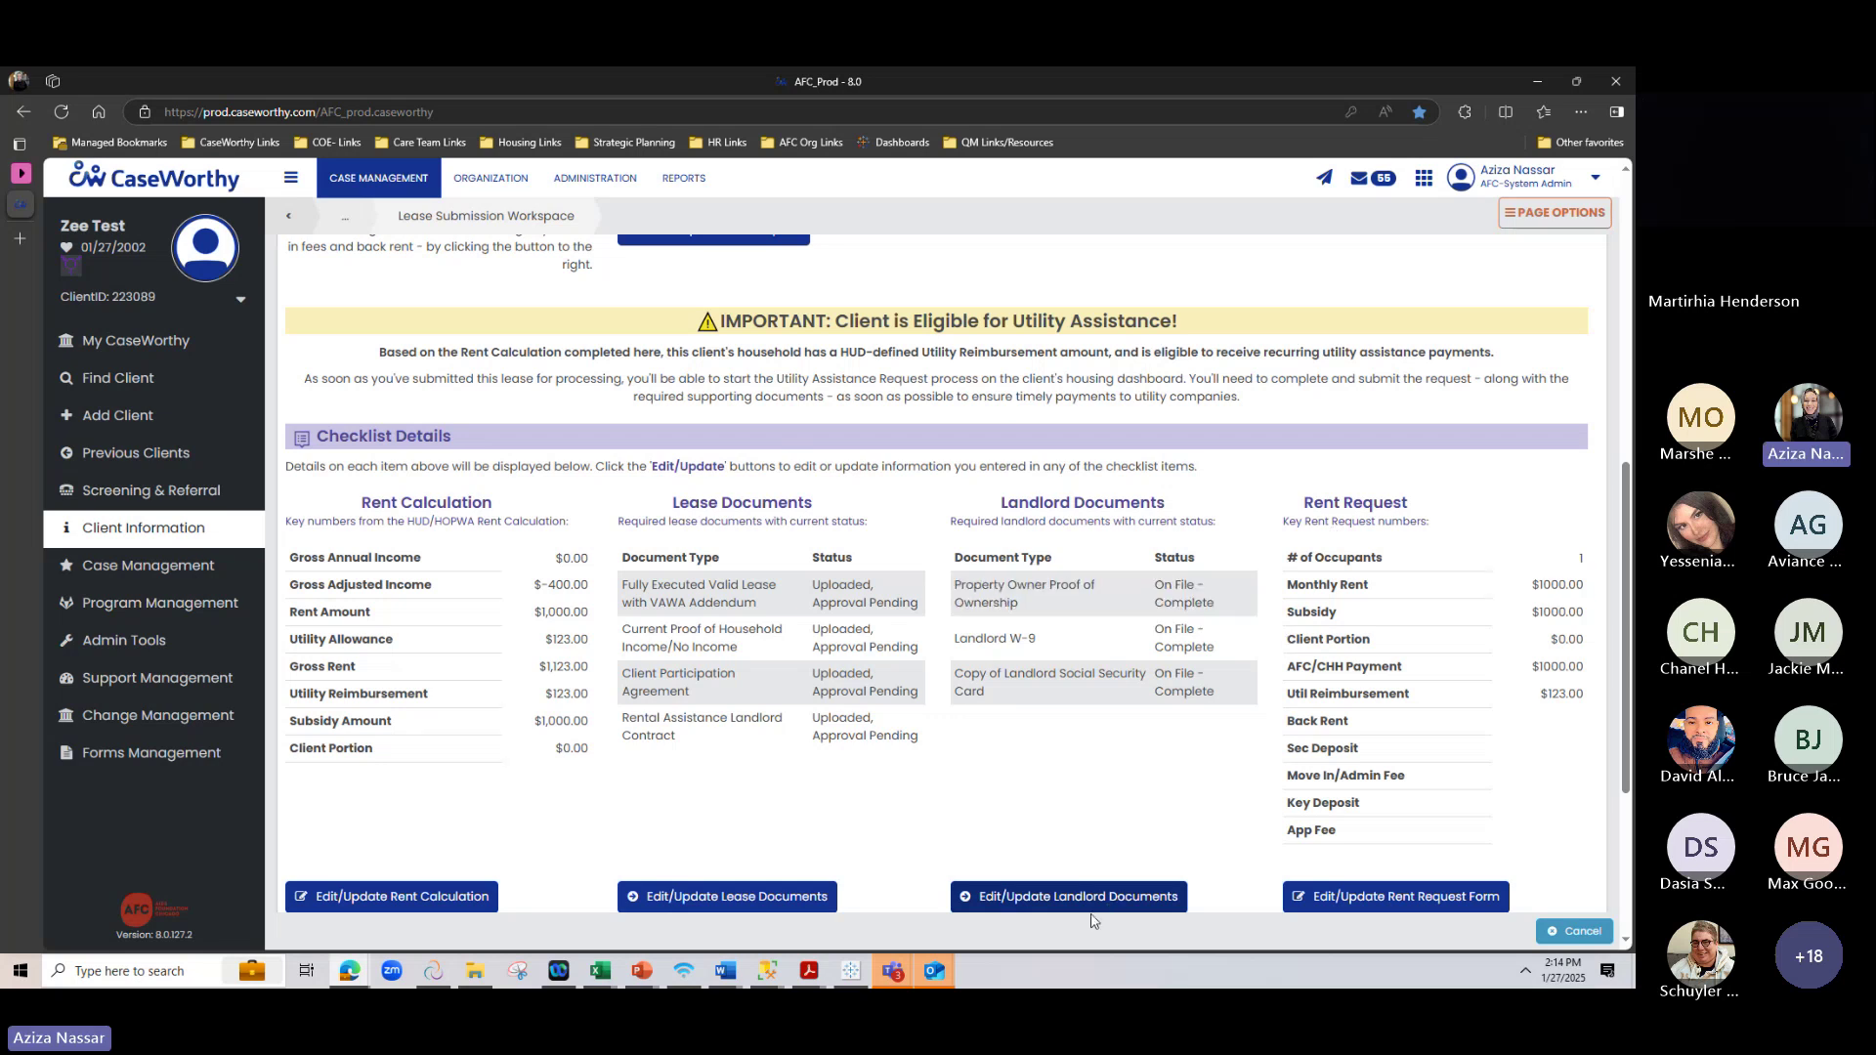
click(1111, 893)
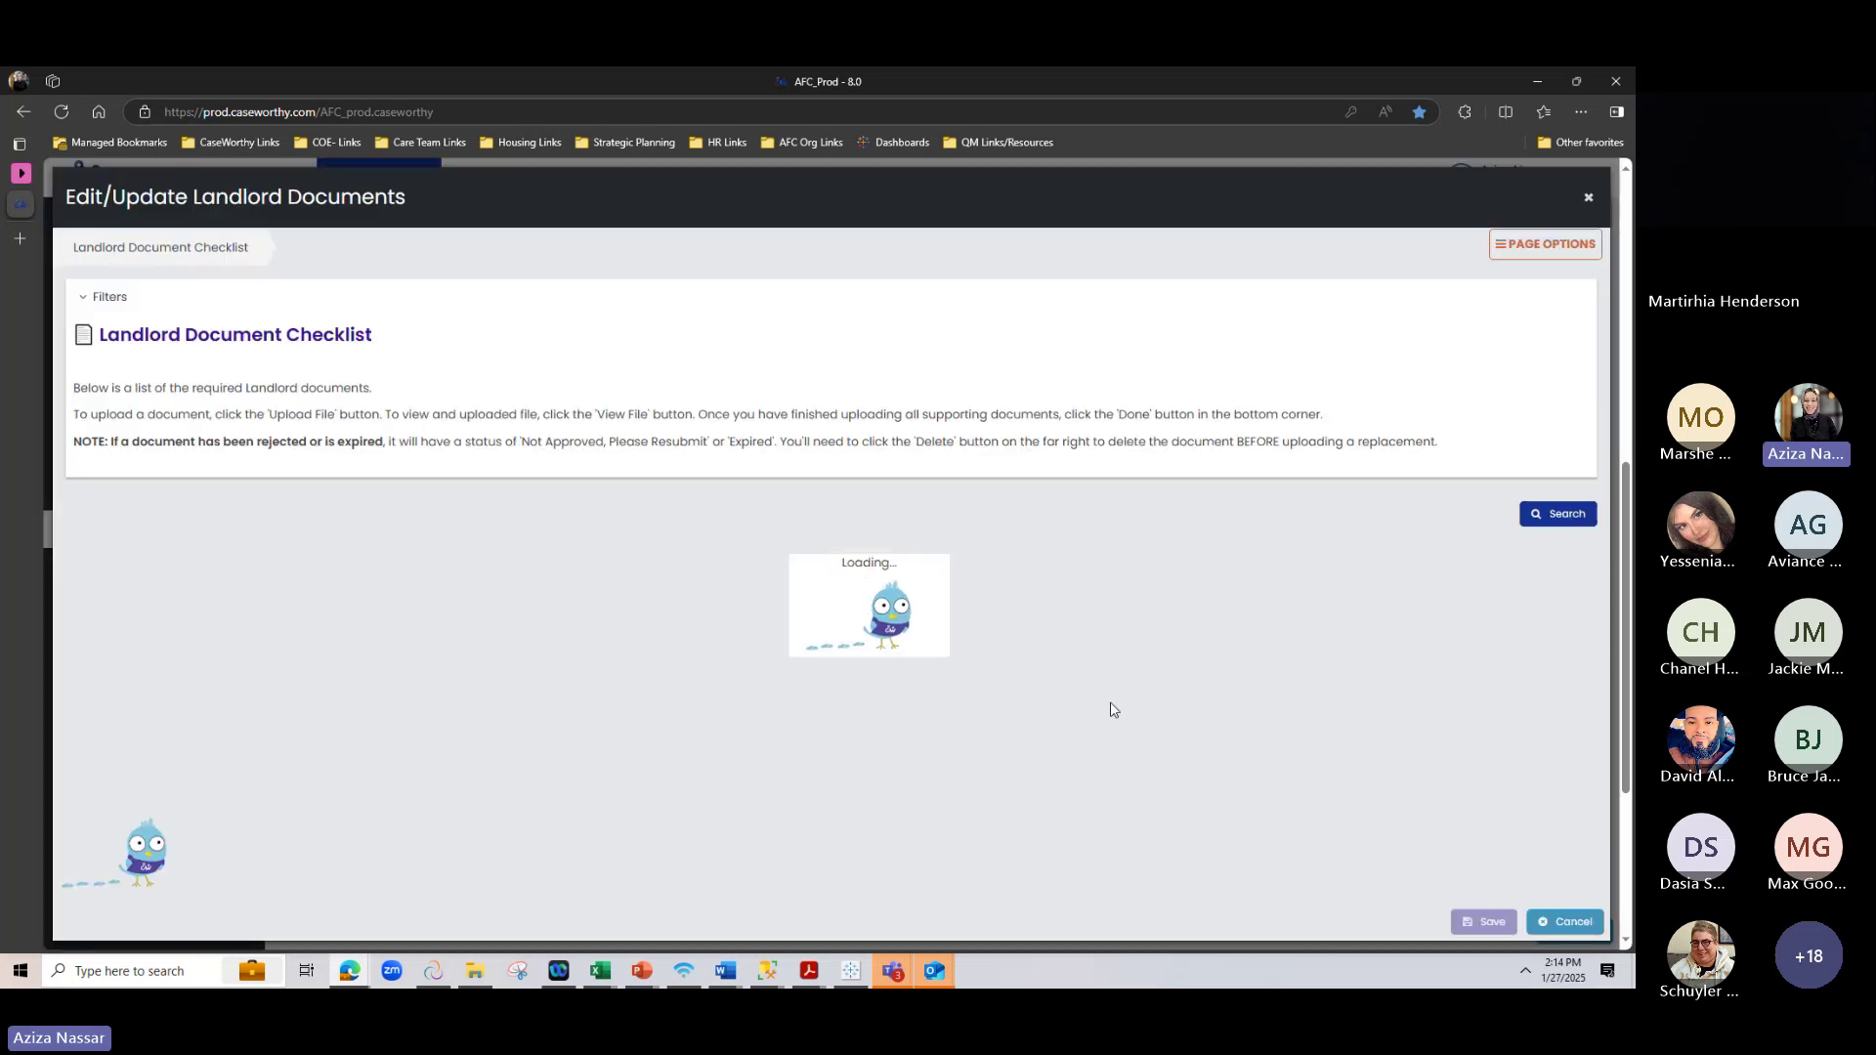
scroll(1110, 705, down, 2)
scroll(1109, 707, down, 1)
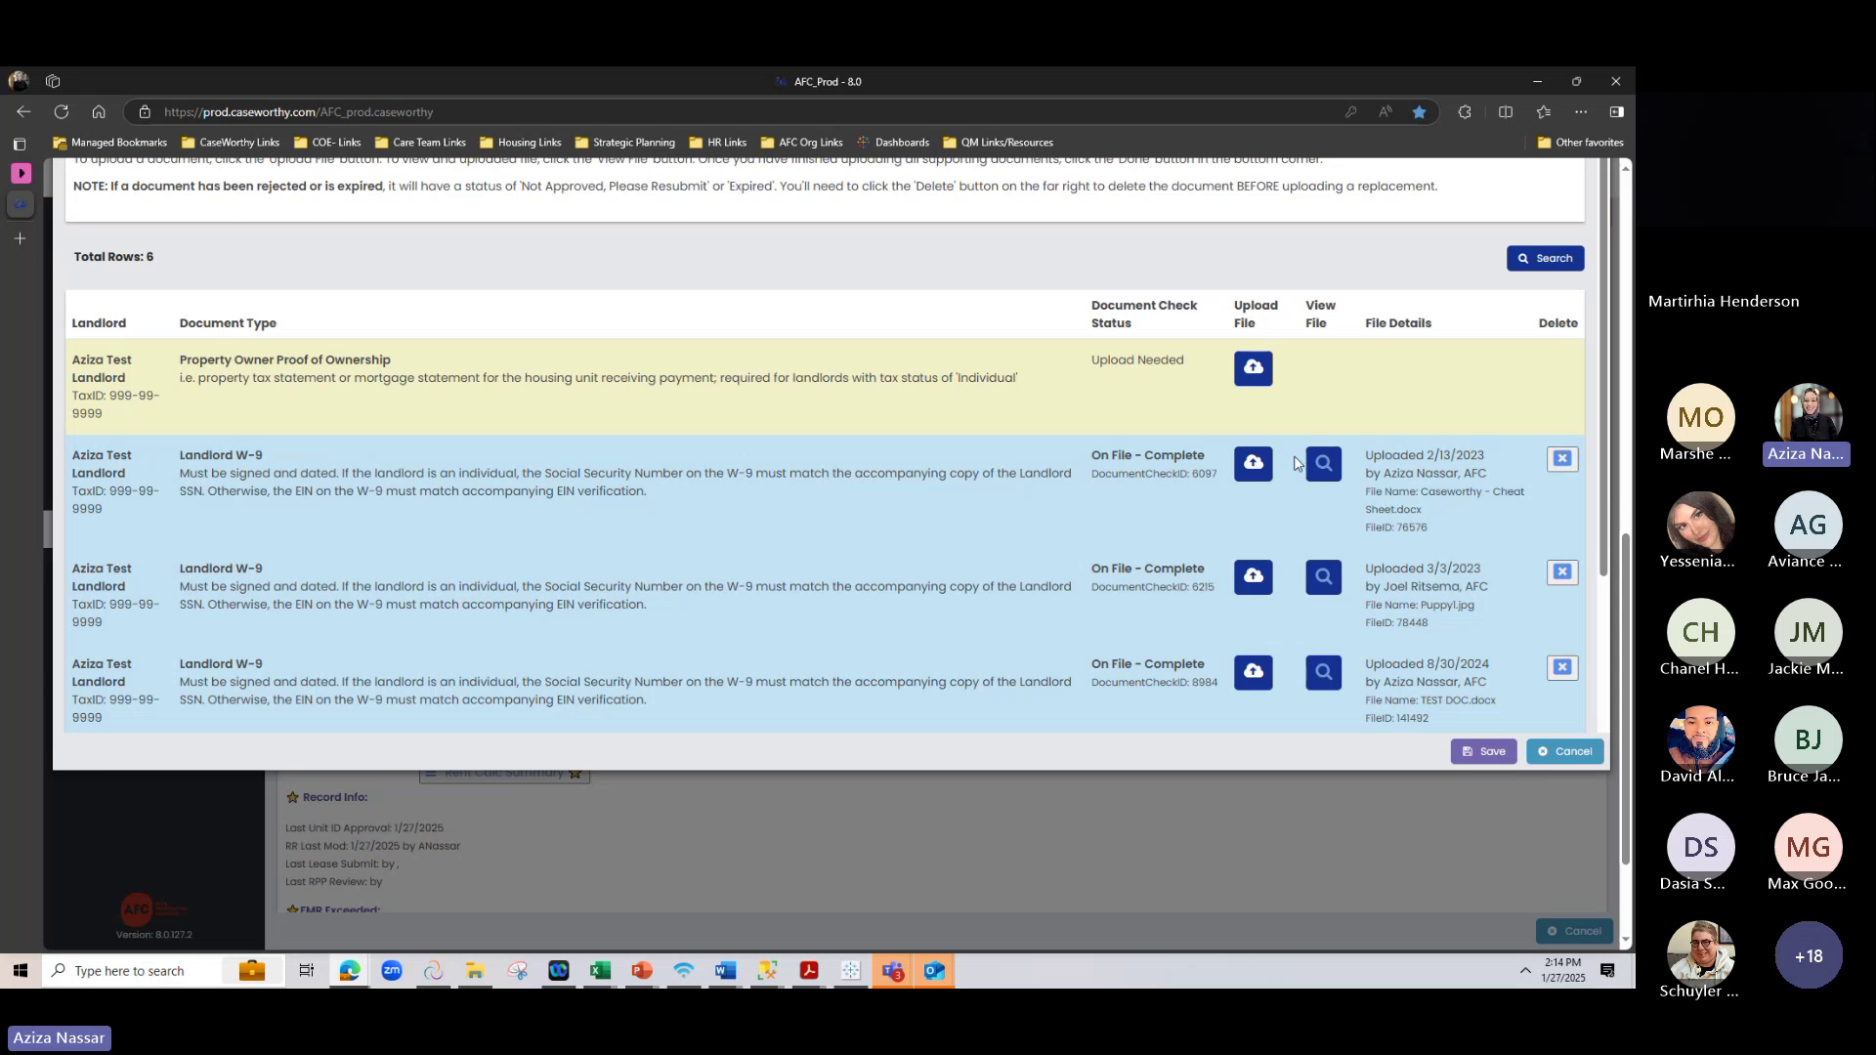
click(1323, 464)
scroll(1305, 625, down, 3)
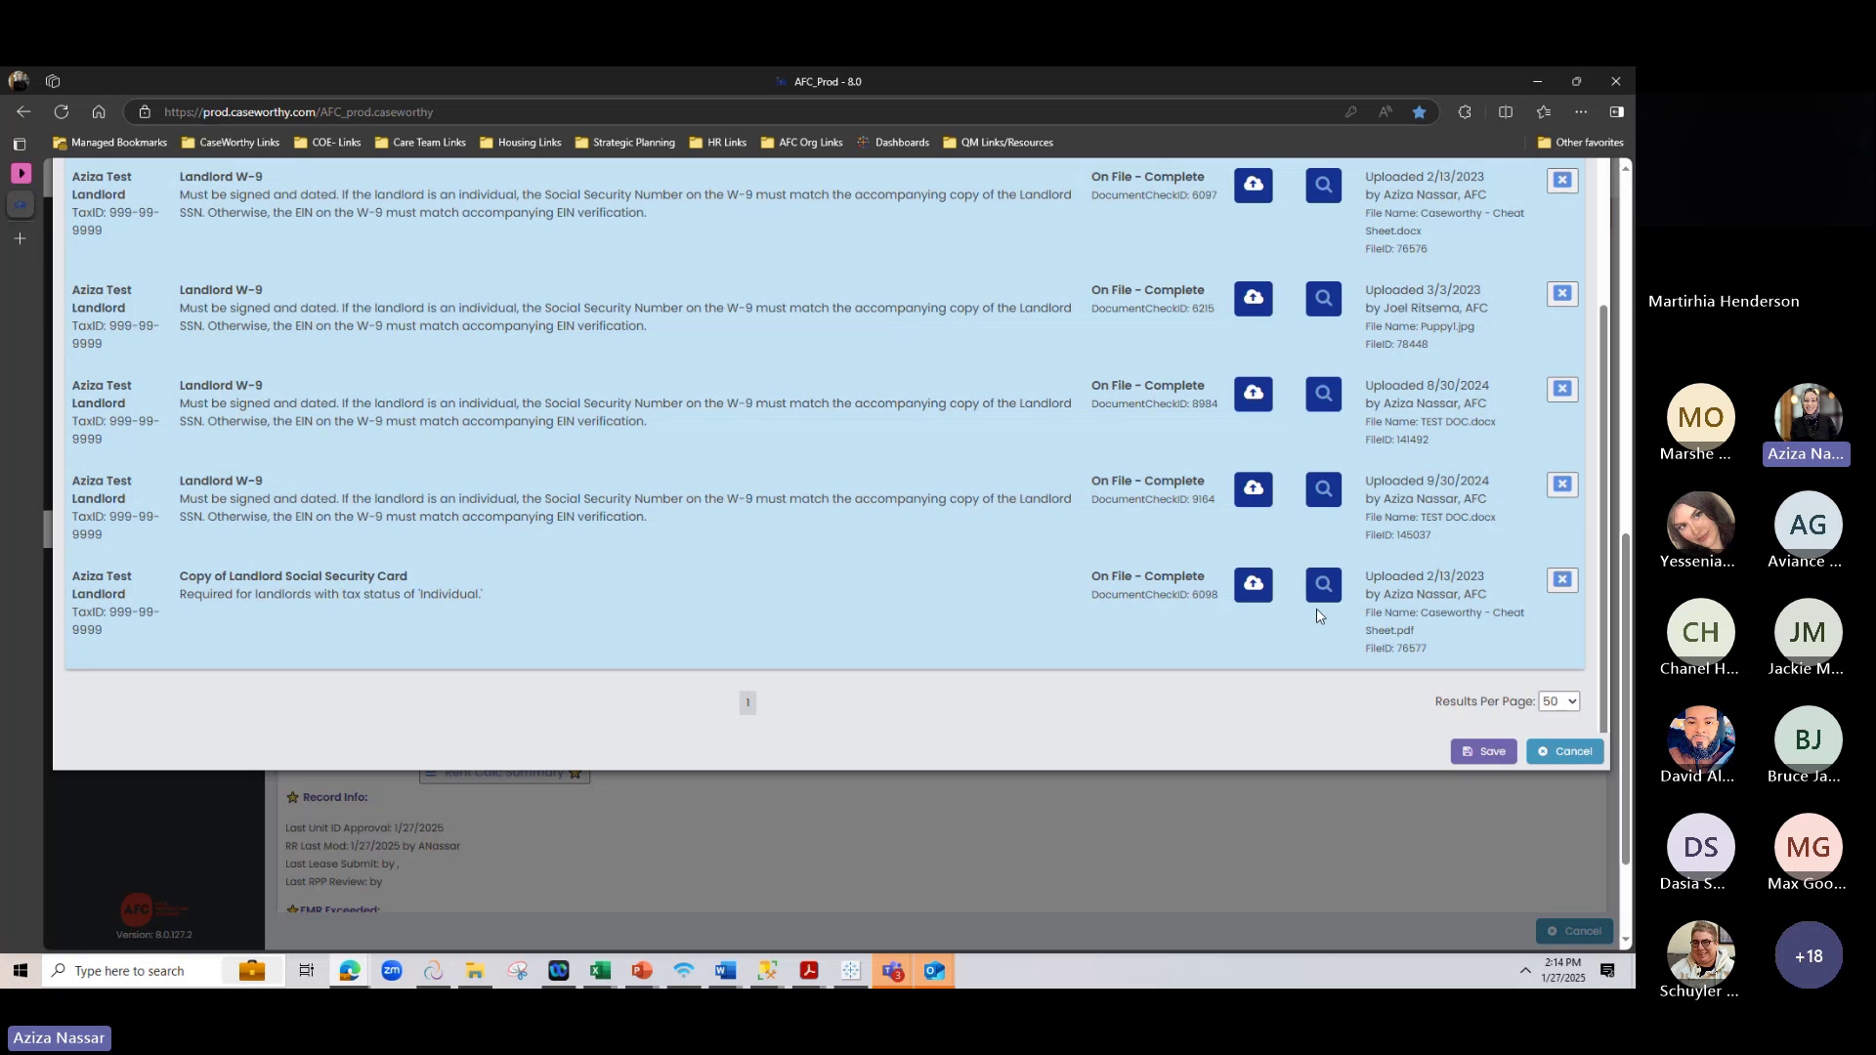
click(1564, 752)
scroll(1205, 859, up, 5)
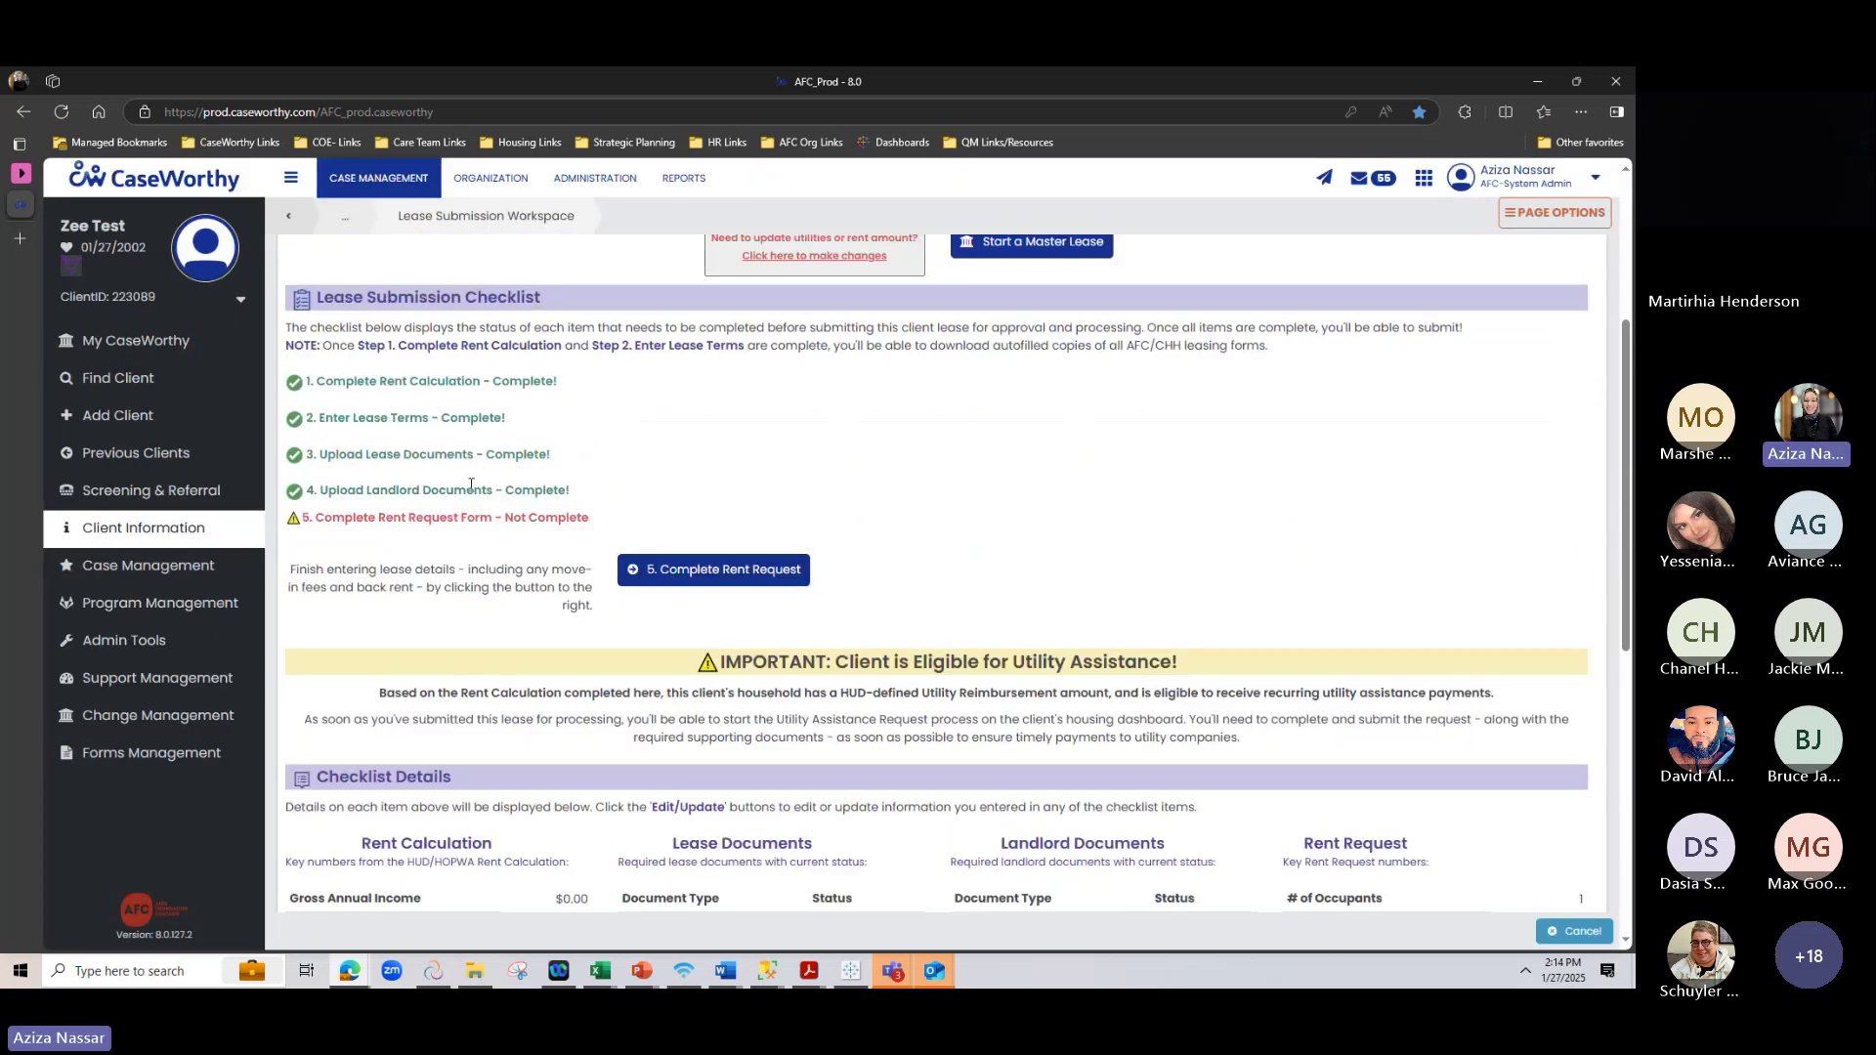
drag(471, 486, 545, 519)
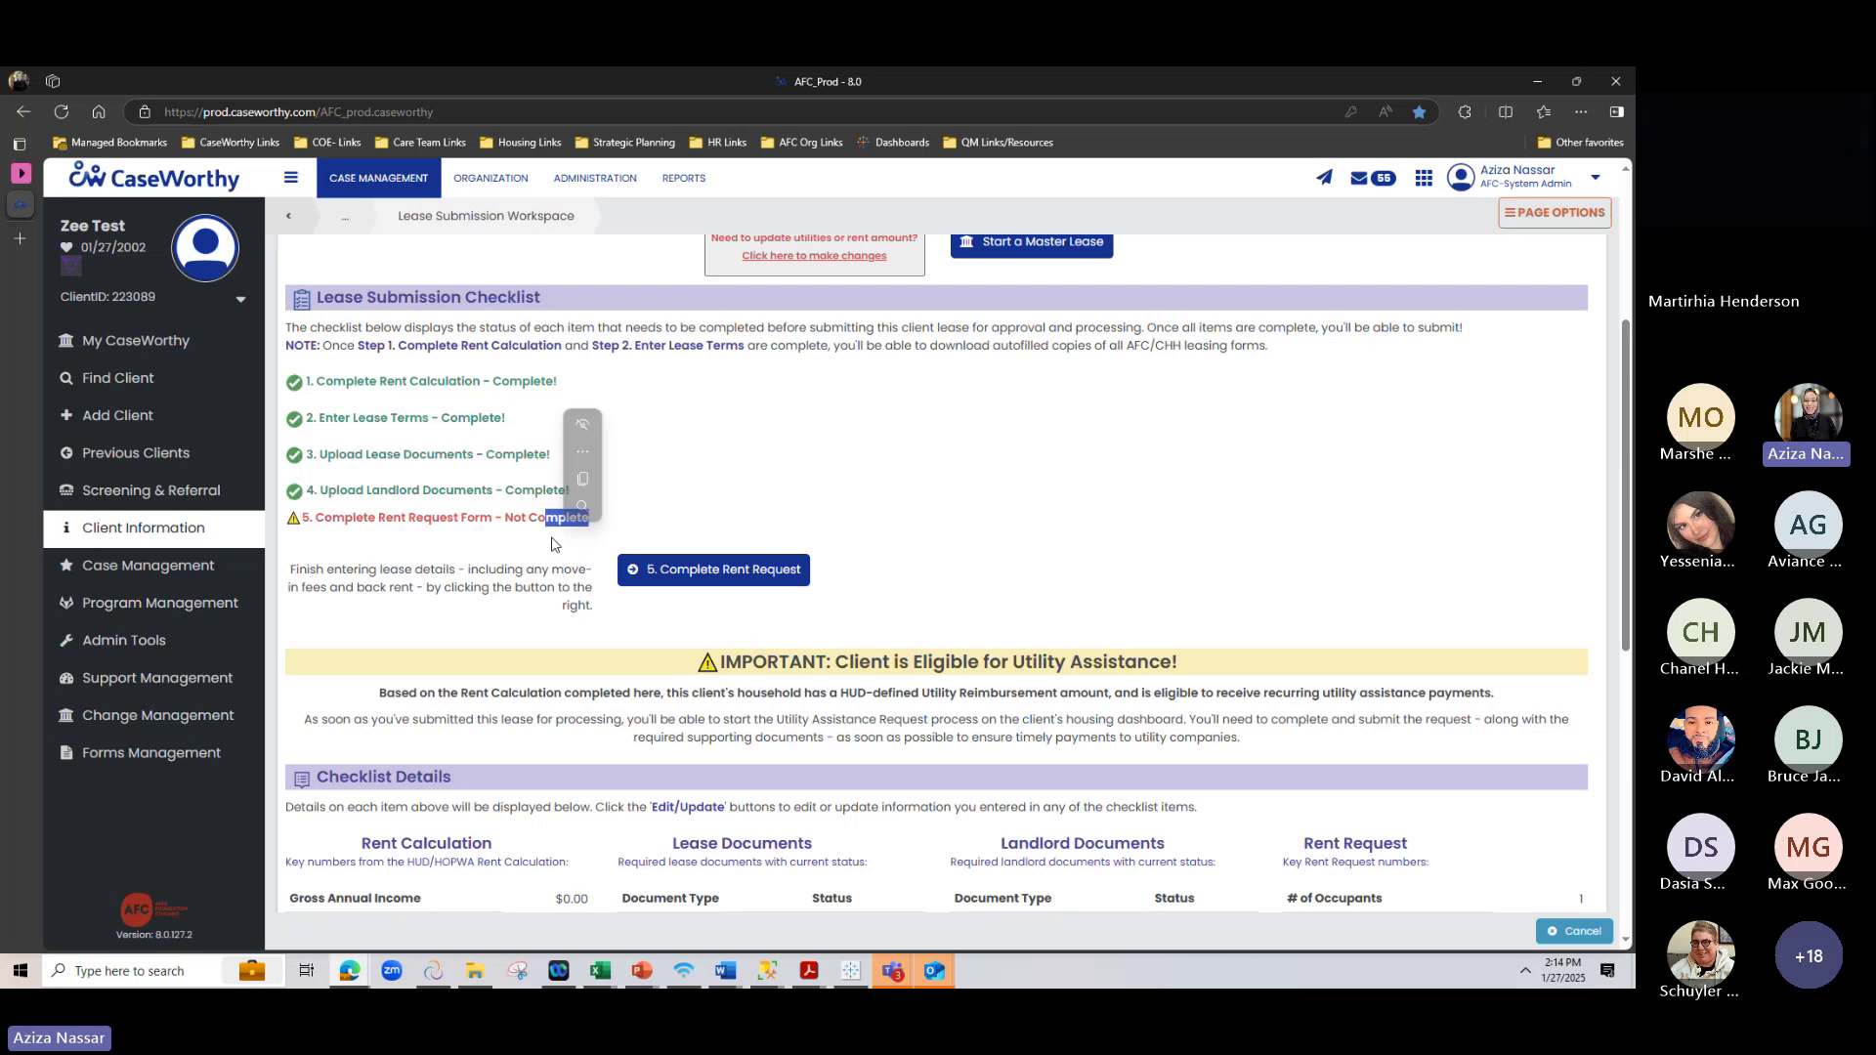
Open the Rent Request Form and scroll to its Deposits, Fees, and Back Rent section
click(756, 563)
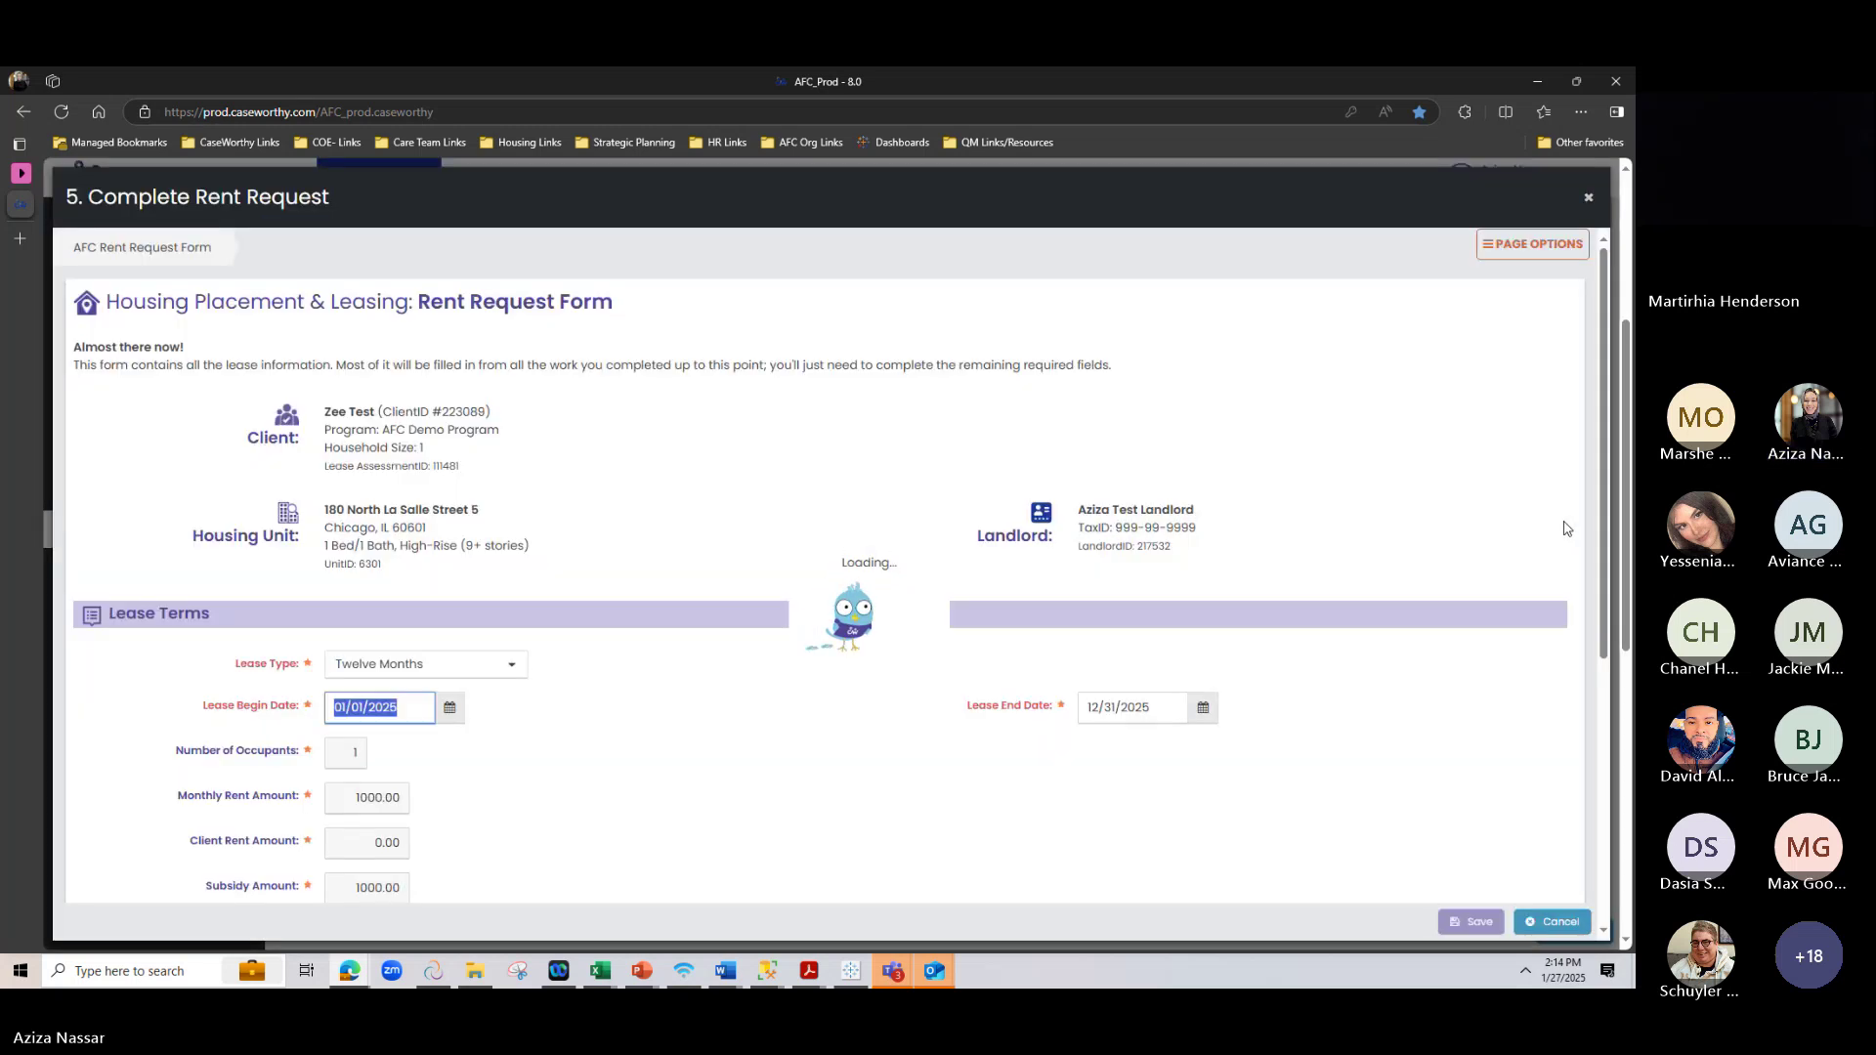
scroll(879, 547, down, 3)
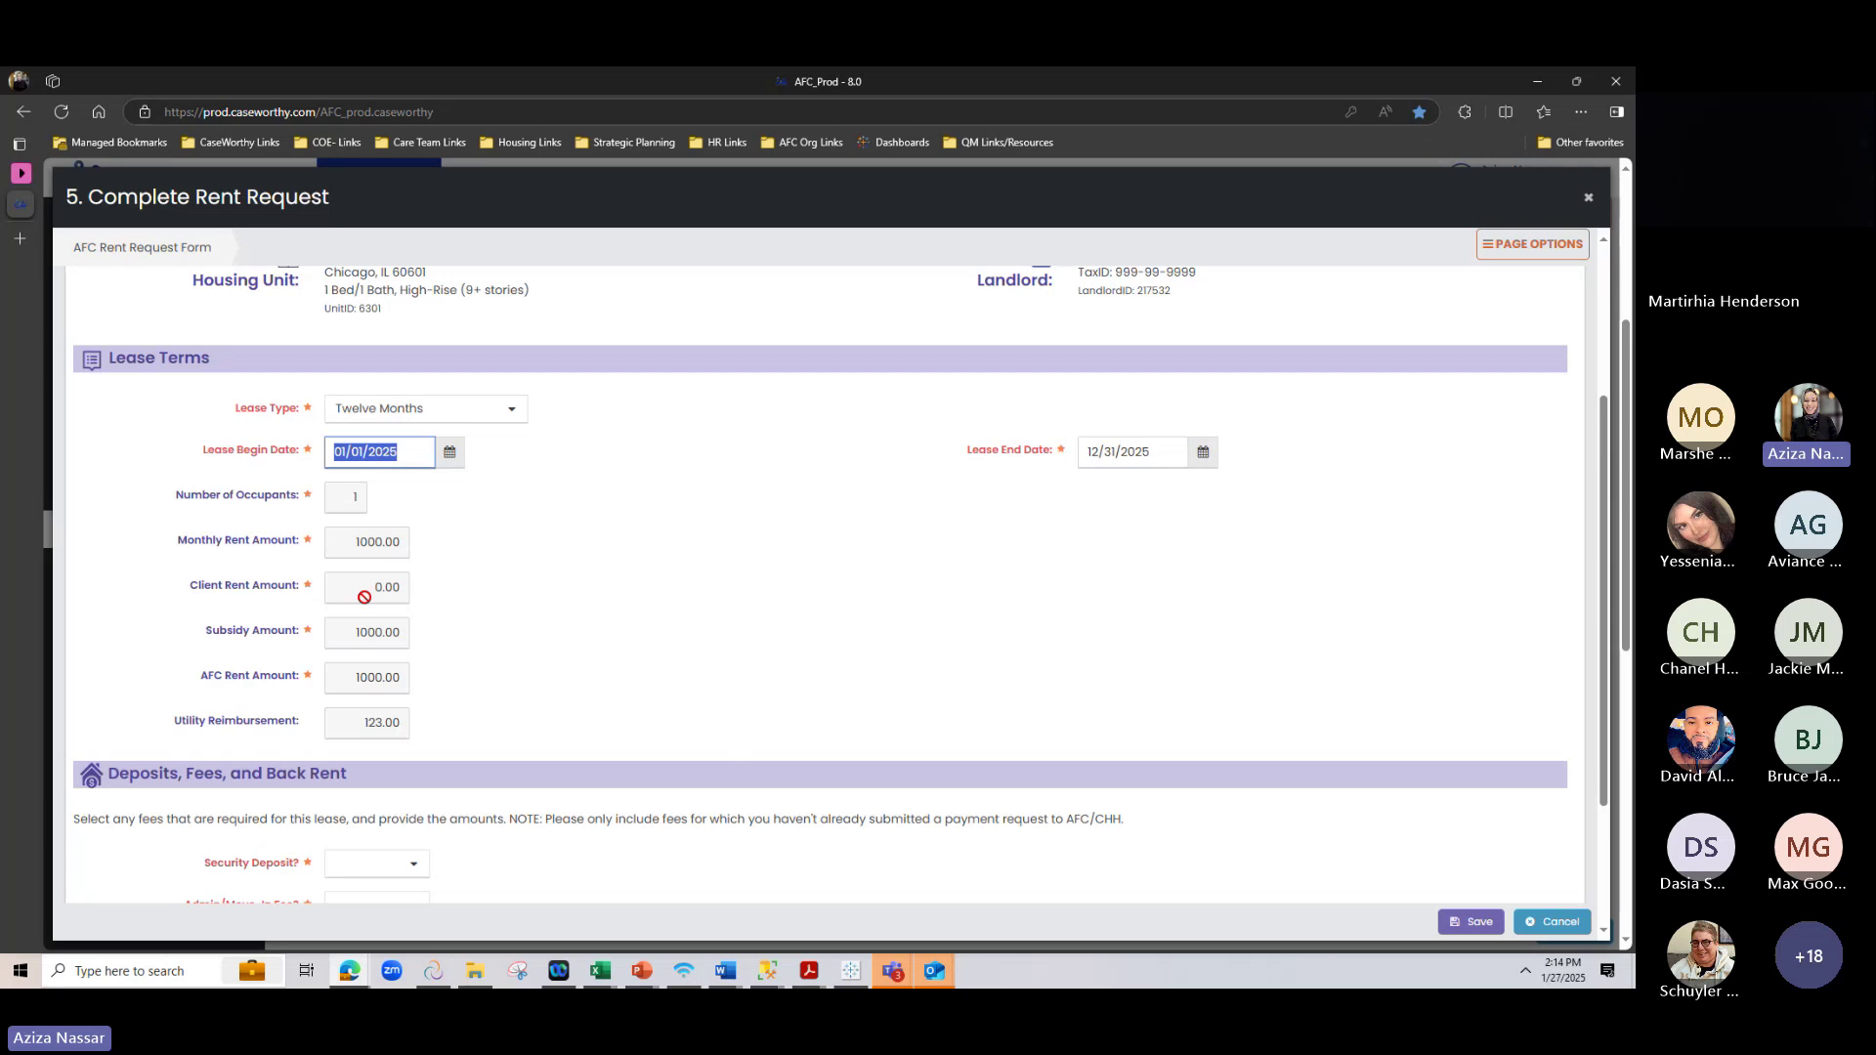
scroll(525, 551, down, 1)
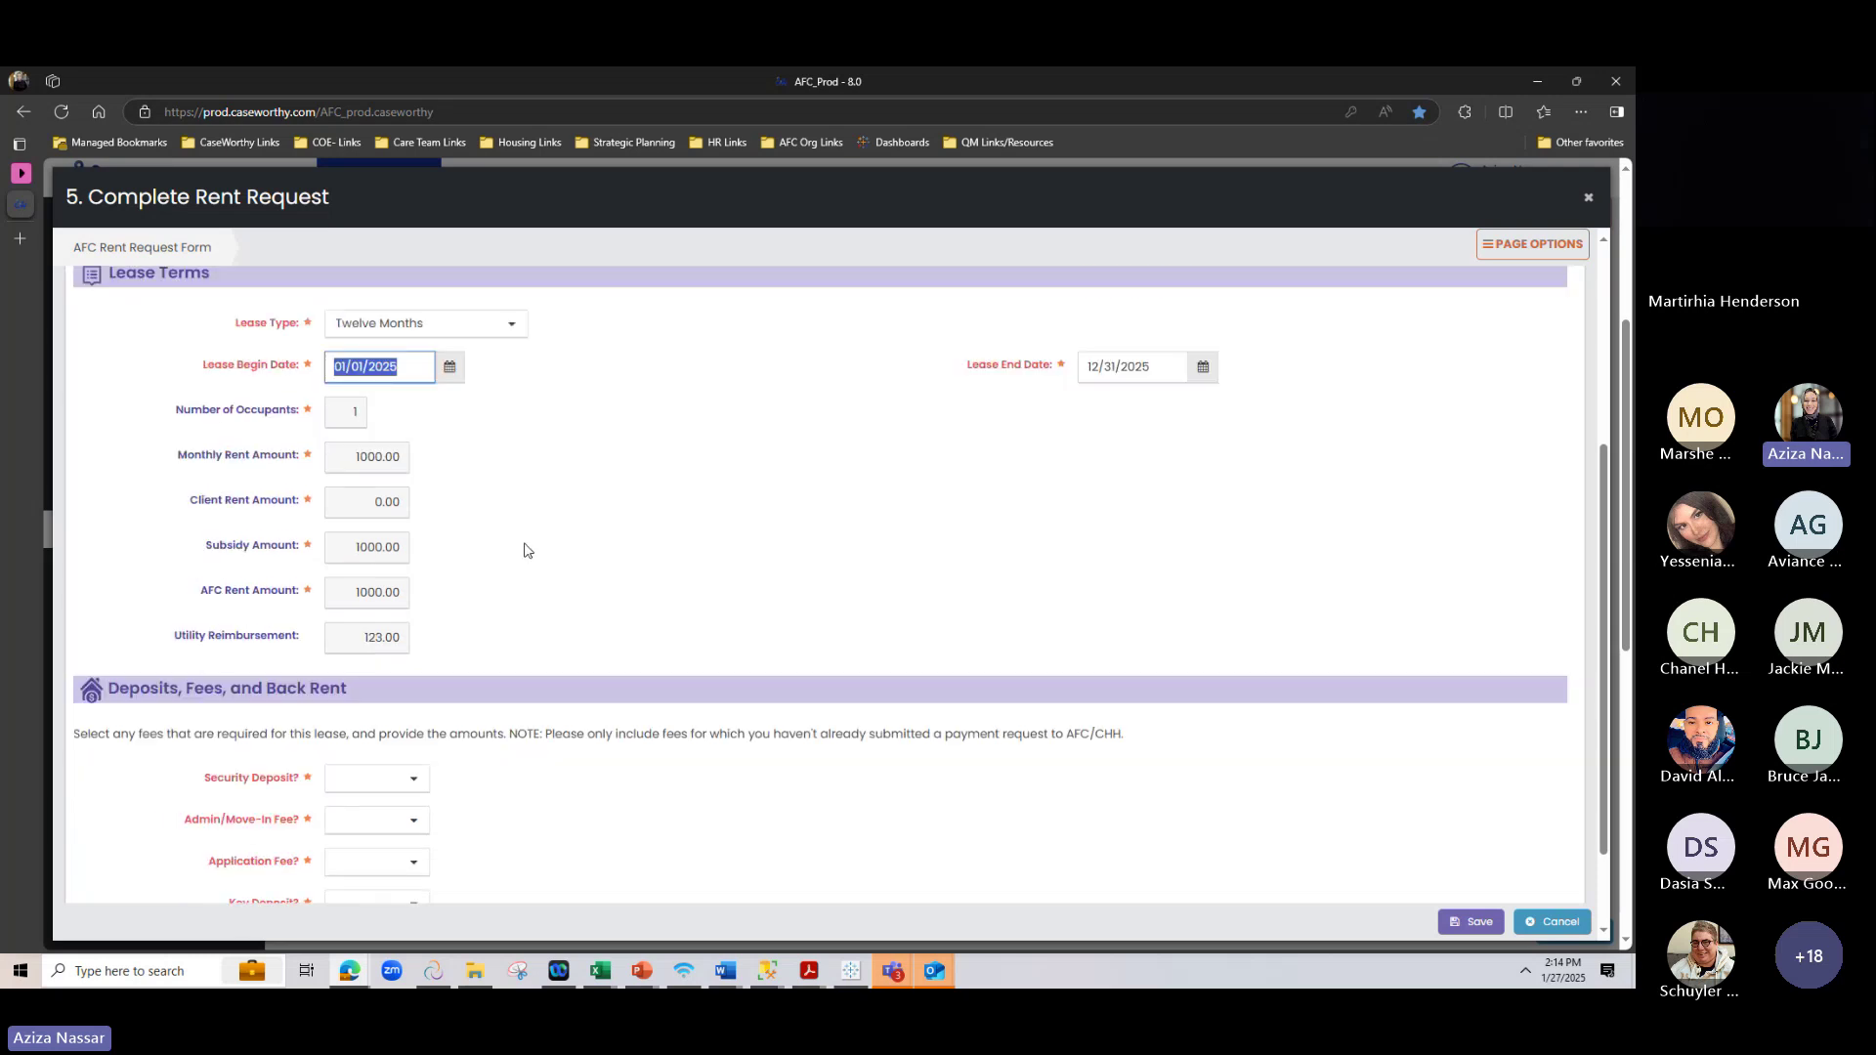
scroll(525, 551, down, 1)
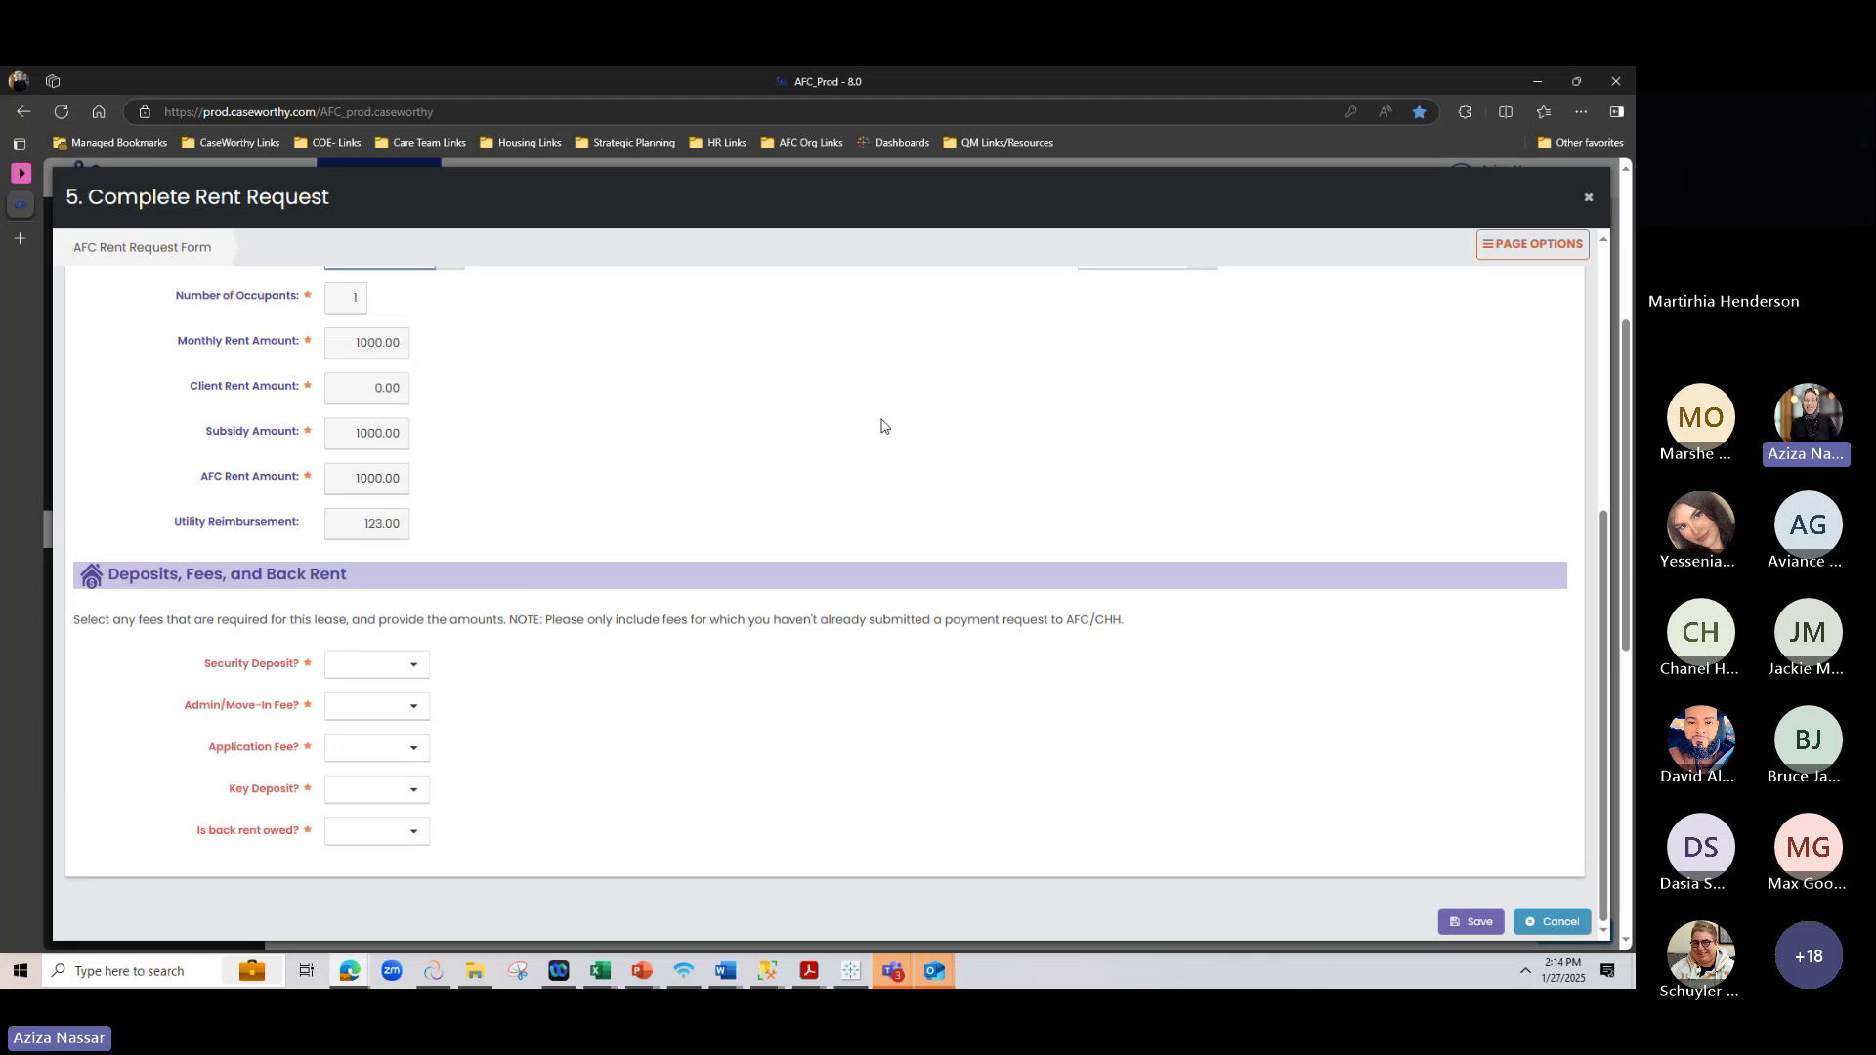
scroll(332, 438, up, 1)
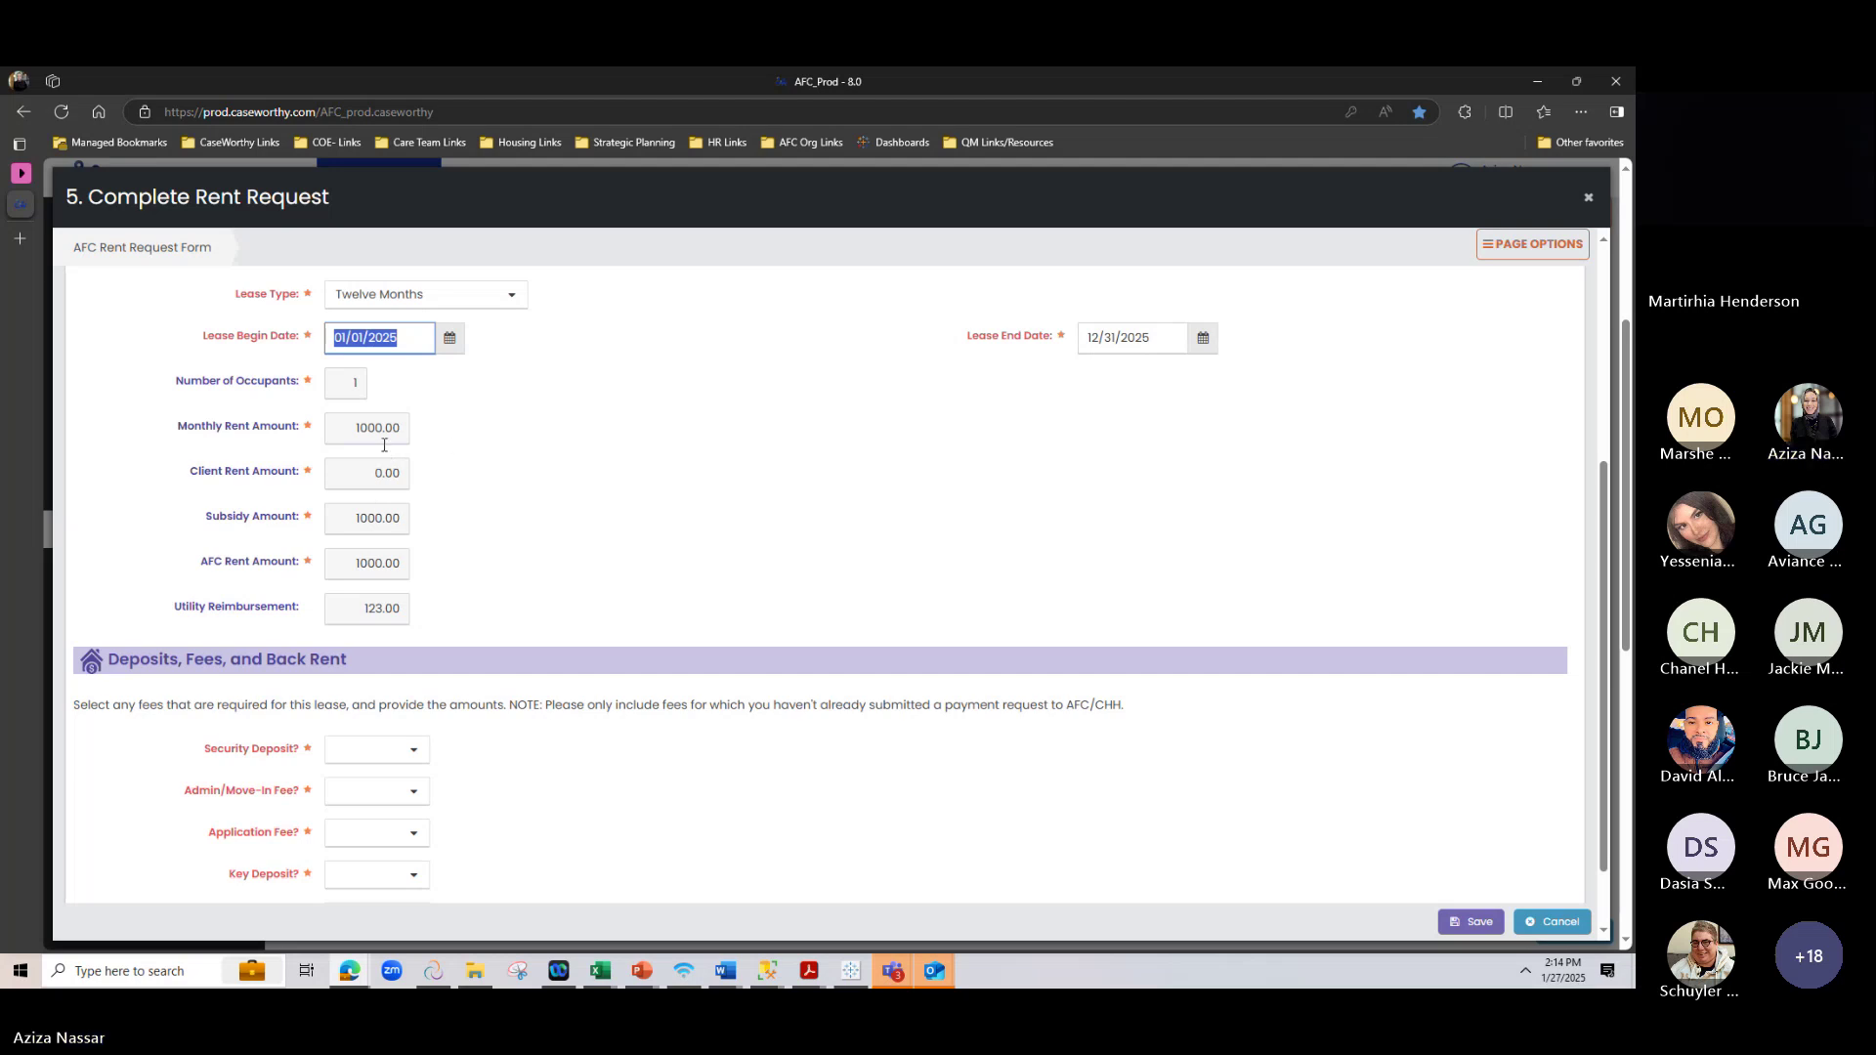
scroll(387, 433, down, 1)
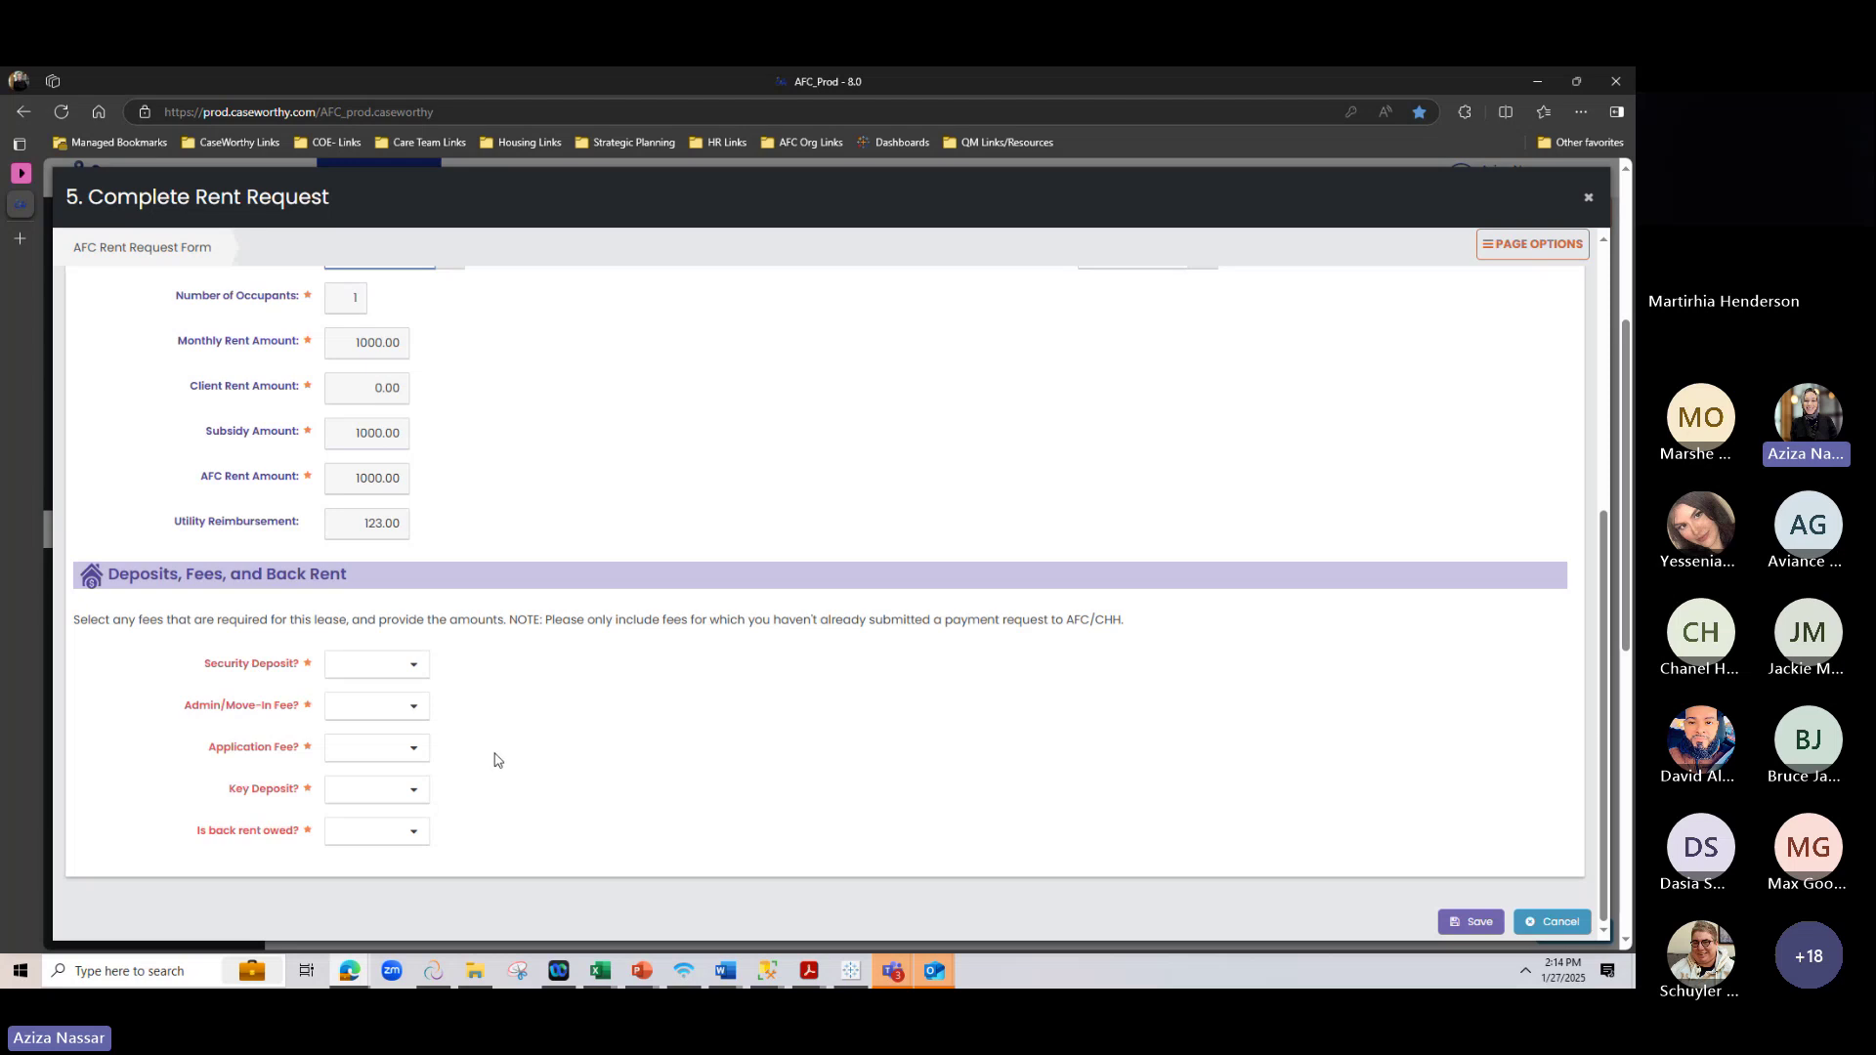
drag(204, 666, 294, 665)
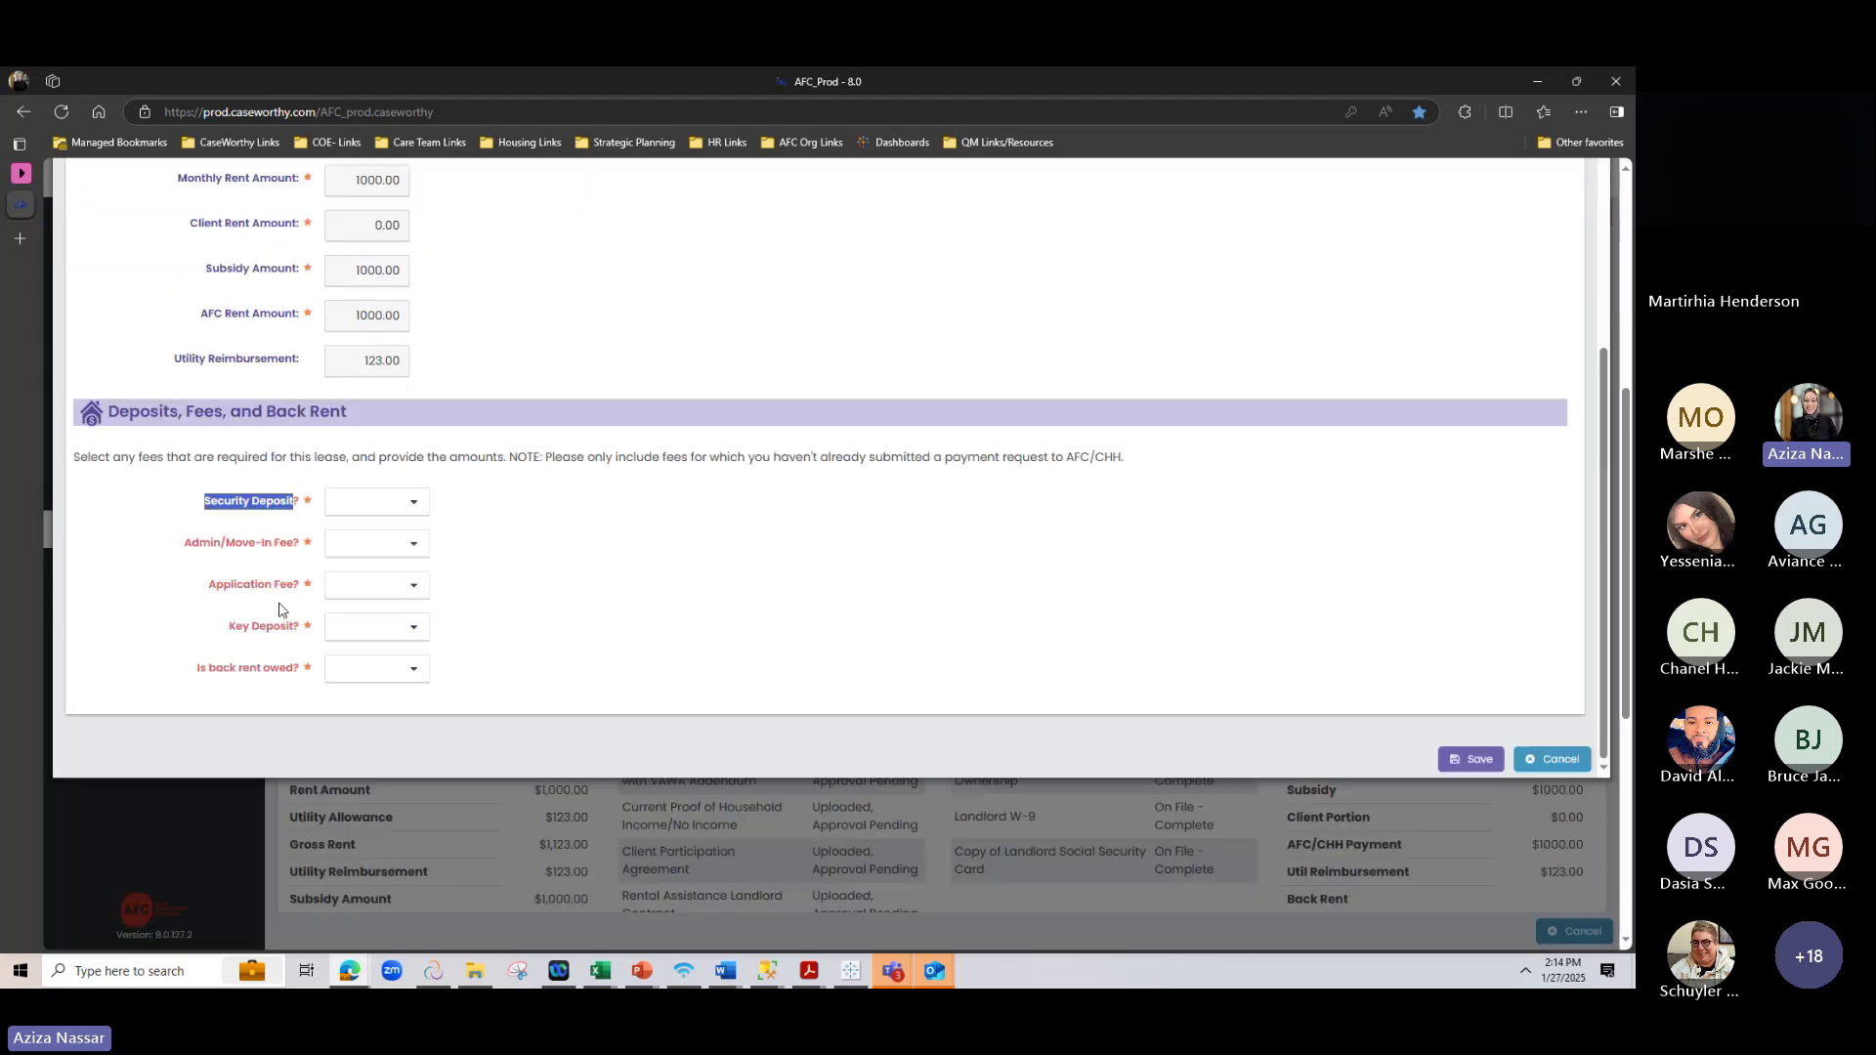
Set Security Deposit to Yes with 100.00, and Application Fee and Key Deposit to No
scroll(281, 625, down, 2)
click(380, 490)
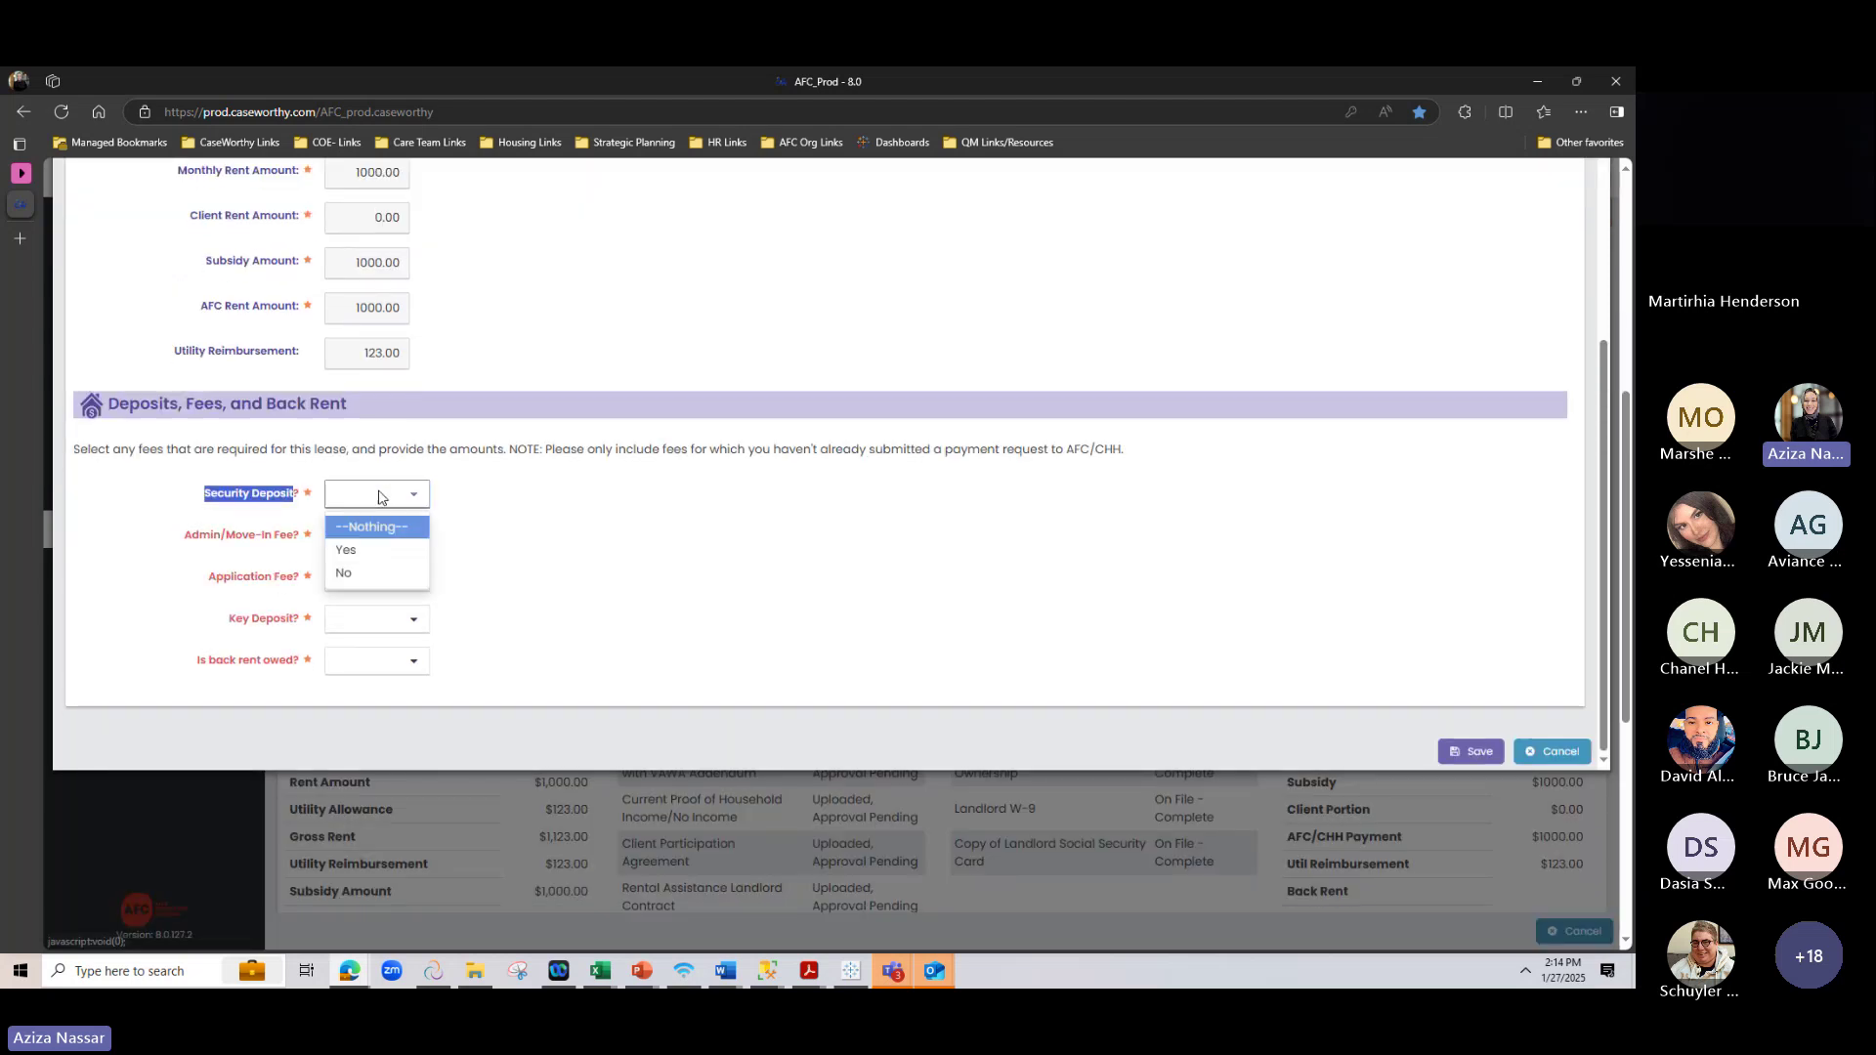
click(377, 547)
click(1121, 507)
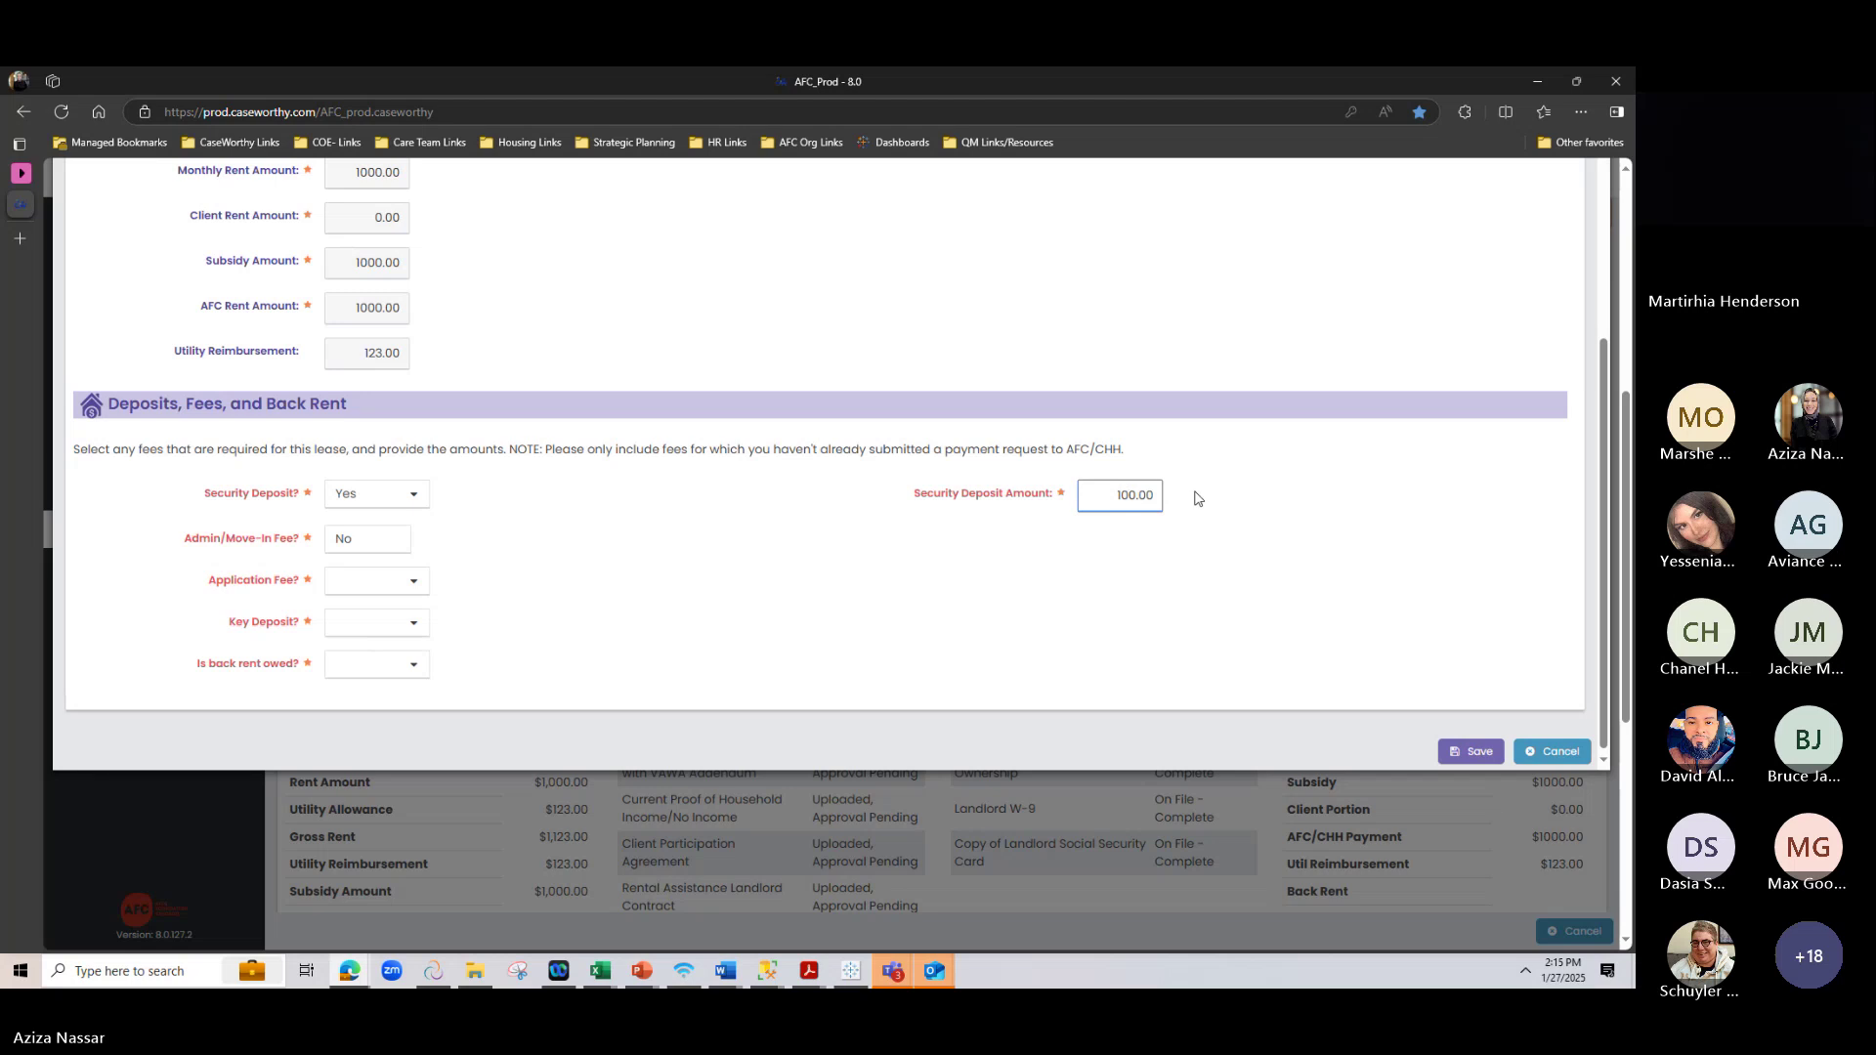
click(387, 579)
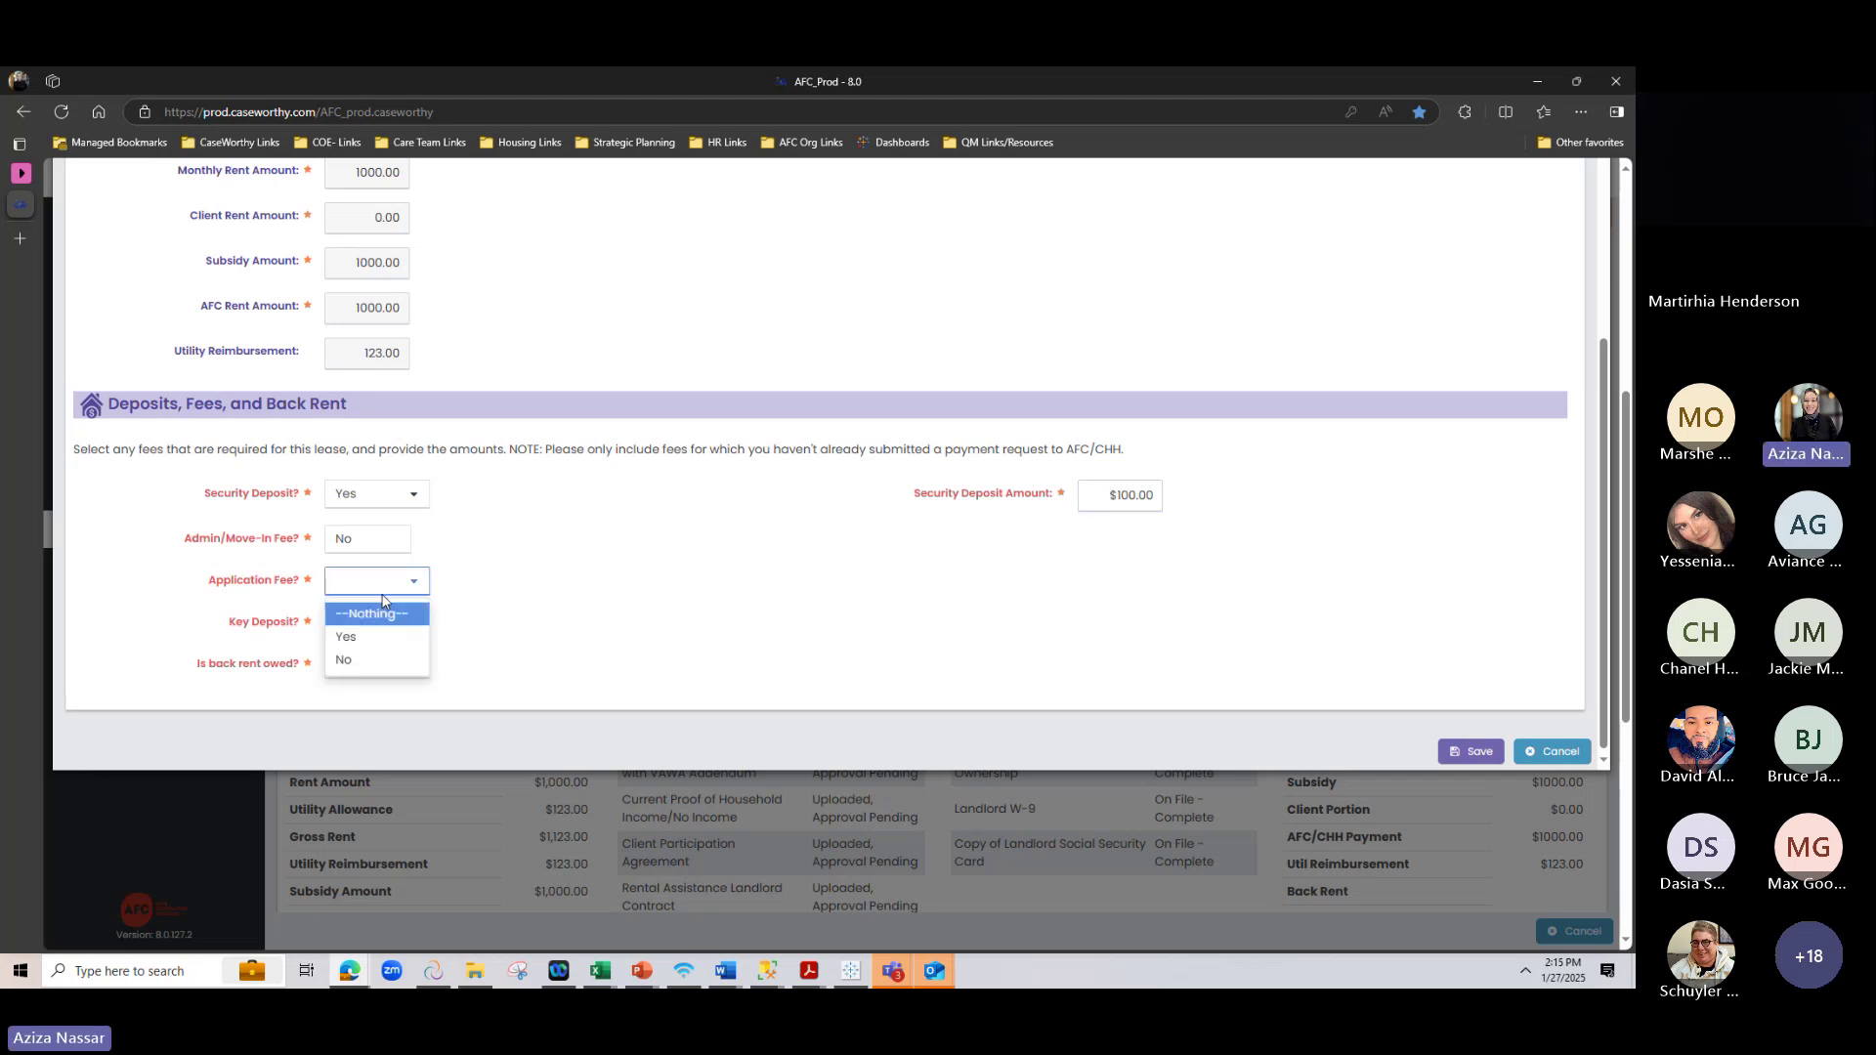
click(342, 658)
click(355, 621)
click(350, 677)
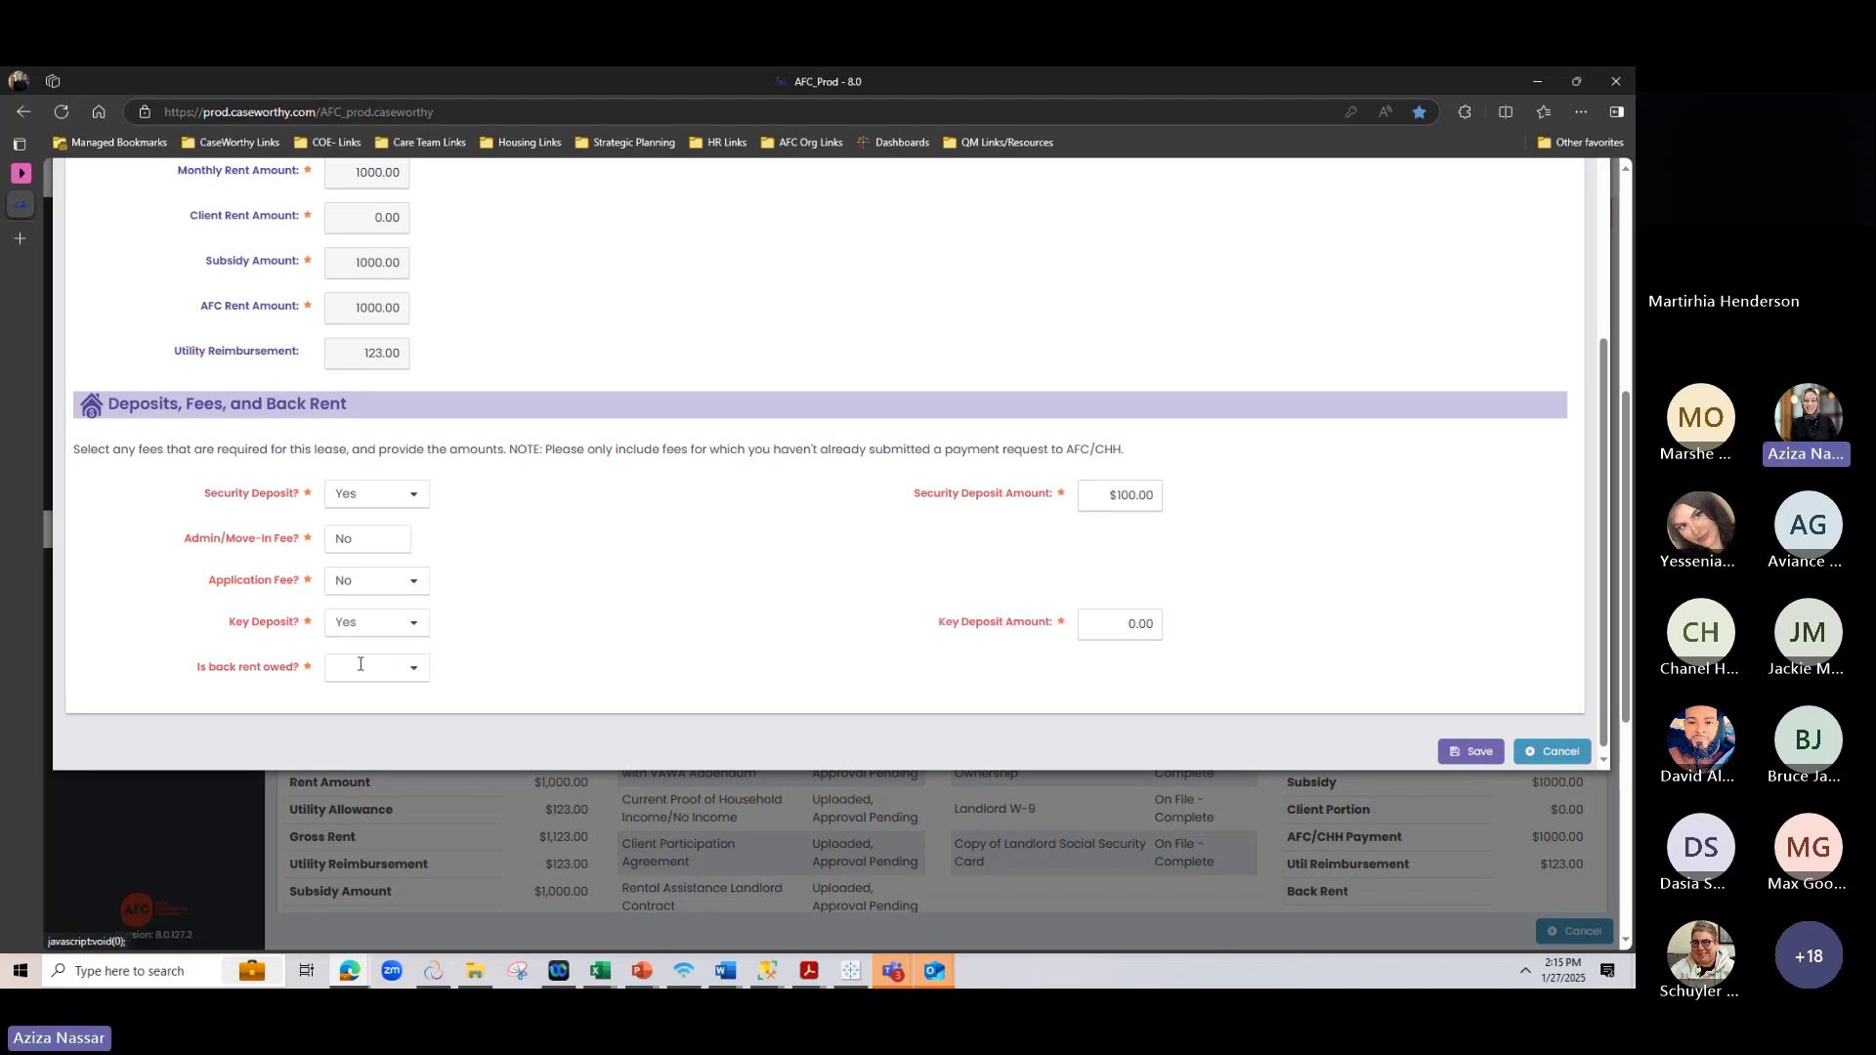
click(350, 622)
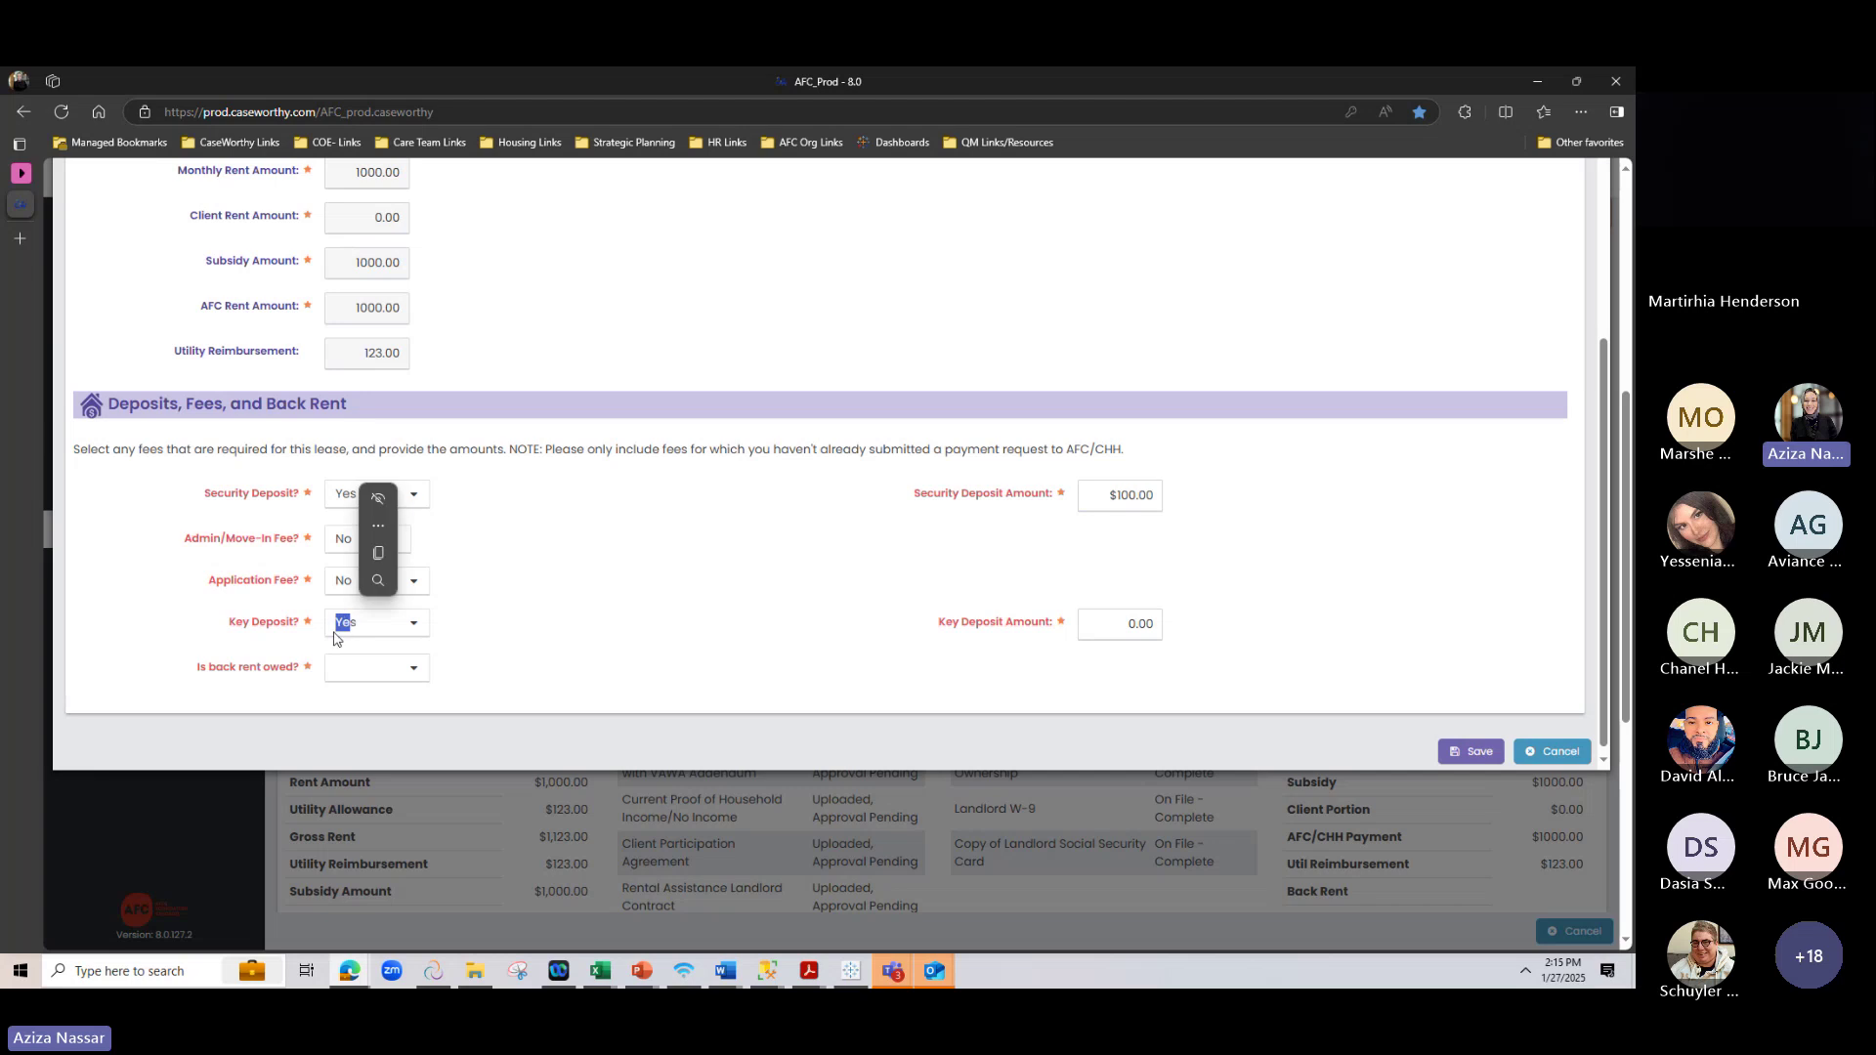
click(342, 700)
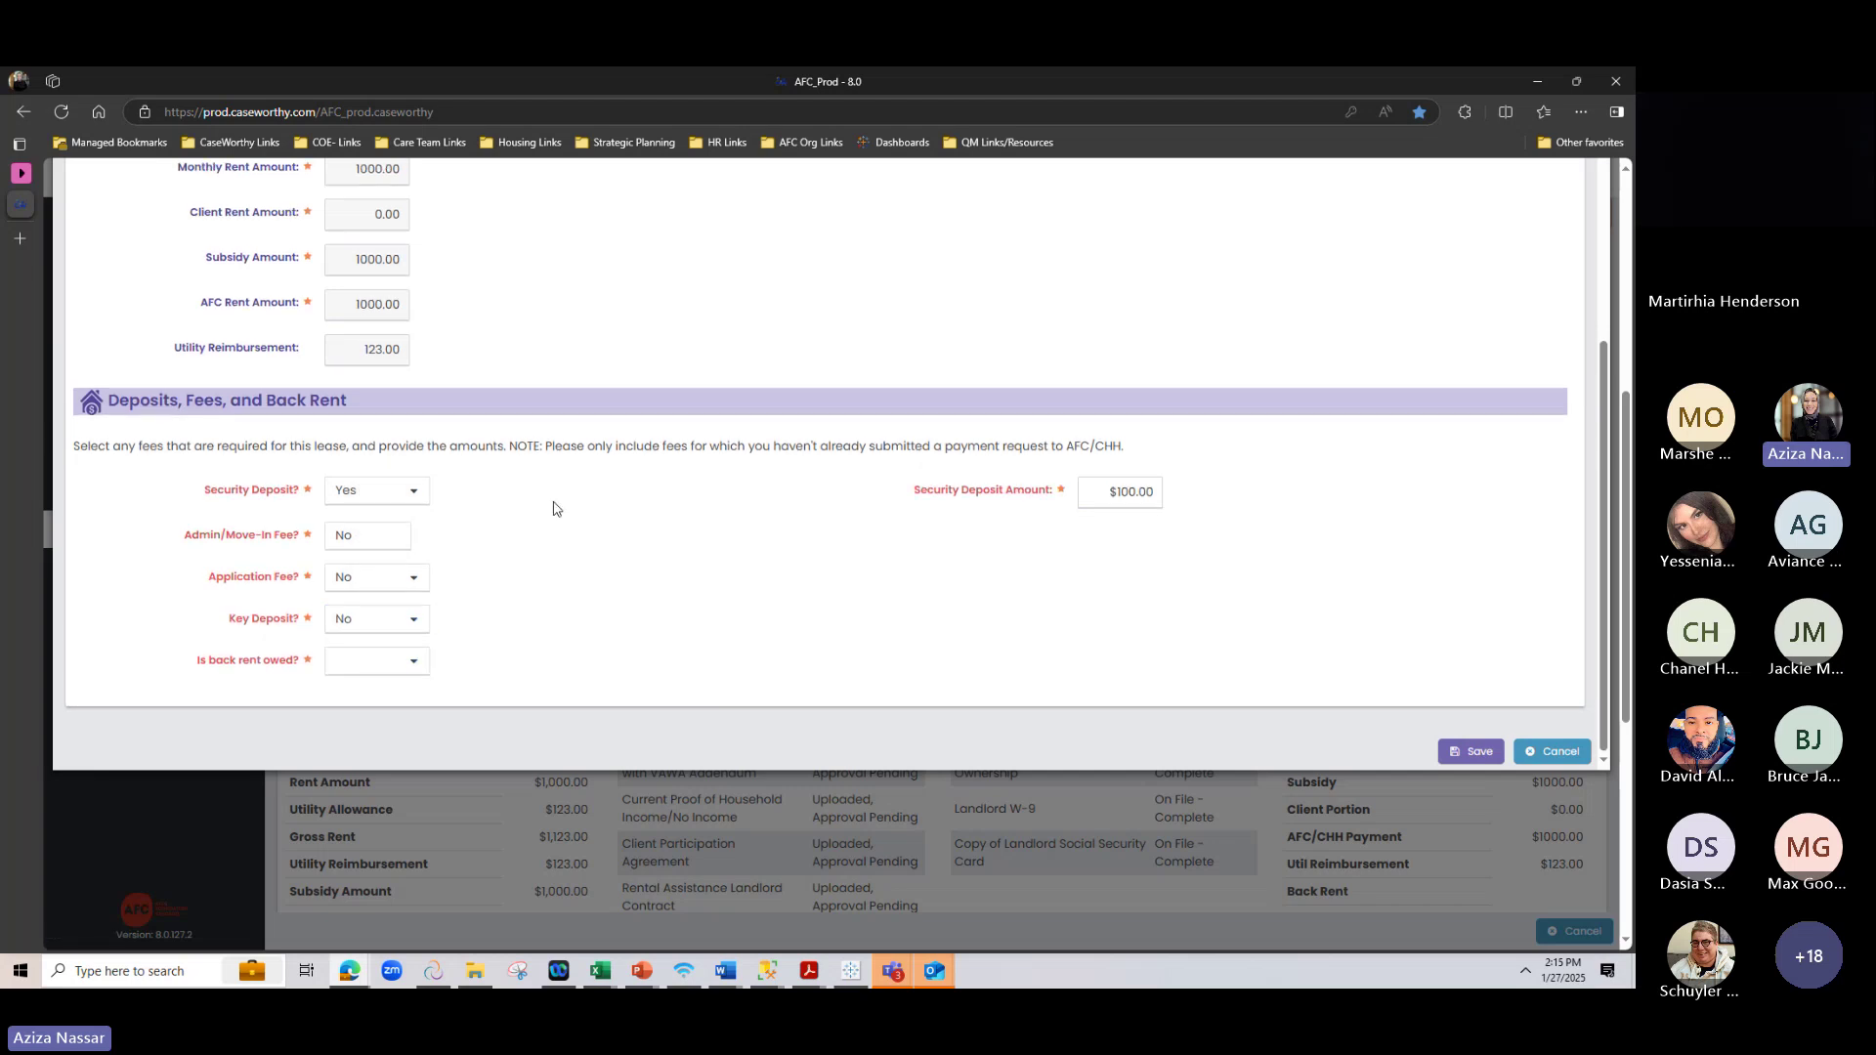
Mark back rent owed as Yes with end date 01/31/2025, then save the form
click(340, 666)
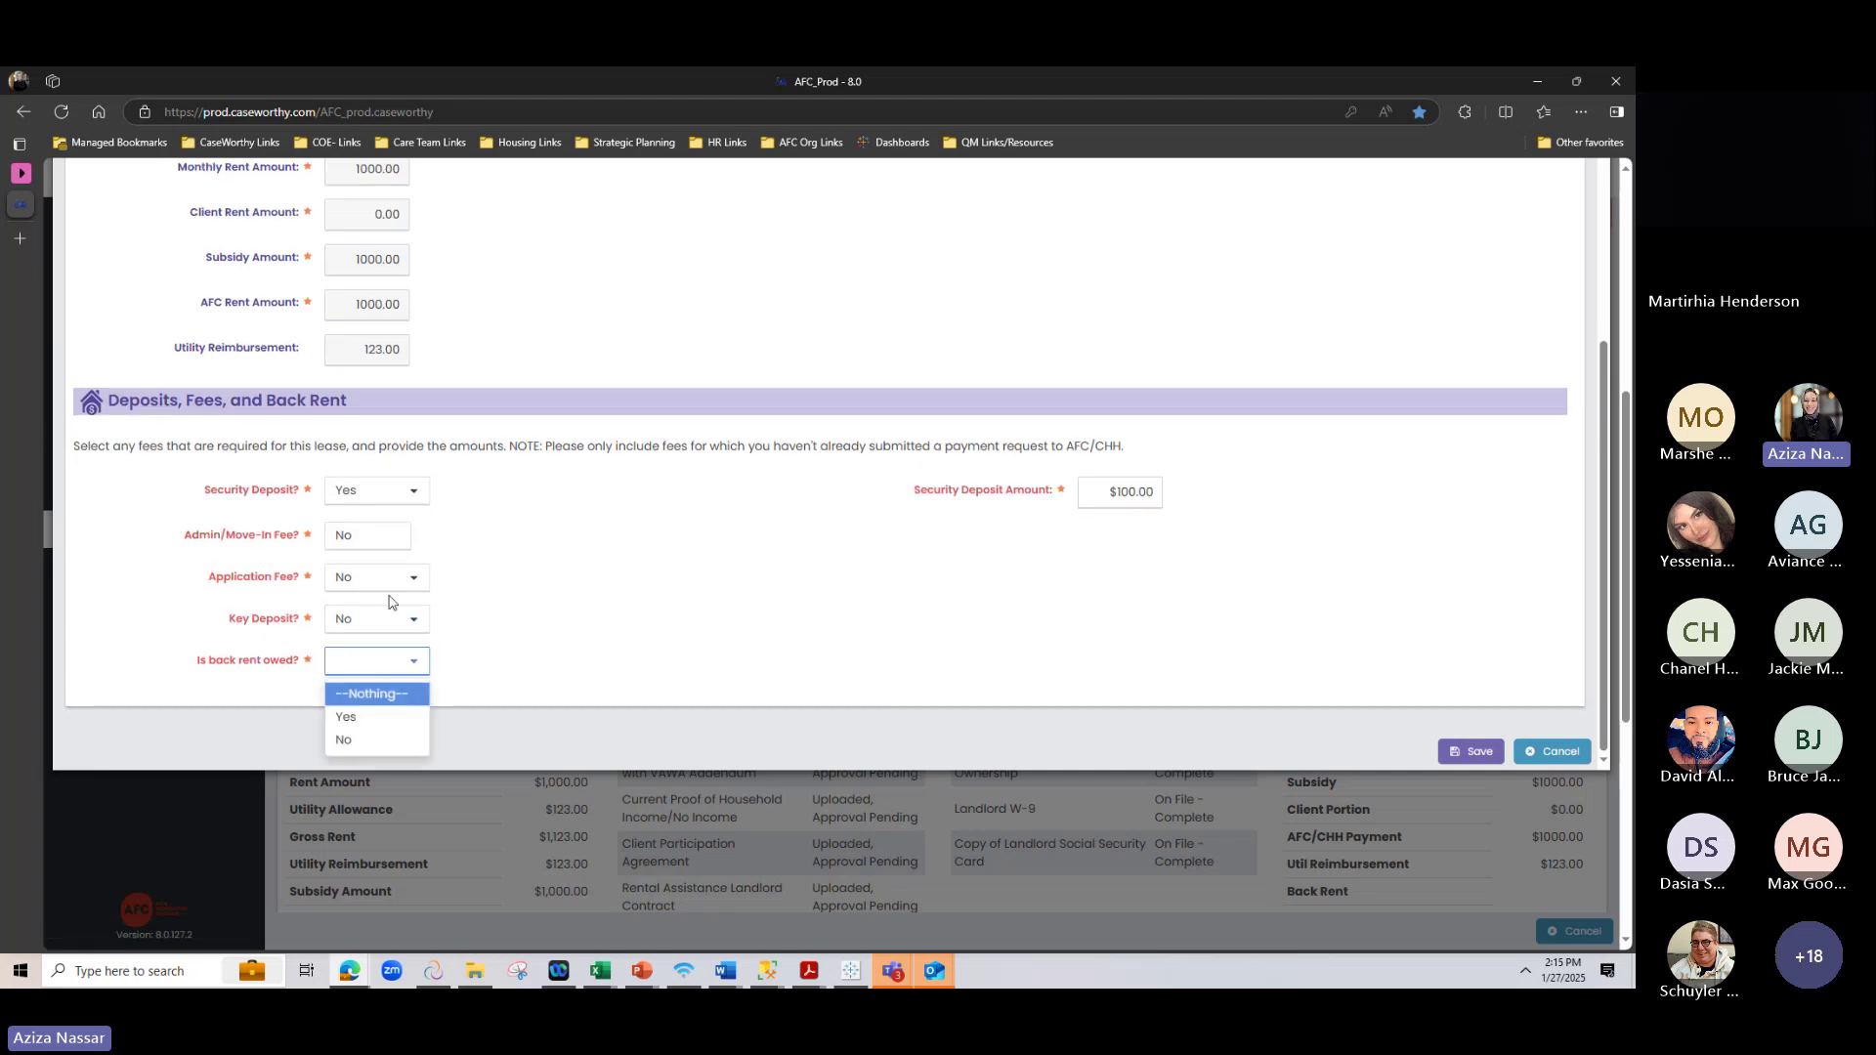
click(347, 718)
scroll(756, 469, down, 1)
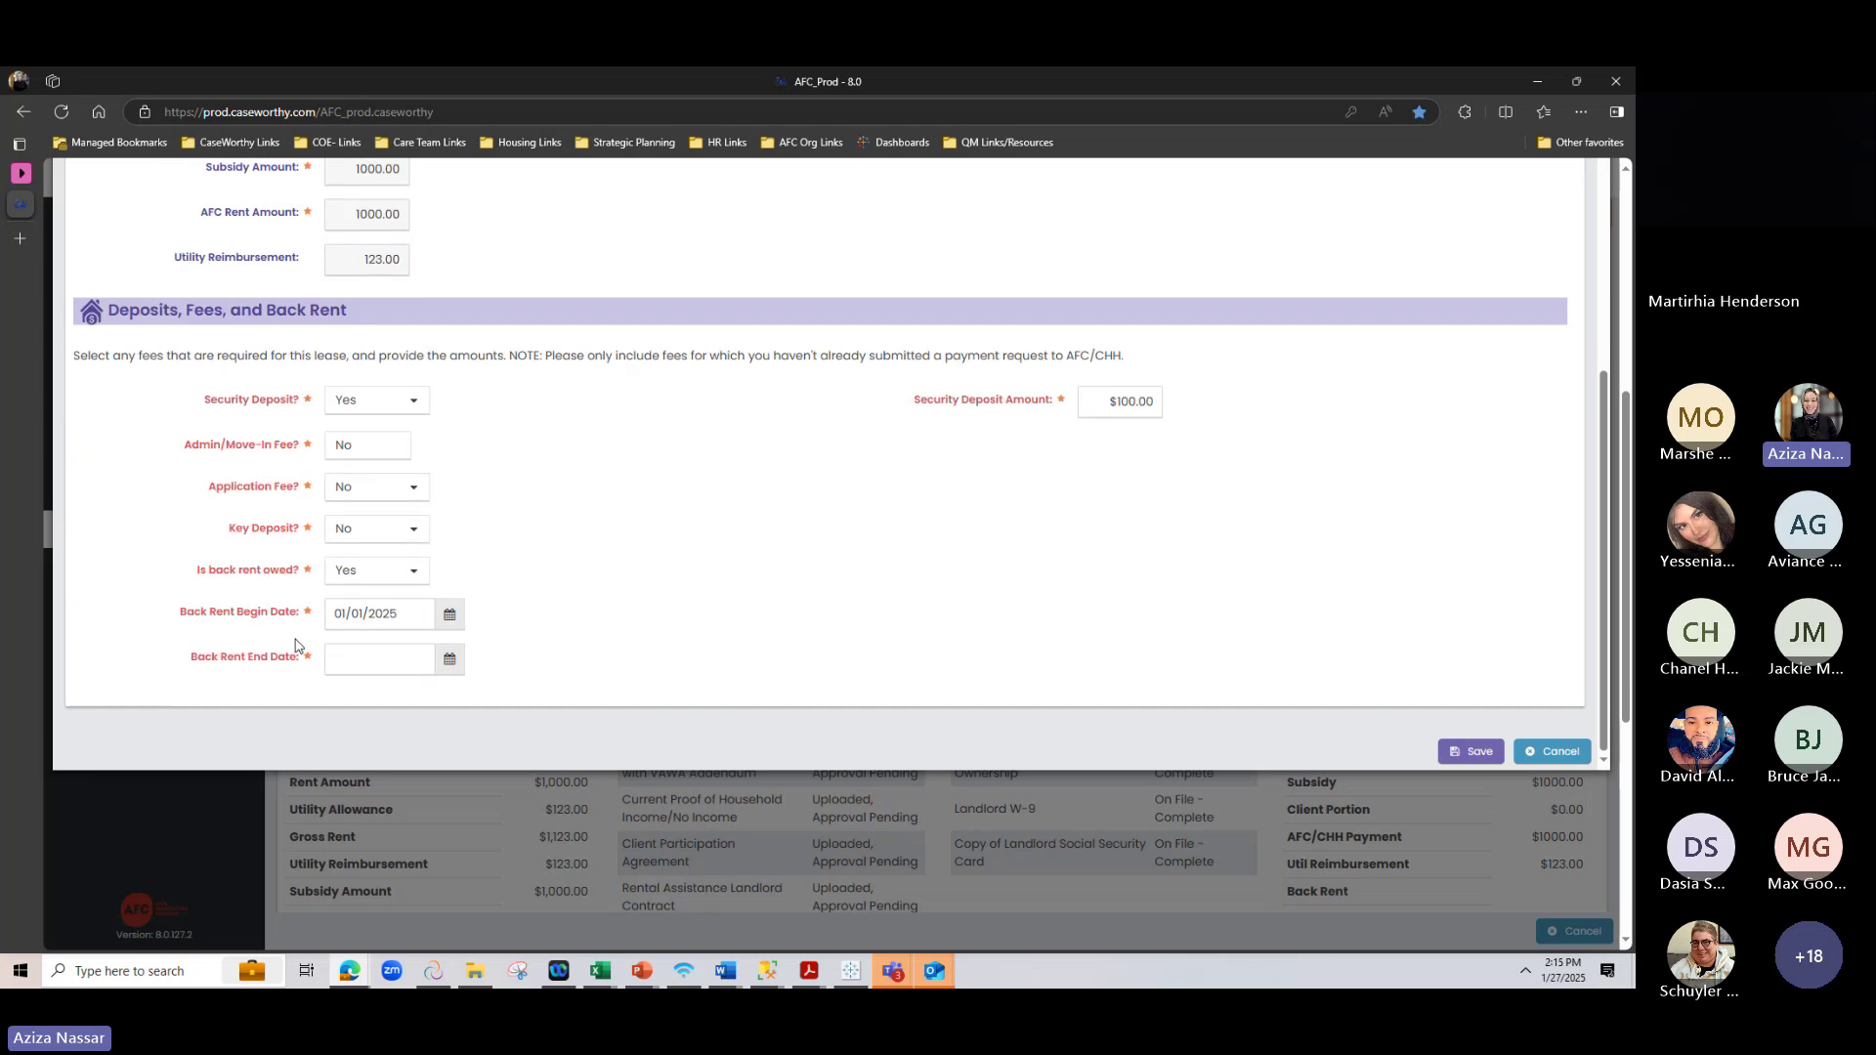
click(449, 659)
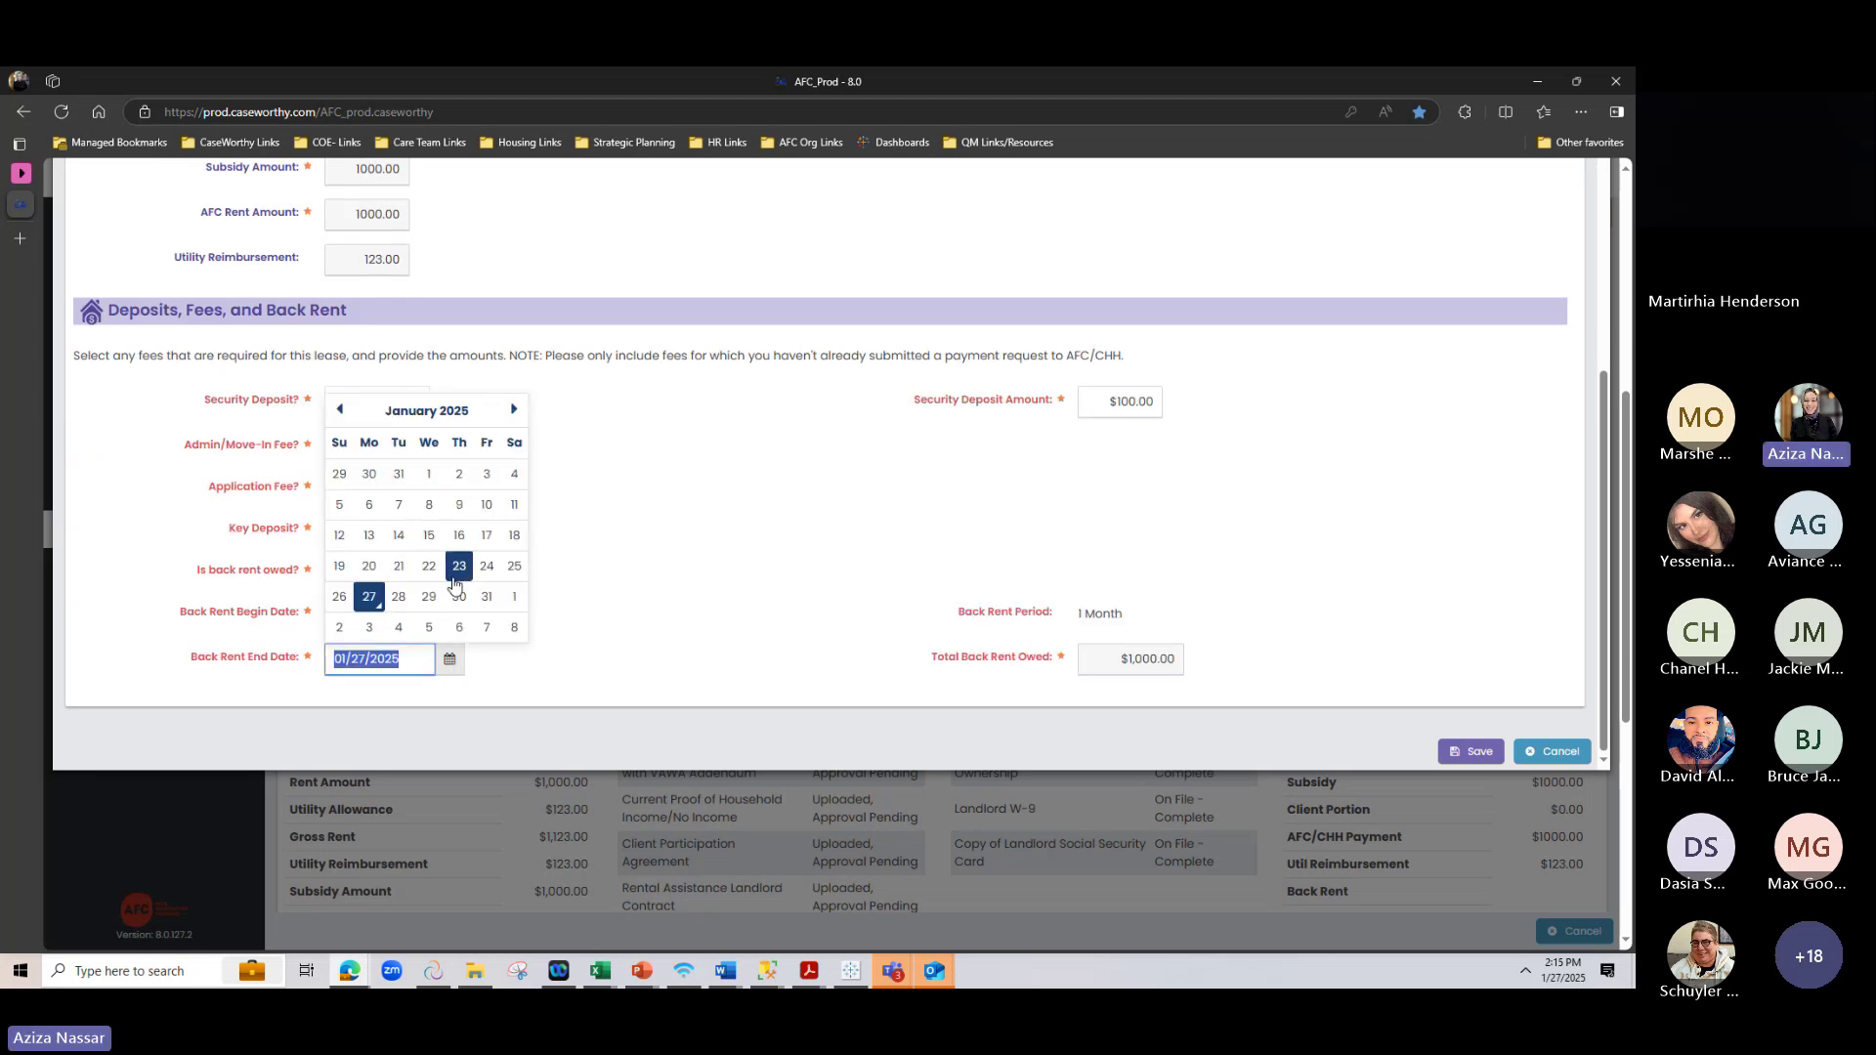
click(485, 598)
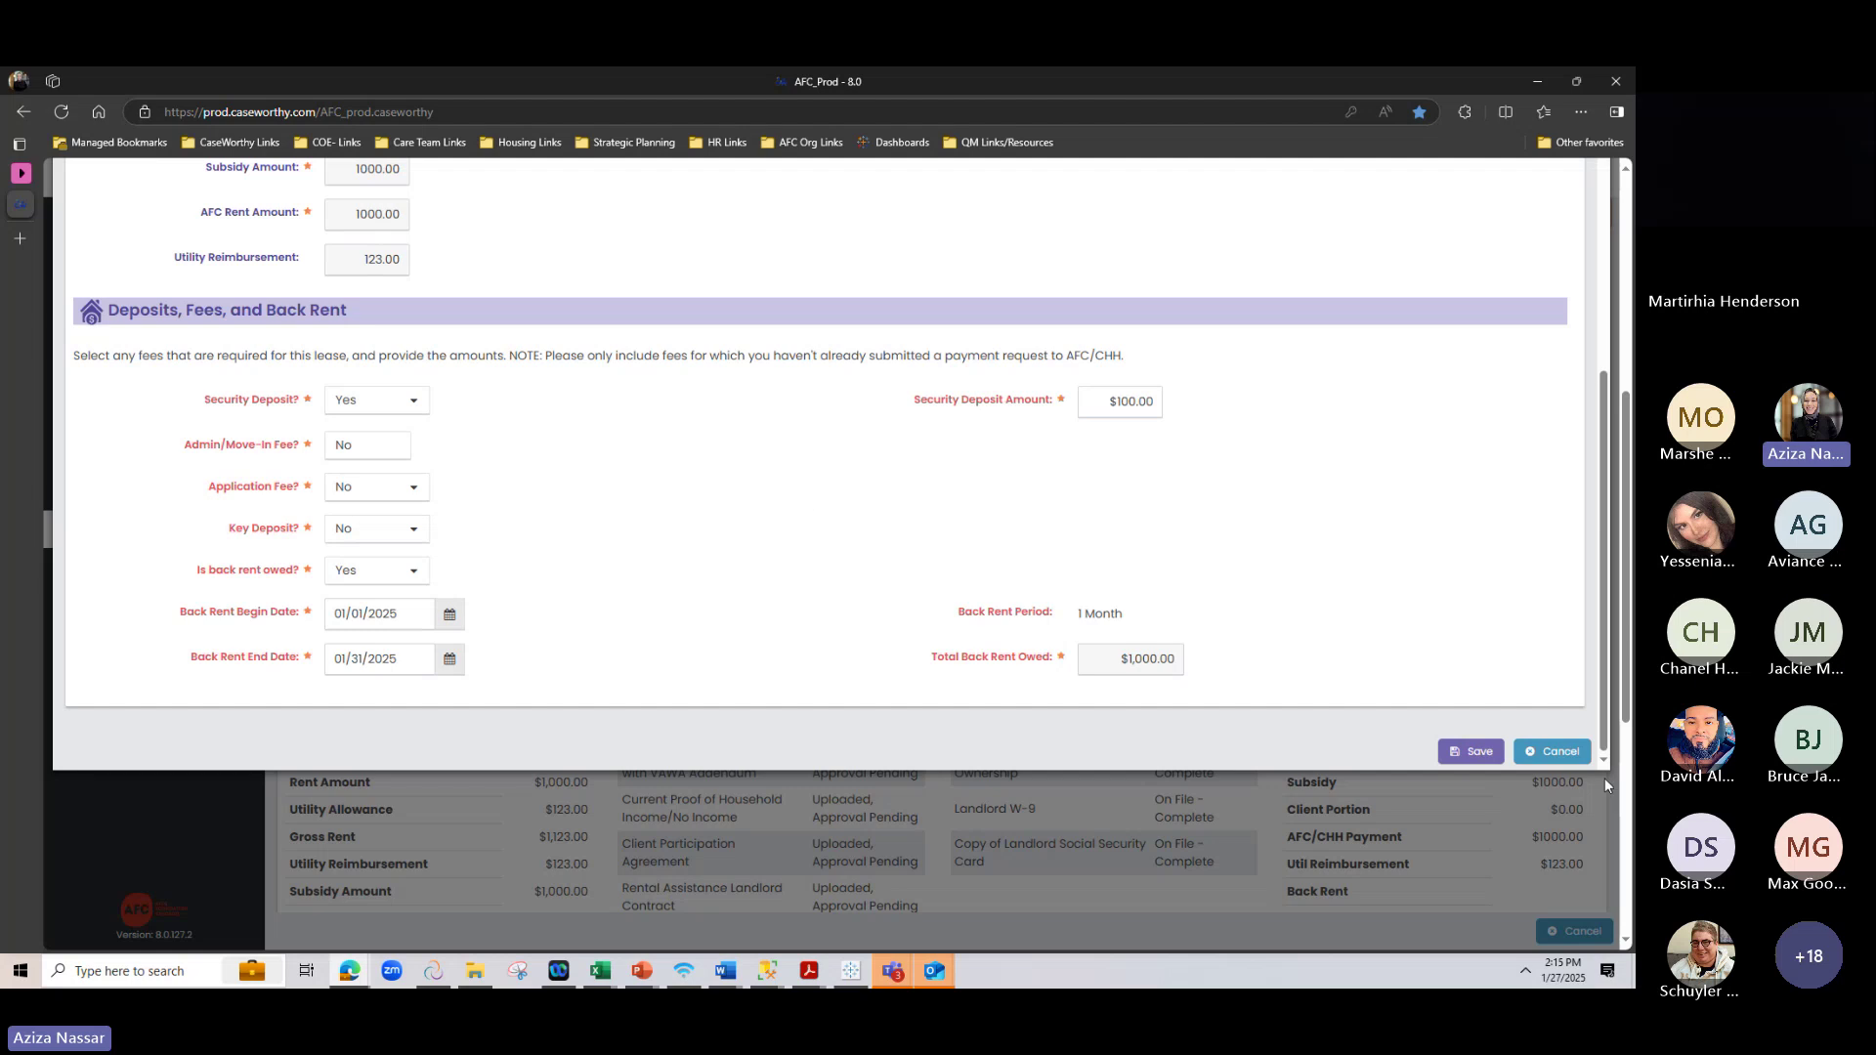
scroll(704, 753, up, 6)
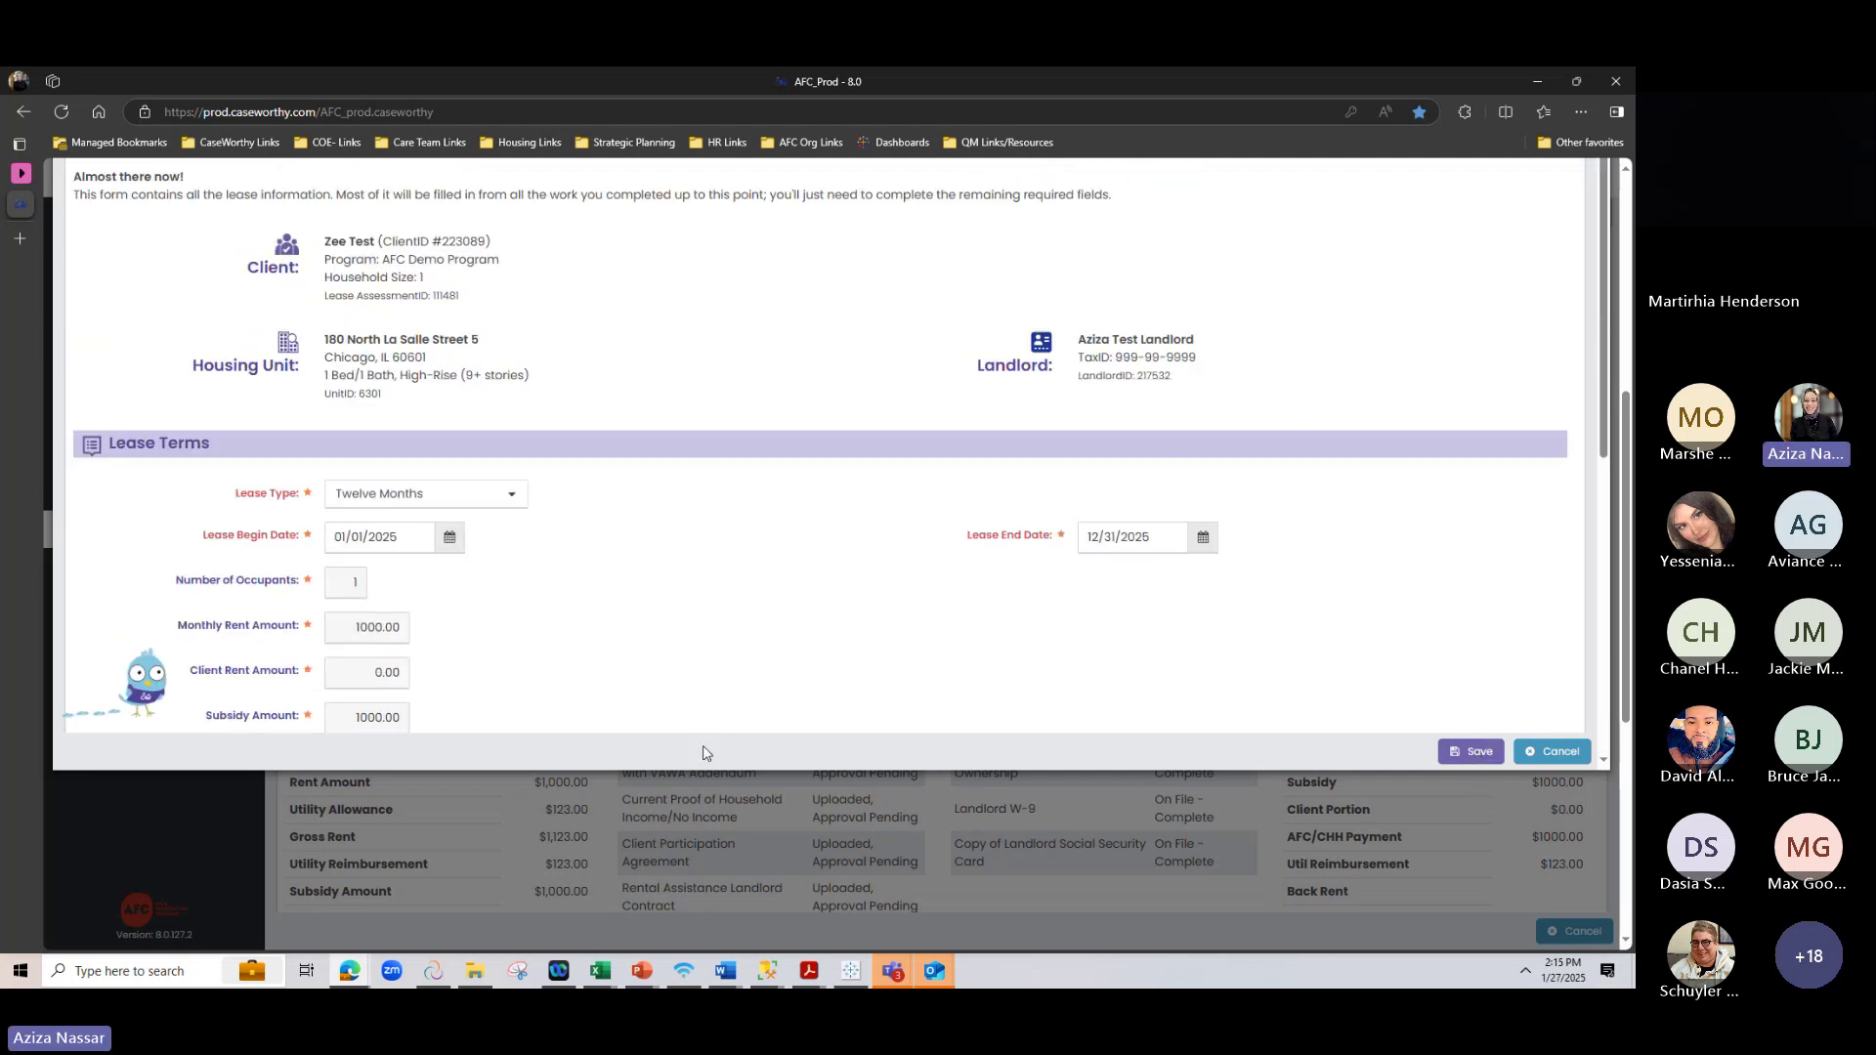
key(Escape)
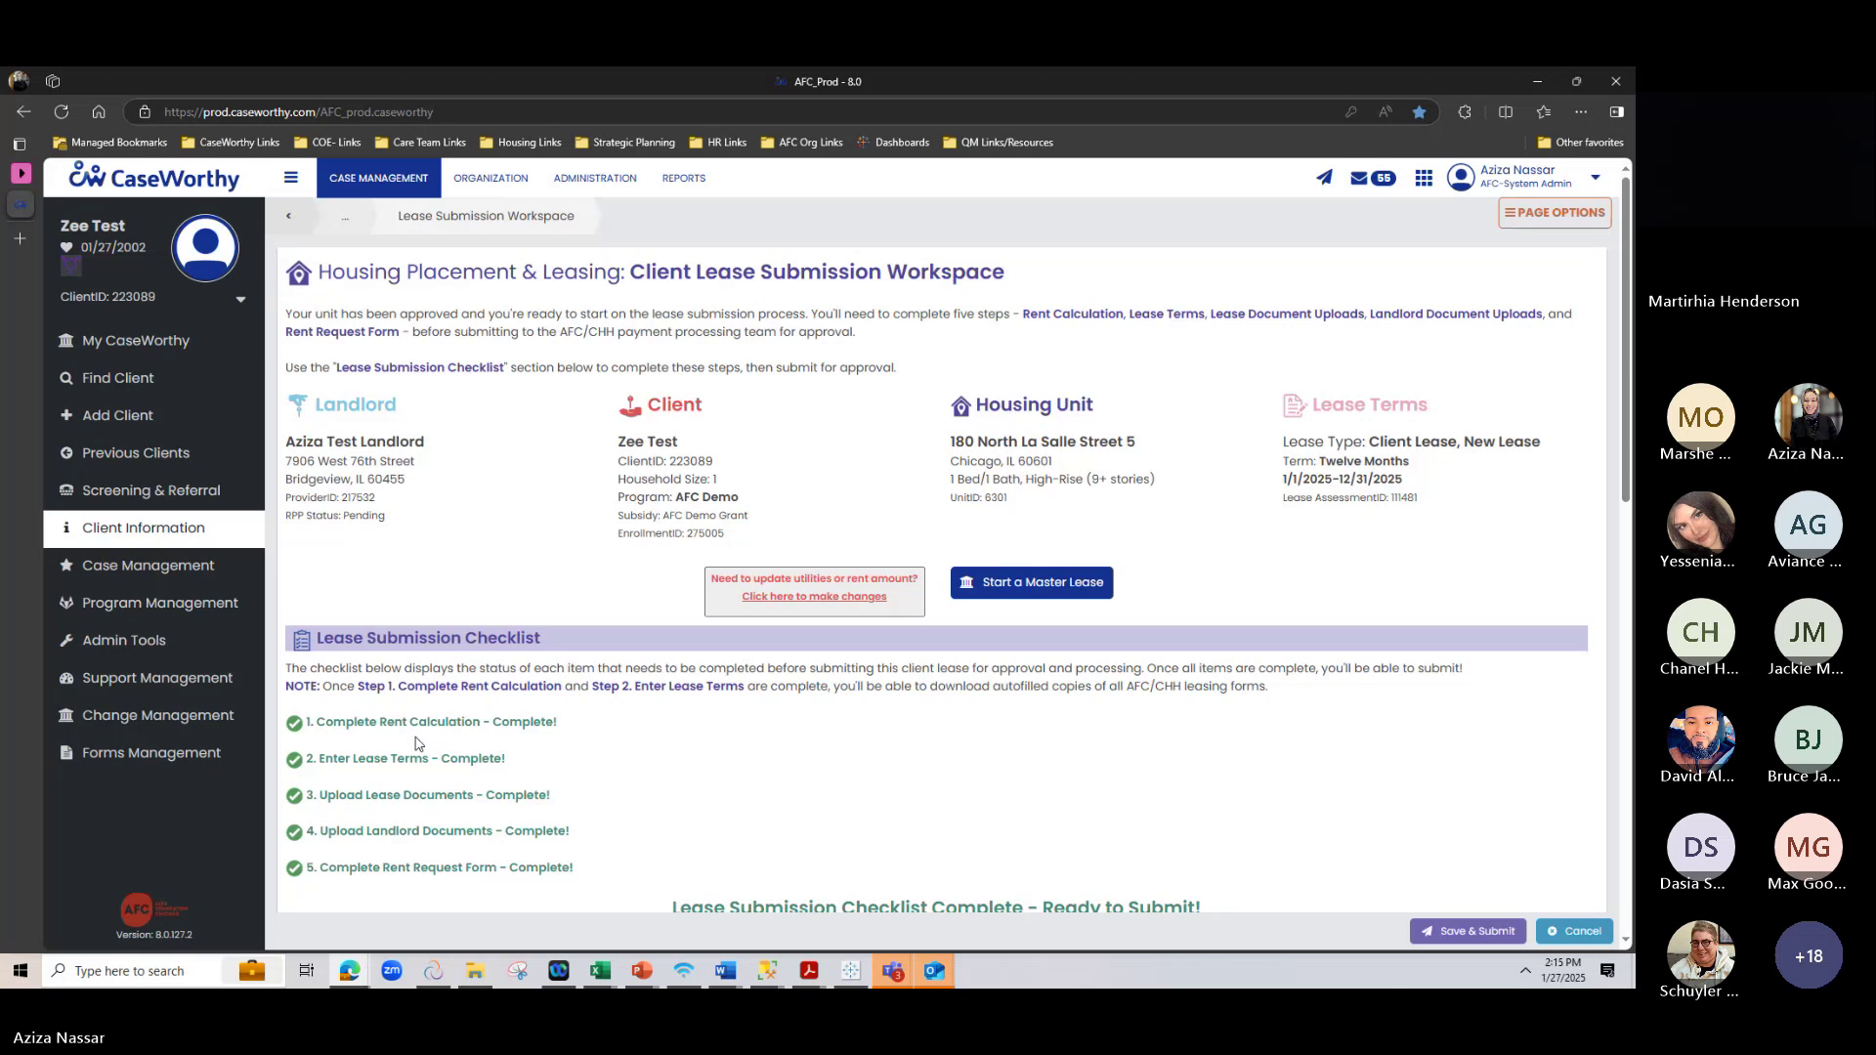
scroll(415, 745, down, 2)
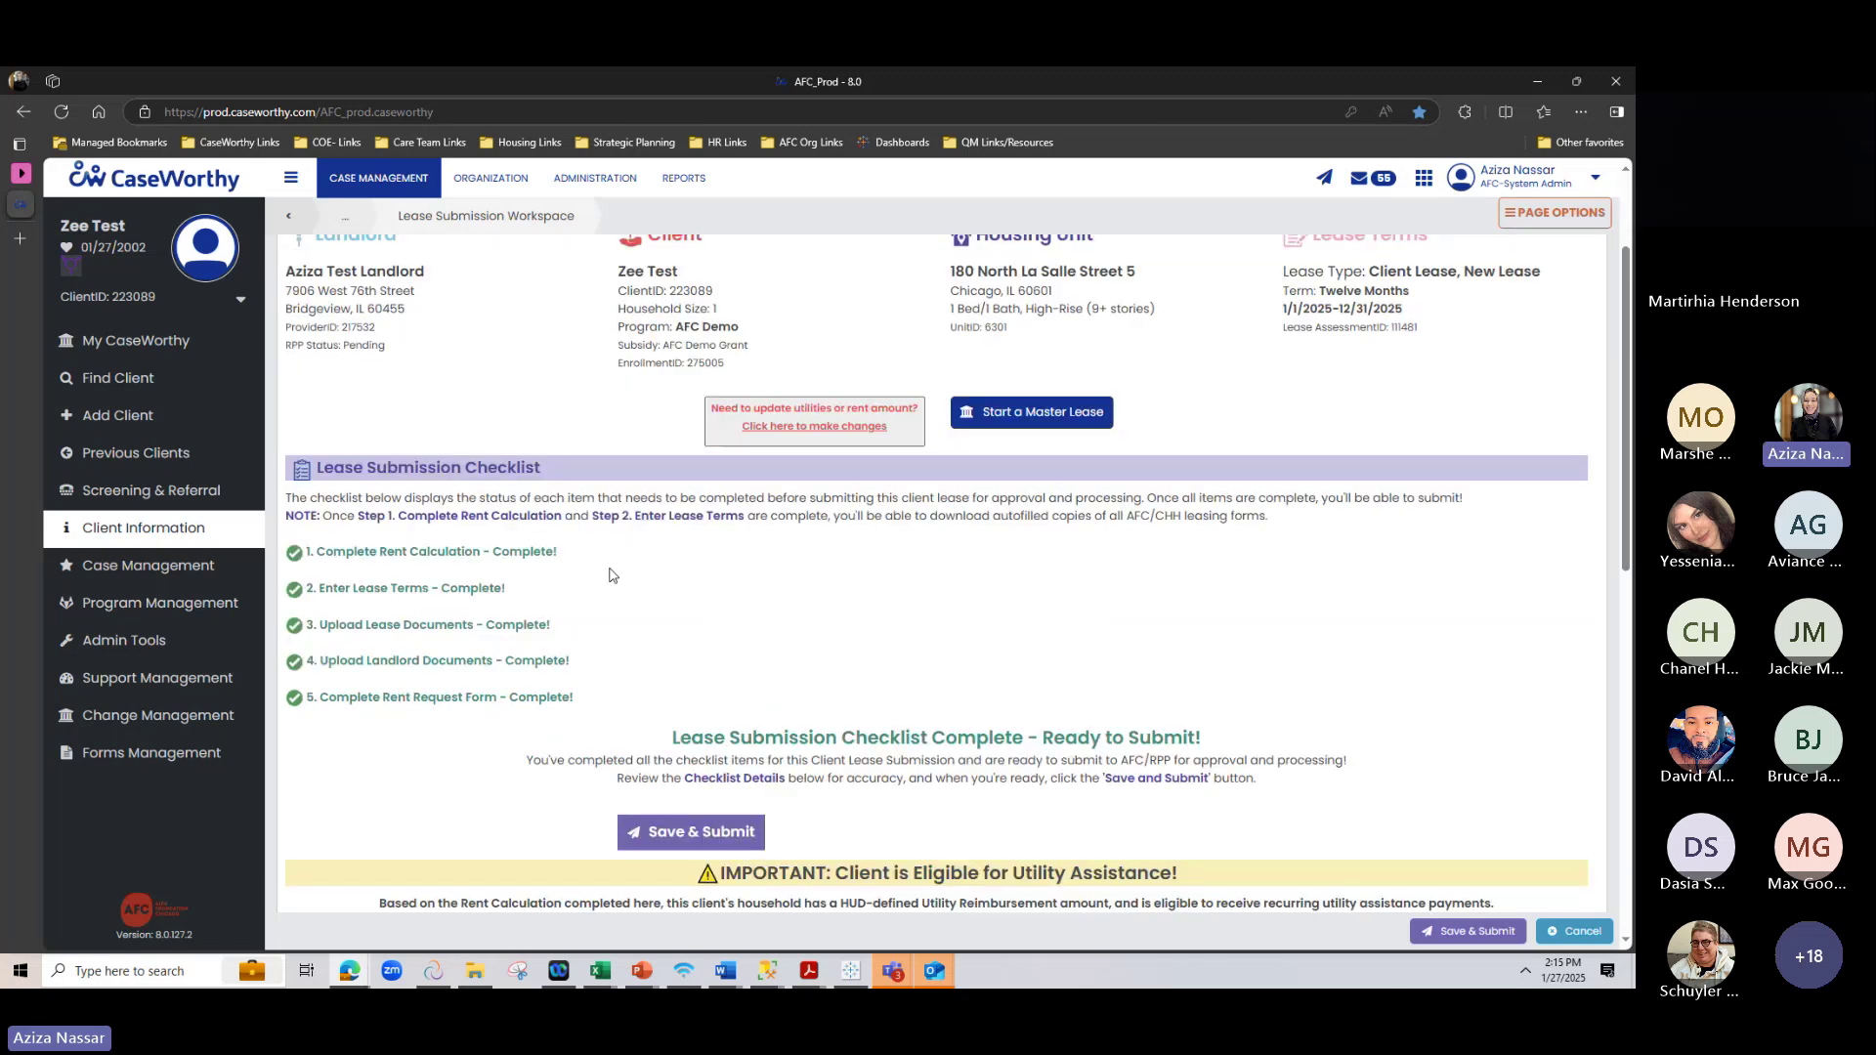
scroll(533, 557, down, 1)
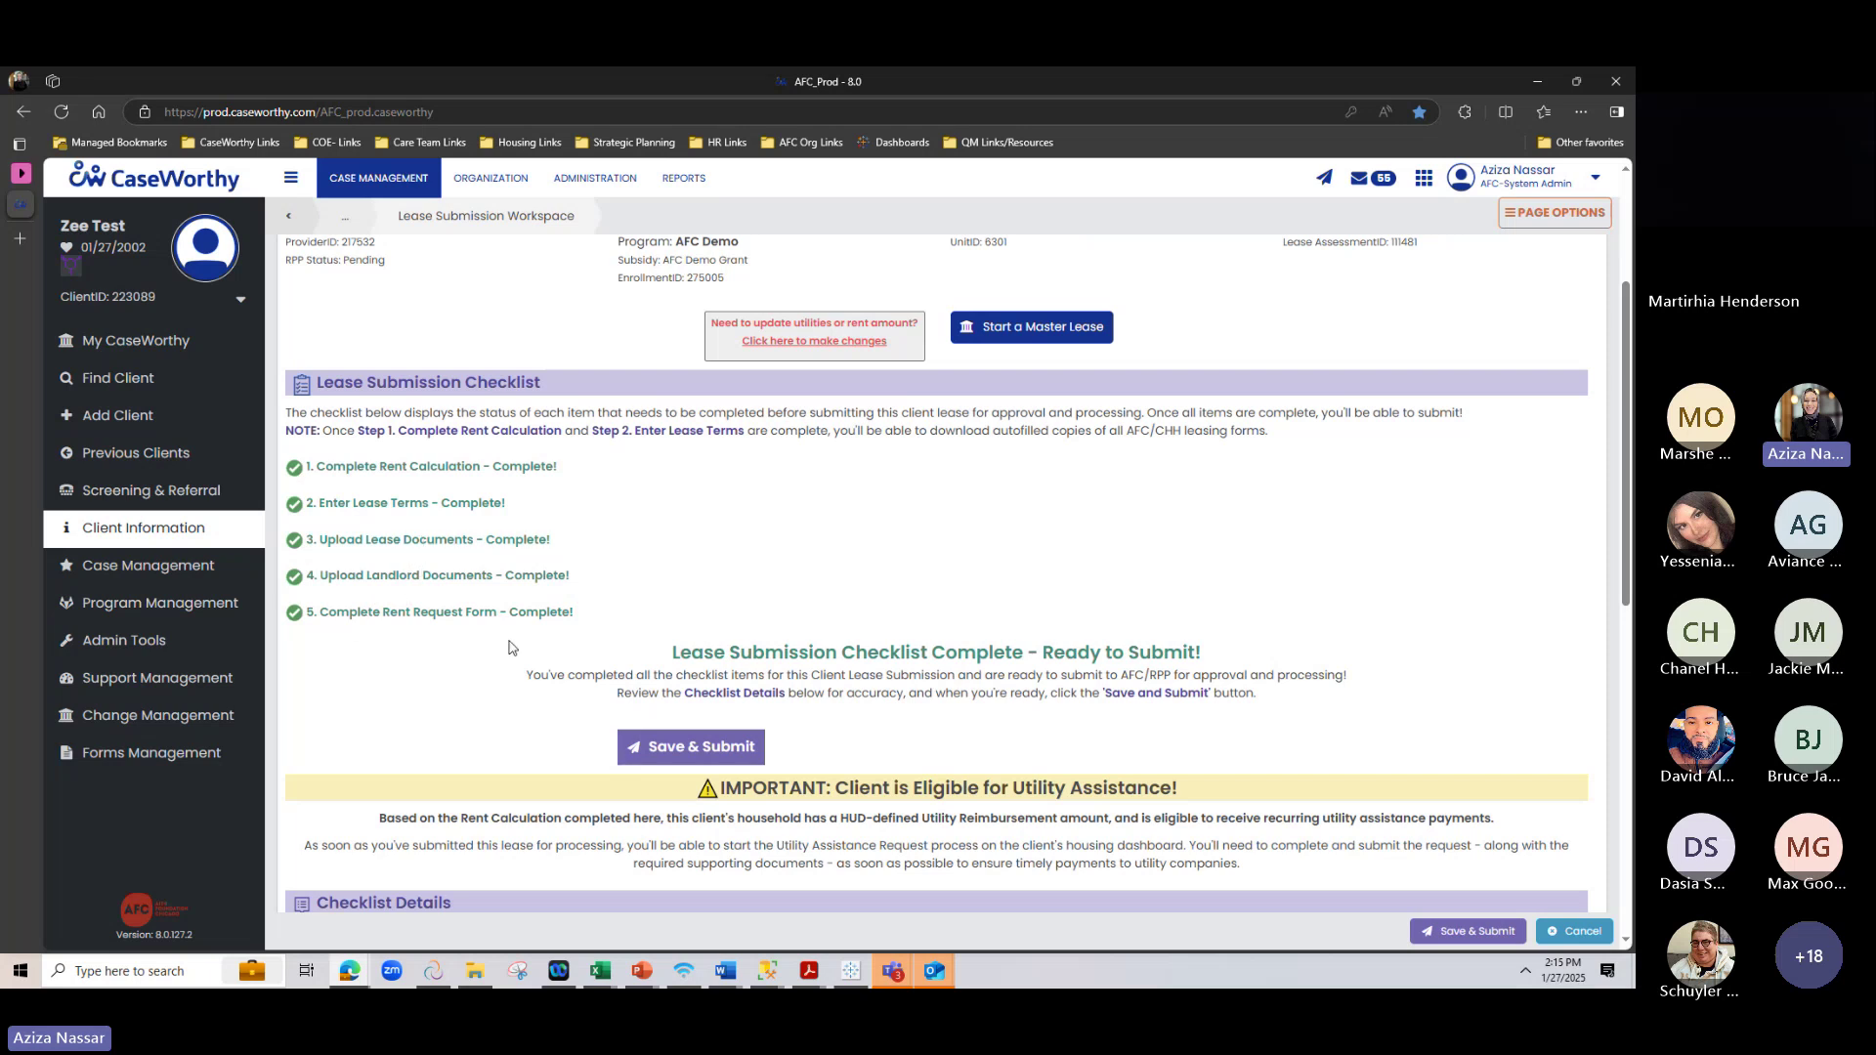
scroll(957, 537, down, 1)
scroll(972, 503, down, 1)
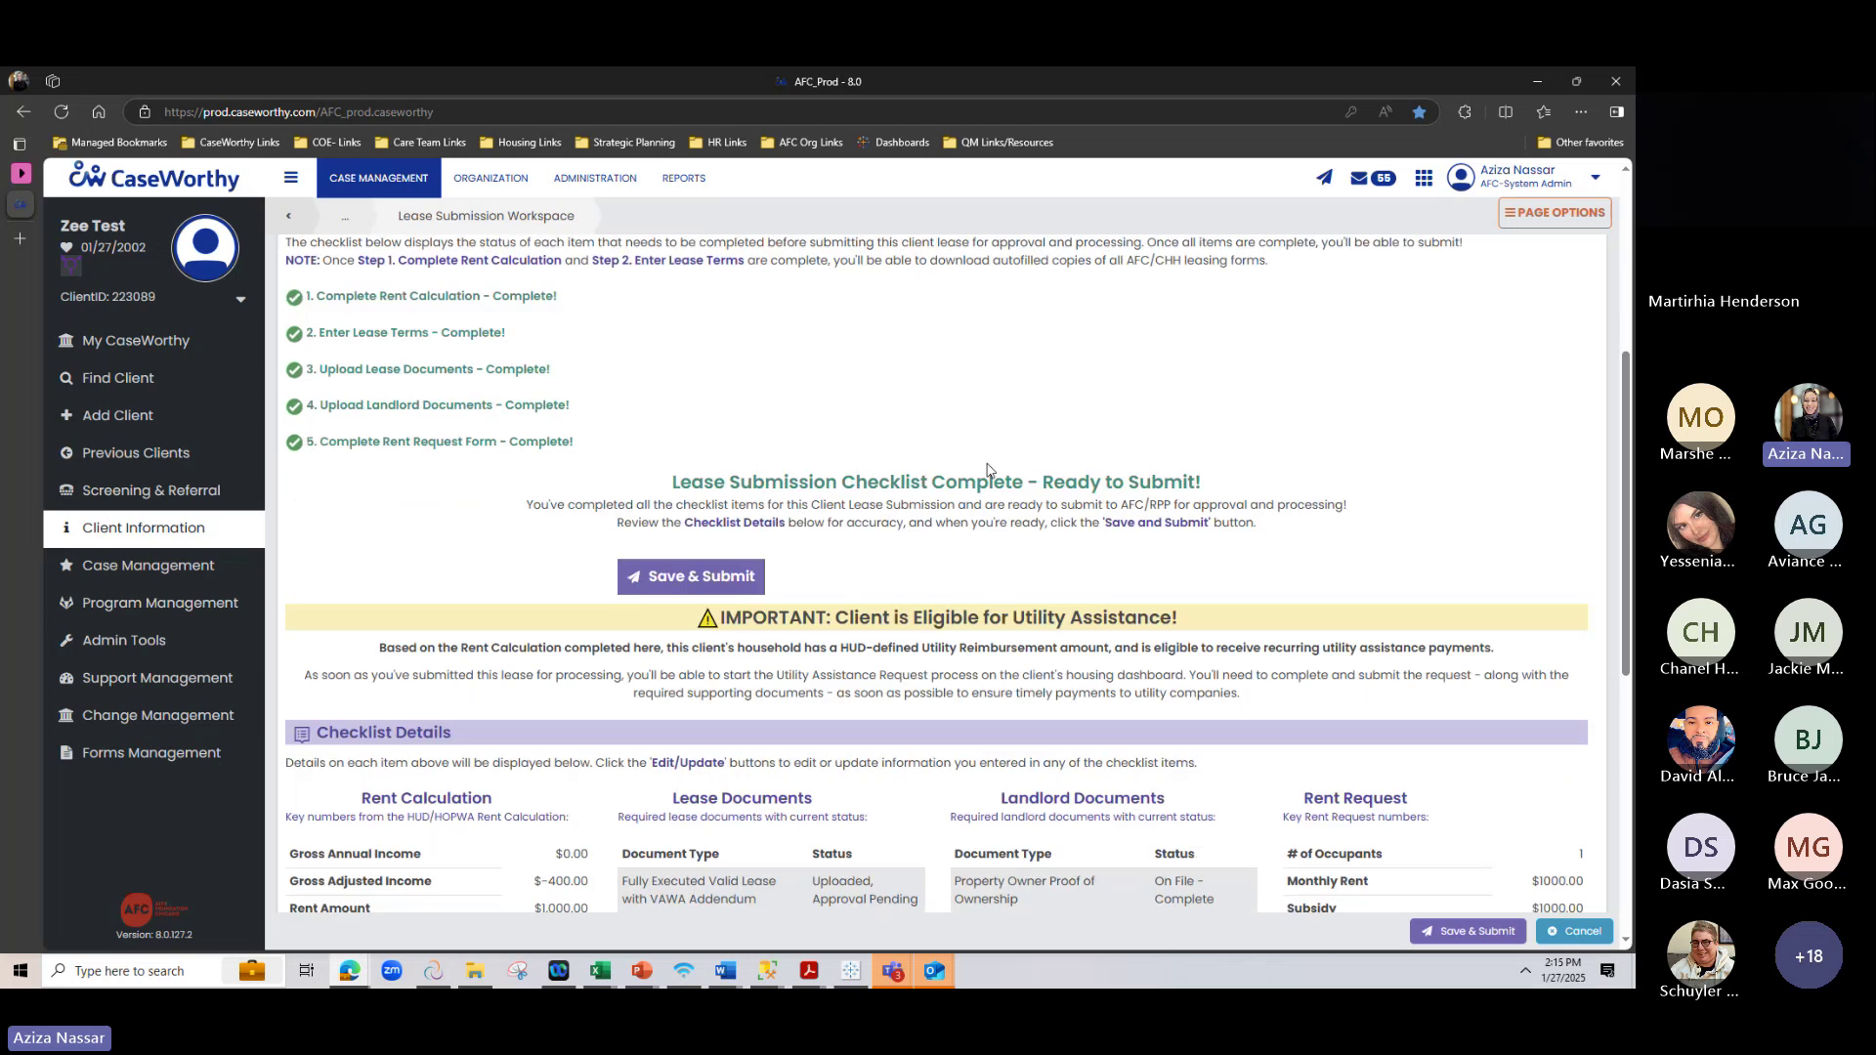
scroll(991, 459, down, 2)
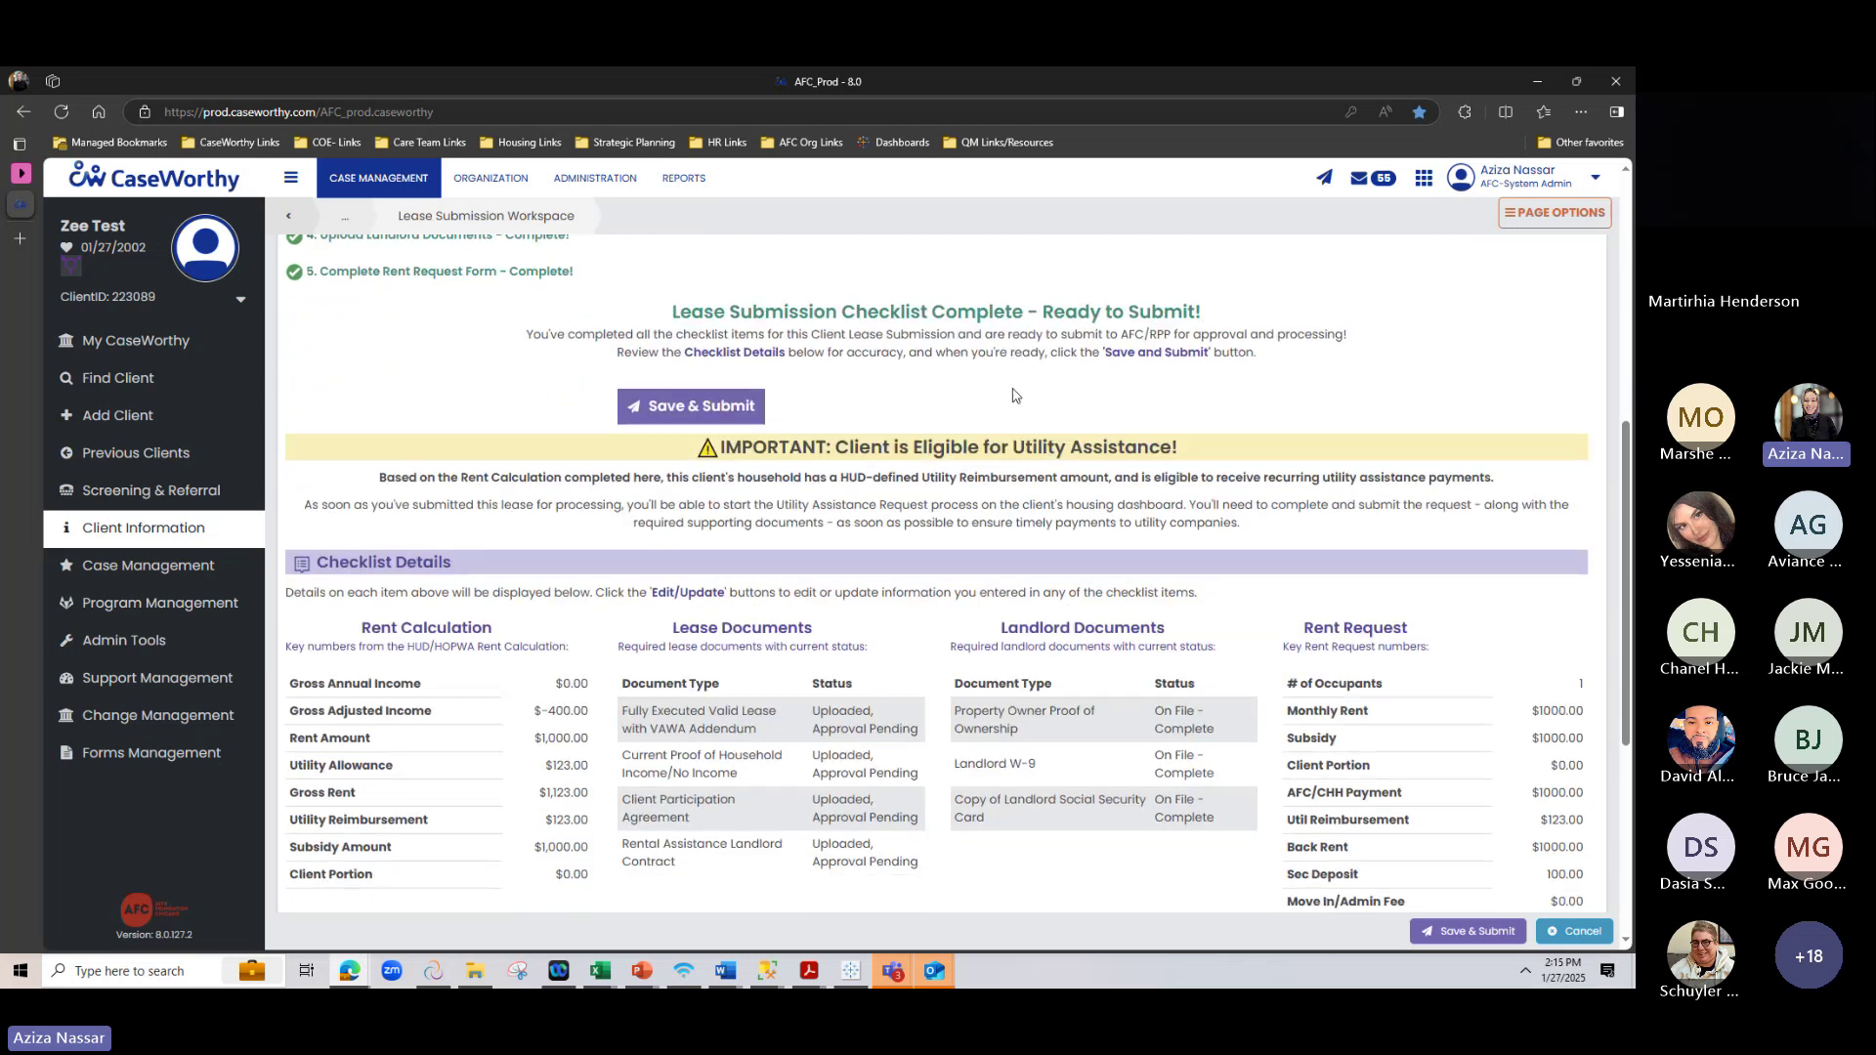
scroll(1020, 389, down, 2)
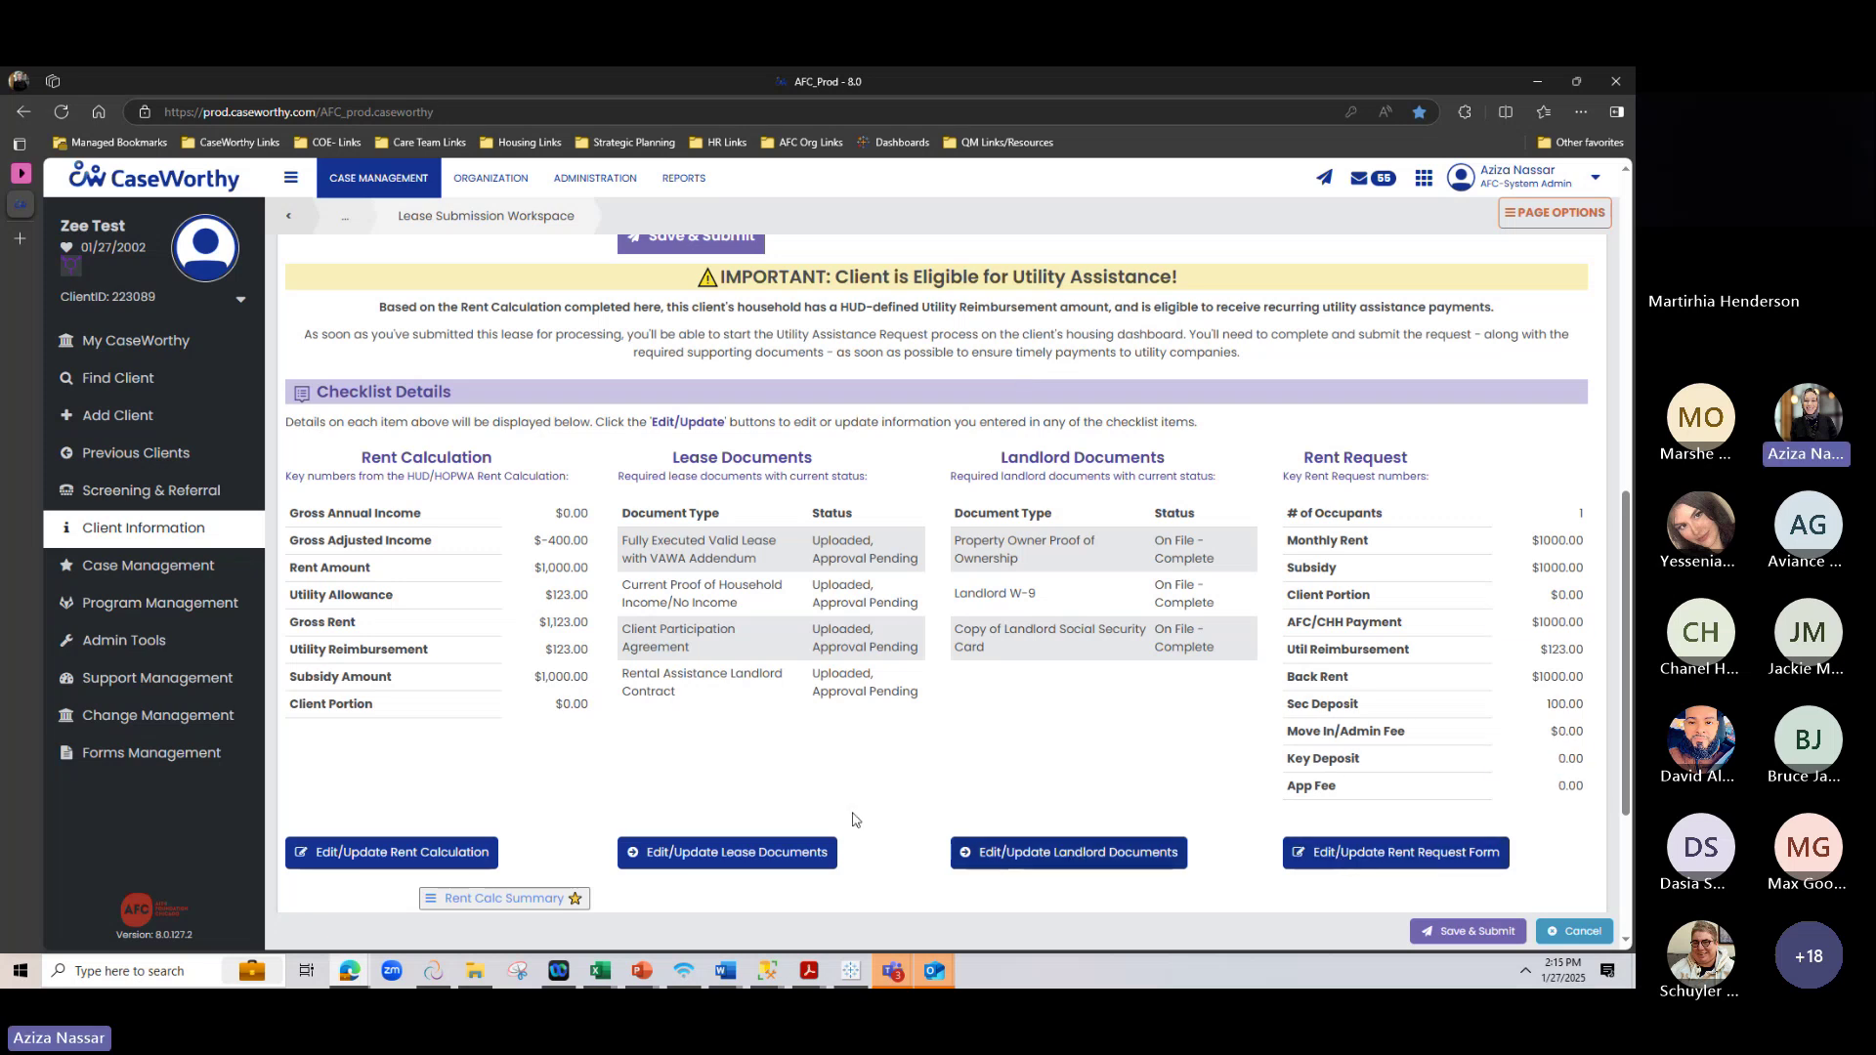
scroll(1103, 676, up, 3)
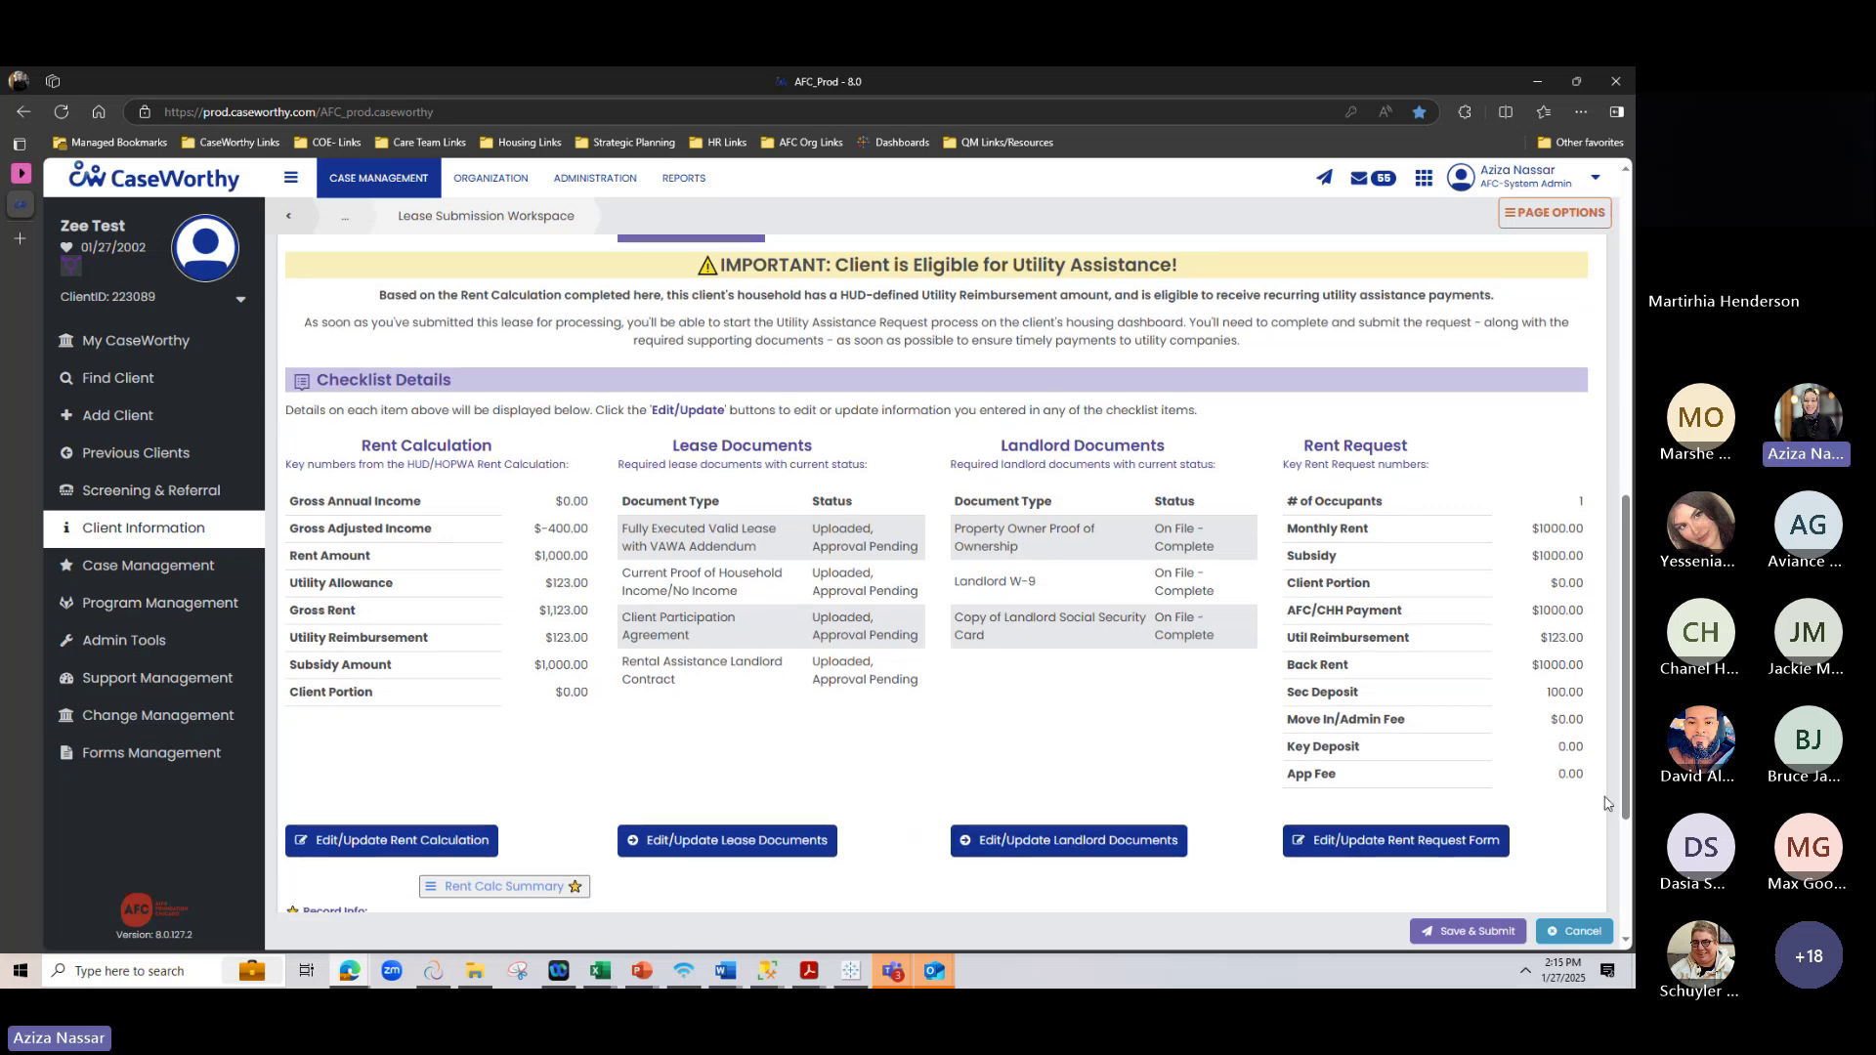
scroll(1103, 676, up, 1)
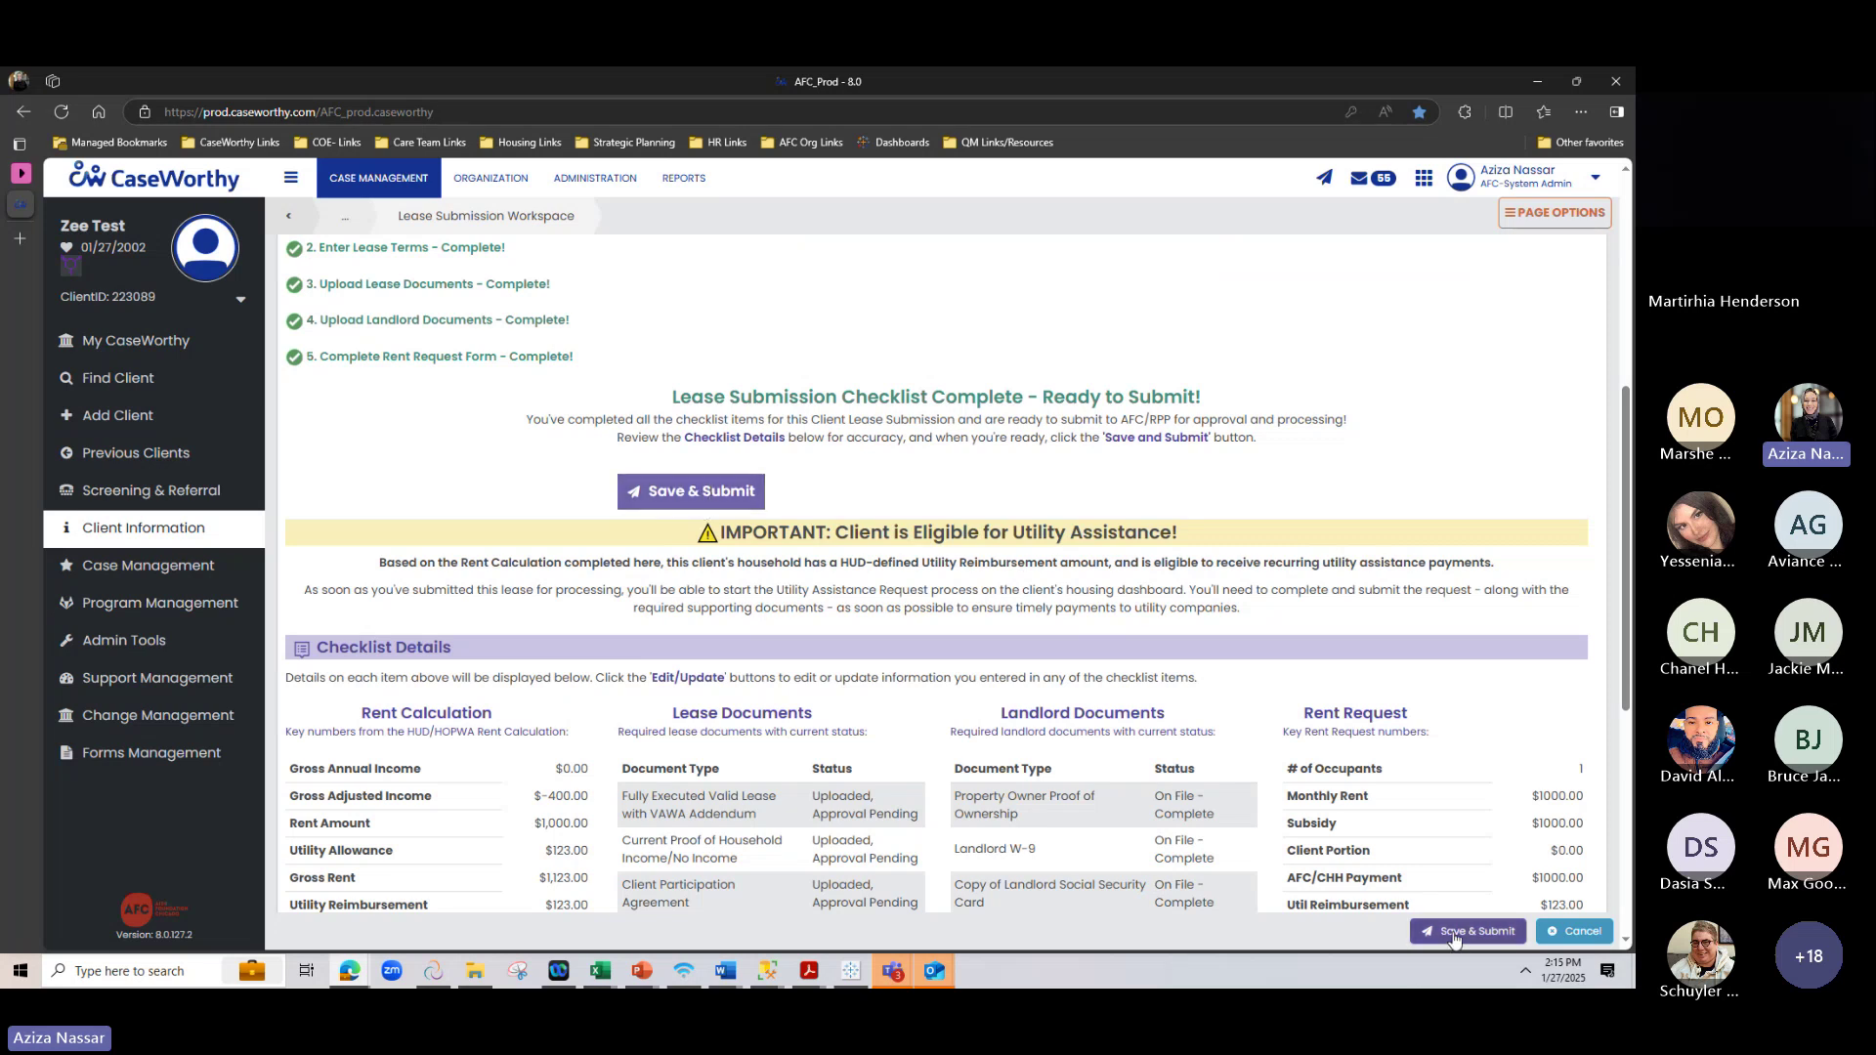
scroll(1052, 715, up, 2)
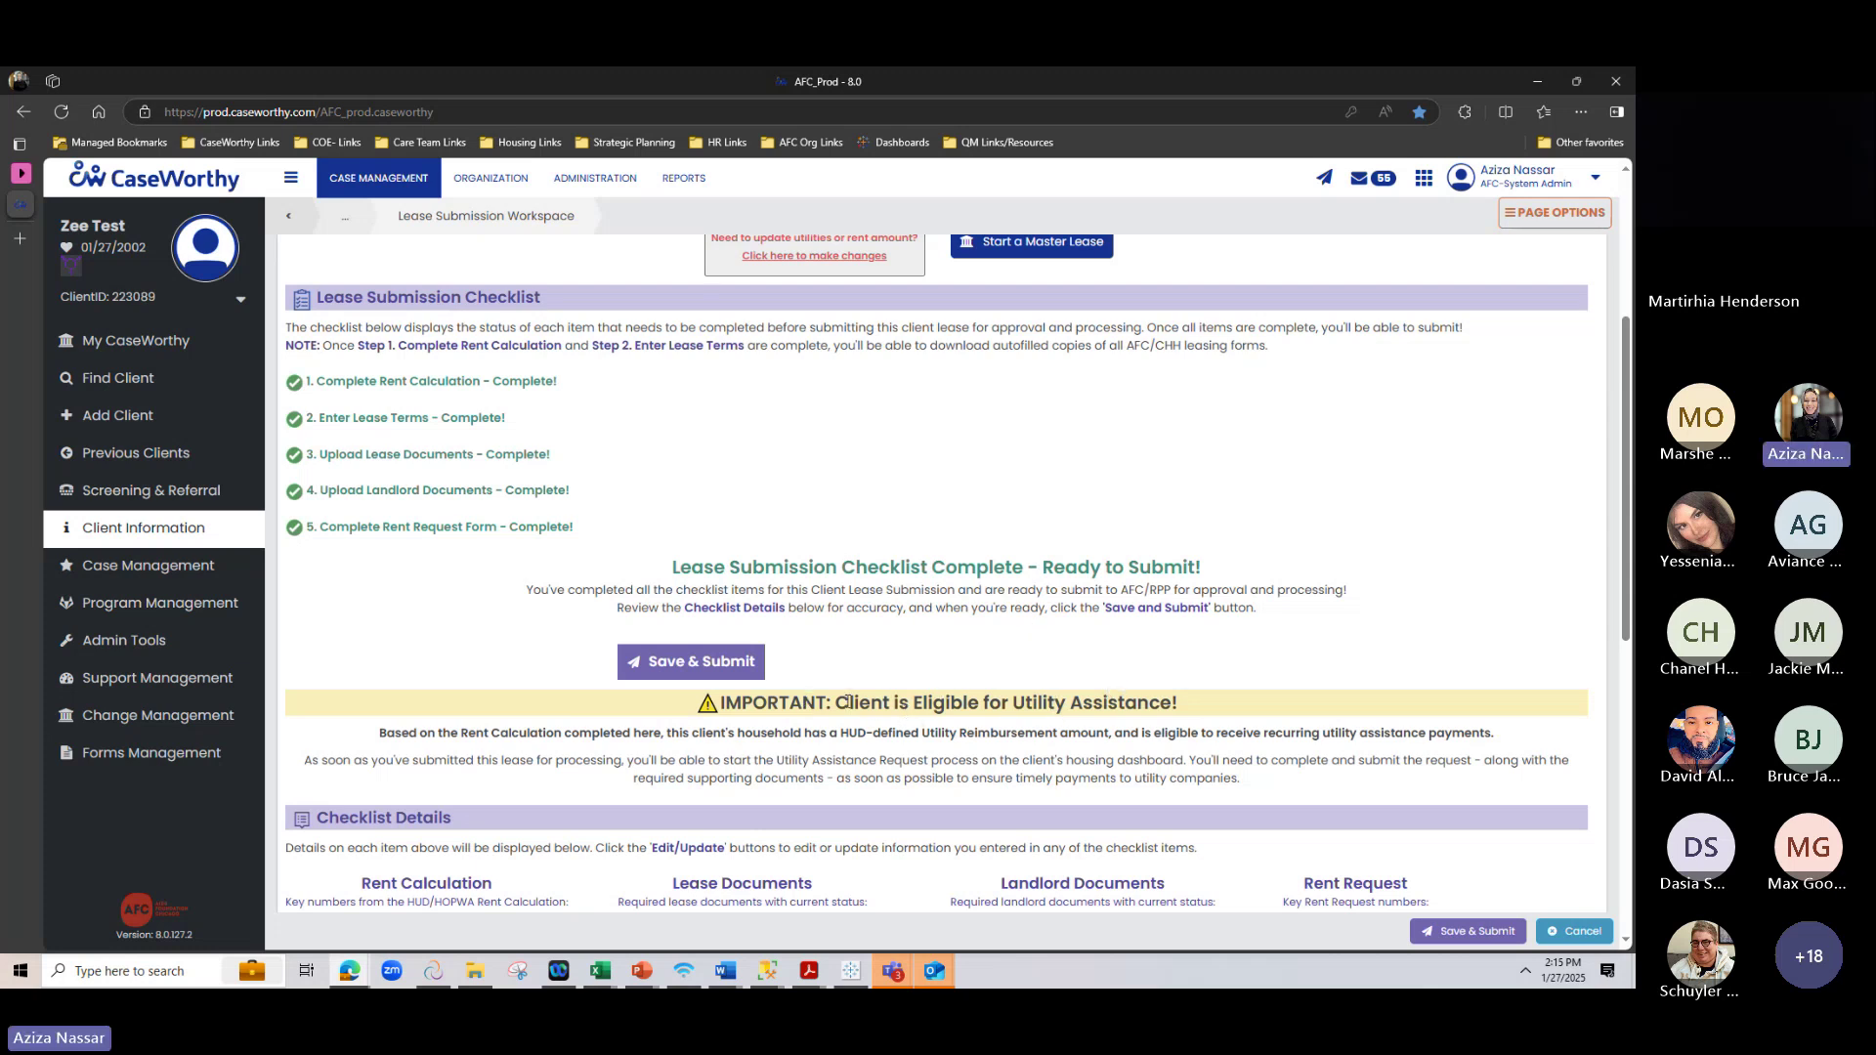
drag(837, 701, 1248, 697)
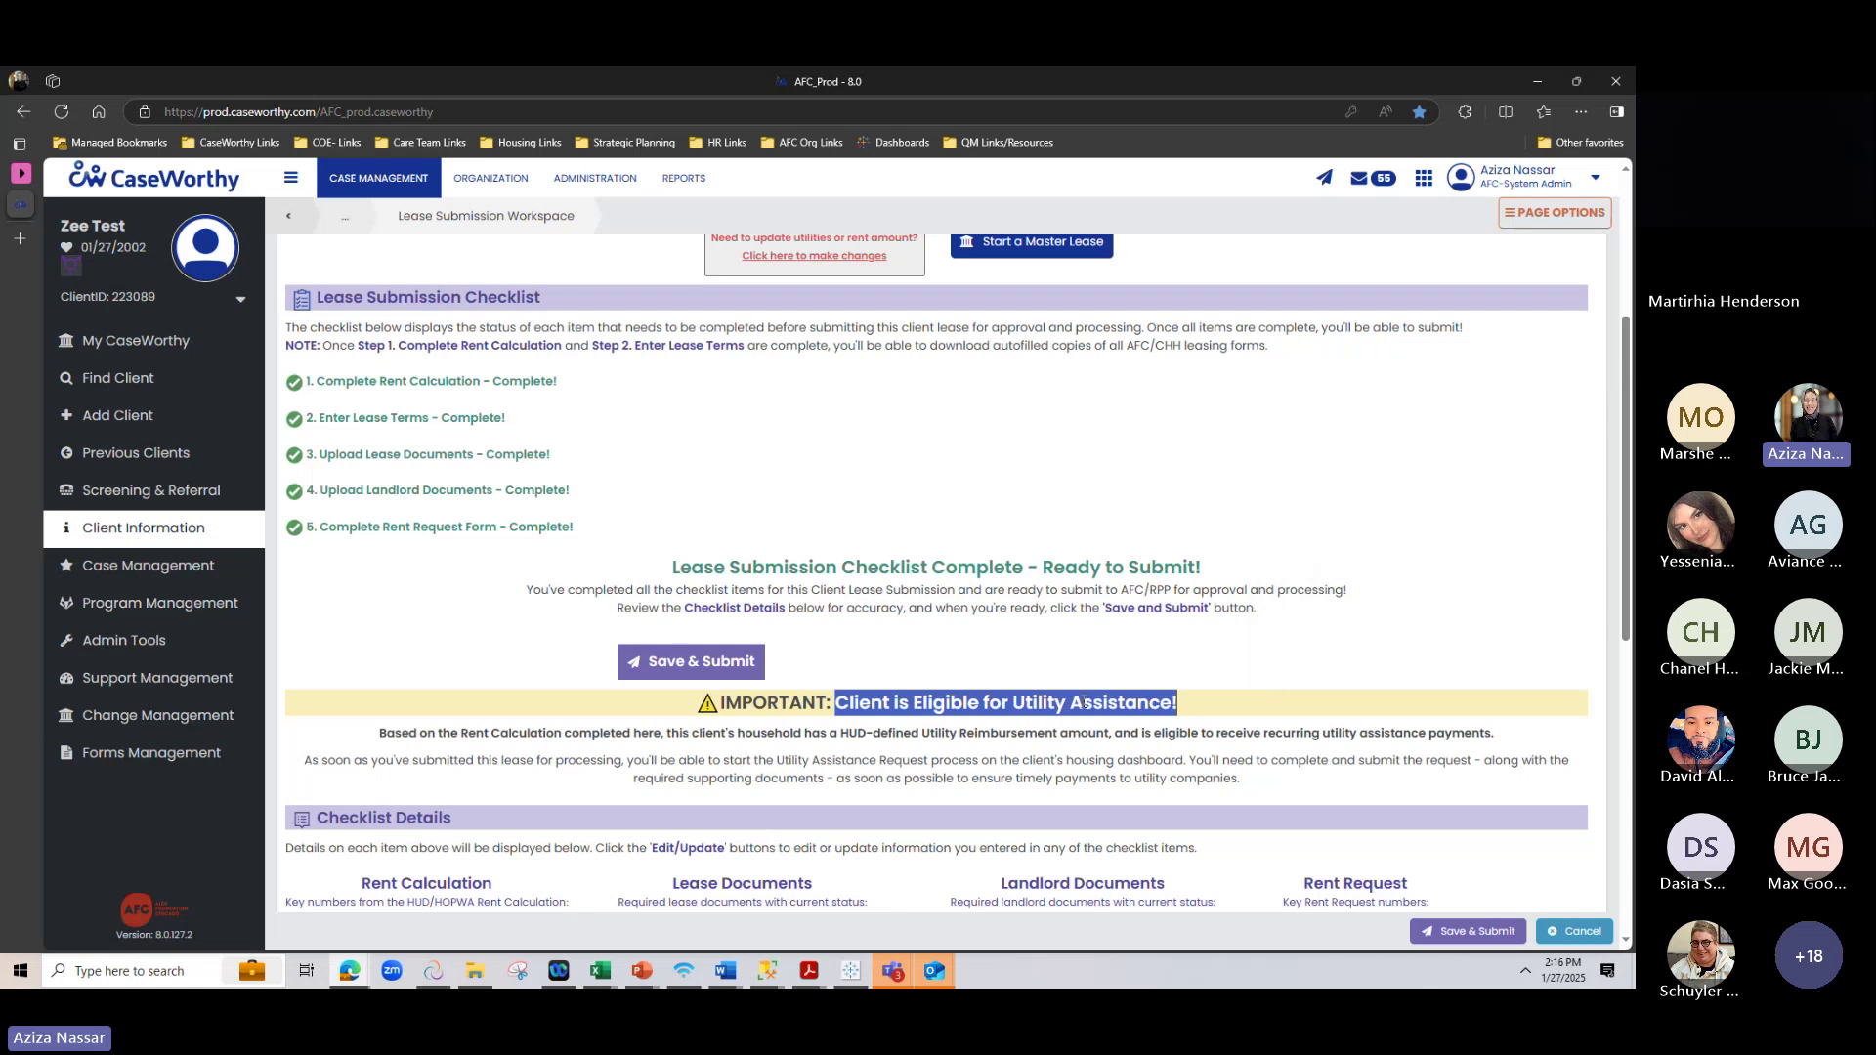
click(832, 755)
drag(836, 702, 1180, 702)
click(1027, 774)
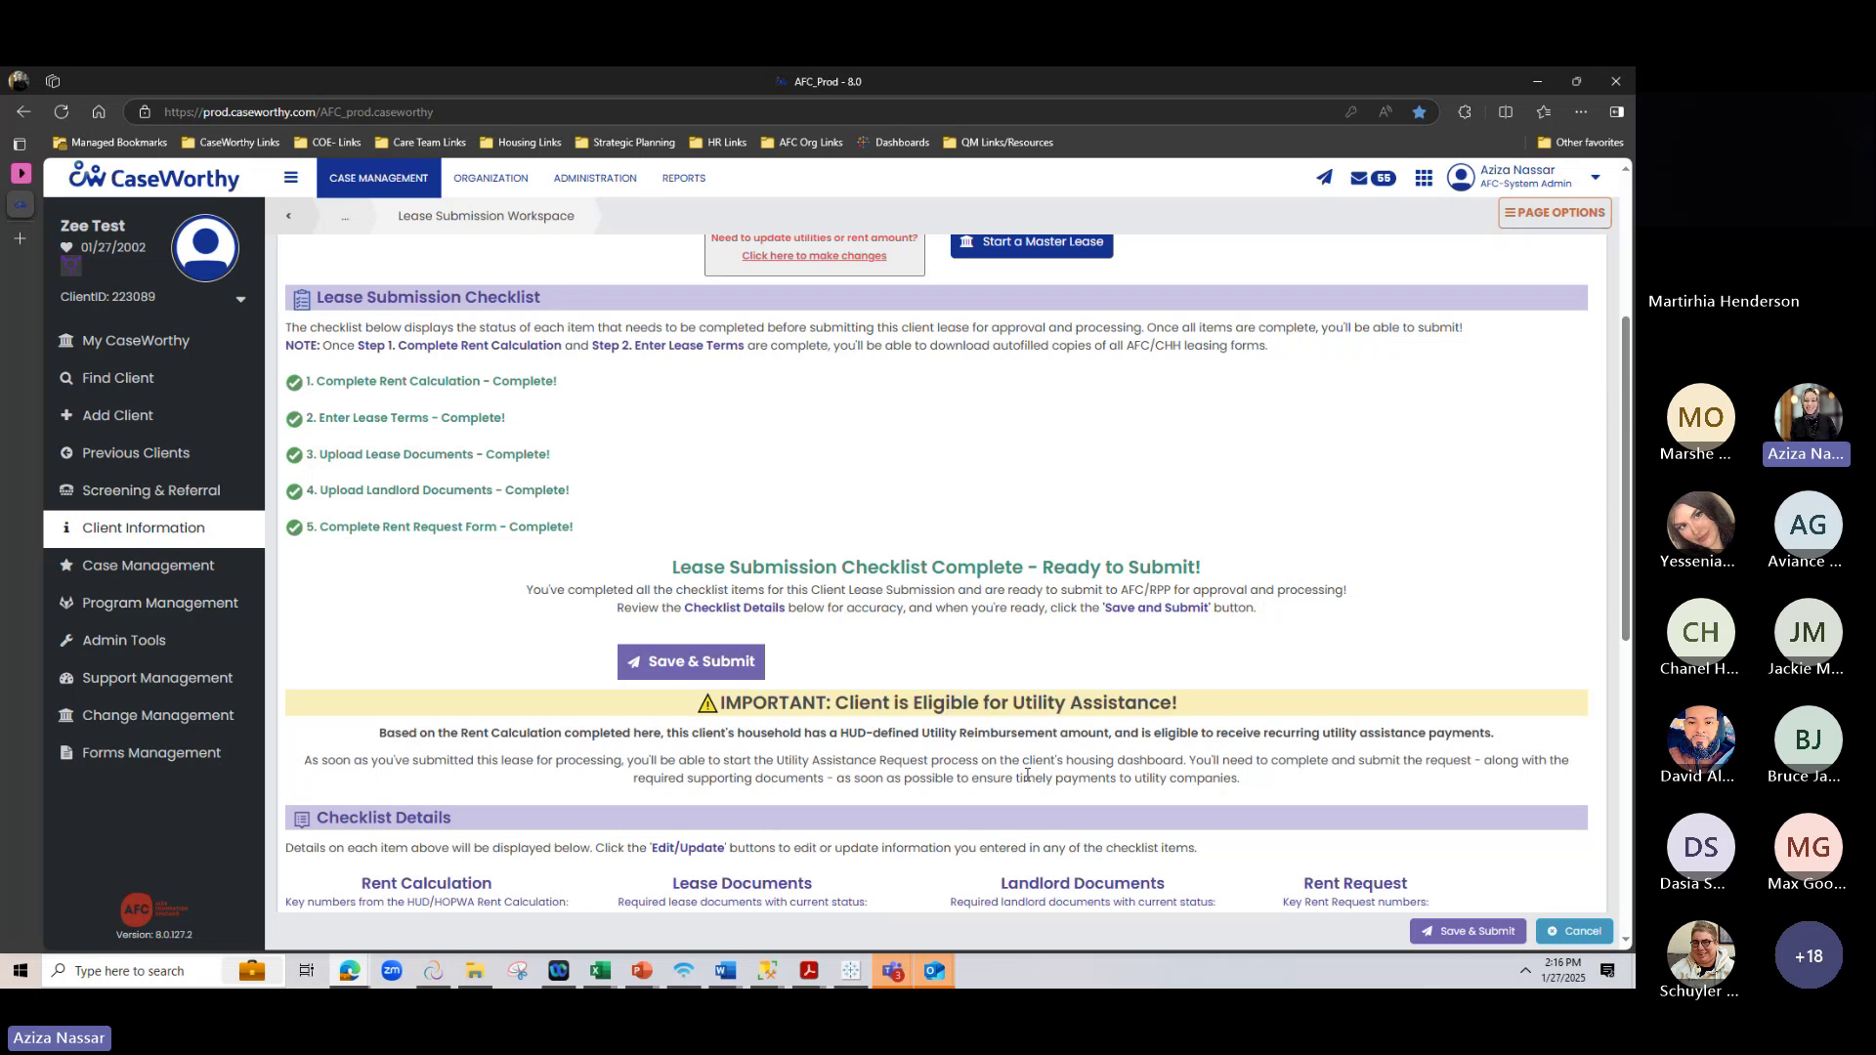
scroll(845, 735, up, 1)
scroll(845, 735, up, 3)
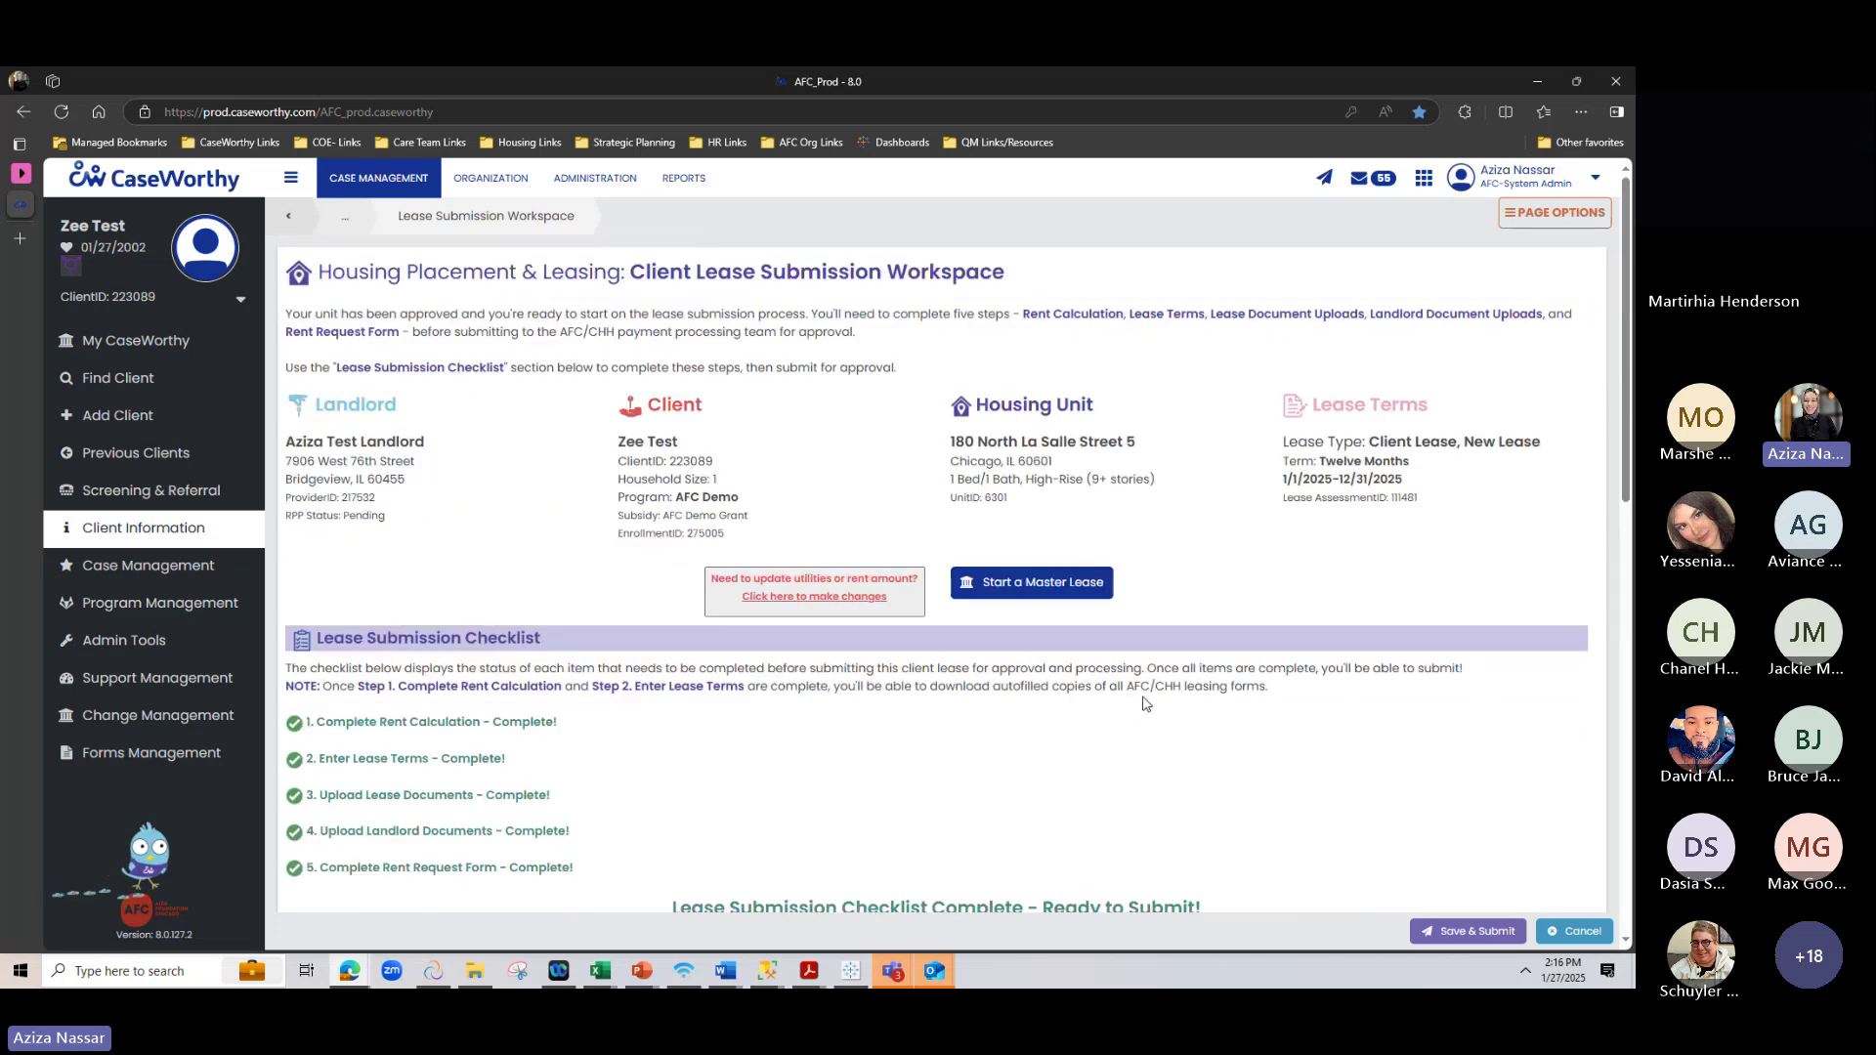
Return to the Client Housing Placement page and review its alerts, including Utility Assistance Request Needed
key(alt+Left)
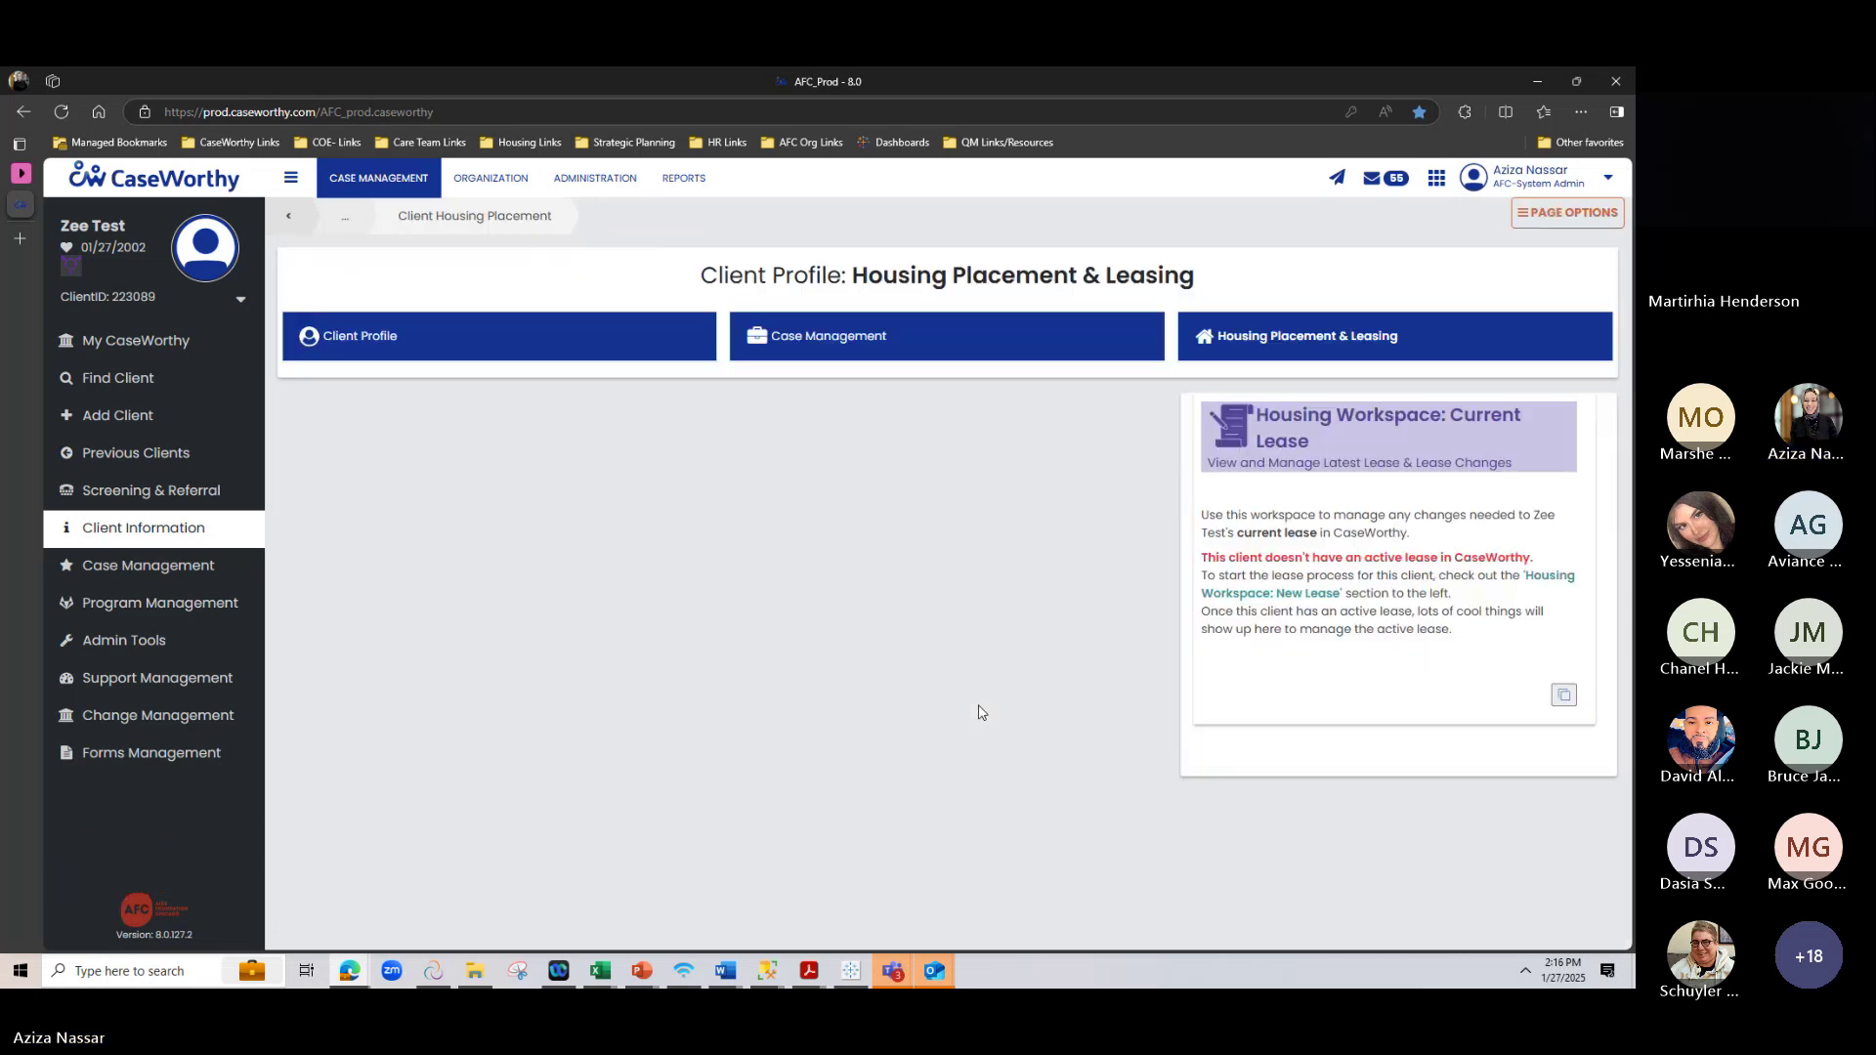
scroll(982, 637, down, 3)
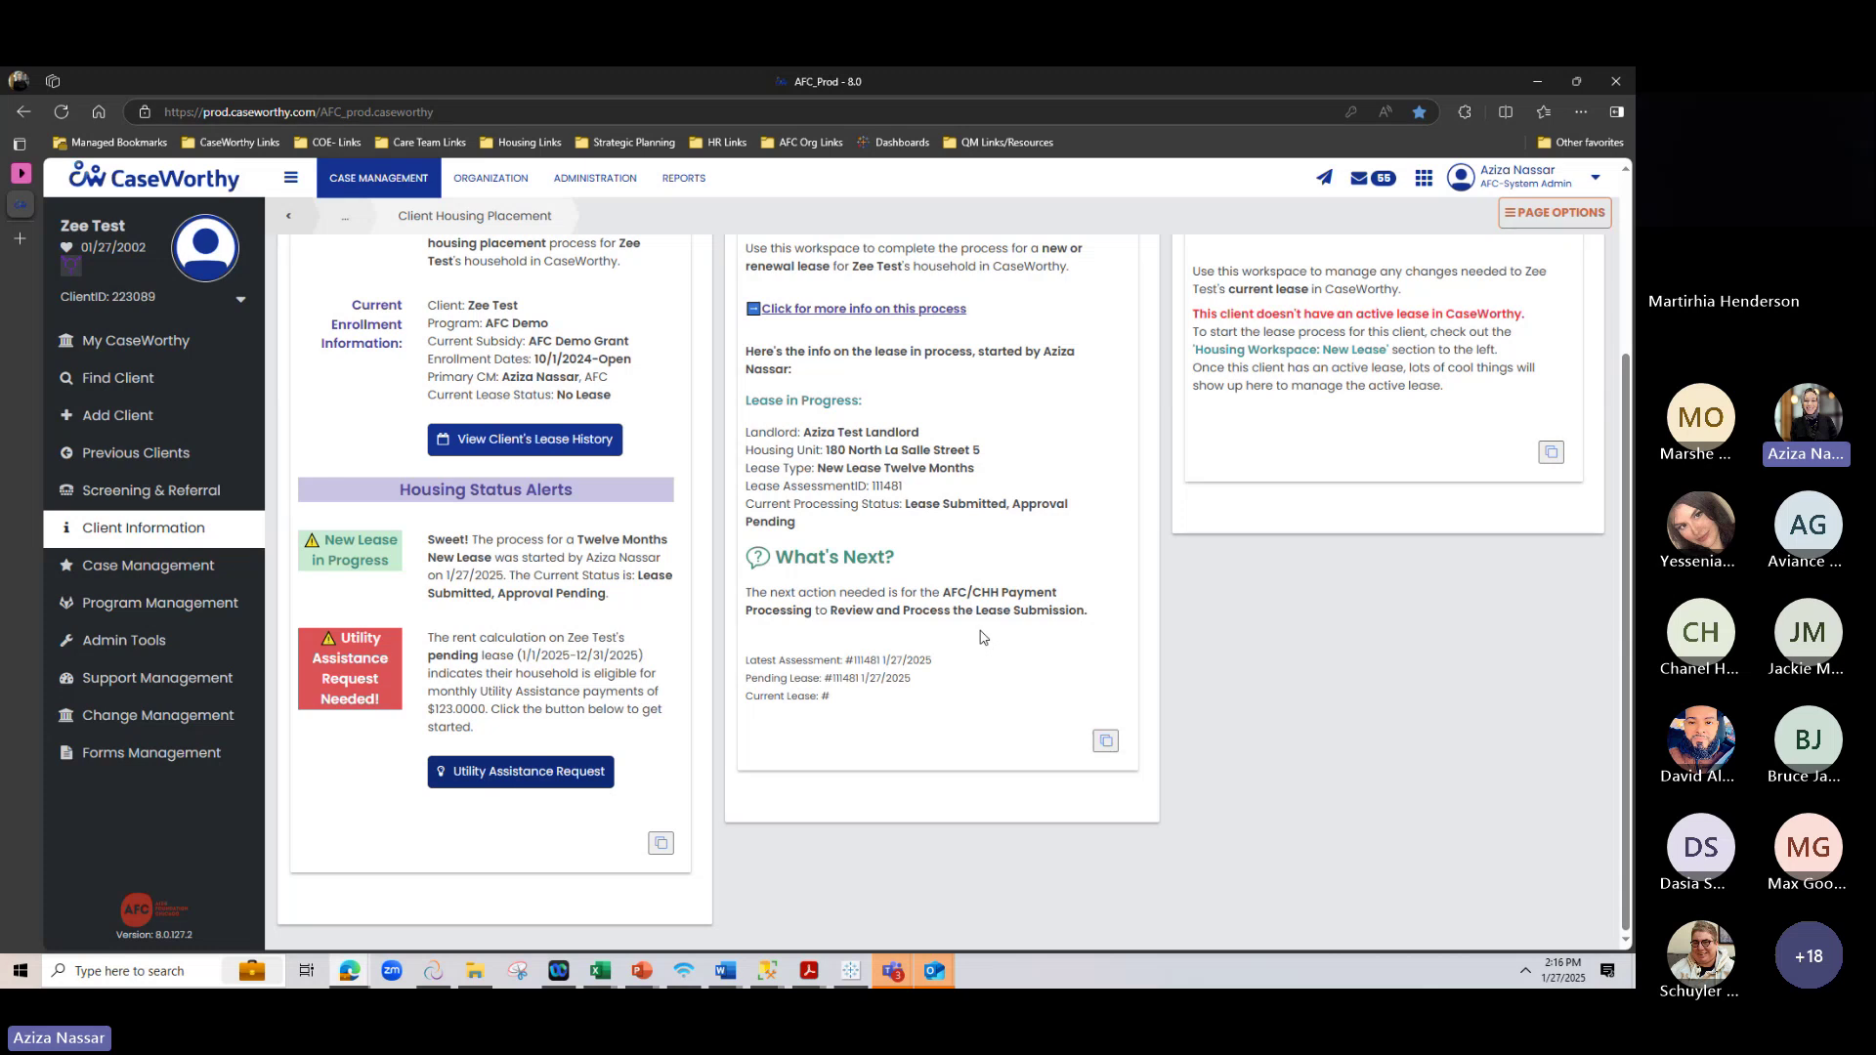
scroll(982, 637, up, 3)
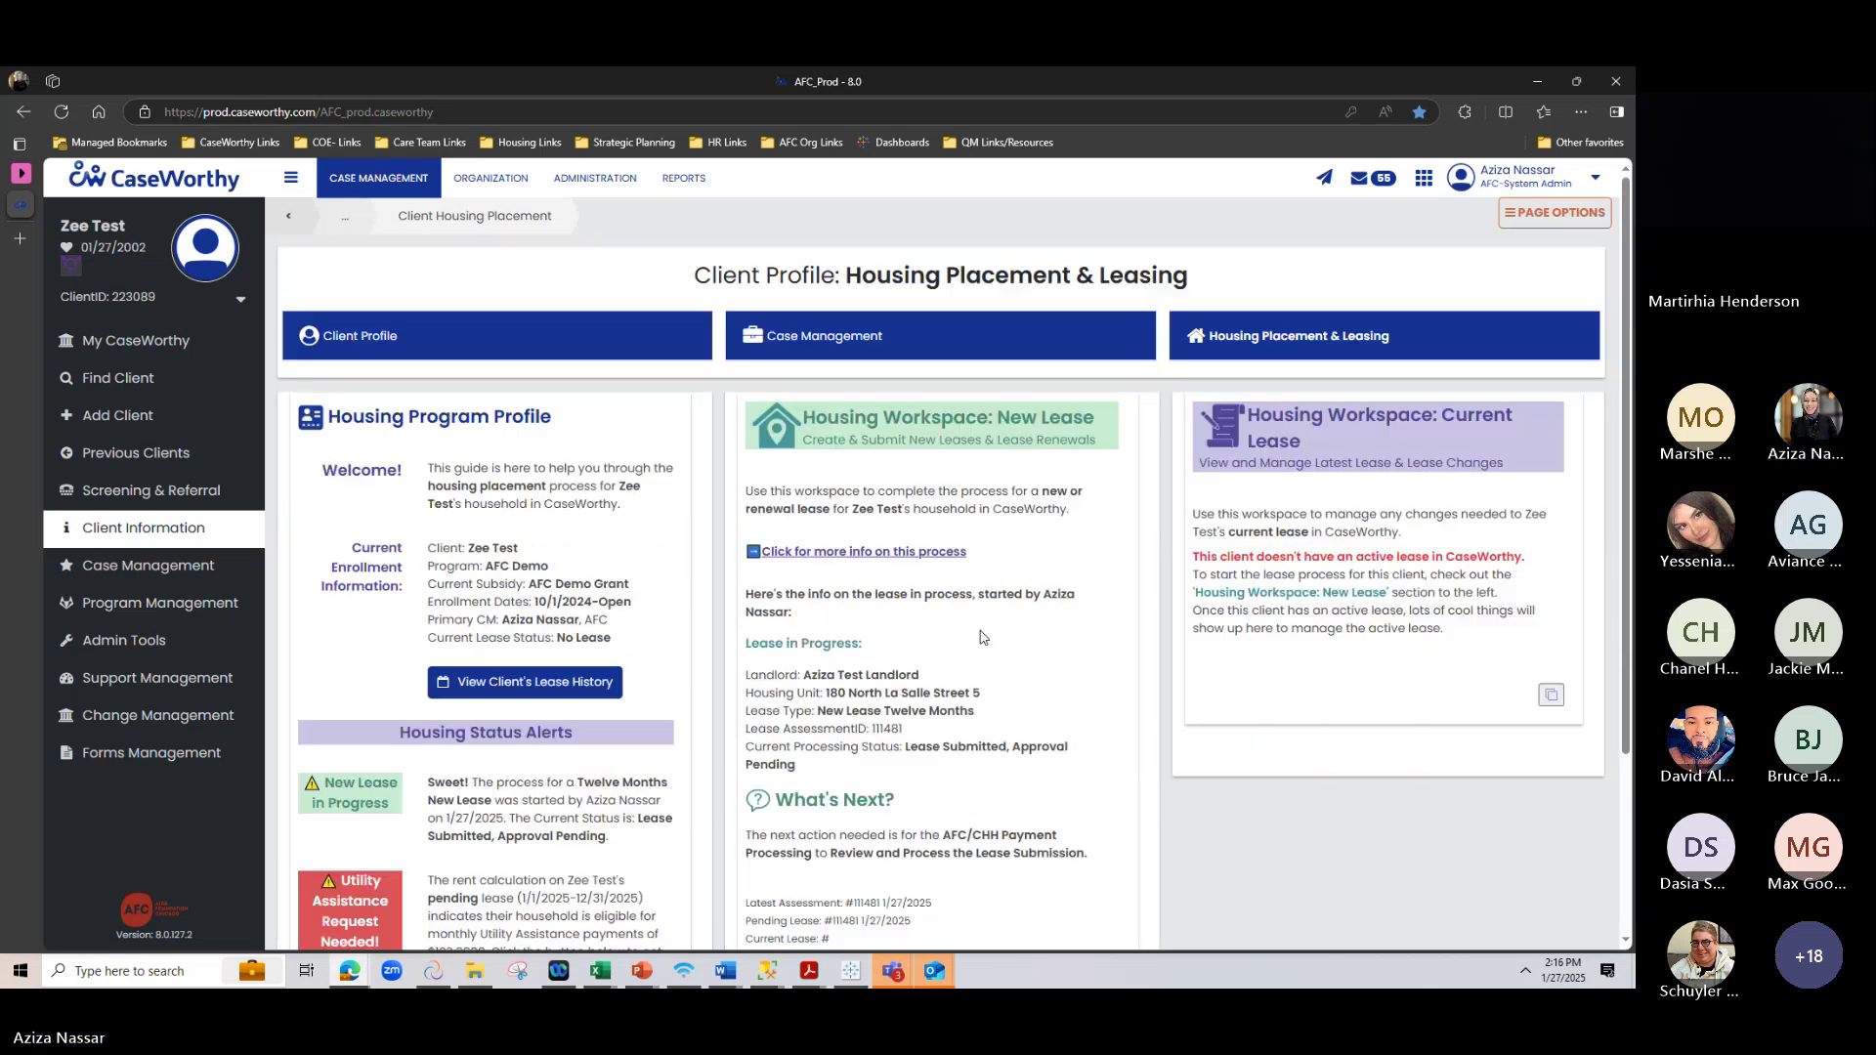
scroll(982, 637, down, 3)
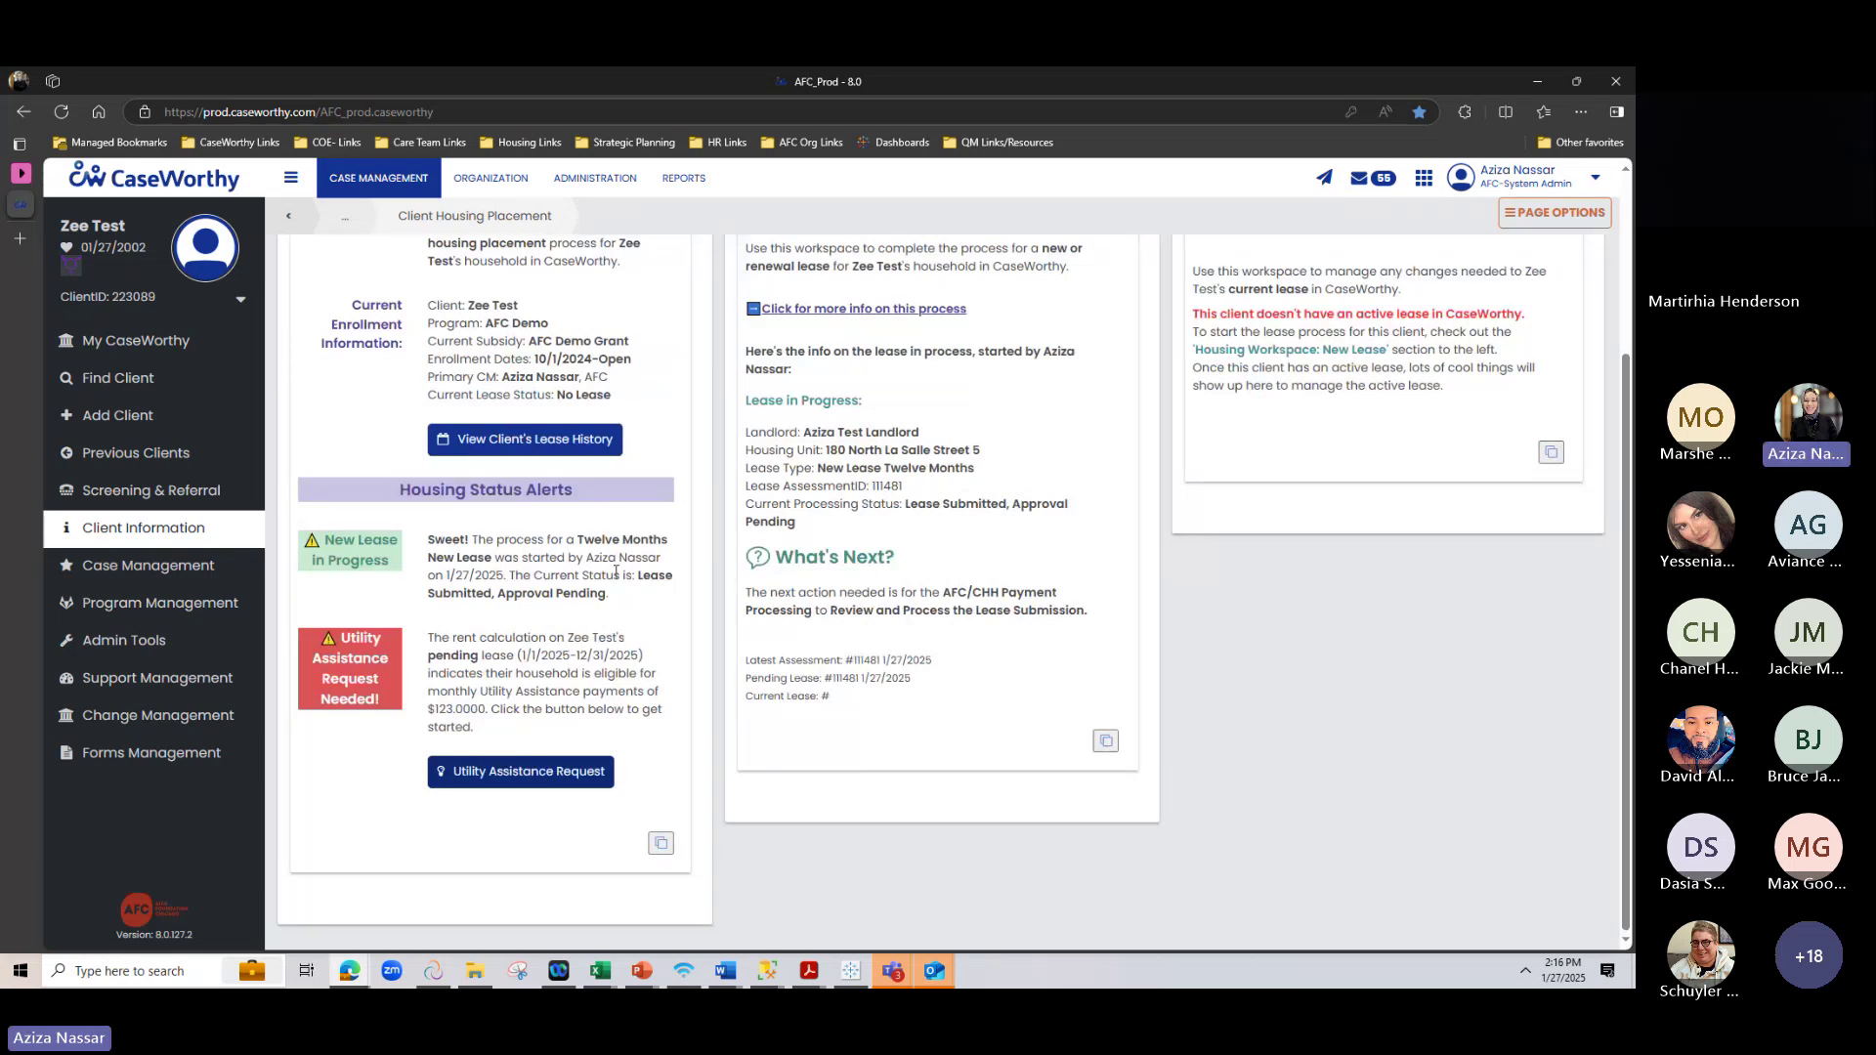
drag(342, 633, 380, 706)
click(359, 774)
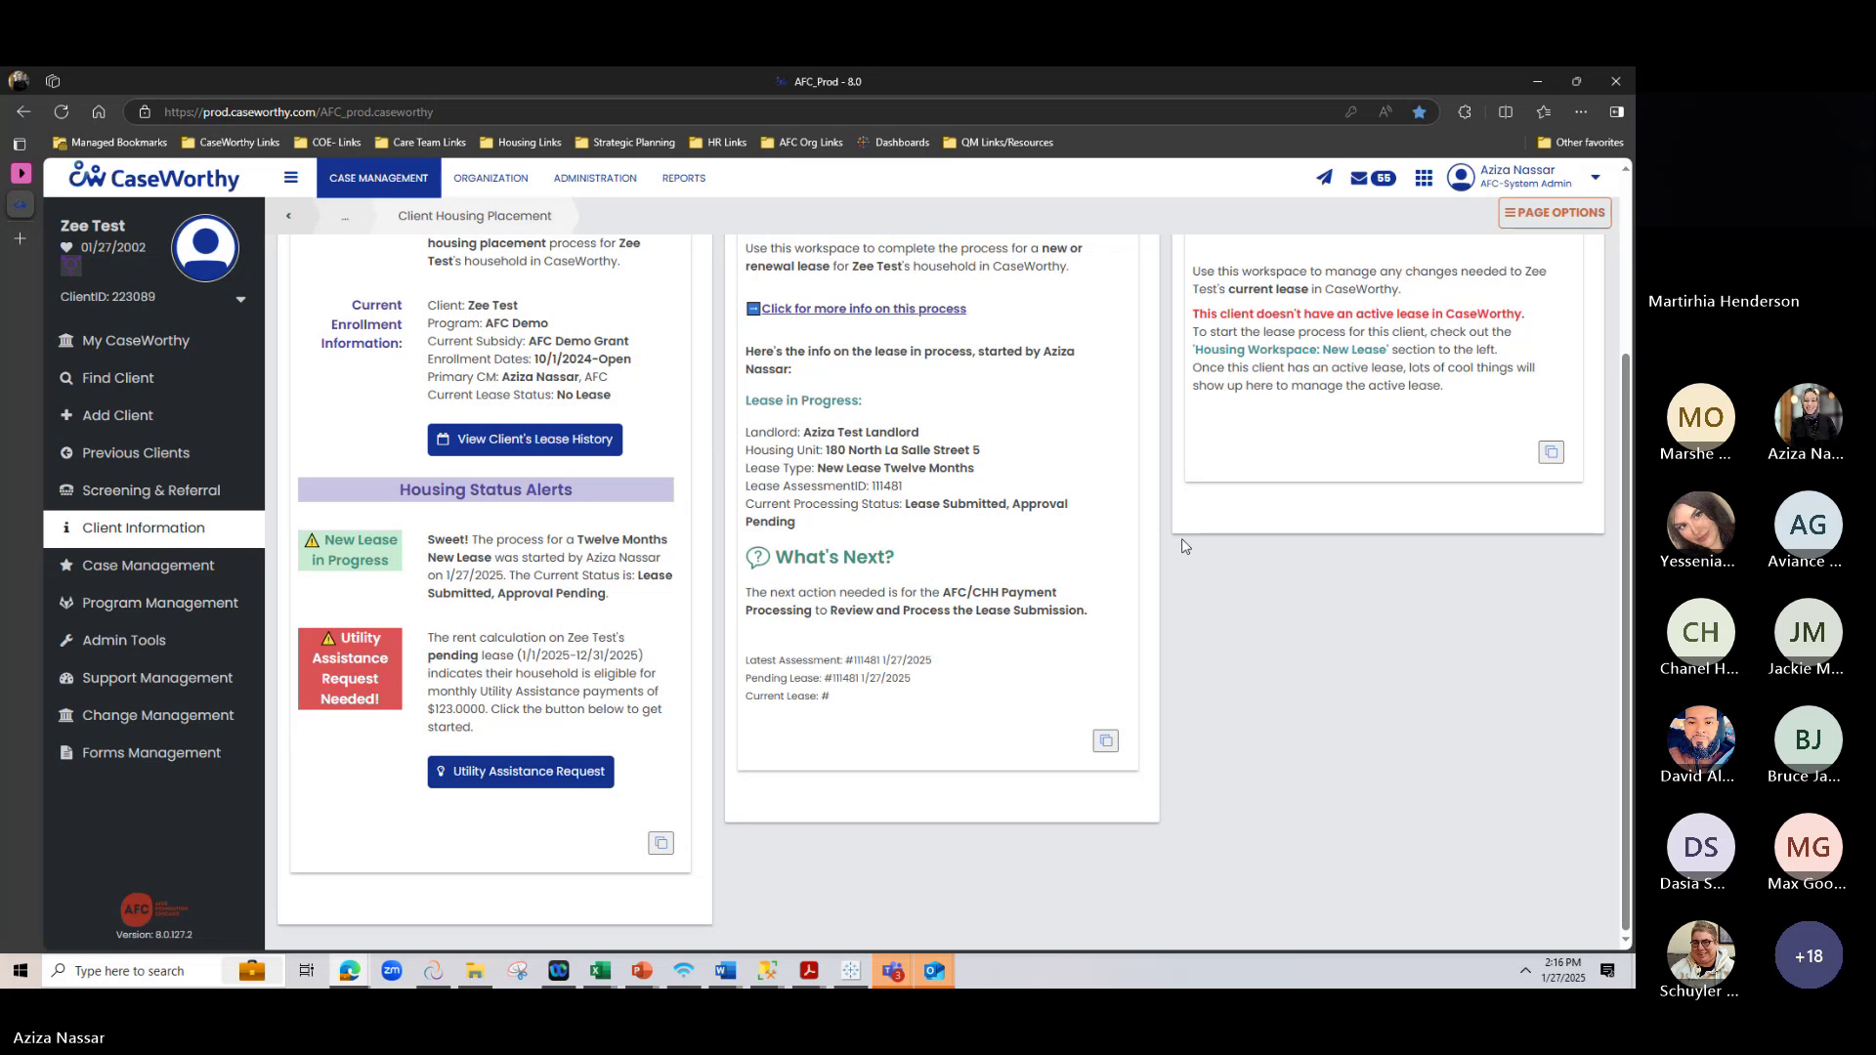
scroll(1184, 545, up, 2)
scroll(1184, 545, down, 2)
Open the Utility Assistance Request setup and expand allowance details showing $56.00 electric and $67.00 gas
click(527, 766)
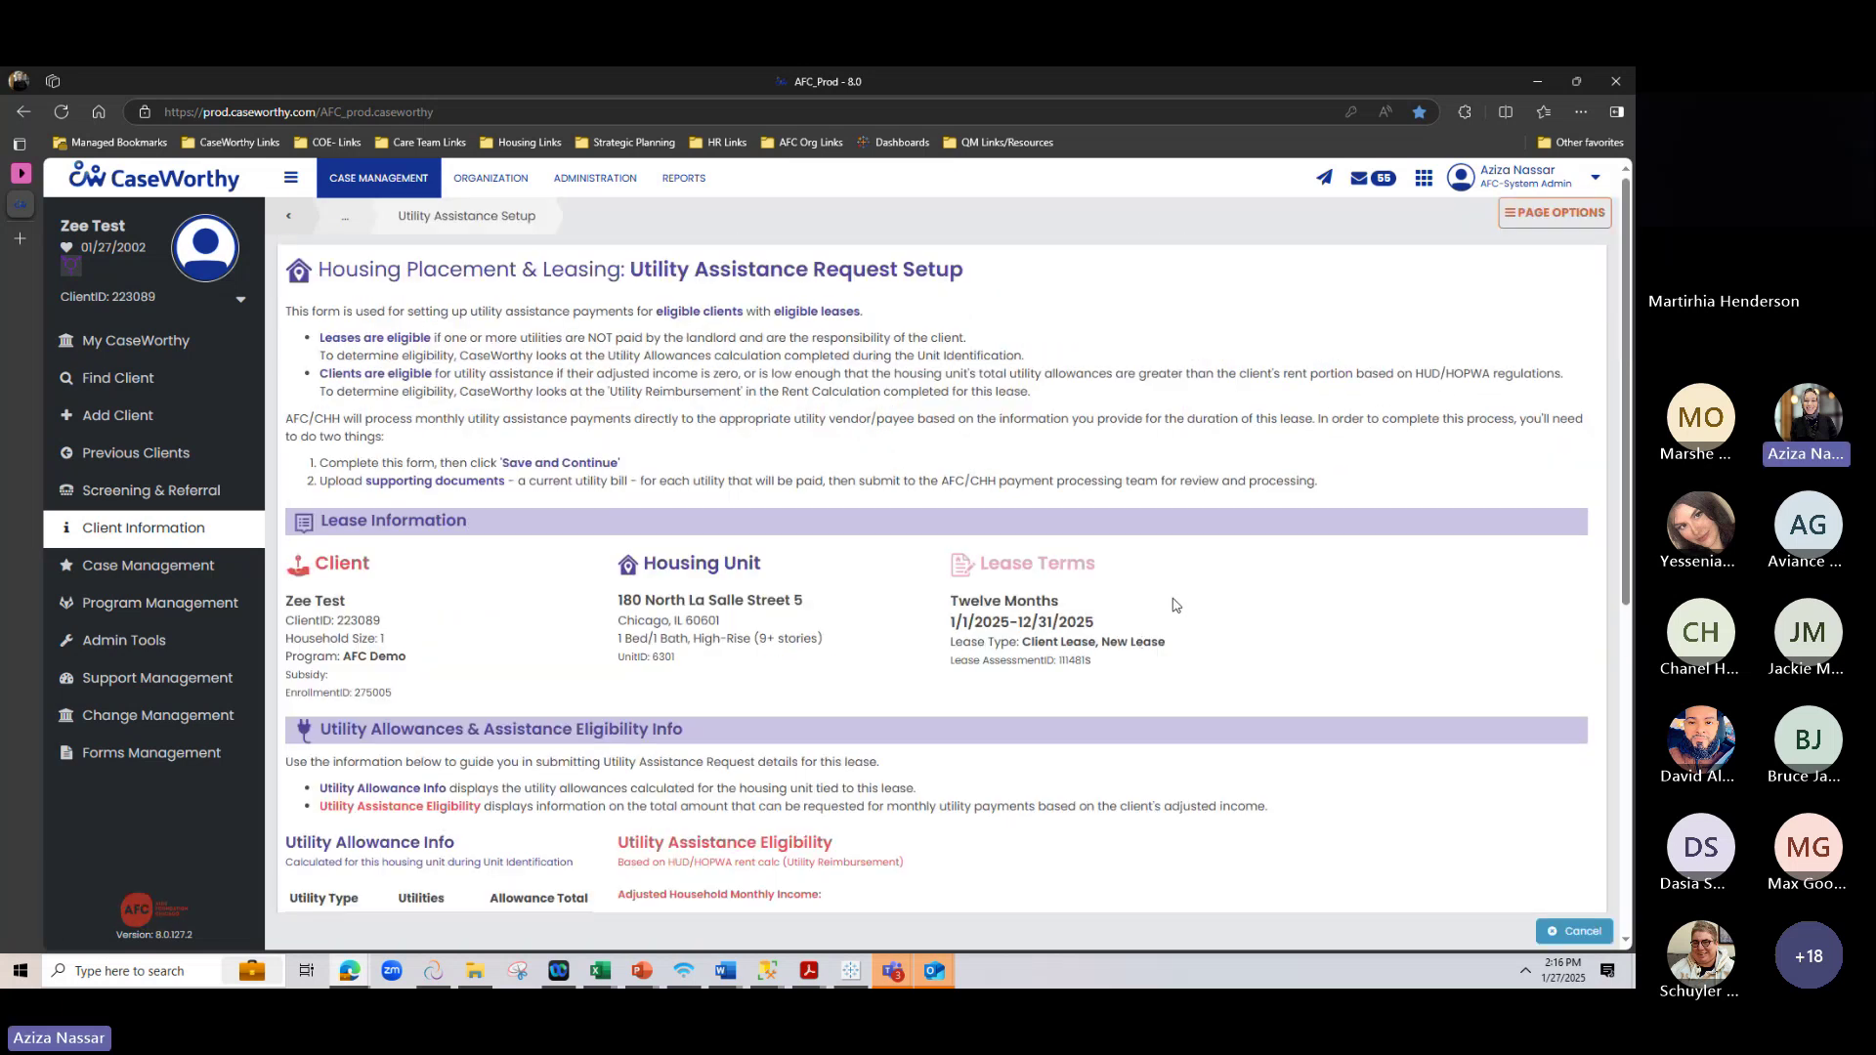
scroll(1174, 604, down, 4)
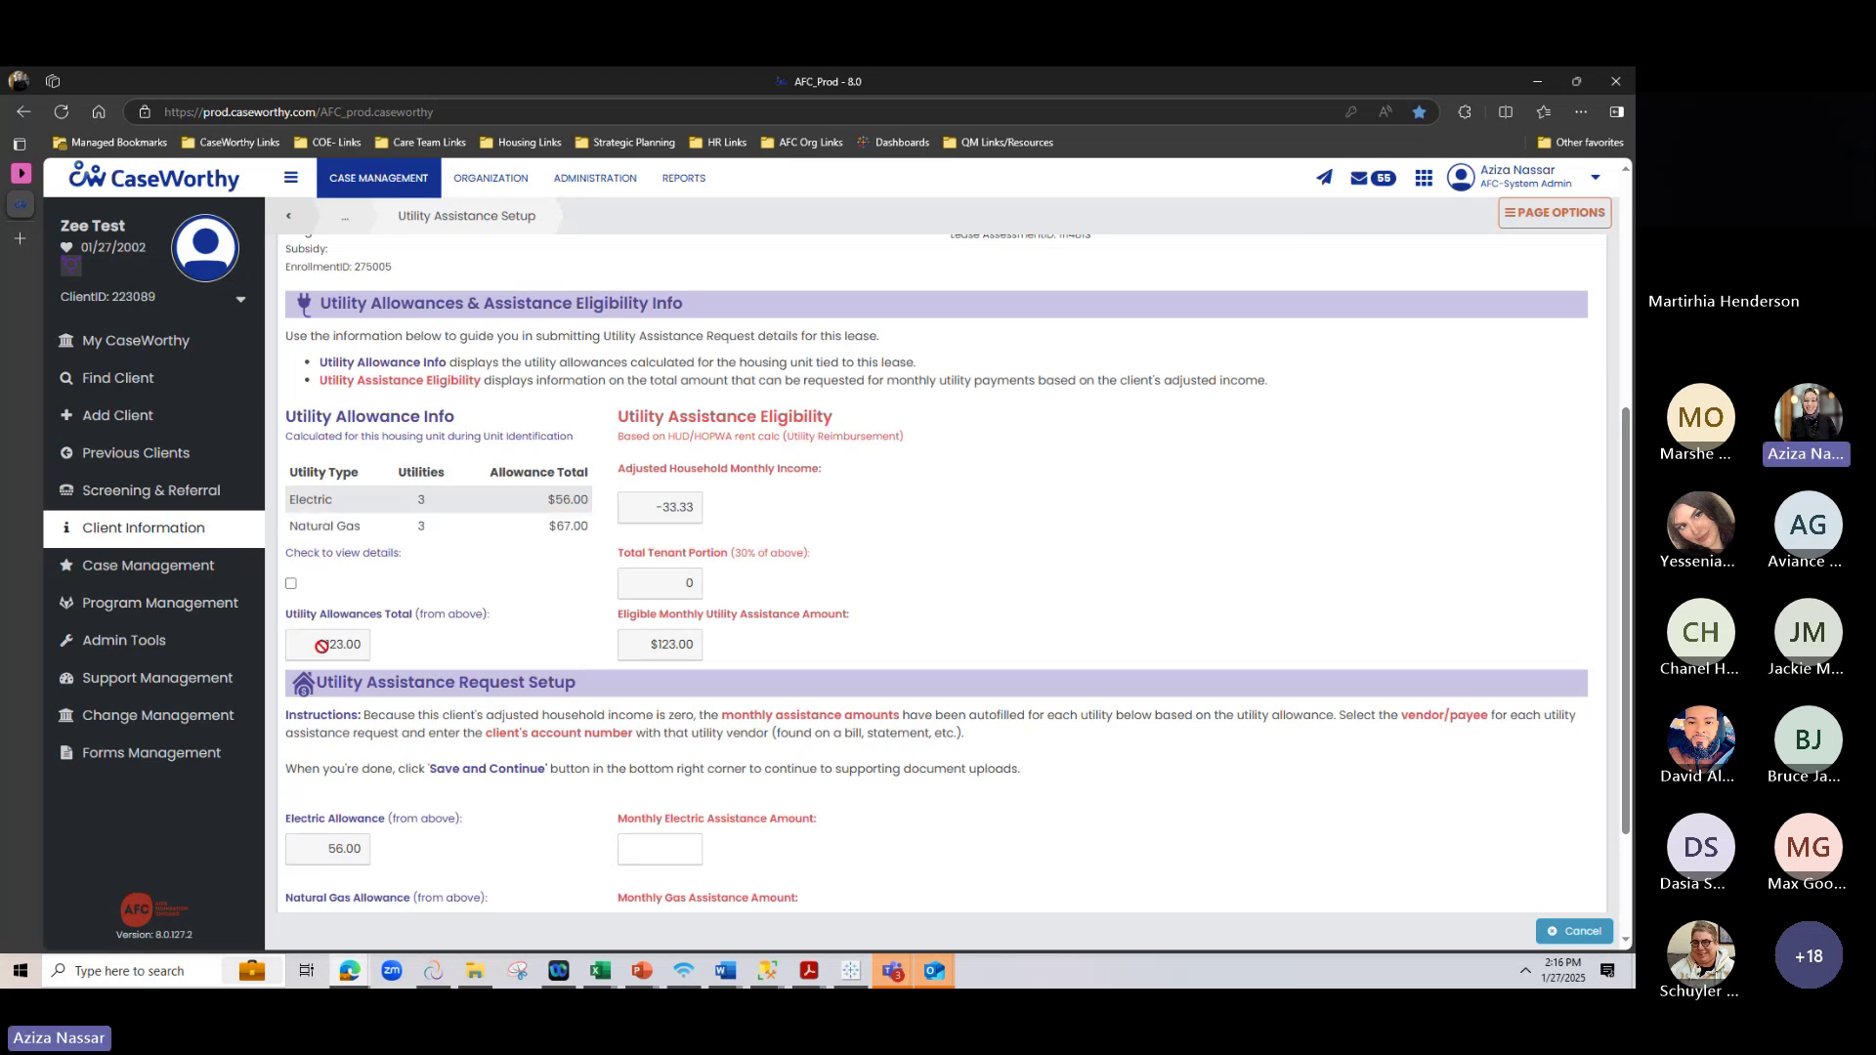
scroll(323, 645, down, 3)
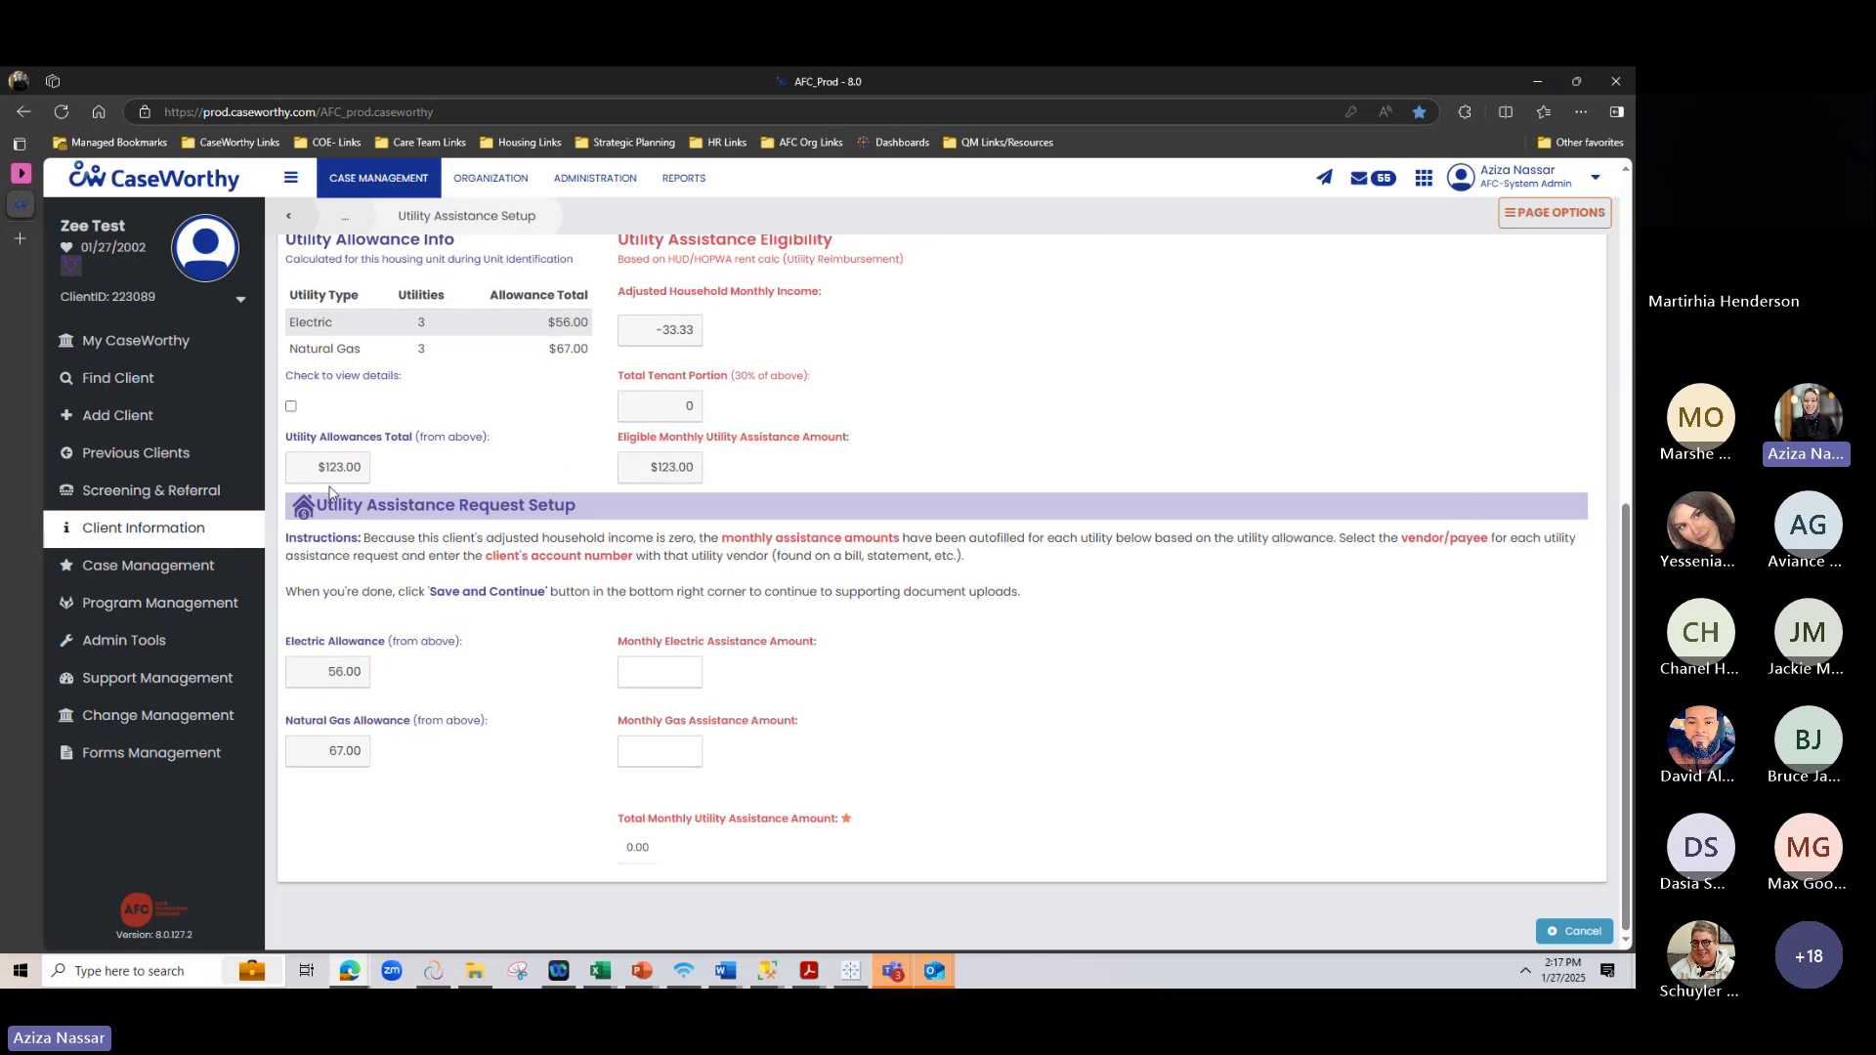
scroll(701, 403, up, 1)
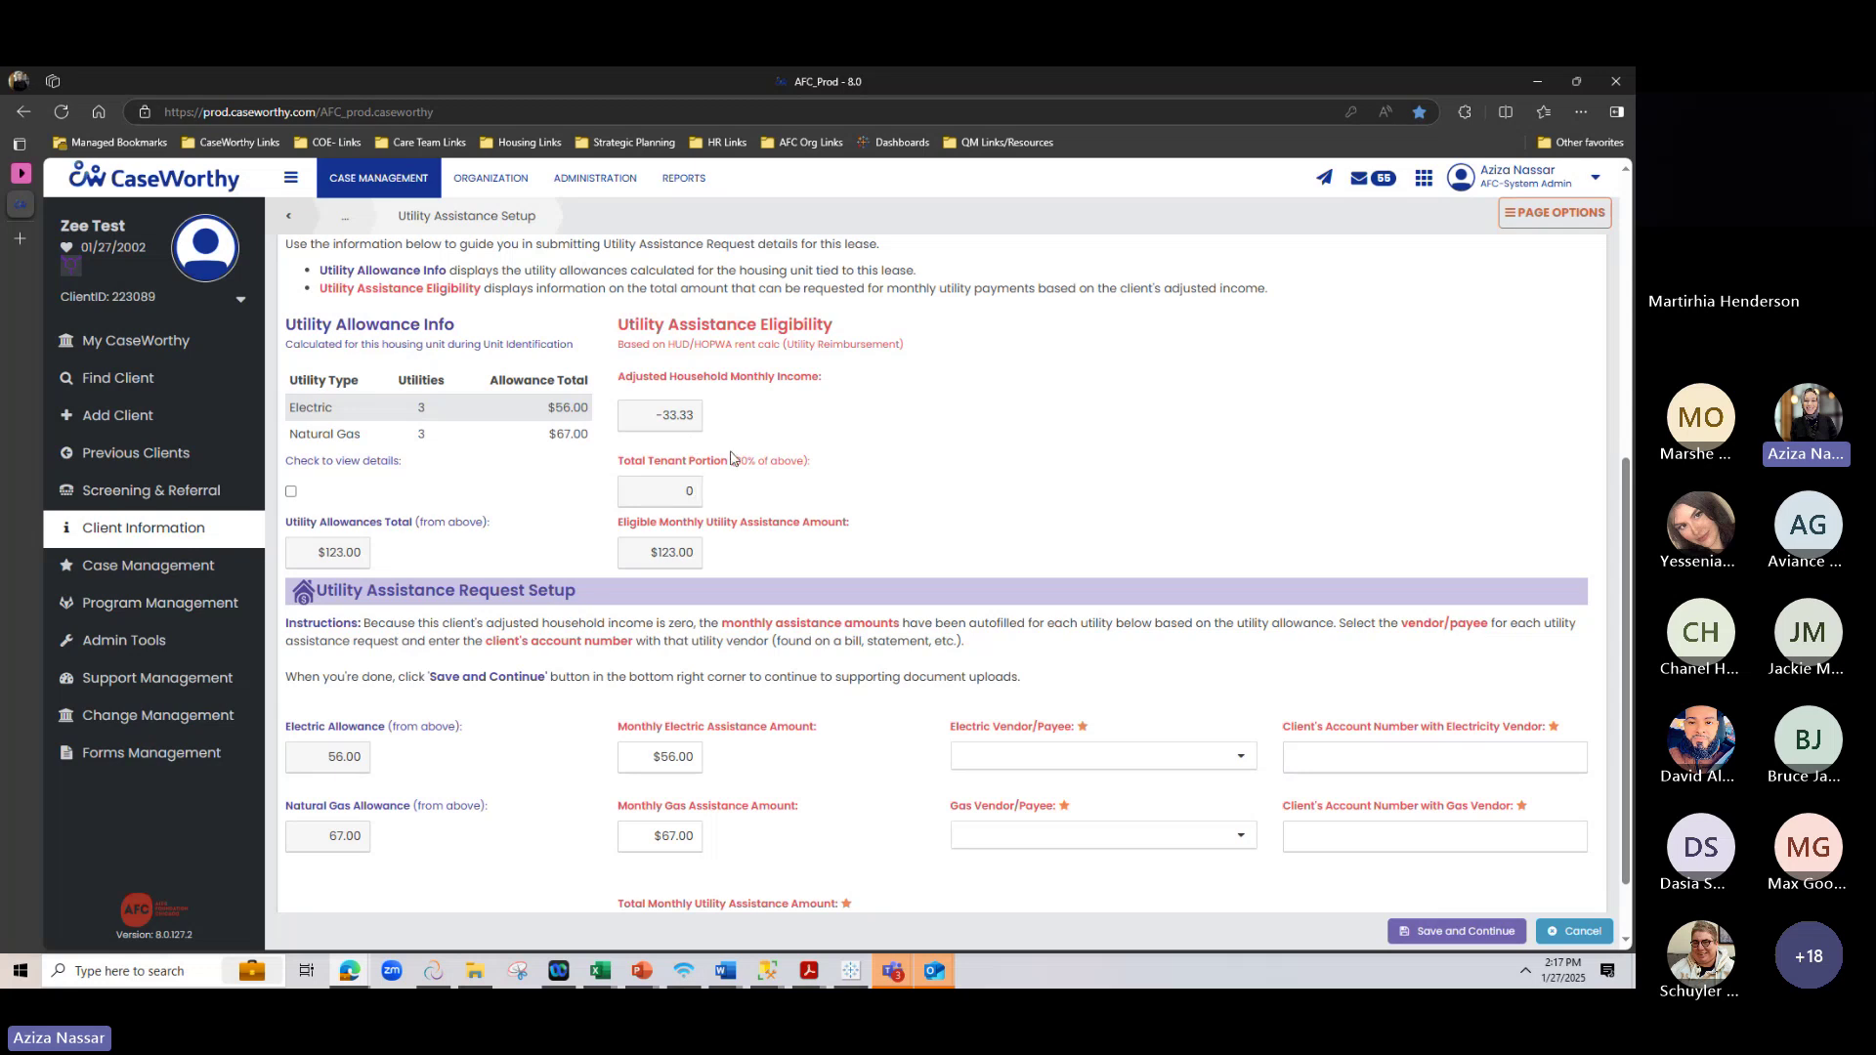
scroll(764, 480, down, 1)
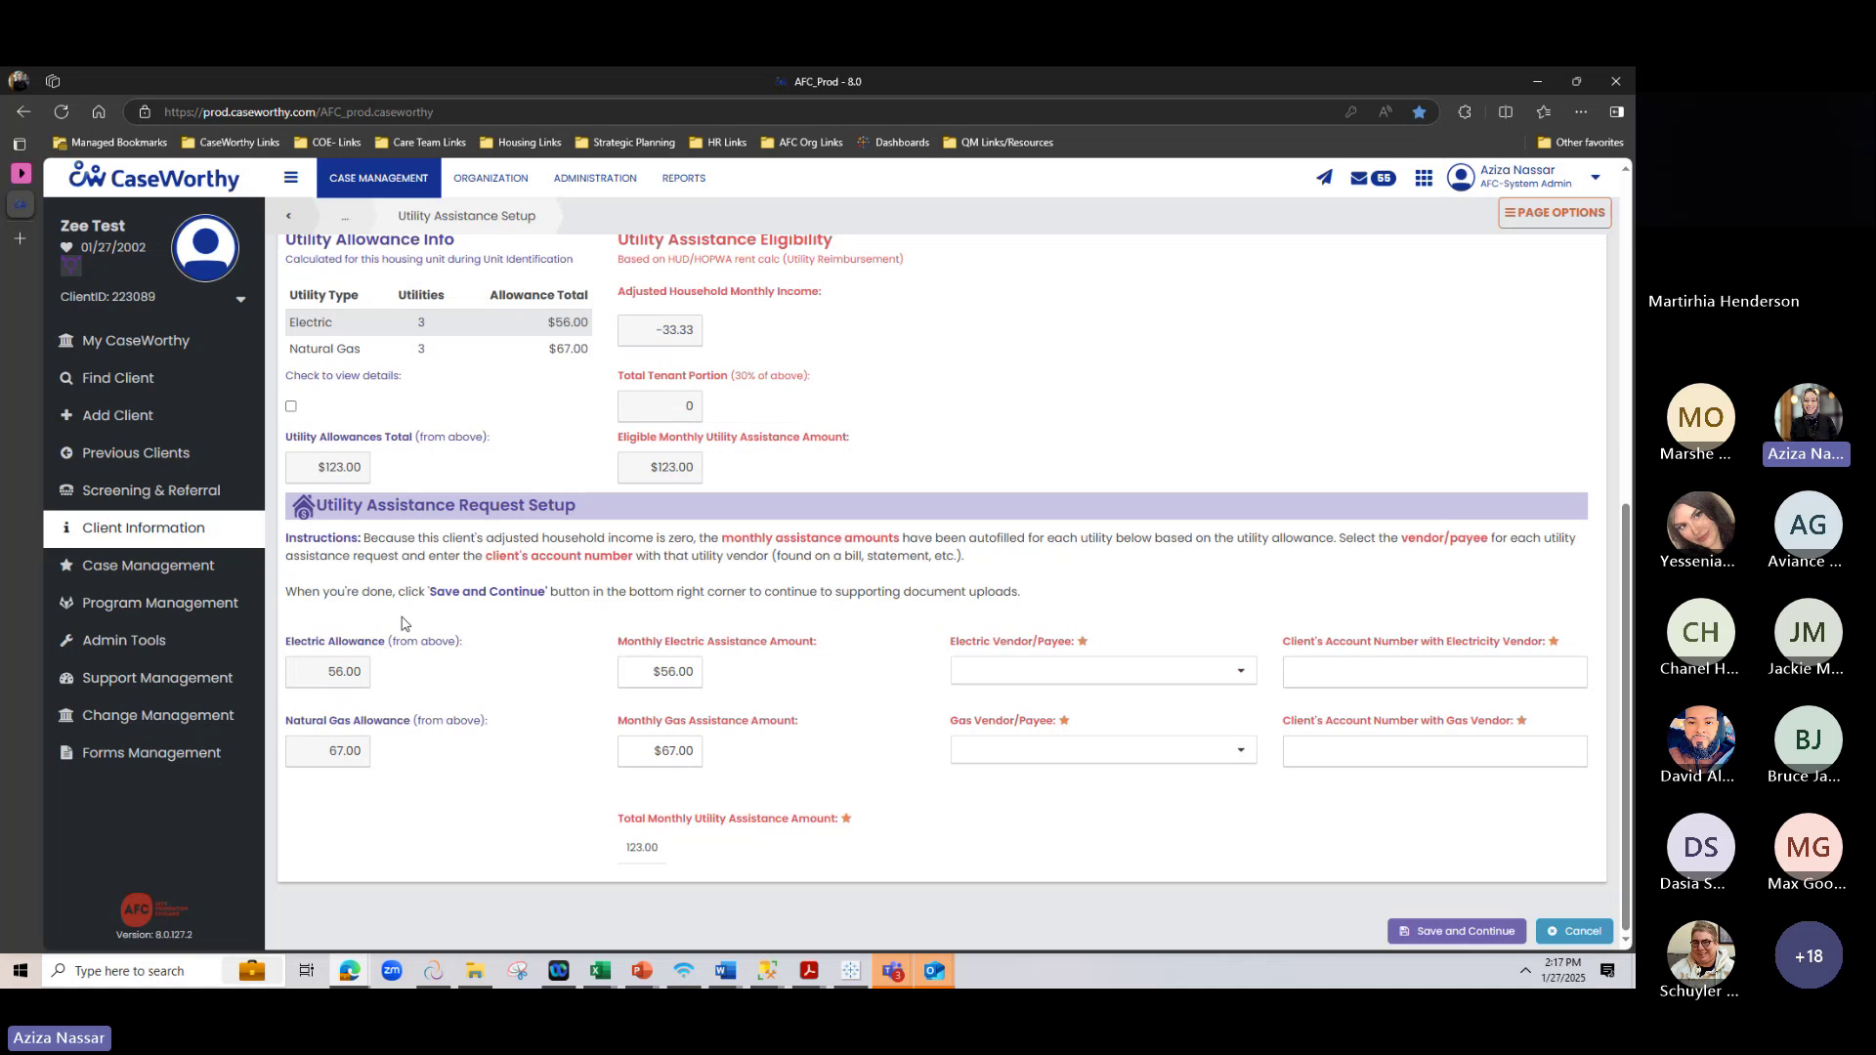
click(348, 339)
click(330, 381)
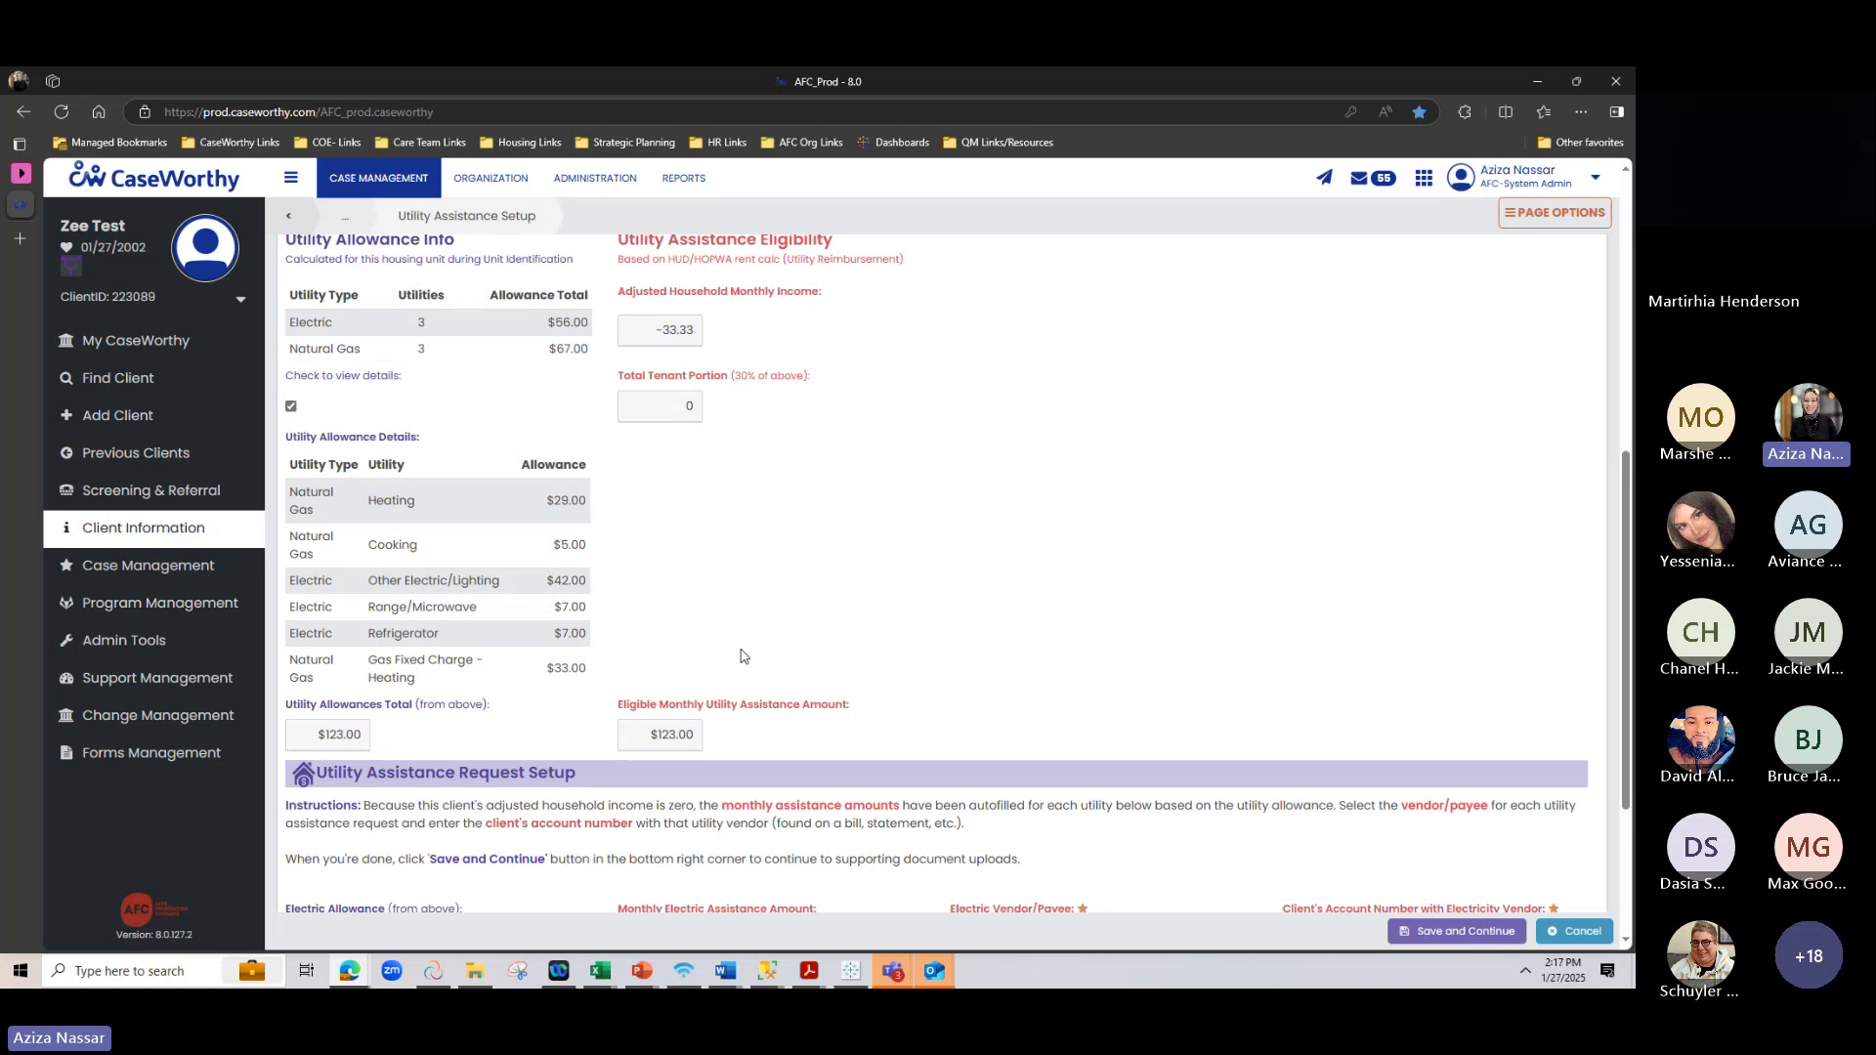
scroll(753, 713, down, 3)
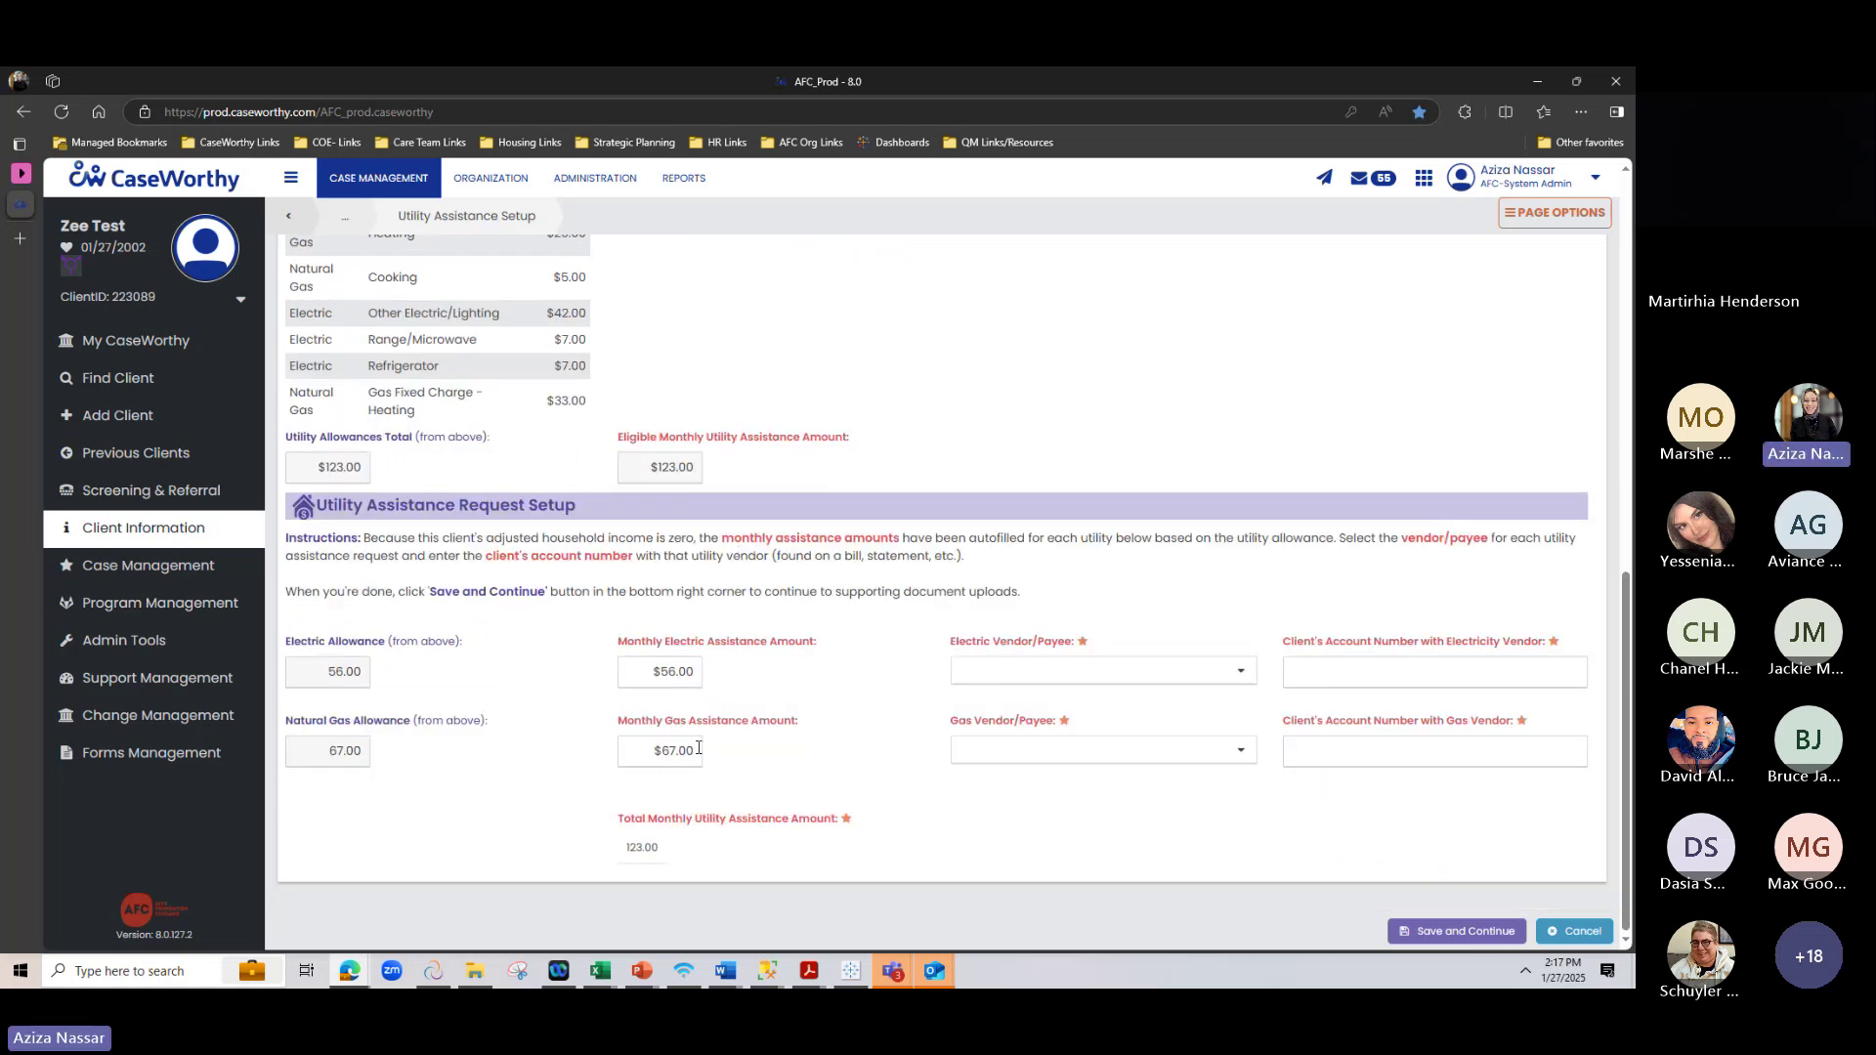
Set the electric vendor to ComEd and enter the client's electricity account number
click(631, 673)
double_click(674, 671)
click(991, 659)
click(990, 659)
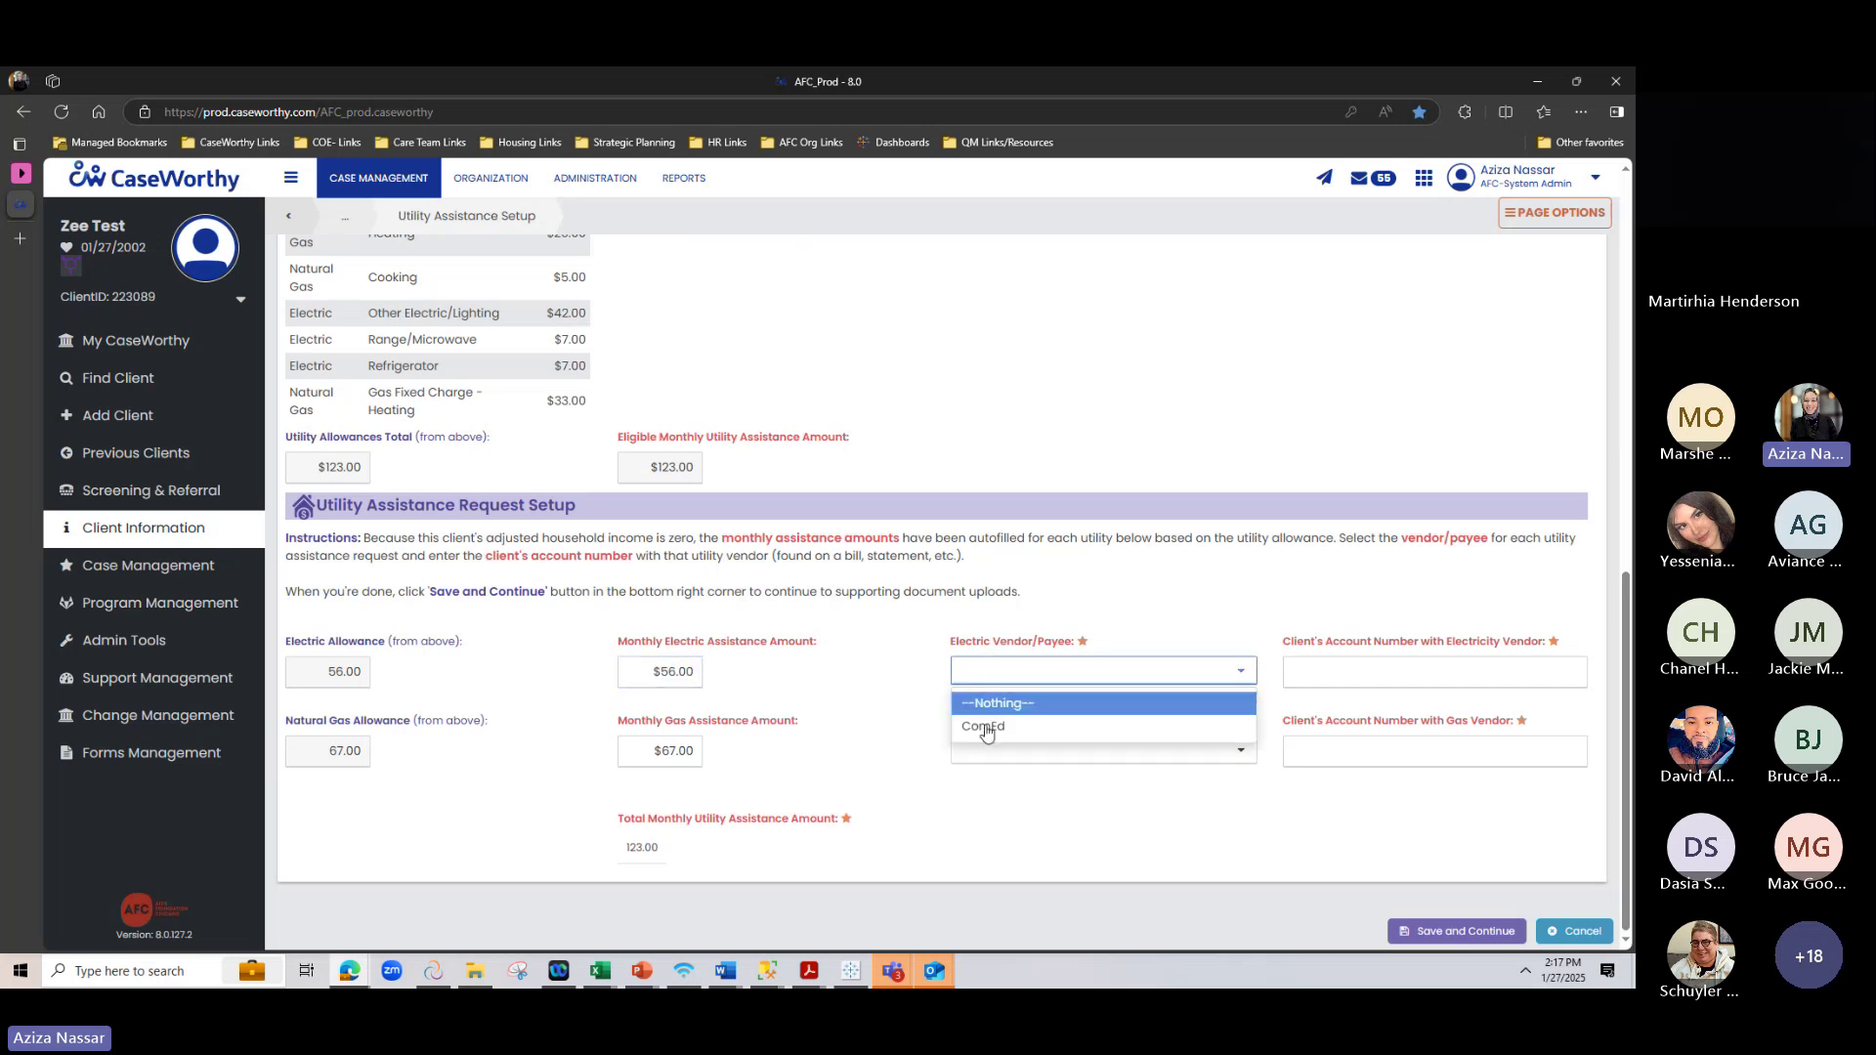
click(1021, 729)
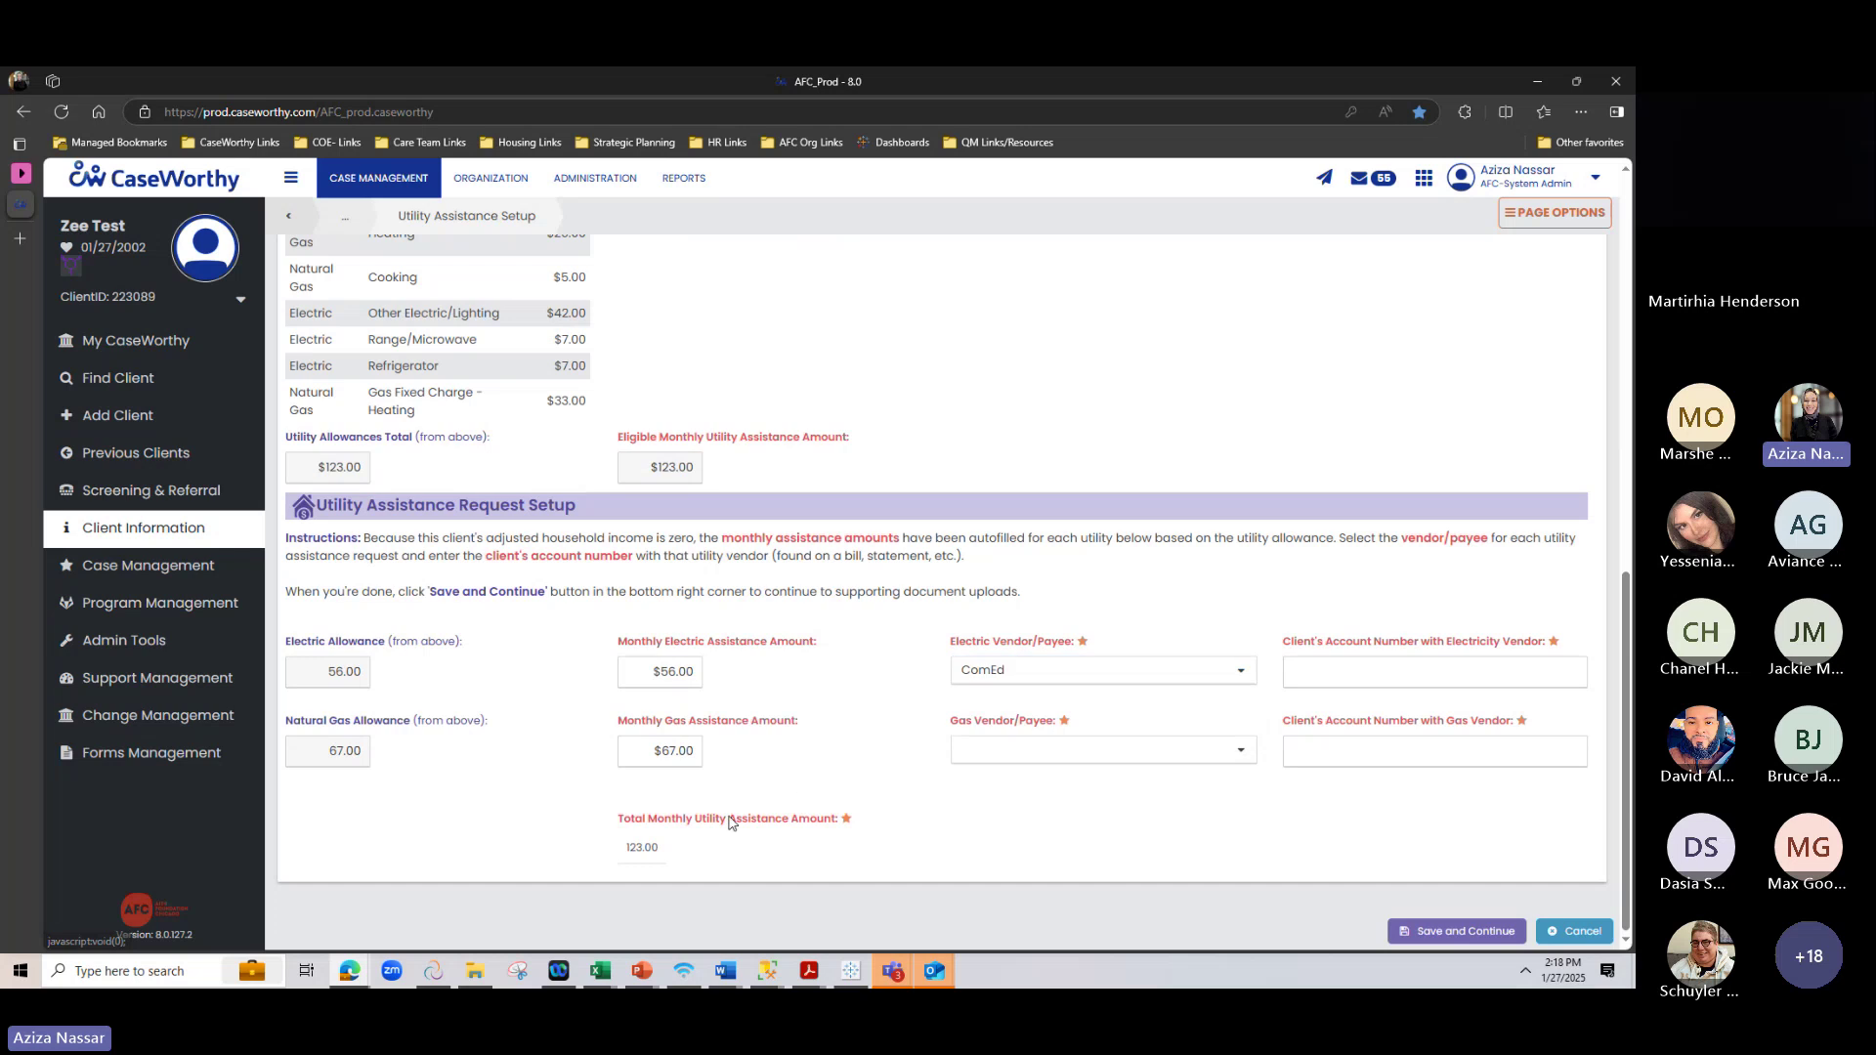
click(1316, 669)
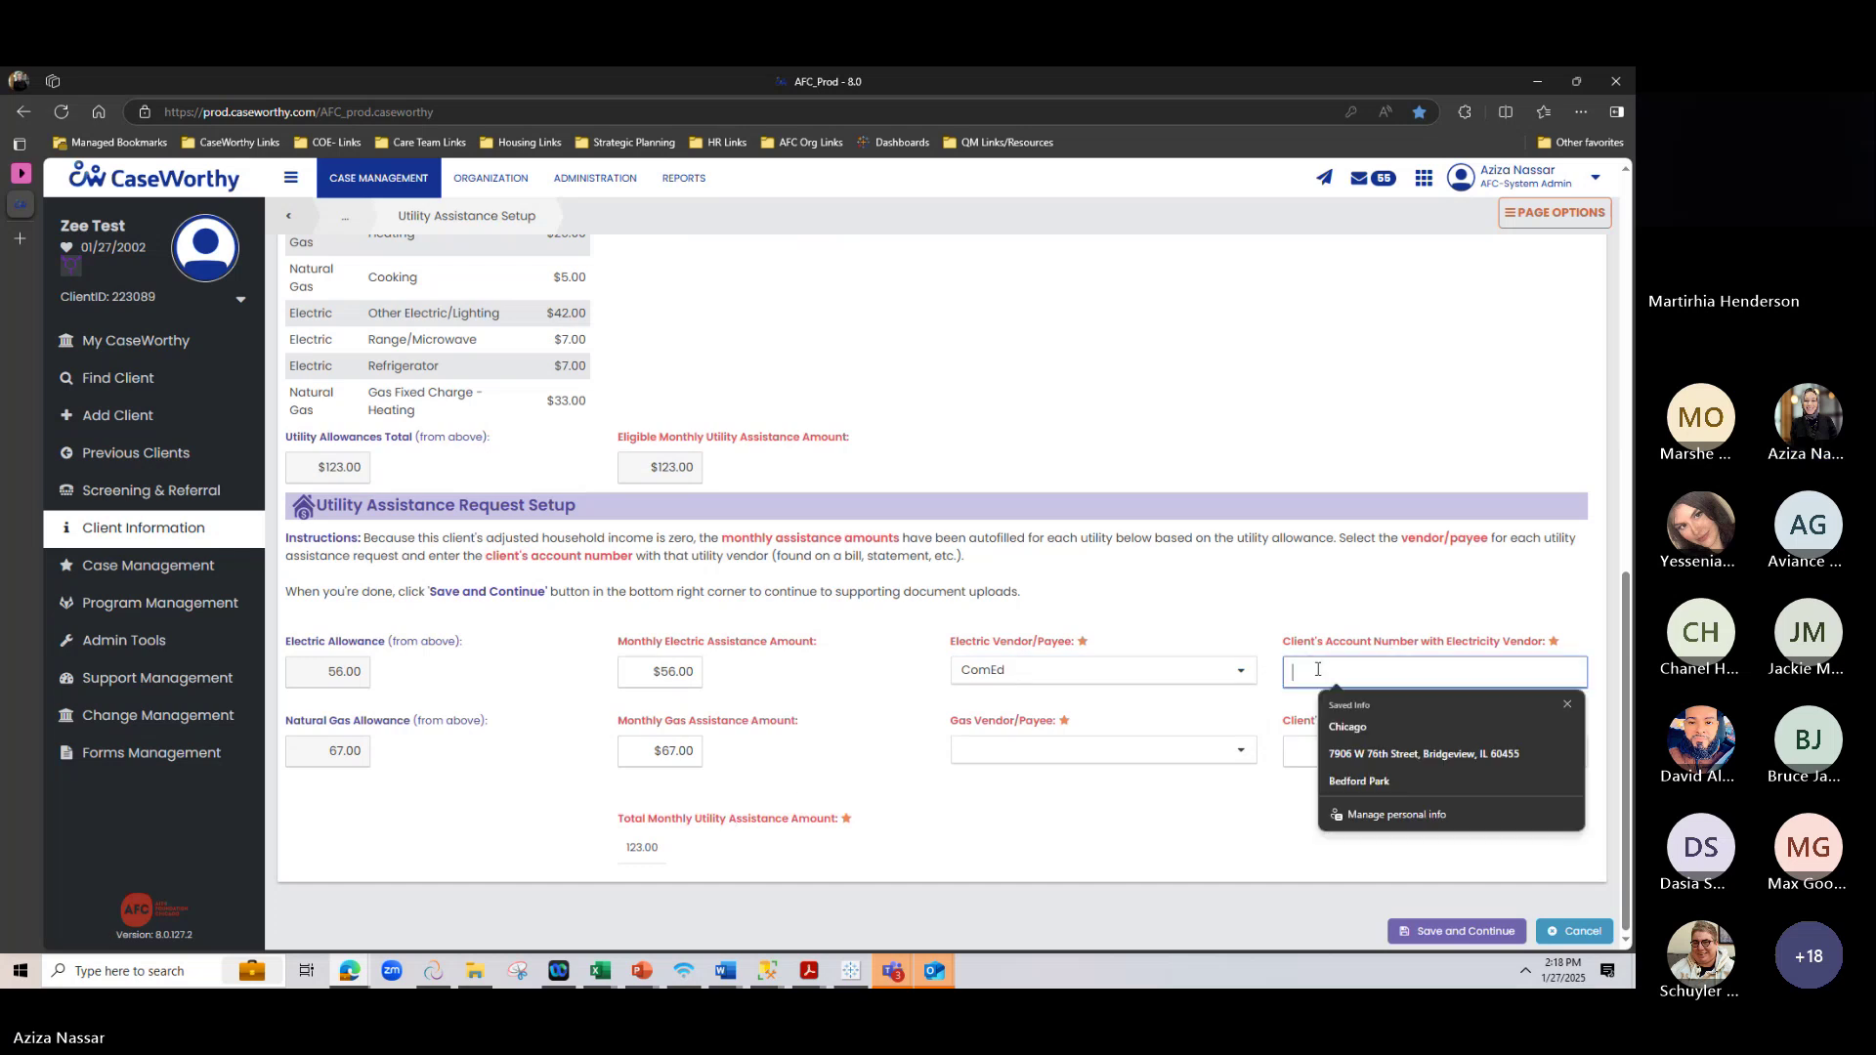
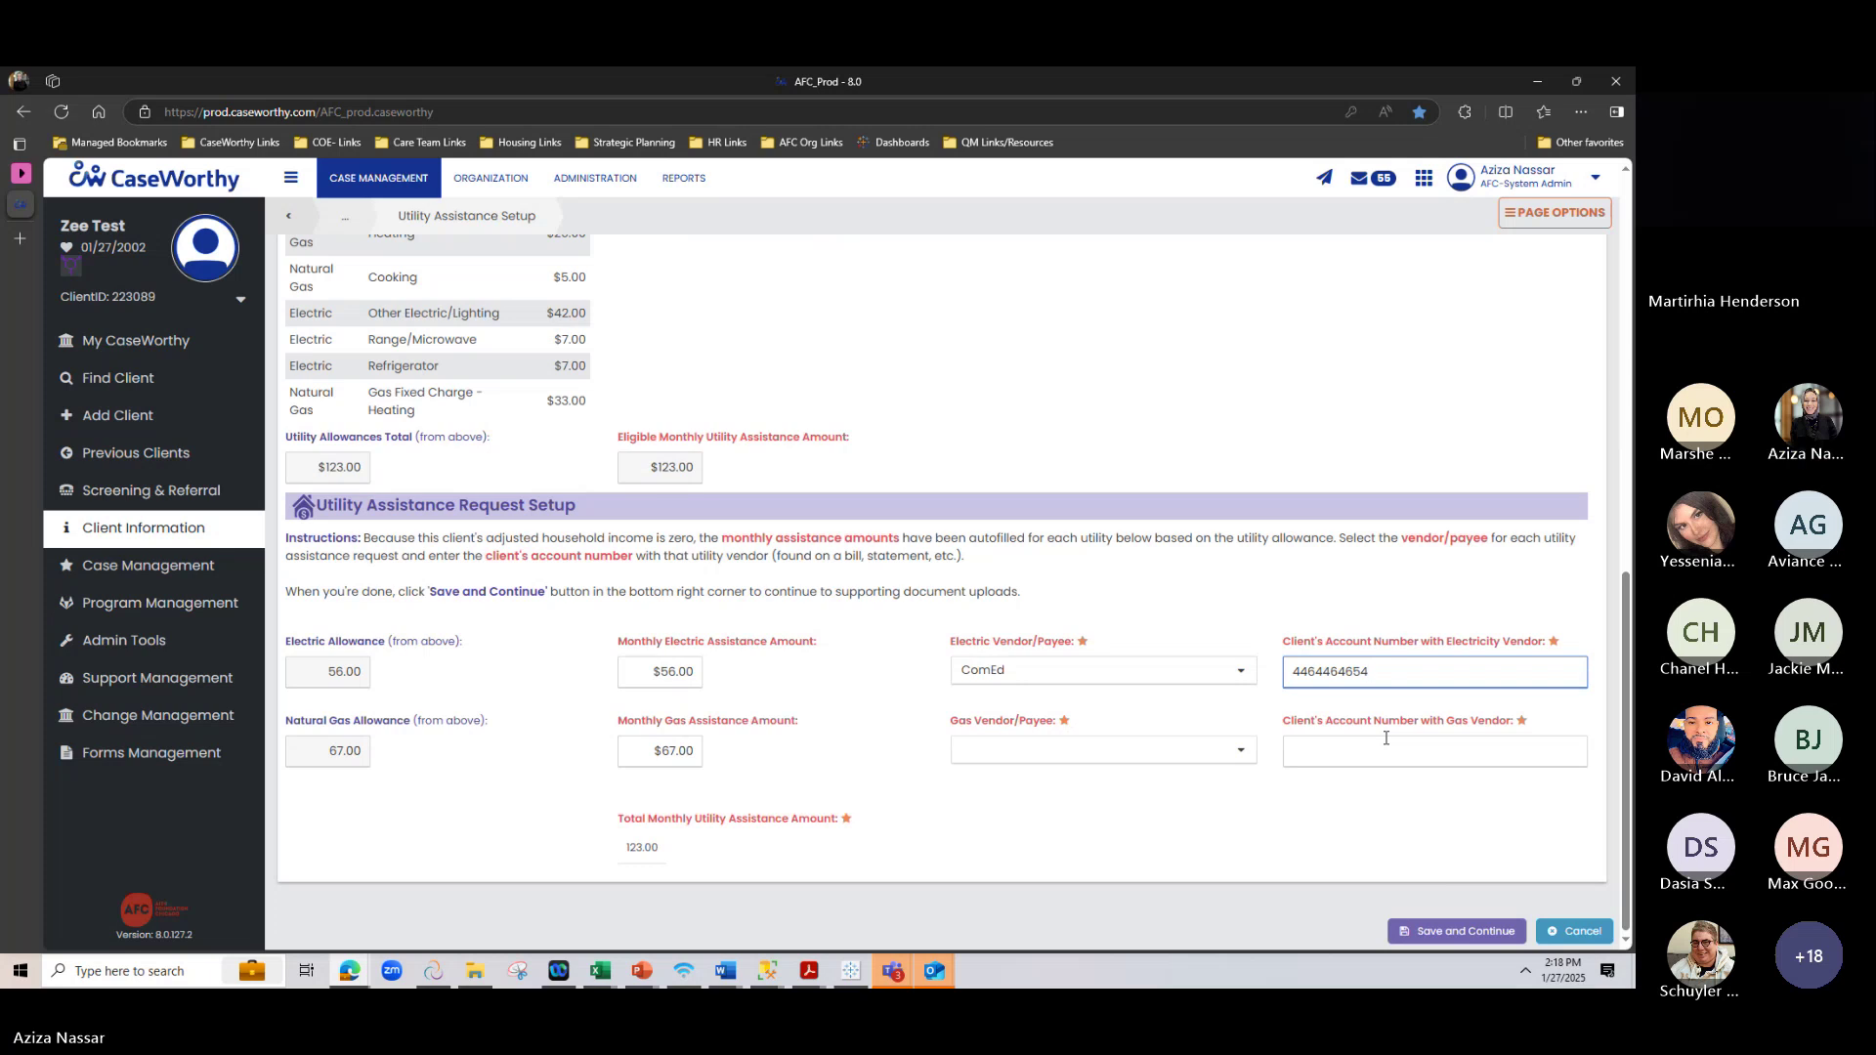
click(1335, 801)
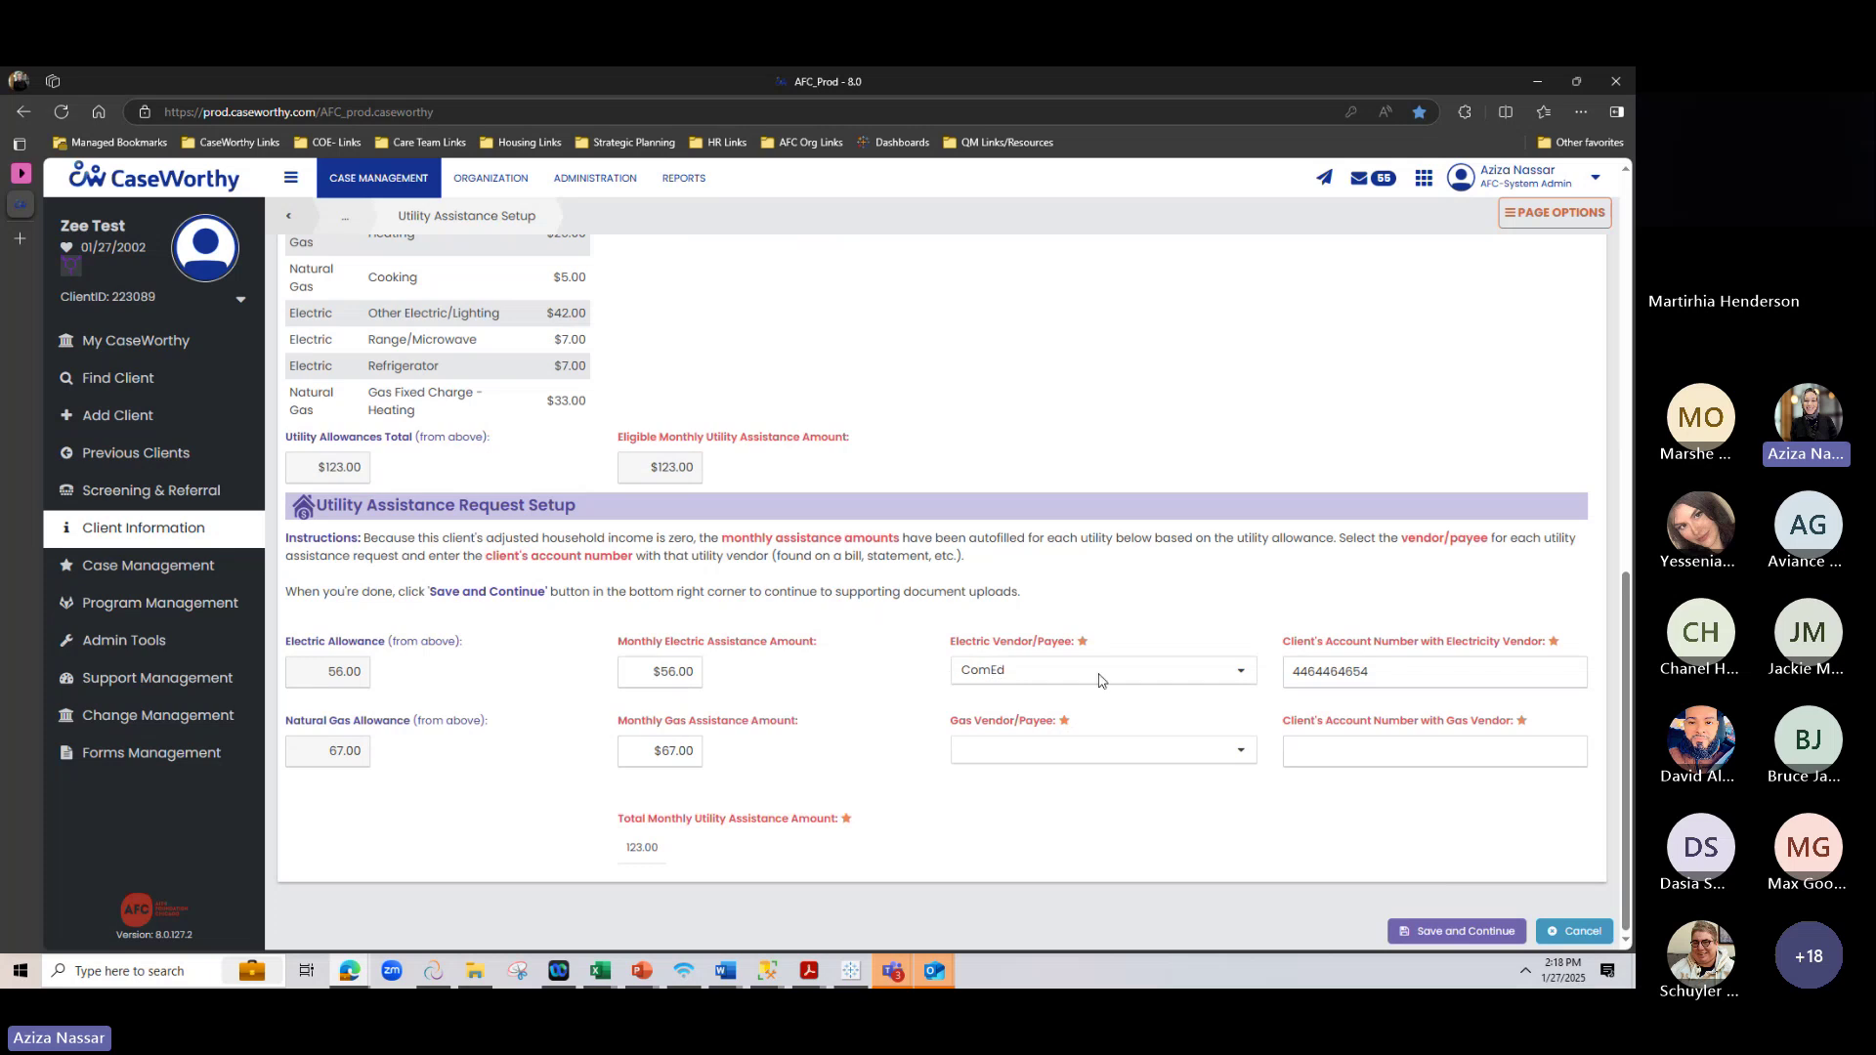
drag(1423, 688, 1275, 684)
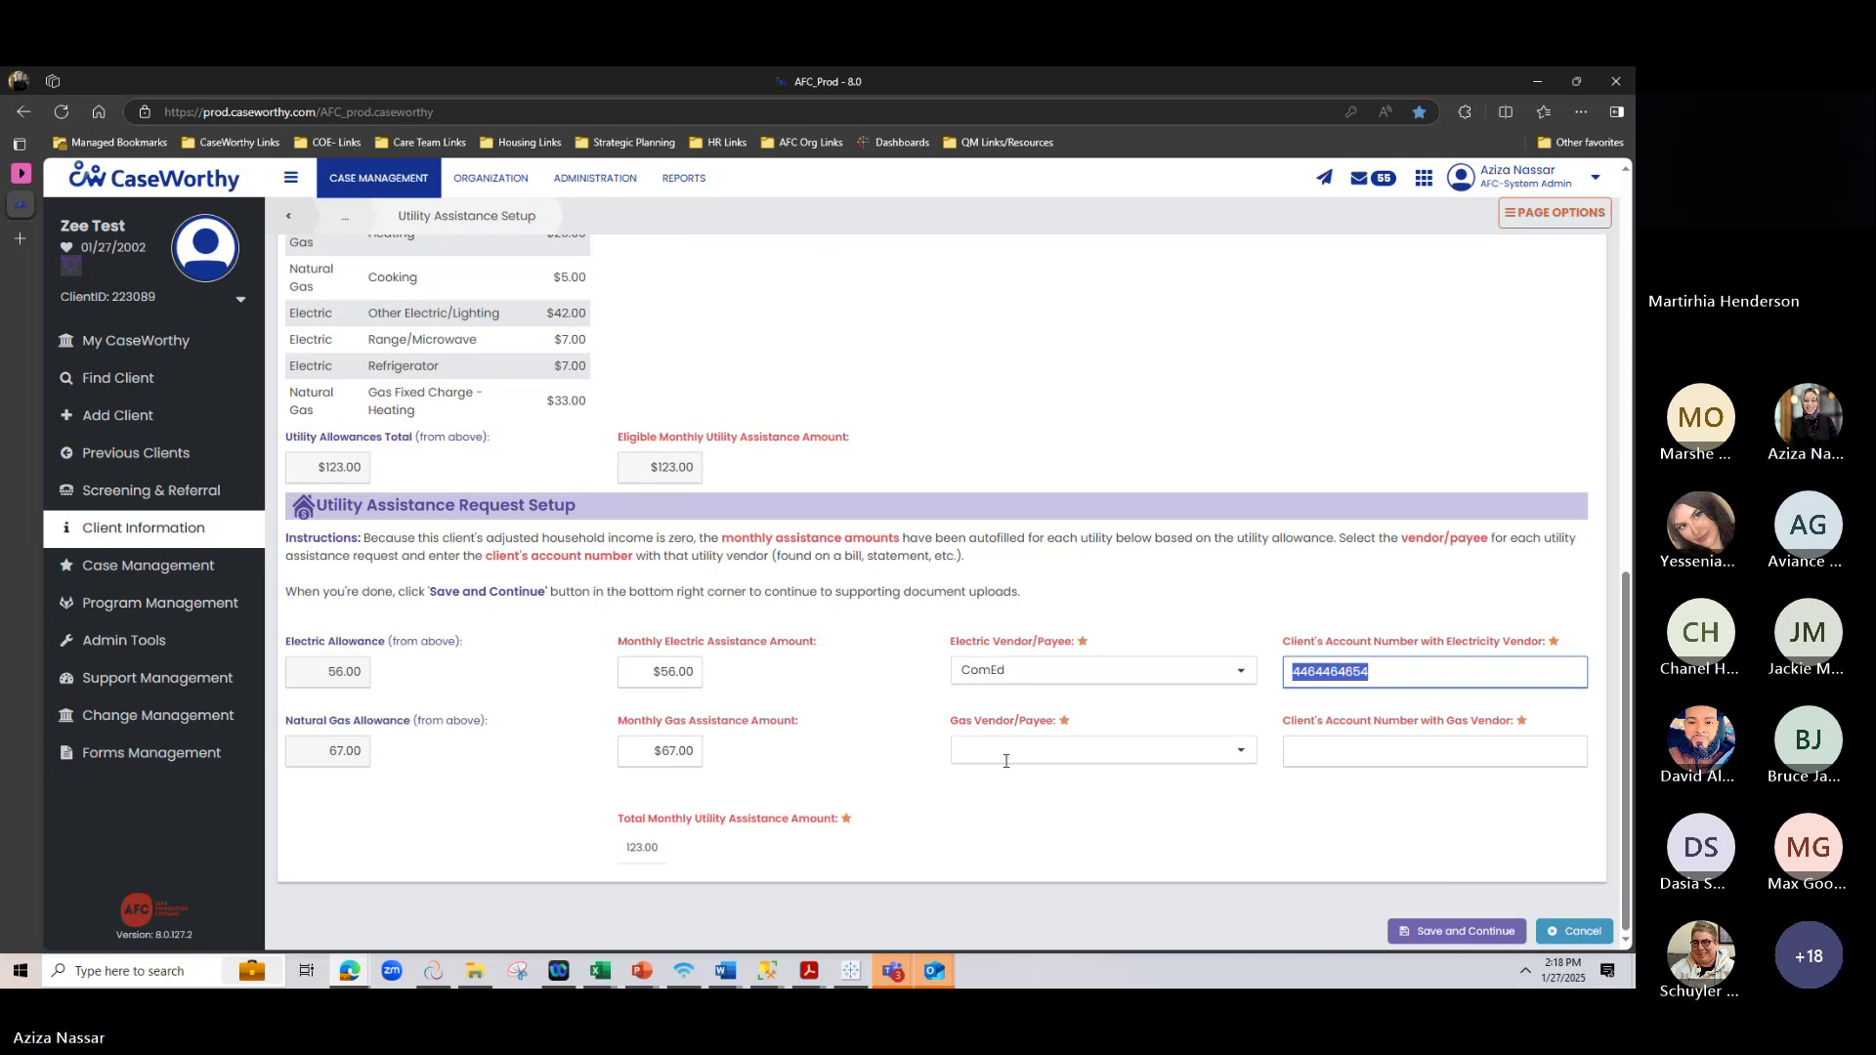
Set the gas vendor to Peoples Gas with the client's gas account number, then save and continue
click(1068, 750)
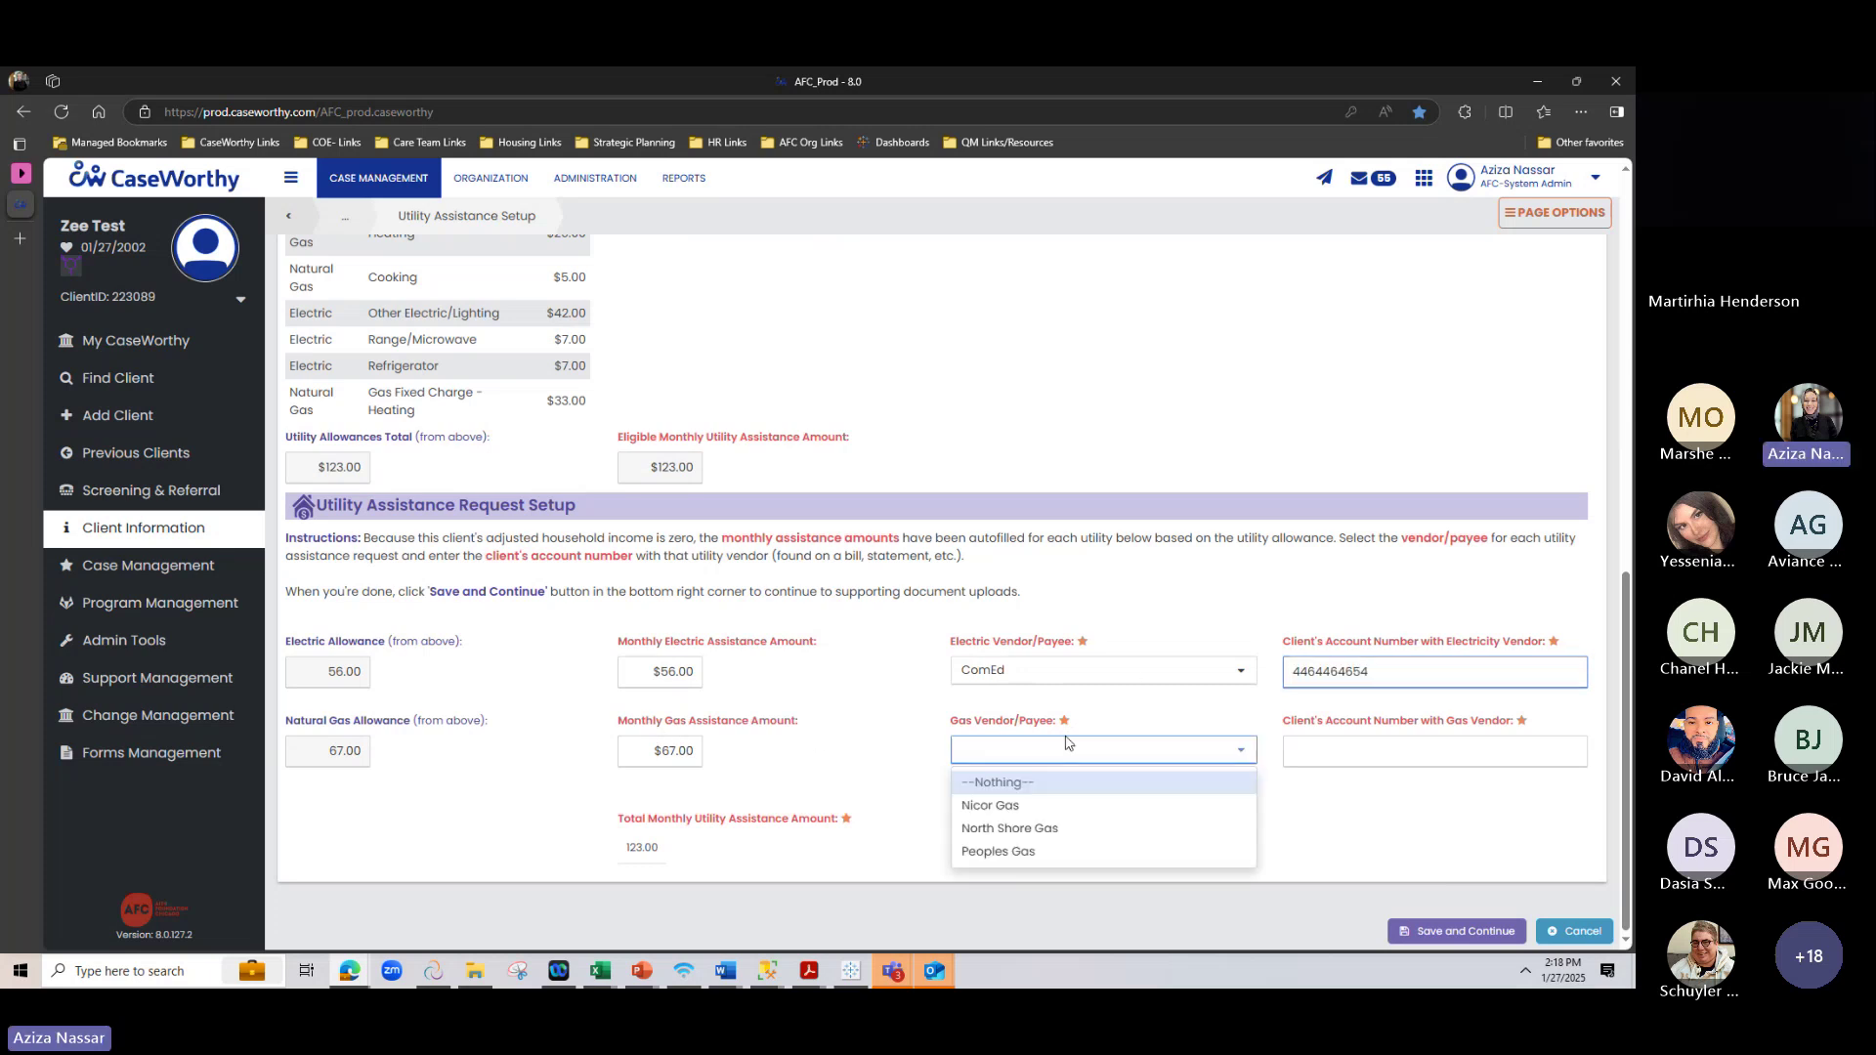
click(1045, 849)
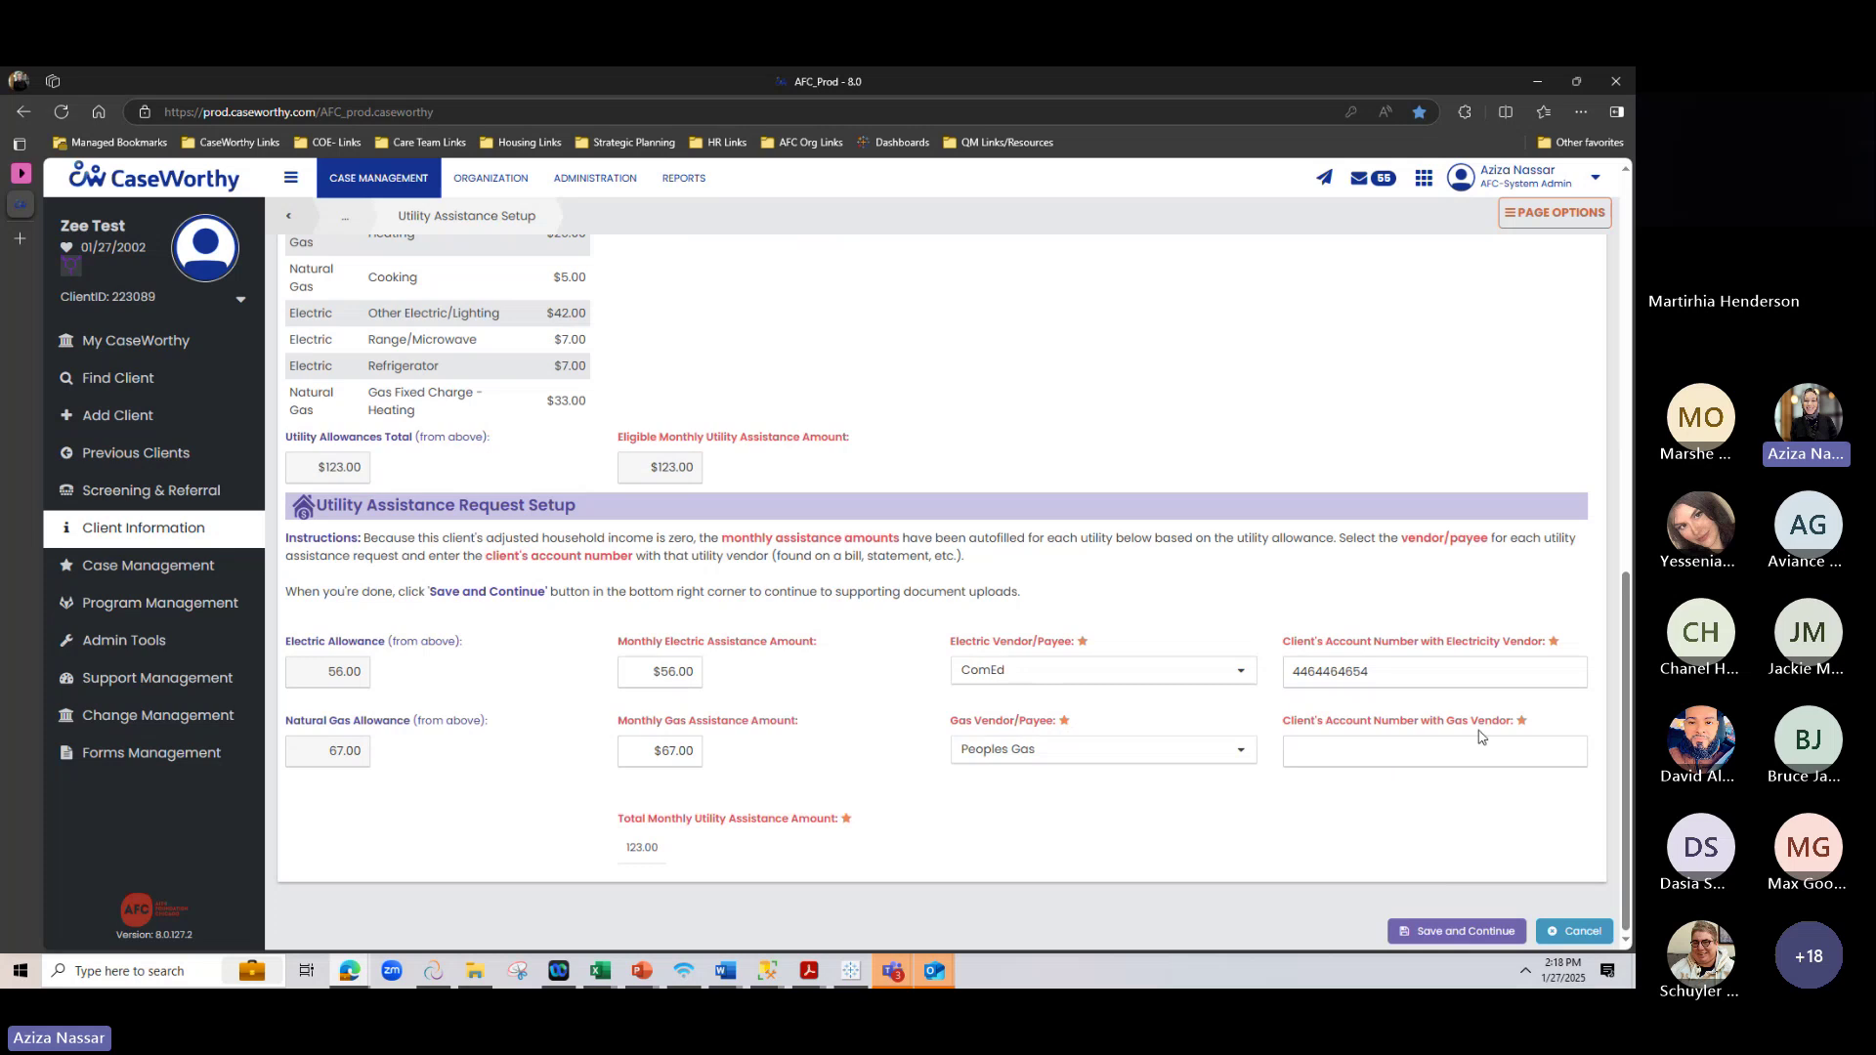
click(1292, 762)
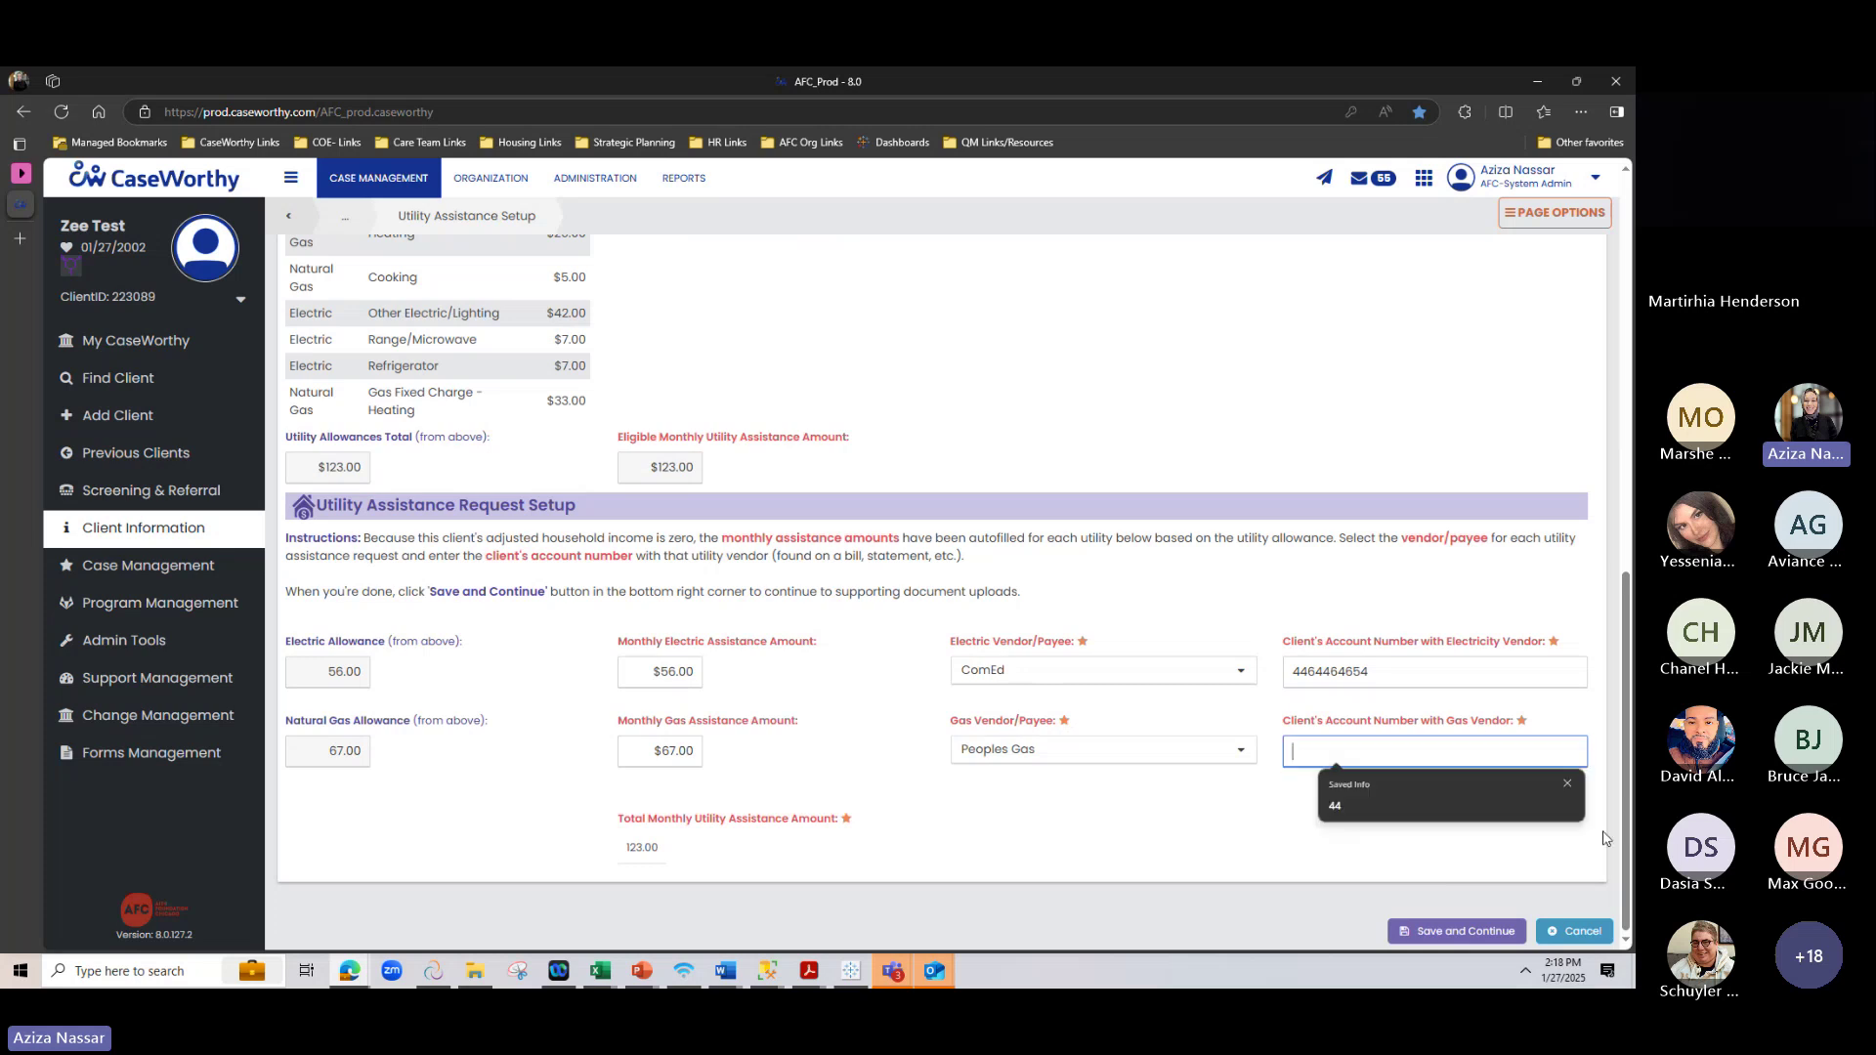
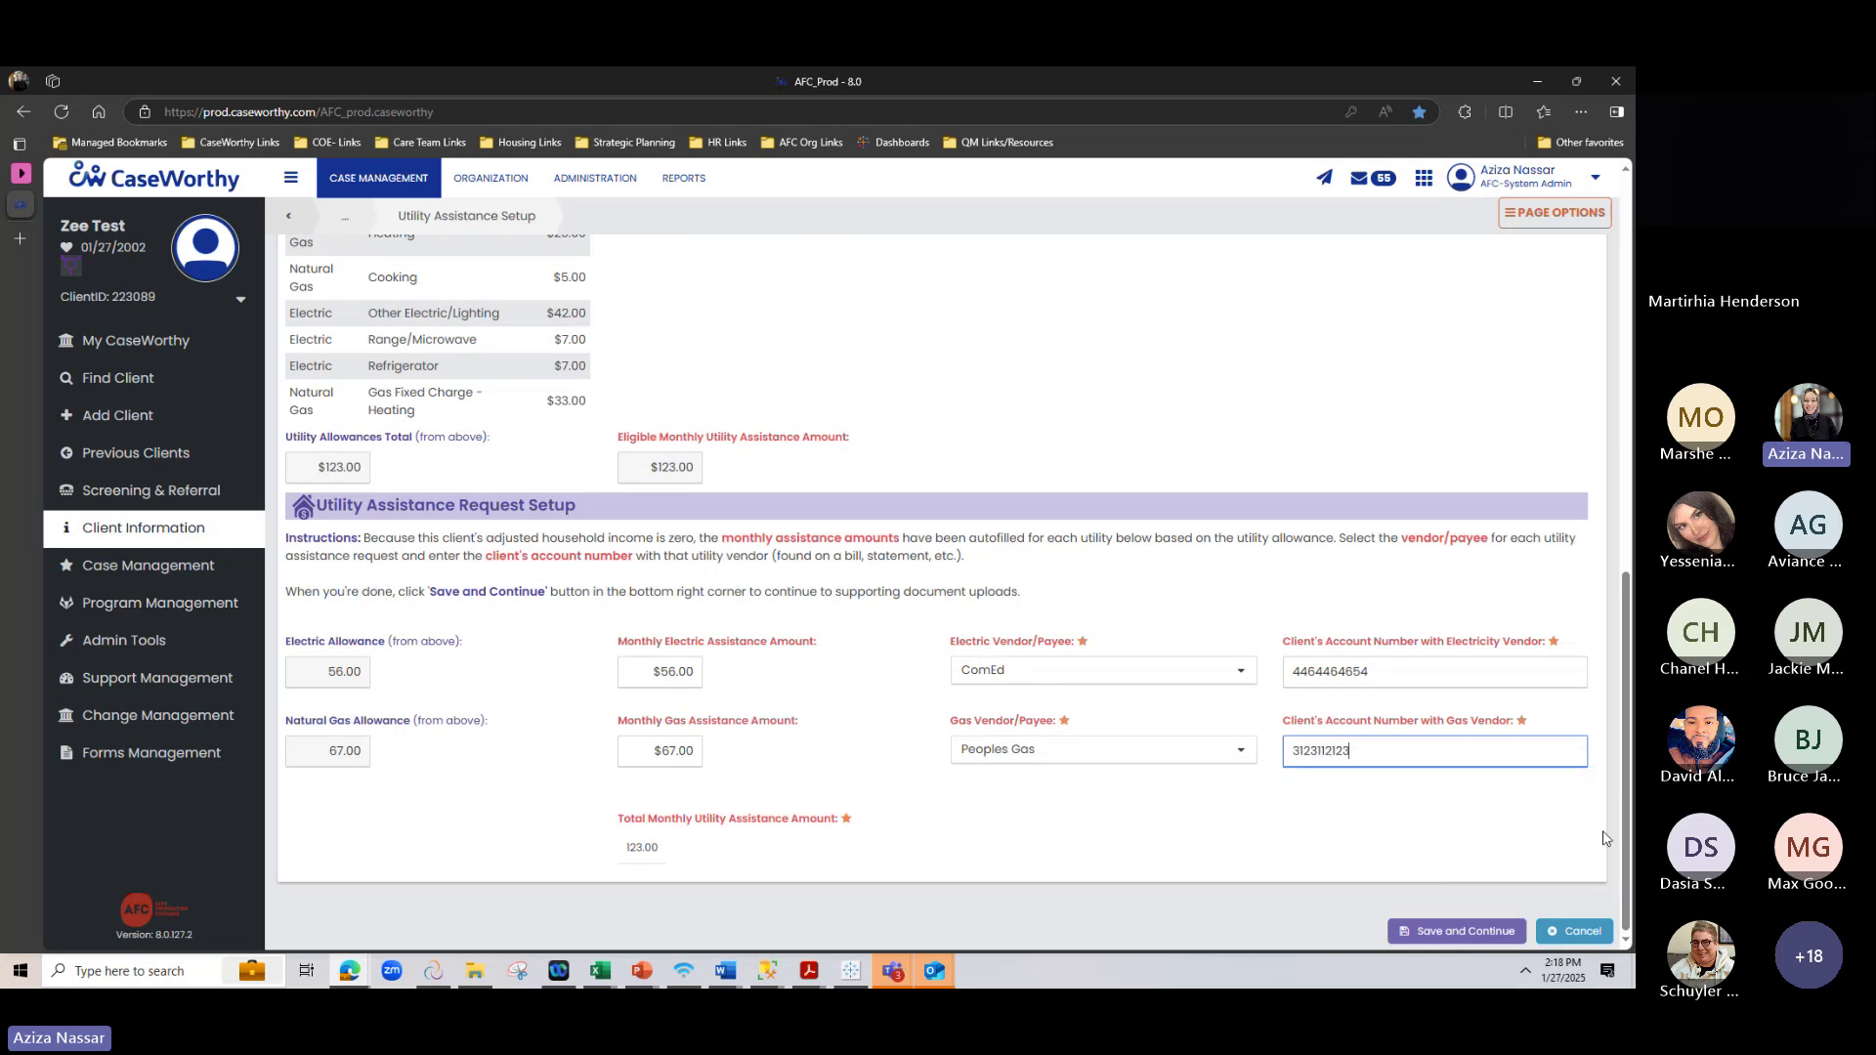
click(1447, 928)
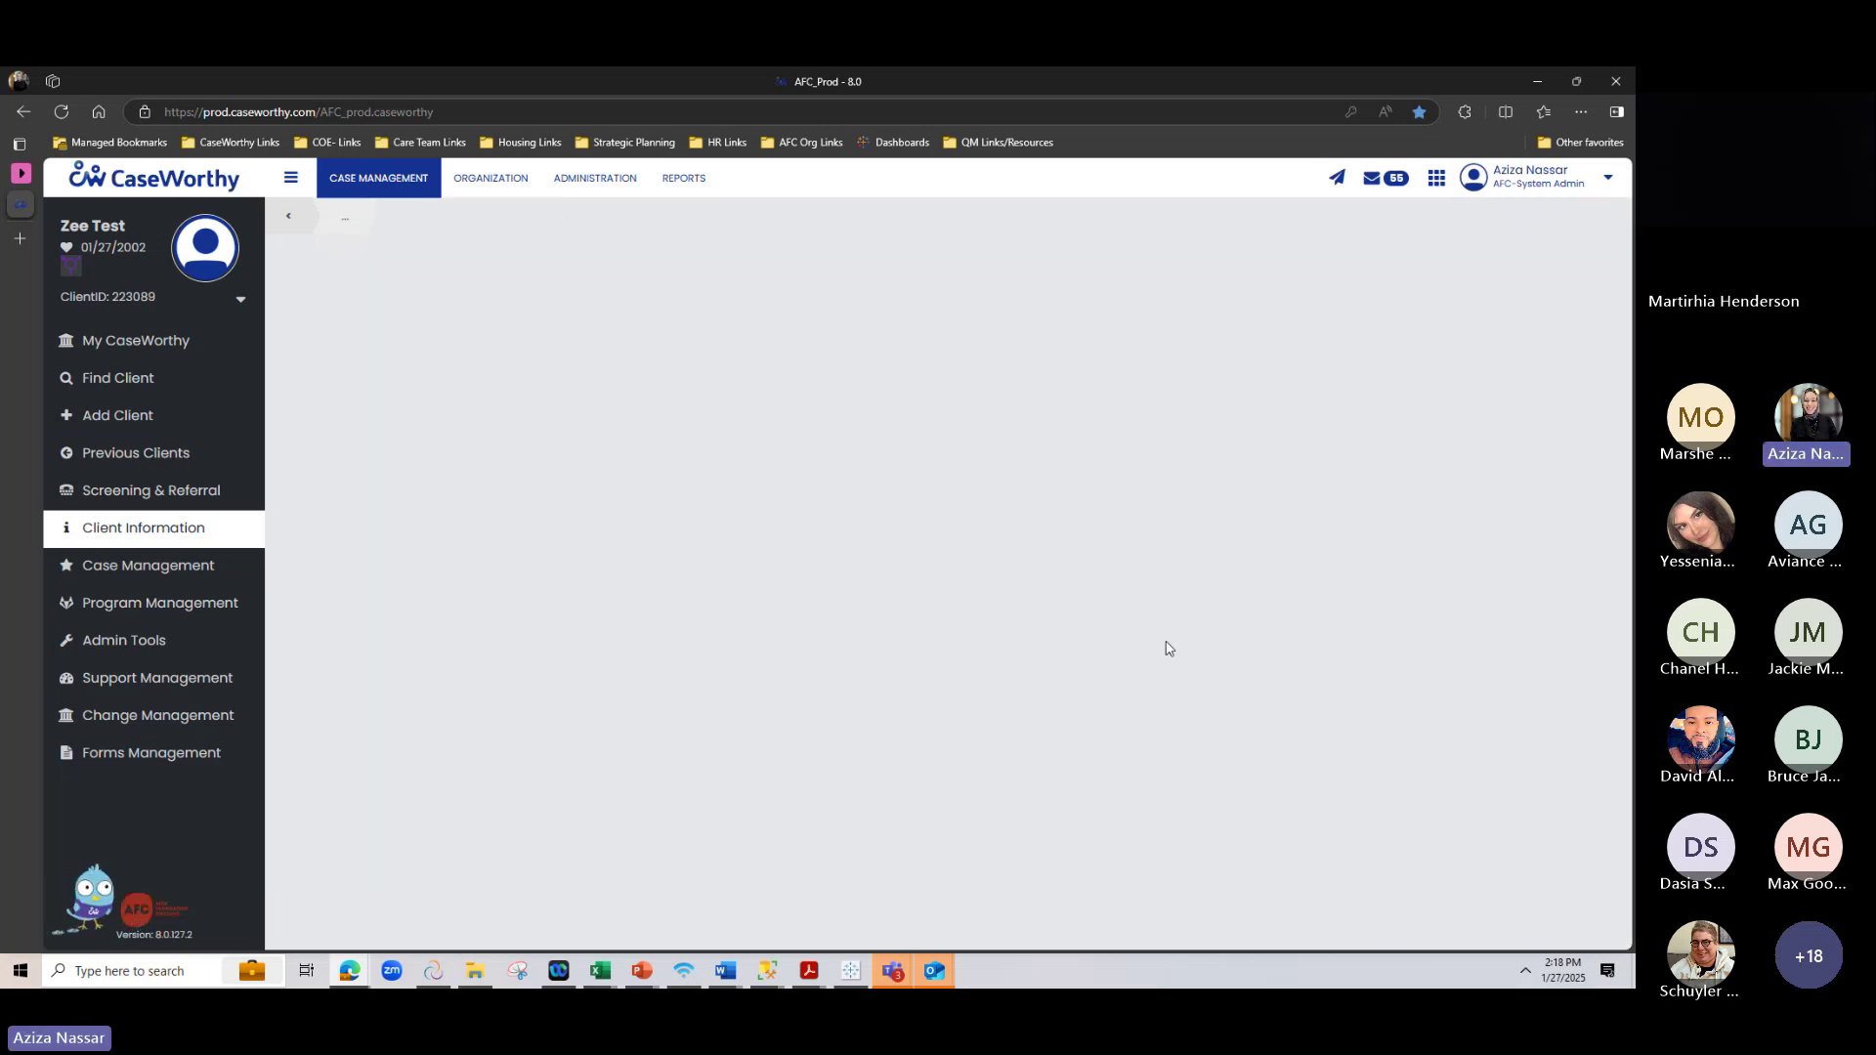
Upload TEST DOC.docx from the Desktop as the Electric Utility Bill
scroll(1171, 642, down, 4)
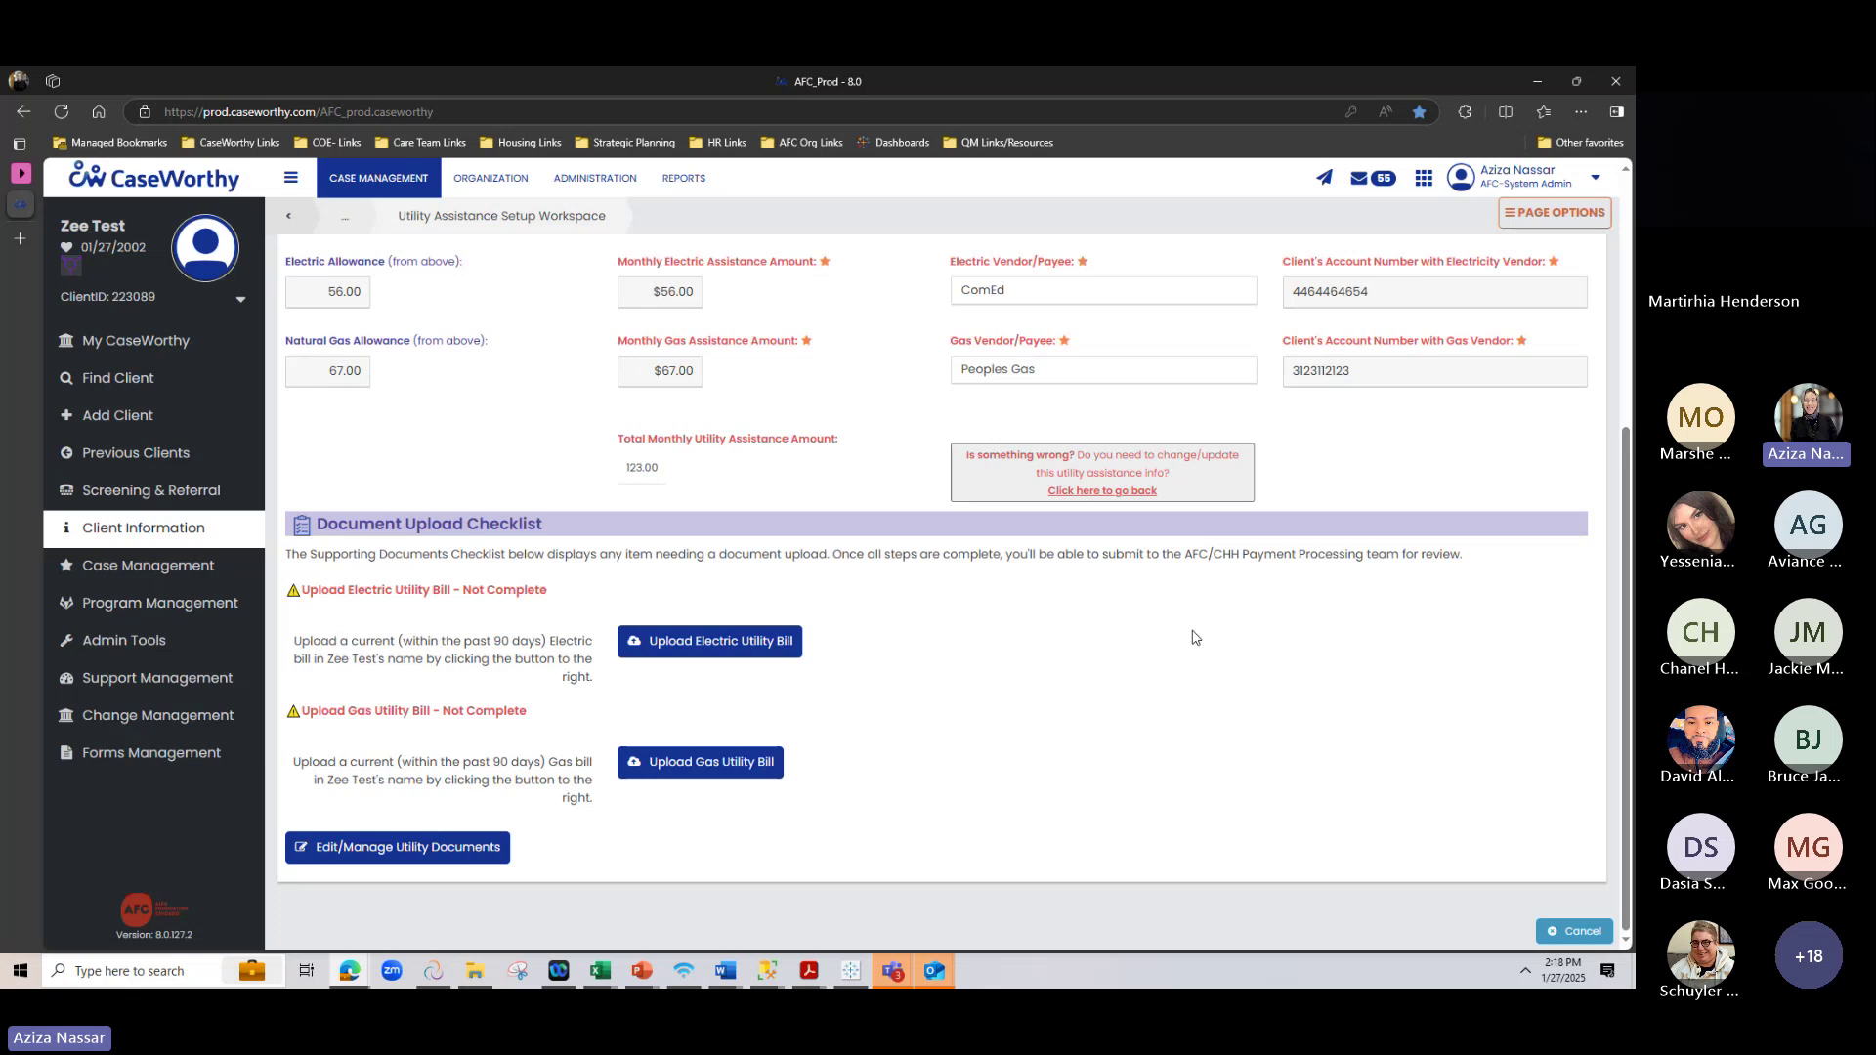
click(709, 641)
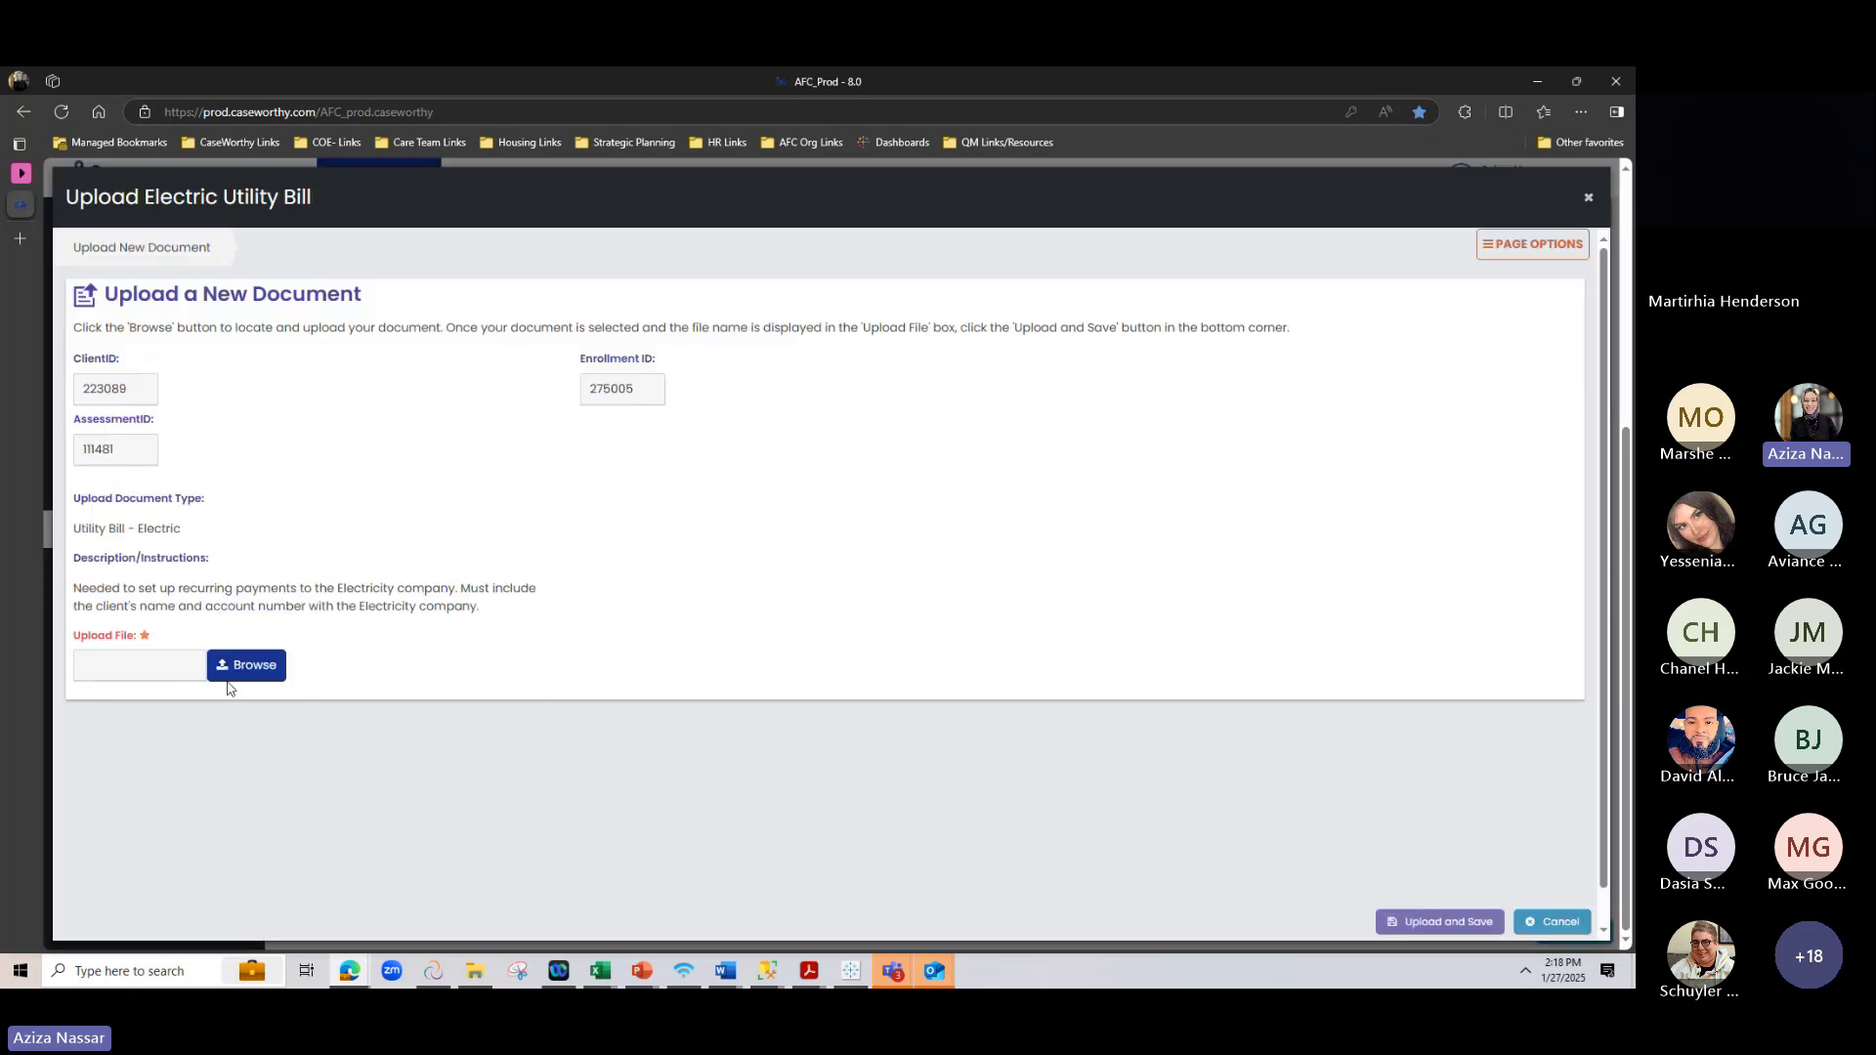
click(251, 664)
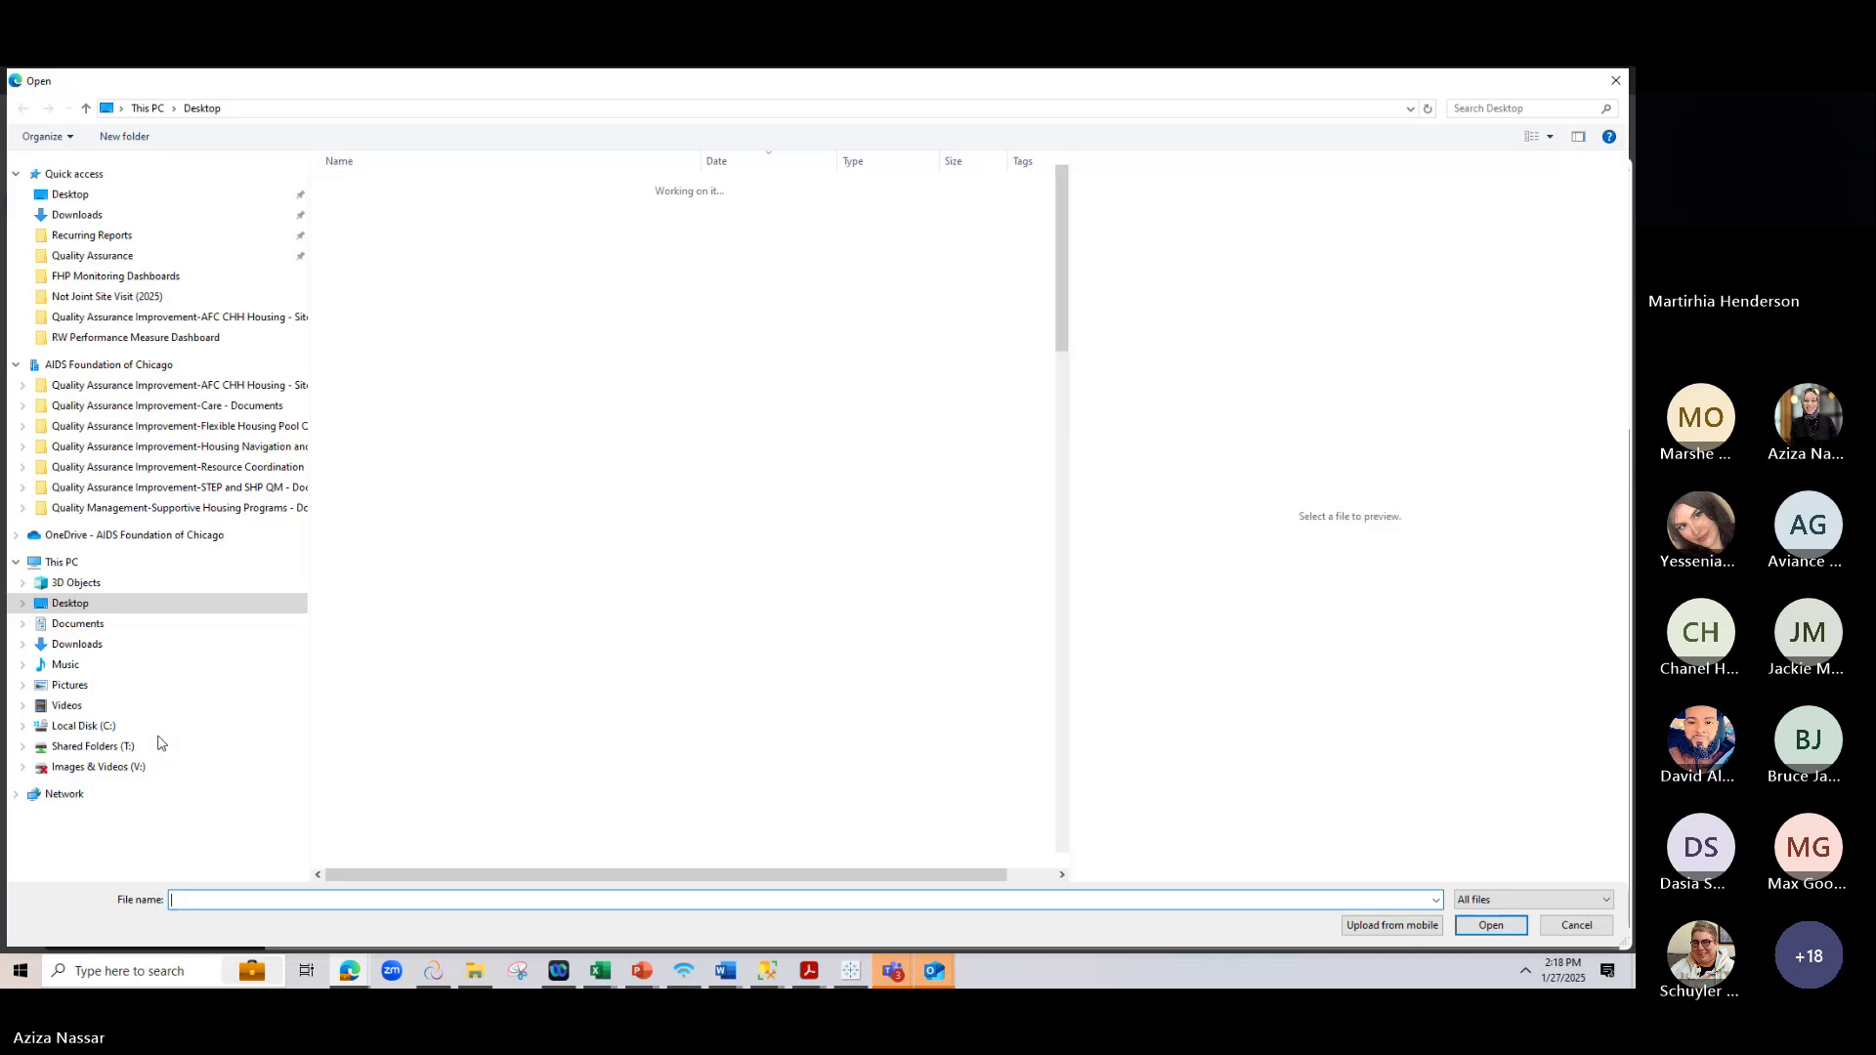
drag(1065, 220, 1071, 723)
click(533, 840)
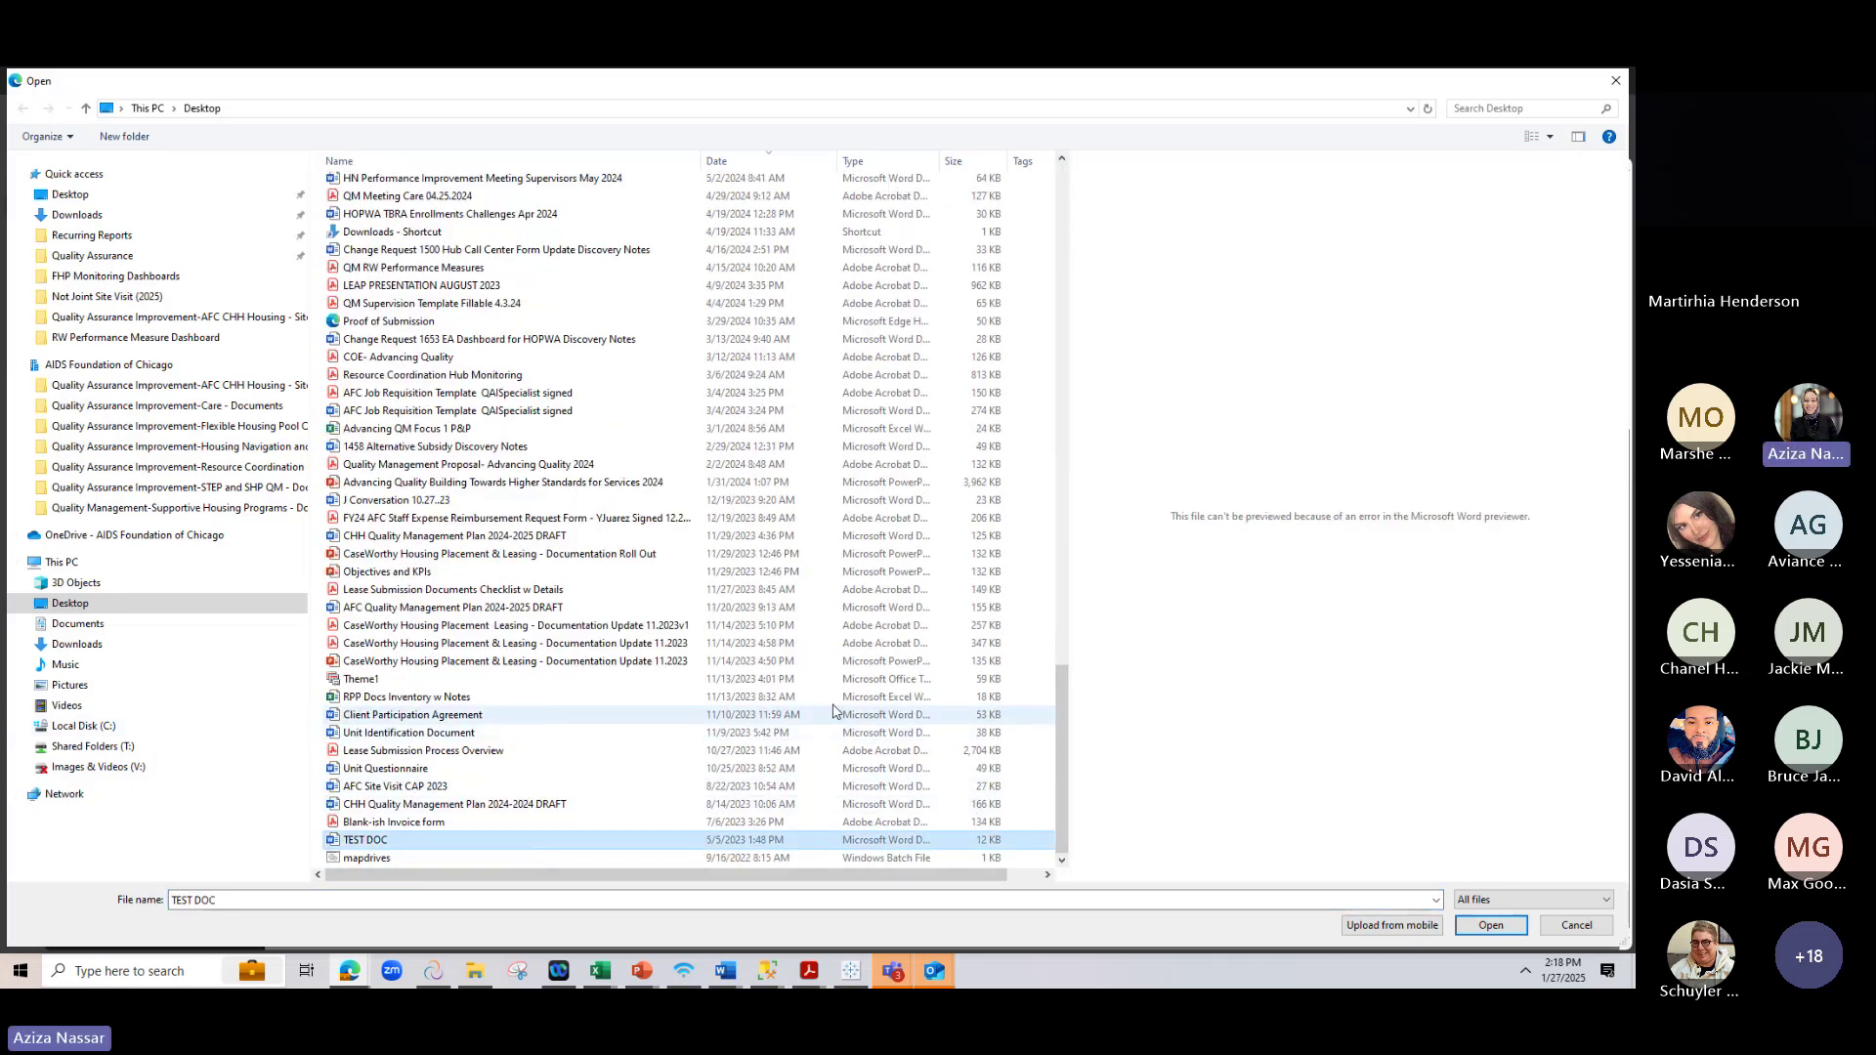
click(1467, 925)
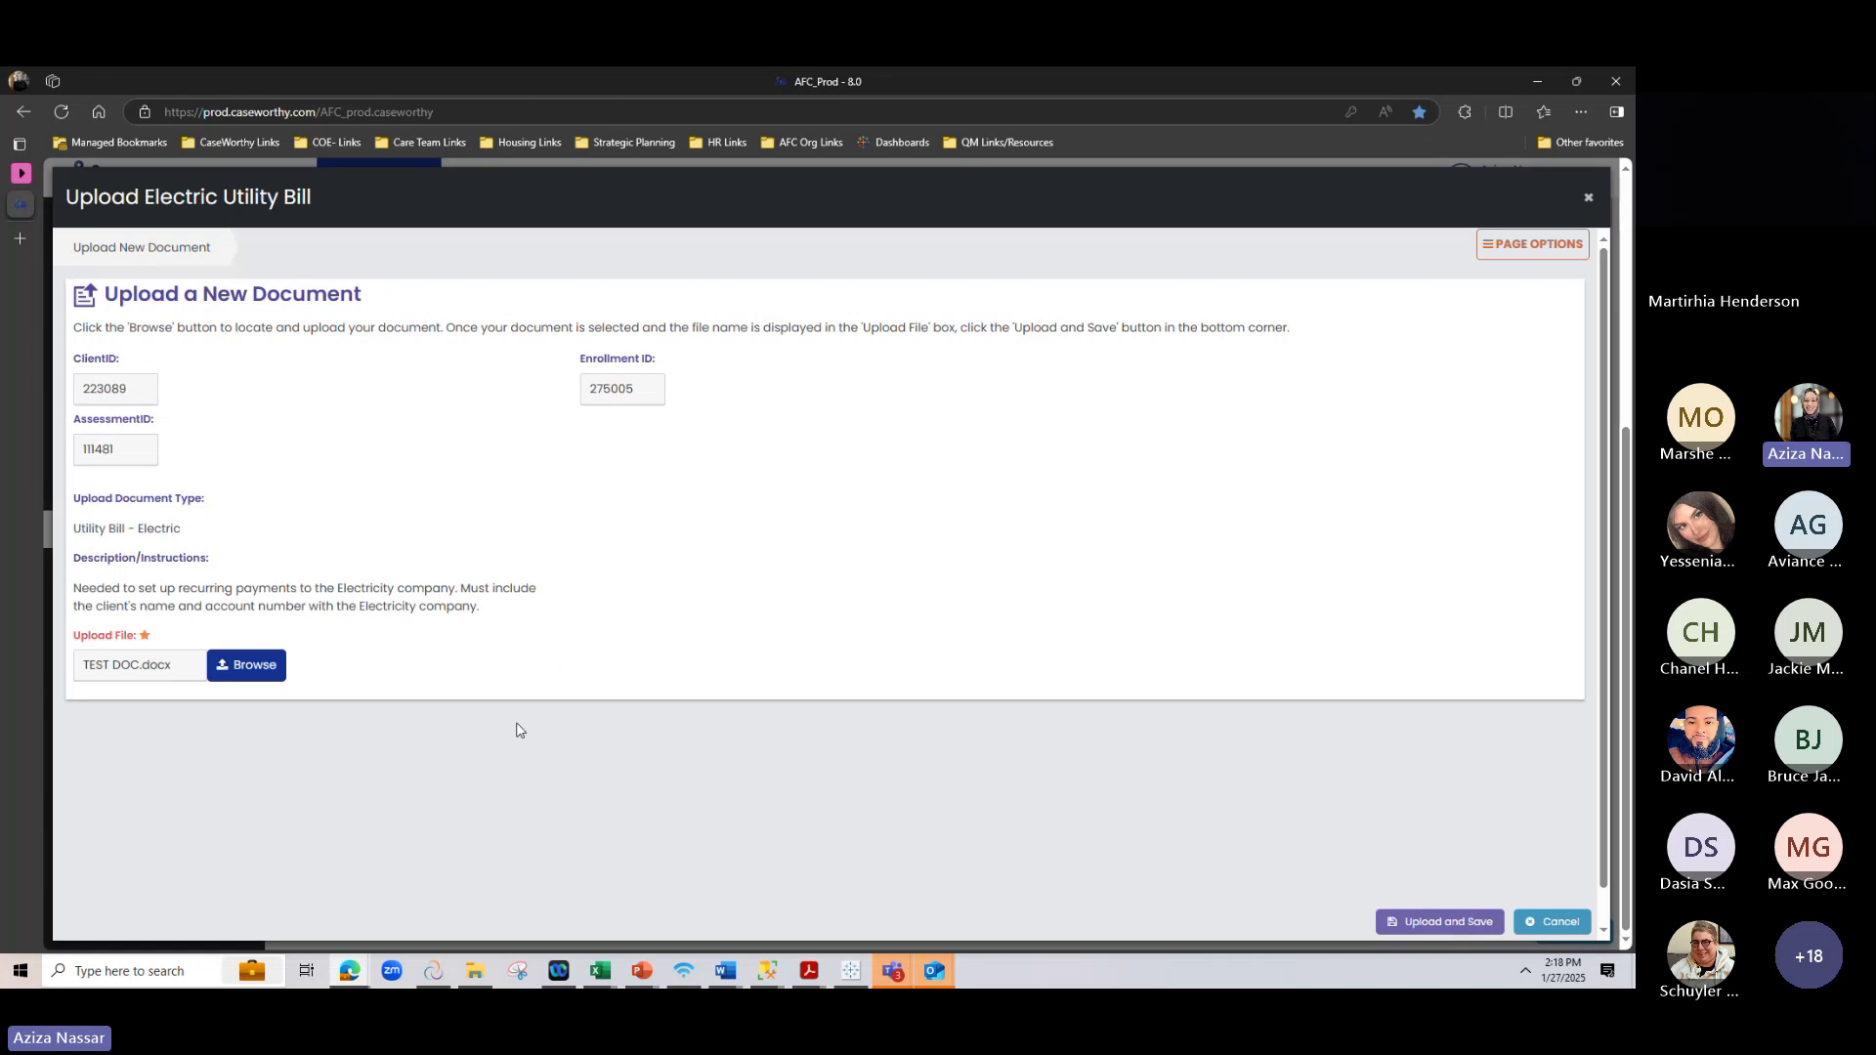
click(1447, 924)
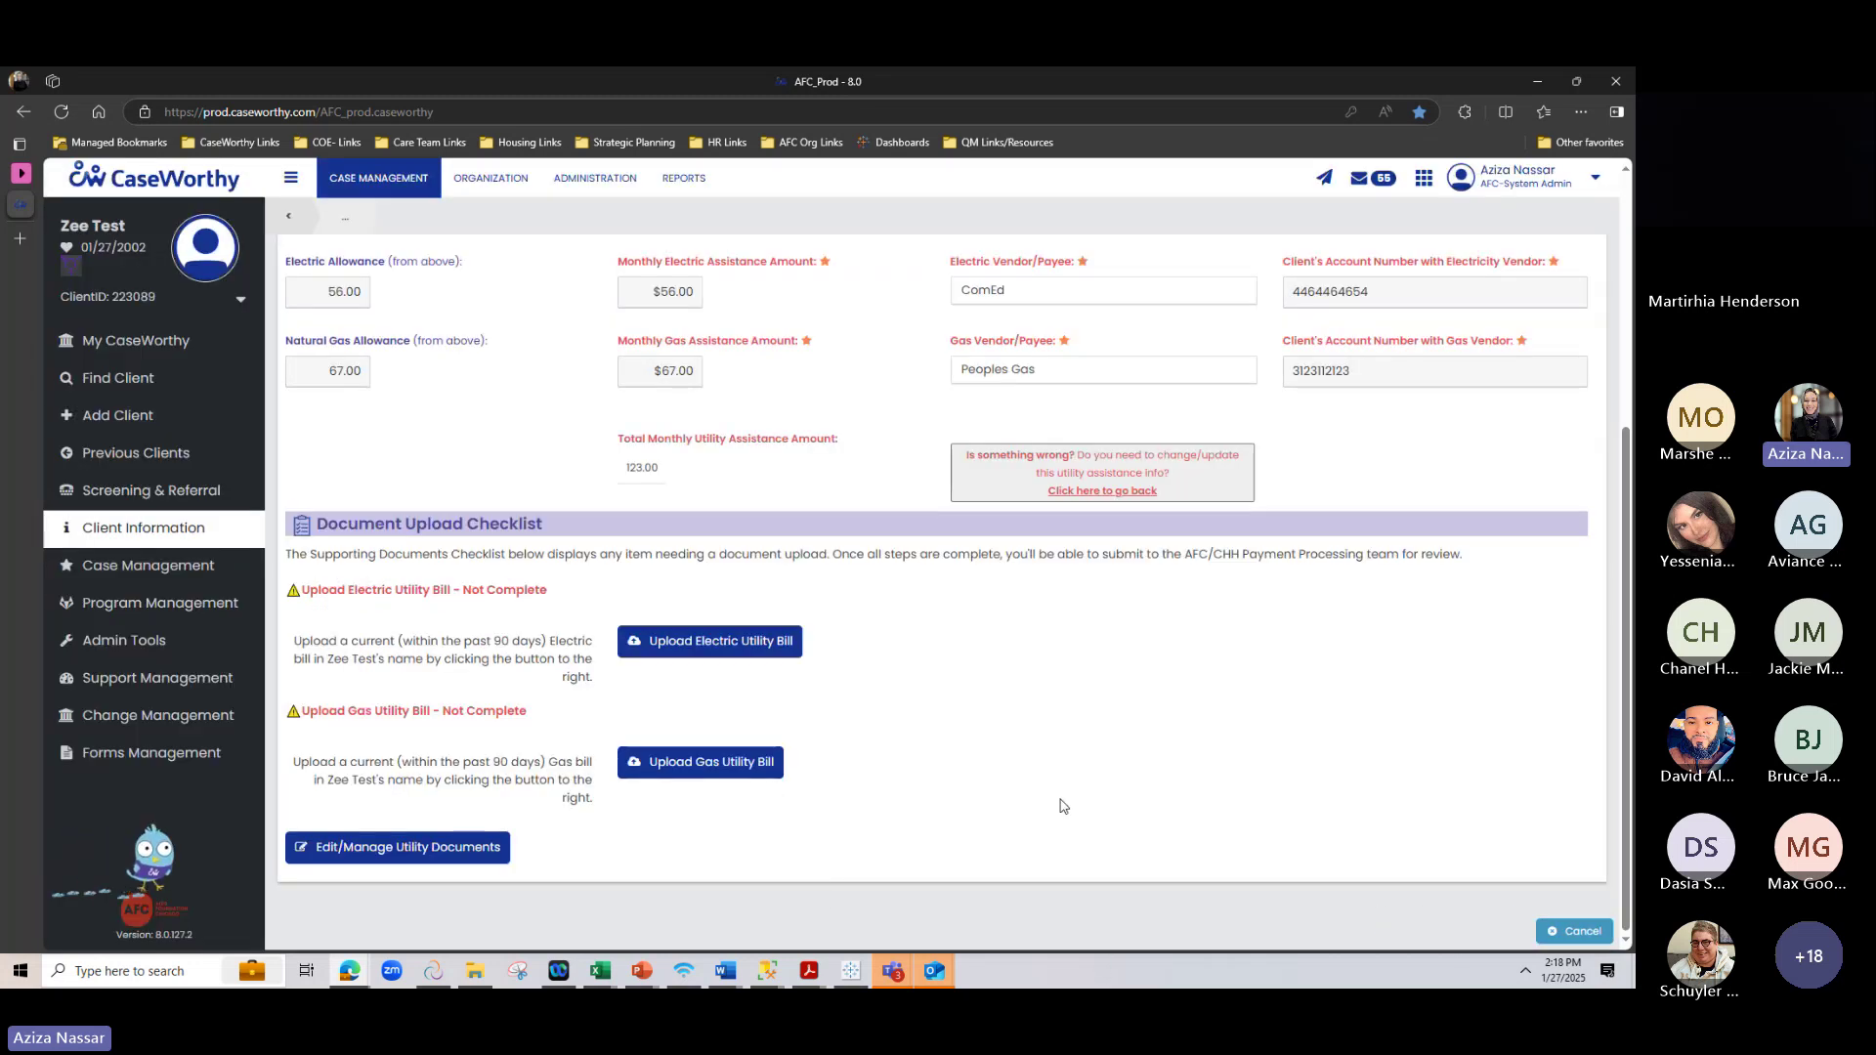
scroll(1063, 806, down, 3)
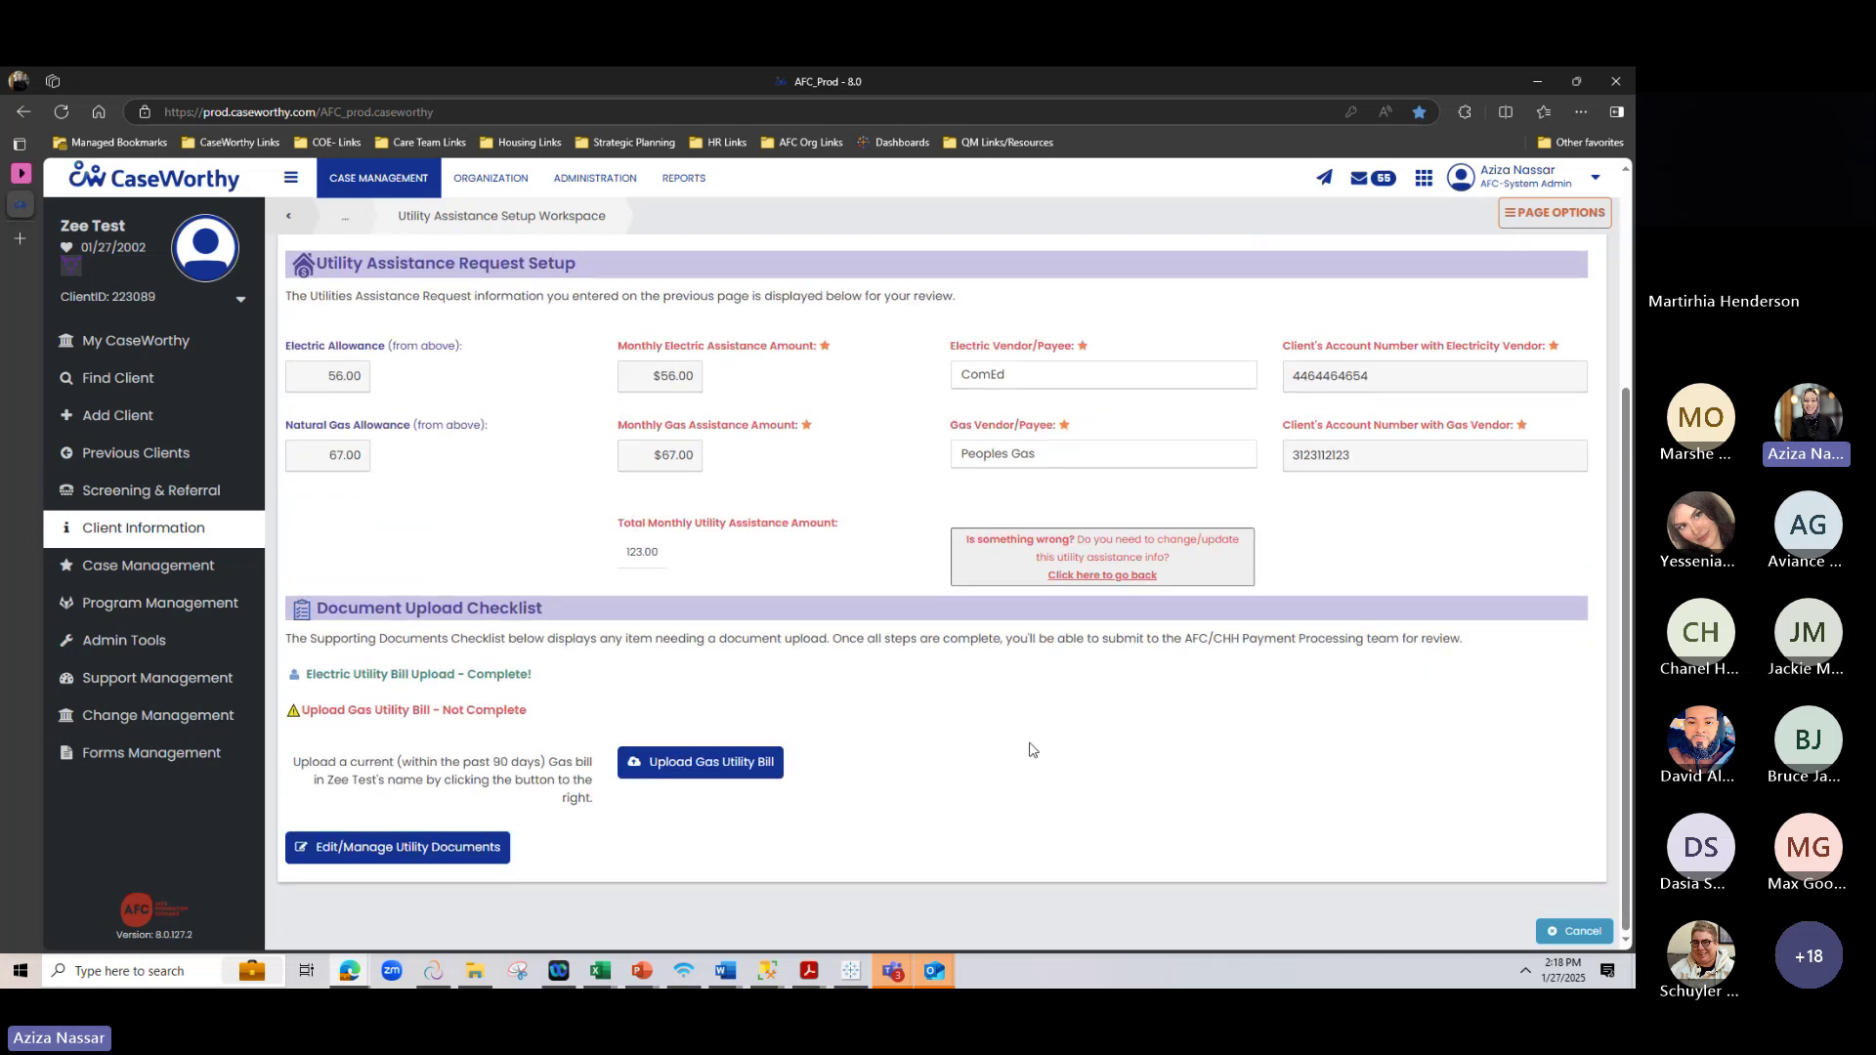
Upload and save TEST DOC as the Gas Utility Bill
click(710, 770)
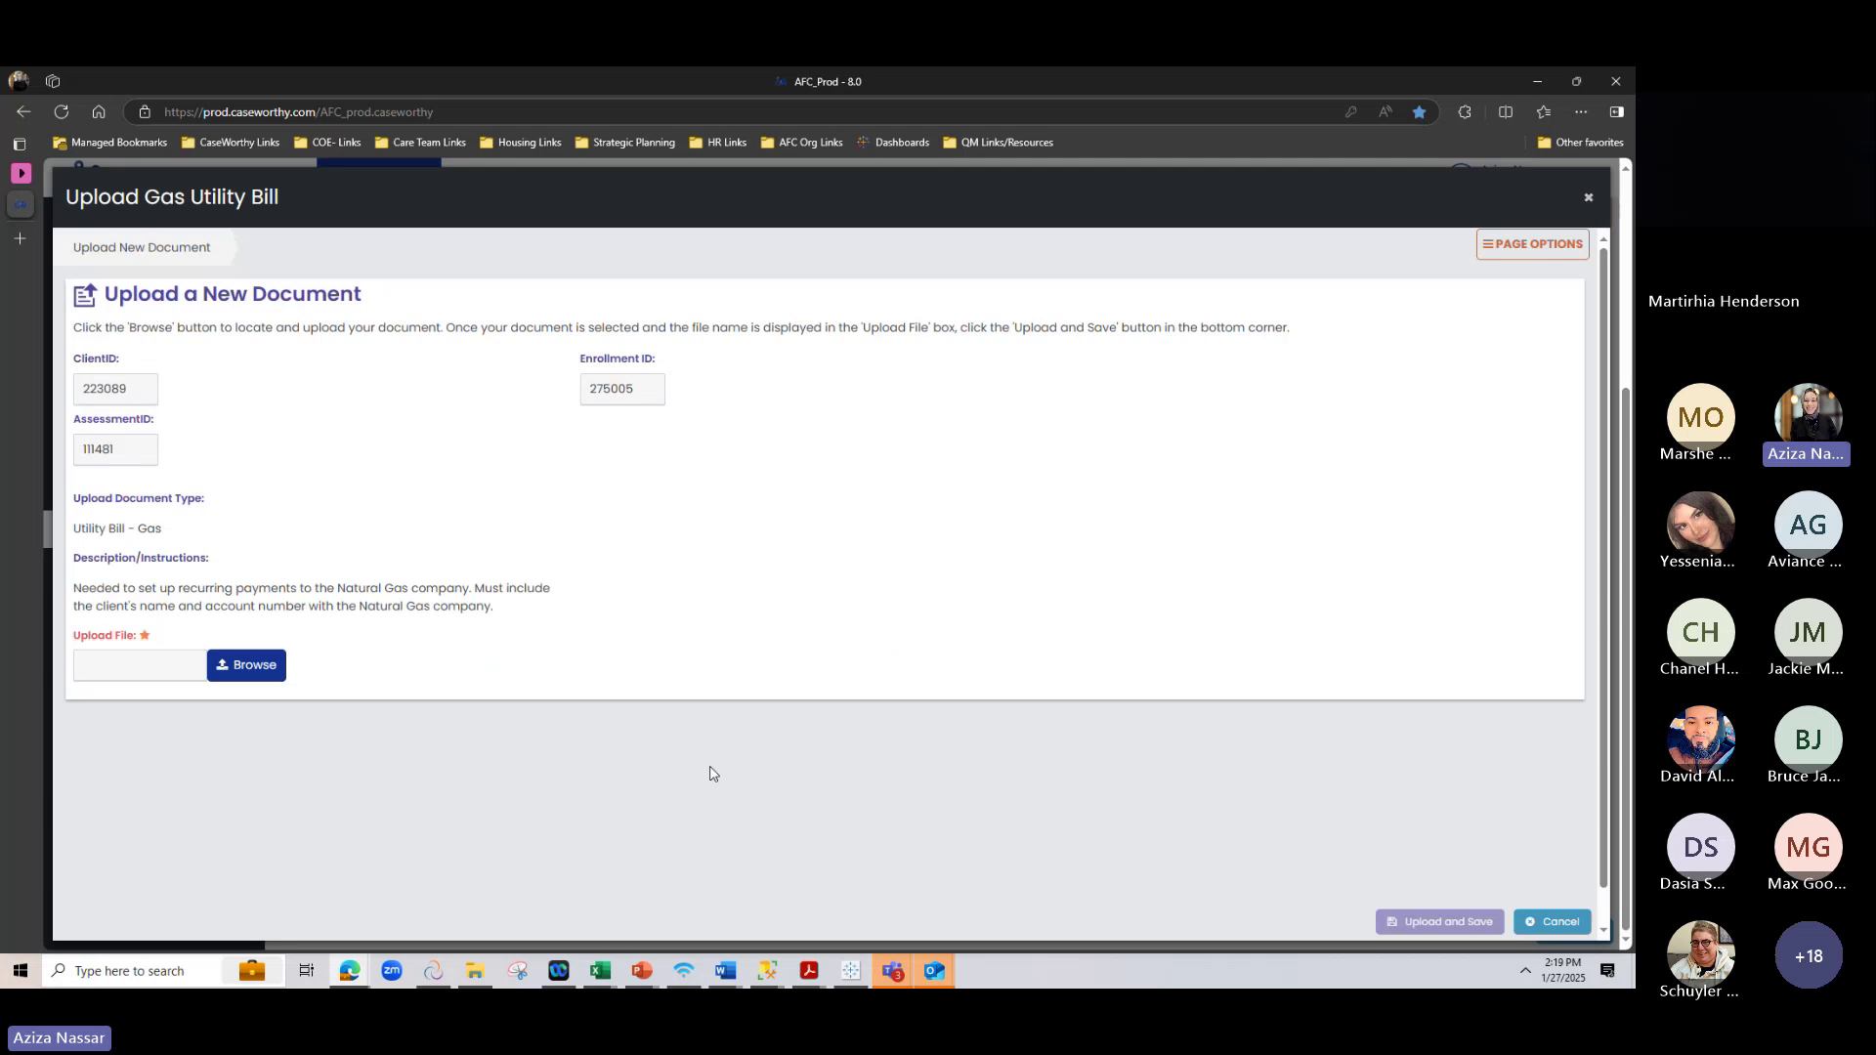
click(265, 668)
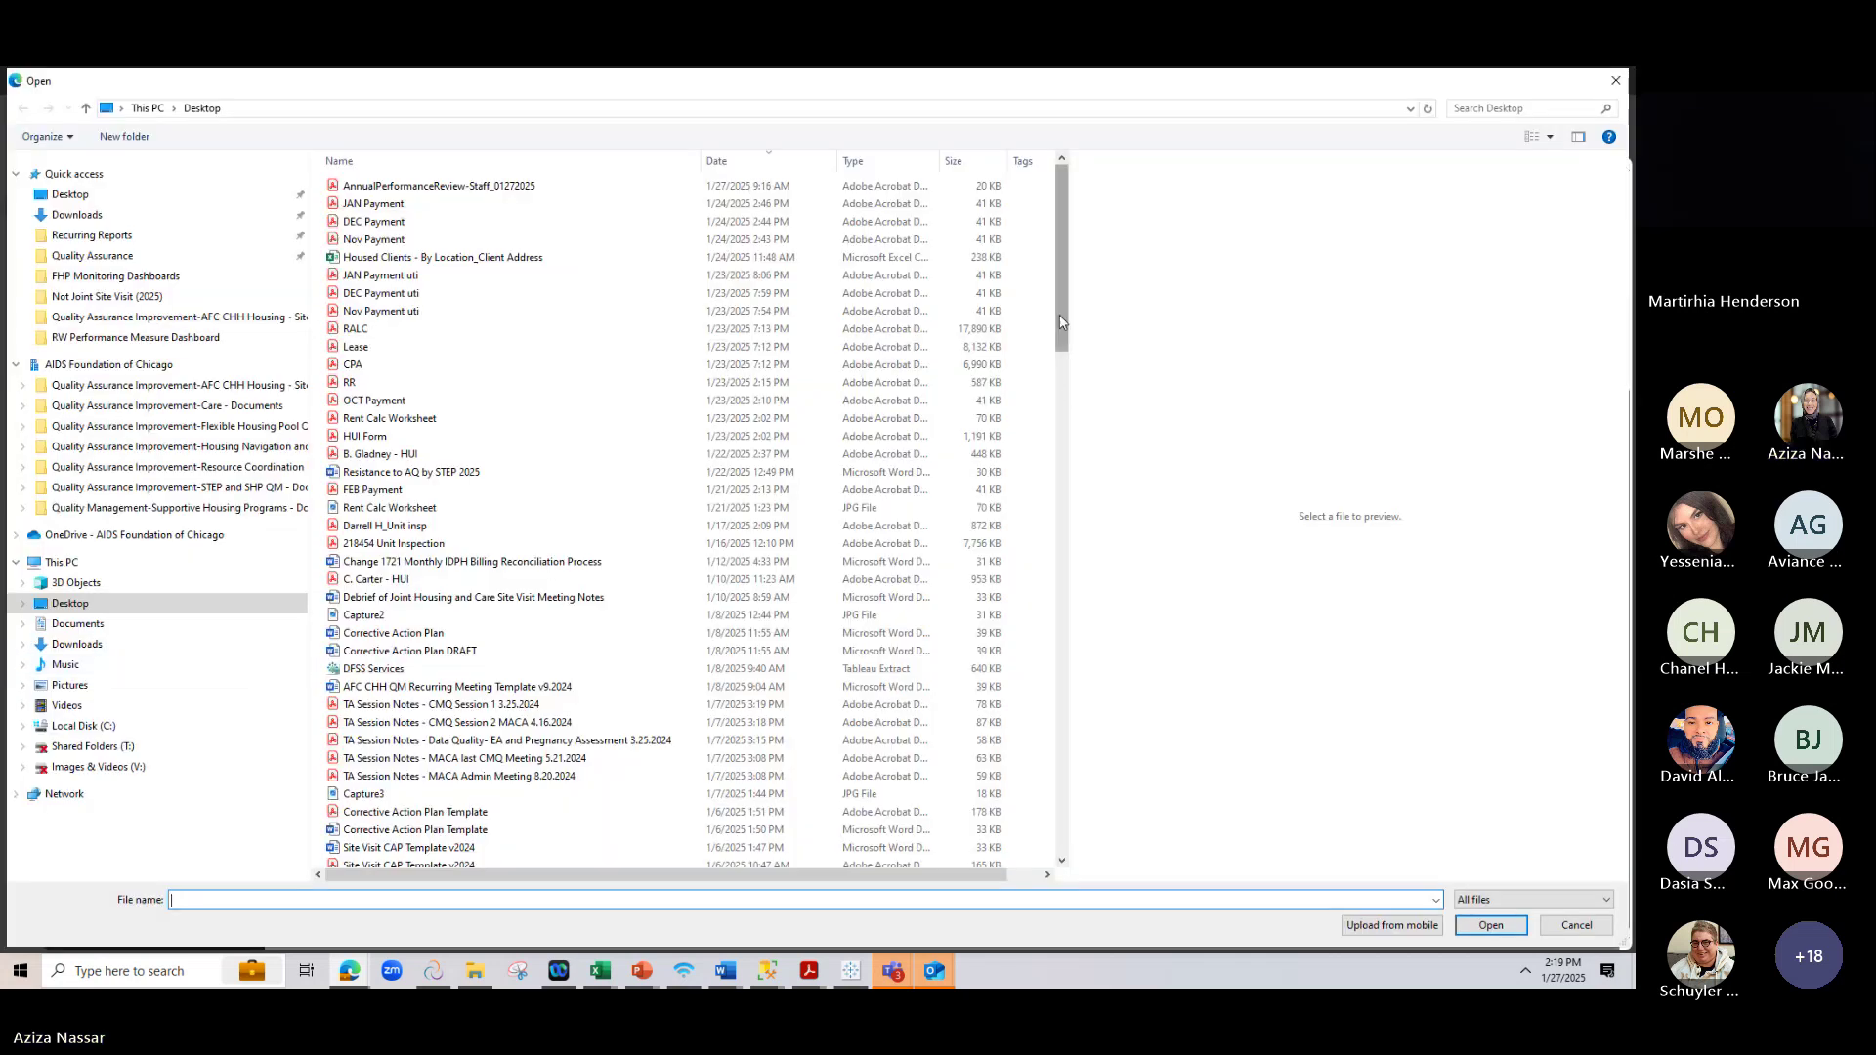
drag(1062, 319, 1097, 507)
drag(1063, 293, 1065, 791)
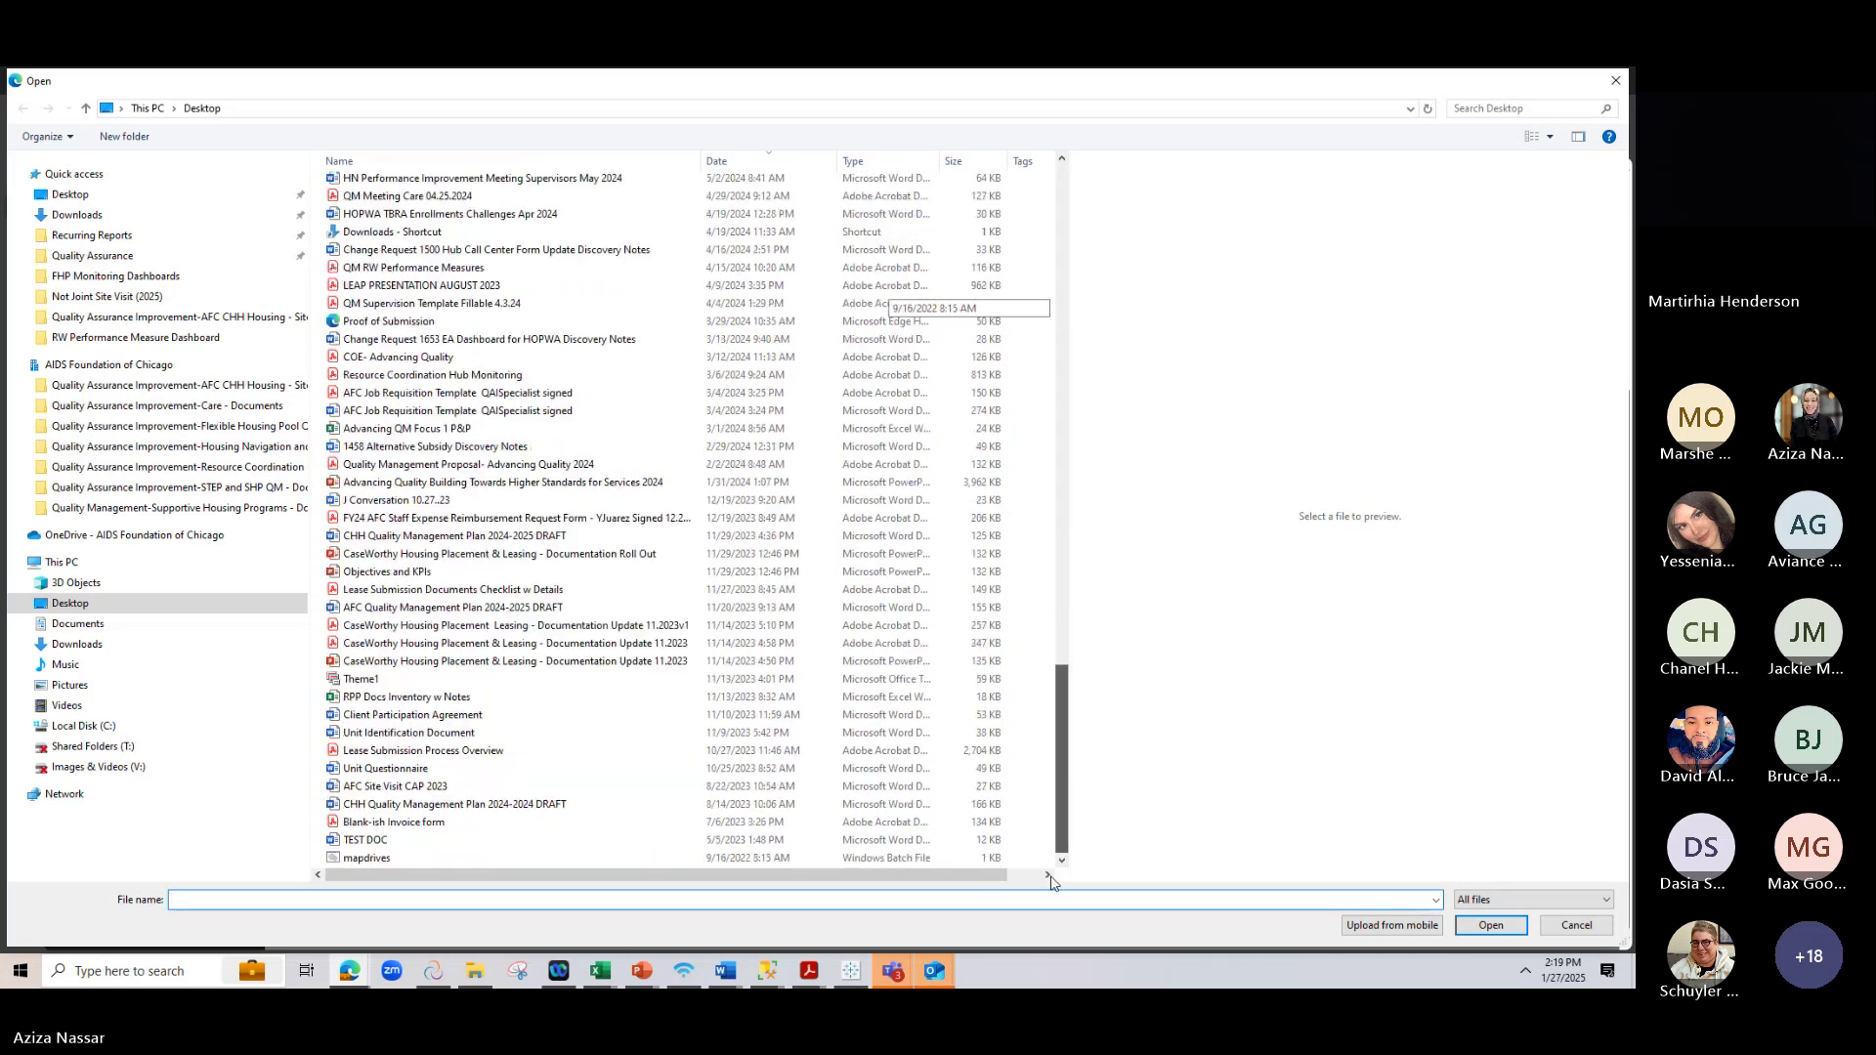
click(423, 838)
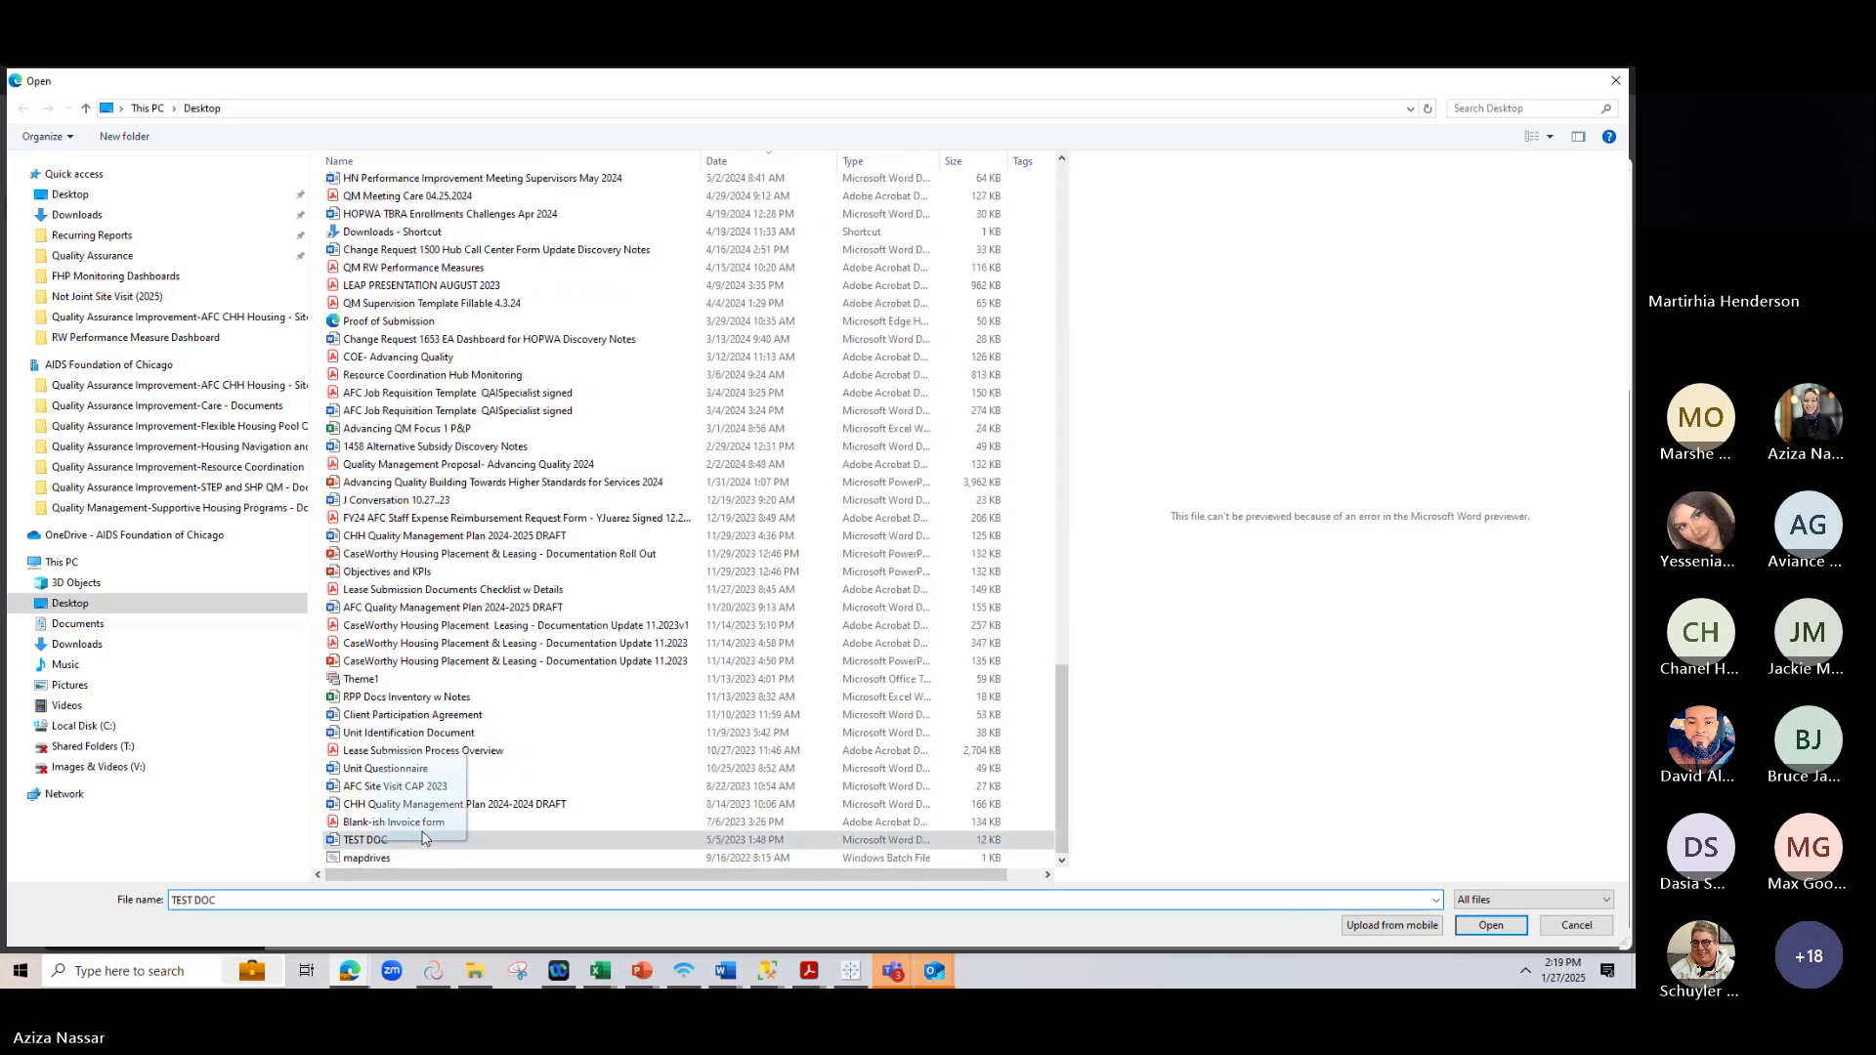
click(1477, 928)
click(1475, 928)
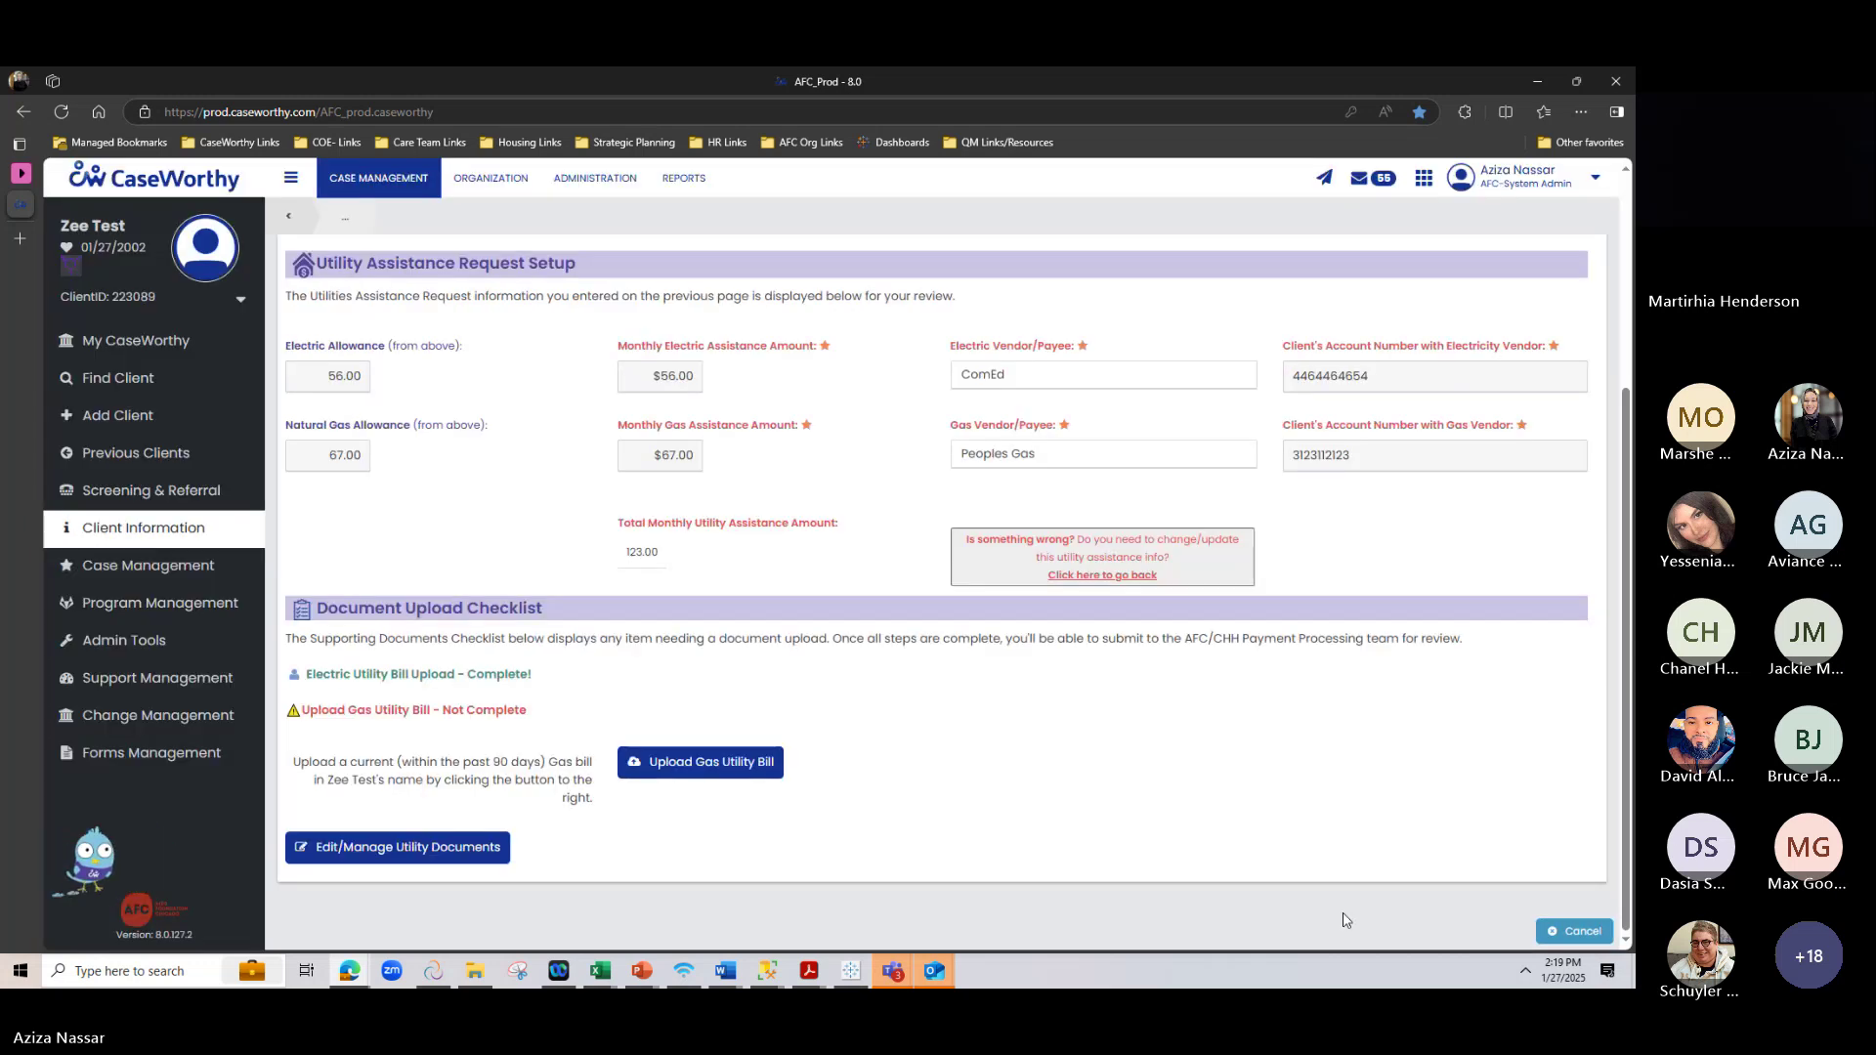
Confirm both utility bill uploads are complete and the checklist reads Ready to Submit
scroll(531, 728, down, 3)
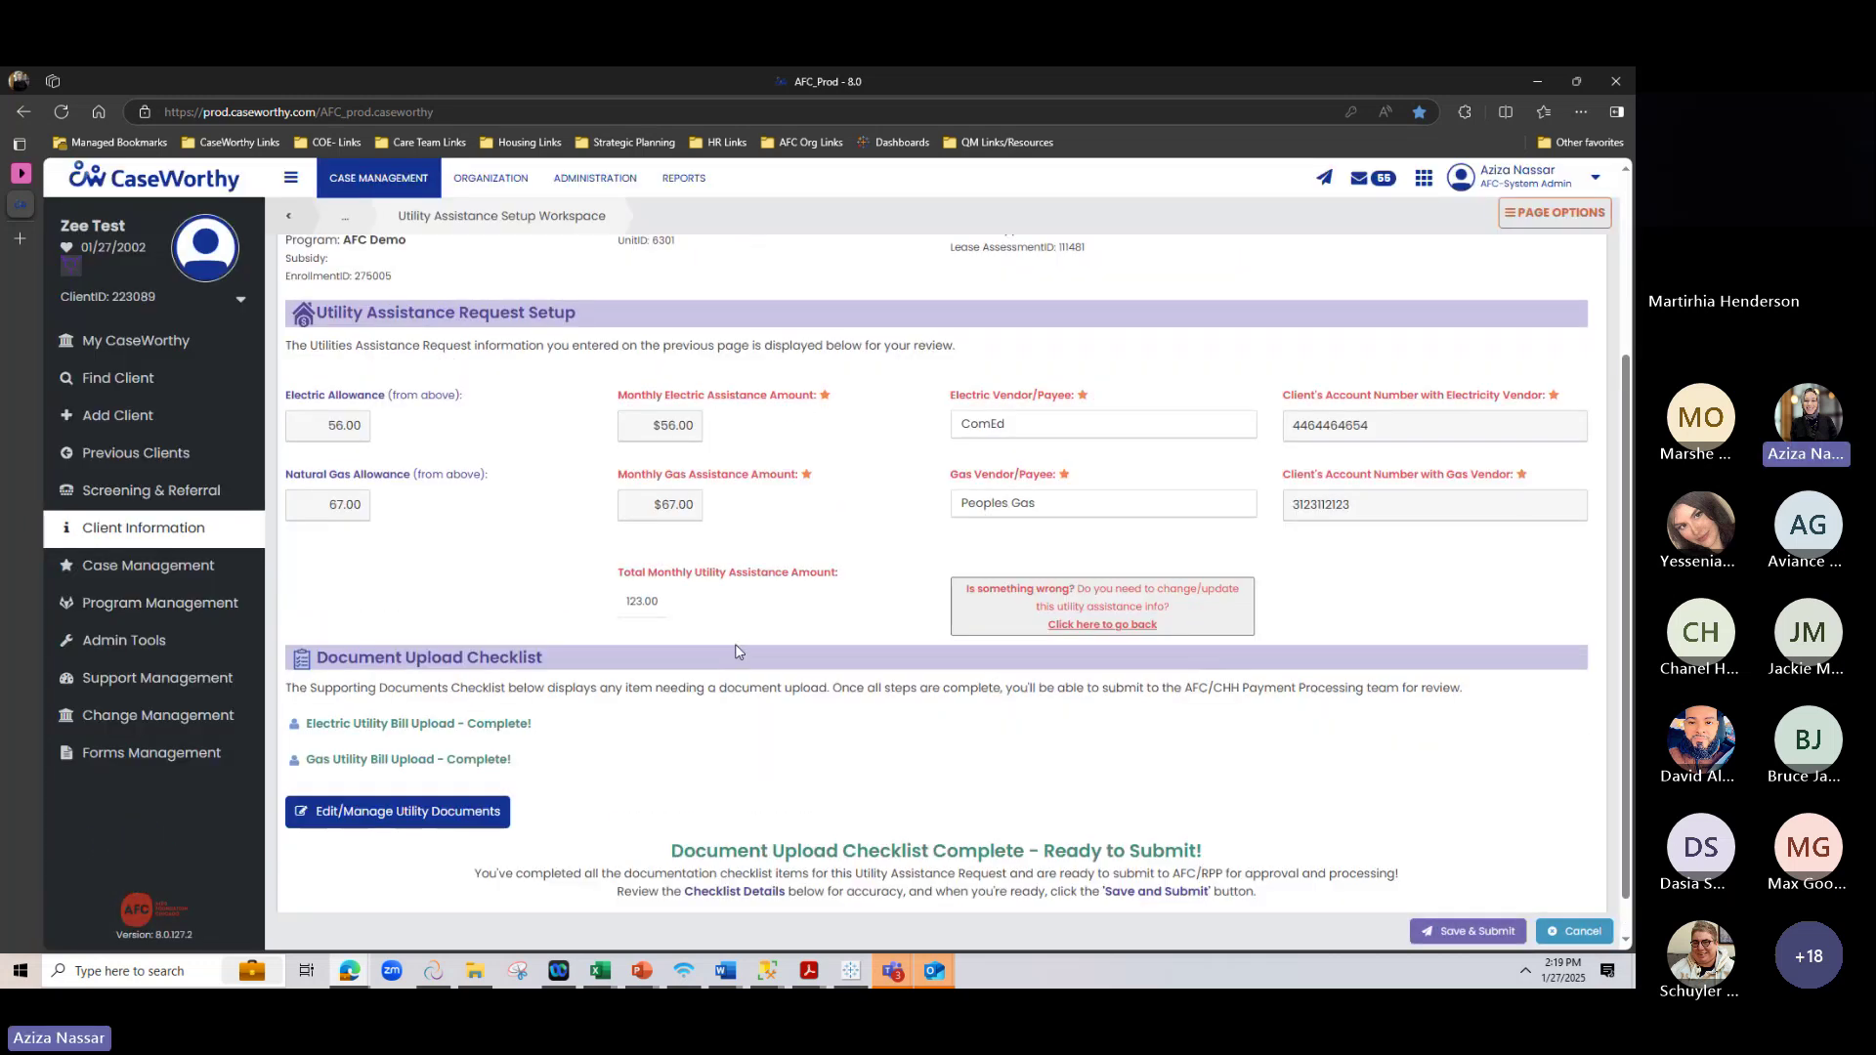
mouse_move(311, 681)
mouse_down()
mouse_move(533, 680)
mouse_move(316, 733)
mouse_move(298, 683)
mouse_up()
click(298, 684)
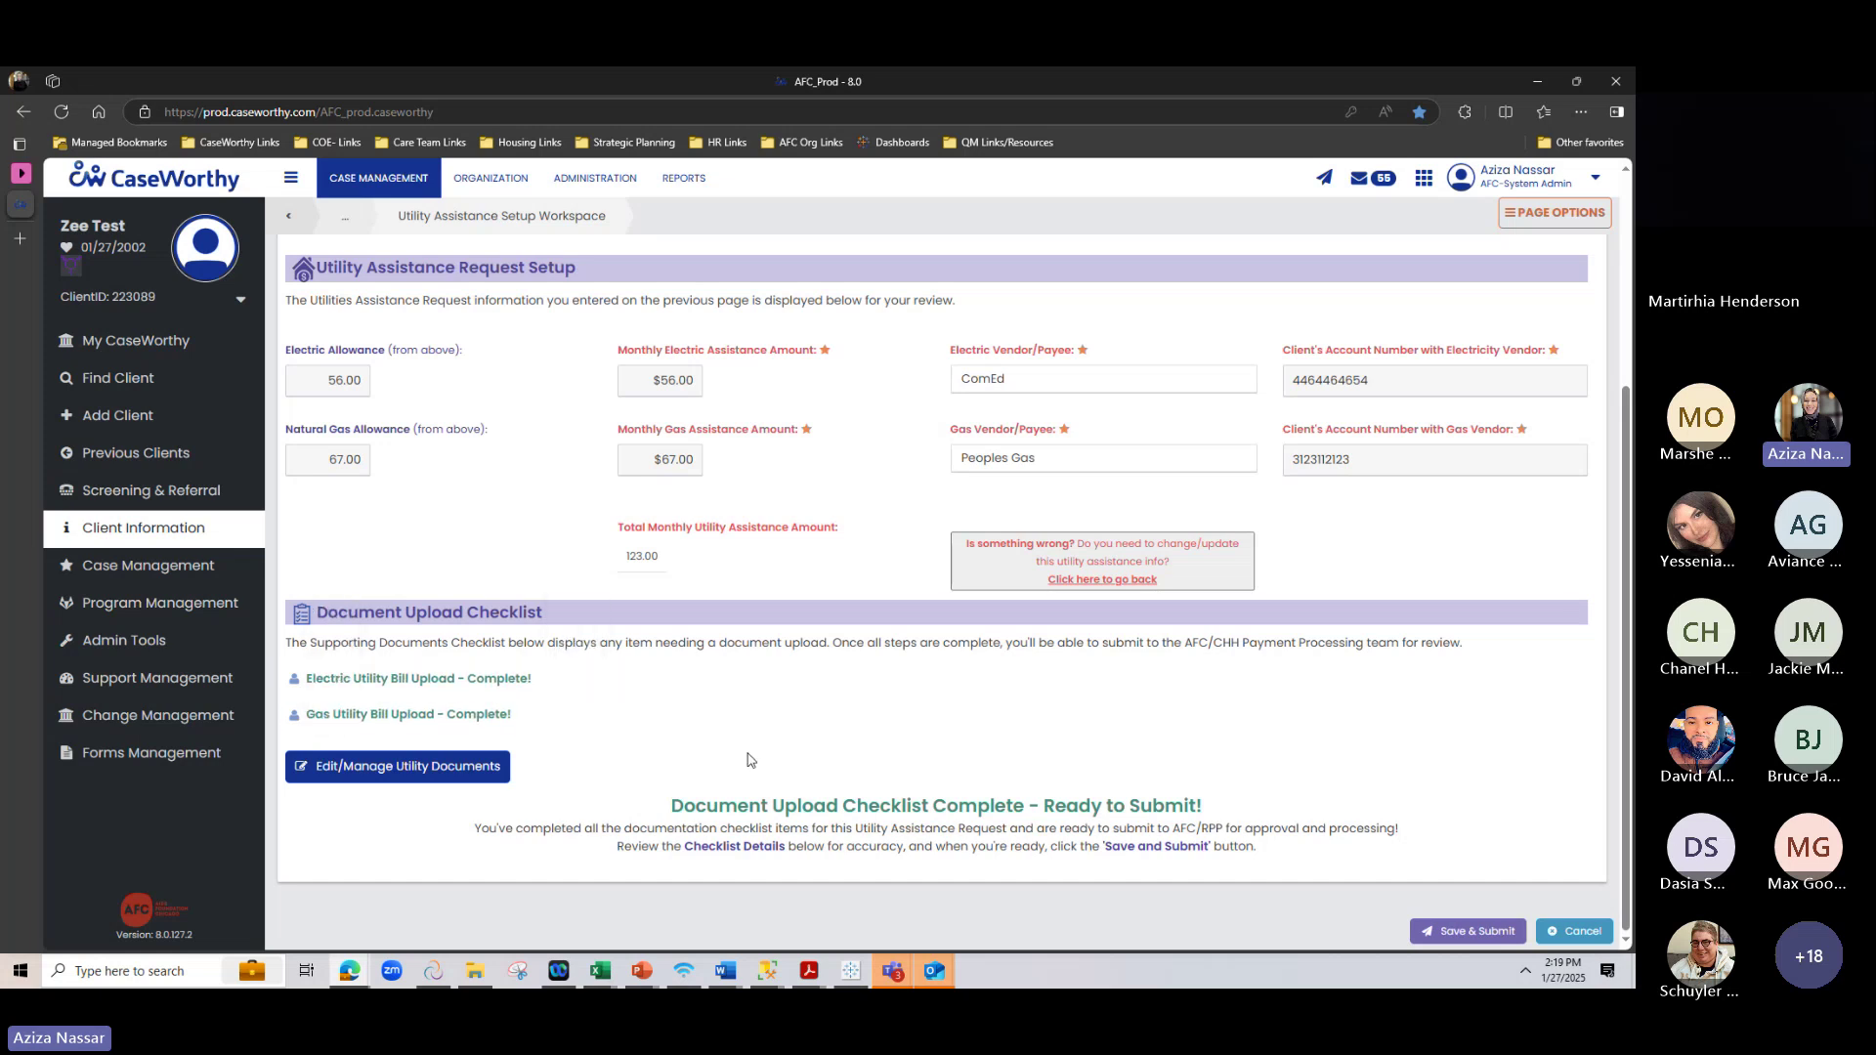
Save & Submit the request, check Client Housing Placement shows it pending, then return to Teams
click(1417, 929)
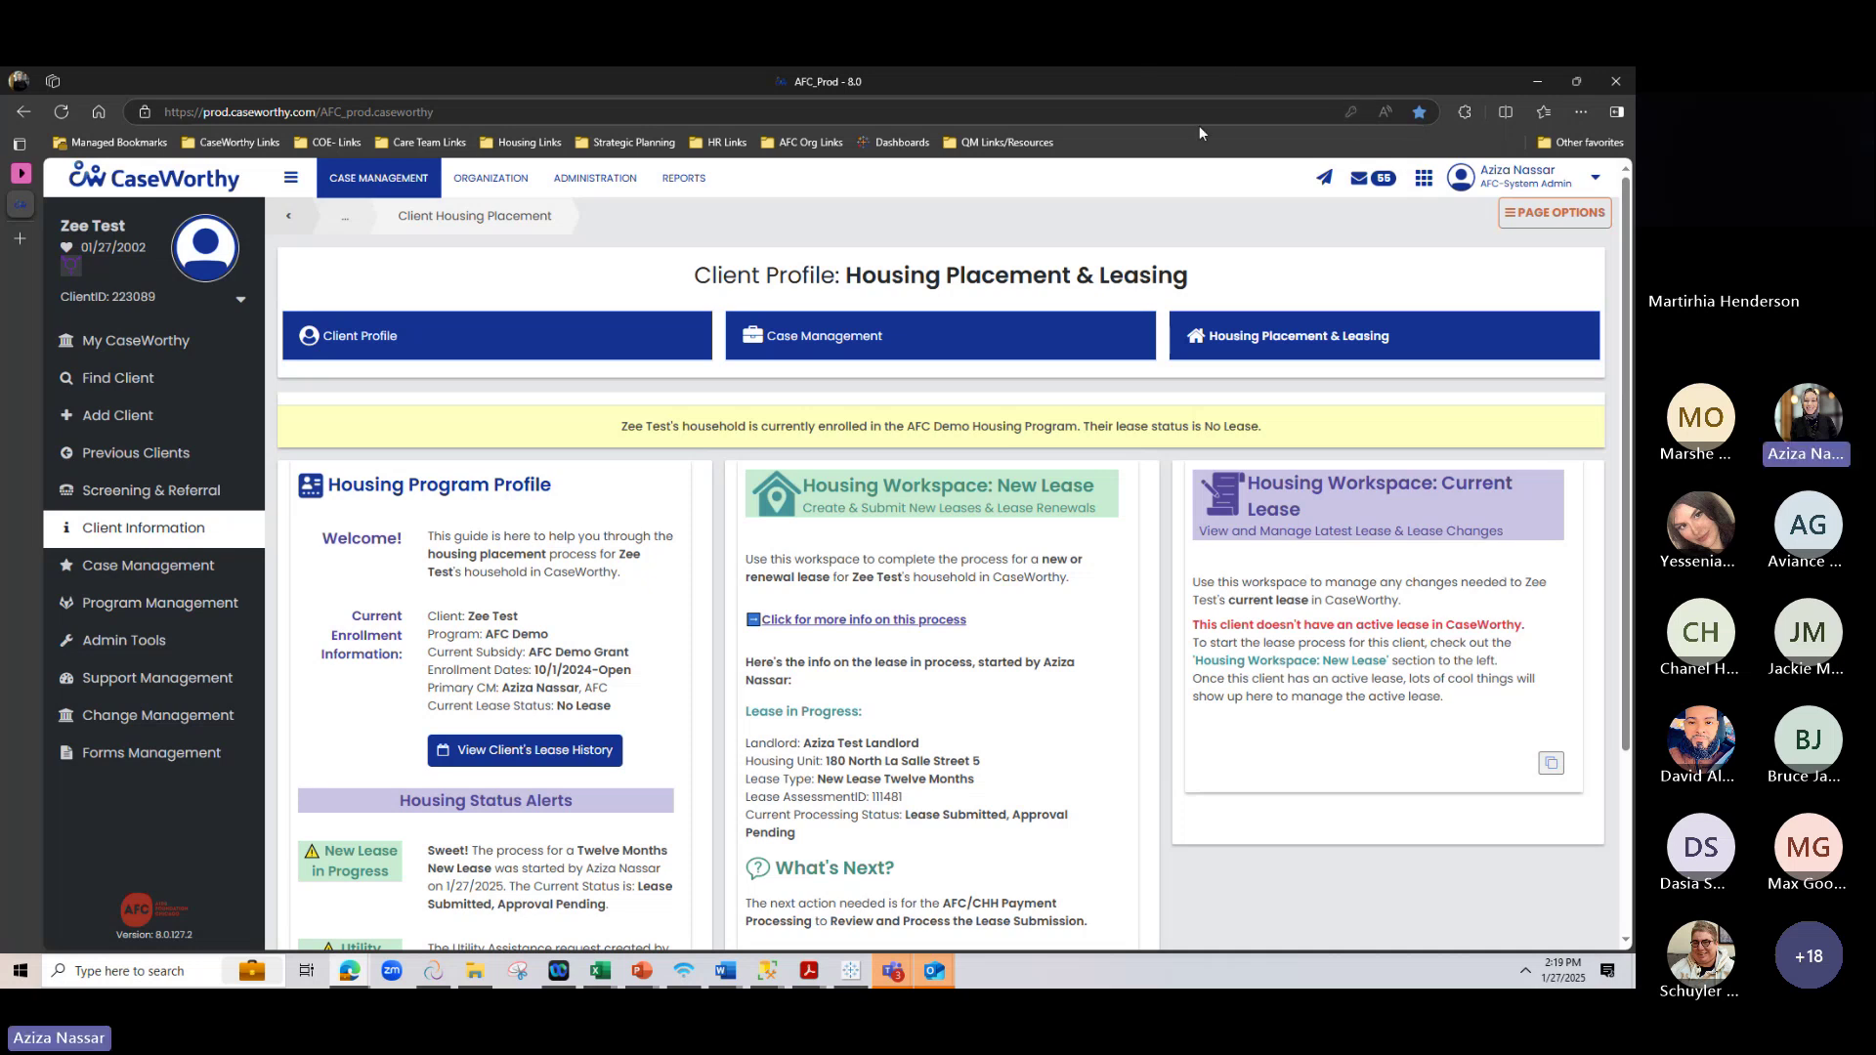
scroll(1311, 824, down, 3)
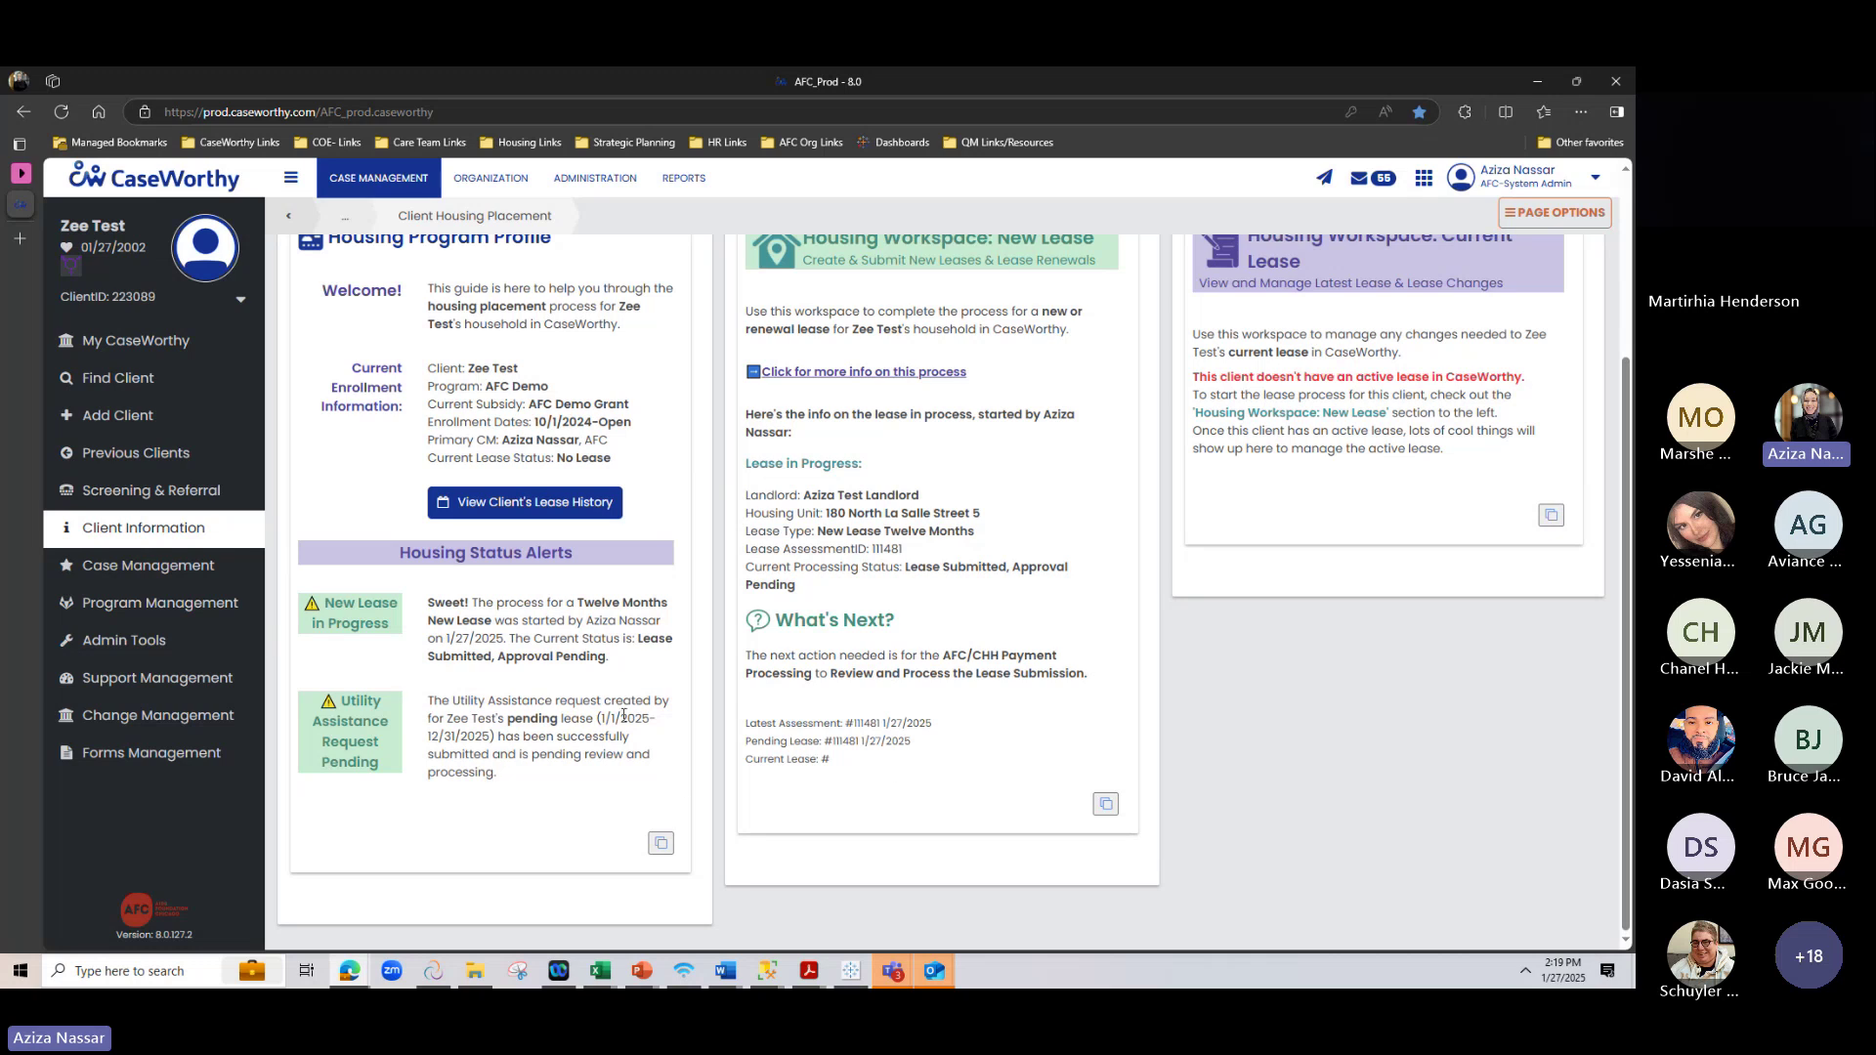
scroll(674, 830, up, 2)
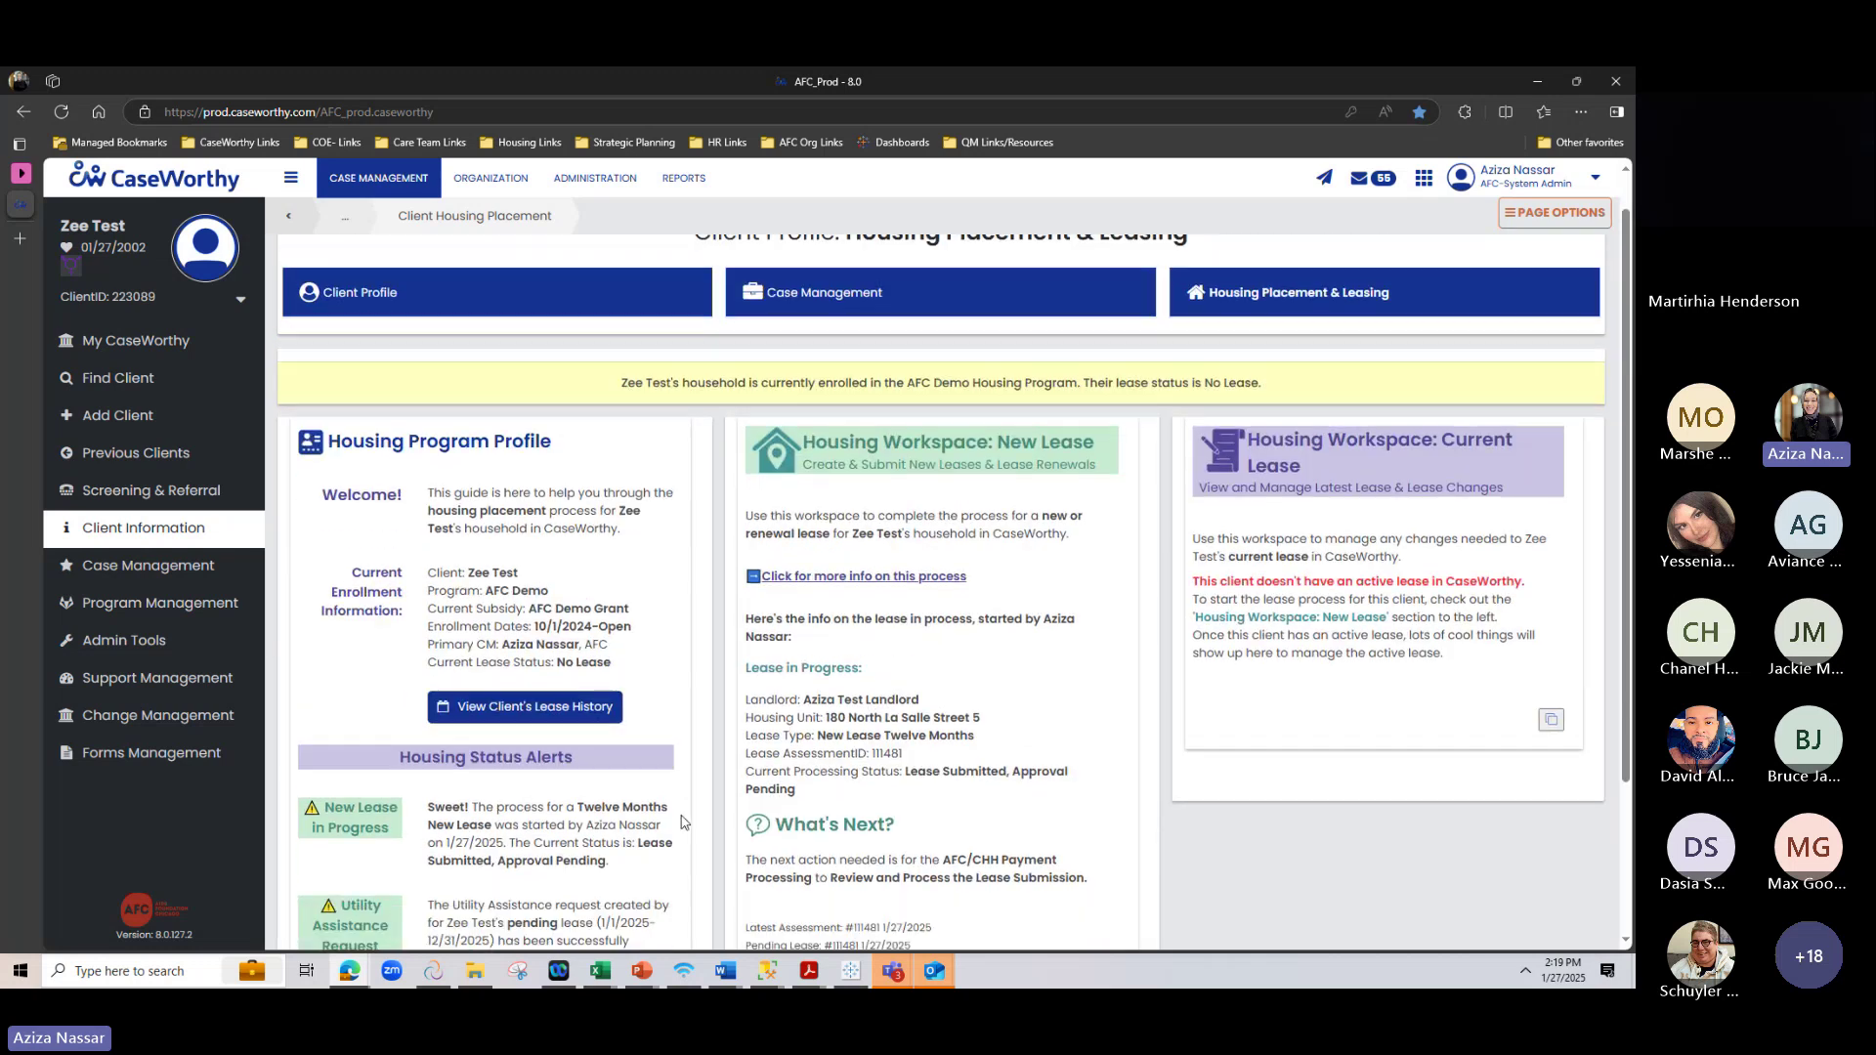
scroll(683, 821, down, 2)
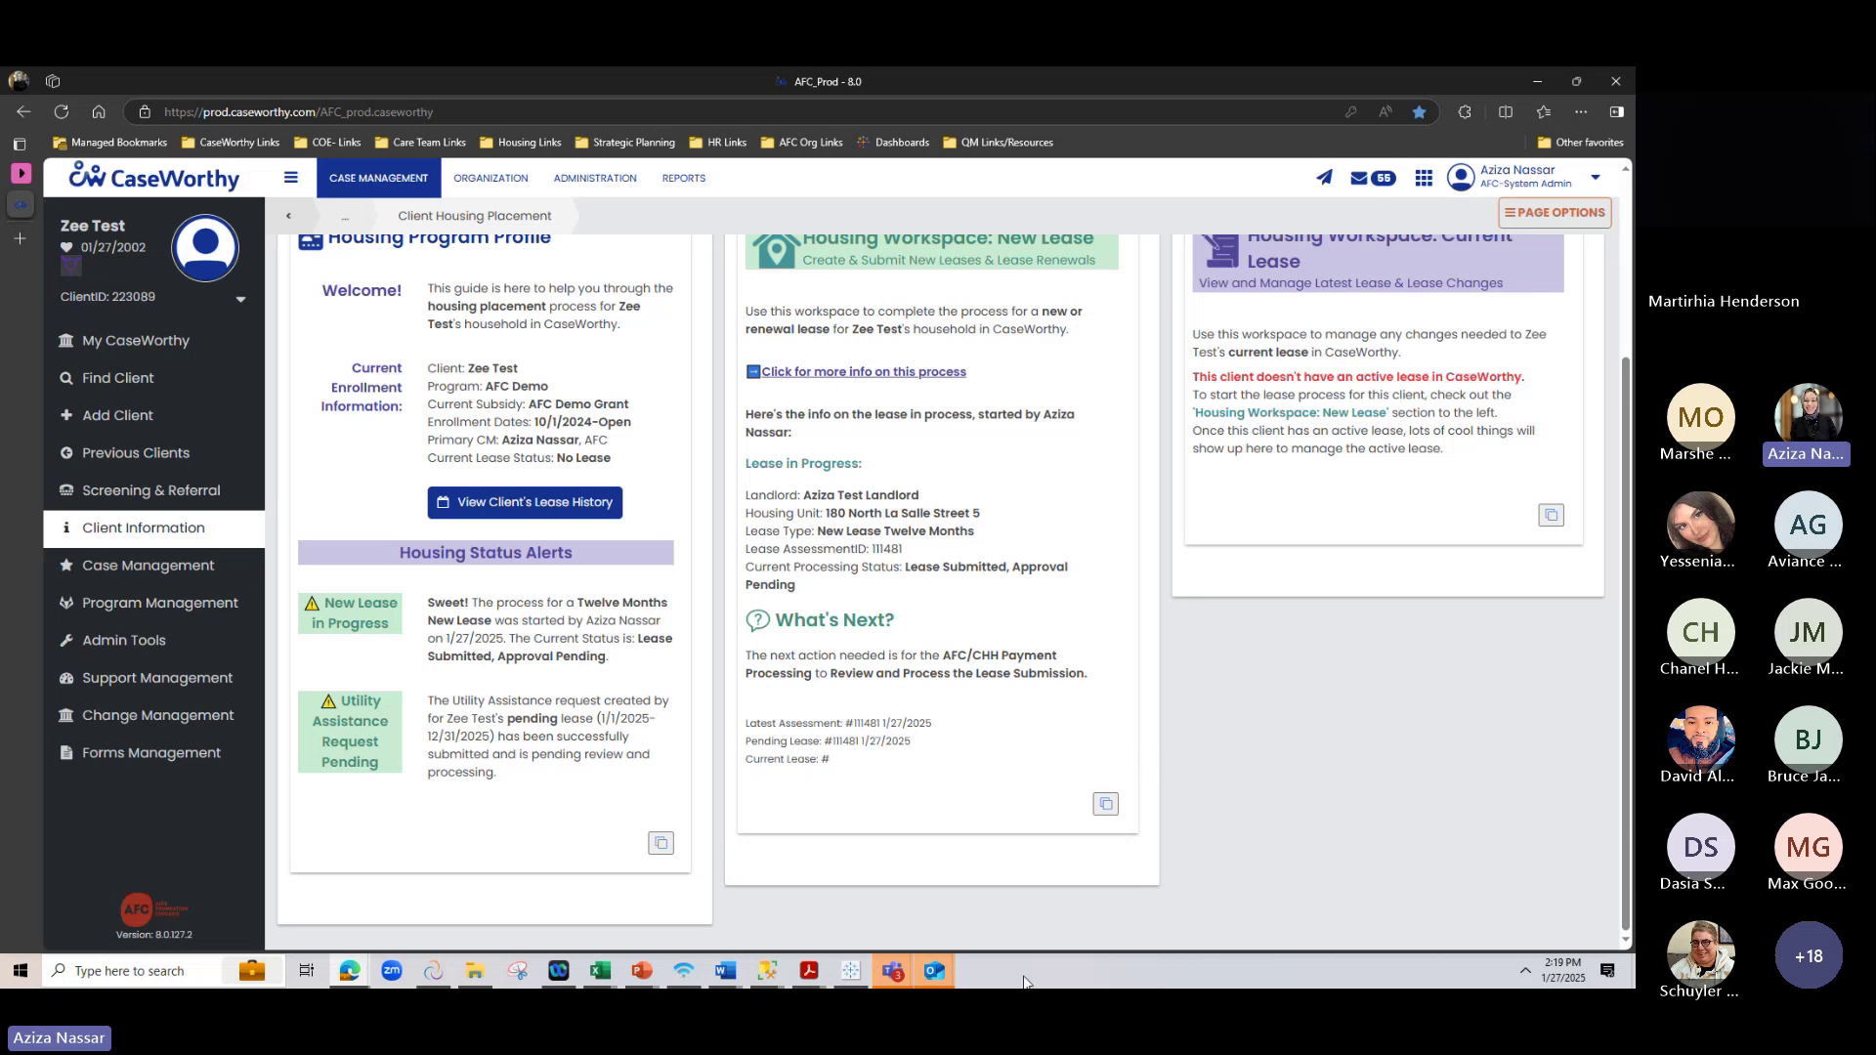
mouse_move(894, 972)
click(894, 914)
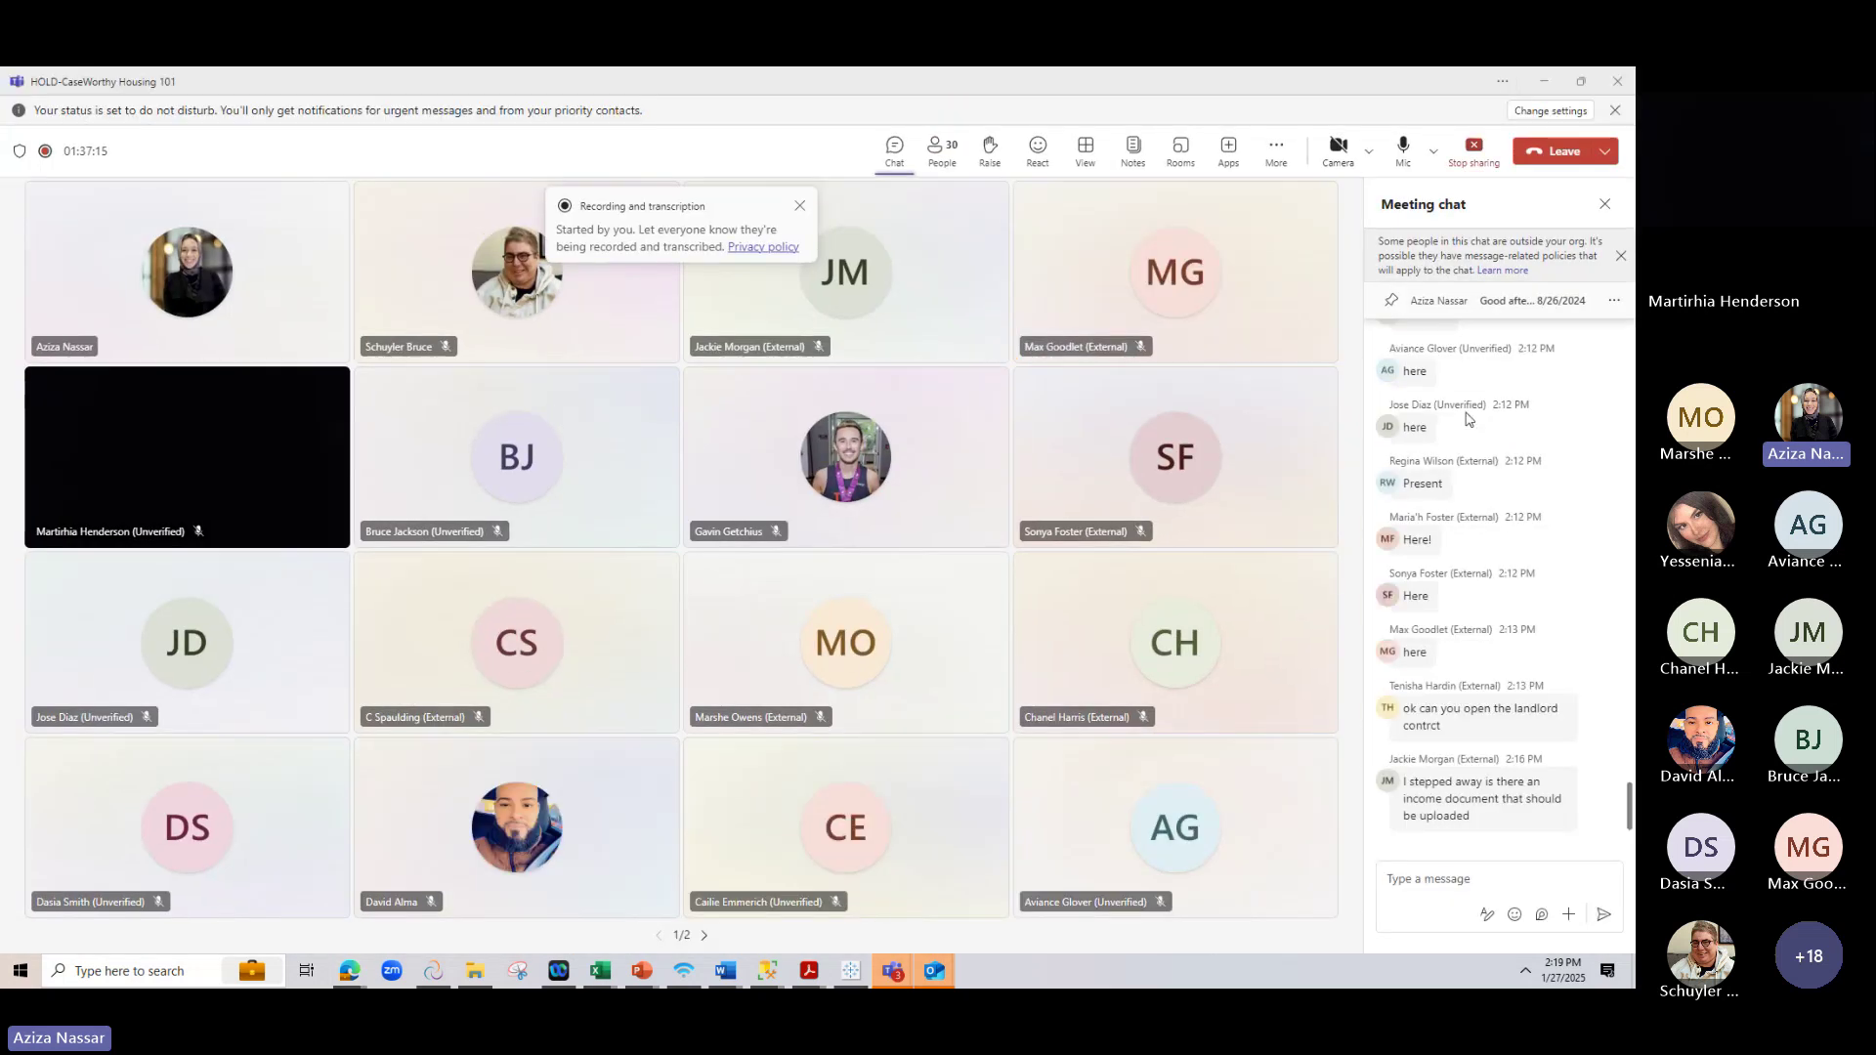
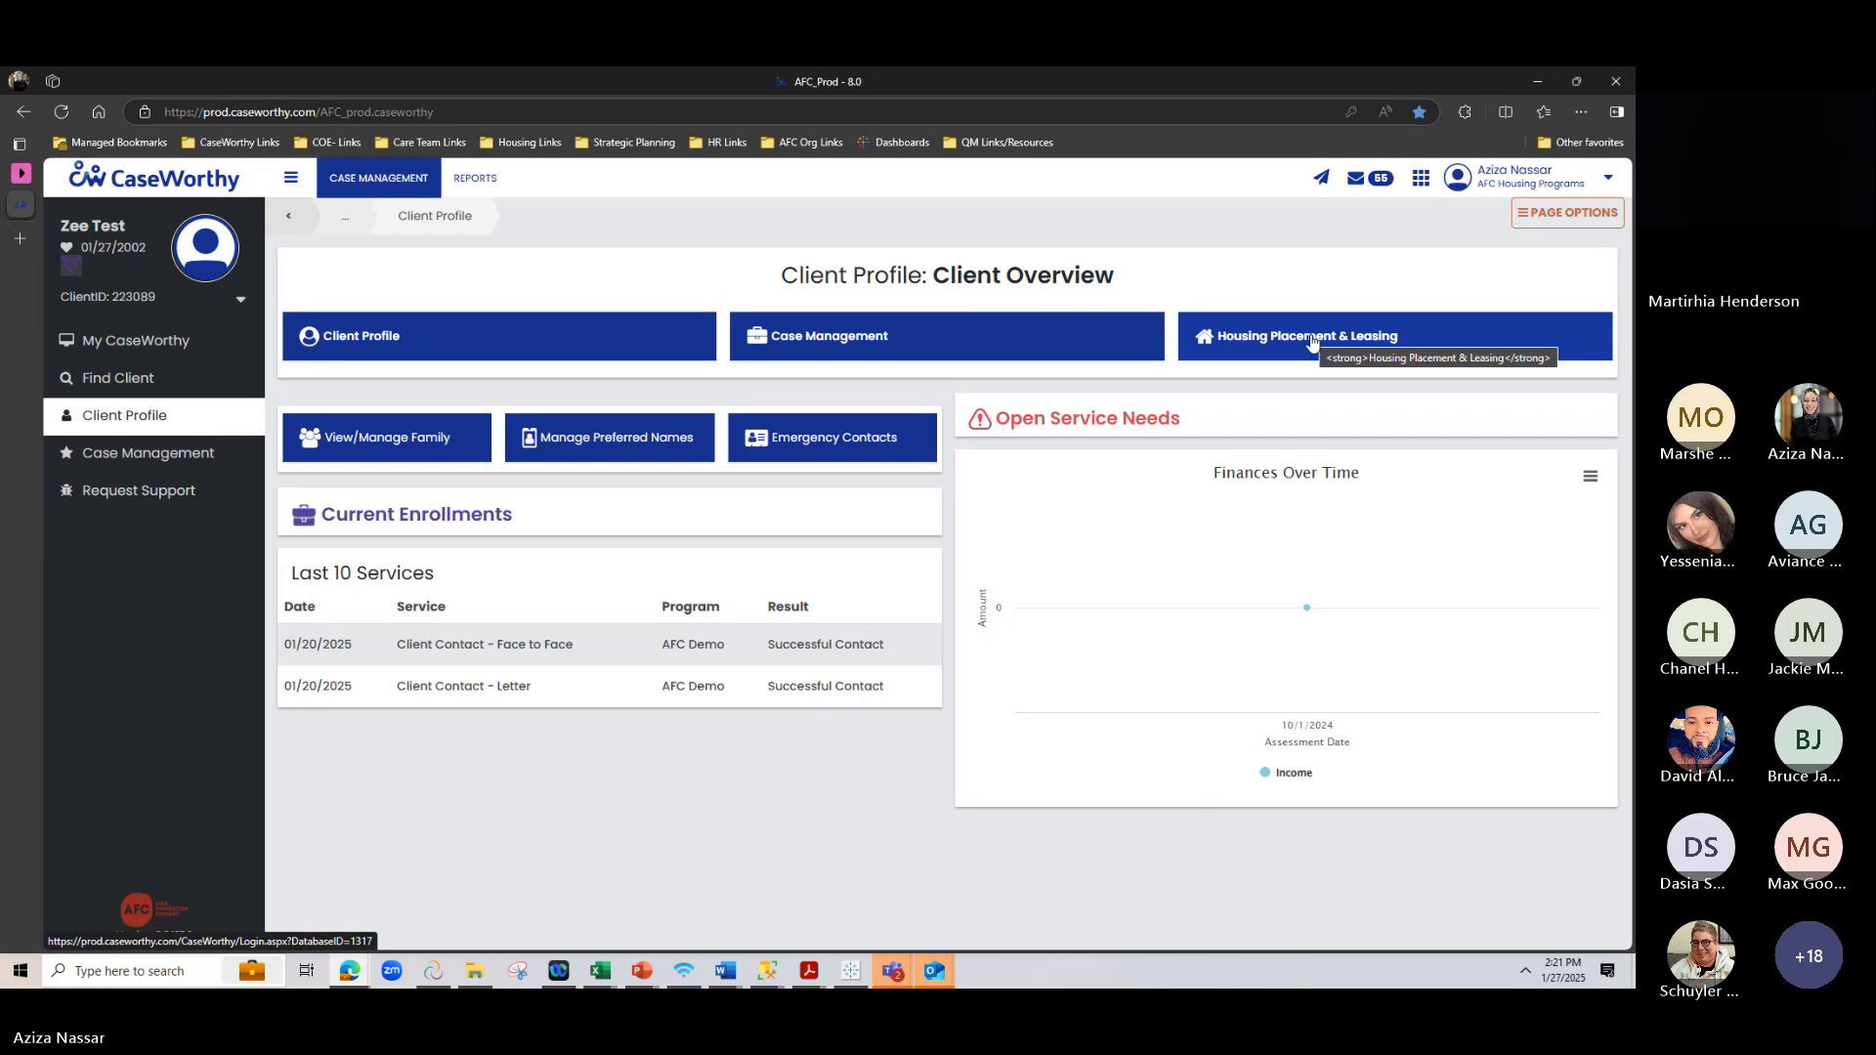
Open Housing Placement & Leasing and review the Current lease in the AFC Demo Housing Program
click(1312, 337)
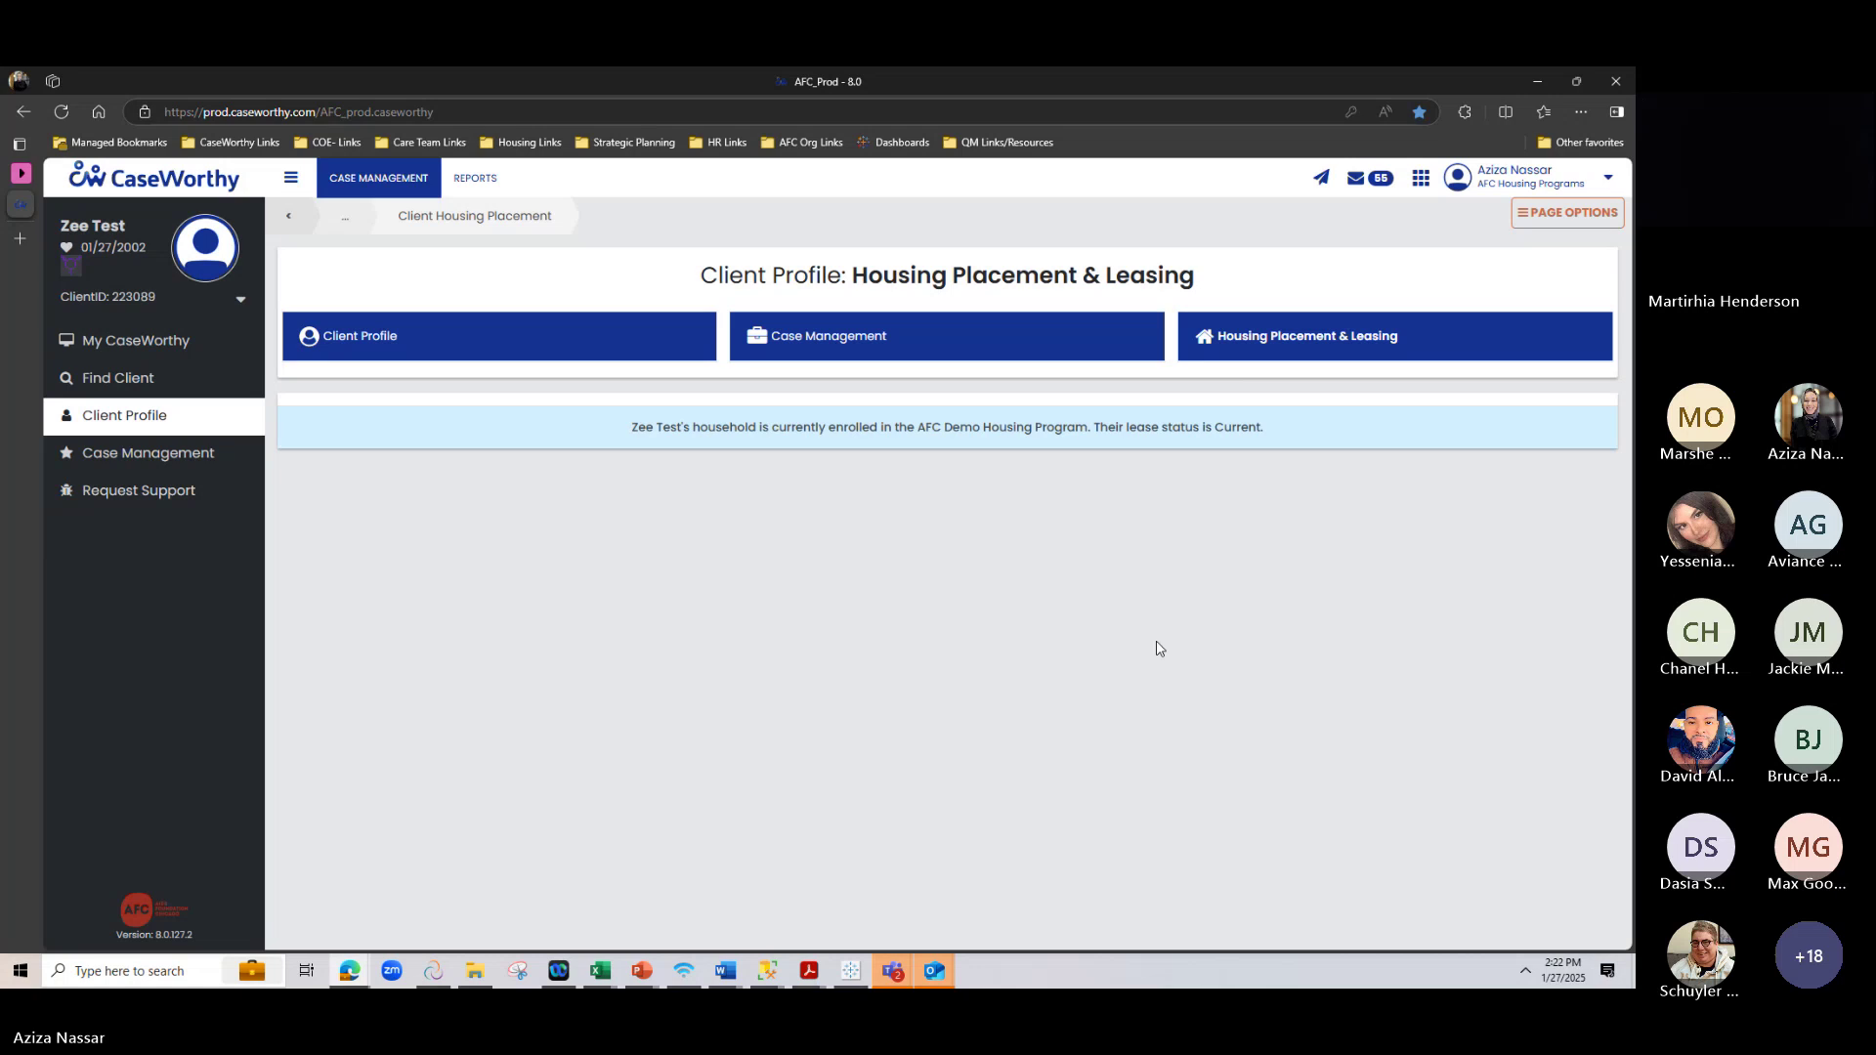
click(1302, 350)
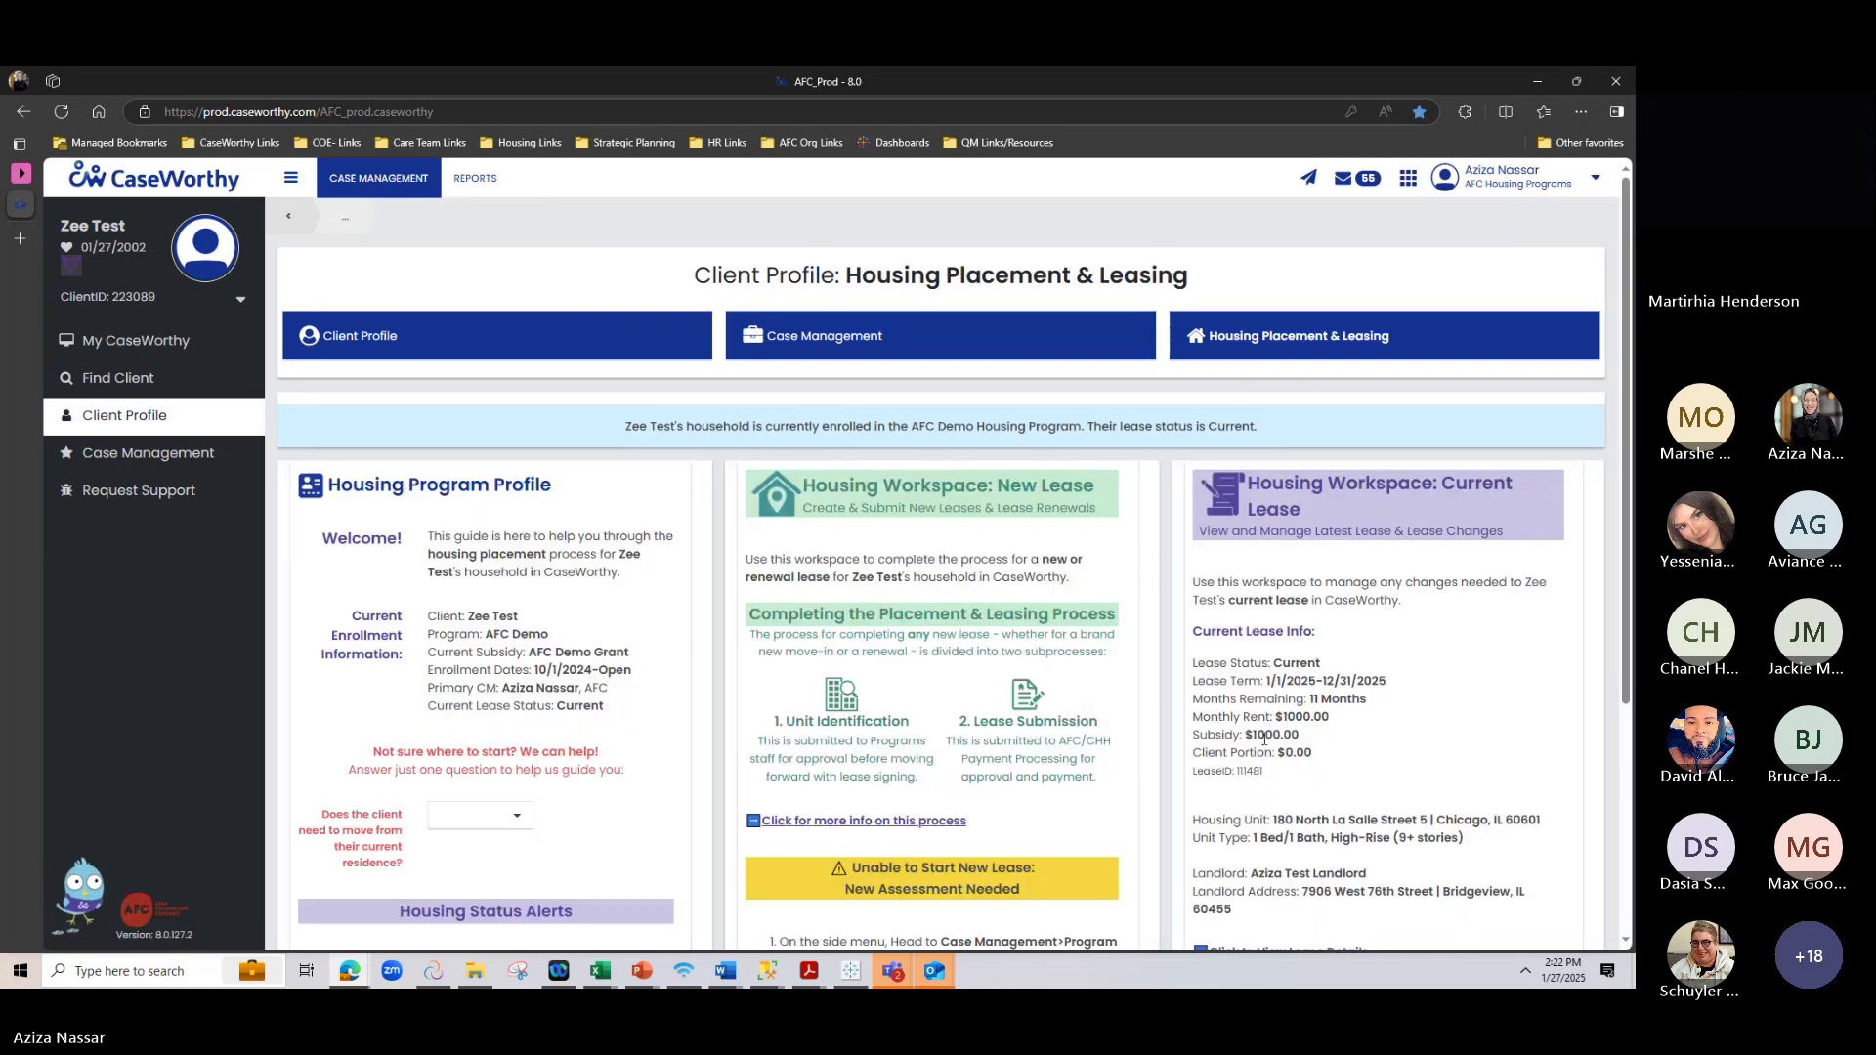
scroll(1264, 700, down, 2)
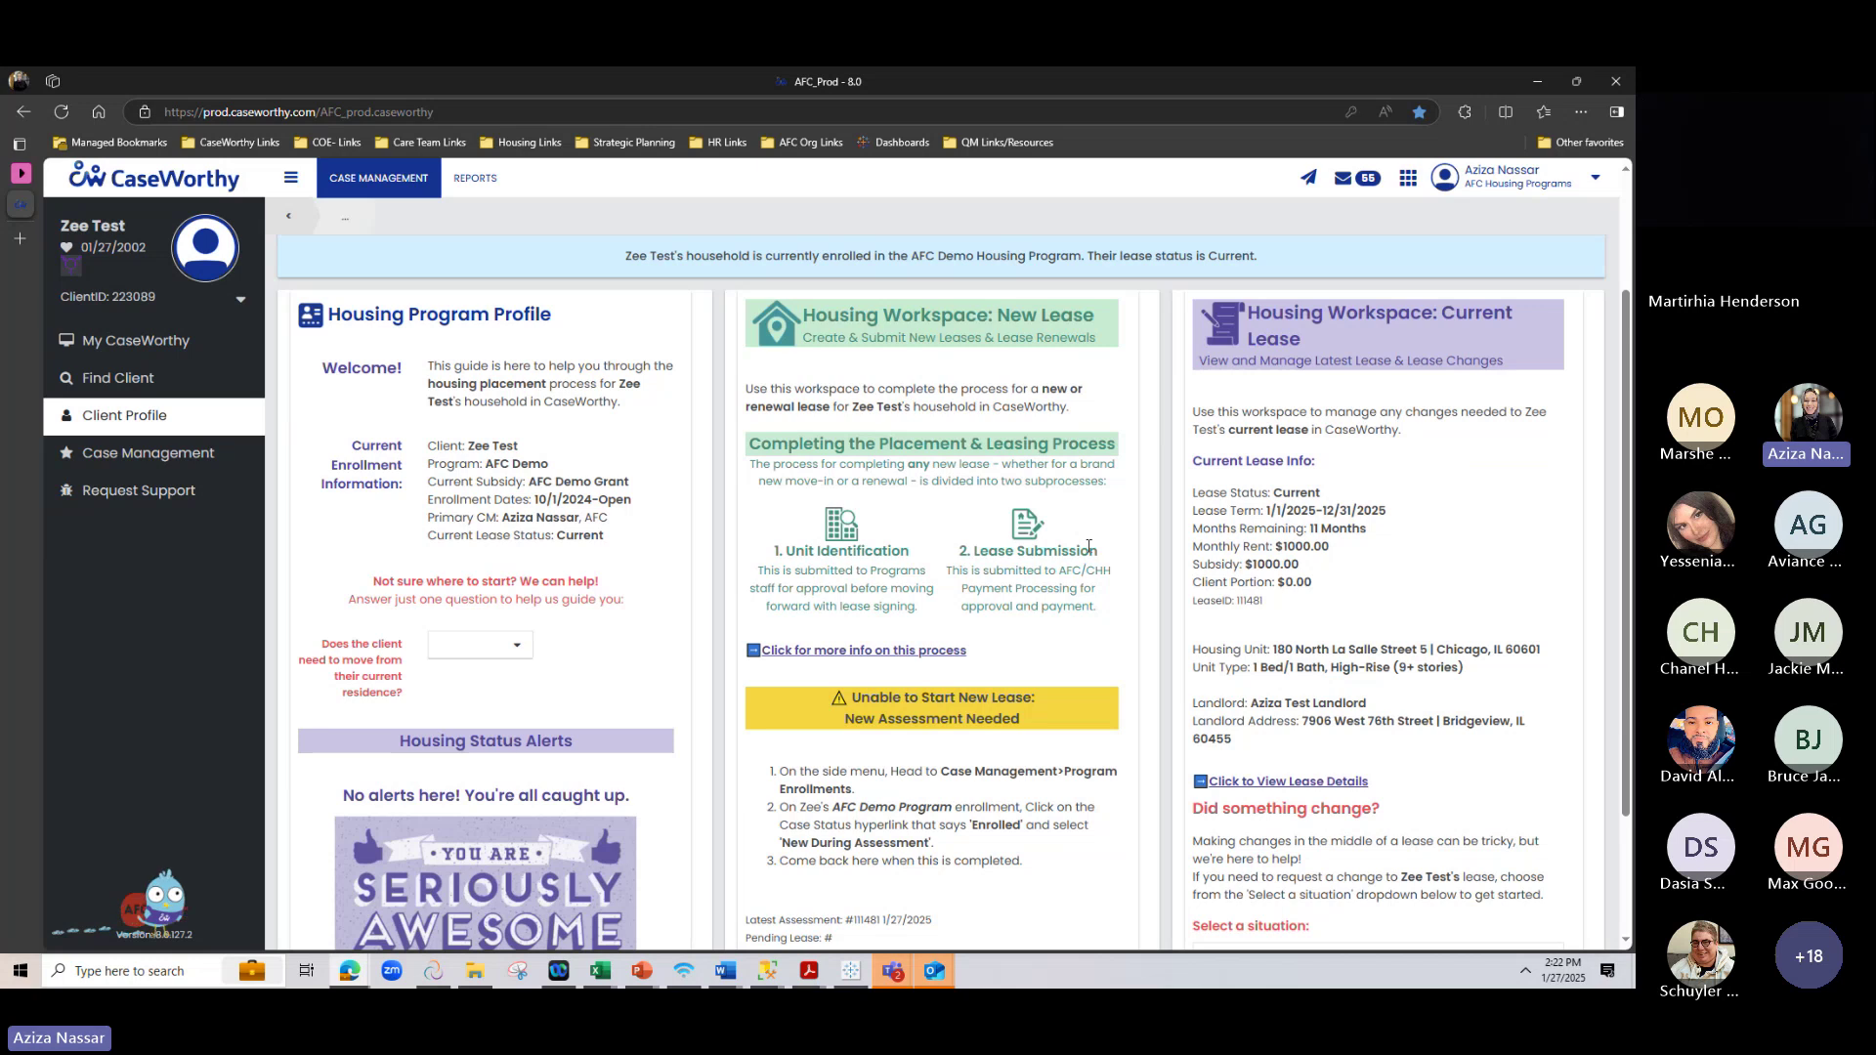
scroll(1088, 546, down, 2)
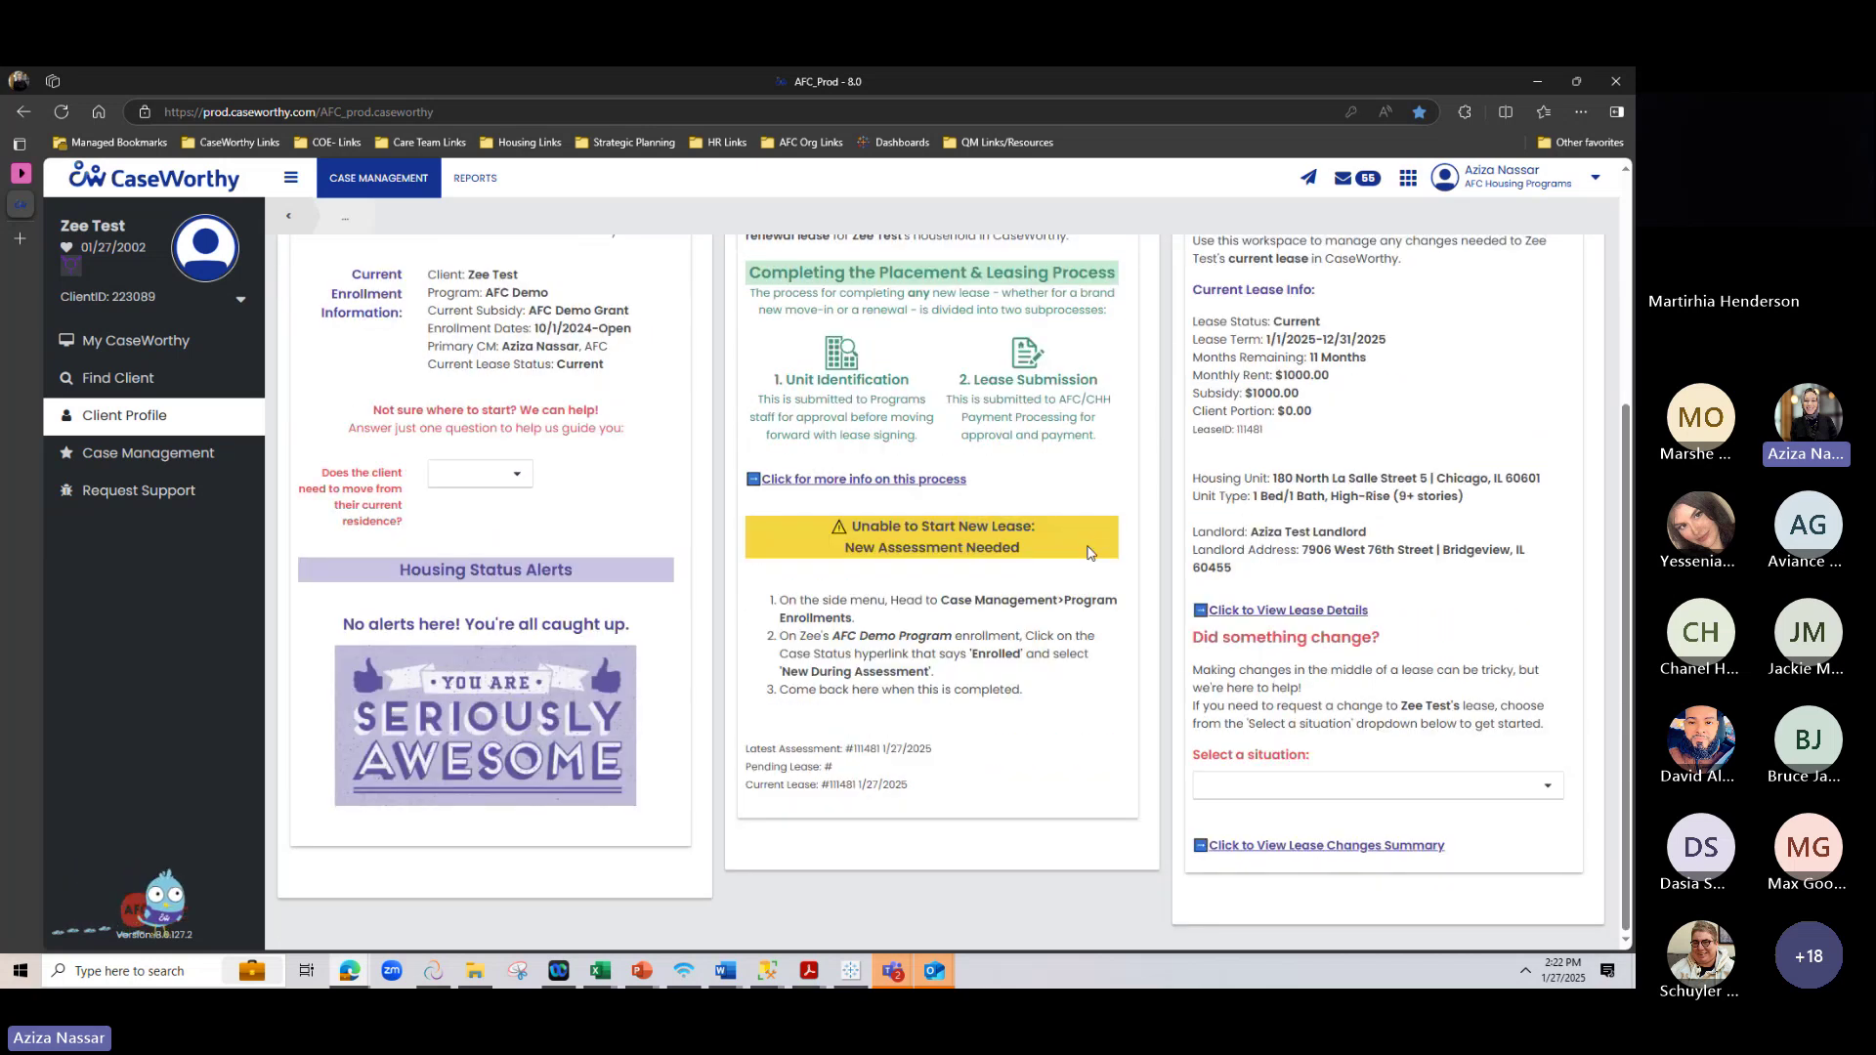
scroll(1088, 546, up, 3)
scroll(1088, 552, down, 3)
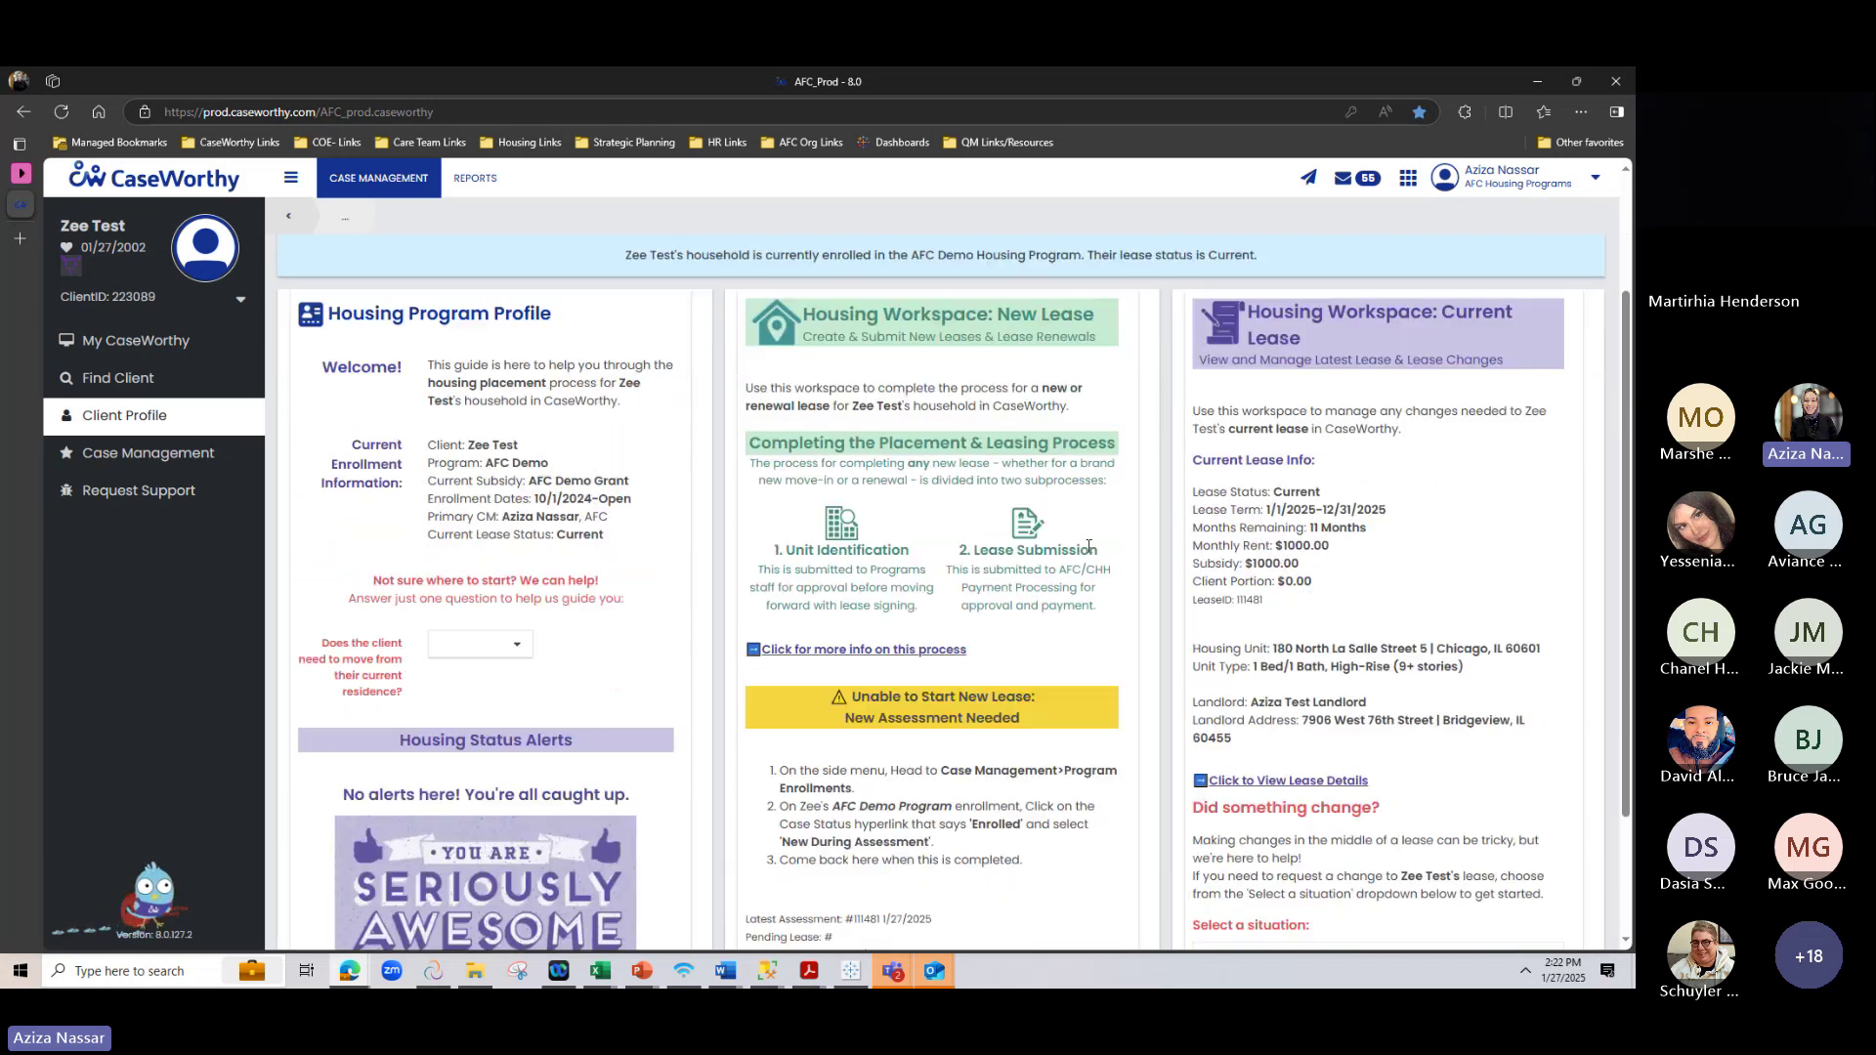
scroll(1091, 552, up, 2)
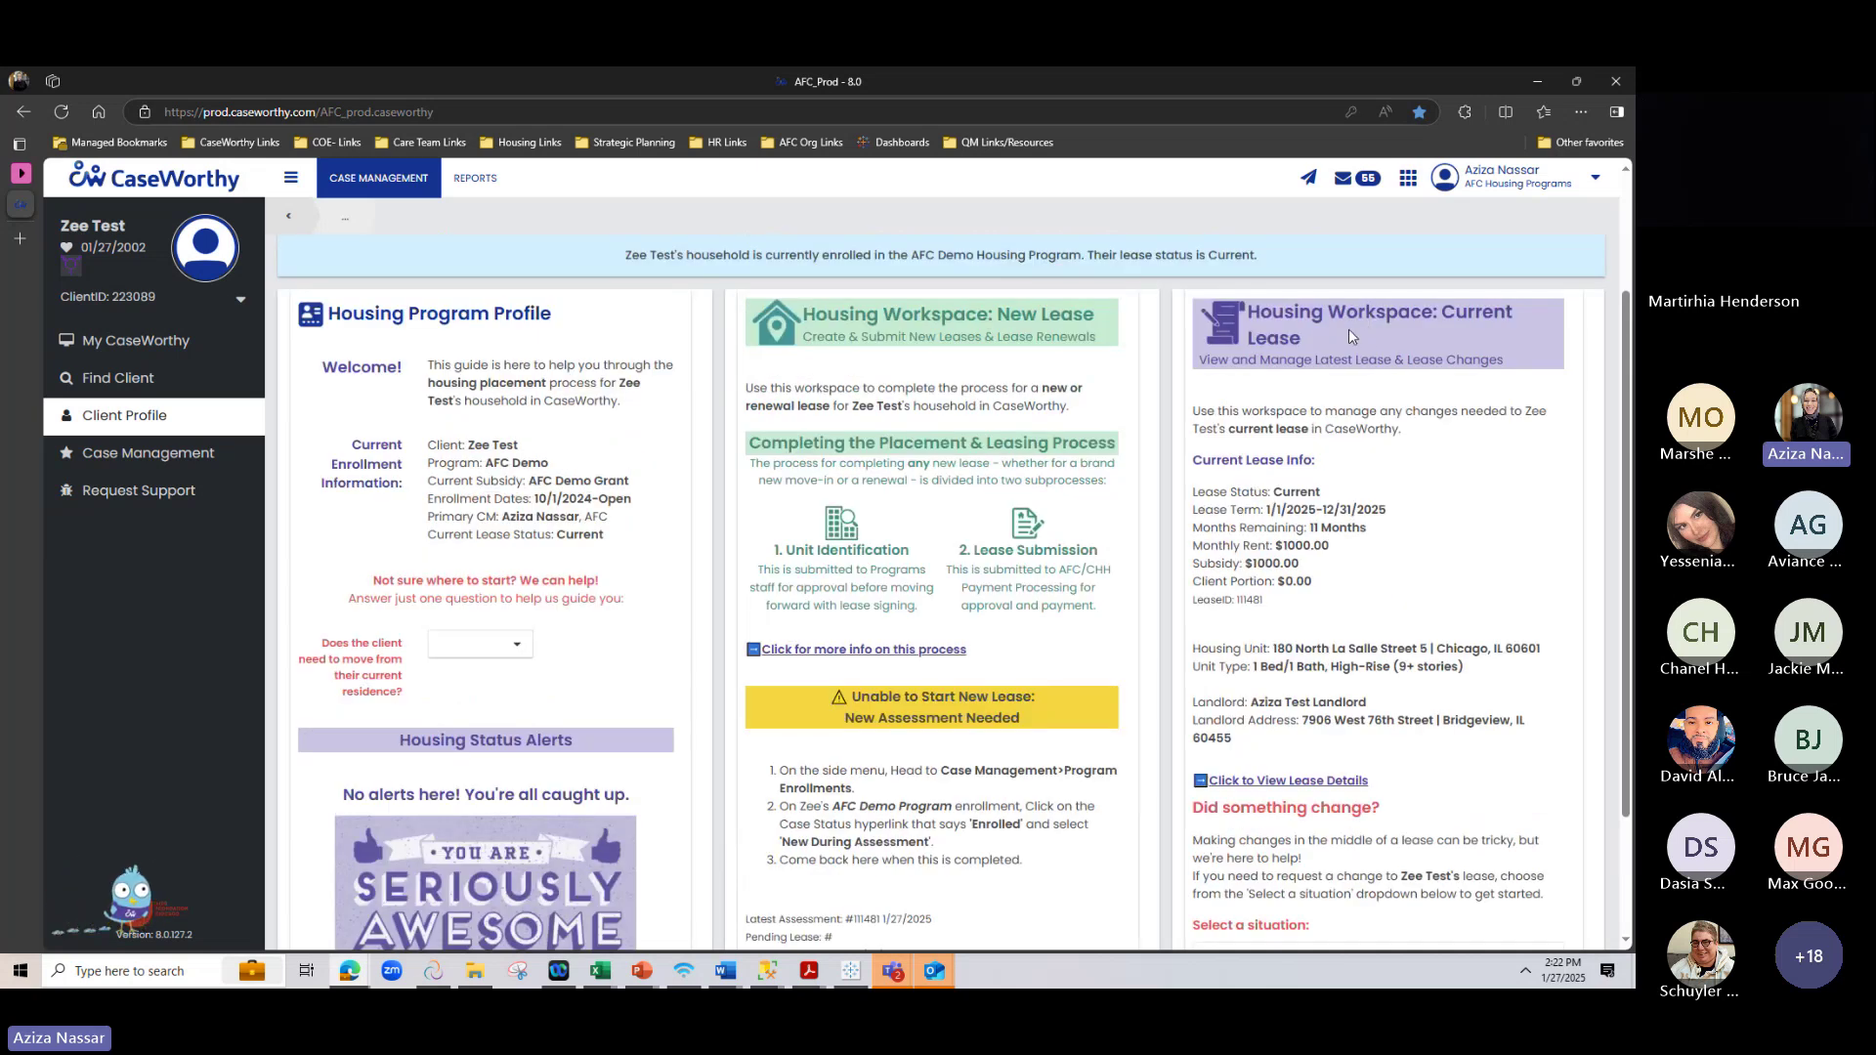
drag(1276, 491, 1462, 668)
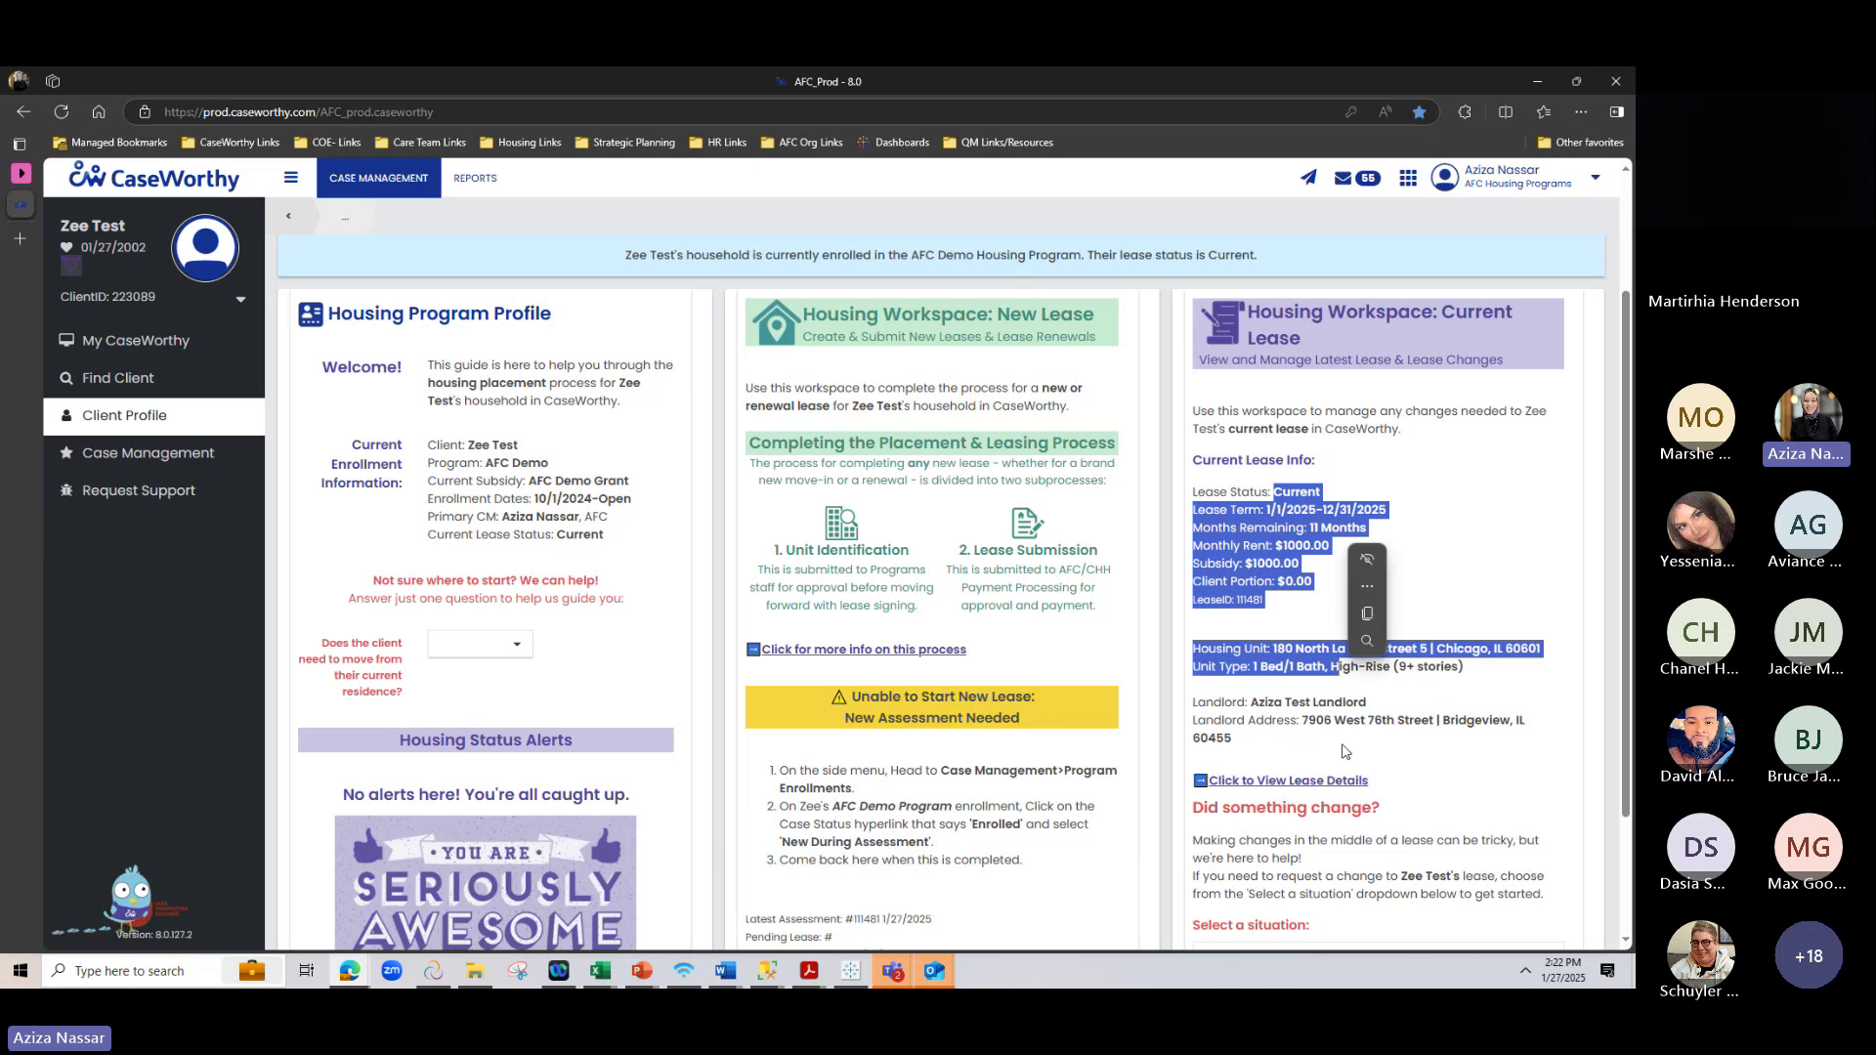
click(1363, 780)
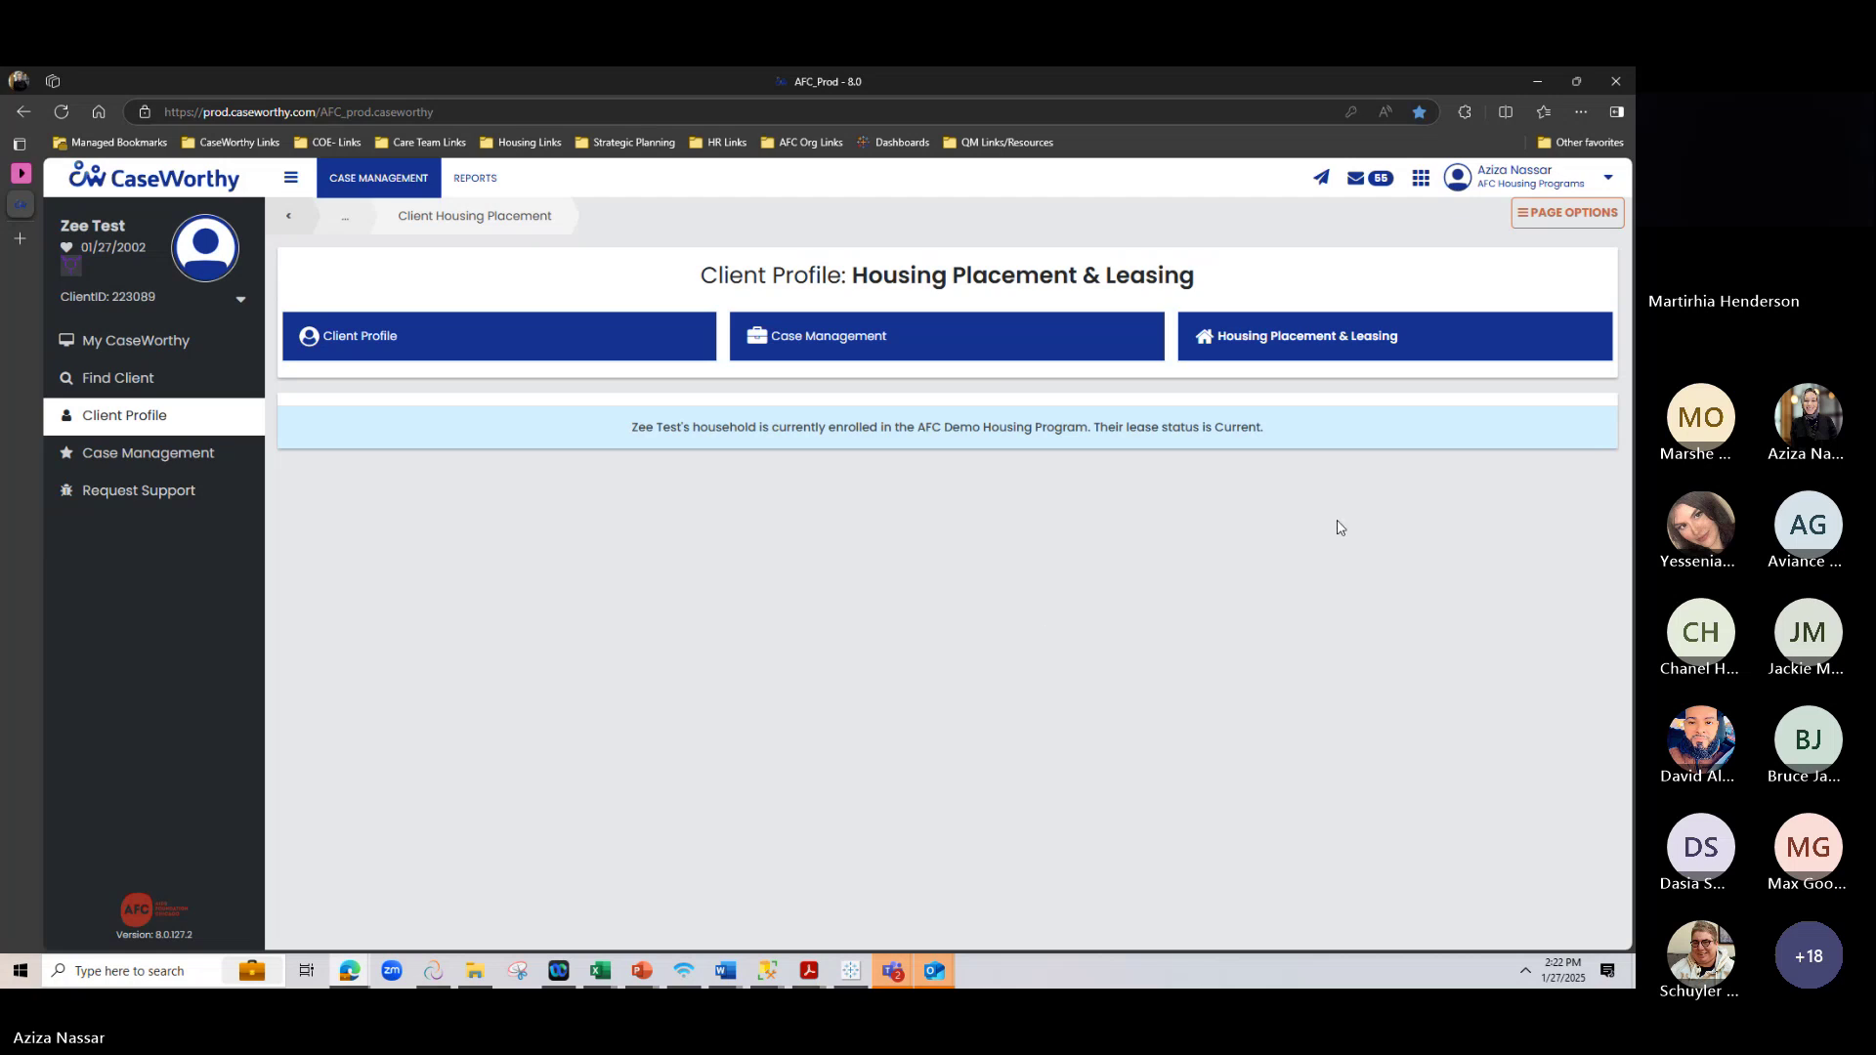
Reload the housing page and point out the 'Unable to Start New Lease' warning and 2025 lease term
click(1321, 347)
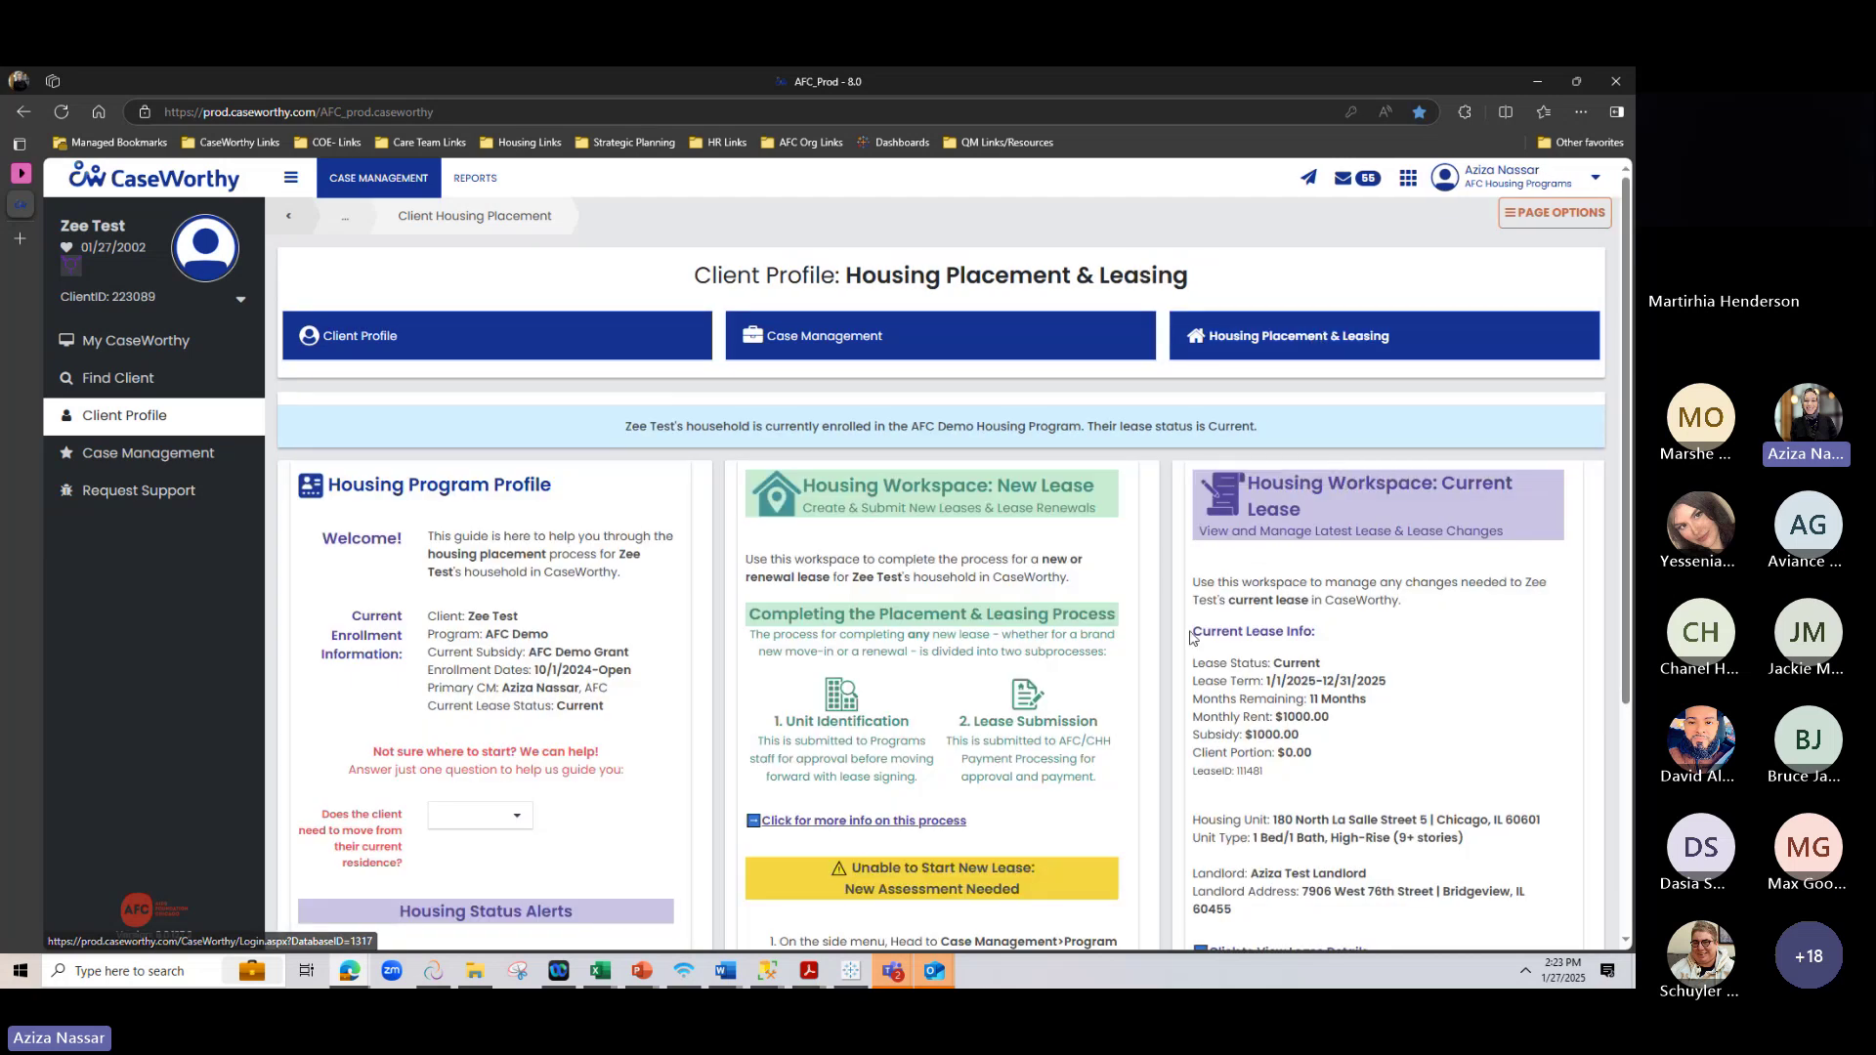
scroll(1191, 637, down, 3)
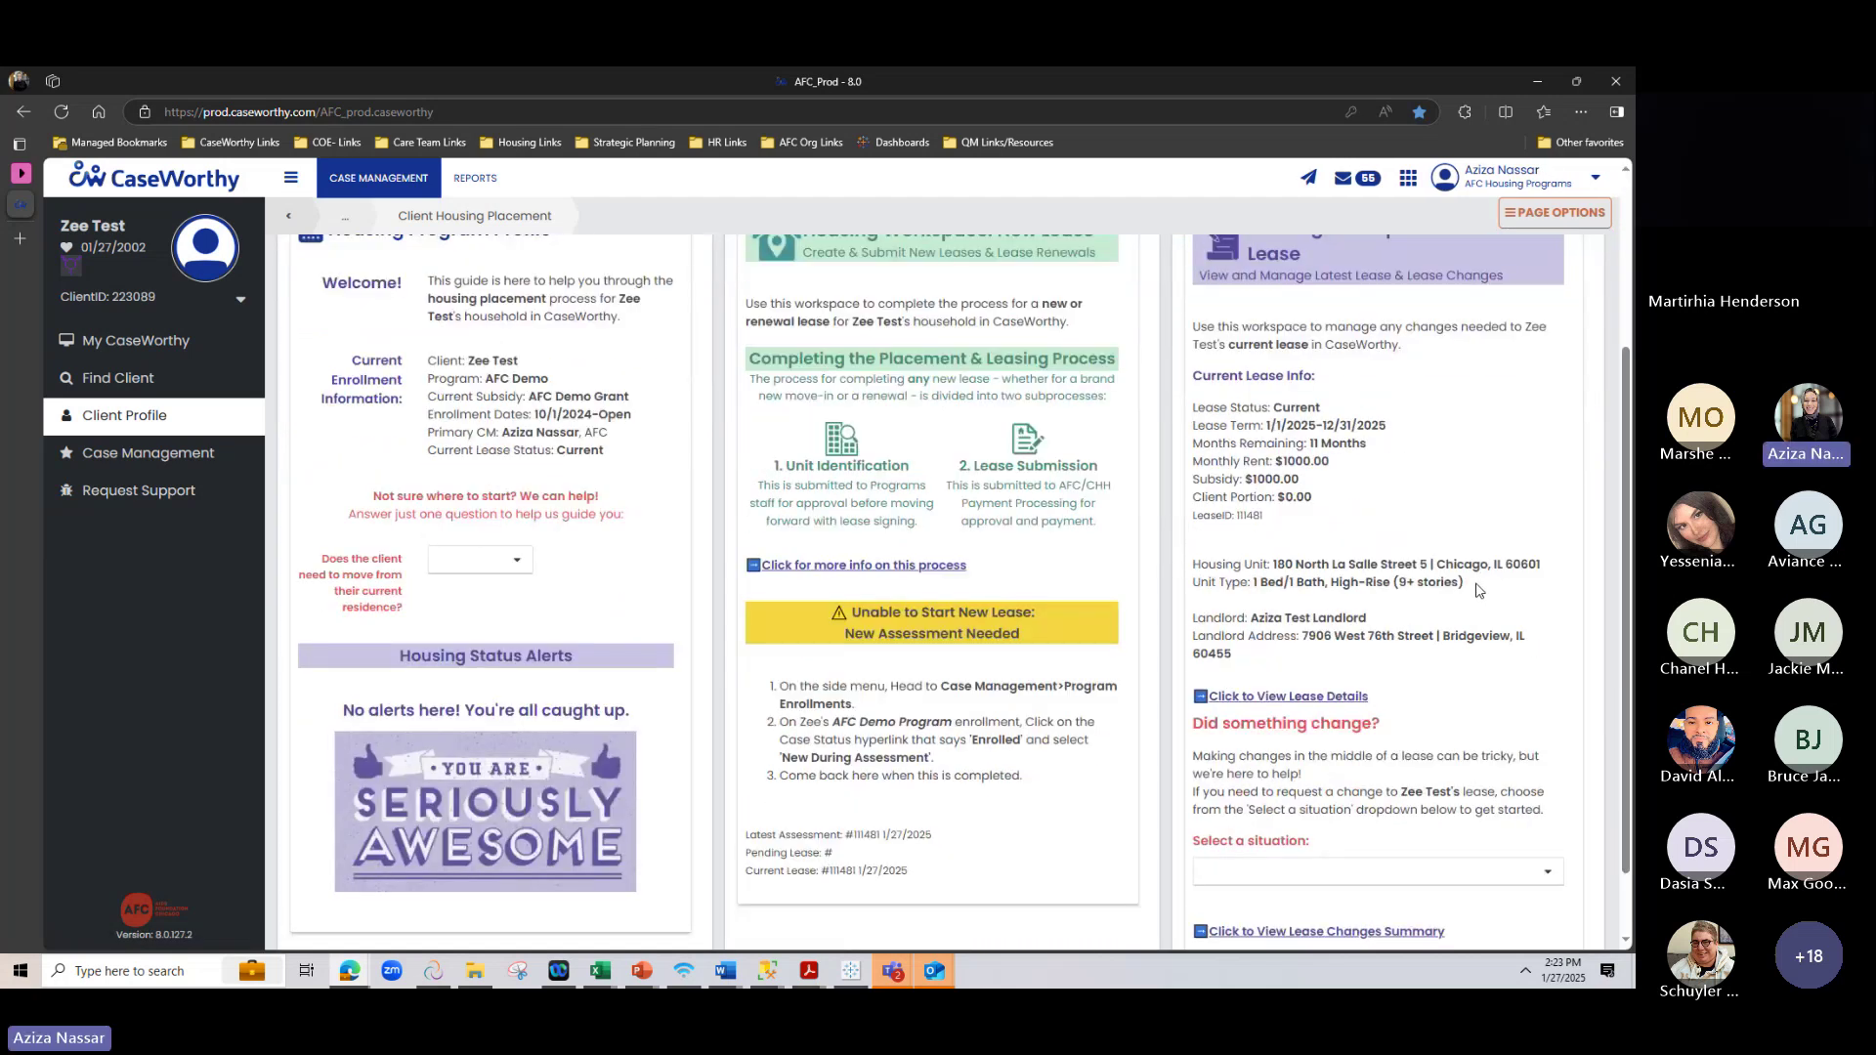
scroll(1479, 590, down, 1)
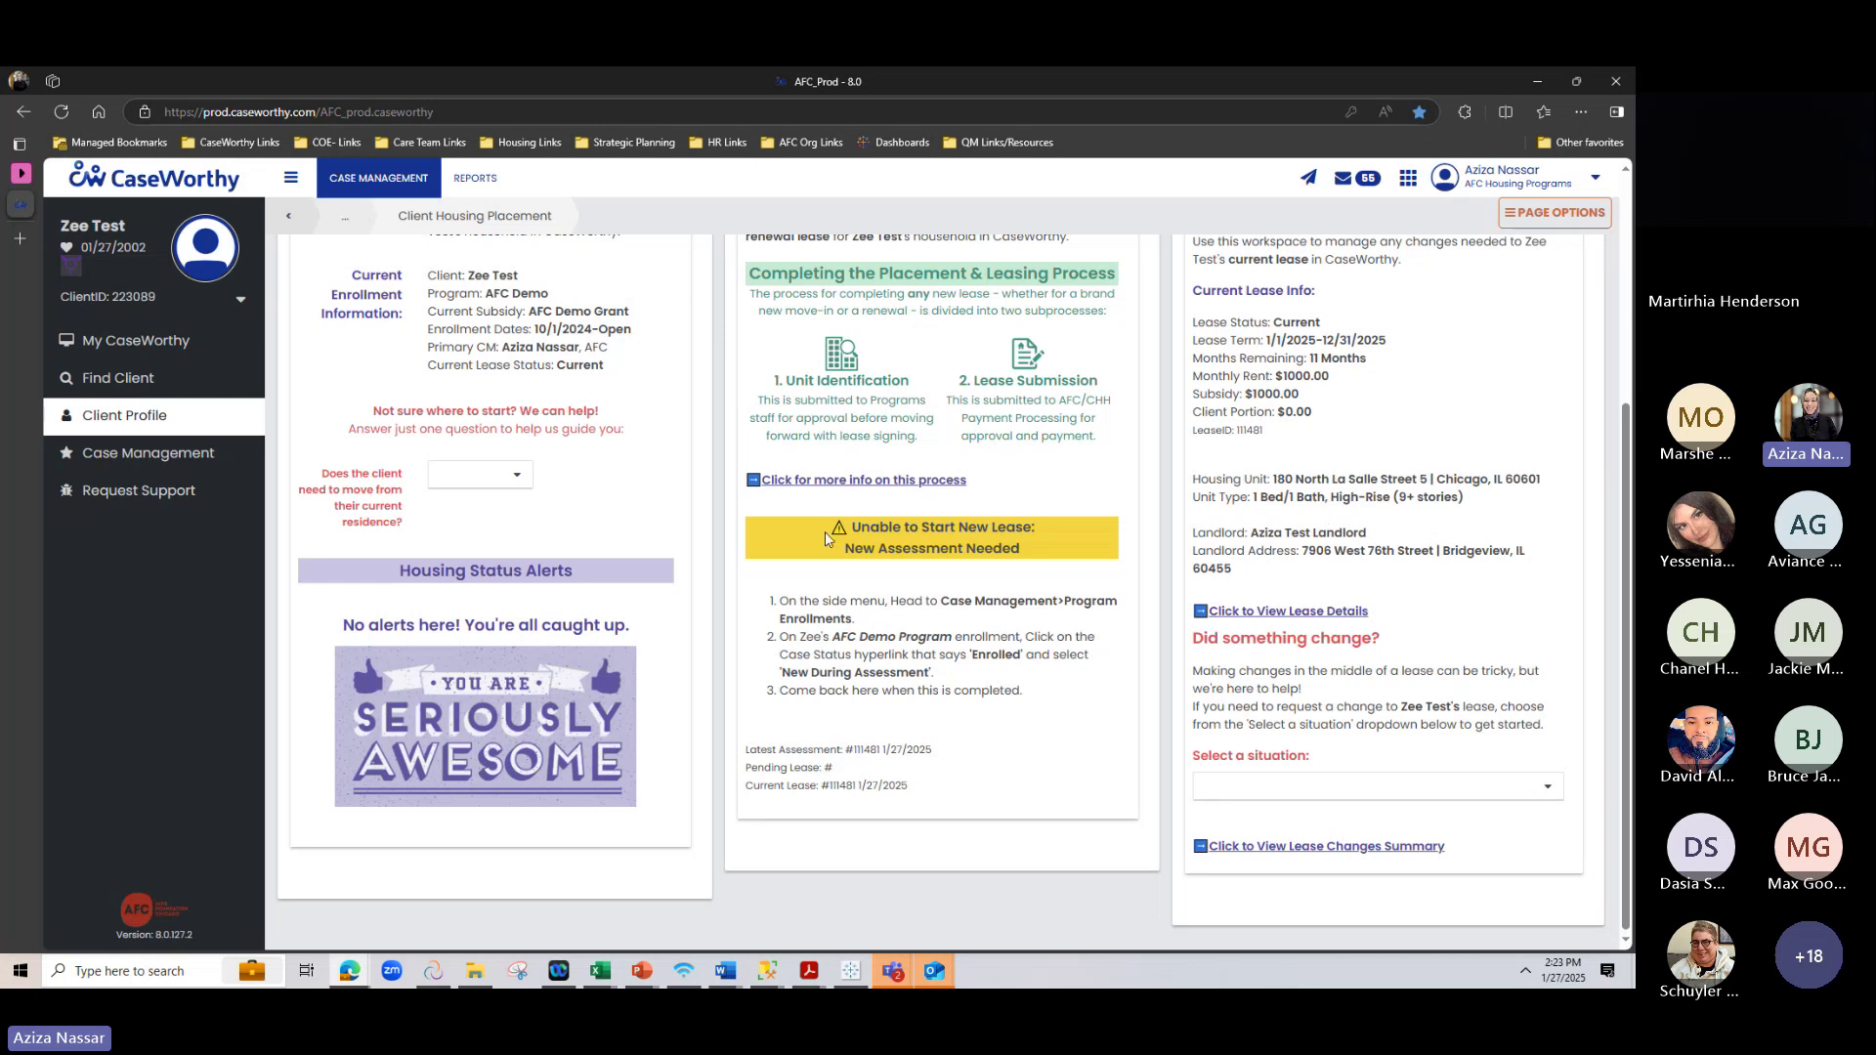
drag(856, 528, 1087, 567)
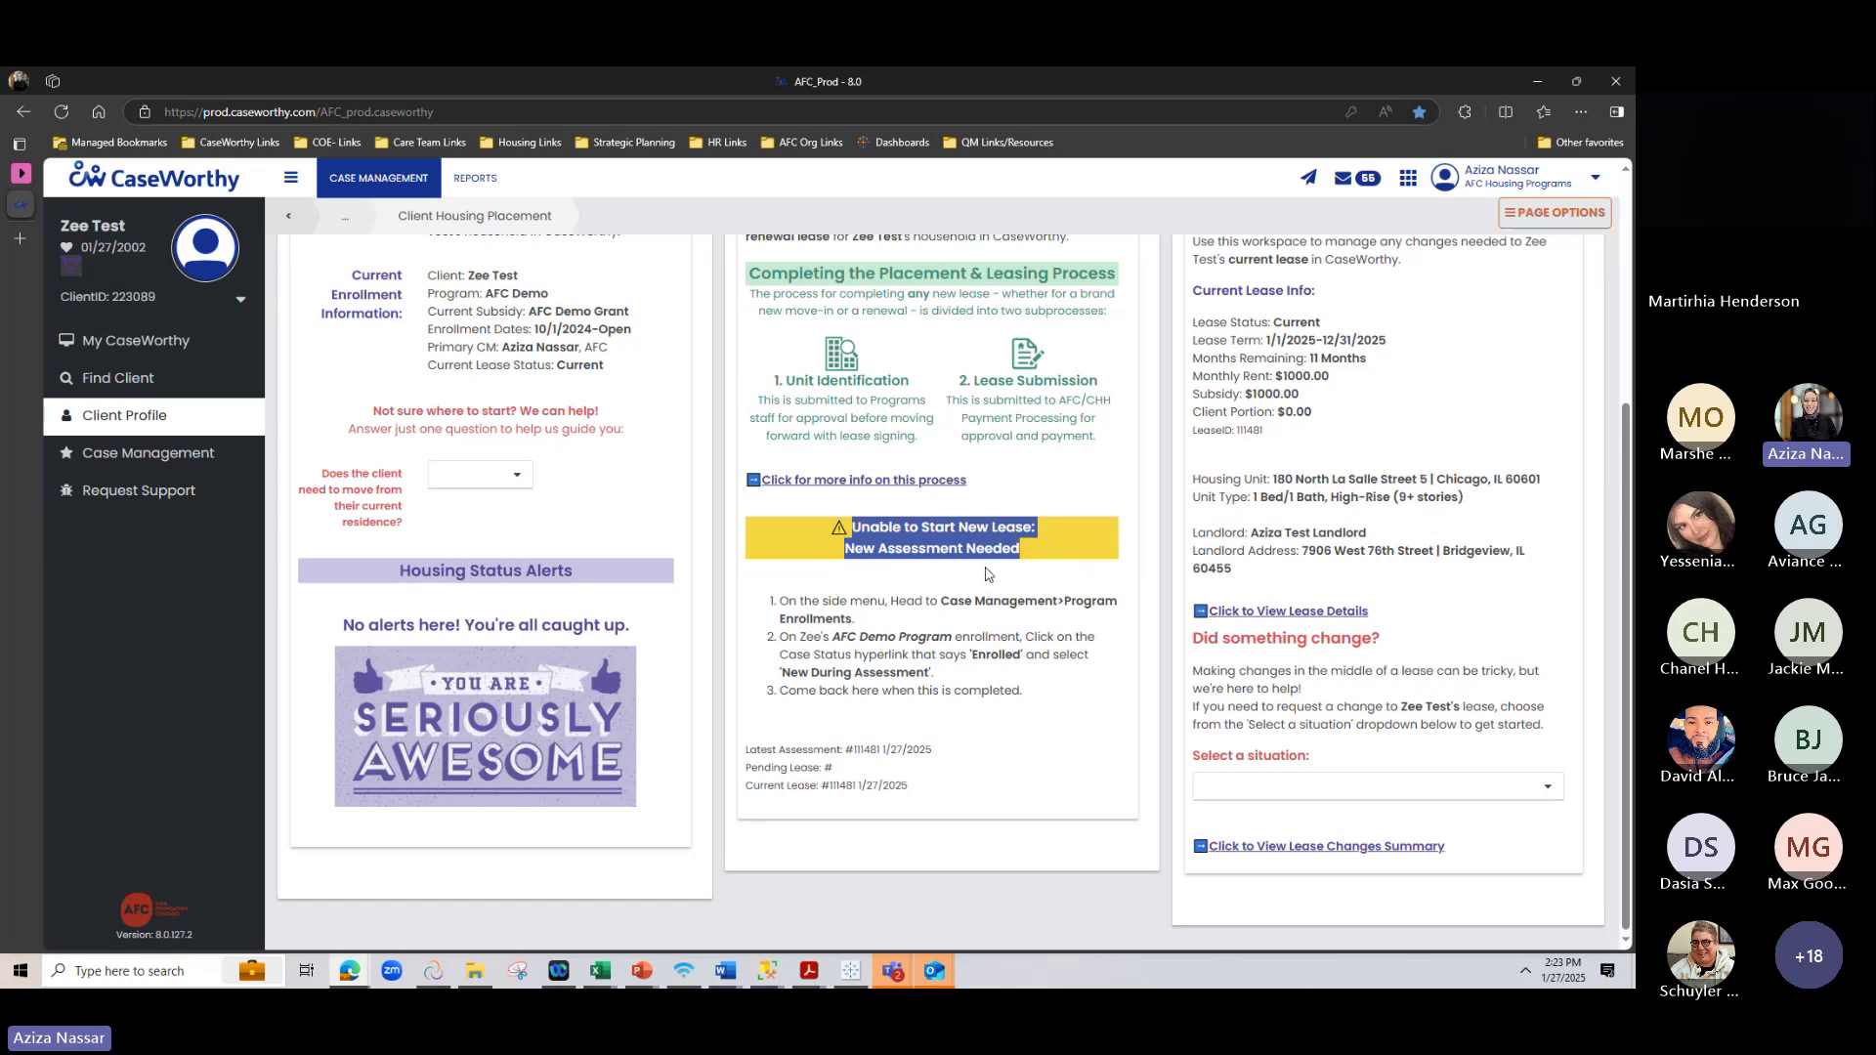
scroll(876, 626, up, 1)
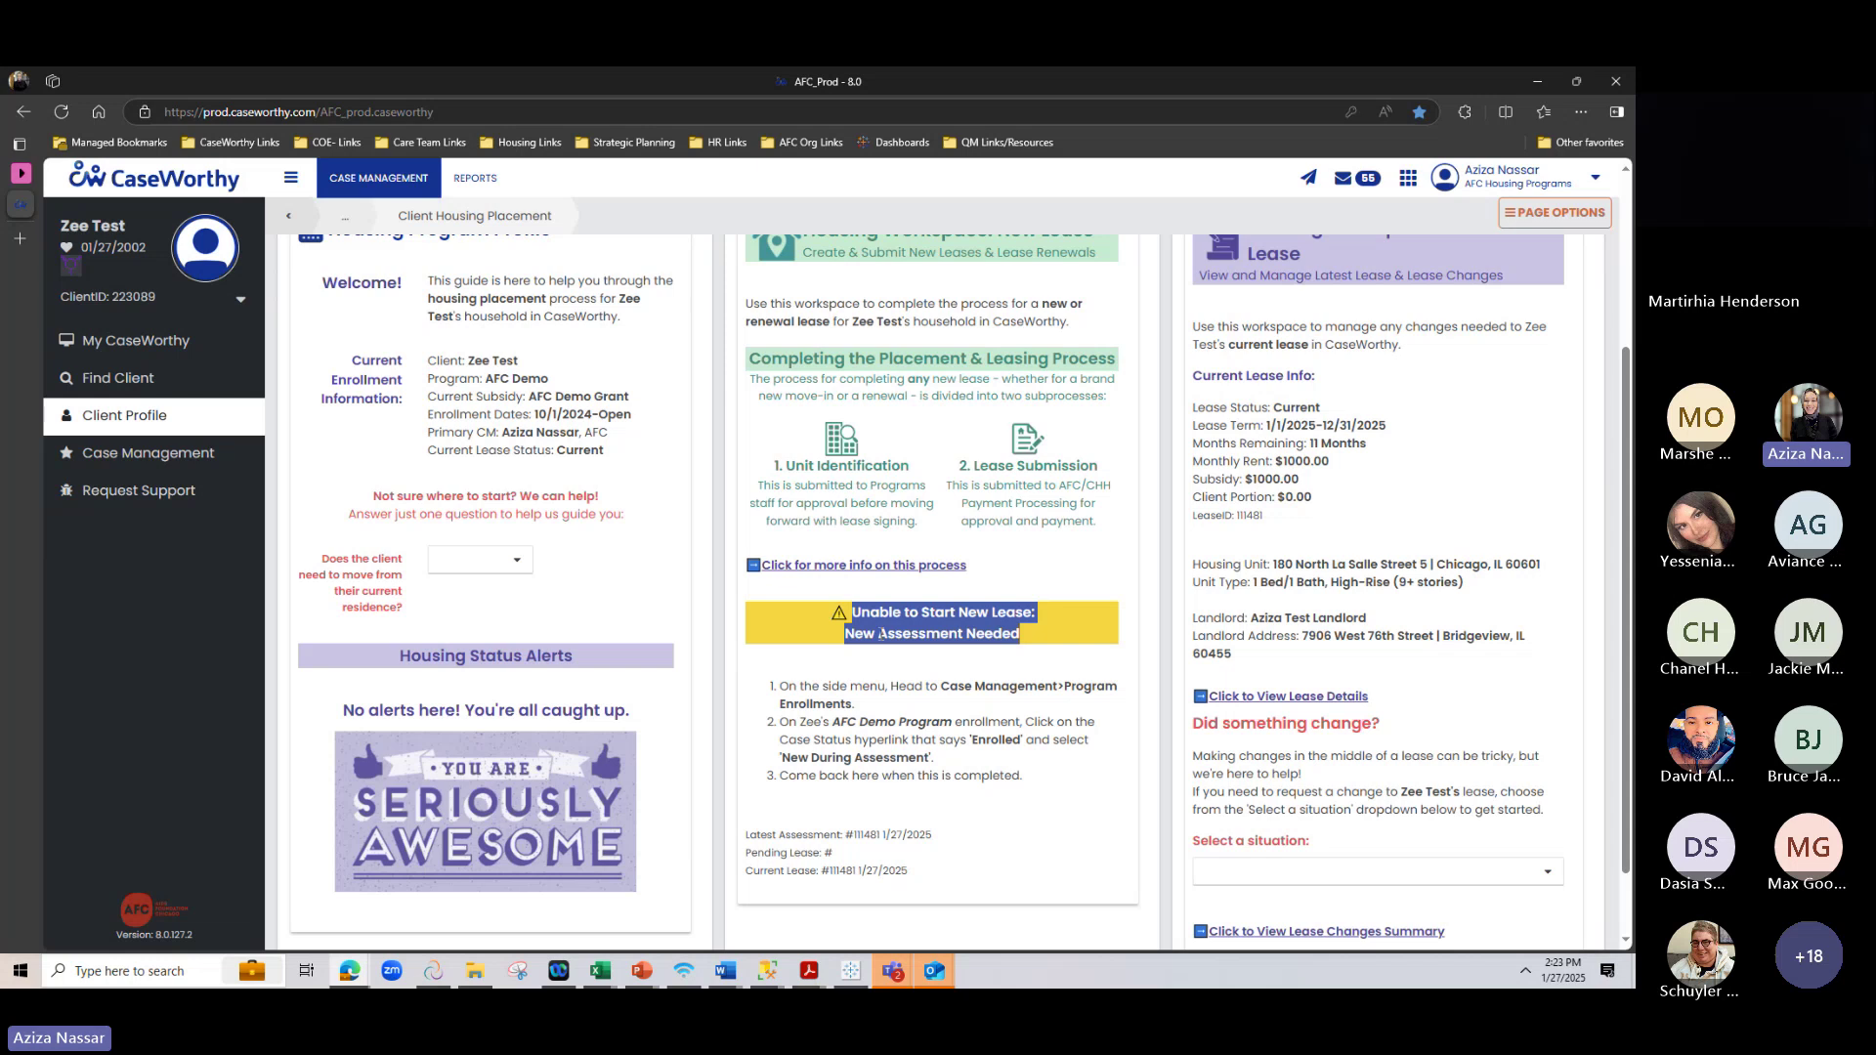
scroll(879, 633, up, 3)
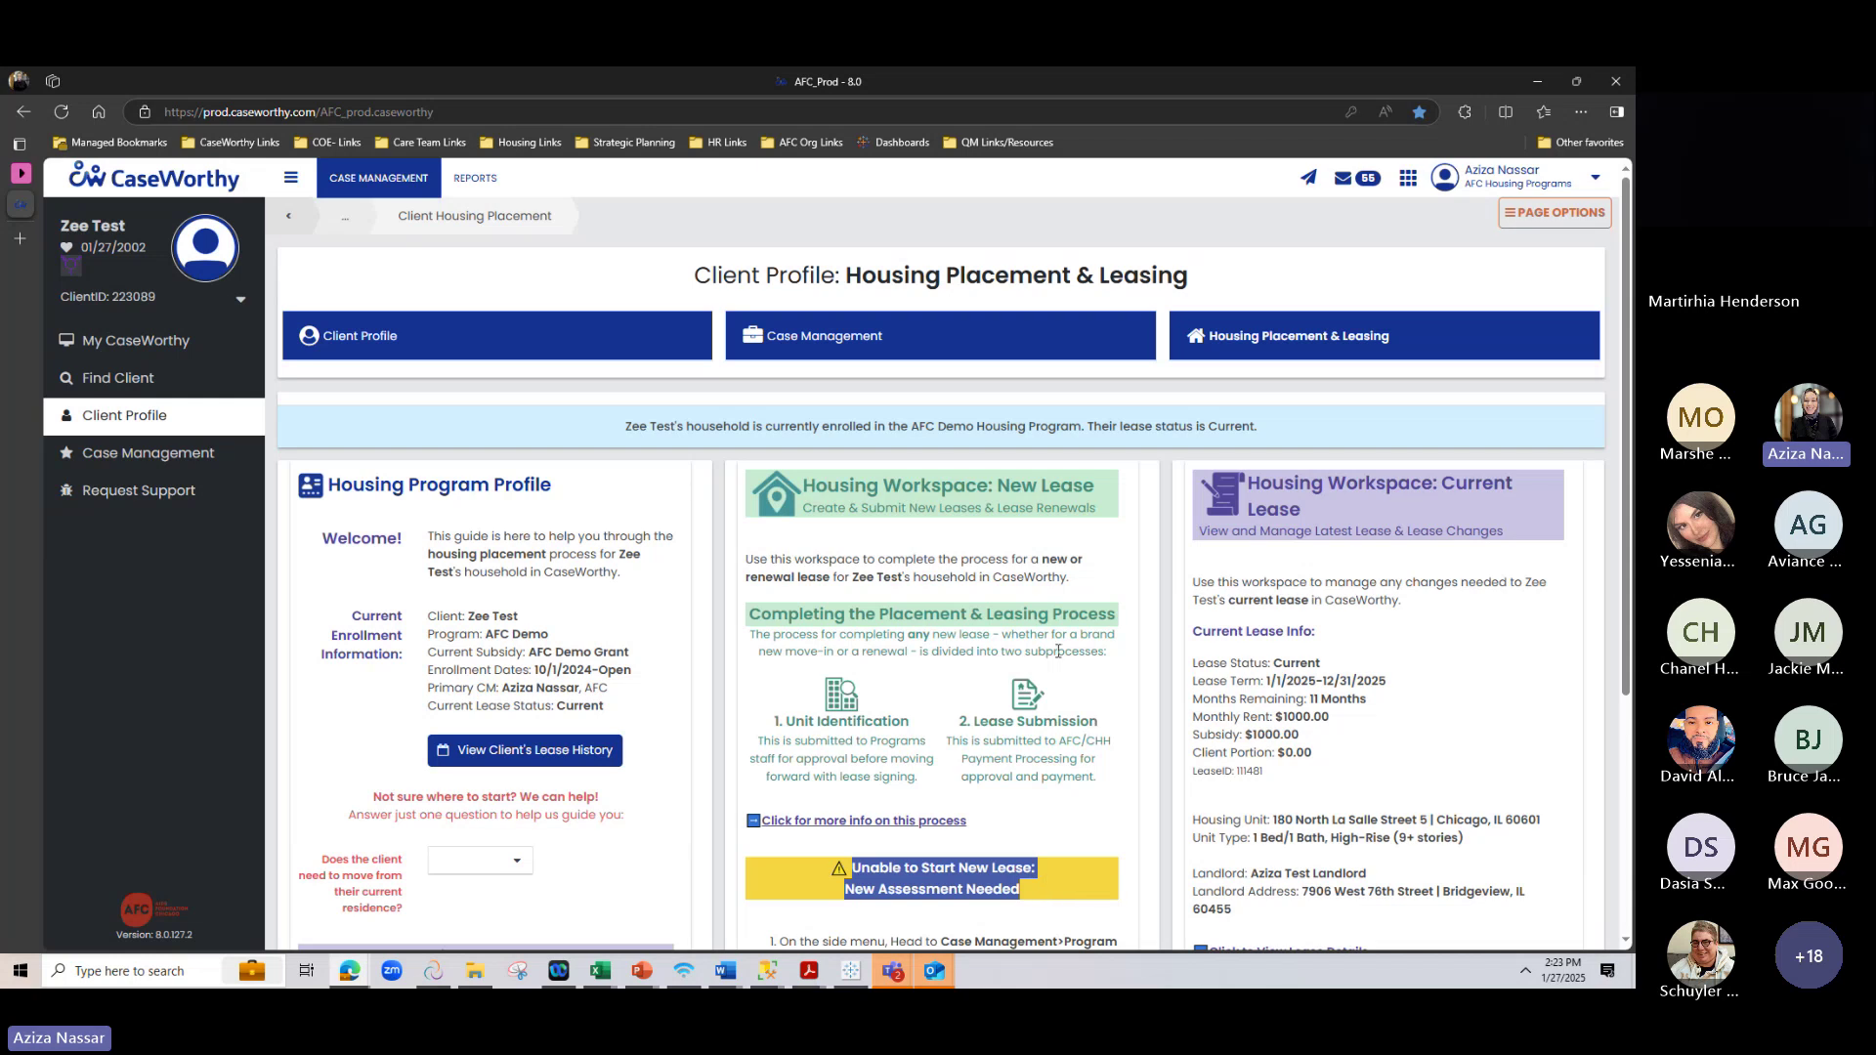
scroll(1058, 649, down, 2)
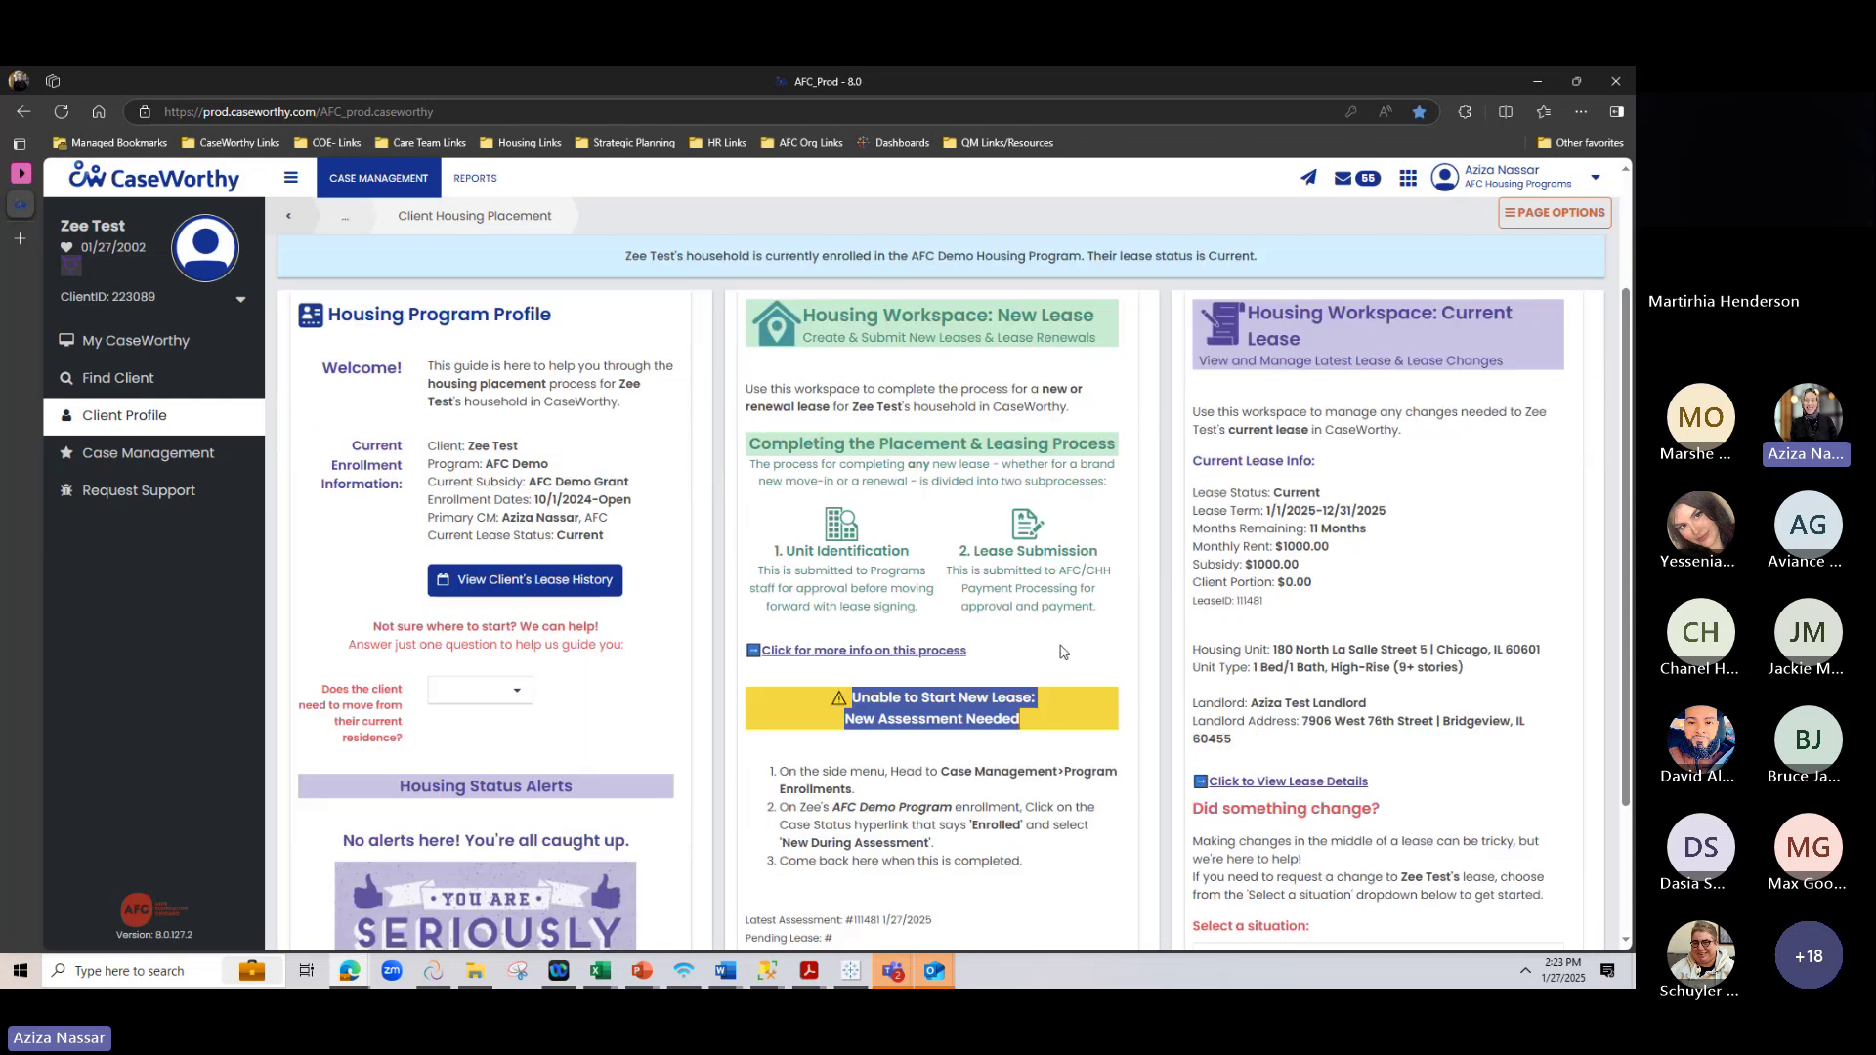
click(1061, 651)
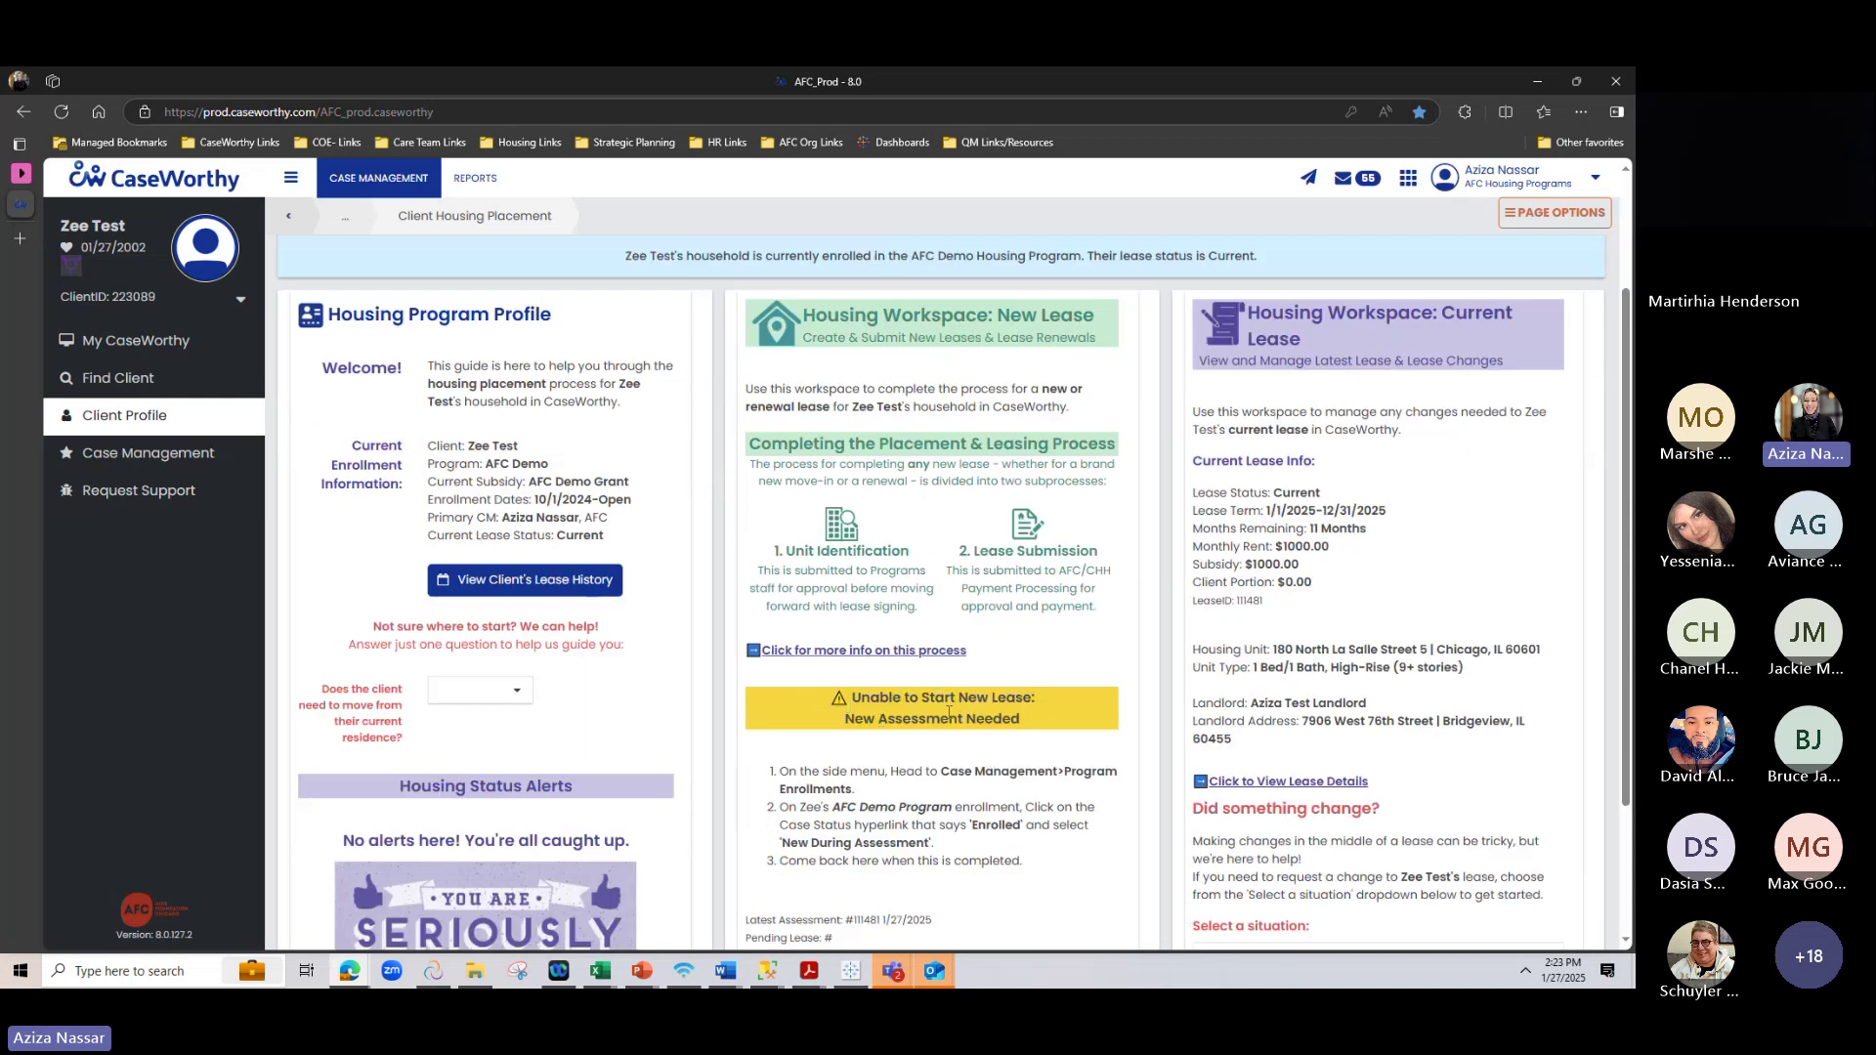
scroll(1090, 658, down, 2)
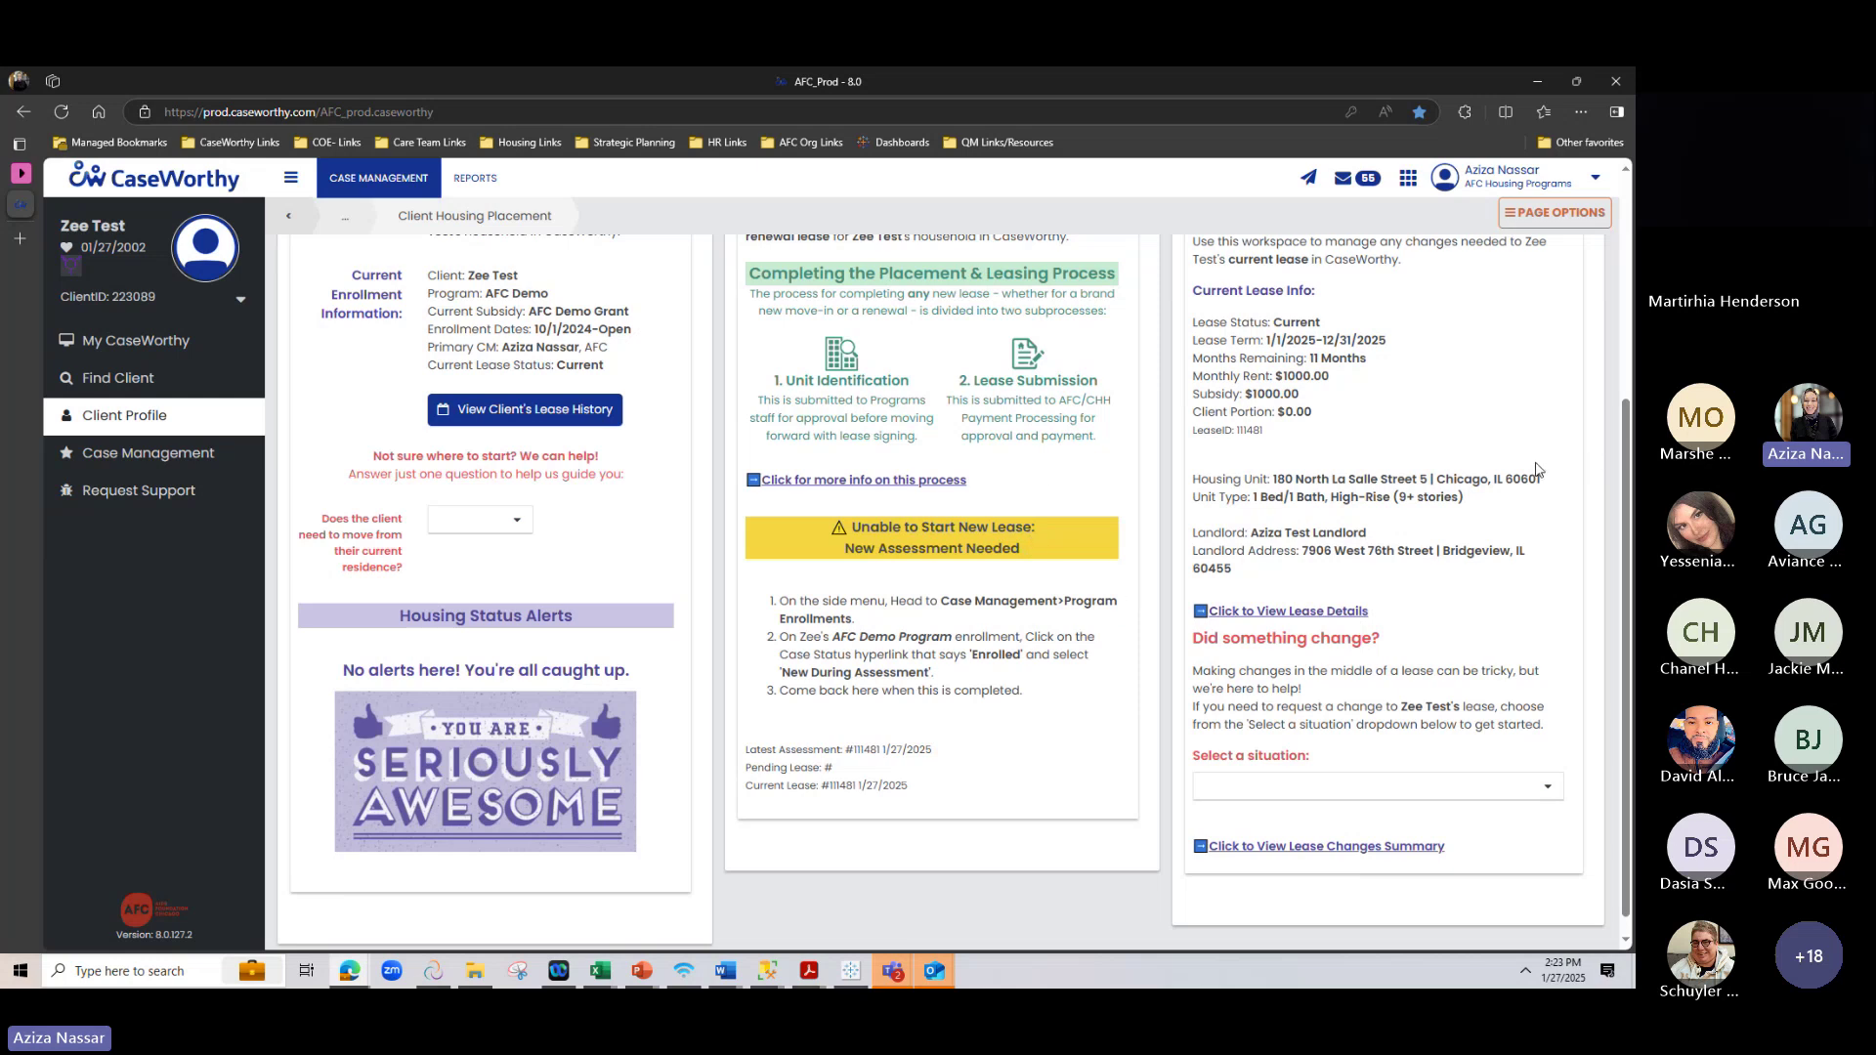
scroll(1445, 477, up, 2)
scroll(1367, 484, down, 3)
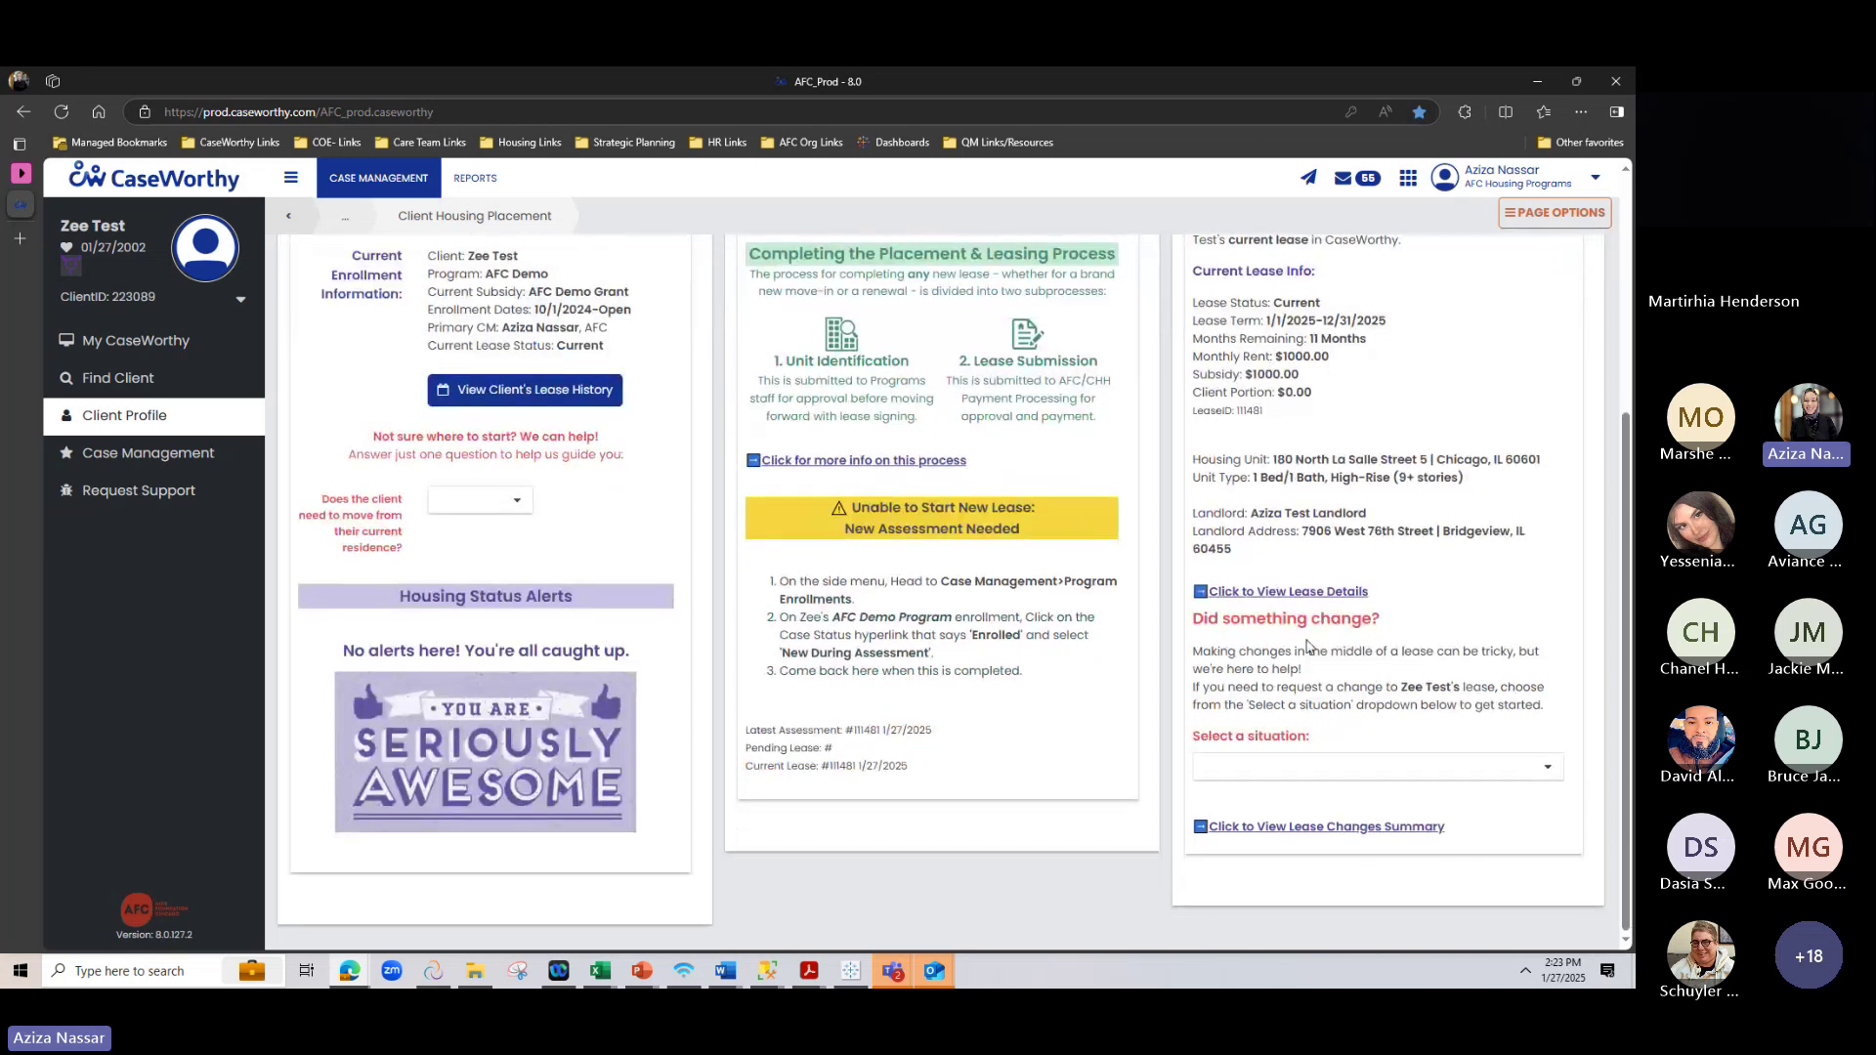
Choose 'The landlord's address has changed' as the Current Lease change situation
click(1403, 767)
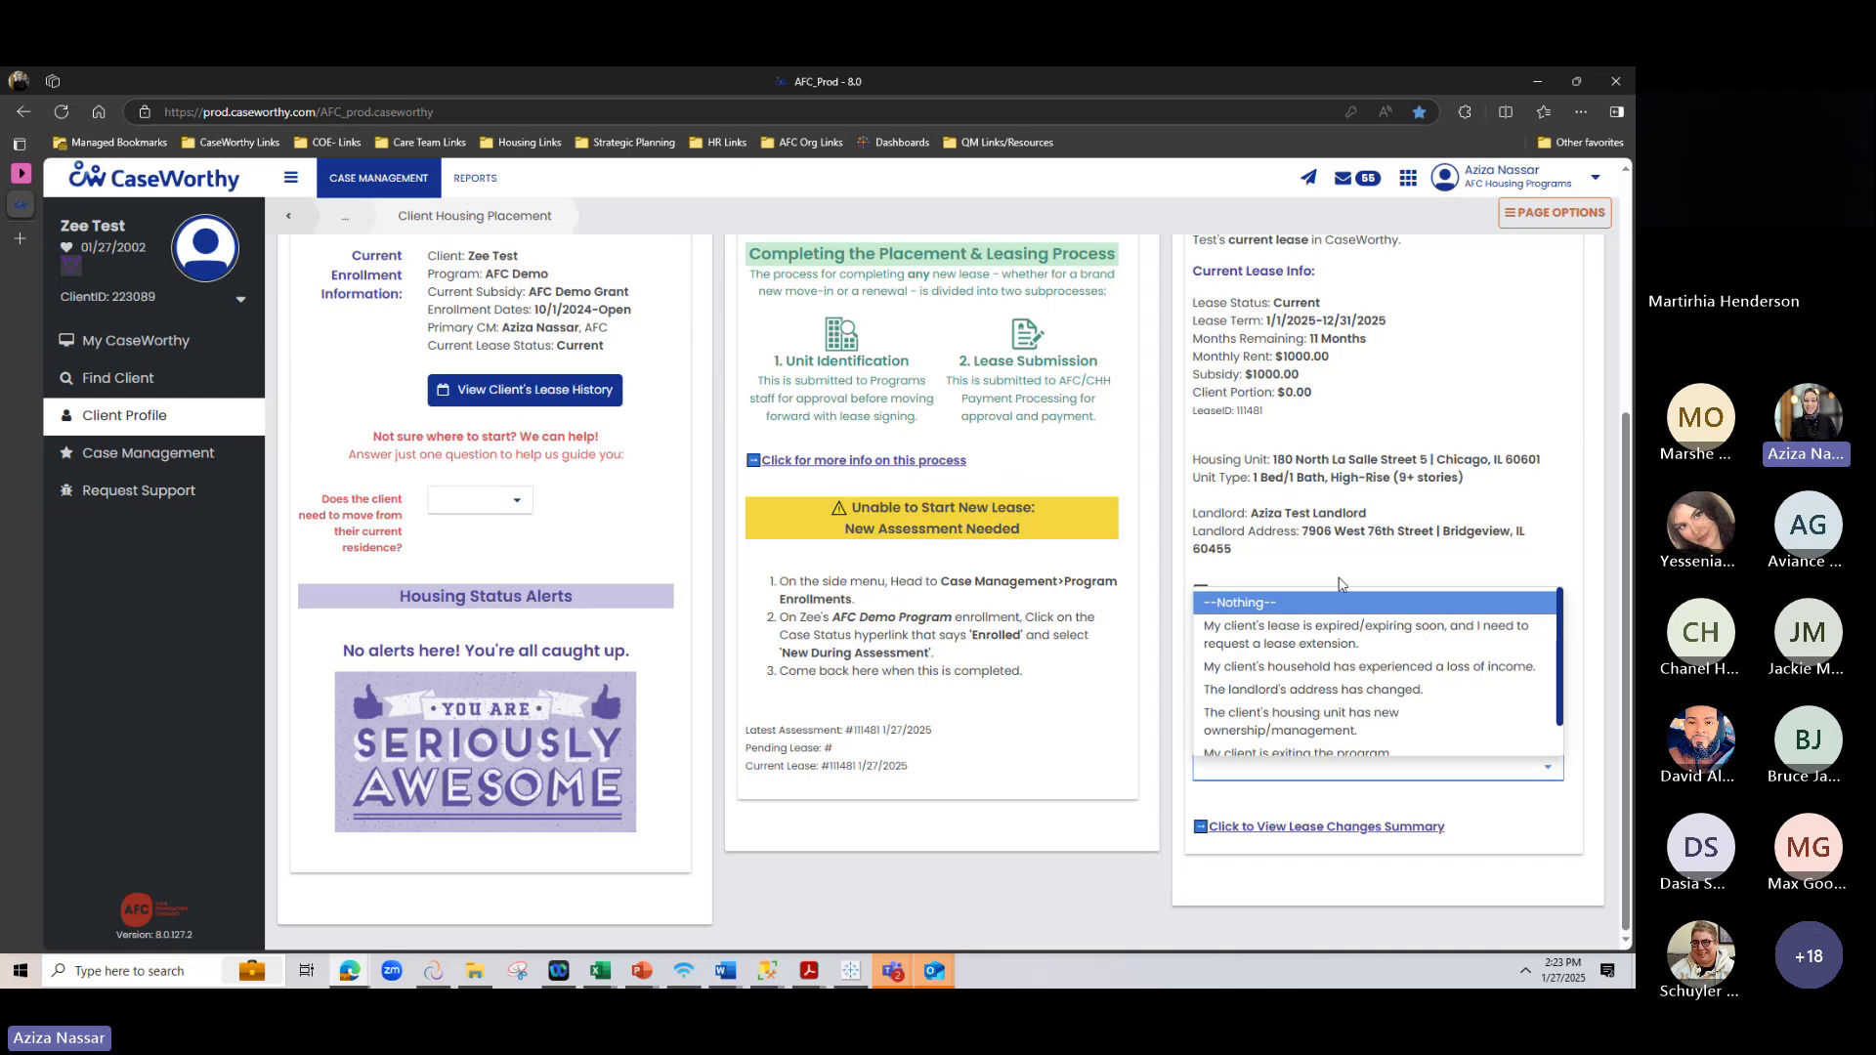
scroll(1315, 625, down, 1)
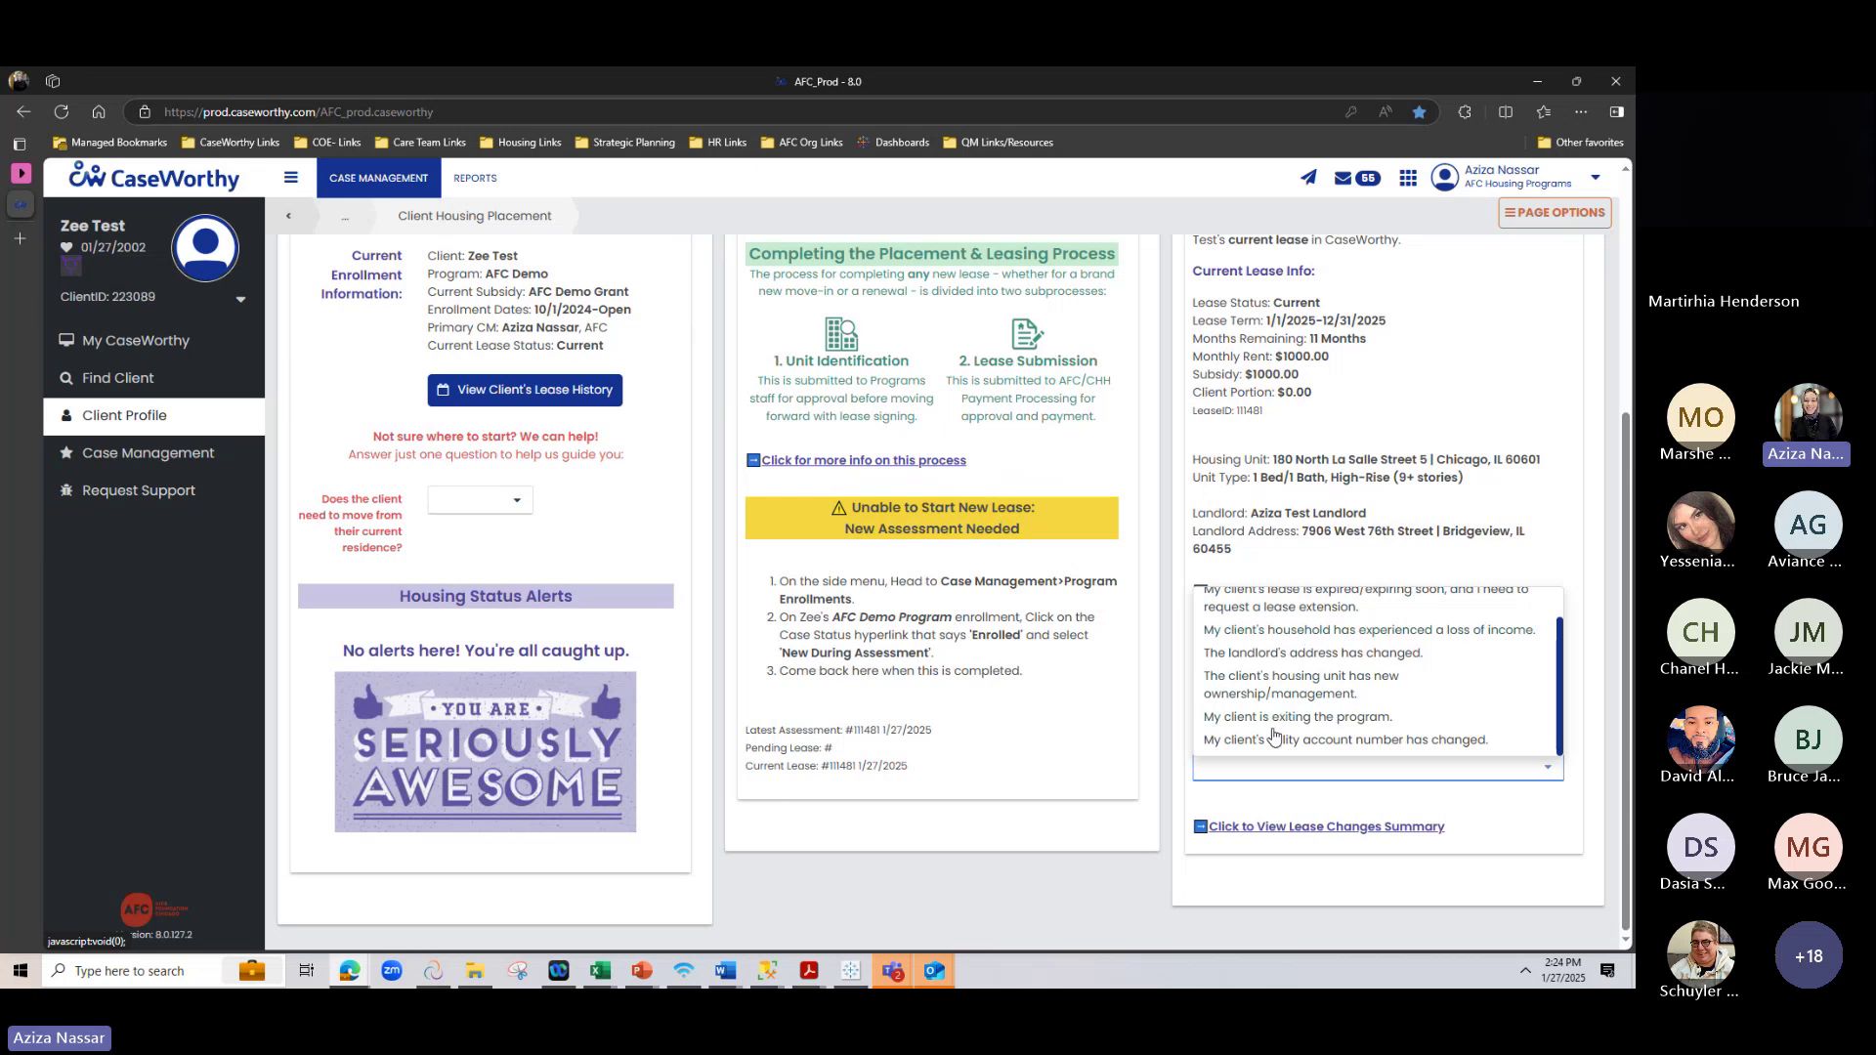
scroll(1264, 693, up, 2)
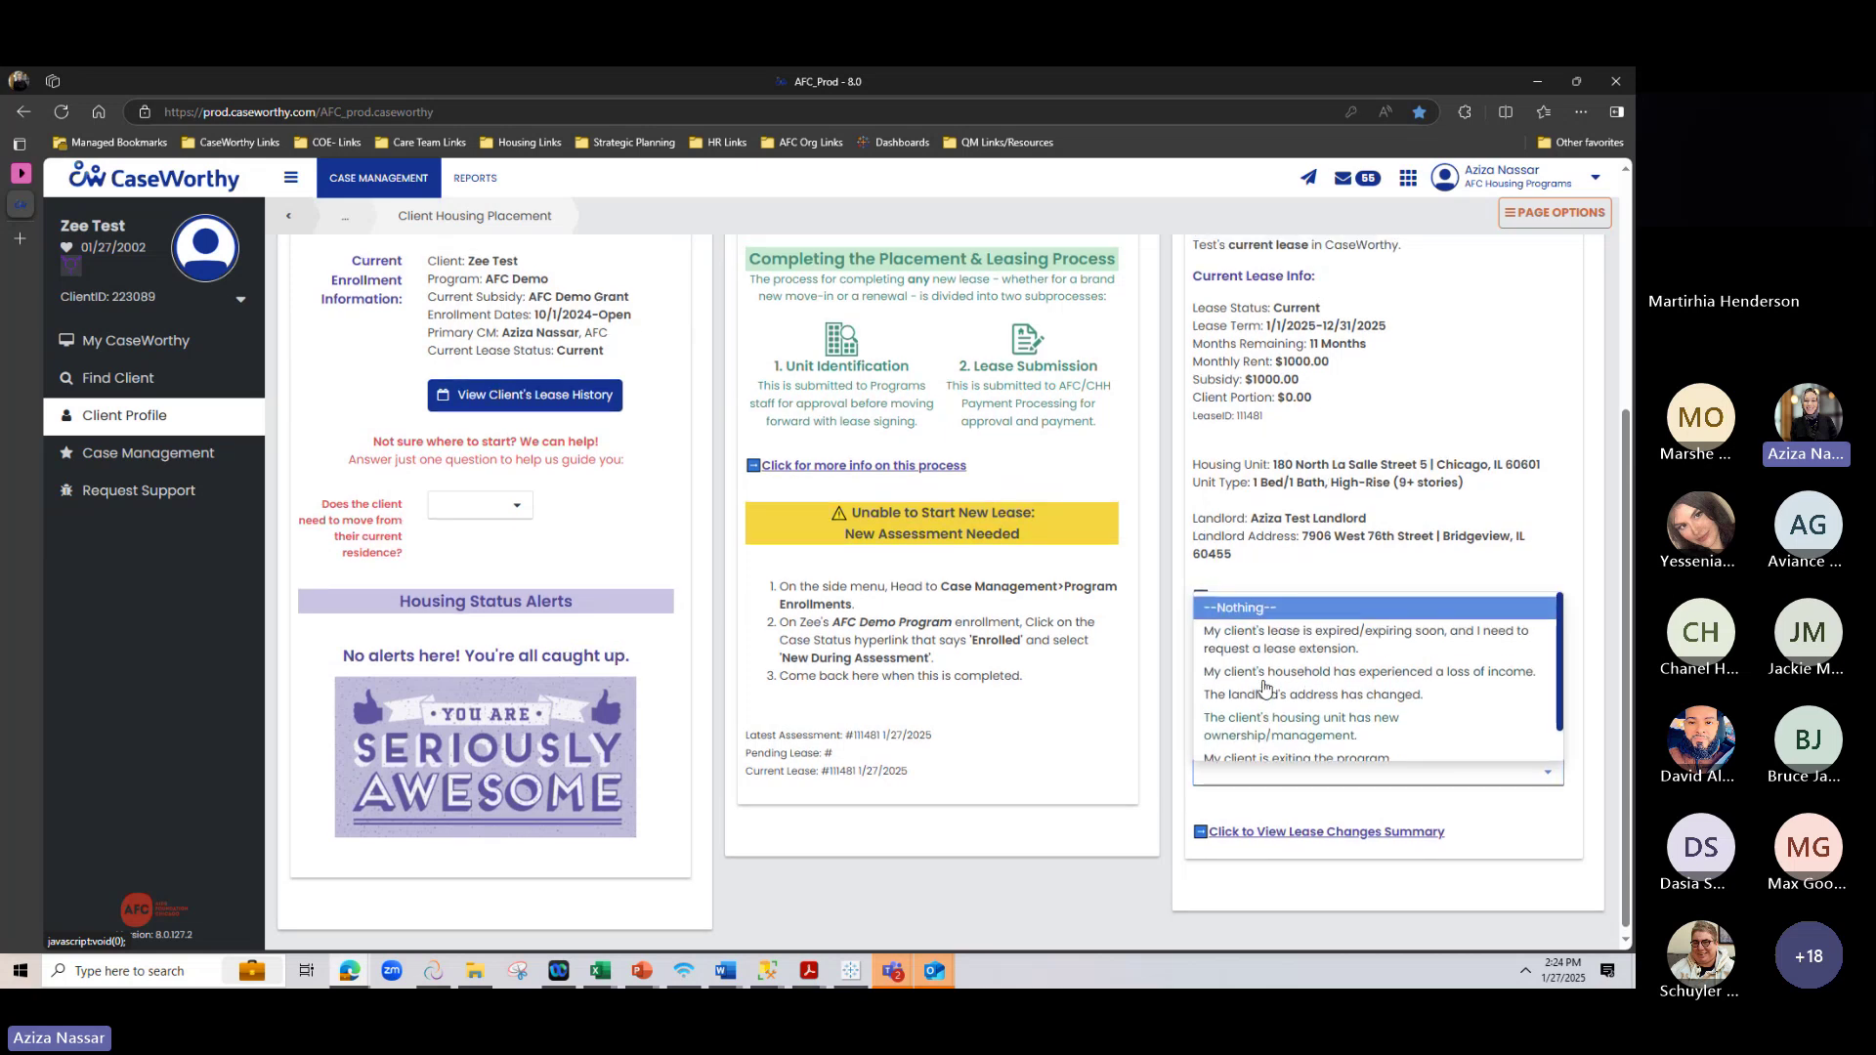
scroll(1367, 586, up, 1)
scroll(1449, 505, down, 1)
scroll(1450, 506, down, 1)
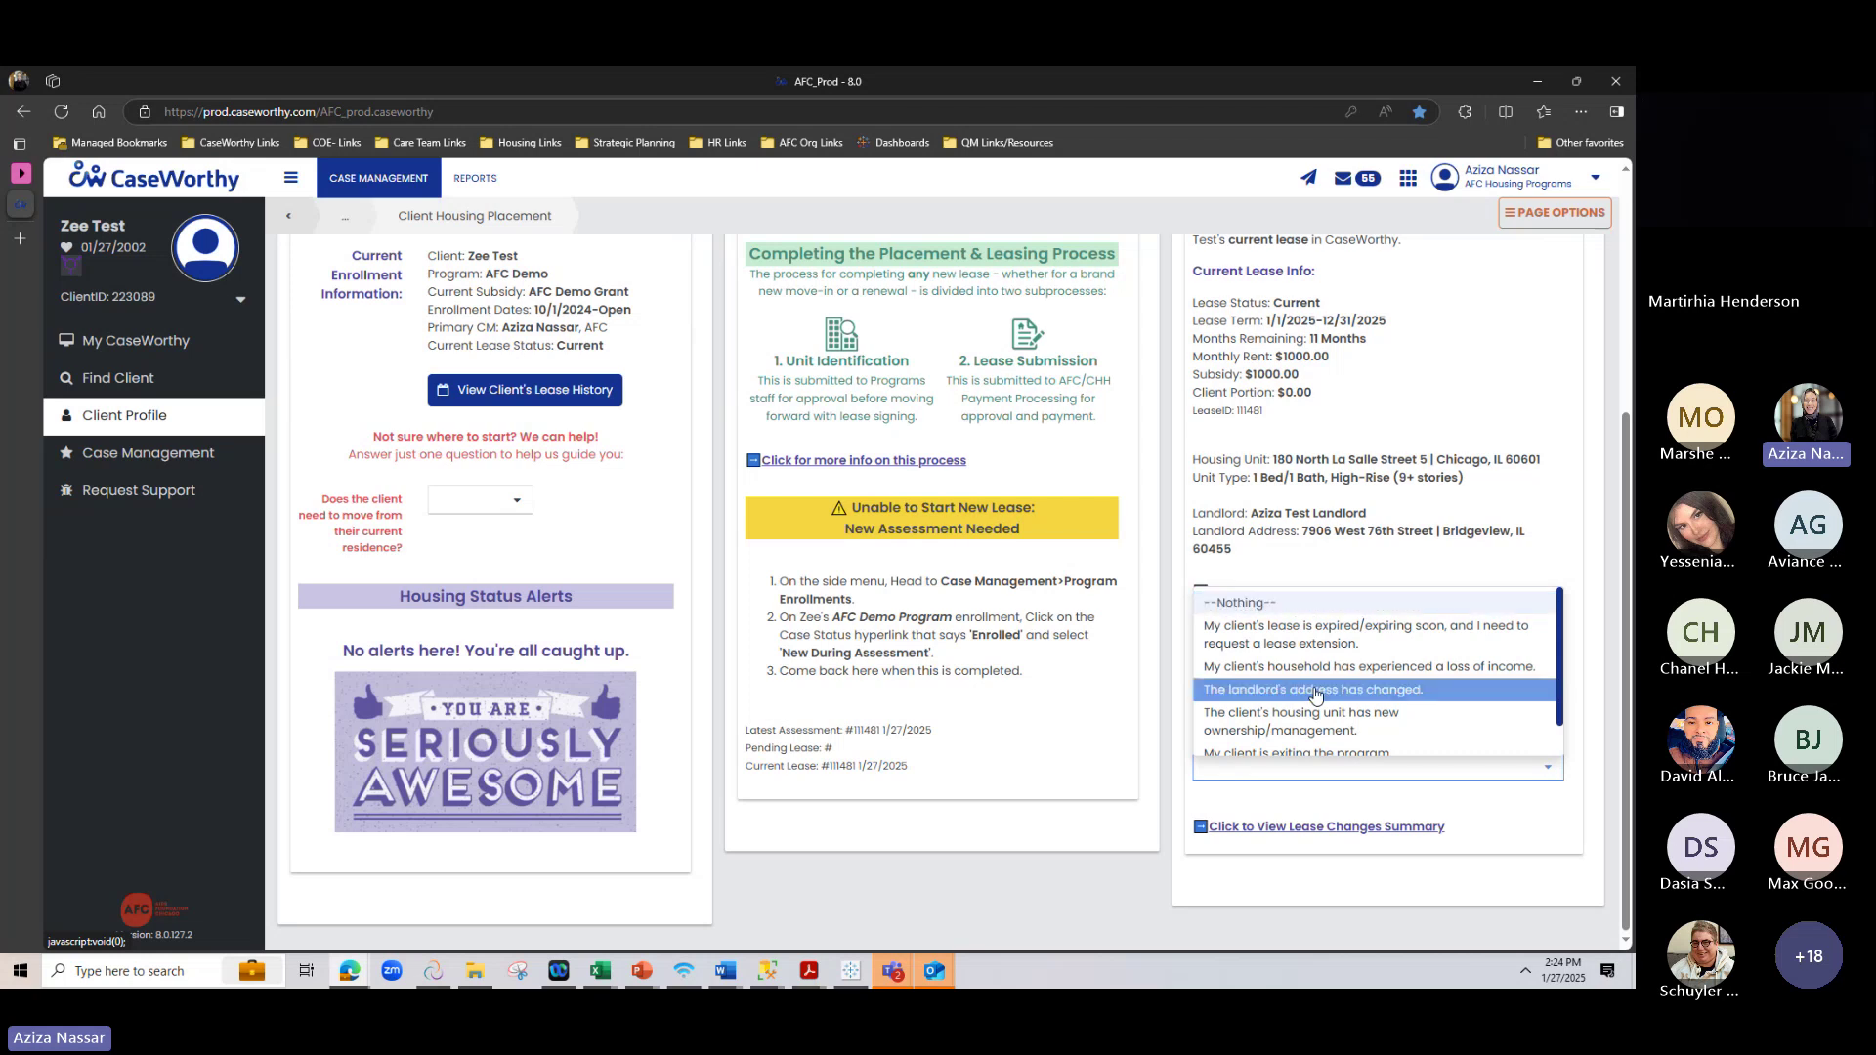
click(1315, 691)
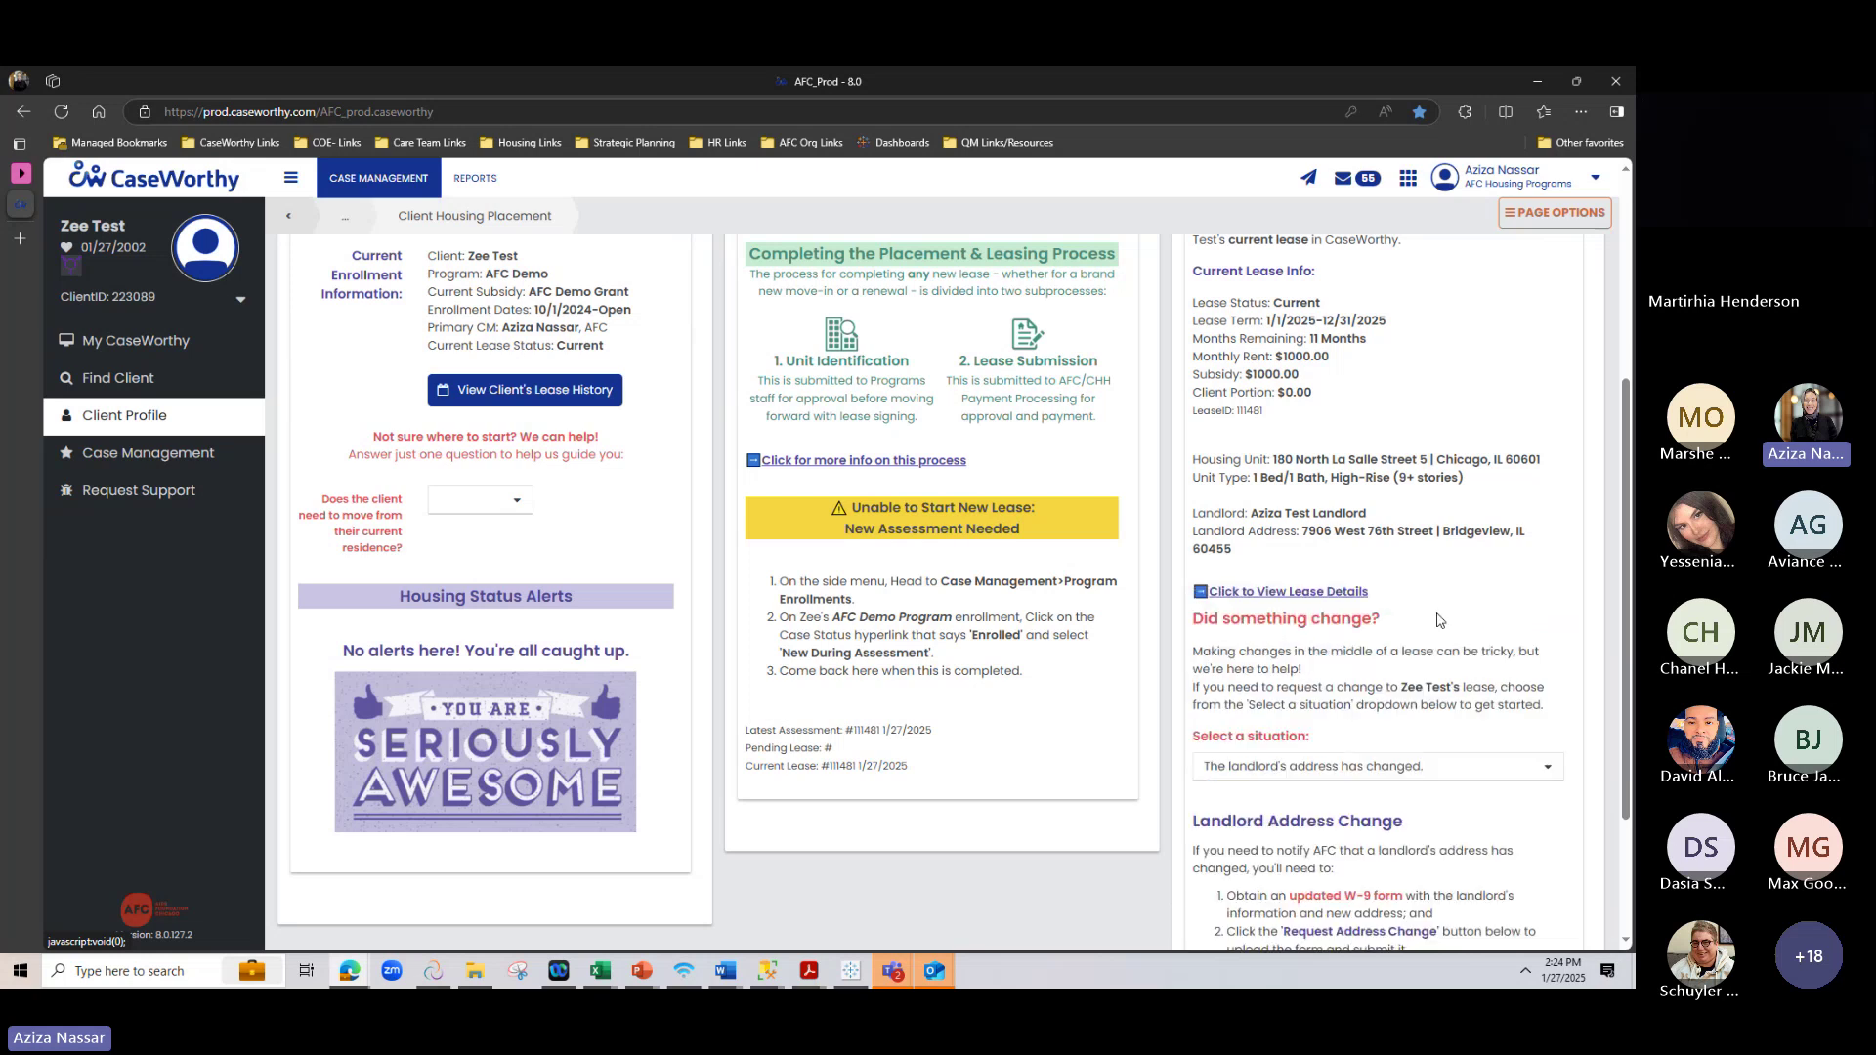
scroll(1556, 586, down, 2)
click(1317, 570)
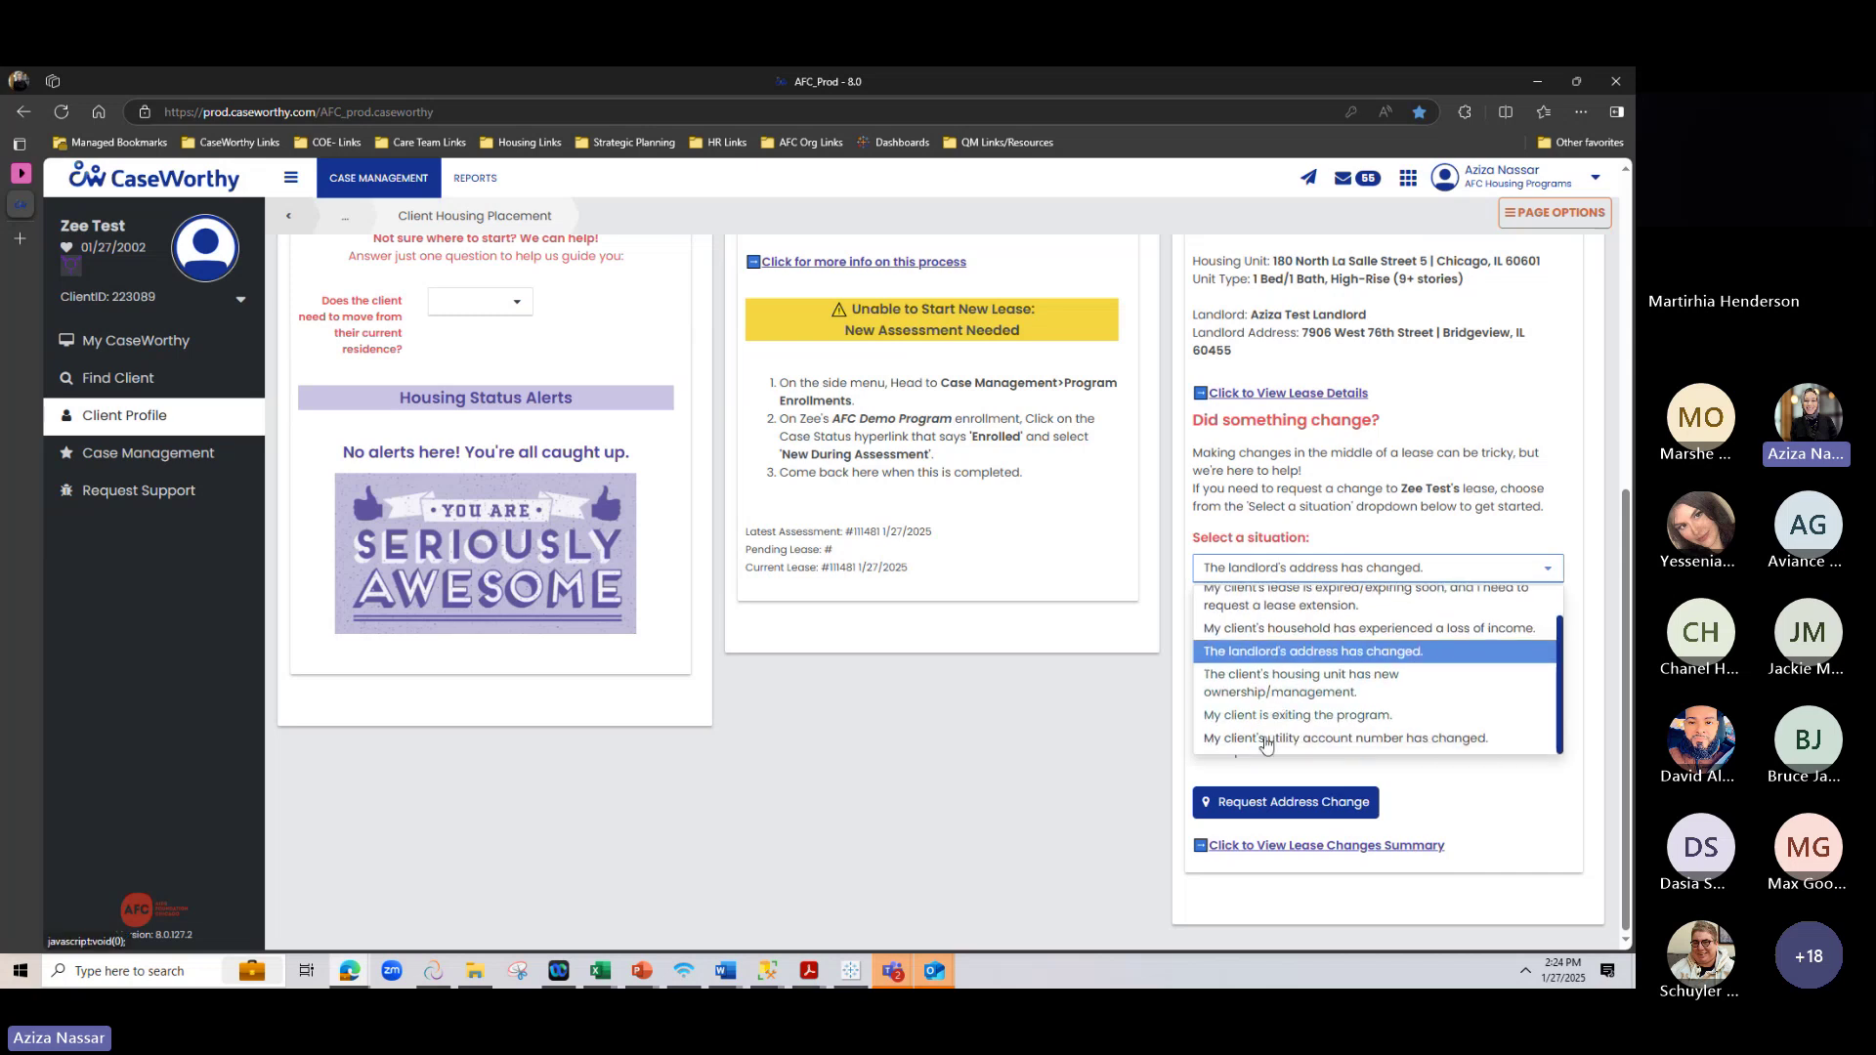
click(1480, 790)
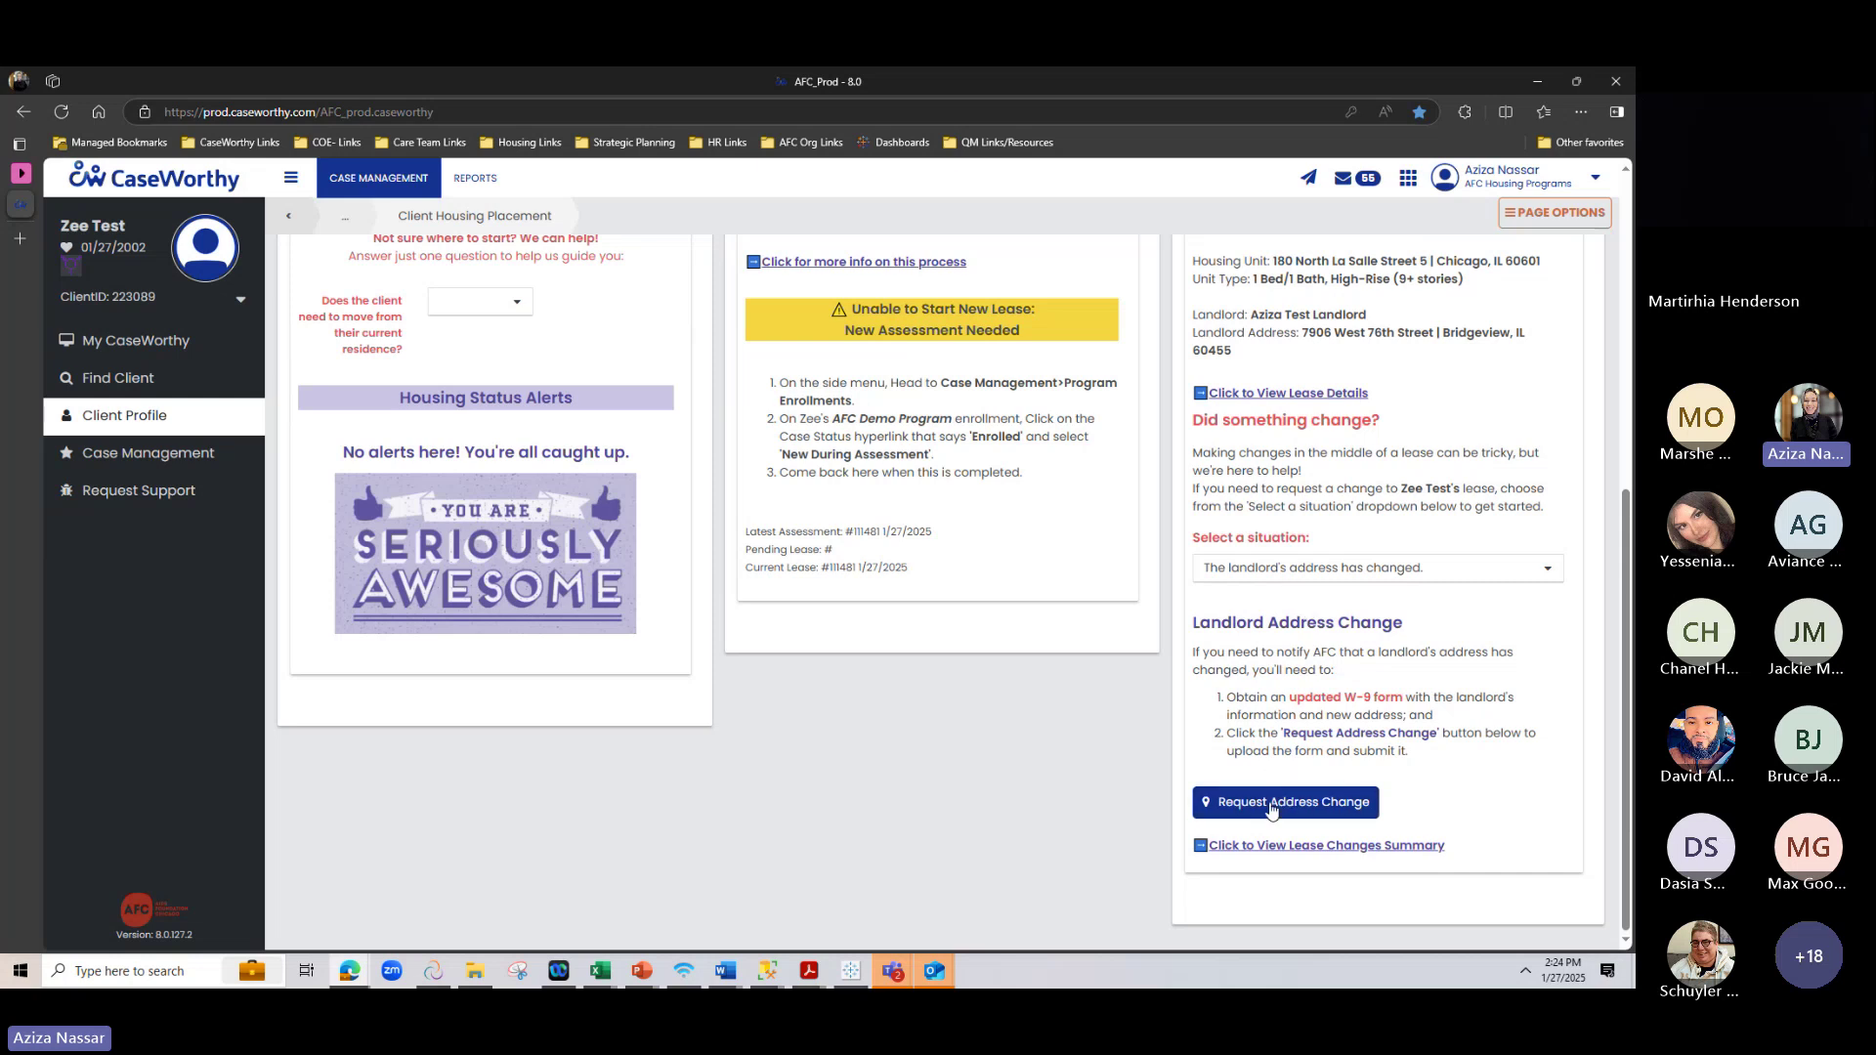
Highlight the Landlord Address Change steps, including the updated W-9, then return to Client Overview
drag(1223, 696, 1494, 772)
click(1447, 768)
drag(1226, 696, 1455, 753)
click(1453, 755)
drag(1228, 699, 1501, 719)
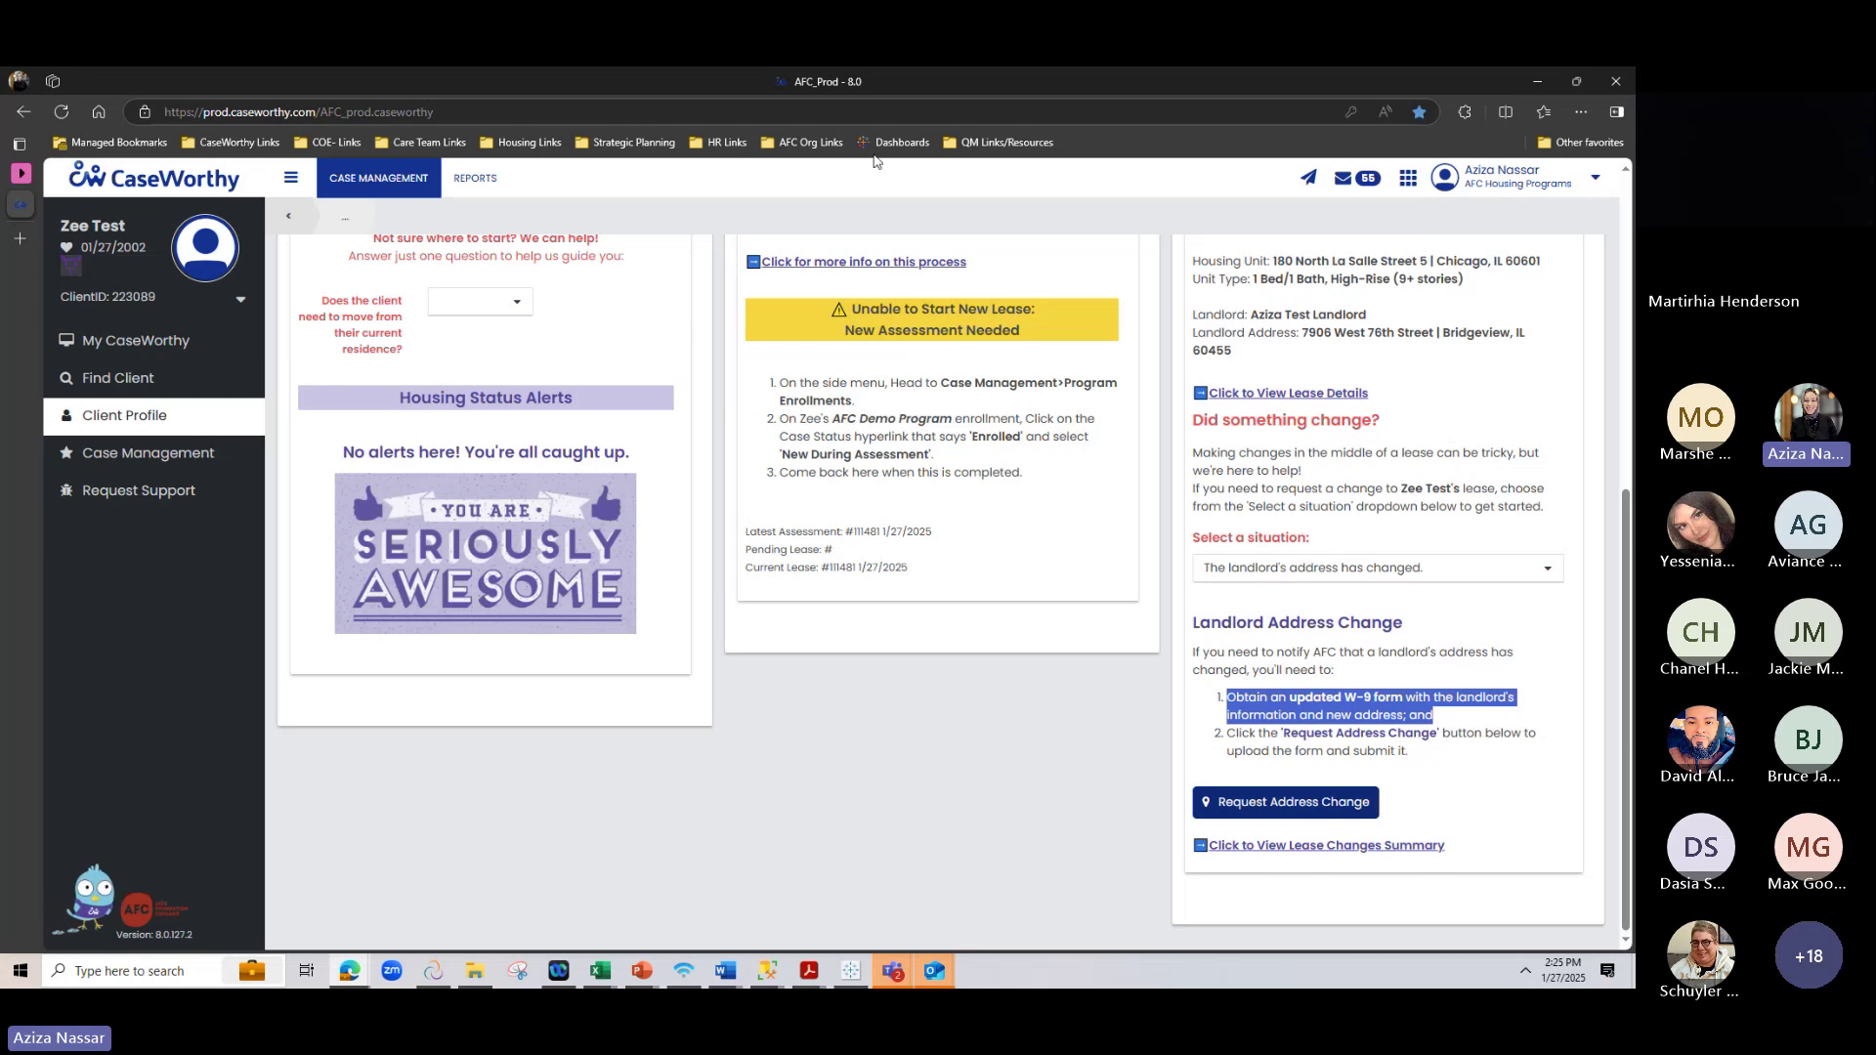
click(903, 97)
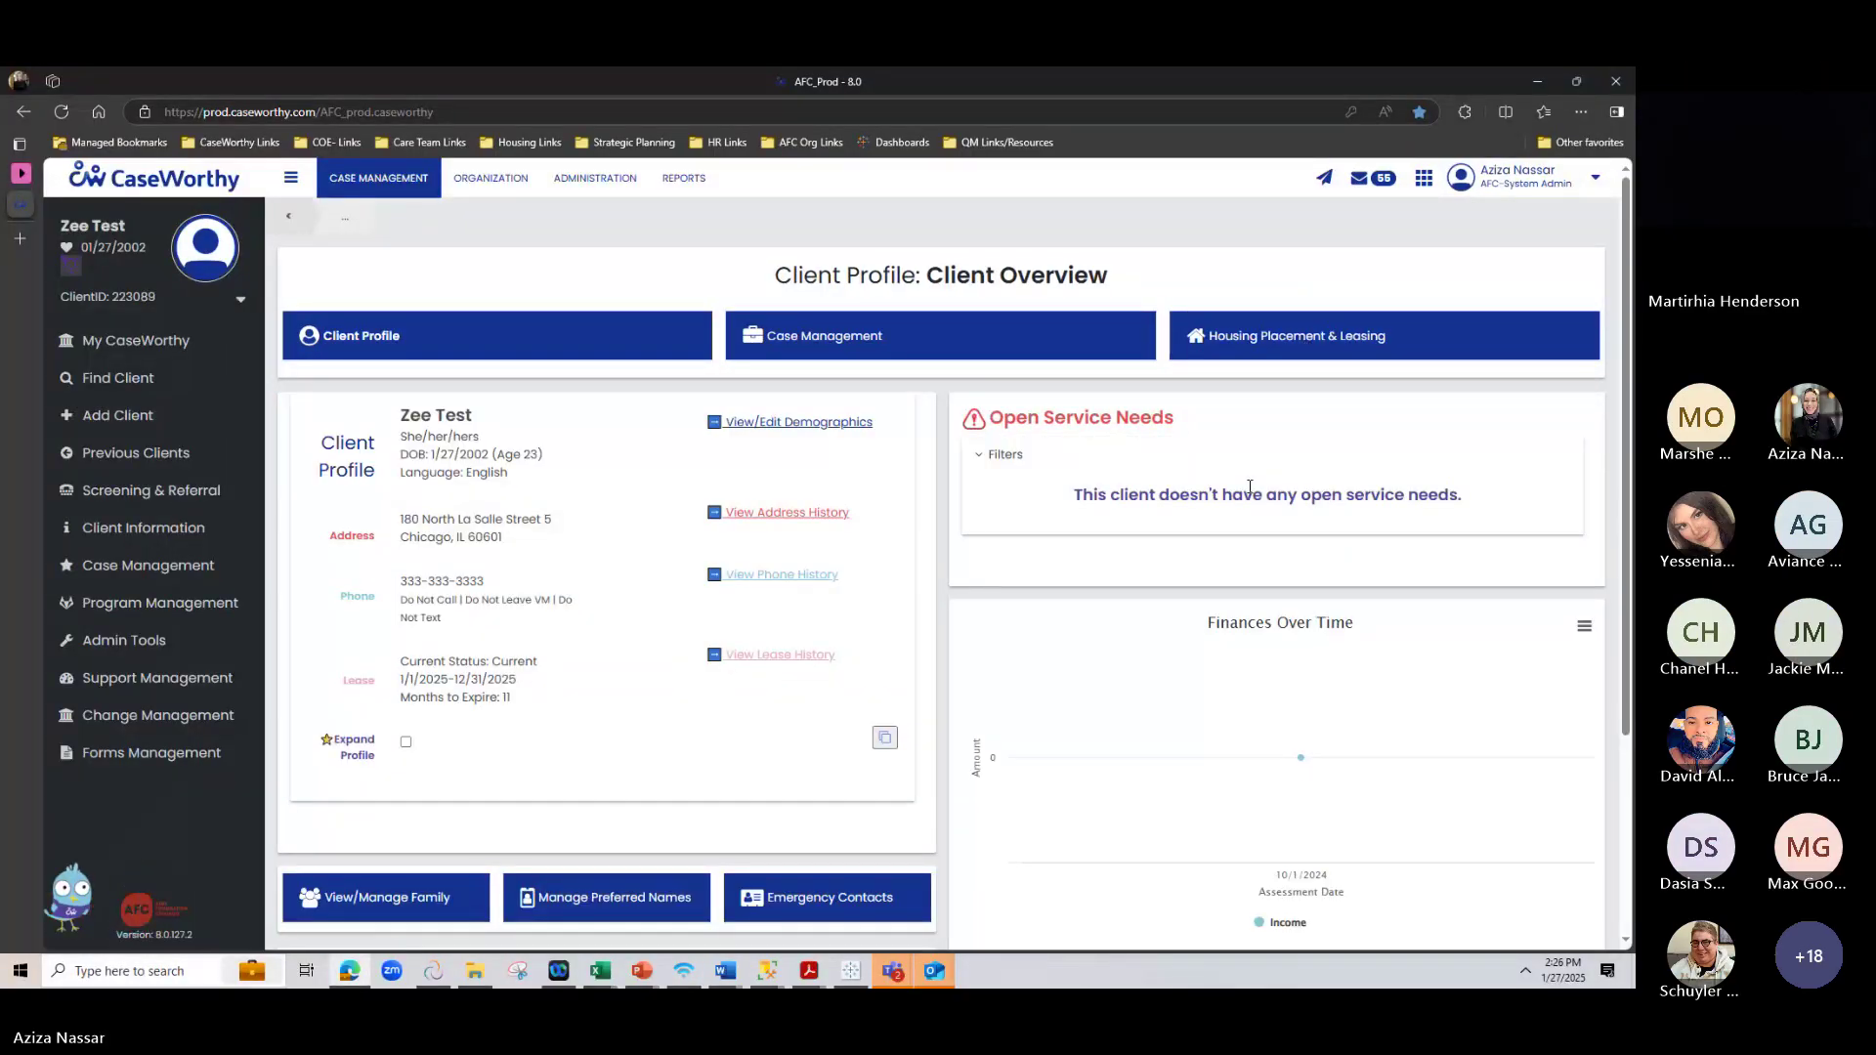
On Housing Placement & Leasing, select 'The client's housing unit has new ownership/management'
click(1353, 352)
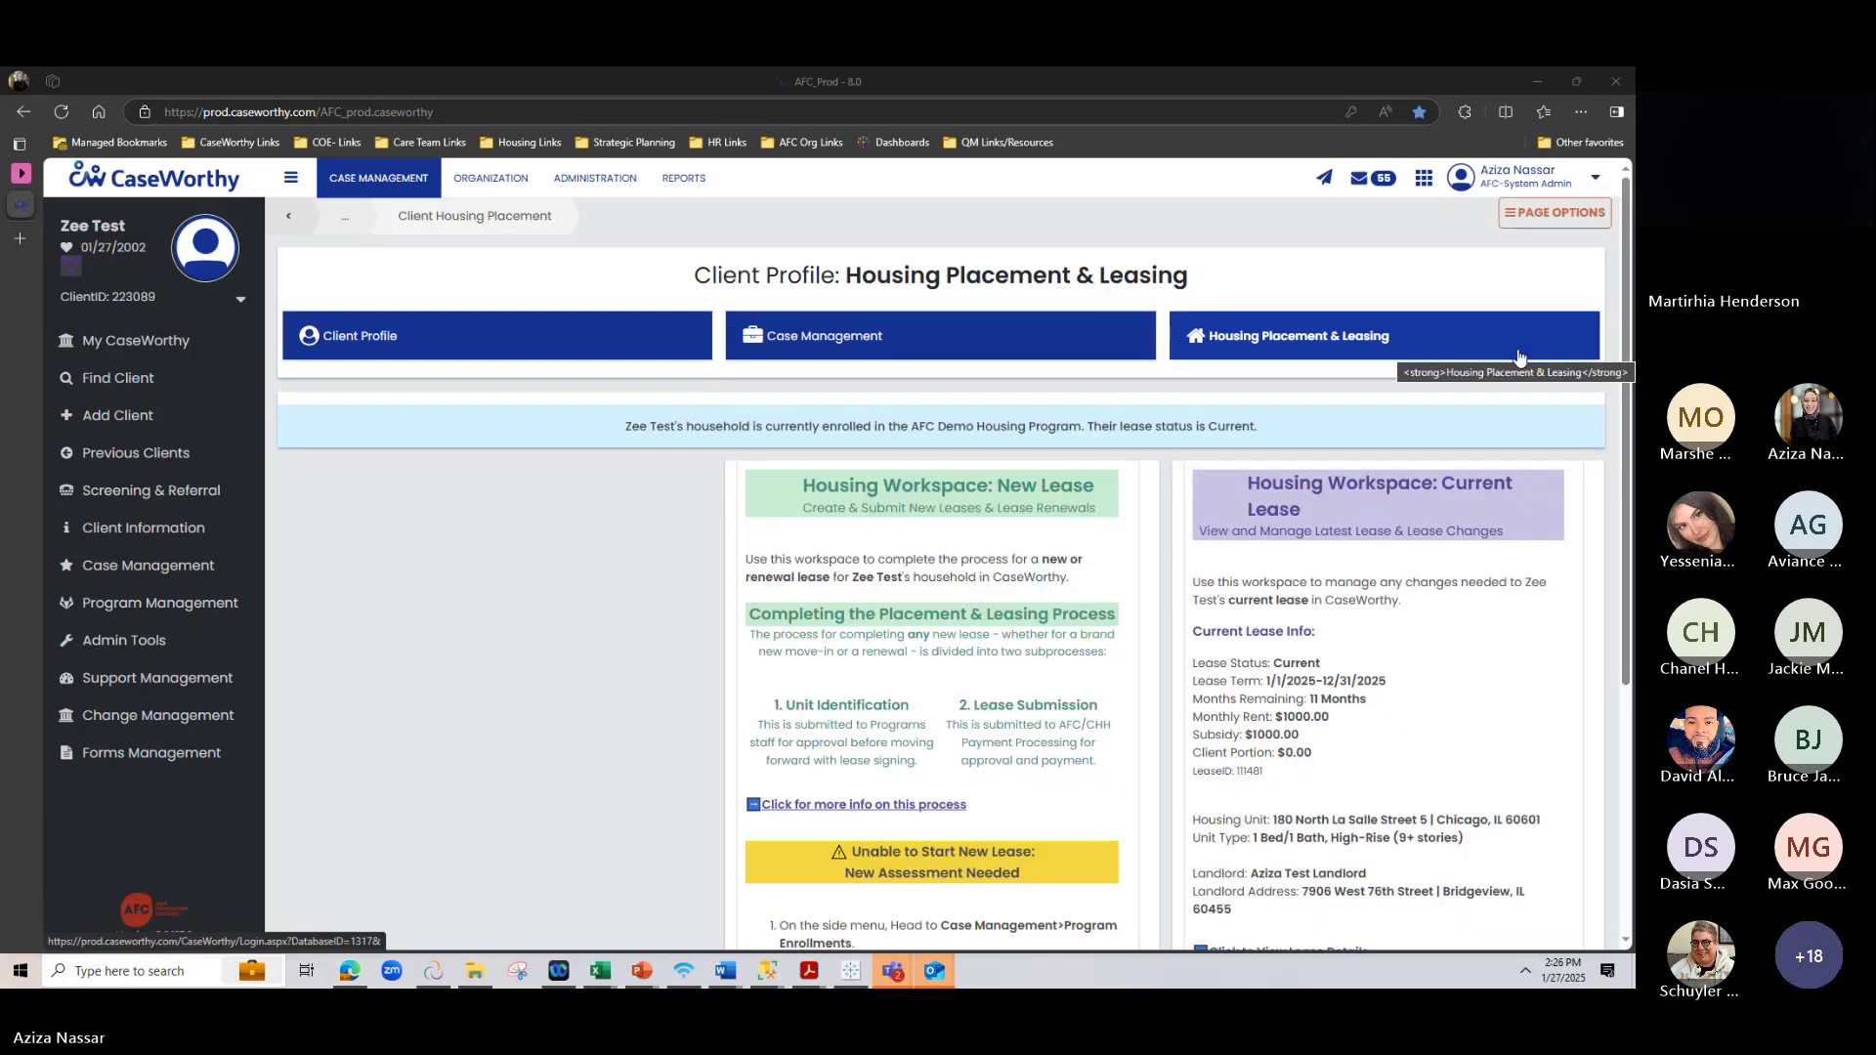
scroll(1239, 781, down, 4)
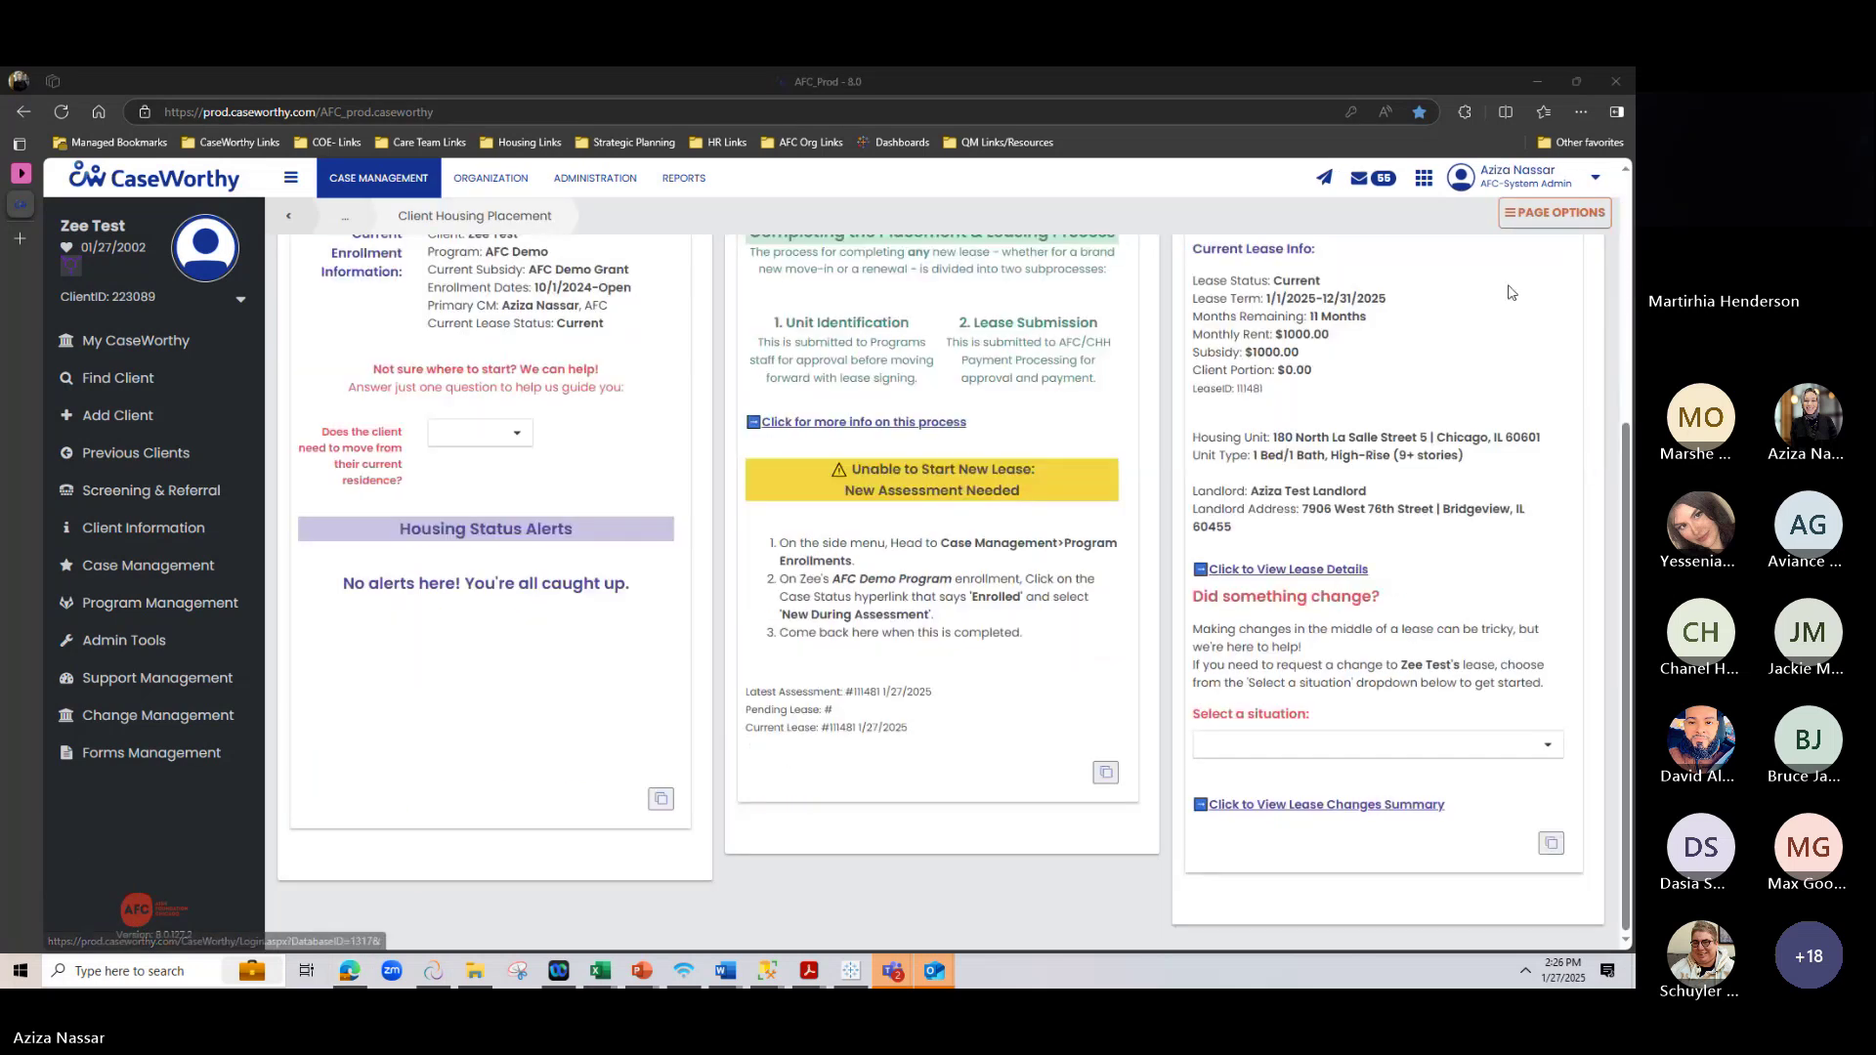
click(1250, 744)
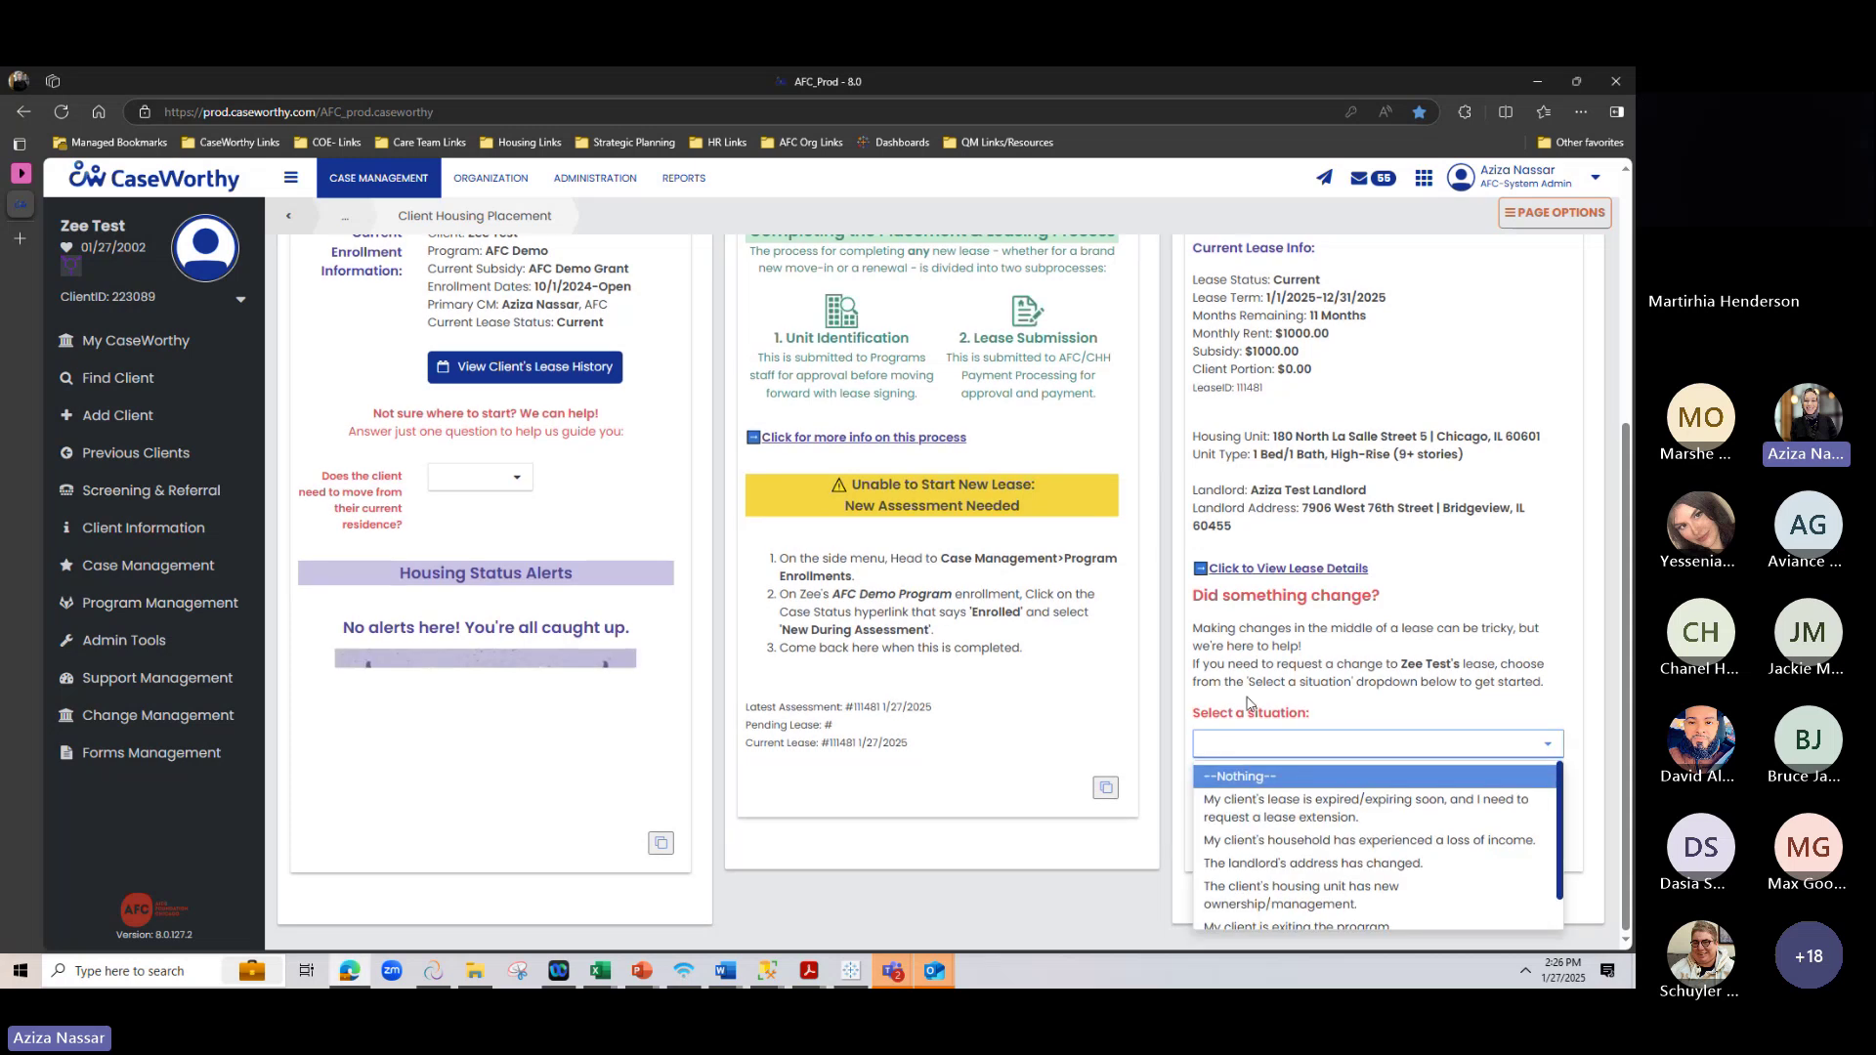
click(1270, 897)
Highlight the ownership-change steps, stop payment instruction, and the Client Participation Agreement and Landlord Contract documents
scroll(1123, 850, down, 4)
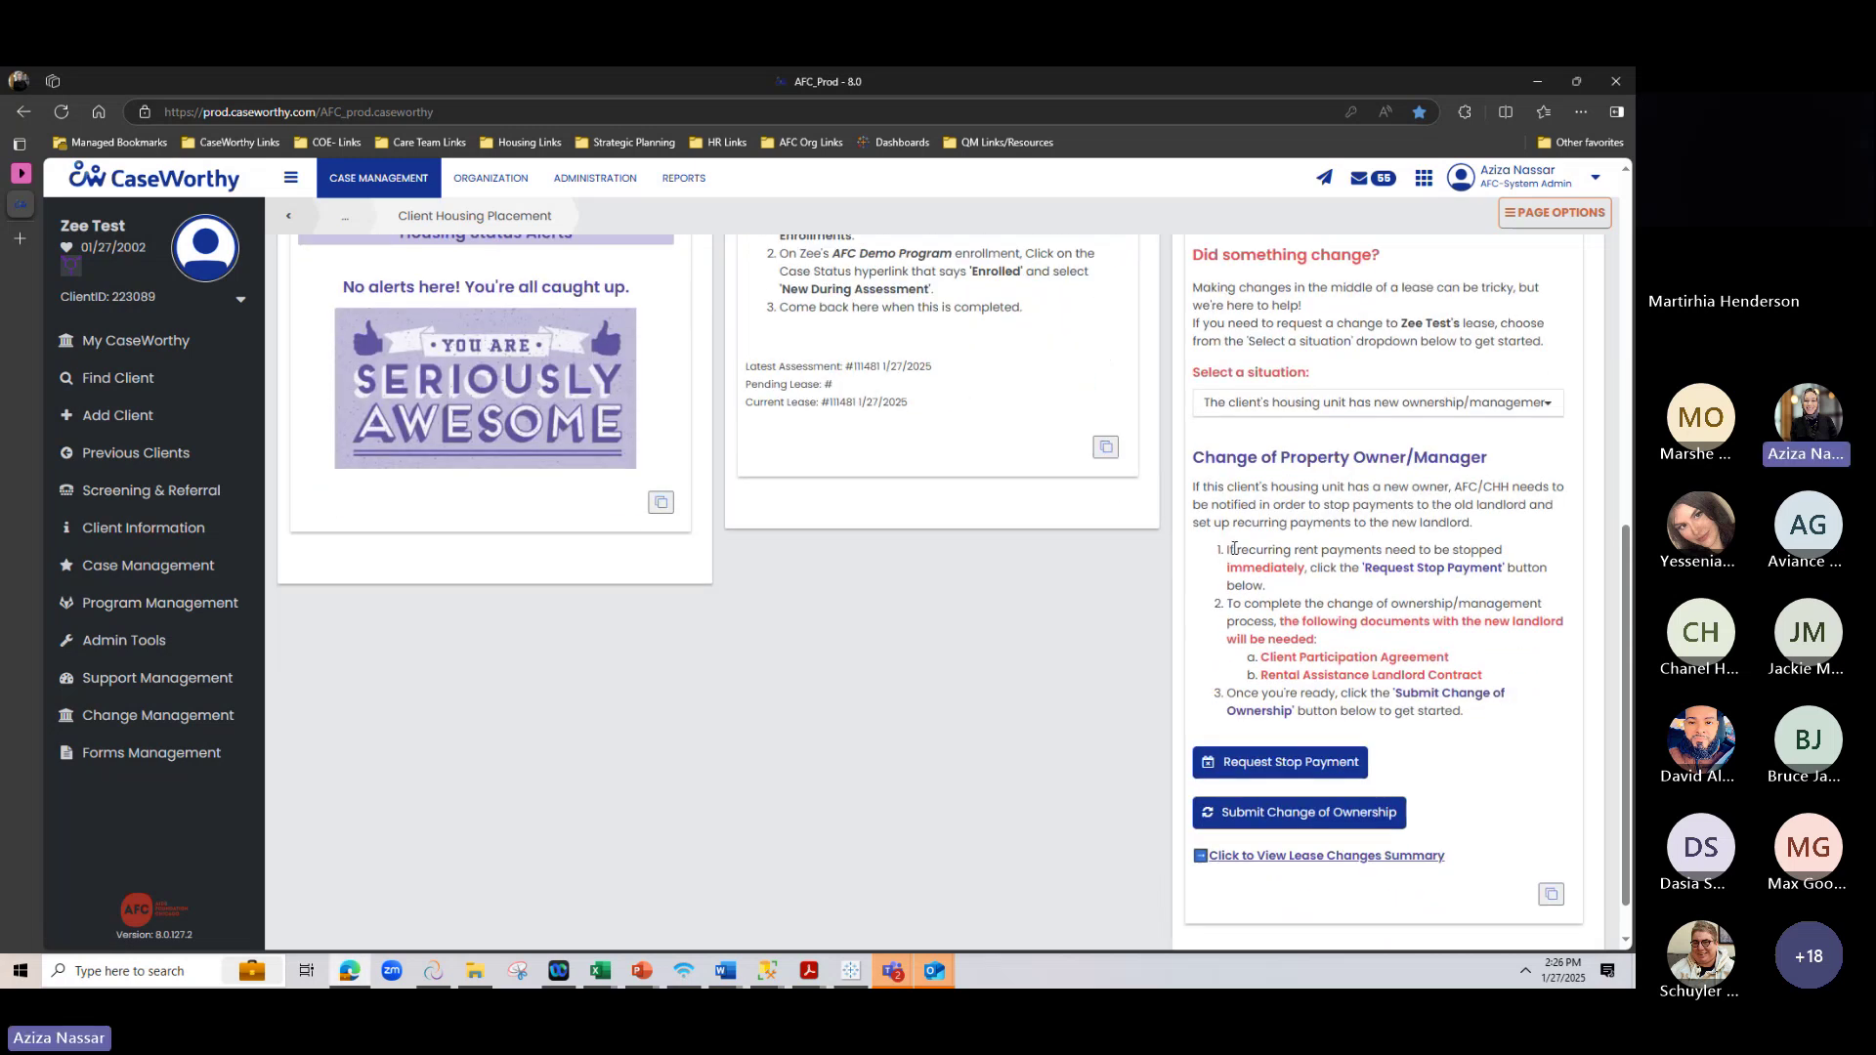
drag(1227, 550, 1465, 713)
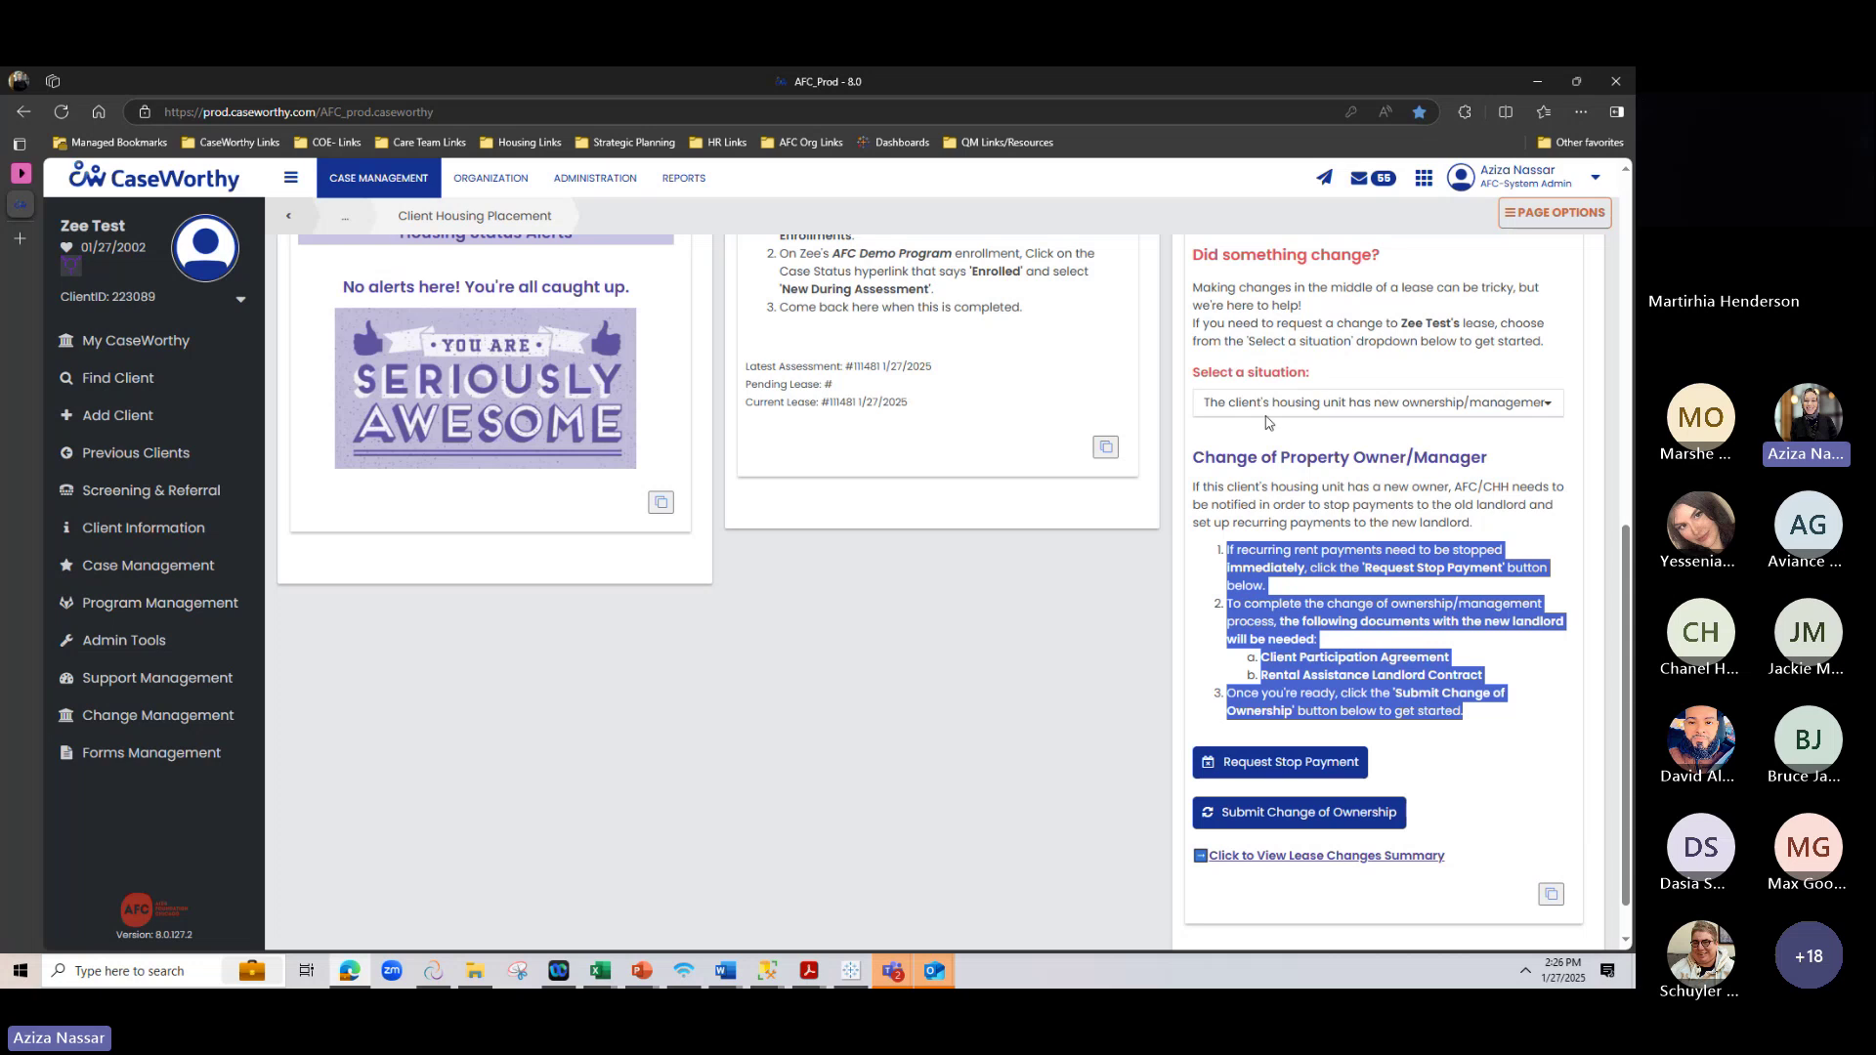
click(1387, 451)
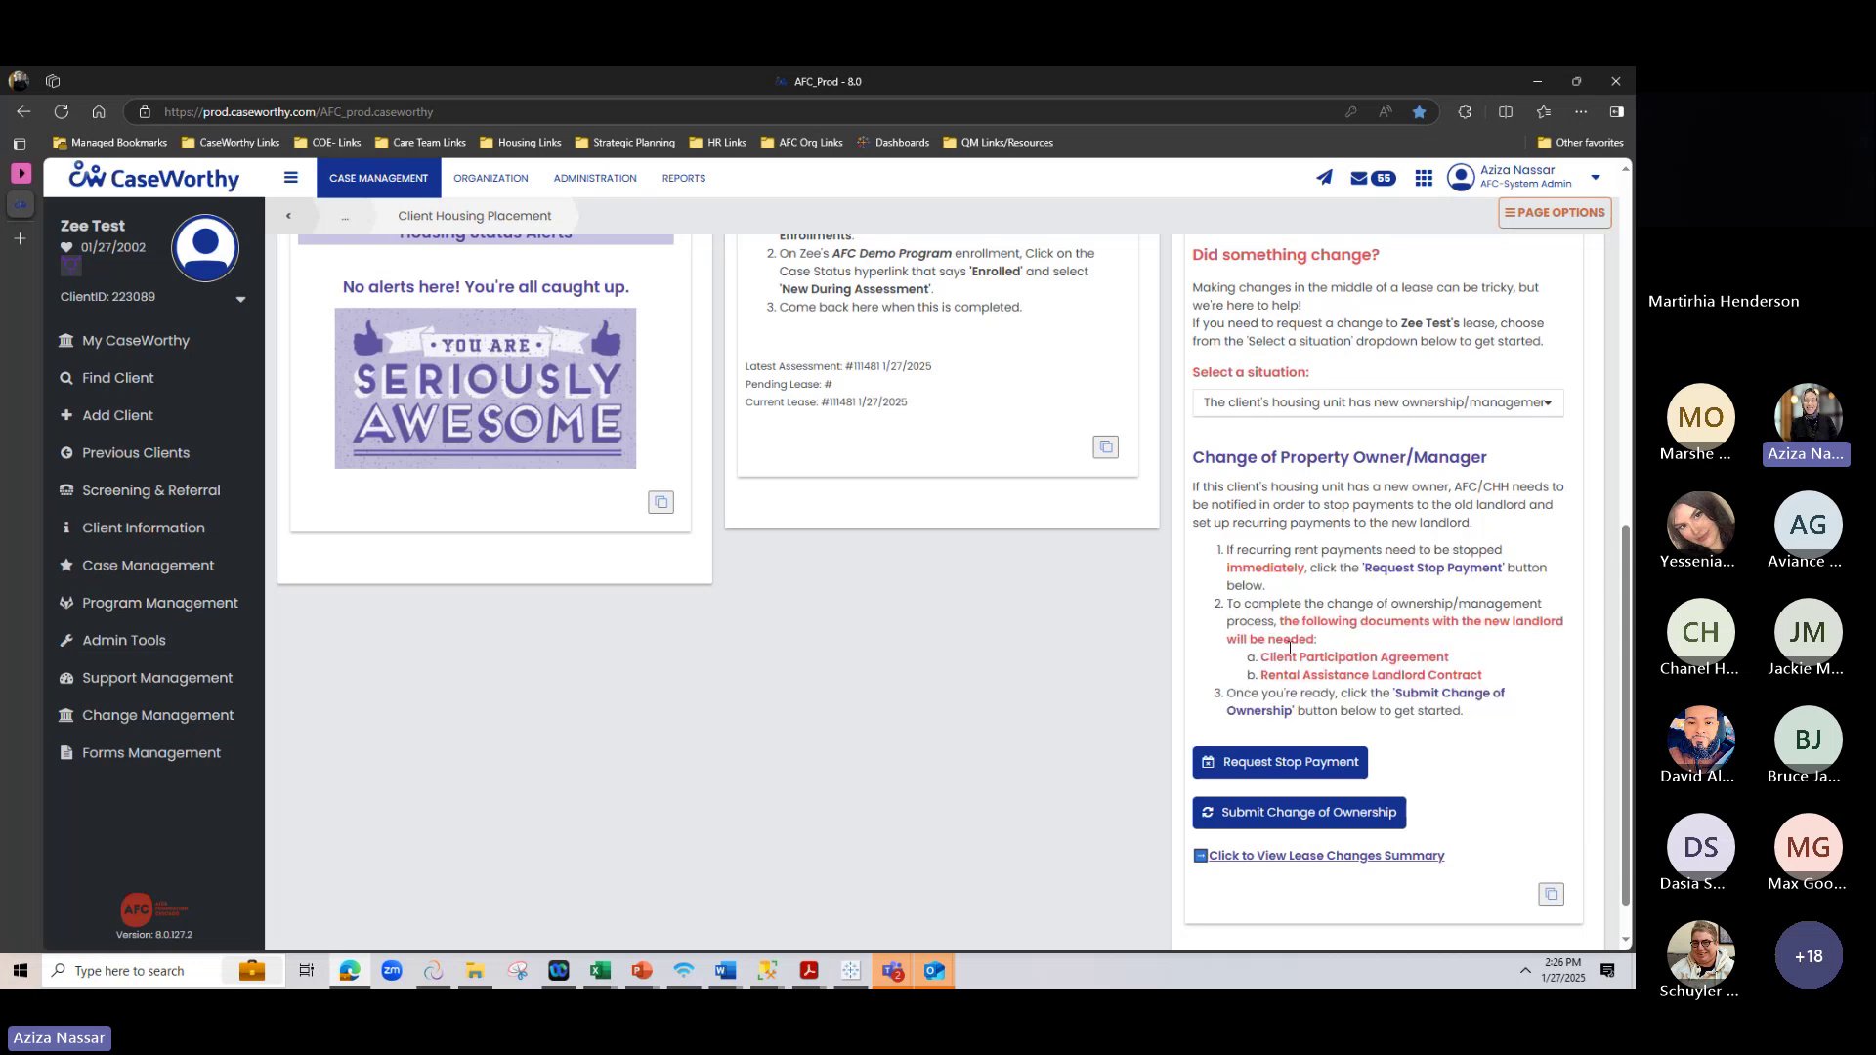
drag(1265, 658, 1493, 666)
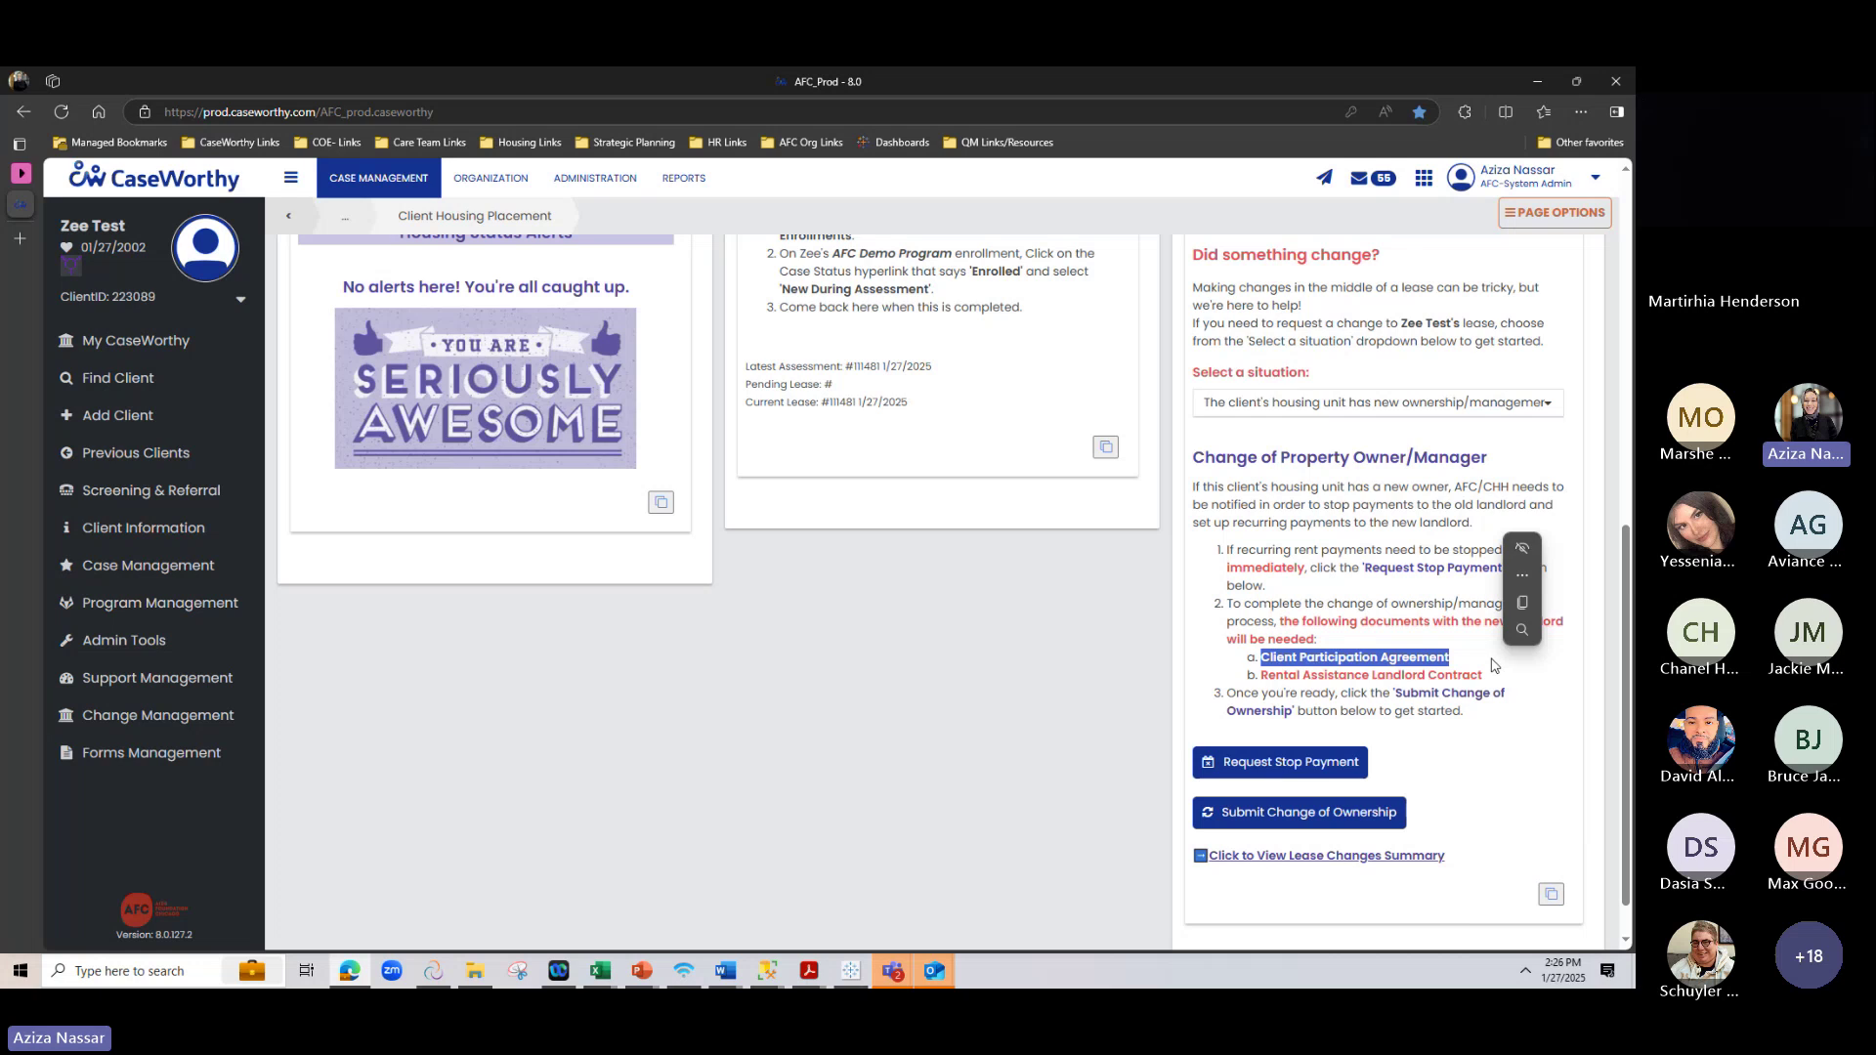
click(1492, 665)
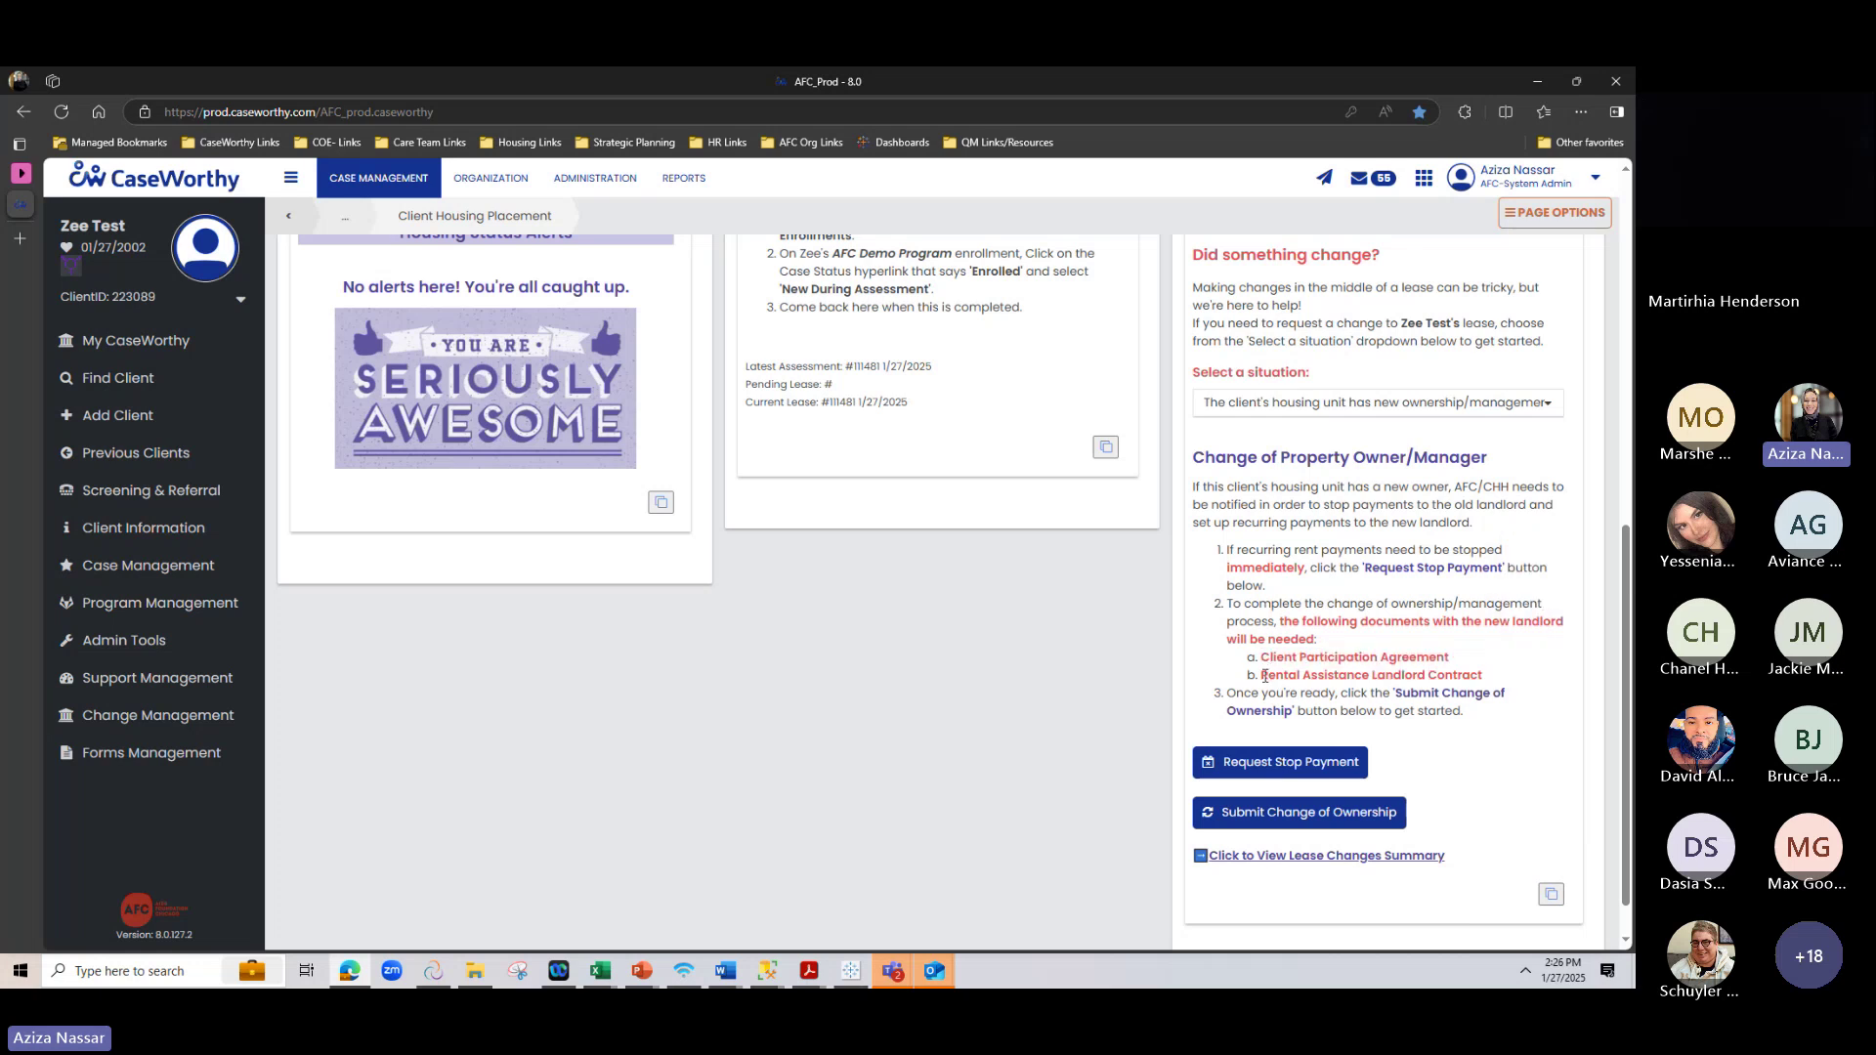
drag(1262, 674, 1568, 683)
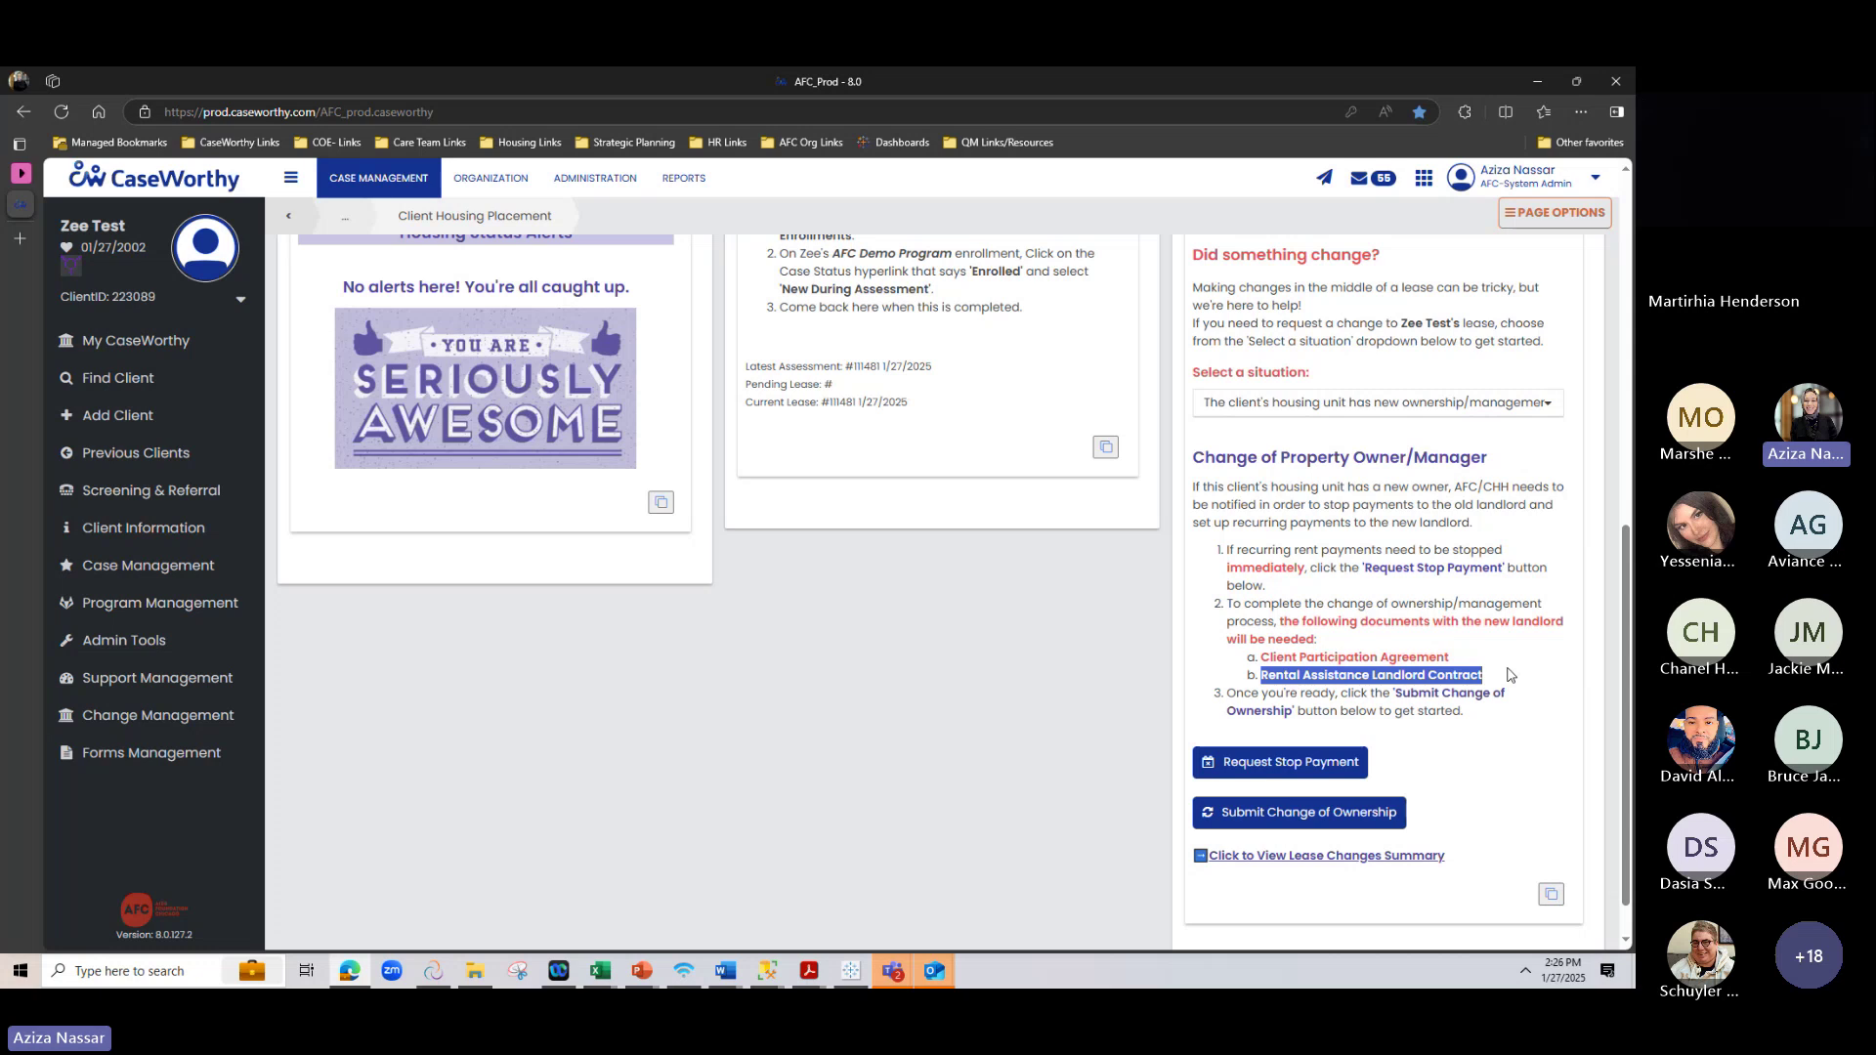
drag(1383, 567, 1548, 569)
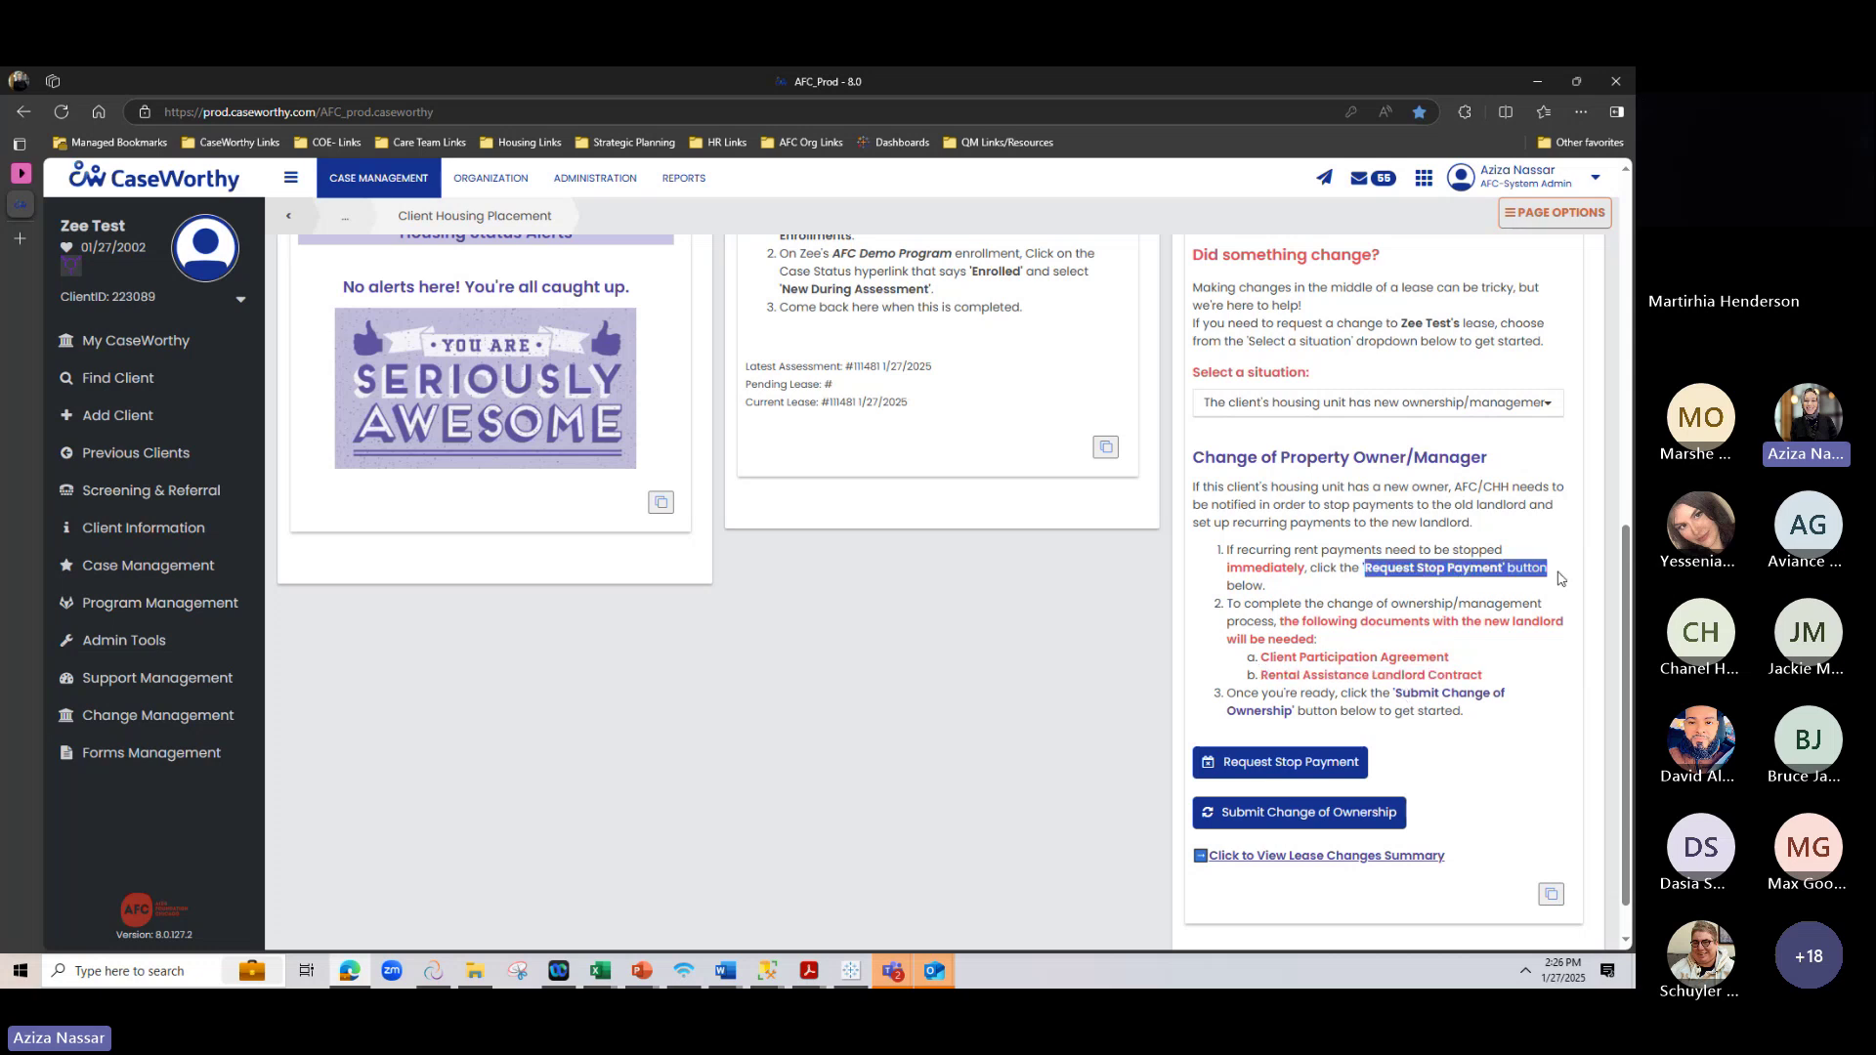
click(1329, 597)
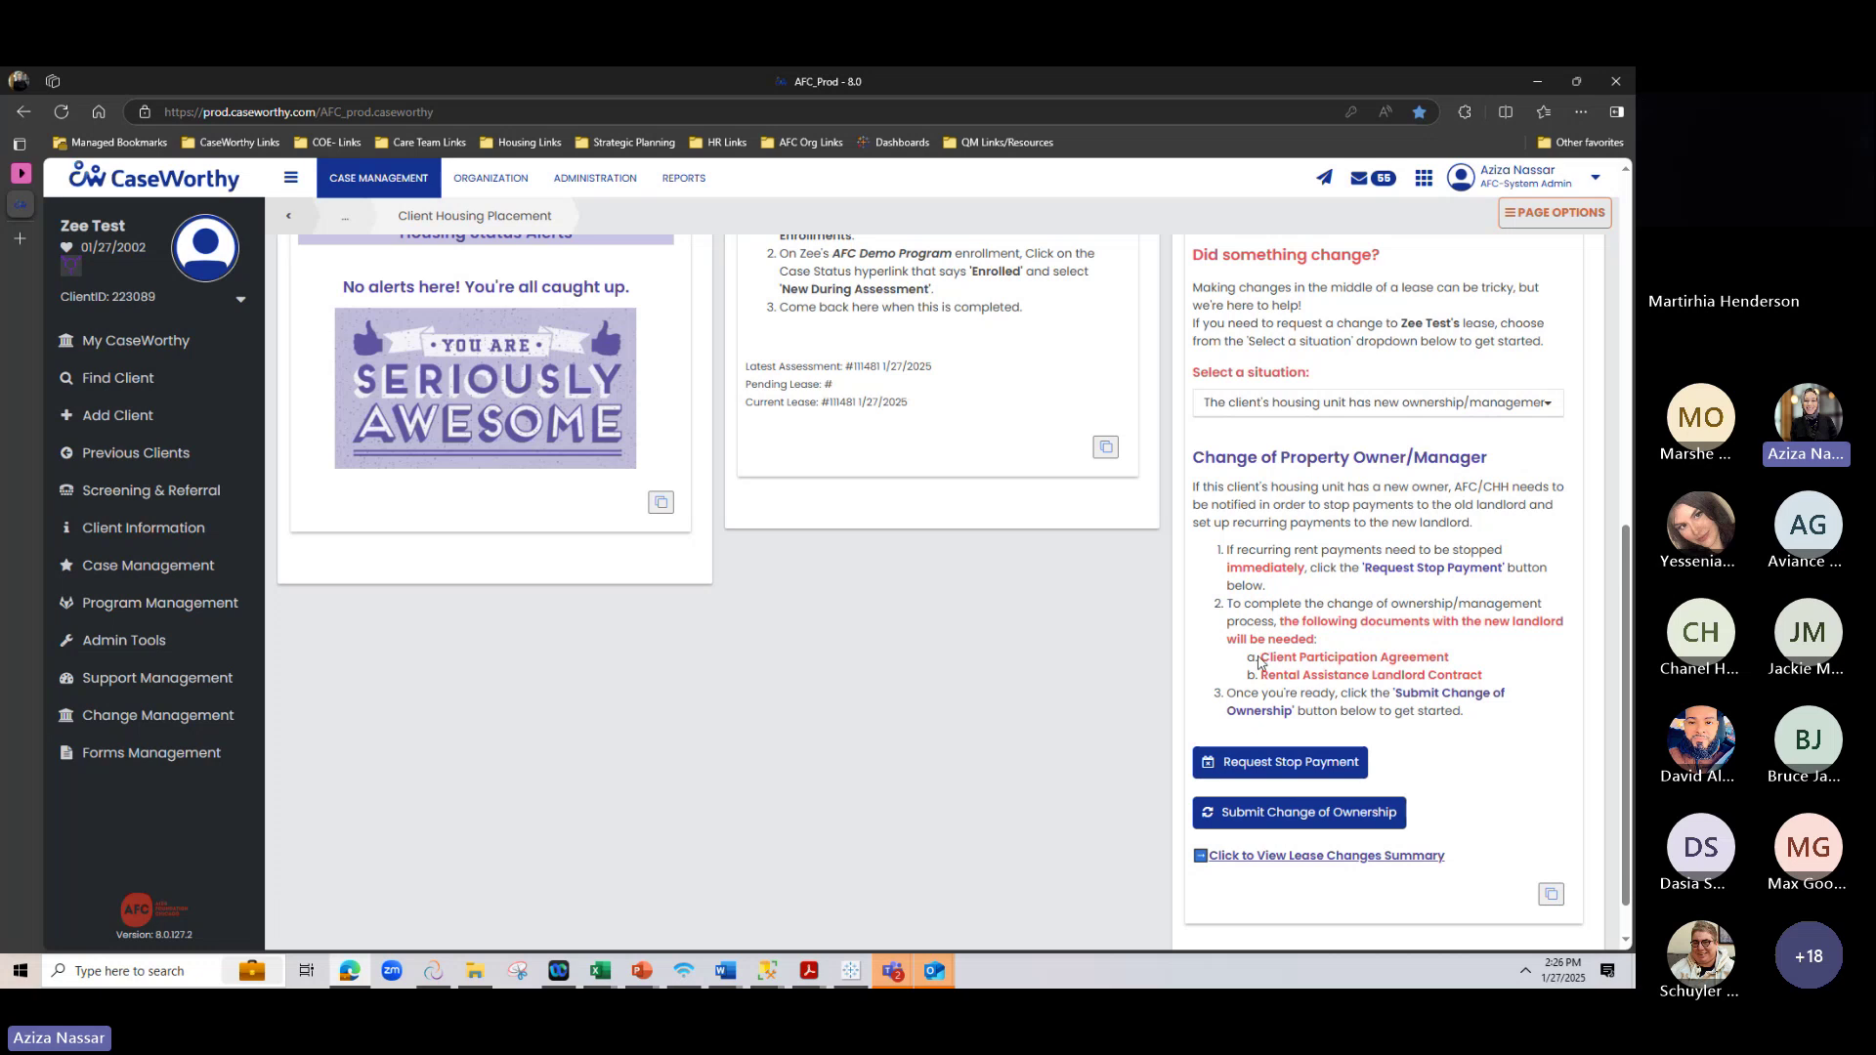
drag(1314, 658, 1470, 676)
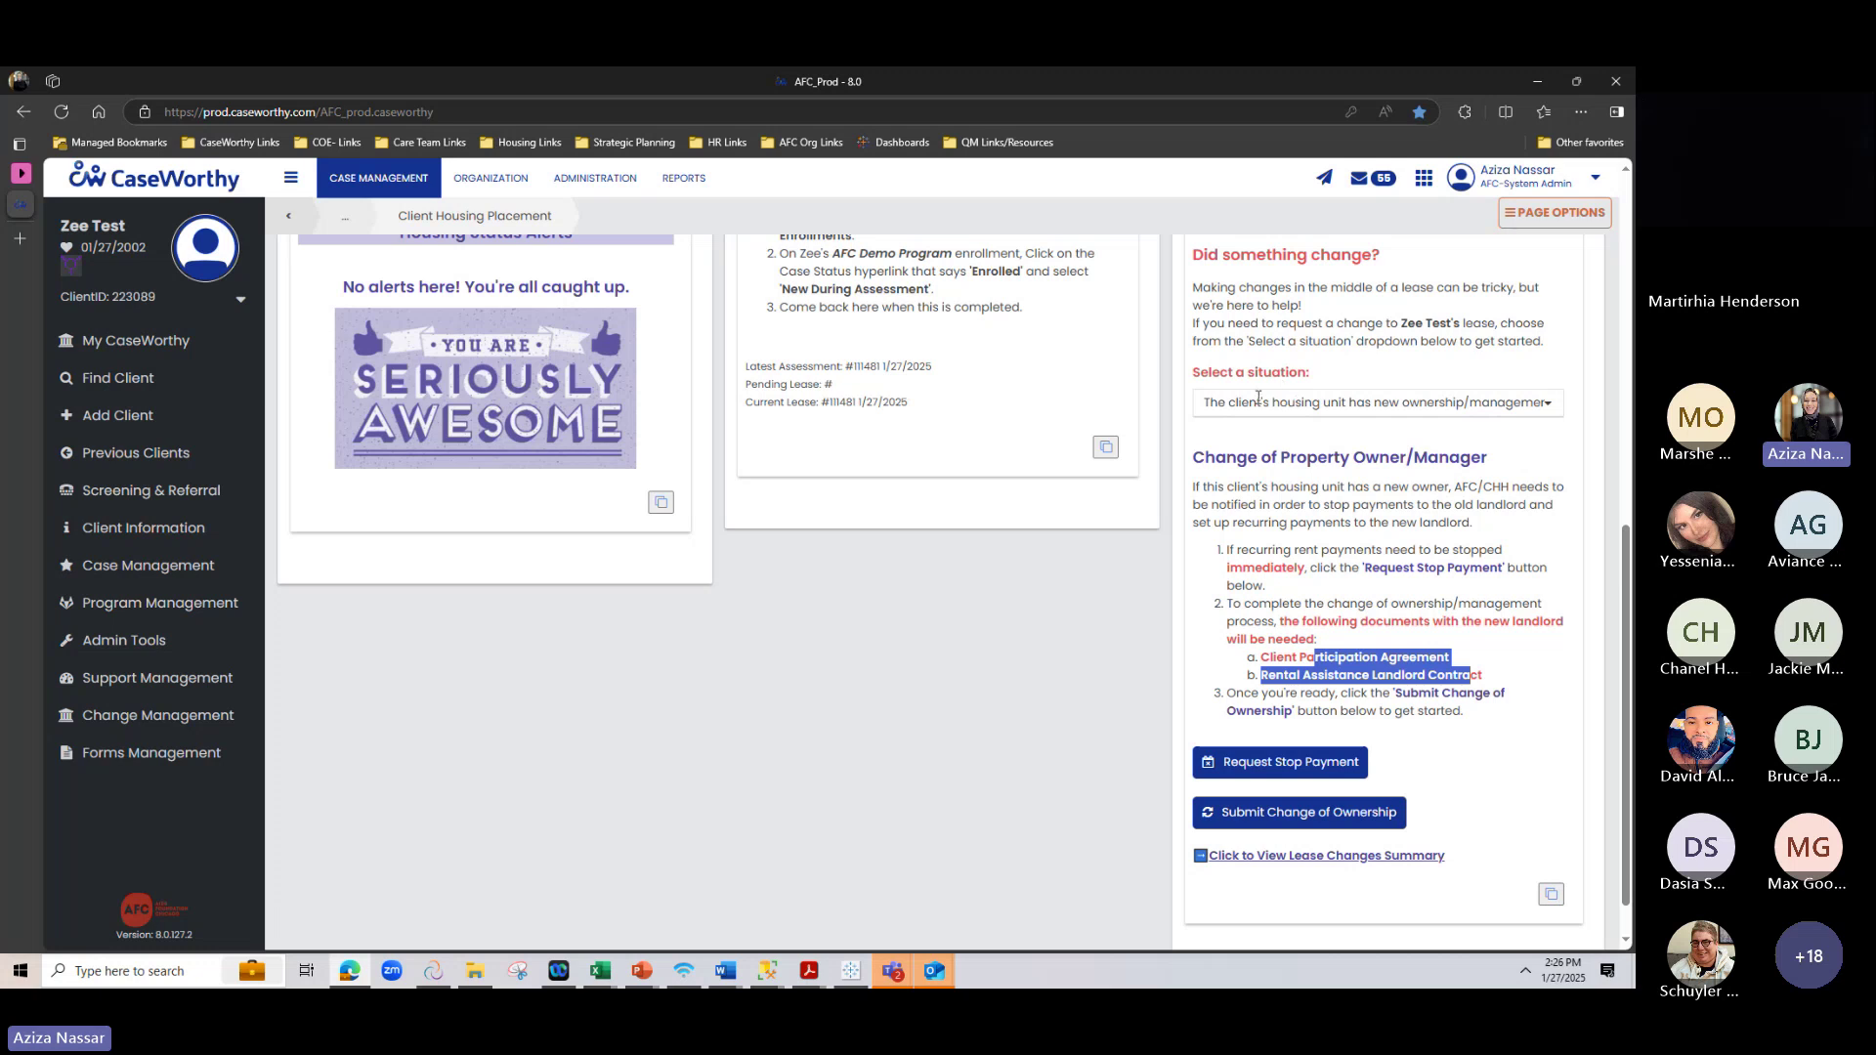
Preview the Request Stop Payment reasons without submitting, then start a Change of Ownership request
click(1279, 764)
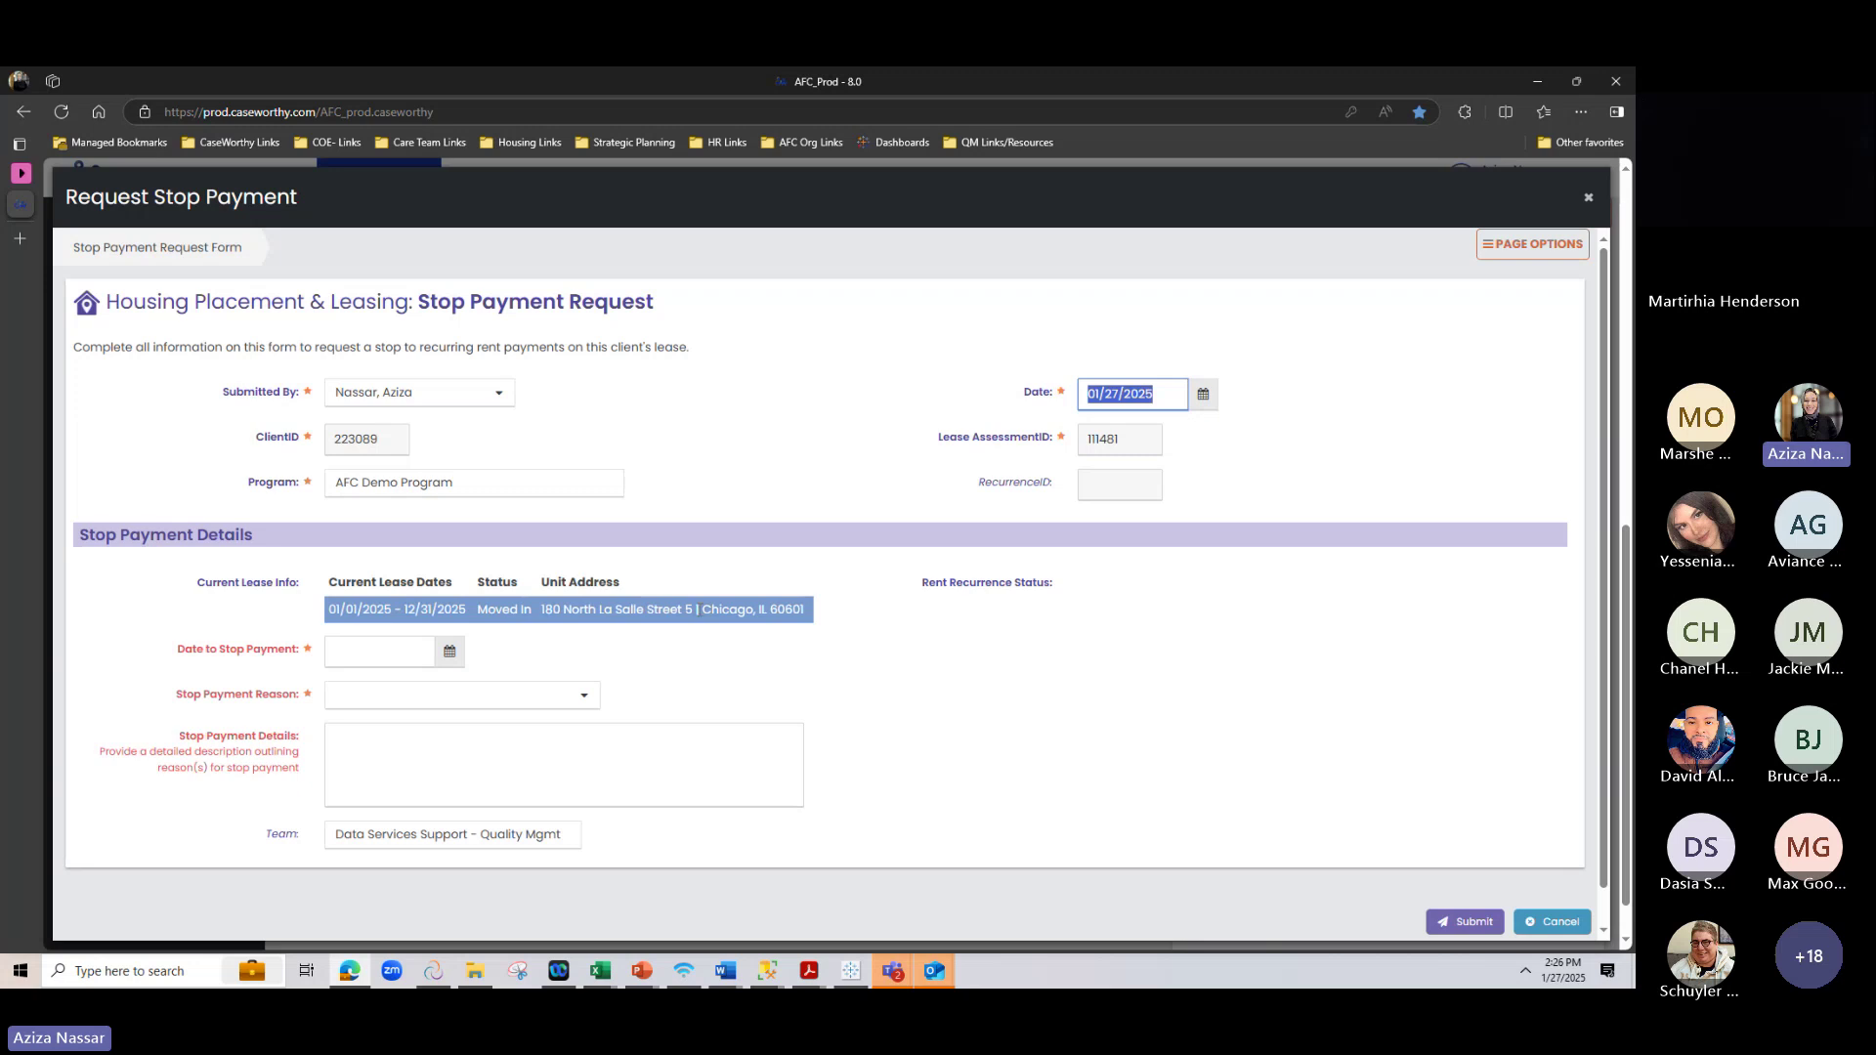
click(337, 692)
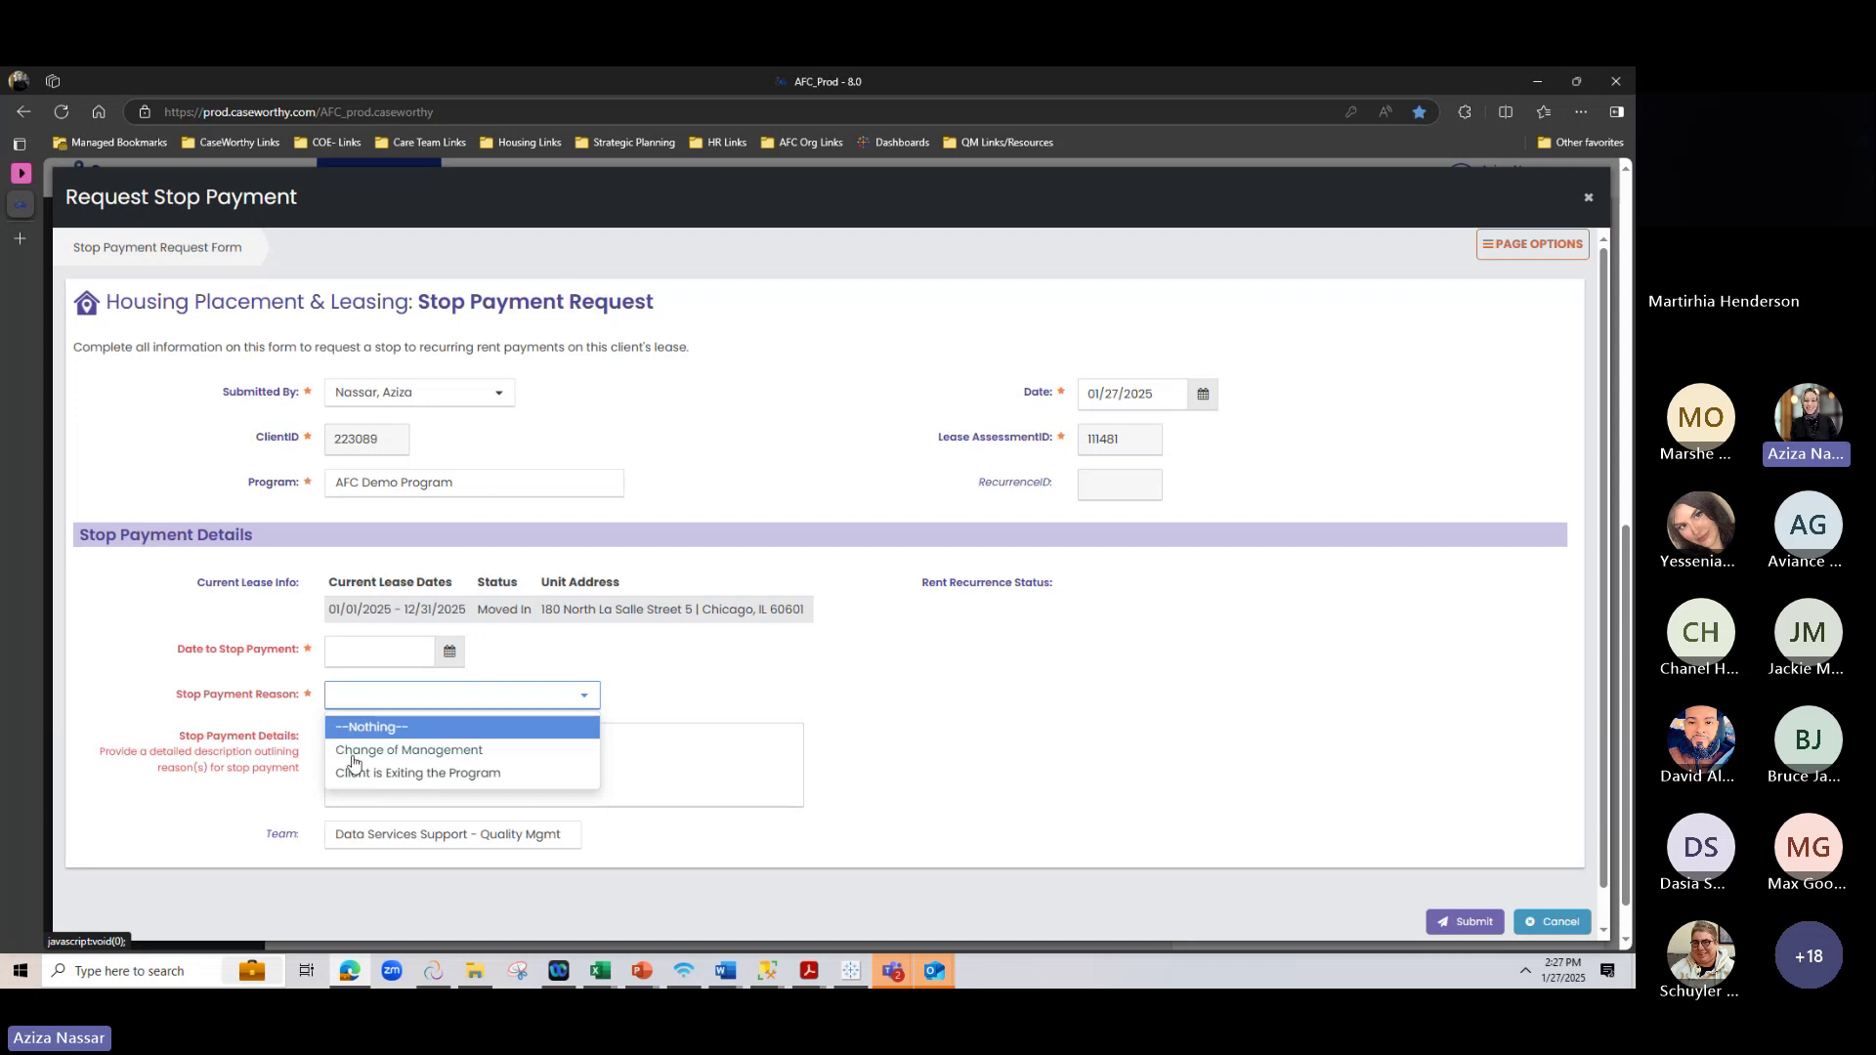
click(925, 695)
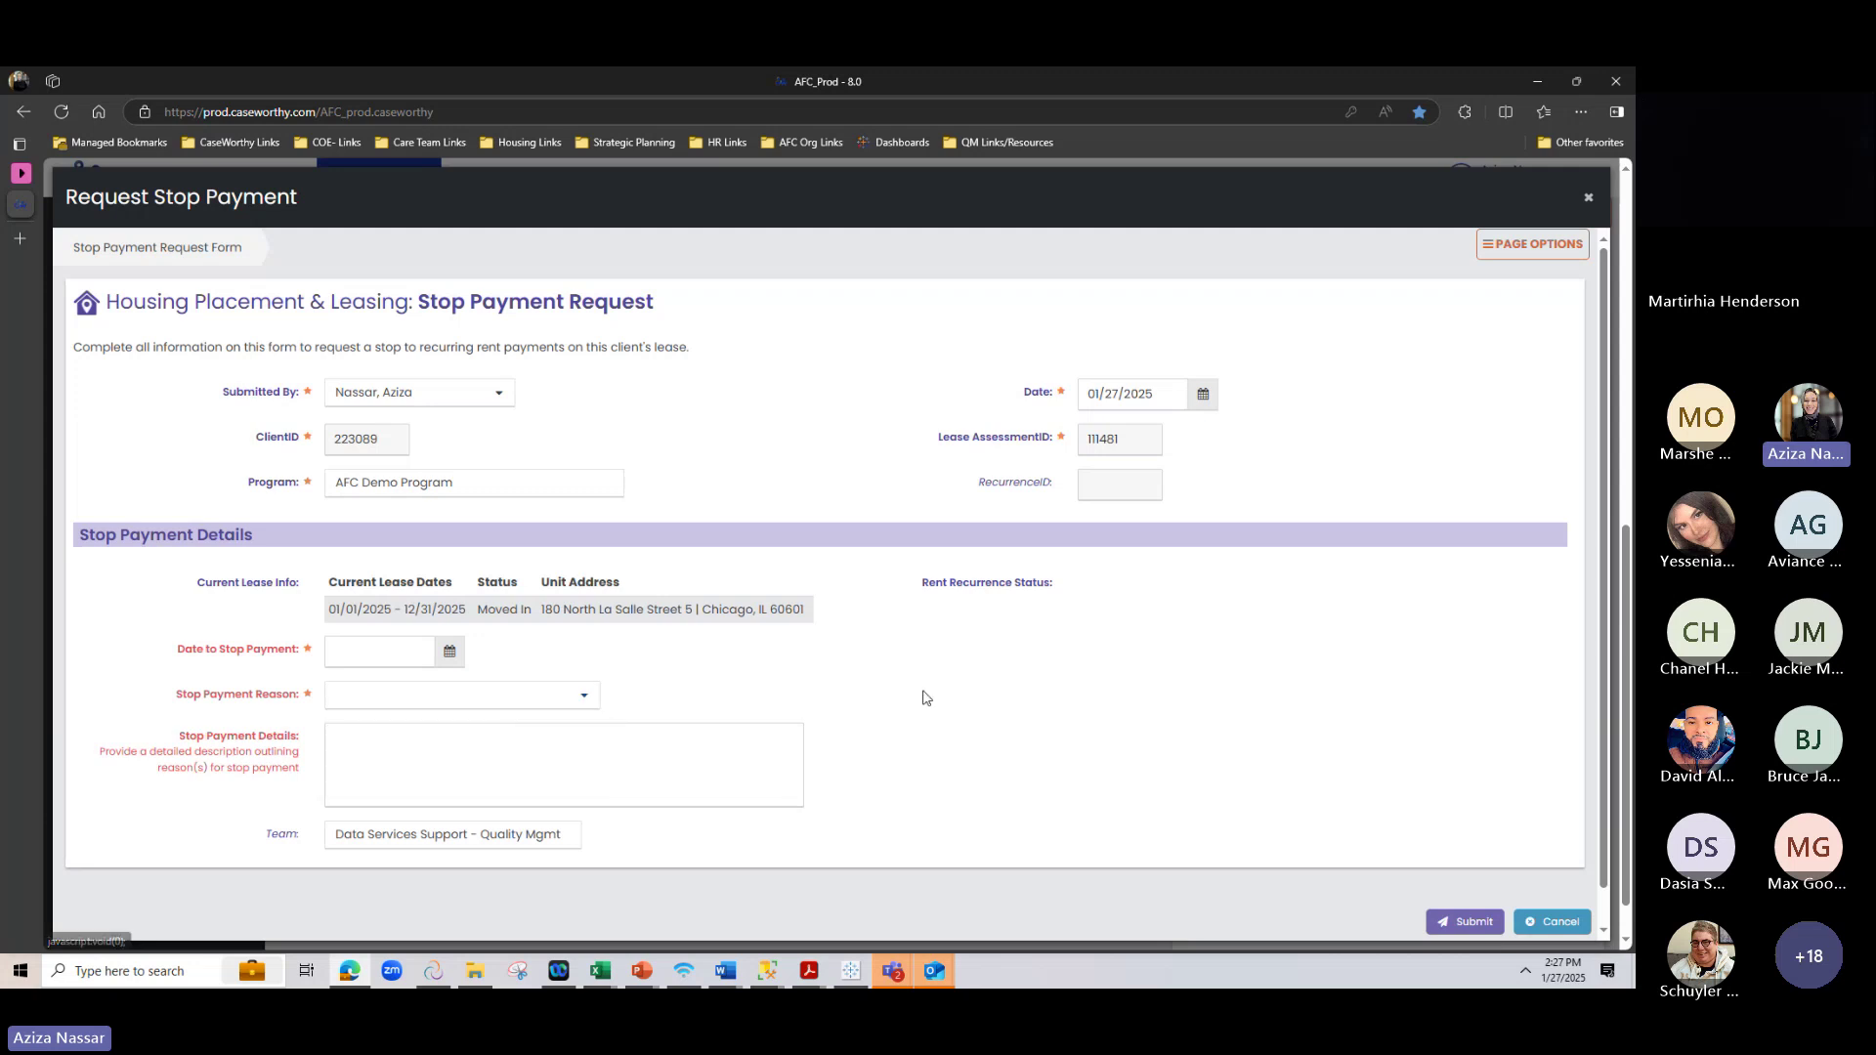
click(1589, 202)
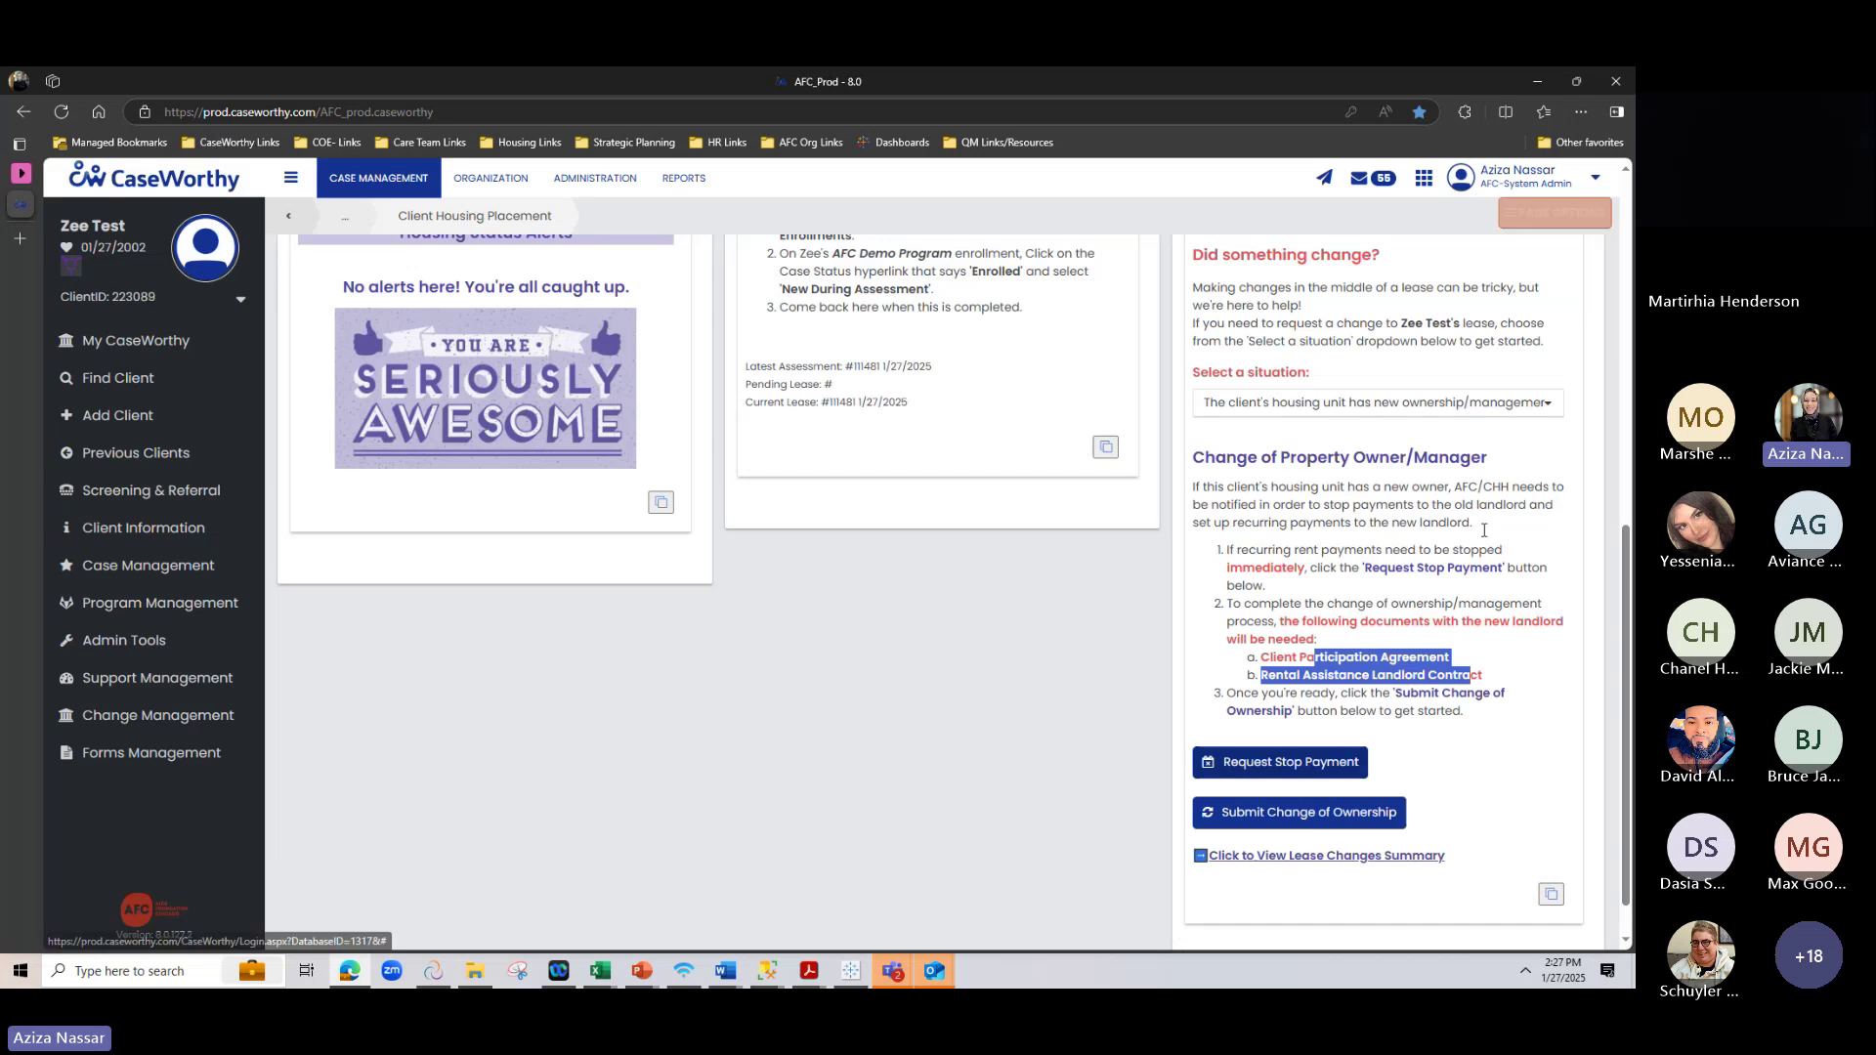
scroll(1298, 770, down, 1)
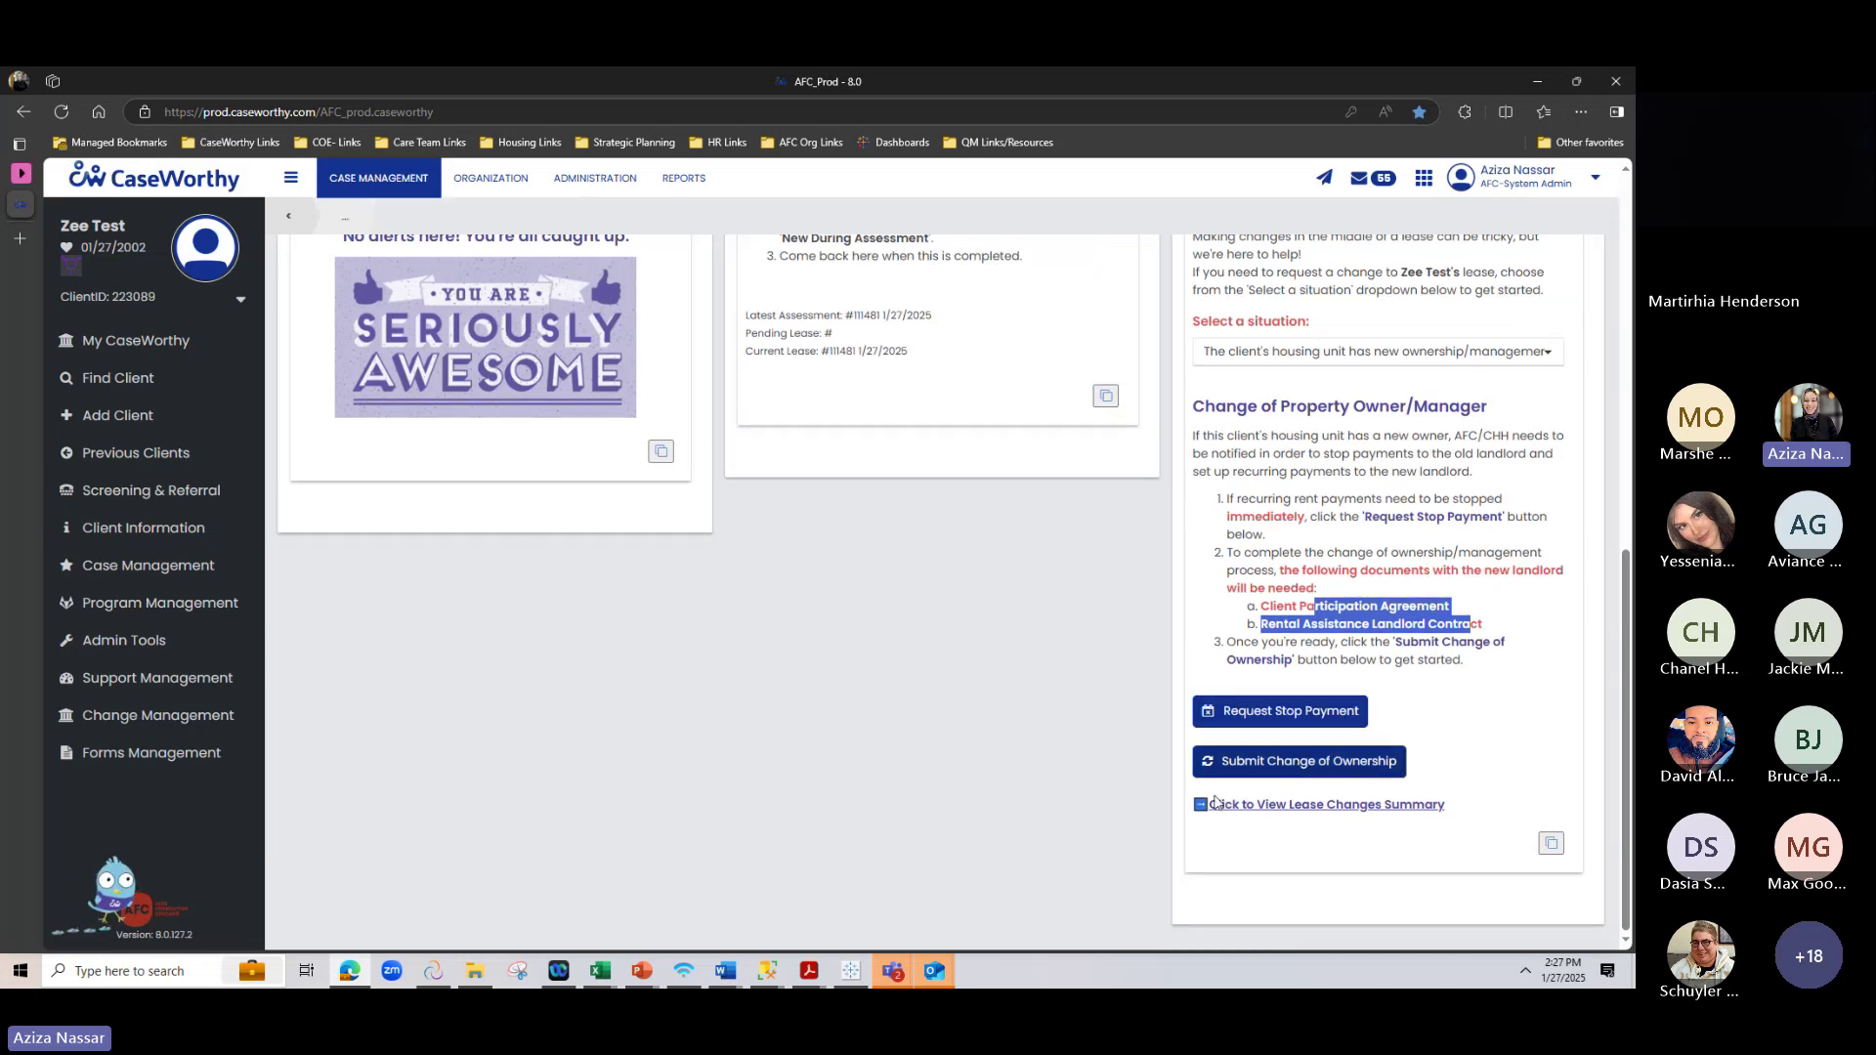
click(1342, 778)
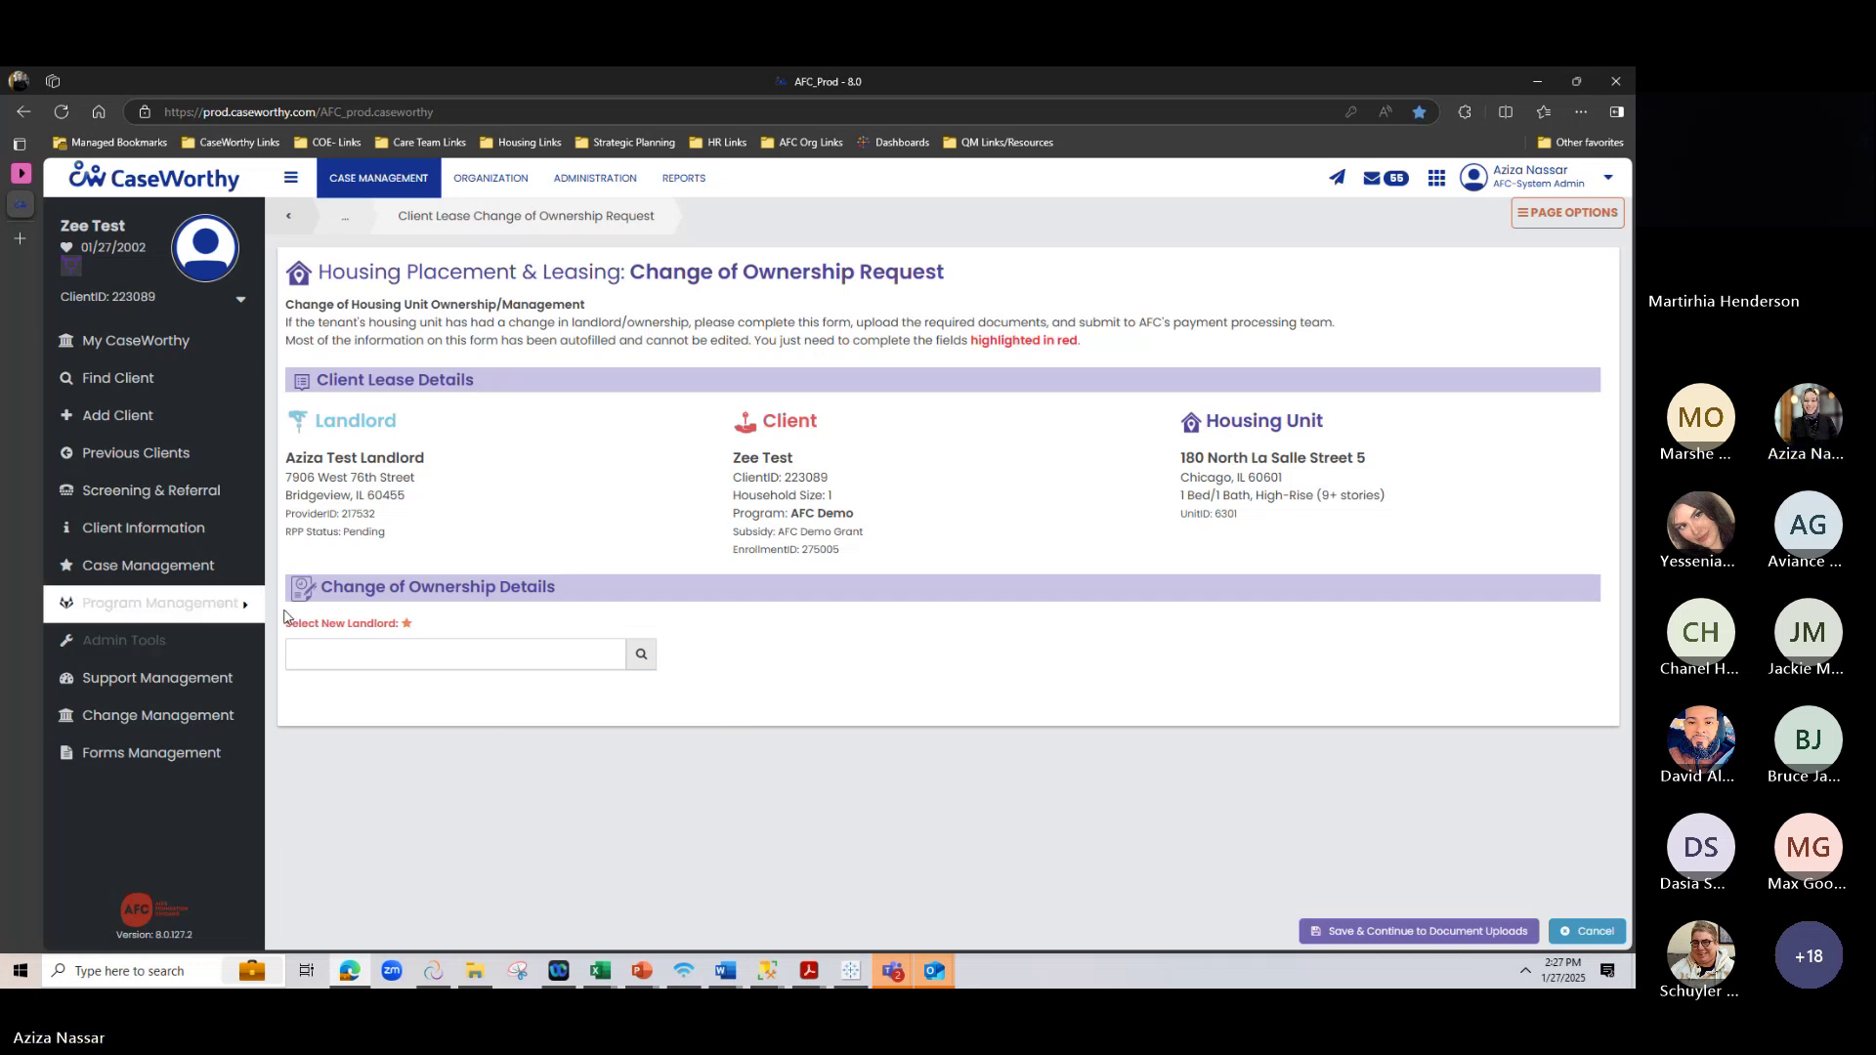
Search for and pick Test Landlord as the new landlord, then cancel the Change of Ownership request
click(641, 653)
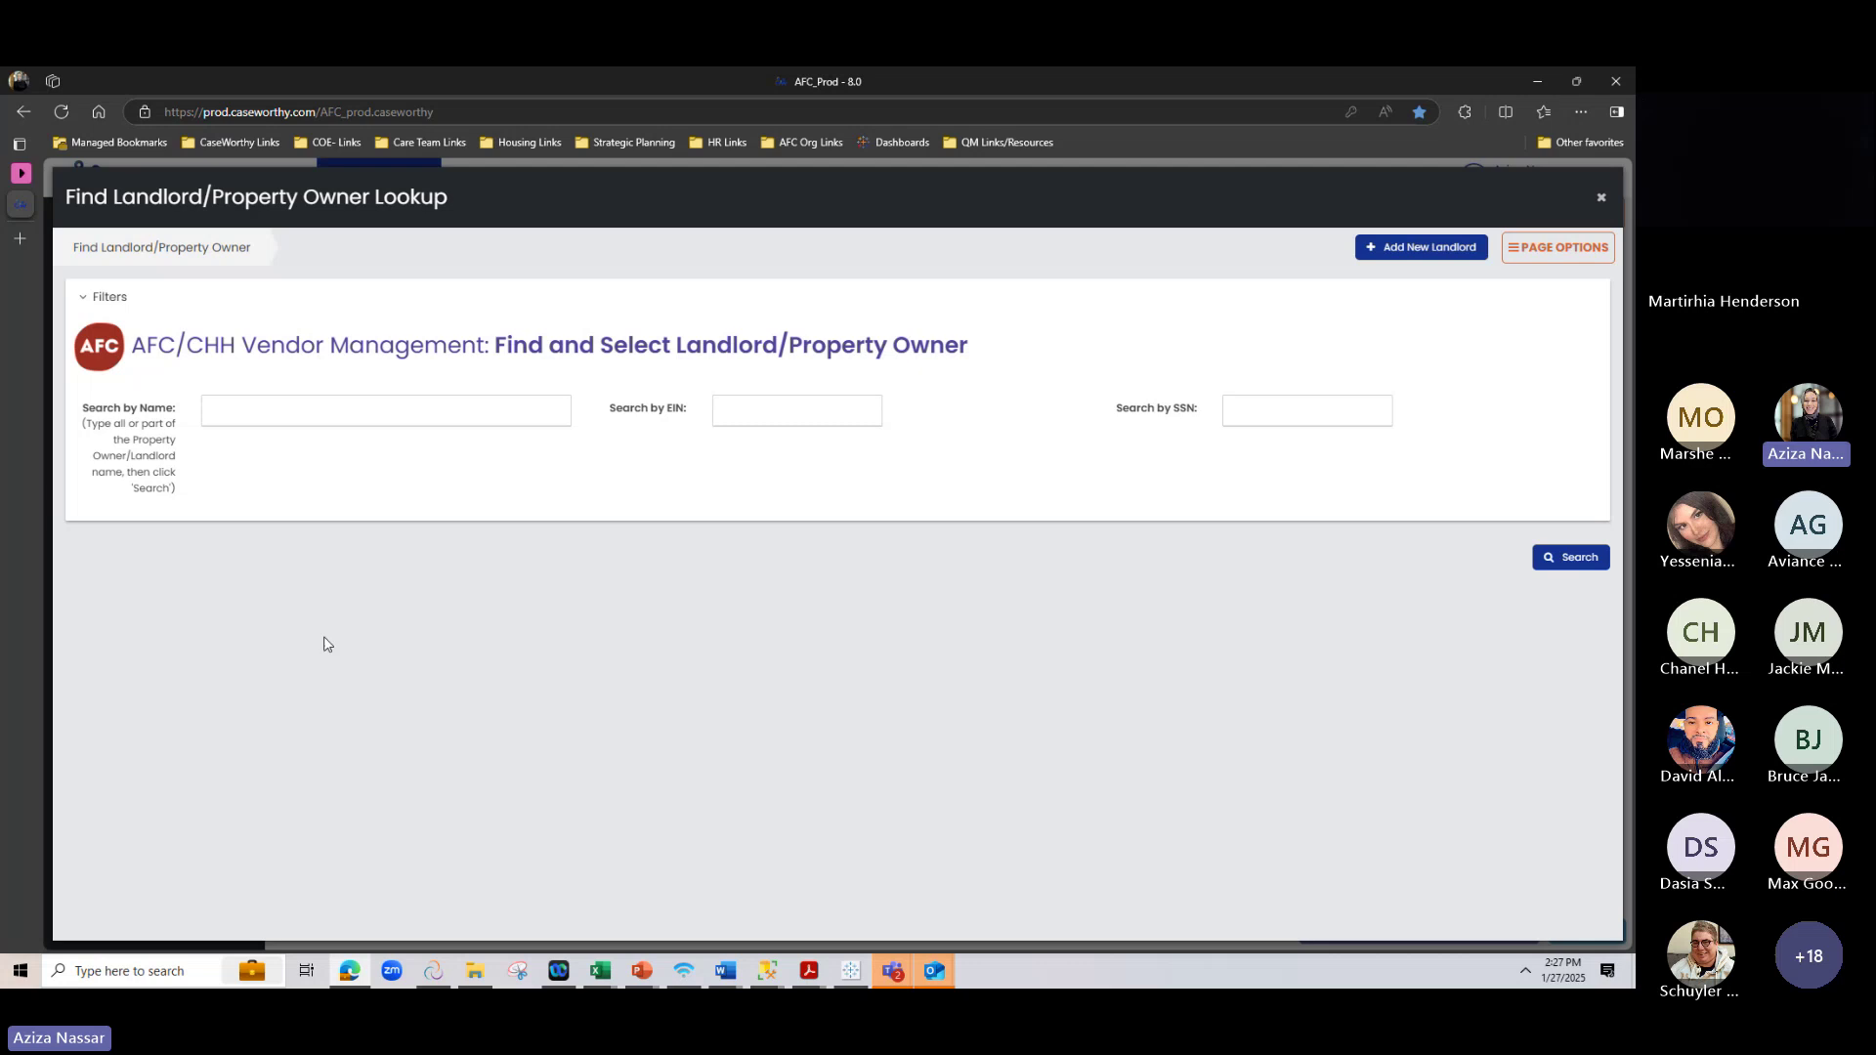
click(1573, 562)
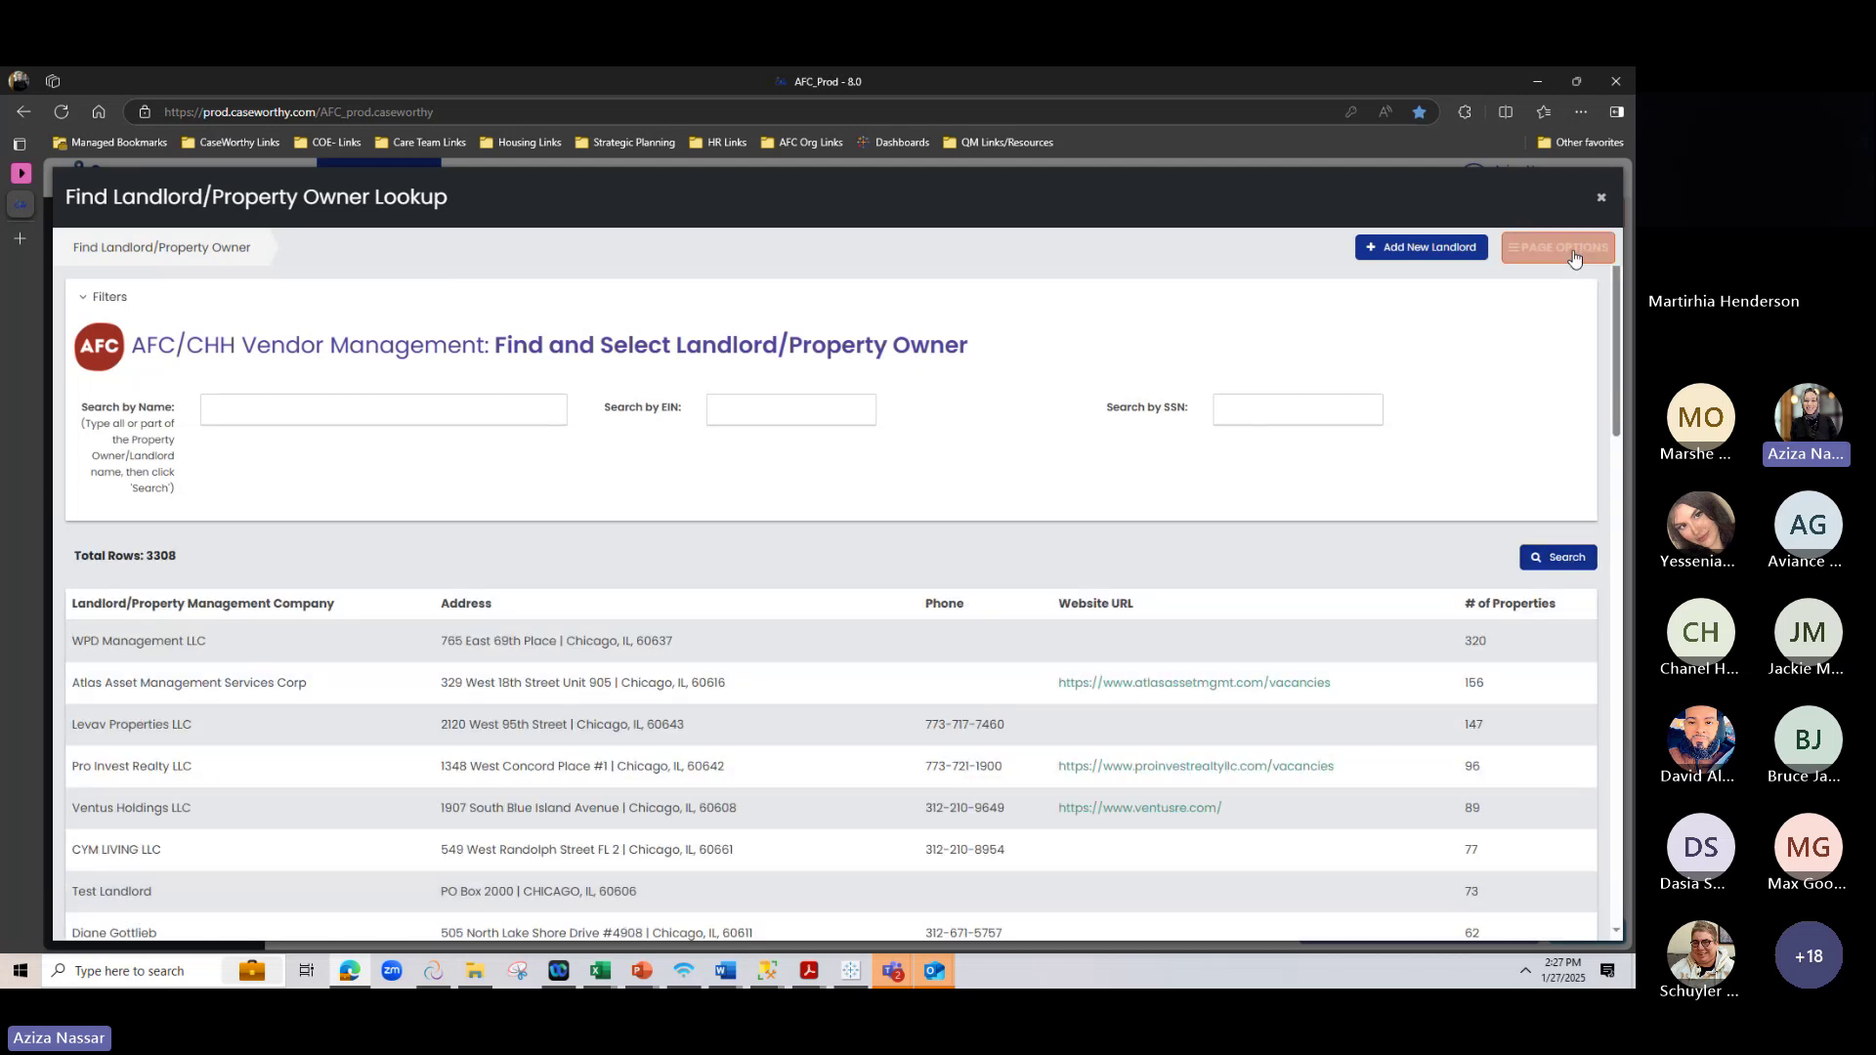
click(313, 902)
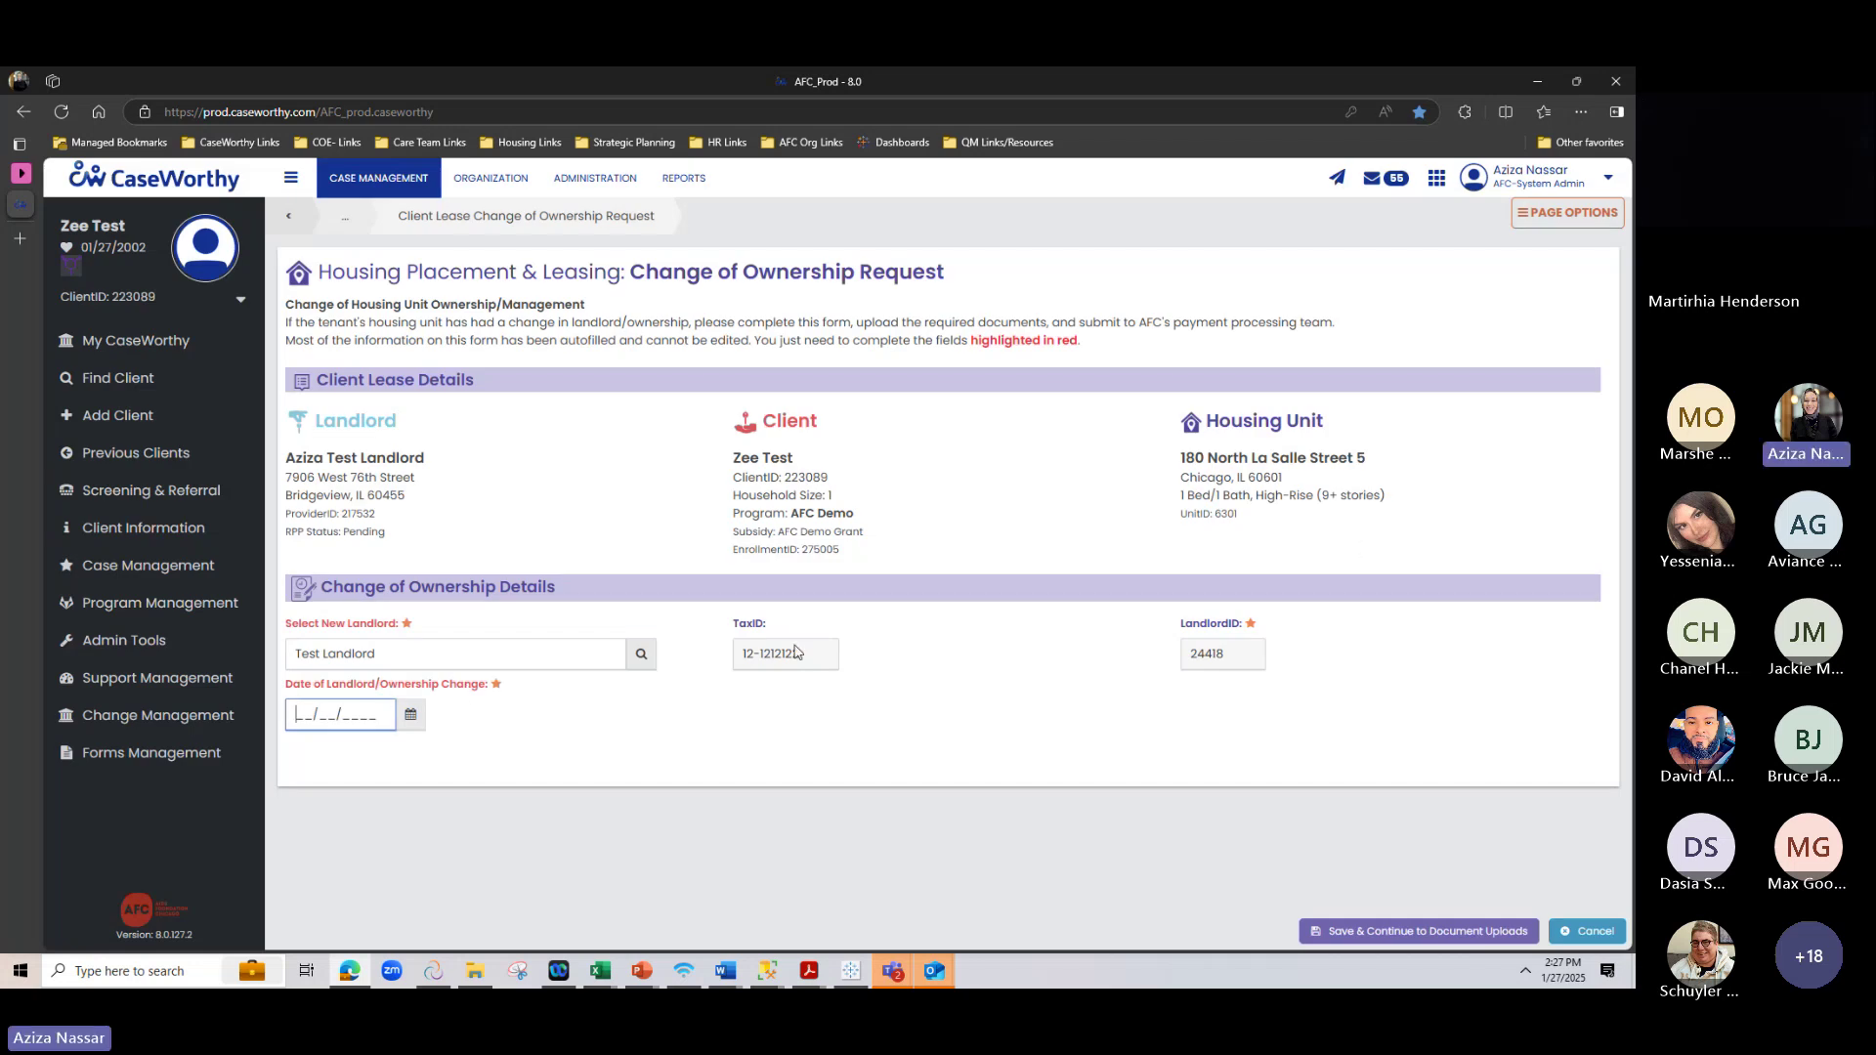
click(1592, 933)
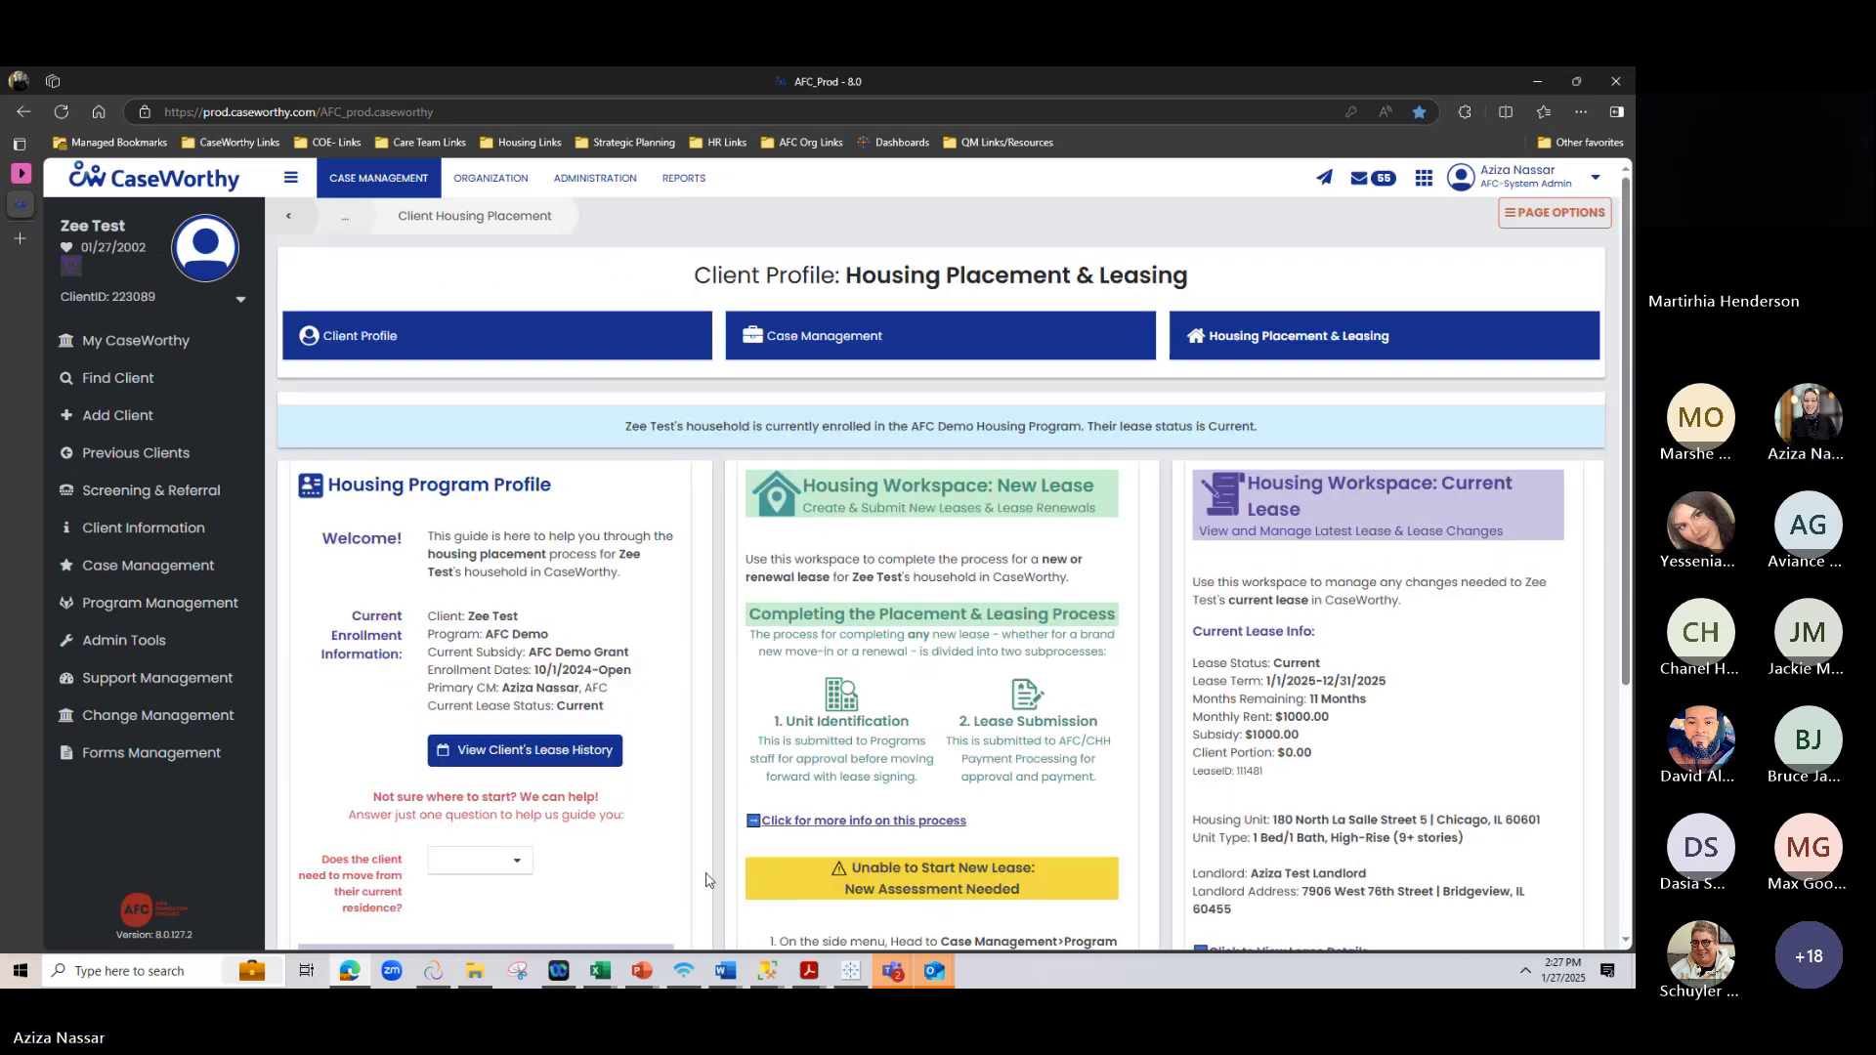
Highlight the Current lease status and dates, then answer Yes to whether the client must move
scroll(737, 791, down, 4)
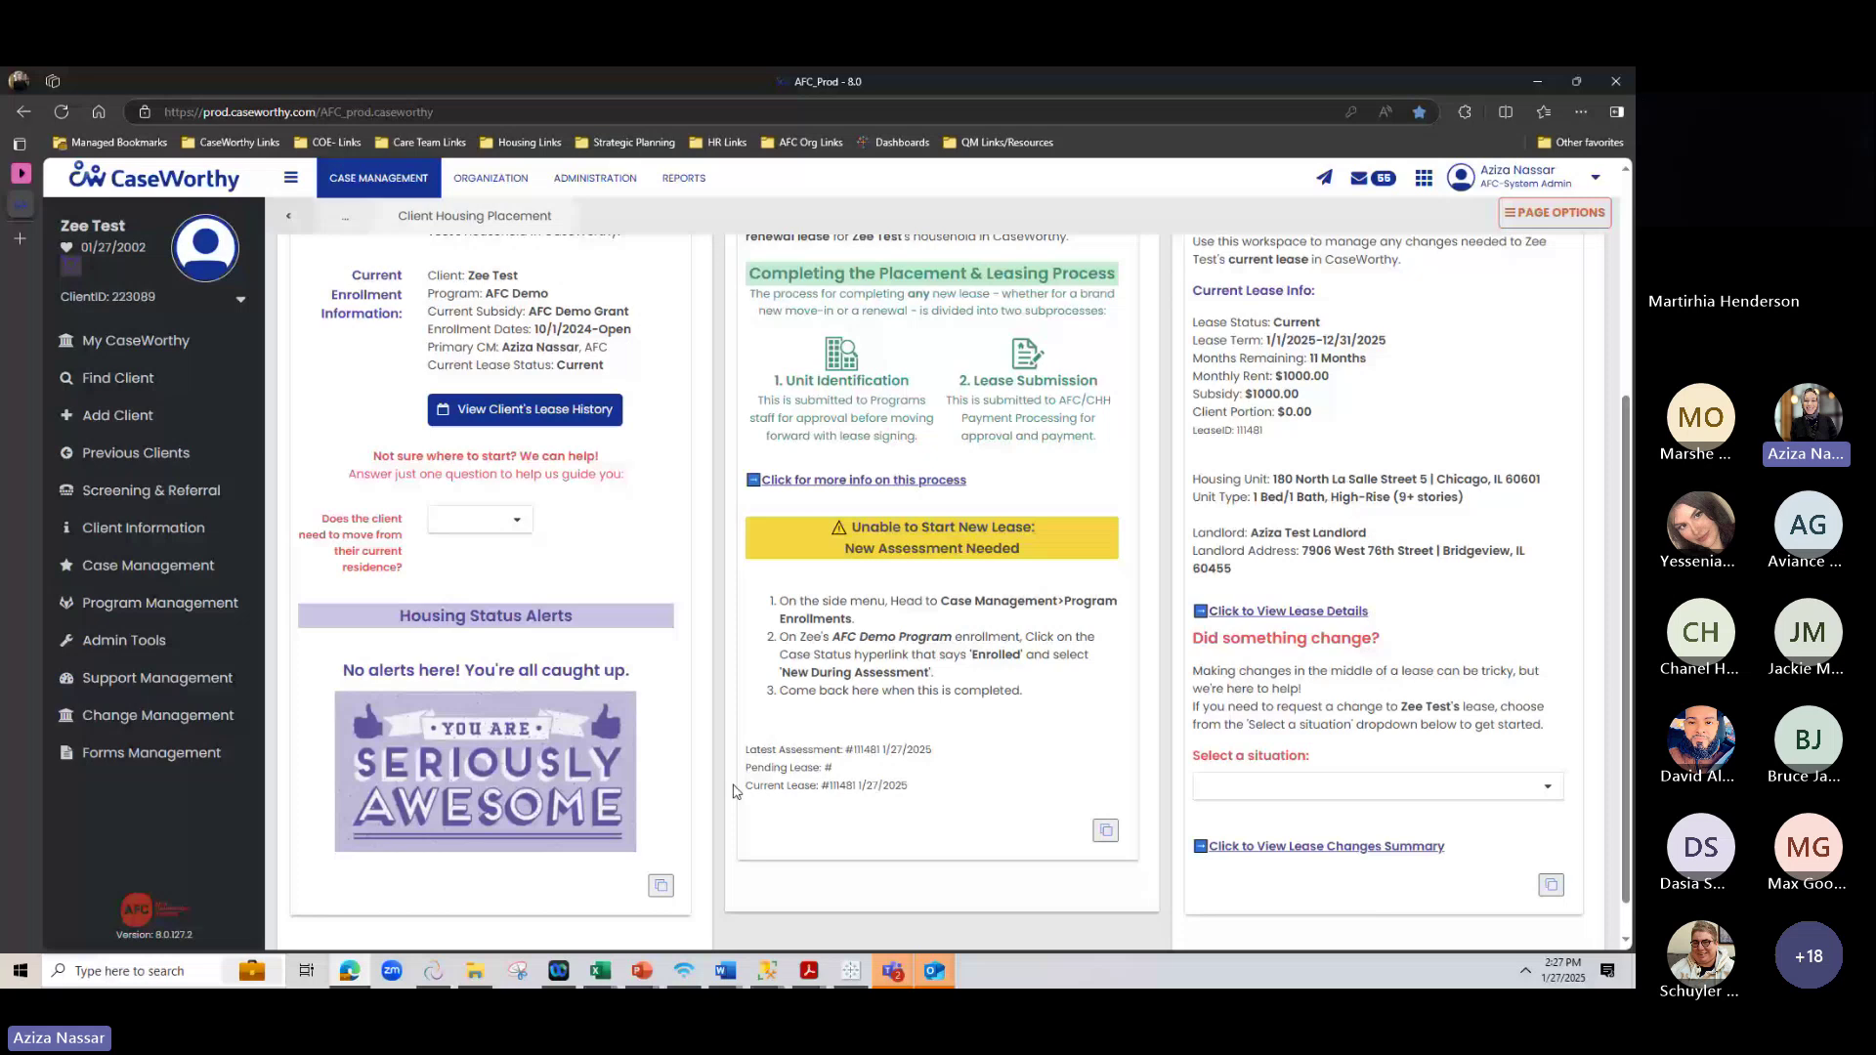
scroll(488, 615, up, 3)
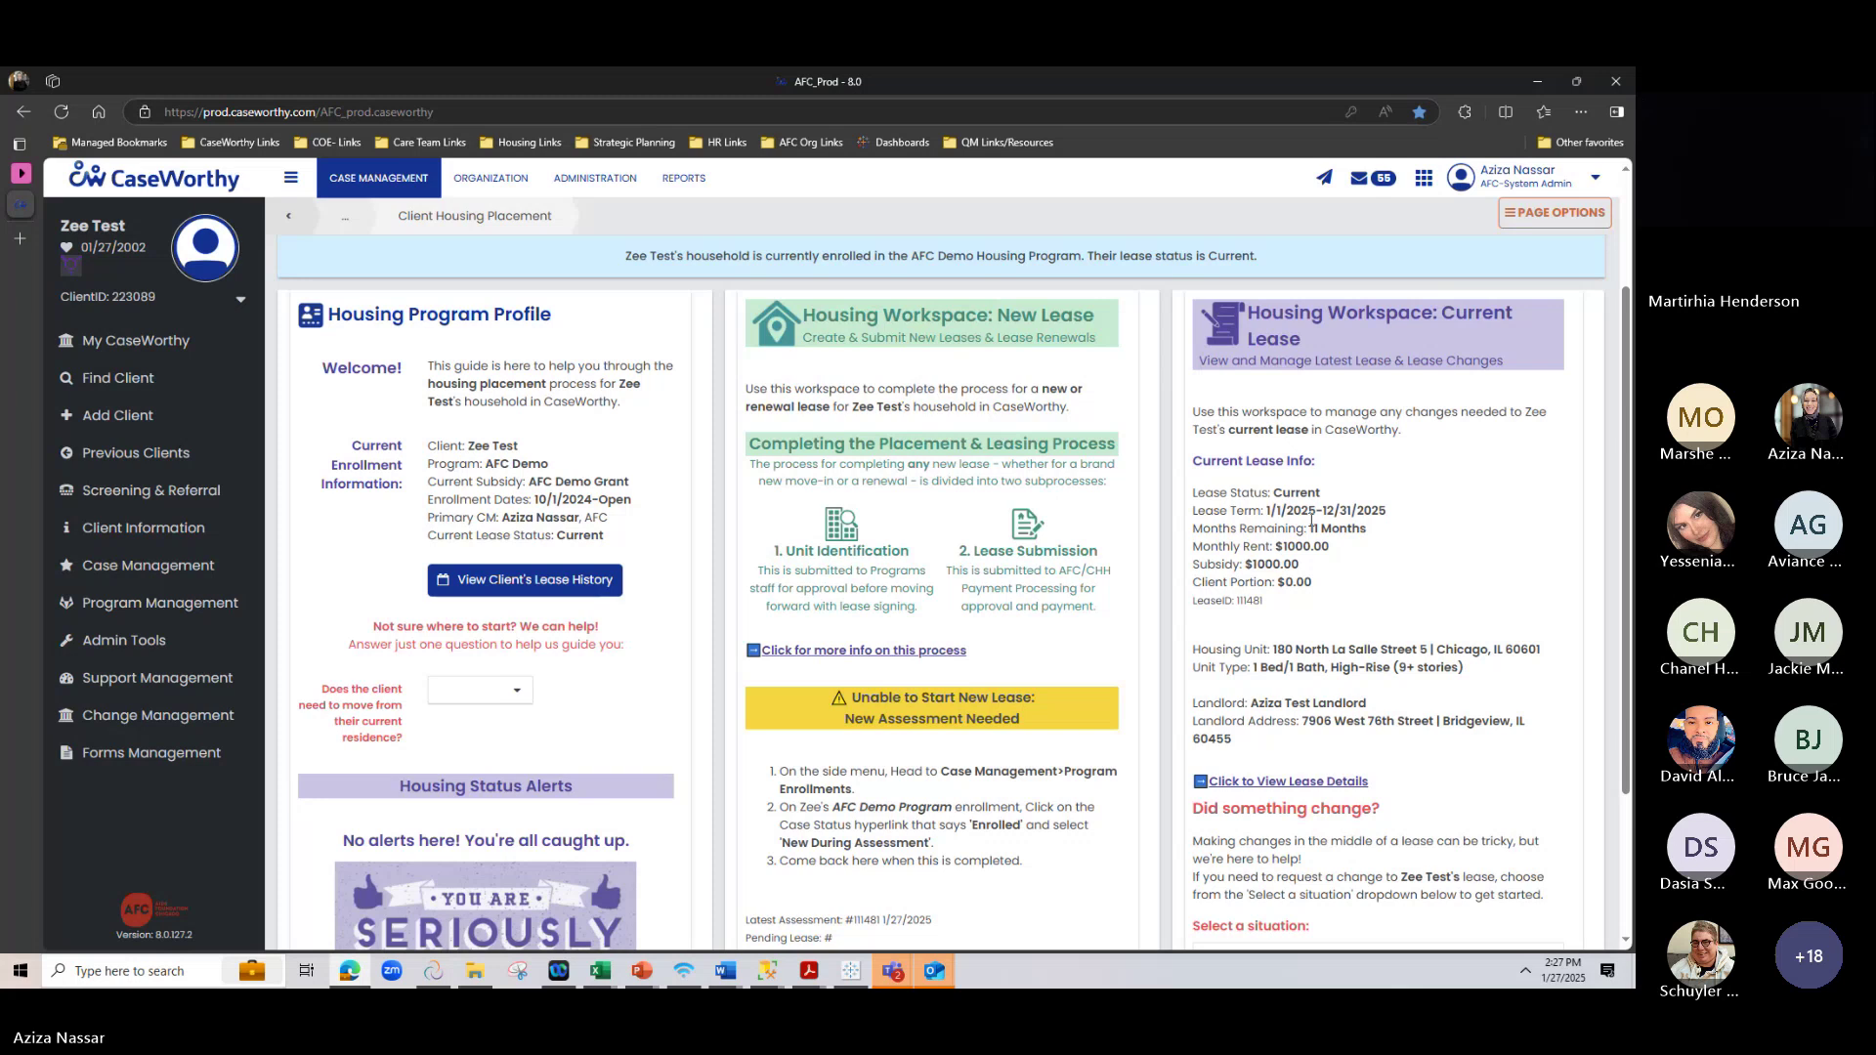
drag(1265, 510, 1487, 517)
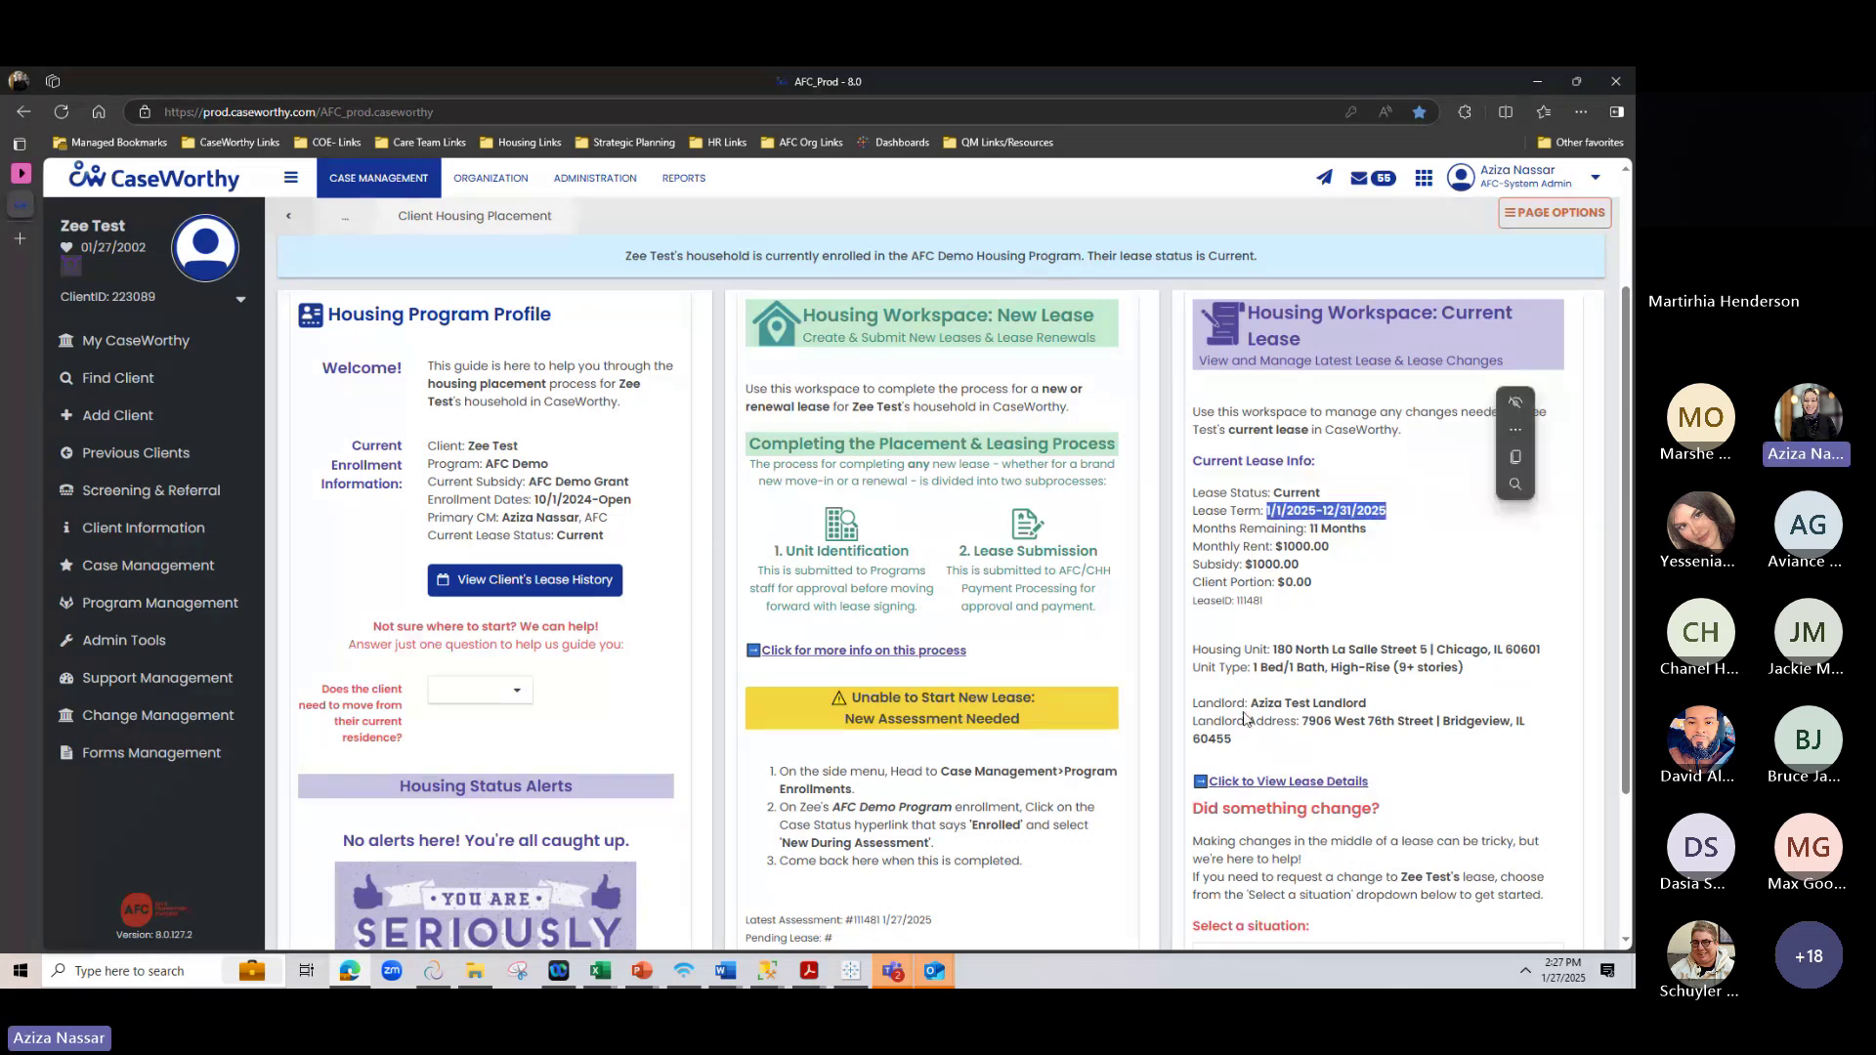
double_click(1280, 494)
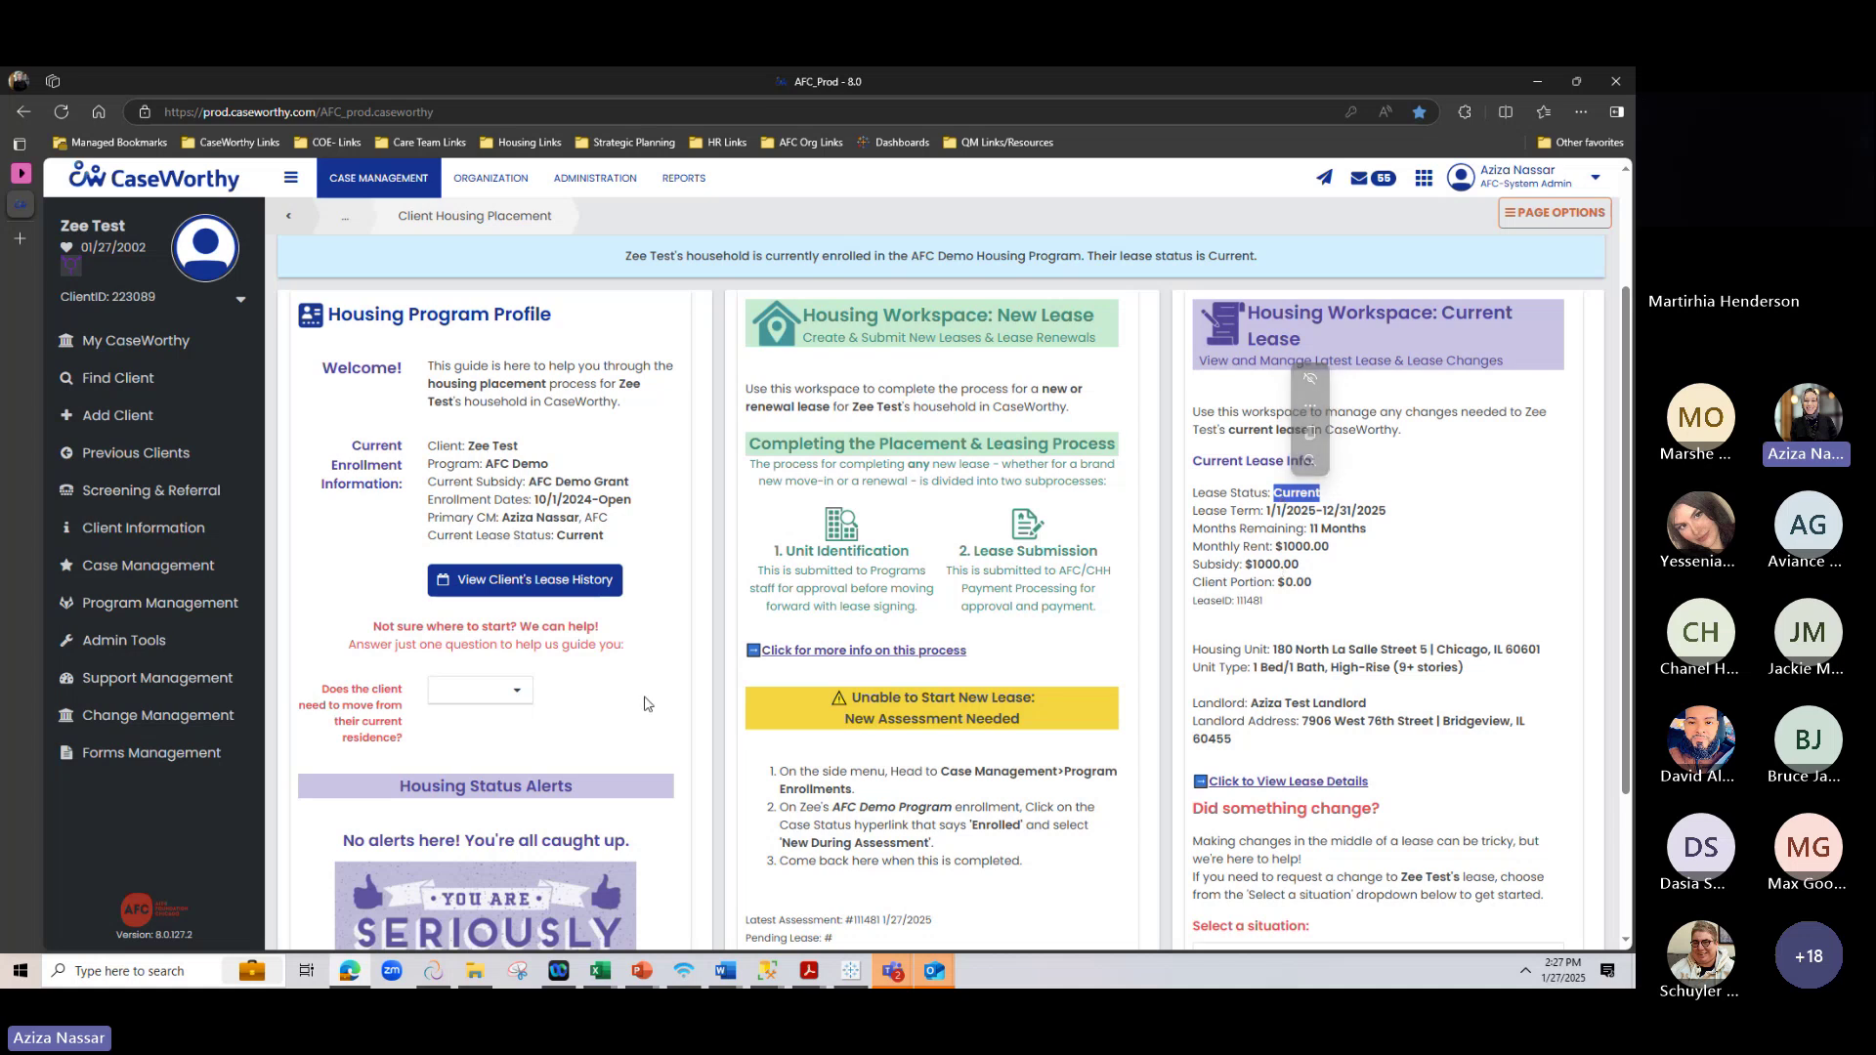
click(463, 693)
click(449, 745)
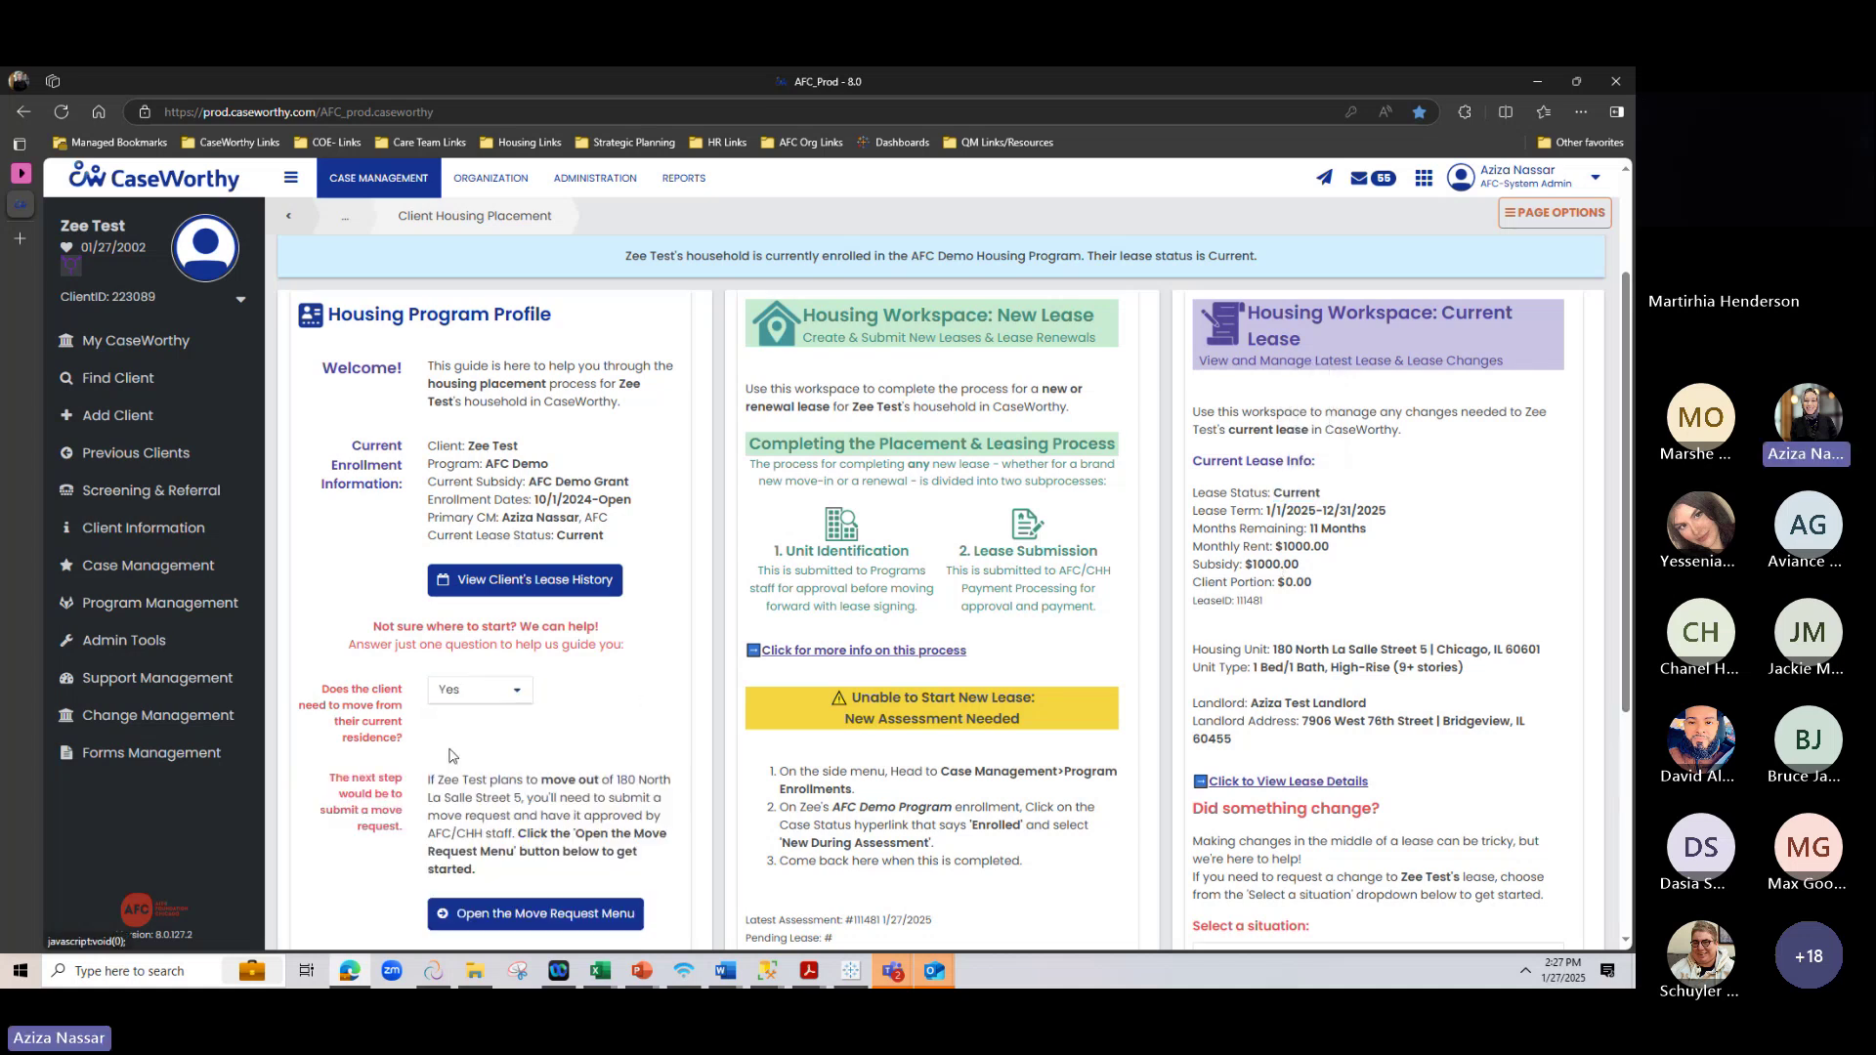
scroll(589, 716, down, 1)
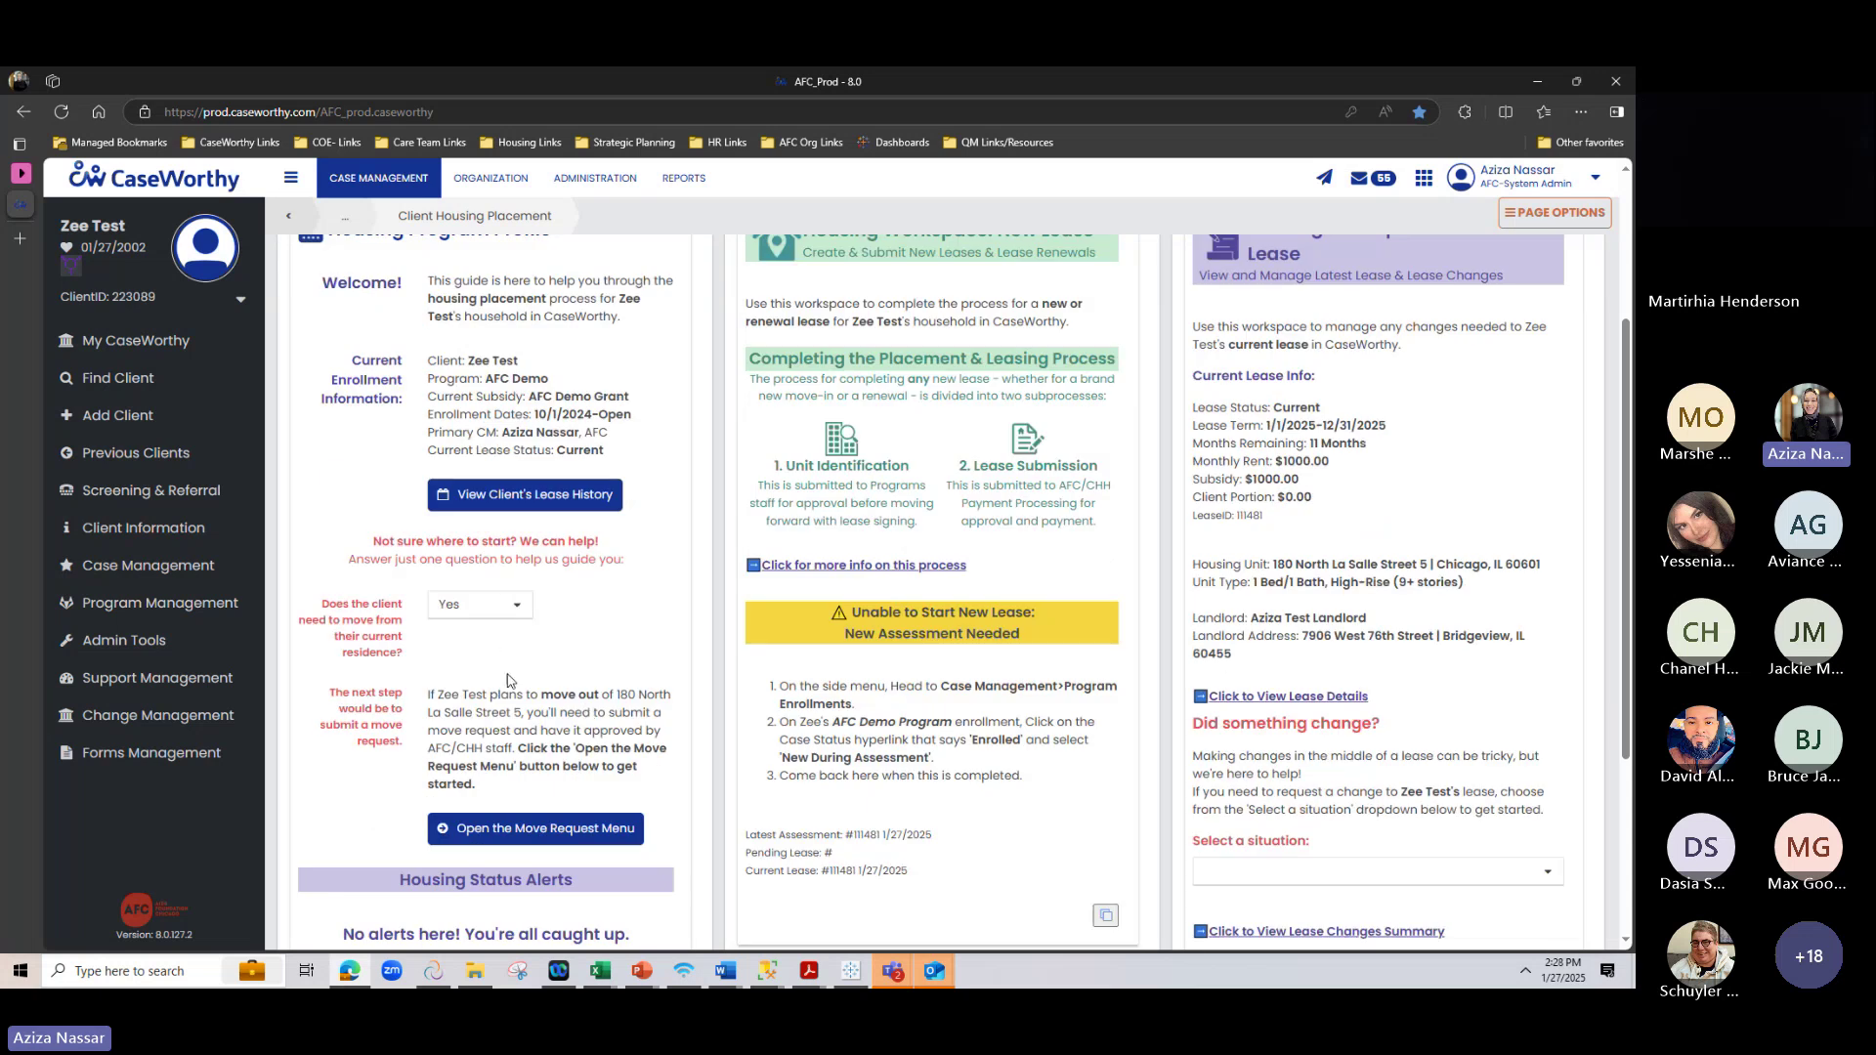
scroll(504, 681, down, 2)
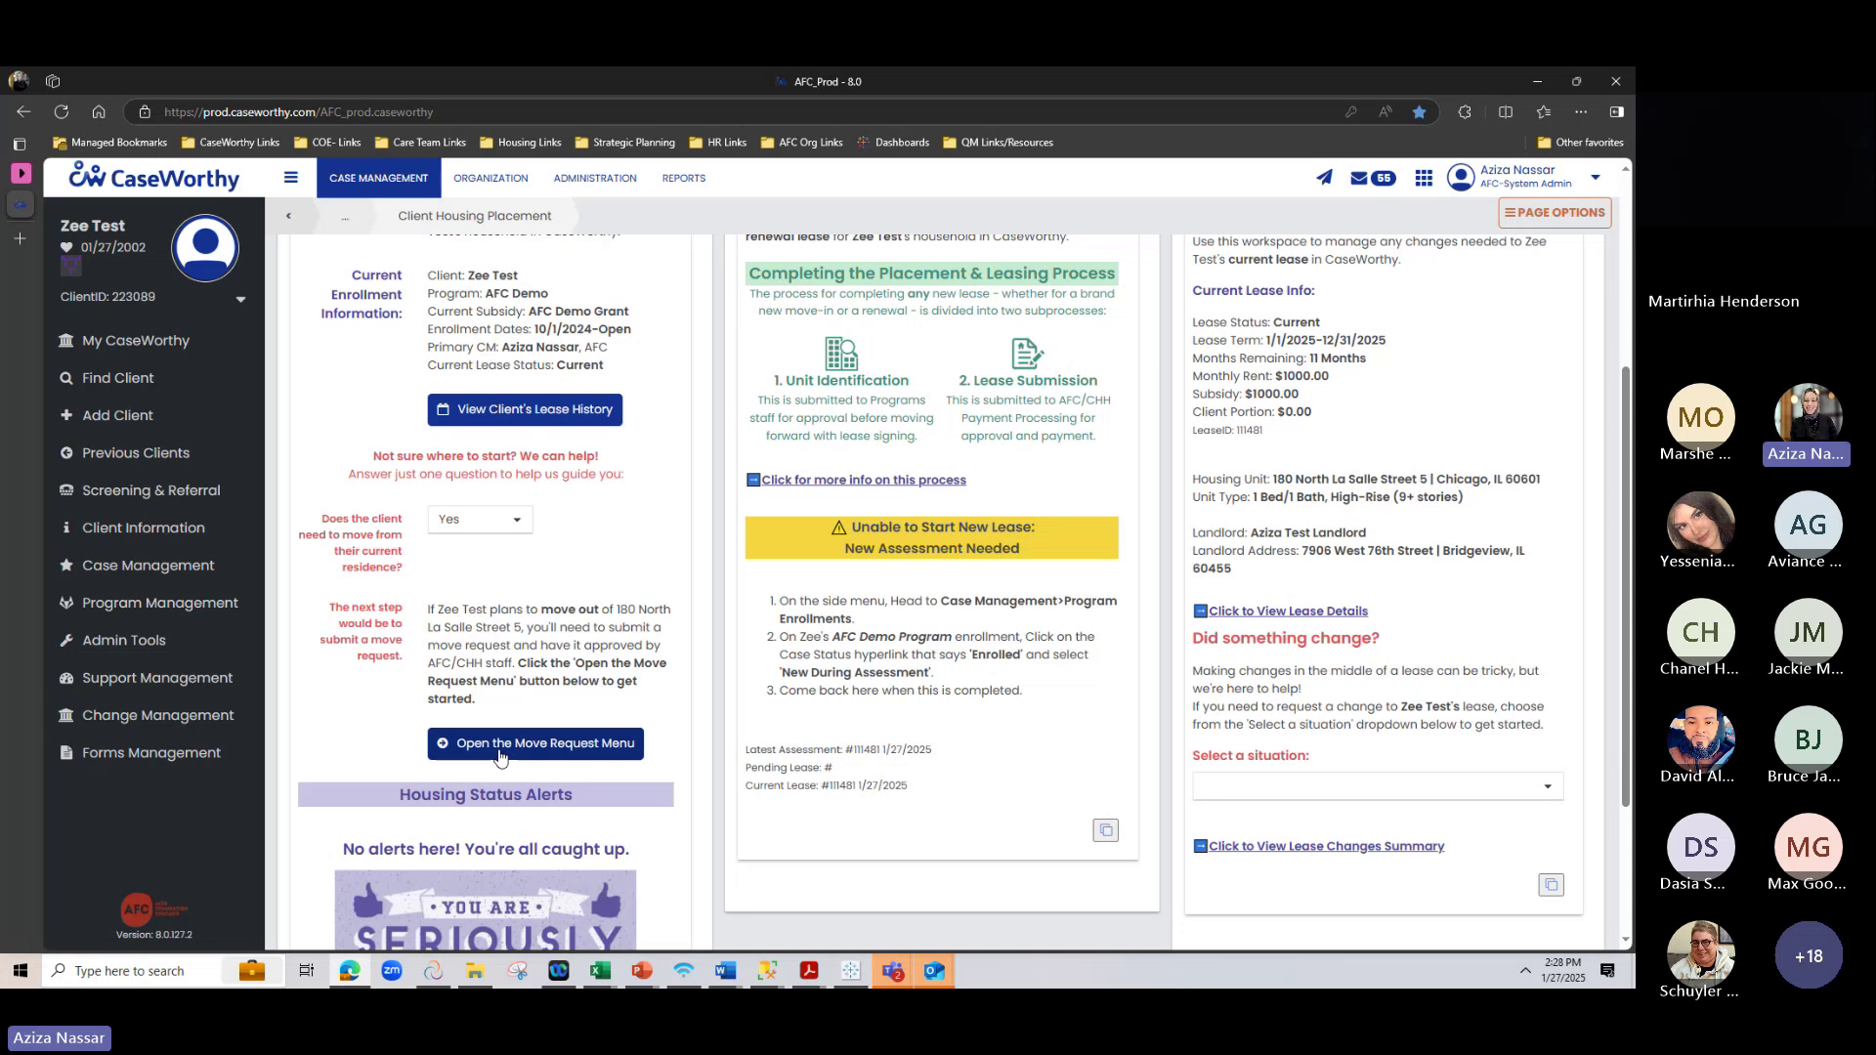
Start a new move request with reason Early Termination of Lease - Landlord initiated
click(501, 753)
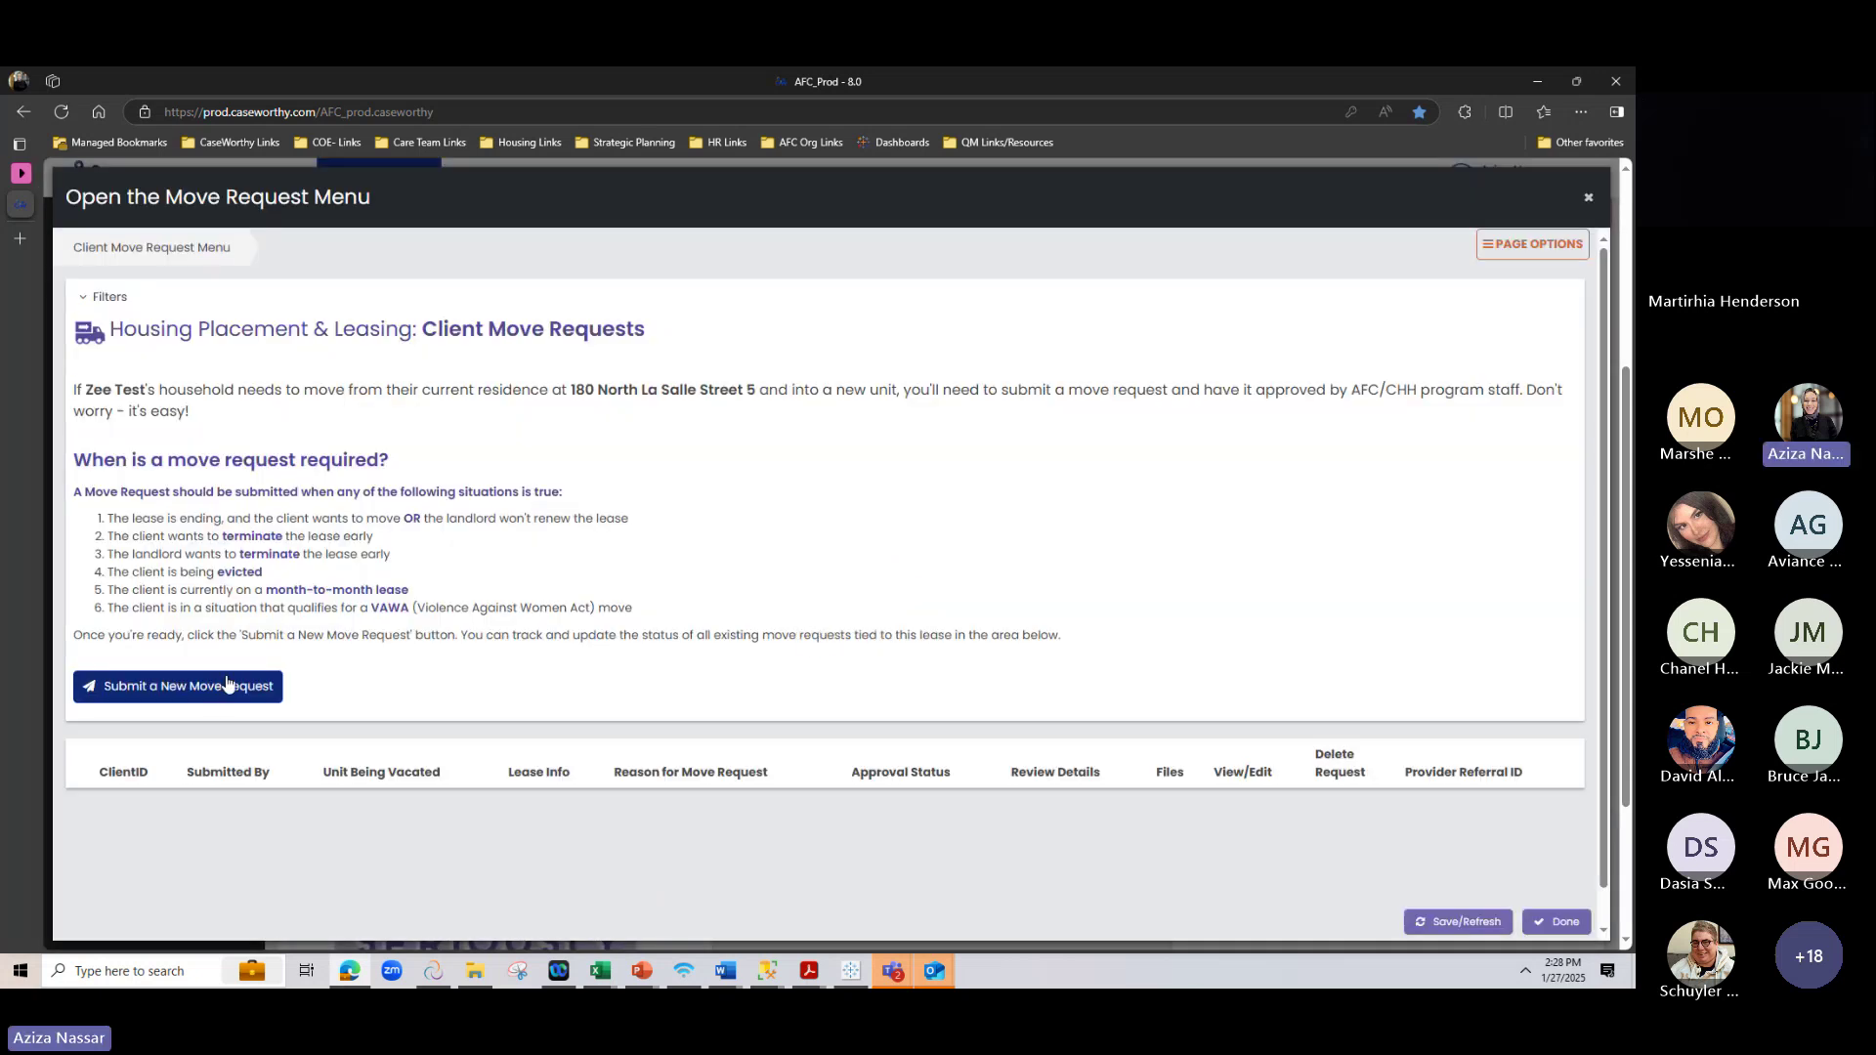
click(231, 683)
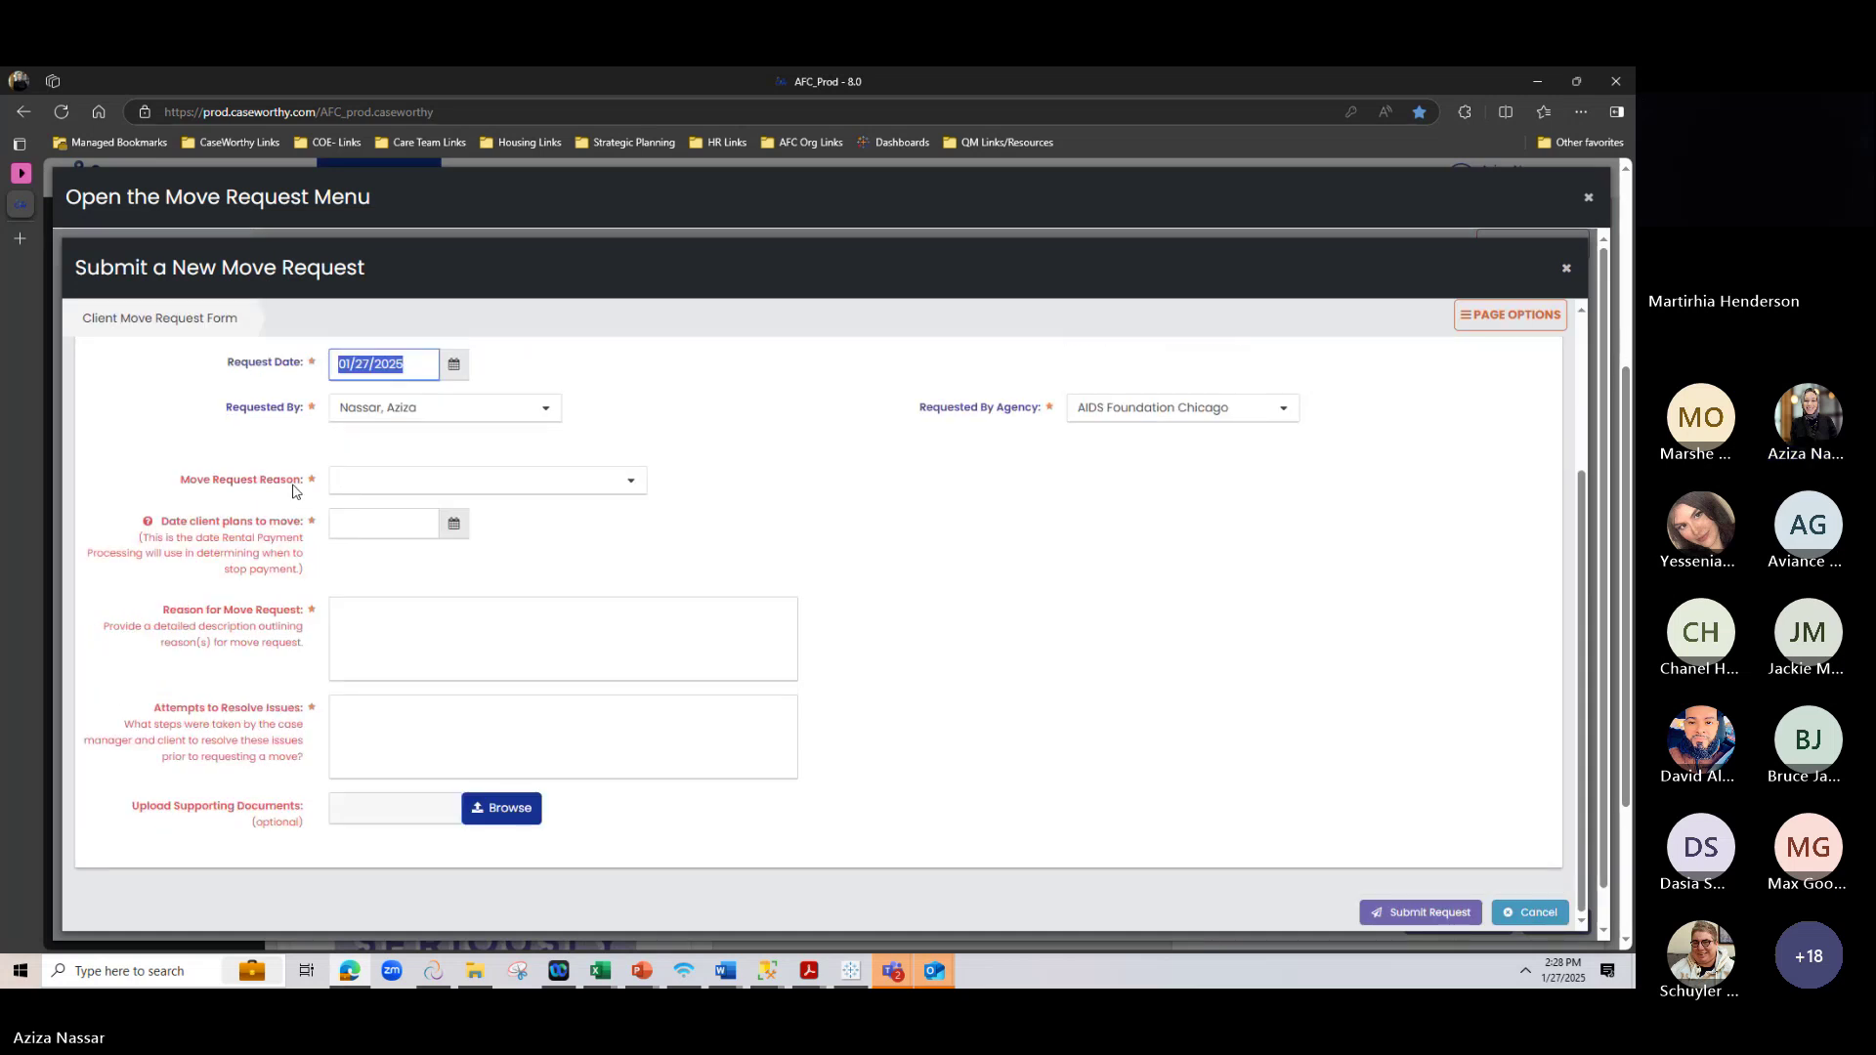
click(570, 480)
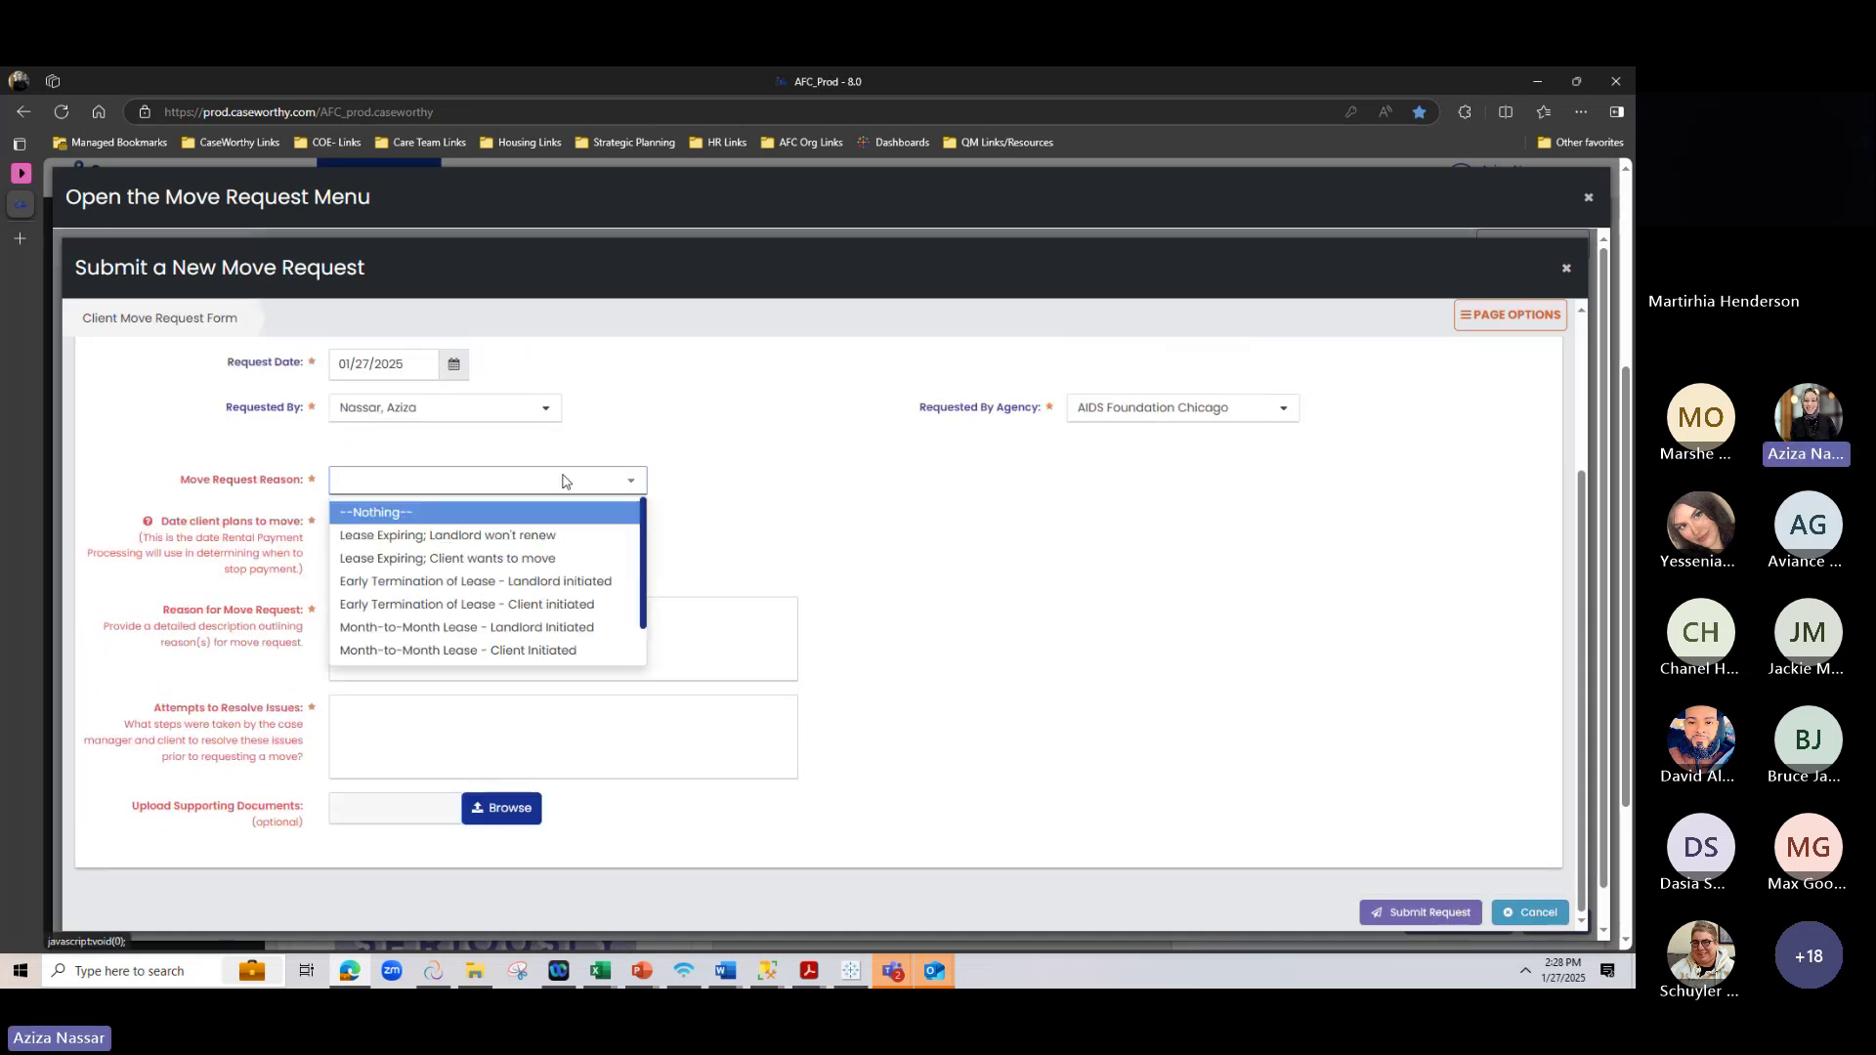
scroll(559, 557, down, 1)
scroll(544, 564, up, 1)
scroll(417, 616, down, 1)
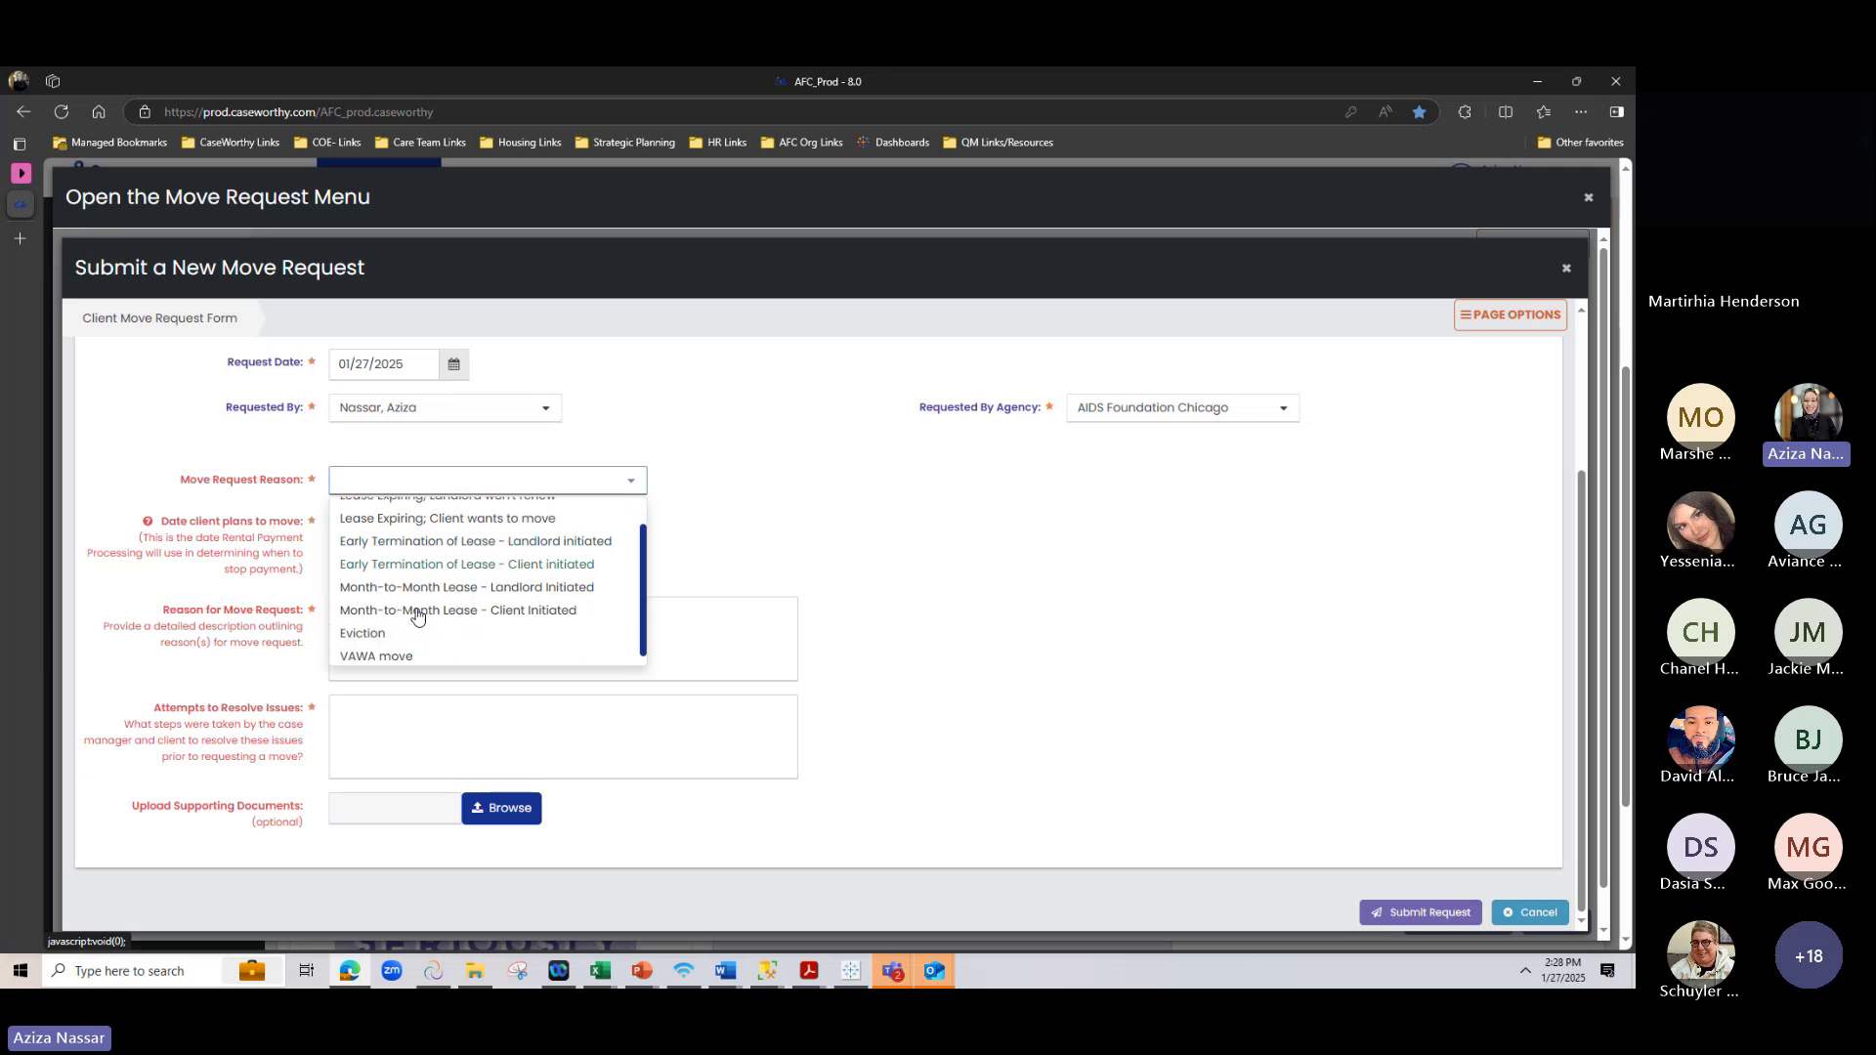
click(407, 541)
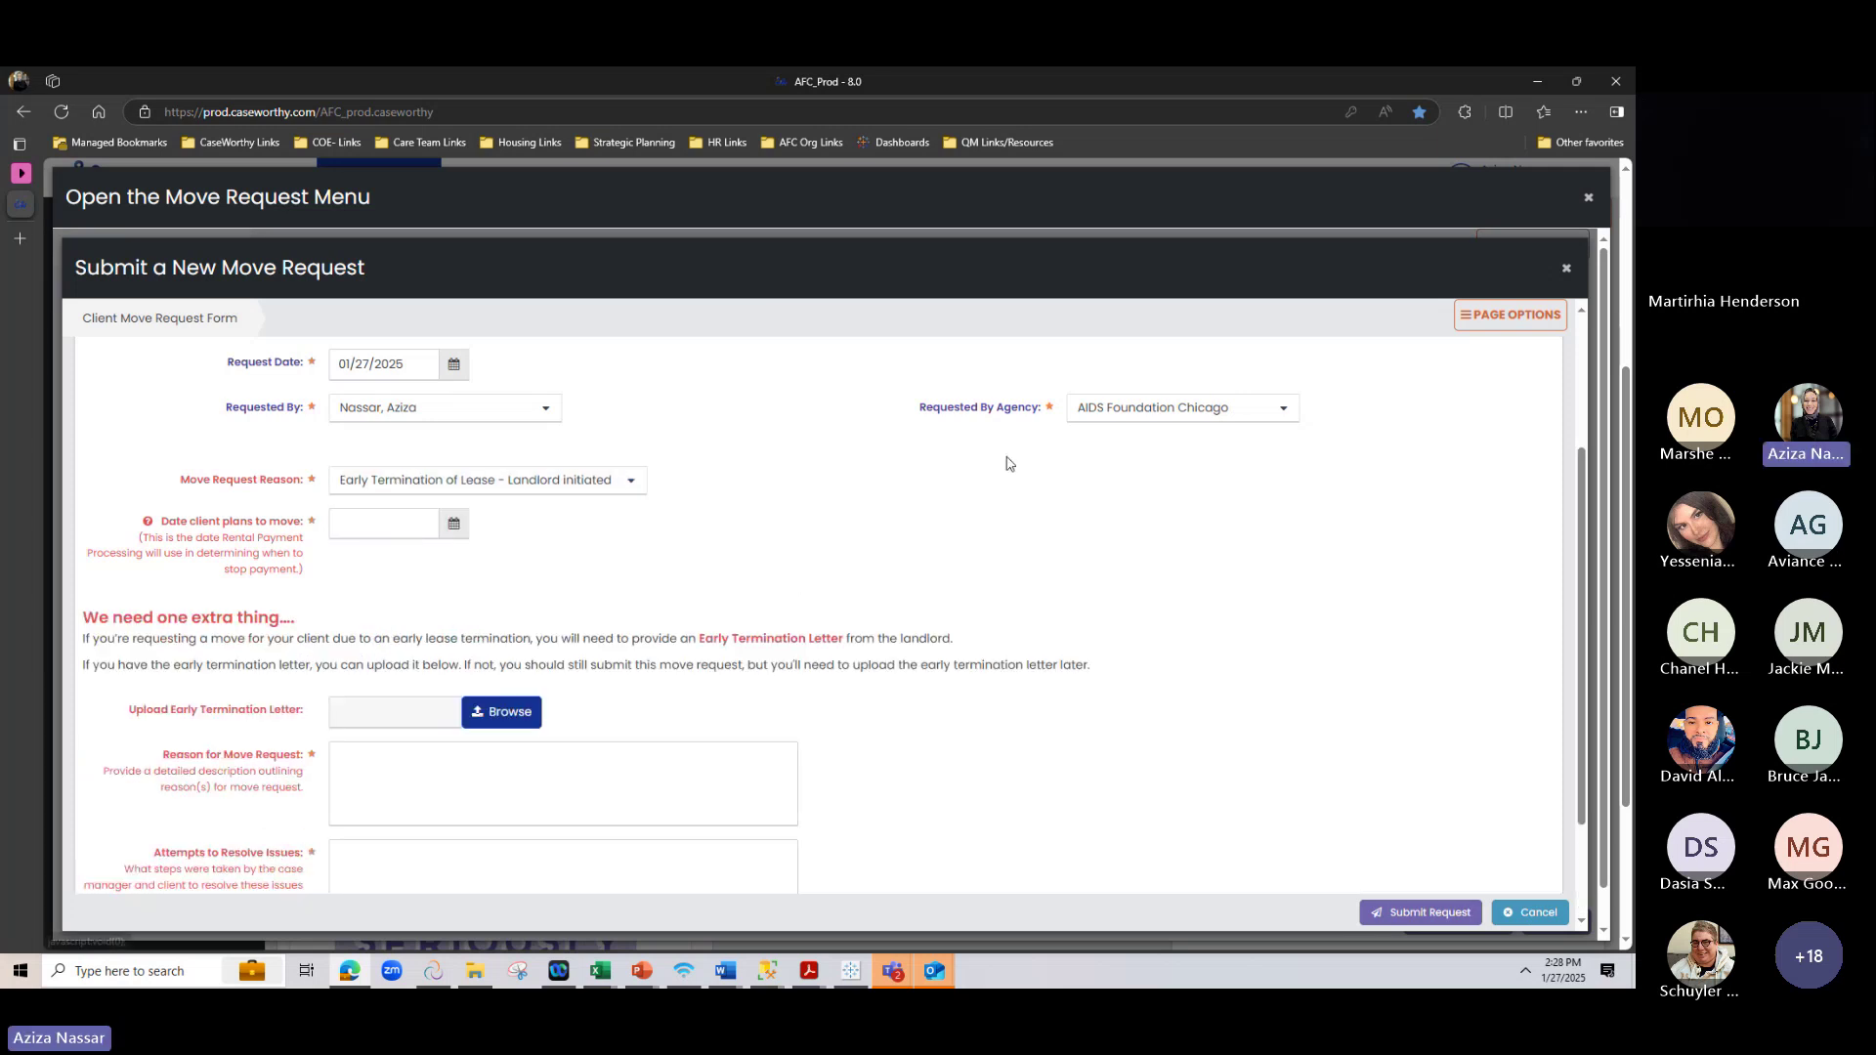
Try Month-to-Month Lease - Landlord Initiated, then set the reason back to Early Termination by landlord
click(489, 479)
click(414, 624)
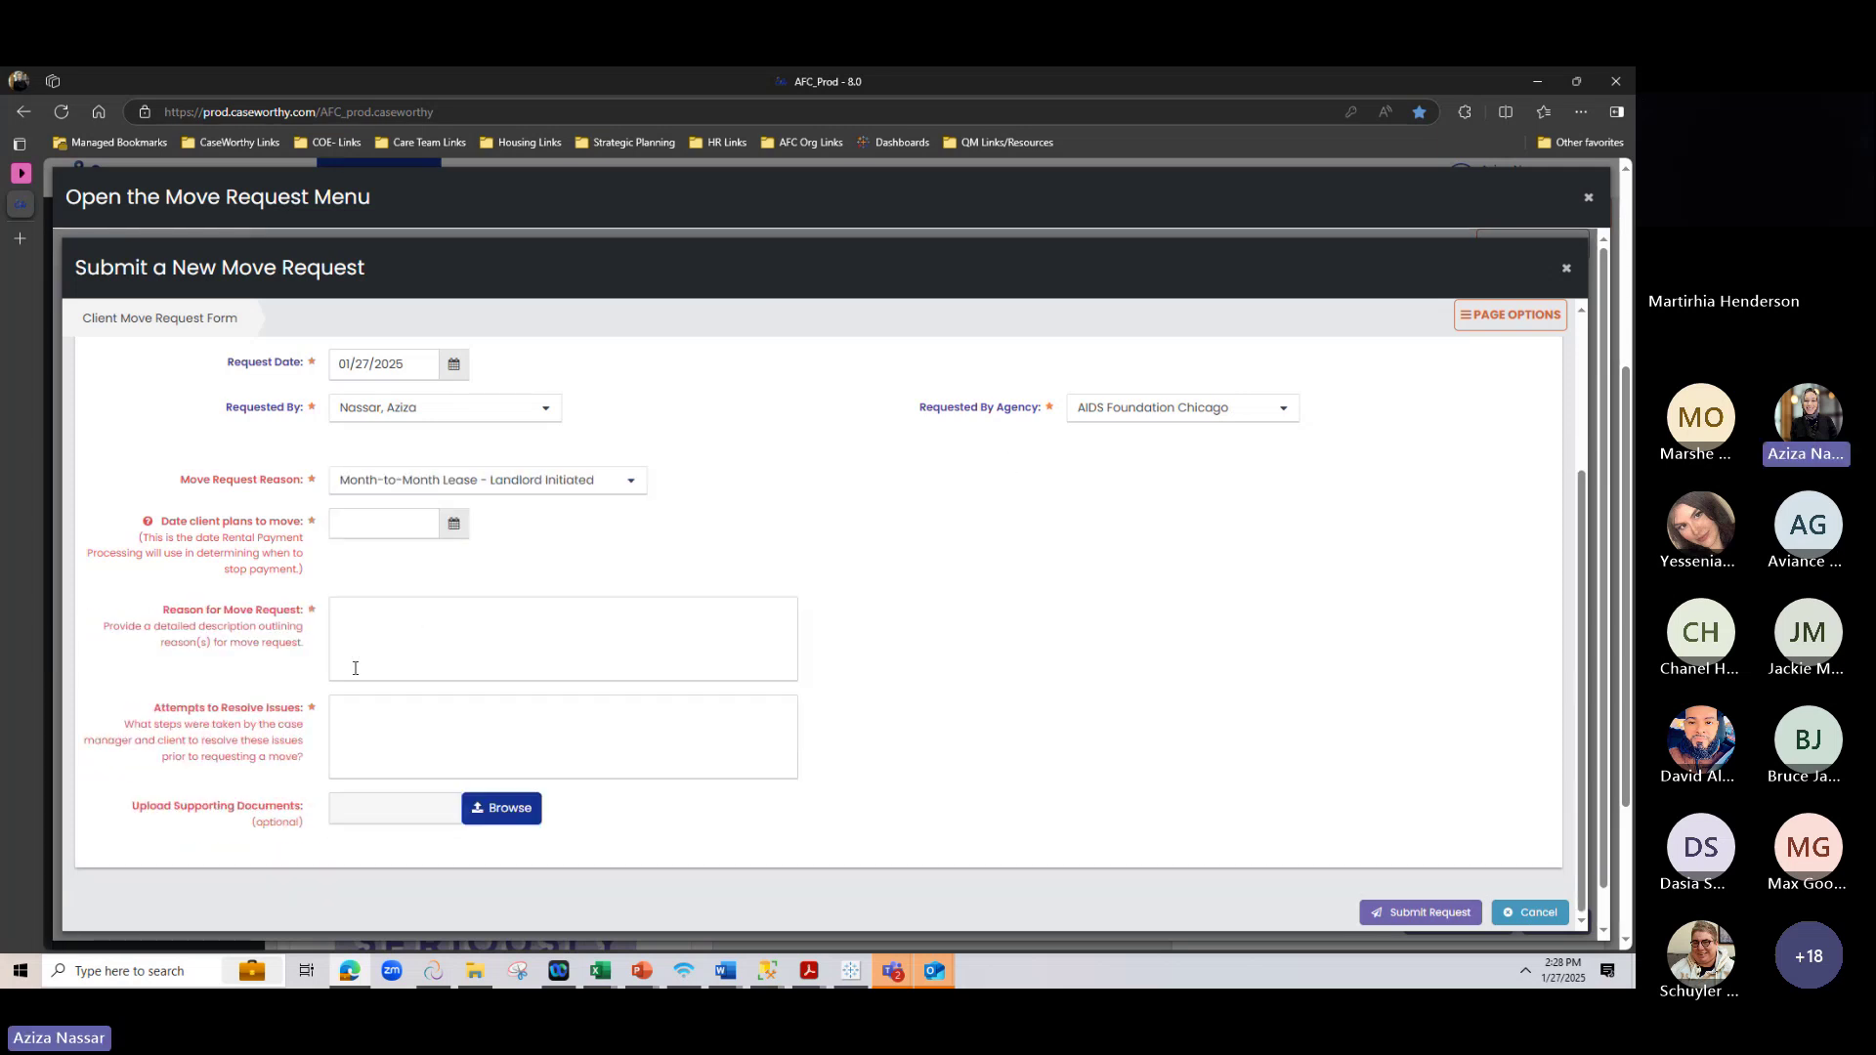
click(593, 480)
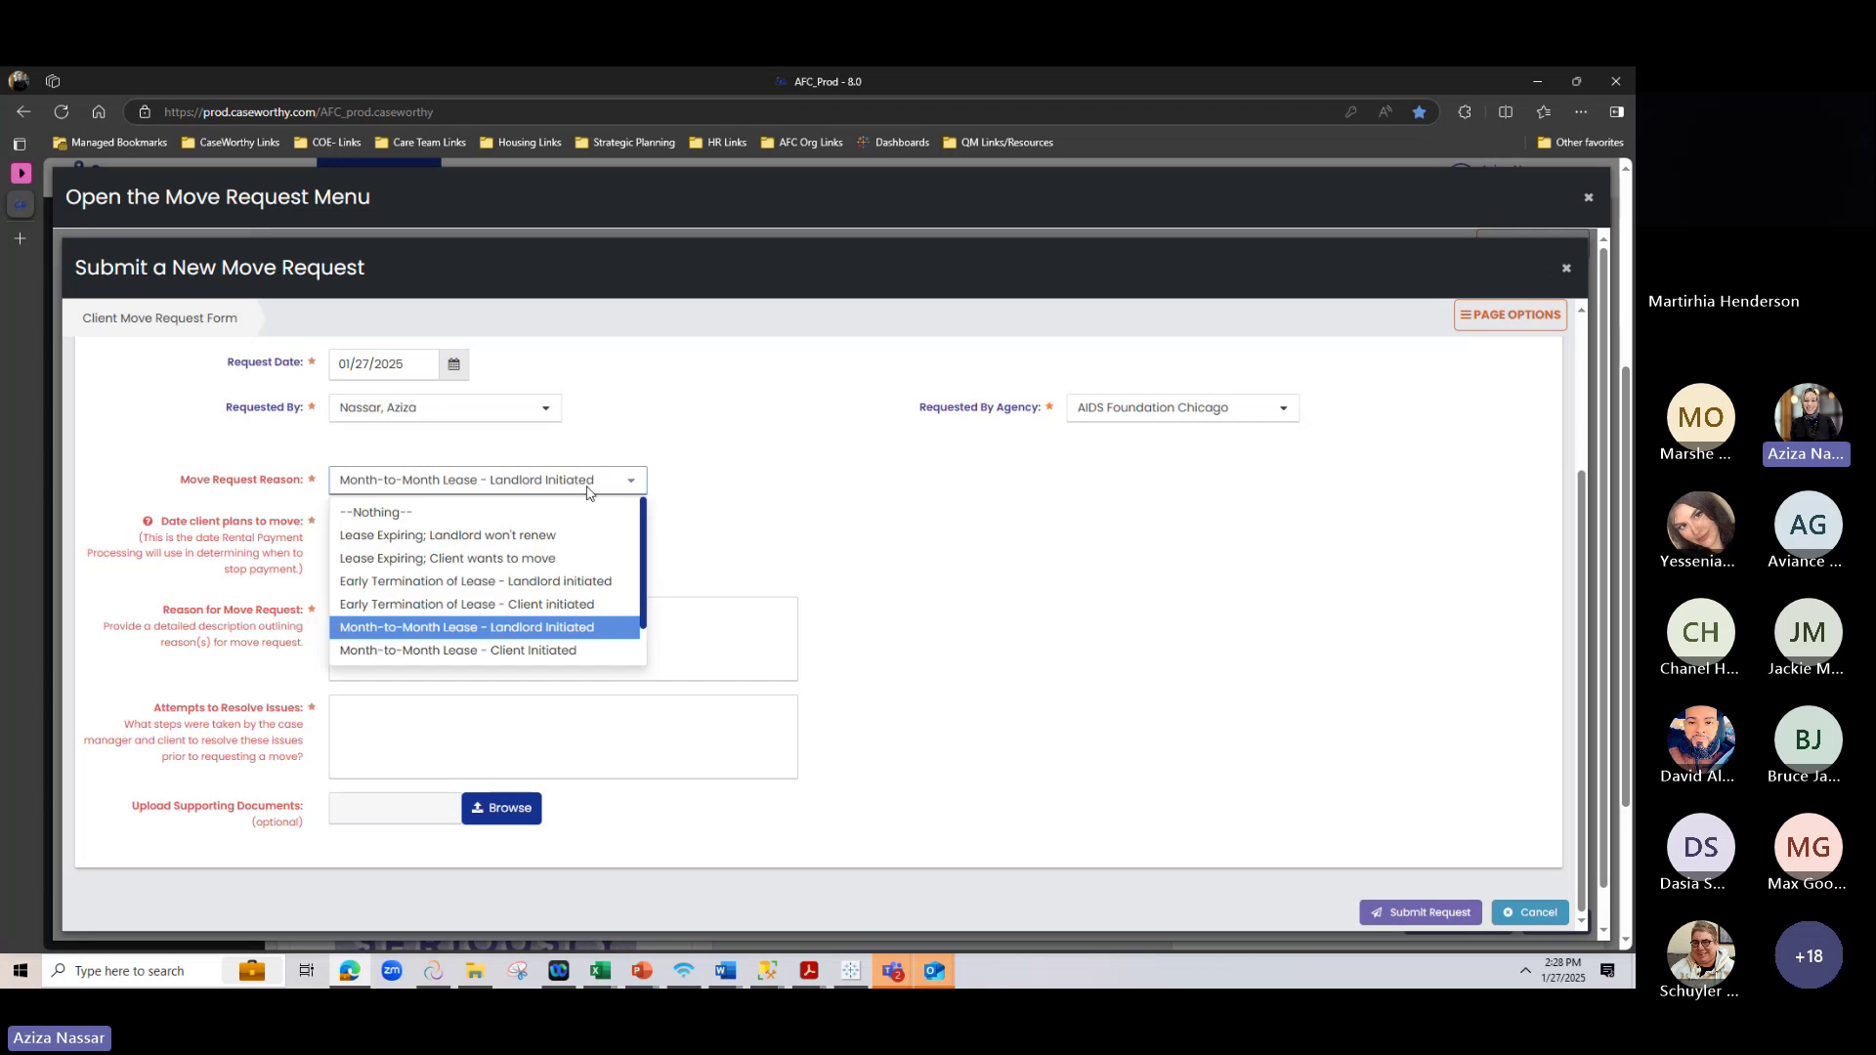
click(428, 585)
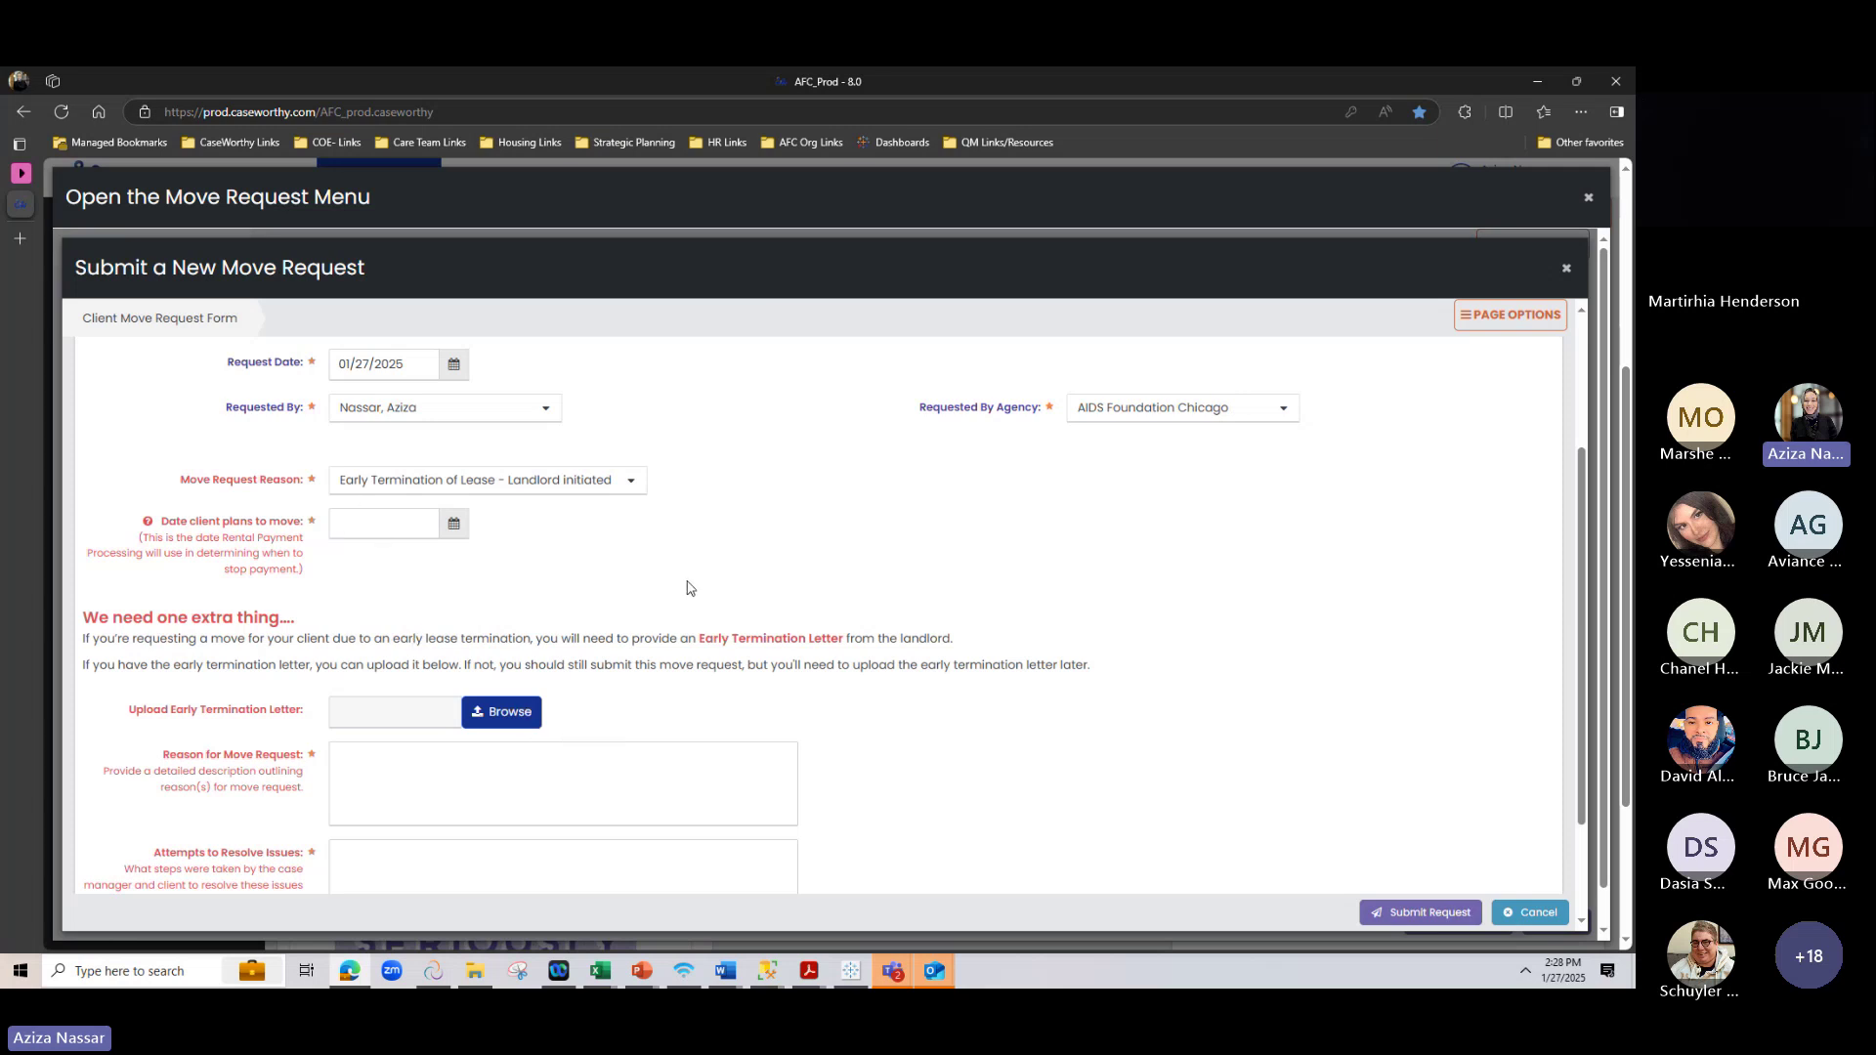
scroll(691, 588, down, 2)
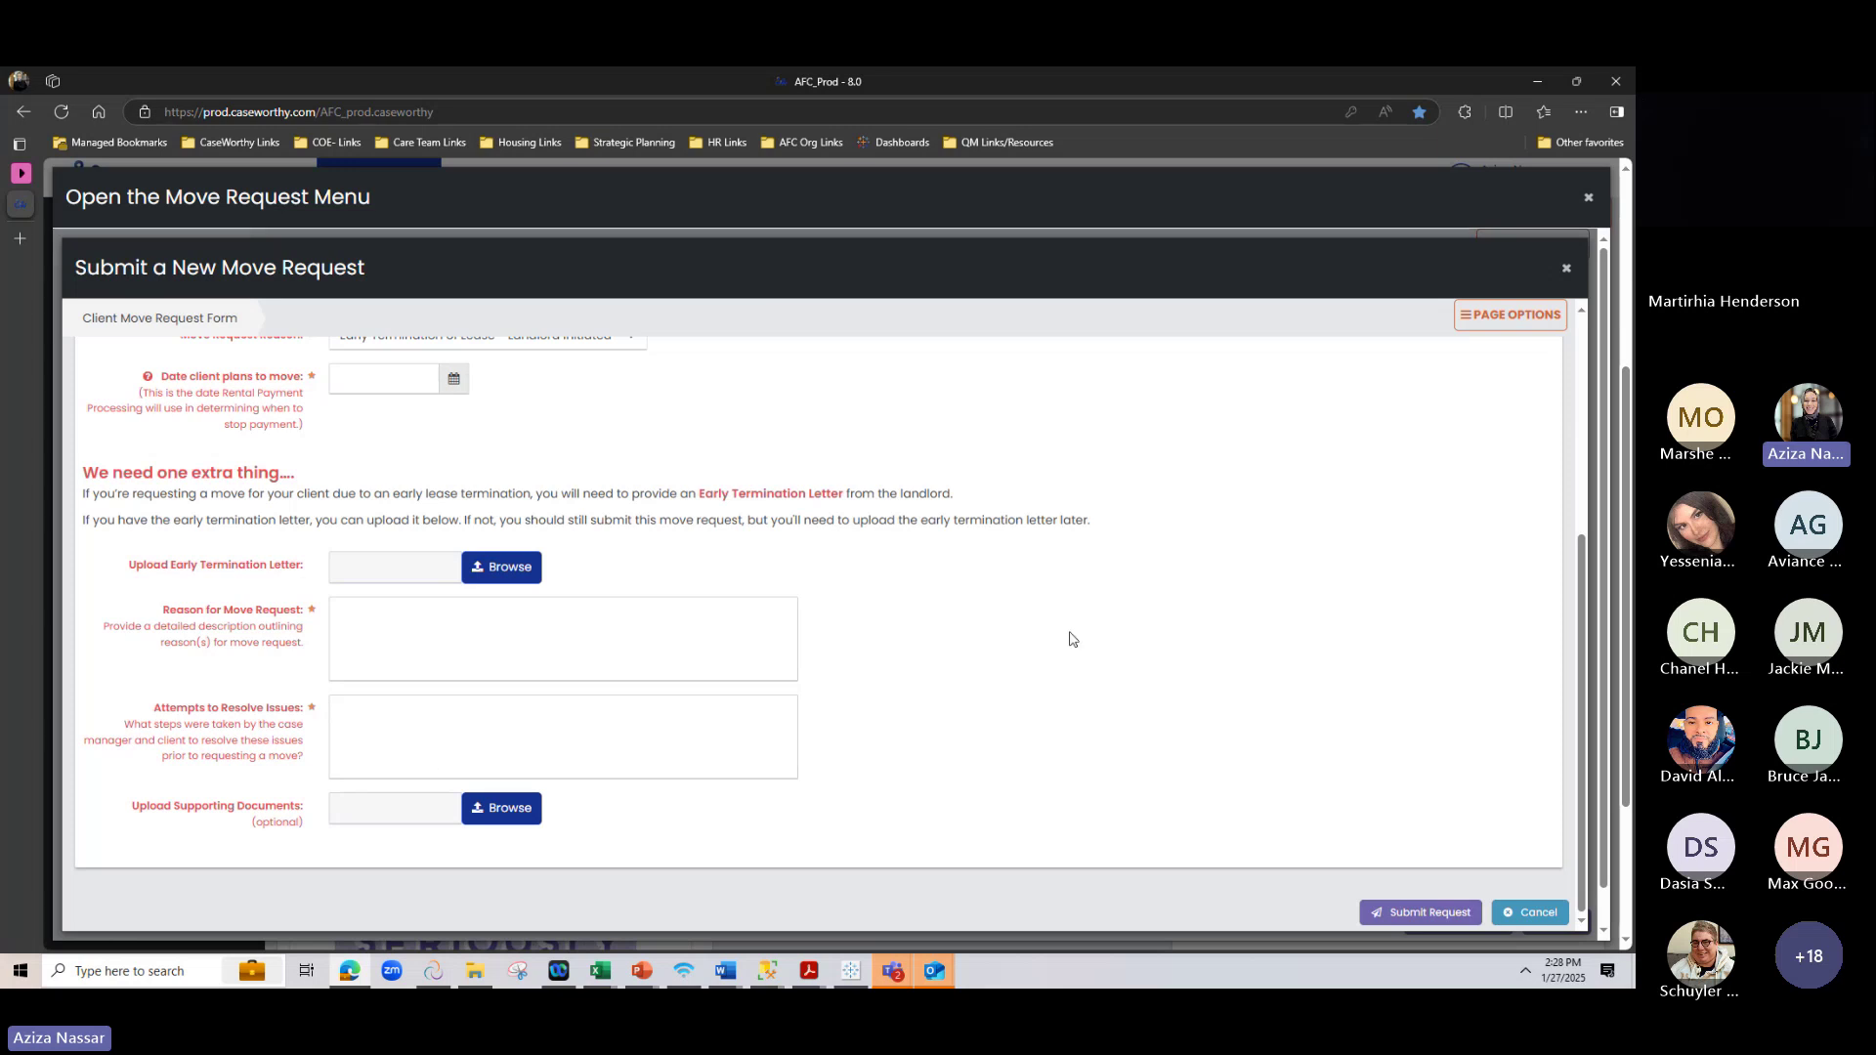
Leave the move date blank and change the move reason from VAWA move to Eviction
scroll(1070, 638, up, 1)
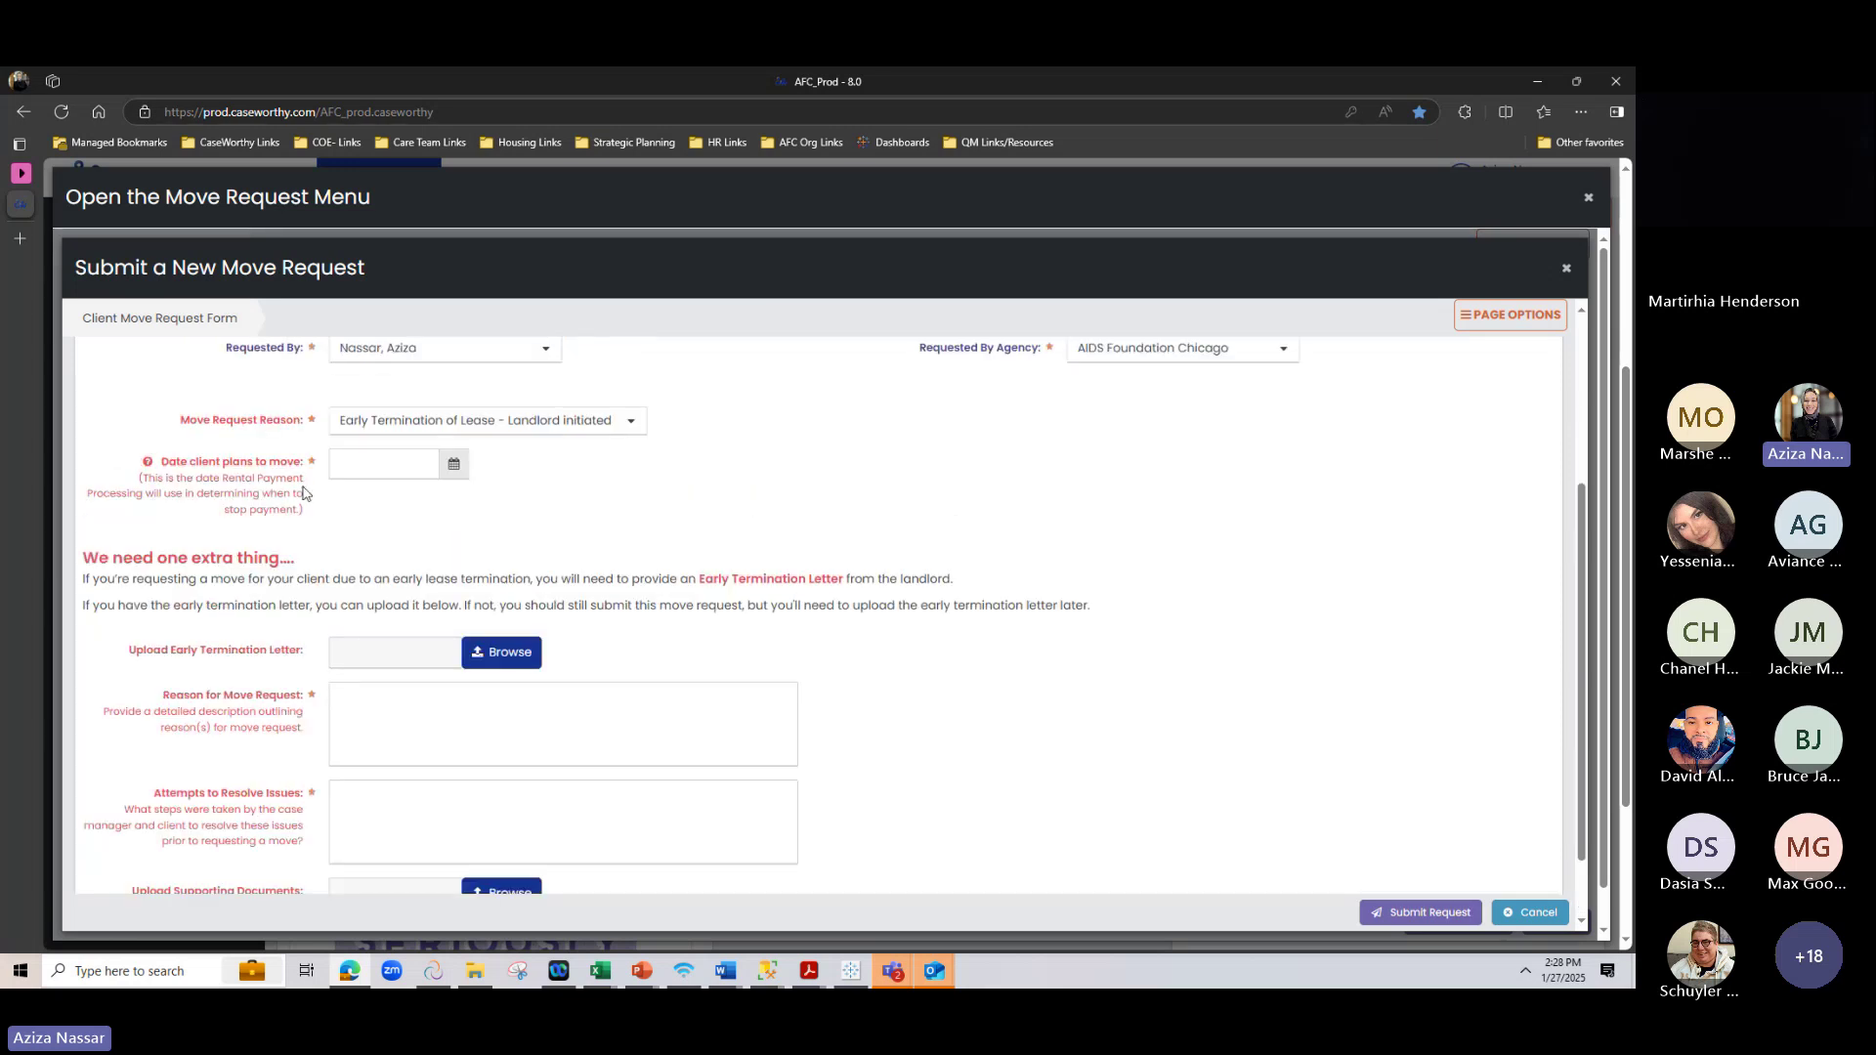
click(376, 465)
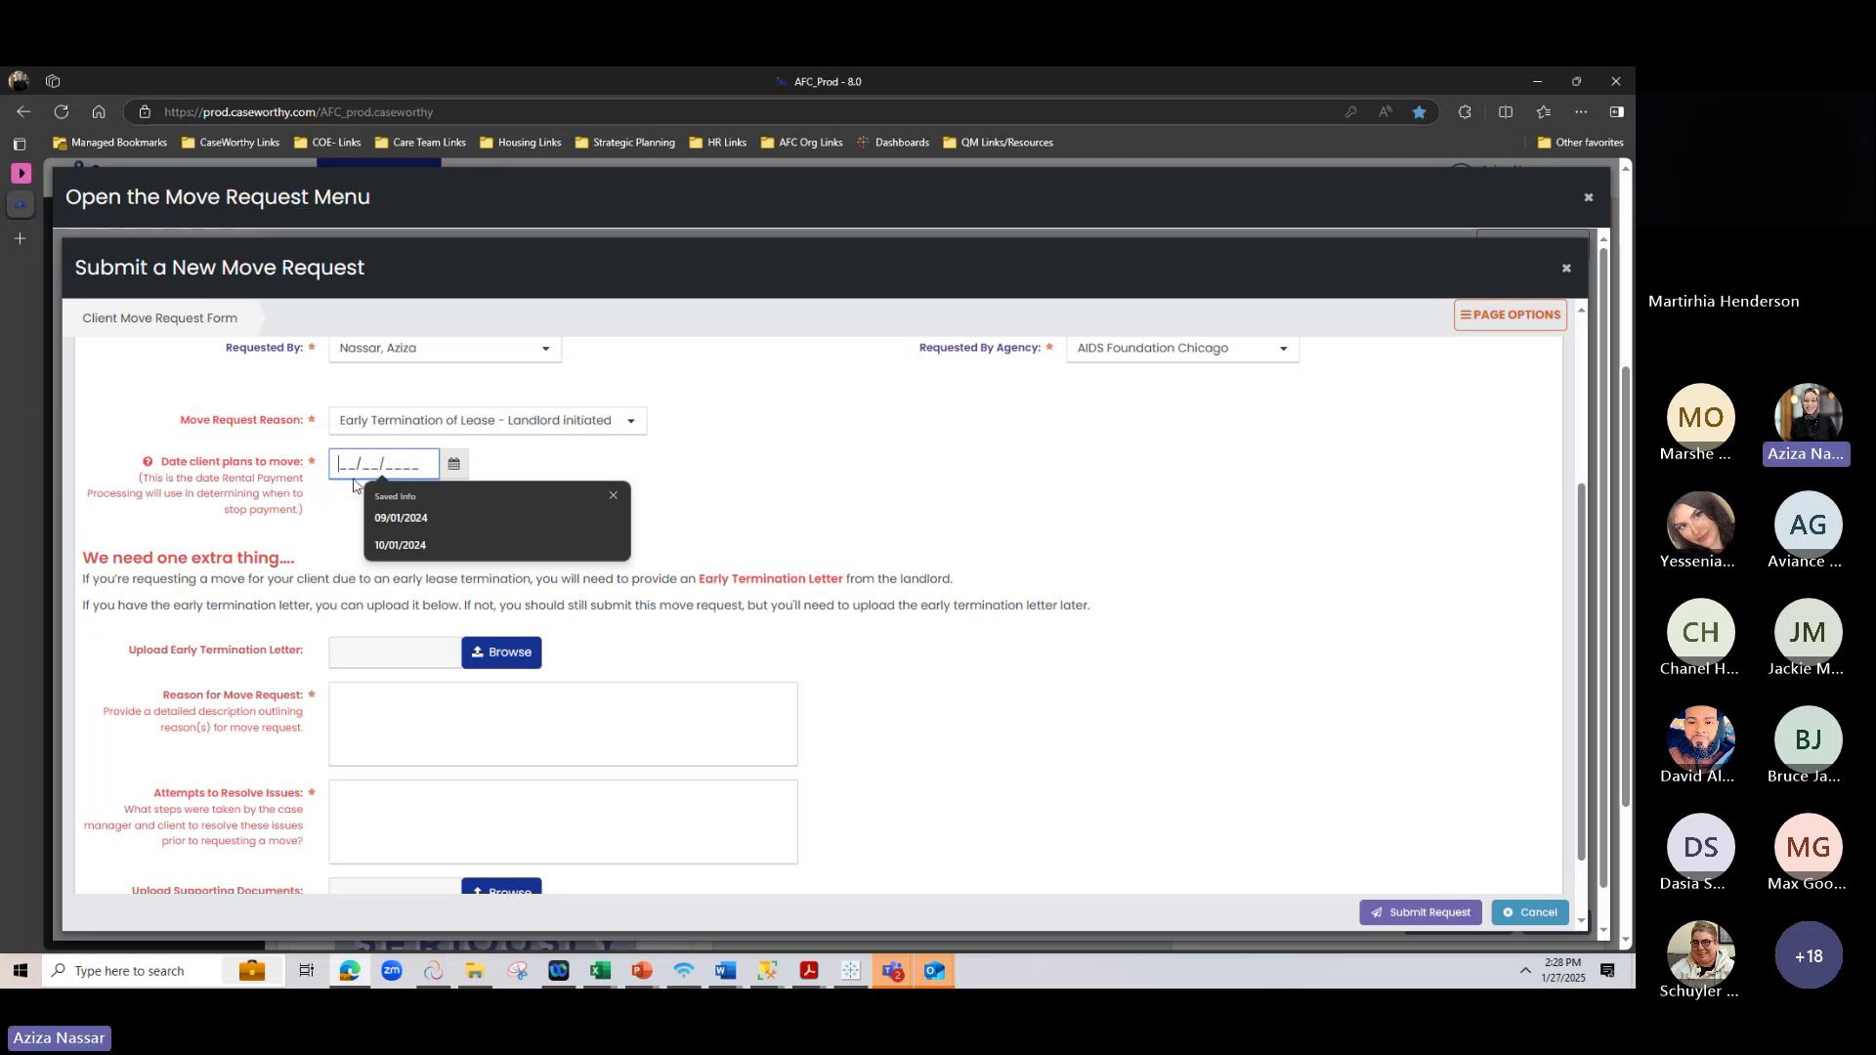
drag(338, 460, 452, 466)
click(517, 421)
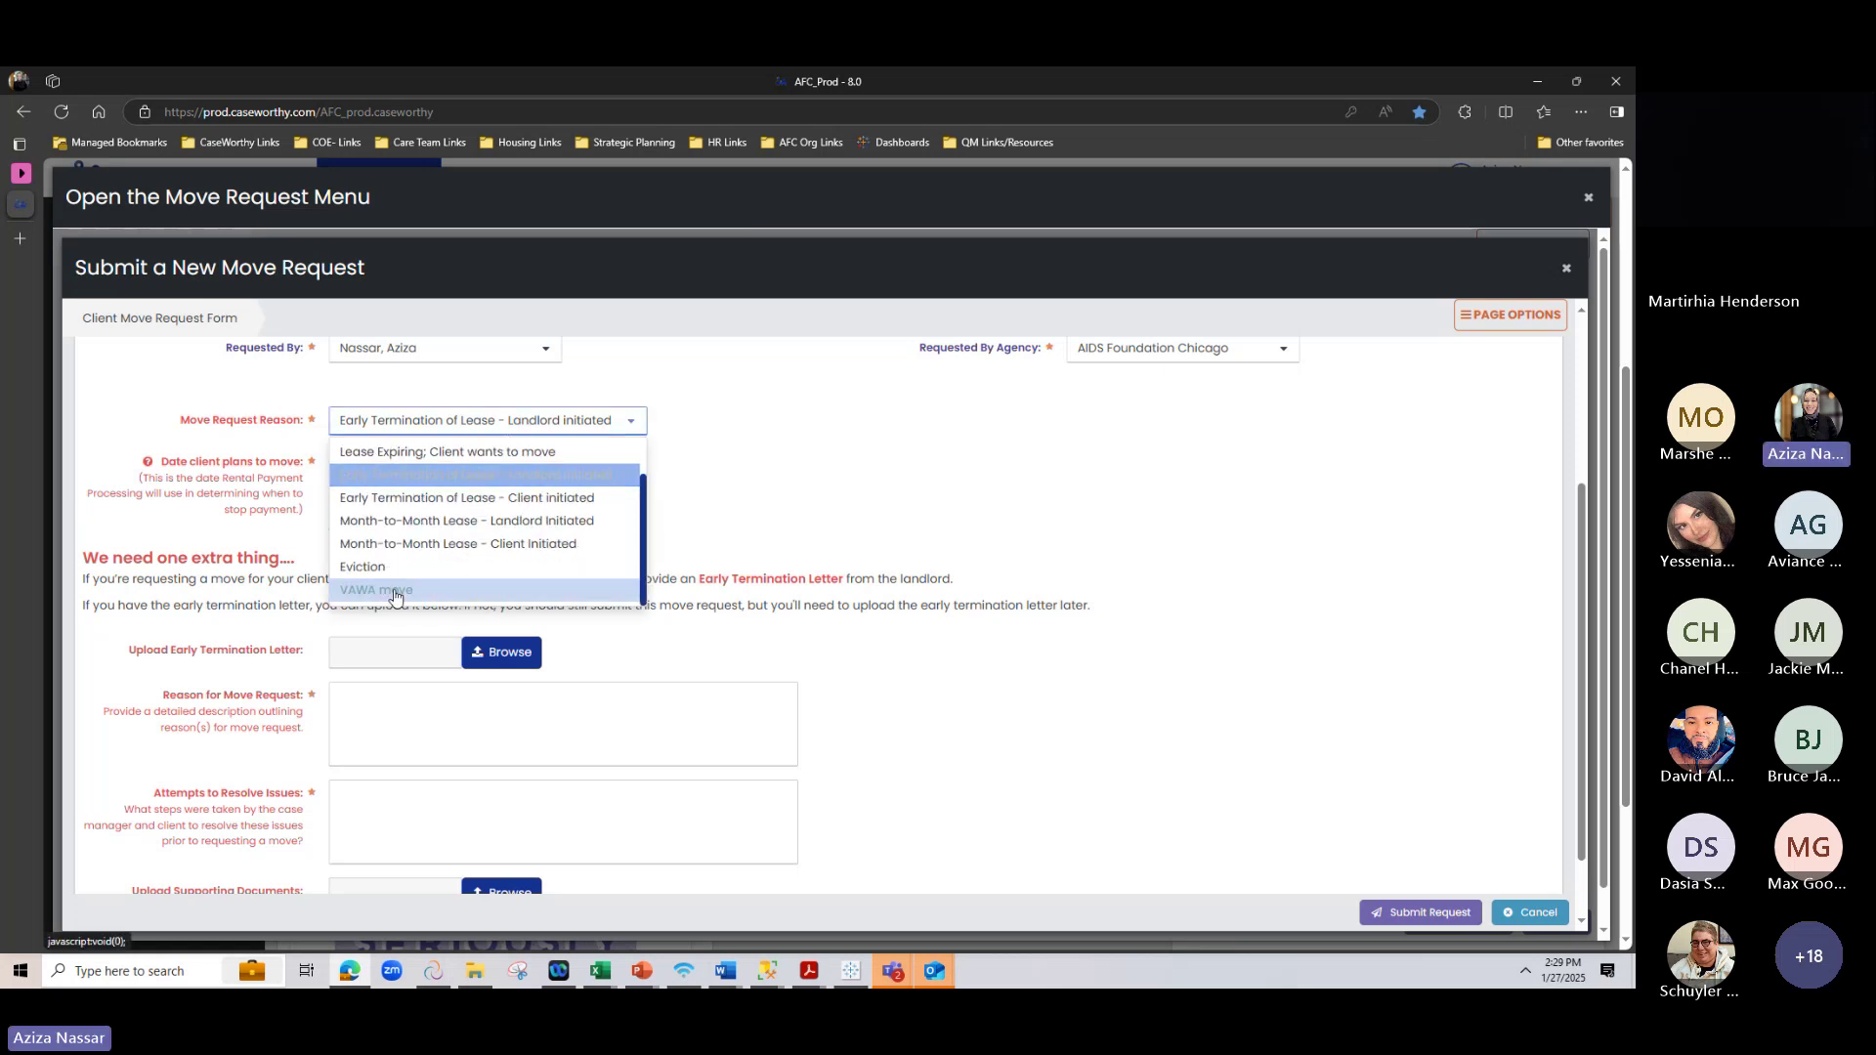
click(391, 589)
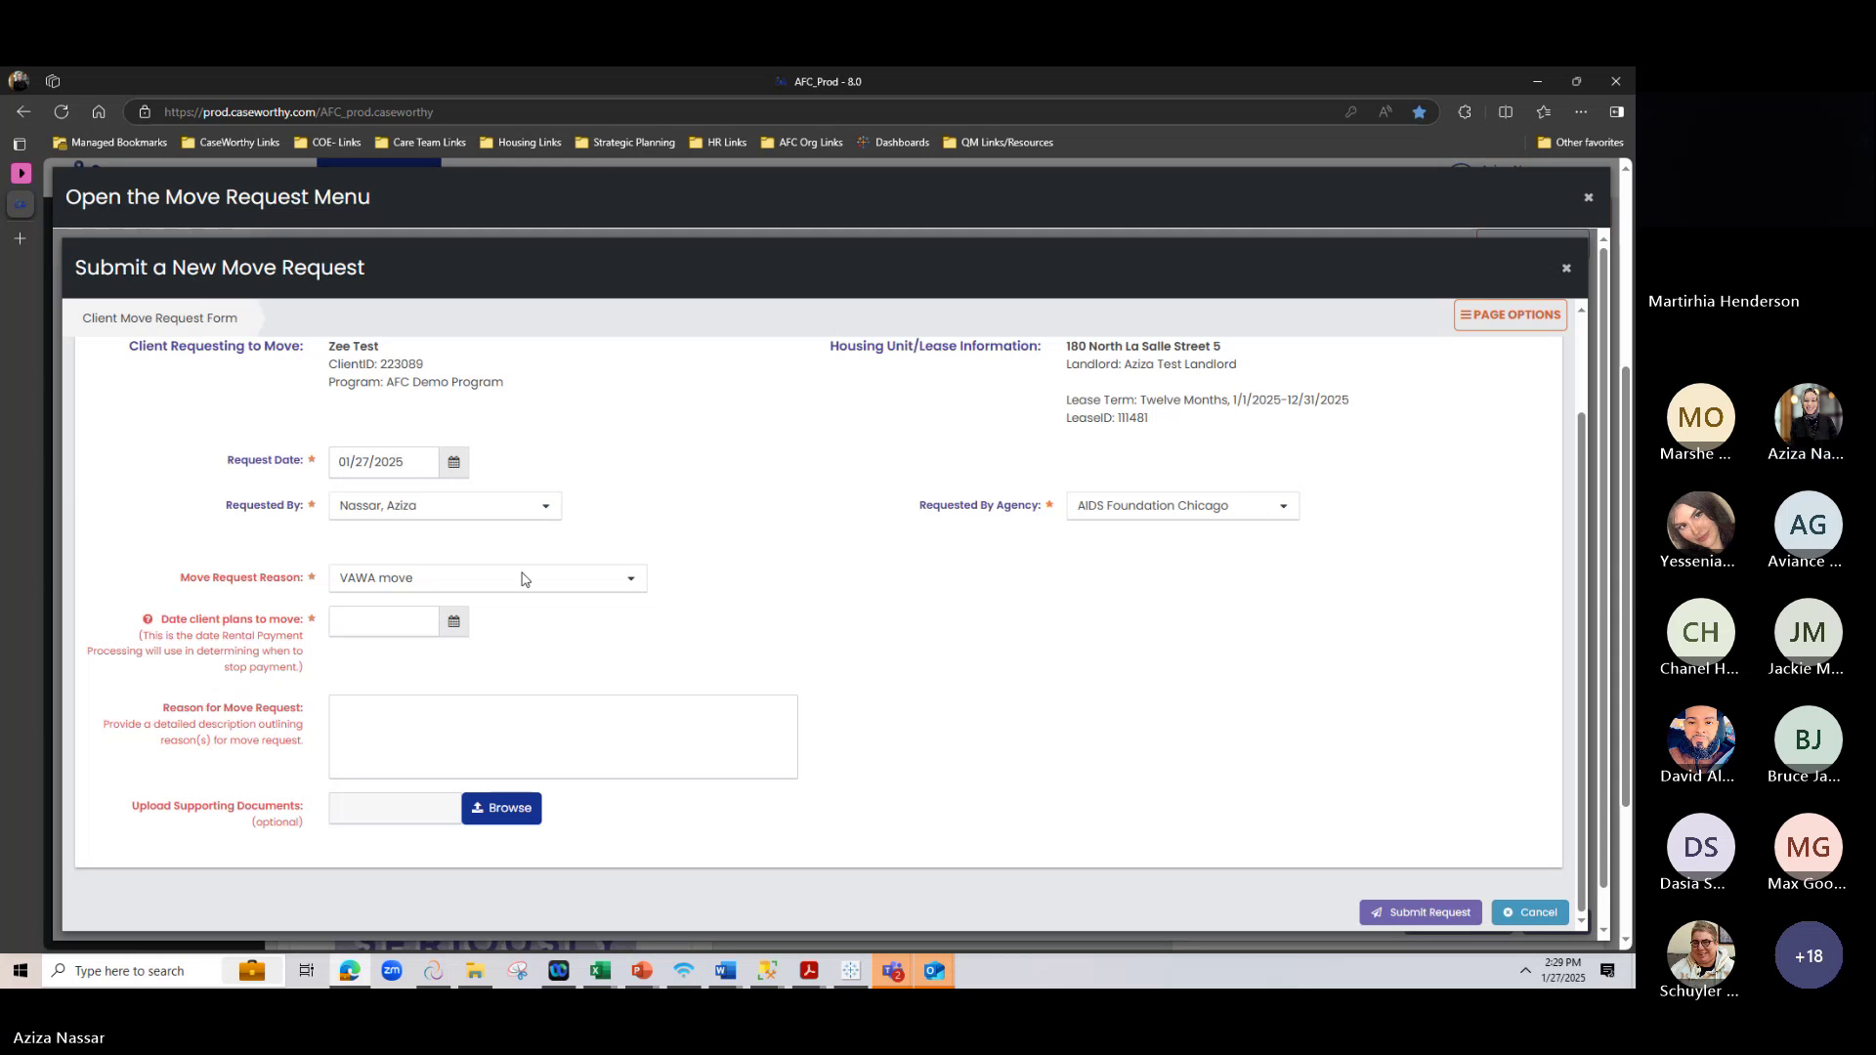
click(518, 577)
click(395, 721)
scroll(846, 530, down, 1)
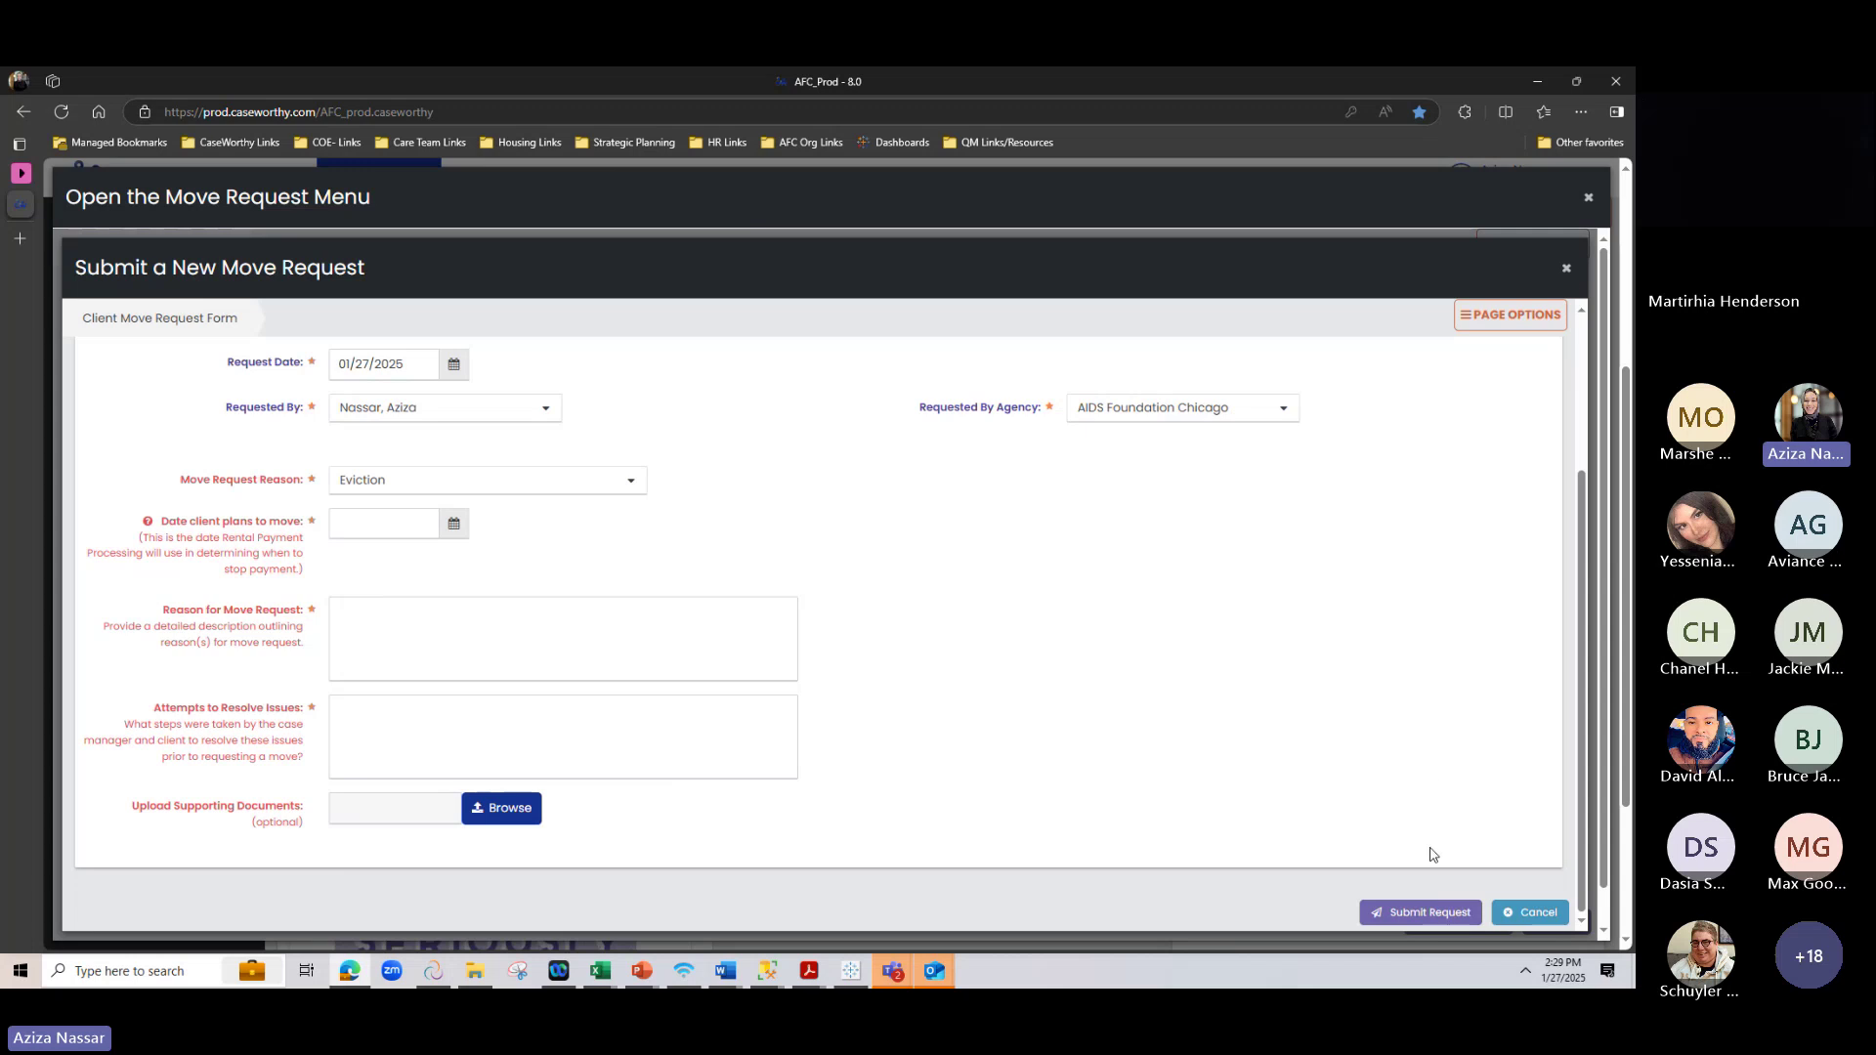
Set the move date to 01/14/2025, enter 'test' for reason and attempts, and submit
click(448, 528)
click(406, 676)
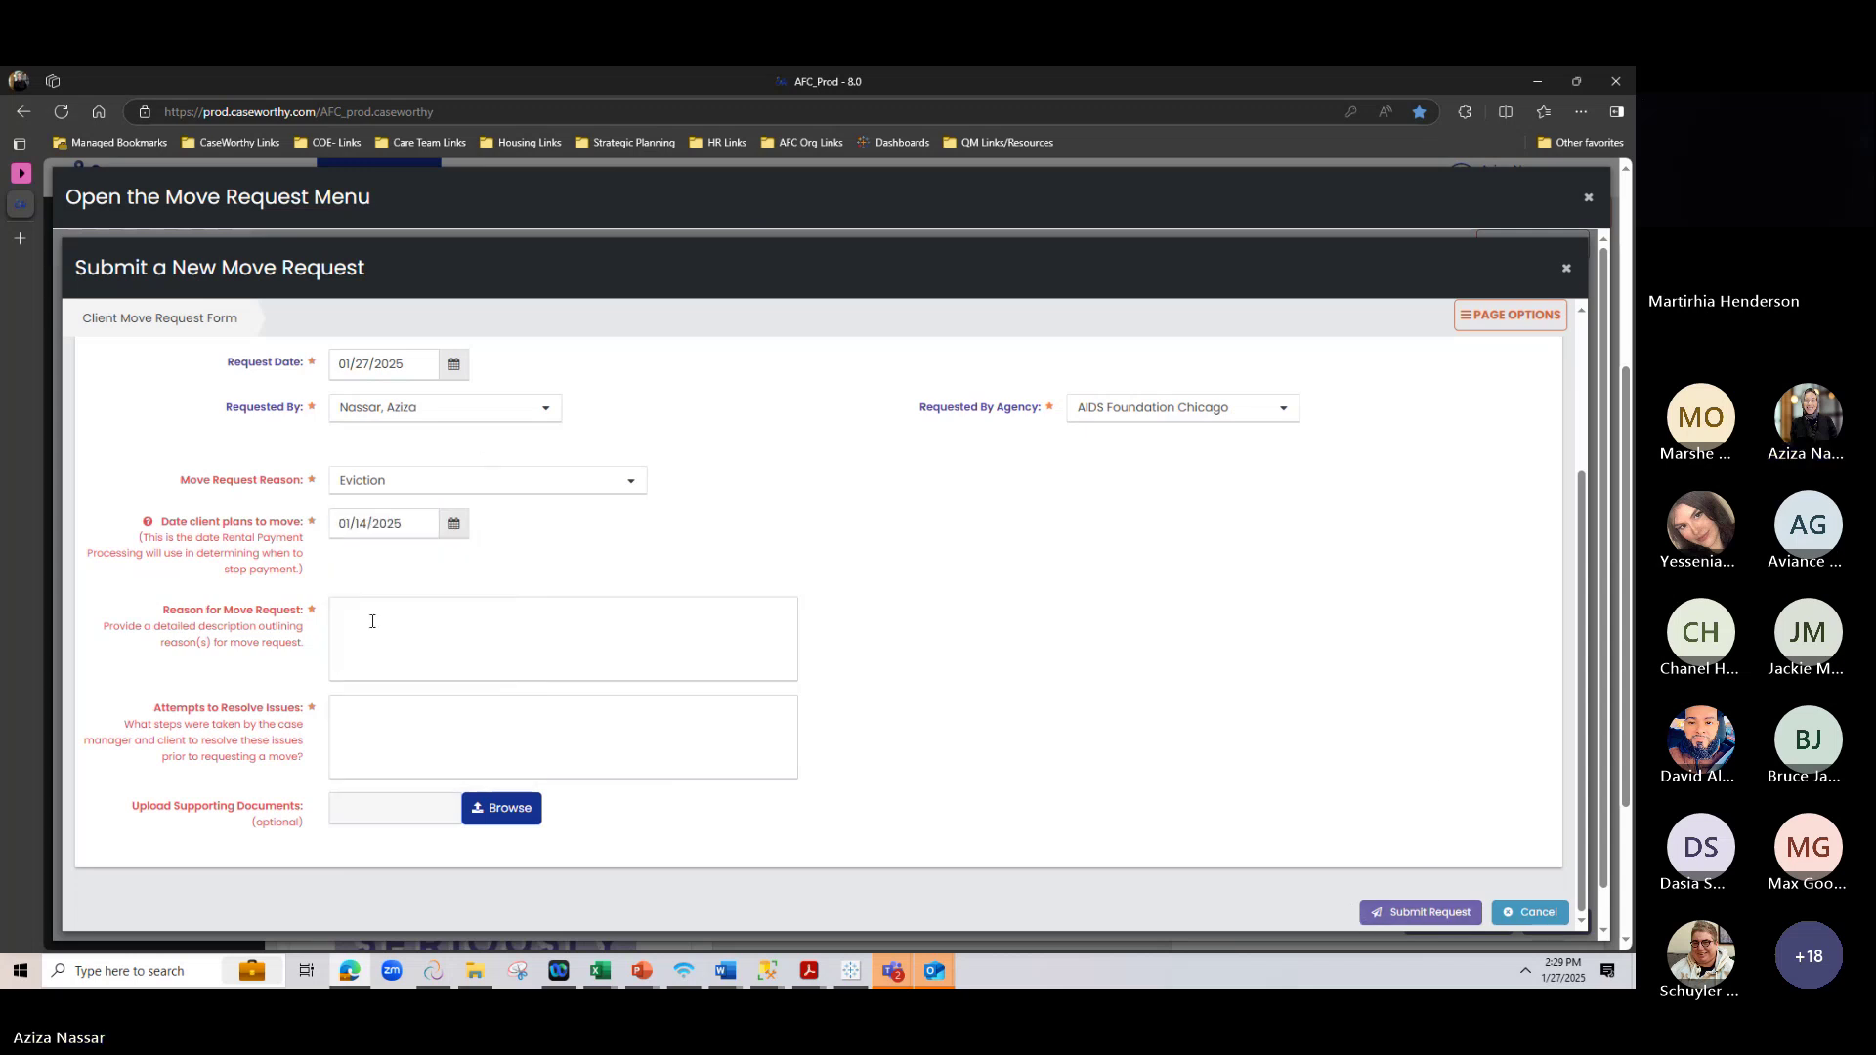
click(372, 621)
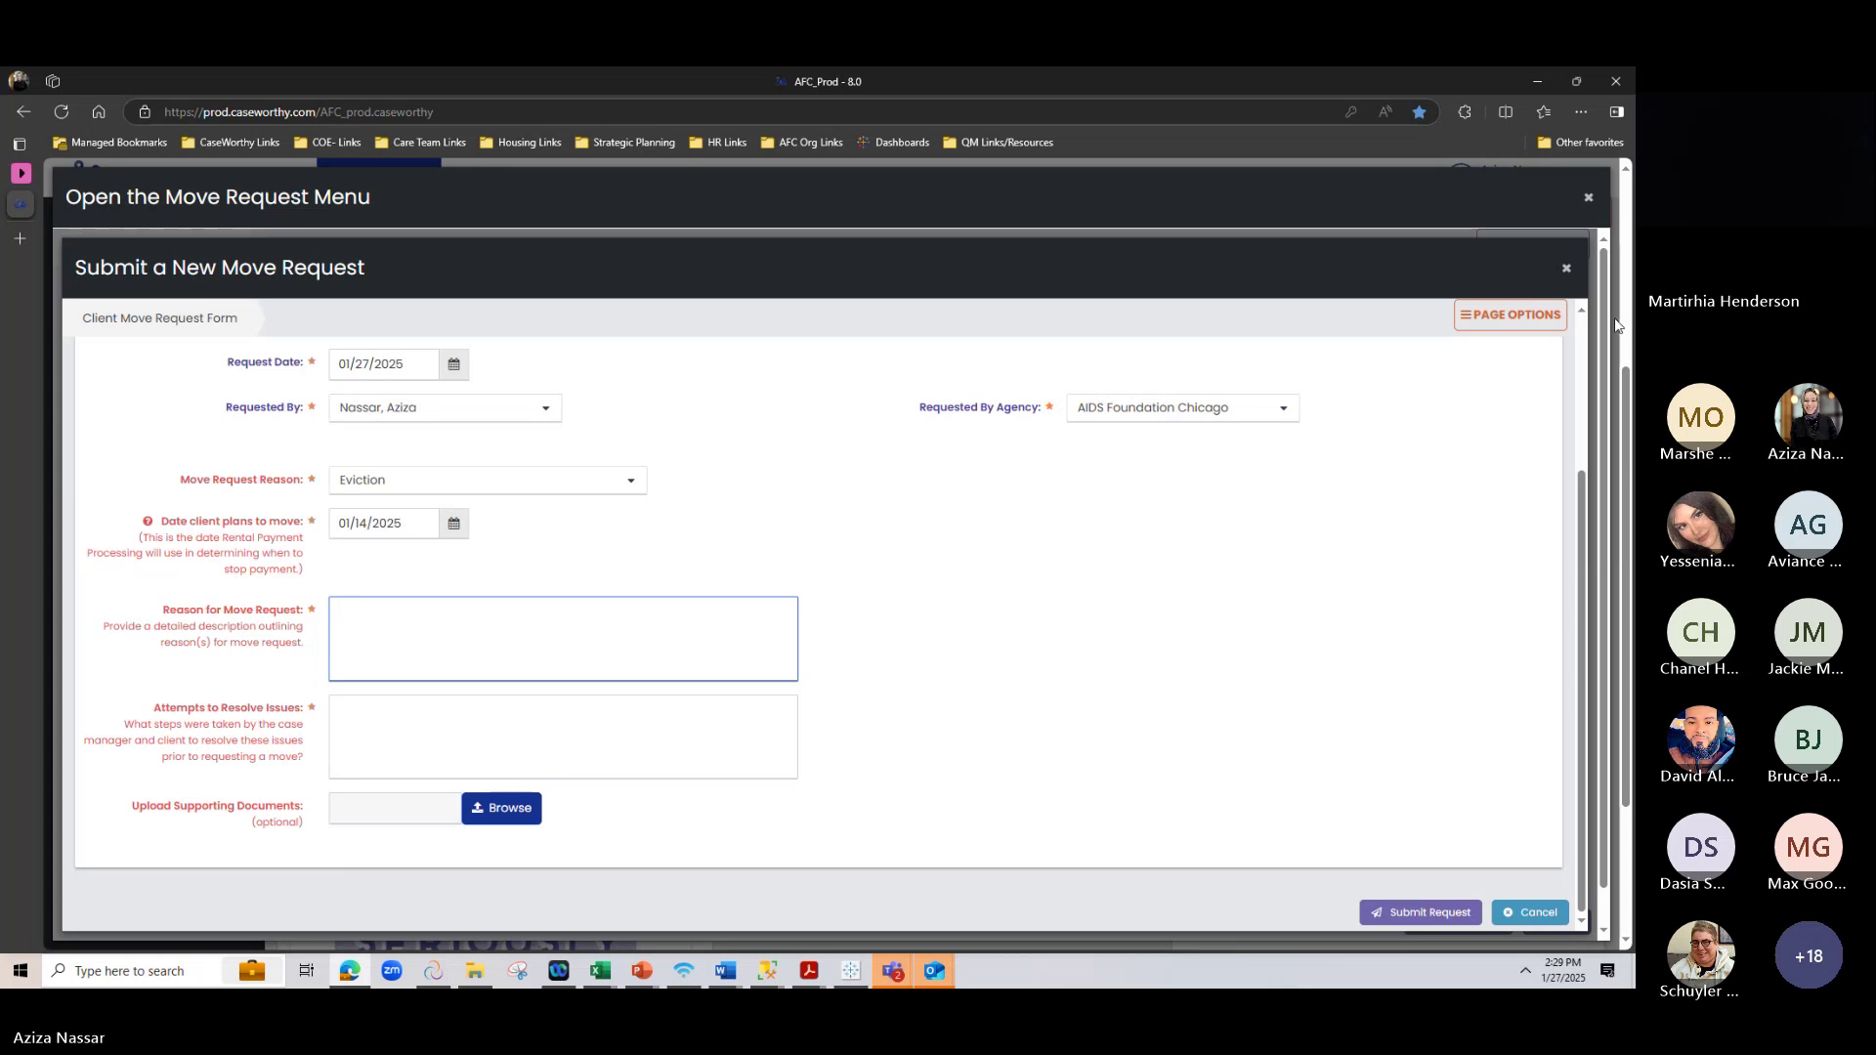
text(test)
click(707, 738)
text(te)
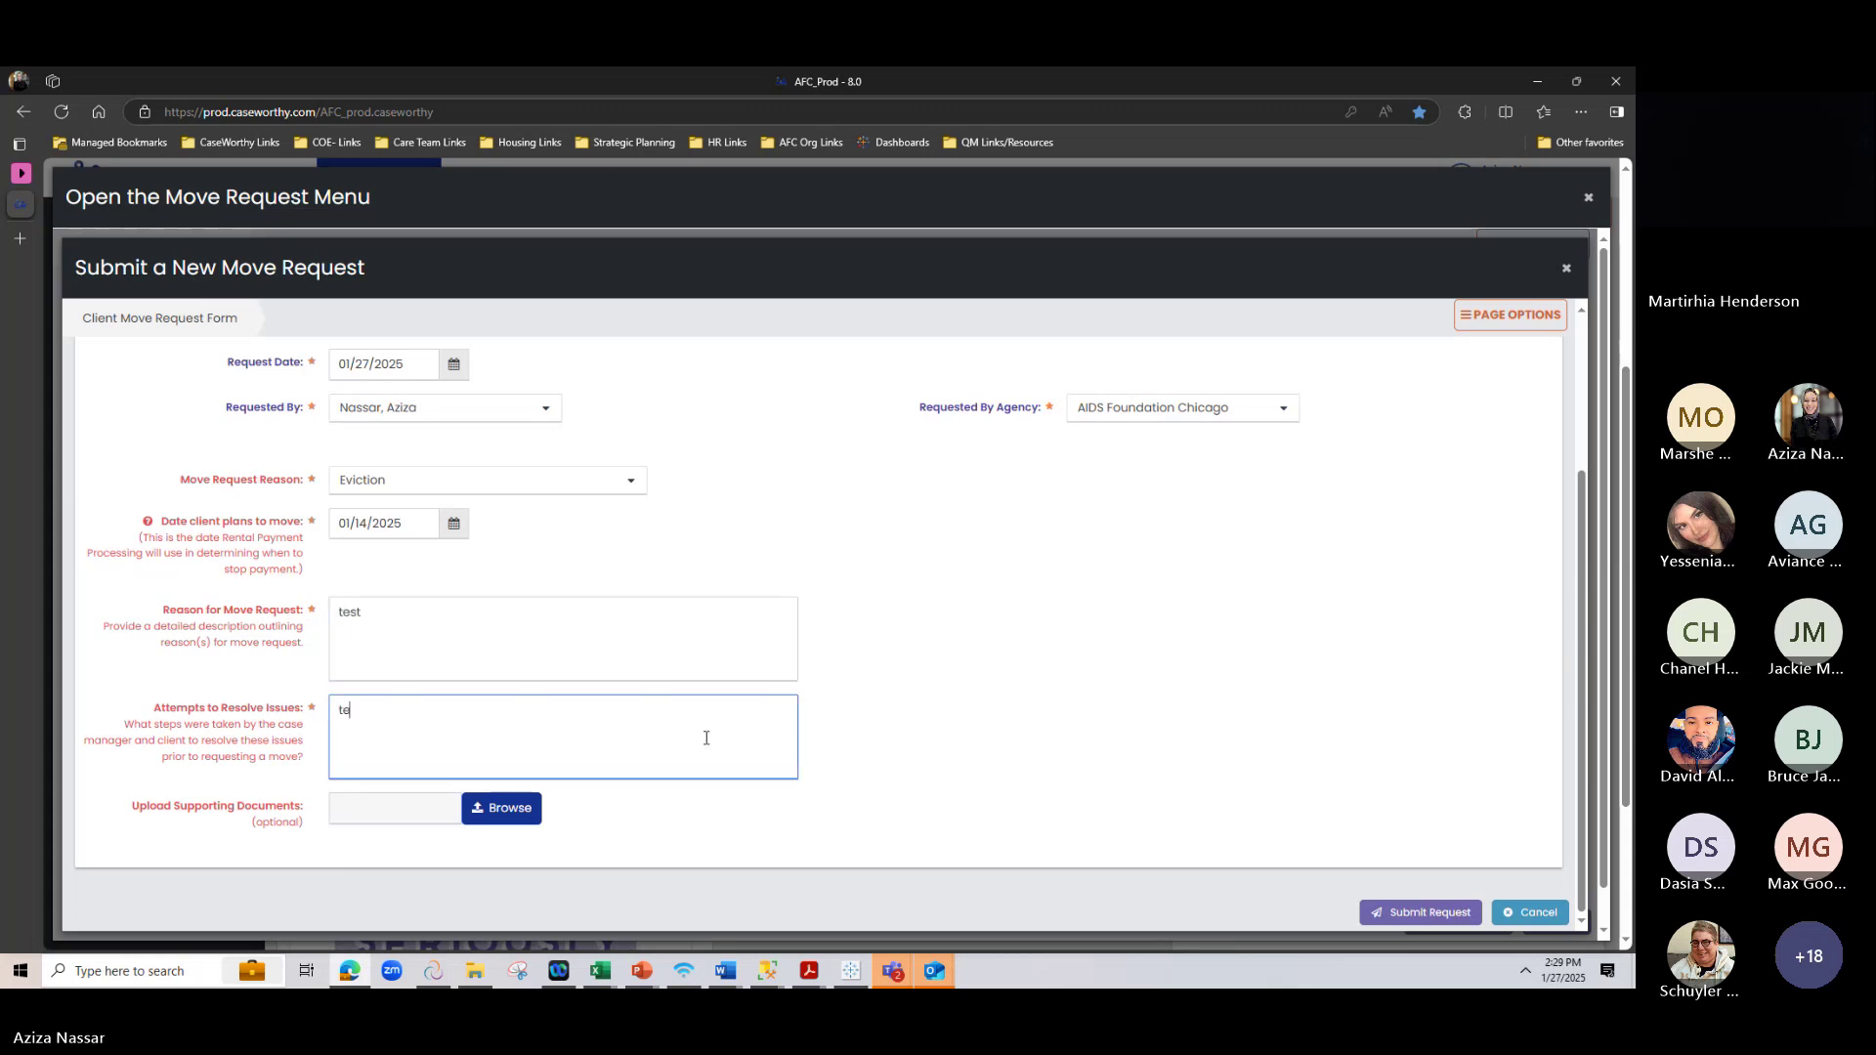
text(st)
click(1428, 912)
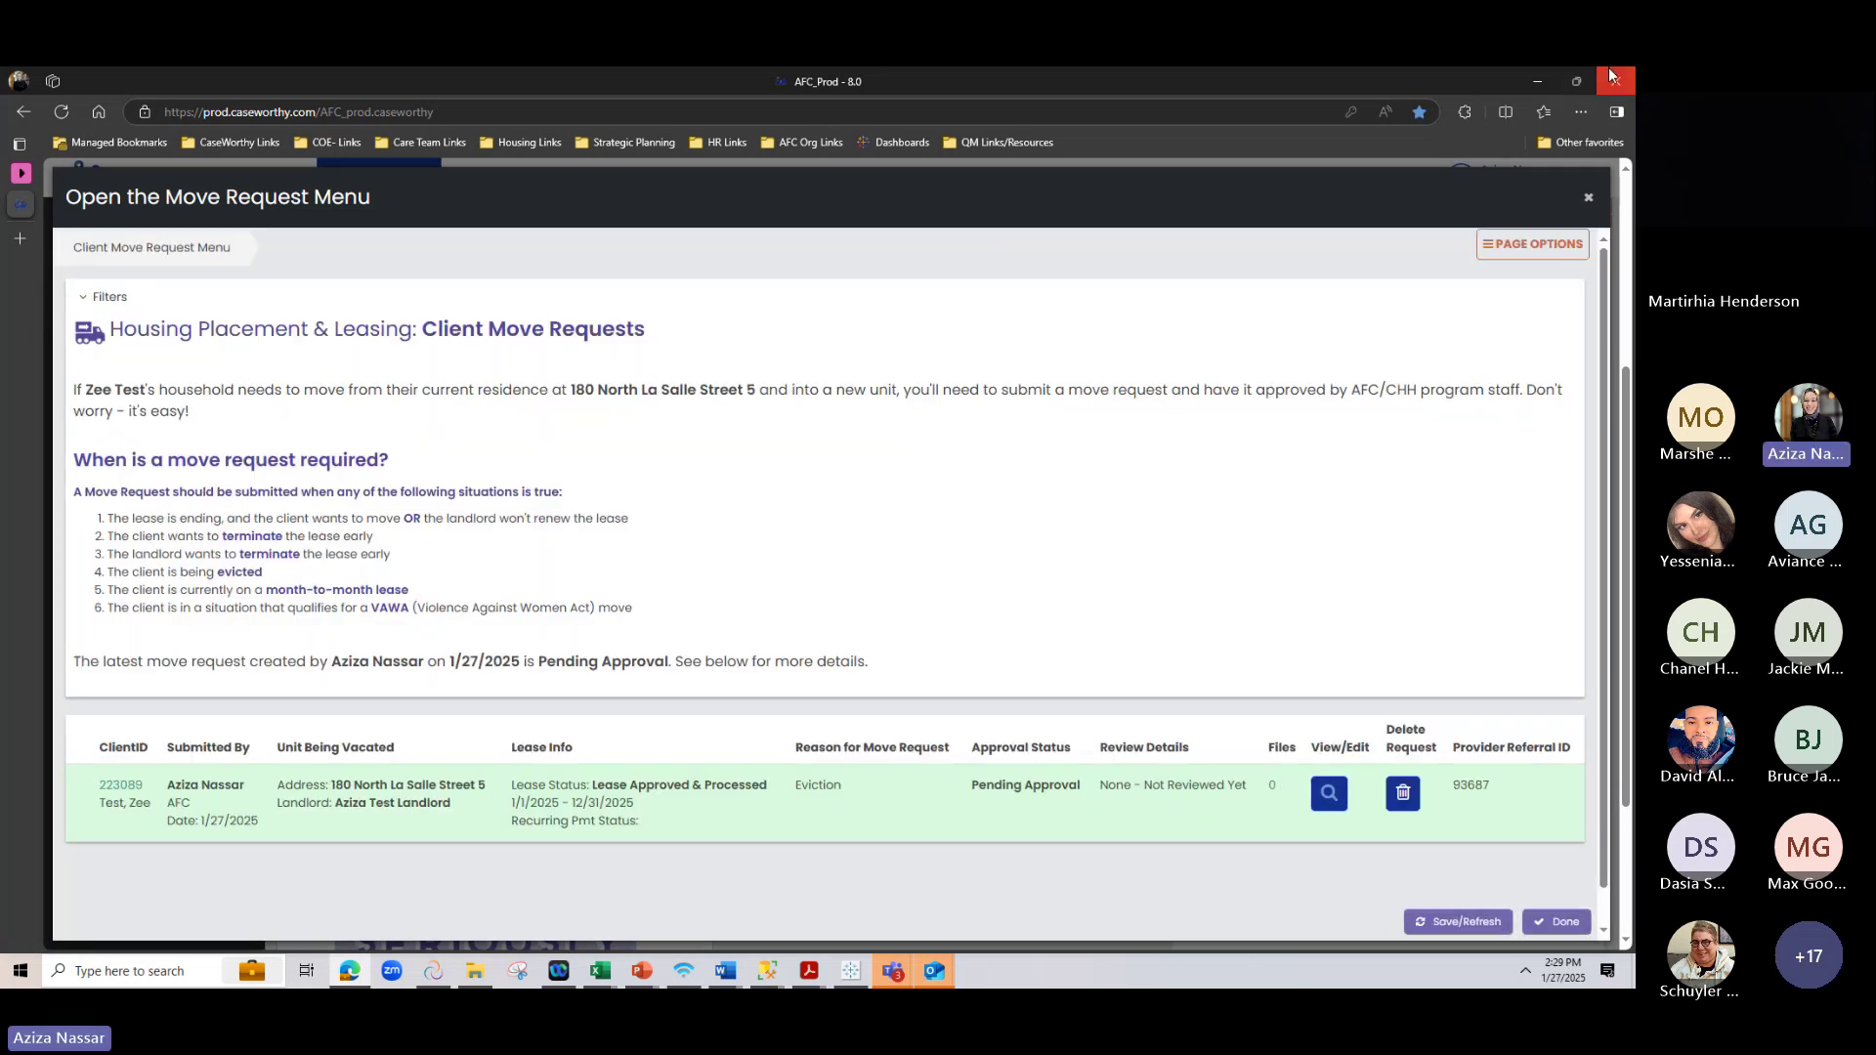
Delete the Pending Approval Eviction test request, confirm, and refresh the now-empty list
scroll(998, 635, down, 1)
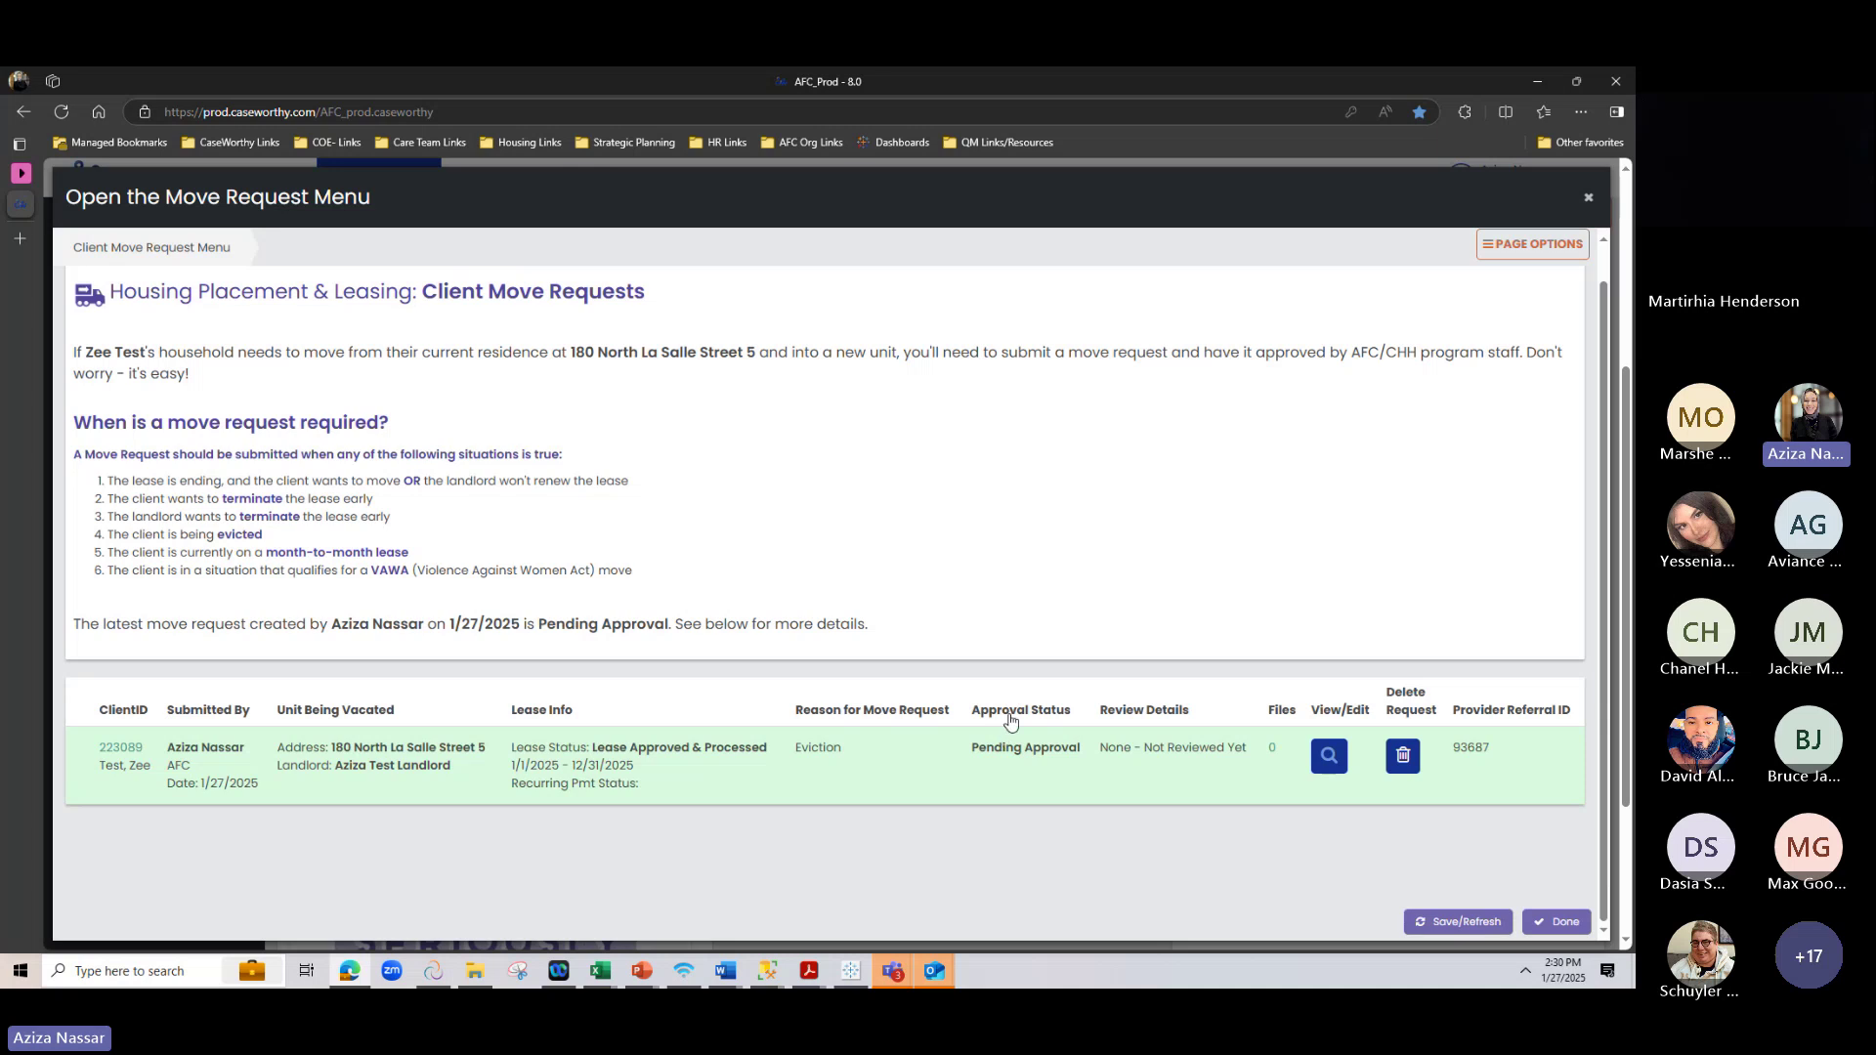
drag(971, 752, 1093, 754)
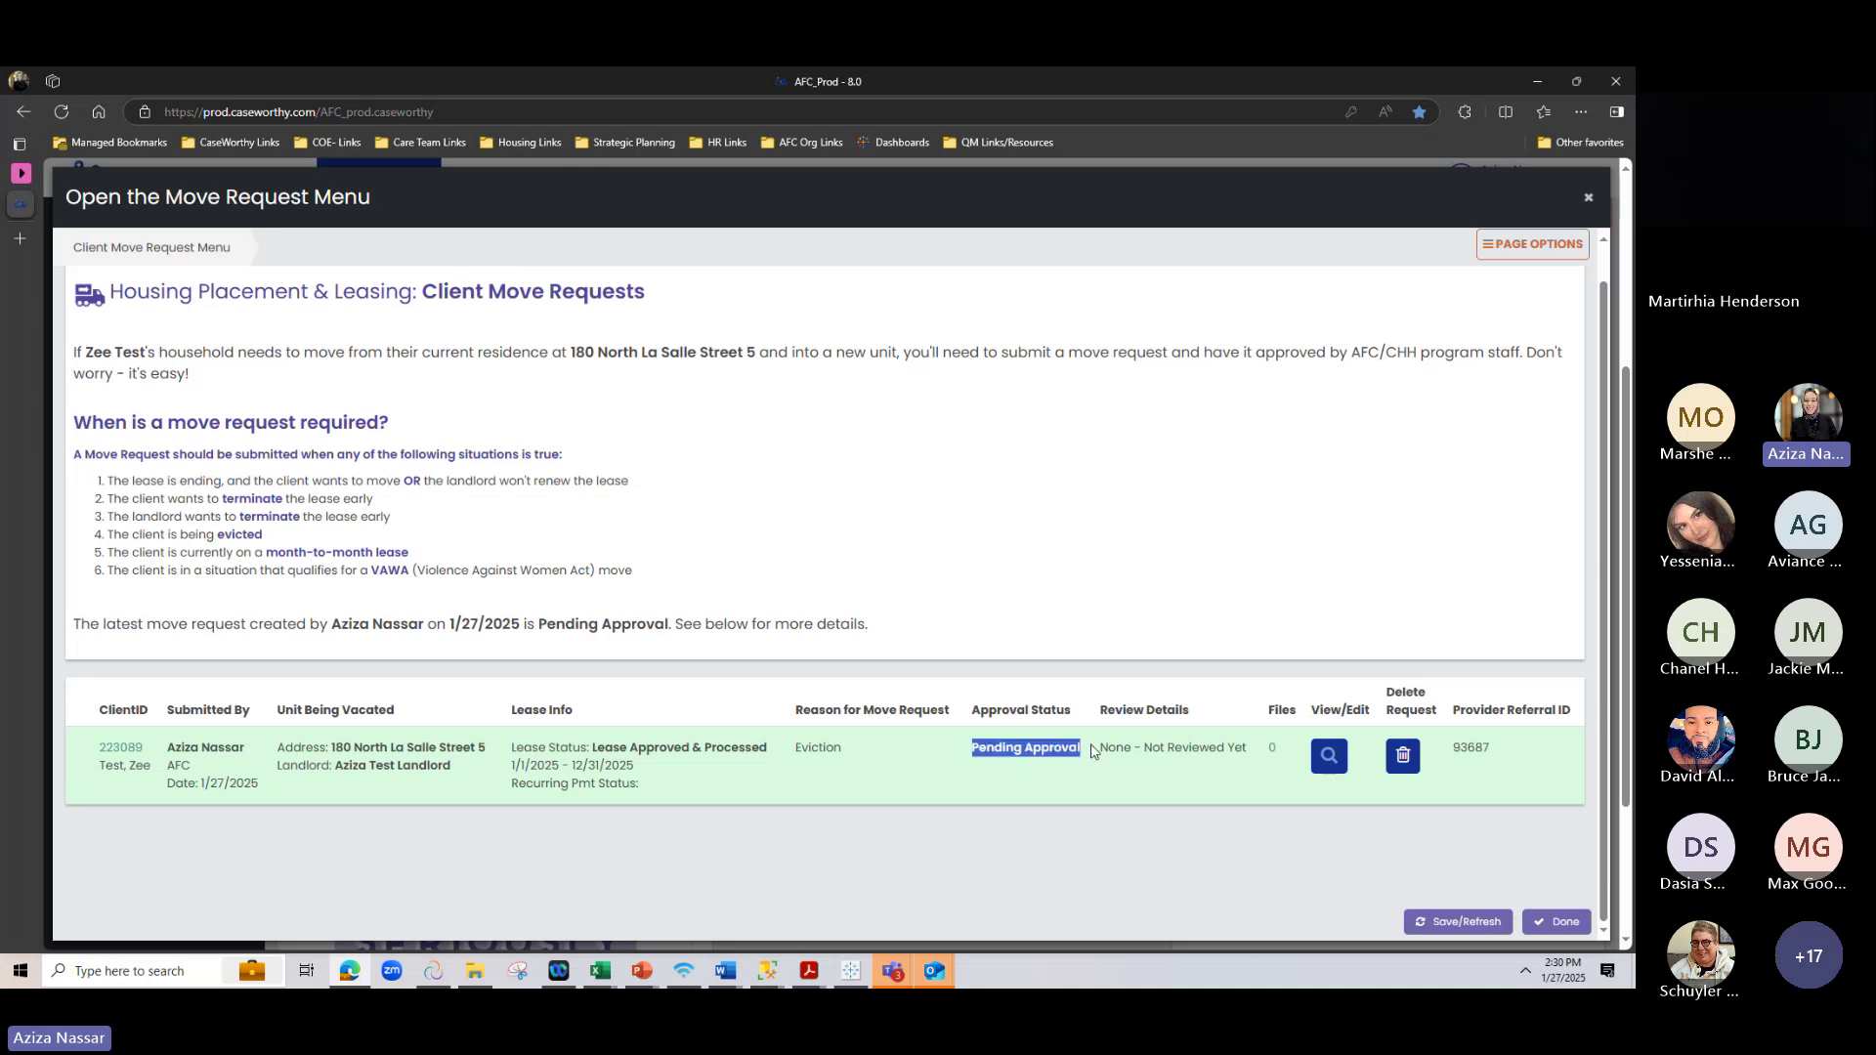
click(1035, 871)
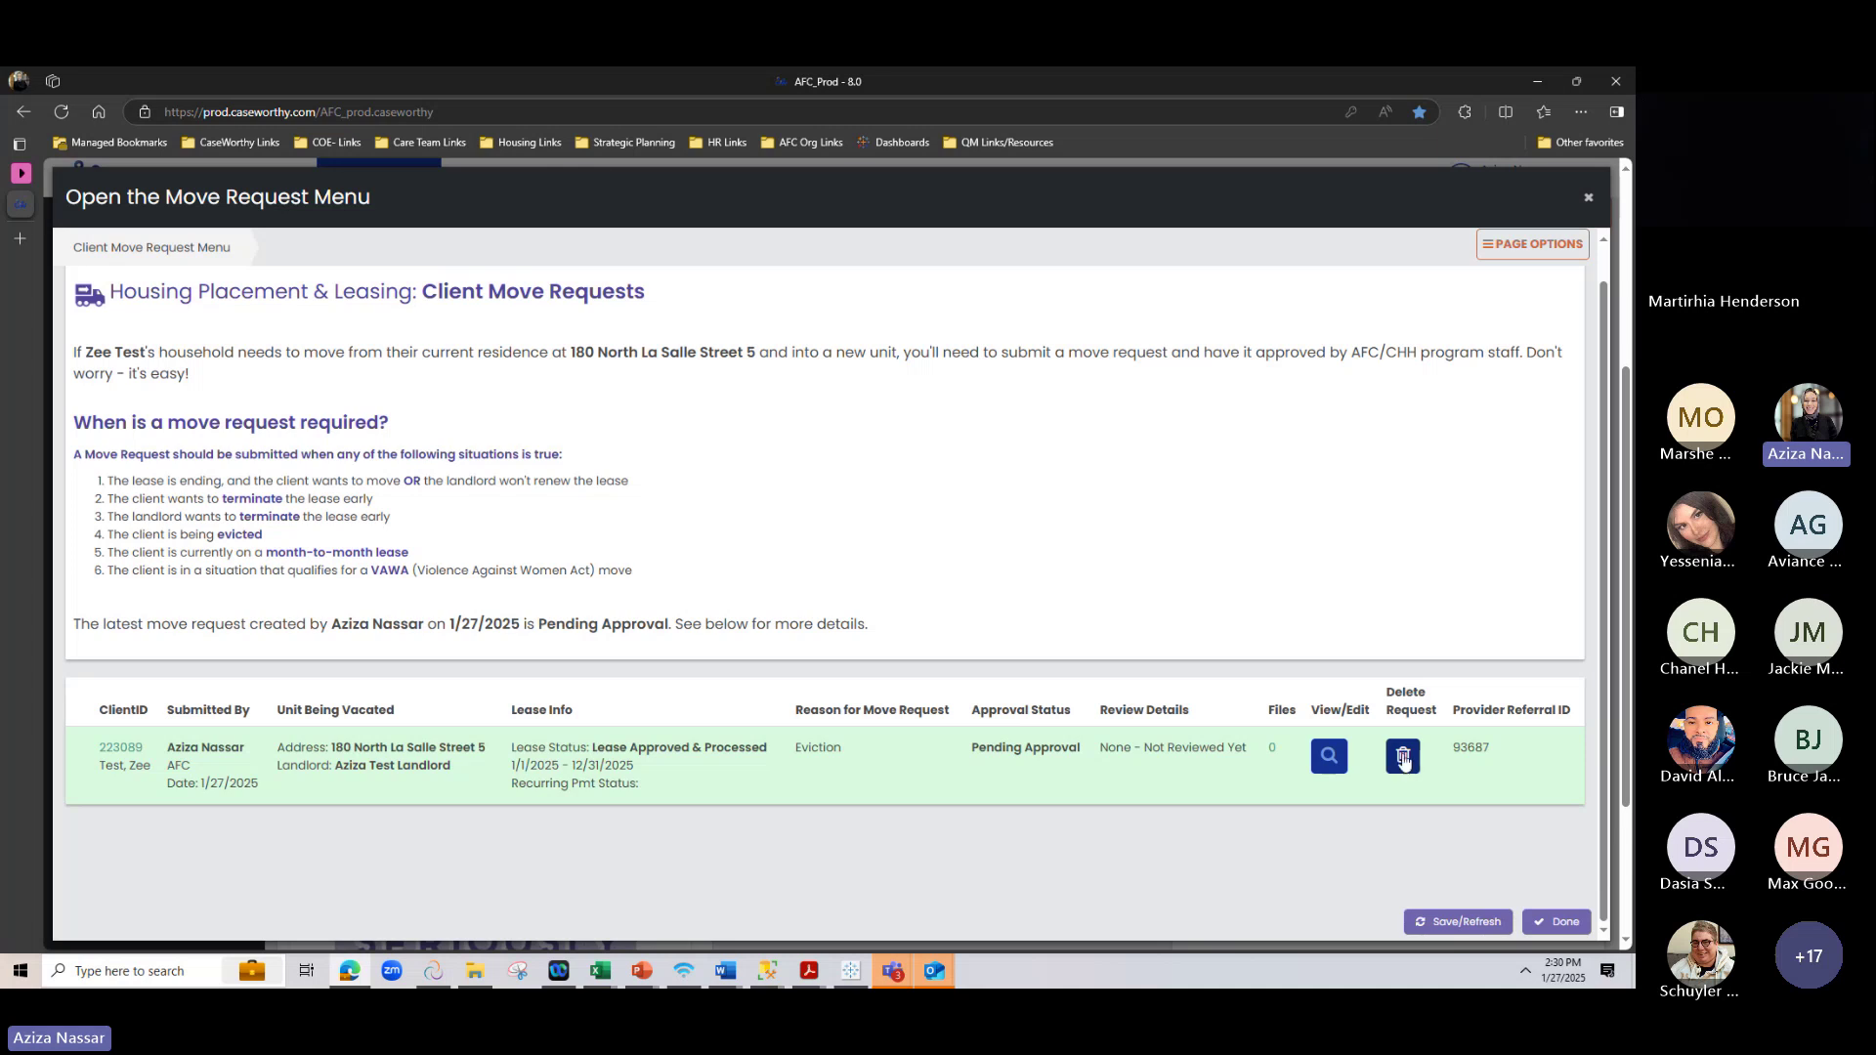
click(1402, 758)
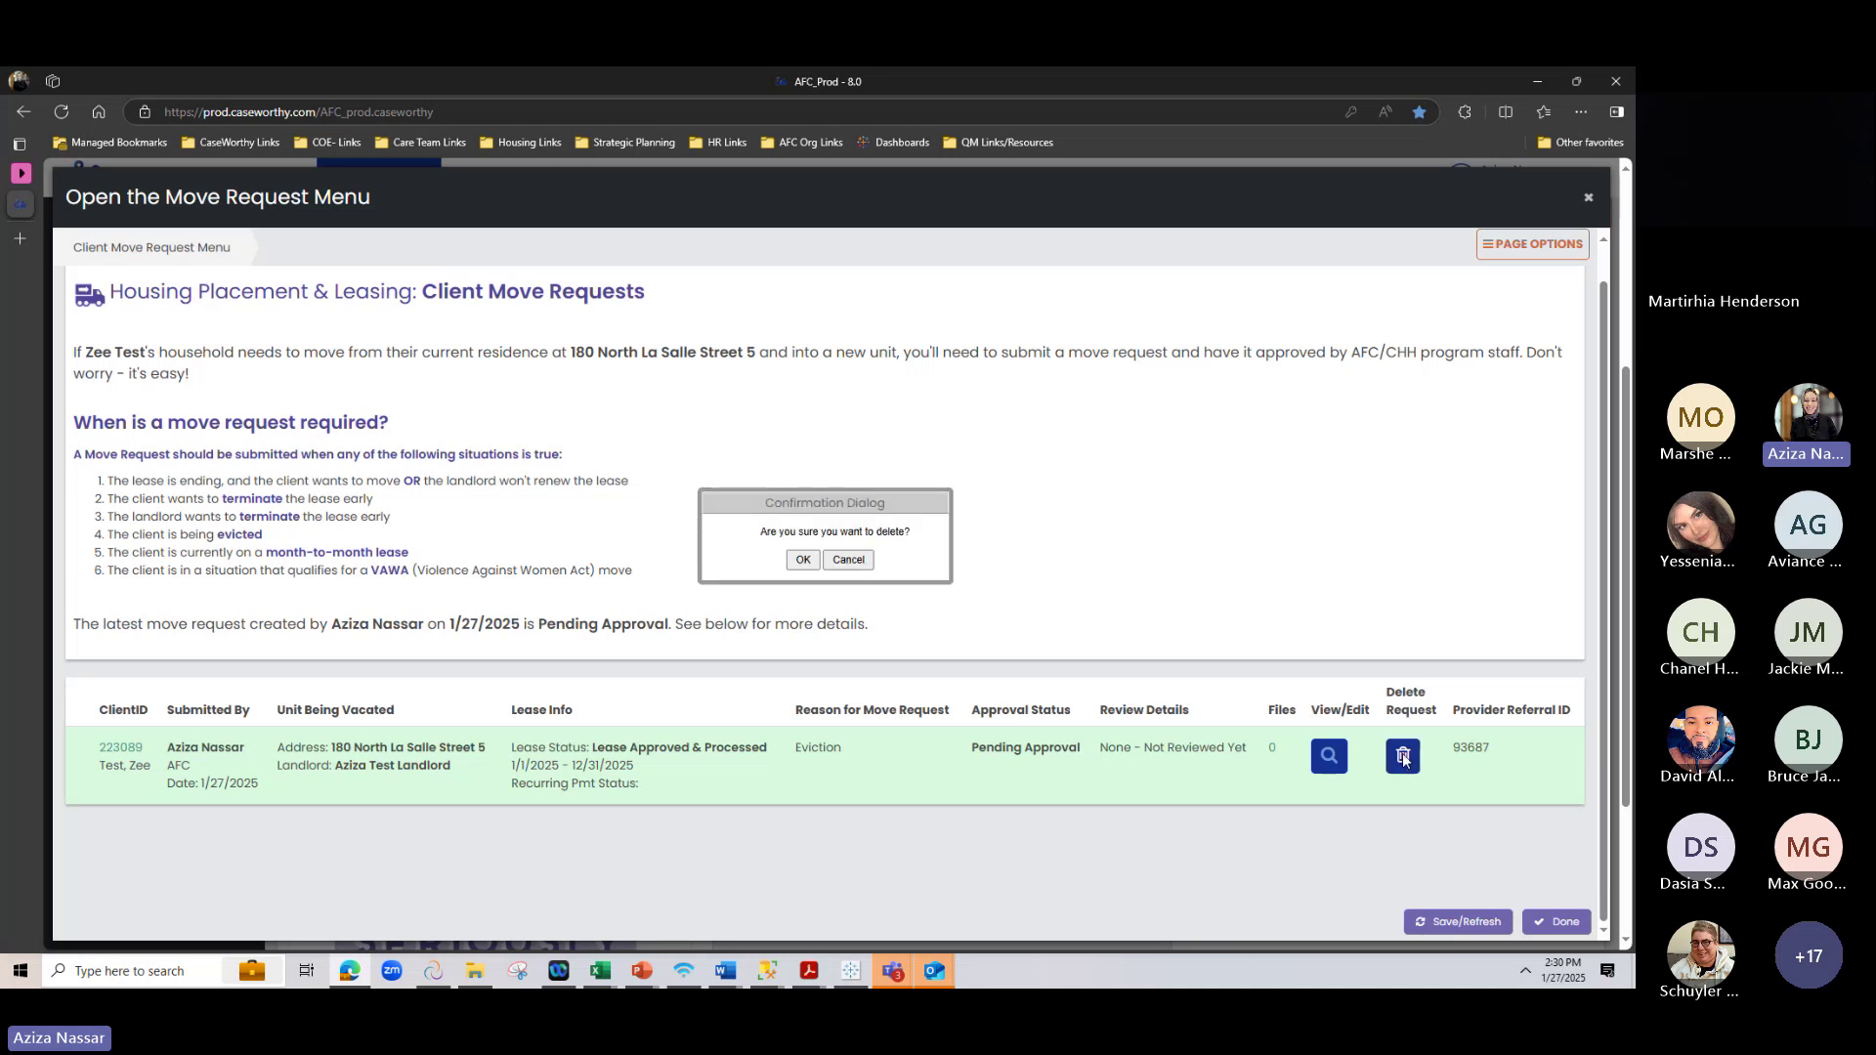
click(803, 561)
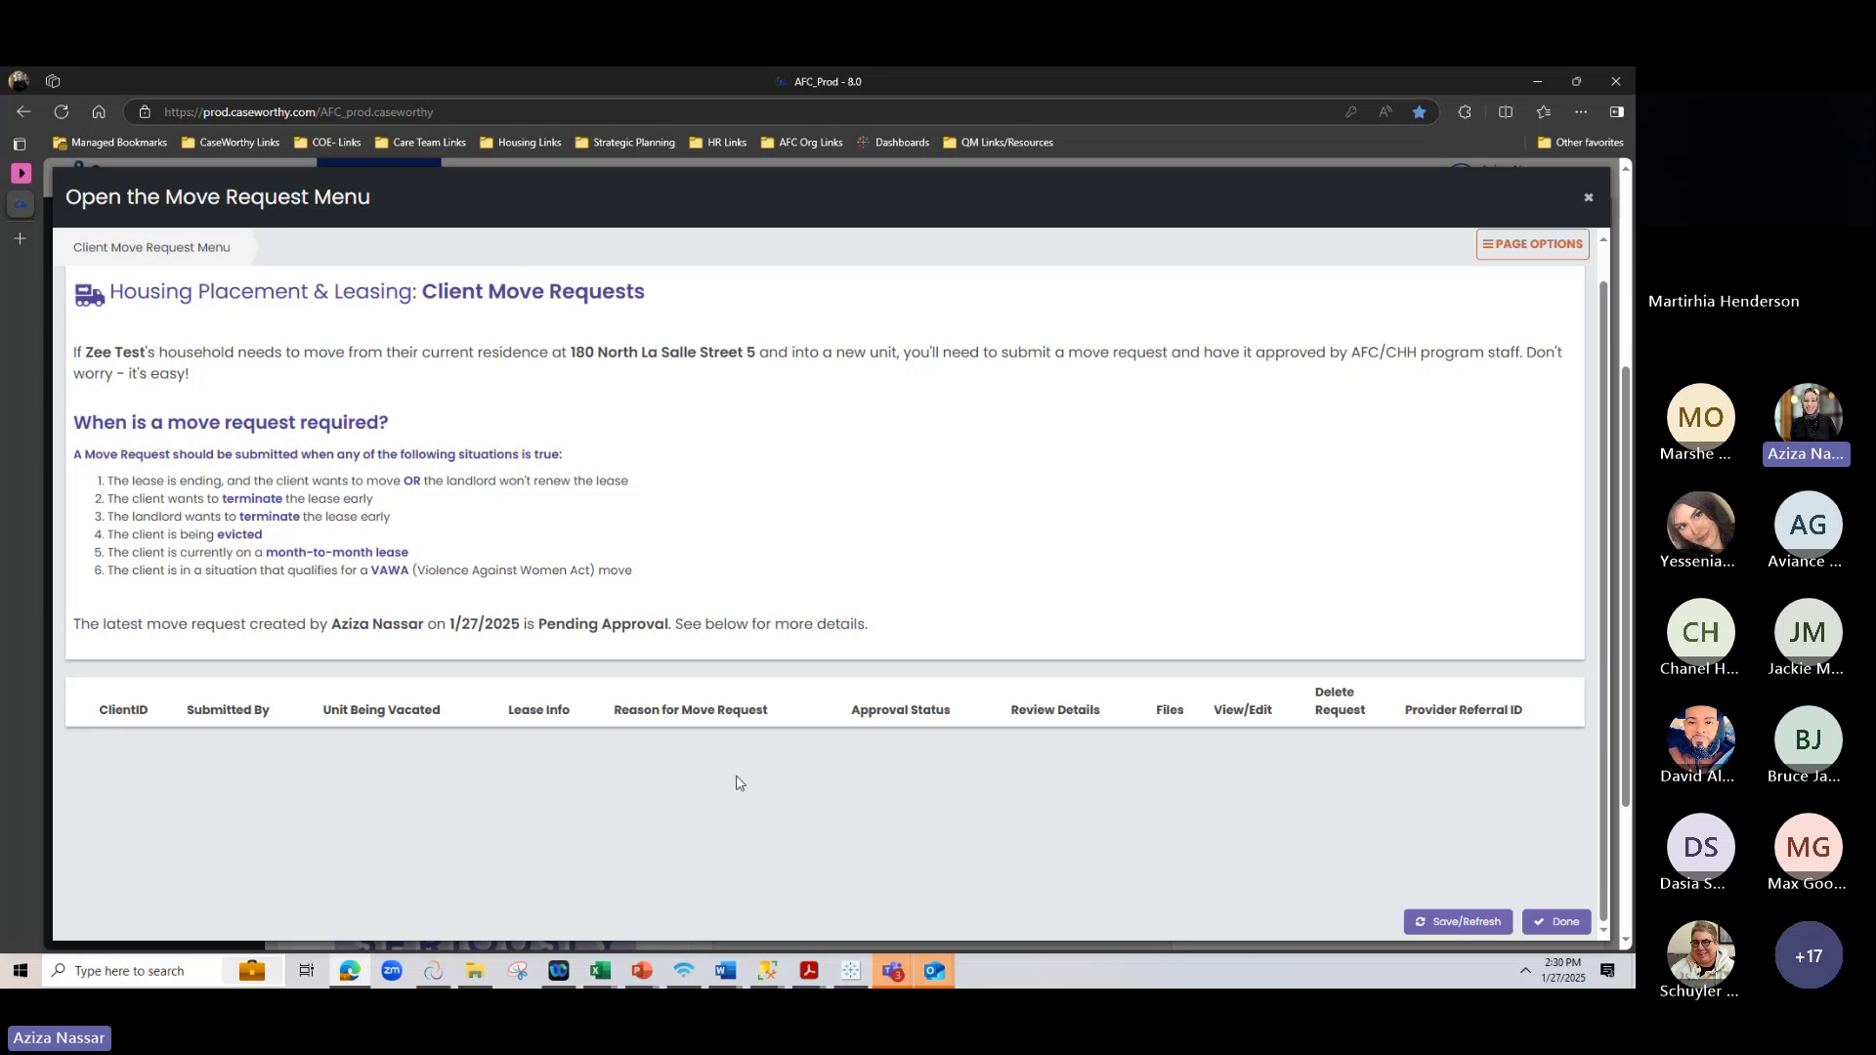
click(1459, 921)
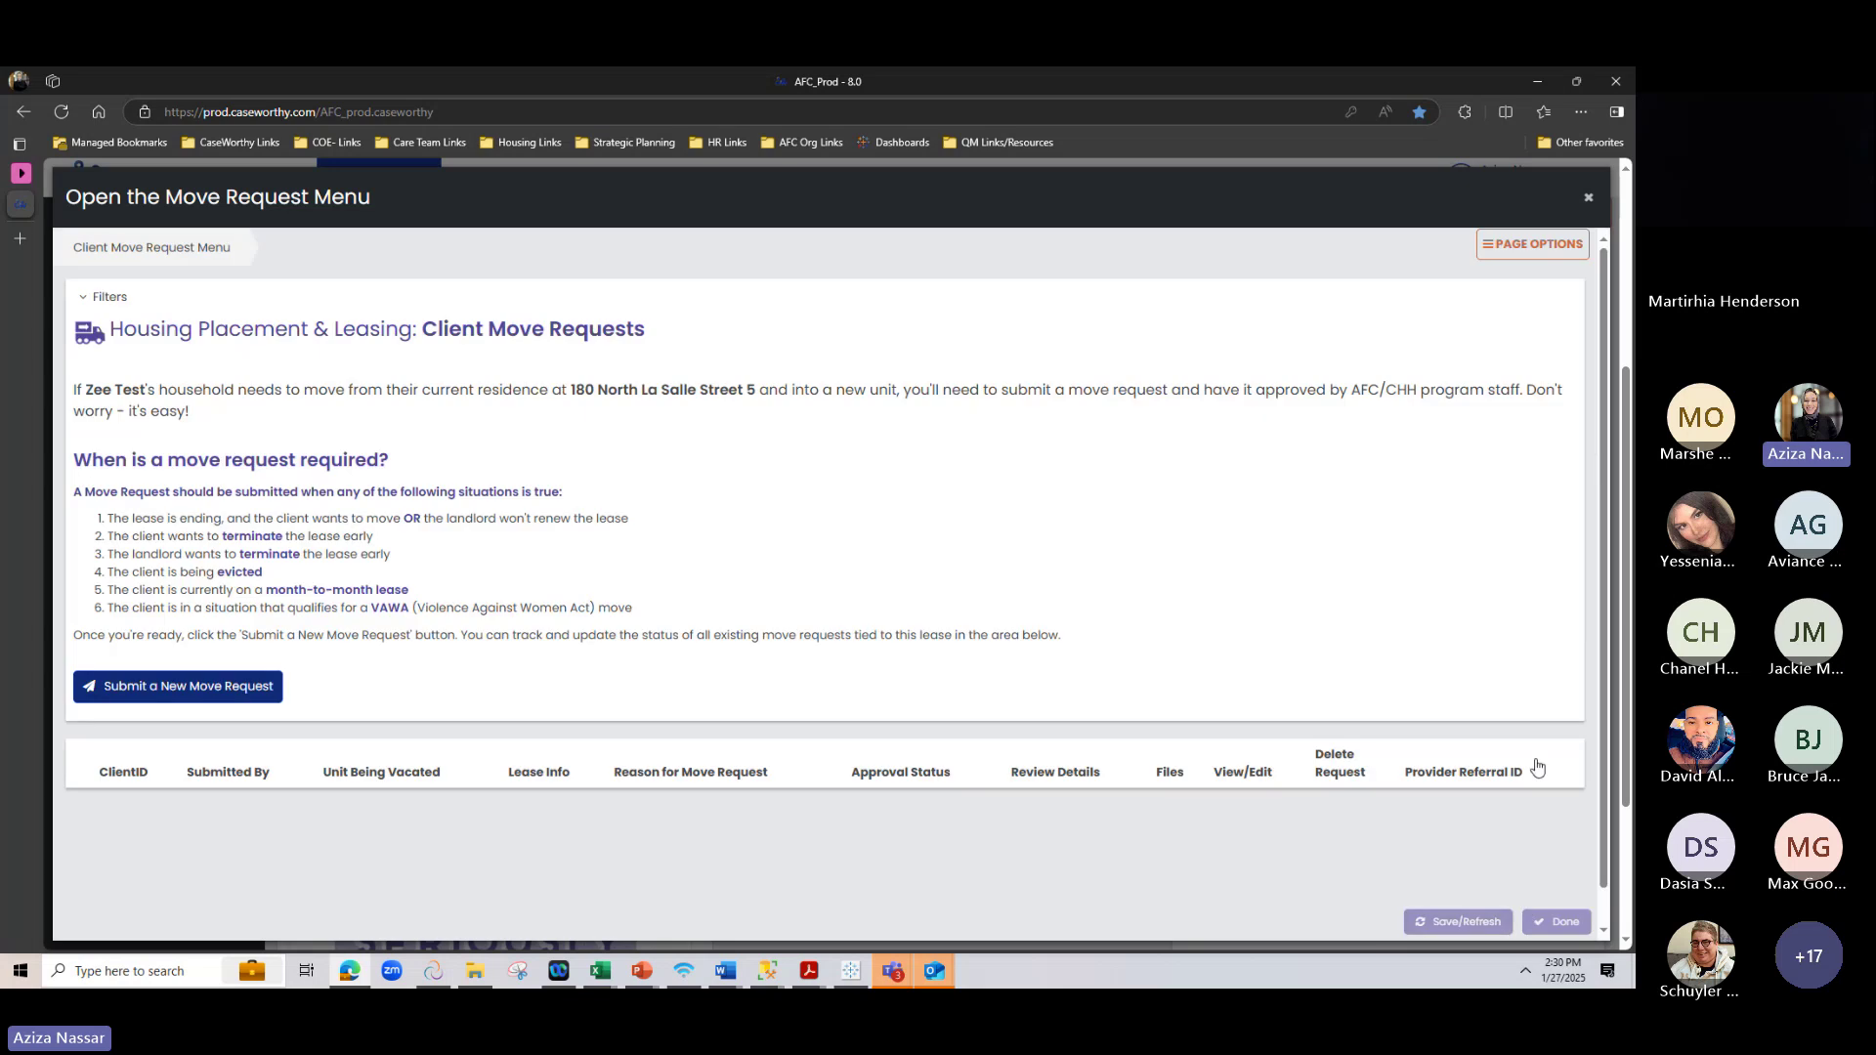
Close the move request window and review the Housing Placement page's must-move answers
click(1563, 923)
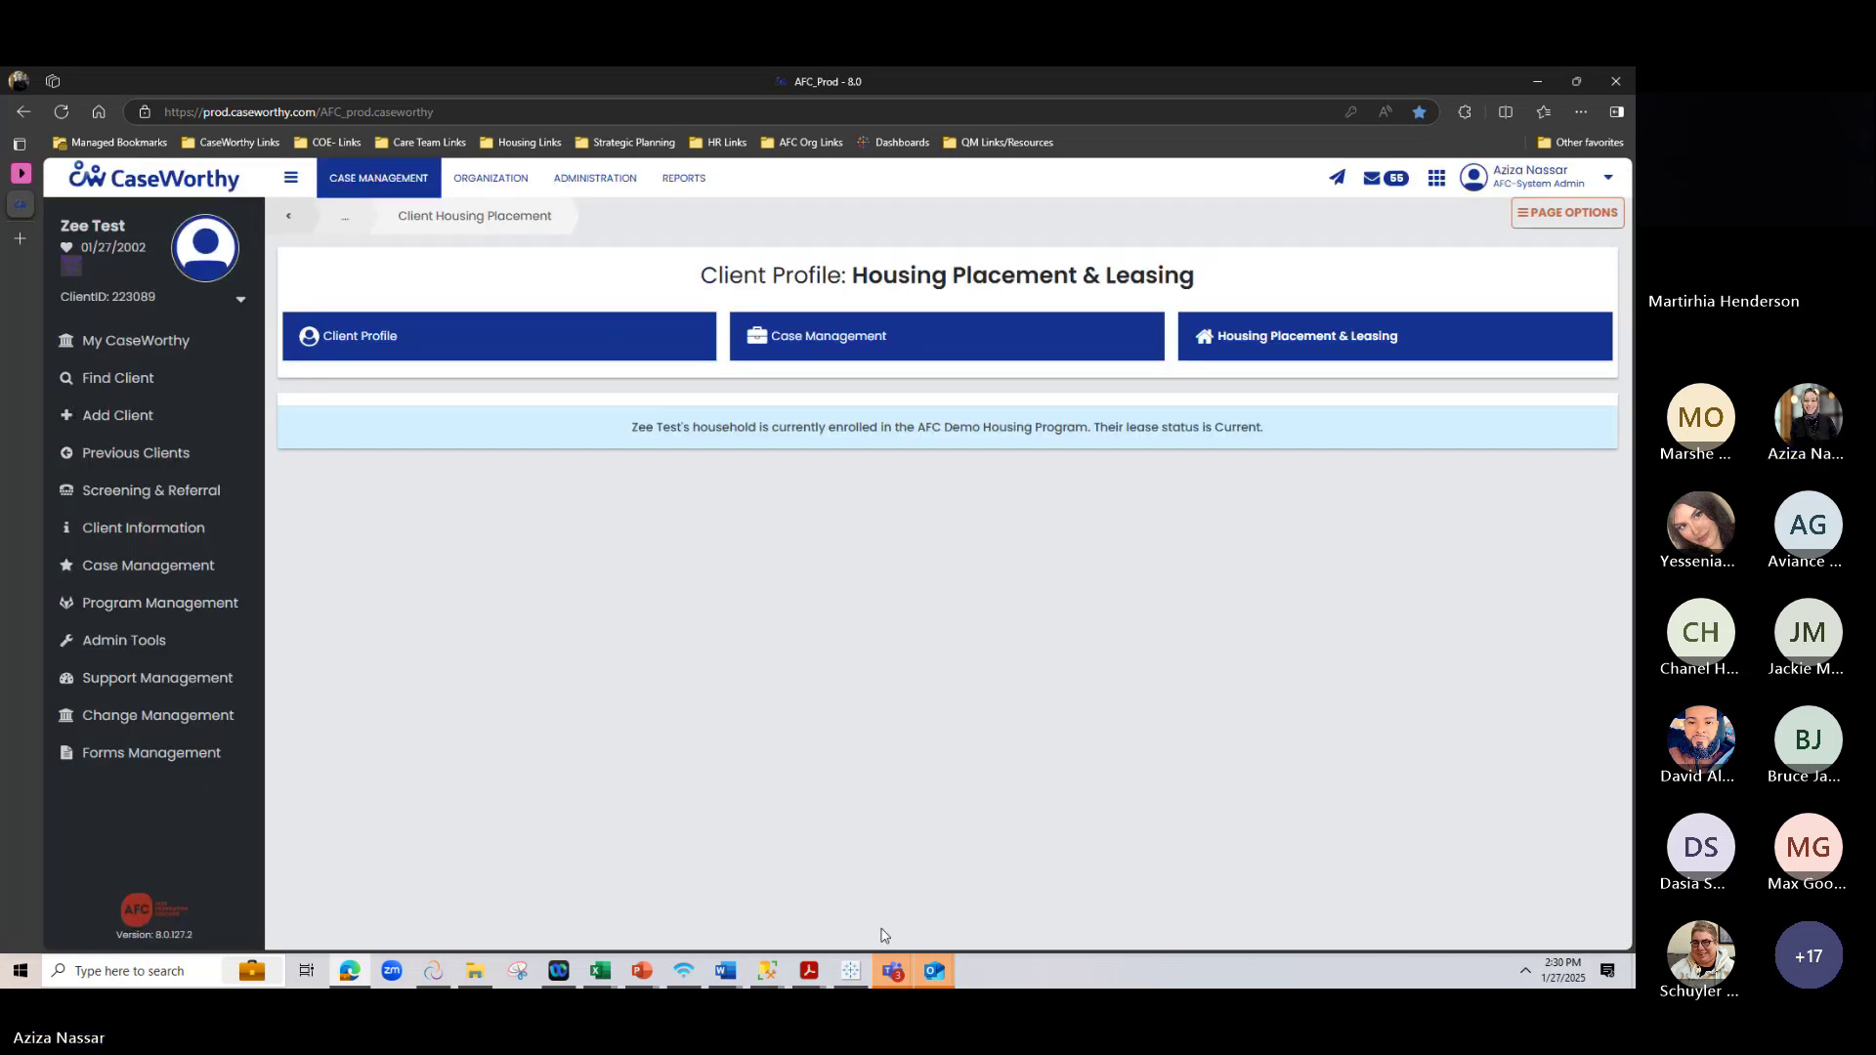
scroll(873, 917, down, 3)
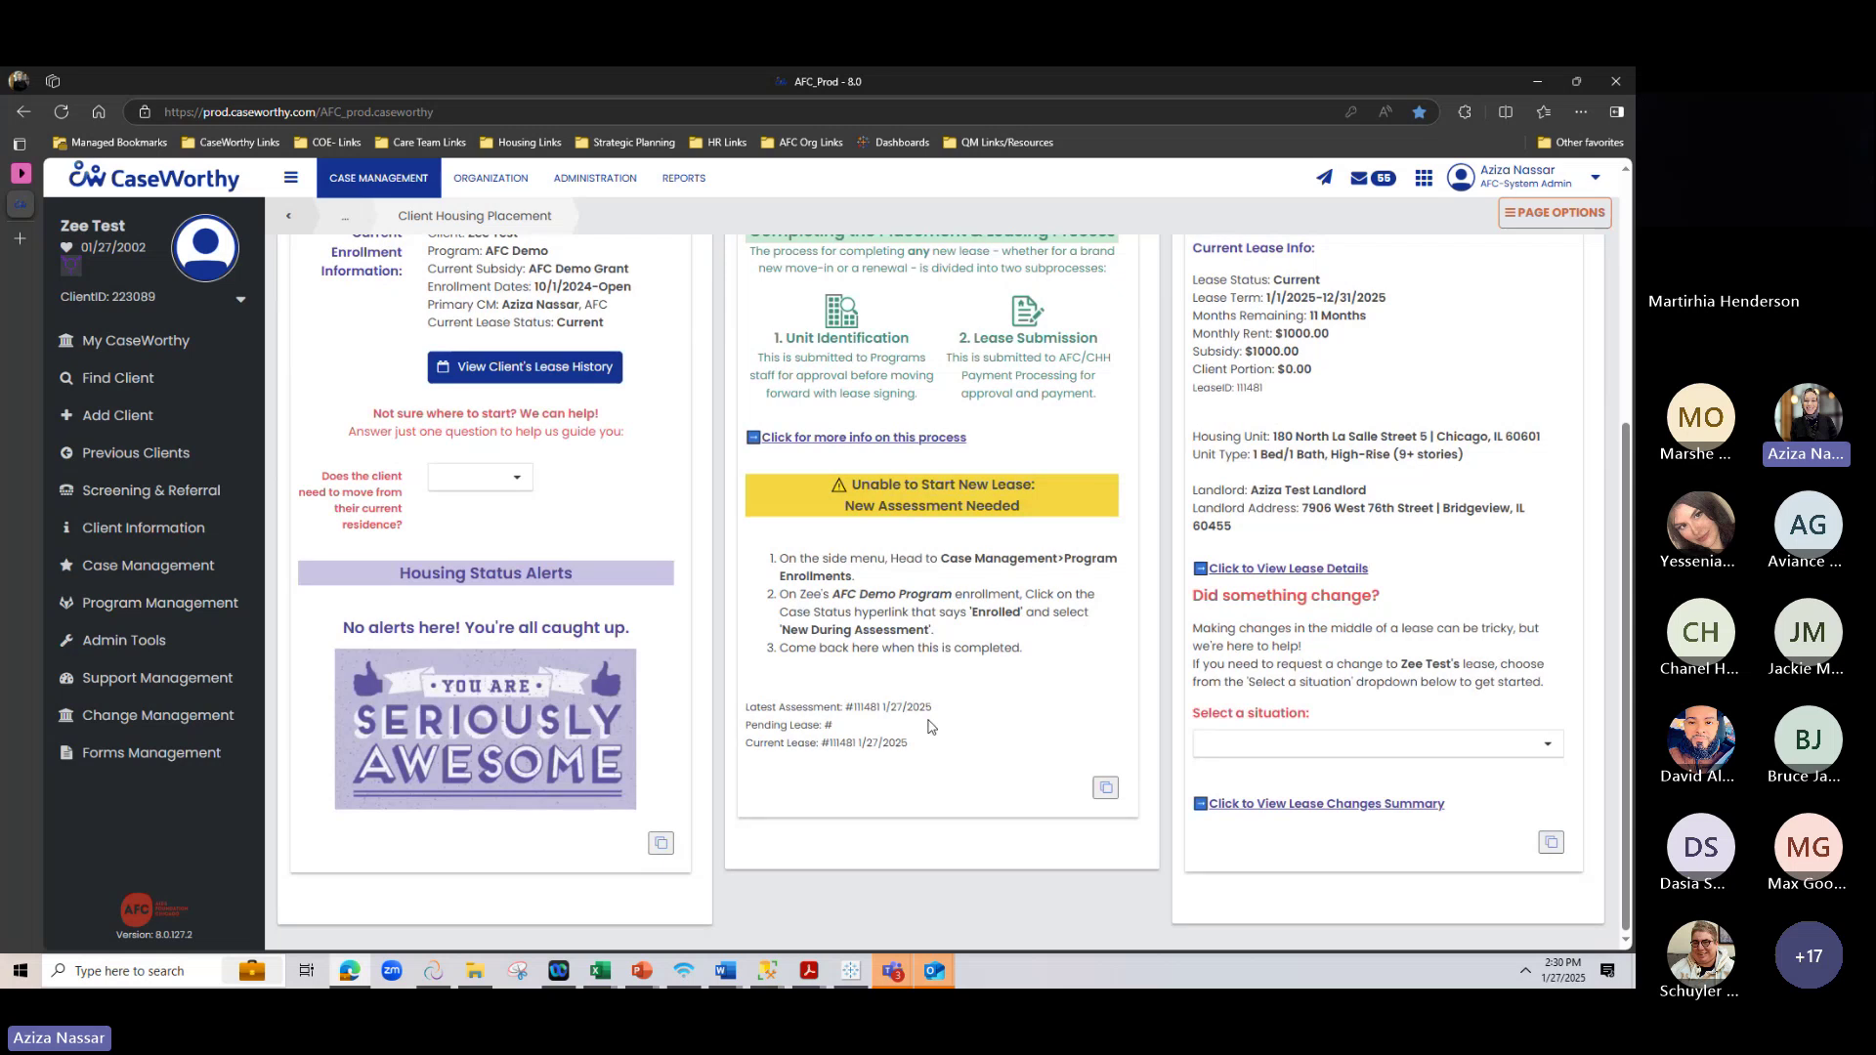
scroll(879, 762, up, 2)
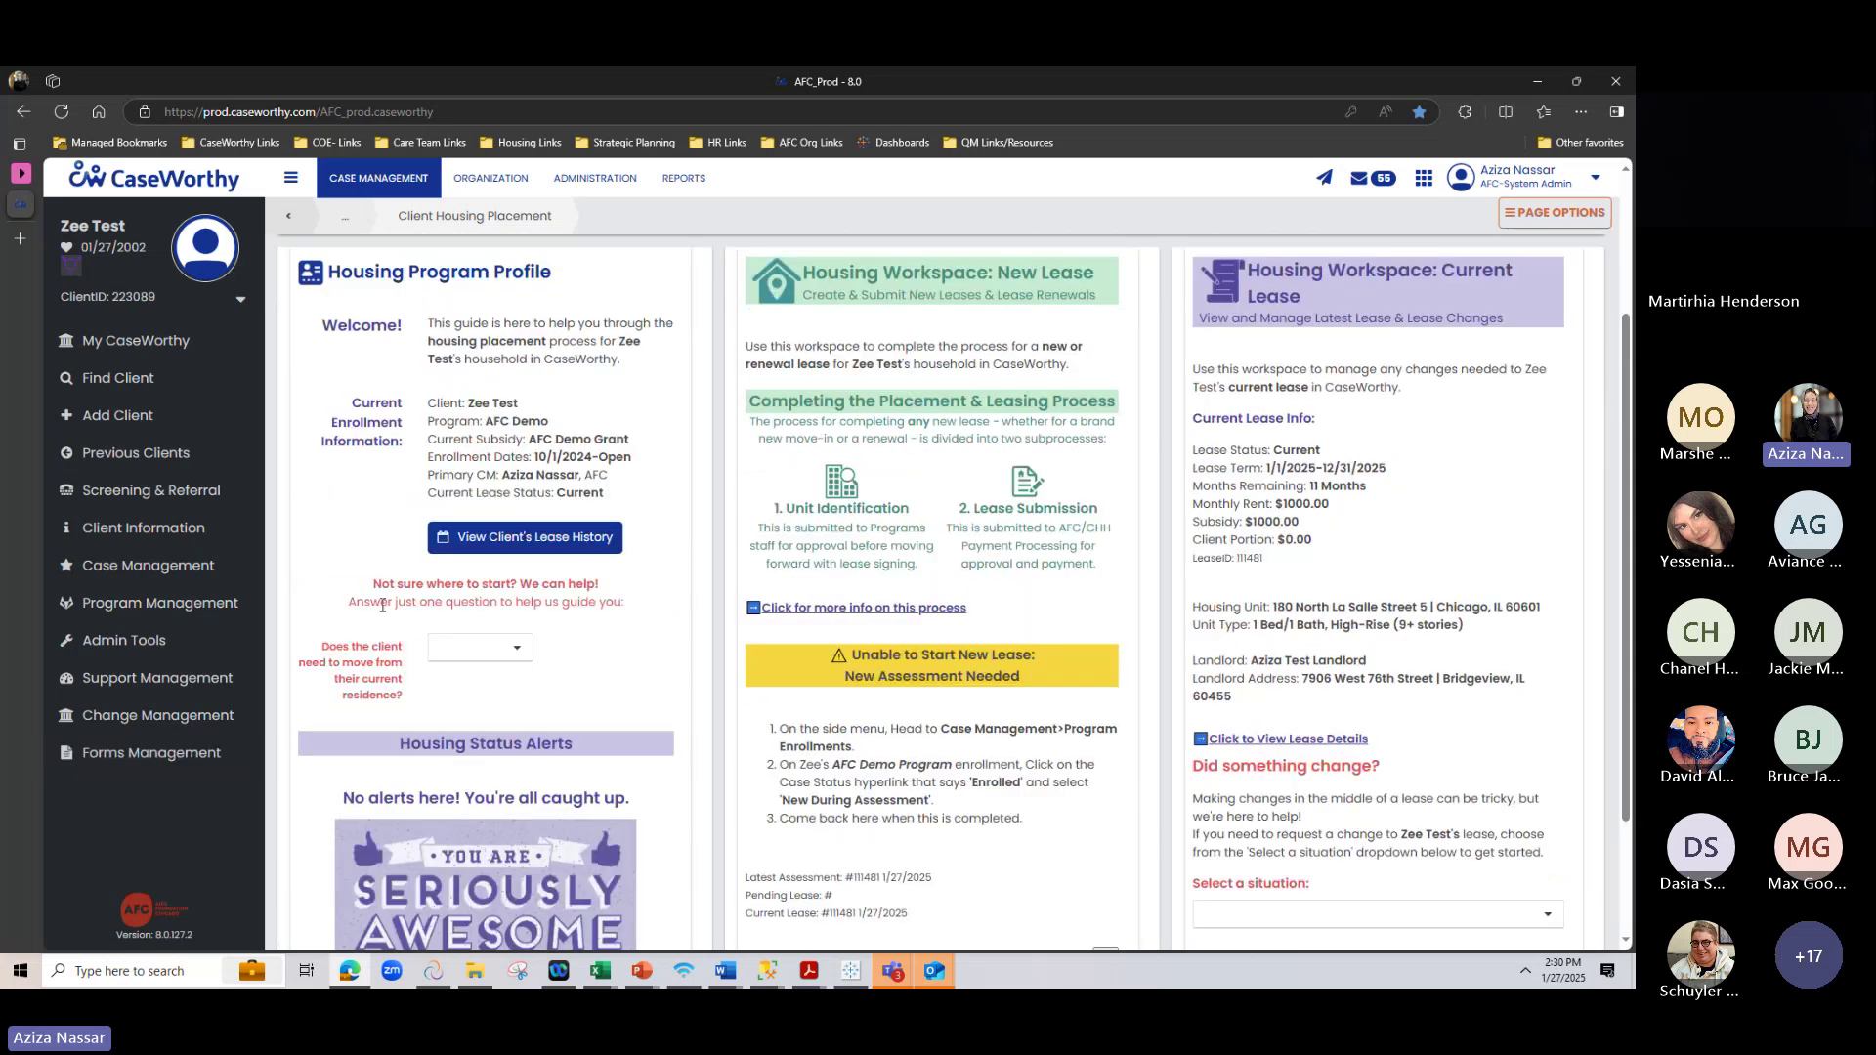
click(479, 648)
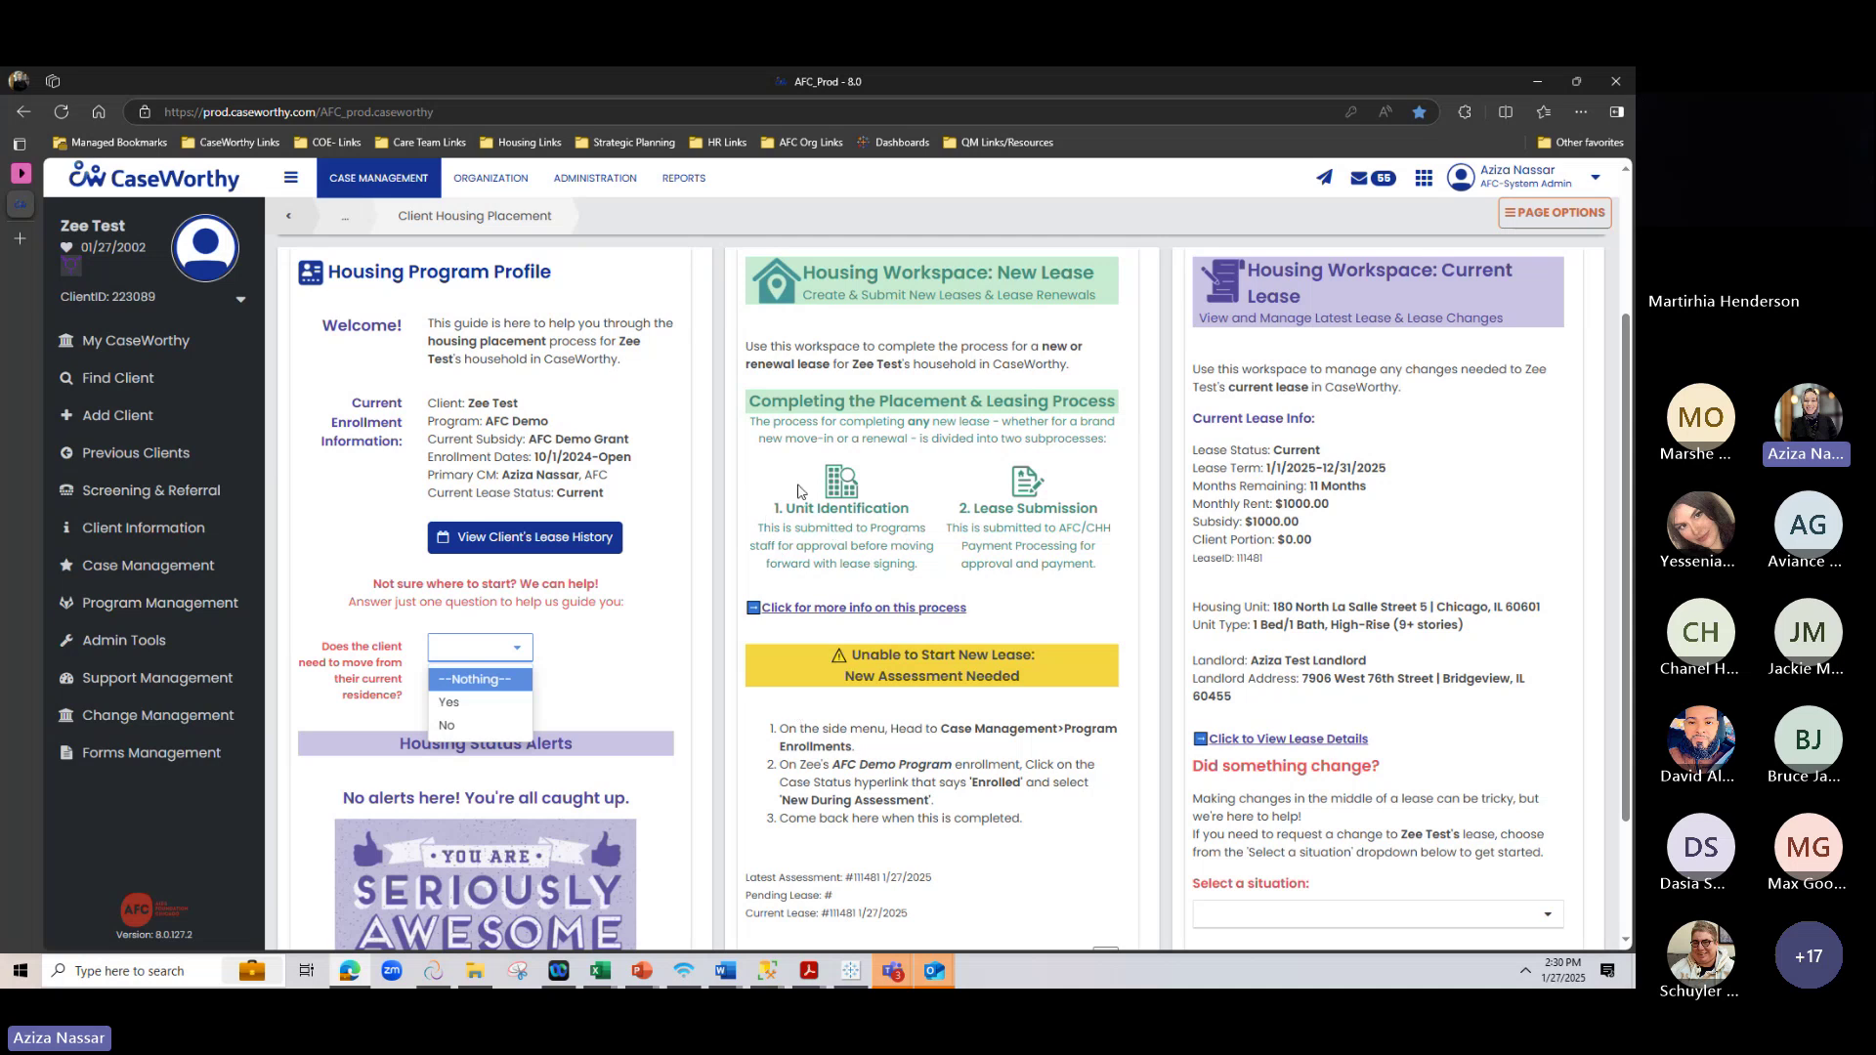
scroll(797, 573, up, 2)
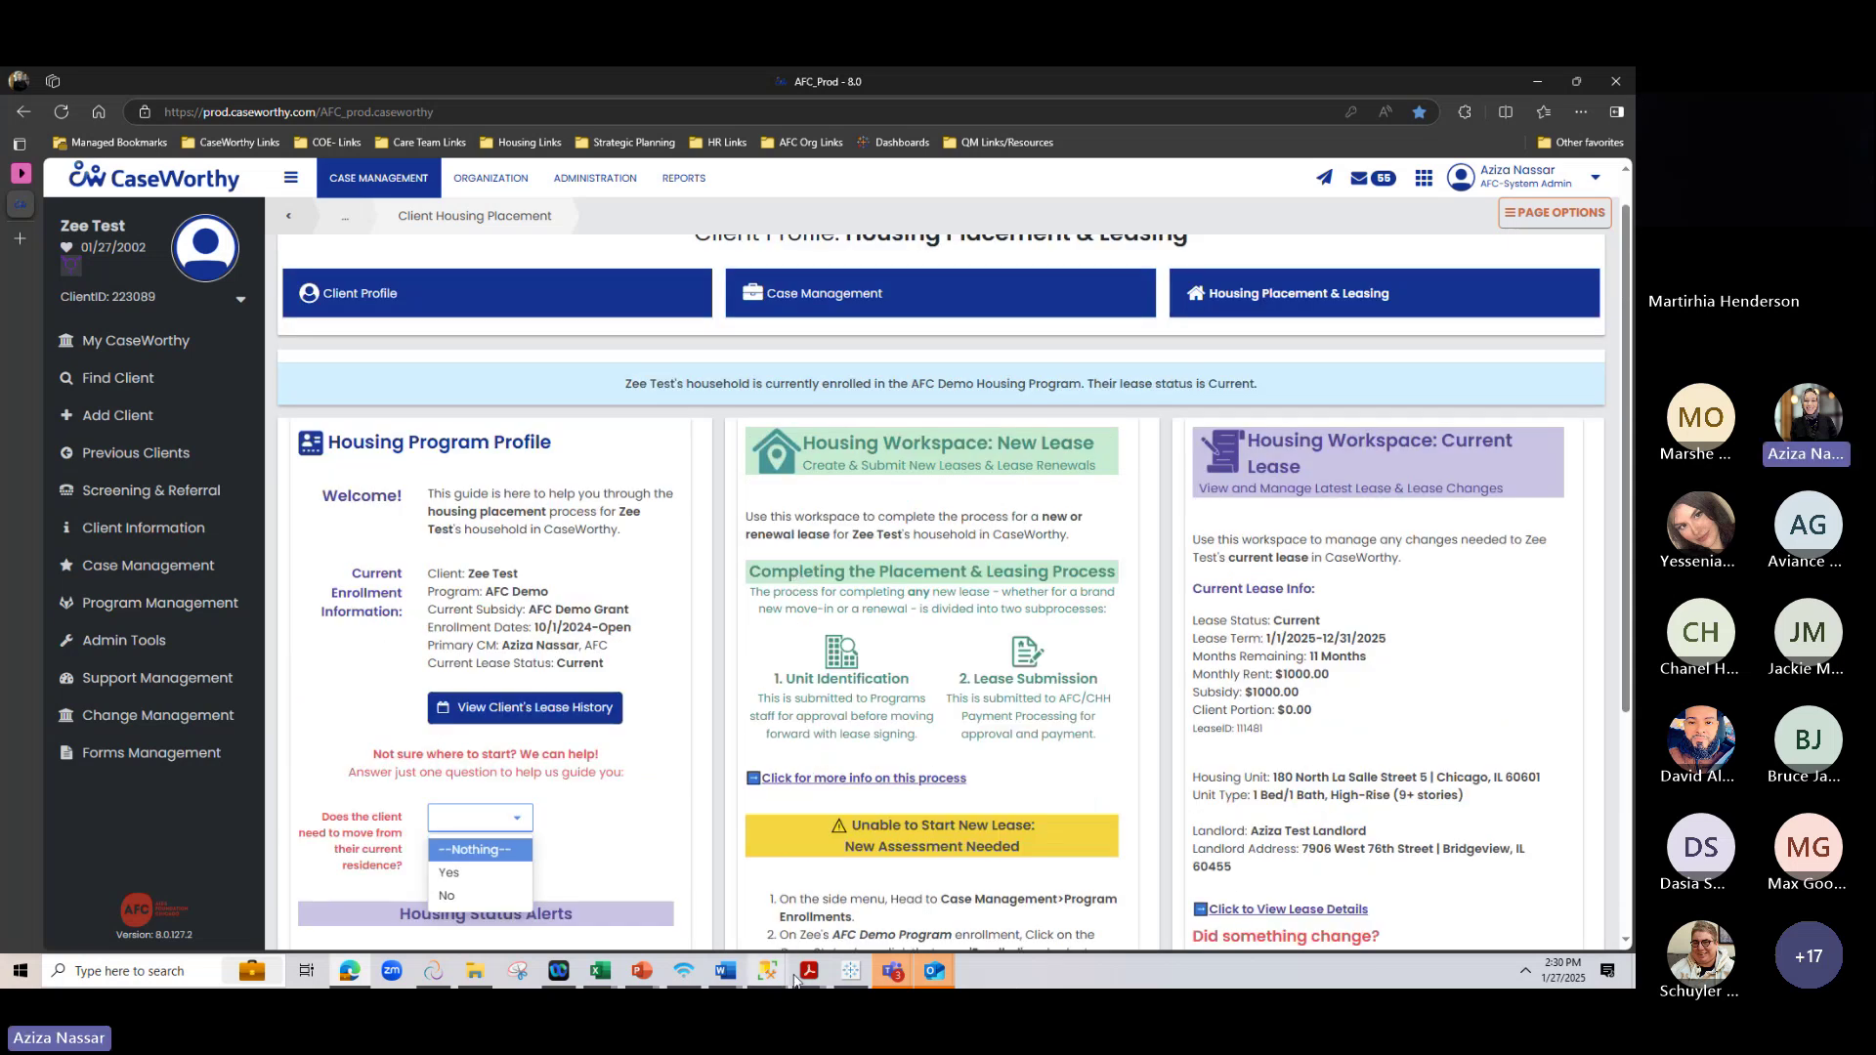
Bring the Teams meeting window forward and stop screen sharing
mouse_move(895, 972)
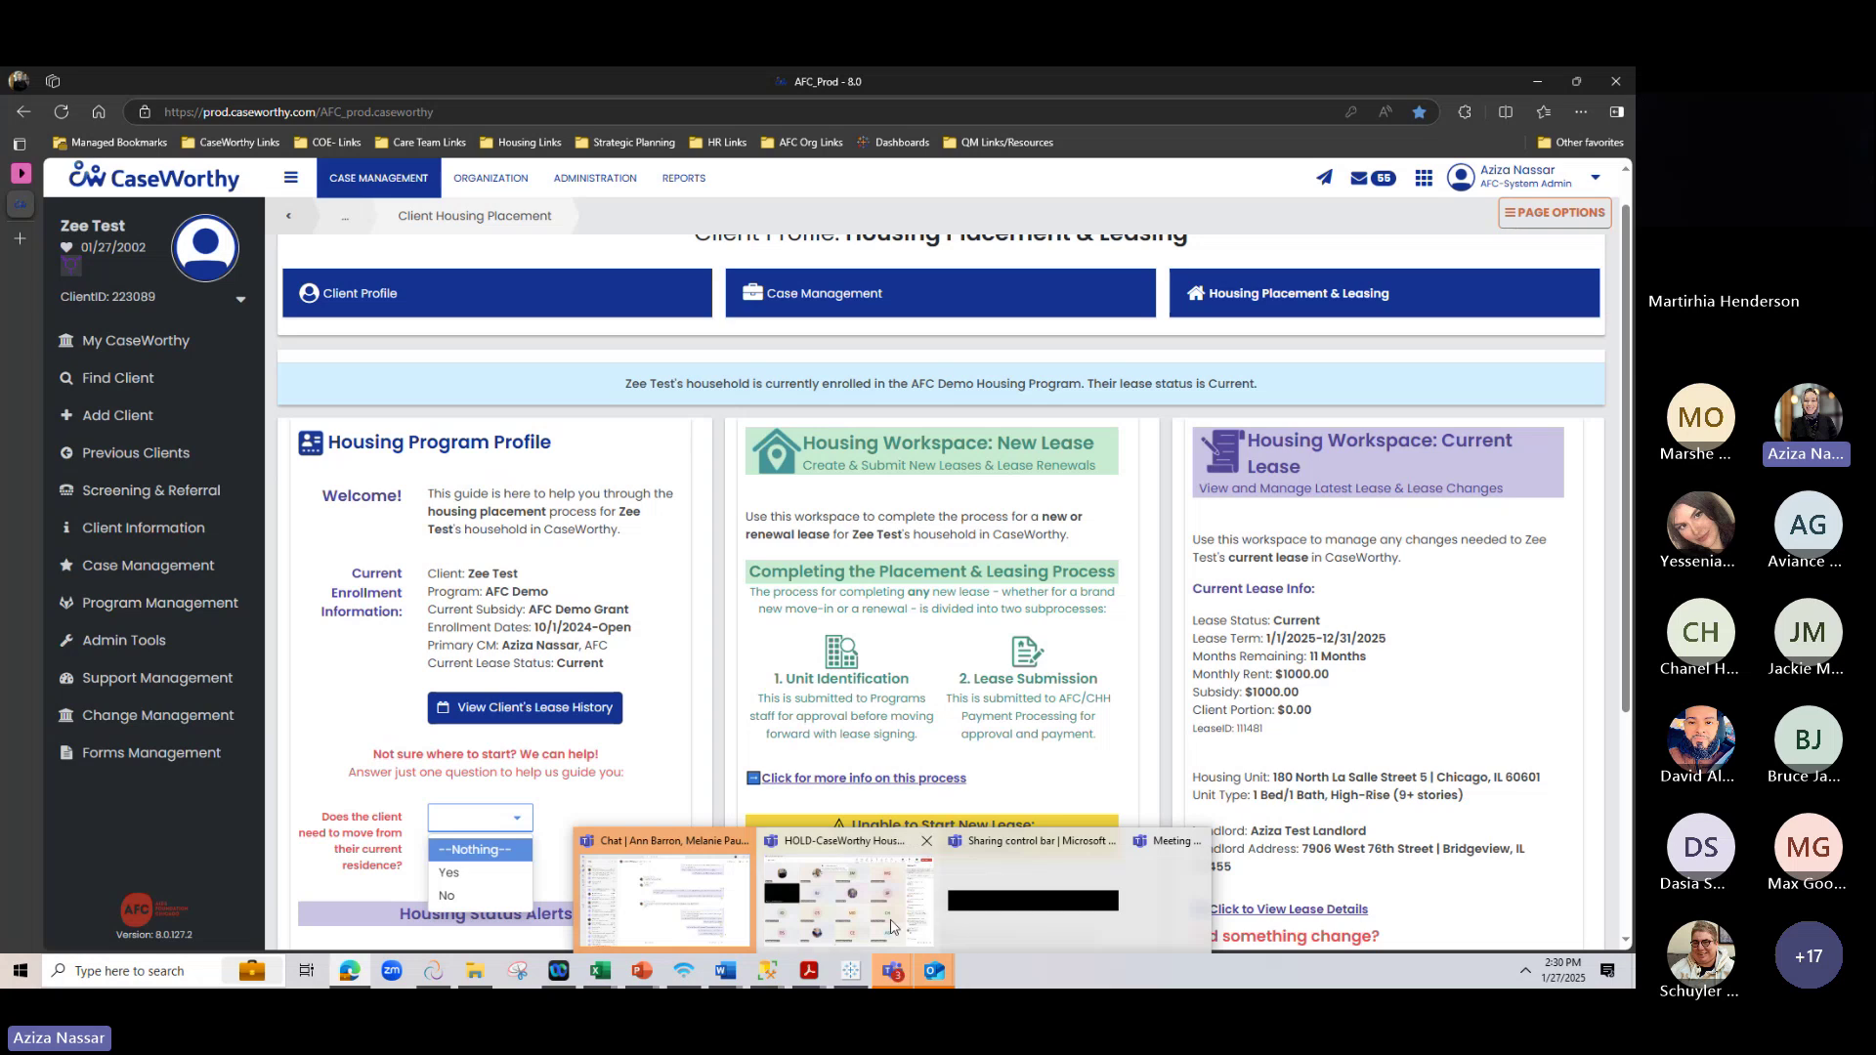
click(891, 926)
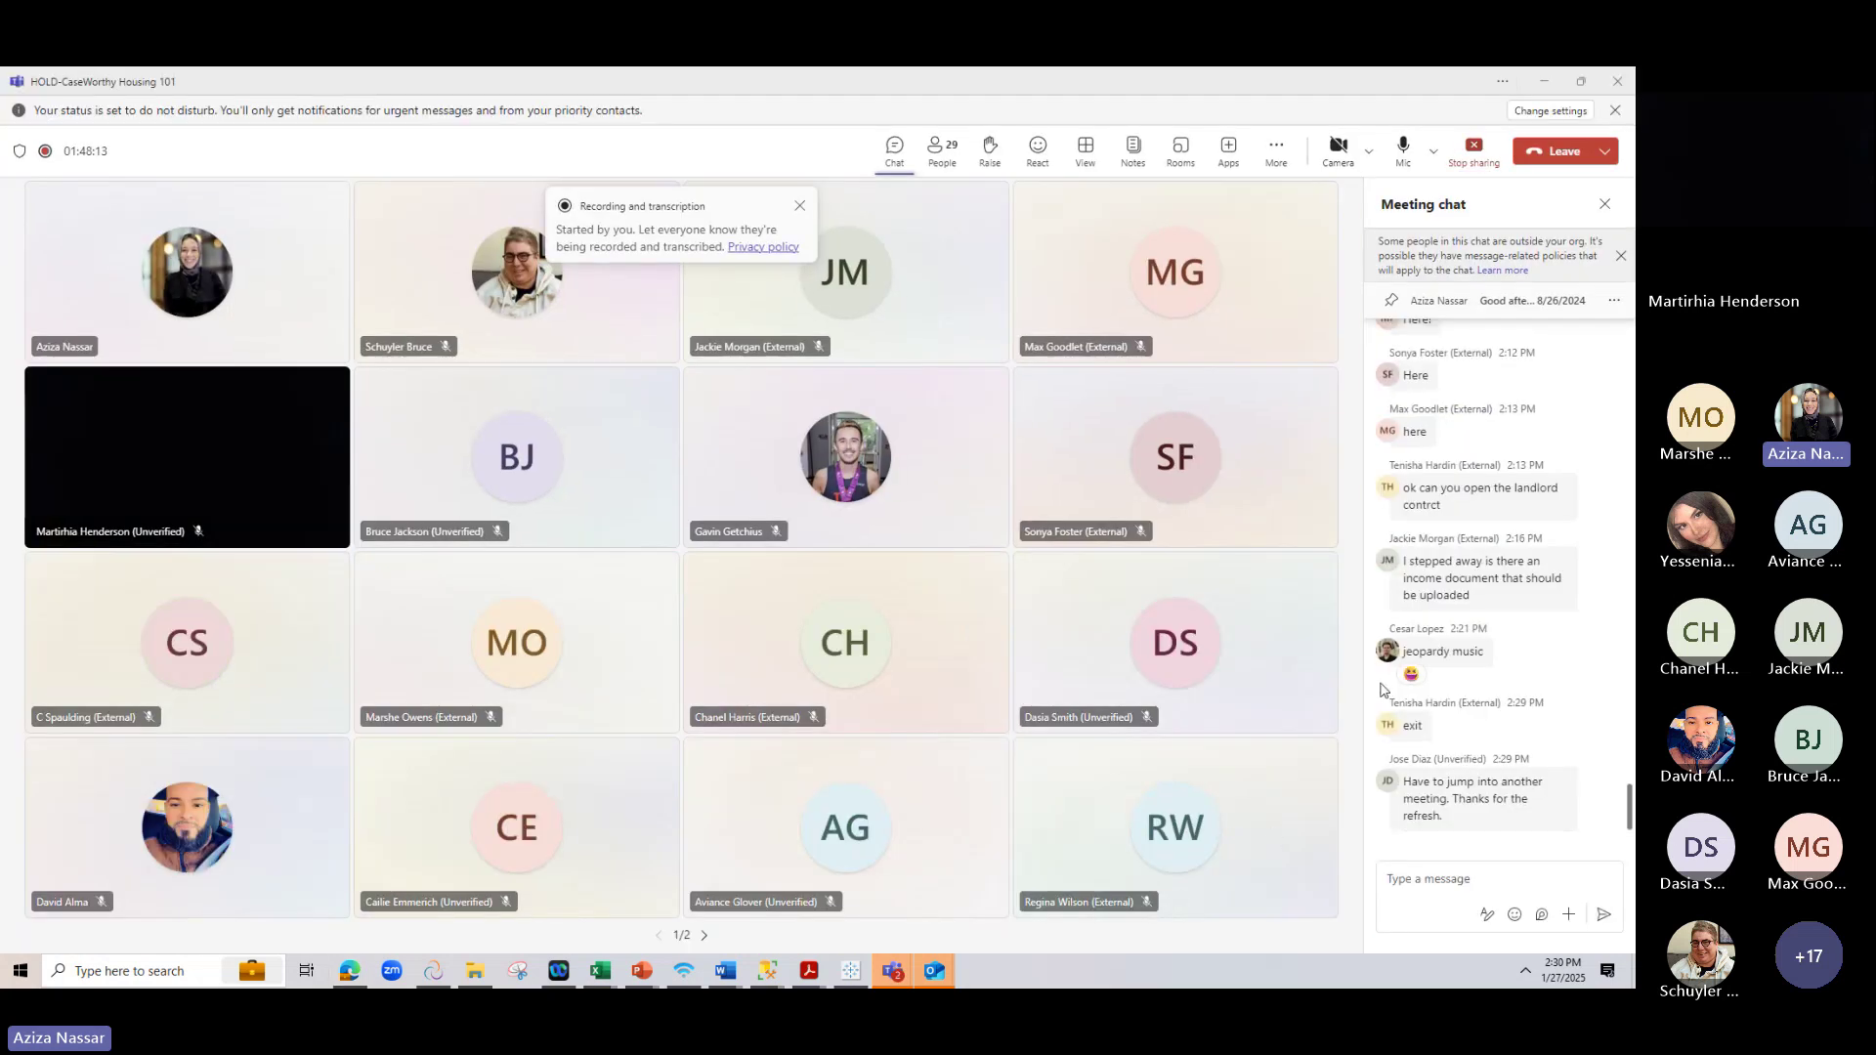
click(1463, 152)
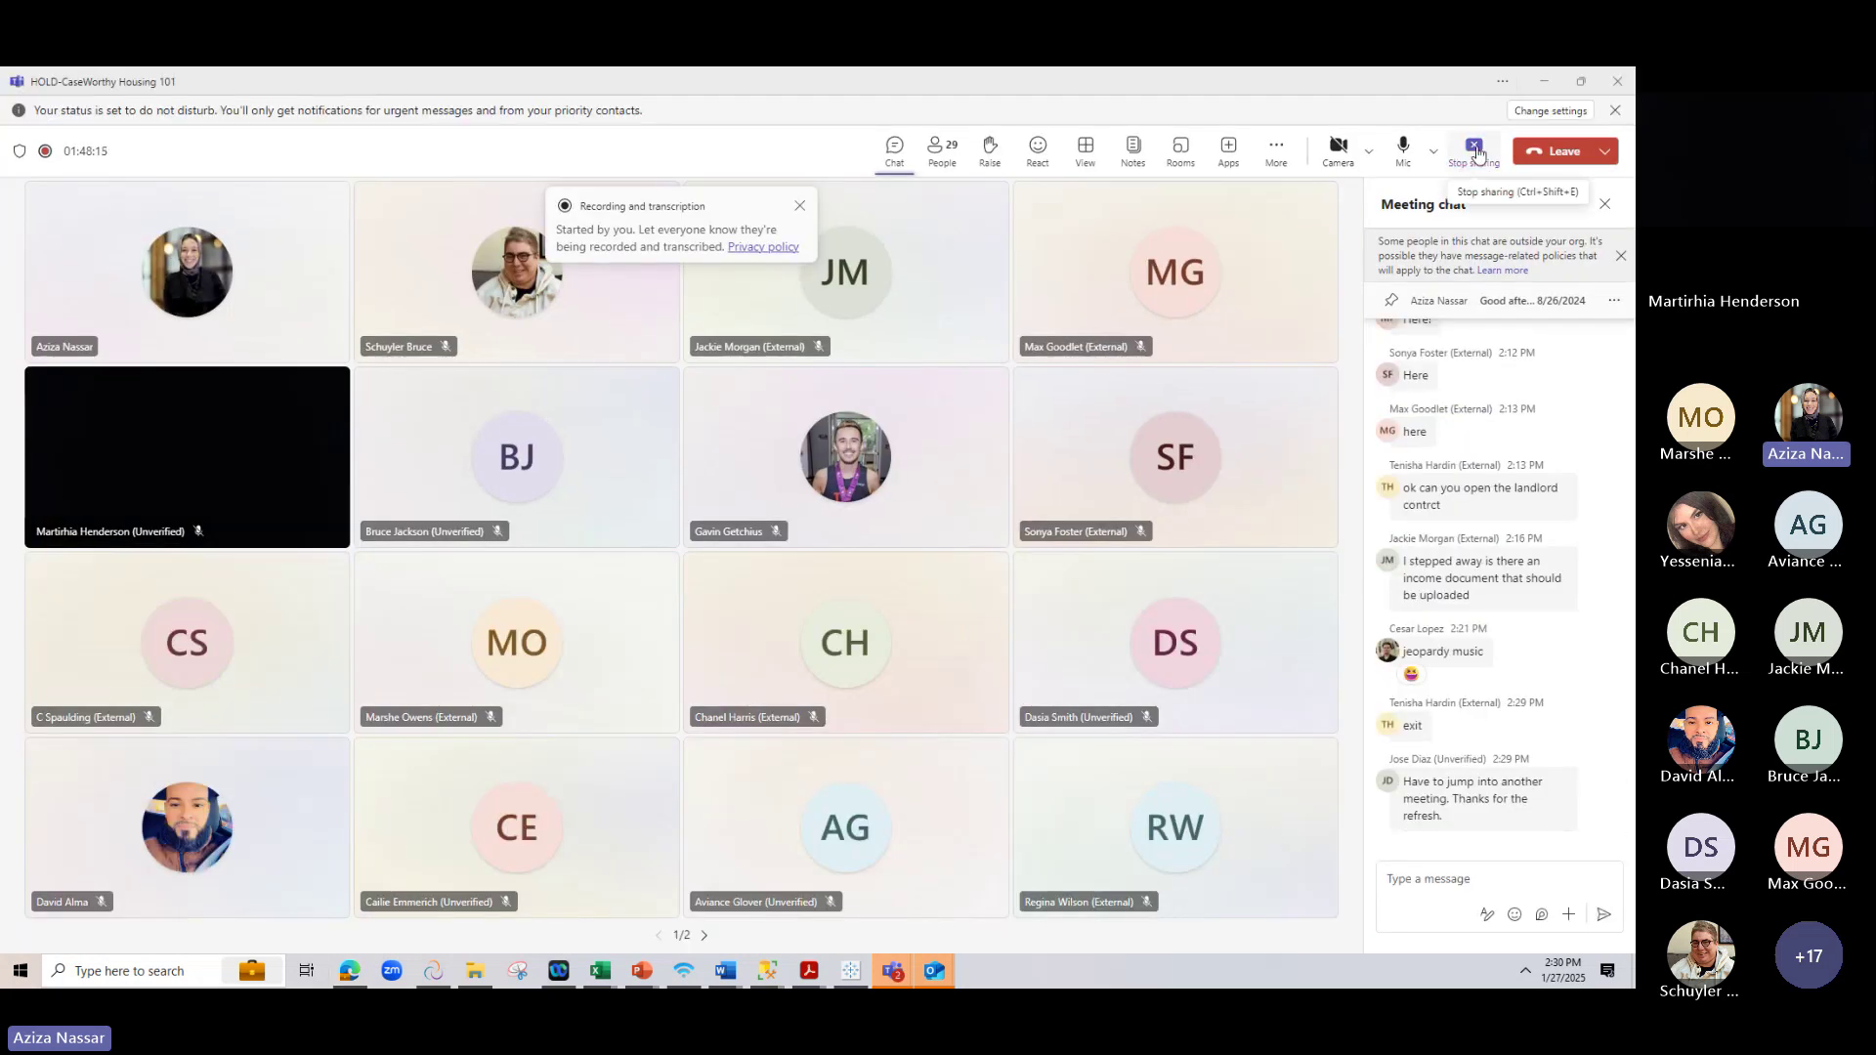
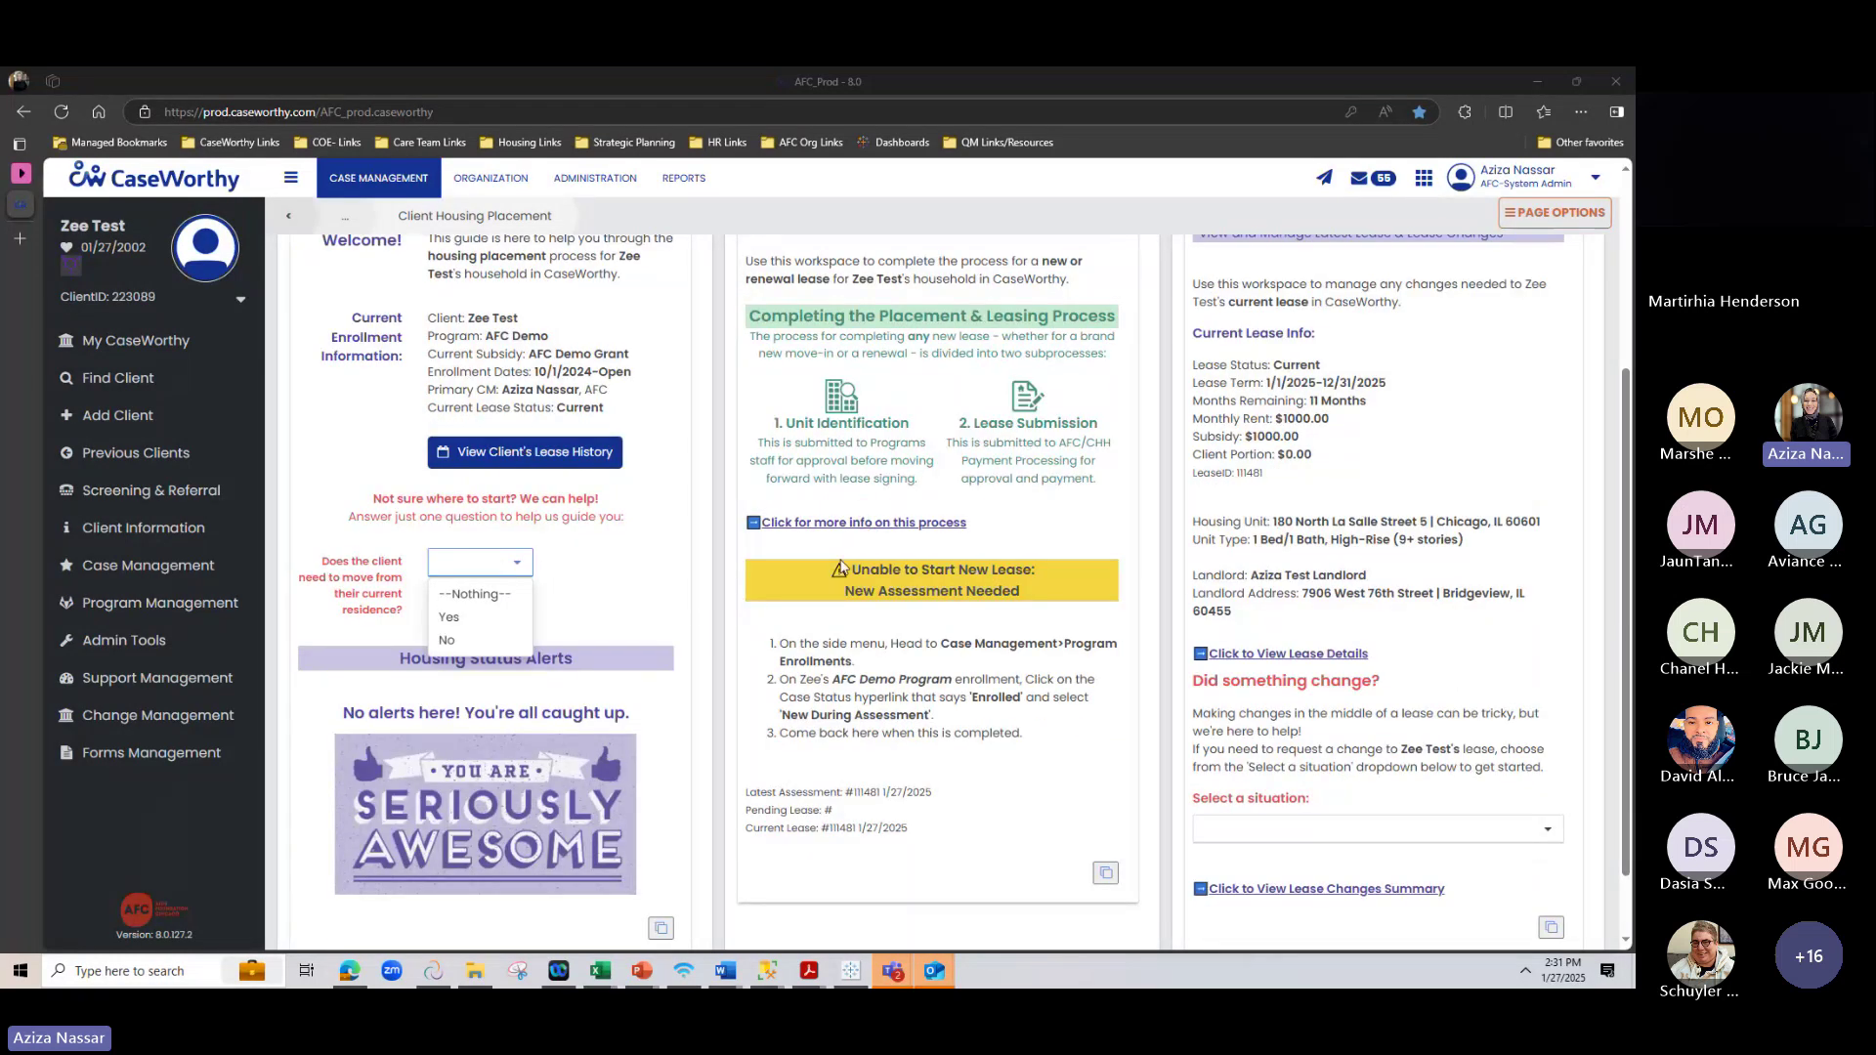
Open the Housing Placement process description, scroll through its walkthrough videos, then close it
click(853, 525)
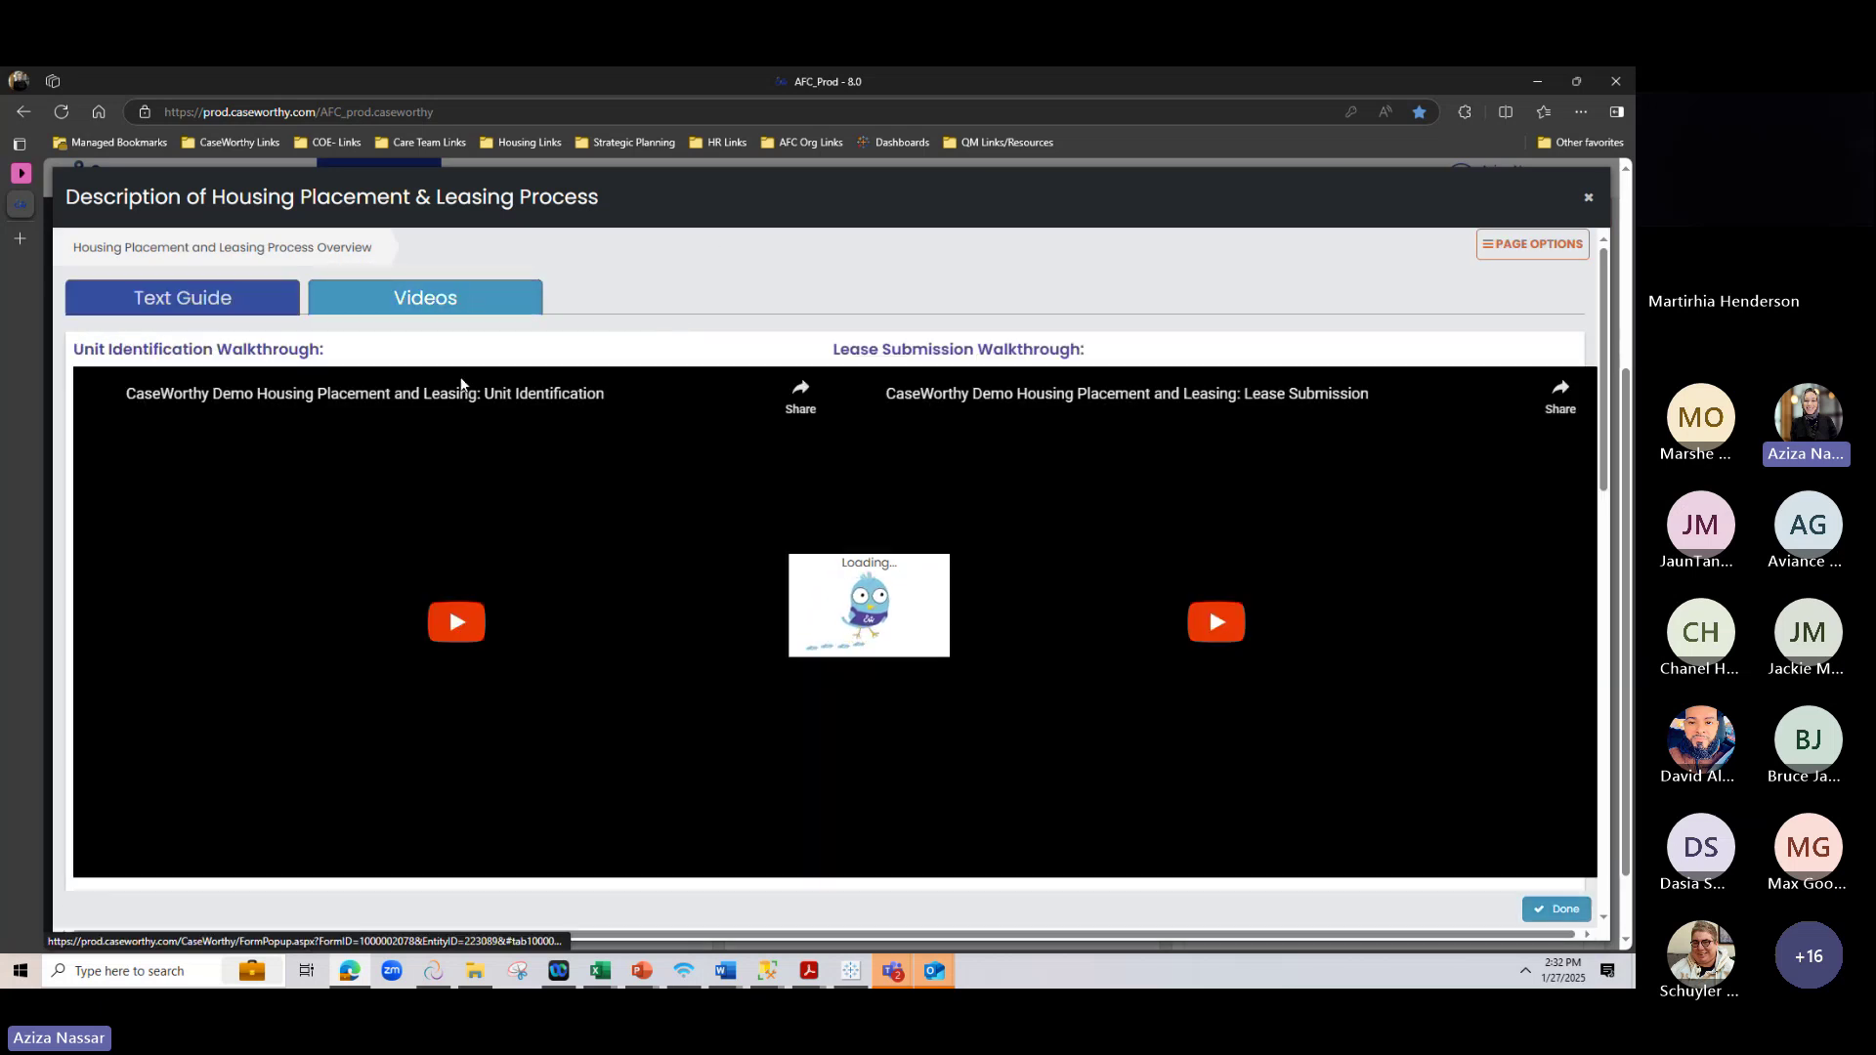
scroll(572, 472, down, 4)
scroll(572, 472, down, 8)
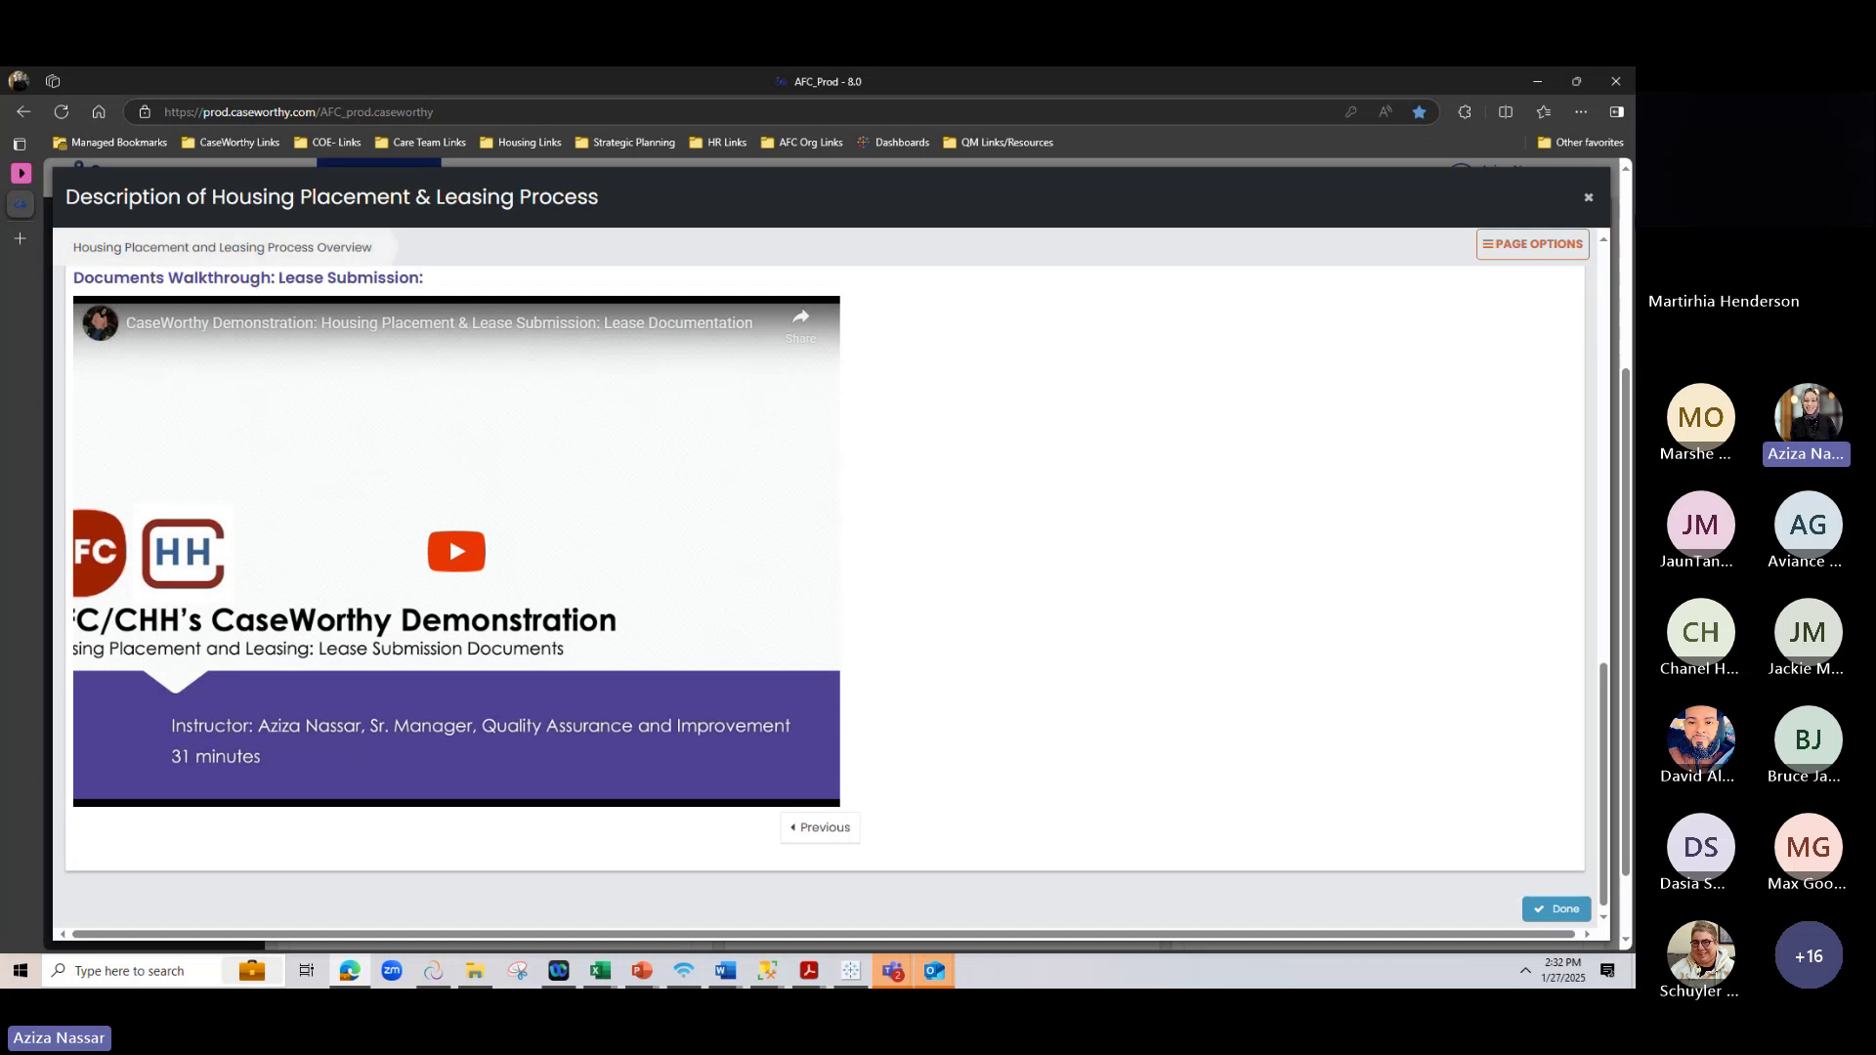
click(1588, 202)
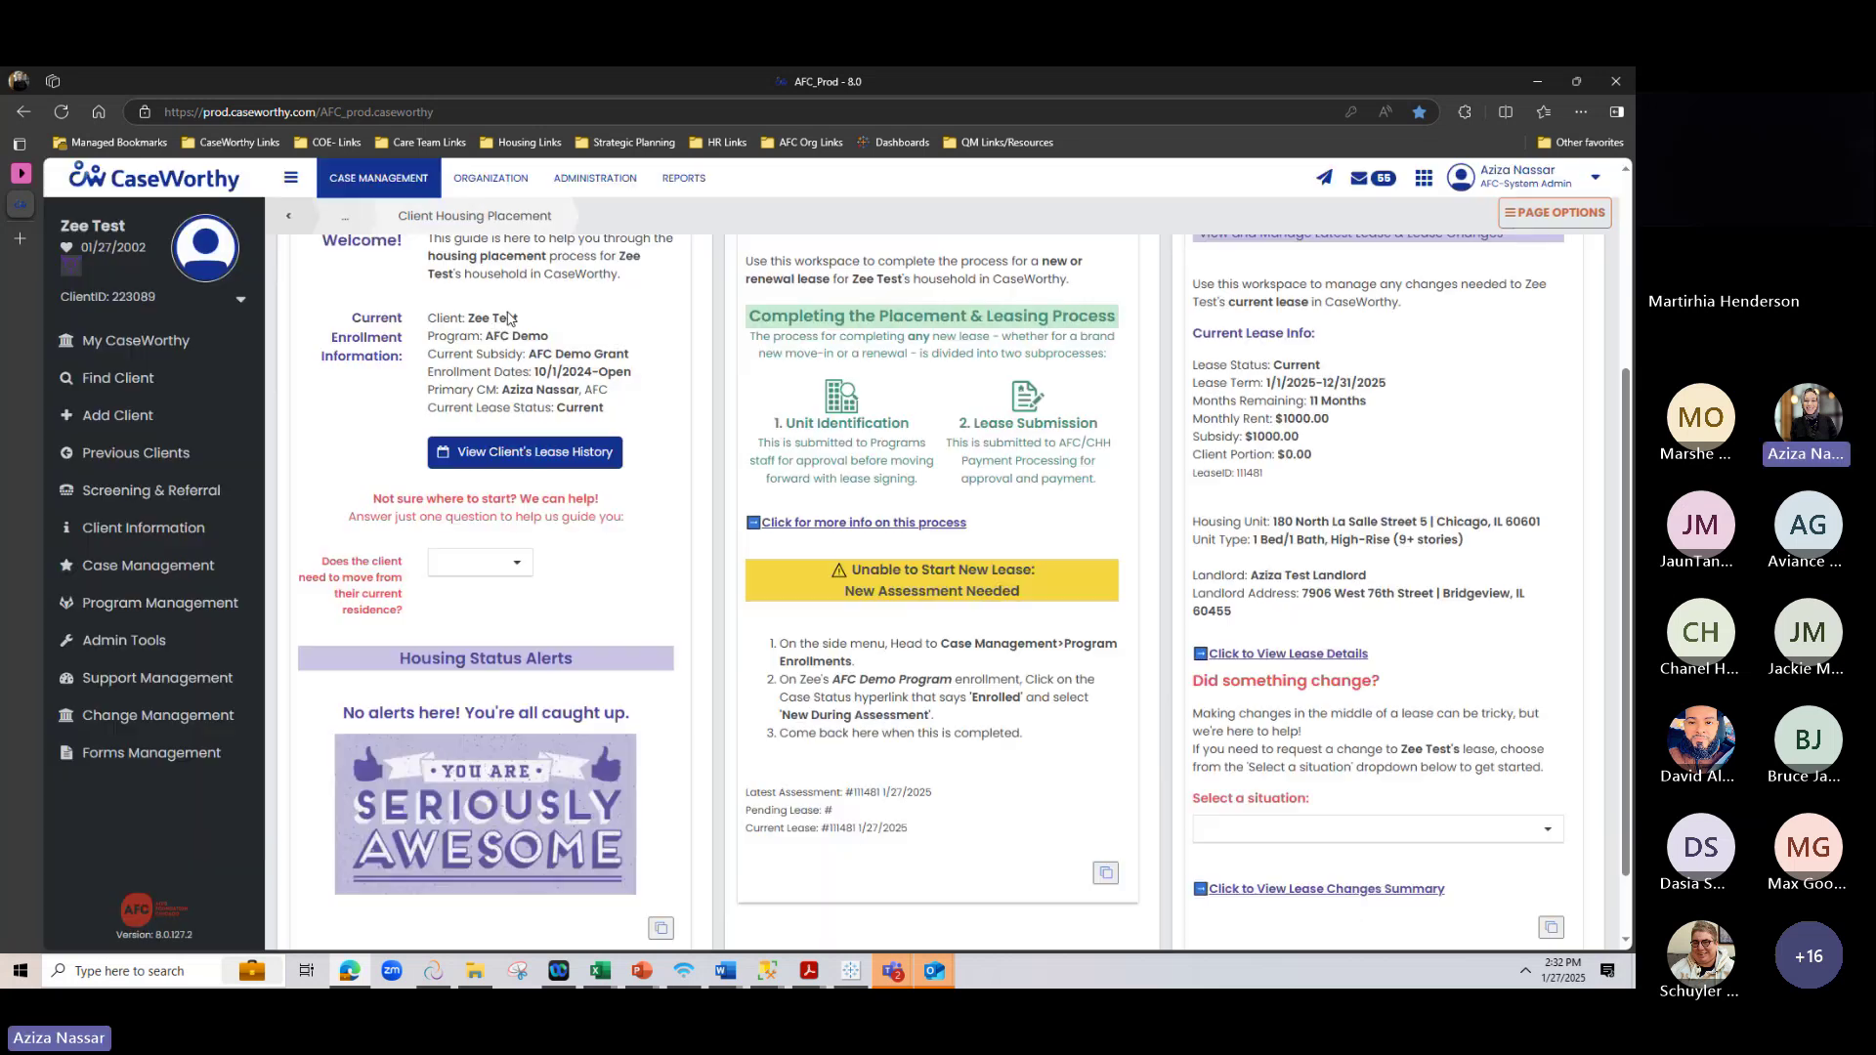
From the case manager overview, open the AFC Demo Program forms and view the Client Participation Agreement PDF
click(164, 346)
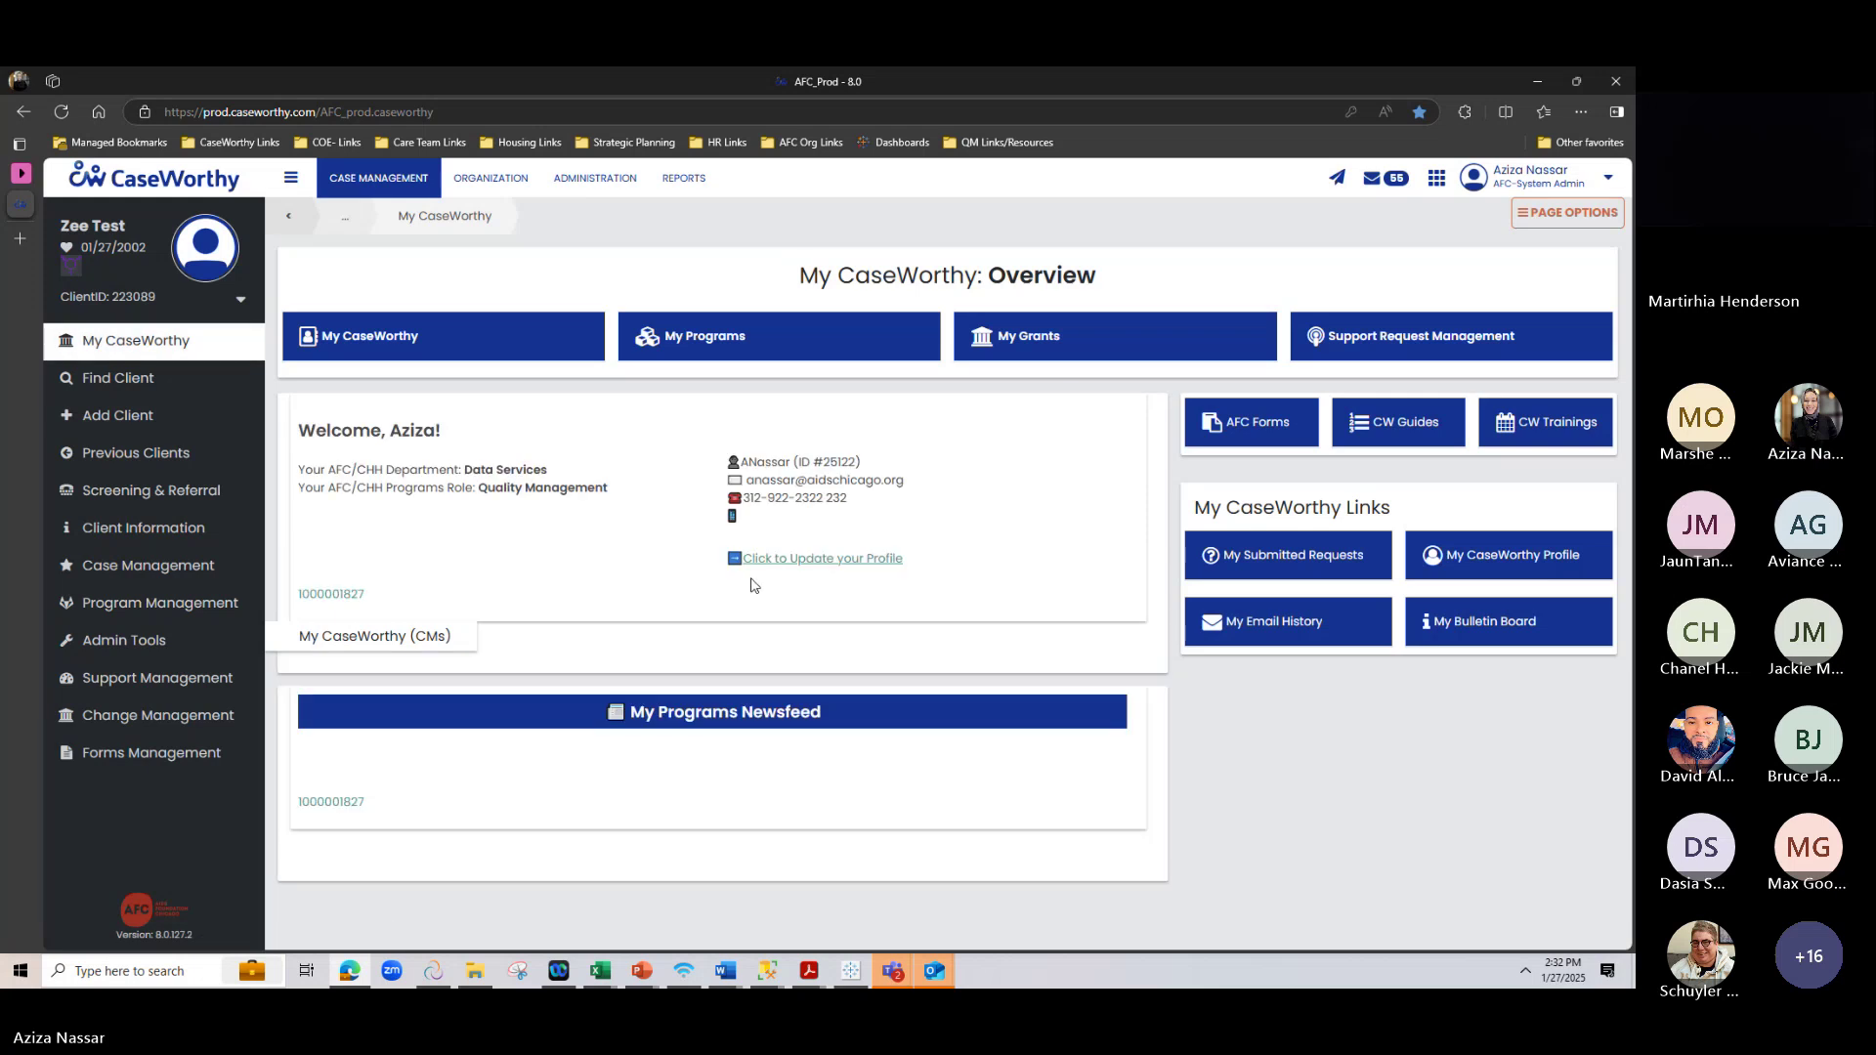
scroll(753, 583, down, 7)
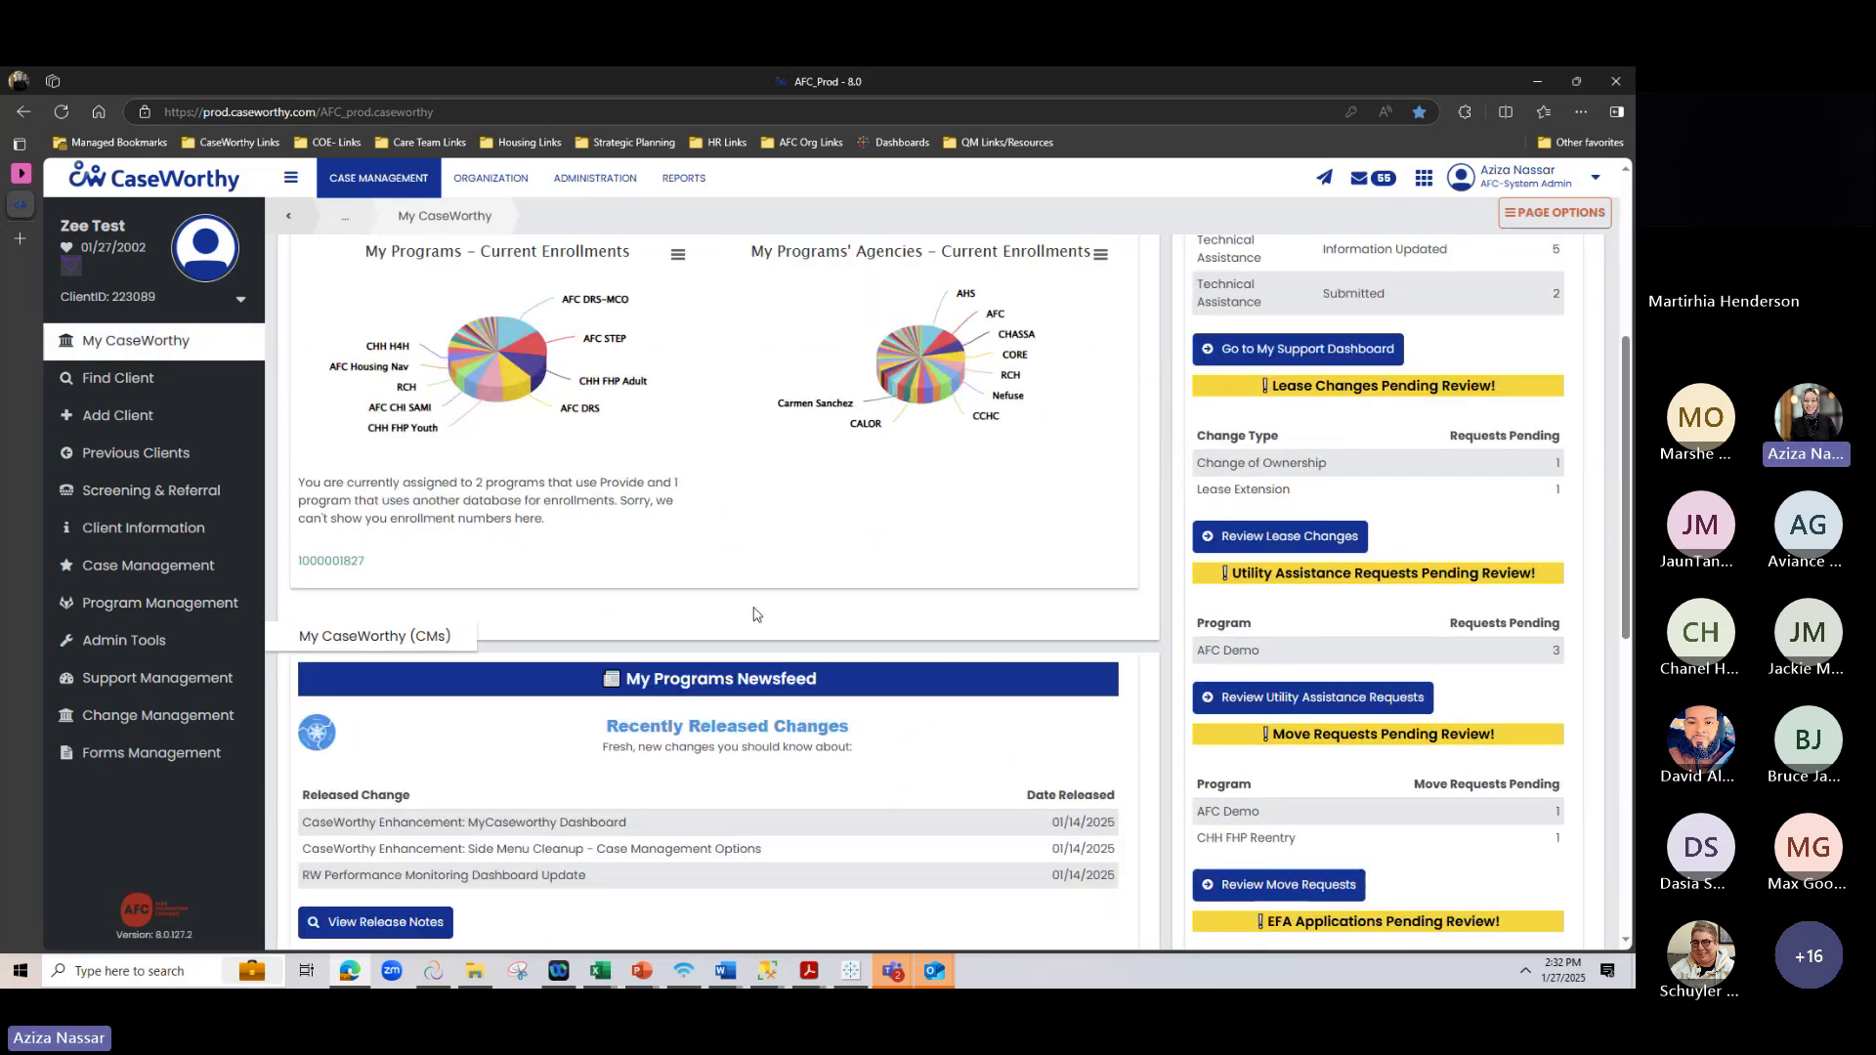
scroll(754, 613, down, 5)
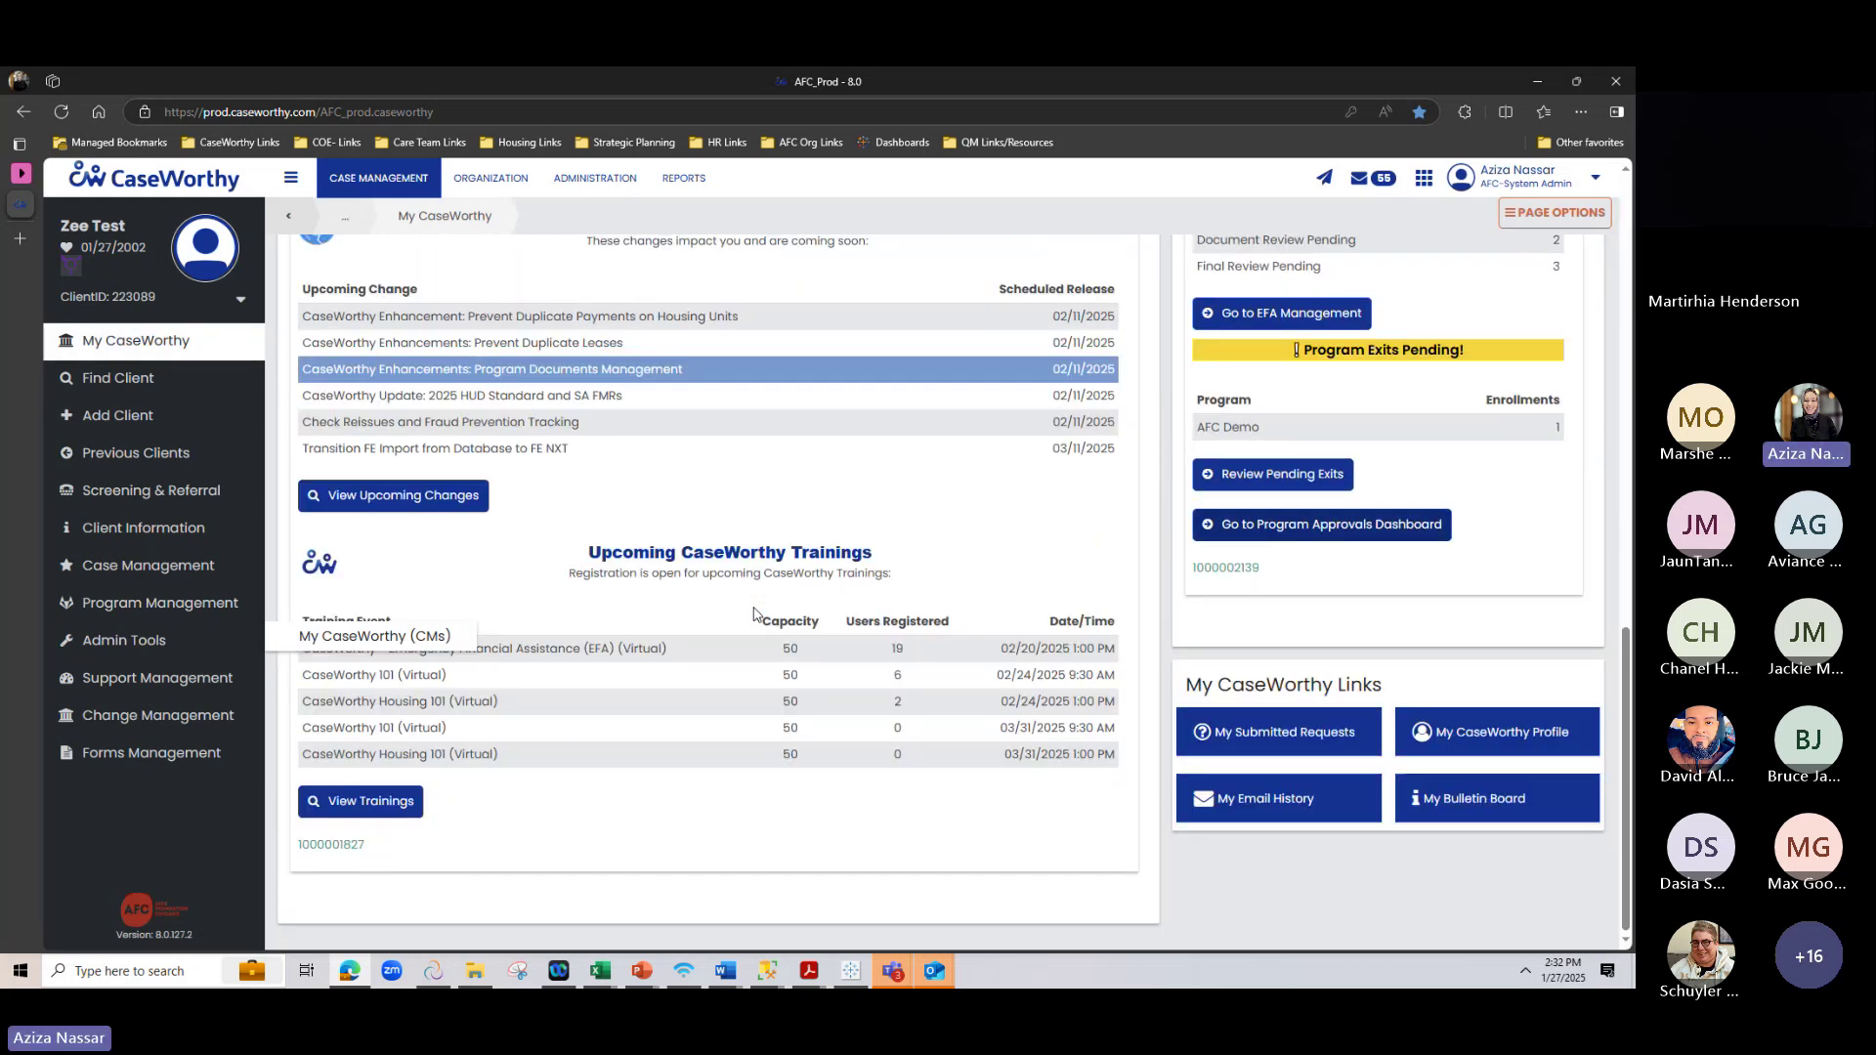
scroll(753, 613, up, 12)
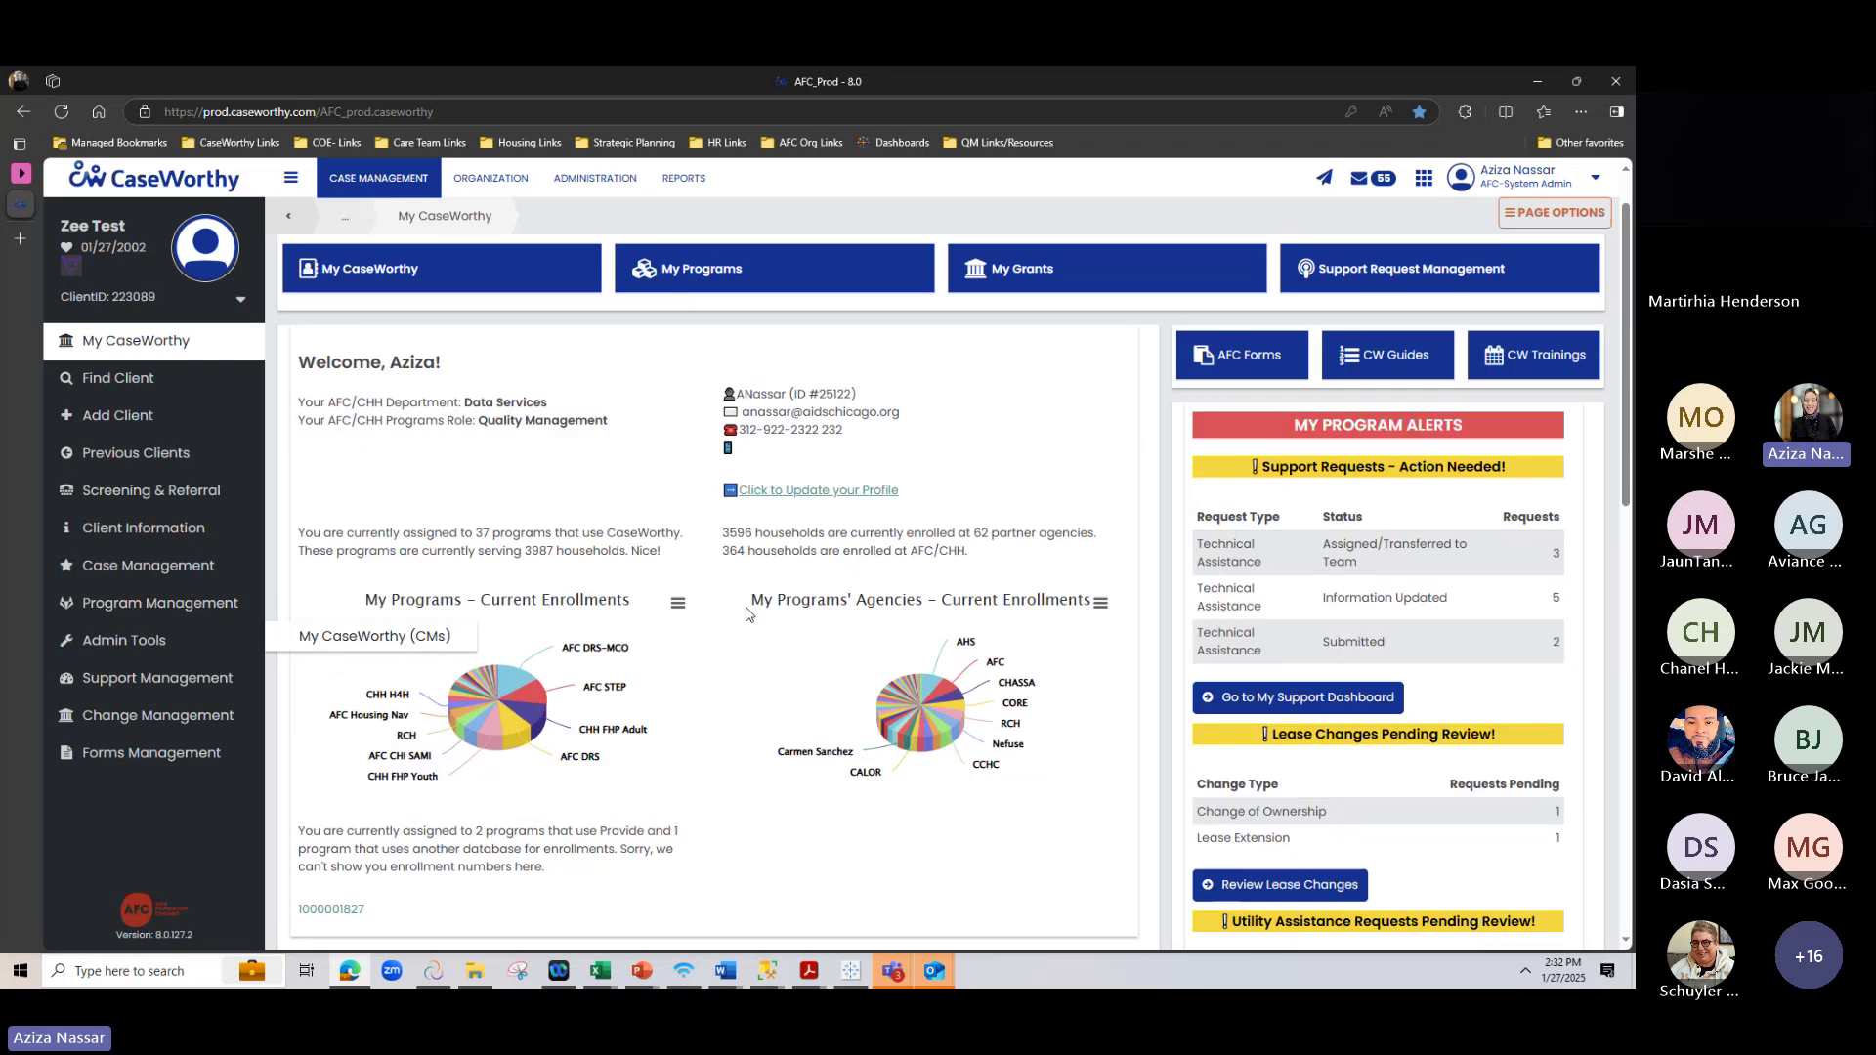
click(374, 637)
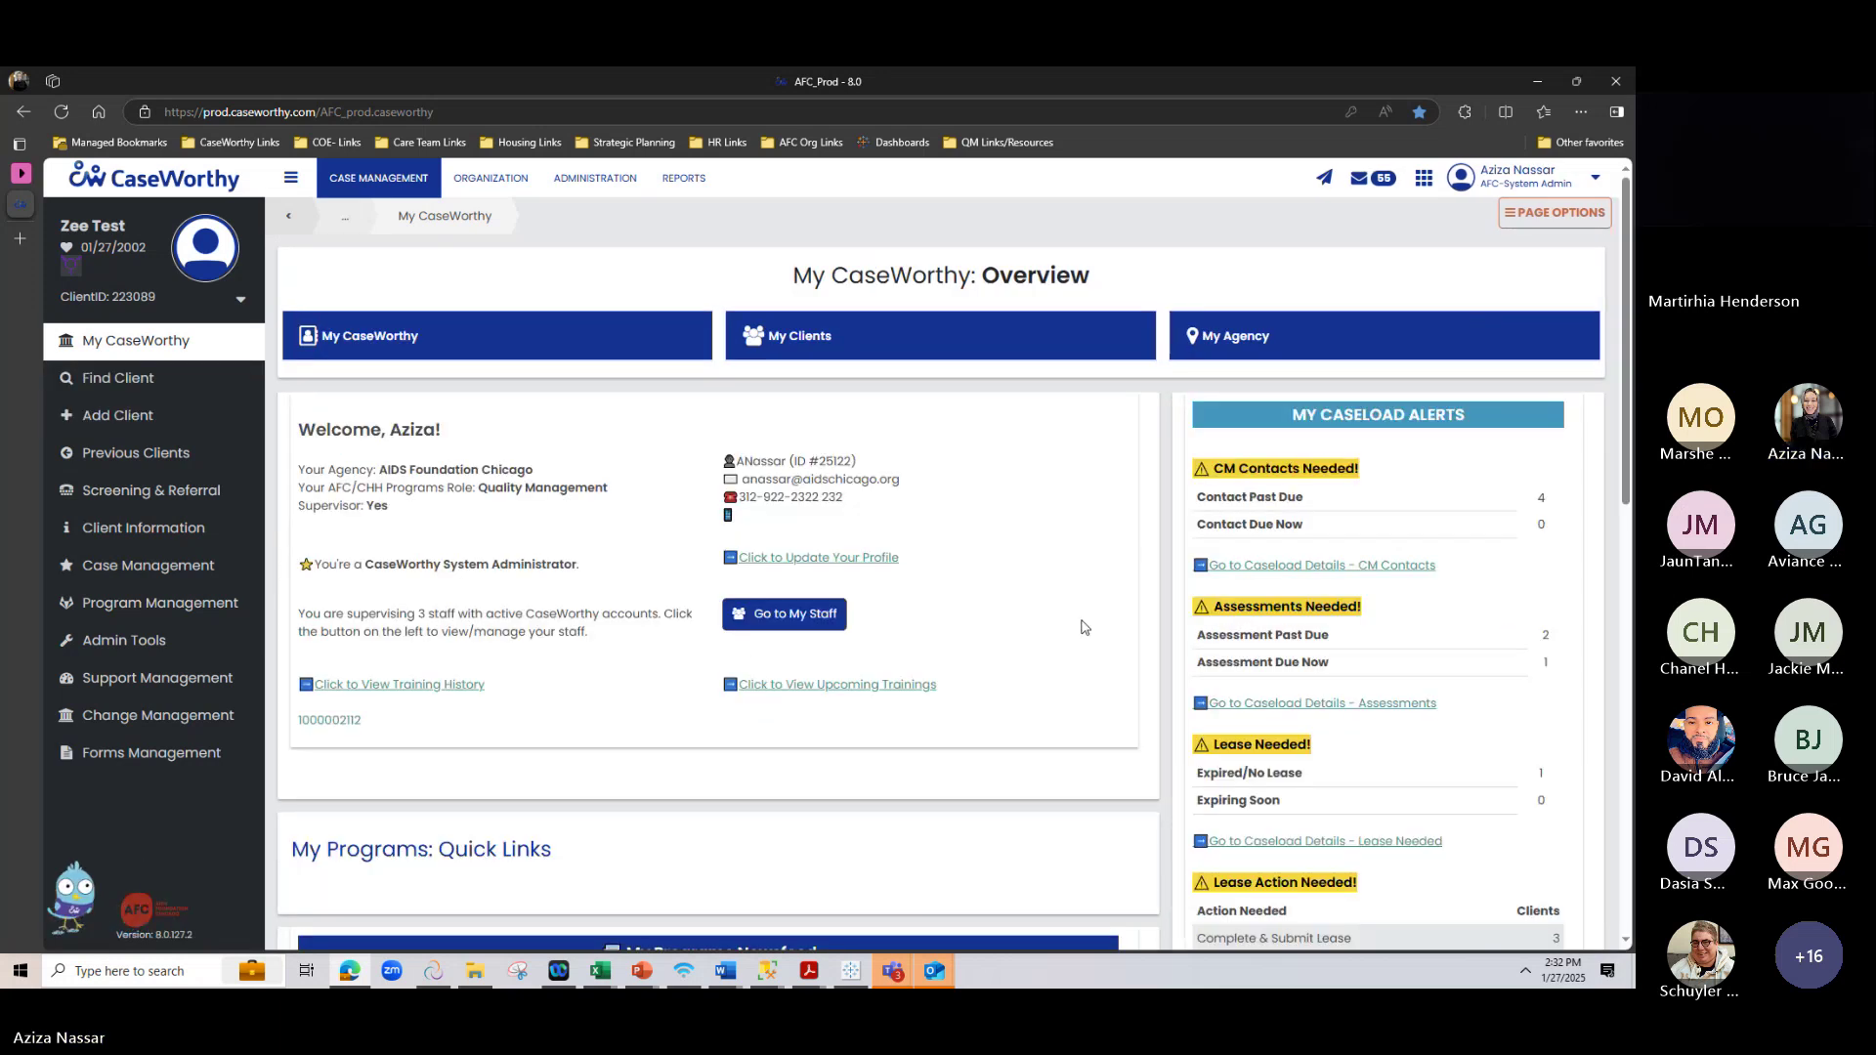
scroll(1082, 627, down, 5)
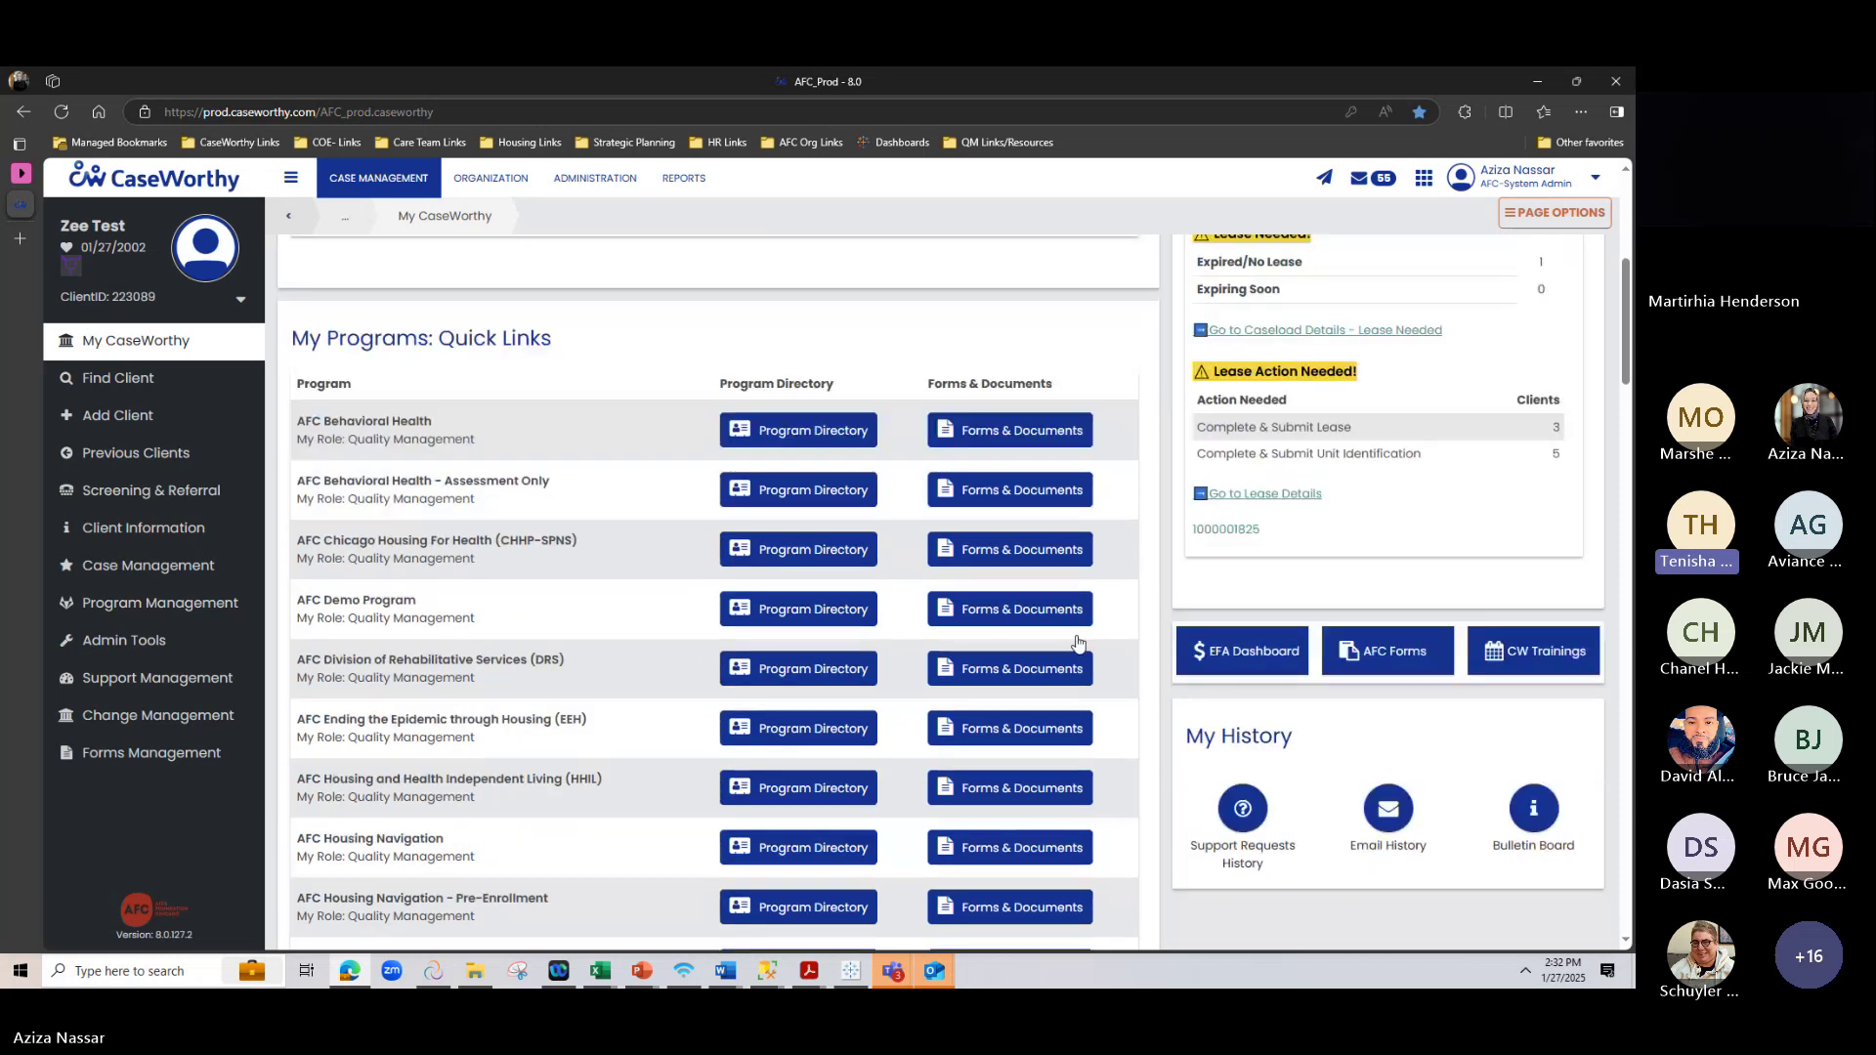
click(1006, 609)
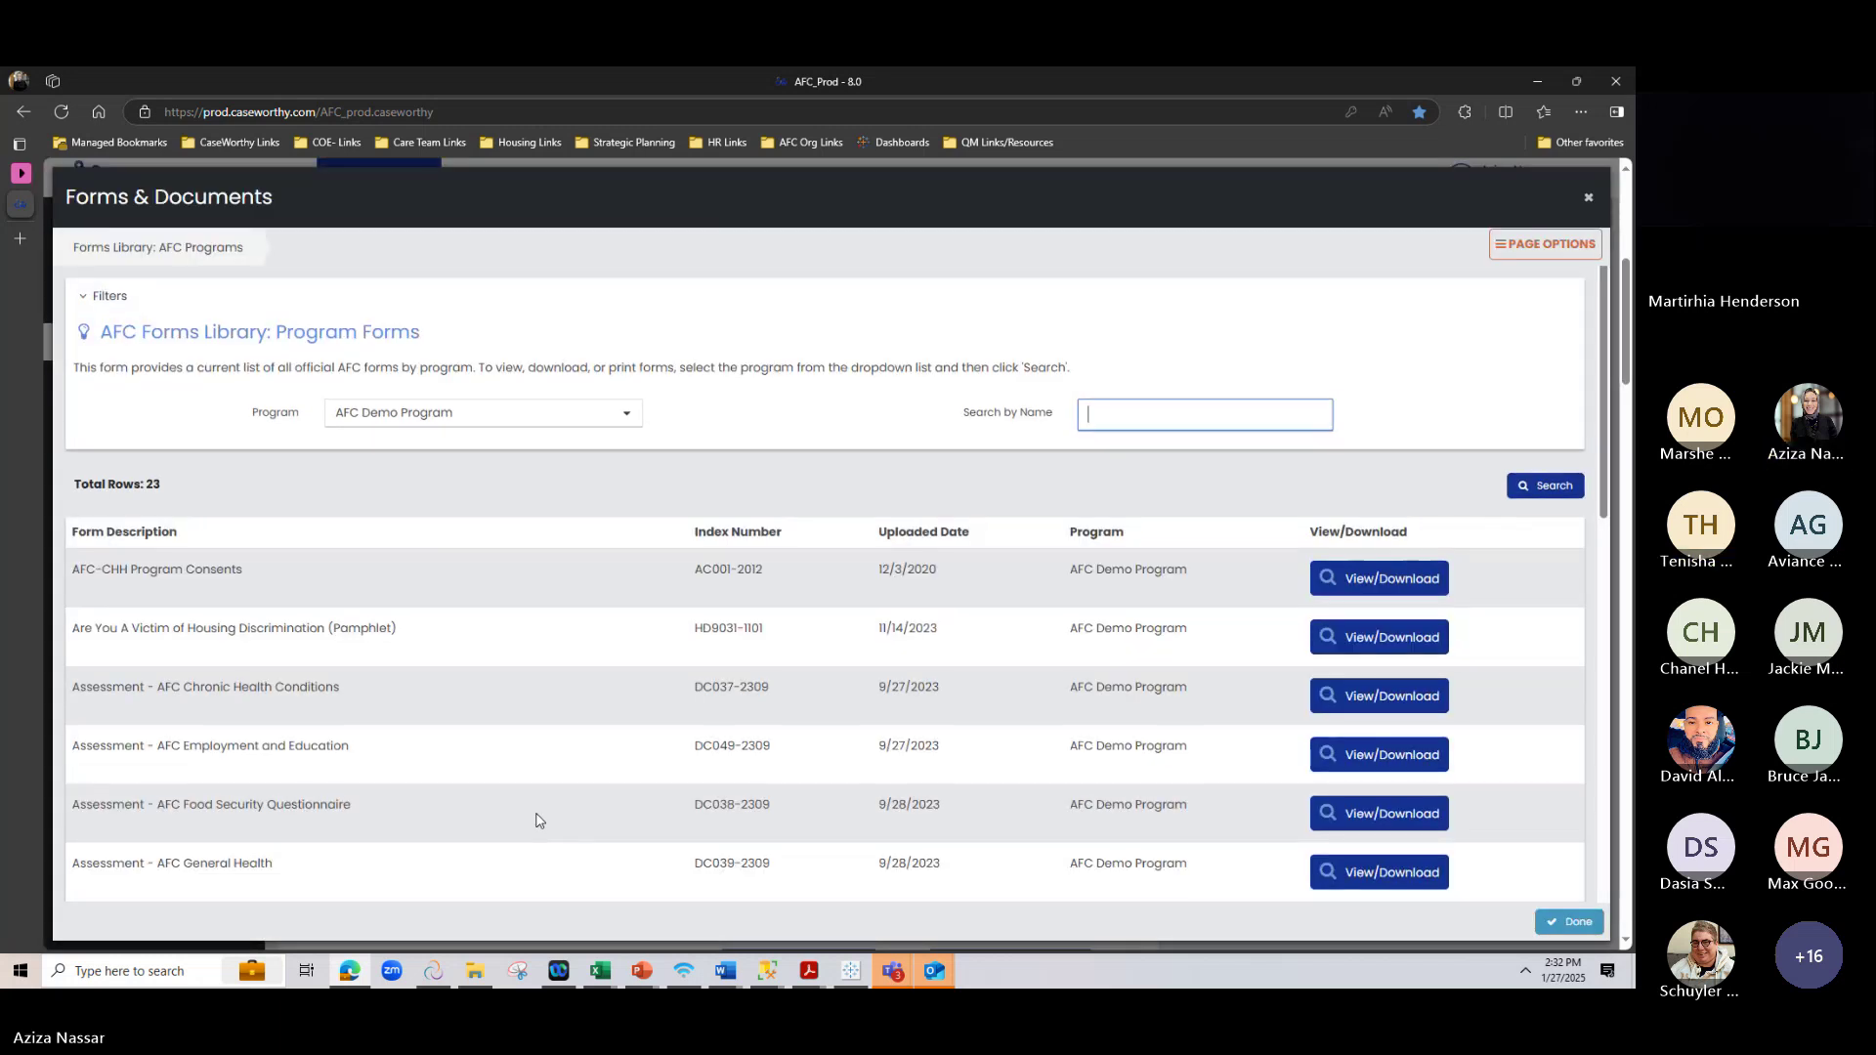
scroll(590, 716, down, 5)
scroll(567, 712, down, 4)
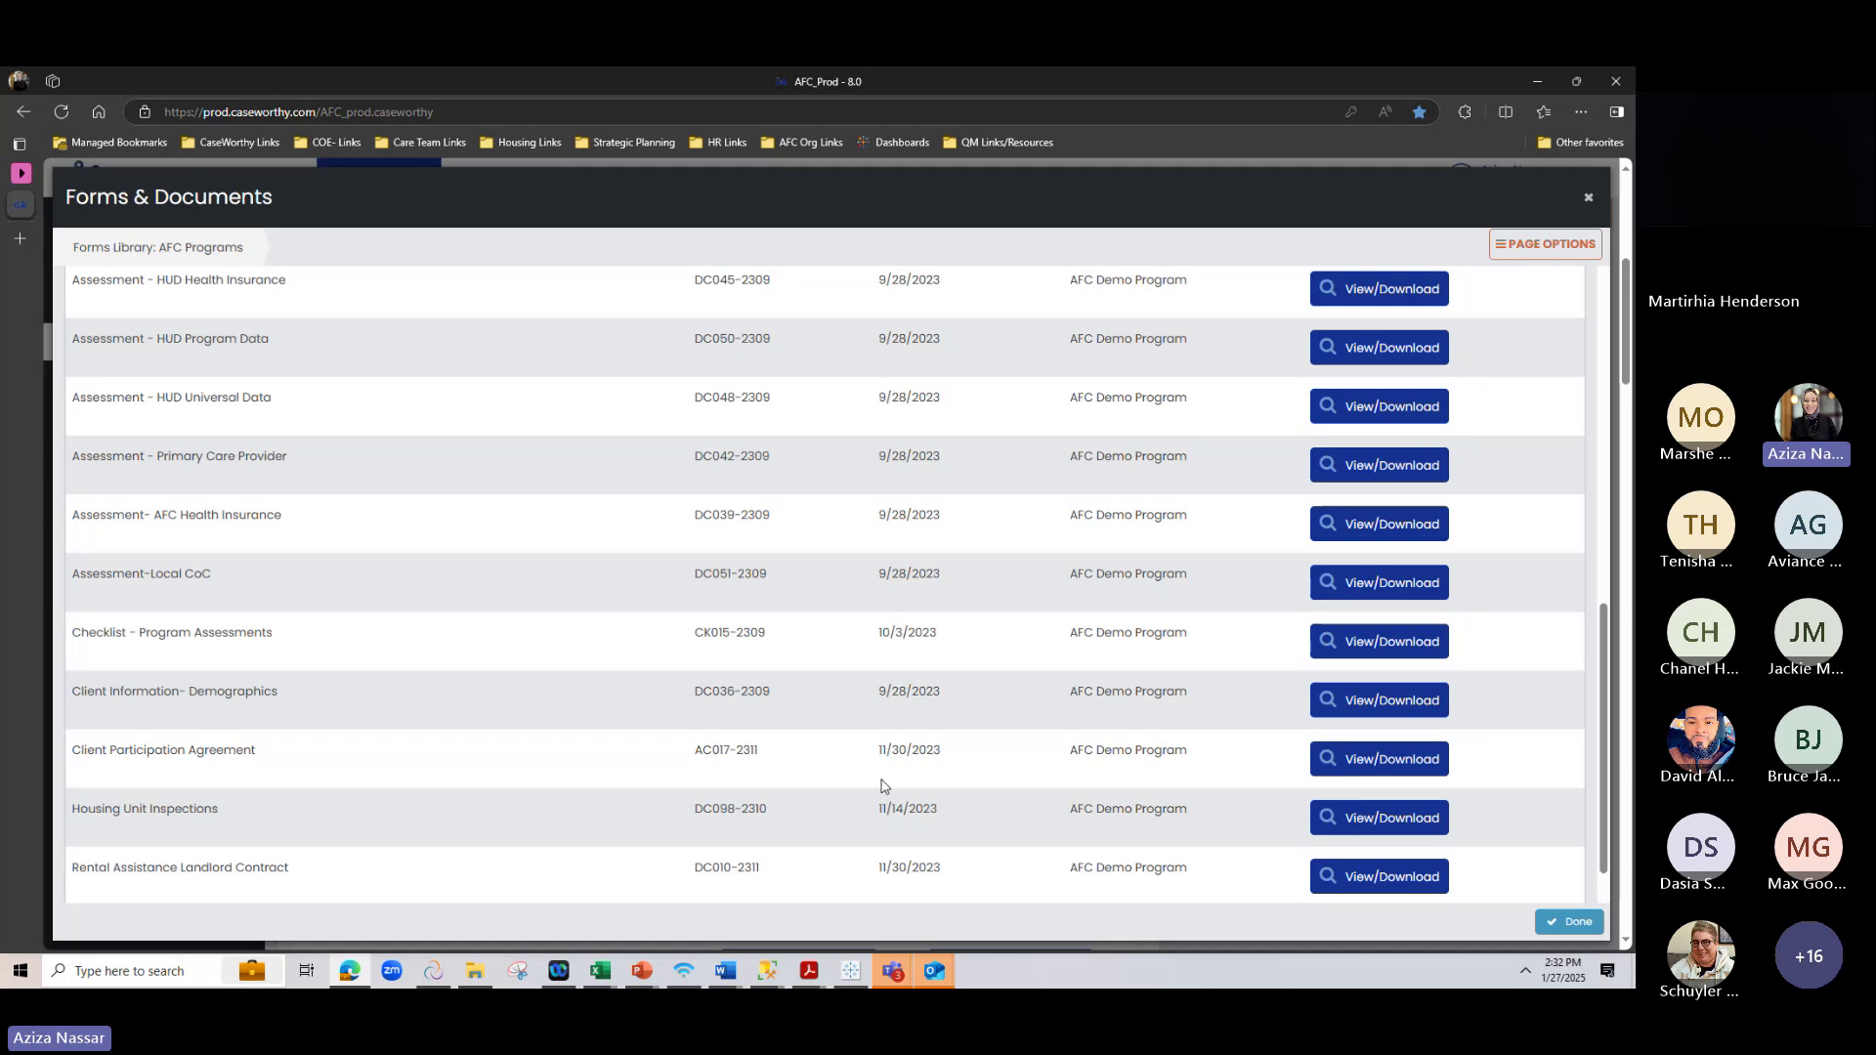
click(1371, 770)
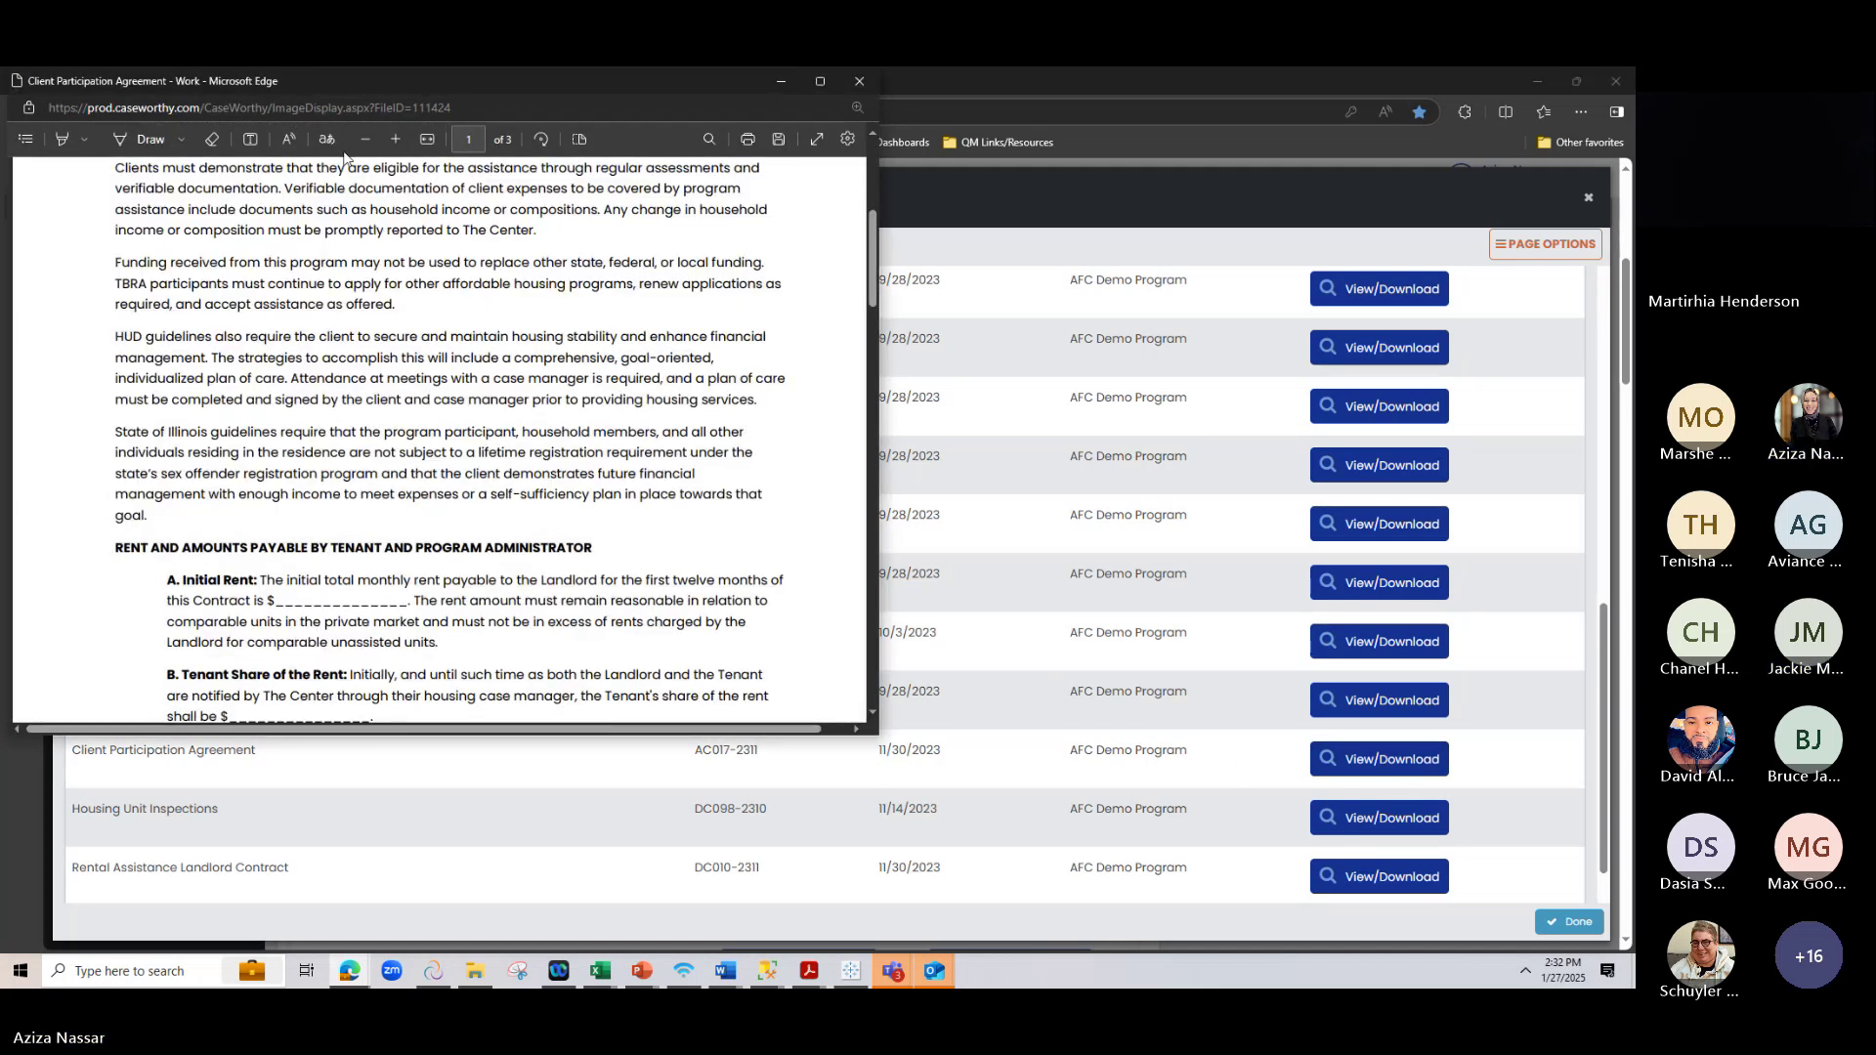
Zoom out, maximize the PDF window, and highlight the Initial Rent dollar blank
click(366, 139)
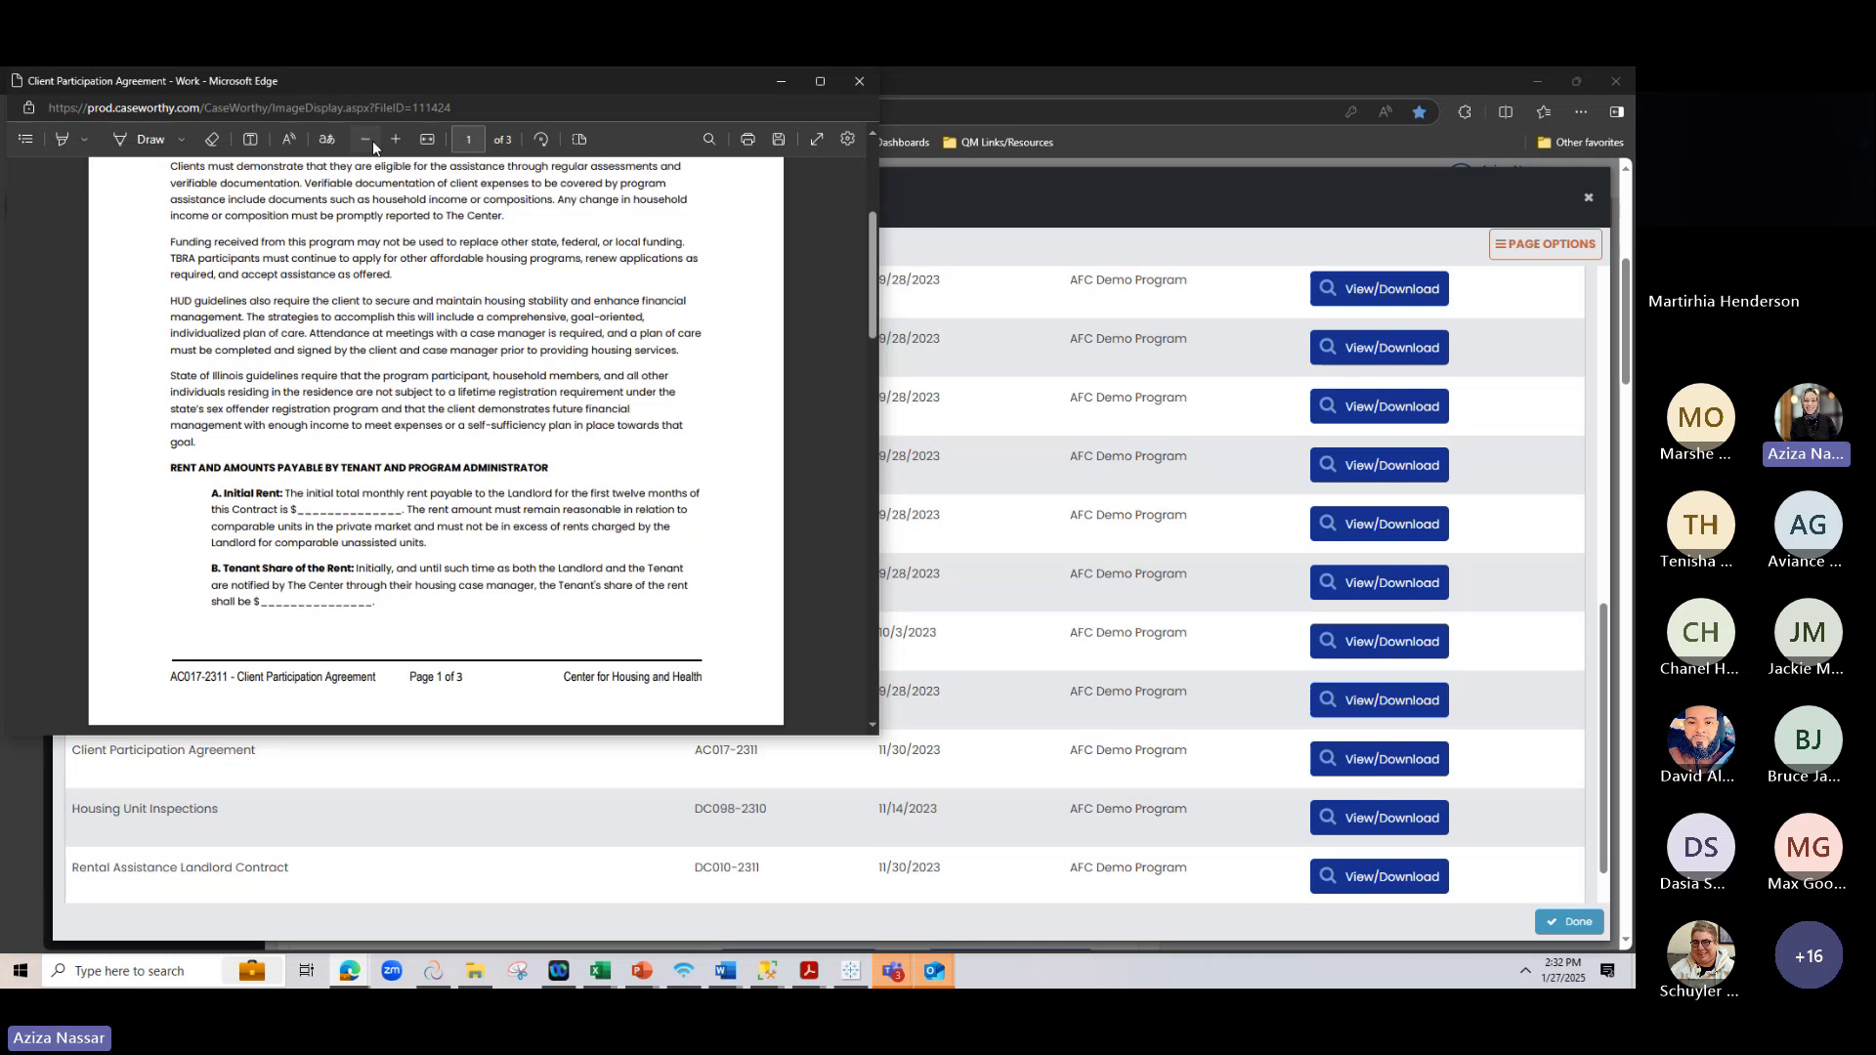
double_click(428, 86)
scroll(1027, 486, up, 3)
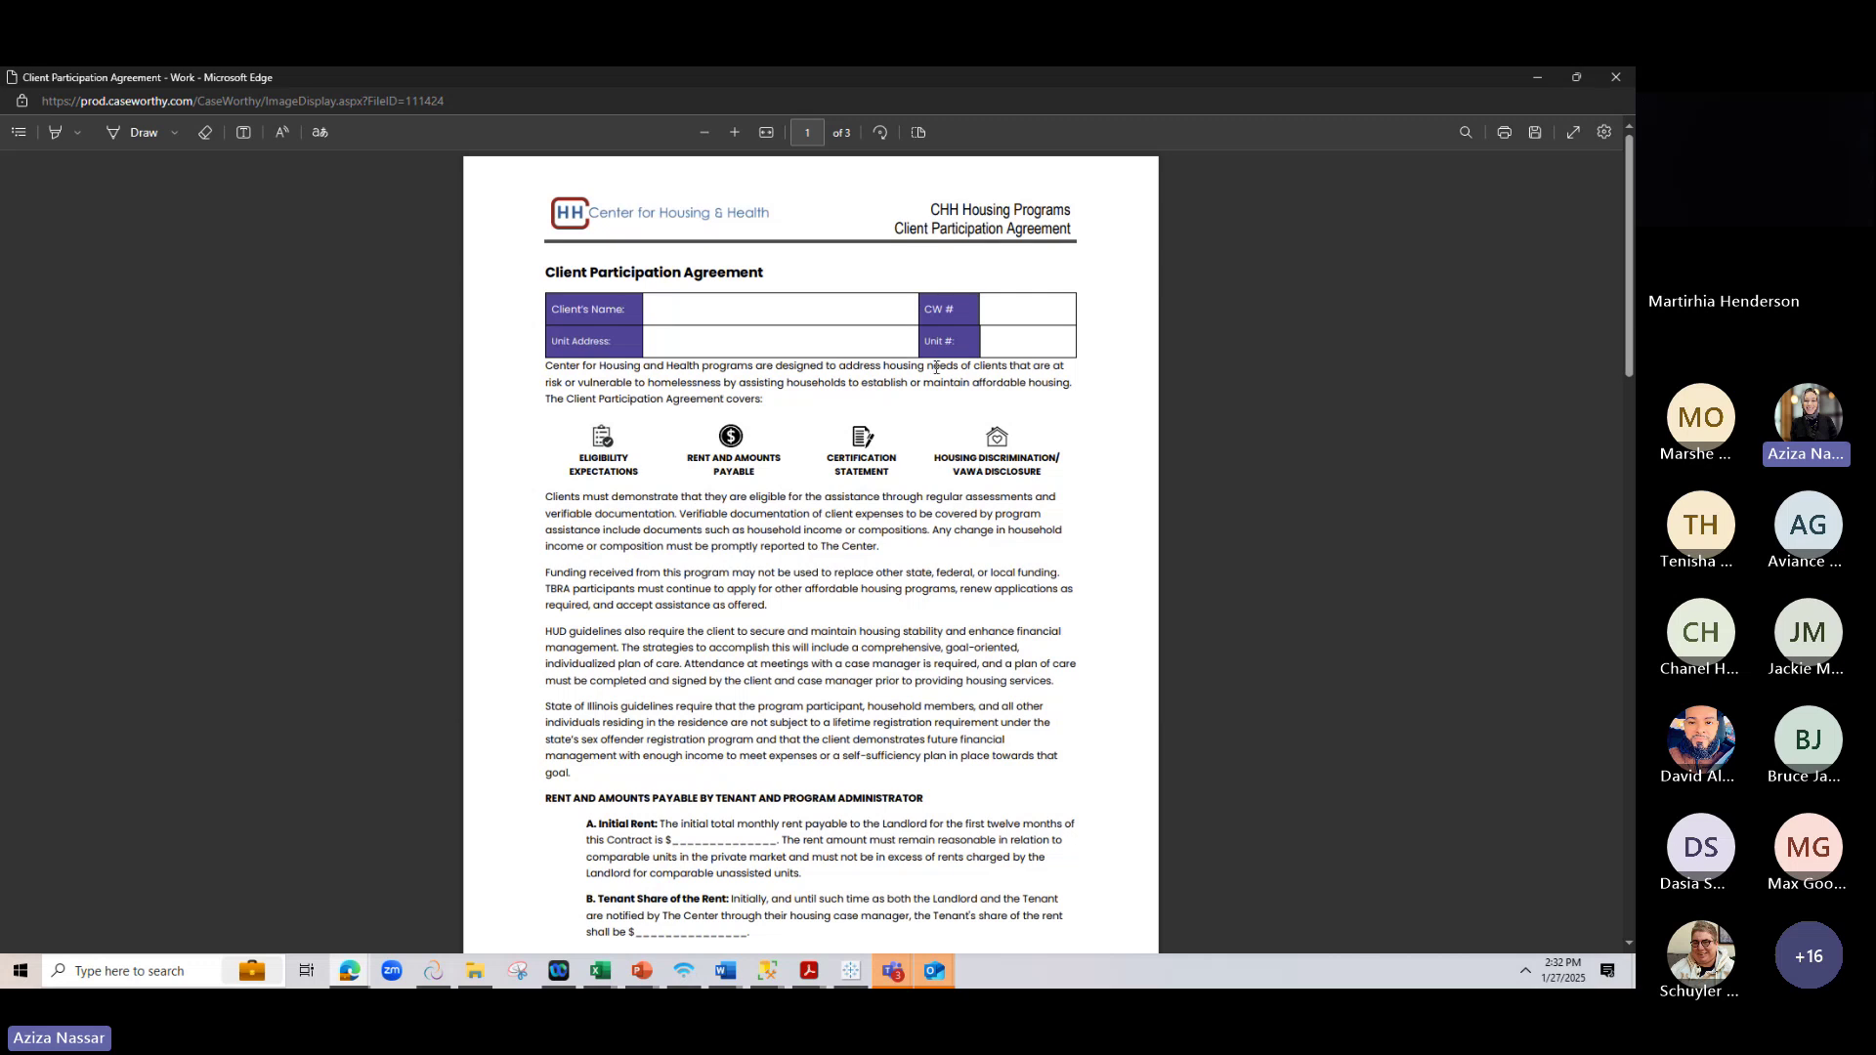
scroll(871, 457, down, 3)
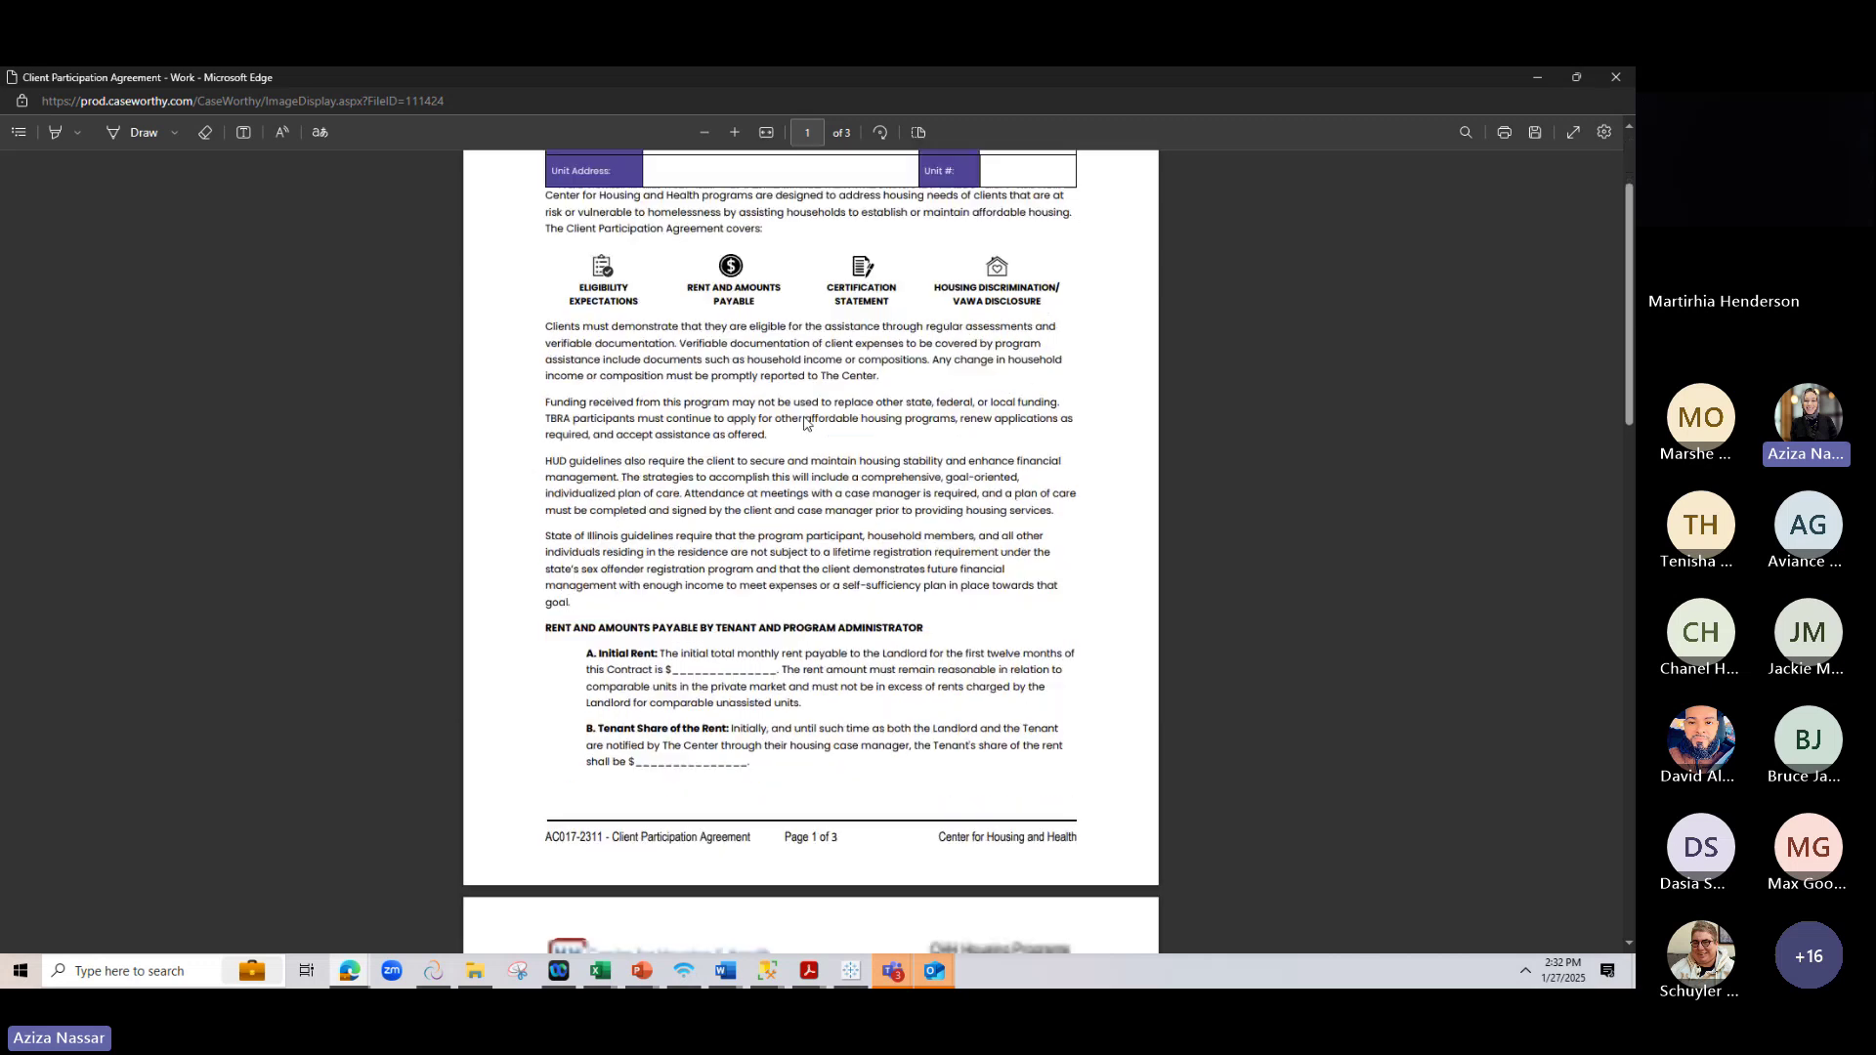
drag(669, 499, 793, 501)
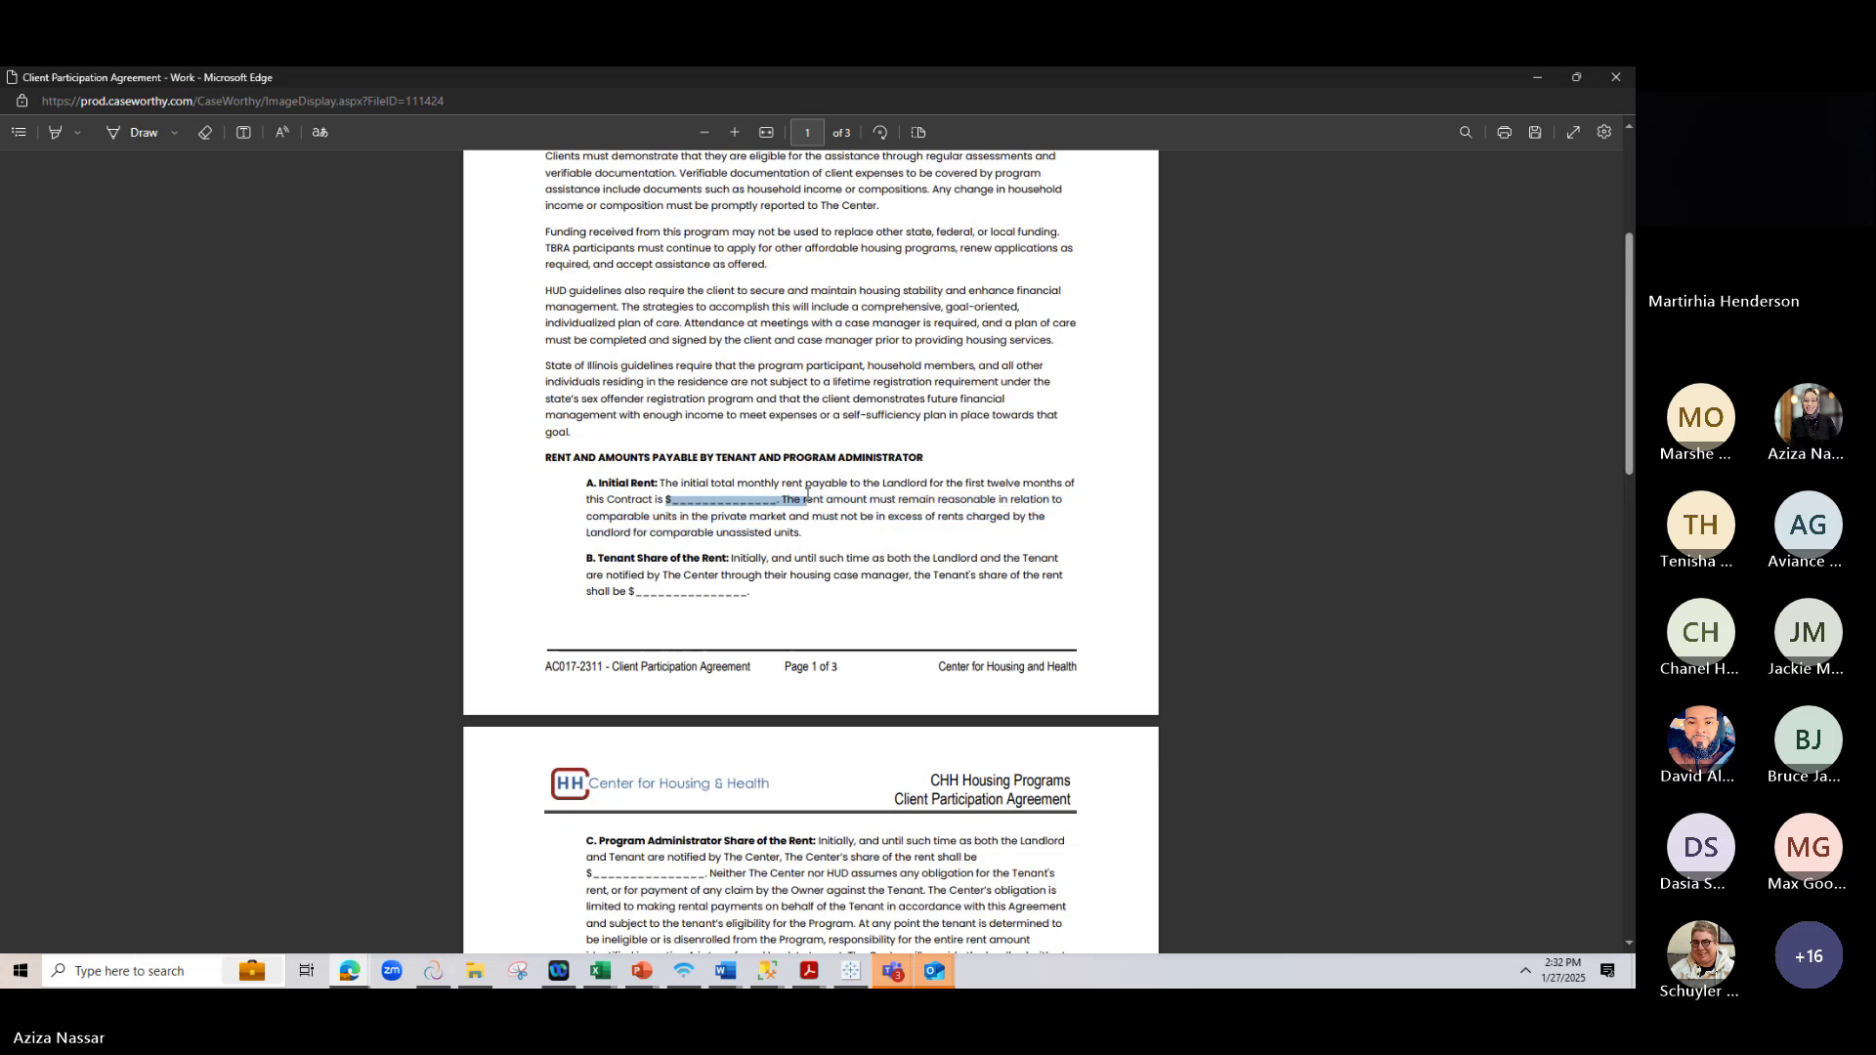
click(743, 554)
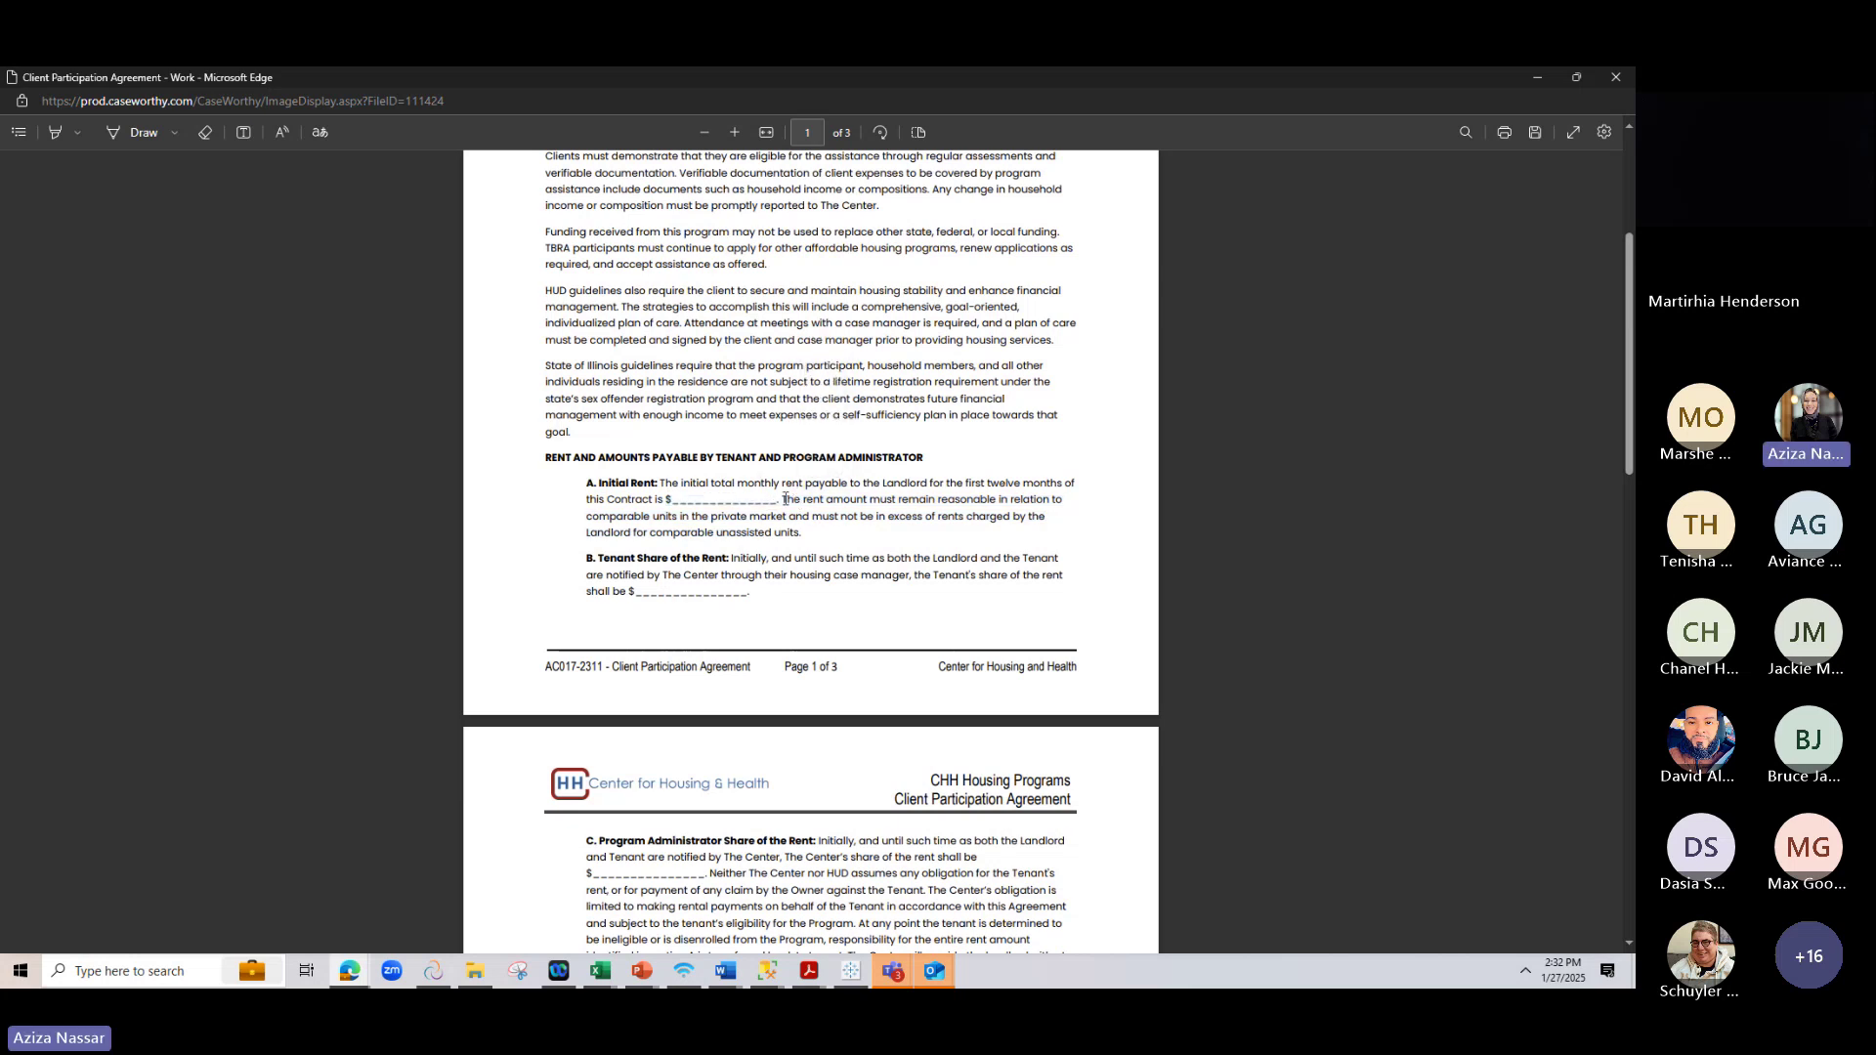
drag(786, 500, 655, 503)
Highlight the Tenant Share and Program Administrator share blanks, then scroll to the page 3 disclosure
drag(748, 592, 634, 595)
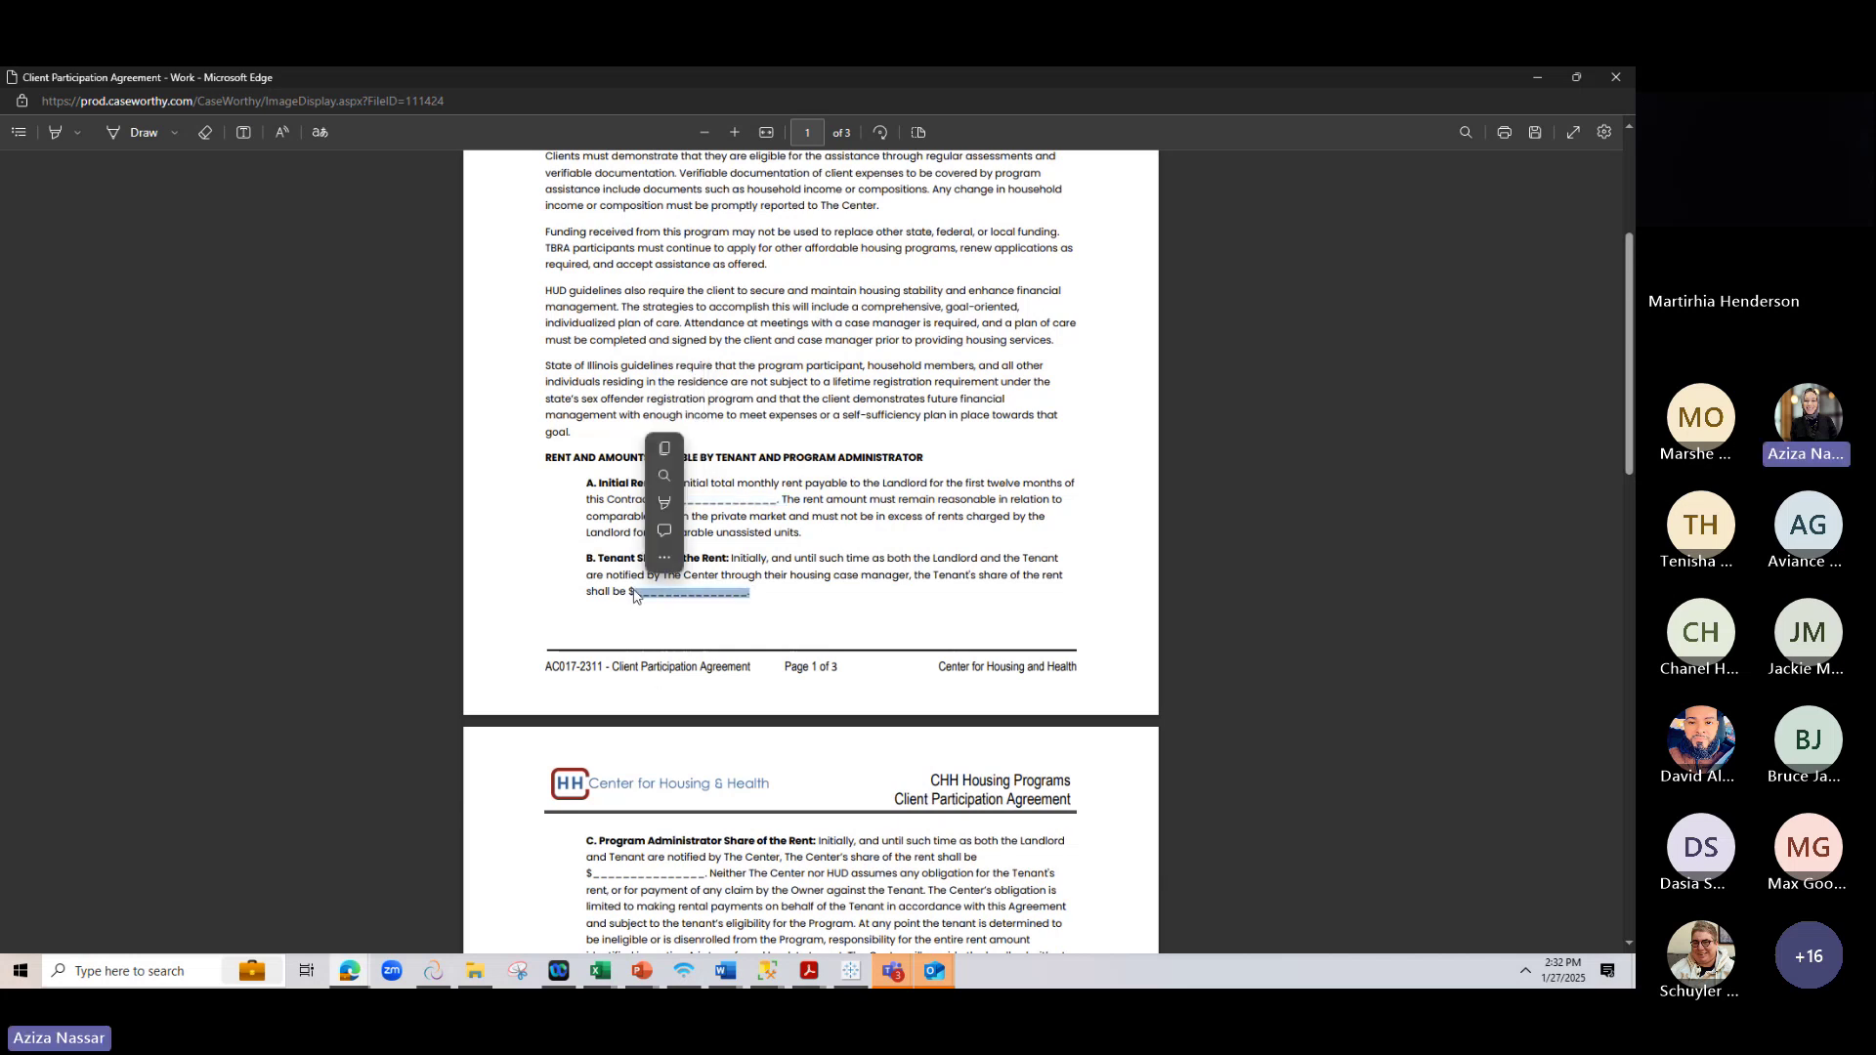
click(716, 603)
scroll(748, 626, down, 1)
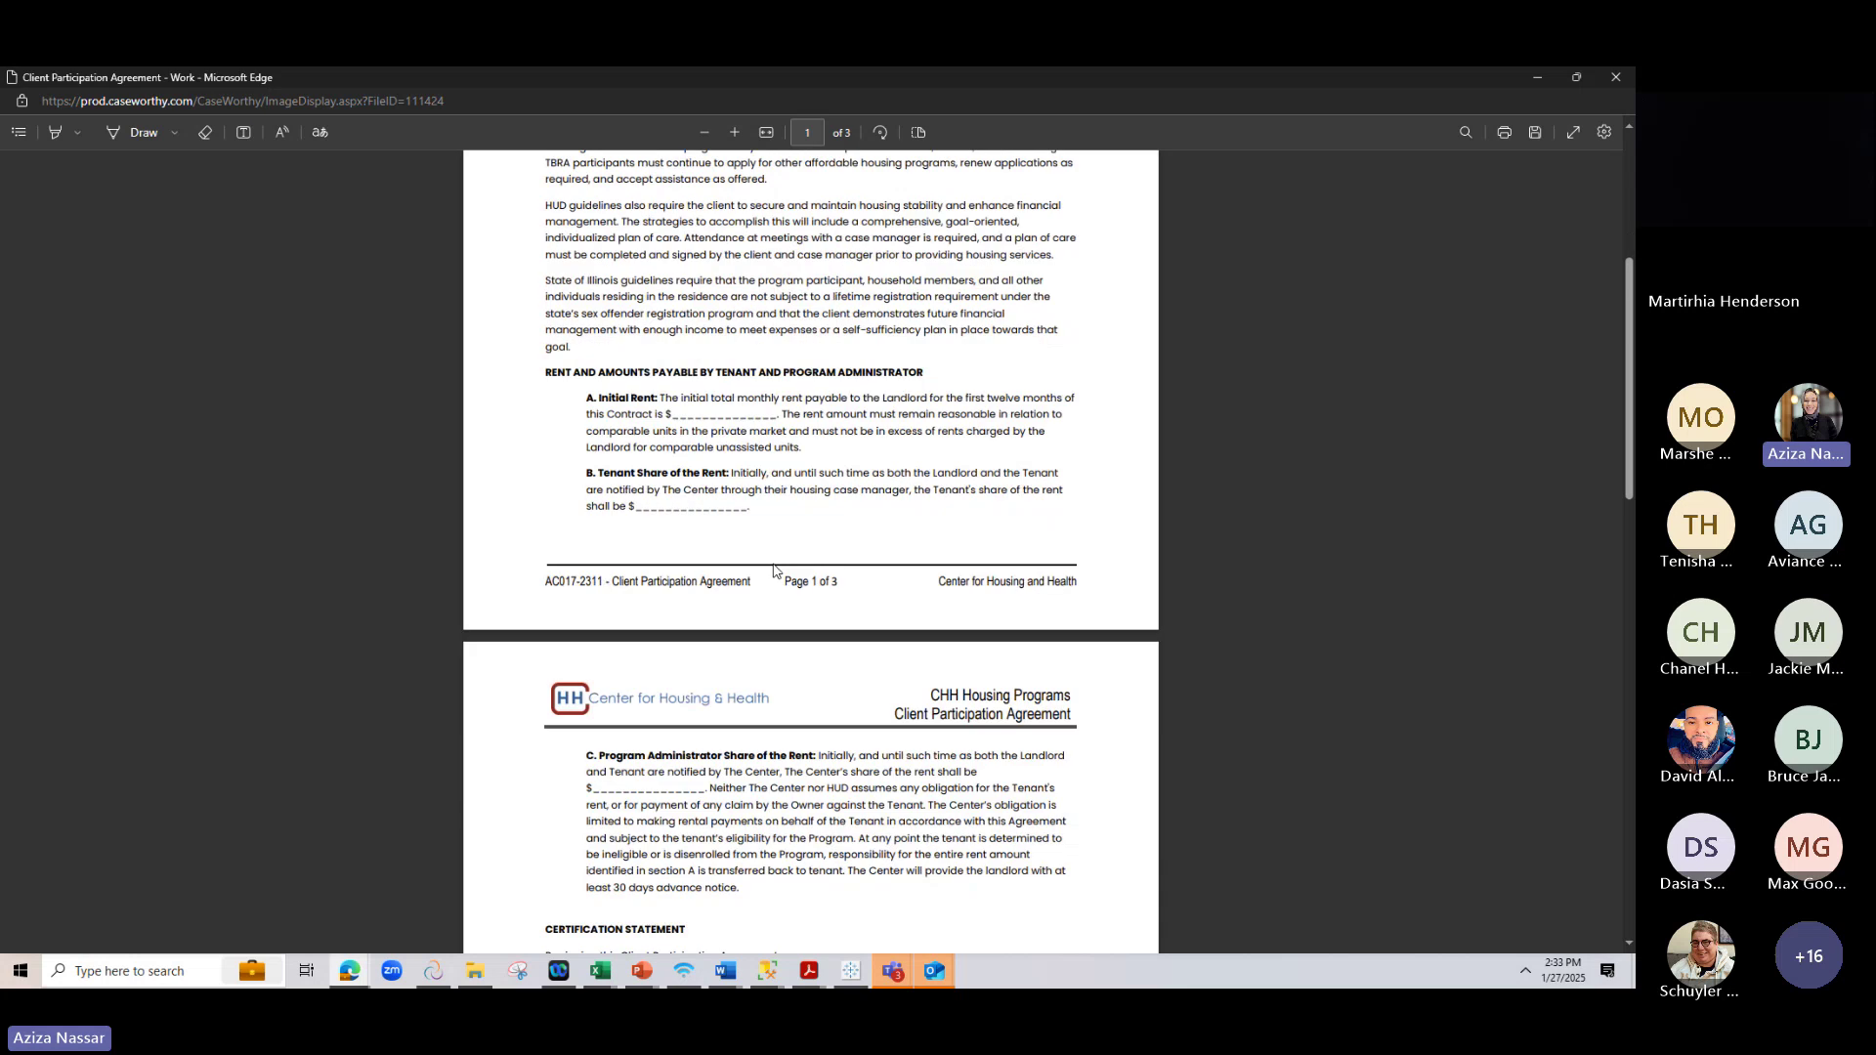
scroll(774, 570, down, 2)
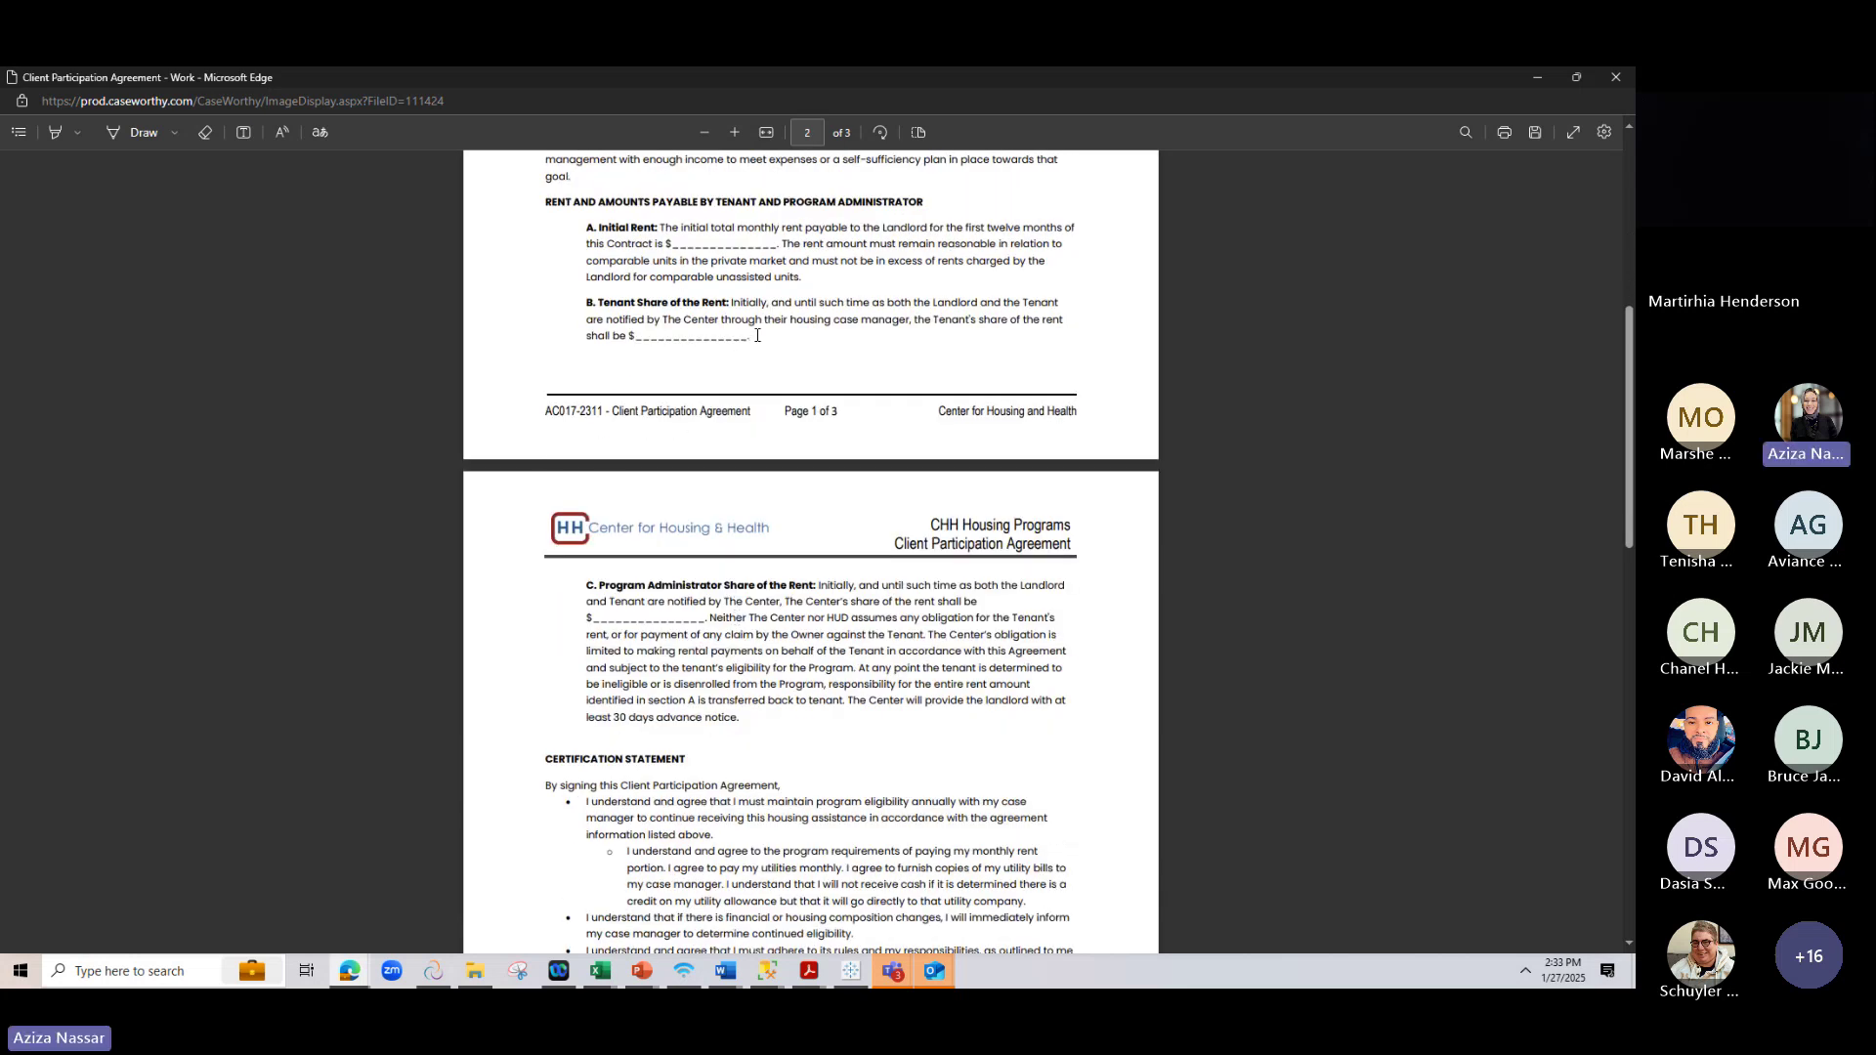
drag(757, 335, 630, 342)
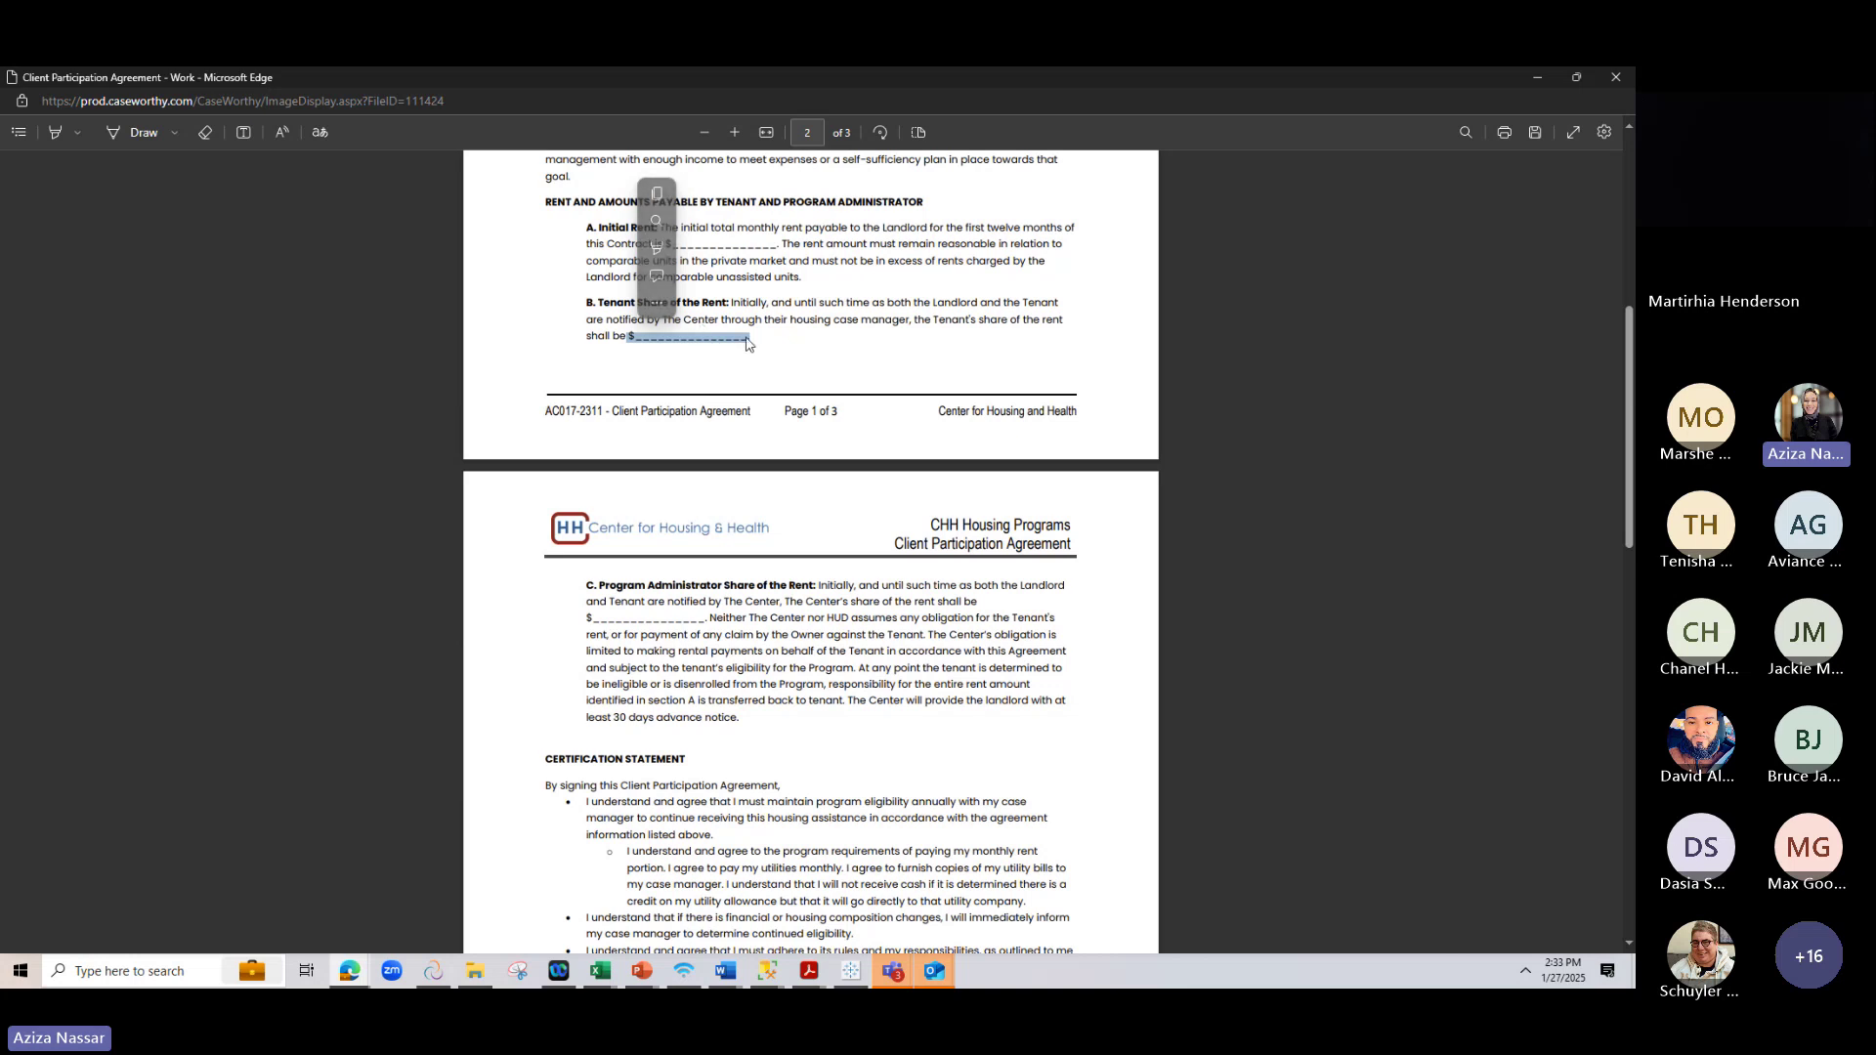
drag(712, 618, 549, 632)
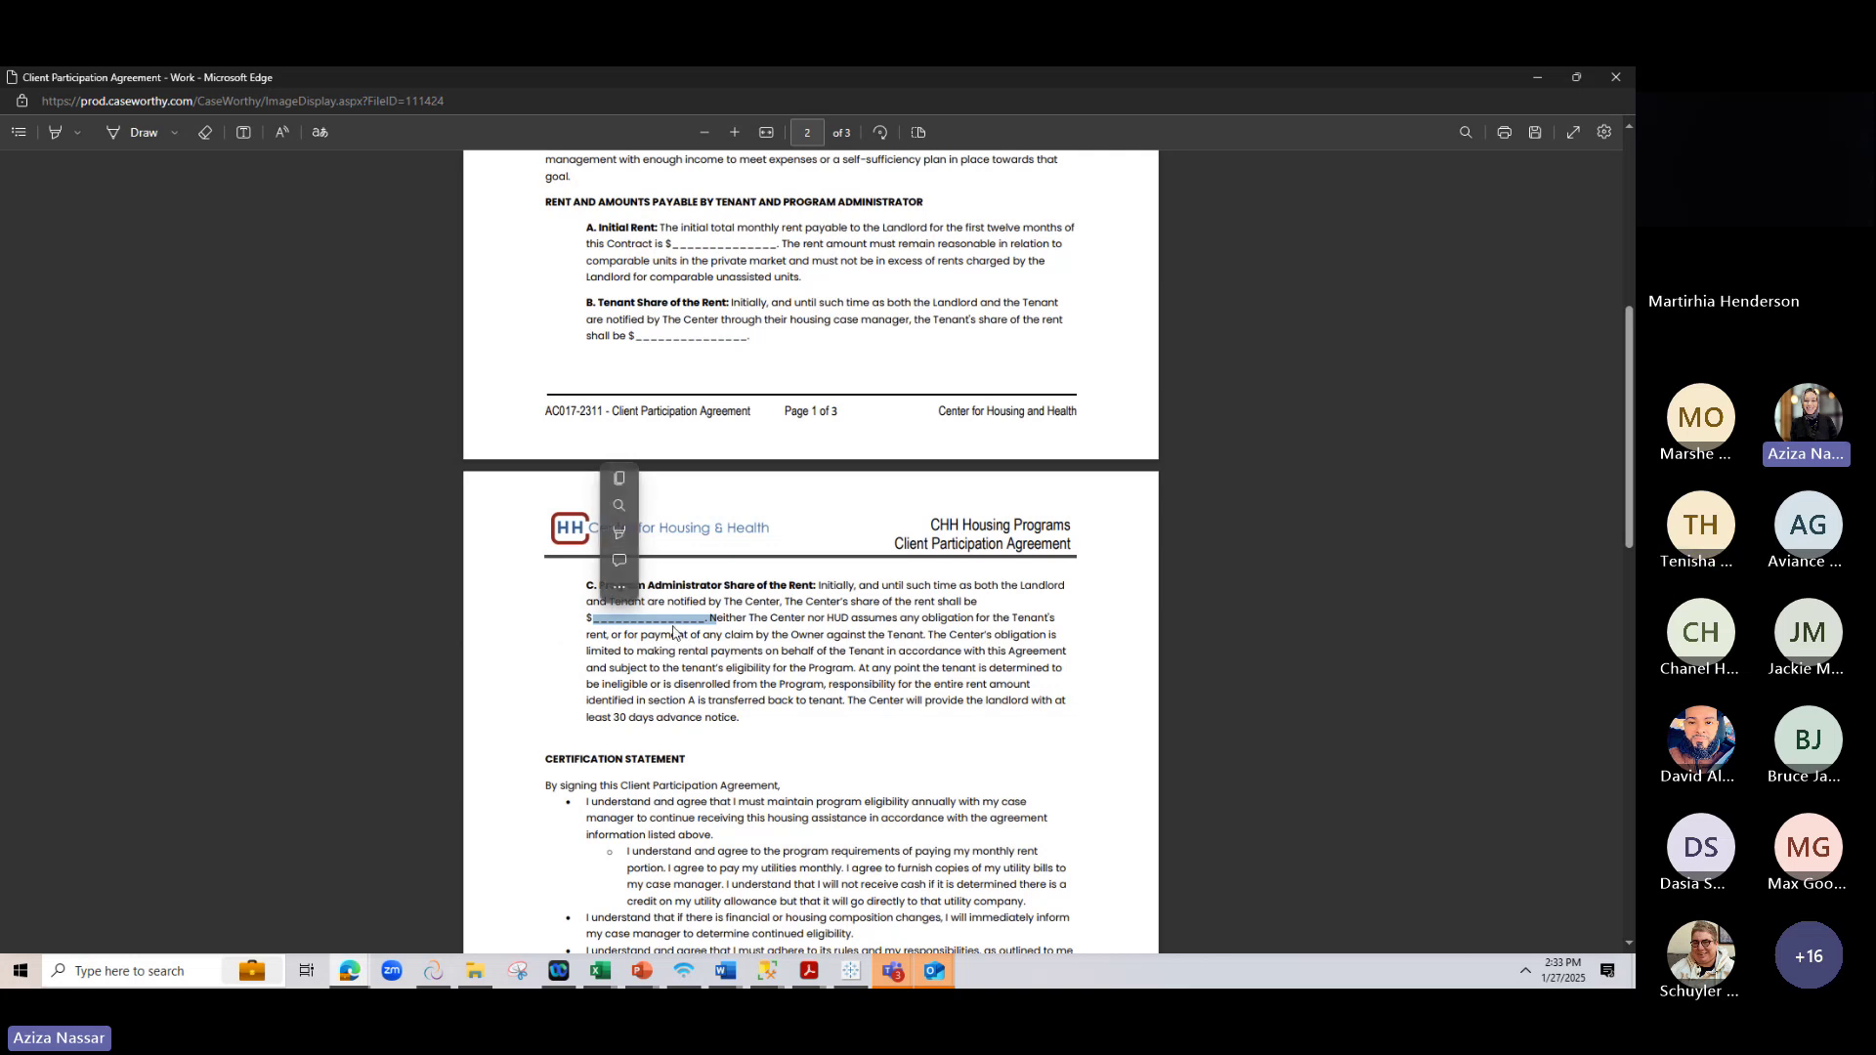
scroll(673, 626, down, 4)
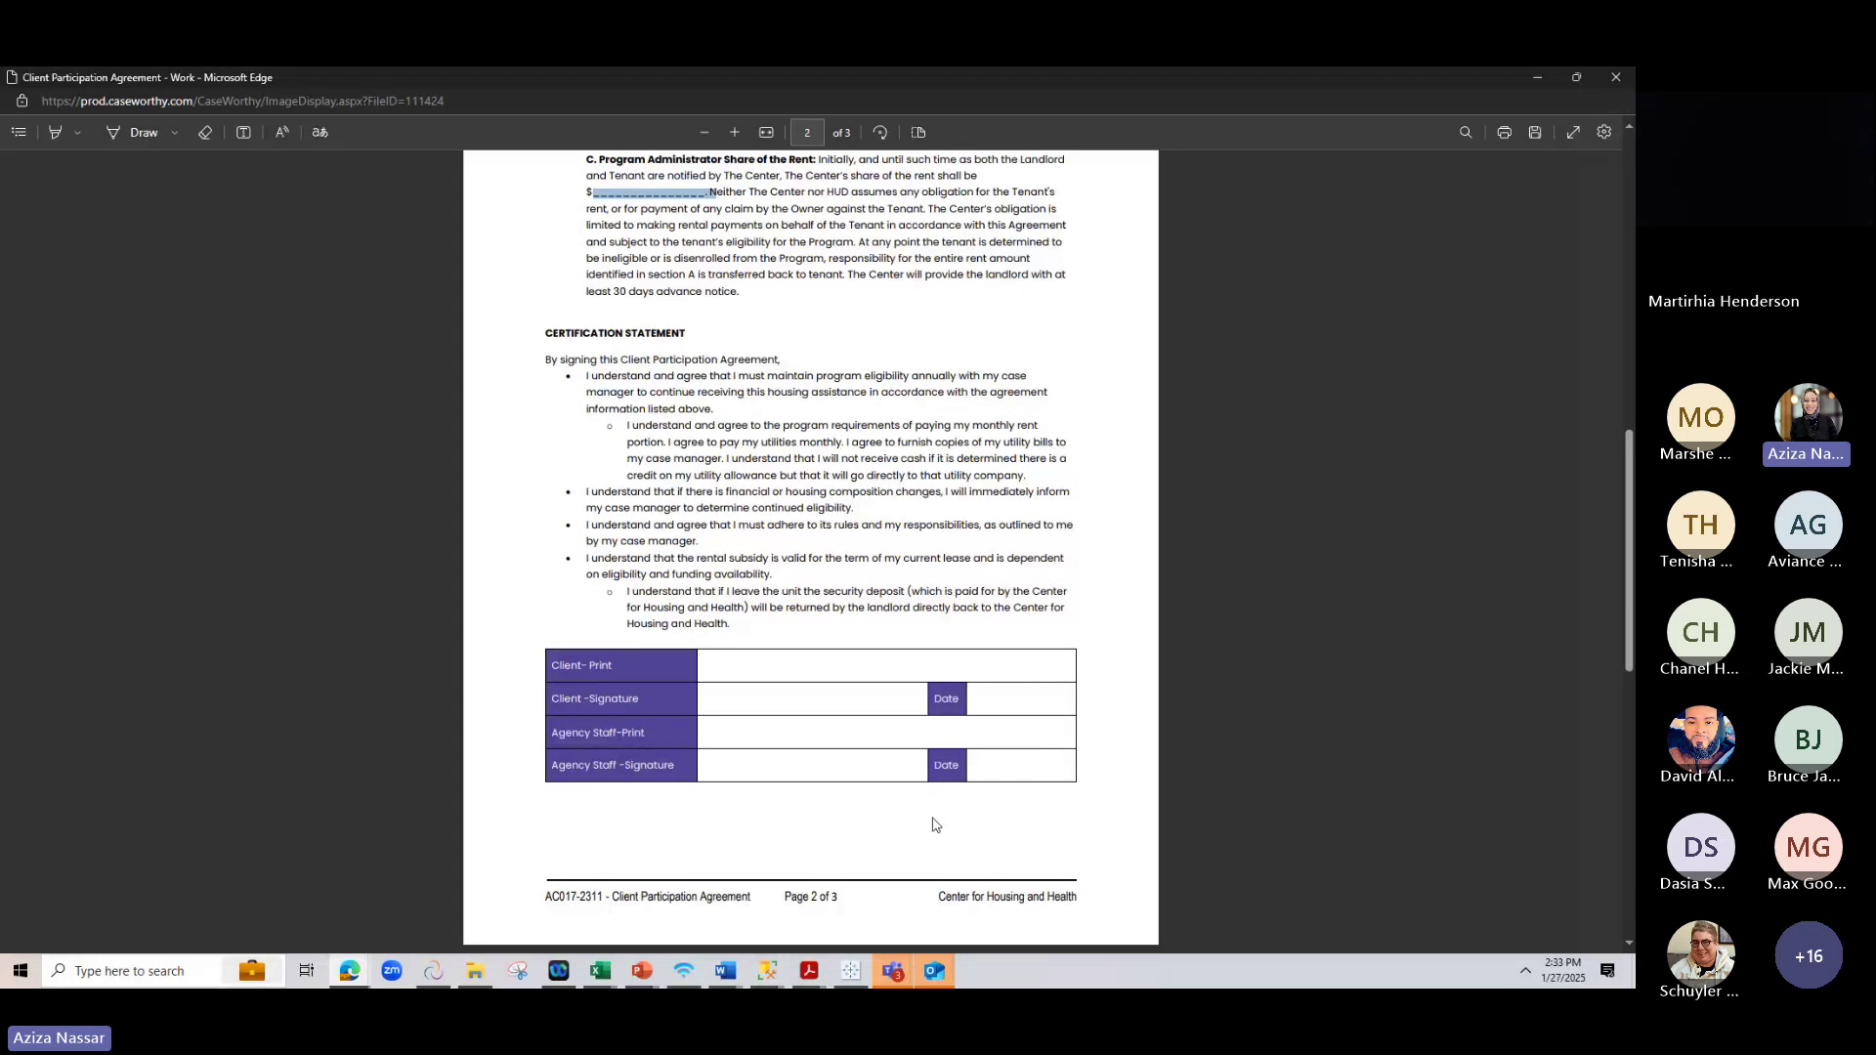
scroll(913, 683, down, 5)
scroll(914, 656, down, 2)
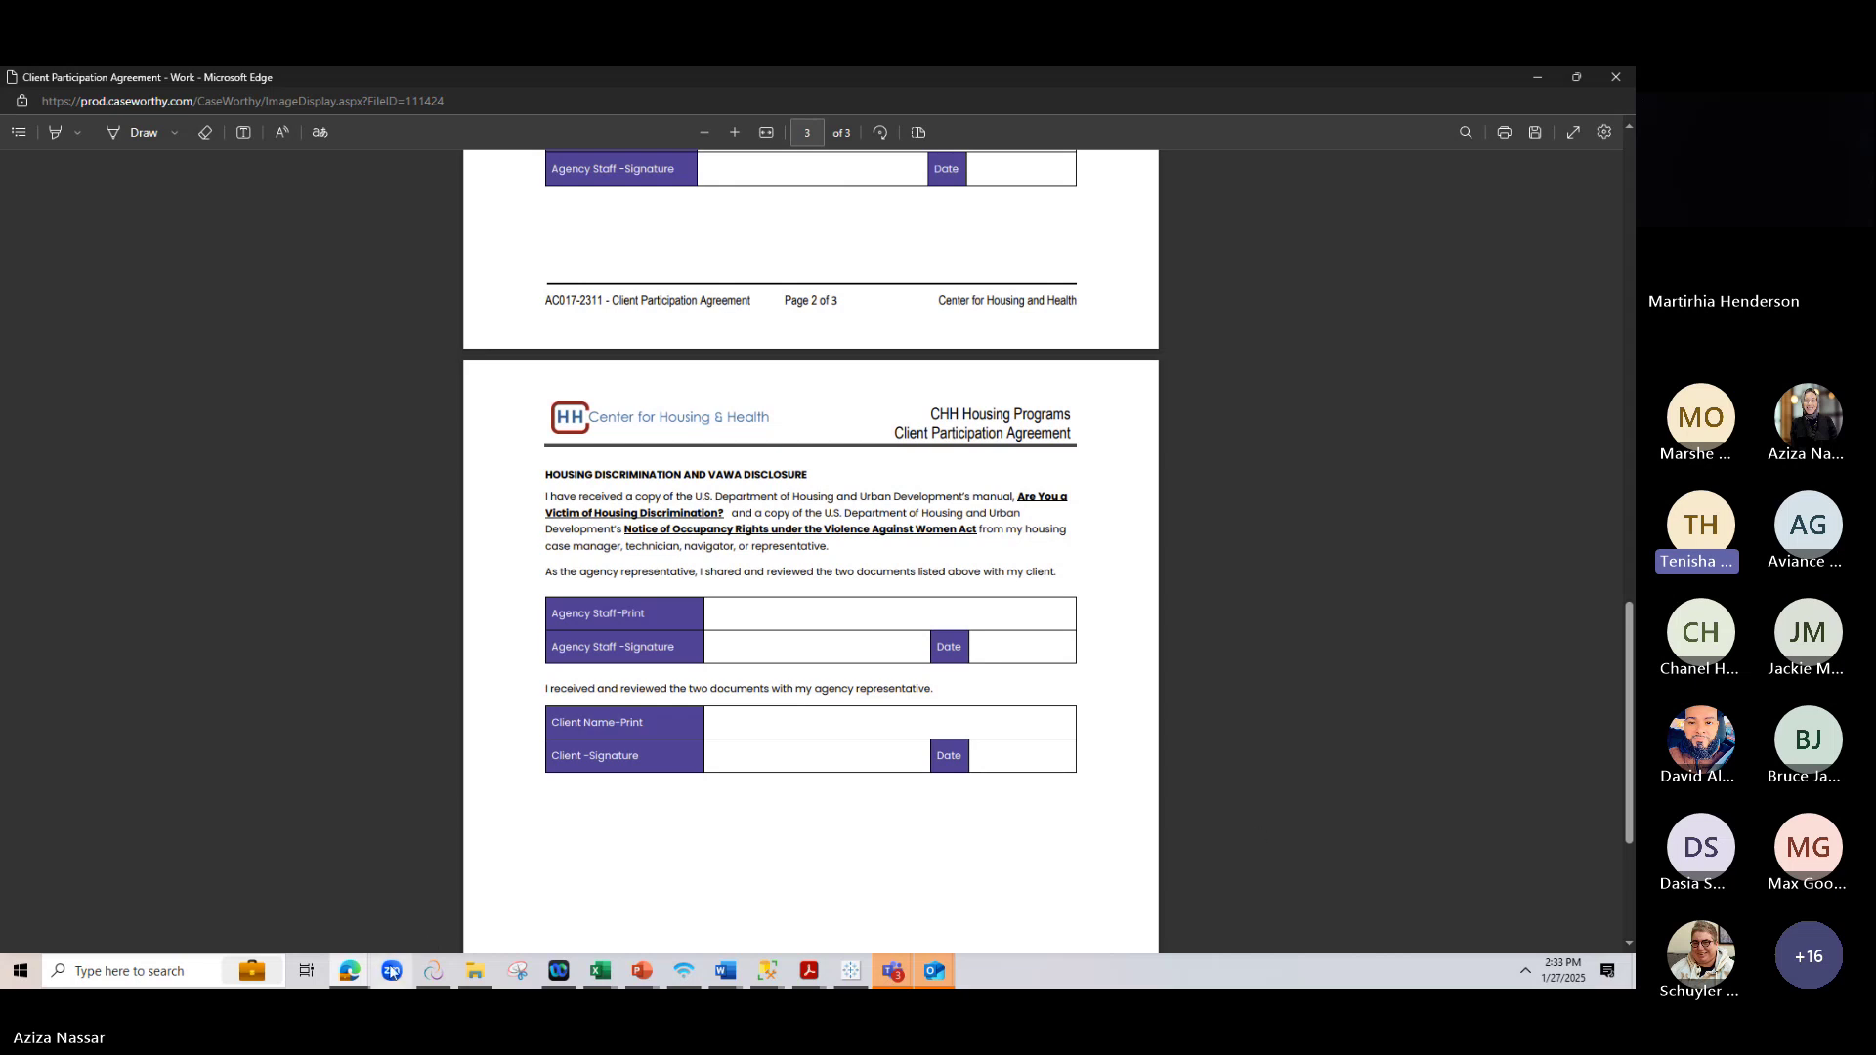
Return to CaseWorthy and close the Forms & Documents library
mouse_move(349, 970)
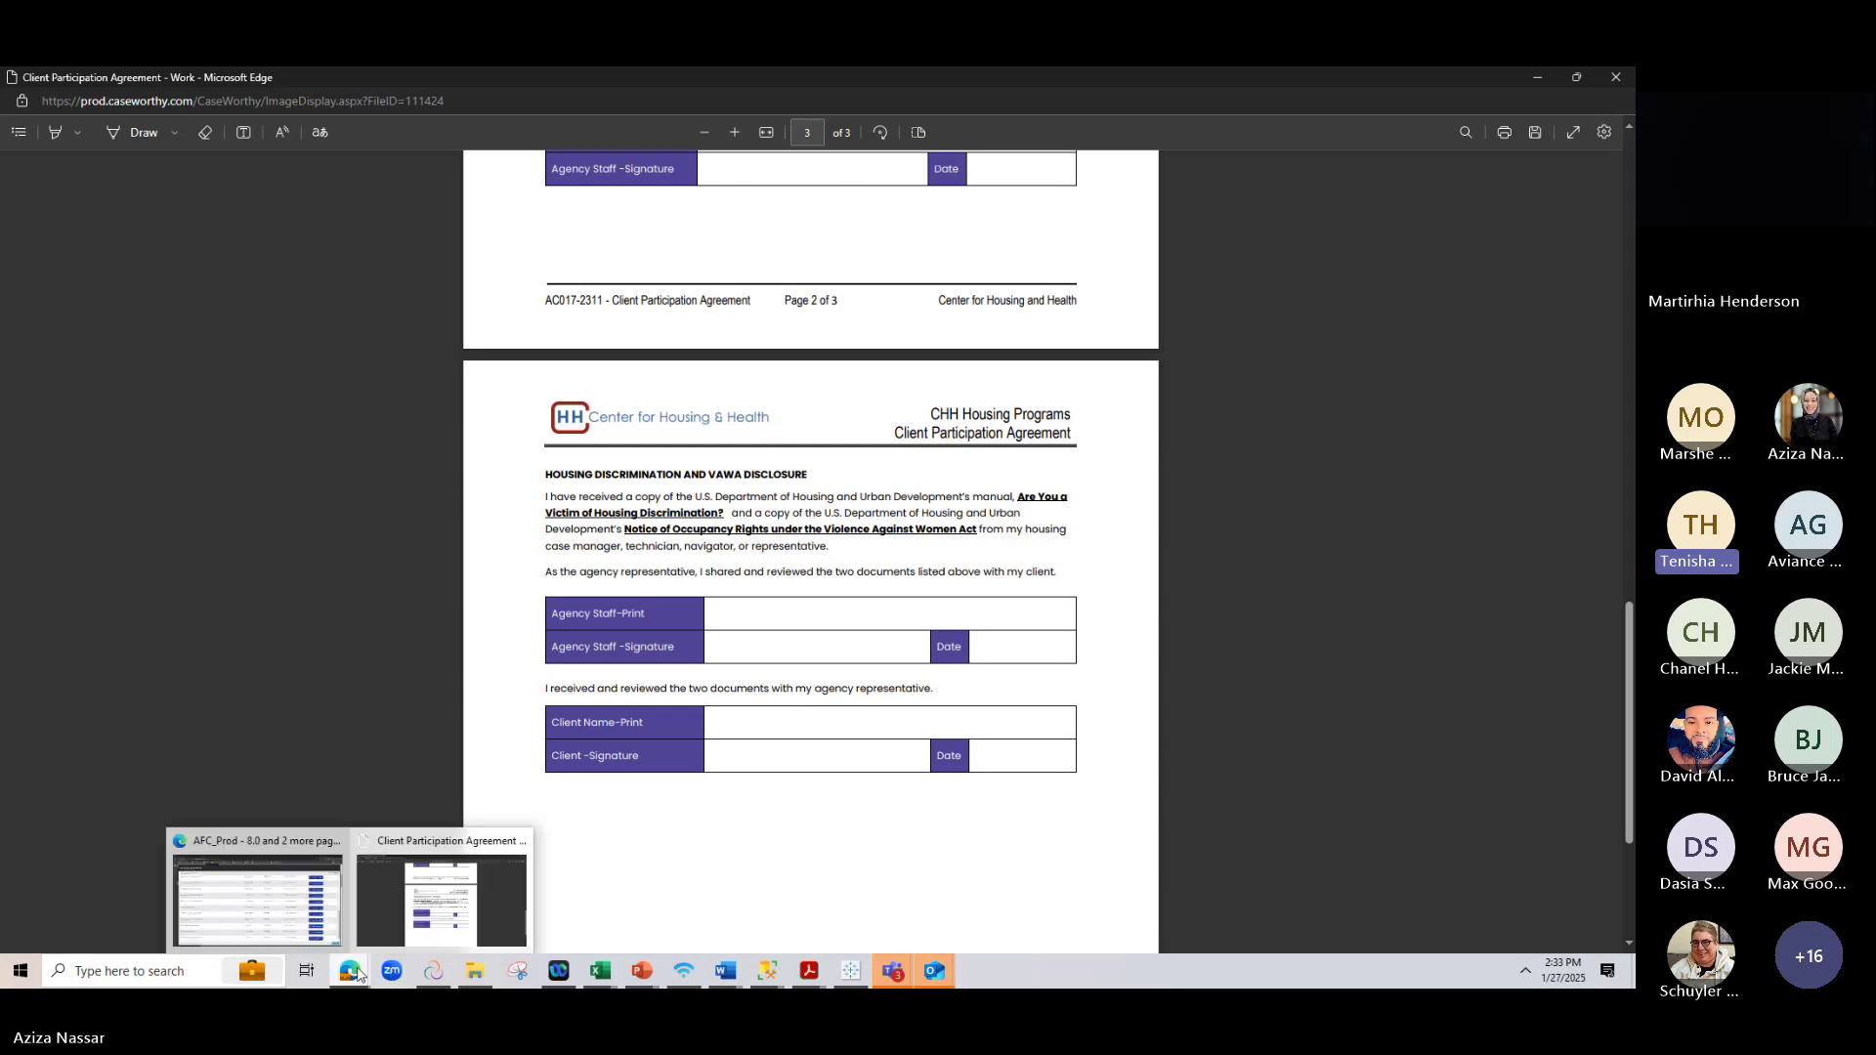
click(294, 913)
click(1594, 196)
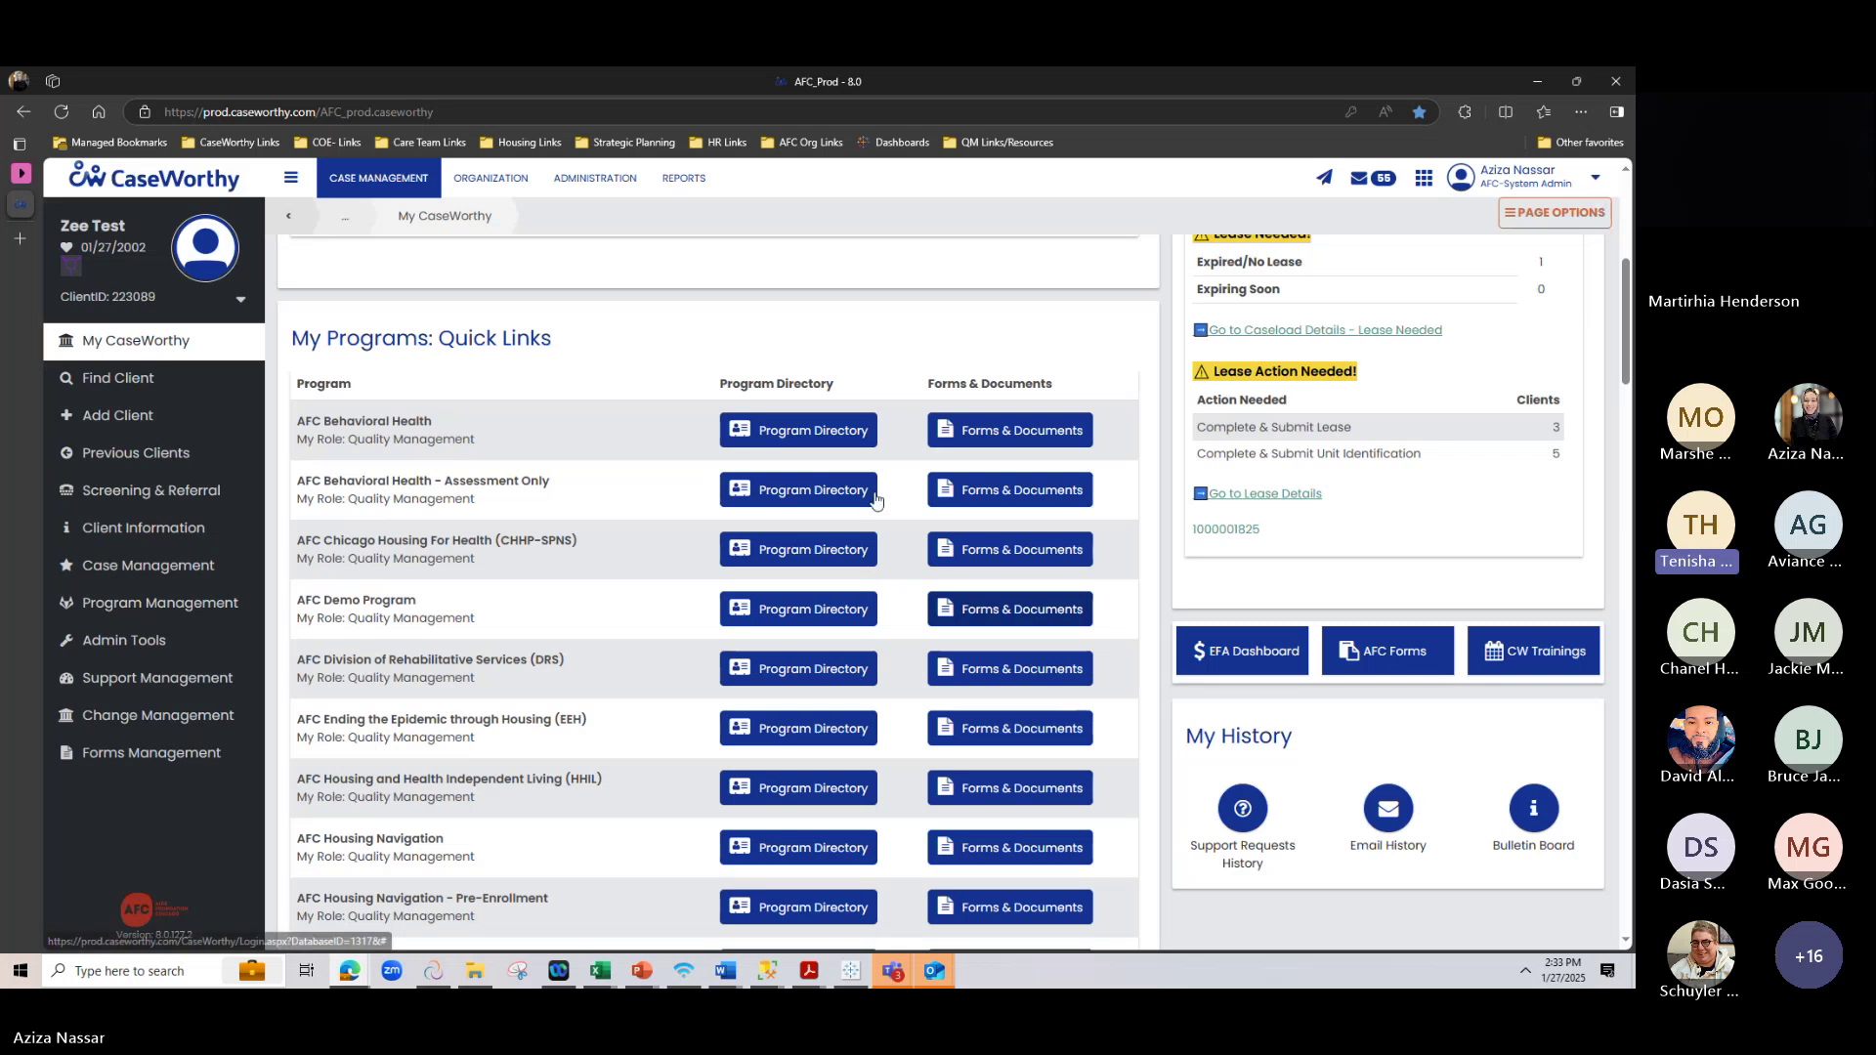
scroll(888, 489, up, 5)
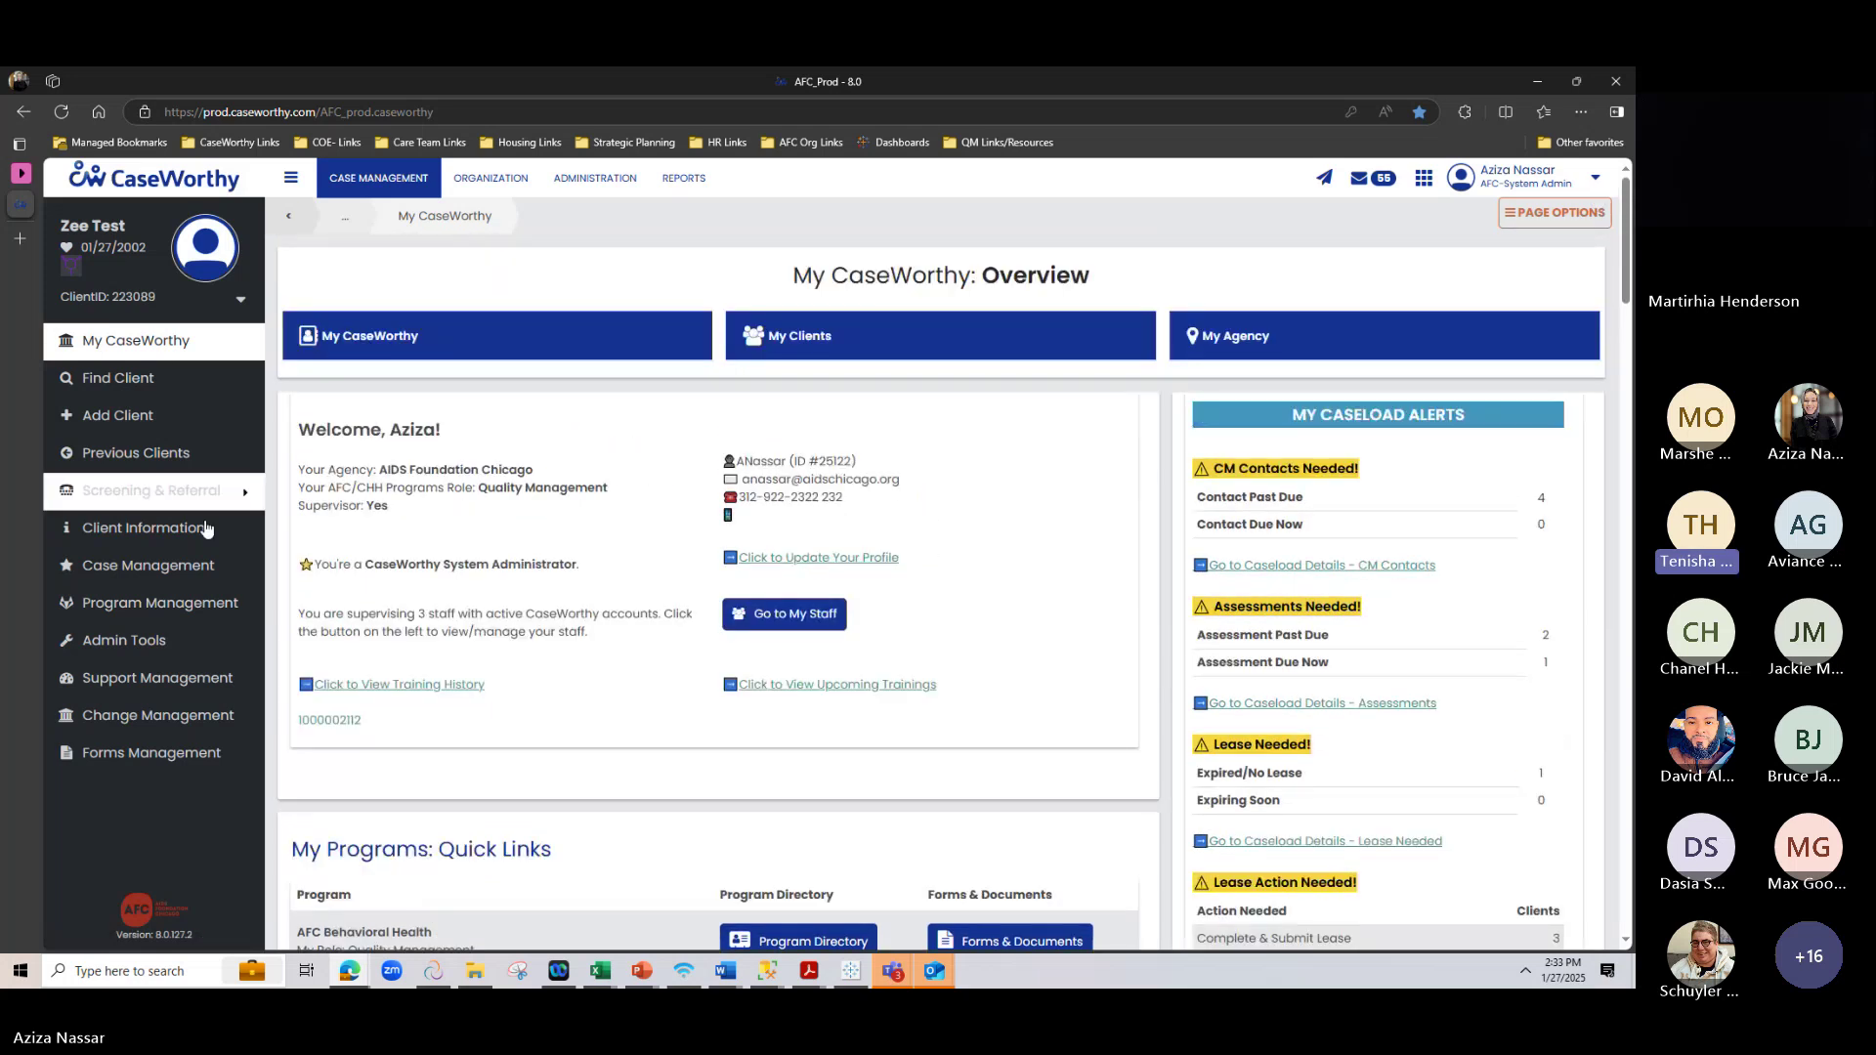
Open the client's Housing Placement & Leasing page and check the $0.00 client portion and $1000.00 subsidy
click(193, 527)
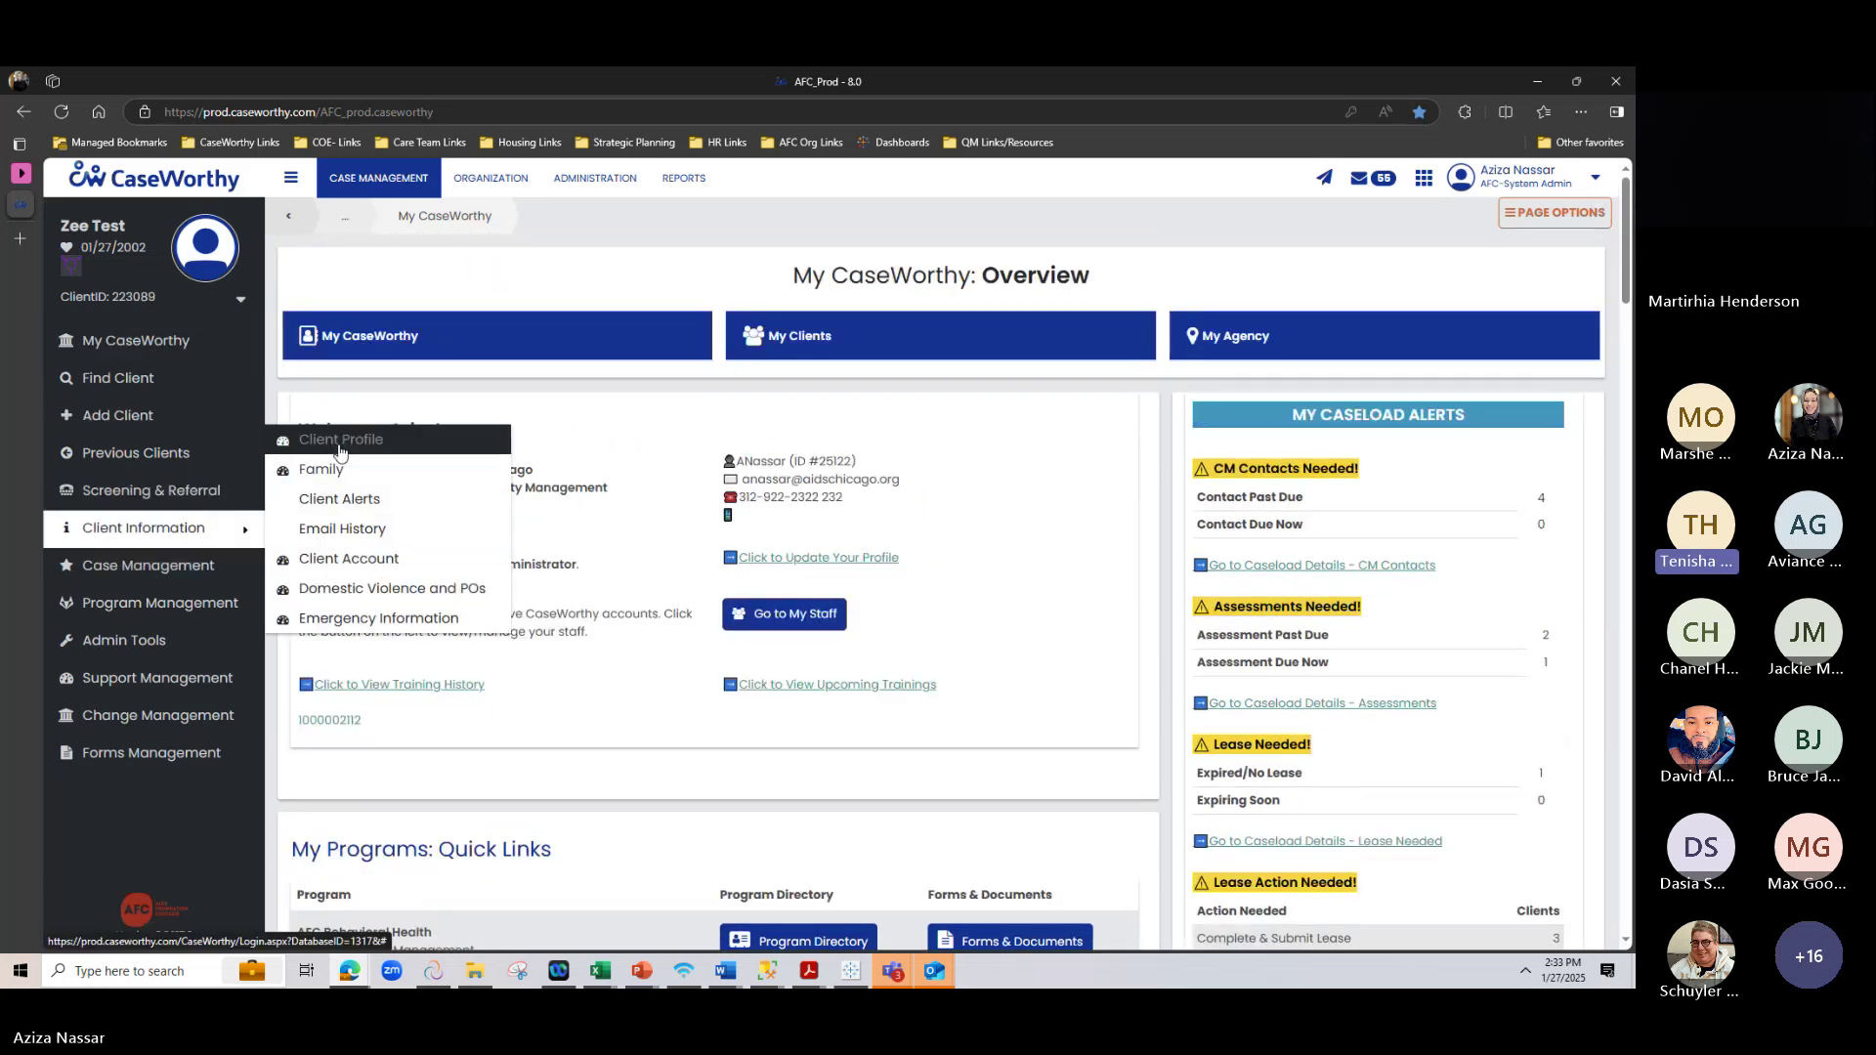
click(313, 435)
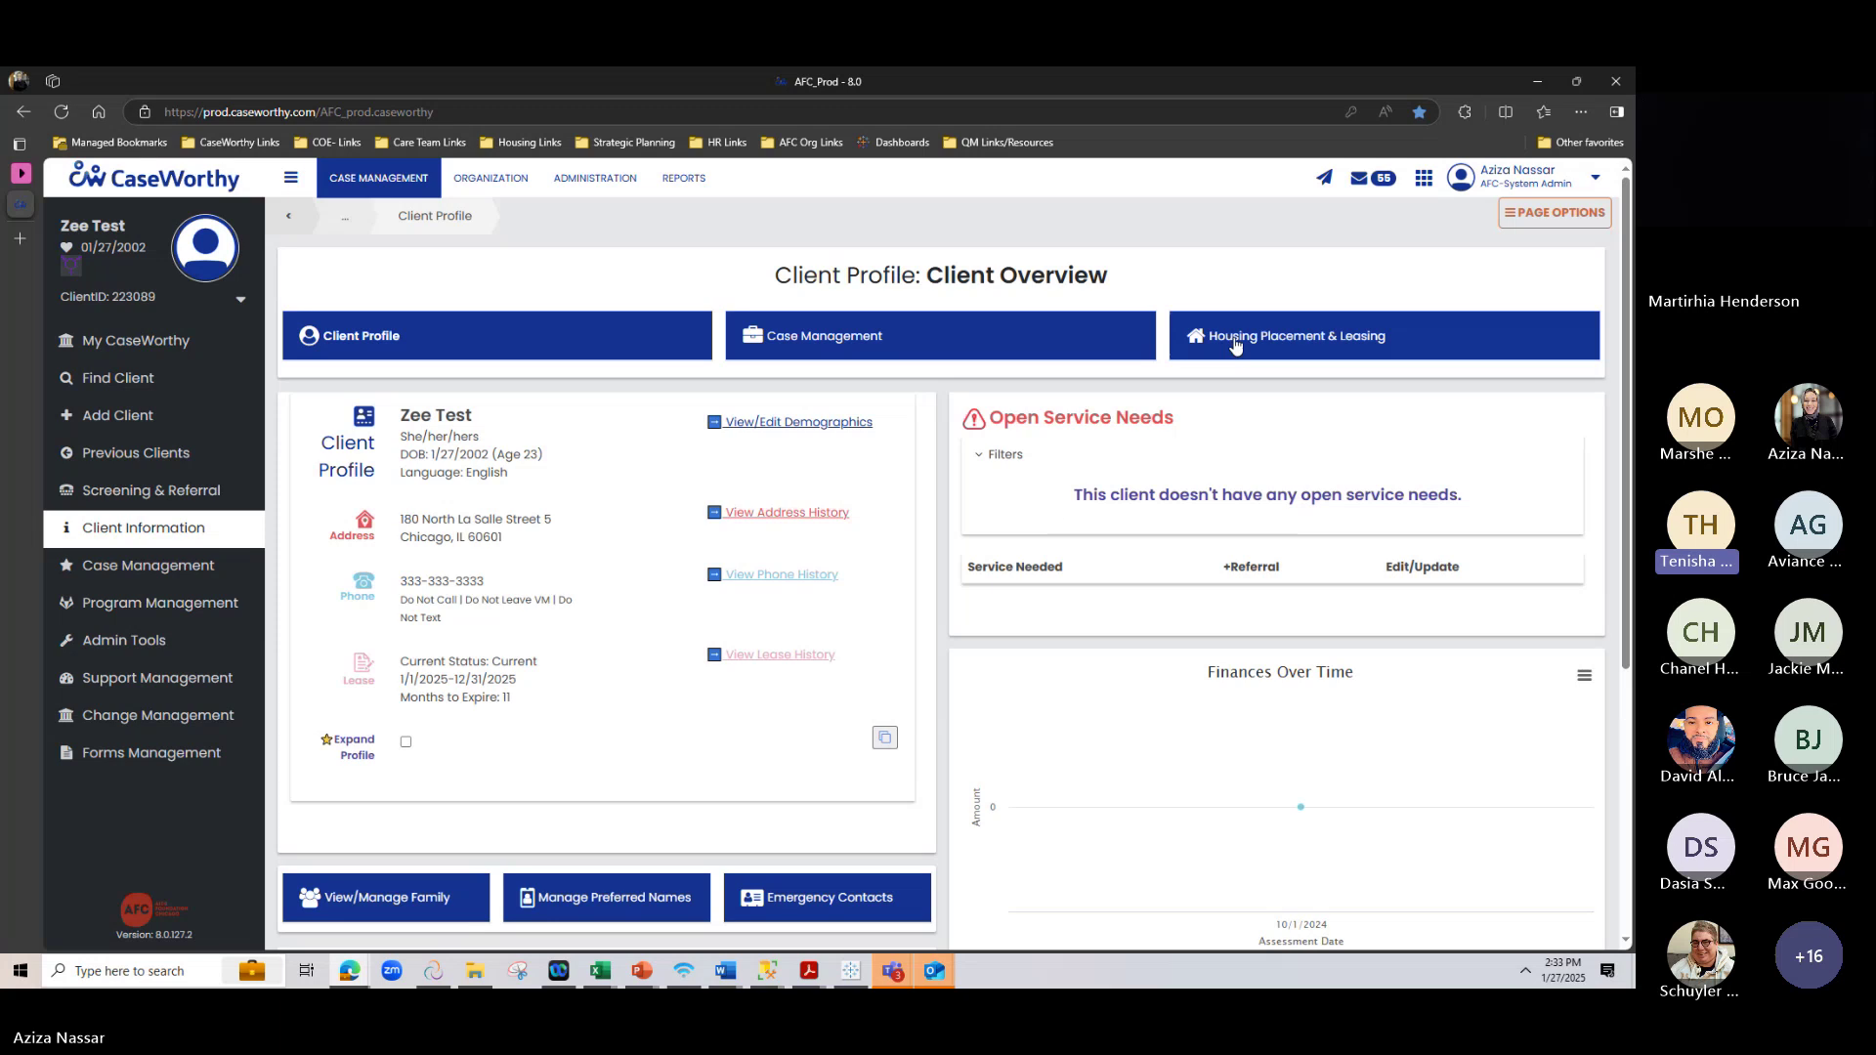
click(1233, 342)
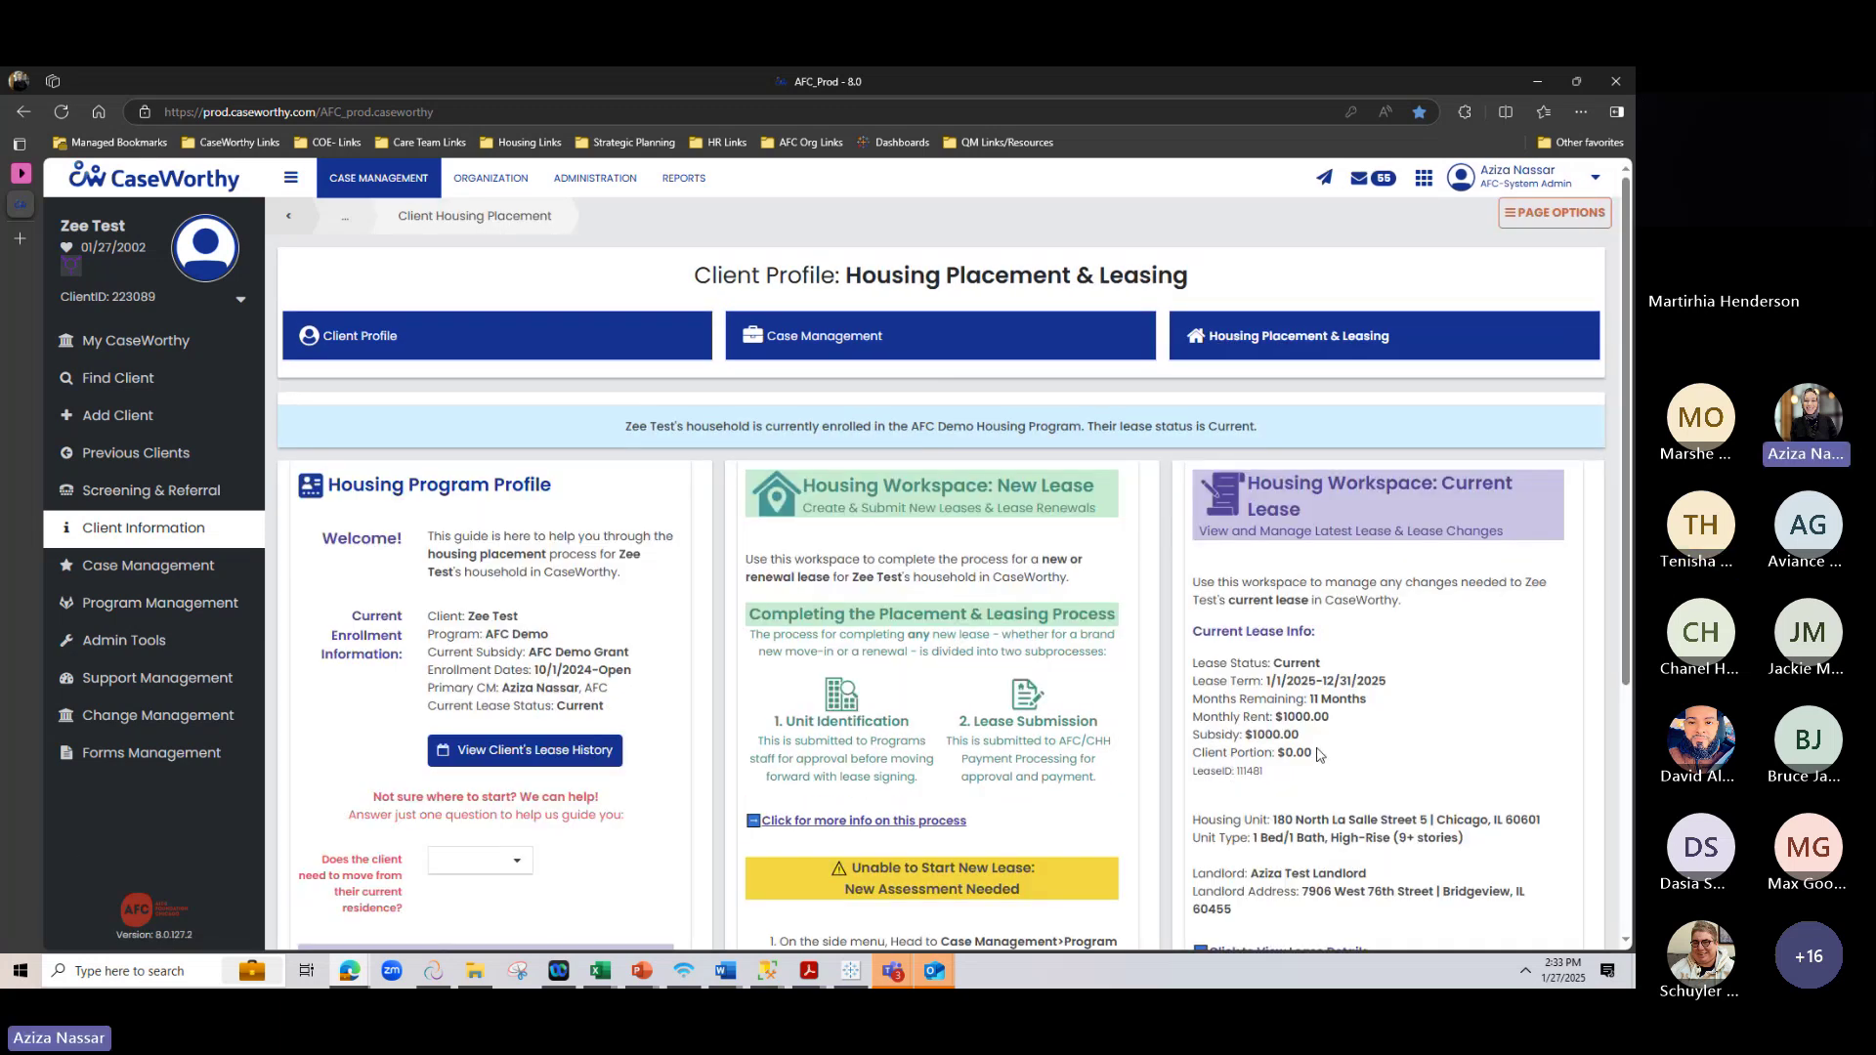
drag(1330, 758, 1272, 754)
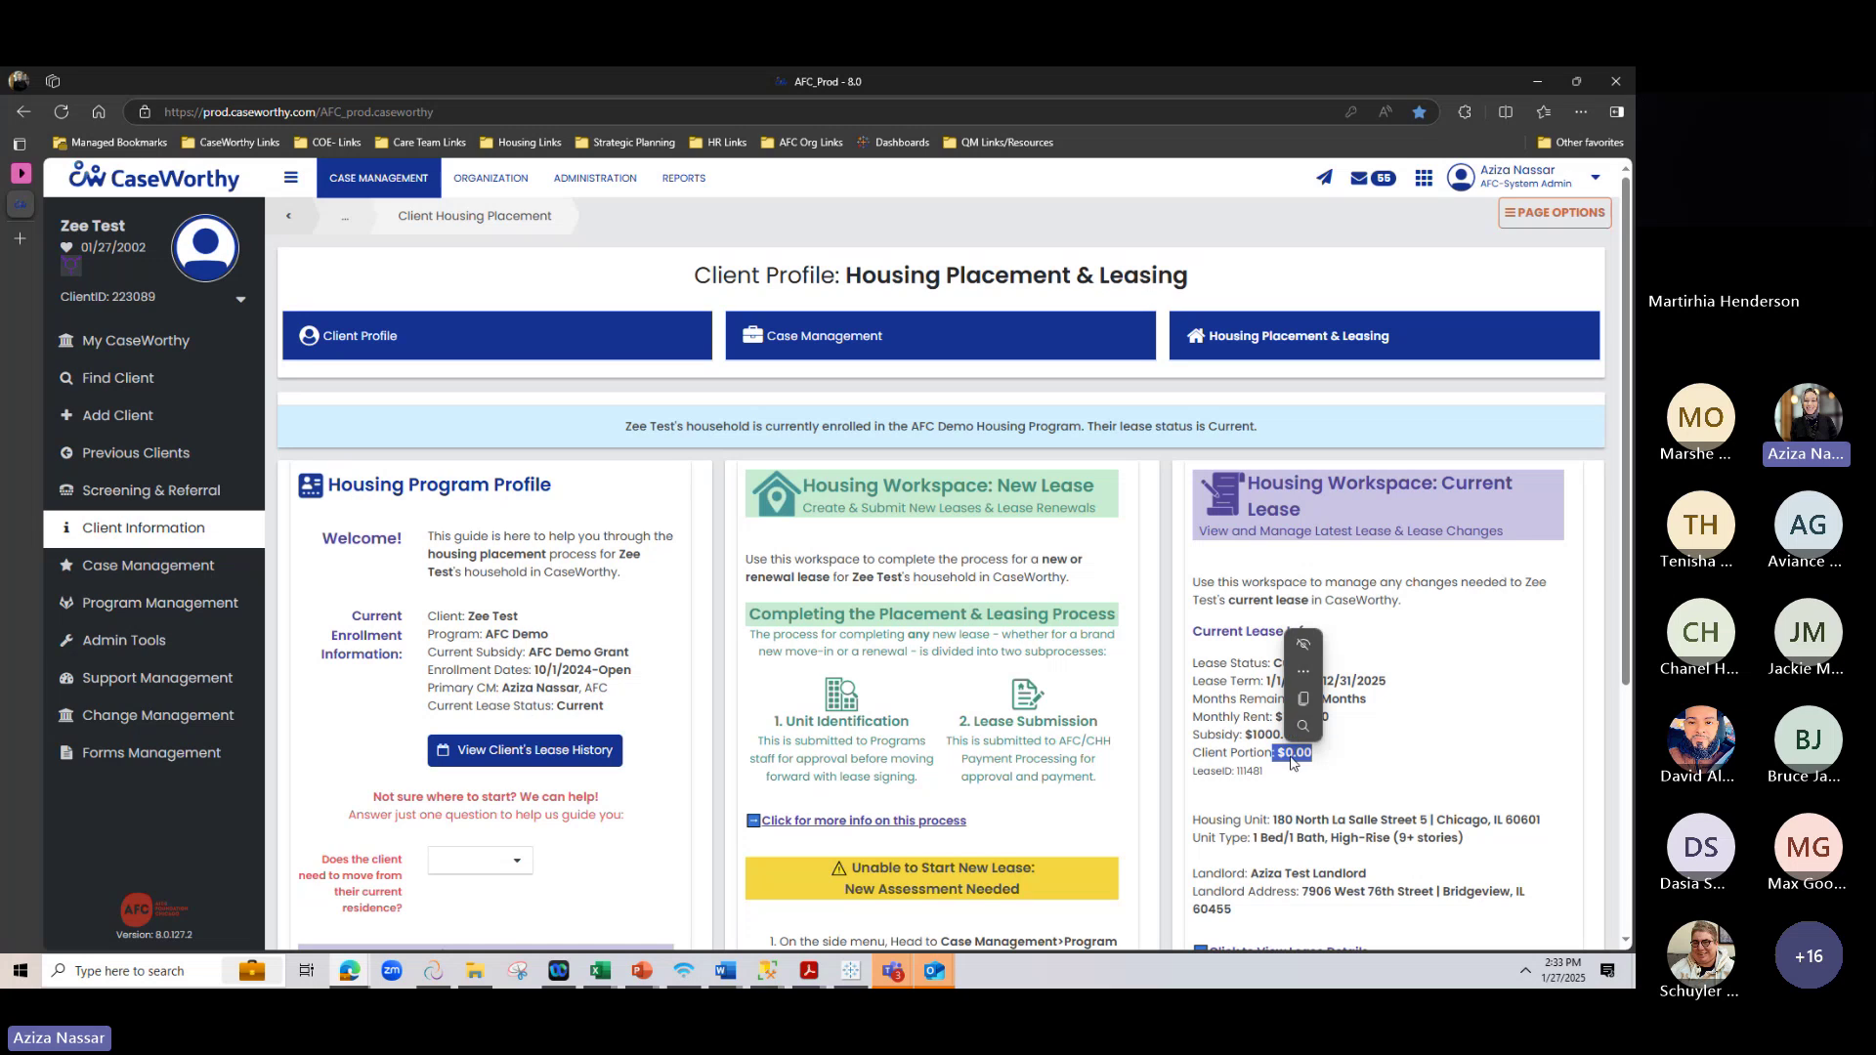
click(1307, 724)
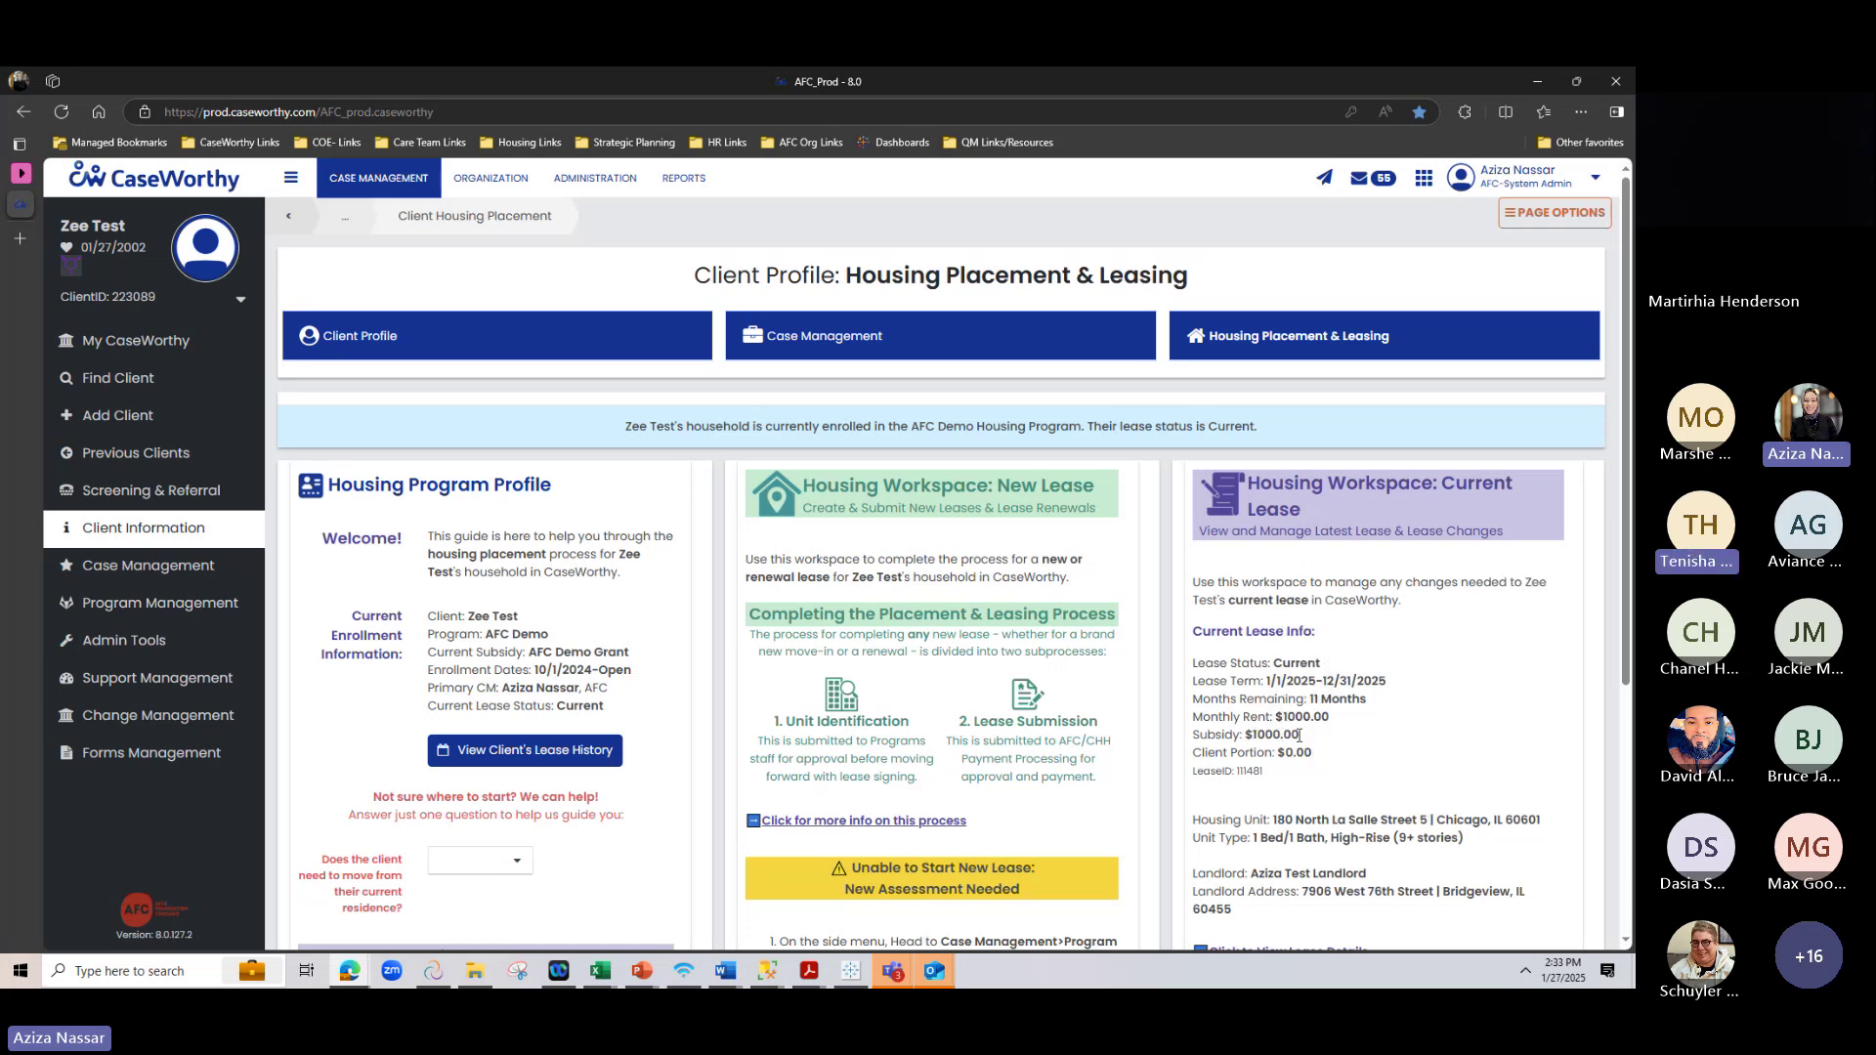
drag(1299, 734, 1245, 735)
click(1335, 727)
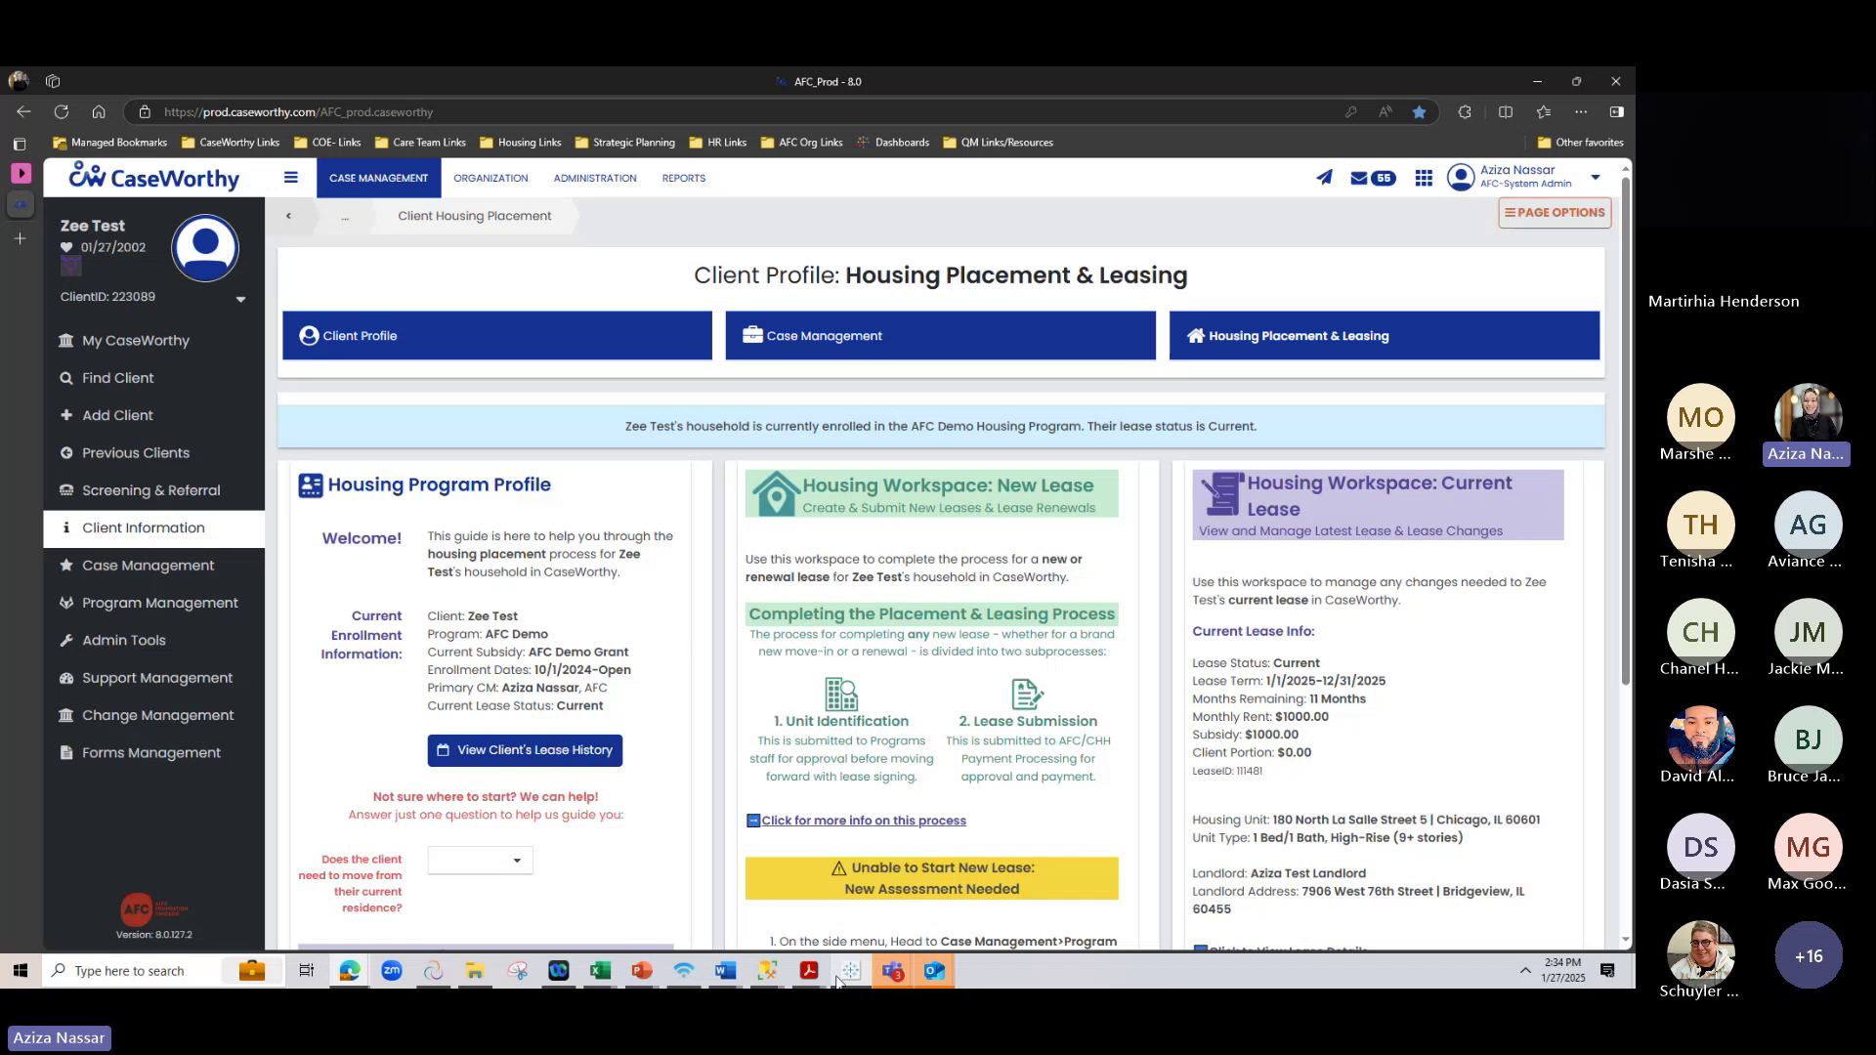
mouse_move(808, 972)
mouse_move(710, 889)
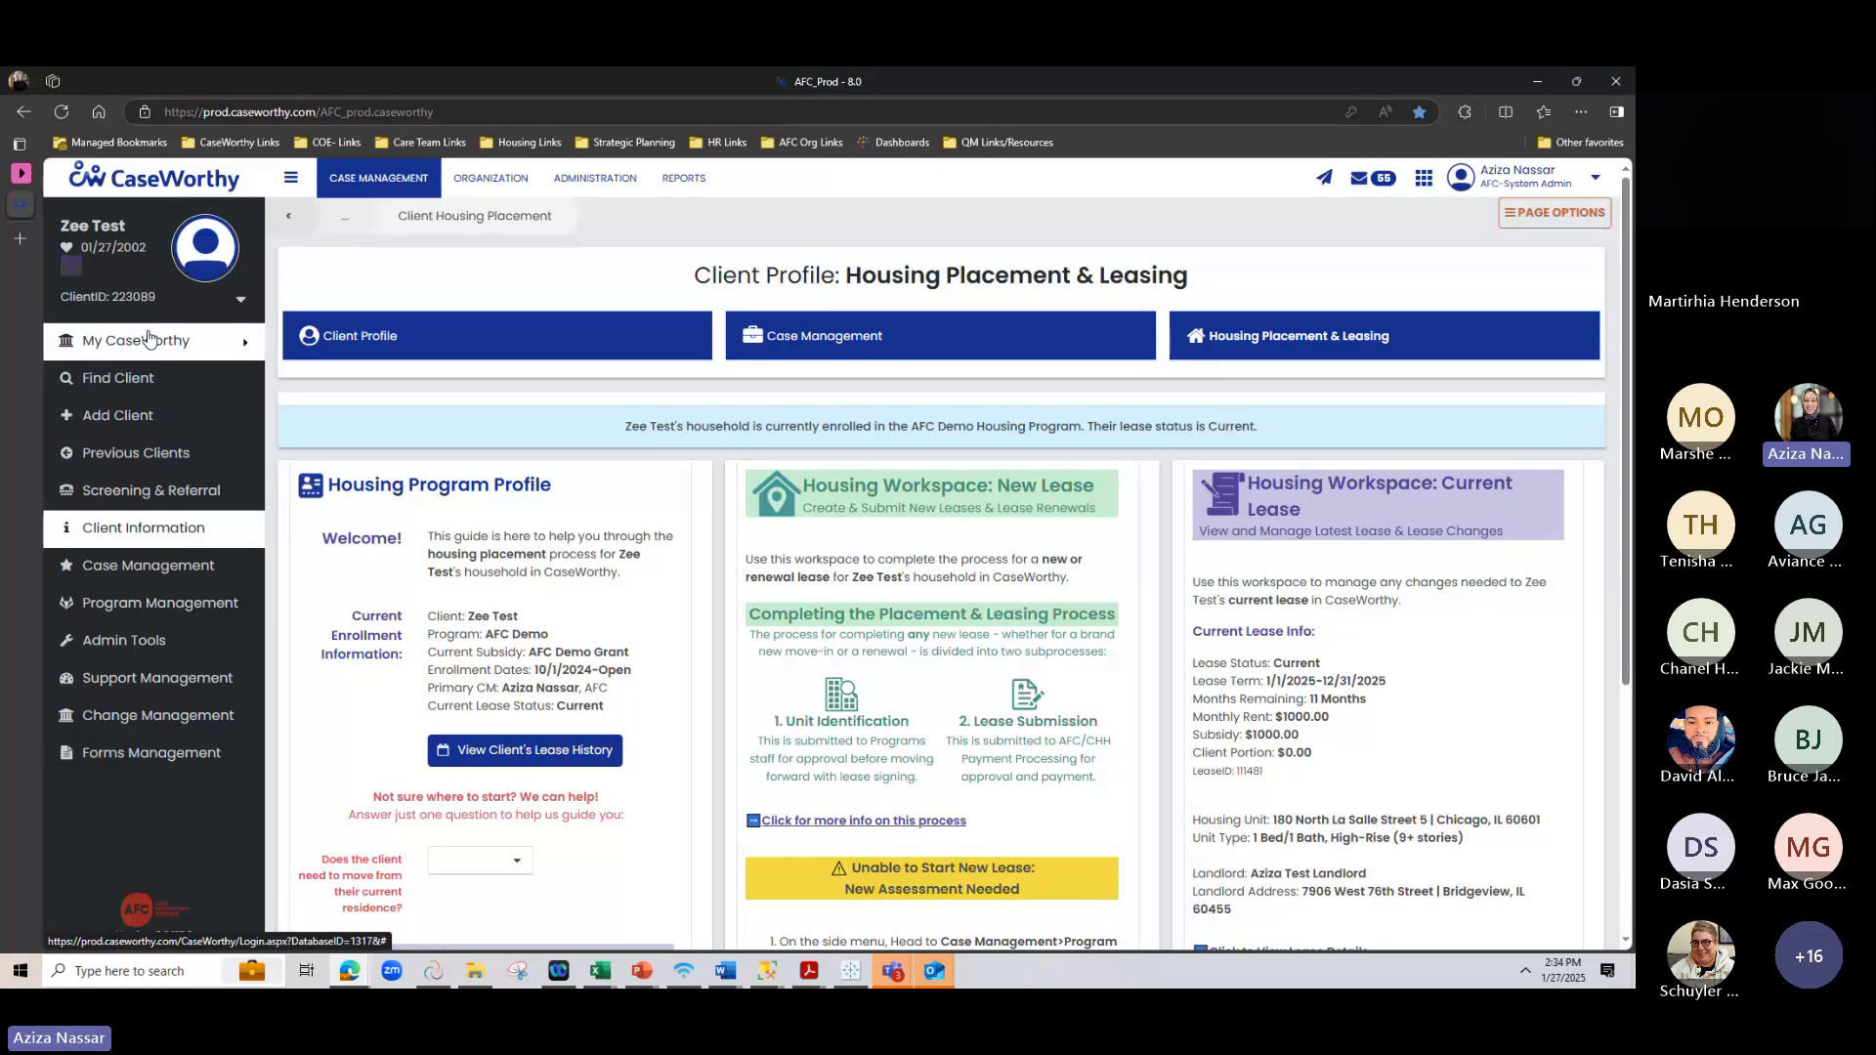
Open the Rental Assistance Landlord Contract PDF from the AFC Demo Program's Forms & Documents
mouse_move(156, 340)
click(435, 348)
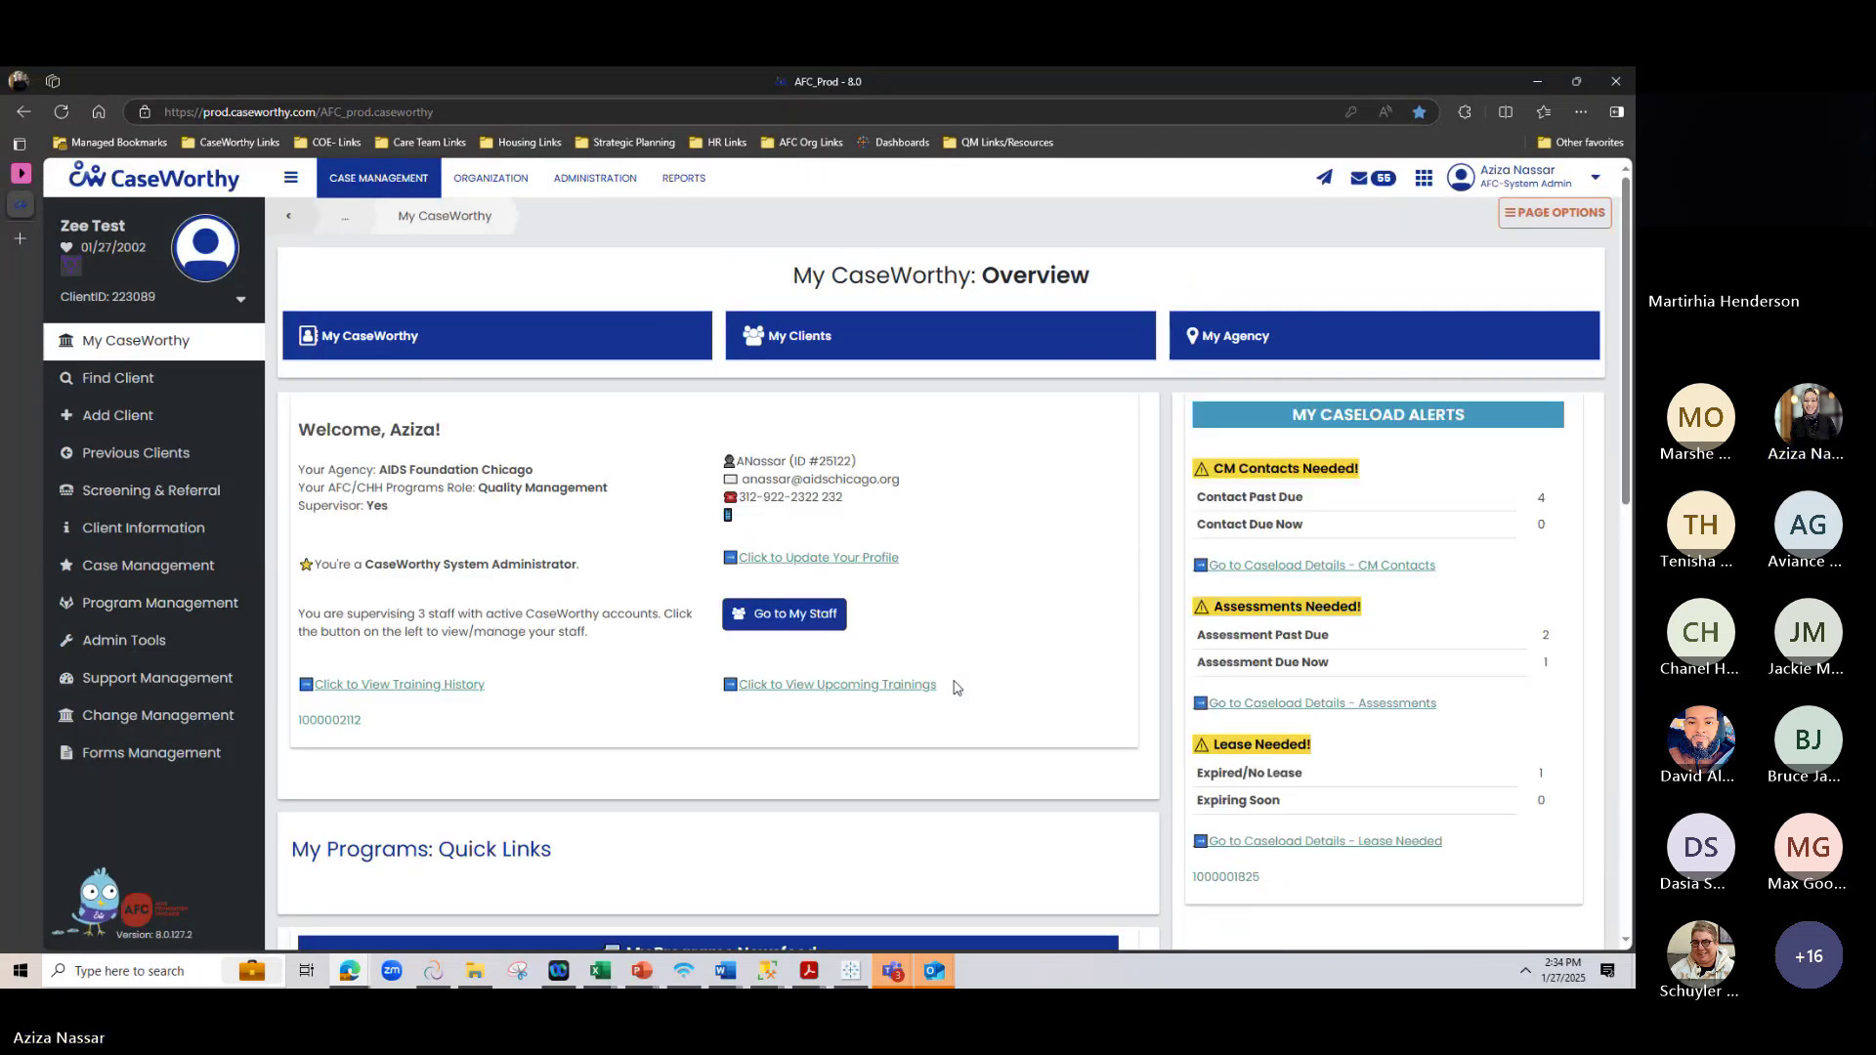
scroll(955, 686, down, 5)
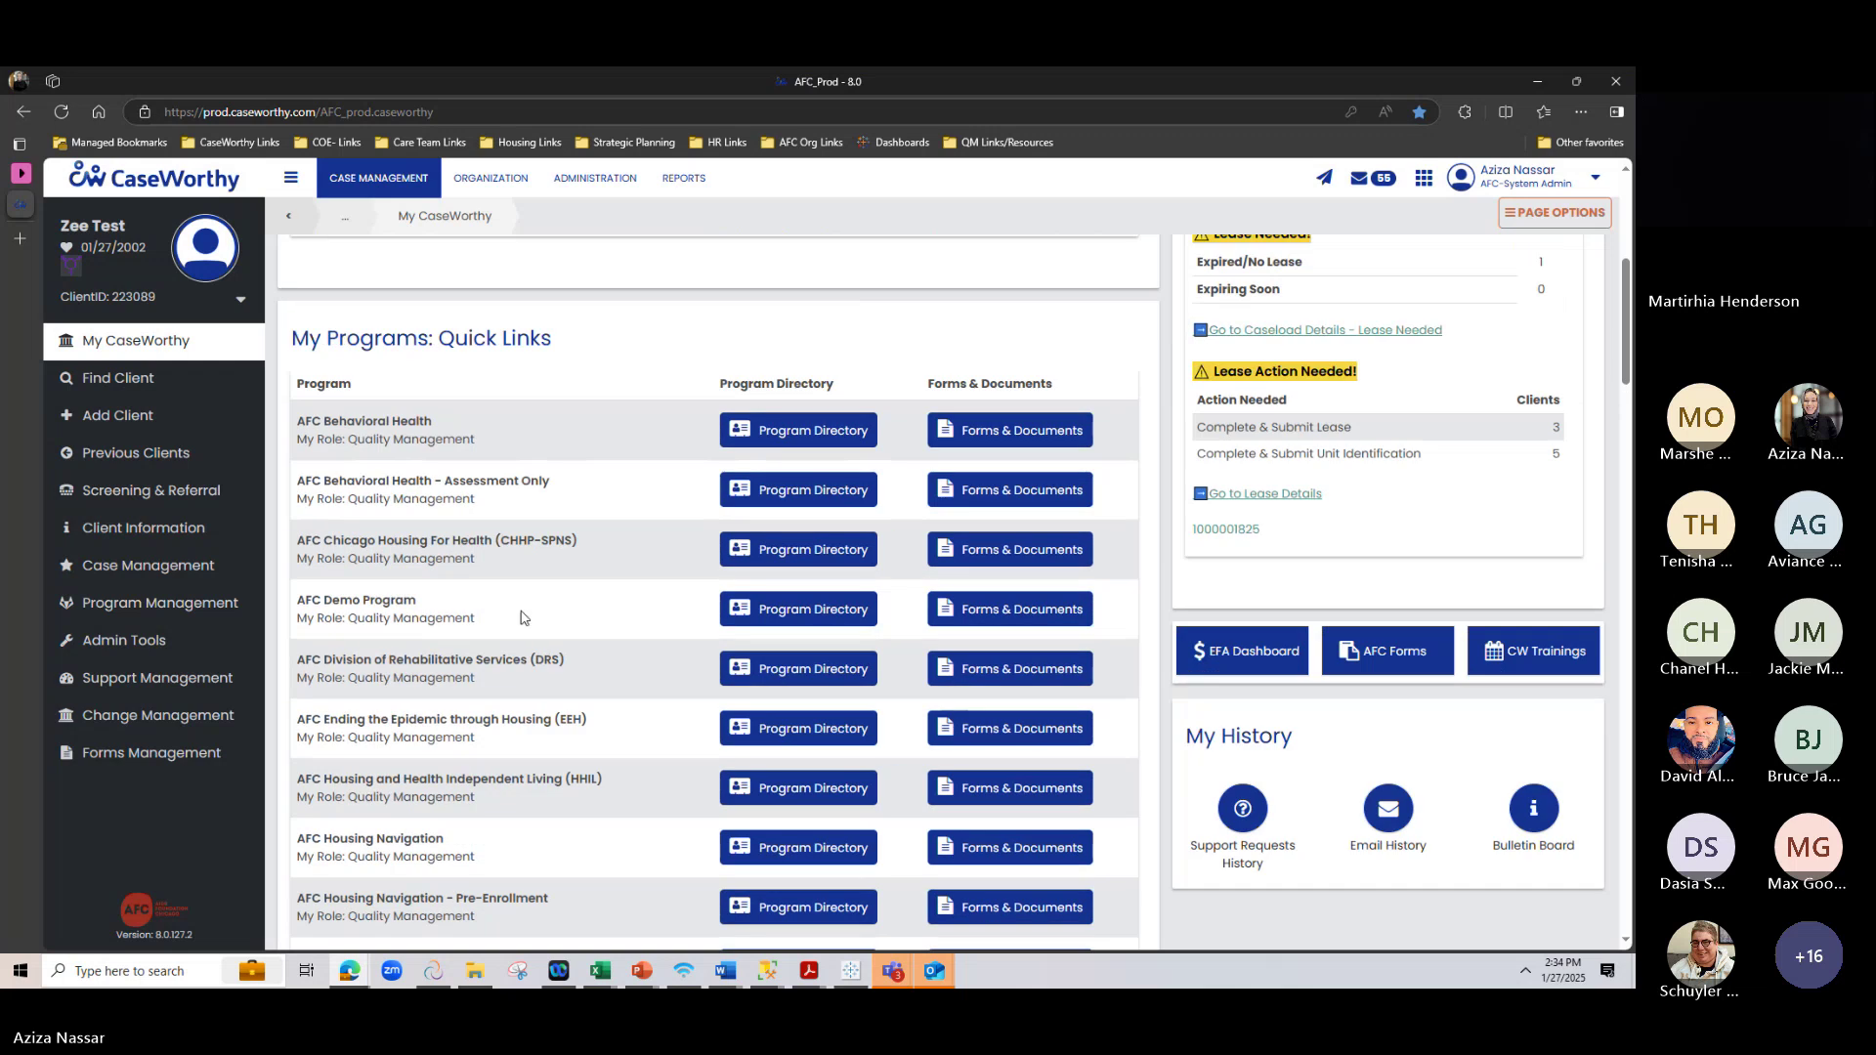
click(1024, 614)
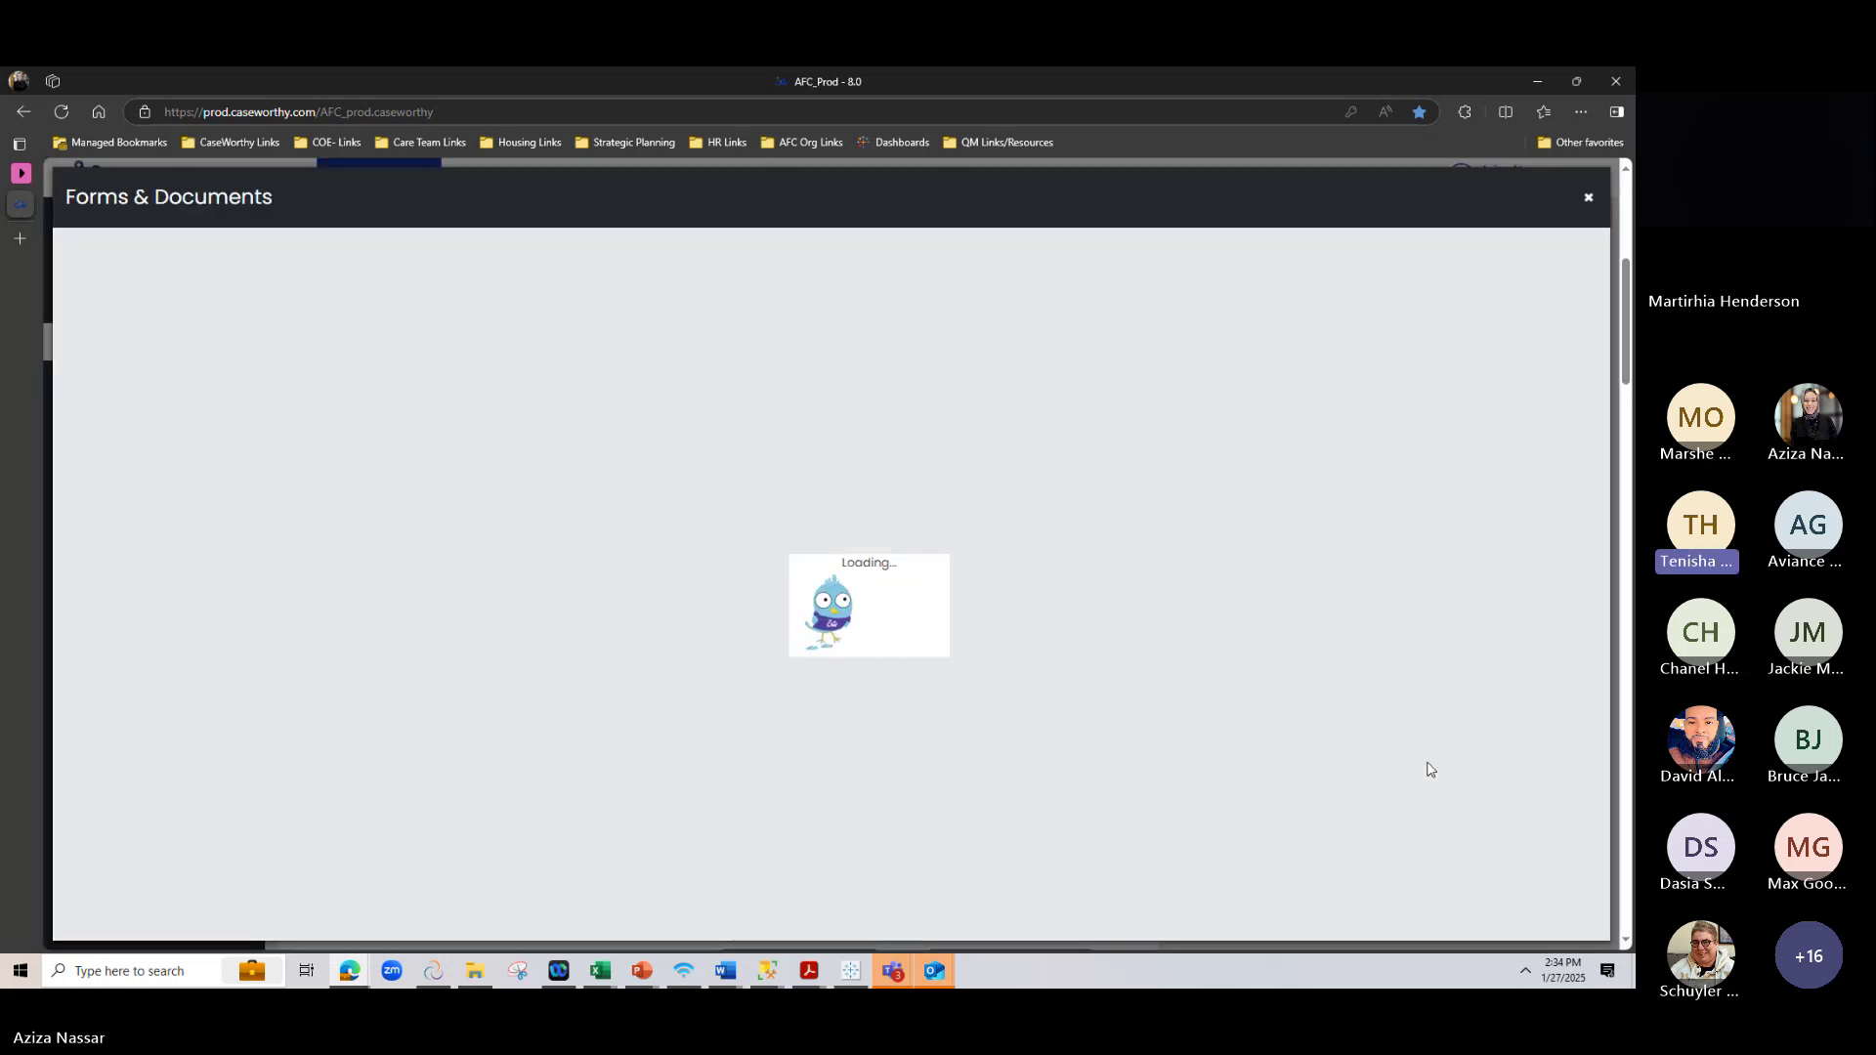
scroll(894, 830, down, 4)
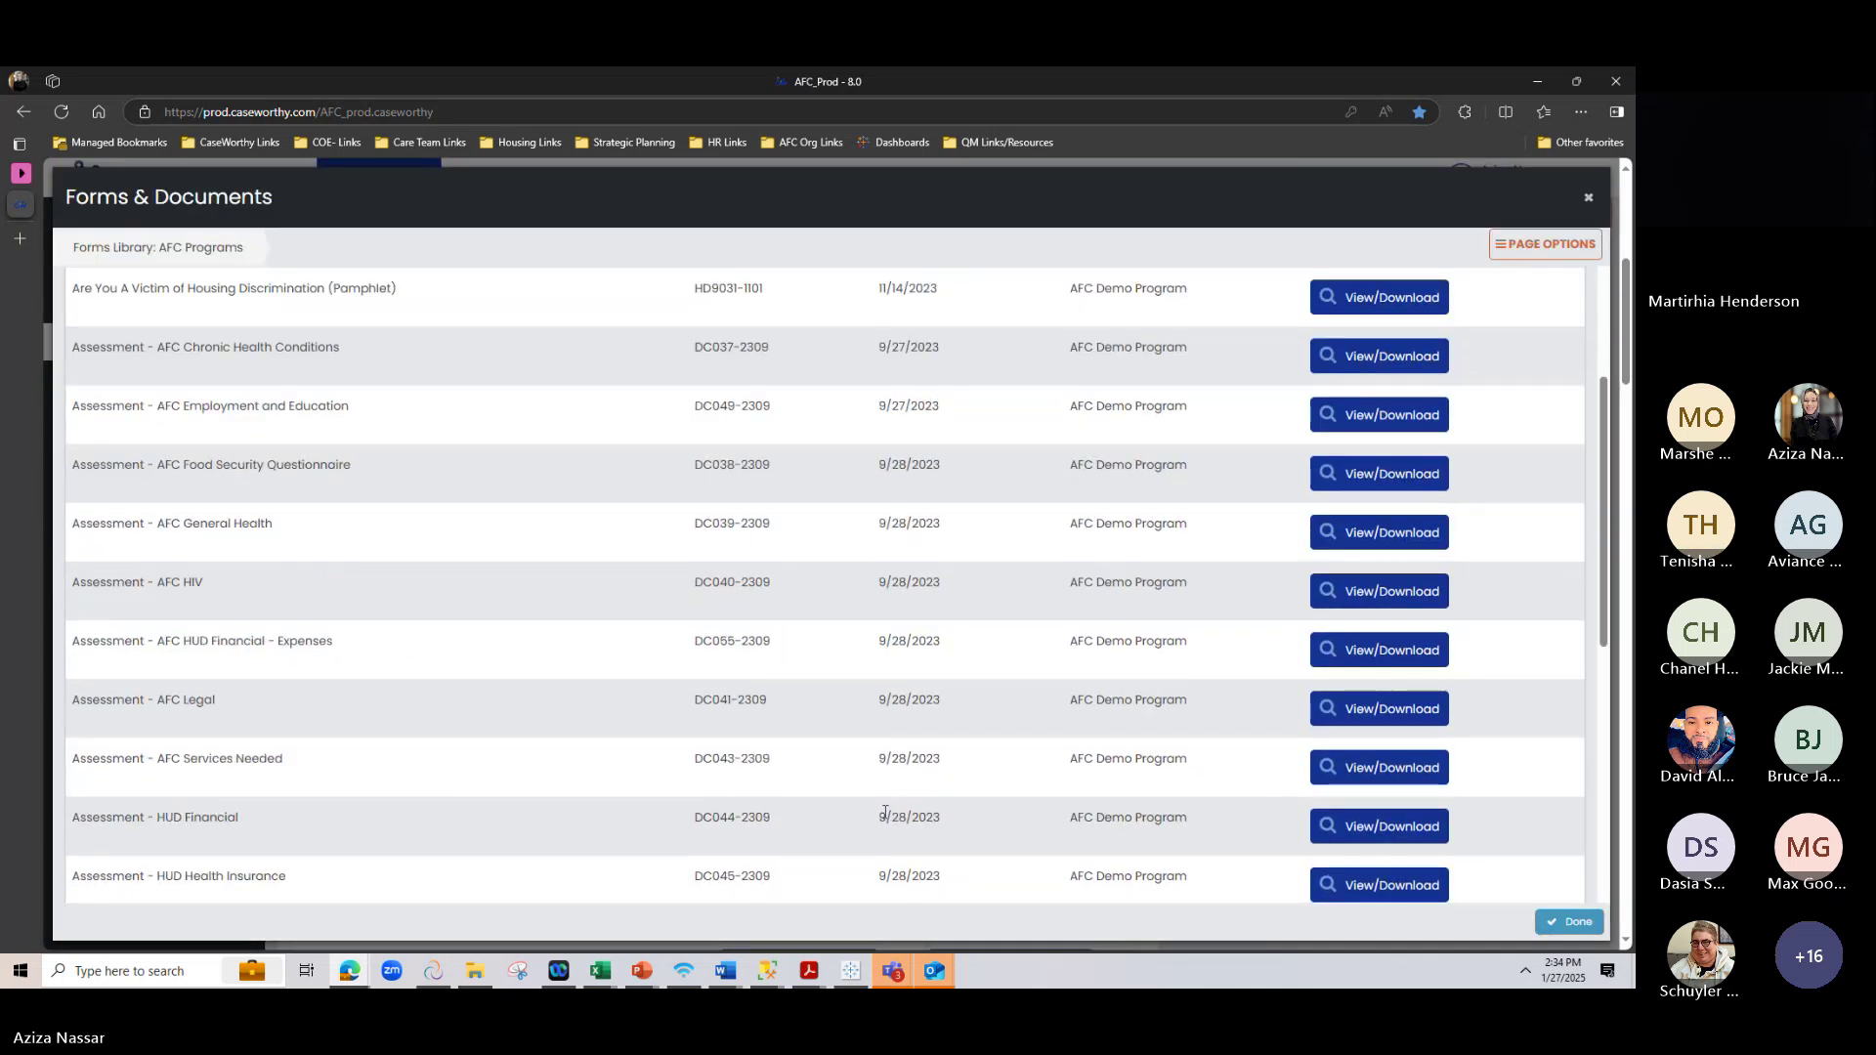
scroll(875, 823, down, 8)
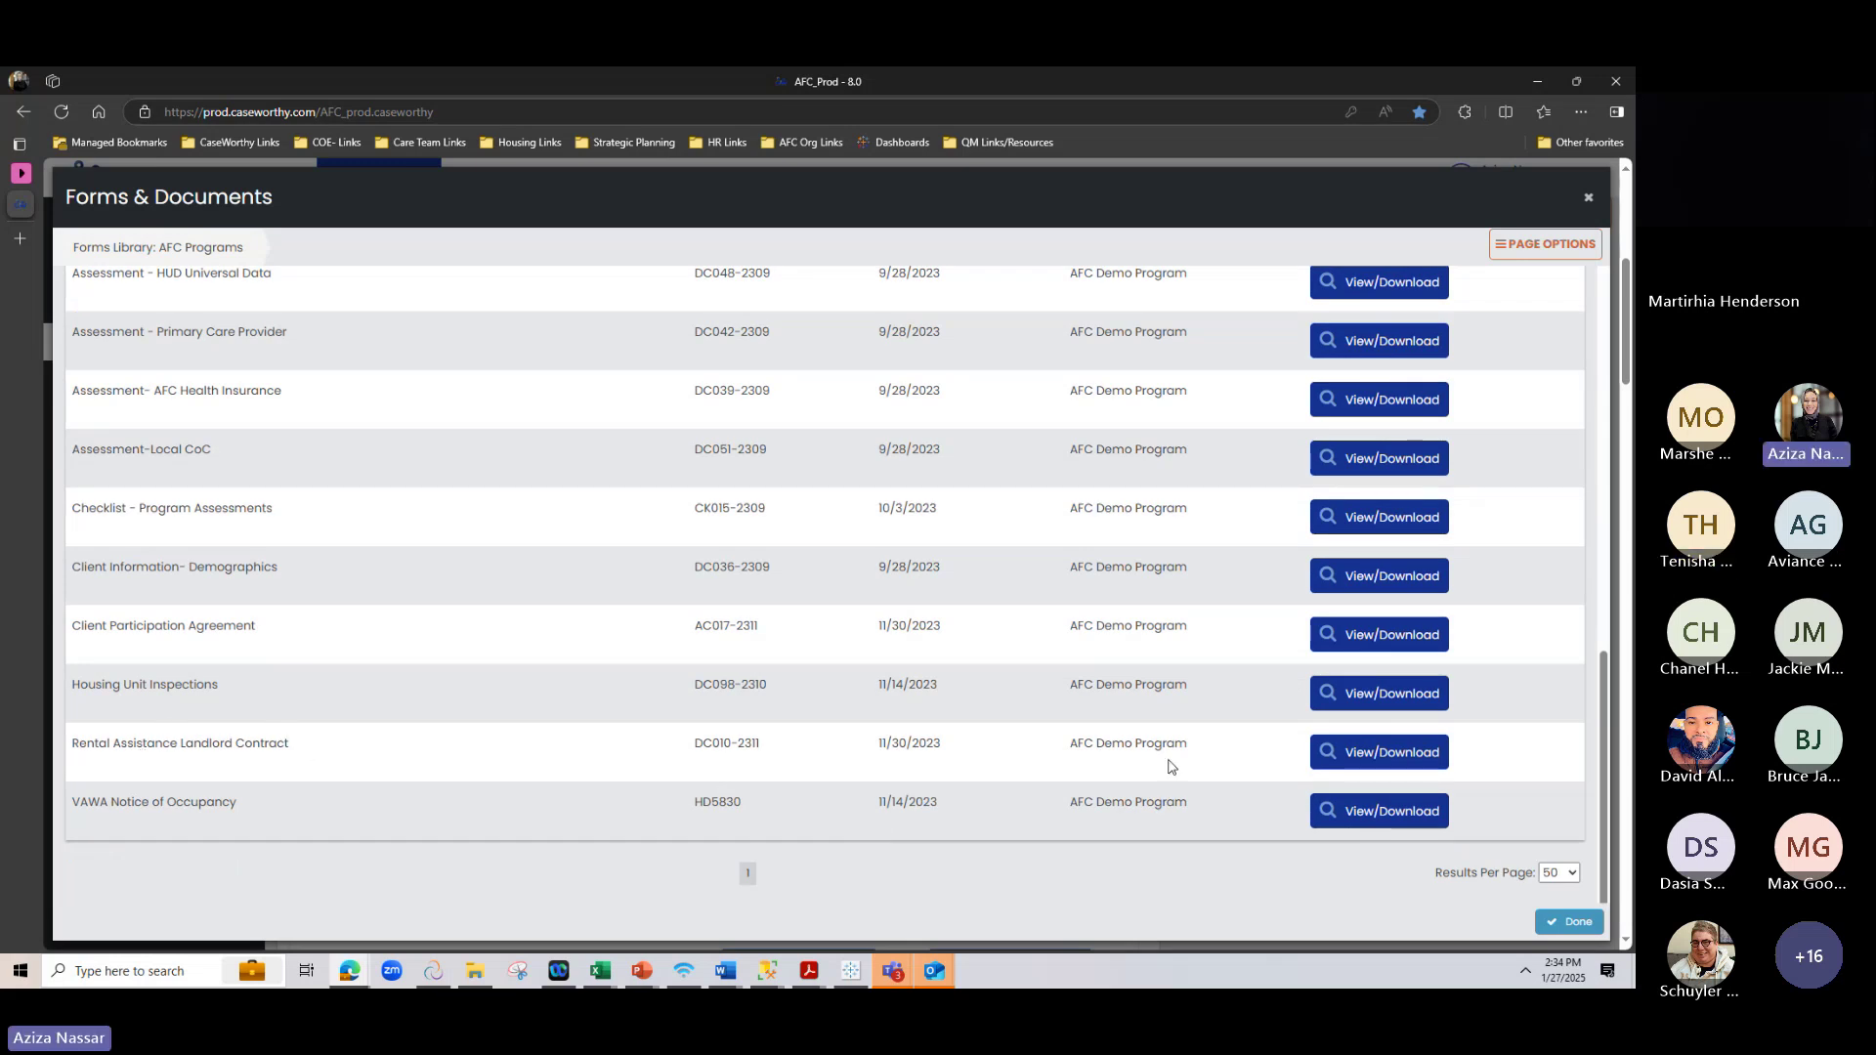
click(1392, 754)
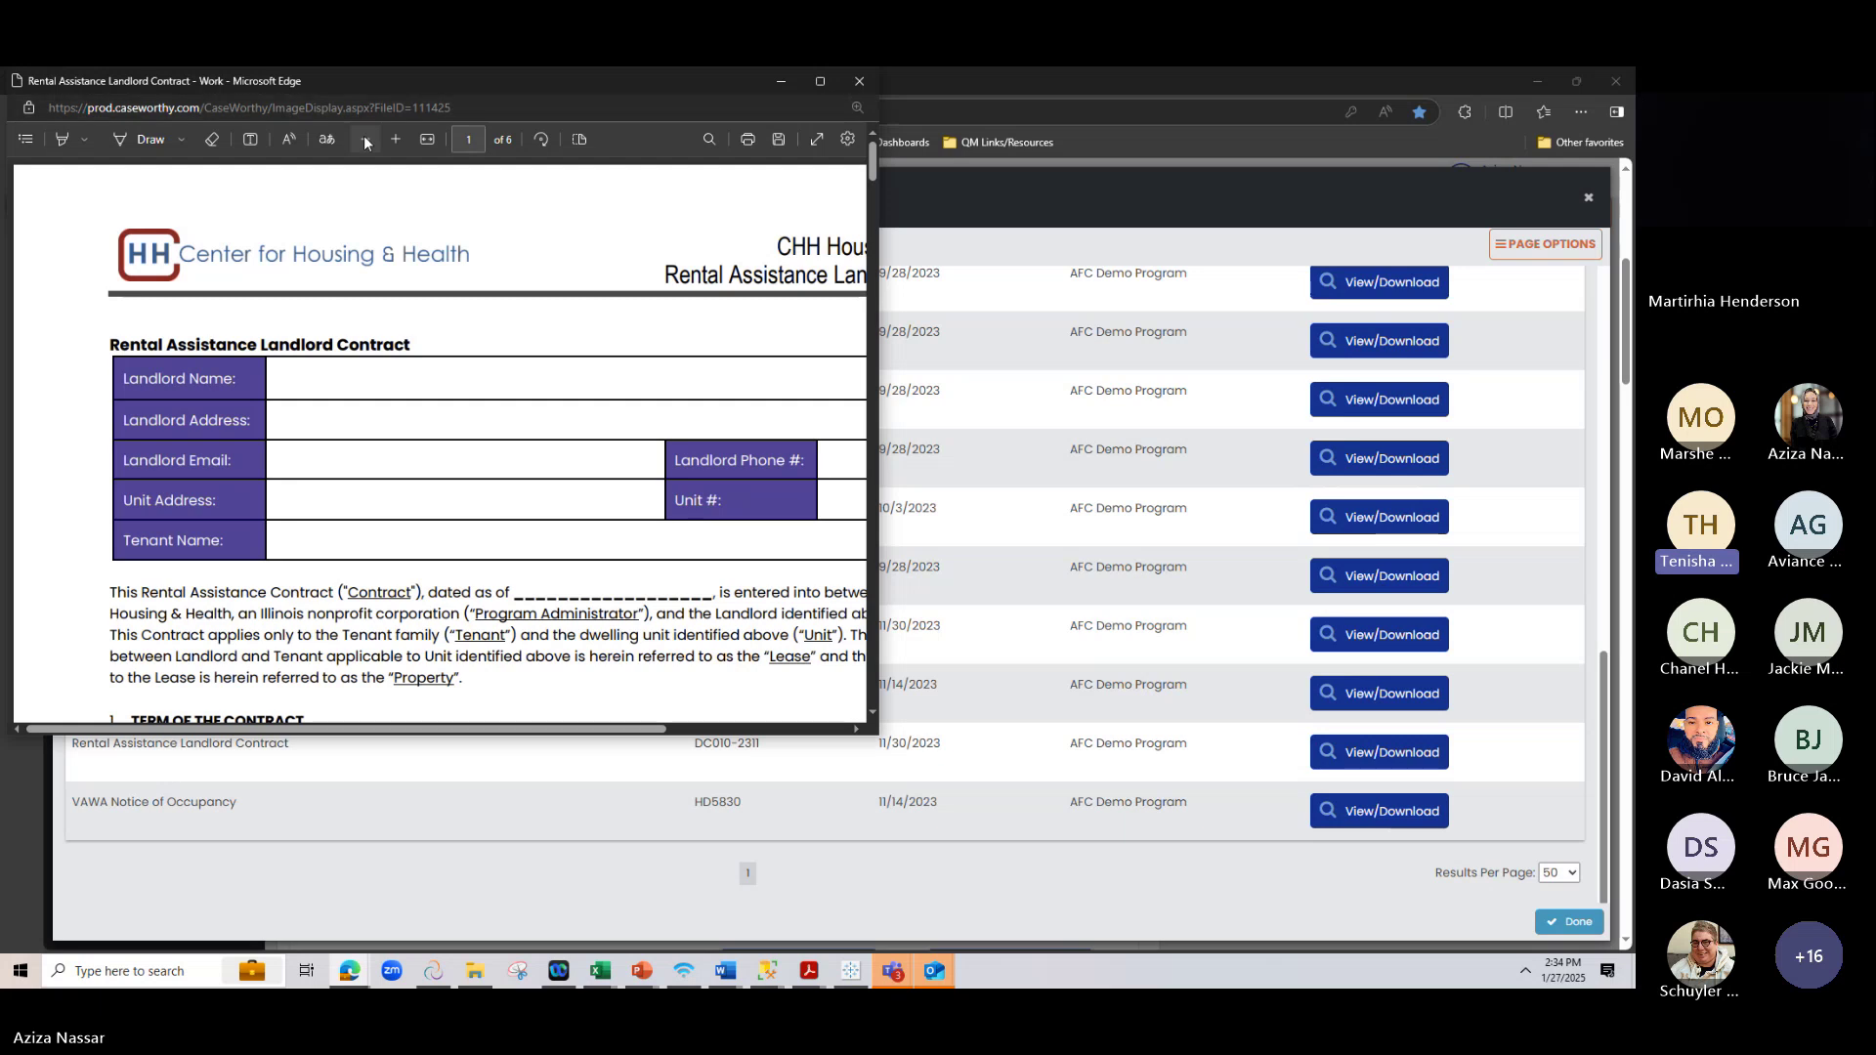
Zoom the contract out two steps, maximize it, and highlight the contract date and term blanks
click(364, 139)
click(365, 139)
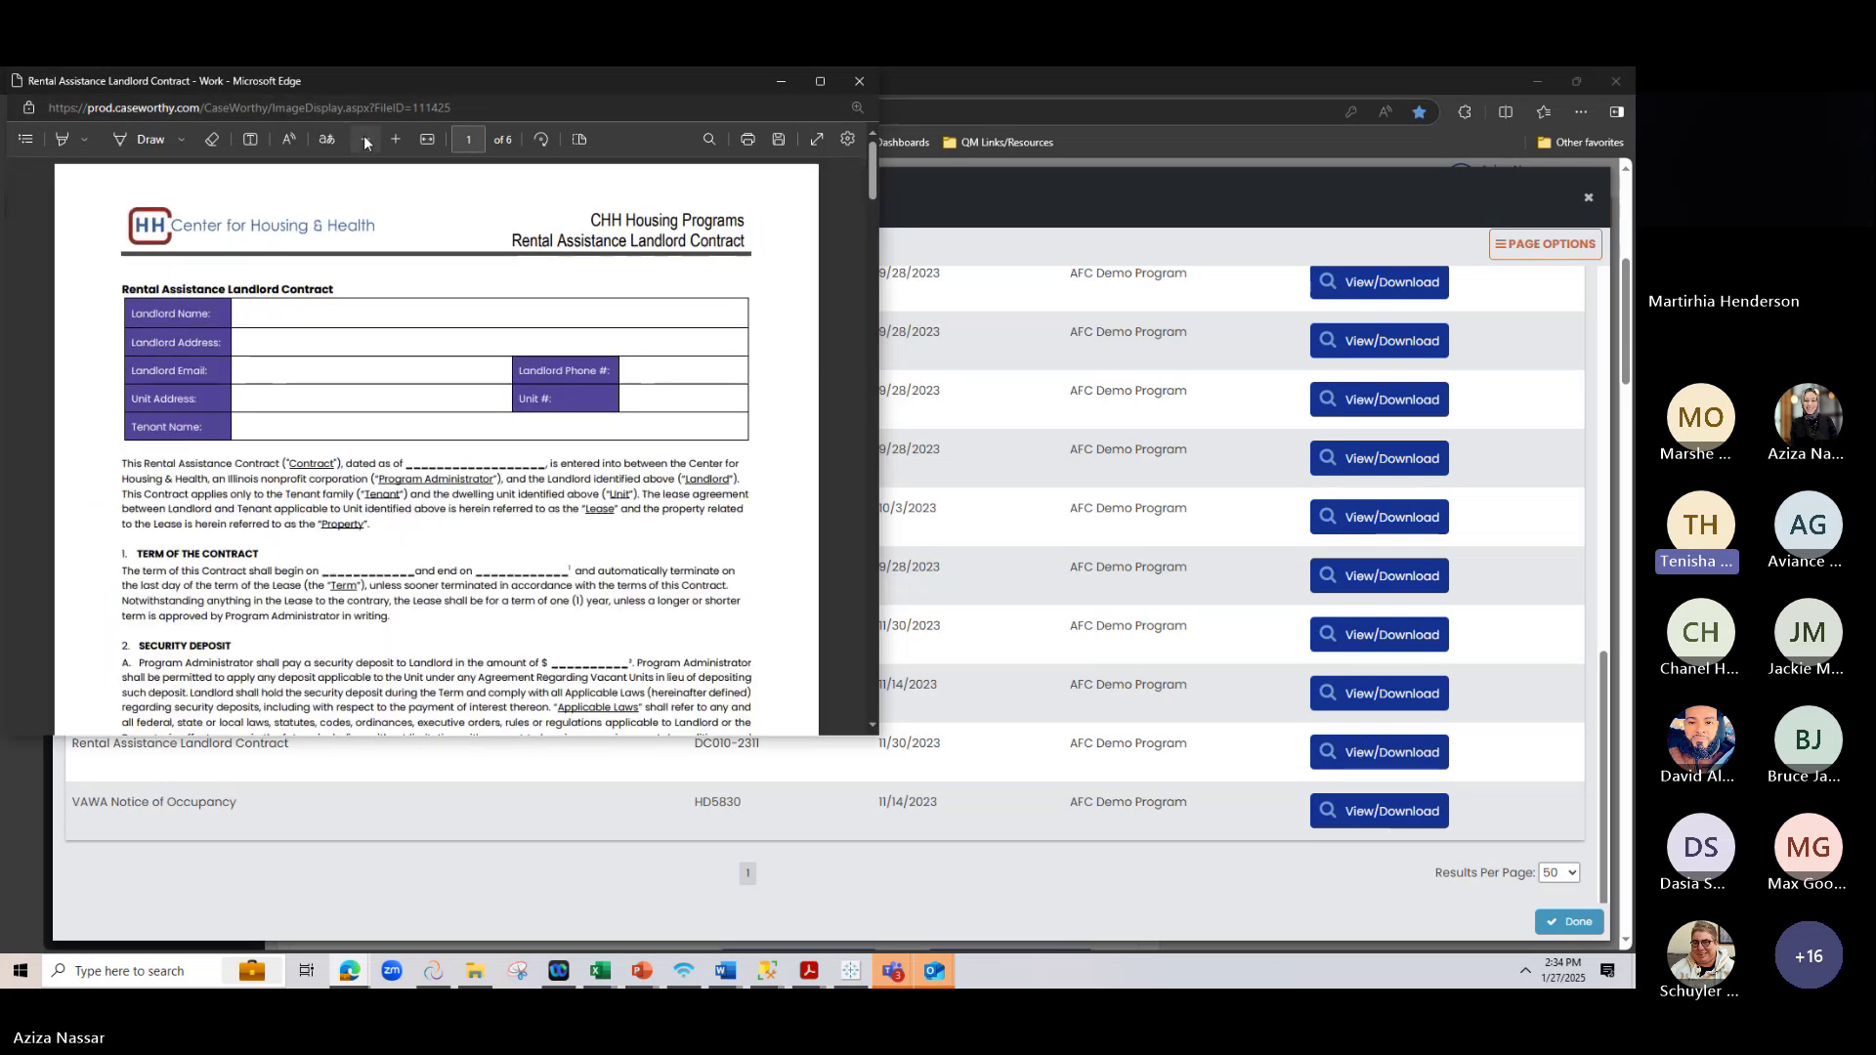
double_click(412, 91)
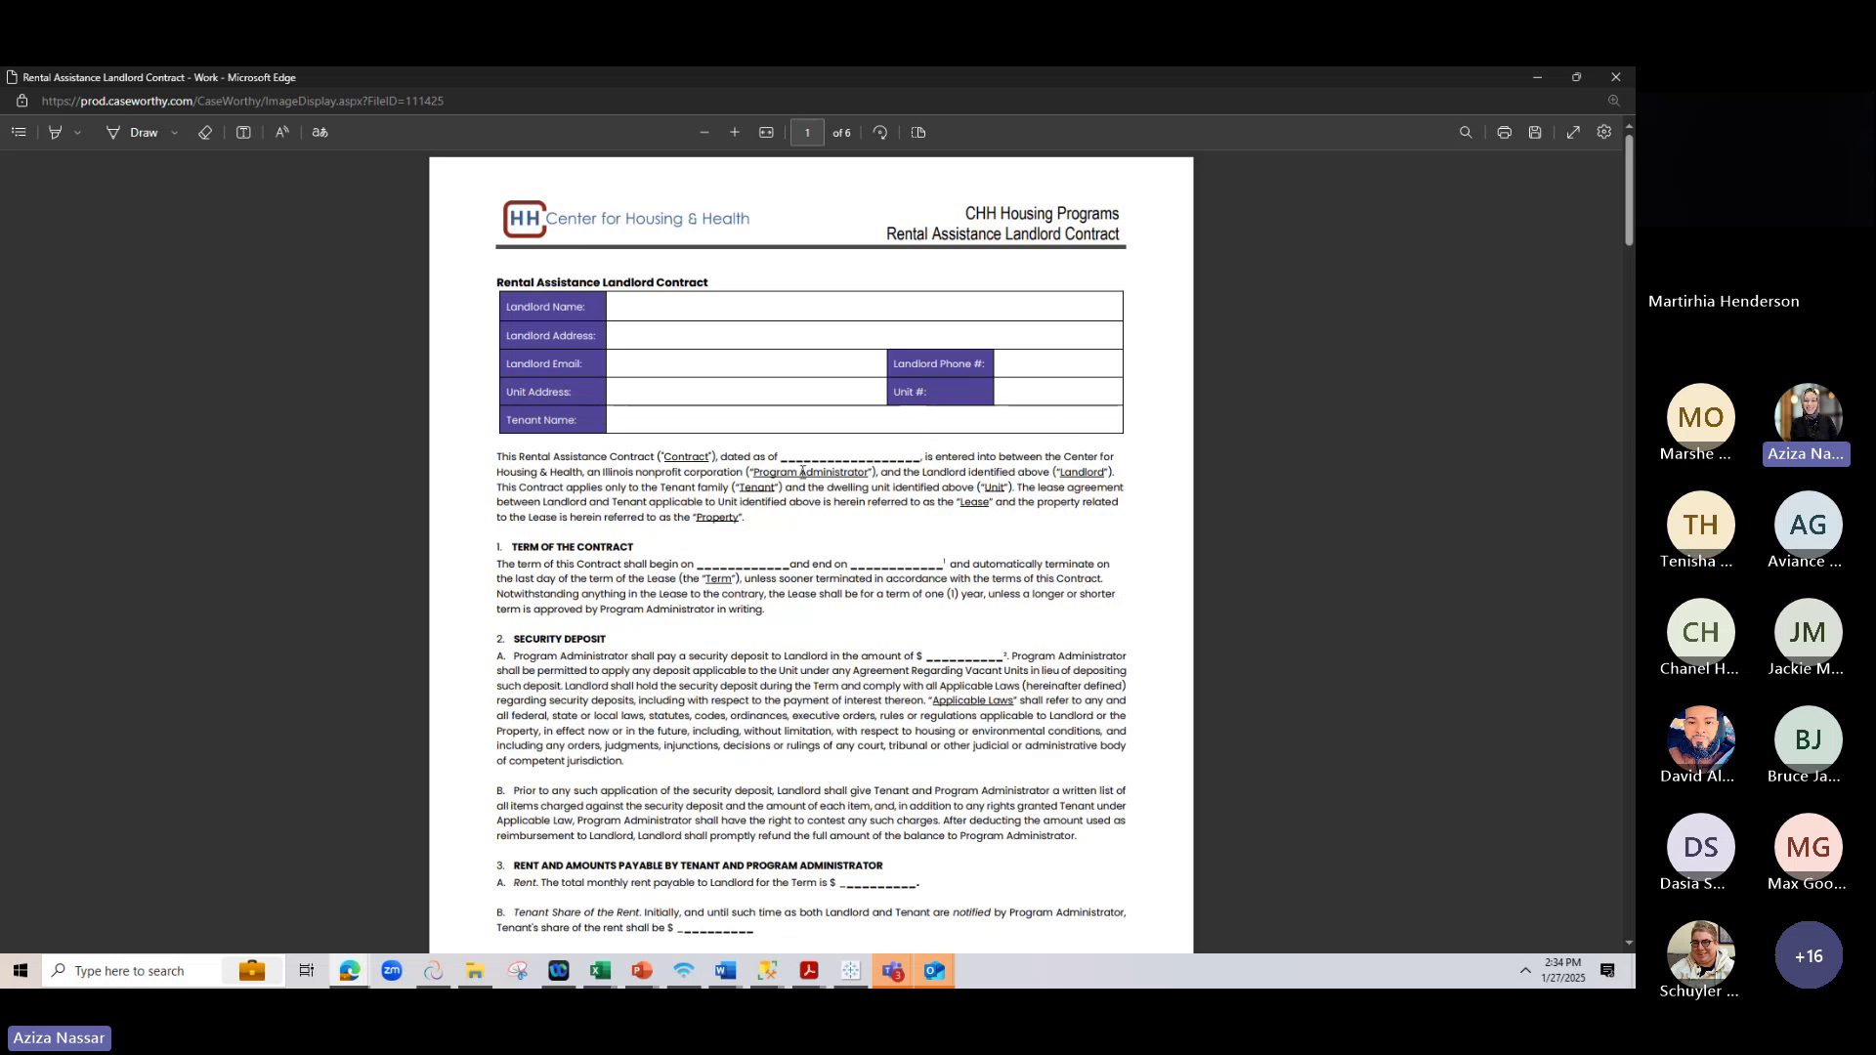
drag(779, 457, 913, 458)
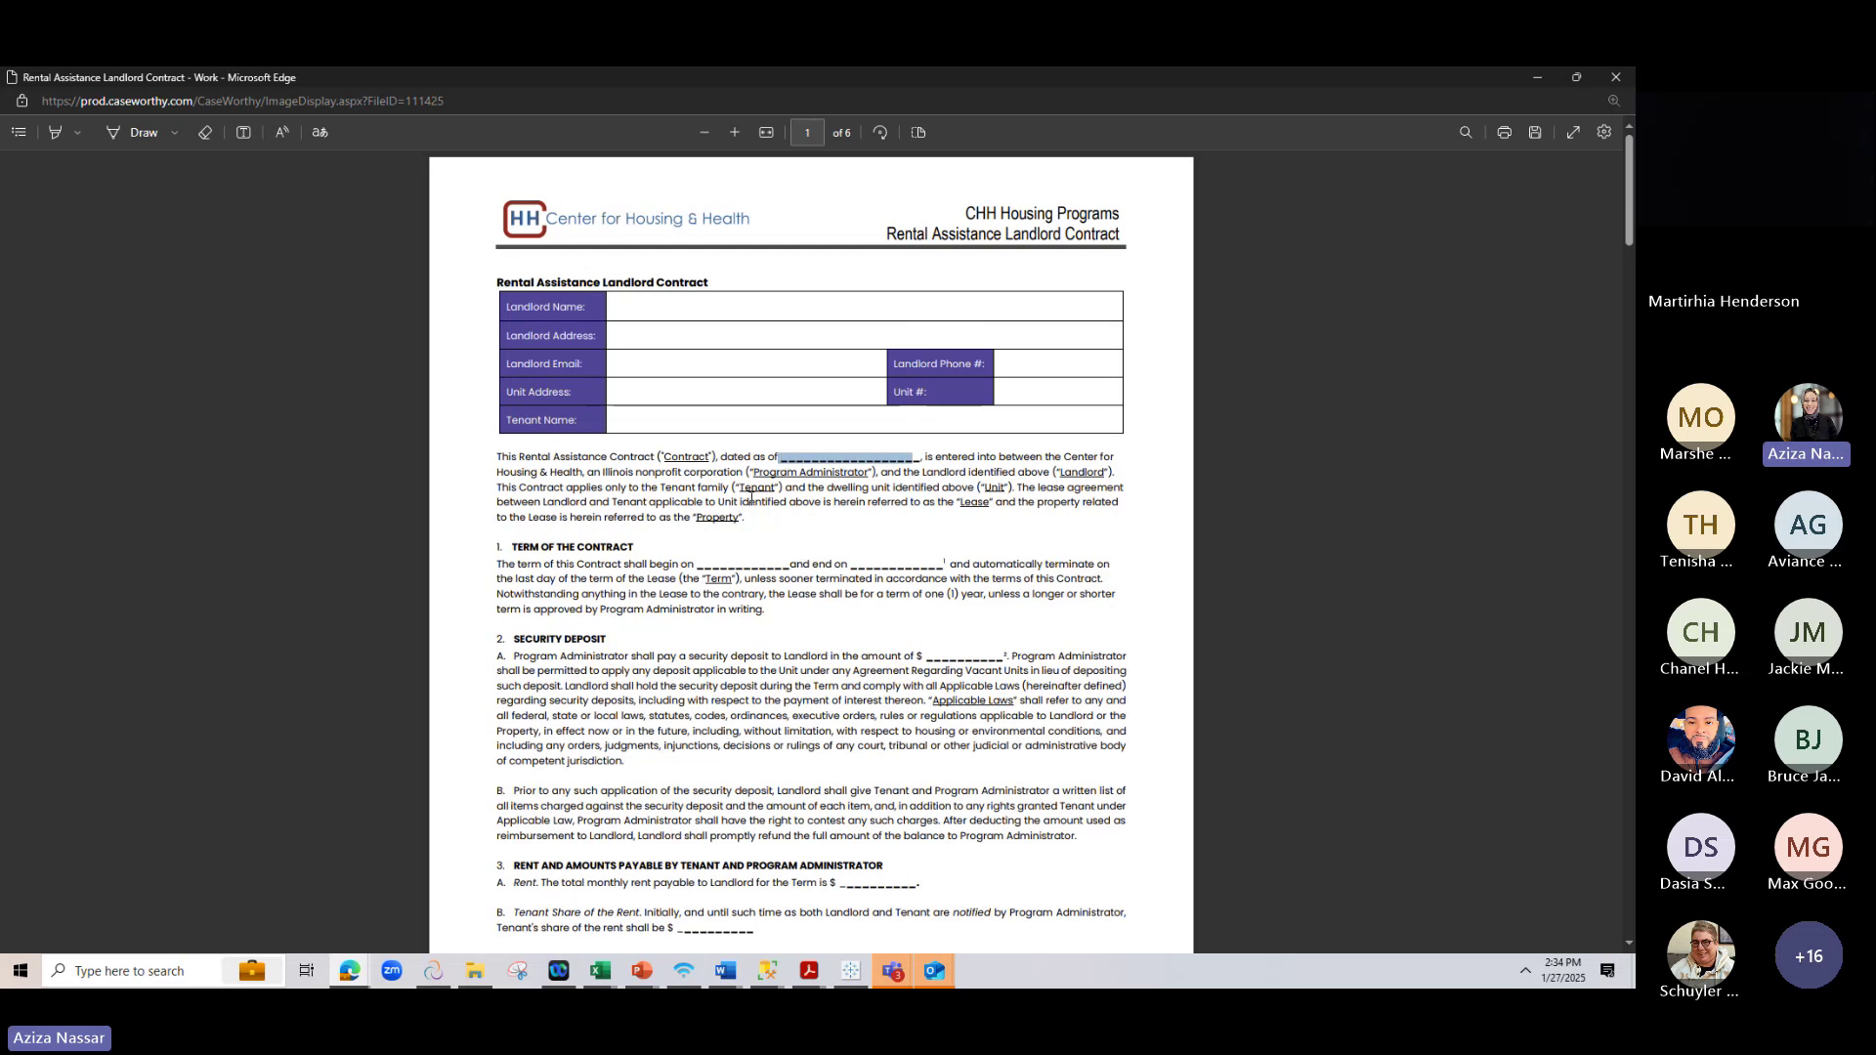
scroll(714, 552, down, 1)
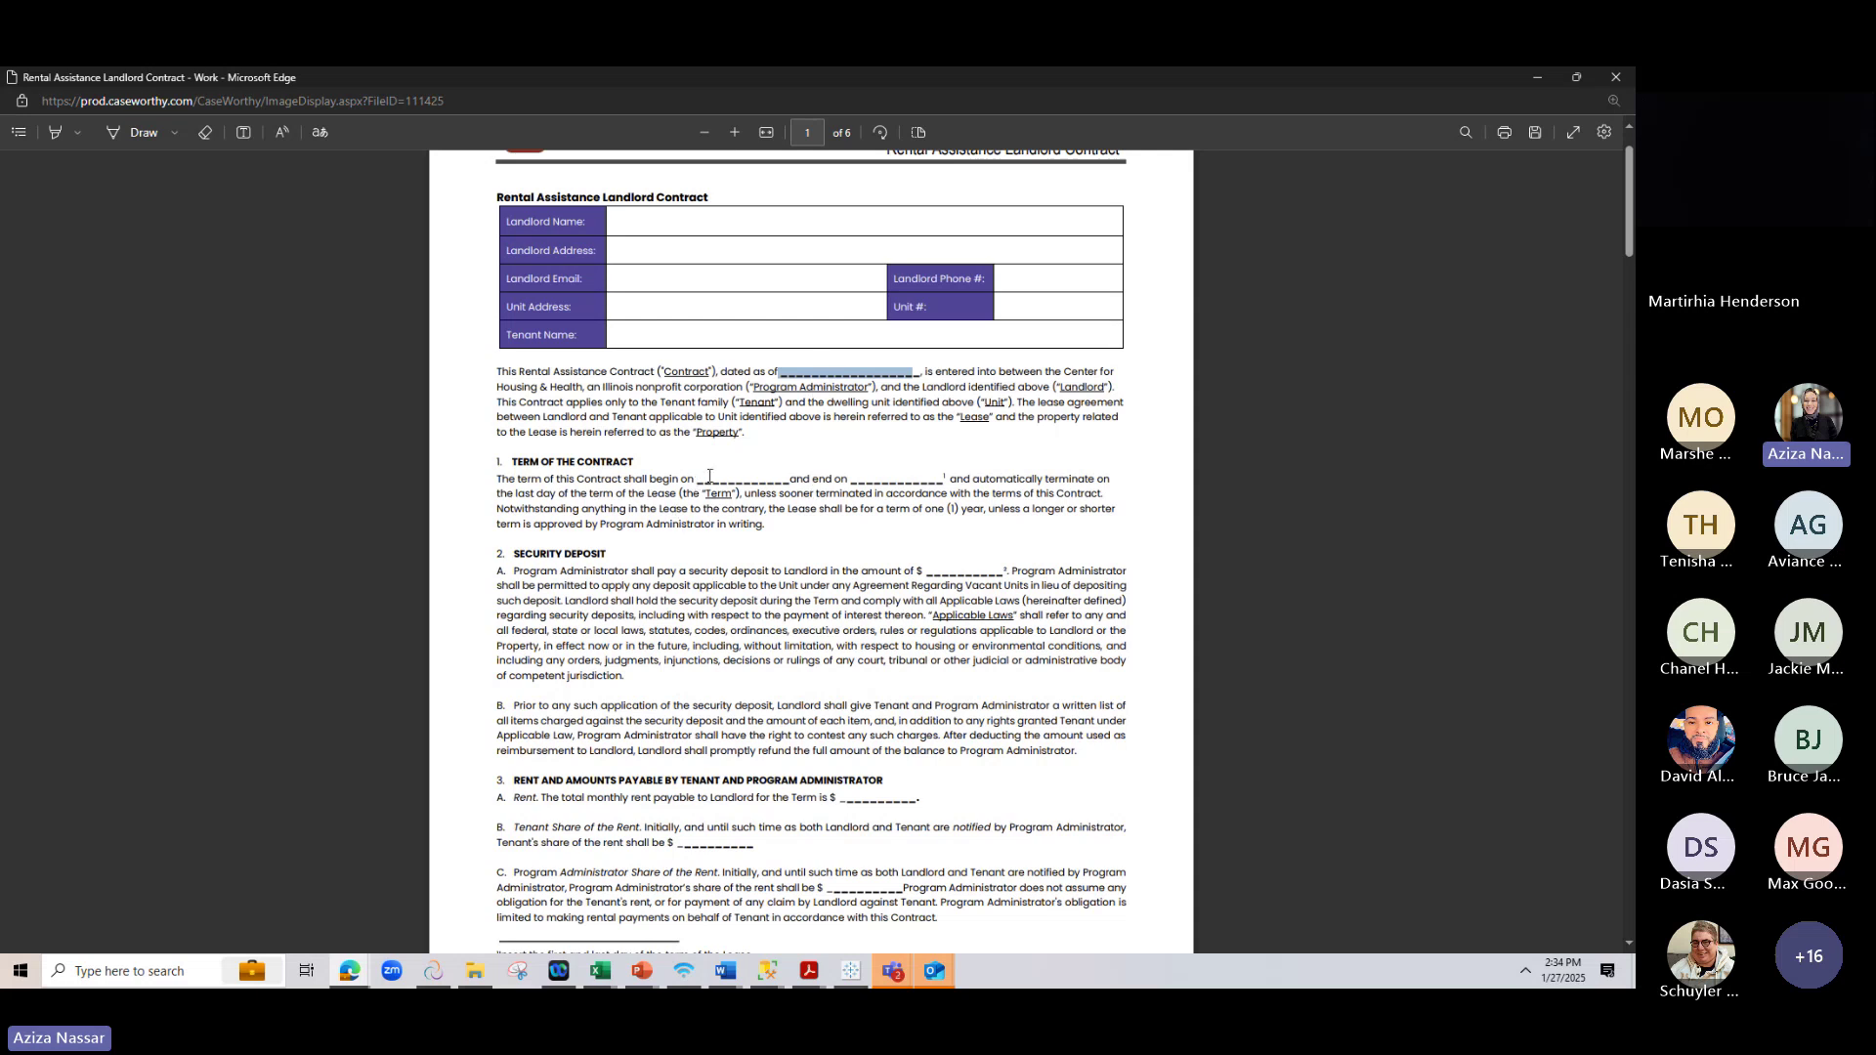
double_click(709, 475)
drag(844, 478, 971, 488)
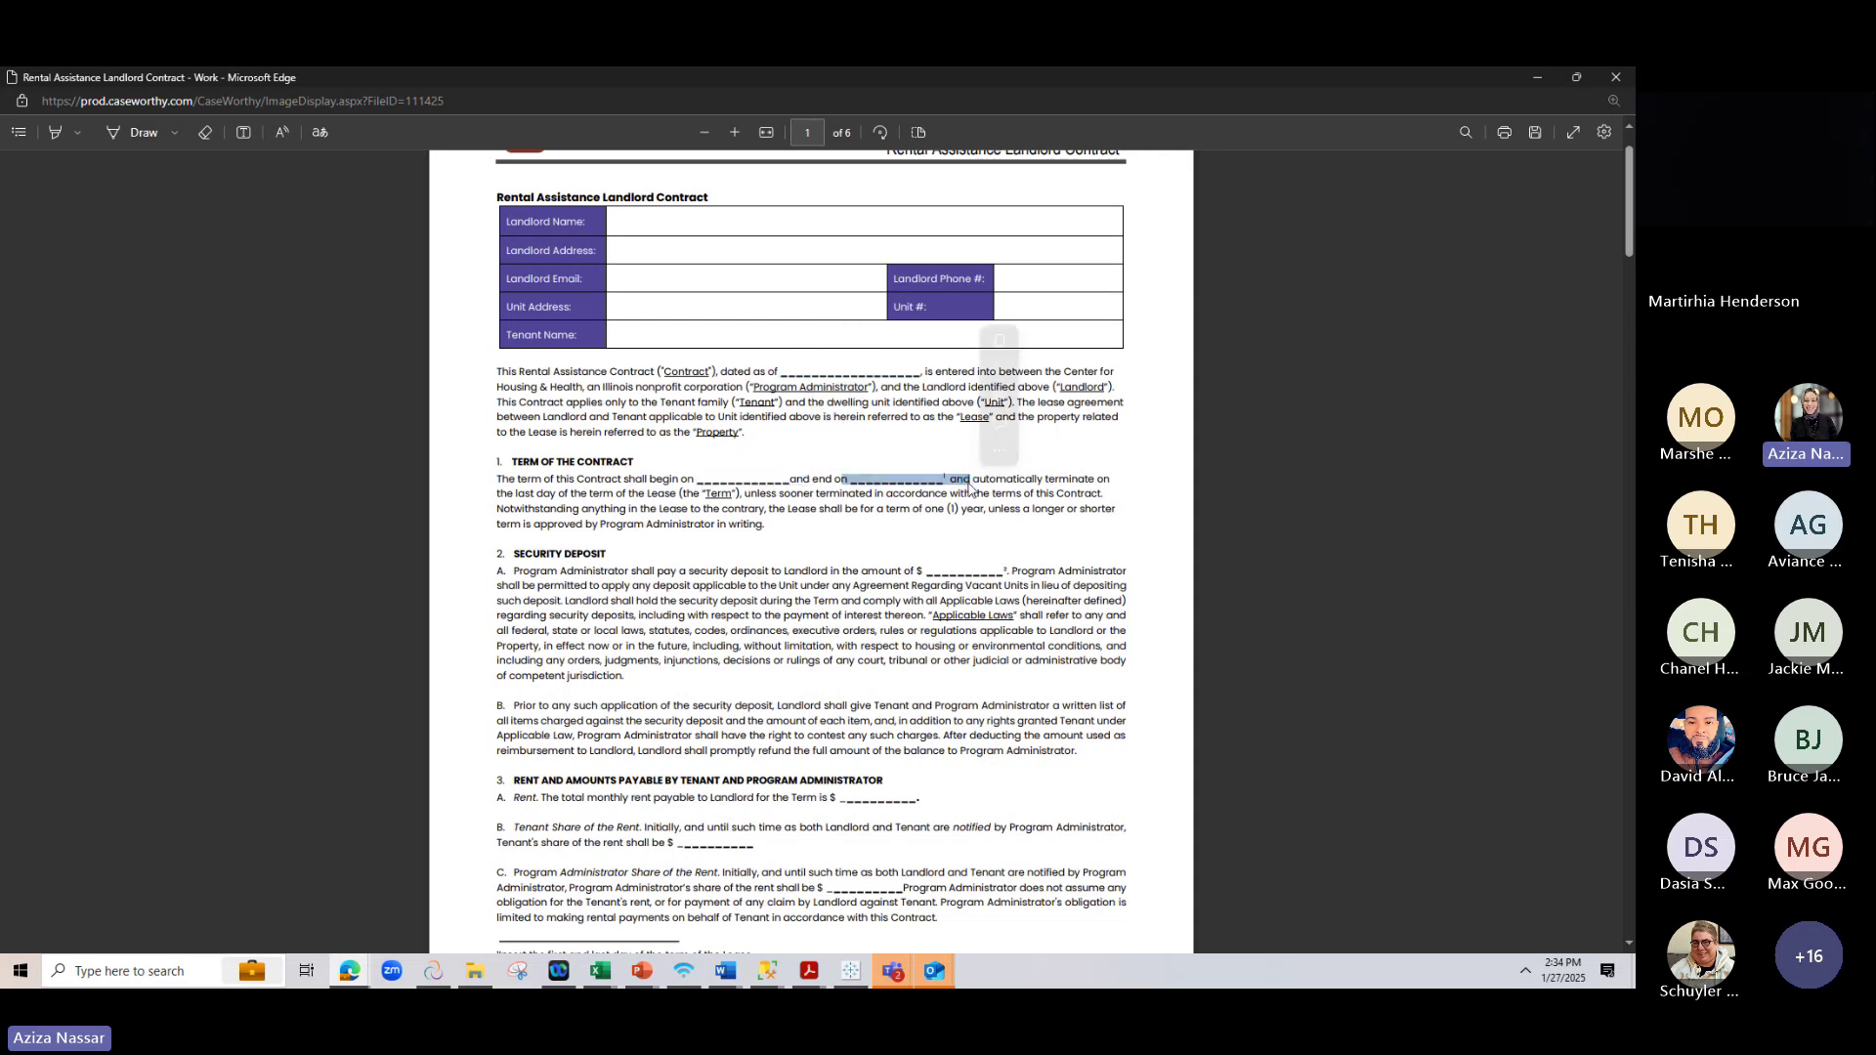
Highlight the tenant's 3B and administrator's 3C rent share blanks in the contract
scroll(984, 317, down, 3)
click(984, 317)
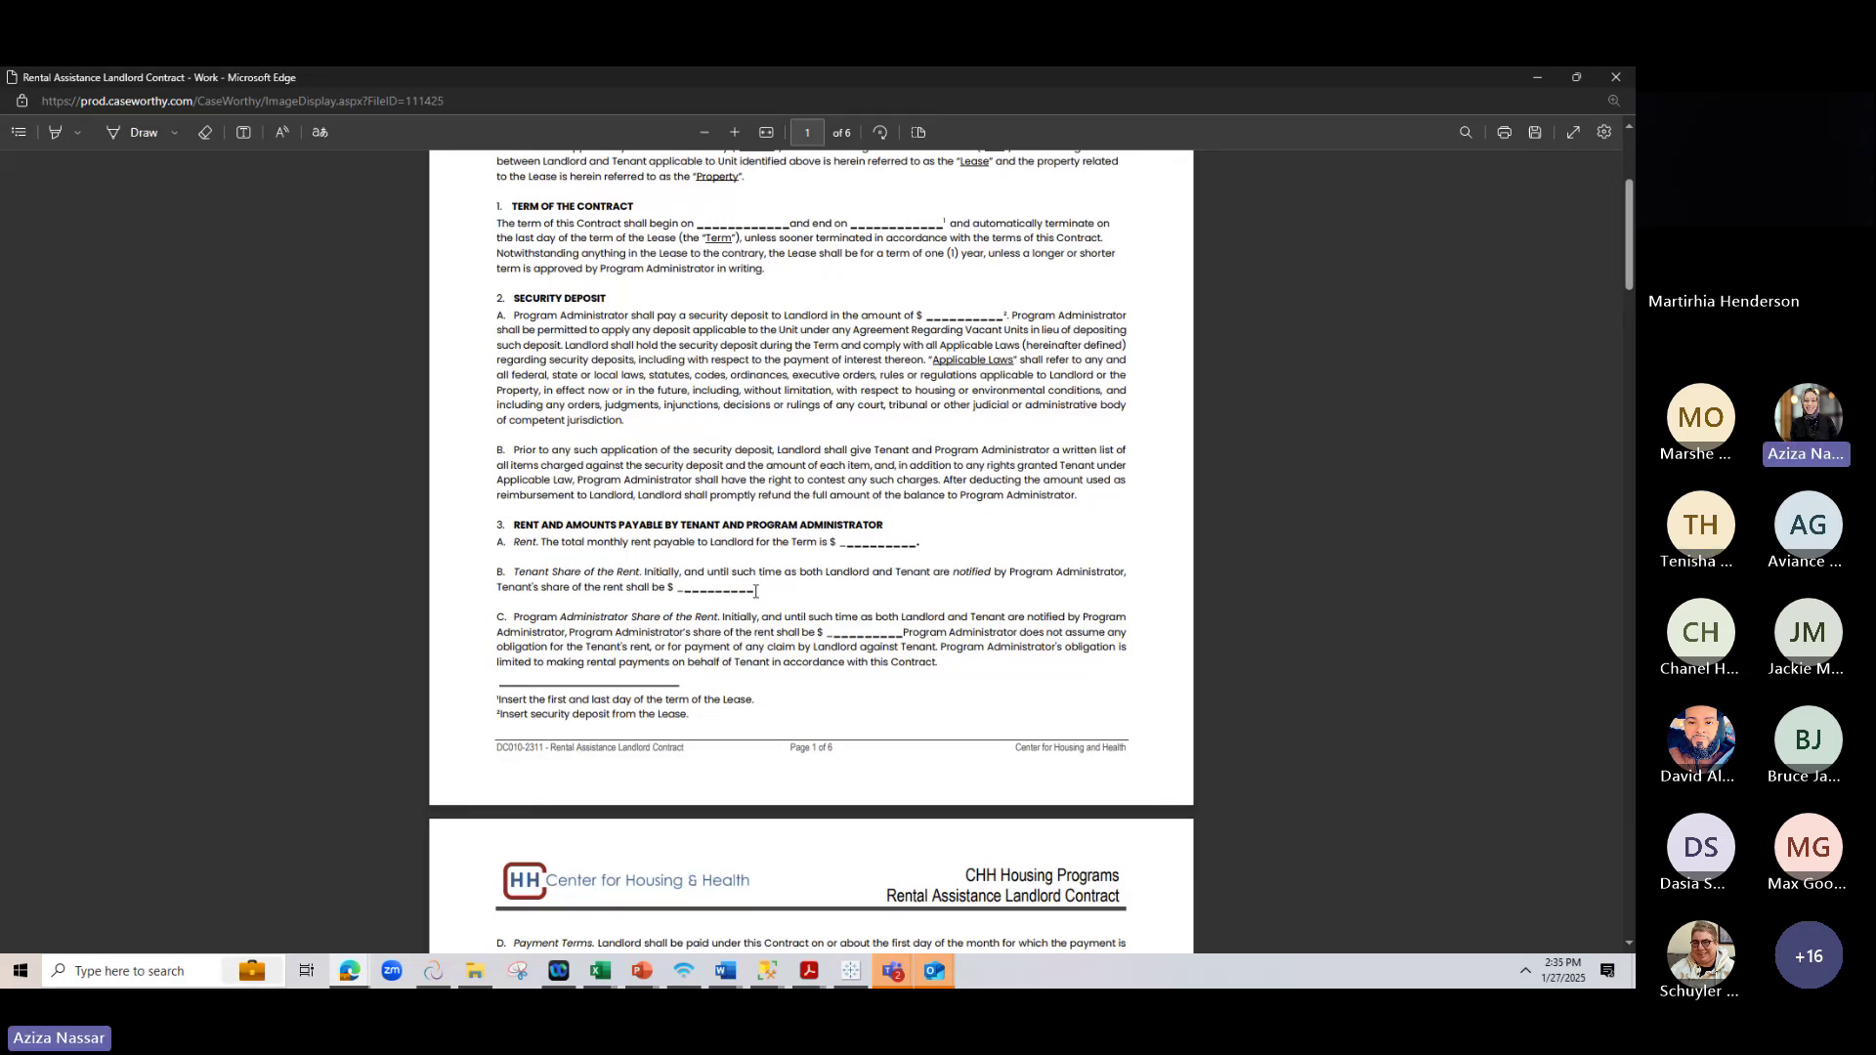
drag(756, 589, 671, 590)
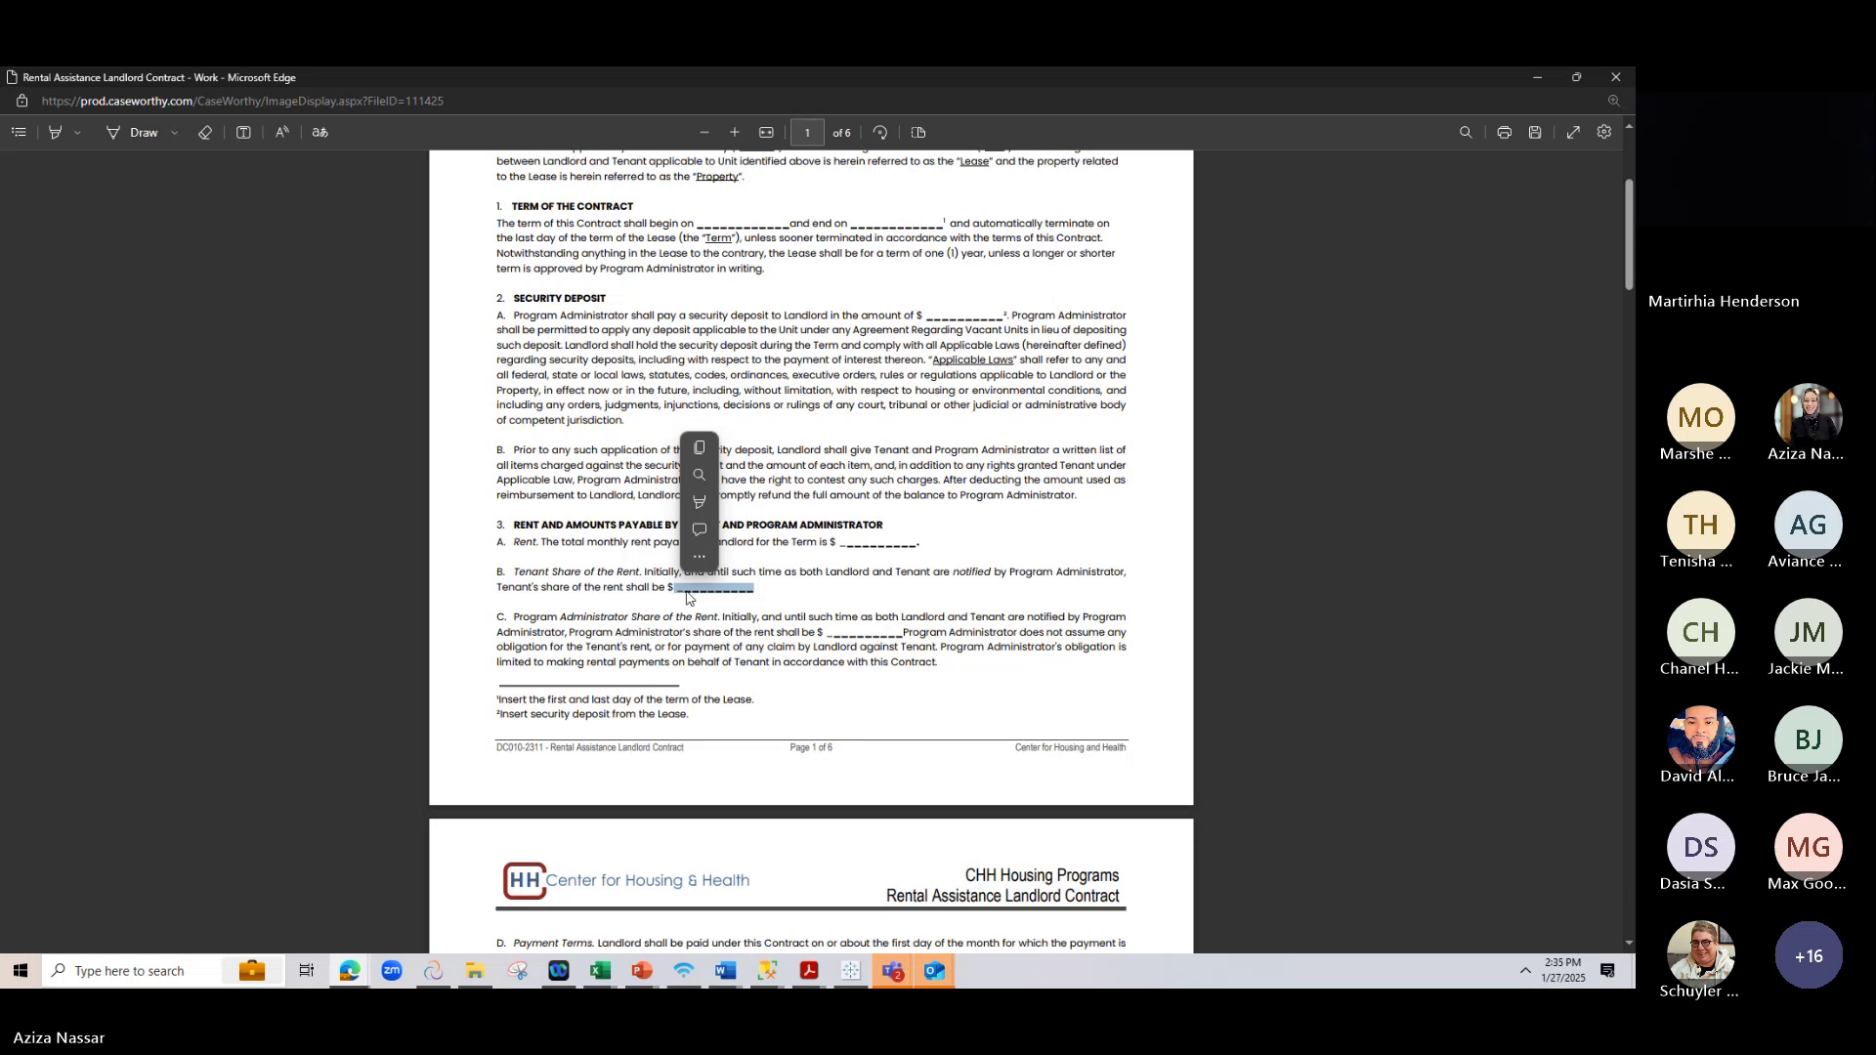
drag(905, 632, 830, 632)
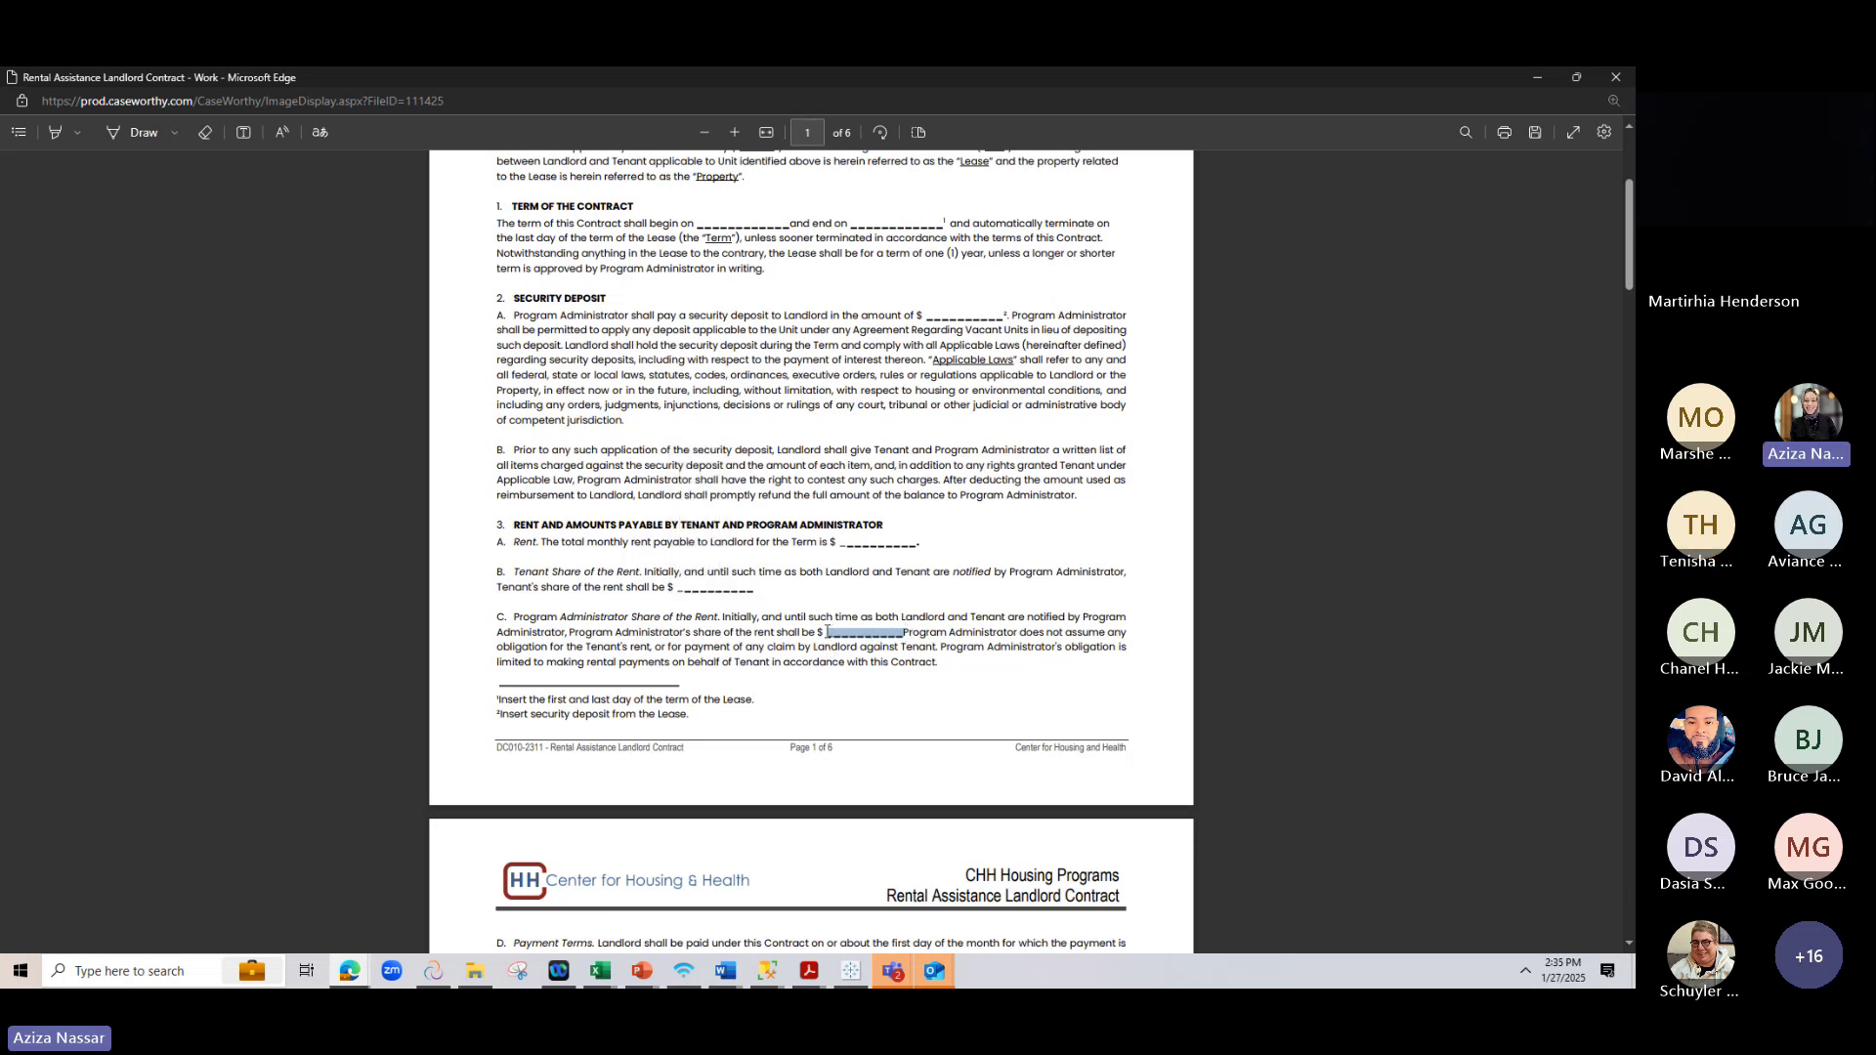
scroll(576, 612, down, 4)
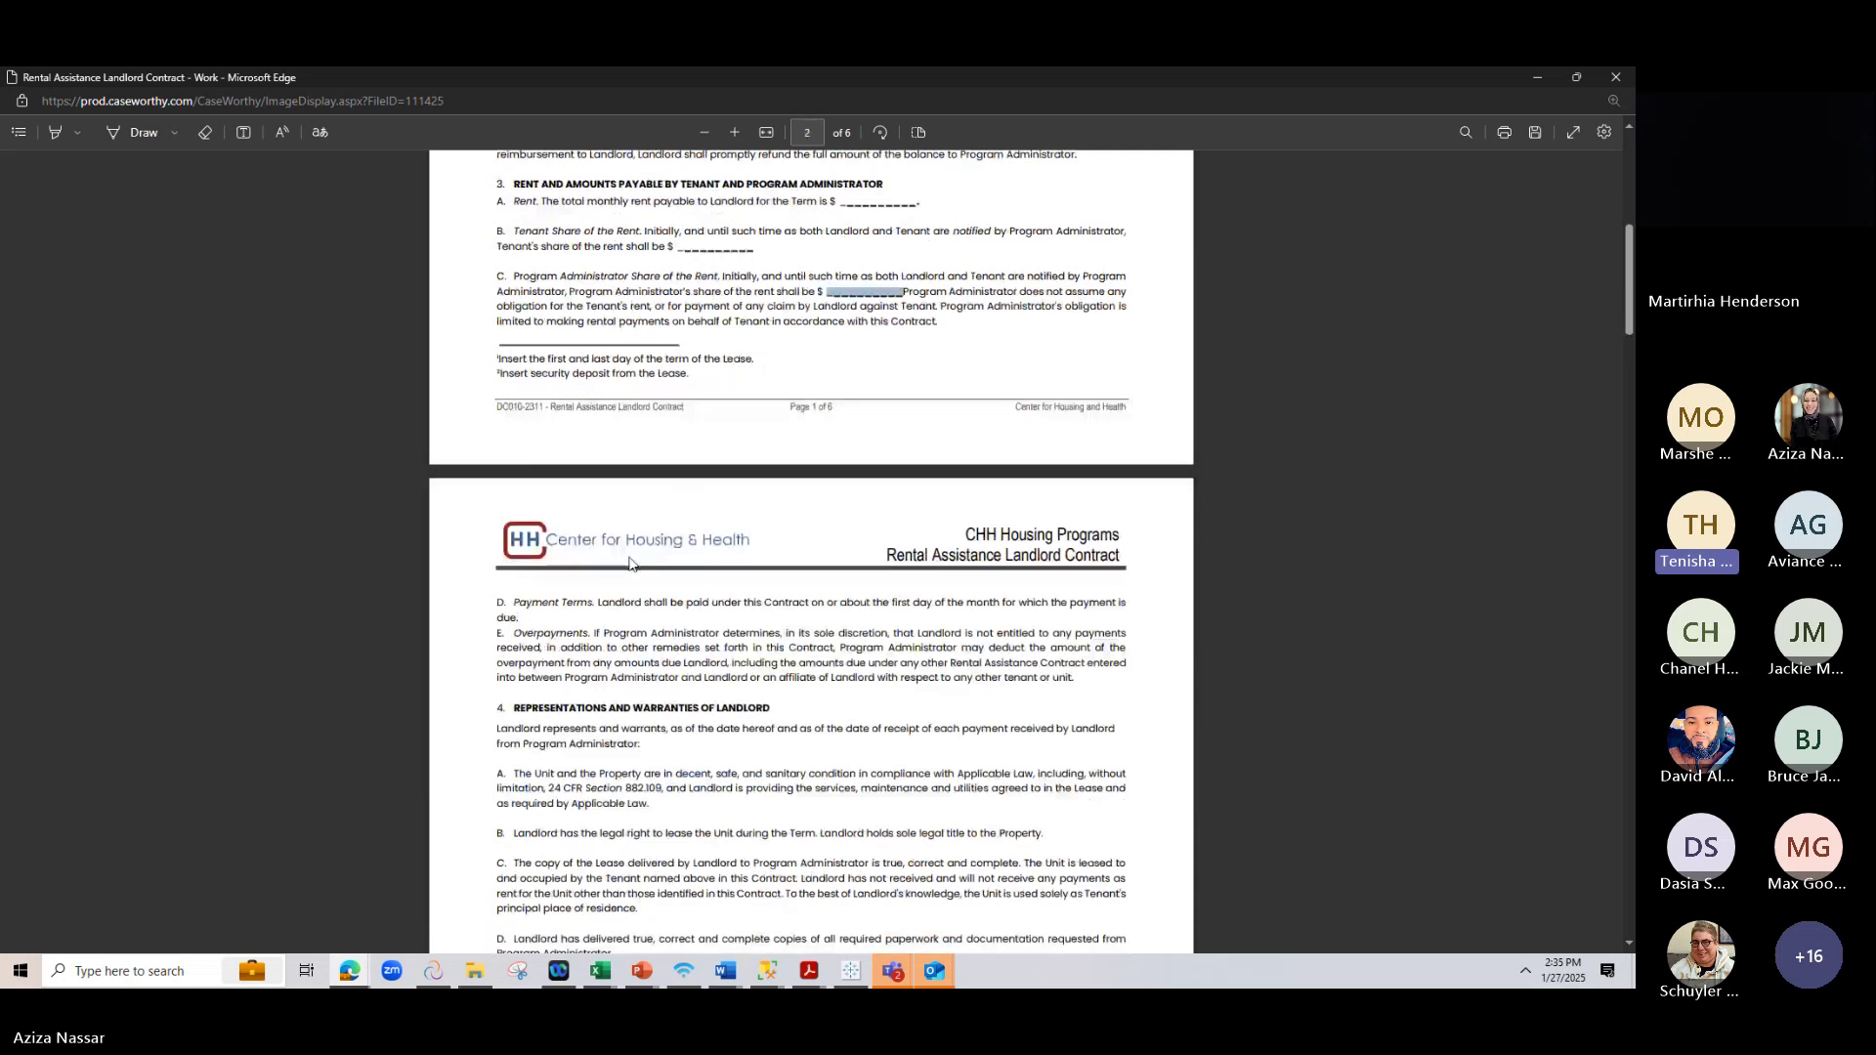
scroll(635, 563, up, 2)
drag(768, 415, 715, 415)
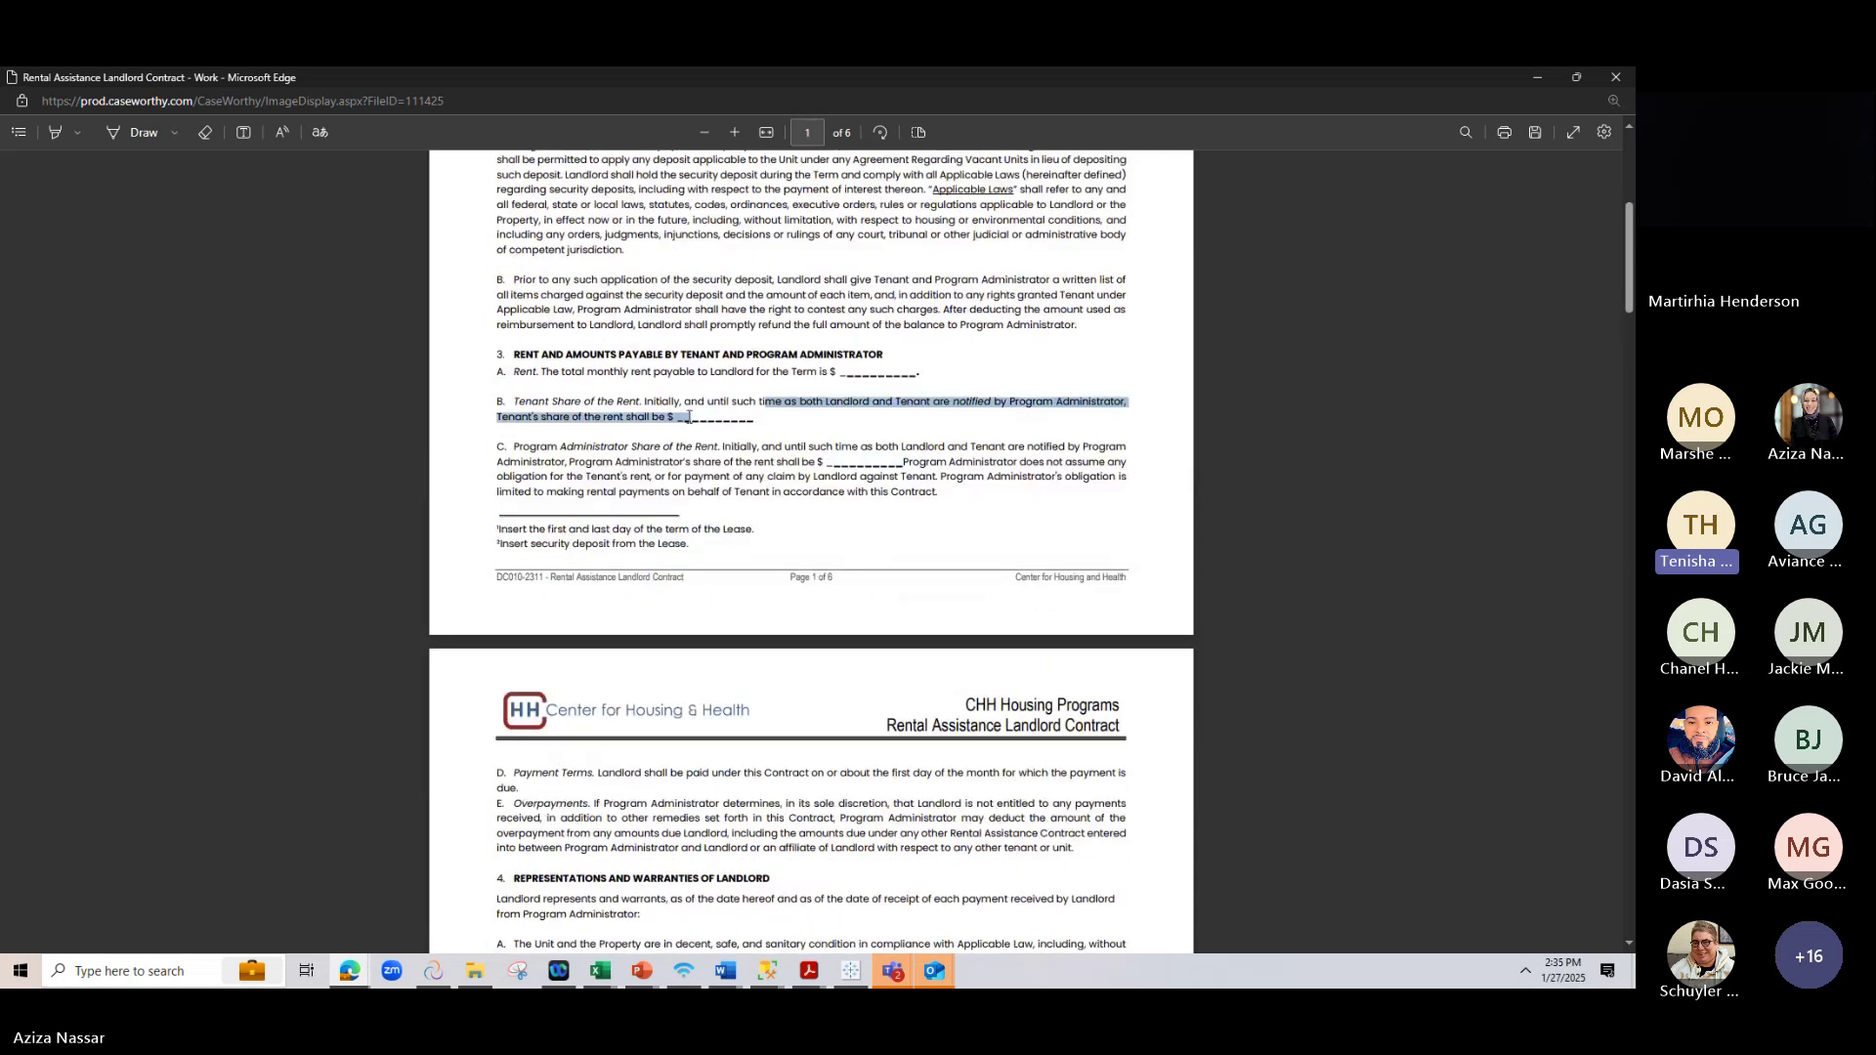
click(712, 413)
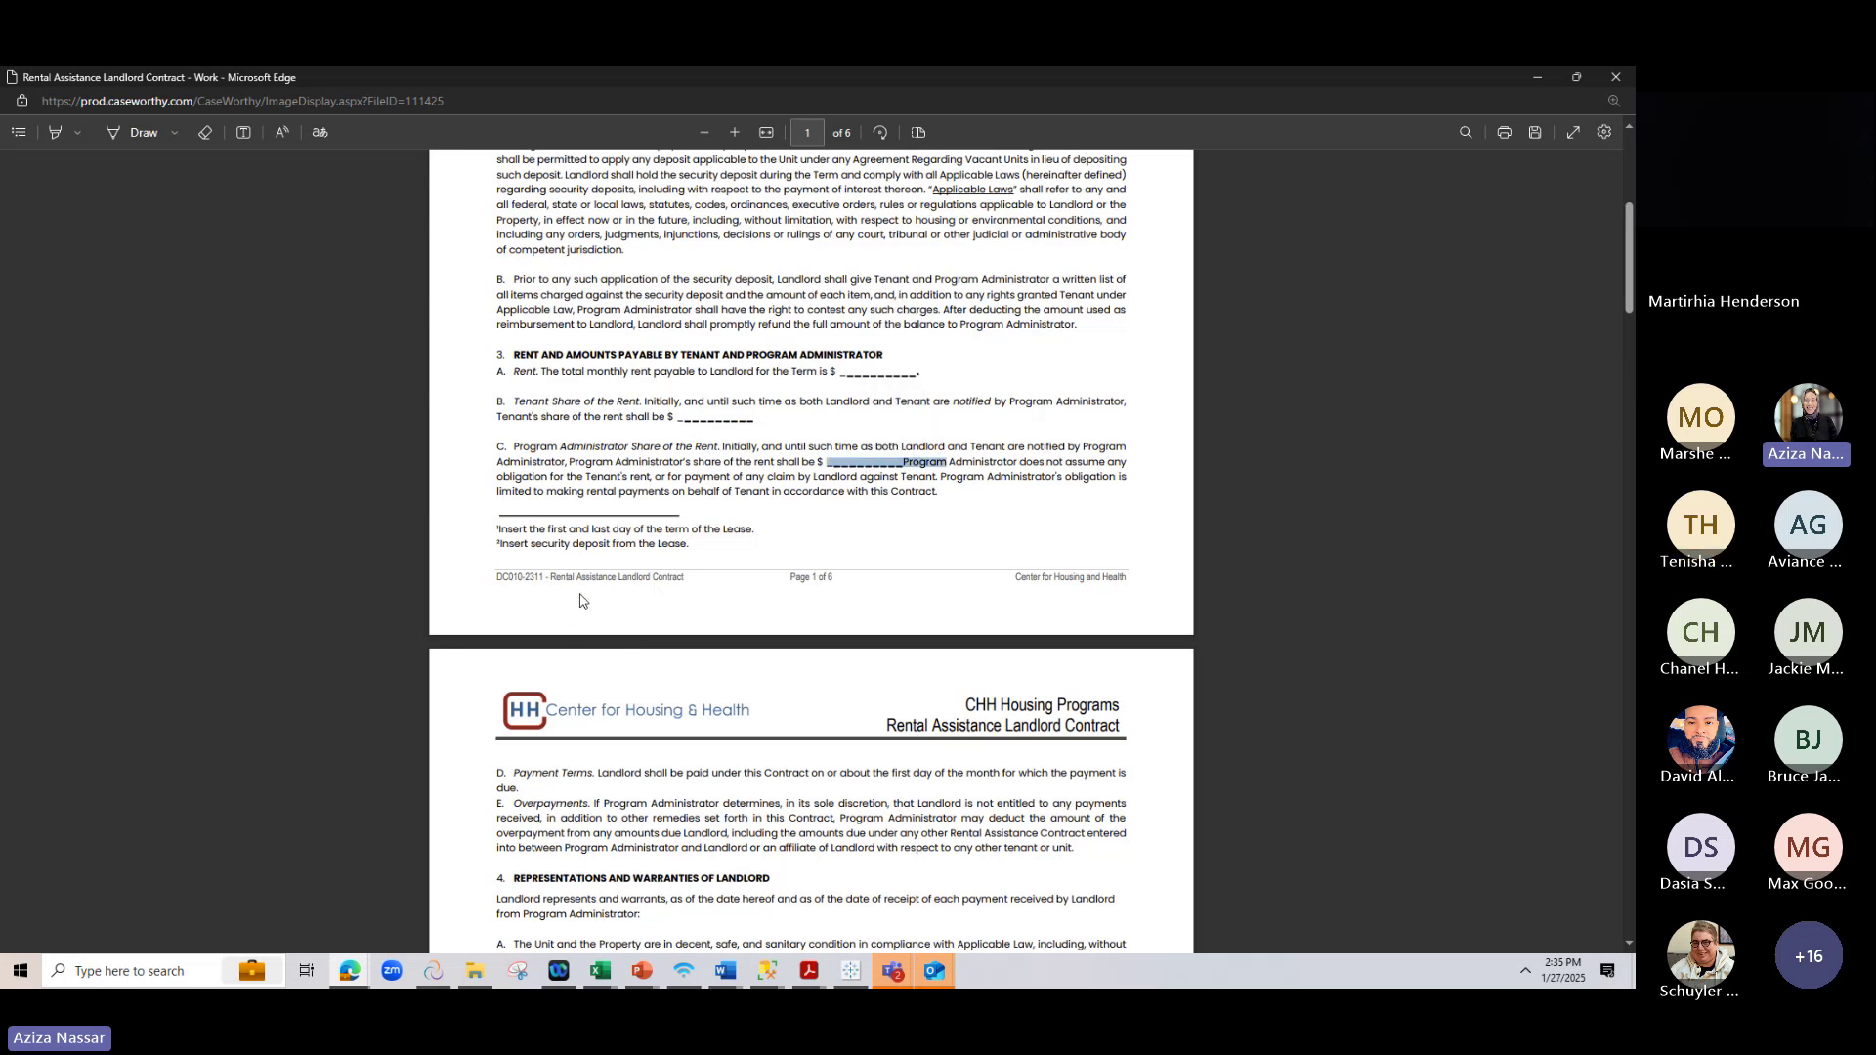
scroll(576, 601, up, 2)
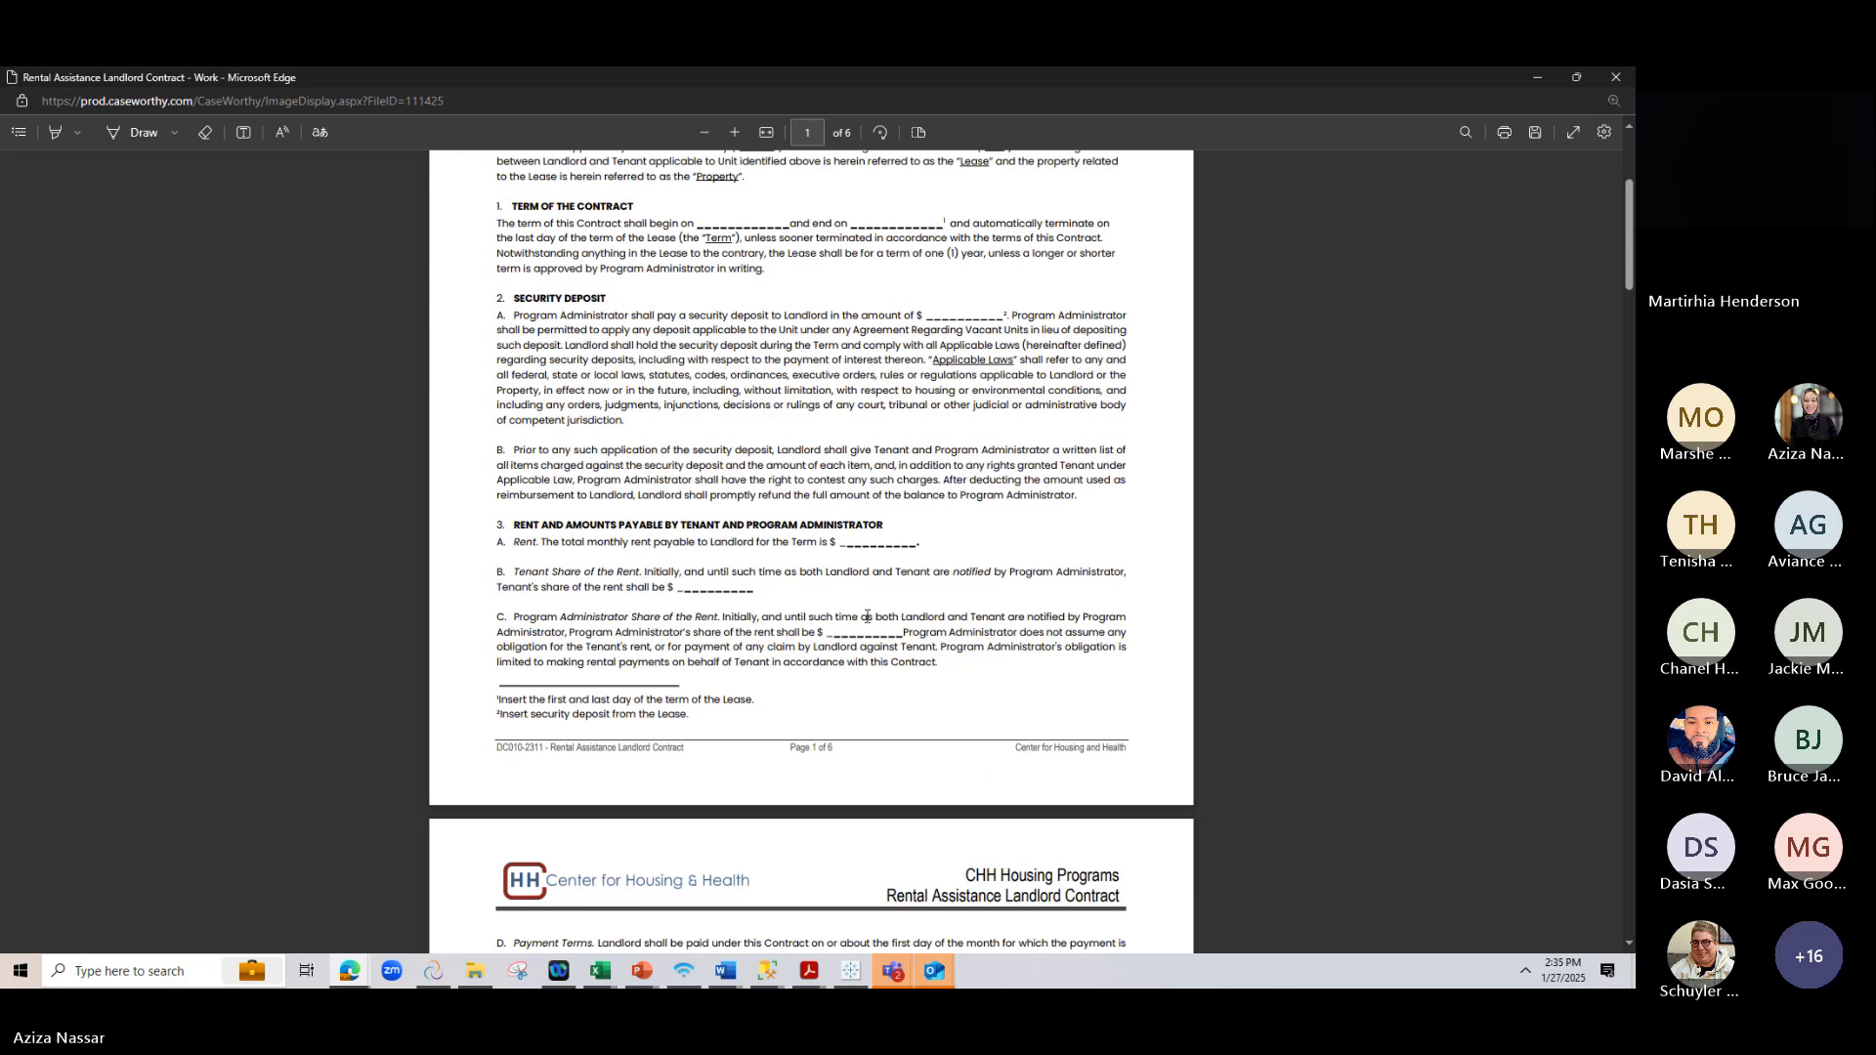
Scroll the landlord contract from page 5 down to the full page 6 signature table
scroll(870, 610, down, 10)
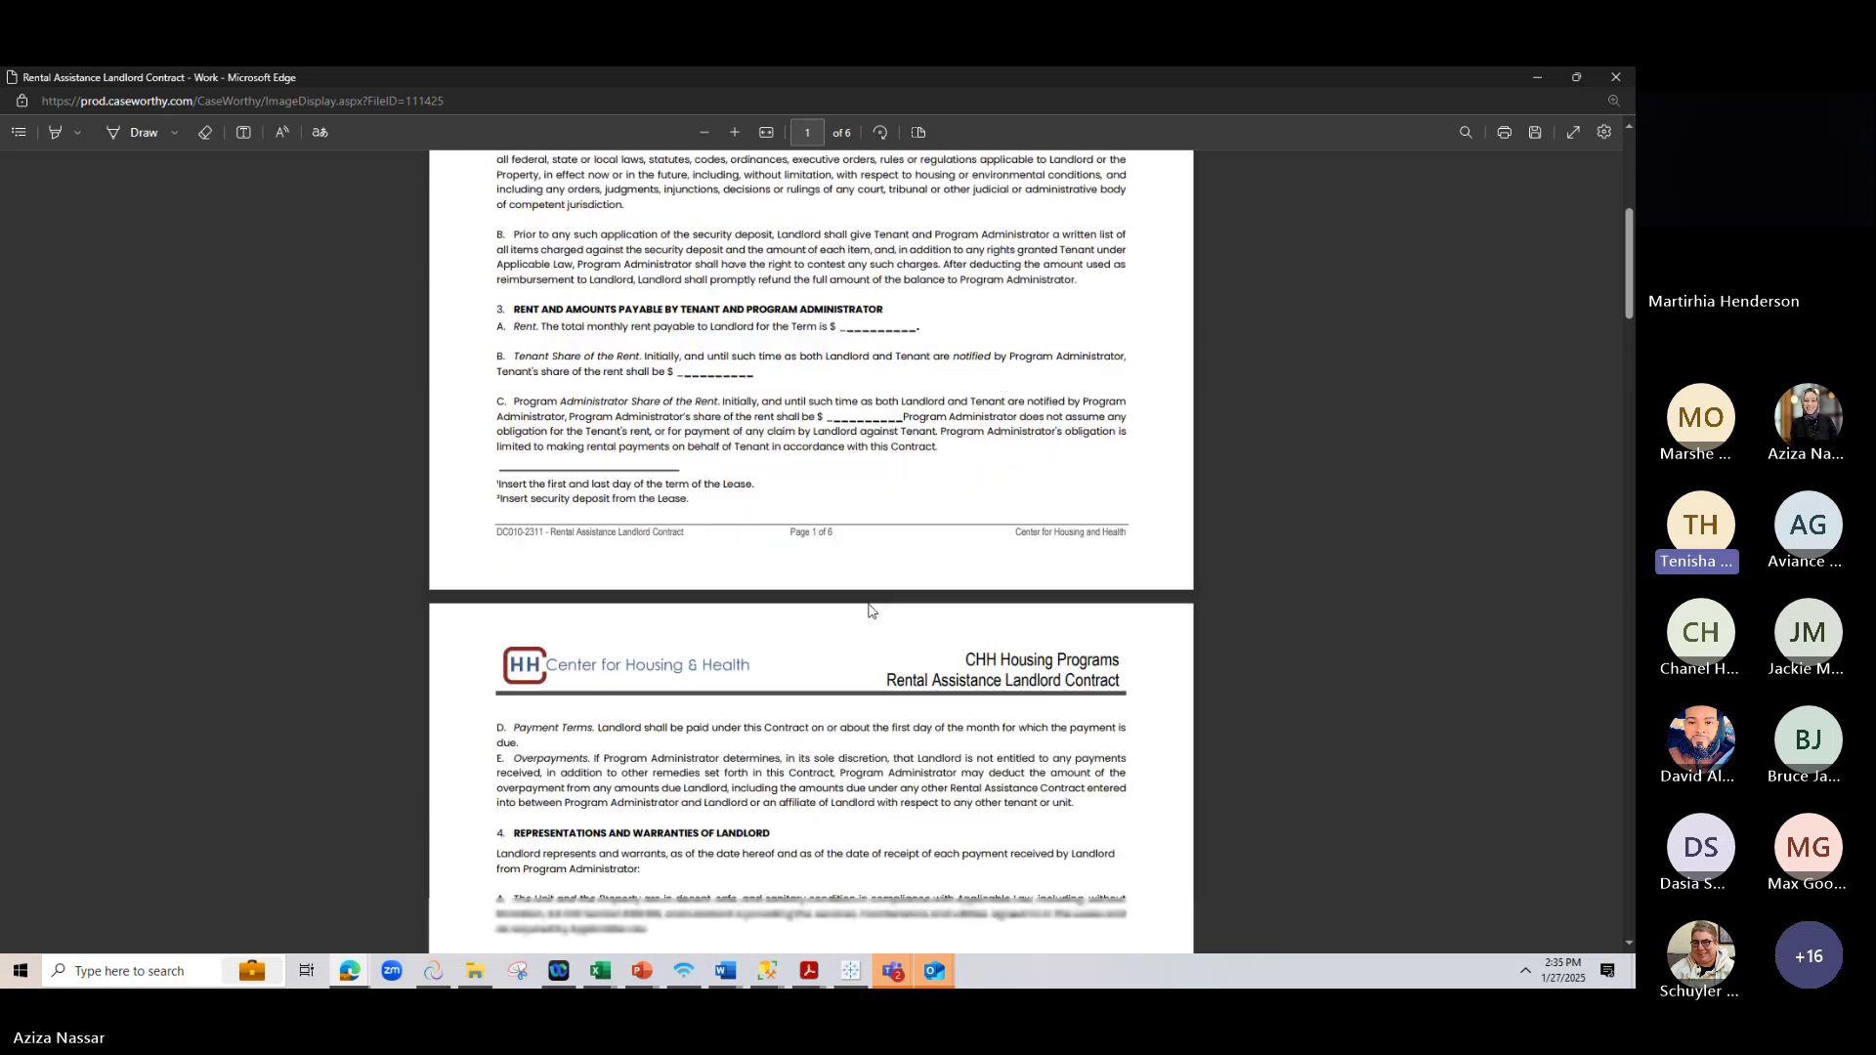
scroll(869, 613, down, 15)
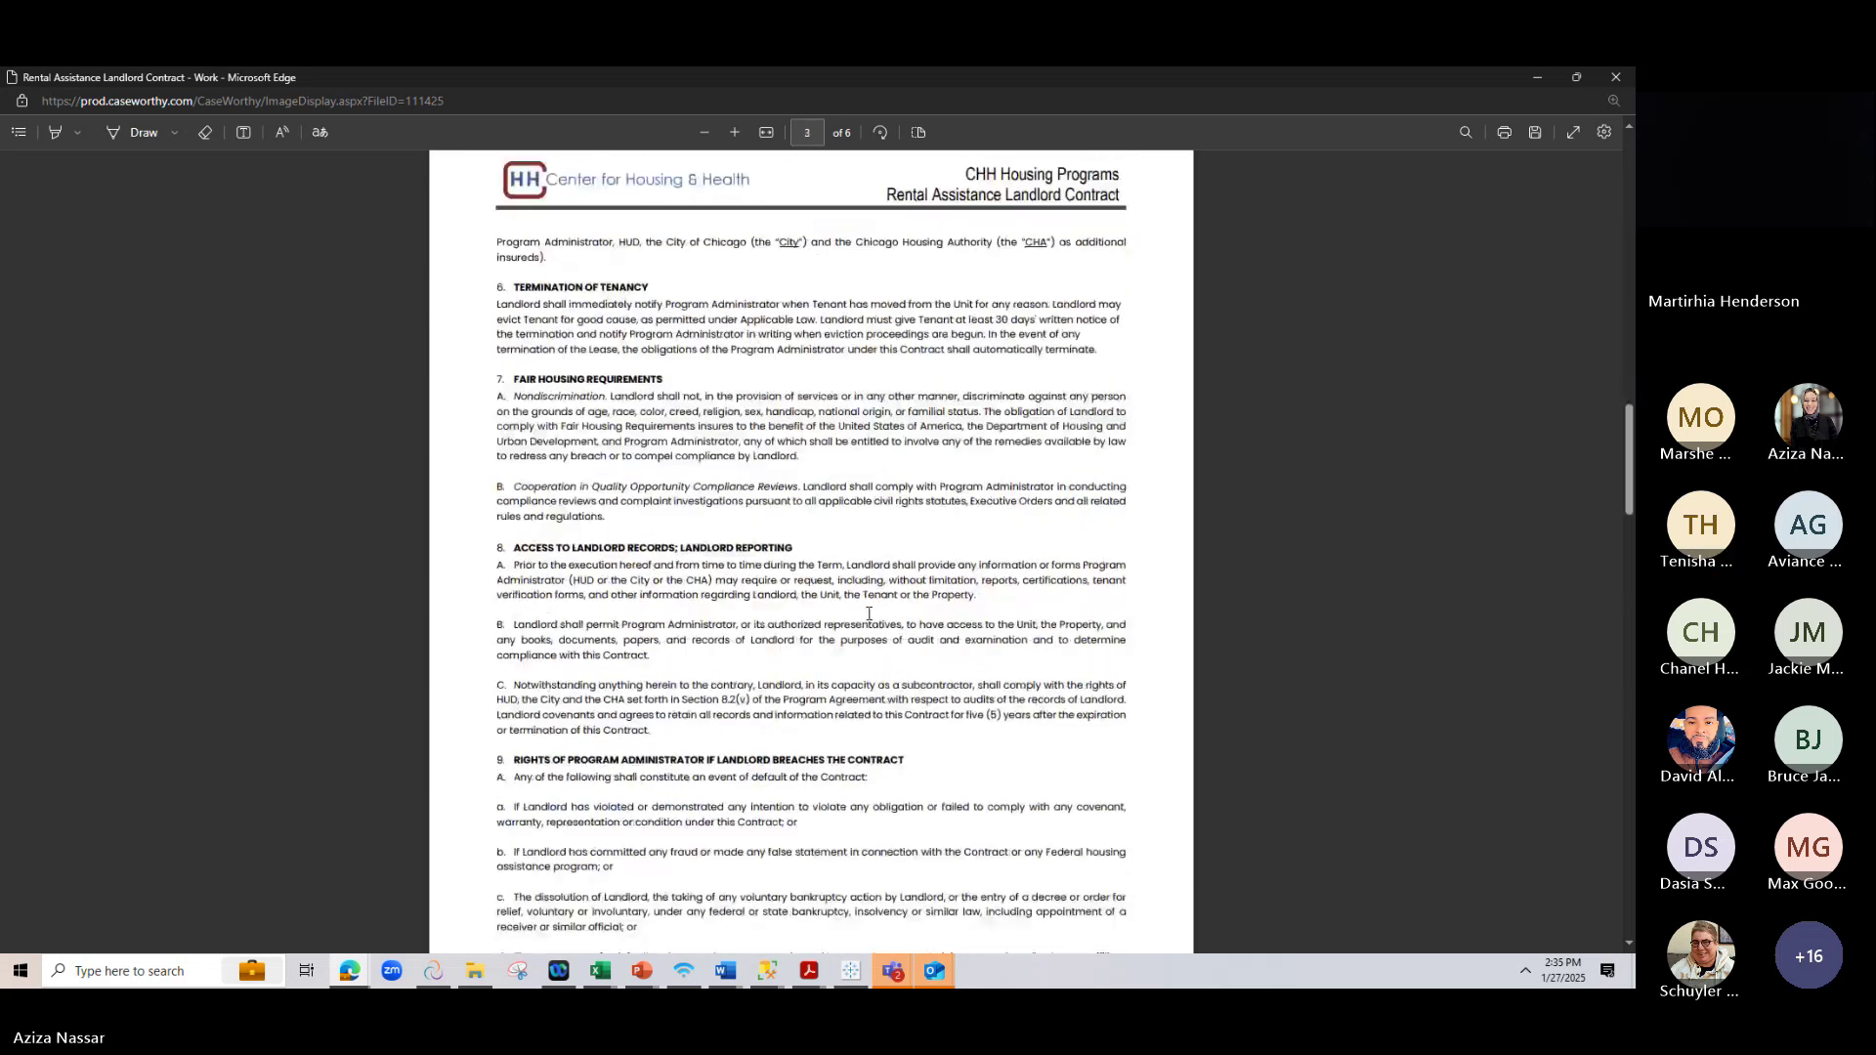
scroll(873, 723, down, 8)
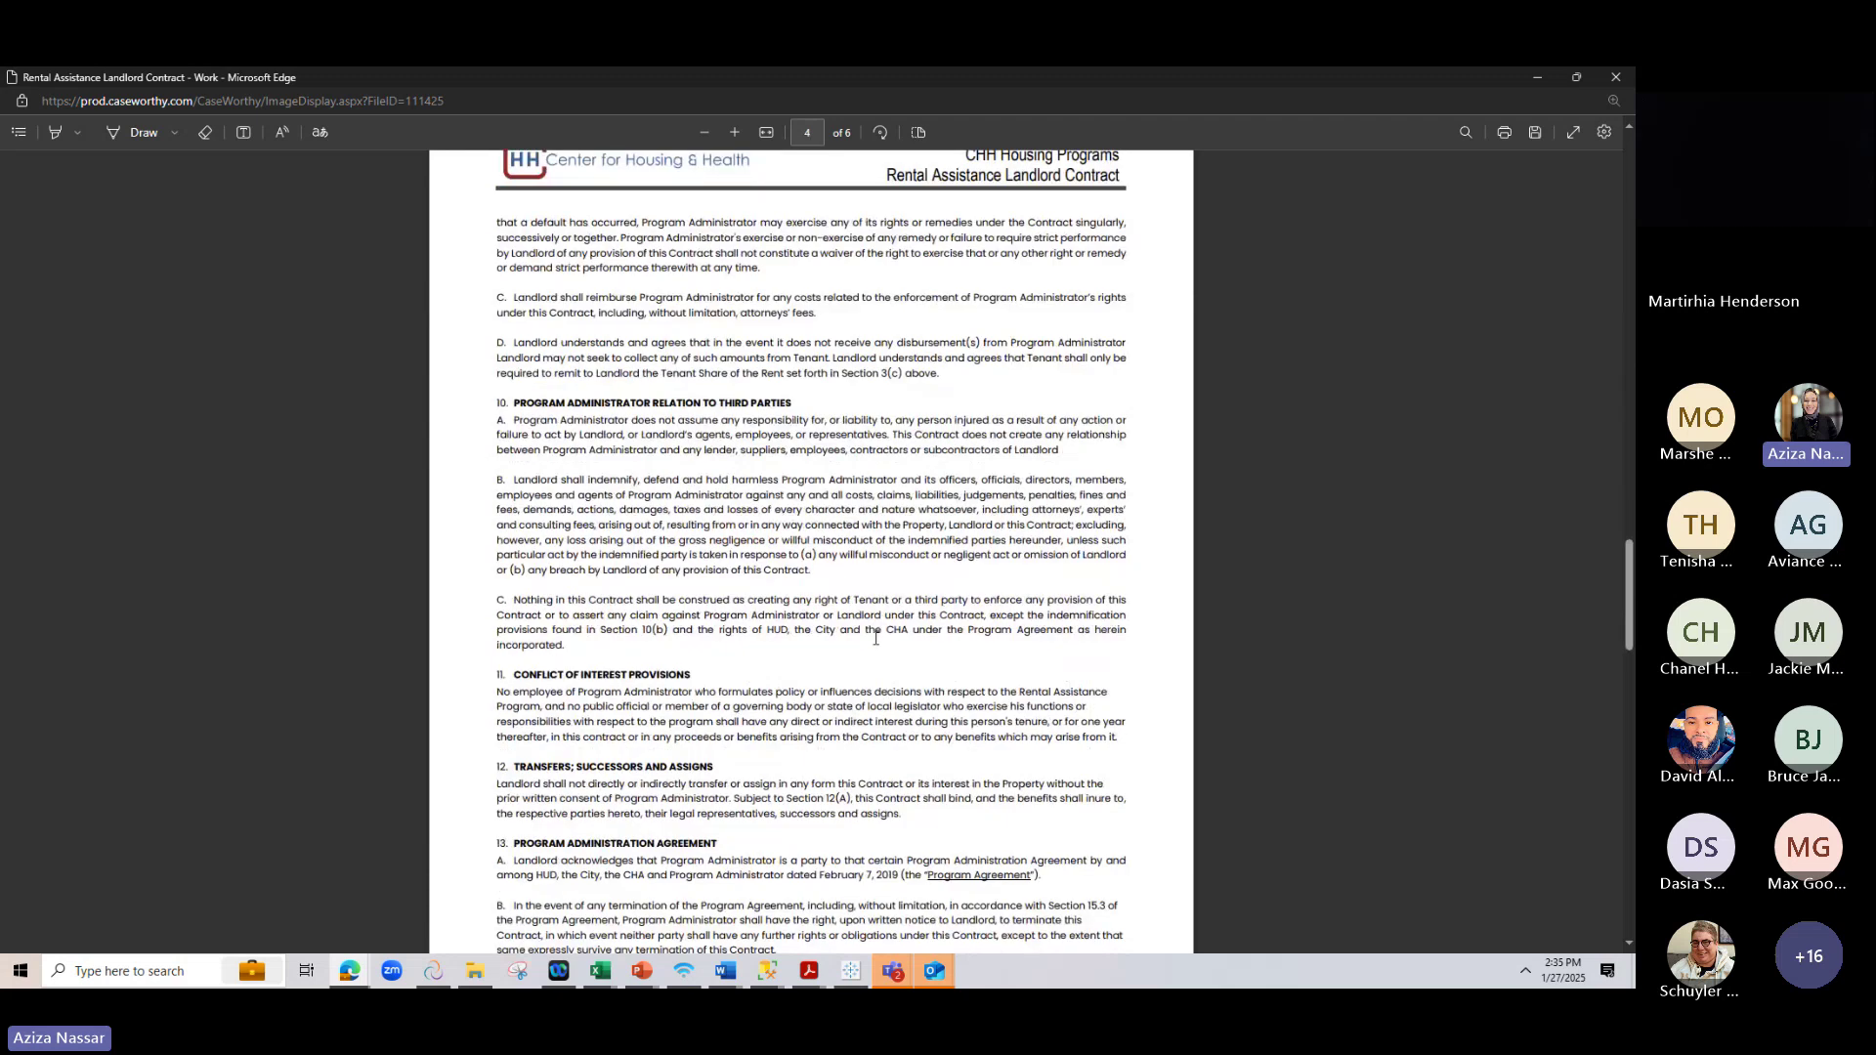
scroll(793, 707, down, 8)
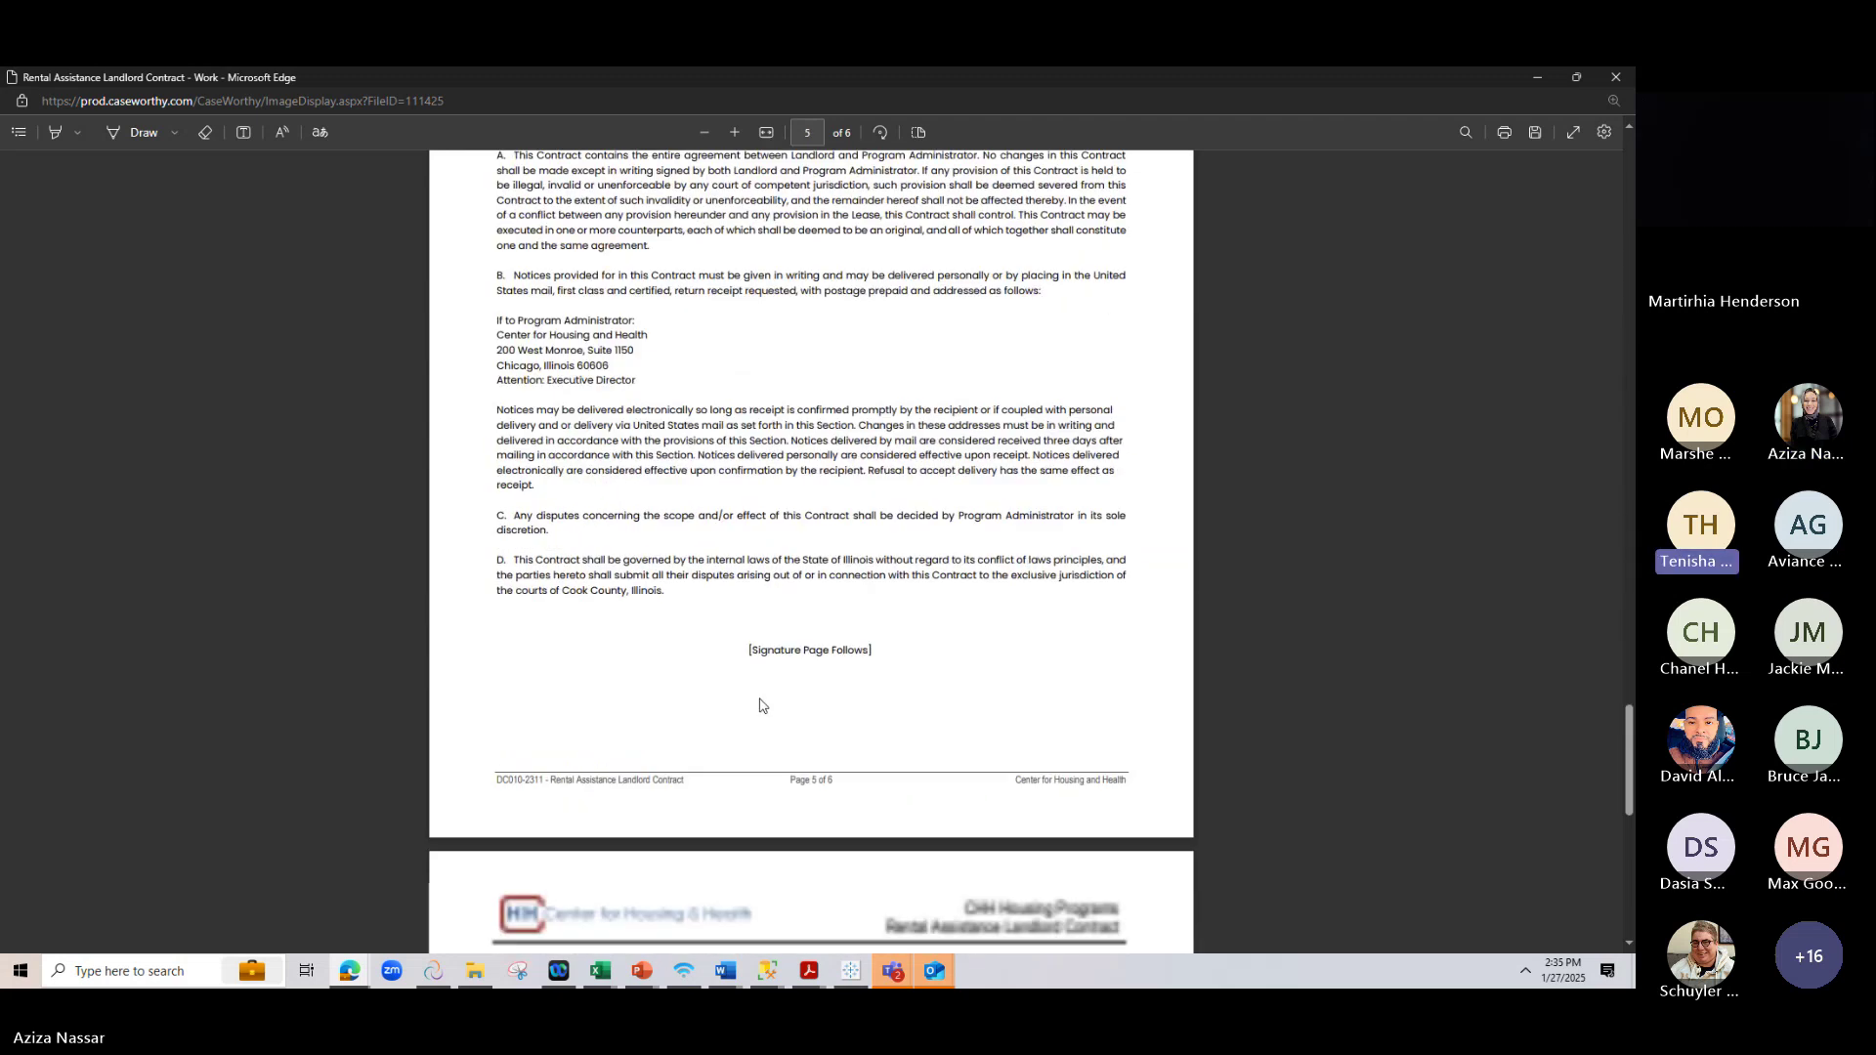
scroll(659, 636, down, 2)
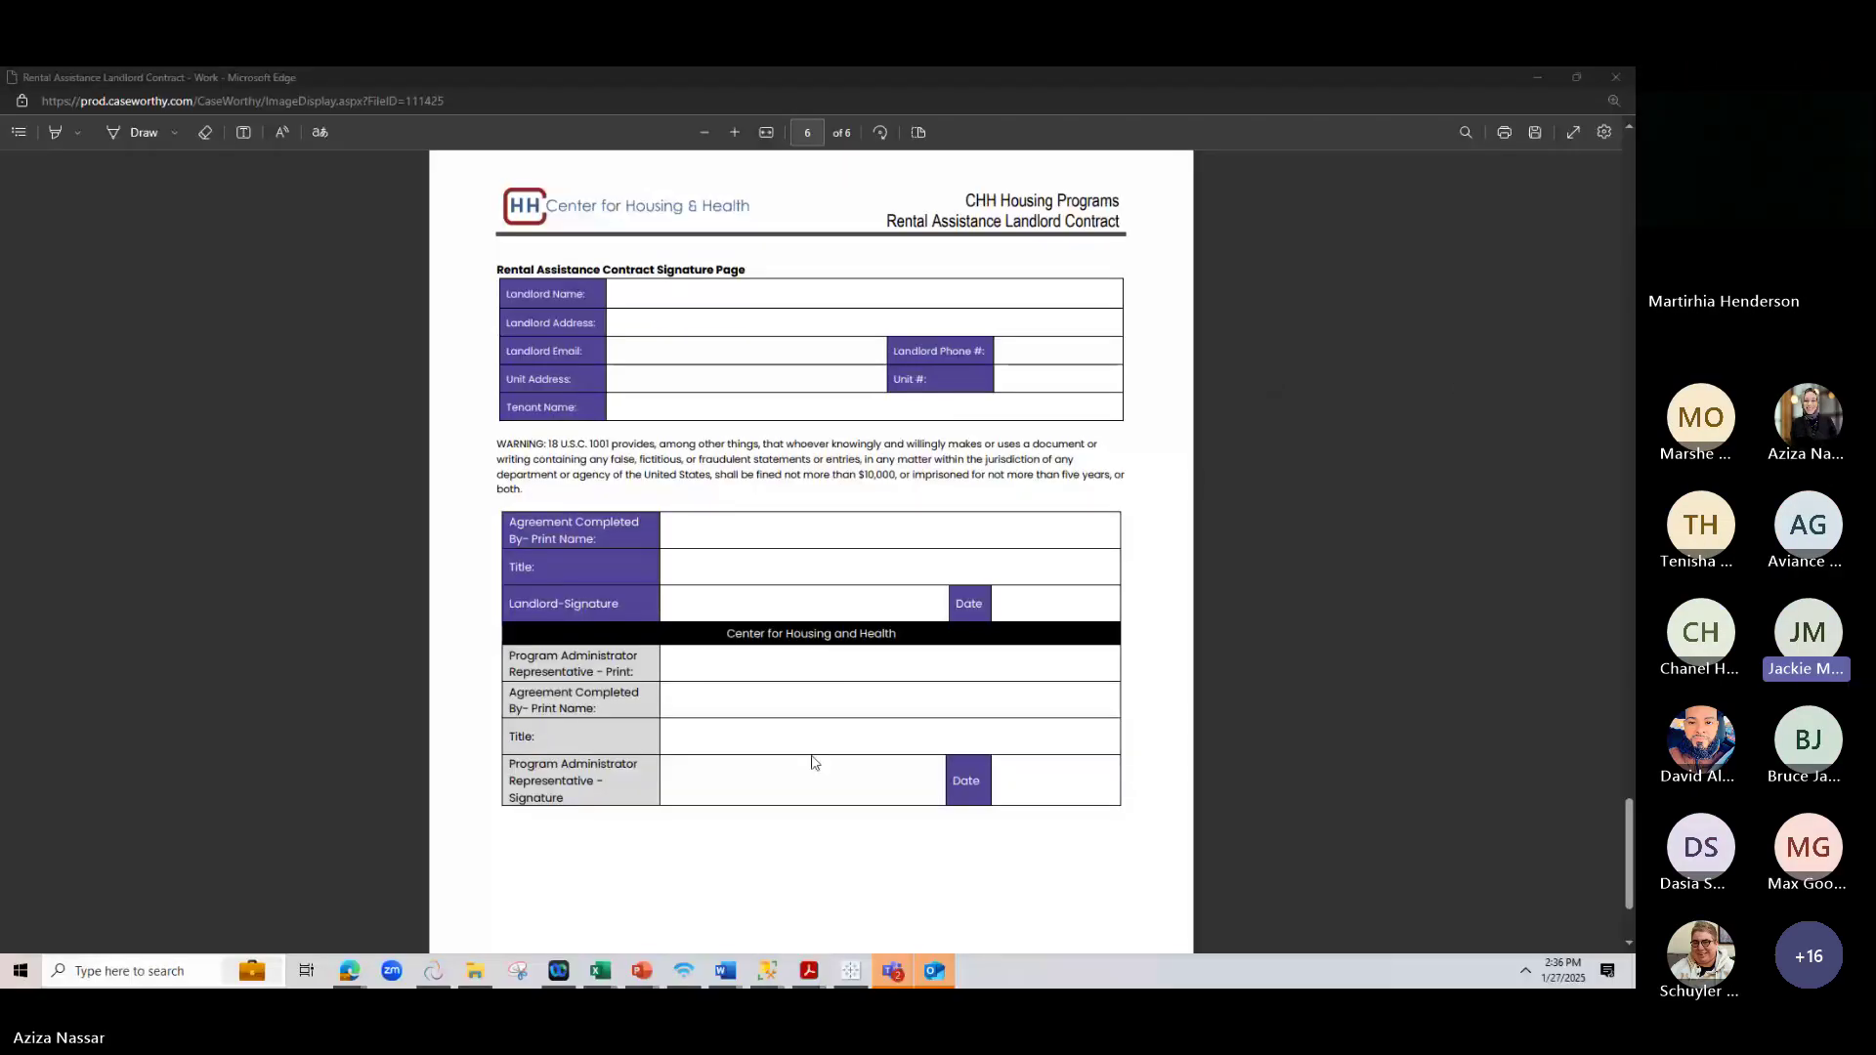
Back in CaseWorthy, change the user role to AFC Housing Programs
mouse_move(350, 970)
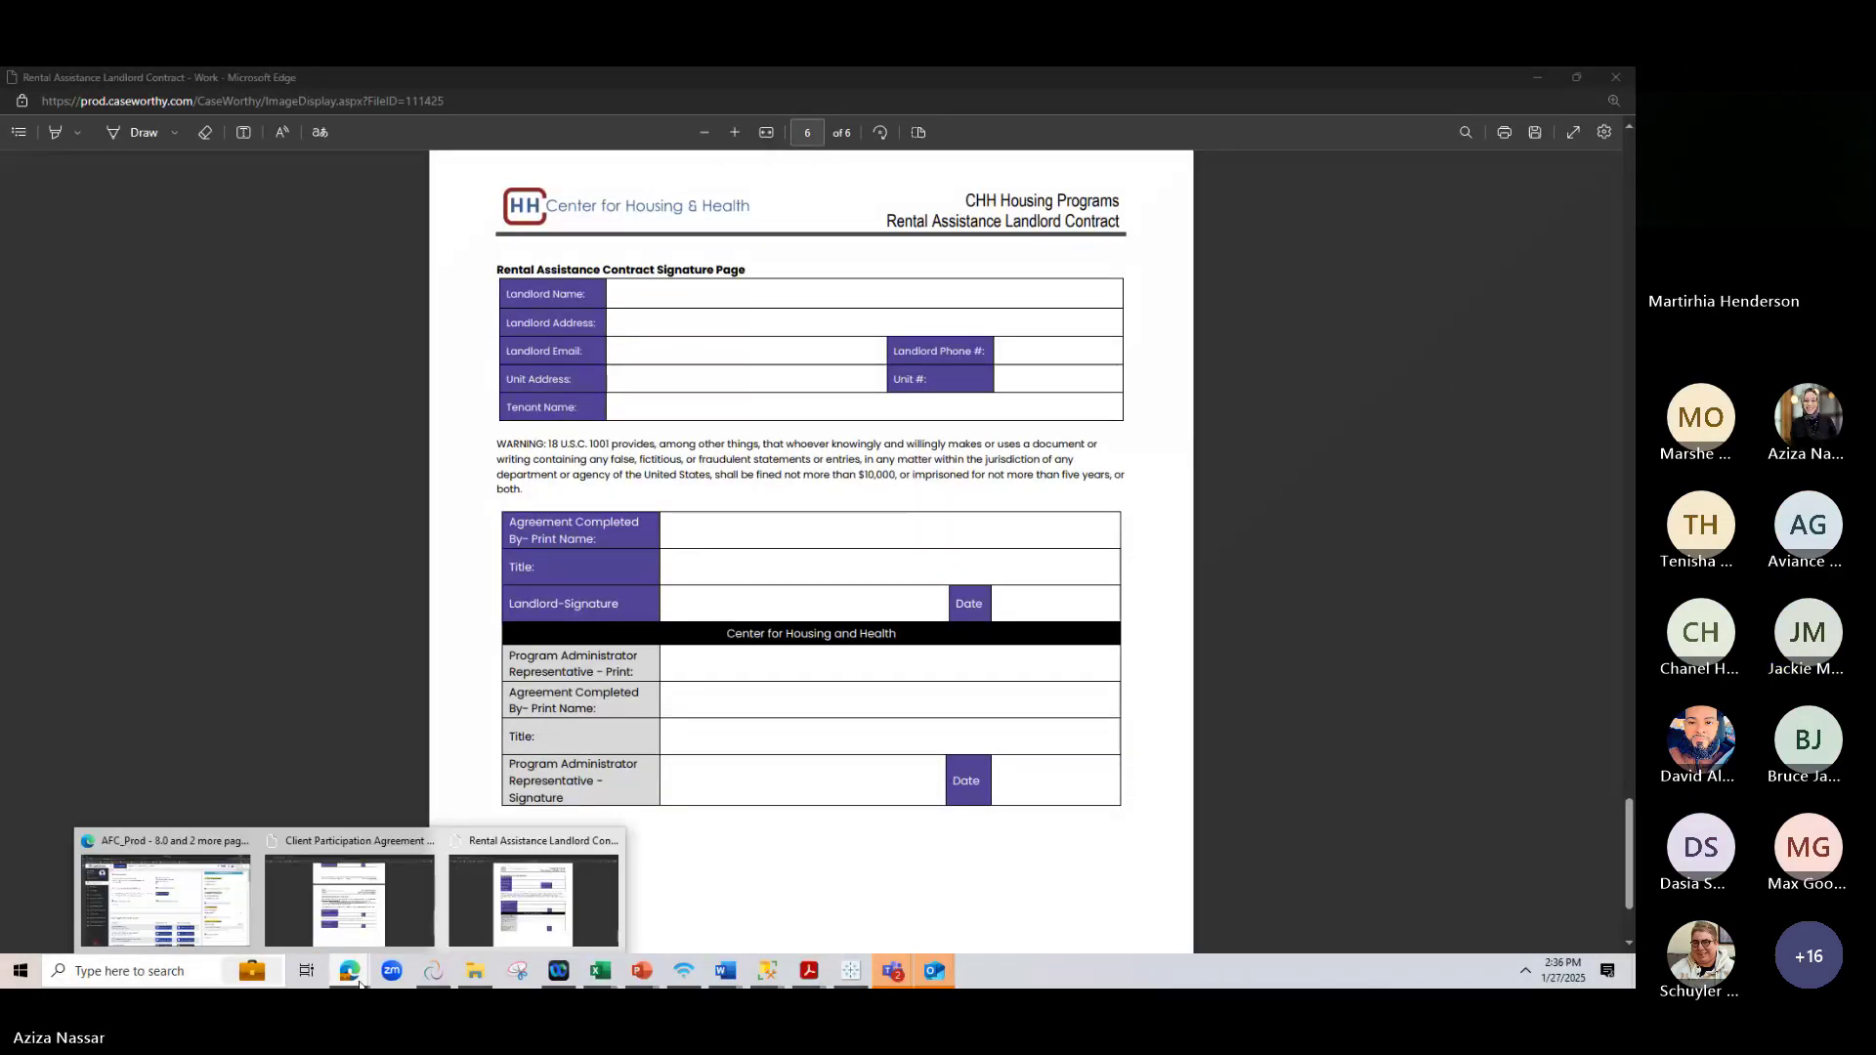
click(248, 895)
click(1531, 178)
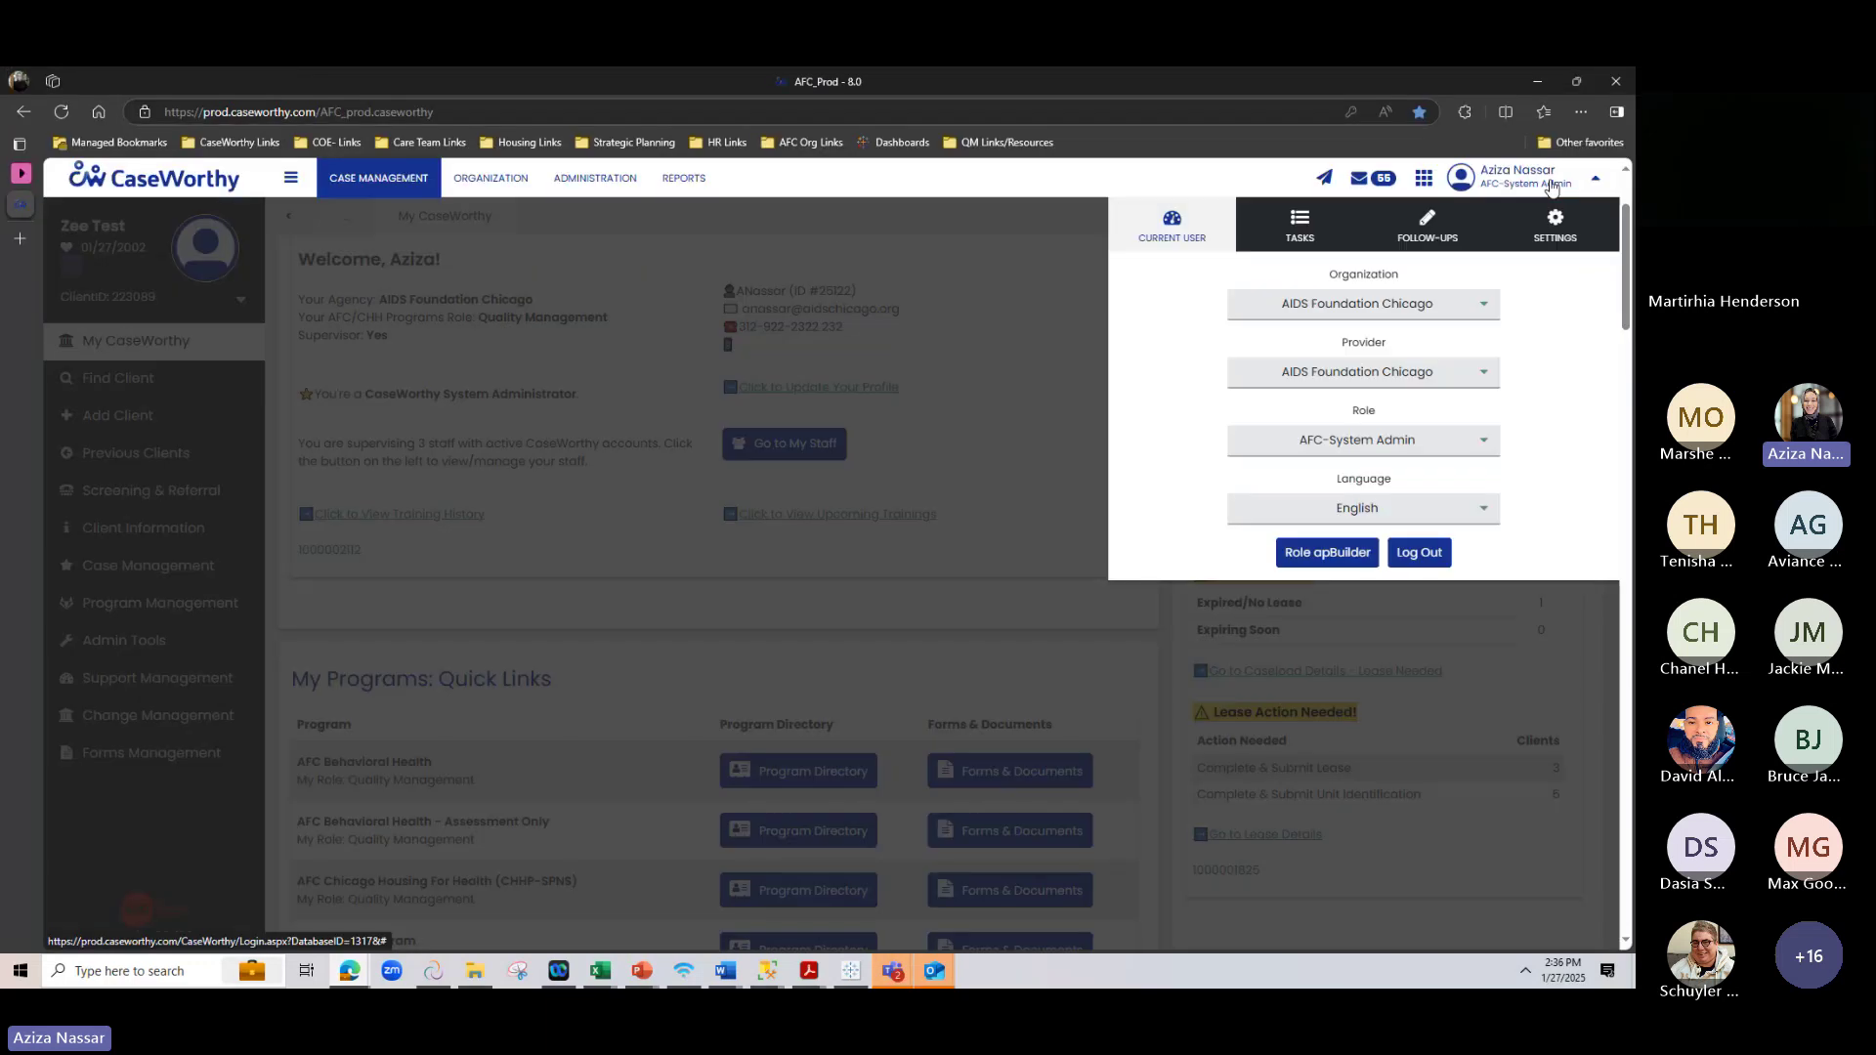
click(1320, 437)
click(1323, 489)
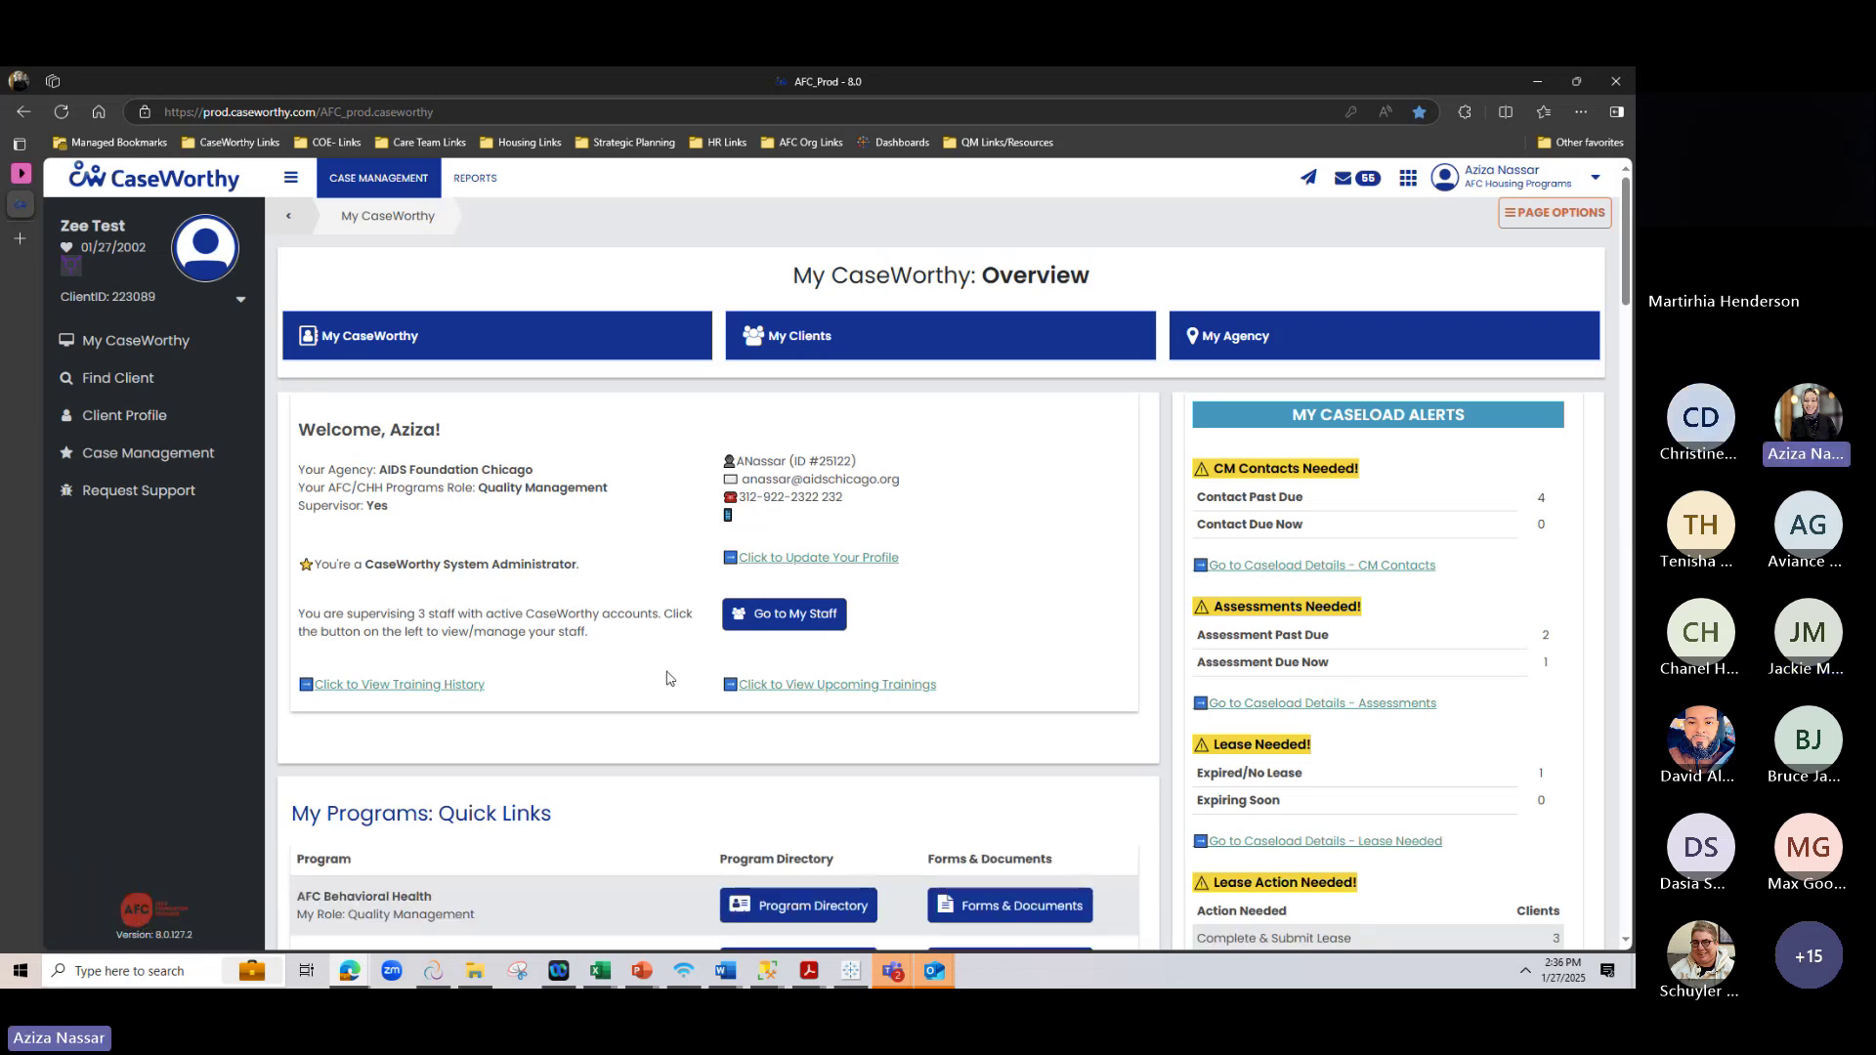
Open the client's profile and its Housing Placement & Leasing page, scrolling through the lease details
click(93, 426)
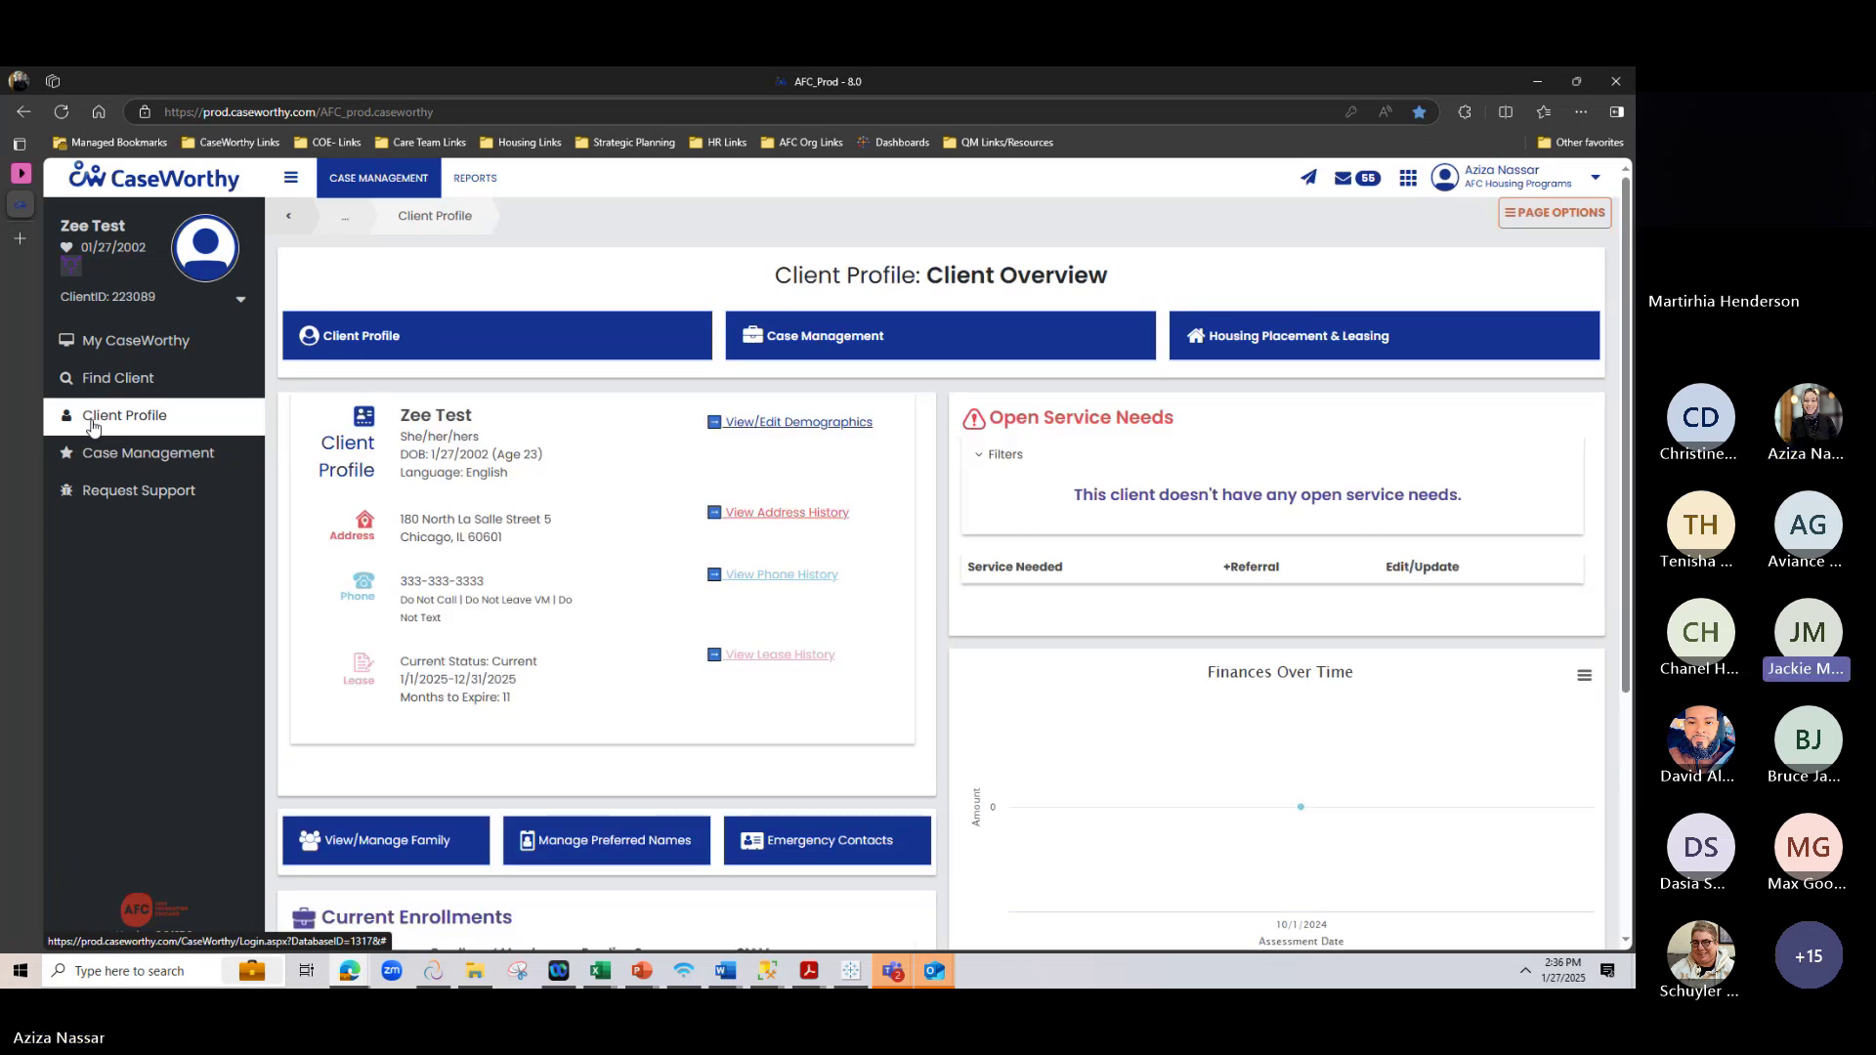
click(1275, 349)
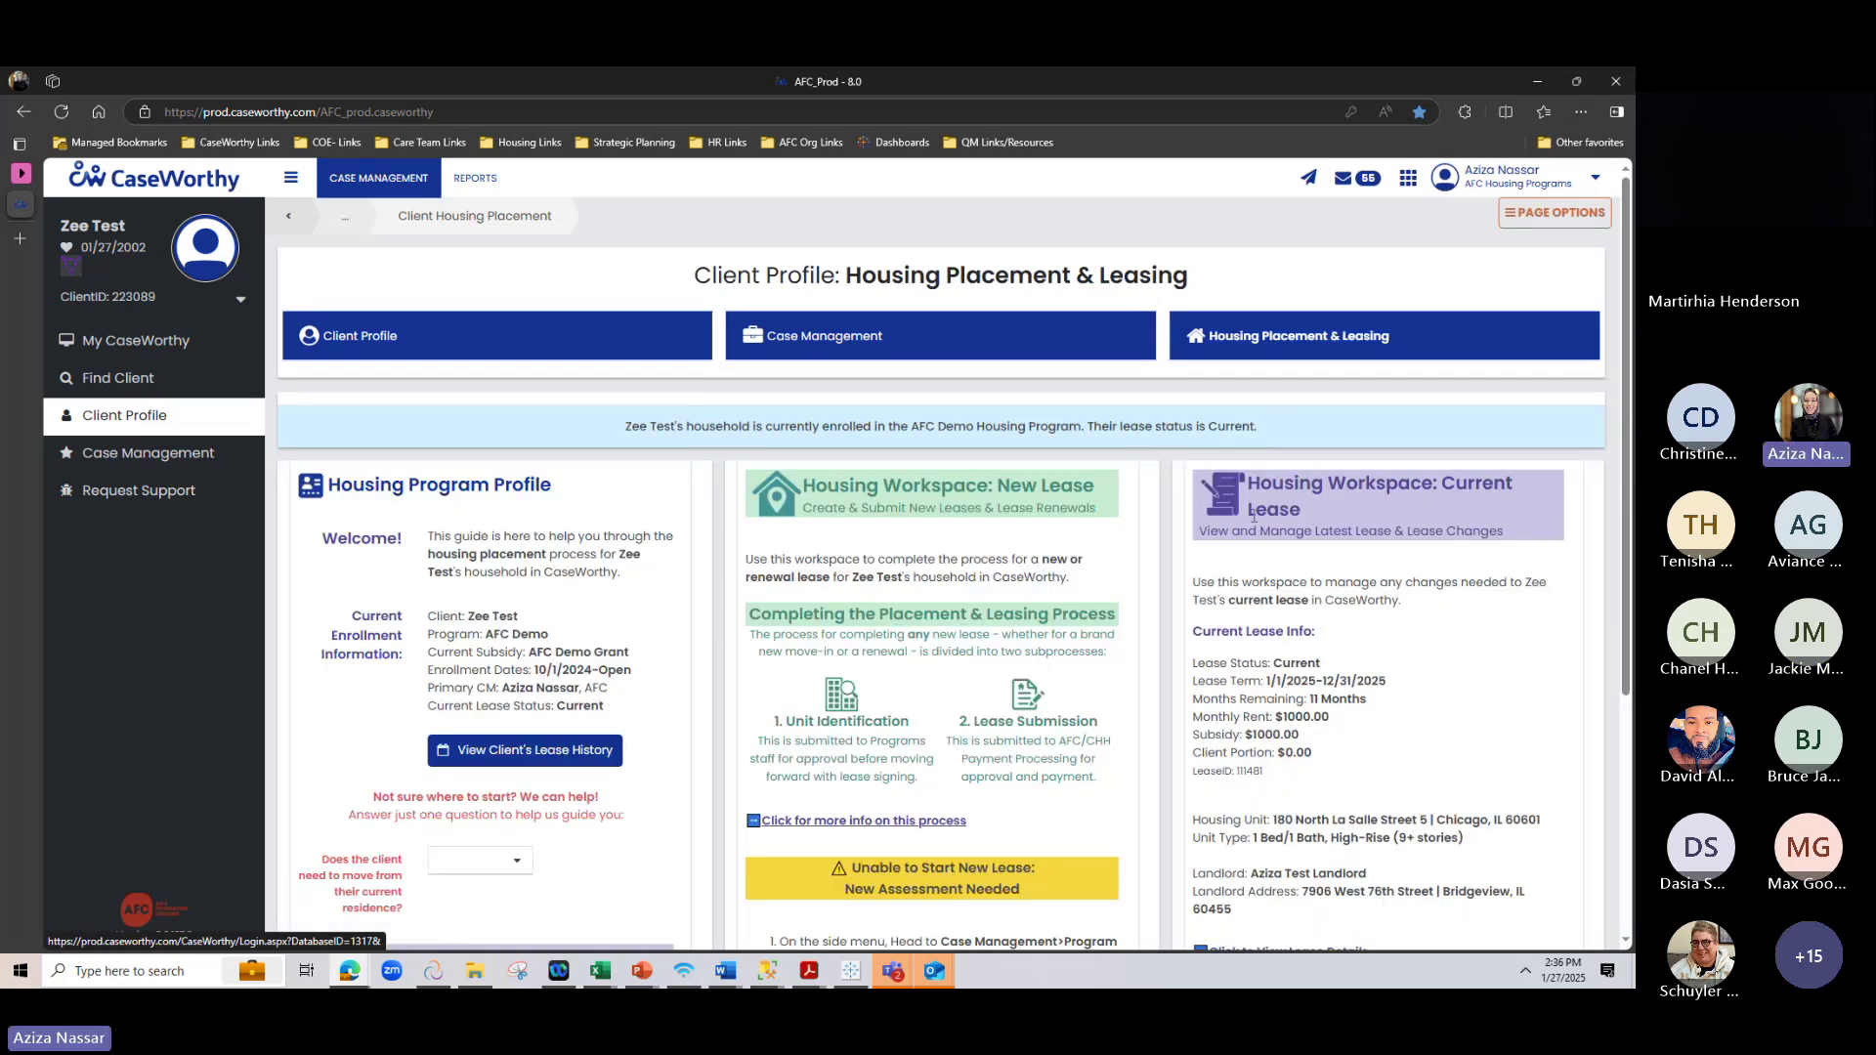
scroll(1243, 533, down, 2)
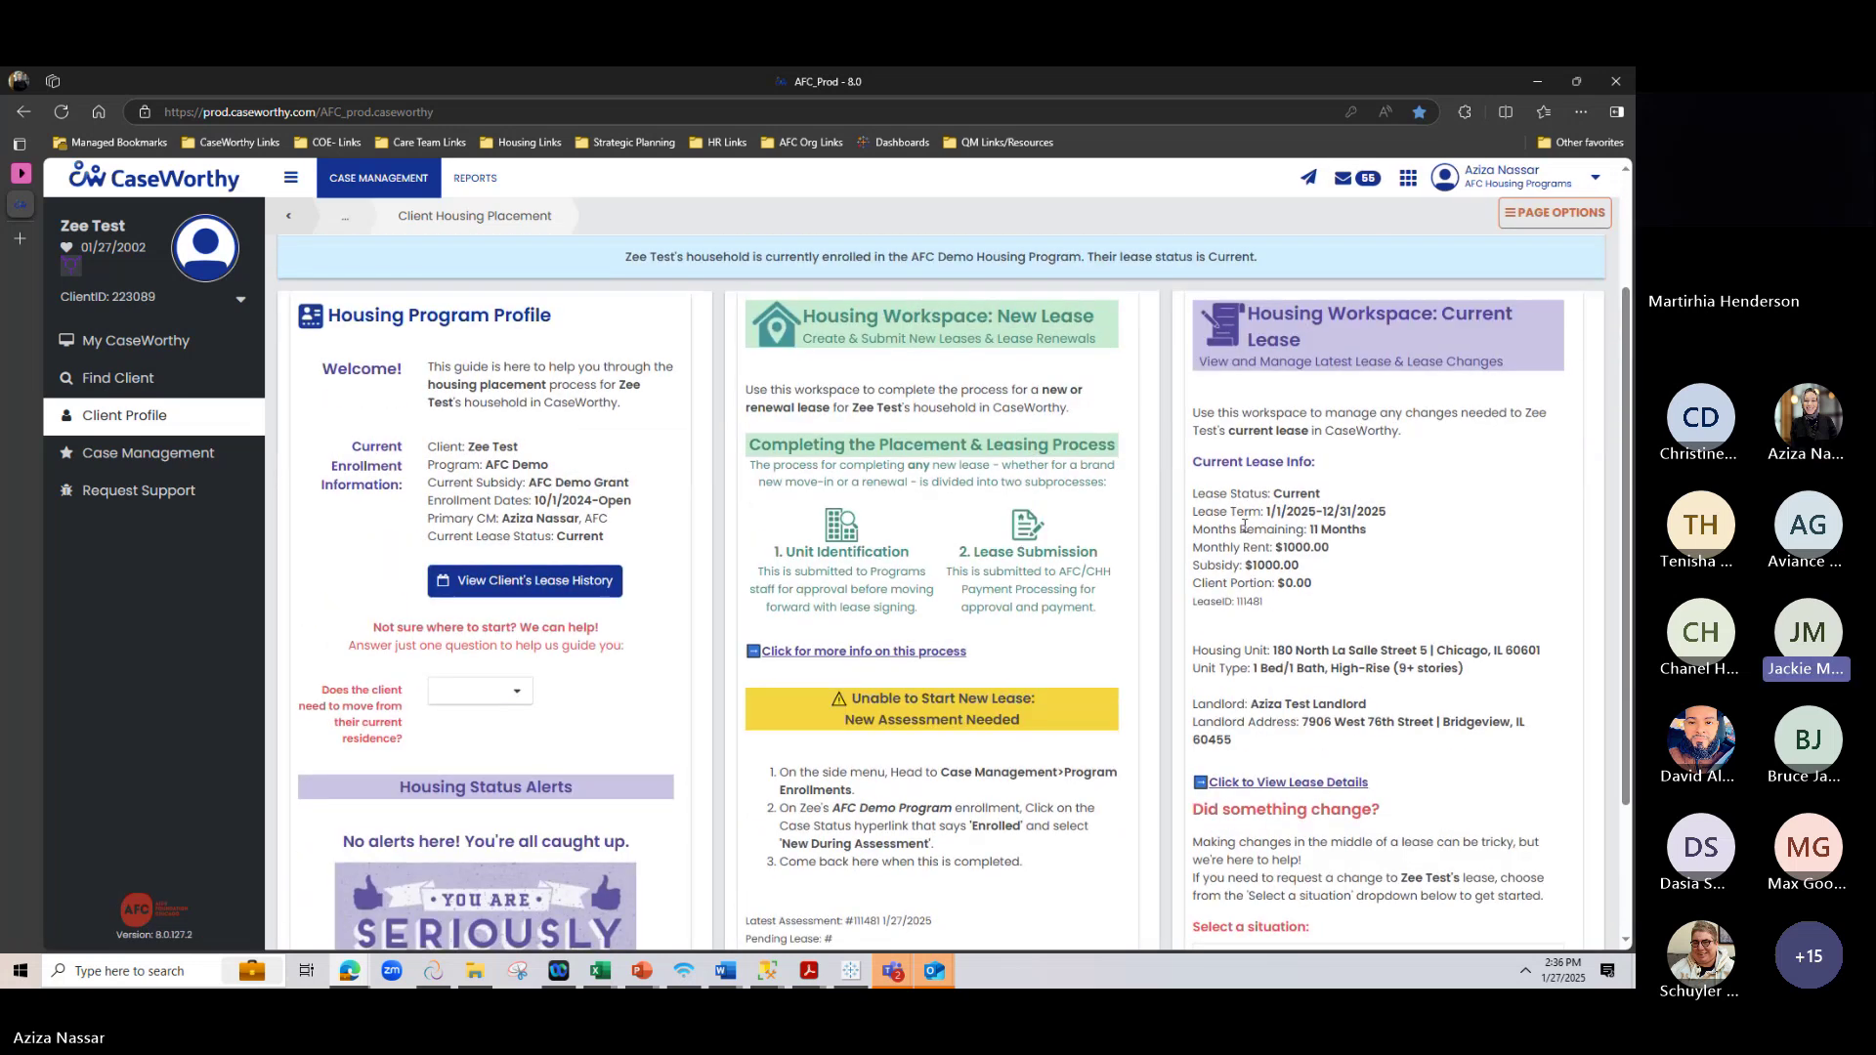
scroll(1243, 532, up, 1)
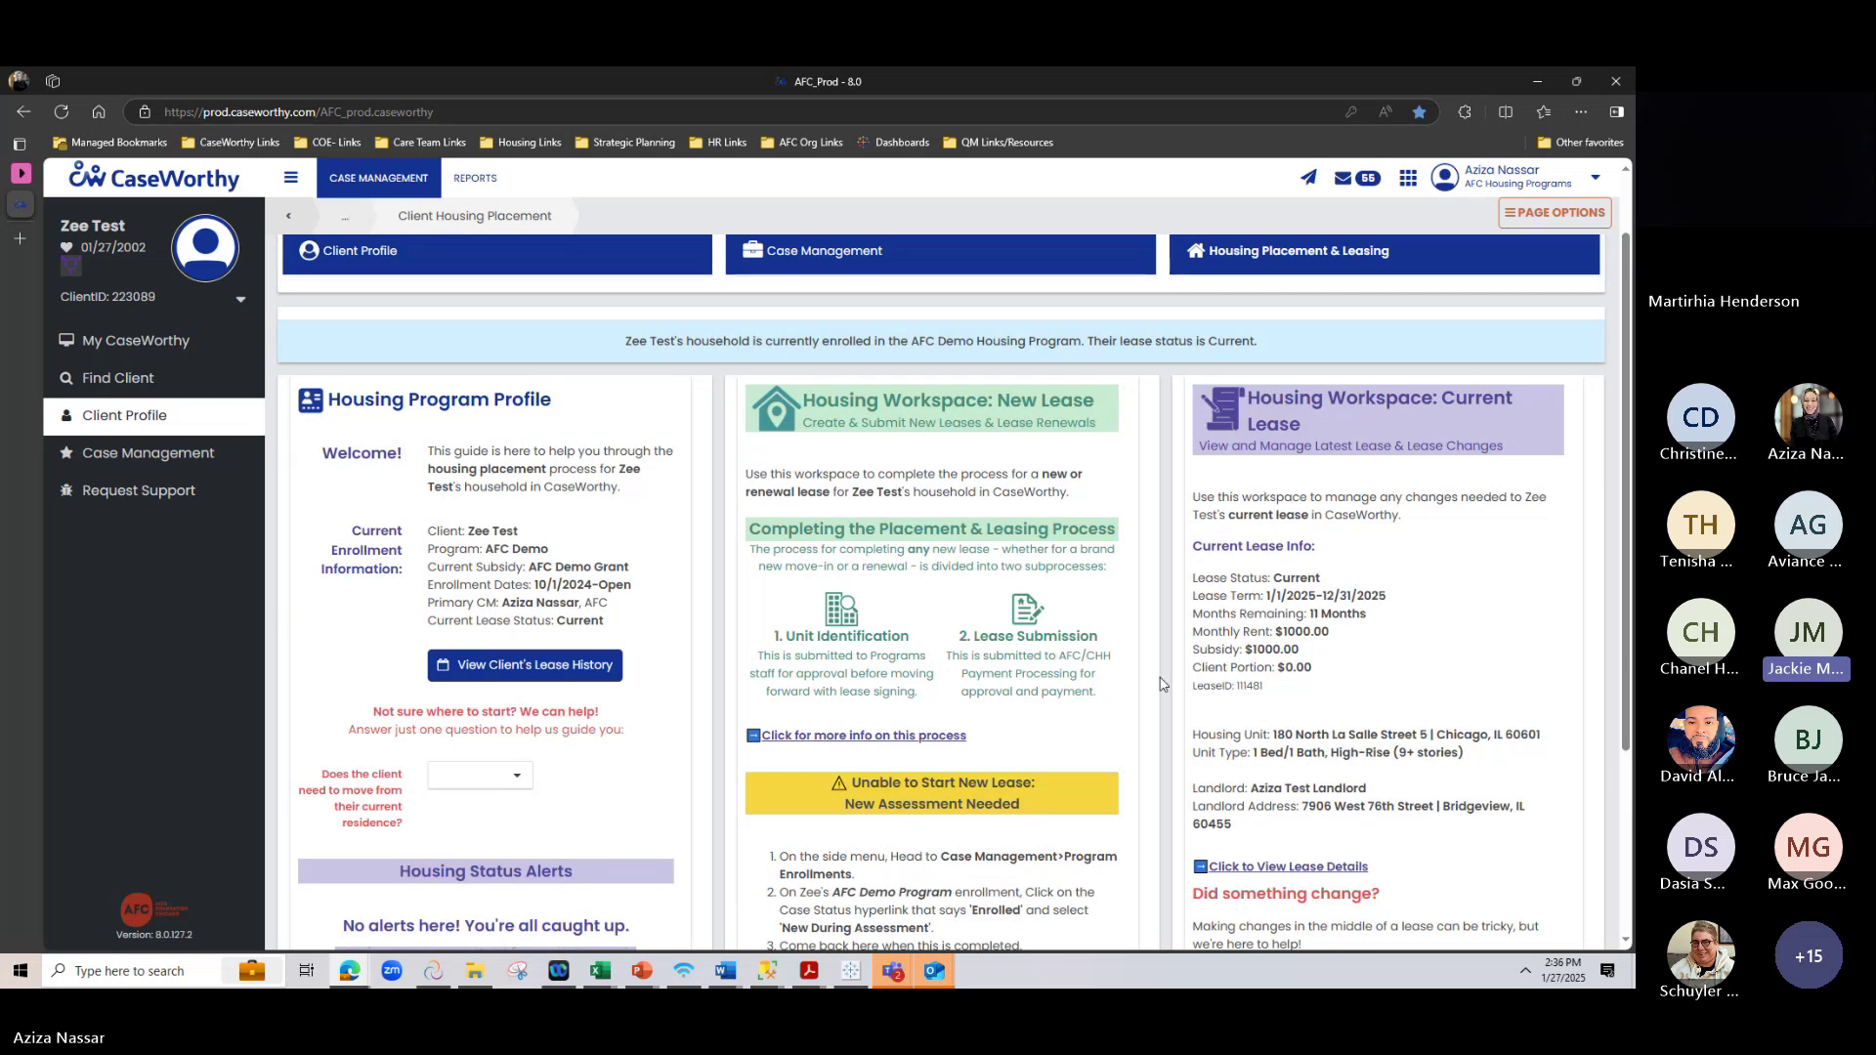
scroll(1160, 689, up, 1)
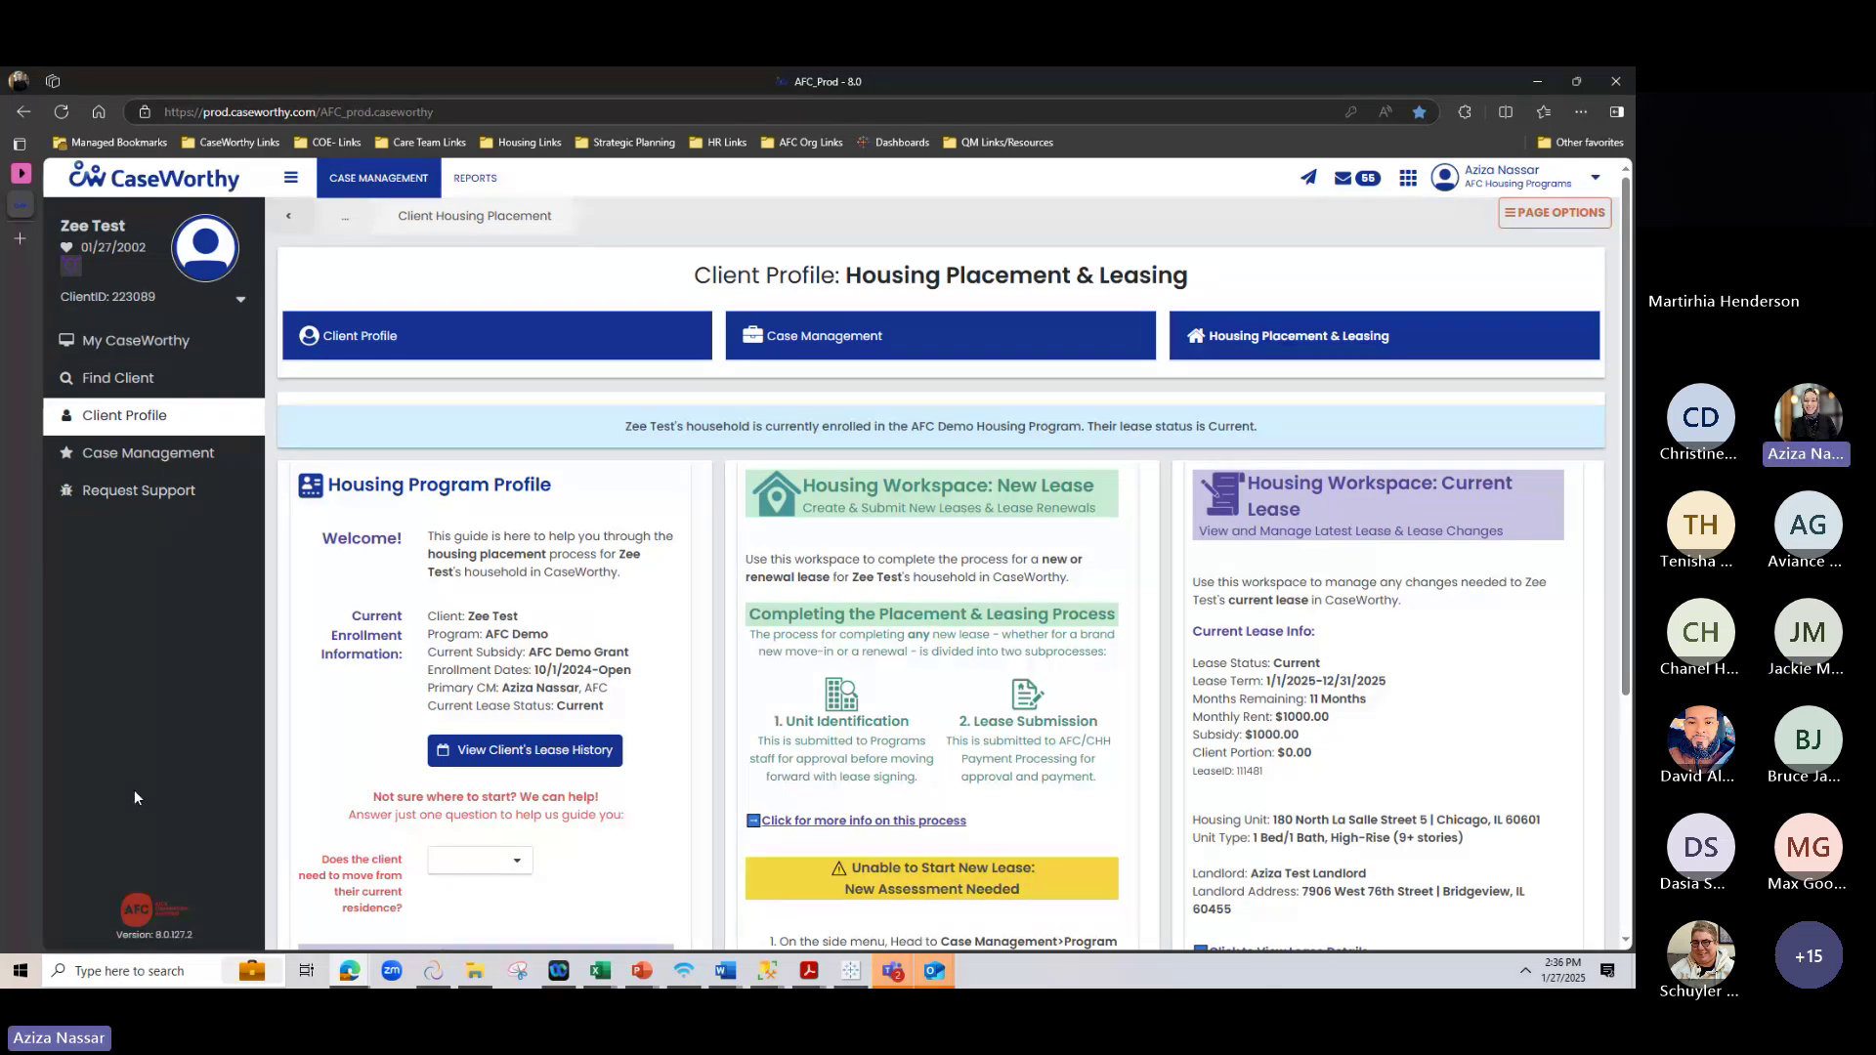
click(179, 342)
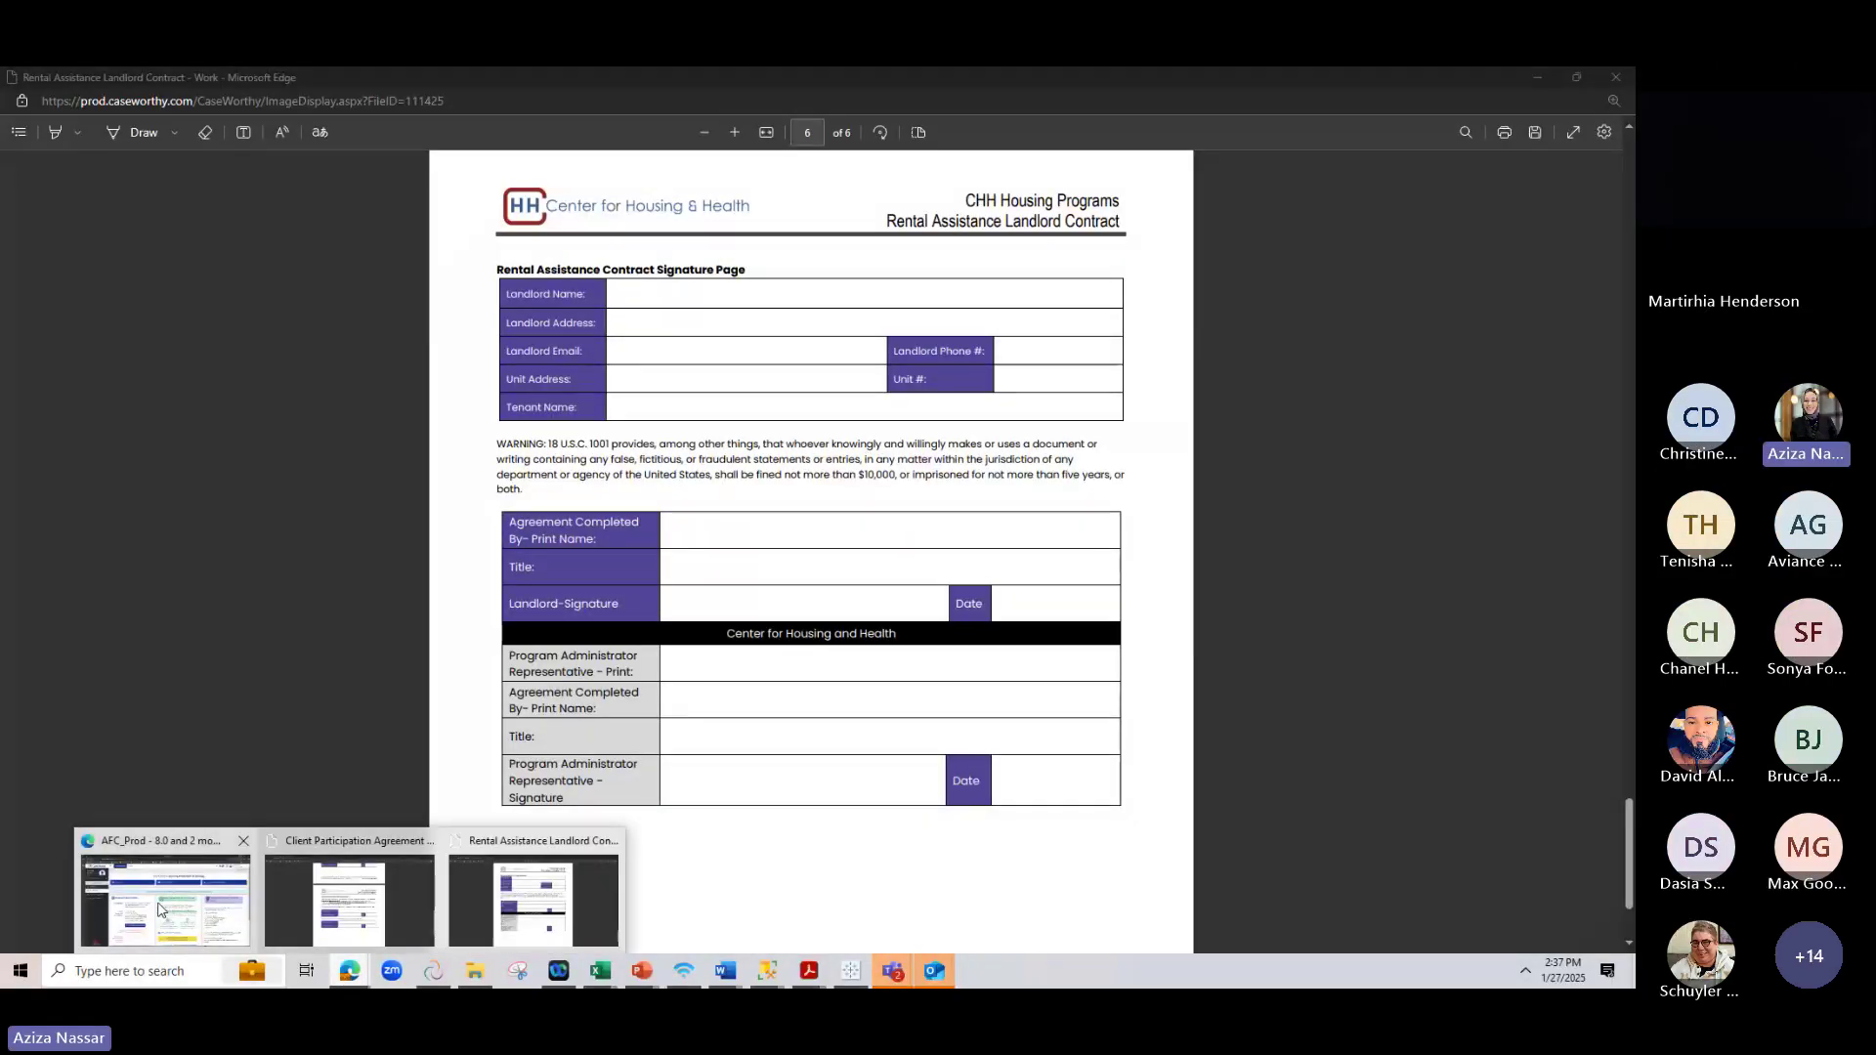
click(166, 899)
scroll(381, 507, down, 1)
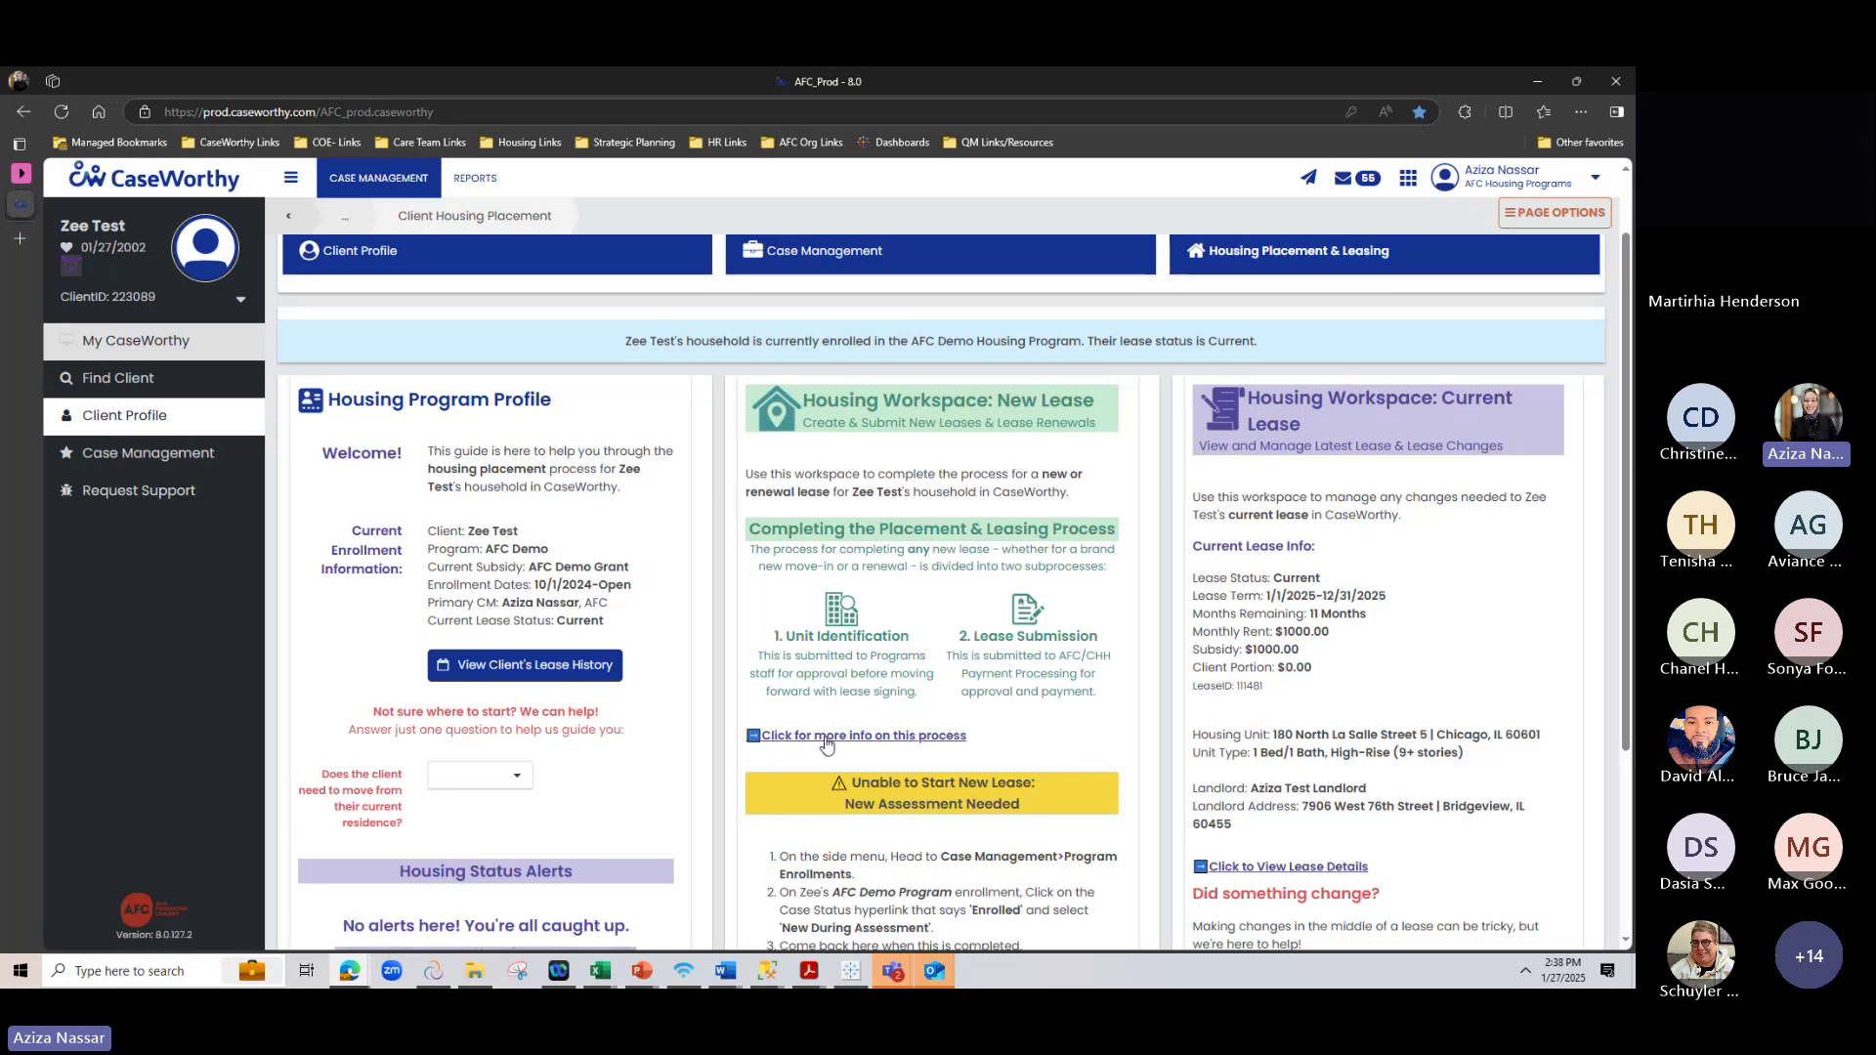
In the process guide's Videos tab, play Lease Submission Walkthrough and skip ahead to about 1:30
click(906, 740)
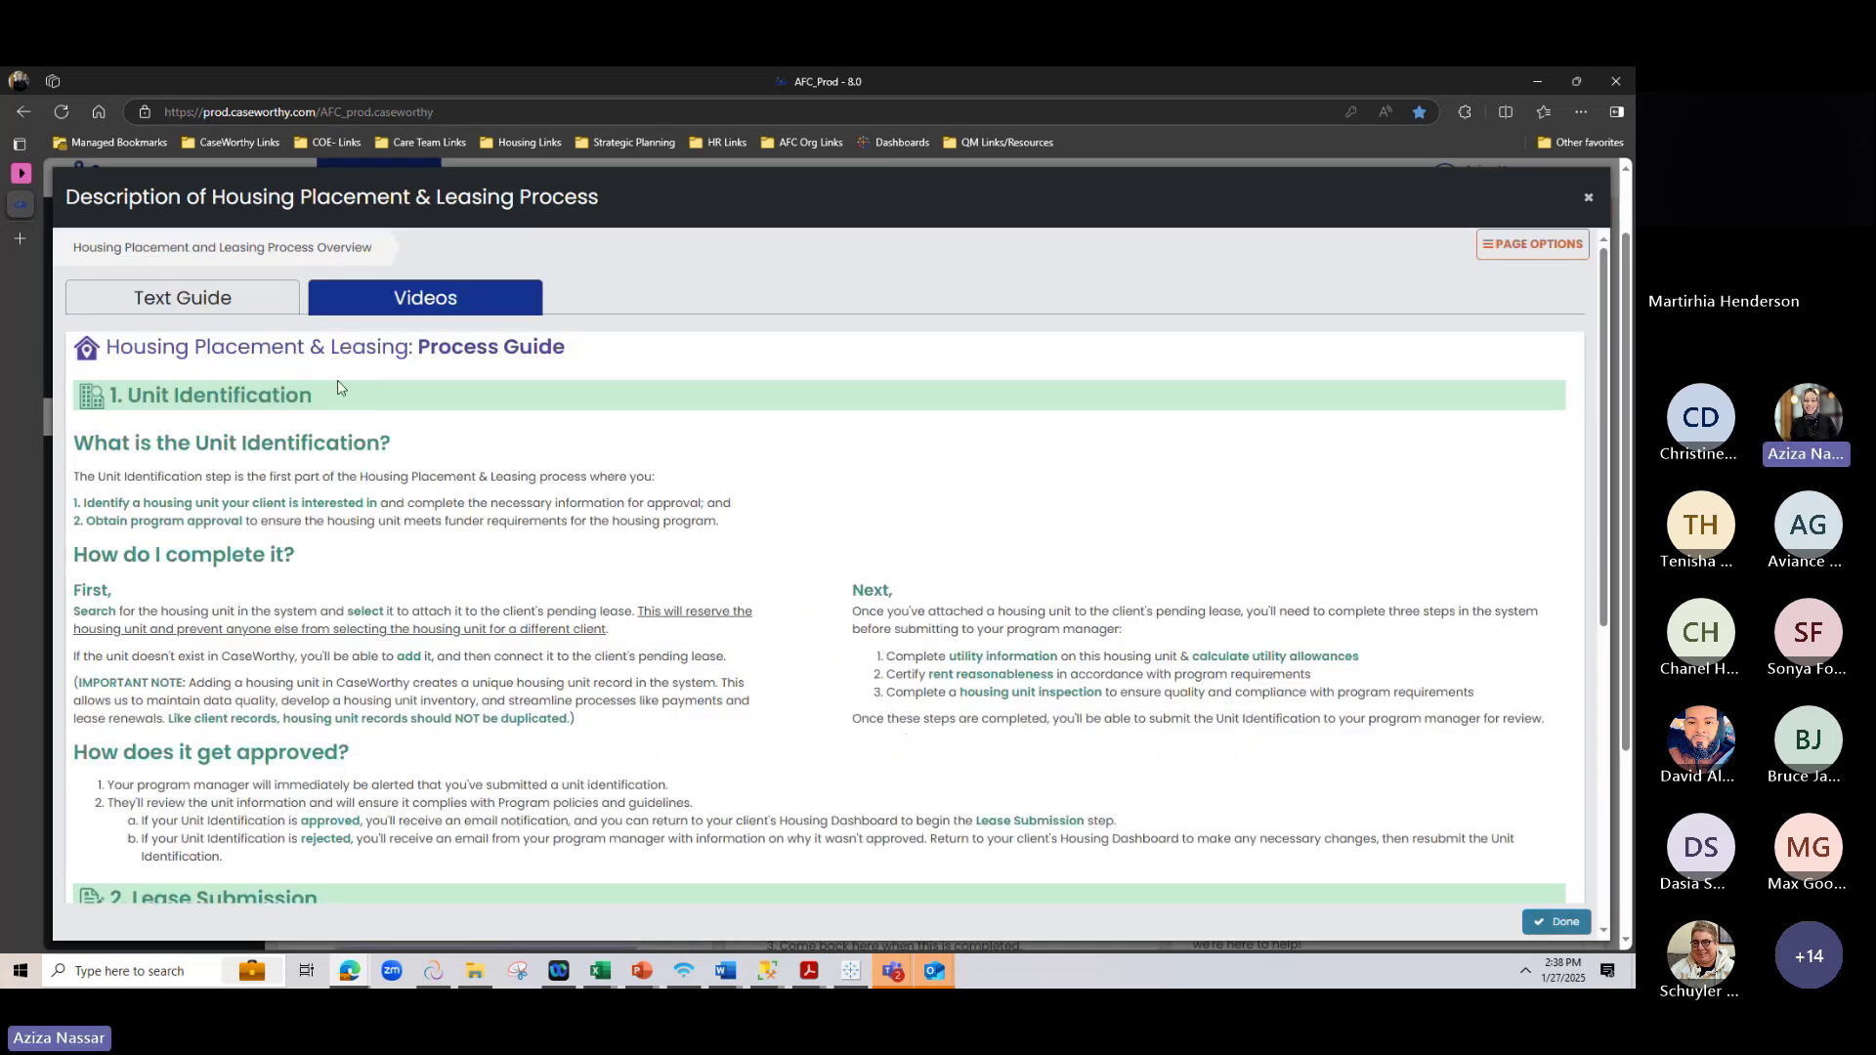
click(411, 296)
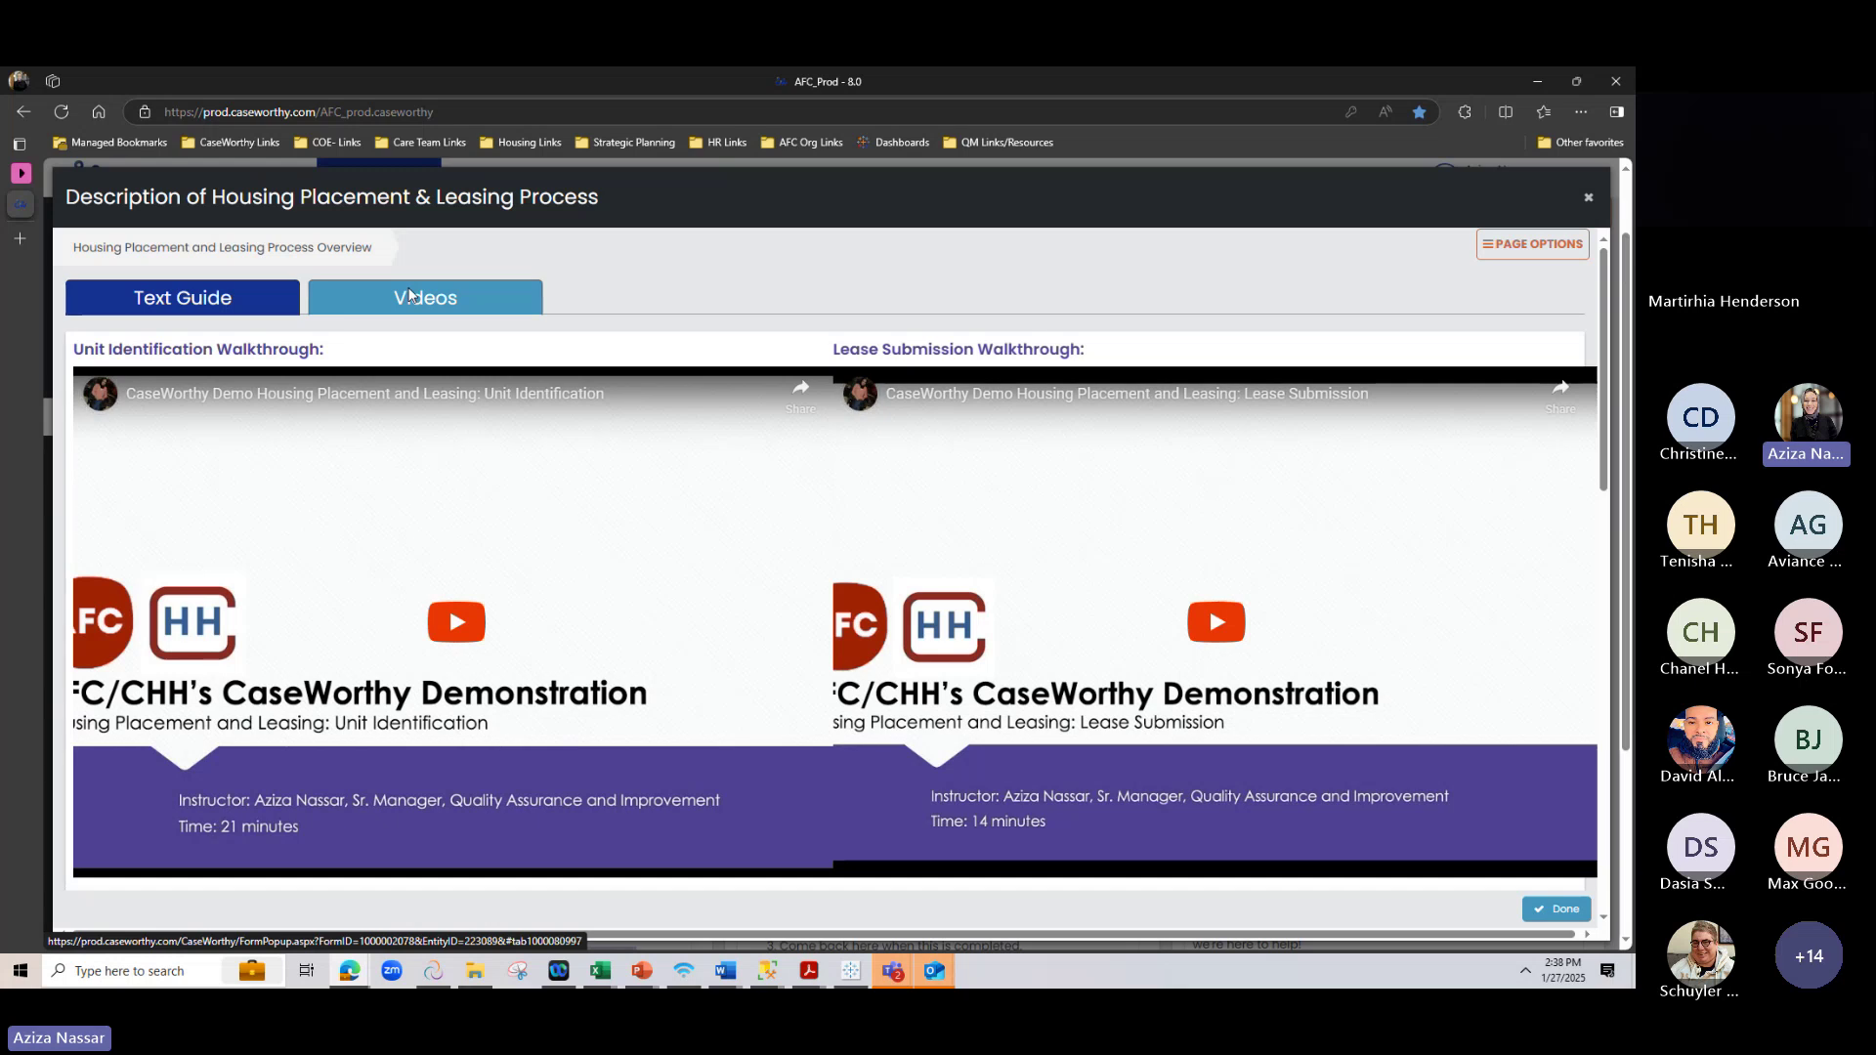
scroll(839, 261, down, 2)
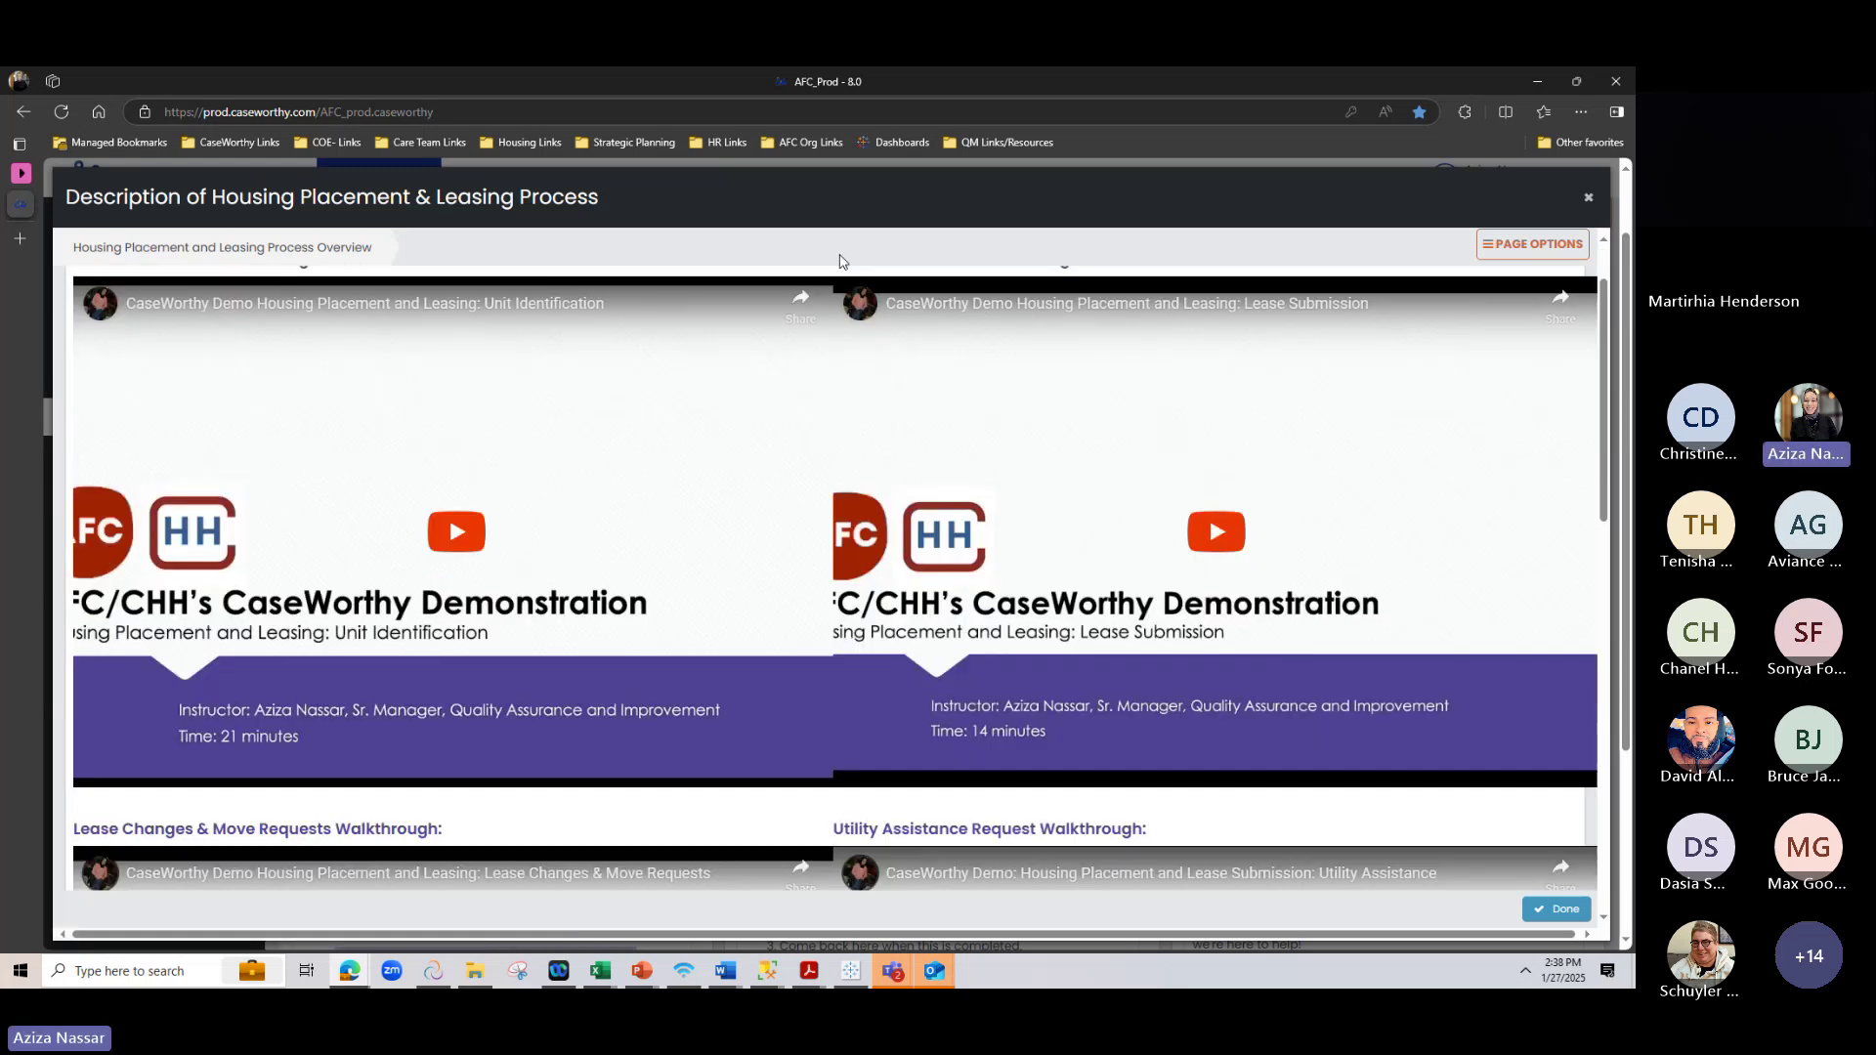
scroll(181, 391, up, 2)
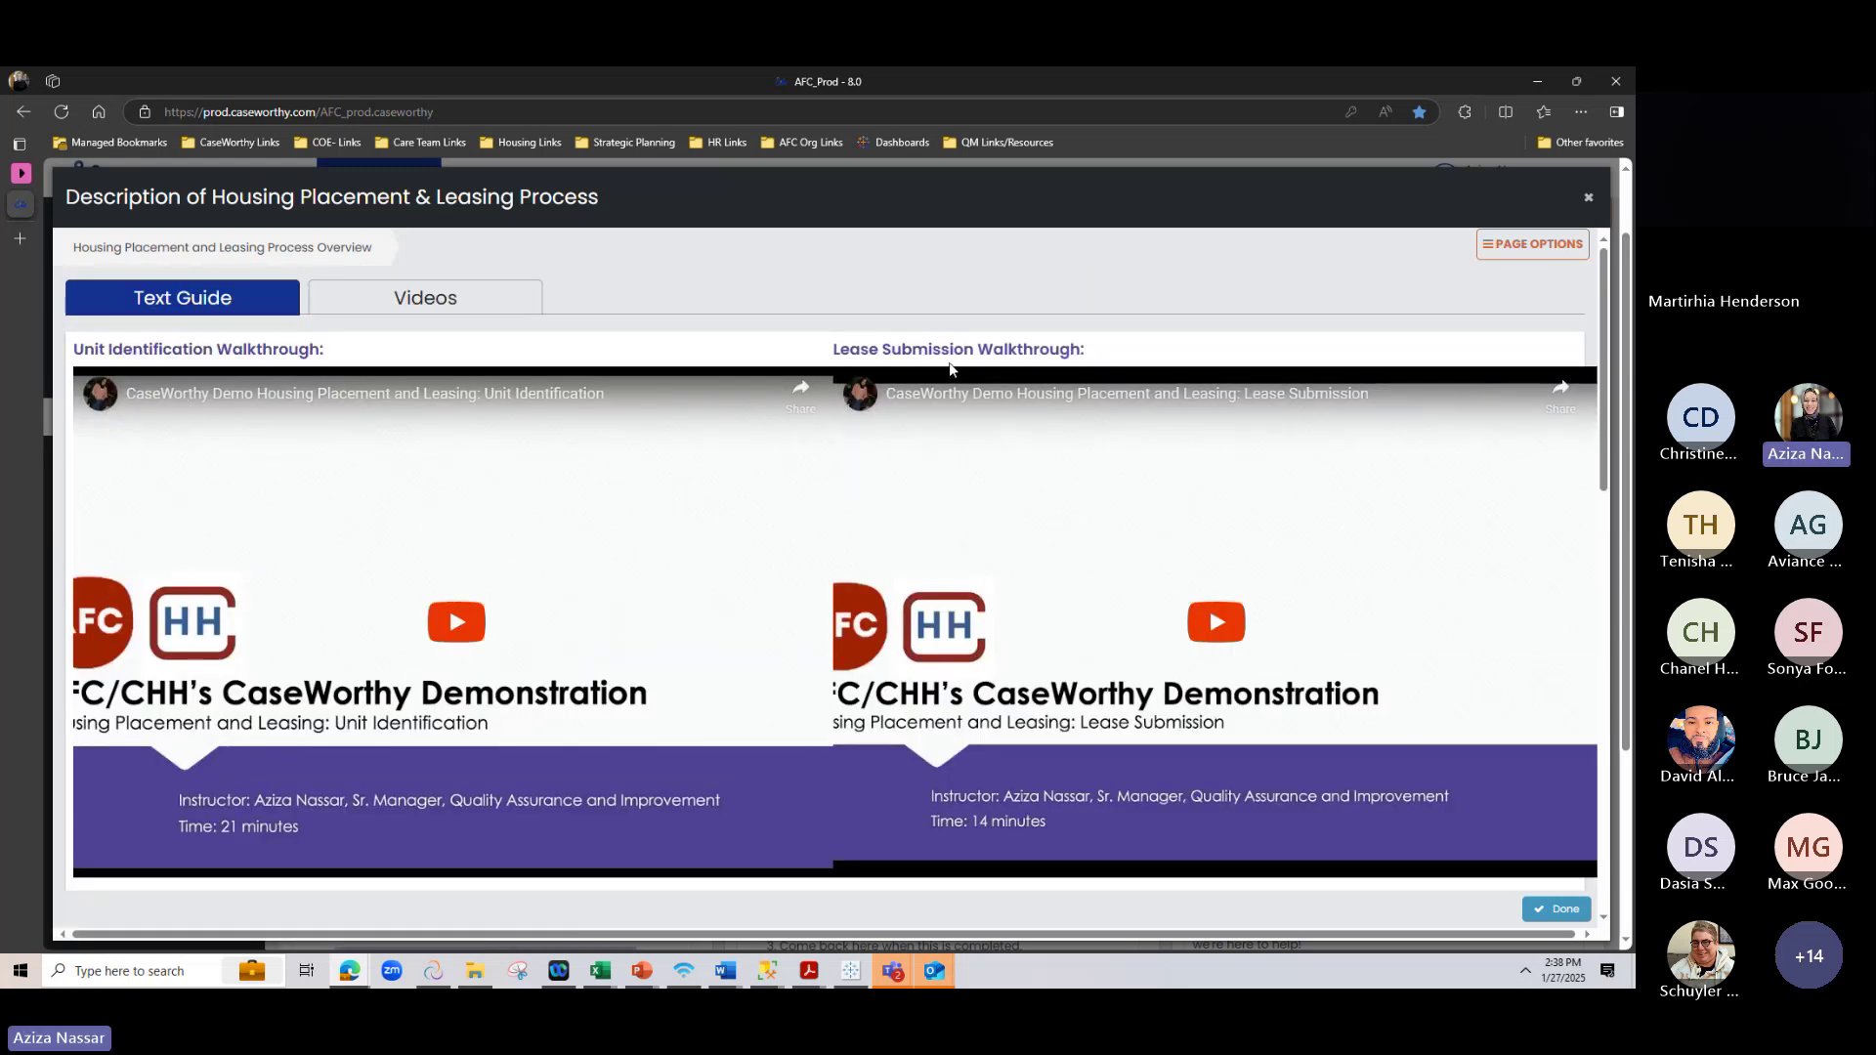
scroll(867, 369, down, 2)
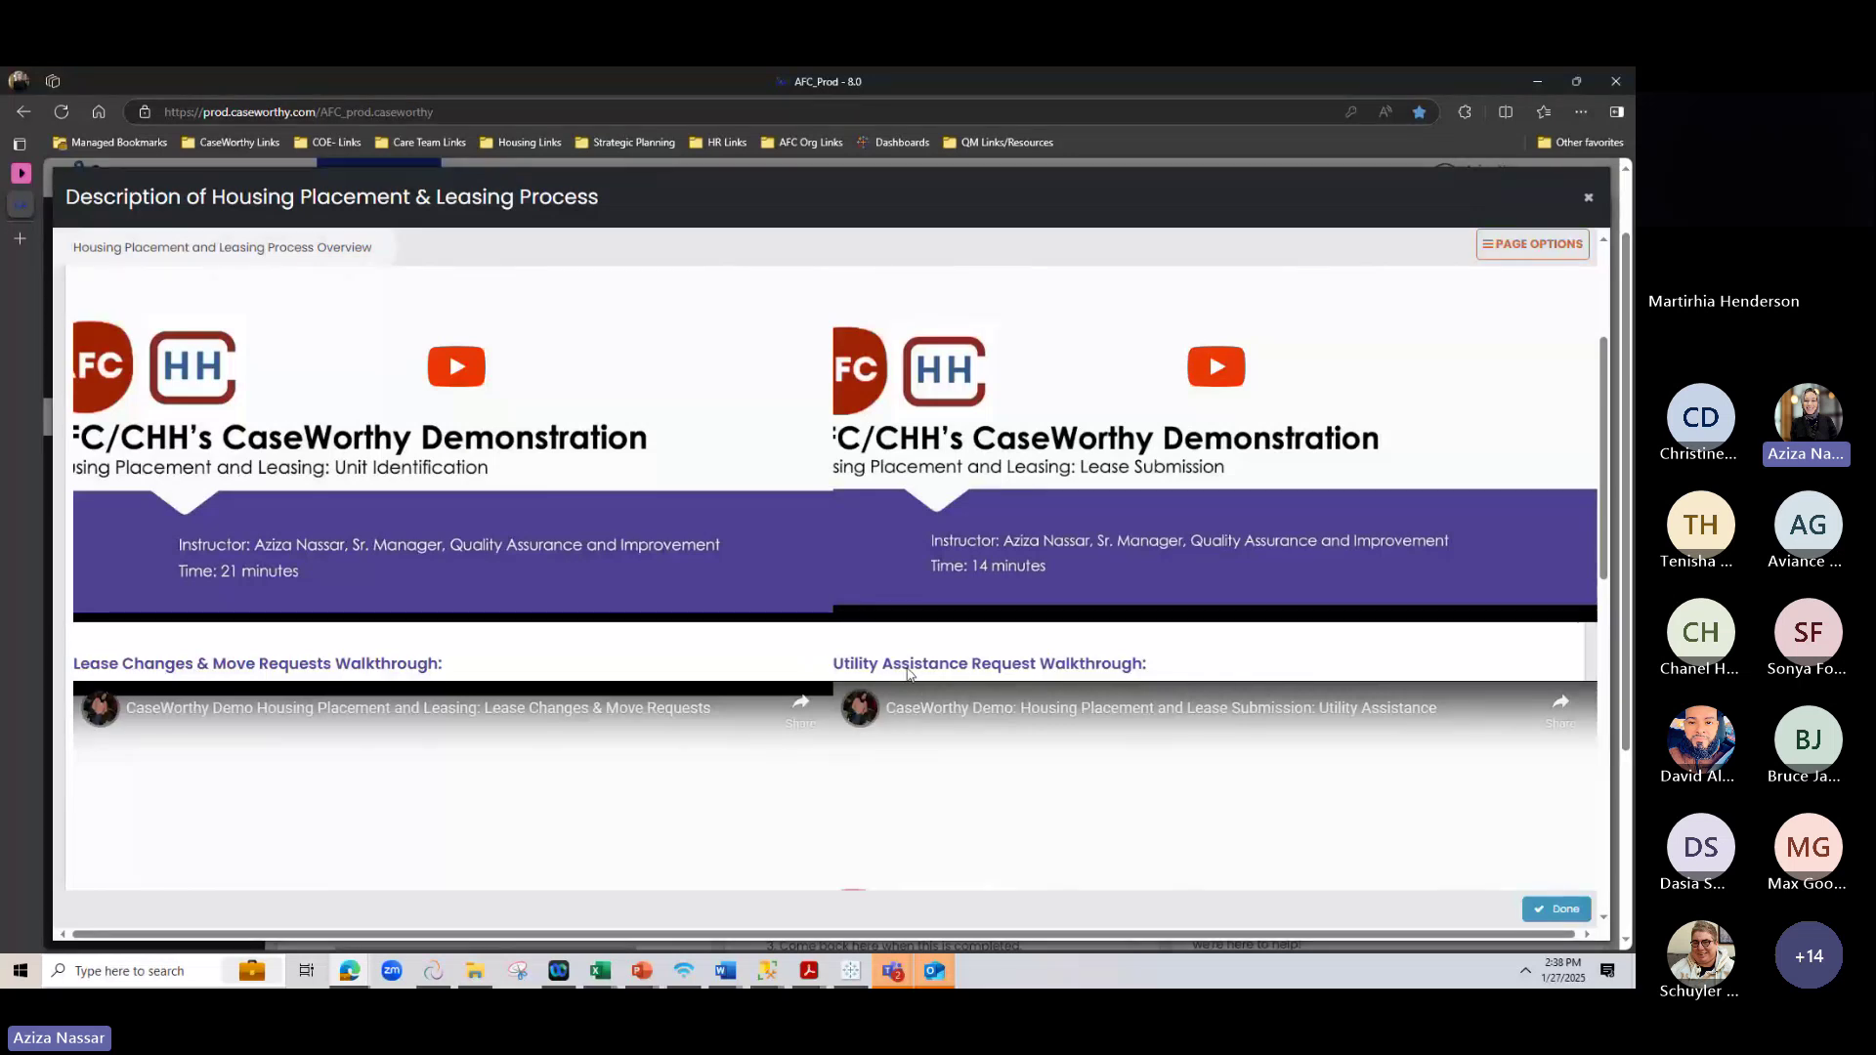
scroll(684, 659, down, 3)
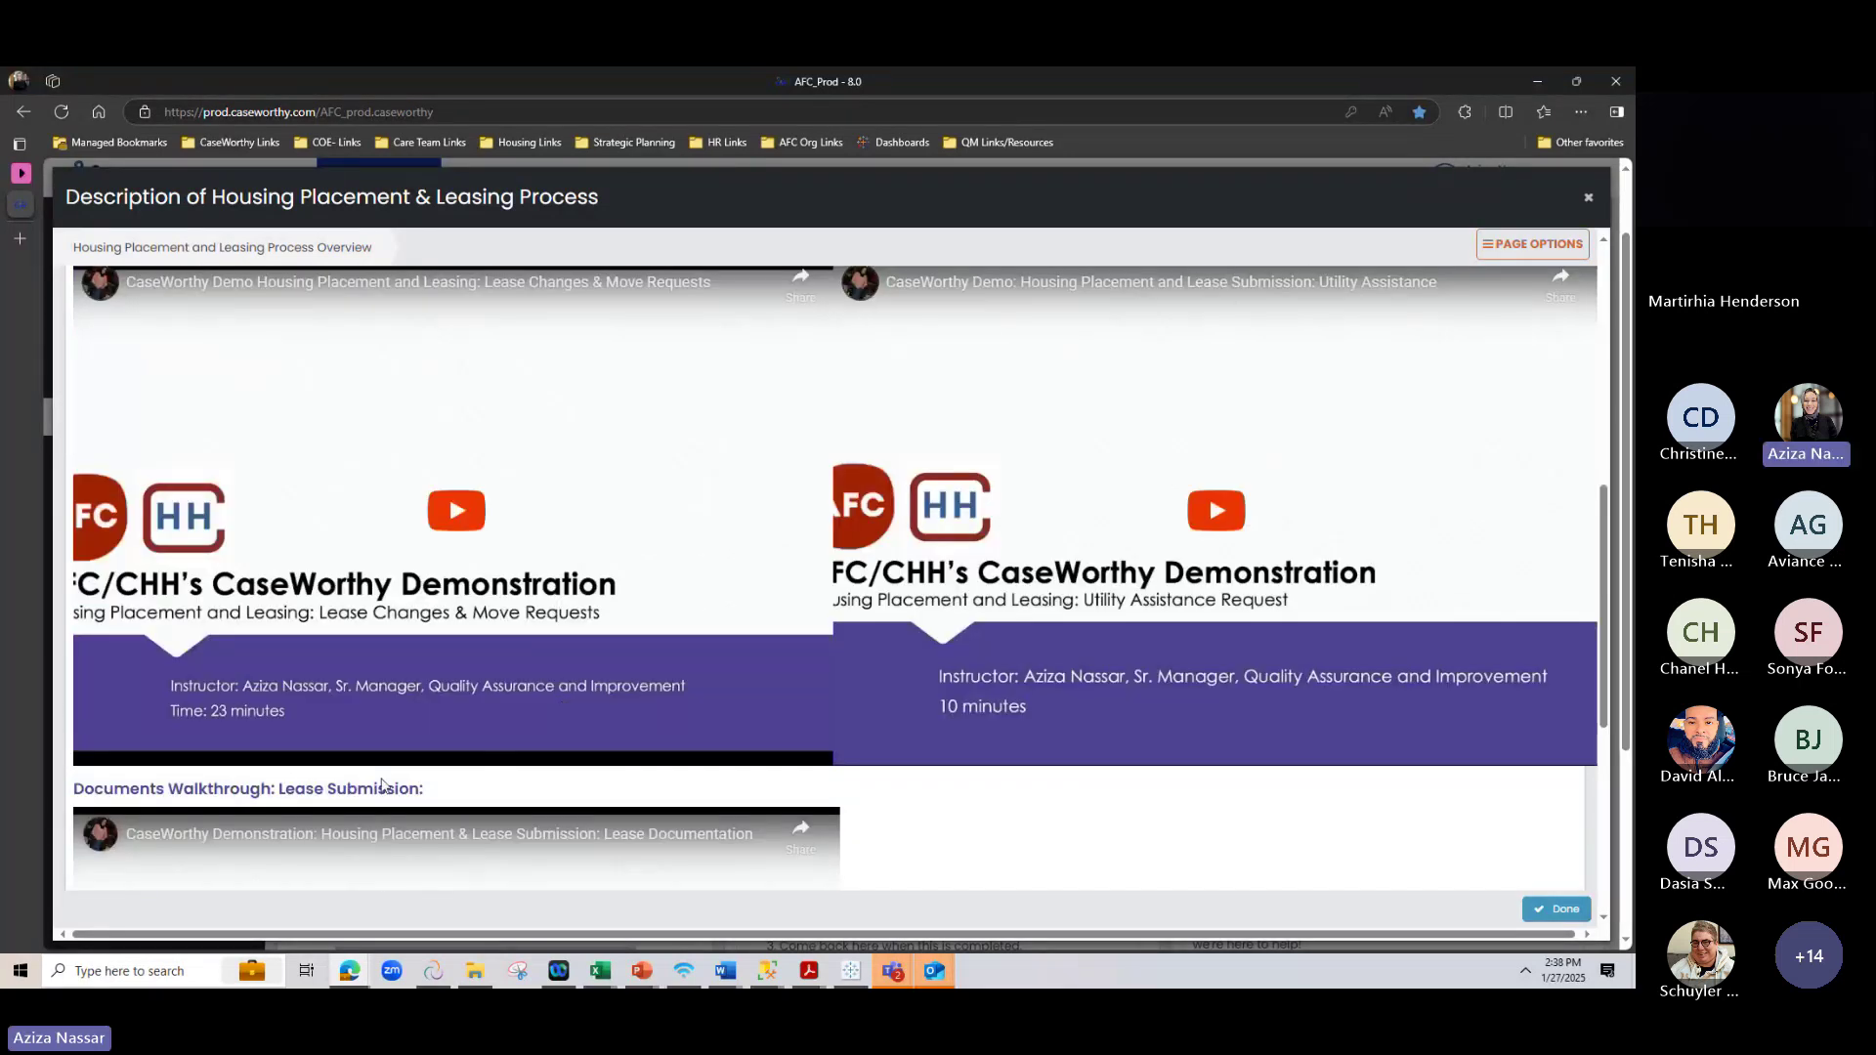
scroll(723, 714, up, 5)
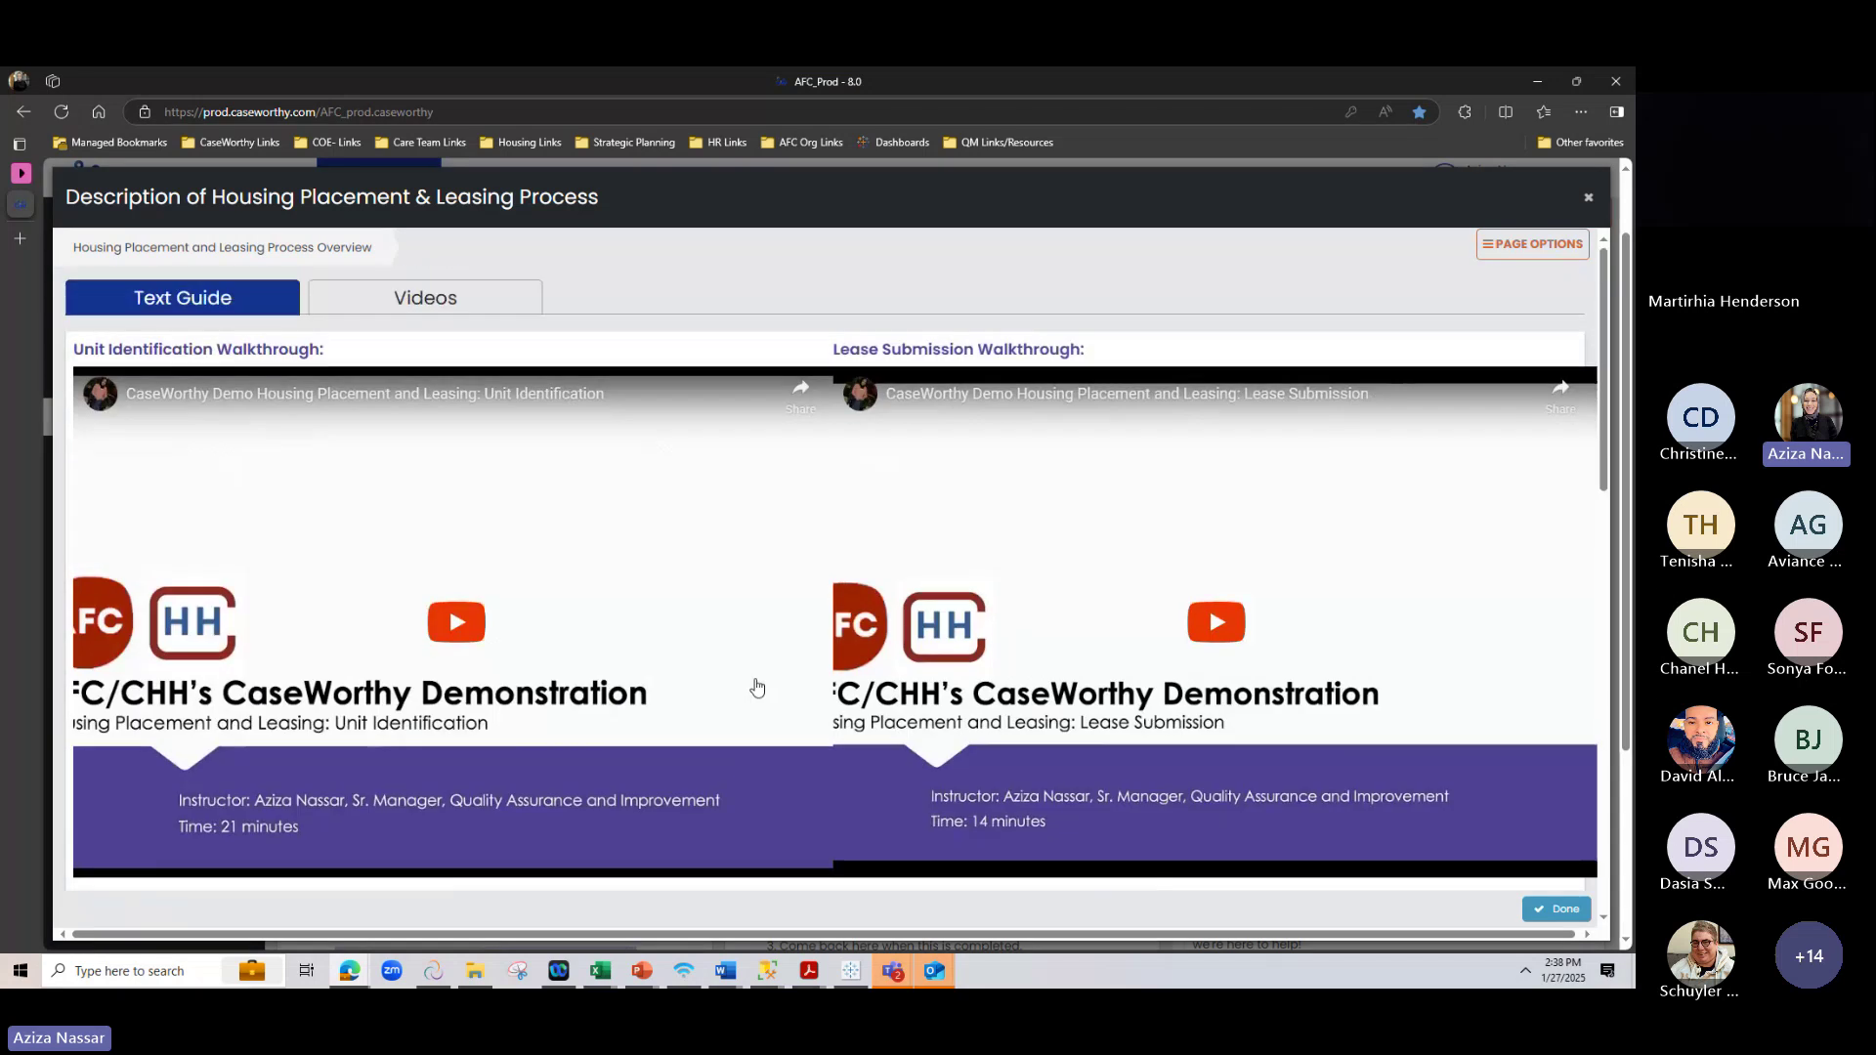
click(1158, 598)
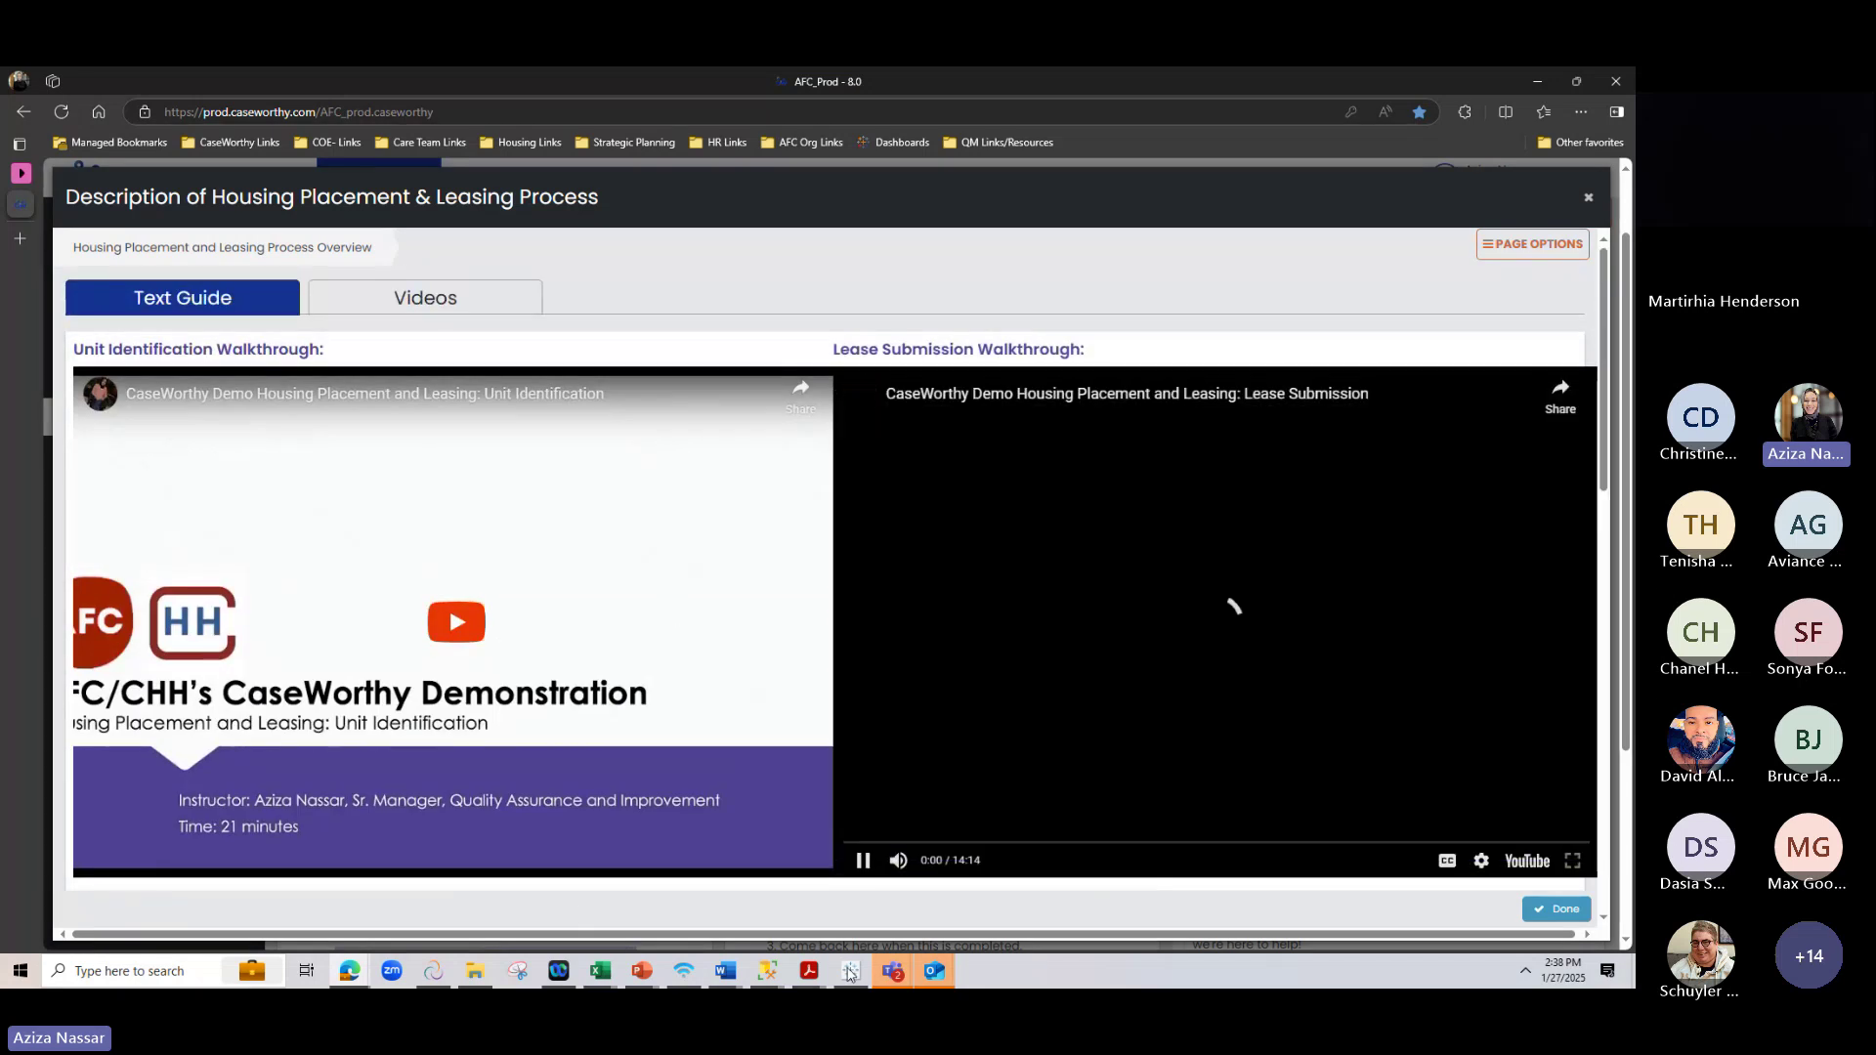
drag(844, 843, 921, 846)
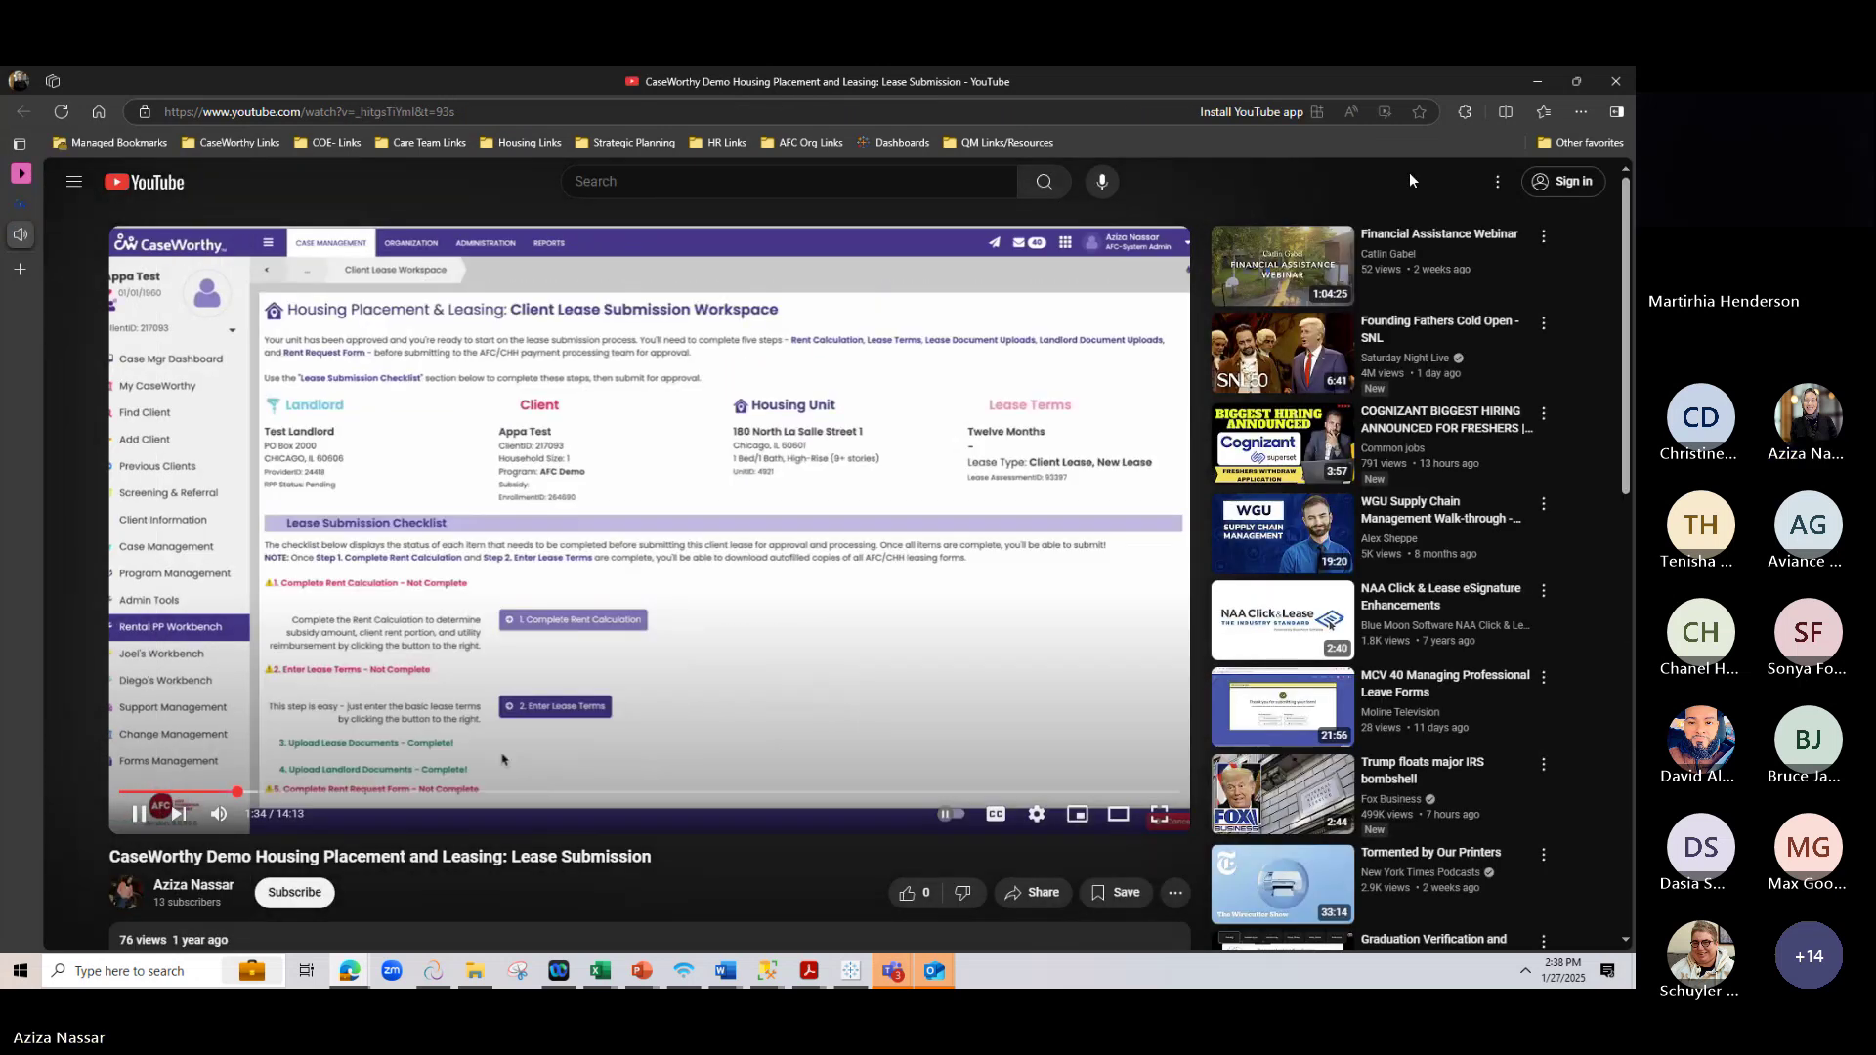
Load the AFC_Prod tab in split screen, close the process guide, and return CaseWorthy to full window
click(1505, 111)
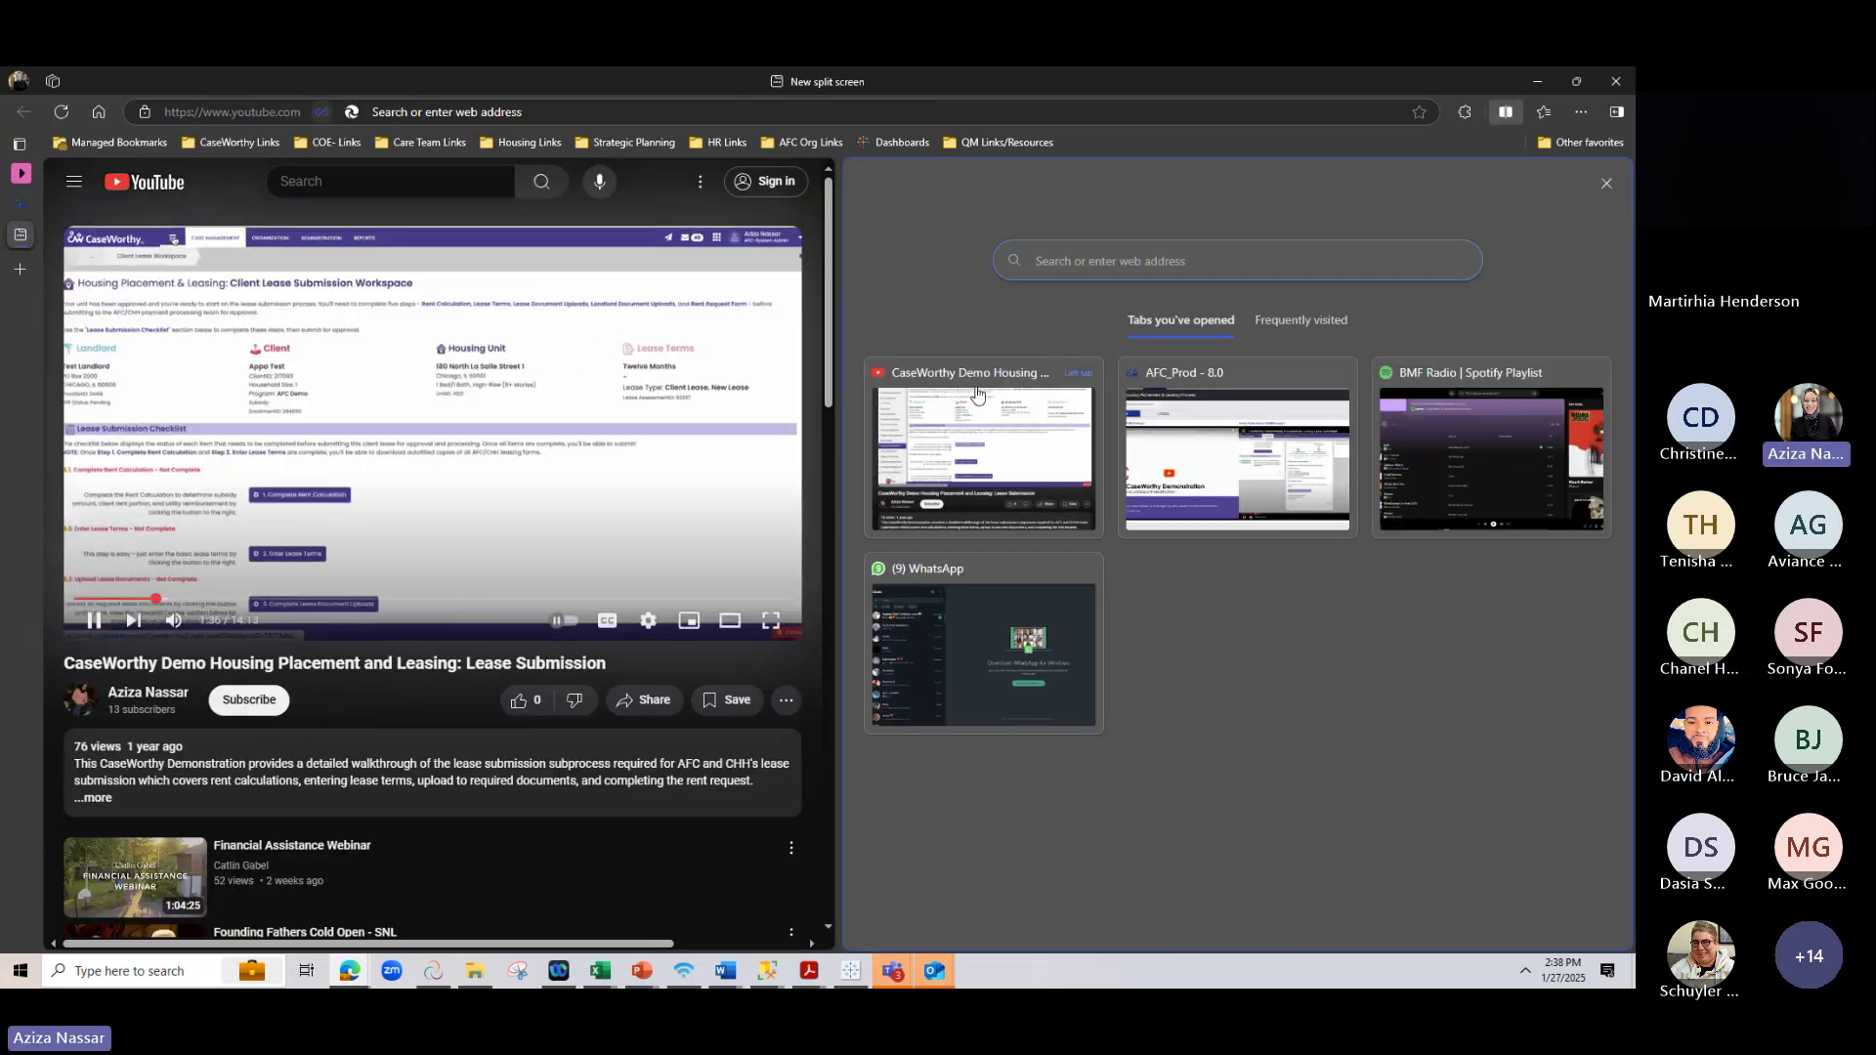
click(1210, 450)
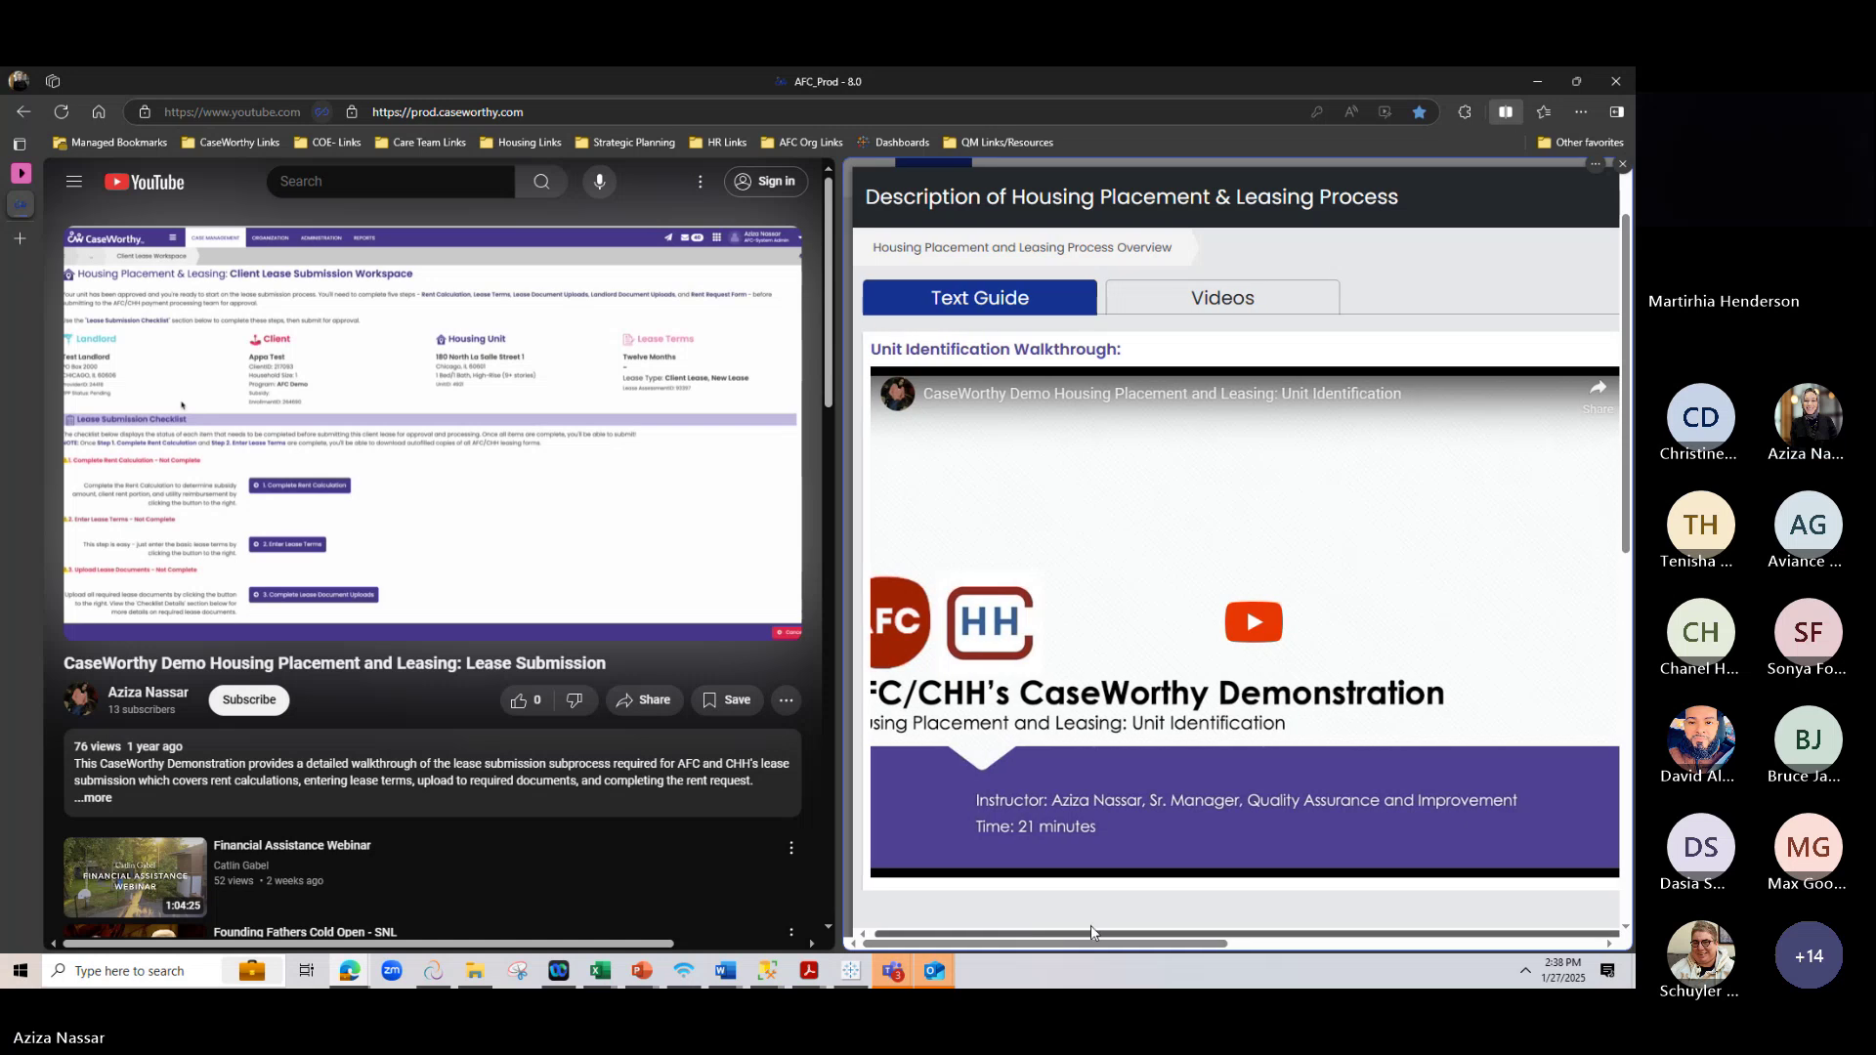
scroll(1428, 916, right, 5)
scroll(1428, 917, right, 3)
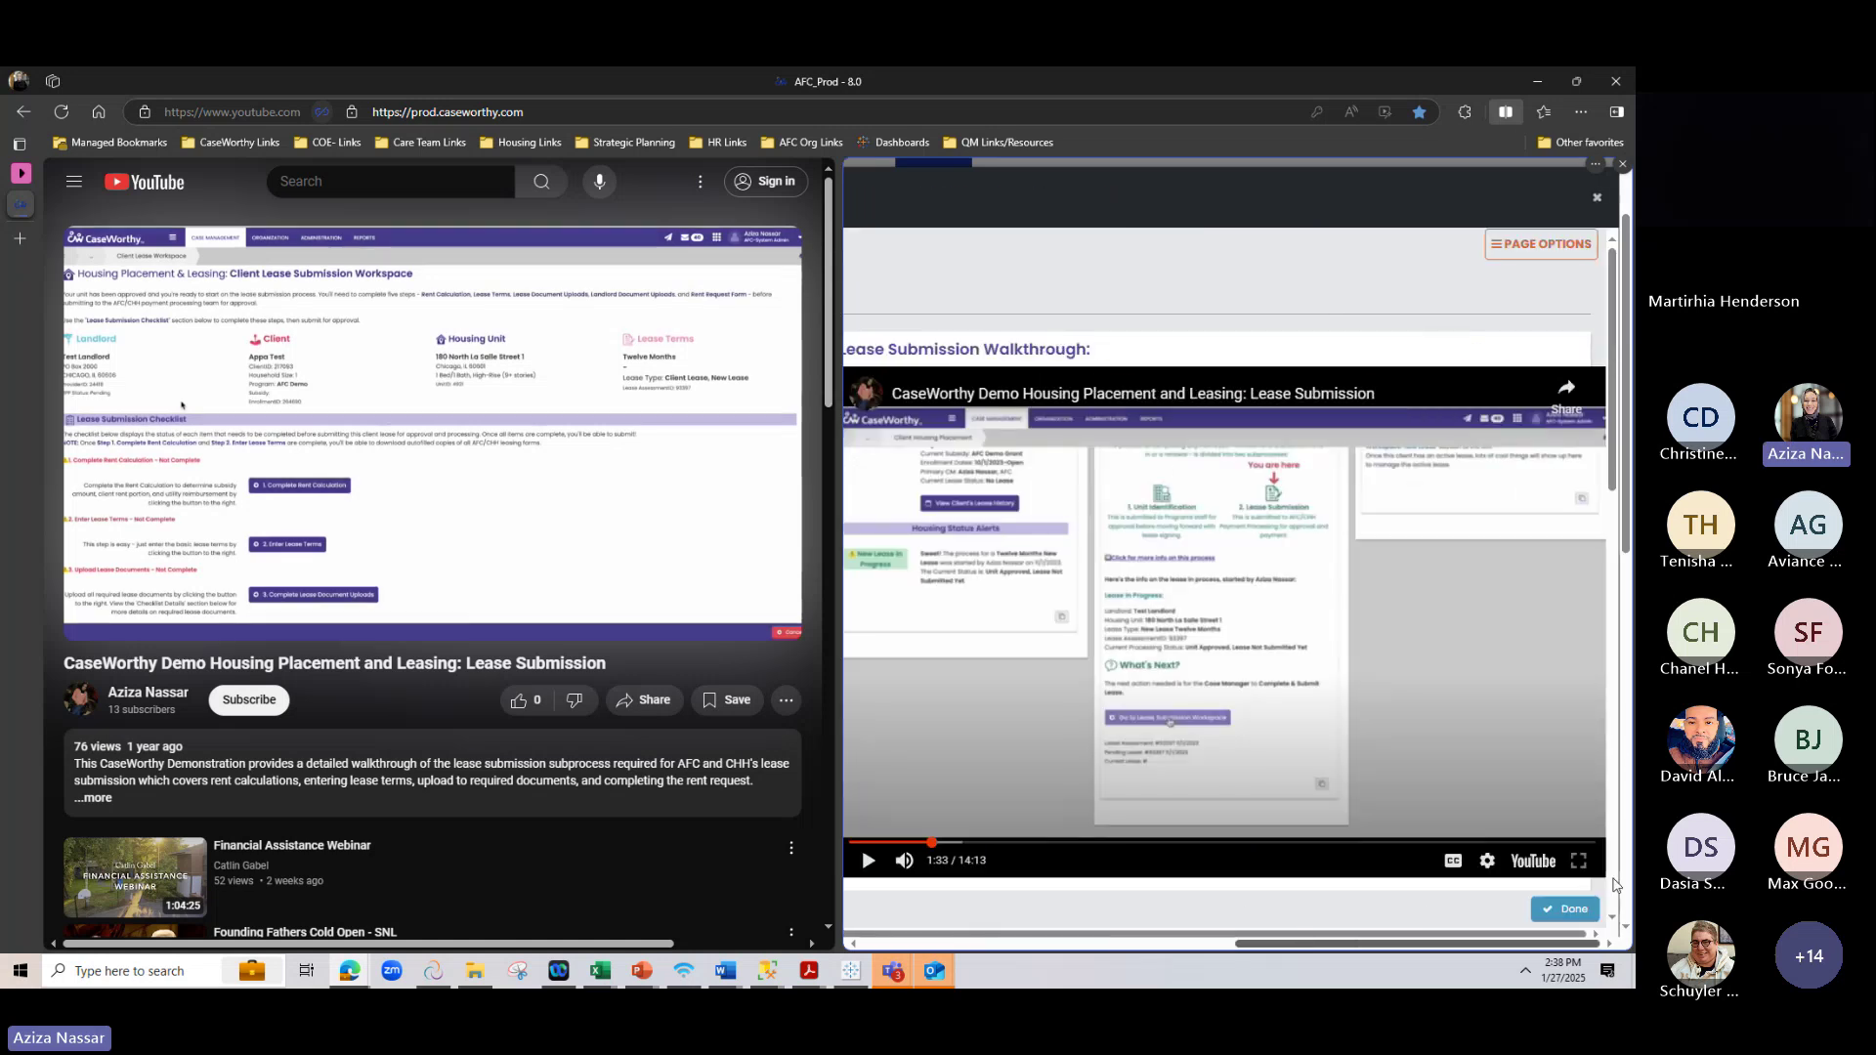
click(1596, 199)
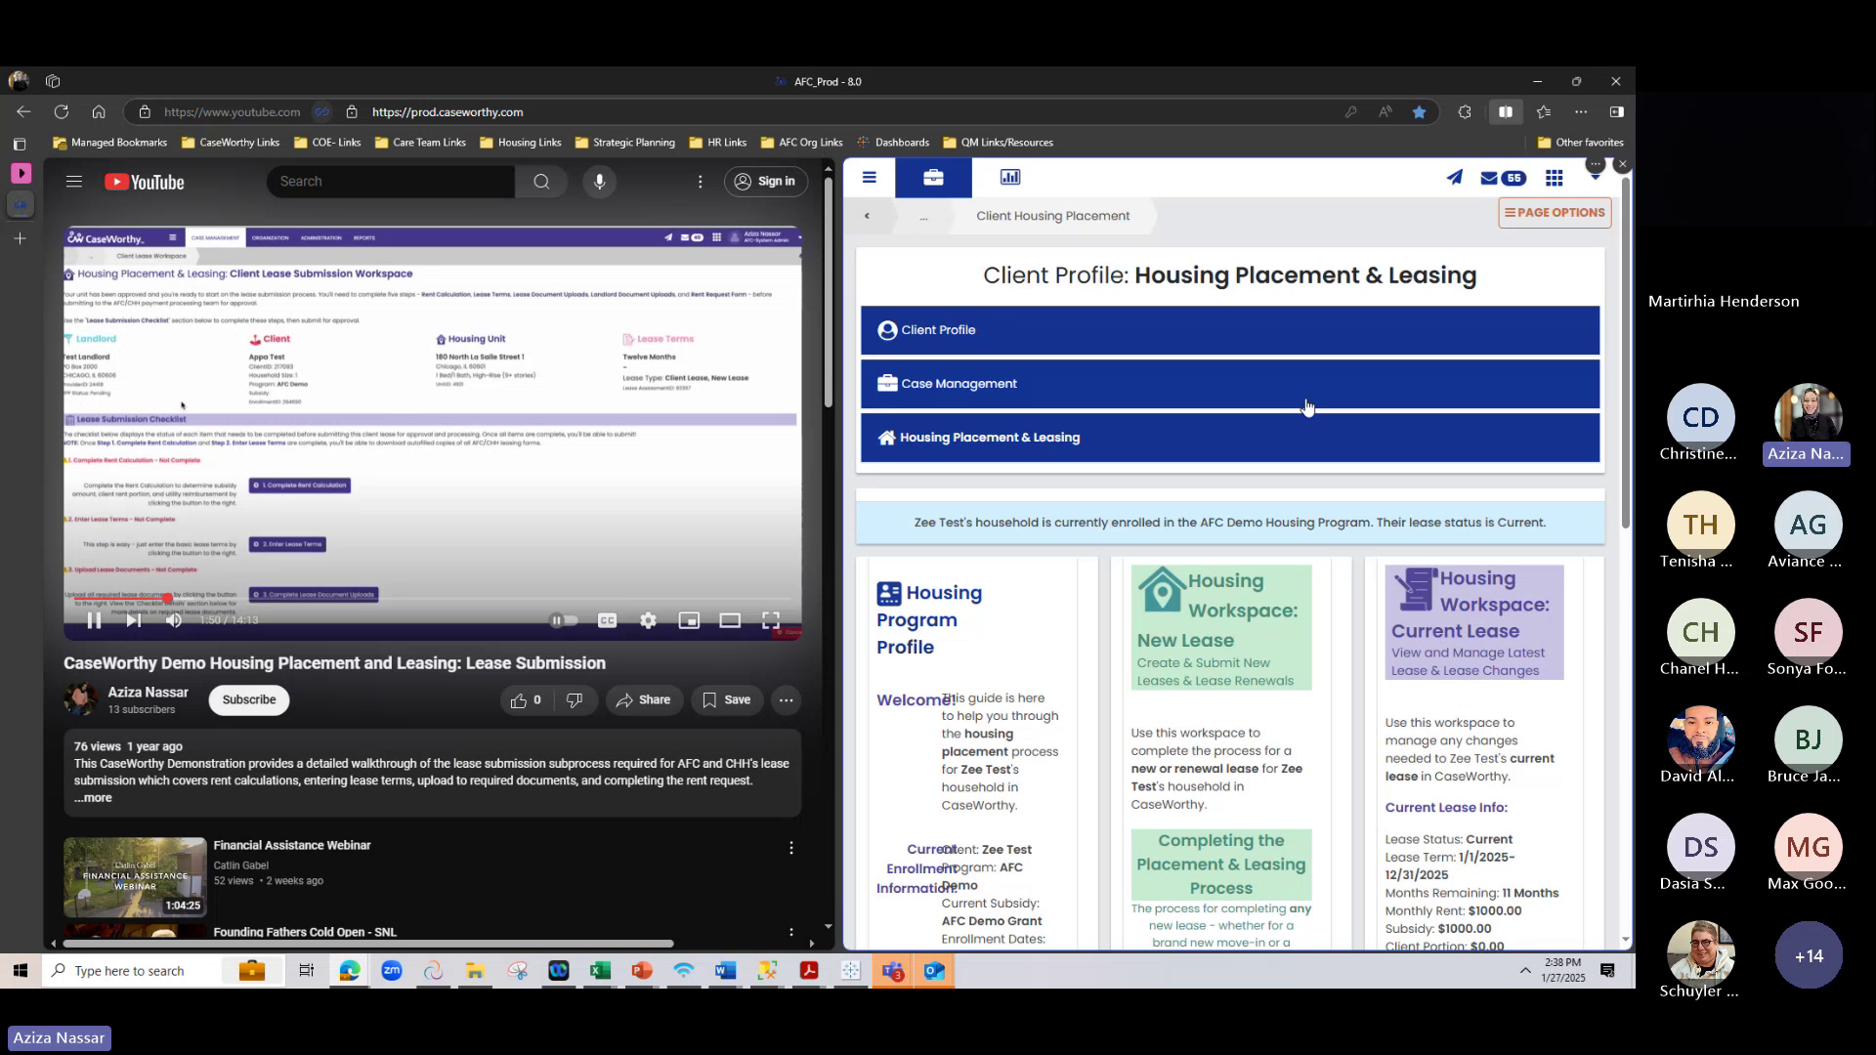
click(823, 166)
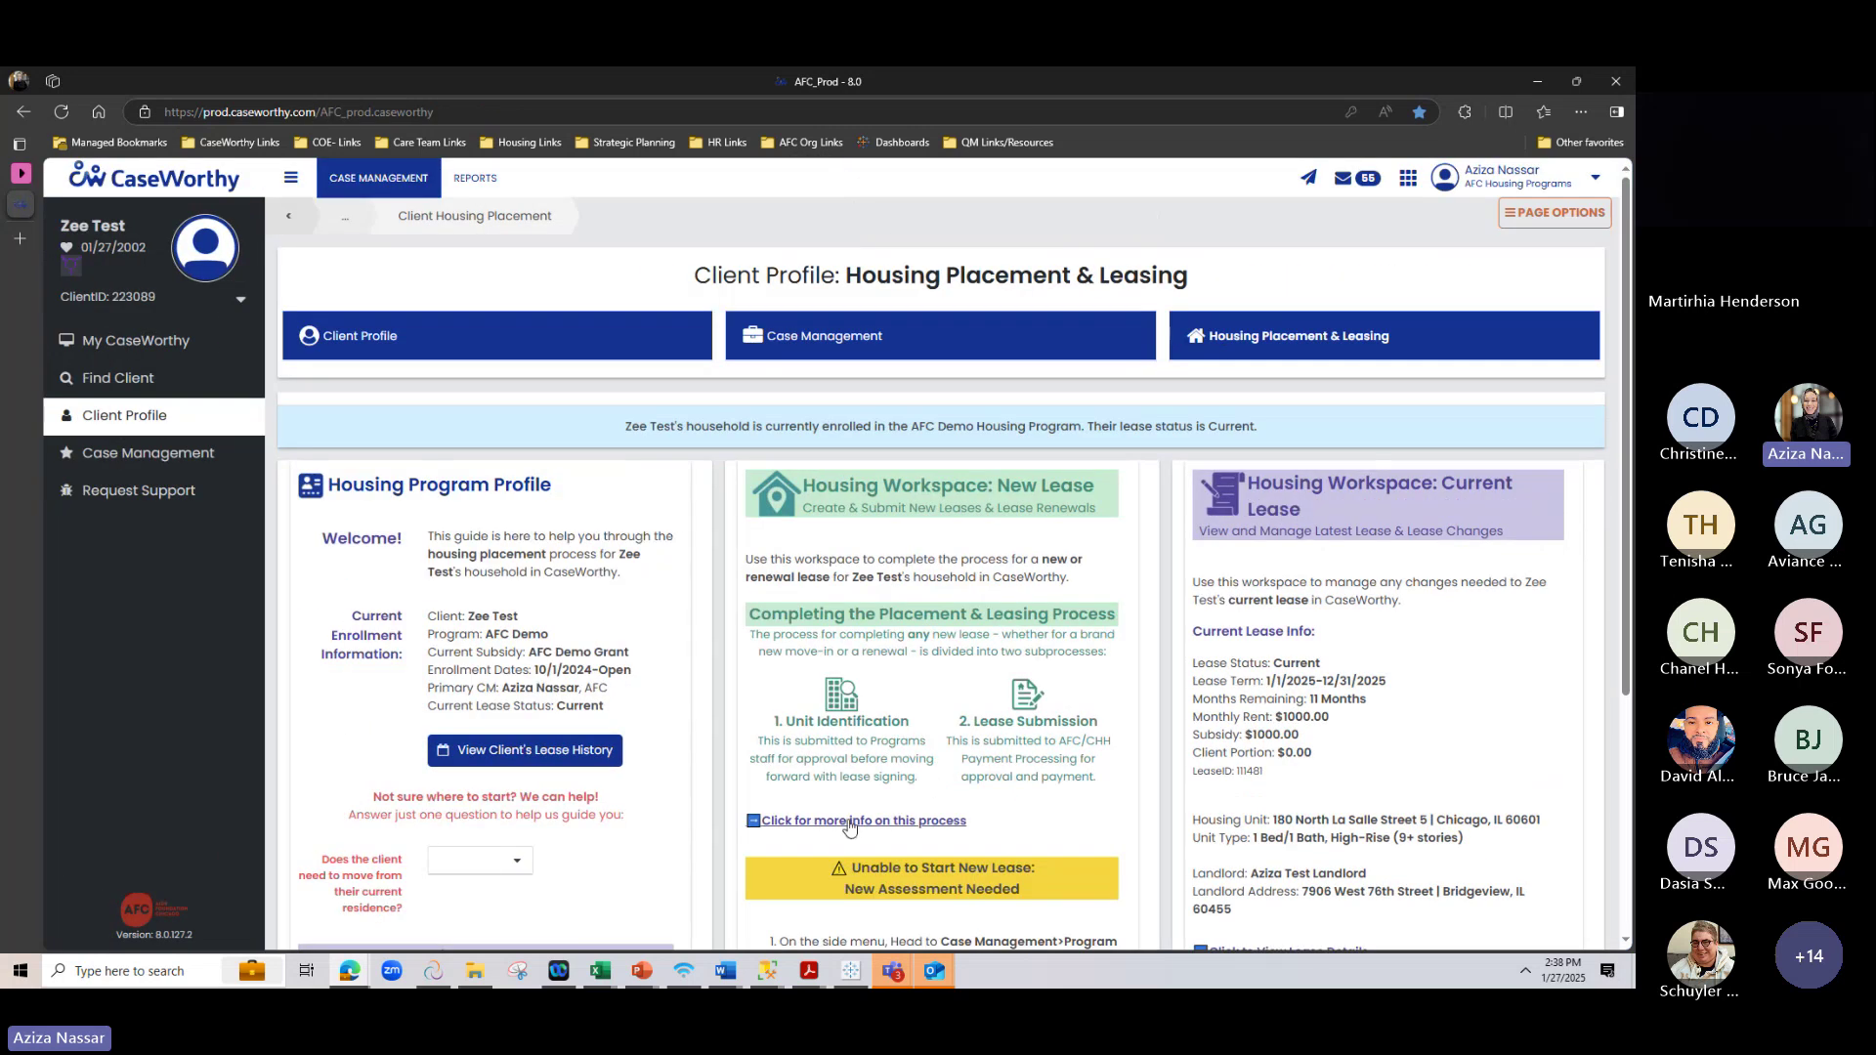